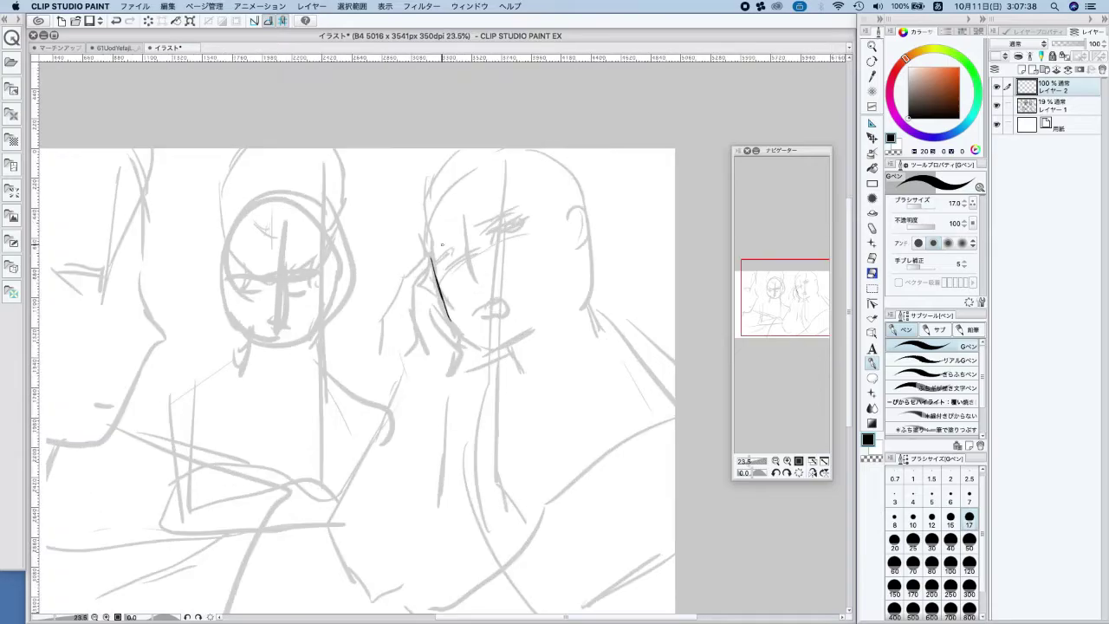
Sketch the head outline, jaw and facial guide curves of the right figure over the rough draft
{"action": "mouse_move", "coordinate": [451, 321]}
{"action": "left_mouse_down"}
{"action": "mouse_move", "coordinate": [508, 343]}
{"action": "mouse_move", "coordinate": [544, 318]}
{"action": "left_mouse_up"}
{"action": "mouse_move", "coordinate": [426, 251]}
{"action": "left_mouse_down"}
{"action": "mouse_move", "coordinate": [428, 198]}
{"action": "mouse_move", "coordinate": [461, 154]}
{"action": "left_mouse_up"}
{"action": "mouse_move", "coordinate": [431, 208]}
{"action": "left_mouse_down"}
{"action": "mouse_move", "coordinate": [489, 152]}
{"action": "mouse_move", "coordinate": [580, 178]}
{"action": "mouse_move", "coordinate": [587, 238]}
{"action": "left_mouse_up"}
{"action": "left_click_drag", "start_coordinate": [574, 170], "coordinate": [582, 244]}
{"action": "left_click_drag", "start_coordinate": [430, 193], "coordinate": [454, 165]}
{"action": "mouse_move", "coordinate": [438, 277]}
{"action": "left_mouse_down"}
{"action": "mouse_move", "coordinate": [490, 186]}
{"action": "mouse_move", "coordinate": [562, 298]}
{"action": "left_mouse_up"}
{"action": "left_click_drag", "start_coordinate": [560, 258], "coordinate": [537, 323]}
Sketch the right figure's nose line, eyes, brows and ear
{"action": "mouse_move", "coordinate": [472, 235]}
{"action": "left_mouse_down"}
{"action": "mouse_move", "coordinate": [483, 308]}
{"action": "mouse_move", "coordinate": [495, 311]}
{"action": "mouse_move", "coordinate": [498, 338]}
{"action": "left_mouse_up"}
{"action": "mouse_move", "coordinate": [440, 282]}
{"action": "left_mouse_down"}
{"action": "mouse_move", "coordinate": [514, 246]}
{"action": "mouse_move", "coordinate": [516, 234]}
{"action": "mouse_move", "coordinate": [506, 247]}
{"action": "left_mouse_up"}
{"action": "left_click_drag", "start_coordinate": [438, 270], "coordinate": [457, 261]}
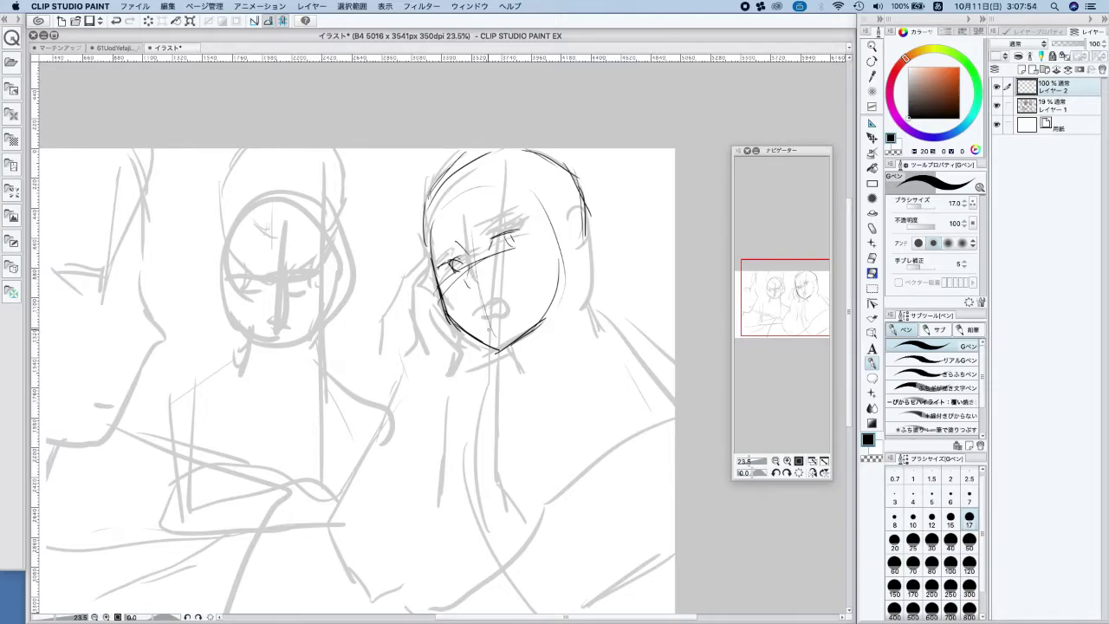
{"action": "left_click_drag", "start_coordinate": [496, 247], "coordinate": [500, 235]}
{"action": "mouse_move", "coordinate": [499, 238]}
{"action": "left_mouse_down"}
{"action": "mouse_move", "coordinate": [535, 231]}
{"action": "mouse_move", "coordinate": [522, 248]}
{"action": "mouse_move", "coordinate": [579, 260]}
{"action": "mouse_move", "coordinate": [563, 270]}
{"action": "left_mouse_up"}
Sketch the right figure's neck, collarbone and shoulder, plus the upper arm and chest contours
{"action": "scroll", "coordinate": [519, 345], "scroll_direction": "down", "scroll_amount": 2}
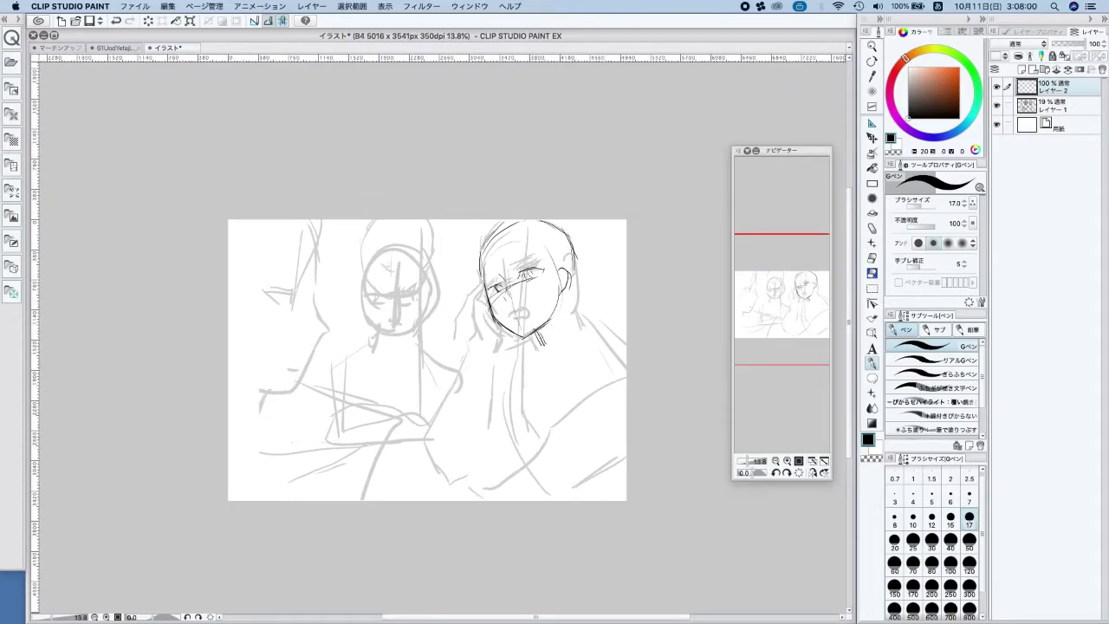
{"action": "mouse_move", "coordinate": [528, 331]}
{"action": "left_mouse_down"}
{"action": "mouse_move", "coordinate": [545, 354]}
{"action": "mouse_move", "coordinate": [544, 390]}
{"action": "mouse_move", "coordinate": [612, 373]}
{"action": "left_mouse_up"}
{"action": "left_click_drag", "start_coordinate": [568, 294], "coordinate": [626, 374]}
{"action": "left_click_drag", "start_coordinate": [579, 321], "coordinate": [609, 352]}
{"action": "left_click_drag", "start_coordinate": [569, 271], "coordinate": [574, 301]}
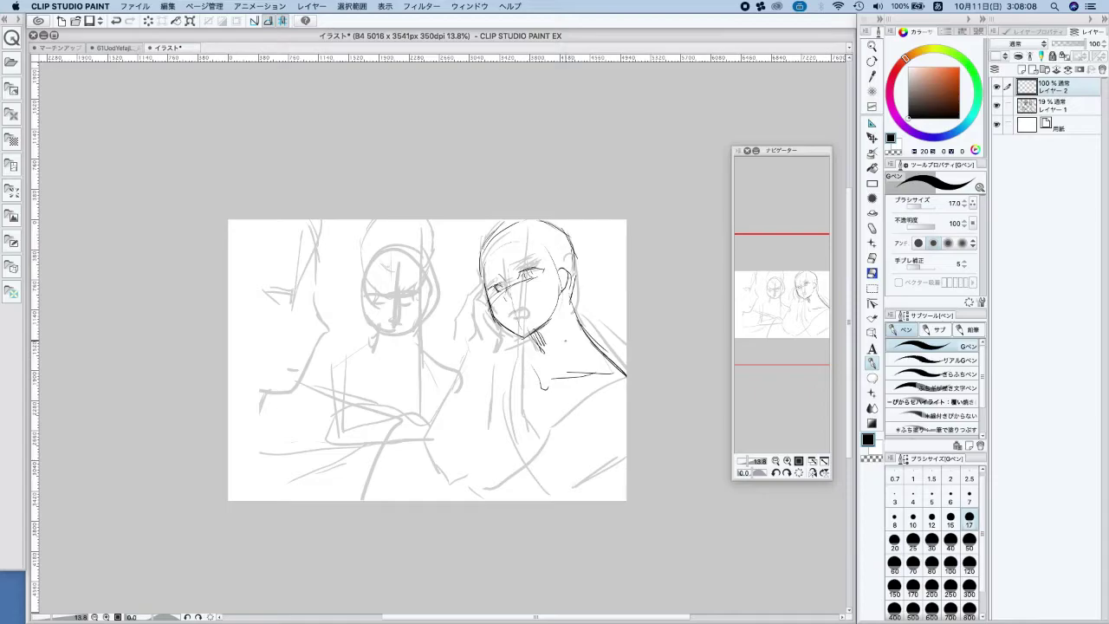
{"action": "mouse_move", "coordinate": [624, 372]}
{"action": "left_mouse_down"}
{"action": "mouse_move", "coordinate": [572, 425]}
{"action": "mouse_move", "coordinate": [620, 445]}
{"action": "left_mouse_up"}
{"action": "mouse_move", "coordinate": [584, 412]}
{"action": "left_mouse_down"}
{"action": "mouse_move", "coordinate": [515, 475]}
{"action": "mouse_move", "coordinate": [617, 453]}
{"action": "left_mouse_up"}
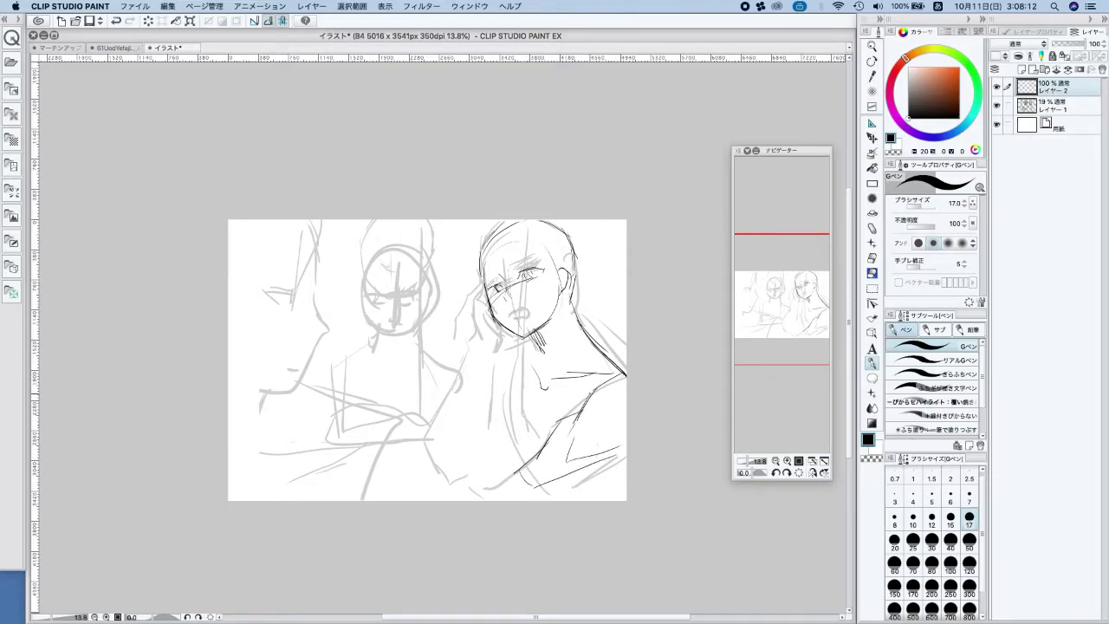
Sketch the right figure's raised forearm down to the bent elbow
{"action": "mouse_move", "coordinate": [474, 338]}
{"action": "left_mouse_down"}
{"action": "mouse_move", "coordinate": [441, 417]}
{"action": "mouse_move", "coordinate": [450, 479]}
{"action": "left_mouse_up"}
{"action": "mouse_move", "coordinate": [487, 340]}
{"action": "left_mouse_down"}
{"action": "mouse_move", "coordinate": [466, 353]}
{"action": "mouse_move", "coordinate": [482, 432]}
{"action": "mouse_move", "coordinate": [428, 467]}
{"action": "mouse_move", "coordinate": [449, 488]}
{"action": "left_mouse_up"}
{"action": "left_click_drag", "start_coordinate": [452, 487], "coordinate": [475, 464]}
{"action": "left_click_drag", "start_coordinate": [482, 426], "coordinate": [466, 473]}
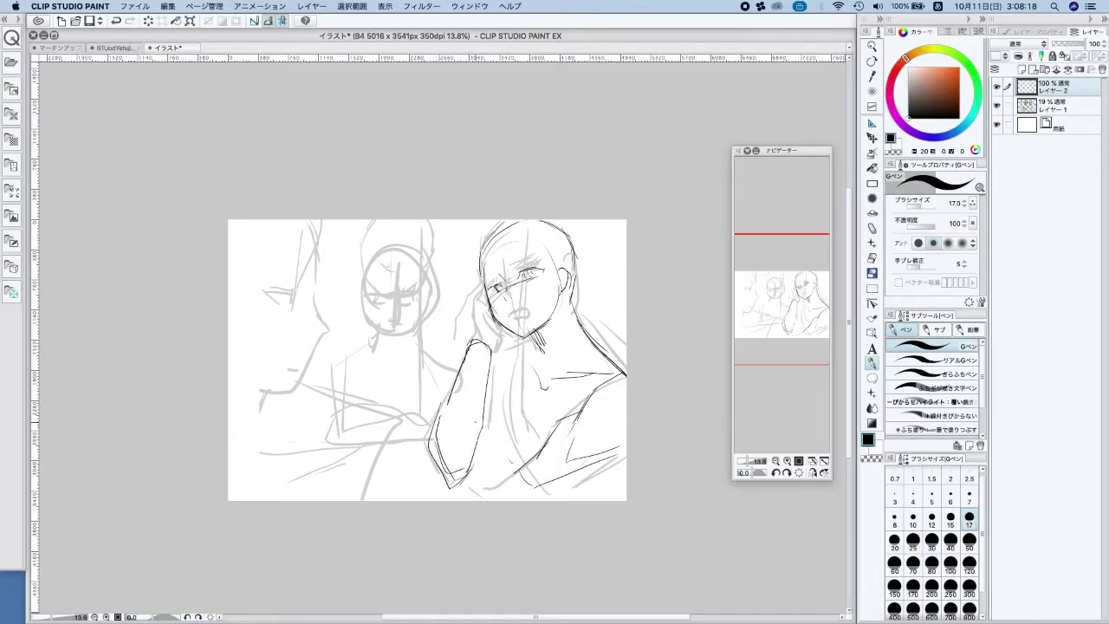
Sketch the right figure's hand resting against the cheek, including wrist and finger lines
{"action": "left_click_drag", "start_coordinate": [472, 318], "coordinate": [462, 335]}
{"action": "left_click_drag", "start_coordinate": [471, 285], "coordinate": [464, 313]}
{"action": "left_click_drag", "start_coordinate": [483, 266], "coordinate": [470, 289]}
{"action": "left_click_drag", "start_coordinate": [484, 271], "coordinate": [476, 318]}
{"action": "mouse_move", "coordinate": [499, 314]}
{"action": "left_mouse_down"}
{"action": "mouse_move", "coordinate": [464, 335]}
{"action": "mouse_move", "coordinate": [468, 349]}
{"action": "mouse_move", "coordinate": [493, 344]}
{"action": "left_mouse_up"}
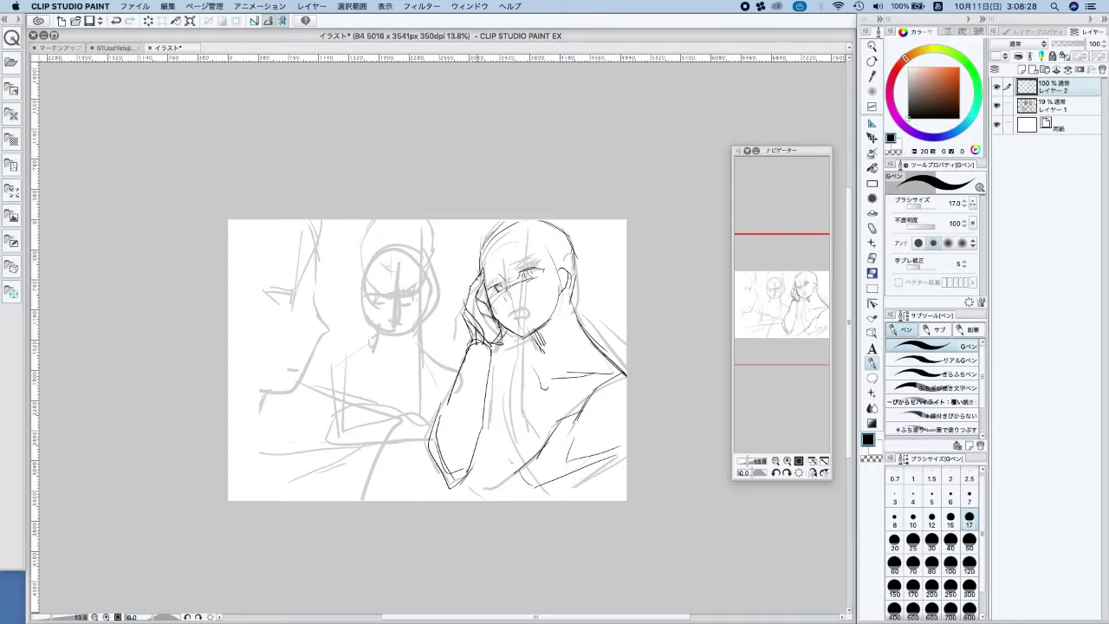
{"action": "left_click_drag", "start_coordinate": [507, 330], "coordinate": [497, 342]}
{"action": "left_click_drag", "start_coordinate": [477, 292], "coordinate": [467, 322]}
Erase the stray hand lines beside the right figure's cheek with a size 120 eraser
{"action": "key", "text": "e"}
{"action": "left_click", "coordinate": [968, 563]}
{"action": "mouse_move", "coordinate": [478, 324]}
{"action": "left_mouse_down"}
{"action": "mouse_move", "coordinate": [475, 293]}
{"action": "mouse_move", "coordinate": [481, 331]}
{"action": "mouse_move", "coordinate": [468, 322]}
{"action": "left_mouse_up"}
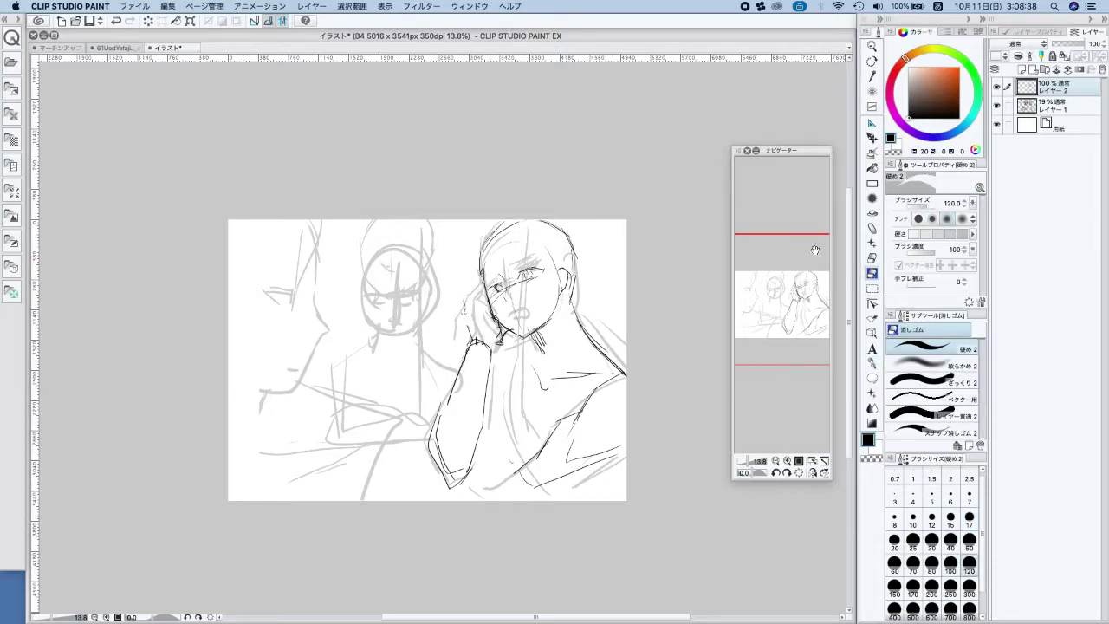
Redraw the right figure's hand on the cheek with the G-pen and reinforce the wrist and forearm contours
{"action": "left_click", "coordinate": [873, 363]}
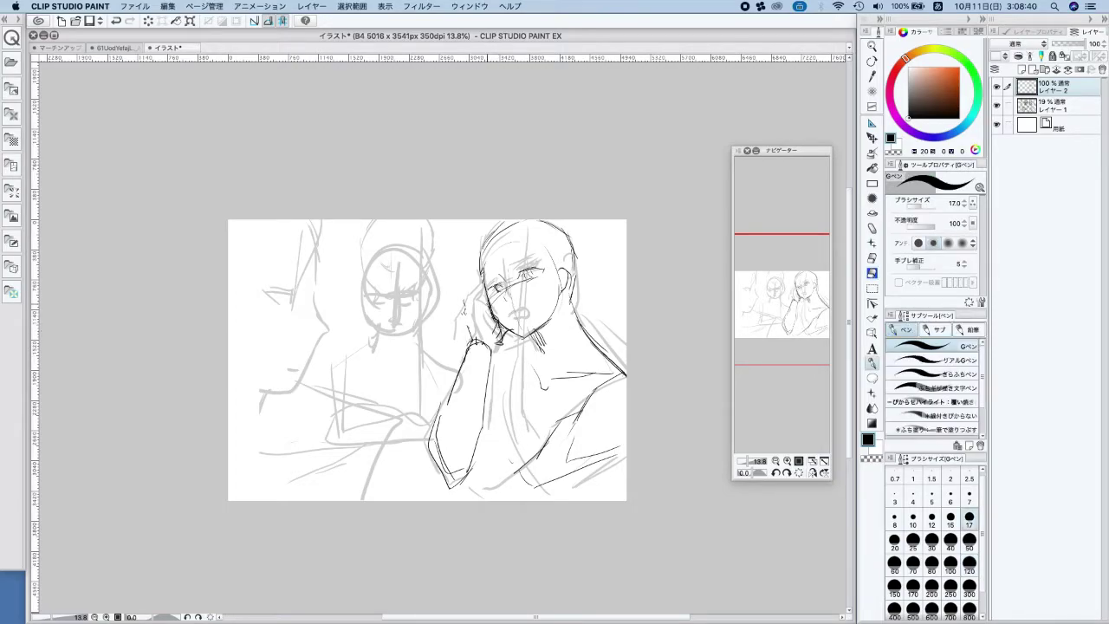
{"action": "mouse_move", "coordinate": [482, 317]}
{"action": "left_mouse_down"}
{"action": "mouse_move", "coordinate": [476, 346]}
{"action": "mouse_move", "coordinate": [482, 277]}
{"action": "mouse_move", "coordinate": [484, 314]}
{"action": "mouse_move", "coordinate": [502, 338]}
{"action": "left_mouse_up"}
{"action": "mouse_move", "coordinate": [495, 338]}
{"action": "left_mouse_down"}
{"action": "mouse_move", "coordinate": [503, 351]}
{"action": "mouse_move", "coordinate": [476, 346]}
{"action": "left_mouse_up"}
{"action": "left_click_drag", "start_coordinate": [470, 334], "coordinate": [494, 359]}
{"action": "left_click_drag", "start_coordinate": [478, 321], "coordinate": [470, 294]}
{"action": "mouse_move", "coordinate": [475, 300]}
{"action": "left_mouse_down"}
{"action": "mouse_move", "coordinate": [470, 288]}
{"action": "mouse_move", "coordinate": [473, 352]}
{"action": "mouse_move", "coordinate": [442, 396]}
{"action": "left_mouse_up"}
{"action": "left_click_drag", "start_coordinate": [492, 355], "coordinate": [484, 393]}
{"action": "left_click_drag", "start_coordinate": [480, 303], "coordinate": [470, 336]}
{"action": "mouse_move", "coordinate": [475, 313]}
{"action": "left_mouse_down"}
{"action": "mouse_move", "coordinate": [464, 324]}
{"action": "mouse_move", "coordinate": [478, 352]}
{"action": "mouse_move", "coordinate": [511, 334]}
{"action": "mouse_move", "coordinate": [445, 394]}
{"action": "left_mouse_up"}
{"action": "mouse_move", "coordinate": [463, 368]}
{"action": "left_mouse_down"}
{"action": "mouse_move", "coordinate": [437, 421]}
{"action": "mouse_move", "coordinate": [432, 475]}
{"action": "mouse_move", "coordinate": [458, 479]}
{"action": "mouse_move", "coordinate": [481, 420]}
{"action": "left_mouse_up"}
{"action": "left_click_drag", "start_coordinate": [510, 328], "coordinate": [508, 347]}
{"action": "left_click_drag", "start_coordinate": [504, 320], "coordinate": [482, 322]}
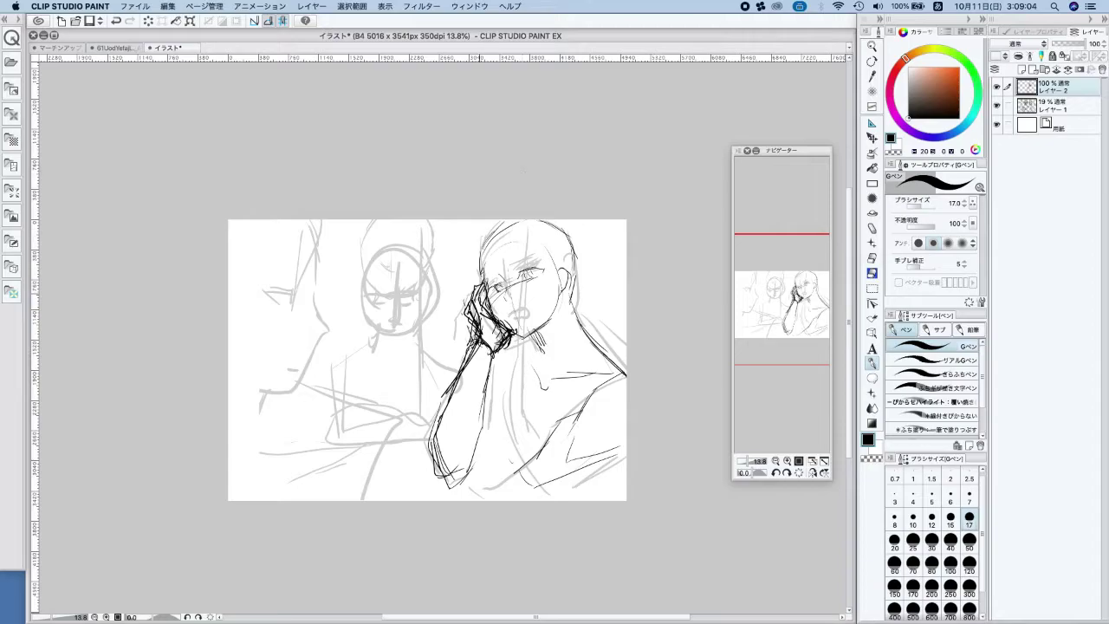
{"action": "mouse_move", "coordinate": [478, 295]}
{"action": "left_mouse_down"}
{"action": "mouse_move", "coordinate": [473, 318]}
{"action": "mouse_move", "coordinate": [494, 326]}
{"action": "left_mouse_up"}
Sketch the right figure's inner sleeve edge, the line under the jaw and the front line down the chest
{"action": "mouse_move", "coordinate": [493, 414]}
{"action": "left_mouse_down"}
{"action": "mouse_move", "coordinate": [441, 465]}
{"action": "mouse_move", "coordinate": [478, 436]}
{"action": "left_mouse_up"}
{"action": "left_click_drag", "start_coordinate": [492, 375], "coordinate": [486, 401]}
{"action": "left_click_drag", "start_coordinate": [491, 357], "coordinate": [505, 383]}
{"action": "left_click_drag", "start_coordinate": [537, 339], "coordinate": [504, 355]}
{"action": "mouse_move", "coordinate": [532, 345]}
{"action": "left_mouse_down"}
{"action": "mouse_move", "coordinate": [491, 357]}
{"action": "mouse_move", "coordinate": [506, 422]}
{"action": "left_mouse_up"}
{"action": "left_click_drag", "start_coordinate": [506, 371], "coordinate": [497, 470]}
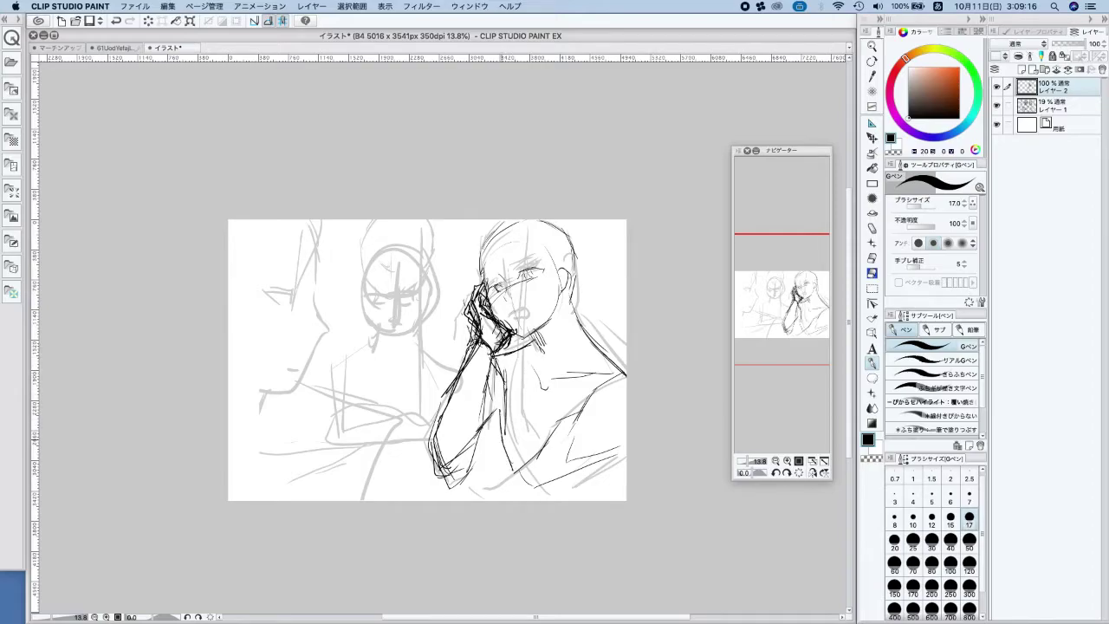
Build up the open jacket edge on the right figure and draw the lines crossing around the elbow
{"action": "left_click_drag", "start_coordinate": [502, 379], "coordinate": [523, 453]}
{"action": "mouse_move", "coordinate": [514, 404]}
{"action": "left_mouse_down"}
{"action": "mouse_move", "coordinate": [501, 438]}
{"action": "mouse_move", "coordinate": [527, 471]}
{"action": "left_mouse_up"}
{"action": "left_click_drag", "start_coordinate": [502, 378], "coordinate": [501, 416]}
{"action": "left_click_drag", "start_coordinate": [520, 457], "coordinate": [526, 477]}
{"action": "left_click_drag", "start_coordinate": [483, 440], "coordinate": [537, 501]}
{"action": "mouse_move", "coordinate": [435, 438]}
{"action": "left_mouse_down"}
{"action": "mouse_move", "coordinate": [376, 440]}
{"action": "mouse_move", "coordinate": [477, 432]}
{"action": "left_mouse_up"}
{"action": "left_click_drag", "start_coordinate": [367, 438], "coordinate": [415, 438]}
Reinforce the right figure's neck and shoulder line and add hair spikes around the head
{"action": "left_click_drag", "start_coordinate": [569, 288], "coordinate": [627, 369]}
{"action": "mouse_move", "coordinate": [491, 239]}
{"action": "left_mouse_down"}
{"action": "mouse_move", "coordinate": [506, 220]}
{"action": "mouse_move", "coordinate": [592, 262]}
{"action": "mouse_move", "coordinate": [596, 300]}
{"action": "left_mouse_up"}
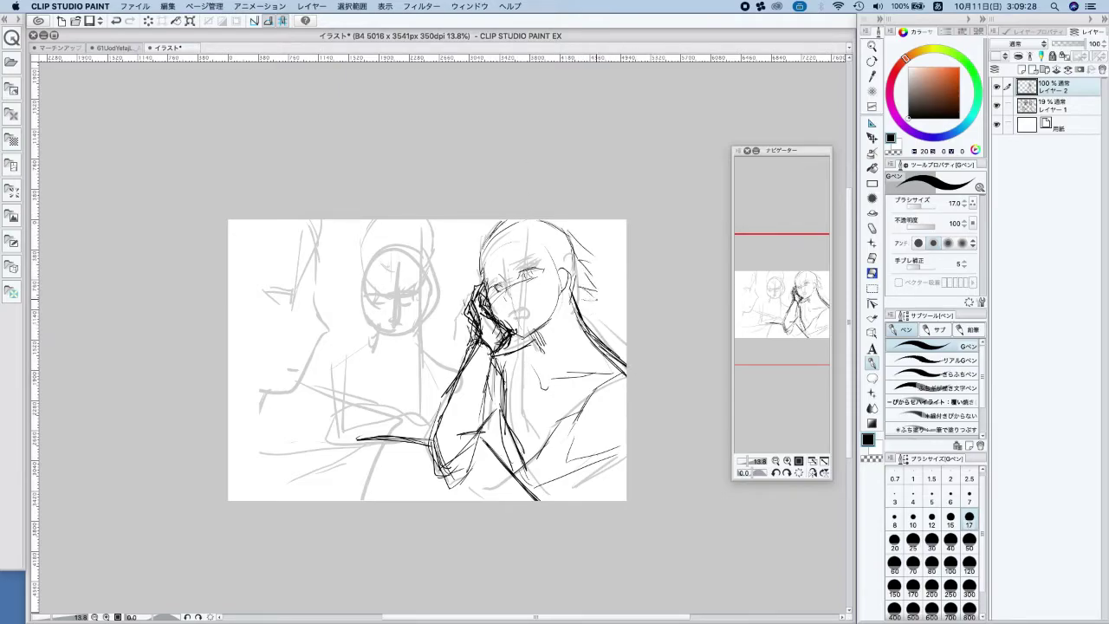
{"action": "left_click_drag", "start_coordinate": [476, 269], "coordinate": [471, 290]}
{"action": "left_click_drag", "start_coordinate": [480, 285], "coordinate": [473, 300]}
Flip the canvas view horizontally and sketch the large foreground figure's head, profile, jaw and ear area
{"action": "key", "text": "h"}
{"action": "mouse_move", "coordinate": [577, 271]}
{"action": "left_mouse_down"}
{"action": "mouse_move", "coordinate": [480, 304]}
{"action": "mouse_move", "coordinate": [478, 255]}
{"action": "mouse_move", "coordinate": [468, 355]}
{"action": "mouse_move", "coordinate": [554, 301]}
{"action": "left_mouse_up"}
{"action": "mouse_move", "coordinate": [492, 364]}
{"action": "left_mouse_down"}
{"action": "mouse_move", "coordinate": [513, 414]}
{"action": "mouse_move", "coordinate": [542, 435]}
{"action": "mouse_move", "coordinate": [562, 423]}
{"action": "left_mouse_up"}
{"action": "mouse_move", "coordinate": [518, 304]}
{"action": "left_mouse_down"}
{"action": "mouse_move", "coordinate": [541, 348]}
{"action": "mouse_move", "coordinate": [530, 342]}
{"action": "mouse_move", "coordinate": [470, 371]}
{"action": "mouse_move", "coordinate": [484, 383]}
{"action": "left_mouse_up"}
{"action": "mouse_move", "coordinate": [476, 316]}
{"action": "left_mouse_down"}
{"action": "mouse_move", "coordinate": [471, 373]}
{"action": "mouse_move", "coordinate": [511, 268]}
{"action": "mouse_move", "coordinate": [562, 258]}
{"action": "left_mouse_up"}
{"action": "mouse_move", "coordinate": [530, 346]}
{"action": "left_mouse_down"}
{"action": "mouse_move", "coordinate": [537, 322]}
{"action": "mouse_move", "coordinate": [563, 332]}
{"action": "mouse_move", "coordinate": [545, 329]}
{"action": "mouse_move", "coordinate": [560, 324]}
{"action": "left_mouse_up"}
{"action": "left_click_drag", "start_coordinate": [561, 335], "coordinate": [558, 366]}
{"action": "left_click_drag", "start_coordinate": [554, 352], "coordinate": [560, 364]}
{"action": "mouse_move", "coordinate": [499, 402]}
{"action": "left_mouse_down"}
{"action": "mouse_move", "coordinate": [512, 430]}
{"action": "mouse_move", "coordinate": [537, 441]}
{"action": "left_mouse_up"}
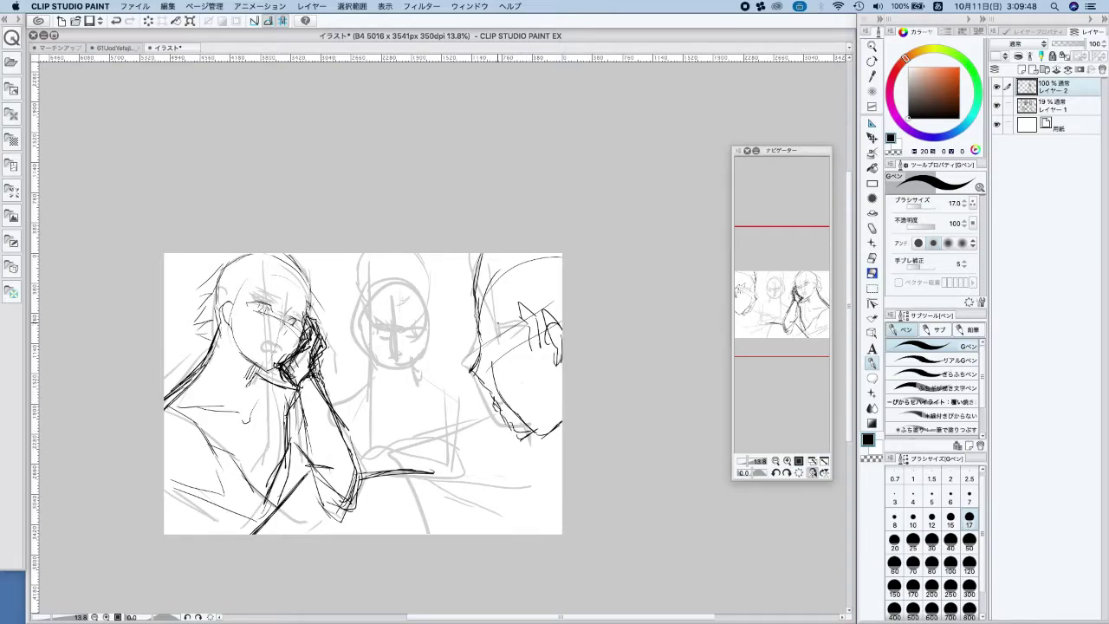
Add the foreground figure's eye and back-swept hairline, and reinforce the jaw and lower body edge
{"action": "mouse_move", "coordinate": [494, 324]}
{"action": "left_mouse_down"}
{"action": "mouse_move", "coordinate": [515, 315]}
{"action": "mouse_move", "coordinate": [520, 336]}
{"action": "mouse_move", "coordinate": [504, 331]}
{"action": "mouse_move", "coordinate": [520, 311]}
{"action": "left_mouse_up"}
{"action": "left_click_drag", "start_coordinate": [493, 254], "coordinate": [475, 283]}
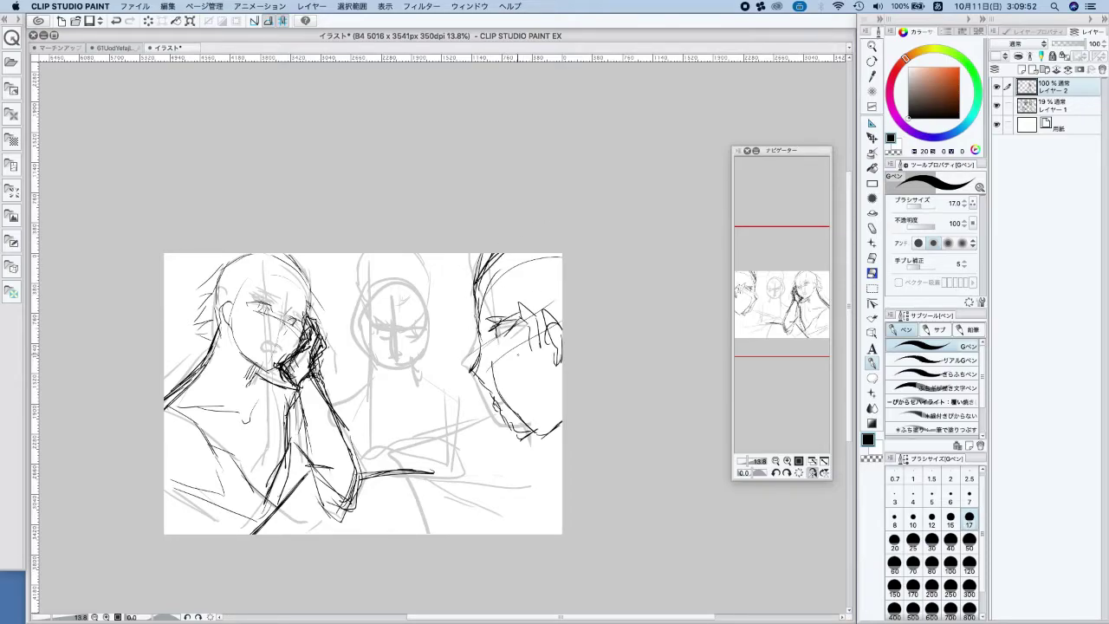
{"action": "mouse_move", "coordinate": [516, 433]}
{"action": "left_mouse_down"}
{"action": "mouse_move", "coordinate": [563, 407]}
{"action": "mouse_move", "coordinate": [565, 421]}
{"action": "left_mouse_up"}
{"action": "left_click_drag", "start_coordinate": [562, 487], "coordinate": [549, 534]}
{"action": "left_click_drag", "start_coordinate": [535, 426], "coordinate": [563, 398]}
{"action": "left_click_drag", "start_coordinate": [479, 254], "coordinate": [463, 382]}
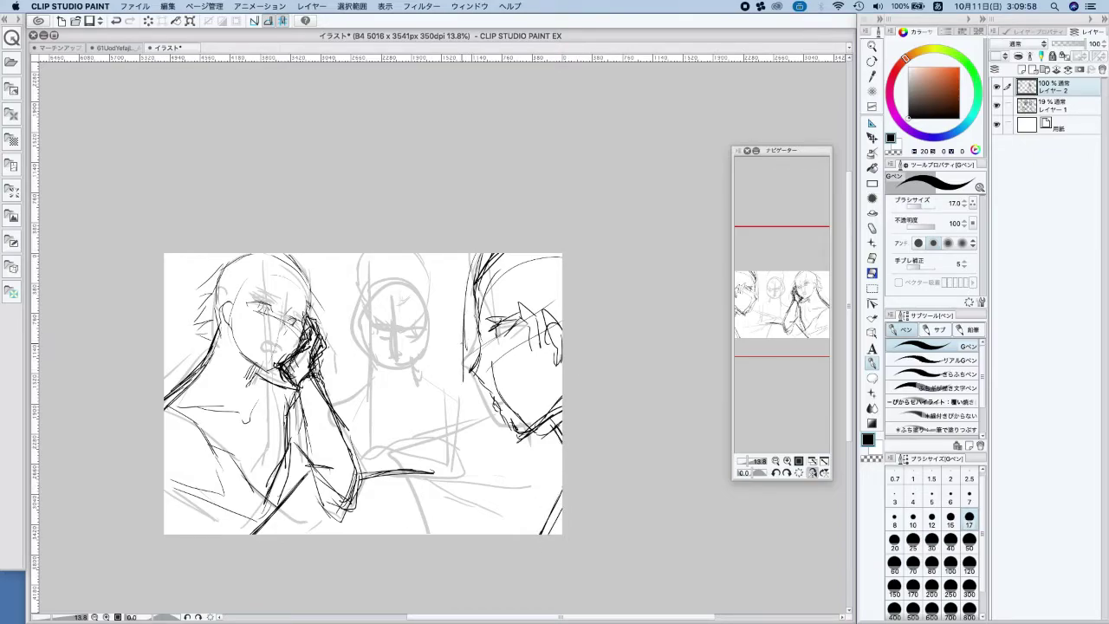
Sketch long hair strands falling beside and across the foreground figure's face
{"action": "left_click_drag", "start_coordinate": [465, 305], "coordinate": [477, 422]}
{"action": "left_click_drag", "start_coordinate": [497, 262], "coordinate": [519, 386]}
{"action": "left_click_drag", "start_coordinate": [518, 285], "coordinate": [509, 437]}
{"action": "mouse_move", "coordinate": [506, 265]}
{"action": "left_mouse_down"}
{"action": "mouse_move", "coordinate": [527, 255]}
{"action": "mouse_move", "coordinate": [515, 387]}
{"action": "left_mouse_up"}
{"action": "left_click_drag", "start_coordinate": [547, 269], "coordinate": [539, 329]}
{"action": "left_click_drag", "start_coordinate": [542, 335], "coordinate": [518, 430]}
{"action": "left_click_drag", "start_coordinate": [550, 278], "coordinate": [538, 338]}
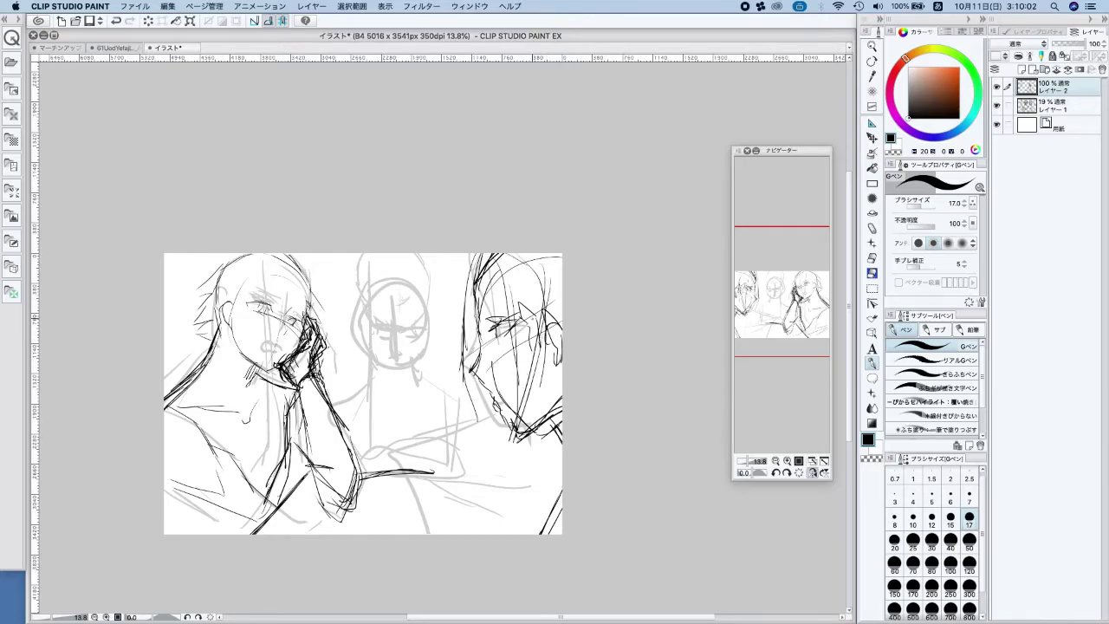
Set the pen size to 50 and draw the foreground figure's shoulder and arm, with a darker face edge and eye
{"action": "left_click", "coordinate": [969, 541]}
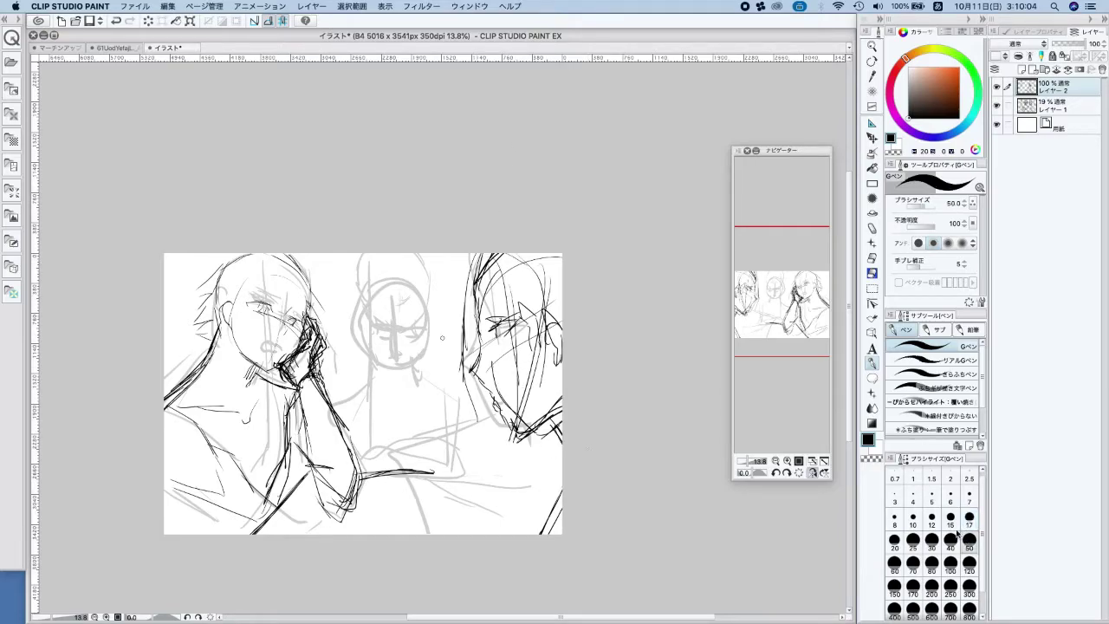
{"action": "mouse_move", "coordinate": [406, 451]}
{"action": "left_mouse_down"}
{"action": "mouse_move", "coordinate": [496, 422]}
{"action": "mouse_move", "coordinate": [383, 461]}
{"action": "left_mouse_up"}
{"action": "left_click_drag", "start_coordinate": [383, 460], "coordinate": [444, 534]}
{"action": "mouse_move", "coordinate": [395, 468]}
{"action": "left_mouse_down"}
{"action": "mouse_move", "coordinate": [439, 533]}
{"action": "mouse_move", "coordinate": [429, 442]}
{"action": "left_mouse_up"}
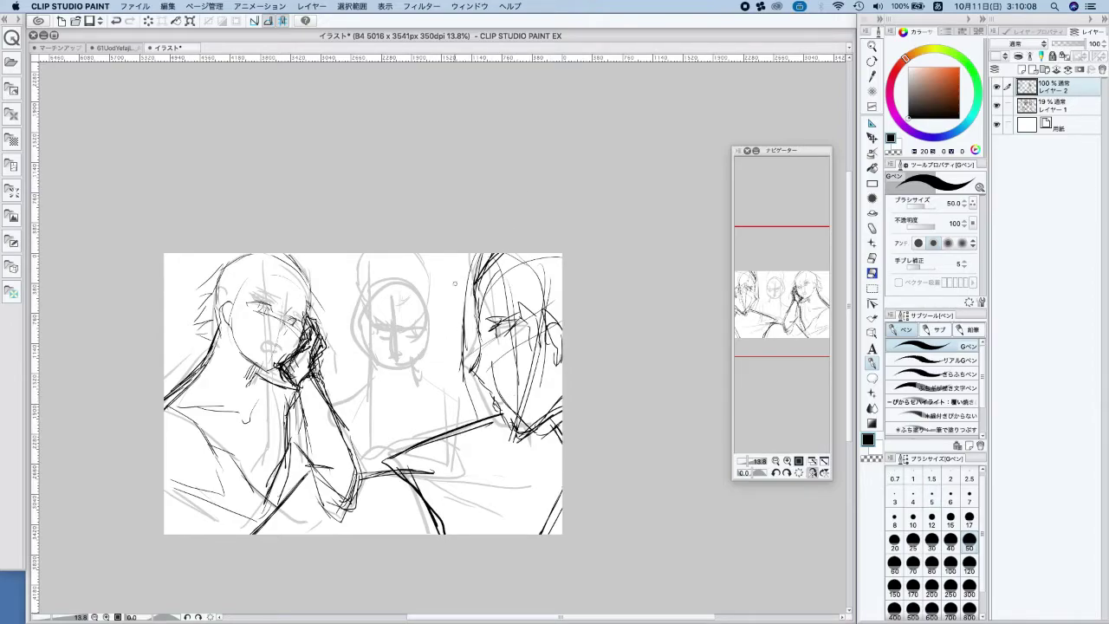
{"action": "left_click_drag", "start_coordinate": [475, 289], "coordinate": [479, 392]}
{"action": "left_click_drag", "start_coordinate": [490, 337], "coordinate": [517, 325]}
{"action": "mouse_move", "coordinate": [492, 336]}
{"action": "left_mouse_down"}
{"action": "mouse_move", "coordinate": [522, 326]}
{"action": "mouse_move", "coordinate": [509, 346]}
{"action": "left_mouse_up"}
{"action": "mouse_move", "coordinate": [495, 335]}
{"action": "left_mouse_down"}
{"action": "mouse_move", "coordinate": [501, 352]}
{"action": "mouse_move", "coordinate": [513, 333]}
{"action": "mouse_move", "coordinate": [505, 353]}
{"action": "left_mouse_up"}
{"action": "mouse_move", "coordinate": [506, 422]}
{"action": "left_mouse_down"}
{"action": "mouse_move", "coordinate": [529, 430]}
{"action": "mouse_move", "coordinate": [561, 409]}
{"action": "left_mouse_up"}
Draw the middle figure's face outline, hairline, ears, closed eyes and nose line
{"action": "scroll", "coordinate": [377, 330], "scroll_direction": "up", "scroll_amount": 3}
{"action": "mouse_move", "coordinate": [367, 323]}
{"action": "left_mouse_down"}
{"action": "mouse_move", "coordinate": [370, 357]}
{"action": "mouse_move", "coordinate": [400, 383]}
{"action": "mouse_move", "coordinate": [431, 362]}
{"action": "left_mouse_up"}
{"action": "mouse_move", "coordinate": [365, 317]}
{"action": "left_mouse_down"}
{"action": "mouse_move", "coordinate": [411, 285]}
{"action": "mouse_move", "coordinate": [439, 317]}
{"action": "mouse_move", "coordinate": [444, 355]}
{"action": "left_mouse_up"}
{"action": "mouse_move", "coordinate": [366, 327]}
{"action": "left_mouse_down"}
{"action": "mouse_move", "coordinate": [357, 355]}
{"action": "mouse_move", "coordinate": [364, 267]}
{"action": "left_mouse_up"}
{"action": "mouse_move", "coordinate": [362, 279]}
{"action": "left_mouse_down"}
{"action": "mouse_move", "coordinate": [421, 262]}
{"action": "mouse_move", "coordinate": [445, 324]}
{"action": "left_mouse_up"}
{"action": "left_click_drag", "start_coordinate": [449, 283], "coordinate": [447, 336]}
{"action": "left_click_drag", "start_coordinate": [367, 331], "coordinate": [395, 338]}
{"action": "left_click_drag", "start_coordinate": [416, 327], "coordinate": [431, 334]}
{"action": "left_click_drag", "start_coordinate": [401, 315], "coordinate": [402, 371]}
Draw the middle figure's neck, shoulders, sleeves and the lower line of the torso
{"action": "mouse_move", "coordinate": [397, 371]}
{"action": "left_mouse_down"}
{"action": "mouse_move", "coordinate": [383, 395]}
{"action": "mouse_move", "coordinate": [438, 400]}
{"action": "mouse_move", "coordinate": [473, 431]}
{"action": "left_mouse_up"}
{"action": "left_click_drag", "start_coordinate": [380, 388], "coordinate": [324, 416]}
{"action": "left_click_drag", "start_coordinate": [431, 394], "coordinate": [495, 425]}
{"action": "left_click_drag", "start_coordinate": [326, 423], "coordinate": [339, 464]}
{"action": "left_click_drag", "start_coordinate": [345, 482], "coordinate": [351, 492]}
{"action": "left_click_drag", "start_coordinate": [415, 474], "coordinate": [461, 480]}
{"action": "mouse_move", "coordinate": [402, 481]}
{"action": "left_mouse_down"}
{"action": "mouse_move", "coordinate": [421, 477]}
{"action": "mouse_move", "coordinate": [333, 476]}
{"action": "mouse_move", "coordinate": [372, 497]}
{"action": "left_mouse_up"}
{"action": "left_click_drag", "start_coordinate": [378, 390], "coordinate": [431, 402]}
{"action": "left_click_drag", "start_coordinate": [323, 409], "coordinate": [346, 461]}
{"action": "left_click_drag", "start_coordinate": [473, 426], "coordinate": [475, 445]}
Draw spiky hair around the middle figure's head
{"action": "mouse_move", "coordinate": [447, 260]}
{"action": "left_mouse_down"}
{"action": "mouse_move", "coordinate": [459, 292]}
{"action": "mouse_move", "coordinate": [414, 237]}
{"action": "left_mouse_up"}
{"action": "mouse_move", "coordinate": [434, 260]}
{"action": "left_mouse_down"}
{"action": "mouse_move", "coordinate": [361, 243]}
{"action": "mouse_move", "coordinate": [320, 308]}
{"action": "left_mouse_up"}
{"action": "left_click_drag", "start_coordinate": [351, 301], "coordinate": [338, 345]}
{"action": "left_click_drag", "start_coordinate": [348, 322], "coordinate": [371, 365]}
{"action": "left_click_drag", "start_coordinate": [435, 310], "coordinate": [439, 340]}
{"action": "left_click_drag", "start_coordinate": [440, 341], "coordinate": [438, 387]}
{"action": "left_click_drag", "start_coordinate": [458, 290], "coordinate": [470, 345]}
Draw the parted fringe and spiky hair on the figure resting its cheek on its hand
{"action": "left_click_drag", "start_coordinate": [261, 258], "coordinate": [194, 321]}
{"action": "mouse_move", "coordinate": [206, 255]}
{"action": "left_mouse_down"}
{"action": "mouse_move", "coordinate": [186, 303]}
{"action": "mouse_move", "coordinate": [225, 244]}
{"action": "left_mouse_up"}
{"action": "mouse_move", "coordinate": [257, 244]}
{"action": "left_mouse_down"}
{"action": "mouse_move", "coordinate": [291, 307]}
{"action": "mouse_move", "coordinate": [293, 338]}
{"action": "left_mouse_up"}
{"action": "left_click_drag", "start_coordinate": [255, 262], "coordinate": [301, 340]}
{"action": "left_click_drag", "start_coordinate": [198, 293], "coordinate": [192, 341]}
{"action": "mouse_move", "coordinate": [193, 227]}
{"action": "left_mouse_down"}
{"action": "mouse_move", "coordinate": [167, 239]}
{"action": "mouse_move", "coordinate": [168, 258]}
{"action": "left_mouse_up"}
{"action": "mouse_move", "coordinate": [183, 246]}
{"action": "left_mouse_down"}
{"action": "mouse_move", "coordinate": [133, 252]}
{"action": "mouse_move", "coordinate": [165, 325]}
{"action": "mouse_move", "coordinate": [159, 348]}
{"action": "mouse_move", "coordinate": [245, 339]}
{"action": "mouse_move", "coordinate": [284, 366]}
{"action": "left_mouse_up"}
Draw the shirt collar and neckline of the figure resting its cheek, plus finishing hair strokes
{"action": "left_click_drag", "start_coordinate": [211, 354], "coordinate": [260, 399]}
{"action": "left_click_drag", "start_coordinate": [243, 362], "coordinate": [271, 421]}
{"action": "left_click_drag", "start_coordinate": [273, 376], "coordinate": [264, 413]}
{"action": "left_click_drag", "start_coordinate": [260, 338], "coordinate": [284, 388]}
{"action": "left_click_drag", "start_coordinate": [281, 385], "coordinate": [300, 438]}
{"action": "mouse_move", "coordinate": [298, 371]}
{"action": "left_mouse_down"}
{"action": "mouse_move", "coordinate": [304, 397]}
{"action": "mouse_move", "coordinate": [307, 365]}
{"action": "mouse_move", "coordinate": [300, 405]}
{"action": "left_mouse_up"}
{"action": "mouse_move", "coordinate": [315, 370]}
{"action": "left_mouse_down"}
{"action": "mouse_move", "coordinate": [303, 398]}
{"action": "mouse_move", "coordinate": [323, 376]}
{"action": "left_mouse_up"}
{"action": "left_click_drag", "start_coordinate": [311, 364], "coordinate": [322, 393]}
{"action": "mouse_move", "coordinate": [320, 262]}
{"action": "left_mouse_down"}
{"action": "mouse_move", "coordinate": [331, 268]}
{"action": "mouse_move", "coordinate": [296, 248]}
{"action": "mouse_move", "coordinate": [281, 258]}
{"action": "mouse_move", "coordinate": [365, 277]}
{"action": "left_mouse_up"}
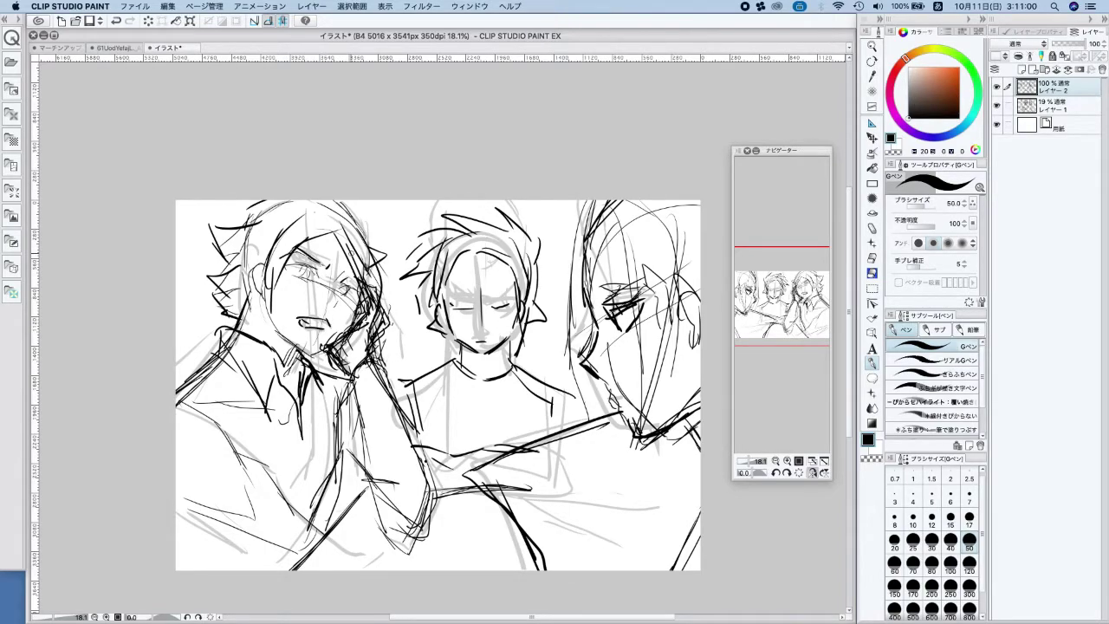
Hide the rough draft on レイヤー 1 and flip the canvas view back to check the sketch
{"action": "left_click", "coordinate": [997, 105]}
{"action": "scroll", "coordinate": [461, 334], "scroll_direction": "down", "scroll_amount": 5}
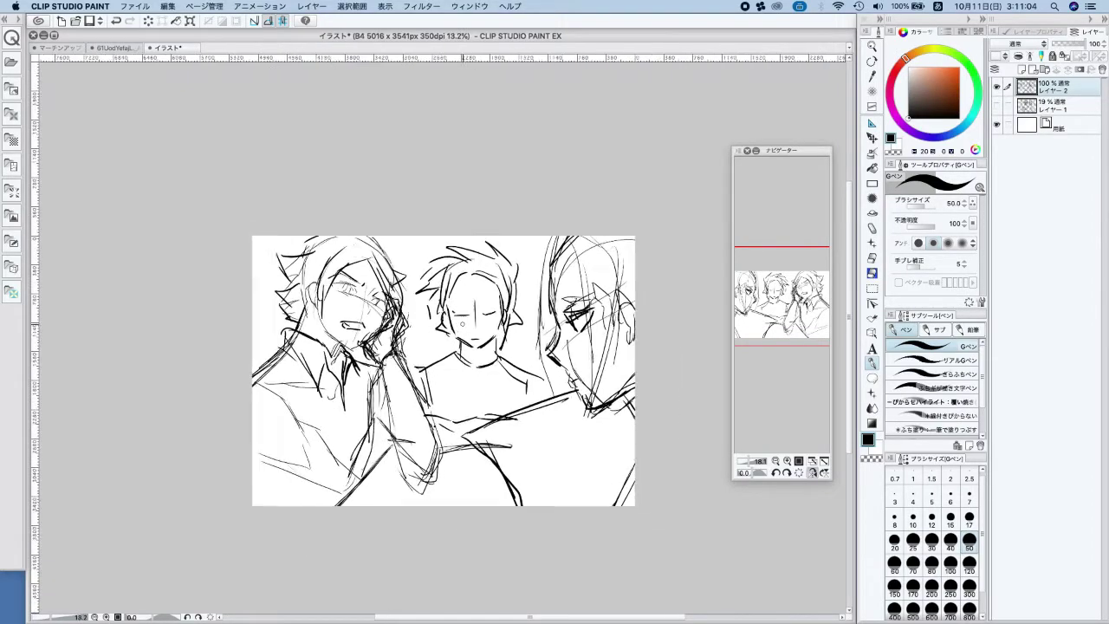
{"action": "left_click", "coordinate": [813, 472]}
{"action": "left_click_drag", "start_coordinate": [544, 416], "coordinate": [523, 443]}
{"action": "scroll", "coordinate": [485, 354], "scroll_direction": "up", "scroll_amount": 1}
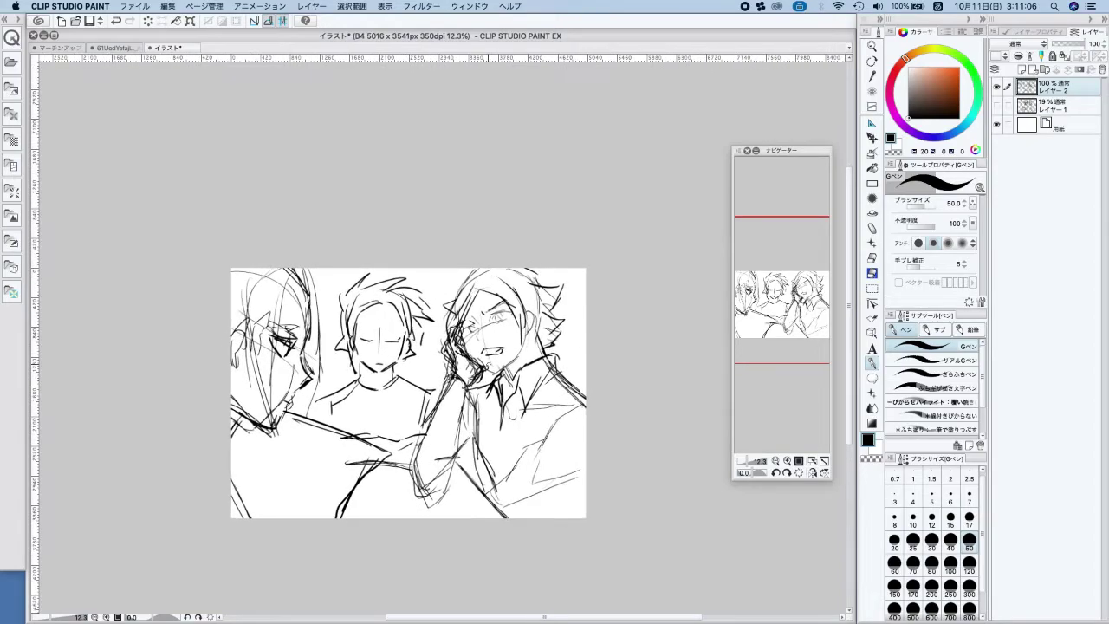
Create a new layer with the 乗算 (Multiply) blending mode and set the pen size to 250
{"action": "left_click", "coordinate": [1024, 70]}
{"action": "left_click", "coordinate": [1027, 44]}
{"action": "left_click", "coordinate": [1011, 81]}
{"action": "left_click", "coordinate": [952, 587]}
Fill the new layer with a pale skin tone (hue 28, saturation 19, value 95)
{"action": "left_click", "coordinate": [899, 67]}
{"action": "left_click_drag", "start_coordinate": [944, 81], "coordinate": [933, 43]}
{"action": "left_click", "coordinate": [918, 70]}
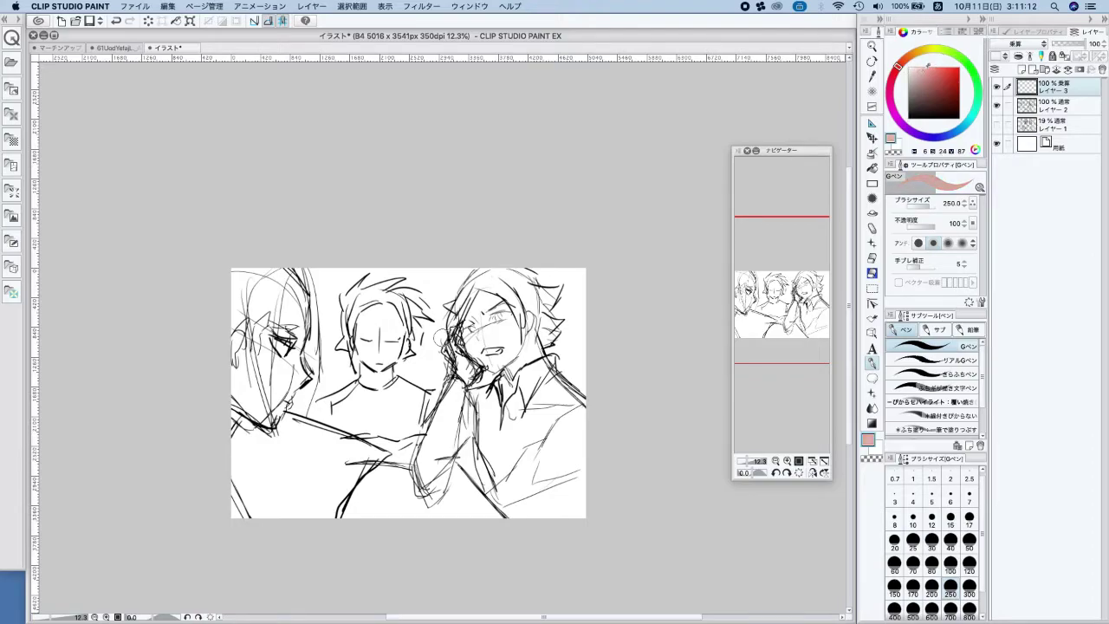
{"action": "left_click", "coordinate": [910, 54]}
{"action": "left_click", "coordinate": [873, 167]}
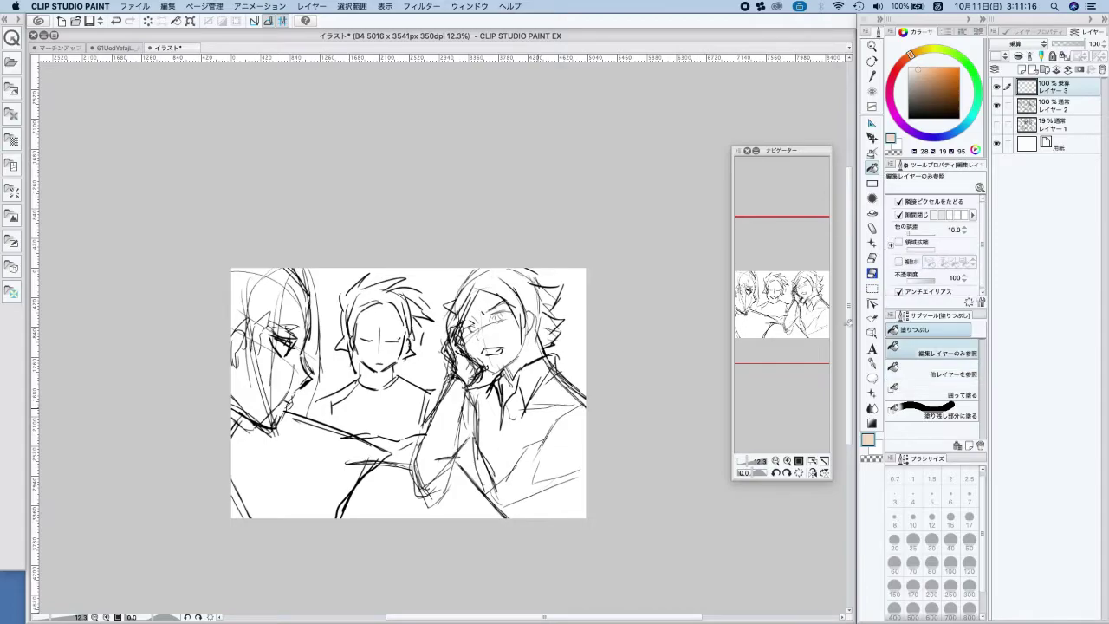
{"action": "left_click", "coordinate": [538, 408]}
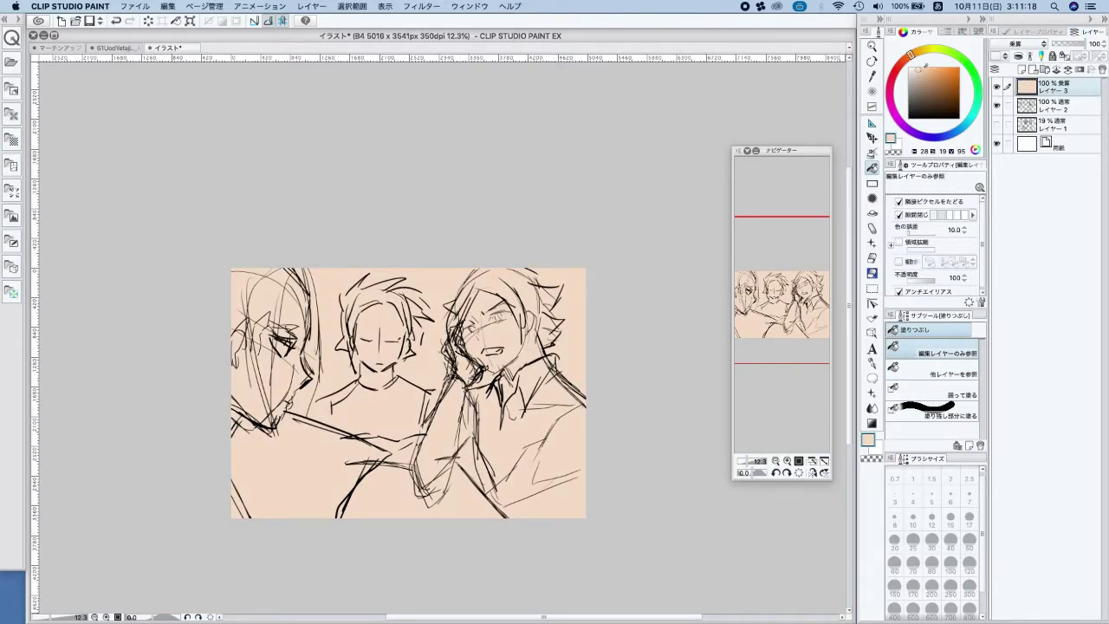
Paint the right figure's hair and jacket coral red (hue 7, saturation 54, value 100) with the G-pen
{"action": "left_click", "coordinate": [898, 65]}
{"action": "left_click", "coordinate": [941, 60]}
{"action": "key", "text": "p"}
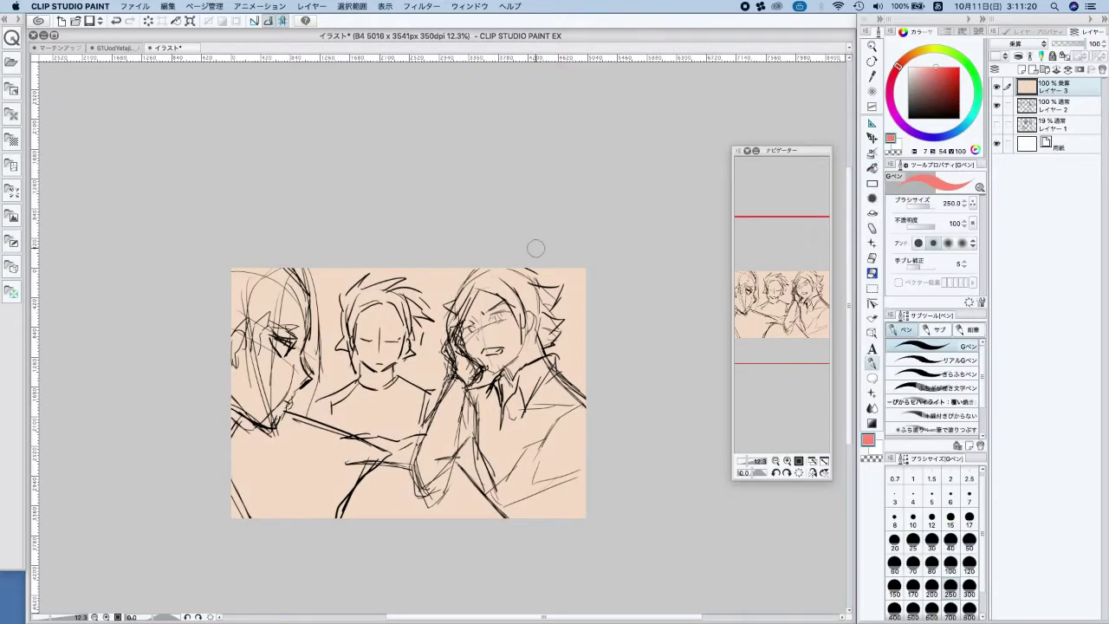
{"action": "mouse_move", "coordinate": [475, 270]}
{"action": "left_mouse_down"}
{"action": "mouse_move", "coordinate": [447, 308]}
{"action": "mouse_move", "coordinate": [454, 320]}
{"action": "mouse_move", "coordinate": [475, 282]}
{"action": "mouse_move", "coordinate": [519, 311]}
{"action": "mouse_move", "coordinate": [506, 289]}
{"action": "mouse_move", "coordinate": [521, 323]}
{"action": "mouse_move", "coordinate": [514, 281]}
{"action": "mouse_move", "coordinate": [532, 293]}
{"action": "mouse_move", "coordinate": [558, 289]}
{"action": "mouse_move", "coordinate": [553, 332]}
{"action": "mouse_move", "coordinate": [530, 269]}
{"action": "left_mouse_up"}
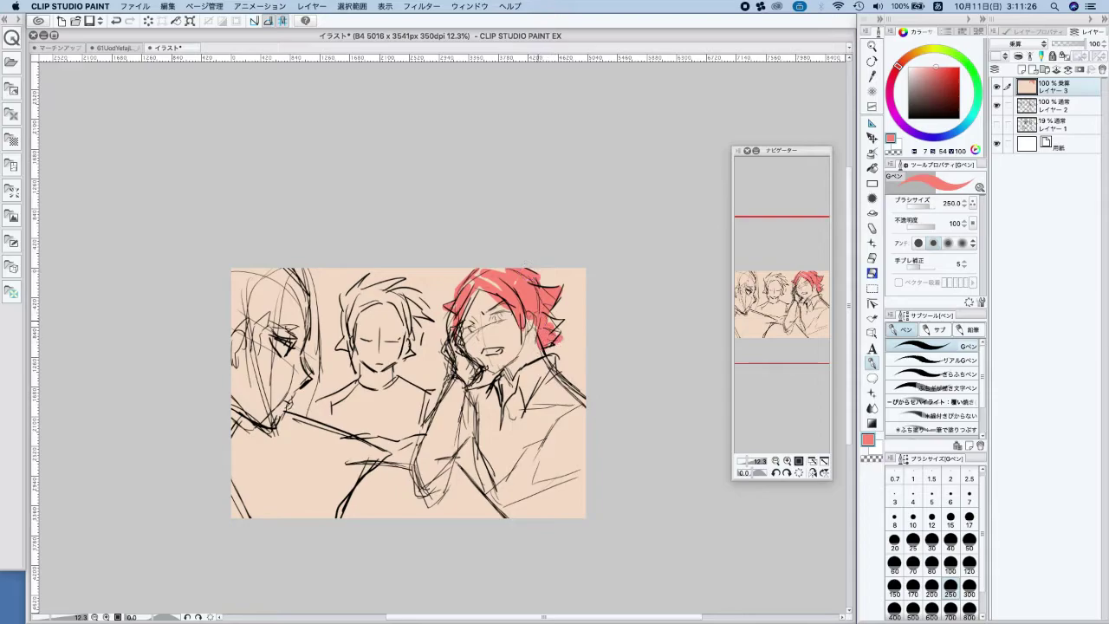
{"action": "mouse_move", "coordinate": [493, 397]}
{"action": "left_mouse_down"}
{"action": "mouse_move", "coordinate": [468, 422]}
{"action": "mouse_move", "coordinate": [430, 384]}
{"action": "mouse_move", "coordinate": [448, 404]}
{"action": "mouse_move", "coordinate": [435, 401]}
{"action": "mouse_move", "coordinate": [432, 437]}
{"action": "mouse_move", "coordinate": [457, 425]}
{"action": "mouse_move", "coordinate": [423, 473]}
{"action": "mouse_move", "coordinate": [549, 432]}
{"action": "mouse_move", "coordinate": [558, 401]}
{"action": "mouse_move", "coordinate": [587, 412]}
{"action": "mouse_move", "coordinate": [503, 501]}
{"action": "mouse_move", "coordinate": [463, 484]}
{"action": "mouse_move", "coordinate": [498, 512]}
{"action": "mouse_move", "coordinate": [454, 516]}
{"action": "mouse_move", "coordinate": [469, 508]}
{"action": "mouse_move", "coordinate": [466, 493]}
{"action": "mouse_move", "coordinate": [521, 502]}
{"action": "mouse_move", "coordinate": [533, 515]}
{"action": "mouse_move", "coordinate": [592, 455]}
{"action": "mouse_move", "coordinate": [567, 449]}
{"action": "mouse_move", "coordinate": [570, 411]}
{"action": "mouse_move", "coordinate": [579, 458]}
{"action": "mouse_move", "coordinate": [543, 507]}
{"action": "mouse_move", "coordinate": [574, 487]}
{"action": "mouse_move", "coordinate": [592, 461]}
{"action": "mouse_move", "coordinate": [526, 479]}
{"action": "mouse_move", "coordinate": [546, 437]}
{"action": "mouse_move", "coordinate": [508, 494]}
{"action": "left_mouse_up"}
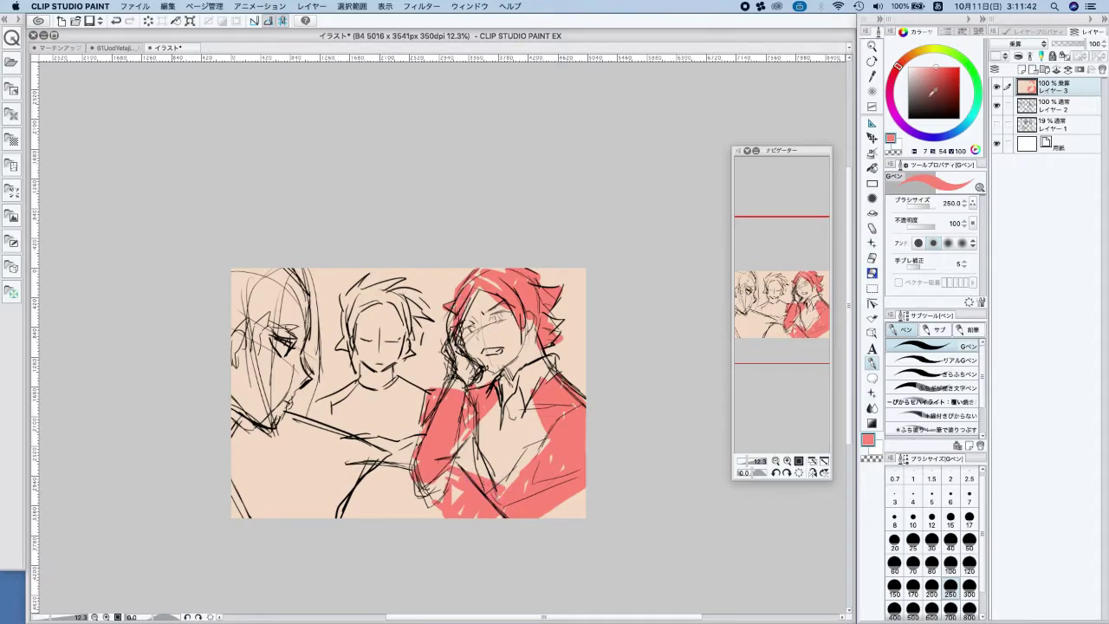
Paint the lower clothing areas beneath the middle and right figures dark brown (hue 7, saturation 18, value 33)
{"action": "left_click", "coordinate": [917, 101]}
{"action": "mouse_move", "coordinate": [379, 473]}
{"action": "left_mouse_down"}
{"action": "mouse_move", "coordinate": [351, 511]}
{"action": "mouse_move", "coordinate": [465, 514]}
{"action": "mouse_move", "coordinate": [470, 467]}
{"action": "mouse_move", "coordinate": [495, 483]}
{"action": "left_mouse_up"}
{"action": "left_click_drag", "start_coordinate": [555, 517], "coordinate": [564, 519]}
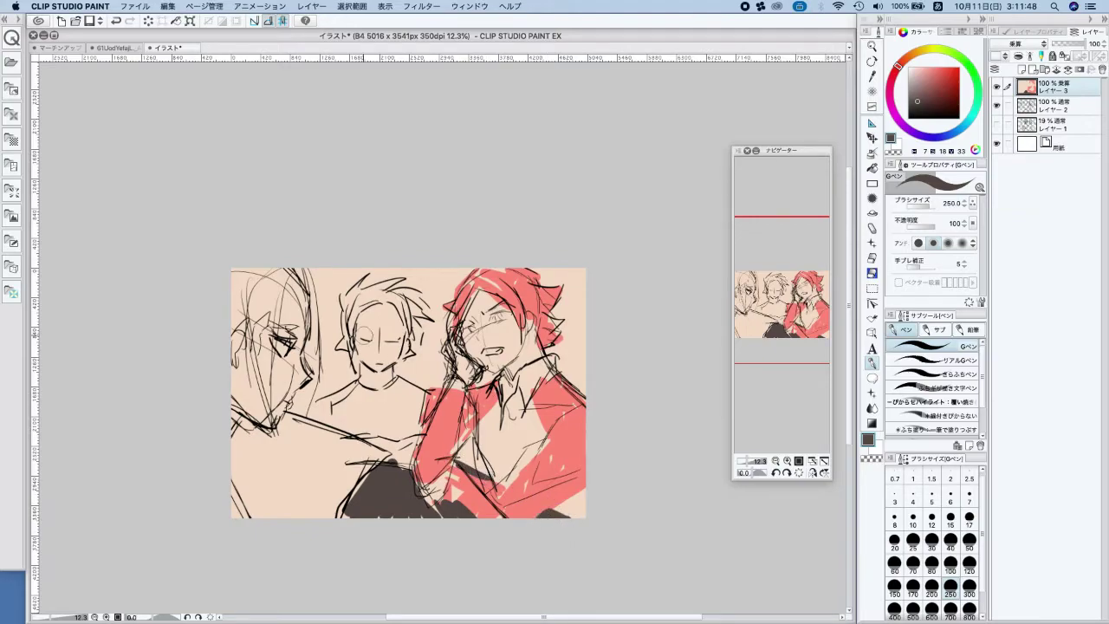
Paint the left figure's long hair pink (hue 341, saturation 49, value 87) with the G-pen
{"action": "key", "text": "h"}
{"action": "left_click_drag", "start_coordinate": [636, 444], "coordinate": [550, 487]}
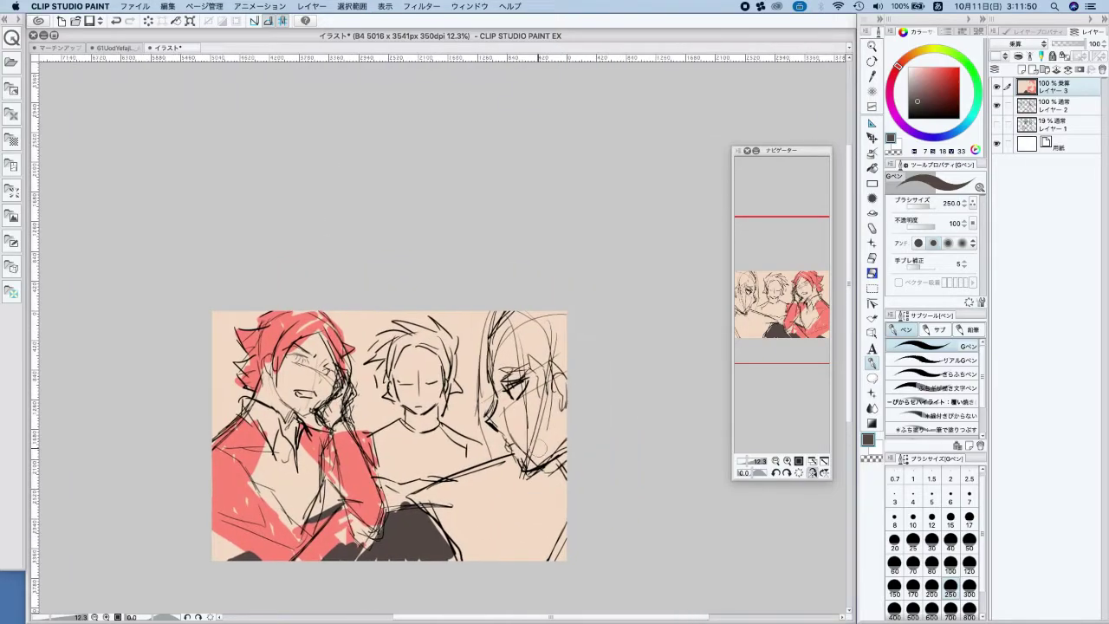
{"action": "left_click", "coordinate": [943, 71]}
{"action": "left_click_drag", "start_coordinate": [938, 72], "coordinate": [933, 73]}
{"action": "left_click", "coordinate": [891, 84]}
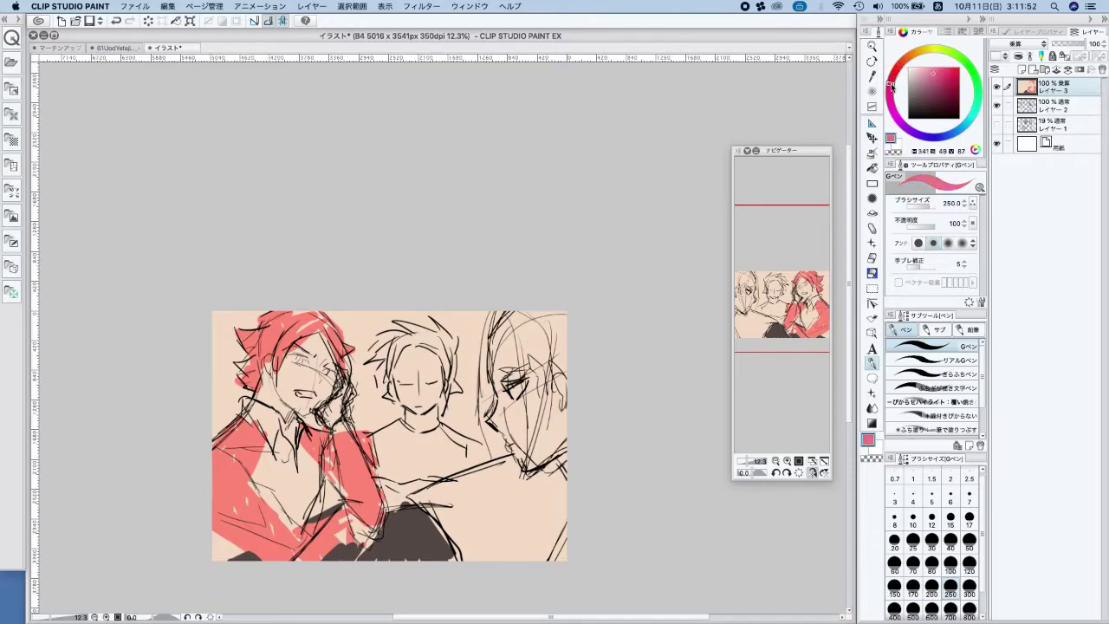
{"action": "mouse_move", "coordinate": [499, 314]}
{"action": "left_mouse_down"}
{"action": "mouse_move", "coordinate": [492, 423]}
{"action": "mouse_move", "coordinate": [522, 370]}
{"action": "mouse_move", "coordinate": [535, 427]}
{"action": "mouse_move", "coordinate": [557, 344]}
{"action": "mouse_move", "coordinate": [551, 379]}
{"action": "mouse_move", "coordinate": [500, 304]}
{"action": "mouse_move", "coordinate": [559, 346]}
{"action": "left_mouse_up"}
{"action": "mouse_move", "coordinate": [491, 310]}
{"action": "left_mouse_down"}
{"action": "mouse_move", "coordinate": [489, 374]}
{"action": "mouse_move", "coordinate": [495, 312]}
{"action": "mouse_move", "coordinate": [506, 358]}
{"action": "mouse_move", "coordinate": [496, 322]}
{"action": "mouse_move", "coordinate": [517, 350]}
{"action": "left_mouse_up"}
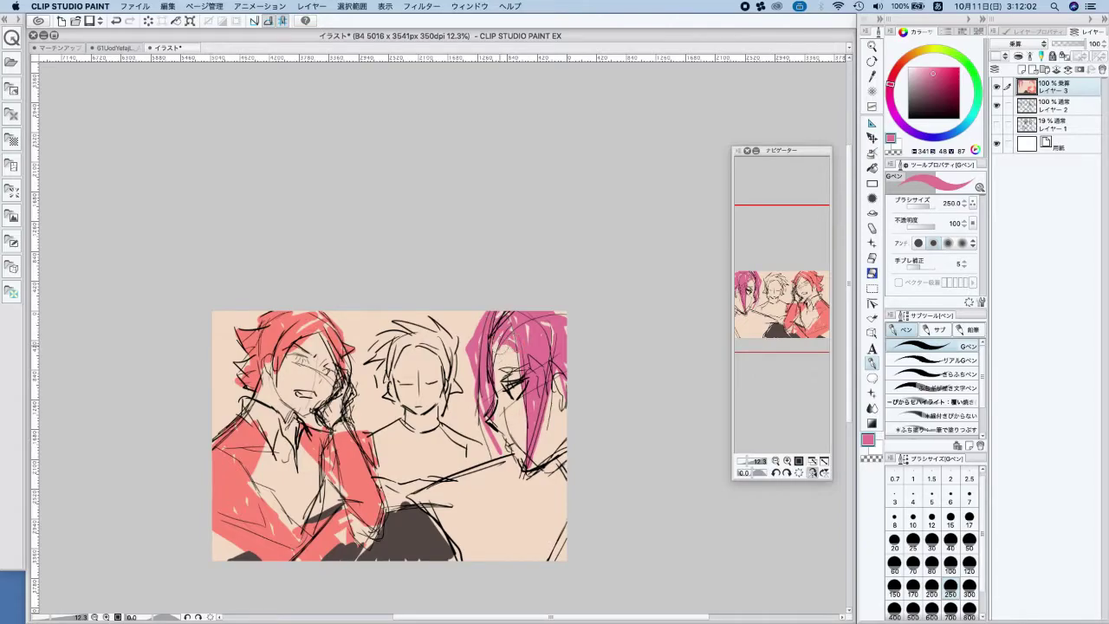
Block in the pink-haired figure's clothing in greyish mauve (hue 341, saturation 15, value 62) and near-white, and tint the brow area pink
{"action": "left_click_drag", "start_coordinate": [915, 103], "coordinate": [916, 87]}
{"action": "mouse_move", "coordinate": [564, 476]}
{"action": "left_mouse_down"}
{"action": "mouse_move", "coordinate": [546, 494]}
{"action": "mouse_move", "coordinate": [561, 504]}
{"action": "mouse_move", "coordinate": [560, 493]}
{"action": "mouse_move", "coordinate": [569, 522]}
{"action": "mouse_move", "coordinate": [544, 548]}
{"action": "left_mouse_up"}
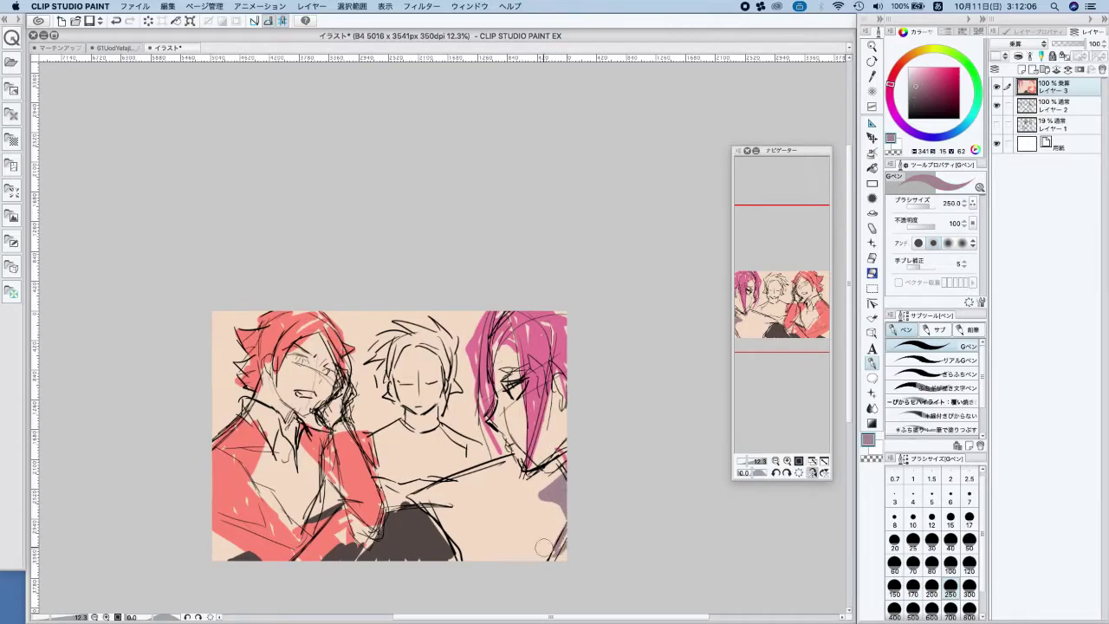
{"action": "key", "text": "x"}
{"action": "mouse_move", "coordinate": [456, 486]}
{"action": "left_mouse_down"}
{"action": "mouse_move", "coordinate": [480, 501]}
{"action": "mouse_move", "coordinate": [470, 552]}
{"action": "mouse_move", "coordinate": [511, 525]}
{"action": "mouse_move", "coordinate": [496, 490]}
{"action": "mouse_move", "coordinate": [538, 518]}
{"action": "mouse_move", "coordinate": [521, 559]}
{"action": "mouse_move", "coordinate": [488, 554]}
{"action": "left_mouse_up"}
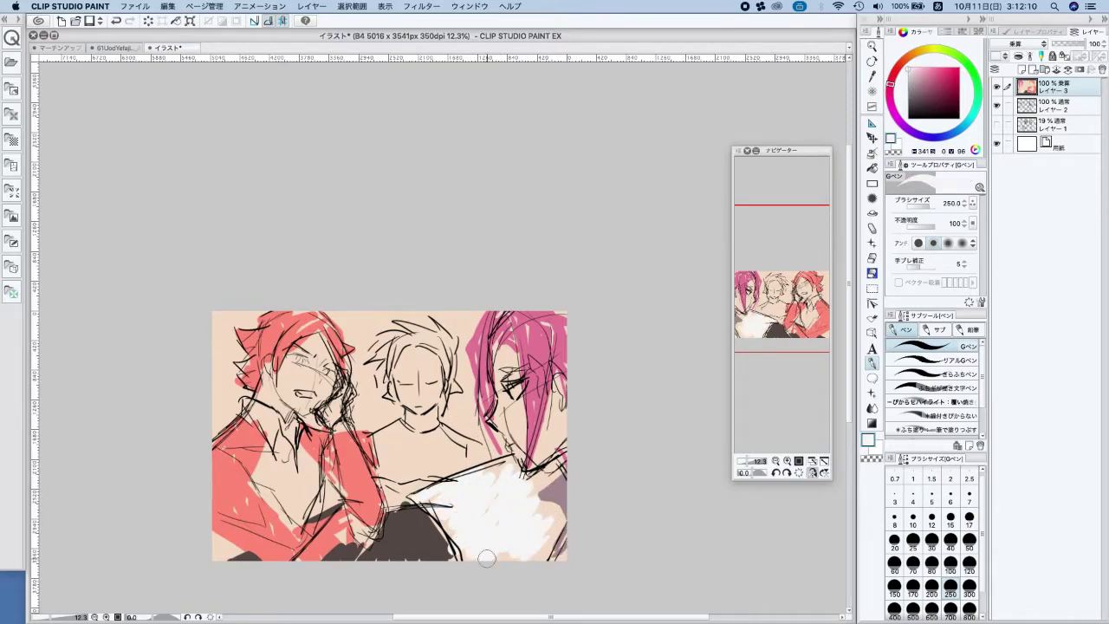
{"action": "left_click", "coordinate": [515, 364], "text": "alt"}
{"action": "left_click_drag", "start_coordinate": [490, 385], "coordinate": [516, 364]}
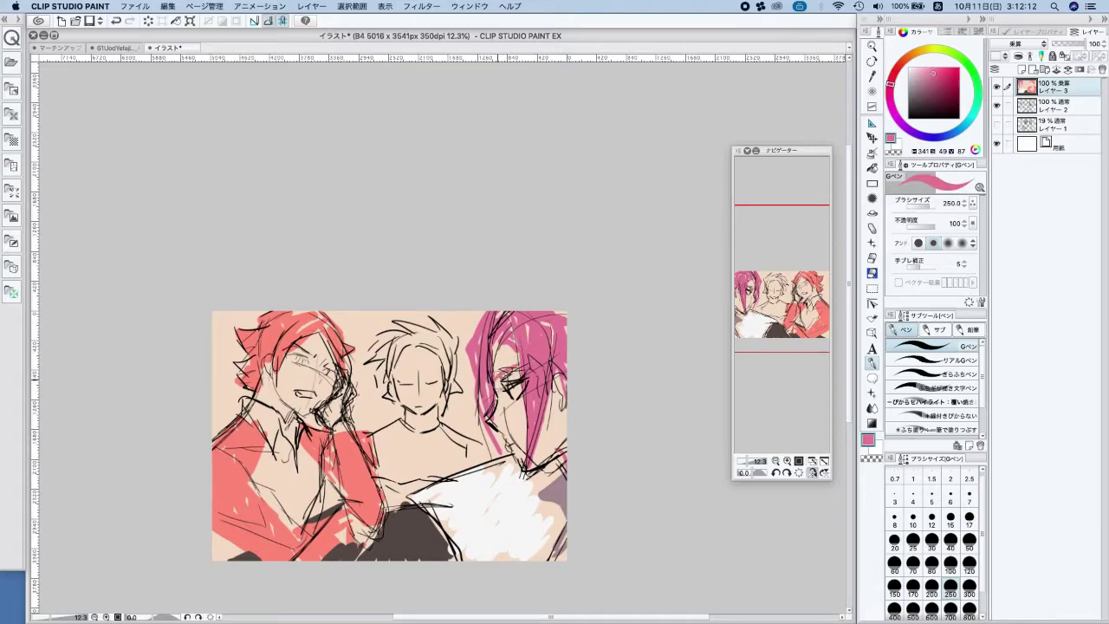
Paint the middle figure's hair and shirt light blue (hue 203, saturation 49, value 87)
{"action": "left_click", "coordinate": [959, 128]}
{"action": "mouse_move", "coordinate": [429, 325]}
{"action": "left_mouse_down"}
{"action": "mouse_move", "coordinate": [382, 346]}
{"action": "mouse_move", "coordinate": [390, 364]}
{"action": "mouse_move", "coordinate": [429, 342]}
{"action": "mouse_move", "coordinate": [452, 373]}
{"action": "mouse_move", "coordinate": [449, 388]}
{"action": "left_mouse_up"}
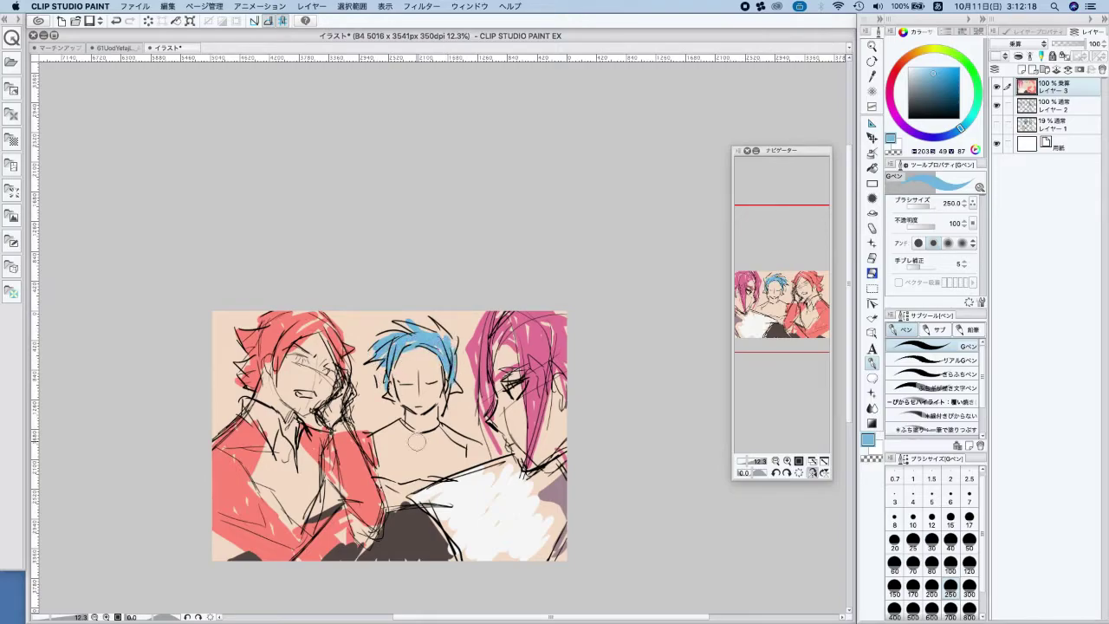
{"action": "mouse_move", "coordinate": [394, 423]}
{"action": "left_mouse_down"}
{"action": "mouse_move", "coordinate": [461, 453]}
{"action": "mouse_move", "coordinate": [375, 433]}
{"action": "mouse_move", "coordinate": [402, 455]}
{"action": "mouse_move", "coordinate": [427, 447]}
{"action": "mouse_move", "coordinate": [434, 469]}
{"action": "mouse_move", "coordinate": [472, 433]}
{"action": "left_mouse_up"}
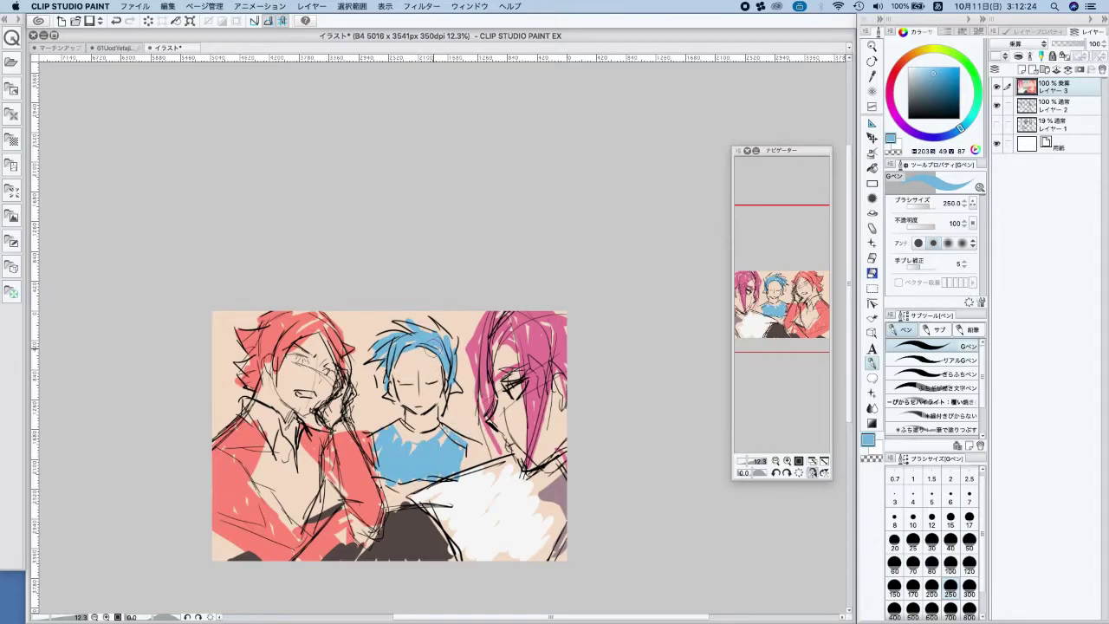
{"action": "key", "text": "h"}
{"action": "mouse_move", "coordinate": [467, 350]}
{"action": "left_mouse_down"}
{"action": "mouse_move", "coordinate": [490, 386]}
{"action": "mouse_move", "coordinate": [439, 407]}
{"action": "left_mouse_up"}
{"action": "left_click_drag", "start_coordinate": [433, 353], "coordinate": [423, 386]}
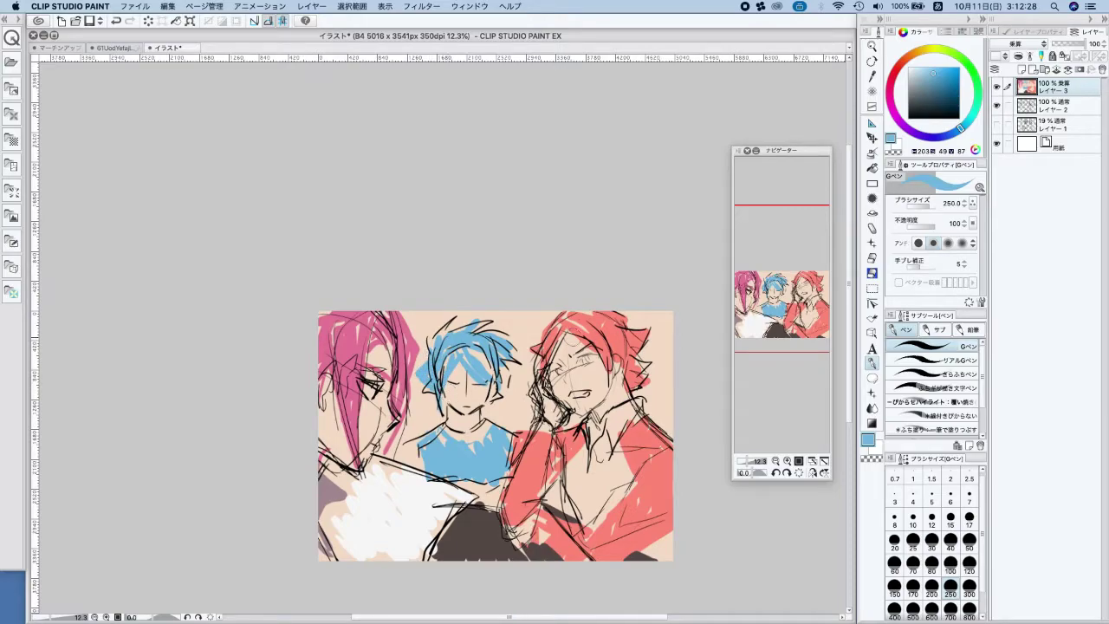
Paint the red-haired figure's eyes and a spade emblem on the chest in sampled coral red (hue 7, saturation 54, value 100)
{"action": "left_click", "coordinate": [587, 359], "text": "alt"}
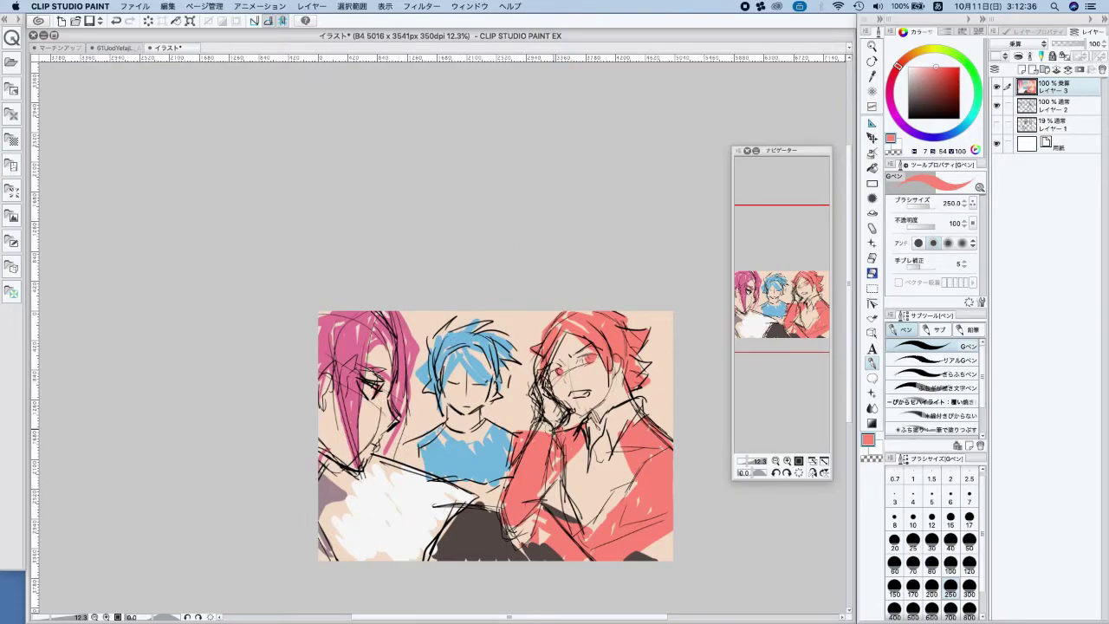
{"action": "left_click_drag", "start_coordinate": [605, 469], "coordinate": [591, 495]}
Merge the colour layer down into the sketch layer and delete the old 19% opacity draft layer
{"action": "key", "text": "super+e"}
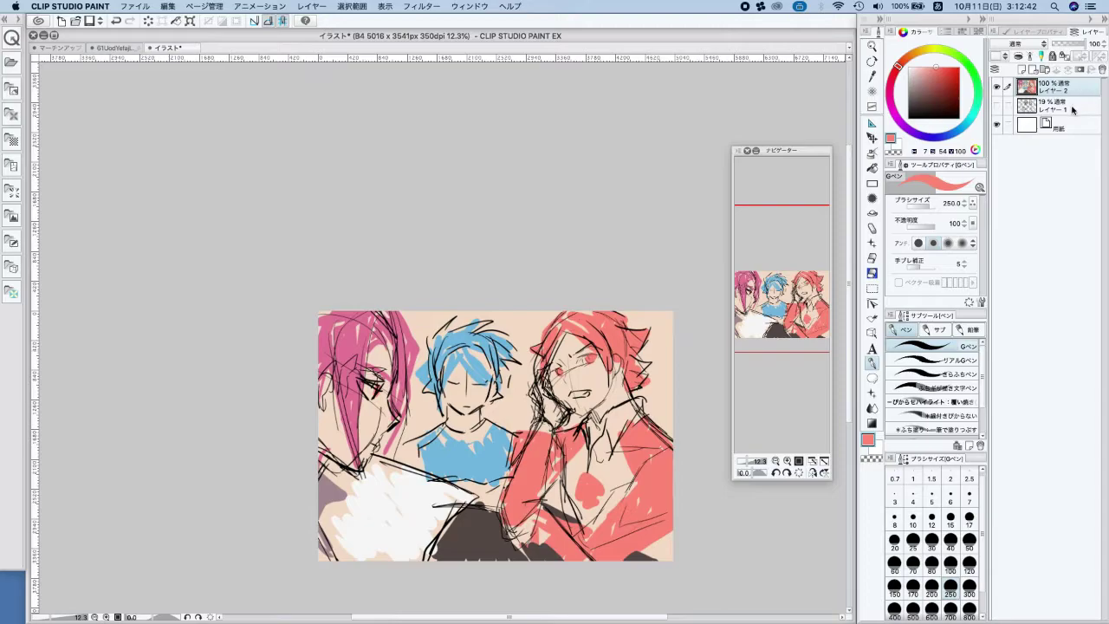
{"action": "left_click", "coordinate": [1072, 110]}
{"action": "left_click", "coordinate": [1102, 69]}
{"action": "left_click", "coordinate": [1064, 81]}
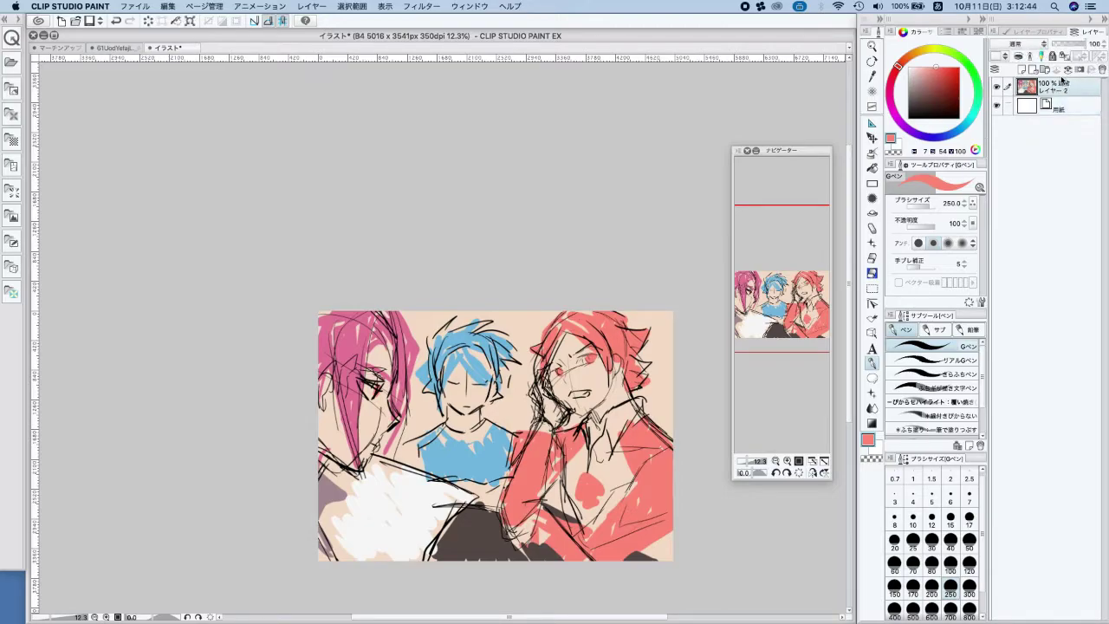
Set the G-pen to black at size 17 and create a new 乗算 (Multiply) layer above the merged artwork
{"action": "left_click", "coordinate": [968, 519]}
{"action": "left_click_drag", "start_coordinate": [920, 105], "coordinate": [906, 120]}
{"action": "scroll", "coordinate": [551, 396], "scroll_direction": "up", "scroll_amount": 2}
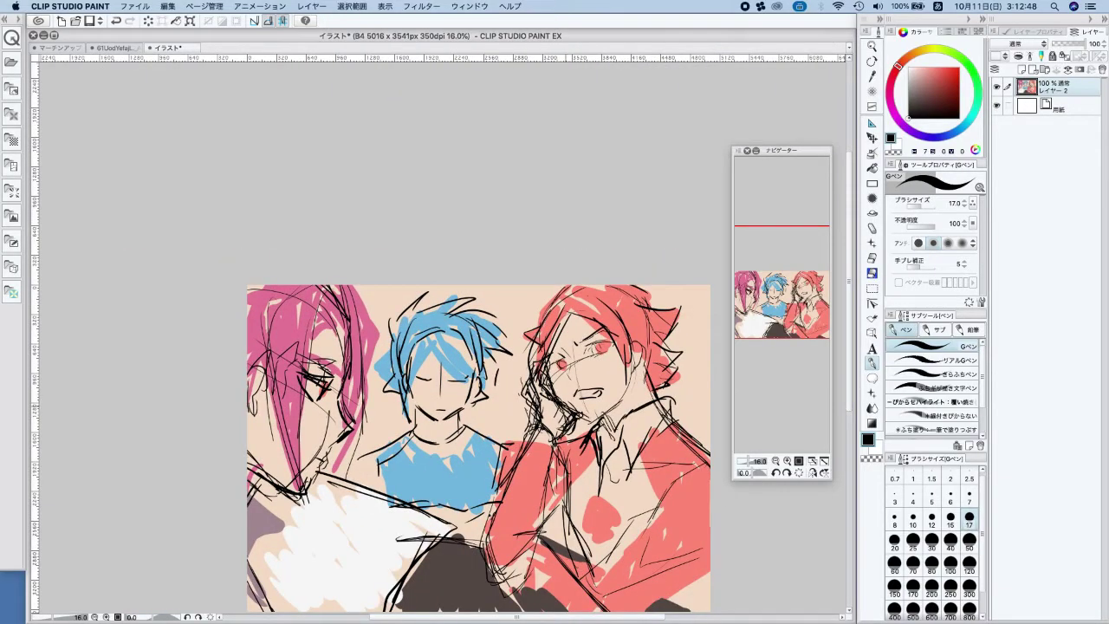
{"action": "left_click", "coordinate": [1024, 70]}
{"action": "left_click", "coordinate": [1023, 43]}
{"action": "left_click", "coordinate": [1022, 74]}
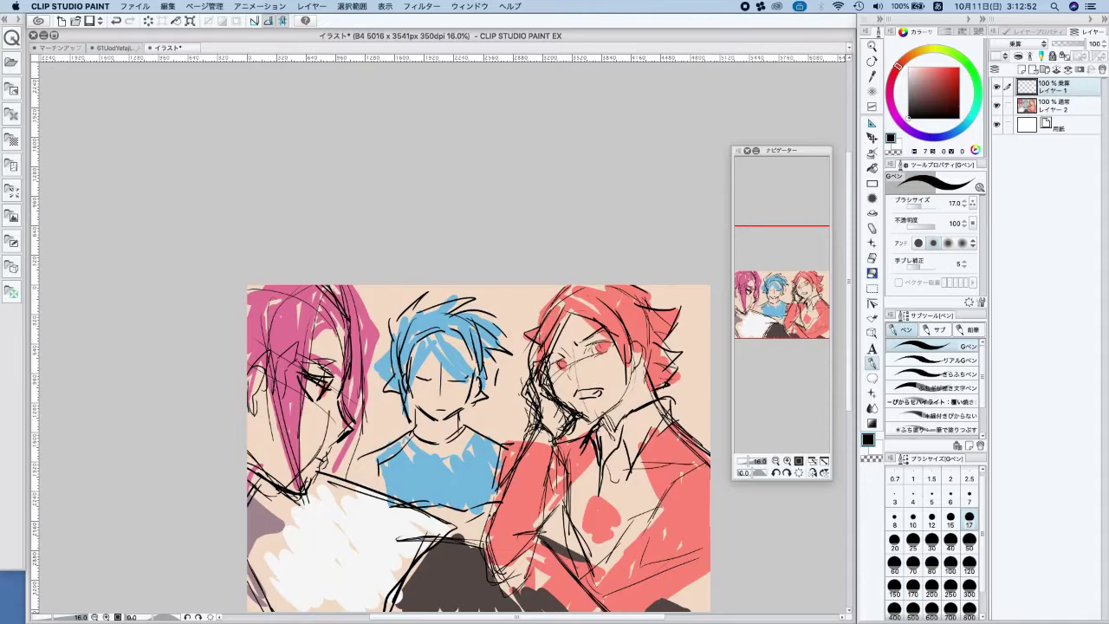
{"action": "scroll", "coordinate": [523, 224], "scroll_direction": "down", "scroll_amount": 2}
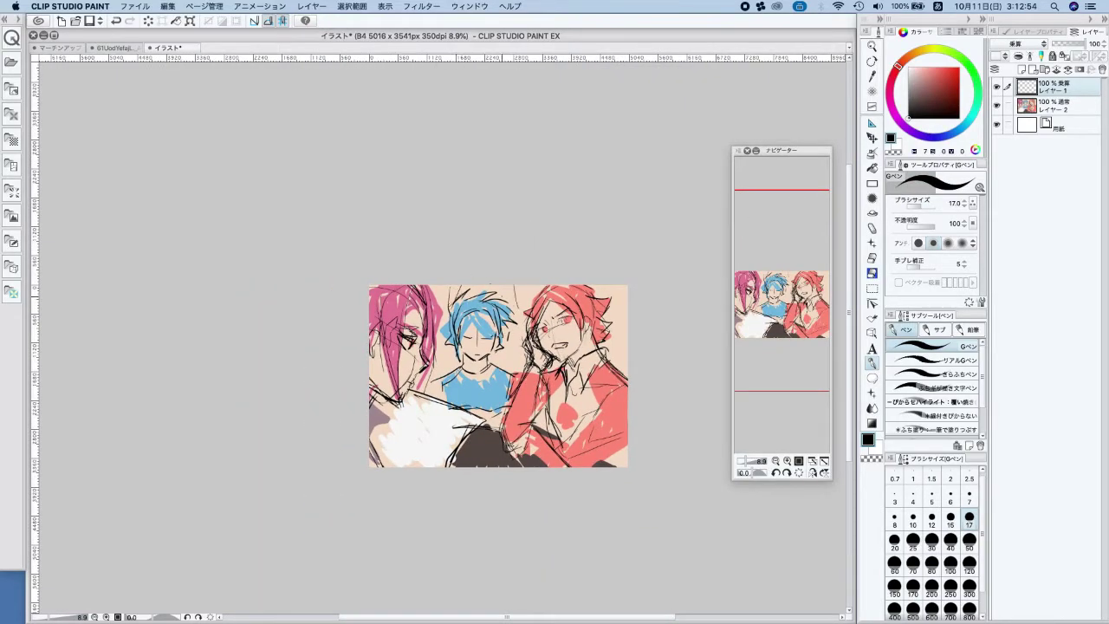
{"action": "scroll", "coordinate": [558, 286], "scroll_direction": "up", "scroll_amount": 1}
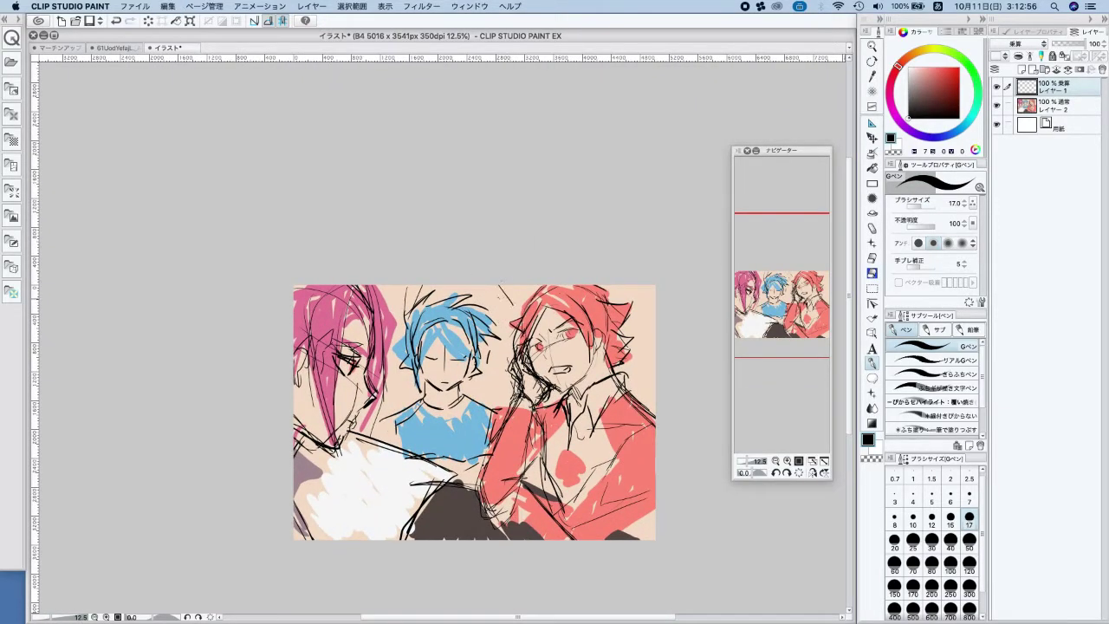
Set the pen size to 120 and add a second 乗算 (Multiply) layer on top for the shadows
{"action": "left_click", "coordinate": [968, 563]}
{"action": "scroll", "coordinate": [544, 334], "scroll_direction": "up", "scroll_amount": 1}
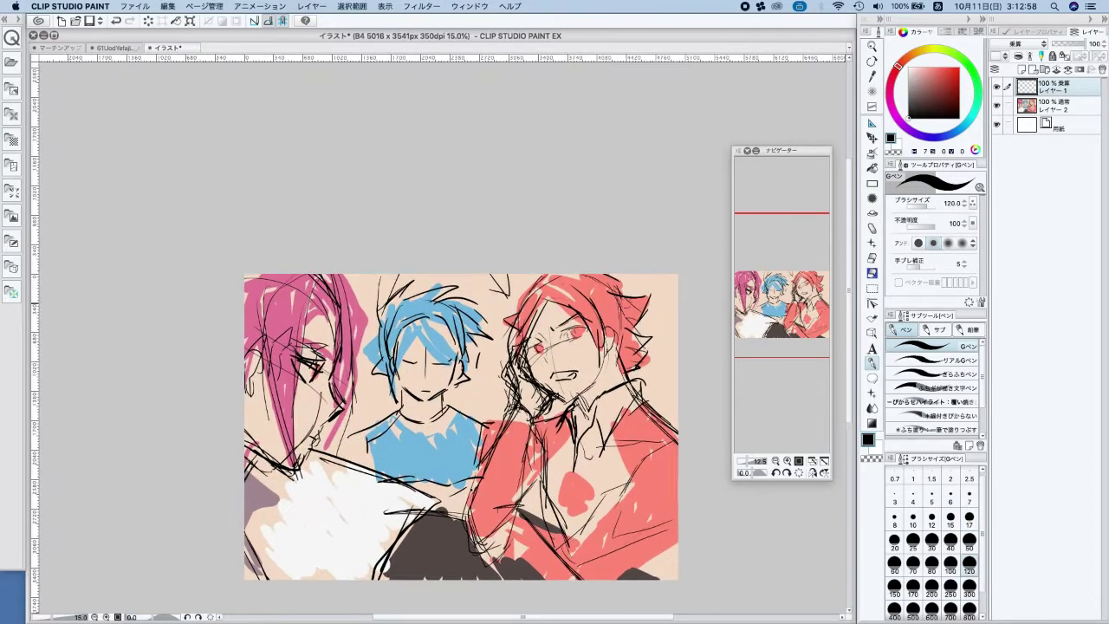
{"action": "left_click", "coordinate": [1024, 69]}
{"action": "left_click", "coordinate": [1020, 45]}
{"action": "left_click", "coordinate": [1020, 81]}
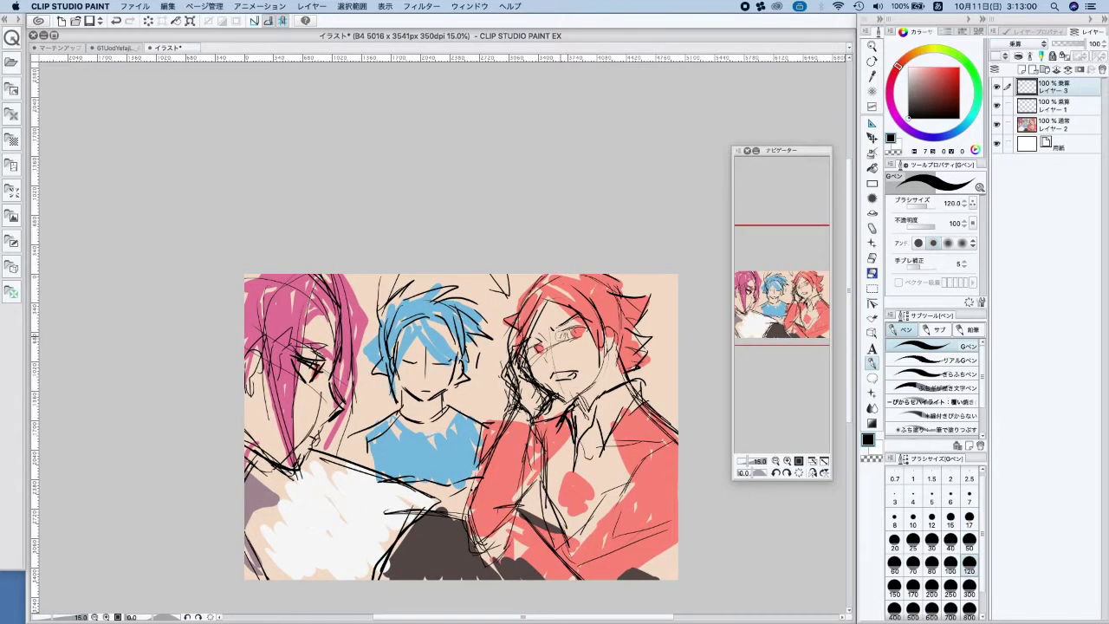
Shade the red-haired figure's neck with the sampled skin tone and darken the collar with a sampled dark tone
{"action": "left_click", "coordinate": [560, 333], "text": "alt"}
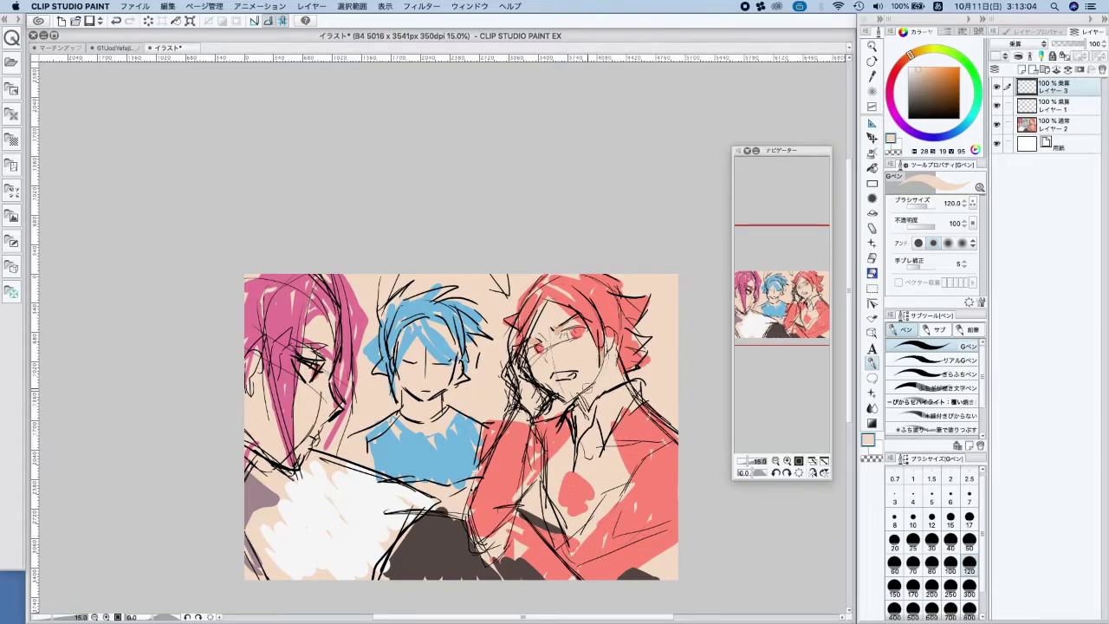
{"action": "mouse_move", "coordinate": [598, 356]}
{"action": "left_mouse_down"}
{"action": "mouse_move", "coordinate": [605, 405]}
{"action": "mouse_move", "coordinate": [617, 381]}
{"action": "left_mouse_up"}
{"action": "left_click", "coordinate": [950, 561]}
{"action": "left_click", "coordinate": [535, 522], "text": "alt"}
{"action": "mouse_move", "coordinate": [591, 386]}
{"action": "left_mouse_down"}
{"action": "mouse_move", "coordinate": [620, 423]}
{"action": "mouse_move", "coordinate": [606, 443]}
{"action": "mouse_move", "coordinate": [582, 429]}
{"action": "mouse_move", "coordinate": [600, 413]}
{"action": "left_mouse_up"}
Shade the red-haired figure's jacket with sampled coral and the hair with neutral grey (value 57), using pen size 250
{"action": "left_click", "coordinate": [950, 584]}
{"action": "left_click", "coordinate": [641, 424], "text": "alt"}
{"action": "mouse_move", "coordinate": [543, 433]}
{"action": "left_mouse_down"}
{"action": "mouse_move", "coordinate": [555, 447]}
{"action": "mouse_move", "coordinate": [559, 429]}
{"action": "mouse_move", "coordinate": [561, 440]}
{"action": "left_mouse_up"}
{"action": "left_click", "coordinate": [909, 89]}
{"action": "mouse_move", "coordinate": [591, 327]}
{"action": "left_mouse_down"}
{"action": "mouse_move", "coordinate": [611, 350]}
{"action": "mouse_move", "coordinate": [606, 312]}
{"action": "mouse_move", "coordinate": [619, 294]}
{"action": "mouse_move", "coordinate": [645, 312]}
{"action": "mouse_move", "coordinate": [630, 334]}
{"action": "mouse_move", "coordinate": [638, 346]}
{"action": "mouse_move", "coordinate": [616, 332]}
{"action": "mouse_move", "coordinate": [625, 362]}
{"action": "mouse_move", "coordinate": [647, 357]}
{"action": "left_mouse_up"}
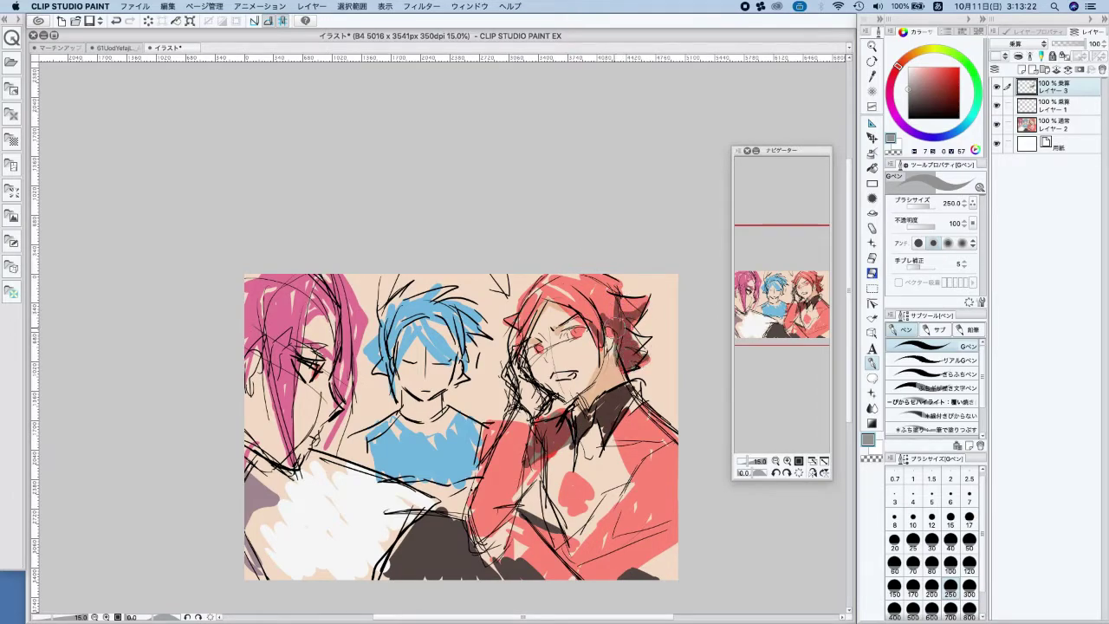
Add grey shadows to the blue-haired figure's side hair, neck and the upper part of the shirt
{"action": "mouse_move", "coordinate": [427, 327]}
{"action": "left_mouse_down"}
{"action": "mouse_move", "coordinate": [388, 367]}
{"action": "mouse_move", "coordinate": [392, 386]}
{"action": "mouse_move", "coordinate": [374, 339]}
{"action": "mouse_move", "coordinate": [397, 390]}
{"action": "left_mouse_up"}
{"action": "left_click_drag", "start_coordinate": [462, 339], "coordinate": [449, 381]}
{"action": "left_click_drag", "start_coordinate": [478, 346], "coordinate": [466, 356]}
{"action": "left_click_drag", "start_coordinate": [377, 427], "coordinate": [459, 430]}
{"action": "mouse_move", "coordinate": [407, 390]}
{"action": "left_mouse_down"}
{"action": "mouse_move", "coordinate": [435, 404]}
{"action": "mouse_move", "coordinate": [439, 426]}
{"action": "mouse_move", "coordinate": [386, 413]}
{"action": "mouse_move", "coordinate": [405, 426]}
{"action": "mouse_move", "coordinate": [381, 444]}
{"action": "mouse_move", "coordinate": [370, 426]}
{"action": "mouse_move", "coordinate": [335, 463]}
{"action": "left_mouse_up"}
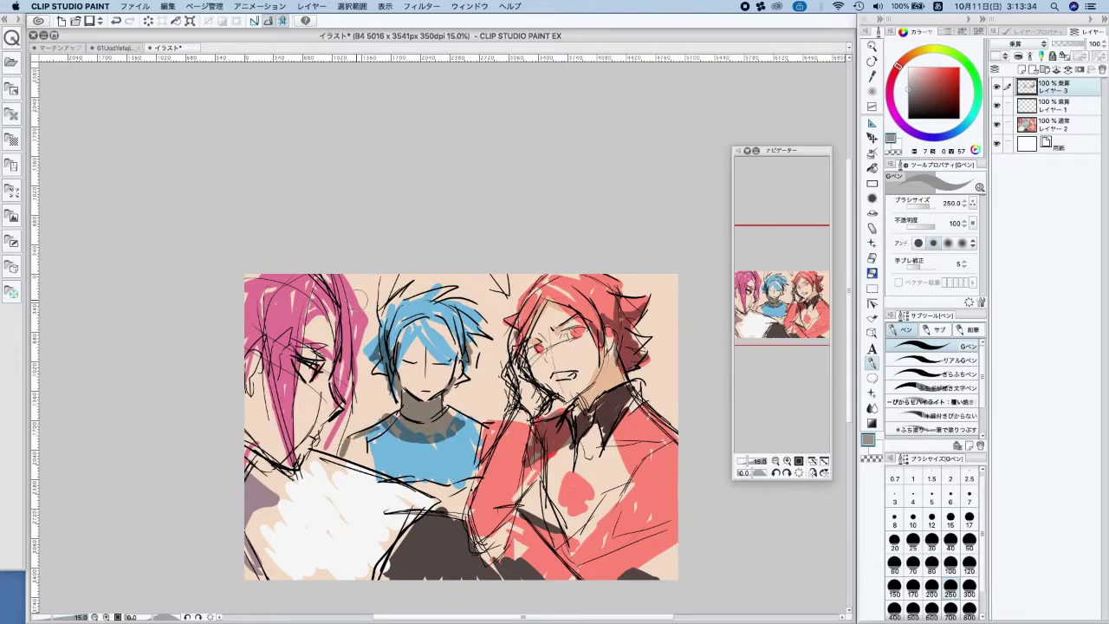
Shade the back of the pink-haired figure's hair and the neck in grey
{"action": "left_click_drag", "start_coordinate": [246, 310], "coordinate": [288, 407]}
{"action": "mouse_move", "coordinate": [239, 333]}
{"action": "left_mouse_down"}
{"action": "mouse_move", "coordinate": [269, 372]}
{"action": "mouse_move", "coordinate": [291, 465]}
{"action": "left_mouse_up"}
{"action": "key", "text": "super+z"}
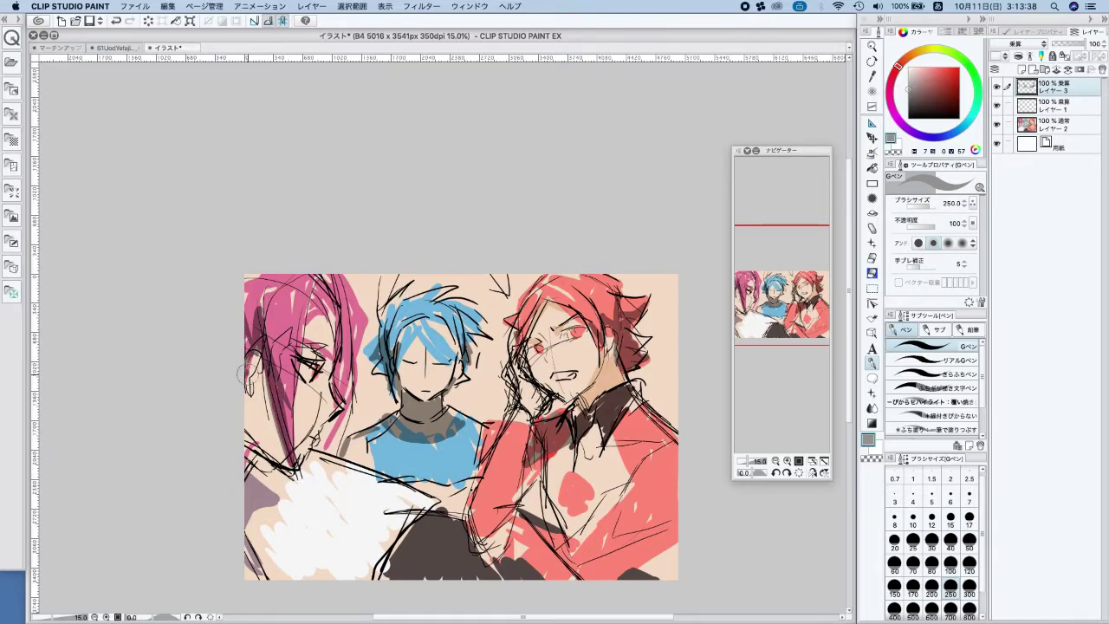
{"action": "mouse_move", "coordinate": [239, 392]}
{"action": "left_mouse_down"}
{"action": "mouse_move", "coordinate": [267, 368]}
{"action": "mouse_move", "coordinate": [250, 427]}
{"action": "mouse_move", "coordinate": [259, 478]}
{"action": "mouse_move", "coordinate": [242, 478]}
{"action": "mouse_move", "coordinate": [237, 541]}
{"action": "mouse_move", "coordinate": [257, 581]}
{"action": "left_mouse_up"}
Paint grey fold shadows across the pink-haired figure's white top
{"action": "mouse_move", "coordinate": [278, 474]}
{"action": "left_mouse_down"}
{"action": "mouse_move", "coordinate": [263, 530]}
{"action": "mouse_move", "coordinate": [250, 535]}
{"action": "left_mouse_up"}
{"action": "left_click_drag", "start_coordinate": [288, 480], "coordinate": [263, 518]}
{"action": "left_click_drag", "start_coordinate": [335, 482], "coordinate": [272, 579]}
{"action": "mouse_move", "coordinate": [296, 508]}
{"action": "left_mouse_down"}
{"action": "mouse_move", "coordinate": [257, 586]}
{"action": "mouse_move", "coordinate": [305, 579]}
{"action": "left_mouse_up"}
{"action": "mouse_move", "coordinate": [383, 566]}
{"action": "left_mouse_down"}
{"action": "mouse_move", "coordinate": [377, 578]}
{"action": "mouse_move", "coordinate": [359, 569]}
{"action": "mouse_move", "coordinate": [363, 583]}
{"action": "left_mouse_up"}
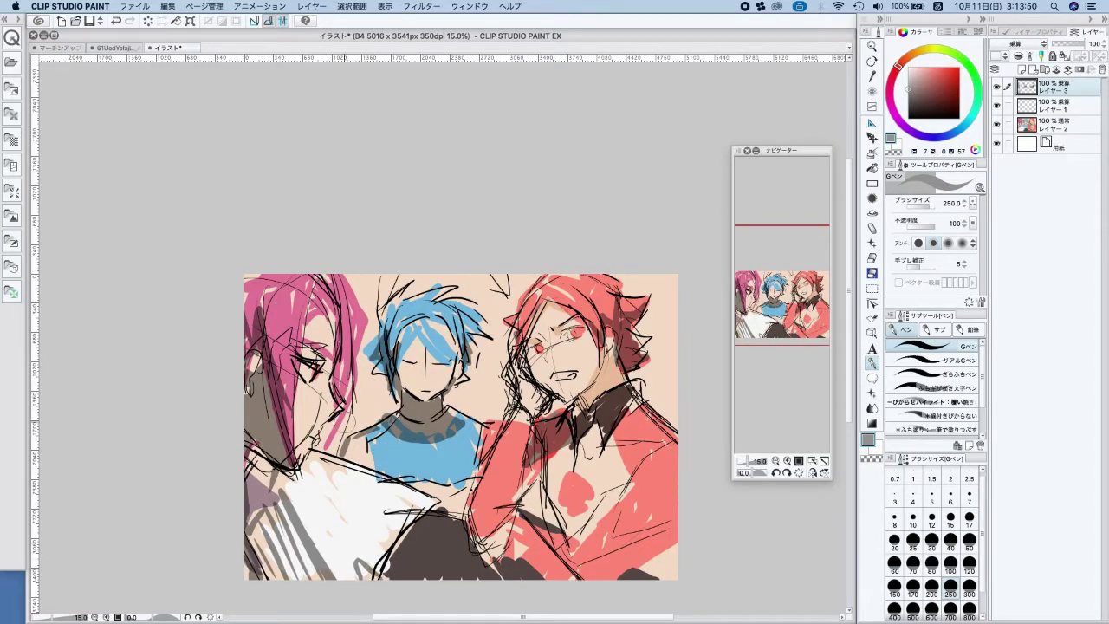
Add grey shadows to the pink-haired figure's face-framing hair and to the blue-haired figure's fringe and shirt edges
{"action": "mouse_move", "coordinate": [311, 322]}
{"action": "left_mouse_down"}
{"action": "mouse_move", "coordinate": [334, 303]}
{"action": "mouse_move", "coordinate": [343, 363]}
{"action": "left_mouse_up"}
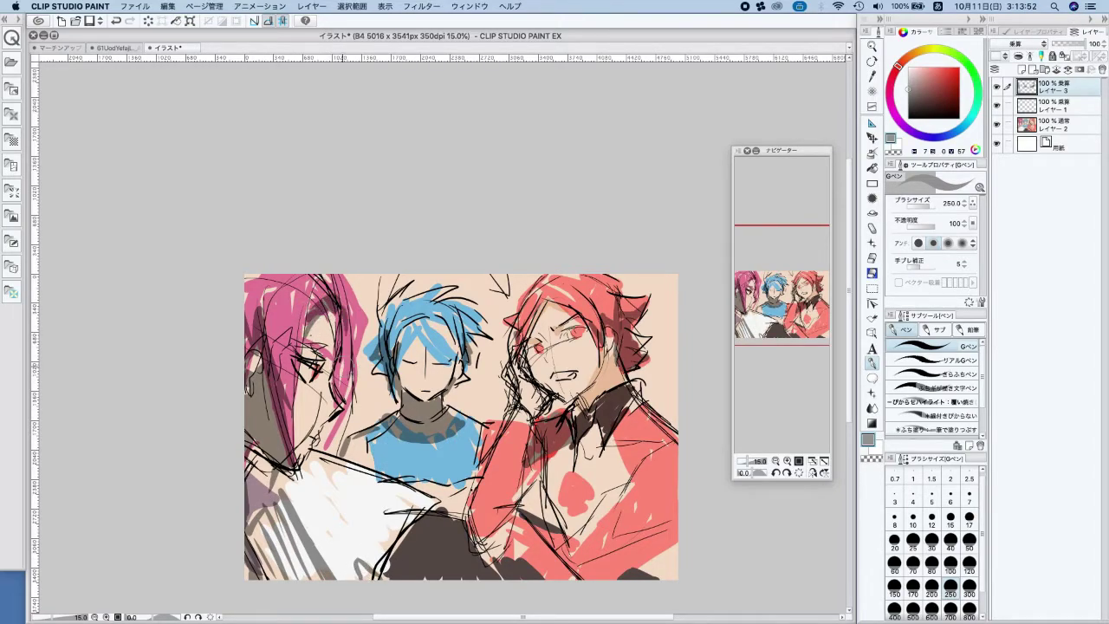
{"action": "mouse_move", "coordinate": [424, 333]}
{"action": "left_mouse_down"}
{"action": "mouse_move", "coordinate": [451, 323]}
{"action": "mouse_move", "coordinate": [459, 338]}
{"action": "left_mouse_up"}
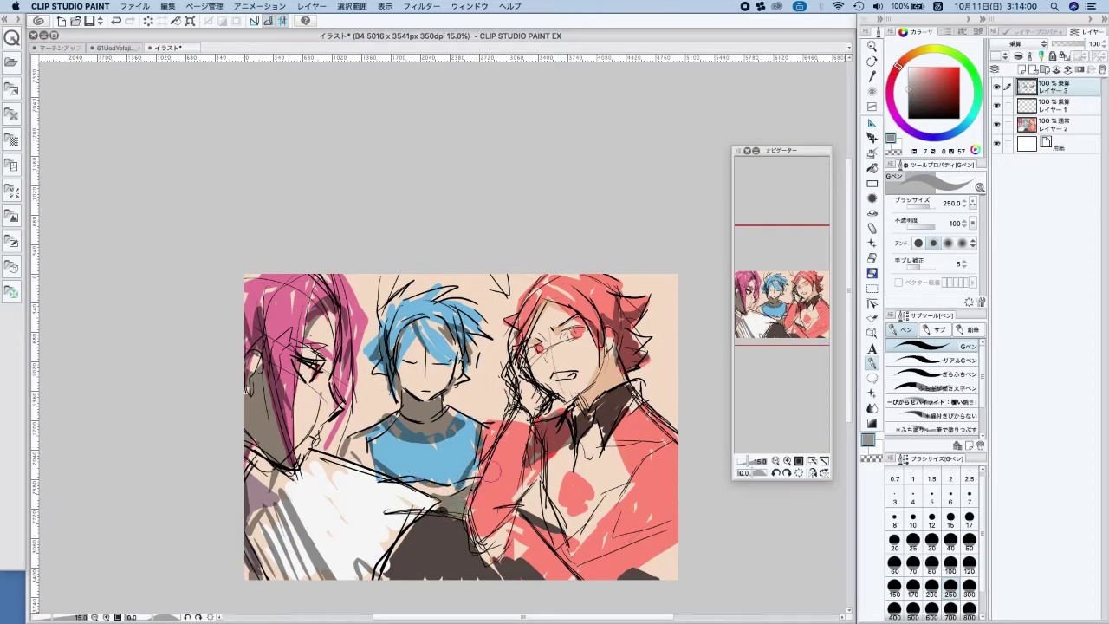
{"action": "scroll", "coordinate": [660, 374], "scroll_direction": "down", "scroll_amount": 3}
{"action": "mouse_move", "coordinate": [620, 432]}
{"action": "left_mouse_down"}
{"action": "mouse_move", "coordinate": [634, 443]}
{"action": "mouse_move", "coordinate": [670, 433]}
{"action": "left_mouse_up"}
{"action": "key", "text": "super+z"}
{"action": "key", "text": "super+z"}
Shade the red-haired figure's forearm sleeve and lower jacket in grey, and add a shadow on the blue-haired figure's shirt
{"action": "left_click_drag", "start_coordinate": [587, 476], "coordinate": [662, 441]}
{"action": "left_click_drag", "start_coordinate": [582, 483], "coordinate": [573, 500]}
{"action": "mouse_move", "coordinate": [658, 459]}
{"action": "left_mouse_down"}
{"action": "mouse_move", "coordinate": [564, 516]}
{"action": "mouse_move", "coordinate": [589, 503]}
{"action": "mouse_move", "coordinate": [585, 518]}
{"action": "mouse_move", "coordinate": [598, 518]}
{"action": "left_mouse_up"}
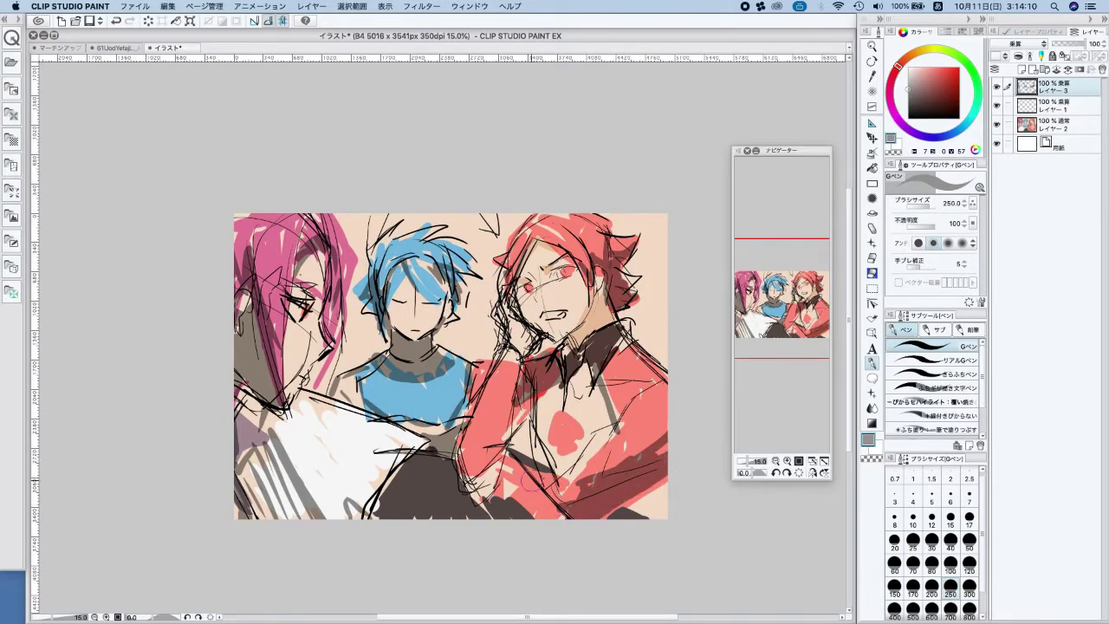
{"action": "left_click_drag", "start_coordinate": [501, 482], "coordinate": [569, 524]}
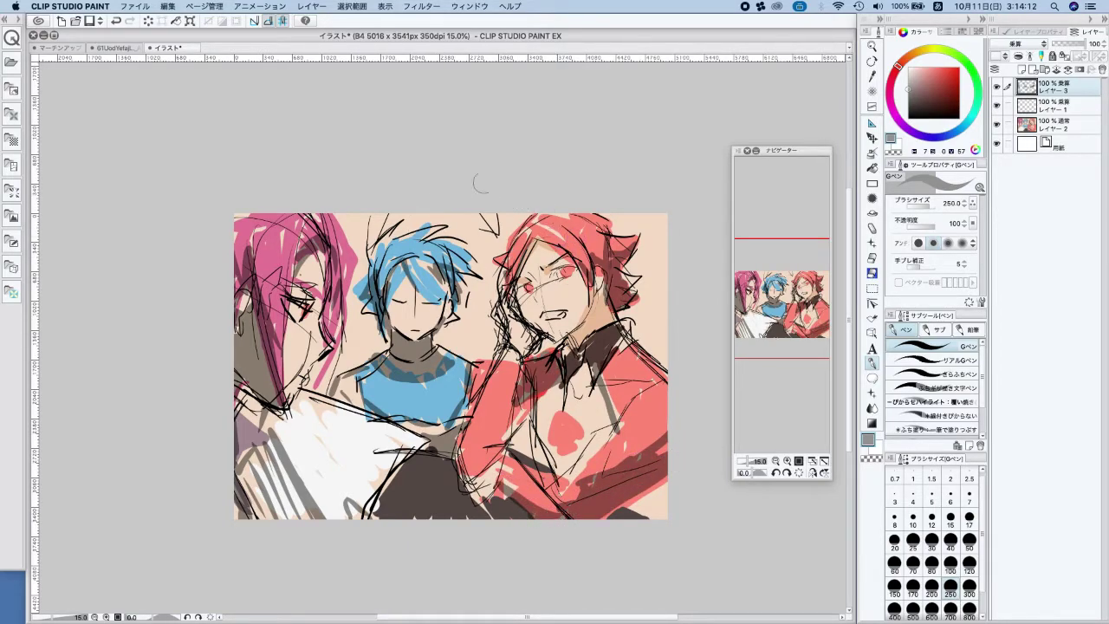
{"action": "mouse_move", "coordinate": [400, 400]}
{"action": "left_mouse_down"}
{"action": "mouse_move", "coordinate": [435, 425]}
{"action": "mouse_move", "coordinate": [437, 392]}
{"action": "left_mouse_up"}
Merge the two Multiply layers and the coloured sketch layer into a single layer
{"action": "left_click", "coordinate": [1054, 132], "text": "shift"}
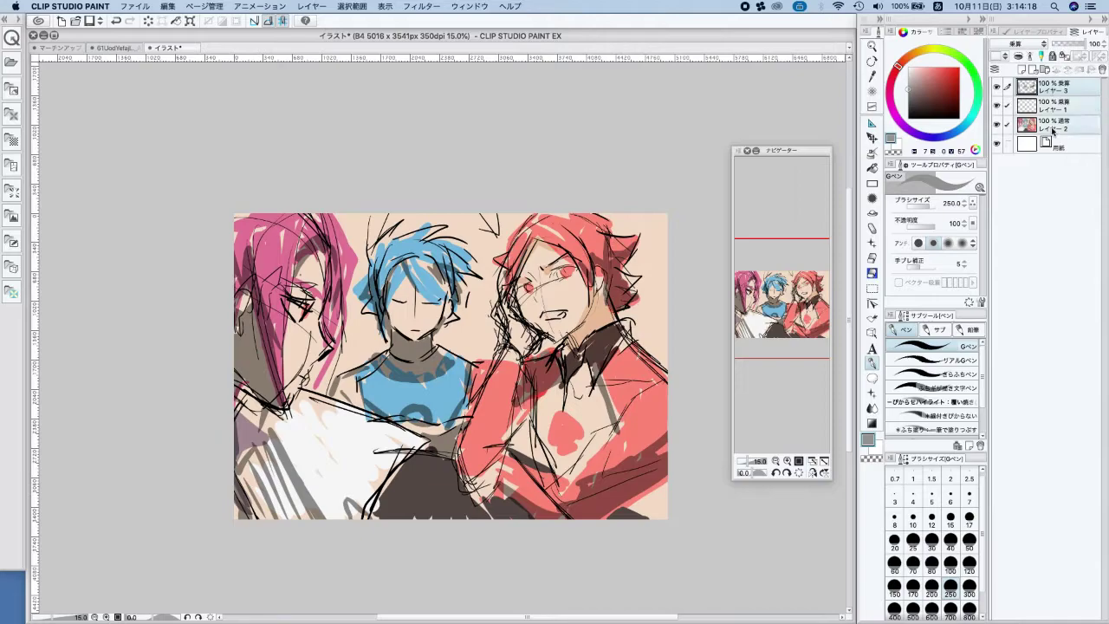
{"action": "right_click", "coordinate": [1054, 132]}
{"action": "left_click", "coordinate": [1006, 384]}
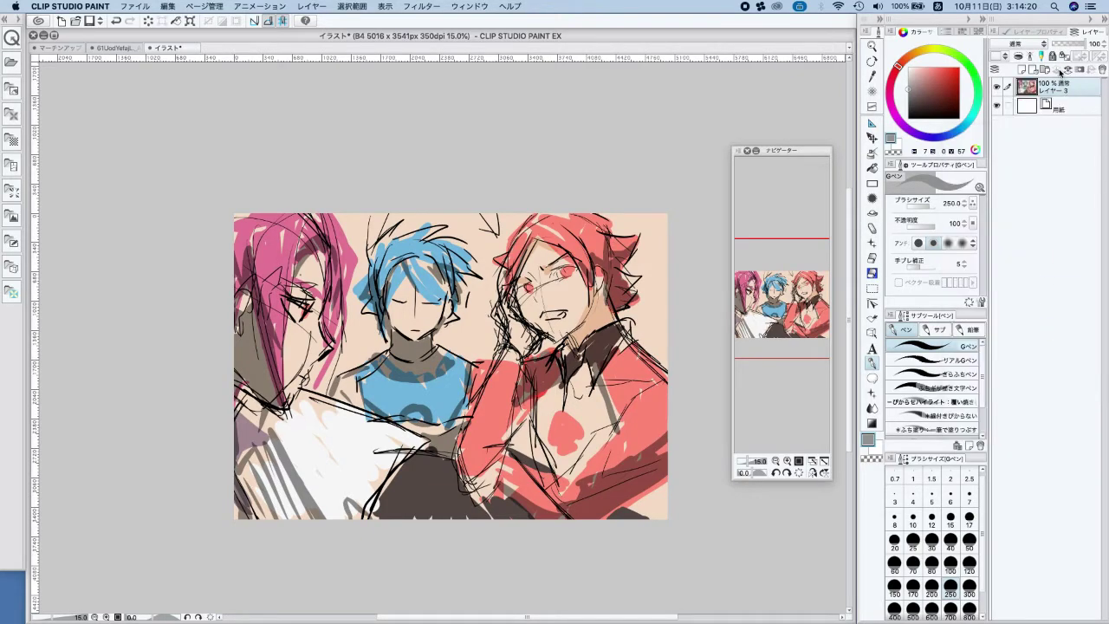
Lower the merged sketch layer's opacity to 12% so it can serve as a tracing guide
{"action": "left_click", "coordinate": [1060, 43]}
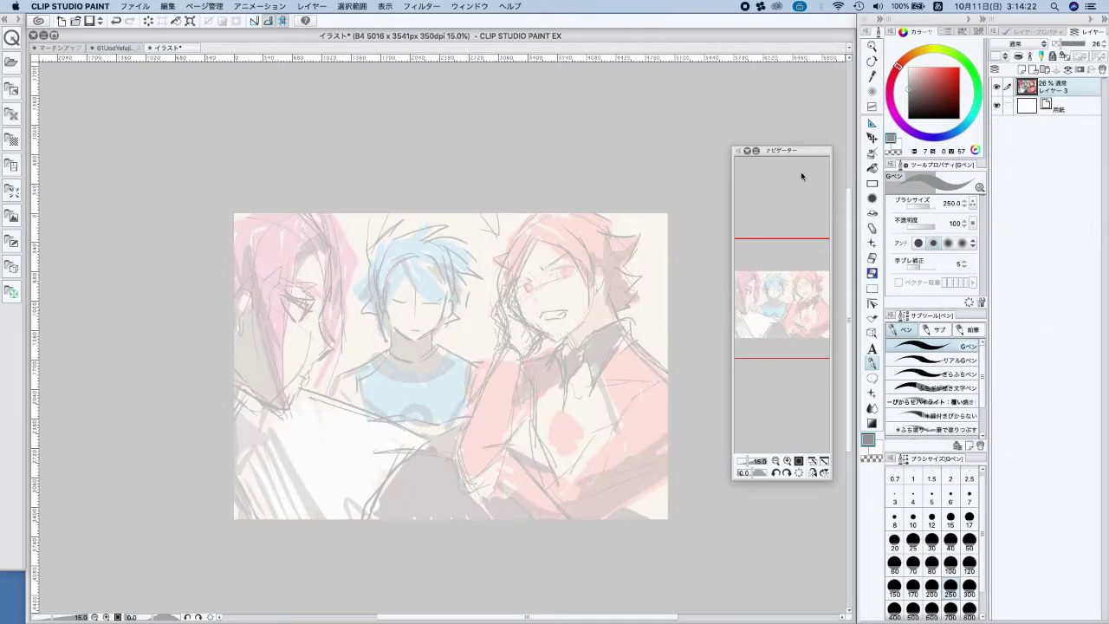
{"action": "scroll", "coordinate": [620, 282], "scroll_direction": "up", "scroll_amount": 5}
{"action": "scroll", "coordinate": [485, 323], "scroll_direction": "up", "scroll_amount": 5}
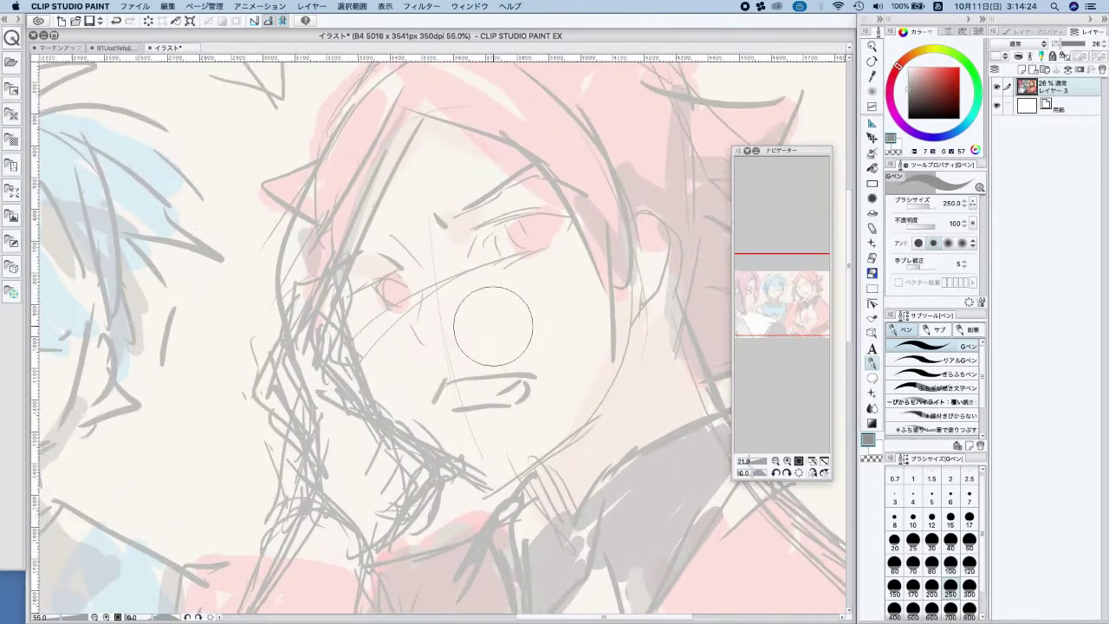
{"action": "left_click", "coordinate": [1057, 43]}
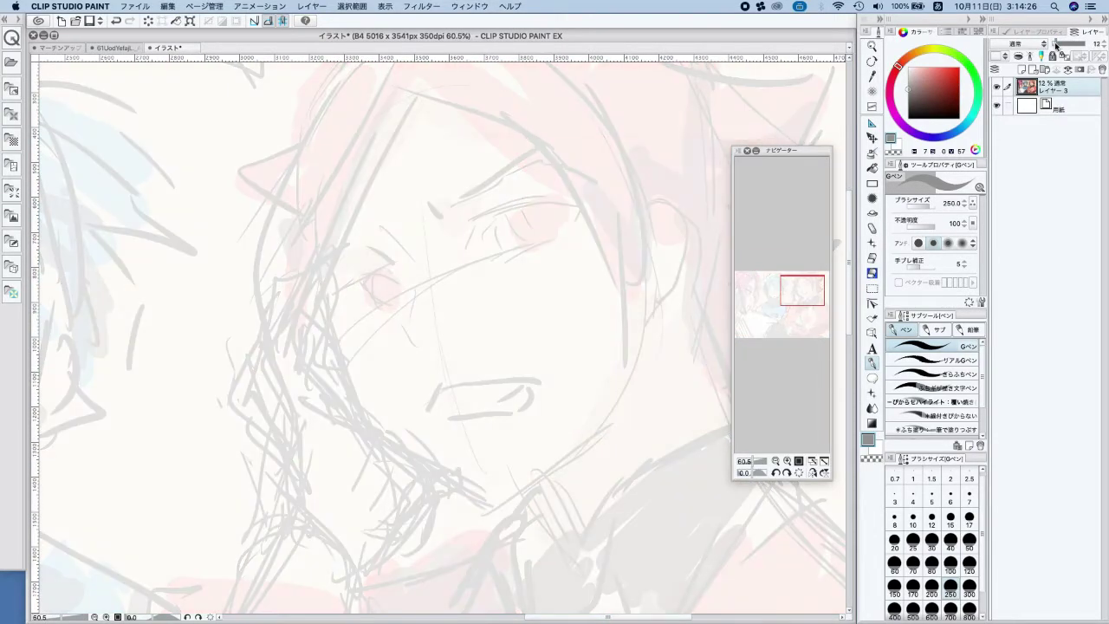
Create a new vector layer above the faded sketch and set the pen to black at size 17
{"action": "key", "text": "asciicircum"}
{"action": "scroll", "coordinate": [459, 466], "scroll_direction": "up", "scroll_amount": 1}
{"action": "left_click", "coordinate": [969, 493]}
{"action": "key", "text": "x"}
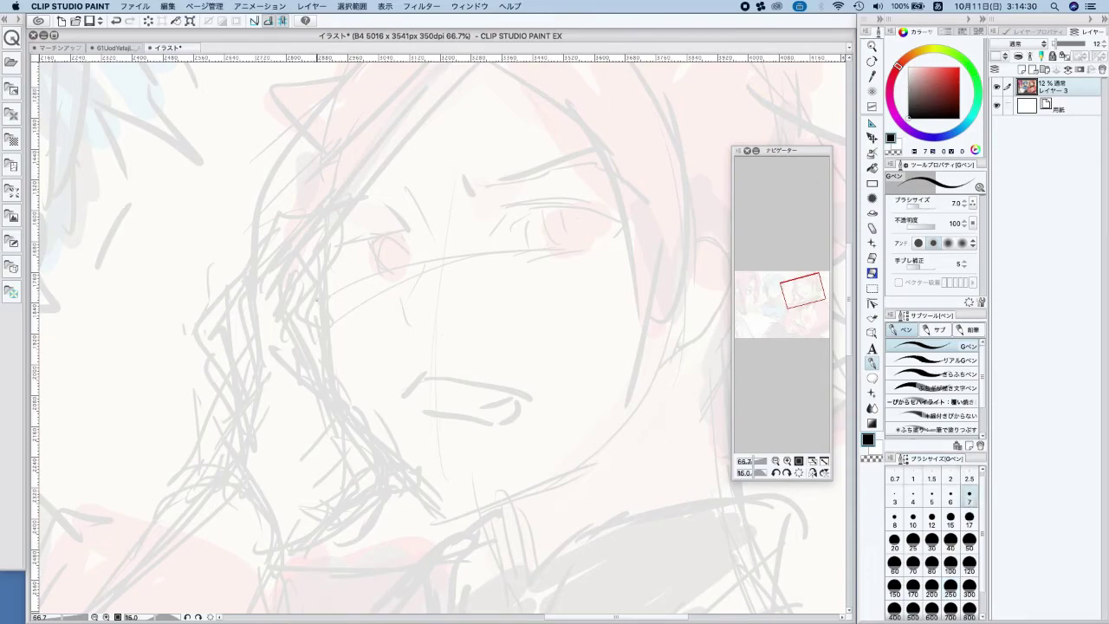
{"action": "left_click", "coordinate": [1032, 68]}
{"action": "left_click", "coordinate": [969, 518]}
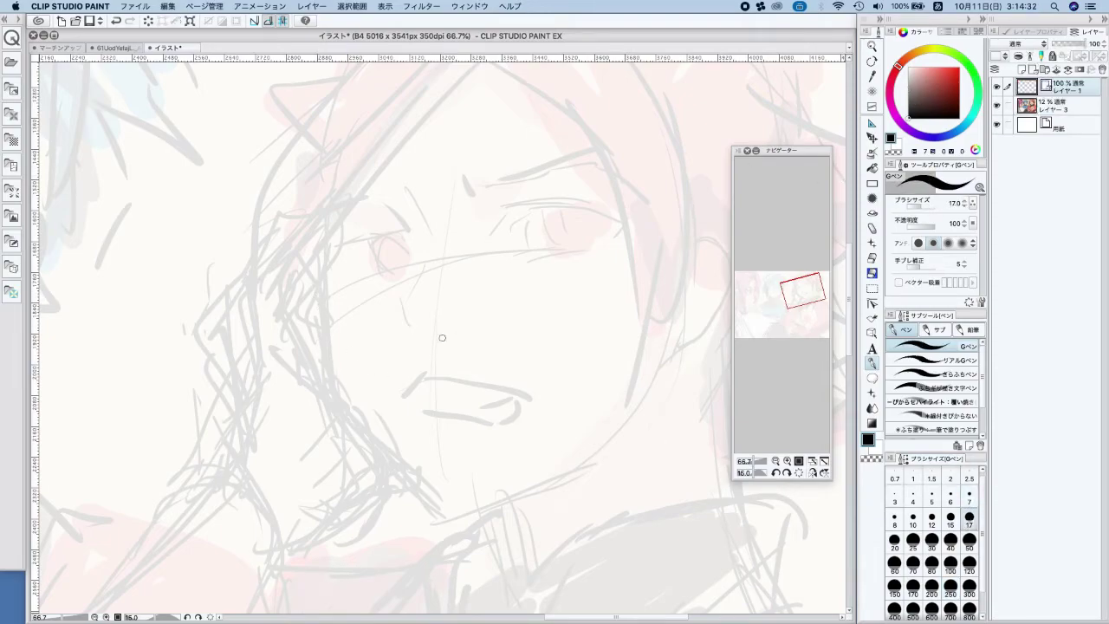
{"action": "left_click_drag", "start_coordinate": [312, 286], "coordinate": [330, 351]}
{"action": "mouse_move", "coordinate": [314, 308]}
{"action": "left_mouse_down"}
{"action": "mouse_move", "coordinate": [329, 373]}
{"action": "mouse_move", "coordinate": [385, 460]}
{"action": "left_mouse_up"}
{"action": "key", "text": "super+z"}
{"action": "key", "text": "super+z"}
{"action": "key", "text": "super+z"}
Ink the red-haired figure's face outline from one cheek around the chin to the opposite jaw
{"action": "left_click_drag", "start_coordinate": [316, 288], "coordinate": [338, 394]}
{"action": "mouse_move", "coordinate": [322, 310]}
{"action": "left_mouse_down"}
{"action": "mouse_move", "coordinate": [344, 404]}
{"action": "mouse_move", "coordinate": [420, 495]}
{"action": "left_mouse_up"}
{"action": "mouse_move", "coordinate": [360, 432]}
{"action": "left_mouse_down"}
{"action": "mouse_move", "coordinate": [441, 514]}
{"action": "mouse_move", "coordinate": [530, 484]}
{"action": "left_mouse_up"}
{"action": "key", "text": "super+z"}
{"action": "mouse_move", "coordinate": [444, 519]}
{"action": "left_mouse_down"}
{"action": "mouse_move", "coordinate": [484, 515]}
{"action": "mouse_move", "coordinate": [467, 517]}
{"action": "mouse_move", "coordinate": [622, 411]}
{"action": "left_mouse_up"}
{"action": "left_click_drag", "start_coordinate": [662, 339], "coordinate": [632, 399]}
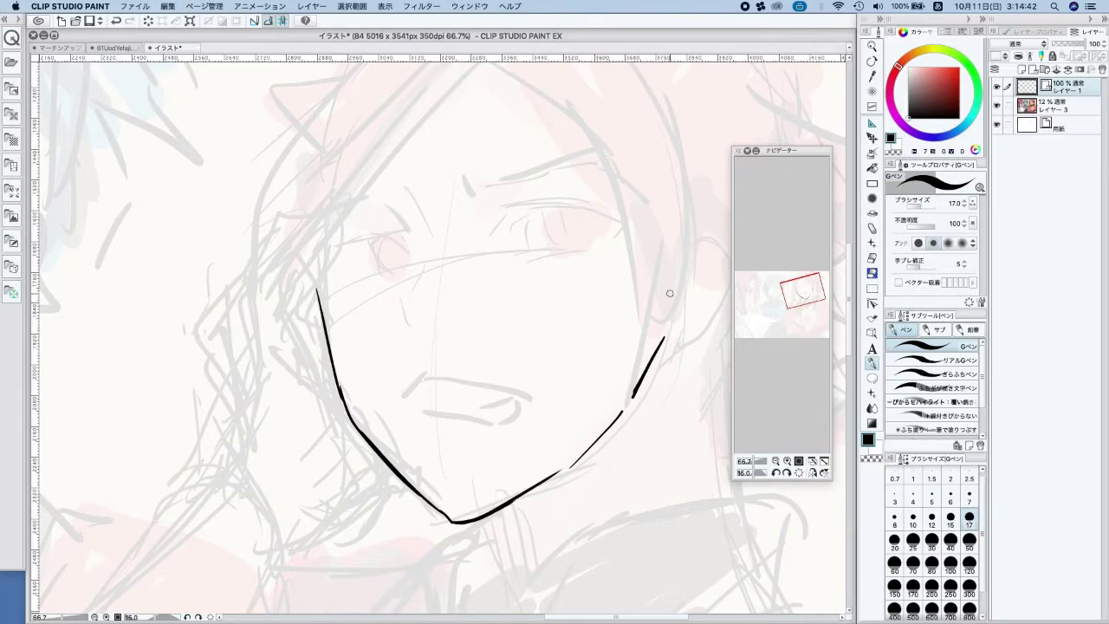
Undo the last jaw stroke and redraw it shorter, closing the red-haired figure's face outline below the ear
{"action": "scroll", "coordinate": [669, 293], "scroll_direction": "down", "scroll_amount": 1}
{"action": "key", "text": "super+z"}
{"action": "left_click_drag", "start_coordinate": [655, 359], "coordinate": [636, 387]}
{"action": "scroll", "coordinate": [463, 177], "scroll_direction": "up", "scroll_amount": 3}
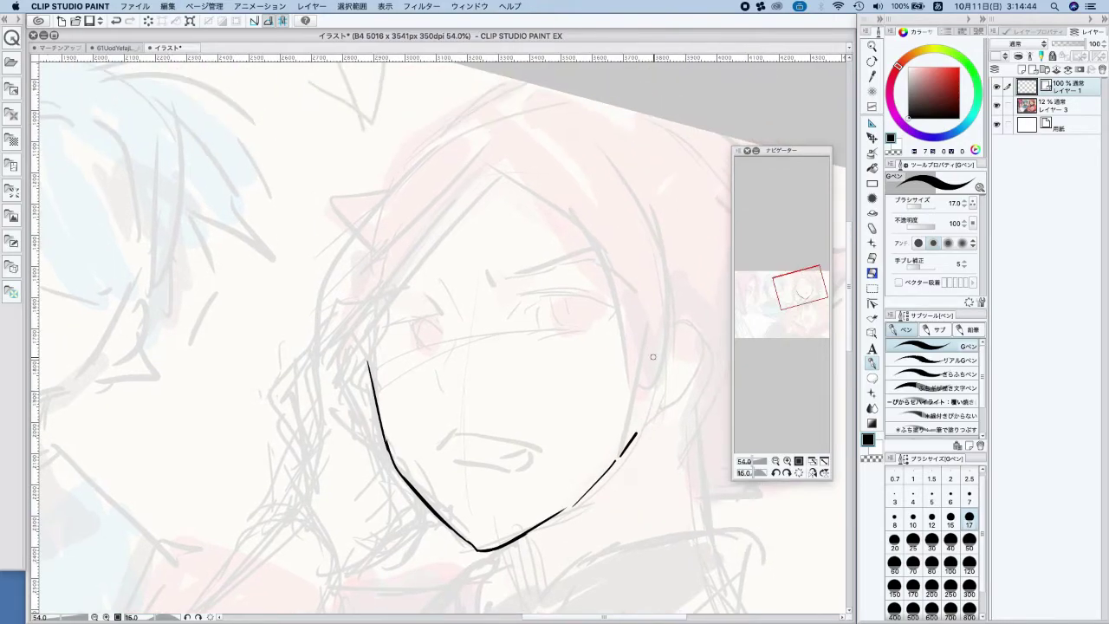
Ink the long curved hair strands framing the red-haired figure's temple and cheek on the side nearest the blue-haired figure
{"action": "mouse_move", "coordinate": [462, 192]}
{"action": "left_mouse_down"}
{"action": "mouse_move", "coordinate": [417, 232]}
{"action": "mouse_move", "coordinate": [381, 305]}
{"action": "left_mouse_up"}
{"action": "mouse_move", "coordinate": [434, 220]}
{"action": "left_mouse_down"}
{"action": "mouse_move", "coordinate": [378, 312]}
{"action": "mouse_move", "coordinate": [364, 403]}
{"action": "left_mouse_up"}
{"action": "mouse_move", "coordinate": [449, 136]}
{"action": "left_mouse_down"}
{"action": "mouse_move", "coordinate": [360, 199]}
{"action": "mouse_move", "coordinate": [336, 273]}
{"action": "mouse_move", "coordinate": [347, 311]}
{"action": "left_mouse_up"}
{"action": "mouse_move", "coordinate": [392, 214]}
{"action": "left_mouse_down"}
{"action": "mouse_move", "coordinate": [345, 315]}
{"action": "mouse_move", "coordinate": [353, 376]}
{"action": "left_mouse_up"}
{"action": "left_click_drag", "start_coordinate": [346, 329], "coordinate": [364, 410]}
{"action": "left_click_drag", "start_coordinate": [352, 374], "coordinate": [365, 425]}
{"action": "left_click_drag", "start_coordinate": [458, 161], "coordinate": [395, 215]}
Ink the fringe's parting above the forehead and the curved outline of the crown
{"action": "left_click_drag", "start_coordinate": [492, 153], "coordinate": [498, 241]}
{"action": "mouse_move", "coordinate": [452, 149]}
{"action": "left_mouse_down"}
{"action": "mouse_move", "coordinate": [508, 155]}
{"action": "mouse_move", "coordinate": [490, 169]}
{"action": "left_mouse_up"}
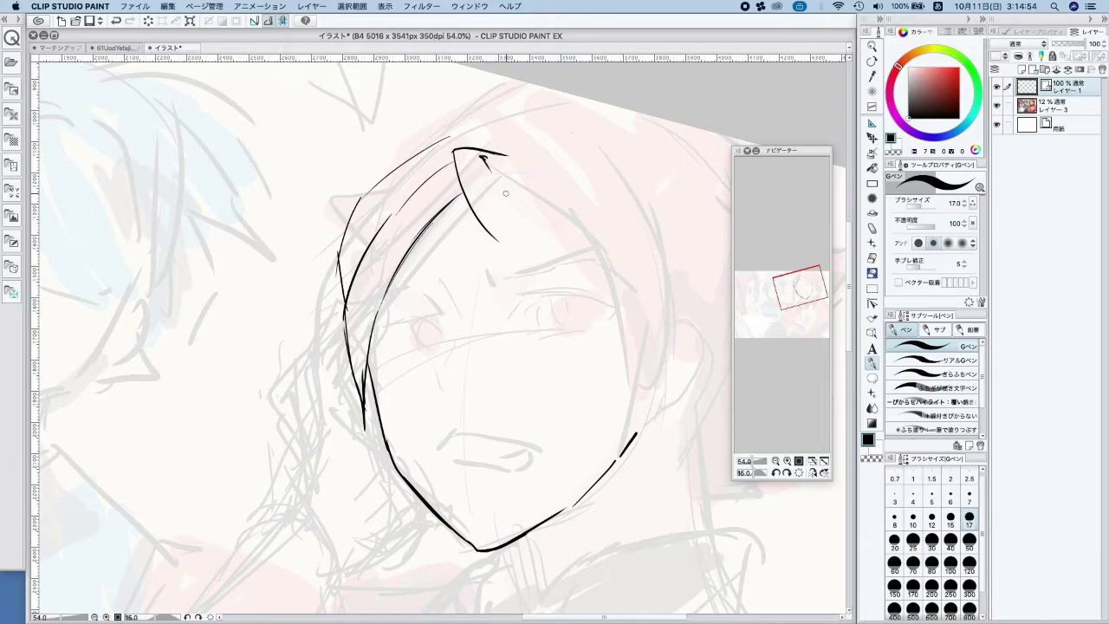
{"action": "mouse_move", "coordinate": [385, 179]}
{"action": "left_mouse_down"}
{"action": "mouse_move", "coordinate": [483, 92]}
{"action": "mouse_move", "coordinate": [562, 90]}
{"action": "left_mouse_up"}
{"action": "key", "text": "super+z"}
{"action": "left_click_drag", "start_coordinate": [449, 116], "coordinate": [552, 93]}
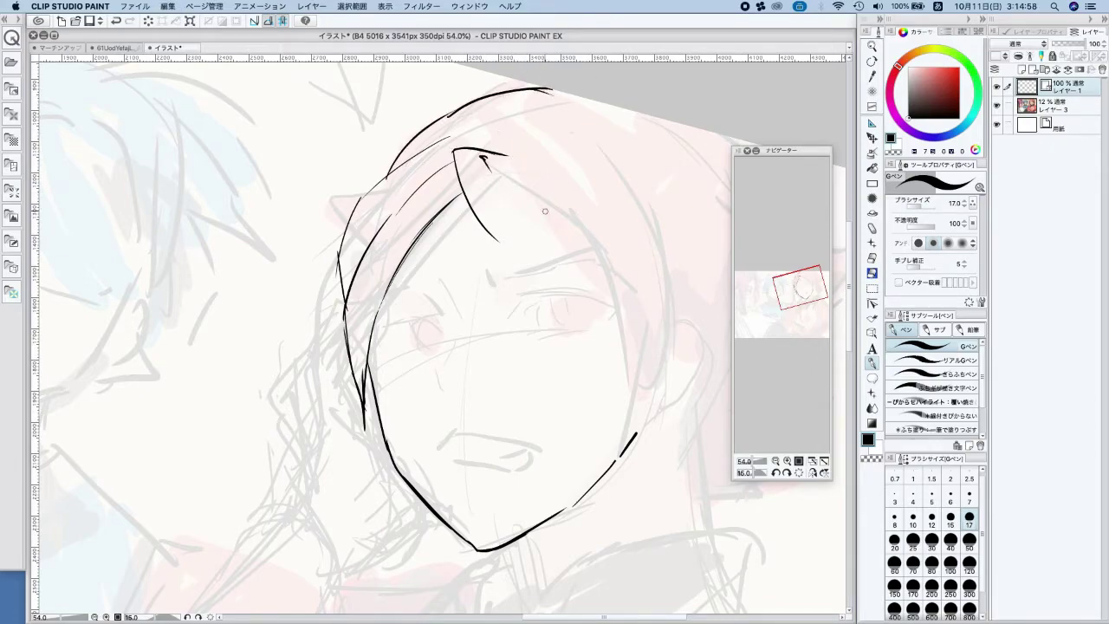
Ink the fringe sweeping across the forehead and the side hair outline down to its pointed tip by the ear
{"action": "mouse_move", "coordinate": [464, 208]}
{"action": "left_mouse_down"}
{"action": "mouse_move", "coordinate": [621, 322]}
{"action": "mouse_move", "coordinate": [671, 394]}
{"action": "left_mouse_up"}
{"action": "mouse_move", "coordinate": [586, 155]}
{"action": "left_mouse_down"}
{"action": "mouse_move", "coordinate": [695, 331]}
{"action": "mouse_move", "coordinate": [706, 440]}
{"action": "left_mouse_up"}
{"action": "mouse_move", "coordinate": [655, 357]}
{"action": "left_mouse_down"}
{"action": "mouse_move", "coordinate": [700, 413]}
{"action": "mouse_move", "coordinate": [700, 459]}
{"action": "left_mouse_up"}
{"action": "left_click_drag", "start_coordinate": [680, 379], "coordinate": [696, 410]}
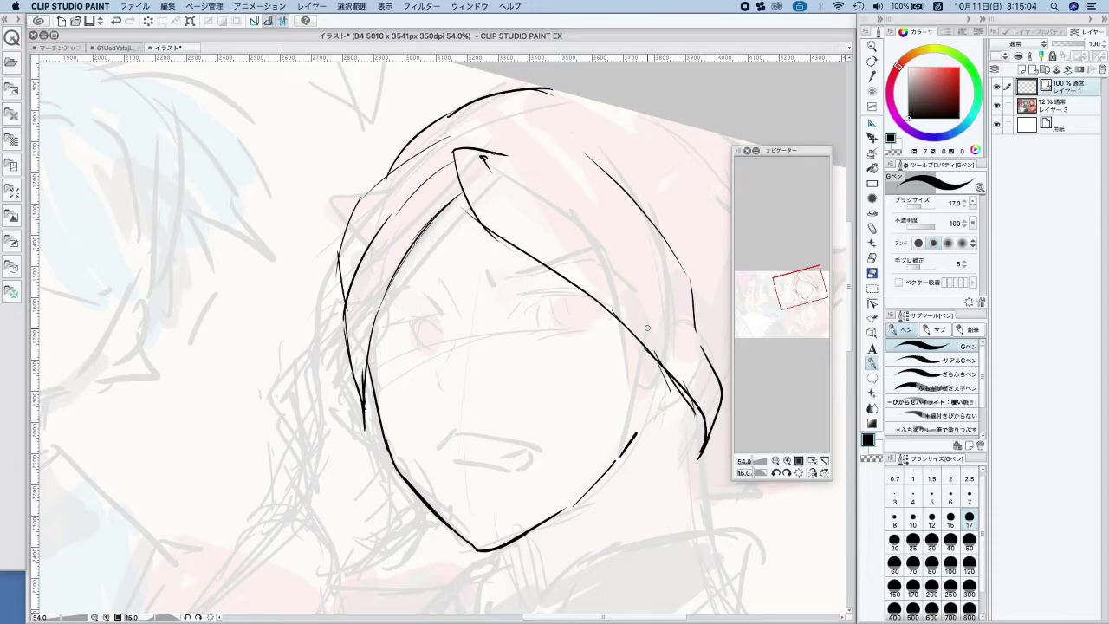
Ink the ear and the small hair strands around it beneath the swept fringe
{"action": "left_click_drag", "start_coordinate": [641, 322], "coordinate": [665, 428]}
{"action": "left_click_drag", "start_coordinate": [664, 378], "coordinate": [669, 426]}
{"action": "left_click_drag", "start_coordinate": [673, 383], "coordinate": [677, 428]}
{"action": "left_click_drag", "start_coordinate": [641, 338], "coordinate": [647, 385]}
{"action": "left_click_drag", "start_coordinate": [642, 398], "coordinate": [656, 348]}
{"action": "left_click_drag", "start_coordinate": [638, 430], "coordinate": [641, 419]}
{"action": "mouse_move", "coordinate": [641, 415]}
{"action": "left_mouse_down"}
{"action": "mouse_move", "coordinate": [661, 417]}
{"action": "mouse_move", "coordinate": [674, 401]}
{"action": "left_mouse_up"}
{"action": "mouse_move", "coordinate": [674, 402]}
{"action": "left_mouse_down"}
{"action": "mouse_move", "coordinate": [647, 422]}
{"action": "mouse_move", "coordinate": [669, 421]}
{"action": "mouse_move", "coordinate": [673, 405]}
{"action": "mouse_move", "coordinate": [649, 425]}
{"action": "left_mouse_up"}
{"action": "key", "text": "super+z"}
{"action": "key", "text": "super+z"}
Thicken the cheek-to-chin outline with overlapping strokes and add a short neck line below the chin
{"action": "scroll", "coordinate": [565, 415], "scroll_direction": "down", "scroll_amount": 3}
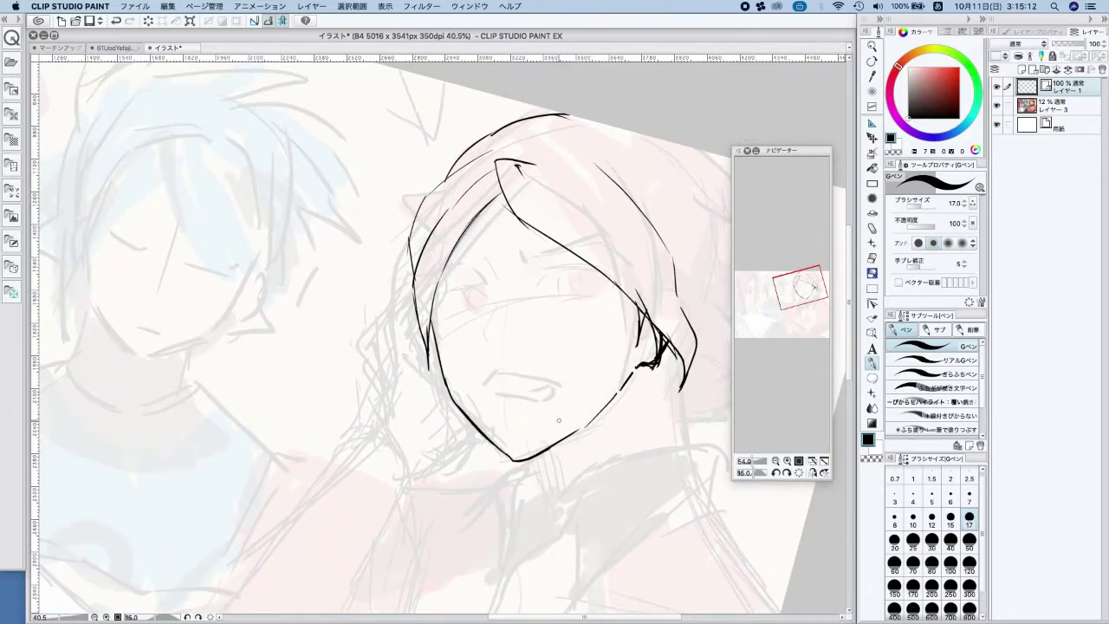
{"action": "left_click_drag", "start_coordinate": [488, 436], "coordinate": [515, 459]}
{"action": "left_click_drag", "start_coordinate": [486, 435], "coordinate": [528, 456]}
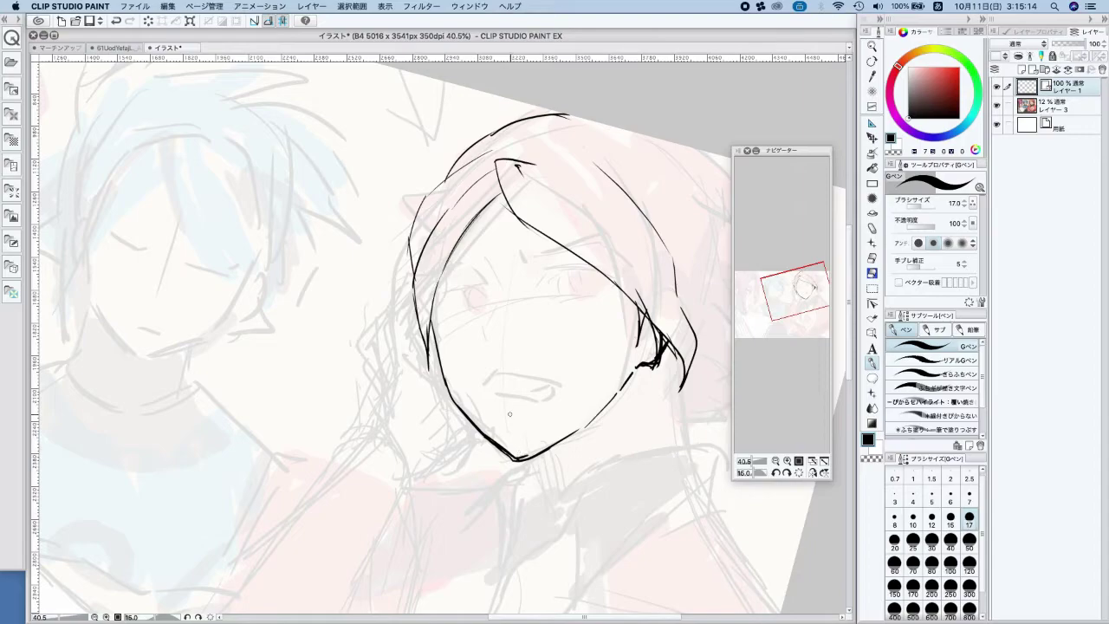
{"action": "key", "text": "super+z"}
{"action": "left_click_drag", "start_coordinate": [472, 418], "coordinate": [523, 460]}
{"action": "left_click_drag", "start_coordinate": [457, 406], "coordinate": [472, 420]}
{"action": "left_click_drag", "start_coordinate": [438, 357], "coordinate": [459, 407]}
{"action": "left_click_drag", "start_coordinate": [543, 450], "coordinate": [556, 487]}
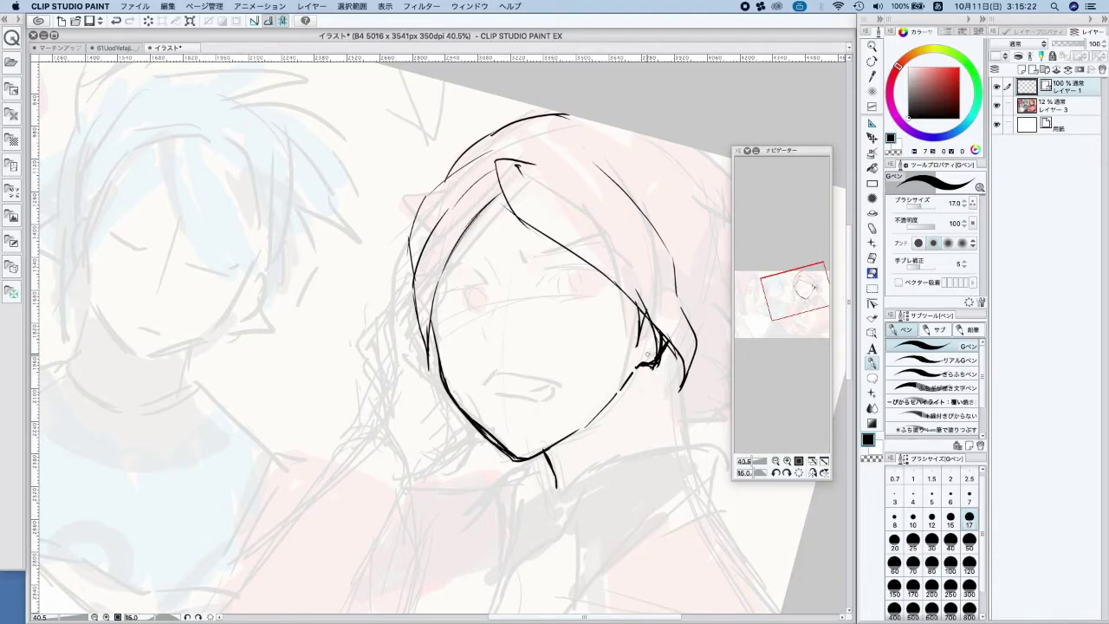
Check the drawing mirrored, straighten the canvas, and ink the lower hair spikes behind the red-haired figure's ear
{"action": "scroll", "coordinate": [648, 353], "scroll_direction": "down", "scroll_amount": 6}
{"action": "left_click_drag", "start_coordinate": [648, 353], "coordinate": [614, 361]}
{"action": "key", "text": "h"}
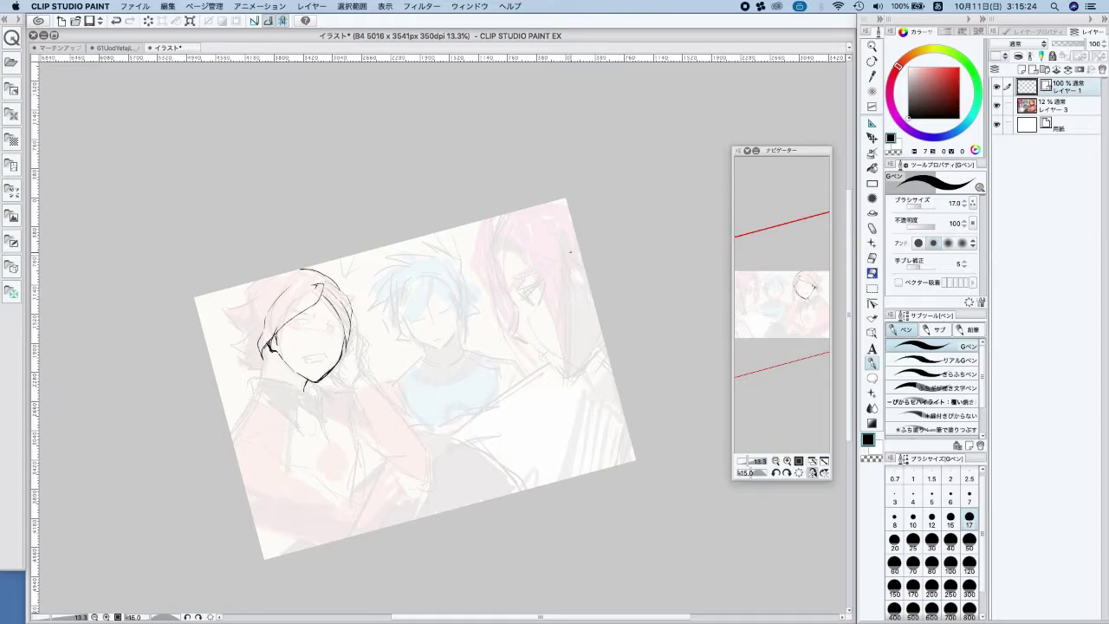
{"action": "key", "text": "^"}
{"action": "key", "text": "h"}
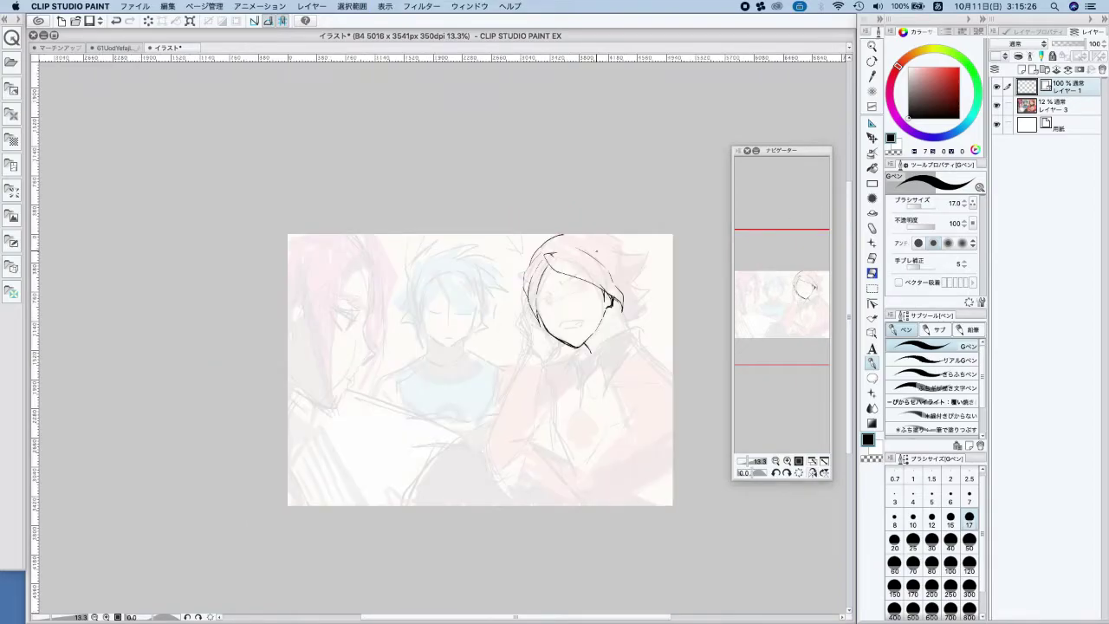
{"action": "scroll", "coordinate": [617, 297], "scroll_direction": "up", "scroll_amount": 4}
{"action": "mouse_move", "coordinate": [613, 317]}
{"action": "left_mouse_down"}
{"action": "mouse_move", "coordinate": [630, 350]}
{"action": "mouse_move", "coordinate": [624, 336]}
{"action": "mouse_move", "coordinate": [646, 329]}
{"action": "left_mouse_up"}
{"action": "left_click_drag", "start_coordinate": [624, 280], "coordinate": [667, 286]}
{"action": "left_click_drag", "start_coordinate": [668, 286], "coordinate": [642, 311]}
{"action": "left_click_drag", "start_coordinate": [655, 309], "coordinate": [639, 318]}
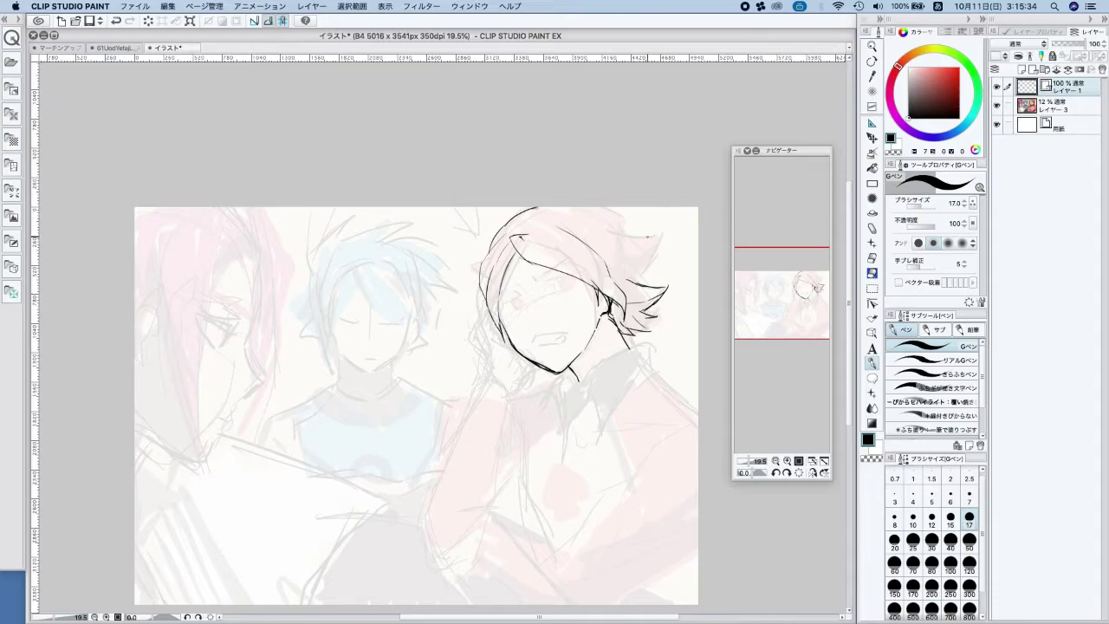
Ink the upper hair spikes at the back of the red-haired figure's head
{"action": "mouse_move", "coordinate": [592, 208]}
{"action": "left_mouse_down"}
{"action": "mouse_move", "coordinate": [648, 230]}
{"action": "mouse_move", "coordinate": [624, 263]}
{"action": "mouse_move", "coordinate": [651, 273]}
{"action": "mouse_move", "coordinate": [608, 262]}
{"action": "mouse_move", "coordinate": [640, 277]}
{"action": "mouse_move", "coordinate": [629, 284]}
{"action": "left_mouse_up"}
{"action": "left_click_drag", "start_coordinate": [649, 264], "coordinate": [617, 282]}
{"action": "left_click_drag", "start_coordinate": [616, 279], "coordinate": [635, 286]}
{"action": "left_click_drag", "start_coordinate": [586, 231], "coordinate": [618, 223]}
{"action": "left_click_drag", "start_coordinate": [616, 231], "coordinate": [629, 219]}
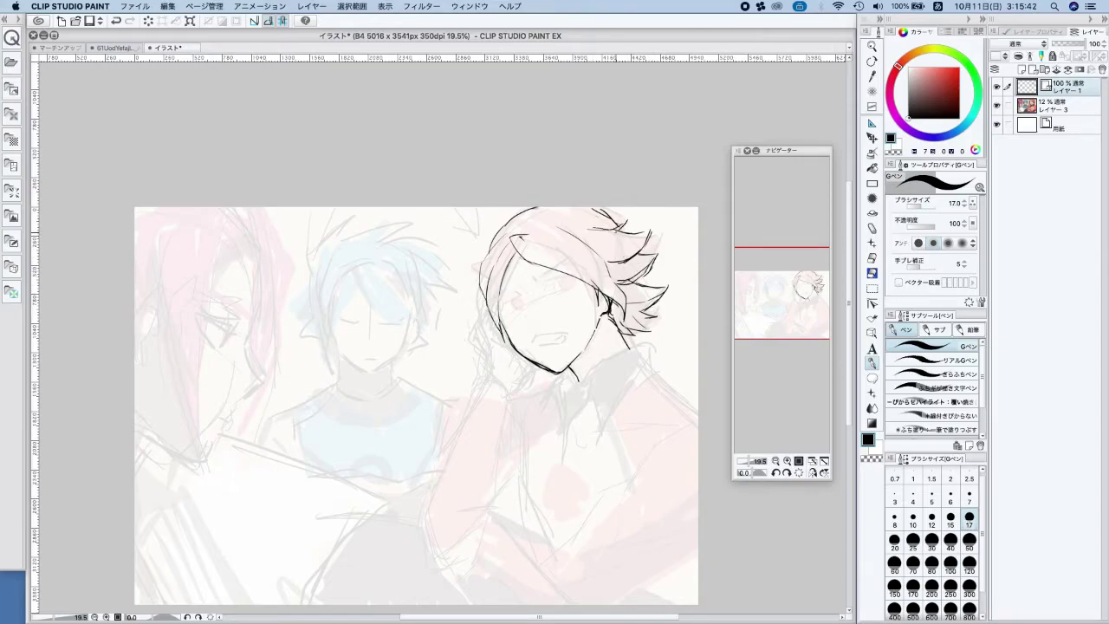
Ink the small hair spikes beside the cheek, the looping tufts over the parting and the top of the hair
{"action": "left_click_drag", "start_coordinate": [483, 290], "coordinate": [474, 307]}
{"action": "left_click_drag", "start_coordinate": [481, 300], "coordinate": [468, 315]}
{"action": "left_click_drag", "start_coordinate": [486, 258], "coordinate": [461, 277]}
{"action": "left_click_drag", "start_coordinate": [481, 275], "coordinate": [461, 282]}
{"action": "left_click_drag", "start_coordinate": [490, 206], "coordinate": [506, 232]}
{"action": "mouse_move", "coordinate": [481, 208]}
{"action": "left_mouse_down"}
{"action": "mouse_move", "coordinate": [488, 234]}
{"action": "mouse_move", "coordinate": [511, 231]}
{"action": "left_mouse_up"}
{"action": "mouse_move", "coordinate": [525, 213]}
{"action": "left_mouse_down"}
{"action": "mouse_move", "coordinate": [516, 231]}
{"action": "mouse_move", "coordinate": [512, 223]}
{"action": "mouse_move", "coordinate": [580, 214]}
{"action": "left_mouse_up"}
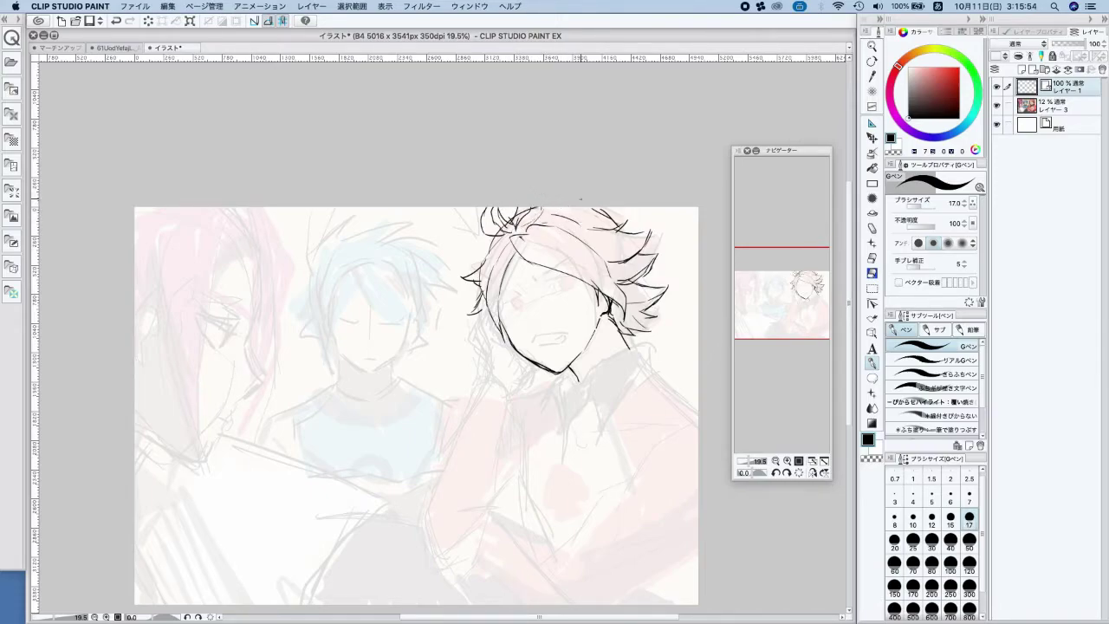
Ink the shirt collar's outer flap and the opening below the chin
{"action": "left_click_drag", "start_coordinate": [507, 323], "coordinate": [499, 337]}
{"action": "left_click_drag", "start_coordinate": [575, 378], "coordinate": [565, 446]}
{"action": "mouse_move", "coordinate": [572, 406]}
{"action": "left_mouse_down"}
{"action": "mouse_move", "coordinate": [565, 459]}
{"action": "mouse_move", "coordinate": [577, 437]}
{"action": "left_mouse_up"}
{"action": "key", "text": "super+z"}
{"action": "key", "text": "super+z"}
{"action": "mouse_move", "coordinate": [581, 377]}
{"action": "left_mouse_down"}
{"action": "mouse_move", "coordinate": [577, 412]}
{"action": "mouse_move", "coordinate": [611, 350]}
{"action": "mouse_move", "coordinate": [640, 344]}
{"action": "mouse_move", "coordinate": [646, 371]}
{"action": "mouse_move", "coordinate": [611, 430]}
{"action": "mouse_move", "coordinate": [626, 395]}
{"action": "left_mouse_up"}
{"action": "left_click_drag", "start_coordinate": [645, 357], "coordinate": [611, 425]}
{"action": "mouse_move", "coordinate": [634, 362]}
{"action": "left_mouse_down"}
{"action": "mouse_move", "coordinate": [648, 377]}
{"action": "mouse_move", "coordinate": [643, 365]}
{"action": "left_mouse_up"}
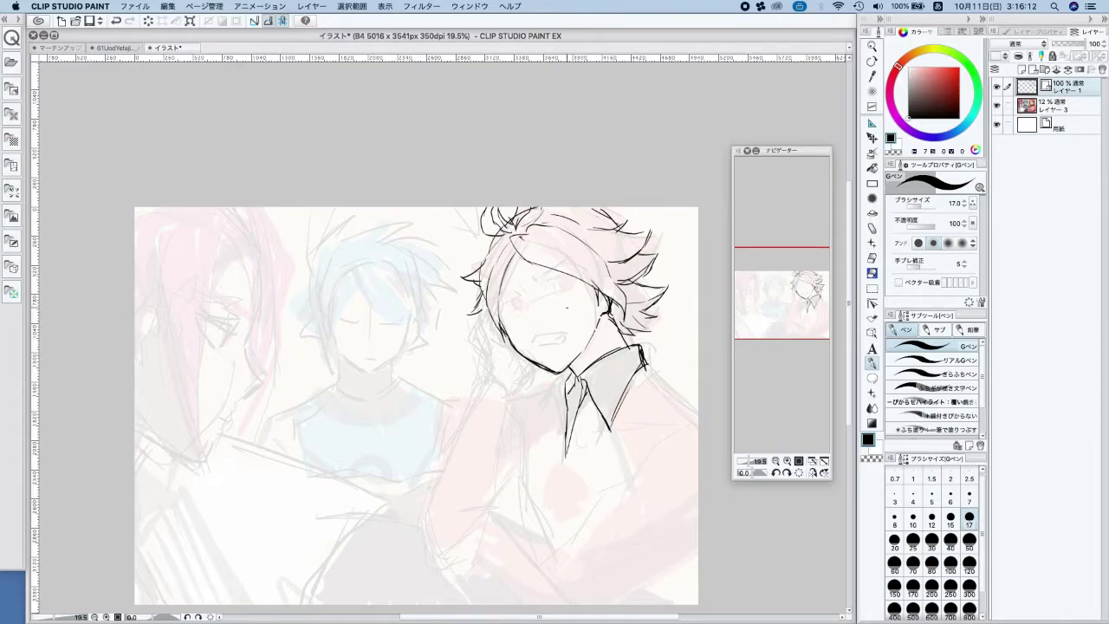
Ink the collar's other flap, the shoulder line and the jacket's front edge with its sleeve folds
{"action": "left_click_drag", "start_coordinate": [545, 384], "coordinate": [568, 429]}
{"action": "mouse_move", "coordinate": [550, 374]}
{"action": "left_mouse_down"}
{"action": "mouse_move", "coordinate": [535, 421]}
{"action": "mouse_move", "coordinate": [538, 409]}
{"action": "left_mouse_up"}
{"action": "left_click_drag", "start_coordinate": [646, 364], "coordinate": [703, 418]}
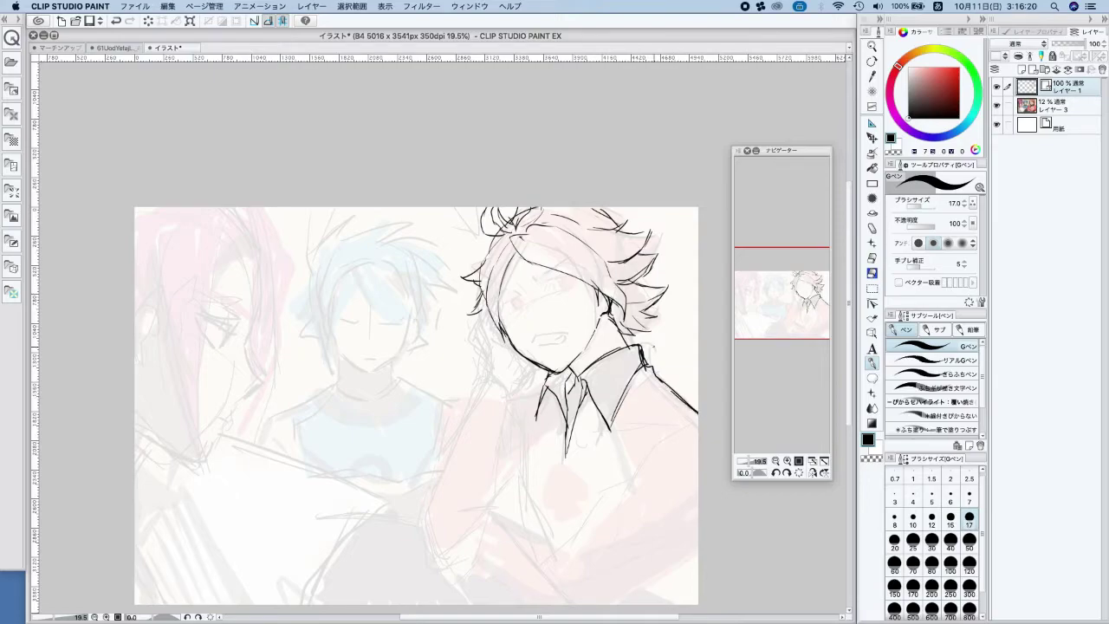
{"action": "mouse_move", "coordinate": [611, 431]}
{"action": "left_mouse_down"}
{"action": "mouse_move", "coordinate": [637, 480]}
{"action": "mouse_move", "coordinate": [631, 492]}
{"action": "left_mouse_up"}
{"action": "left_click_drag", "start_coordinate": [660, 450], "coordinate": [698, 432]}
{"action": "mouse_move", "coordinate": [643, 474]}
{"action": "left_mouse_down"}
{"action": "mouse_move", "coordinate": [679, 439]}
{"action": "mouse_move", "coordinate": [656, 425]}
{"action": "left_mouse_up"}
{"action": "left_click_drag", "start_coordinate": [641, 372], "coordinate": [697, 436]}
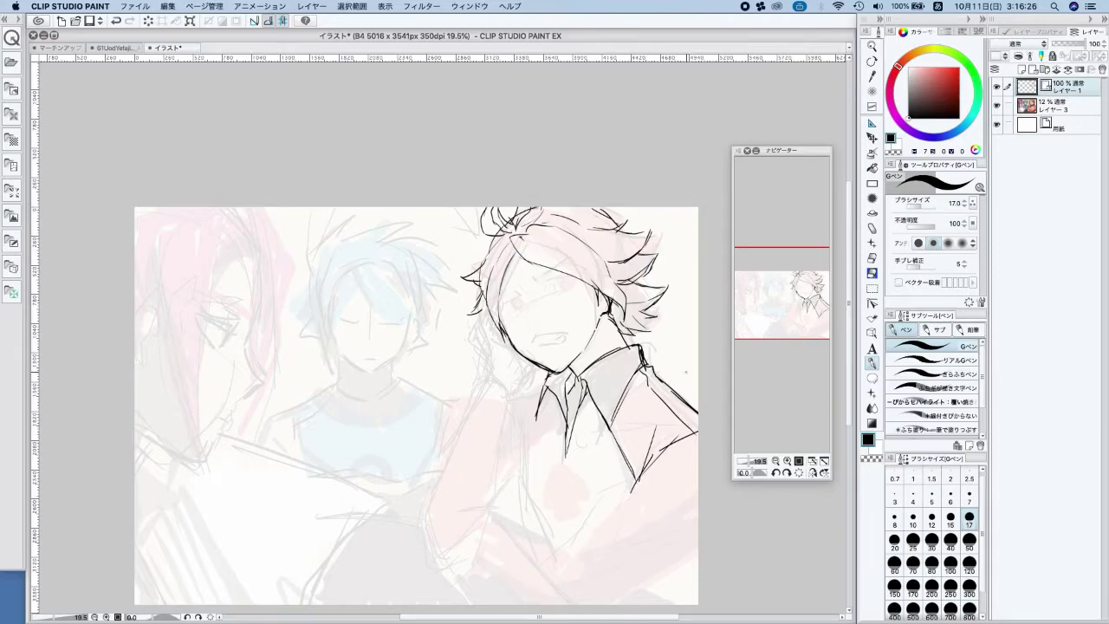
Ink the folded arm's cuff and lower sleeve edge, erasing the excess stroke at the cuff's corner
{"action": "mouse_move", "coordinate": [594, 510]}
{"action": "left_mouse_down"}
{"action": "mouse_move", "coordinate": [643, 490]}
{"action": "mouse_move", "coordinate": [550, 563]}
{"action": "mouse_move", "coordinate": [562, 576]}
{"action": "left_mouse_up"}
{"action": "left_click_drag", "start_coordinate": [626, 520], "coordinate": [580, 542]}
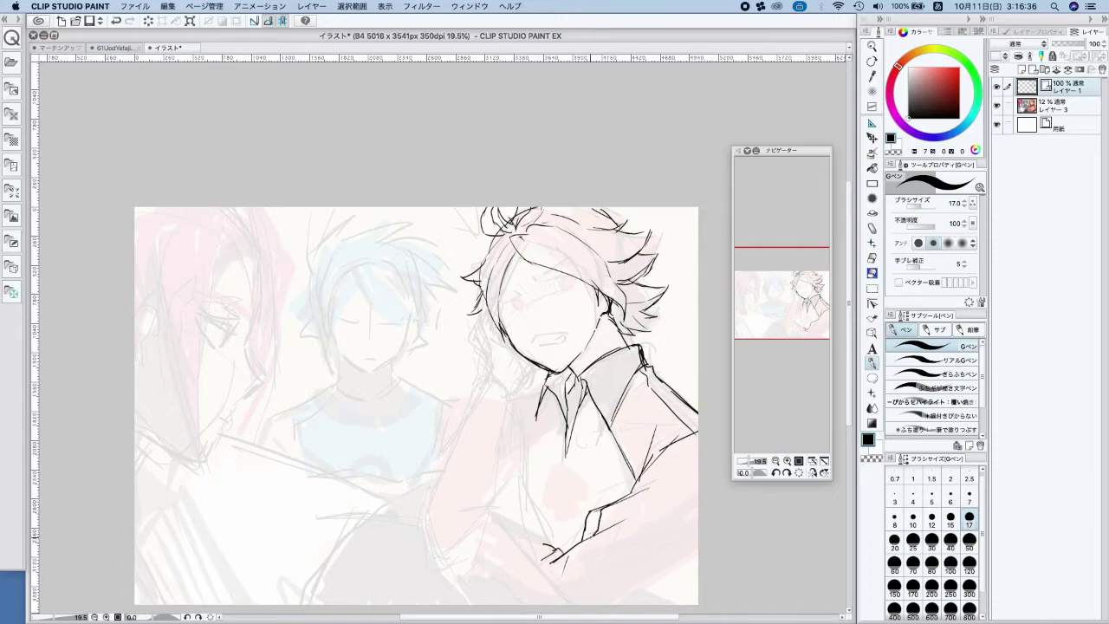
{"action": "left_click", "coordinate": [872, 273]}
{"action": "left_click_drag", "start_coordinate": [594, 507], "coordinate": [593, 505]}
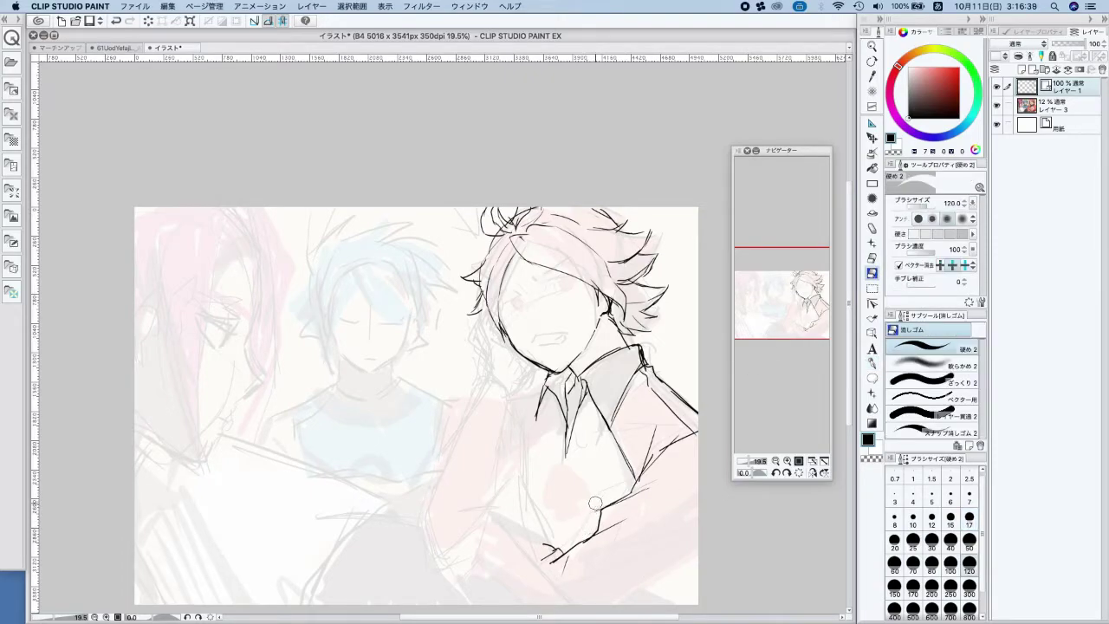
{"action": "left_click", "coordinate": [873, 362]}
{"action": "mouse_move", "coordinate": [631, 582]}
{"action": "left_mouse_down"}
{"action": "mouse_move", "coordinate": [699, 532]}
{"action": "mouse_move", "coordinate": [645, 574]}
{"action": "left_mouse_up"}
{"action": "key", "text": "super+z"}
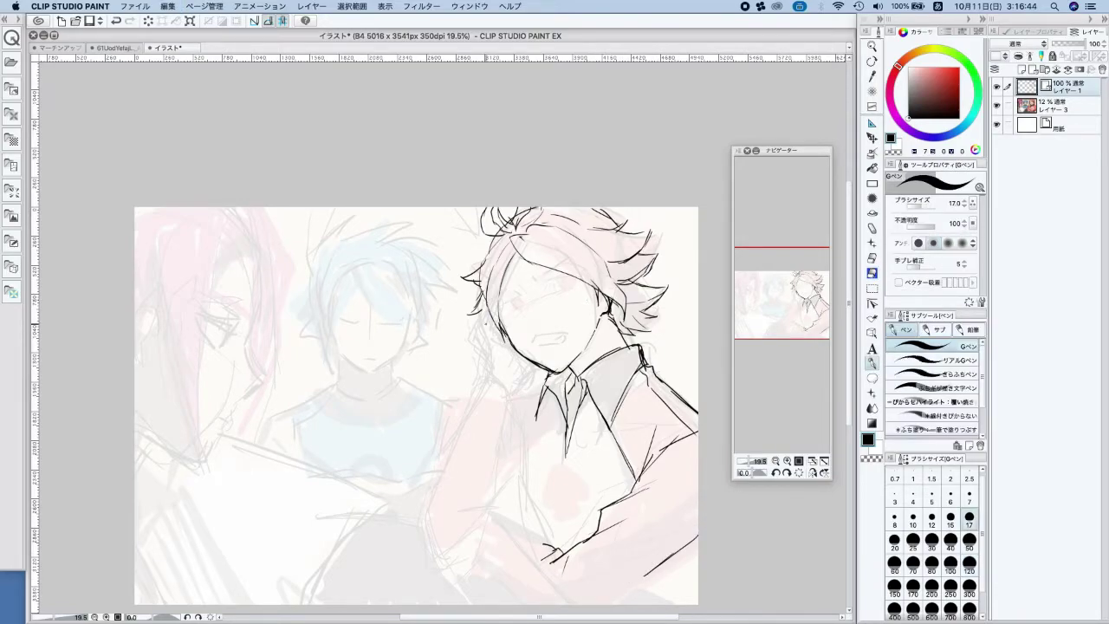
Ink the fingers and palm of the hand resting against the cheek, undoing the misplaced strokes
{"action": "mouse_move", "coordinate": [484, 384]}
{"action": "left_mouse_down"}
{"action": "mouse_move", "coordinate": [486, 304]}
{"action": "mouse_move", "coordinate": [492, 314]}
{"action": "mouse_move", "coordinate": [504, 303]}
{"action": "mouse_move", "coordinate": [493, 339]}
{"action": "mouse_move", "coordinate": [513, 341]}
{"action": "mouse_move", "coordinate": [514, 395]}
{"action": "mouse_move", "coordinate": [534, 374]}
{"action": "left_mouse_up"}
{"action": "key", "text": "super+z"}
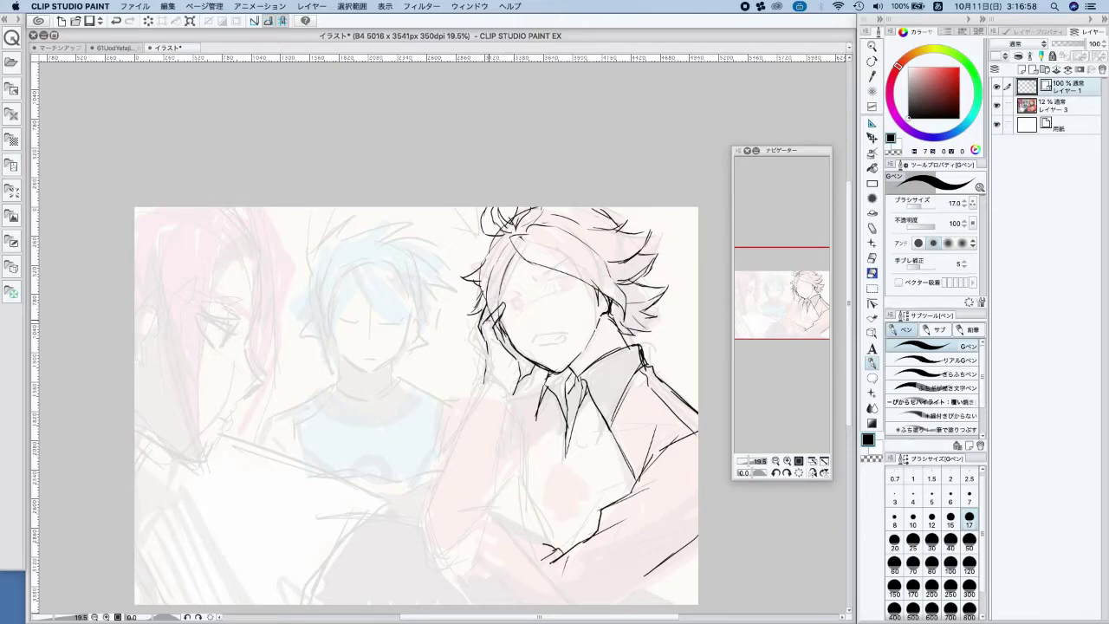
{"action": "mouse_move", "coordinate": [490, 320]}
{"action": "left_mouse_down"}
{"action": "mouse_move", "coordinate": [480, 328]}
{"action": "mouse_move", "coordinate": [500, 341]}
{"action": "left_mouse_up"}
{"action": "key", "text": "super+z"}
{"action": "key", "text": "super+z"}
{"action": "left_click_drag", "start_coordinate": [480, 323], "coordinate": [483, 333]}
Ink the raised arm's sleeve from the wrist down both sides to the bent elbow
{"action": "mouse_move", "coordinate": [479, 372]}
{"action": "left_mouse_down"}
{"action": "mouse_move", "coordinate": [519, 396]}
{"action": "mouse_move", "coordinate": [473, 392]}
{"action": "mouse_move", "coordinate": [518, 410]}
{"action": "mouse_move", "coordinate": [457, 403]}
{"action": "mouse_move", "coordinate": [456, 432]}
{"action": "left_mouse_up"}
{"action": "key", "text": "super+z"}
{"action": "mouse_move", "coordinate": [476, 392]}
{"action": "left_mouse_down"}
{"action": "mouse_move", "coordinate": [448, 432]}
{"action": "mouse_move", "coordinate": [426, 509]}
{"action": "left_mouse_up"}
{"action": "mouse_move", "coordinate": [447, 450]}
{"action": "left_mouse_down"}
{"action": "mouse_move", "coordinate": [424, 514]}
{"action": "mouse_move", "coordinate": [447, 568]}
{"action": "left_mouse_up"}
{"action": "left_click_drag", "start_coordinate": [520, 391], "coordinate": [503, 511]}
{"action": "left_click_drag", "start_coordinate": [444, 567], "coordinate": [484, 544]}
{"action": "left_click_drag", "start_coordinate": [512, 455], "coordinate": [504, 487]}
Add the cuff edge and fold lines to the raised arm's sleeve
{"action": "left_click_drag", "start_coordinate": [449, 418], "coordinate": [446, 458]}
{"action": "left_click_drag", "start_coordinate": [452, 409], "coordinate": [448, 430]}
{"action": "key", "text": "super+z"}
{"action": "key", "text": "super+z"}
{"action": "mouse_move", "coordinate": [473, 388]}
{"action": "left_mouse_down"}
{"action": "mouse_move", "coordinate": [453, 409]}
{"action": "mouse_move", "coordinate": [447, 444]}
{"action": "left_mouse_up"}
{"action": "left_click_drag", "start_coordinate": [515, 412], "coordinate": [511, 454]}
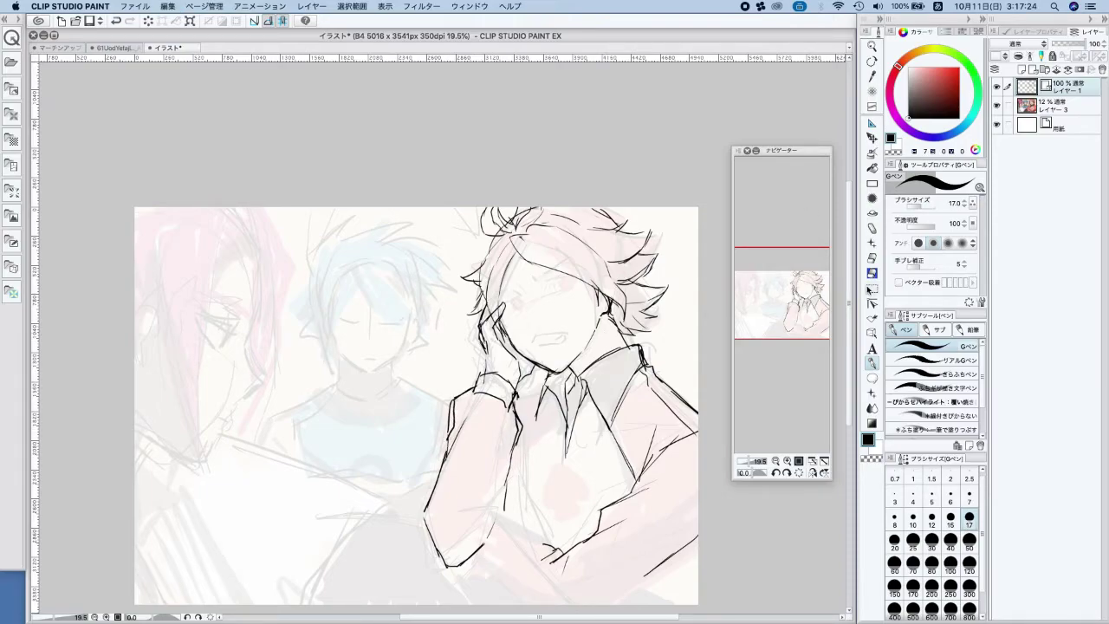
Erase the raised sleeve's bulging outer edge and redraw it slimmer, adding a line under the wrist
{"action": "left_click", "coordinate": [872, 274]}
{"action": "left_click_drag", "start_coordinate": [457, 397], "coordinate": [440, 454]}
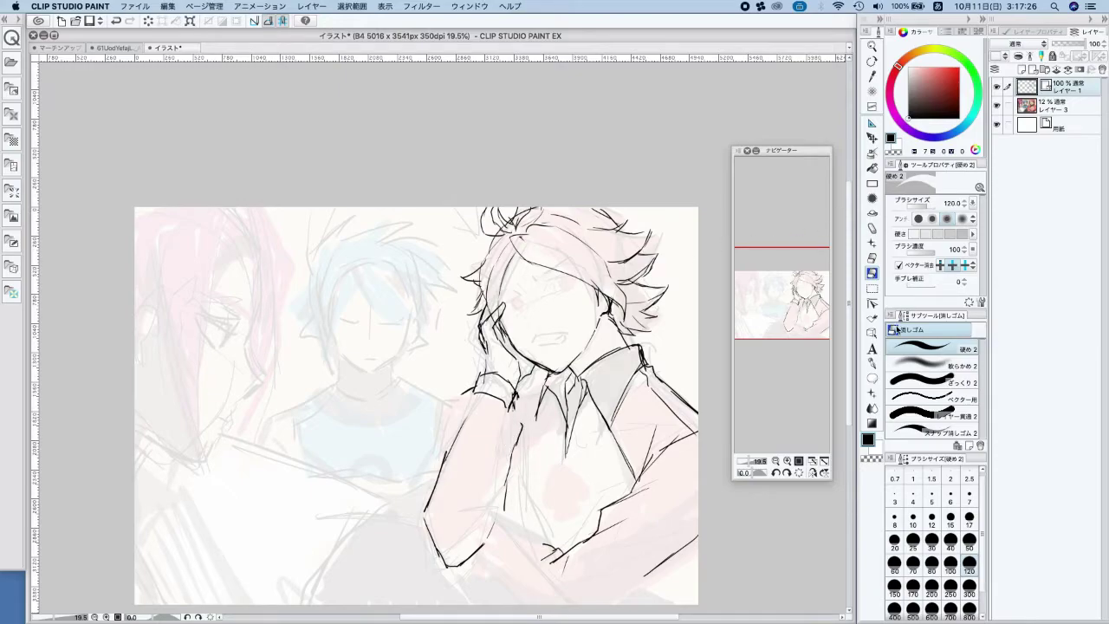
{"action": "left_click", "coordinate": [872, 362]}
{"action": "left_click_drag", "start_coordinate": [464, 395], "coordinate": [448, 442]}
{"action": "left_click_drag", "start_coordinate": [492, 399], "coordinate": [518, 419]}
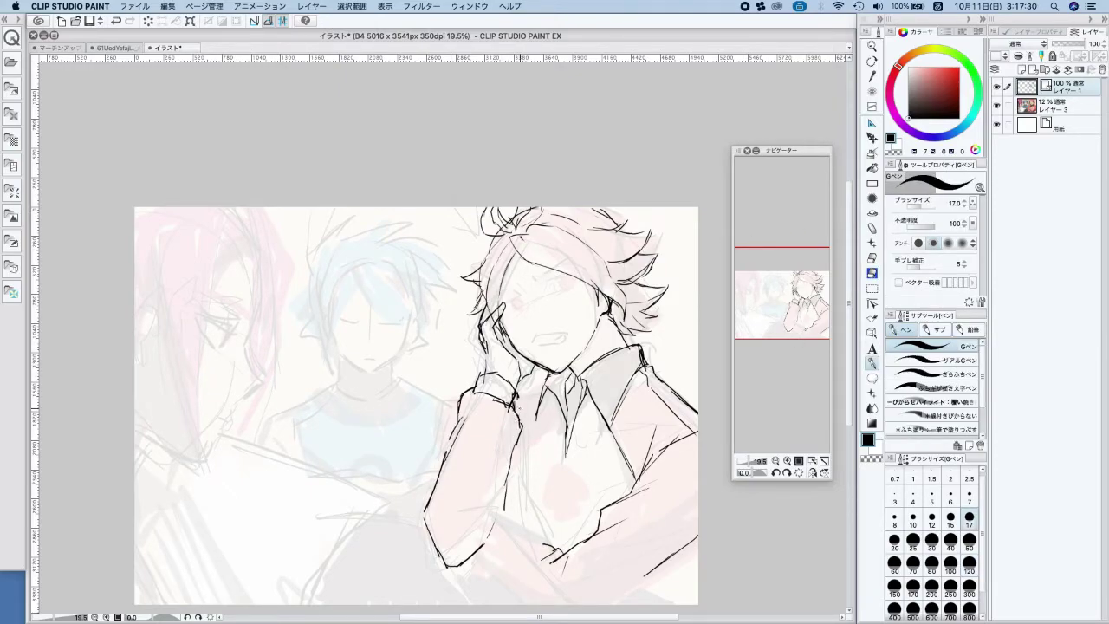
{"action": "mouse_move", "coordinate": [547, 382]}
{"action": "left_mouse_down"}
{"action": "mouse_move", "coordinate": [460, 421]}
{"action": "mouse_move", "coordinate": [427, 508]}
{"action": "left_mouse_up"}
{"action": "key", "text": "super+z"}
{"action": "scroll", "coordinate": [627, 301], "scroll_direction": "down", "scroll_amount": 3}
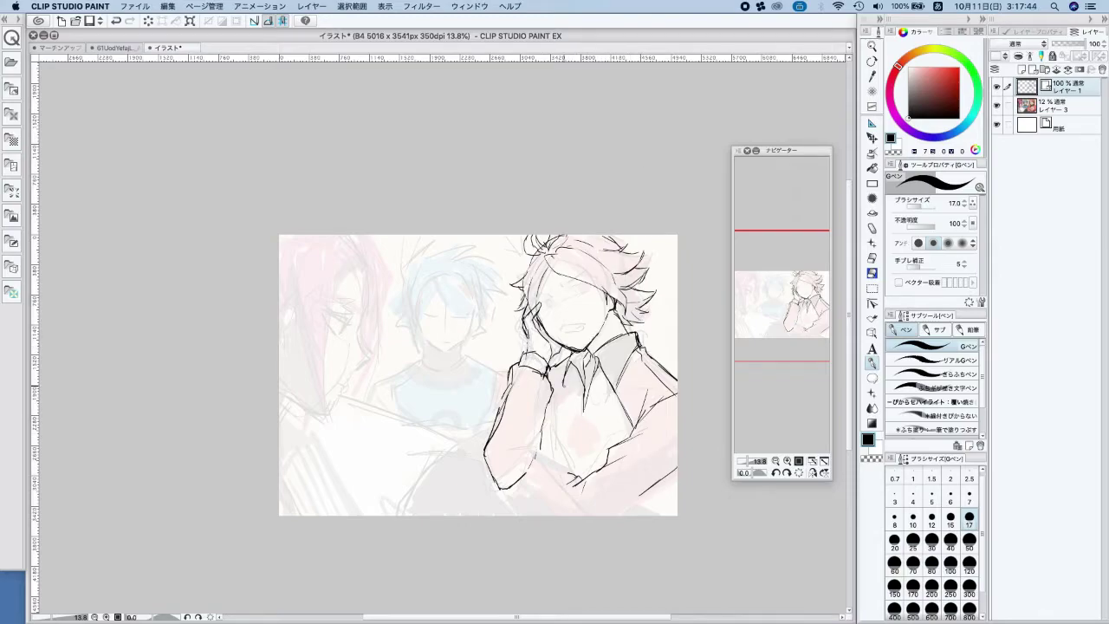
{"action": "mouse_move", "coordinate": [551, 405]}
{"action": "left_mouse_down"}
{"action": "mouse_move", "coordinate": [545, 427]}
{"action": "mouse_move", "coordinate": [570, 468]}
{"action": "left_mouse_up"}
{"action": "key", "text": "h"}
{"action": "left_click_drag", "start_coordinate": [503, 479], "coordinate": [637, 449]}
{"action": "key", "text": "super+z"}
{"action": "key", "text": "super+z"}
Ink the round ornament on the chest and the jacket's front lines in the mirrored view
{"action": "mouse_move", "coordinate": [426, 345]}
{"action": "left_mouse_down"}
{"action": "mouse_move", "coordinate": [456, 385]}
{"action": "mouse_move", "coordinate": [433, 394]}
{"action": "mouse_move", "coordinate": [446, 414]}
{"action": "mouse_move", "coordinate": [456, 407]}
{"action": "mouse_move", "coordinate": [436, 407]}
{"action": "mouse_move", "coordinate": [453, 407]}
{"action": "mouse_move", "coordinate": [442, 386]}
{"action": "mouse_move", "coordinate": [457, 402]}
{"action": "left_mouse_up"}
{"action": "left_click_drag", "start_coordinate": [473, 351], "coordinate": [480, 409]}
{"action": "left_click_drag", "start_coordinate": [344, 425], "coordinate": [362, 452]}
{"action": "left_click_drag", "start_coordinate": [354, 440], "coordinate": [367, 457]}
{"action": "left_click_drag", "start_coordinate": [345, 350], "coordinate": [381, 386]}
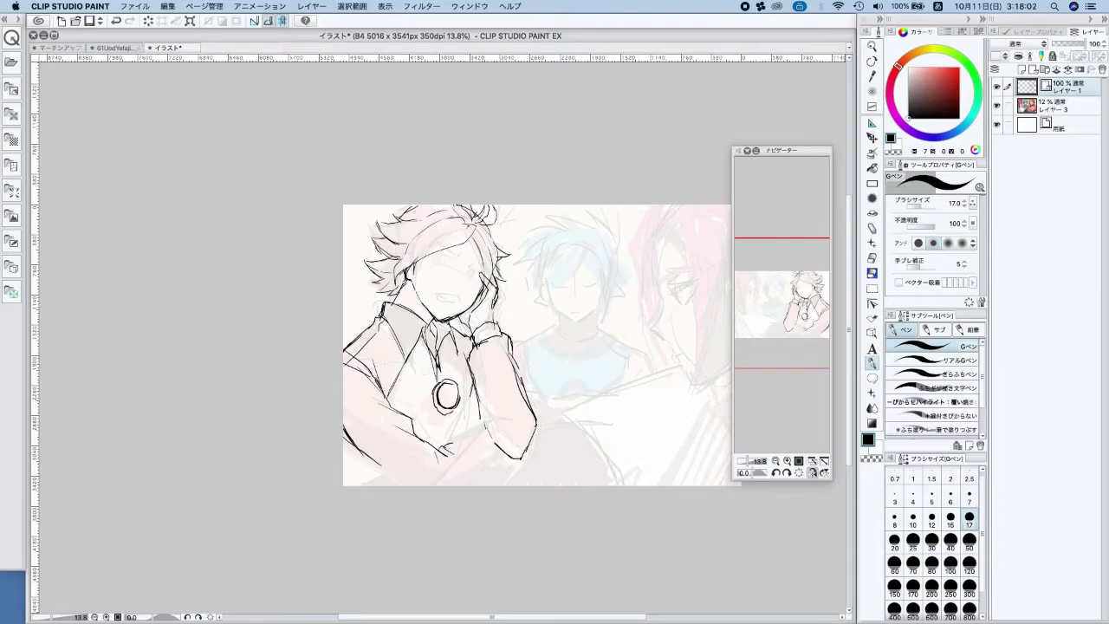
Review the canvas without palettes, and ink the jacket's inner edge from the collar down beside the raised sleeve
{"action": "key", "text": "Tab"}
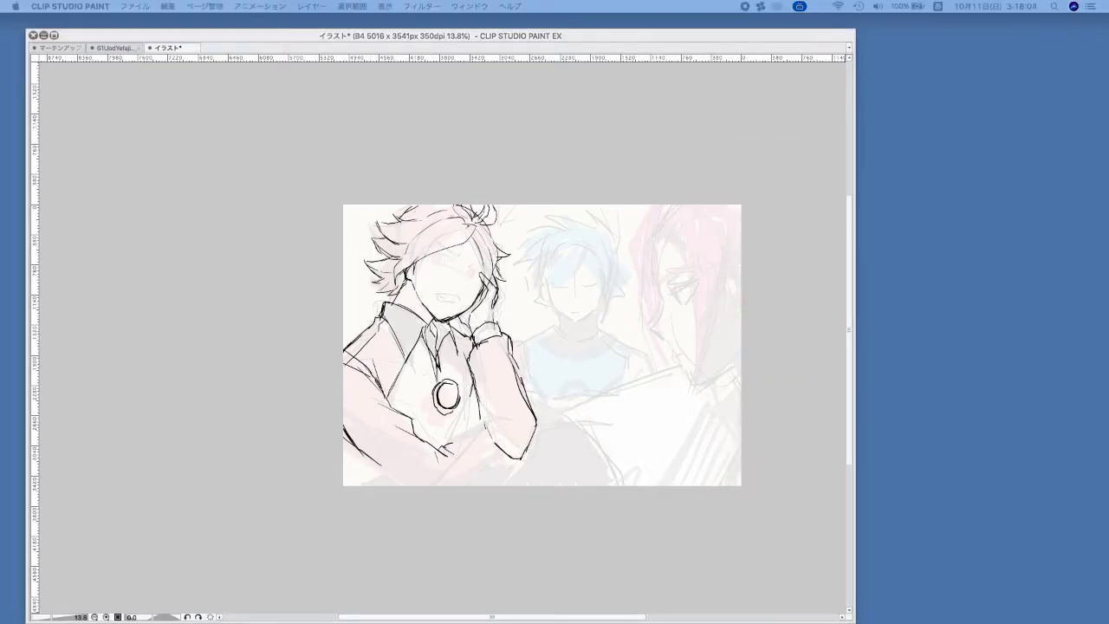
{"action": "key", "text": "Tab"}
{"action": "left_click_drag", "start_coordinate": [442, 342], "coordinate": [466, 378]}
{"action": "key", "text": "super+z"}
{"action": "left_click_drag", "start_coordinate": [445, 339], "coordinate": [476, 432]}
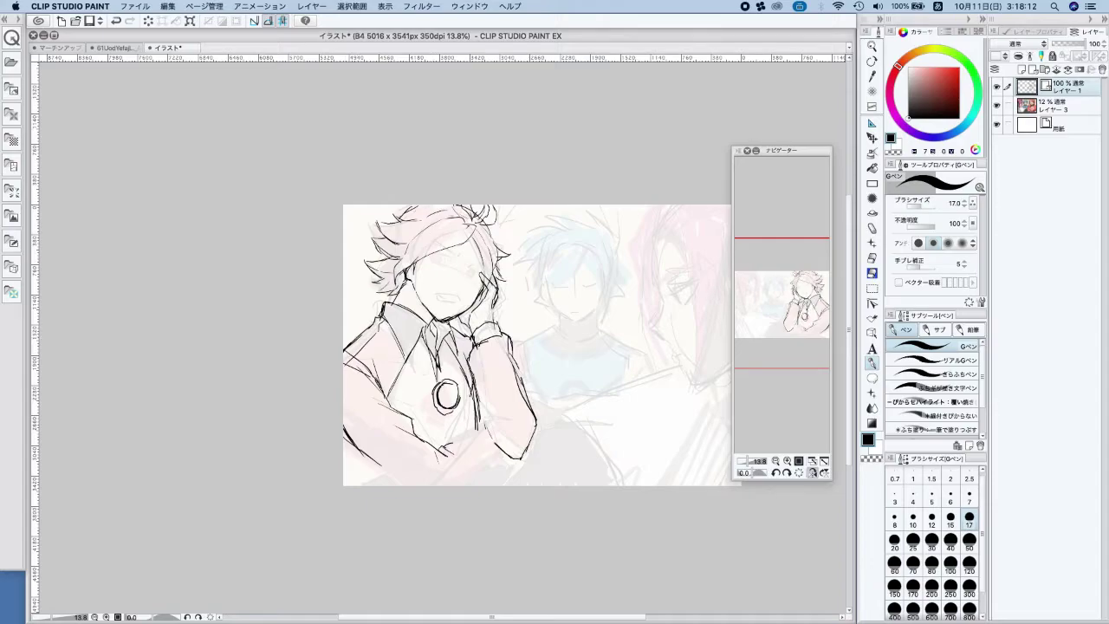
Darken the neck line, erase the stray lines across the far shoulder and sleeve, and reinforce the collar's outer edge
{"action": "mouse_move", "coordinate": [386, 299]}
{"action": "left_mouse_down"}
{"action": "mouse_move", "coordinate": [414, 312]}
{"action": "mouse_move", "coordinate": [390, 329]}
{"action": "left_mouse_up"}
{"action": "key", "text": "e"}
{"action": "mouse_move", "coordinate": [363, 348]}
{"action": "left_mouse_down"}
{"action": "mouse_move", "coordinate": [351, 342]}
{"action": "mouse_move", "coordinate": [354, 459]}
{"action": "mouse_move", "coordinate": [373, 457]}
{"action": "left_mouse_up"}
{"action": "left_click", "coordinate": [872, 364]}
{"action": "mouse_move", "coordinate": [382, 317]}
{"action": "left_mouse_down"}
{"action": "mouse_move", "coordinate": [345, 346]}
{"action": "mouse_move", "coordinate": [374, 375]}
{"action": "left_mouse_up"}
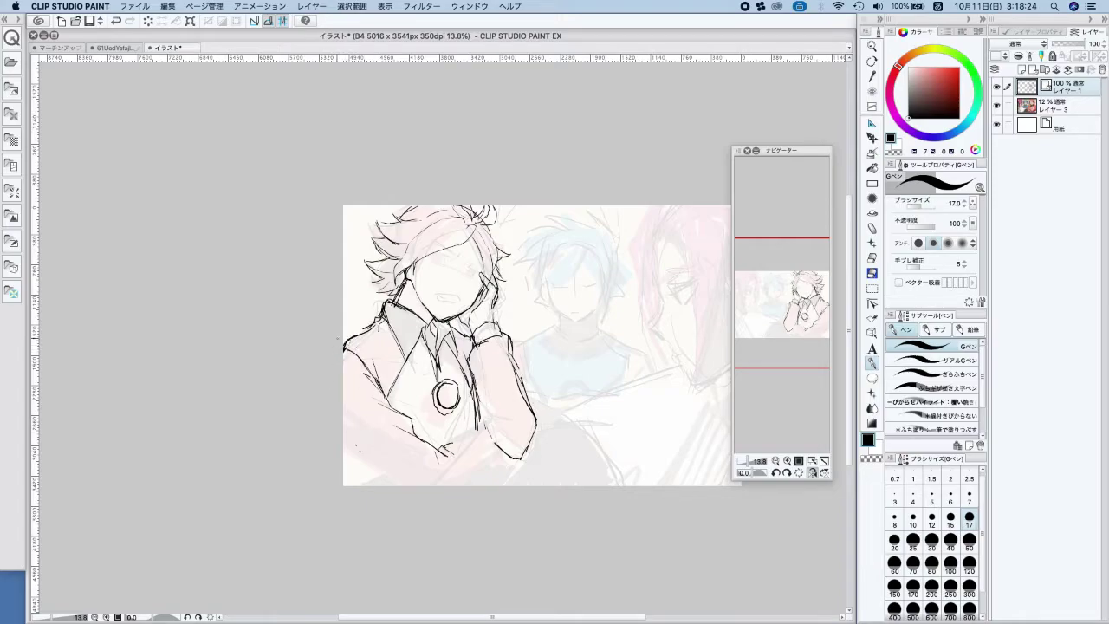
Ink the folded arm's lower sleeve edge and its forearm passing beneath the raised elbow
{"action": "left_click_drag", "start_coordinate": [343, 423], "coordinate": [387, 476]}
{"action": "key", "text": "super+z"}
{"action": "mouse_move", "coordinate": [344, 425]}
{"action": "left_mouse_down"}
{"action": "mouse_move", "coordinate": [359, 450]}
{"action": "mouse_move", "coordinate": [390, 480]}
{"action": "left_mouse_up"}
{"action": "left_click_drag", "start_coordinate": [435, 447], "coordinate": [485, 425]}
{"action": "left_click_drag", "start_coordinate": [467, 485], "coordinate": [499, 454]}
Ink the shirt's front edge and the jacket's inner edge by the raised sleeve, and thicken the far shoulder line
{"action": "key", "text": "h"}
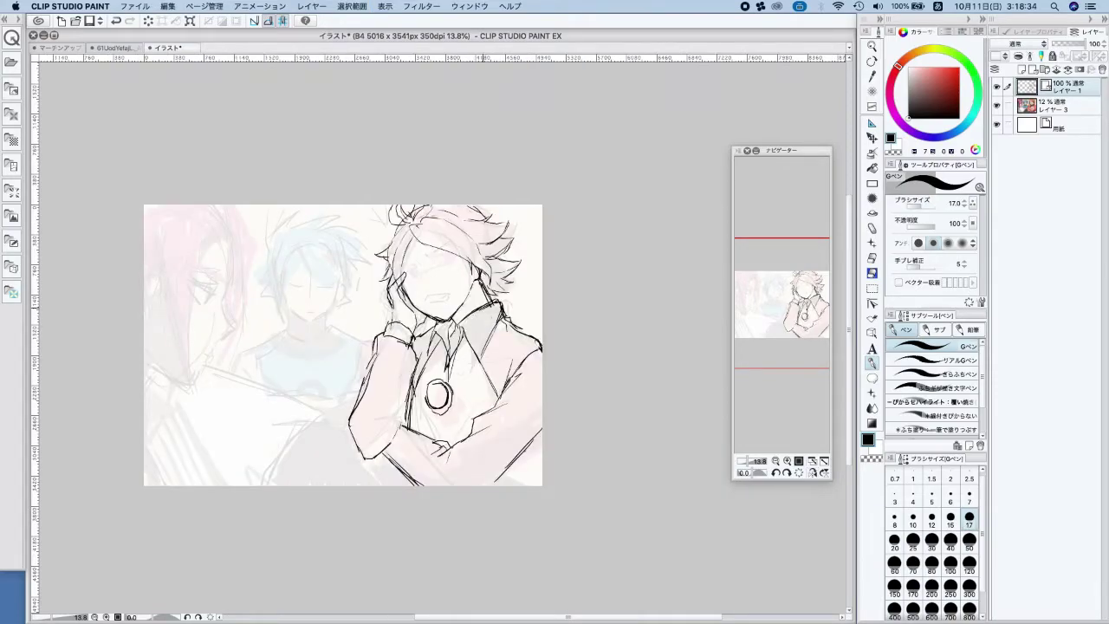
{"action": "left_click_drag", "start_coordinate": [452, 396], "coordinate": [463, 439]}
{"action": "mouse_move", "coordinate": [417, 351]}
{"action": "left_mouse_down"}
{"action": "mouse_move", "coordinate": [411, 380]}
{"action": "mouse_move", "coordinate": [435, 443]}
{"action": "left_mouse_up"}
{"action": "left_click_drag", "start_coordinate": [417, 403], "coordinate": [435, 442]}
{"action": "key", "text": "super+z"}
{"action": "key", "text": "super+z"}
{"action": "key", "text": "super+z"}
{"action": "left_click_drag", "start_coordinate": [418, 362], "coordinate": [439, 448]}
{"action": "left_click_drag", "start_coordinate": [419, 397], "coordinate": [439, 448]}
{"action": "left_click_drag", "start_coordinate": [417, 354], "coordinate": [422, 379]}
{"action": "left_click_drag", "start_coordinate": [514, 322], "coordinate": [543, 367]}
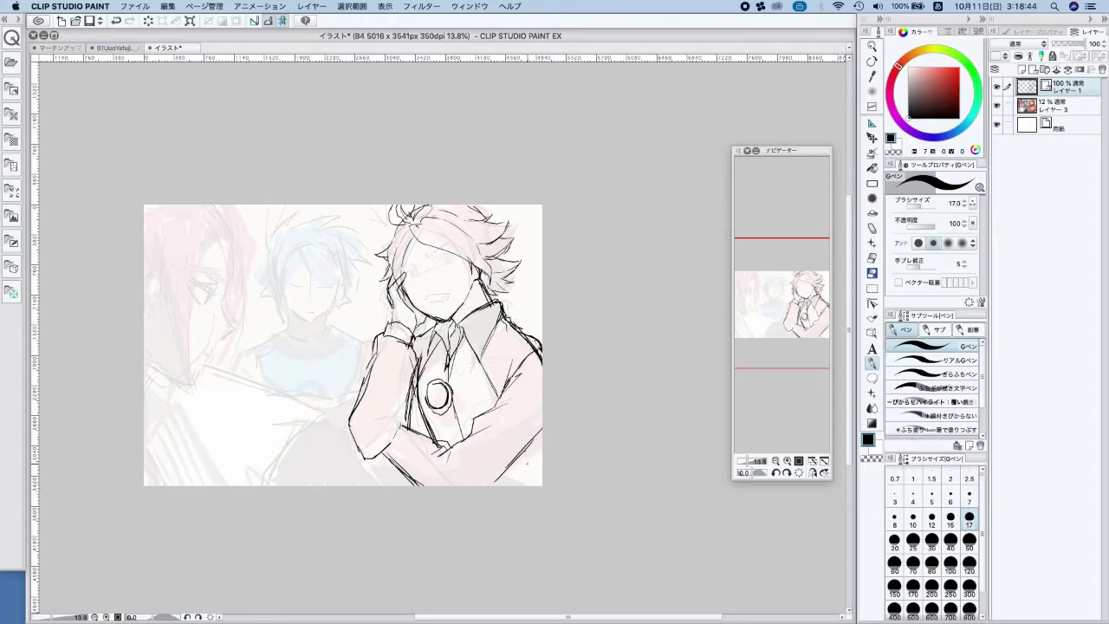
{"action": "left_click_drag", "start_coordinate": [533, 432], "coordinate": [534, 453]}
{"action": "left_click_drag", "start_coordinate": [539, 427], "coordinate": [530, 485]}
{"action": "key", "text": "super+z"}
{"action": "key", "text": "super+z"}
Hatch the dark gap between the raised sleeve and the shirt with closely spaced black strokes
{"action": "left_click_drag", "start_coordinate": [413, 413], "coordinate": [420, 433]}
{"action": "left_click_drag", "start_coordinate": [416, 393], "coordinate": [424, 437]}
{"action": "left_click_drag", "start_coordinate": [411, 384], "coordinate": [413, 409]}
Thicken the red-haired figure's shoulder, neck and raised elbow lines, and add strokes to the side hair and collar
{"action": "left_click_drag", "start_coordinate": [507, 318], "coordinate": [520, 329]}
{"action": "left_click_drag", "start_coordinate": [395, 225], "coordinate": [378, 243]}
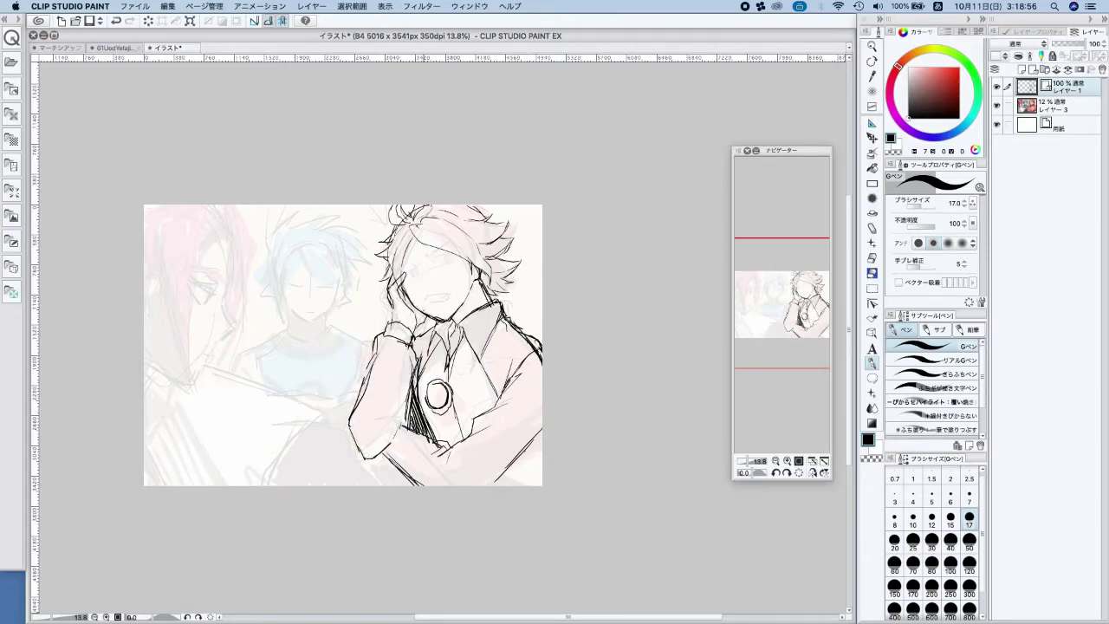
{"action": "mouse_move", "coordinate": [420, 333]}
{"action": "left_mouse_down"}
{"action": "mouse_move", "coordinate": [435, 319]}
{"action": "mouse_move", "coordinate": [432, 332]}
{"action": "left_mouse_up"}
{"action": "left_click_drag", "start_coordinate": [485, 289], "coordinate": [485, 302]}
{"action": "mouse_move", "coordinate": [476, 279]}
{"action": "left_mouse_down"}
{"action": "mouse_move", "coordinate": [488, 306]}
{"action": "mouse_move", "coordinate": [478, 294]}
{"action": "mouse_move", "coordinate": [473, 310]}
{"action": "mouse_move", "coordinate": [495, 324]}
{"action": "left_mouse_up"}
{"action": "mouse_move", "coordinate": [355, 411]}
{"action": "left_mouse_down"}
{"action": "mouse_move", "coordinate": [349, 451]}
{"action": "mouse_move", "coordinate": [389, 435]}
{"action": "left_mouse_up"}
{"action": "left_click_drag", "start_coordinate": [407, 397], "coordinate": [389, 442]}
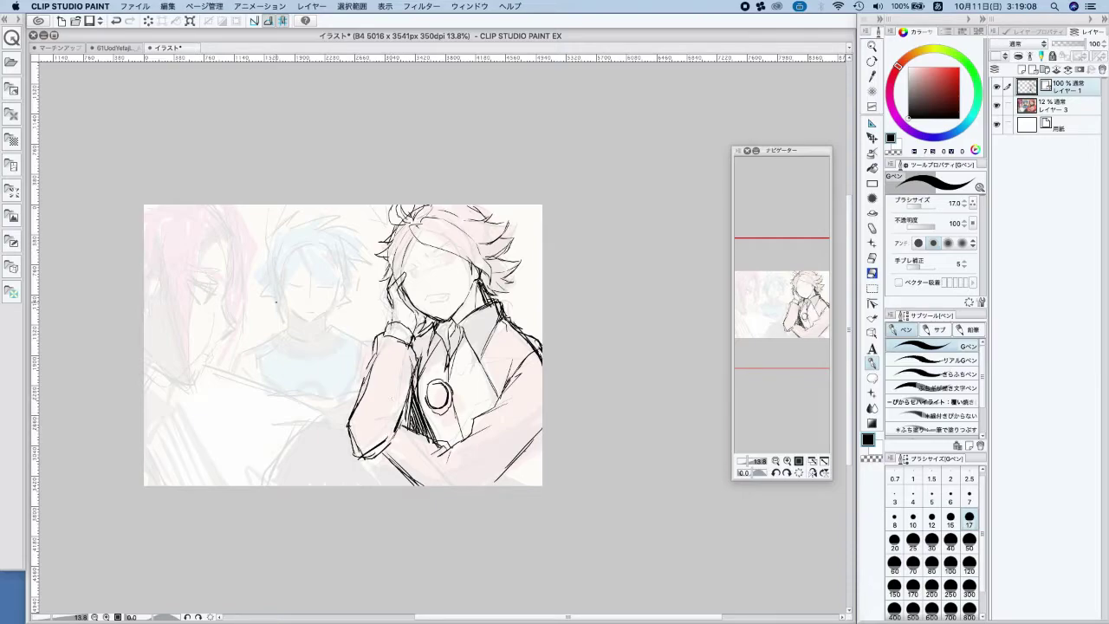
In a mirrored view, ink the pink-haired figure's face profile from forehead to chin, continuing into the jawline
{"action": "key", "text": "h"}
{"action": "left_click_drag", "start_coordinate": [651, 394], "coordinate": [480, 410]}
{"action": "scroll", "coordinate": [504, 292], "scroll_direction": "up", "scroll_amount": 3}
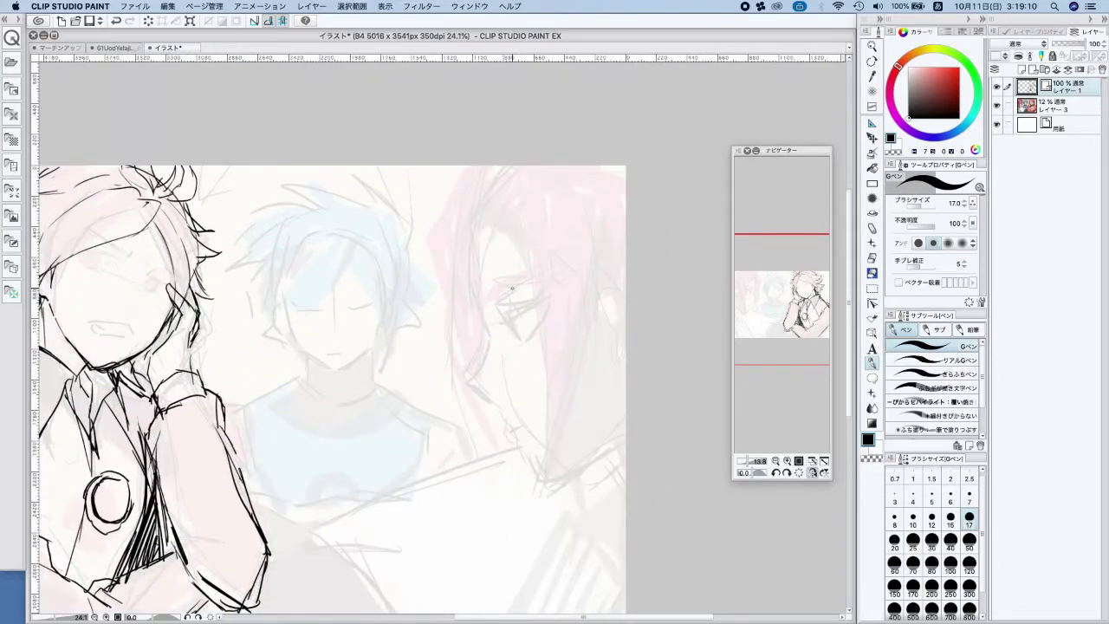
{"action": "left_click_drag", "start_coordinate": [465, 203], "coordinate": [466, 308]}
{"action": "mouse_move", "coordinate": [468, 312]}
{"action": "left_mouse_down"}
{"action": "mouse_move", "coordinate": [482, 350]}
{"action": "mouse_move", "coordinate": [469, 400]}
{"action": "left_mouse_up"}
{"action": "mouse_move", "coordinate": [482, 357]}
{"action": "left_mouse_down"}
{"action": "mouse_move", "coordinate": [463, 430]}
{"action": "mouse_move", "coordinate": [537, 530]}
{"action": "mouse_move", "coordinate": [563, 545]}
{"action": "mouse_move", "coordinate": [657, 480]}
{"action": "left_mouse_up"}
Ink the pink-haired figure's hair parting and the long front strands falling past the jaw
{"action": "mouse_move", "coordinate": [467, 263]}
{"action": "left_mouse_down"}
{"action": "mouse_move", "coordinate": [466, 224]}
{"action": "mouse_move", "coordinate": [506, 183]}
{"action": "mouse_move", "coordinate": [524, 188]}
{"action": "mouse_move", "coordinate": [511, 156]}
{"action": "left_mouse_up"}
{"action": "left_click_drag", "start_coordinate": [495, 186], "coordinate": [524, 168]}
{"action": "mouse_move", "coordinate": [497, 156]}
{"action": "left_mouse_down"}
{"action": "mouse_move", "coordinate": [520, 180]}
{"action": "mouse_move", "coordinate": [553, 317]}
{"action": "mouse_move", "coordinate": [561, 435]}
{"action": "left_mouse_up"}
{"action": "mouse_move", "coordinate": [560, 431]}
{"action": "left_mouse_down"}
{"action": "mouse_move", "coordinate": [568, 368]}
{"action": "mouse_move", "coordinate": [576, 498]}
{"action": "mouse_move", "coordinate": [561, 578]}
{"action": "left_mouse_up"}
{"action": "left_click_drag", "start_coordinate": [562, 579], "coordinate": [611, 487]}
{"action": "mouse_move", "coordinate": [543, 126]}
{"action": "left_mouse_down"}
{"action": "mouse_move", "coordinate": [624, 330]}
{"action": "mouse_move", "coordinate": [620, 438]}
{"action": "left_mouse_up"}
{"action": "mouse_move", "coordinate": [617, 183]}
{"action": "left_mouse_down"}
{"action": "mouse_move", "coordinate": [624, 440]}
{"action": "mouse_move", "coordinate": [587, 559]}
{"action": "left_mouse_up"}
{"action": "mouse_move", "coordinate": [598, 264]}
{"action": "left_mouse_down"}
{"action": "mouse_move", "coordinate": [574, 554]}
{"action": "mouse_move", "coordinate": [548, 613]}
{"action": "left_mouse_up"}
Ink the pink-haired figure's ear area and the short hair strokes behind it at the canvas edge
{"action": "mouse_move", "coordinate": [642, 286]}
{"action": "left_mouse_down"}
{"action": "mouse_move", "coordinate": [656, 339]}
{"action": "mouse_move", "coordinate": [648, 286]}
{"action": "mouse_move", "coordinate": [670, 291]}
{"action": "mouse_move", "coordinate": [668, 385]}
{"action": "left_mouse_up"}
{"action": "key", "text": "super+z"}
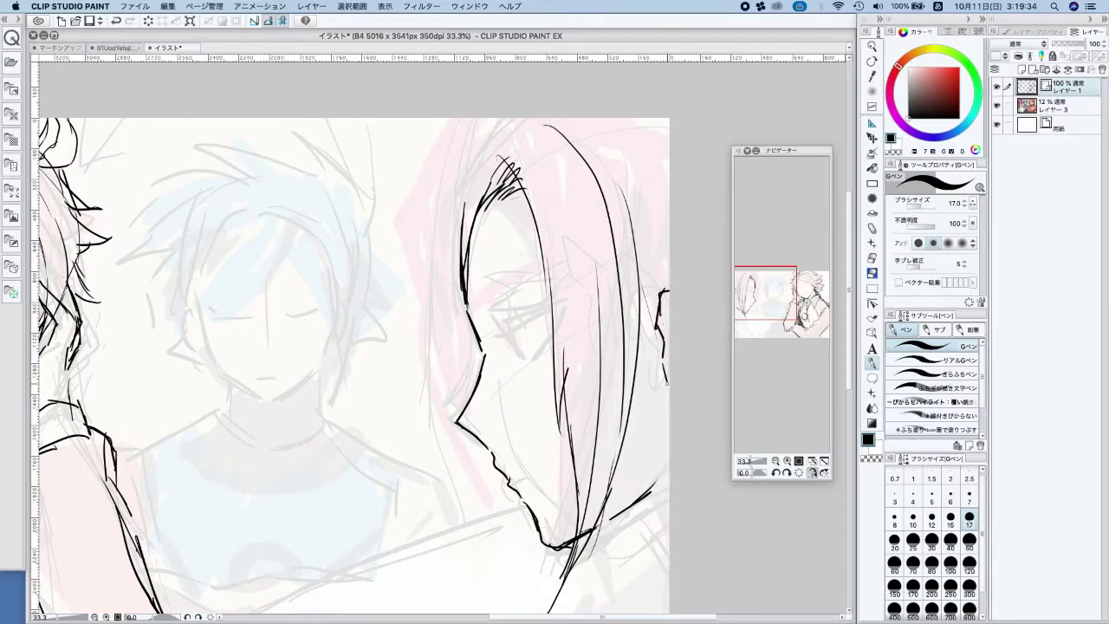
{"action": "left_click_drag", "start_coordinate": [637, 276], "coordinate": [657, 350]}
{"action": "mouse_move", "coordinate": [647, 231]}
{"action": "left_mouse_down"}
{"action": "mouse_move", "coordinate": [670, 277]}
{"action": "mouse_move", "coordinate": [670, 225]}
{"action": "left_mouse_up"}
Ink the outer lock of hair in front of the pink-haired figure's face down to its pointed tips
{"action": "mouse_move", "coordinate": [487, 157]}
{"action": "left_mouse_down"}
{"action": "mouse_move", "coordinate": [473, 163]}
{"action": "mouse_move", "coordinate": [421, 312]}
{"action": "left_mouse_up"}
{"action": "mouse_move", "coordinate": [452, 206]}
{"action": "left_mouse_down"}
{"action": "mouse_move", "coordinate": [424, 408]}
{"action": "mouse_move", "coordinate": [460, 525]}
{"action": "left_mouse_up"}
{"action": "left_click_drag", "start_coordinate": [459, 455], "coordinate": [466, 525]}
{"action": "left_click_drag", "start_coordinate": [459, 457], "coordinate": [521, 565]}
{"action": "left_click_drag", "start_coordinate": [487, 473], "coordinate": [520, 563]}
{"action": "left_click_drag", "start_coordinate": [504, 525], "coordinate": [527, 565]}
{"action": "mouse_move", "coordinate": [468, 131]}
{"action": "left_mouse_down"}
{"action": "mouse_move", "coordinate": [435, 164]}
{"action": "mouse_move", "coordinate": [398, 253]}
{"action": "mouse_move", "coordinate": [424, 303]}
{"action": "left_mouse_up"}
Add hair strokes at the pink-haired figure's crown along the canvas's upper edge
{"action": "scroll", "coordinate": [513, 90], "scroll_direction": "down", "scroll_amount": 2}
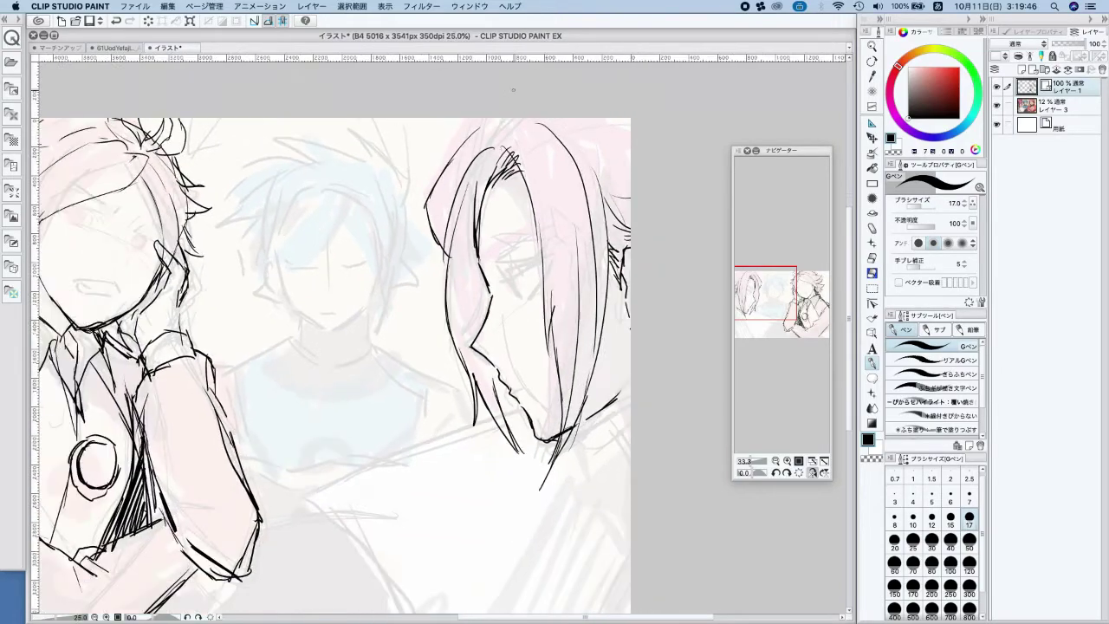
{"action": "left_click_drag", "start_coordinate": [500, 119], "coordinate": [491, 129]}
{"action": "left_click_drag", "start_coordinate": [566, 136], "coordinate": [590, 124]}
{"action": "left_click_drag", "start_coordinate": [475, 135], "coordinate": [485, 119]}
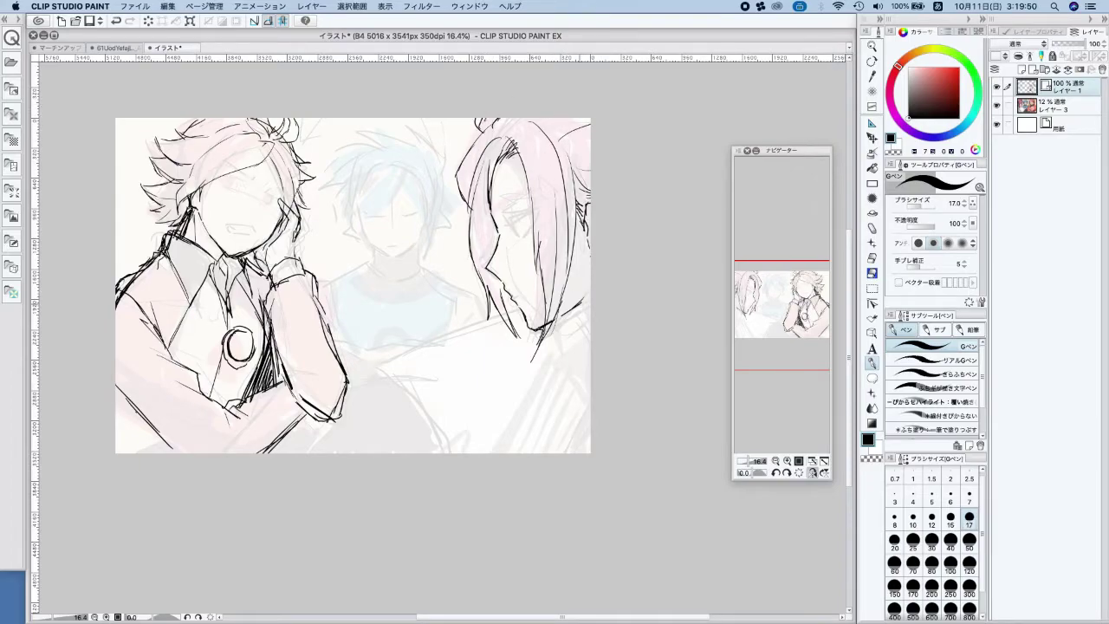
Ink the collar and back lines under the pink-haired figure's hair at the canvas edge, and unmirror the view
{"action": "mouse_move", "coordinate": [555, 322]}
{"action": "left_mouse_down"}
{"action": "mouse_move", "coordinate": [611, 287]}
{"action": "mouse_move", "coordinate": [590, 299]}
{"action": "left_mouse_up"}
{"action": "left_click_drag", "start_coordinate": [572, 347], "coordinate": [590, 327]}
{"action": "left_click_drag", "start_coordinate": [576, 367], "coordinate": [589, 333]}
{"action": "left_click_drag", "start_coordinate": [577, 378], "coordinate": [590, 346]}
{"action": "key", "text": "h"}
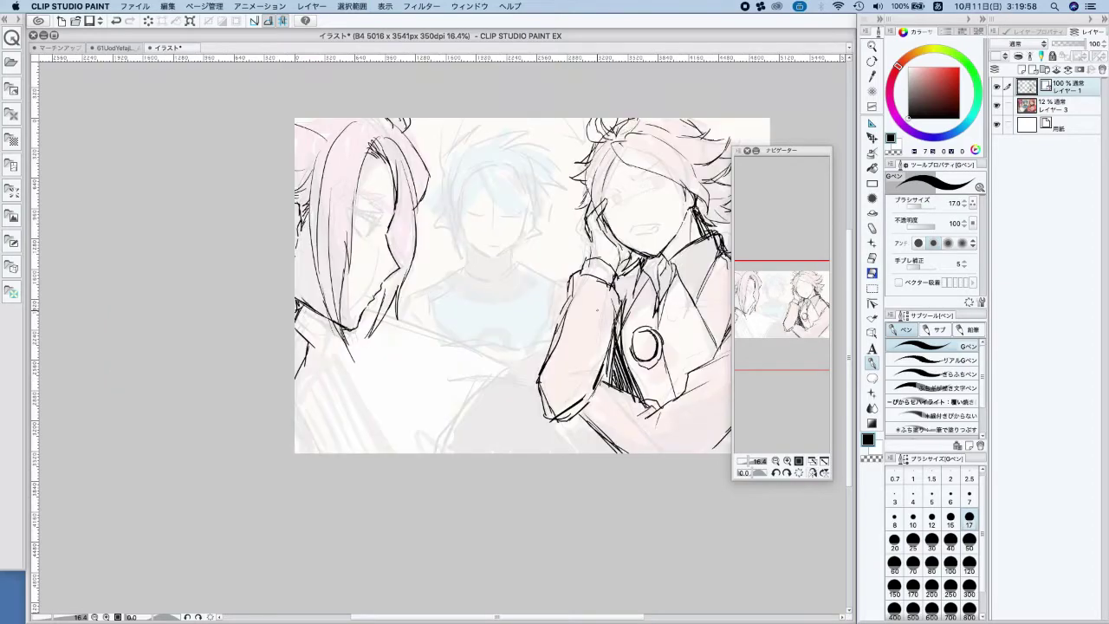
Outline the large white shape below the pink-haired figure, including its small lower tip, and add a strand behind the ear
{"action": "left_click_drag", "start_coordinate": [295, 394], "coordinate": [328, 452]}
{"action": "mouse_move", "coordinate": [364, 310]}
{"action": "left_mouse_down"}
{"action": "mouse_move", "coordinate": [505, 370]}
{"action": "mouse_move", "coordinate": [468, 395]}
{"action": "mouse_move", "coordinate": [438, 440]}
{"action": "left_mouse_up"}
{"action": "left_click_drag", "start_coordinate": [343, 329], "coordinate": [319, 381]}
{"action": "left_click_drag", "start_coordinate": [333, 345], "coordinate": [305, 399]}
{"action": "key", "text": "super+z"}
{"action": "key", "text": "super+z"}
{"action": "mouse_move", "coordinate": [340, 333]}
{"action": "left_mouse_down"}
{"action": "mouse_move", "coordinate": [297, 401]}
{"action": "mouse_move", "coordinate": [303, 383]}
{"action": "left_mouse_up"}
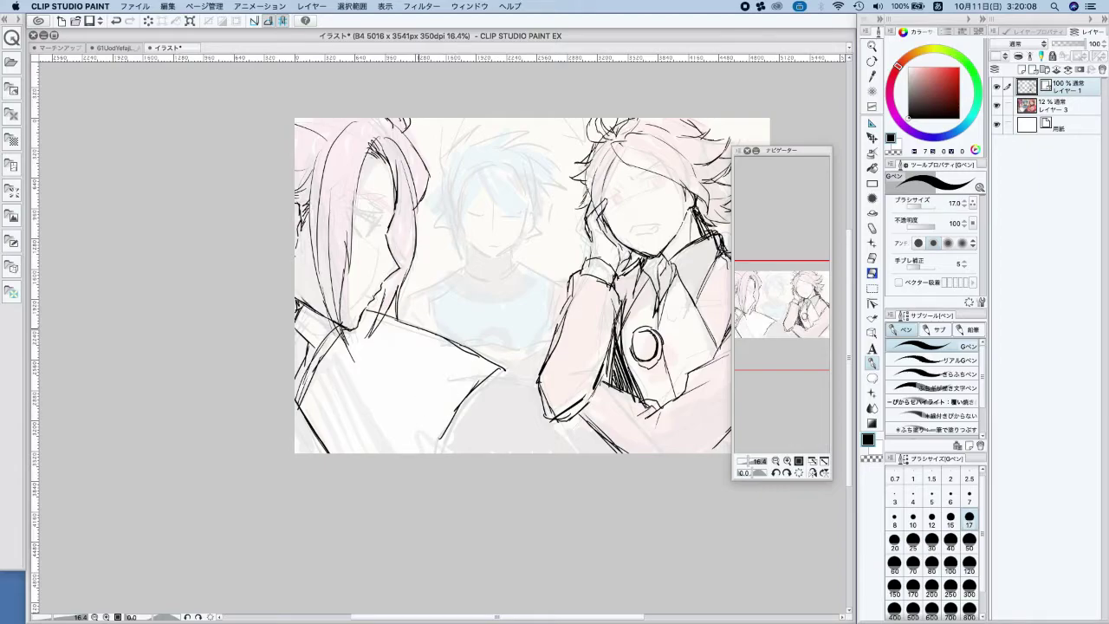
{"action": "mouse_move", "coordinate": [421, 428]}
{"action": "left_mouse_down"}
{"action": "mouse_move", "coordinate": [440, 447]}
{"action": "mouse_move", "coordinate": [425, 454]}
{"action": "left_mouse_up"}
{"action": "left_click_drag", "start_coordinate": [302, 217], "coordinate": [319, 332]}
Place a vertical two-line symmetry ruler down the centre of the blue-haired figure's face
{"action": "scroll", "coordinate": [489, 164], "scroll_direction": "up", "scroll_amount": 4}
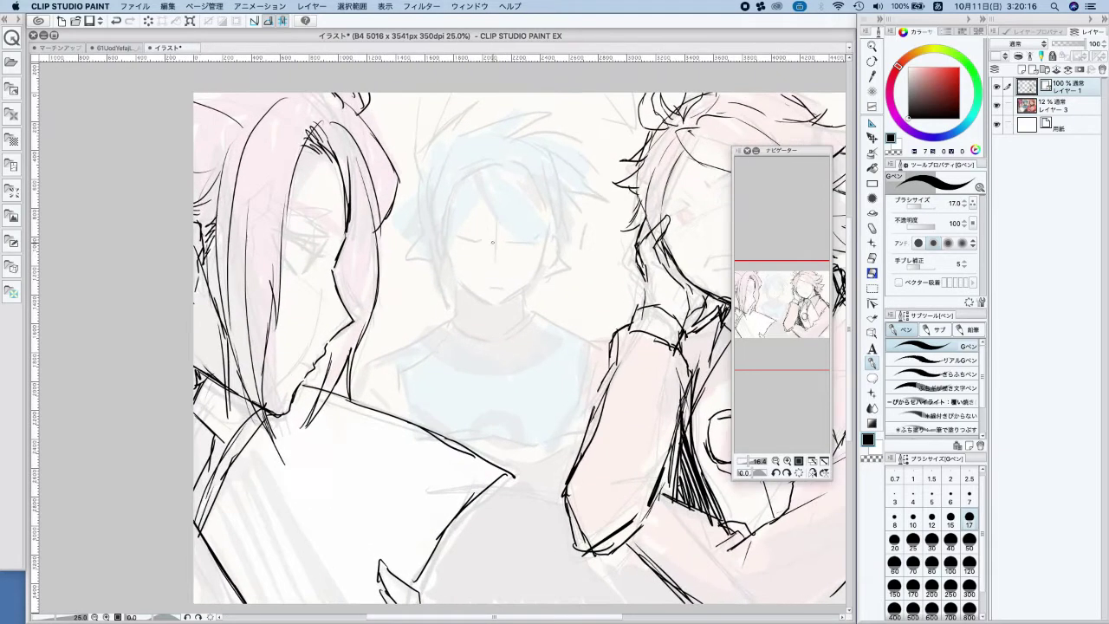
{"action": "left_click", "coordinate": [873, 123]}
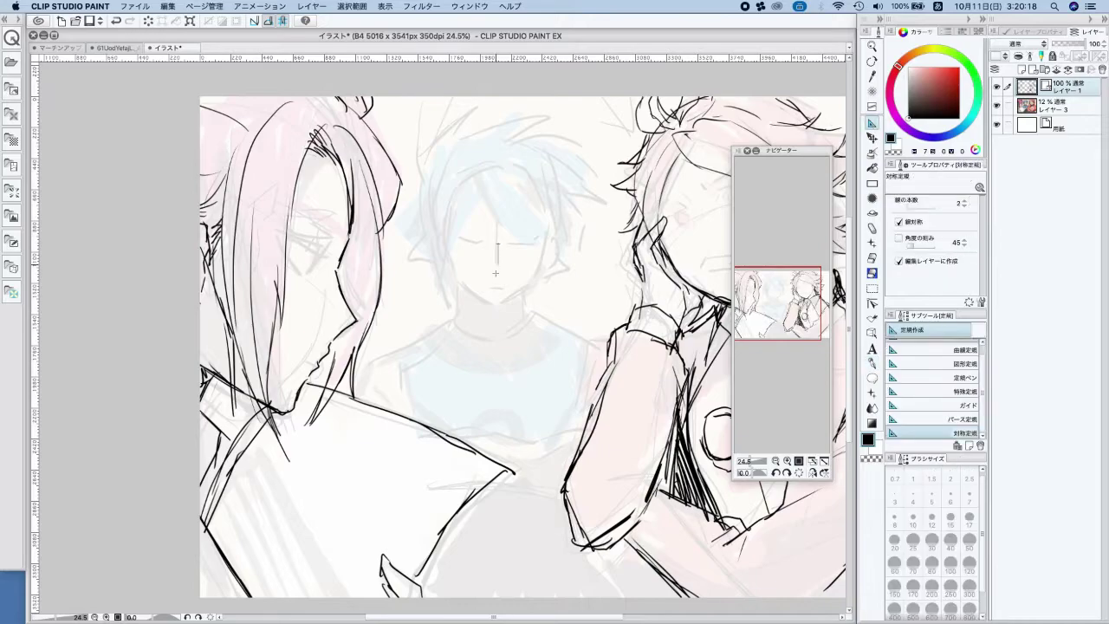
{"action": "left_click", "coordinate": [872, 364]}
Ink the blue-haired figure's mirrored cheeks, chin and closed eyes with the G-pen
{"action": "left_click_drag", "start_coordinate": [447, 232], "coordinate": [459, 284]}
{"action": "scroll", "coordinate": [489, 204], "scroll_direction": "up", "scroll_amount": 2}
{"action": "key", "text": "super+z"}
{"action": "key", "text": "super+z"}
{"action": "key", "text": "super+y"}
{"action": "left_click_drag", "start_coordinate": [520, 256], "coordinate": [546, 255]}
Ink the blue-haired figure's mirrored ears, undoing and redrawing strokes until they follow the rough
{"action": "left_click_drag", "start_coordinate": [435, 257], "coordinate": [446, 300]}
{"action": "key", "text": "super+z"}
{"action": "mouse_move", "coordinate": [441, 255]}
{"action": "left_mouse_down"}
{"action": "mouse_move", "coordinate": [452, 309]}
{"action": "mouse_move", "coordinate": [500, 340]}
{"action": "left_mouse_up"}
{"action": "key", "text": "super+z"}
{"action": "key", "text": "super+z"}
{"action": "mouse_move", "coordinate": [431, 216]}
{"action": "left_mouse_down"}
{"action": "mouse_move", "coordinate": [424, 252]}
{"action": "mouse_move", "coordinate": [438, 275]}
{"action": "left_mouse_up"}
{"action": "key", "text": "super+z"}
{"action": "key", "text": "super+z"}
{"action": "left_click_drag", "start_coordinate": [431, 236], "coordinate": [437, 262]}
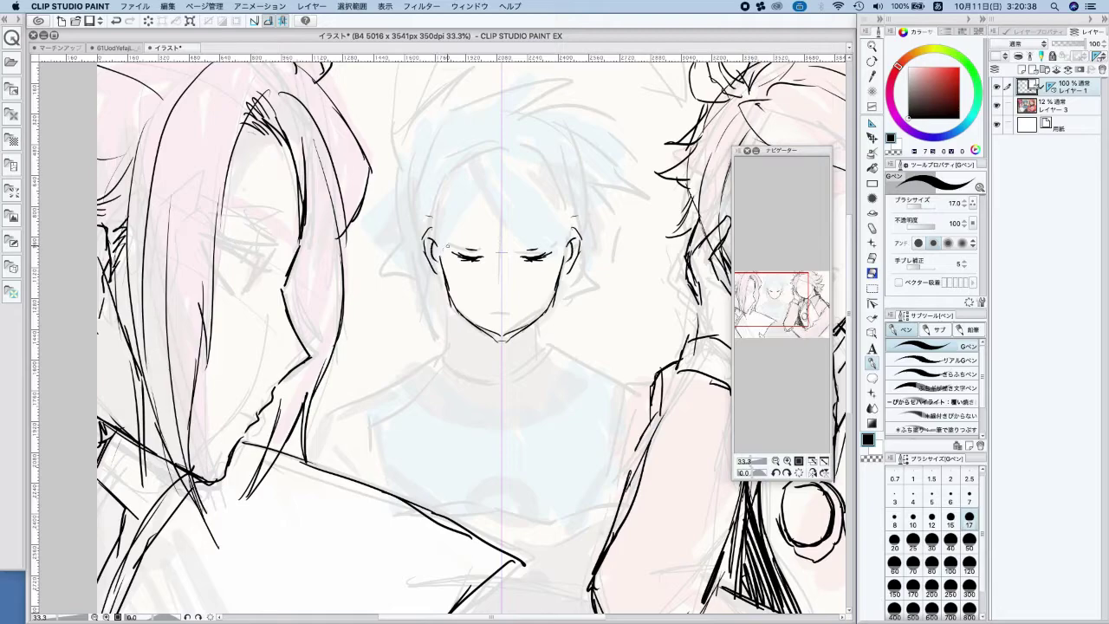
Thicken the blue-haired figure's jaw, then ink the slanted eyebrows, mouth and sides of the head
{"action": "left_click_drag", "start_coordinate": [572, 263], "coordinate": [549, 308]}
{"action": "mouse_move", "coordinate": [519, 233]}
{"action": "left_mouse_down"}
{"action": "mouse_move", "coordinate": [545, 224]}
{"action": "mouse_move", "coordinate": [531, 230]}
{"action": "left_mouse_up"}
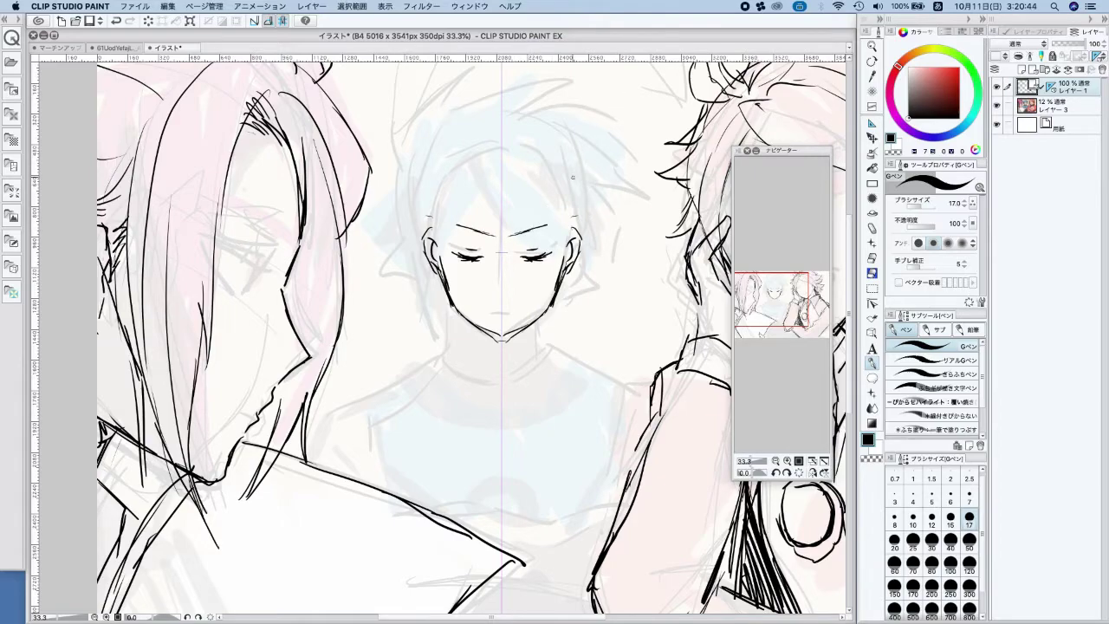
{"action": "left_click_drag", "start_coordinate": [502, 308], "coordinate": [513, 311]}
{"action": "key", "text": "super+z"}
{"action": "key", "text": "super+z"}
{"action": "left_click_drag", "start_coordinate": [433, 163], "coordinate": [425, 244]}
{"action": "left_click_drag", "start_coordinate": [429, 172], "coordinate": [418, 206]}
Ink the blue-haired figure's neck and collar, and draw the oval emblem on the chest
{"action": "left_click_drag", "start_coordinate": [463, 313], "coordinate": [469, 350]}
{"action": "scroll", "coordinate": [547, 251], "scroll_direction": "down", "scroll_amount": 9}
{"action": "key", "text": "super+z"}
{"action": "scroll", "coordinate": [555, 258], "scroll_direction": "up", "scroll_amount": 2}
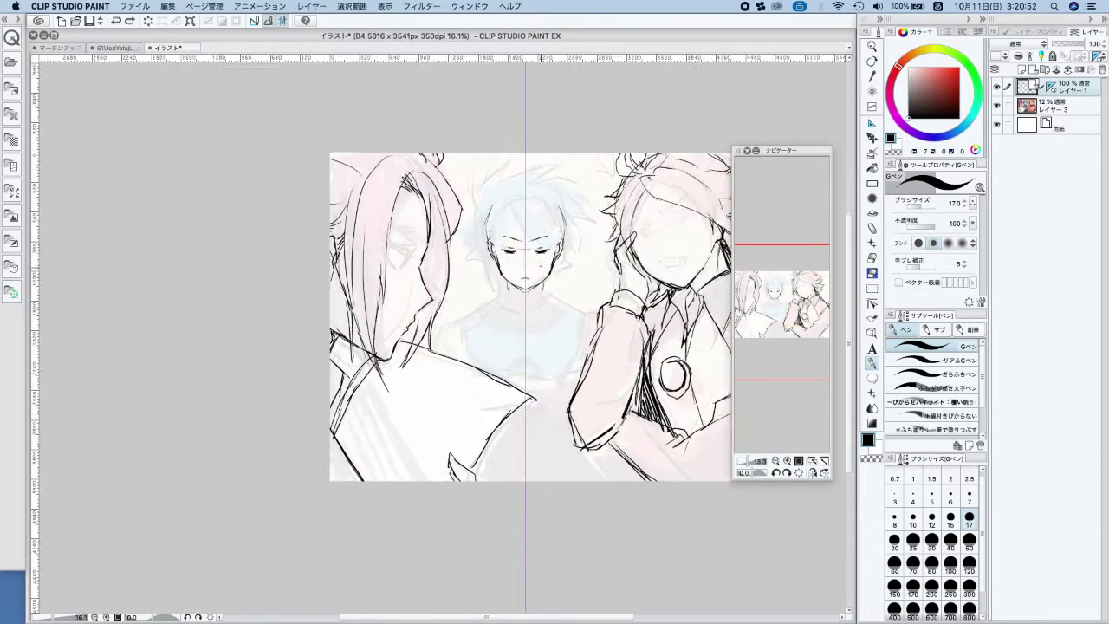
{"action": "scroll", "coordinate": [549, 270], "scroll_direction": "up", "scroll_amount": 1}
{"action": "mouse_move", "coordinate": [538, 285]}
{"action": "left_mouse_down"}
{"action": "mouse_move", "coordinate": [548, 310]}
{"action": "mouse_move", "coordinate": [517, 315]}
{"action": "mouse_move", "coordinate": [508, 296]}
{"action": "mouse_move", "coordinate": [500, 311]}
{"action": "left_mouse_up"}
{"action": "left_click_drag", "start_coordinate": [524, 342], "coordinate": [518, 369]}
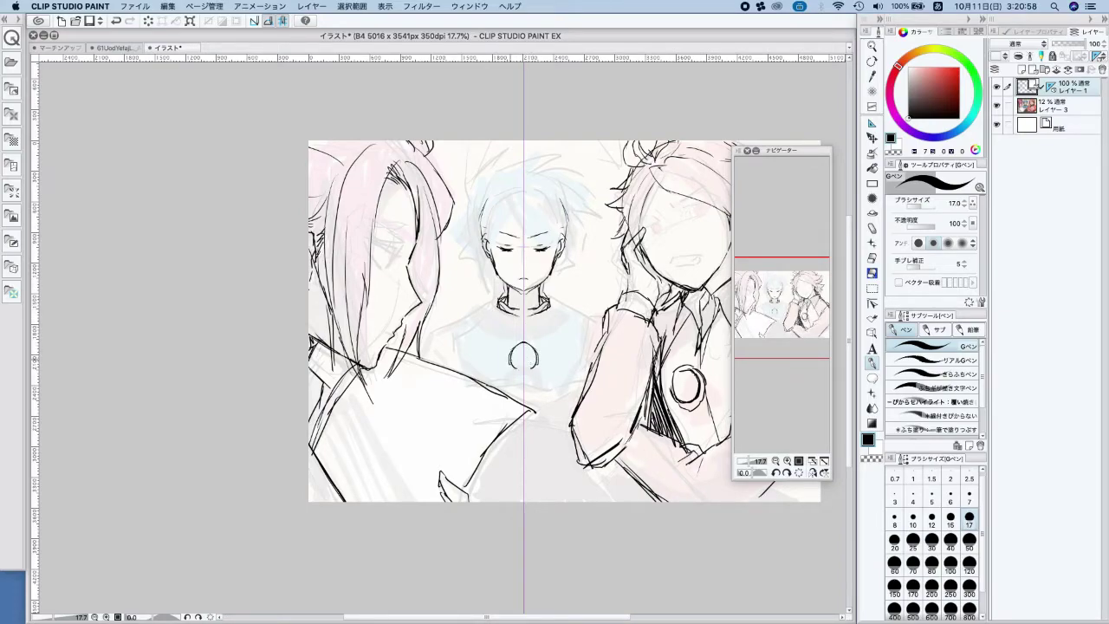
Ink the blue-haired figure's mirrored shoulder lines and the vertical edges of the chest armour
{"action": "left_click_drag", "start_coordinate": [550, 303], "coordinate": [567, 312]}
{"action": "mouse_move", "coordinate": [485, 309]}
{"action": "left_mouse_down"}
{"action": "mouse_move", "coordinate": [465, 315]}
{"action": "mouse_move", "coordinate": [466, 368]}
{"action": "mouse_move", "coordinate": [454, 327]}
{"action": "mouse_move", "coordinate": [468, 373]}
{"action": "left_mouse_up"}
{"action": "mouse_move", "coordinate": [461, 312]}
{"action": "left_mouse_down"}
{"action": "mouse_move", "coordinate": [466, 358]}
{"action": "mouse_move", "coordinate": [473, 334]}
{"action": "left_mouse_up"}
{"action": "left_click_drag", "start_coordinate": [573, 312], "coordinate": [577, 357]}
{"action": "left_click_drag", "start_coordinate": [473, 317], "coordinate": [474, 357]}
{"action": "left_click_drag", "start_coordinate": [572, 333], "coordinate": [575, 373]}
{"action": "left_click_drag", "start_coordinate": [476, 334], "coordinate": [468, 400]}
{"action": "left_click_drag", "start_coordinate": [577, 327], "coordinate": [577, 402]}
Ink the diagonal and lower edges of the blue-haired figure's chest armour, plus the outer upper arms
{"action": "left_click_drag", "start_coordinate": [470, 312], "coordinate": [492, 339]}
{"action": "left_click_drag", "start_coordinate": [577, 314], "coordinate": [556, 340]}
{"action": "left_click_drag", "start_coordinate": [482, 324], "coordinate": [501, 349]}
{"action": "mouse_move", "coordinate": [567, 322]}
{"action": "left_mouse_down"}
{"action": "mouse_move", "coordinate": [548, 347]}
{"action": "mouse_move", "coordinate": [551, 337]}
{"action": "left_mouse_up"}
{"action": "left_click_drag", "start_coordinate": [533, 374], "coordinate": [473, 391]}
{"action": "left_click_drag", "start_coordinate": [491, 372], "coordinate": [479, 392]}
{"action": "mouse_move", "coordinate": [454, 320]}
{"action": "left_mouse_down"}
{"action": "mouse_move", "coordinate": [432, 338]}
{"action": "mouse_move", "coordinate": [433, 356]}
{"action": "left_mouse_up"}
{"action": "key", "text": "ctrl+z"}
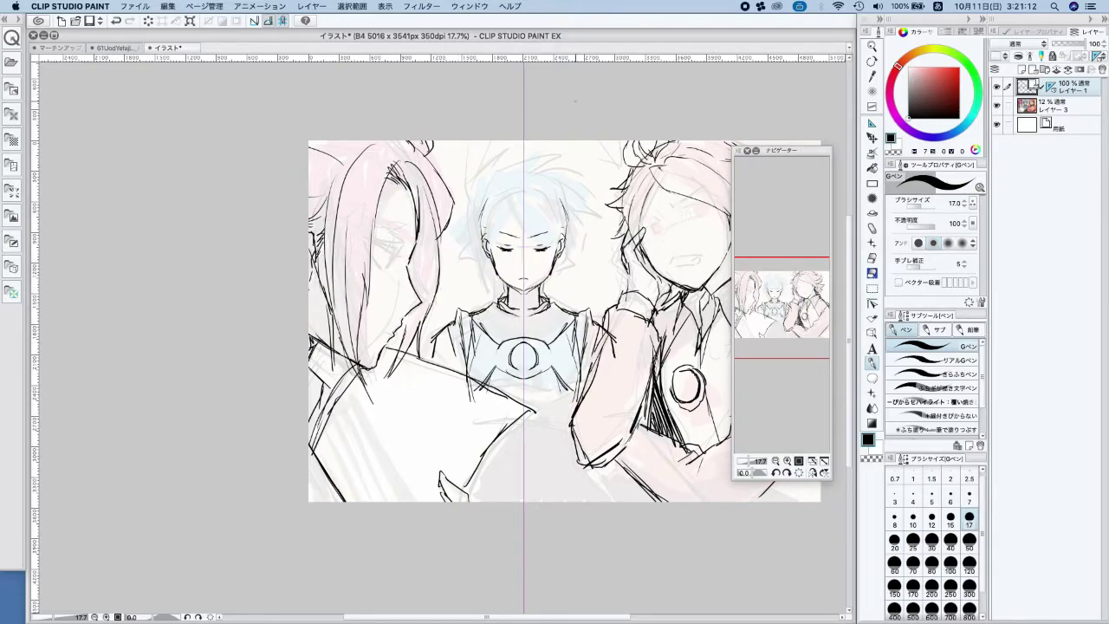
Remove the symmetry ruler from the line layer and ink the blue-haired figure's spiky fringe and outer hair
{"action": "right_click", "coordinate": [1050, 88]}
{"action": "left_click", "coordinate": [1043, 106]}
{"action": "mouse_move", "coordinate": [502, 188]}
{"action": "left_mouse_down"}
{"action": "mouse_move", "coordinate": [482, 160]}
{"action": "mouse_move", "coordinate": [563, 157]}
{"action": "mouse_move", "coordinate": [563, 175]}
{"action": "mouse_move", "coordinate": [589, 194]}
{"action": "mouse_move", "coordinate": [588, 215]}
{"action": "mouse_move", "coordinate": [603, 221]}
{"action": "mouse_move", "coordinate": [580, 256]}
{"action": "mouse_move", "coordinate": [560, 265]}
{"action": "mouse_move", "coordinate": [595, 236]}
{"action": "mouse_move", "coordinate": [539, 282]}
{"action": "left_mouse_up"}
{"action": "key", "text": "super+z"}
{"action": "key", "text": "super+z"}
{"action": "key", "text": "super+z"}
{"action": "mouse_move", "coordinate": [485, 199]}
{"action": "left_mouse_down"}
{"action": "mouse_move", "coordinate": [459, 242]}
{"action": "mouse_move", "coordinate": [497, 291]}
{"action": "left_mouse_up"}
{"action": "left_click_drag", "start_coordinate": [492, 216], "coordinate": [493, 261]}
{"action": "mouse_move", "coordinate": [512, 202]}
{"action": "left_mouse_down"}
{"action": "mouse_move", "coordinate": [494, 246]}
{"action": "mouse_move", "coordinate": [521, 252]}
{"action": "mouse_move", "coordinate": [512, 240]}
{"action": "left_mouse_up"}
{"action": "mouse_move", "coordinate": [555, 216]}
{"action": "left_mouse_down"}
{"action": "mouse_move", "coordinate": [507, 247]}
{"action": "mouse_move", "coordinate": [538, 256]}
{"action": "mouse_move", "coordinate": [530, 237]}
{"action": "left_mouse_up"}
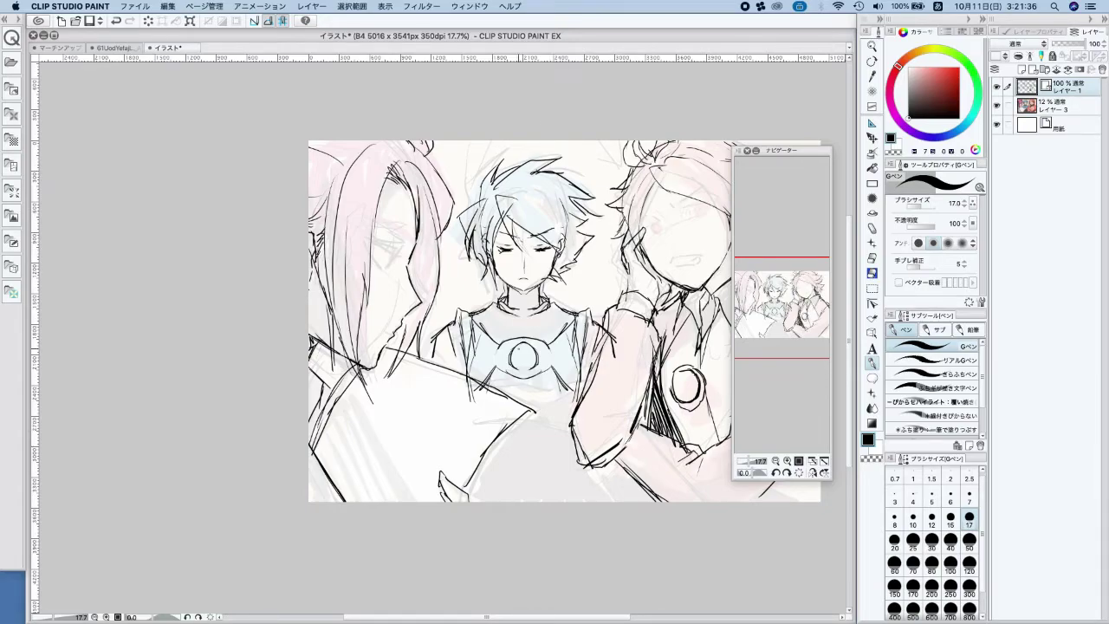
Ink the overlapping folds beneath the blue-haired figure's chest armour and the waistline below them
{"action": "left_click_drag", "start_coordinate": [489, 384], "coordinate": [534, 370]}
{"action": "mouse_move", "coordinate": [512, 364]}
{"action": "left_mouse_down"}
{"action": "mouse_move", "coordinate": [554, 383]}
{"action": "mouse_move", "coordinate": [582, 369]}
{"action": "left_mouse_up"}
{"action": "left_click_drag", "start_coordinate": [523, 409], "coordinate": [563, 392]}
{"action": "left_click_drag", "start_coordinate": [529, 405], "coordinate": [580, 390]}
{"action": "left_click_drag", "start_coordinate": [482, 363], "coordinate": [497, 380]}
{"action": "mouse_move", "coordinate": [481, 364]}
{"action": "left_mouse_down"}
{"action": "mouse_move", "coordinate": [460, 373]}
{"action": "mouse_move", "coordinate": [579, 400]}
{"action": "left_mouse_up"}
{"action": "left_click_drag", "start_coordinate": [509, 406], "coordinate": [570, 400]}
{"action": "key", "text": "super+z"}
{"action": "left_click_drag", "start_coordinate": [494, 449], "coordinate": [574, 448]}
{"action": "left_click_drag", "start_coordinate": [486, 451], "coordinate": [558, 447]}
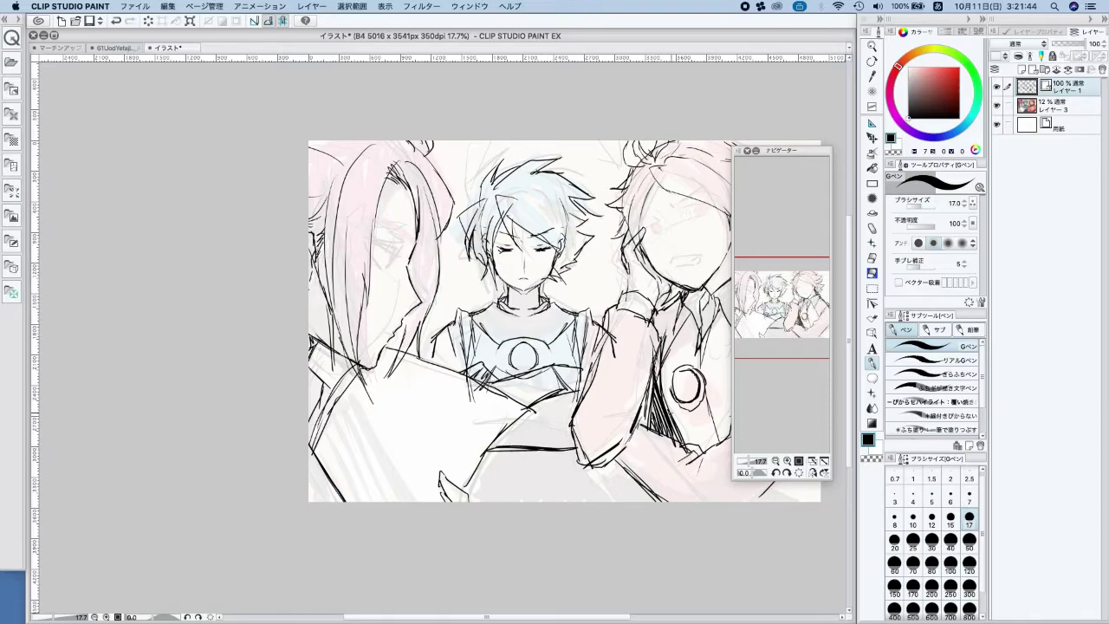
{"action": "key", "text": "super+z"}
Ink the side edge and the horizontal lines of the grid pattern below the blue-haired figure's waistline
{"action": "mouse_move", "coordinate": [490, 440]}
{"action": "left_mouse_down"}
{"action": "mouse_move", "coordinate": [577, 436]}
{"action": "mouse_move", "coordinate": [483, 417]}
{"action": "left_mouse_up"}
{"action": "left_click_drag", "start_coordinate": [412, 439], "coordinate": [502, 444]}
{"action": "left_click_drag", "start_coordinate": [396, 456], "coordinate": [503, 459]}
{"action": "left_click_drag", "start_coordinate": [396, 475], "coordinate": [516, 472]}
{"action": "left_click_drag", "start_coordinate": [395, 494], "coordinate": [525, 486]}
{"action": "left_click_drag", "start_coordinate": [395, 500], "coordinate": [512, 497]}
Cross the grid below the blue-haired figure's waist with vertical lines, and add short accent strokes to the outer figures
{"action": "mouse_move", "coordinate": [421, 446]}
{"action": "left_mouse_down"}
{"action": "mouse_move", "coordinate": [393, 486]}
{"action": "mouse_move", "coordinate": [443, 489]}
{"action": "left_mouse_up"}
{"action": "left_click_drag", "start_coordinate": [460, 437], "coordinate": [463, 504]}
{"action": "mouse_move", "coordinate": [477, 458]}
{"action": "left_mouse_down"}
{"action": "mouse_move", "coordinate": [485, 502]}
{"action": "mouse_move", "coordinate": [506, 505]}
{"action": "left_mouse_up"}
{"action": "left_click_drag", "start_coordinate": [521, 478], "coordinate": [532, 505]}
{"action": "left_click_drag", "start_coordinate": [541, 483], "coordinate": [545, 502]}
{"action": "left_click_drag", "start_coordinate": [351, 342], "coordinate": [347, 366]}
{"action": "scroll", "coordinate": [598, 408], "scroll_direction": "down", "scroll_amount": 2}
{"action": "left_click_drag", "start_coordinate": [665, 410], "coordinate": [637, 439]}
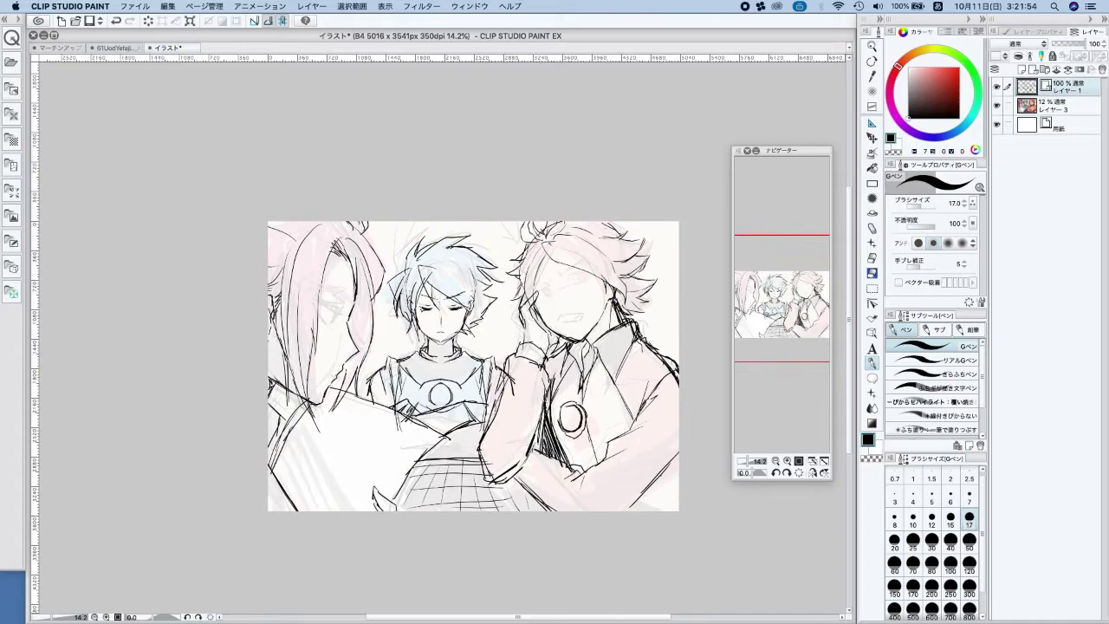
Create a new raster layer above the line art and ink the red-haired figure's eyebrows and open eye on it
{"action": "left_click", "coordinate": [1023, 69]}
{"action": "scroll", "coordinate": [583, 252], "scroll_direction": "up", "scroll_amount": 4}
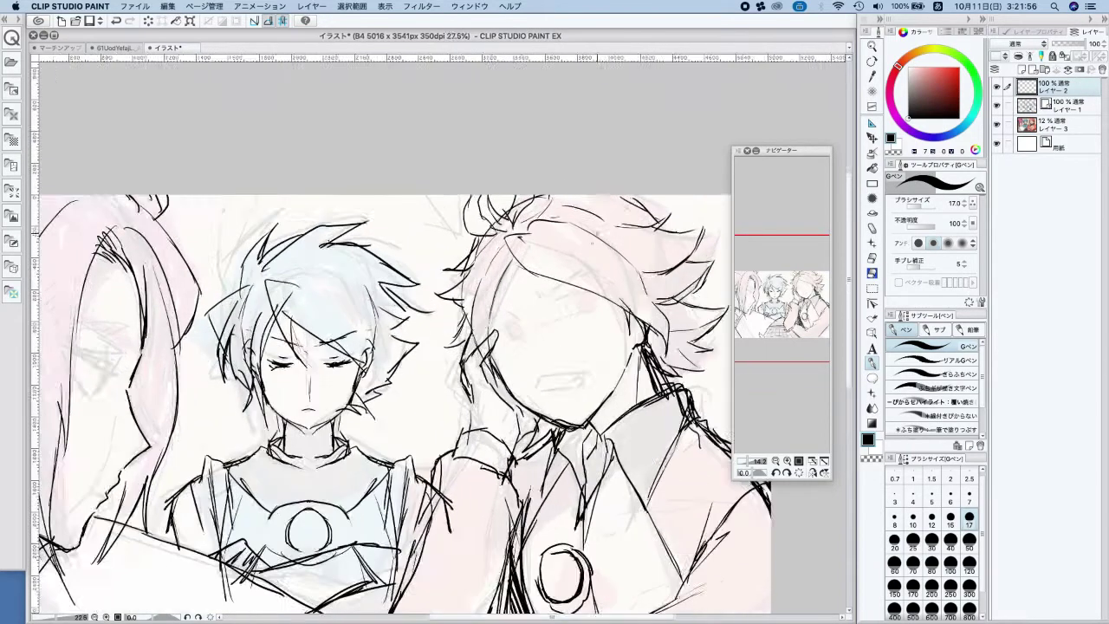
{"action": "left_click_drag", "start_coordinate": [527, 314], "coordinate": [611, 283]}
{"action": "mouse_move", "coordinate": [498, 329]}
{"action": "left_mouse_down"}
{"action": "mouse_move", "coordinate": [466, 326]}
{"action": "mouse_move", "coordinate": [501, 332]}
{"action": "mouse_move", "coordinate": [594, 309]}
{"action": "mouse_move", "coordinate": [584, 339]}
{"action": "left_mouse_up"}
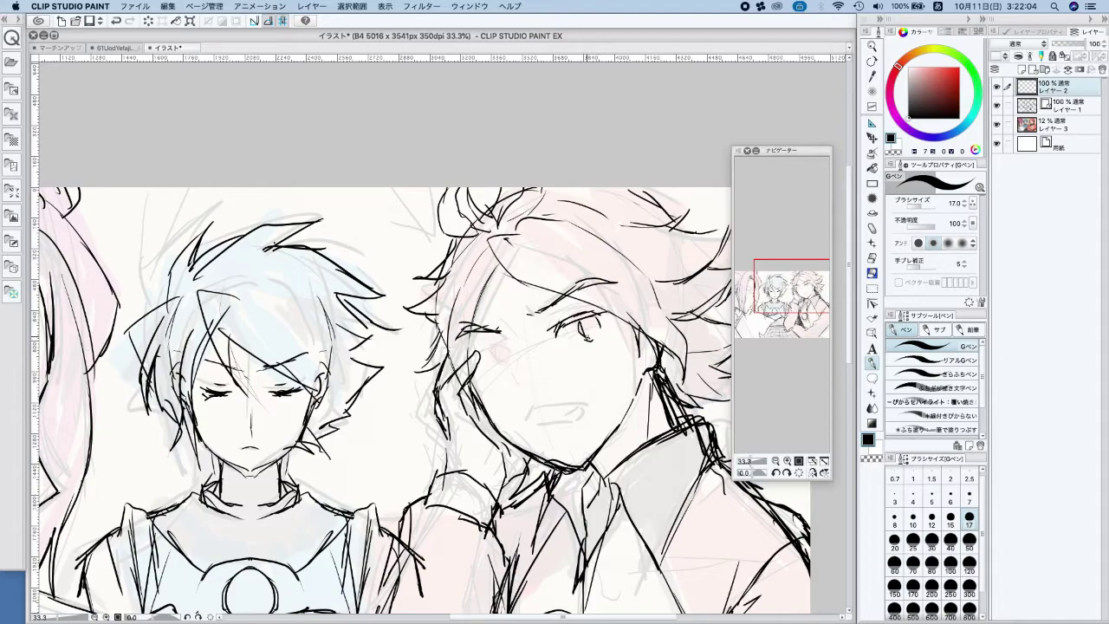
Ink the red-haired figure's nose, mouth and second eye, and reinforce the eye lines
{"action": "mouse_move", "coordinate": [509, 347]}
{"action": "left_mouse_down"}
{"action": "mouse_move", "coordinate": [472, 357]}
{"action": "mouse_move", "coordinate": [513, 350]}
{"action": "mouse_move", "coordinate": [522, 381]}
{"action": "left_mouse_up"}
{"action": "mouse_move", "coordinate": [551, 417]}
{"action": "left_mouse_down"}
{"action": "mouse_move", "coordinate": [539, 426]}
{"action": "mouse_move", "coordinate": [587, 409]}
{"action": "mouse_move", "coordinate": [579, 419]}
{"action": "left_mouse_up"}
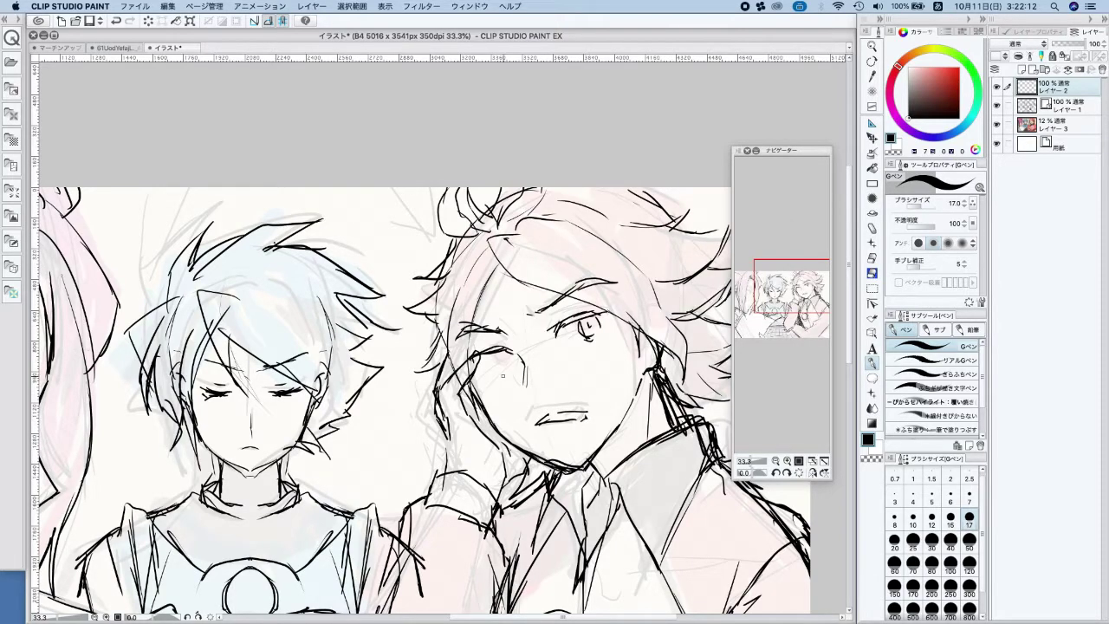
{"action": "left_click_drag", "start_coordinate": [490, 349], "coordinate": [498, 360]}
{"action": "mouse_move", "coordinate": [503, 369]}
{"action": "left_mouse_down"}
{"action": "mouse_move", "coordinate": [517, 378]}
{"action": "mouse_move", "coordinate": [487, 375]}
{"action": "left_mouse_up"}
{"action": "left_click_drag", "start_coordinate": [491, 371], "coordinate": [498, 377]}
{"action": "mouse_move", "coordinate": [575, 341]}
{"action": "left_mouse_down"}
{"action": "mouse_move", "coordinate": [597, 338]}
{"action": "mouse_move", "coordinate": [588, 317]}
{"action": "mouse_move", "coordinate": [614, 306]}
{"action": "left_mouse_up"}
{"action": "left_click_drag", "start_coordinate": [465, 353], "coordinate": [490, 335]}
{"action": "scroll", "coordinate": [633, 300], "scroll_direction": "down", "scroll_amount": 5}
{"action": "scroll", "coordinate": [653, 208], "scroll_direction": "down", "scroll_amount": 5}
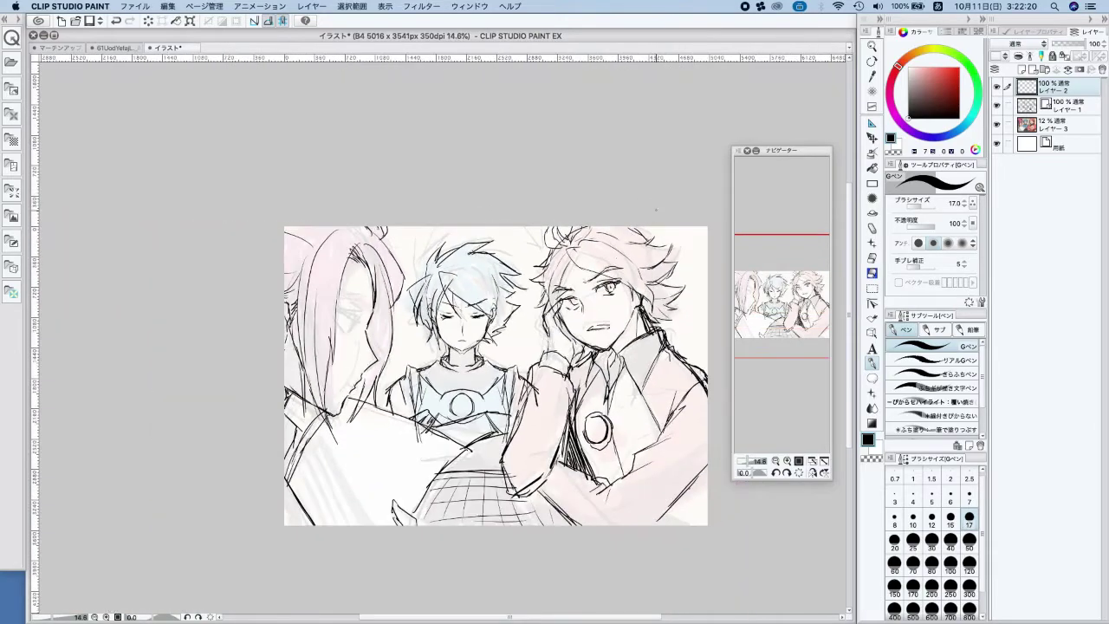
In a mirrored view, ink the pink-haired figure's eyebrow and narrowed eye, redrawing the last eye stroke
{"action": "key", "text": "h"}
{"action": "scroll", "coordinate": [550, 297], "scroll_direction": "up", "scroll_amount": 2}
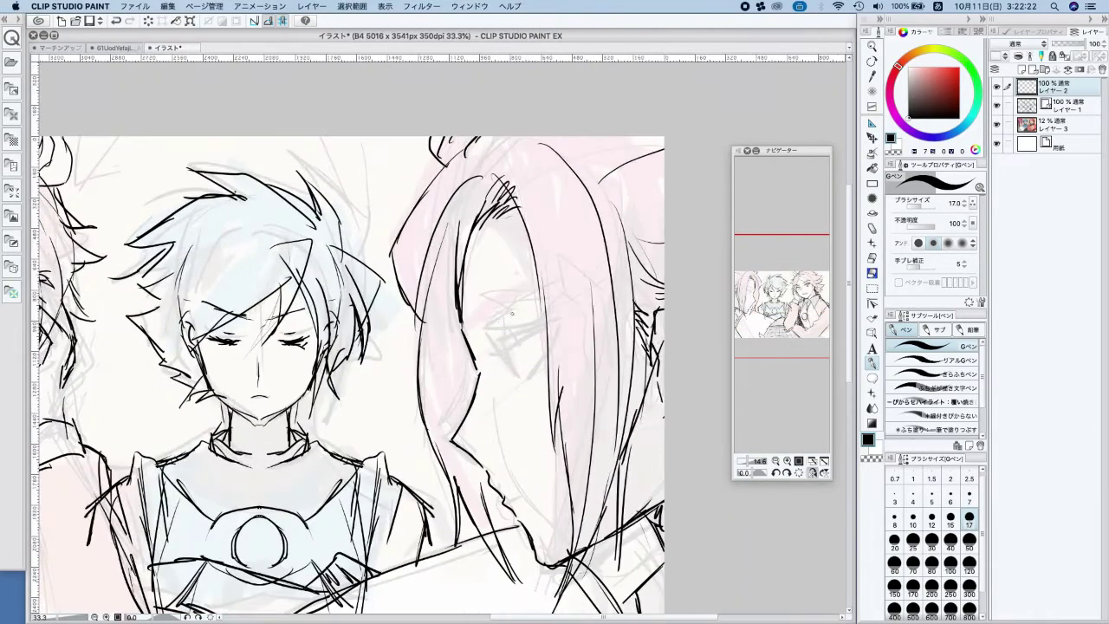
{"action": "key", "text": "super+z"}
{"action": "left_click_drag", "start_coordinate": [469, 333], "coordinate": [596, 271]}
{"action": "left_click_drag", "start_coordinate": [496, 352], "coordinate": [552, 323]}
{"action": "mouse_move", "coordinate": [555, 330]}
{"action": "left_mouse_down"}
{"action": "mouse_move", "coordinate": [579, 314]}
{"action": "mouse_move", "coordinate": [570, 318]}
{"action": "left_mouse_up"}
{"action": "mouse_move", "coordinate": [508, 351]}
{"action": "left_mouse_down"}
{"action": "mouse_move", "coordinate": [520, 381]}
{"action": "mouse_move", "coordinate": [513, 353]}
{"action": "mouse_move", "coordinate": [561, 313]}
{"action": "mouse_move", "coordinate": [521, 378]}
{"action": "left_mouse_up"}
{"action": "scroll", "coordinate": [577, 303], "scroll_direction": "down", "scroll_amount": 5}
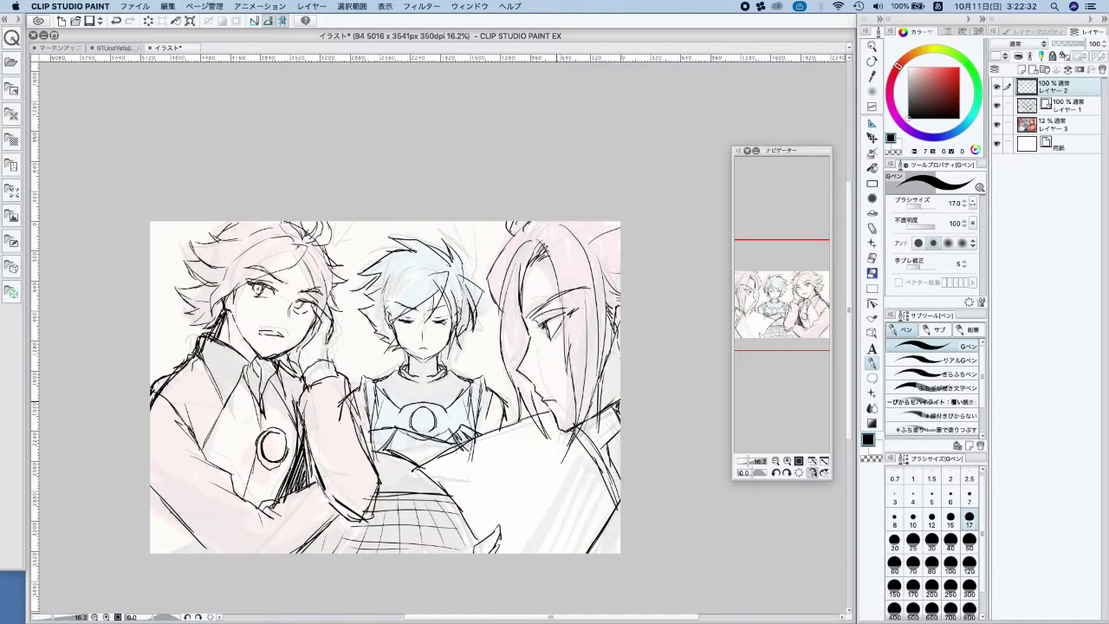
{"action": "key", "text": "super+z"}
{"action": "left_click_drag", "start_coordinate": [565, 311], "coordinate": [551, 319]}
Touch up the red-haired figure's eye with off-white picked from the canvas, and return the drawing colour to black
{"action": "scroll", "coordinate": [261, 263], "scroll_direction": "up", "scroll_amount": 2}
{"action": "left_click", "coordinate": [271, 331], "text": "alt"}
{"action": "mouse_move", "coordinate": [277, 332]}
{"action": "left_mouse_down"}
{"action": "mouse_move", "coordinate": [267, 336]}
{"action": "mouse_move", "coordinate": [286, 326]}
{"action": "left_mouse_up"}
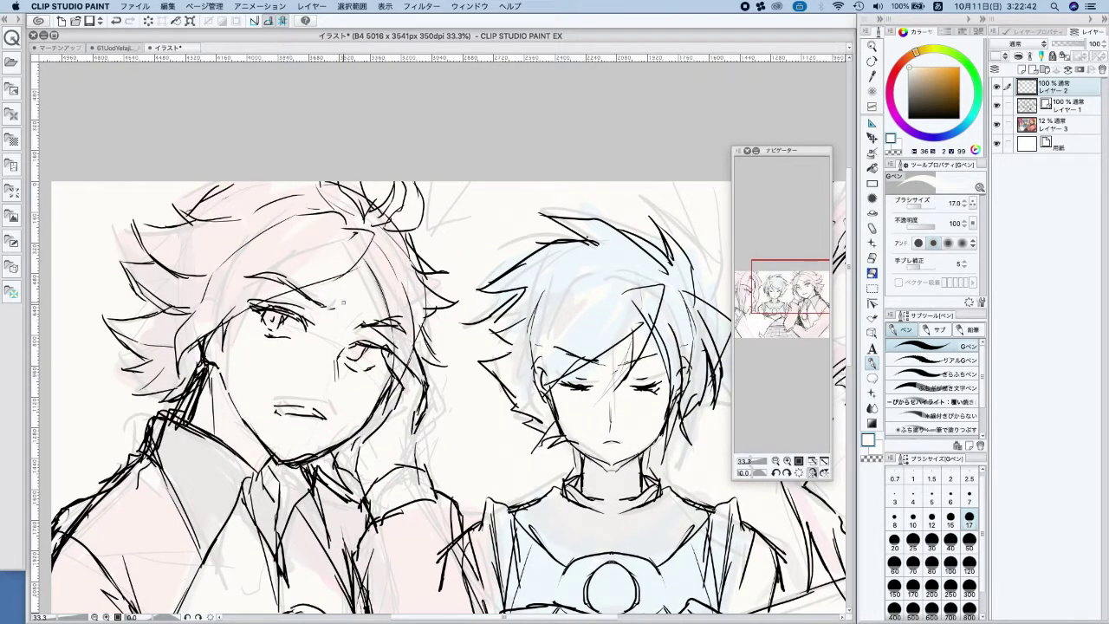
{"action": "scroll", "coordinate": [315, 316], "scroll_direction": "down", "scroll_amount": 3}
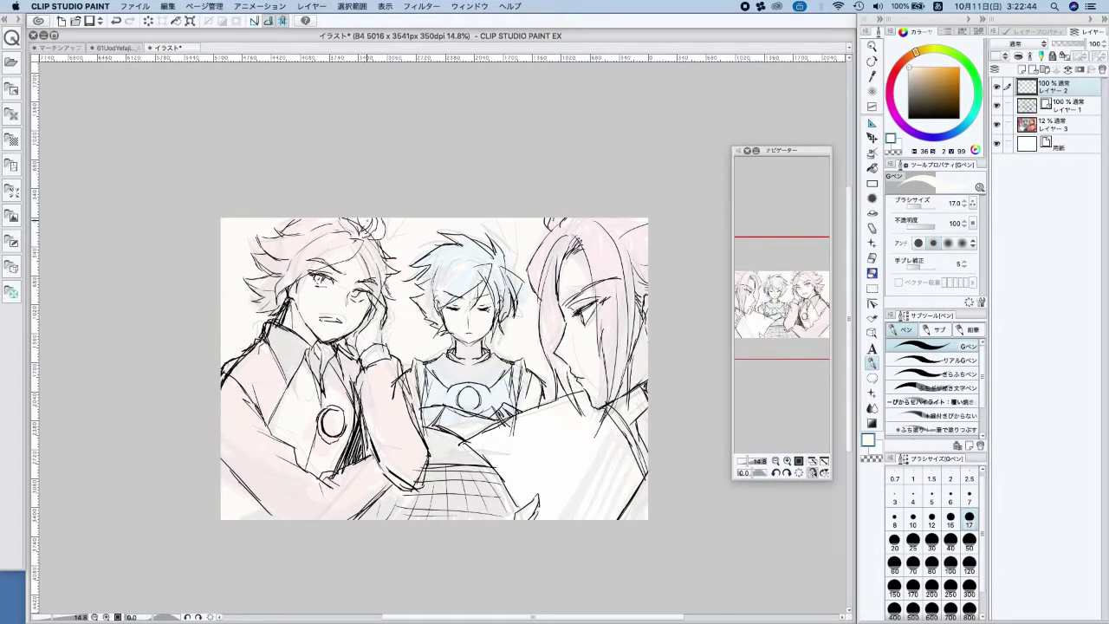
{"action": "key", "text": "h"}
{"action": "left_click_drag", "start_coordinate": [936, 112], "coordinate": [908, 119]}
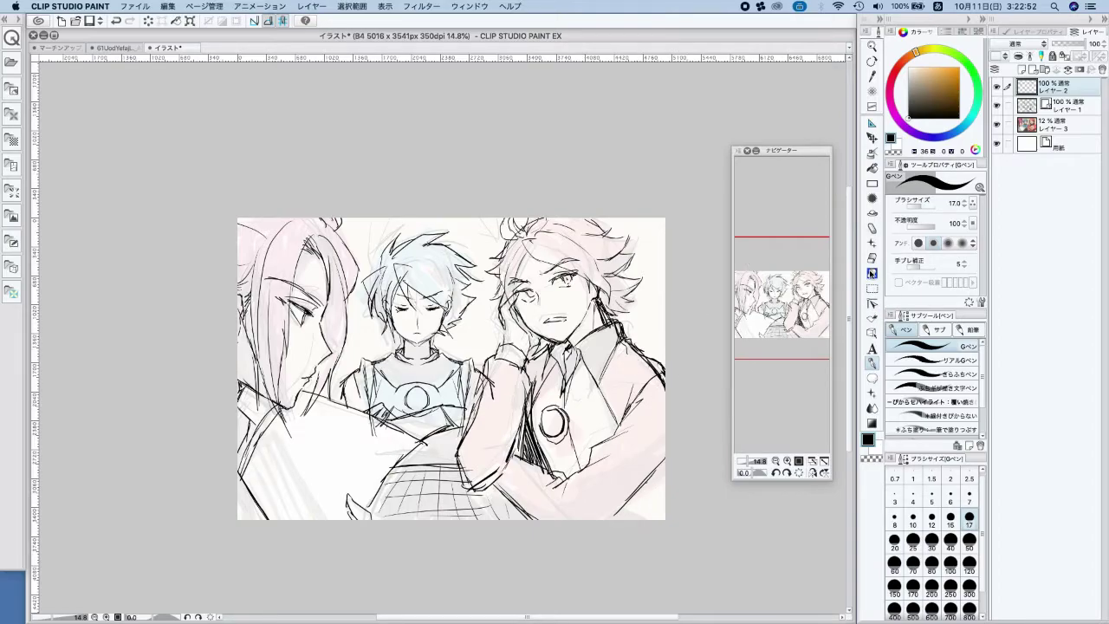
Select the hard eraser at size 120 and merge レイヤー 2 down into レイヤー 1
{"action": "left_click", "coordinate": [872, 272]}
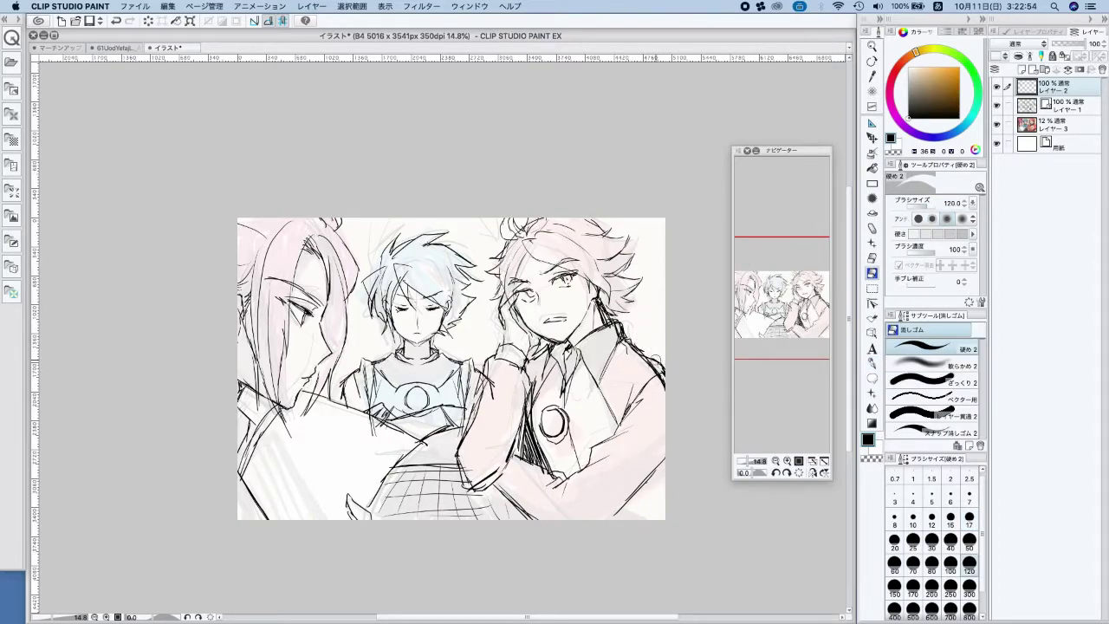
{"action": "key", "text": "super+e"}
{"action": "key", "text": "super+e"}
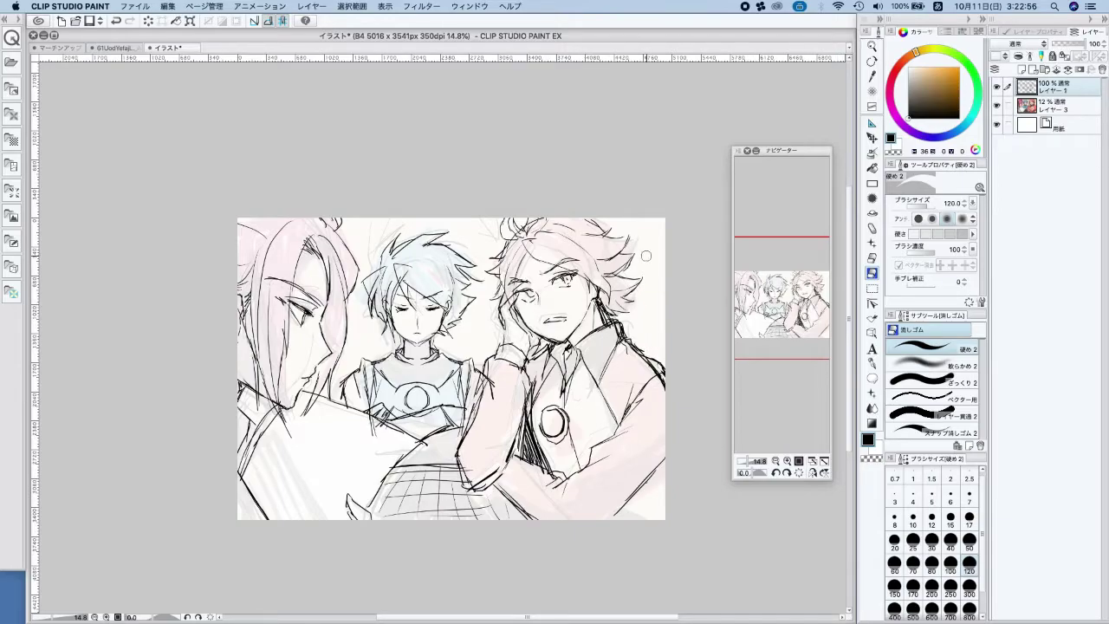
{"action": "key", "text": "h"}
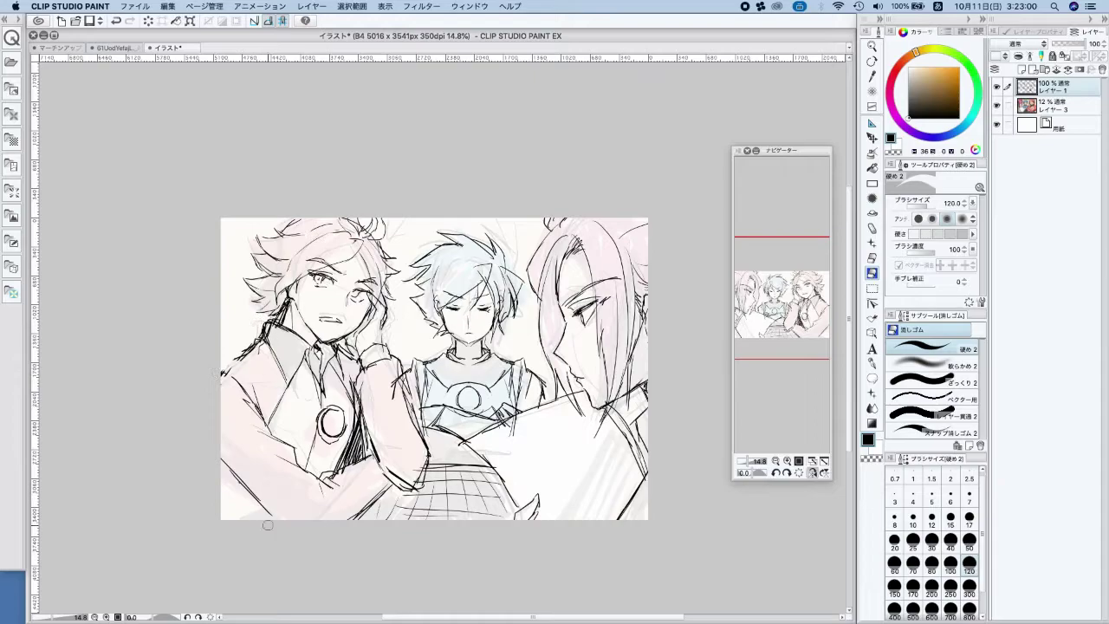
Hatch the lower corner beside the red-haired figure's sleeve with the black G-pen at size 17, redoing the first strokes
{"action": "left_click", "coordinate": [873, 364]}
{"action": "mouse_move", "coordinate": [221, 440]}
{"action": "left_mouse_down"}
{"action": "mouse_move", "coordinate": [242, 508]}
{"action": "mouse_move", "coordinate": [233, 492]}
{"action": "mouse_move", "coordinate": [223, 517]}
{"action": "left_mouse_up"}
{"action": "key", "text": "super+z"}
{"action": "key", "text": "super+z"}
{"action": "mouse_move", "coordinate": [234, 467]}
{"action": "left_mouse_down"}
{"action": "mouse_move", "coordinate": [221, 516]}
{"action": "mouse_move", "coordinate": [240, 516]}
{"action": "left_mouse_up"}
{"action": "left_click_drag", "start_coordinate": [256, 489], "coordinate": [234, 519]}
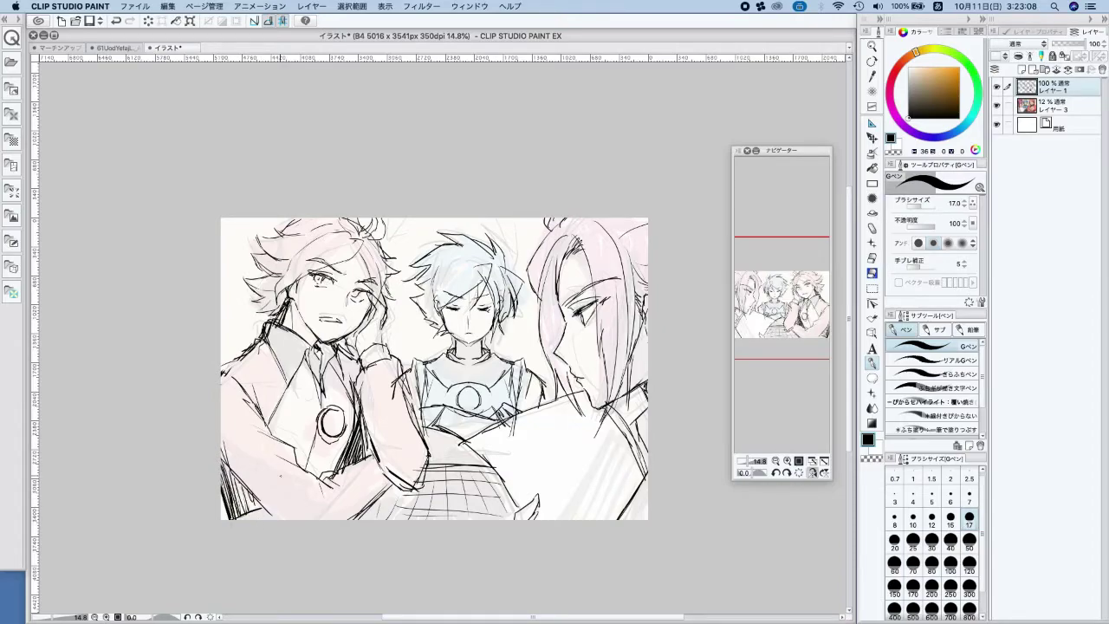
{"action": "left_click_drag", "start_coordinate": [248, 495], "coordinate": [222, 509]}
{"action": "left_click_drag", "start_coordinate": [250, 498], "coordinate": [229, 512]}
{"action": "scroll", "coordinate": [346, 435], "scroll_direction": "down", "scroll_amount": 1}
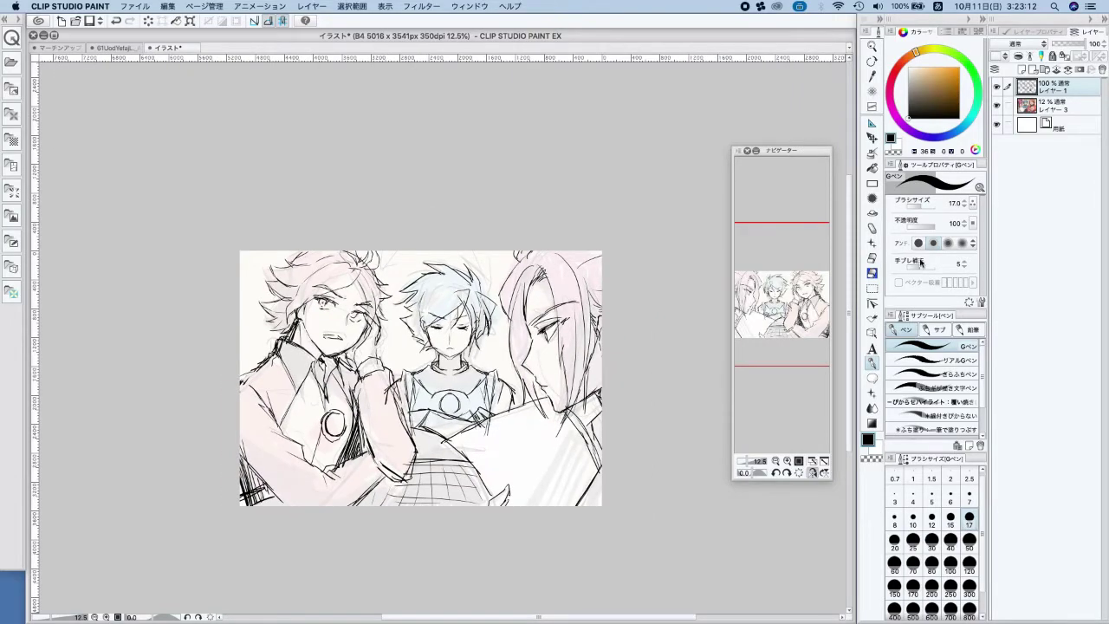
Select the red-haired figure's crossed forearm lines with the selection pen at size 300 and move them slightly upward
{"action": "left_click", "coordinate": [872, 288]}
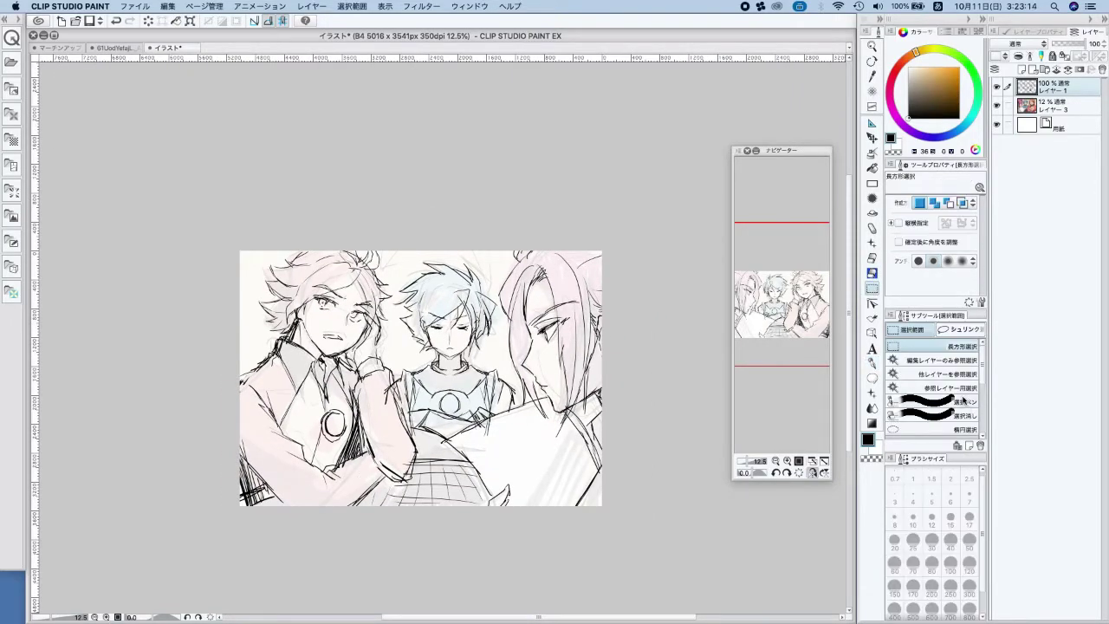
{"action": "left_click", "coordinate": [964, 401]}
{"action": "left_click_drag", "start_coordinate": [295, 463], "coordinate": [314, 501]}
{"action": "mouse_move", "coordinate": [327, 462]}
{"action": "left_mouse_down"}
{"action": "mouse_move", "coordinate": [325, 499]}
{"action": "mouse_move", "coordinate": [349, 494]}
{"action": "left_mouse_up"}
{"action": "mouse_move", "coordinate": [358, 451]}
{"action": "left_mouse_down"}
{"action": "mouse_move", "coordinate": [365, 497]}
{"action": "mouse_move", "coordinate": [341, 462]}
{"action": "mouse_move", "coordinate": [359, 458]}
{"action": "mouse_move", "coordinate": [277, 492]}
{"action": "left_mouse_up"}
{"action": "left_click", "coordinate": [968, 591]}
{"action": "left_click", "coordinate": [371, 525]}
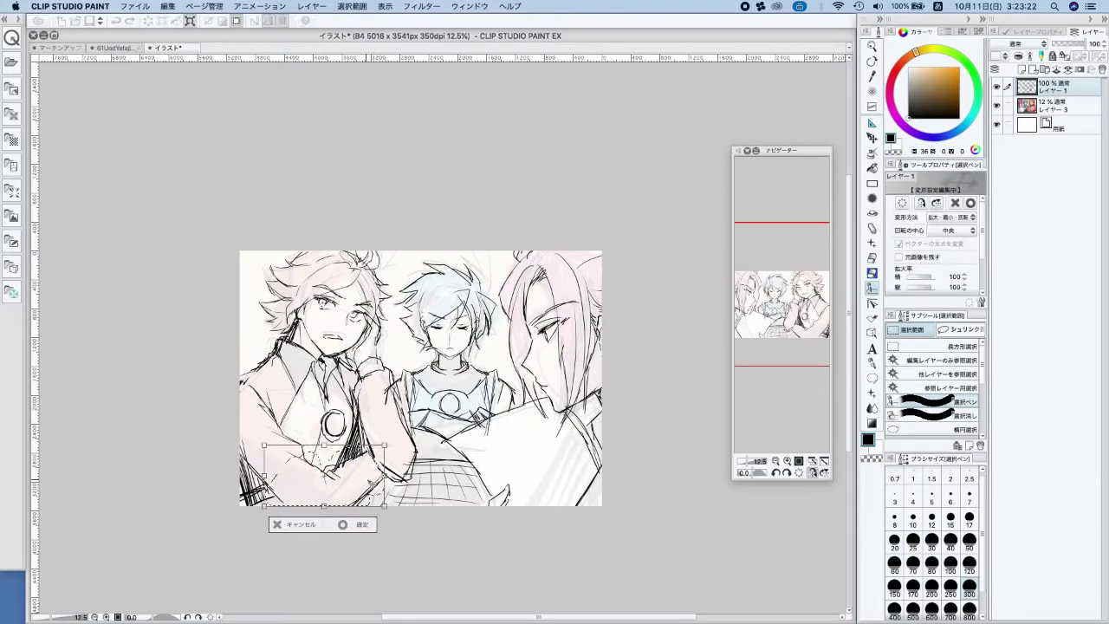
{"action": "left_click_drag", "start_coordinate": [371, 483], "coordinate": [361, 468]}
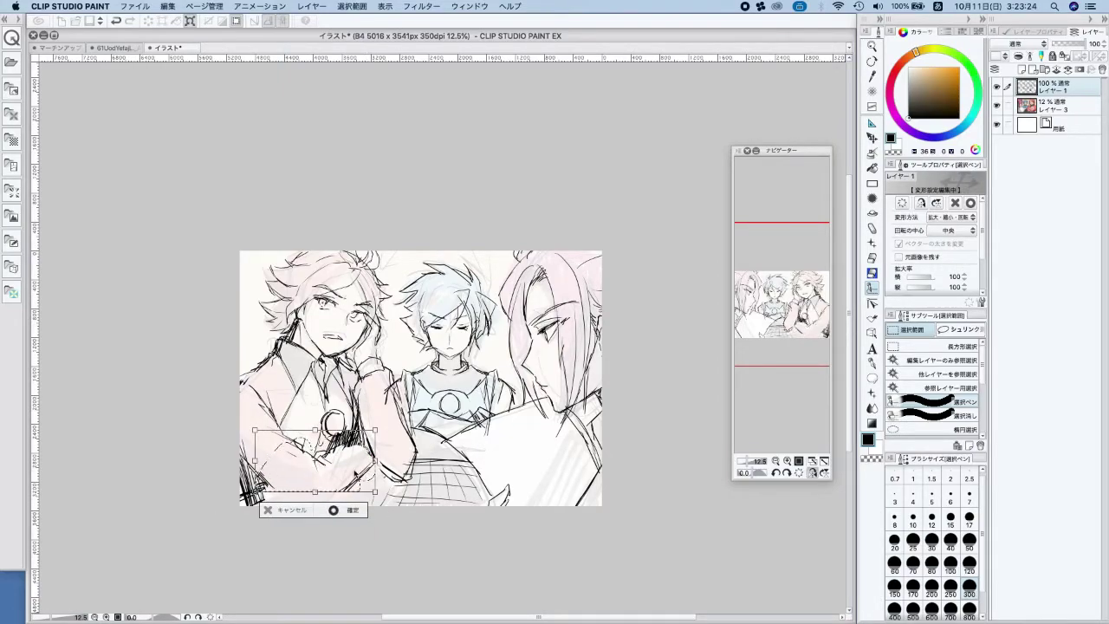
{"action": "left_click", "coordinate": [353, 510]}
{"action": "left_click", "coordinate": [219, 508]}
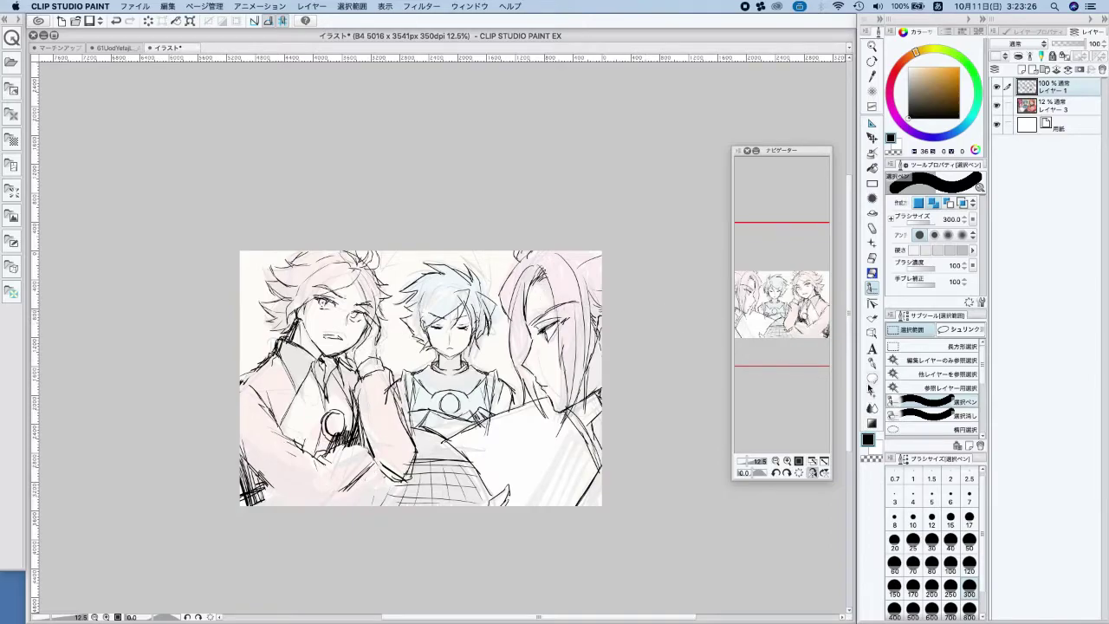
Redraw the underside of the red-haired figure's crossed forearm with the G-pen and ink the fold lines inside the upper sleeve
{"action": "left_click", "coordinate": [871, 363]}
{"action": "mouse_move", "coordinate": [279, 490]}
{"action": "left_mouse_down"}
{"action": "mouse_move", "coordinate": [324, 500]}
{"action": "mouse_move", "coordinate": [338, 484]}
{"action": "left_mouse_up"}
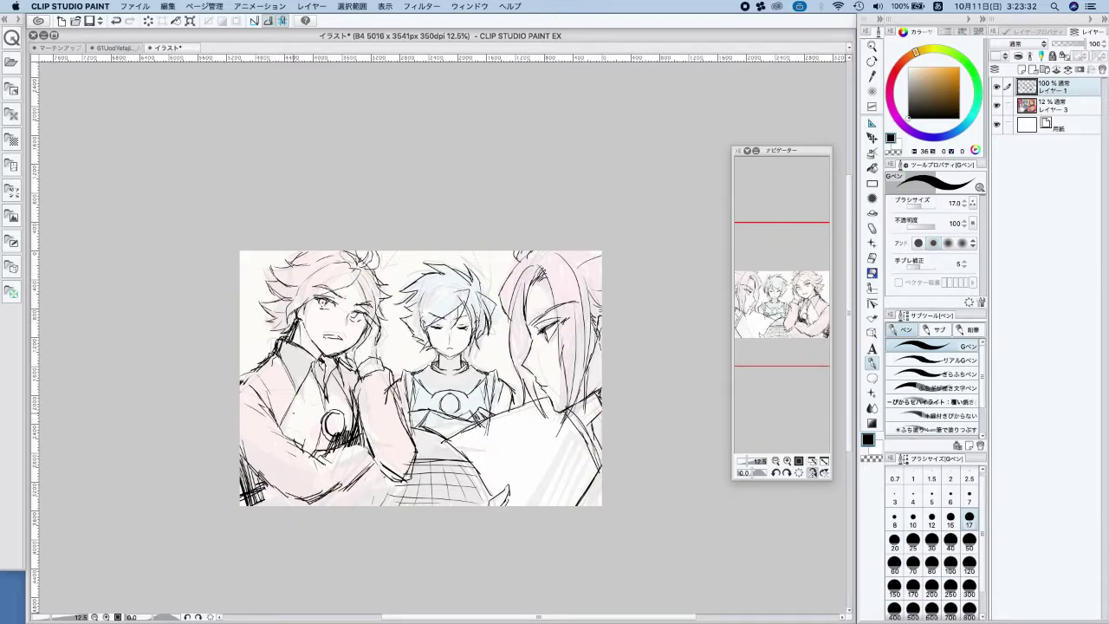
{"action": "left_click_drag", "start_coordinate": [265, 395], "coordinate": [287, 422]}
{"action": "left_click_drag", "start_coordinate": [270, 400], "coordinate": [291, 435]}
{"action": "left_click_drag", "start_coordinate": [282, 418], "coordinate": [305, 453]}
Reinforce the red-haired figure's shoulder outline and the outer edge of the sleeve
{"action": "left_click_drag", "start_coordinate": [277, 379], "coordinate": [274, 410]}
{"action": "mouse_move", "coordinate": [253, 371]}
{"action": "left_mouse_down"}
{"action": "mouse_move", "coordinate": [242, 400]}
{"action": "mouse_move", "coordinate": [241, 389]}
{"action": "left_mouse_up"}
{"action": "mouse_move", "coordinate": [261, 365]}
{"action": "left_mouse_down"}
{"action": "mouse_move", "coordinate": [241, 394]}
{"action": "mouse_move", "coordinate": [247, 379]}
{"action": "left_mouse_up"}
{"action": "left_click_drag", "start_coordinate": [240, 442], "coordinate": [254, 463]}
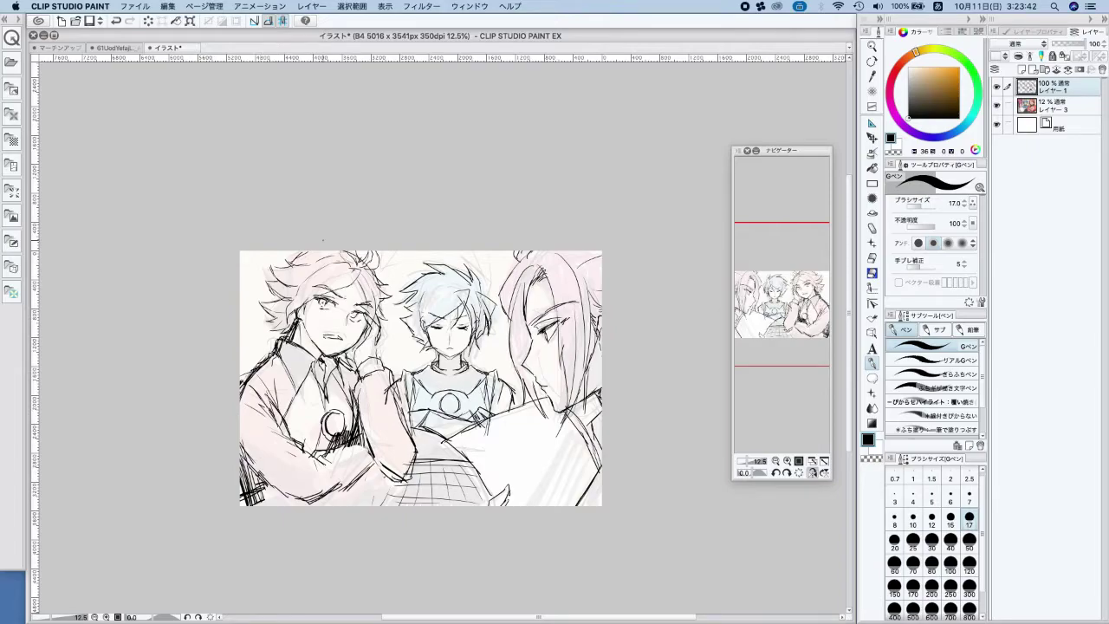
Add touch-up strokes to the red-haired figure's hair and the pink-haired figure's collar and shoulder, then check the lines without the coloured rough
{"action": "left_click_drag", "start_coordinate": [286, 260], "coordinate": [303, 251]}
{"action": "left_click_drag", "start_coordinate": [552, 411], "coordinate": [563, 417]}
{"action": "left_click_drag", "start_coordinate": [603, 360], "coordinate": [592, 412]}
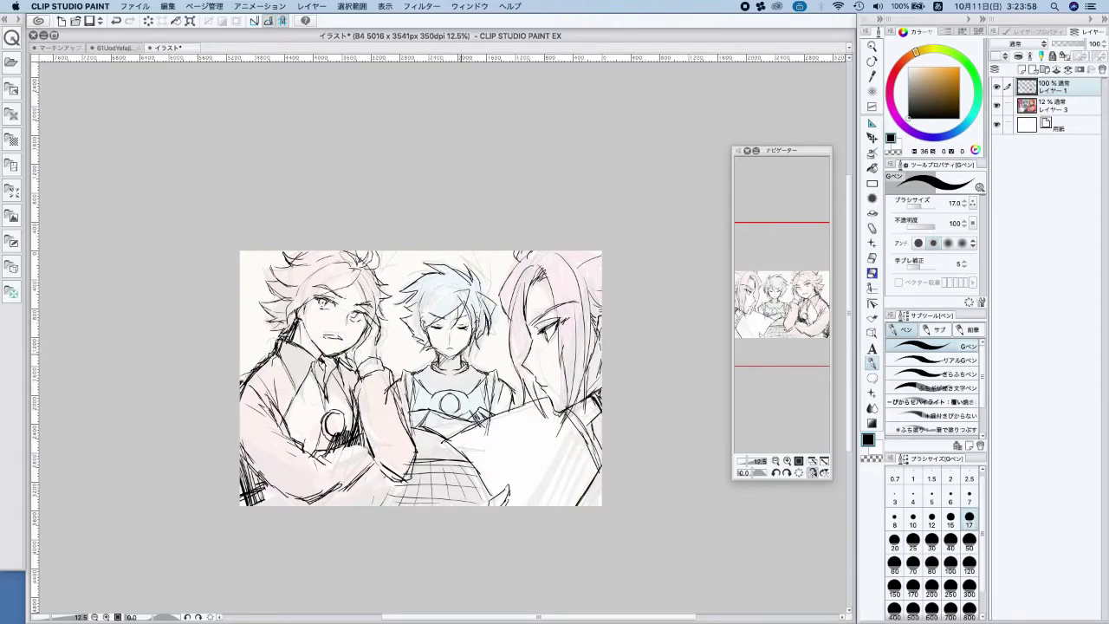
{"action": "left_click", "coordinate": [996, 105]}
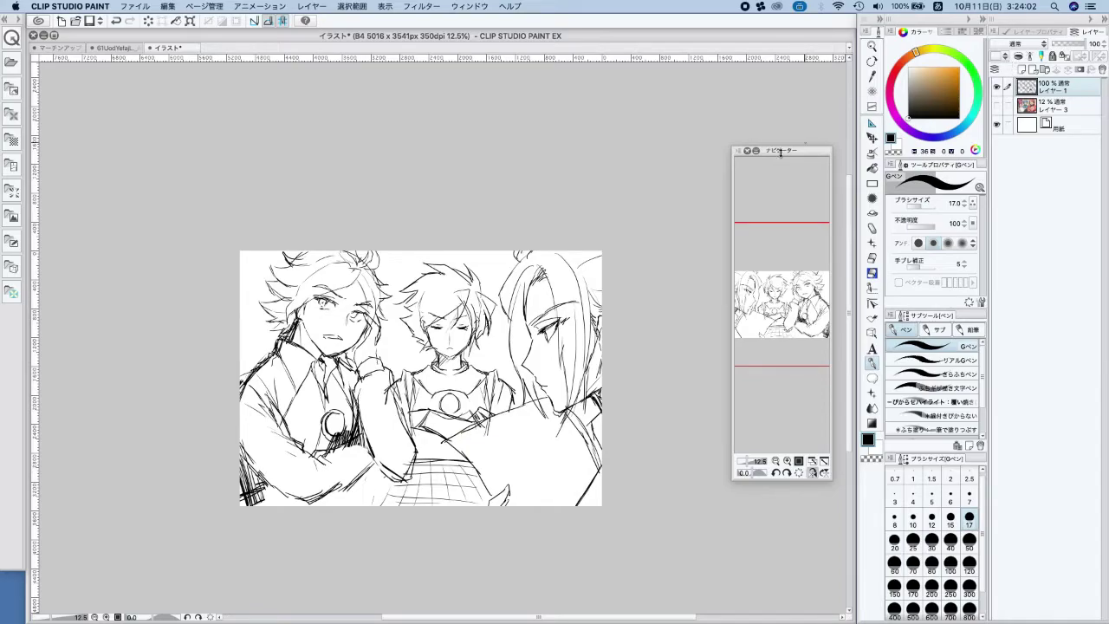
{"action": "left_click", "coordinate": [996, 105]}
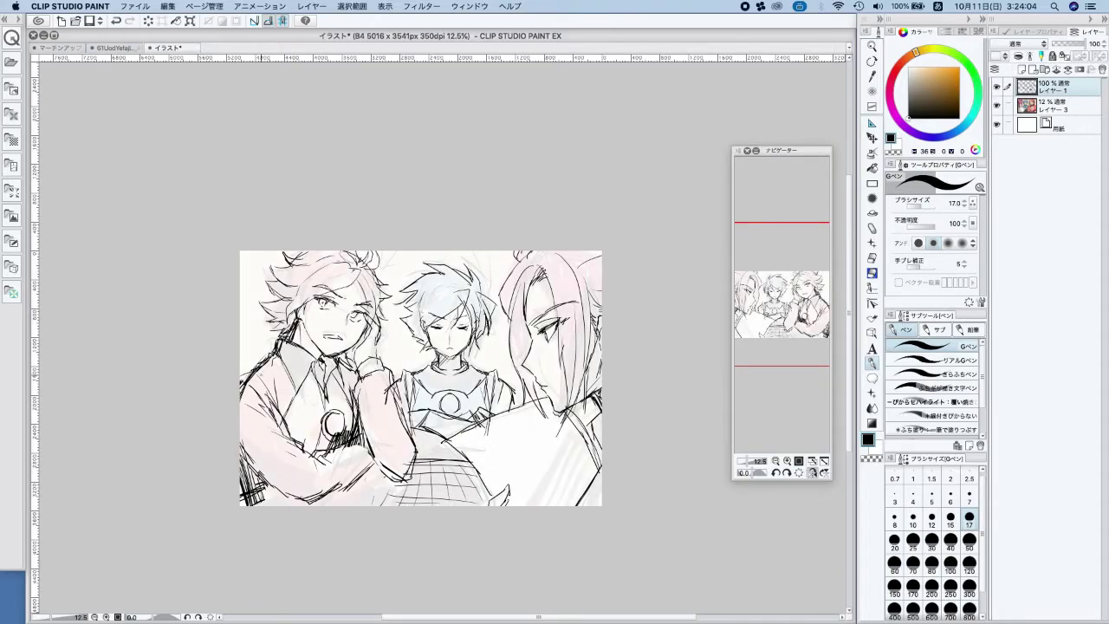
In a mirrored view, select the red-haired figure's head with the selection pen at size 800, then tilt and reposition it
{"action": "key", "text": "h"}
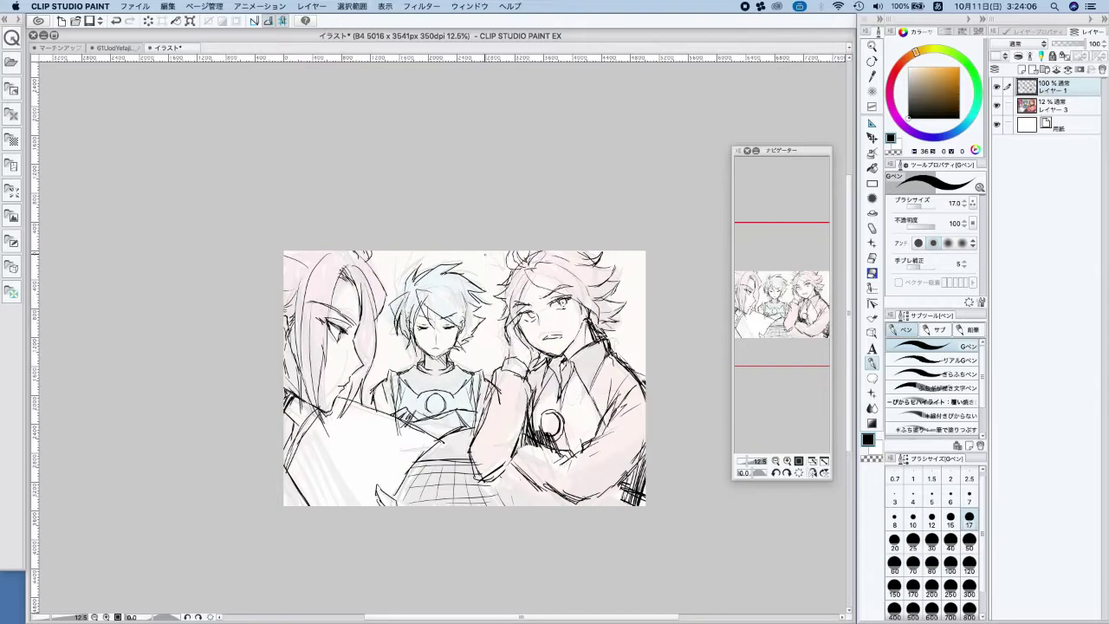
{"action": "left_click", "coordinate": [873, 286]}
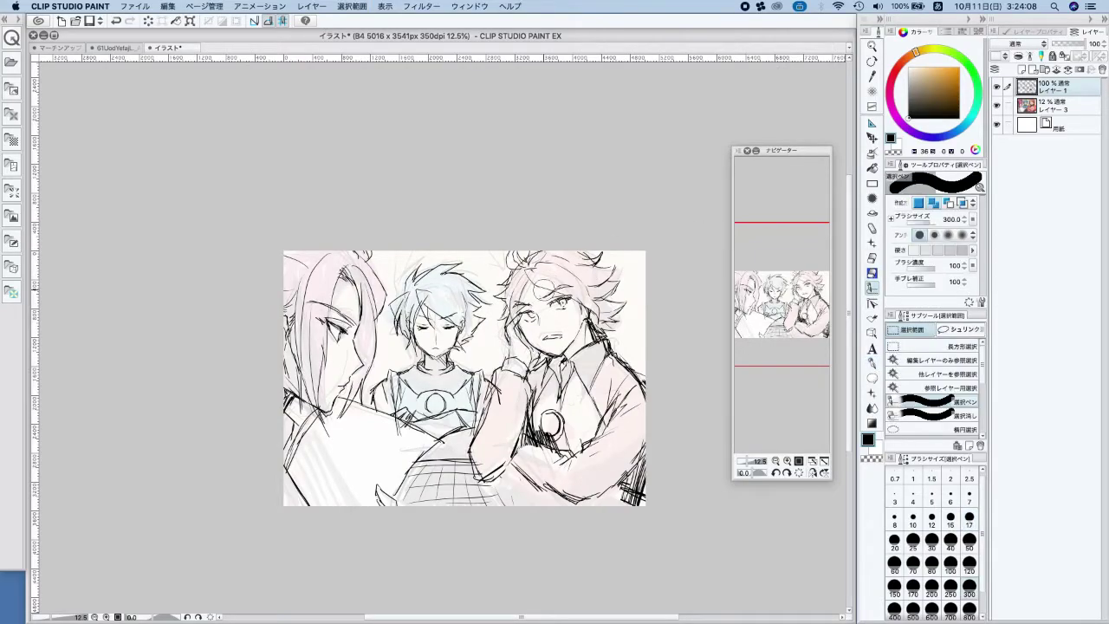
{"action": "left_click", "coordinate": [970, 611]}
{"action": "mouse_move", "coordinate": [508, 280]}
{"action": "left_mouse_down"}
{"action": "mouse_move", "coordinate": [521, 329]}
{"action": "mouse_move", "coordinate": [535, 328]}
{"action": "left_mouse_up"}
{"action": "mouse_move", "coordinate": [551, 293]}
{"action": "left_mouse_down"}
{"action": "mouse_move", "coordinate": [552, 327]}
{"action": "mouse_move", "coordinate": [578, 325]}
{"action": "left_mouse_up"}
{"action": "mouse_move", "coordinate": [583, 310]}
{"action": "left_mouse_down"}
{"action": "mouse_move", "coordinate": [611, 293]}
{"action": "mouse_move", "coordinate": [578, 323]}
{"action": "left_mouse_up"}
{"action": "left_click", "coordinate": [592, 381]}
{"action": "left_click_drag", "start_coordinate": [647, 293], "coordinate": [643, 280]}
{"action": "left_click_drag", "start_coordinate": [591, 325], "coordinate": [590, 315]}
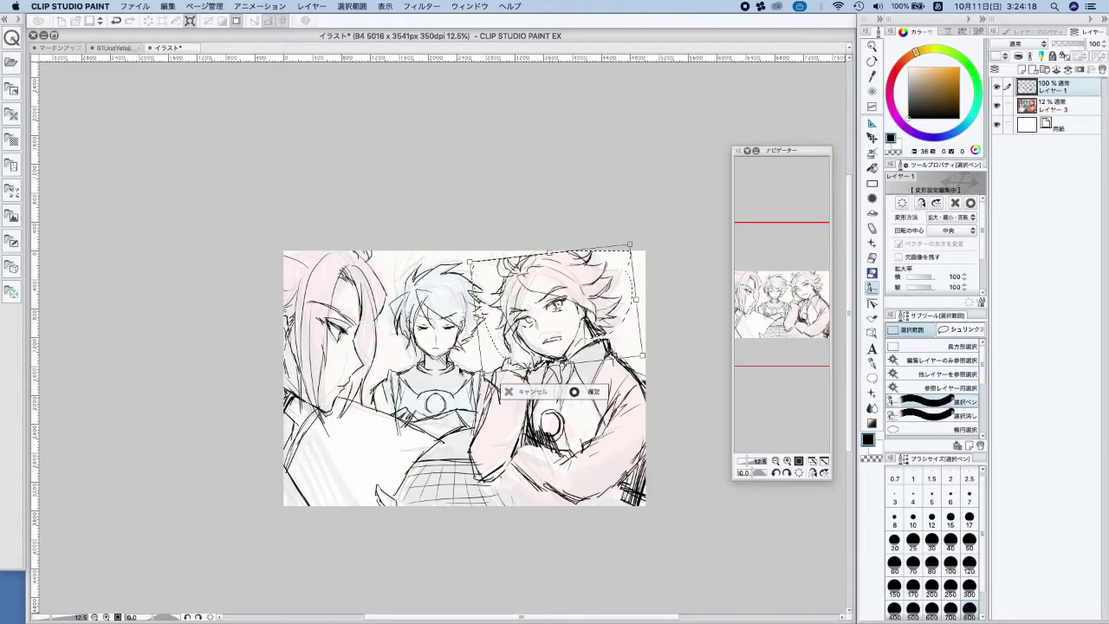
{"action": "key", "text": "Return"}
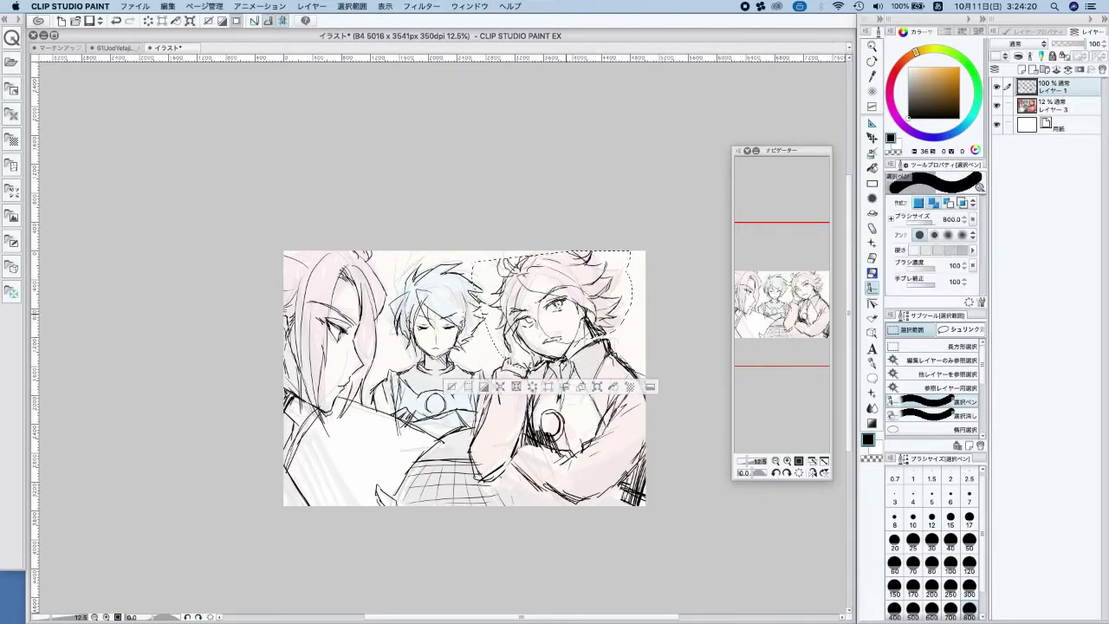
Redraw the red-haired figure's neck line, fill the collar with black strokes at size 40, and darken the vest around the emblem
{"action": "left_click", "coordinate": [871, 362]}
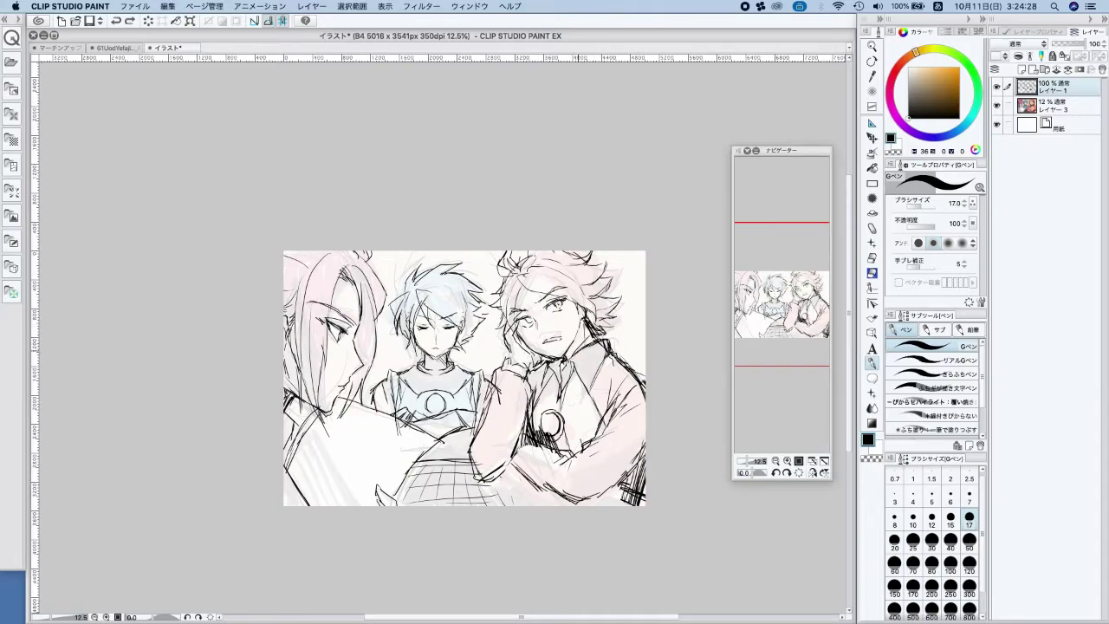
{"action": "left_click_drag", "start_coordinate": [597, 334], "coordinate": [608, 350]}
{"action": "left_click", "coordinate": [950, 541]}
{"action": "mouse_move", "coordinate": [562, 360]}
{"action": "left_mouse_down"}
{"action": "mouse_move", "coordinate": [556, 383]}
{"action": "mouse_move", "coordinate": [570, 364]}
{"action": "mouse_move", "coordinate": [598, 372]}
{"action": "mouse_move", "coordinate": [572, 386]}
{"action": "left_mouse_up"}
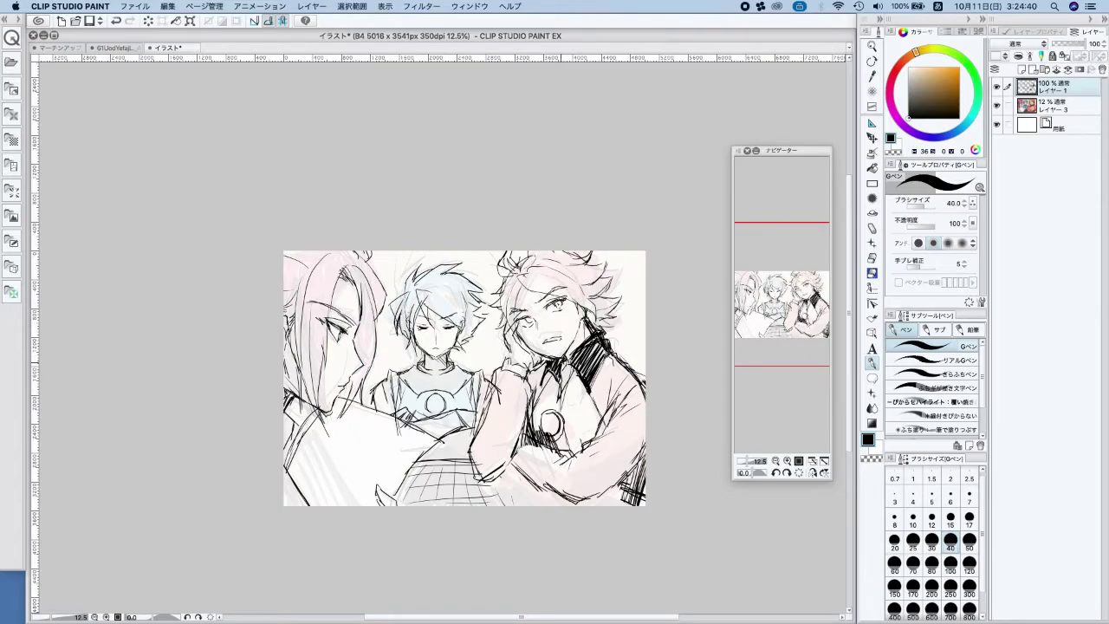
{"action": "mouse_move", "coordinate": [529, 402]}
{"action": "left_mouse_down"}
{"action": "mouse_move", "coordinate": [537, 433]}
{"action": "mouse_move", "coordinate": [556, 443]}
{"action": "mouse_move", "coordinate": [578, 440]}
{"action": "mouse_move", "coordinate": [587, 405]}
{"action": "left_mouse_up"}
Paint over stray marks near the red-haired figure's collar with a pale colour picked from the canvas
{"action": "key", "text": "x"}
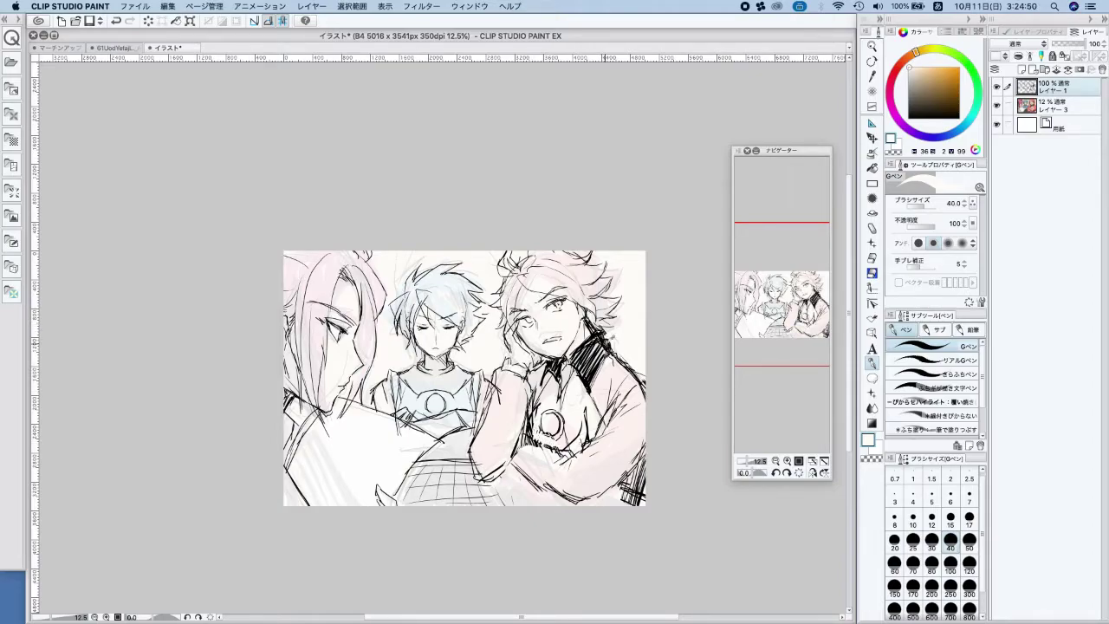
{"action": "key", "text": "x"}
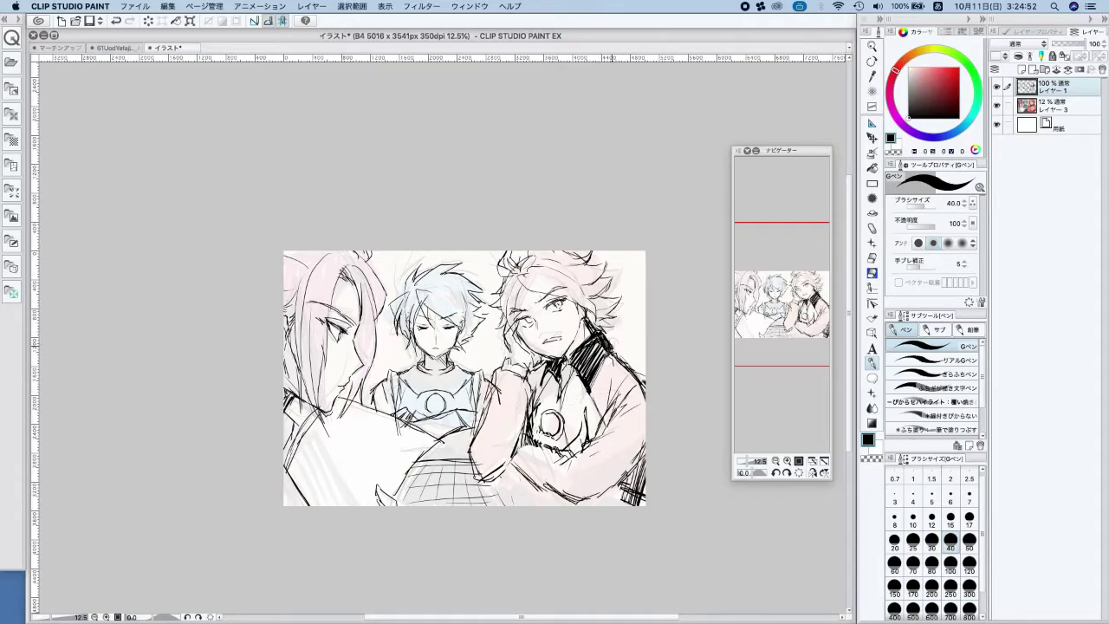
{"action": "key", "text": "x"}
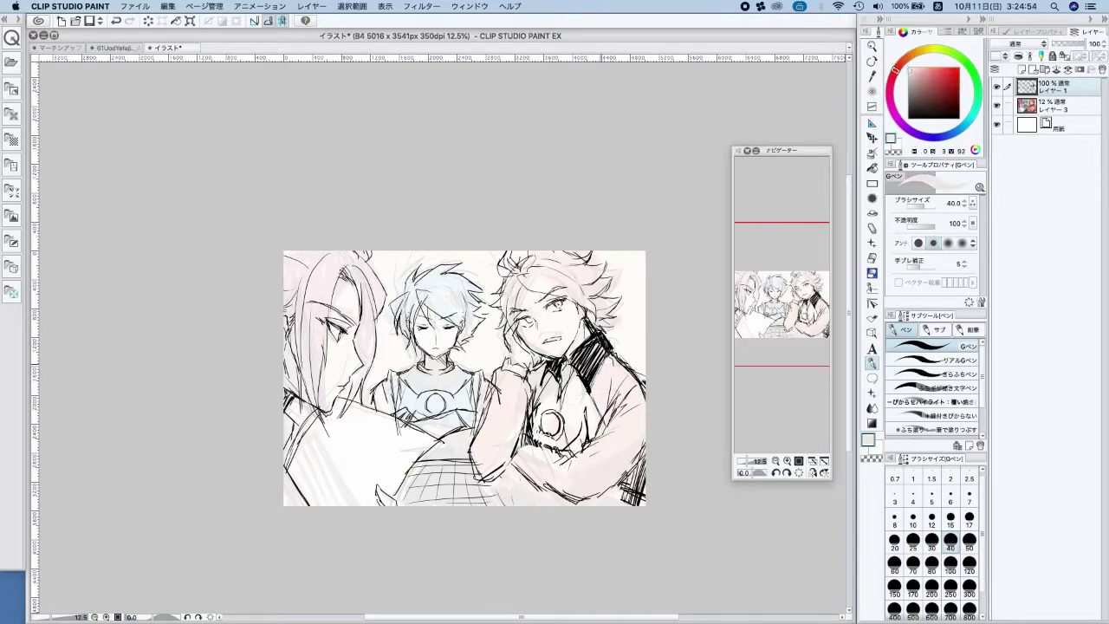
{"action": "left_click_drag", "start_coordinate": [584, 378], "coordinate": [589, 385]}
Lower the opacity of レイヤー 3 to 9% and merge the line layer レイヤー 1 down into it
{"action": "left_click", "coordinate": [1059, 107]}
{"action": "left_click_drag", "start_coordinate": [1057, 44], "coordinate": [1055, 46]}
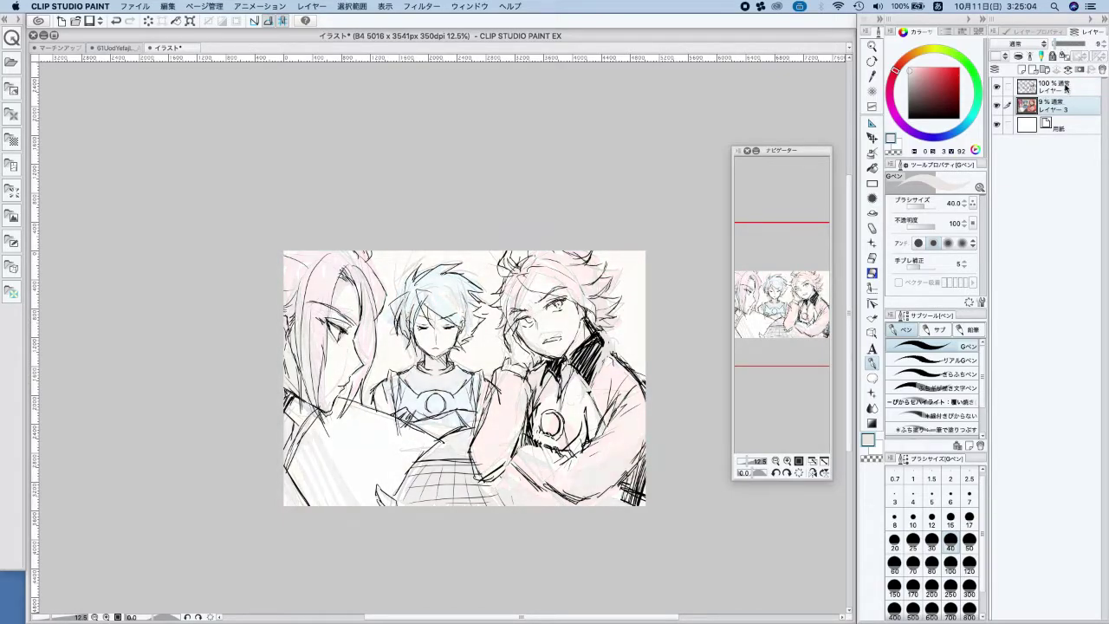
{"action": "left_click", "coordinate": [1067, 87]}
{"action": "key", "text": "super+e"}
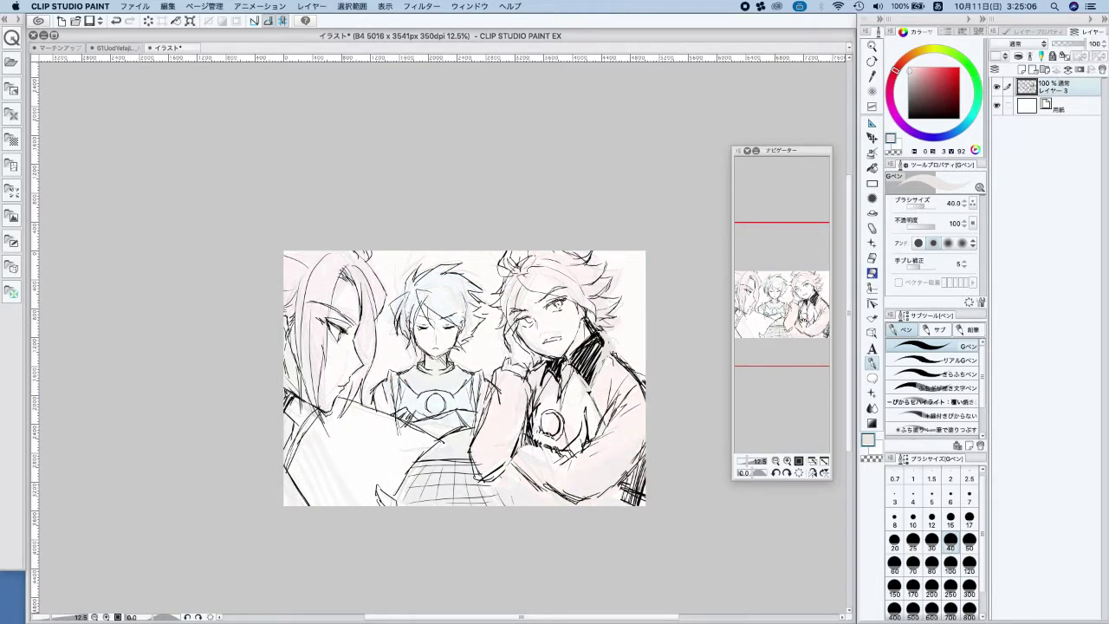
Darken the irises of both of the red-haired figure's eyes with the black G-pen at size 30
{"action": "left_click", "coordinate": [931, 543]}
{"action": "key", "text": "x"}
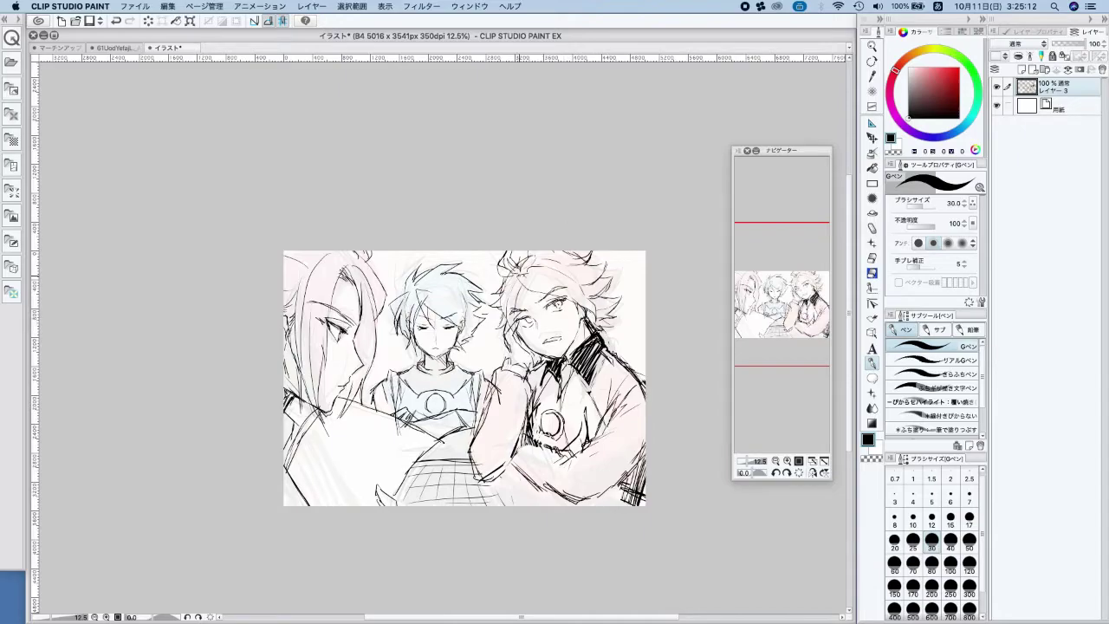
{"action": "scroll", "coordinate": [550, 308], "scroll_direction": "up", "scroll_amount": 4}
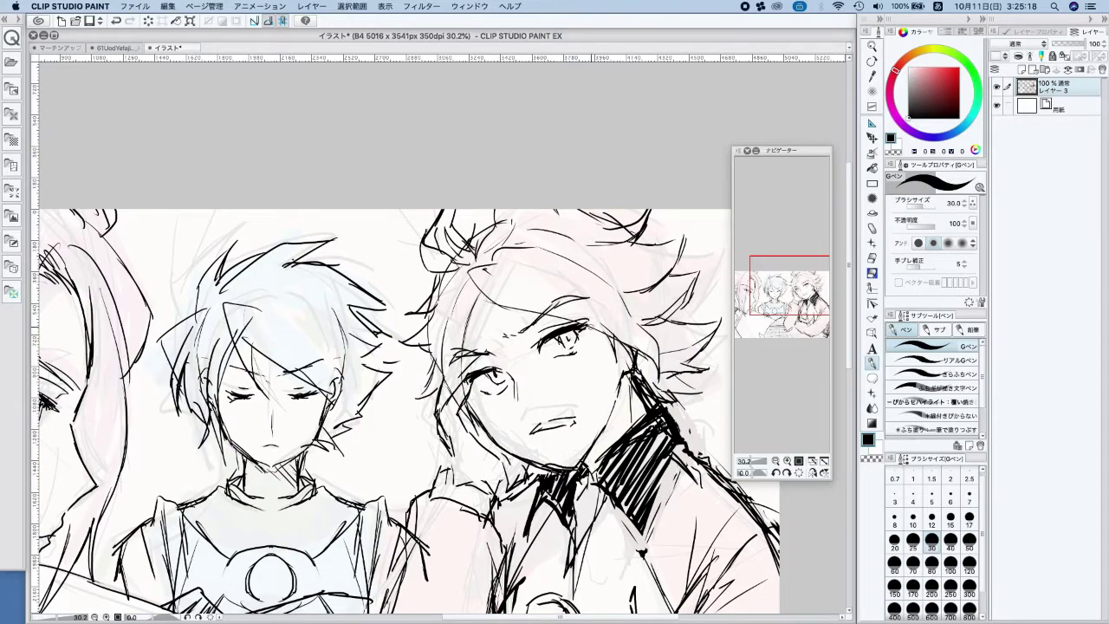
{"action": "left_click_drag", "start_coordinate": [555, 338], "coordinate": [569, 346]}
{"action": "left_click_drag", "start_coordinate": [484, 374], "coordinate": [497, 381]}
{"action": "scroll", "coordinate": [597, 224], "scroll_direction": "down", "scroll_amount": 3}
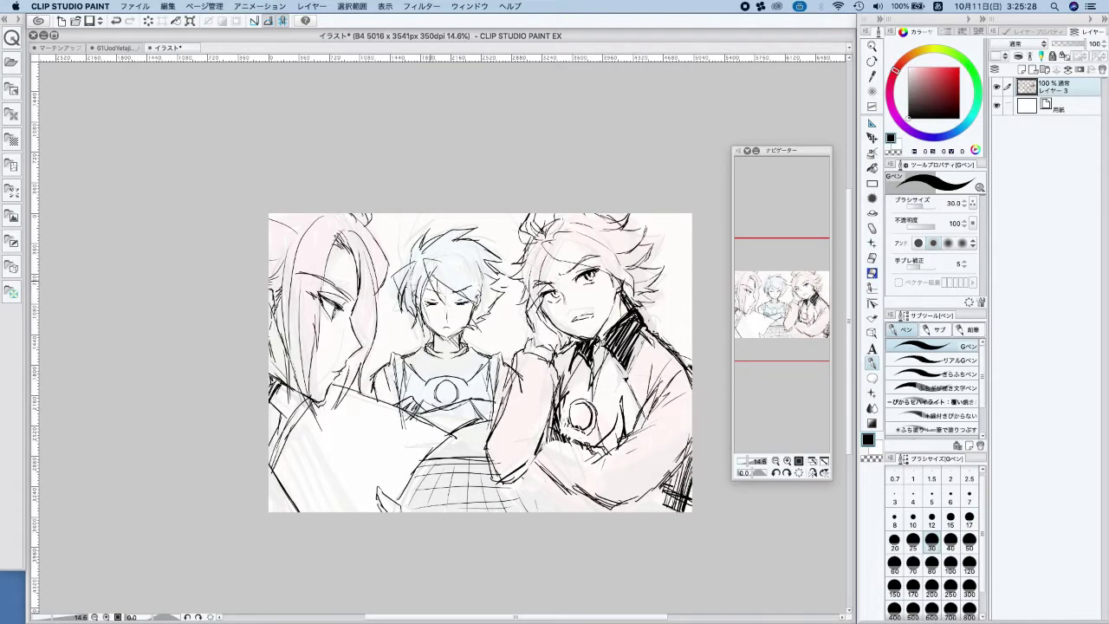
{"action": "scroll", "coordinate": [430, 279], "scroll_direction": "down", "scroll_amount": 2}
Return to the unmirrored view and clean the red-haired figure's outer shoulder edge with picked off-white at brush size 100
{"action": "key", "text": "h"}
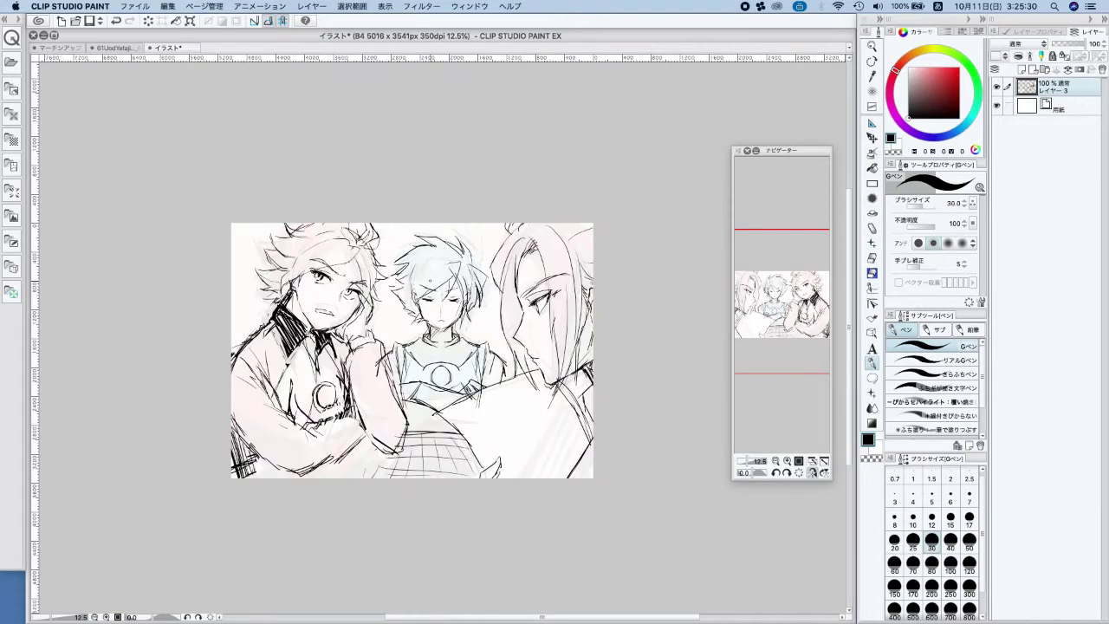
{"action": "scroll", "coordinate": [318, 254], "scroll_direction": "up", "scroll_amount": 3}
{"action": "key", "text": "x"}
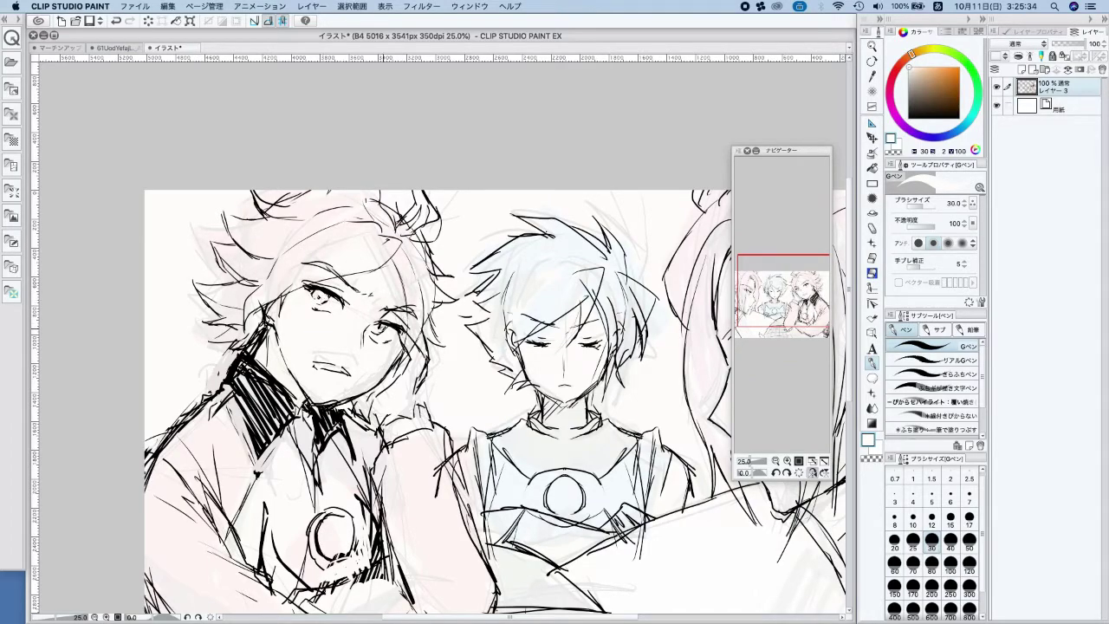
{"action": "scroll", "coordinate": [399, 256], "scroll_direction": "down", "scroll_amount": 2}
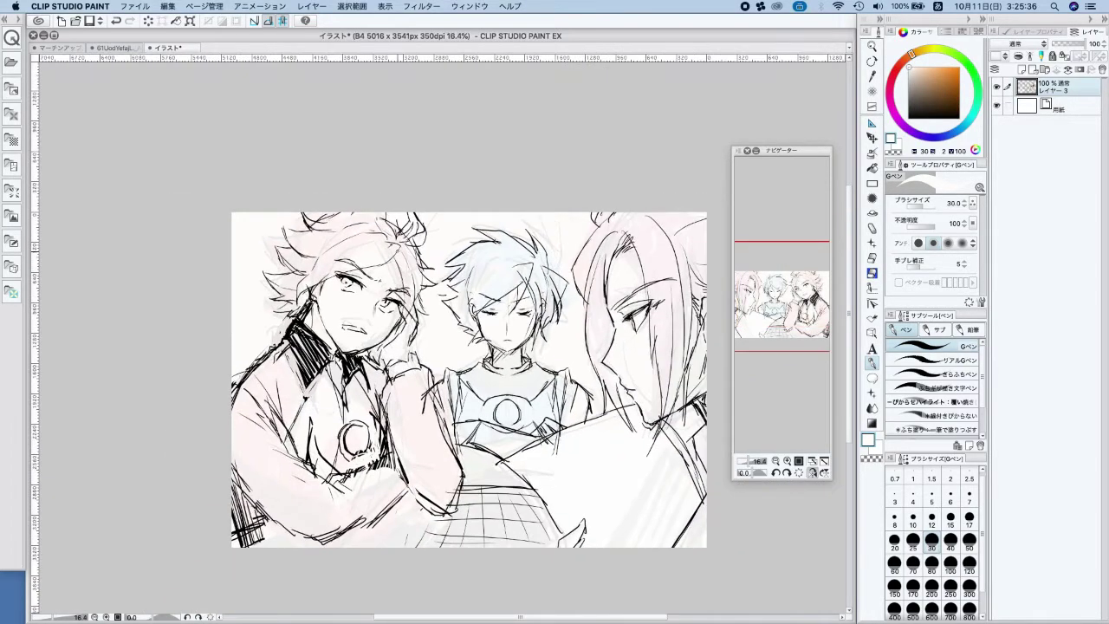
{"action": "left_click", "coordinate": [265, 340], "text": "alt"}
{"action": "left_click", "coordinate": [950, 564]}
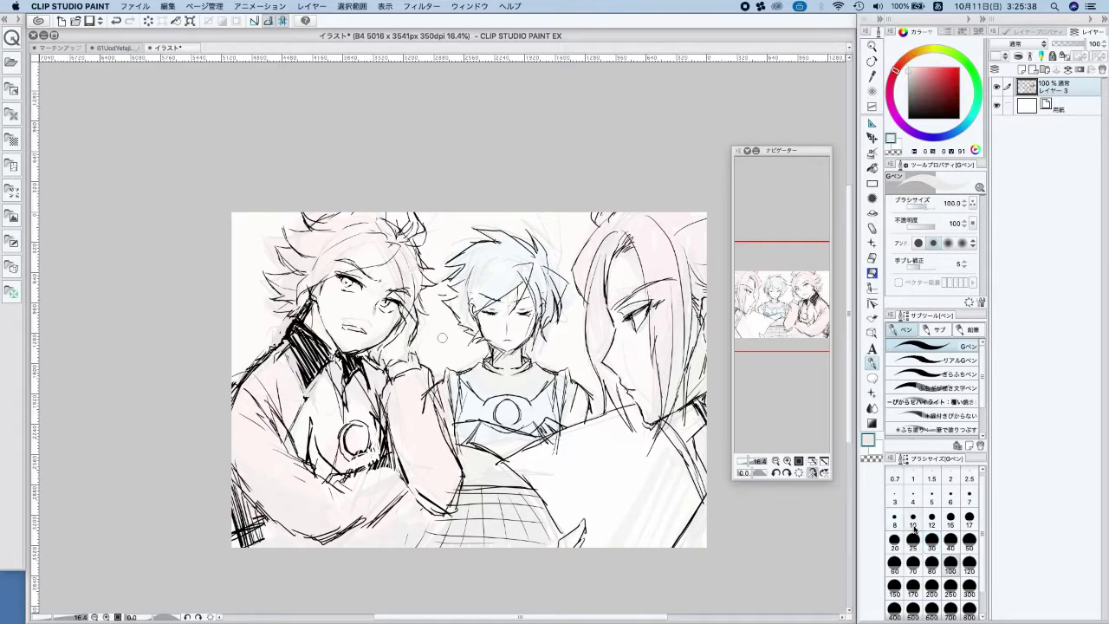
{"action": "scroll", "coordinate": [502, 307], "scroll_direction": "down", "scroll_amount": 2}
{"action": "left_click_drag", "start_coordinate": [345, 346], "coordinate": [317, 363]}
Rework the red-haired figure's neck and collar opening, alternating black and off-white picked from the canvas
{"action": "left_click", "coordinate": [365, 333], "text": "alt"}
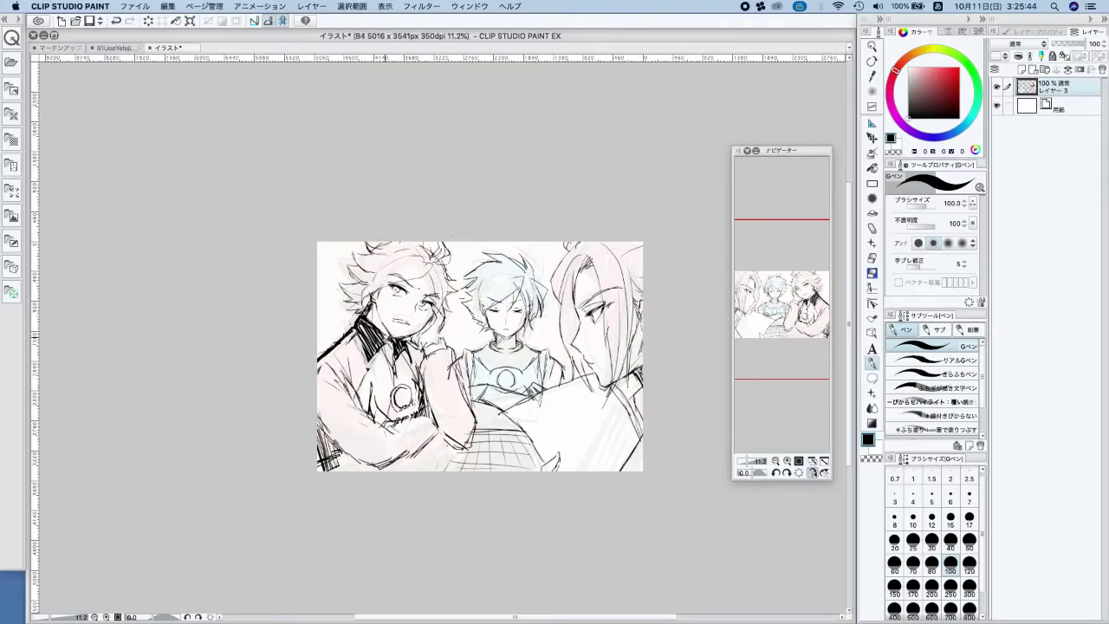
{"action": "mouse_move", "coordinate": [383, 338]}
{"action": "left_mouse_down"}
{"action": "mouse_move", "coordinate": [400, 379]}
{"action": "mouse_move", "coordinate": [393, 360]}
{"action": "mouse_move", "coordinate": [406, 346]}
{"action": "mouse_move", "coordinate": [394, 341]}
{"action": "left_mouse_up"}
{"action": "left_click", "coordinate": [388, 344], "text": "alt"}
{"action": "left_click", "coordinate": [391, 345], "text": "alt"}
{"action": "left_click", "coordinate": [399, 345], "text": "alt"}
{"action": "left_click", "coordinate": [394, 348], "text": "alt"}
{"action": "left_click", "coordinate": [395, 336], "text": "alt"}
{"action": "left_click", "coordinate": [395, 334], "text": "alt"}
{"action": "left_click_drag", "start_coordinate": [387, 335], "coordinate": [391, 344]}
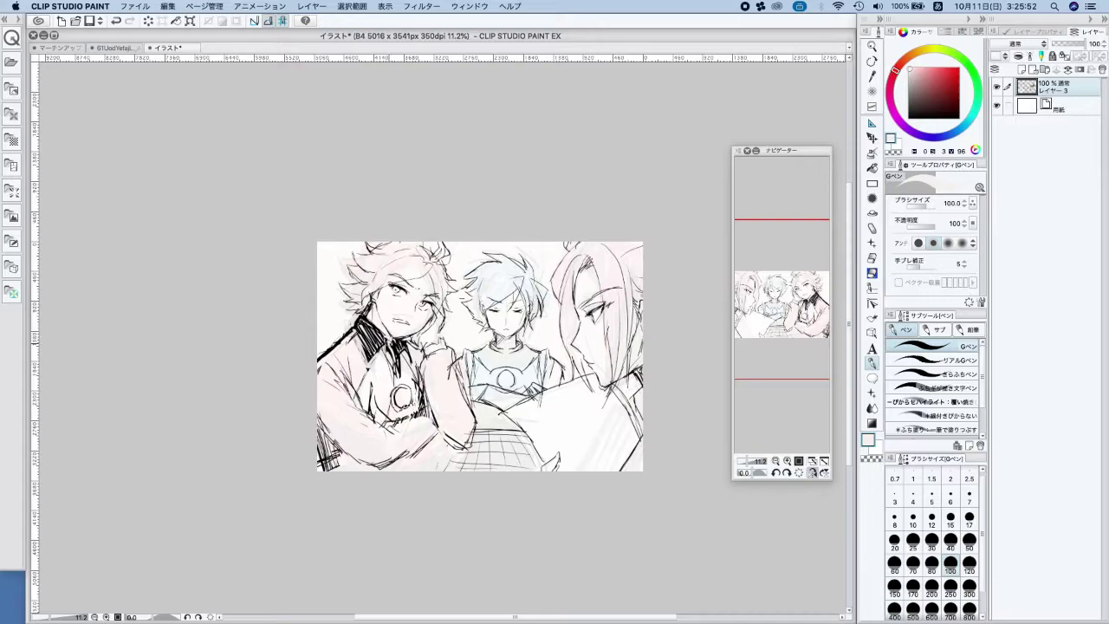
Refine both points of the red-haired figure's collar with strokes in colours picked from the surrounding canvas
{"action": "left_click", "coordinate": [364, 344], "text": "alt"}
{"action": "left_click", "coordinate": [362, 351], "text": "alt"}
{"action": "left_click", "coordinate": [369, 341], "text": "alt"}
{"action": "mouse_move", "coordinate": [362, 338]}
{"action": "left_mouse_down"}
{"action": "mouse_move", "coordinate": [372, 371]}
{"action": "mouse_move", "coordinate": [412, 356]}
{"action": "left_mouse_up"}
{"action": "left_click_drag", "start_coordinate": [408, 343], "coordinate": [413, 366]}
{"action": "left_click", "coordinate": [407, 354], "text": "alt"}
{"action": "left_click", "coordinate": [407, 351], "text": "alt"}
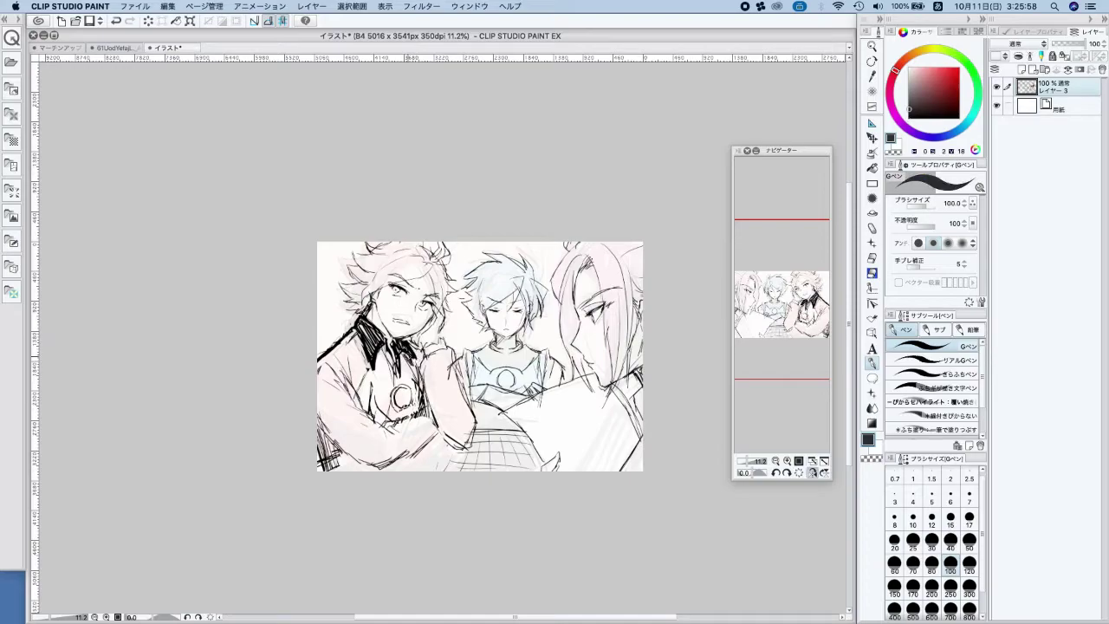
Set the drawing colour back to black and thicken the red-haired figure's sleeve and crossed forearm outlines
{"action": "key", "text": "c"}
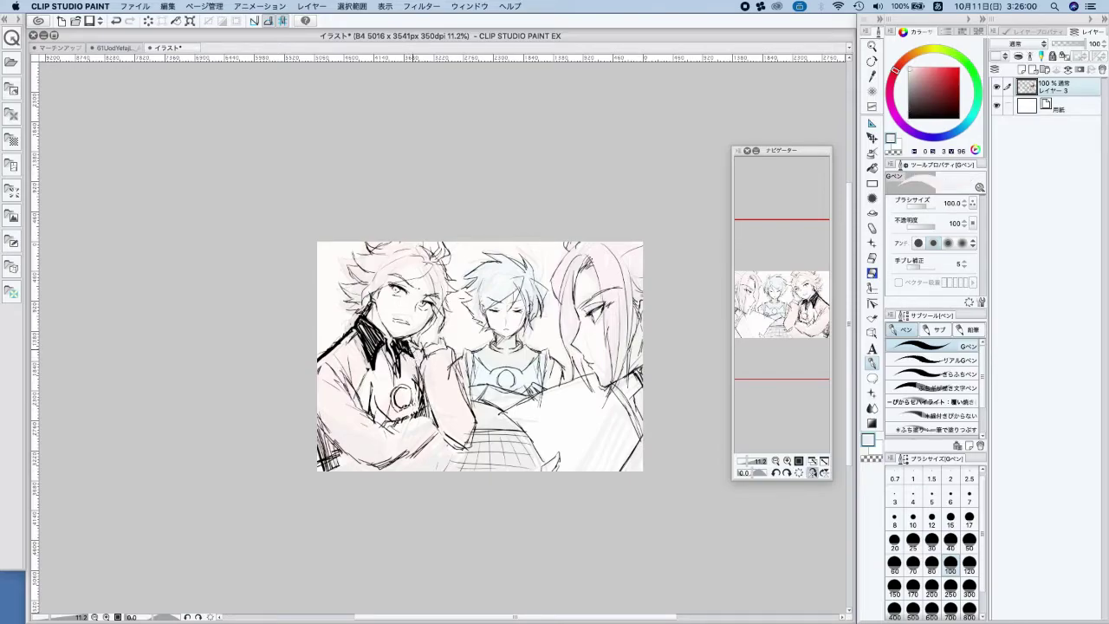
{"action": "key", "text": "c"}
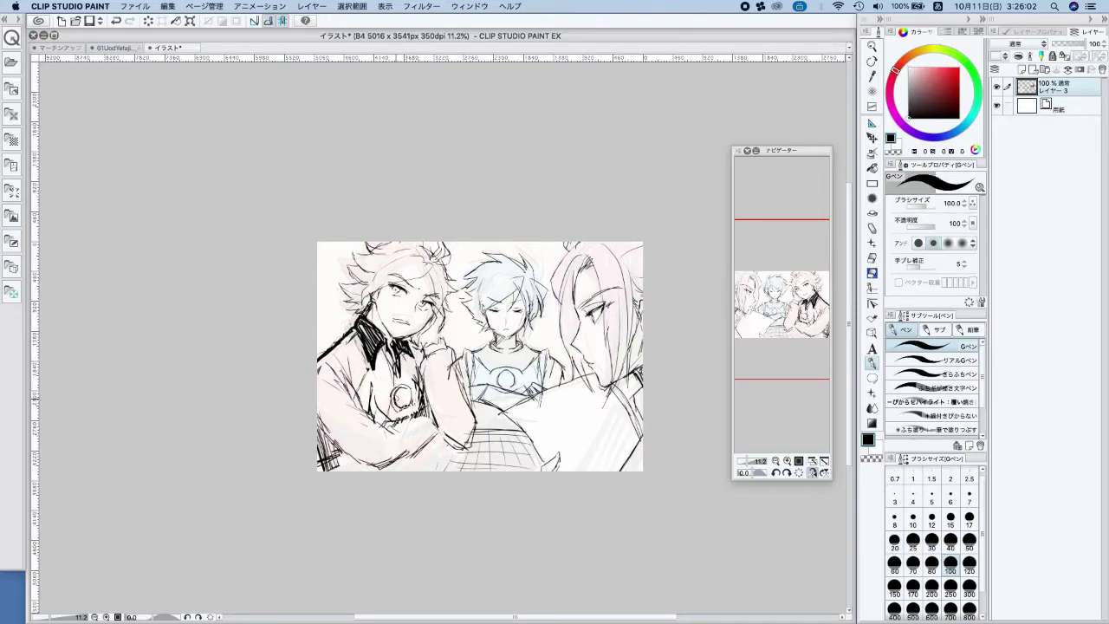
{"action": "left_click_drag", "start_coordinate": [421, 438], "coordinate": [394, 460]}
{"action": "mouse_move", "coordinate": [334, 402]}
{"action": "left_mouse_down"}
{"action": "mouse_move", "coordinate": [316, 437]}
{"action": "mouse_move", "coordinate": [388, 463]}
{"action": "left_mouse_up"}
{"action": "left_click_drag", "start_coordinate": [386, 457], "coordinate": [372, 468]}
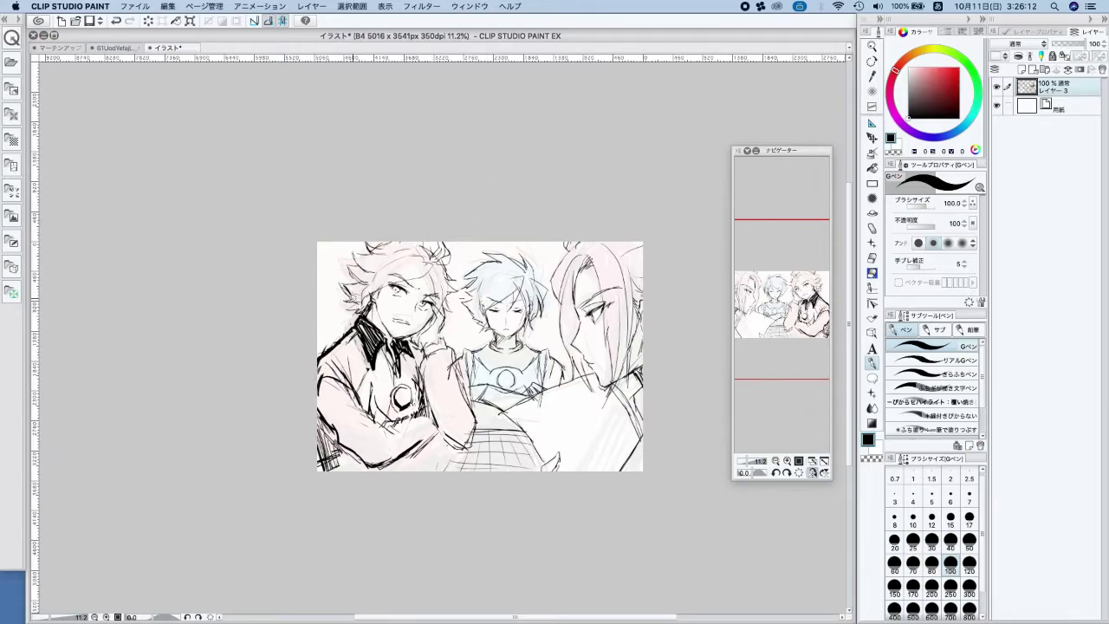
Thicken the red-haired figure's hair spikes above the collar in black and return to the unmirrored view
{"action": "mouse_move", "coordinate": [364, 280]}
{"action": "left_mouse_down"}
{"action": "mouse_move", "coordinate": [350, 300]}
{"action": "mouse_move", "coordinate": [355, 319]}
{"action": "left_mouse_up"}
{"action": "scroll", "coordinate": [516, 146], "scroll_direction": "down", "scroll_amount": 3}
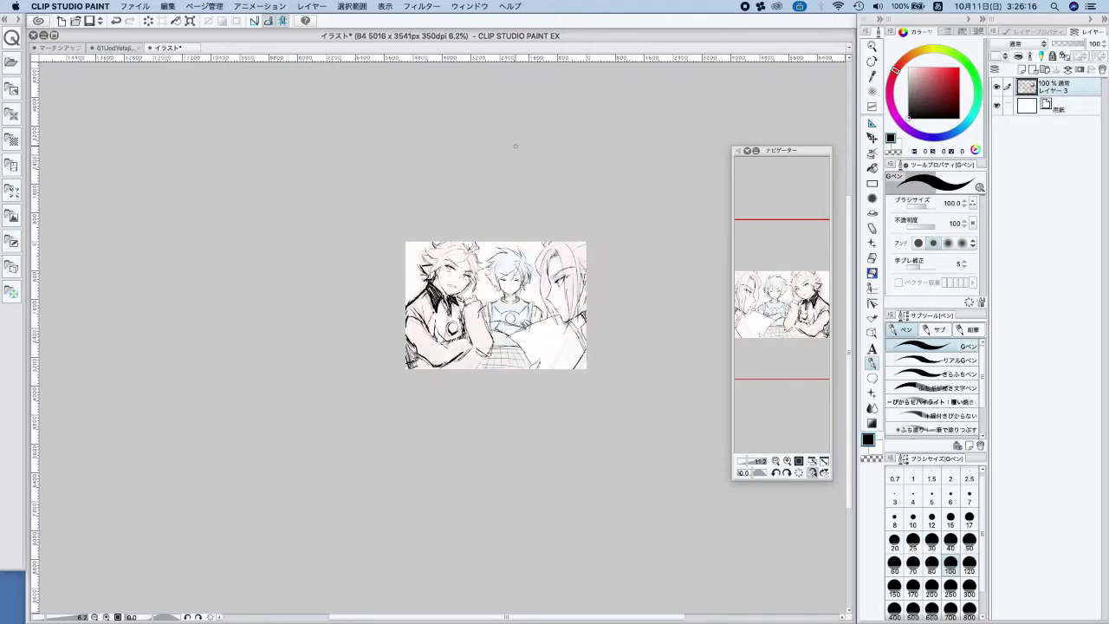
{"action": "scroll", "coordinate": [515, 146], "scroll_direction": "up", "scroll_amount": 5}
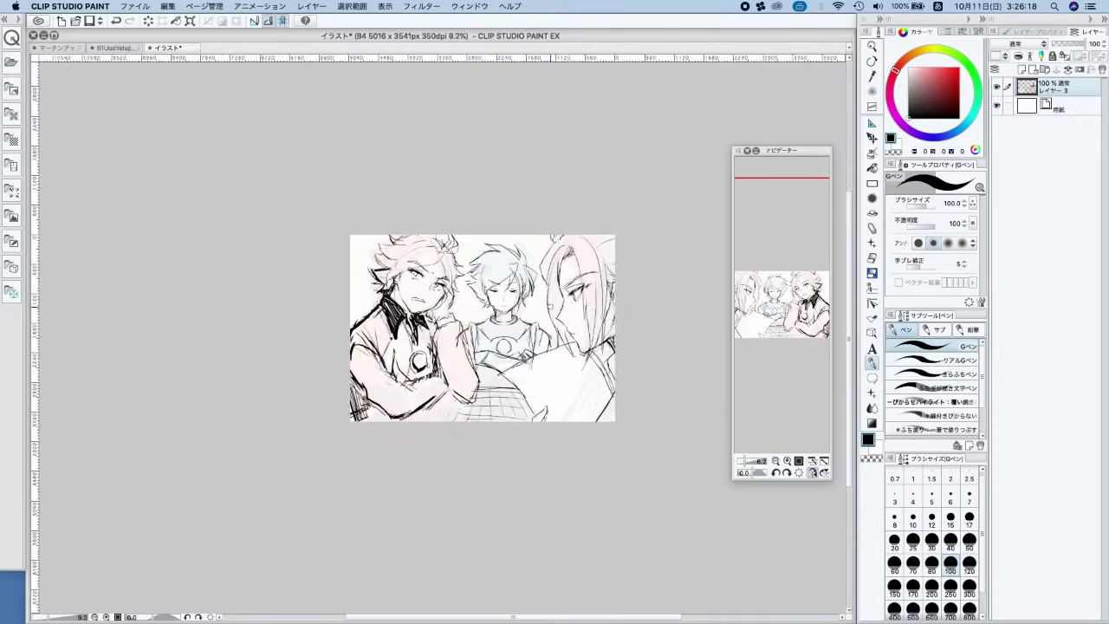
{"action": "key", "text": "h"}
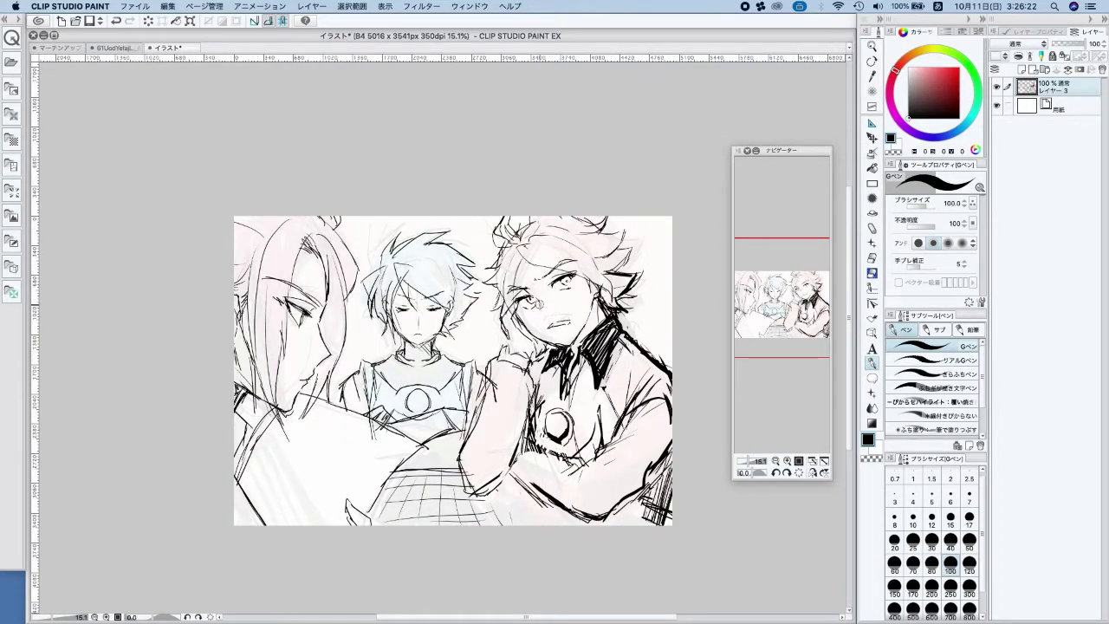
Add a black accent to the hair tuft at the top of the red-haired figure's head
{"action": "left_click_drag", "start_coordinate": [544, 306], "coordinate": [542, 315]}
{"action": "key", "text": "super+z"}
{"action": "mouse_move", "coordinate": [507, 237]}
{"action": "left_mouse_down"}
{"action": "mouse_move", "coordinate": [493, 262]}
{"action": "mouse_move", "coordinate": [490, 208]}
{"action": "mouse_move", "coordinate": [488, 232]}
{"action": "left_mouse_up"}
{"action": "scroll", "coordinate": [611, 147], "scroll_direction": "down", "scroll_amount": 1}
{"action": "scroll", "coordinate": [611, 147], "scroll_direction": "down", "scroll_amount": 2}
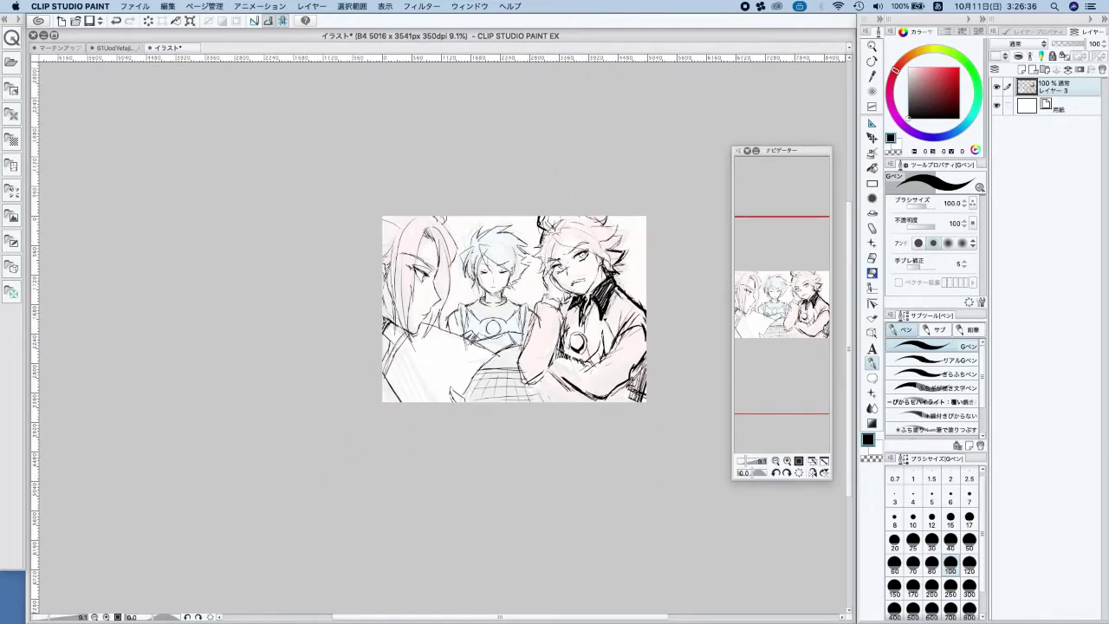
{"action": "scroll", "coordinate": [484, 267], "scroll_direction": "up", "scroll_amount": 1}
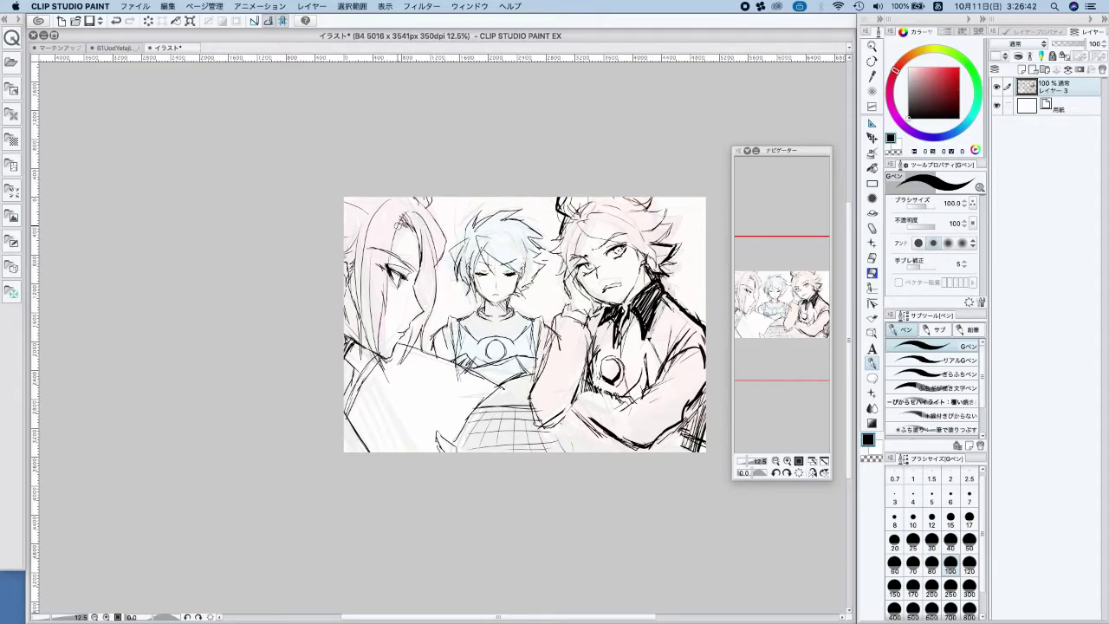
Thicken the edges of the checkered board and the elbow and lower forearm outlines of the red-haired figure in black
{"action": "left_click_drag", "start_coordinate": [558, 342], "coordinate": [551, 356]}
{"action": "mouse_move", "coordinate": [530, 398]}
{"action": "left_mouse_down"}
{"action": "mouse_move", "coordinate": [560, 406]}
{"action": "mouse_move", "coordinate": [574, 392]}
{"action": "mouse_move", "coordinate": [577, 403]}
{"action": "left_mouse_up"}
{"action": "left_click_drag", "start_coordinate": [575, 405], "coordinate": [588, 418]}
{"action": "left_click_drag", "start_coordinate": [478, 407], "coordinate": [532, 400]}
{"action": "left_click_drag", "start_coordinate": [451, 447], "coordinate": [484, 402]}
{"action": "left_click_drag", "start_coordinate": [582, 433], "coordinate": [612, 415]}
{"action": "mouse_move", "coordinate": [648, 449]}
{"action": "left_mouse_down"}
{"action": "mouse_move", "coordinate": [697, 434]}
{"action": "mouse_move", "coordinate": [707, 442]}
{"action": "left_mouse_up"}
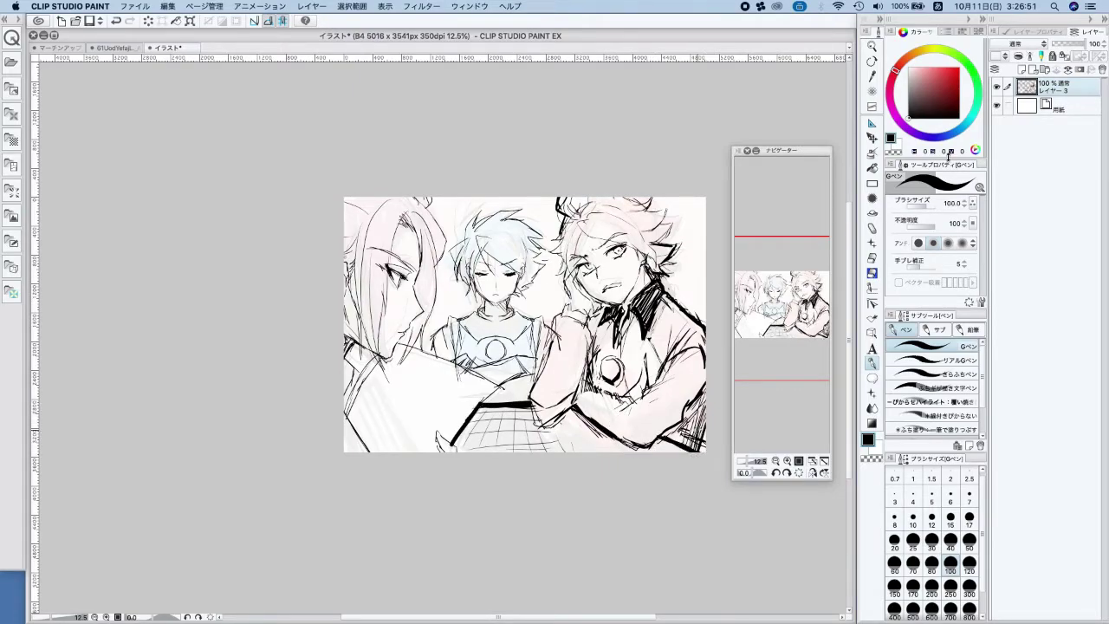
Fill the area beneath the red-haired figure's crossed arms and several squares of the checkered board with black
{"action": "left_click", "coordinate": [873, 167]}
{"action": "left_click", "coordinate": [573, 430]}
{"action": "left_click", "coordinate": [534, 437]}
{"action": "left_click", "coordinate": [520, 437]}
{"action": "left_click", "coordinate": [509, 423]}
{"action": "left_click", "coordinate": [506, 424]}
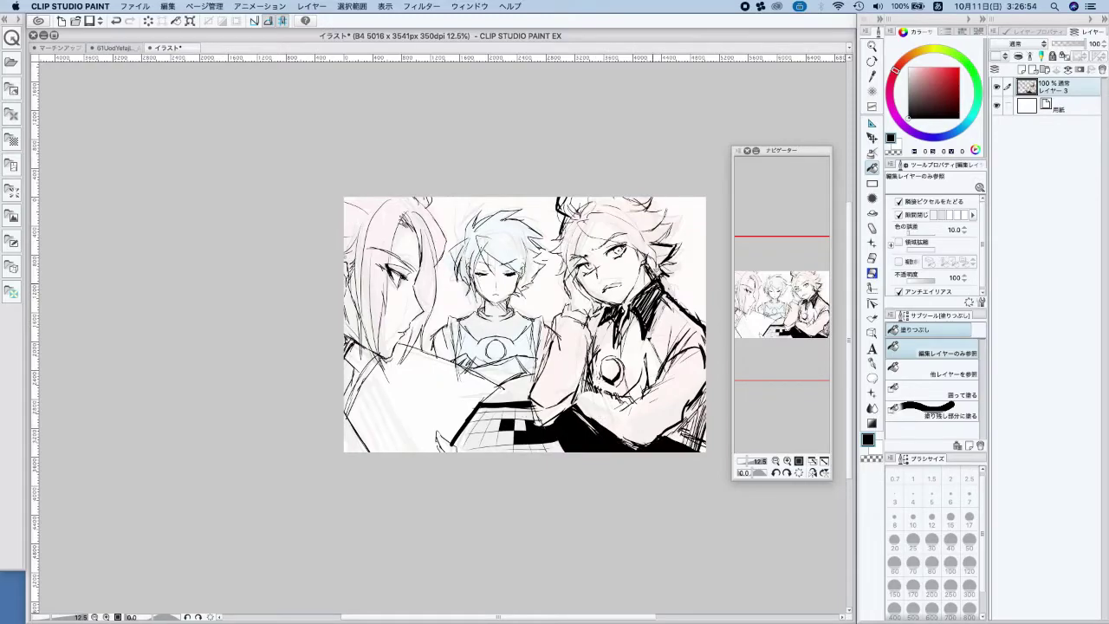
Set the drawing colour to a medium grey
{"action": "left_click", "coordinate": [872, 364]}
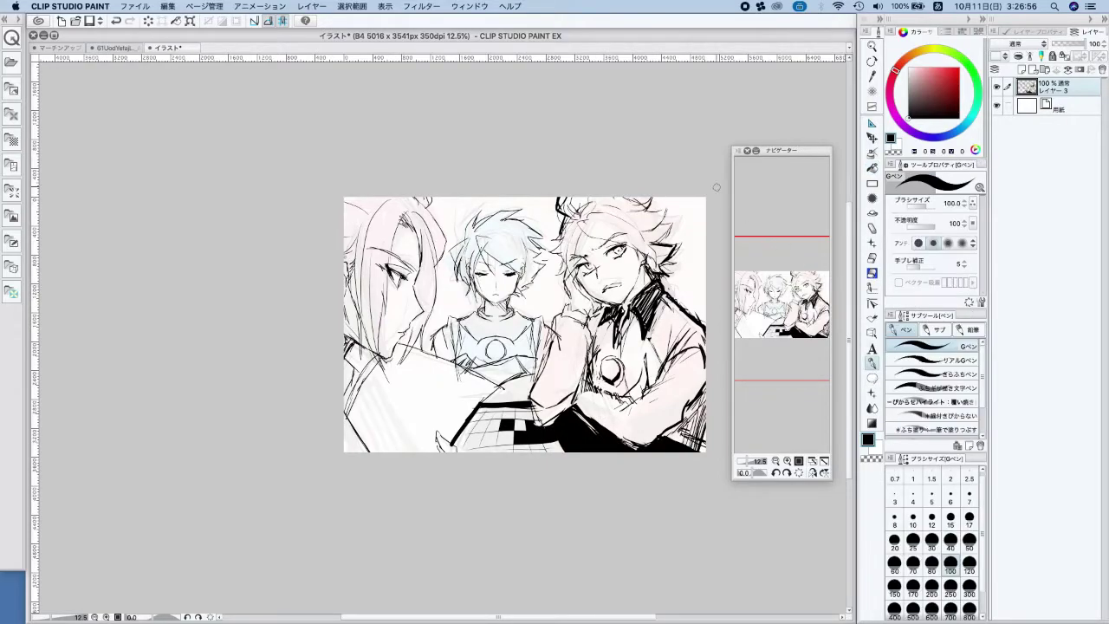
{"action": "scroll", "coordinate": [693, 226], "scroll_direction": "up", "scroll_amount": 3}
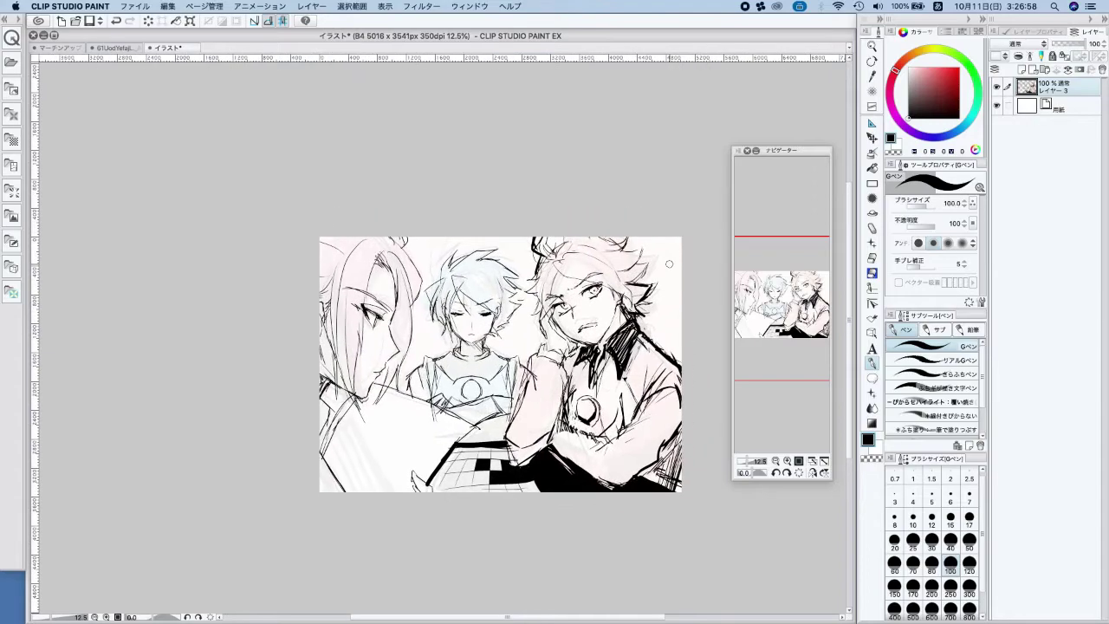
{"action": "left_click", "coordinate": [908, 84]}
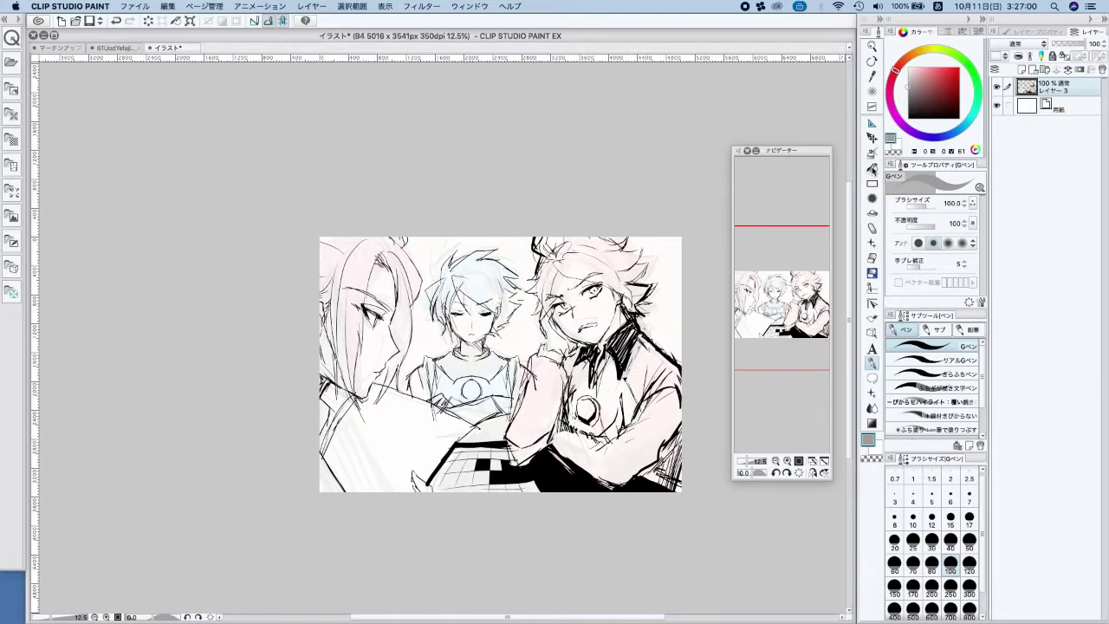
Try to fill the background on both sides of the red-haired figure's head with grey
{"action": "left_click", "coordinate": [872, 167]}
{"action": "left_click", "coordinate": [666, 254]}
{"action": "key", "text": "super+z"}
{"action": "left_click", "coordinate": [531, 273]}
{"action": "key", "text": "super+z"}
Close gaps along the hair edges with grey pen strokes and fill the background behind the red-haired figure's outer shoulder with grey
{"action": "left_click", "coordinate": [873, 363]}
{"action": "left_click_drag", "start_coordinate": [518, 277], "coordinate": [516, 310]}
{"action": "mouse_move", "coordinate": [625, 251]}
{"action": "left_mouse_down"}
{"action": "mouse_move", "coordinate": [644, 247]}
{"action": "mouse_move", "coordinate": [637, 264]}
{"action": "left_mouse_up"}
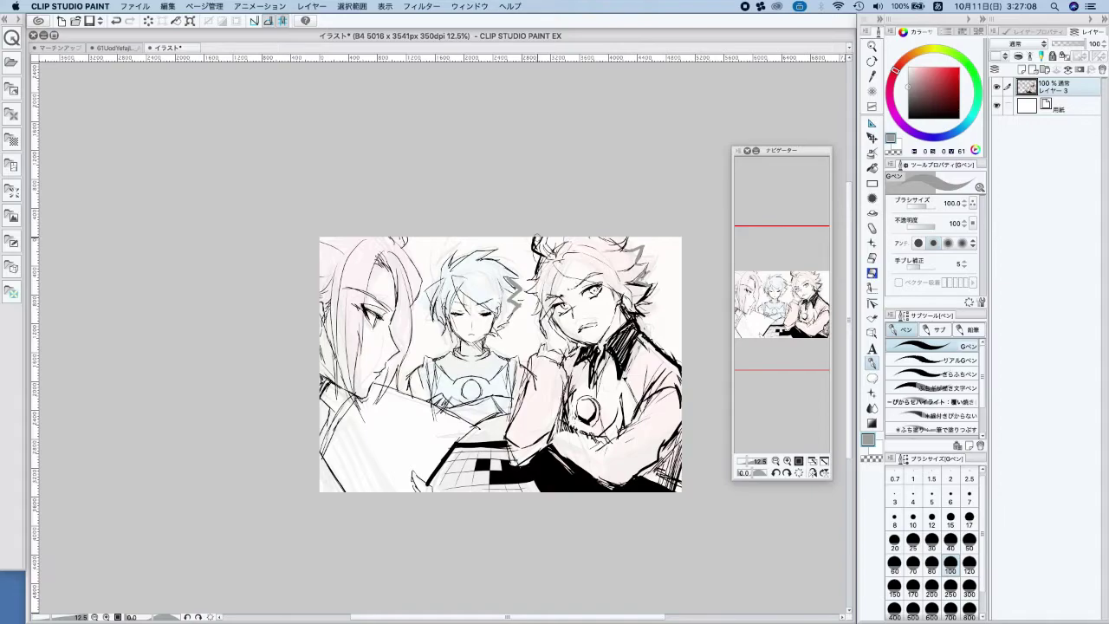
{"action": "left_click", "coordinate": [872, 168]}
{"action": "left_click", "coordinate": [665, 260]}
{"action": "left_click", "coordinate": [525, 315]}
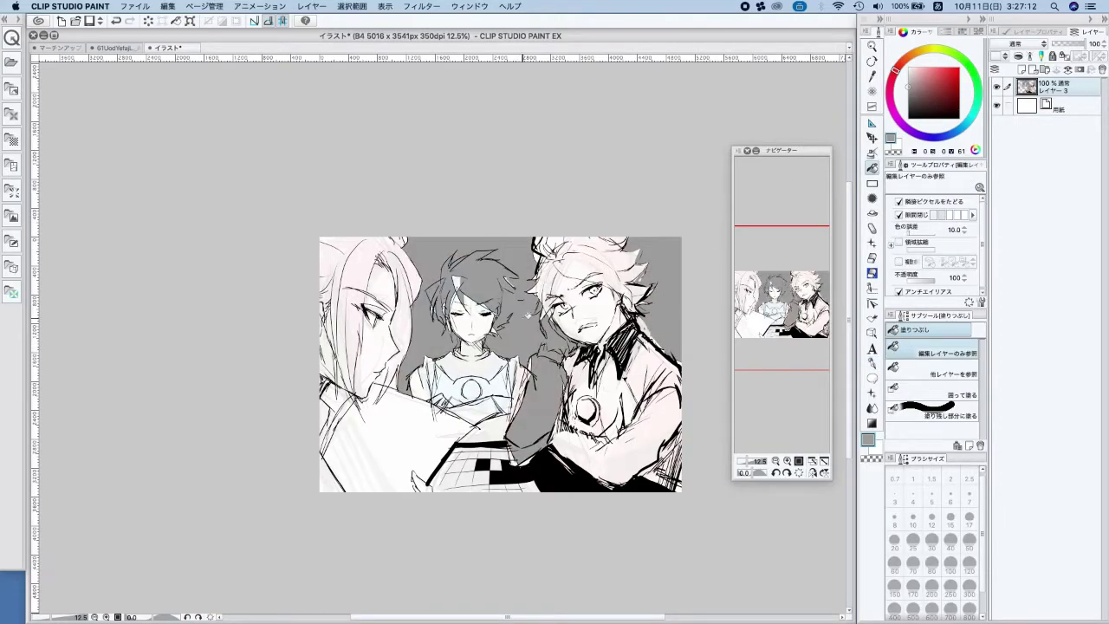
{"action": "key", "text": "super+z"}
Thicken both sides of the blue-haired figure's hair and the long-haired figure's lower hair strands in black
{"action": "left_click", "coordinate": [909, 117]}
{"action": "left_click", "coordinate": [873, 363]}
{"action": "mouse_move", "coordinate": [508, 278]}
{"action": "left_mouse_down"}
{"action": "mouse_move", "coordinate": [524, 295]}
{"action": "mouse_move", "coordinate": [507, 319]}
{"action": "left_mouse_up"}
{"action": "mouse_move", "coordinate": [441, 276]}
{"action": "left_mouse_down"}
{"action": "mouse_move", "coordinate": [427, 292]}
{"action": "mouse_move", "coordinate": [434, 306]}
{"action": "mouse_move", "coordinate": [408, 322]}
{"action": "left_mouse_up"}
{"action": "key", "text": "super+z"}
{"action": "mouse_move", "coordinate": [405, 362]}
{"action": "left_mouse_down"}
{"action": "mouse_move", "coordinate": [398, 394]}
{"action": "mouse_move", "coordinate": [395, 377]}
{"action": "mouse_move", "coordinate": [383, 388]}
{"action": "left_mouse_up"}
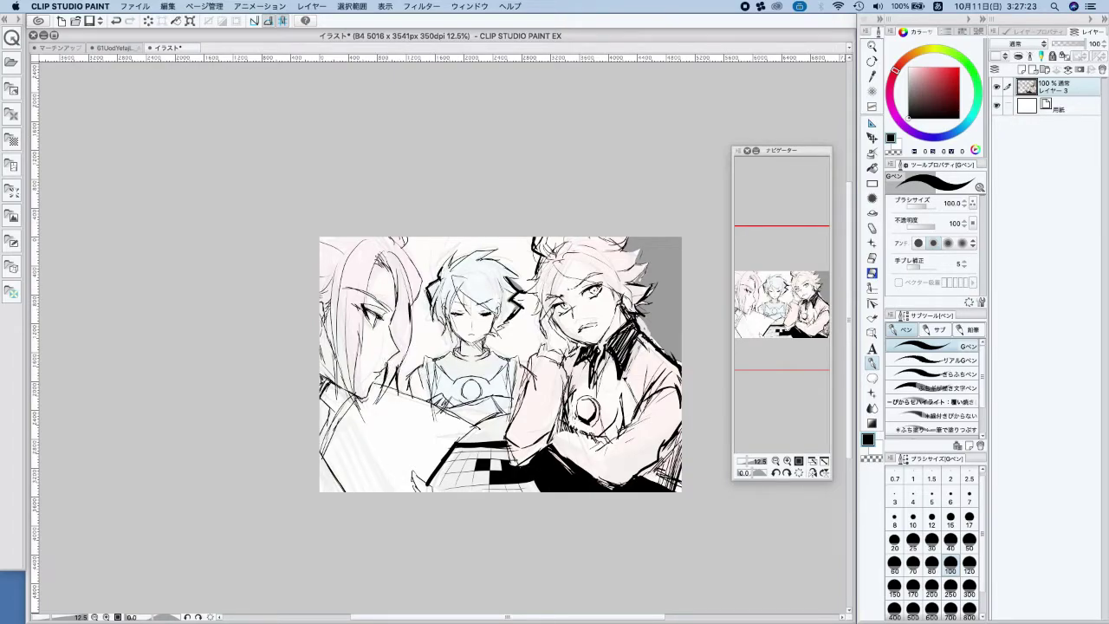
Try to fill the background between the blue-haired and red-haired figures with black
{"action": "left_click", "coordinate": [871, 170]}
{"action": "left_click", "coordinate": [526, 296]}
{"action": "key", "text": "super+z"}
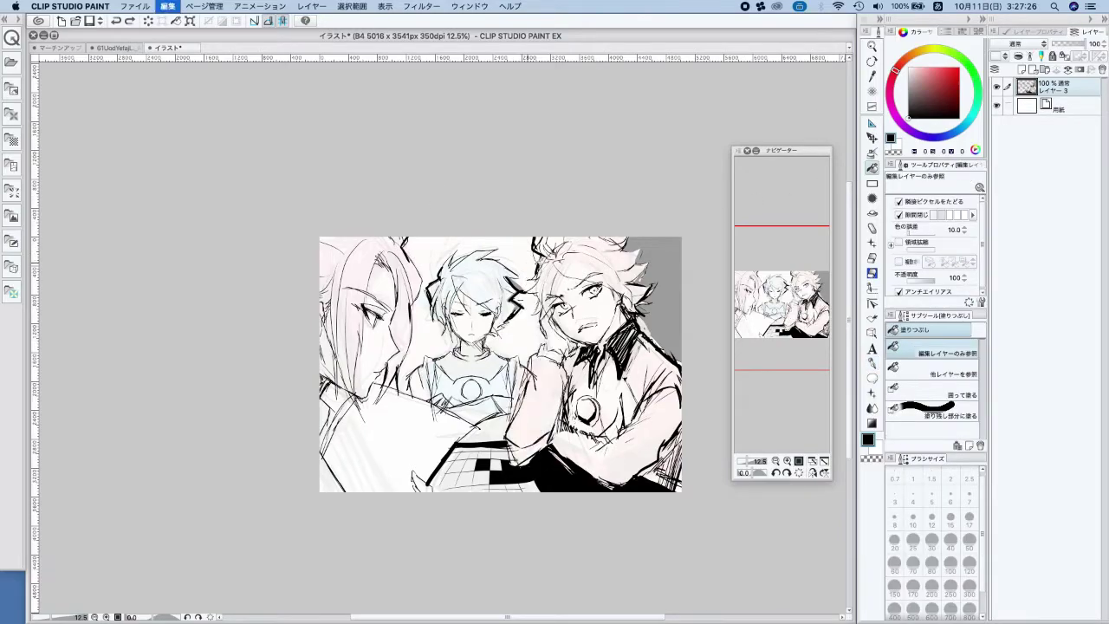
Close the red-haired figure's raised-arm outline in black and fill the gap beside the blue-haired figure with medium grey
{"action": "left_click", "coordinate": [872, 362]}
{"action": "left_click_drag", "start_coordinate": [551, 329], "coordinate": [525, 373]}
{"action": "left_click", "coordinate": [871, 170]}
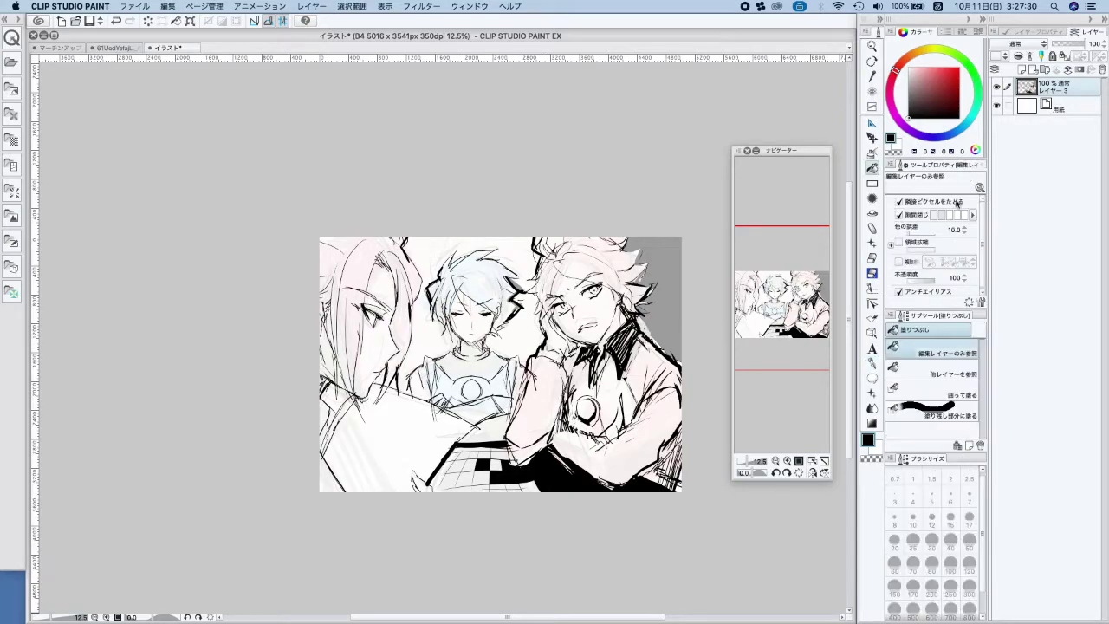
{"action": "left_click", "coordinate": [932, 92]}
{"action": "left_click_drag", "start_coordinate": [901, 83], "coordinate": [901, 85]}
{"action": "left_click", "coordinate": [515, 338]}
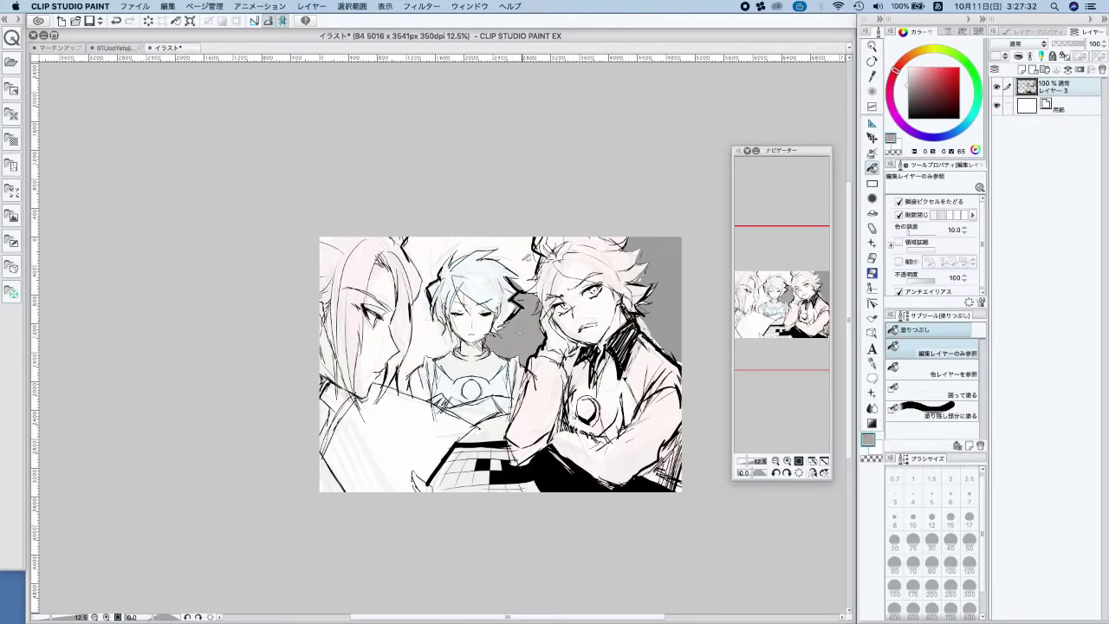
Try to fill the remaining background above and beside the blue-haired figure with grey
{"action": "left_click", "coordinate": [527, 246]}
{"action": "key", "text": "super+z"}
{"action": "left_click", "coordinate": [397, 382]}
{"action": "key", "text": "super+z"}
Fade the sketch layer to 24% opacity and add a vector layer above it, with a black G-pen at size 17
{"action": "scroll", "coordinate": [502, 230], "scroll_direction": "up", "scroll_amount": 2}
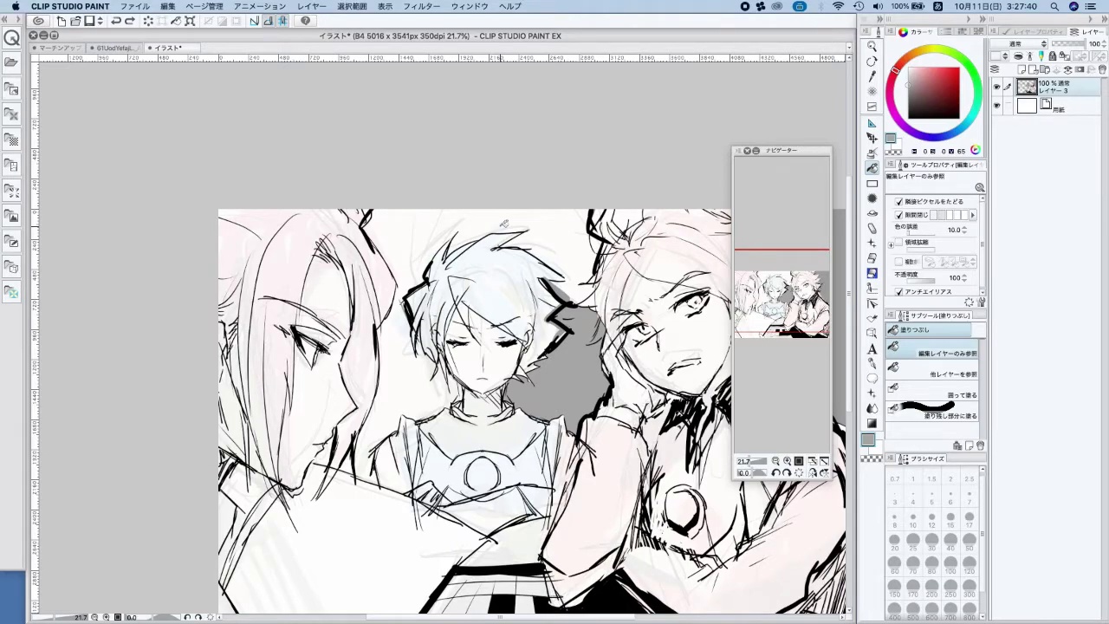
{"action": "left_click", "coordinate": [871, 364]}
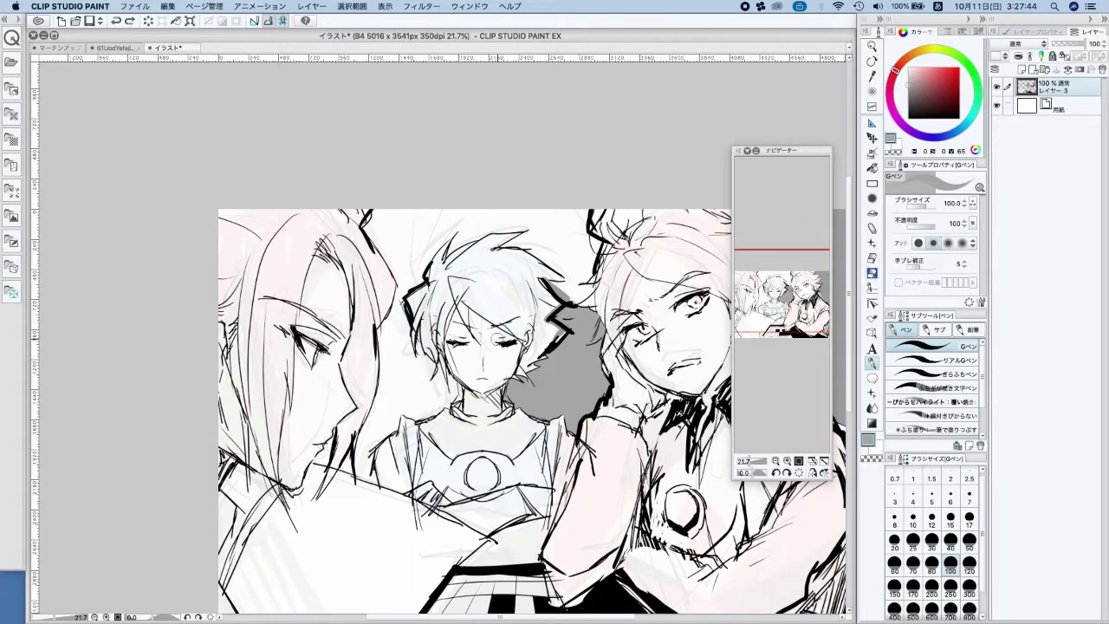
{"action": "scroll", "coordinate": [617, 360], "scroll_direction": "down", "scroll_amount": 4}
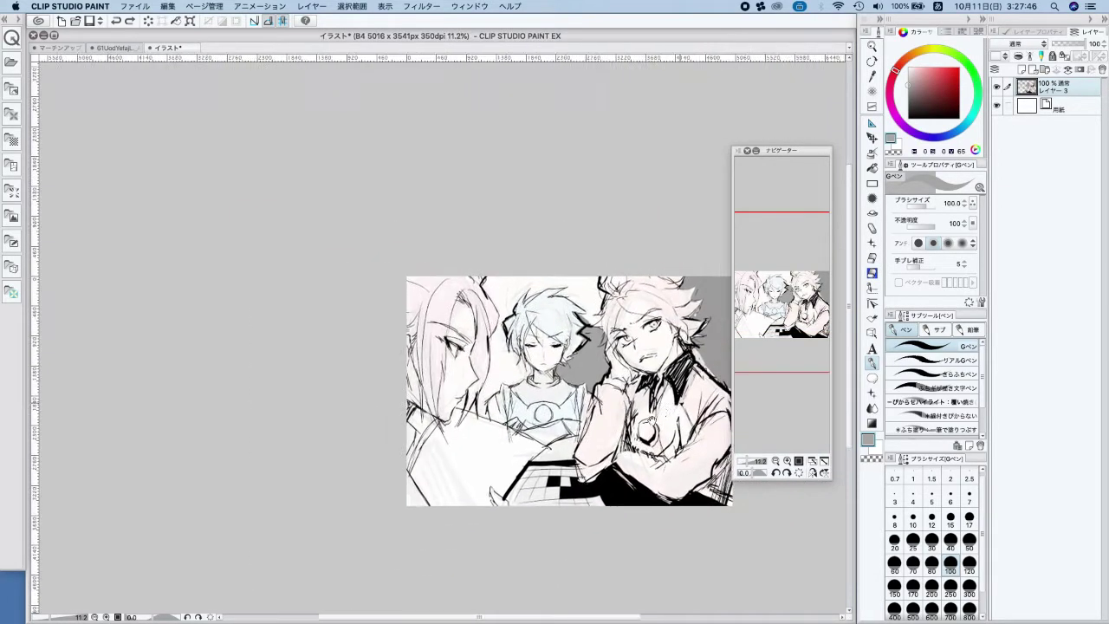
{"action": "left_click", "coordinate": [1062, 44]}
{"action": "scroll", "coordinate": [569, 345], "scroll_direction": "up", "scroll_amount": 8}
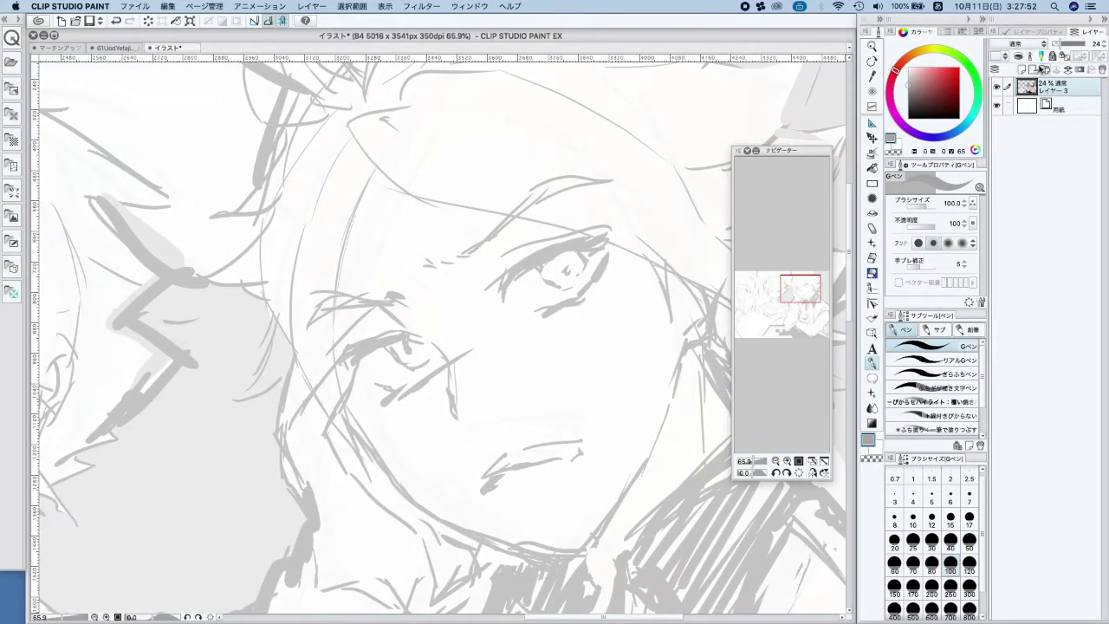
{"action": "left_click", "coordinate": [1032, 69]}
{"action": "left_click", "coordinate": [911, 118]}
{"action": "left_click", "coordinate": [968, 518]}
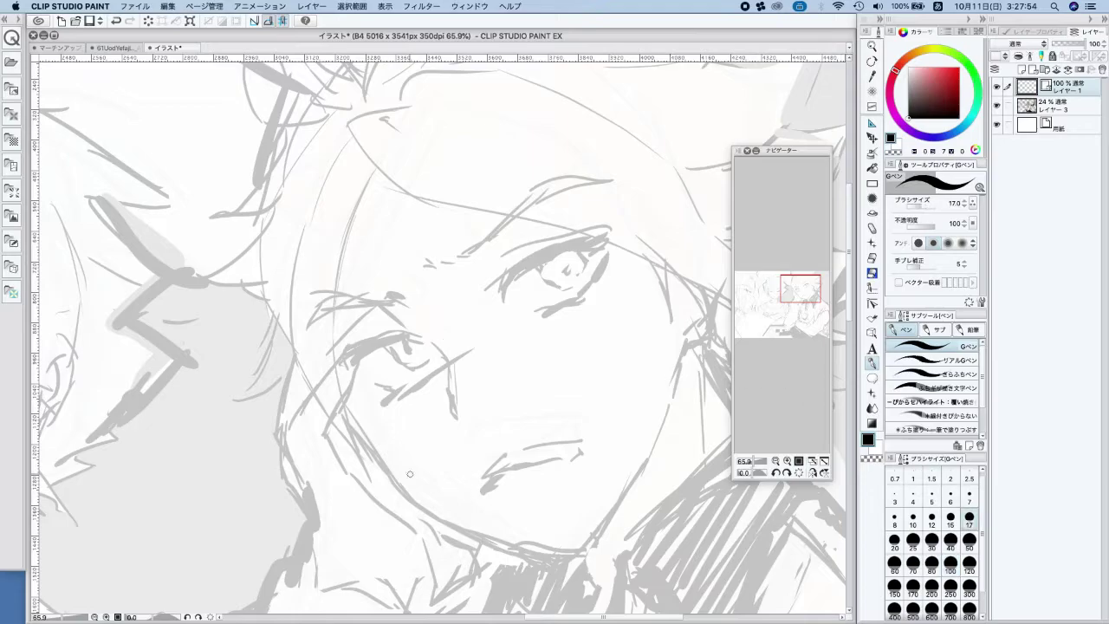
Ink the red-haired figure's cheek line on the propped-hand side, undoing the unwanted continuation strokes
{"action": "left_click_drag", "start_coordinate": [343, 409], "coordinate": [400, 488]}
{"action": "left_click_drag", "start_coordinate": [372, 452], "coordinate": [421, 515]}
{"action": "key", "text": "super+z"}
{"action": "left_click_drag", "start_coordinate": [374, 450], "coordinate": [437, 519]}
{"action": "key", "text": "super+z"}
{"action": "left_click_drag", "start_coordinate": [381, 464], "coordinate": [446, 524]}
{"action": "key", "text": "super+z"}
Set the pen stabilization to 100 and ink the red-haired figure's jaw through the chin and up the opposite cheek
{"action": "left_click_drag", "start_coordinate": [931, 267], "coordinate": [941, 265]}
{"action": "mouse_move", "coordinate": [389, 474]}
{"action": "left_mouse_down"}
{"action": "mouse_move", "coordinate": [469, 538]}
{"action": "mouse_move", "coordinate": [551, 559]}
{"action": "left_mouse_up"}
{"action": "key", "text": "super+z"}
{"action": "left_click_drag", "start_coordinate": [424, 509], "coordinate": [553, 556]}
{"action": "left_click_drag", "start_coordinate": [473, 531], "coordinate": [557, 559]}
{"action": "key", "text": "super+z"}
{"action": "mouse_move", "coordinate": [460, 529]}
{"action": "left_mouse_down"}
{"action": "mouse_move", "coordinate": [559, 560]}
{"action": "mouse_move", "coordinate": [607, 525]}
{"action": "left_mouse_up"}
{"action": "left_click_drag", "start_coordinate": [565, 563], "coordinate": [624, 494]}
{"action": "mouse_move", "coordinate": [686, 339]}
{"action": "left_mouse_down"}
{"action": "mouse_move", "coordinate": [665, 425]}
{"action": "mouse_move", "coordinate": [662, 415]}
{"action": "mouse_move", "coordinate": [633, 479]}
{"action": "left_mouse_up"}
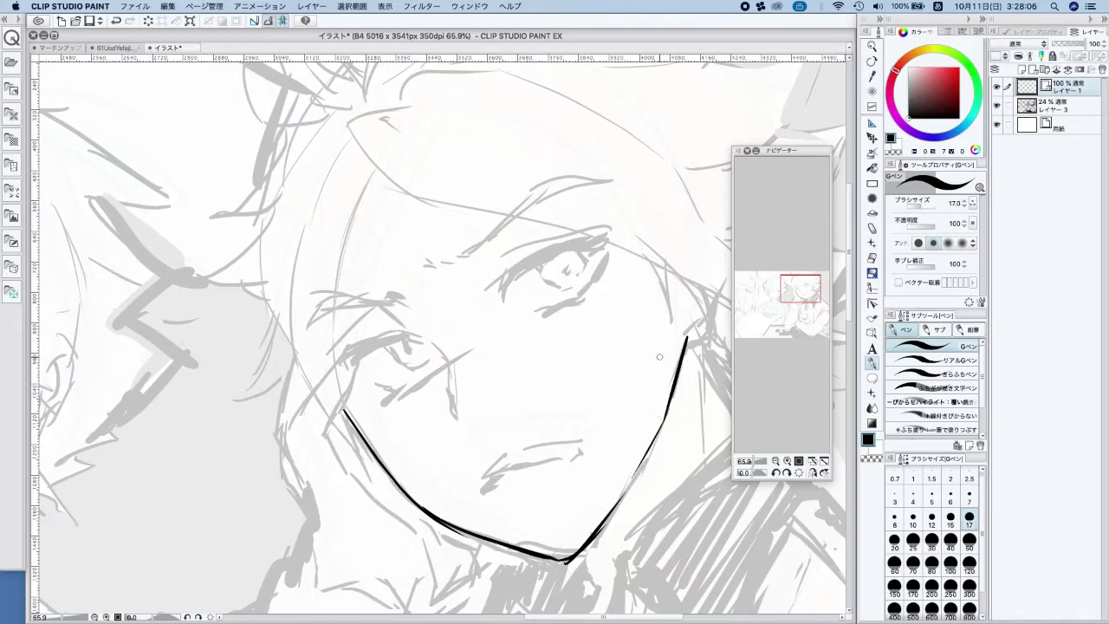
Ink both of the red-haired figure's eyes with upper lash outlines, eyelid creases and irises
{"action": "mouse_move", "coordinate": [502, 275]}
{"action": "left_mouse_down"}
{"action": "mouse_move", "coordinate": [497, 292]}
{"action": "mouse_move", "coordinate": [589, 232]}
{"action": "mouse_move", "coordinate": [612, 232]}
{"action": "left_mouse_up"}
{"action": "left_click_drag", "start_coordinate": [609, 234], "coordinate": [595, 243]}
{"action": "left_click_drag", "start_coordinate": [595, 242], "coordinate": [592, 260]}
{"action": "key", "text": "super+z"}
{"action": "mouse_move", "coordinate": [510, 262]}
{"action": "left_mouse_down"}
{"action": "mouse_move", "coordinate": [483, 286]}
{"action": "mouse_move", "coordinate": [570, 225]}
{"action": "left_mouse_up"}
{"action": "mouse_move", "coordinate": [537, 266]}
{"action": "left_mouse_down"}
{"action": "mouse_move", "coordinate": [551, 290]}
{"action": "mouse_move", "coordinate": [580, 274]}
{"action": "mouse_move", "coordinate": [574, 284]}
{"action": "mouse_move", "coordinate": [582, 254]}
{"action": "mouse_move", "coordinate": [574, 286]}
{"action": "left_mouse_up"}
{"action": "mouse_move", "coordinate": [528, 313]}
{"action": "left_mouse_down"}
{"action": "mouse_move", "coordinate": [584, 292]}
{"action": "mouse_move", "coordinate": [595, 267]}
{"action": "mouse_move", "coordinate": [577, 301]}
{"action": "left_mouse_up"}
{"action": "left_click_drag", "start_coordinate": [591, 281], "coordinate": [597, 284]}
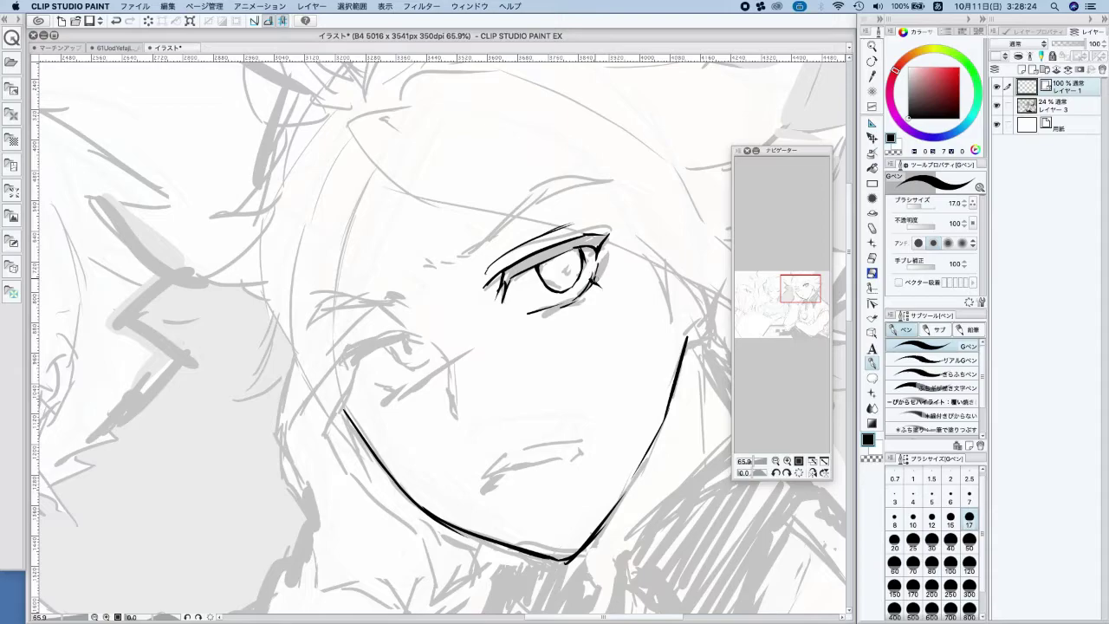
{"action": "mouse_move", "coordinate": [405, 331]}
{"action": "left_mouse_down"}
{"action": "mouse_move", "coordinate": [350, 350]}
{"action": "mouse_move", "coordinate": [347, 371]}
{"action": "mouse_move", "coordinate": [359, 382]}
{"action": "mouse_move", "coordinate": [357, 356]}
{"action": "mouse_move", "coordinate": [367, 351]}
{"action": "mouse_move", "coordinate": [344, 349]}
{"action": "mouse_move", "coordinate": [360, 336]}
{"action": "mouse_move", "coordinate": [399, 368]}
{"action": "mouse_move", "coordinate": [428, 362]}
{"action": "left_mouse_up"}
{"action": "left_click_drag", "start_coordinate": [426, 338], "coordinate": [424, 367]}
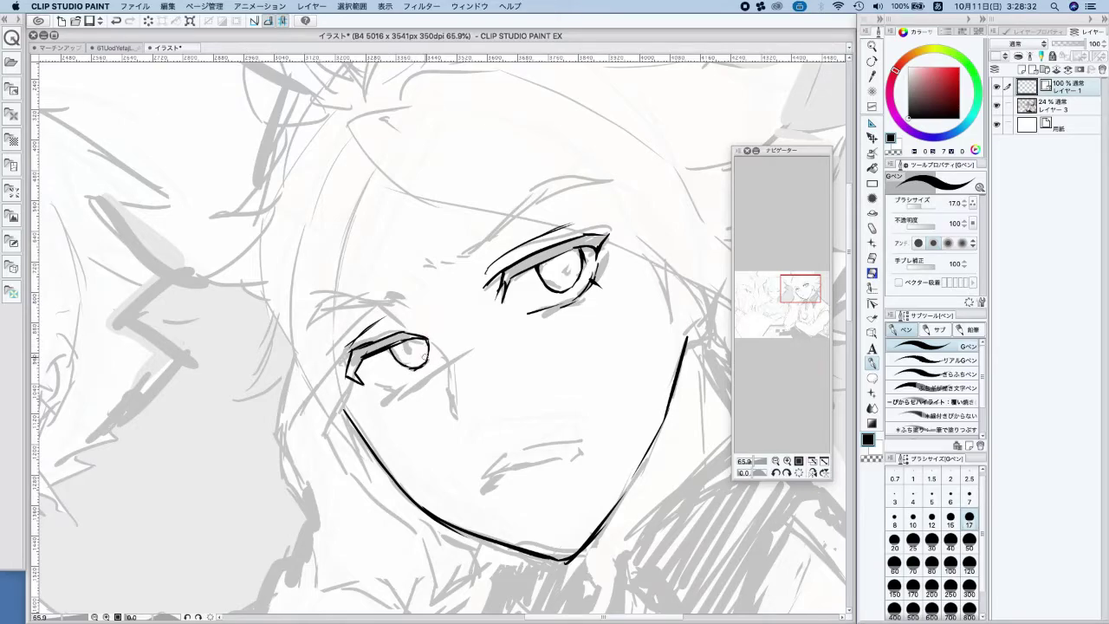
Ink the red-haired figure's inner brow stroke, nose line and open mouth
{"action": "mouse_move", "coordinate": [397, 296]}
{"action": "left_mouse_down"}
{"action": "mouse_move", "coordinate": [449, 368]}
{"action": "mouse_move", "coordinate": [457, 416]}
{"action": "left_mouse_up"}
{"action": "left_click_drag", "start_coordinate": [449, 365], "coordinate": [451, 400]}
{"action": "left_click_drag", "start_coordinate": [495, 477], "coordinate": [485, 477]}
{"action": "left_click_drag", "start_coordinate": [568, 442], "coordinate": [583, 451]}
{"action": "mouse_move", "coordinate": [485, 479]}
{"action": "left_mouse_down"}
{"action": "mouse_move", "coordinate": [548, 444]}
{"action": "mouse_move", "coordinate": [575, 440]}
{"action": "mouse_move", "coordinate": [517, 472]}
{"action": "mouse_move", "coordinate": [576, 457]}
{"action": "left_mouse_up"}
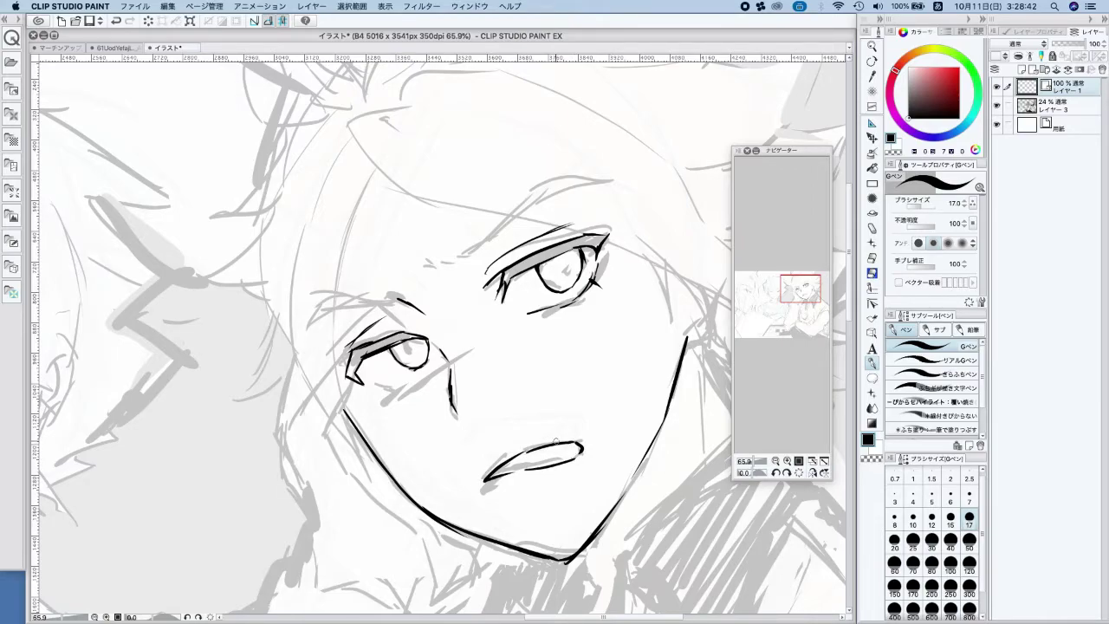
{"action": "left_click_drag", "start_coordinate": [505, 473], "coordinate": [534, 467]}
Fade the sketch layer further to 7% opacity and make the new line-art layer active
{"action": "left_click", "coordinate": [1066, 111]}
{"action": "left_click", "coordinate": [1057, 45]}
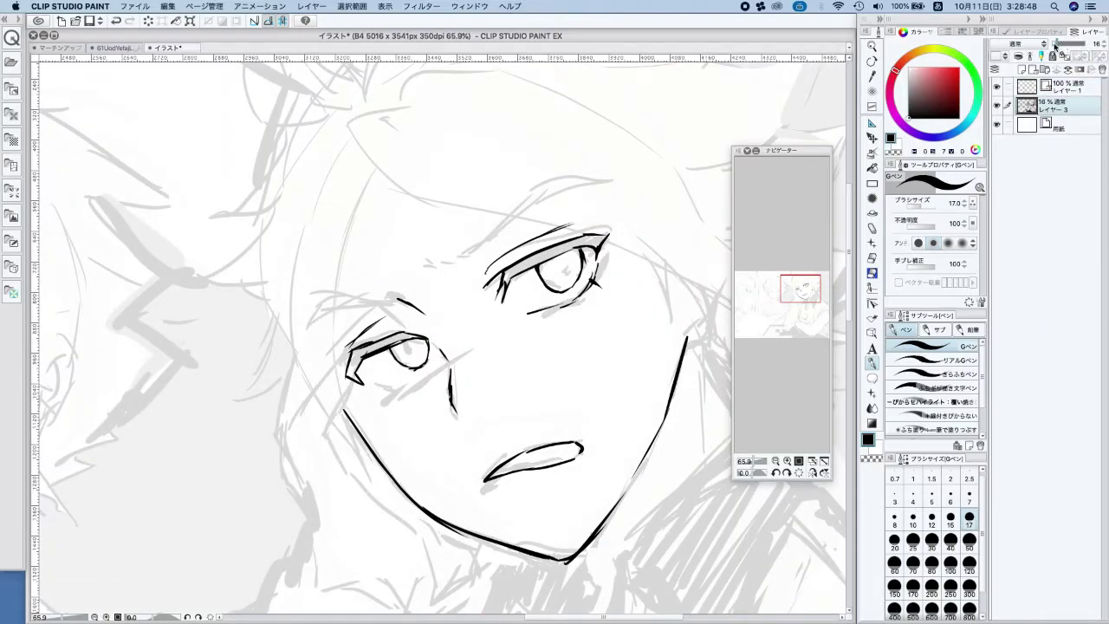
{"action": "left_click", "coordinate": [1054, 43]}
{"action": "left_click", "coordinate": [1055, 43]}
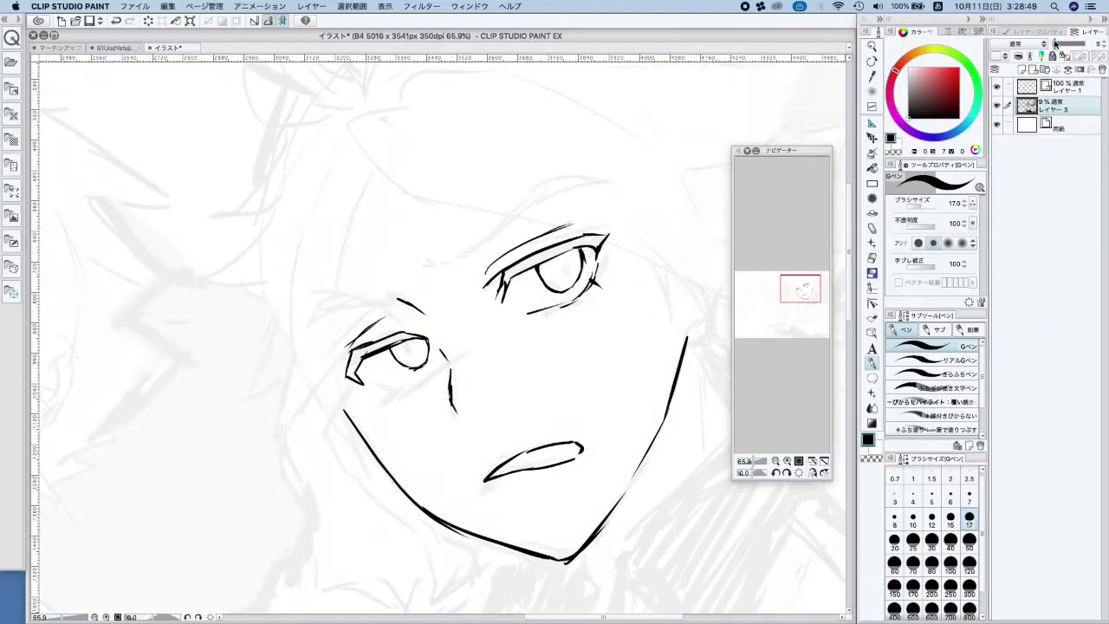
{"action": "left_click", "coordinate": [1074, 94]}
Ink the lower lid of the red-haired figure's eye on the propped-hand side and complete both eyebrows
{"action": "left_click_drag", "start_coordinate": [433, 367], "coordinate": [379, 404]}
{"action": "mouse_move", "coordinate": [432, 260]}
{"action": "left_mouse_down"}
{"action": "mouse_move", "coordinate": [487, 234]}
{"action": "mouse_move", "coordinate": [525, 190]}
{"action": "mouse_move", "coordinate": [598, 175]}
{"action": "mouse_move", "coordinate": [463, 265]}
{"action": "mouse_move", "coordinate": [560, 184]}
{"action": "mouse_move", "coordinate": [594, 177]}
{"action": "left_mouse_up"}
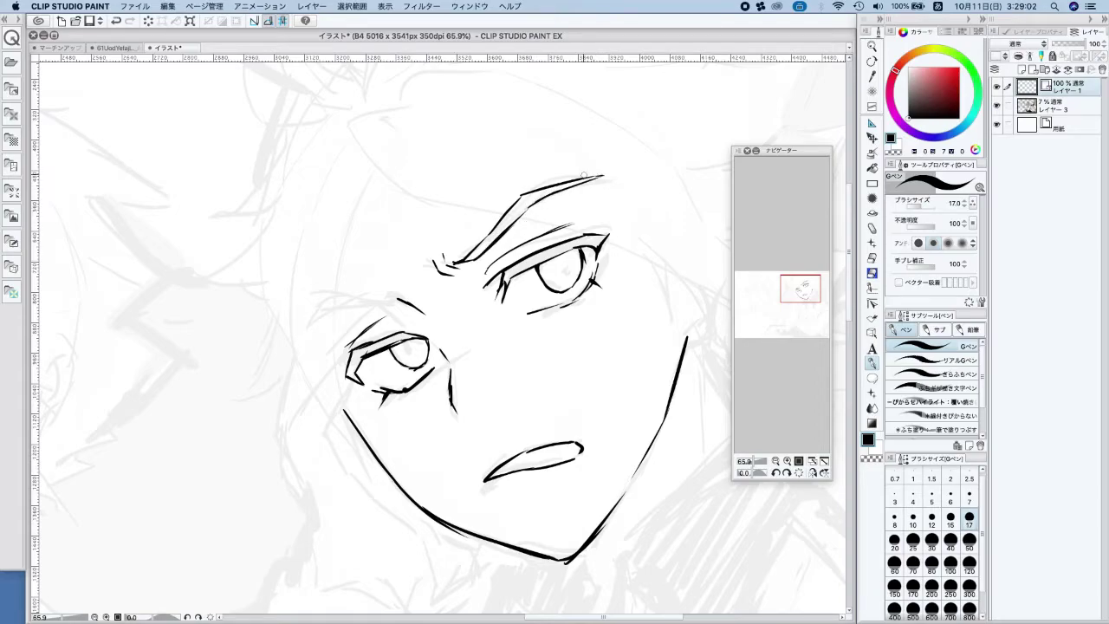
{"action": "mouse_move", "coordinate": [396, 299]}
{"action": "left_mouse_down"}
{"action": "mouse_move", "coordinate": [334, 300]}
{"action": "mouse_move", "coordinate": [309, 338]}
{"action": "mouse_move", "coordinate": [363, 306]}
{"action": "mouse_move", "coordinate": [402, 300]}
{"action": "left_mouse_up"}
{"action": "scroll", "coordinate": [440, 261], "scroll_direction": "down", "scroll_amount": 5}
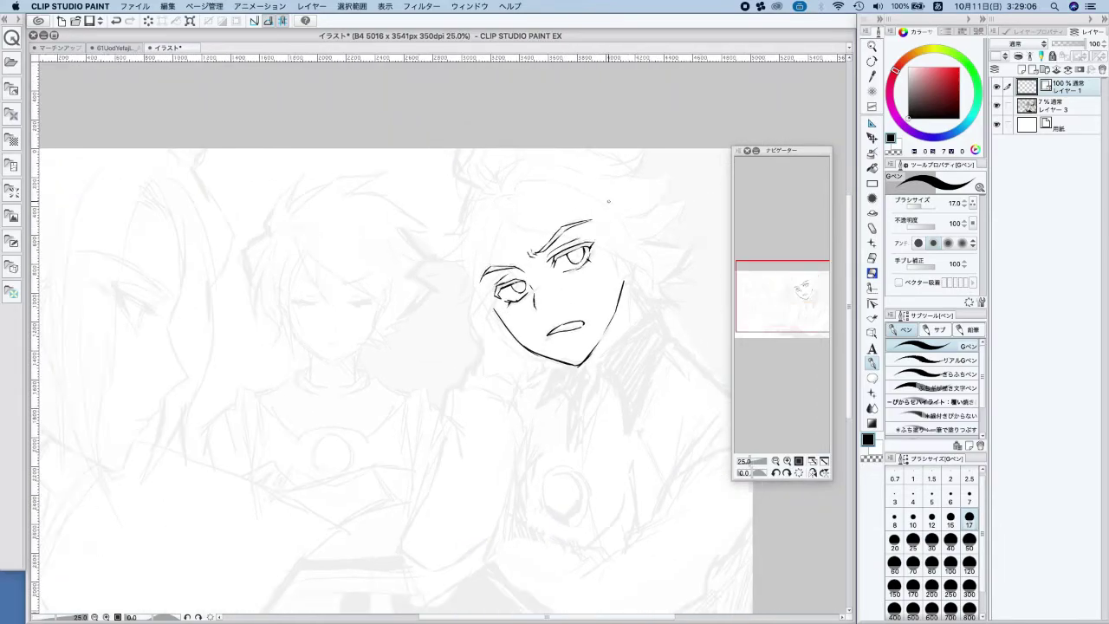
{"action": "scroll", "coordinate": [578, 206], "scroll_direction": "up", "scroll_amount": 2}
Fill in the red-haired figure's upper lashes and pupils with the G-pen at size 50, and set the brush size back to 17
{"action": "left_click", "coordinate": [872, 258]}
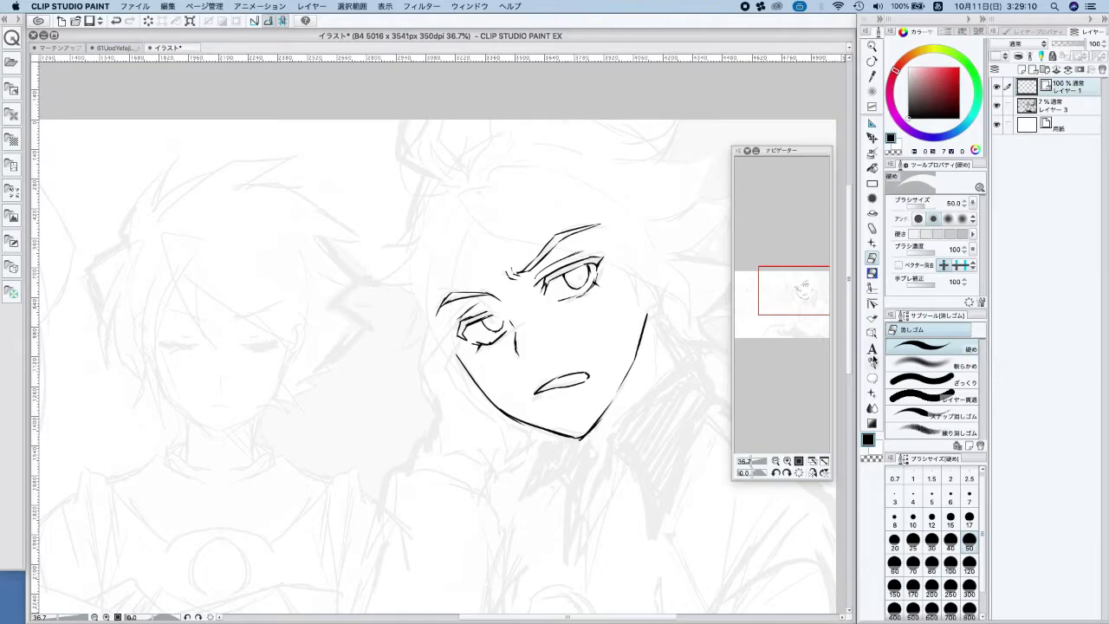
{"action": "left_click", "coordinate": [872, 362]}
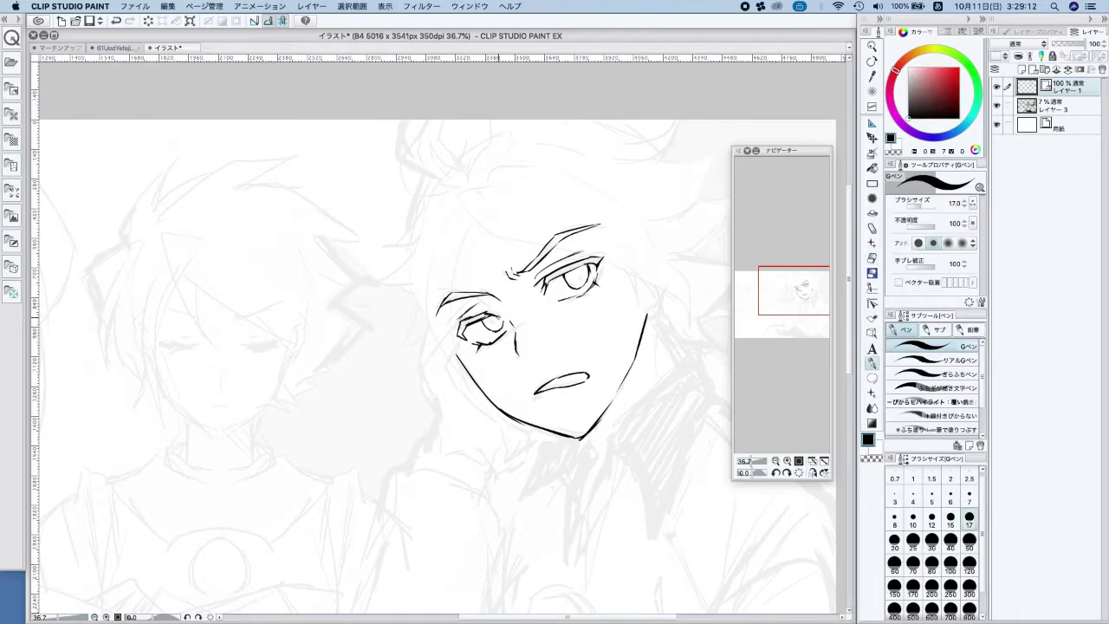
{"action": "left_click", "coordinate": [968, 539]}
{"action": "left_click_drag", "start_coordinate": [485, 315], "coordinate": [459, 329]}
{"action": "mouse_move", "coordinate": [547, 276]}
{"action": "left_mouse_down"}
{"action": "mouse_move", "coordinate": [589, 258]}
{"action": "mouse_move", "coordinate": [509, 276]}
{"action": "mouse_move", "coordinate": [596, 264]}
{"action": "left_mouse_up"}
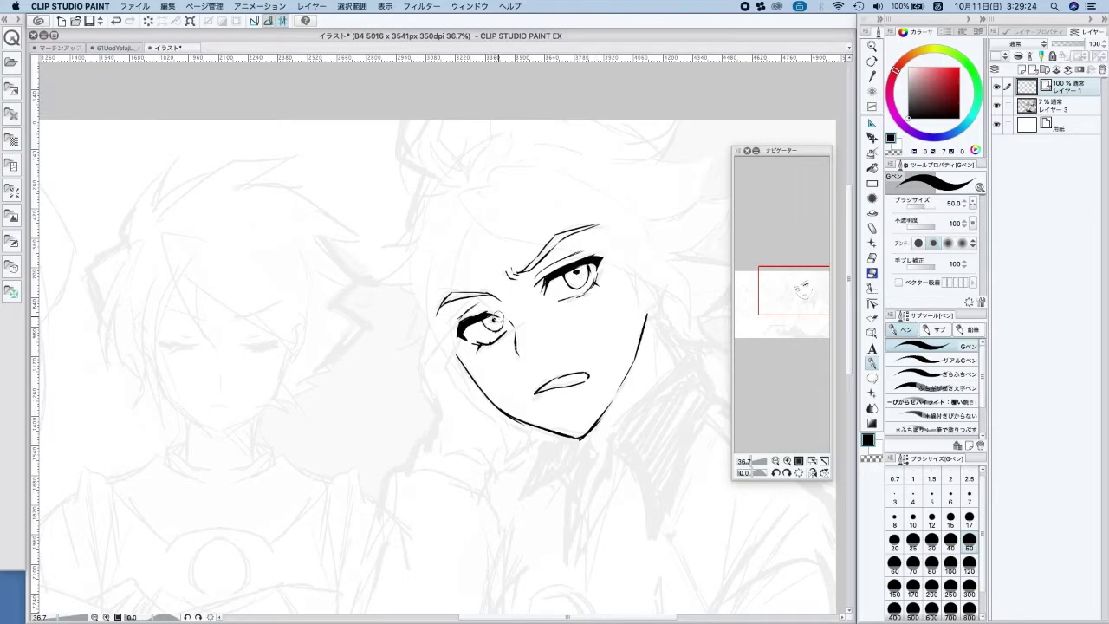
{"action": "scroll", "coordinate": [571, 225], "scroll_direction": "down", "scroll_amount": 1}
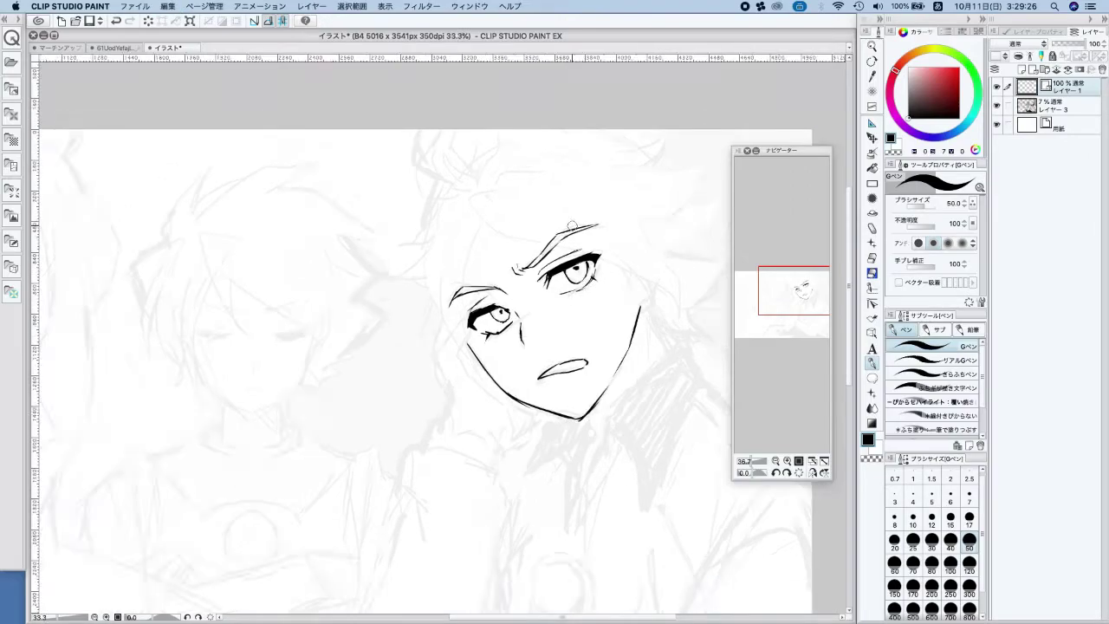
{"action": "scroll", "coordinate": [572, 225], "scroll_direction": "down", "scroll_amount": 2}
{"action": "left_click", "coordinate": [969, 517]}
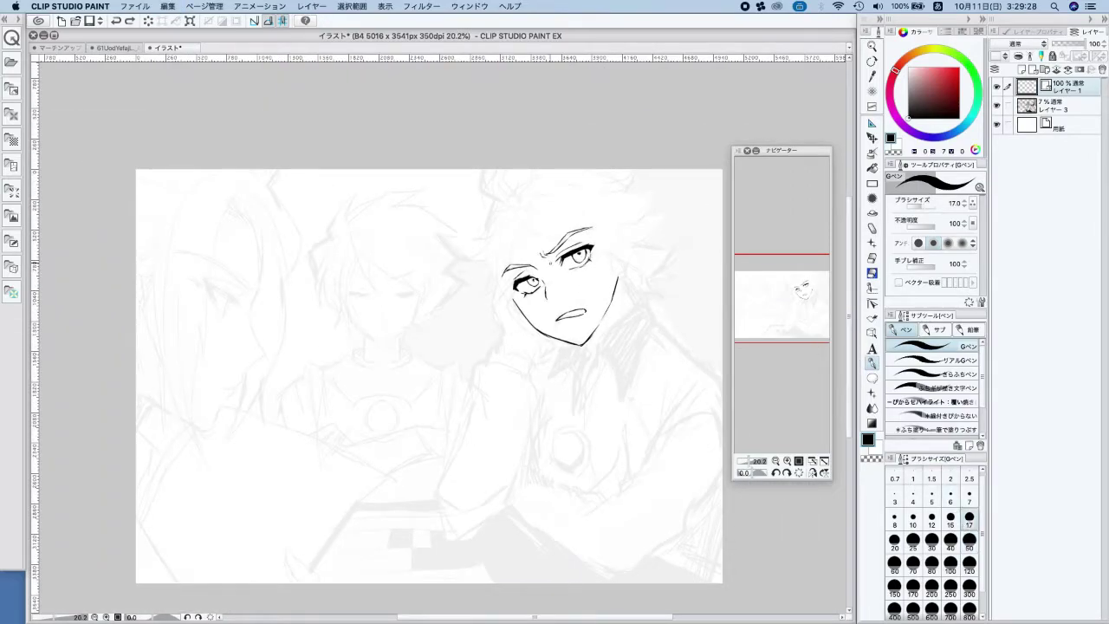
{"action": "scroll", "coordinate": [533, 272], "scroll_direction": "up", "scroll_amount": 2}
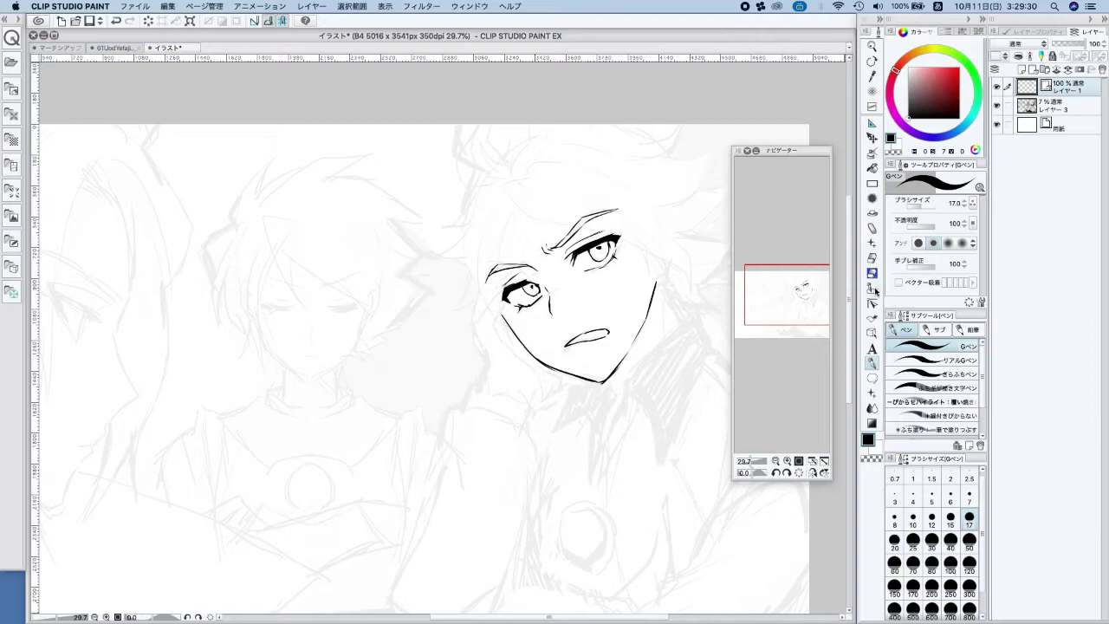
Clean up the lines along the upper lid of the red-haired figure's eye away from the propped hand, using the hard eraser at size 50
{"action": "left_click", "coordinate": [872, 274]}
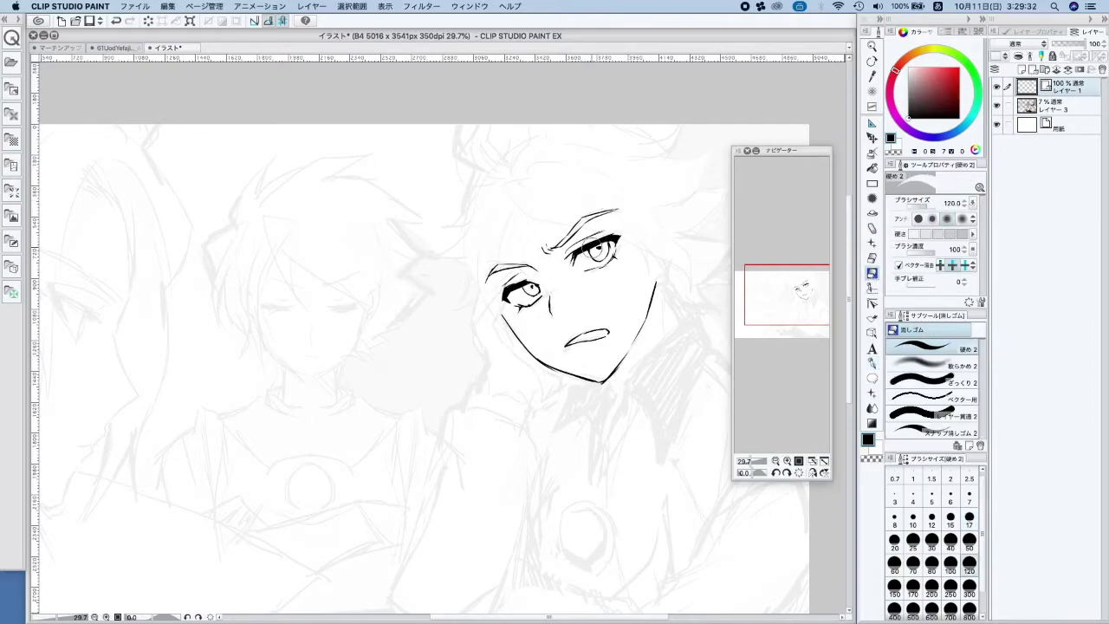
{"action": "left_click", "coordinate": [872, 258]}
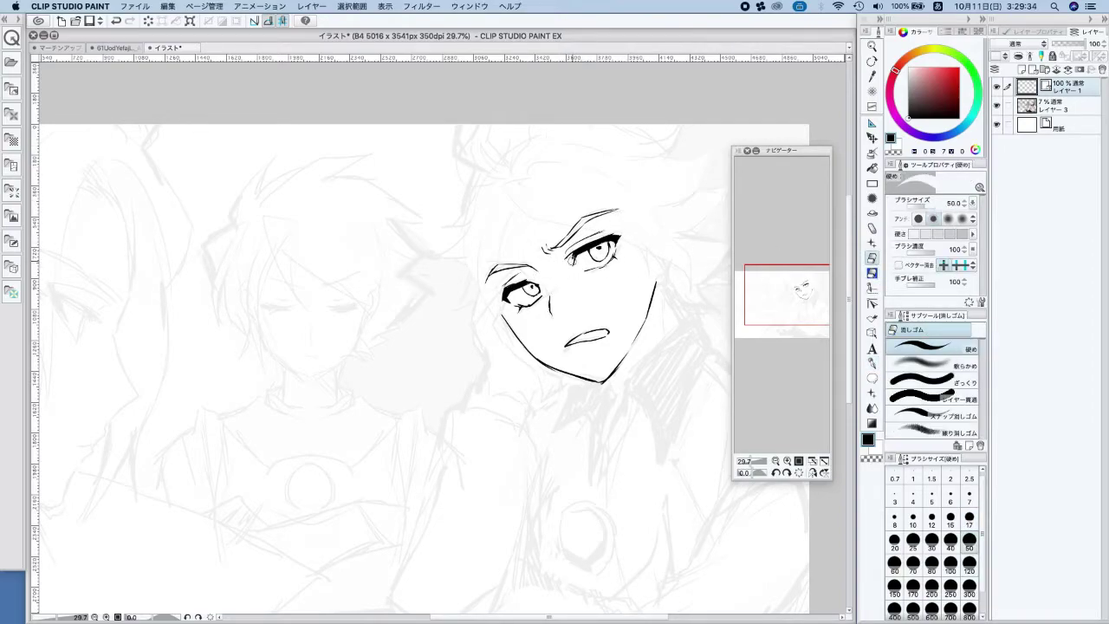
{"action": "key", "text": "super+z"}
{"action": "left_click_drag", "start_coordinate": [562, 257], "coordinate": [621, 230]}
{"action": "scroll", "coordinate": [598, 190], "scroll_direction": "up", "scroll_amount": 1}
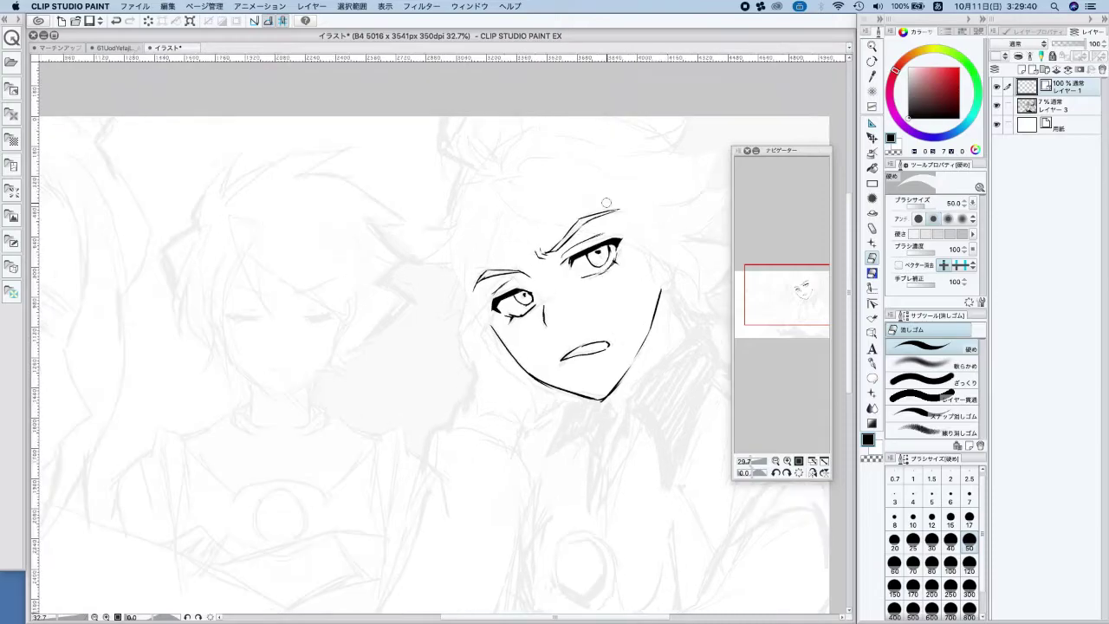
{"action": "scroll", "coordinate": [602, 187], "scroll_direction": "down", "scroll_amount": 3}
{"action": "left_click_drag", "start_coordinate": [683, 358], "coordinate": [668, 422]}
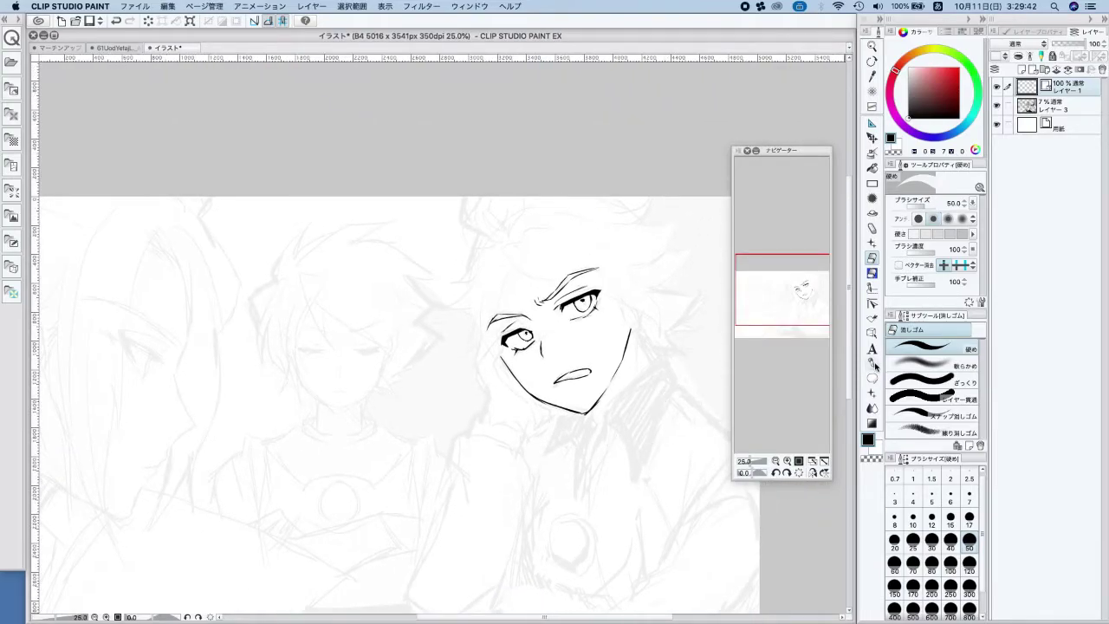
Select the red-haired figure's eye away from the propped hand with the selection pen at size 100, transform it slightly narrower and deselect
{"action": "left_click", "coordinate": [873, 290]}
{"action": "left_click", "coordinate": [970, 539]}
{"action": "left_click_drag", "start_coordinate": [555, 312], "coordinate": [554, 313]}
{"action": "left_click_drag", "start_coordinate": [578, 292], "coordinate": [560, 308]}
{"action": "left_click_drag", "start_coordinate": [588, 288], "coordinate": [562, 315]}
{"action": "left_click", "coordinate": [950, 563]}
{"action": "mouse_move", "coordinate": [599, 289]}
{"action": "left_mouse_down"}
{"action": "mouse_move", "coordinate": [590, 313]}
{"action": "mouse_move", "coordinate": [562, 315]}
{"action": "left_mouse_up"}
{"action": "mouse_move", "coordinate": [575, 297]}
{"action": "left_mouse_down"}
{"action": "mouse_move", "coordinate": [556, 313]}
{"action": "mouse_move", "coordinate": [564, 303]}
{"action": "left_mouse_up"}
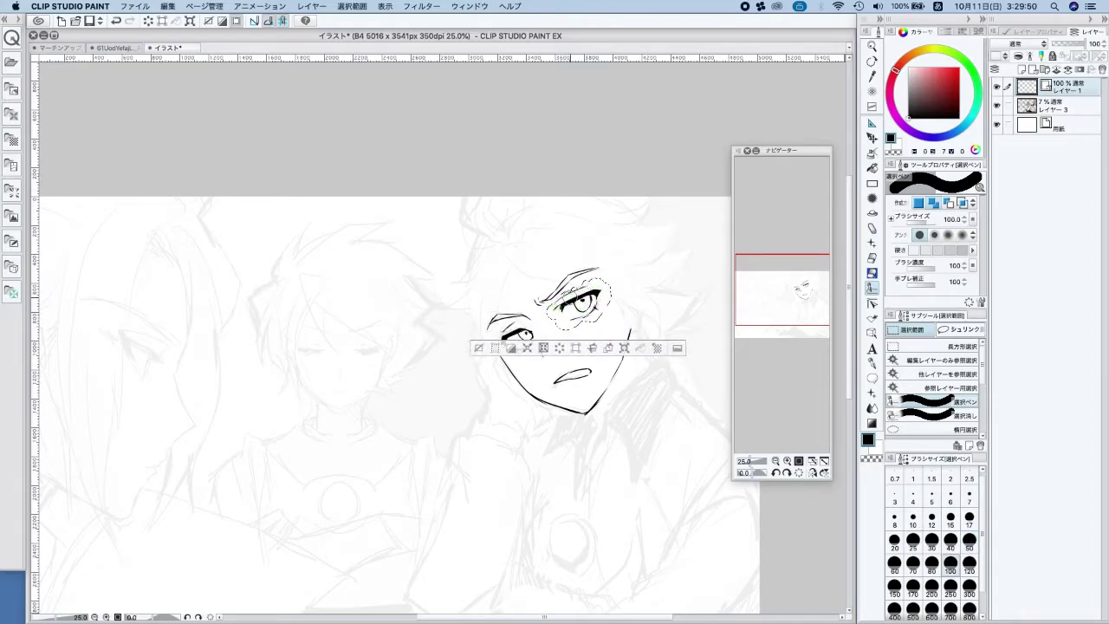
{"action": "left_click", "coordinate": [625, 347]}
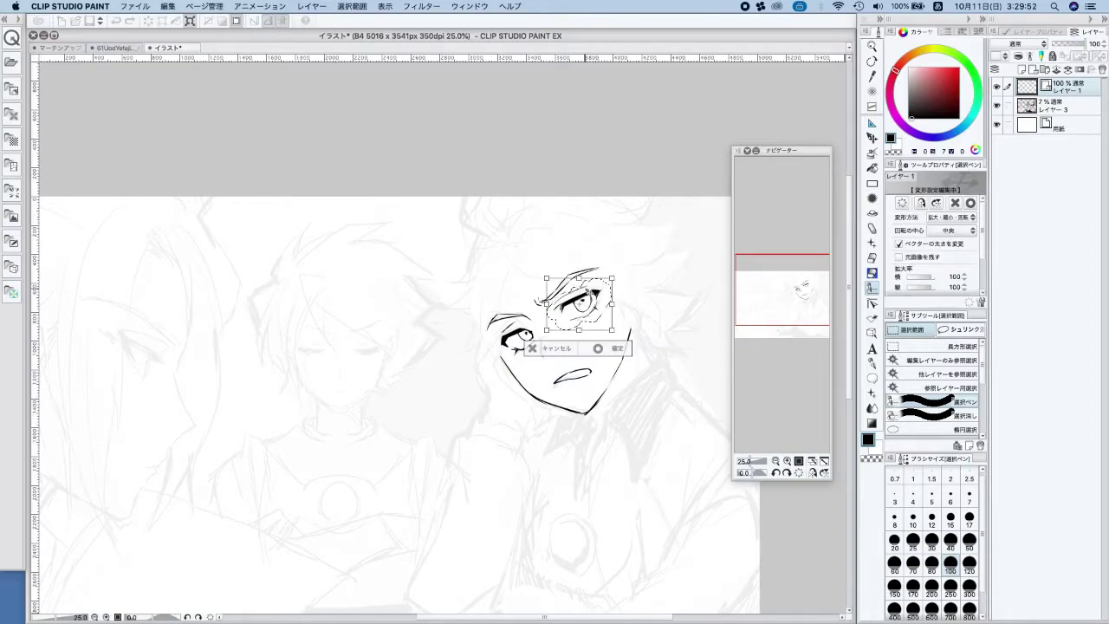
{"action": "left_click_drag", "start_coordinate": [546, 304], "coordinate": [548, 303]}
{"action": "left_click", "coordinate": [617, 349]}
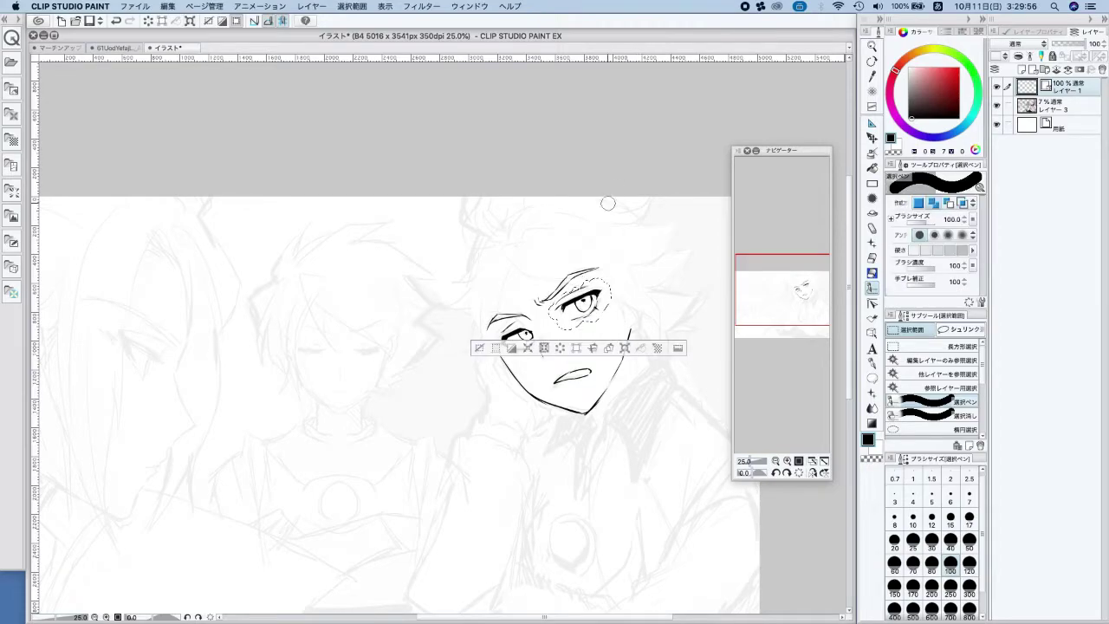
{"action": "left_click", "coordinate": [479, 347]}
{"action": "scroll", "coordinate": [563, 329], "scroll_direction": "down", "scroll_amount": 3}
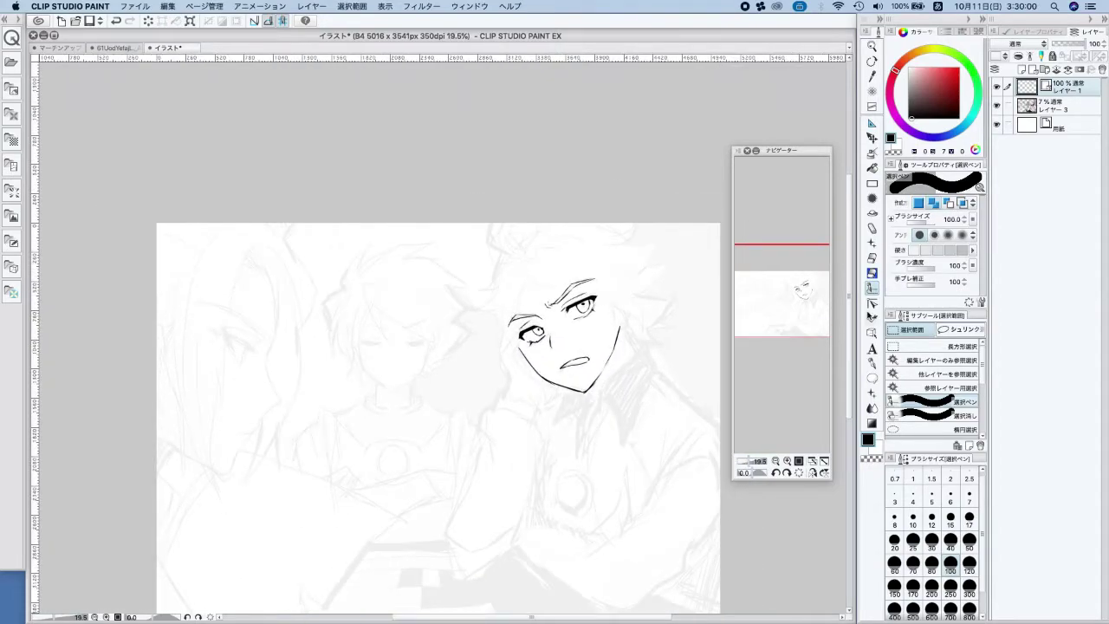
Ink the fingers and palm edge of the hand propping the red-haired figure's cheek with the G-pen at size 17
{"action": "left_click", "coordinate": [872, 364]}
{"action": "scroll", "coordinate": [520, 277], "scroll_direction": "up", "scroll_amount": 4}
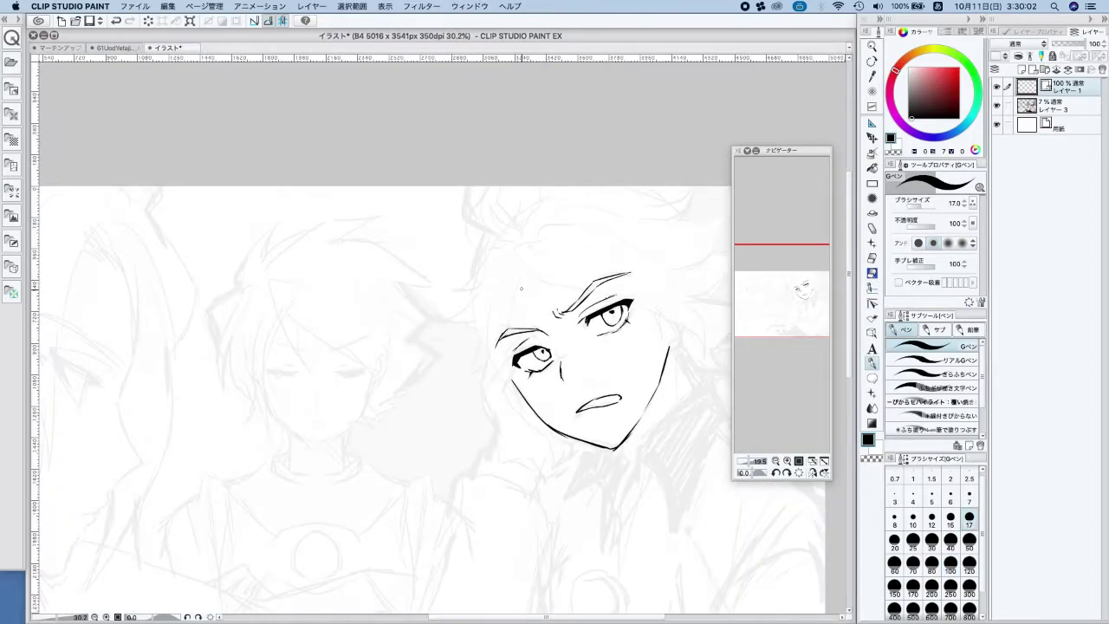
{"action": "left_click_drag", "start_coordinate": [482, 426], "coordinate": [464, 452]}
{"action": "mouse_move", "coordinate": [496, 395]}
{"action": "left_mouse_down"}
{"action": "mouse_move", "coordinate": [476, 431]}
{"action": "mouse_move", "coordinate": [492, 400]}
{"action": "mouse_move", "coordinate": [505, 423]}
{"action": "left_mouse_up"}
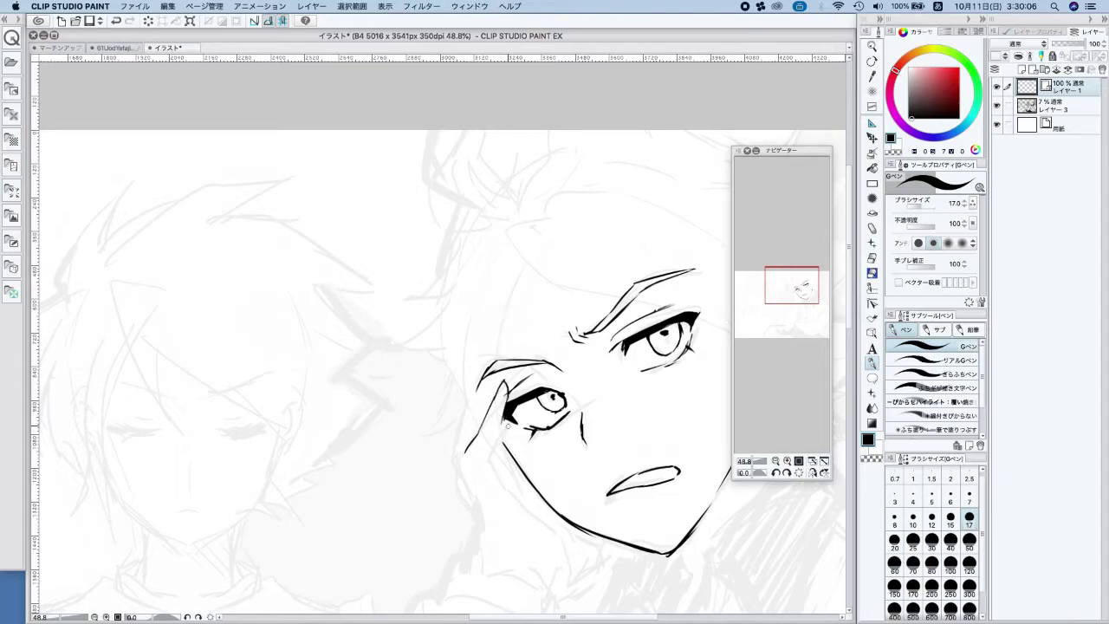
{"action": "mouse_move", "coordinate": [493, 470]}
{"action": "left_mouse_down"}
{"action": "mouse_move", "coordinate": [559, 530]}
{"action": "mouse_move", "coordinate": [558, 582]}
{"action": "left_mouse_up"}
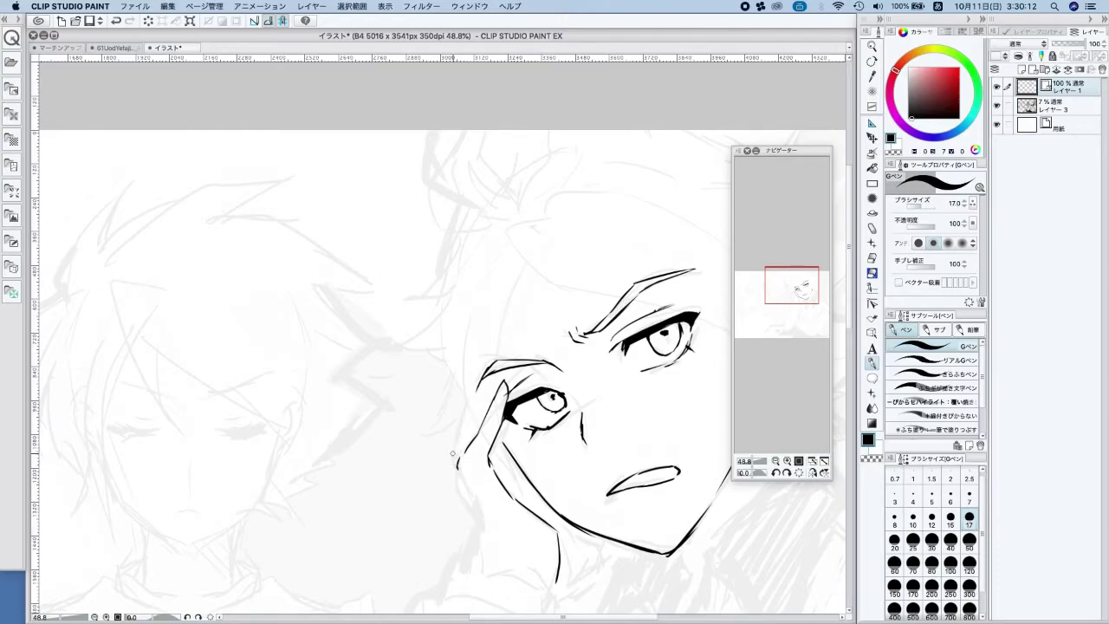
{"action": "left_click_drag", "start_coordinate": [453, 459], "coordinate": [471, 501]}
{"action": "mouse_move", "coordinate": [456, 429]}
{"action": "left_mouse_down"}
{"action": "mouse_move", "coordinate": [468, 401]}
{"action": "mouse_move", "coordinate": [474, 415]}
{"action": "left_mouse_up"}
{"action": "key", "text": "super+z"}
{"action": "left_click_drag", "start_coordinate": [456, 463], "coordinate": [479, 532]}
{"action": "left_click_drag", "start_coordinate": [465, 452], "coordinate": [476, 494]}
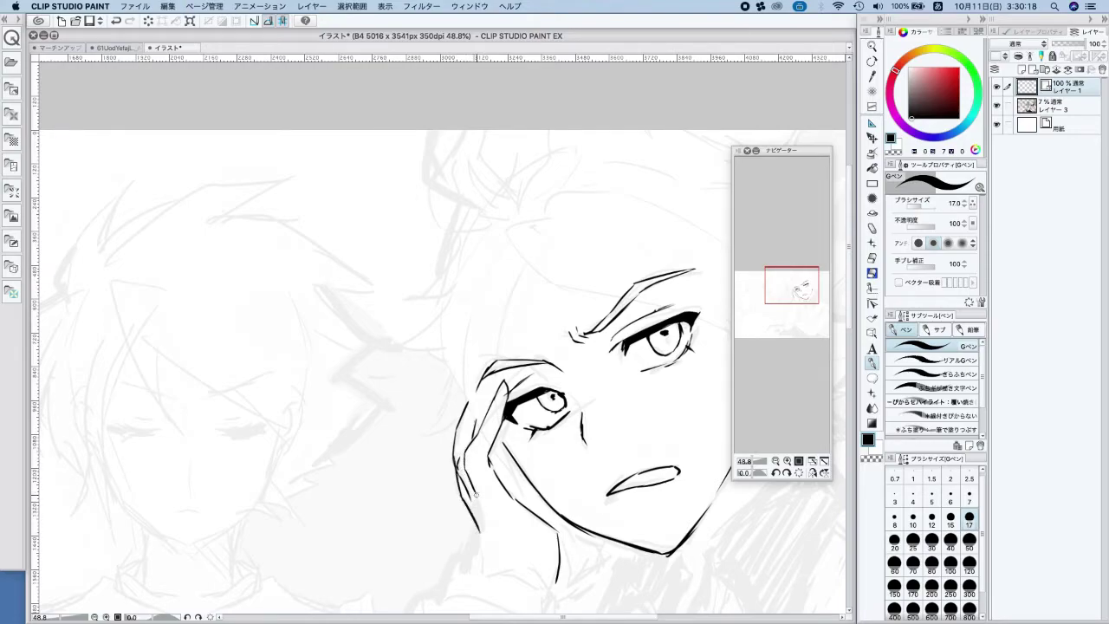
{"action": "scroll", "coordinate": [565, 315], "scroll_direction": "down", "scroll_amount": 3}
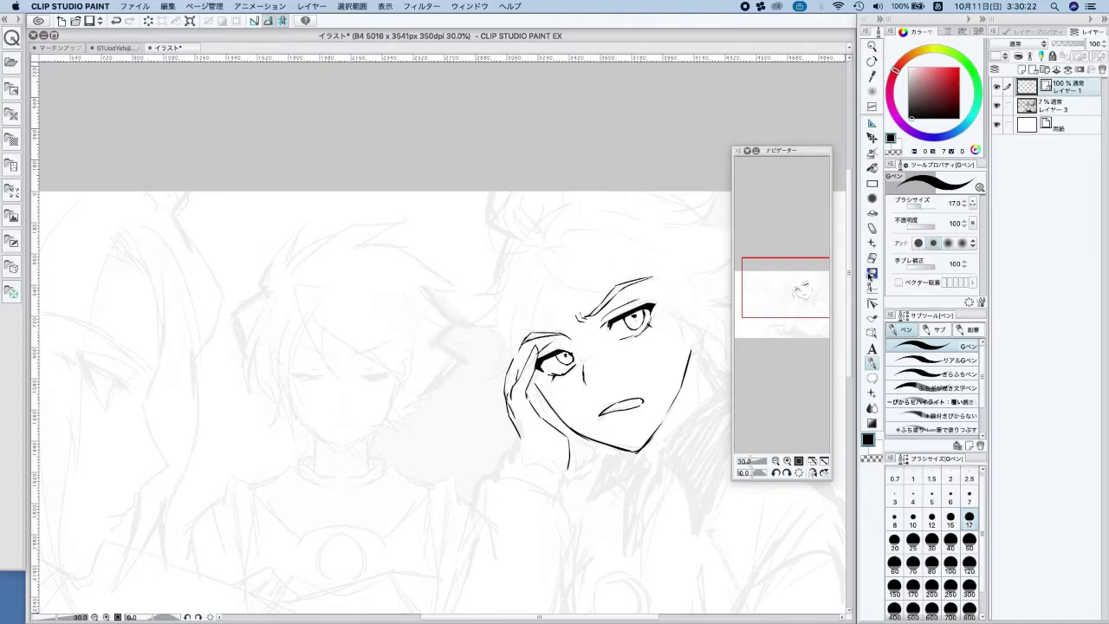
{"action": "left_click", "coordinate": [872, 273]}
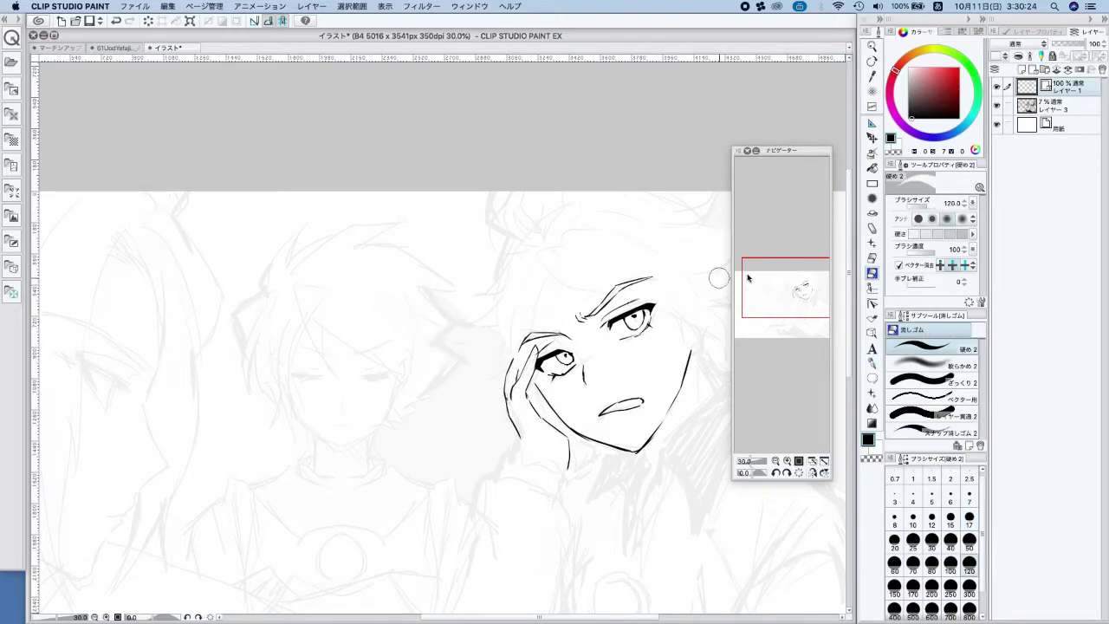
Ink the long hair strands falling beside the forehead and over the fingertips of the propped hand
{"action": "left_click", "coordinate": [872, 362]}
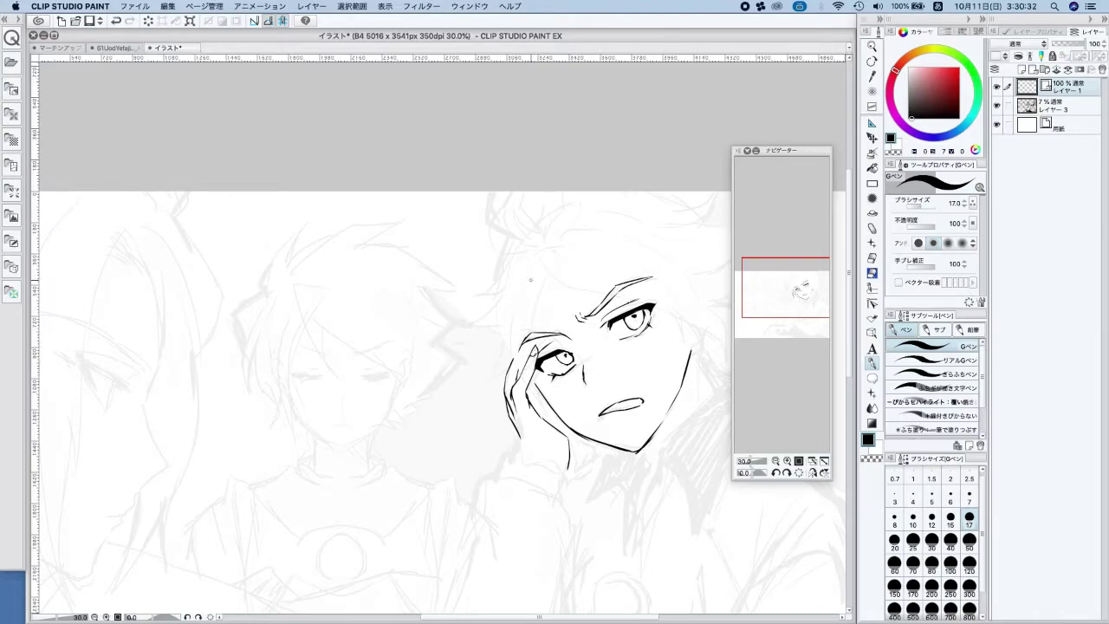
{"action": "left_click_drag", "start_coordinate": [548, 270], "coordinate": [534, 319]}
{"action": "left_click_drag", "start_coordinate": [540, 297], "coordinate": [530, 338]}
{"action": "left_click_drag", "start_coordinate": [525, 266], "coordinate": [508, 319]}
{"action": "mouse_move", "coordinate": [507, 317]}
{"action": "left_mouse_down"}
{"action": "mouse_move", "coordinate": [507, 346]}
{"action": "mouse_move", "coordinate": [488, 346]}
{"action": "left_mouse_up"}
{"action": "left_click_drag", "start_coordinate": [492, 341], "coordinate": [473, 367]}
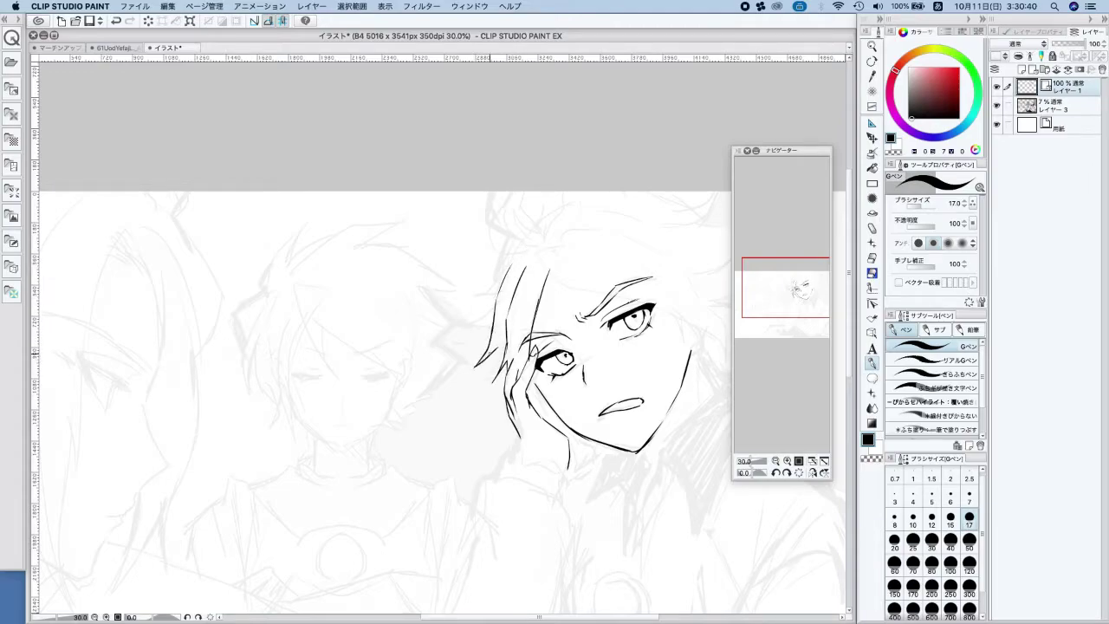
Ink the red-haired figure's swept fringe from the parting across the forehead to the ear, redoing strokes that miss
{"action": "scroll", "coordinate": [641, 208], "scroll_direction": "down", "scroll_amount": 1}
{"action": "left_click_drag", "start_coordinate": [681, 388], "coordinate": [592, 467]}
{"action": "key", "text": "super+z"}
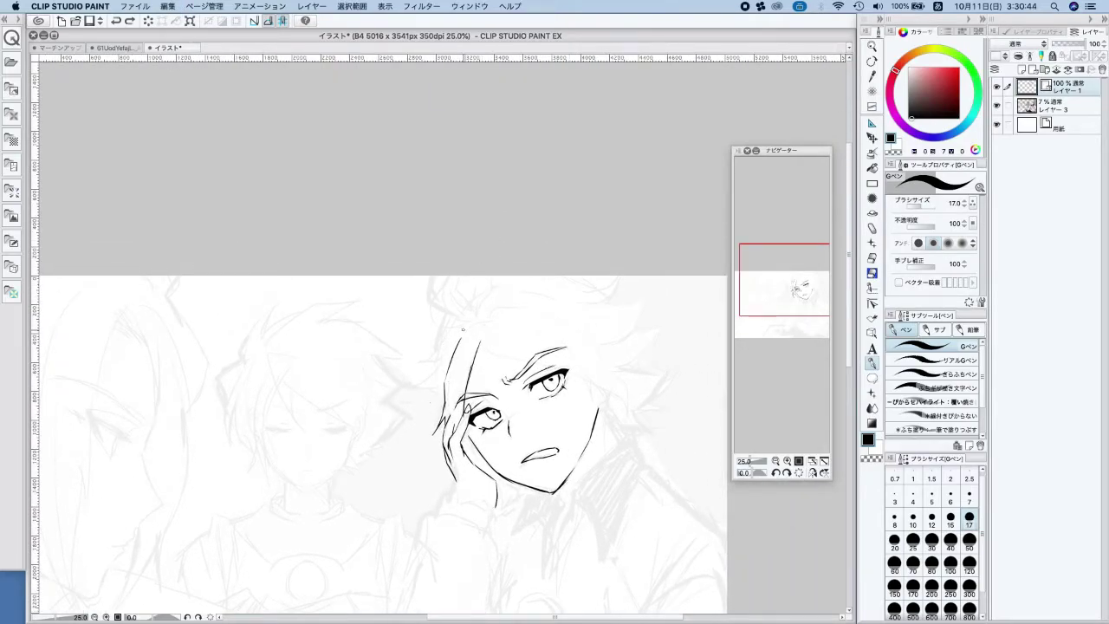
{"action": "key", "text": "super+z"}
{"action": "left_click_drag", "start_coordinate": [473, 320], "coordinate": [560, 370]}
{"action": "key", "text": "super+z"}
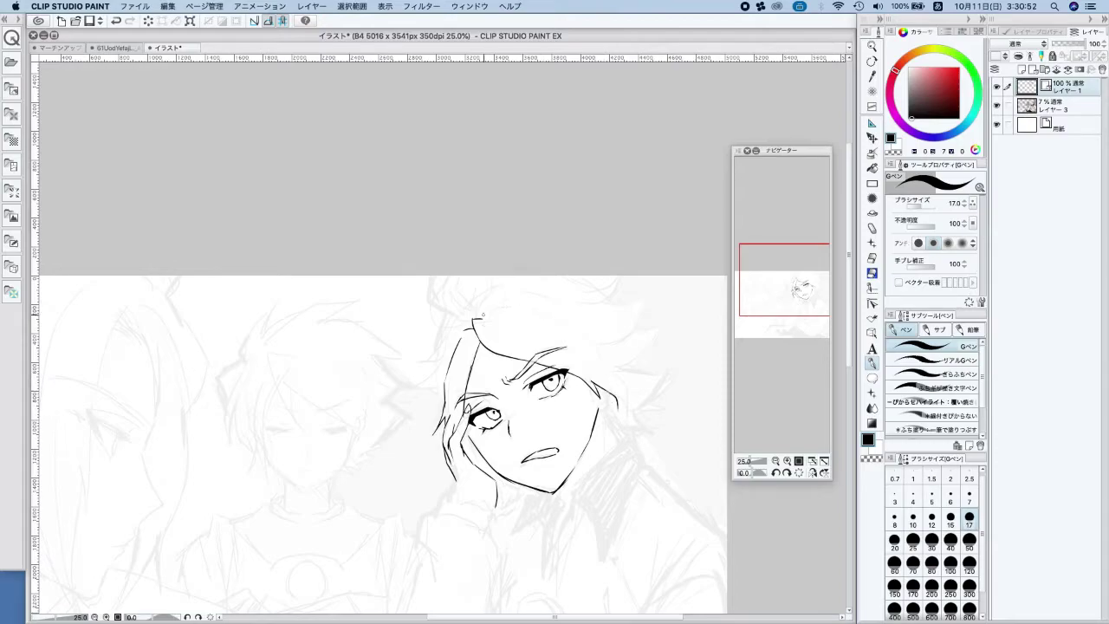
{"action": "mouse_move", "coordinate": [512, 302]}
{"action": "left_mouse_down"}
{"action": "mouse_move", "coordinate": [580, 337]}
{"action": "mouse_move", "coordinate": [623, 408]}
{"action": "left_mouse_up"}
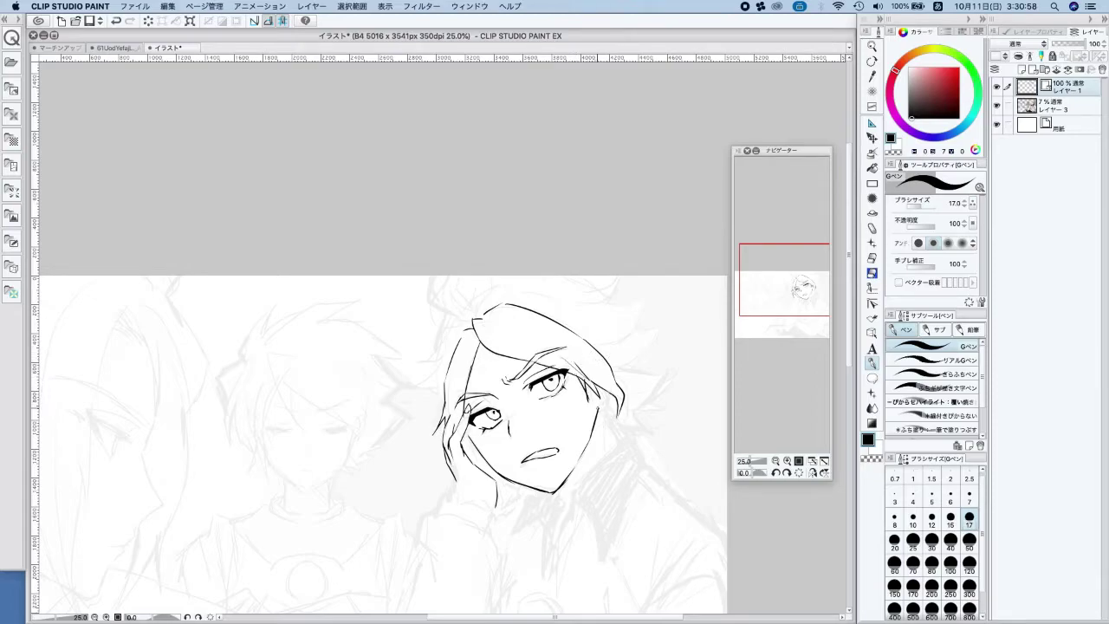
{"action": "key", "text": "super+z"}
Ink the ear, the tied tuft on top of the head and the head outline above the propped hand
{"action": "left_click_drag", "start_coordinate": [600, 407], "coordinate": [606, 386]}
{"action": "mouse_move", "coordinate": [463, 304]}
{"action": "left_mouse_down"}
{"action": "mouse_move", "coordinate": [432, 300]}
{"action": "mouse_move", "coordinate": [436, 271]}
{"action": "mouse_move", "coordinate": [469, 302]}
{"action": "mouse_move", "coordinate": [452, 290]}
{"action": "mouse_move", "coordinate": [459, 271]}
{"action": "mouse_move", "coordinate": [469, 271]}
{"action": "mouse_move", "coordinate": [469, 292]}
{"action": "mouse_move", "coordinate": [512, 275]}
{"action": "left_mouse_up"}
{"action": "key", "text": "super+z"}
{"action": "key", "text": "super+z"}
{"action": "left_click_drag", "start_coordinate": [449, 319], "coordinate": [431, 362]}
{"action": "key", "text": "super+z"}
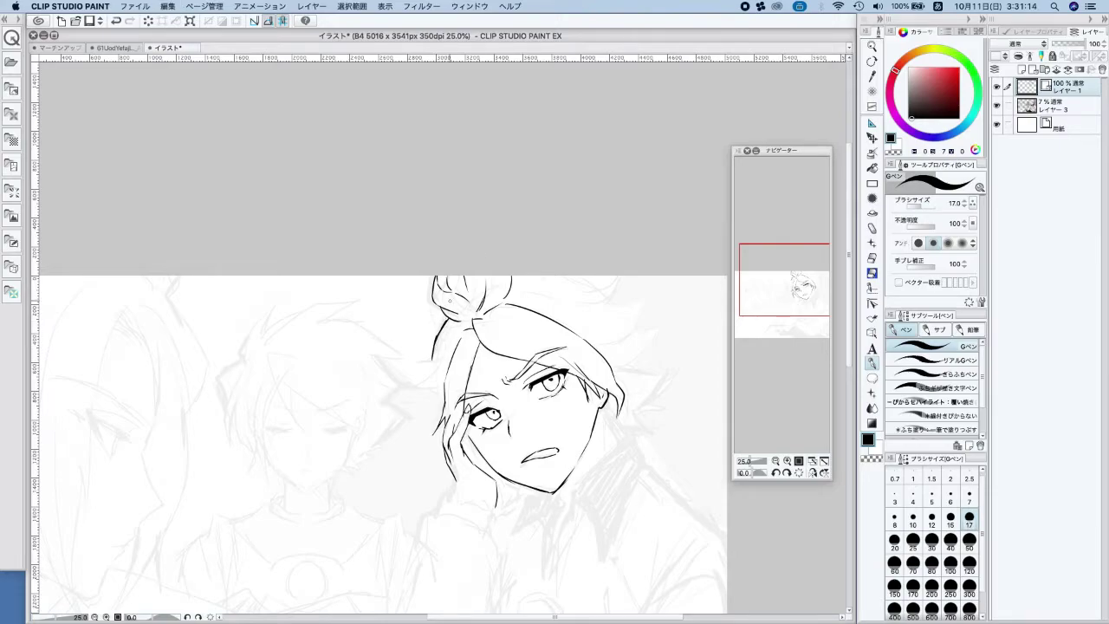
Ink the short neck lines below the red-haired figure's chin and ear
{"action": "left_click_drag", "start_coordinate": [555, 490], "coordinate": [567, 500]}
{"action": "left_click_drag", "start_coordinate": [598, 405], "coordinate": [619, 444]}
{"action": "key", "text": "super+z"}
{"action": "left_click_drag", "start_coordinate": [599, 406], "coordinate": [618, 442]}
Ink the spiky locks along the side of the head away from the propped hand, with inner strand lines
{"action": "left_click_drag", "start_coordinate": [511, 286], "coordinate": [592, 281]}
{"action": "scroll", "coordinate": [567, 242], "scroll_direction": "up", "scroll_amount": 2}
{"action": "key", "text": "super+z"}
{"action": "mouse_move", "coordinate": [490, 166]}
{"action": "left_mouse_down"}
{"action": "mouse_move", "coordinate": [519, 171]}
{"action": "mouse_move", "coordinate": [505, 182]}
{"action": "mouse_move", "coordinate": [557, 167]}
{"action": "mouse_move", "coordinate": [542, 184]}
{"action": "mouse_move", "coordinate": [582, 190]}
{"action": "mouse_move", "coordinate": [567, 232]}
{"action": "left_mouse_up"}
{"action": "mouse_move", "coordinate": [568, 230]}
{"action": "left_mouse_down"}
{"action": "mouse_move", "coordinate": [538, 251]}
{"action": "mouse_move", "coordinate": [570, 230]}
{"action": "mouse_move", "coordinate": [597, 231]}
{"action": "mouse_move", "coordinate": [570, 272]}
{"action": "left_mouse_up"}
{"action": "mouse_move", "coordinate": [570, 271]}
{"action": "left_mouse_down"}
{"action": "mouse_move", "coordinate": [552, 282]}
{"action": "mouse_move", "coordinate": [563, 279]}
{"action": "mouse_move", "coordinate": [533, 266]}
{"action": "left_mouse_up"}
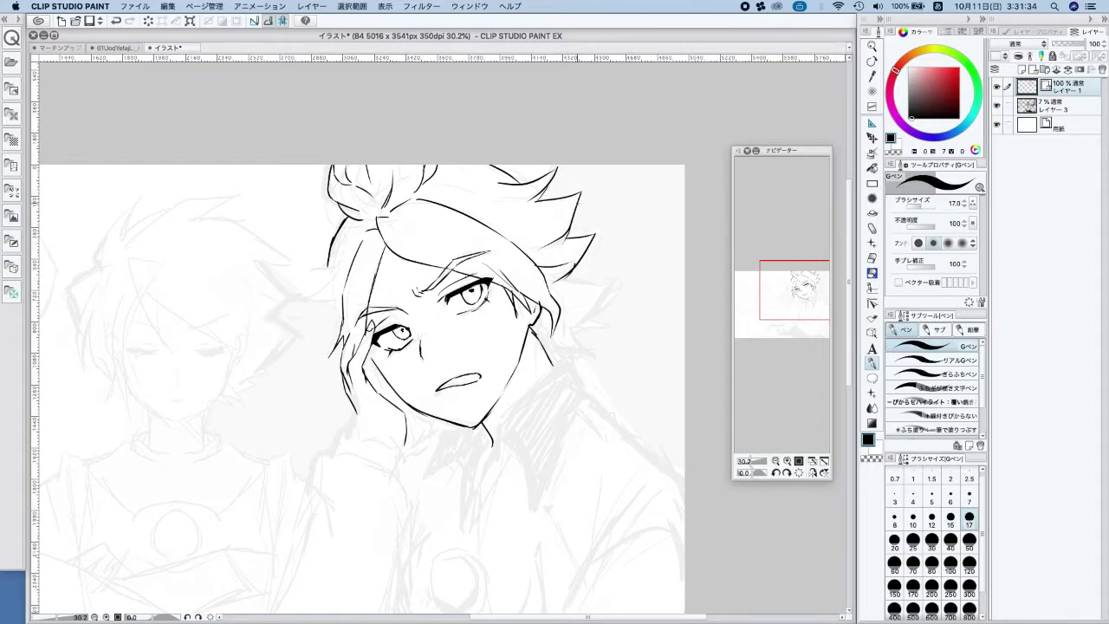
{"action": "left_click_drag", "start_coordinate": [422, 199], "coordinate": [499, 187]}
{"action": "left_click_drag", "start_coordinate": [546, 224], "coordinate": [501, 218]}
{"action": "mouse_move", "coordinate": [560, 281]}
{"action": "left_mouse_down"}
{"action": "mouse_move", "coordinate": [604, 279]}
{"action": "mouse_move", "coordinate": [579, 315]}
{"action": "left_mouse_up"}
{"action": "left_click_drag", "start_coordinate": [584, 313], "coordinate": [562, 323]}
Mirror and rotate the canvas view, and ink the lowest hair spikes and the tips below the ear
{"action": "key", "text": "h"}
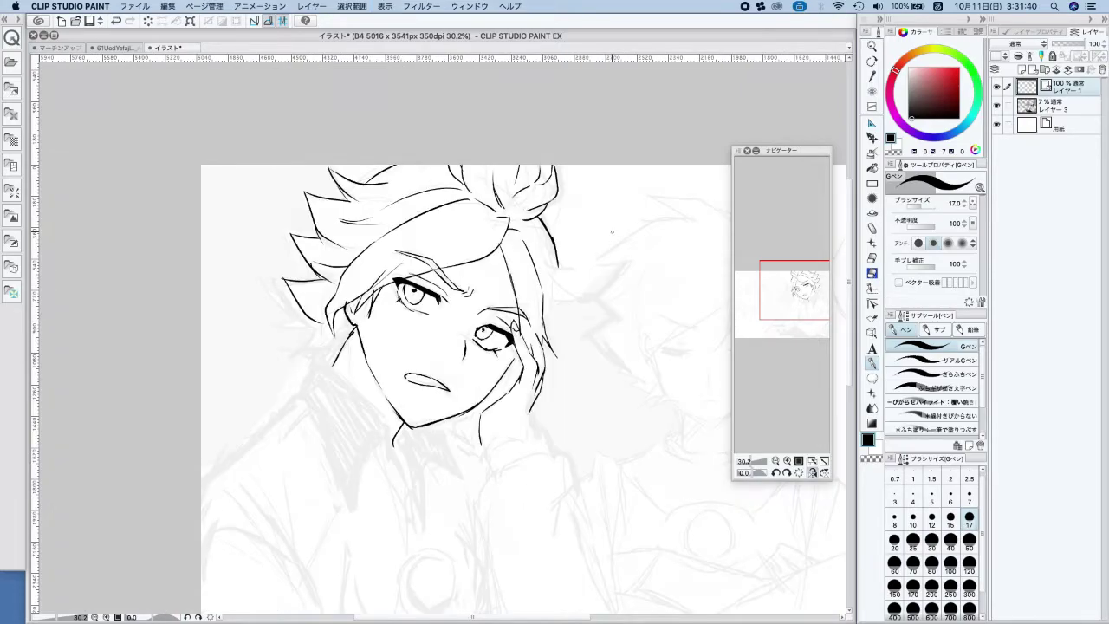
{"action": "key", "text": "minus"}
{"action": "key", "text": "minus"}
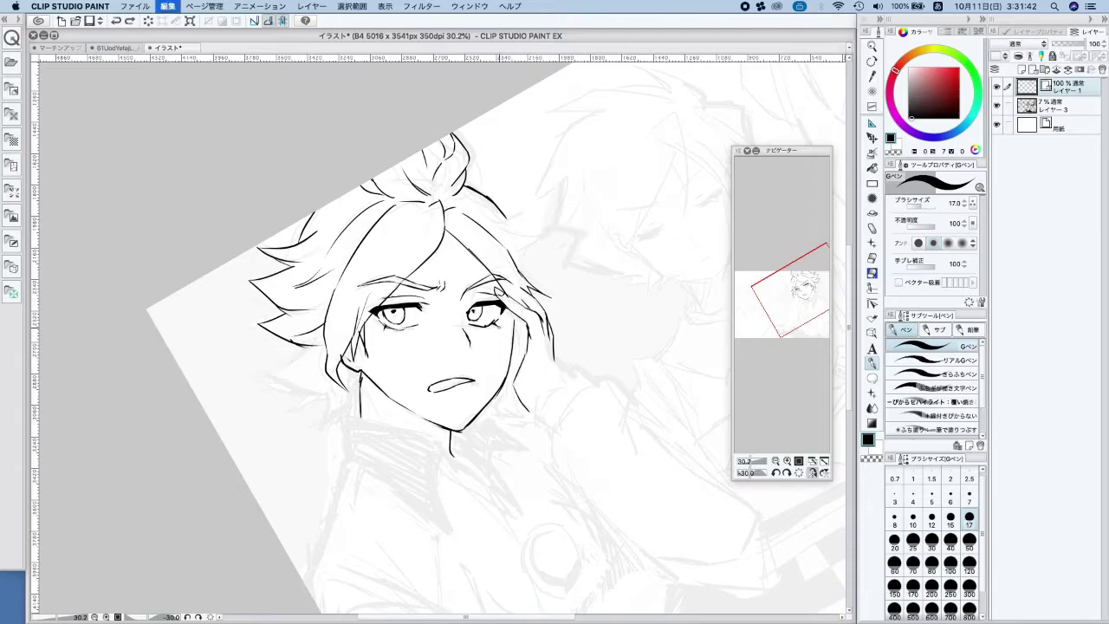
{"action": "mouse_move", "coordinate": [298, 352]}
{"action": "left_mouse_down"}
{"action": "mouse_move", "coordinate": [263, 369]}
{"action": "mouse_move", "coordinate": [323, 389]}
{"action": "mouse_move", "coordinate": [328, 407]}
{"action": "mouse_move", "coordinate": [323, 387]}
{"action": "mouse_move", "coordinate": [310, 411]}
{"action": "mouse_move", "coordinate": [362, 394]}
{"action": "left_mouse_up"}
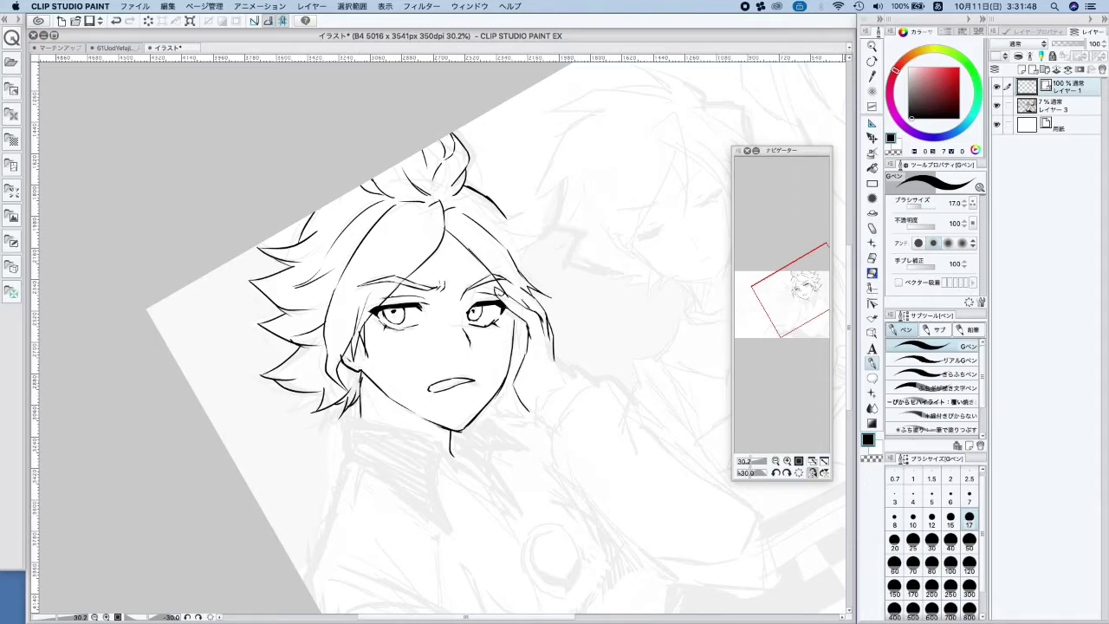
Ink the hair spikes and outer strands on the propped-hand side of the head, down beside the fingers
{"action": "mouse_move", "coordinate": [496, 208]}
{"action": "left_mouse_down"}
{"action": "mouse_move", "coordinate": [535, 237]}
{"action": "mouse_move", "coordinate": [514, 252]}
{"action": "mouse_move", "coordinate": [540, 284]}
{"action": "left_mouse_up"}
{"action": "mouse_move", "coordinate": [527, 318]}
{"action": "left_mouse_down"}
{"action": "mouse_move", "coordinate": [505, 377]}
{"action": "mouse_move", "coordinate": [506, 412]}
{"action": "left_mouse_up"}
{"action": "key", "text": "super+z"}
{"action": "mouse_move", "coordinate": [520, 349]}
{"action": "left_mouse_down"}
{"action": "mouse_move", "coordinate": [506, 375]}
{"action": "mouse_move", "coordinate": [511, 359]}
{"action": "left_mouse_up"}
{"action": "mouse_move", "coordinate": [532, 326]}
{"action": "left_mouse_down"}
{"action": "mouse_move", "coordinate": [522, 348]}
{"action": "mouse_move", "coordinate": [551, 382]}
{"action": "mouse_move", "coordinate": [549, 367]}
{"action": "mouse_move", "coordinate": [542, 390]}
{"action": "mouse_move", "coordinate": [547, 379]}
{"action": "left_mouse_up"}
{"action": "key", "text": "super+z"}
{"action": "scroll", "coordinate": [578, 274], "scroll_direction": "down", "scroll_amount": 5}
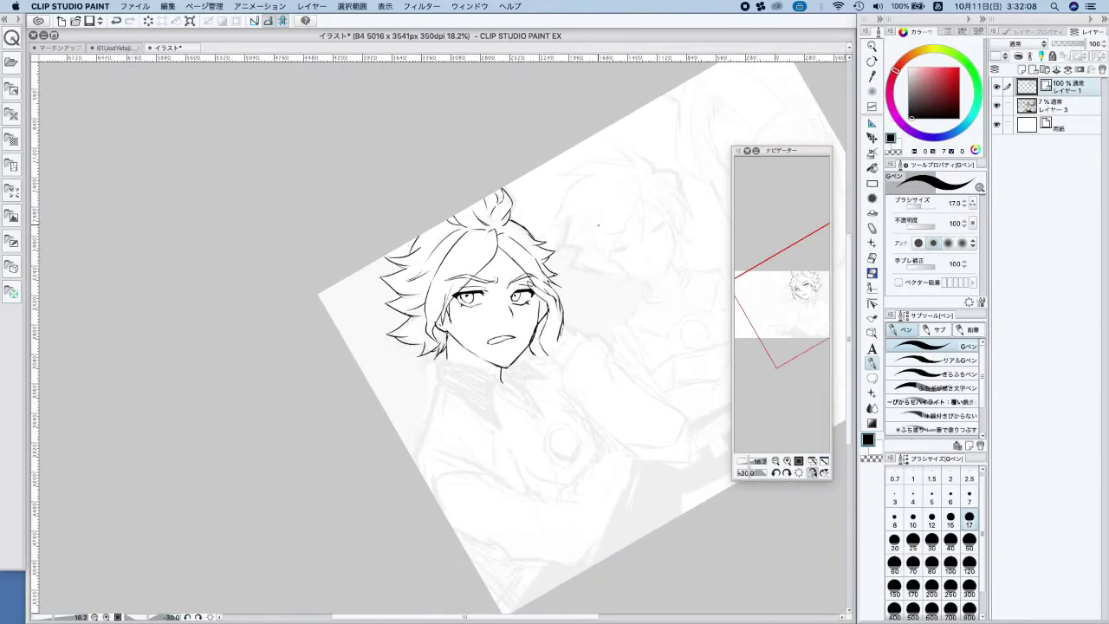
Restore the unflipped, upright canvas view and touch up the lines where the hair meets the propped hand
{"action": "key", "text": "h"}
{"action": "key", "text": "minus"}
{"action": "key", "text": "minus"}
{"action": "mouse_move", "coordinate": [367, 426]}
{"action": "left_mouse_down"}
{"action": "mouse_move", "coordinate": [436, 411]}
{"action": "mouse_move", "coordinate": [399, 380]}
{"action": "mouse_move", "coordinate": [423, 367]}
{"action": "mouse_move", "coordinate": [433, 380]}
{"action": "mouse_move", "coordinate": [440, 352]}
{"action": "left_mouse_up"}
{"action": "scroll", "coordinate": [401, 357], "scroll_direction": "up", "scroll_amount": 2}
{"action": "left_click", "coordinate": [871, 273]}
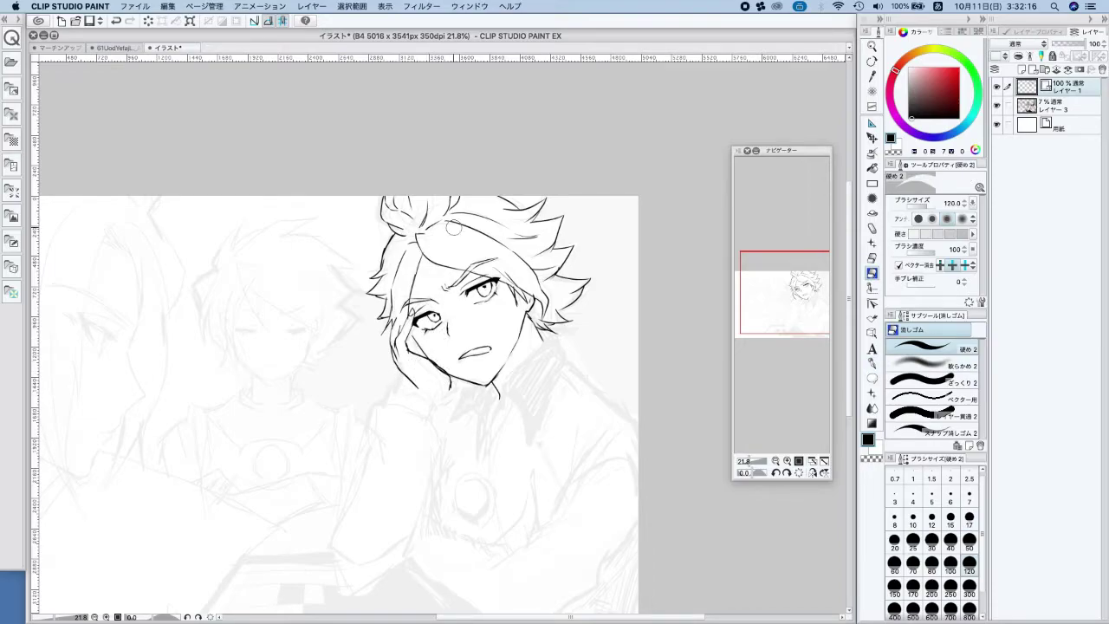
{"action": "left_click", "coordinate": [871, 361]}
{"action": "left_click_drag", "start_coordinate": [393, 308], "coordinate": [412, 356]}
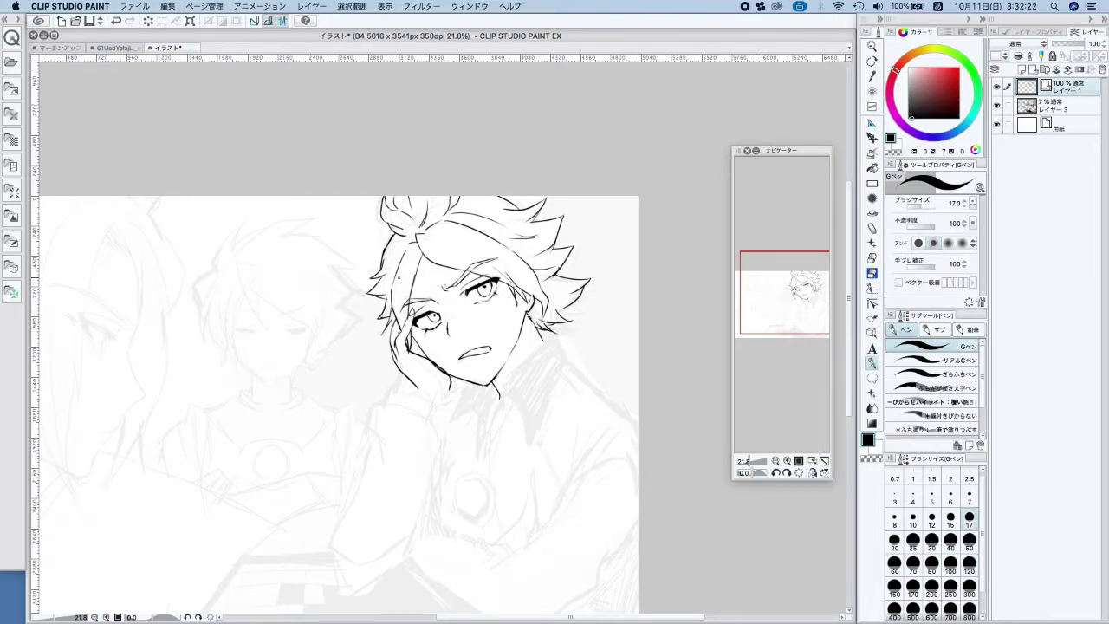
{"action": "scroll", "coordinate": [399, 278], "scroll_direction": "down", "scroll_amount": 4}
{"action": "scroll", "coordinate": [447, 227], "scroll_direction": "up", "scroll_amount": 5}
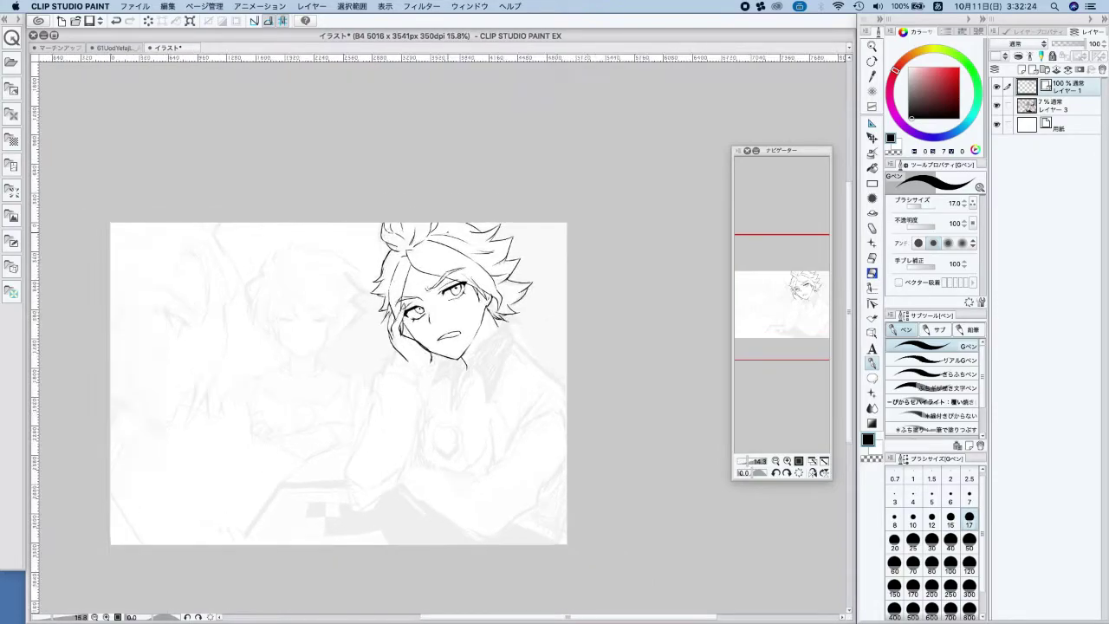
Undo the last strokes on the hand-side hair outline and ink short hair tips beside the propped fingers
{"action": "mouse_move", "coordinate": [356, 264]}
{"action": "left_mouse_down"}
{"action": "mouse_move", "coordinate": [328, 308]}
{"action": "mouse_move", "coordinate": [348, 309]}
{"action": "left_mouse_up"}
{"action": "key", "text": "super+z"}
{"action": "key", "text": "super+z"}
{"action": "key", "text": "super+z"}
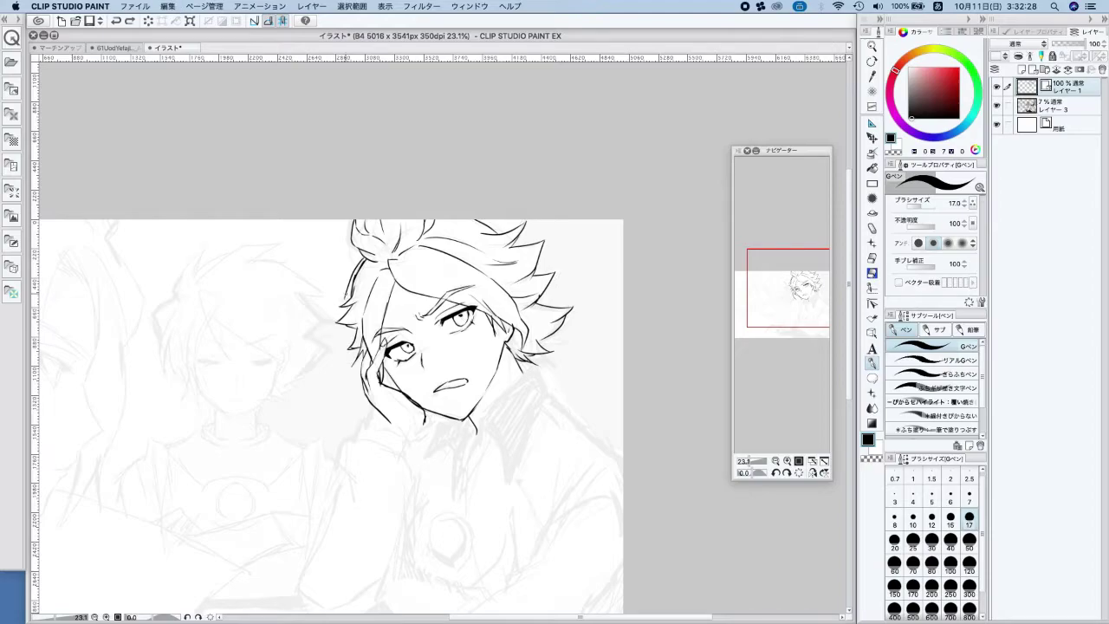
{"action": "mouse_move", "coordinate": [355, 360]}
{"action": "left_mouse_down"}
{"action": "mouse_move", "coordinate": [343, 374]}
{"action": "mouse_move", "coordinate": [357, 375]}
{"action": "left_mouse_up"}
{"action": "left_click_drag", "start_coordinate": [347, 374], "coordinate": [363, 379]}
{"action": "scroll", "coordinate": [519, 208], "scroll_direction": "down", "scroll_amount": 2}
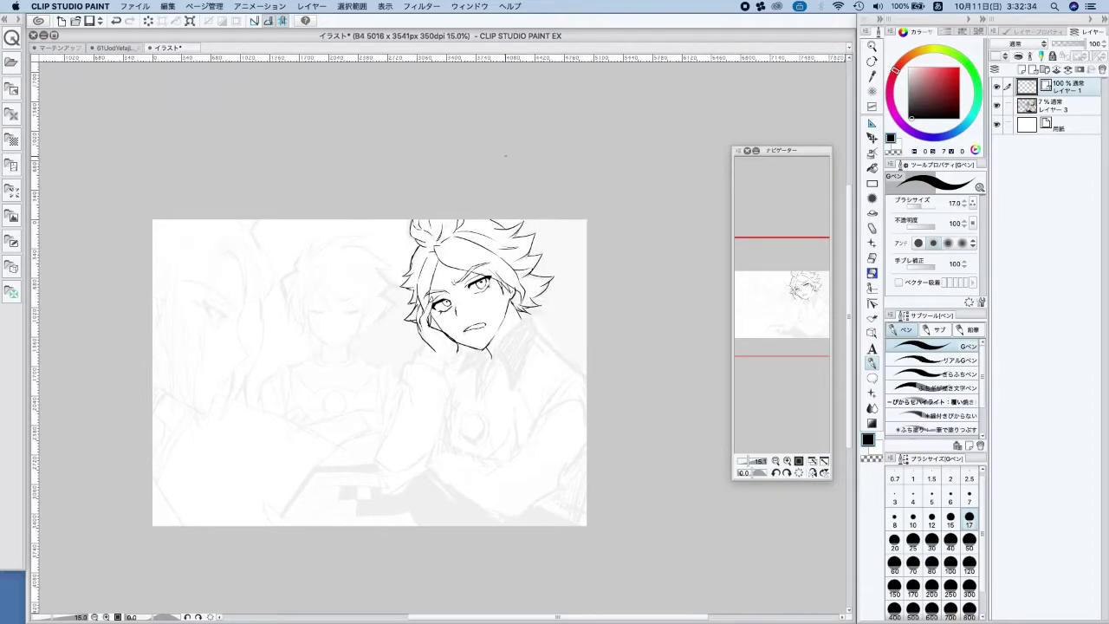
{"action": "scroll", "coordinate": [518, 160], "scroll_direction": "up", "scroll_amount": 2}
Trim the hair lines above the propped hand with the size 120 vector eraser and try an extra strand there
{"action": "key", "text": "super+y"}
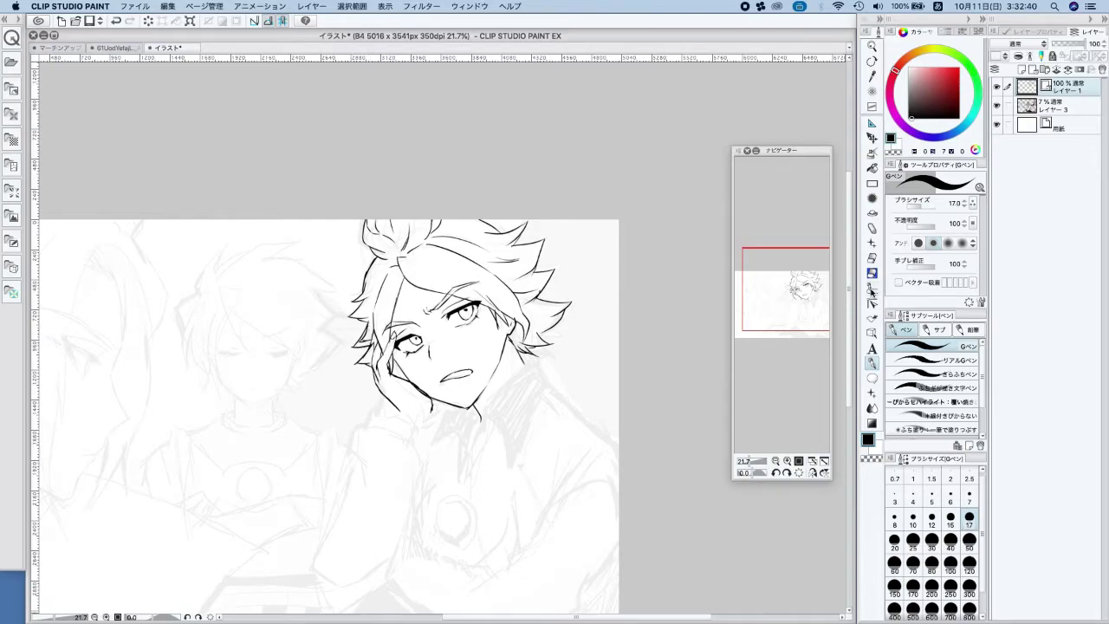
{"action": "key", "text": "e"}
{"action": "left_click_drag", "start_coordinate": [366, 340], "coordinate": [368, 334]}
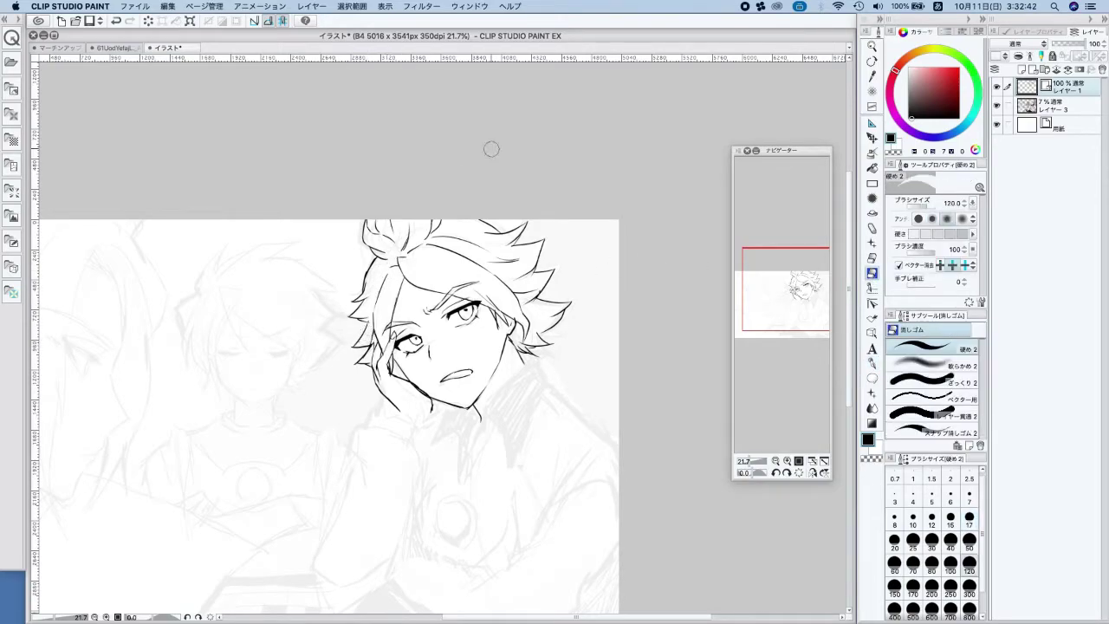
{"action": "left_click", "coordinate": [870, 363]}
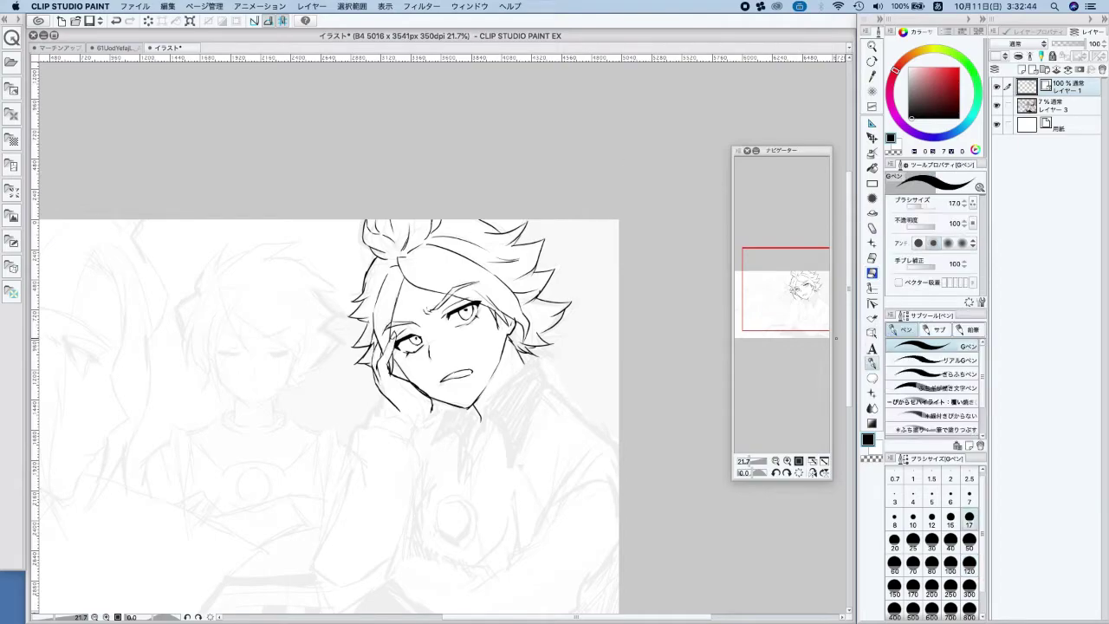
{"action": "left_click_drag", "start_coordinate": [371, 282], "coordinate": [371, 352]}
{"action": "key", "text": "super+z"}
{"action": "left_click", "coordinate": [872, 274]}
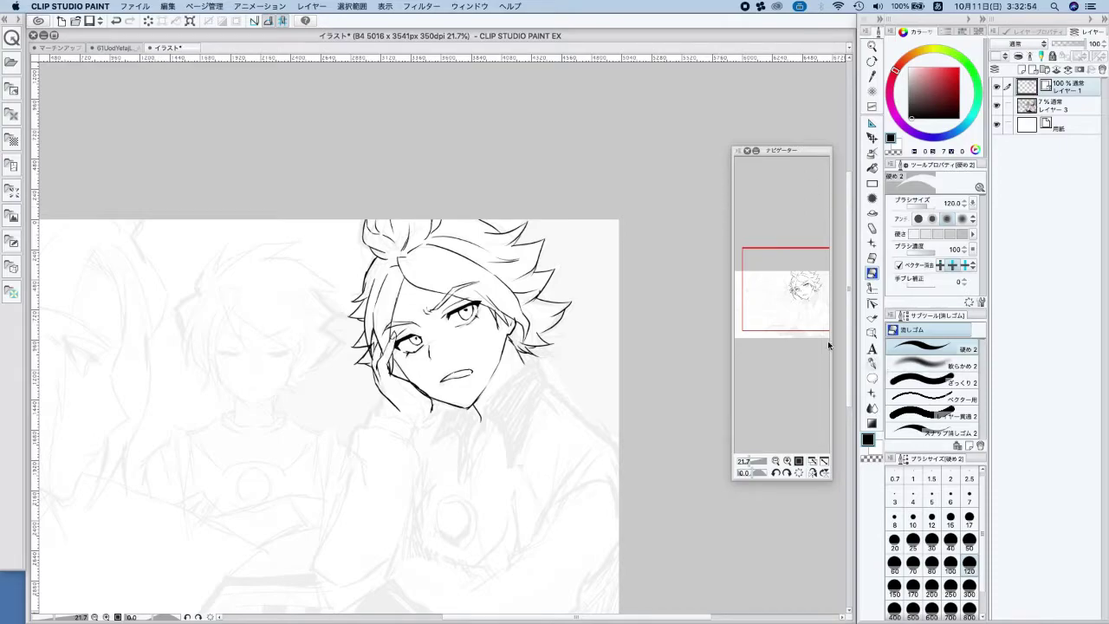
{"action": "left_click", "coordinate": [873, 363]}
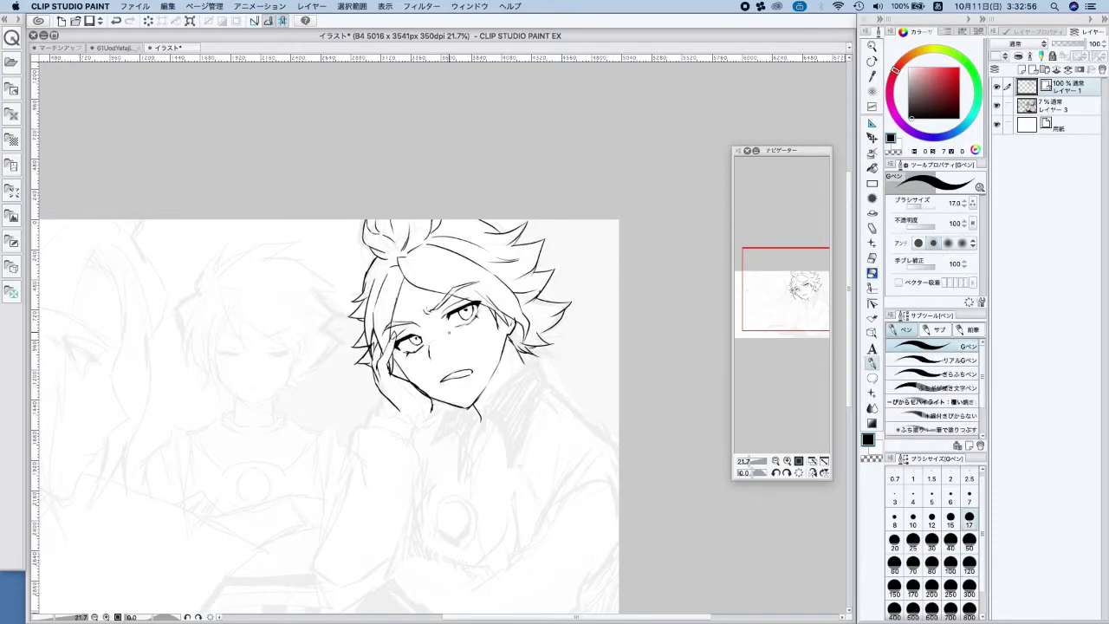
Ink the wrist and cuff outline directly below the propped hand
{"action": "mouse_move", "coordinate": [388, 411]}
{"action": "left_mouse_down"}
{"action": "mouse_move", "coordinate": [432, 423]}
{"action": "mouse_move", "coordinate": [403, 402]}
{"action": "mouse_move", "coordinate": [387, 406]}
{"action": "mouse_move", "coordinate": [429, 422]}
{"action": "mouse_move", "coordinate": [386, 407]}
{"action": "mouse_move", "coordinate": [380, 419]}
{"action": "mouse_move", "coordinate": [423, 438]}
{"action": "left_mouse_up"}
{"action": "key", "text": "super+z"}
{"action": "key", "text": "ctrl+z"}
{"action": "key", "text": "ctrl+z"}
{"action": "left_click_drag", "start_coordinate": [488, 450], "coordinate": [545, 399]}
{"action": "mouse_move", "coordinate": [433, 375]}
{"action": "left_mouse_down"}
{"action": "mouse_move", "coordinate": [415, 381]}
{"action": "mouse_move", "coordinate": [411, 420]}
{"action": "left_mouse_up"}
{"action": "key", "text": "super+z"}
{"action": "key", "text": "super+z"}
{"action": "key", "text": "super+z"}
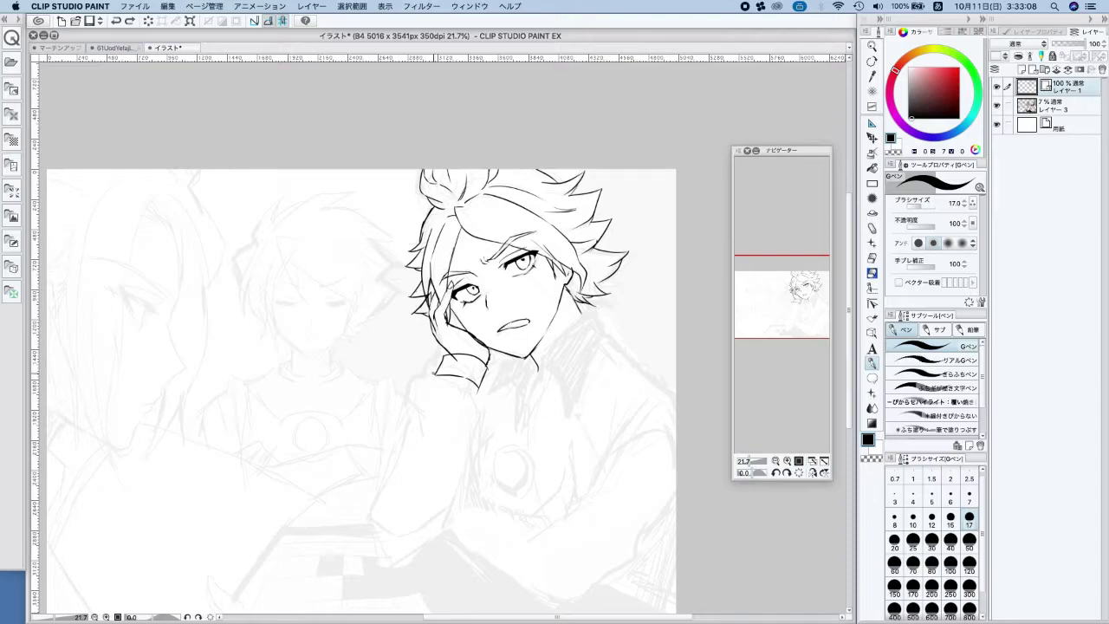
Ink the sleeve opening below the cuff and start both sides of the propped forearm
{"action": "left_click_drag", "start_coordinate": [431, 377], "coordinate": [413, 420]}
{"action": "mouse_move", "coordinate": [479, 390]}
{"action": "left_mouse_down"}
{"action": "mouse_move", "coordinate": [485, 411]}
{"action": "mouse_move", "coordinate": [468, 462]}
{"action": "left_mouse_up"}
{"action": "key", "text": "super+z"}
{"action": "scroll", "coordinate": [578, 273], "scroll_direction": "down", "scroll_amount": 5}
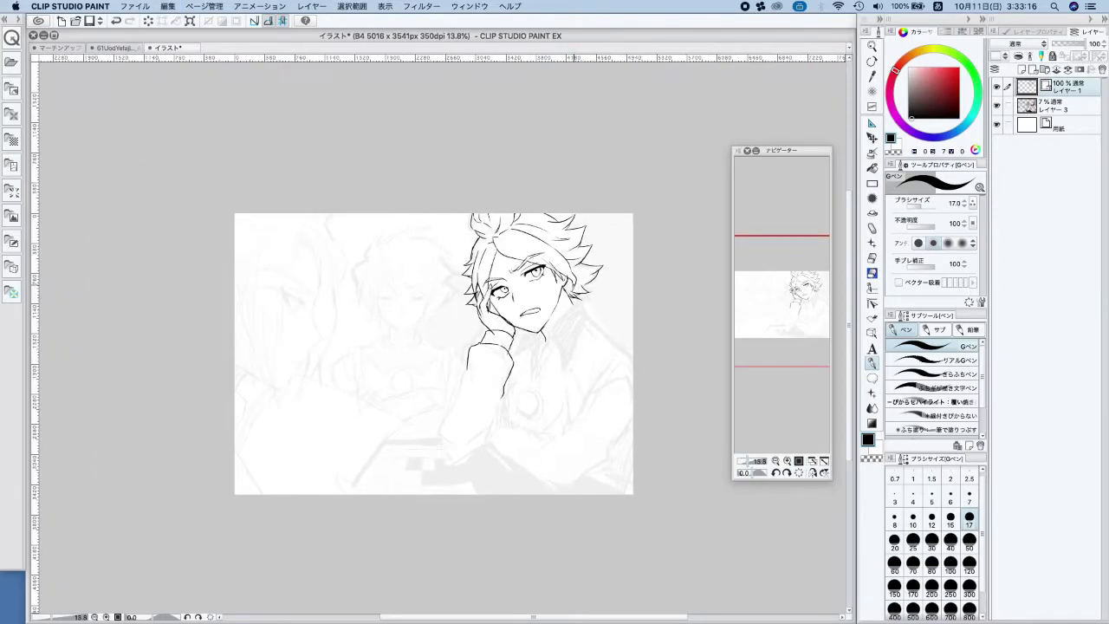
{"action": "scroll", "coordinate": [543, 303], "scroll_direction": "up", "scroll_amount": 5}
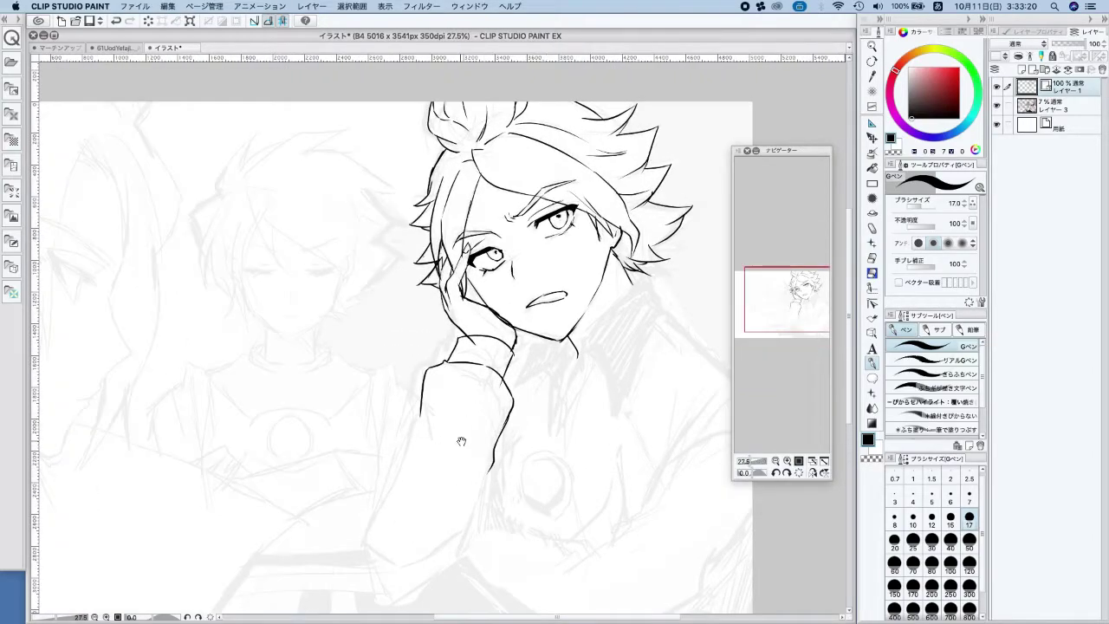
Ink both long edges of the propped forearm's sleeve down to the rounded elbow
{"action": "left_click_drag", "start_coordinate": [460, 449], "coordinate": [479, 375]}
{"action": "mouse_move", "coordinate": [441, 340]}
{"action": "left_mouse_down"}
{"action": "mouse_move", "coordinate": [400, 436]}
{"action": "mouse_move", "coordinate": [397, 516]}
{"action": "mouse_move", "coordinate": [405, 529]}
{"action": "mouse_move", "coordinate": [441, 522]}
{"action": "mouse_move", "coordinate": [480, 487]}
{"action": "left_mouse_up"}
{"action": "key", "text": "super+z"}
{"action": "key", "text": "super+z"}
{"action": "key", "text": "super+z"}
{"action": "left_click_drag", "start_coordinate": [508, 406], "coordinate": [483, 484]}
{"action": "left_click_drag", "start_coordinate": [442, 341], "coordinate": [464, 312]}
{"action": "key", "text": "super+z"}
{"action": "left_click_drag", "start_coordinate": [519, 321], "coordinate": [506, 407]}
{"action": "key", "text": "super+z"}
{"action": "left_click_drag", "start_coordinate": [490, 460], "coordinate": [479, 490]}
{"action": "left_click_drag", "start_coordinate": [403, 505], "coordinate": [428, 517]}
{"action": "scroll", "coordinate": [616, 421], "scroll_direction": "right", "scroll_amount": 3}
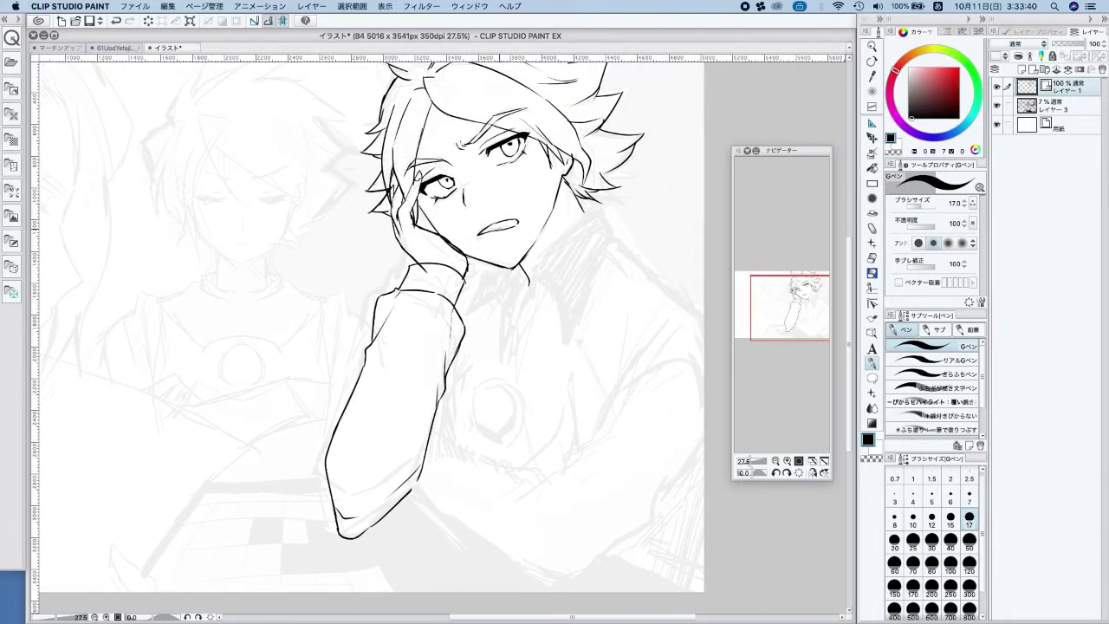
Ink the neck line and the pointed shirt collar flaps below the chin
{"action": "mouse_move", "coordinate": [564, 172]}
{"action": "left_mouse_down"}
{"action": "mouse_move", "coordinate": [565, 232]}
{"action": "mouse_move", "coordinate": [594, 210]}
{"action": "mouse_move", "coordinate": [537, 260]}
{"action": "mouse_move", "coordinate": [515, 326]}
{"action": "left_mouse_up"}
{"action": "mouse_move", "coordinate": [538, 281]}
{"action": "left_mouse_down"}
{"action": "mouse_move", "coordinate": [533, 293]}
{"action": "mouse_move", "coordinate": [571, 338]}
{"action": "mouse_move", "coordinate": [614, 242]}
{"action": "left_mouse_up"}
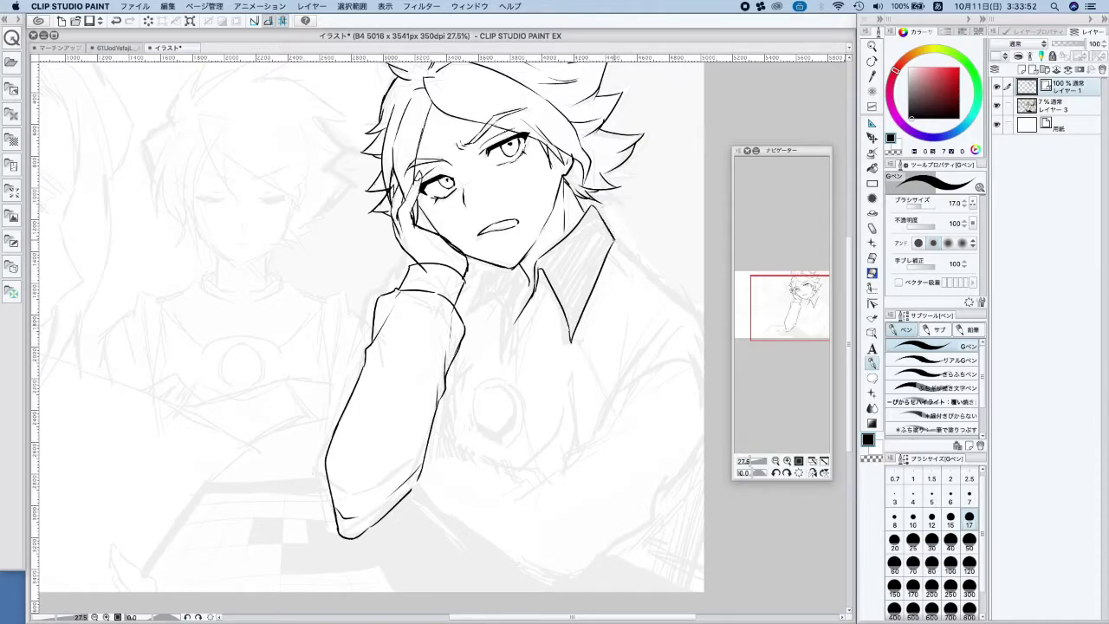
{"action": "mouse_move", "coordinate": [517, 271]}
{"action": "left_mouse_down"}
{"action": "mouse_move", "coordinate": [505, 359]}
{"action": "mouse_move", "coordinate": [513, 322]}
{"action": "left_mouse_up"}
{"action": "mouse_move", "coordinate": [523, 275]}
{"action": "left_mouse_down"}
{"action": "mouse_move", "coordinate": [510, 286]}
{"action": "mouse_move", "coordinate": [487, 275]}
{"action": "mouse_move", "coordinate": [466, 321]}
{"action": "mouse_move", "coordinate": [503, 307]}
{"action": "mouse_move", "coordinate": [498, 289]}
{"action": "mouse_move", "coordinate": [504, 298]}
{"action": "mouse_move", "coordinate": [479, 321]}
{"action": "left_mouse_up"}
{"action": "key", "text": "super+z"}
{"action": "key", "text": "super+z"}
{"action": "key", "text": "super+z"}
{"action": "key", "text": "super+z"}
{"action": "left_click_drag", "start_coordinate": [605, 193], "coordinate": [588, 203]}
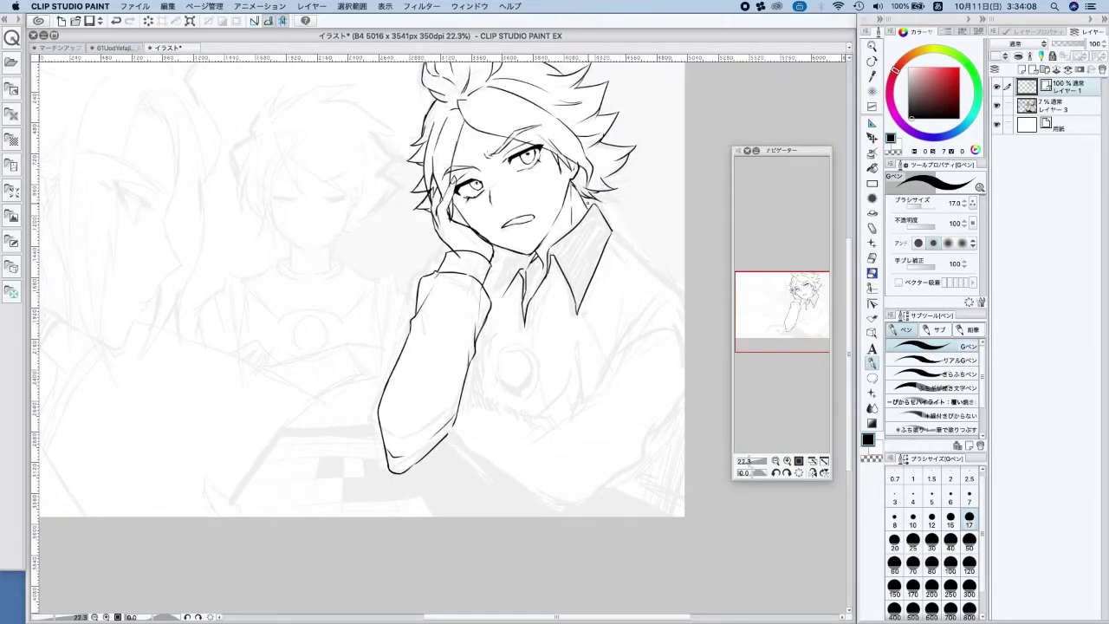
{"action": "key", "text": "super+z"}
{"action": "left_click_drag", "start_coordinate": [602, 199], "coordinate": [574, 264]}
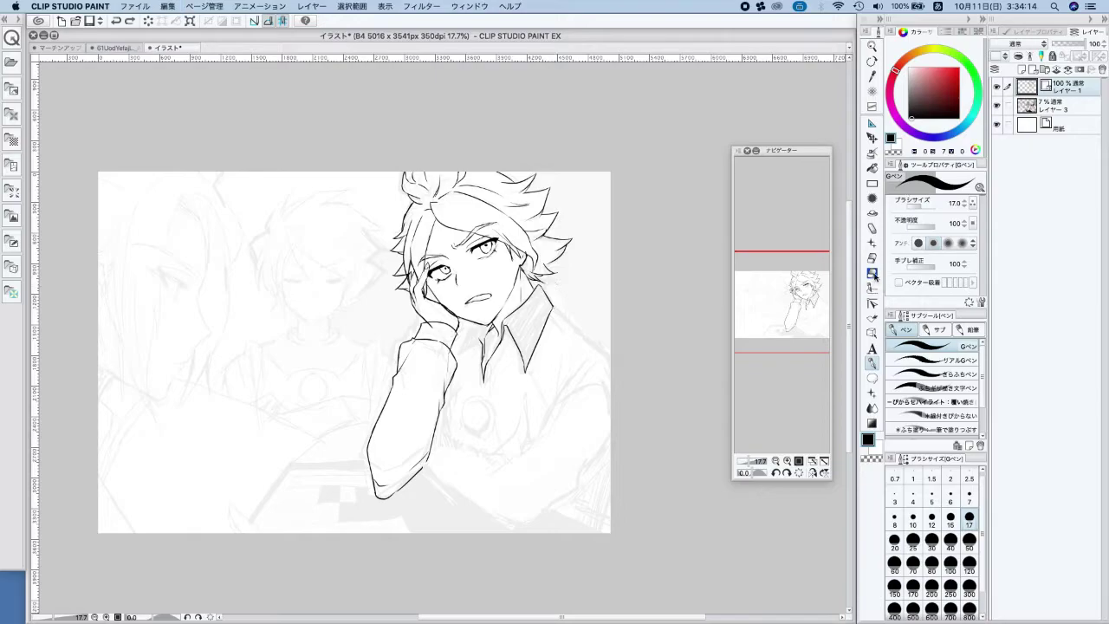
Erase the far collar flap's point with the vector eraser and ink the shoulder line from the collar to the canvas edge
{"action": "key", "text": "e"}
{"action": "left_click_drag", "start_coordinate": [522, 333], "coordinate": [525, 375]}
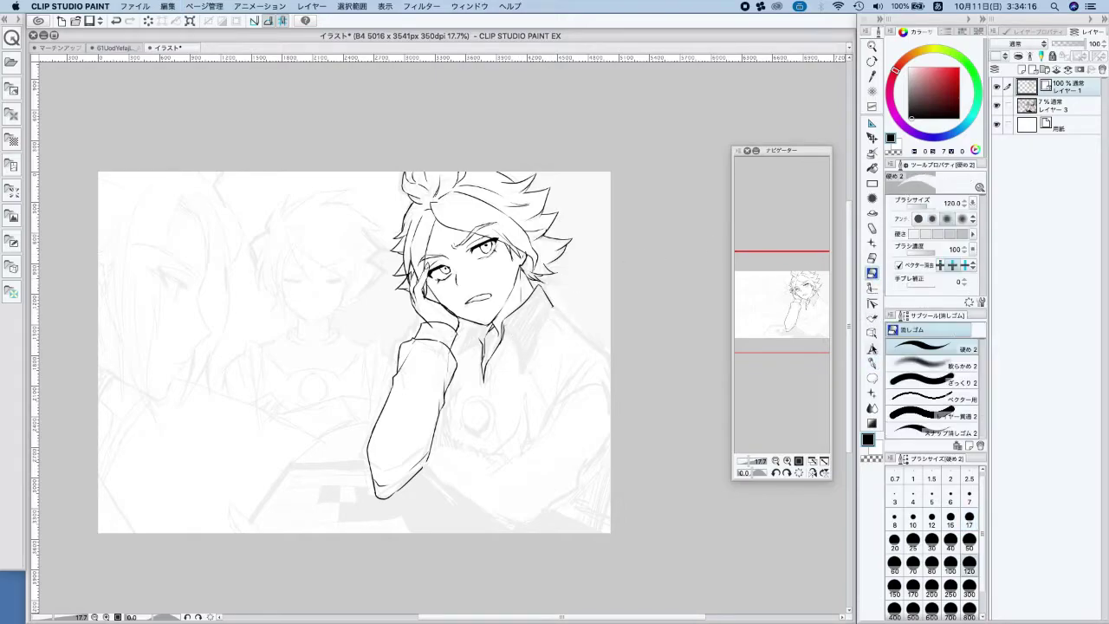
{"action": "left_click", "coordinate": [872, 364]}
{"action": "left_click_drag", "start_coordinate": [558, 312], "coordinate": [609, 351]}
{"action": "key", "text": "cmd+z"}
{"action": "left_click_drag", "start_coordinate": [559, 310], "coordinate": [614, 364]}
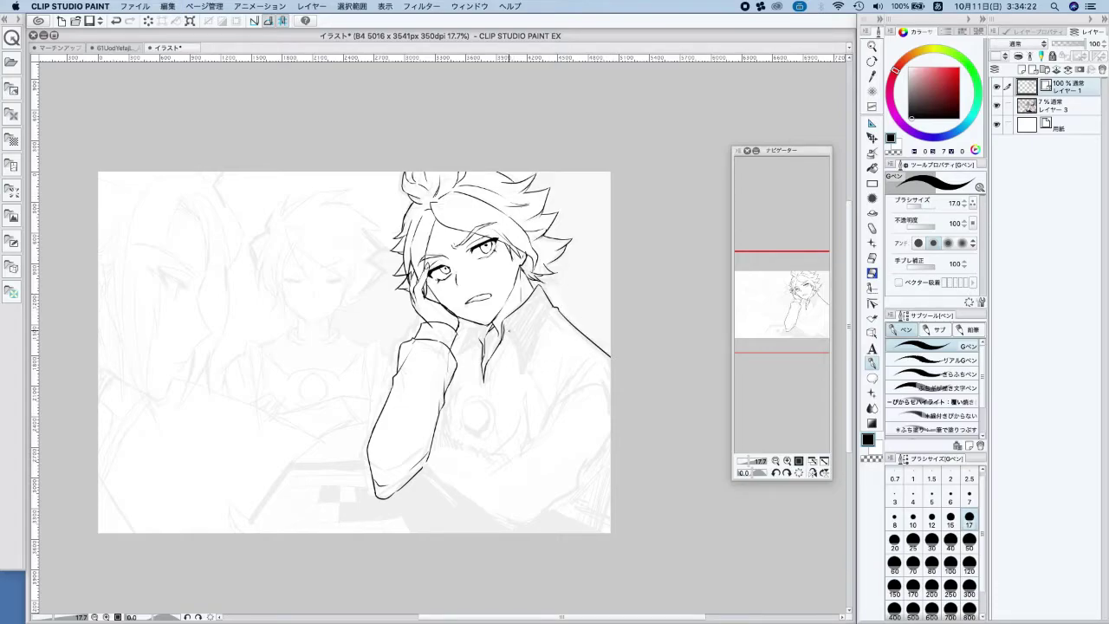
Flip the canvas view horizontally and re-ink the pointed collar flap on the shoulder side
{"action": "left_click_drag", "start_coordinate": [508, 329], "coordinate": [539, 369]}
{"action": "key", "text": "h"}
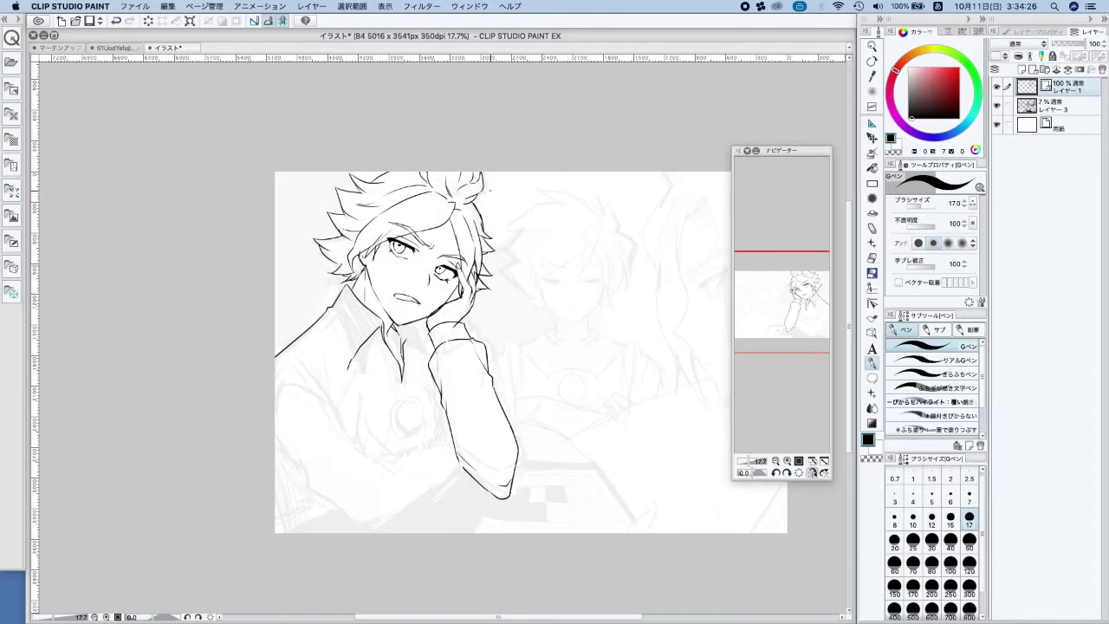
{"action": "left_click_drag", "start_coordinate": [330, 306], "coordinate": [340, 354]}
{"action": "key", "text": "super+z"}
{"action": "left_click_drag", "start_coordinate": [331, 308], "coordinate": [350, 382]}
{"action": "key", "text": "super+z"}
{"action": "key", "text": "super+z"}
{"action": "key", "text": "super+z"}
Ink the line running from the shoulder down the inner side of the upper arm
{"action": "mouse_move", "coordinate": [338, 333]}
{"action": "left_mouse_down"}
{"action": "mouse_move", "coordinate": [348, 368]}
{"action": "mouse_move", "coordinate": [314, 375]}
{"action": "mouse_move", "coordinate": [352, 438]}
{"action": "left_mouse_up"}
{"action": "left_click_drag", "start_coordinate": [316, 393], "coordinate": [337, 413]}
{"action": "left_click_drag", "start_coordinate": [291, 373], "coordinate": [310, 388]}
{"action": "key", "text": "super+z"}
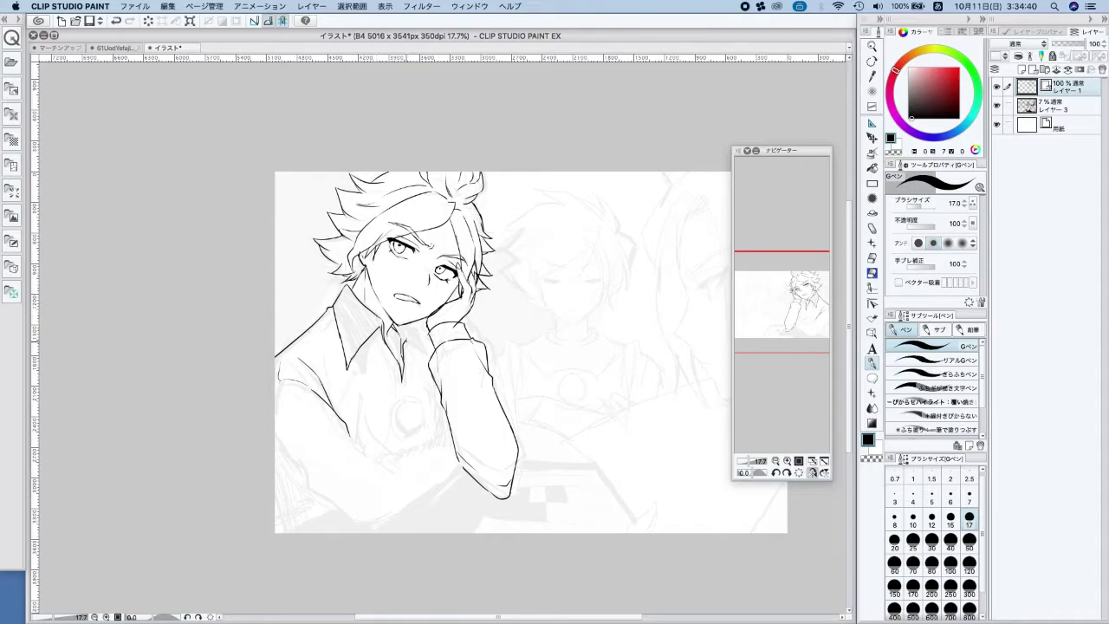
Ink the folded arm's upper and lower edges across the body, including its elbow, and the hand-side collar tip
{"action": "left_click_drag", "start_coordinate": [409, 339], "coordinate": [423, 349]}
{"action": "left_click_drag", "start_coordinate": [336, 407], "coordinate": [332, 357]}
{"action": "mouse_move", "coordinate": [350, 434]}
{"action": "left_mouse_down"}
{"action": "mouse_move", "coordinate": [387, 467]}
{"action": "mouse_move", "coordinate": [381, 488]}
{"action": "mouse_move", "coordinate": [428, 436]}
{"action": "mouse_move", "coordinate": [454, 434]}
{"action": "left_mouse_up"}
{"action": "key", "text": "super+z"}
{"action": "mouse_move", "coordinate": [388, 520]}
{"action": "left_mouse_down"}
{"action": "mouse_move", "coordinate": [466, 479]}
{"action": "mouse_move", "coordinate": [374, 523]}
{"action": "left_mouse_up"}
{"action": "key", "text": "super+z"}
{"action": "left_click_drag", "start_coordinate": [274, 428], "coordinate": [298, 462]}
{"action": "key", "text": "super+z"}
{"action": "mouse_move", "coordinate": [275, 427]}
{"action": "left_mouse_down"}
{"action": "mouse_move", "coordinate": [309, 483]}
{"action": "mouse_move", "coordinate": [359, 528]}
{"action": "mouse_move", "coordinate": [340, 481]}
{"action": "mouse_move", "coordinate": [340, 510]}
{"action": "mouse_move", "coordinate": [383, 522]}
{"action": "left_mouse_up"}
{"action": "key", "text": "super+z"}
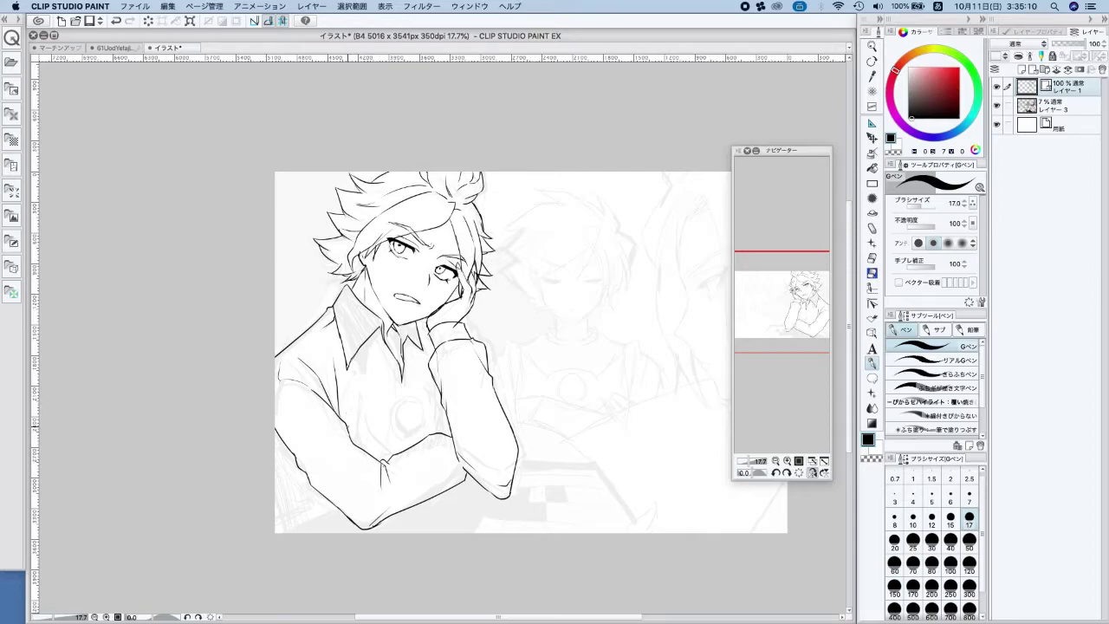
Ink the garment's front edge from the collar down to the folded arm and restore the unflipped view
{"action": "left_click_drag", "start_coordinate": [384, 338], "coordinate": [347, 440]}
{"action": "left_click_drag", "start_coordinate": [402, 344], "coordinate": [431, 374]}
{"action": "left_click_drag", "start_coordinate": [415, 319], "coordinate": [428, 329]}
{"action": "key", "text": "ctrl+z"}
{"action": "key", "text": "h"}
{"action": "scroll", "coordinate": [424, 308], "scroll_direction": "down", "scroll_amount": 3}
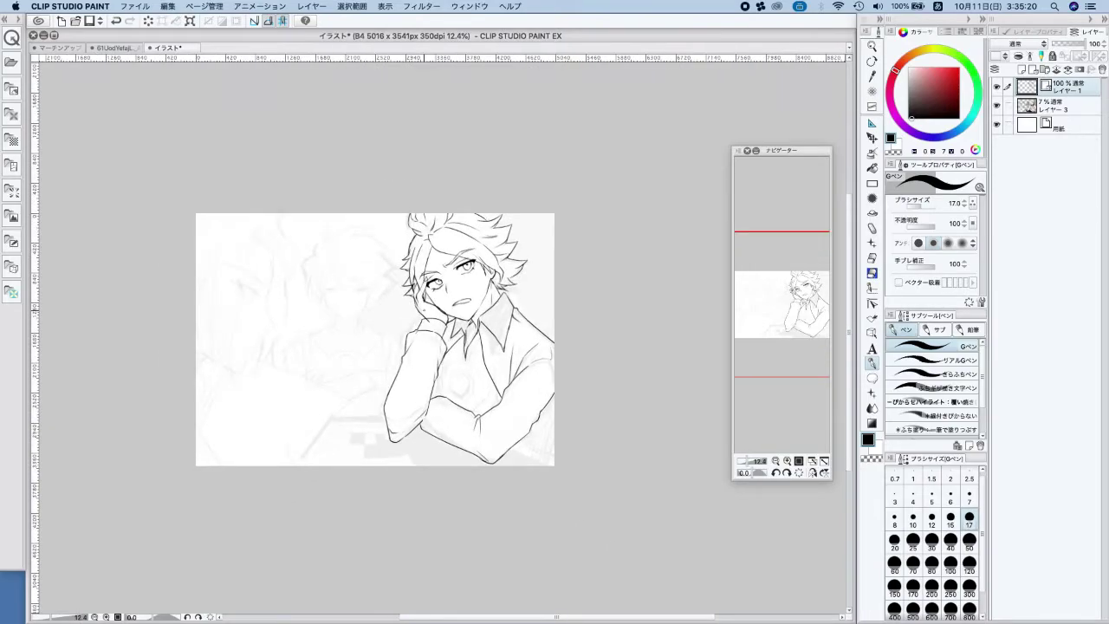
{"action": "scroll", "coordinate": [505, 265], "scroll_direction": "up", "scroll_amount": 3}
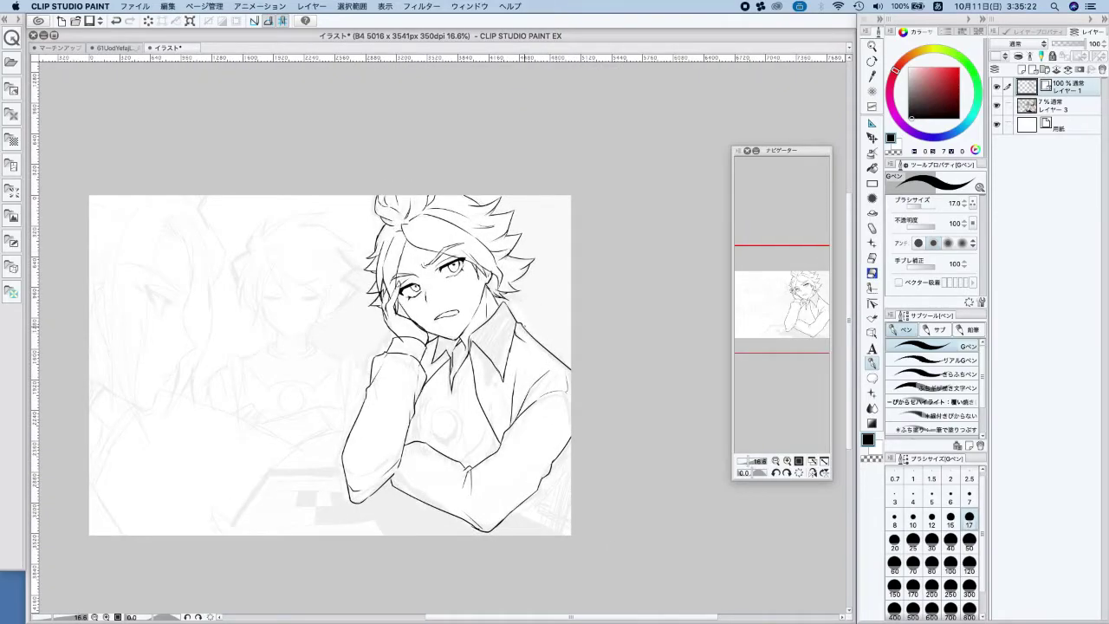
Rework the shoulder line near the canvas edge, trimming it with the size 120 eraser and re-inking it with the G-pen
{"action": "left_click_drag", "start_coordinate": [556, 358], "coordinate": [570, 383]}
{"action": "left_click", "coordinate": [872, 273]}
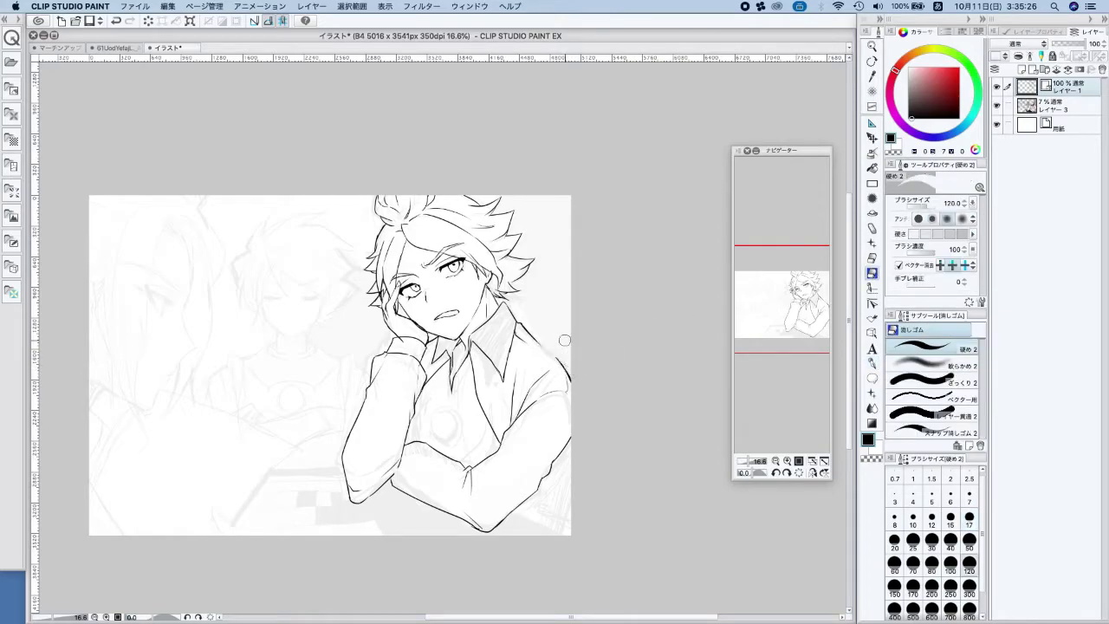
{"action": "left_click", "coordinate": [872, 363]}
{"action": "left_click_drag", "start_coordinate": [539, 344], "coordinate": [556, 359]}
{"action": "key", "text": "super+z"}
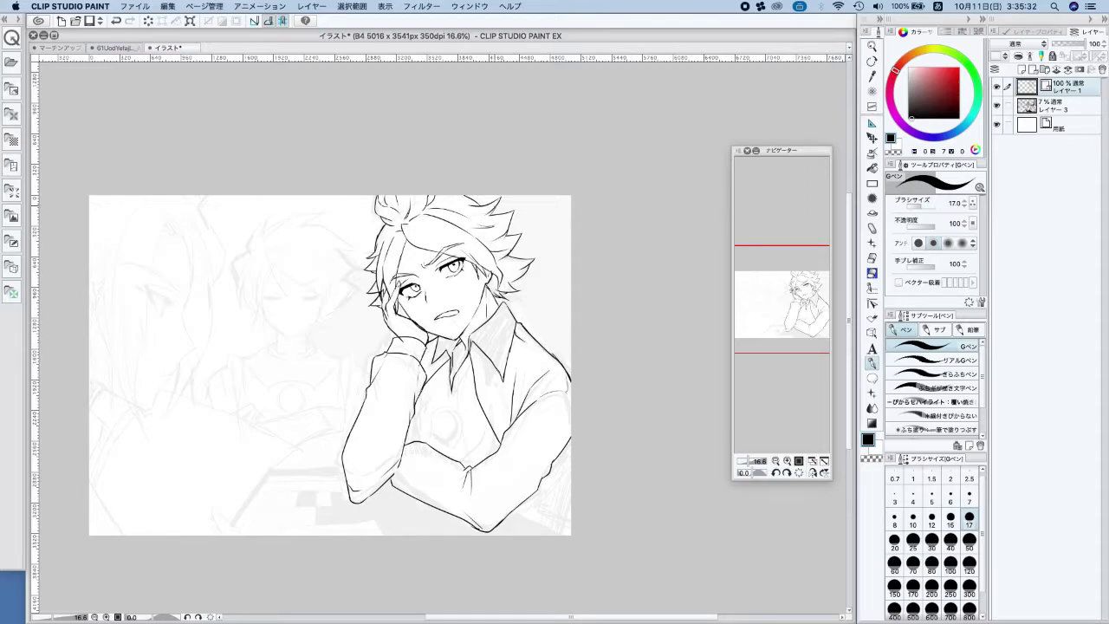
{"action": "left_click", "coordinate": [872, 274]}
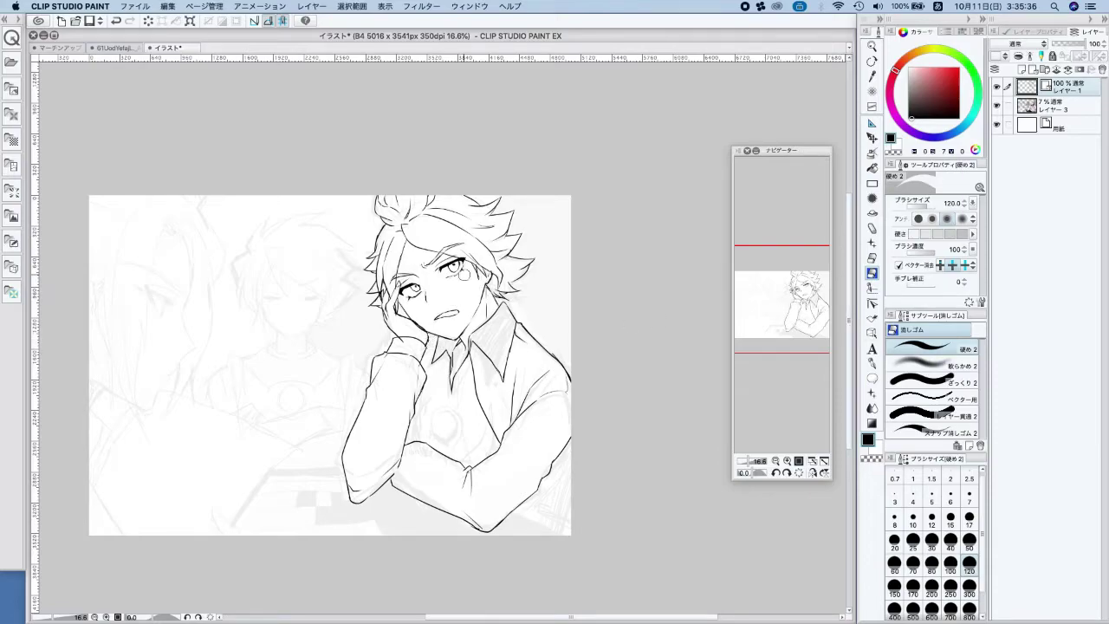
{"action": "left_click", "coordinate": [872, 363]}
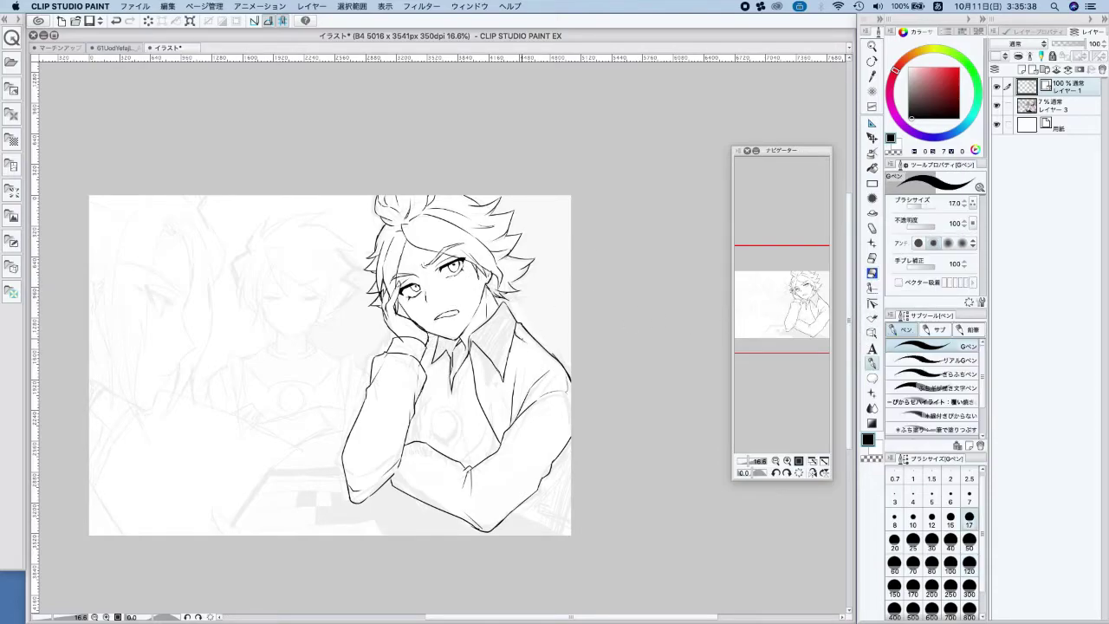
Add a new layer above the line art and sketch the shirt's neckline and torso center curves in red
{"action": "left_click", "coordinate": [1022, 69]}
{"action": "left_click", "coordinate": [959, 67]}
{"action": "left_click_drag", "start_coordinate": [473, 373], "coordinate": [538, 344]}
{"action": "mouse_move", "coordinate": [435, 345]}
{"action": "left_mouse_down"}
{"action": "mouse_move", "coordinate": [458, 376]}
{"action": "mouse_move", "coordinate": [422, 353]}
{"action": "mouse_move", "coordinate": [421, 386]}
{"action": "mouse_move", "coordinate": [462, 460]}
{"action": "left_mouse_up"}
{"action": "left_click_drag", "start_coordinate": [459, 385], "coordinate": [482, 480]}
{"action": "left_click_drag", "start_coordinate": [419, 391], "coordinate": [430, 445]}
{"action": "left_click_drag", "start_coordinate": [423, 367], "coordinate": [453, 483]}
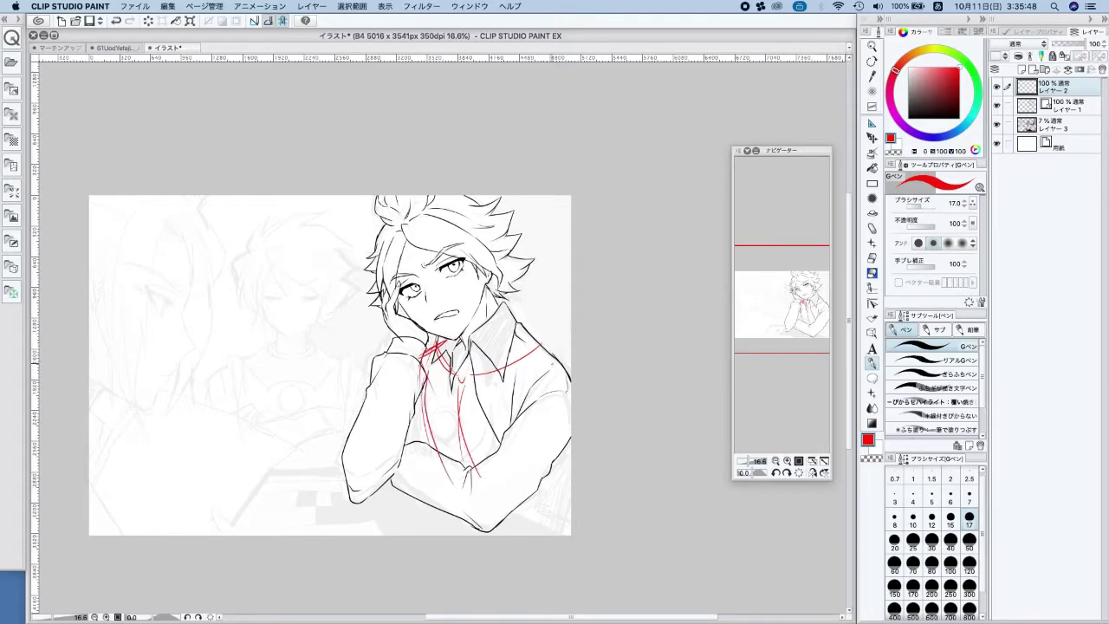
Sketch the torso side, chest curve, shoulder seam and round chest emblem in red
{"action": "mouse_move", "coordinate": [433, 368]}
{"action": "left_mouse_down"}
{"action": "mouse_move", "coordinate": [421, 417]}
{"action": "mouse_move", "coordinate": [446, 499]}
{"action": "left_mouse_up"}
{"action": "mouse_move", "coordinate": [416, 407]}
{"action": "left_mouse_down"}
{"action": "mouse_move", "coordinate": [515, 433]}
{"action": "mouse_move", "coordinate": [532, 421]}
{"action": "left_mouse_up"}
{"action": "left_click_drag", "start_coordinate": [569, 378], "coordinate": [518, 411]}
{"action": "mouse_move", "coordinate": [565, 373]}
{"action": "left_mouse_down"}
{"action": "mouse_move", "coordinate": [571, 405]}
{"action": "mouse_move", "coordinate": [527, 419]}
{"action": "left_mouse_up"}
{"action": "left_click_drag", "start_coordinate": [538, 334], "coordinate": [557, 361]}
{"action": "mouse_move", "coordinate": [450, 410]}
{"action": "left_mouse_down"}
{"action": "mouse_move", "coordinate": [447, 437]}
{"action": "mouse_move", "coordinate": [470, 419]}
{"action": "mouse_move", "coordinate": [442, 426]}
{"action": "left_mouse_up"}
{"action": "left_click_drag", "start_coordinate": [453, 347], "coordinate": [462, 392]}
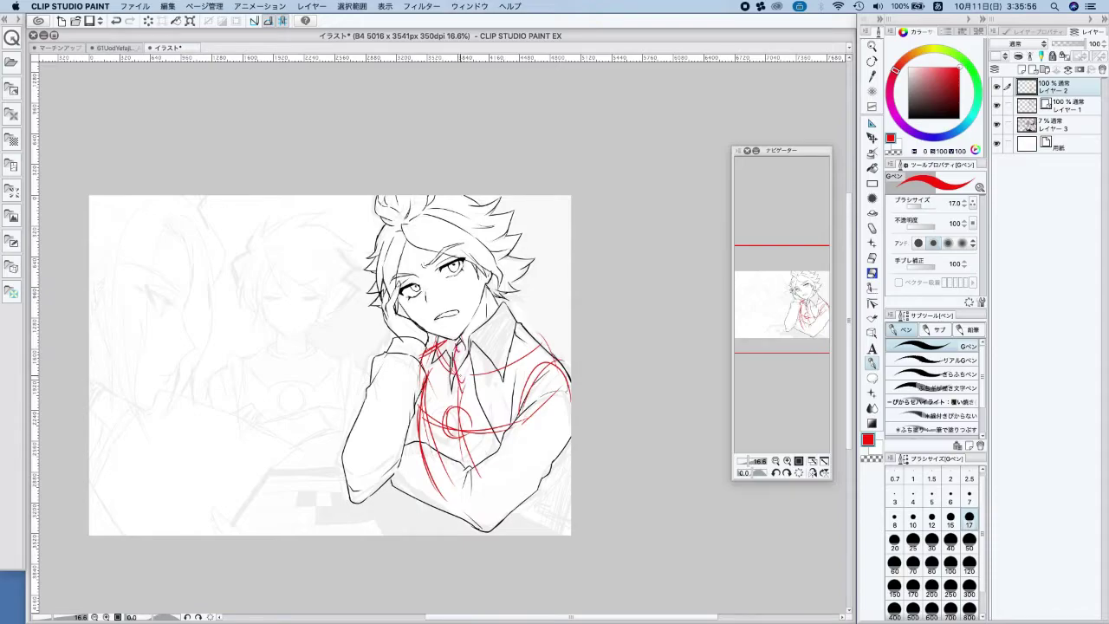
Rough in the front of the collar and rework the chest emblem in red
{"action": "left_click_drag", "start_coordinate": [468, 352], "coordinate": [459, 373]}
{"action": "left_click_drag", "start_coordinate": [465, 355], "coordinate": [459, 378]}
{"action": "scroll", "coordinate": [520, 280], "scroll_direction": "down", "scroll_amount": 2}
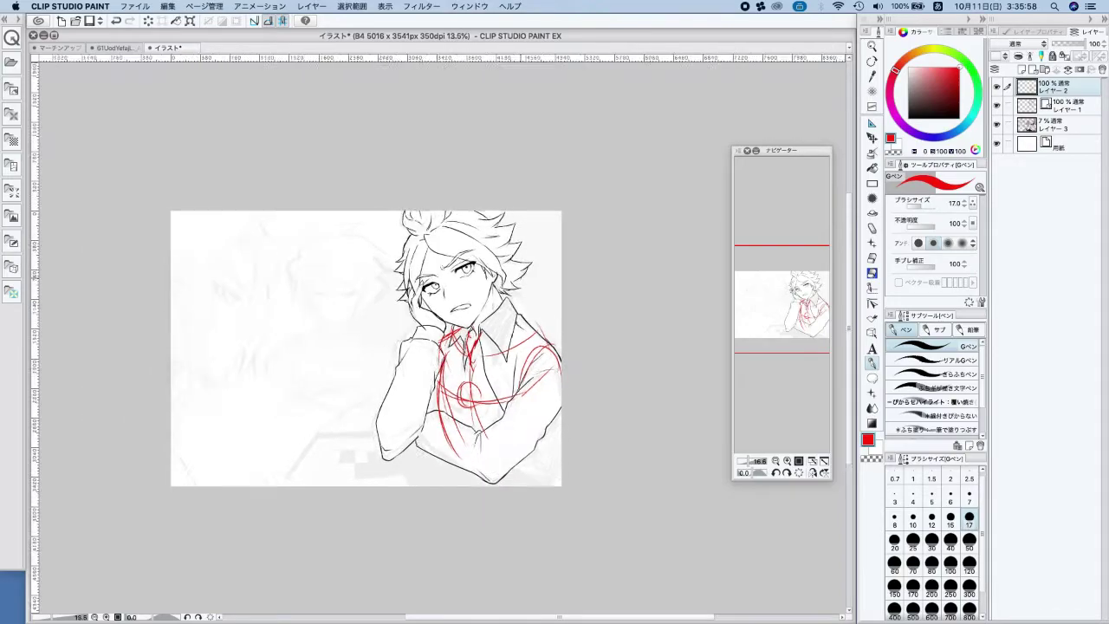
{"action": "key", "text": "super+z"}
{"action": "mouse_move", "coordinate": [479, 336]}
{"action": "left_mouse_down"}
{"action": "mouse_move", "coordinate": [482, 380]}
{"action": "mouse_move", "coordinate": [443, 401]}
{"action": "mouse_move", "coordinate": [456, 376]}
{"action": "mouse_move", "coordinate": [450, 393]}
{"action": "left_mouse_up"}
{"action": "scroll", "coordinate": [498, 236], "scroll_direction": "up", "scroll_amount": 2}
{"action": "key", "text": "super+z"}
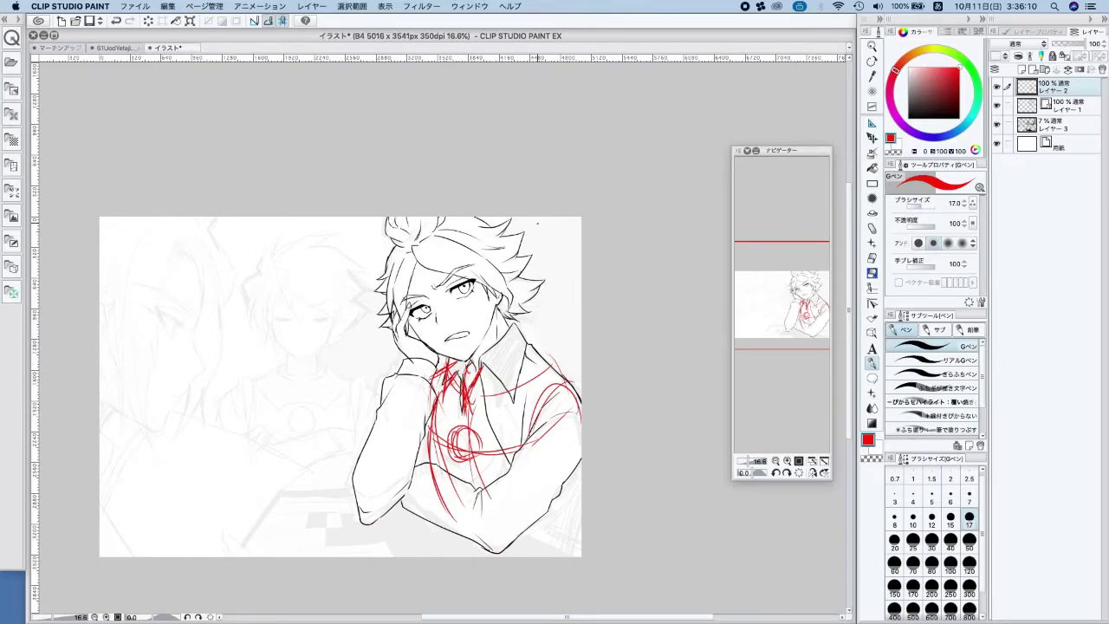
Lower the red sketch layer's opacity to 29% and make the line art layer レイヤー 1 active
{"action": "left_click_drag", "start_coordinate": [1085, 43], "coordinate": [1062, 43]}
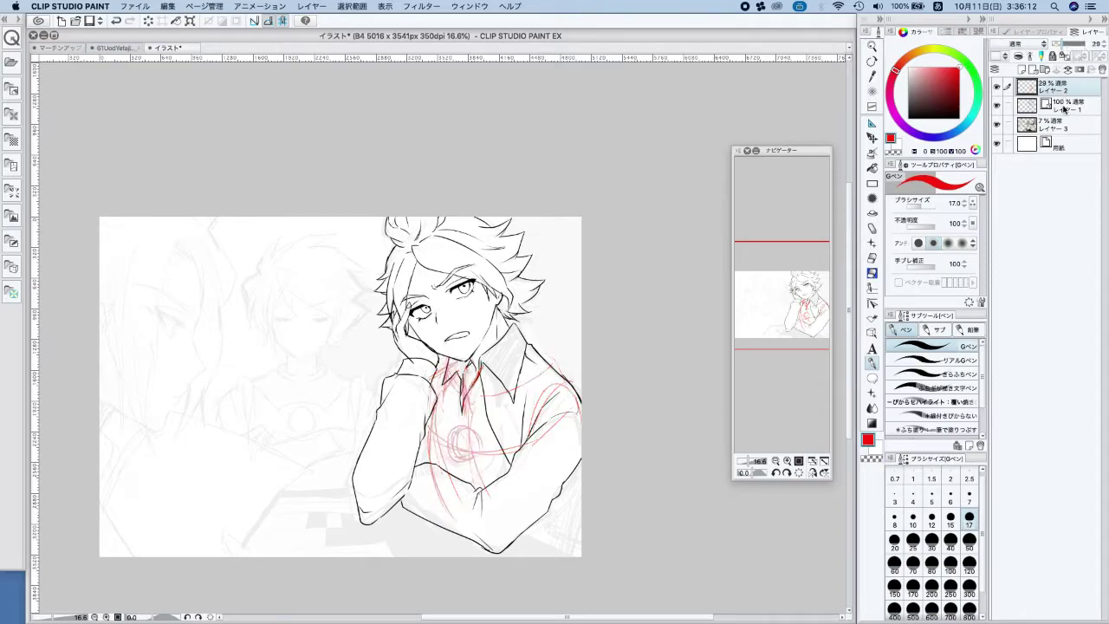
{"action": "left_click", "coordinate": [1064, 107]}
{"action": "scroll", "coordinate": [464, 441], "scroll_direction": "up", "scroll_amount": 2}
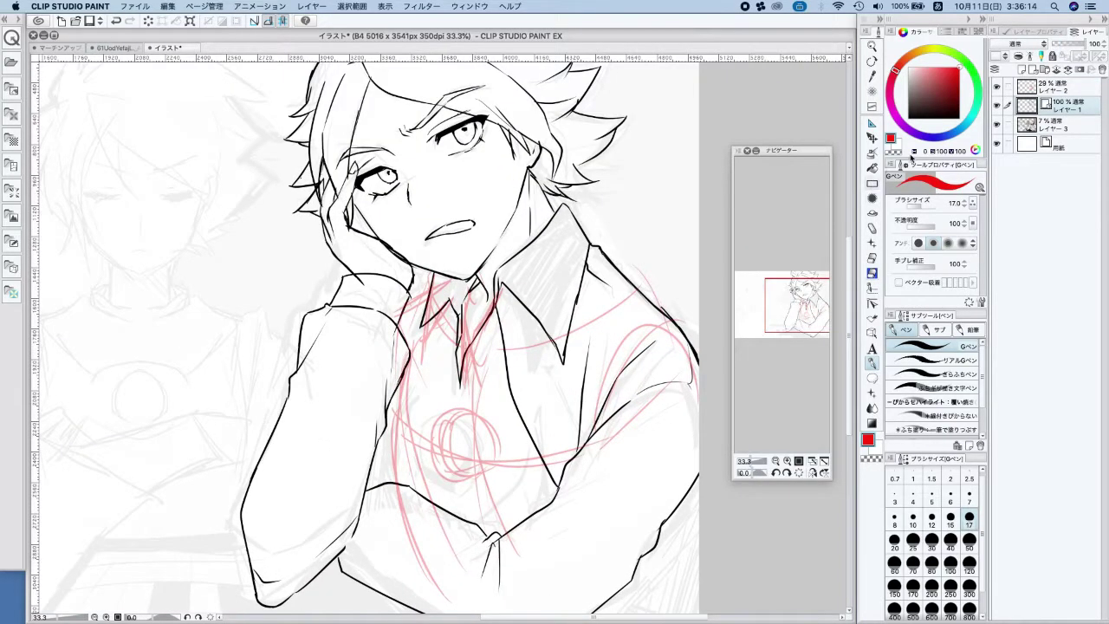
Draw the chest emblem as two nested black circles with the ellipse tool at brush size 10
{"action": "left_click", "coordinate": [872, 184]}
{"action": "left_click", "coordinate": [942, 345]}
{"action": "left_click_drag", "start_coordinate": [915, 103], "coordinate": [906, 120]}
{"action": "left_click_drag", "start_coordinate": [430, 413], "coordinate": [500, 480]}
{"action": "key", "text": "super+z"}
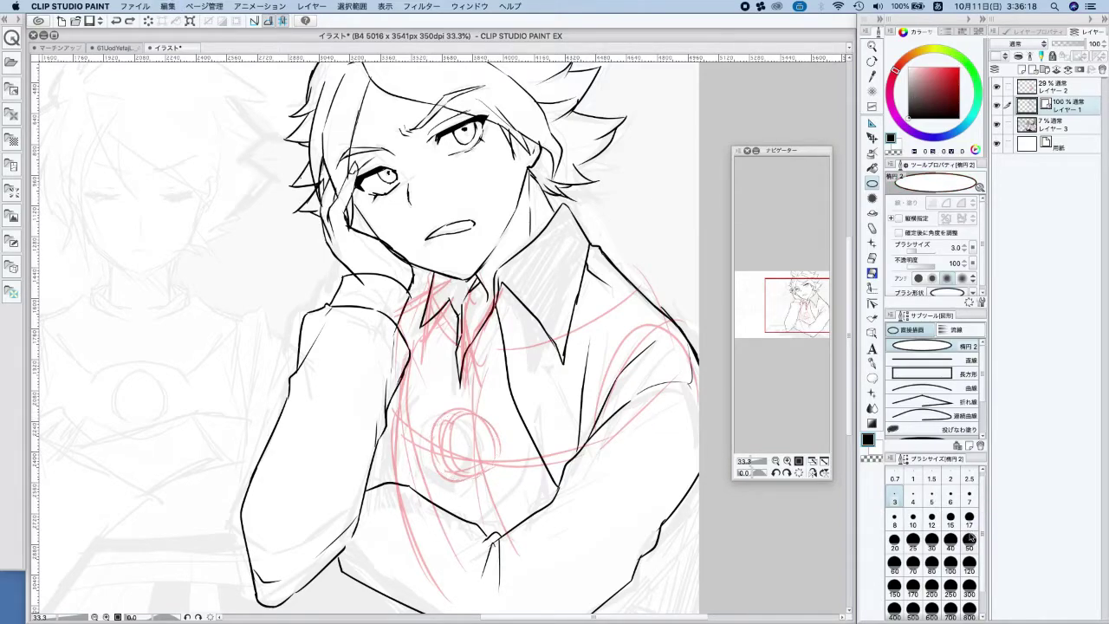
{"action": "left_click", "coordinate": [970, 521]}
{"action": "left_click_drag", "start_coordinate": [422, 412], "coordinate": [496, 477]}
{"action": "key", "text": "super+z"}
{"action": "left_click", "coordinate": [970, 499]}
{"action": "left_click", "coordinate": [914, 519]}
{"action": "left_click_drag", "start_coordinate": [426, 409], "coordinate": [500, 486]}
{"action": "left_click_drag", "start_coordinate": [437, 422], "coordinate": [492, 476]}
{"action": "key", "text": "super+z"}
{"action": "left_click_drag", "start_coordinate": [429, 411], "coordinate": [490, 477]}
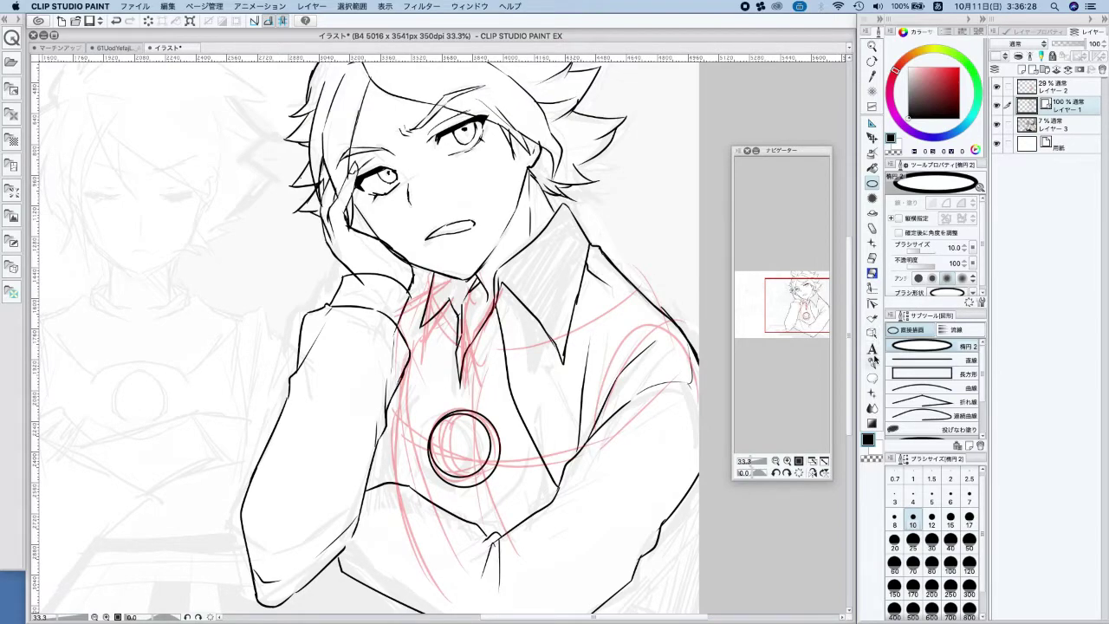
Erase the old inner collar lines below the chin and re-ink the front collar opening with the G-pen
{"action": "left_click", "coordinate": [872, 273]}
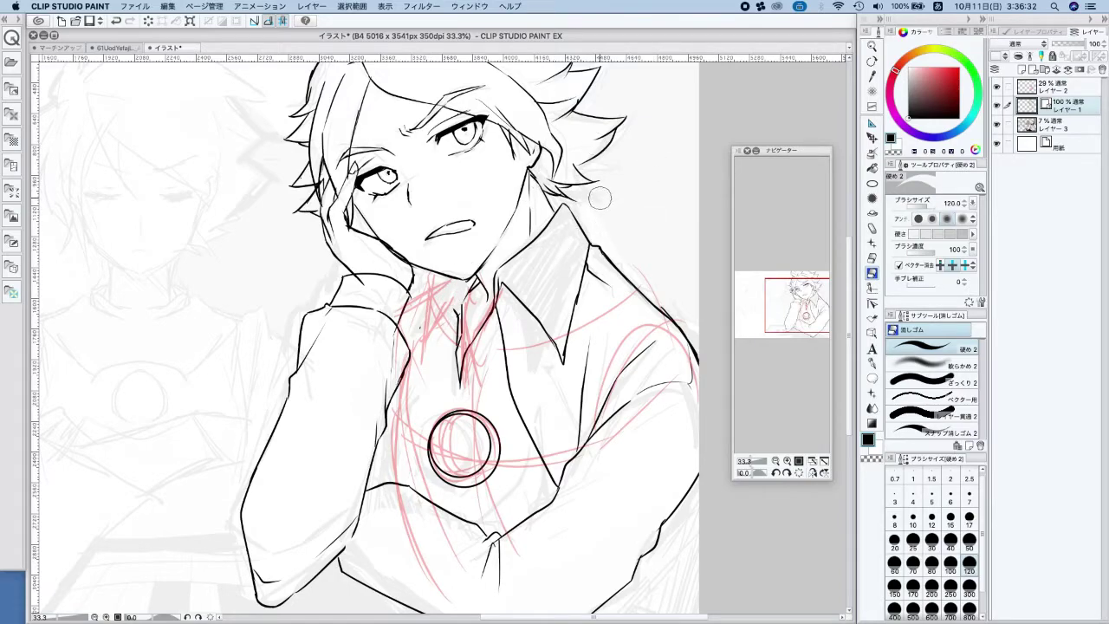
{"action": "mouse_move", "coordinate": [452, 344]}
{"action": "left_mouse_down"}
{"action": "mouse_move", "coordinate": [536, 312]}
{"action": "mouse_move", "coordinate": [457, 316]}
{"action": "mouse_move", "coordinate": [466, 289]}
{"action": "left_mouse_up"}
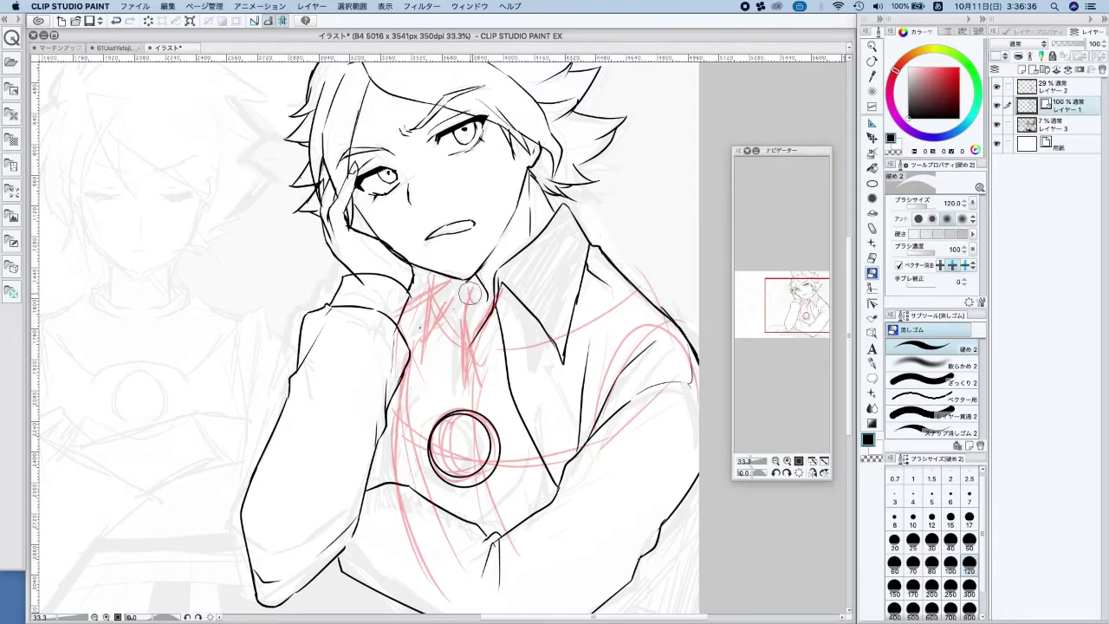
{"action": "left_click", "coordinate": [872, 362]}
{"action": "left_click_drag", "start_coordinate": [475, 275], "coordinate": [465, 379]}
{"action": "mouse_move", "coordinate": [471, 340]}
{"action": "left_mouse_down"}
{"action": "mouse_move", "coordinate": [465, 380]}
{"action": "mouse_move", "coordinate": [491, 307]}
{"action": "mouse_move", "coordinate": [465, 338]}
{"action": "left_mouse_up"}
{"action": "key", "text": "super+z"}
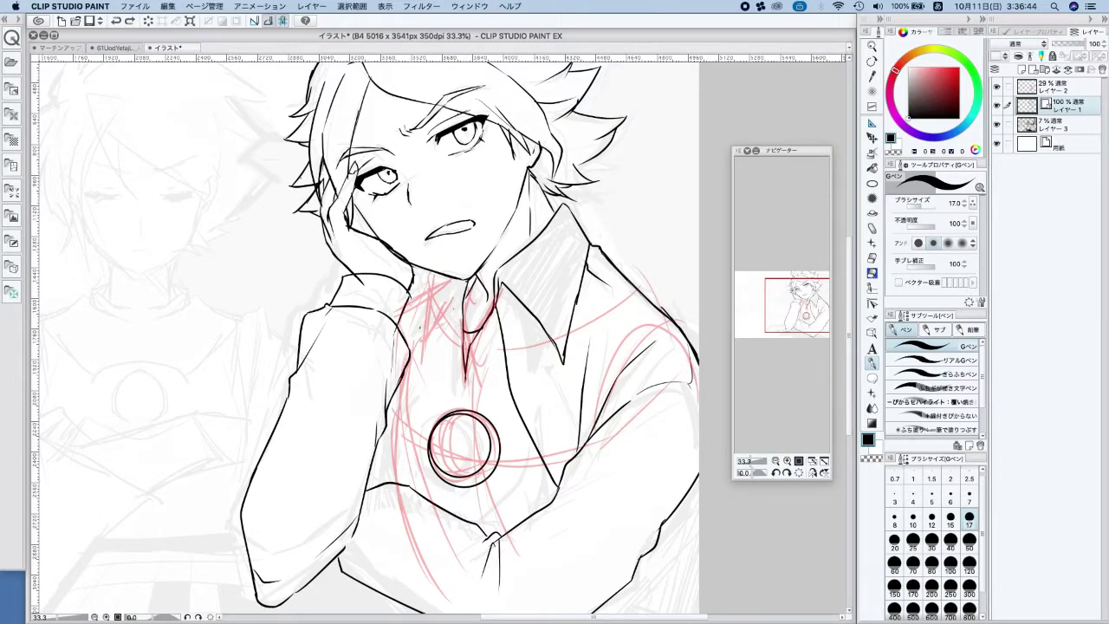
Ink the hand-side collar flap over the red guide and shorten the tip of the far collar flap
{"action": "mouse_move", "coordinate": [458, 279]}
{"action": "left_mouse_down"}
{"action": "mouse_move", "coordinate": [463, 339]}
{"action": "mouse_move", "coordinate": [434, 304]}
{"action": "mouse_move", "coordinate": [465, 343]}
{"action": "left_mouse_up"}
{"action": "key", "text": "super+z"}
{"action": "key", "text": "super+z"}
{"action": "key", "text": "super+z"}
{"action": "key", "text": "super+z"}
{"action": "mouse_move", "coordinate": [436, 275]}
{"action": "left_mouse_down"}
{"action": "mouse_move", "coordinate": [430, 296]}
{"action": "mouse_move", "coordinate": [463, 344]}
{"action": "mouse_move", "coordinate": [424, 340]}
{"action": "mouse_move", "coordinate": [435, 303]}
{"action": "mouse_move", "coordinate": [423, 355]}
{"action": "left_mouse_up"}
{"action": "key", "text": "super+z"}
{"action": "left_click_drag", "start_coordinate": [437, 302], "coordinate": [429, 316]}
{"action": "key", "text": "super+z"}
{"action": "left_click", "coordinate": [872, 257]}
{"action": "mouse_move", "coordinate": [566, 345]}
{"action": "left_mouse_down"}
{"action": "mouse_move", "coordinate": [544, 332]}
{"action": "mouse_move", "coordinate": [575, 353]}
{"action": "mouse_move", "coordinate": [555, 347]}
{"action": "mouse_move", "coordinate": [573, 300]}
{"action": "left_mouse_up"}
{"action": "left_click", "coordinate": [873, 363]}
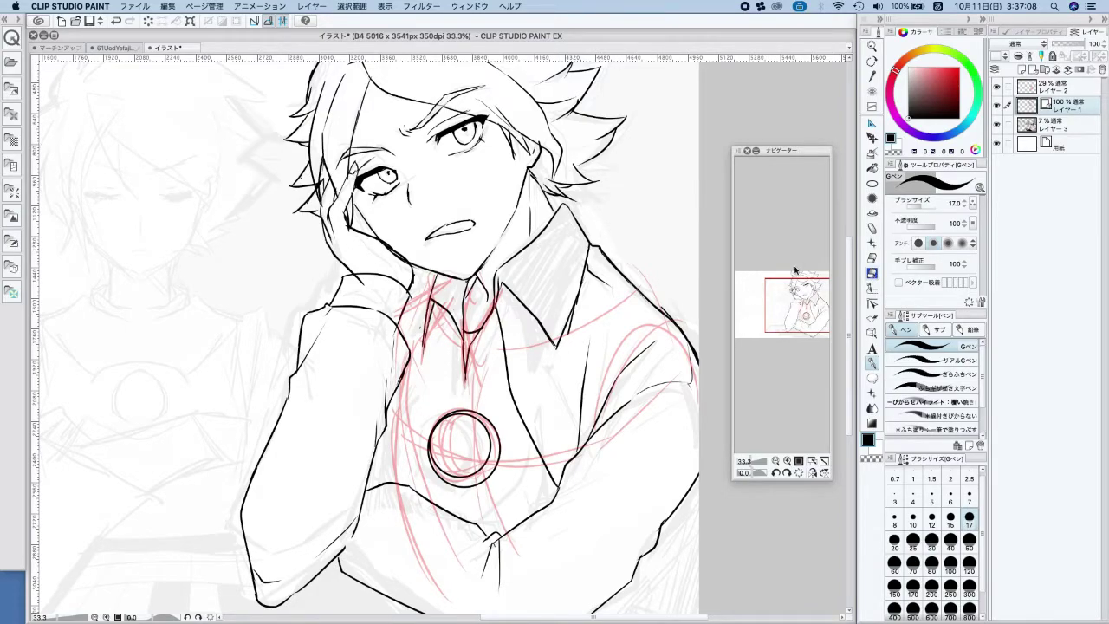
Ink the torso's side line beside the propped forearm and the collar line near the wrist, and hide the red sketch layer
{"action": "left_click", "coordinate": [872, 273]}
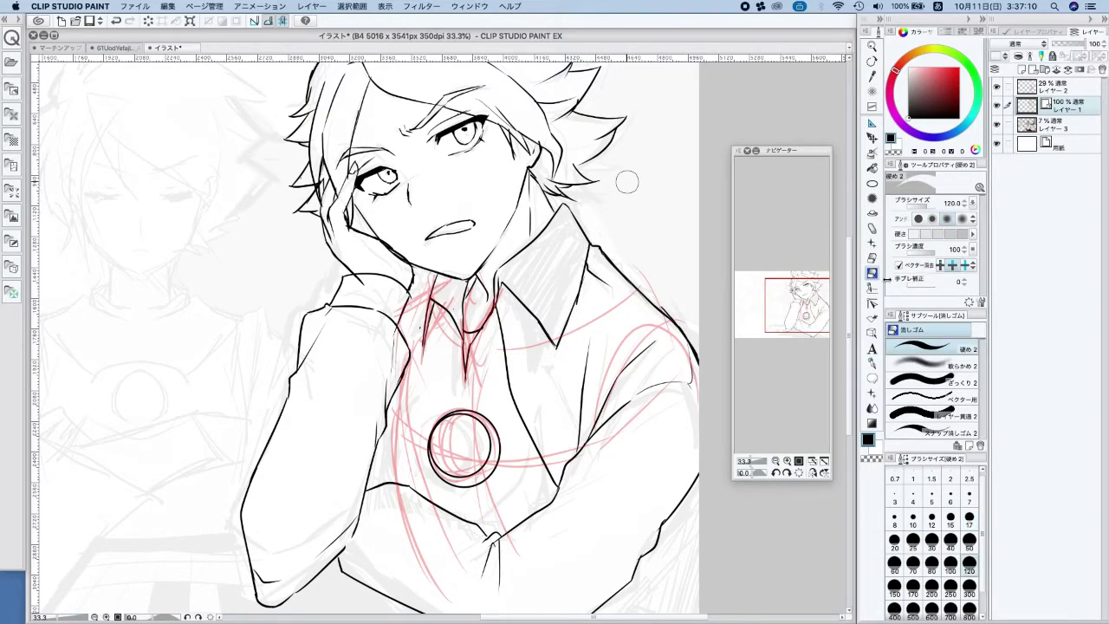
{"action": "left_click", "coordinate": [872, 364]}
{"action": "left_click_drag", "start_coordinate": [384, 431], "coordinate": [390, 486]}
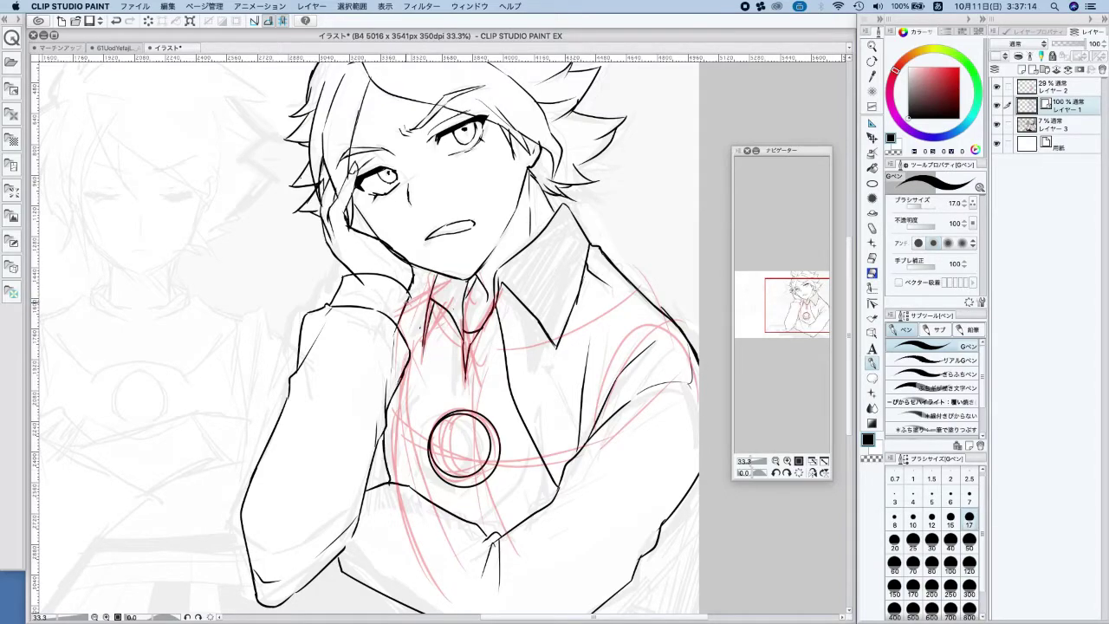
{"action": "key", "text": "super+z"}
{"action": "left_click_drag", "start_coordinate": [407, 302], "coordinate": [436, 286]}
{"action": "scroll", "coordinate": [467, 239], "scroll_direction": "down", "scroll_amount": 3}
{"action": "scroll", "coordinate": [536, 176], "scroll_direction": "down", "scroll_amount": 1}
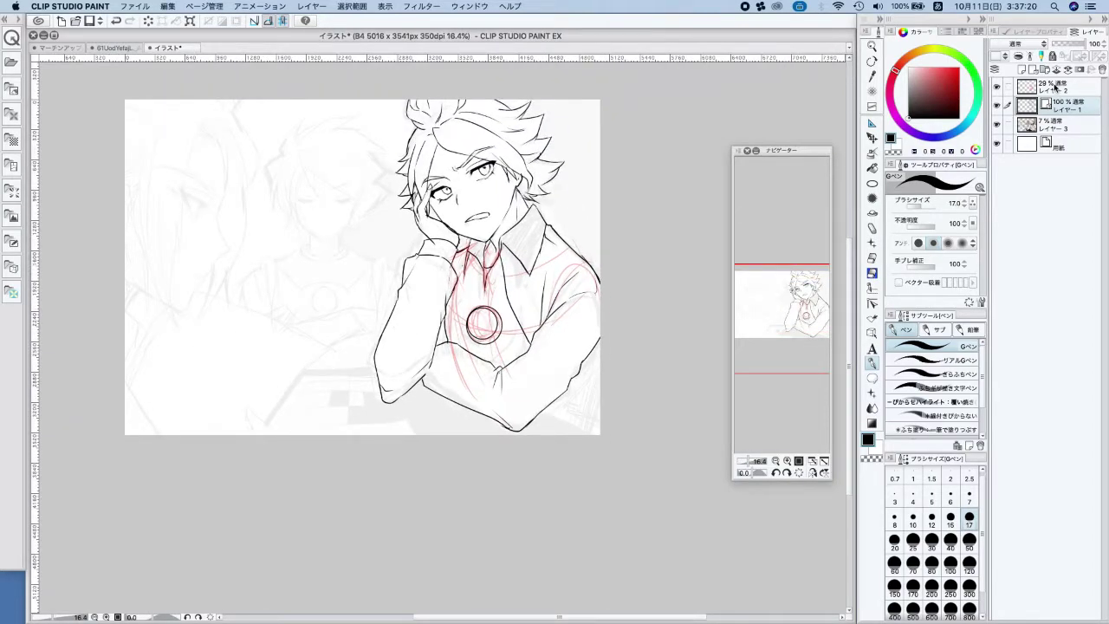
{"action": "left_click", "coordinate": [996, 86]}
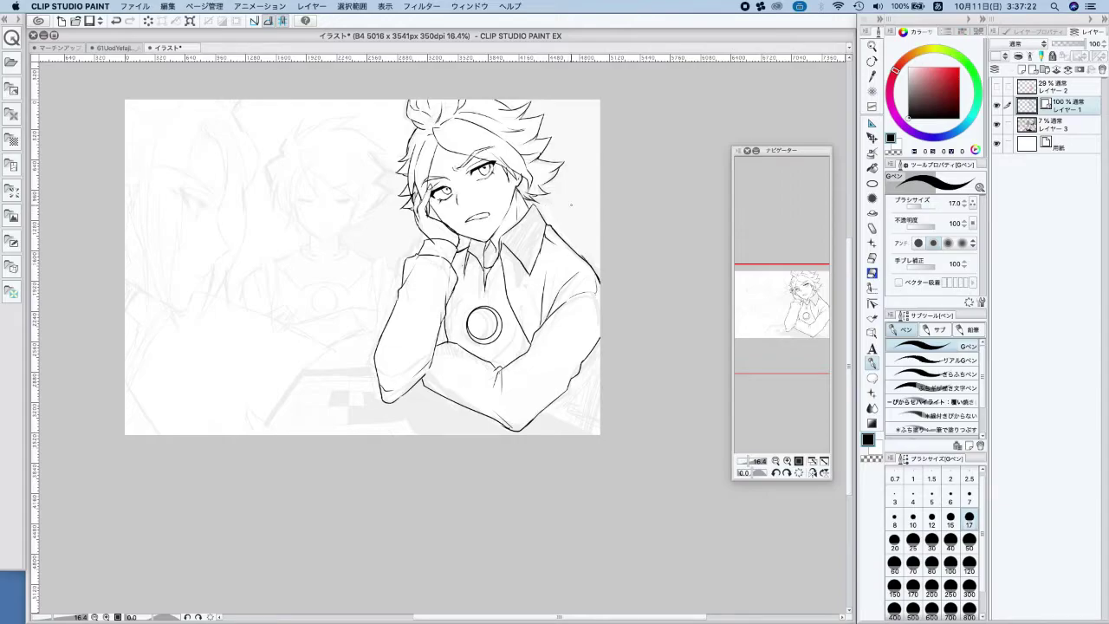
{"action": "scroll", "coordinate": [527, 205], "scroll_direction": "up", "scroll_amount": 3}
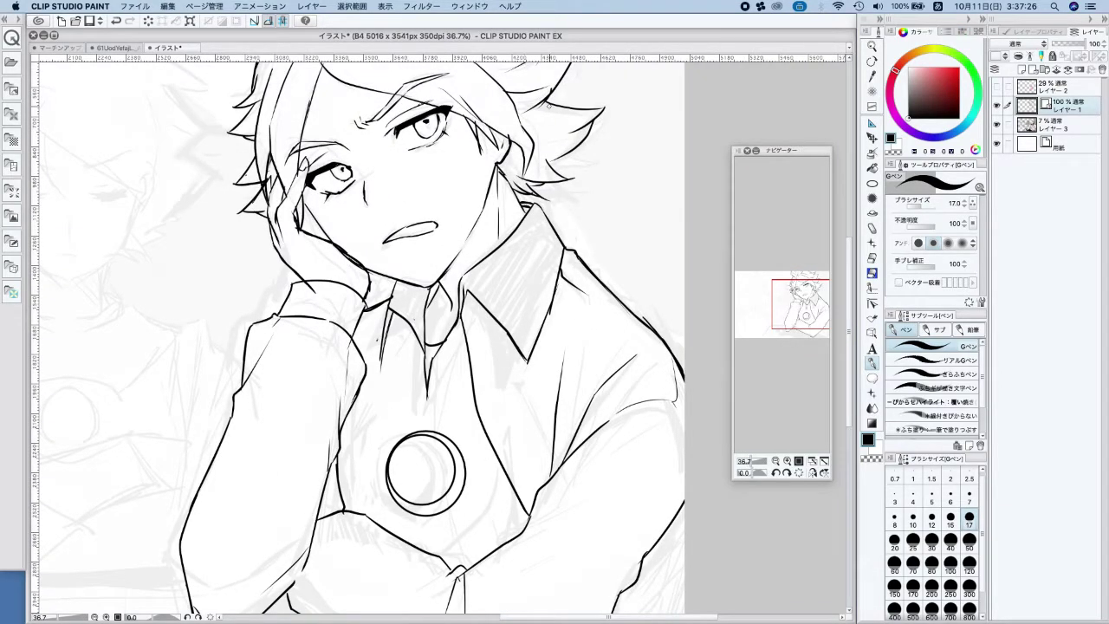
Draw straight table-edge lines at brush size 10, one horizontal from the propped elbow and one slanting from the folded arm toward the page edge
{"action": "scroll", "coordinate": [491, 408], "scroll_direction": "down", "scroll_amount": 3}
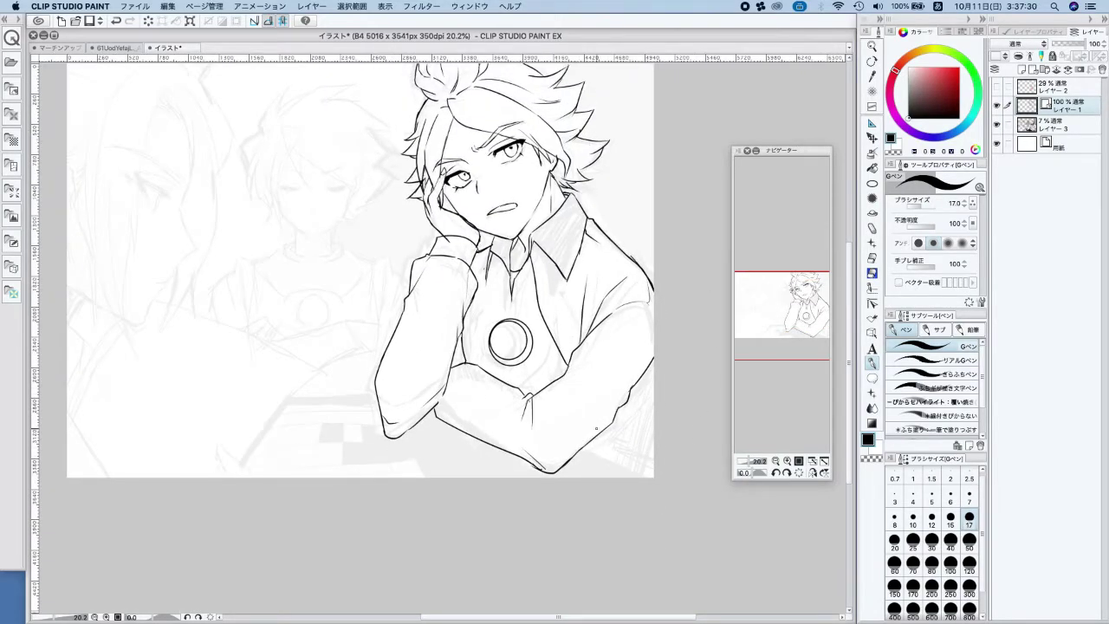
{"action": "left_click", "coordinate": [872, 183]}
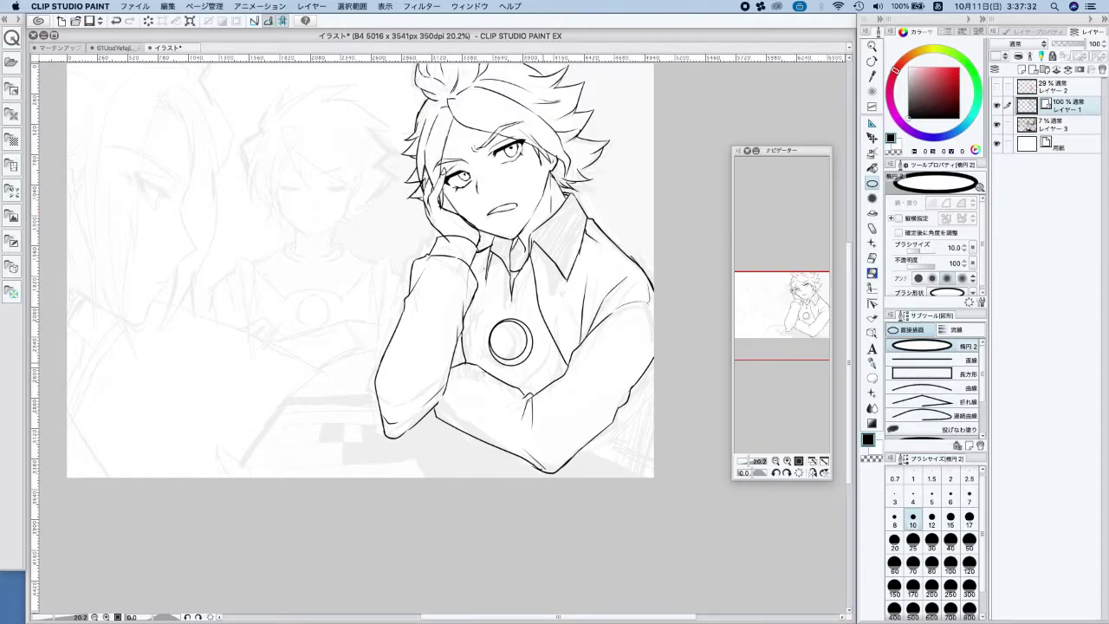
{"action": "left_click", "coordinate": [922, 359]}
{"action": "mouse_move", "coordinate": [284, 399]}
{"action": "left_mouse_down"}
{"action": "mouse_move", "coordinate": [359, 398]}
{"action": "mouse_move", "coordinate": [254, 392]}
{"action": "left_mouse_up"}
{"action": "left_click", "coordinate": [913, 518]}
{"action": "key", "text": "ctrl+z"}
{"action": "left_click_drag", "start_coordinate": [585, 451], "coordinate": [668, 488]}
{"action": "key", "text": "super+z"}
{"action": "key", "text": "ctrl+z"}
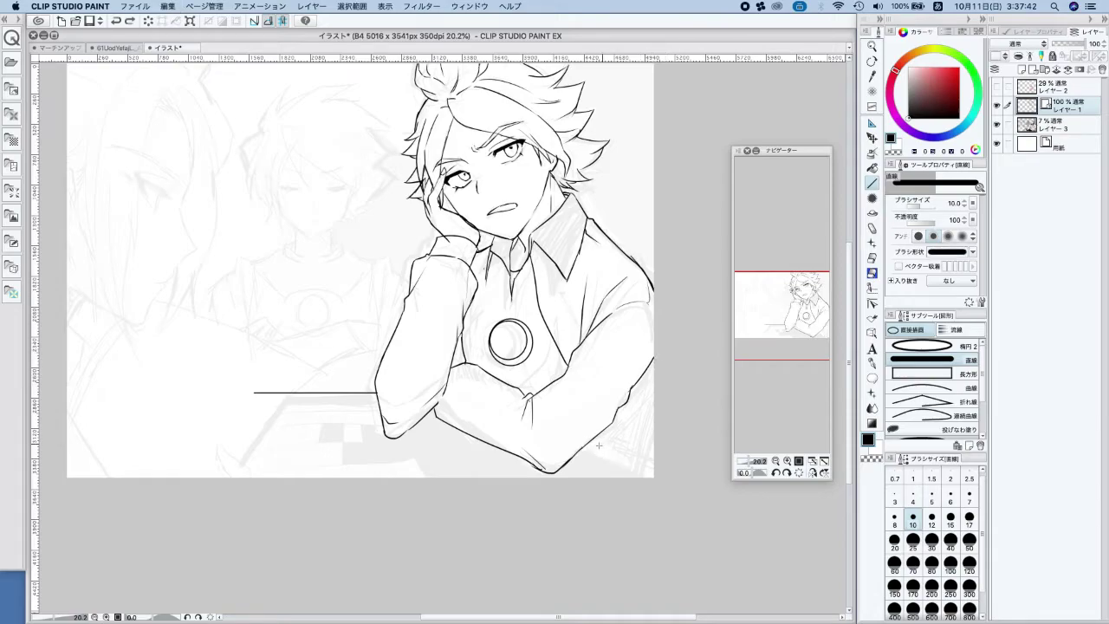
{"action": "mouse_move", "coordinate": [592, 436]}
{"action": "left_mouse_down"}
{"action": "mouse_move", "coordinate": [684, 473]}
{"action": "mouse_move", "coordinate": [656, 432]}
{"action": "mouse_move", "coordinate": [647, 457]}
{"action": "left_mouse_up"}
{"action": "key", "text": "super+z"}
Ink the red-haired figure's side lines in the gap between the folded arm and the page edge with the G-pen at size 17
{"action": "key", "text": "p"}
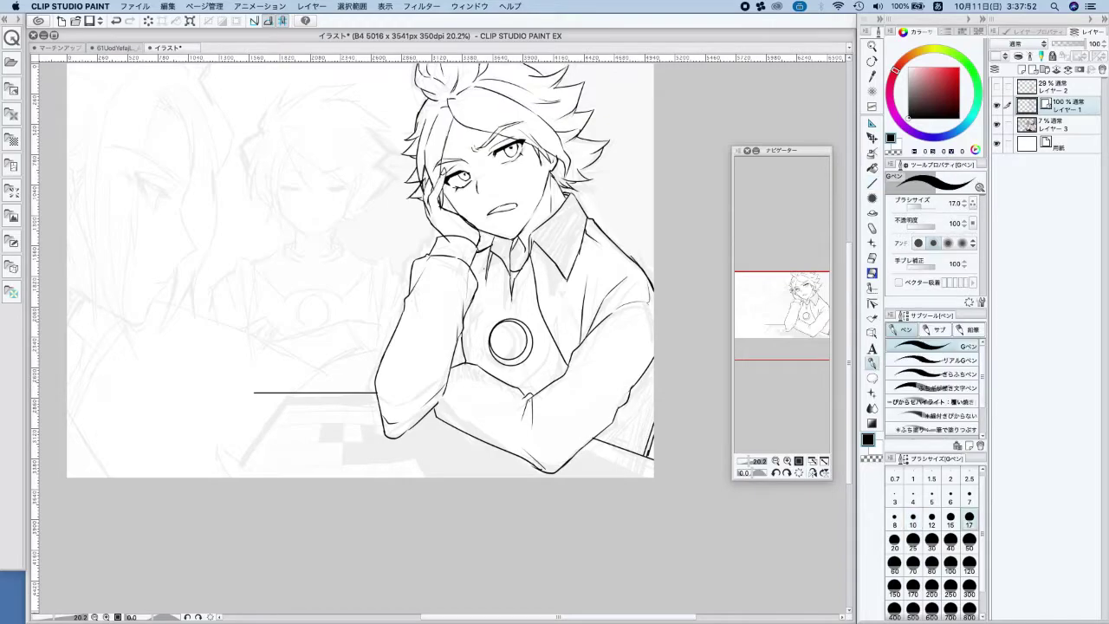
{"action": "left_click_drag", "start_coordinate": [652, 354], "coordinate": [641, 437]}
{"action": "key", "text": "super+z"}
{"action": "key", "text": "h"}
{"action": "left_click_drag", "start_coordinate": [232, 358], "coordinate": [250, 425]}
{"action": "key", "text": "super+z"}
{"action": "left_click_drag", "start_coordinate": [234, 371], "coordinate": [251, 427]}
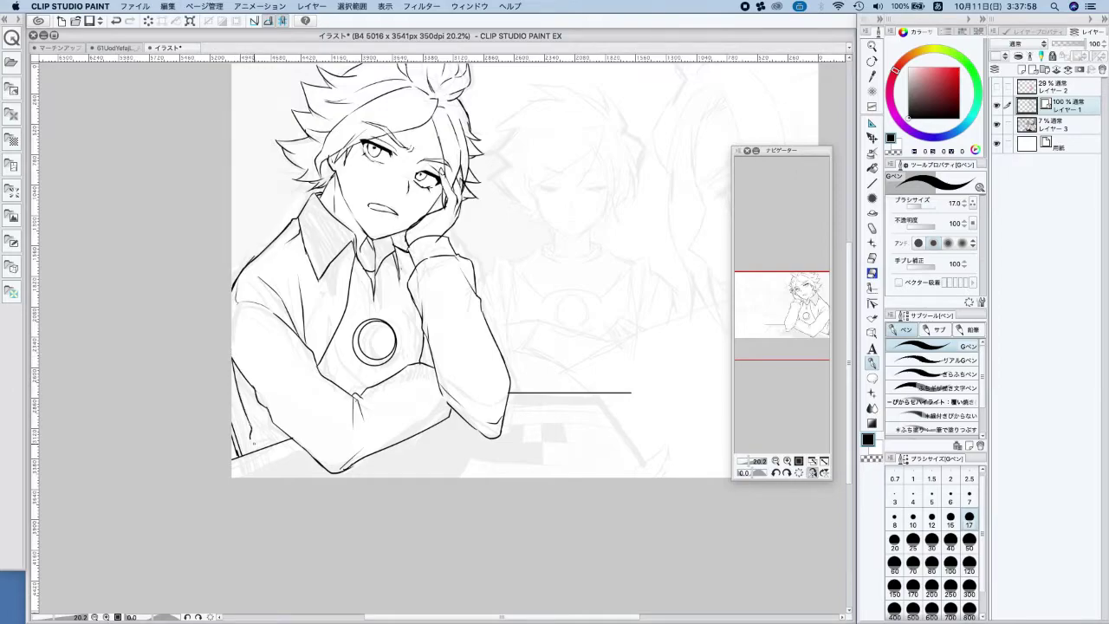
{"action": "key", "text": "super+z"}
{"action": "left_click_drag", "start_coordinate": [232, 357], "coordinate": [246, 452]}
{"action": "key", "text": "super+z"}
{"action": "key", "text": "super+z"}
{"action": "scroll", "coordinate": [261, 427], "scroll_direction": "down", "scroll_amount": 2}
{"action": "scroll", "coordinate": [261, 426], "scroll_direction": "down", "scroll_amount": 1}
{"action": "key", "text": "h"}
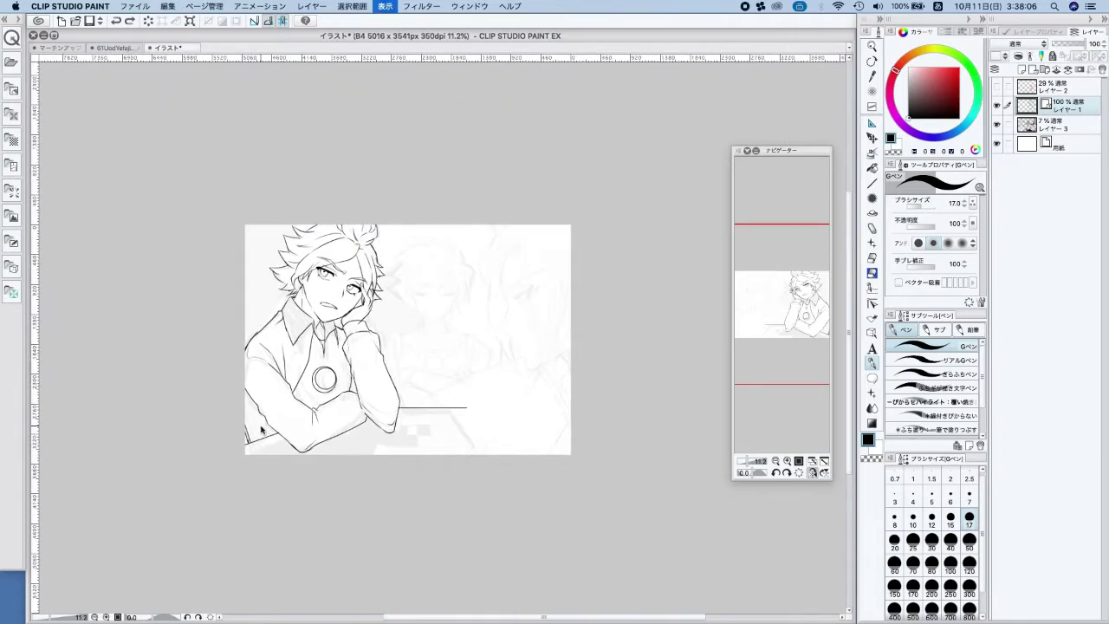
{"action": "left_click_drag", "start_coordinate": [633, 397], "coordinate": [625, 421]}
{"action": "key", "text": "super+z"}
{"action": "key", "text": "super+z"}
{"action": "key", "text": "super+z"}
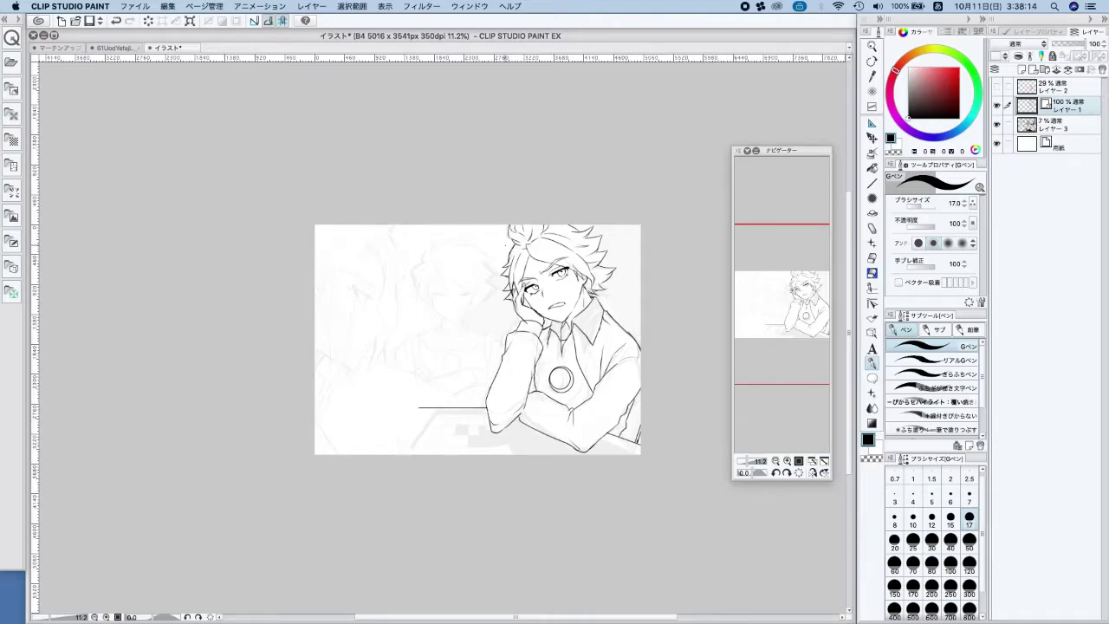
Ink the forehead curve of the large profile figure over the faded sketch
{"action": "key", "text": "h"}
{"action": "scroll", "coordinate": [519, 290], "scroll_direction": "up", "scroll_amount": 4}
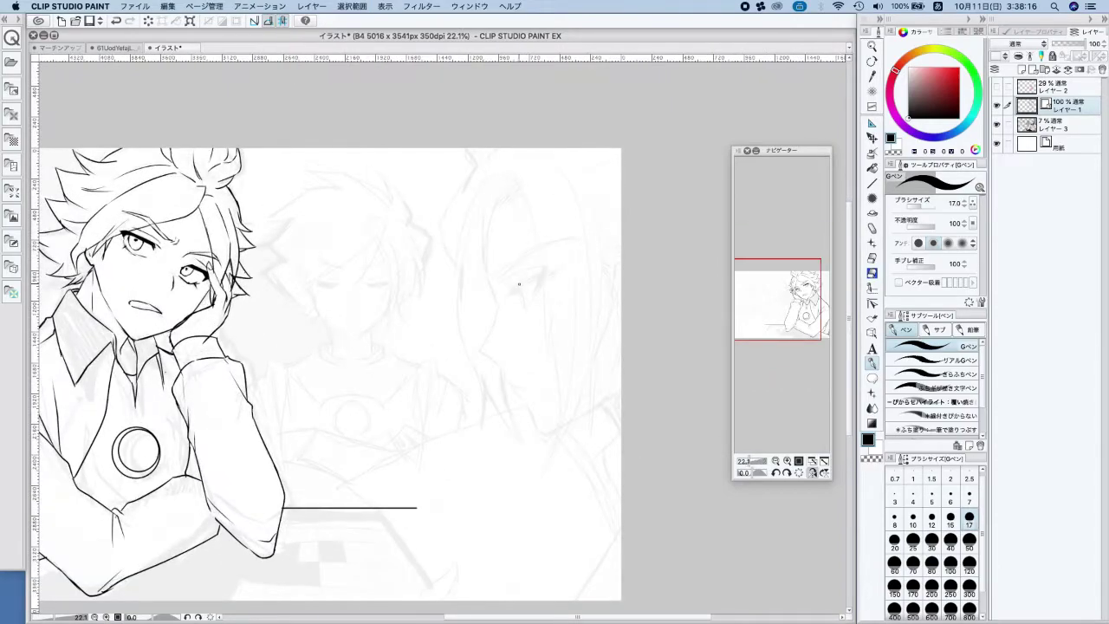
{"action": "scroll", "coordinate": [526, 310], "scroll_direction": "up", "scroll_amount": 3}
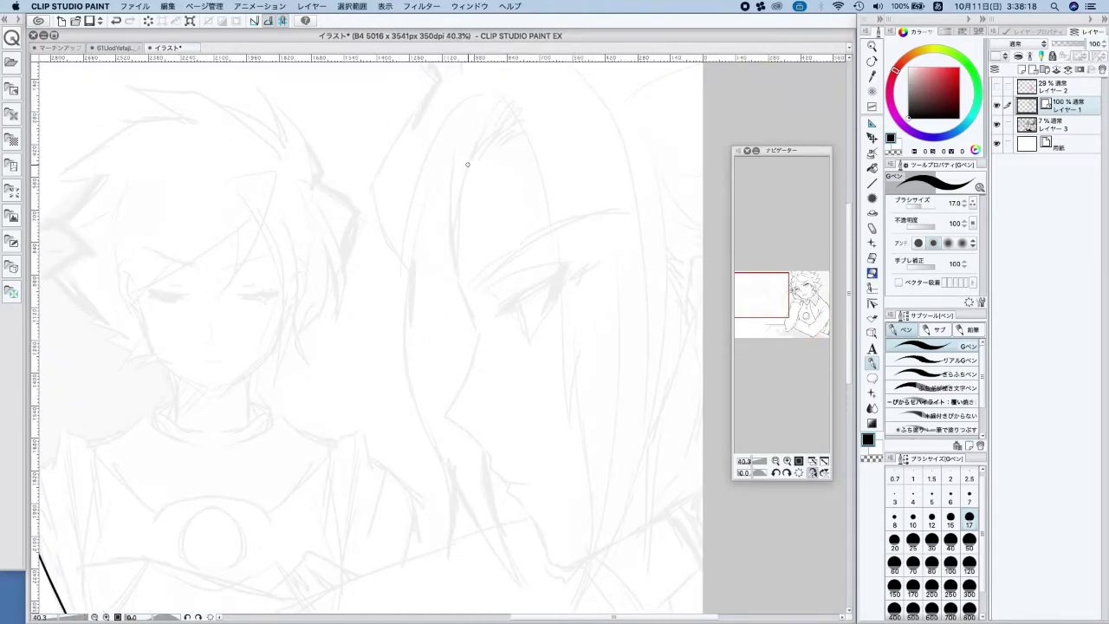
{"action": "mouse_move", "coordinate": [475, 144]}
{"action": "left_mouse_down"}
{"action": "mouse_move", "coordinate": [456, 252]}
{"action": "mouse_move", "coordinate": [479, 328]}
{"action": "left_mouse_up"}
{"action": "key", "text": "super+z"}
{"action": "left_click_drag", "start_coordinate": [458, 275], "coordinate": [476, 322]}
{"action": "key", "text": "super+z"}
Ink the profile from the brow down the nose bridge, around the nose tip and toward the upper lip
{"action": "key", "text": "Tab"}
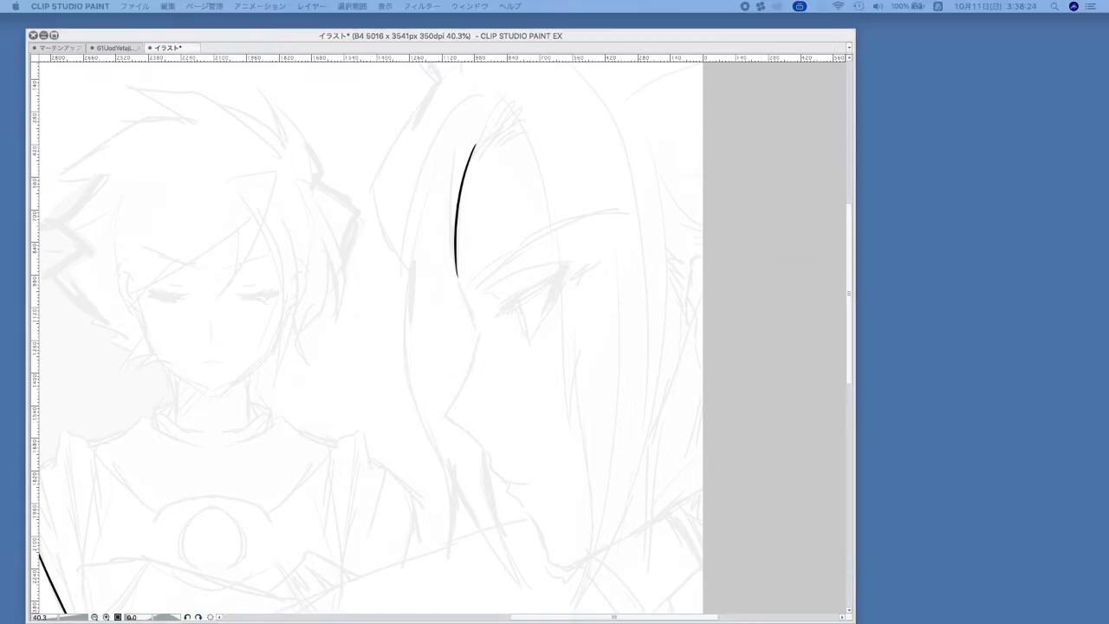
{"action": "key", "text": "Tab"}
{"action": "left_click_drag", "start_coordinate": [456, 274], "coordinate": [476, 326]}
{"action": "key", "text": "super+z"}
{"action": "left_click_drag", "start_coordinate": [456, 274], "coordinate": [477, 322]}
{"action": "key", "text": "super+z"}
{"action": "mouse_move", "coordinate": [457, 274]}
{"action": "left_mouse_down"}
{"action": "mouse_move", "coordinate": [485, 351]}
{"action": "mouse_move", "coordinate": [476, 335]}
{"action": "mouse_move", "coordinate": [448, 411]}
{"action": "mouse_move", "coordinate": [481, 450]}
{"action": "left_mouse_up"}
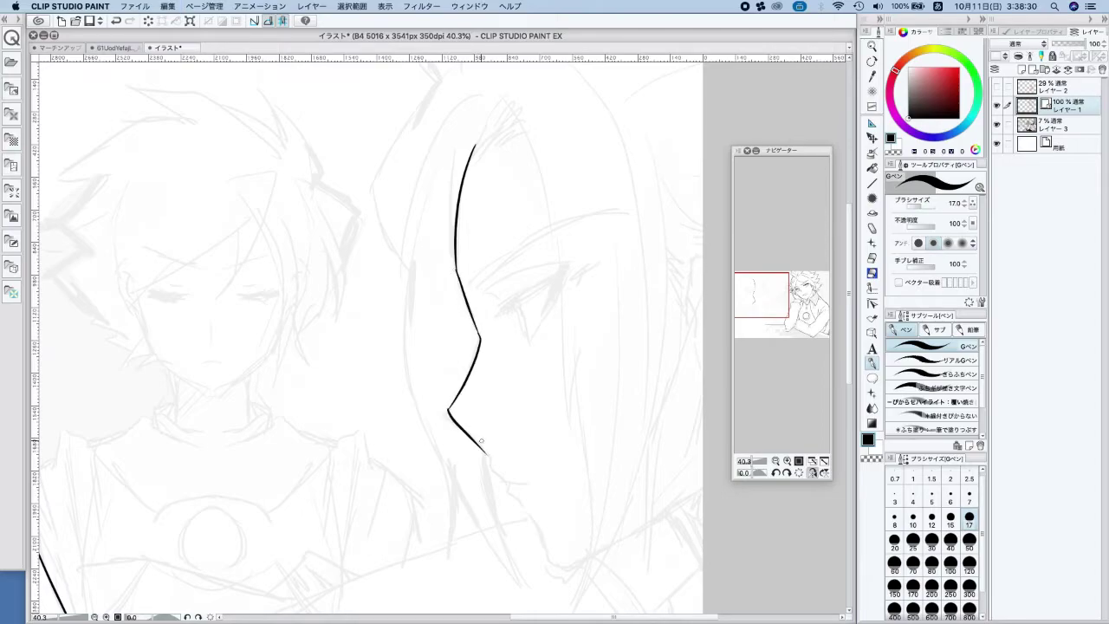
Continue the profile line through the lips and chin to the start of the jaw
{"action": "scroll", "coordinate": [483, 442], "scroll_direction": "down", "scroll_amount": 2}
{"action": "left_click_drag", "start_coordinate": [550, 406], "coordinate": [473, 344]}
{"action": "scroll", "coordinate": [394, 351], "scroll_direction": "up", "scroll_amount": 4}
{"action": "key", "text": "super+z"}
{"action": "mouse_move", "coordinate": [381, 367]}
{"action": "left_mouse_down"}
{"action": "mouse_move", "coordinate": [455, 460]}
{"action": "mouse_move", "coordinate": [469, 505]}
{"action": "mouse_move", "coordinate": [512, 502]}
{"action": "left_mouse_up"}
{"action": "key", "text": "super+z"}
{"action": "key", "text": "super+z"}
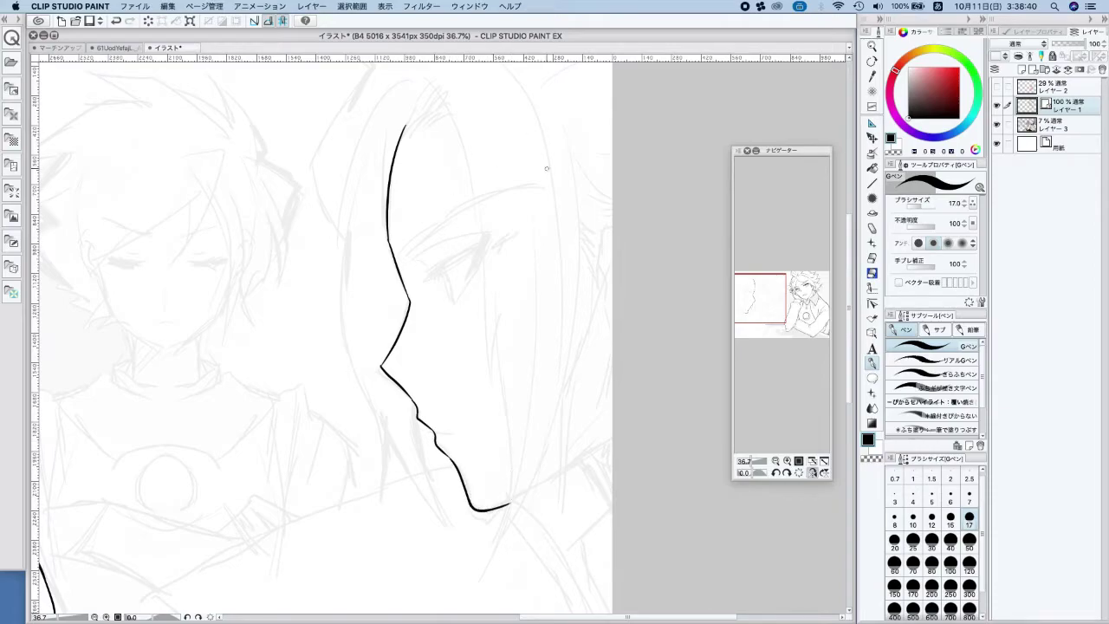
Try inking the profile figure's long hair strands from the crown down past the jaw
{"action": "mouse_move", "coordinate": [403, 140]}
{"action": "left_mouse_down"}
{"action": "mouse_move", "coordinate": [427, 110]}
{"action": "mouse_move", "coordinate": [402, 144]}
{"action": "mouse_move", "coordinate": [443, 111]}
{"action": "mouse_move", "coordinate": [451, 123]}
{"action": "mouse_move", "coordinate": [421, 99]}
{"action": "mouse_move", "coordinate": [477, 226]}
{"action": "mouse_move", "coordinate": [501, 426]}
{"action": "left_mouse_up"}
{"action": "left_click_drag", "start_coordinate": [494, 338], "coordinate": [507, 558]}
{"action": "mouse_move", "coordinate": [503, 71]}
{"action": "left_mouse_down"}
{"action": "mouse_move", "coordinate": [555, 184]}
{"action": "mouse_move", "coordinate": [561, 417]}
{"action": "mouse_move", "coordinate": [529, 533]}
{"action": "mouse_move", "coordinate": [497, 580]}
{"action": "left_mouse_up"}
{"action": "key", "text": "ctrl+z"}
{"action": "left_click_drag", "start_coordinate": [531, 183], "coordinate": [549, 357]}
{"action": "key", "text": "ctrl+z"}
{"action": "left_click_drag", "start_coordinate": [534, 198], "coordinate": [522, 525]}
{"action": "scroll", "coordinate": [558, 236], "scroll_direction": "down", "scroll_amount": 5}
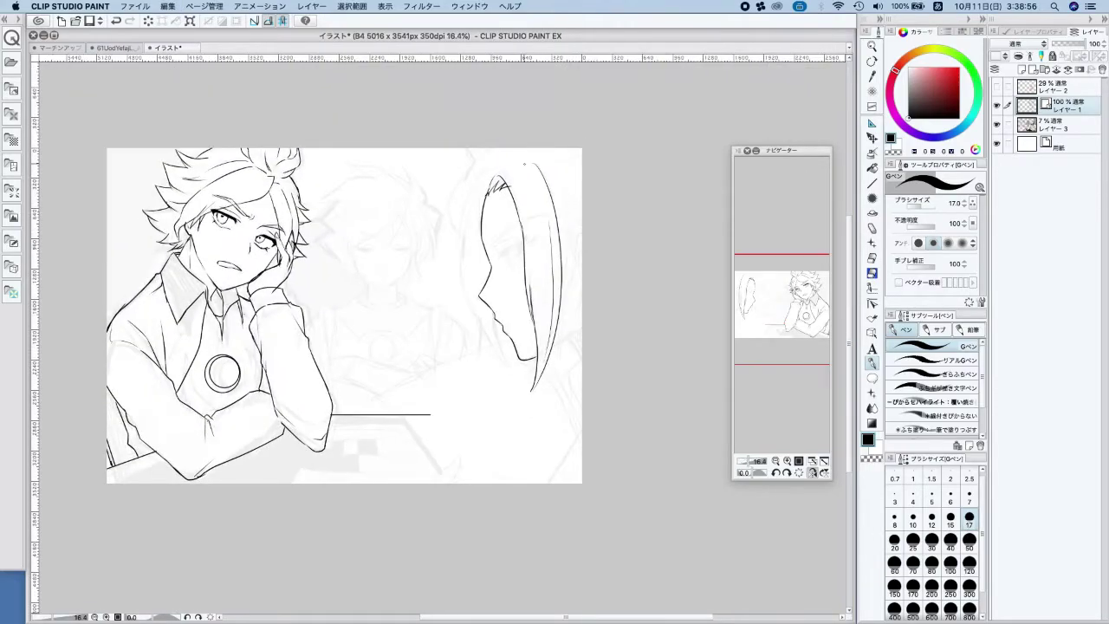
{"action": "left_click", "coordinate": [812, 473]}
{"action": "left_click_drag", "start_coordinate": [400, 169], "coordinate": [467, 168]}
{"action": "scroll", "coordinate": [467, 168], "scroll_direction": "up", "scroll_amount": 4}
{"action": "scroll", "coordinate": [487, 98], "scroll_direction": "down", "scroll_amount": 4}
{"action": "left_click_drag", "start_coordinate": [579, 192], "coordinate": [525, 222]}
{"action": "scroll", "coordinate": [524, 222], "scroll_direction": "up", "scroll_amount": 4}
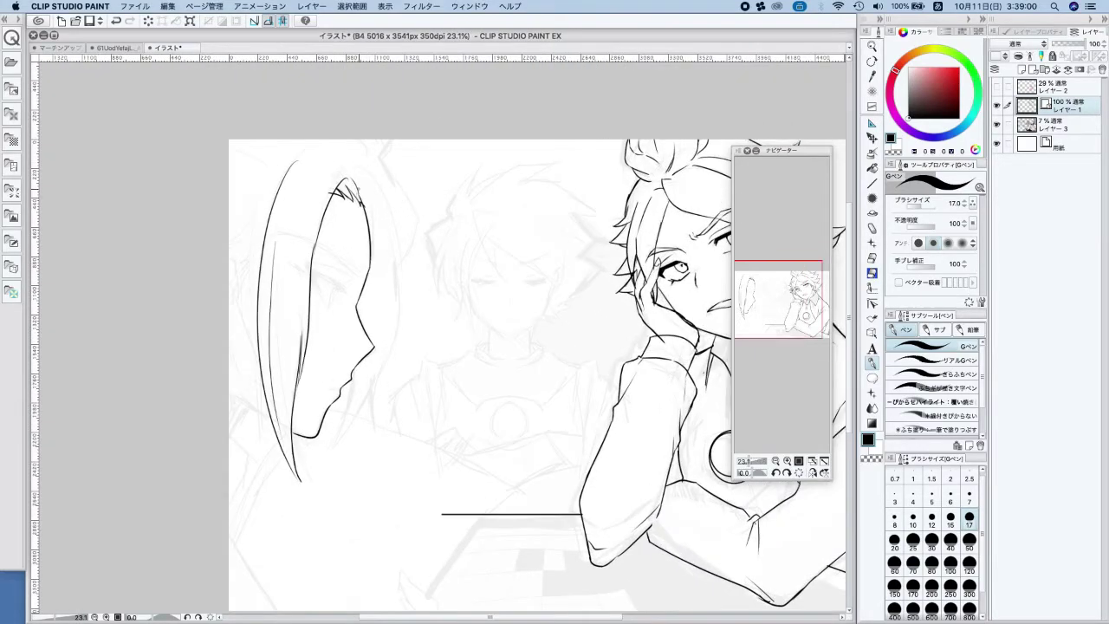
Undo the hair strokes around the profile face, keeping only the inked facial contour
{"action": "key", "text": "super+z"}
{"action": "key", "text": "super+z"}
{"action": "key", "text": "super+z"}
{"action": "key", "text": "super+z"}
{"action": "key", "text": "super+z"}
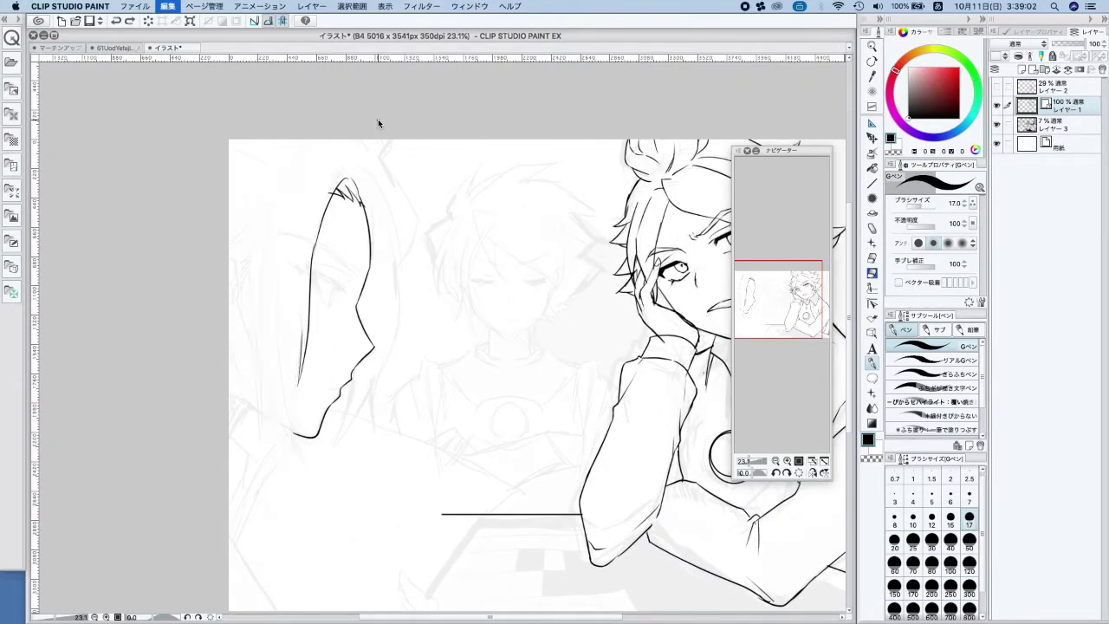
{"action": "scroll", "coordinate": [500, 310], "scroll_direction": "left", "scroll_amount": 2}
{"action": "key", "text": "super+z"}
{"action": "key", "text": "super+z"}
{"action": "key", "text": "super+z"}
{"action": "key", "text": "super+z"}
Add a new layer above the line art and roughly sketch the hairline and front bangs of the profile figure in red
{"action": "left_click", "coordinate": [1021, 70]}
{"action": "left_click", "coordinate": [958, 69]}
{"action": "mouse_move", "coordinate": [404, 190]}
{"action": "left_mouse_down"}
{"action": "mouse_move", "coordinate": [349, 185]}
{"action": "mouse_move", "coordinate": [307, 242]}
{"action": "mouse_move", "coordinate": [281, 249]}
{"action": "left_mouse_up"}
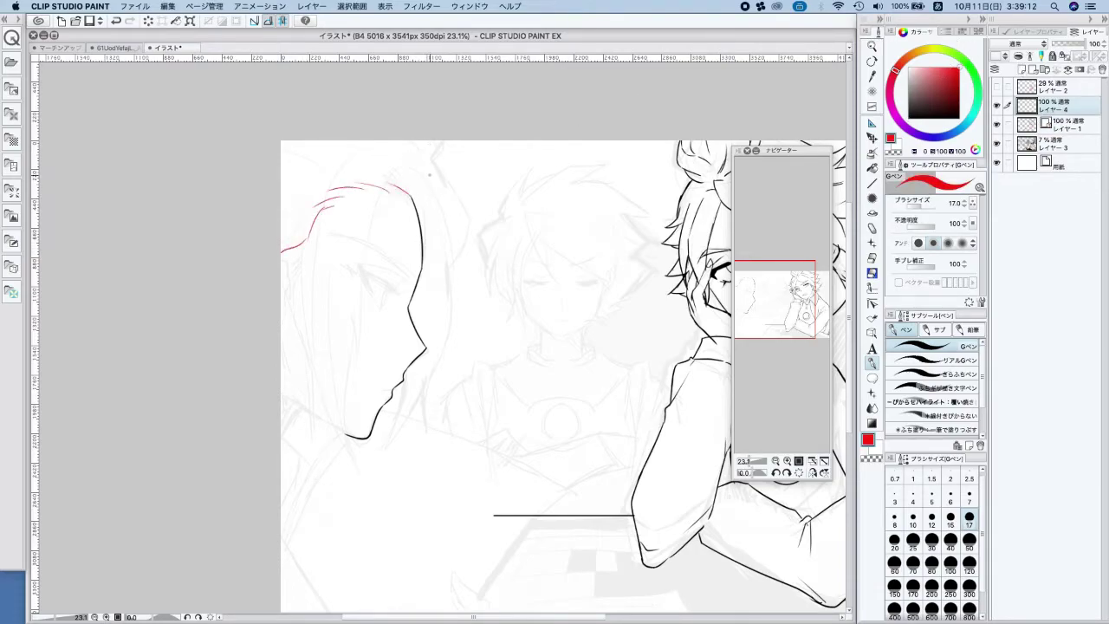
{"action": "mouse_move", "coordinate": [398, 161]}
{"action": "left_mouse_down"}
{"action": "mouse_move", "coordinate": [409, 186]}
{"action": "mouse_move", "coordinate": [396, 165]}
{"action": "mouse_move", "coordinate": [392, 248]}
{"action": "left_mouse_up"}
{"action": "left_click_drag", "start_coordinate": [383, 195], "coordinate": [421, 335]}
{"action": "left_click_drag", "start_coordinate": [421, 190], "coordinate": [419, 275]}
{"action": "mouse_move", "coordinate": [419, 190]}
{"action": "left_mouse_down"}
{"action": "mouse_move", "coordinate": [417, 343]}
{"action": "mouse_move", "coordinate": [411, 311]}
{"action": "mouse_move", "coordinate": [342, 252]}
{"action": "left_mouse_up"}
Sketch in red the long near-side hair falling from the crown over the cheek to the jaw
{"action": "mouse_move", "coordinate": [400, 173]}
{"action": "left_mouse_down"}
{"action": "mouse_move", "coordinate": [370, 214]}
{"action": "mouse_move", "coordinate": [329, 351]}
{"action": "left_mouse_up"}
{"action": "left_click_drag", "start_coordinate": [378, 208], "coordinate": [338, 414]}
{"action": "left_click_drag", "start_coordinate": [338, 288], "coordinate": [331, 376]}
{"action": "left_click_drag", "start_coordinate": [338, 170], "coordinate": [304, 291]}
{"action": "left_click_drag", "start_coordinate": [340, 142], "coordinate": [296, 323]}
{"action": "left_click_drag", "start_coordinate": [317, 200], "coordinate": [326, 397]}
{"action": "left_click_drag", "start_coordinate": [297, 305], "coordinate": [331, 414]}
Rough in red the crown strands, the near hair lock's pointed end and the ear at the page edge
{"action": "mouse_move", "coordinate": [289, 223]}
{"action": "left_mouse_down"}
{"action": "mouse_move", "coordinate": [284, 250]}
{"action": "mouse_move", "coordinate": [364, 142]}
{"action": "mouse_move", "coordinate": [401, 162]}
{"action": "left_mouse_up"}
{"action": "mouse_move", "coordinate": [350, 141]}
{"action": "left_mouse_down"}
{"action": "mouse_move", "coordinate": [303, 218]}
{"action": "mouse_move", "coordinate": [293, 328]}
{"action": "mouse_move", "coordinate": [366, 487]}
{"action": "left_mouse_up"}
{"action": "mouse_move", "coordinate": [299, 355]}
{"action": "left_mouse_down"}
{"action": "mouse_move", "coordinate": [332, 396]}
{"action": "mouse_move", "coordinate": [360, 478]}
{"action": "left_mouse_up"}
{"action": "left_click_drag", "start_coordinate": [404, 166], "coordinate": [411, 191]}
{"action": "mouse_move", "coordinate": [338, 142]}
{"action": "left_mouse_down"}
{"action": "mouse_move", "coordinate": [283, 227]}
{"action": "mouse_move", "coordinate": [284, 265]}
{"action": "left_mouse_up"}
{"action": "left_click_drag", "start_coordinate": [291, 255], "coordinate": [282, 332]}
{"action": "mouse_move", "coordinate": [404, 168]}
{"action": "left_mouse_down"}
{"action": "mouse_move", "coordinate": [405, 180]}
{"action": "mouse_move", "coordinate": [305, 226]}
{"action": "left_mouse_up"}
{"action": "left_click_drag", "start_coordinate": [390, 149], "coordinate": [321, 198]}
Sketch in red the far-side hair sweeping from the crown past the nose to a tip below the chin
{"action": "mouse_move", "coordinate": [402, 156]}
{"action": "left_mouse_down"}
{"action": "mouse_move", "coordinate": [319, 220]}
{"action": "mouse_move", "coordinate": [415, 180]}
{"action": "mouse_move", "coordinate": [438, 218]}
{"action": "mouse_move", "coordinate": [445, 293]}
{"action": "left_mouse_up"}
{"action": "mouse_move", "coordinate": [440, 227]}
{"action": "left_mouse_down"}
{"action": "mouse_move", "coordinate": [447, 317]}
{"action": "mouse_move", "coordinate": [397, 442]}
{"action": "left_mouse_up"}
{"action": "mouse_move", "coordinate": [407, 383]}
{"action": "left_mouse_down"}
{"action": "mouse_move", "coordinate": [393, 452]}
{"action": "mouse_move", "coordinate": [383, 465]}
{"action": "mouse_move", "coordinate": [398, 426]}
{"action": "mouse_move", "coordinate": [375, 474]}
{"action": "left_mouse_up"}
{"action": "mouse_move", "coordinate": [415, 399]}
{"action": "left_mouse_down"}
{"action": "mouse_move", "coordinate": [399, 451]}
{"action": "mouse_move", "coordinate": [364, 487]}
{"action": "mouse_move", "coordinate": [393, 441]}
{"action": "left_mouse_up"}
{"action": "left_click_drag", "start_coordinate": [436, 215], "coordinate": [436, 324]}
{"action": "left_click_drag", "start_coordinate": [392, 405], "coordinate": [382, 453]}
Refine the red outer hair contour in mirrored view and add a slanting jaw line from the chin toward the page edge
{"action": "mouse_move", "coordinate": [424, 177]}
{"action": "left_mouse_down"}
{"action": "mouse_move", "coordinate": [444, 324]}
{"action": "mouse_move", "coordinate": [442, 183]}
{"action": "mouse_move", "coordinate": [444, 284]}
{"action": "mouse_move", "coordinate": [449, 264]}
{"action": "left_mouse_up"}
{"action": "key", "text": "super+z"}
{"action": "mouse_move", "coordinate": [431, 159]}
{"action": "left_mouse_down"}
{"action": "mouse_move", "coordinate": [447, 193]}
{"action": "mouse_move", "coordinate": [437, 166]}
{"action": "left_mouse_up"}
{"action": "key", "text": "h"}
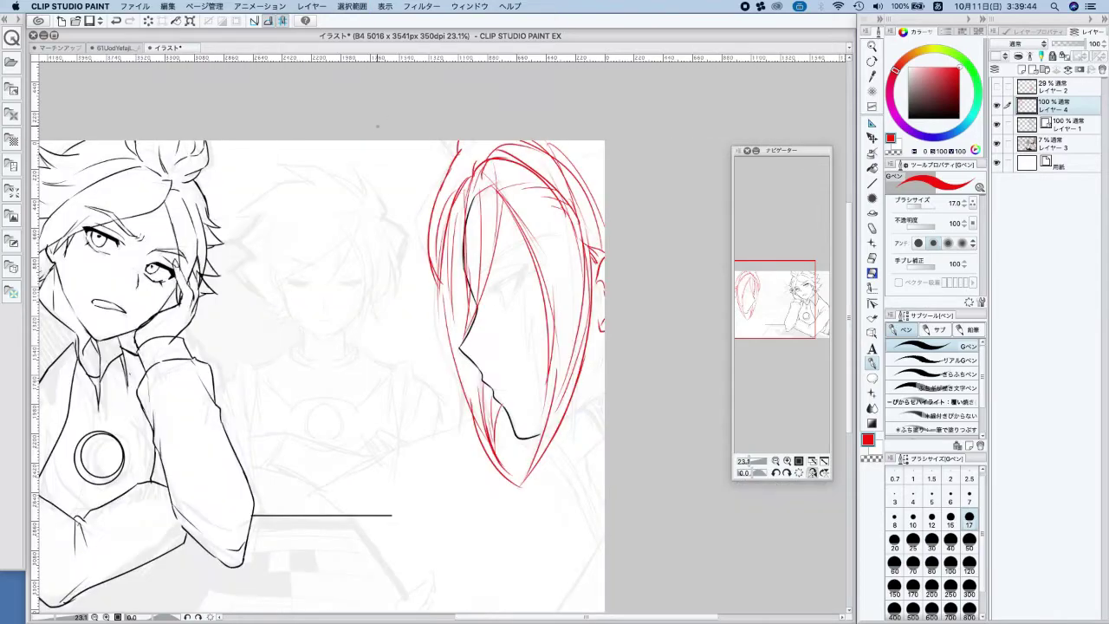
{"action": "scroll", "coordinate": [379, 127], "scroll_direction": "down", "scroll_amount": 4}
{"action": "key", "text": "super+z"}
{"action": "mouse_move", "coordinate": [450, 146]}
{"action": "left_mouse_down"}
{"action": "mouse_move", "coordinate": [424, 183]}
{"action": "mouse_move", "coordinate": [434, 160]}
{"action": "left_mouse_up"}
{"action": "left_click_drag", "start_coordinate": [433, 210], "coordinate": [439, 260]}
{"action": "mouse_move", "coordinate": [491, 220]}
{"action": "left_mouse_down"}
{"action": "mouse_move", "coordinate": [503, 324]}
{"action": "mouse_move", "coordinate": [515, 281]}
{"action": "mouse_move", "coordinate": [487, 341]}
{"action": "left_mouse_up"}
{"action": "left_click_drag", "start_coordinate": [521, 286], "coordinate": [484, 309]}
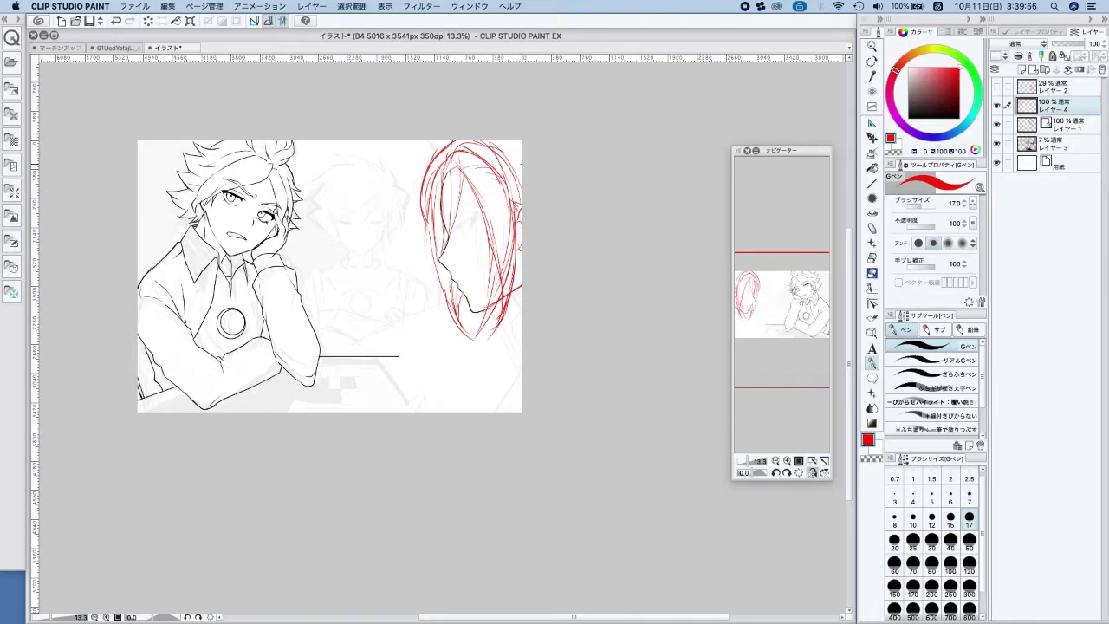
Lower the red hair sketch layer's opacity to 26% and select the line-art layer レイヤー 1
{"action": "scroll", "coordinate": [496, 196], "scroll_direction": "up", "scroll_amount": 4}
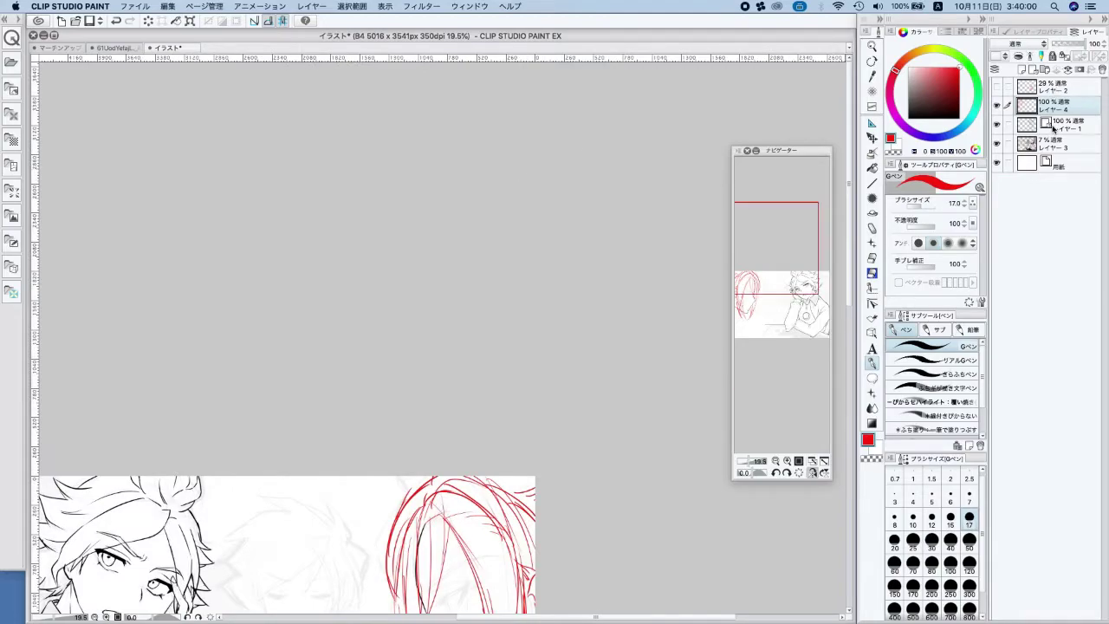
{"action": "left_click", "coordinate": [1055, 126]}
{"action": "left_click", "coordinate": [748, 298]}
{"action": "mouse_move", "coordinate": [1058, 43]}
{"action": "left_mouse_down"}
{"action": "mouse_move", "coordinate": [1087, 44]}
{"action": "mouse_move", "coordinate": [1062, 44]}
{"action": "left_mouse_up"}
{"action": "left_click", "coordinate": [1058, 107]}
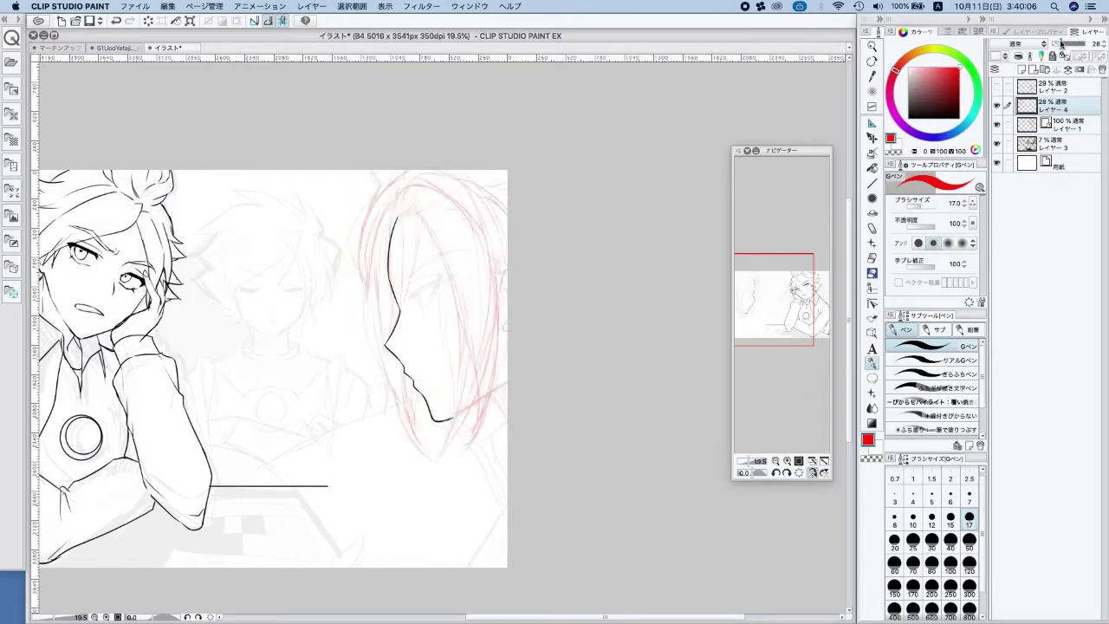
{"action": "scroll", "coordinate": [394, 328], "scroll_direction": "up", "scroll_amount": 2}
{"action": "left_click", "coordinate": [1055, 127]}
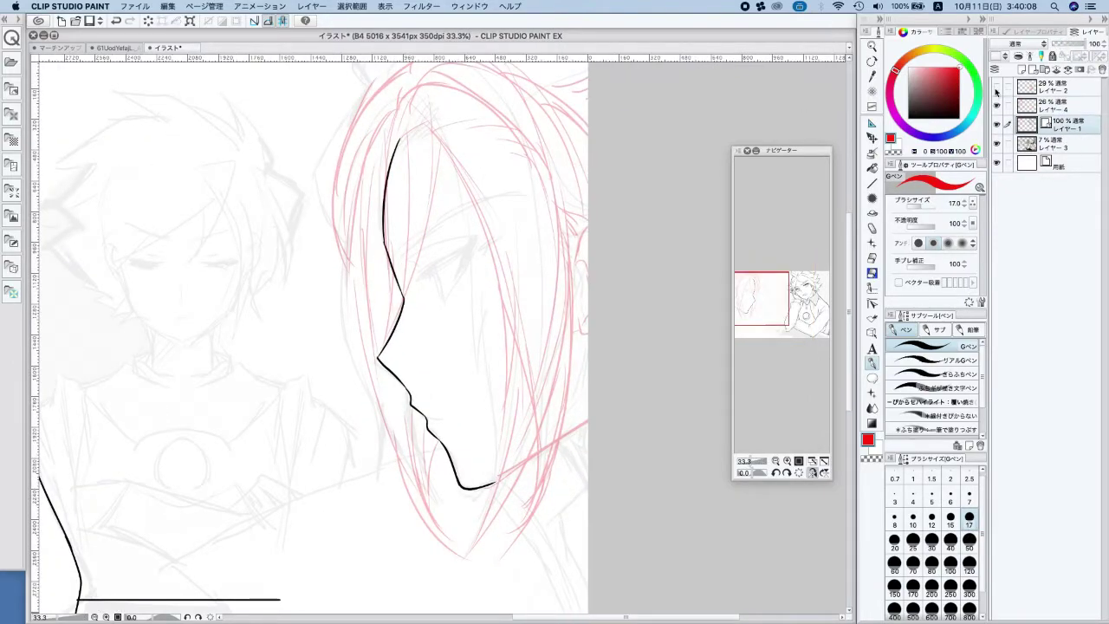
Switch to black and ink the near-side hair from the crown down to its pointed ends over the red sketch
{"action": "key", "text": "super+minus"}
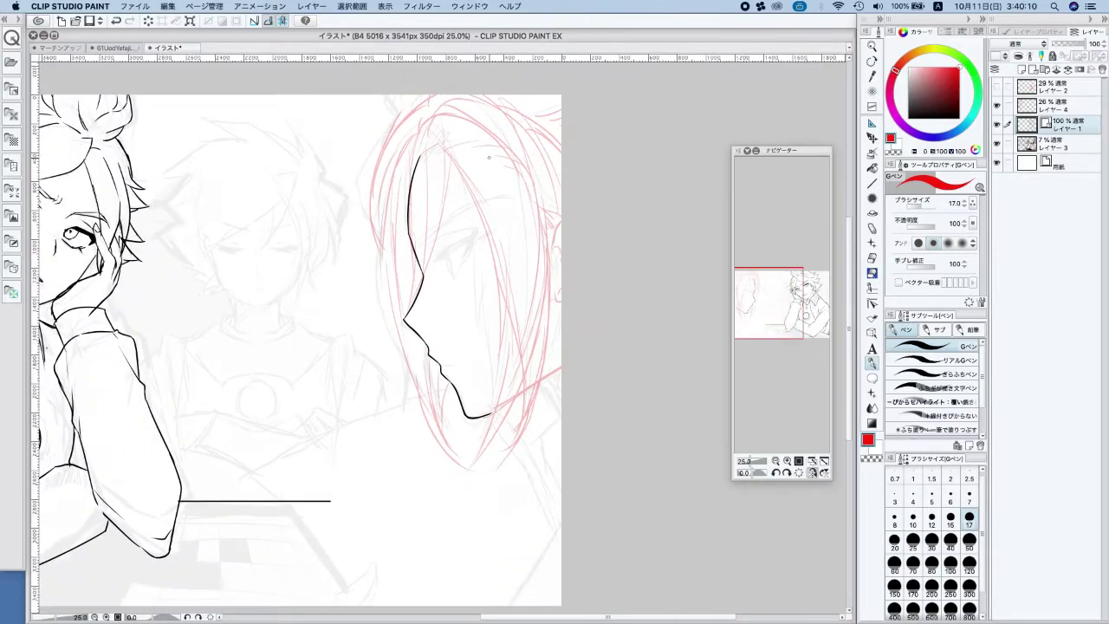
{"action": "left_click_drag", "start_coordinate": [427, 108], "coordinate": [353, 390]}
{"action": "key", "text": "super+z"}
{"action": "key", "text": "x"}
{"action": "mouse_move", "coordinate": [427, 107]}
{"action": "left_mouse_down"}
{"action": "mouse_move", "coordinate": [333, 345]}
{"action": "mouse_move", "coordinate": [371, 450]}
{"action": "left_mouse_up"}
{"action": "left_click_drag", "start_coordinate": [373, 279], "coordinate": [376, 461]}
{"action": "mouse_move", "coordinate": [348, 277]}
{"action": "left_mouse_down"}
{"action": "mouse_move", "coordinate": [387, 439]}
{"action": "mouse_move", "coordinate": [413, 477]}
{"action": "left_mouse_up"}
Ink the inner edge of the near hair lock from the parting across the cheek to a tip below the jaw
{"action": "left_click_drag", "start_coordinate": [438, 143], "coordinate": [426, 503]}
{"action": "key", "text": "super+z"}
{"action": "mouse_move", "coordinate": [461, 128]}
{"action": "left_mouse_down"}
{"action": "mouse_move", "coordinate": [396, 345]}
{"action": "mouse_move", "coordinate": [416, 485]}
{"action": "left_mouse_up"}
{"action": "key", "text": "super+z"}
{"action": "left_click_drag", "start_coordinate": [465, 124], "coordinate": [414, 476]}
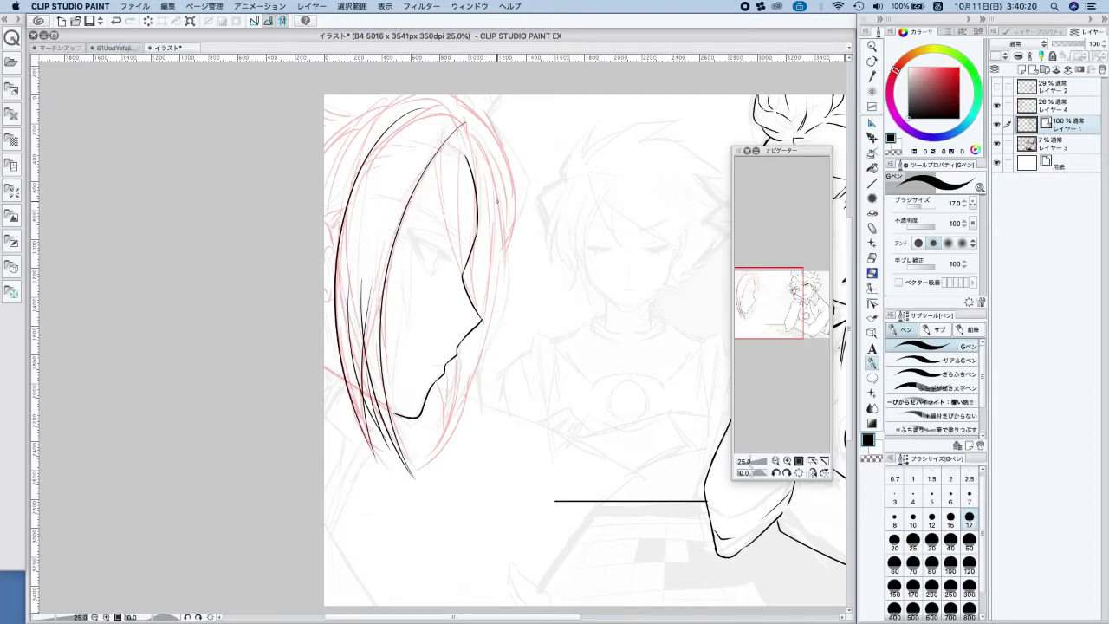
Ink the bangs falling from the parting over the forehead and the far-side hair's upper contour
{"action": "left_click_drag", "start_coordinate": [447, 113], "coordinate": [476, 286]}
{"action": "key", "text": "super+z"}
{"action": "left_click_drag", "start_coordinate": [449, 113], "coordinate": [477, 304]}
{"action": "left_click_drag", "start_coordinate": [462, 149], "coordinate": [473, 292]}
{"action": "left_click_drag", "start_coordinate": [466, 119], "coordinate": [477, 308]}
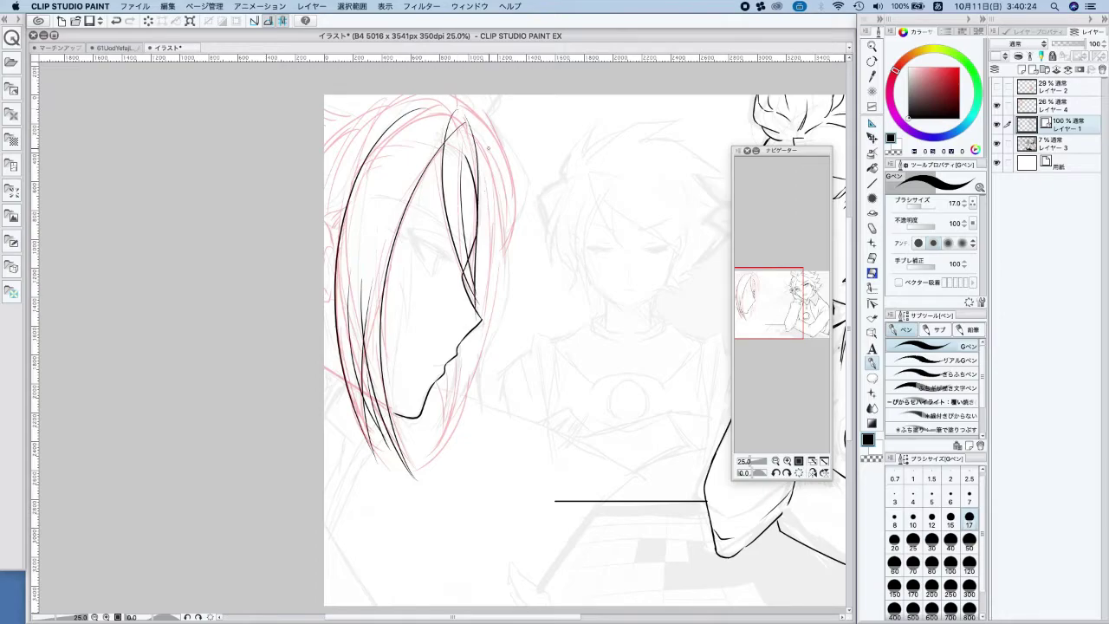
{"action": "key", "text": "super+z"}
{"action": "left_click_drag", "start_coordinate": [479, 127], "coordinate": [478, 317]}
{"action": "mouse_move", "coordinate": [472, 112]}
{"action": "left_mouse_down"}
{"action": "mouse_move", "coordinate": [501, 153]}
{"action": "mouse_move", "coordinate": [491, 284]}
{"action": "left_mouse_up"}
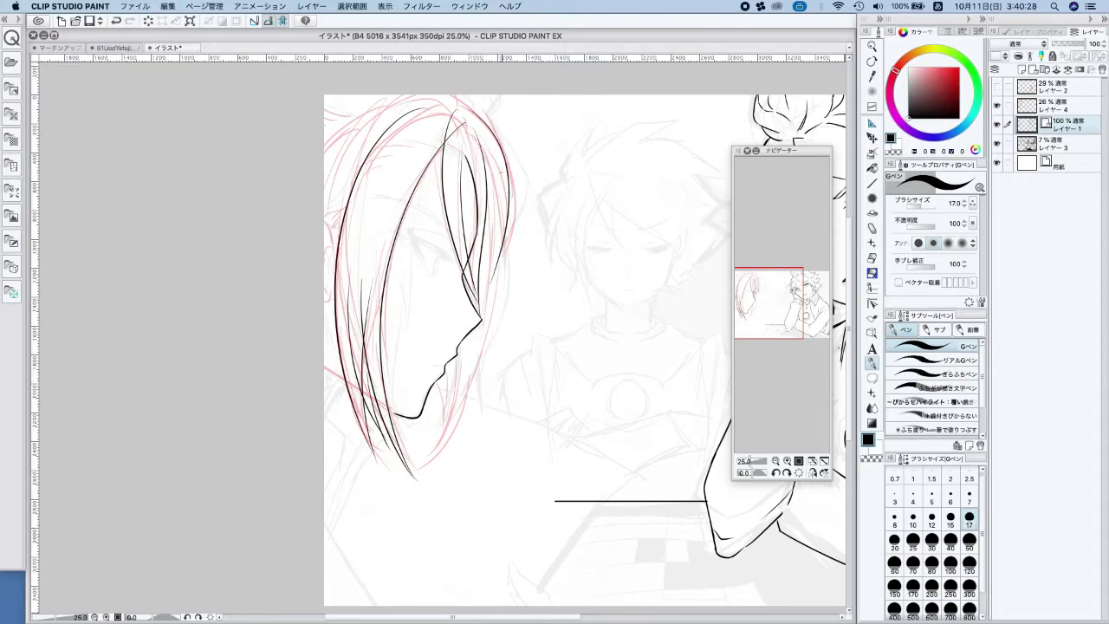
Ink the far-side hair lock past the nose down to its tip, adding inner strands beside the lips and chin
{"action": "mouse_move", "coordinate": [487, 145]}
{"action": "left_mouse_down"}
{"action": "mouse_move", "coordinate": [493, 325]}
{"action": "mouse_move", "coordinate": [427, 464]}
{"action": "left_mouse_up"}
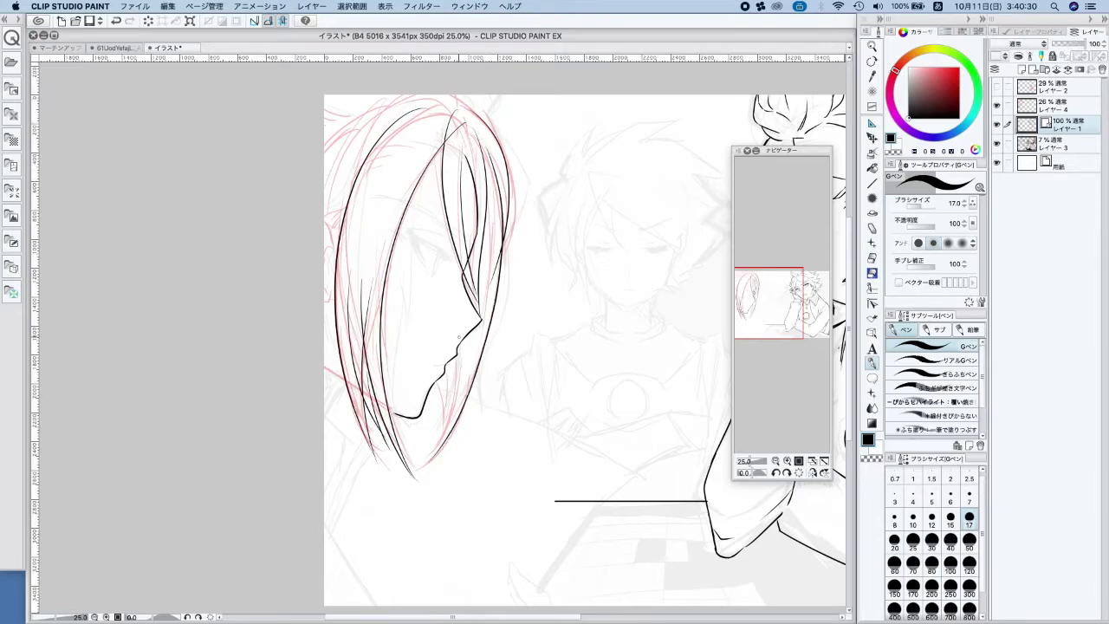
{"action": "left_click_drag", "start_coordinate": [444, 357], "coordinate": [428, 459]}
{"action": "left_click_drag", "start_coordinate": [451, 377], "coordinate": [426, 468]}
Ink the back hair strands curving from the crown toward the ear and check them in mirrored view
{"action": "mouse_move", "coordinate": [380, 108]}
{"action": "left_mouse_down"}
{"action": "mouse_move", "coordinate": [344, 180]}
{"action": "mouse_move", "coordinate": [341, 236]}
{"action": "left_mouse_up"}
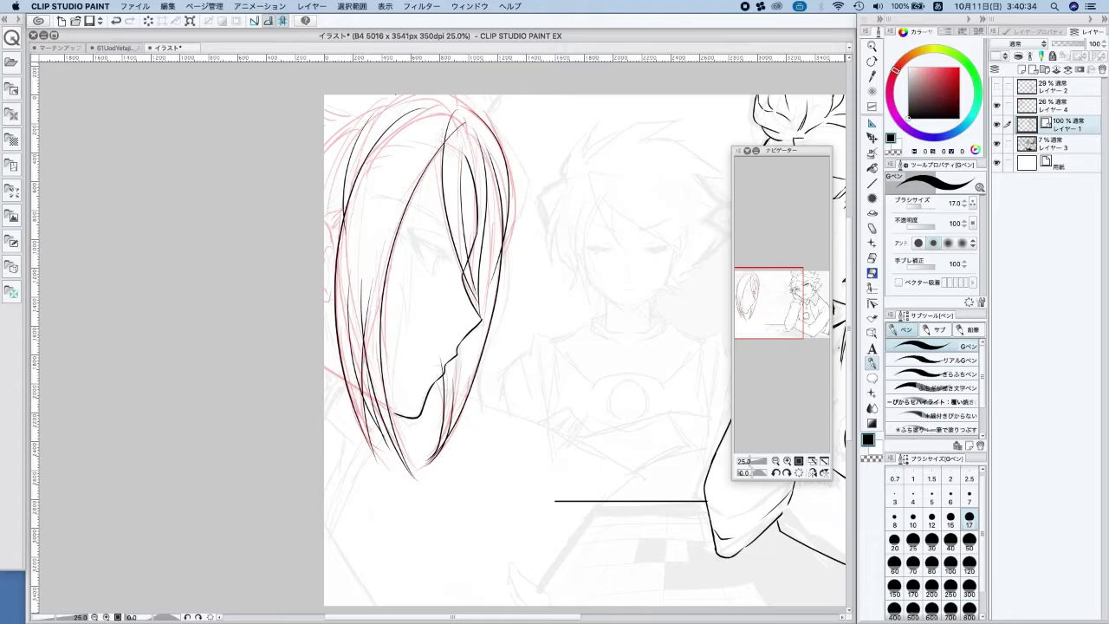
{"action": "mouse_move", "coordinate": [383, 103]}
{"action": "left_mouse_down"}
{"action": "mouse_move", "coordinate": [324, 170]}
{"action": "mouse_move", "coordinate": [336, 246]}
{"action": "left_mouse_up"}
{"action": "key", "text": "h"}
{"action": "key", "text": "super+z"}
{"action": "key", "text": "super+z"}
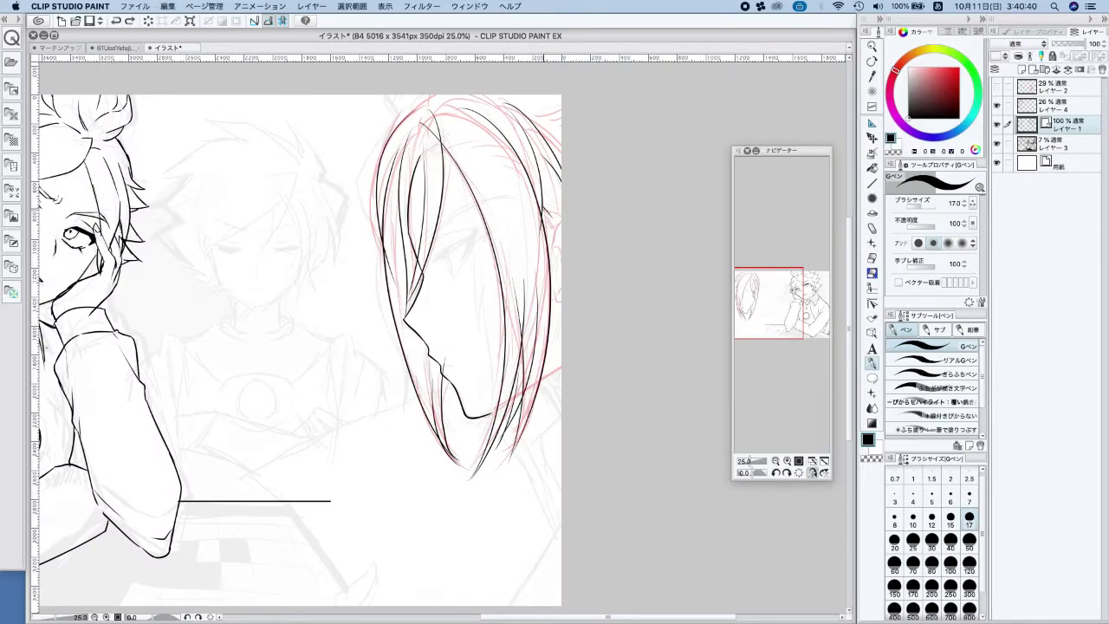
Ink the ear at the page edge and the rear part of the jawline
{"action": "left_click_drag", "start_coordinate": [546, 211], "coordinate": [563, 274]}
{"action": "key", "text": "super+z"}
{"action": "left_click_drag", "start_coordinate": [537, 382], "coordinate": [562, 369]}
{"action": "key", "text": "super+z"}
{"action": "key", "text": "super+z"}
Complete the jawline behind the chin and ink the neck, collar and shoulder lines at the page edge
{"action": "left_click_drag", "start_coordinate": [487, 417], "coordinate": [502, 410]}
{"action": "mouse_move", "coordinate": [563, 368]}
{"action": "left_mouse_down"}
{"action": "mouse_move", "coordinate": [539, 387]}
{"action": "mouse_move", "coordinate": [561, 368]}
{"action": "mouse_move", "coordinate": [553, 409]}
{"action": "mouse_move", "coordinate": [544, 395]}
{"action": "mouse_move", "coordinate": [557, 418]}
{"action": "mouse_move", "coordinate": [537, 437]}
{"action": "left_mouse_up"}
{"action": "key", "text": "super+z"}
{"action": "key", "text": "super+z"}
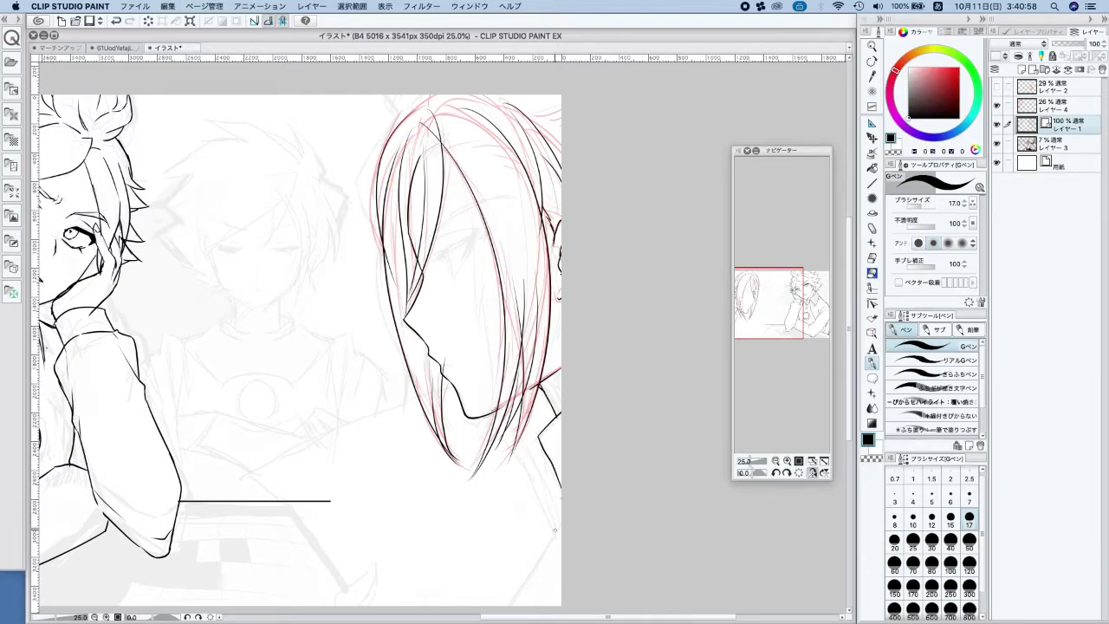
{"action": "left_click_drag", "start_coordinate": [541, 553], "coordinate": [588, 478]}
Ink the crown's top outline, a back hair strand and the outermost far-side hair strand
{"action": "left_click_drag", "start_coordinate": [401, 123], "coordinate": [435, 93]}
{"action": "left_click_drag", "start_coordinate": [525, 119], "coordinate": [586, 103]}
{"action": "left_click_drag", "start_coordinate": [376, 167], "coordinate": [392, 283]}
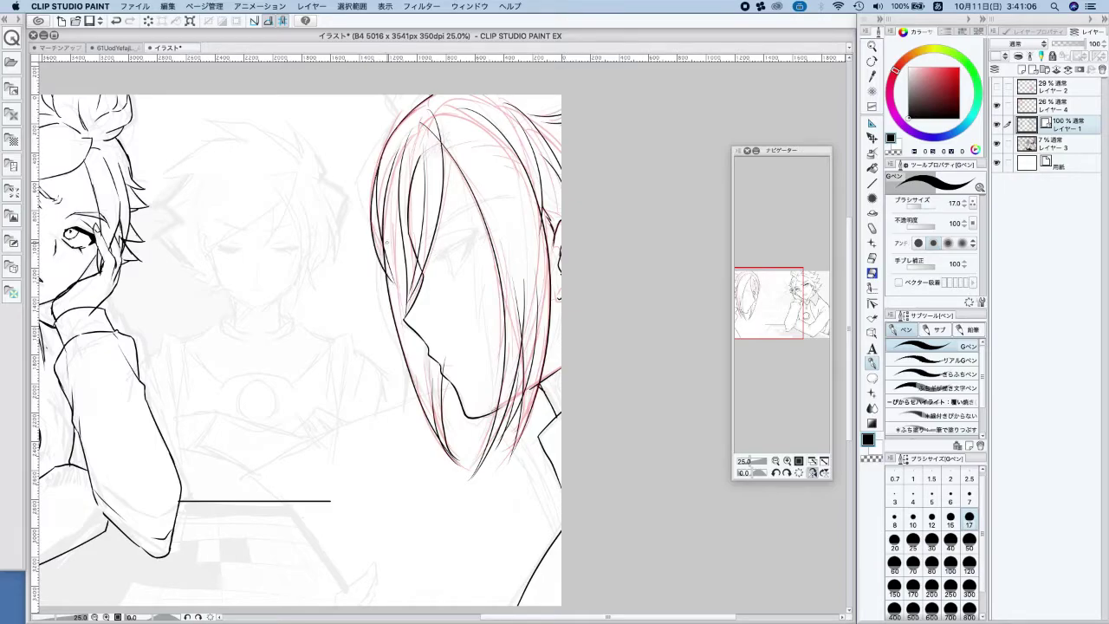
Trim stray hair strand ends beside the profile figure's cheek and ink a short strand near the jaw
{"action": "left_click", "coordinate": [872, 274]}
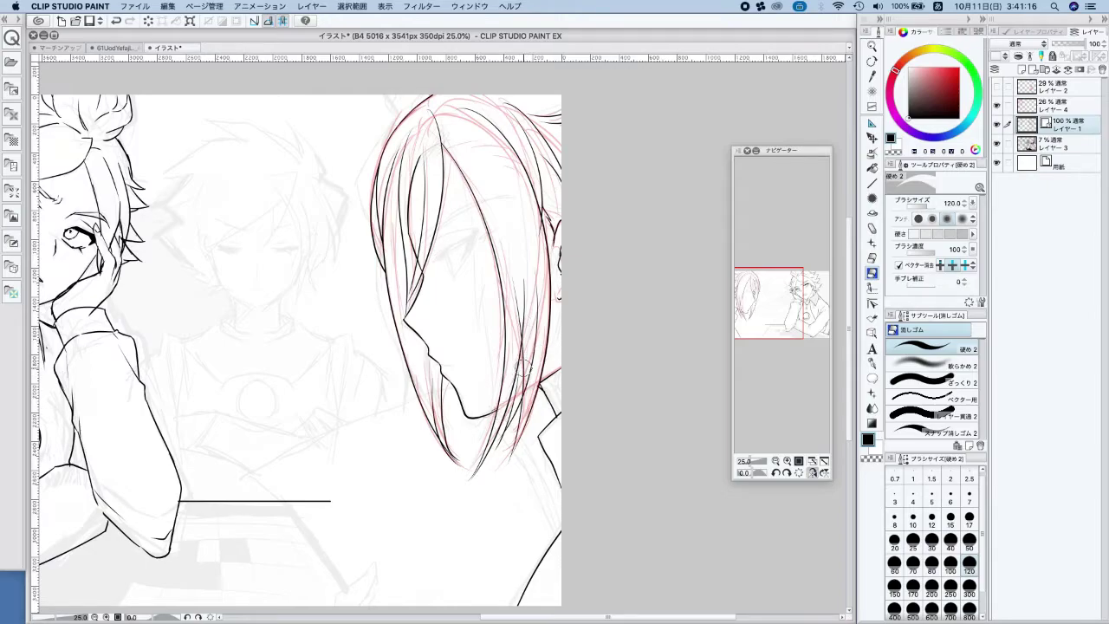
{"action": "left_click", "coordinate": [539, 308]}
{"action": "key", "text": "super+z"}
{"action": "left_click", "coordinate": [873, 362]}
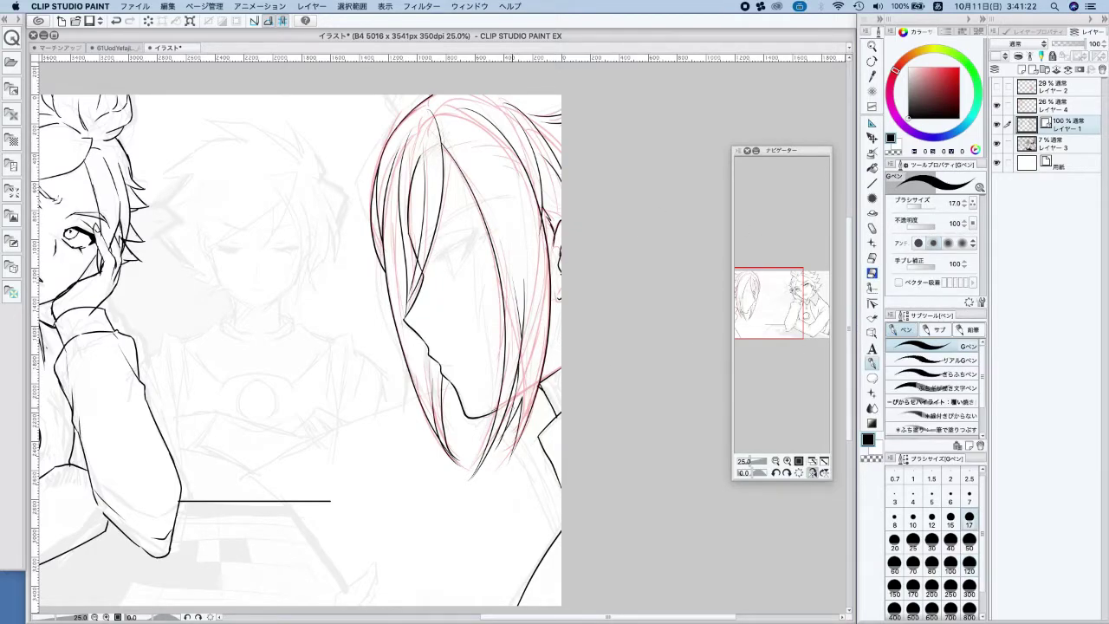
{"action": "key", "text": "super+z"}
{"action": "left_click_drag", "start_coordinate": [519, 391], "coordinate": [506, 405]}
{"action": "left_click", "coordinate": [872, 274]}
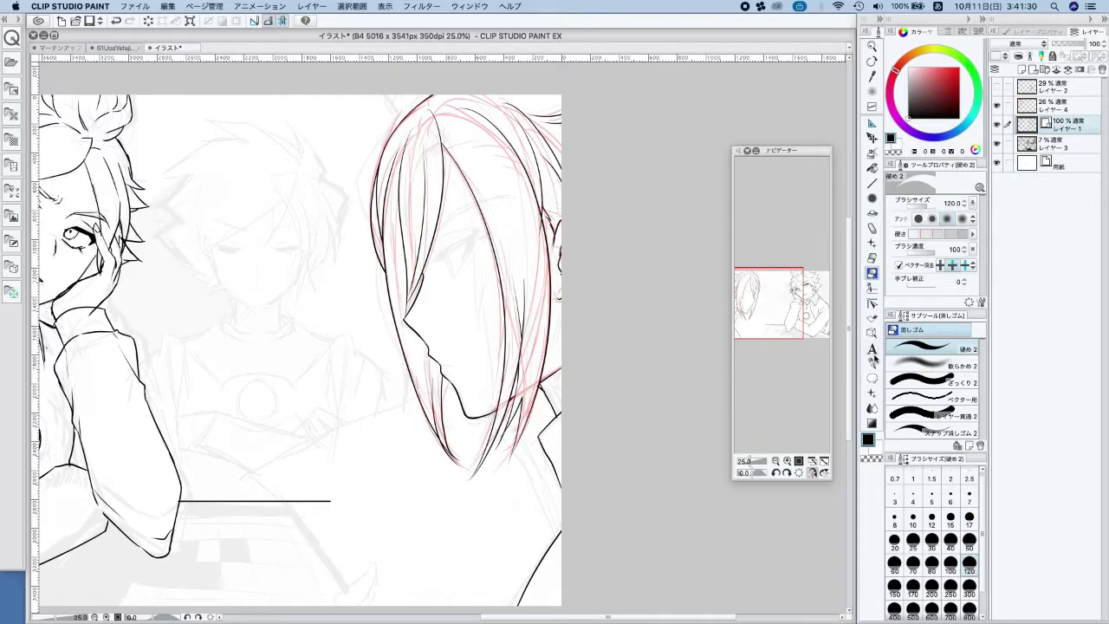
{"action": "left_click", "coordinate": [873, 362]}
Ink the profile figure's thick upper lash line, inner eye corner and thin eyelid crease
{"action": "scroll", "coordinate": [460, 220], "scroll_direction": "up", "scroll_amount": 3}
{"action": "left_click_drag", "start_coordinate": [379, 305], "coordinate": [488, 229]}
{"action": "key", "text": "ctrl+z"}
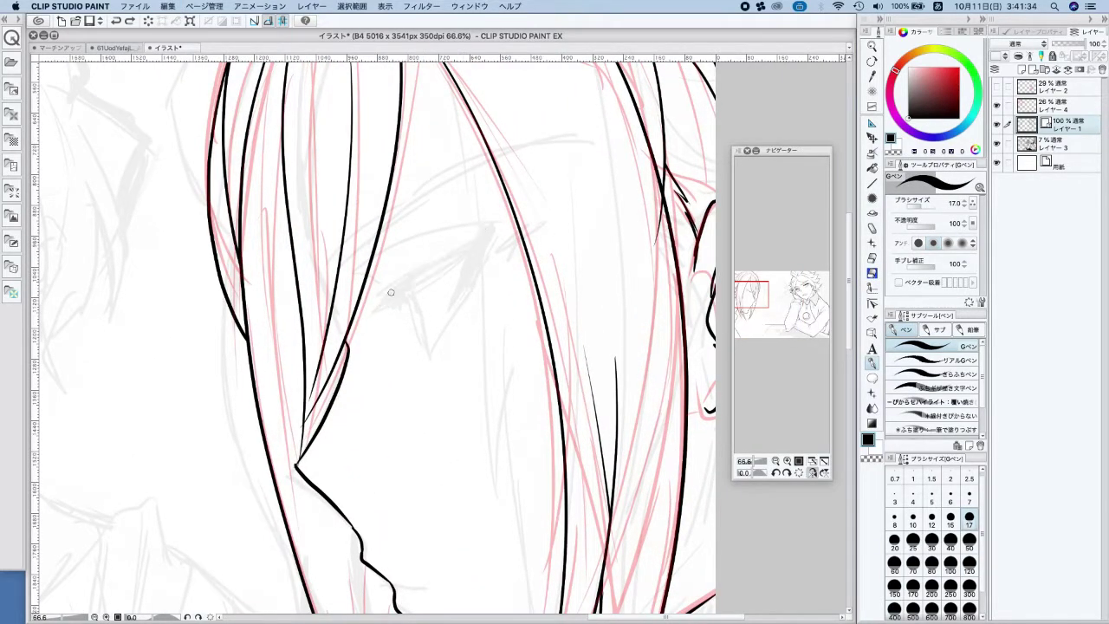
{"action": "mouse_move", "coordinate": [386, 289]}
{"action": "left_mouse_down"}
{"action": "mouse_move", "coordinate": [378, 317]}
{"action": "mouse_move", "coordinate": [490, 233]}
{"action": "left_mouse_up"}
{"action": "key", "text": "ctrl+z"}
{"action": "mouse_move", "coordinate": [386, 305]}
{"action": "left_mouse_down"}
{"action": "mouse_move", "coordinate": [448, 250]}
{"action": "mouse_move", "coordinate": [500, 230]}
{"action": "mouse_move", "coordinate": [475, 240]}
{"action": "left_mouse_up"}
{"action": "left_click_drag", "start_coordinate": [401, 279], "coordinate": [498, 233]}
{"action": "mouse_move", "coordinate": [387, 293]}
{"action": "left_mouse_down"}
{"action": "mouse_move", "coordinate": [490, 240]}
{"action": "mouse_move", "coordinate": [485, 254]}
{"action": "mouse_move", "coordinate": [383, 281]}
{"action": "mouse_move", "coordinate": [370, 273]}
{"action": "left_mouse_up"}
{"action": "mouse_move", "coordinate": [357, 274]}
{"action": "left_mouse_down"}
{"action": "mouse_move", "coordinate": [414, 241]}
{"action": "mouse_move", "coordinate": [477, 225]}
{"action": "left_mouse_up"}
Ink the profile figure's tapered eyebrow with upper and lower outlines above the eye
{"action": "left_click_drag", "start_coordinate": [326, 267], "coordinate": [416, 185]}
{"action": "mouse_move", "coordinate": [367, 223]}
{"action": "left_mouse_down"}
{"action": "mouse_move", "coordinate": [429, 177]}
{"action": "mouse_move", "coordinate": [546, 156]}
{"action": "left_mouse_up"}
{"action": "key", "text": "super+z"}
{"action": "left_click_drag", "start_coordinate": [428, 178], "coordinate": [549, 152]}
{"action": "mouse_move", "coordinate": [325, 265]}
{"action": "left_mouse_down"}
{"action": "mouse_move", "coordinate": [476, 169]}
{"action": "mouse_move", "coordinate": [539, 155]}
{"action": "left_mouse_up"}
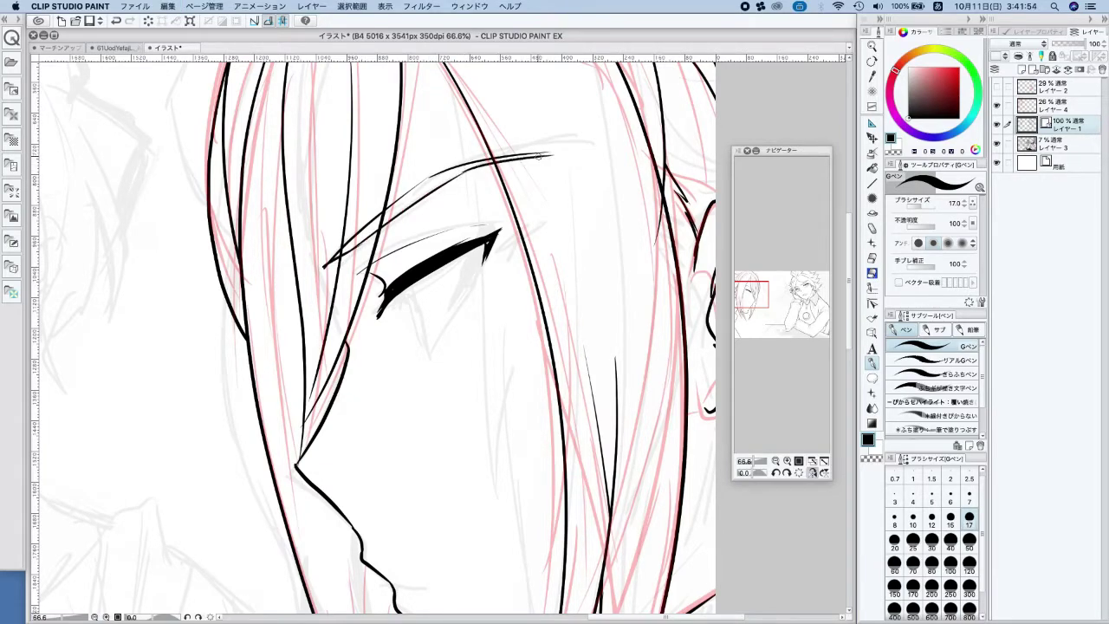
Ink the narrow pupil, the front edge of the eye and the rear curve below the lash line
{"action": "left_click_drag", "start_coordinate": [403, 291], "coordinate": [424, 349]}
{"action": "left_click_drag", "start_coordinate": [407, 289], "coordinate": [425, 348]}
{"action": "key", "text": "super+z"}
{"action": "key", "text": "super+z"}
{"action": "left_click_drag", "start_coordinate": [407, 288], "coordinate": [423, 353]}
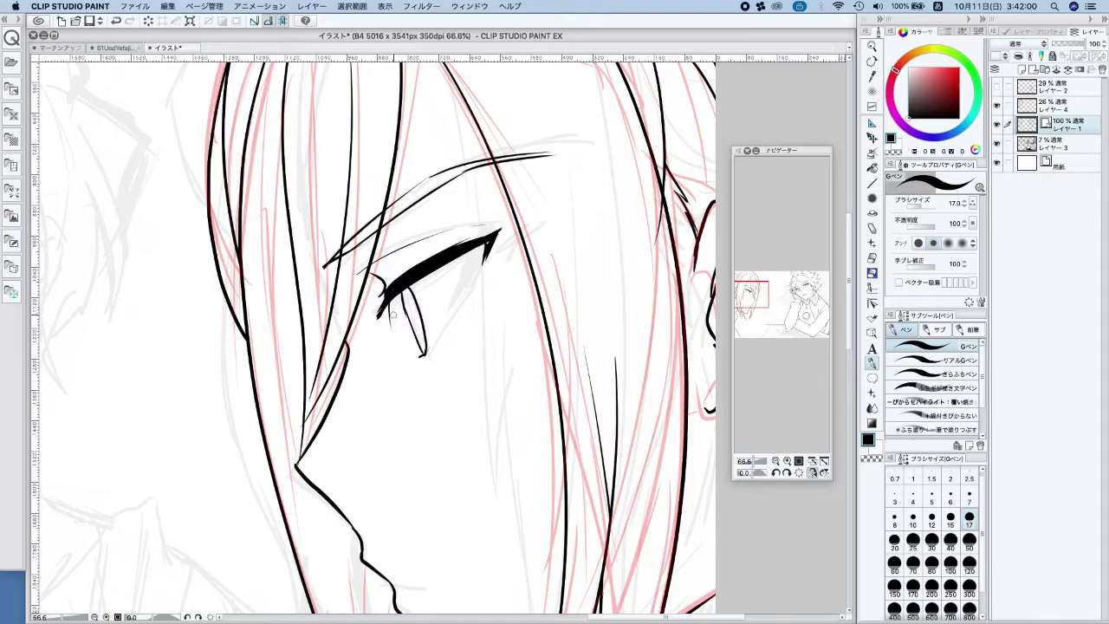
{"action": "left_click_drag", "start_coordinate": [392, 299], "coordinate": [391, 318]}
{"action": "mouse_move", "coordinate": [422, 356]}
{"action": "left_mouse_down"}
{"action": "mouse_move", "coordinate": [490, 249]}
{"action": "mouse_move", "coordinate": [449, 322]}
{"action": "left_mouse_up"}
{"action": "key", "text": "super+z"}
{"action": "key", "text": "super+z"}
{"action": "key", "text": "super+z"}
{"action": "left_click_drag", "start_coordinate": [487, 252], "coordinate": [455, 319]}
Add a small detail stroke inside the profile eye and ink the short closed mouth line
{"action": "scroll", "coordinate": [417, 290], "scroll_direction": "down", "scroll_amount": 6}
{"action": "scroll", "coordinate": [422, 238], "scroll_direction": "up", "scroll_amount": 4}
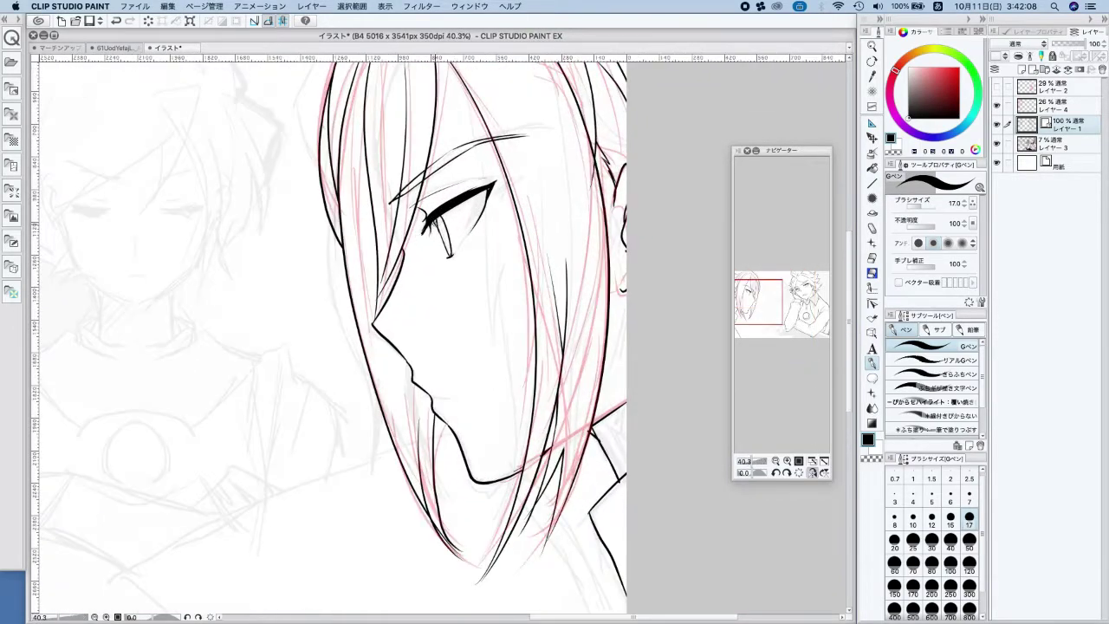
{"action": "left_click_drag", "start_coordinate": [435, 219], "coordinate": [439, 225]}
{"action": "scroll", "coordinate": [493, 130], "scroll_direction": "down", "scroll_amount": 3}
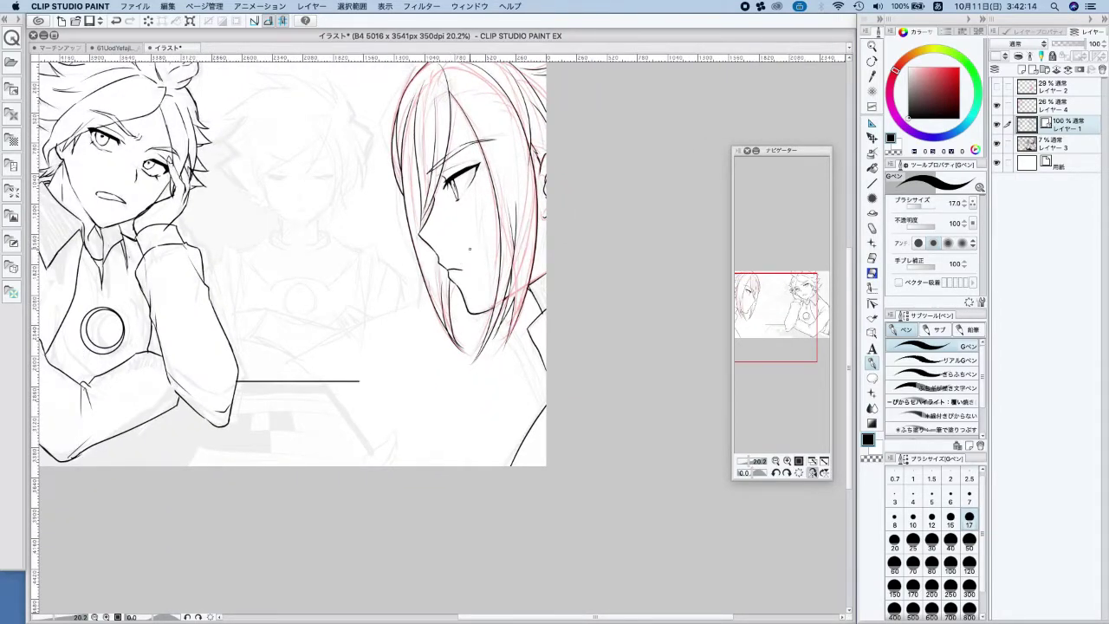
{"action": "key", "text": "super+z"}
{"action": "key", "text": "super+z"}
{"action": "scroll", "coordinate": [439, 100], "scroll_direction": "up", "scroll_amount": 3}
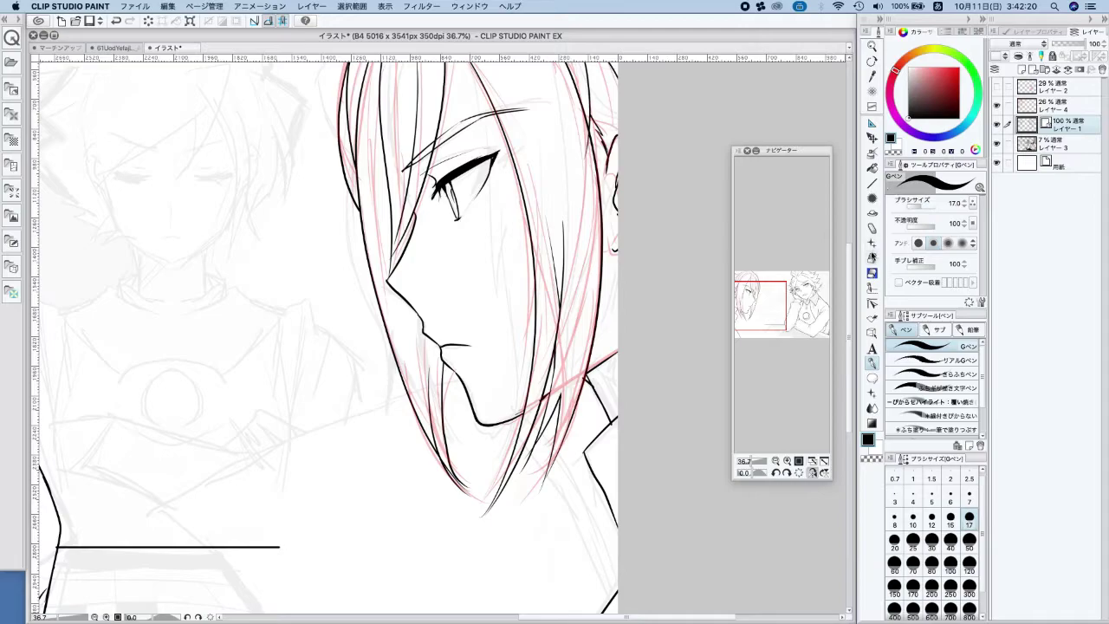
Erase and re-ink the profile eye's upper lash line and redraw the eyelid crease above it
{"action": "left_click", "coordinate": [872, 256]}
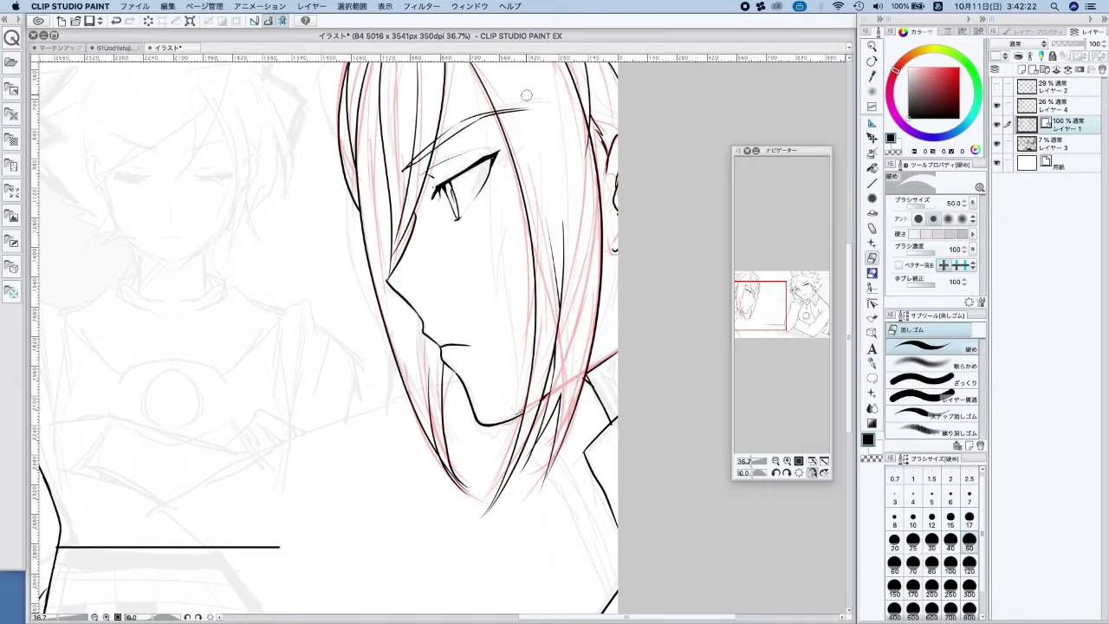
{"action": "left_click", "coordinate": [872, 362]}
{"action": "left_click_drag", "start_coordinate": [447, 185], "coordinate": [489, 158]}
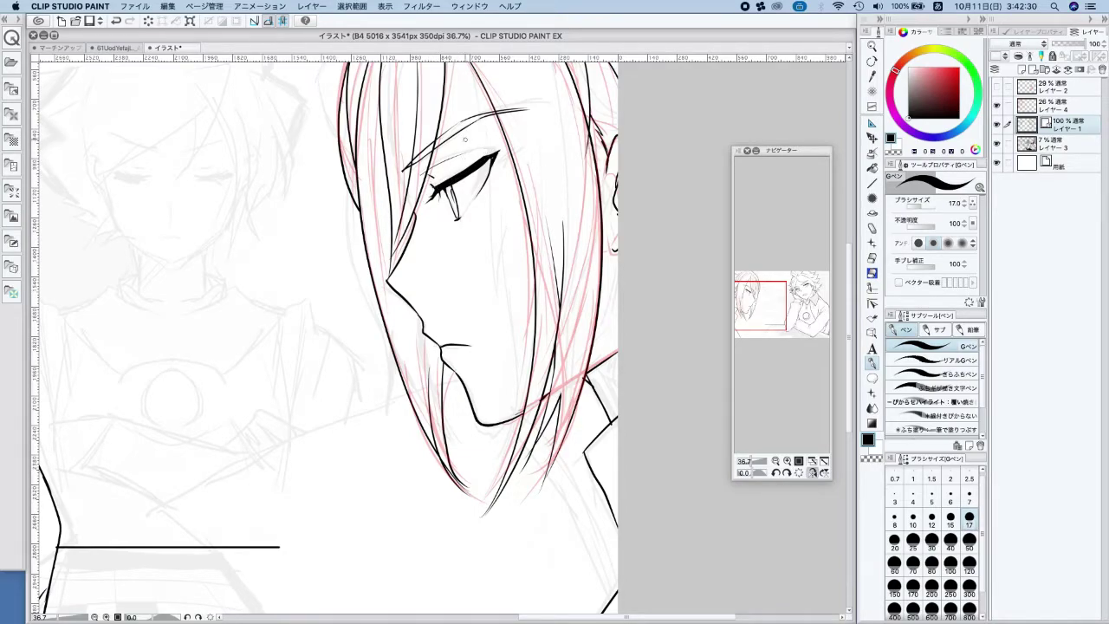
{"action": "left_click", "coordinate": [872, 274]}
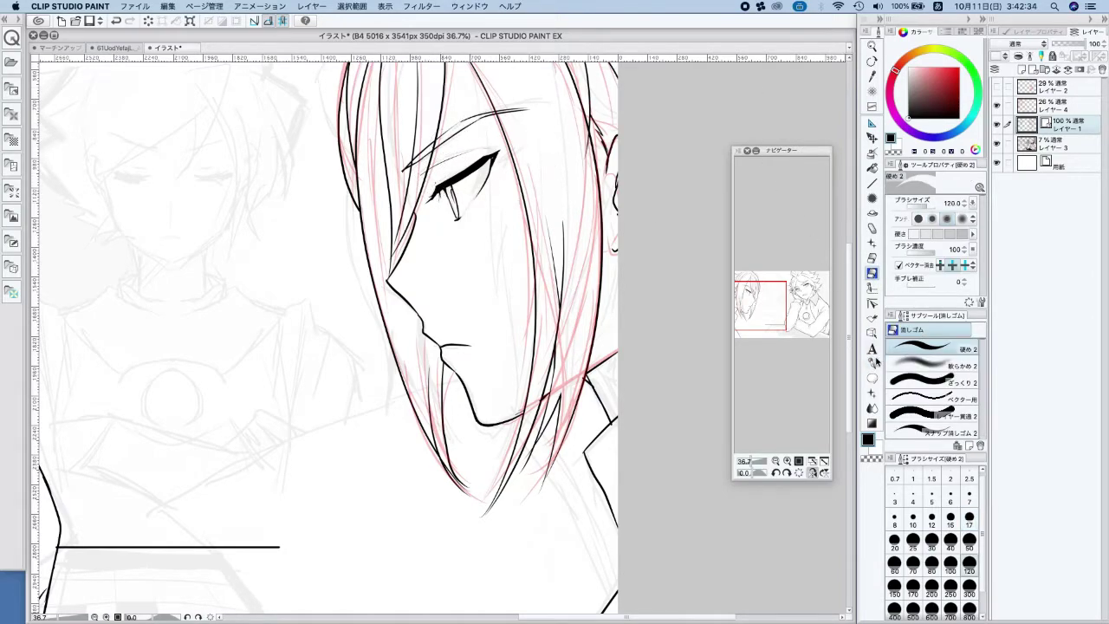
{"action": "left_click", "coordinate": [872, 362]}
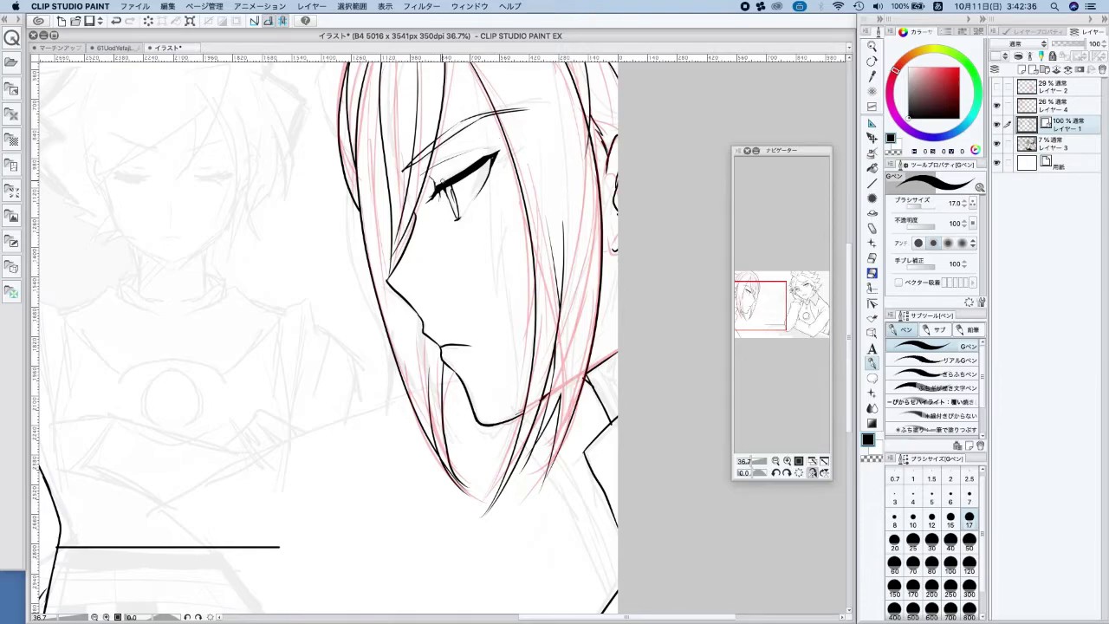
{"action": "left_click_drag", "start_coordinate": [431, 180], "coordinate": [488, 154]}
Ink the profile figure's pointed shoulder outline and a fingertip at the page's lower edge, then erase the overlapping table edge and line ends
{"action": "scroll", "coordinate": [504, 124], "scroll_direction": "down", "scroll_amount": 4}
{"action": "left_click_drag", "start_coordinate": [598, 164], "coordinate": [617, 278]}
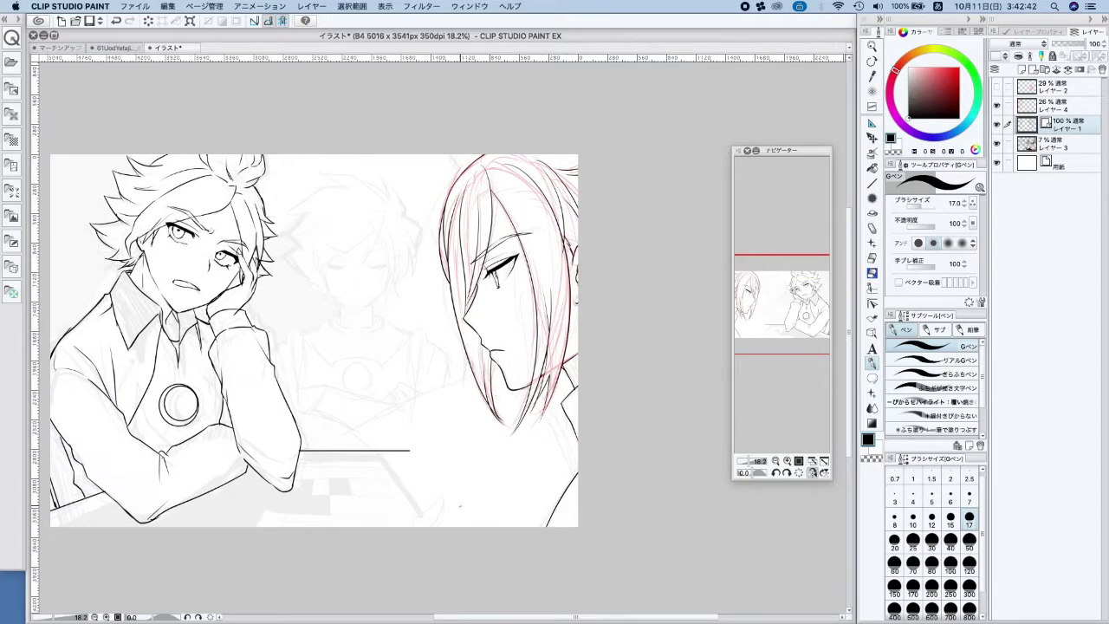
{"action": "scroll", "coordinate": [358, 488], "scroll_direction": "up", "scroll_amount": 2}
{"action": "mouse_move", "coordinate": [564, 294]}
{"action": "left_mouse_down"}
{"action": "mouse_move", "coordinate": [356, 380]}
{"action": "mouse_move", "coordinate": [482, 551]}
{"action": "left_mouse_up"}
{"action": "key", "text": "super+z"}
{"action": "left_click_drag", "start_coordinate": [338, 380], "coordinate": [482, 551]}
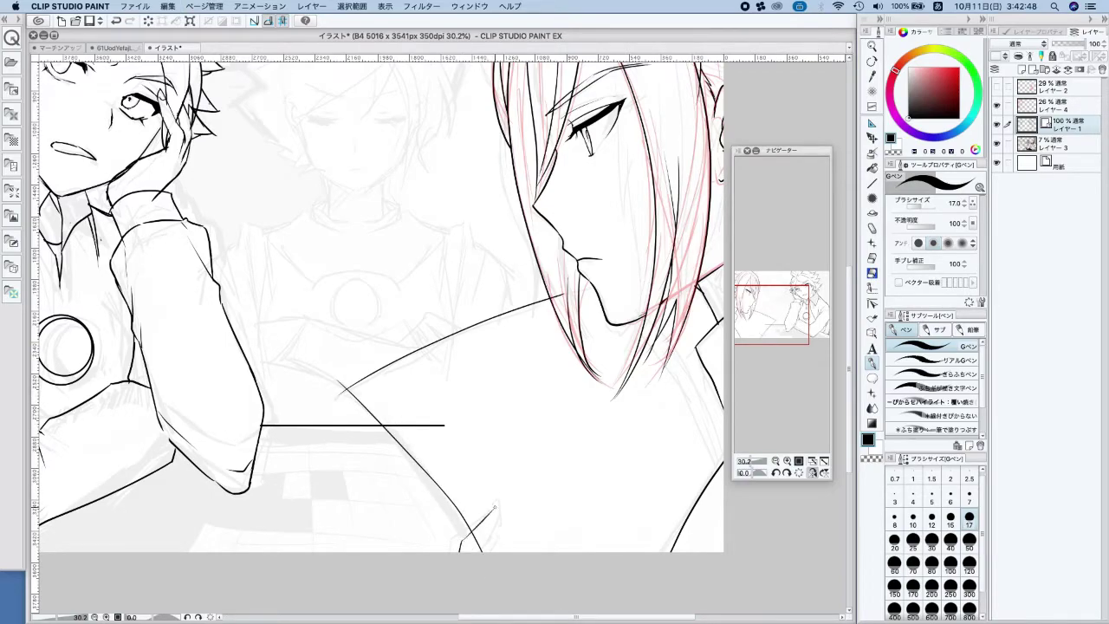
{"action": "mouse_move", "coordinate": [502, 493]}
{"action": "left_mouse_down"}
{"action": "mouse_move", "coordinate": [515, 520]}
{"action": "mouse_move", "coordinate": [497, 560]}
{"action": "mouse_move", "coordinate": [497, 545]}
{"action": "left_mouse_up"}
{"action": "left_click", "coordinate": [873, 273]}
{"action": "left_click", "coordinate": [420, 423]}
{"action": "left_click_drag", "start_coordinate": [341, 376], "coordinate": [342, 397]}
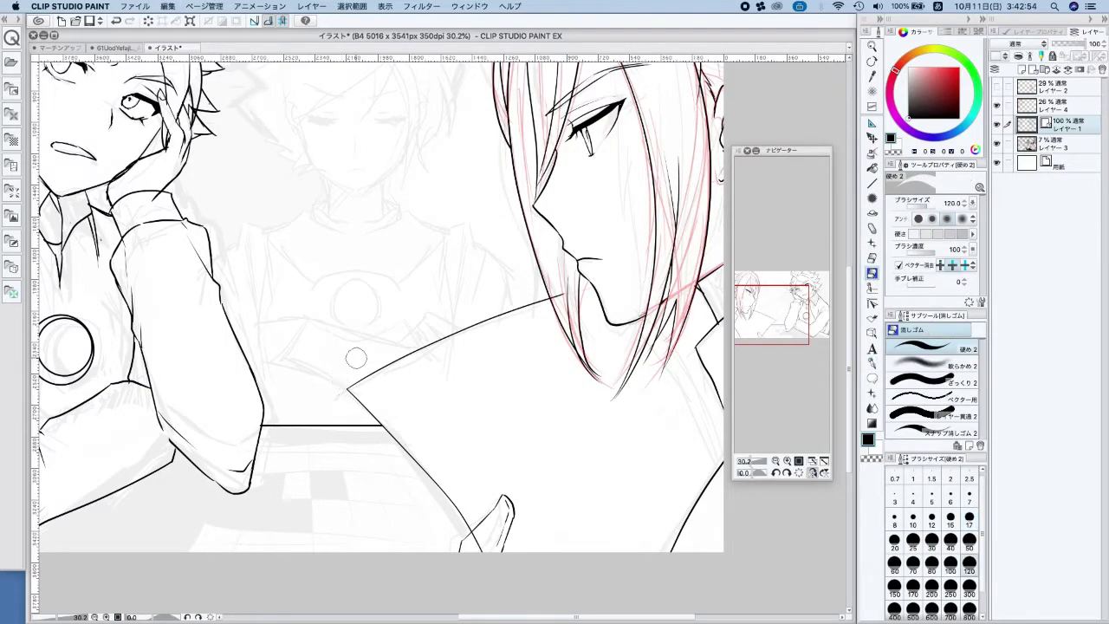
Extend the shoulder line behind the hair to the chin and ink a garment line from the jaw to the page edge
{"action": "key", "text": "p"}
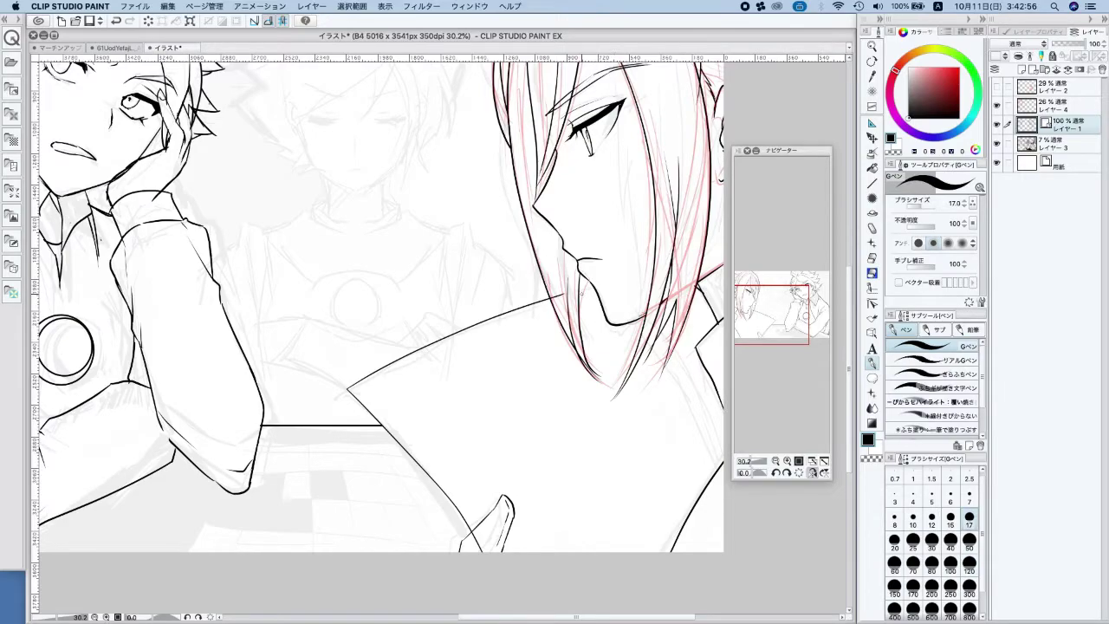
{"action": "left_click_drag", "start_coordinate": [573, 292], "coordinate": [597, 285]}
{"action": "left_click_drag", "start_coordinate": [643, 317], "coordinate": [725, 459]}
{"action": "key", "text": "ctrl+z"}
{"action": "left_click_drag", "start_coordinate": [649, 313], "coordinate": [725, 441]}
{"action": "scroll", "coordinate": [654, 282], "scroll_direction": "down", "scroll_amount": 5}
Redraw the garment line below the jaw in mirrored view and trim it where it crosses the face
{"action": "key", "text": "h"}
{"action": "left_click_drag", "start_coordinate": [437, 458], "coordinate": [555, 453]}
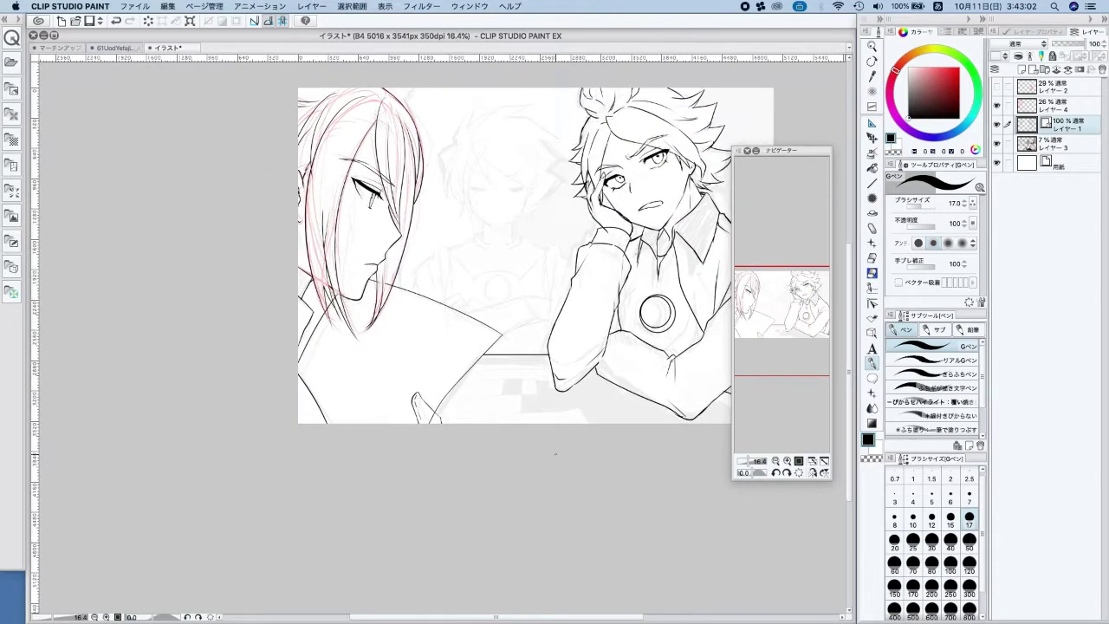
{"action": "scroll", "coordinate": [403, 296], "scroll_direction": "up", "scroll_amount": 3}
{"action": "key", "text": "ctrl+z"}
{"action": "left_click_drag", "start_coordinate": [288, 331], "coordinate": [266, 362]}
{"action": "key", "text": "ctrl+z"}
{"action": "left_click_drag", "start_coordinate": [342, 275], "coordinate": [267, 378]}
{"action": "key", "text": "e"}
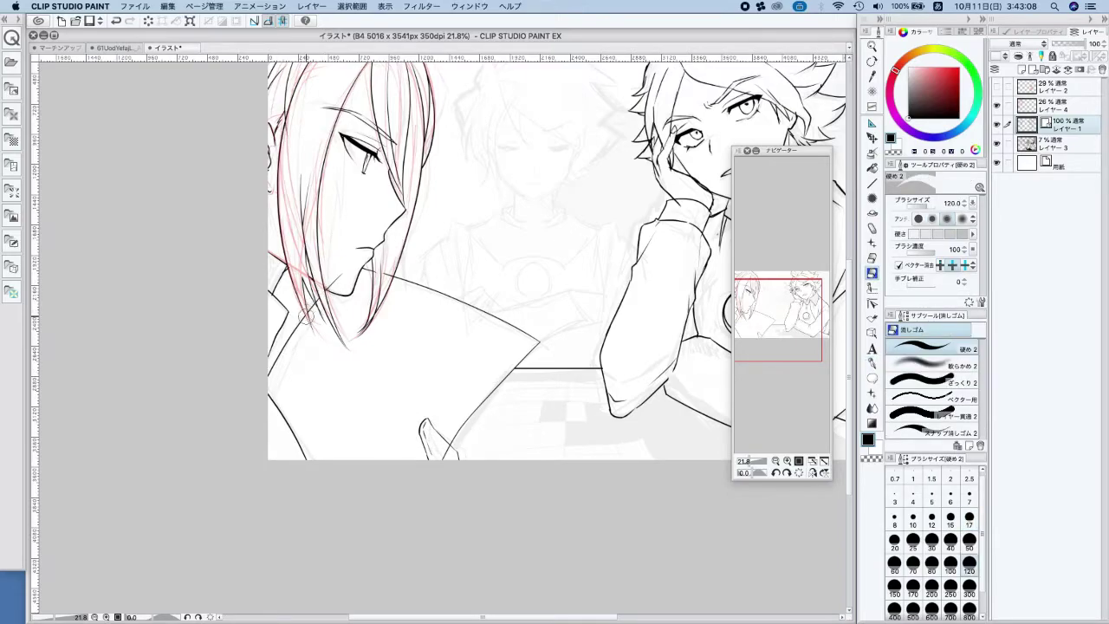
{"action": "scroll", "coordinate": [325, 221], "scroll_direction": "up", "scroll_amount": 2}
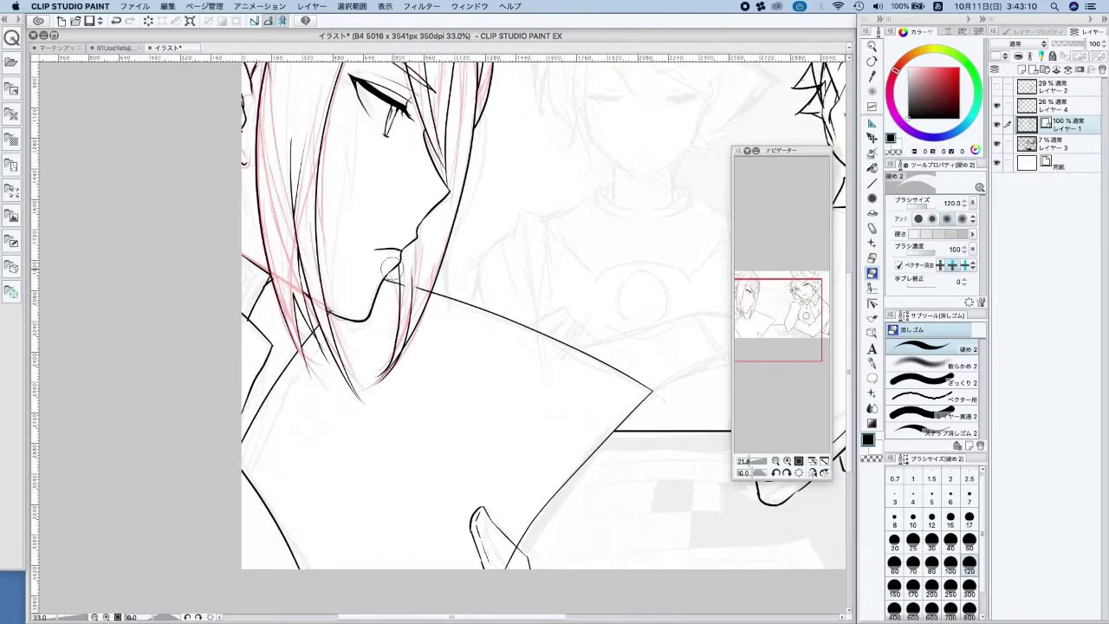
{"action": "key", "text": "p"}
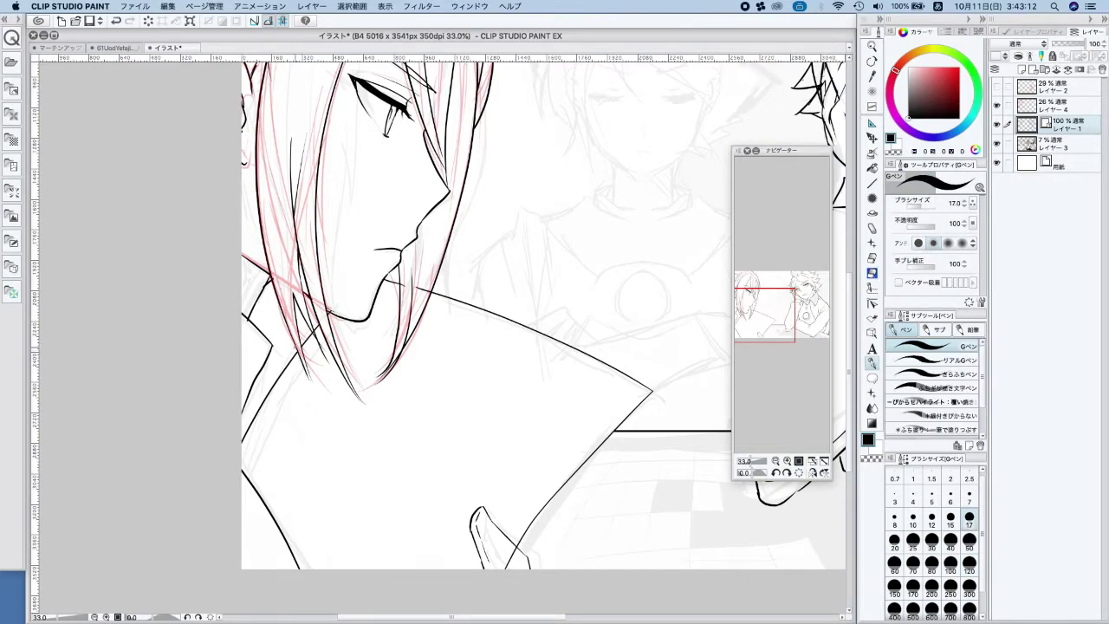
{"action": "scroll", "coordinate": [532, 317], "scroll_direction": "down", "scroll_amount": 3}
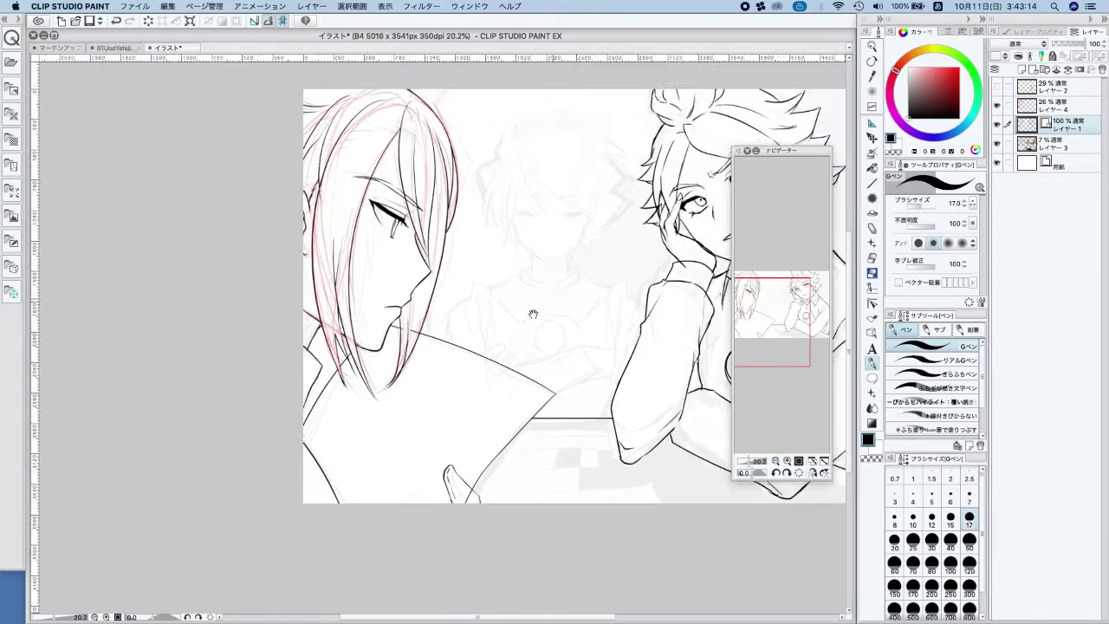
Add a new vector layer and place a vertical two-line symmetry ruler through the centre of the middle figure's face
{"action": "scroll", "coordinate": [718, 540], "scroll_direction": "up", "scroll_amount": 2}
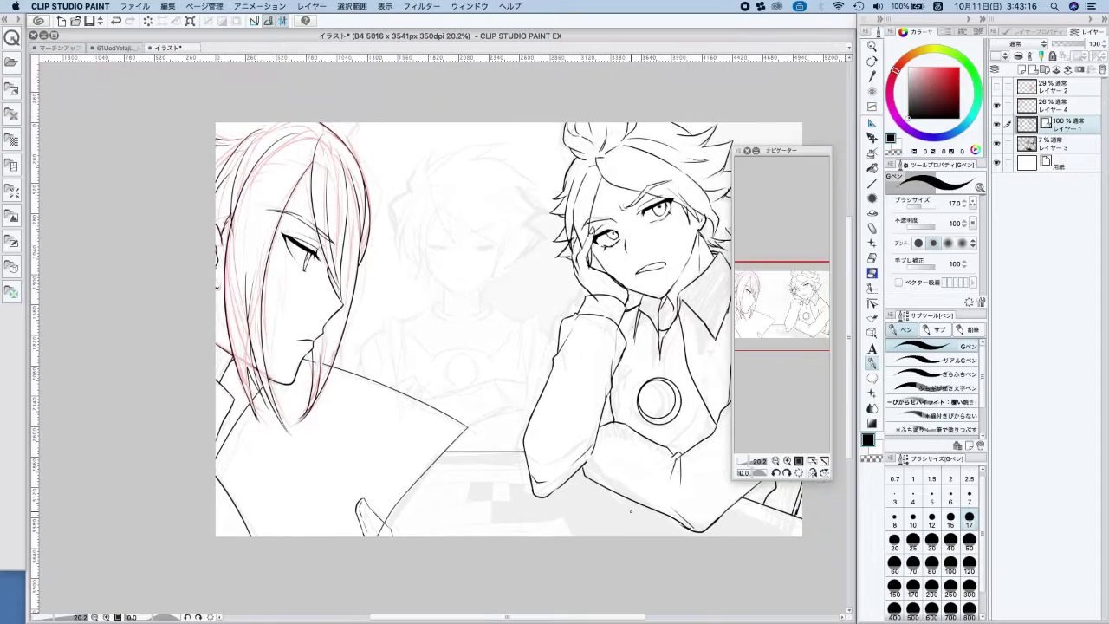
{"action": "left_click", "coordinate": [1034, 71]}
{"action": "left_click", "coordinate": [872, 123]}
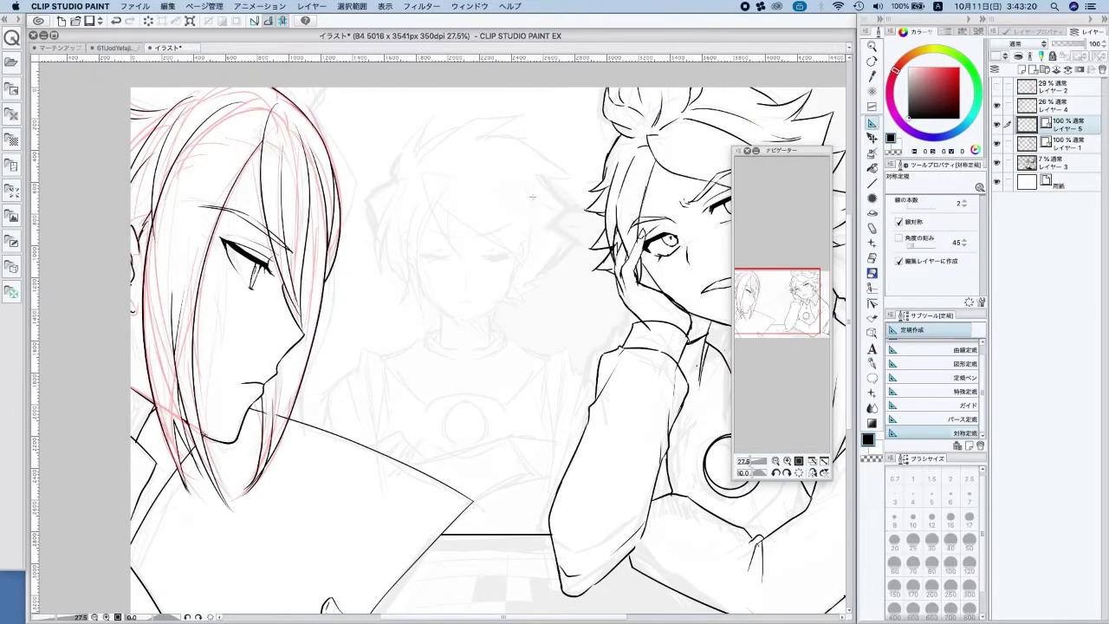
{"action": "left_click_drag", "start_coordinate": [465, 261], "coordinate": [466, 156]}
Ink the middle figure's closed eyes with lashes, eyelid creases and thin brows symmetrically
{"action": "scroll", "coordinate": [439, 232], "scroll_direction": "up", "scroll_amount": 3}
{"action": "key", "text": "p"}
{"action": "mouse_move", "coordinate": [544, 285]}
{"action": "left_mouse_down"}
{"action": "mouse_move", "coordinate": [595, 286]}
{"action": "mouse_move", "coordinate": [583, 289]}
{"action": "mouse_move", "coordinate": [600, 272]}
{"action": "mouse_move", "coordinate": [560, 277]}
{"action": "mouse_move", "coordinate": [569, 257]}
{"action": "mouse_move", "coordinate": [602, 265]}
{"action": "left_mouse_up"}
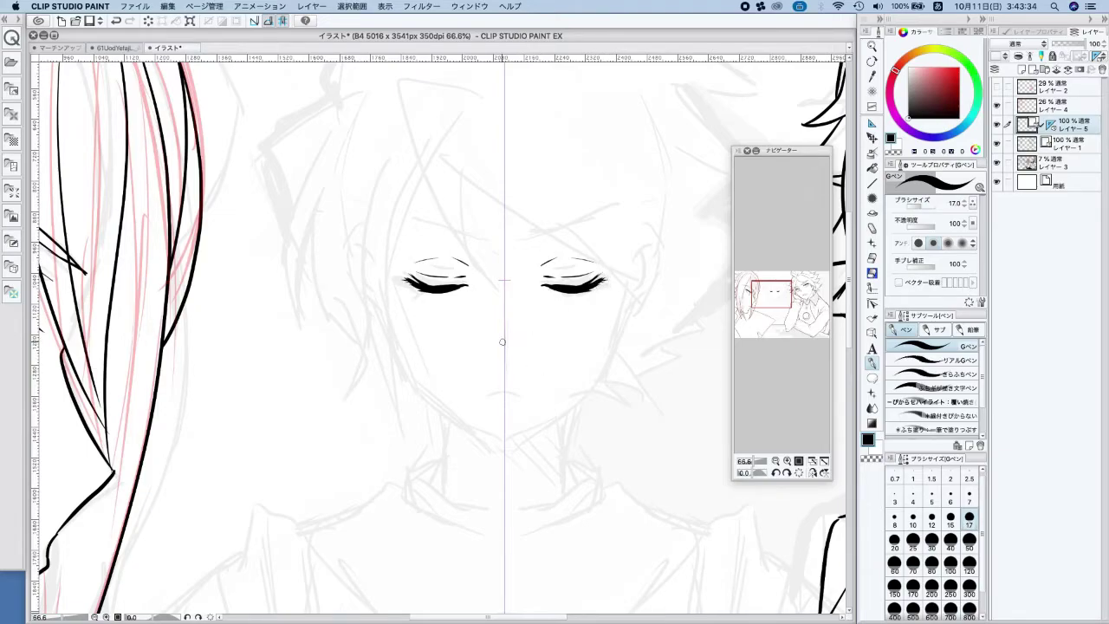
Ink the middle figure's nose, downturned mouth, pointed jawline and both sides of the neck
{"action": "mouse_move", "coordinate": [504, 333]}
{"action": "left_mouse_down"}
{"action": "mouse_move", "coordinate": [511, 389]}
{"action": "mouse_move", "coordinate": [526, 393]}
{"action": "left_mouse_up"}
{"action": "key", "text": "super+z"}
{"action": "key", "text": "super+z"}
{"action": "key", "text": "super+z"}
{"action": "mouse_move", "coordinate": [386, 319]}
{"action": "left_mouse_down"}
{"action": "mouse_move", "coordinate": [448, 417]}
{"action": "mouse_move", "coordinate": [428, 398]}
{"action": "mouse_move", "coordinate": [504, 451]}
{"action": "left_mouse_up"}
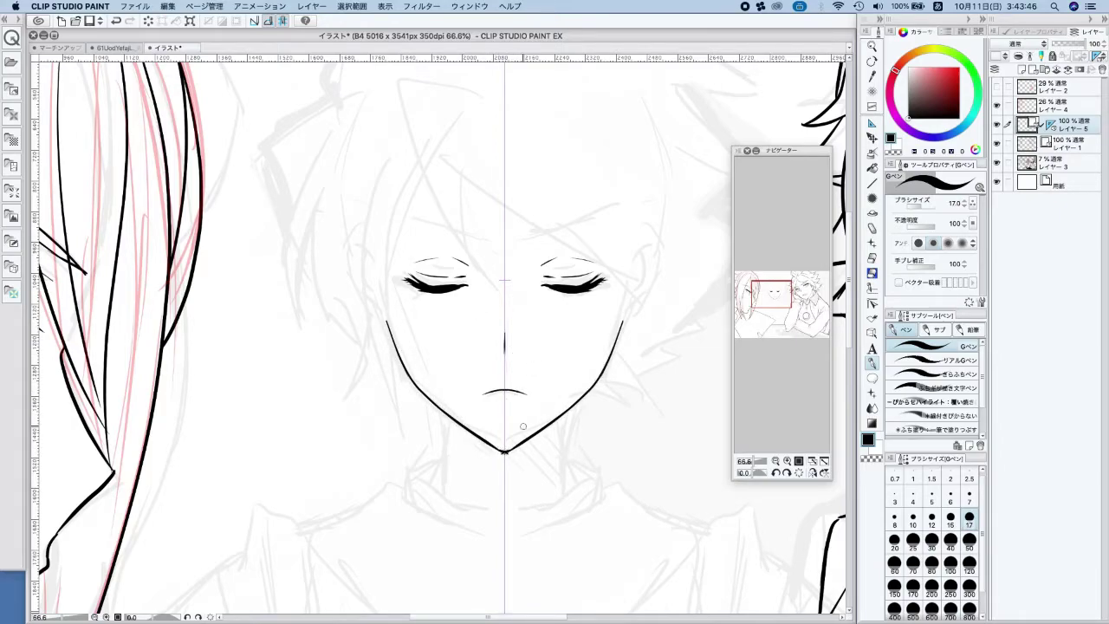
{"action": "left_click_drag", "start_coordinate": [570, 411], "coordinate": [563, 451]}
{"action": "mouse_move", "coordinate": [569, 410]}
{"action": "left_mouse_down"}
{"action": "mouse_move", "coordinate": [564, 478]}
{"action": "mouse_move", "coordinate": [582, 475]}
{"action": "left_mouse_up"}
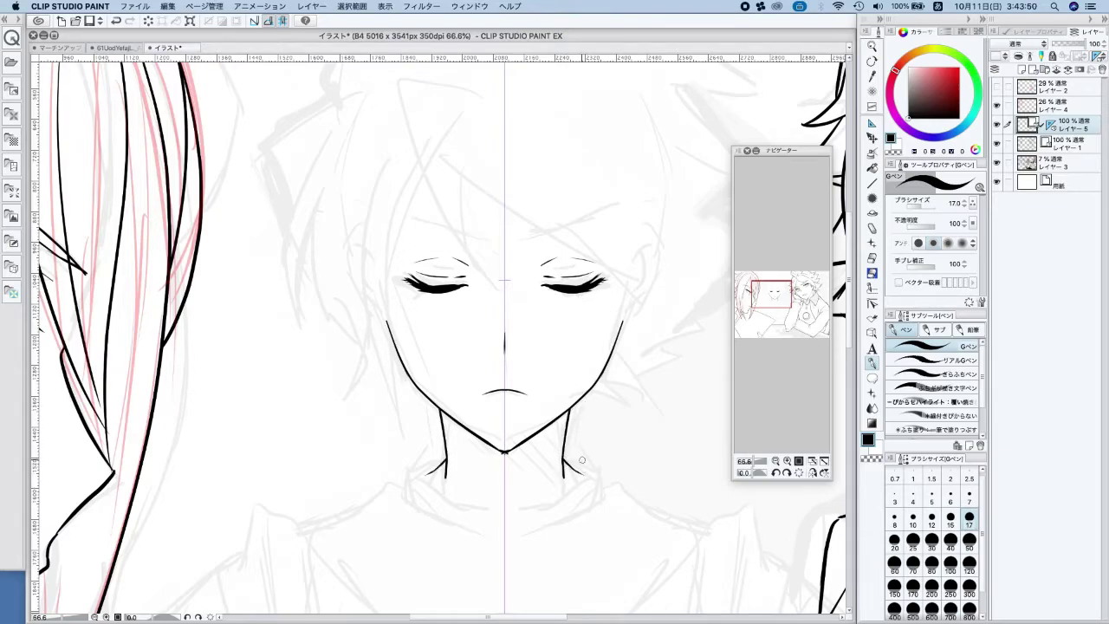
Ink the middle figure's ears with their outer outlines and inner folds on both sides of the face
{"action": "scroll", "coordinate": [616, 436], "scroll_direction": "down", "scroll_amount": 2}
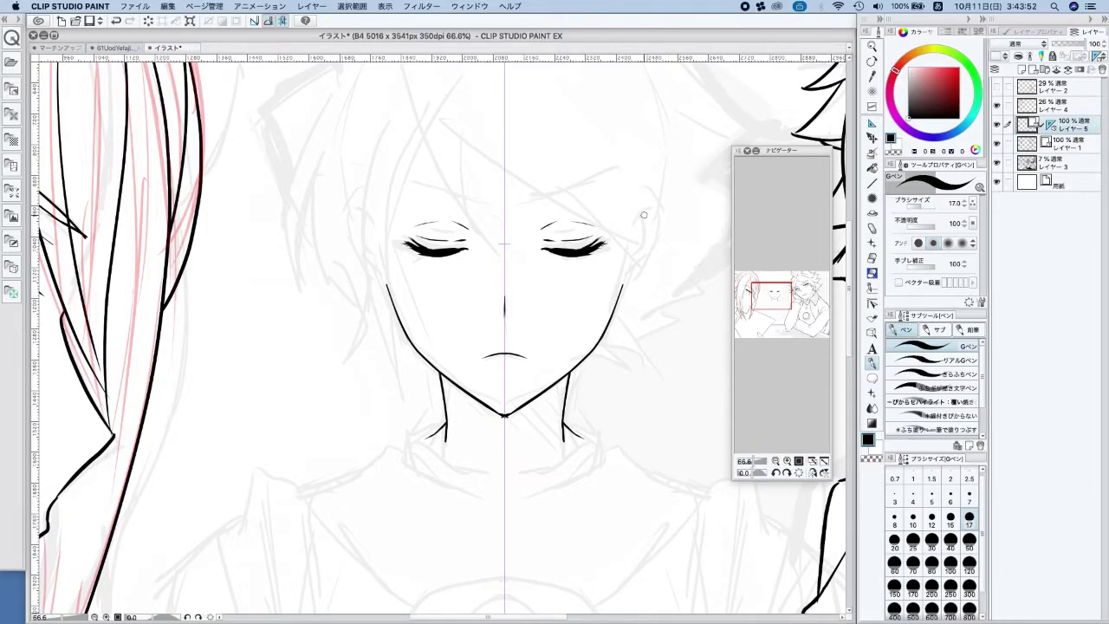
{"action": "left_click_drag", "start_coordinate": [373, 235], "coordinate": [385, 264]}
{"action": "mouse_move", "coordinate": [368, 199]}
{"action": "left_mouse_down"}
{"action": "mouse_move", "coordinate": [351, 230]}
{"action": "mouse_move", "coordinate": [356, 197]}
{"action": "mouse_move", "coordinate": [354, 249]}
{"action": "mouse_move", "coordinate": [393, 300]}
{"action": "left_mouse_up"}
{"action": "left_click_drag", "start_coordinate": [371, 234], "coordinate": [361, 208]}
{"action": "key", "text": "super+z"}
{"action": "mouse_move", "coordinate": [360, 208]}
{"action": "left_mouse_down"}
{"action": "mouse_move", "coordinate": [359, 251]}
{"action": "mouse_move", "coordinate": [382, 278]}
{"action": "left_mouse_up"}
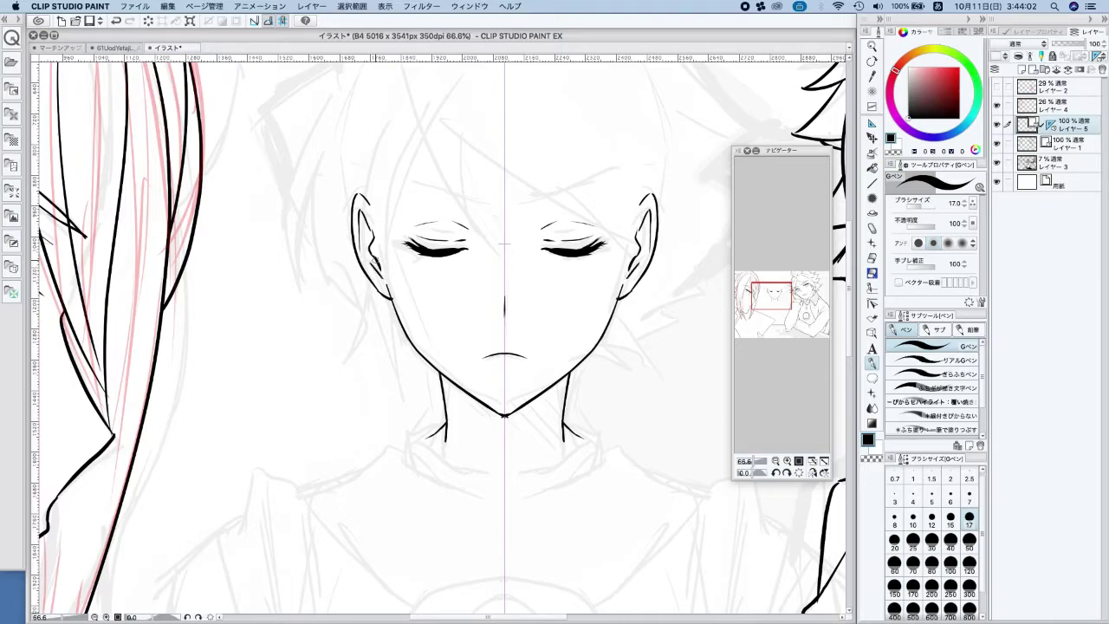
{"action": "scroll", "coordinate": [646, 182], "scroll_direction": "down", "scroll_amount": 4}
{"action": "left_click_drag", "start_coordinate": [671, 198], "coordinate": [632, 247]}
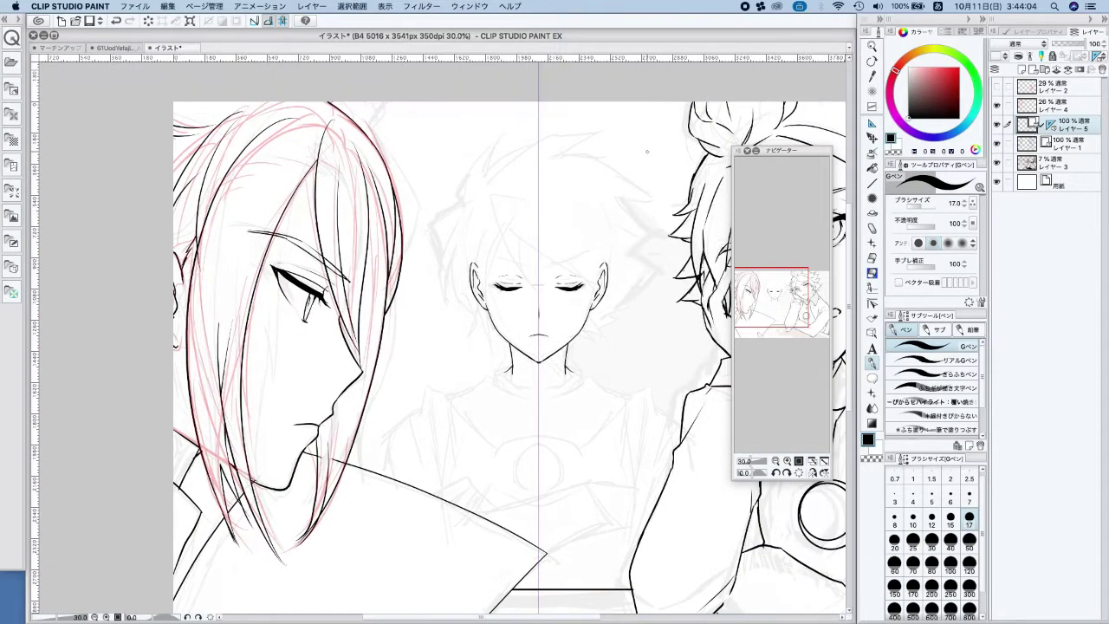
{"action": "scroll", "coordinate": [607, 270], "scroll_direction": "up", "scroll_amount": 2}
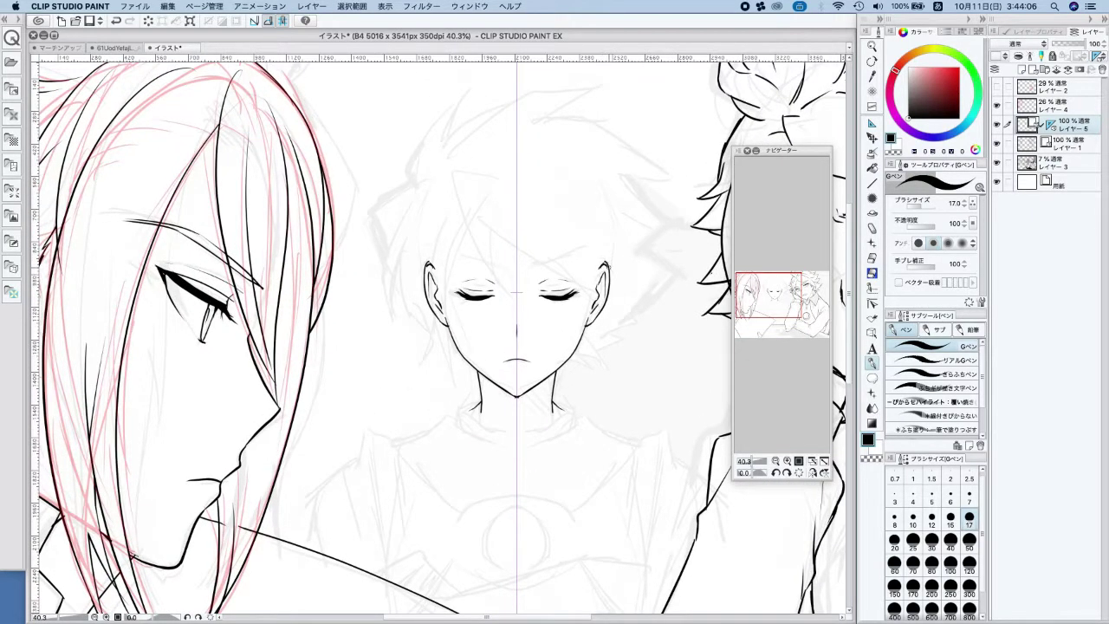
{"action": "key", "text": "super+z"}
{"action": "left_click_drag", "start_coordinate": [600, 267], "coordinate": [609, 266]}
Ink the inner and outer edges of the round collar band around the middle figure's neck
{"action": "scroll", "coordinate": [552, 430], "scroll_direction": "up", "scroll_amount": 2}
{"action": "mouse_move", "coordinate": [498, 431]}
{"action": "left_mouse_down"}
{"action": "mouse_move", "coordinate": [563, 411]}
{"action": "mouse_move", "coordinate": [579, 388]}
{"action": "mouse_move", "coordinate": [565, 395]}
{"action": "mouse_move", "coordinate": [587, 386]}
{"action": "left_mouse_up"}
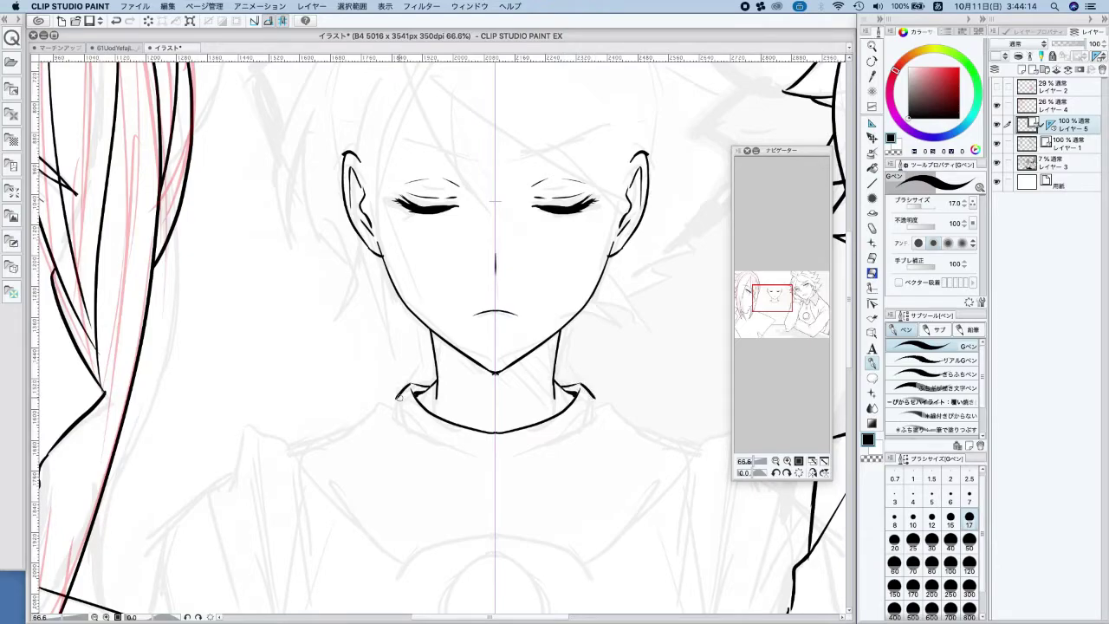
{"action": "mouse_move", "coordinate": [391, 403]}
{"action": "left_mouse_down"}
{"action": "mouse_move", "coordinate": [426, 437]}
{"action": "mouse_move", "coordinate": [492, 456]}
{"action": "left_mouse_up"}
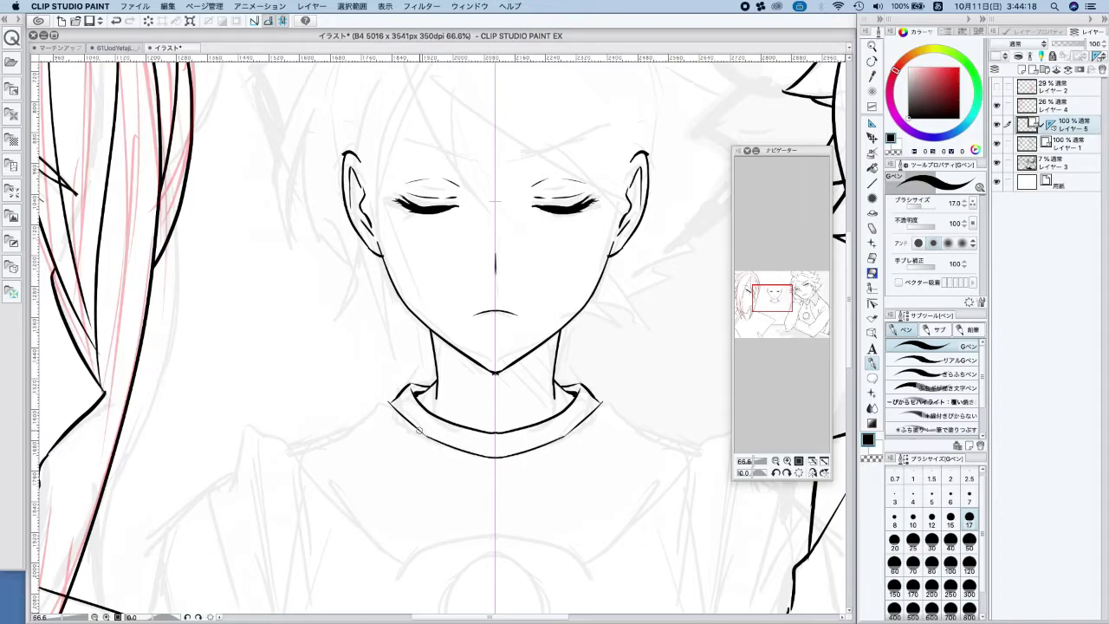
Ink the middle figure's shoulder lines and the armhole seams running down both sides of the chest
{"action": "left_click_drag", "start_coordinate": [598, 399], "coordinate": [636, 432]}
{"action": "scroll", "coordinate": [637, 282], "scroll_direction": "down", "scroll_amount": 2}
{"action": "key", "text": "super+z"}
{"action": "left_click_drag", "start_coordinate": [604, 381], "coordinate": [660, 411]}
{"action": "mouse_move", "coordinate": [388, 403]}
{"action": "left_mouse_down"}
{"action": "mouse_move", "coordinate": [372, 411]}
{"action": "mouse_move", "coordinate": [357, 448]}
{"action": "mouse_move", "coordinate": [355, 587]}
{"action": "left_mouse_up"}
{"action": "key", "text": "super+z"}
{"action": "mouse_move", "coordinate": [368, 397]}
{"action": "left_mouse_down"}
{"action": "mouse_move", "coordinate": [341, 411]}
{"action": "mouse_move", "coordinate": [343, 478]}
{"action": "left_mouse_up"}
{"action": "left_click_drag", "start_coordinate": [356, 423], "coordinate": [344, 491]}
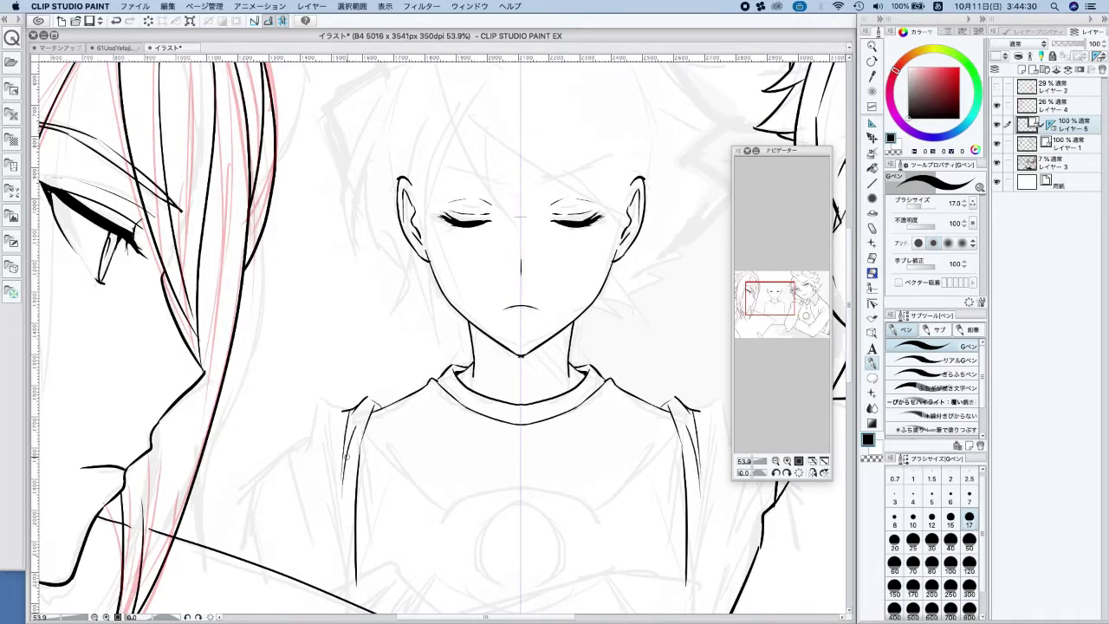
Ink the draped sleeve outlines and long vertical fold lines below the middle figure's shoulders
{"action": "mouse_move", "coordinate": [345, 403]}
{"action": "left_mouse_down"}
{"action": "mouse_move", "coordinate": [313, 420]}
{"action": "mouse_move", "coordinate": [291, 456]}
{"action": "mouse_move", "coordinate": [339, 596]}
{"action": "left_mouse_up"}
{"action": "left_click_drag", "start_coordinate": [307, 435], "coordinate": [338, 577]}
{"action": "left_click_drag", "start_coordinate": [331, 530], "coordinate": [350, 595]}
{"action": "left_click_drag", "start_coordinate": [345, 404], "coordinate": [334, 501]}
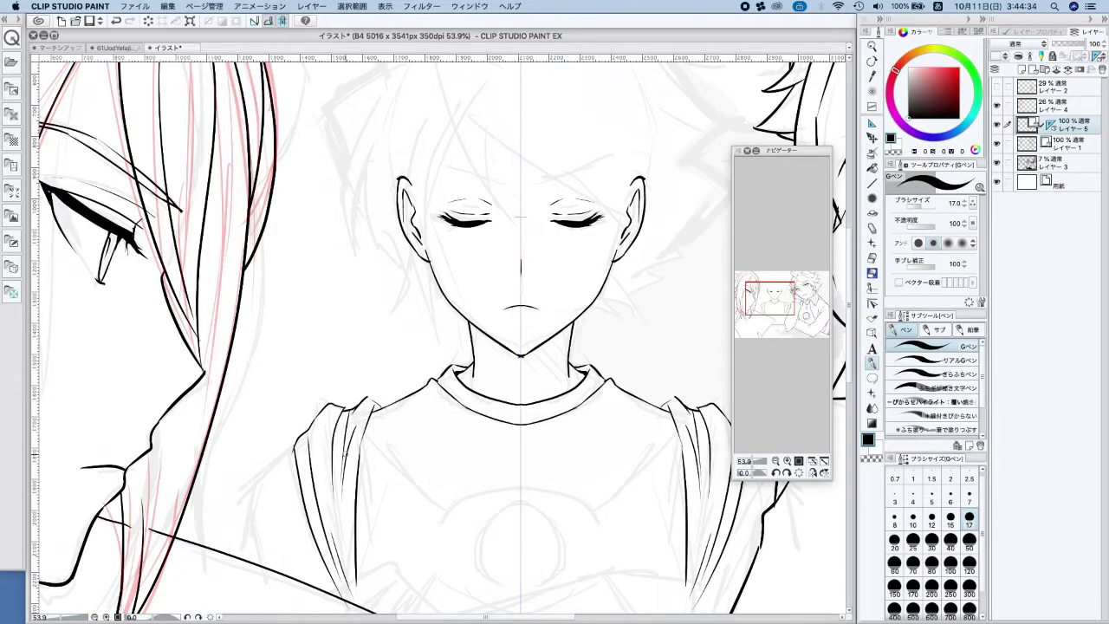
Try bolder inner lines along the armhole seams on both sides of the middle figure's chest
{"action": "scroll", "coordinate": [500, 328], "scroll_direction": "down", "scroll_amount": 5}
{"action": "scroll", "coordinate": [602, 245], "scroll_direction": "up", "scroll_amount": 2}
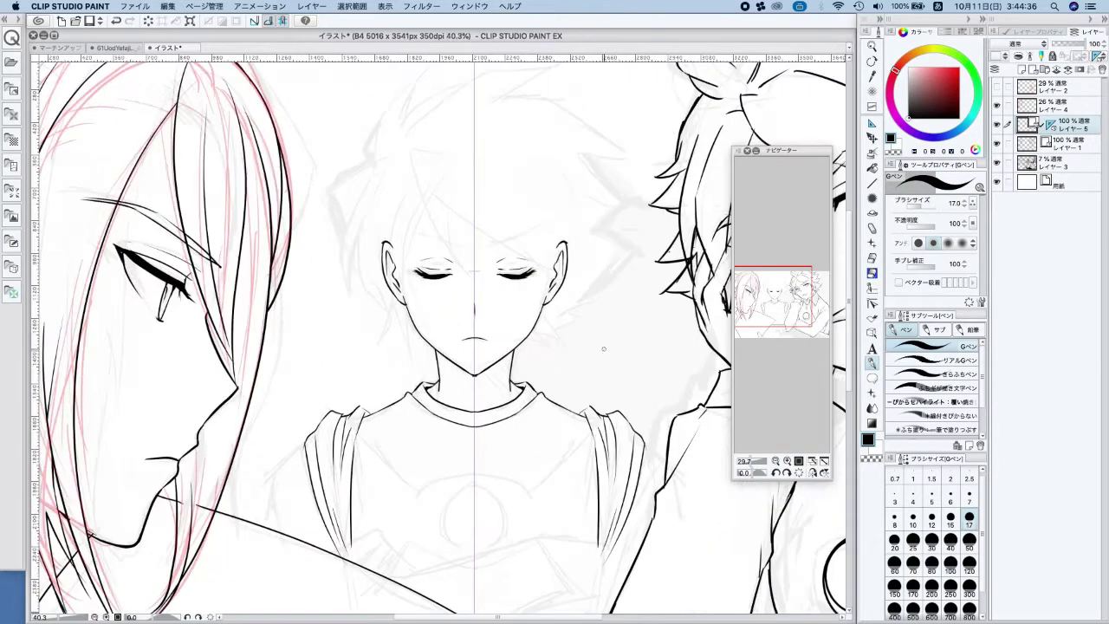
{"action": "left_click_drag", "start_coordinate": [352, 458], "coordinate": [361, 539]}
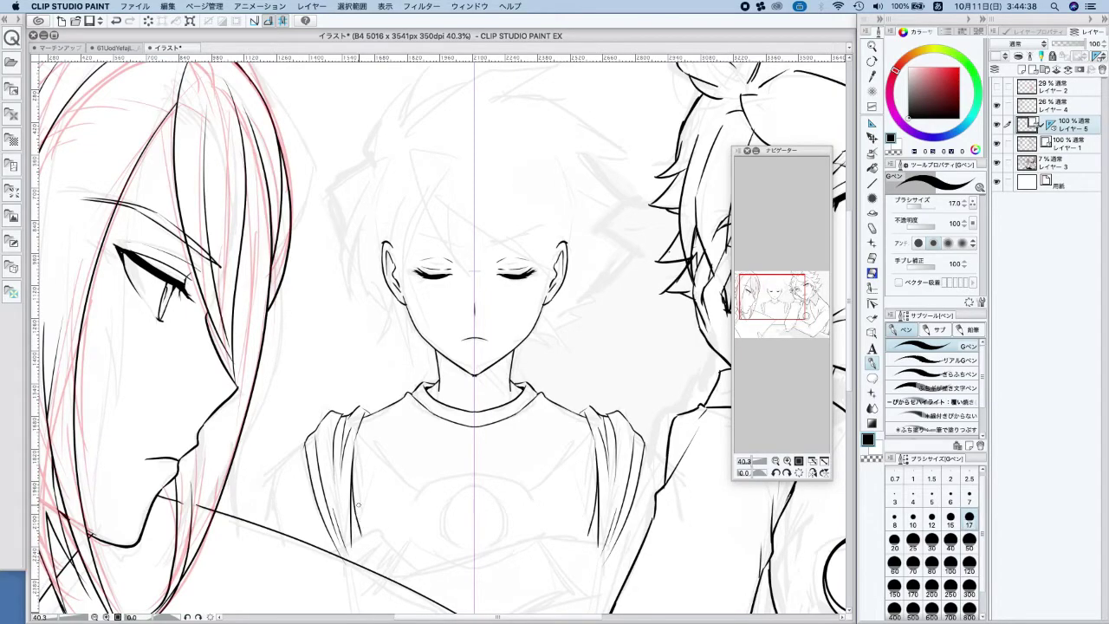
{"action": "scroll", "coordinate": [568, 300], "scroll_direction": "down", "scroll_amount": 2}
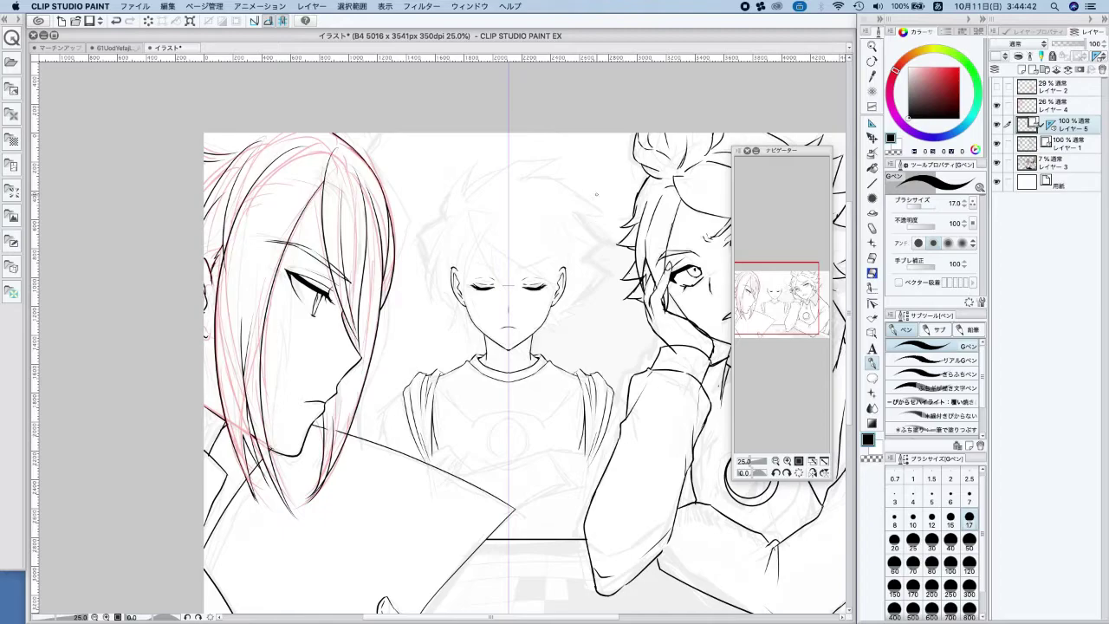
{"action": "left_click_drag", "start_coordinate": [443, 375], "coordinate": [436, 449]}
Erase the middle figure's inner armhole seams and re-ink them as slim vertical curves with a neighbouring sleeve fold
{"action": "key", "text": "e"}
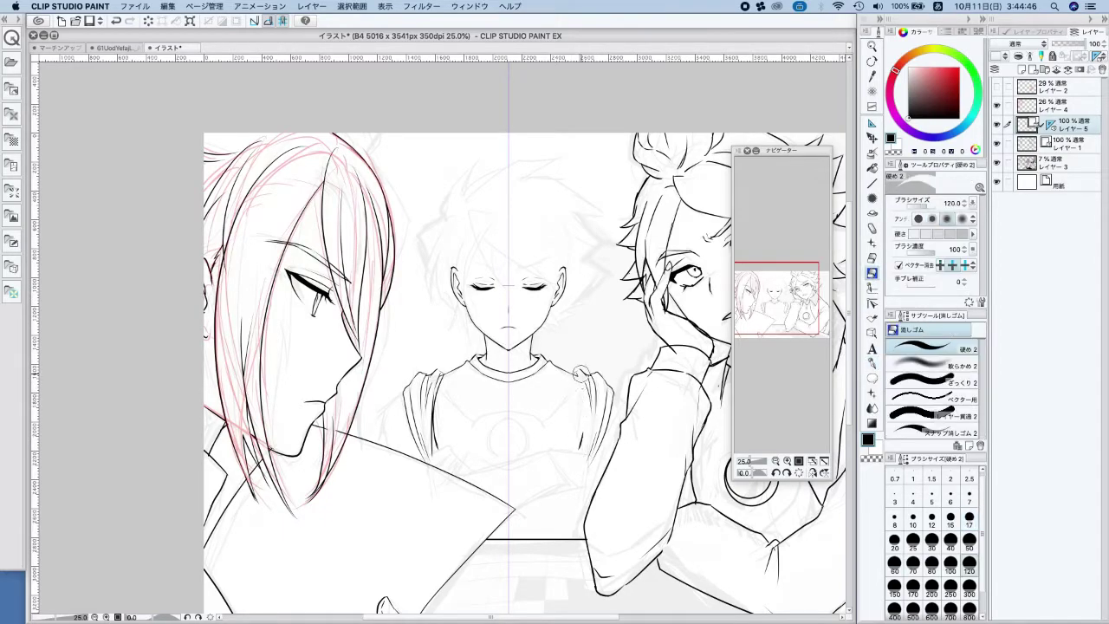
{"action": "left_click_drag", "start_coordinate": [585, 414], "coordinate": [579, 380]}
{"action": "left_click_drag", "start_coordinate": [441, 406], "coordinate": [446, 379]}
{"action": "left_click", "coordinate": [872, 362]}
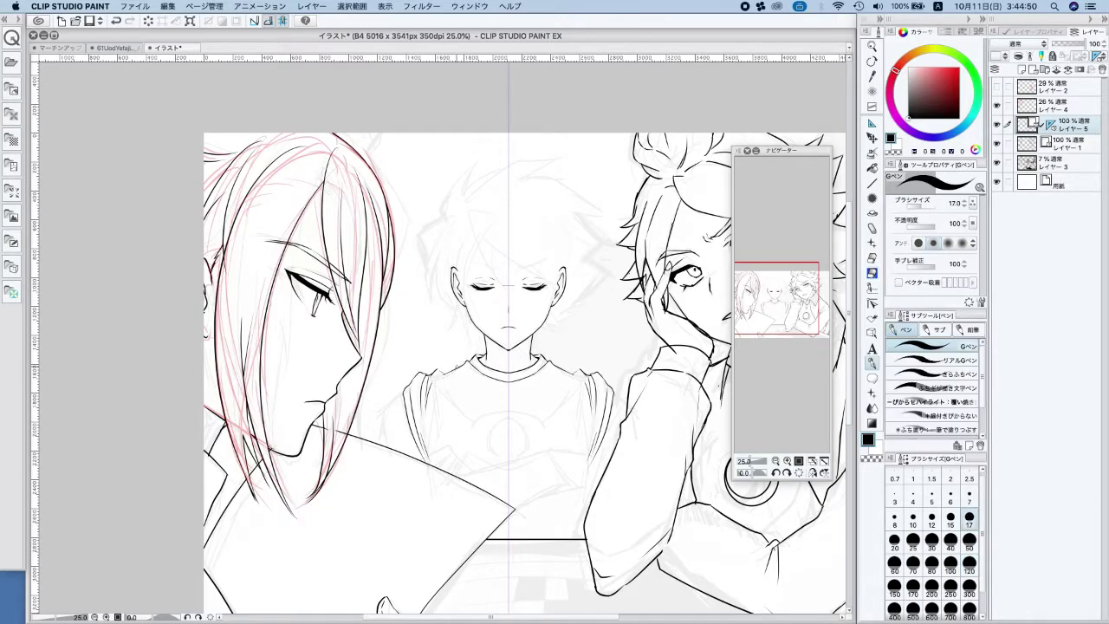
{"action": "left_click_drag", "start_coordinate": [443, 376], "coordinate": [438, 449]}
{"action": "key", "text": "super+z"}
{"action": "left_click_drag", "start_coordinate": [408, 406], "coordinate": [430, 454]}
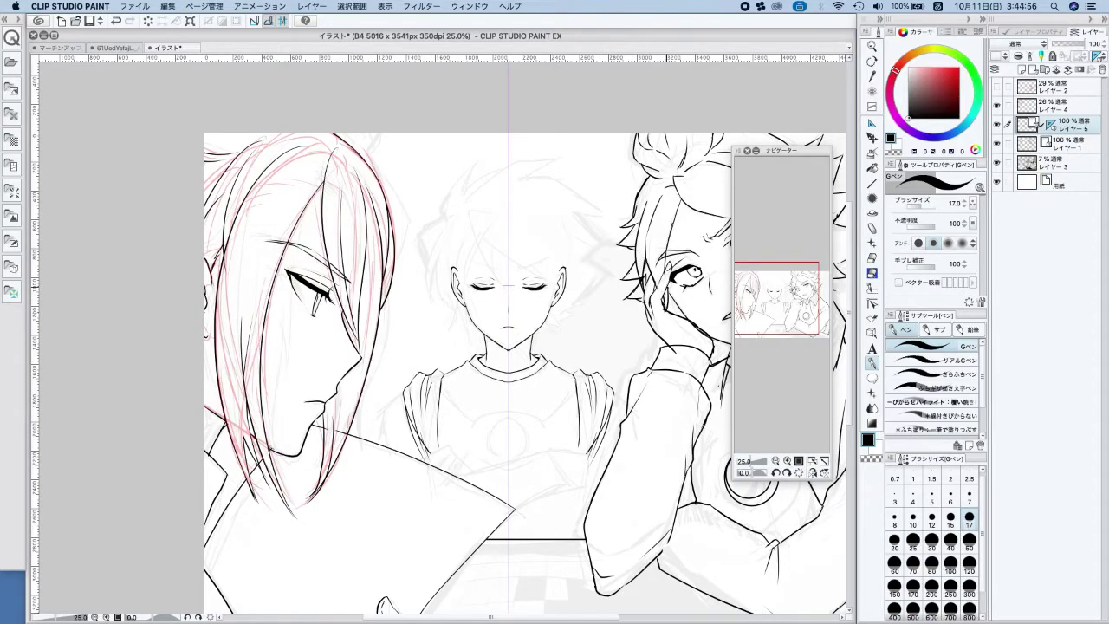
Erase the lower part of the outer sleeve outlines on both of the middle figure's arms
{"action": "left_click", "coordinate": [871, 273]}
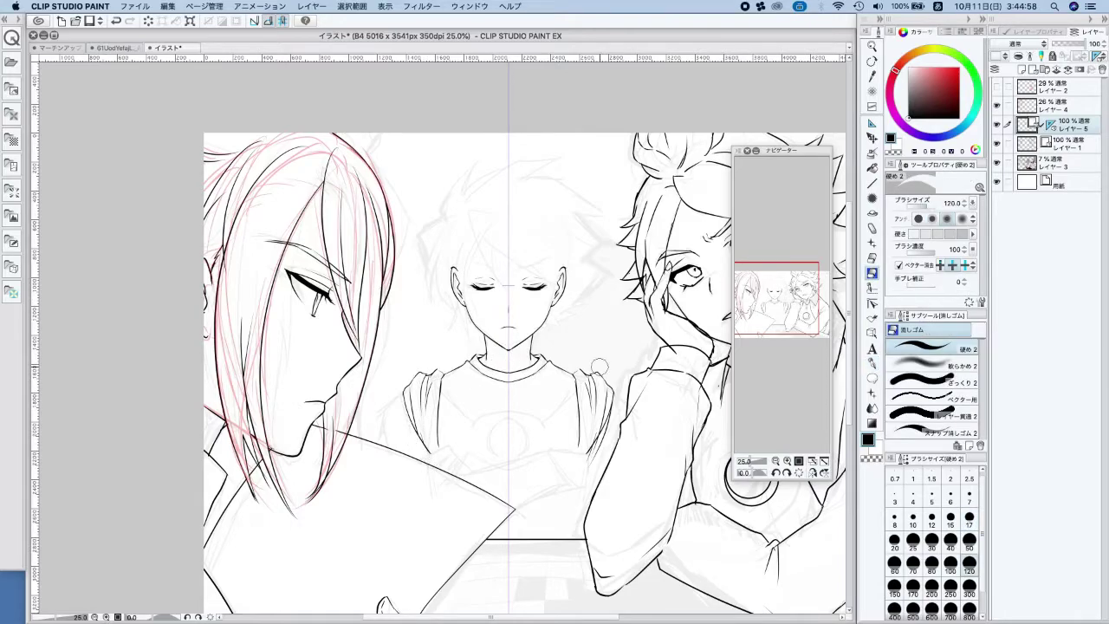
{"action": "left_click_drag", "start_coordinate": [607, 431], "coordinate": [609, 421]}
{"action": "left_click_drag", "start_coordinate": [423, 435], "coordinate": [414, 429]}
{"action": "left_click", "coordinate": [872, 363]}
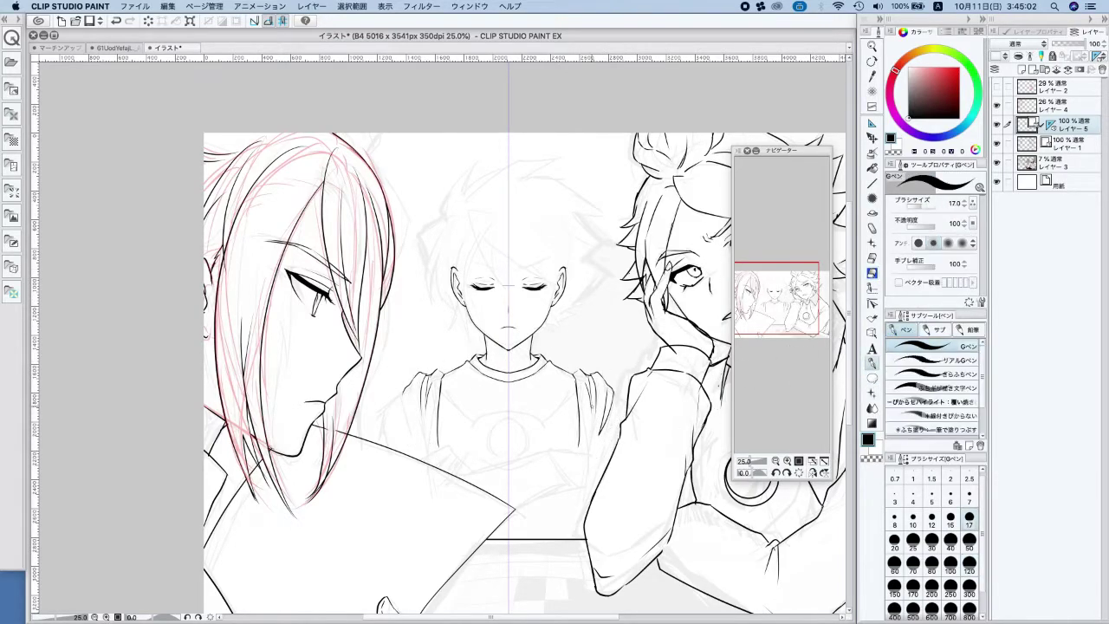
Try new outer sleeve outlines running down from the middle figure's shoulders
{"action": "mouse_move", "coordinate": [412, 396]}
{"action": "left_mouse_down"}
{"action": "mouse_move", "coordinate": [405, 435]}
{"action": "mouse_move", "coordinate": [425, 414]}
{"action": "mouse_move", "coordinate": [437, 461]}
{"action": "left_mouse_up"}
{"action": "key", "text": "super+z"}
{"action": "key", "text": "super+z"}
{"action": "left_click_drag", "start_coordinate": [405, 395], "coordinate": [407, 406]}
{"action": "left_click_drag", "start_coordinate": [394, 400], "coordinate": [394, 455]}
{"action": "scroll", "coordinate": [391, 418], "scroll_direction": "down", "scroll_amount": 2}
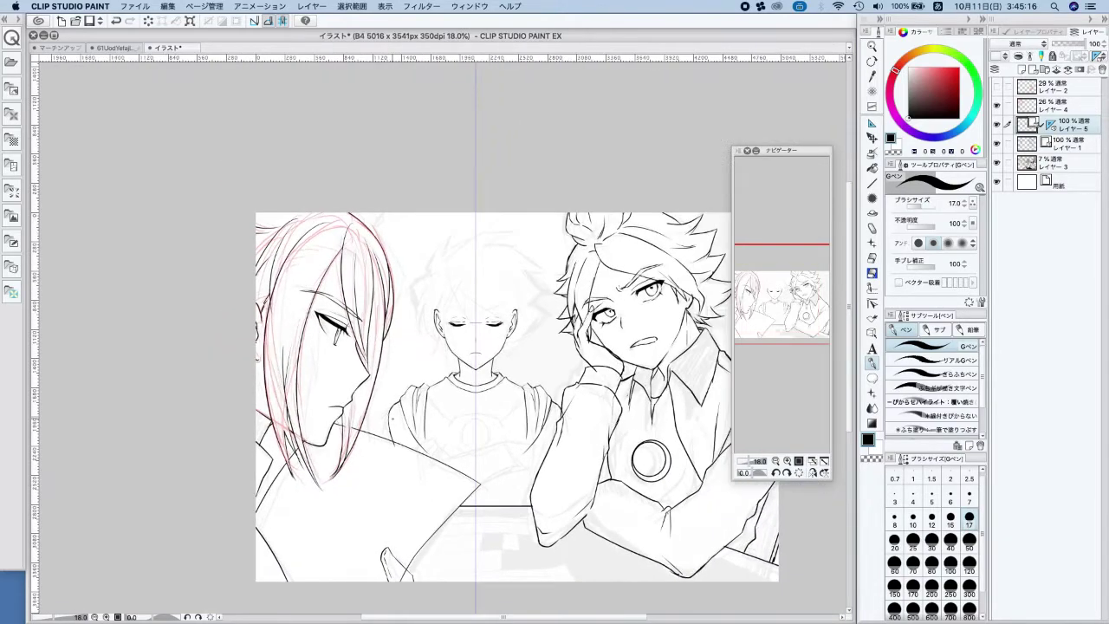
{"action": "key", "text": "super+z"}
Clean up the remaining outer sleeve lines and ink wider, rounded arm outlines on both sides of the middle figure
{"action": "key", "text": "e"}
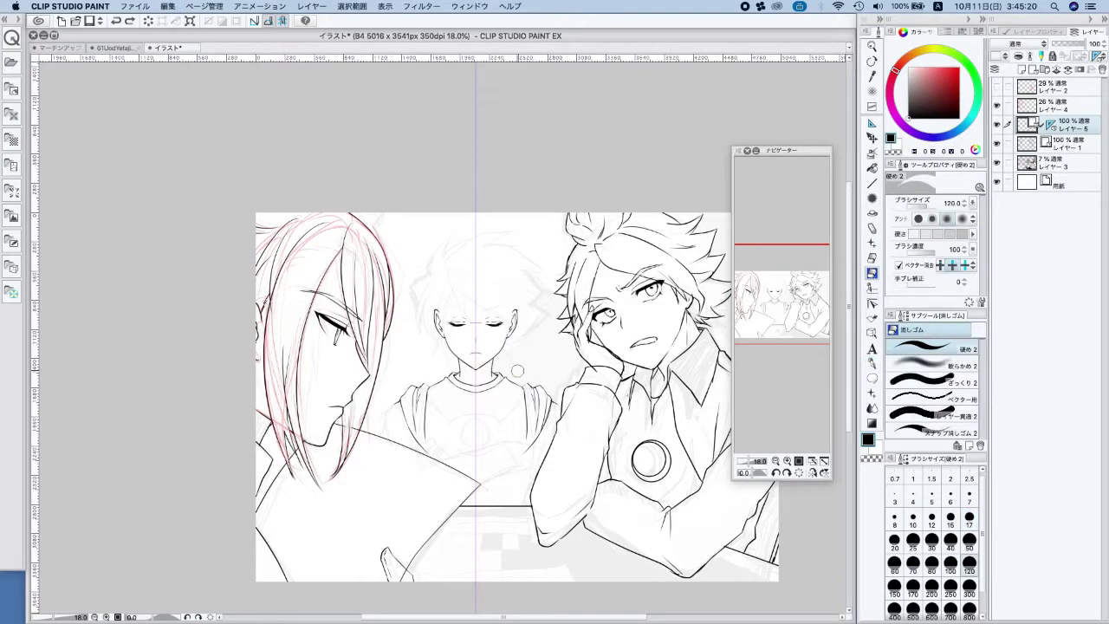
{"action": "left_click_drag", "start_coordinate": [553, 405], "coordinate": [531, 447]}
{"action": "left_click", "coordinate": [871, 364]}
{"action": "mouse_move", "coordinate": [403, 396]}
{"action": "left_mouse_down"}
{"action": "mouse_move", "coordinate": [387, 405]}
{"action": "mouse_move", "coordinate": [393, 454]}
{"action": "left_mouse_up"}
{"action": "key", "text": "super+z"}
{"action": "key", "text": "super+z"}
{"action": "left_click_drag", "start_coordinate": [548, 397], "coordinate": [556, 437]}
{"action": "key", "text": "super+z"}
{"action": "left_click_drag", "start_coordinate": [548, 397], "coordinate": [557, 426]}
{"action": "left_click_drag", "start_coordinate": [395, 414], "coordinate": [401, 454]}
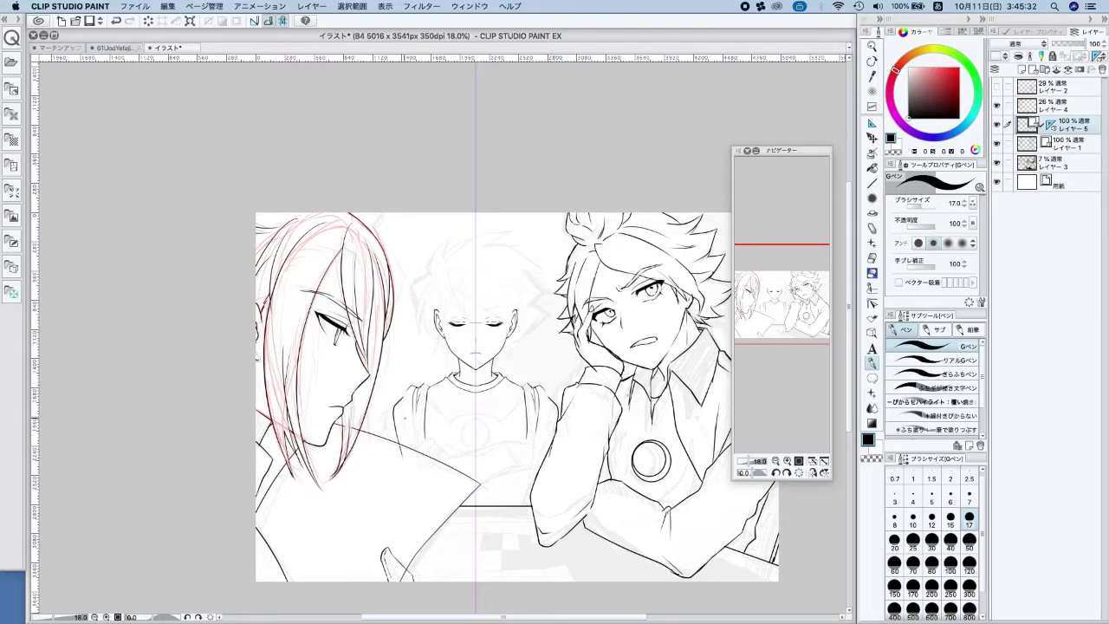
Ink long fold lines inside the middle figure's draped sleeves
{"action": "left_click_drag", "start_coordinate": [411, 390], "coordinate": [409, 431]}
{"action": "key", "text": "super+z"}
{"action": "key", "text": "super+y"}
{"action": "left_click_drag", "start_coordinate": [422, 427], "coordinate": [418, 443]}
Ink the curved chest panel seams and the arch above the middle figure's round emblem
{"action": "scroll", "coordinate": [449, 386], "scroll_direction": "up", "scroll_amount": 4}
{"action": "mouse_move", "coordinate": [413, 390]}
{"action": "left_mouse_down"}
{"action": "mouse_move", "coordinate": [450, 442]}
{"action": "mouse_move", "coordinate": [481, 425]}
{"action": "mouse_move", "coordinate": [461, 426]}
{"action": "mouse_move", "coordinate": [508, 417]}
{"action": "mouse_move", "coordinate": [549, 445]}
{"action": "left_mouse_up"}
{"action": "key", "text": "super+z"}
{"action": "scroll", "coordinate": [480, 425], "scroll_direction": "up", "scroll_amount": 3}
{"action": "key", "text": "super+z"}
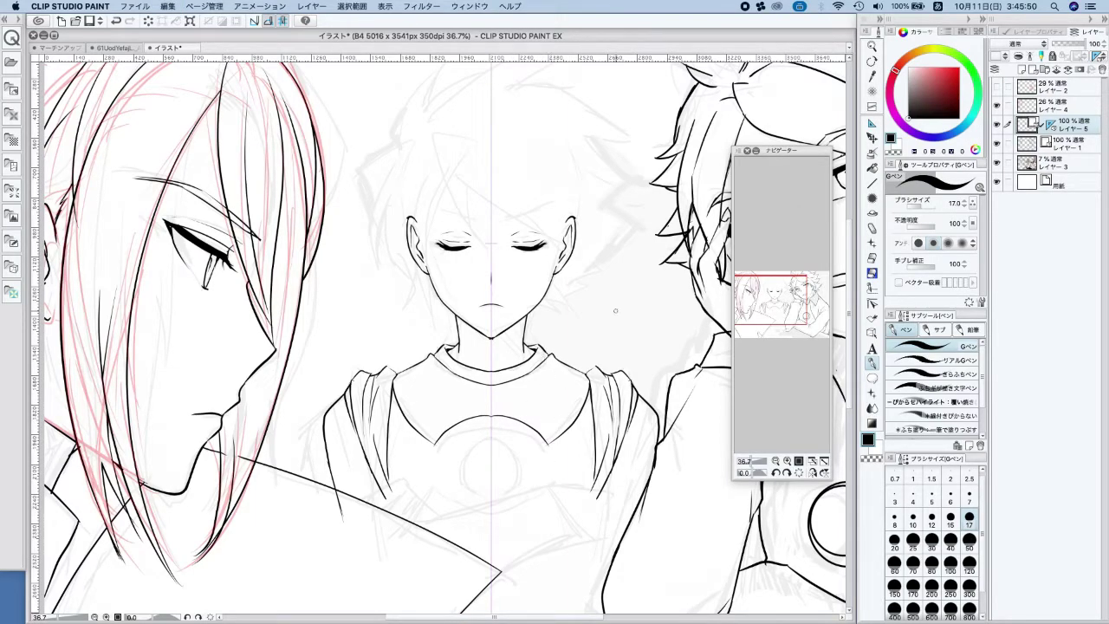
{"action": "key", "text": "u"}
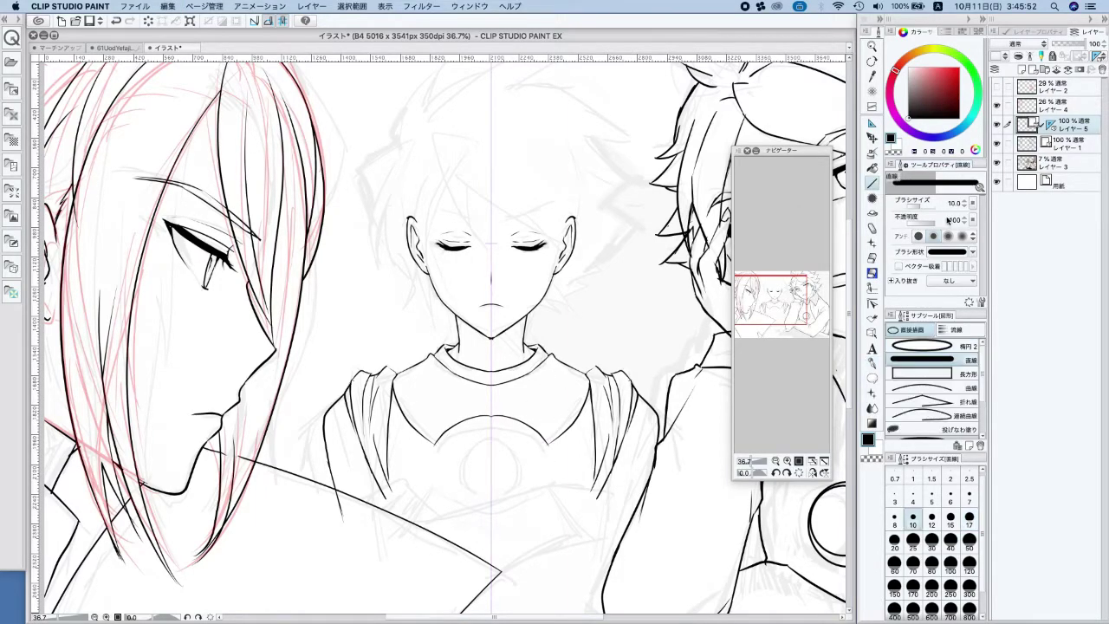
{"action": "left_click_drag", "start_coordinate": [491, 444], "coordinate": [529, 493]}
{"action": "key", "text": "super+z"}
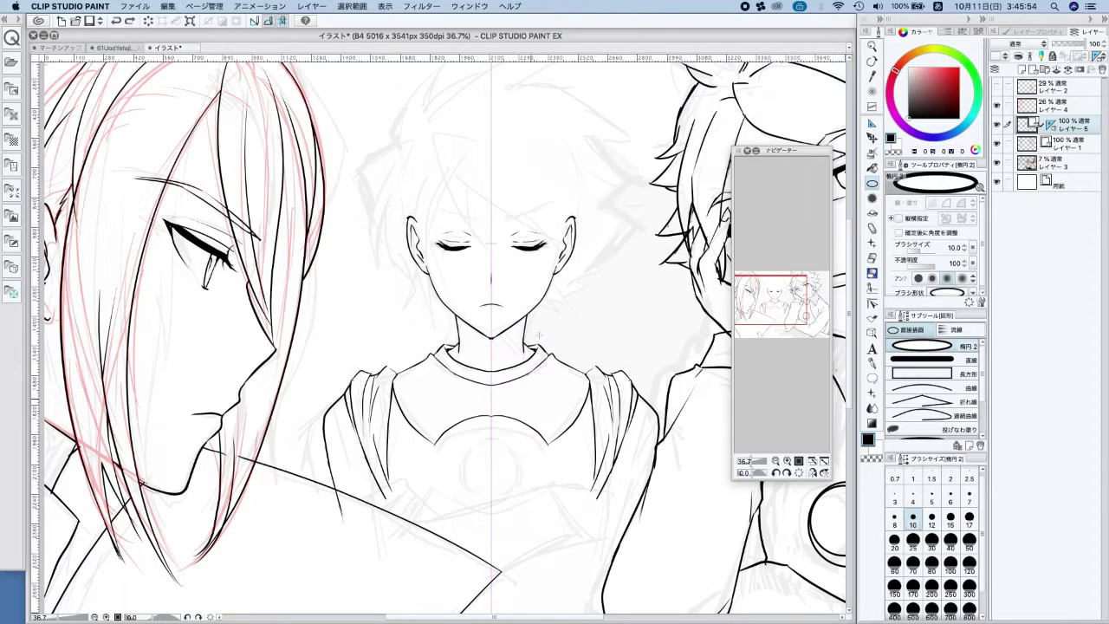
{"action": "key", "text": "p"}
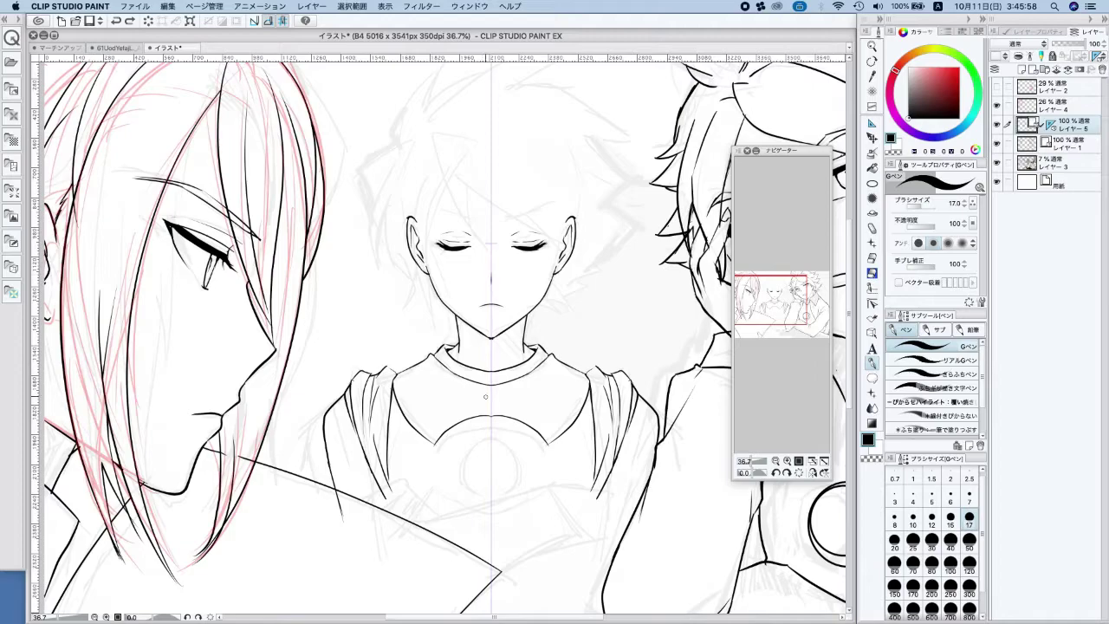
Ink short angled panel lines on both sides of the middle figure's torso below the emblem
{"action": "left_click_drag", "start_coordinate": [523, 511], "coordinate": [548, 499]}
{"action": "left_click_drag", "start_coordinate": [460, 511], "coordinate": [439, 505]}
{"action": "key", "text": "ctrl+z"}
{"action": "key", "text": "ctrl+z"}
{"action": "left_click_drag", "start_coordinate": [535, 520], "coordinate": [559, 523]}
{"action": "left_click_drag", "start_coordinate": [424, 522], "coordinate": [450, 517]}
{"action": "left_click_drag", "start_coordinate": [625, 403], "coordinate": [617, 280]}
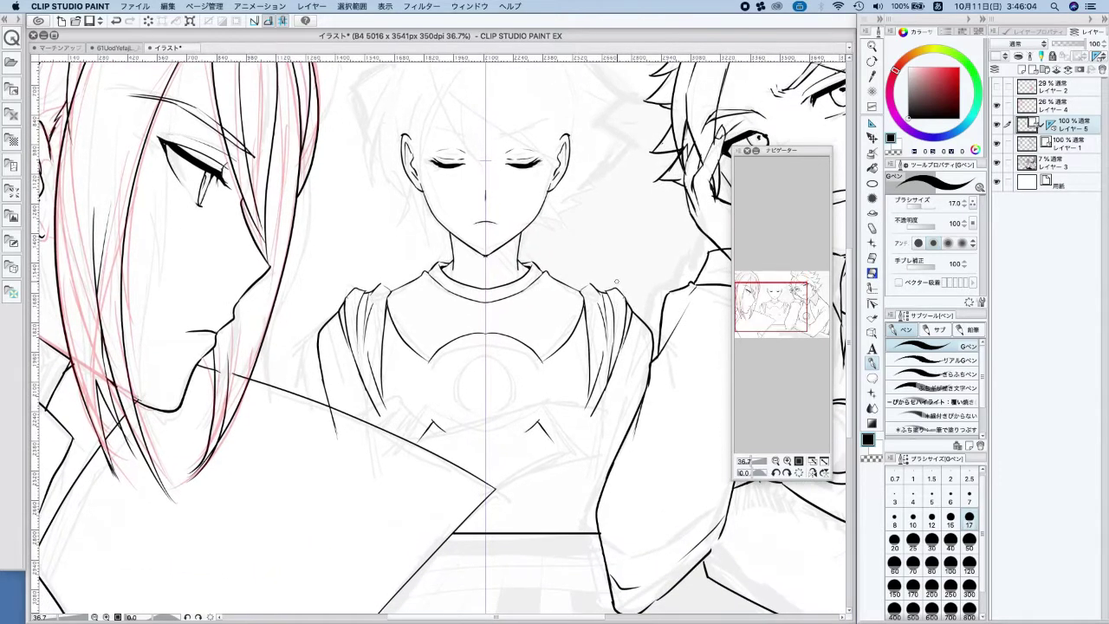
Remove the symmetry ruler from レイヤー 5 and draw two concentric circles with the ellipse tool for the chest emblem
{"action": "right_click", "coordinate": [1050, 125]}
{"action": "left_click", "coordinate": [1037, 145]}
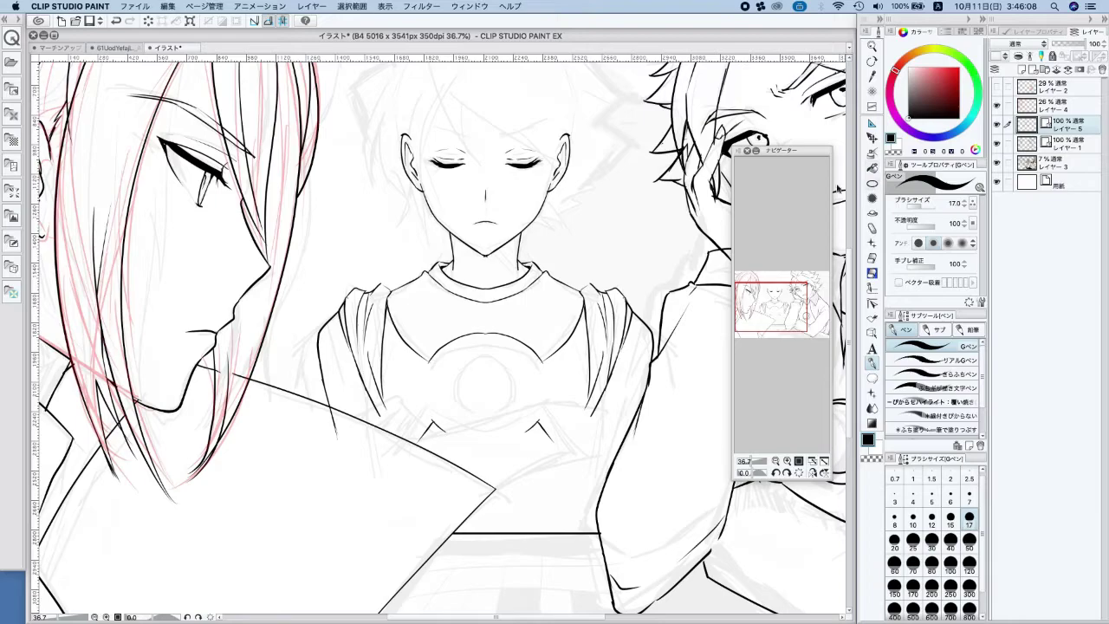
{"action": "left_click", "coordinate": [872, 183]}
{"action": "left_click_drag", "start_coordinate": [458, 356], "coordinate": [516, 417]}
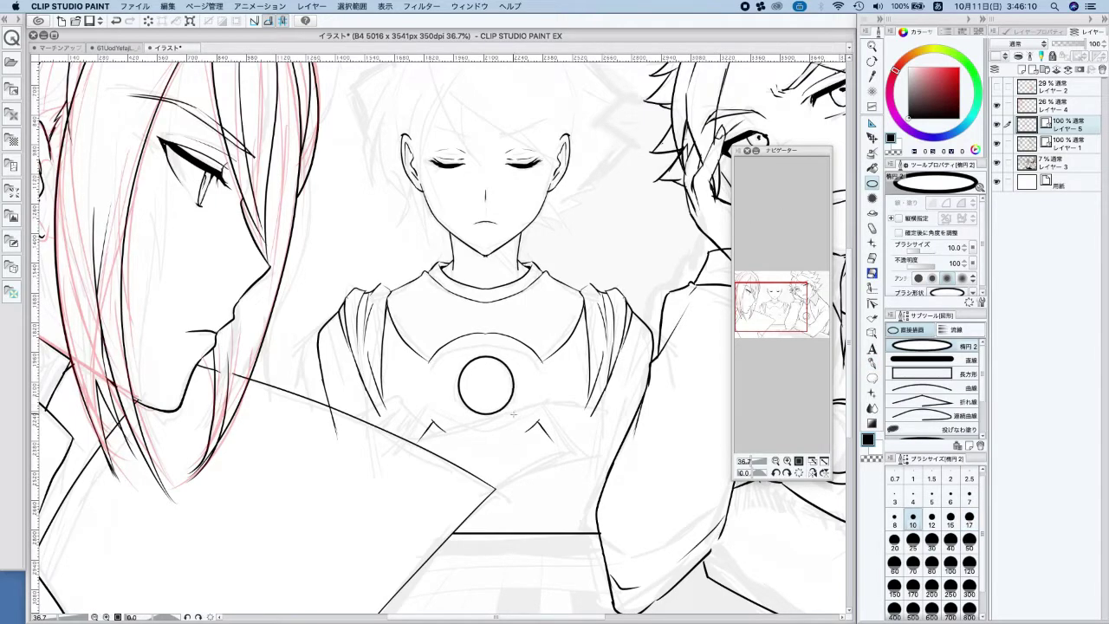
{"action": "left_click_drag", "start_coordinate": [451, 354], "coordinate": [525, 424]}
{"action": "key", "text": "super+z"}
{"action": "left_click_drag", "start_coordinate": [449, 349], "coordinate": [522, 421]}
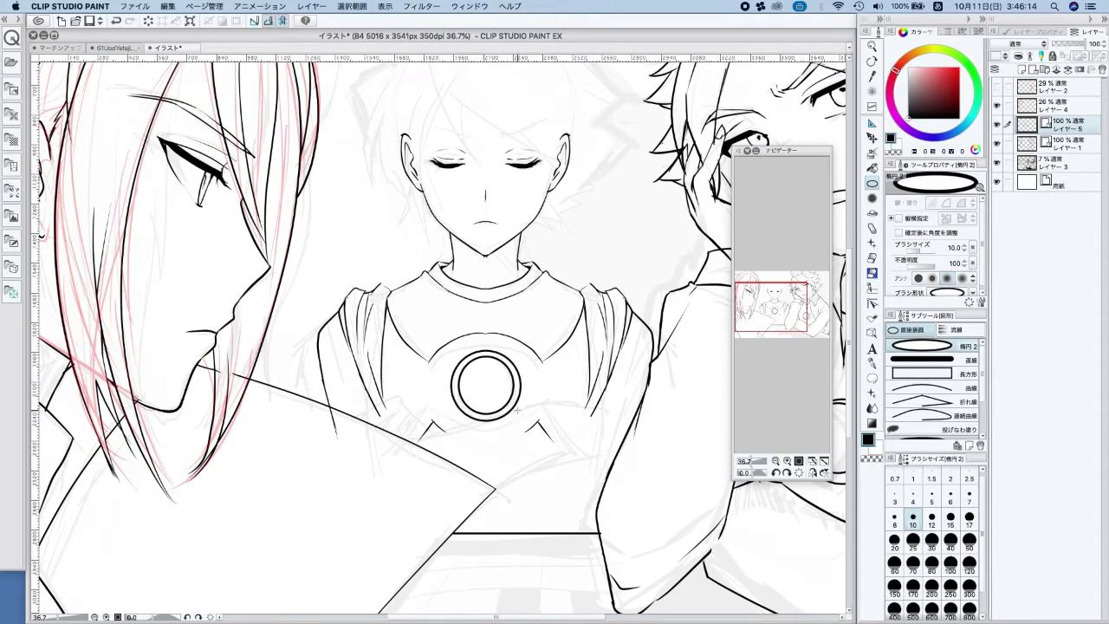
{"action": "scroll", "coordinate": [569, 327], "scroll_direction": "down", "scroll_amount": 2}
{"action": "scroll", "coordinate": [570, 327], "scroll_direction": "down", "scroll_amount": 1}
{"action": "left_click_drag", "start_coordinate": [589, 264], "coordinate": [581, 362]}
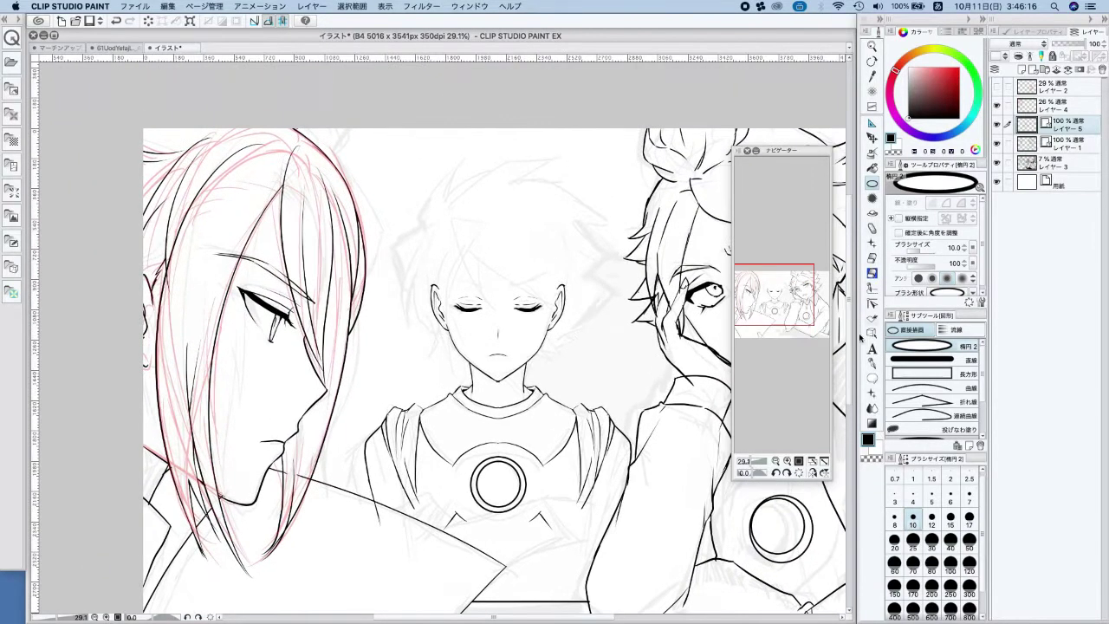
Ink long G-pen hair strands falling past the ear on the image-left side of the middle figure's face
{"action": "left_click", "coordinate": [872, 363]}
{"action": "scroll", "coordinate": [462, 233], "scroll_direction": "up", "scroll_amount": 1}
{"action": "scroll", "coordinate": [463, 232], "scroll_direction": "up", "scroll_amount": 1}
{"action": "left_click_drag", "start_coordinate": [470, 251], "coordinate": [454, 389]}
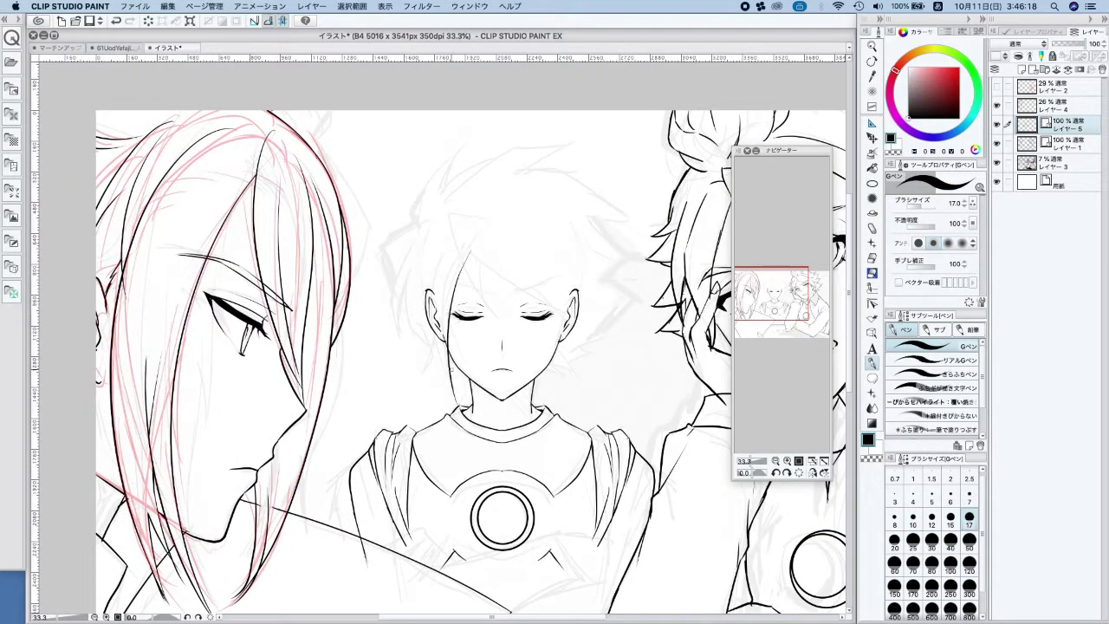
{"action": "left_click_drag", "start_coordinate": [445, 243], "coordinate": [447, 388]}
{"action": "mouse_move", "coordinate": [442, 331]}
{"action": "left_mouse_down"}
{"action": "mouse_move", "coordinate": [437, 367]}
{"action": "mouse_move", "coordinate": [451, 391]}
{"action": "left_mouse_up"}
Ink the swept fringe strands crossing the middle figure's forehead toward the ear on the image-right side
{"action": "left_click_drag", "start_coordinate": [462, 214], "coordinate": [529, 303]}
{"action": "key", "text": "super+z"}
{"action": "left_click_drag", "start_coordinate": [449, 205], "coordinate": [513, 300]}
{"action": "mouse_move", "coordinate": [482, 257]}
{"action": "left_mouse_down"}
{"action": "mouse_move", "coordinate": [504, 287]}
{"action": "mouse_move", "coordinate": [484, 260]}
{"action": "mouse_move", "coordinate": [556, 317]}
{"action": "left_mouse_up"}
{"action": "key", "text": "super+z"}
{"action": "left_click_drag", "start_coordinate": [511, 247], "coordinate": [572, 373]}
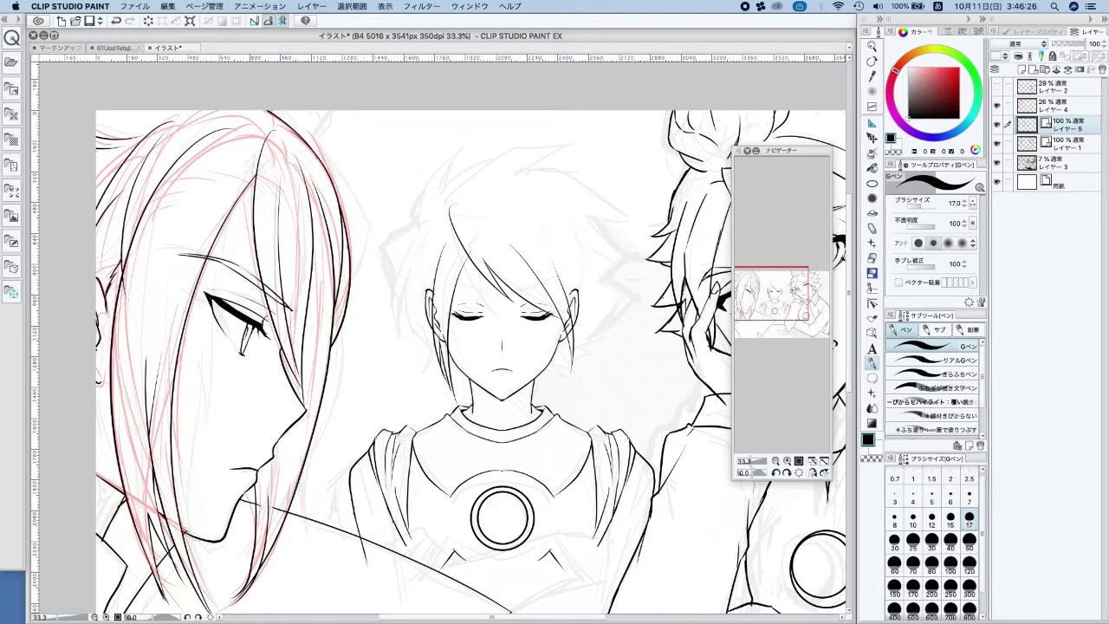
Ink the outer hair contour and inner strands on the image-left side of the middle figure's head
{"action": "scroll", "coordinate": [501, 246], "scroll_direction": "up", "scroll_amount": 1}
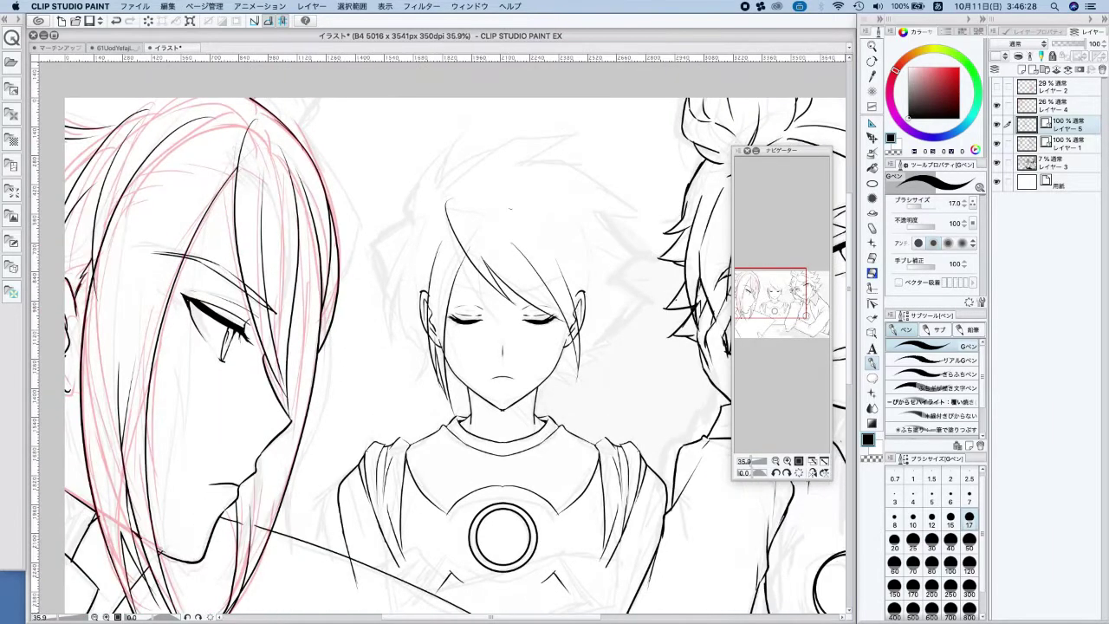
{"action": "mouse_move", "coordinate": [413, 218]}
{"action": "left_mouse_down"}
{"action": "mouse_move", "coordinate": [388, 234]}
{"action": "mouse_move", "coordinate": [387, 290]}
{"action": "left_mouse_up"}
{"action": "mouse_move", "coordinate": [407, 241]}
{"action": "left_mouse_down"}
{"action": "mouse_move", "coordinate": [390, 283]}
{"action": "mouse_move", "coordinate": [393, 312]}
{"action": "left_mouse_up"}
{"action": "left_click_drag", "start_coordinate": [403, 263], "coordinate": [396, 317]}
{"action": "mouse_move", "coordinate": [398, 280]}
{"action": "left_mouse_down"}
{"action": "mouse_move", "coordinate": [416, 356]}
{"action": "mouse_move", "coordinate": [408, 347]}
{"action": "mouse_move", "coordinate": [426, 371]}
{"action": "mouse_move", "coordinate": [416, 378]}
{"action": "left_mouse_up"}
{"action": "key", "text": "super+z"}
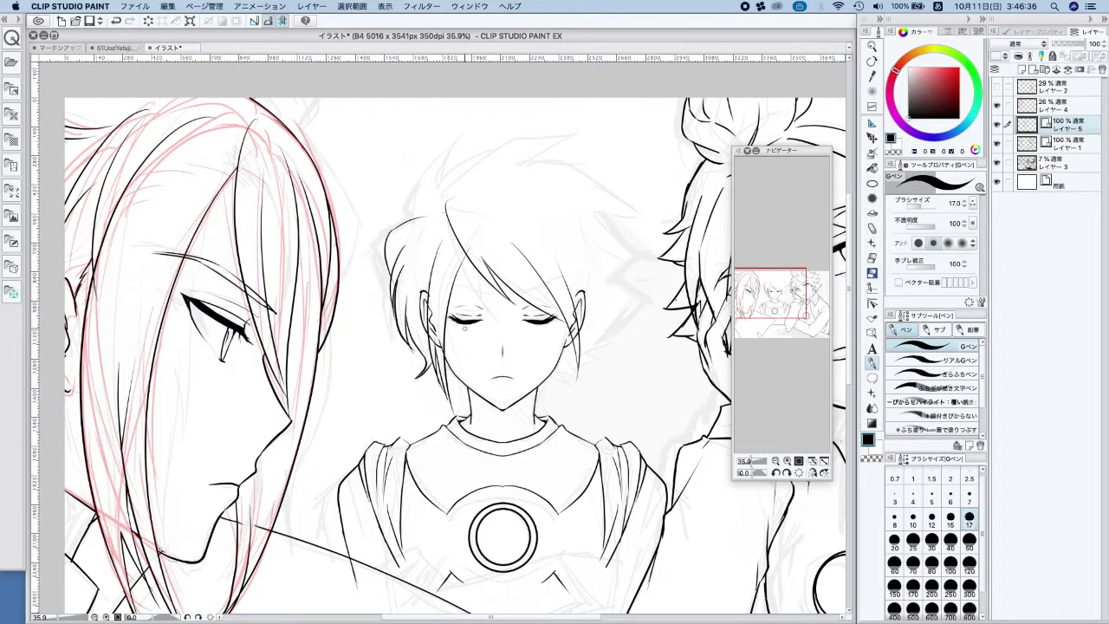
Ink the tufted hair outline across the crown of the middle figure's head
{"action": "mouse_move", "coordinate": [438, 221]}
{"action": "left_mouse_down"}
{"action": "mouse_move", "coordinate": [414, 217]}
{"action": "mouse_move", "coordinate": [405, 192]}
{"action": "mouse_move", "coordinate": [468, 152]}
{"action": "mouse_move", "coordinate": [433, 192]}
{"action": "mouse_move", "coordinate": [447, 169]}
{"action": "mouse_move", "coordinate": [551, 132]}
{"action": "mouse_move", "coordinate": [567, 157]}
{"action": "mouse_move", "coordinate": [615, 176]}
{"action": "left_mouse_up"}
{"action": "key", "text": "super+z"}
{"action": "mouse_move", "coordinate": [527, 155]}
{"action": "left_mouse_down"}
{"action": "mouse_move", "coordinate": [611, 178]}
{"action": "mouse_move", "coordinate": [584, 180]}
{"action": "mouse_move", "coordinate": [642, 224]}
{"action": "mouse_move", "coordinate": [605, 230]}
{"action": "mouse_move", "coordinate": [642, 236]}
{"action": "mouse_move", "coordinate": [580, 295]}
{"action": "left_mouse_up"}
Ink the spiky hair tips down the image-right side of the middle figure's head to the neck
{"action": "left_click_drag", "start_coordinate": [626, 267], "coordinate": [597, 313]}
{"action": "key", "text": "ctrl+z"}
{"action": "key", "text": "ctrl+z"}
{"action": "key", "text": "ctrl+z"}
{"action": "left_click_drag", "start_coordinate": [641, 234], "coordinate": [611, 283]}
{"action": "key", "text": "ctrl+z"}
{"action": "key", "text": "ctrl+z"}
{"action": "mouse_move", "coordinate": [618, 240]}
{"action": "left_mouse_down"}
{"action": "mouse_move", "coordinate": [649, 240]}
{"action": "mouse_move", "coordinate": [620, 279]}
{"action": "left_mouse_up"}
{"action": "key", "text": "ctrl+z"}
{"action": "key", "text": "ctrl+z"}
{"action": "key", "text": "ctrl+z"}
{"action": "mouse_move", "coordinate": [617, 237]}
{"action": "left_mouse_down"}
{"action": "mouse_move", "coordinate": [649, 244]}
{"action": "mouse_move", "coordinate": [613, 276]}
{"action": "mouse_move", "coordinate": [631, 301]}
{"action": "mouse_move", "coordinate": [583, 345]}
{"action": "mouse_move", "coordinate": [573, 369]}
{"action": "mouse_move", "coordinate": [580, 384]}
{"action": "mouse_move", "coordinate": [559, 372]}
{"action": "mouse_move", "coordinate": [564, 383]}
{"action": "mouse_move", "coordinate": [553, 383]}
{"action": "left_mouse_up"}
{"action": "key", "text": "ctrl+z"}
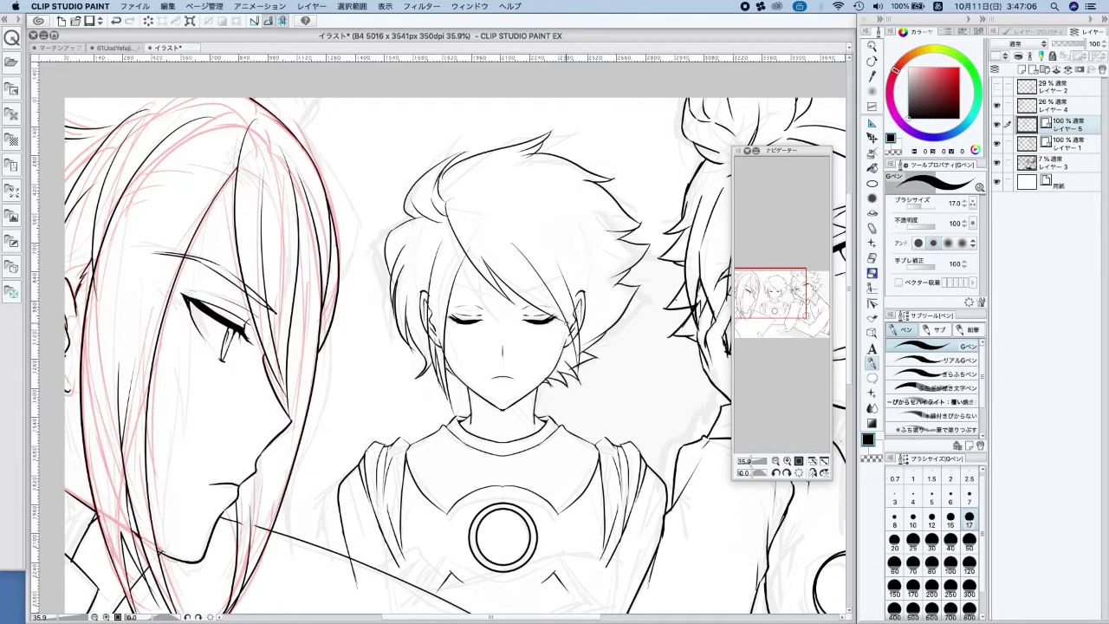
Ink inner hair strands from the middle figure's parting across the crown and down beside the image-right ear
{"action": "left_click_drag", "start_coordinate": [568, 324], "coordinate": [561, 394]}
{"action": "key", "text": "super+z"}
{"action": "mouse_move", "coordinate": [456, 198]}
{"action": "left_mouse_down"}
{"action": "mouse_move", "coordinate": [552, 265]}
{"action": "mouse_move", "coordinate": [468, 191]}
{"action": "mouse_move", "coordinate": [518, 175]}
{"action": "left_mouse_up"}
{"action": "mouse_move", "coordinate": [517, 175]}
{"action": "left_mouse_down"}
{"action": "mouse_move", "coordinate": [487, 191]}
{"action": "mouse_move", "coordinate": [547, 226]}
{"action": "mouse_move", "coordinate": [561, 255]}
{"action": "left_mouse_up"}
{"action": "key", "text": "super+z"}
{"action": "key", "text": "super+z"}
{"action": "mouse_move", "coordinate": [479, 196]}
{"action": "left_mouse_down"}
{"action": "mouse_move", "coordinate": [533, 198]}
{"action": "mouse_move", "coordinate": [591, 219]}
{"action": "mouse_move", "coordinate": [613, 298]}
{"action": "left_mouse_up"}
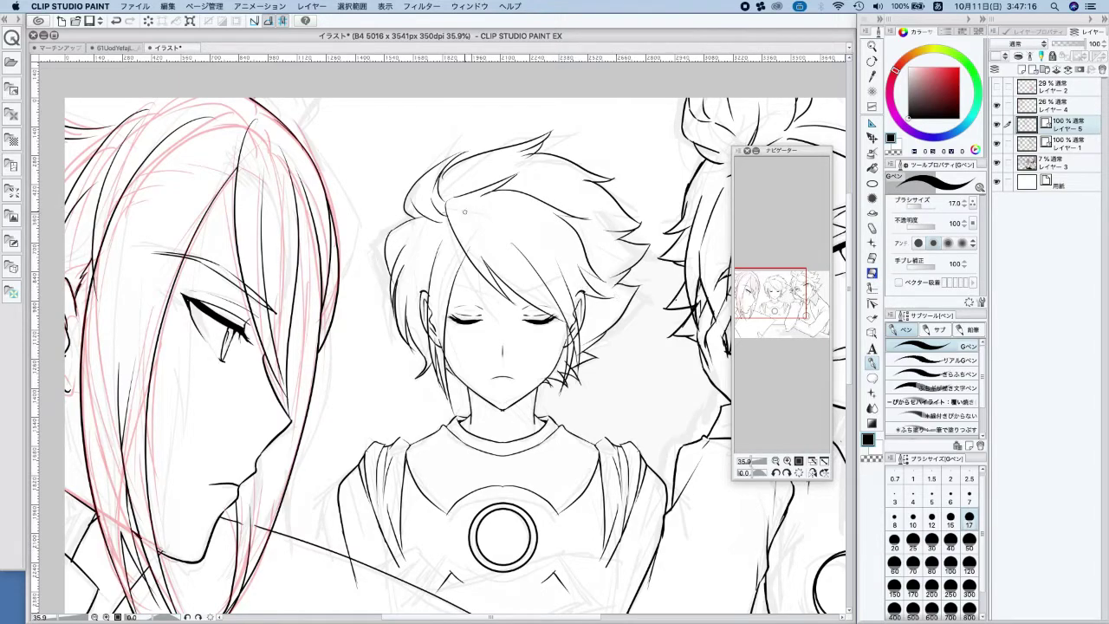
{"action": "mouse_move", "coordinate": [456, 203]}
{"action": "left_mouse_down"}
{"action": "mouse_move", "coordinate": [473, 246]}
{"action": "mouse_move", "coordinate": [514, 274]}
{"action": "left_mouse_up"}
{"action": "left_click_drag", "start_coordinate": [457, 194], "coordinate": [482, 168]}
{"action": "scroll", "coordinate": [486, 296], "scroll_direction": "up", "scroll_amount": 1}
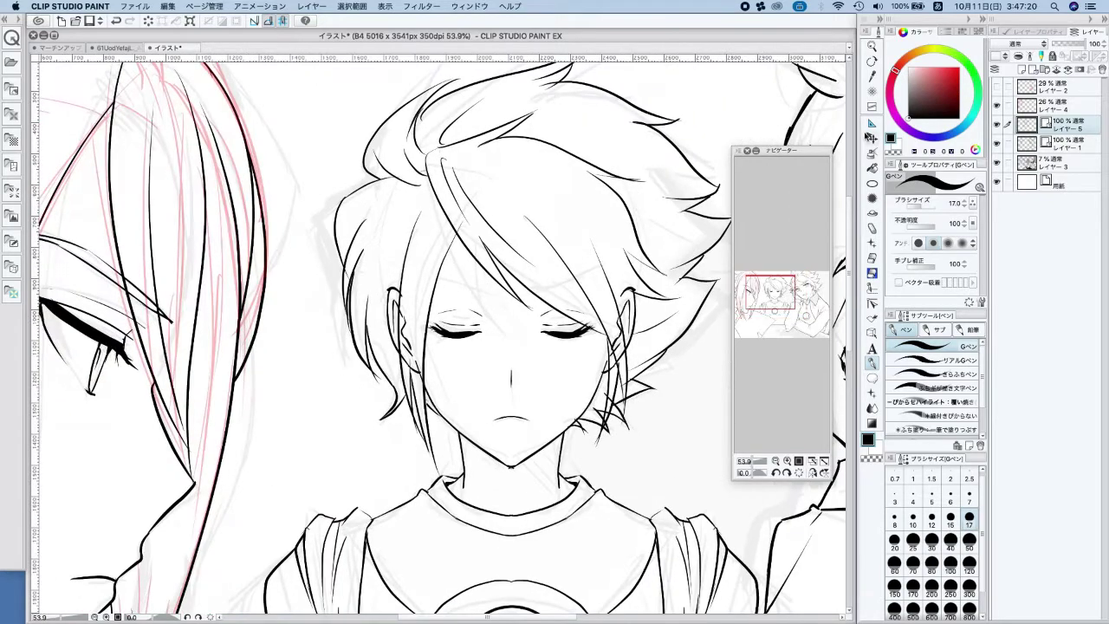
Ink thin curved eyebrows above both of the middle figure's closed eyes
{"action": "left_click", "coordinate": [872, 124]}
{"action": "scroll", "coordinate": [499, 321], "scroll_direction": "up", "scroll_amount": 2}
{"action": "key", "text": "p"}
{"action": "scroll", "coordinate": [520, 312], "scroll_direction": "up", "scroll_amount": 2}
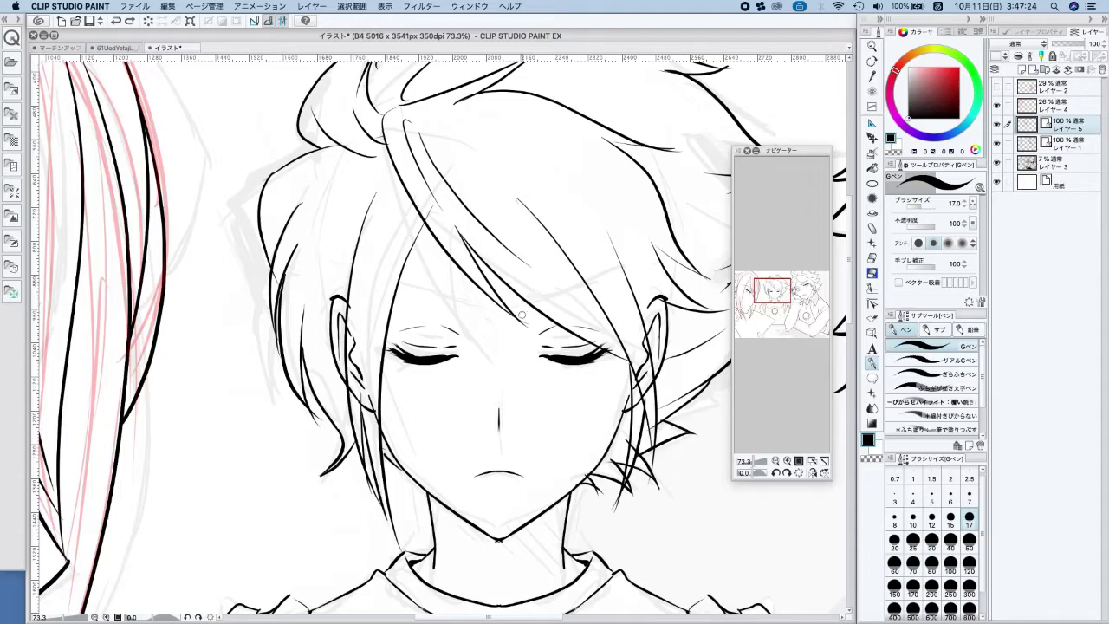
{"action": "mouse_move", "coordinate": [521, 318]}
{"action": "left_mouse_down"}
{"action": "mouse_move", "coordinate": [594, 295]}
{"action": "mouse_move", "coordinate": [642, 313]}
{"action": "mouse_move", "coordinate": [586, 301]}
{"action": "mouse_move", "coordinate": [614, 296]}
{"action": "left_mouse_up"}
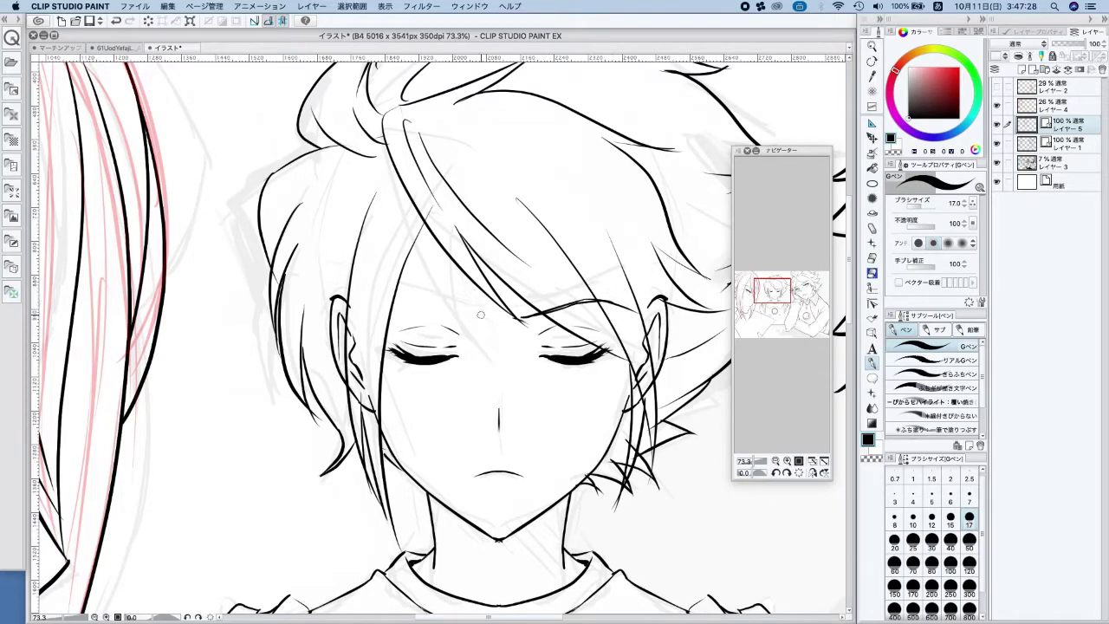
{"action": "mouse_move", "coordinate": [479, 317]}
{"action": "left_mouse_down"}
{"action": "mouse_move", "coordinate": [423, 304]}
{"action": "mouse_move", "coordinate": [363, 323]}
{"action": "mouse_move", "coordinate": [468, 310]}
{"action": "mouse_move", "coordinate": [409, 306]}
{"action": "mouse_move", "coordinate": [428, 305]}
{"action": "mouse_move", "coordinate": [417, 306]}
{"action": "mouse_move", "coordinate": [472, 321]}
{"action": "left_mouse_up"}
{"action": "key", "text": "ctrl+z"}
{"action": "key", "text": "super+z"}
{"action": "key", "text": "super+z"}
{"action": "key", "text": "super+z"}
{"action": "mouse_move", "coordinate": [406, 307]}
{"action": "left_mouse_down"}
{"action": "mouse_move", "coordinate": [475, 318]}
{"action": "mouse_move", "coordinate": [430, 309]}
{"action": "left_mouse_up"}
{"action": "key", "text": "super+z"}
Trim the inner end of the middle figure's image-left eyebrow with the hard eraser
{"action": "scroll", "coordinate": [559, 333], "scroll_direction": "down", "scroll_amount": 3}
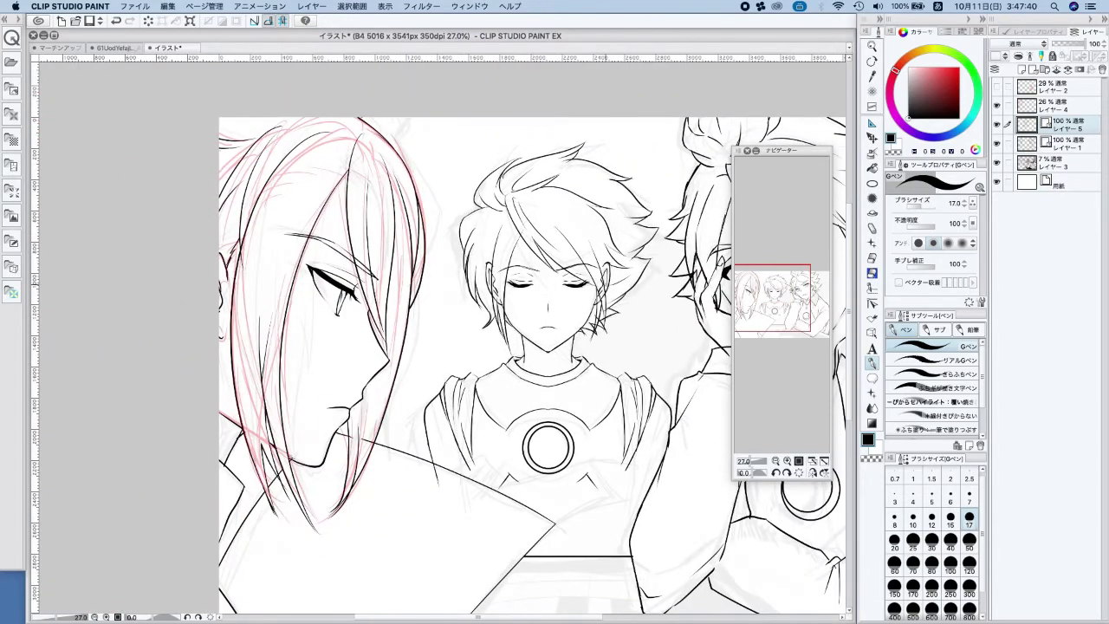
{"action": "scroll", "coordinate": [554, 290], "scroll_direction": "up", "scroll_amount": 2}
{"action": "left_click", "coordinate": [872, 257]}
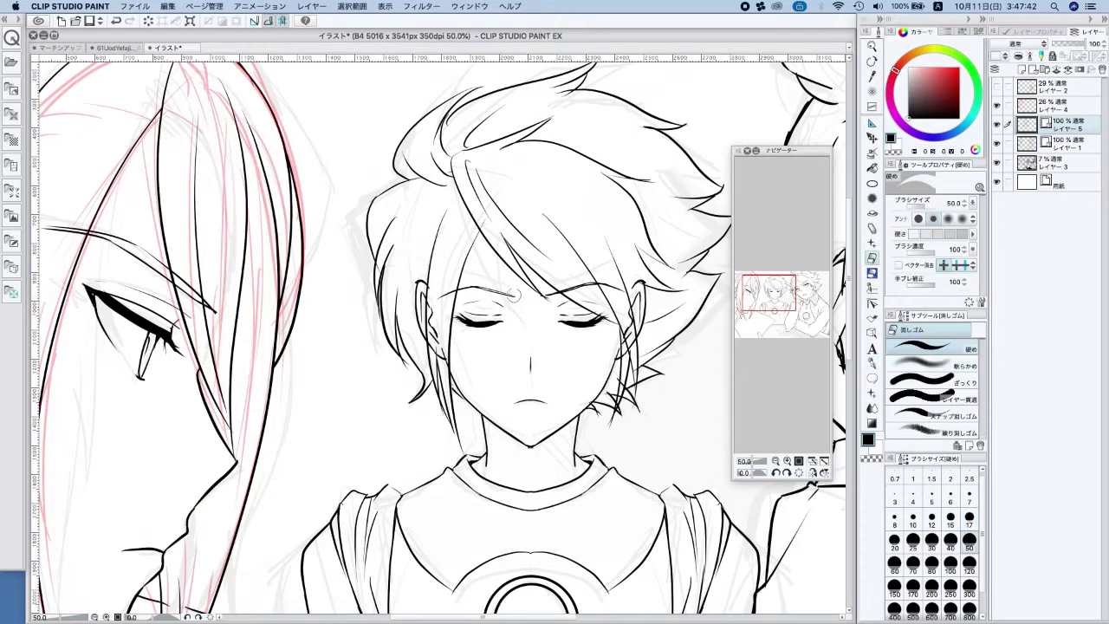
{"action": "left_click", "coordinate": [872, 361]}
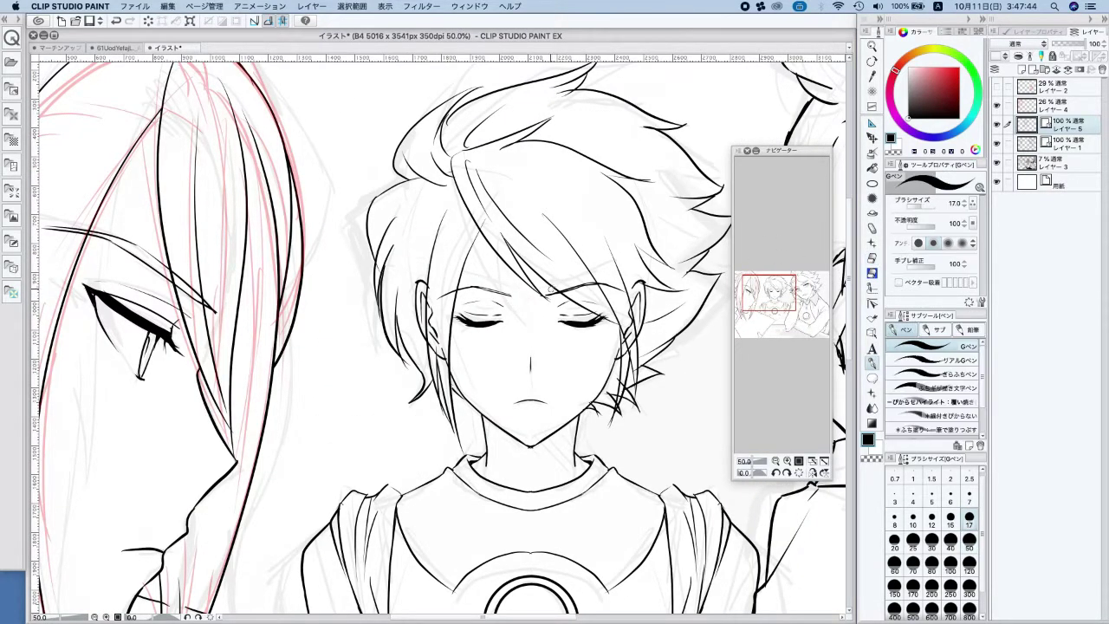
{"action": "scroll", "coordinate": [551, 290], "scroll_direction": "up", "scroll_amount": 3}
{"action": "scroll", "coordinate": [562, 276], "scroll_direction": "down", "scroll_amount": 5}
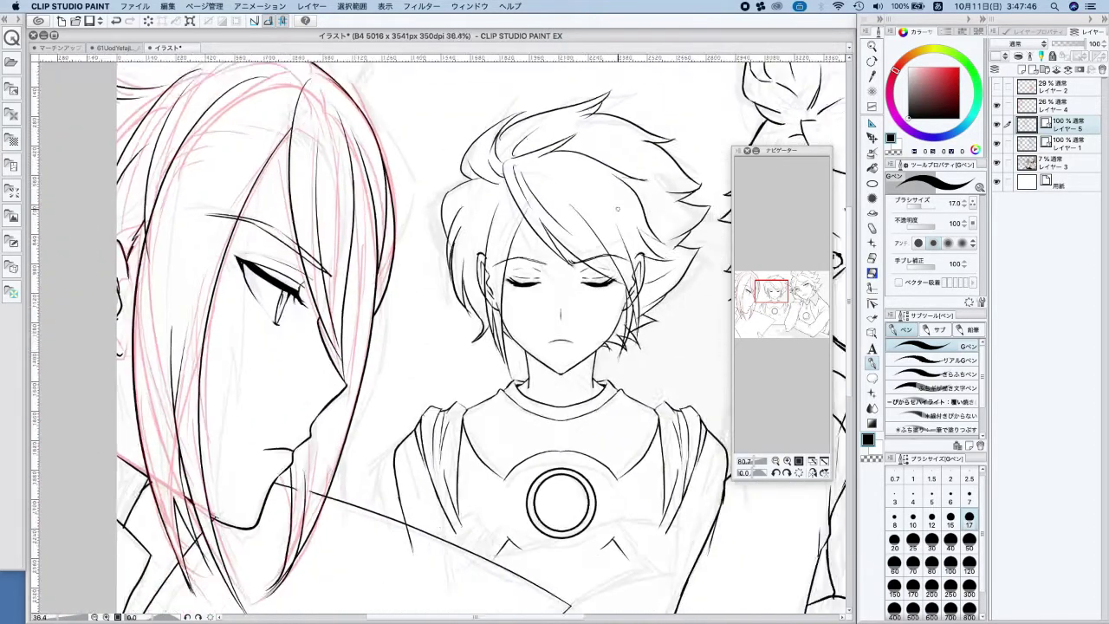
{"action": "scroll", "coordinate": [674, 305], "scroll_direction": "down", "scroll_amount": 2}
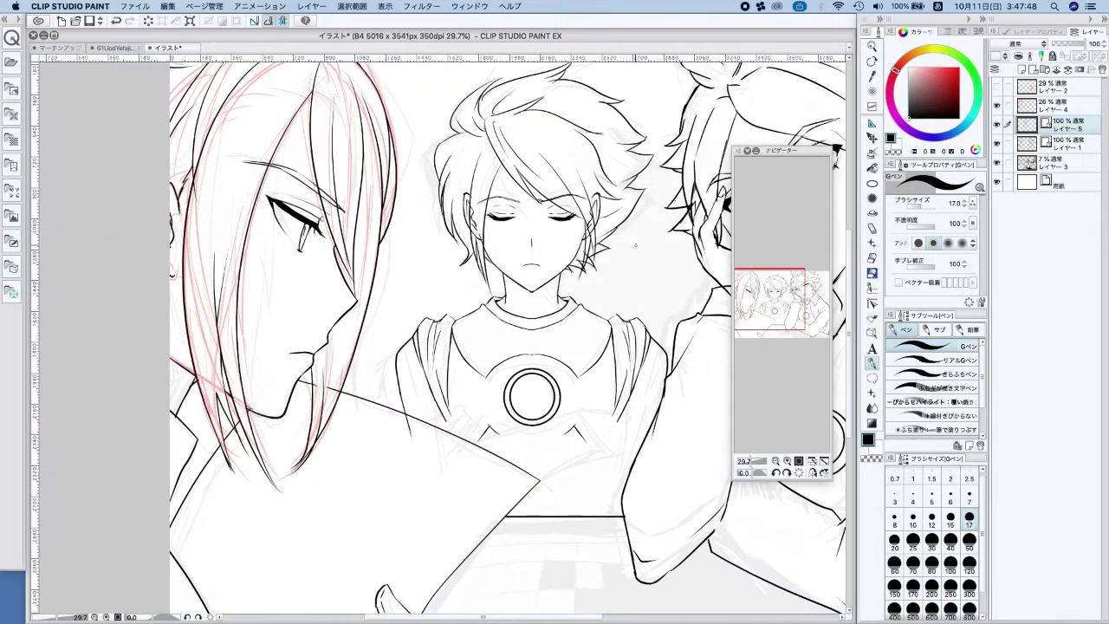
{"action": "scroll", "coordinate": [617, 438], "scroll_direction": "up", "scroll_amount": 2}
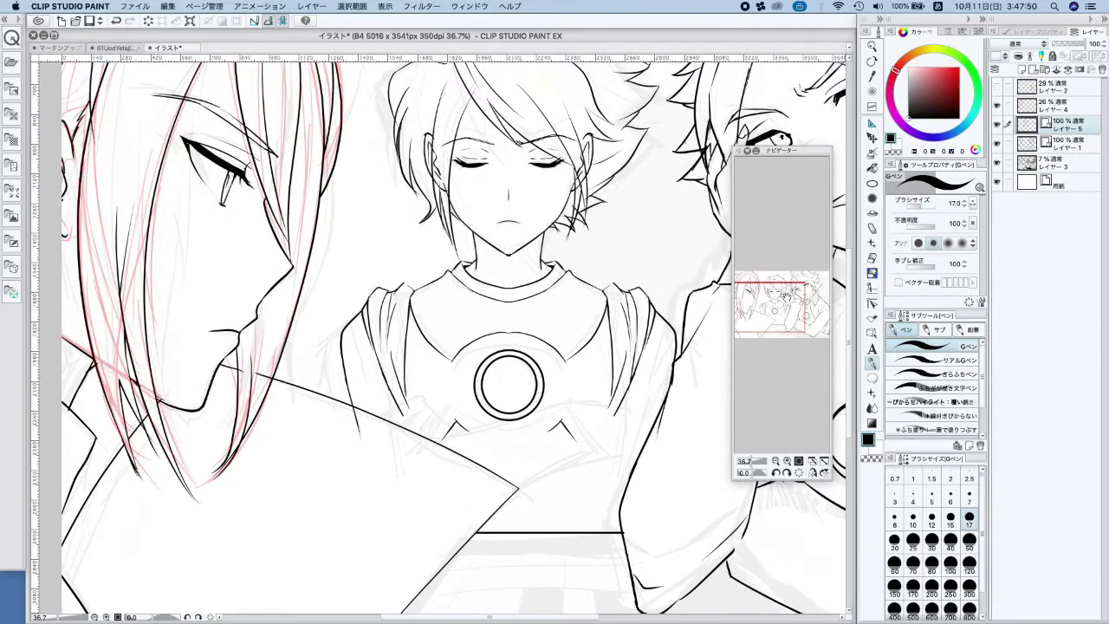
Ink the middle figure's crossed forearms below the emblem and fill the small shadow wedge at the image-right elbow crease
{"action": "mouse_move", "coordinate": [433, 447]}
{"action": "left_mouse_down"}
{"action": "mouse_move", "coordinate": [588, 403]}
{"action": "mouse_move", "coordinate": [660, 428]}
{"action": "left_mouse_up"}
{"action": "left_click_drag", "start_coordinate": [478, 511], "coordinate": [606, 450]}
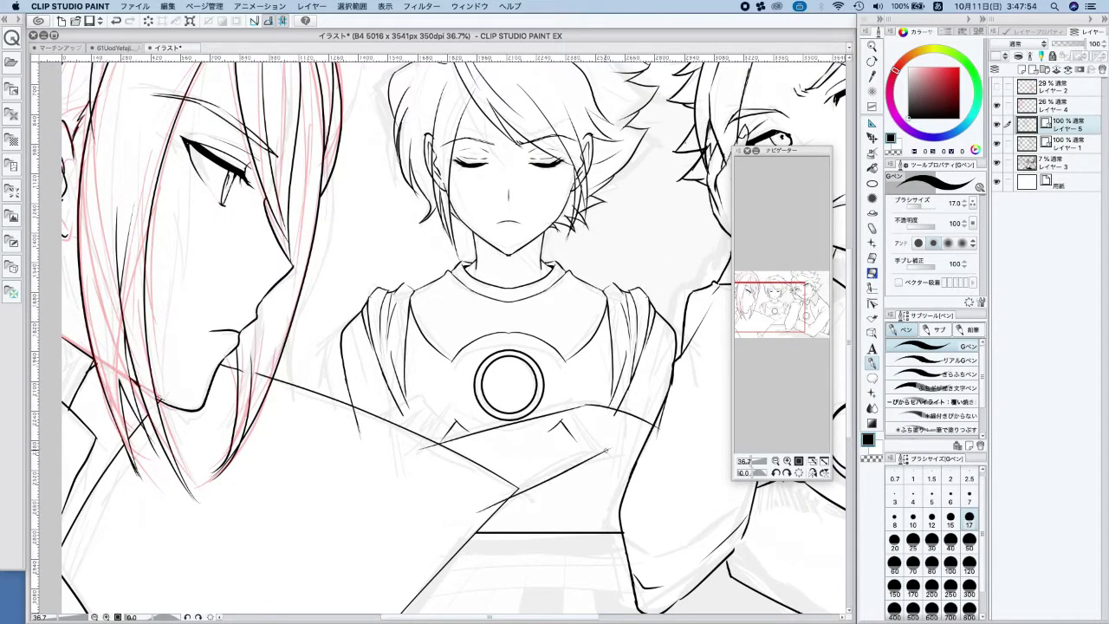
{"action": "key", "text": "ctrl+z"}
{"action": "mouse_move", "coordinate": [637, 449]}
{"action": "left_mouse_down"}
{"action": "mouse_move", "coordinate": [669, 448]}
{"action": "mouse_move", "coordinate": [620, 518]}
{"action": "mouse_move", "coordinate": [561, 528]}
{"action": "mouse_move", "coordinate": [463, 497]}
{"action": "left_mouse_up"}
{"action": "key", "text": "ctrl+z"}
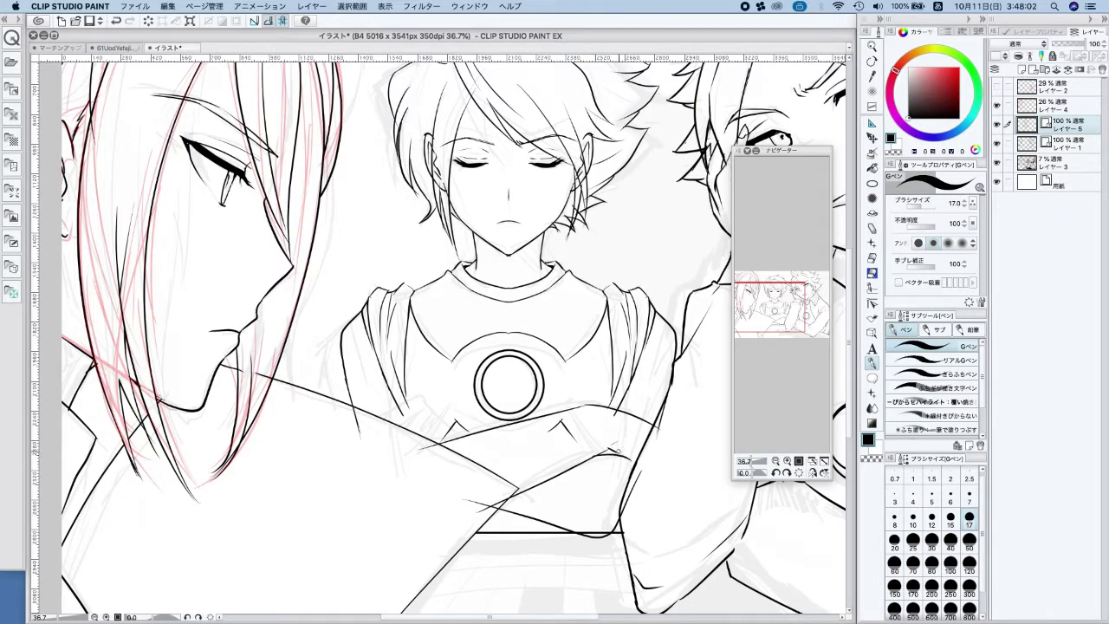
{"action": "scroll", "coordinate": [617, 453], "scroll_direction": "up", "scroll_amount": 4}
{"action": "left_click_drag", "start_coordinate": [593, 451], "coordinate": [629, 456]}
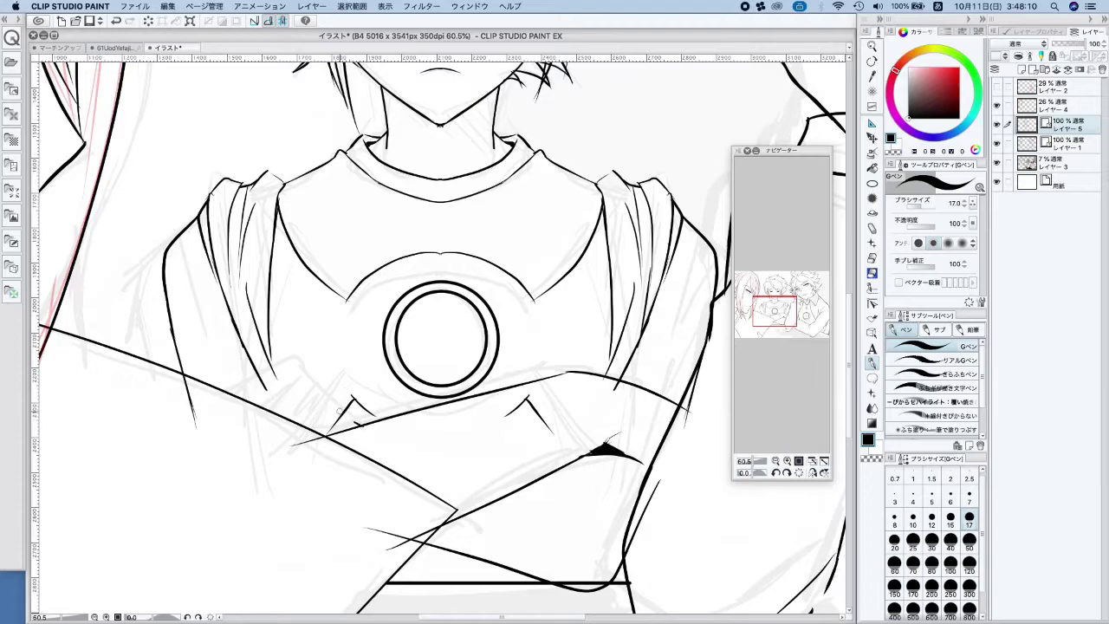
Try to ink the middle figure's hand and fingers at the image-left end of the crossed arms, and undo the strokes
{"action": "mouse_move", "coordinate": [310, 373]}
{"action": "left_mouse_down"}
{"action": "mouse_move", "coordinate": [288, 361]}
{"action": "mouse_move", "coordinate": [235, 413]}
{"action": "mouse_move", "coordinate": [254, 419]}
{"action": "left_mouse_up"}
{"action": "mouse_move", "coordinate": [308, 390]}
{"action": "left_mouse_down"}
{"action": "mouse_move", "coordinate": [282, 413]}
{"action": "mouse_move", "coordinate": [316, 416]}
{"action": "mouse_move", "coordinate": [301, 404]}
{"action": "mouse_move", "coordinate": [319, 396]}
{"action": "mouse_move", "coordinate": [306, 426]}
{"action": "left_mouse_up"}
{"action": "key", "text": "super+z"}
{"action": "key", "text": "super+z"}
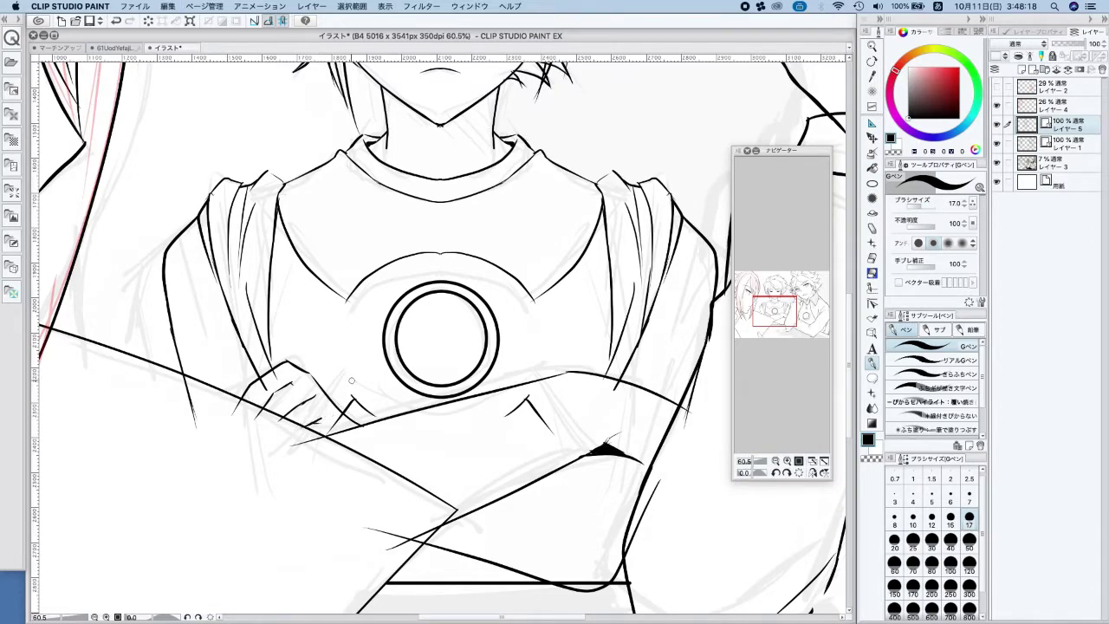
{"action": "scroll", "coordinate": [351, 380], "scroll_direction": "down", "scroll_amount": 5}
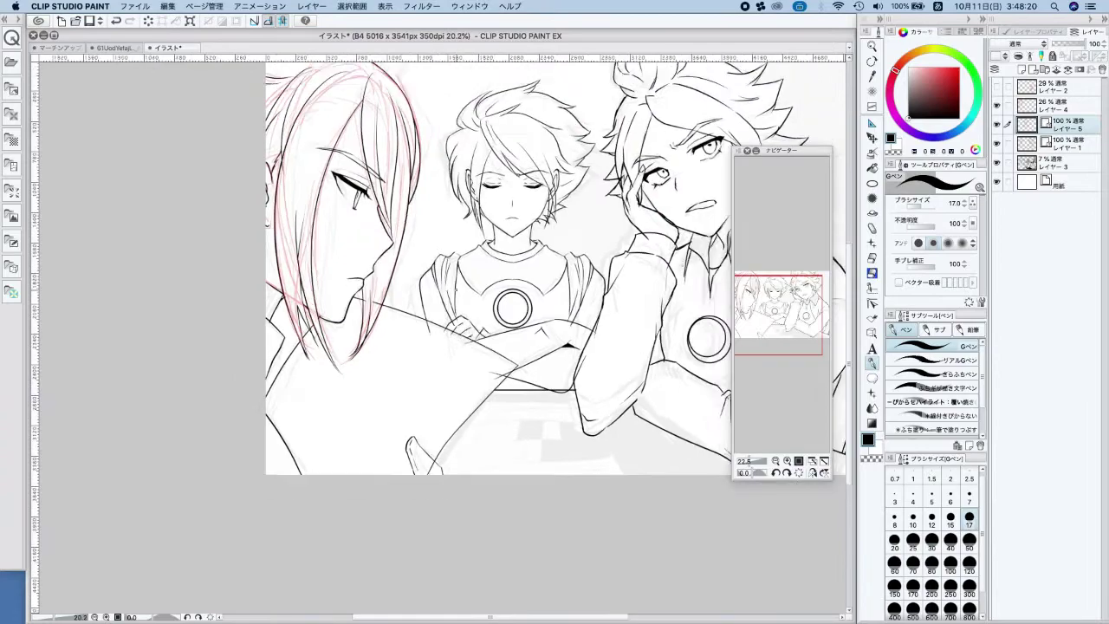
{"action": "scroll", "coordinate": [446, 291], "scroll_direction": "up", "scroll_amount": 2}
{"action": "key", "text": "minus"}
{"action": "scroll", "coordinate": [470, 270], "scroll_direction": "up", "scroll_amount": 5}
{"action": "key", "text": "super+z"}
{"action": "key", "text": "super+z"}
{"action": "key", "text": "super+z"}
{"action": "key", "text": "super+z"}
{"action": "key", "text": "super+z"}
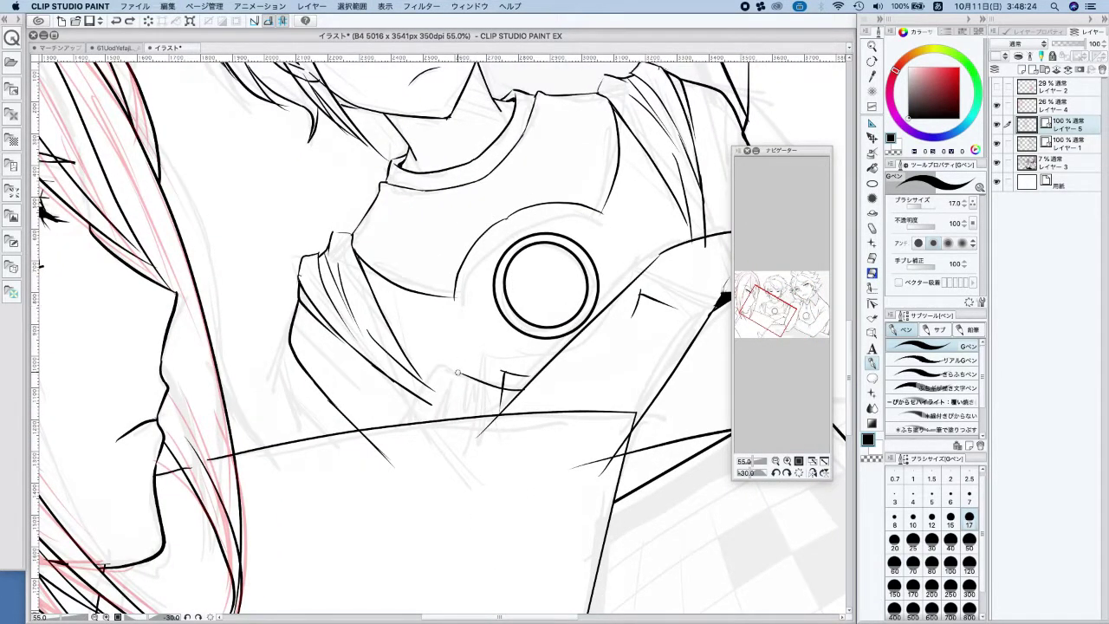
Ink the middle figure's hand and fingers over the image-left arm with the canvas rotated, and restore the upright view
{"action": "mouse_move", "coordinate": [438, 371]}
{"action": "left_mouse_down"}
{"action": "mouse_move", "coordinate": [399, 403]}
{"action": "mouse_move", "coordinate": [396, 423]}
{"action": "mouse_move", "coordinate": [438, 401]}
{"action": "mouse_move", "coordinate": [422, 428]}
{"action": "mouse_move", "coordinate": [467, 394]}
{"action": "mouse_move", "coordinate": [448, 413]}
{"action": "mouse_move", "coordinate": [474, 393]}
{"action": "mouse_move", "coordinate": [452, 414]}
{"action": "mouse_move", "coordinate": [494, 403]}
{"action": "mouse_move", "coordinate": [460, 424]}
{"action": "left_mouse_up"}
{"action": "key", "text": "super+z"}
{"action": "key", "text": "super+z"}
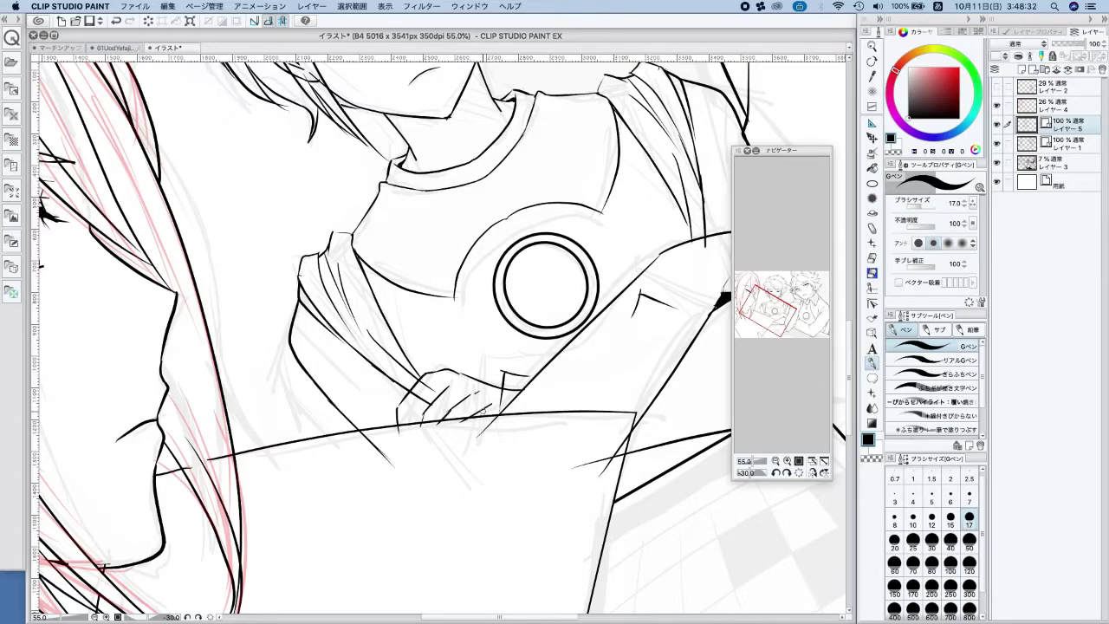
{"action": "scroll", "coordinate": [572, 321], "scroll_direction": "down", "scroll_amount": 6}
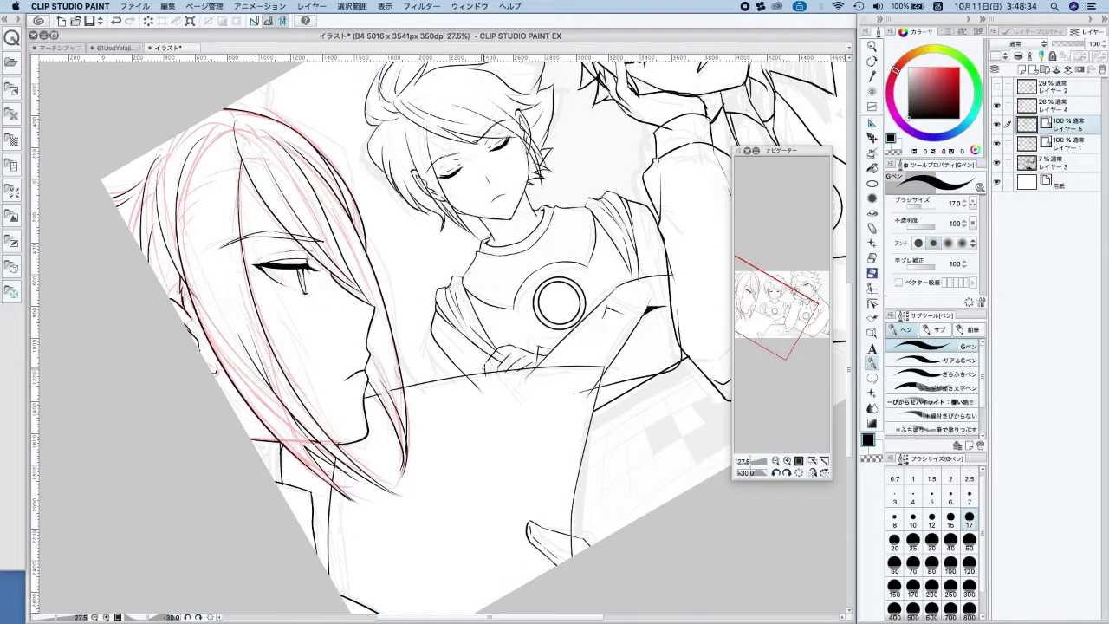
{"action": "key", "text": "super+z"}
{"action": "key", "text": "^"}
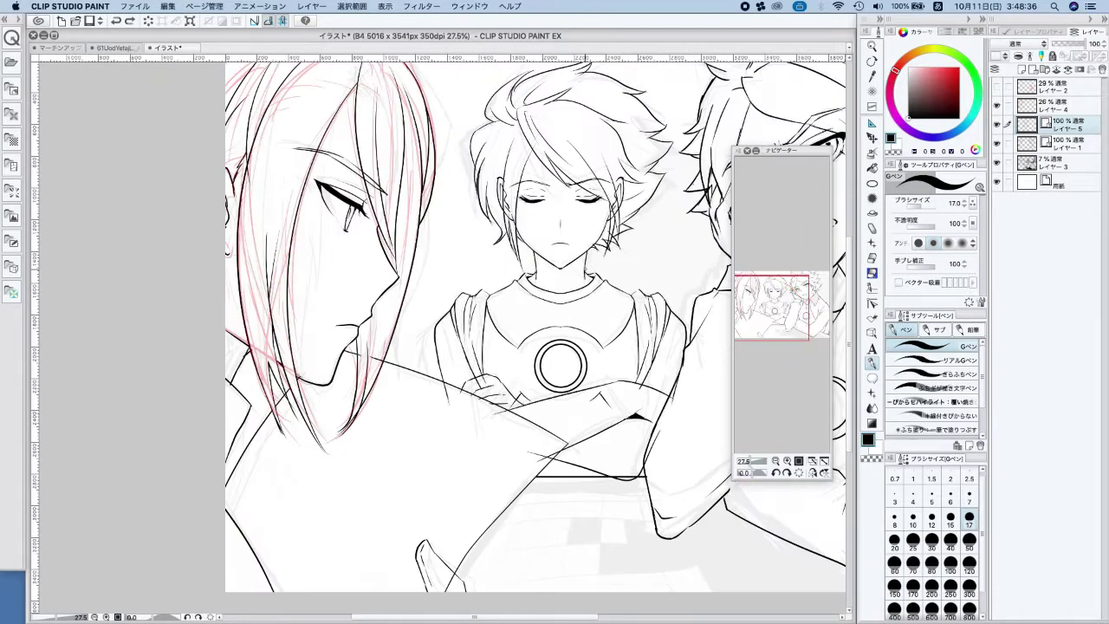
Trim the overlapping line ends around the middle figure's hand and crossed arms with the hard vector eraser
{"action": "left_click", "coordinate": [872, 274]}
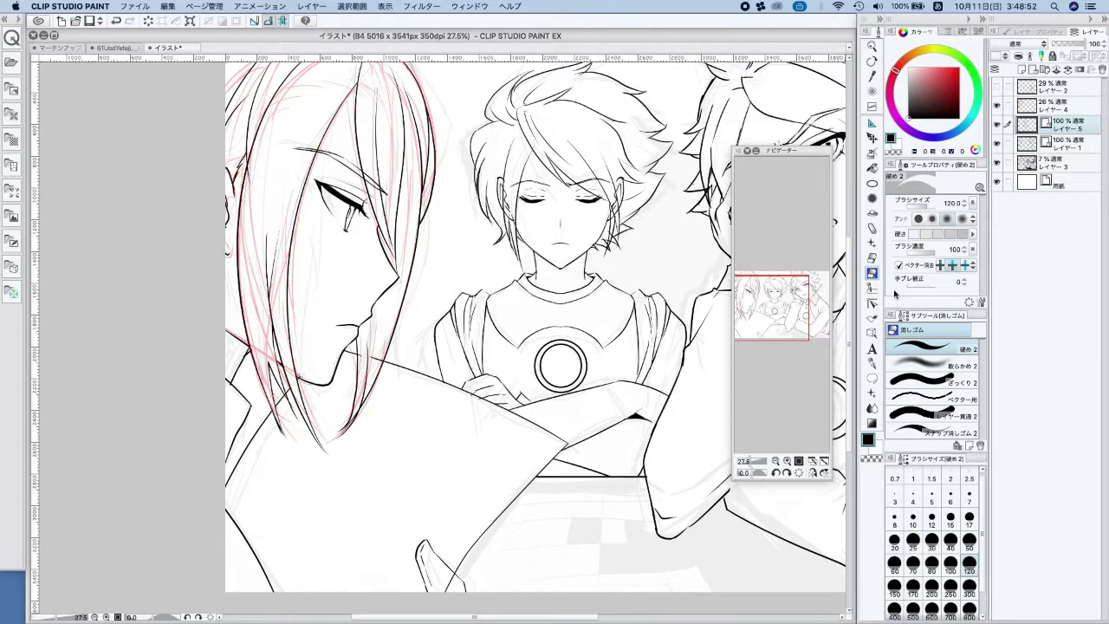
{"action": "left_click", "coordinate": [873, 363]}
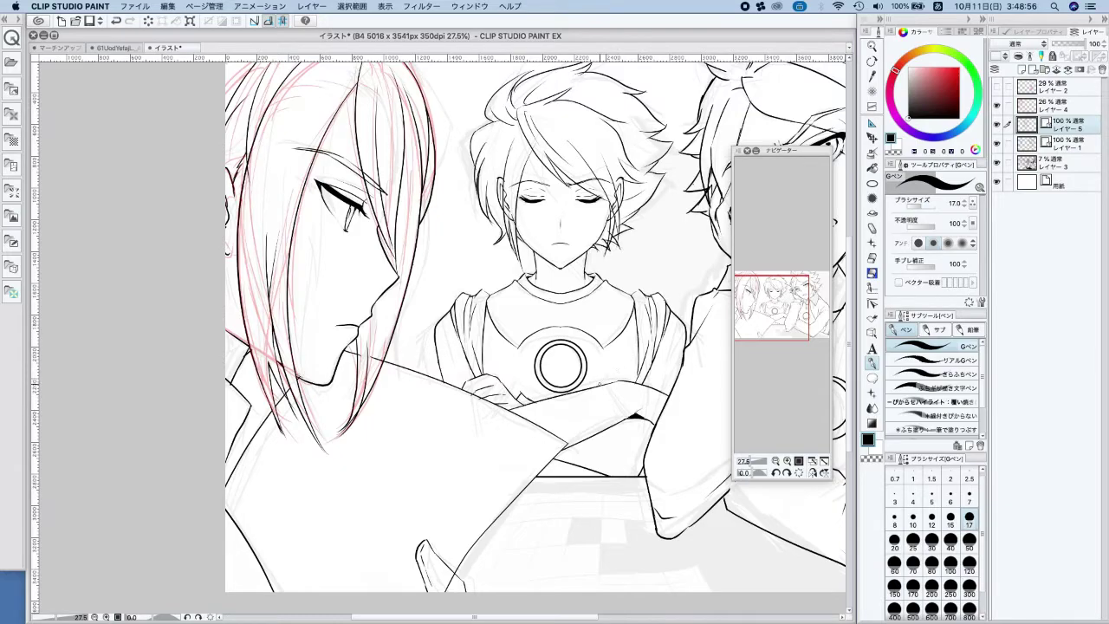
{"action": "key", "text": "super+z"}
Check the middle figure's line art alone, and hide the sketch layers レイヤー 3 and レイヤー 4
{"action": "left_click", "coordinate": [996, 144]}
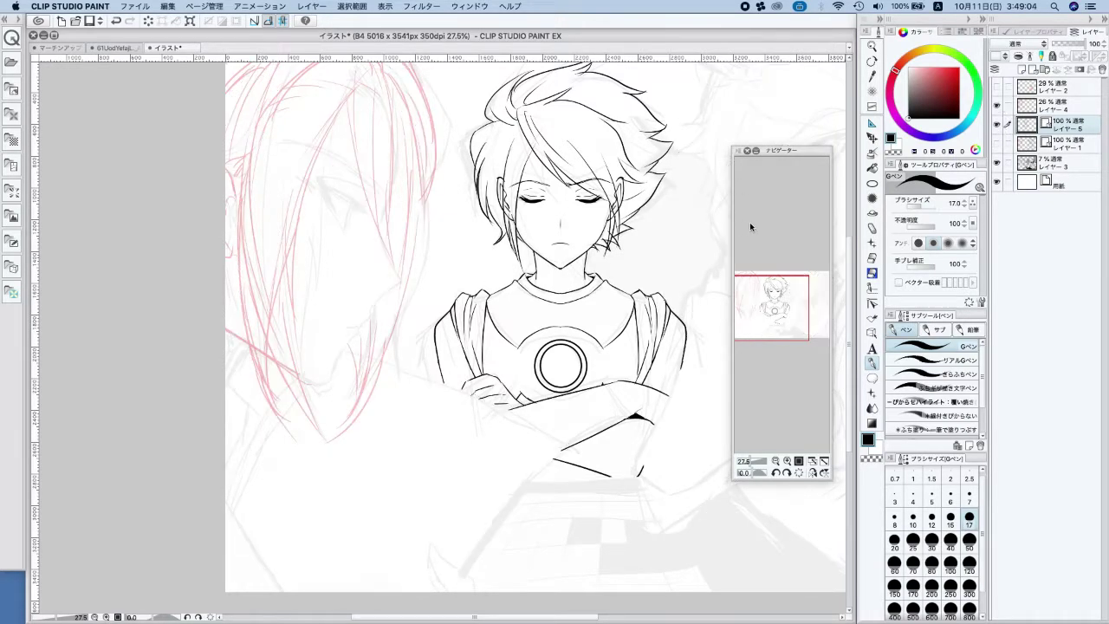
{"action": "left_click", "coordinate": [997, 143]}
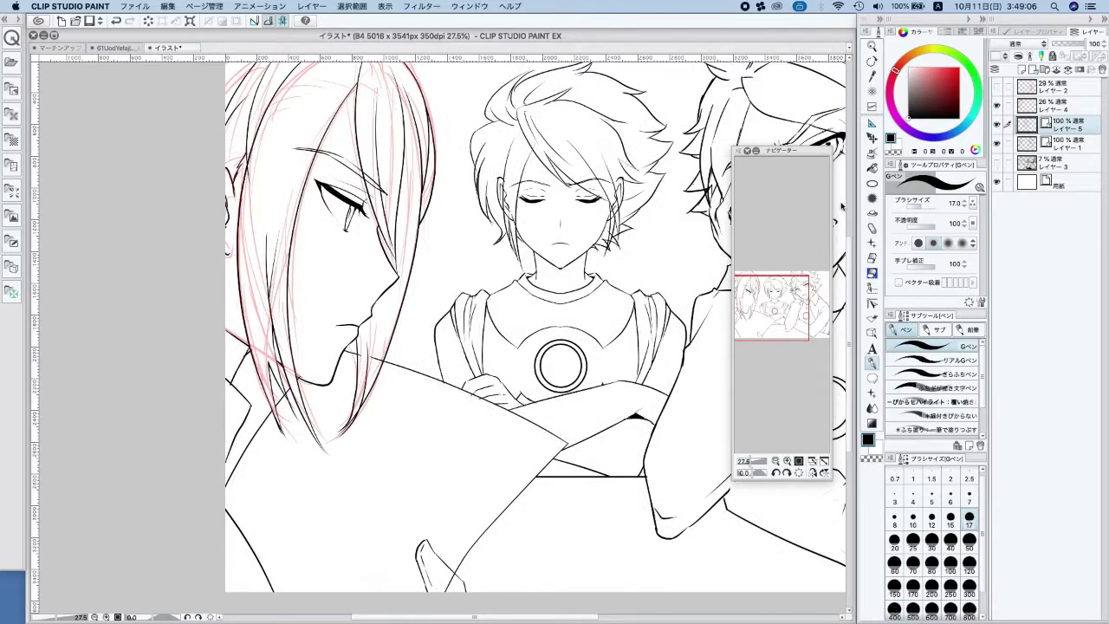
{"action": "left_click", "coordinate": [998, 106]}
{"action": "scroll", "coordinate": [565, 269], "scroll_direction": "down", "scroll_amount": 4}
{"action": "left_click_drag", "start_coordinate": [565, 269], "coordinate": [458, 312]}
{"action": "scroll", "coordinate": [543, 204], "scroll_direction": "up", "scroll_amount": 2}
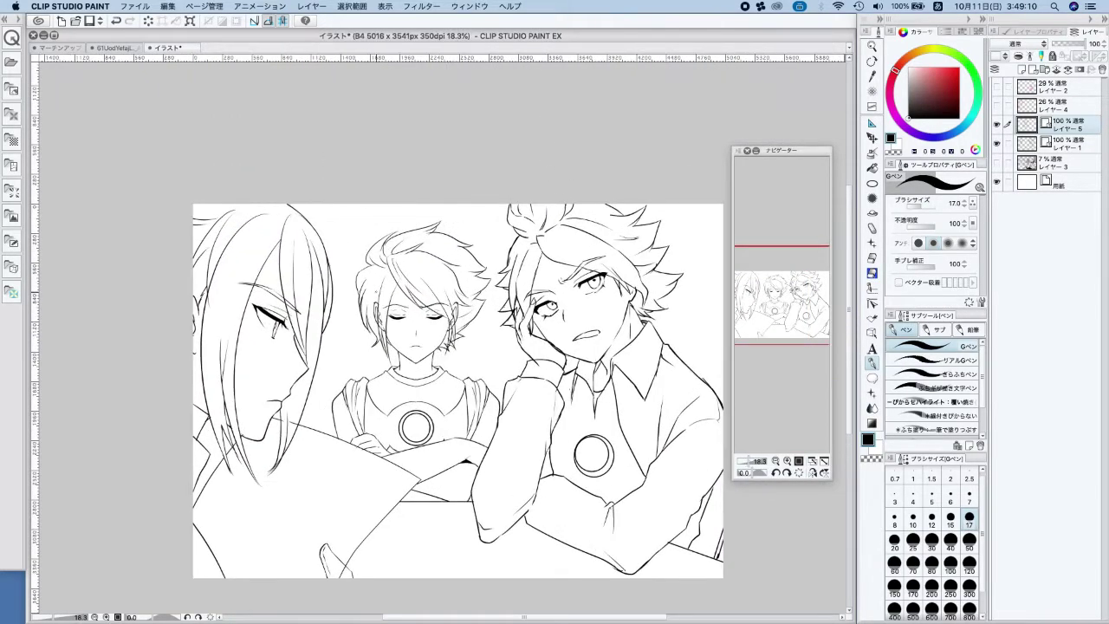
Merge the middle figure's line-art layer レイヤー 5 down into レイヤー 1
{"action": "scroll", "coordinate": [386, 339], "scroll_direction": "up", "scroll_amount": 6}
{"action": "scroll", "coordinate": [566, 328], "scroll_direction": "down", "scroll_amount": 4}
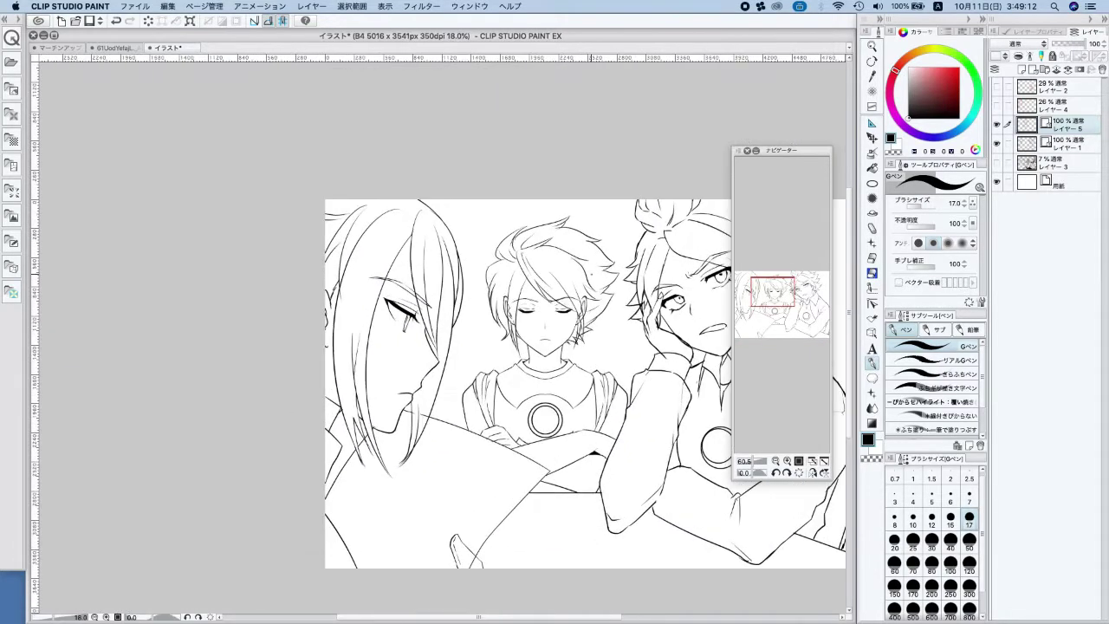
{"action": "left_click_drag", "start_coordinate": [566, 328], "coordinate": [440, 346]}
{"action": "left_click", "coordinate": [872, 273]}
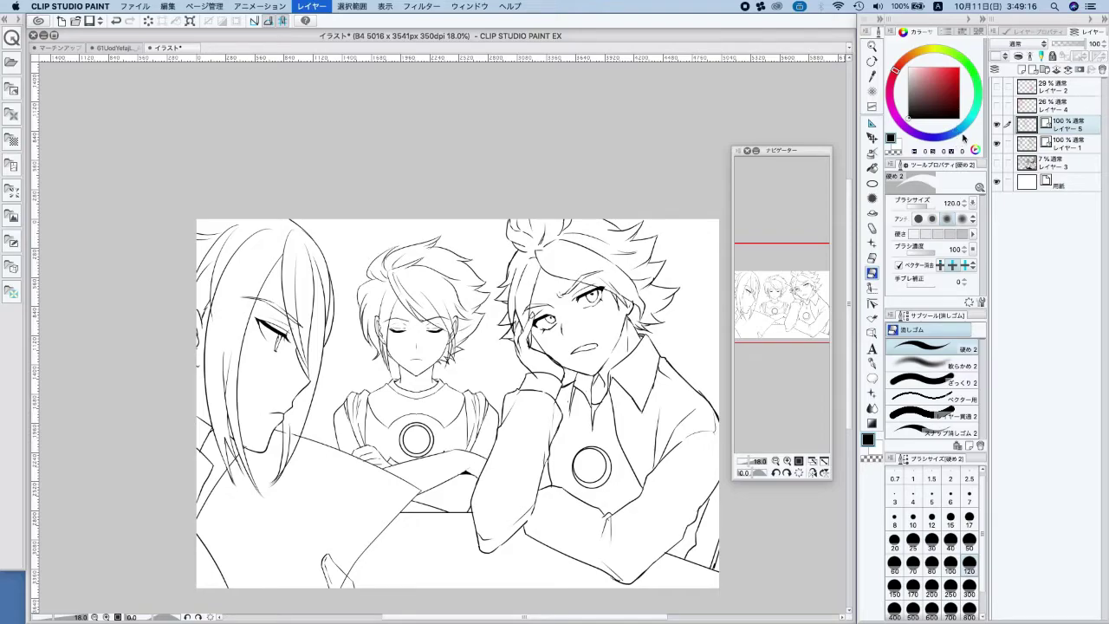
Trim the stray line ends where the image-right figure's wrist meets the sleeve cuff
{"action": "scroll", "coordinate": [524, 438], "scroll_direction": "up", "scroll_amount": 3}
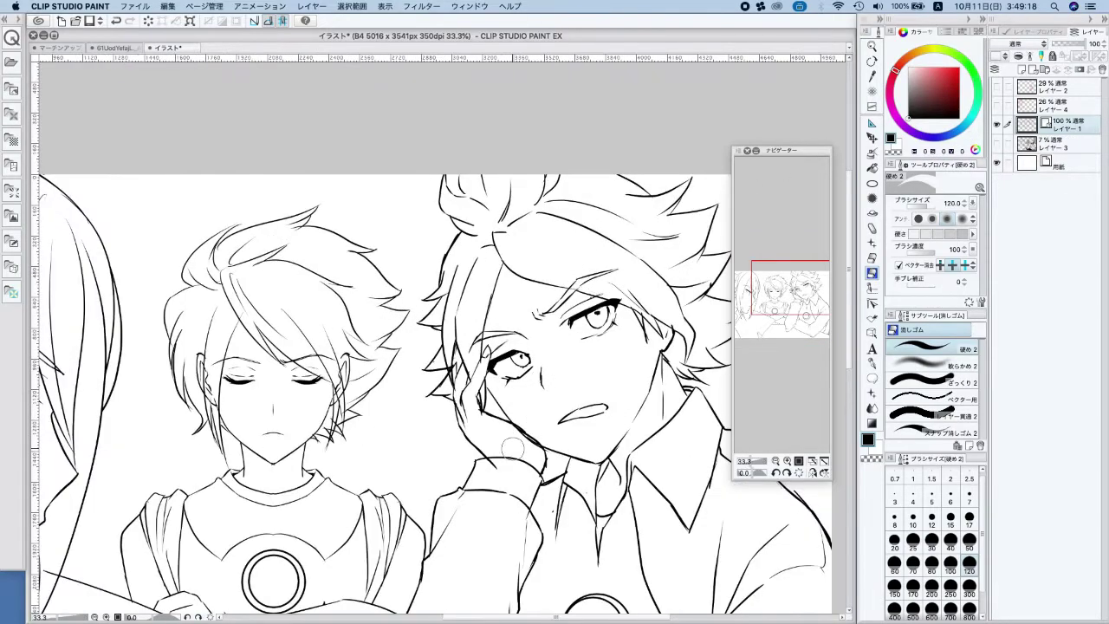
{"action": "mouse_move", "coordinate": [518, 435]}
{"action": "left_mouse_down"}
{"action": "mouse_move", "coordinate": [533, 444]}
{"action": "mouse_move", "coordinate": [526, 437]}
{"action": "left_mouse_up"}
{"action": "key", "text": "super+z"}
{"action": "key", "text": "e"}
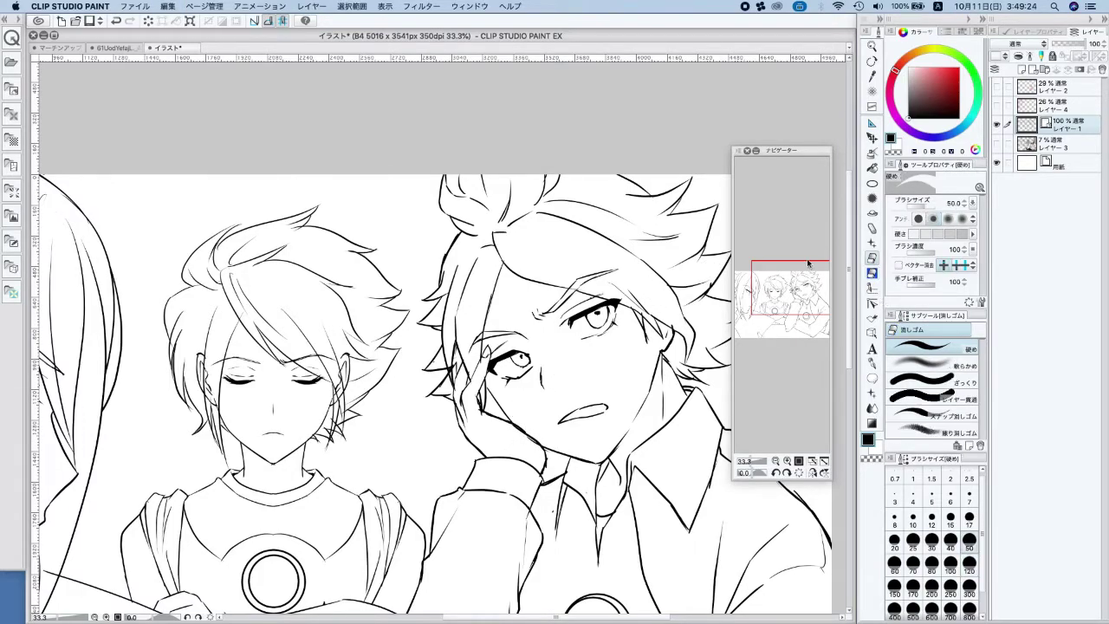
{"action": "key", "text": "super+z"}
{"action": "scroll", "coordinate": [633, 276], "scroll_direction": "down", "scroll_amount": 5}
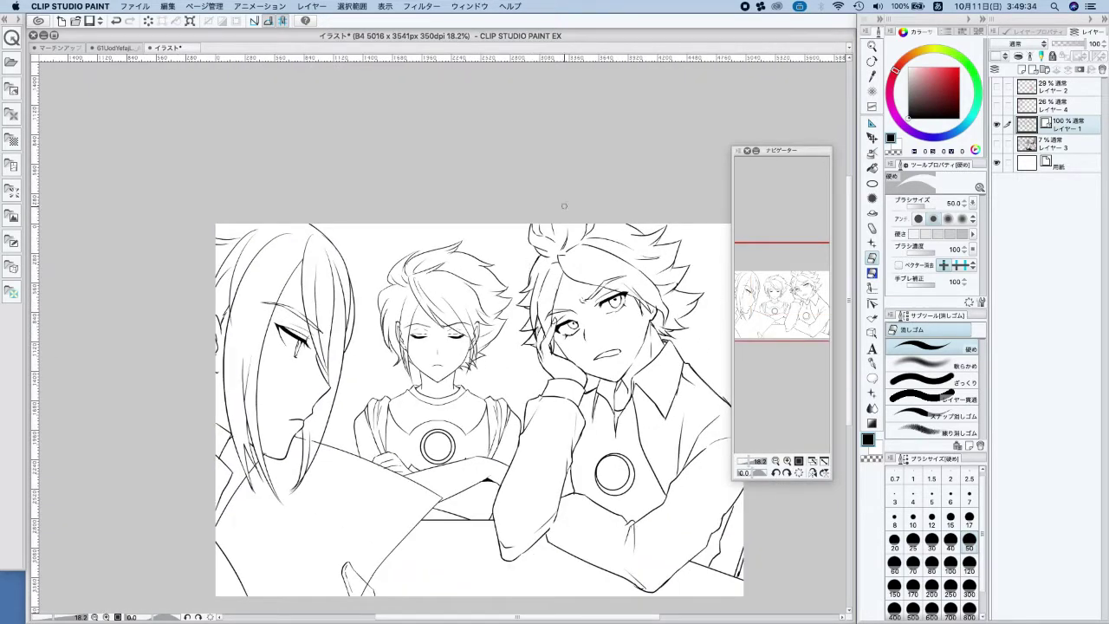
Erase the lower edge of the middle figure's long diagonal bang and re-ink it from the parting to the image-right eyebrow
{"action": "left_click", "coordinate": [872, 363]}
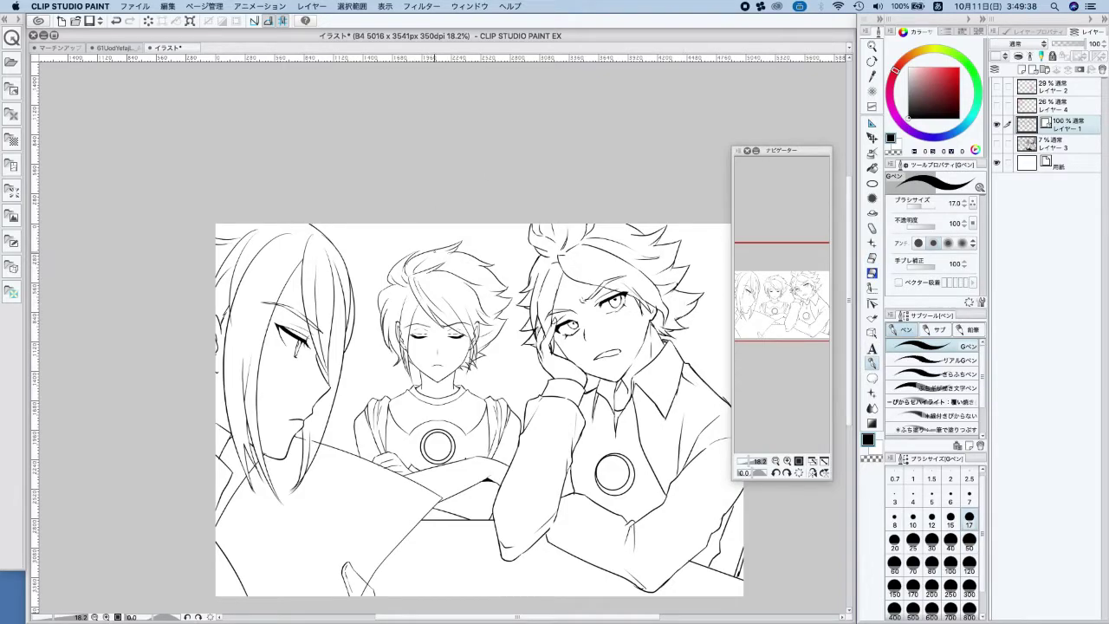
{"action": "scroll", "coordinate": [450, 307], "scroll_direction": "up", "scroll_amount": 5}
{"action": "key", "text": "e"}
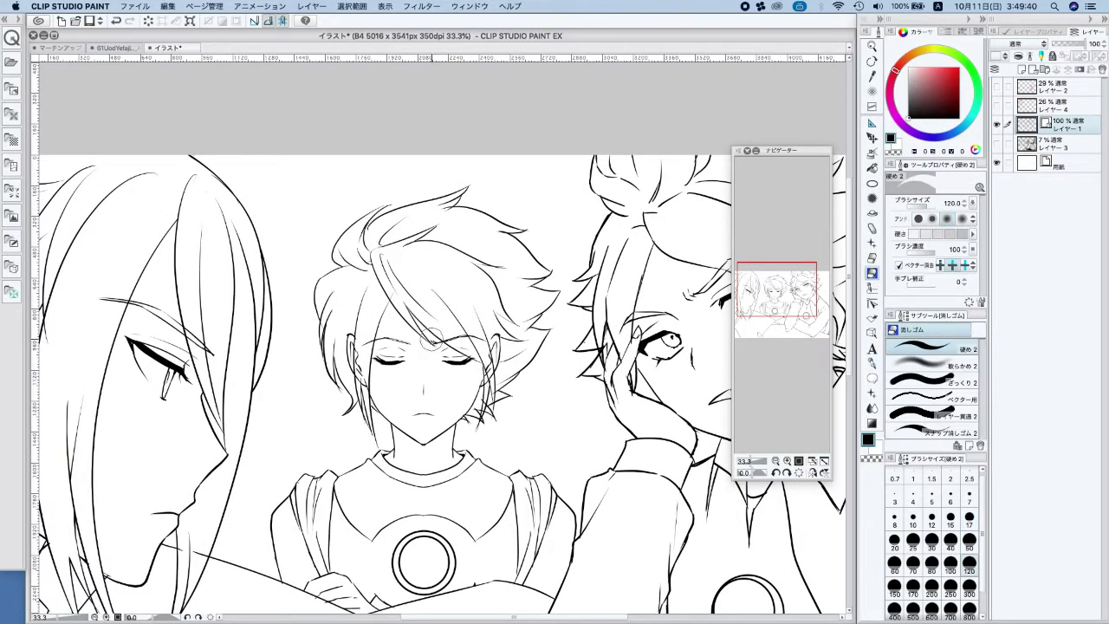
{"action": "scroll", "coordinate": [404, 312], "scroll_direction": "up", "scroll_amount": 1}
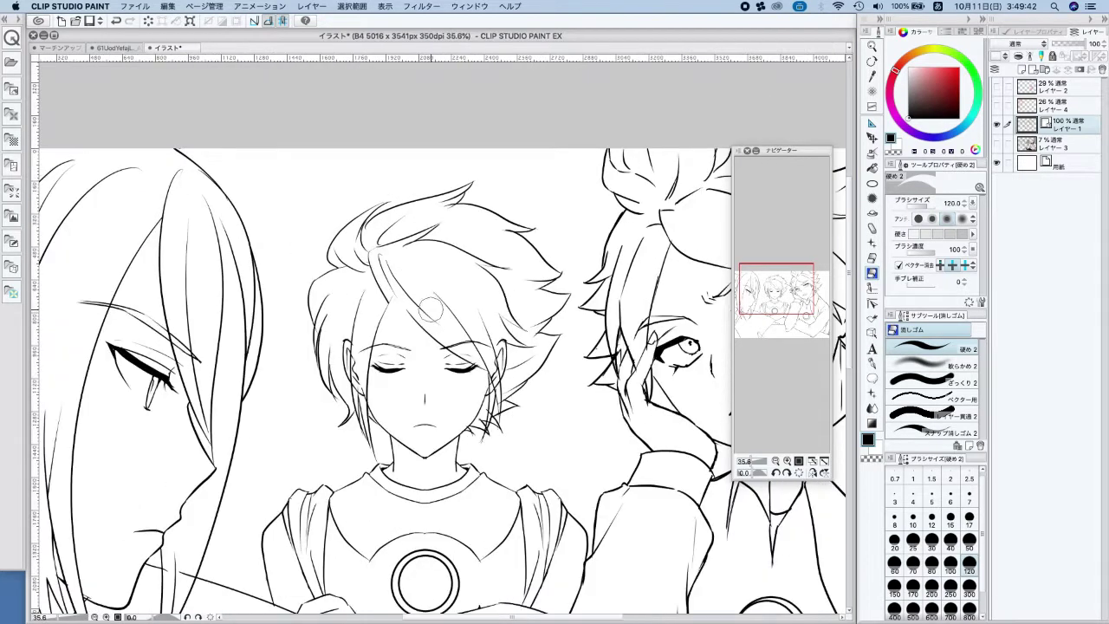
{"action": "scroll", "coordinate": [430, 308], "scroll_direction": "up", "scroll_amount": 3}
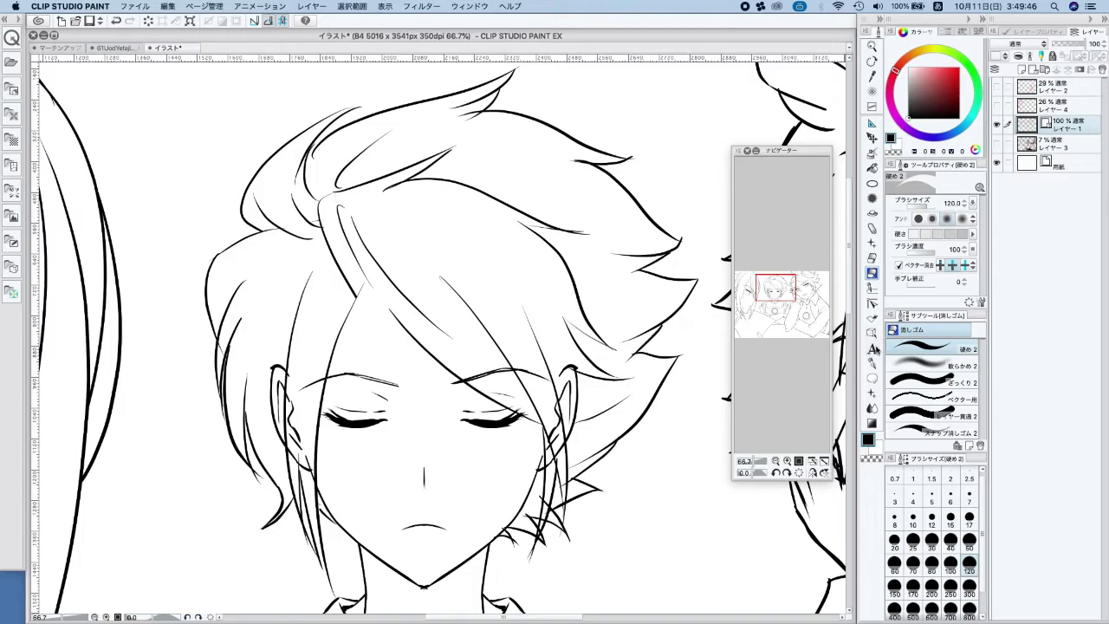
{"action": "left_click", "coordinate": [872, 364]}
{"action": "left_click_drag", "start_coordinate": [359, 289], "coordinate": [460, 380]}
{"action": "key", "text": "super+z"}
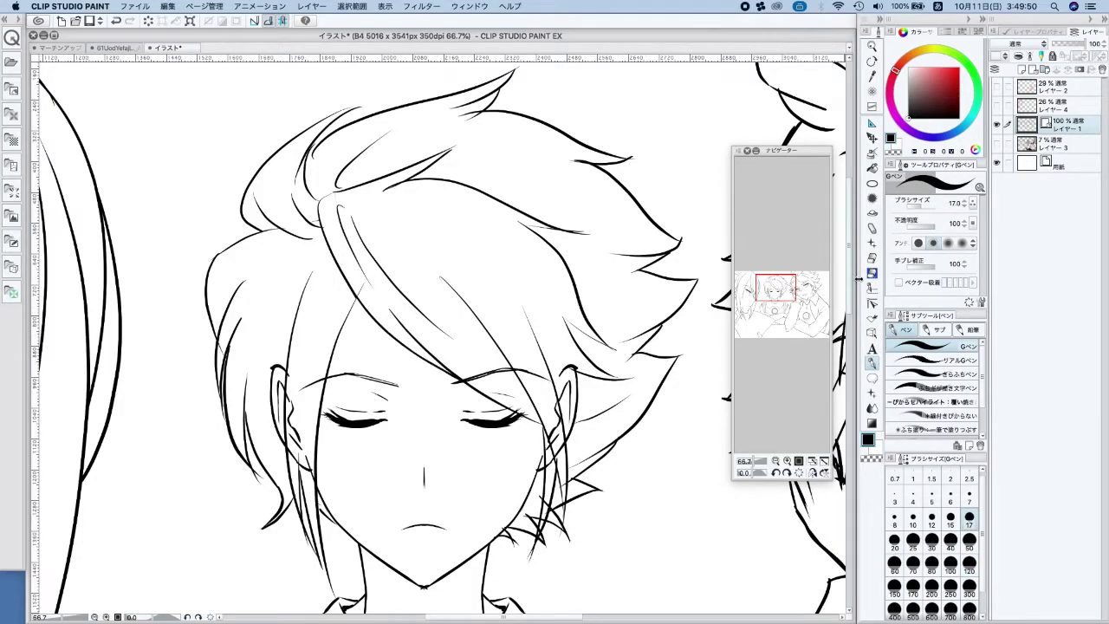
Trim the overlapping hair and face lines beside the middle figure's image-left eye with the hard vector eraser
{"action": "left_click", "coordinate": [873, 273]}
{"action": "scroll", "coordinate": [523, 206], "scroll_direction": "down", "scroll_amount": 3}
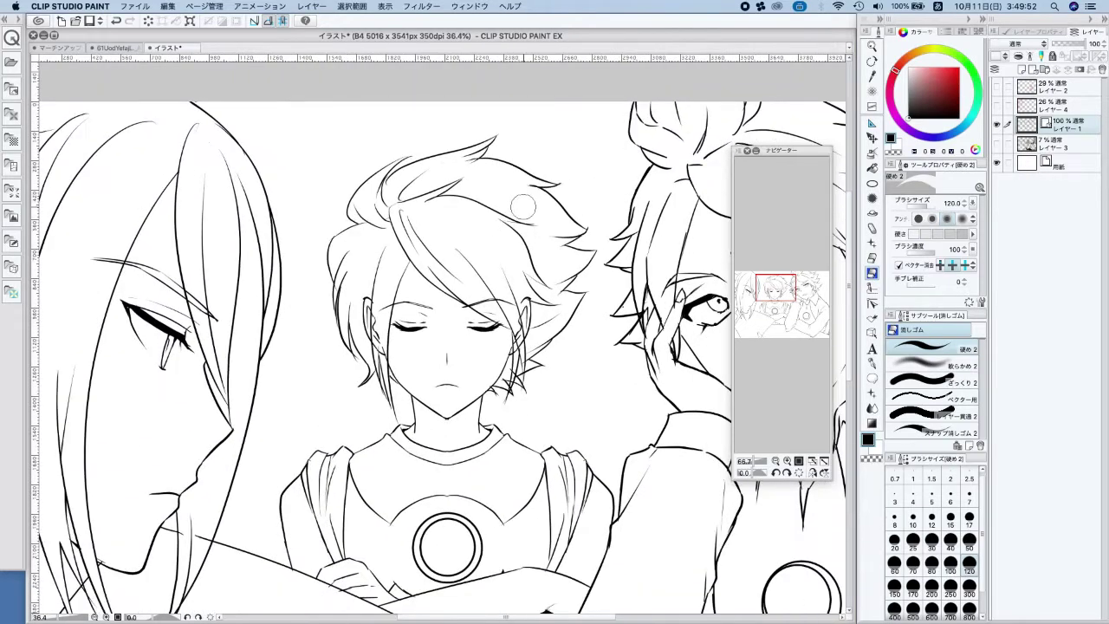
{"action": "scroll", "coordinate": [524, 206], "scroll_direction": "down", "scroll_amount": 2}
{"action": "scroll", "coordinate": [524, 208], "scroll_direction": "up", "scroll_amount": 1}
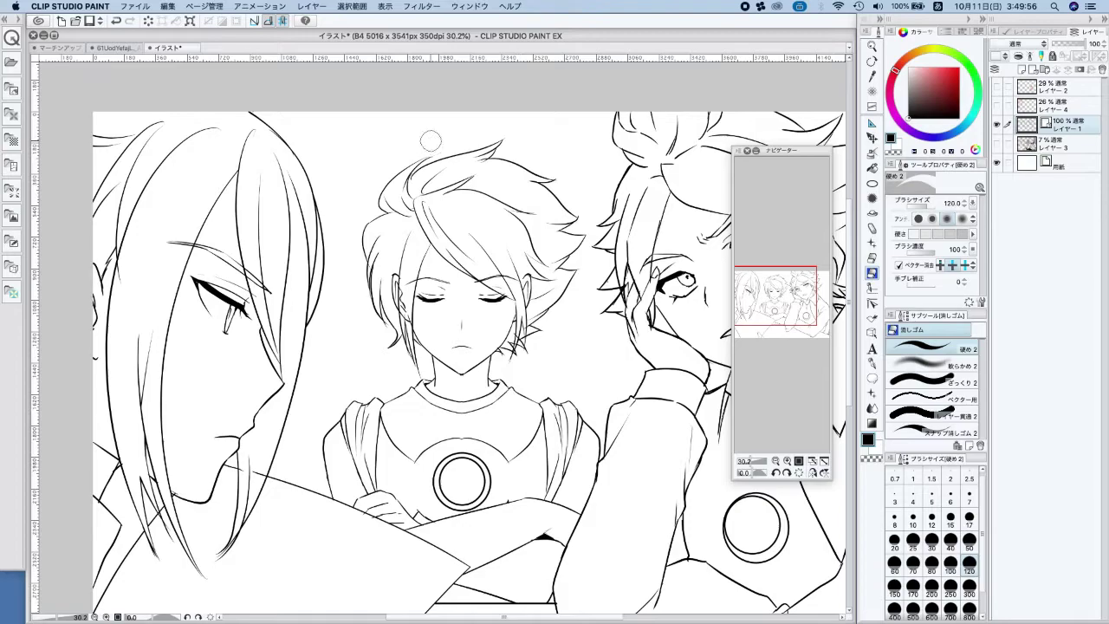
{"action": "key", "text": "super+z"}
{"action": "left_click_drag", "start_coordinate": [412, 306], "coordinate": [409, 319]}
Set the hard vector eraser to size 17 and clean up the middle figure's image-right side hair near the jaw
{"action": "left_click", "coordinate": [873, 364]}
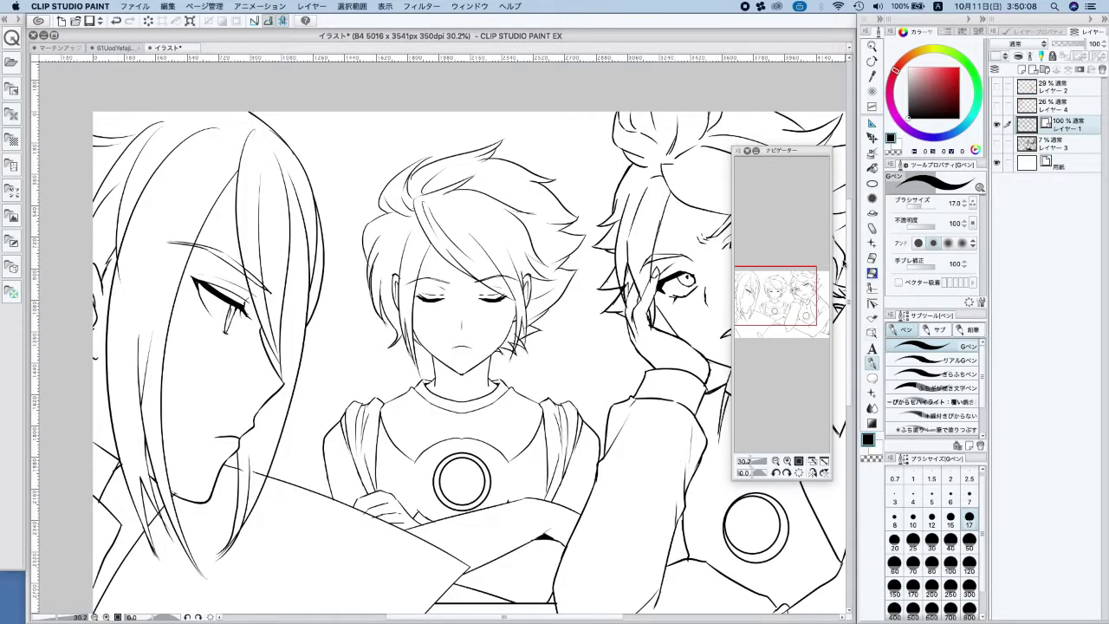
{"action": "left_click", "coordinate": [872, 273]}
{"action": "left_click", "coordinate": [969, 517]}
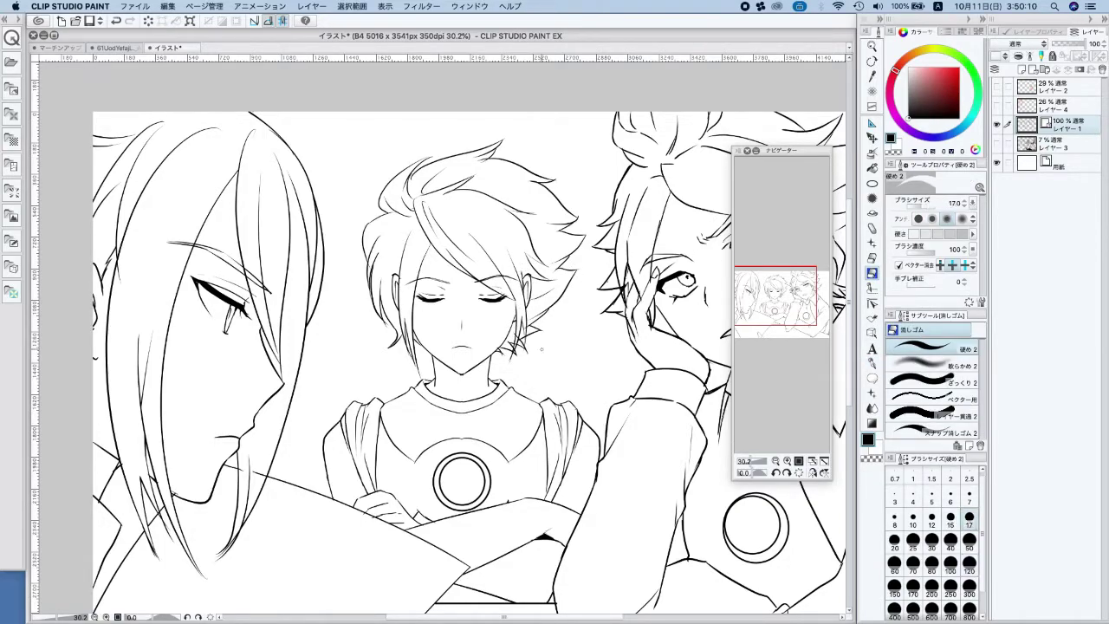
{"action": "key", "text": "super+z"}
{"action": "left_click", "coordinate": [871, 364]}
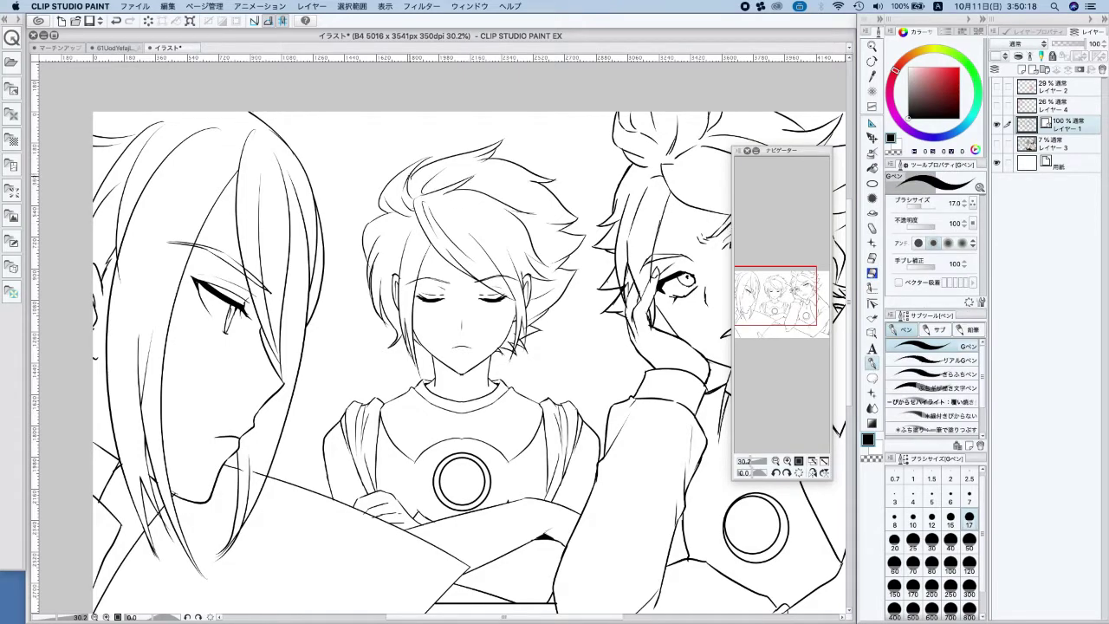
Ink short lash flicks at the outer corners of the middle figure's closed eyes
{"action": "scroll", "coordinate": [515, 292], "scroll_direction": "up", "scroll_amount": 6}
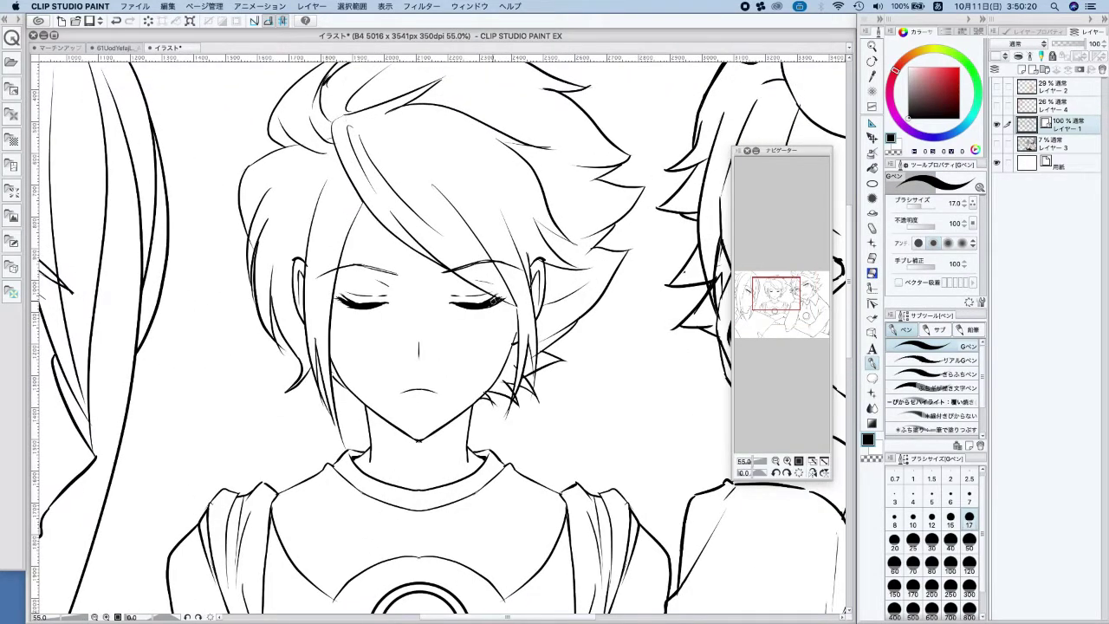
{"action": "left_click_drag", "start_coordinate": [346, 305], "coordinate": [331, 296]}
{"action": "scroll", "coordinate": [507, 204], "scroll_direction": "down", "scroll_amount": 5}
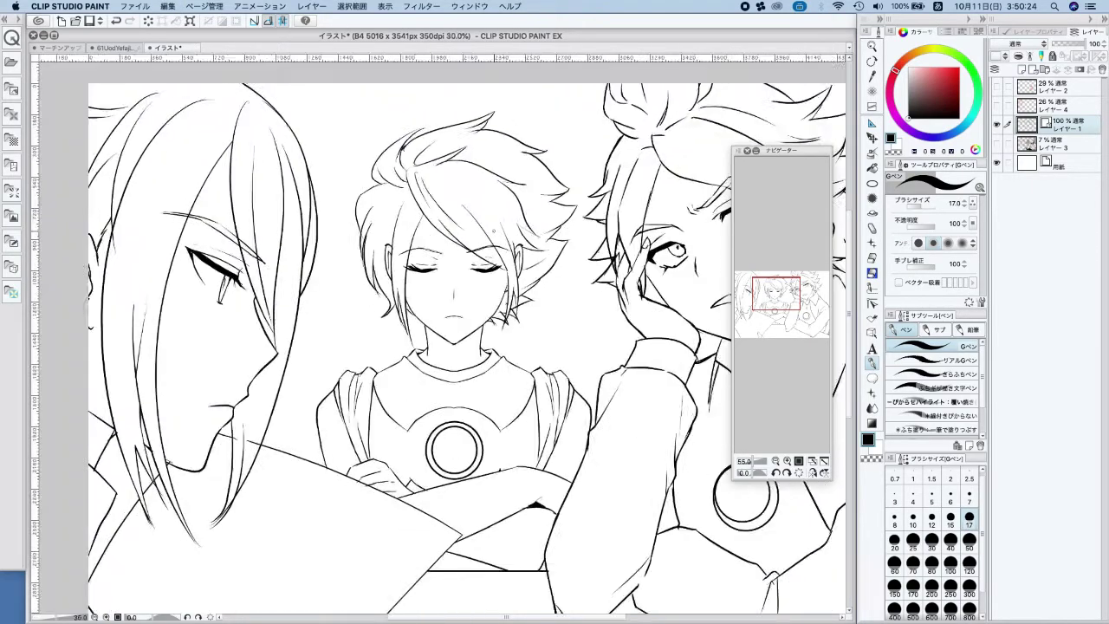
Redraw the middle figure's short vertical nose line
{"action": "scroll", "coordinate": [461, 194], "scroll_direction": "up", "scroll_amount": 2}
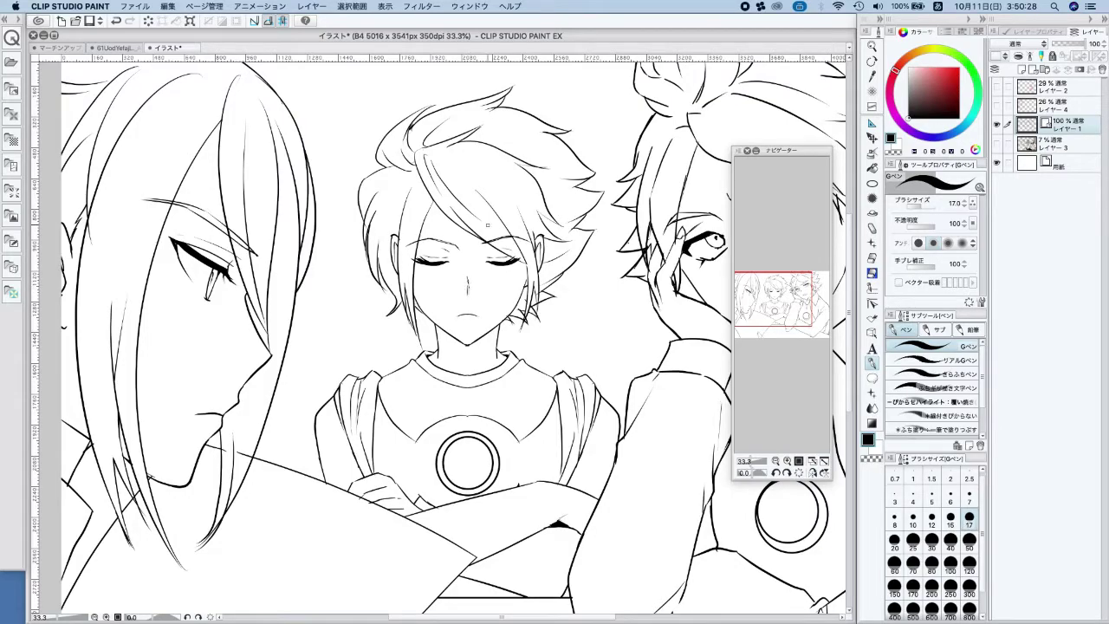
{"action": "key", "text": "e"}
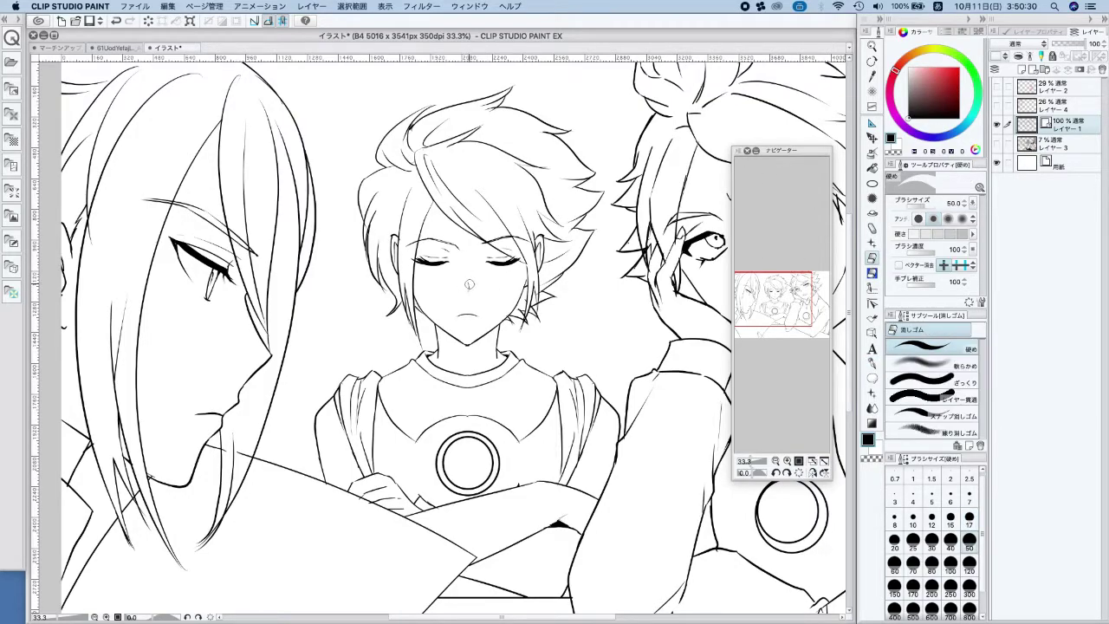
{"action": "left_click", "coordinate": [873, 362]}
Re-ink both of the middle figure's eyebrows with thin curved strokes
{"action": "scroll", "coordinate": [474, 242], "scroll_direction": "up", "scroll_amount": 2}
{"action": "left_click_drag", "start_coordinate": [473, 252], "coordinate": [525, 236]}
{"action": "key", "text": "super+z"}
{"action": "key", "text": "super+z"}
{"action": "key", "text": "super+z"}
{"action": "key", "text": "super+z"}
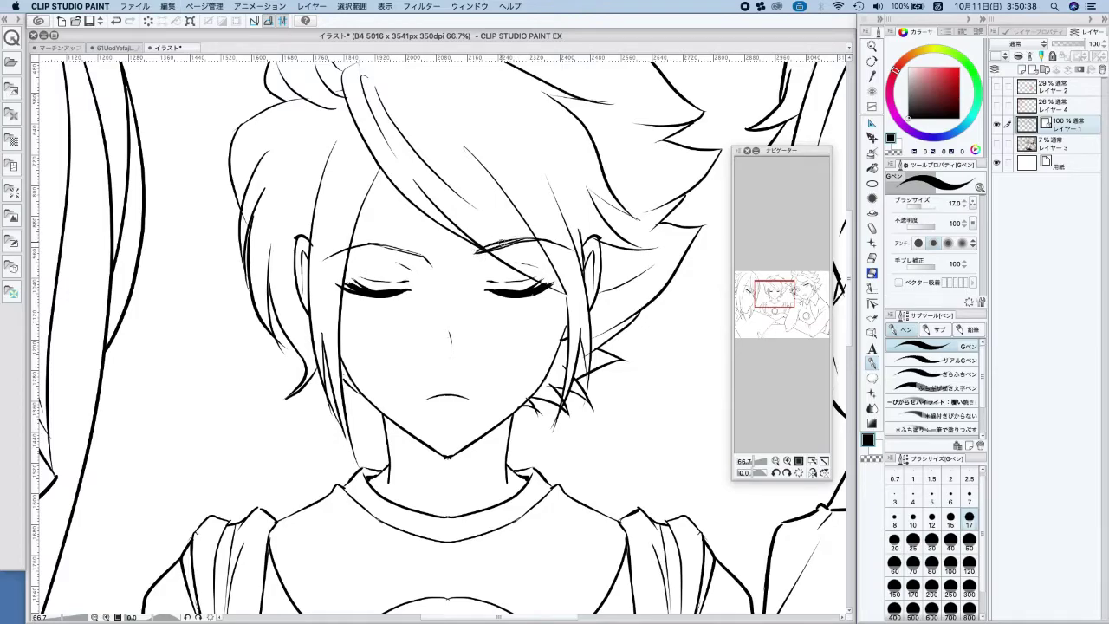
{"action": "left_click_drag", "start_coordinate": [377, 244], "coordinate": [431, 262]}
{"action": "scroll", "coordinate": [546, 208], "scroll_direction": "down", "scroll_amount": 3}
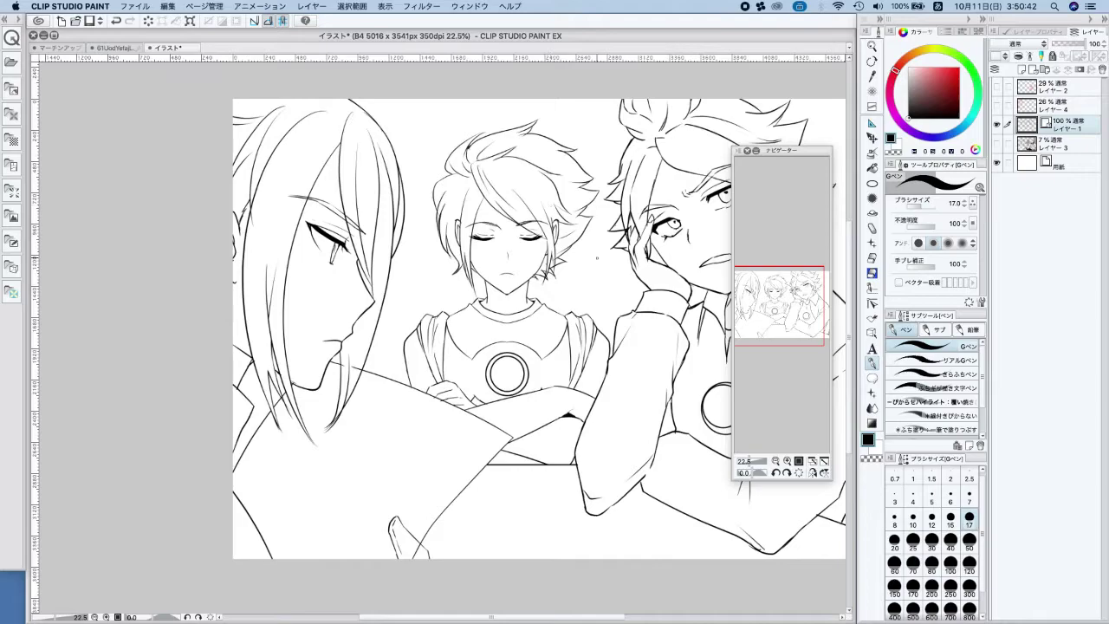
Clean up the middle character's eyebrow lines with the eraser and redraw the outer end of the right-hand brow with the G-pen
{"action": "key", "text": "e"}
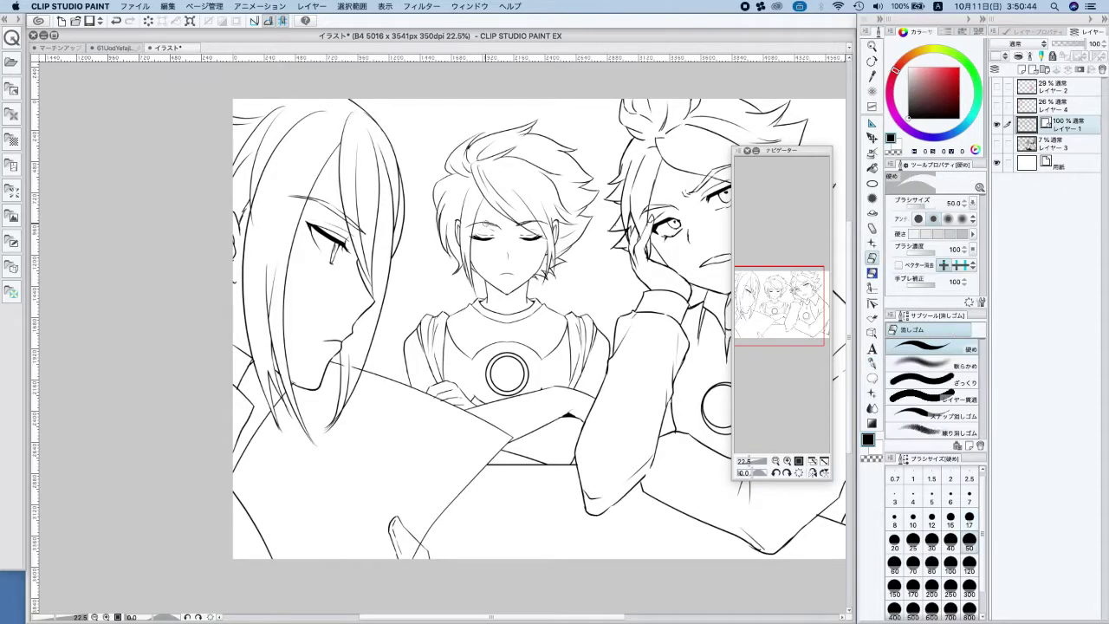
{"action": "key", "text": "super+z"}
{"action": "left_click_drag", "start_coordinate": [466, 225], "coordinate": [475, 218]}
{"action": "scroll", "coordinate": [550, 180], "scroll_direction": "up", "scroll_amount": 4}
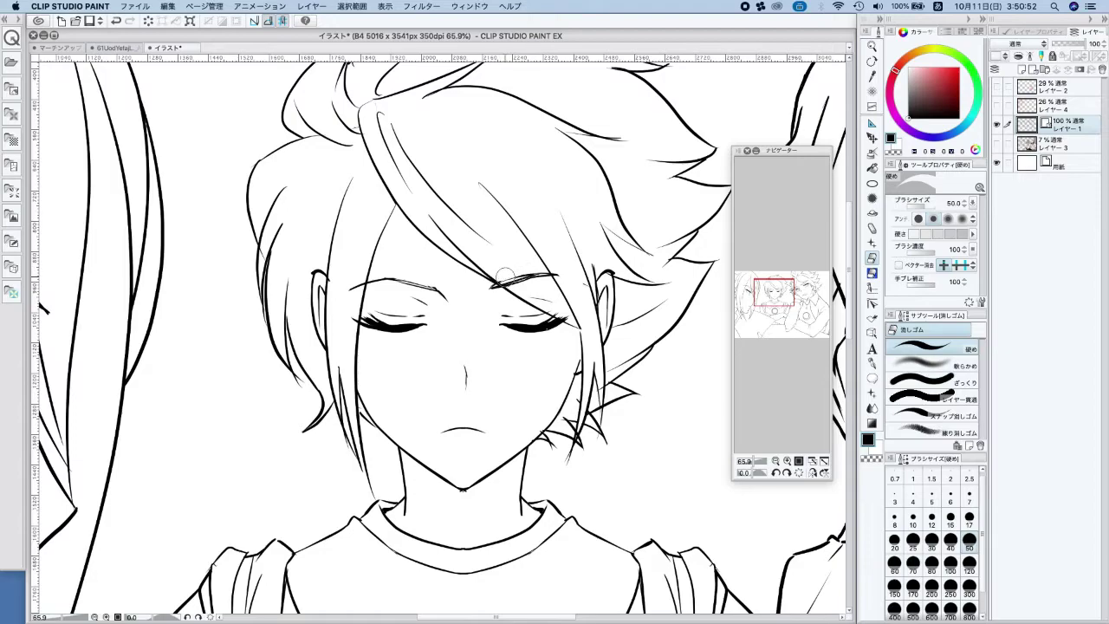
{"action": "key", "text": "p"}
{"action": "key", "text": "super+z"}
{"action": "left_click_drag", "start_coordinate": [554, 274], "coordinate": [574, 281]}
{"action": "scroll", "coordinate": [555, 148], "scroll_direction": "down", "scroll_amount": 3}
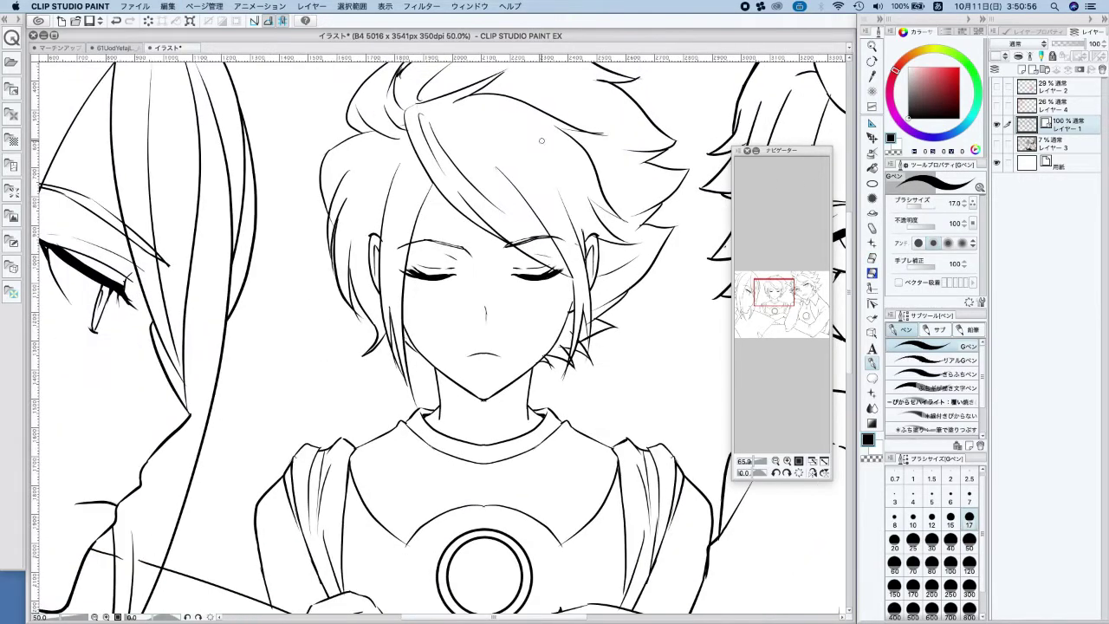
Erase the middle character's right-hand eyebrow where it meets the fringe and redraw it as a longer, cleaner line
{"action": "scroll", "coordinate": [519, 178], "scroll_direction": "up", "scroll_amount": 5}
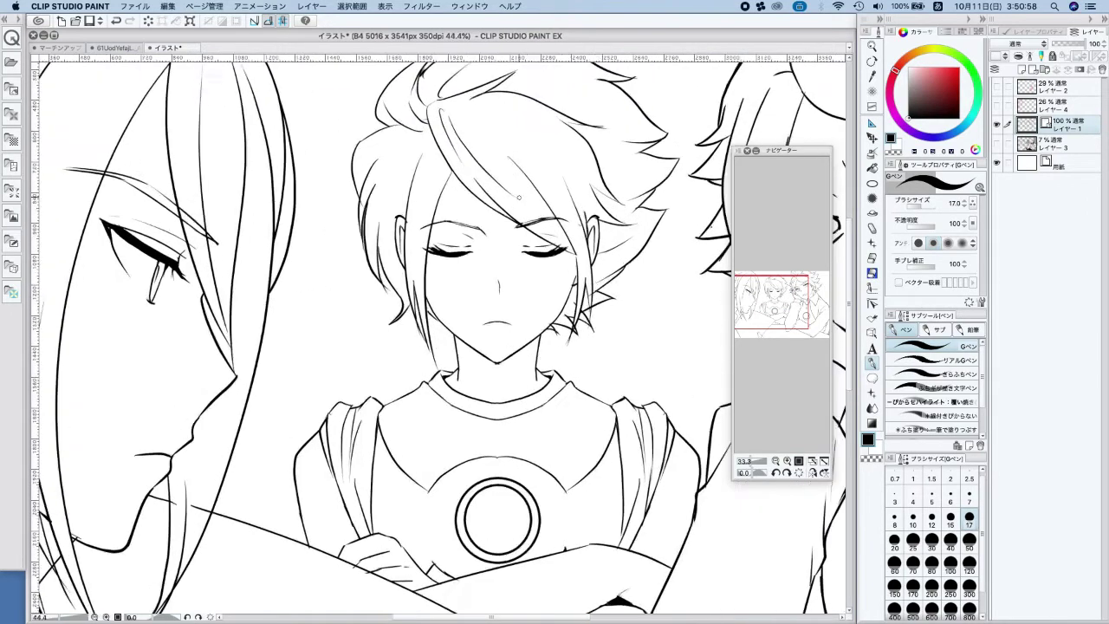
{"action": "key", "text": "e"}
{"action": "left_click_drag", "start_coordinate": [524, 245], "coordinate": [580, 230]}
{"action": "key", "text": "p"}
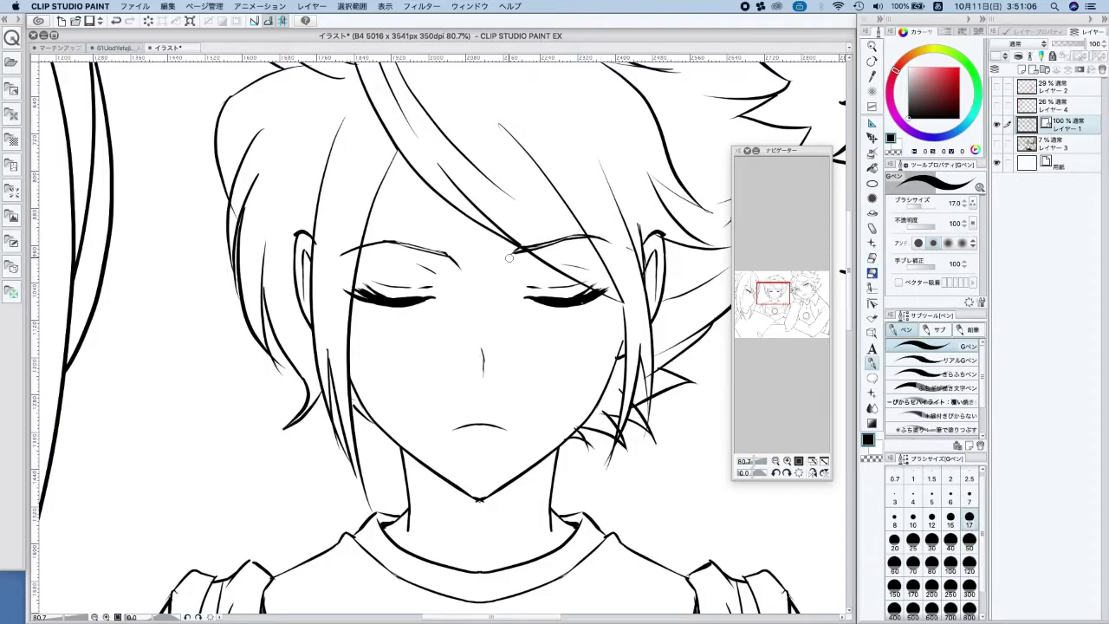
{"action": "scroll", "coordinate": [639, 229], "scroll_direction": "down", "scroll_amount": 4}
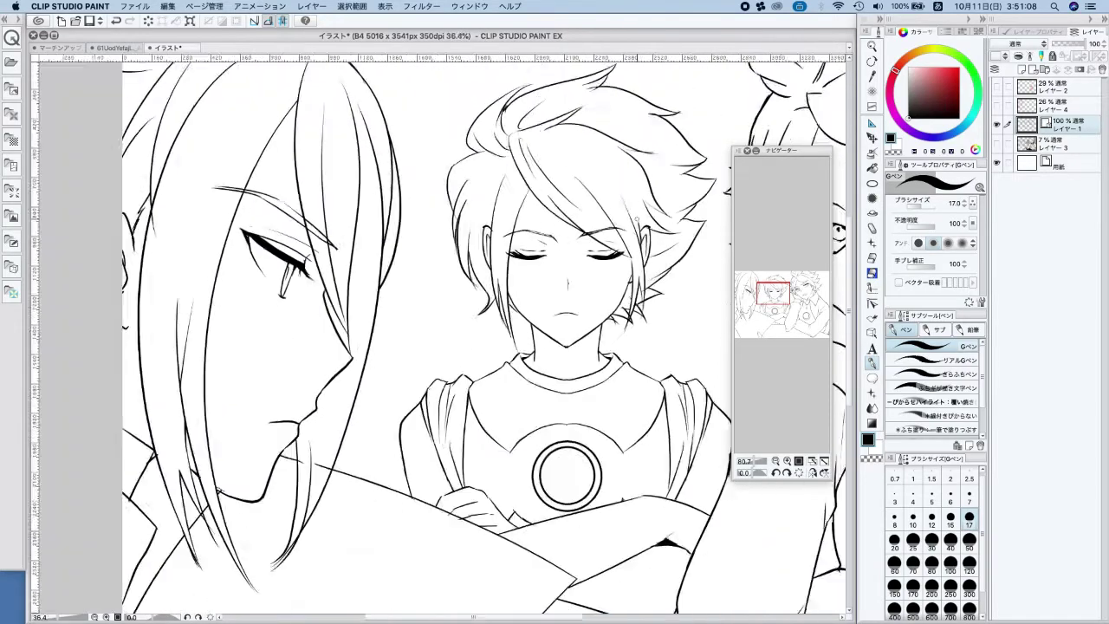
Redraw the middle character's mouth as a short, nearly flat line with a small lower-lip mark
{"action": "scroll", "coordinate": [604, 279], "scroll_direction": "up", "scroll_amount": 3}
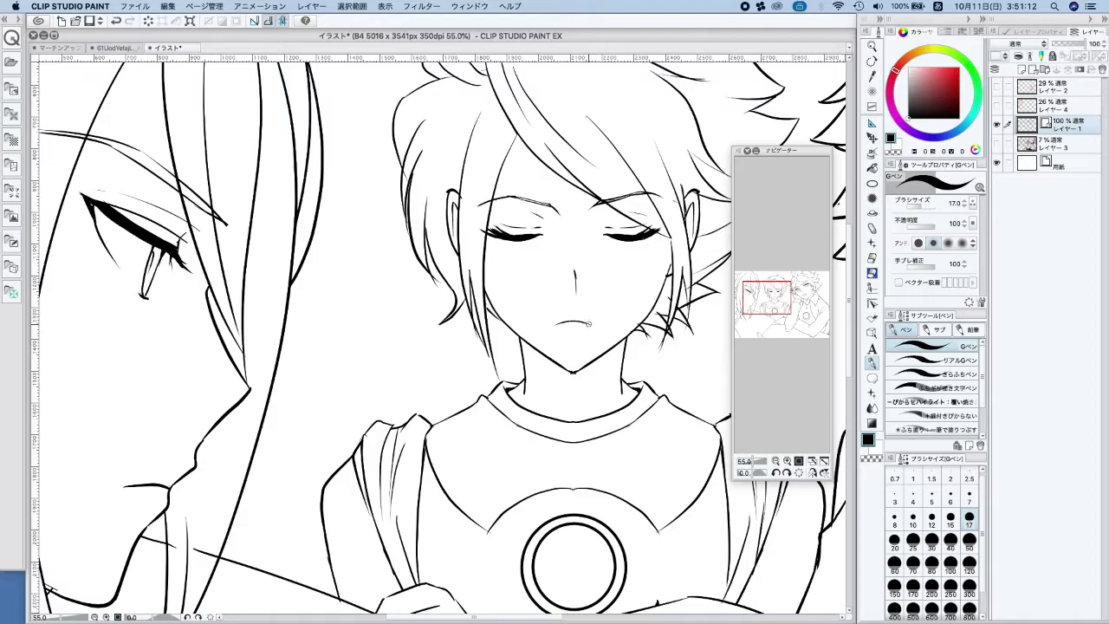
{"action": "key", "text": "super+z"}
{"action": "left_click_drag", "start_coordinate": [554, 324], "coordinate": [592, 325]}
{"action": "key", "text": "super+z"}
{"action": "key", "text": "super+z"}
{"action": "scroll", "coordinate": [627, 218], "scroll_direction": "down", "scroll_amount": 4}
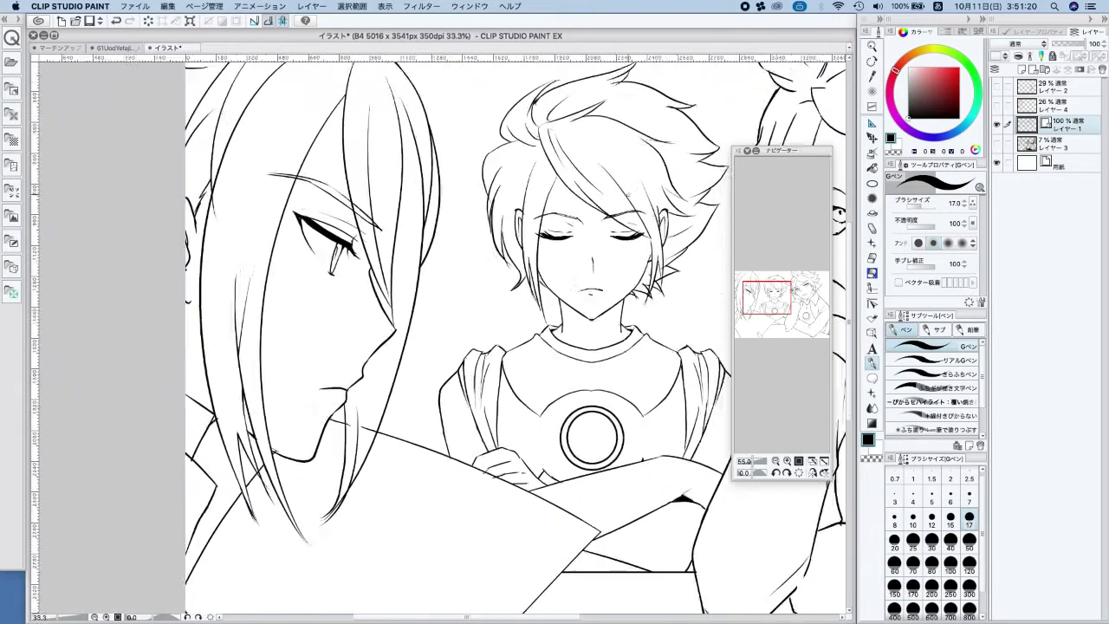
Refine the pen lines of the left character's eye and add small strokes at the parting of the fringe
{"action": "mouse_move", "coordinate": [665, 269]}
{"action": "left_mouse_down"}
{"action": "mouse_move", "coordinate": [622, 270]}
{"action": "mouse_move", "coordinate": [534, 318]}
{"action": "left_mouse_up"}
{"action": "scroll", "coordinate": [234, 265], "scroll_direction": "up", "scroll_amount": 2}
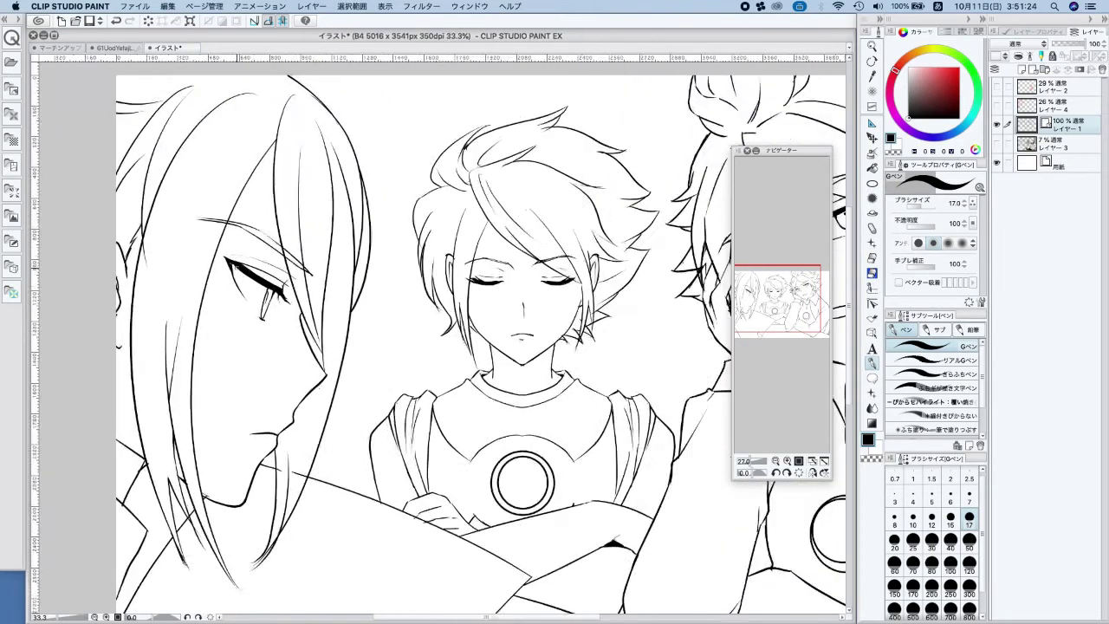
{"action": "left_click_drag", "start_coordinate": [231, 268], "coordinate": [234, 295]}
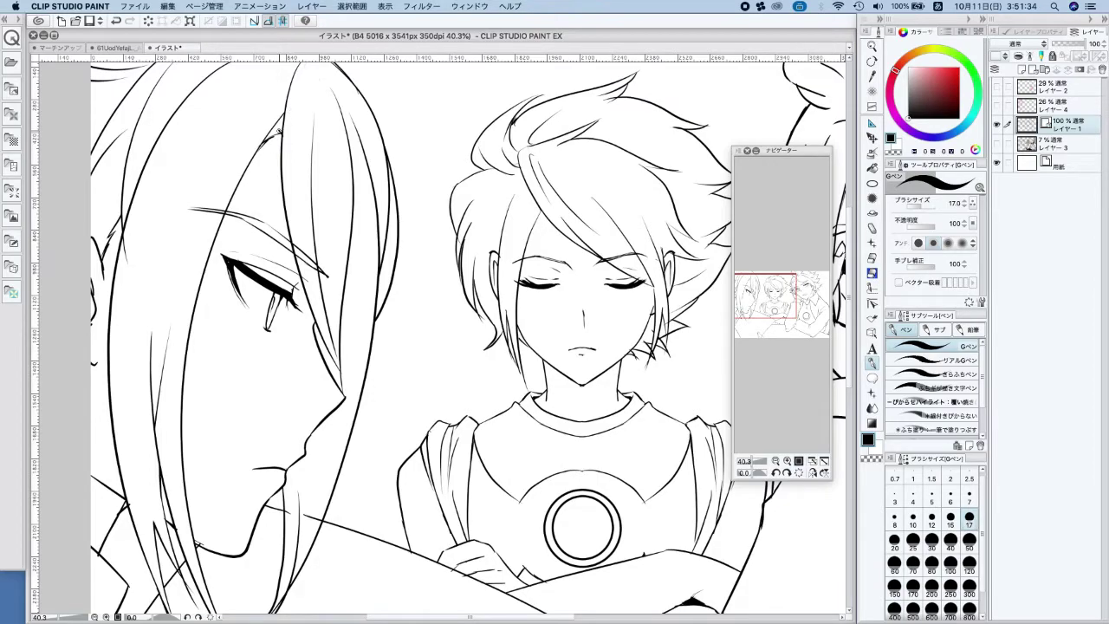
{"action": "scroll", "coordinate": [467, 186], "scroll_direction": "down", "scroll_amount": 5}
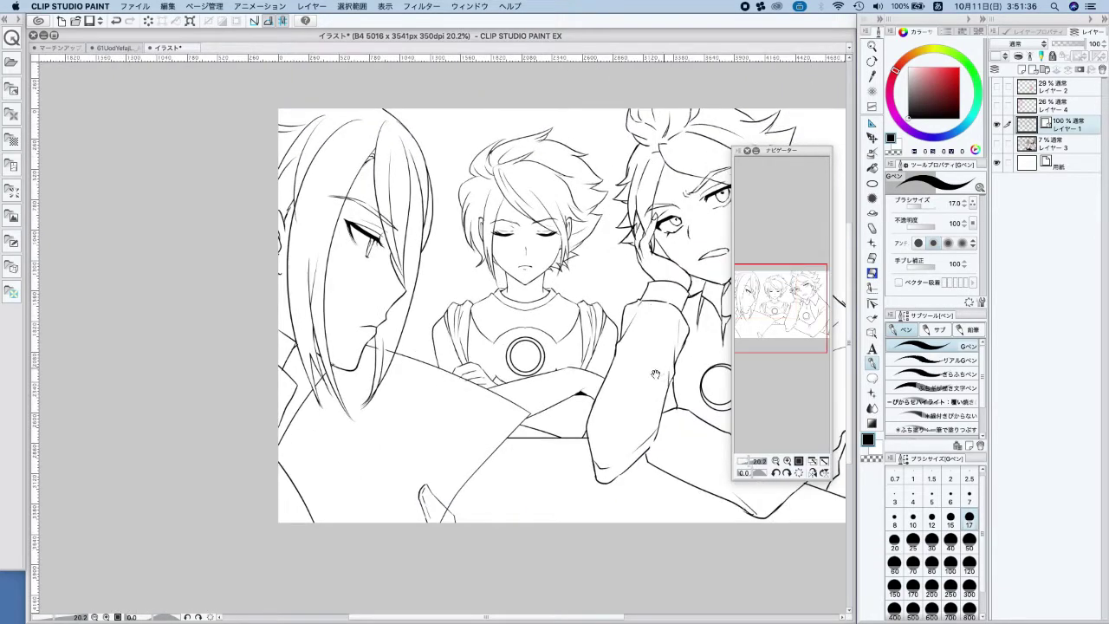
Erase the overlapping hair lines beside the right character's raised hand with the vector eraser
{"action": "left_click_drag", "start_coordinate": [660, 371], "coordinate": [573, 437]}
{"action": "scroll", "coordinate": [617, 167], "scroll_direction": "up", "scroll_amount": 6}
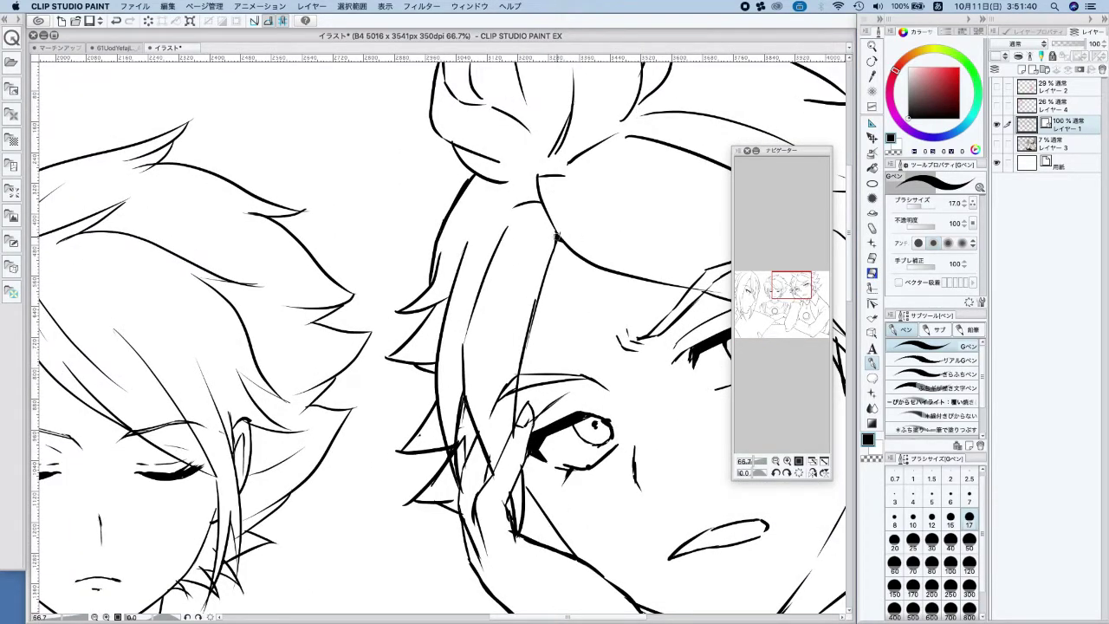
{"action": "left_click", "coordinate": [872, 275]}
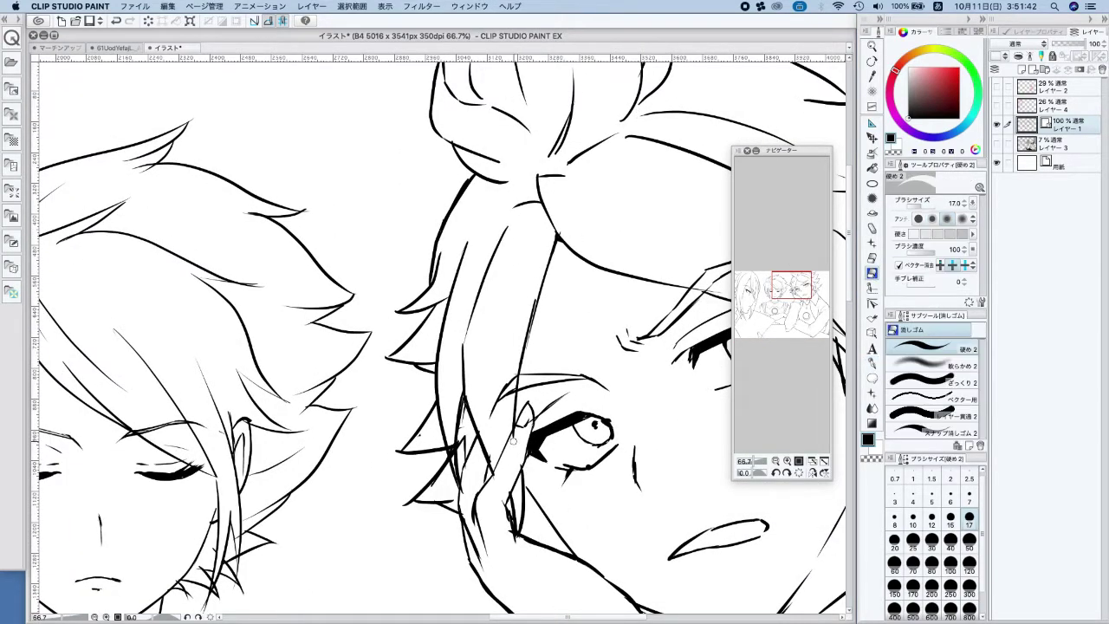
{"action": "left_click_drag", "start_coordinate": [454, 447], "coordinate": [453, 457]}
{"action": "scroll", "coordinate": [523, 403], "scroll_direction": "down", "scroll_amount": 5}
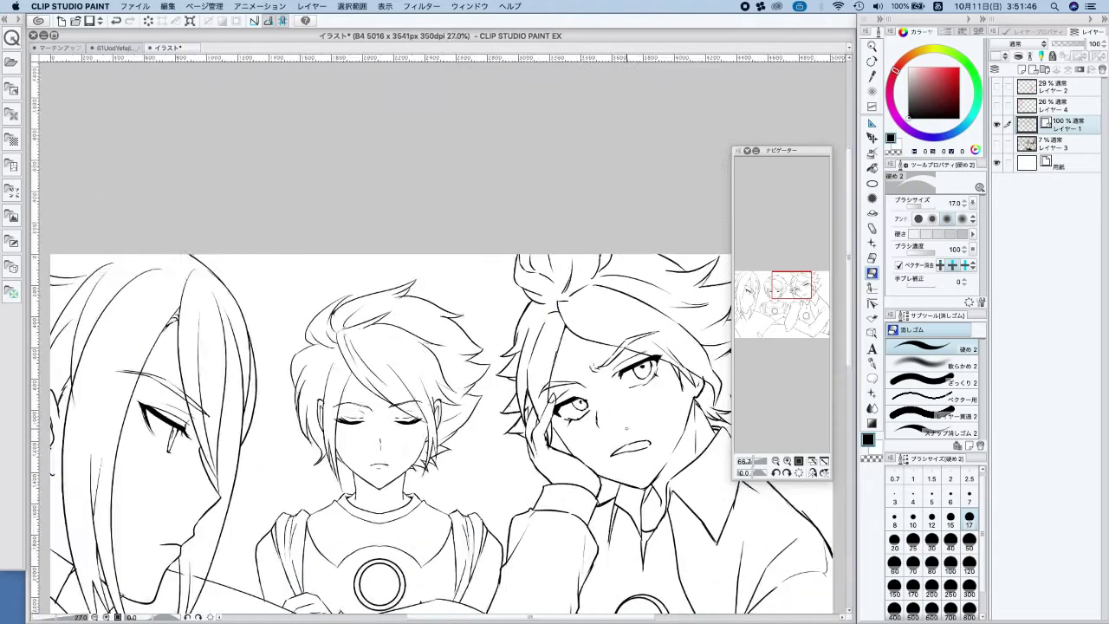
Redraw the right character's propped elbow with a rounder curve and erase the leftover pointed corner
{"action": "left_click_drag", "start_coordinate": [698, 422], "coordinate": [680, 375]}
{"action": "key", "text": "p"}
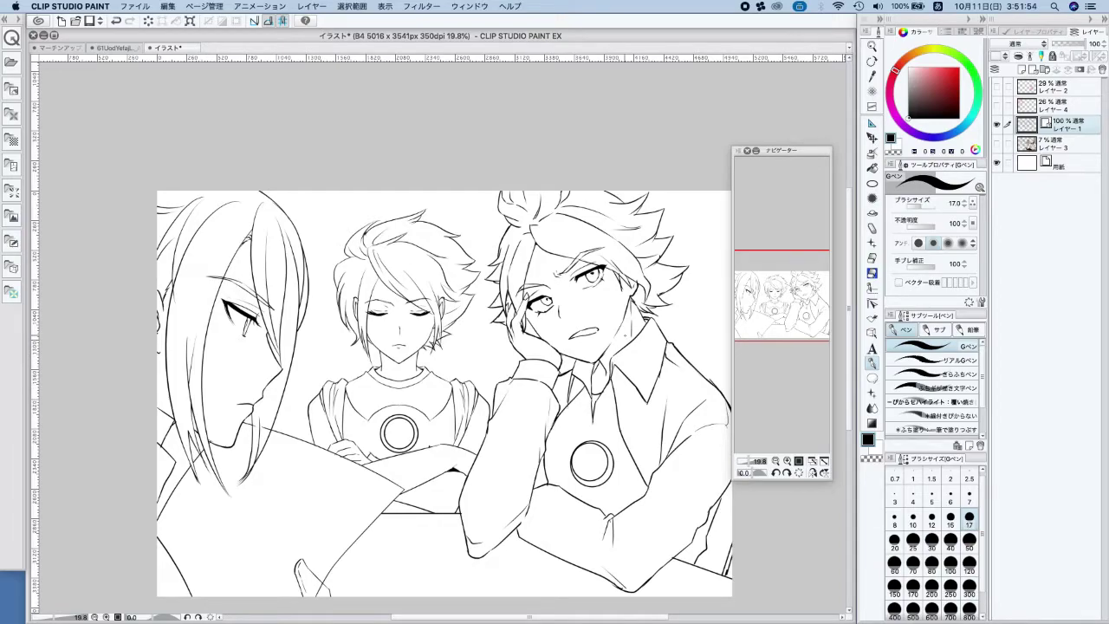
{"action": "left_click_drag", "start_coordinate": [670, 386], "coordinate": [634, 364]}
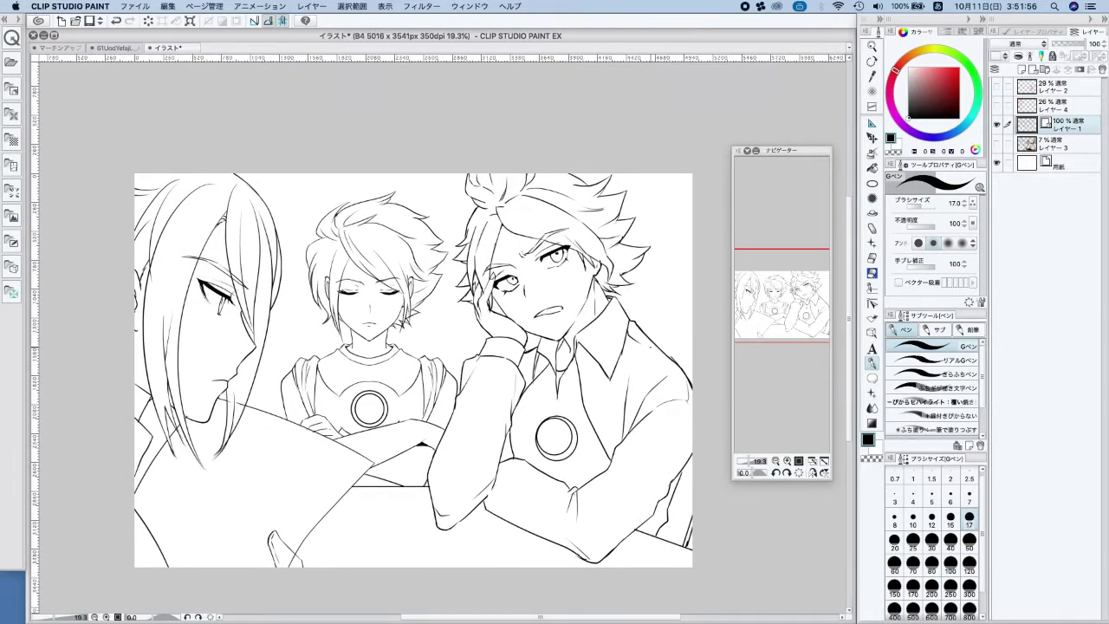
{"action": "left_click_drag", "start_coordinate": [466, 507], "coordinate": [512, 507]}
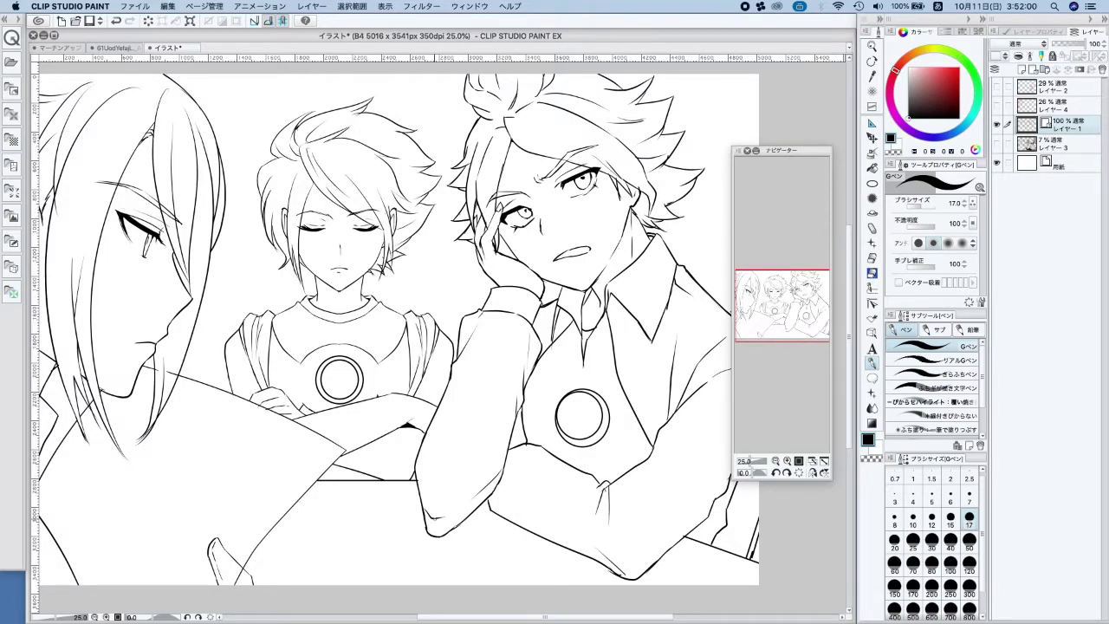
{"action": "left_click", "coordinate": [872, 277]}
{"action": "left_click_drag", "start_coordinate": [425, 528], "coordinate": [438, 536]}
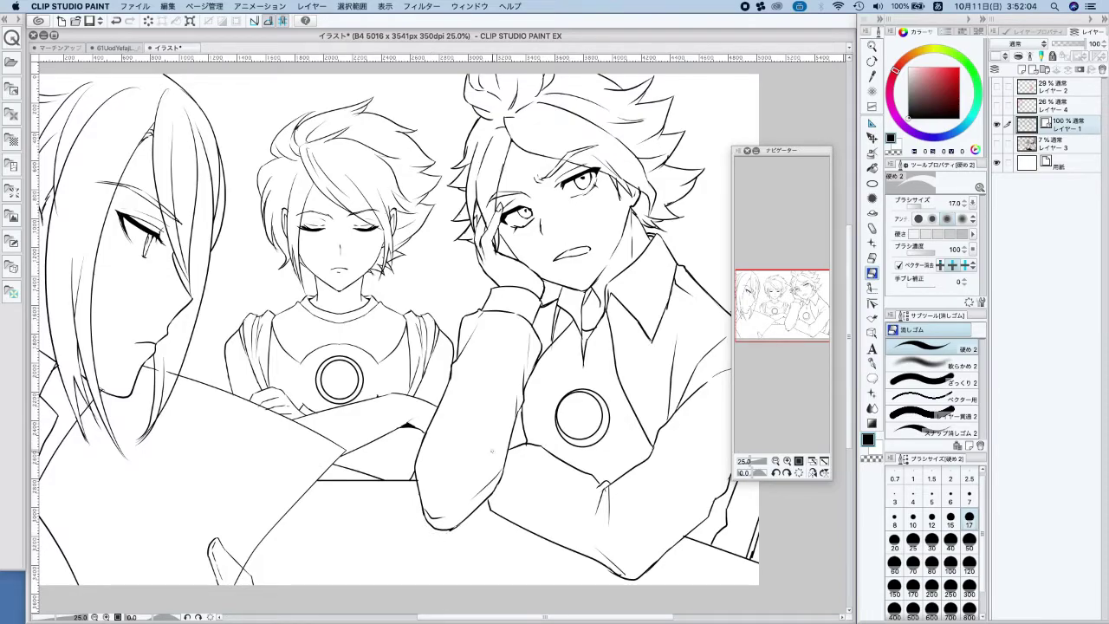
{"action": "scroll", "coordinate": [647, 297], "scroll_direction": "down", "scroll_amount": 2}
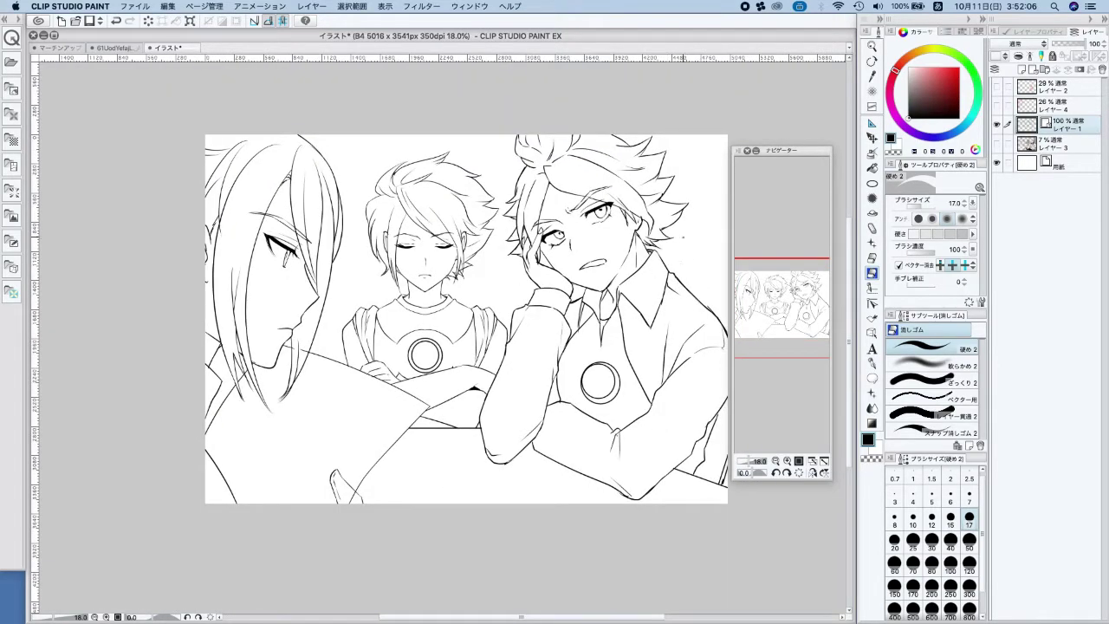
Draw a chair-back corner beside the middle character's arm with straight lines, using the vector eraser for any excess
{"action": "left_click_drag", "start_coordinate": [695, 318], "coordinate": [671, 337]}
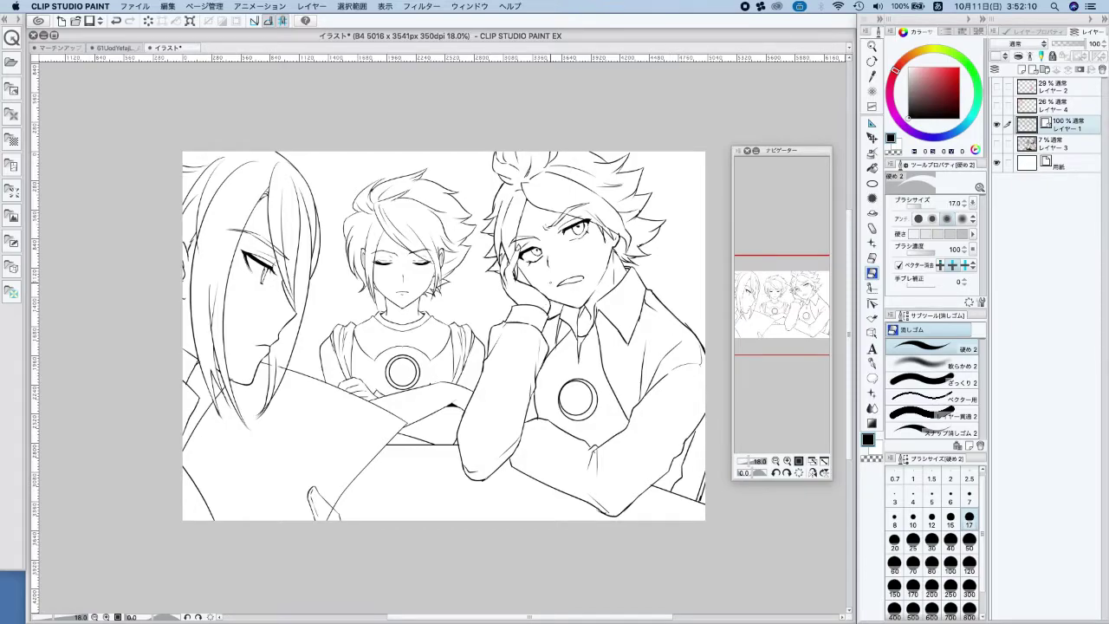
{"action": "left_click_drag", "start_coordinate": [704, 264], "coordinate": [701, 260]}
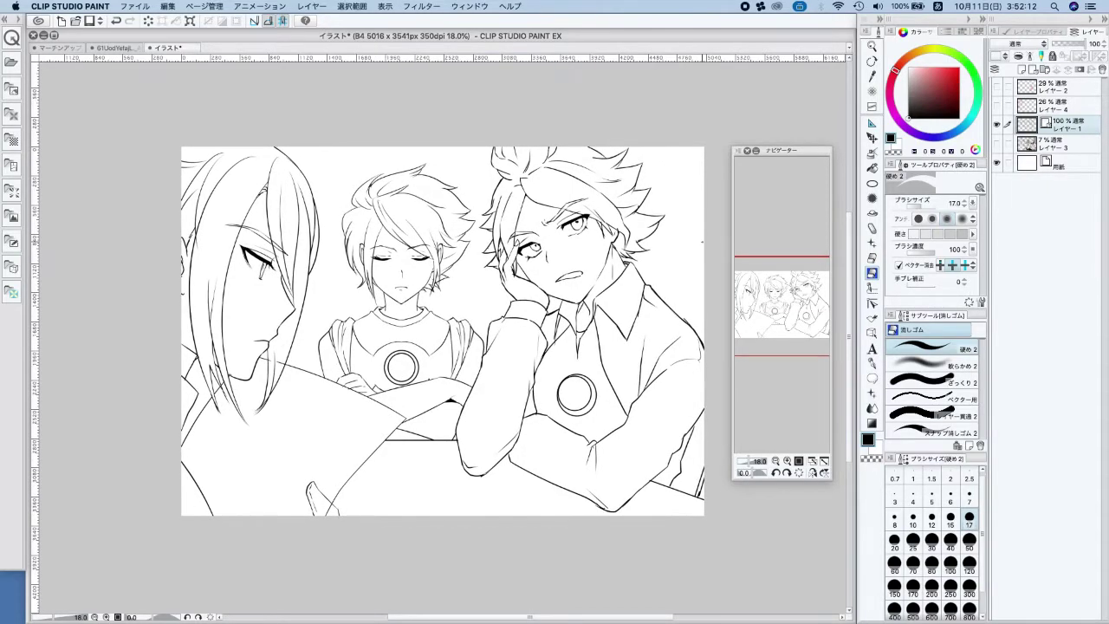
{"action": "scroll", "coordinate": [305, 364], "scroll_direction": "up", "scroll_amount": 1}
{"action": "left_click", "coordinate": [872, 183]}
{"action": "left_click", "coordinate": [923, 358]}
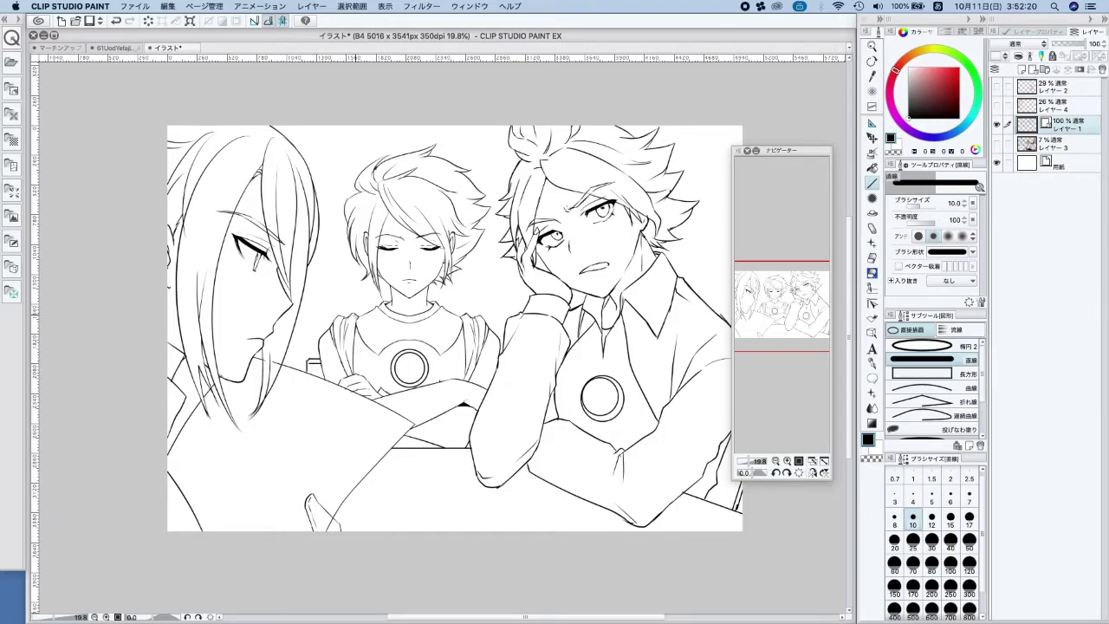
{"action": "left_click", "coordinate": [871, 274]}
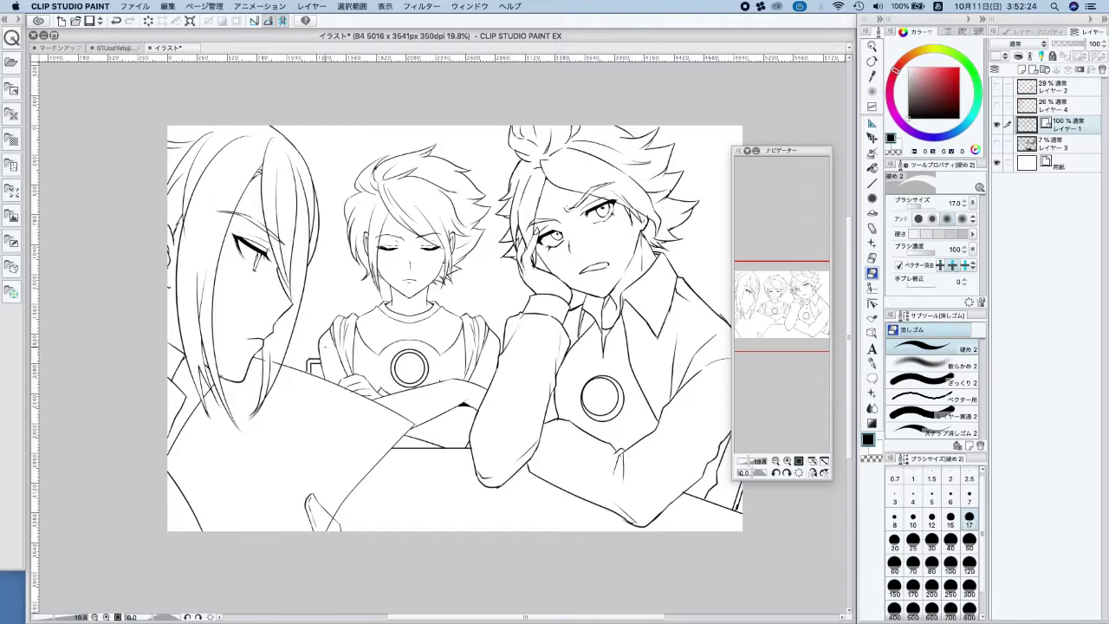
{"action": "left_click_drag", "start_coordinate": [707, 521], "coordinate": [685, 529]}
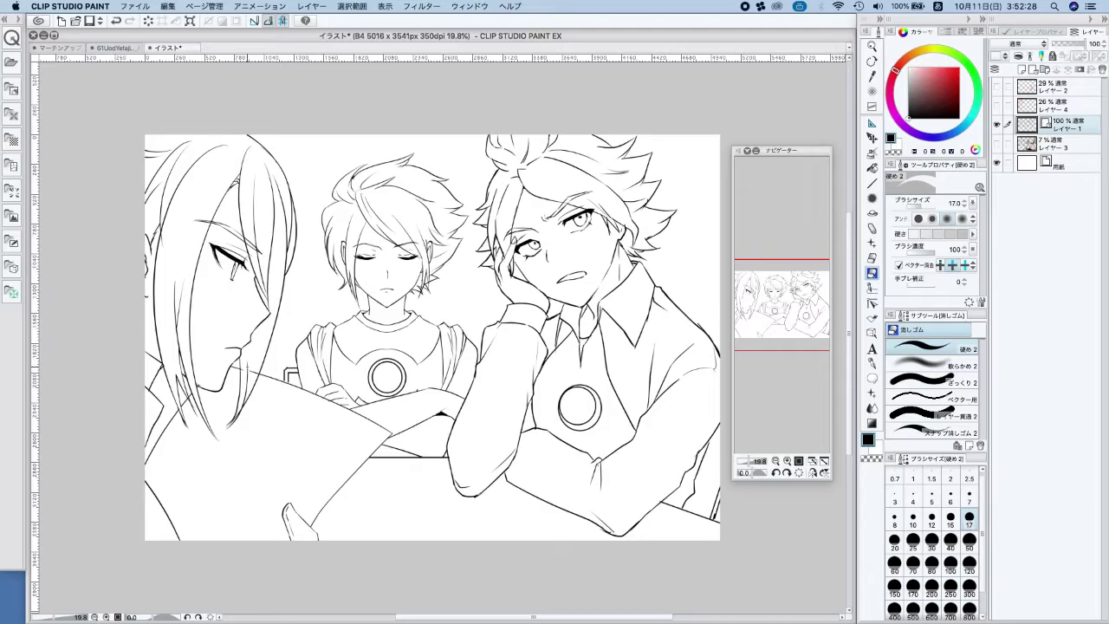
Erase the frayed tips of the left character's front hair lock and rework the tip with the G-pen
{"action": "scroll", "coordinate": [220, 433], "scroll_direction": "up", "scroll_amount": 5}
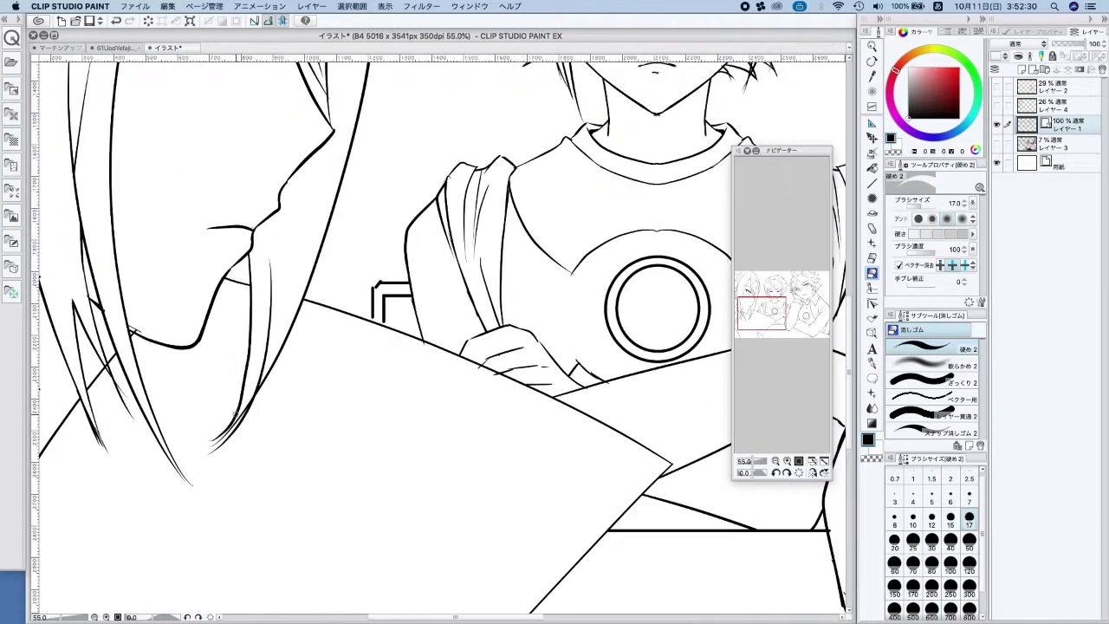
{"action": "left_click", "coordinate": [873, 257]}
{"action": "mouse_move", "coordinate": [222, 408]}
{"action": "left_mouse_down"}
{"action": "mouse_move", "coordinate": [200, 457]}
{"action": "mouse_move", "coordinate": [238, 420]}
{"action": "left_mouse_up"}
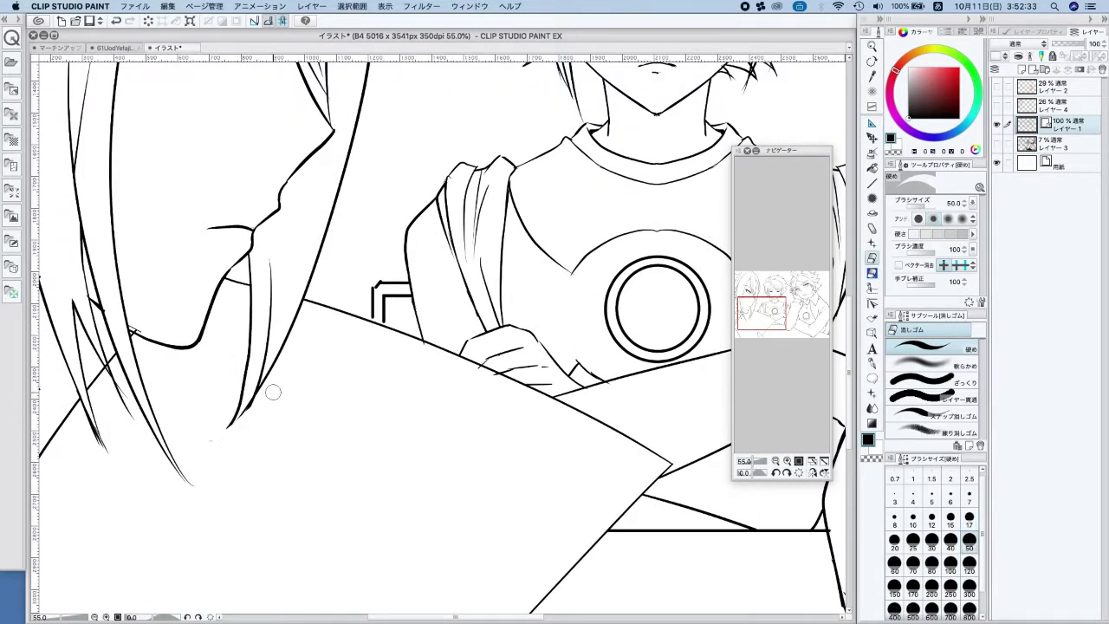
{"action": "left_click", "coordinate": [873, 362]}
{"action": "left_click_drag", "start_coordinate": [224, 431], "coordinate": [261, 384]}
{"action": "key", "text": "super+z"}
{"action": "scroll", "coordinate": [327, 195], "scroll_direction": "down", "scroll_amount": 15}
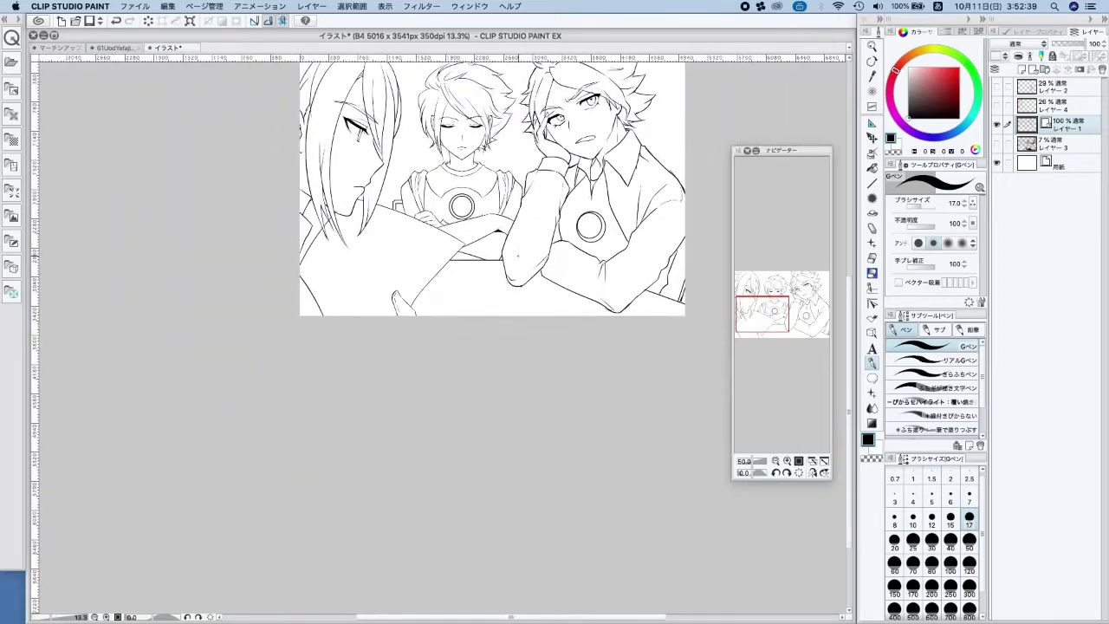
Mirror the canvas view horizontally to check the balance of the whole three-character composition
{"action": "scroll", "coordinate": [377, 141], "scroll_direction": "up", "scroll_amount": 2}
{"action": "scroll", "coordinate": [379, 169], "scroll_direction": "up", "scroll_amount": 5}
{"action": "left_click_drag", "start_coordinate": [385, 168], "coordinate": [370, 255]}
{"action": "scroll", "coordinate": [444, 115], "scroll_direction": "down", "scroll_amount": 7}
{"action": "key", "text": "super+minus"}
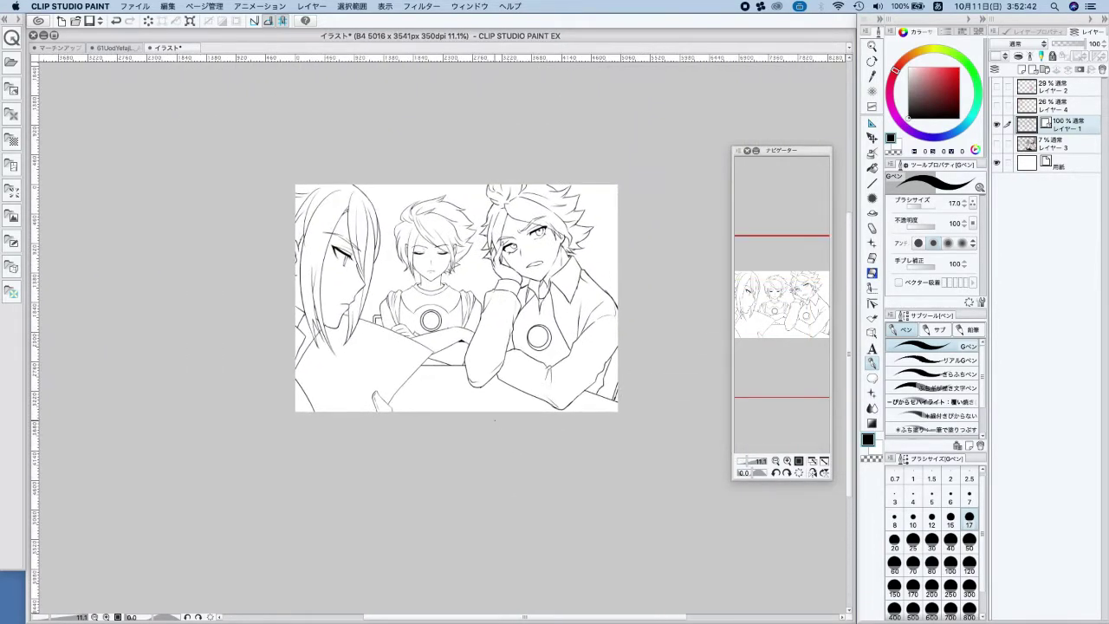
{"action": "key", "text": "h"}
{"action": "scroll", "coordinate": [578, 235], "scroll_direction": "up", "scroll_amount": 3}
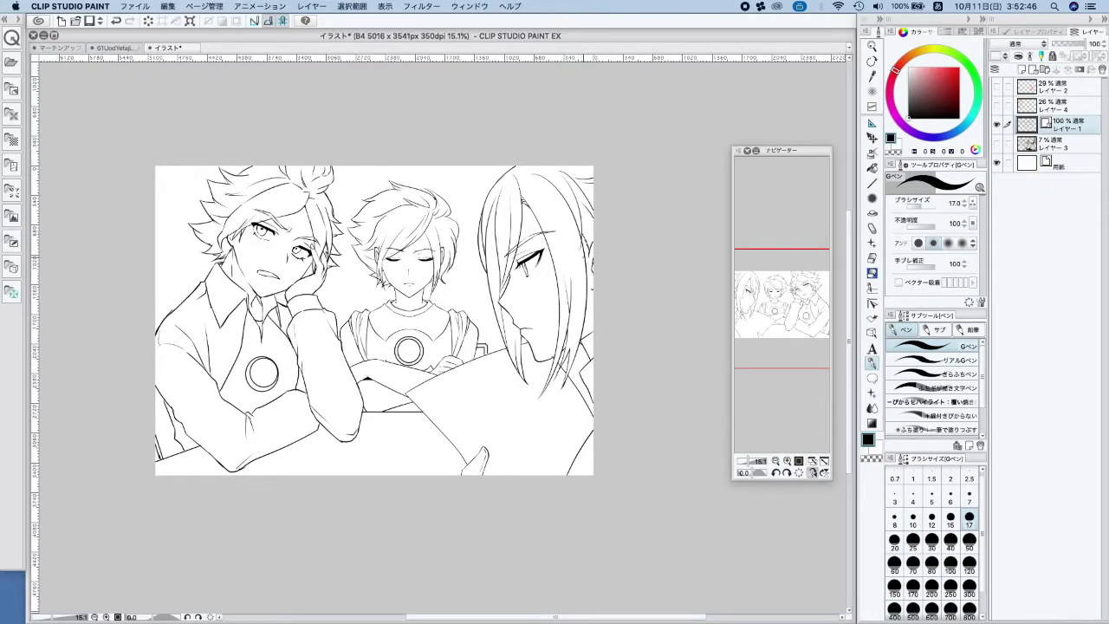
Erase the inner strand lines in the left character's long side hair and return the view to its unmirrored orientation
{"action": "key", "text": "super+z"}
{"action": "left_click", "coordinate": [873, 273]}
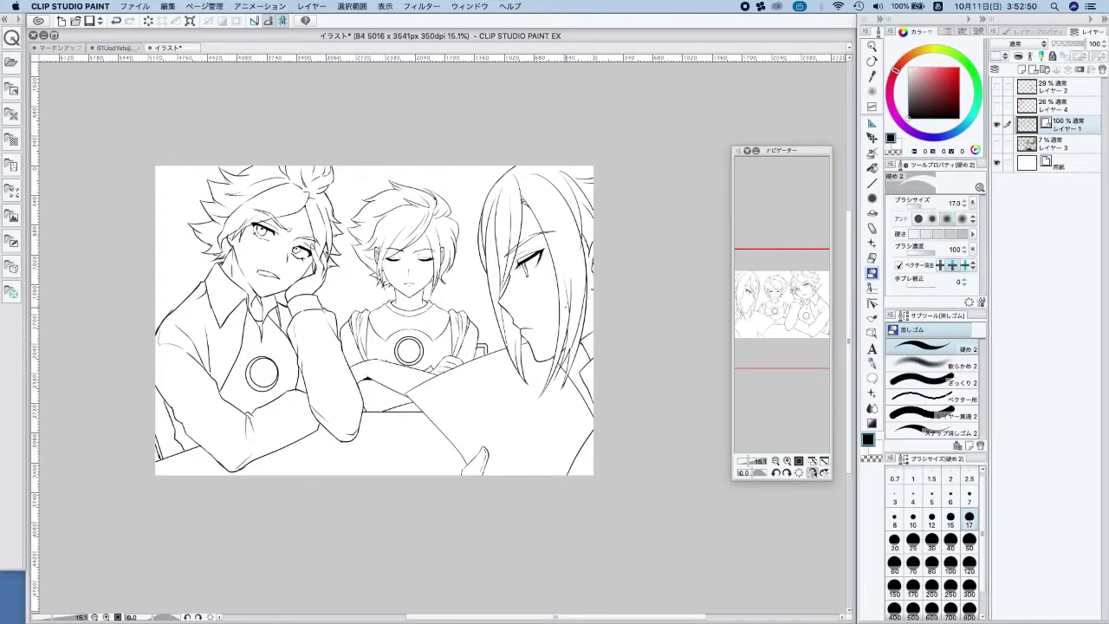
{"action": "left_click_drag", "start_coordinate": [570, 325], "coordinate": [574, 279]}
{"action": "scroll", "coordinate": [572, 331], "scroll_direction": "up", "scroll_amount": 2}
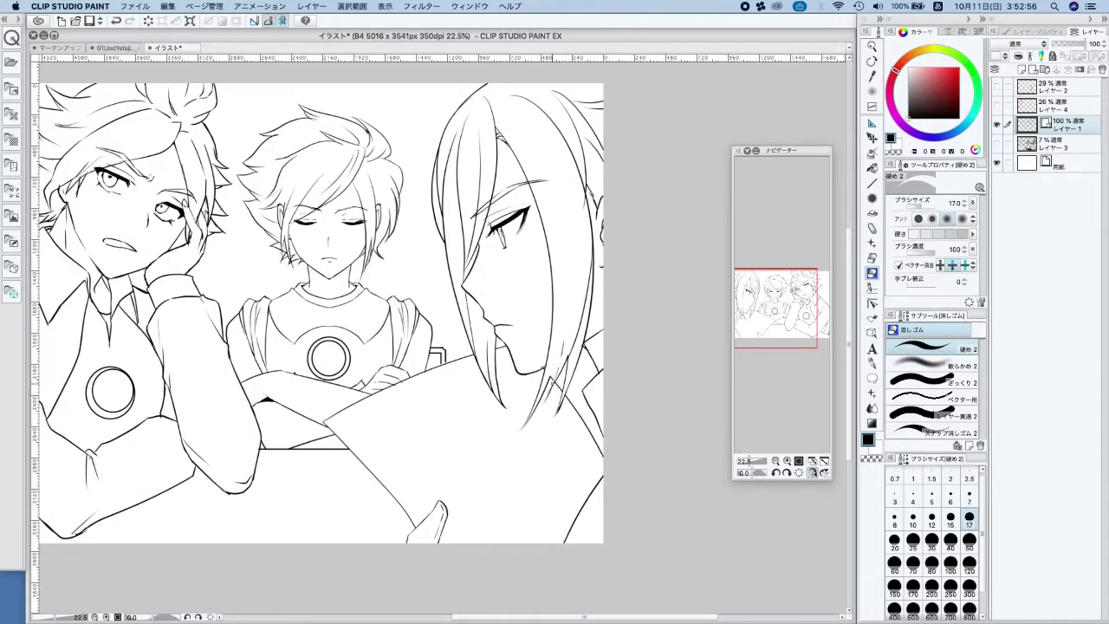
{"action": "scroll", "coordinate": [712, 249], "scroll_direction": "left", "scroll_amount": 5}
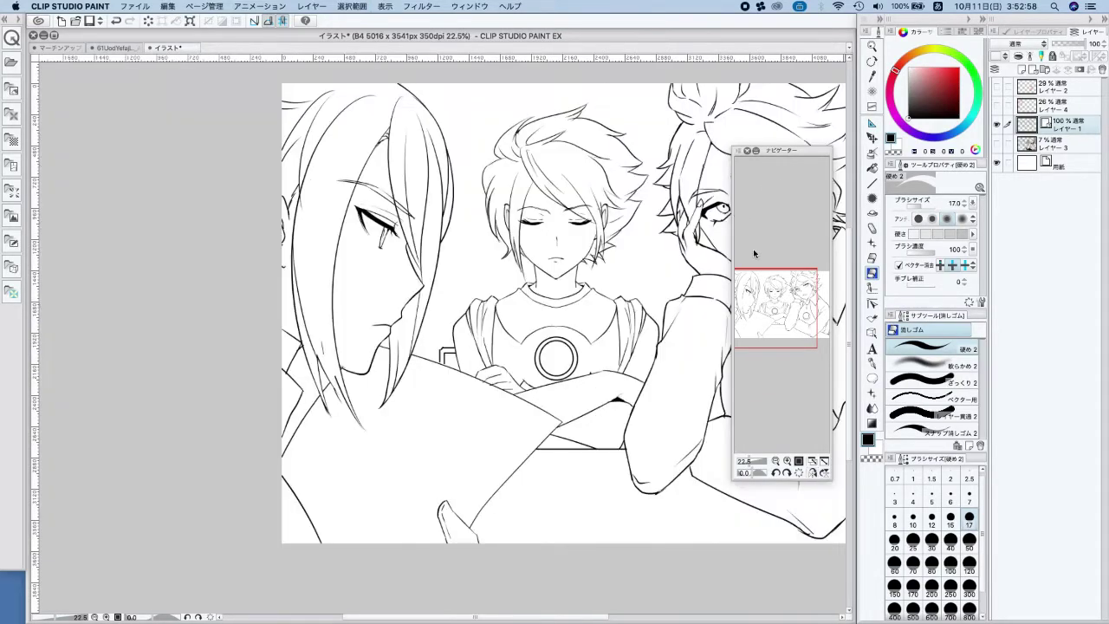
Redraw the lower tips of the left character's long side hair and erase the overlapping strand lines around them
{"action": "left_click", "coordinate": [871, 363]}
{"action": "left_click_drag", "start_coordinate": [322, 366], "coordinate": [362, 424]}
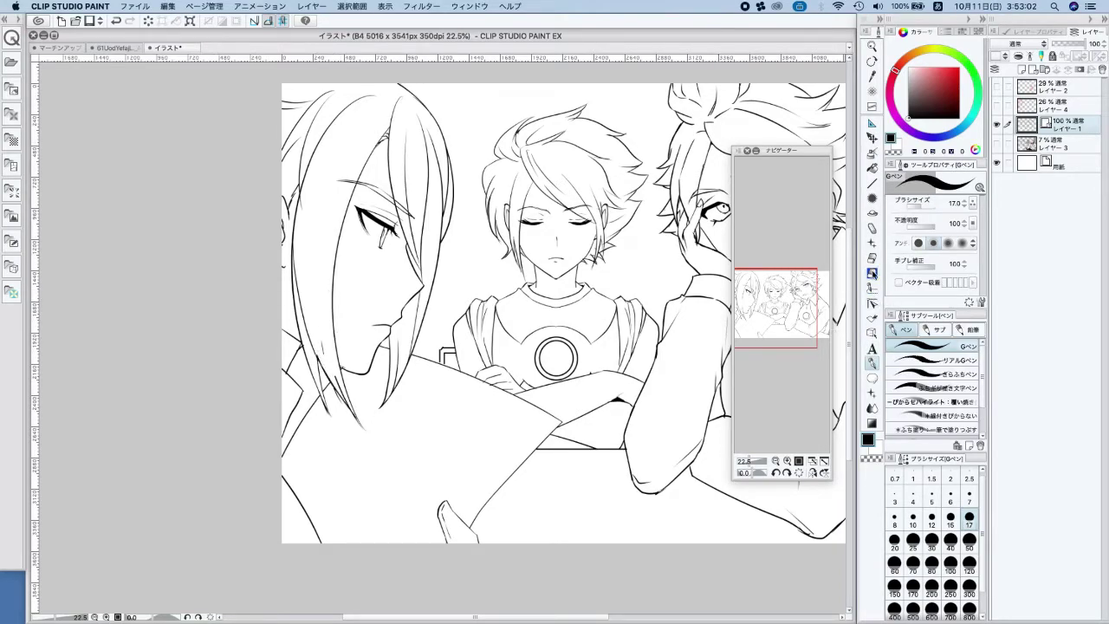
{"action": "key", "text": "e"}
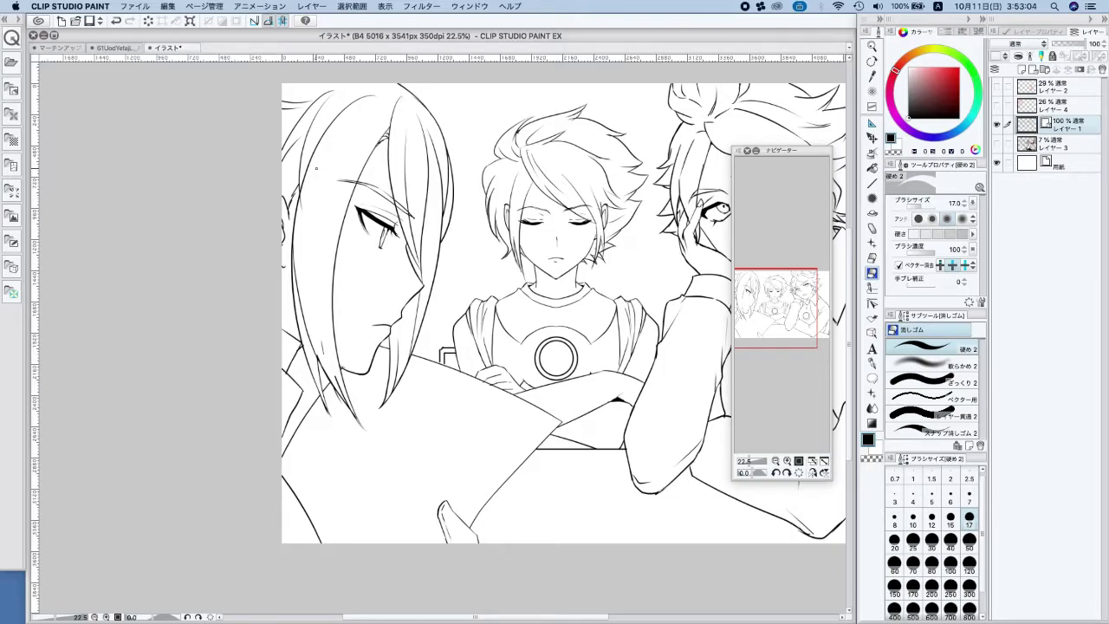
{"action": "mouse_move", "coordinate": [343, 373]}
{"action": "left_mouse_down"}
{"action": "mouse_move", "coordinate": [359, 423]}
{"action": "mouse_move", "coordinate": [327, 372]}
{"action": "left_mouse_up"}
{"action": "key", "text": "p"}
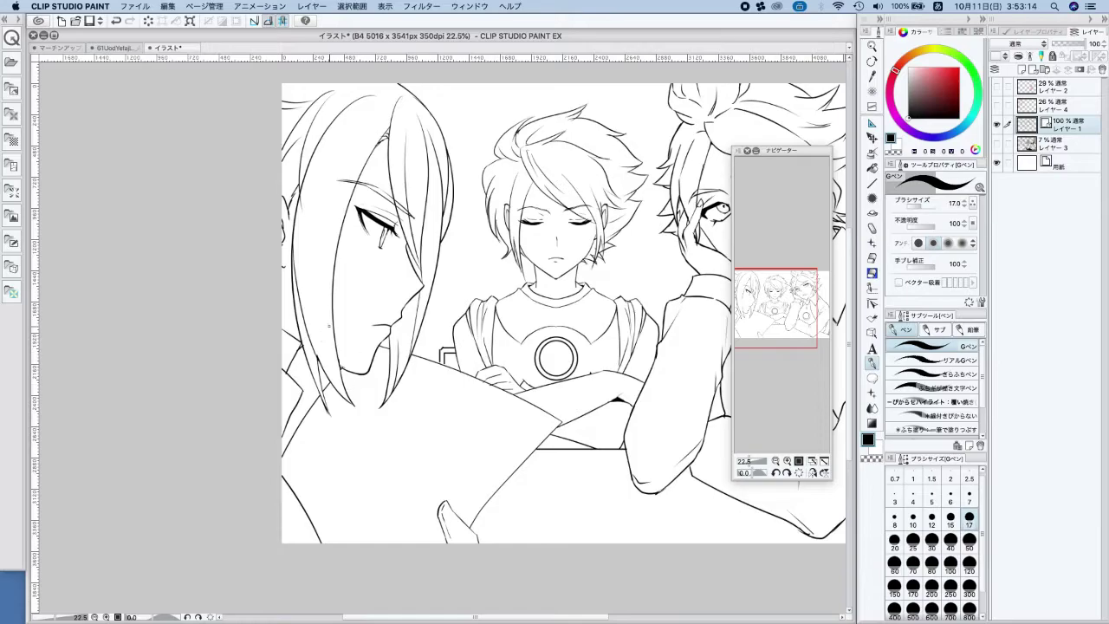
Set up the line width correction tool to thicken vector lines by a specified width of 1.0
{"action": "left_click_drag", "start_coordinate": [325, 313], "coordinate": [341, 381]}
{"action": "scroll", "coordinate": [333, 305], "scroll_direction": "down", "scroll_amount": 2}
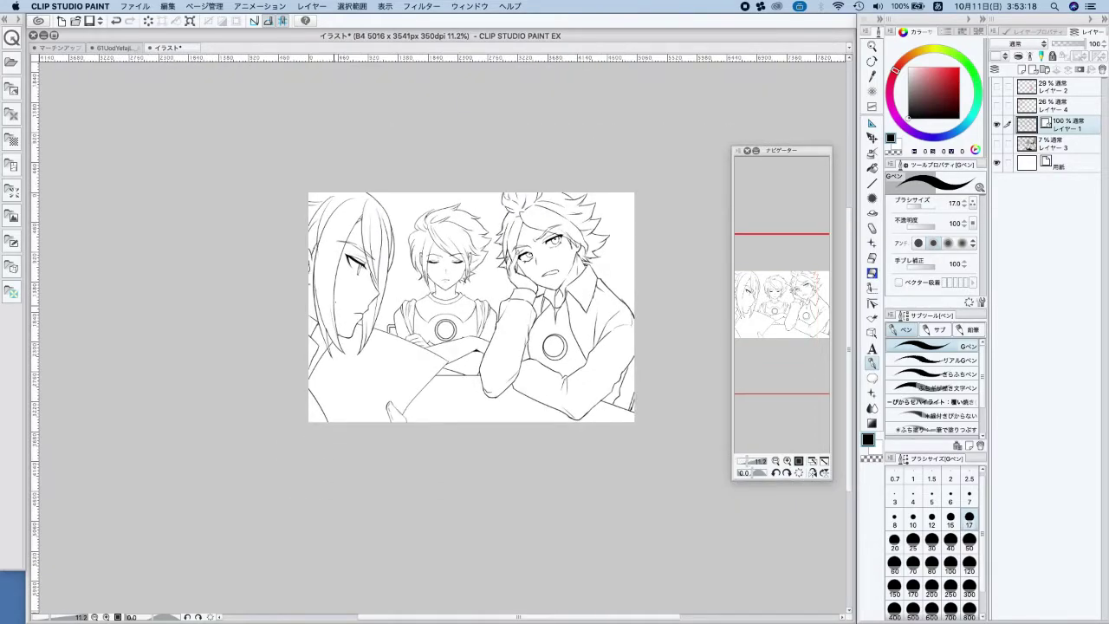
{"action": "scroll", "coordinate": [416, 255], "scroll_direction": "up", "scroll_amount": 2}
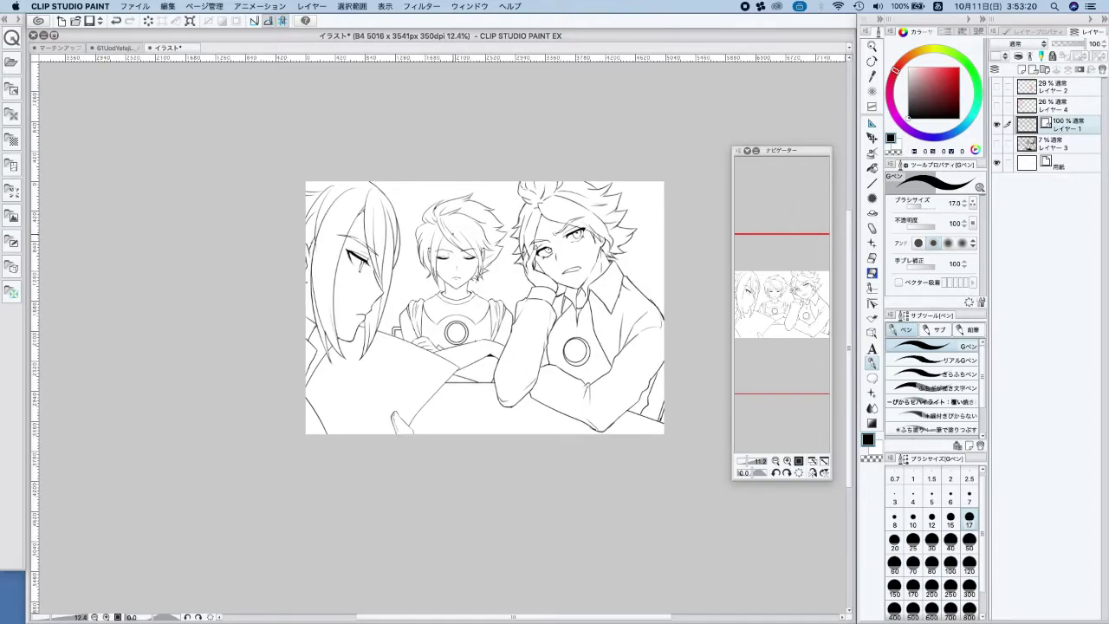
{"action": "left_click_drag", "start_coordinate": [416, 256], "coordinate": [415, 283]}
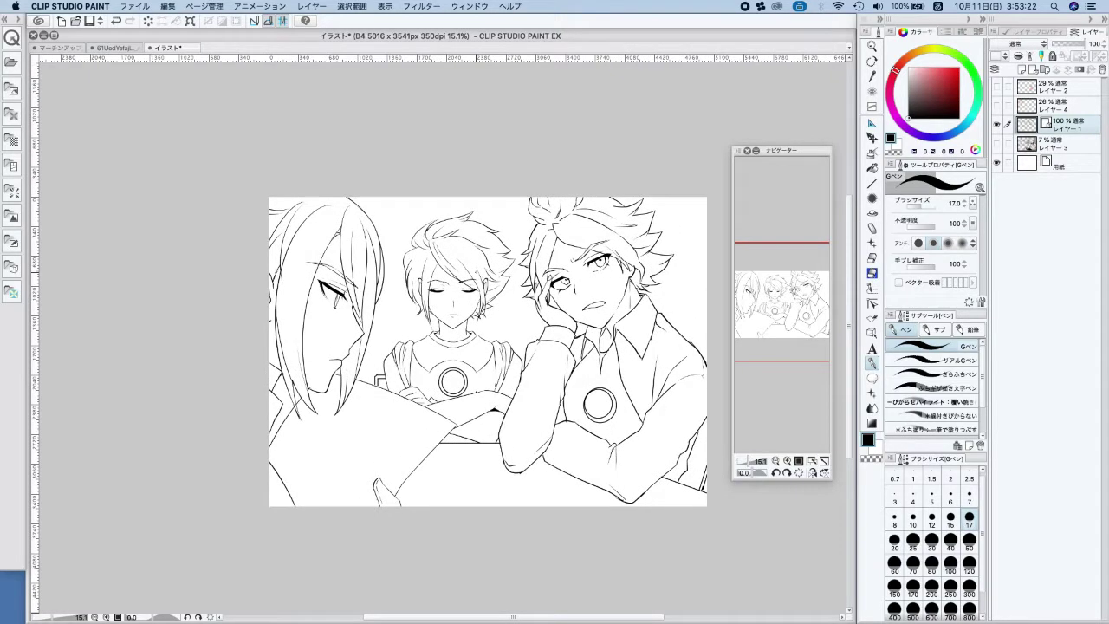
{"action": "left_click", "coordinate": [873, 304]}
{"action": "left_click", "coordinate": [874, 288]}
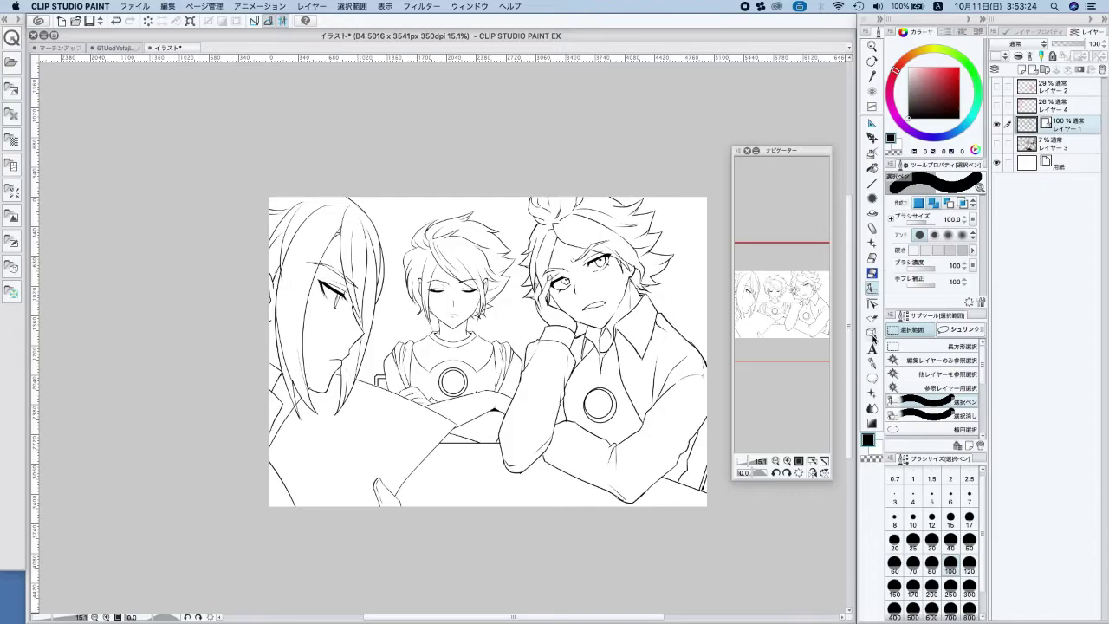
{"action": "left_click", "coordinate": [872, 334]}
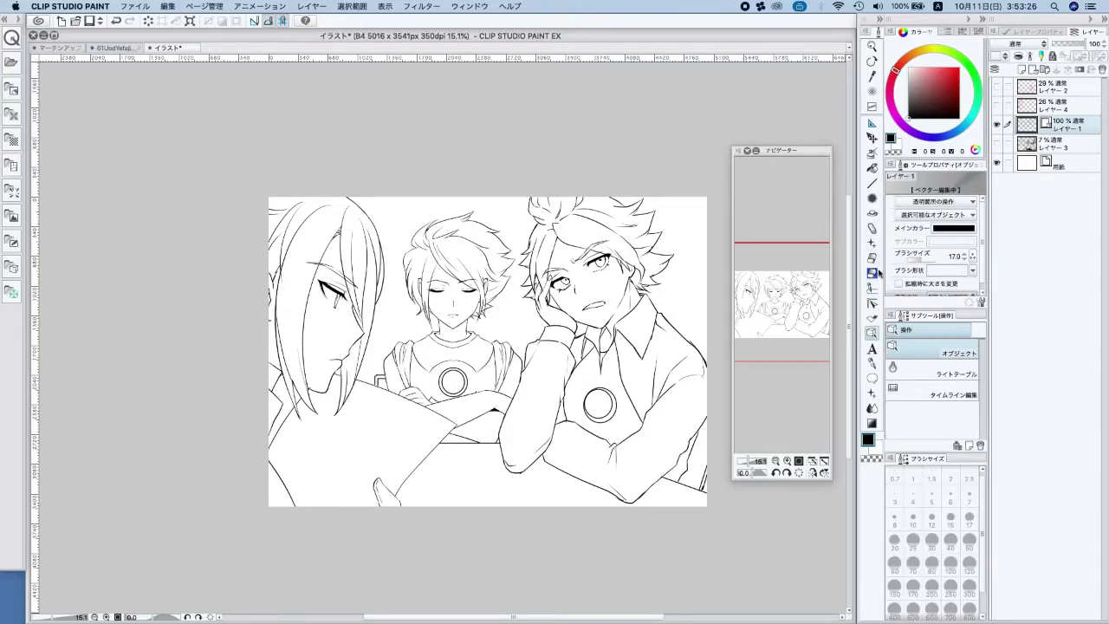
{"action": "left_click", "coordinate": [871, 303]}
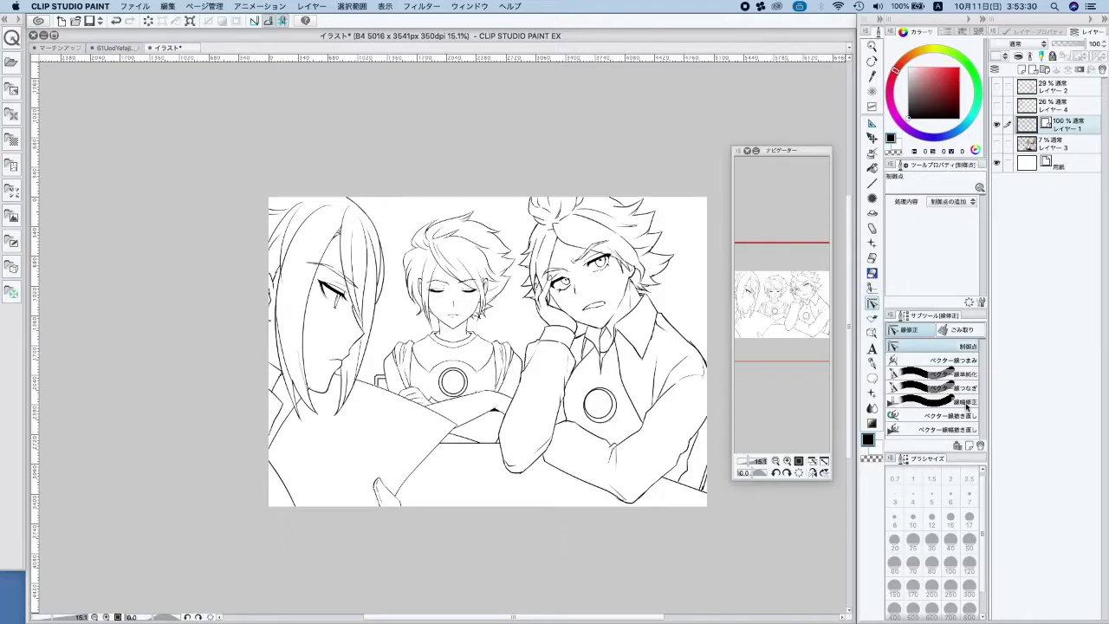
{"action": "left_click", "coordinate": [965, 403]}
{"action": "left_click", "coordinate": [946, 201]}
{"action": "left_click_drag", "start_coordinate": [920, 208], "coordinate": [923, 208]}
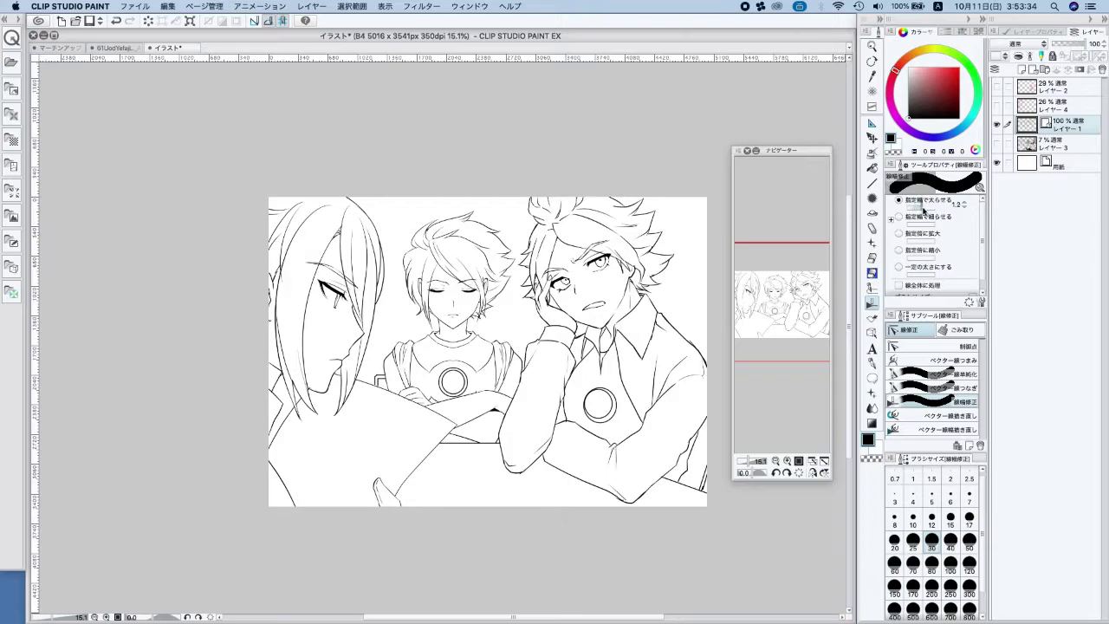
Thicken the outlines of the middle character's hair and shoulders and the left character's long hair using line width correction
{"action": "mouse_move", "coordinate": [436, 221]}
{"action": "left_mouse_down"}
{"action": "mouse_move", "coordinate": [400, 253]}
{"action": "mouse_move", "coordinate": [405, 286]}
{"action": "left_mouse_up"}
{"action": "mouse_move", "coordinate": [419, 229]}
{"action": "left_mouse_down"}
{"action": "mouse_move", "coordinate": [407, 275]}
{"action": "mouse_move", "coordinate": [421, 227]}
{"action": "mouse_move", "coordinate": [487, 230]}
{"action": "mouse_move", "coordinate": [505, 244]}
{"action": "mouse_move", "coordinate": [497, 308]}
{"action": "left_mouse_up"}
{"action": "left_click_drag", "start_coordinate": [406, 265], "coordinate": [415, 300]}
{"action": "left_click_drag", "start_coordinate": [408, 344], "coordinate": [427, 339]}
{"action": "left_click_drag", "start_coordinate": [500, 343], "coordinate": [518, 372]}
{"action": "left_click_drag", "start_coordinate": [405, 350], "coordinate": [390, 369]}
{"action": "left_click_drag", "start_coordinate": [379, 252], "coordinate": [340, 181]}
{"action": "left_click_drag", "start_coordinate": [375, 329], "coordinate": [361, 383]}
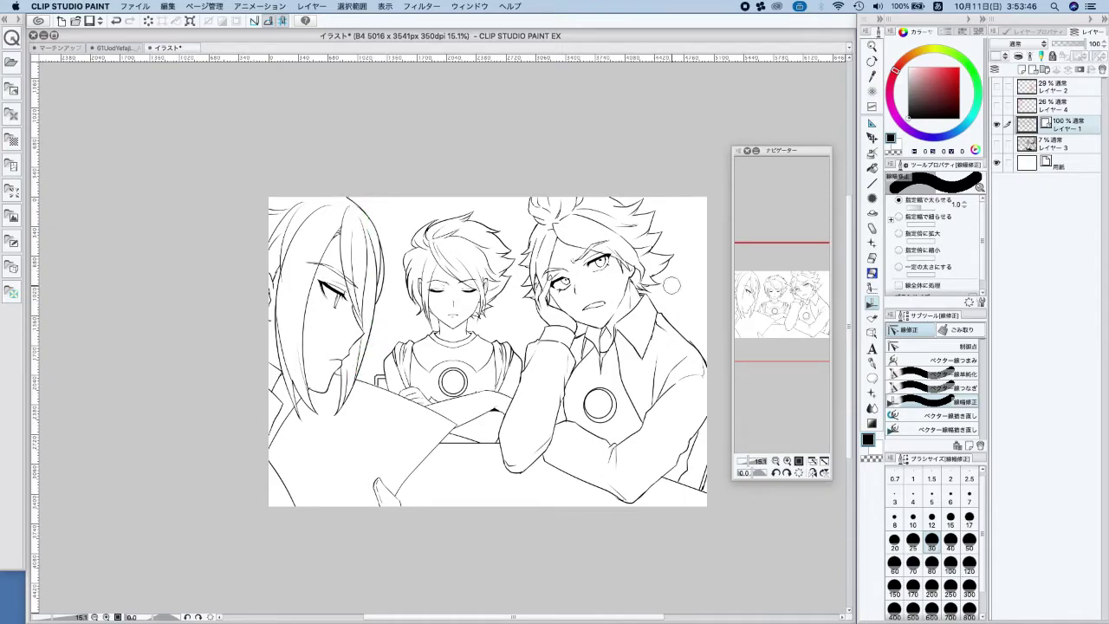
{"action": "scroll", "coordinate": [503, 349], "scroll_direction": "down", "scroll_amount": 1}
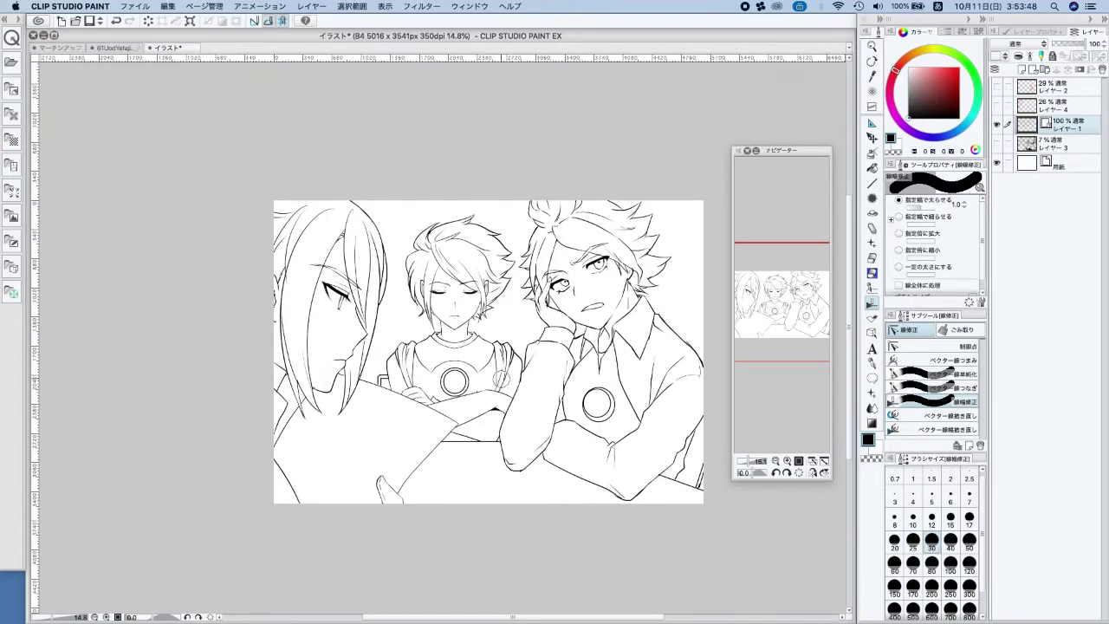
{"action": "scroll", "coordinate": [458, 290], "scroll_direction": "up", "scroll_amount": 3}
{"action": "mouse_move", "coordinate": [427, 321]}
{"action": "left_mouse_down"}
{"action": "mouse_move", "coordinate": [435, 334]}
{"action": "mouse_move", "coordinate": [490, 318]}
{"action": "left_mouse_up"}
{"action": "scroll", "coordinate": [529, 189], "scroll_direction": "down", "scroll_amount": 3}
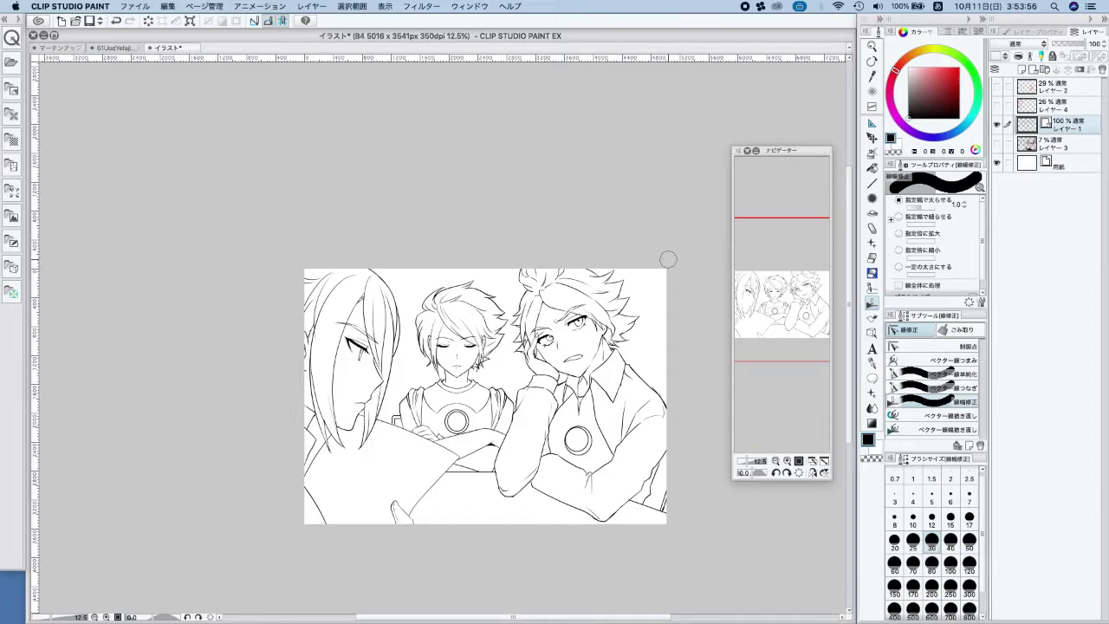
{"action": "left_click_drag", "start_coordinate": [678, 324], "coordinate": [669, 318]}
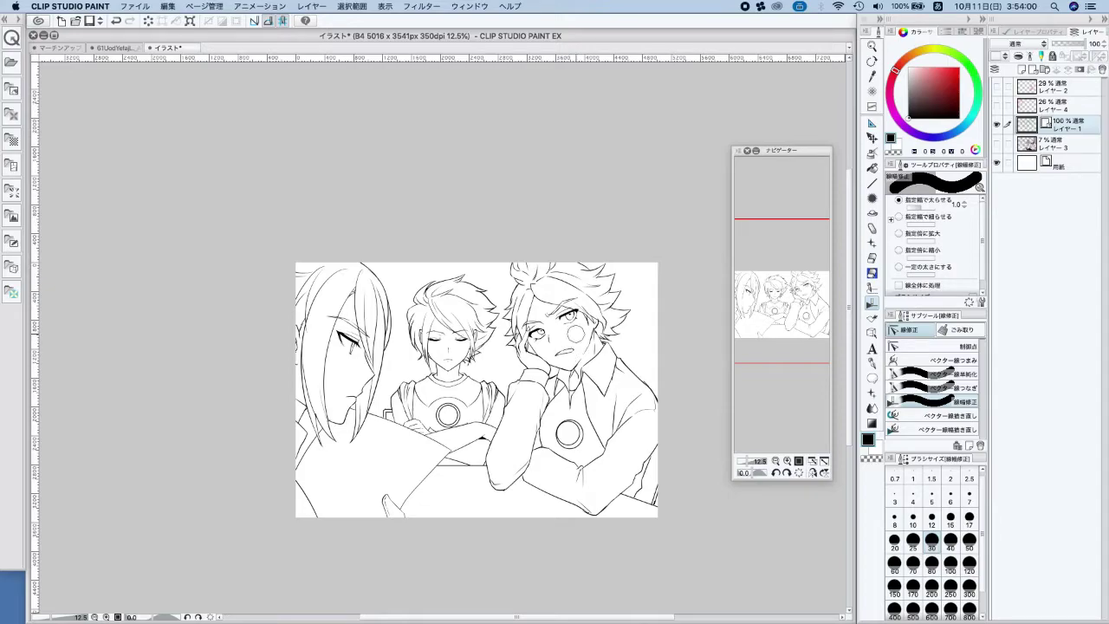
{"action": "scroll", "coordinate": [458, 492], "scroll_direction": "up", "scroll_amount": 3}
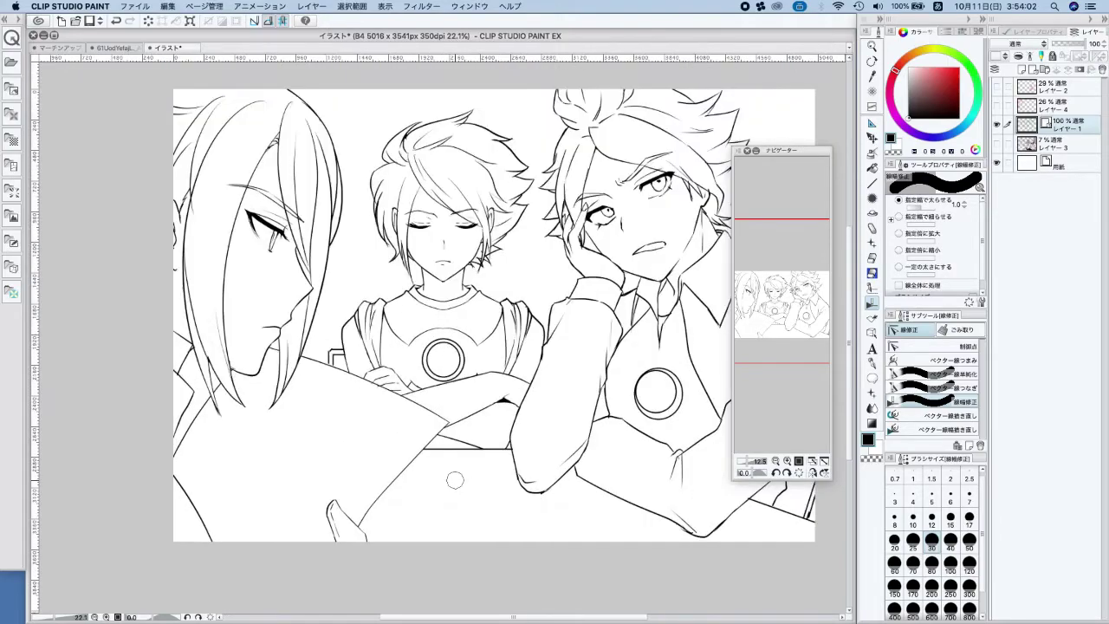
Show layer 4 (レイヤー 4) and sketch rough red desk edges below the crossed arms and the right character's elbow with the G-pen
{"action": "left_click", "coordinate": [997, 105]}
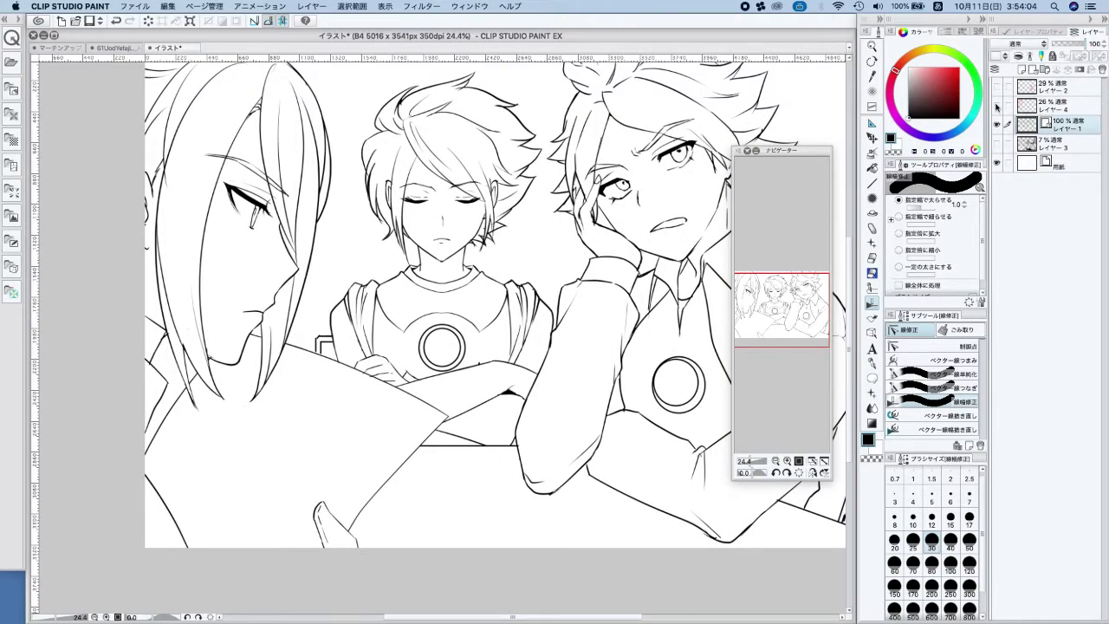
{"action": "left_click", "coordinate": [1052, 105]}
{"action": "left_click", "coordinate": [872, 363]}
{"action": "left_click_drag", "start_coordinate": [944, 73], "coordinate": [961, 66]}
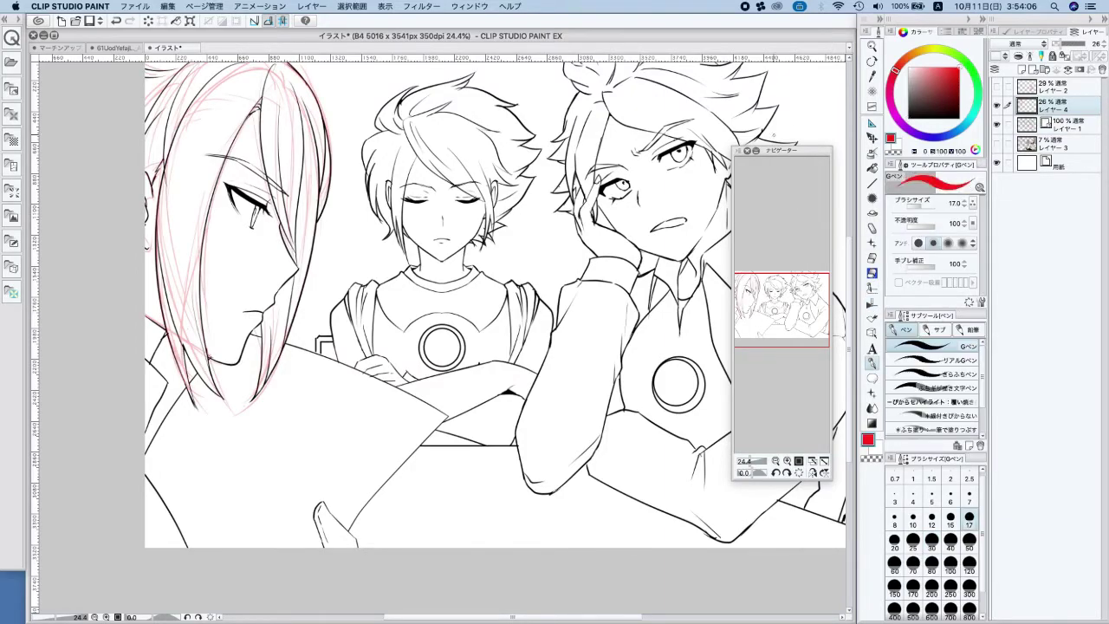
{"action": "left_click_drag", "start_coordinate": [387, 465], "coordinate": [499, 466]}
{"action": "key", "text": "super+z"}
{"action": "left_click_drag", "start_coordinate": [387, 465], "coordinate": [522, 469]}
{"action": "left_click_drag", "start_coordinate": [525, 487], "coordinate": [548, 549]}
{"action": "left_click_drag", "start_coordinate": [381, 469], "coordinate": [342, 544]}
{"action": "left_click_drag", "start_coordinate": [534, 500], "coordinate": [555, 547]}
{"action": "left_click_drag", "start_coordinate": [626, 529], "coordinate": [511, 496]}
{"action": "mouse_move", "coordinate": [427, 476]}
{"action": "left_mouse_down"}
{"action": "mouse_move", "coordinate": [465, 465]}
{"action": "mouse_move", "coordinate": [541, 506]}
{"action": "left_mouse_up"}
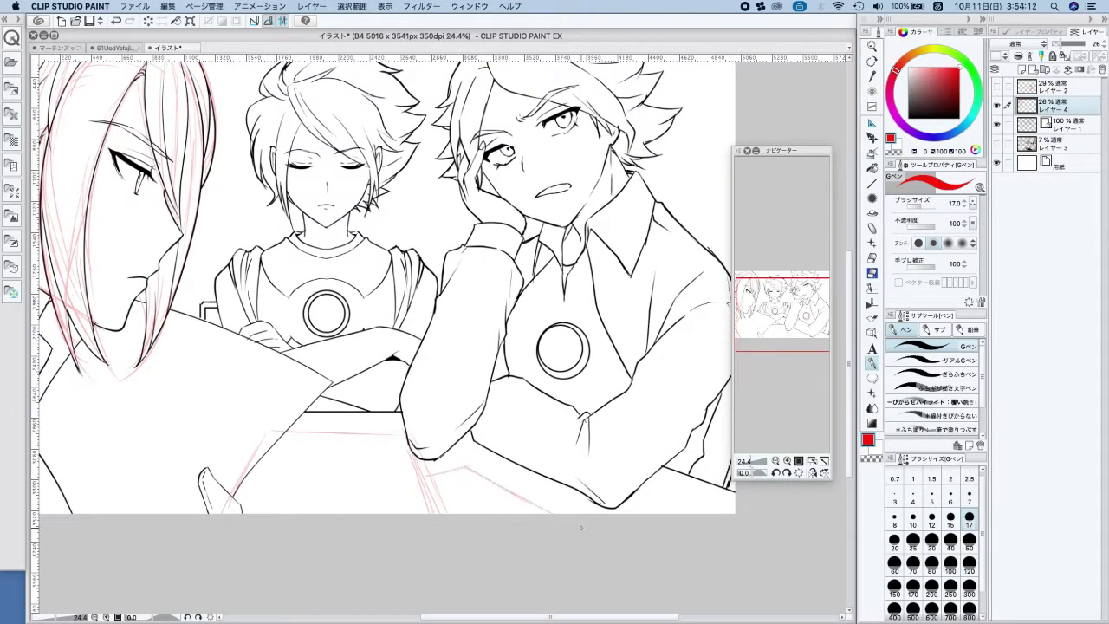
Trace the sketched desk edges on layer 1 (レイヤー 1) as black straight lines with brush size 10
{"action": "scroll", "coordinate": [537, 512], "scroll_direction": "left", "scroll_amount": 4}
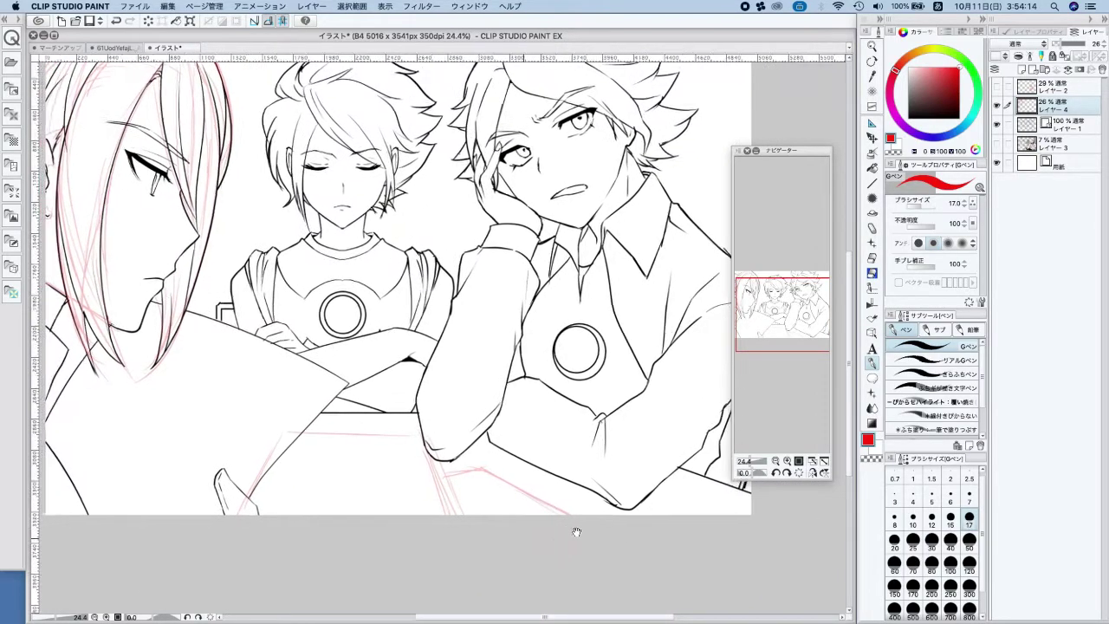
{"action": "left_click", "coordinate": [872, 184]}
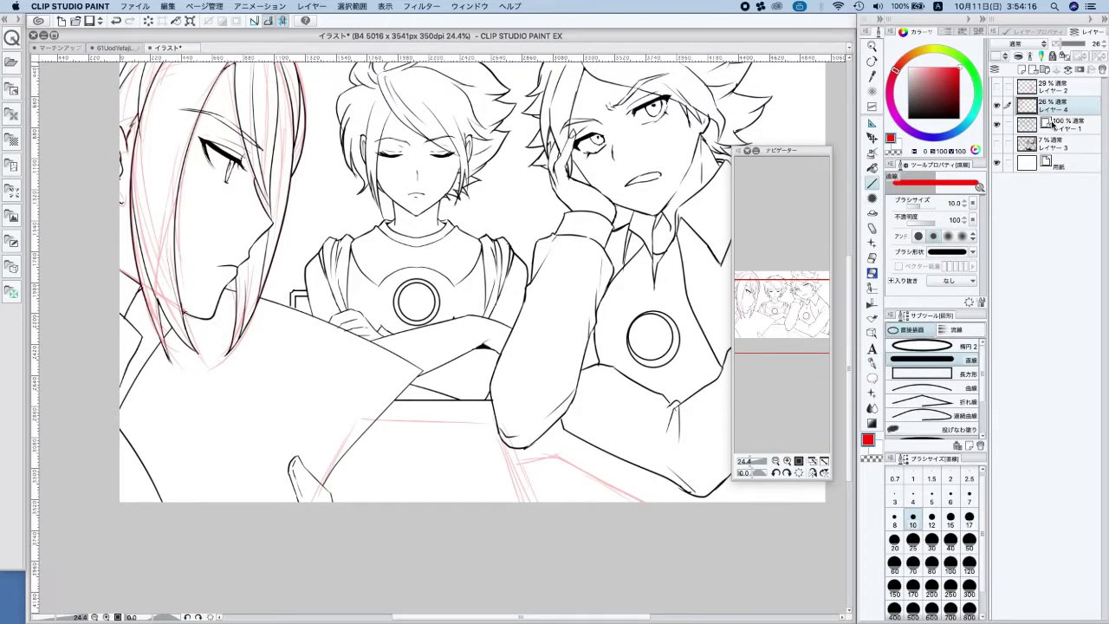
{"action": "left_click", "coordinate": [1065, 125]}
{"action": "mouse_move", "coordinate": [363, 425]}
{"action": "left_mouse_down"}
{"action": "mouse_move", "coordinate": [488, 426]}
{"action": "mouse_move", "coordinate": [321, 422]}
{"action": "left_mouse_up"}
{"action": "key", "text": "super+z"}
{"action": "left_click", "coordinate": [492, 395], "text": "alt"}
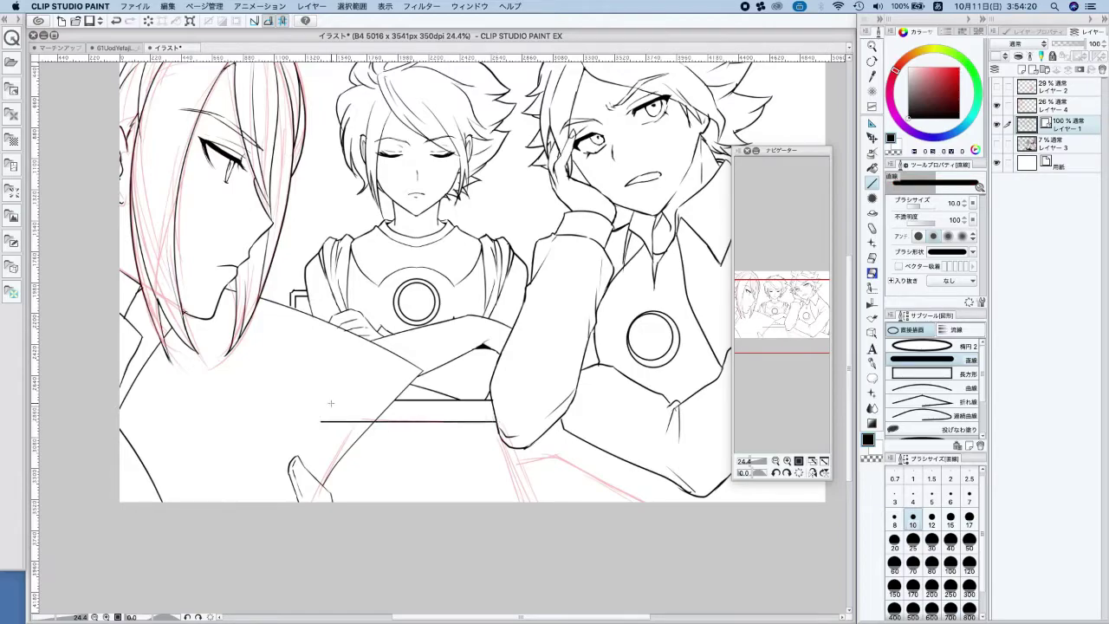
{"action": "mouse_move", "coordinate": [513, 464]}
{"action": "left_mouse_down"}
{"action": "mouse_move", "coordinate": [567, 457]}
{"action": "mouse_move", "coordinate": [641, 500]}
{"action": "left_mouse_up"}
Erase the part of the desk line that overruns onto the left character's paper and hide the sketch on layer 4
{"action": "key", "text": "e"}
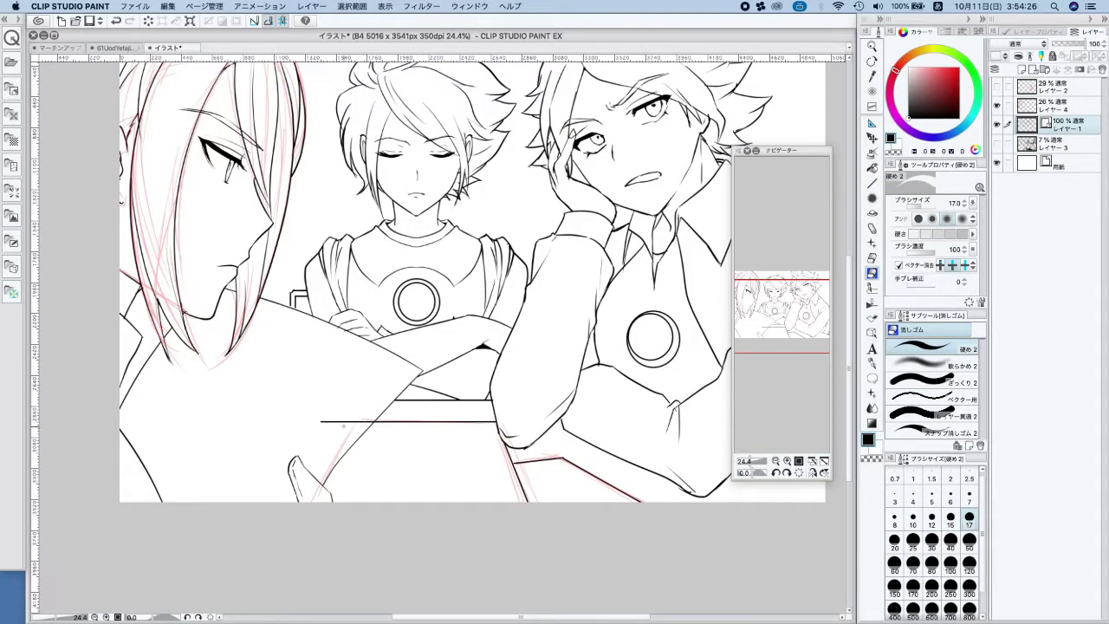
{"action": "left_click_drag", "start_coordinate": [344, 426], "coordinate": [348, 418]}
{"action": "scroll", "coordinate": [581, 310], "scroll_direction": "down", "scroll_amount": 3}
{"action": "left_click", "coordinate": [997, 106]}
{"action": "left_click", "coordinate": [996, 105]}
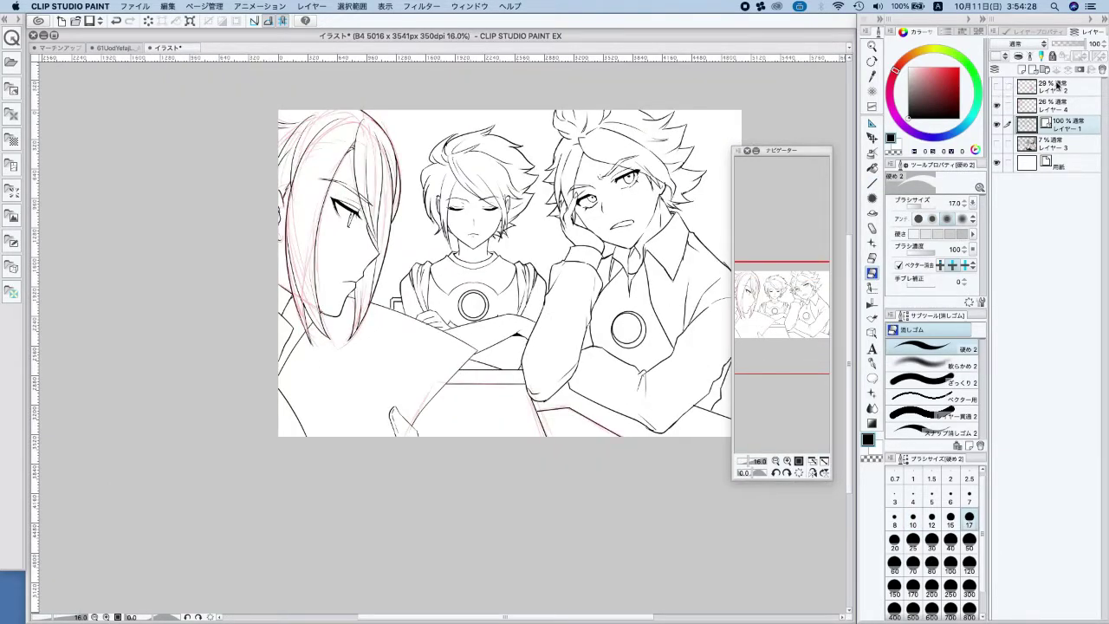
{"action": "left_click", "coordinate": [998, 105]}
{"action": "left_click_drag", "start_coordinate": [627, 458], "coordinate": [594, 518]}
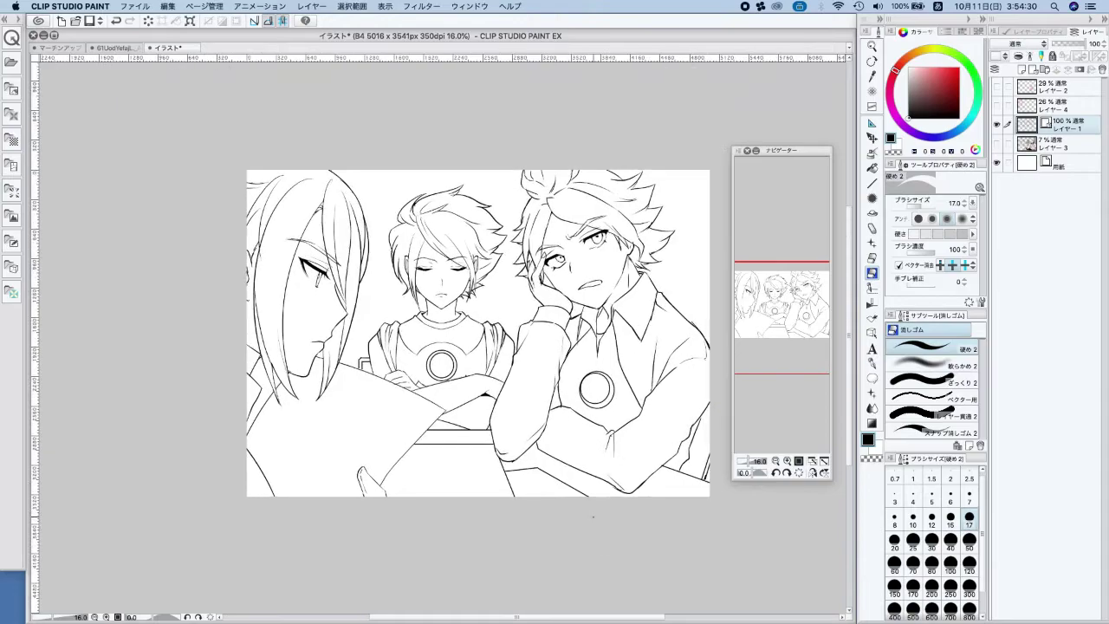
{"action": "scroll", "coordinate": [665, 143], "scroll_direction": "down", "scroll_amount": 2}
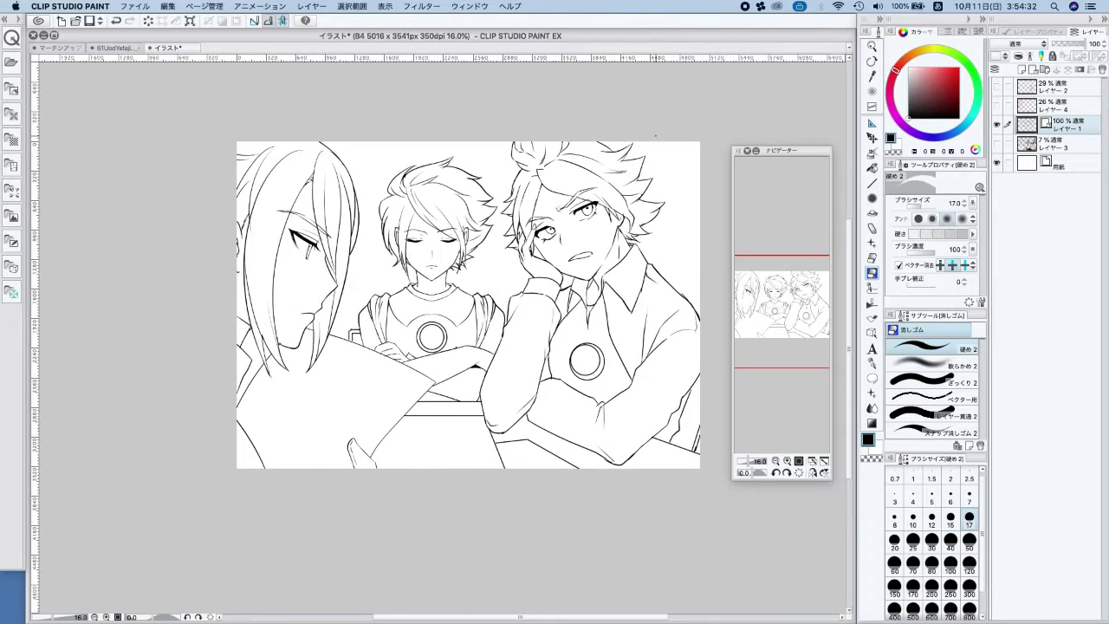
{"action": "scroll", "coordinate": [676, 229], "scroll_direction": "up", "scroll_amount": 3}
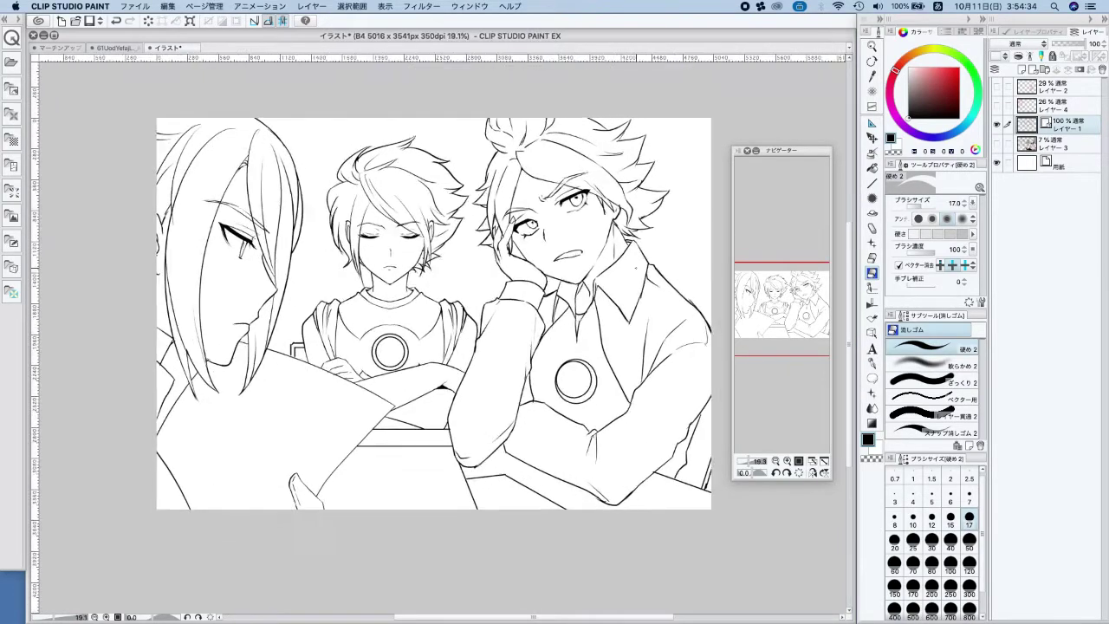
{"action": "left_click_drag", "start_coordinate": [705, 241], "coordinate": [699, 250]}
{"action": "key", "text": "e"}
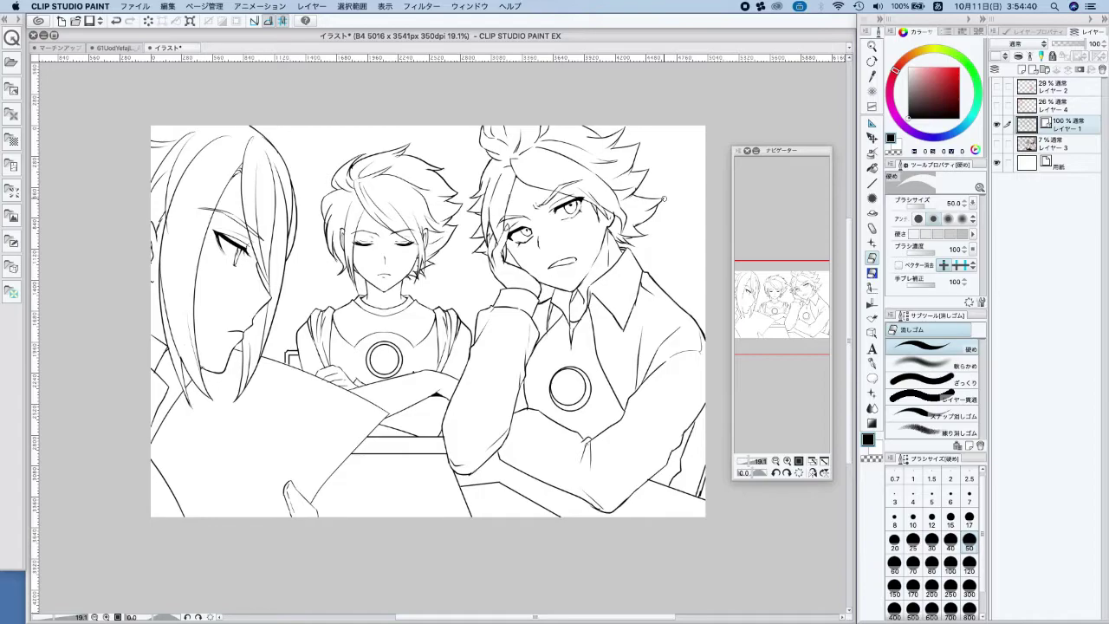
{"action": "scroll", "coordinate": [619, 219], "scroll_direction": "up", "scroll_amount": 1}
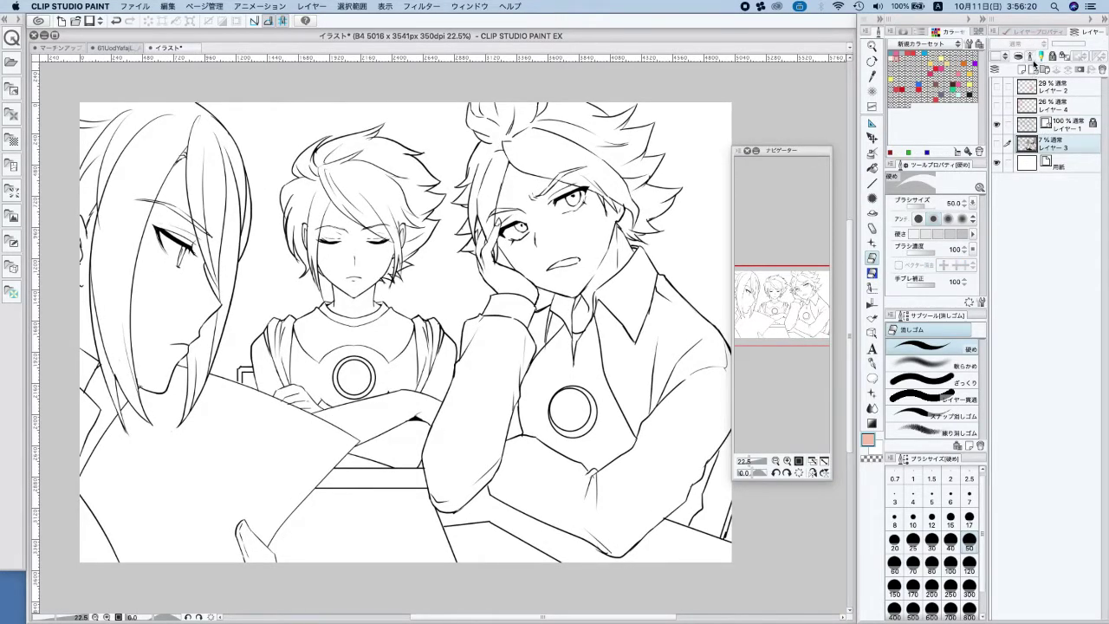
Add a new raster layer beneath the line art and fill the whole canvas with red as a base
{"action": "left_click", "coordinate": [1023, 71]}
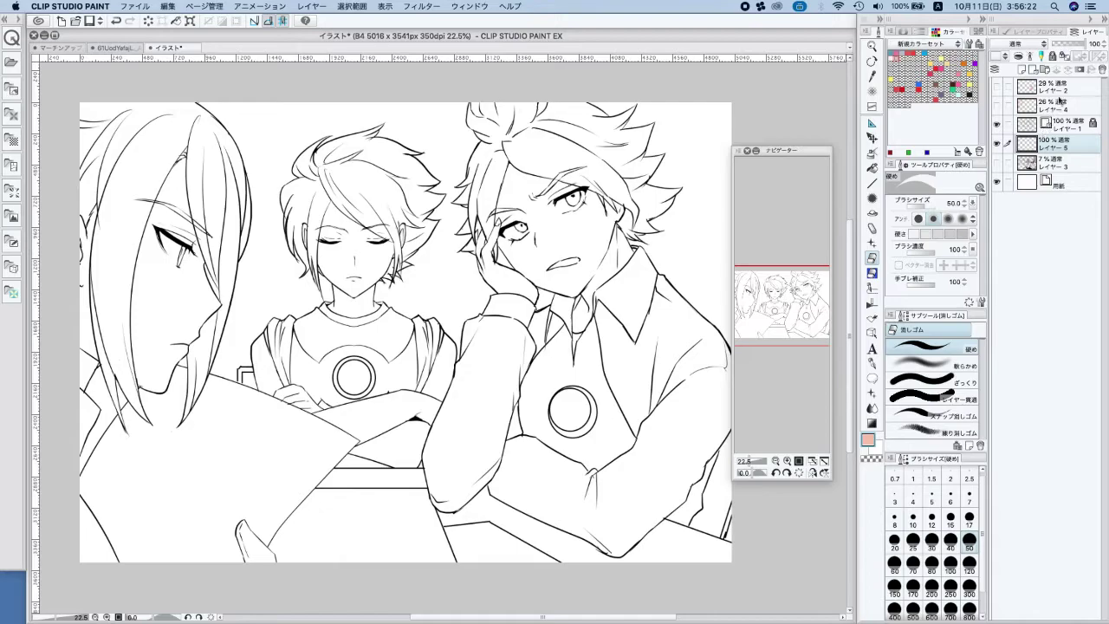
{"action": "left_click", "coordinate": [872, 318]}
{"action": "left_click", "coordinate": [874, 165]}
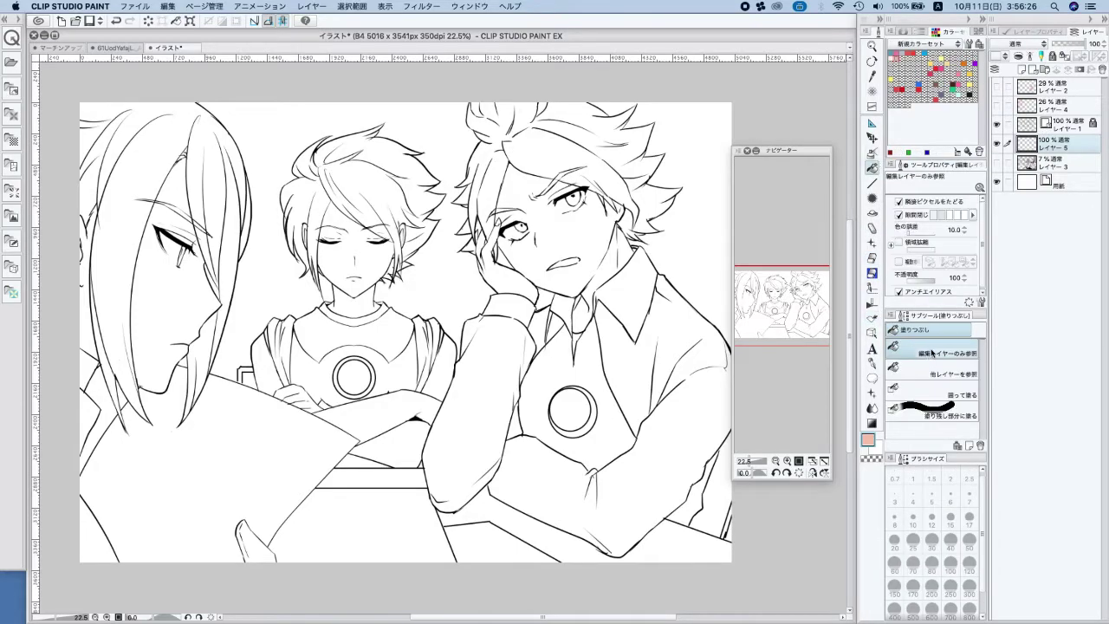
{"action": "left_click", "coordinate": [915, 53]}
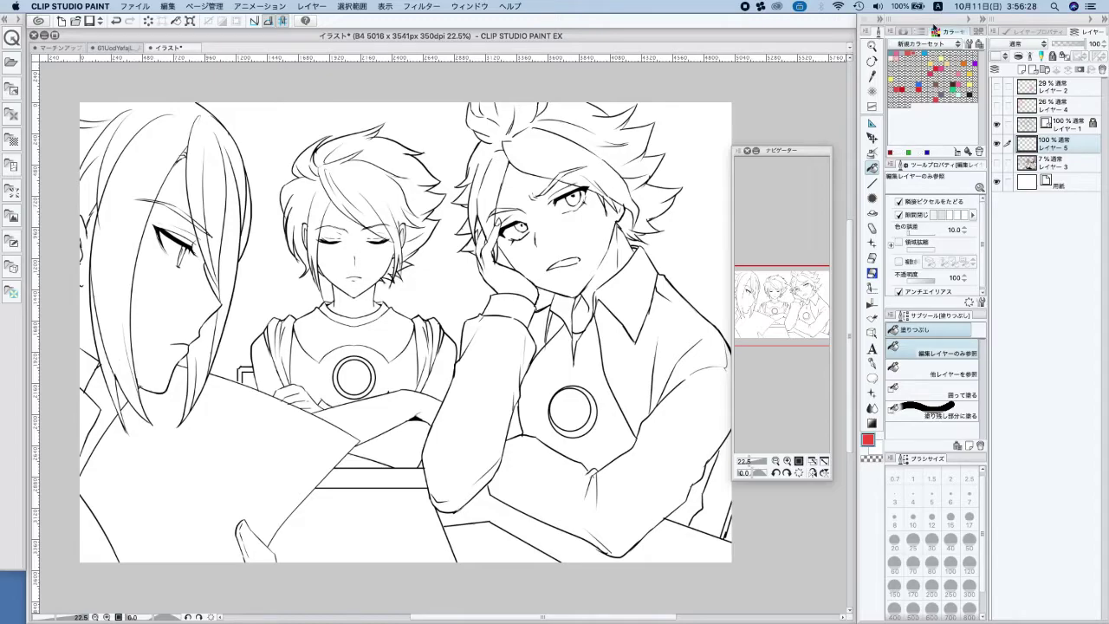
{"action": "left_click", "coordinate": [693, 217]}
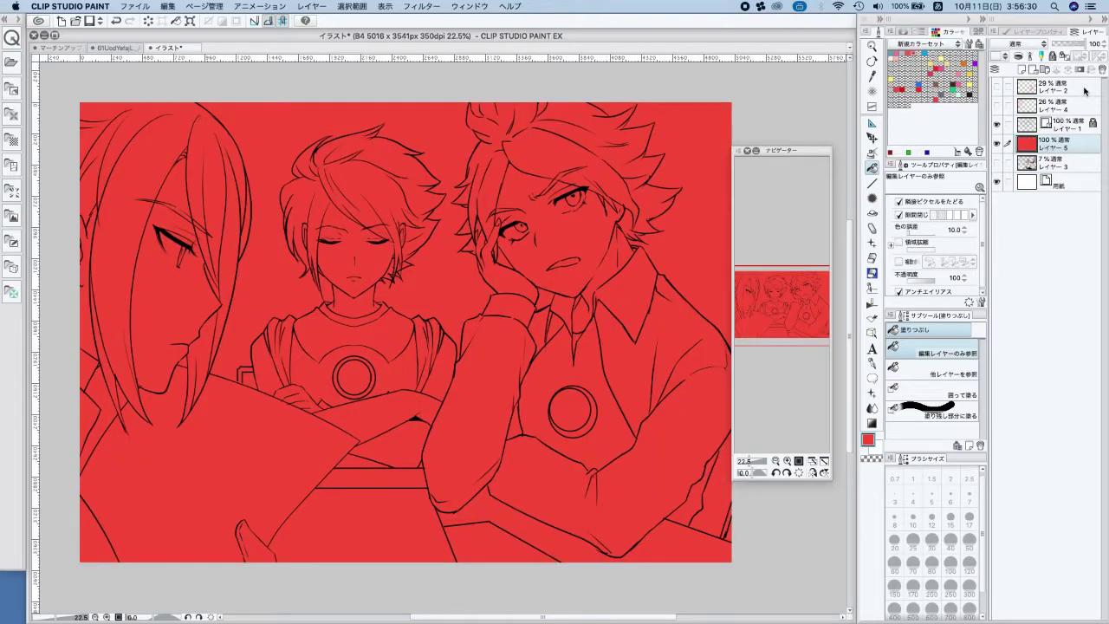
Lock the red base, add a layer above it and fill the right character's face with pale skin colour, referring to other layers
{"action": "left_click", "coordinate": [1053, 56]}
{"action": "left_click", "coordinate": [1023, 69]}
{"action": "left_click", "coordinate": [895, 57]}
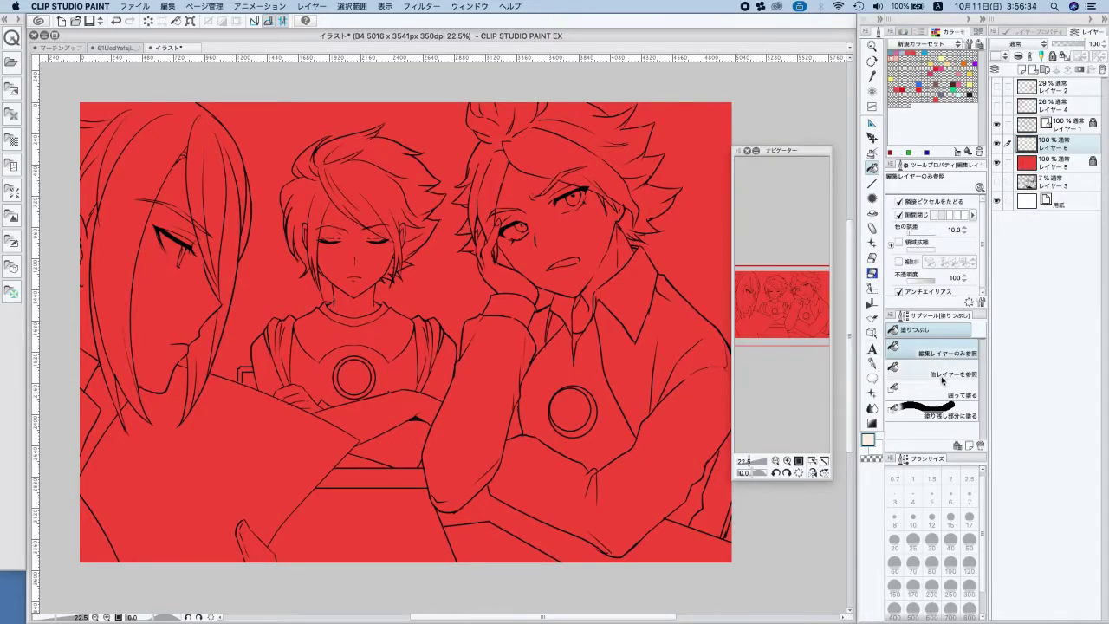
{"action": "left_click", "coordinate": [943, 376]}
{"action": "left_click", "coordinate": [601, 205]}
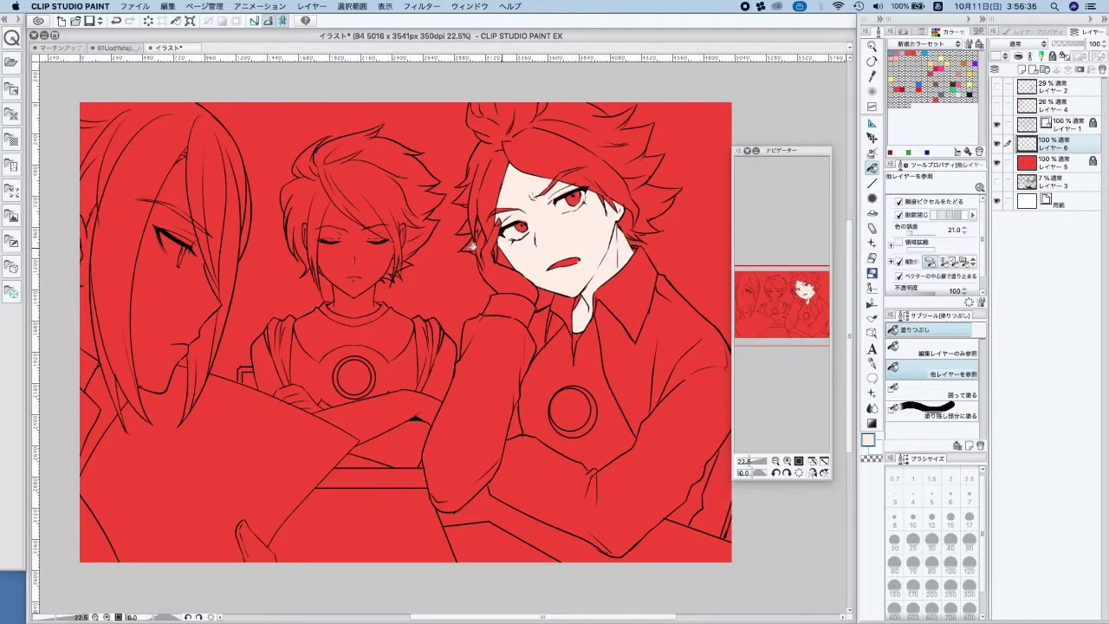
Fill the middle character's face and neck and the left character's face, forehead and ear area with the pale skin colour
{"action": "left_click", "coordinate": [373, 264]}
{"action": "left_click", "coordinate": [367, 302]}
{"action": "left_click", "coordinate": [195, 282]}
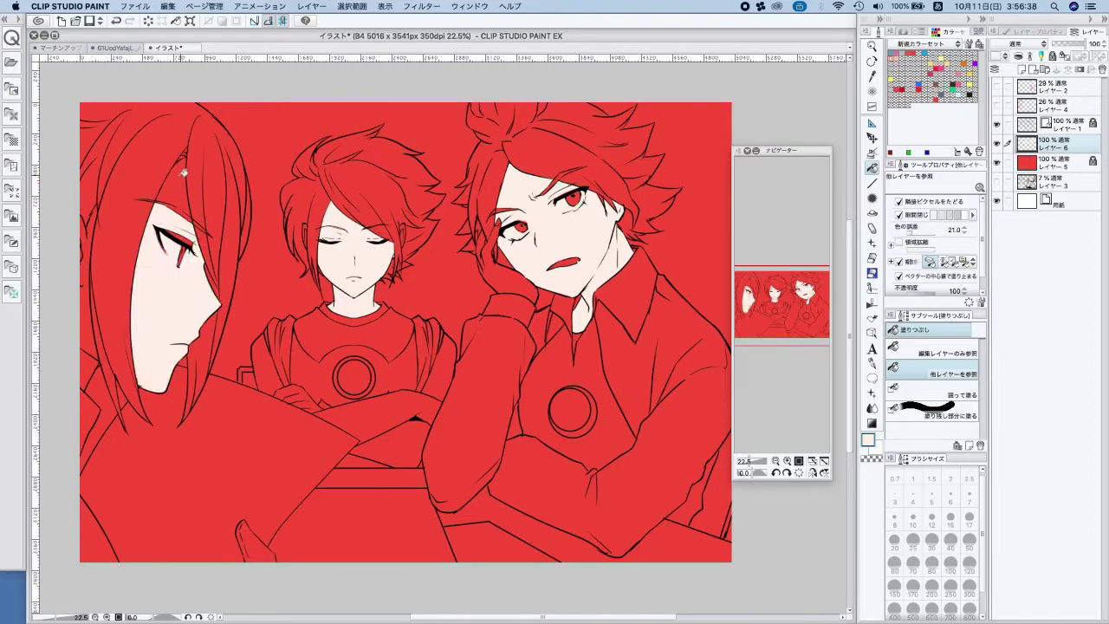
{"action": "left_click", "coordinate": [185, 185]}
{"action": "left_click", "coordinate": [92, 307]}
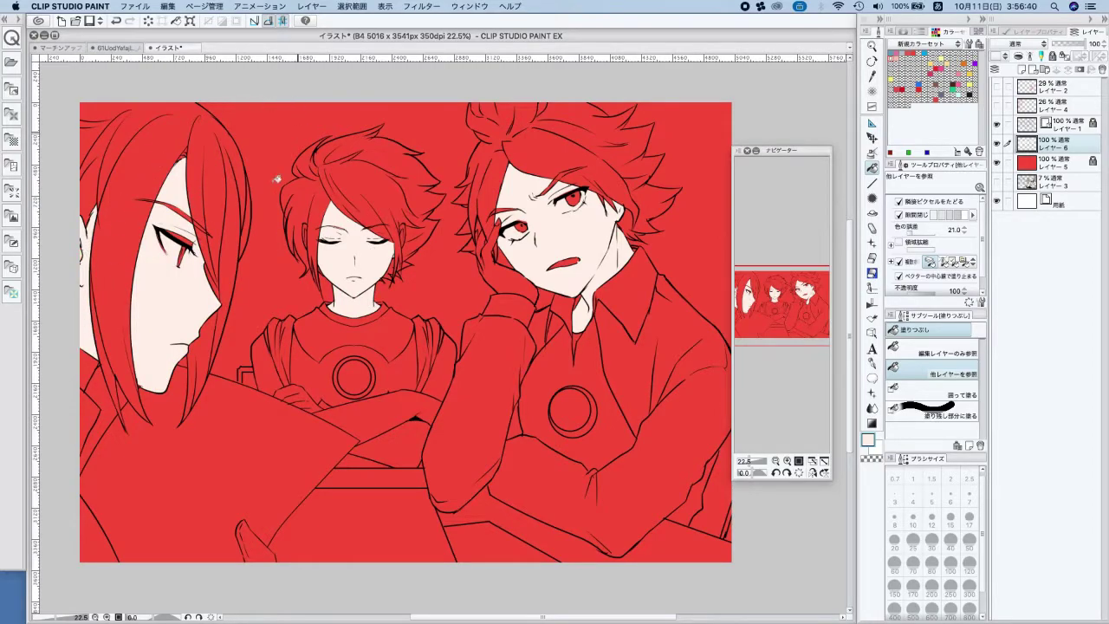
{"action": "left_click", "coordinate": [194, 238]}
Fill the right character's raised hand and the middle character's hand and crossed arms with the pale skin colour
{"action": "left_click", "coordinate": [502, 273]}
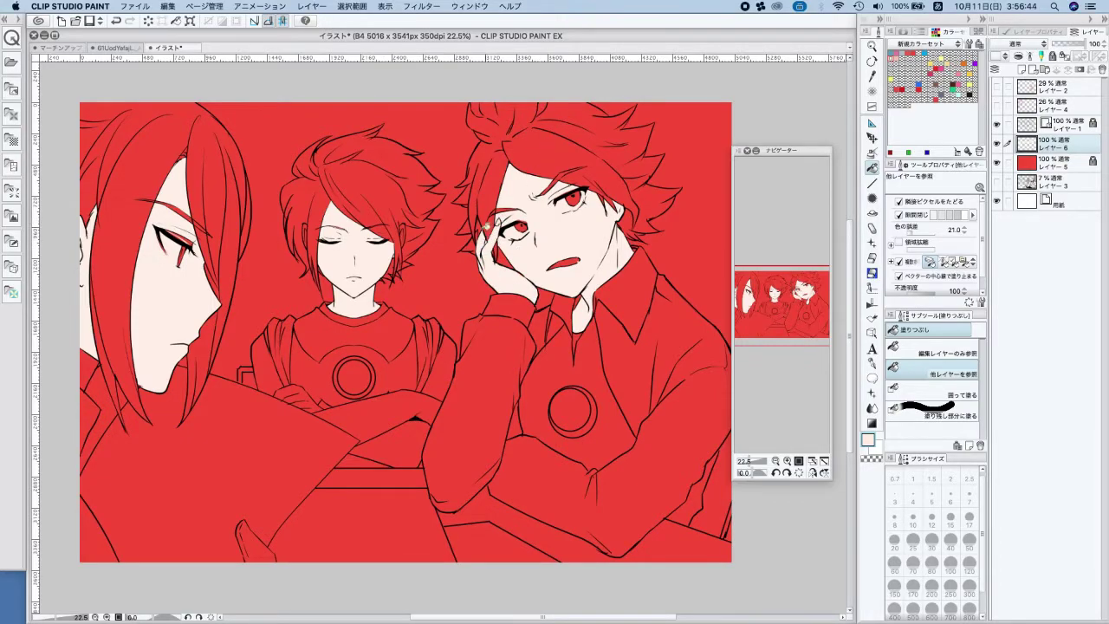
{"action": "left_click", "coordinate": [386, 413]}
{"action": "left_click", "coordinate": [307, 400]}
{"action": "left_click", "coordinate": [278, 372]}
{"action": "left_click", "coordinate": [403, 429]}
{"action": "left_click", "coordinate": [441, 378]}
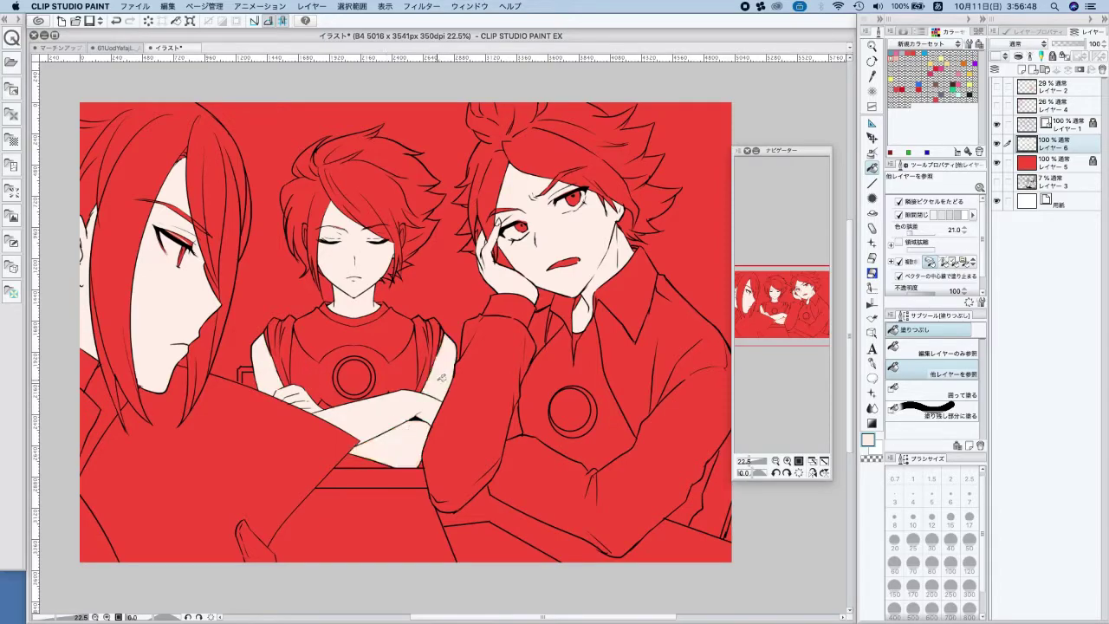
Fill the middle character's ears and brush pale skin over the characters' eye, mouth and hairline areas with a size 250 G-pen
{"action": "left_click", "coordinate": [405, 232]}
{"action": "left_click", "coordinate": [312, 223]}
{"action": "left_click", "coordinate": [873, 363]}
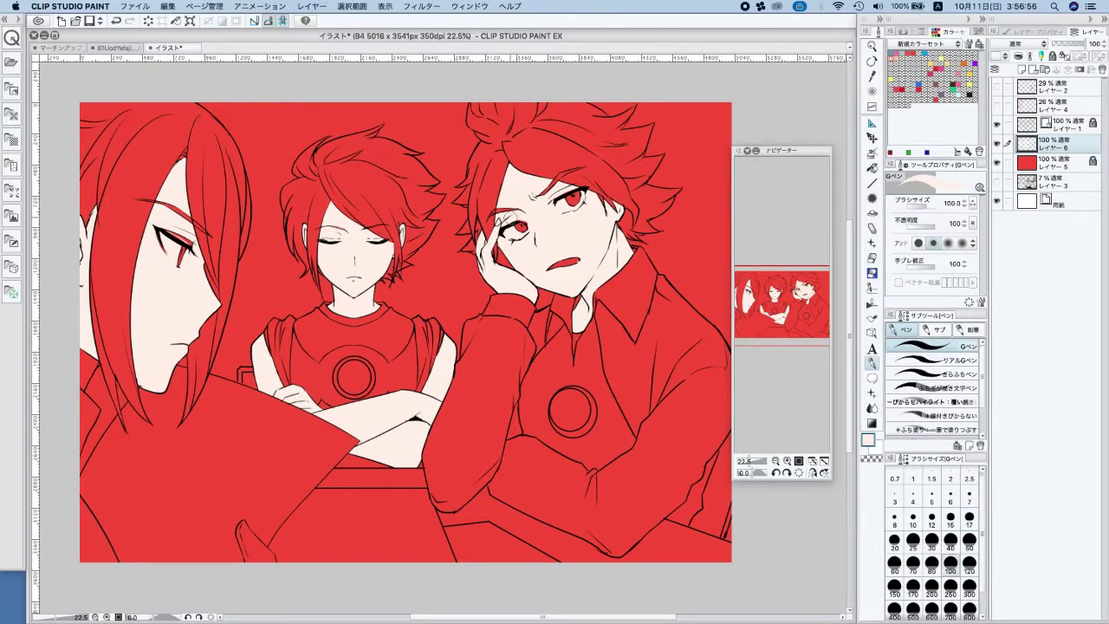
{"action": "left_click", "coordinate": [950, 586]}
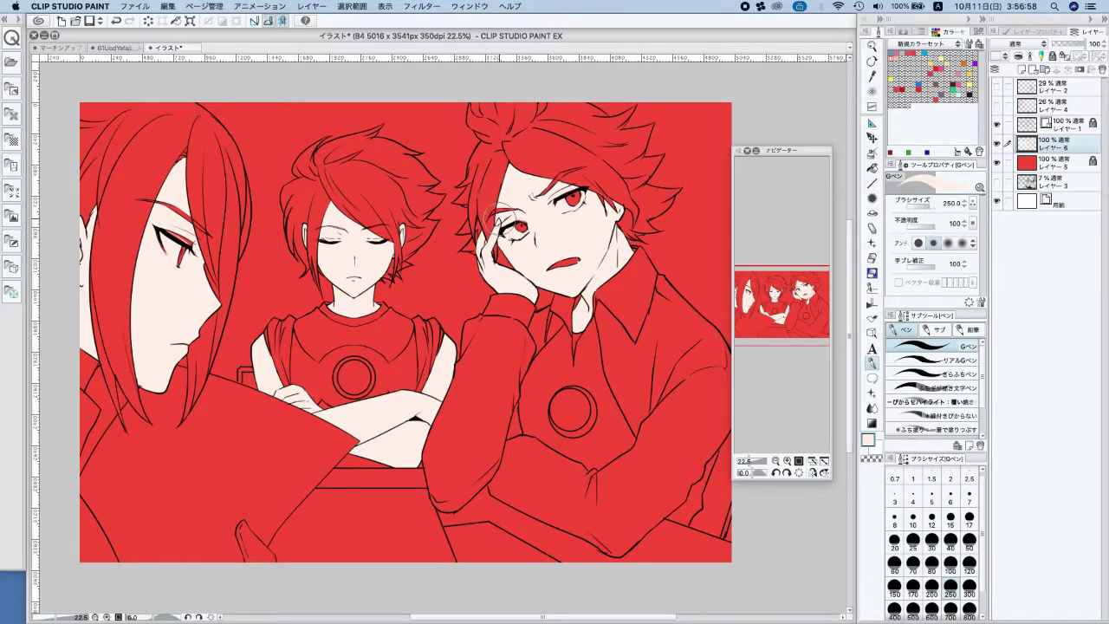
{"action": "mouse_move", "coordinate": [526, 233]}
{"action": "left_mouse_down"}
{"action": "mouse_move", "coordinate": [509, 201]}
{"action": "mouse_move", "coordinate": [498, 203]}
{"action": "mouse_move", "coordinate": [522, 228]}
{"action": "mouse_move", "coordinate": [561, 160]}
{"action": "mouse_move", "coordinate": [608, 185]}
{"action": "mouse_move", "coordinate": [611, 223]}
{"action": "left_mouse_up"}
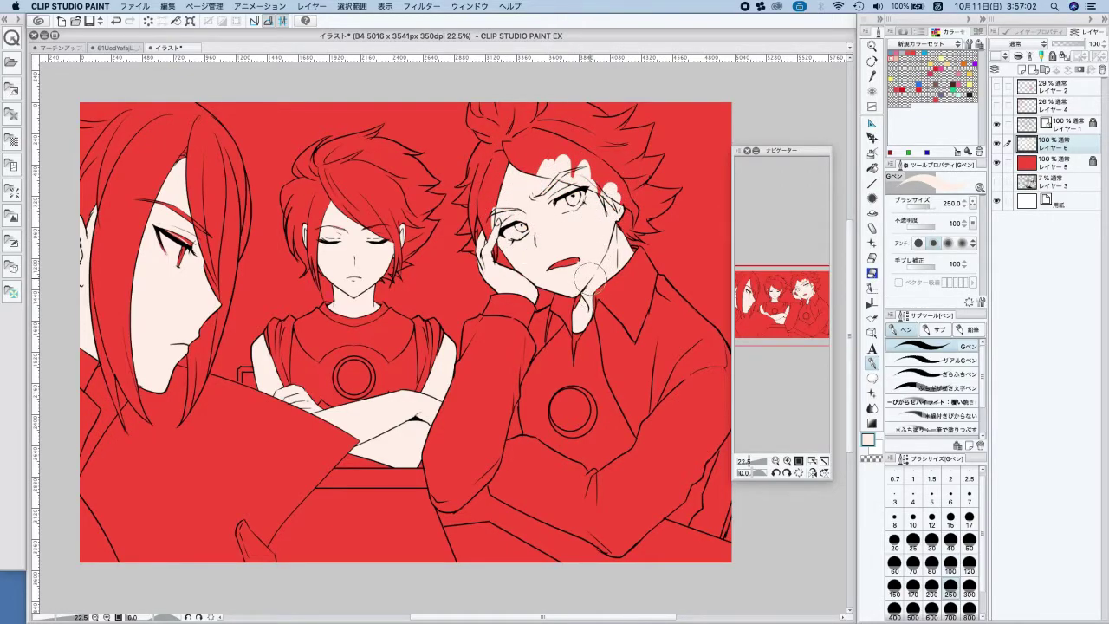
{"action": "left_click_drag", "start_coordinate": [558, 264], "coordinate": [572, 263]}
{"action": "mouse_move", "coordinate": [316, 227]}
{"action": "left_mouse_down"}
{"action": "mouse_move", "coordinate": [394, 227]}
{"action": "mouse_move", "coordinate": [390, 247]}
{"action": "left_mouse_up"}
{"action": "mouse_move", "coordinate": [152, 171]}
{"action": "left_mouse_down"}
{"action": "mouse_move", "coordinate": [187, 247]}
{"action": "mouse_move", "coordinate": [154, 277]}
{"action": "mouse_move", "coordinate": [78, 251]}
{"action": "mouse_move", "coordinate": [289, 183]}
{"action": "left_mouse_up"}
Rename the skin layer はだ and lock it
{"action": "key", "text": "g"}
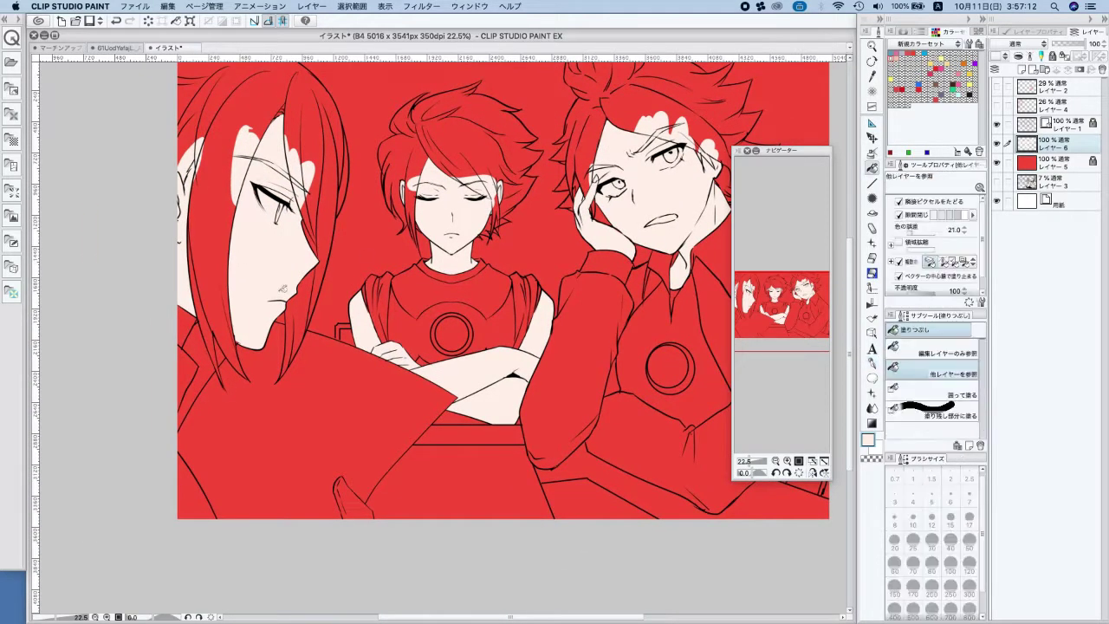
{"action": "left_click", "coordinate": [872, 347]}
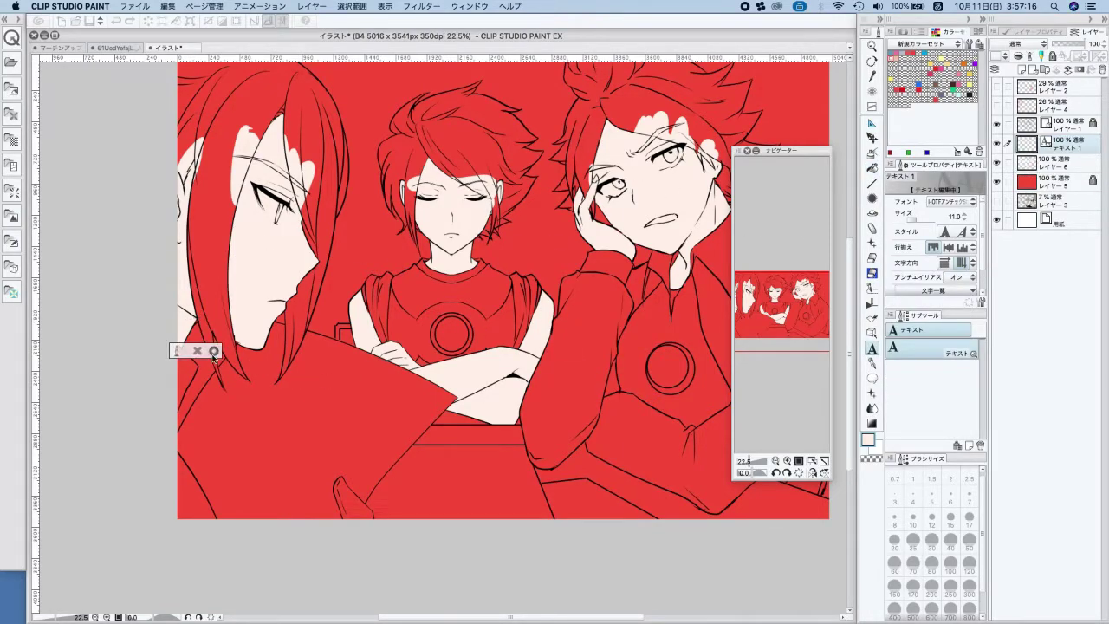
{"action": "scroll", "coordinate": [544, 199], "scroll_direction": "down", "scroll_amount": 3}
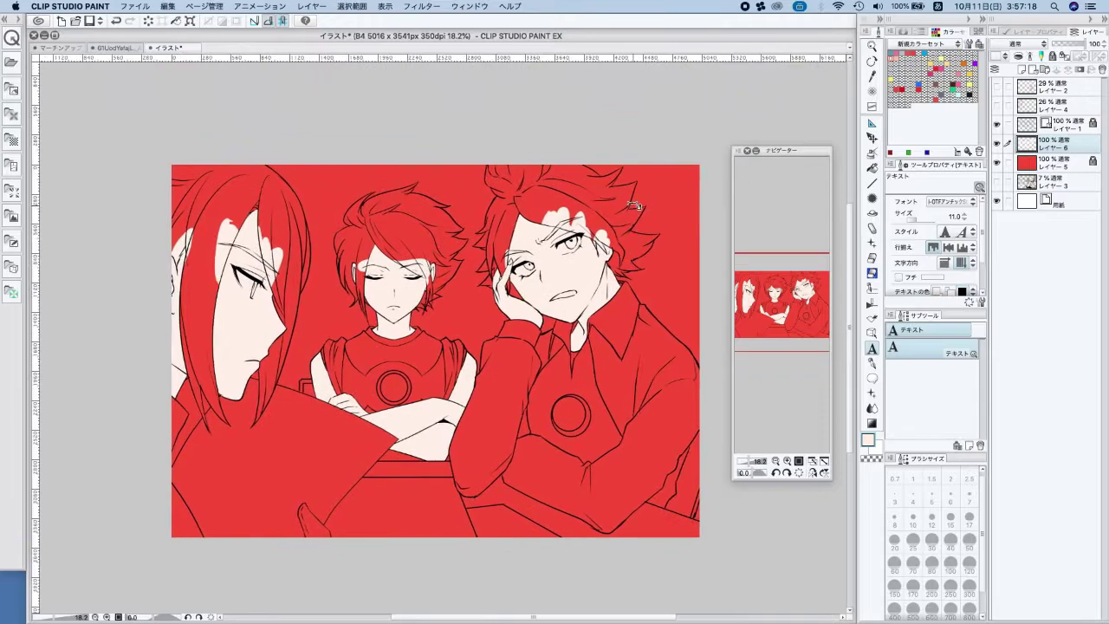
{"action": "double_click", "coordinate": [1053, 145]}
{"action": "type", "text": "ほだ"}
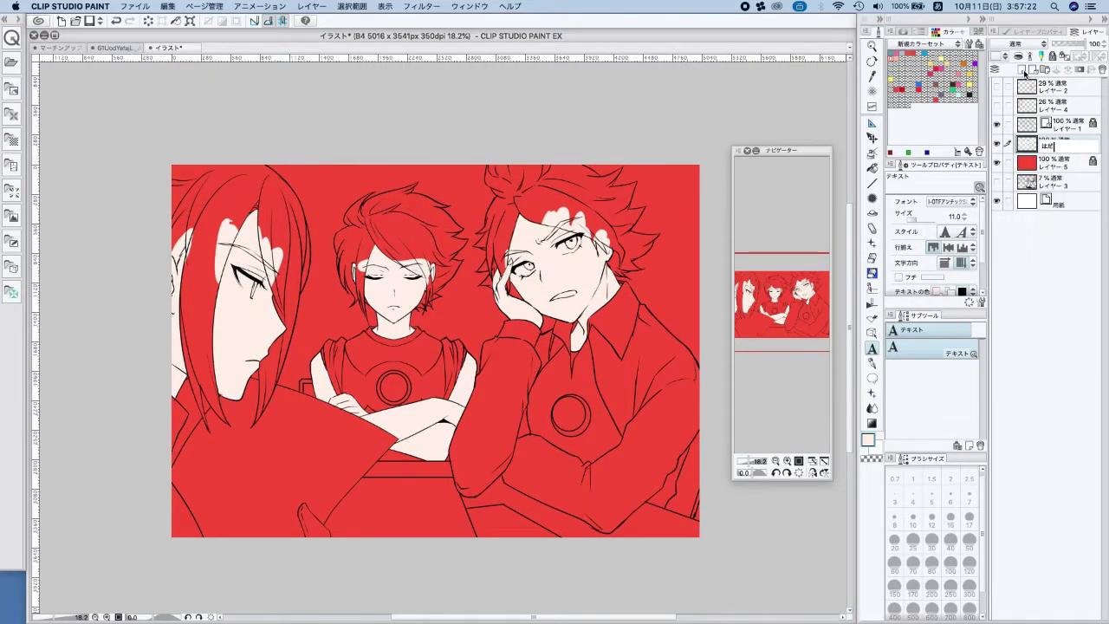
{"action": "key", "text": "Return"}
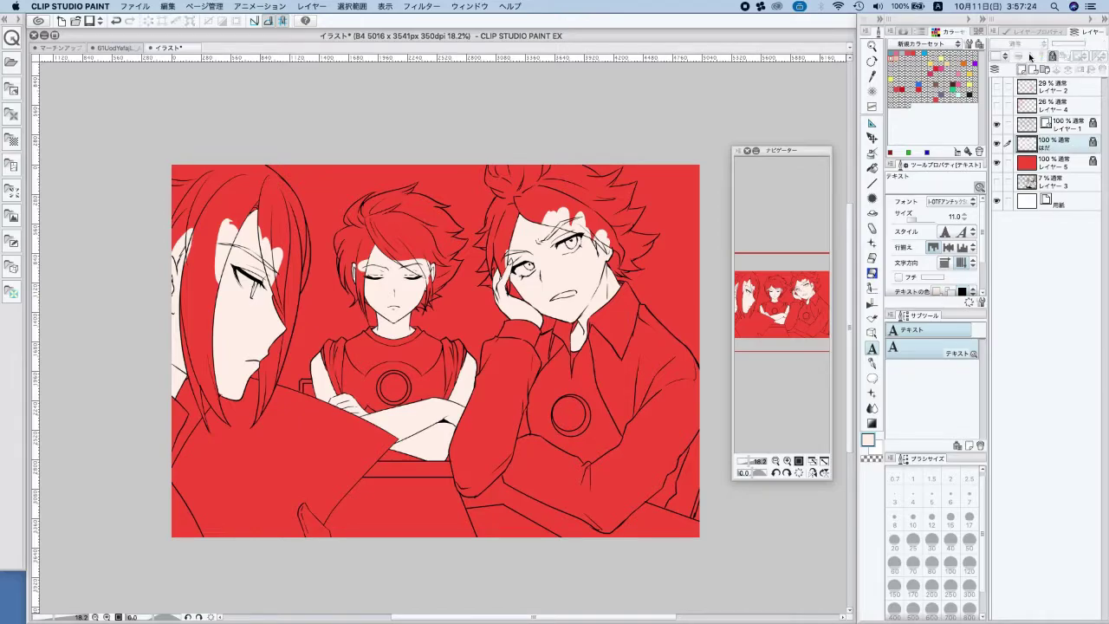
Add a new layer above the skin layer, hide the skin and fill the middle character's hair with bright blue
{"action": "left_click", "coordinate": [1025, 68]}
{"action": "left_click", "coordinate": [997, 163]}
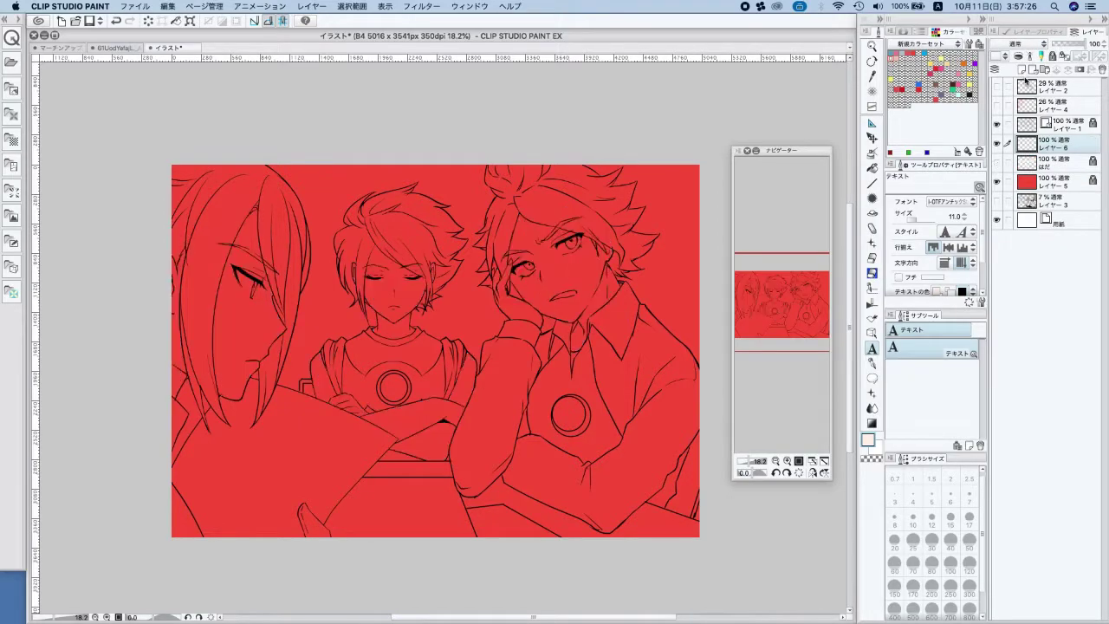
{"action": "left_click", "coordinate": [872, 167]}
{"action": "left_click", "coordinate": [926, 78]}
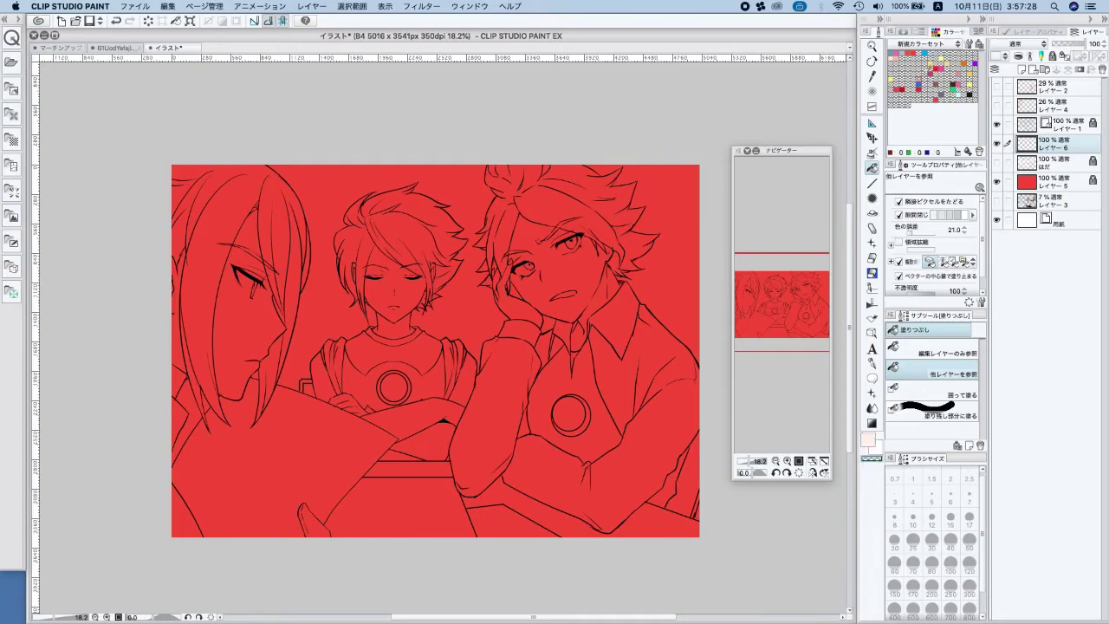
{"action": "left_click", "coordinate": [919, 85]}
{"action": "left_click", "coordinate": [925, 53]}
{"action": "left_click", "coordinate": [419, 229]}
{"action": "left_click", "coordinate": [438, 235]}
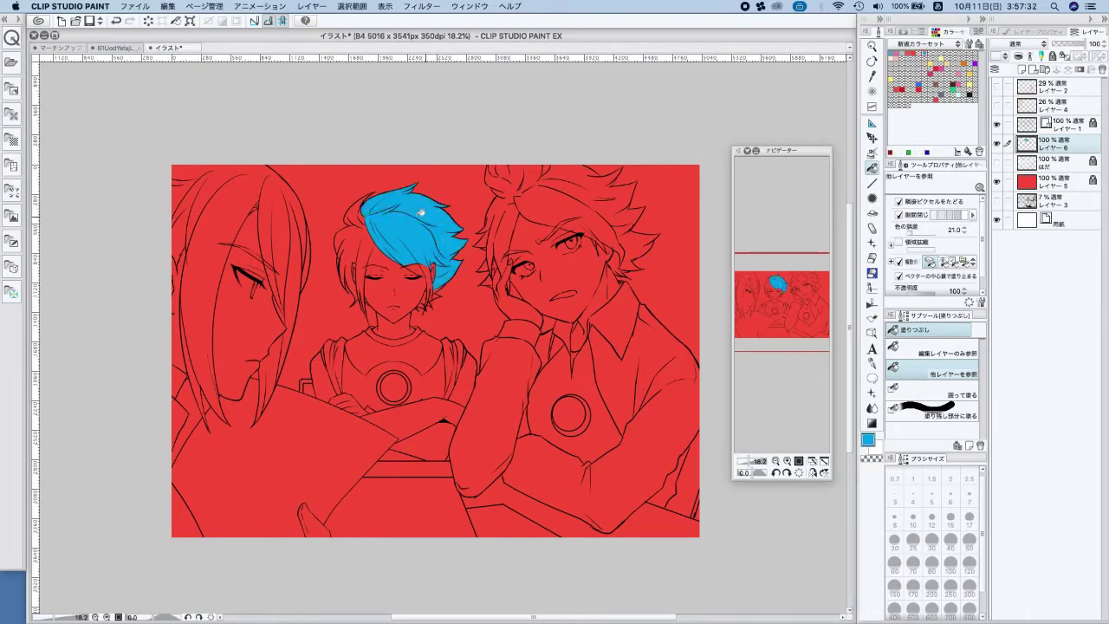
{"action": "left_click", "coordinate": [359, 239]}
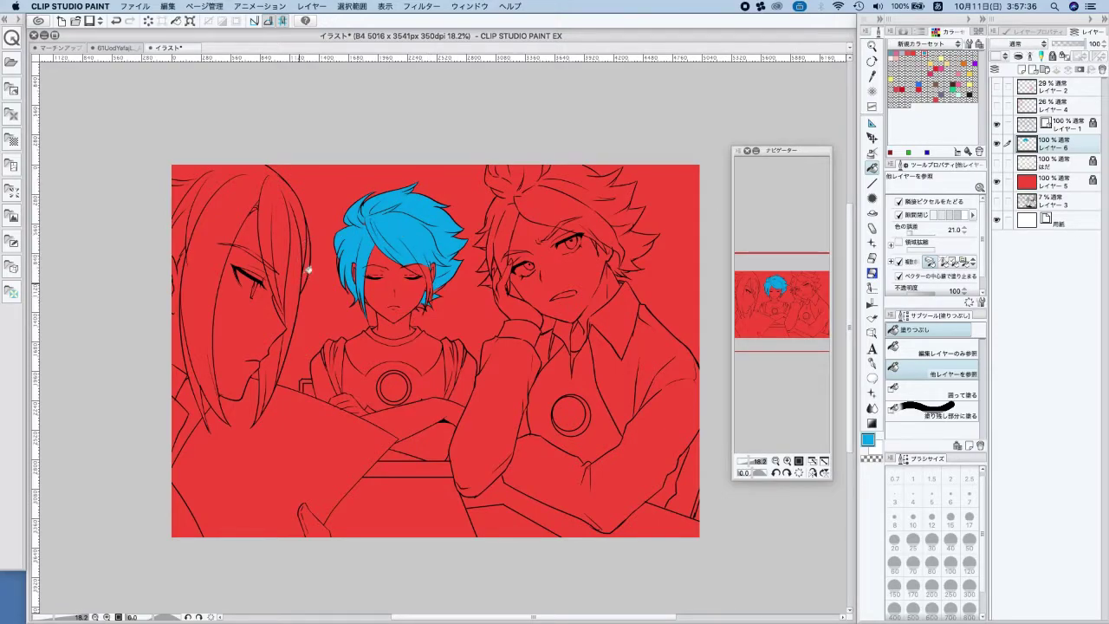
Fill all sections of the left character's long hair with bright pink
{"action": "left_click", "coordinate": [946, 67]}
{"action": "left_click", "coordinate": [290, 194]}
{"action": "left_click", "coordinate": [264, 377]}
{"action": "left_click", "coordinate": [195, 351]}
{"action": "left_click", "coordinate": [190, 186]}
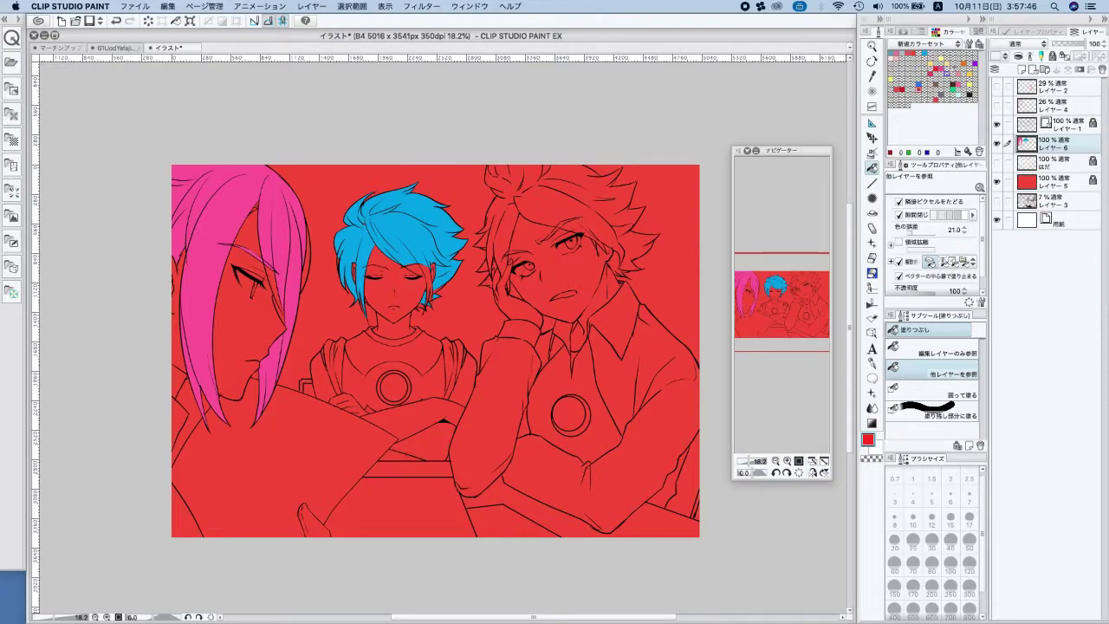
Fill the right character's spiky hair with light yellow
{"action": "left_click", "coordinate": [947, 54]}
{"action": "left_click", "coordinate": [589, 206]}
{"action": "left_click", "coordinate": [641, 248]}
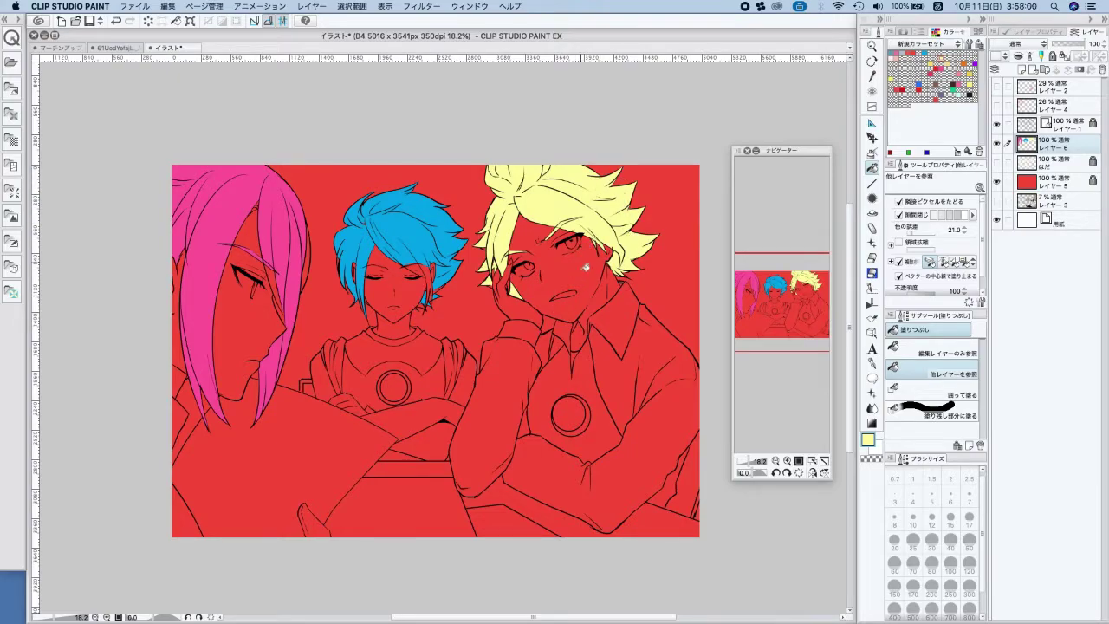
Unlock the line art layer and touch up the right character's outlines with a black G-pen at size 17
{"action": "scroll", "coordinate": [586, 263], "scroll_direction": "up", "scroll_amount": 2}
{"action": "left_click", "coordinate": [1064, 124]}
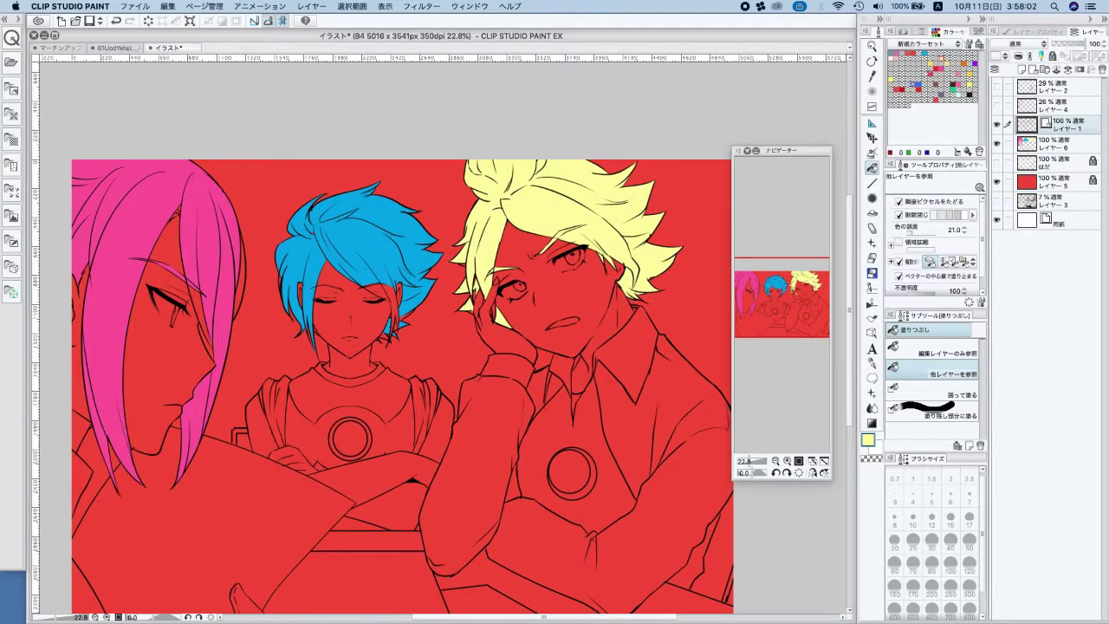
{"action": "left_click", "coordinate": [911, 32]}
{"action": "left_click", "coordinate": [910, 115]}
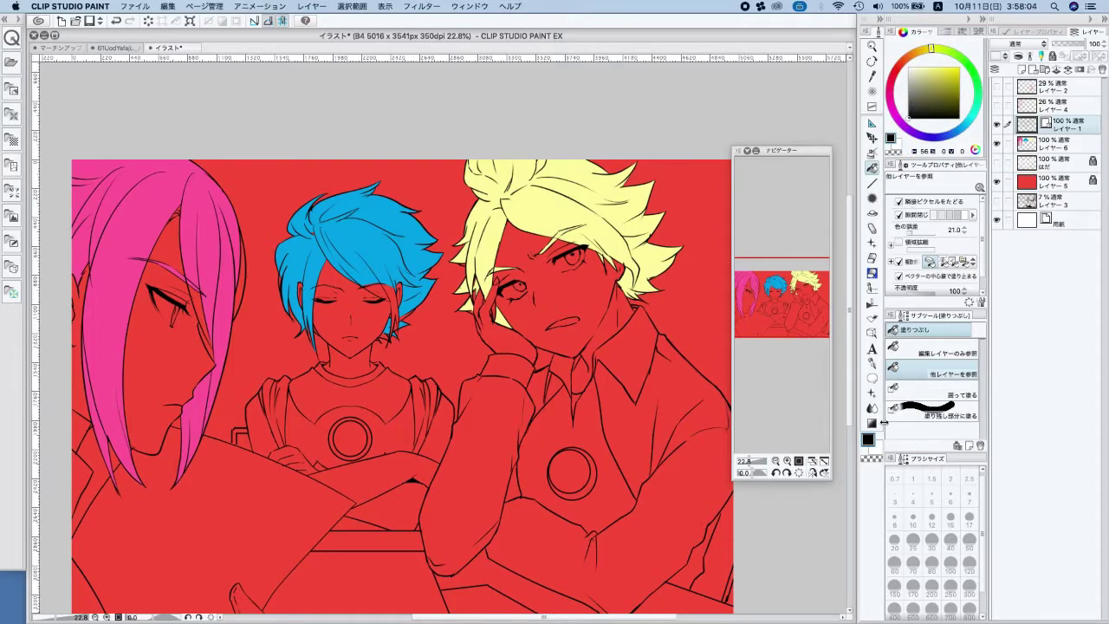
{"action": "left_click", "coordinate": [873, 364]}
{"action": "scroll", "coordinate": [540, 360], "scroll_direction": "up", "scroll_amount": 2}
{"action": "left_click", "coordinate": [969, 517]}
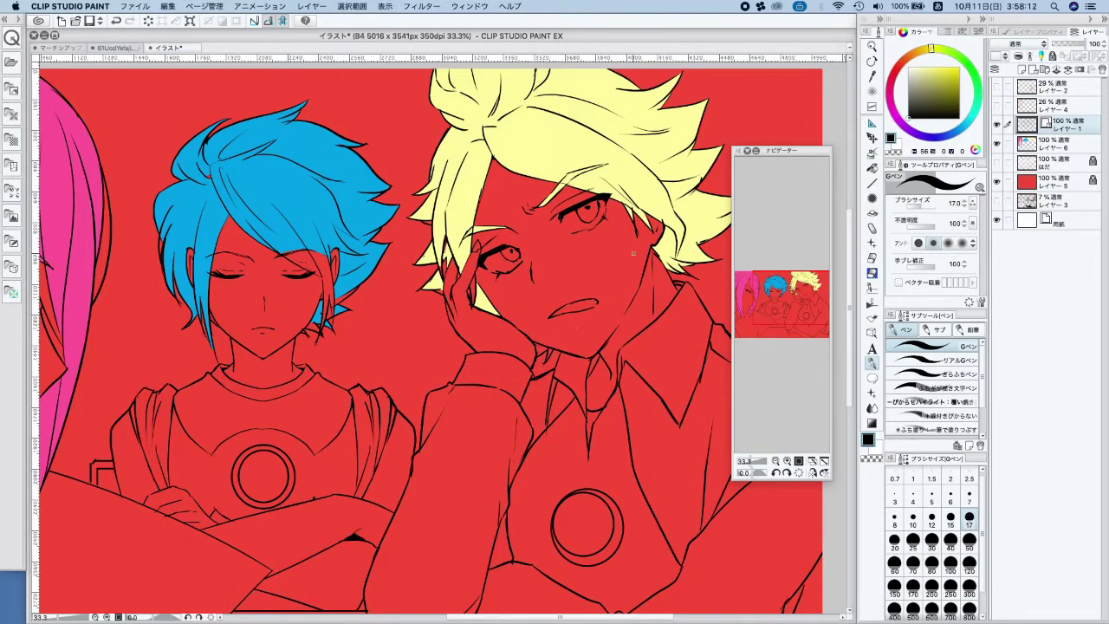
Relock the line art and fill the small hair patch below the right character's hand with the sampled yellow on the hair layer
{"action": "left_click", "coordinate": [1057, 146]}
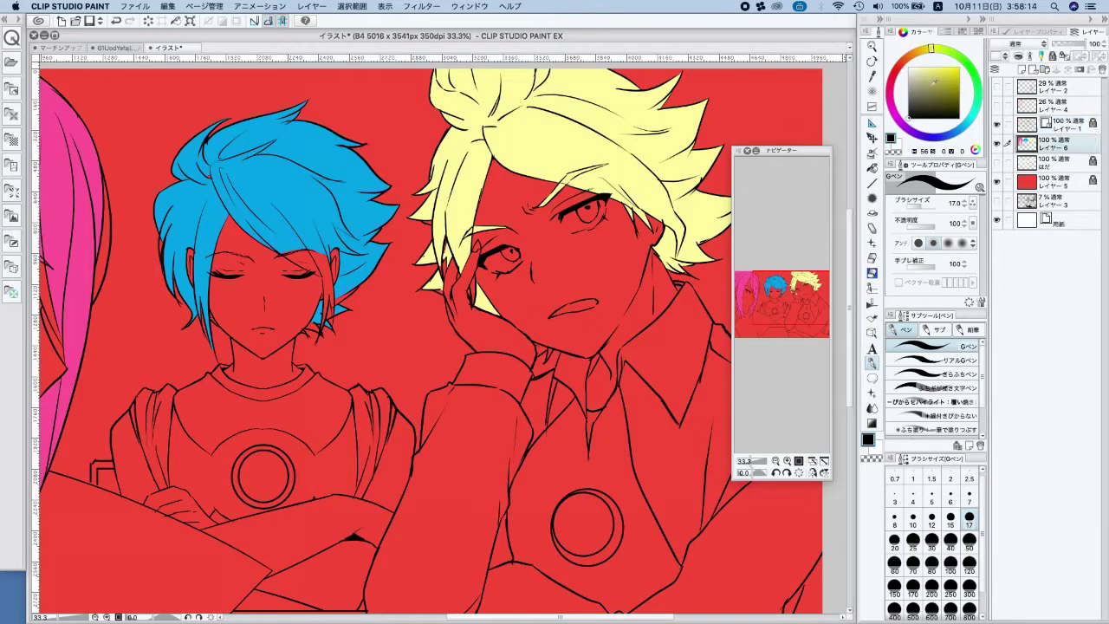
{"action": "left_click", "coordinate": [871, 168]}
{"action": "left_click", "coordinate": [627, 157], "text": "alt"}
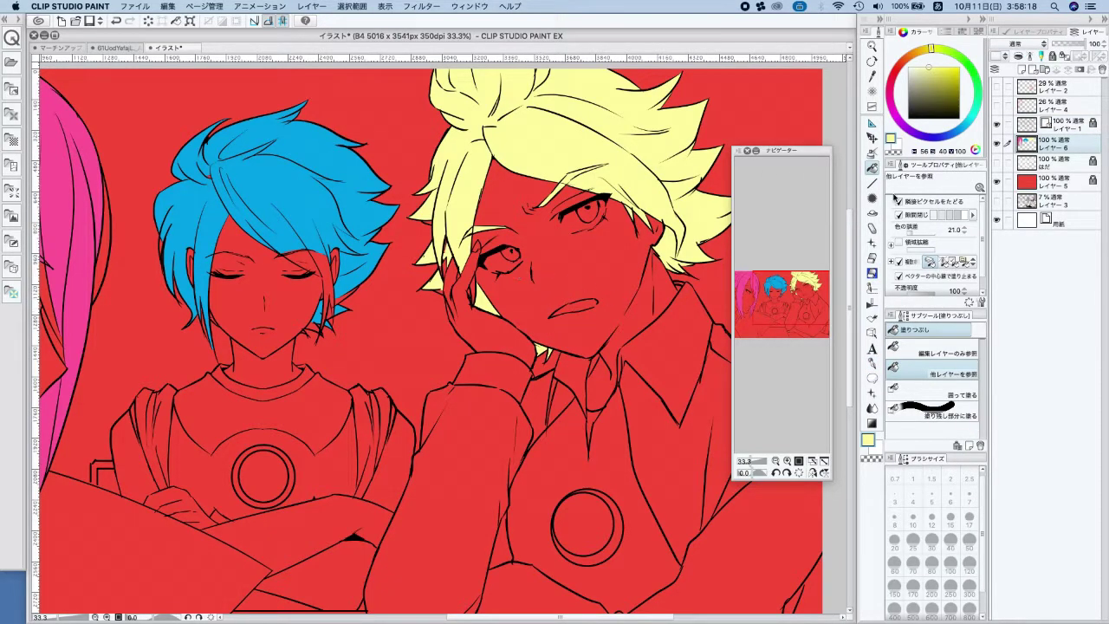
Show the skin layer again and paint the leftover gaps in the right character's yellow hair with a size 50 G-pen
{"action": "left_click", "coordinate": [998, 163]}
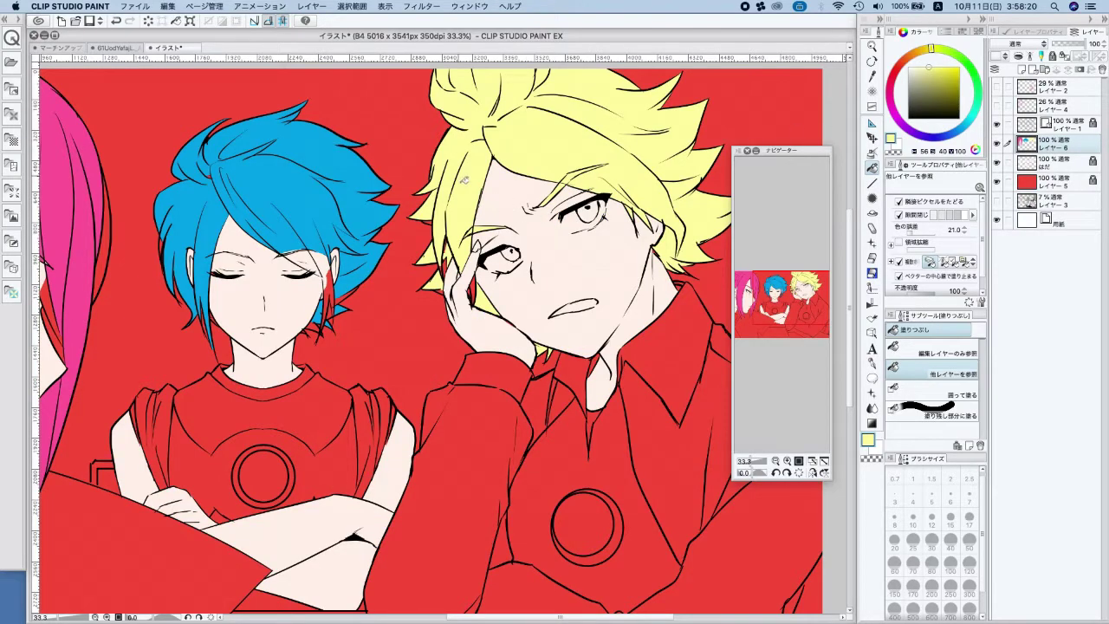
{"action": "scroll", "coordinate": [463, 178], "scroll_direction": "up", "scroll_amount": 1}
{"action": "key", "text": "p"}
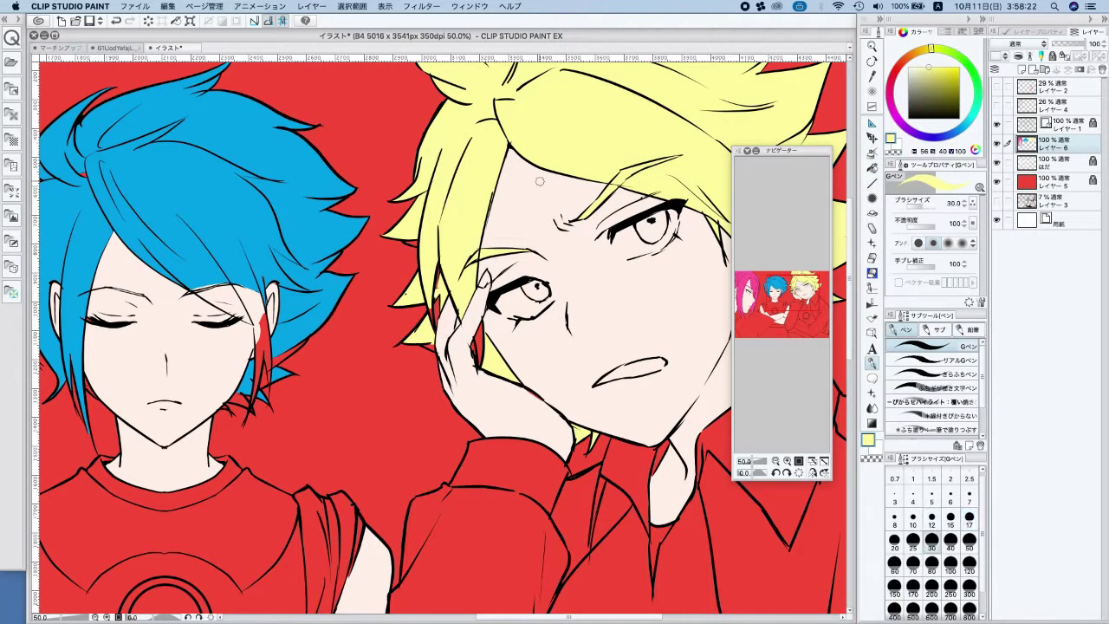
{"action": "left_click_drag", "start_coordinate": [439, 264], "coordinate": [435, 286]}
{"action": "left_click", "coordinate": [969, 544]}
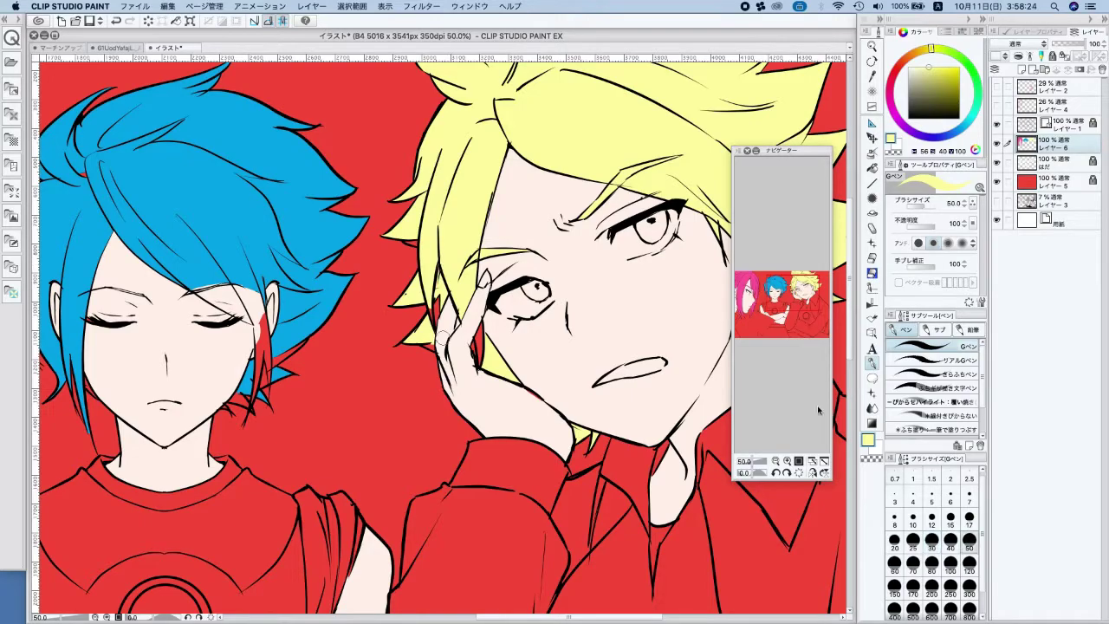
{"action": "left_click_drag", "start_coordinate": [410, 235], "coordinate": [413, 241]}
{"action": "mouse_move", "coordinate": [435, 318]}
{"action": "left_mouse_down"}
{"action": "mouse_move", "coordinate": [438, 295]}
{"action": "mouse_move", "coordinate": [432, 345]}
{"action": "left_mouse_up"}
{"action": "left_click_drag", "start_coordinate": [477, 307], "coordinate": [479, 355]}
{"action": "left_click_drag", "start_coordinate": [522, 421], "coordinate": [365, 517]}
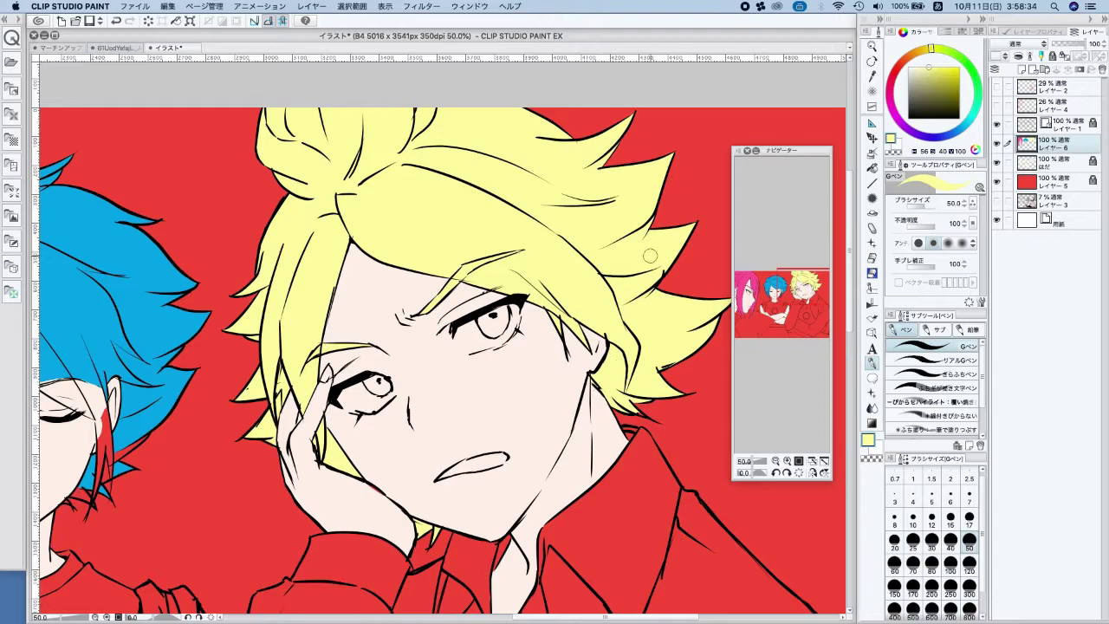
Fill the unpainted gaps in the middle character's hair with its sampled blue, finishing small spots with a size 80 G-pen
{"action": "scroll", "coordinate": [618, 258], "scroll_direction": "down", "scroll_amount": 2}
{"action": "scroll", "coordinate": [617, 258], "scroll_direction": "left", "scroll_amount": 5}
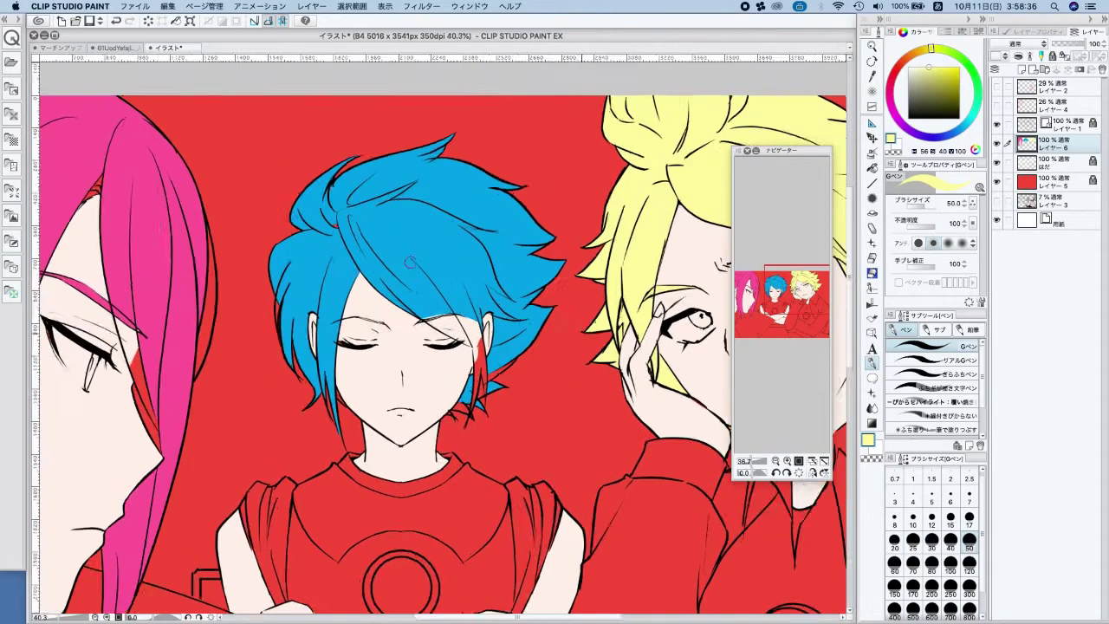
{"action": "scroll", "coordinate": [432, 302], "scroll_direction": "up", "scroll_amount": 2}
{"action": "left_click", "coordinate": [433, 302], "text": "alt"}
{"action": "left_click", "coordinate": [873, 169]}
{"action": "left_click", "coordinate": [513, 417]}
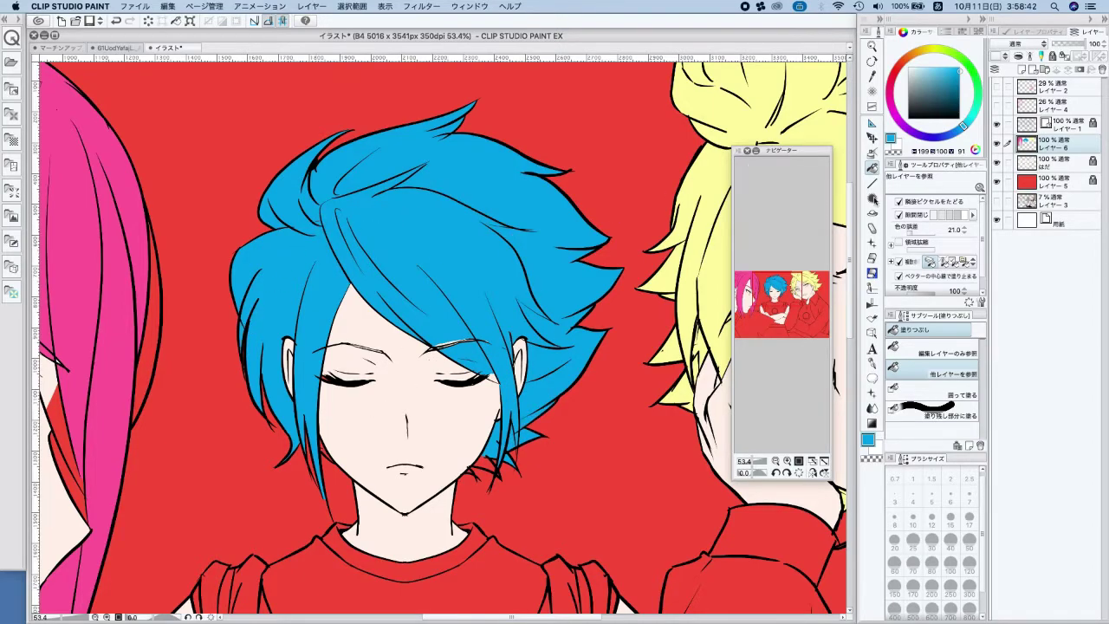
{"action": "left_click", "coordinate": [872, 362]}
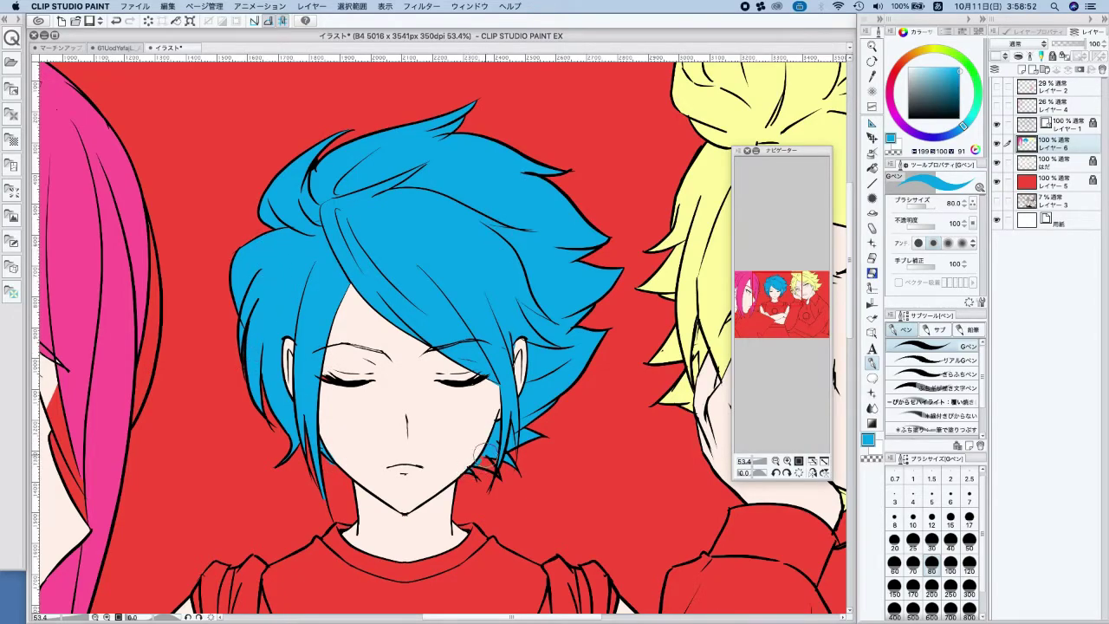
Cover the remaining gaps in the left character's hair, including the strands beside the face, with its sampled pink
{"action": "scroll", "coordinate": [533, 290], "scroll_direction": "down", "scroll_amount": 2}
{"action": "left_click_drag", "start_coordinate": [514, 268], "coordinate": [665, 201]}
{"action": "left_click", "coordinate": [401, 209], "text": "alt"}
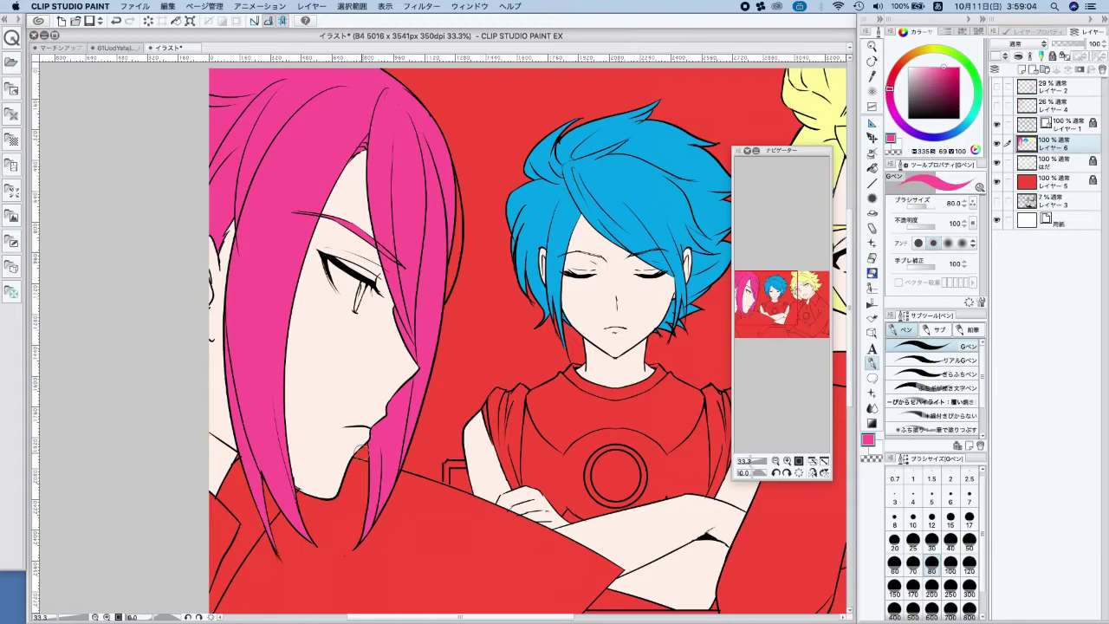
{"action": "scroll", "coordinate": [362, 451], "scroll_direction": "down", "scroll_amount": 1}
{"action": "left_click", "coordinate": [873, 168]}
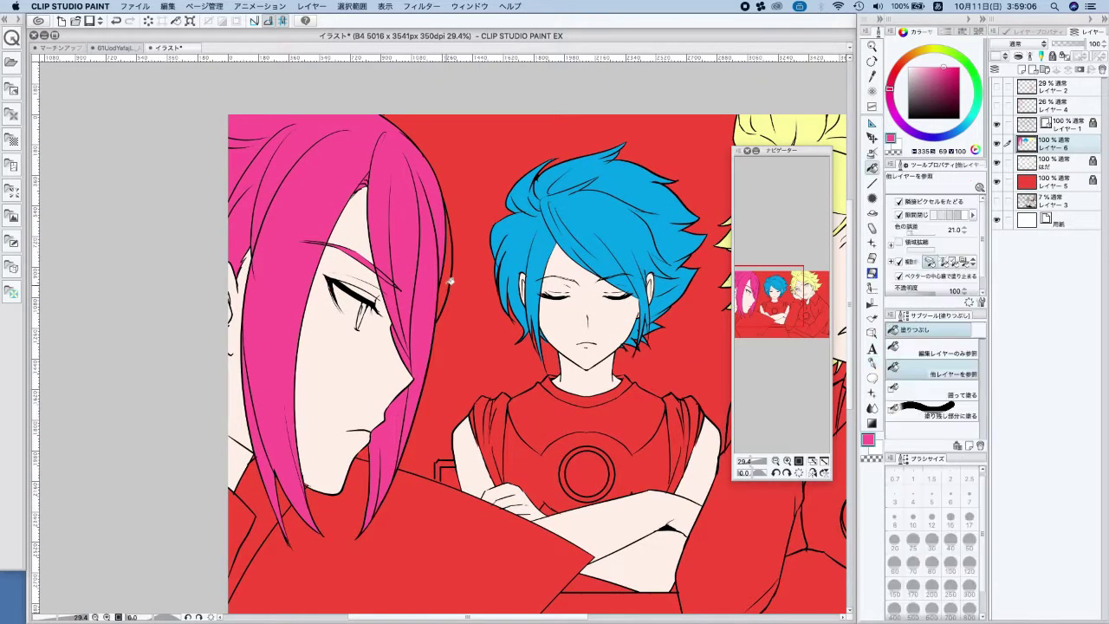
Rename the hair layer かみ, lock it and add a new raster layer above it
{"action": "scroll", "coordinate": [396, 401], "scroll_direction": "right", "scroll_amount": 5}
{"action": "scroll", "coordinate": [442, 385], "scroll_direction": "down", "scroll_amount": 2}
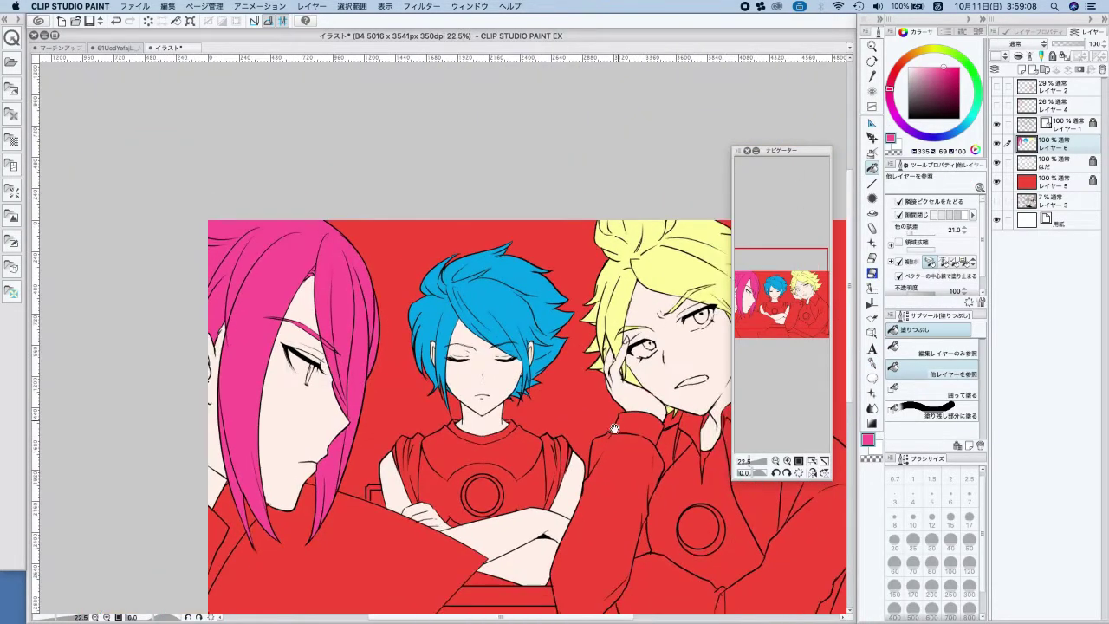
{"action": "scroll", "coordinate": [442, 385], "scroll_direction": "right", "scroll_amount": 3}
{"action": "type", "text": "かみ"}
{"action": "key", "text": "Return"}
{"action": "key", "text": "Return"}
{"action": "left_click", "coordinate": [1053, 57]}
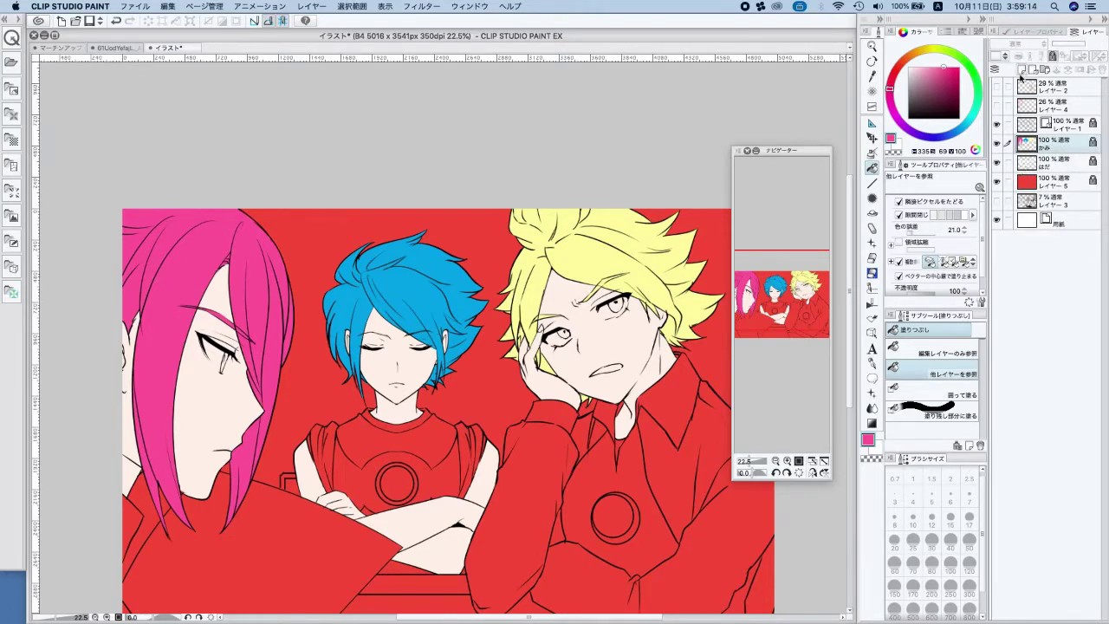
{"action": "left_click", "coordinate": [1023, 70]}
{"action": "key", "text": "super+0"}
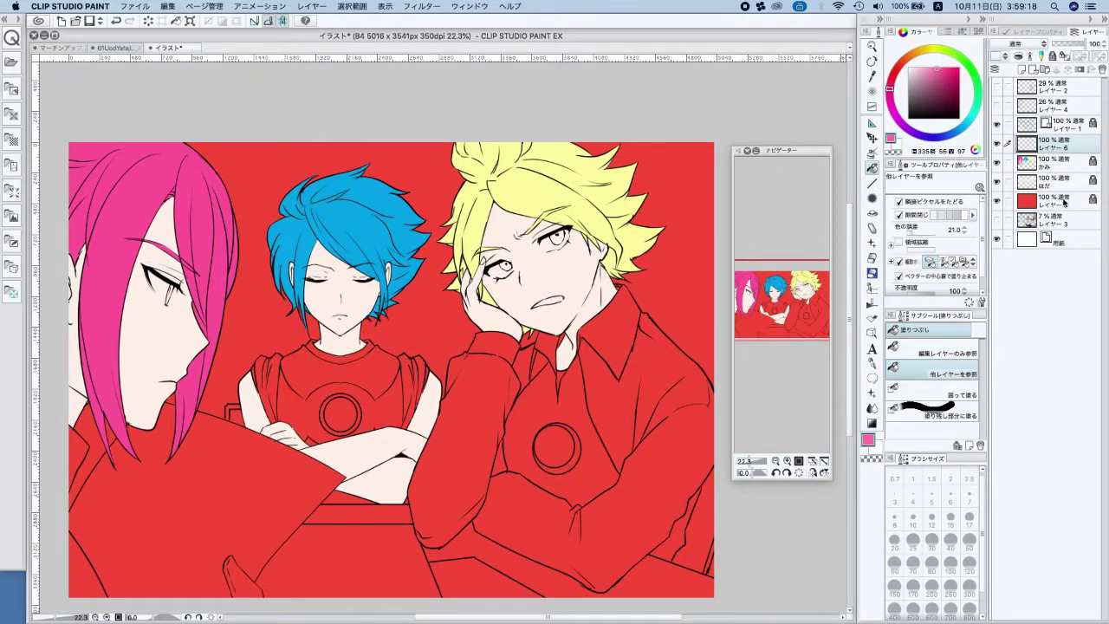
Lower the red base layer's opacity to 31% and keep the layer locked
{"action": "left_click", "coordinate": [1064, 203]}
{"action": "left_click", "coordinate": [1063, 44]}
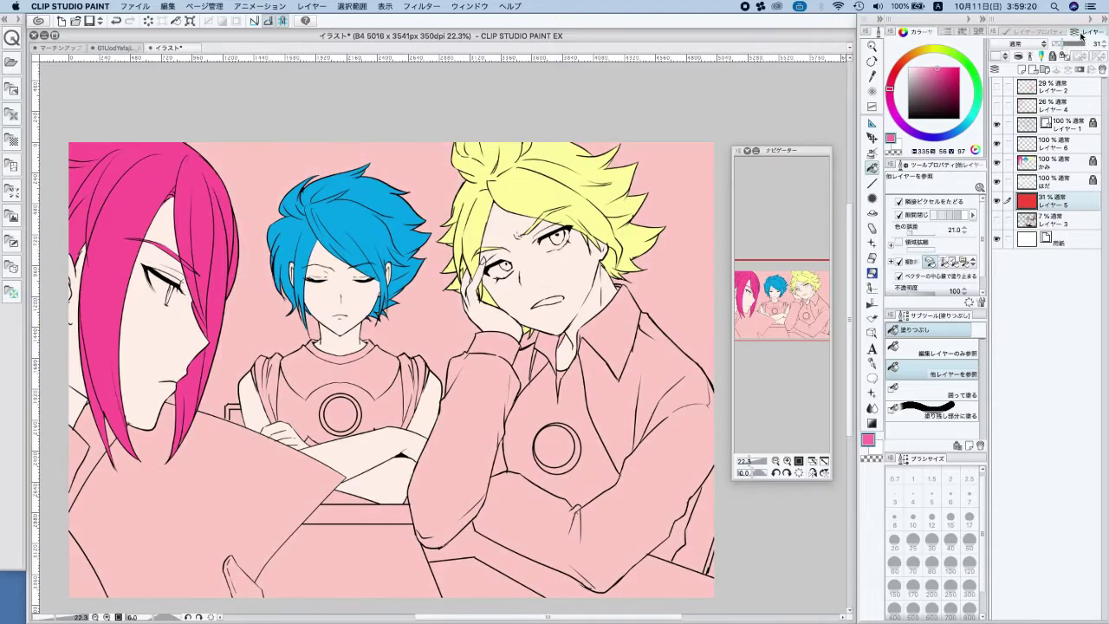
{"action": "left_click", "coordinate": [1053, 56]}
On the empty layer above かみ, fill the right character's jacket body and raised sleeve with light red (H 4, S 56, V 97)
{"action": "left_click", "coordinate": [1064, 144]}
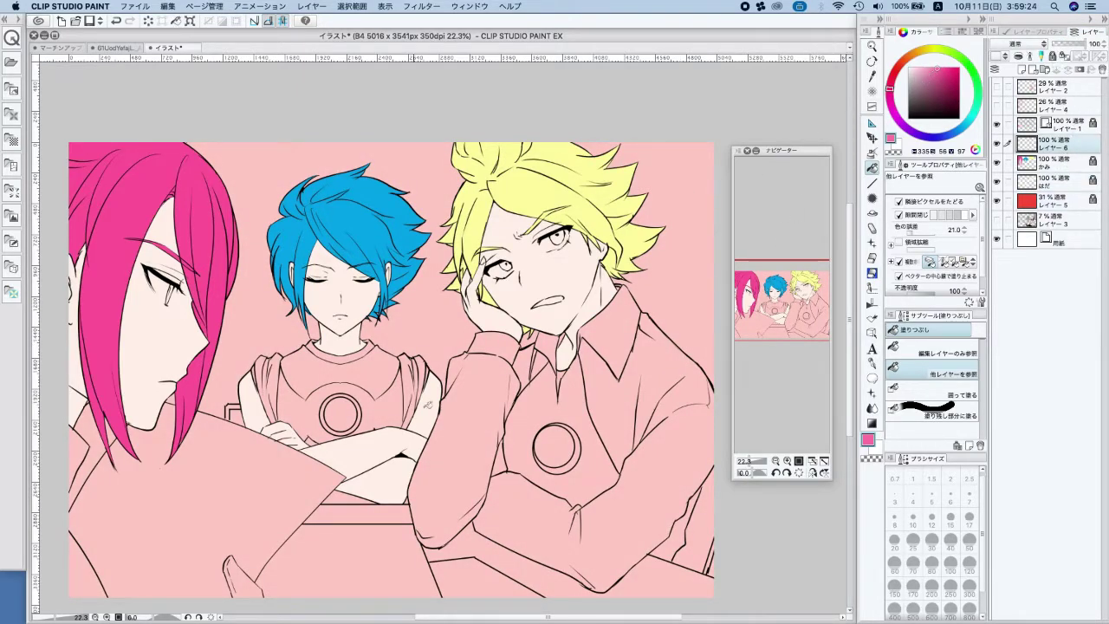
{"action": "left_click", "coordinate": [898, 69]}
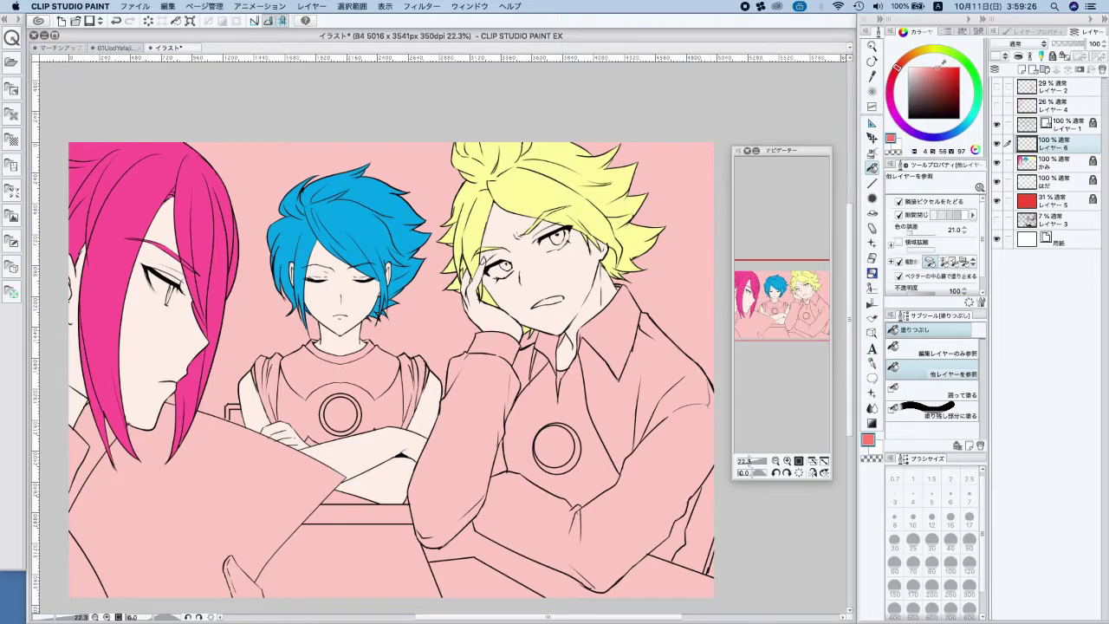
{"action": "left_click", "coordinate": [637, 374]}
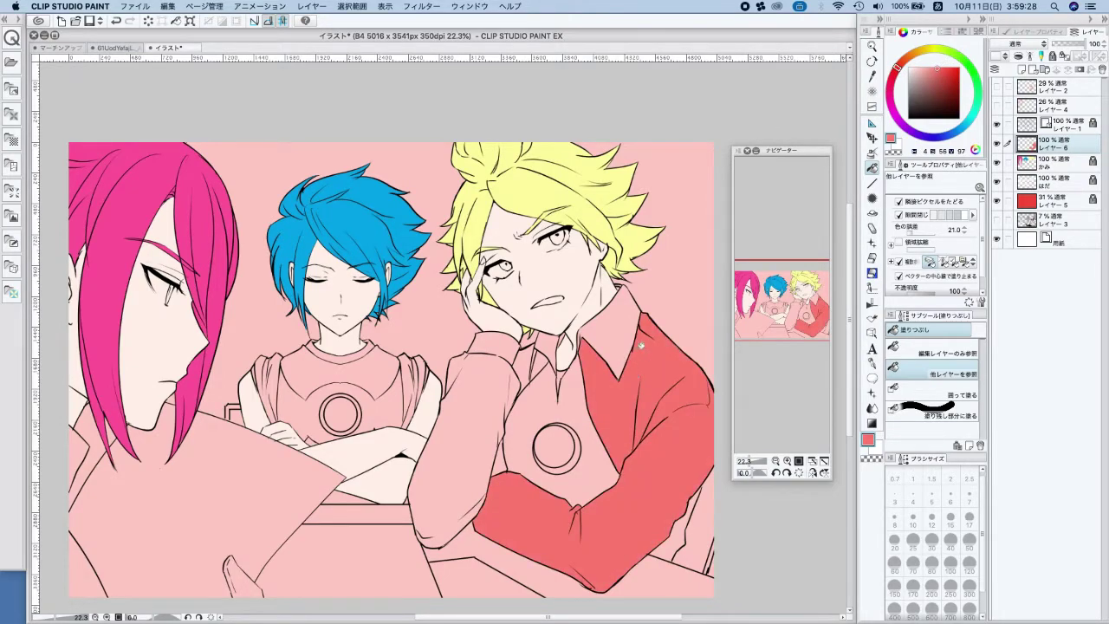
{"action": "left_click", "coordinate": [502, 388]}
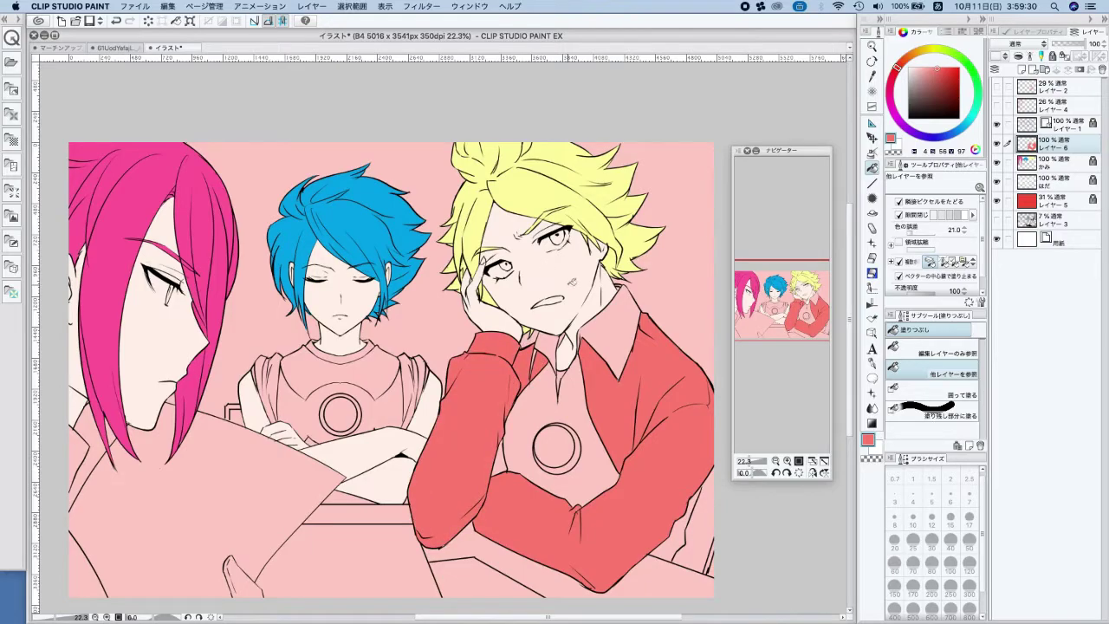
{"action": "scroll", "coordinate": [513, 361], "scroll_direction": "down", "scroll_amount": 3}
{"action": "scroll", "coordinate": [513, 347], "scroll_direction": "up", "scroll_amount": 3}
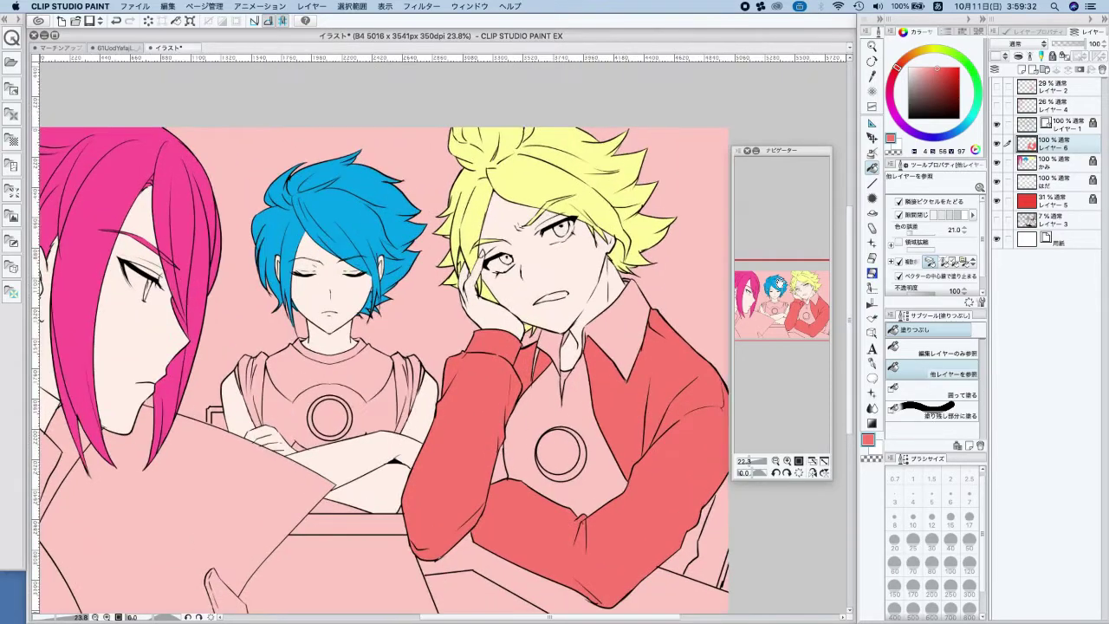
Undo the raised sleeve's fill, close the cuff line with the G-pen, and refill the sleeve red, leaving the cuff unpainted
{"action": "left_click", "coordinate": [870, 364]}
{"action": "scroll", "coordinate": [525, 314], "scroll_direction": "up", "scroll_amount": 2}
{"action": "key", "text": "super+z"}
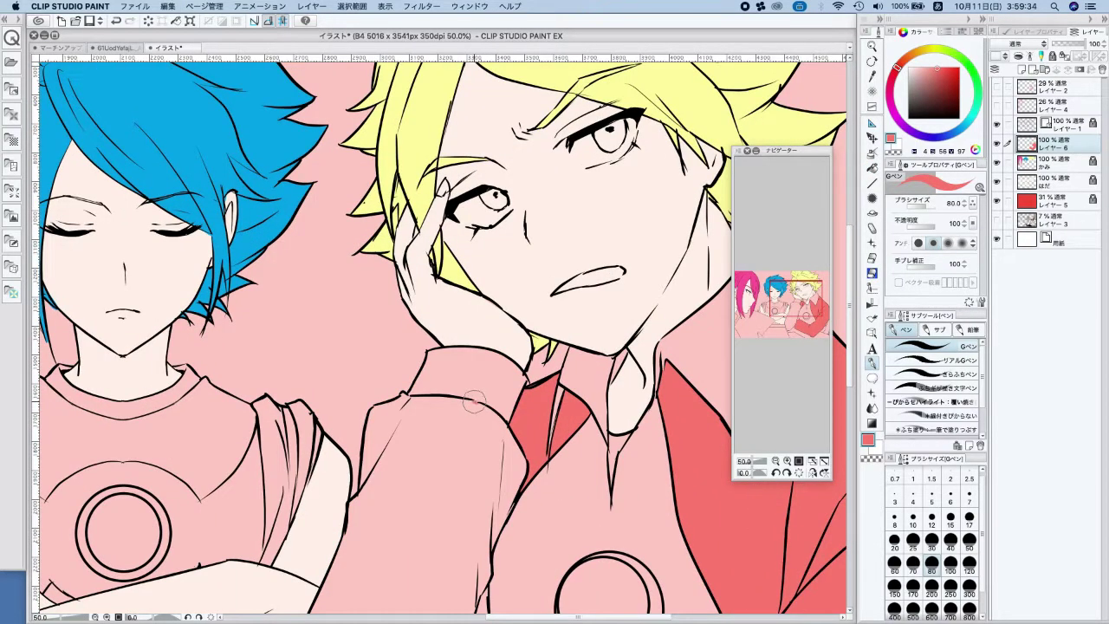
{"action": "left_click", "coordinate": [872, 168]}
{"action": "left_click", "coordinate": [475, 485]}
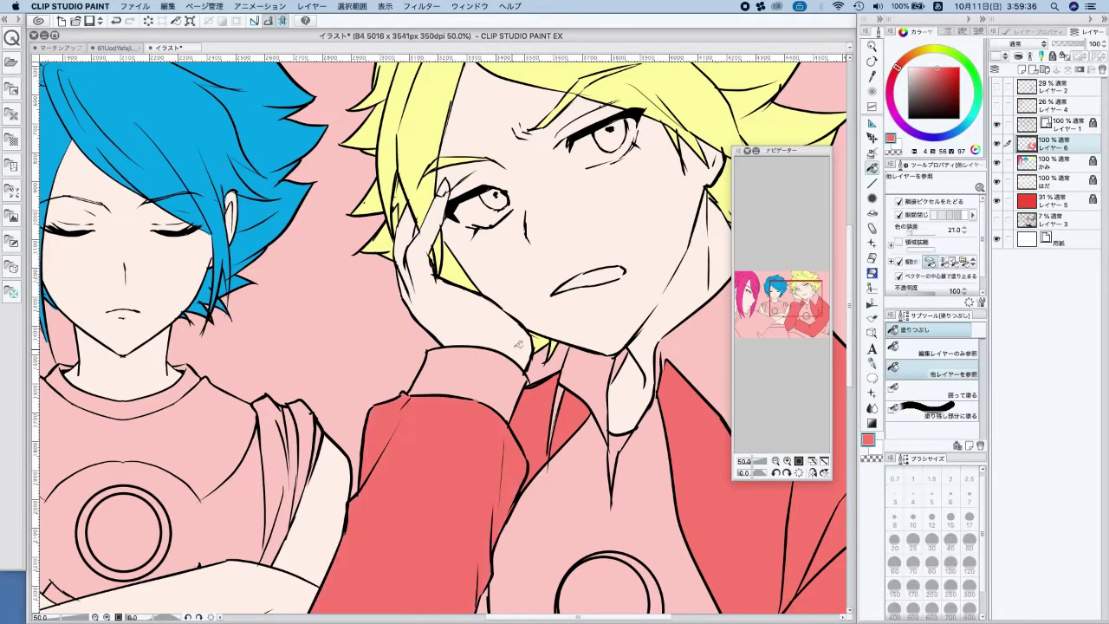
Paint a red wedge on each side of the right character's shirt below the round emblem, using the size 80 G-pen
{"action": "scroll", "coordinate": [652, 389], "scroll_direction": "down", "scroll_amount": 3}
{"action": "scroll", "coordinate": [636, 336], "scroll_direction": "down", "scroll_amount": 2}
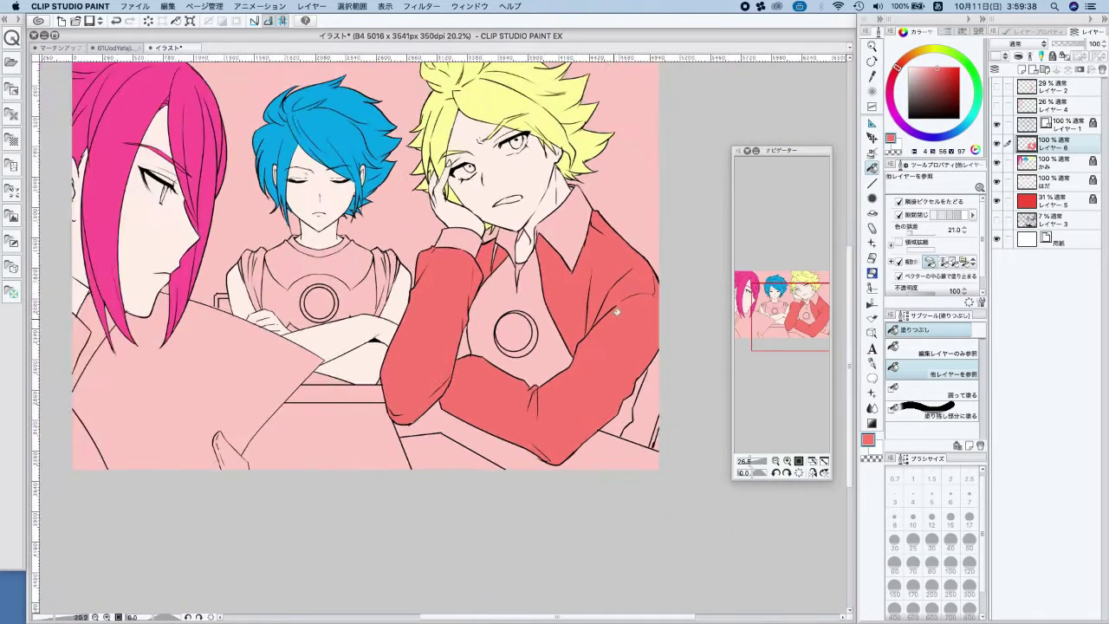
{"action": "scroll", "coordinate": [601, 326], "scroll_direction": "left", "scroll_amount": 2}
{"action": "scroll", "coordinate": [601, 326], "scroll_direction": "up", "scroll_amount": 2}
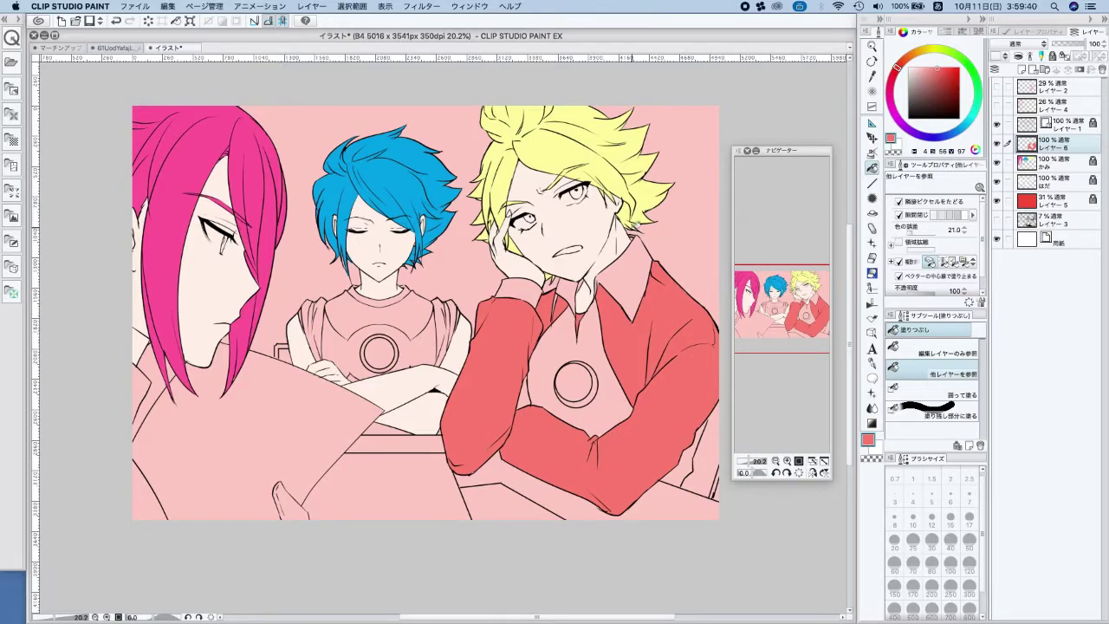
{"action": "scroll", "coordinate": [589, 355], "scroll_direction": "up", "scroll_amount": 1}
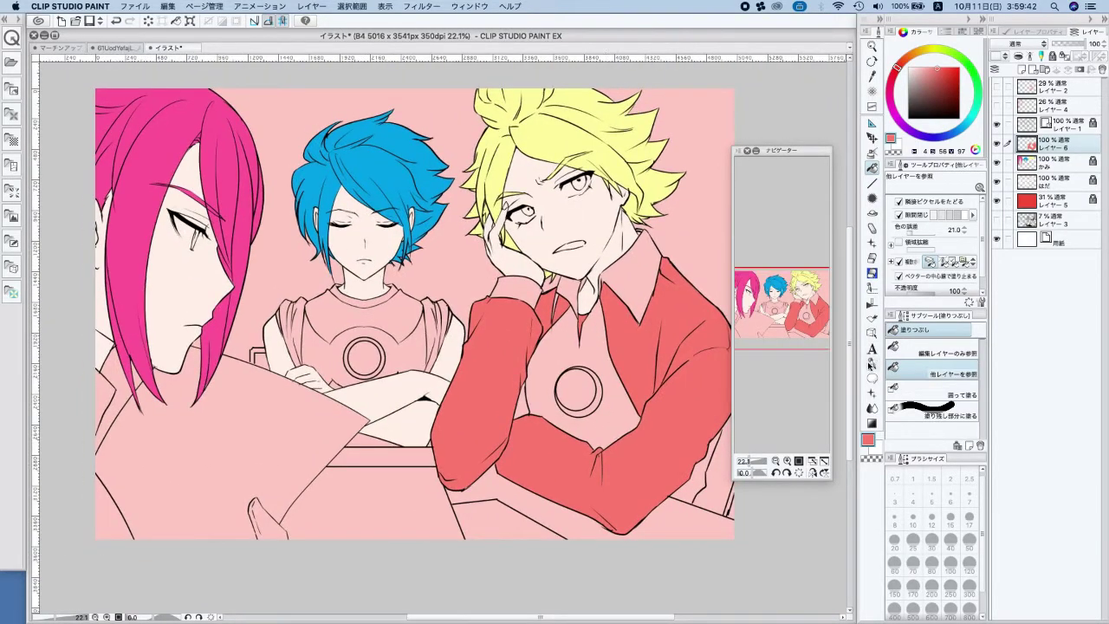
{"action": "left_click", "coordinate": [872, 365]}
{"action": "scroll", "coordinate": [650, 350], "scroll_direction": "up", "scroll_amount": 1}
{"action": "key", "text": "super+z"}
{"action": "left_click_drag", "start_coordinate": [534, 396], "coordinate": [536, 421]}
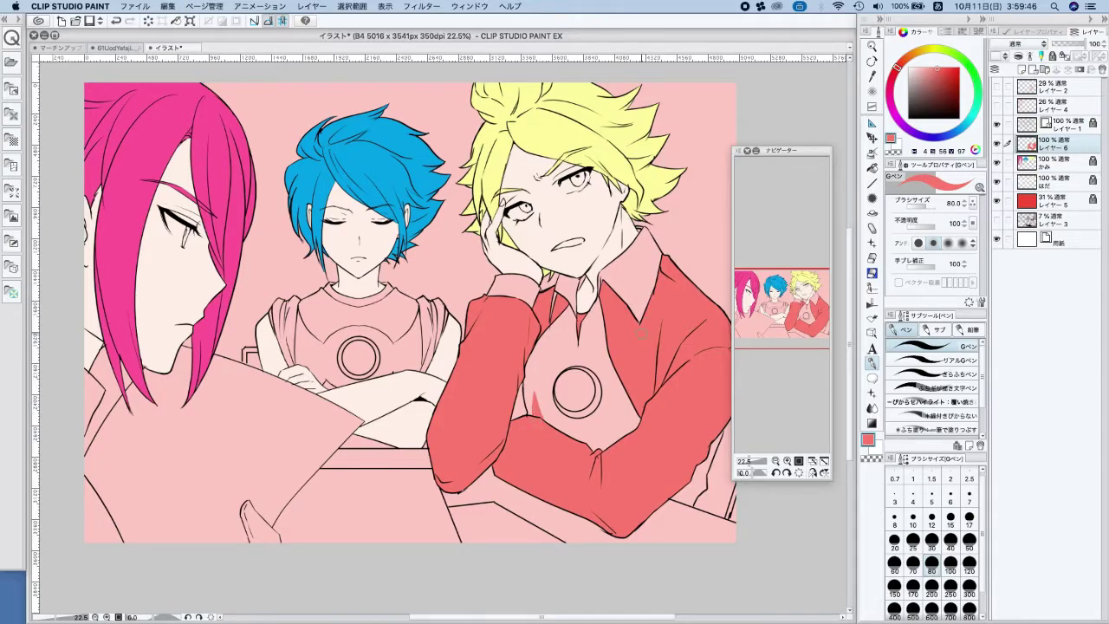
{"action": "left_click_drag", "start_coordinate": [612, 417], "coordinate": [595, 448]}
{"action": "scroll", "coordinate": [410, 313], "scroll_direction": "down", "scroll_amount": 2}
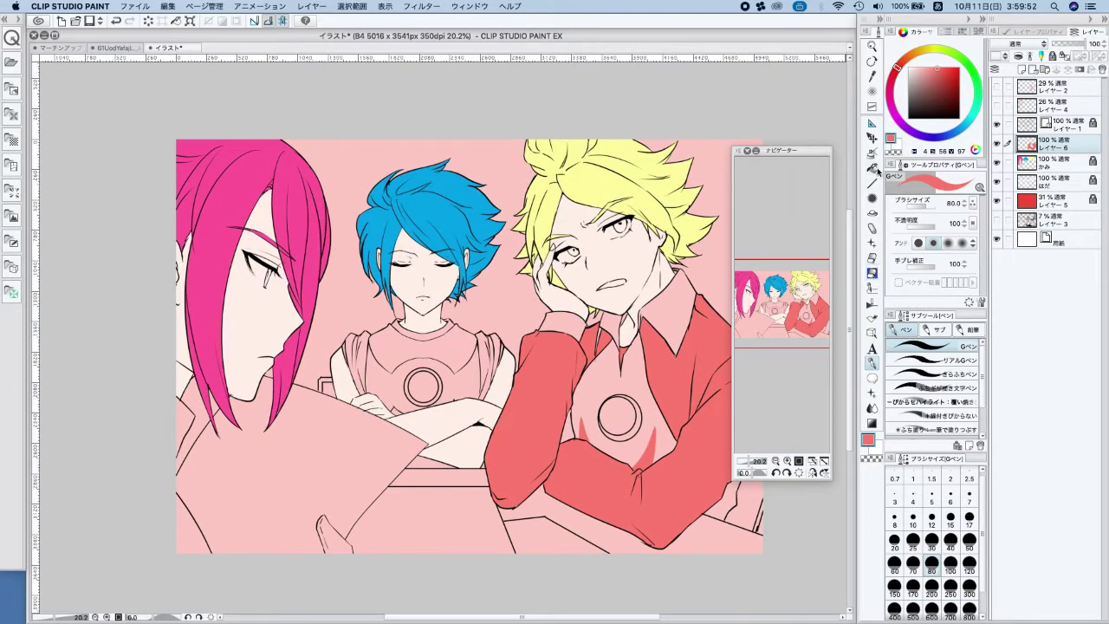
Fill the middle character's shirt yoke and round emblem with light blue (H 208, S 56, V 97) and the right character's emblem with red
{"action": "left_click", "coordinate": [873, 168]}
{"action": "mouse_move", "coordinate": [970, 125]}
{"action": "left_mouse_down"}
{"action": "mouse_move", "coordinate": [948, 136]}
{"action": "mouse_move", "coordinate": [958, 130]}
{"action": "left_mouse_up"}
{"action": "left_click", "coordinate": [898, 67]}
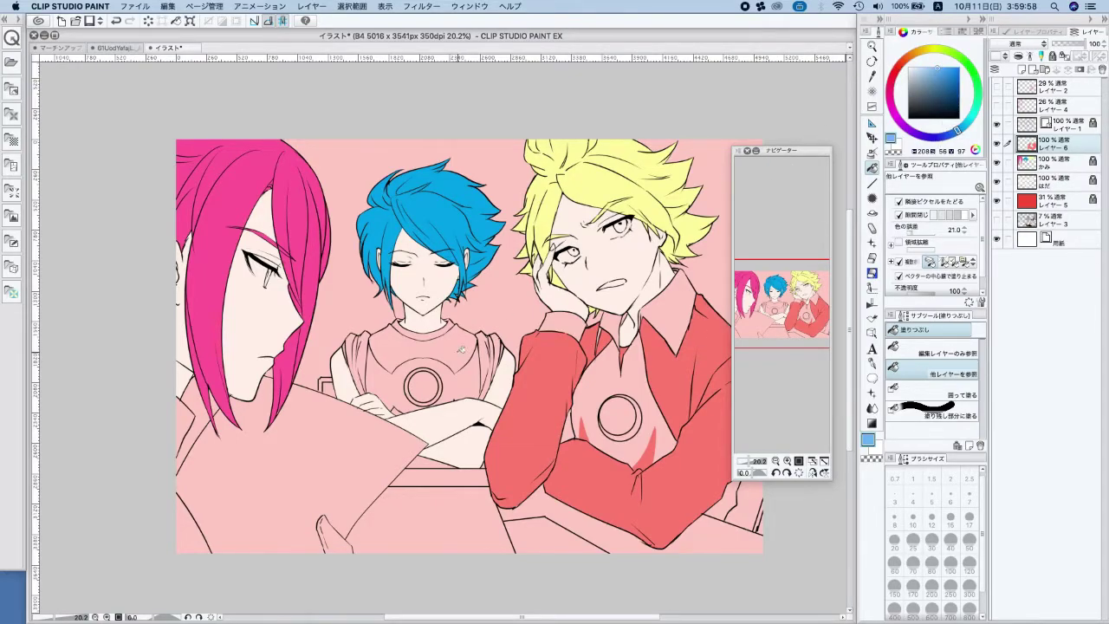
{"action": "left_click", "coordinate": [462, 348]}
{"action": "left_click", "coordinate": [423, 388]}
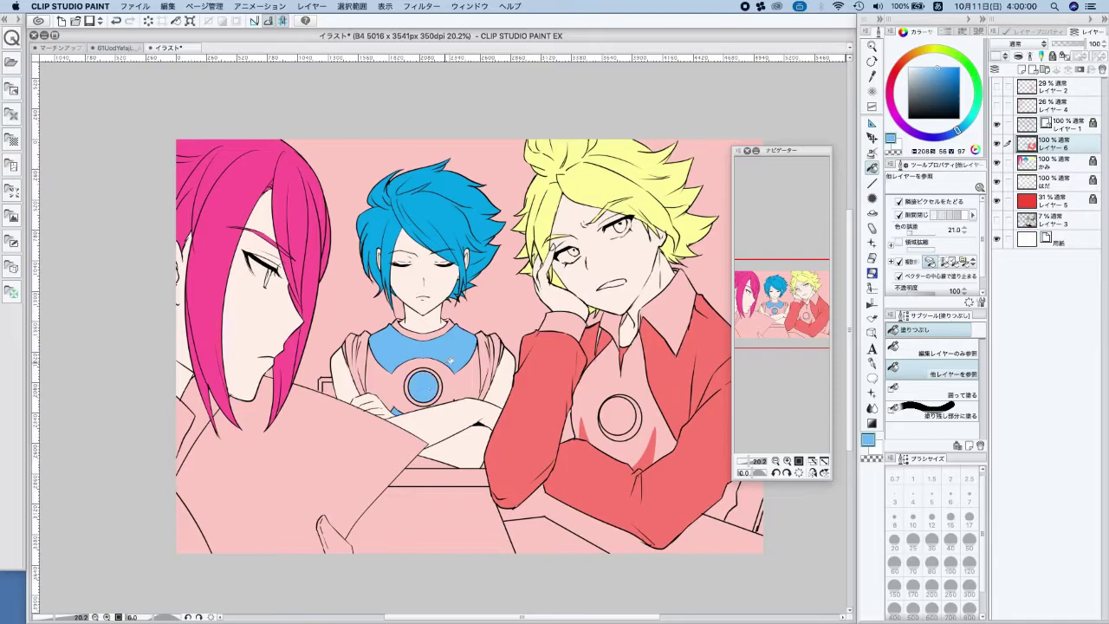
{"action": "key", "text": "x"}
{"action": "left_click", "coordinate": [618, 416]}
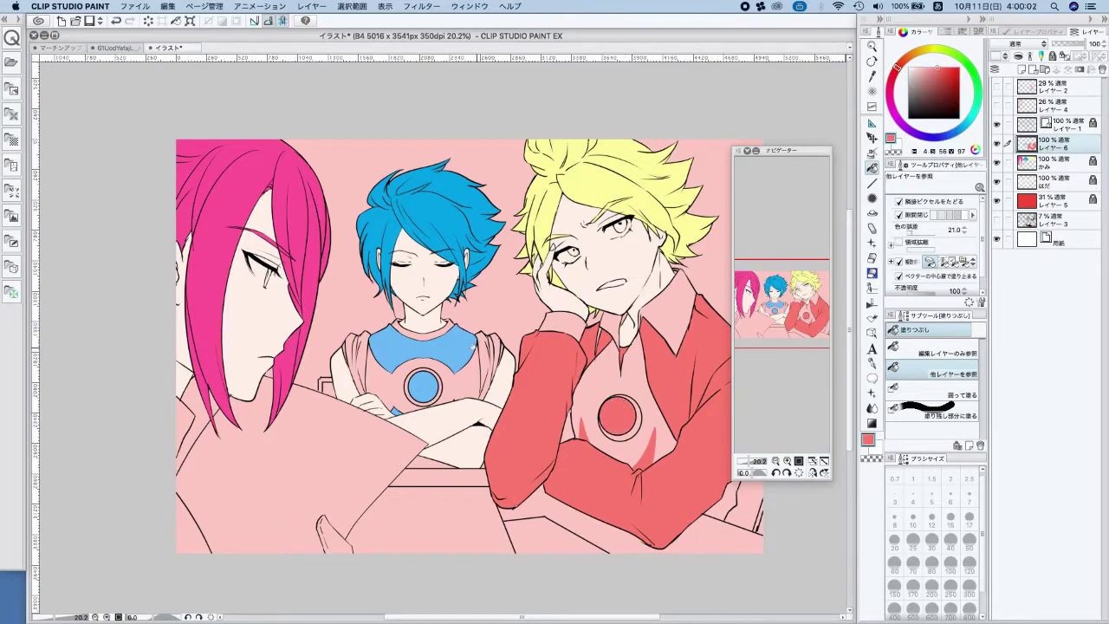
Fill the left character's collar at the canvas's left edge with gray
{"action": "key", "text": "x"}
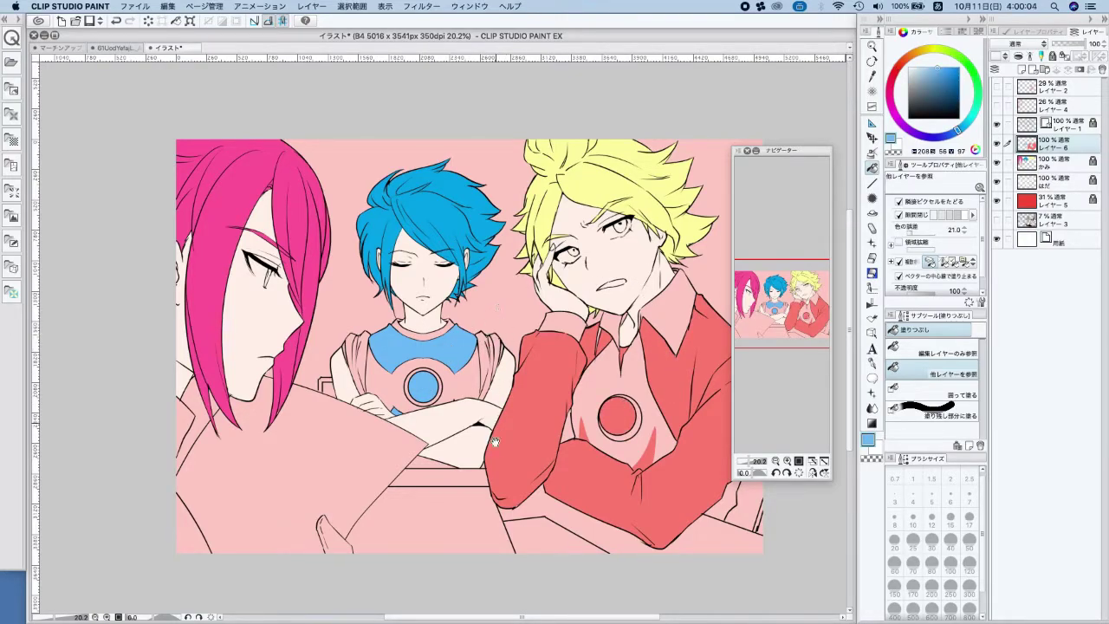
{"action": "left_click_drag", "start_coordinate": [494, 440], "coordinate": [545, 445]}
{"action": "left_click", "coordinate": [238, 428]}
Choose white as the drawing colour and add a raster layer named しろ above the clothing layer
{"action": "left_click_drag", "start_coordinate": [923, 91], "coordinate": [877, 24]}
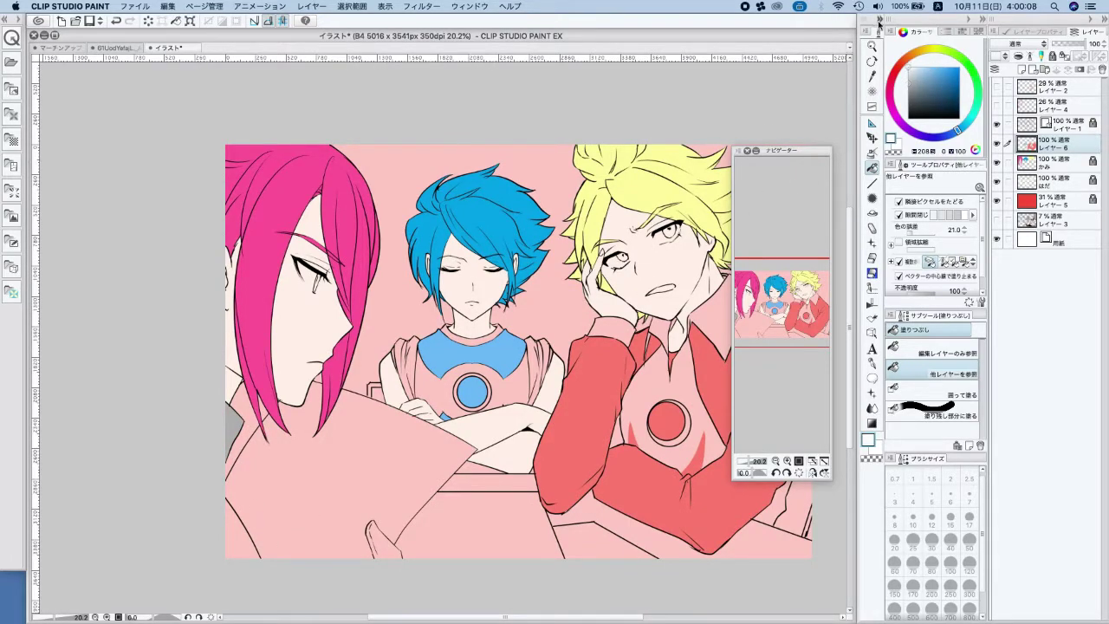
{"action": "left_click", "coordinate": [1023, 69]}
{"action": "double_click", "coordinate": [1061, 145]}
{"action": "type", "text": "しろ"}
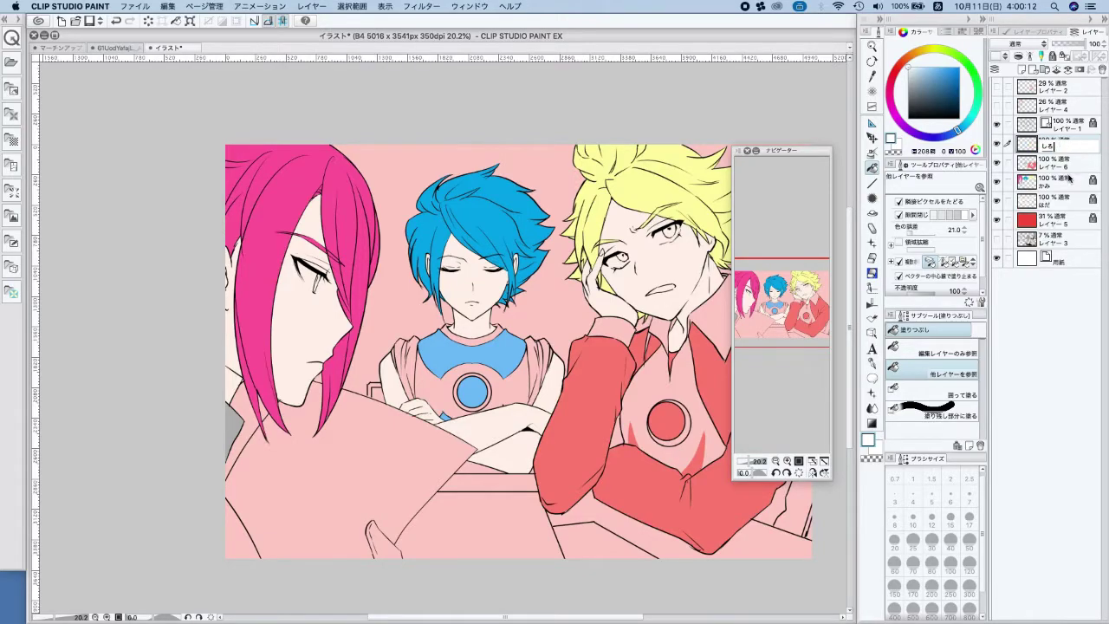
{"action": "key", "text": "Return"}
Fill the middle character's neckband, shirt body and both short sleeves with white on the しろ layer
{"action": "left_click", "coordinate": [474, 337]}
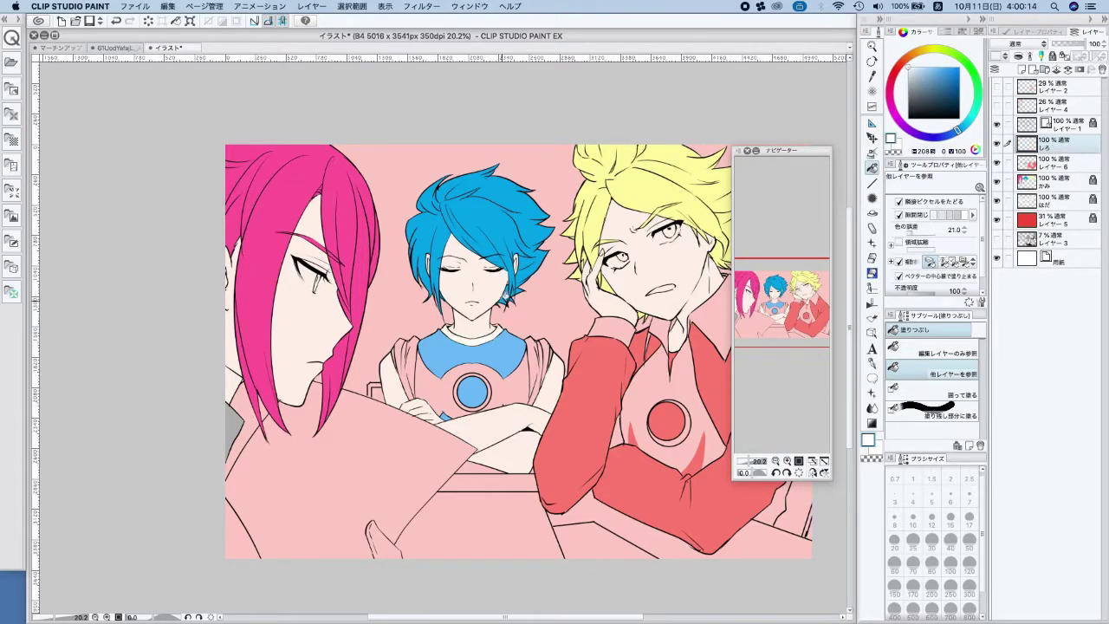
{"action": "left_click", "coordinate": [519, 383]}
{"action": "left_click", "coordinate": [546, 371]}
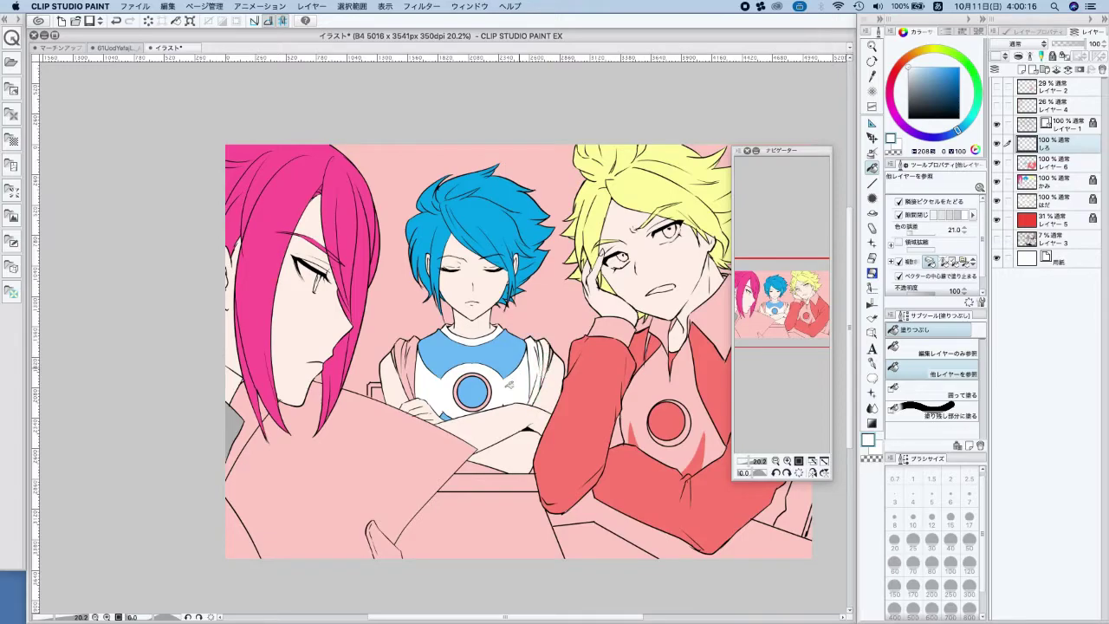
{"action": "left_click", "coordinate": [407, 353]}
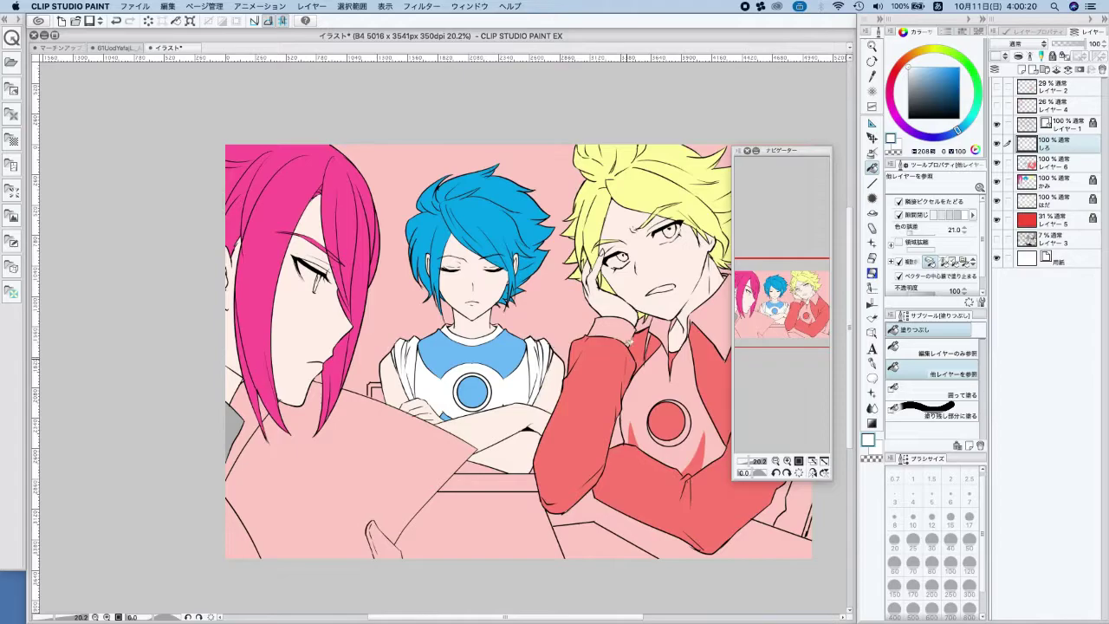
Fill the right character's cuff, the shirt under the jacket and the area behind the lower elbow with white
{"action": "scroll", "coordinate": [664, 235], "scroll_direction": "right", "scroll_amount": 5}
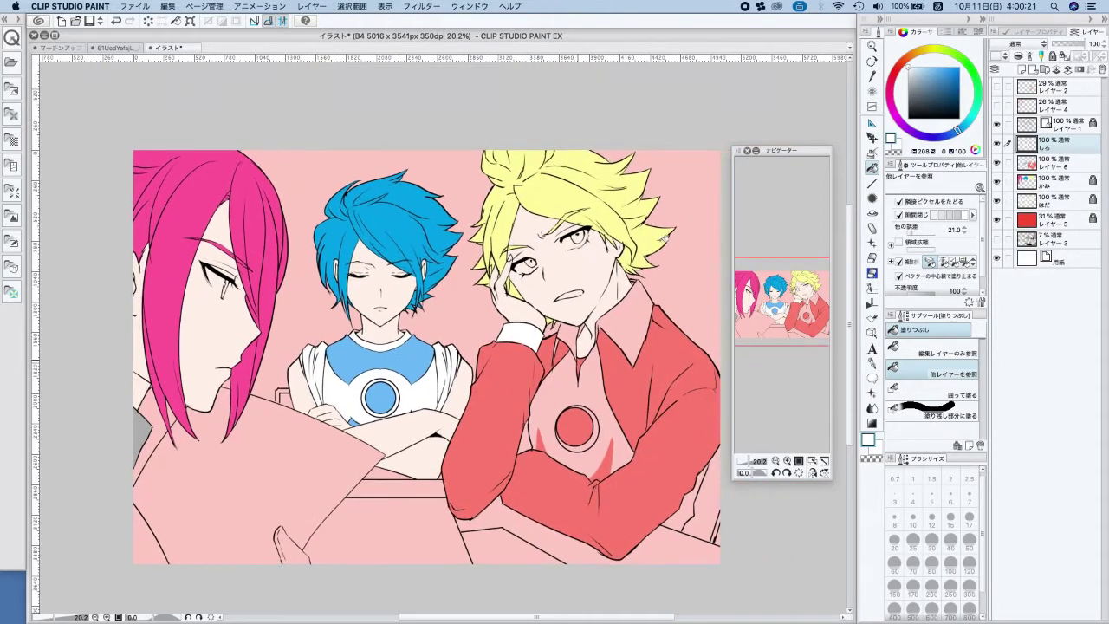
{"action": "left_click", "coordinate": [601, 400]}
{"action": "scroll", "coordinate": [647, 288], "scroll_direction": "up", "scroll_amount": 1}
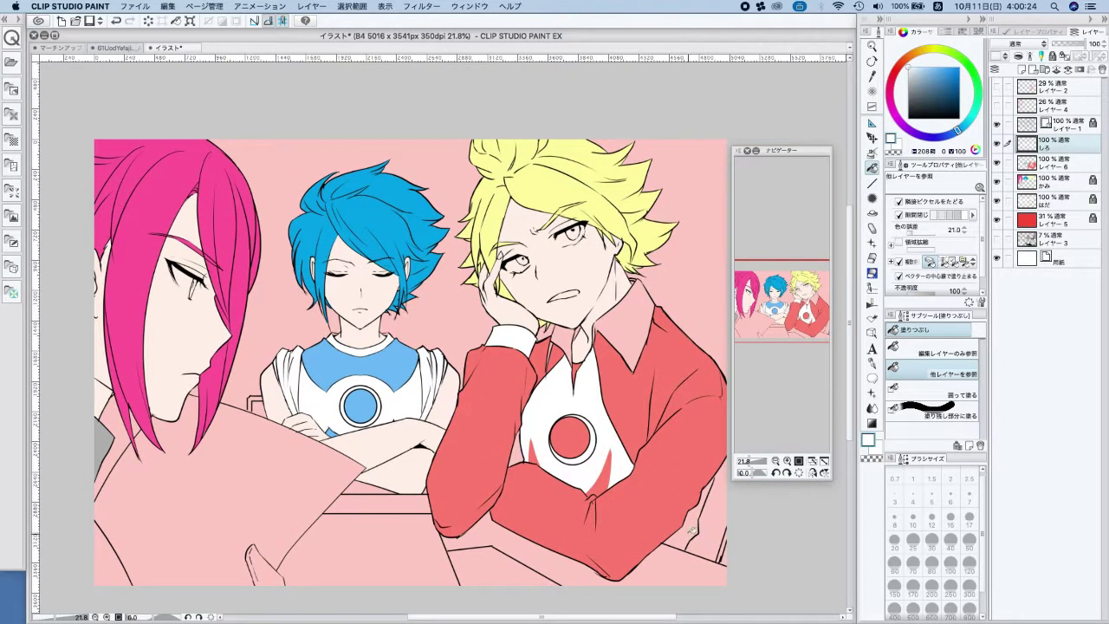
{"action": "scroll", "coordinate": [646, 383], "scroll_direction": "down", "scroll_amount": 2}
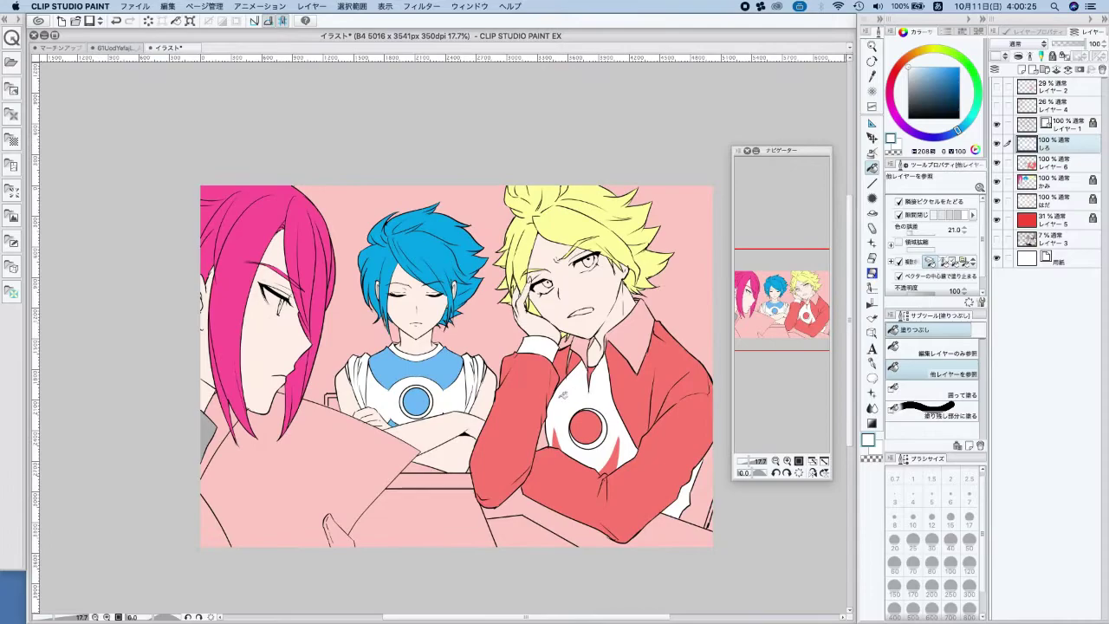
Fill the large sheet before the left character and the area beside it with white, undoing the trial fills on the desk and hand
{"action": "left_click", "coordinate": [208, 521]}
{"action": "left_click", "coordinate": [373, 477]}
{"action": "left_click", "coordinate": [454, 521]}
{"action": "key", "text": "super+z"}
{"action": "left_click", "coordinate": [336, 529]}
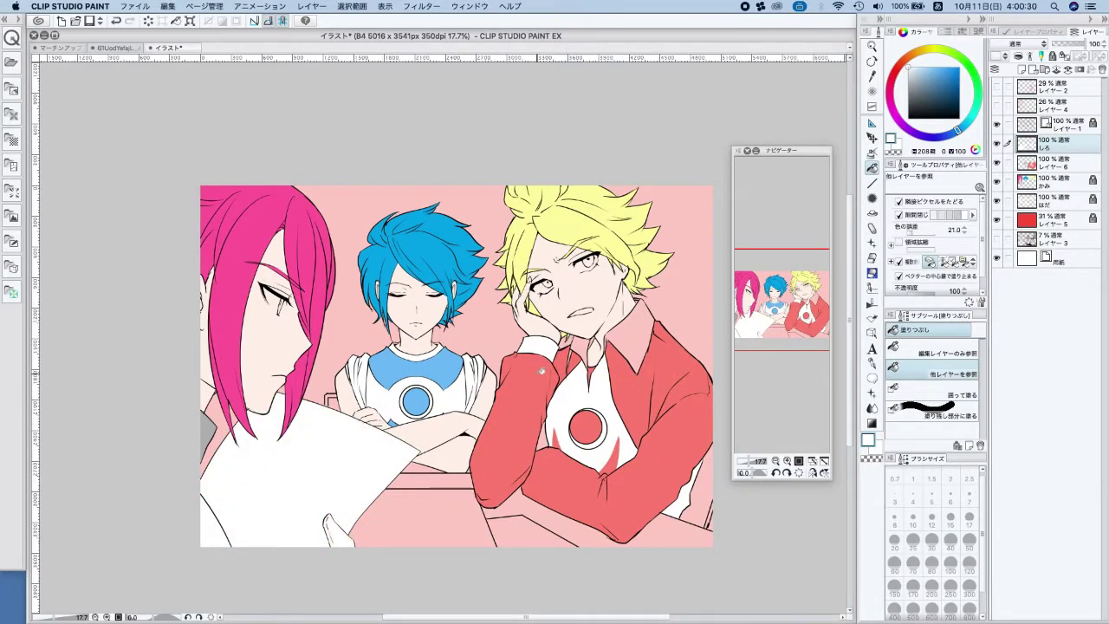
{"action": "key", "text": "super+z"}
Sample the collar's gray and fill the left character's hand with it on the clothing layer レイヤー 6
{"action": "left_click", "coordinate": [207, 429], "text": "alt"}
{"action": "left_click", "coordinate": [1067, 163]}
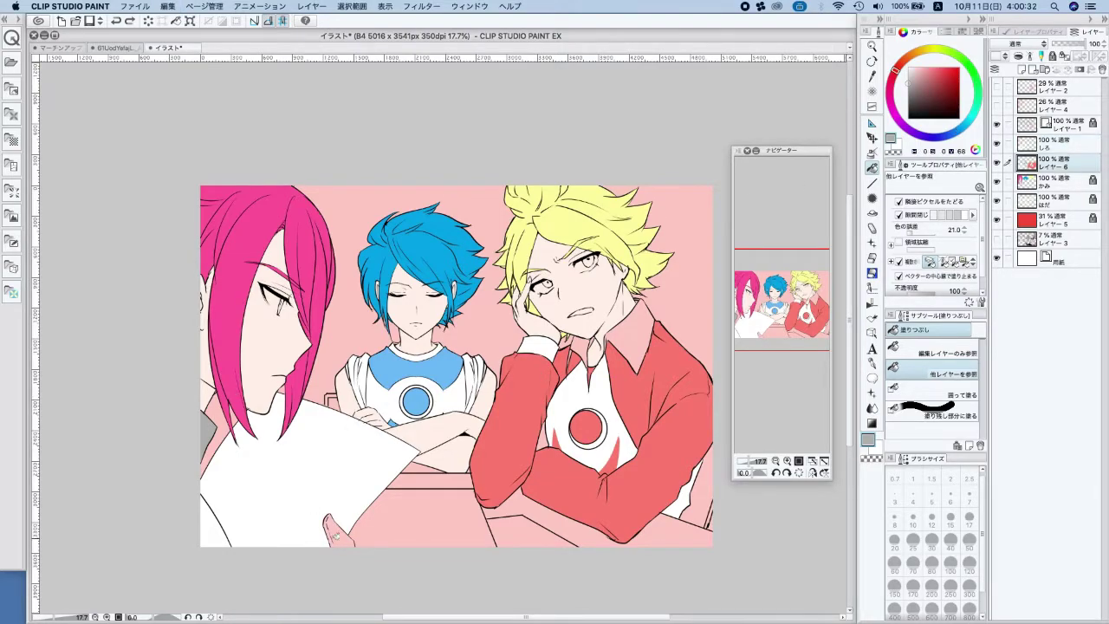
{"action": "left_click", "coordinate": [345, 536]}
Sample white from the sheet and fill the papers lying on the desk with it on the しろ layer
{"action": "left_click", "coordinate": [343, 455], "text": "alt"}
{"action": "left_click", "coordinate": [1063, 147]}
{"action": "left_click", "coordinate": [472, 523]}
{"action": "left_click", "coordinate": [525, 533]}
{"action": "left_click_drag", "start_coordinate": [702, 480], "coordinate": [676, 495]}
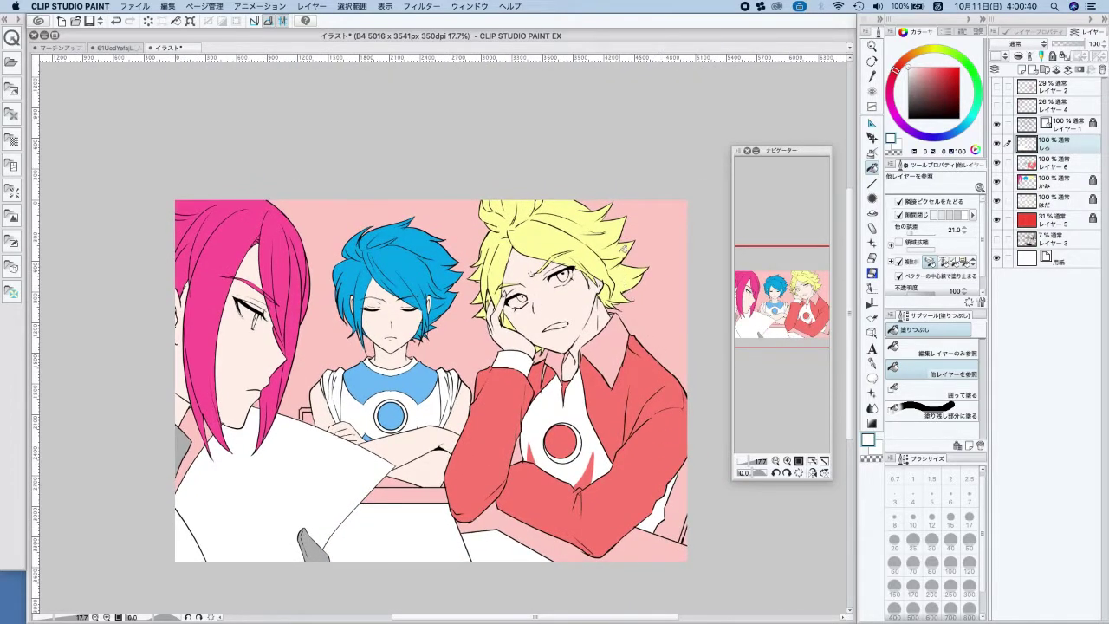
Lock the しろ layer and the clothing layer レイヤー 6 beneath it
{"action": "left_click", "coordinate": [1064, 165]}
{"action": "left_click", "coordinate": [1071, 145]}
{"action": "left_click", "coordinate": [1053, 56]}
{"action": "left_click", "coordinate": [1065, 166]}
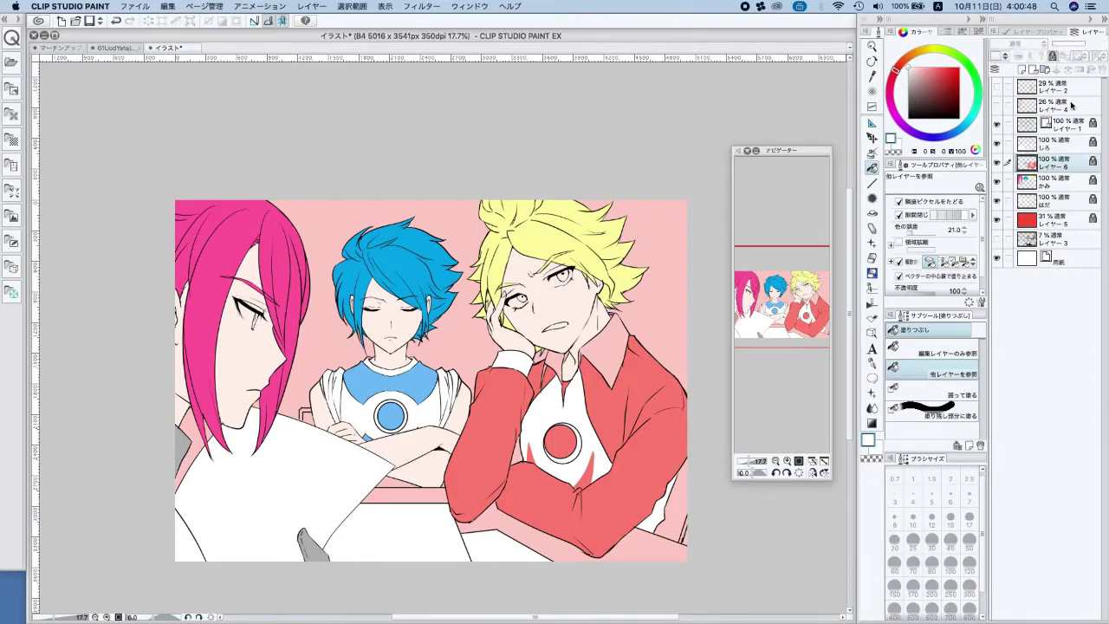
Add a raster layer above しろ and name it くろ
{"action": "left_click", "coordinate": [1072, 145]}
{"action": "double_click", "coordinate": [1063, 144]}
{"action": "type", "text": "kuro"}
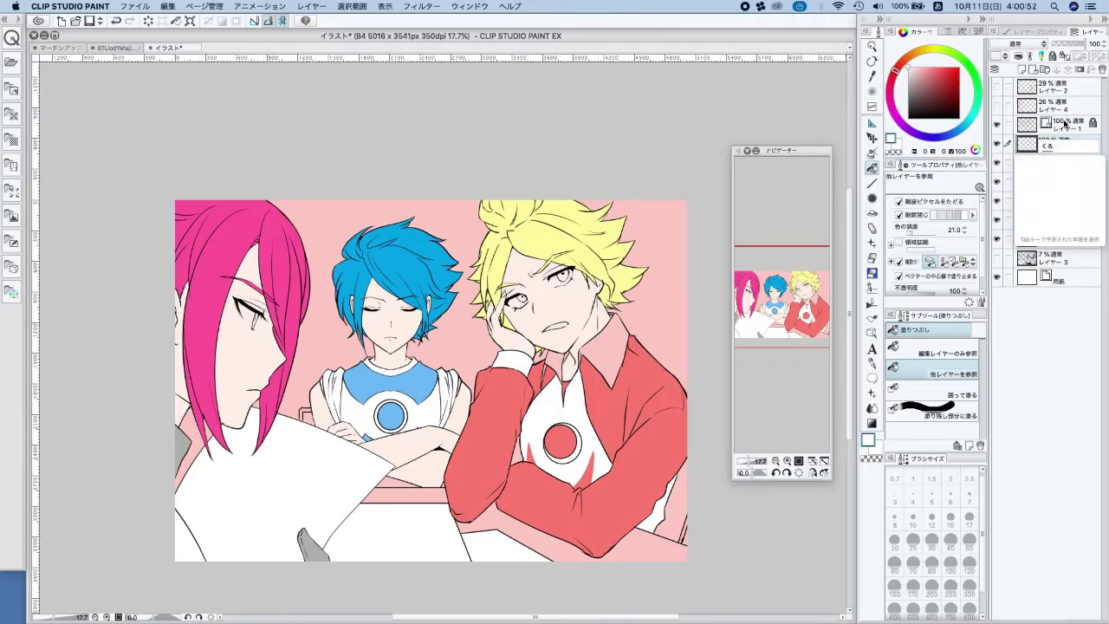
{"action": "key", "text": "Return"}
{"action": "key", "text": "Return"}
Fill both sides of the right character's jacket collar with dark gray (brightness 32) on the くろ layer
{"action": "left_click", "coordinate": [908, 85]}
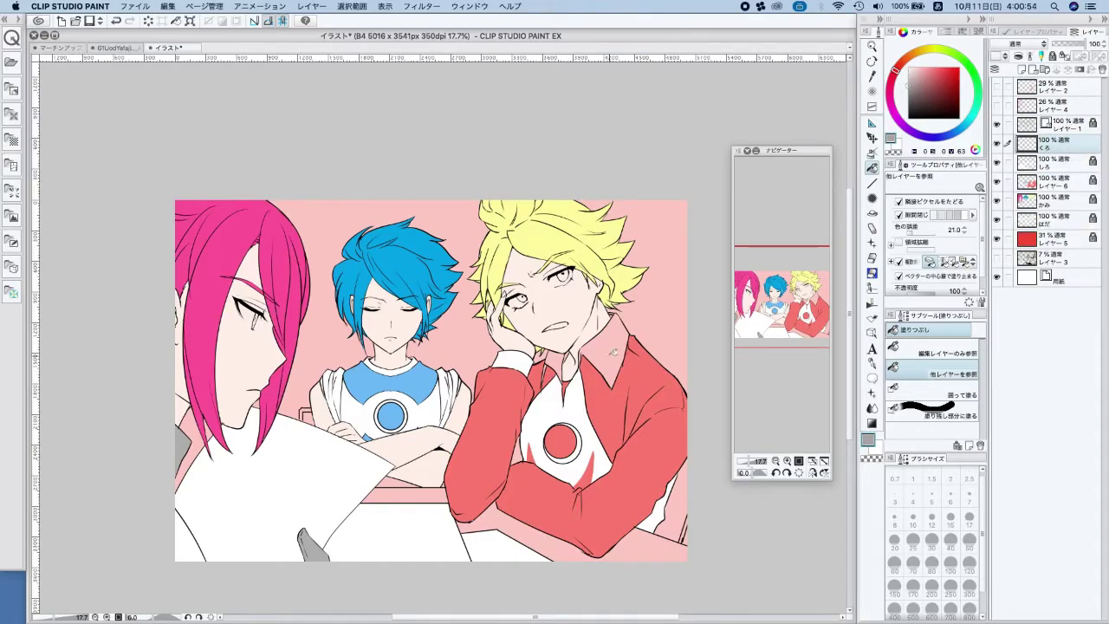
{"action": "left_click", "coordinate": [614, 353]}
{"action": "left_click", "coordinate": [907, 92]}
{"action": "left_click", "coordinate": [908, 99]}
{"action": "left_click", "coordinate": [596, 362]}
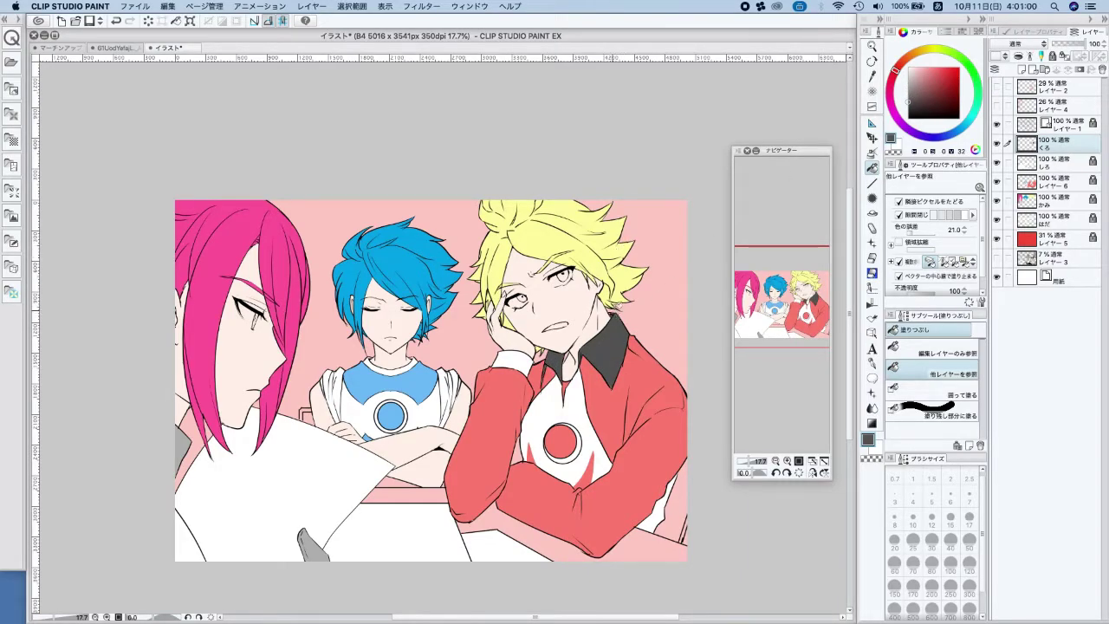
{"action": "scroll", "coordinate": [617, 309], "scroll_direction": "up", "scroll_amount": 4}
{"action": "key", "text": "p"}
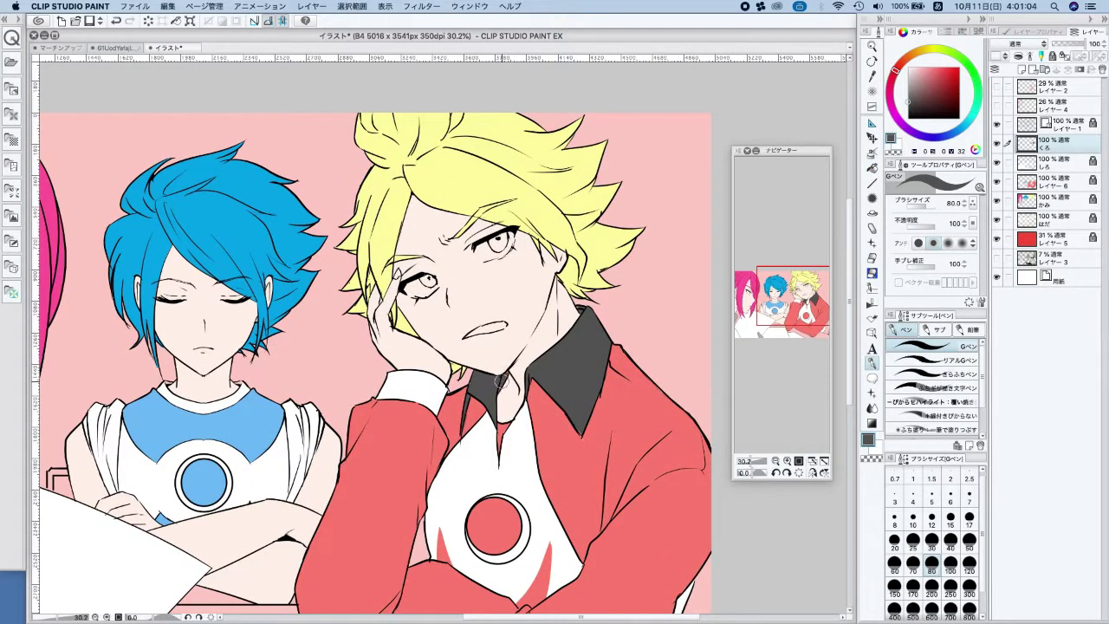
Fill the exposed desk surface around the white papers with the same dark gray
{"action": "scroll", "coordinate": [578, 307], "scroll_direction": "down", "scroll_amount": 5}
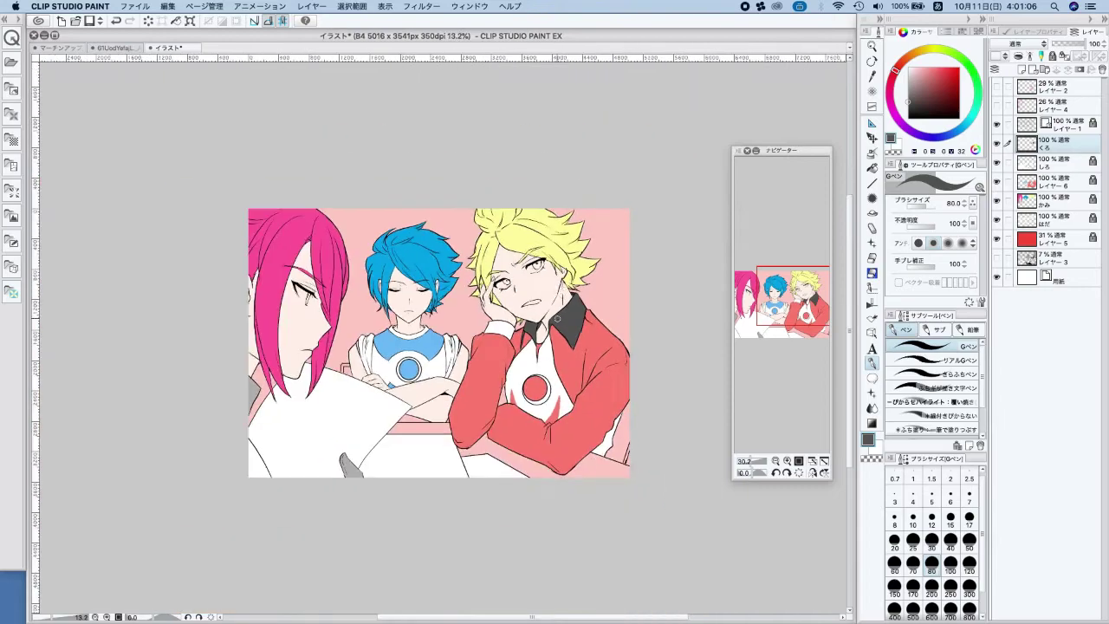
{"action": "scroll", "coordinate": [598, 260], "scroll_direction": "up", "scroll_amount": 2}
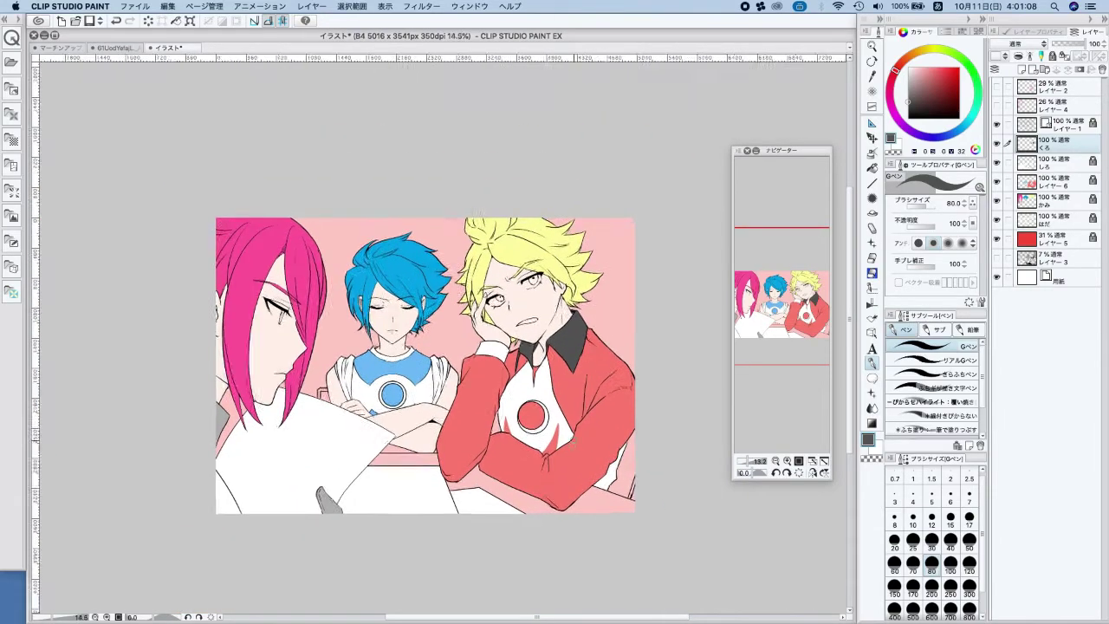
{"action": "key", "text": "g"}
{"action": "left_click", "coordinate": [618, 513]}
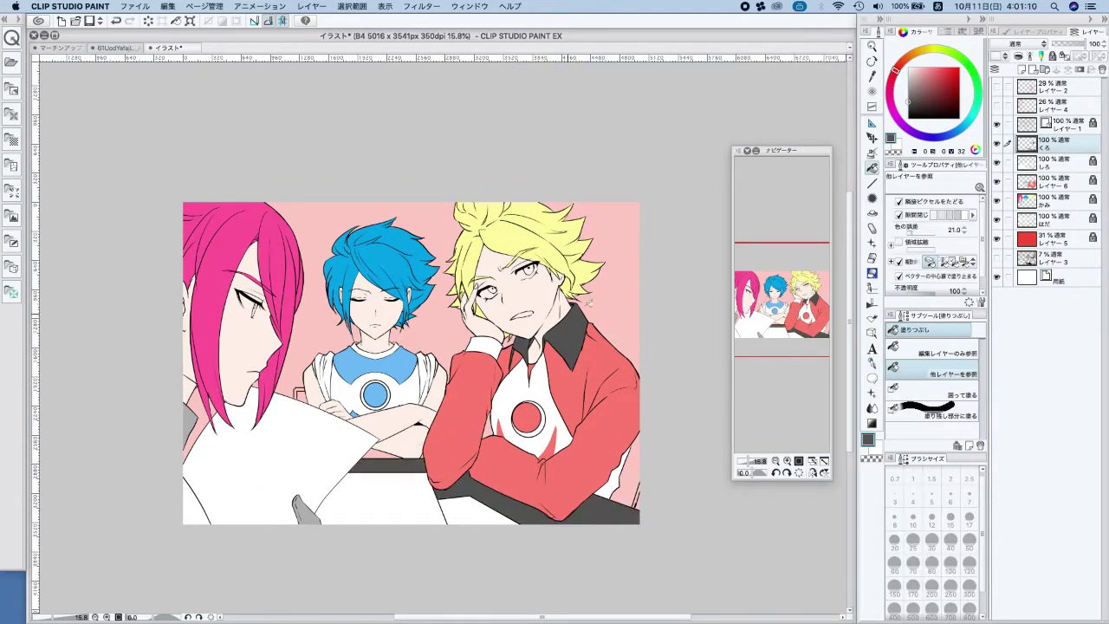
Fill the exposed chair parts beside the right and middle characters with dark gray on the くろ layer
{"action": "left_click", "coordinate": [636, 472]}
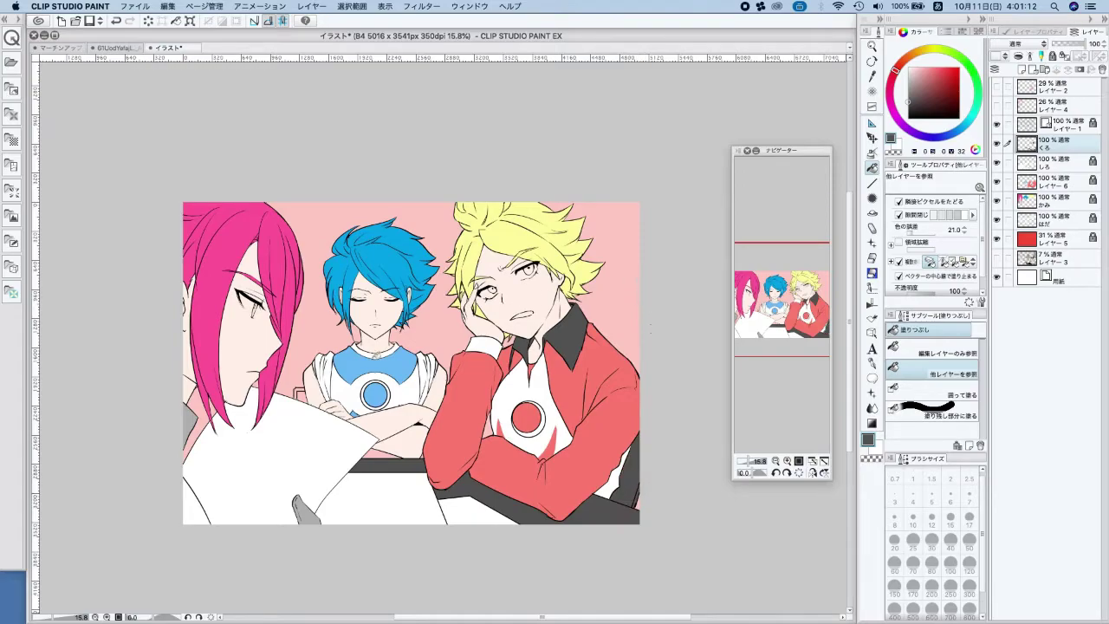
{"action": "left_click", "coordinate": [388, 446]}
{"action": "left_click", "coordinate": [302, 394]}
{"action": "scroll", "coordinate": [465, 399], "scroll_direction": "up", "scroll_amount": 5}
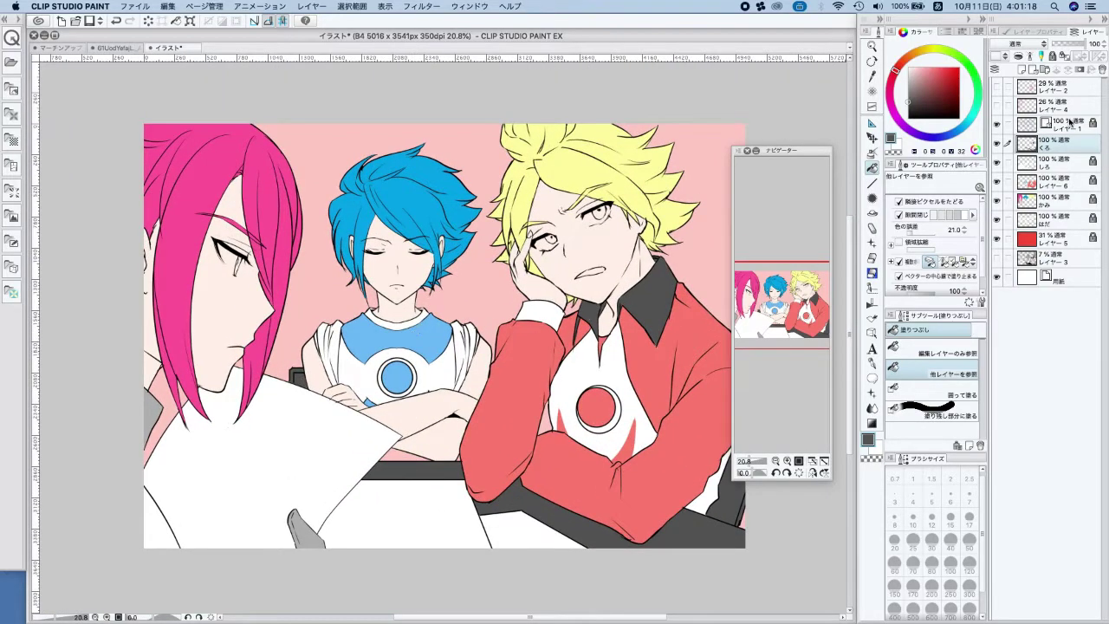
Unlock レイヤー 6 and fill the middle character's shirt below the folded arms with light blue sampled from the shirt
{"action": "left_click", "coordinate": [1069, 166]}
{"action": "left_click", "coordinate": [1071, 197]}
{"action": "left_click", "coordinate": [1066, 184]}
{"action": "left_click", "coordinate": [1055, 57]}
{"action": "left_click", "coordinate": [433, 336], "text": "alt"}
{"action": "left_click", "coordinate": [411, 455]}
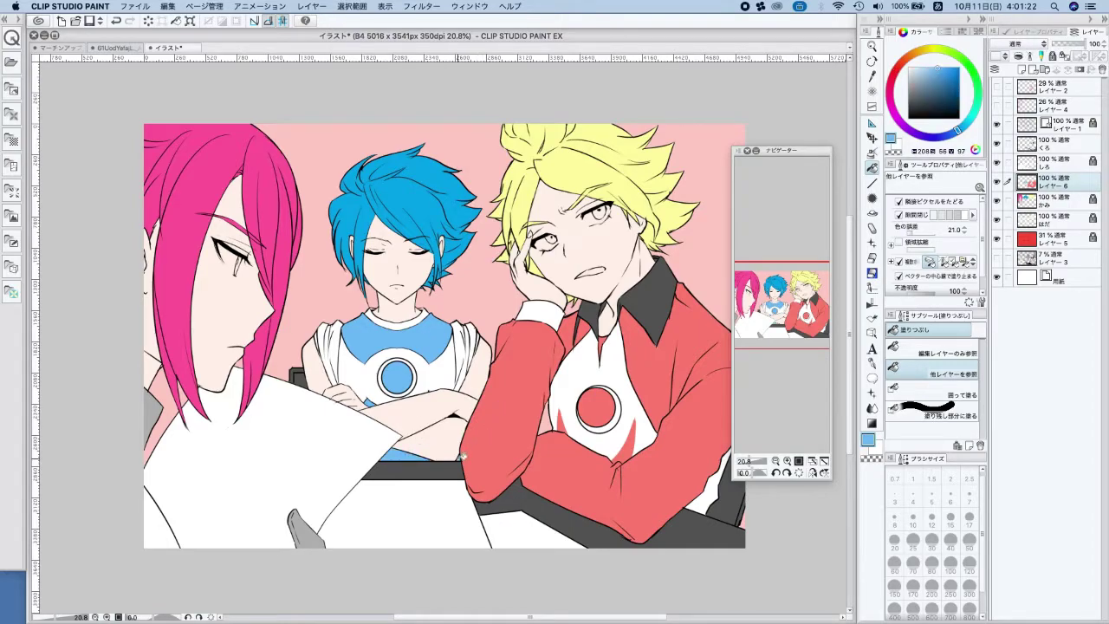
{"action": "scroll", "coordinate": [410, 375], "scroll_direction": "down", "scroll_amount": 4}
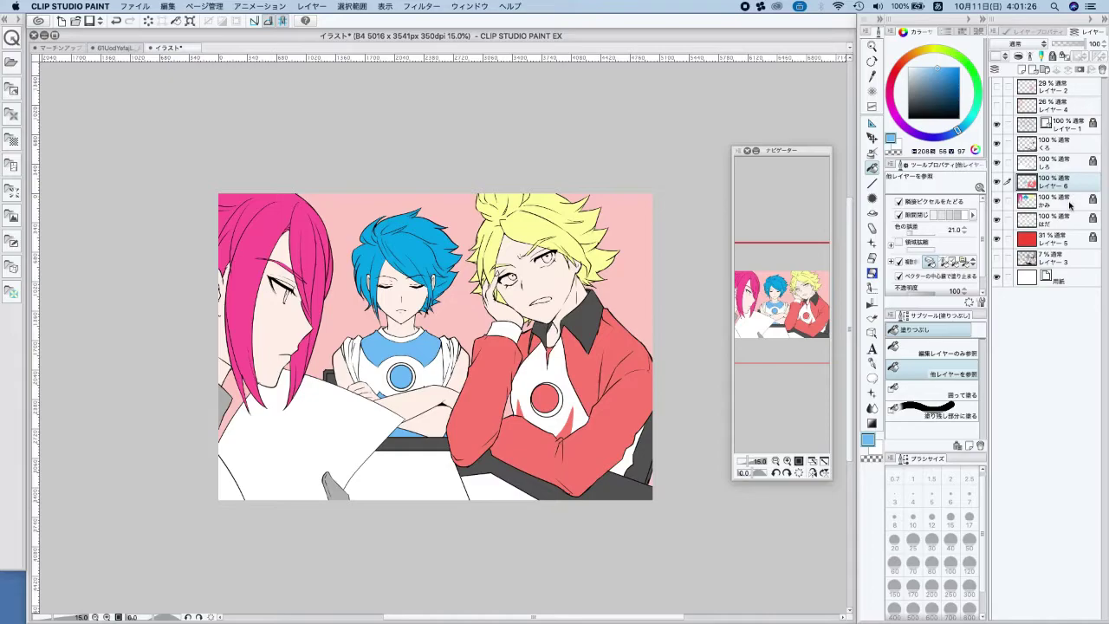
Unlock the base colour layers from はだ up to くろ, leaving only はだ selected
{"action": "left_click", "coordinate": [1070, 206]}
{"action": "left_click", "coordinate": [1079, 224]}
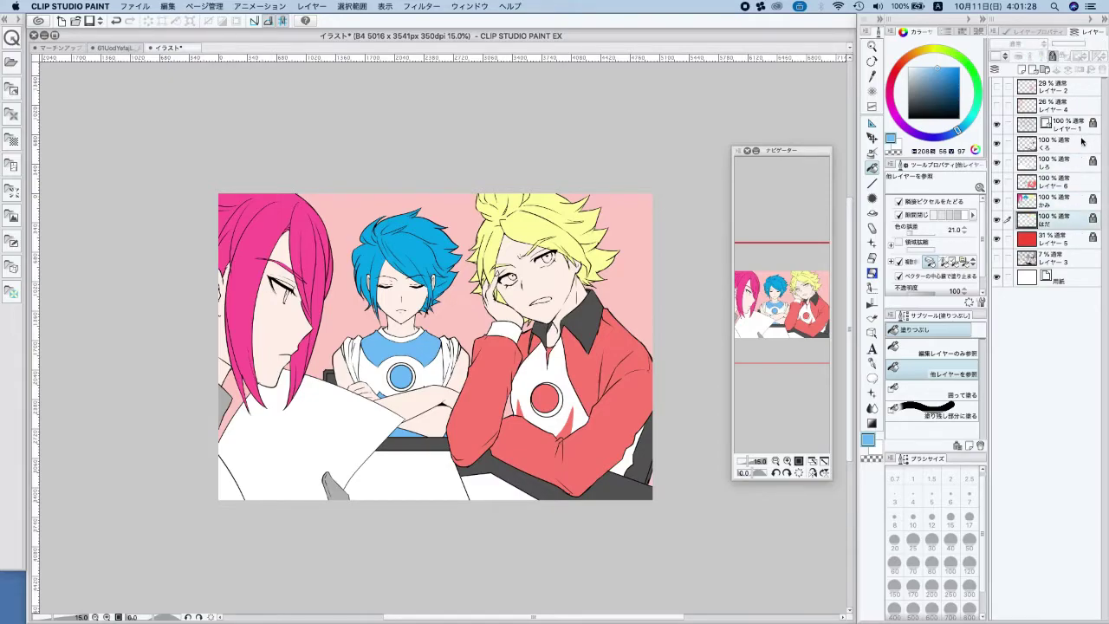
{"action": "left_click", "coordinate": [1076, 146], "text": "shift"}
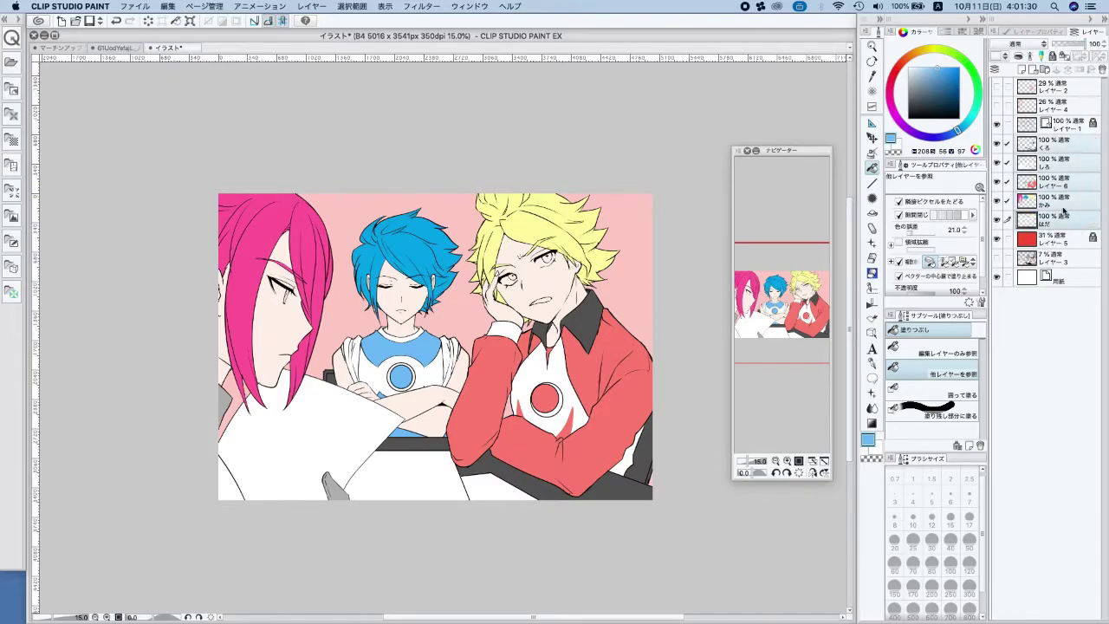
{"action": "left_click", "coordinate": [1067, 219]}
{"action": "scroll", "coordinate": [563, 239], "scroll_direction": "up", "scroll_amount": 5}
Unlock the red background layer レイヤー 5 and raise its opacity to 100%
{"action": "left_click", "coordinate": [1058, 246]}
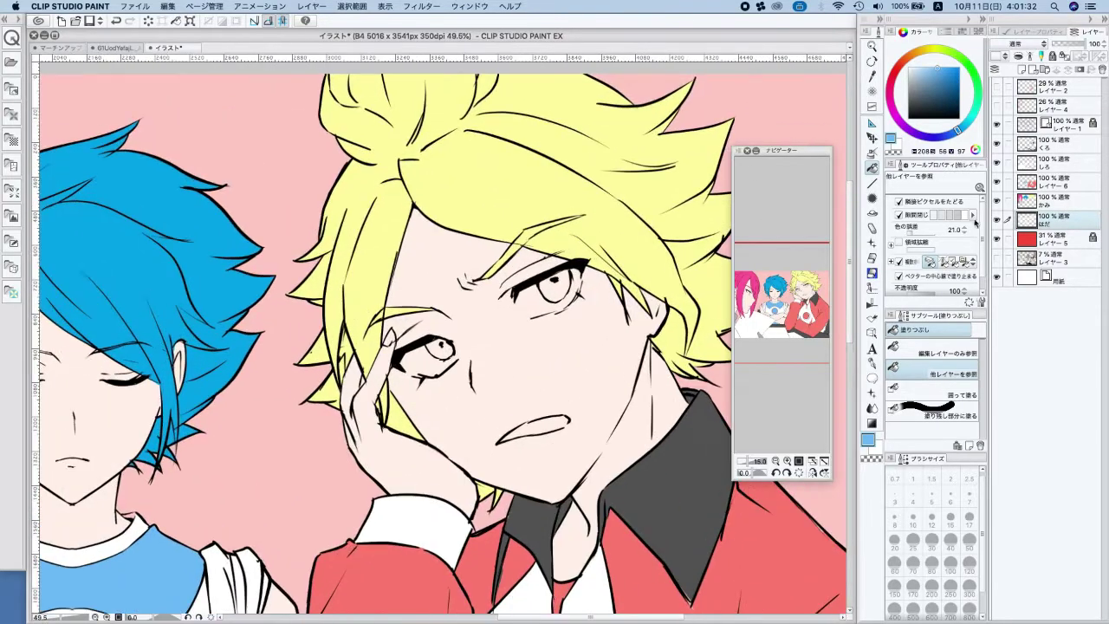
{"action": "left_click", "coordinate": [1052, 56]}
{"action": "left_click_drag", "start_coordinate": [1063, 43], "coordinate": [1101, 44]}
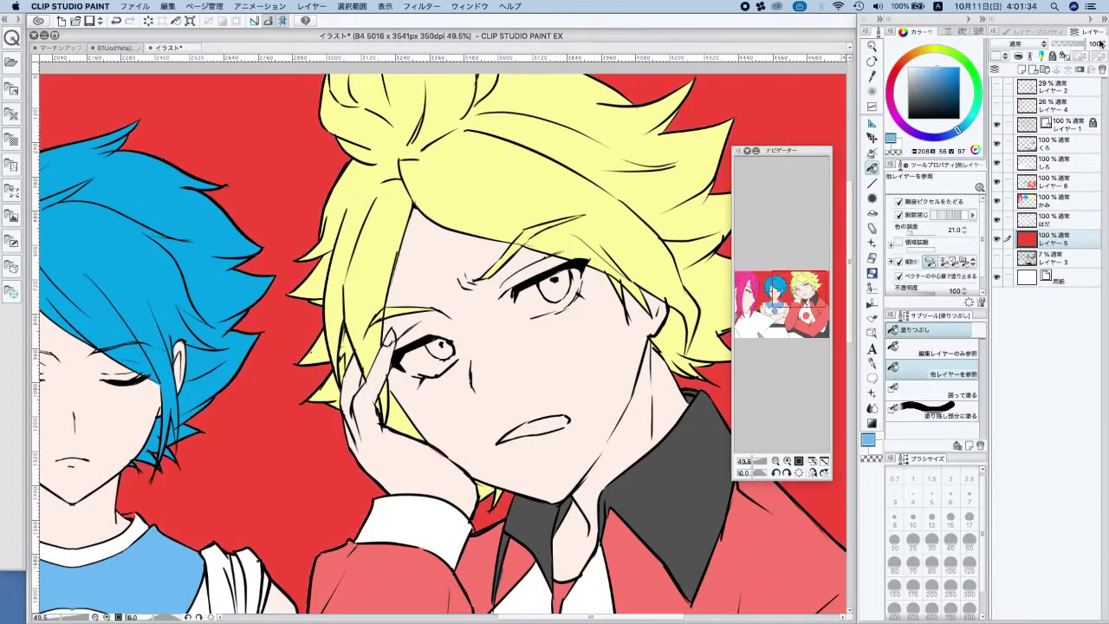
Erase the skin colour along the open edges of the right character's eyes on はだ, using the G pen with transparent colour
{"action": "left_click", "coordinate": [1070, 219]}
{"action": "left_click", "coordinate": [872, 364]}
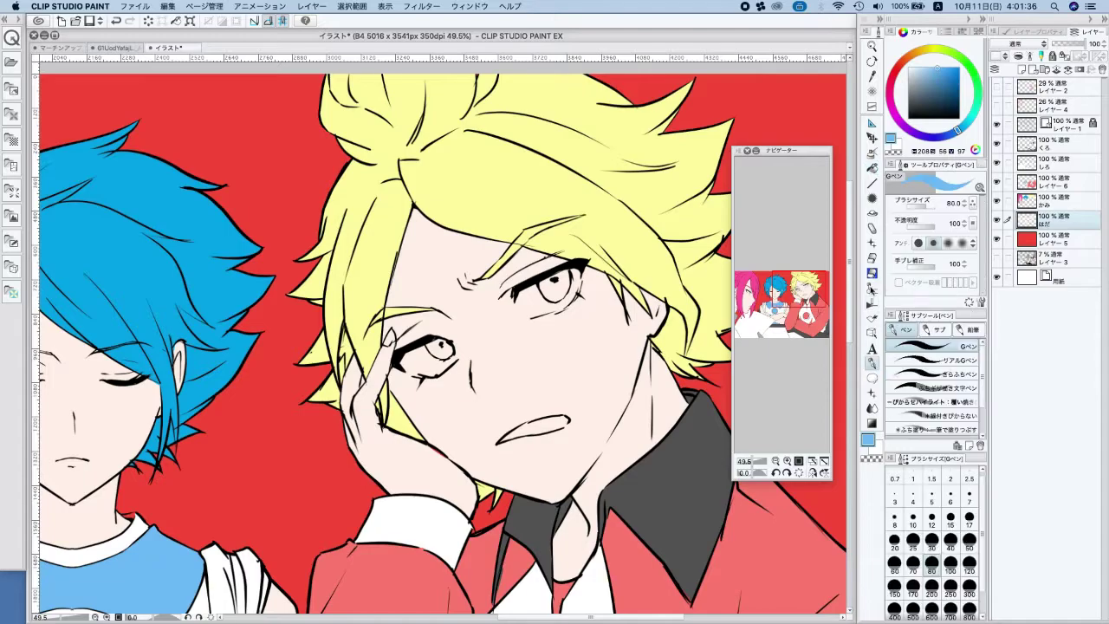
{"action": "left_click", "coordinate": [871, 458]}
{"action": "scroll", "coordinate": [538, 276], "scroll_direction": "up", "scroll_amount": 2}
{"action": "left_click_drag", "start_coordinate": [513, 300], "coordinate": [526, 324]}
{"action": "left_click_drag", "start_coordinate": [590, 267], "coordinate": [588, 284]}
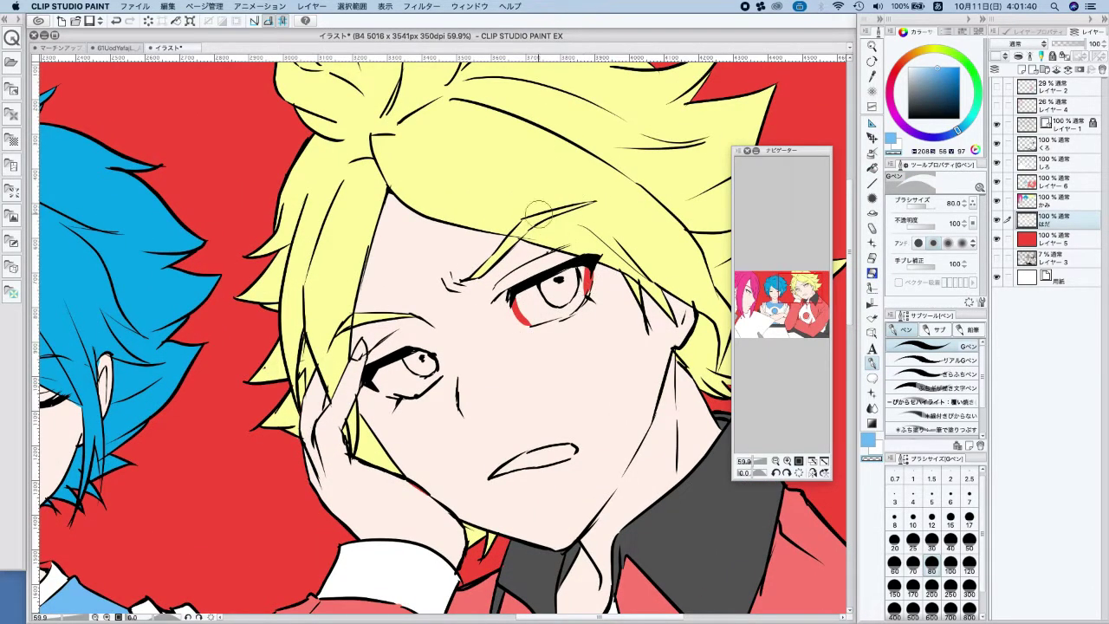
{"action": "left_click_drag", "start_coordinate": [374, 381], "coordinate": [389, 396]}
{"action": "left_click_drag", "start_coordinate": [435, 355], "coordinate": [438, 376]}
{"action": "key", "text": "super+z"}
Clear the remaining skin colour from the right character's eye whites and irises with transparent fills
{"action": "left_click", "coordinate": [872, 168]}
{"action": "left_click", "coordinate": [576, 295]}
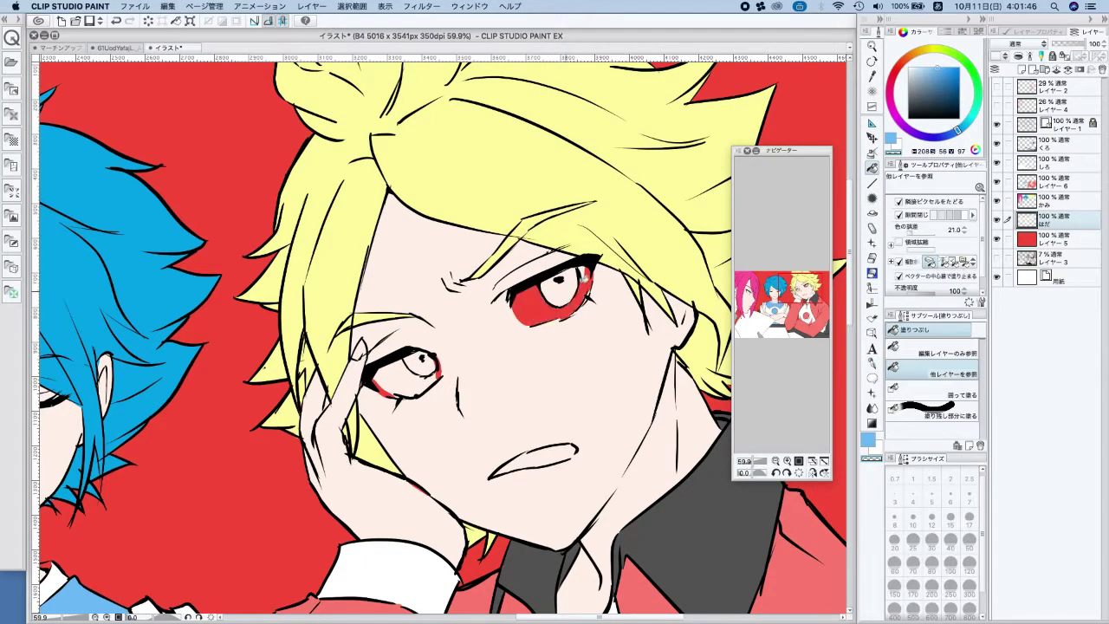
{"action": "left_click", "coordinate": [407, 380]}
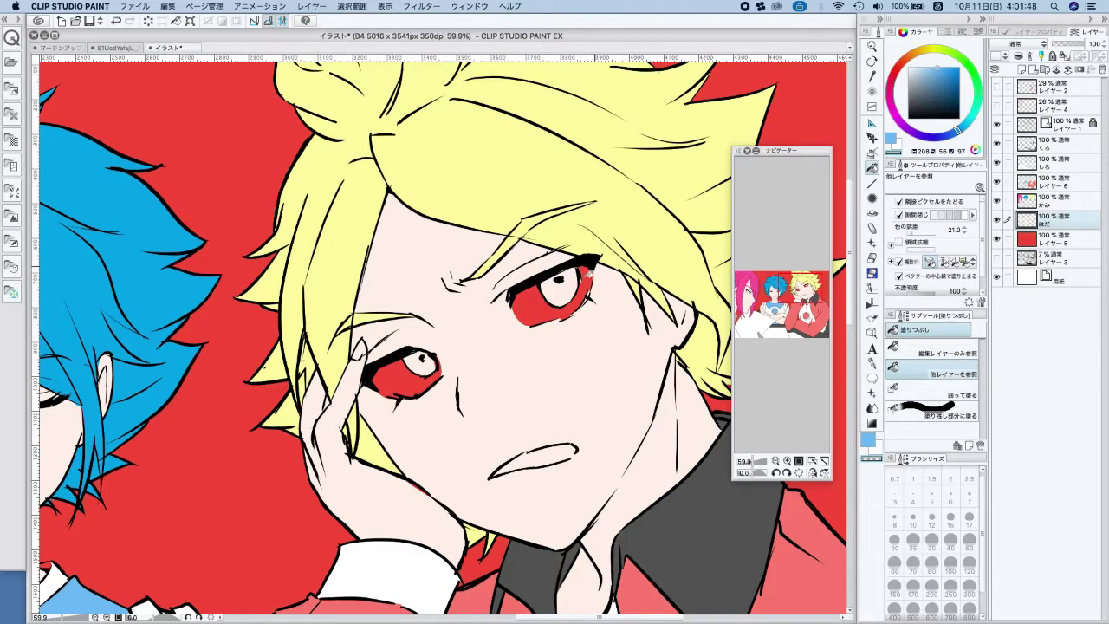
{"action": "left_click", "coordinate": [572, 285]}
{"action": "left_click", "coordinate": [436, 354]}
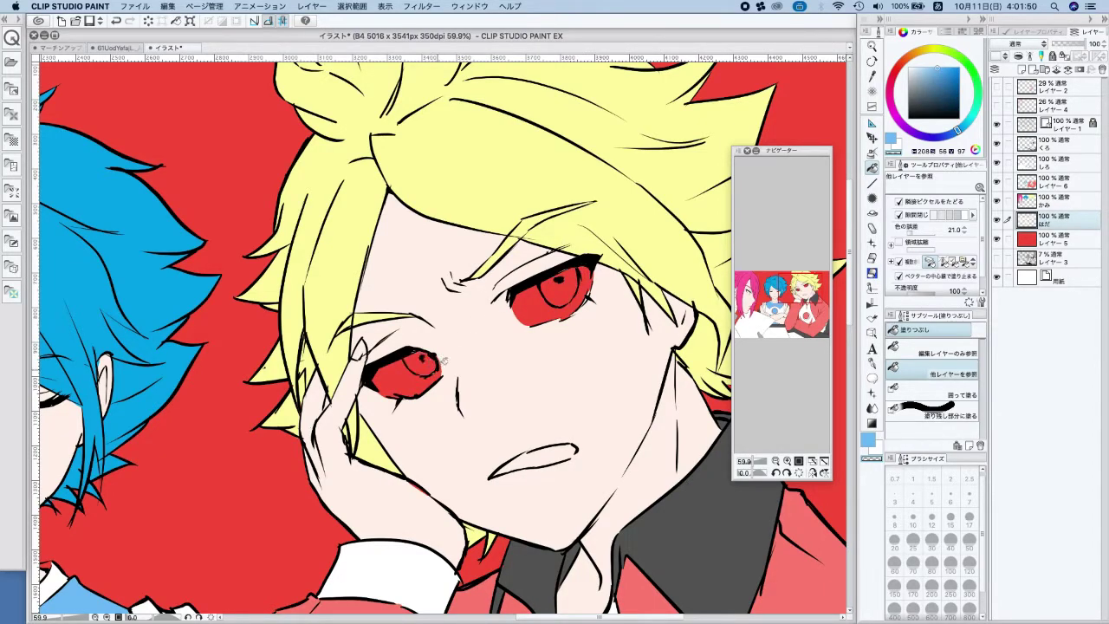
Clear the skin colour inside the right character's mouth, erasing its corner with the pen and filling the rest with transparent
{"action": "scroll", "coordinate": [608, 220], "scroll_direction": "down", "scroll_amount": 3}
{"action": "scroll", "coordinate": [559, 390], "scroll_direction": "up", "scroll_amount": 4}
{"action": "key", "text": "p"}
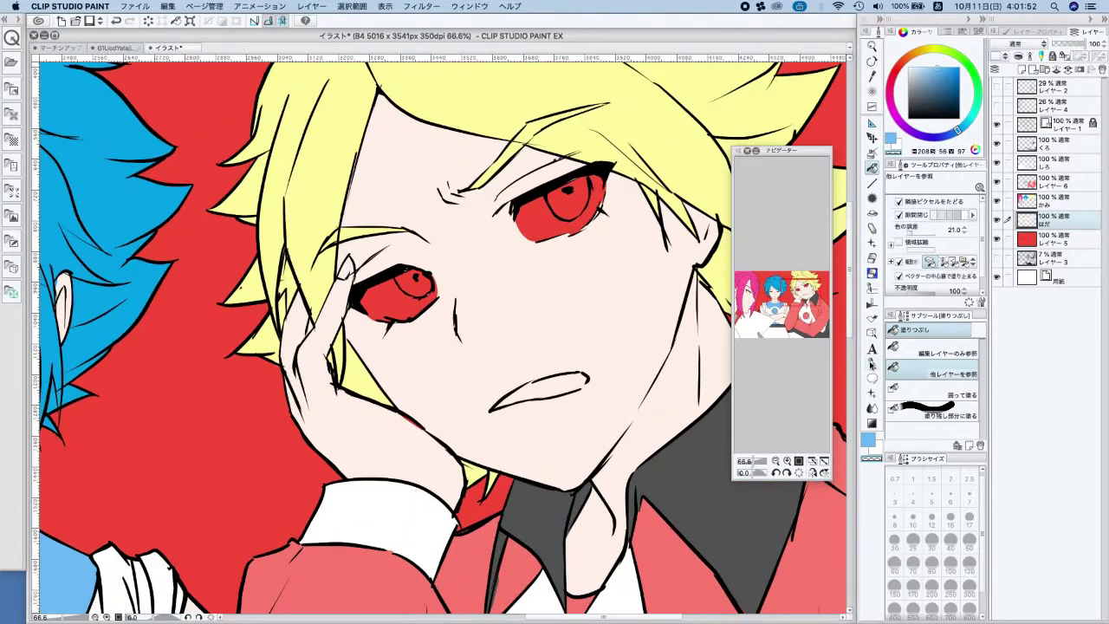
{"action": "left_click_drag", "start_coordinate": [580, 387], "coordinate": [585, 384]}
{"action": "left_click", "coordinate": [872, 170]}
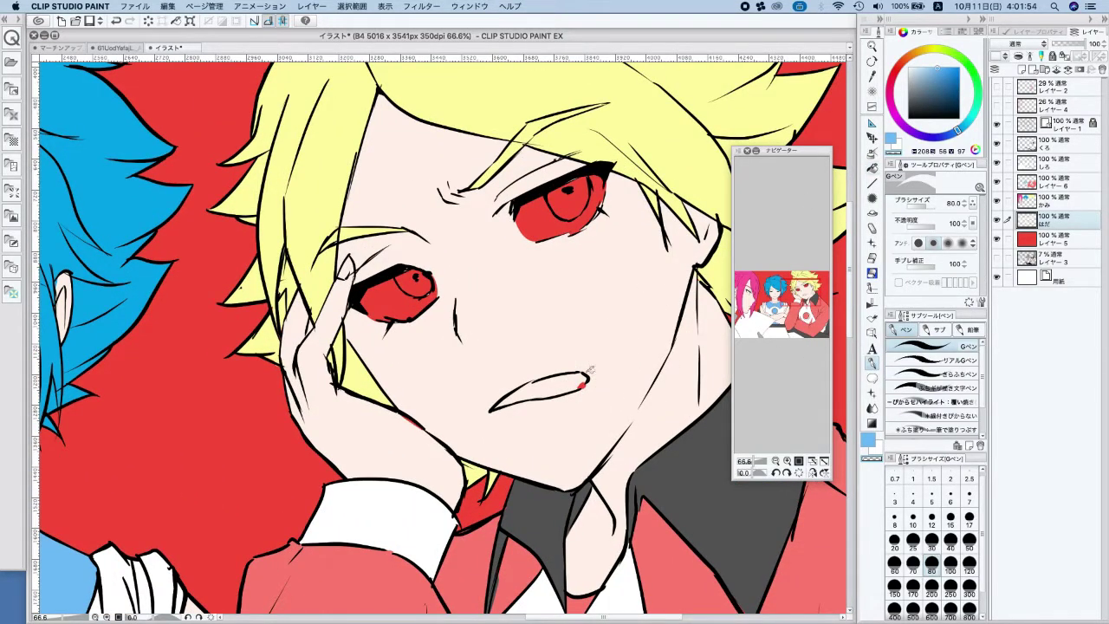
{"action": "left_click", "coordinate": [554, 388]}
Erase the skin colour inside the left character's visible eye with the transparent G pen, redoing a stroke near its edge
{"action": "scroll", "coordinate": [608, 291], "scroll_direction": "down", "scroll_amount": 3}
{"action": "left_click_drag", "start_coordinate": [423, 357], "coordinate": [635, 321]}
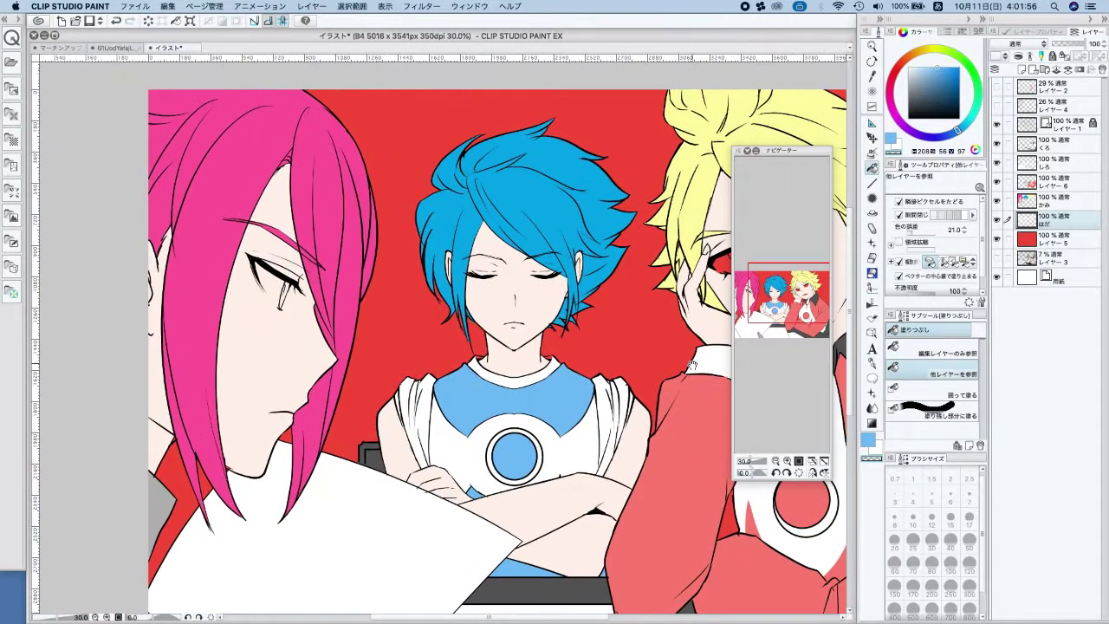
{"action": "scroll", "coordinate": [251, 277], "scroll_direction": "up", "scroll_amount": 3}
{"action": "key", "text": "p"}
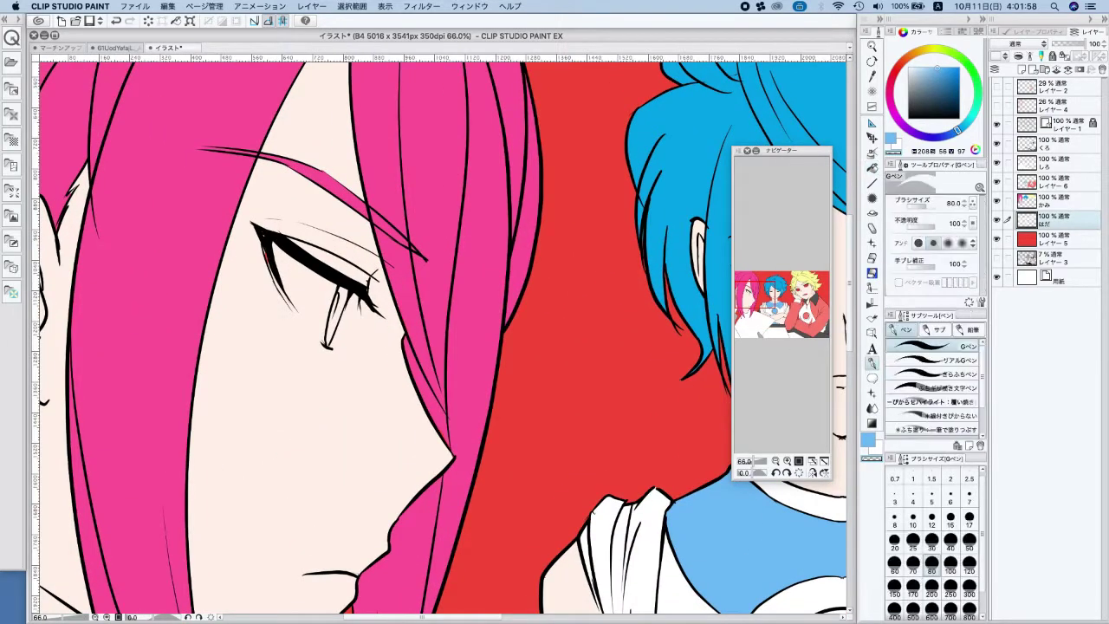
{"action": "left_click_drag", "start_coordinate": [287, 290], "coordinate": [317, 332]}
{"action": "mouse_move", "coordinate": [270, 254]}
{"action": "left_mouse_down"}
{"action": "mouse_move", "coordinate": [328, 350]}
{"action": "mouse_move", "coordinate": [353, 286]}
{"action": "left_mouse_up"}
{"action": "mouse_move", "coordinate": [338, 326]}
{"action": "left_mouse_down"}
{"action": "mouse_move", "coordinate": [353, 293]}
{"action": "mouse_move", "coordinate": [334, 328]}
{"action": "left_mouse_up"}
{"action": "mouse_move", "coordinate": [273, 247]}
{"action": "left_mouse_down"}
{"action": "mouse_move", "coordinate": [319, 323]}
{"action": "mouse_move", "coordinate": [308, 303]}
{"action": "mouse_move", "coordinate": [329, 314]}
{"action": "mouse_move", "coordinate": [345, 296]}
{"action": "mouse_move", "coordinate": [327, 328]}
{"action": "left_mouse_up"}
{"action": "scroll", "coordinate": [348, 149], "scroll_direction": "down", "scroll_amount": 5}
{"action": "scroll", "coordinate": [374, 227], "scroll_direction": "up", "scroll_amount": 3}
{"action": "mouse_move", "coordinate": [350, 291]}
{"action": "left_mouse_down"}
{"action": "mouse_move", "coordinate": [370, 277]}
{"action": "mouse_move", "coordinate": [376, 246]}
{"action": "left_mouse_up"}
{"action": "key", "text": "super+z"}
{"action": "left_click_drag", "start_coordinate": [351, 291], "coordinate": [372, 248]}
{"action": "scroll", "coordinate": [495, 341], "scroll_direction": "down", "scroll_amount": 5}
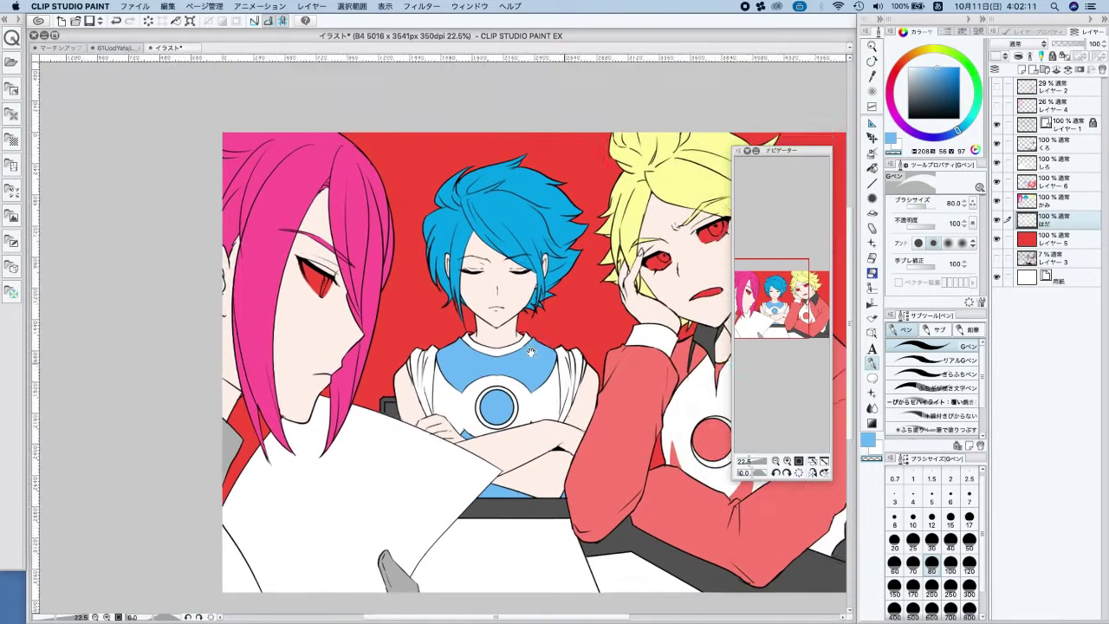
Add a new raster layer above くろ for the eye colour
{"action": "left_click_drag", "start_coordinate": [531, 351], "coordinate": [492, 310]}
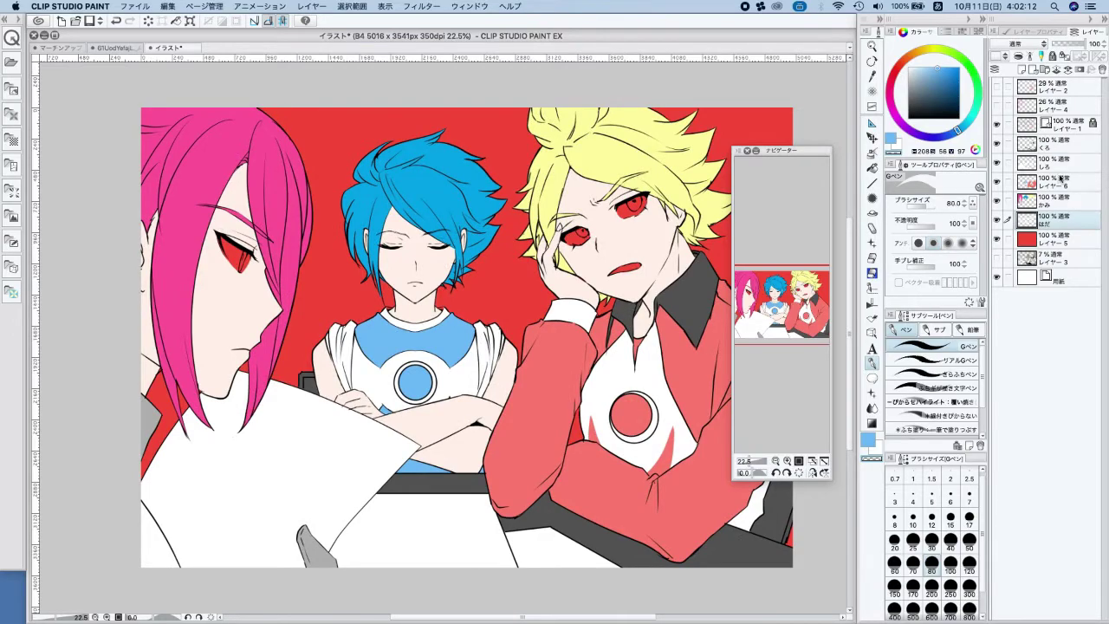
{"action": "left_click", "coordinate": [1061, 145]}
{"action": "left_click", "coordinate": [1021, 69]}
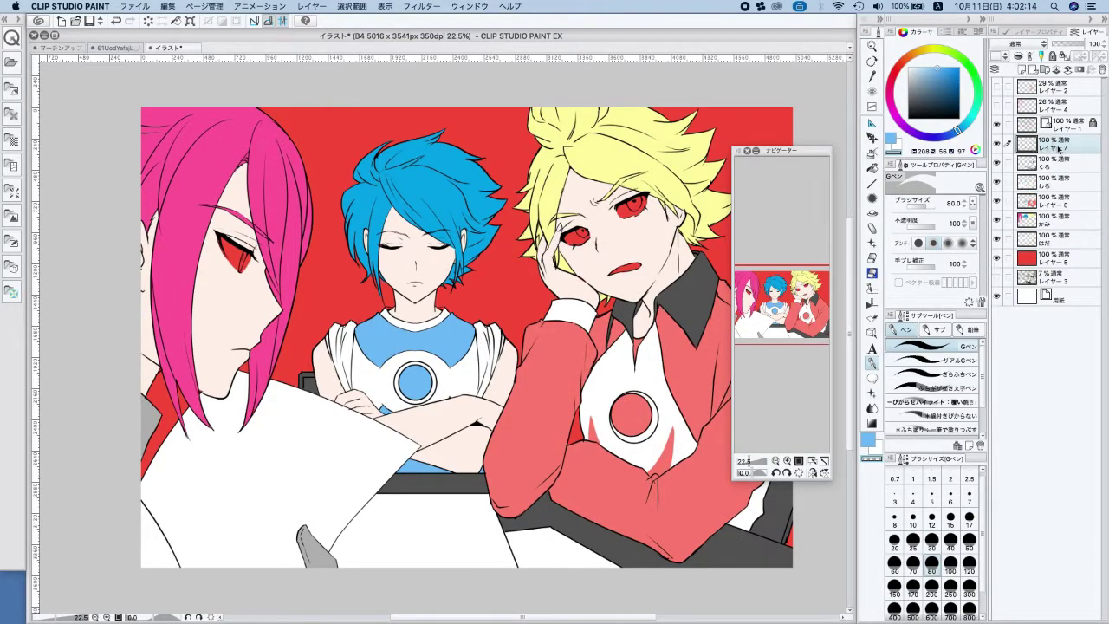
Fill the irises of the right and left characters with yellow-green (hue 66, saturation 78, brightness 97) on the new layer
{"action": "left_click", "coordinate": [948, 69]}
{"action": "left_click", "coordinate": [893, 77]}
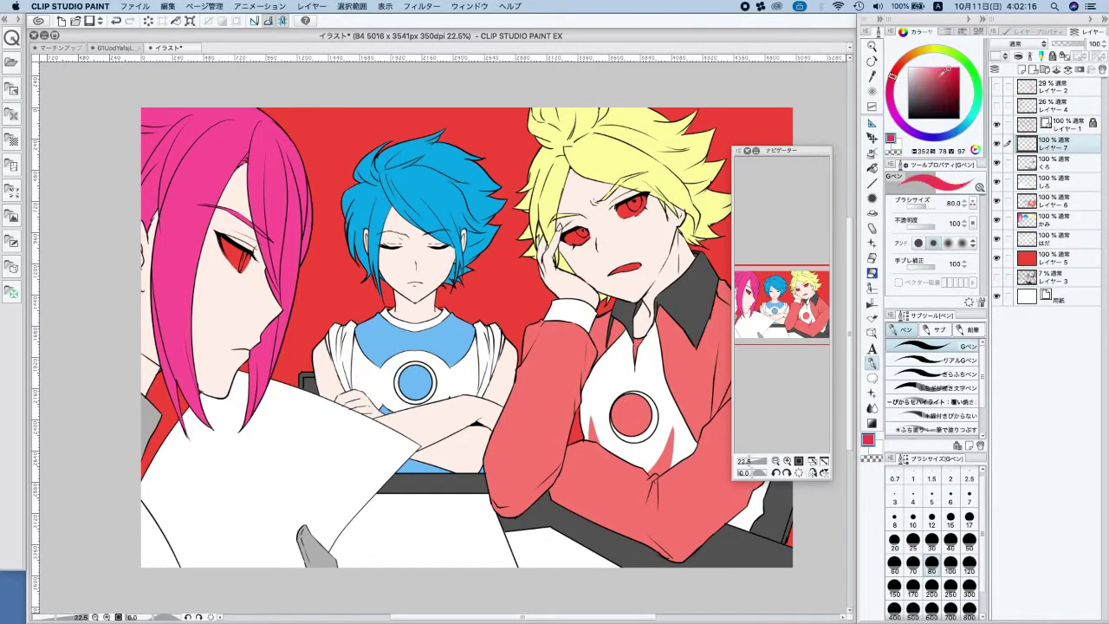
{"action": "left_click", "coordinate": [939, 50]}
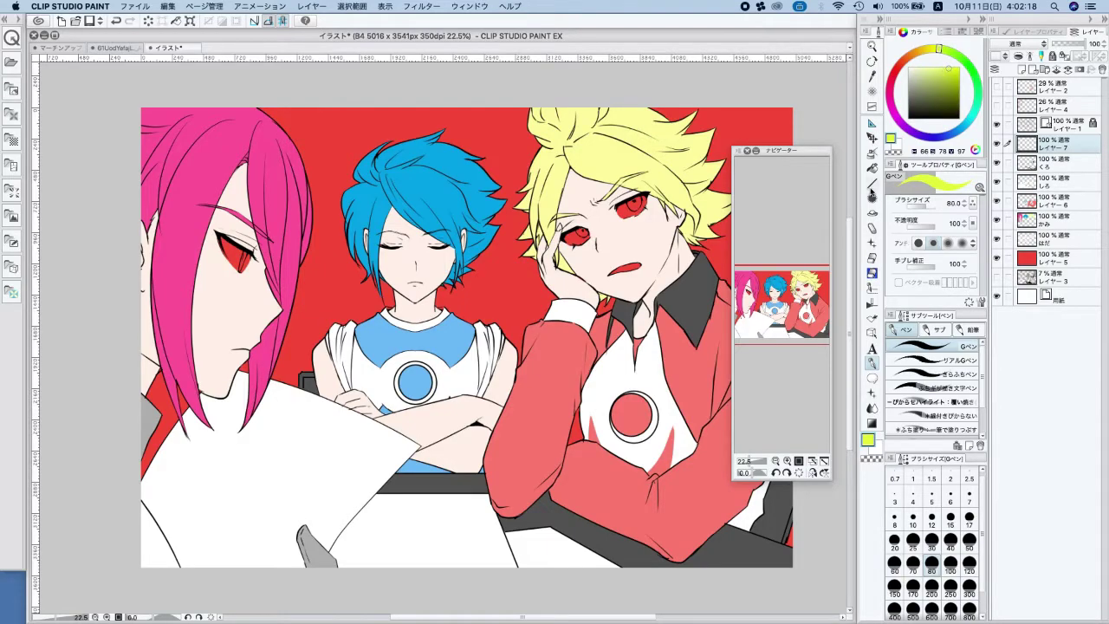
{"action": "left_click", "coordinate": [871, 168]}
{"action": "left_click", "coordinate": [641, 199]}
{"action": "left_click", "coordinate": [585, 231]}
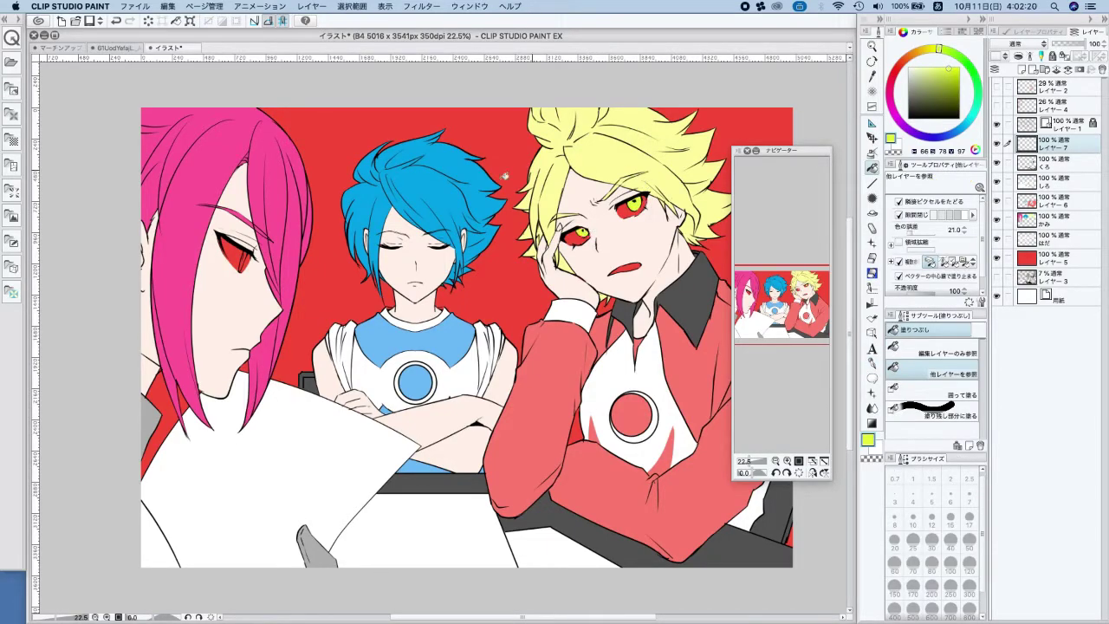
{"action": "left_click", "coordinate": [248, 257]}
Fill the small gap at the side of the middle character's collar with sampled white on the しろ layer
{"action": "left_click", "coordinate": [1052, 178]}
{"action": "scroll", "coordinate": [417, 286], "scroll_direction": "up", "scroll_amount": 4}
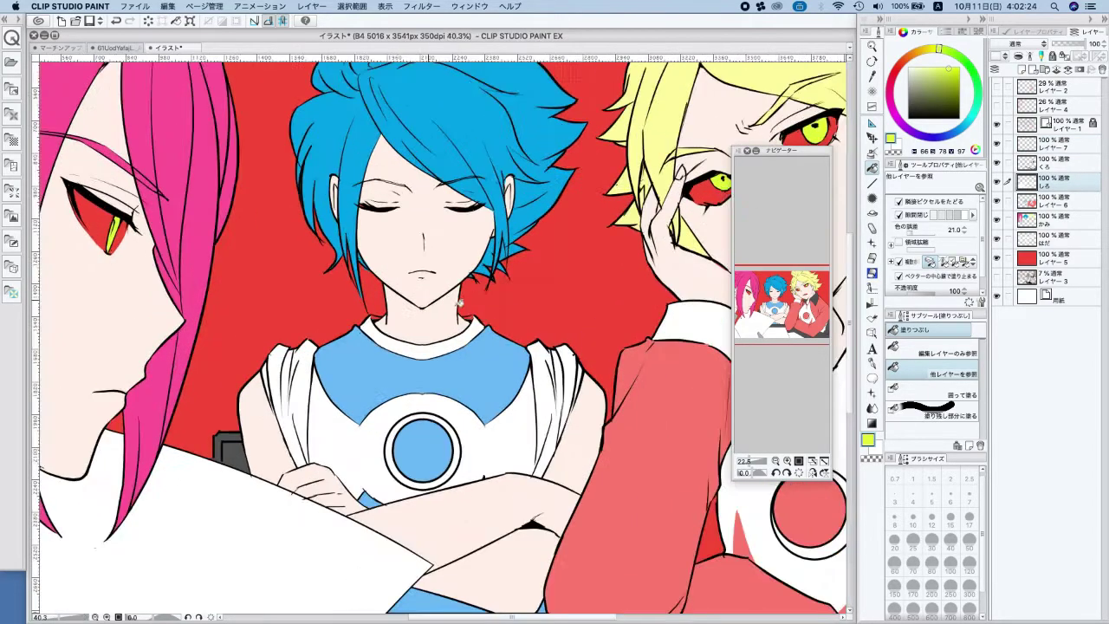
{"action": "left_click", "coordinate": [496, 342], "text": "alt"}
{"action": "left_click", "coordinate": [488, 328]}
{"action": "scroll", "coordinate": [551, 310], "scroll_direction": "down", "scroll_amount": 2}
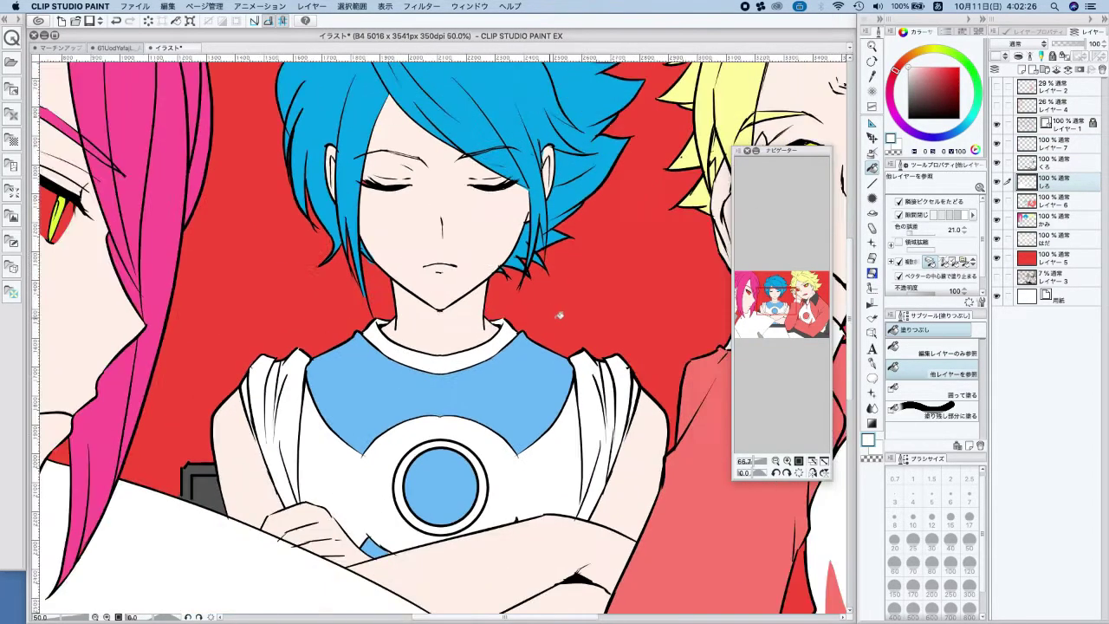
{"action": "scroll", "coordinate": [553, 322], "scroll_direction": "down", "scroll_amount": 4}
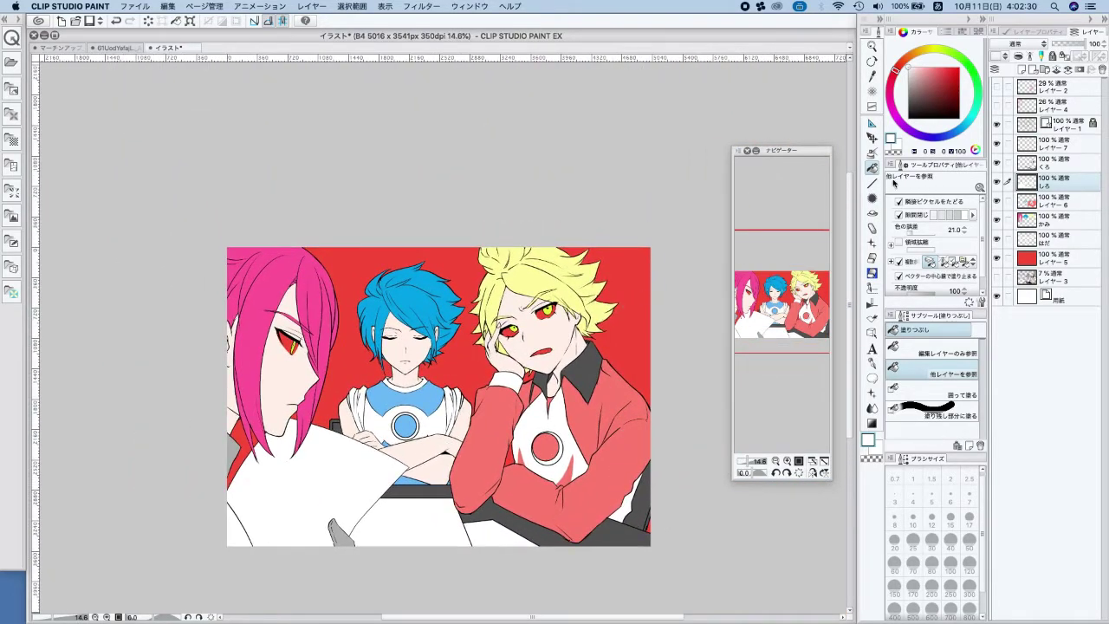
Lock the transparent pixels of the layers from はだ to レイヤー 7 and hide the red レイヤー 5
{"action": "left_click", "coordinate": [1066, 240]}
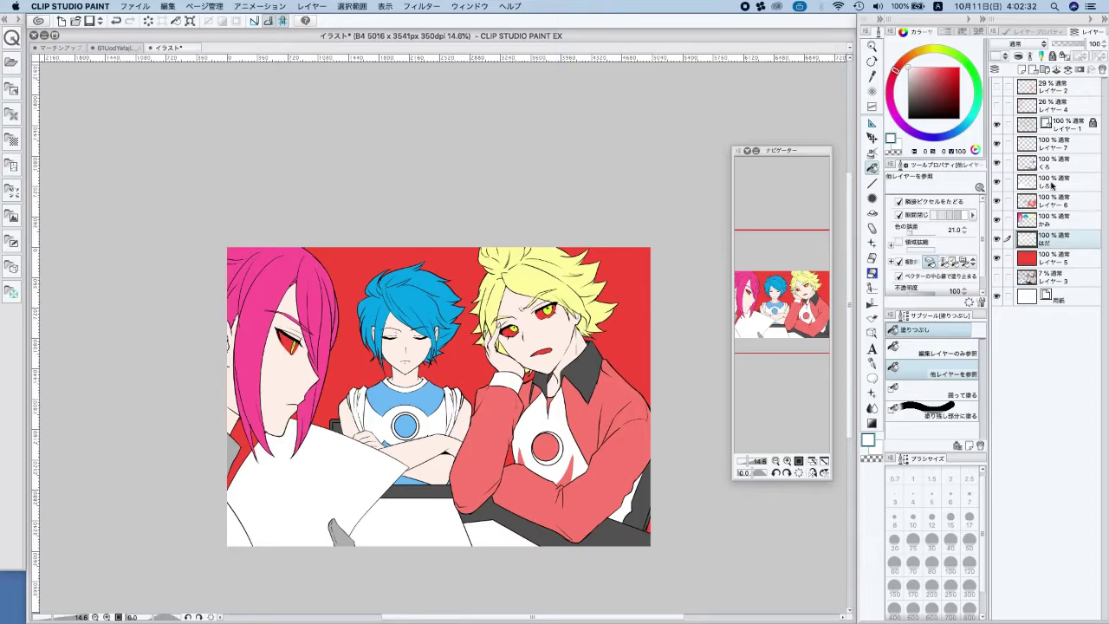
{"action": "left_click", "coordinate": [1065, 147], "text": "shift"}
{"action": "left_click", "coordinate": [1065, 56]}
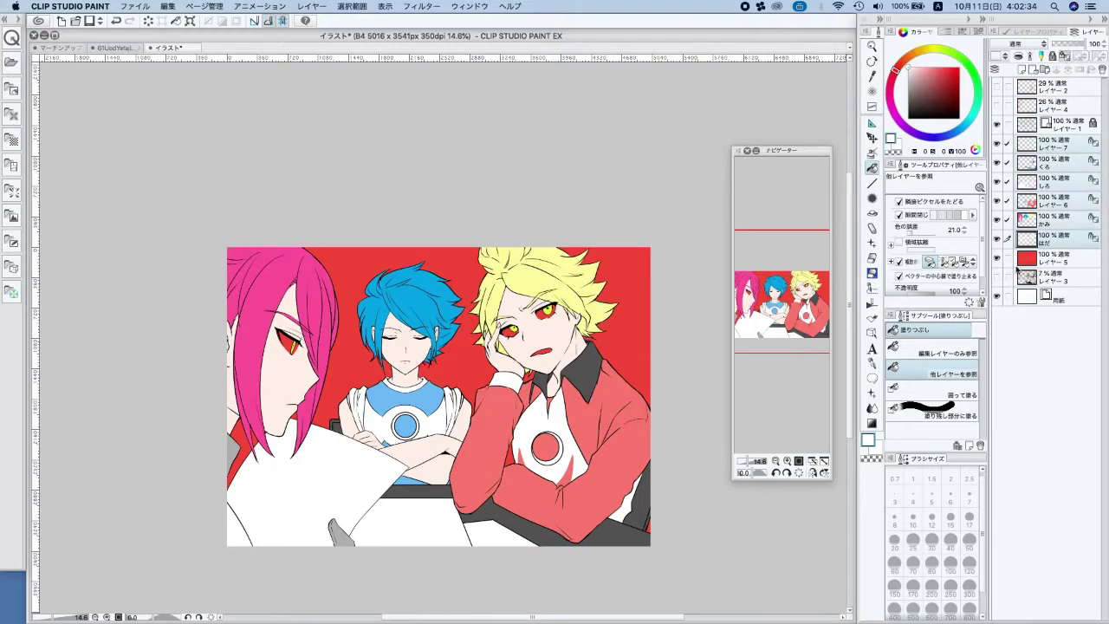
{"action": "left_click", "coordinate": [998, 259]}
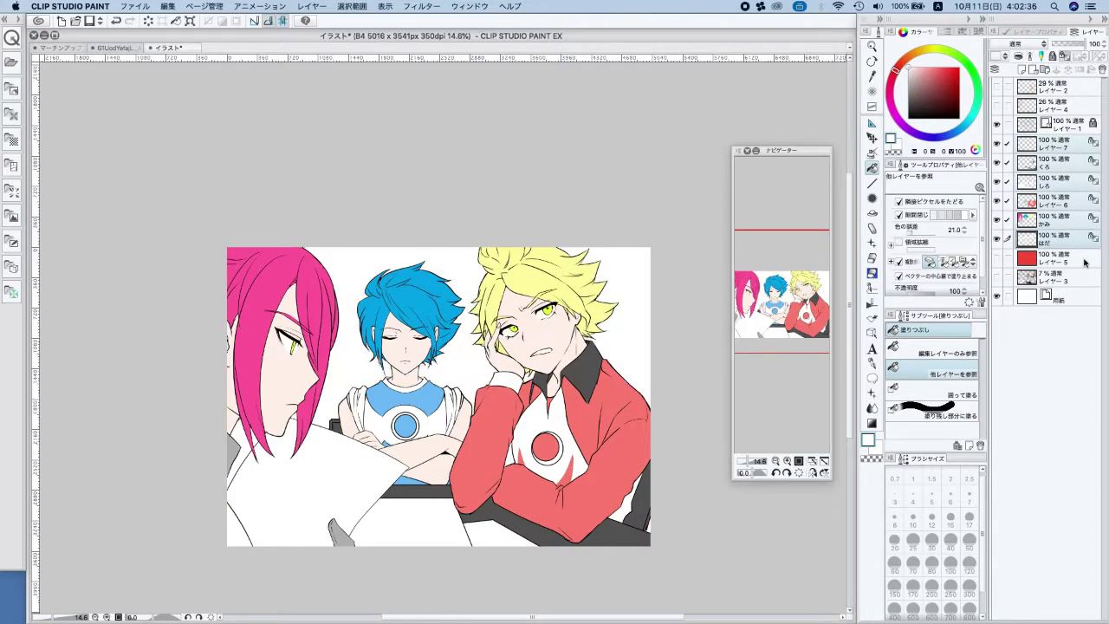
Repaint the right character's hair coral red (hue 0, saturation 51, brightness 100) on かみ, using the G pen at size 300 and stabilization 3
{"action": "left_click", "coordinate": [872, 363]}
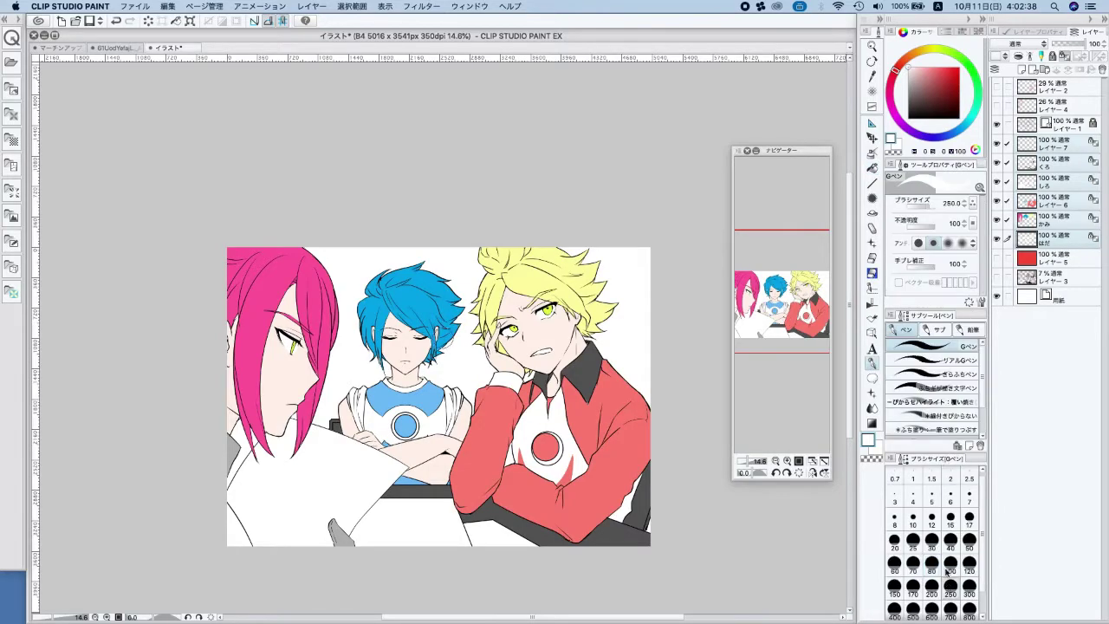
{"action": "left_click", "coordinate": [1067, 220]}
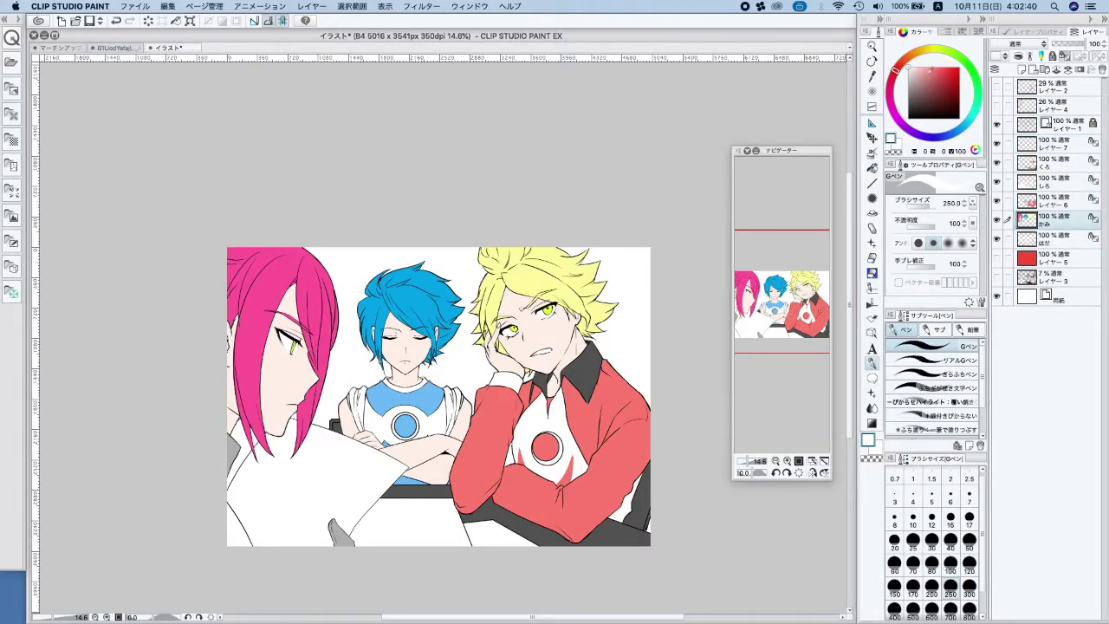
{"action": "left_click", "coordinate": [930, 67]}
{"action": "left_click", "coordinate": [969, 568]}
{"action": "left_click", "coordinate": [915, 266]}
{"action": "left_click", "coordinate": [963, 582]}
{"action": "mouse_move", "coordinate": [489, 243]}
{"action": "left_mouse_down"}
{"action": "mouse_move", "coordinate": [474, 295]}
{"action": "mouse_move", "coordinate": [494, 240]}
{"action": "mouse_move", "coordinate": [559, 277]}
{"action": "left_mouse_up"}
{"action": "left_click", "coordinate": [934, 71]}
{"action": "left_click_drag", "start_coordinate": [479, 283], "coordinate": [483, 278]}
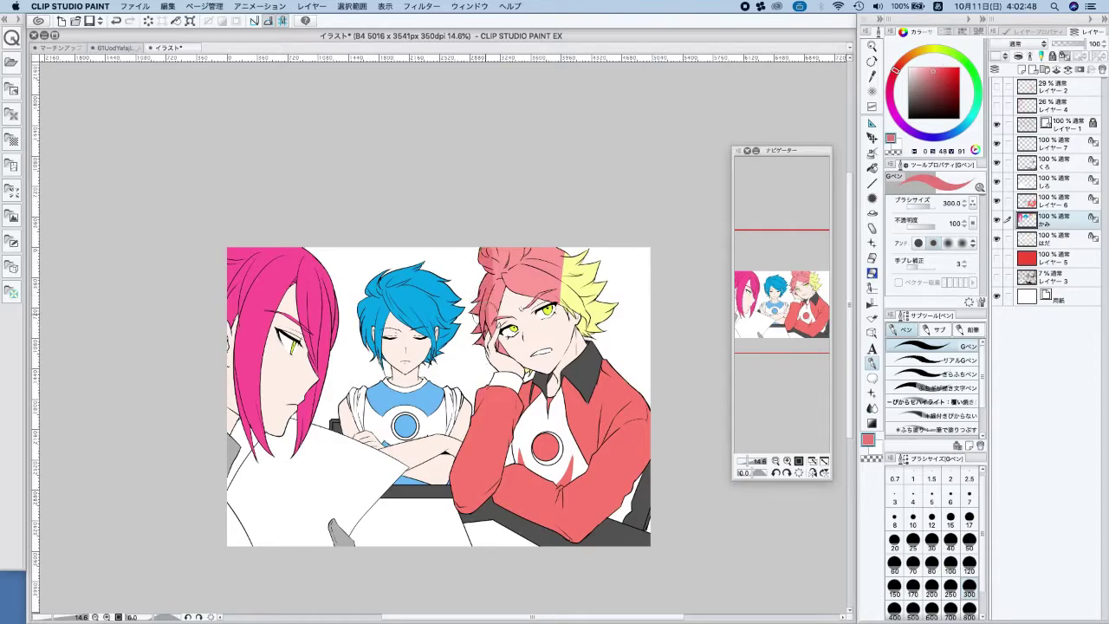
{"action": "left_click_drag", "start_coordinate": [934, 69], "coordinate": [933, 65]}
{"action": "mouse_move", "coordinate": [478, 251]}
{"action": "left_mouse_down"}
{"action": "mouse_move", "coordinate": [583, 234]}
{"action": "mouse_move", "coordinate": [584, 354]}
{"action": "mouse_move", "coordinate": [617, 271]}
{"action": "mouse_move", "coordinate": [594, 349]}
{"action": "left_mouse_up"}
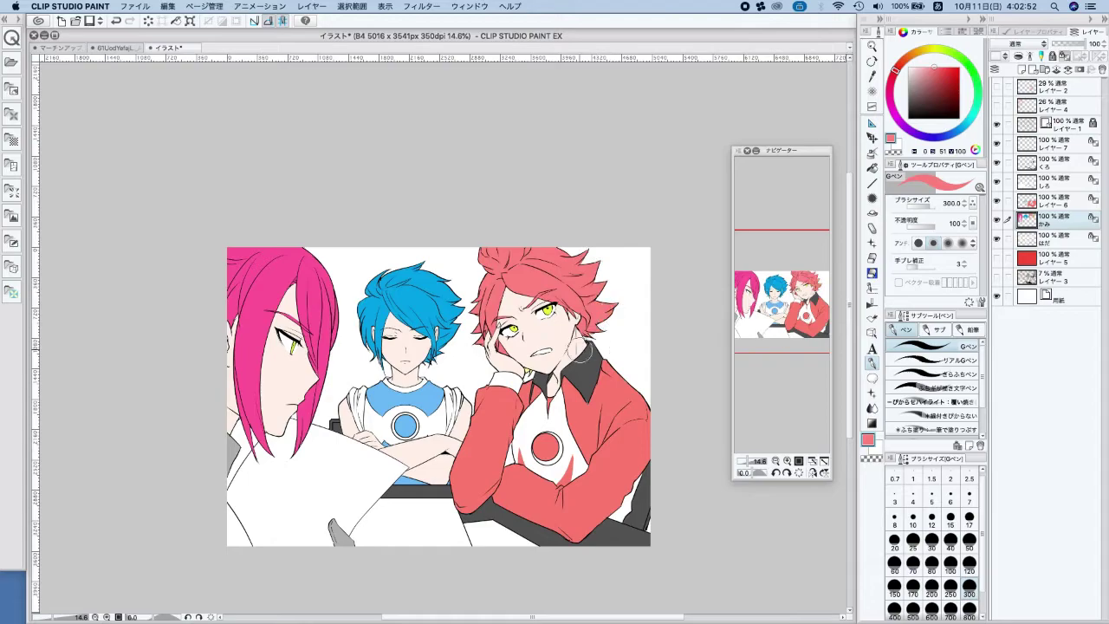
Repaint the left character's hair pinkish red (hue 348, saturation 57, brightness 99) on the かみ layer
{"action": "left_click", "coordinate": [892, 83]}
{"action": "mouse_move", "coordinate": [891, 80]}
{"action": "left_mouse_down"}
{"action": "mouse_move", "coordinate": [896, 68]}
{"action": "mouse_move", "coordinate": [950, 75]}
{"action": "mouse_move", "coordinate": [939, 66]}
{"action": "left_mouse_up"}
{"action": "left_click", "coordinate": [893, 81]}
{"action": "mouse_move", "coordinate": [257, 260]}
{"action": "left_mouse_down"}
{"action": "mouse_move", "coordinate": [243, 400]}
{"action": "mouse_move", "coordinate": [287, 238]}
{"action": "mouse_move", "coordinate": [324, 288]}
{"action": "mouse_move", "coordinate": [312, 373]}
{"action": "mouse_move", "coordinate": [292, 418]}
{"action": "mouse_move", "coordinate": [257, 243]}
{"action": "mouse_move", "coordinate": [233, 256]}
{"action": "mouse_move", "coordinate": [322, 296]}
{"action": "left_mouse_up"}
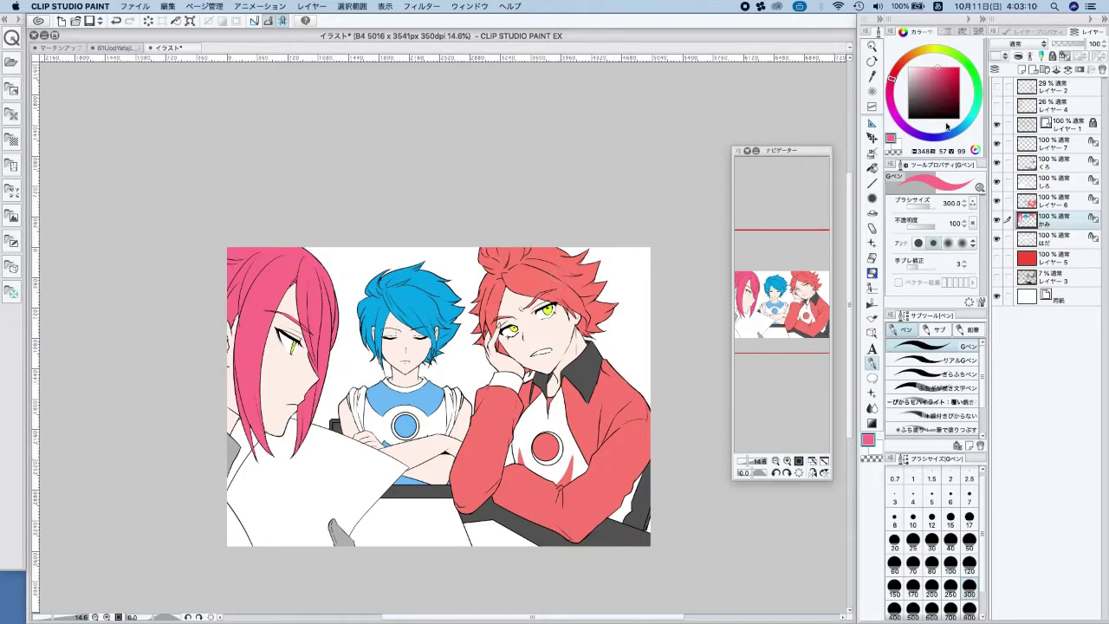
Repaint the middle character's hair pale blue (hue 203, saturation 22, brightness 92) on the かみ layer
{"action": "left_click", "coordinate": [959, 127]}
{"action": "left_click_drag", "start_coordinate": [918, 76], "coordinate": [921, 73]}
{"action": "mouse_move", "coordinate": [364, 311]}
{"action": "left_mouse_down"}
{"action": "mouse_move", "coordinate": [363, 360]}
{"action": "mouse_move", "coordinate": [378, 285]}
{"action": "mouse_move", "coordinate": [387, 332]}
{"action": "mouse_move", "coordinate": [367, 320]}
{"action": "mouse_move", "coordinate": [378, 303]}
{"action": "mouse_move", "coordinate": [407, 329]}
{"action": "mouse_move", "coordinate": [455, 278]}
{"action": "mouse_move", "coordinate": [452, 334]}
{"action": "left_mouse_up"}
{"action": "left_click", "coordinate": [921, 67]}
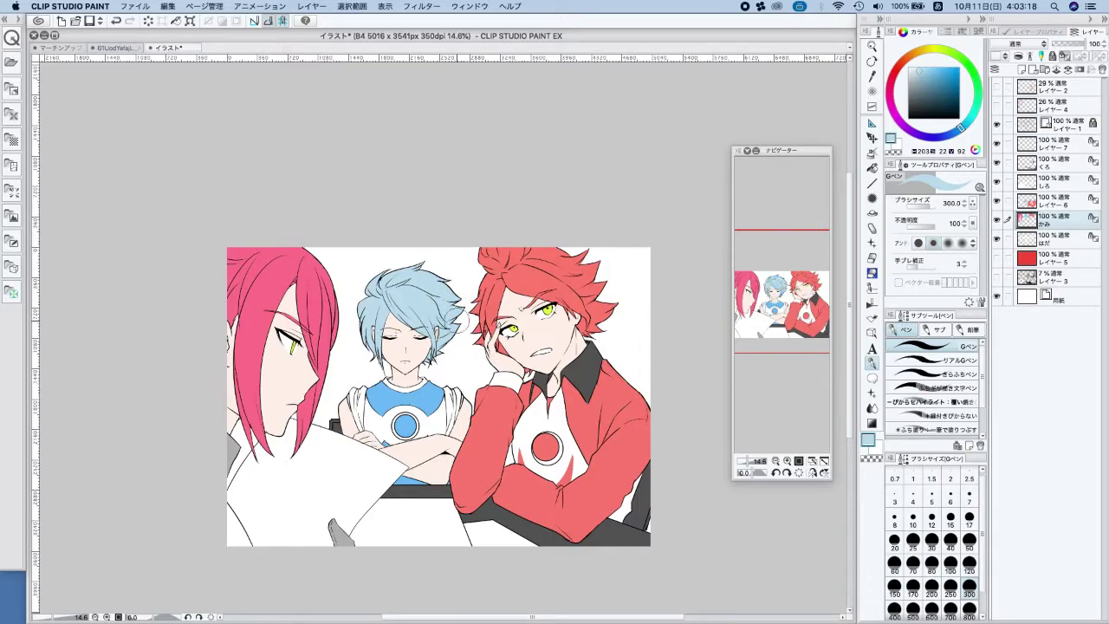
Repaint the right character's eyes pale amber (hue 38, saturation 22, brightness 92) on レイヤー 7
{"action": "left_click_drag", "start_coordinate": [658, 320], "coordinate": [674, 291]}
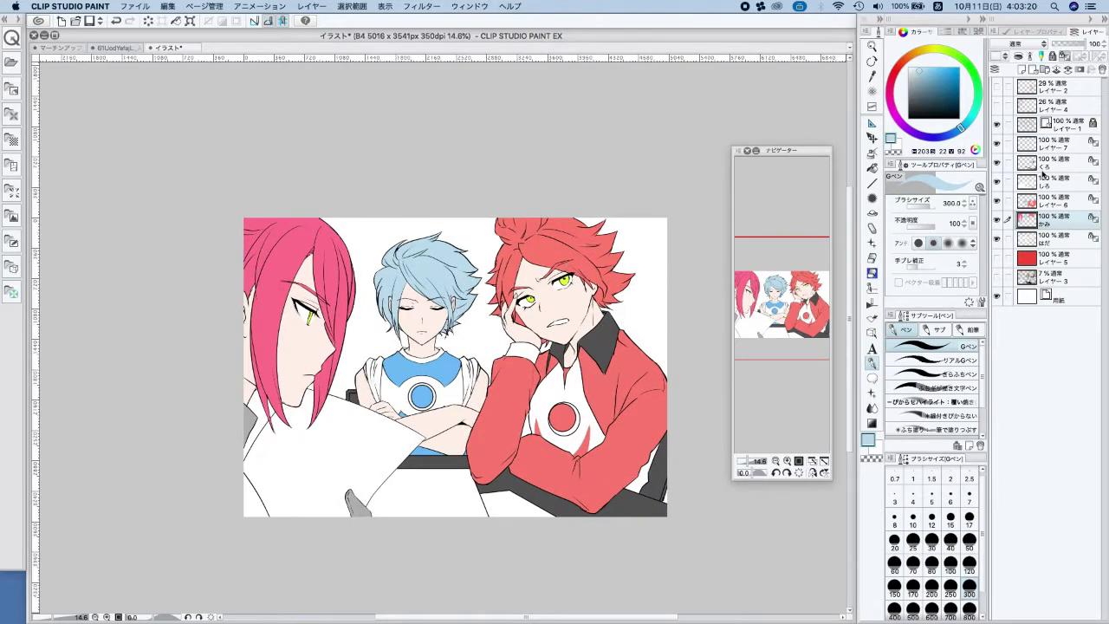
{"action": "left_click", "coordinate": [1060, 243]}
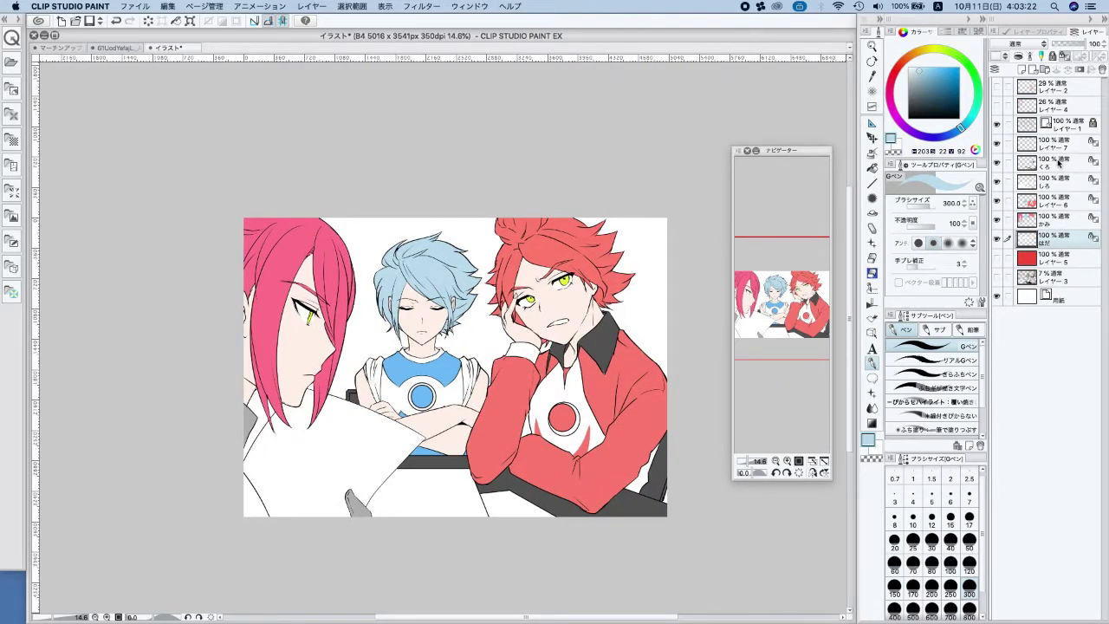
{"action": "left_click", "coordinate": [1057, 165]}
{"action": "left_click", "coordinate": [1068, 181]}
{"action": "left_click", "coordinate": [1071, 146]}
{"action": "left_click", "coordinate": [917, 52]}
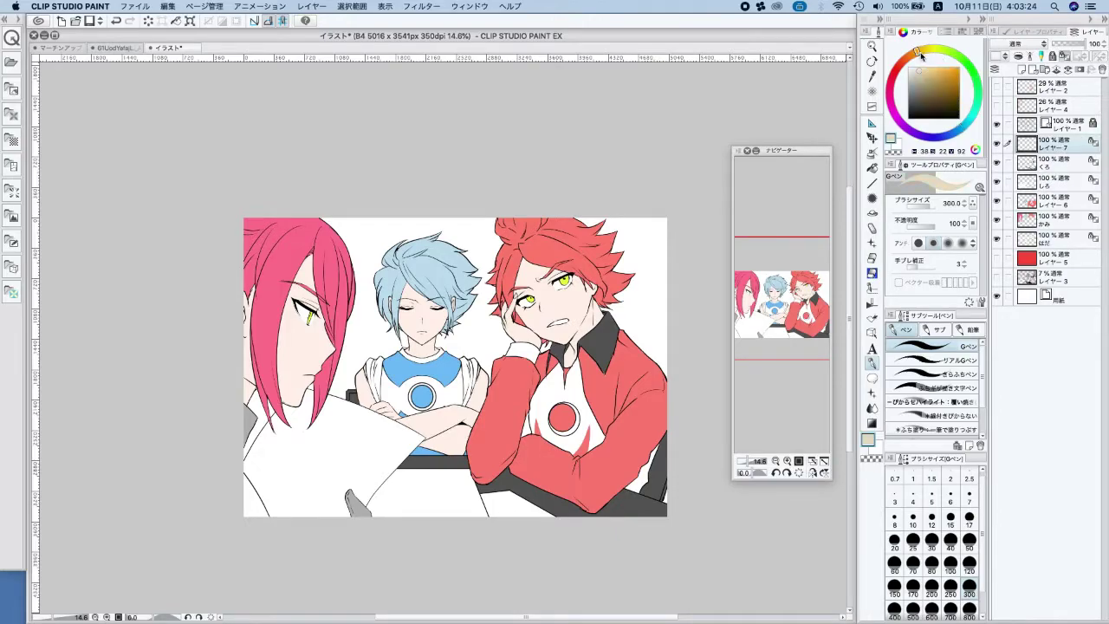
{"action": "left_click_drag", "start_coordinate": [536, 296], "coordinate": [567, 280]}
Repaint the left character's eye pale teal (hue 180, saturation 22, brightness 92) on レイヤー 7
{"action": "left_click", "coordinate": [974, 111]}
{"action": "left_click_drag", "start_coordinate": [303, 305], "coordinate": [312, 322]}
{"action": "left_click", "coordinate": [960, 90]}
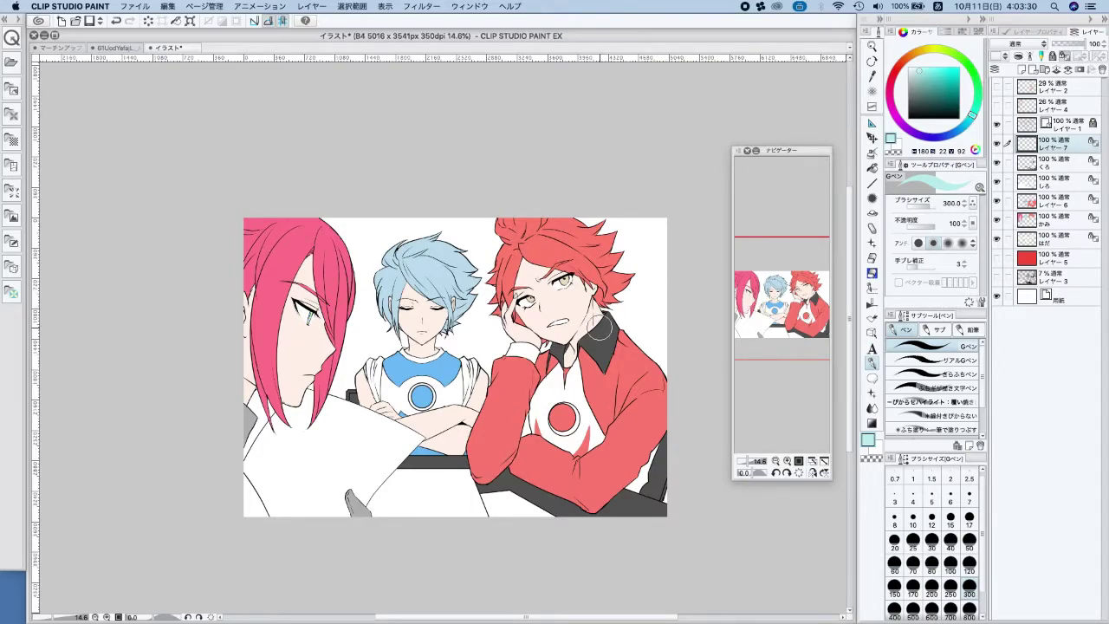
{"action": "scroll", "coordinate": [599, 327], "scroll_direction": "up", "scroll_amount": 1}
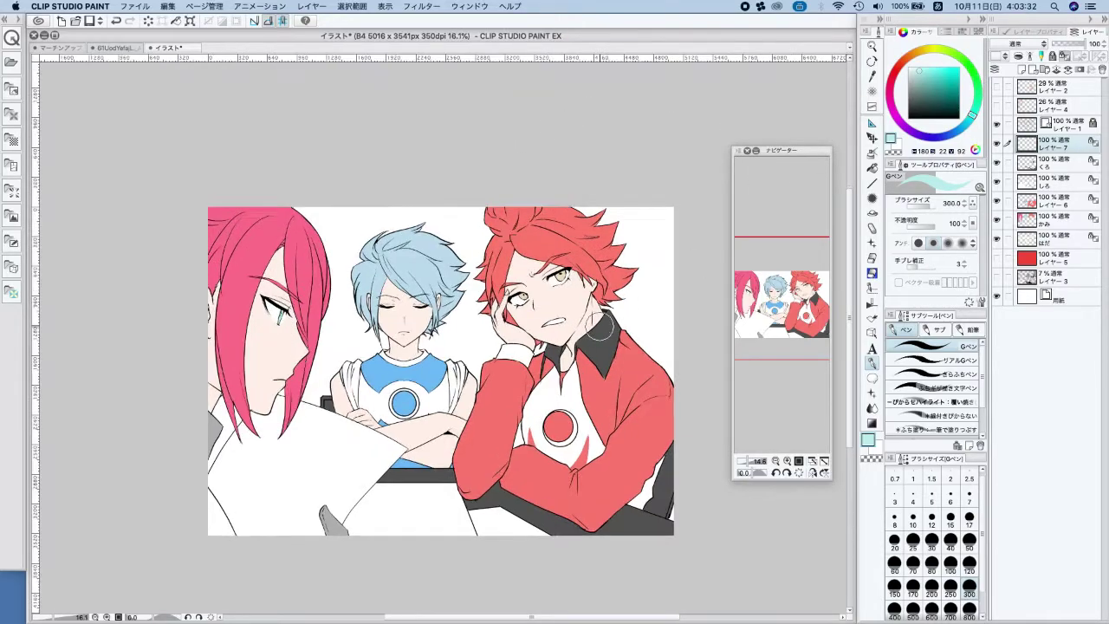
{"action": "scroll", "coordinate": [600, 326], "scroll_direction": "up", "scroll_amount": 1}
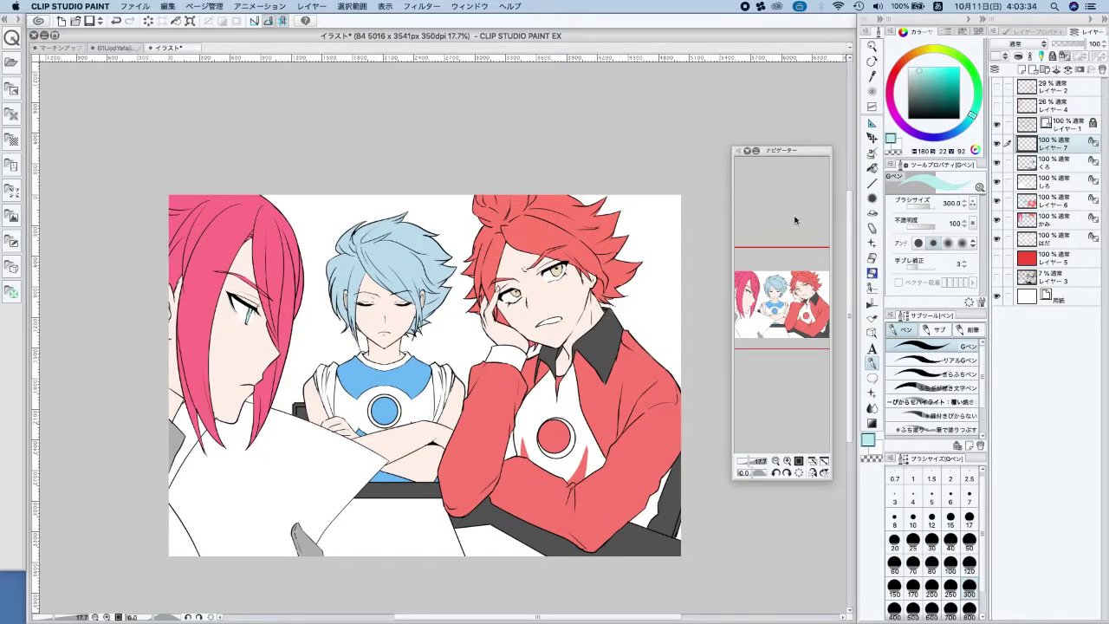
Choose the salmon skin-shadow colour from the colour set and add a new layer clipped to はだ
{"action": "left_click", "coordinate": [951, 31]}
{"action": "left_click", "coordinate": [900, 55]}
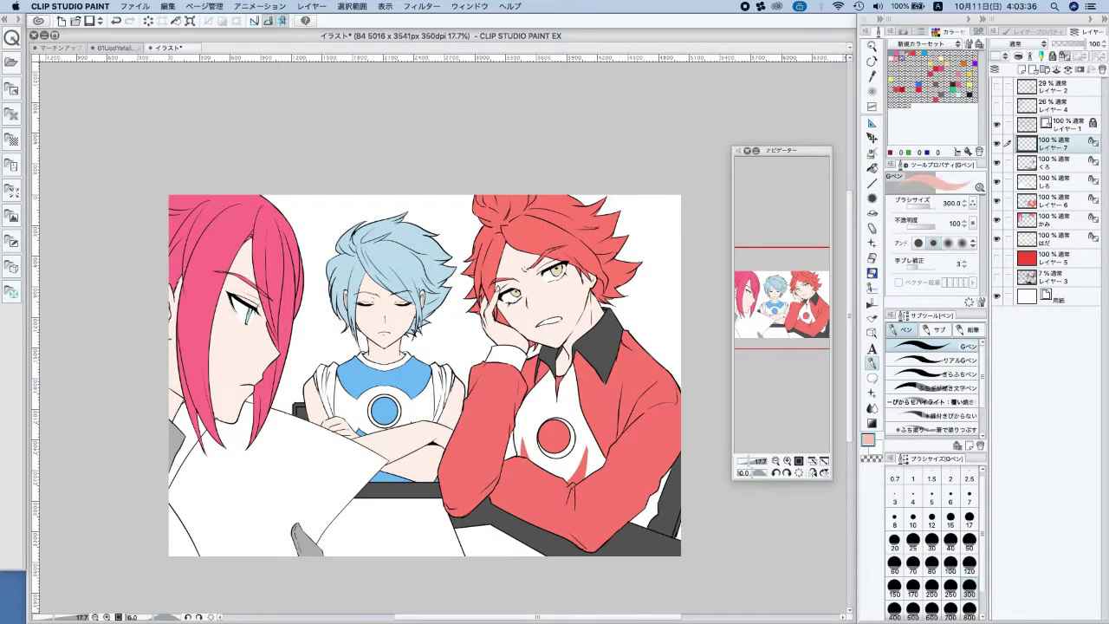
{"action": "left_click", "coordinate": [1062, 240]}
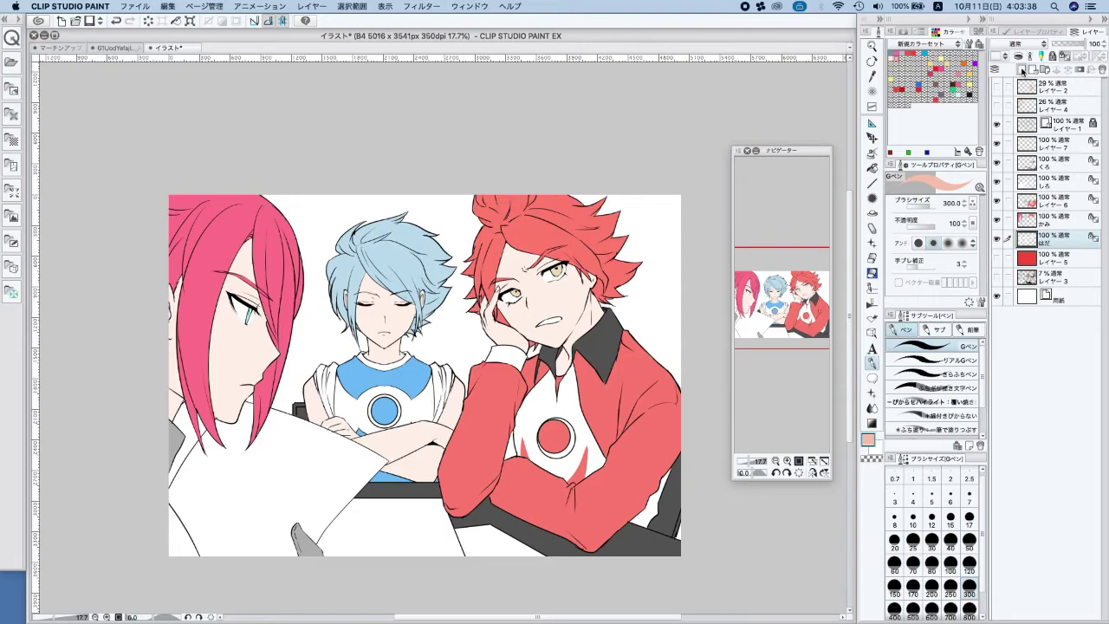
{"action": "left_click", "coordinate": [1024, 69]}
{"action": "scroll", "coordinate": [491, 251], "scroll_direction": "up", "scroll_amount": 3}
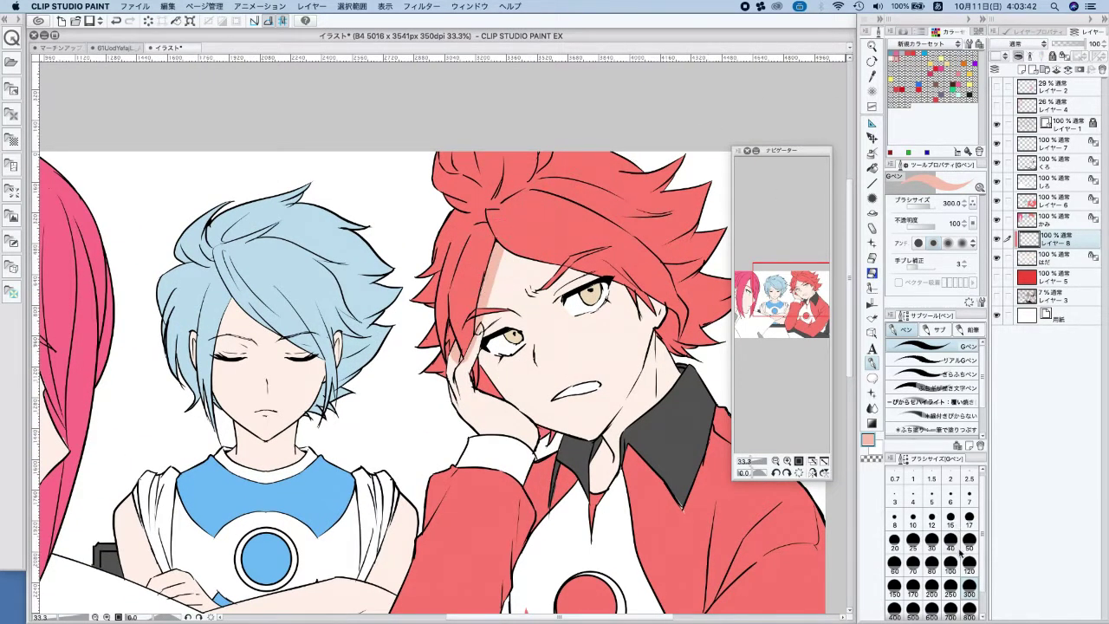
Draw three light-direction arrows above the middle character on a new topmost layer with the G pen at size 17, and lock that layer
{"action": "left_click", "coordinate": [968, 516]}
{"action": "left_click", "coordinate": [1079, 91]}
{"action": "left_click", "coordinate": [1023, 69]}
{"action": "left_click_drag", "start_coordinate": [360, 161], "coordinate": [377, 204]}
{"action": "left_click_drag", "start_coordinate": [365, 194], "coordinate": [379, 172]}
{"action": "left_click_drag", "start_coordinate": [204, 171], "coordinate": [153, 225]}
{"action": "left_click_drag", "start_coordinate": [162, 186], "coordinate": [147, 226]}
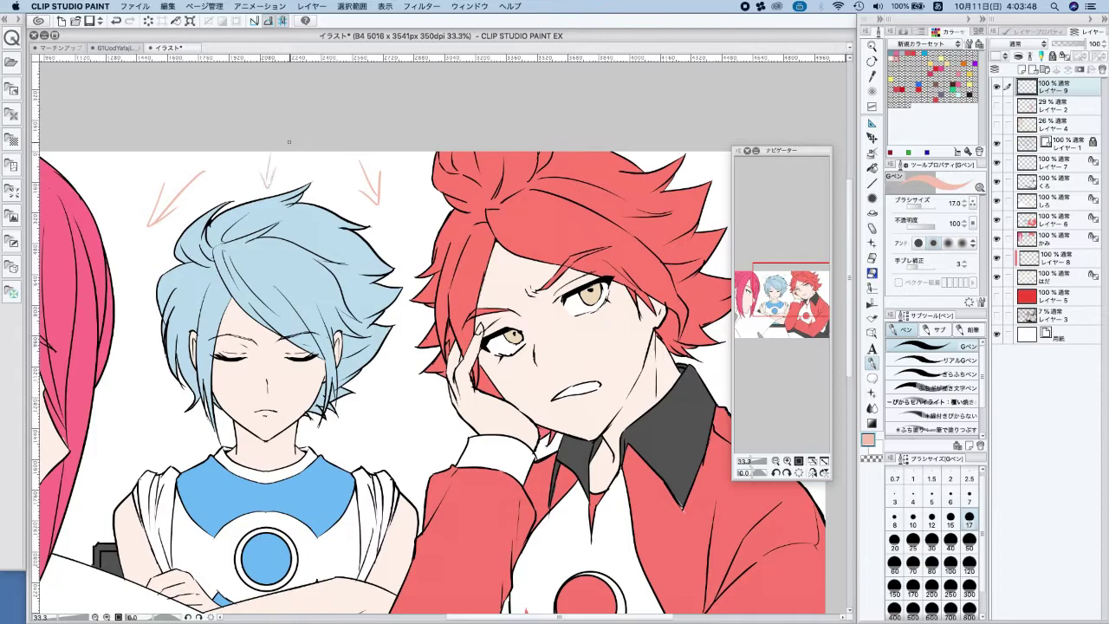
{"action": "left_click", "coordinate": [1058, 55]}
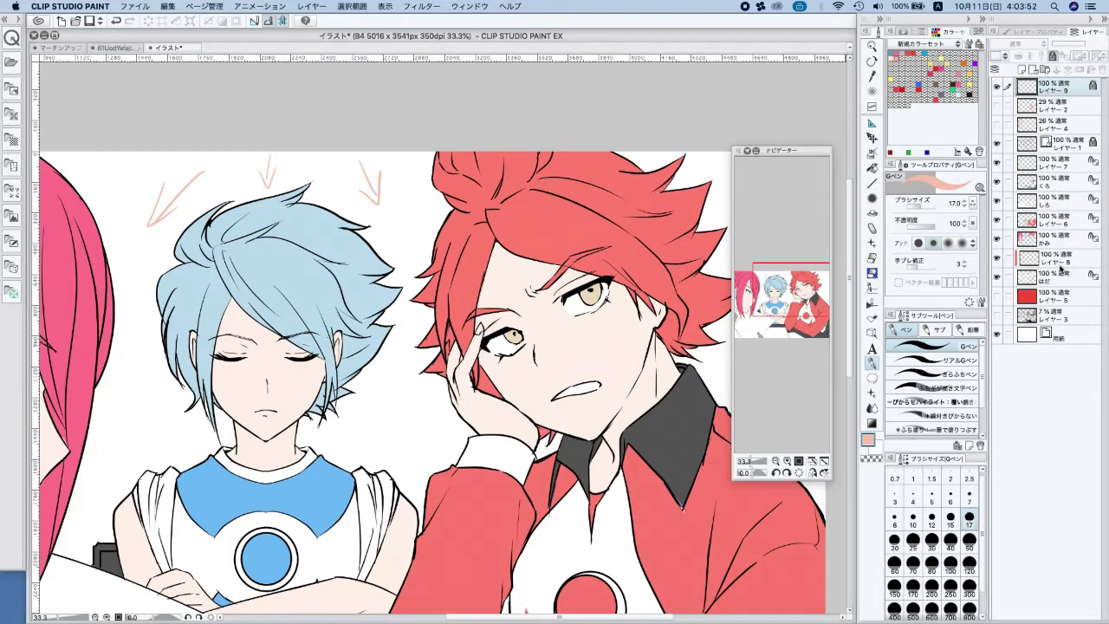
Shade the right character's forehead under the hair and the neck on レイヤー 8 with the G pen at size 100, filling the neck shadow
{"action": "left_click", "coordinate": [1062, 265]}
{"action": "left_click", "coordinate": [950, 559]}
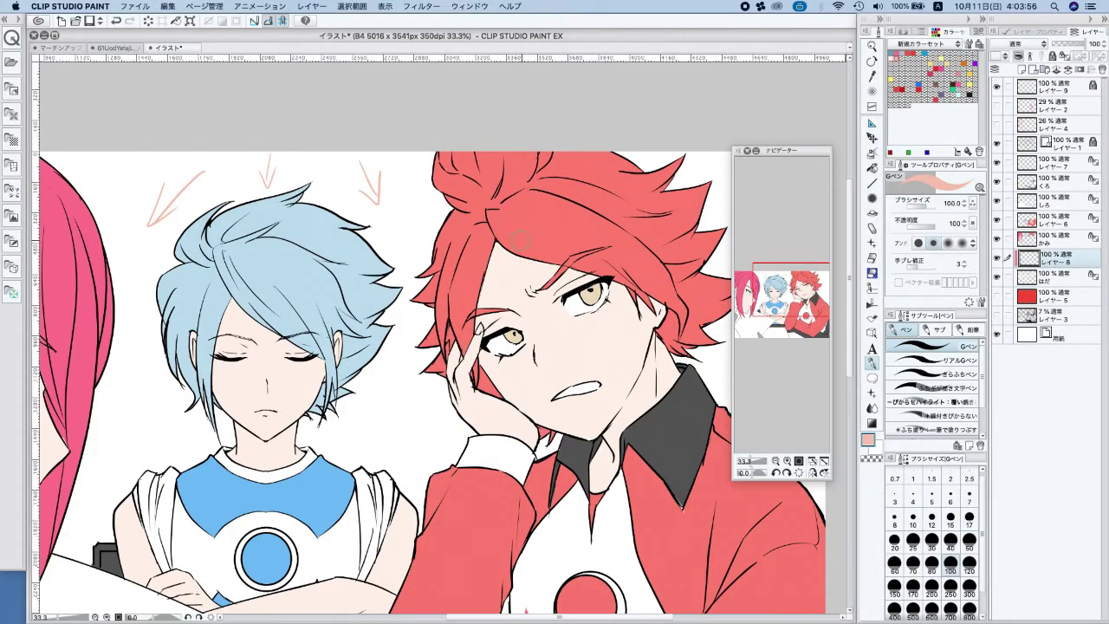
{"action": "mouse_move", "coordinate": [501, 241]}
{"action": "left_mouse_down"}
{"action": "mouse_move", "coordinate": [551, 227]}
{"action": "mouse_move", "coordinate": [500, 234]}
{"action": "mouse_move", "coordinate": [606, 230]}
{"action": "left_mouse_up"}
{"action": "key", "text": "super+z"}
{"action": "key", "text": "super+z"}
{"action": "left_click_drag", "start_coordinate": [498, 240], "coordinate": [598, 279]}
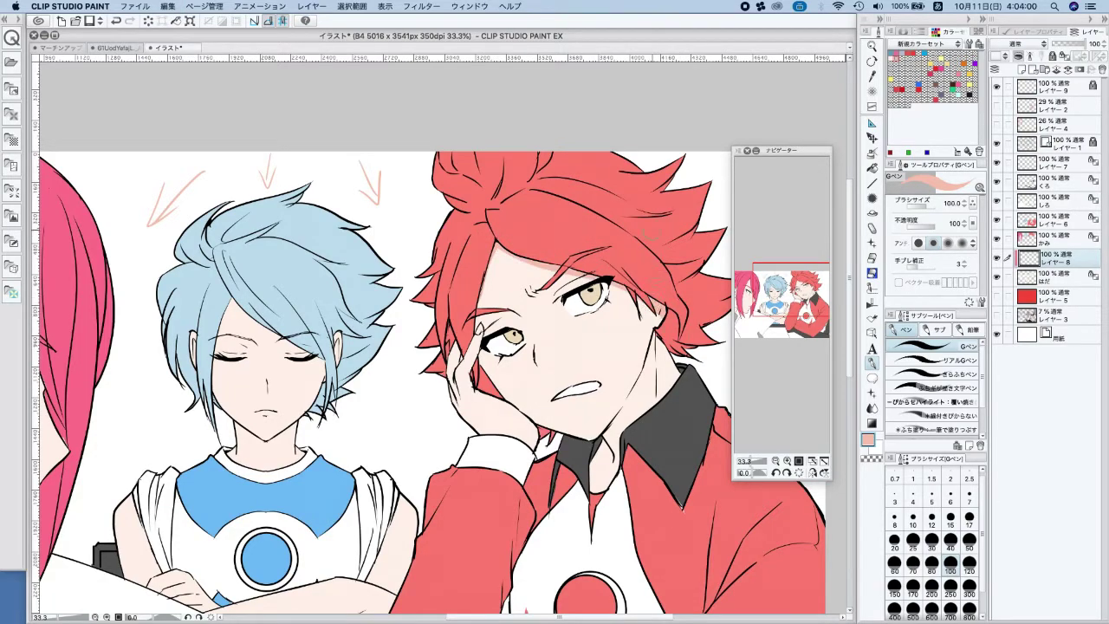
{"action": "left_click_drag", "start_coordinate": [616, 413], "coordinate": [633, 388]}
{"action": "left_click_drag", "start_coordinate": [658, 345], "coordinate": [664, 395]}
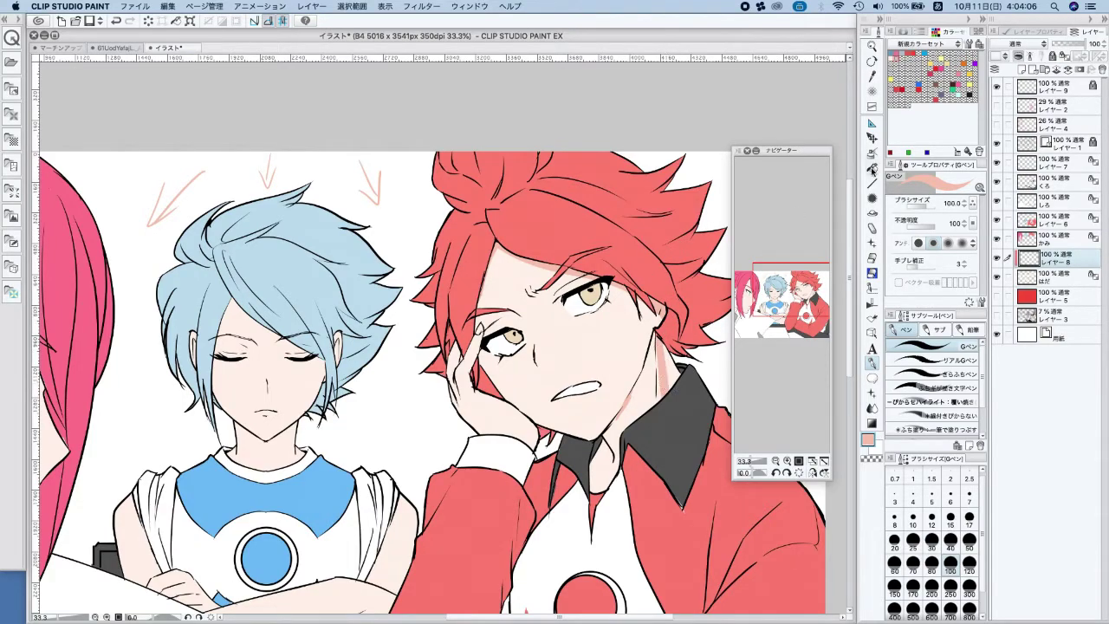
{"action": "left_click", "coordinate": [872, 168]}
{"action": "left_click", "coordinate": [607, 417]}
Paint the right character's nose shadow and the fine shadows around the brows and eyes, using size 17 for the details
{"action": "left_click", "coordinate": [872, 362]}
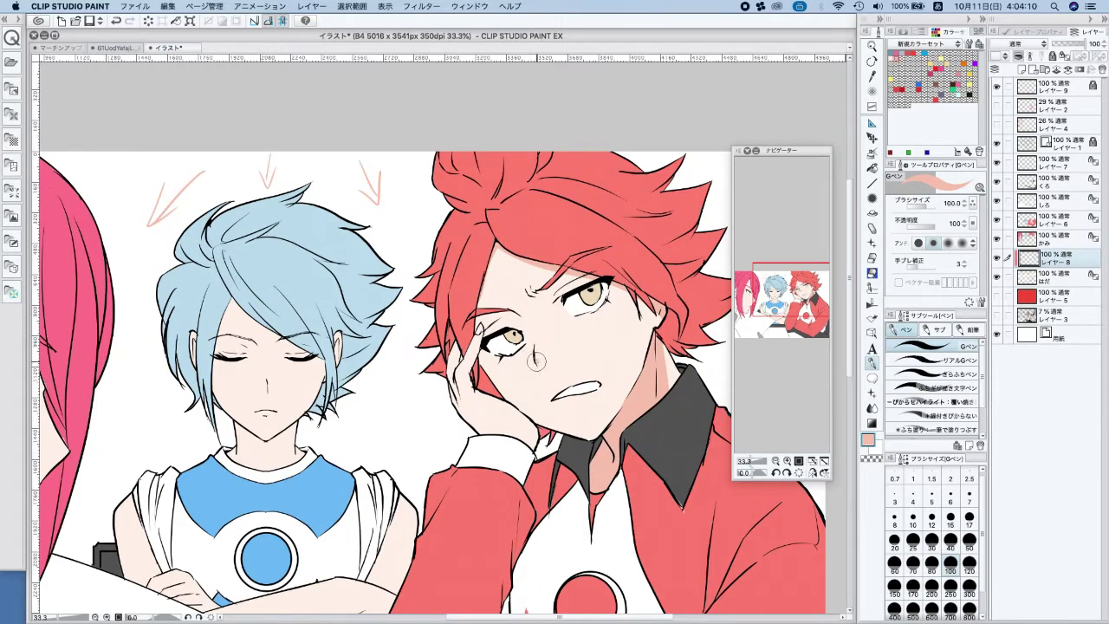
{"action": "left_click_drag", "start_coordinate": [539, 352], "coordinate": [546, 345]}
{"action": "left_click", "coordinate": [968, 520]}
{"action": "scroll", "coordinate": [511, 312], "scroll_direction": "up", "scroll_amount": 3}
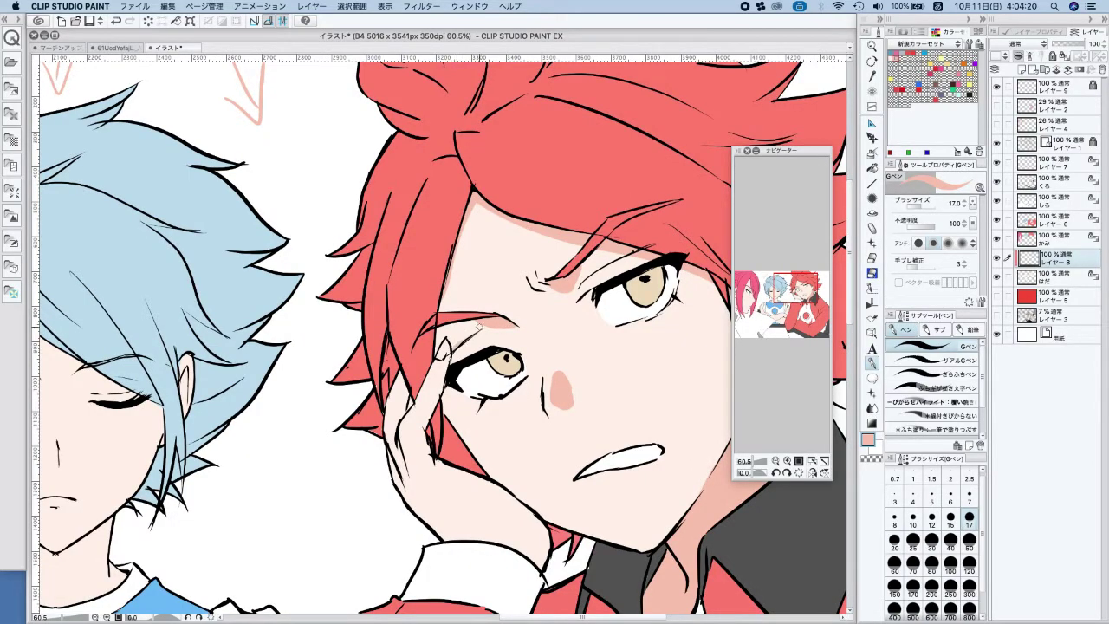
Shade the right character's raised hand and the cheek beside it on レイヤー 8 with the G pen at size 50
{"action": "left_click", "coordinate": [968, 543]}
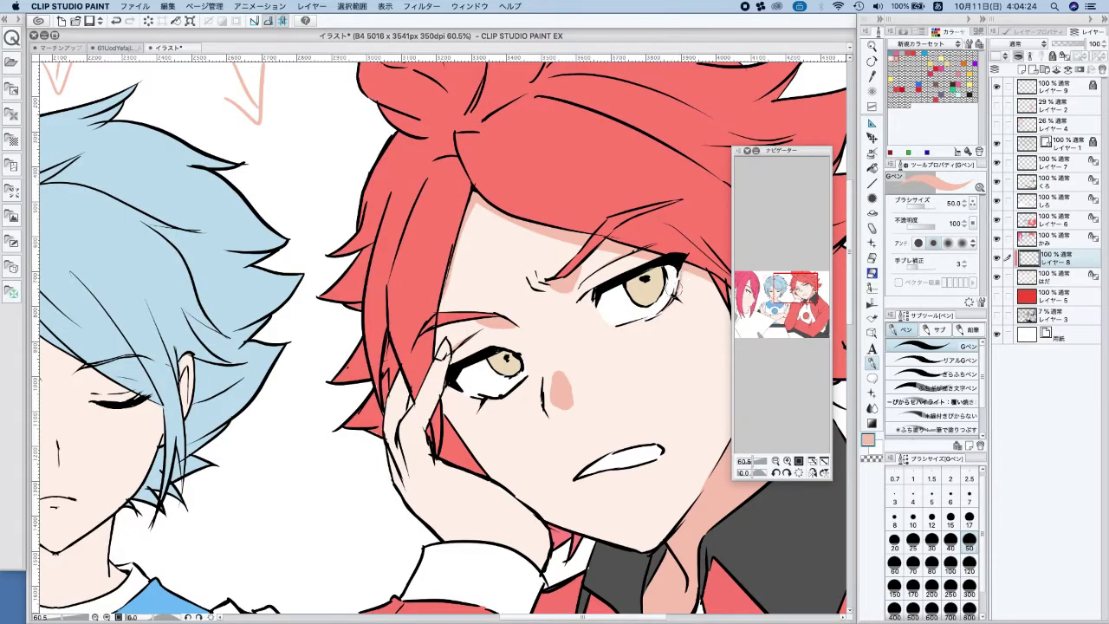
{"action": "left_click_drag", "start_coordinate": [443, 385], "coordinate": [488, 399]}
{"action": "key", "text": "super+z"}
{"action": "mouse_move", "coordinate": [444, 349]}
{"action": "left_mouse_down"}
{"action": "mouse_move", "coordinate": [422, 433]}
{"action": "mouse_move", "coordinate": [431, 463]}
{"action": "mouse_move", "coordinate": [485, 483]}
{"action": "mouse_move", "coordinate": [530, 556]}
{"action": "left_mouse_up"}
{"action": "key", "text": "super+z"}
{"action": "left_click_drag", "start_coordinate": [434, 460], "coordinate": [515, 492]}
{"action": "mouse_move", "coordinate": [526, 531]}
{"action": "left_mouse_down"}
{"action": "mouse_move", "coordinate": [533, 576]}
{"action": "mouse_move", "coordinate": [515, 508]}
{"action": "mouse_move", "coordinate": [528, 553]}
{"action": "mouse_move", "coordinate": [523, 528]}
{"action": "mouse_move", "coordinate": [549, 568]}
{"action": "mouse_move", "coordinate": [543, 531]}
{"action": "left_mouse_up"}
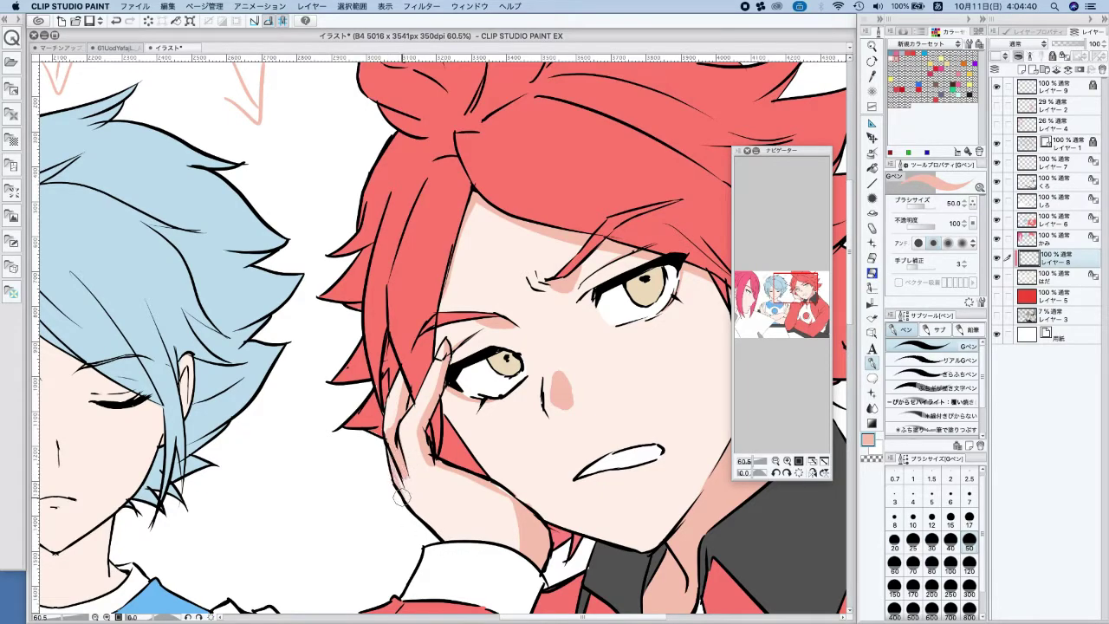
Shade the left character's forehead, face edge, ear and neck along the hair with the G pen at size 100
{"action": "scroll", "coordinate": [600, 357], "scroll_direction": "down", "scroll_amount": 5}
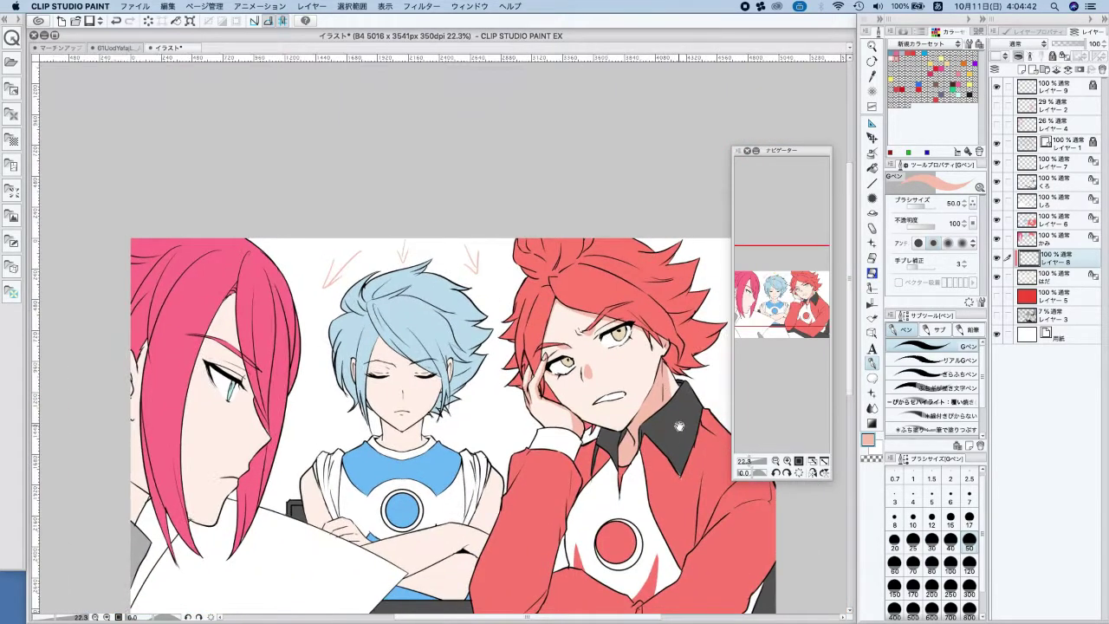
{"action": "scroll", "coordinate": [679, 427], "scroll_direction": "down", "scroll_amount": 3}
{"action": "key", "text": "bracketleft"}
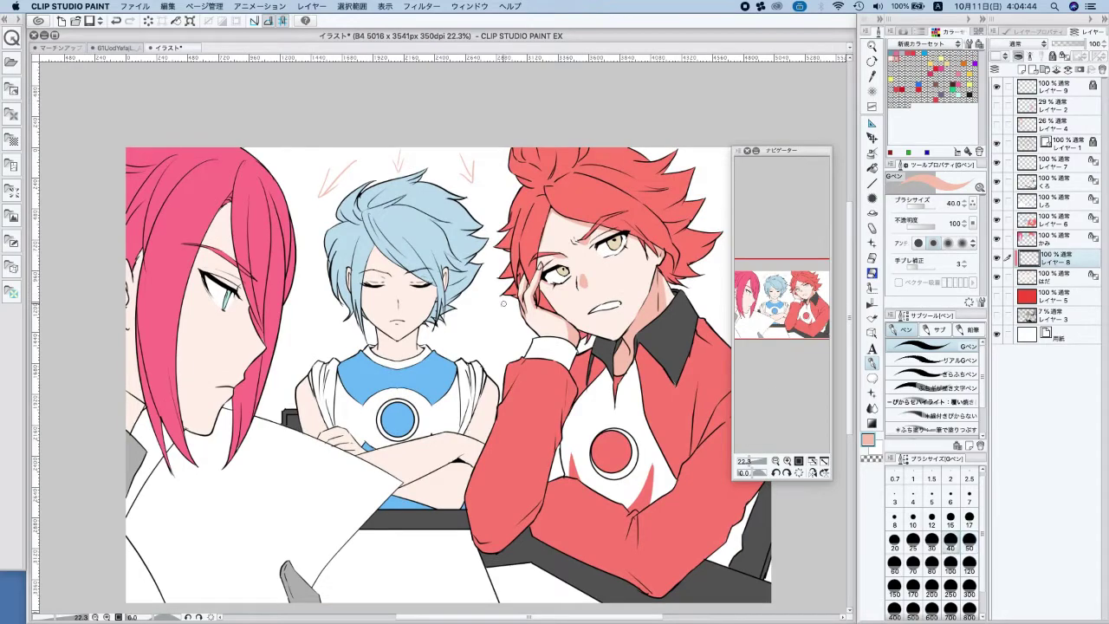
{"action": "left_click", "coordinate": [950, 565]}
{"action": "left_click_drag", "start_coordinate": [226, 219], "coordinate": [232, 252]}
{"action": "key", "text": "super+z"}
{"action": "left_click_drag", "start_coordinate": [181, 341], "coordinate": [182, 404]}
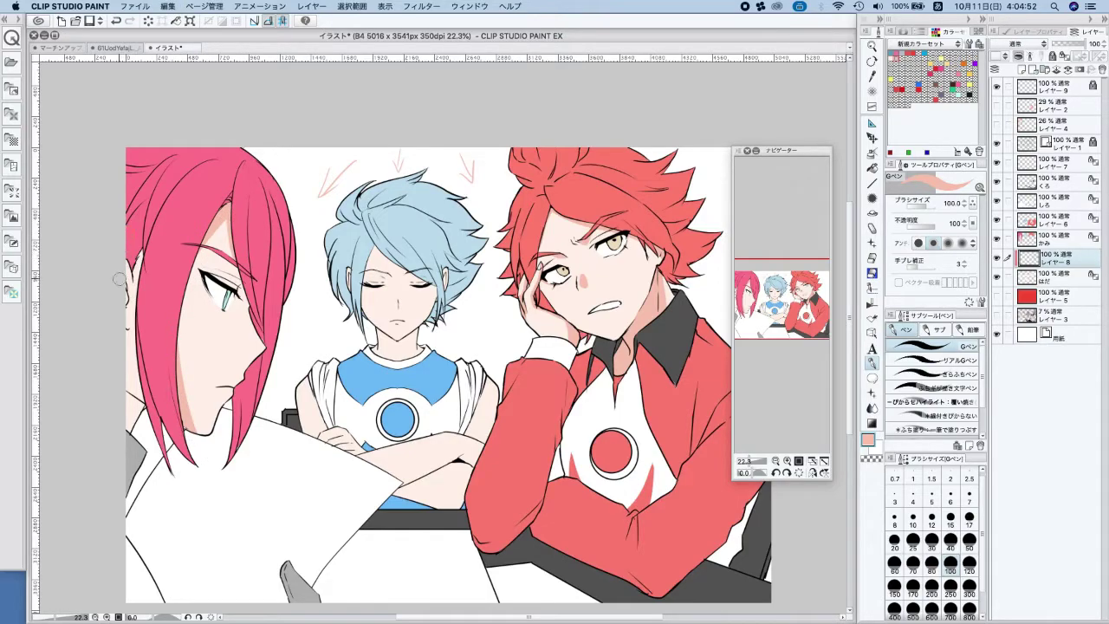
{"action": "left_click_drag", "start_coordinate": [144, 250], "coordinate": [135, 285]}
{"action": "left_click_drag", "start_coordinate": [126, 330], "coordinate": [144, 394]}
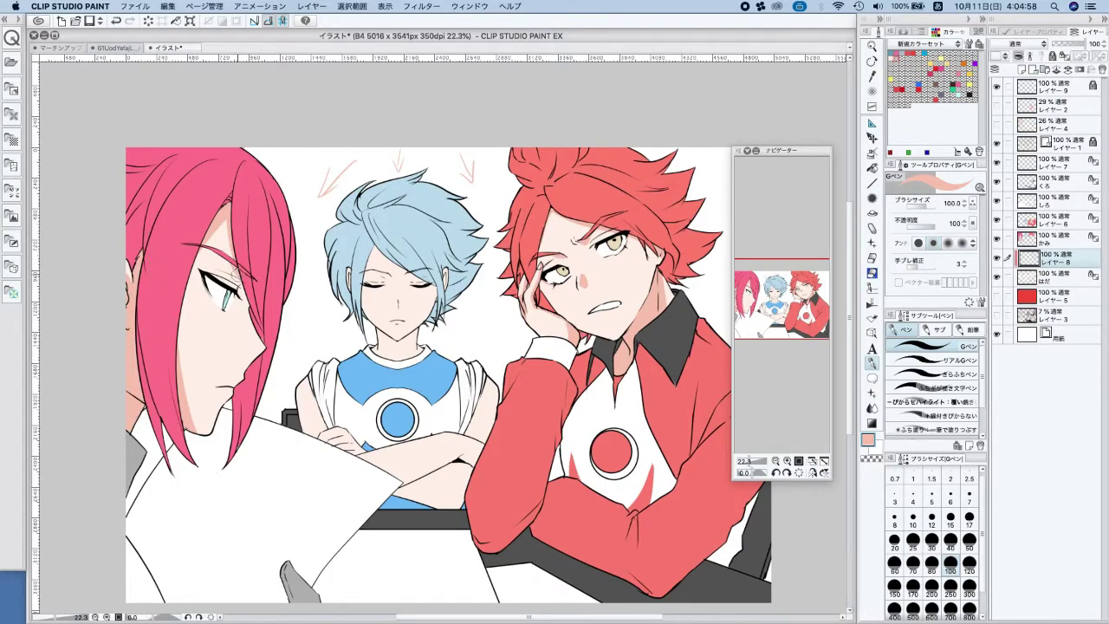
Add fine skin shadows around the left character's eye with the G pen at size 17
{"action": "scroll", "coordinate": [215, 274], "scroll_direction": "up", "scroll_amount": 5}
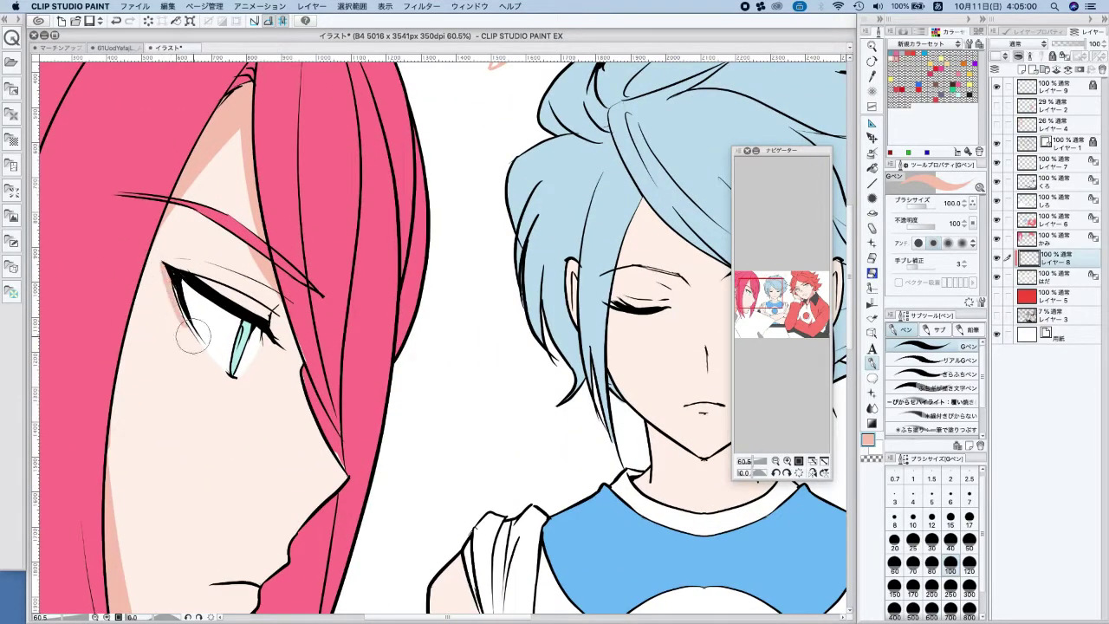
{"action": "left_click", "coordinate": [969, 517]}
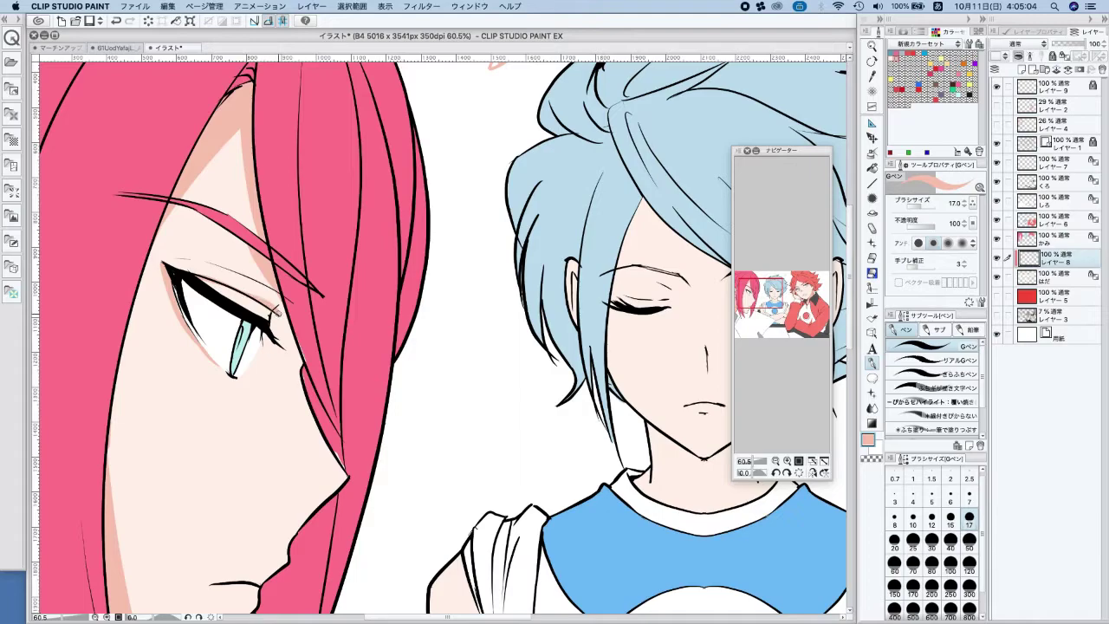
{"action": "left_click_drag", "start_coordinate": [286, 320], "coordinate": [302, 367]}
{"action": "scroll", "coordinate": [299, 291], "scroll_direction": "down", "scroll_amount": 5}
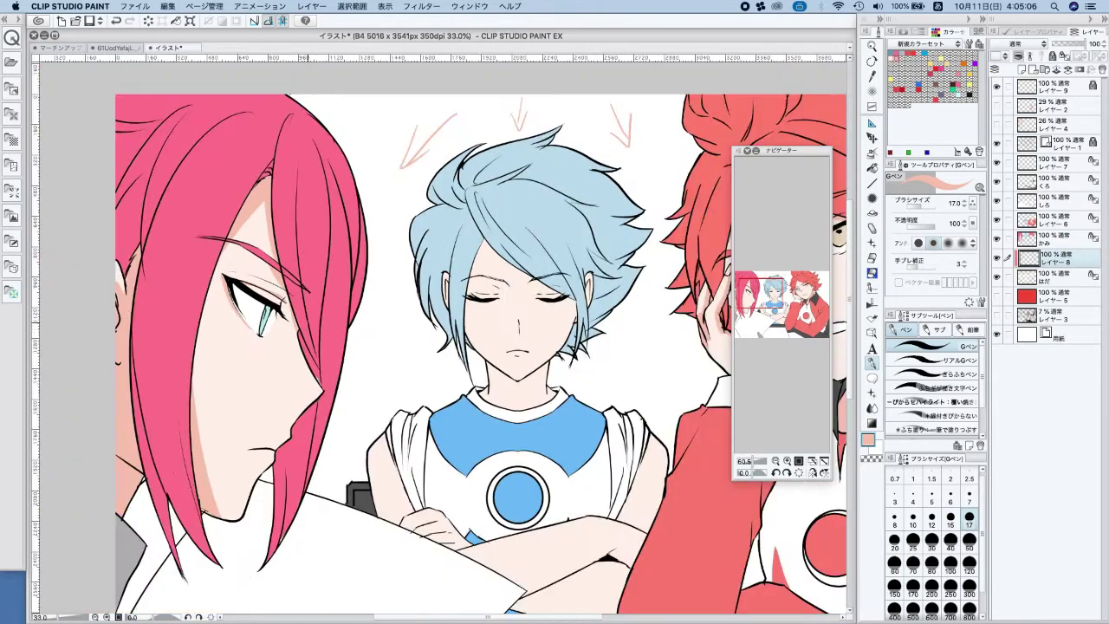
Fill the middle character's neck with the shadow colour and outline the shadow areas on both arms with the G pen at size 100
{"action": "left_click", "coordinate": [950, 563]}
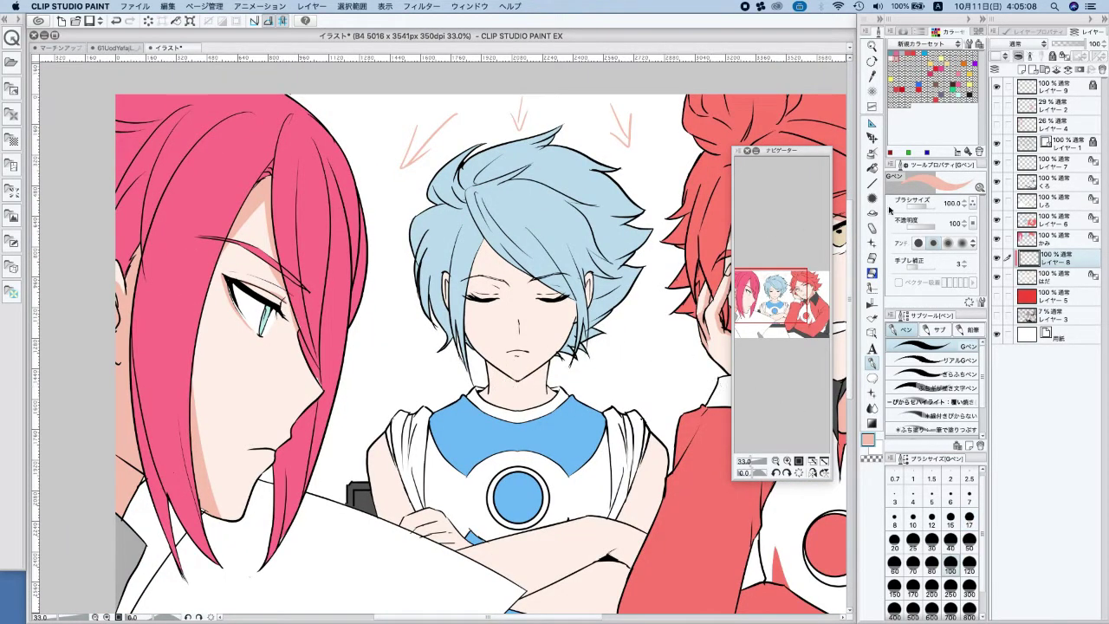
{"action": "key", "text": "g"}
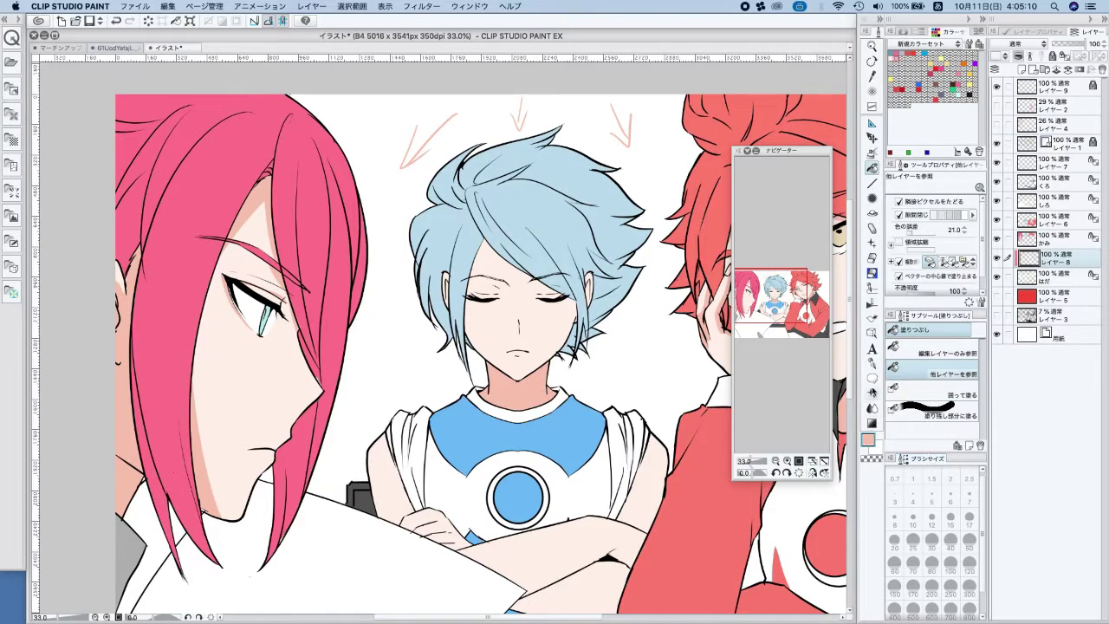
{"action": "left_click", "coordinate": [872, 364]}
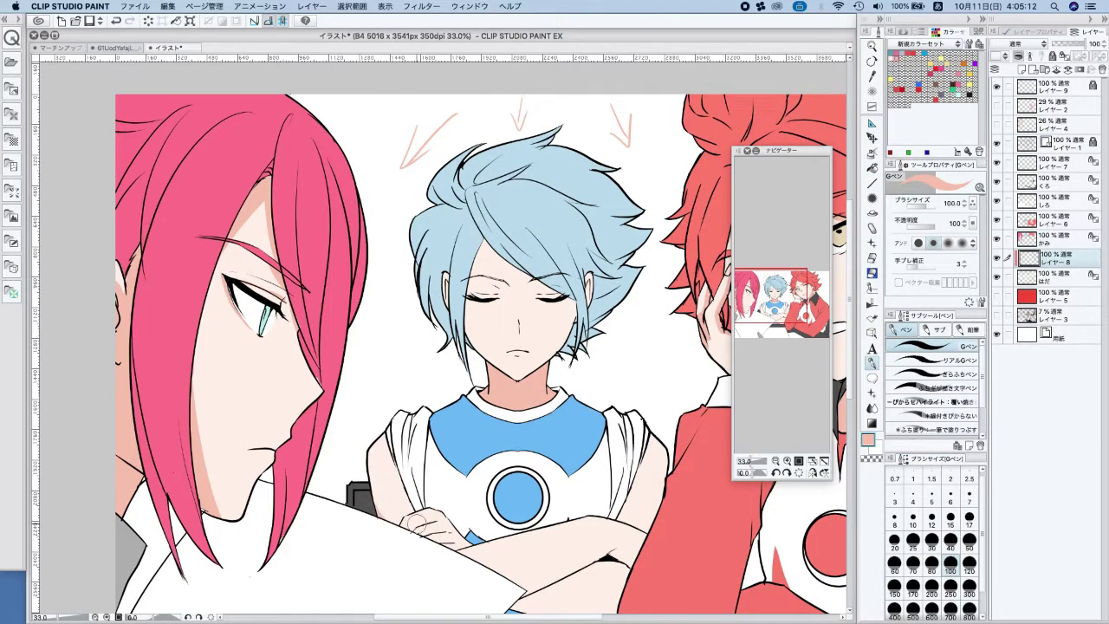
{"action": "left_click_drag", "start_coordinate": [663, 472], "coordinate": [622, 513]}
{"action": "left_click_drag", "start_coordinate": [372, 484], "coordinate": [426, 515]}
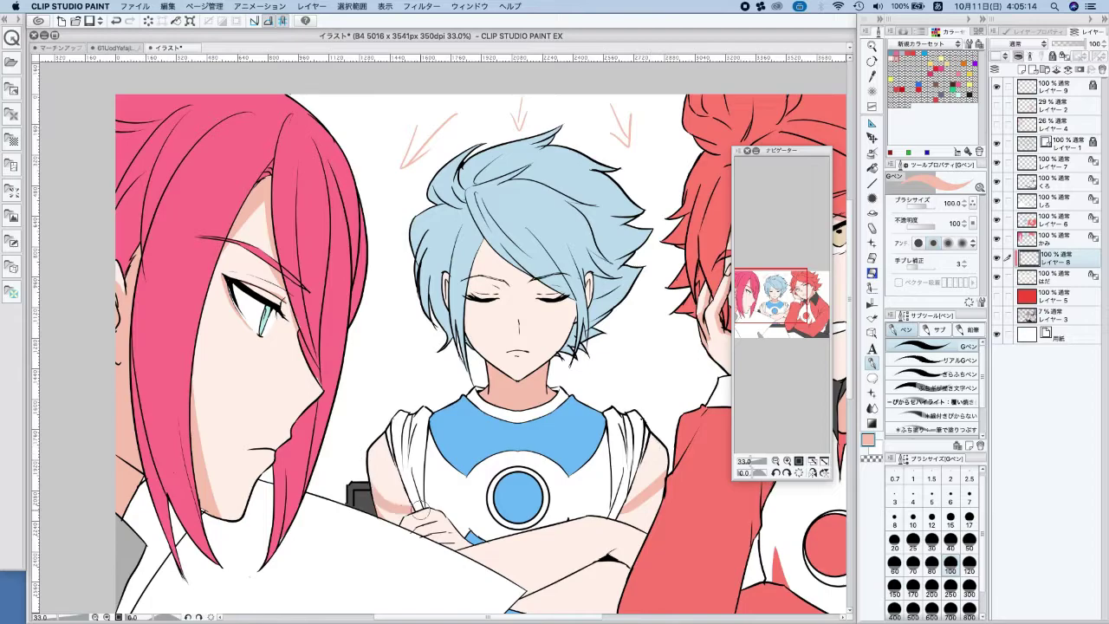
{"action": "left_click_drag", "start_coordinate": [622, 513], "coordinate": [667, 468]}
{"action": "mouse_move", "coordinate": [648, 543]}
{"action": "left_mouse_down"}
{"action": "mouse_move", "coordinate": [593, 537]}
{"action": "mouse_move", "coordinate": [492, 578]}
{"action": "left_mouse_up"}
{"action": "mouse_move", "coordinate": [600, 577]}
{"action": "left_mouse_down"}
{"action": "mouse_move", "coordinate": [580, 461]}
{"action": "mouse_move", "coordinate": [582, 477]}
{"action": "mouse_move", "coordinate": [604, 478]}
{"action": "left_mouse_up"}
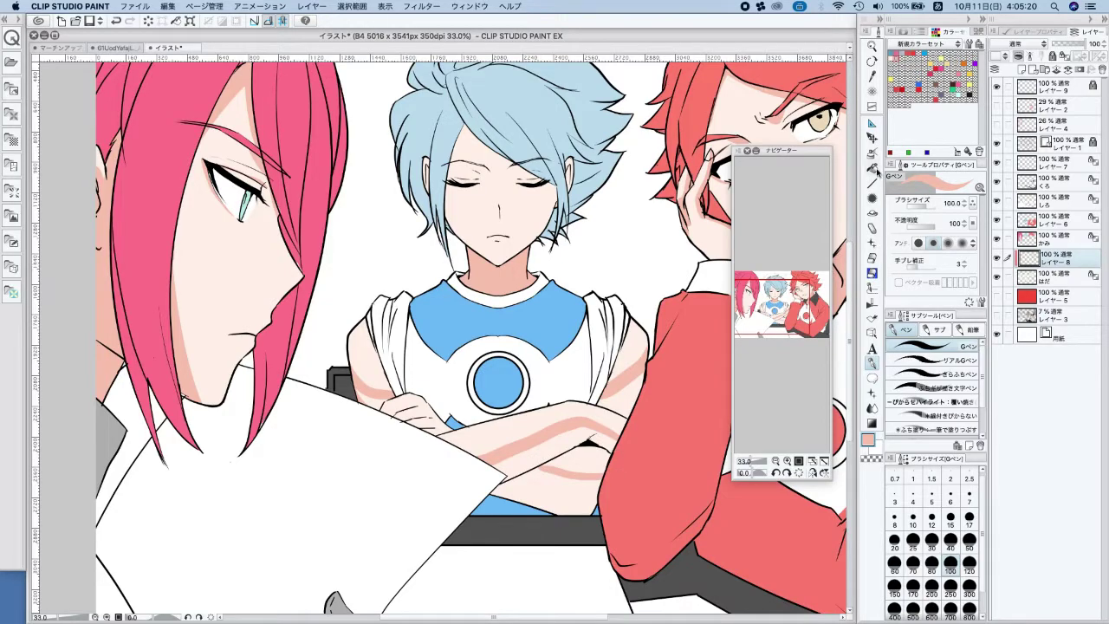
Fill the outlined shadow areas on the middle character's upper arms and crossed forearms
{"action": "left_click", "coordinate": [876, 170]}
{"action": "left_click", "coordinate": [583, 492]}
{"action": "left_click", "coordinate": [567, 435]}
{"action": "left_click", "coordinate": [627, 386]}
{"action": "left_click", "coordinate": [378, 398]}
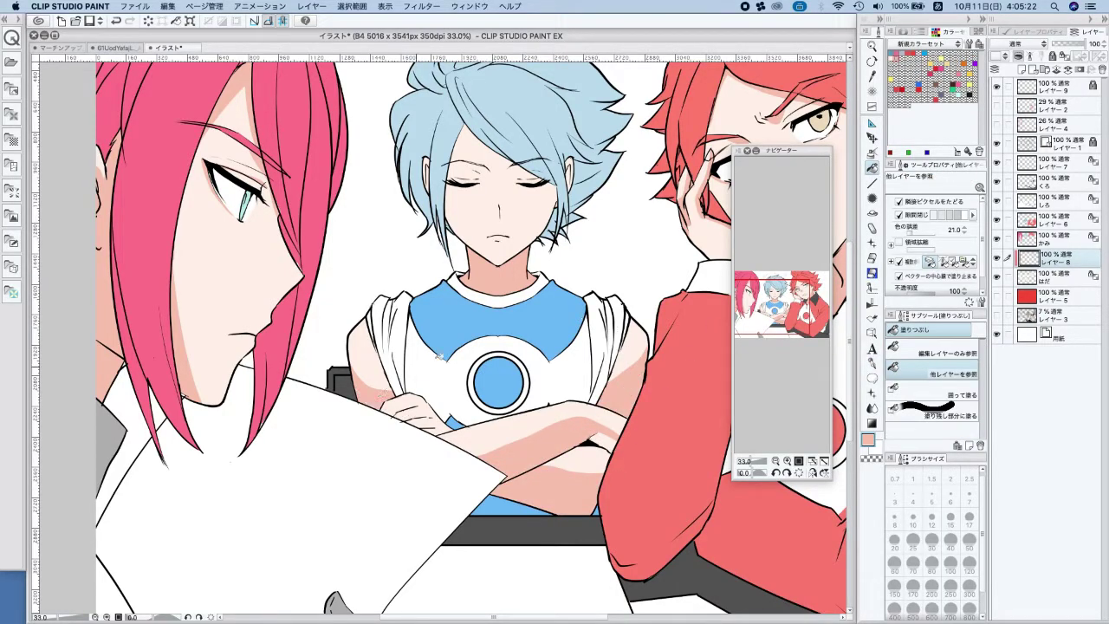
{"action": "left_click", "coordinate": [606, 447]}
Shade the middle character's hand and fingers with the G pen at size 50
{"action": "left_click", "coordinate": [872, 363]}
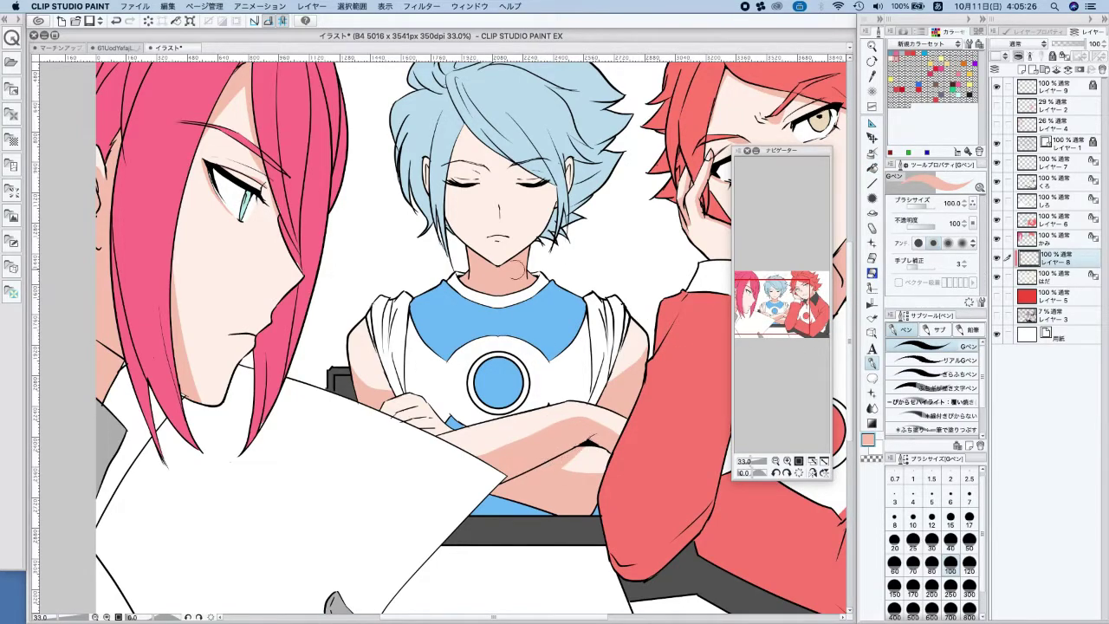
{"action": "scroll", "coordinate": [444, 419], "scroll_direction": "up", "scroll_amount": 5}
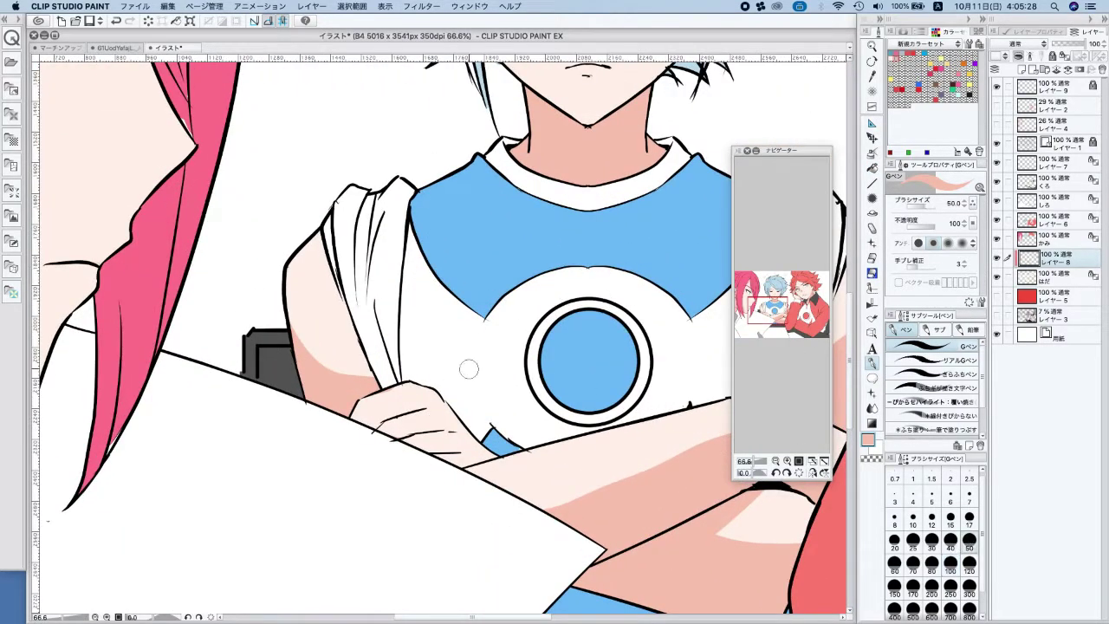
{"action": "left_click_drag", "start_coordinate": [430, 405], "coordinate": [380, 419]}
{"action": "mouse_move", "coordinate": [454, 433]}
{"action": "left_mouse_down"}
{"action": "mouse_move", "coordinate": [398, 439]}
{"action": "mouse_move", "coordinate": [494, 458]}
{"action": "mouse_move", "coordinate": [502, 444]}
{"action": "mouse_move", "coordinate": [484, 452]}
{"action": "mouse_move", "coordinate": [504, 445]}
{"action": "mouse_move", "coordinate": [446, 468]}
{"action": "mouse_move", "coordinate": [482, 458]}
{"action": "left_mouse_up"}
{"action": "key", "text": "super+z"}
{"action": "mouse_move", "coordinate": [367, 398]}
{"action": "left_mouse_down"}
{"action": "mouse_move", "coordinate": [378, 417]}
{"action": "mouse_move", "coordinate": [357, 421]}
{"action": "mouse_move", "coordinate": [423, 457]}
{"action": "left_mouse_up"}
Shade the middle character's forehead, inner brows, nose and the spot below the lower lip with the G pen at size 50
{"action": "left_click_drag", "start_coordinate": [564, 290], "coordinate": [493, 294]}
{"action": "left_click_drag", "start_coordinate": [626, 303], "coordinate": [549, 473]}
{"action": "mouse_move", "coordinate": [460, 278]}
{"action": "left_mouse_down"}
{"action": "mouse_move", "coordinate": [506, 264]}
{"action": "mouse_move", "coordinate": [428, 409]}
{"action": "mouse_move", "coordinate": [459, 312]}
{"action": "mouse_move", "coordinate": [593, 362]}
{"action": "mouse_move", "coordinate": [568, 356]}
{"action": "left_mouse_up"}
{"action": "left_click_drag", "start_coordinate": [482, 345], "coordinate": [555, 344]}
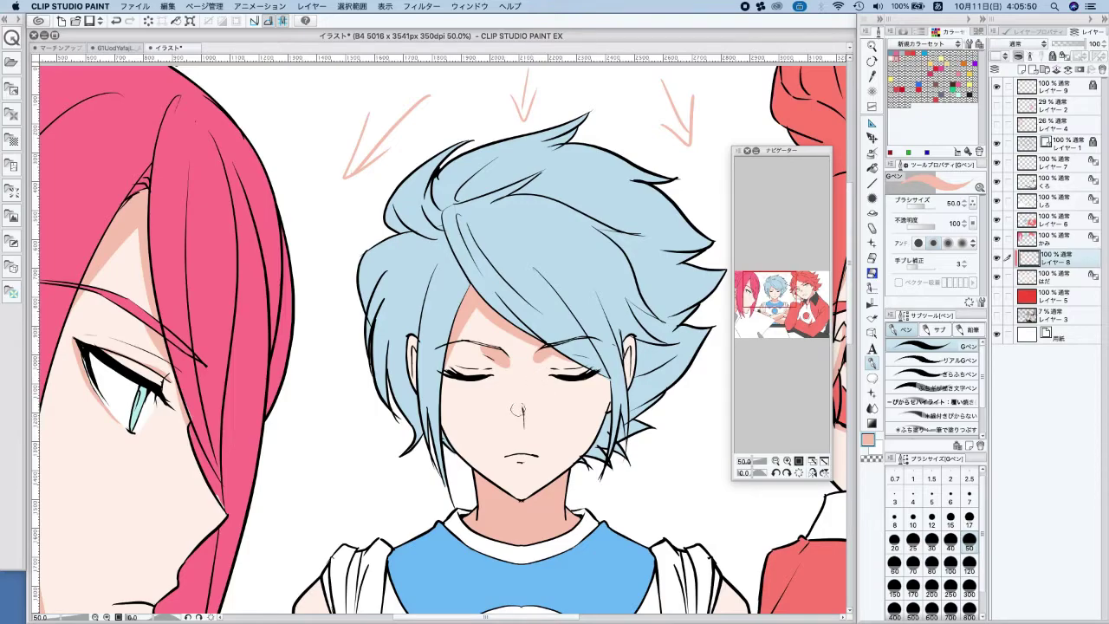
{"action": "left_click_drag", "start_coordinate": [519, 406], "coordinate": [520, 431]}
{"action": "key", "text": "super+z"}
{"action": "left_click_drag", "start_coordinate": [520, 463], "coordinate": [522, 467]}
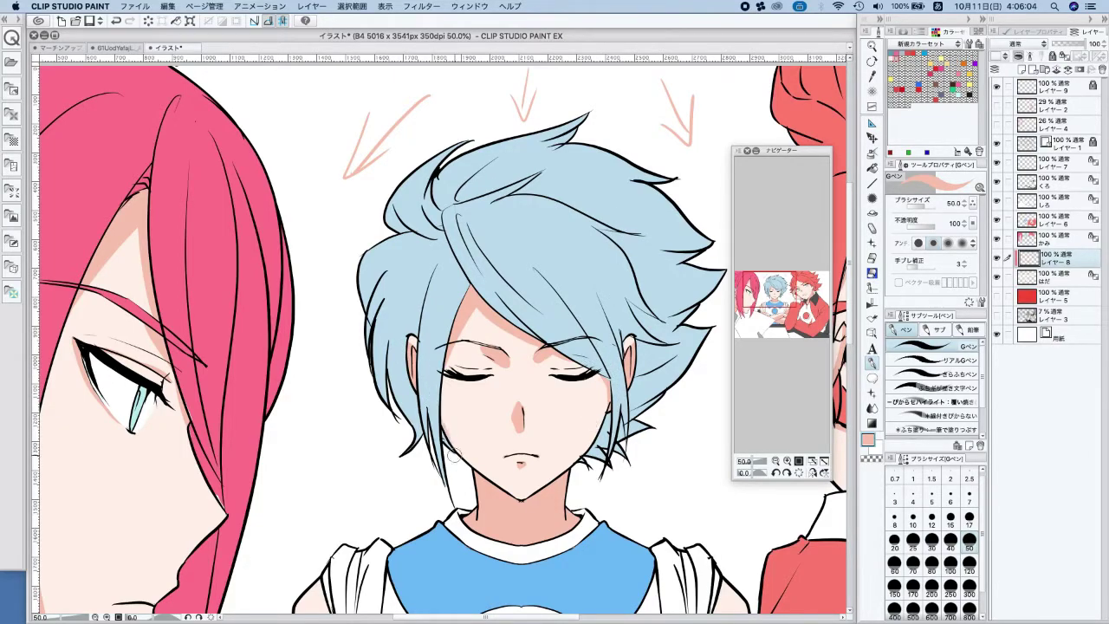
Add a new layer clipped above the skin shadow layer and set its blending mode to Multiply (乗算)
{"action": "scroll", "coordinate": [598, 336], "scroll_direction": "down", "scroll_amount": 5}
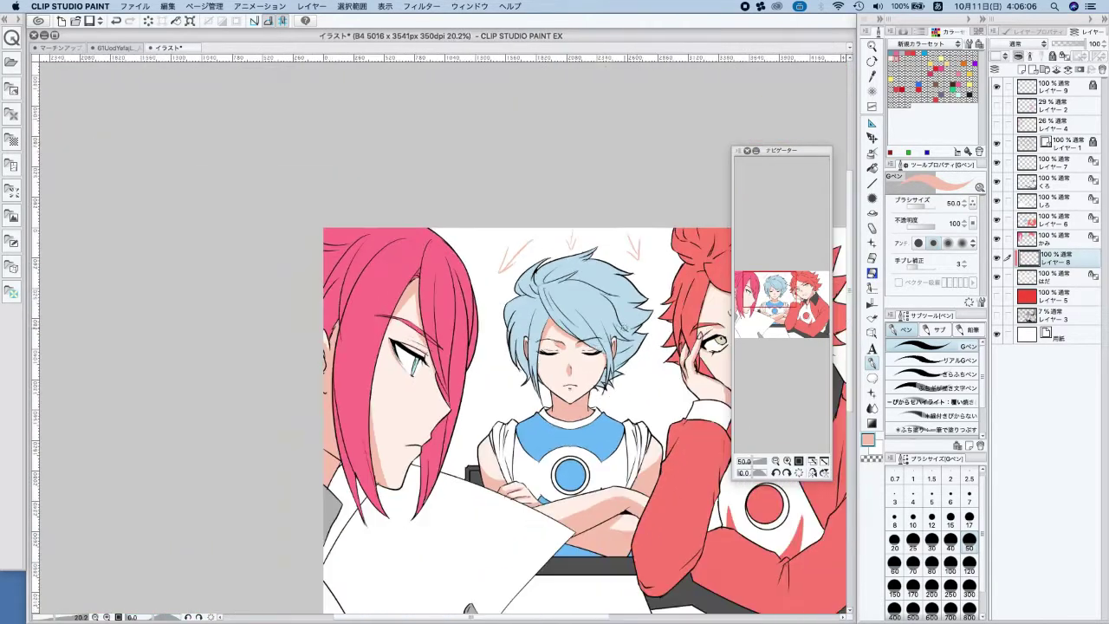
{"action": "left_click_drag", "start_coordinate": [586, 338], "coordinate": [530, 361]}
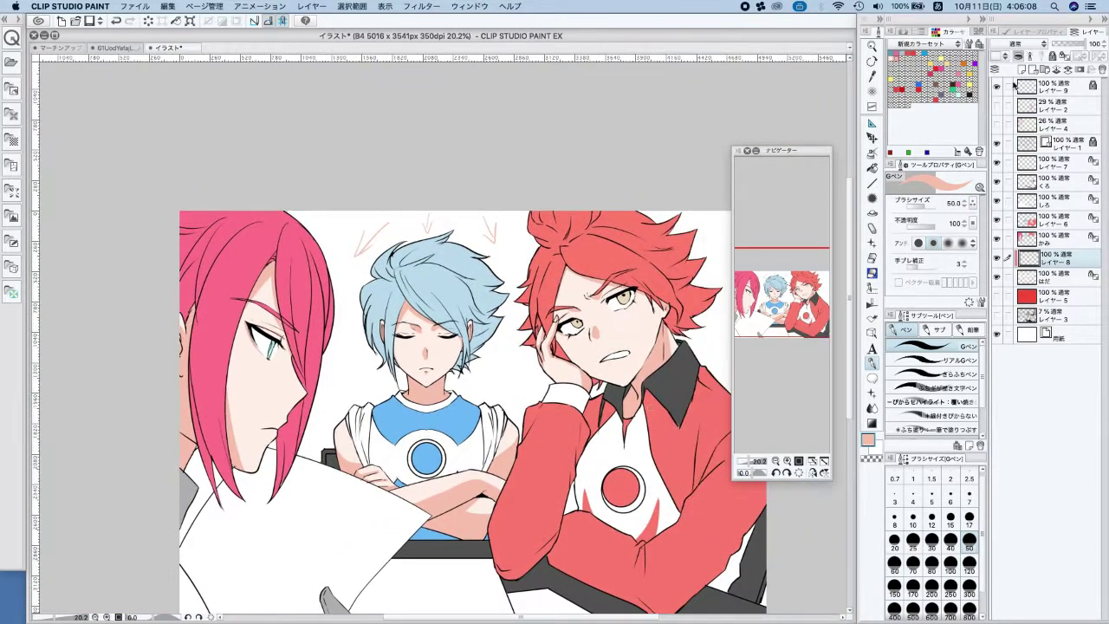
{"action": "left_click", "coordinate": [1021, 69]}
{"action": "left_click", "coordinate": [1027, 43]}
{"action": "left_click", "coordinate": [1022, 86]}
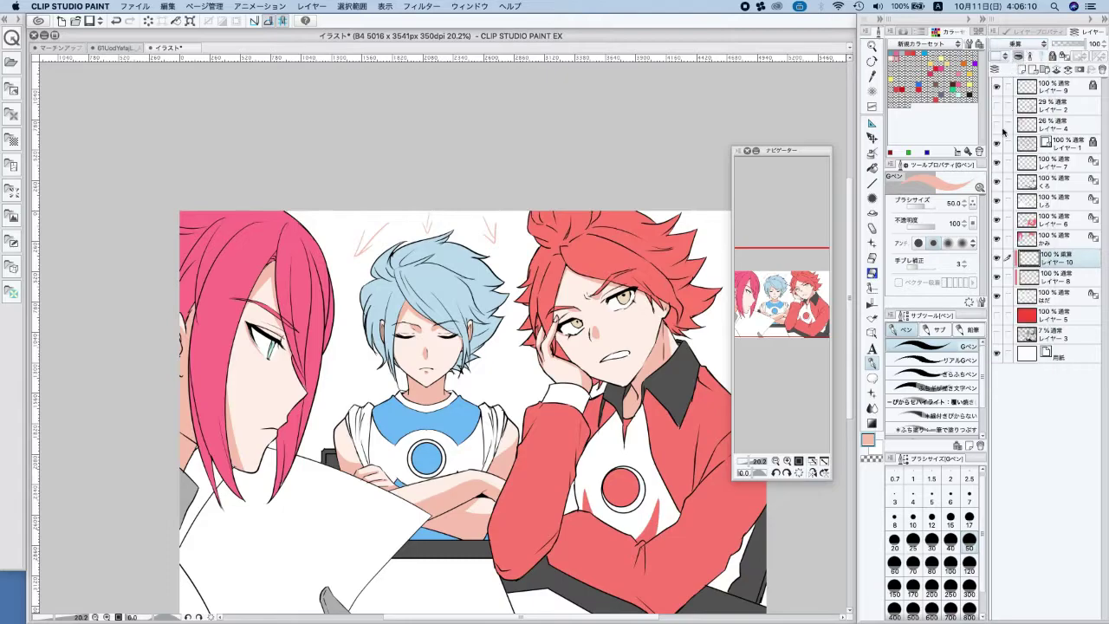
Add gentle gradient shading to the characters' faces with the soft airbrush at size 300
{"action": "left_click", "coordinate": [873, 153]}
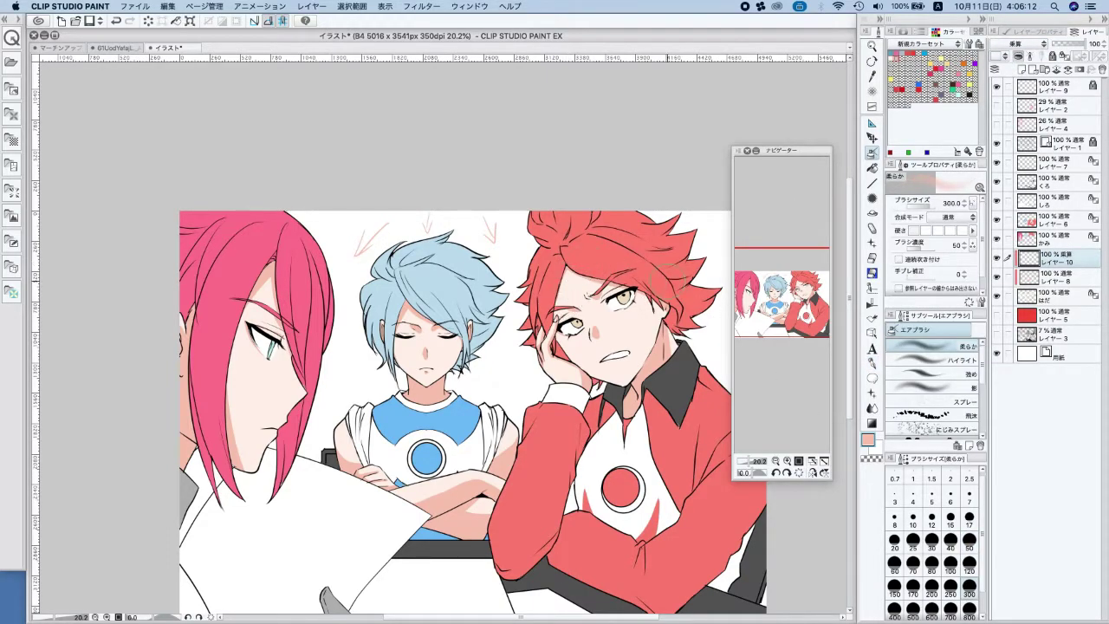
{"action": "left_click", "coordinate": [969, 609]}
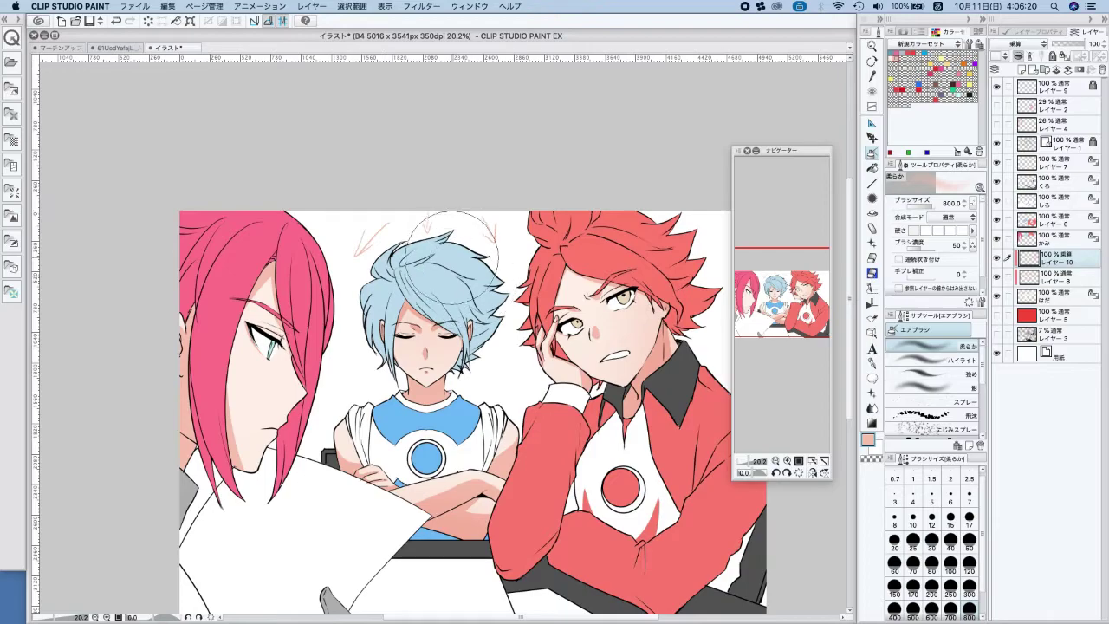
{"action": "key", "text": "super+z"}
{"action": "left_click", "coordinate": [970, 588]}
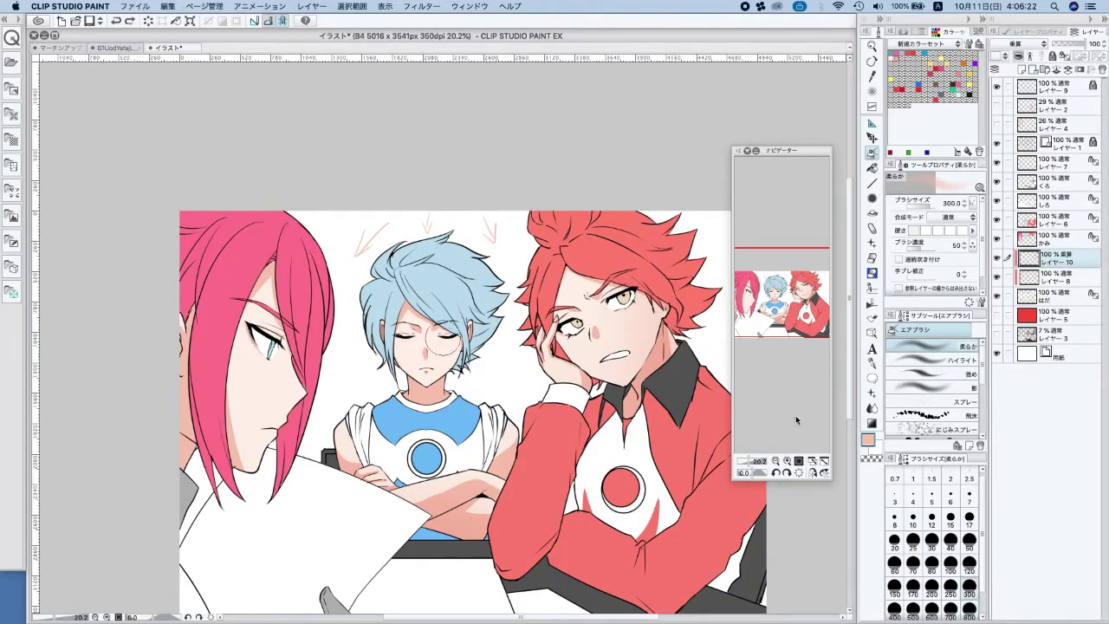
{"action": "left_click_drag", "start_coordinate": [448, 327], "coordinate": [388, 291]}
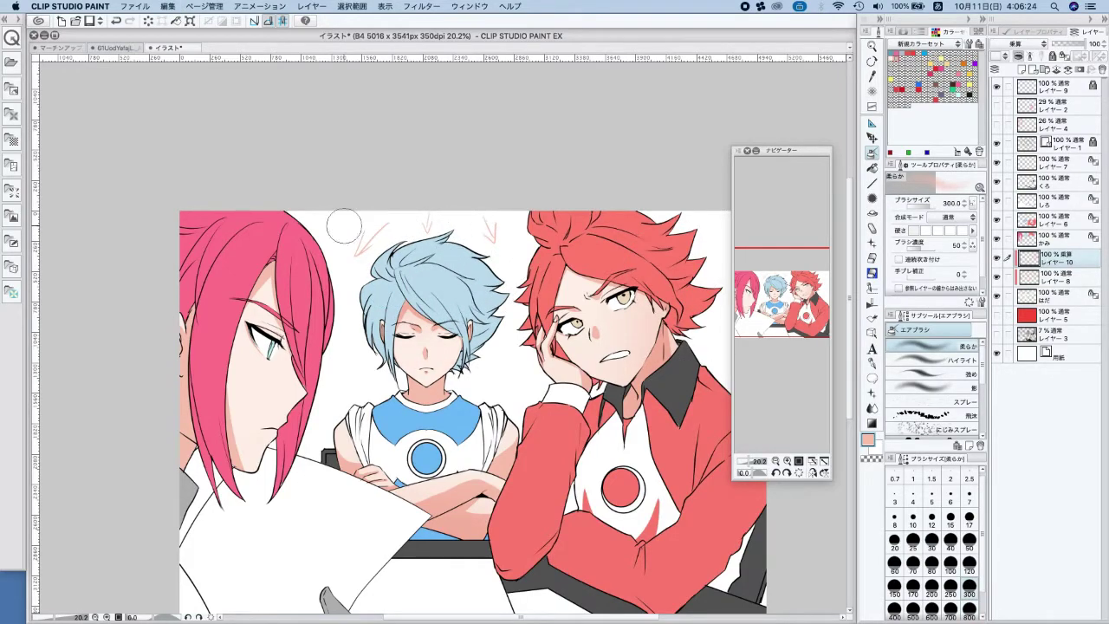
{"action": "left_click_drag", "start_coordinate": [247, 459], "coordinate": [232, 319]}
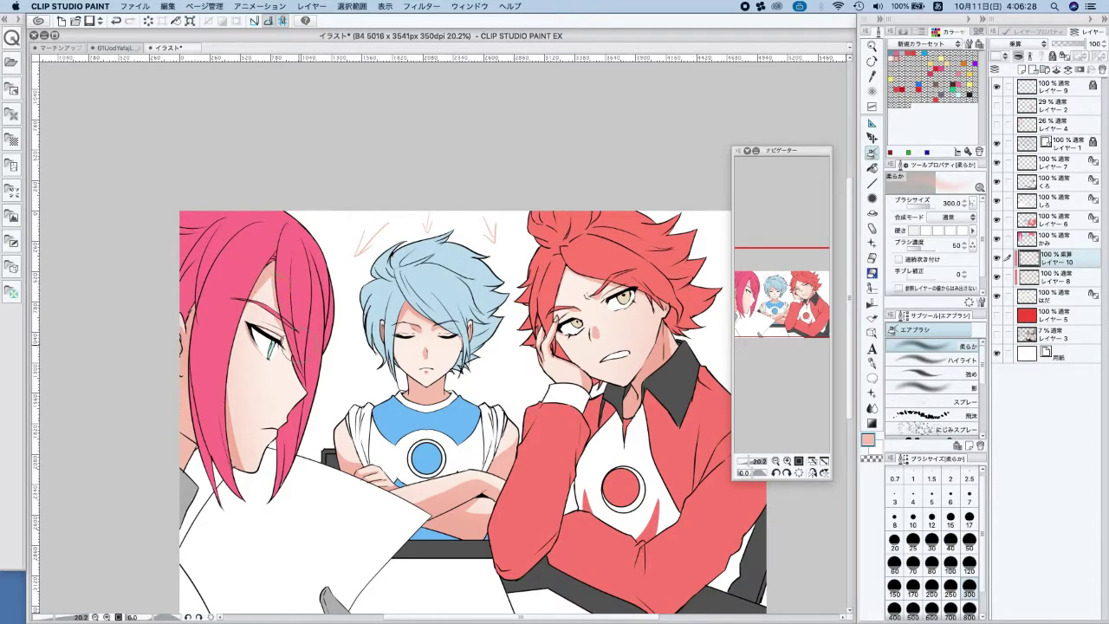
{"action": "scroll", "coordinate": [296, 343], "scroll_direction": "down", "scroll_amount": 3}
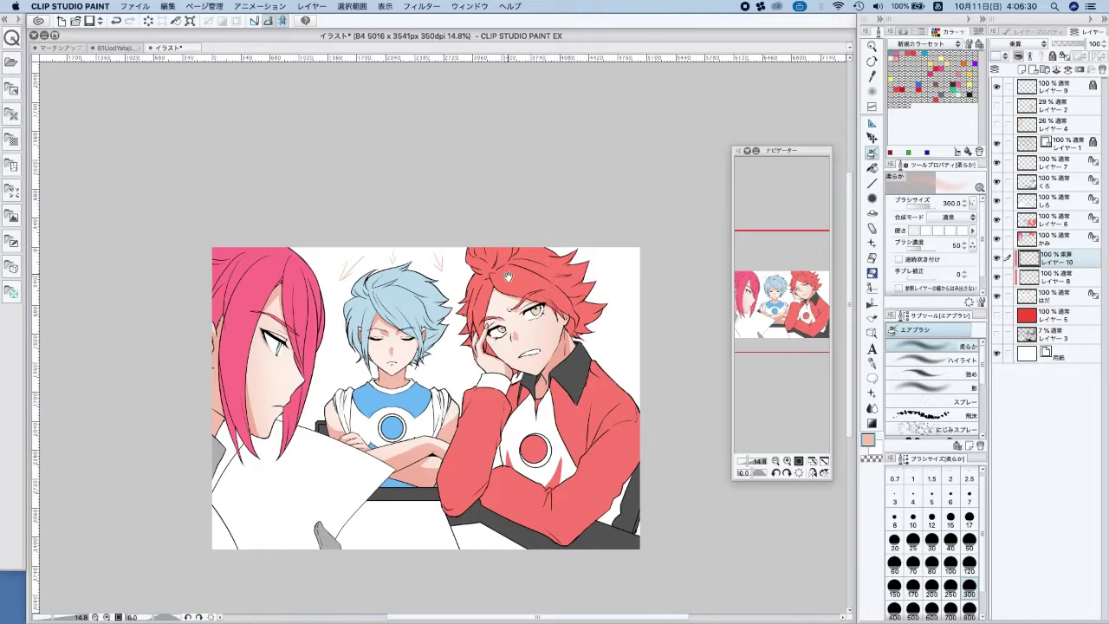
Add another clipped layer above the Multiply layer and set its blending mode to Screen (スクリーン)
{"action": "left_click_drag", "start_coordinate": [504, 282], "coordinate": [511, 275]}
{"action": "scroll", "coordinate": [502, 273], "scroll_direction": "up", "scroll_amount": 2}
{"action": "scroll", "coordinate": [503, 273], "scroll_direction": "up", "scroll_amount": 3}
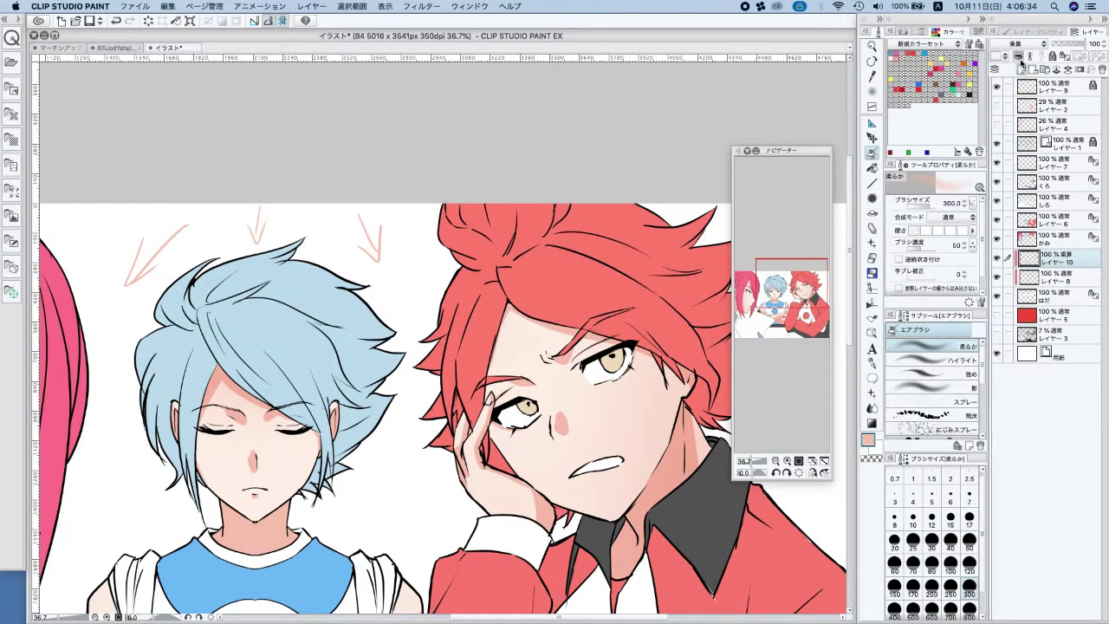
{"action": "left_click", "coordinate": [1022, 69]}
{"action": "left_click", "coordinate": [1018, 44]}
{"action": "left_click", "coordinate": [1006, 137]}
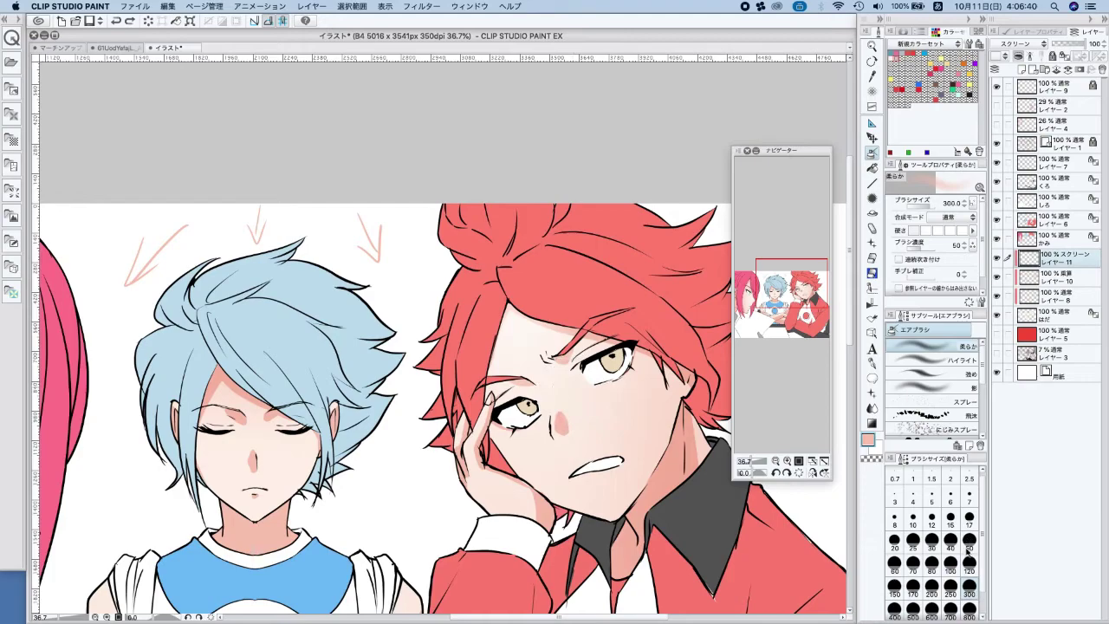
Brush soft highlights onto the faces of the right, middle and left characters with the soft airbrush at size 100
{"action": "left_click", "coordinate": [969, 542]}
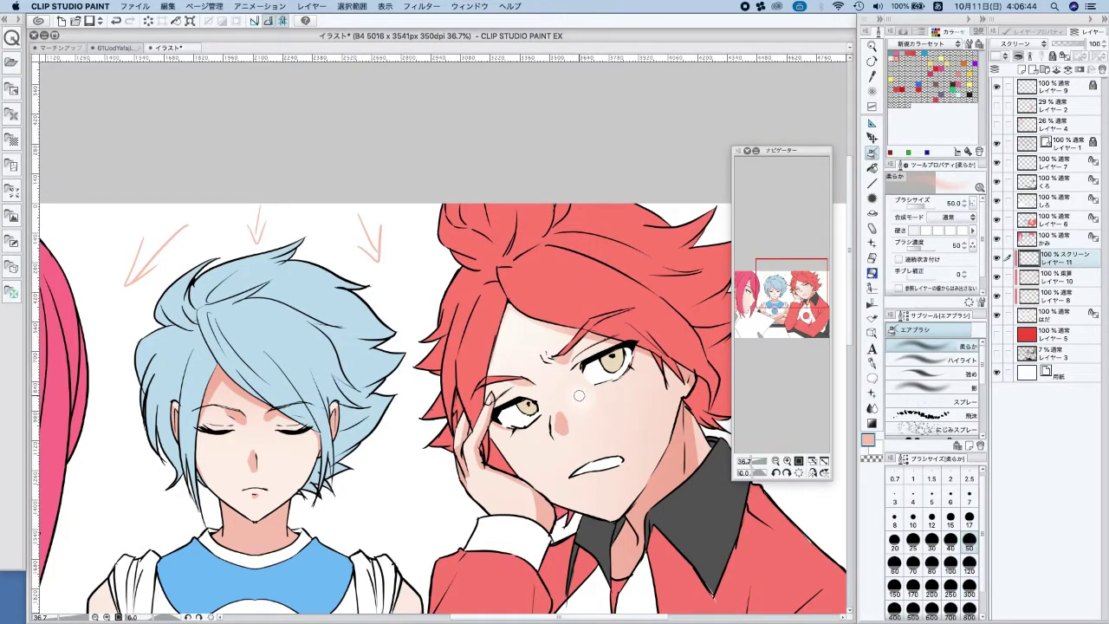
{"action": "left_click", "coordinate": [950, 571]}
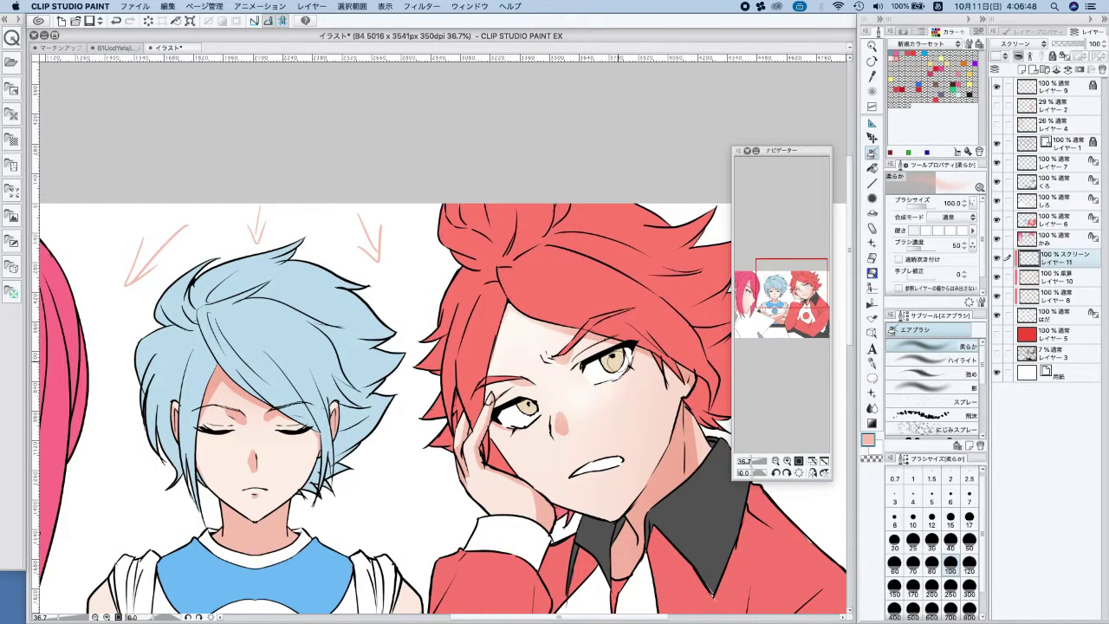
{"action": "scroll", "coordinate": [642, 295], "scroll_direction": "down", "scroll_amount": 3}
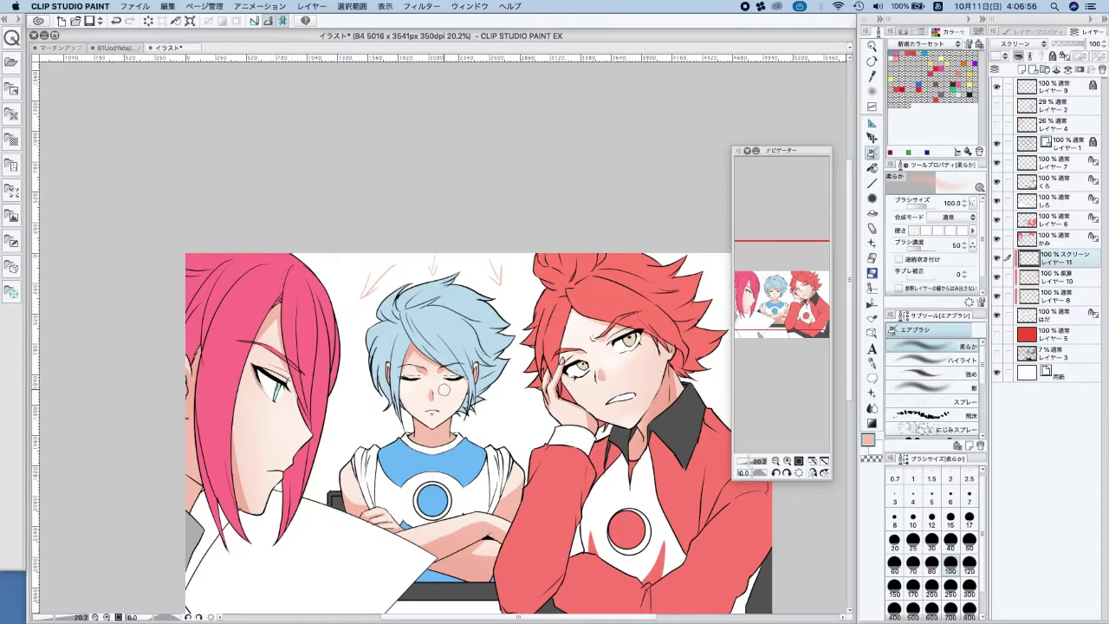
{"action": "key", "text": "super+z"}
{"action": "left_click_drag", "start_coordinate": [416, 375], "coordinate": [404, 378]}
{"action": "left_click_drag", "start_coordinate": [263, 357], "coordinate": [279, 362]}
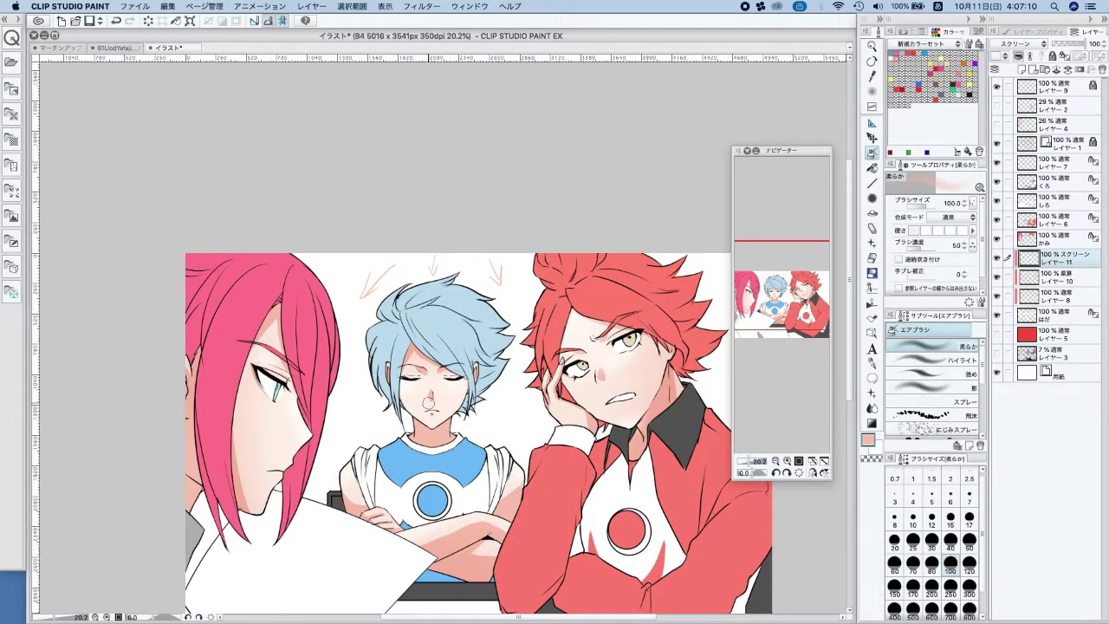
On the Multiply layer, shade the spot below the right character's lower lip with the G pen at size 50, undoing the last stroke
{"action": "left_click", "coordinate": [1062, 282]}
{"action": "key", "text": "]"}
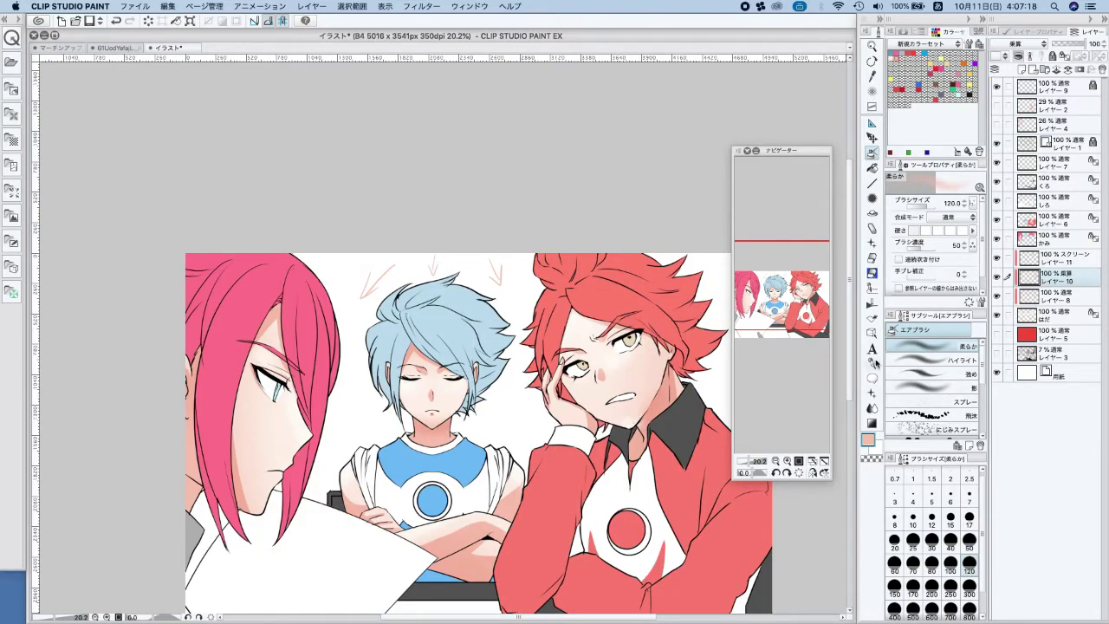
{"action": "left_click", "coordinate": [873, 363]}
{"action": "scroll", "coordinate": [620, 405], "scroll_direction": "up", "scroll_amount": 2}
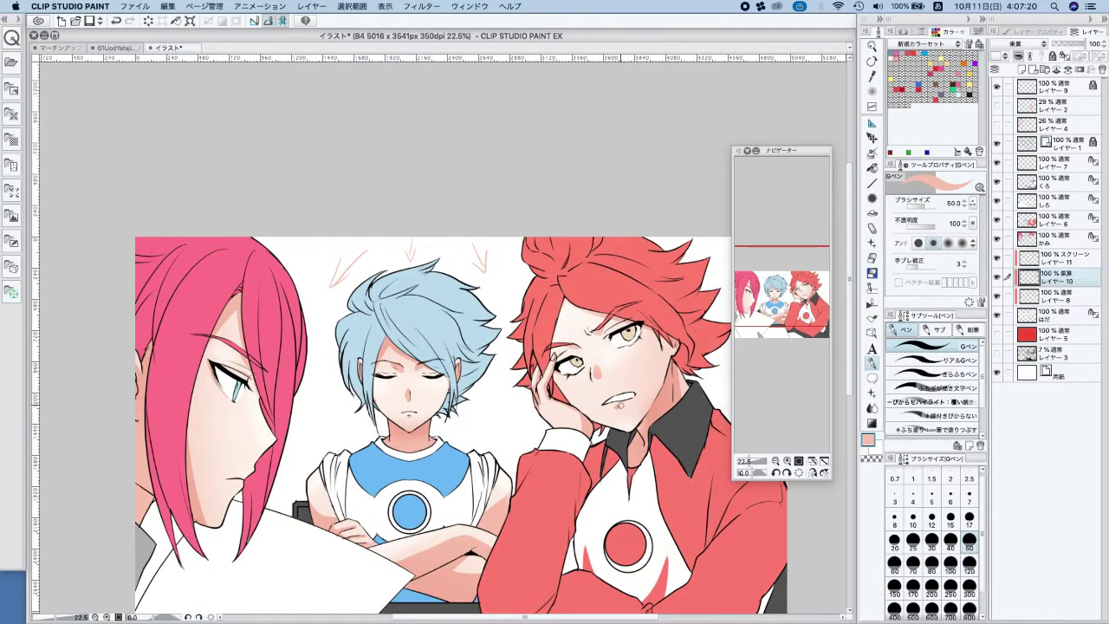
{"action": "scroll", "coordinate": [431, 412], "scroll_direction": "up", "scroll_amount": 5}
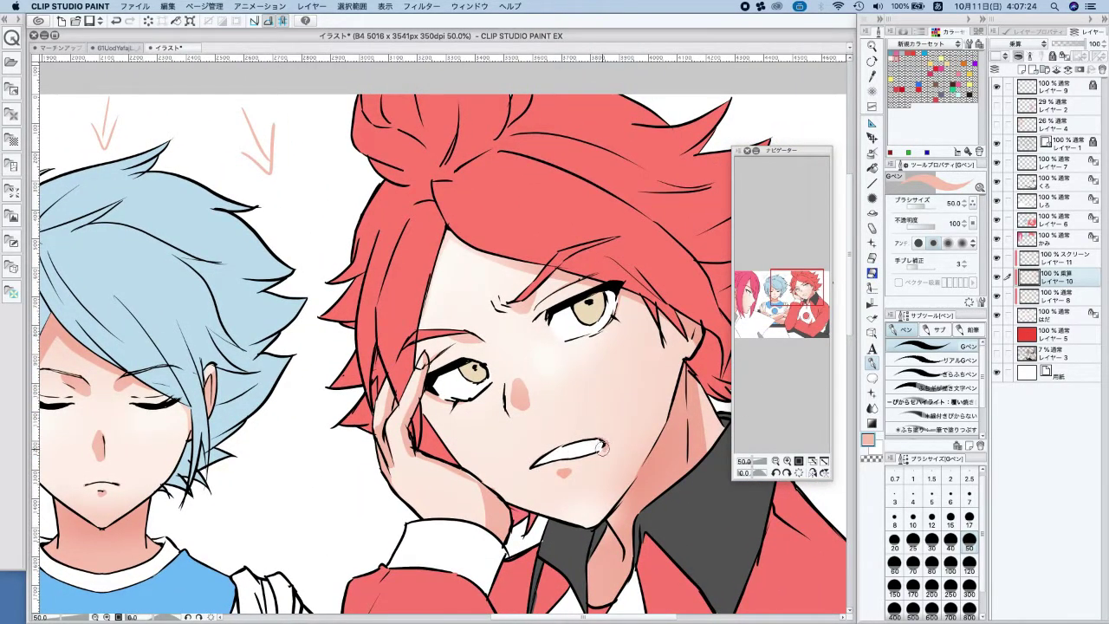
{"action": "scroll", "coordinate": [593, 443], "scroll_direction": "down", "scroll_amount": 4}
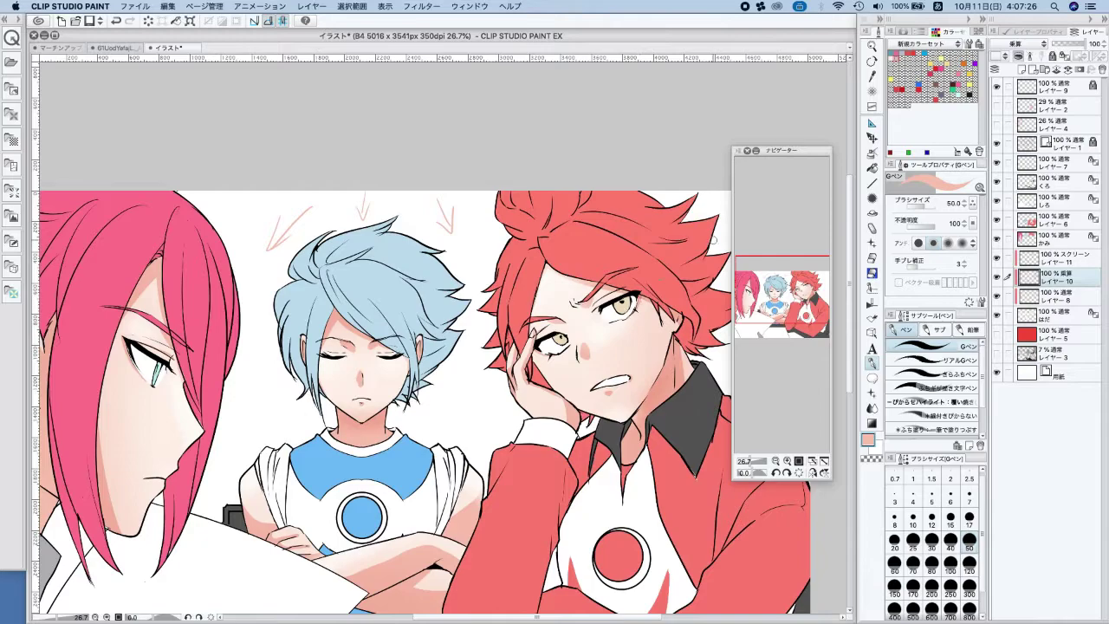
{"action": "scroll", "coordinate": [590, 275], "scroll_direction": "up", "scroll_amount": 1}
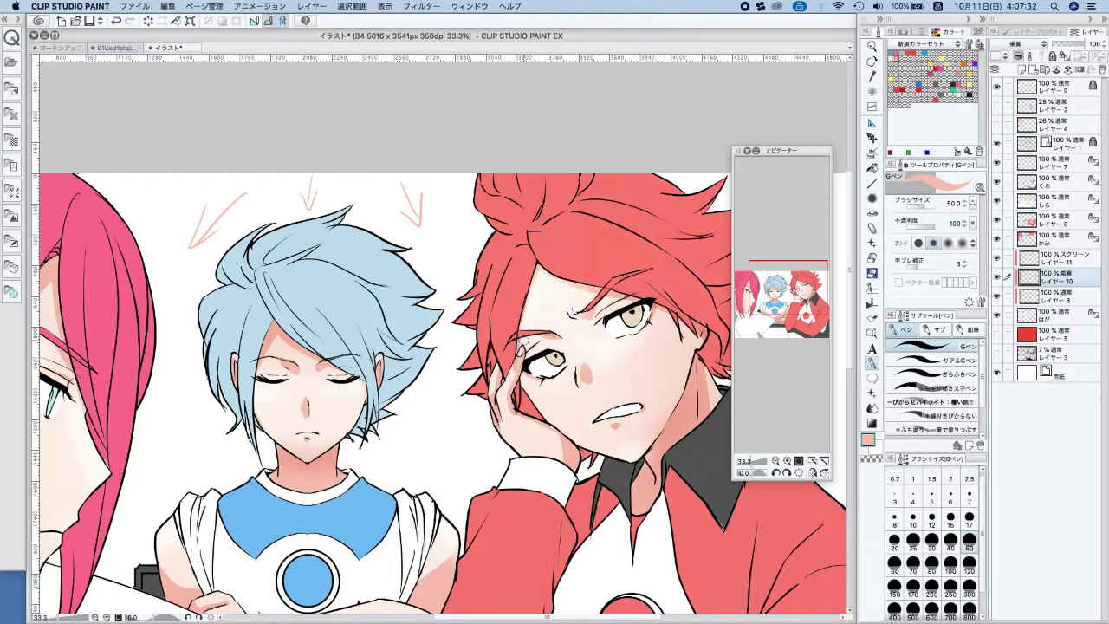
{"action": "scroll", "coordinate": [519, 346], "scroll_direction": "up", "scroll_amount": 1}
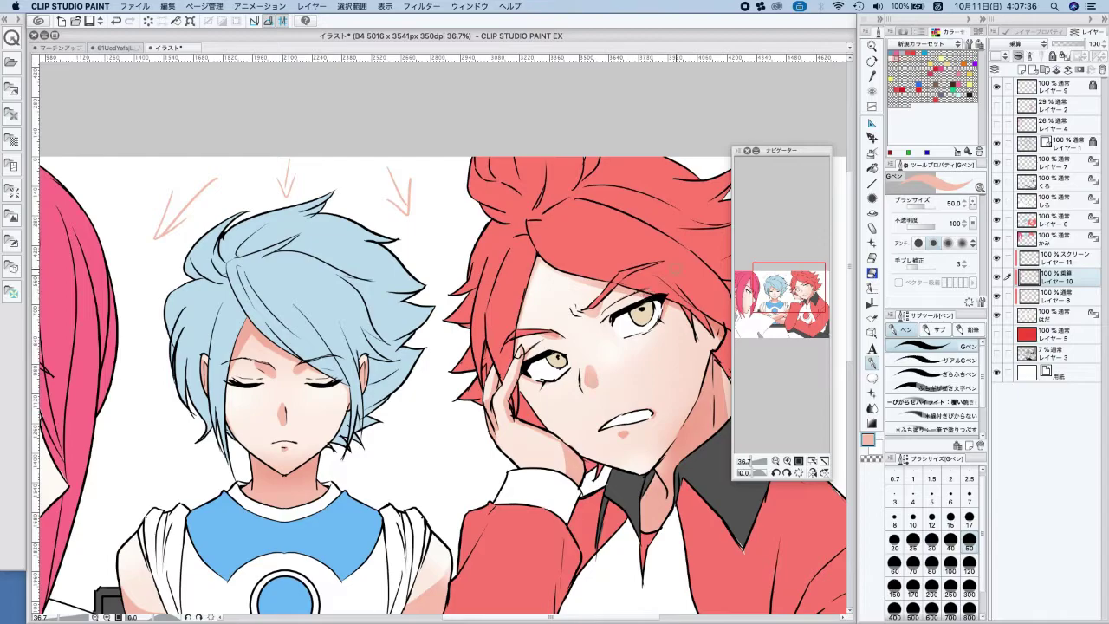
{"action": "scroll", "coordinate": [695, 260], "scroll_direction": "down", "scroll_amount": 4}
{"action": "key", "text": "super+z"}
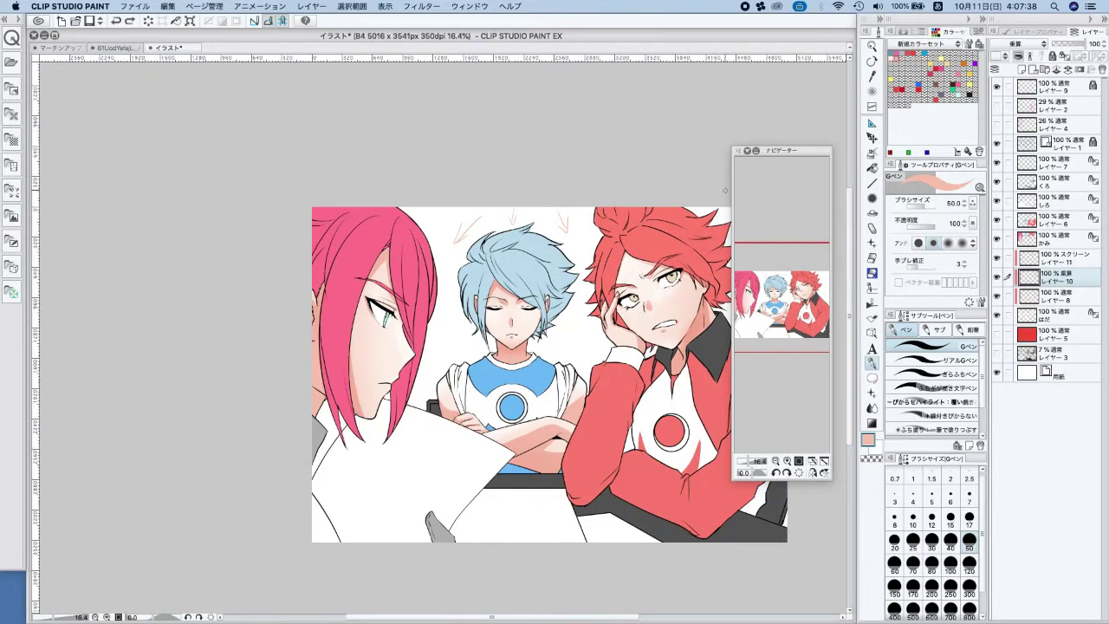
Shade the left character's lips with the G pen at size 50 on the Multiply layer
{"action": "scroll", "coordinate": [672, 269], "scroll_direction": "up", "scroll_amount": 2}
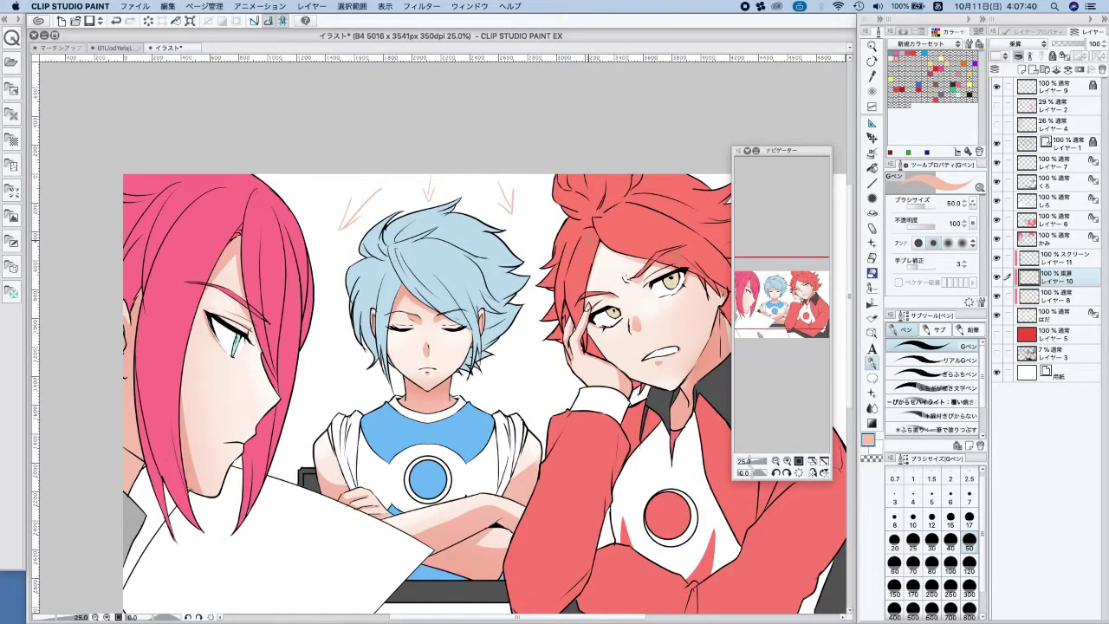
{"action": "scroll", "coordinate": [391, 312], "scroll_direction": "up", "scroll_amount": 3}
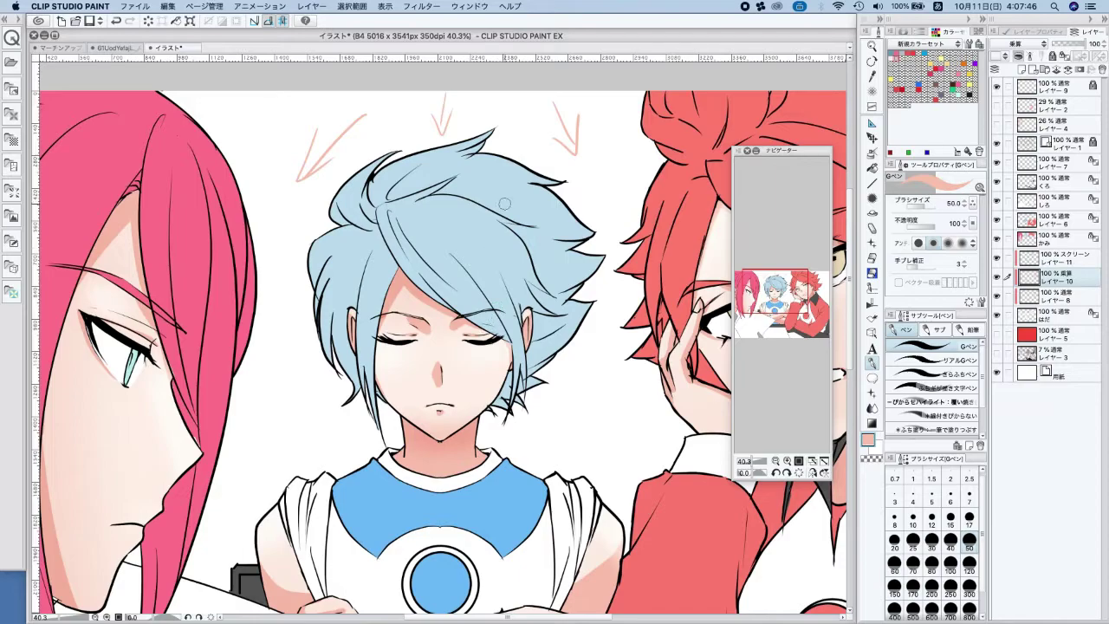
{"action": "scroll", "coordinate": [497, 231], "scroll_direction": "down", "scroll_amount": 4}
{"action": "scroll", "coordinate": [238, 282], "scroll_direction": "down", "scroll_amount": 1}
{"action": "scroll", "coordinate": [246, 274], "scroll_direction": "up", "scroll_amount": 2}
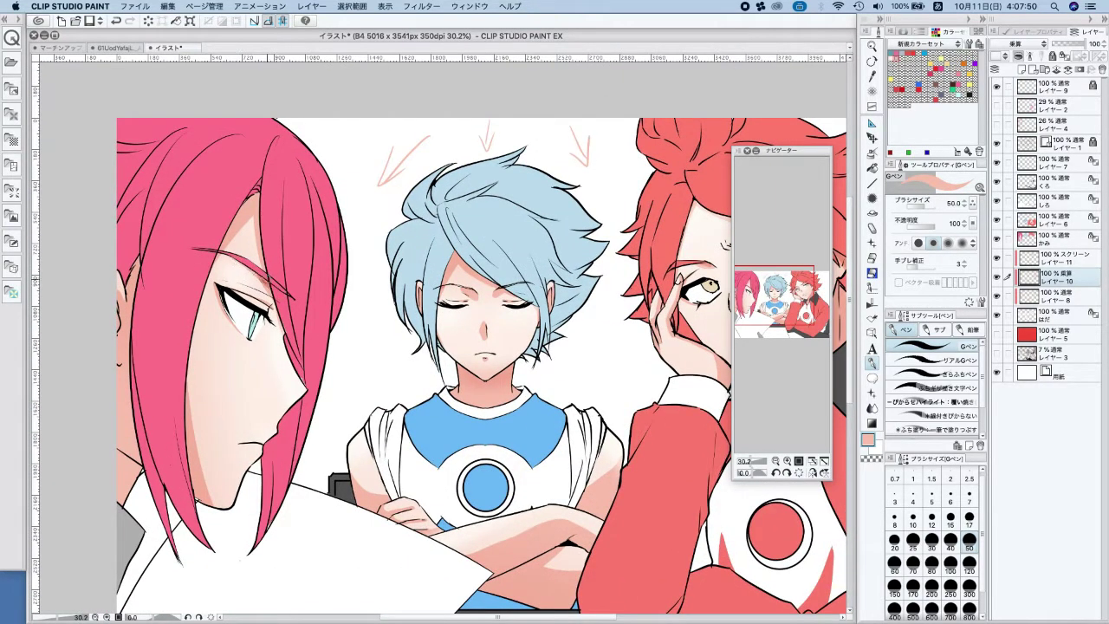
{"action": "scroll", "coordinate": [264, 279], "scroll_direction": "down", "scroll_amount": 3}
{"action": "scroll", "coordinate": [276, 301], "scroll_direction": "up", "scroll_amount": 3}
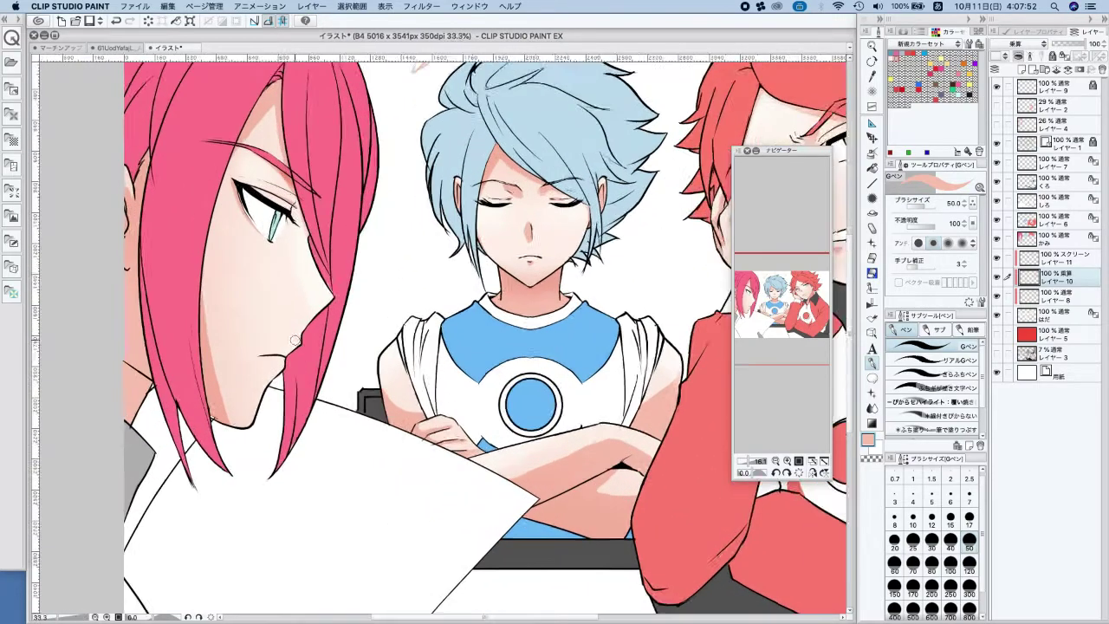
{"action": "left_click_drag", "start_coordinate": [256, 356], "coordinate": [275, 356]}
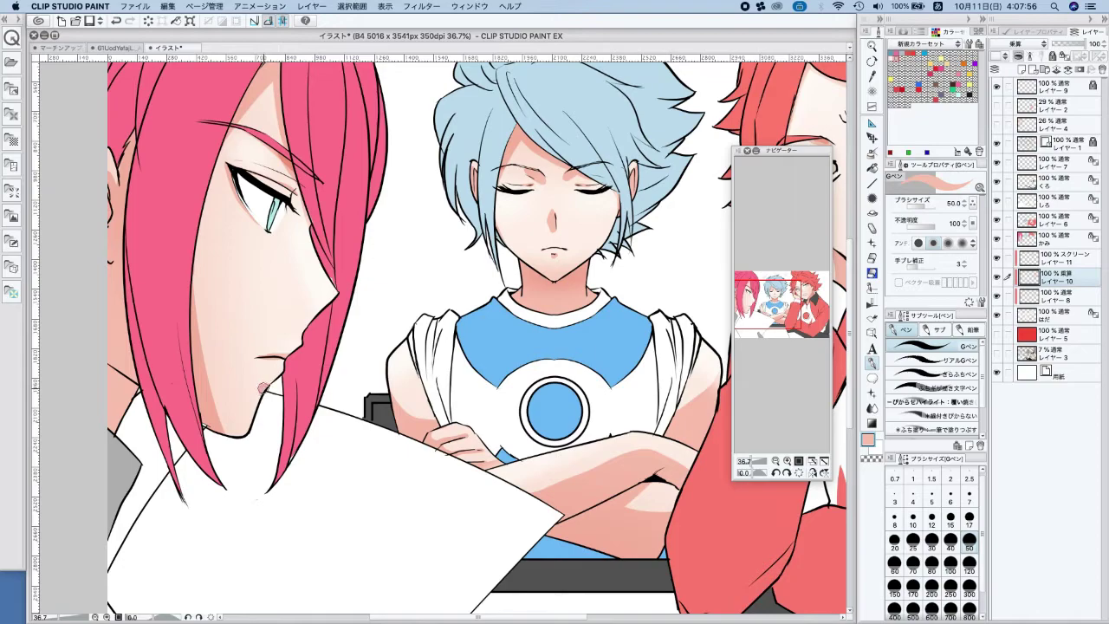
{"action": "scroll", "coordinate": [331, 285], "scroll_direction": "down", "scroll_amount": 1}
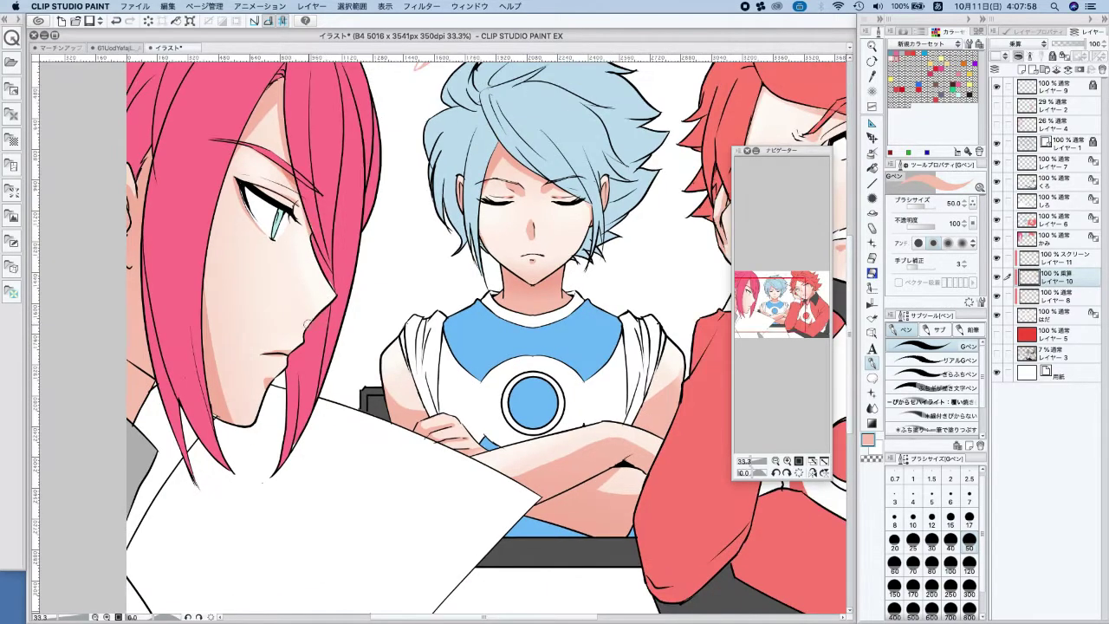
{"action": "scroll", "coordinate": [427, 284], "scroll_direction": "down", "scroll_amount": 3}
Group the skin base layer and its three clipped shading layers into one folder and lock it
{"action": "left_click_drag", "start_coordinate": [646, 430], "coordinate": [599, 502]}
{"action": "left_click_drag", "start_coordinate": [689, 339], "coordinate": [639, 332]}
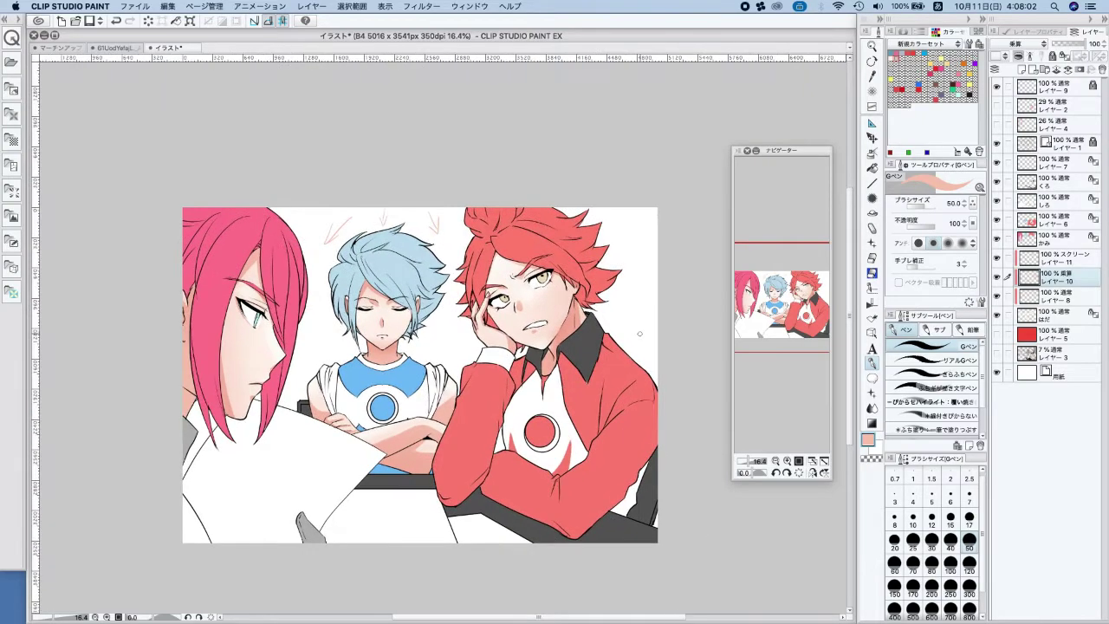
{"action": "left_click", "coordinate": [1053, 323]}
{"action": "left_click", "coordinate": [1061, 260], "text": "shift"}
{"action": "left_click_drag", "start_coordinate": [1049, 258], "coordinate": [1045, 72]}
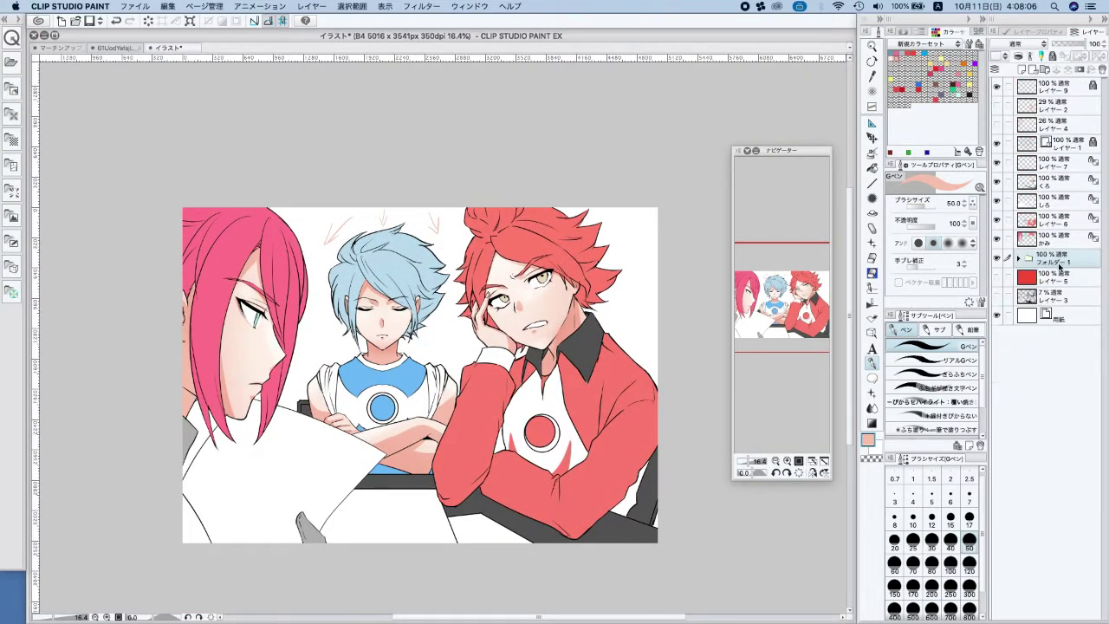
Add a clipped Multiply layer above the clothes layer and shade the right character's lower sleeve with the soft airbrush at size 700 in the jacket's red
{"action": "left_click", "coordinate": [1055, 236]}
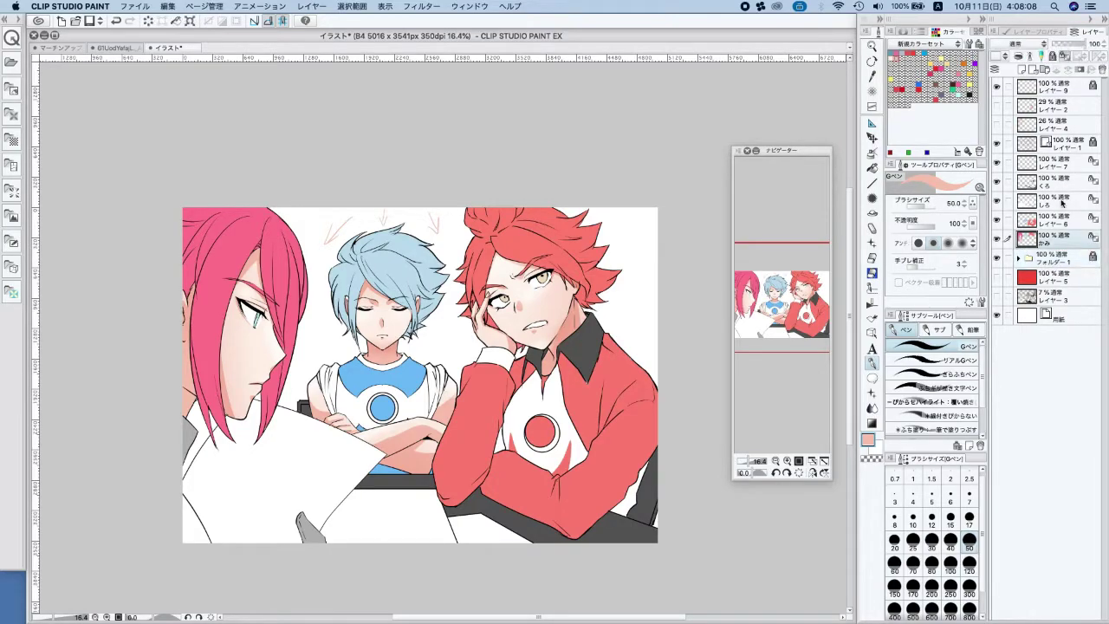
{"action": "scroll", "coordinate": [443, 338], "scroll_direction": "up", "scroll_amount": 1}
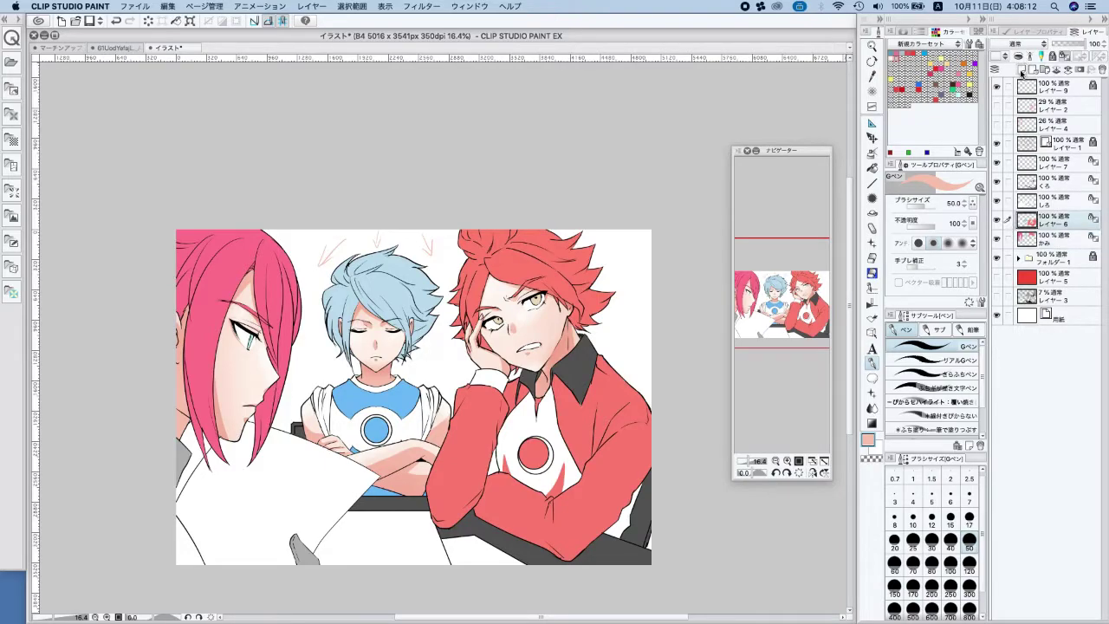
{"action": "left_click", "coordinate": [1023, 69]}
{"action": "left_click", "coordinate": [629, 381], "text": "alt"}
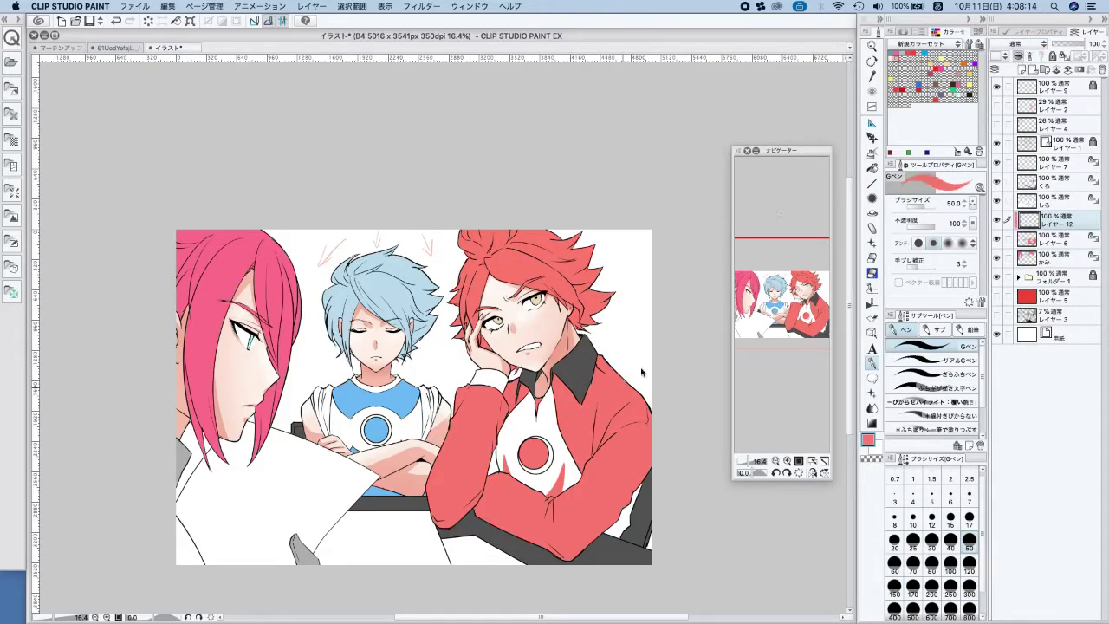
{"action": "left_click", "coordinate": [875, 156]}
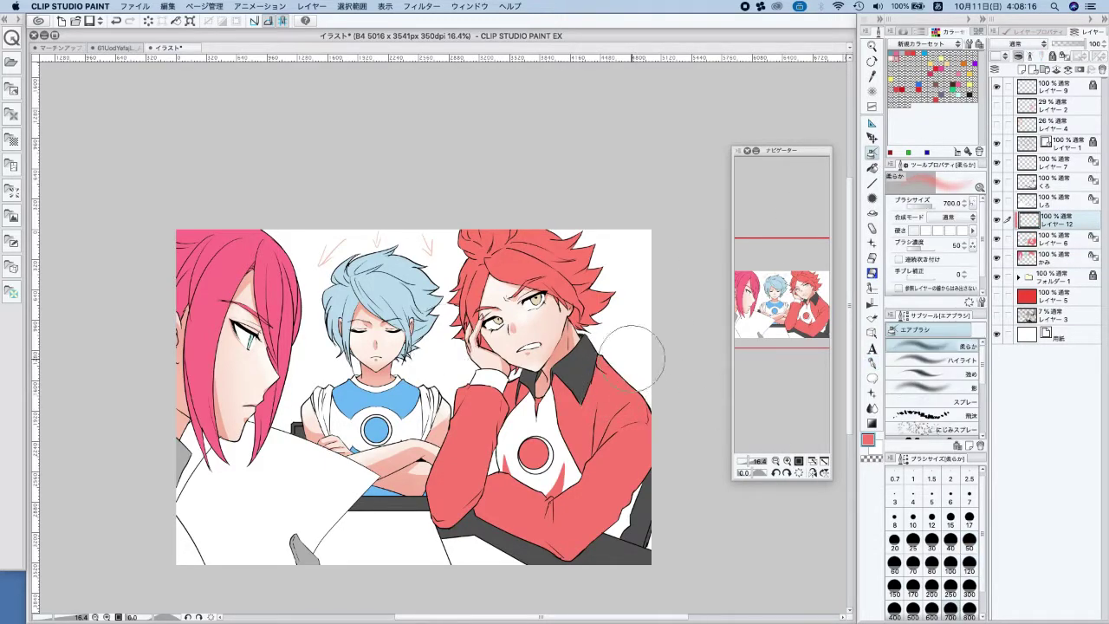
{"action": "left_click_drag", "start_coordinate": [465, 488], "coordinate": [621, 560]}
{"action": "left_click_drag", "start_coordinate": [451, 508], "coordinate": [593, 563]}
{"action": "left_click", "coordinate": [1017, 45]}
{"action": "left_click", "coordinate": [998, 78]}
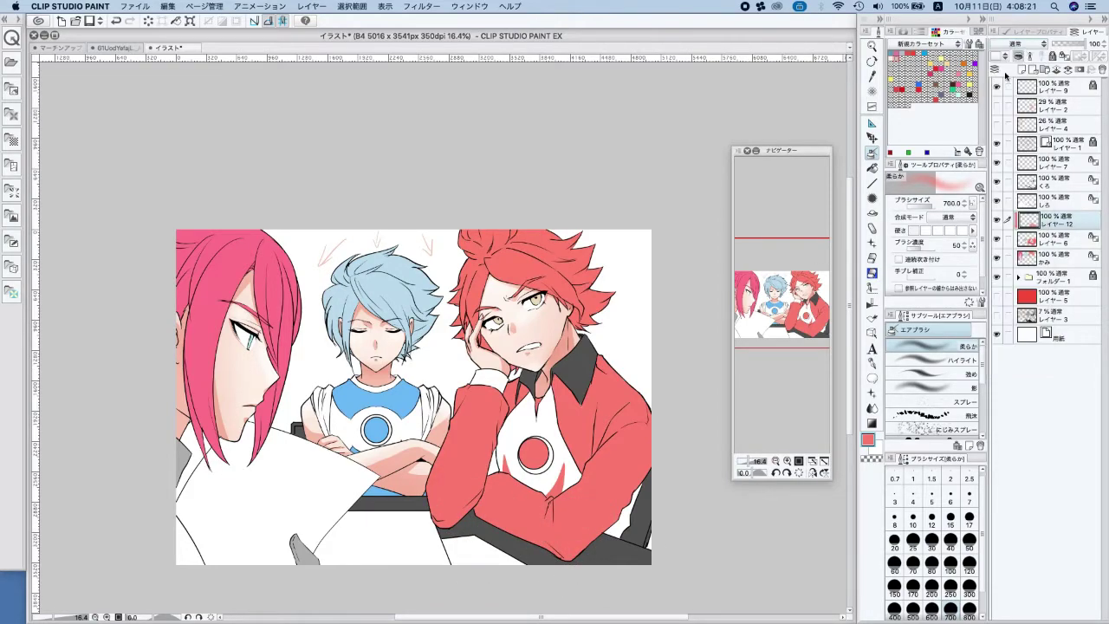
Airbrush the jacket's edge, the middle character's shirt hem and the left character's grey clothing, sampling the blue and grey from the artwork
{"action": "left_click_drag", "start_coordinate": [633, 485], "coordinate": [654, 444]}
{"action": "left_click", "coordinate": [406, 404], "text": "alt"}
{"action": "mouse_move", "coordinate": [396, 503]}
{"action": "left_mouse_down"}
{"action": "mouse_move", "coordinate": [388, 502]}
{"action": "mouse_move", "coordinate": [407, 487]}
{"action": "left_mouse_up"}
{"action": "left_click", "coordinate": [182, 462], "text": "alt"}
{"action": "left_click_drag", "start_coordinate": [172, 464], "coordinate": [169, 485]}
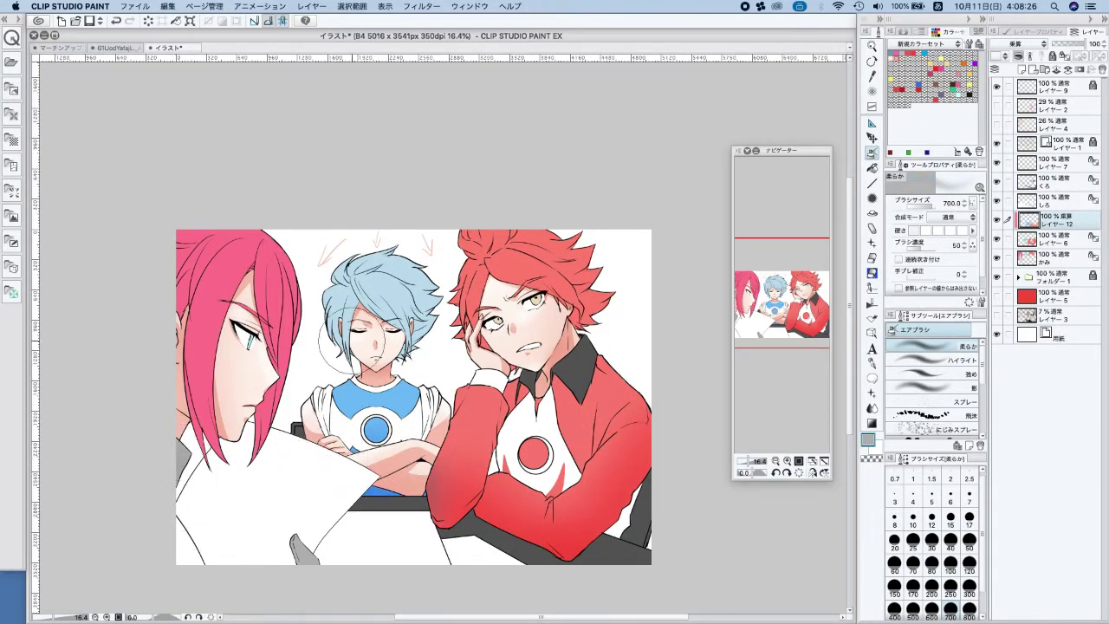
Add another clipped Multiply layer directly above the clothes layer, hide the airbrushed layer and set the G pen to size 250
{"action": "left_click", "coordinate": [872, 362]}
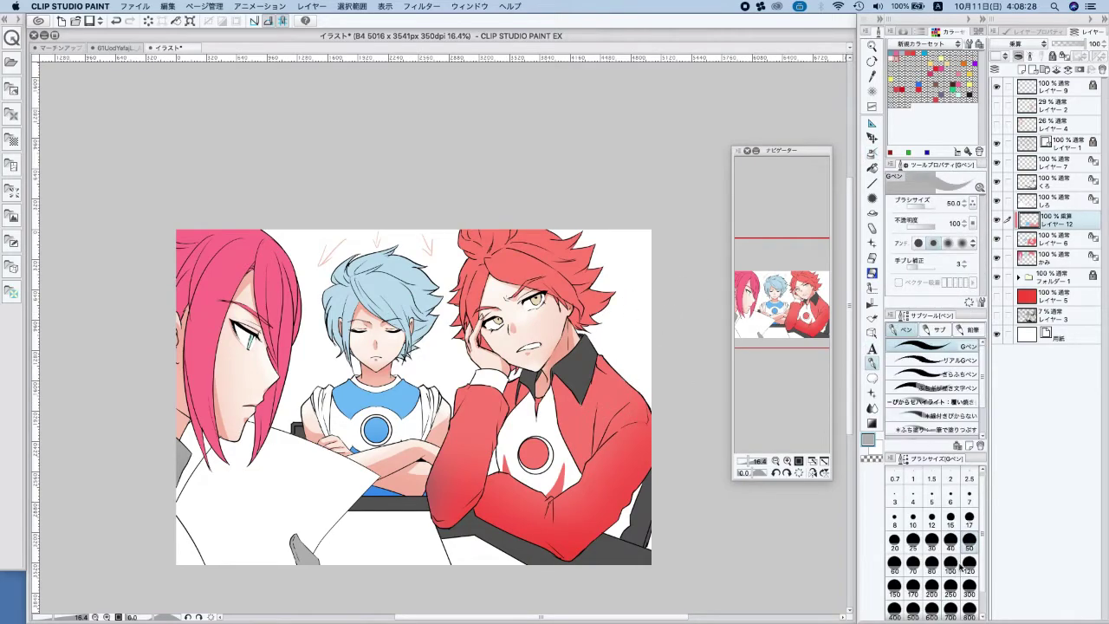
{"action": "left_click", "coordinate": [1023, 69]}
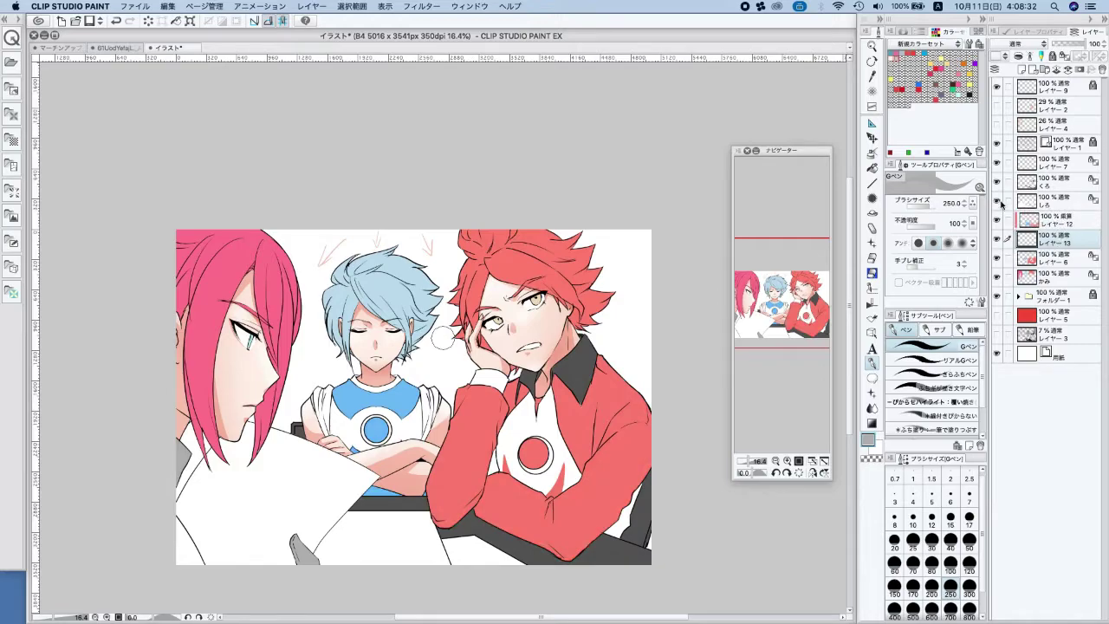
{"action": "left_click", "coordinate": [1022, 43]}
{"action": "left_click", "coordinate": [1014, 87]}
{"action": "left_click", "coordinate": [937, 100]}
{"action": "left_click", "coordinate": [1019, 57]}
{"action": "left_click_drag", "start_coordinate": [499, 386], "coordinate": [530, 383]}
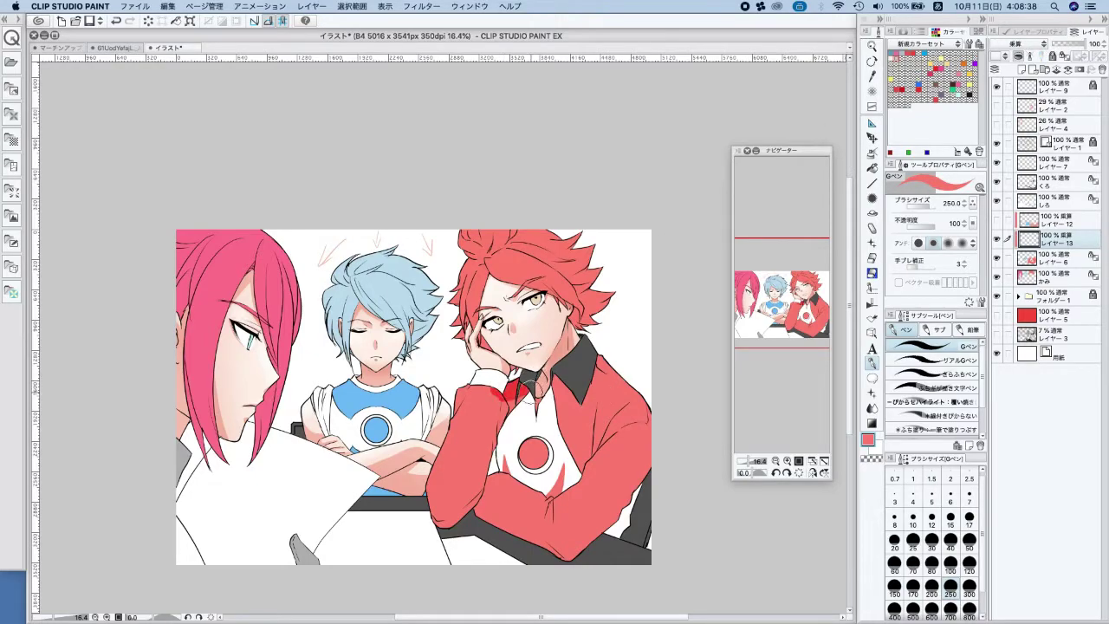
{"action": "key", "text": "super+z"}
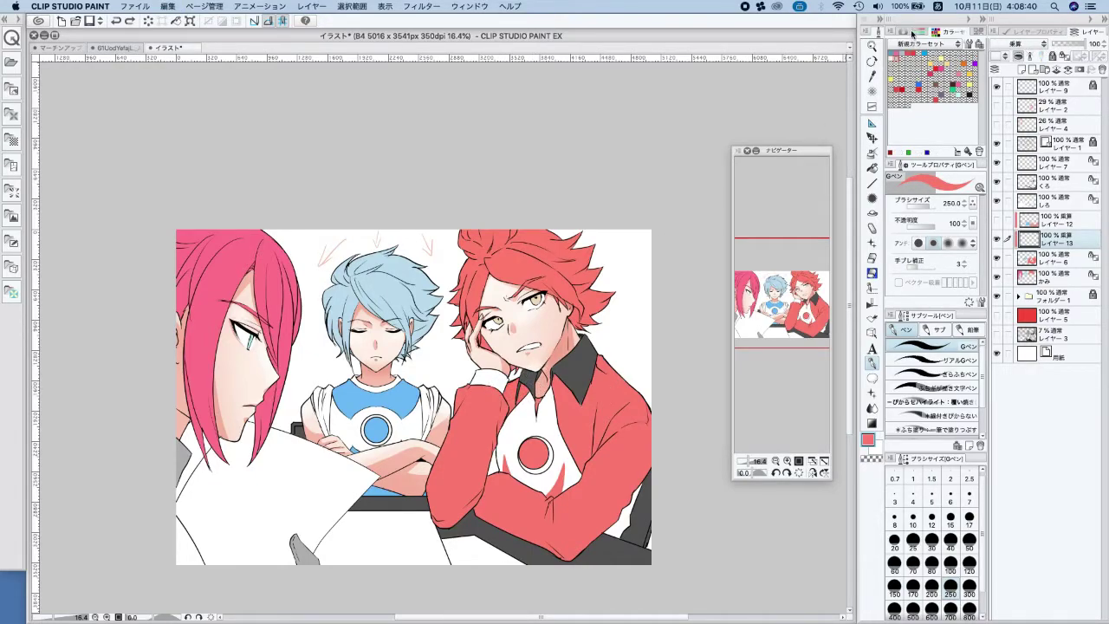
{"action": "left_click", "coordinate": [913, 33]}
{"action": "left_click", "coordinate": [910, 130]}
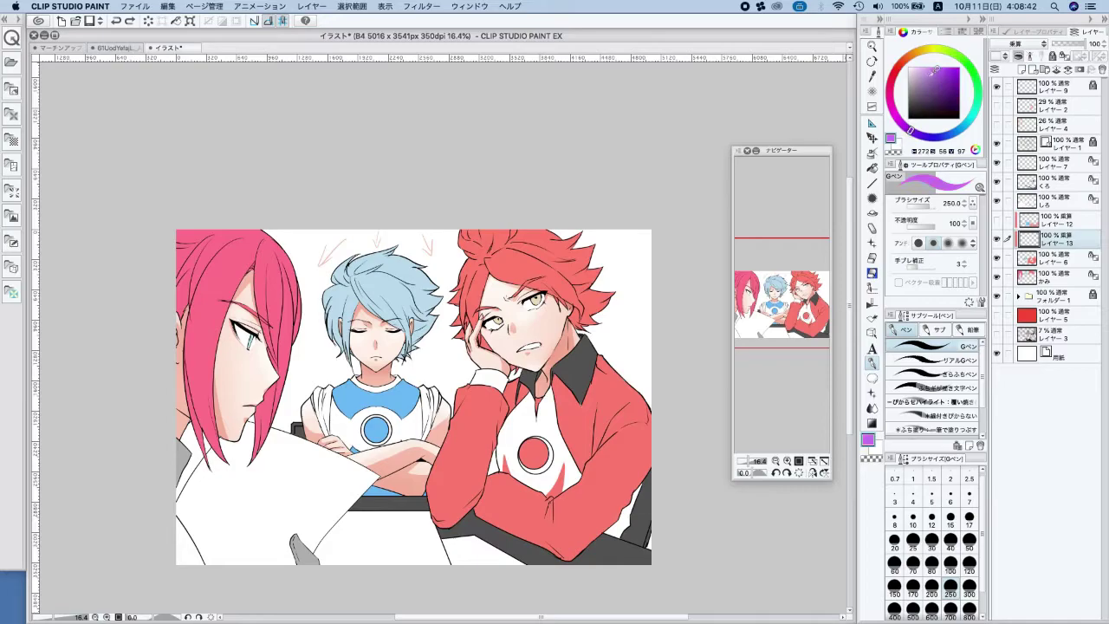
{"action": "left_click_drag", "start_coordinate": [925, 80], "coordinate": [890, 88]}
{"action": "left_click_drag", "start_coordinate": [506, 394], "coordinate": [532, 386]}
{"action": "key", "text": "super+z"}
Set the shadow colour to greyish pink (H 344, S 16, V 76) and shade the jacket below the cuff and collar, undoing the last stroke
{"action": "left_click_drag", "start_coordinate": [916, 83], "coordinate": [891, 86]}
{"action": "mouse_move", "coordinate": [500, 394]}
{"action": "left_mouse_down"}
{"action": "mouse_move", "coordinate": [509, 404]}
{"action": "mouse_move", "coordinate": [555, 388]}
{"action": "mouse_move", "coordinate": [512, 405]}
{"action": "mouse_move", "coordinate": [503, 438]}
{"action": "mouse_move", "coordinate": [504, 398]}
{"action": "mouse_move", "coordinate": [510, 409]}
{"action": "left_mouse_up"}
{"action": "key", "text": "super+z"}
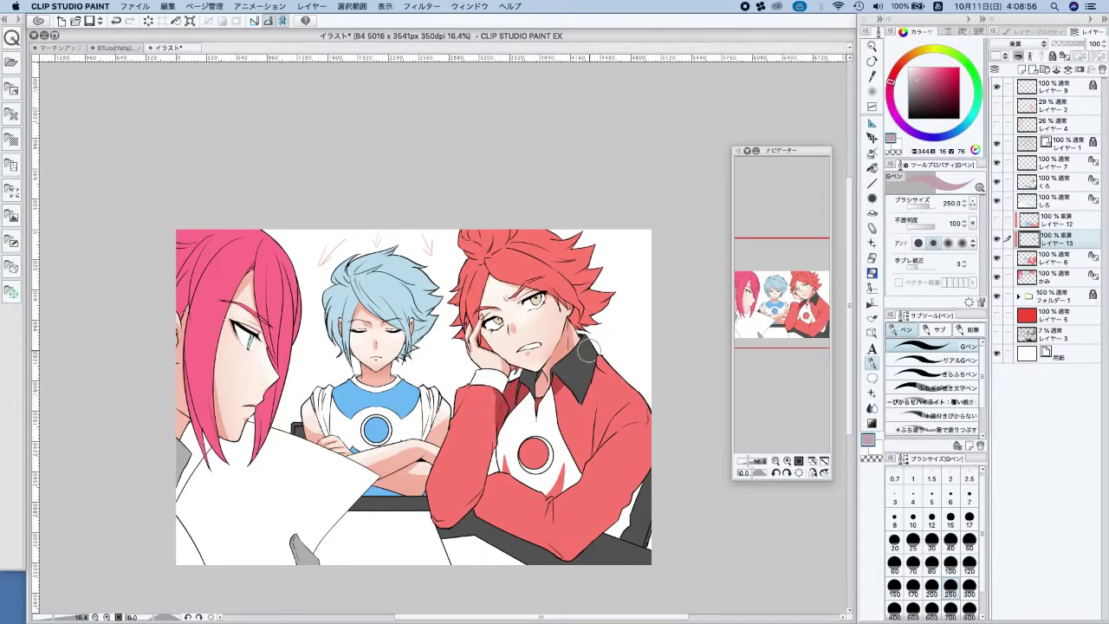
Outline the shadow on the right character's raised sleeve with the G pen at size 17, undoing misplaced strokes
{"action": "scroll", "coordinate": [491, 497], "scroll_direction": "up", "scroll_amount": 5}
{"action": "left_click", "coordinate": [970, 520]}
{"action": "left_click_drag", "start_coordinate": [499, 363], "coordinate": [467, 486]}
{"action": "key", "text": "ctrl+z"}
{"action": "mouse_move", "coordinate": [497, 350]}
{"action": "left_mouse_down"}
{"action": "mouse_move", "coordinate": [446, 494]}
{"action": "mouse_move", "coordinate": [383, 499]}
{"action": "left_mouse_up"}
{"action": "left_click_drag", "start_coordinate": [661, 498], "coordinate": [517, 514]}
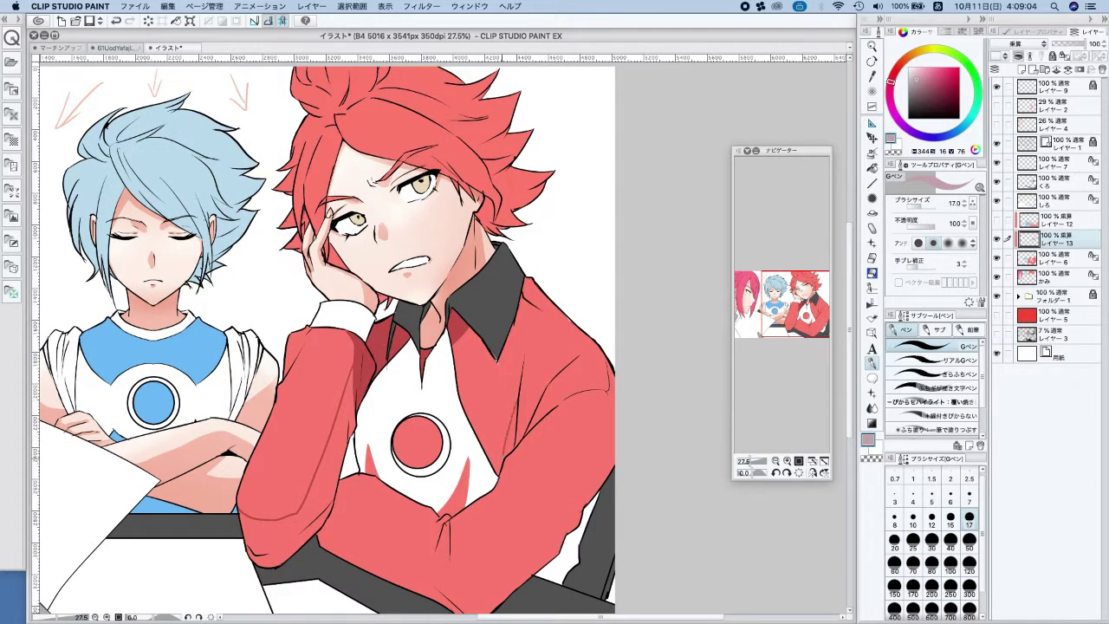
{"action": "key", "text": "ctrl+z"}
Set the pen stabilization to 10 and outline the fold shadows on the jacket's shoulder, armpit and lower forearm
{"action": "scroll", "coordinate": [562, 407], "scroll_direction": "up", "scroll_amount": 3}
{"action": "left_click", "coordinate": [920, 266]}
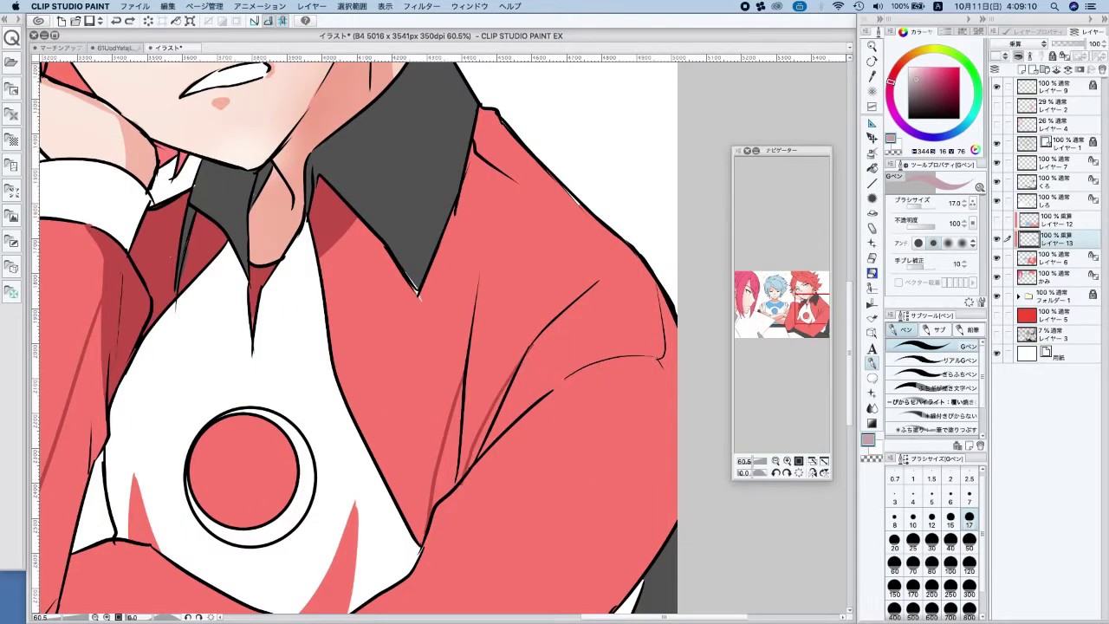
{"action": "mouse_move", "coordinate": [528, 346]}
{"action": "left_mouse_down"}
{"action": "mouse_move", "coordinate": [515, 403]}
{"action": "mouse_move", "coordinate": [571, 376]}
{"action": "left_mouse_up"}
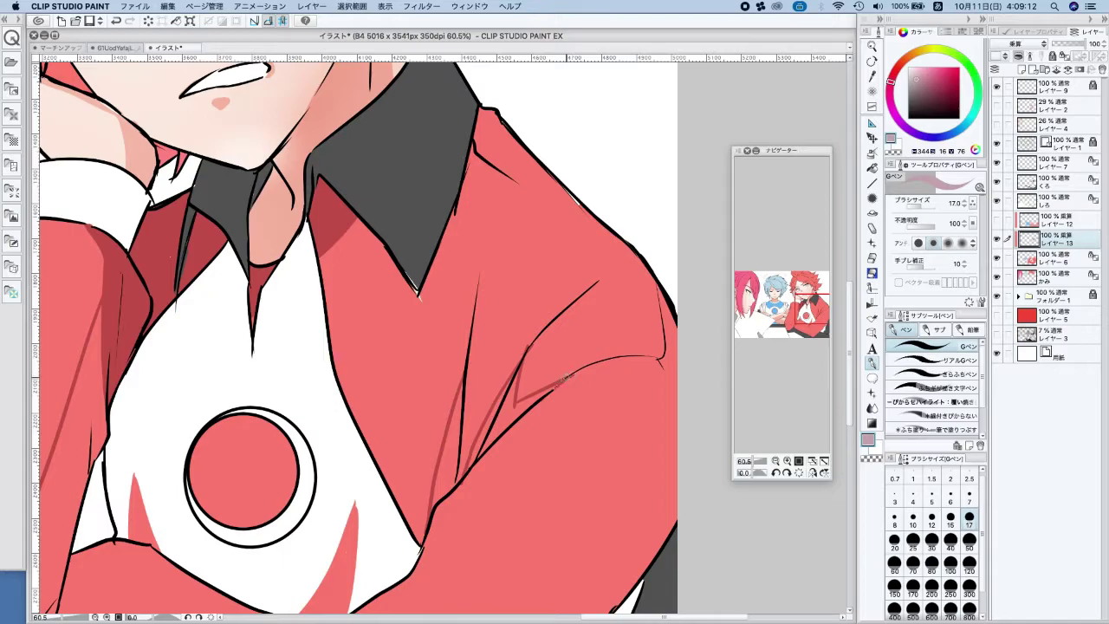
{"action": "scroll", "coordinate": [623, 277], "scroll_direction": "down", "scroll_amount": 3}
{"action": "mouse_move", "coordinate": [617, 529]}
{"action": "left_mouse_down"}
{"action": "mouse_move", "coordinate": [622, 405]}
{"action": "mouse_move", "coordinate": [669, 298]}
{"action": "left_mouse_up"}
{"action": "mouse_move", "coordinate": [589, 414]}
{"action": "left_mouse_down"}
{"action": "mouse_move", "coordinate": [552, 470]}
{"action": "mouse_move", "coordinate": [452, 555]}
{"action": "mouse_move", "coordinate": [379, 538]}
{"action": "mouse_move", "coordinate": [230, 445]}
{"action": "left_mouse_up"}
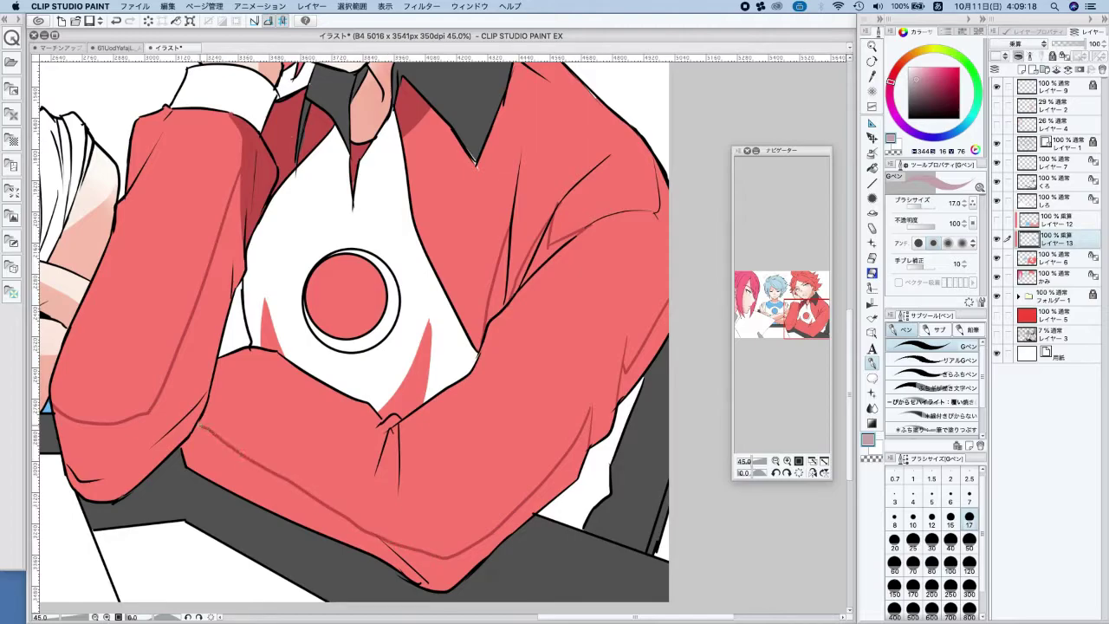
{"action": "left_click_drag", "start_coordinate": [408, 416], "coordinate": [400, 470]}
Fill the outlined shadow areas on the jacket's forearm, elbow, shoulder folds and raised sleeve with the shadow colour
{"action": "left_click", "coordinate": [873, 167]}
{"action": "left_click", "coordinate": [440, 565]}
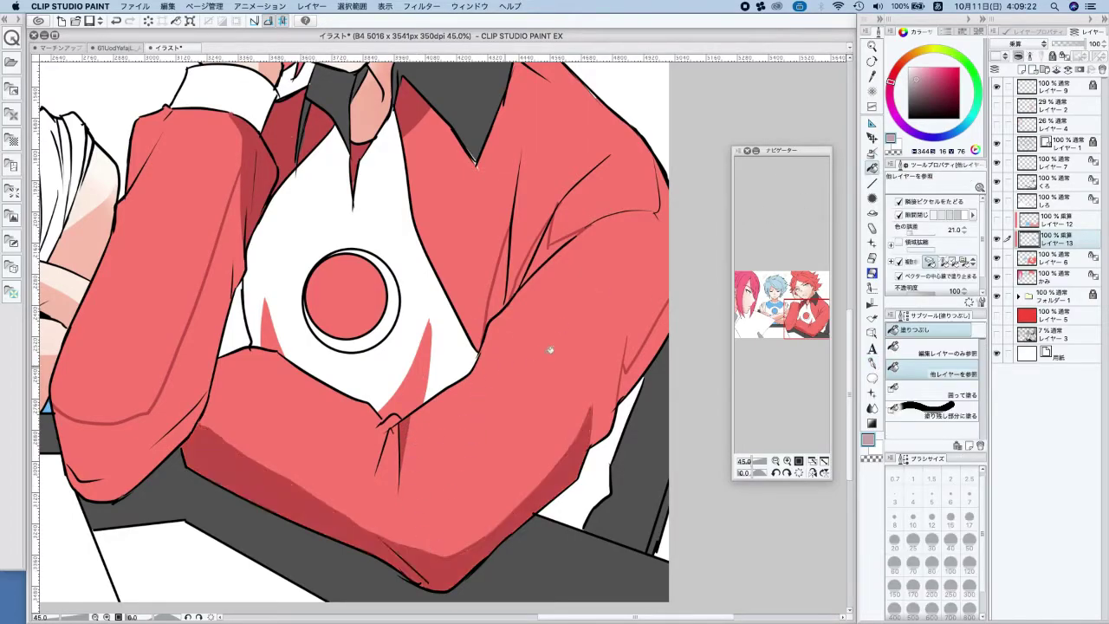
{"action": "left_click", "coordinate": [660, 345]}
{"action": "left_click", "coordinate": [546, 259]}
{"action": "left_click", "coordinate": [509, 290]}
{"action": "left_click", "coordinate": [524, 283]}
{"action": "left_click", "coordinate": [210, 320]}
Widen the shadow along the underside of the resting forearm and elbow with the G pen at size 250
{"action": "scroll", "coordinate": [277, 321], "scroll_direction": "down", "scroll_amount": 5}
{"action": "left_click_drag", "start_coordinate": [411, 340], "coordinate": [547, 401]}
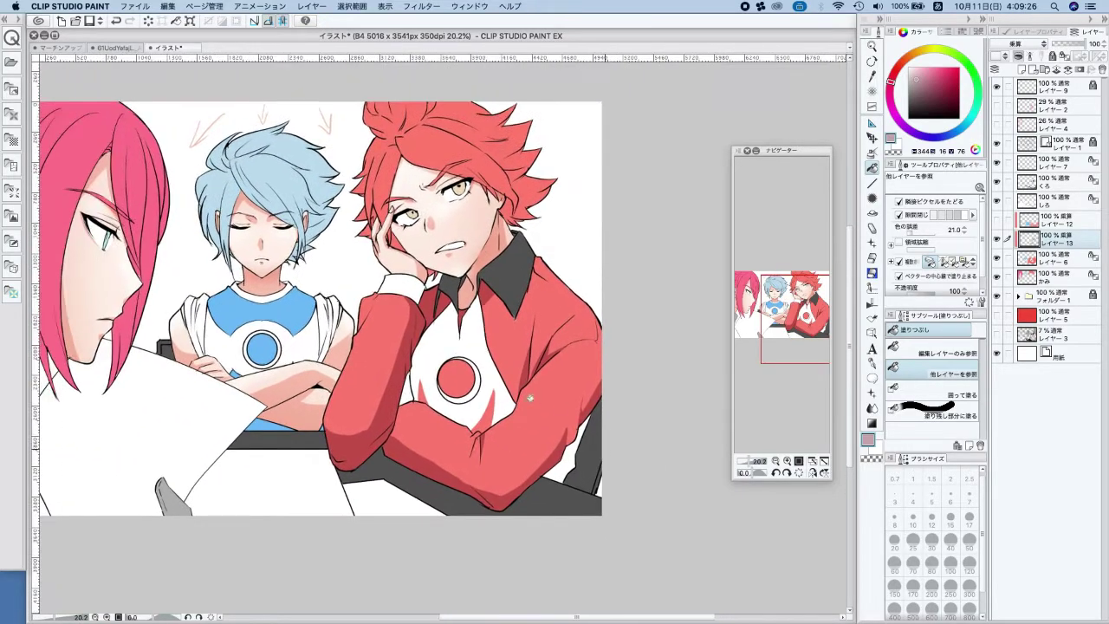
{"action": "scroll", "coordinate": [485, 393], "scroll_direction": "up", "scroll_amount": 1}
{"action": "left_click", "coordinate": [871, 364]}
{"action": "left_click", "coordinate": [951, 588]}
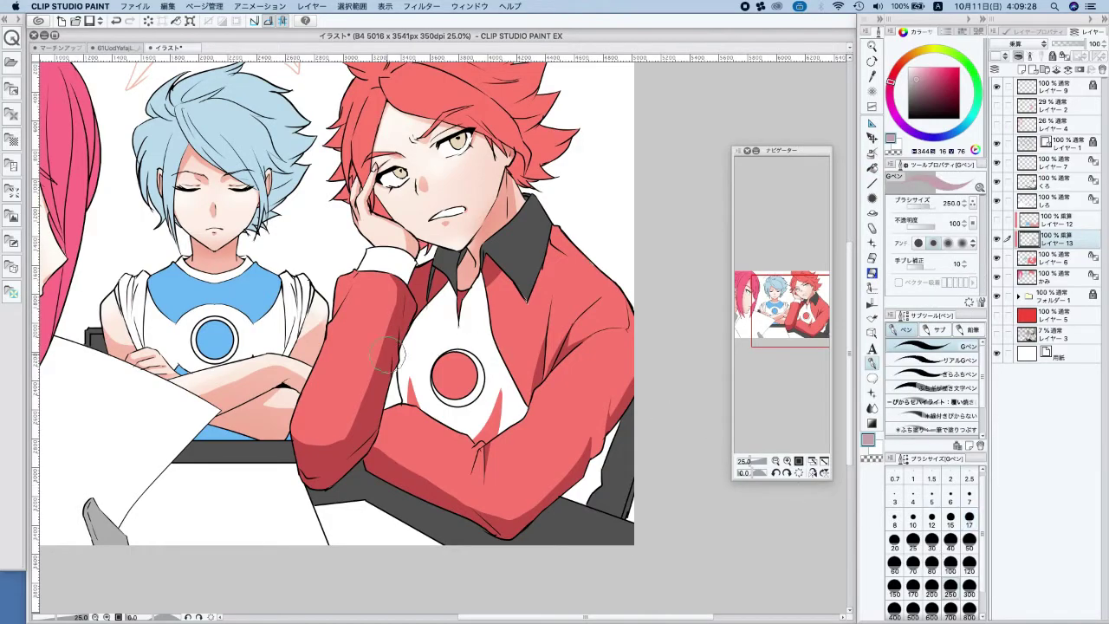
{"action": "key", "text": "super+z"}
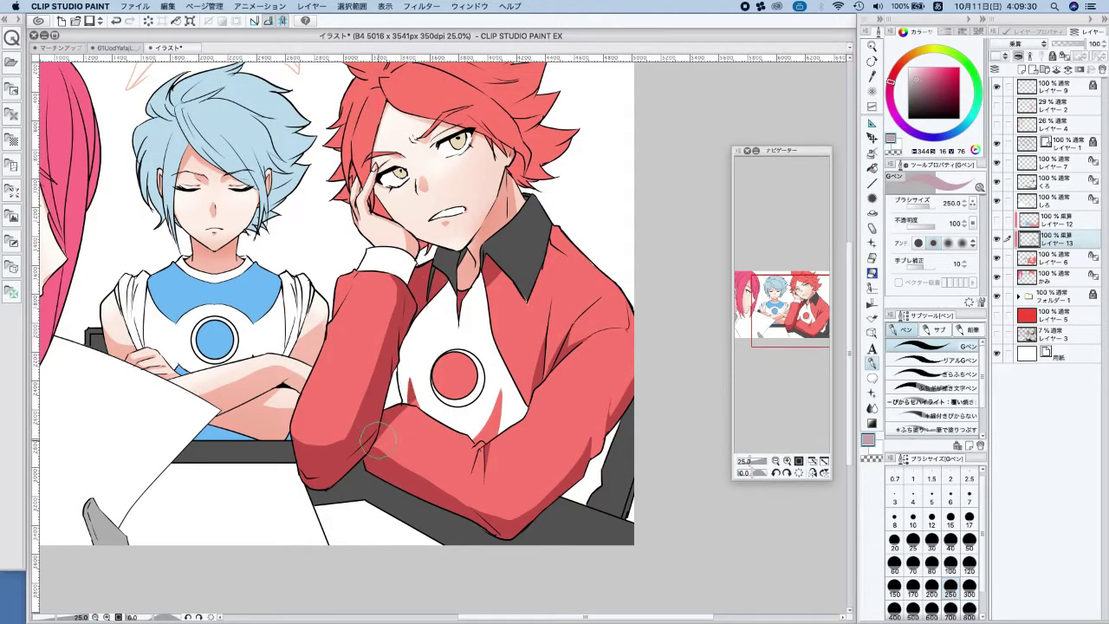
{"action": "mouse_move", "coordinate": [396, 478]}
{"action": "left_mouse_down"}
{"action": "mouse_move", "coordinate": [536, 483]}
{"action": "mouse_move", "coordinate": [498, 525]}
{"action": "mouse_move", "coordinate": [572, 489]}
{"action": "left_mouse_up"}
{"action": "left_click_drag", "start_coordinate": [490, 517], "coordinate": [559, 498]}
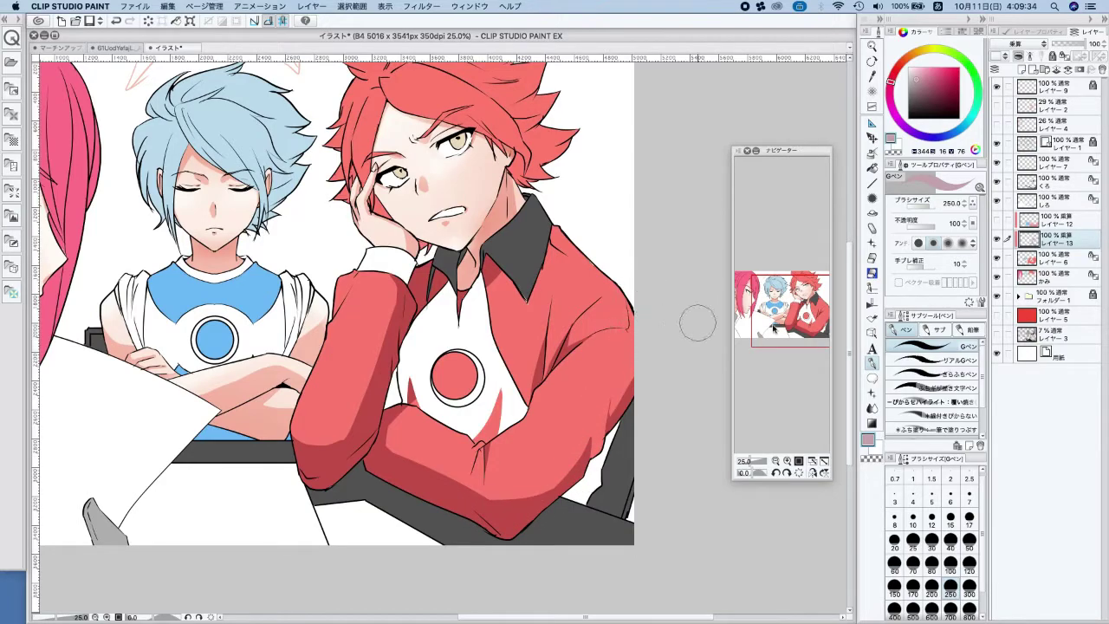
Shade the forearm crease below the shirt emblem with the G pen at size 50, and extend the raised sleeve's shadow at size 250
{"action": "left_click", "coordinate": [969, 539]}
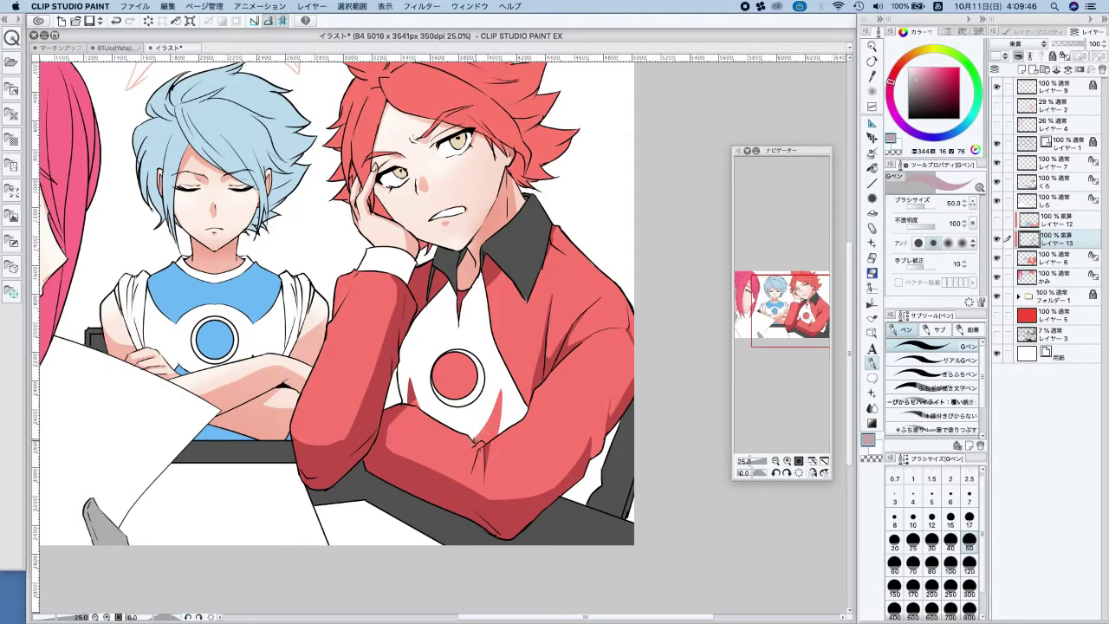
{"action": "left_click_drag", "start_coordinate": [473, 438], "coordinate": [486, 440]}
{"action": "left_click", "coordinate": [950, 589]}
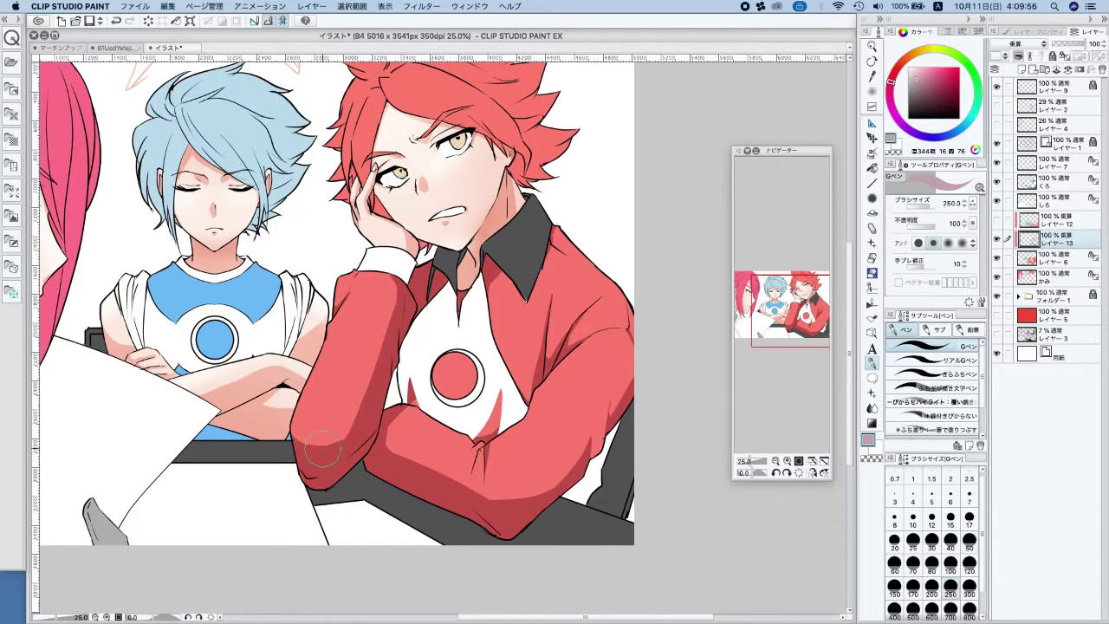
{"action": "left_click", "coordinate": [167, 6]}
{"action": "mouse_move", "coordinate": [375, 371]}
{"action": "left_mouse_down"}
{"action": "mouse_move", "coordinate": [320, 422]}
{"action": "mouse_move", "coordinate": [336, 428]}
{"action": "mouse_move", "coordinate": [303, 424]}
{"action": "mouse_move", "coordinate": [306, 415]}
{"action": "left_mouse_up"}
Soften the shadow edges at the jacket's elbow and below the collar with the Blur tool at size 250
{"action": "left_click", "coordinate": [870, 410]}
{"action": "left_click_drag", "start_coordinate": [532, 508], "coordinate": [514, 506]}
{"action": "left_click_drag", "start_coordinate": [494, 271], "coordinate": [500, 272]}
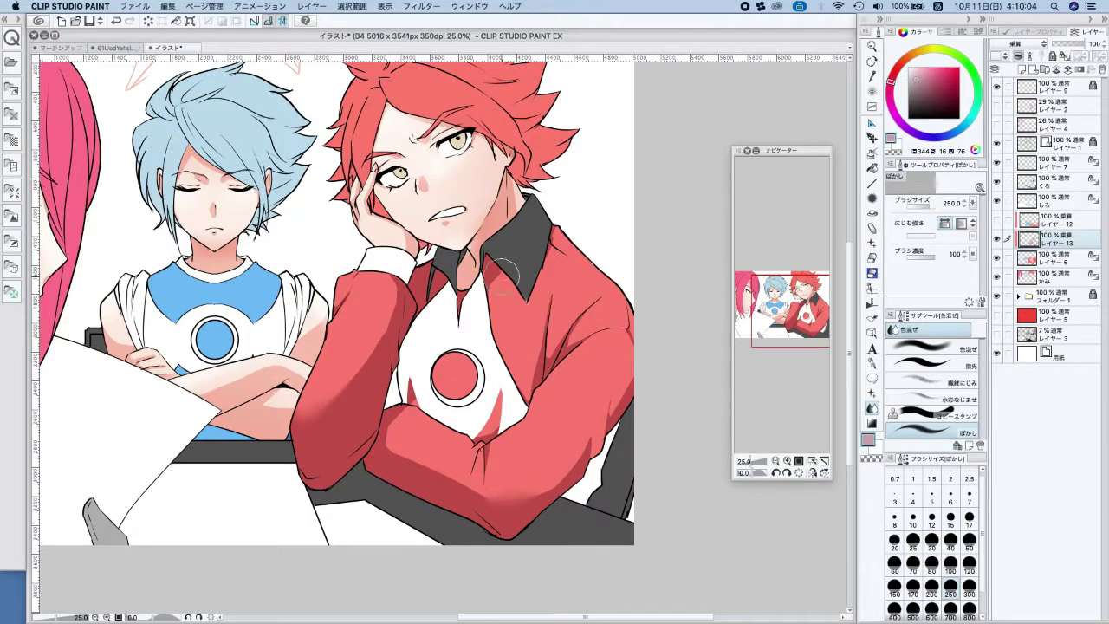
Extend the jacket's shadows toward the shoulder with the G pen at size 250 and switch back to the Blur tool
{"action": "key", "text": "p"}
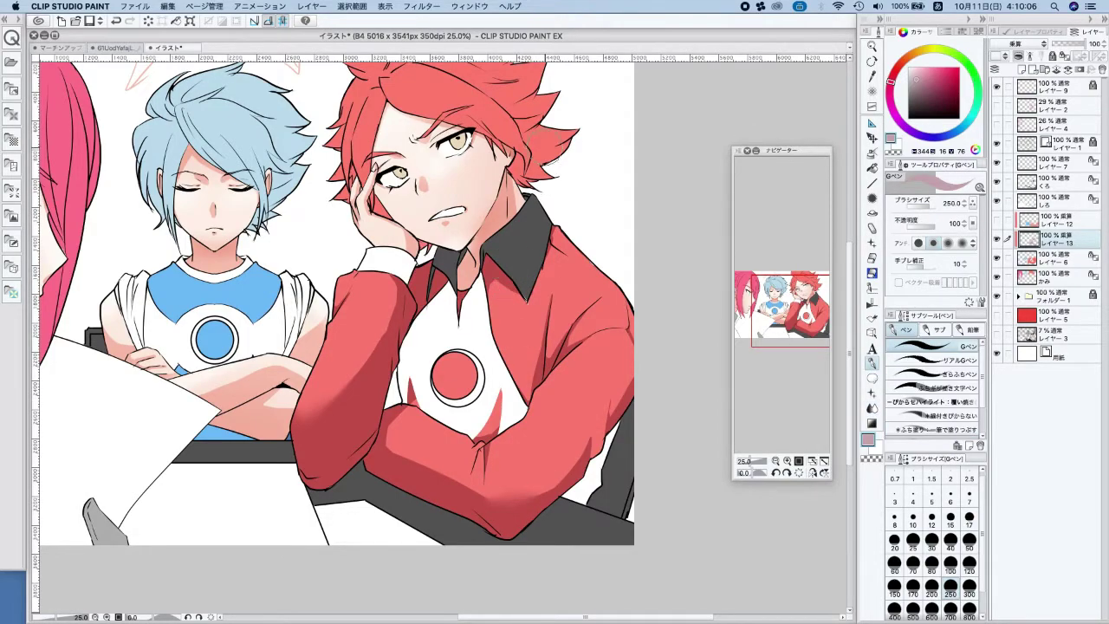
{"action": "scroll", "coordinate": [619, 286], "scroll_direction": "down", "scroll_amount": 1}
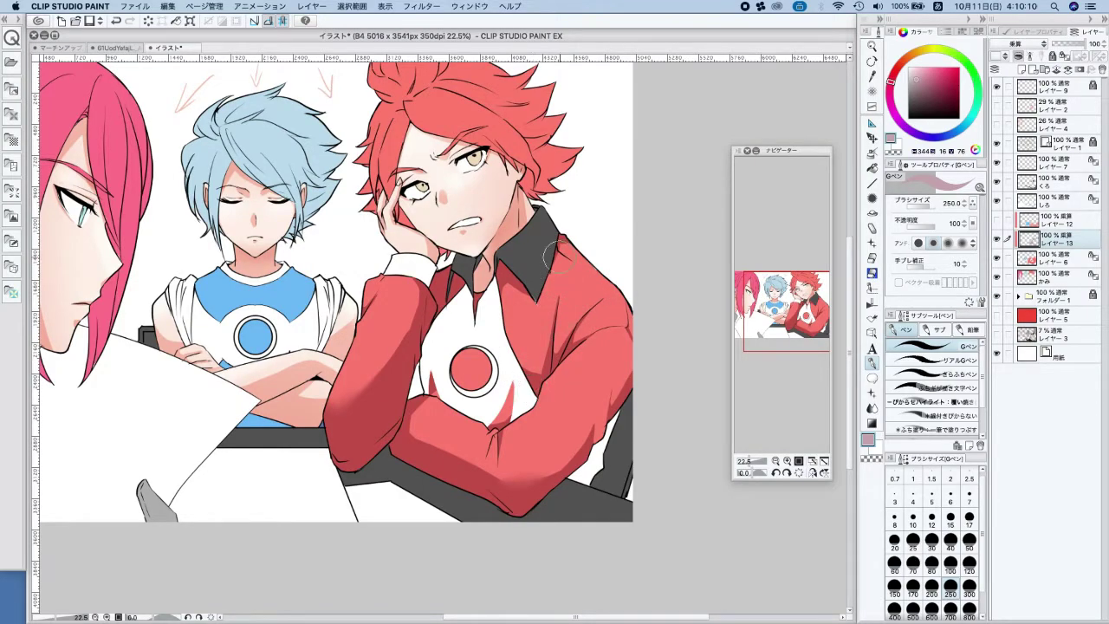
{"action": "scroll", "coordinate": [598, 163], "scroll_direction": "down", "scroll_amount": 3}
{"action": "left_click_drag", "start_coordinate": [636, 208], "coordinate": [651, 230]}
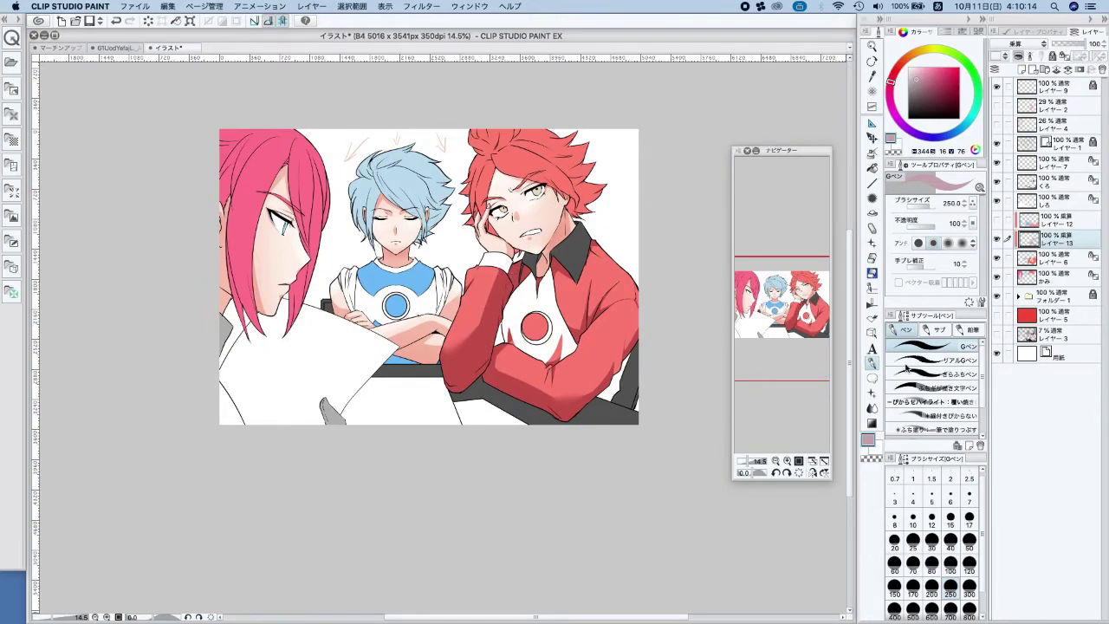
{"action": "left_click", "coordinate": [872, 407]}
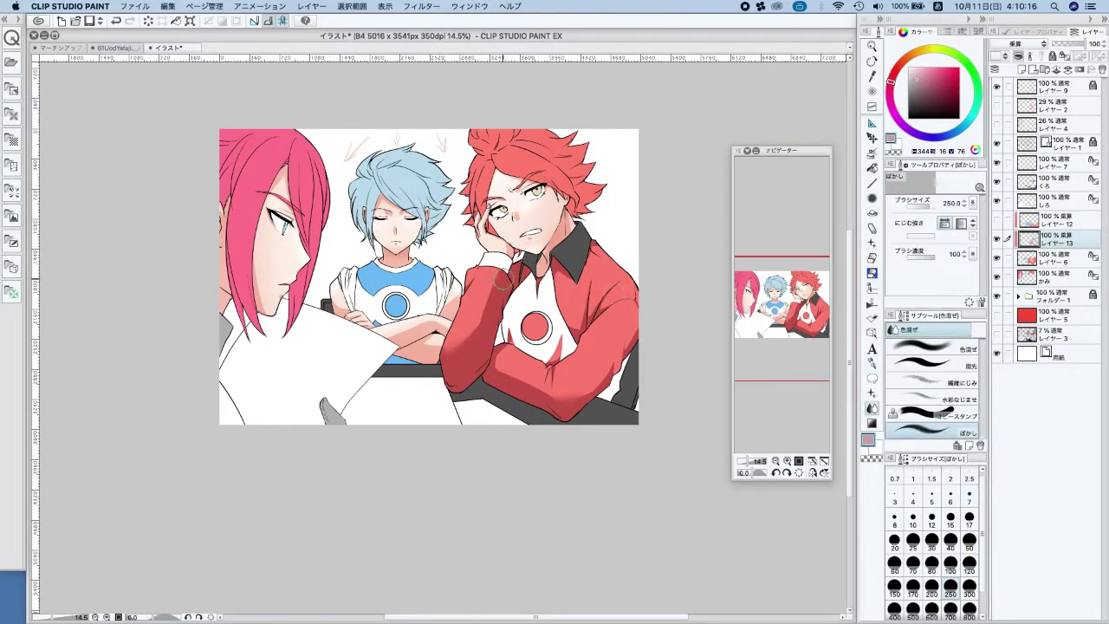
Shade the left character's grey clothing with the G pen using the grey sampled from it, undoing misplaced strokes
{"action": "left_click", "coordinate": [872, 364]}
{"action": "left_click_drag", "start_coordinate": [367, 303], "coordinate": [439, 405]}
{"action": "mouse_move", "coordinate": [291, 425]}
{"action": "left_mouse_down"}
{"action": "mouse_move", "coordinate": [289, 446]}
{"action": "mouse_move", "coordinate": [290, 418]}
{"action": "mouse_move", "coordinate": [303, 427]}
{"action": "mouse_move", "coordinate": [294, 458]}
{"action": "left_mouse_up"}
{"action": "key", "text": "ctrl+z"}
{"action": "left_click", "coordinate": [295, 423], "text": "alt"}
{"action": "key", "text": "super+z"}
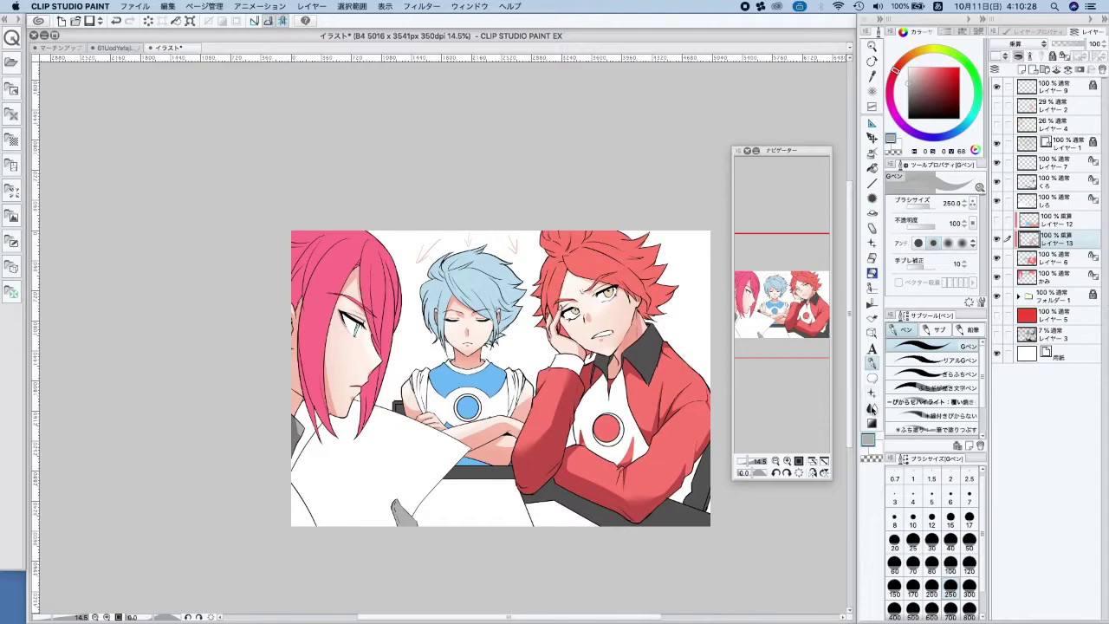
{"action": "key", "text": "j"}
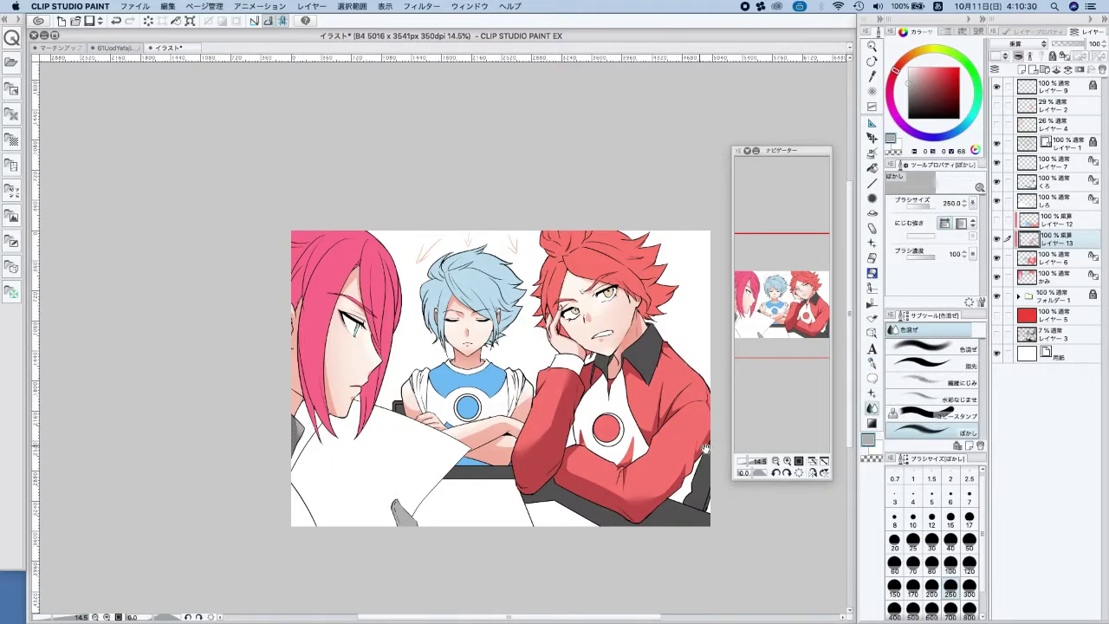
Shade the middle character's blue collar below the neck with the G pen at size 250 in light cyan-blue (H 193, S 44, V 86)
{"action": "scroll", "coordinate": [705, 447], "scroll_direction": "right", "scroll_amount": 3}
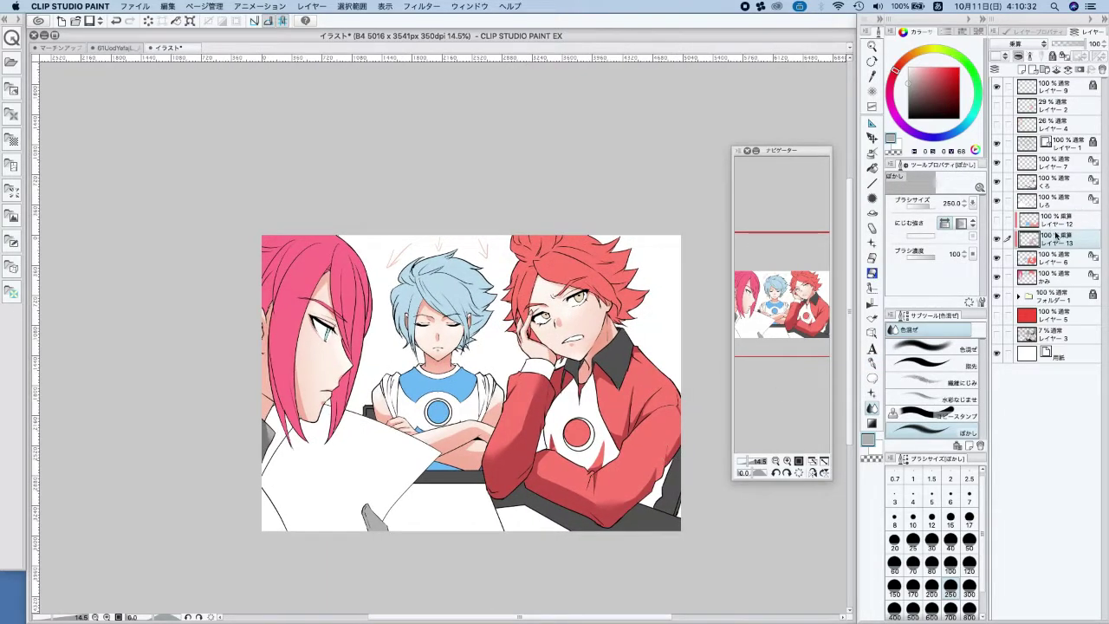
{"action": "key", "text": "p"}
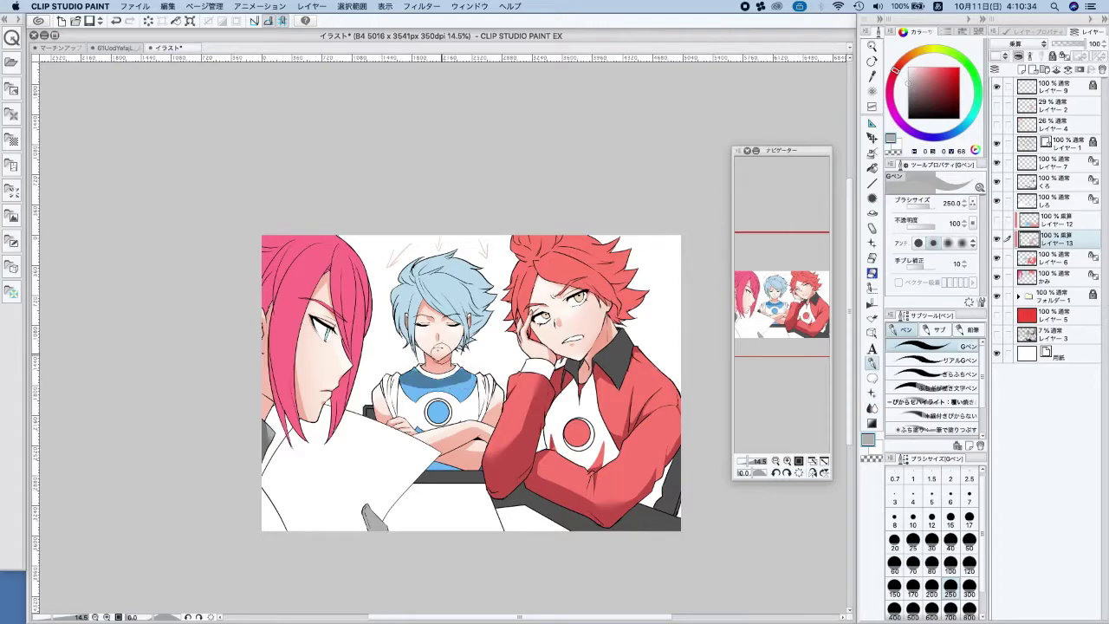
{"action": "left_click", "coordinate": [457, 380], "text": "alt"}
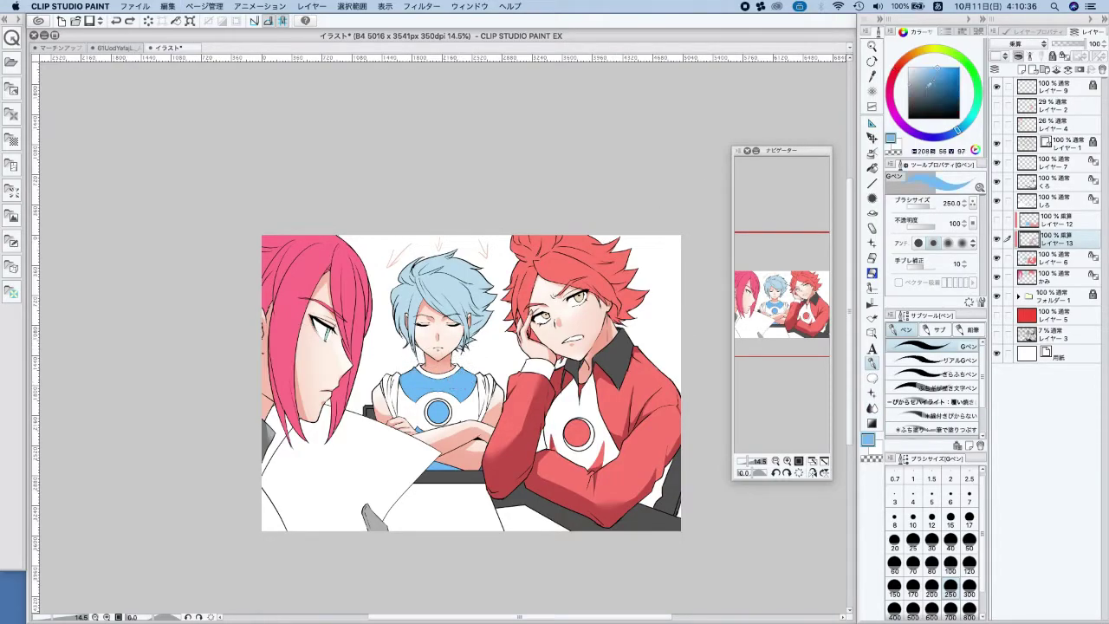
{"action": "left_click", "coordinate": [968, 123]}
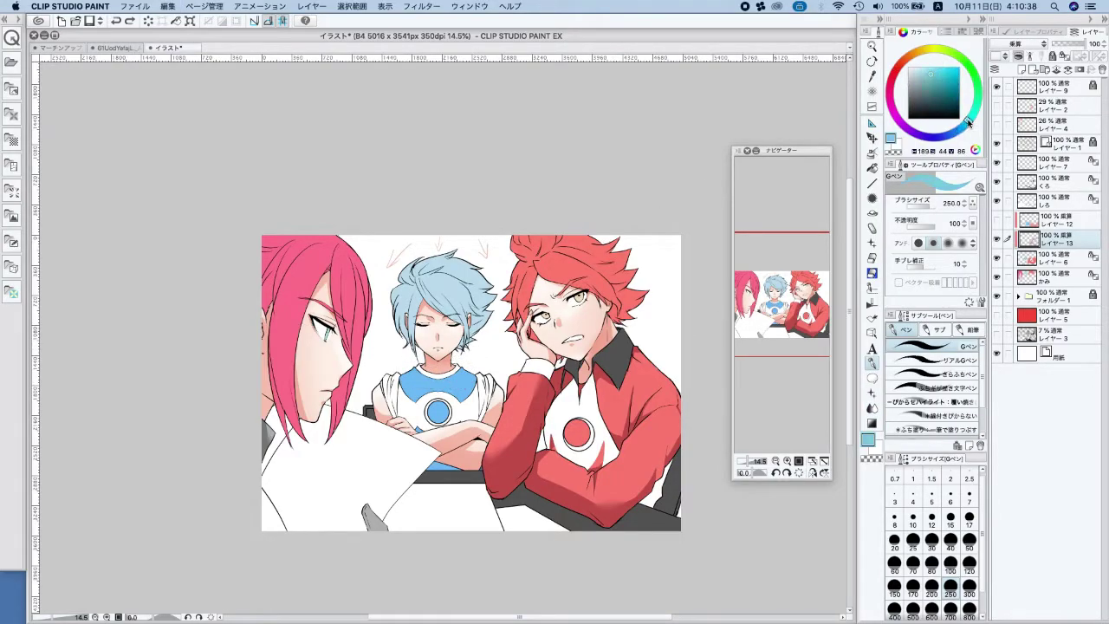
{"action": "mouse_move", "coordinate": [401, 365]}
{"action": "left_mouse_down"}
{"action": "mouse_move", "coordinate": [473, 366]}
{"action": "mouse_move", "coordinate": [483, 354]}
{"action": "left_mouse_up"}
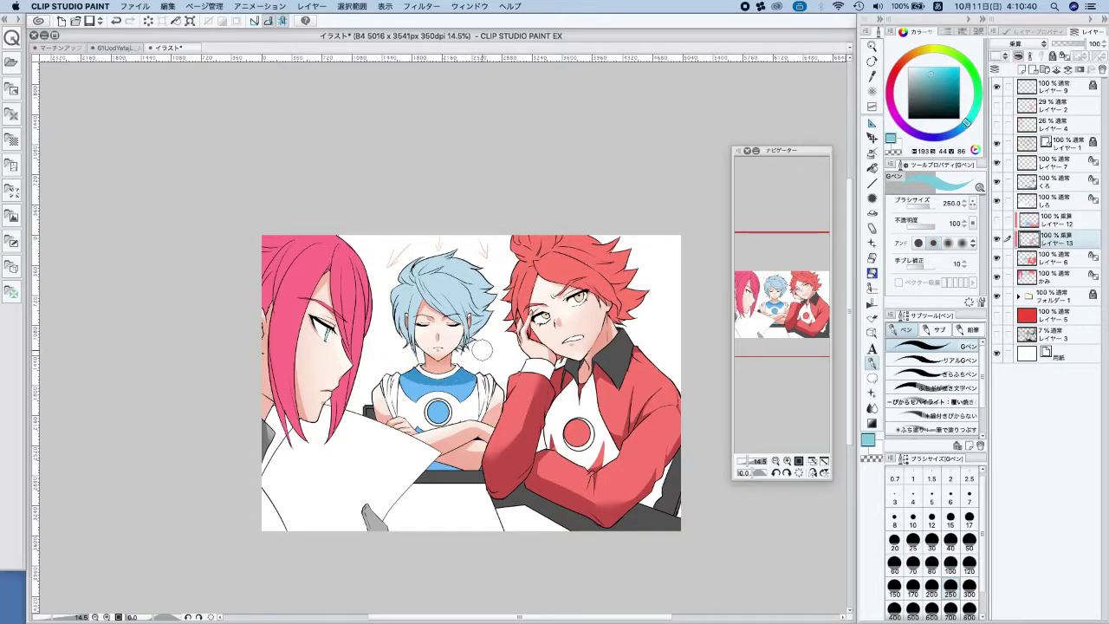
Redo the shadow on the middle character's blue collar with the G pen in a deeper blue (H 207, S 45, V 80)
{"action": "key", "text": "super+z"}
{"action": "left_click_drag", "start_coordinate": [408, 362], "coordinate": [479, 362]}
{"action": "key", "text": "super+z"}
{"action": "left_click_drag", "start_coordinate": [405, 364], "coordinate": [473, 356]}
{"action": "scroll", "coordinate": [446, 362], "scroll_direction": "up", "scroll_amount": 3}
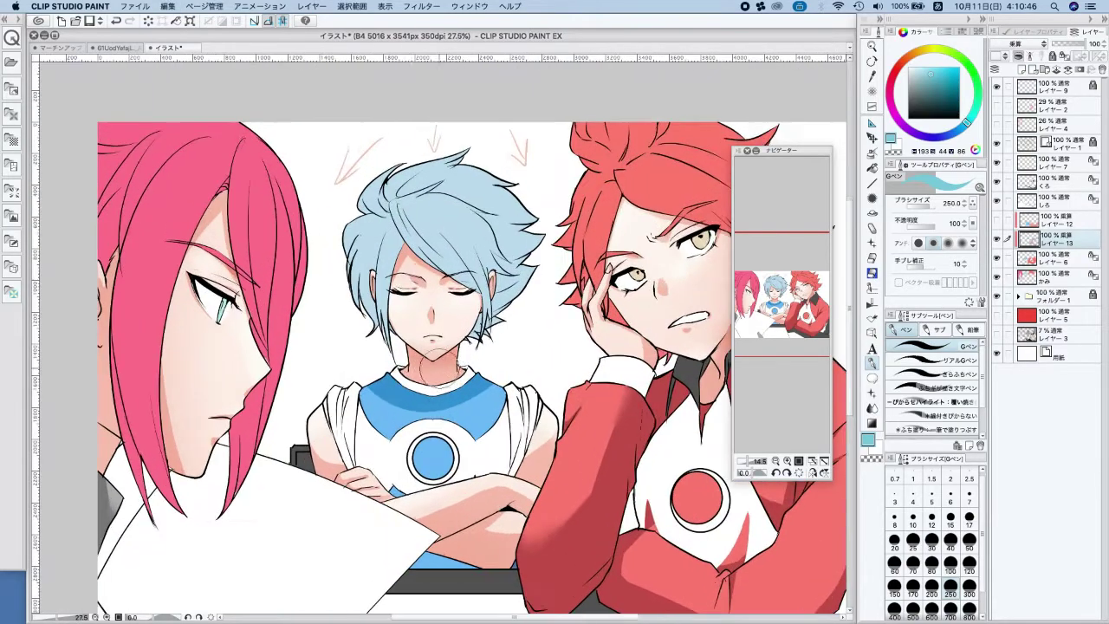
{"action": "left_click", "coordinate": [932, 77]}
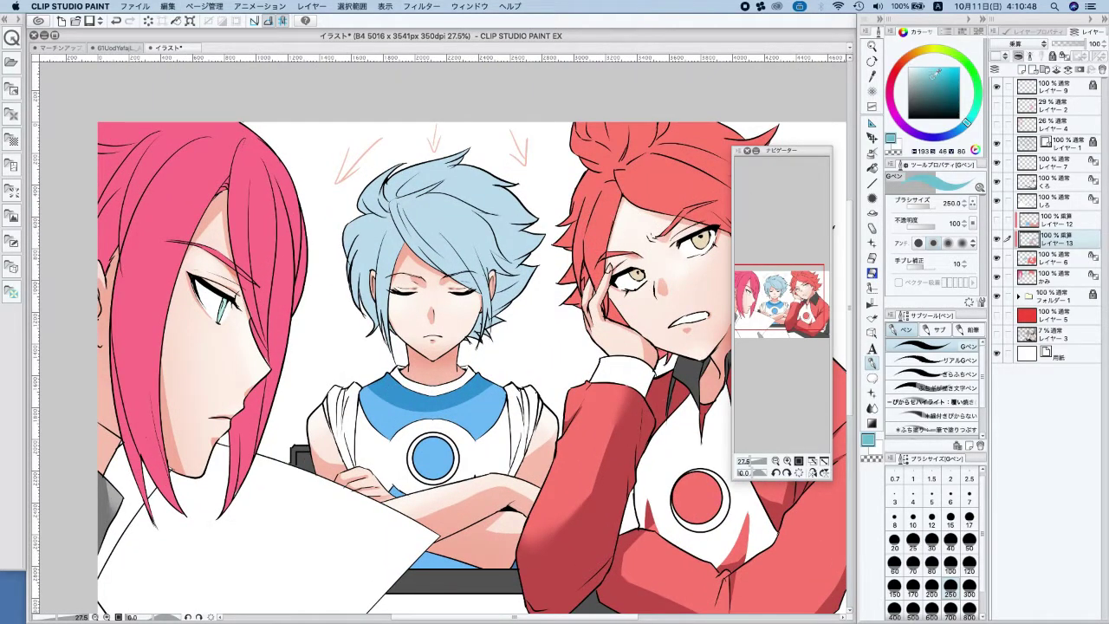
{"action": "left_click", "coordinate": [957, 130]}
{"action": "left_click_drag", "start_coordinate": [369, 367], "coordinate": [508, 352]}
{"action": "key", "text": "super+z"}
{"action": "left_click_drag", "start_coordinate": [370, 376], "coordinate": [509, 355]}
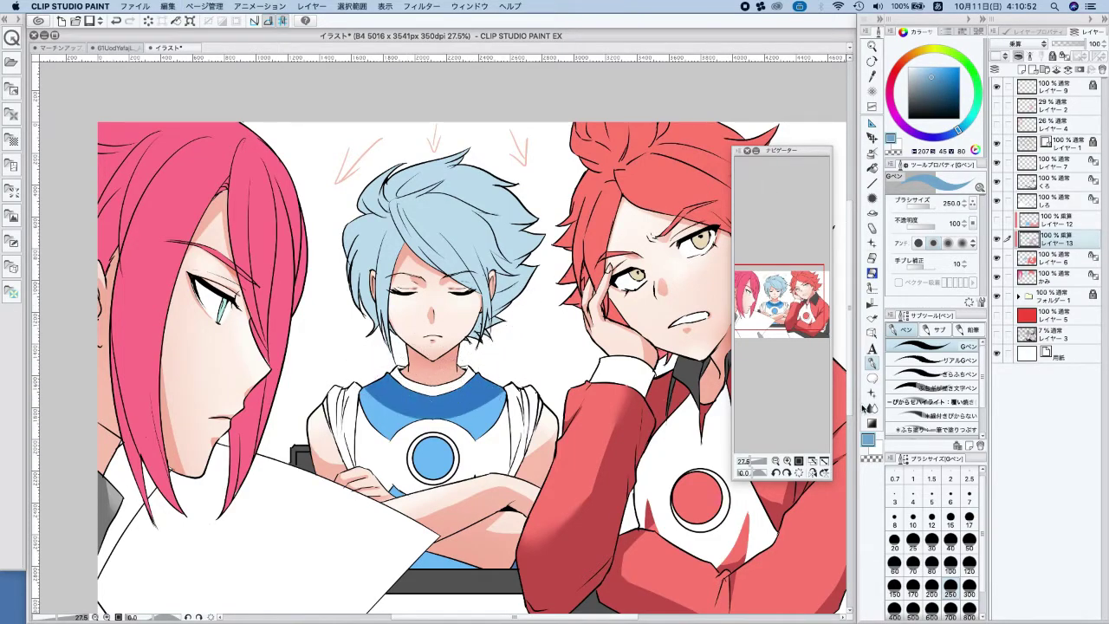
Soften the collar shadow with the Blur tool at size 250 and add G pen shading to the middle character's blue clothing
{"action": "left_click", "coordinate": [872, 408]}
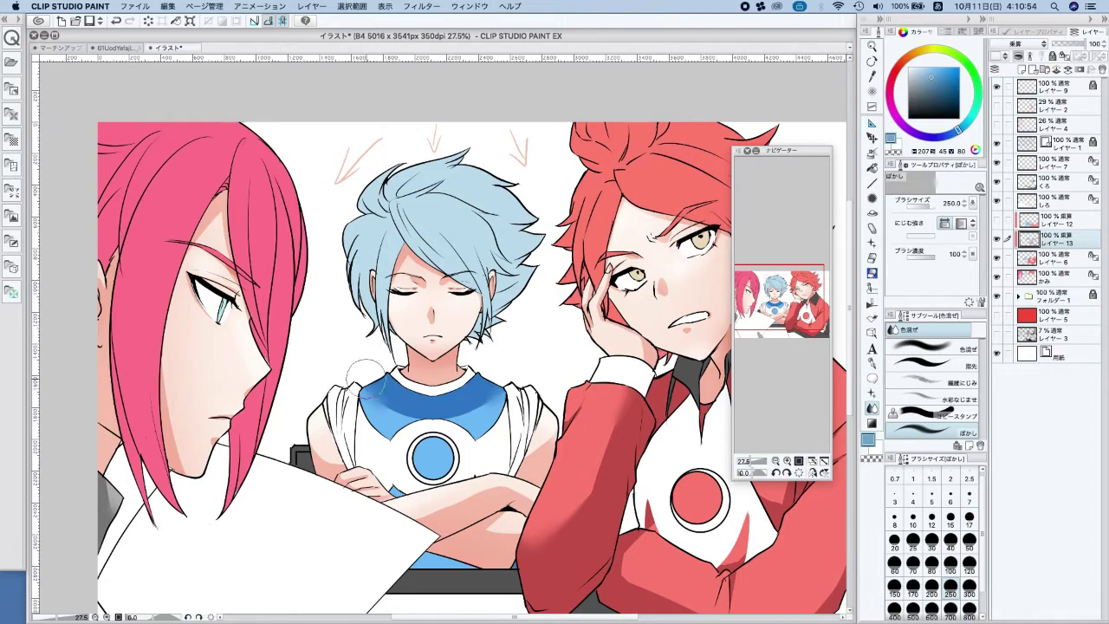
{"action": "left_click", "coordinate": [872, 362]}
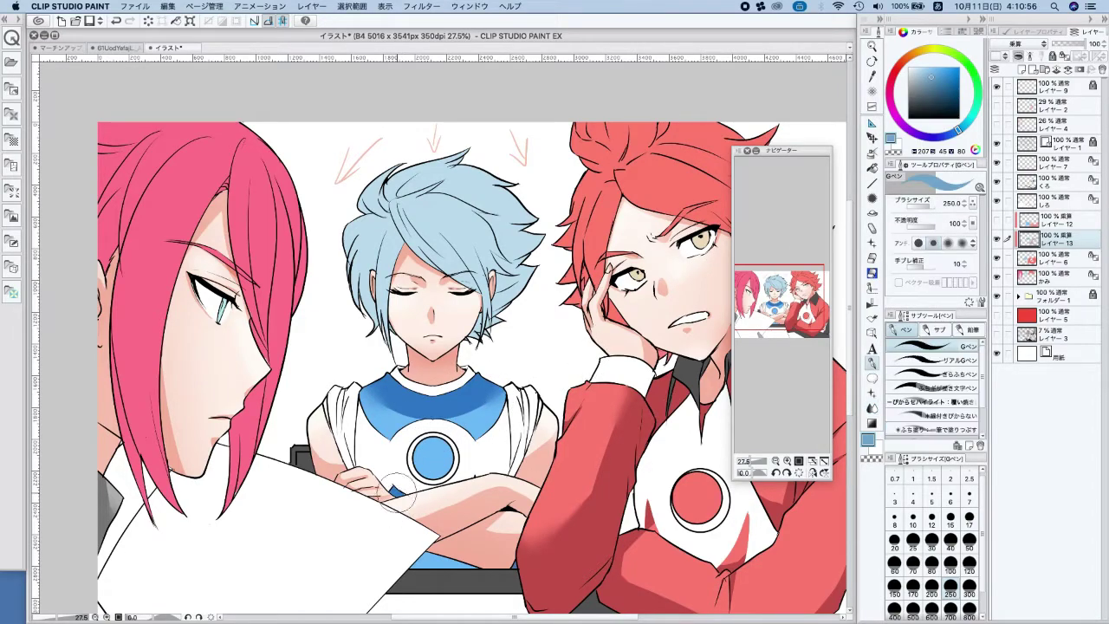
{"action": "scroll", "coordinate": [585, 373], "scroll_direction": "down", "scroll_amount": 3}
{"action": "left_click_drag", "start_coordinate": [585, 210], "coordinate": [541, 207]}
{"action": "scroll", "coordinate": [501, 348], "scroll_direction": "up", "scroll_amount": 2}
{"action": "left_click", "coordinate": [969, 541]}
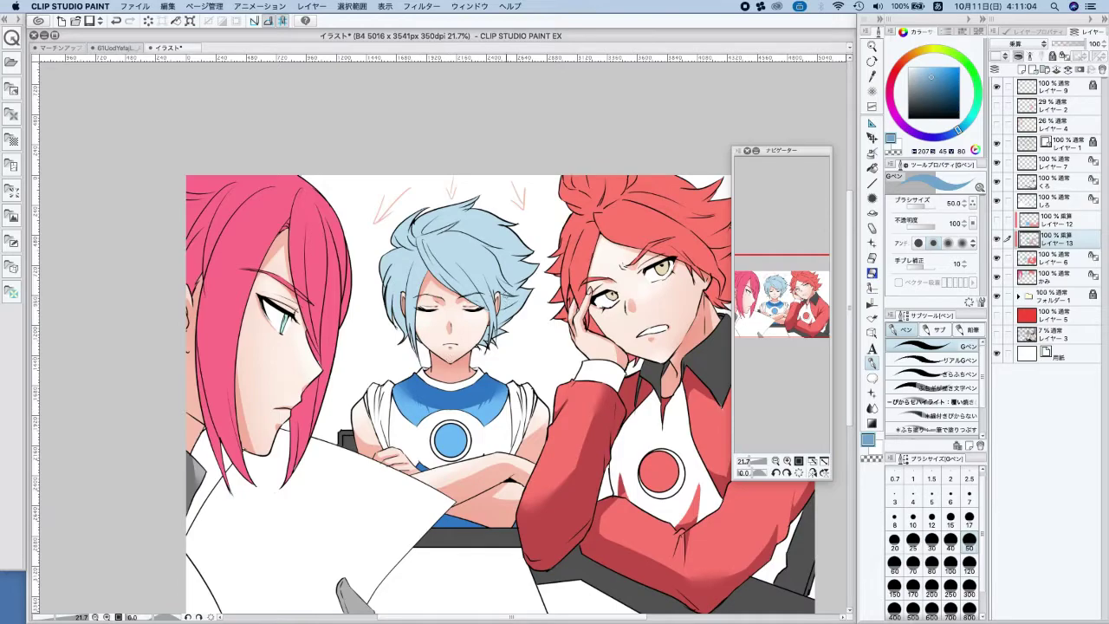
{"action": "scroll", "coordinate": [460, 398], "scroll_direction": "down", "scroll_amount": 3}
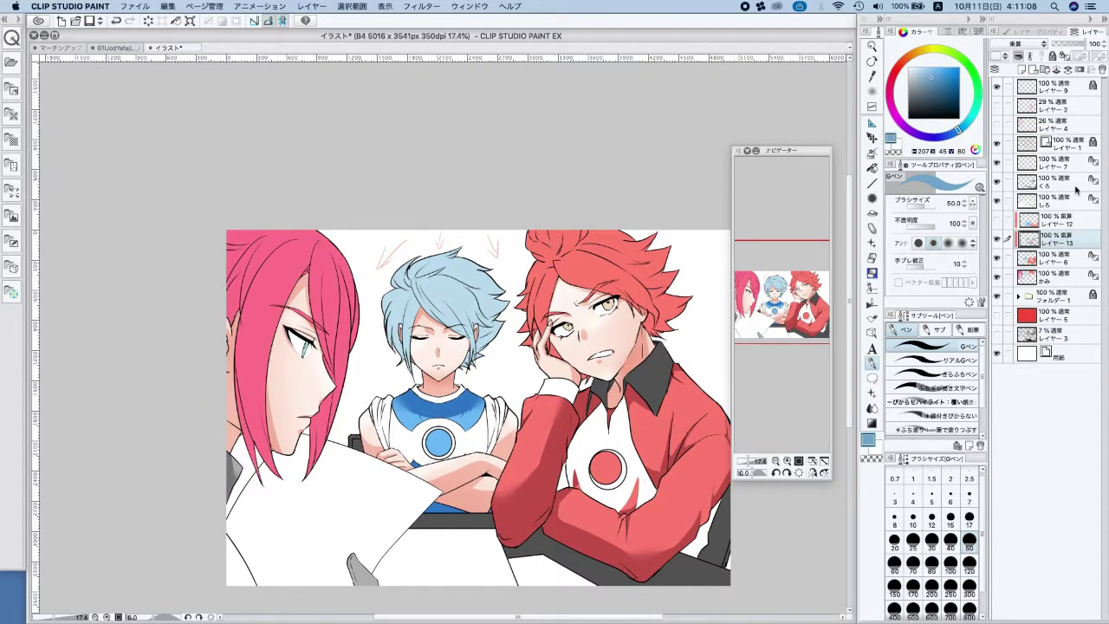
Add a clipped layer in Screen mode above the shadow layers and sample the jacket's red for the G pen
{"action": "key", "text": "super+shift+n"}
{"action": "left_click", "coordinate": [1027, 44]}
{"action": "left_click", "coordinate": [1017, 138]}
{"action": "left_click", "coordinate": [685, 434], "text": "alt"}
{"action": "left_click", "coordinate": [950, 568]}
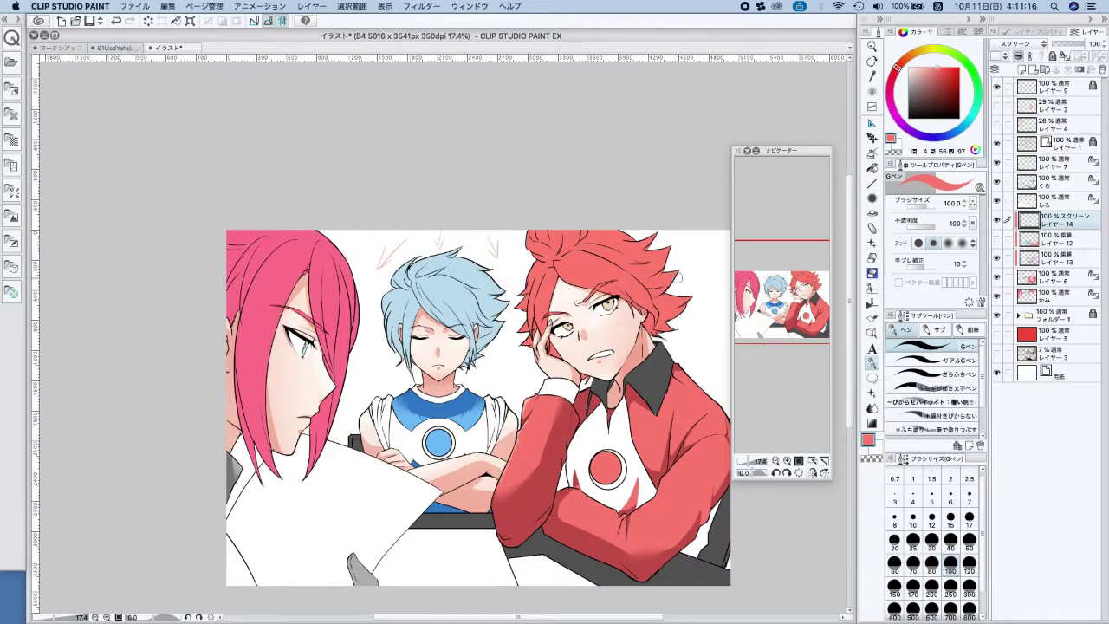
Show Multiply layer 12 and try fine highlights on the red jacket with the G pen at size 17, undoing the last change
{"action": "scroll", "coordinate": [719, 446], "scroll_direction": "up", "scroll_amount": 1}
{"action": "left_click", "coordinate": [969, 520]}
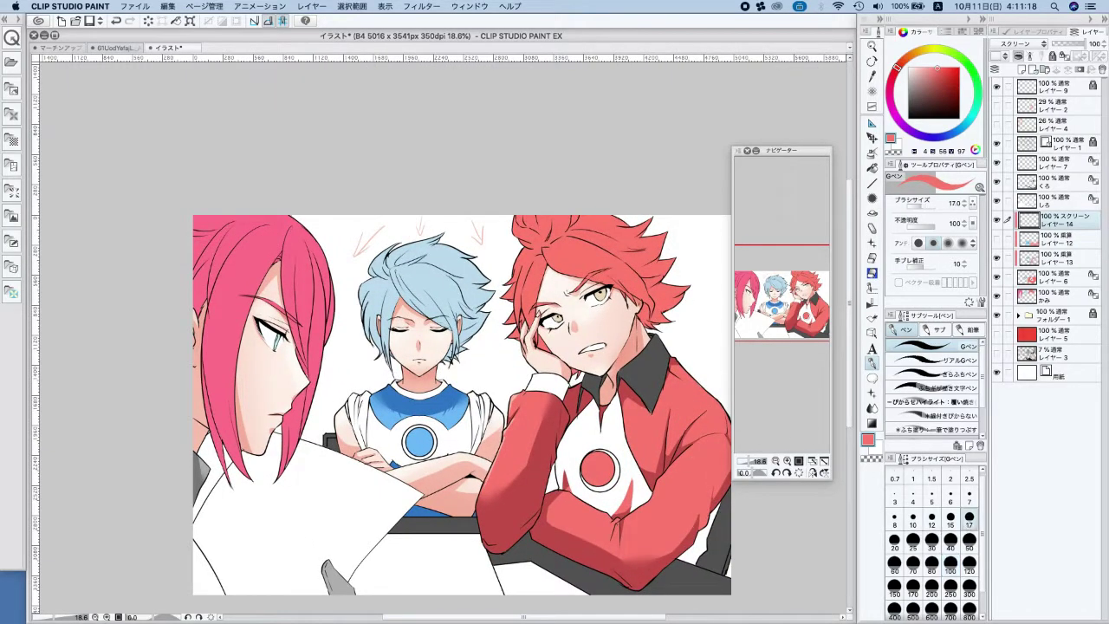
{"action": "scroll", "coordinate": [643, 426], "scroll_direction": "up", "scroll_amount": 5}
{"action": "left_click_drag", "start_coordinate": [680, 497], "coordinate": [627, 386]}
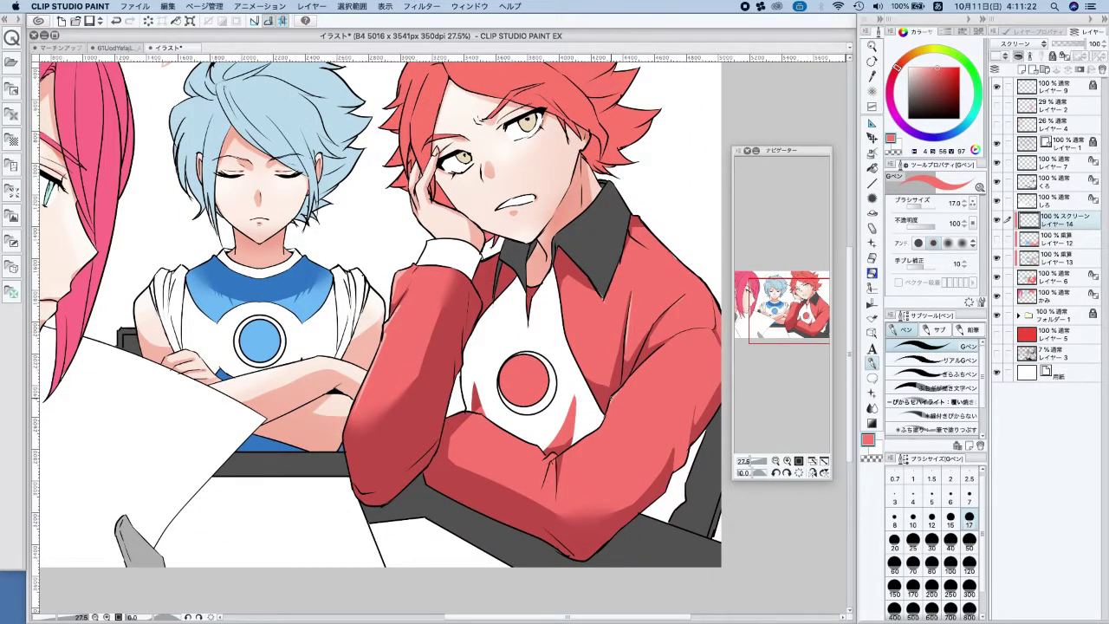
{"action": "left_click", "coordinate": [996, 239]}
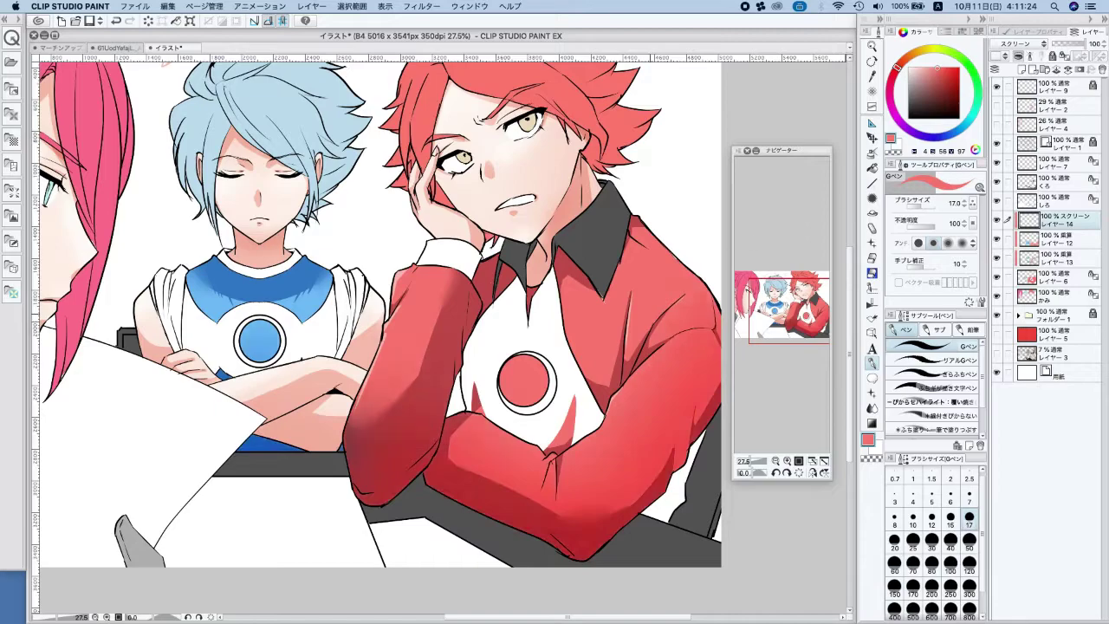
{"action": "scroll", "coordinate": [593, 361], "scroll_direction": "down", "scroll_amount": 4}
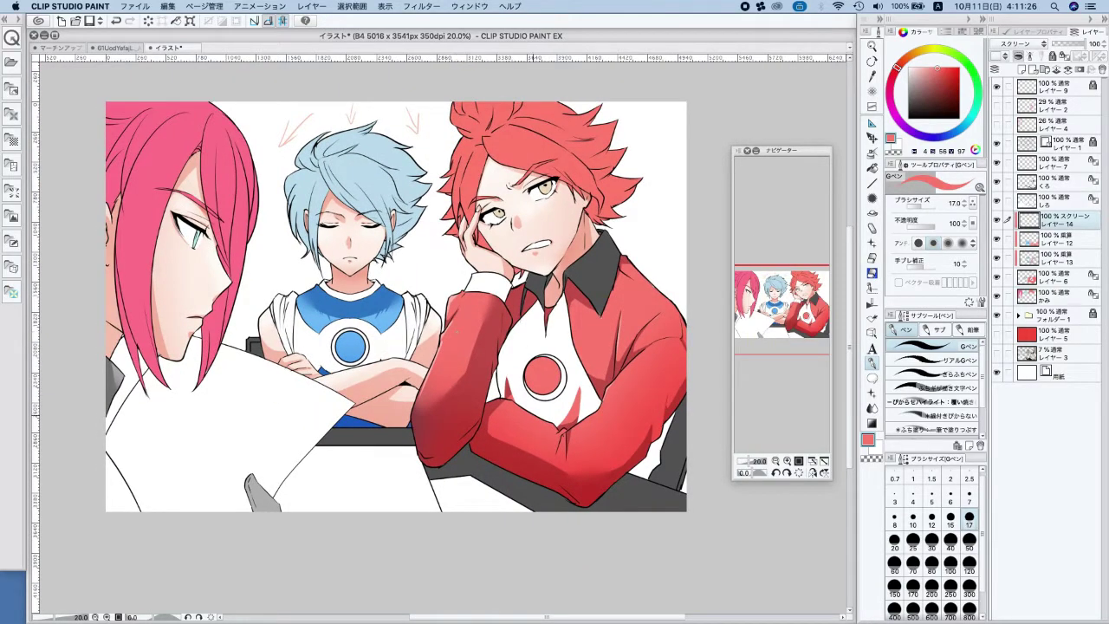
{"action": "key", "text": "super+z"}
Try a fine G pen highlight on the middle character's collar in blue (H 209, S 62, V 90) and undo it
{"action": "scroll", "coordinate": [290, 273], "scroll_direction": "up", "scroll_amount": 3}
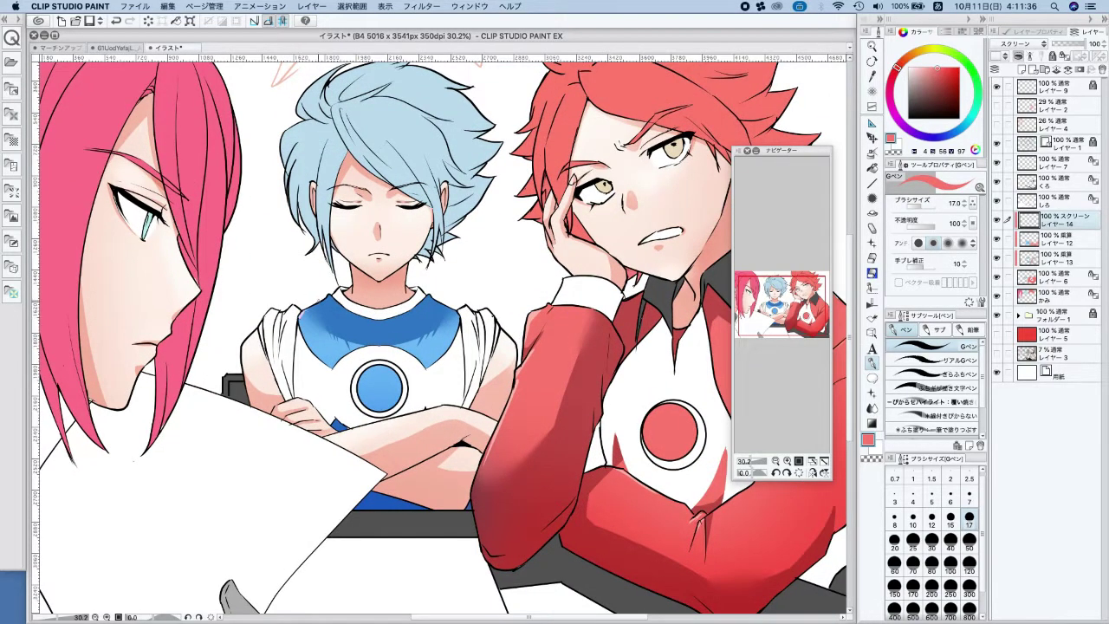
{"action": "key", "text": "x"}
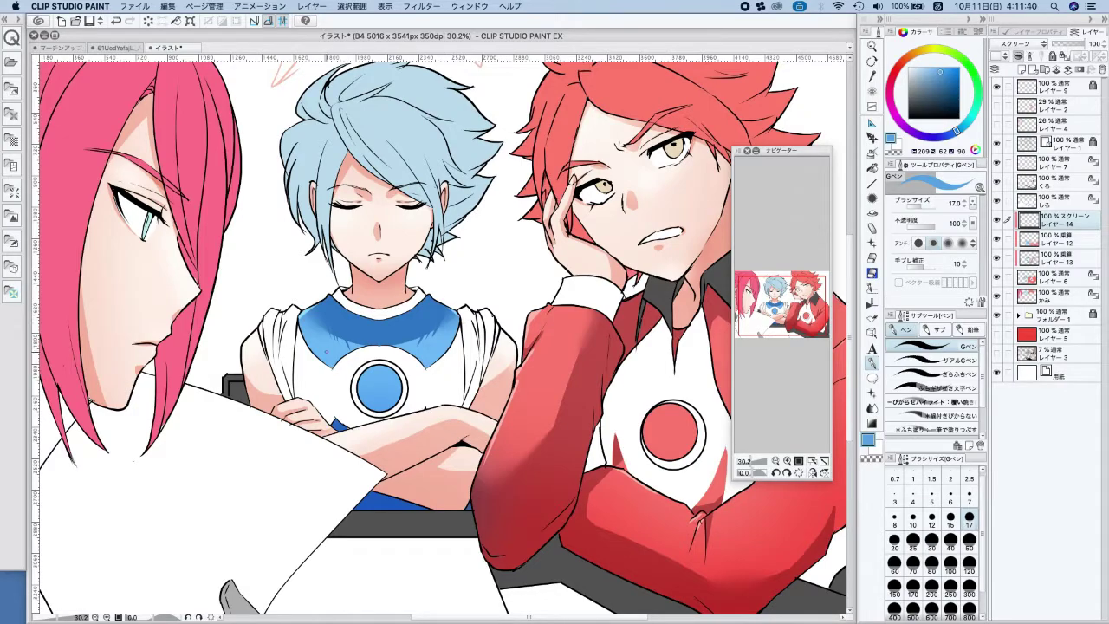
{"action": "key", "text": "super+z"}
{"action": "scroll", "coordinate": [459, 256], "scroll_direction": "down", "scroll_amount": 3}
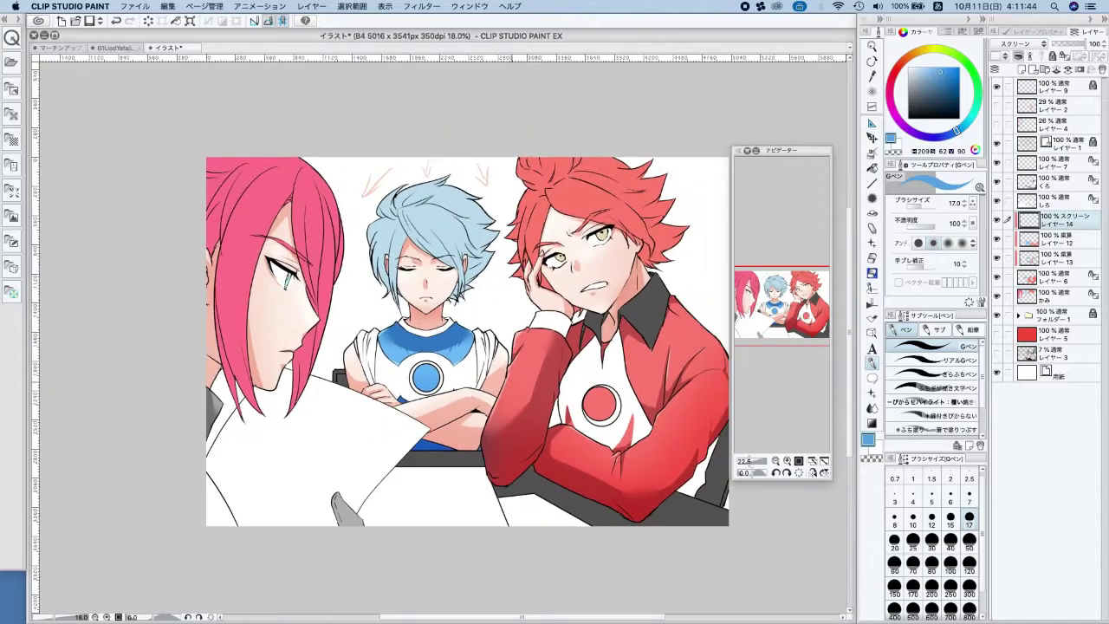
Highlight the middle character's blue collar, emblem and lower shirt with the soft airbrush at size 300 in pale yellow (H 51, S 11, V 98)
{"action": "left_click", "coordinate": [872, 151]}
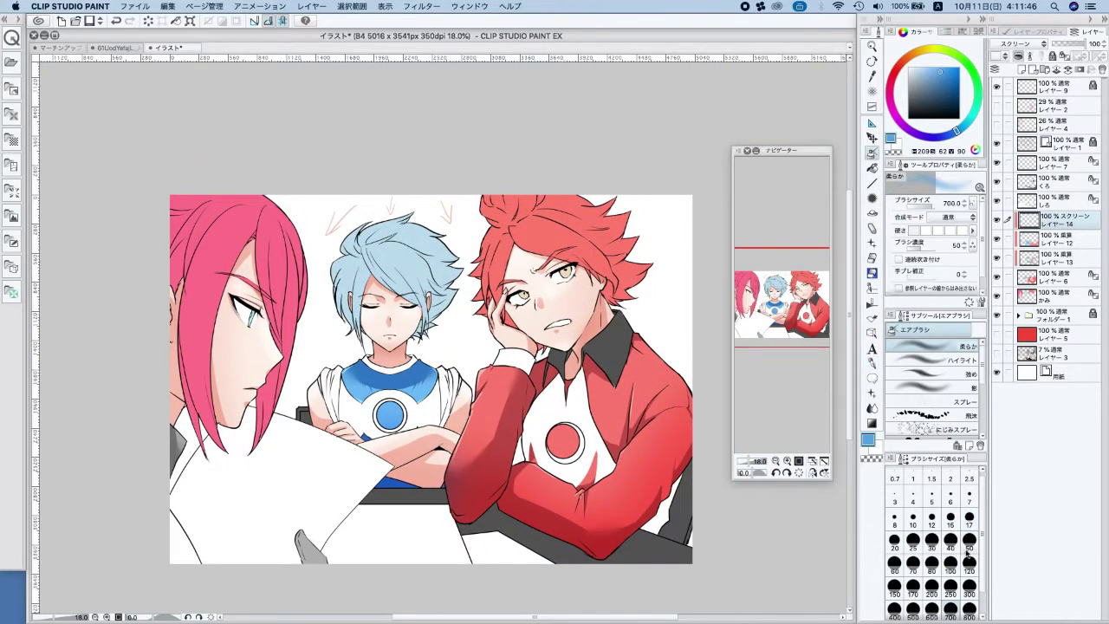
{"action": "left_click", "coordinate": [969, 586]}
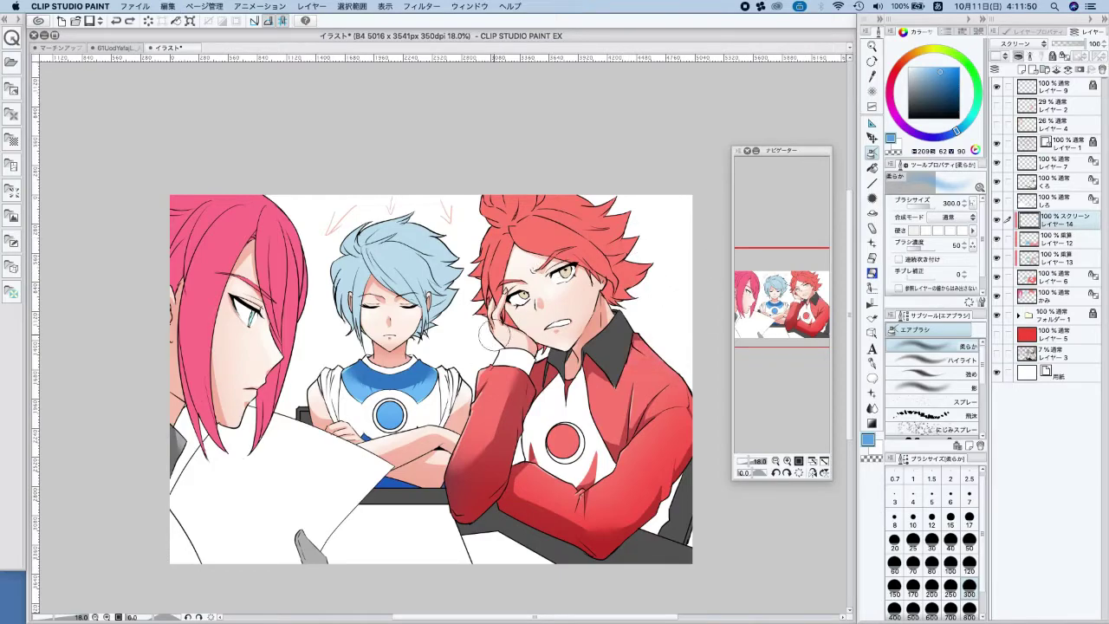
{"action": "left_click", "coordinate": [928, 50]}
{"action": "left_click_drag", "start_coordinate": [936, 67], "coordinate": [914, 67]}
{"action": "left_click_drag", "start_coordinate": [495, 372], "coordinate": [447, 434]}
{"action": "key", "text": "super+z"}
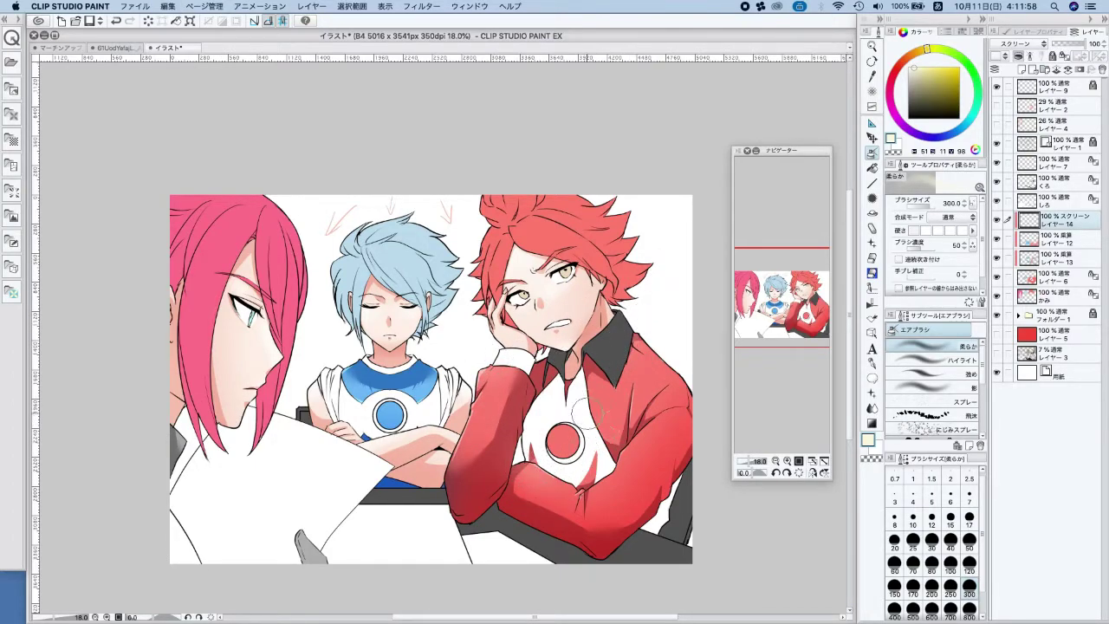
{"action": "mouse_move", "coordinate": [362, 376]}
{"action": "left_mouse_down"}
{"action": "mouse_move", "coordinate": [350, 372]}
{"action": "mouse_move", "coordinate": [365, 363]}
{"action": "left_mouse_up"}
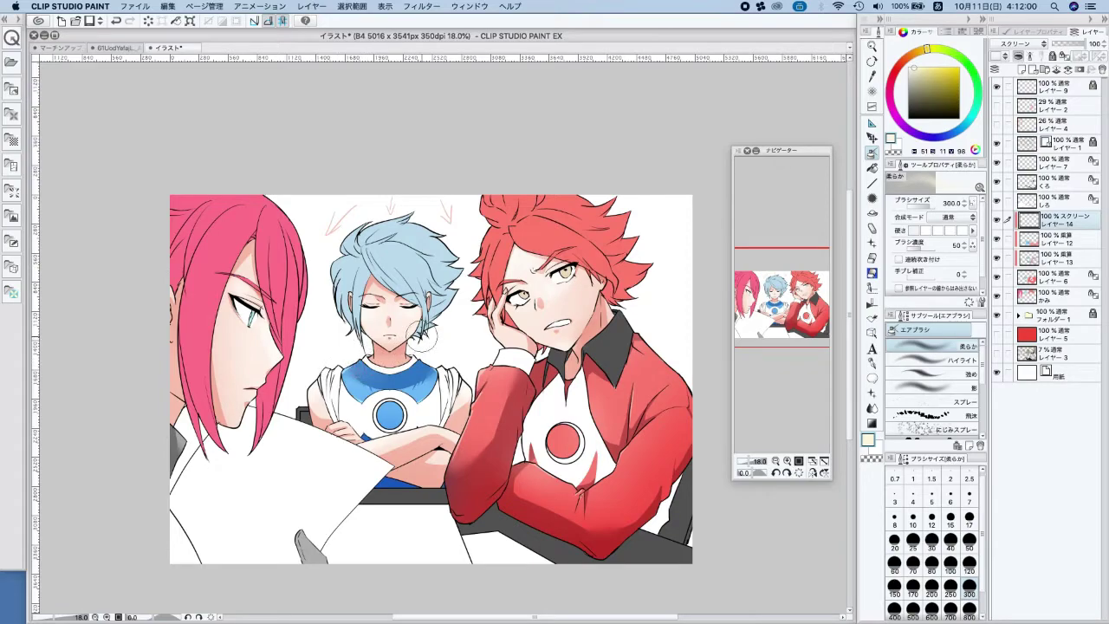
{"action": "mouse_move", "coordinate": [363, 406]}
{"action": "left_mouse_down"}
{"action": "mouse_move", "coordinate": [374, 398]}
{"action": "mouse_move", "coordinate": [416, 413]}
{"action": "left_mouse_up"}
{"action": "left_click_drag", "start_coordinate": [386, 481], "coordinate": [397, 481]}
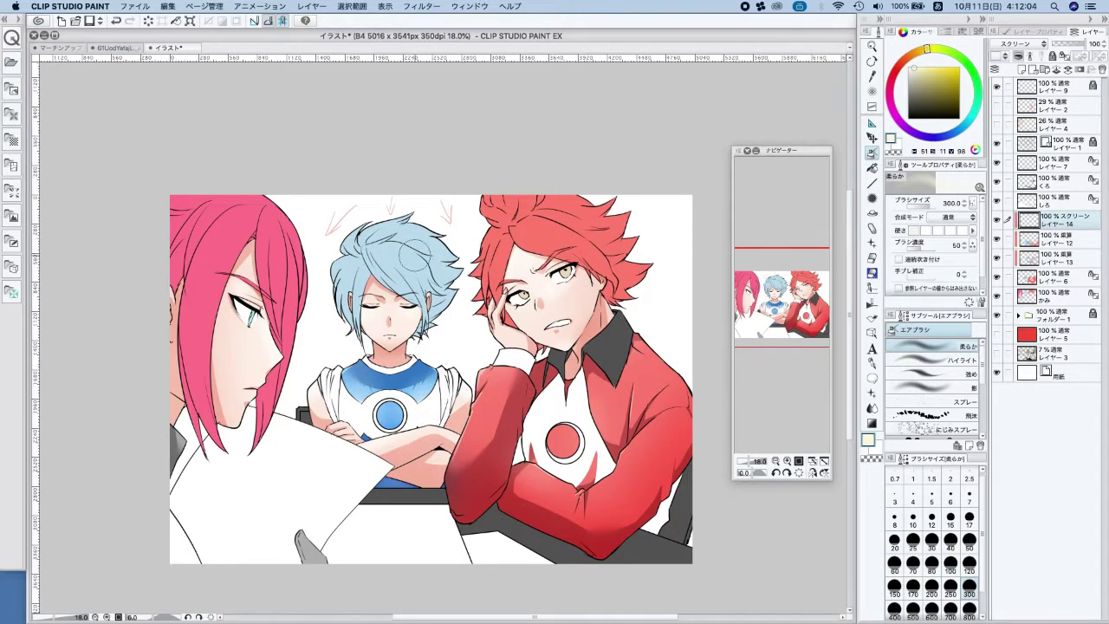
Airbrush soft pale-yellow highlights onto the right character's red jacket
{"action": "scroll", "coordinate": [477, 234], "scroll_direction": "down", "scroll_amount": 2}
{"action": "left_click_drag", "start_coordinate": [635, 311], "coordinate": [626, 329]}
{"action": "left_click_drag", "start_coordinate": [559, 384], "coordinate": [576, 400]}
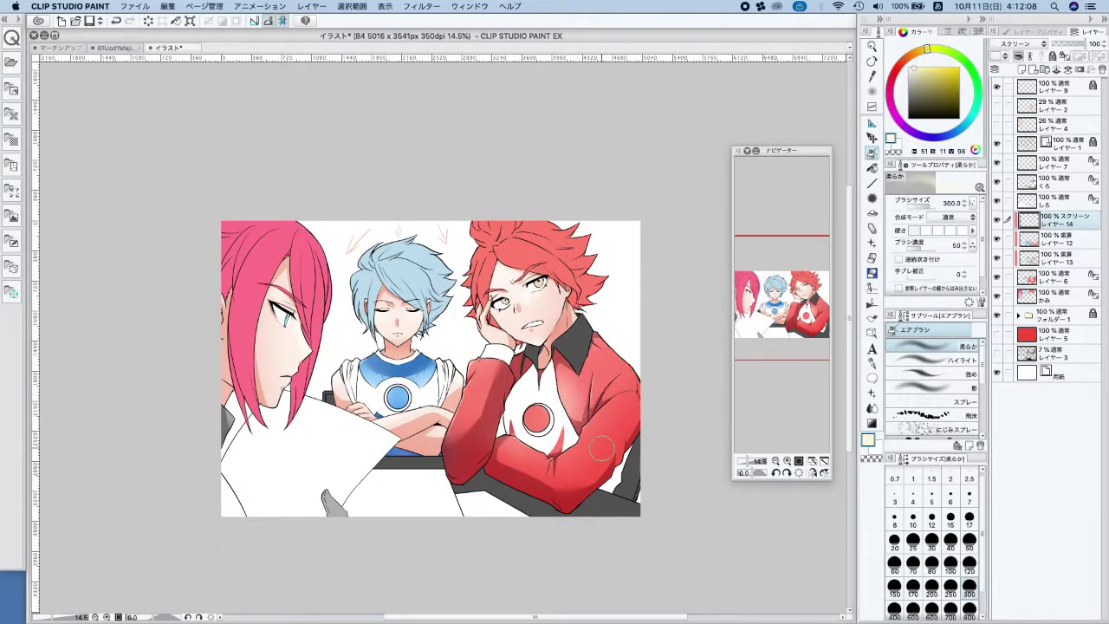
Toggle layer 12 to compare its shading, then lower its opacity to 66%
{"action": "left_click", "coordinate": [1062, 240]}
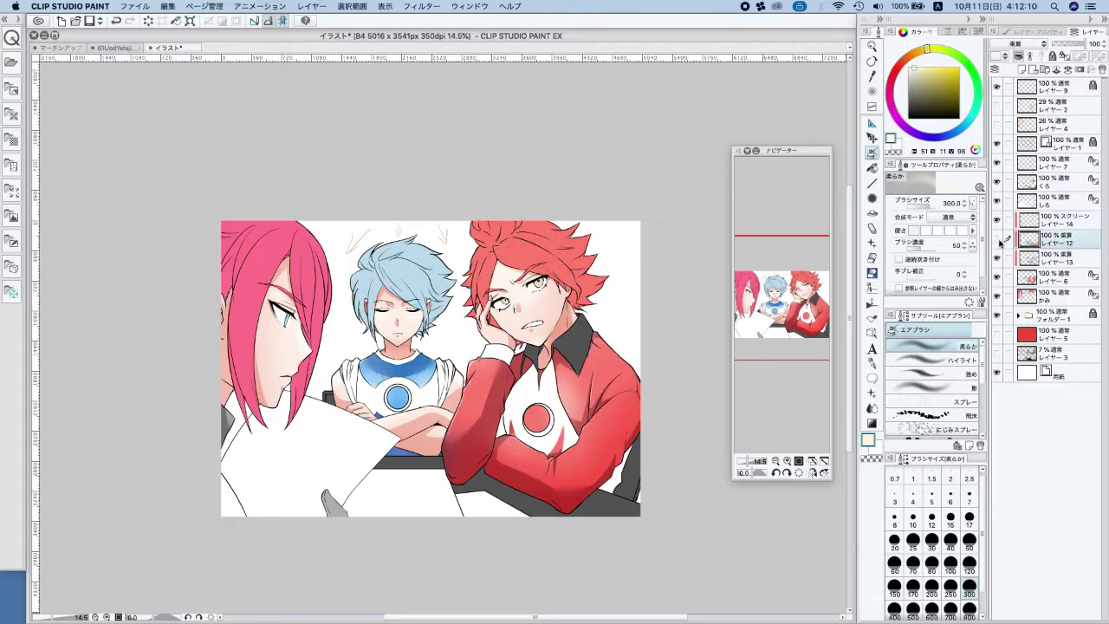
{"action": "left_click", "coordinate": [996, 238]}
{"action": "left_click", "coordinate": [998, 238]}
{"action": "mouse_move", "coordinate": [1067, 45]}
{"action": "left_mouse_down"}
{"action": "mouse_move", "coordinate": [1057, 43]}
{"action": "mouse_move", "coordinate": [1101, 41]}
{"action": "mouse_move", "coordinate": [1073, 43]}
{"action": "left_mouse_up"}
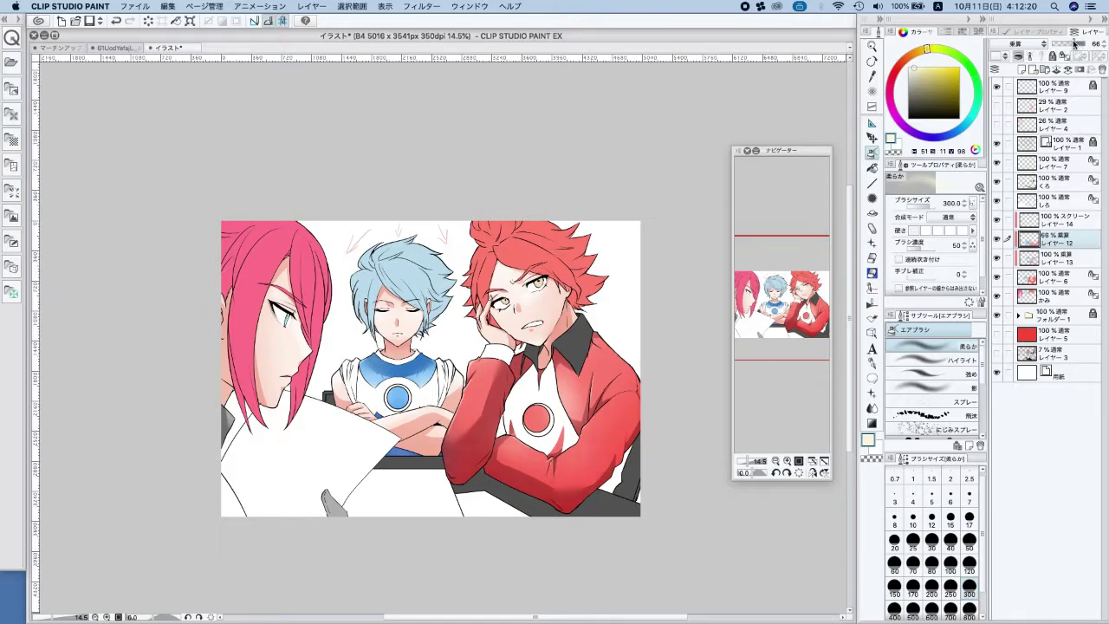
{"action": "left_click", "coordinate": [1070, 218]}
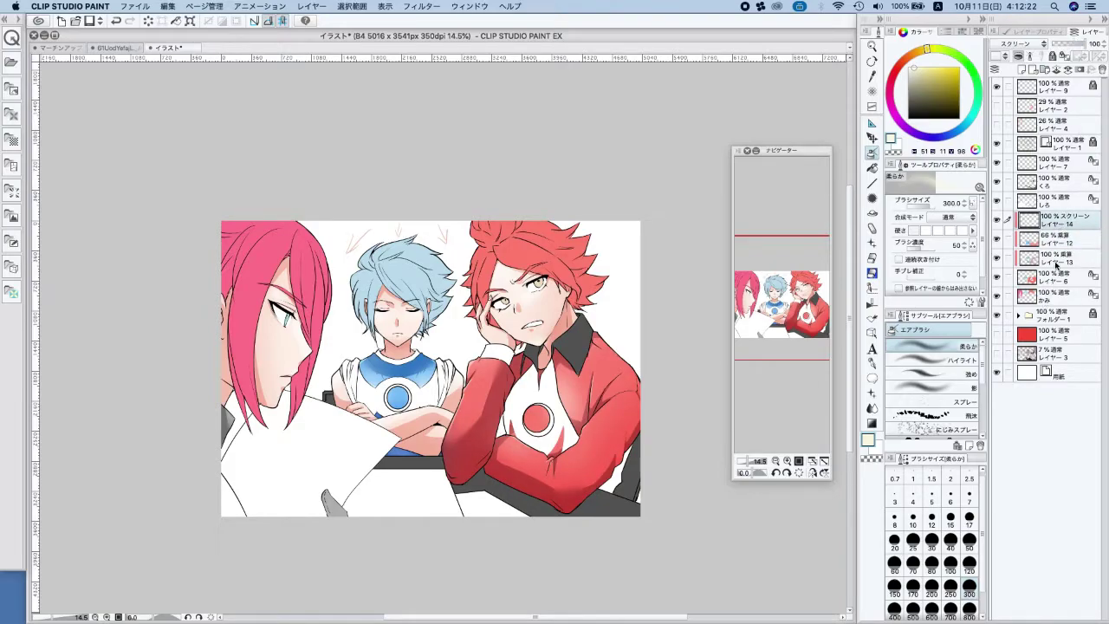
Shade the round red and blue chest emblems on layer 12 with the soft airbrush at size 120 in black
{"action": "left_click", "coordinate": [1068, 239]}
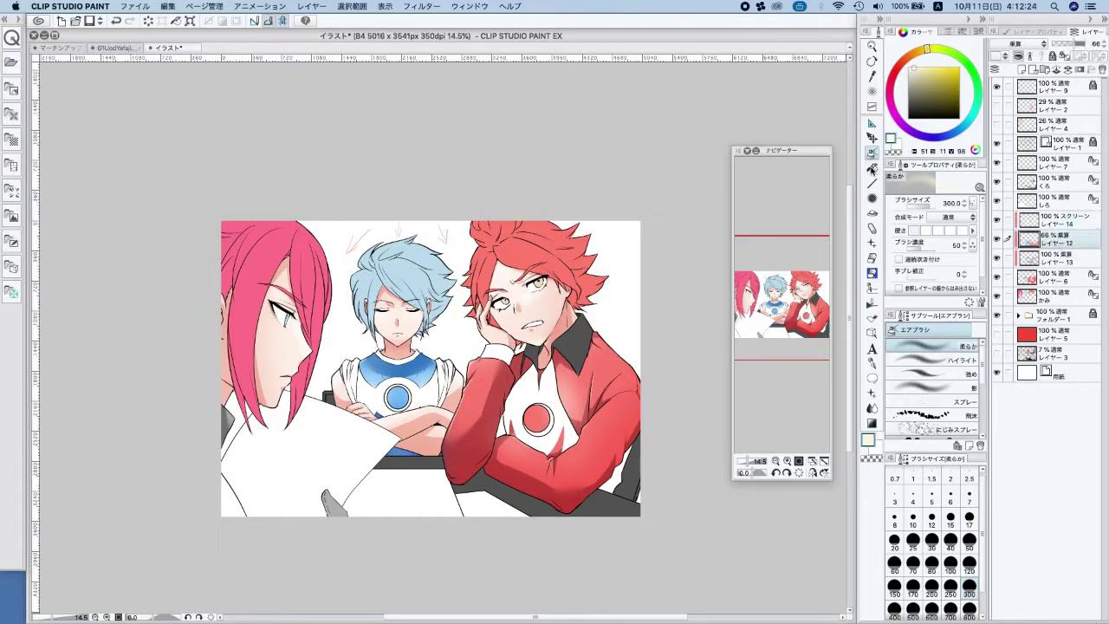
{"action": "left_click", "coordinate": [872, 170]}
{"action": "scroll", "coordinate": [534, 428], "scroll_direction": "up", "scroll_amount": 5}
{"action": "left_click", "coordinate": [573, 450], "text": "alt"}
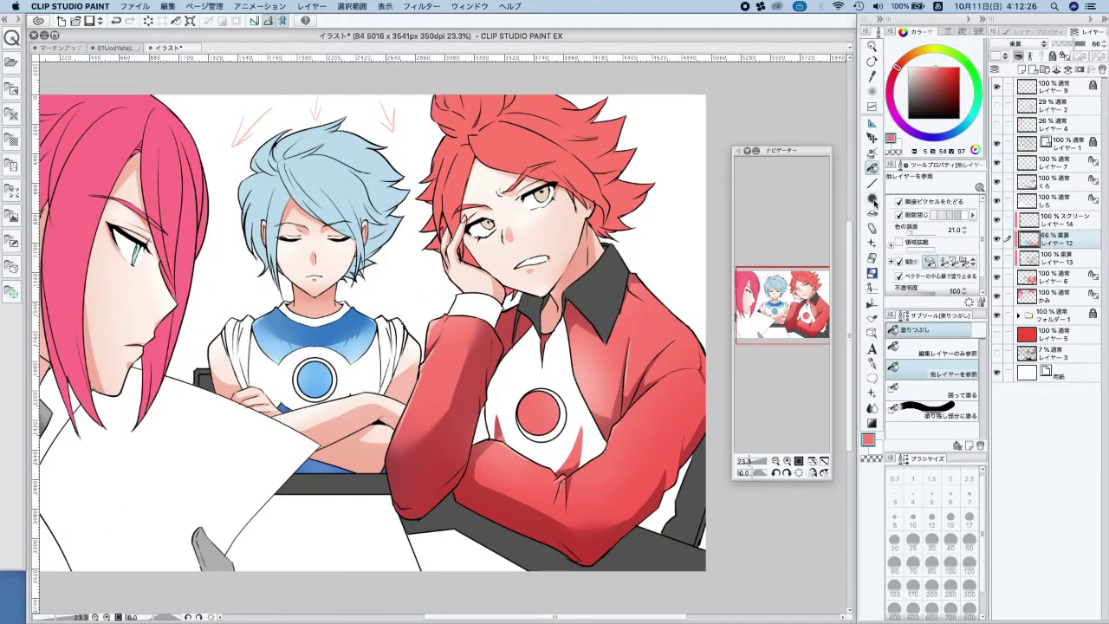
{"action": "left_click", "coordinate": [872, 153]}
{"action": "left_click", "coordinate": [927, 101]}
{"action": "left_click", "coordinate": [908, 117]}
{"action": "mouse_move", "coordinate": [527, 420]}
{"action": "left_mouse_down"}
{"action": "mouse_move", "coordinate": [553, 418]}
{"action": "mouse_move", "coordinate": [518, 416]}
{"action": "mouse_move", "coordinate": [544, 426]}
{"action": "mouse_move", "coordinate": [553, 405]}
{"action": "mouse_move", "coordinate": [530, 424]}
{"action": "mouse_move", "coordinate": [552, 396]}
{"action": "left_mouse_up"}
{"action": "left_click", "coordinate": [971, 549]}
{"action": "key", "text": "ctrl+z"}
{"action": "left_click", "coordinate": [969, 562]}
{"action": "left_click_drag", "start_coordinate": [301, 376], "coordinate": [310, 385]}
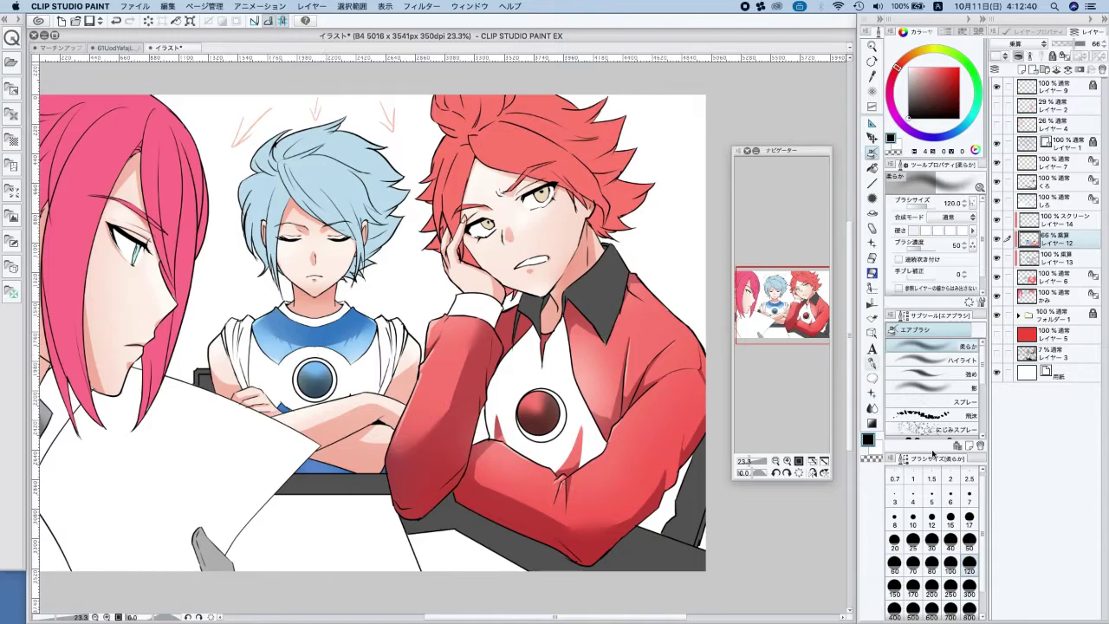
Darken the inside of both round emblems with black G pen dabs at size 300, undoing a misplaced one
{"action": "key", "text": "p"}
{"action": "left_click", "coordinate": [968, 589]}
{"action": "left_click", "coordinate": [540, 412]}
{"action": "key", "text": "super+z"}
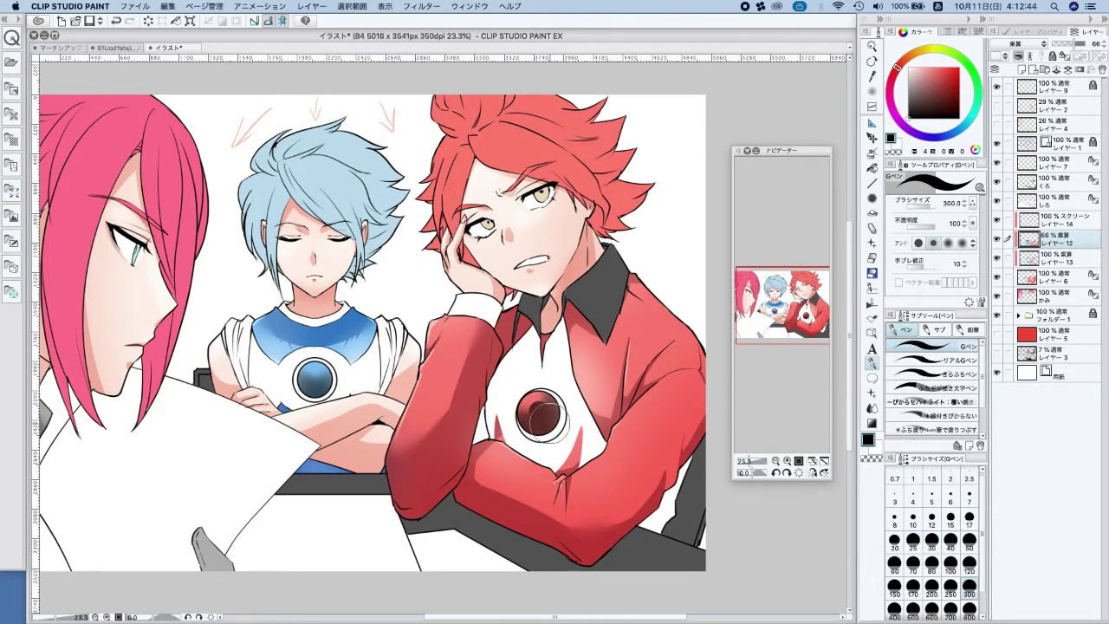
{"action": "left_click", "coordinate": [317, 378]}
Add a new layer above the Screen layer and set its blending mode to Add (Glow)
{"action": "left_click", "coordinate": [1065, 221]}
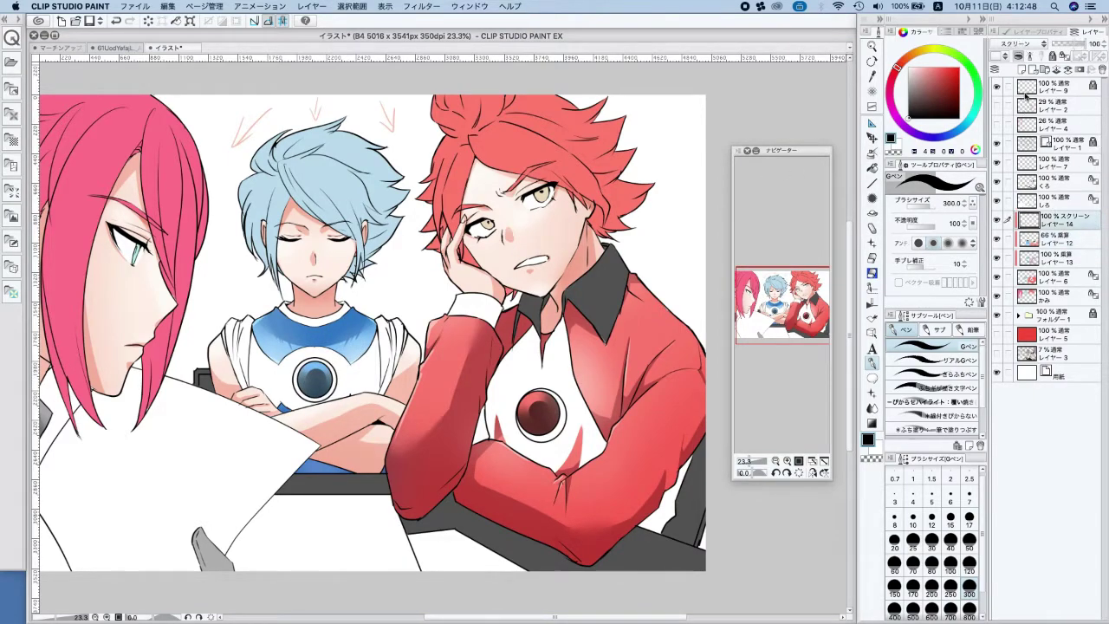
{"action": "left_click", "coordinate": [1022, 69]}
{"action": "left_click", "coordinate": [1016, 45]}
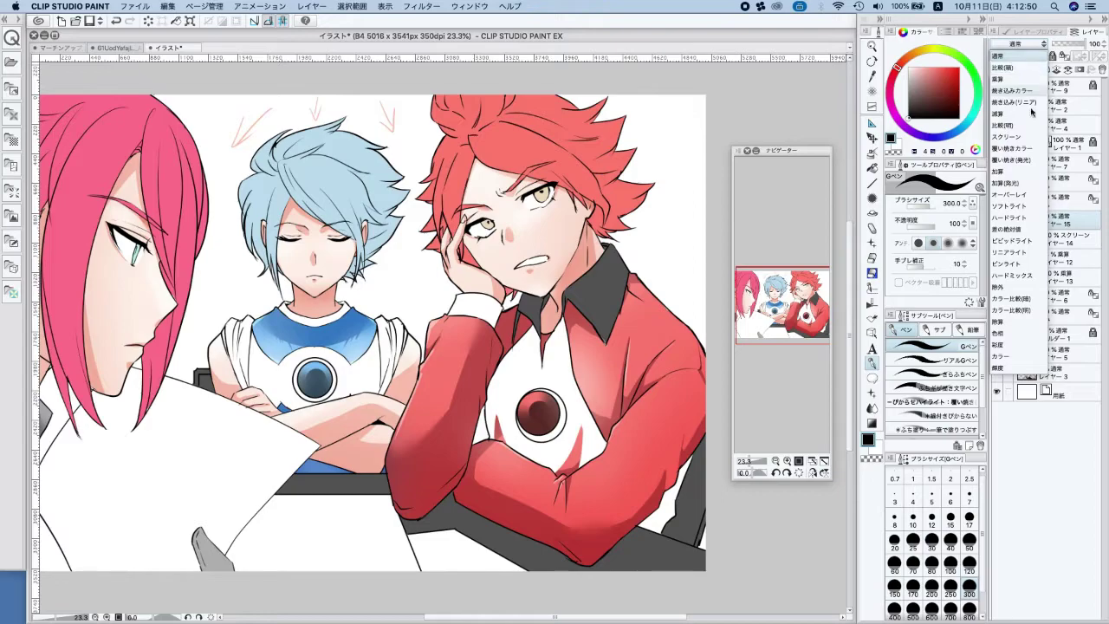
{"action": "left_click", "coordinate": [1008, 182]}
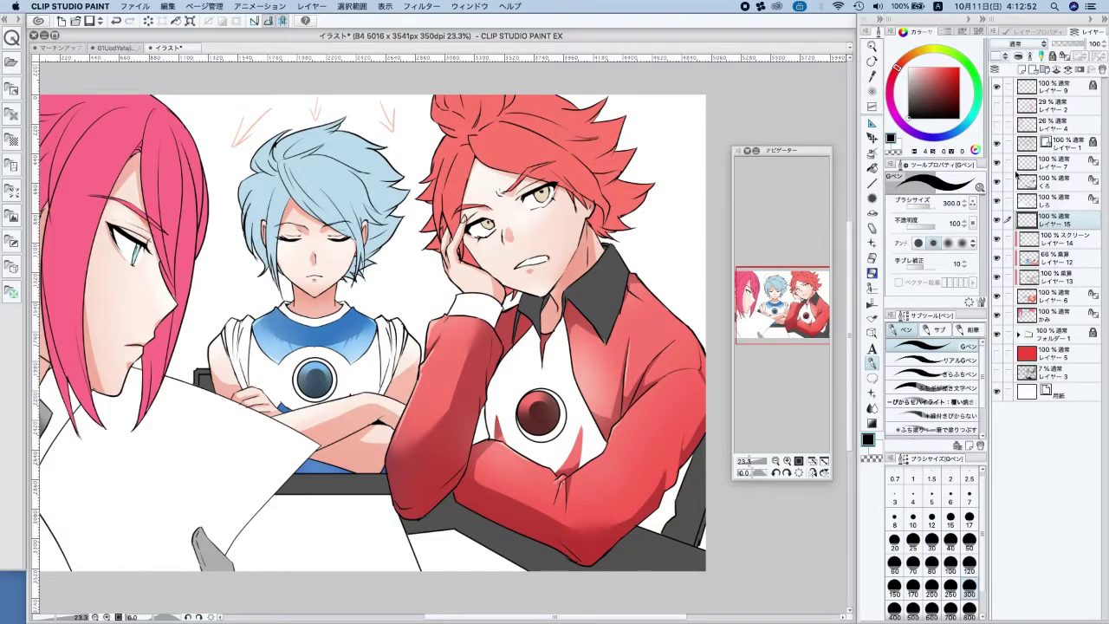
Paint glossy highlights on the red emblem with the G pen at size 120 in the sampled light red (H 4, S 56, V 97)
{"action": "left_click", "coordinate": [526, 402], "text": "alt"}
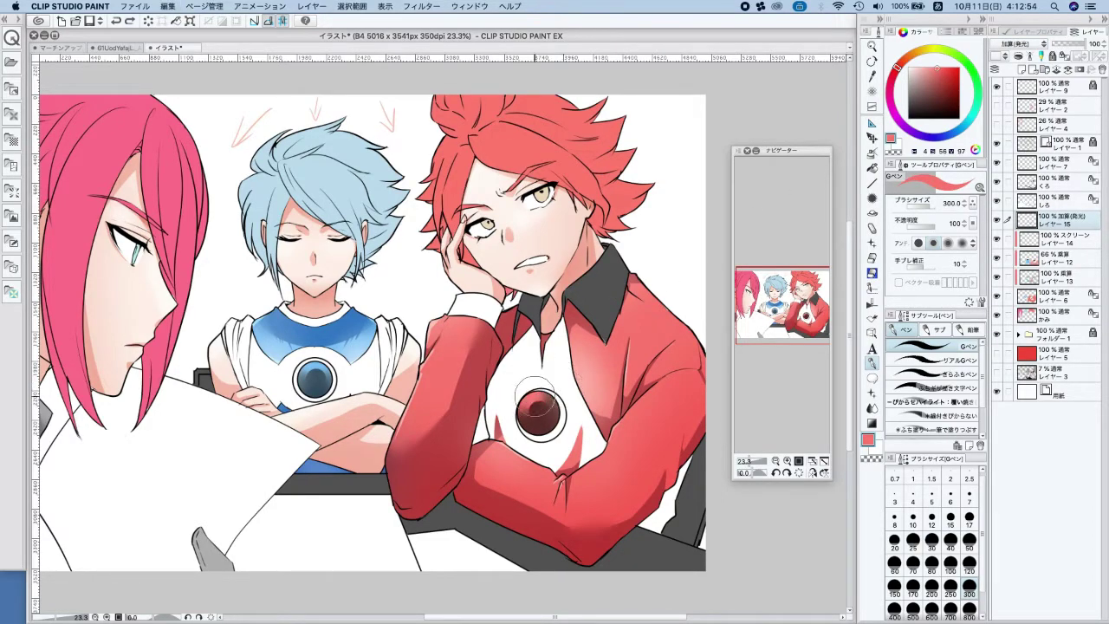
{"action": "scroll", "coordinate": [525, 407], "scroll_direction": "up", "scroll_amount": 3}
{"action": "left_click", "coordinate": [969, 541]}
{"action": "mouse_move", "coordinate": [511, 419]}
{"action": "left_mouse_down"}
{"action": "mouse_move", "coordinate": [542, 400]}
{"action": "mouse_move", "coordinate": [581, 416]}
{"action": "left_mouse_up"}
{"action": "left_click", "coordinate": [969, 571]}
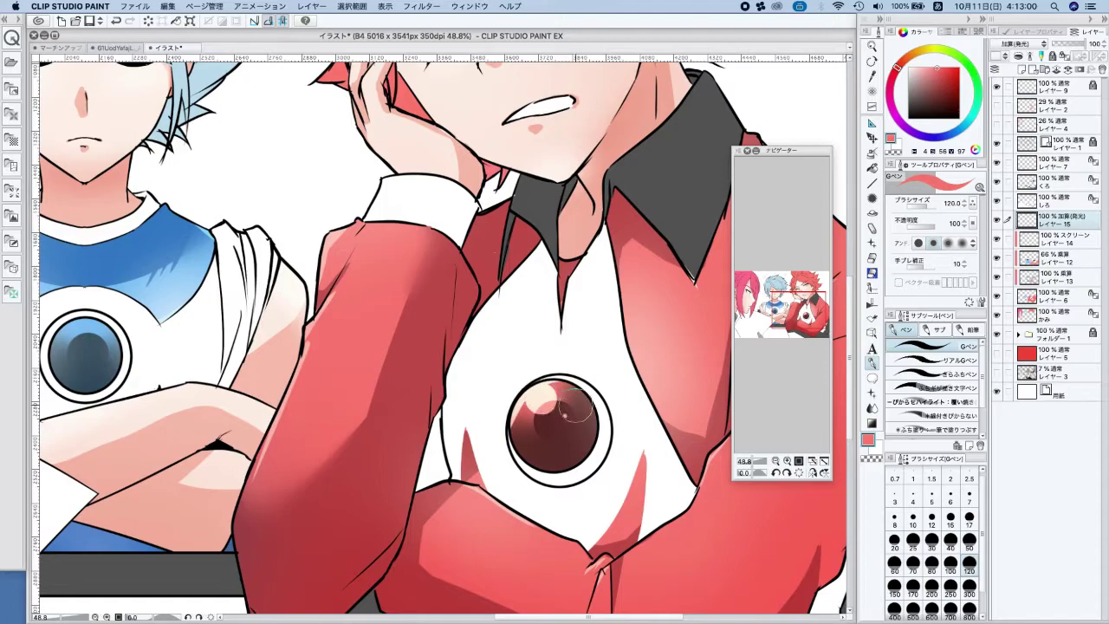
Paint a large and a small glossy highlight on the blue emblem with the G pen in sampled light blue (H 208, S 40, V 98)
{"action": "scroll", "coordinate": [609, 332], "scroll_direction": "down", "scroll_amount": 3}
{"action": "scroll", "coordinate": [356, 364], "scroll_direction": "up", "scroll_amount": 3}
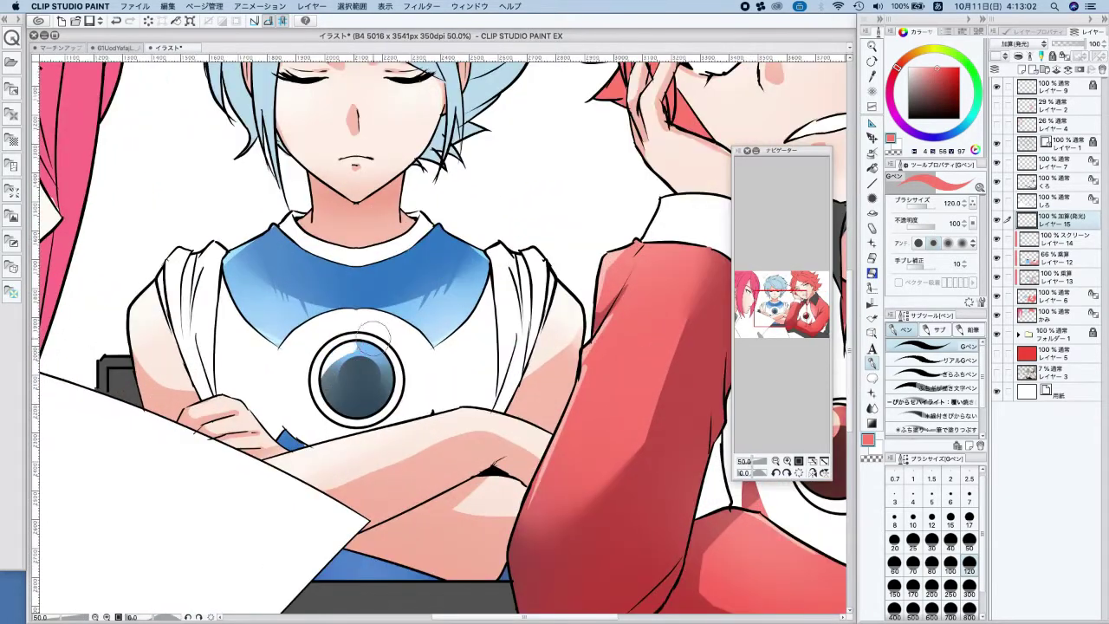
{"action": "left_click_drag", "start_coordinate": [357, 364], "coordinate": [366, 380]}
{"action": "key", "text": "super+z"}
{"action": "left_click", "coordinate": [420, 304], "text": "alt"}
{"action": "left_click", "coordinate": [353, 364]}
{"action": "left_click", "coordinate": [369, 378]}
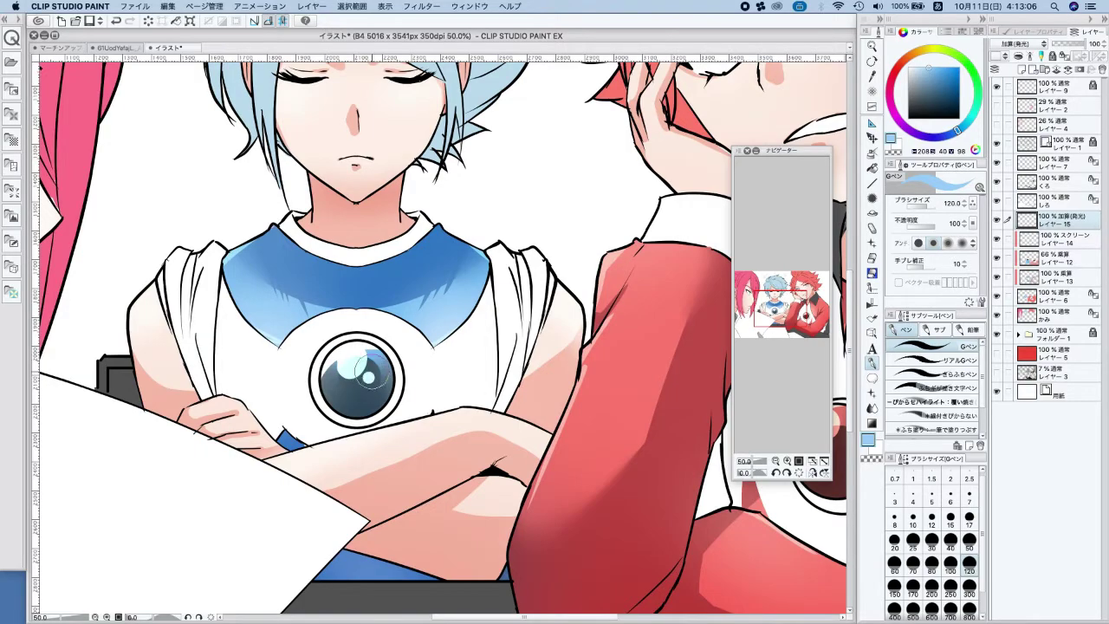
Add a new layer above the Add (Glow) layer and clip both of them to the layer below
{"action": "scroll", "coordinate": [410, 320], "scroll_direction": "down", "scroll_amount": 3}
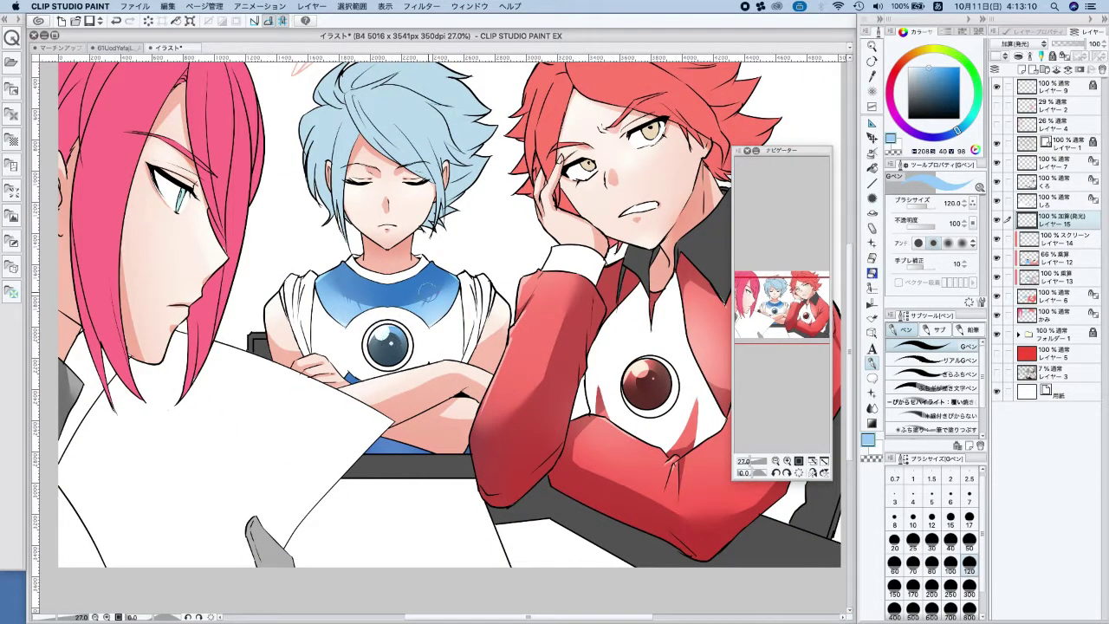
{"action": "scroll", "coordinate": [463, 267], "scroll_direction": "down", "scroll_amount": 3}
{"action": "scroll", "coordinate": [572, 260], "scroll_direction": "up", "scroll_amount": 1}
{"action": "scroll", "coordinate": [588, 219], "scroll_direction": "up", "scroll_amount": 2}
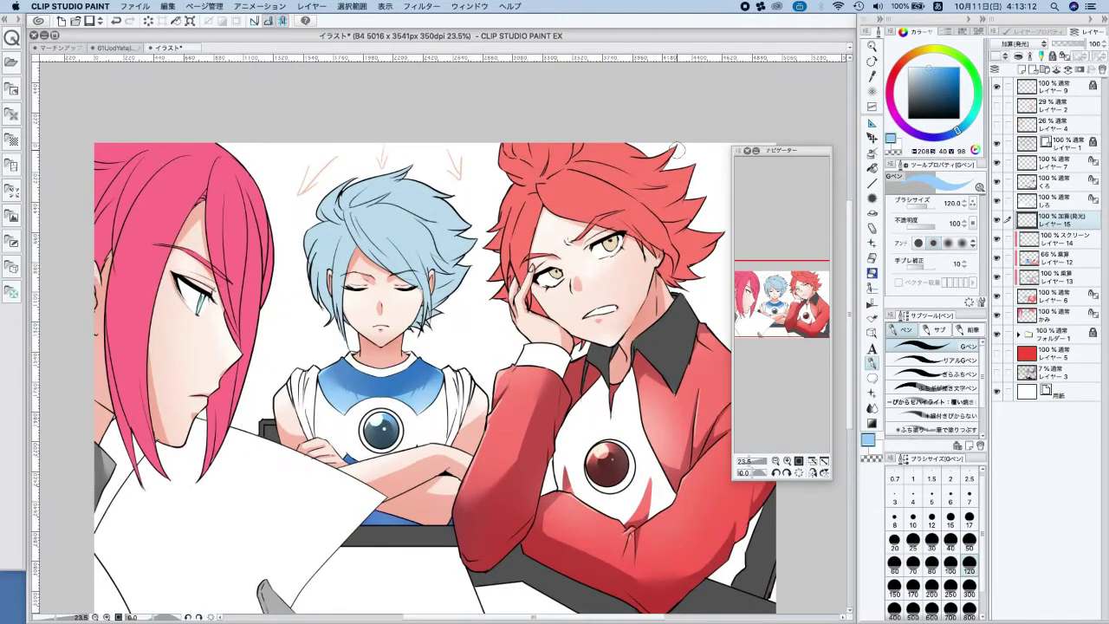
{"action": "scroll", "coordinate": [652, 238], "scroll_direction": "down", "scroll_amount": 1}
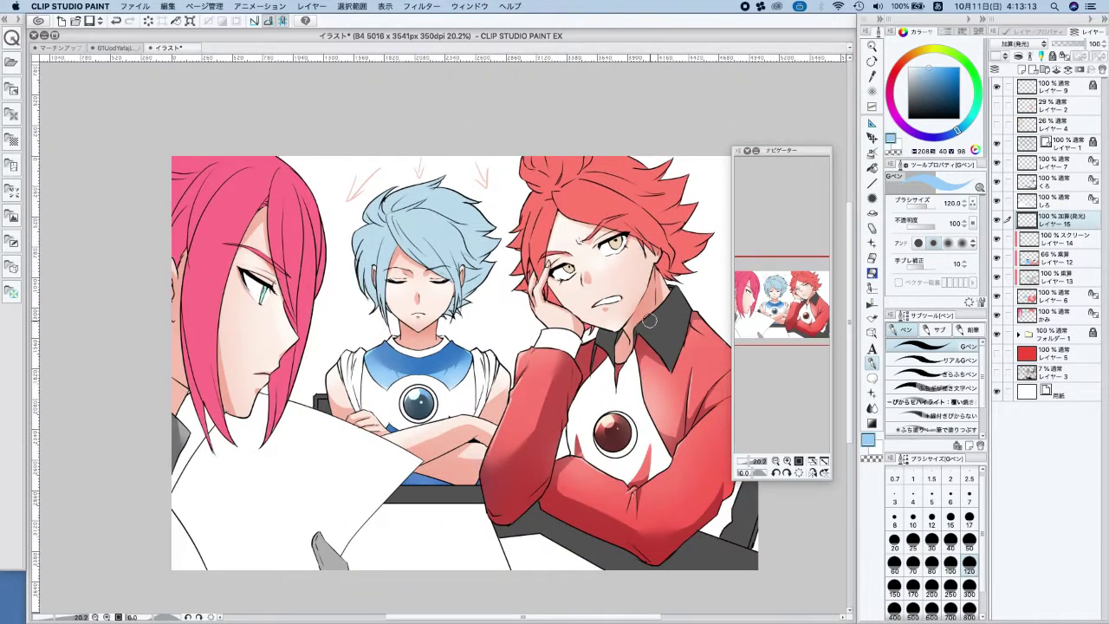
{"action": "left_click", "coordinate": [1021, 69]}
{"action": "left_click", "coordinate": [1066, 242]}
{"action": "left_click", "coordinate": [1019, 58]}
{"action": "left_click", "coordinate": [1071, 223]}
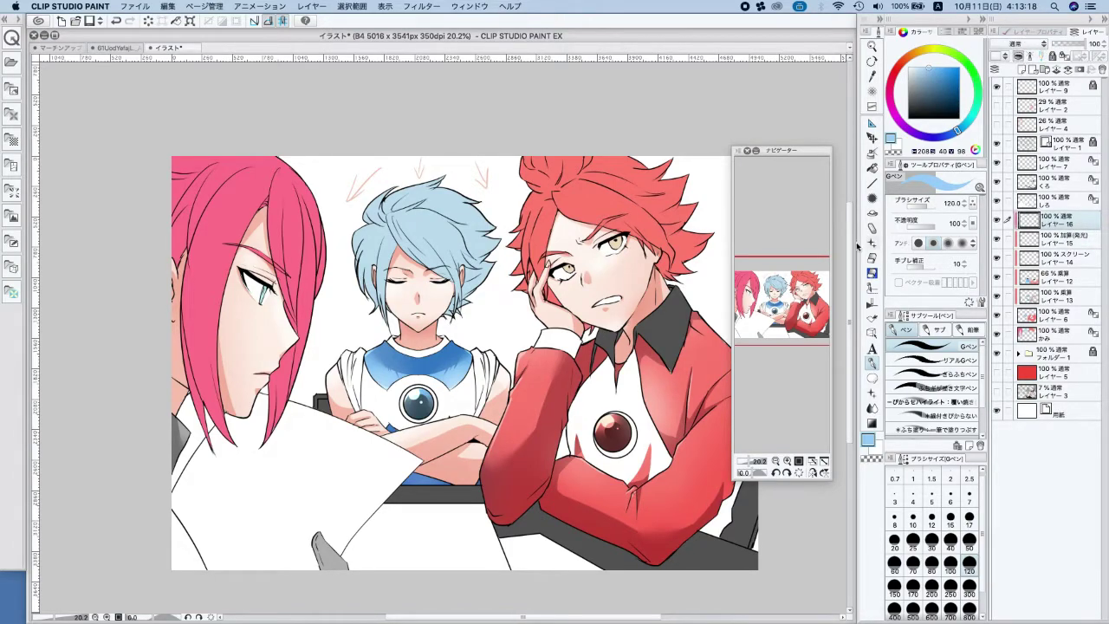
Tint the lower part of both round emblems with the soft airbrush in pink (H 313, S 40, V 98)
{"action": "left_click", "coordinate": [892, 105]}
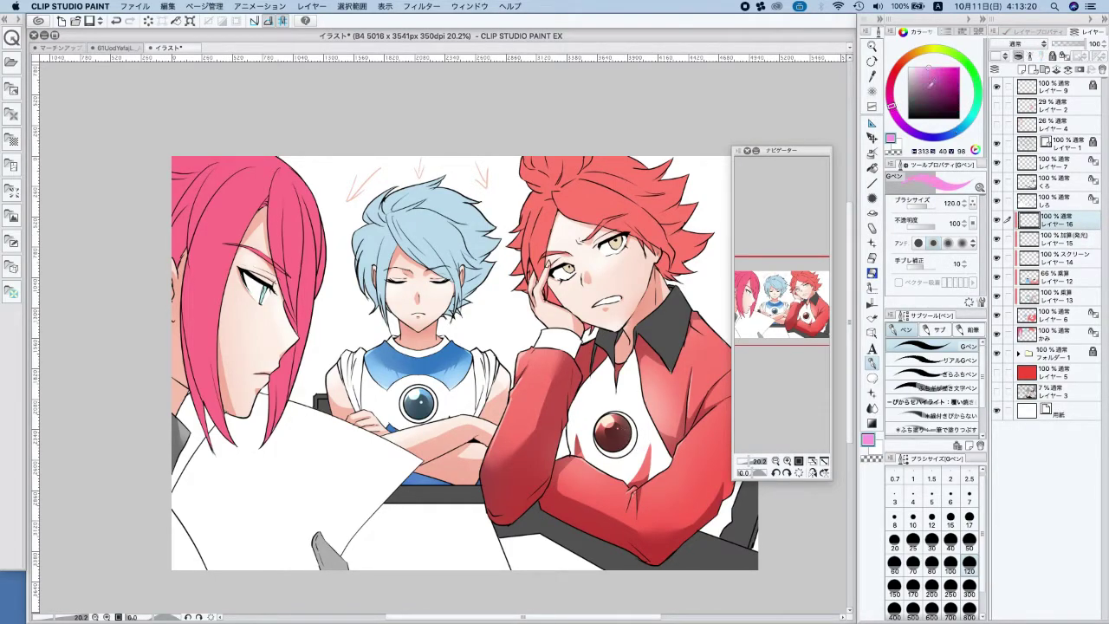
{"action": "left_click", "coordinate": [872, 153]}
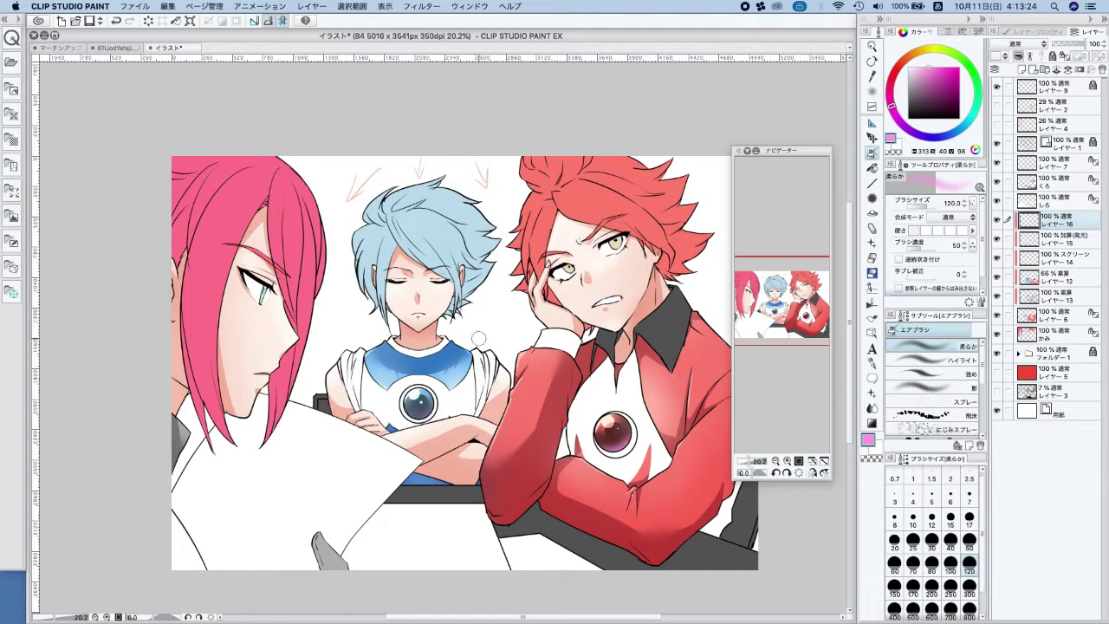
{"action": "scroll", "coordinate": [671, 267], "scroll_direction": "down", "scroll_amount": 1}
{"action": "left_click_drag", "start_coordinate": [662, 303], "coordinate": [640, 340]}
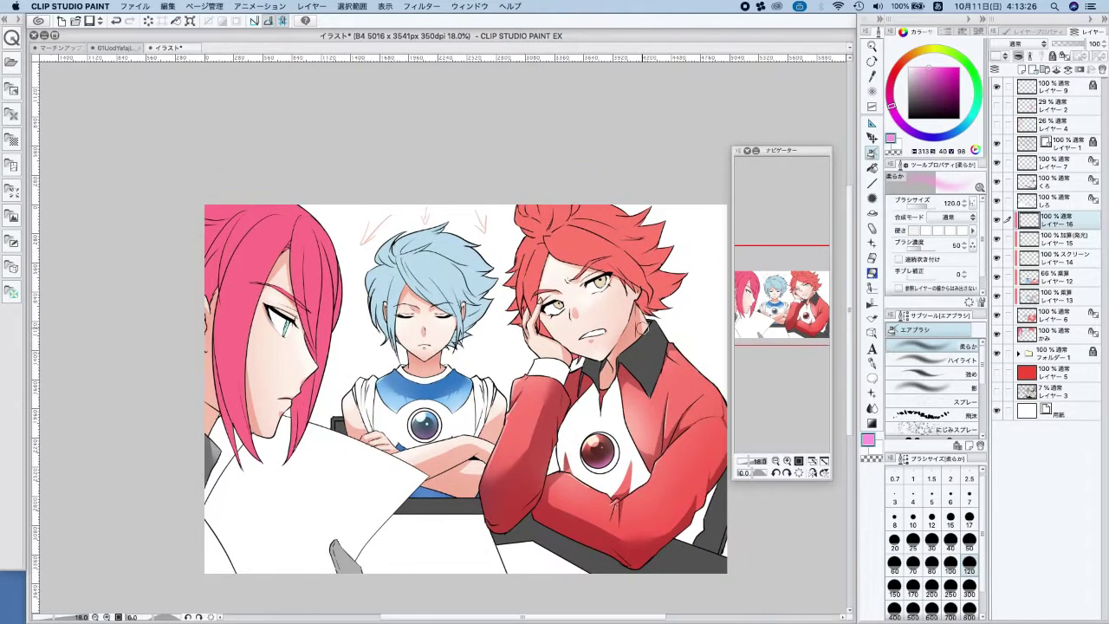
Group the layers from the pink tint layer down to かみ into a new folder and collapse it
{"action": "left_click", "coordinate": [1081, 314], "text": "shift"}
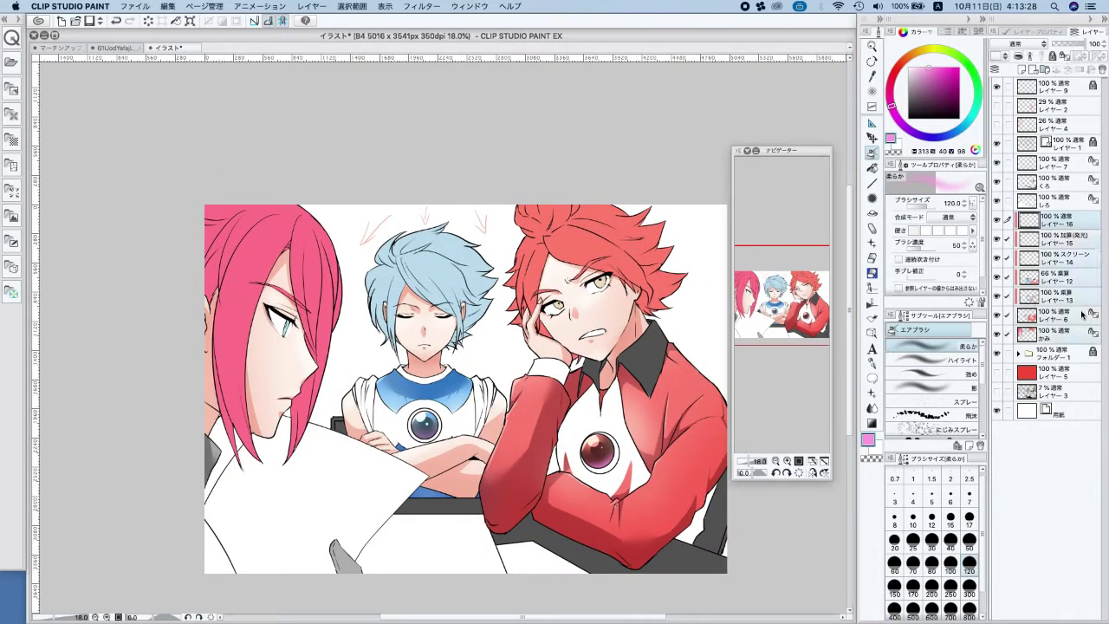
{"action": "left_click_drag", "start_coordinate": [1053, 149], "coordinate": [1022, 73]}
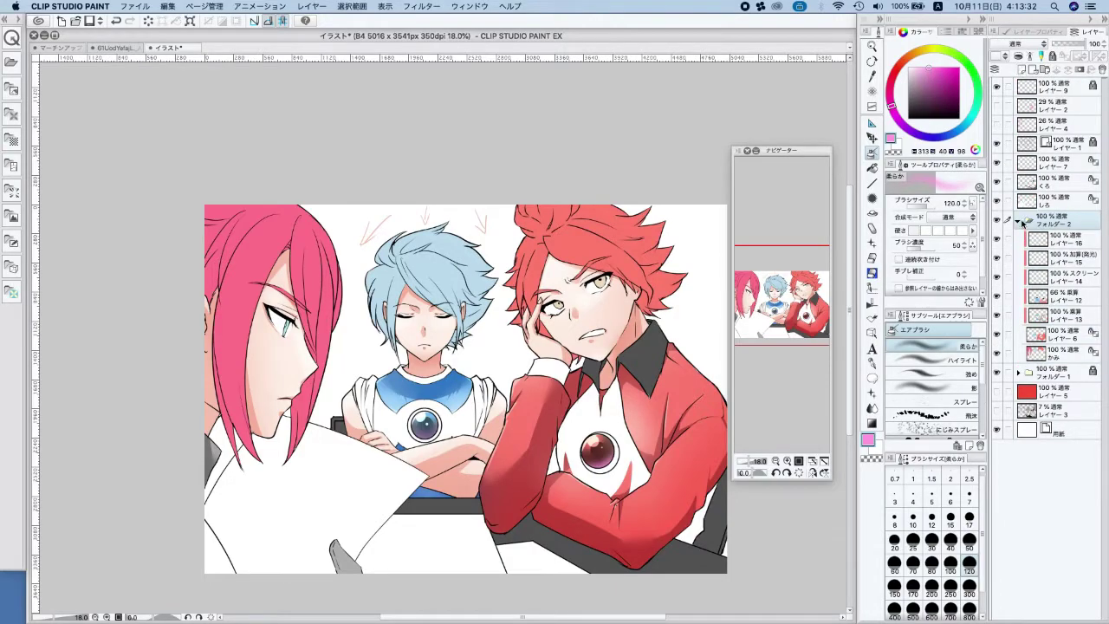
{"action": "left_click", "coordinate": [1018, 220]}
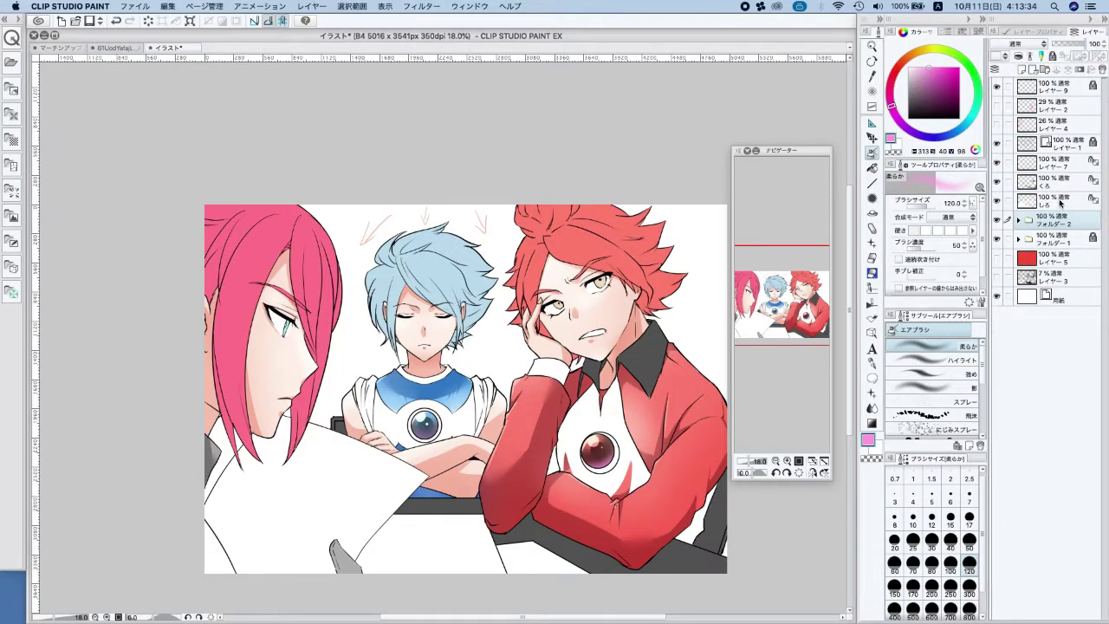
Add a new clipped layer above the しろ layer and choose a neutral grey (H 313, S 0, V 77)
{"action": "left_click", "coordinate": [1060, 203]}
{"action": "left_click", "coordinate": [1020, 73]}
{"action": "left_click_drag", "start_coordinate": [927, 68], "coordinate": [907, 79]}
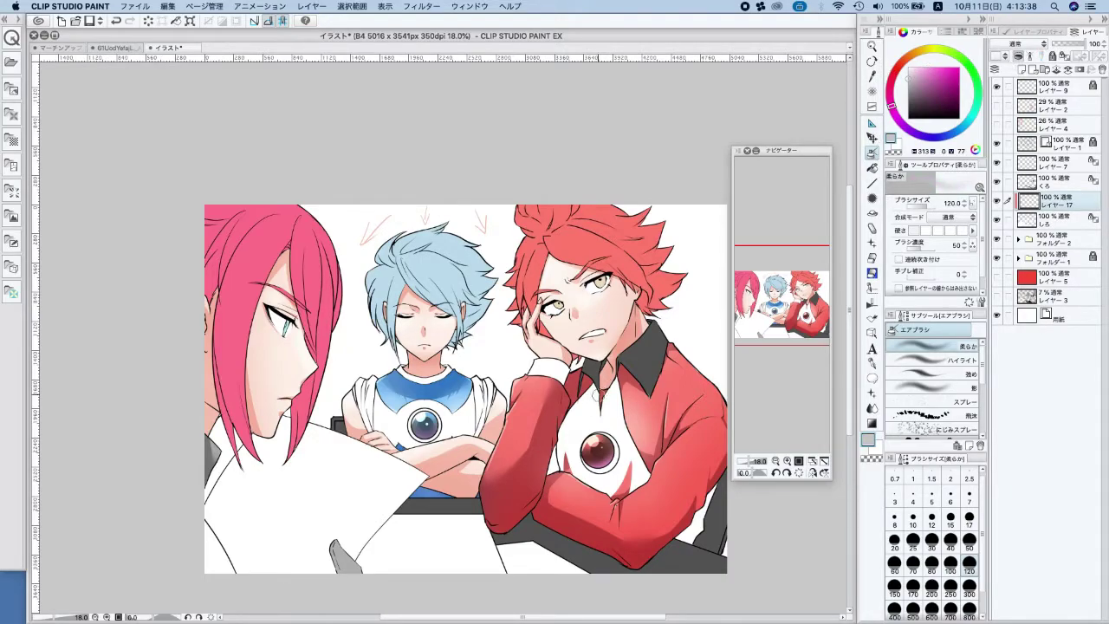
Shade the white shirts, papers and desk softly with the airbrush at size 700 and set the layer to Multiply
{"action": "left_click", "coordinate": [951, 608]}
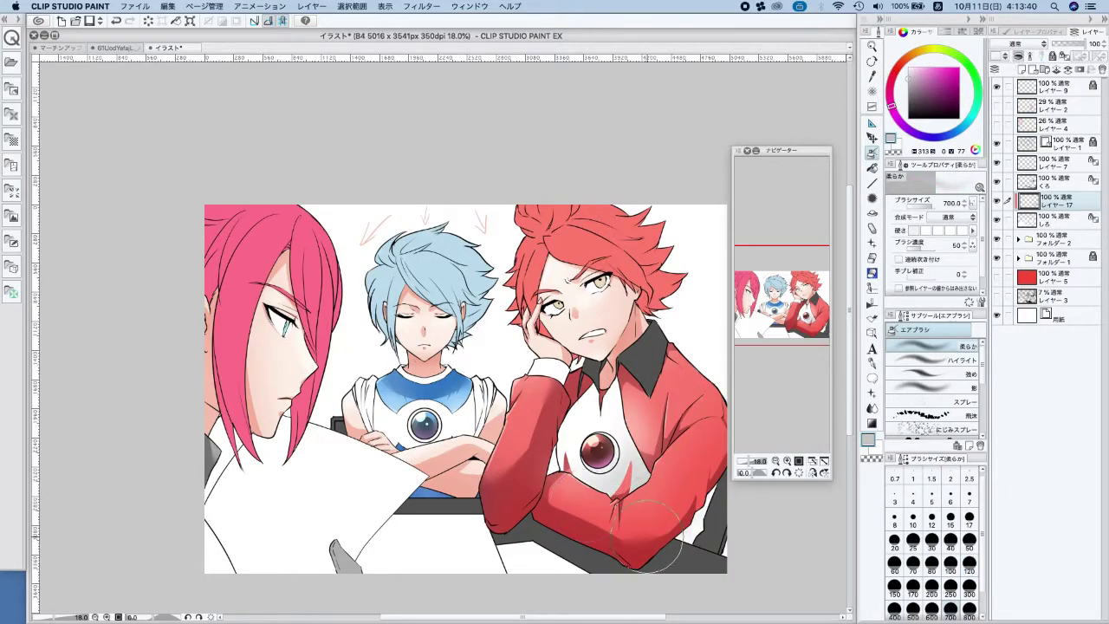
{"action": "mouse_move", "coordinate": [421, 490]}
{"action": "left_mouse_down"}
{"action": "mouse_move", "coordinate": [377, 478]}
{"action": "mouse_move", "coordinate": [382, 453]}
{"action": "mouse_move", "coordinate": [395, 450]}
{"action": "mouse_move", "coordinate": [432, 484]}
{"action": "mouse_move", "coordinate": [490, 451]}
{"action": "mouse_move", "coordinate": [449, 475]}
{"action": "left_mouse_up"}
{"action": "left_click", "coordinate": [1030, 43]}
{"action": "left_click", "coordinate": [1019, 75]}
{"action": "mouse_move", "coordinate": [180, 530]}
{"action": "left_mouse_down"}
{"action": "mouse_move", "coordinate": [223, 589]}
{"action": "mouse_move", "coordinate": [276, 580]}
{"action": "left_mouse_up"}
{"action": "mouse_move", "coordinate": [451, 582]}
{"action": "left_mouse_down"}
{"action": "mouse_move", "coordinate": [482, 570]}
{"action": "mouse_move", "coordinate": [473, 571]}
{"action": "left_mouse_up"}
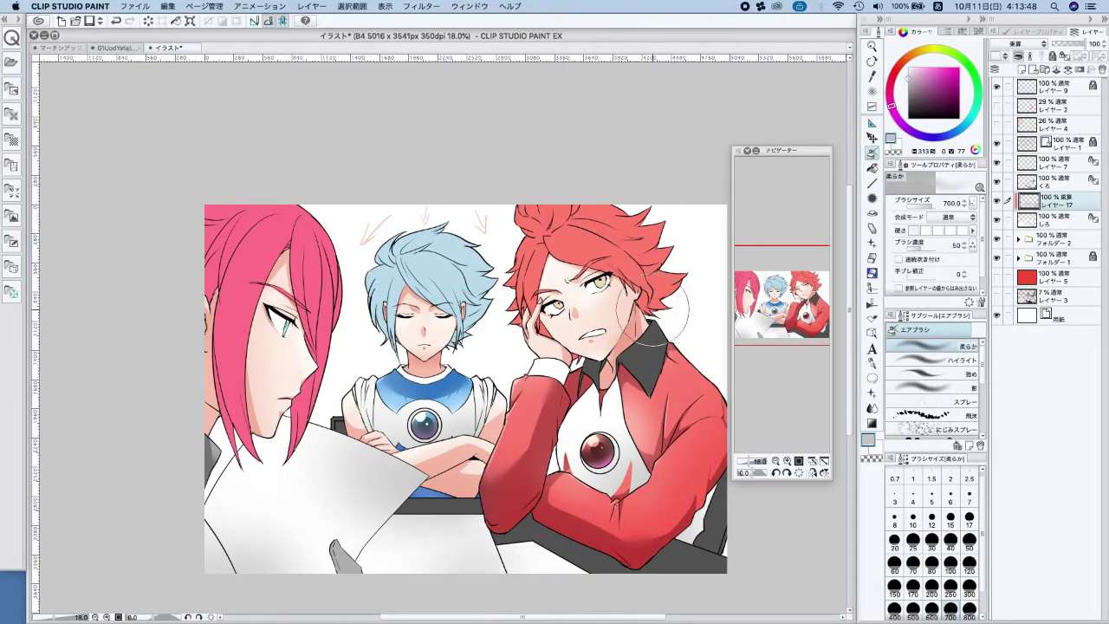
Lighten the excess airbrush shading on the white areas with the transparent colour, then restore the grey drawing colour
{"action": "left_click", "coordinate": [873, 437]}
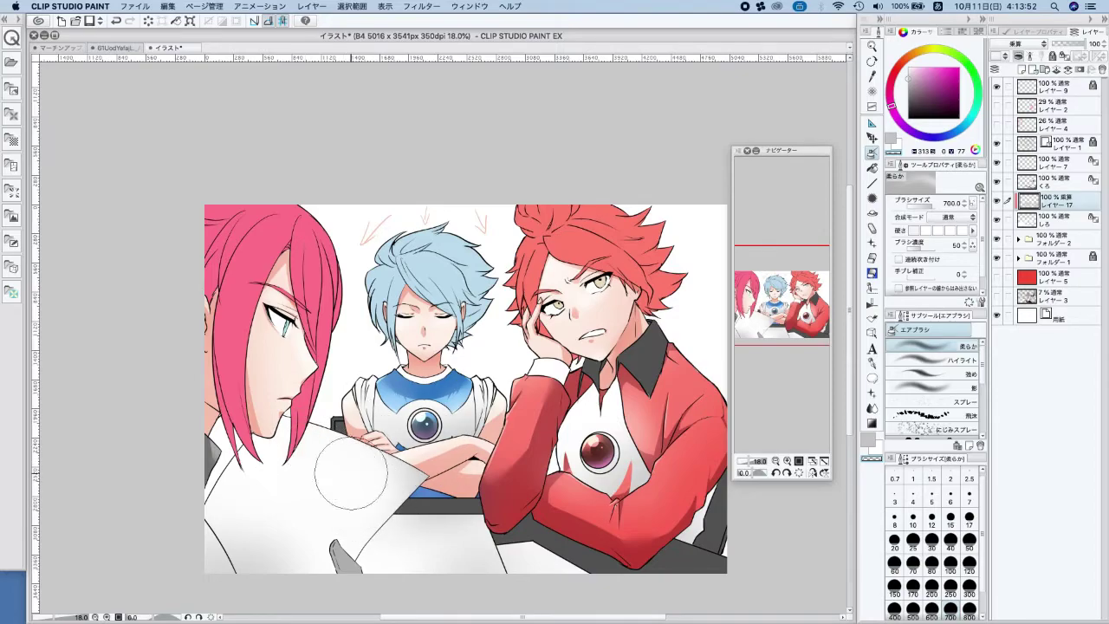
{"action": "left_click_drag", "start_coordinate": [669, 567], "coordinate": [651, 570]}
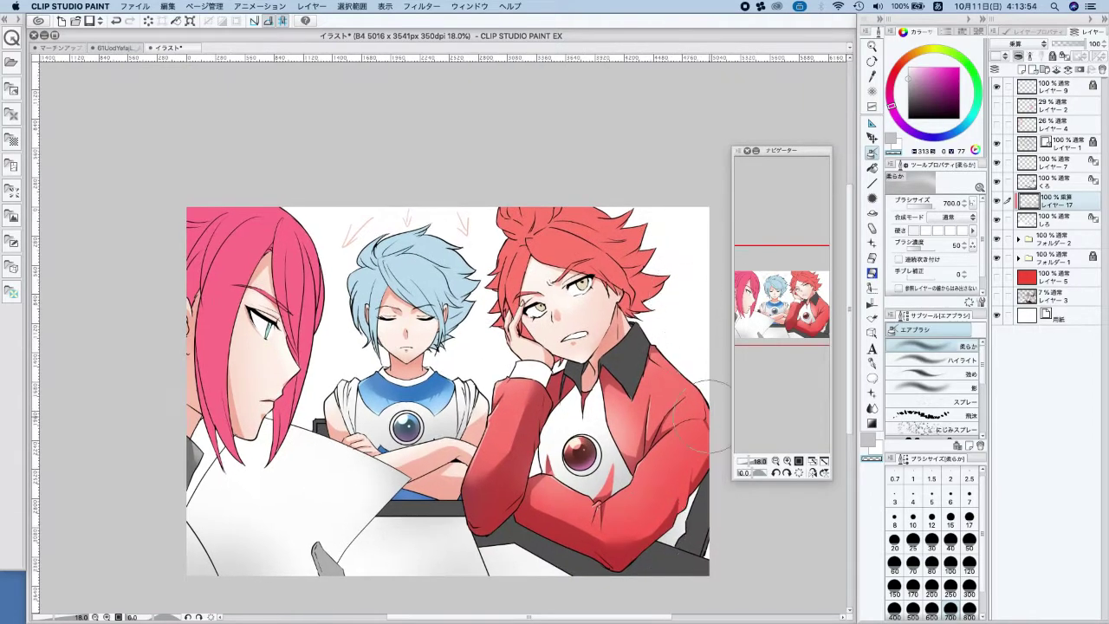
{"action": "left_click", "coordinate": [873, 442]}
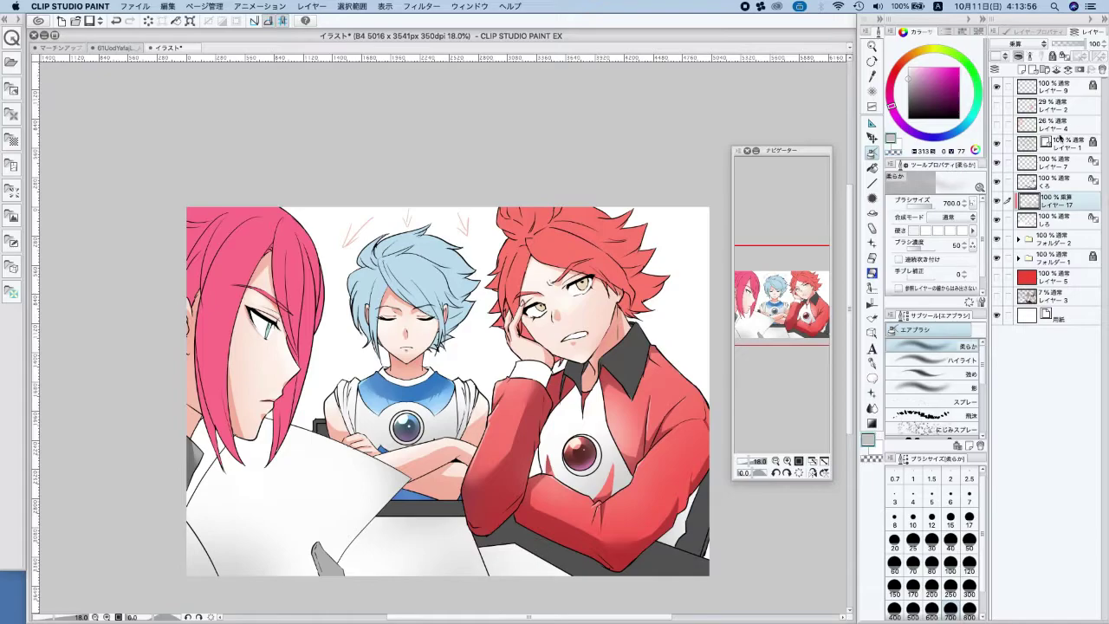
Add a Multiply layer above the soft grey shading and try a size 120 G pen stroke across the red-haired character's shirt
{"action": "left_click", "coordinate": [1022, 70]}
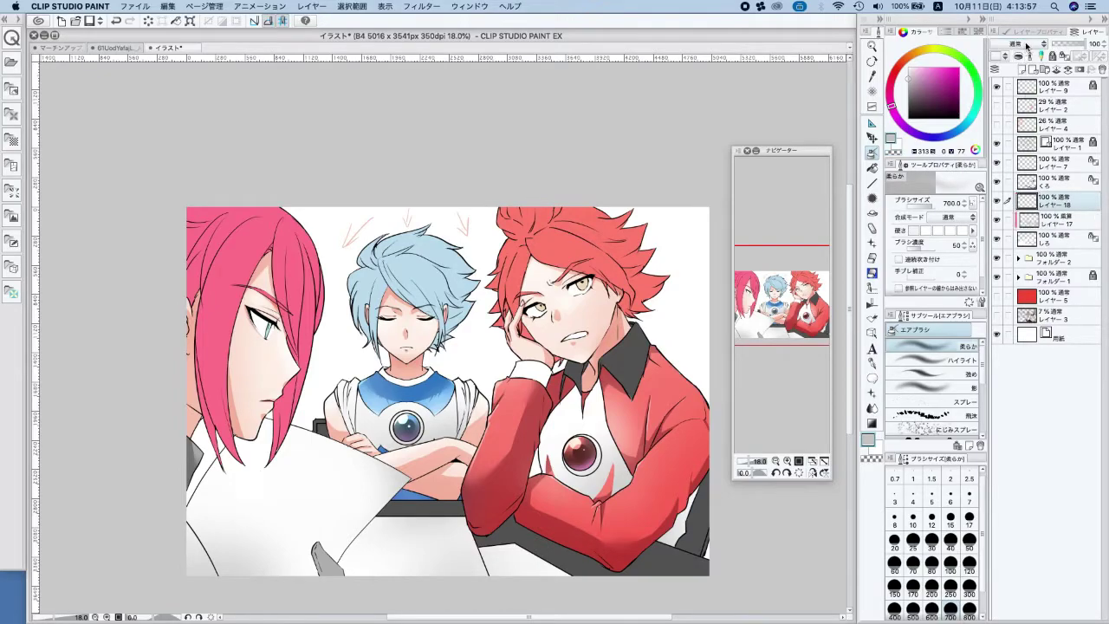
{"action": "left_click", "coordinate": [872, 362]}
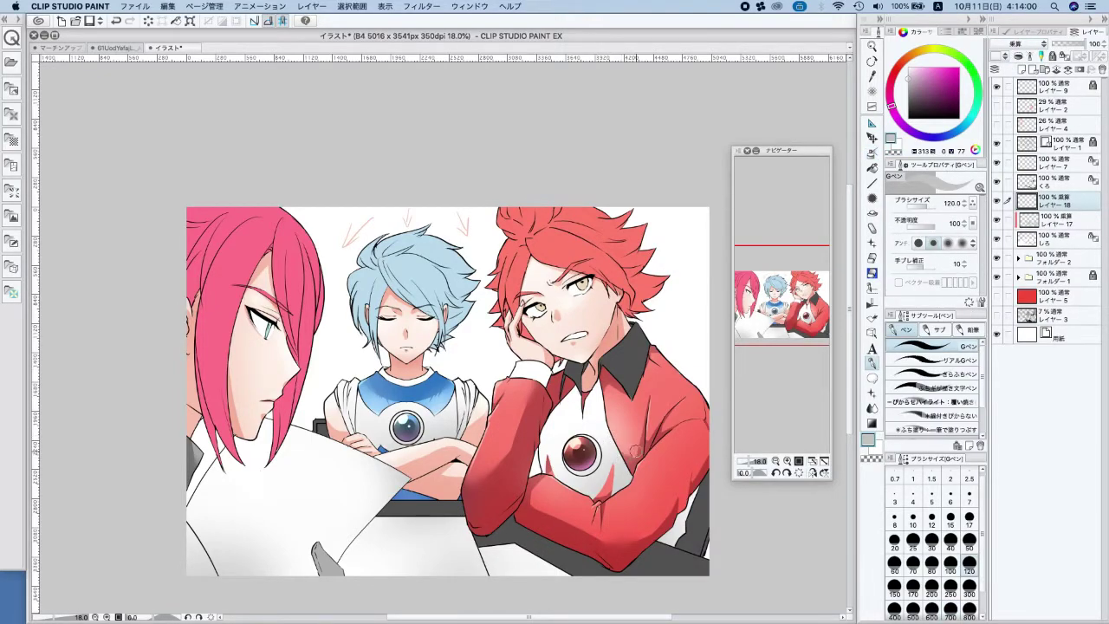
{"action": "left_click_drag", "start_coordinate": [546, 454], "coordinate": [638, 454]}
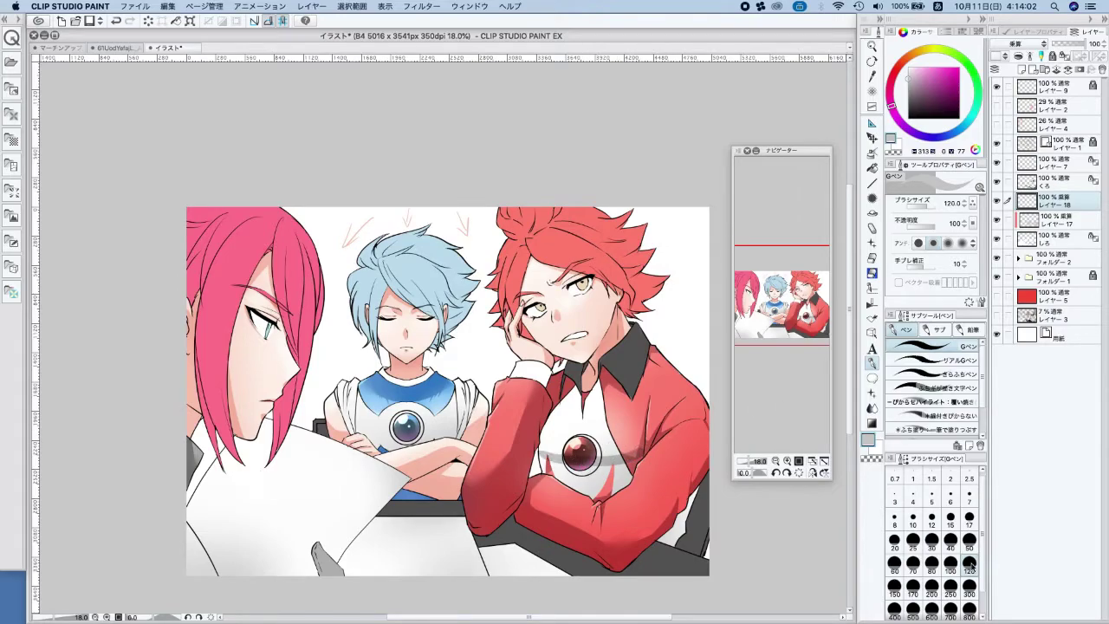
{"action": "key", "text": "super+z"}
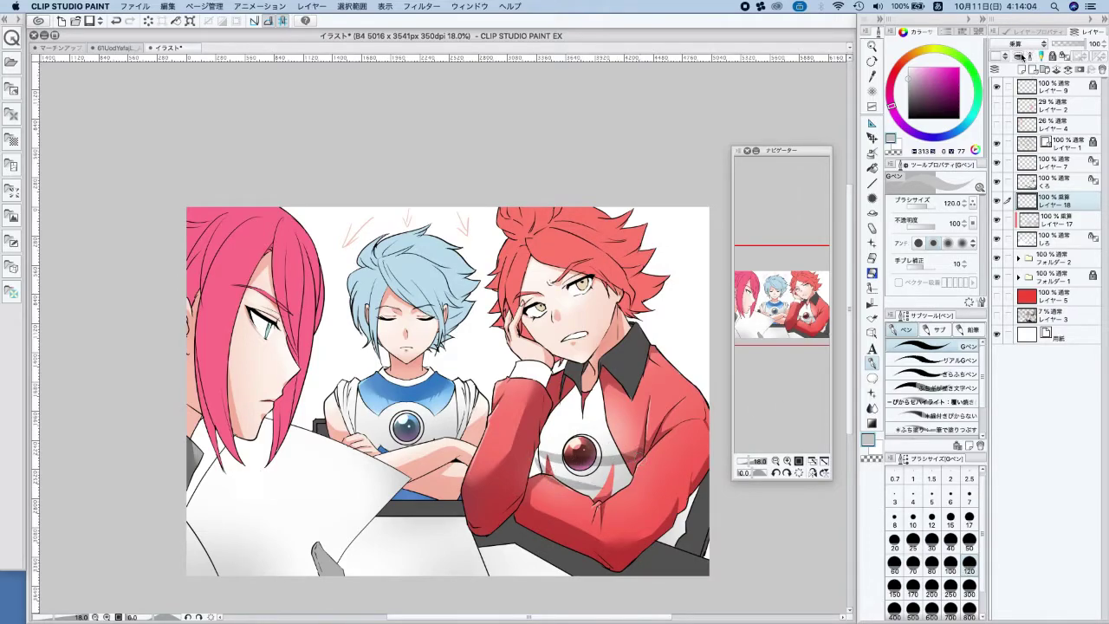
Paint a hard grey shadow over the lower part of the red-haired character's white shirt with the G pen at size 800
{"action": "left_click", "coordinate": [969, 608]}
{"action": "mouse_move", "coordinate": [541, 457]}
{"action": "left_mouse_down"}
{"action": "mouse_move", "coordinate": [623, 466]}
{"action": "mouse_move", "coordinate": [540, 449]}
{"action": "mouse_move", "coordinate": [622, 462]}
{"action": "mouse_move", "coordinate": [644, 349]}
{"action": "mouse_move", "coordinate": [614, 448]}
{"action": "mouse_move", "coordinate": [531, 457]}
{"action": "mouse_move", "coordinate": [623, 449]}
{"action": "mouse_move", "coordinate": [616, 476]}
{"action": "left_mouse_up"}
{"action": "key", "text": "super+z"}
{"action": "left_click_drag", "start_coordinate": [543, 423], "coordinate": [547, 451]}
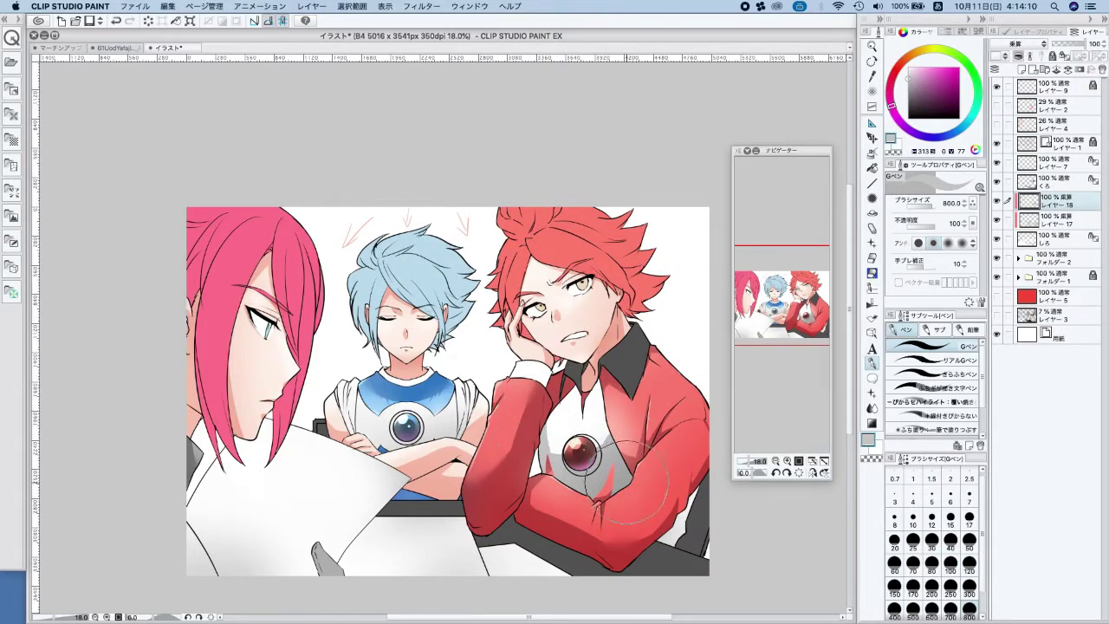
Trim the edge of the red-haired character's shirt shadow with the hard eraser at size 300
{"action": "left_click", "coordinate": [872, 258]}
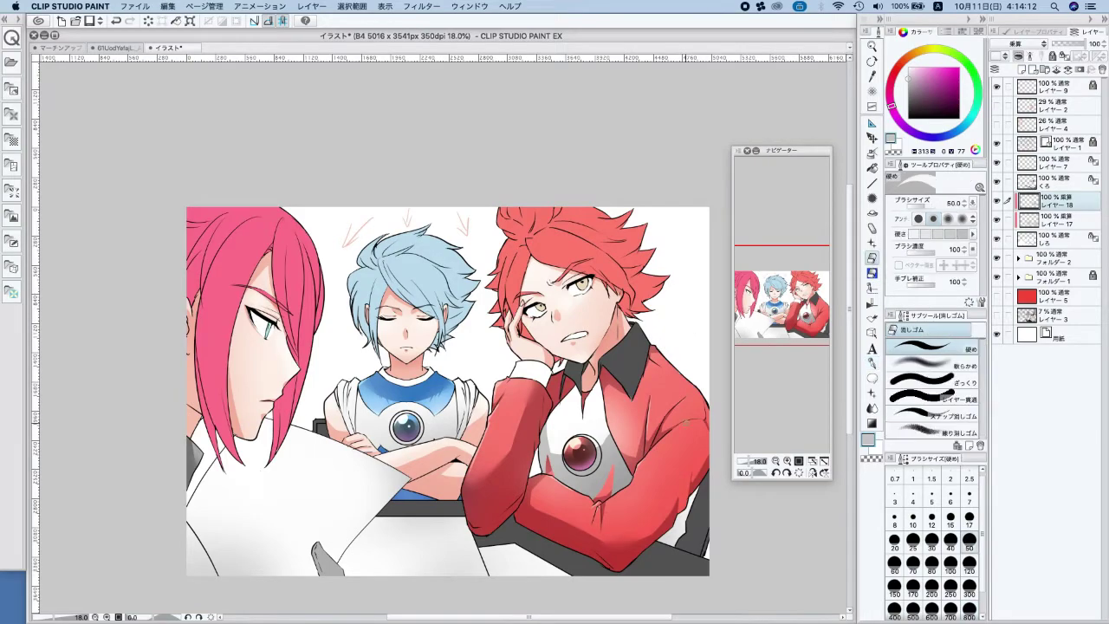
{"action": "left_click", "coordinate": [969, 589]}
{"action": "key", "text": "super+z"}
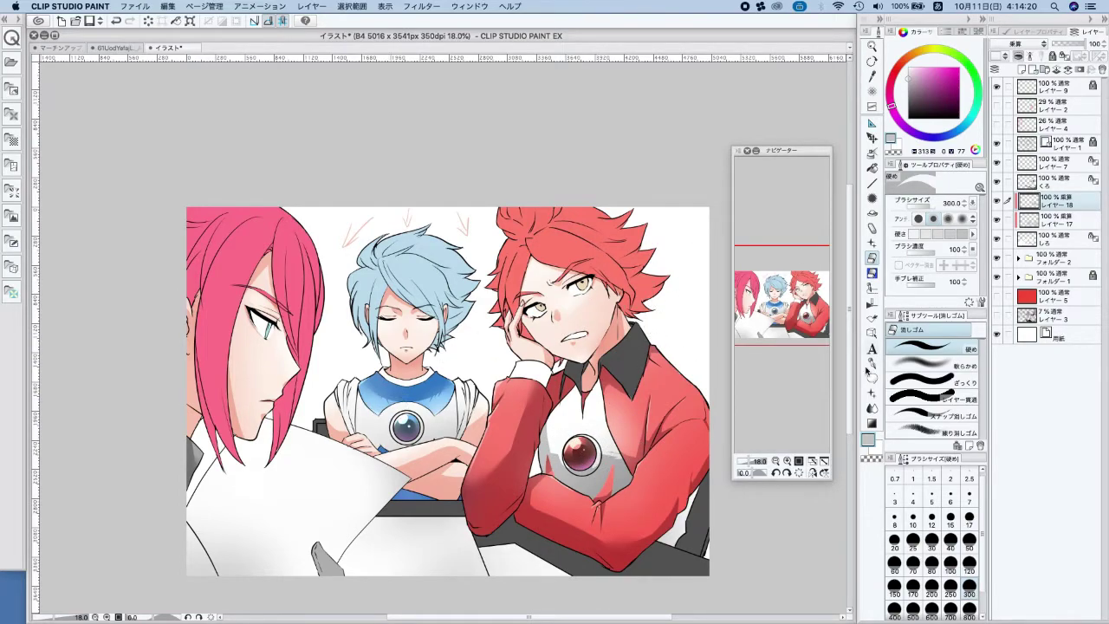
Shade the blue-haired character's shirt with the G pen at size 800, adding fold shadows at sizes 17 and 50
{"action": "left_click", "coordinate": [872, 362]}
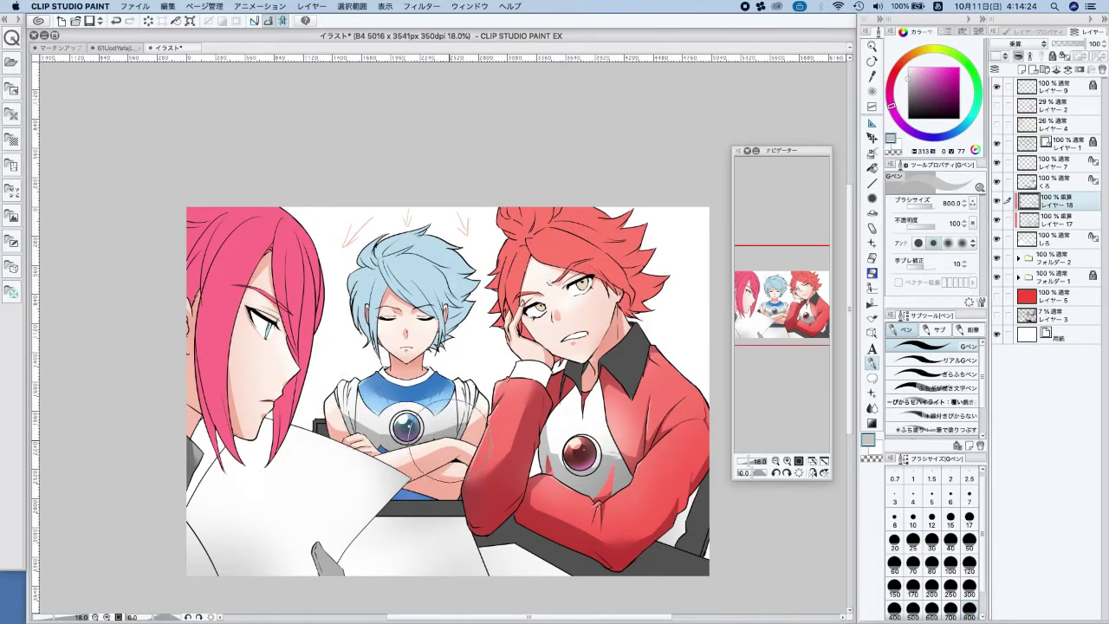
{"action": "left_click", "coordinate": [969, 520]}
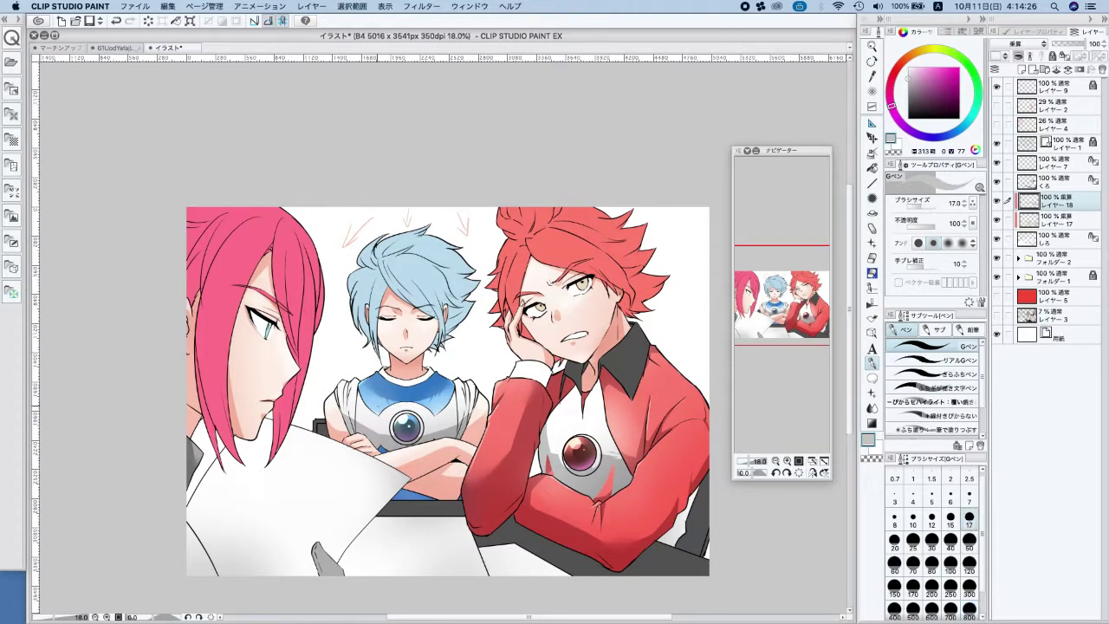
{"action": "key", "text": "super+plus"}
{"action": "key", "text": "super+plus"}
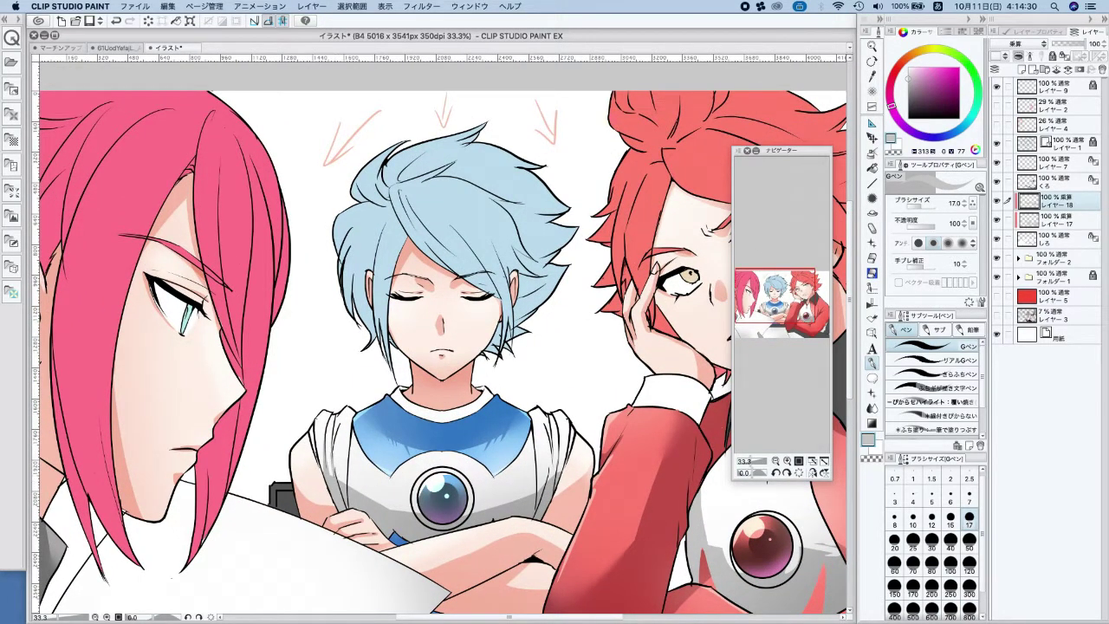
{"action": "left_click", "coordinate": [970, 541]}
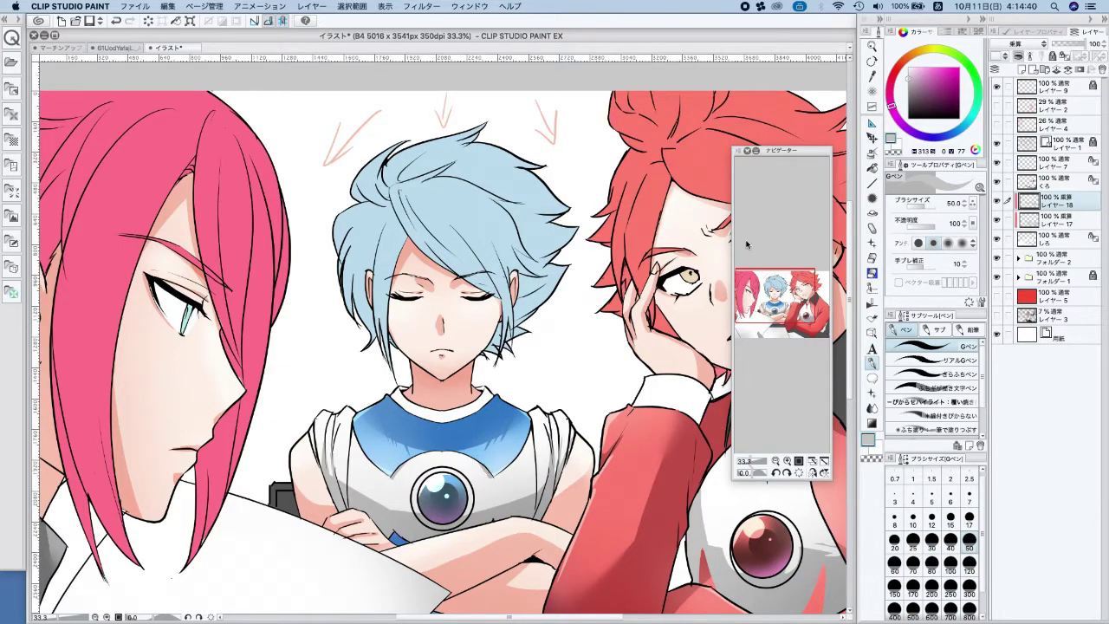
Soften the shadow edges on the blue-haired character's shirt with the Blur tool at size 250
{"action": "left_click", "coordinate": [872, 409]}
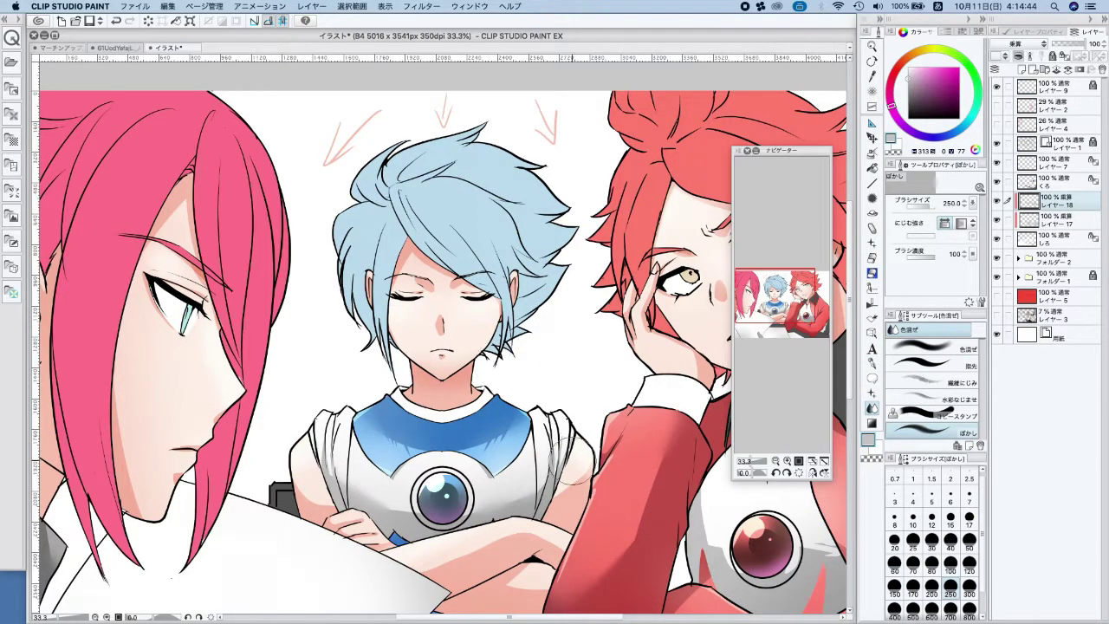
{"action": "scroll", "coordinate": [596, 357], "scroll_direction": "down", "scroll_amount": 3}
{"action": "scroll", "coordinate": [596, 357], "scroll_direction": "down", "scroll_amount": 1}
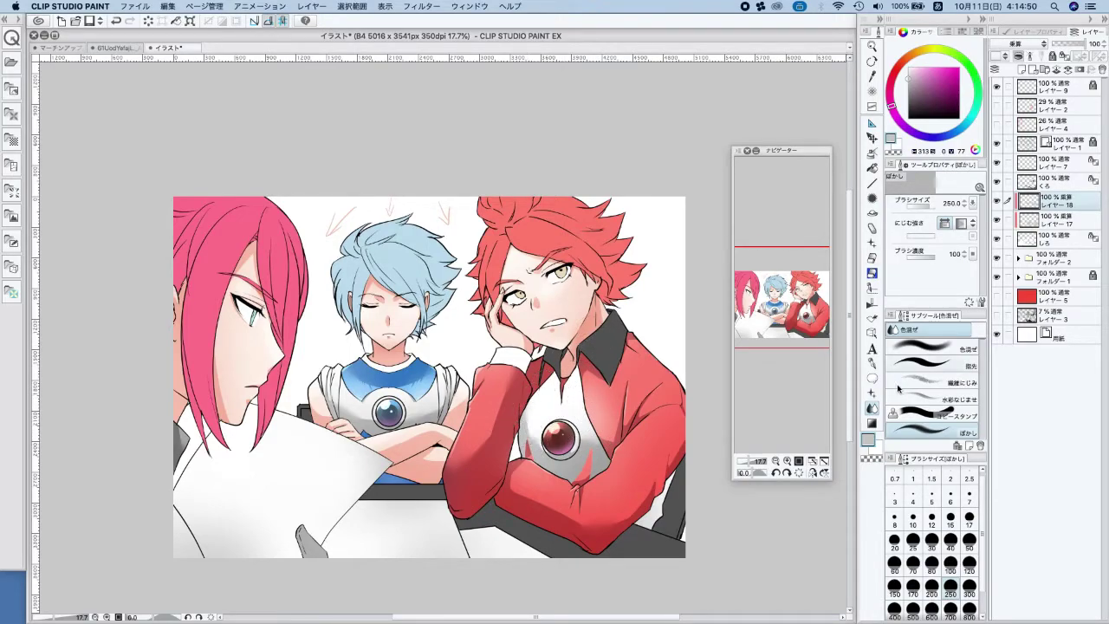
Add more grey shadows to the white clothing and the paper's lower corner with the G pen at size 250
{"action": "left_click", "coordinate": [873, 363]}
{"action": "left_click", "coordinate": [951, 586]}
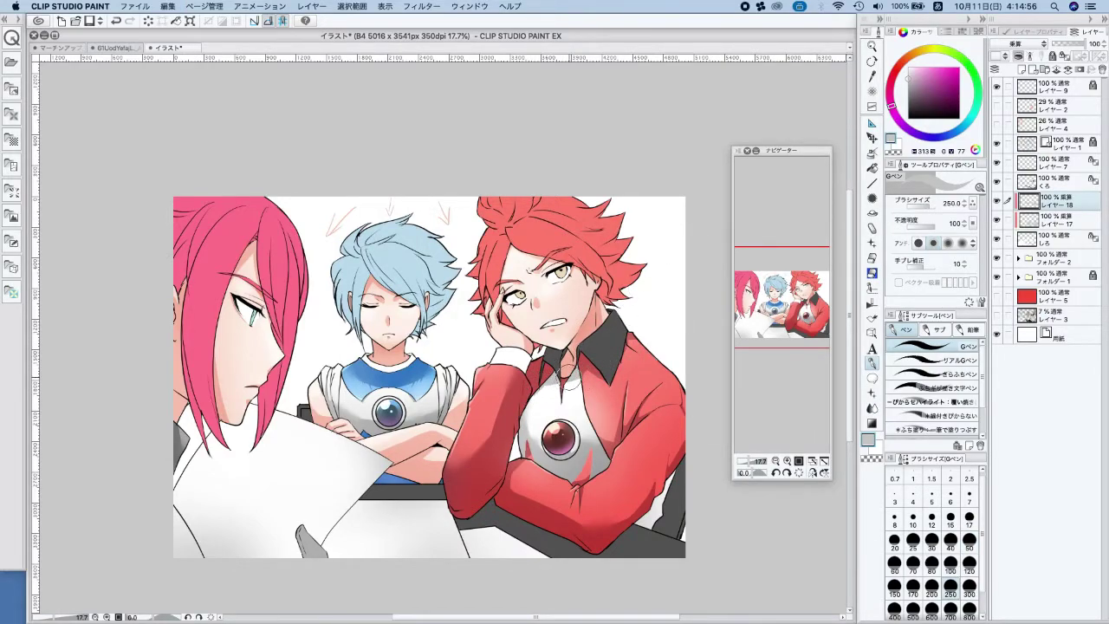
{"action": "scroll", "coordinate": [662, 267], "scroll_direction": "down", "scroll_amount": 1}
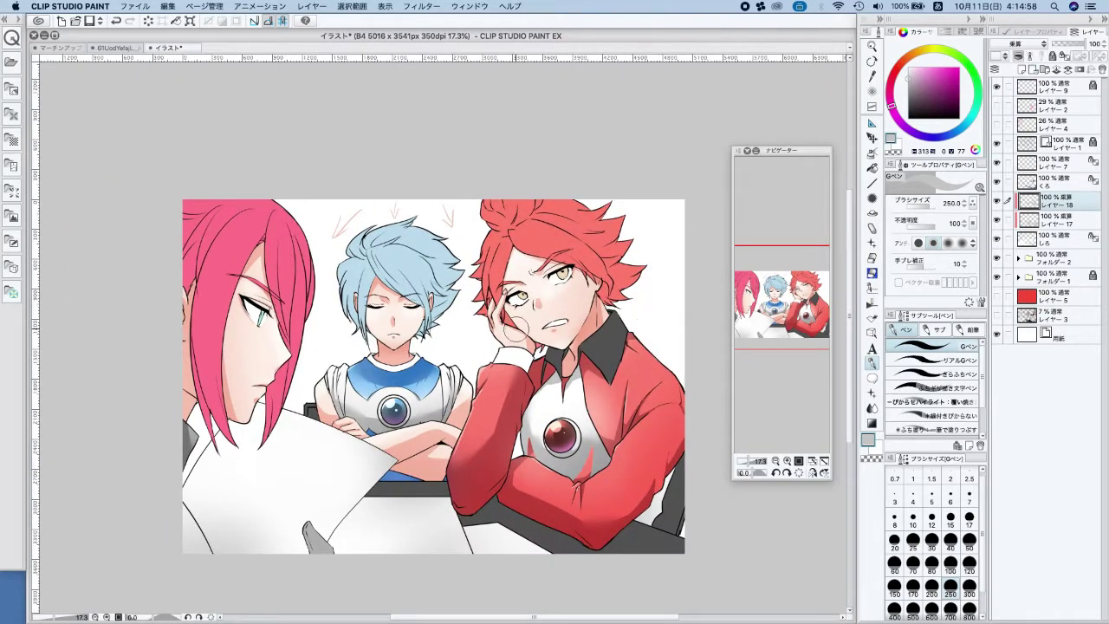
{"action": "left_click_drag", "start_coordinate": [273, 345], "coordinate": [304, 344]}
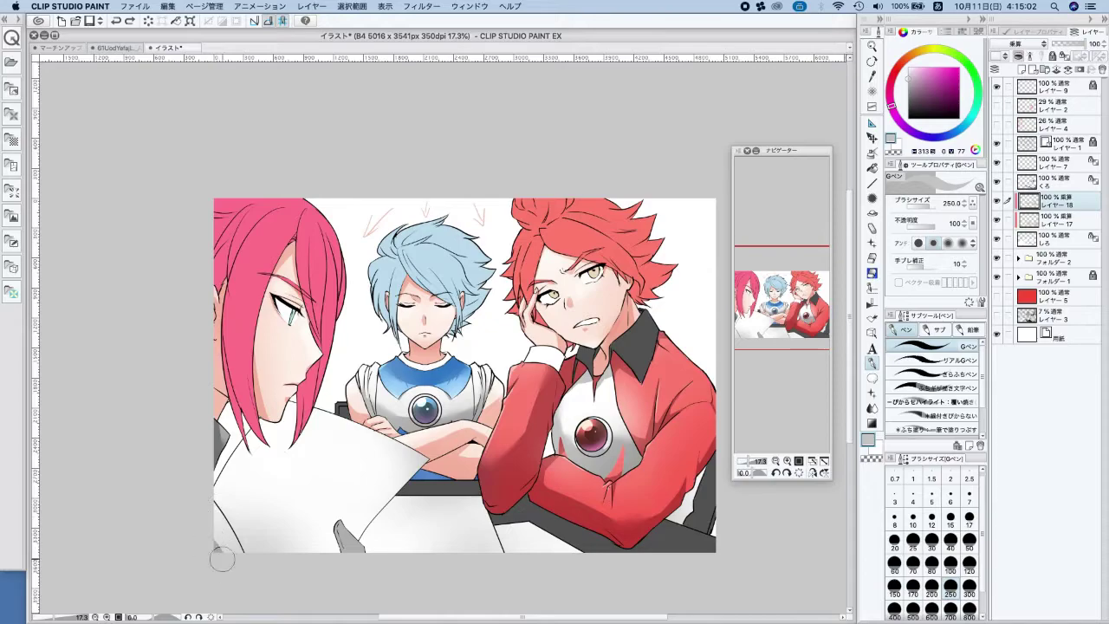
{"action": "left_click", "coordinate": [943, 513]}
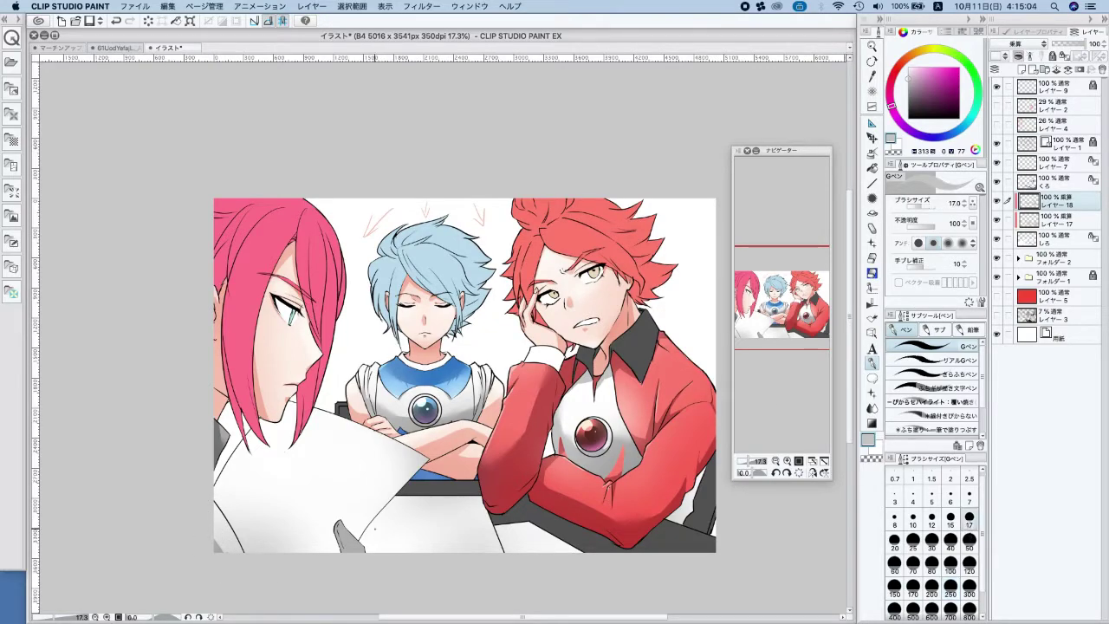
{"action": "scroll", "coordinate": [355, 531], "scroll_direction": "up", "scroll_amount": 3}
{"action": "key", "text": "b"}
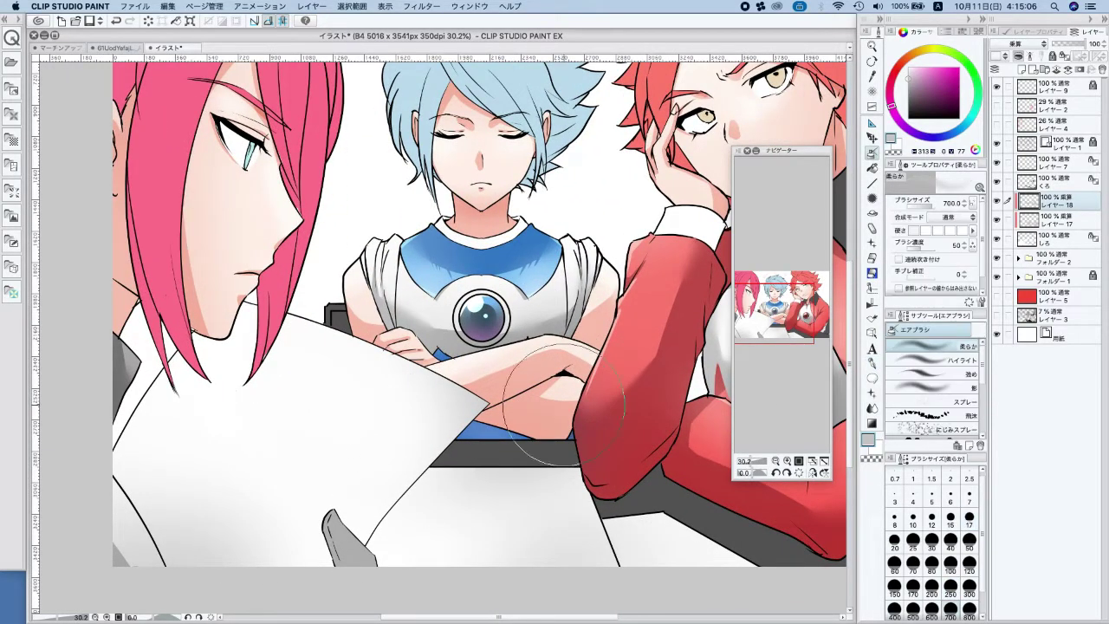
{"action": "left_click", "coordinate": [1015, 277]}
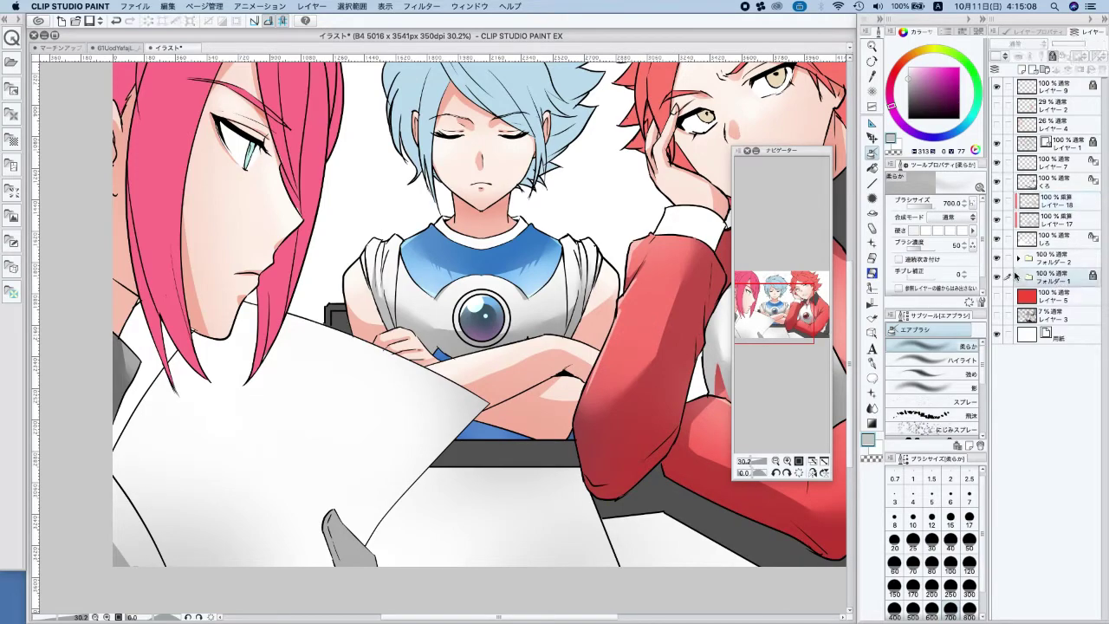
{"action": "left_click", "coordinate": [996, 257]}
{"action": "left_click", "coordinate": [996, 258]}
{"action": "left_click", "coordinate": [1052, 257]}
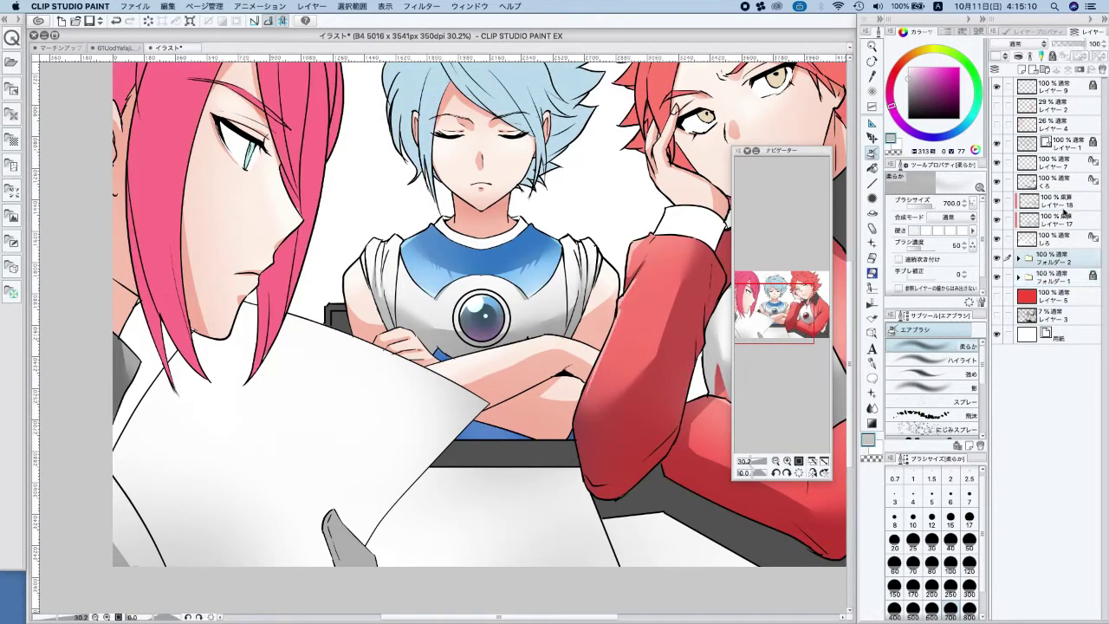
{"action": "left_click", "coordinate": [1028, 70]}
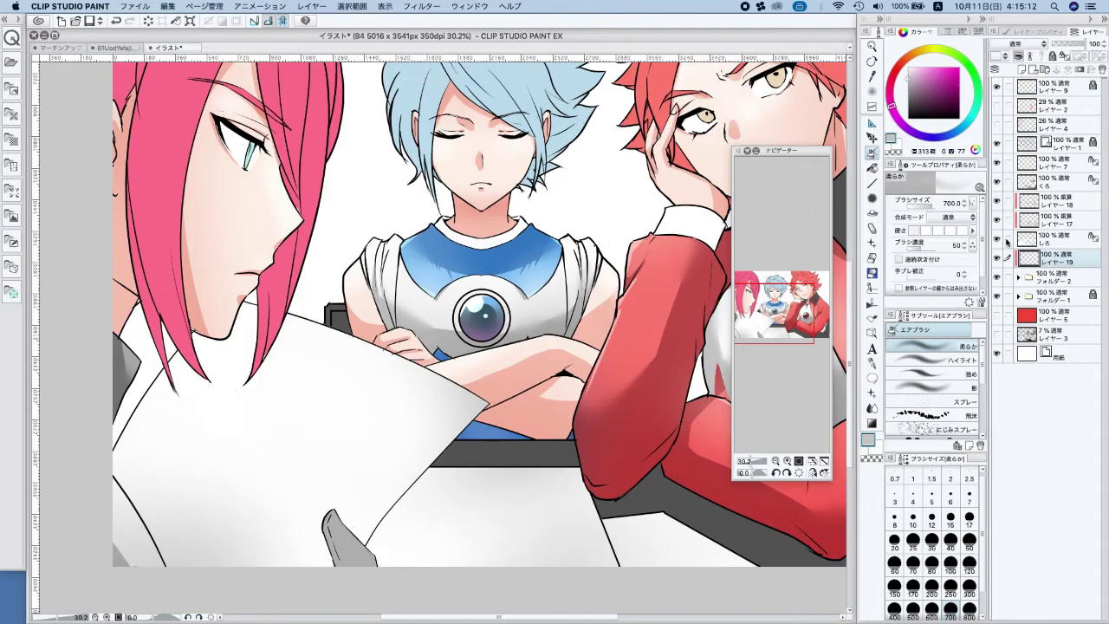
{"action": "key", "text": "super+z"}
{"action": "left_click", "coordinate": [1018, 277]}
{"action": "left_click", "coordinate": [1060, 275]}
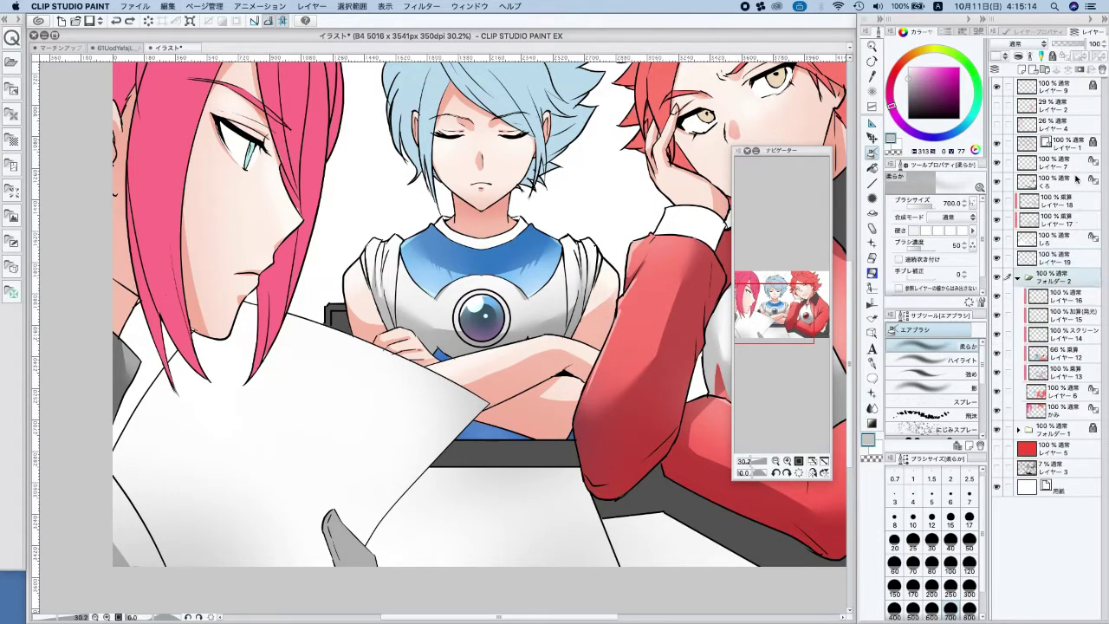
{"action": "left_click", "coordinate": [1062, 257]}
{"action": "left_click", "coordinate": [1102, 69]}
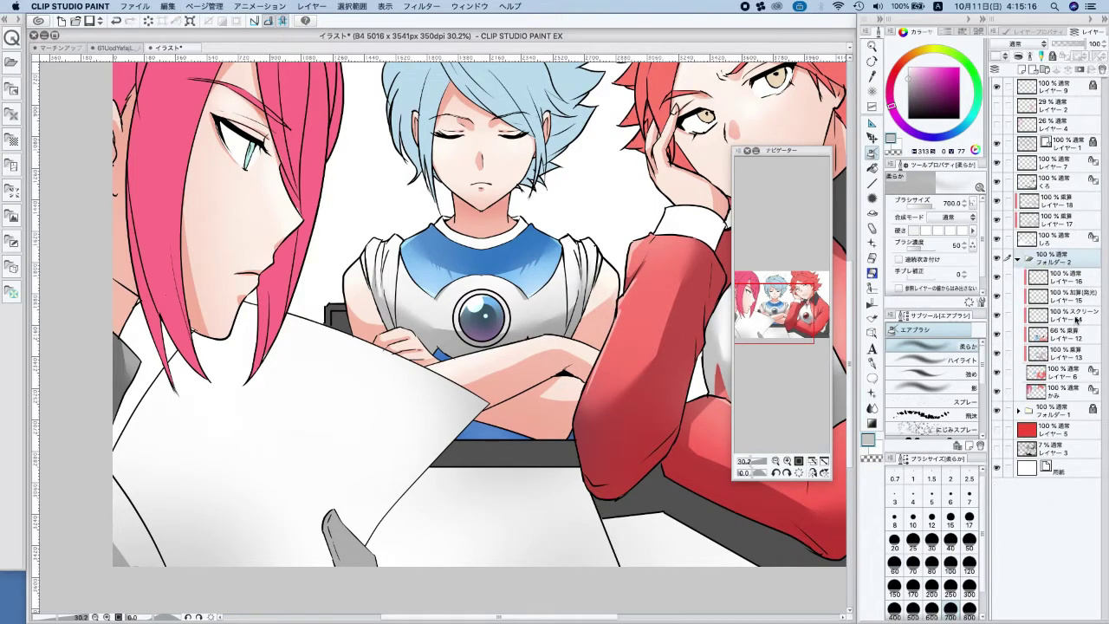
Lighten the grey gloved finger holding the paper with a white soft airbrush at size 700 on the Screen layer レイヤー 14
{"action": "left_click", "coordinate": [1074, 314]}
{"action": "left_click", "coordinate": [1072, 334]}
{"action": "left_click", "coordinate": [1073, 315]}
{"action": "left_click", "coordinate": [909, 68]}
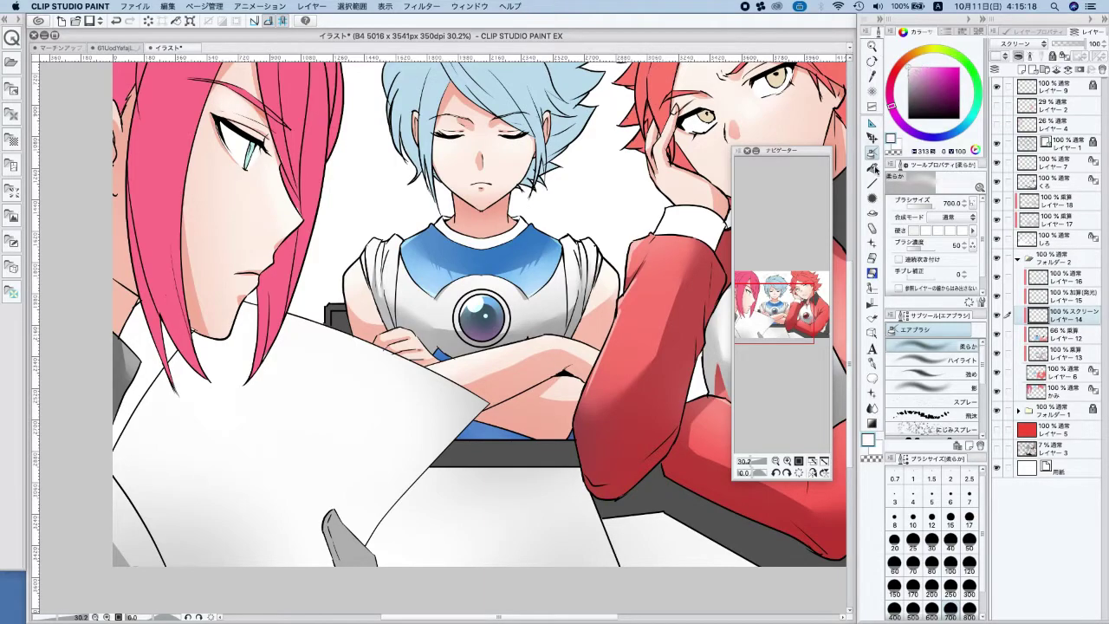
{"action": "left_click_drag", "start_coordinate": [324, 525], "coordinate": [346, 486]}
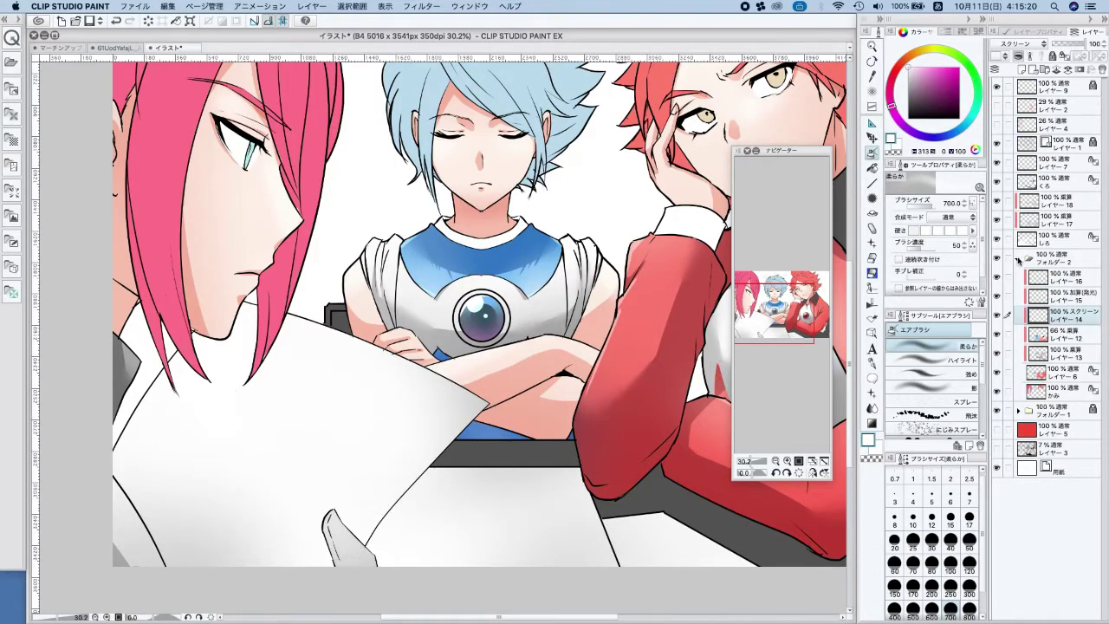
Shade the pink-haired character's grey clothing on Multiply layer レイヤー 12 with the G pen at size 250, using greys sampled from the picture
{"action": "left_click", "coordinate": [1064, 333]}
{"action": "left_click", "coordinate": [873, 364]}
{"action": "left_click", "coordinate": [490, 453], "text": "alt"}
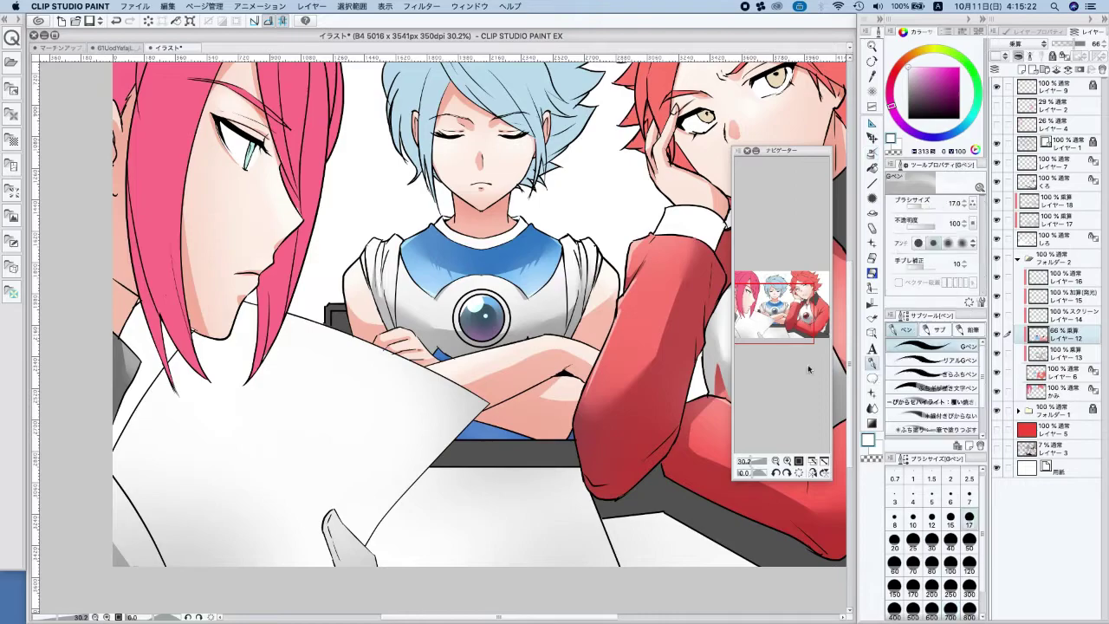
{"action": "left_click", "coordinate": [950, 588]}
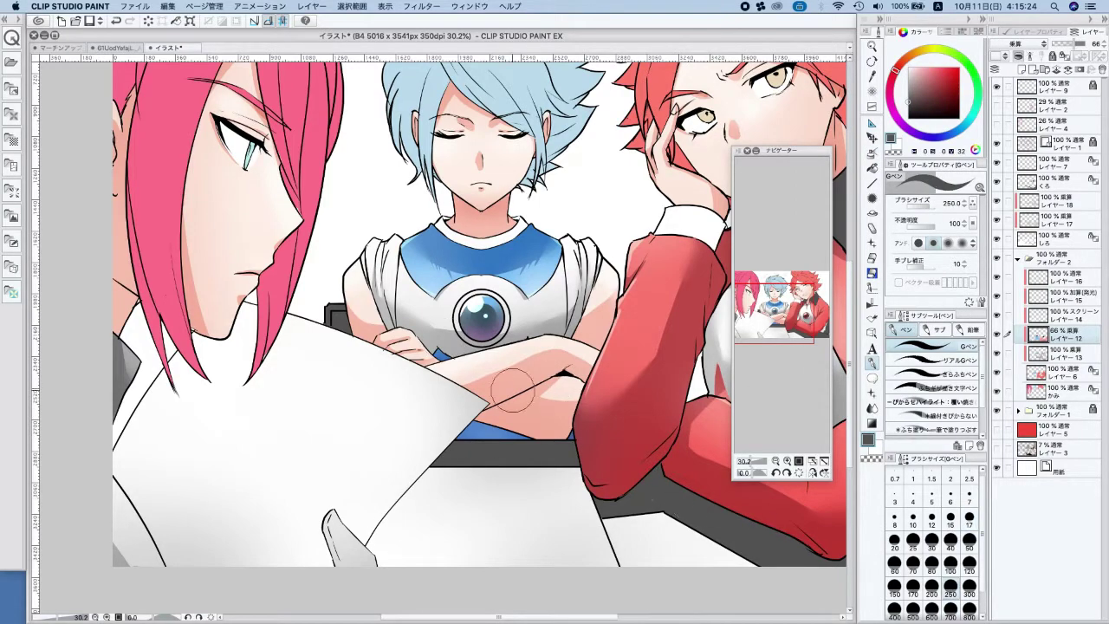
{"action": "left_click", "coordinate": [333, 537], "text": "alt"}
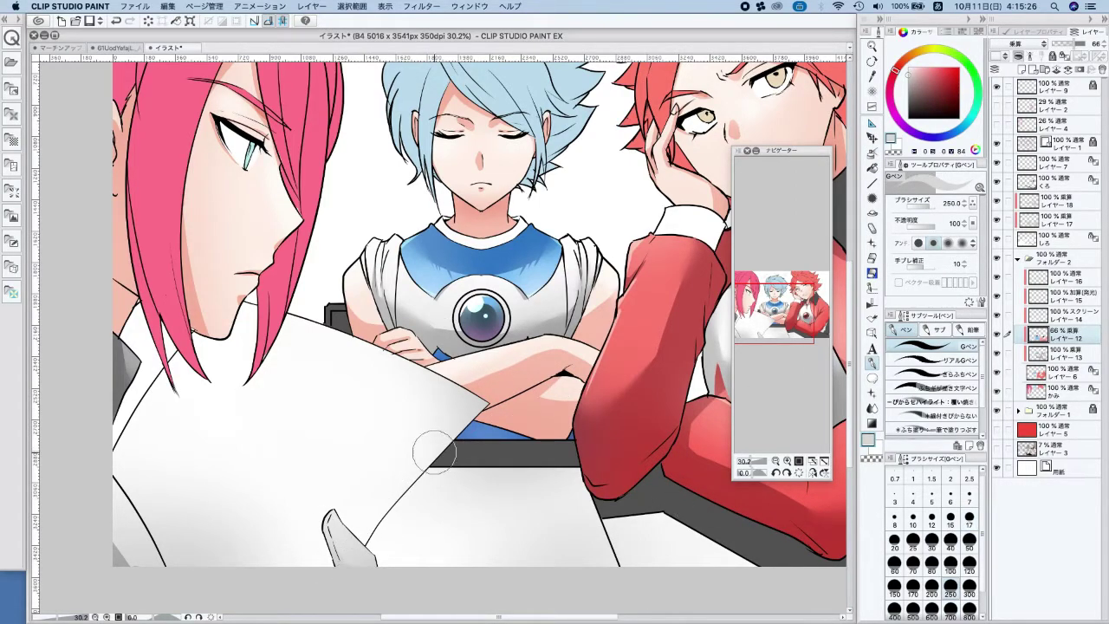
{"action": "left_click", "coordinate": [130, 358], "text": "alt"}
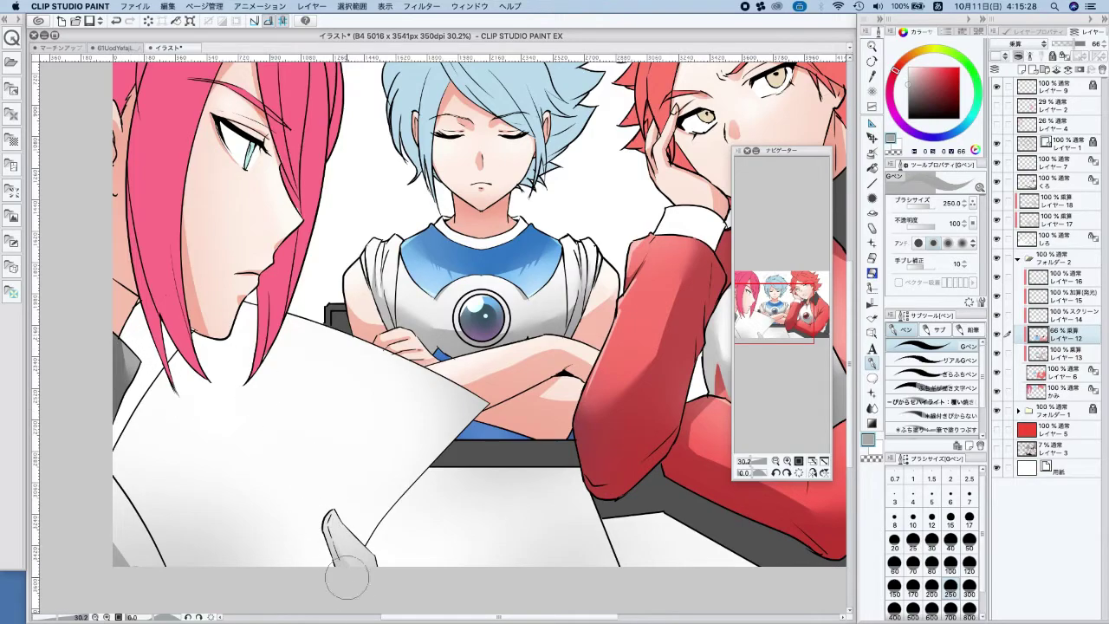
{"action": "left_click", "coordinate": [115, 373], "text": "alt"}
{"action": "left_click", "coordinate": [116, 381], "text": "alt"}
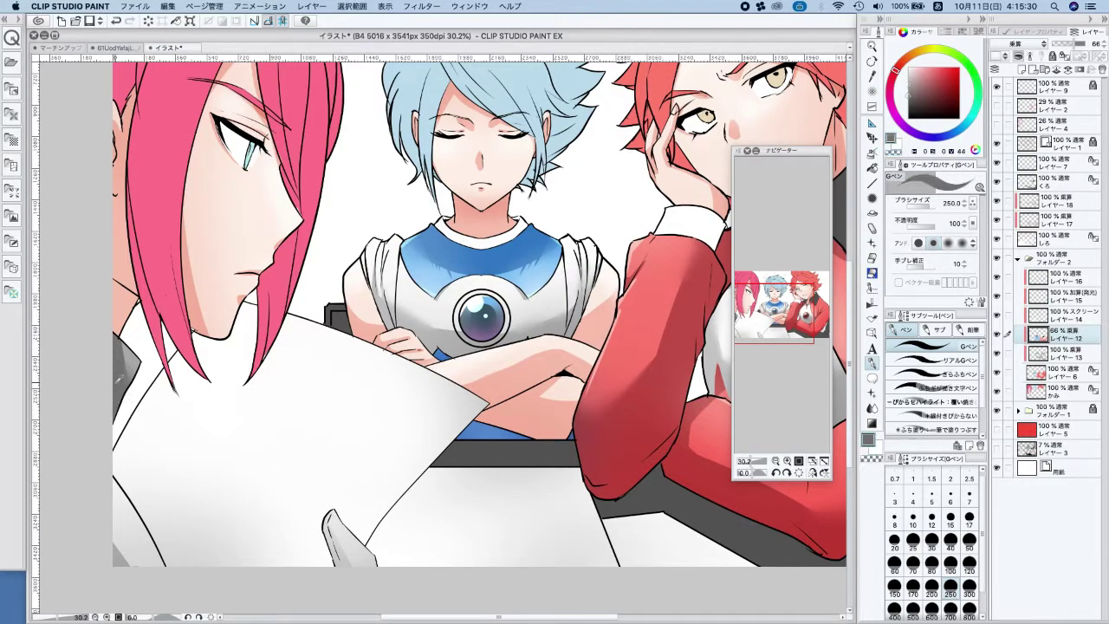
Add darker grey shadows to the gloved finger on the paper with the G pen at sizes 250 and 50
{"action": "left_click", "coordinate": [908, 103]}
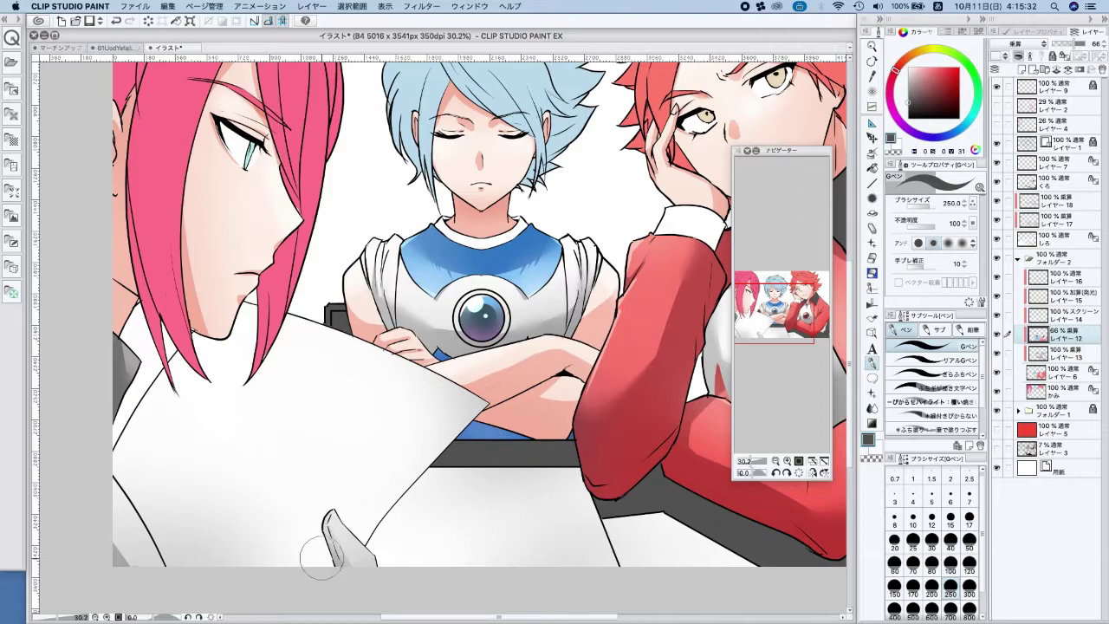
{"action": "left_click", "coordinate": [969, 539]}
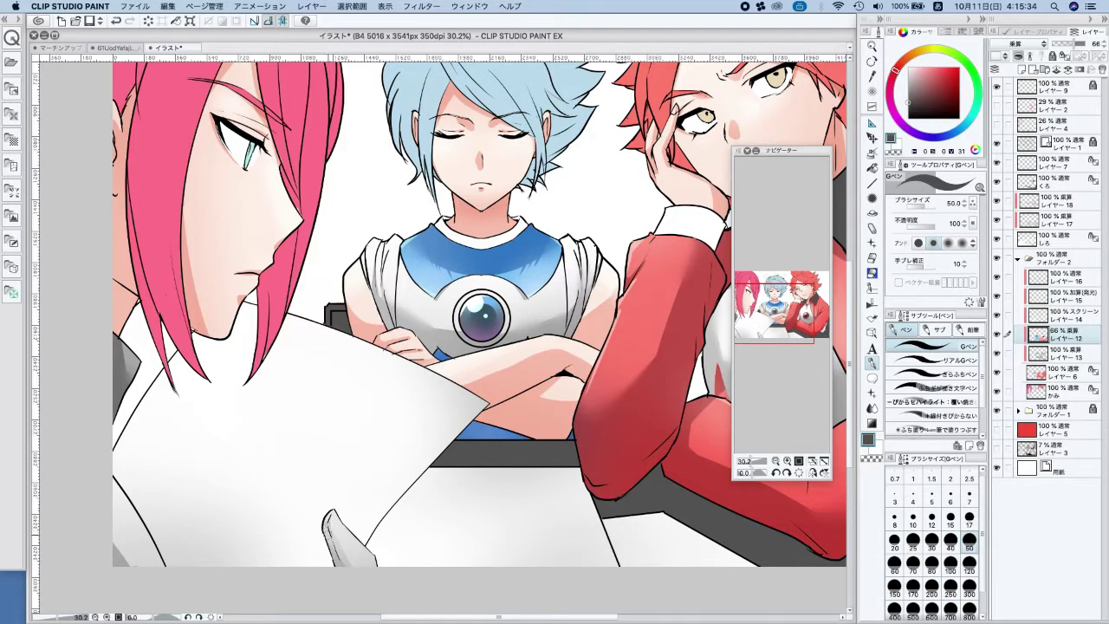
{"action": "scroll", "coordinate": [507, 342], "scroll_direction": "down", "scroll_amount": 3}
{"action": "left_click_drag", "start_coordinate": [580, 544], "coordinate": [584, 620]}
{"action": "left_click_drag", "start_coordinate": [584, 372], "coordinate": [483, 359]}
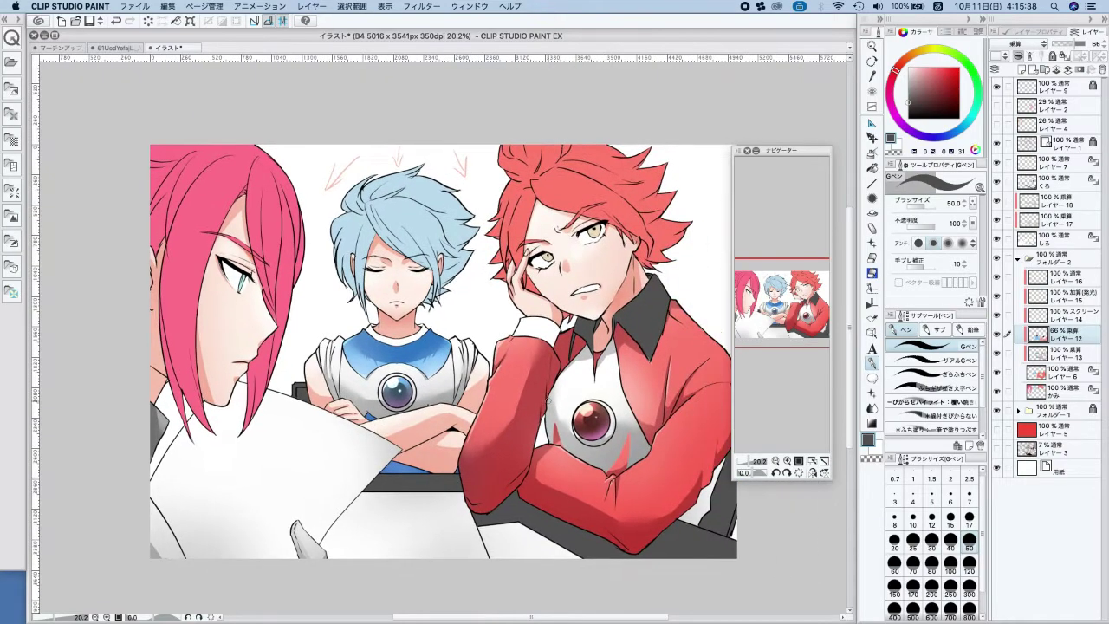
Paint a light grey shadow on the desk paper beside the glove on Multiply layer レイヤー 18, using the G pen at sizes 50 and 100
{"action": "left_click", "coordinate": [1018, 259]}
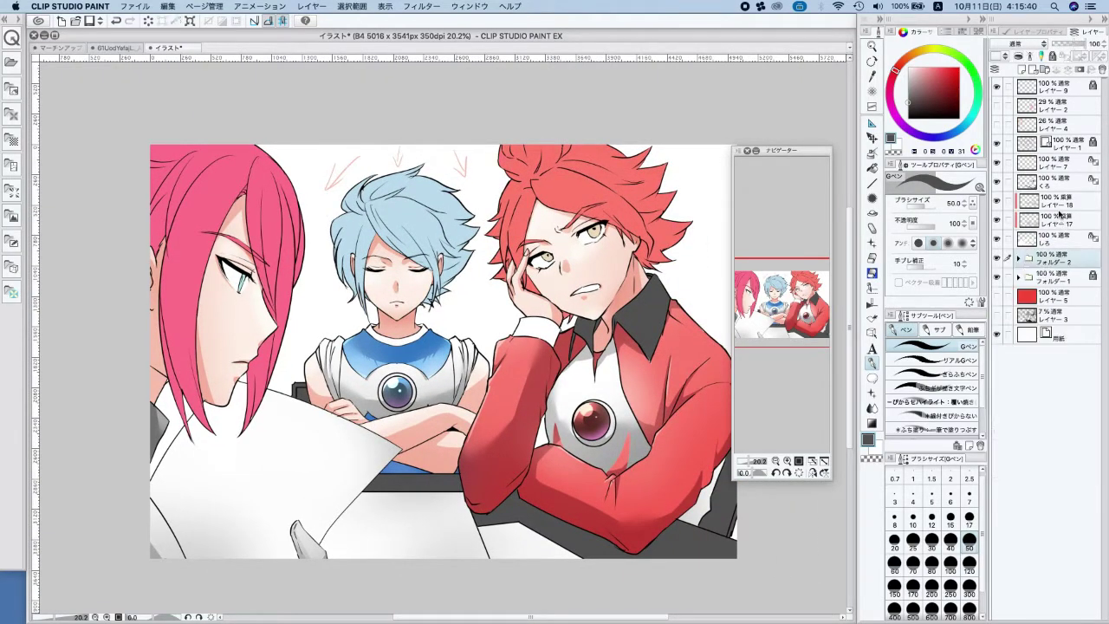
{"action": "left_click", "coordinate": [1067, 222]}
{"action": "left_click", "coordinate": [1064, 234]}
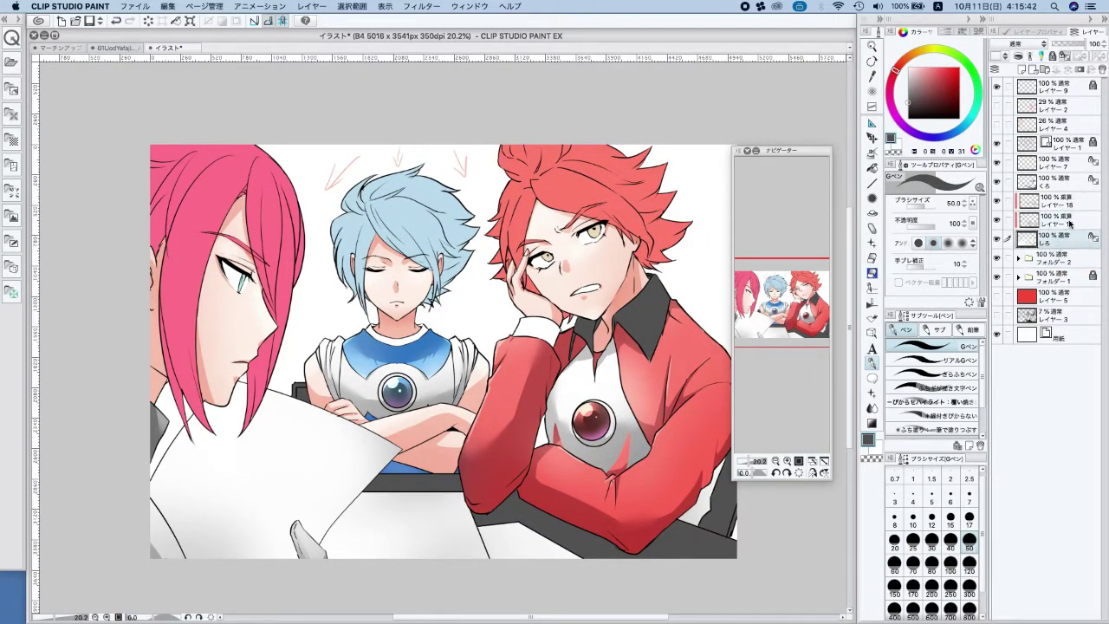
{"action": "key", "text": "alt+bracketright"}
{"action": "key", "text": "alt+bracketright"}
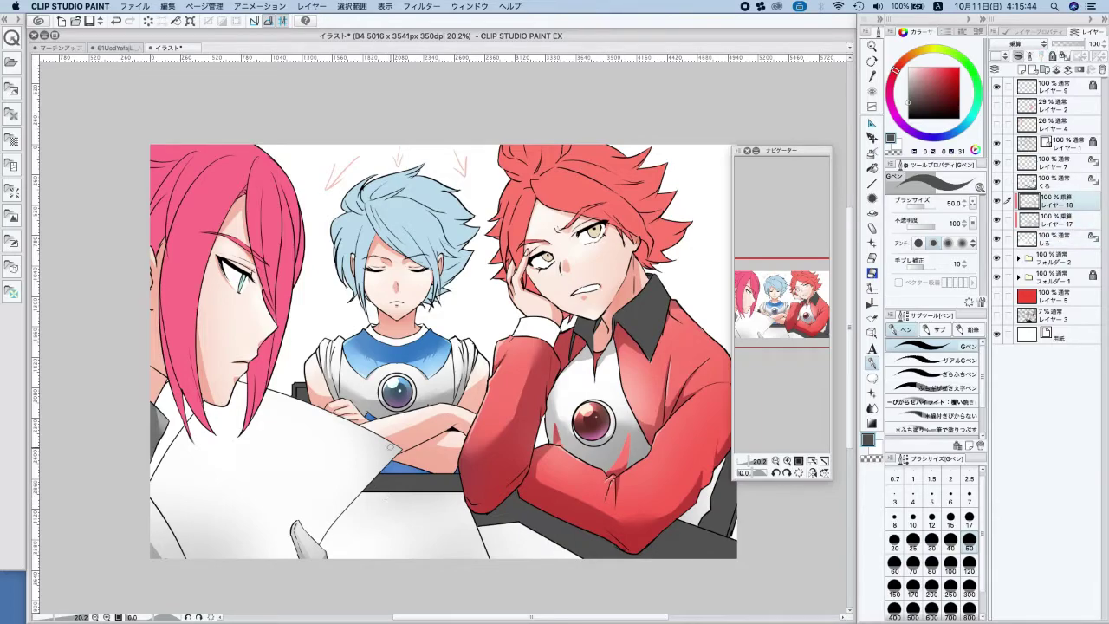
{"action": "key", "text": "x"}
{"action": "left_click_drag", "start_coordinate": [327, 553], "coordinate": [404, 488]}
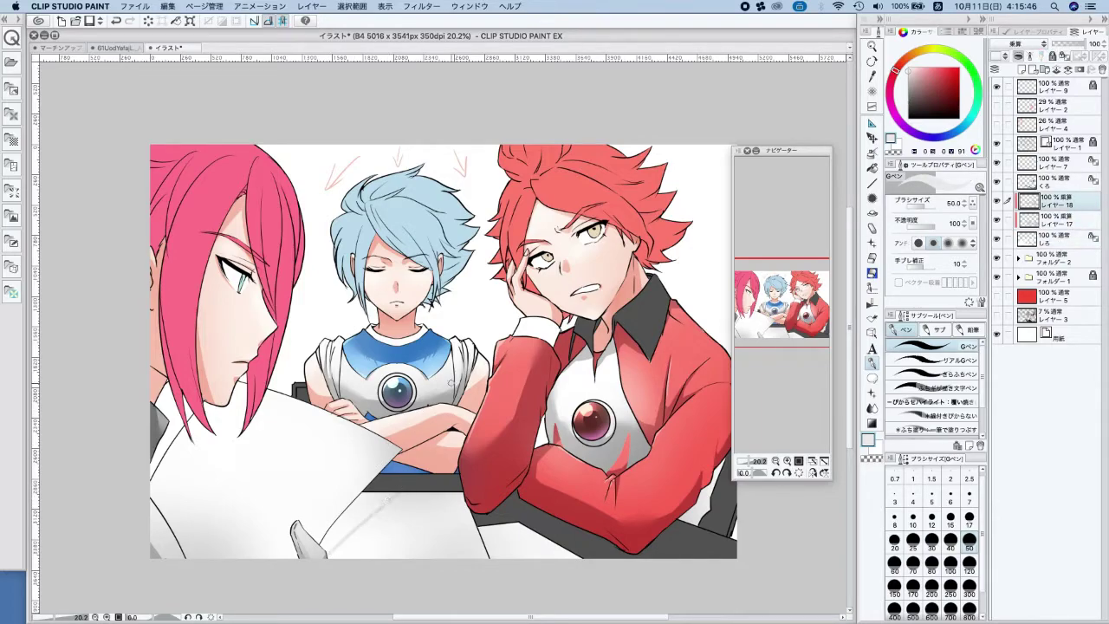
{"action": "left_click", "coordinate": [872, 169]}
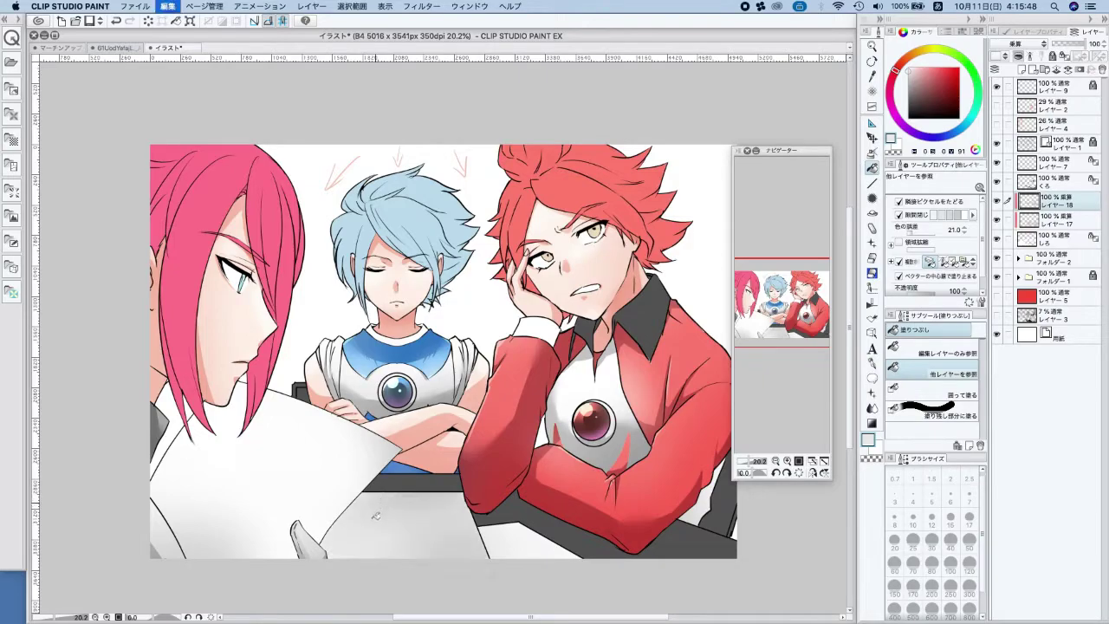
{"action": "left_click", "coordinate": [872, 363]}
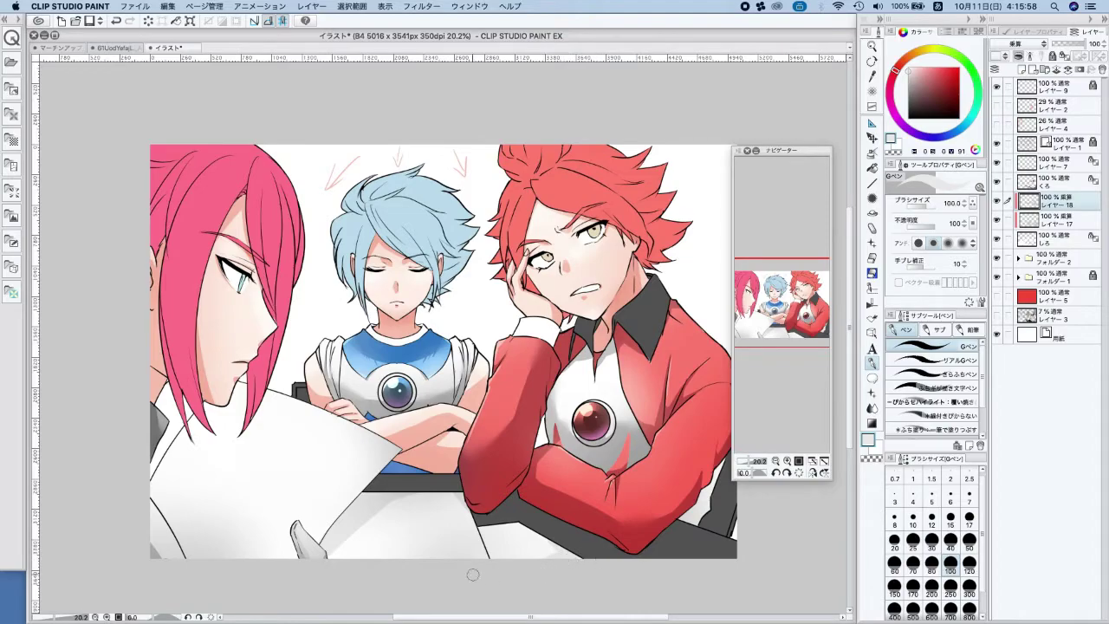
Paint light grey fold shadows down the large held paper with the G pen at size 250, redoing unsatisfactory strokes
{"action": "left_click", "coordinate": [950, 594]}
{"action": "left_click_drag", "start_coordinate": [179, 422], "coordinate": [186, 547]}
{"action": "left_click_drag", "start_coordinate": [167, 446], "coordinate": [173, 544]}
{"action": "left_click_drag", "start_coordinate": [155, 467], "coordinate": [186, 537]}
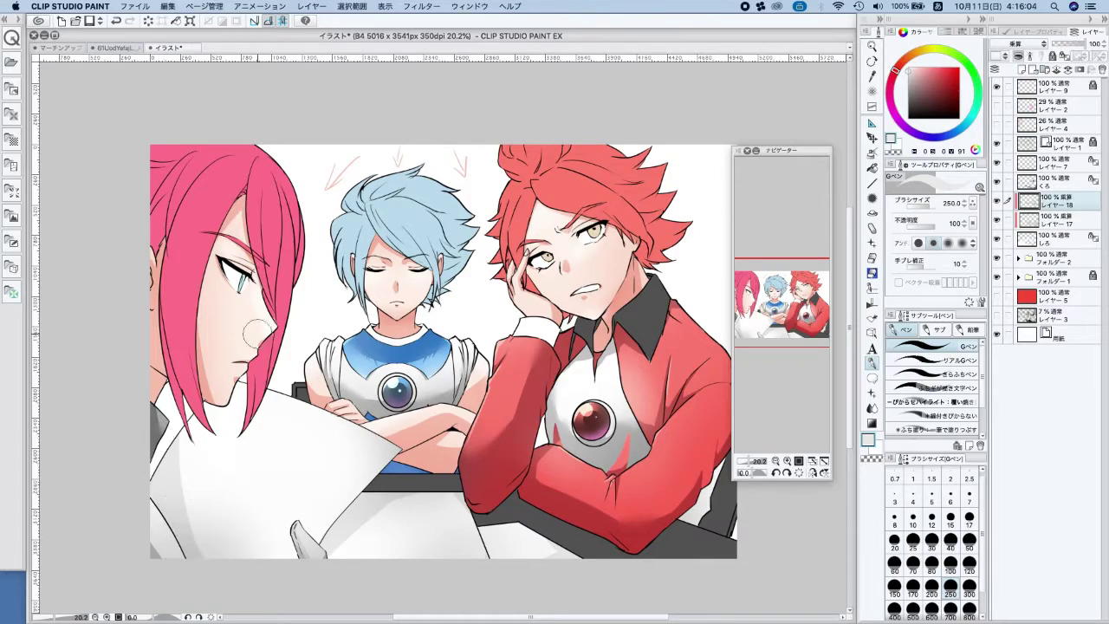
{"action": "left_click_drag", "start_coordinate": [238, 386], "coordinate": [228, 447]}
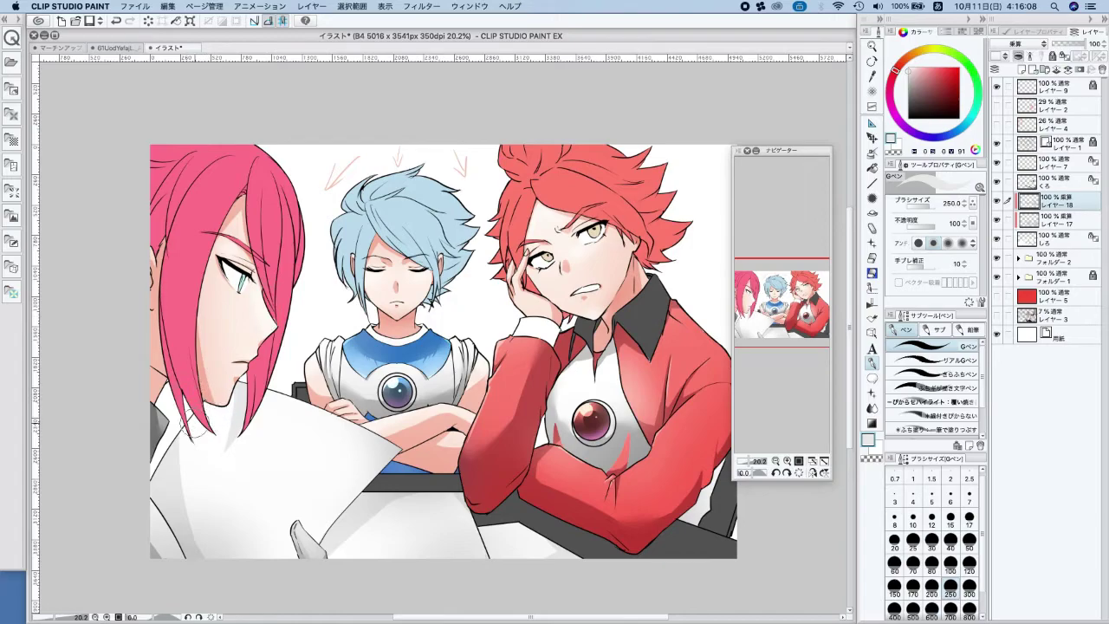
{"action": "key", "text": "super+z"}
{"action": "left_click_drag", "start_coordinate": [252, 410], "coordinate": [264, 556]}
{"action": "key", "text": "super+z"}
{"action": "left_click_drag", "start_coordinate": [255, 409], "coordinate": [266, 571]}
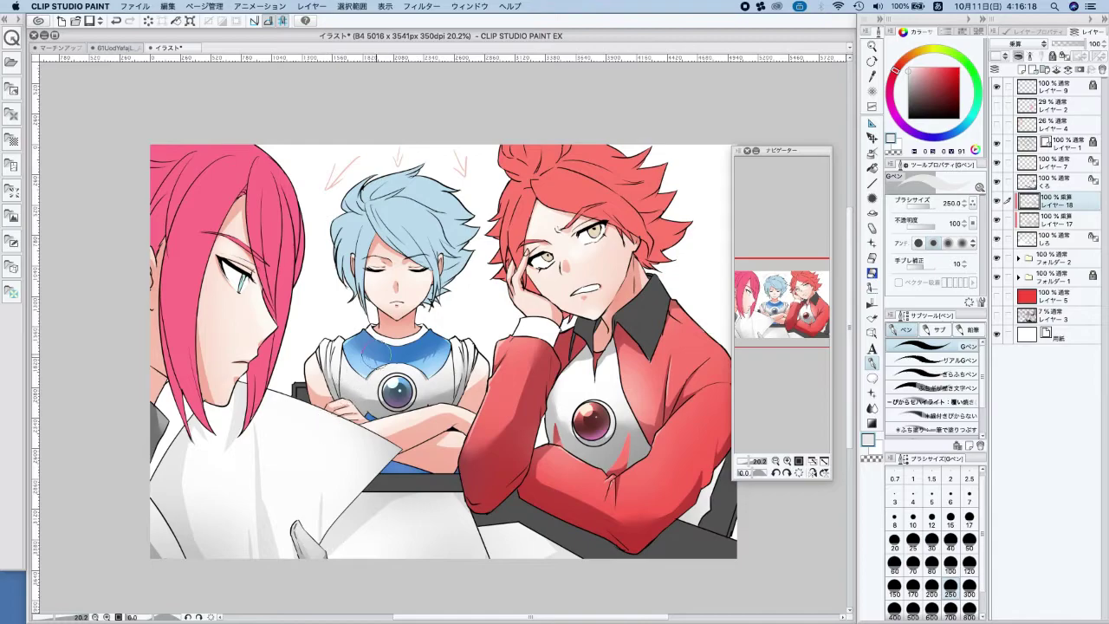
Soften the shadow edges on the papers with the Blur tool at size 250
{"action": "left_click", "coordinate": [872, 407]}
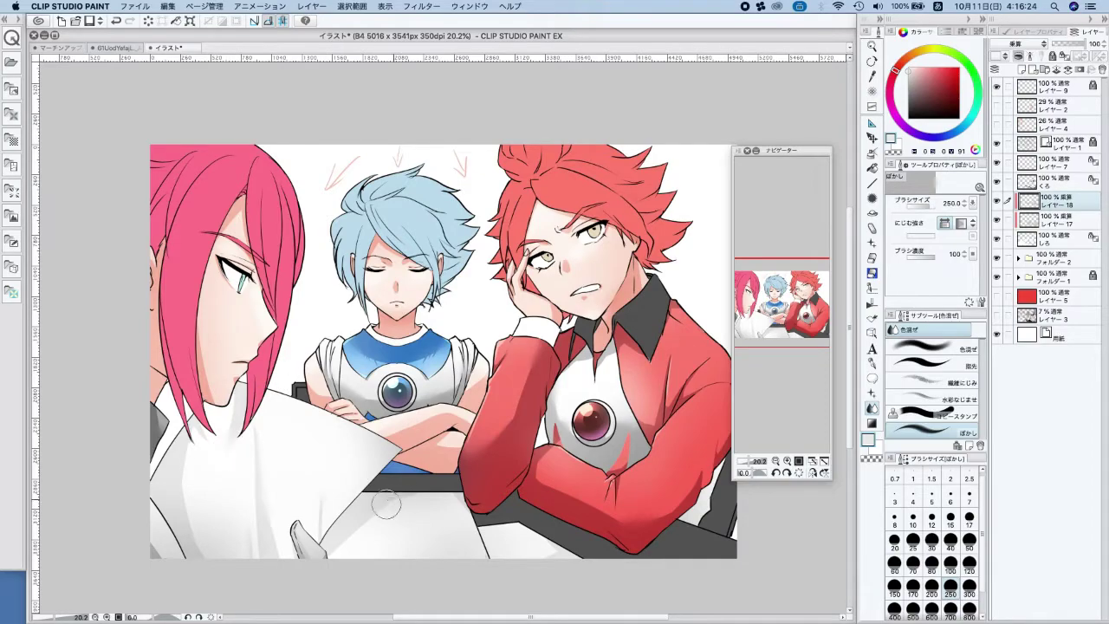
{"action": "scroll", "coordinate": [555, 379], "scroll_direction": "down", "scroll_amount": 3}
{"action": "left_click_drag", "start_coordinate": [555, 380], "coordinate": [531, 428]}
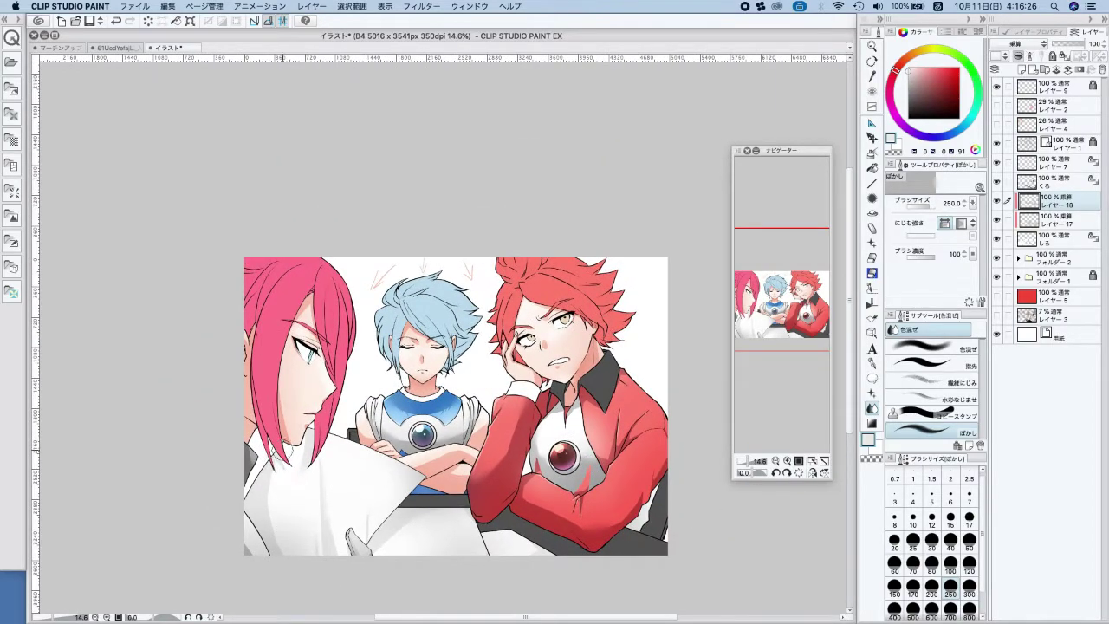
{"action": "left_click_drag", "start_coordinate": [730, 388], "coordinate": [709, 414]}
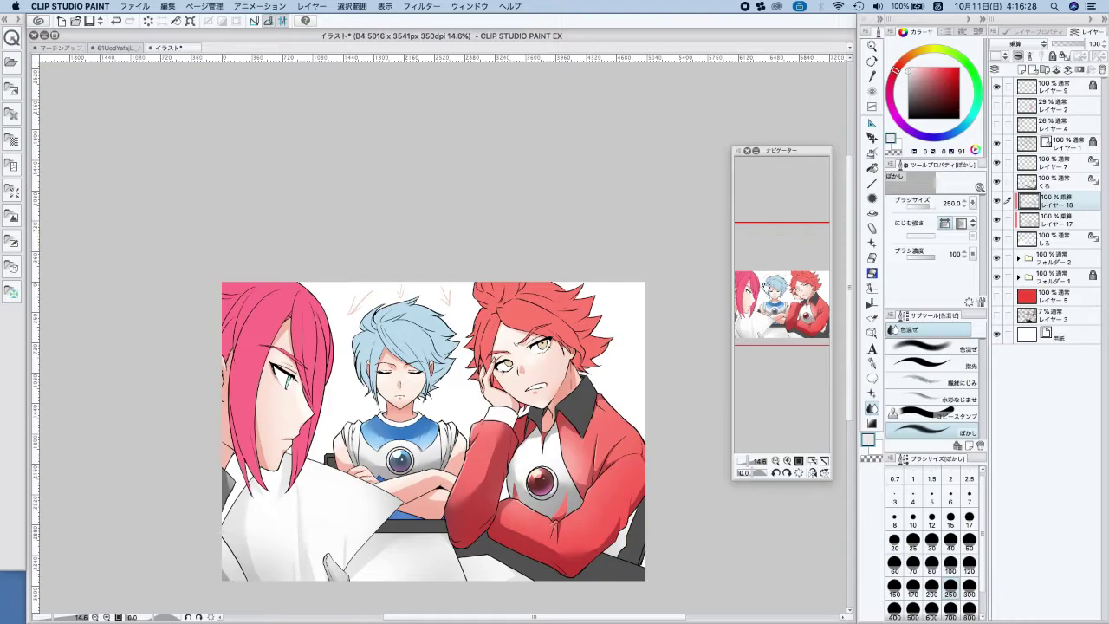
Add a clipped Multiply layer above the くろ layer and ready the soft airbrush with dark grey sampled from the collar
{"action": "left_click", "coordinate": [1062, 187]}
{"action": "left_click", "coordinate": [1021, 70]}
{"action": "left_click", "coordinate": [1018, 57]}
{"action": "left_click", "coordinate": [572, 407], "text": "alt"}
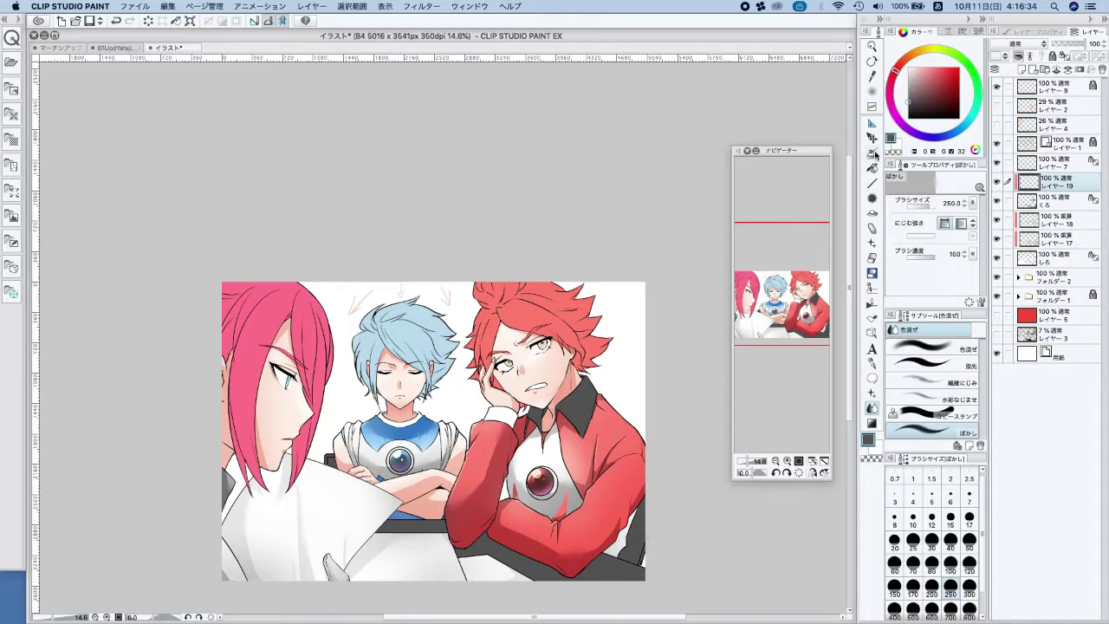
{"action": "left_click", "coordinate": [873, 154]}
{"action": "left_click", "coordinate": [969, 544]}
{"action": "left_click", "coordinate": [1028, 47]}
{"action": "left_click", "coordinate": [1018, 75]}
Shade the red-haired character's dark collar with the soft airbrush at size 100
{"action": "left_click", "coordinate": [950, 571]}
{"action": "mouse_move", "coordinate": [583, 423]}
{"action": "left_mouse_down"}
{"action": "mouse_move", "coordinate": [558, 404]}
{"action": "mouse_move", "coordinate": [580, 431]}
{"action": "left_mouse_up"}
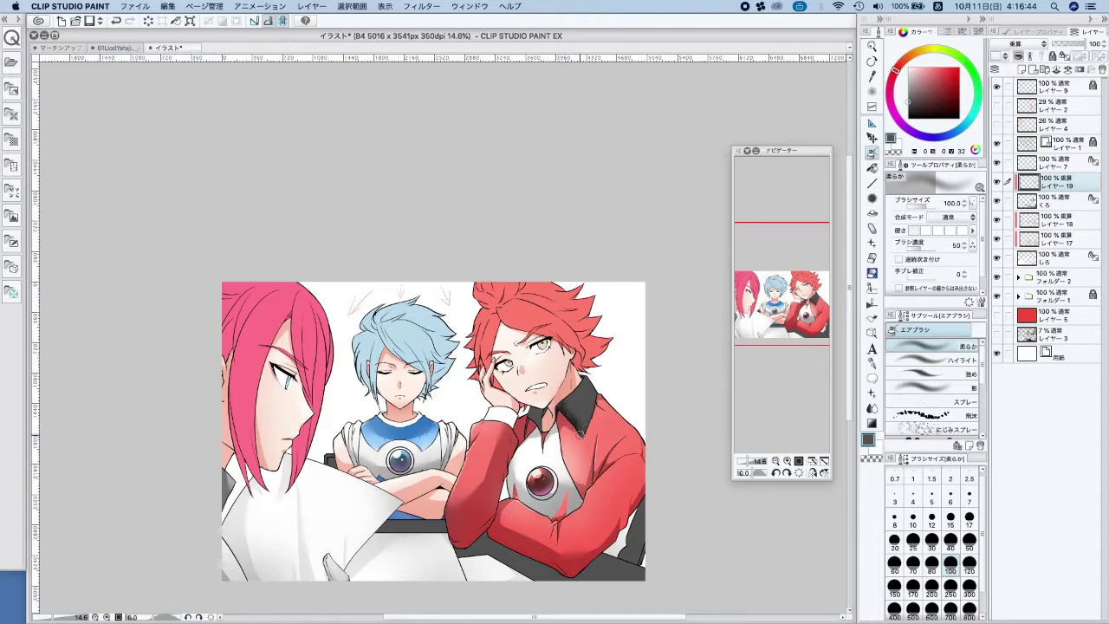
{"action": "mouse_move", "coordinate": [584, 372]}
{"action": "left_mouse_down"}
{"action": "mouse_move", "coordinate": [572, 397]}
{"action": "mouse_move", "coordinate": [587, 378]}
{"action": "left_mouse_up"}
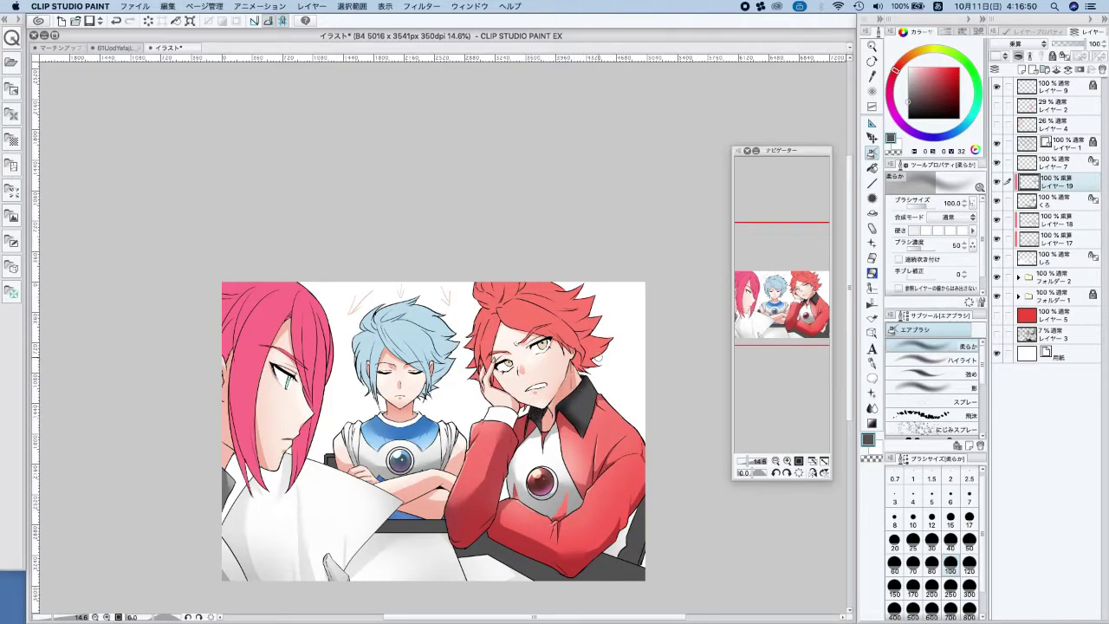
Continue shading the dark areas on the Multiply layer with the G pen, Blur tool and soft airbrush, reducing the airbrush size to 120
{"action": "left_click", "coordinate": [872, 362]}
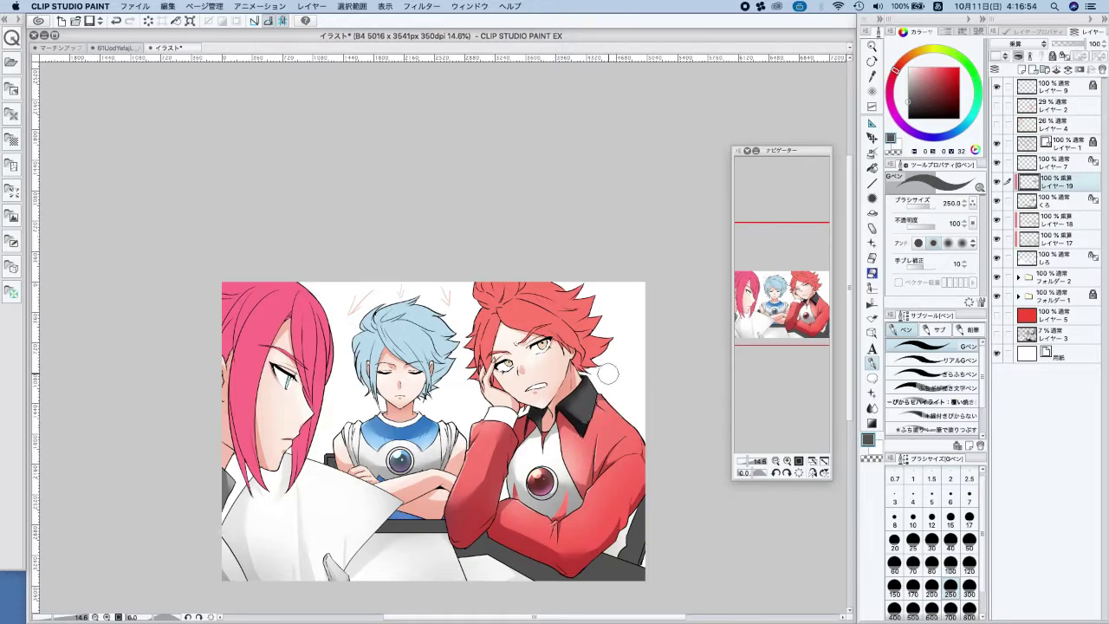
{"action": "scroll", "coordinate": [330, 442], "scroll_direction": "up", "scroll_amount": 2}
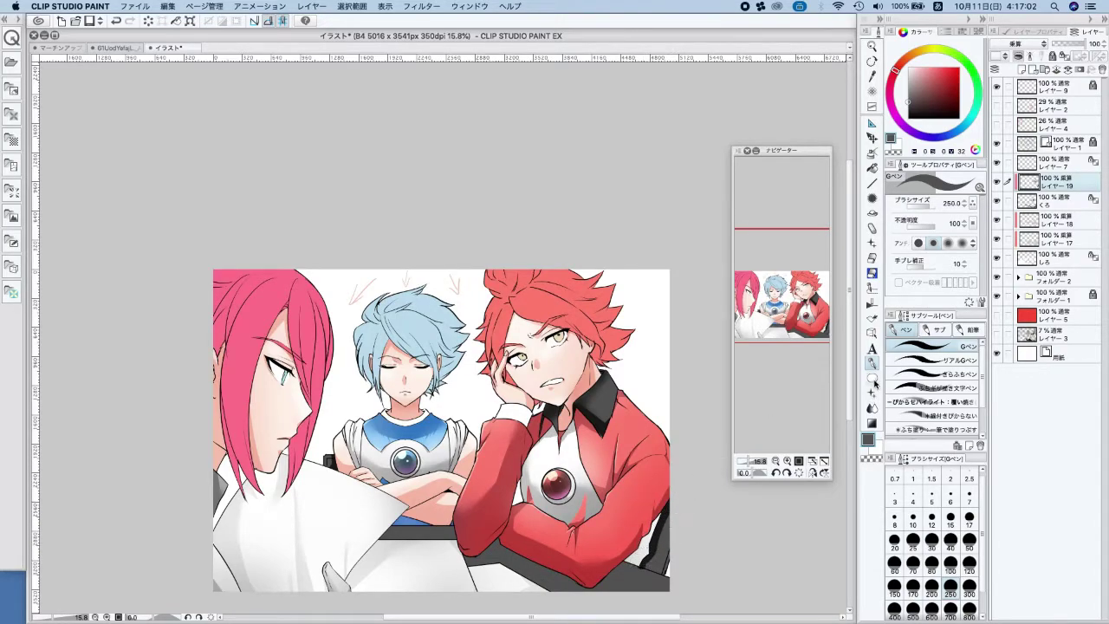
{"action": "left_click", "coordinate": [872, 408]}
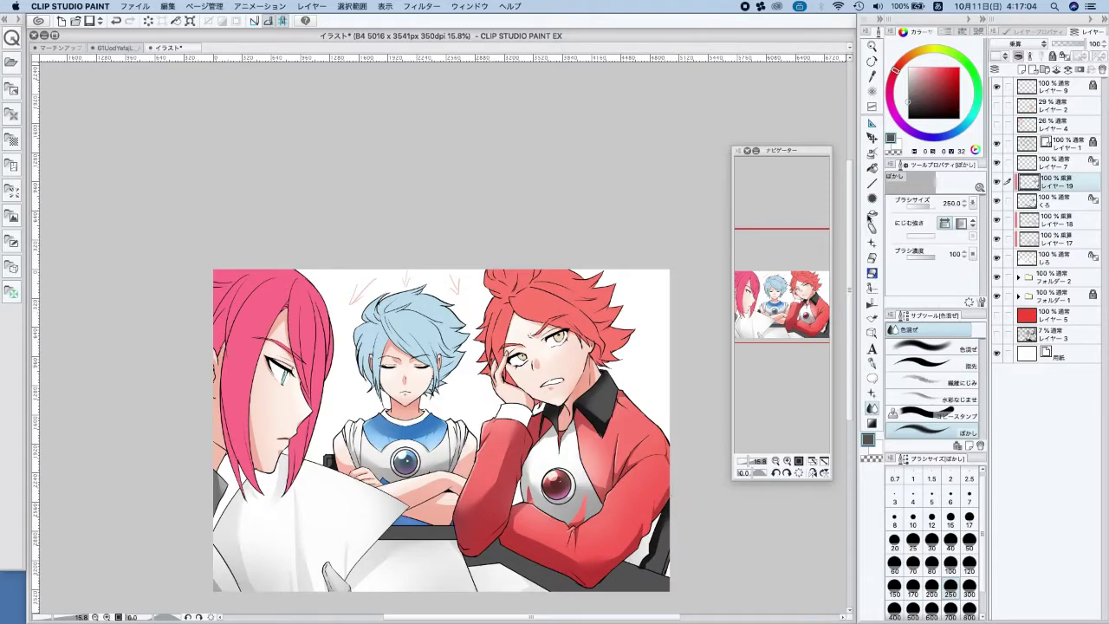
{"action": "key", "text": "b"}
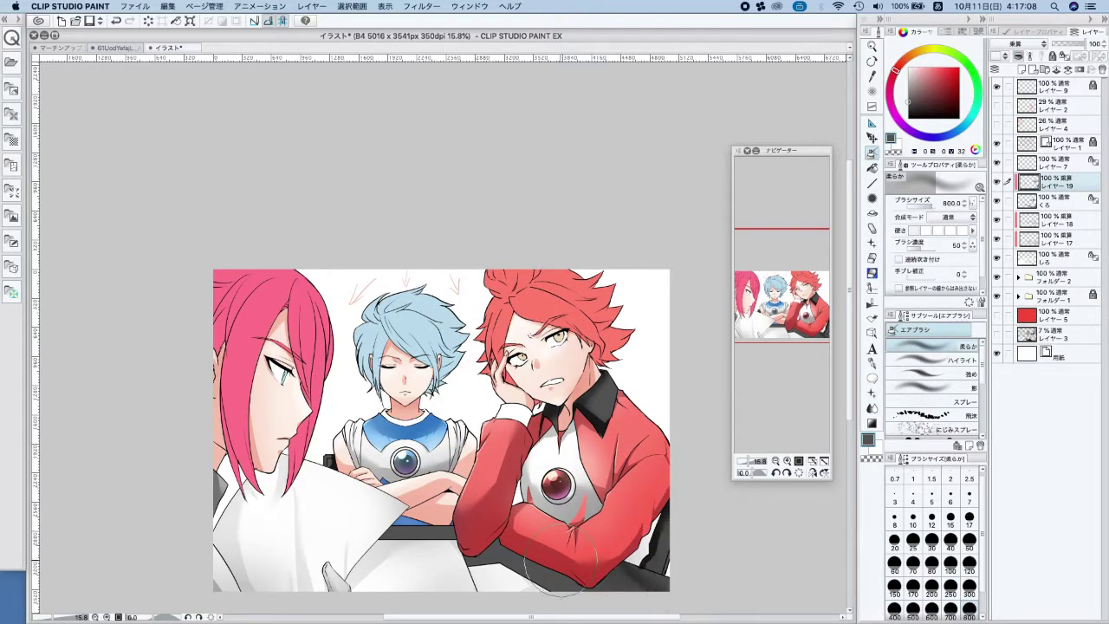
{"action": "key", "text": "super+z"}
{"action": "left_click", "coordinate": [970, 566]}
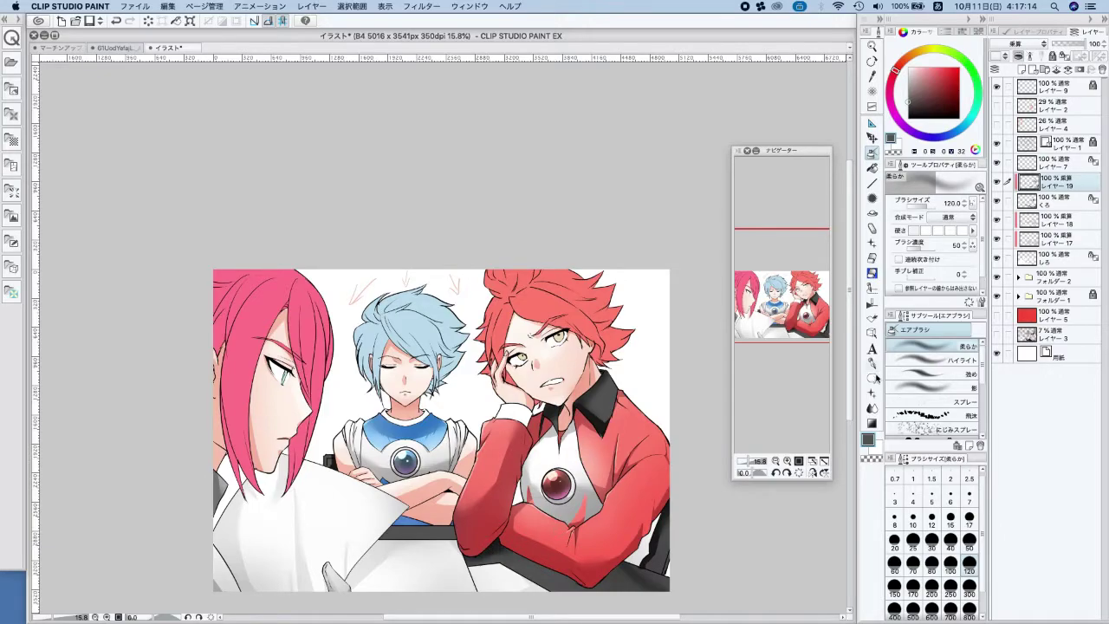
{"action": "left_click", "coordinate": [873, 363]}
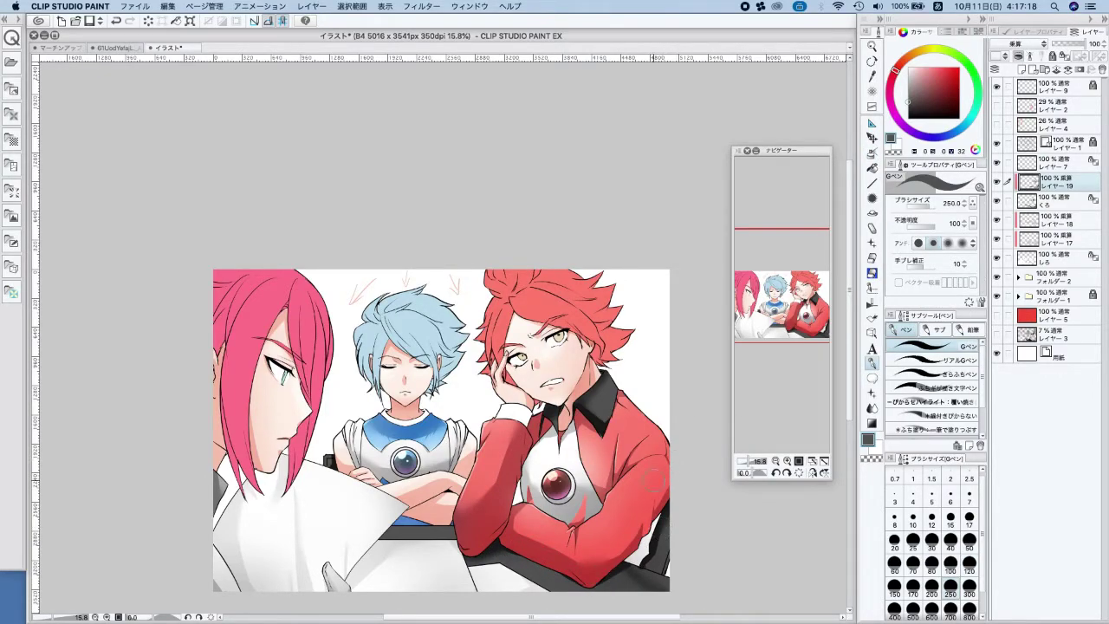
{"action": "scroll", "coordinate": [432, 412], "scroll_direction": "down", "scroll_amount": 2}
{"action": "left_click_drag", "start_coordinate": [644, 336], "coordinate": [662, 326]}
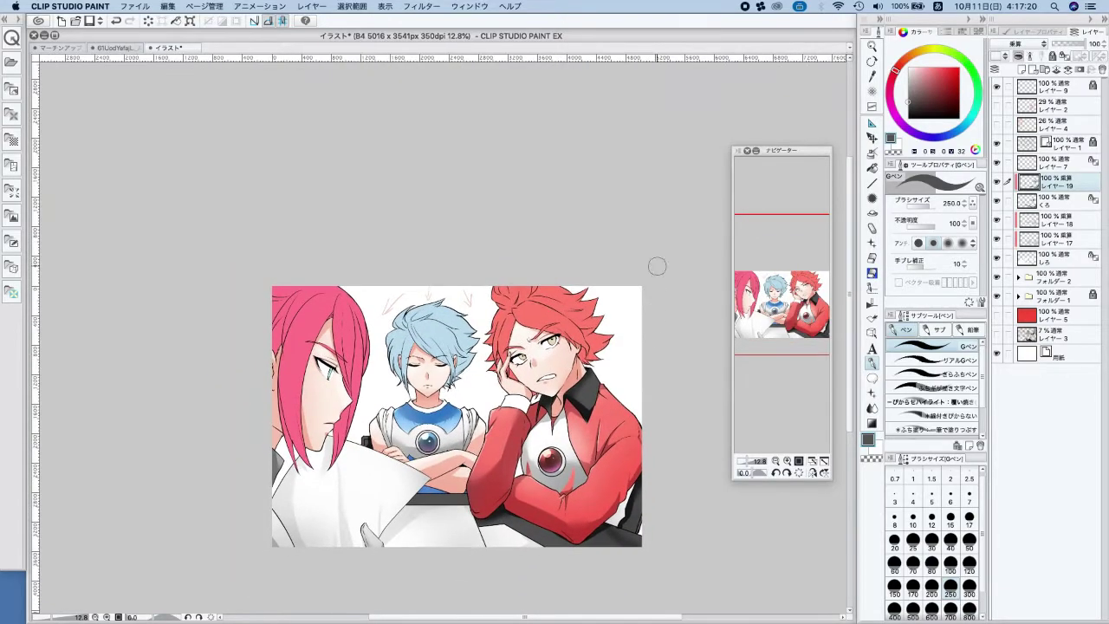
Add a clipped layer above the black parts' Multiply layer and set its blending mode to Screen
{"action": "left_click", "coordinate": [1022, 69]}
{"action": "left_click", "coordinate": [1015, 43]}
{"action": "left_click", "coordinate": [1019, 140]}
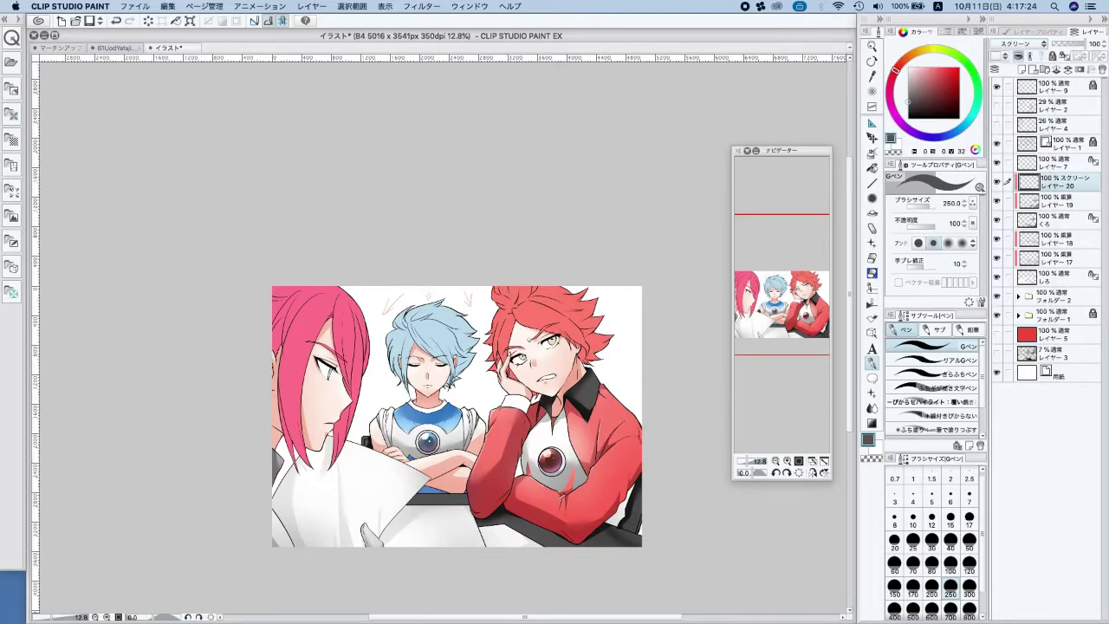
Draw thin highlights along the red-haired character's dark collar with the G pen at size 17
{"action": "scroll", "coordinate": [589, 392], "scroll_direction": "up", "scroll_amount": 2}
{"action": "scroll", "coordinate": [590, 391], "scroll_direction": "up", "scroll_amount": 1}
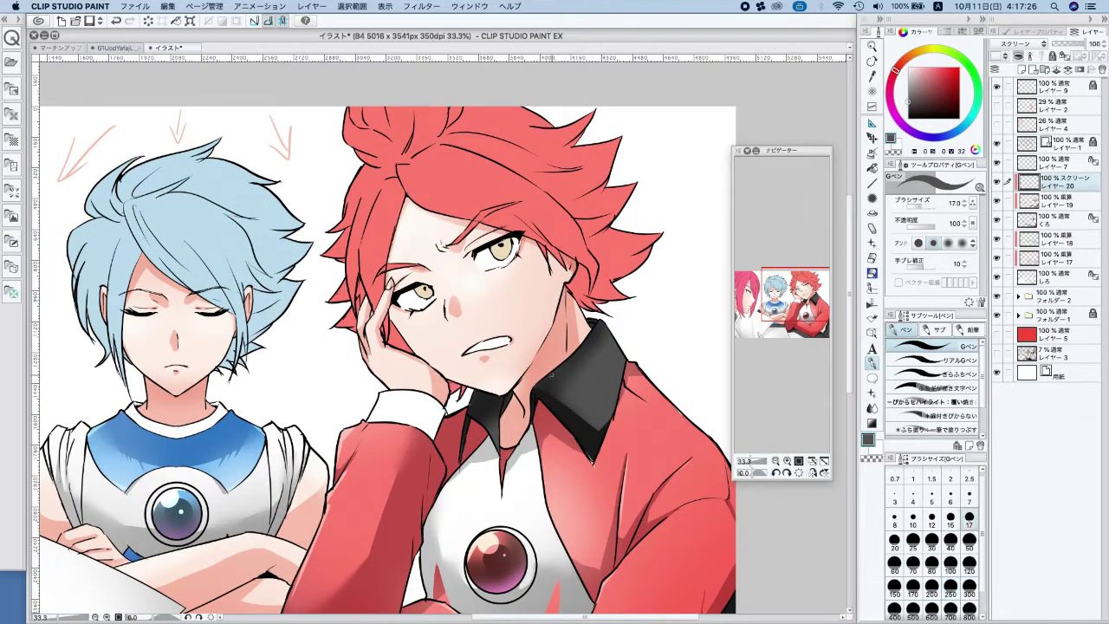
{"action": "left_click_drag", "start_coordinate": [594, 322], "coordinate": [565, 357]}
{"action": "scroll", "coordinate": [586, 355], "scroll_direction": "down", "scroll_amount": 2}
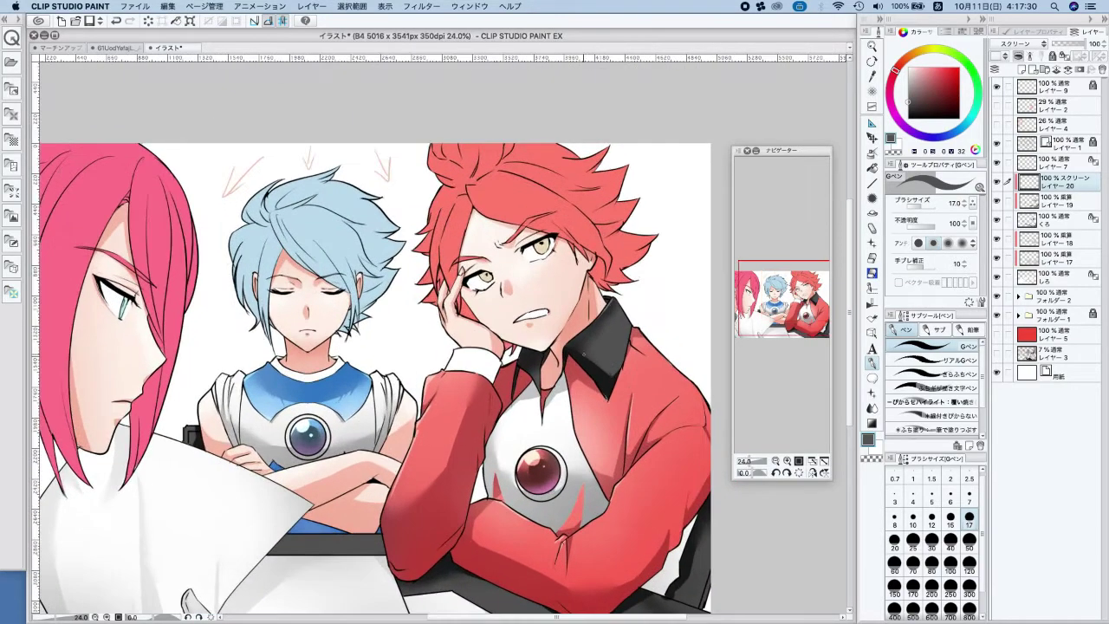
{"action": "scroll", "coordinate": [610, 403], "scroll_direction": "down", "scroll_amount": 3}
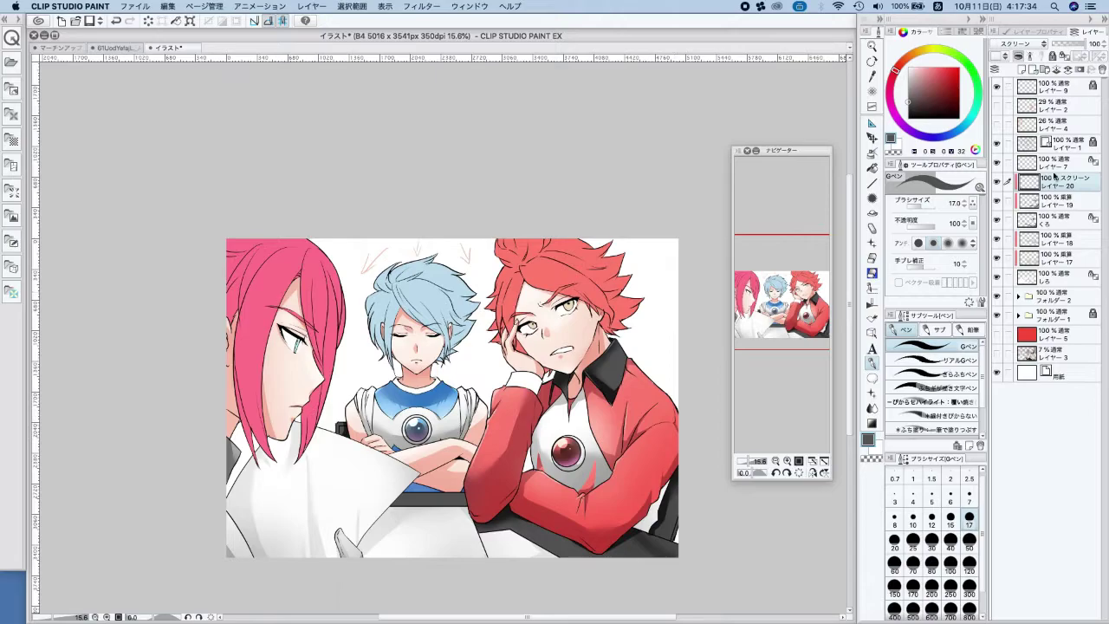
Group the しろ and くろ layers and their clipped shading layers into one collapsed folder above フォルダー 2
{"action": "left_click", "coordinate": [1074, 200]}
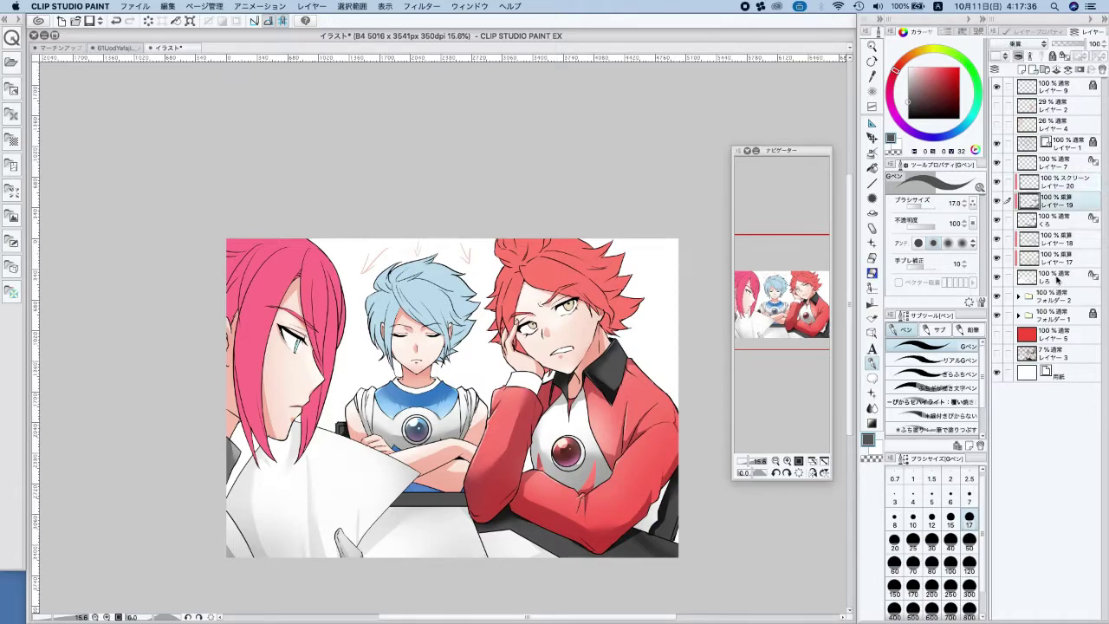
{"action": "left_click", "coordinate": [1060, 279]}
{"action": "left_click", "coordinate": [1056, 180], "text": "shift"}
{"action": "left_click_drag", "start_coordinate": [1056, 180], "coordinate": [1046, 69]}
{"action": "left_click", "coordinate": [1011, 181]}
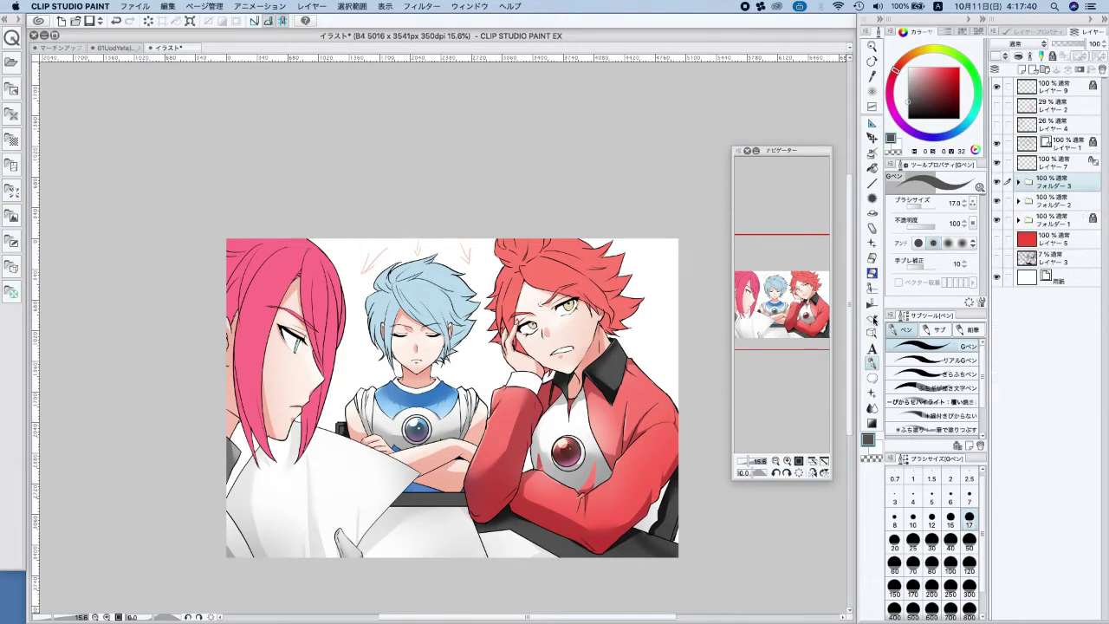
Move the かみ hair layer out of フォルダー 2 to just below it and add a clipped layer above it
{"action": "left_click", "coordinate": [873, 318]}
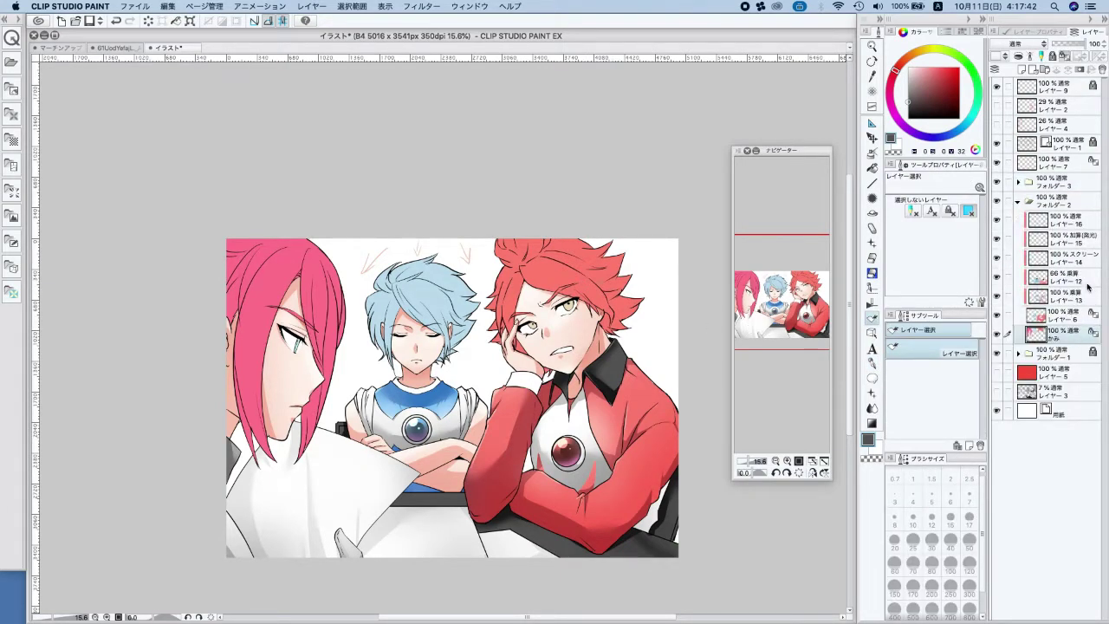
{"action": "left_click", "coordinate": [1019, 202]}
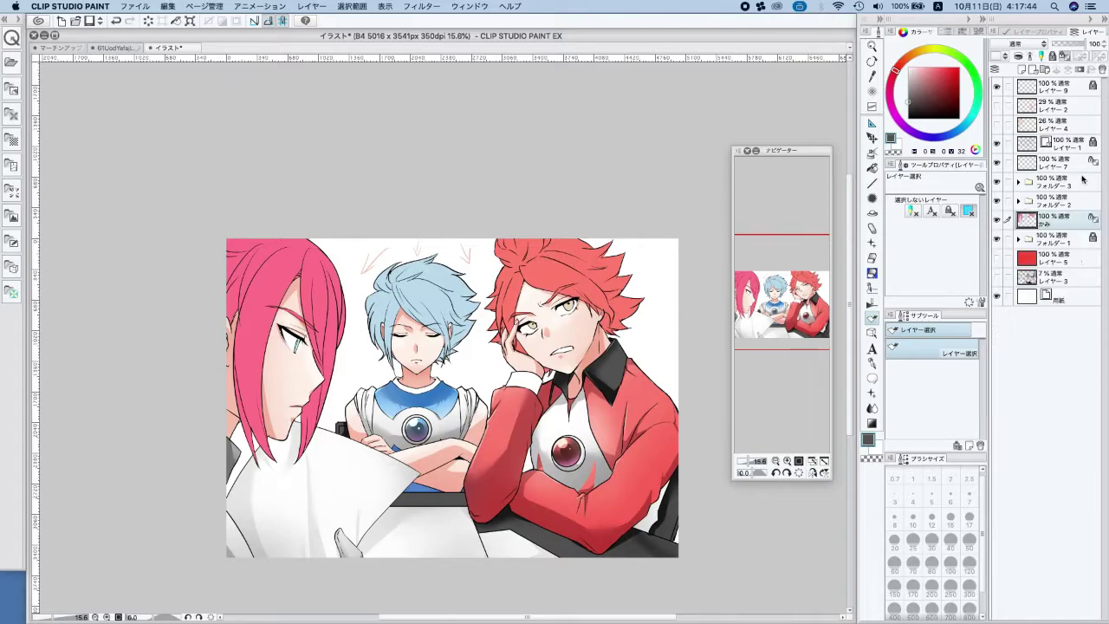
{"action": "left_click", "coordinate": [1019, 70]}
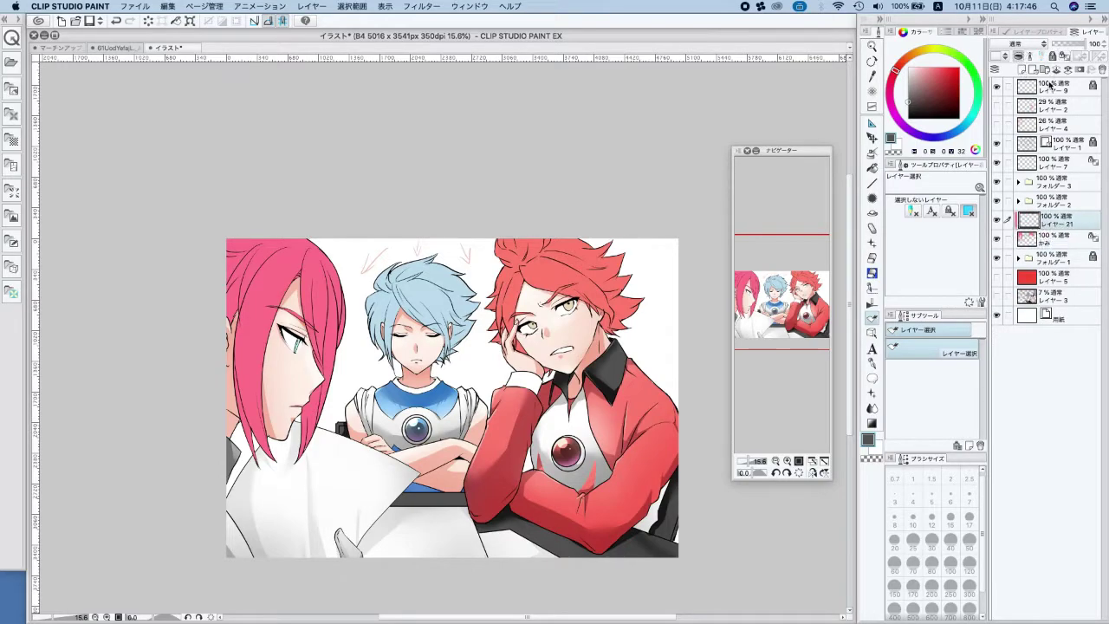
Sample red from the jacket and set the hair's new clipped layer to Multiply
{"action": "left_click", "coordinate": [872, 362]}
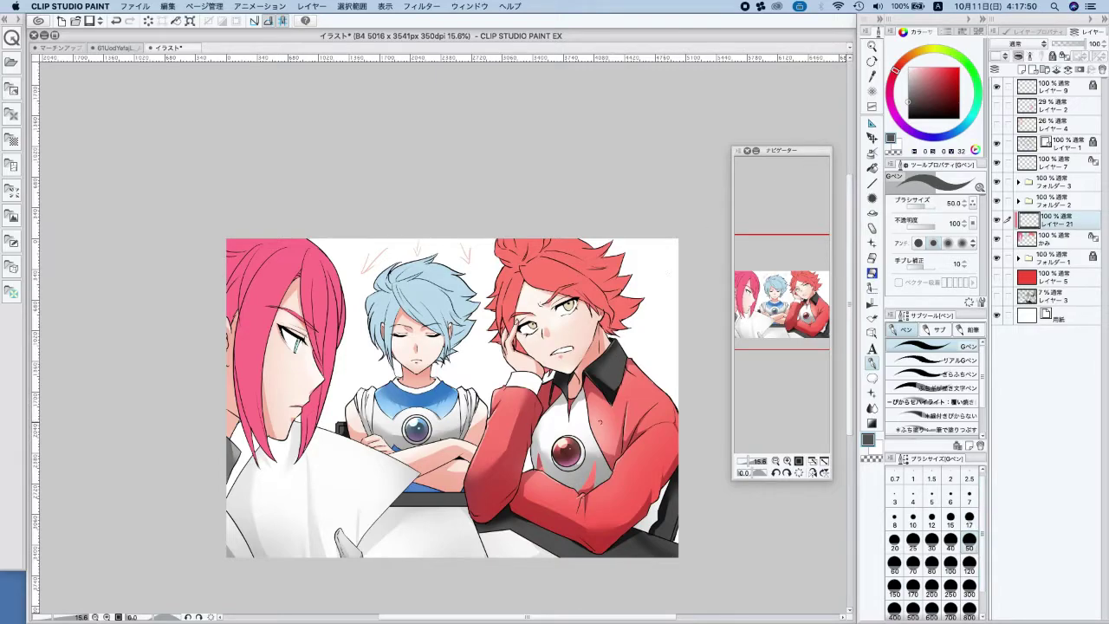
{"action": "left_click", "coordinate": [608, 425], "text": "alt"}
{"action": "left_click", "coordinate": [872, 169]}
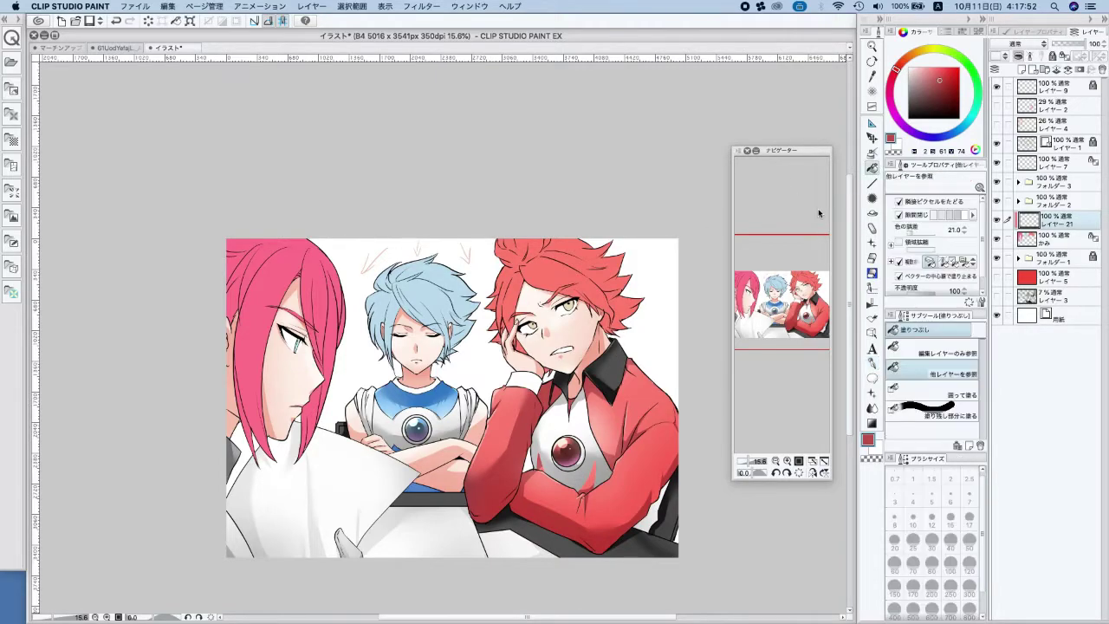
{"action": "left_click", "coordinate": [1022, 44]}
{"action": "left_click", "coordinate": [993, 78]}
Fill the red hair's back tufts beside the neck and behind the hand with shadow, switching to a duller red
{"action": "scroll", "coordinate": [621, 299], "scroll_direction": "up", "scroll_amount": 3}
{"action": "scroll", "coordinate": [621, 299], "scroll_direction": "up", "scroll_amount": 1}
{"action": "left_click", "coordinate": [872, 363]}
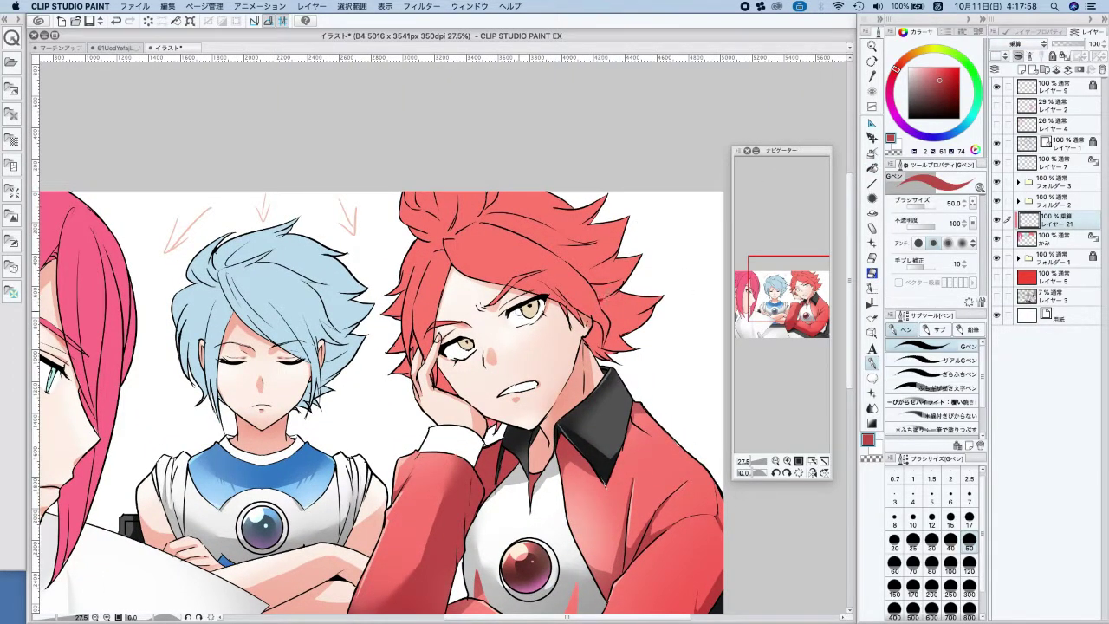
{"action": "left_click", "coordinate": [871, 171]}
{"action": "left_click", "coordinate": [633, 316]}
{"action": "left_click", "coordinate": [599, 350]}
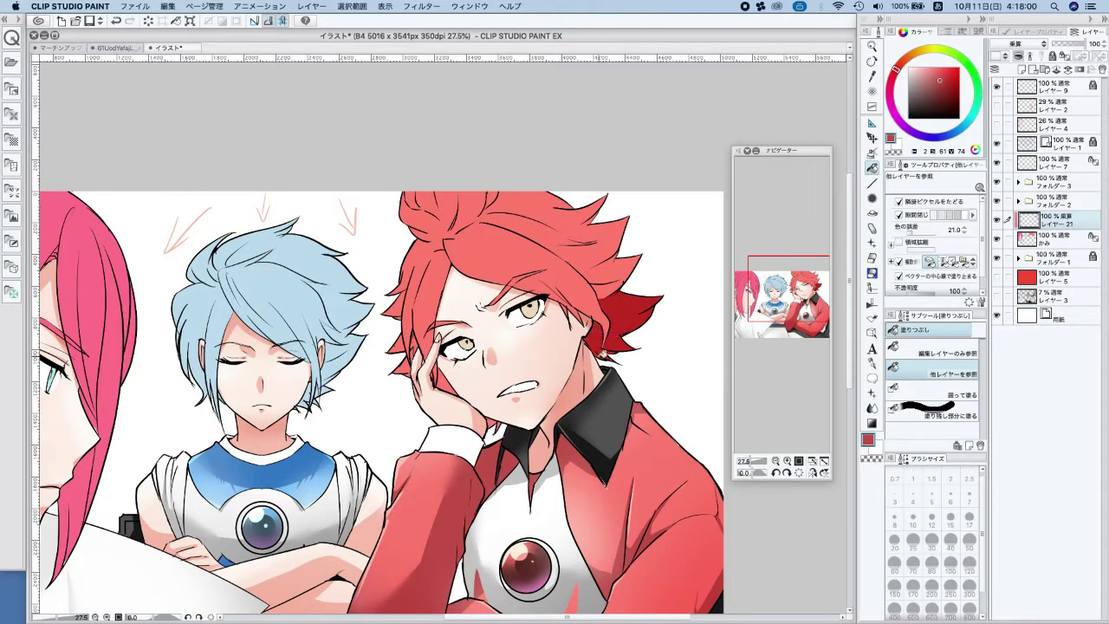
{"action": "left_click", "coordinate": [924, 88]}
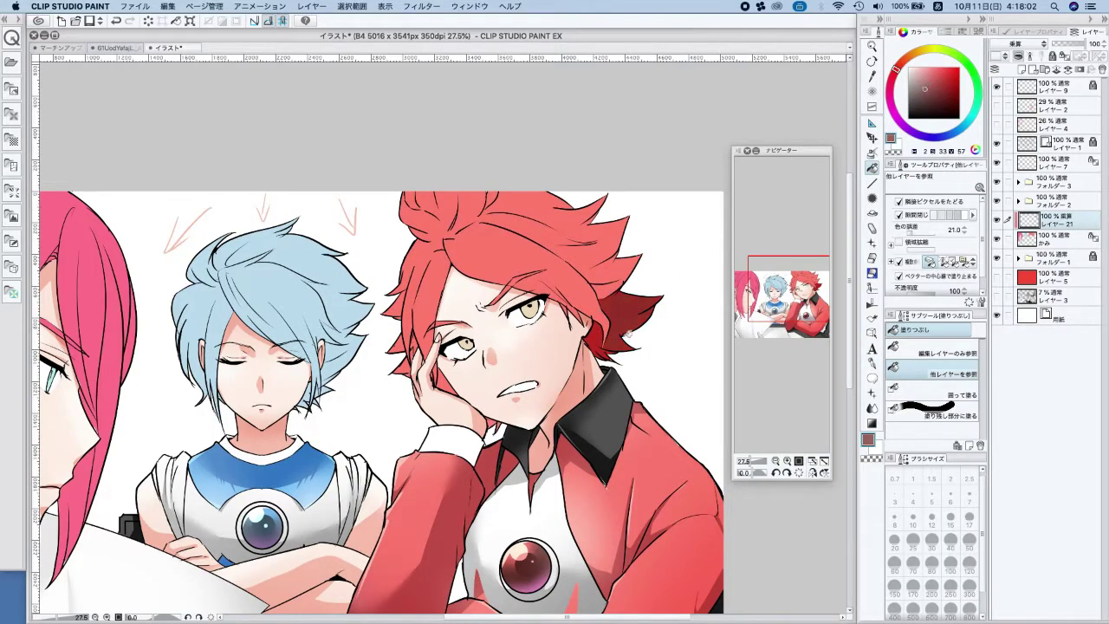
{"action": "left_click", "coordinate": [446, 371]}
Outline shadows on the red-haired character's topknot with the G pen at size 50 and fill them with the dull red
{"action": "left_click", "coordinate": [874, 361]}
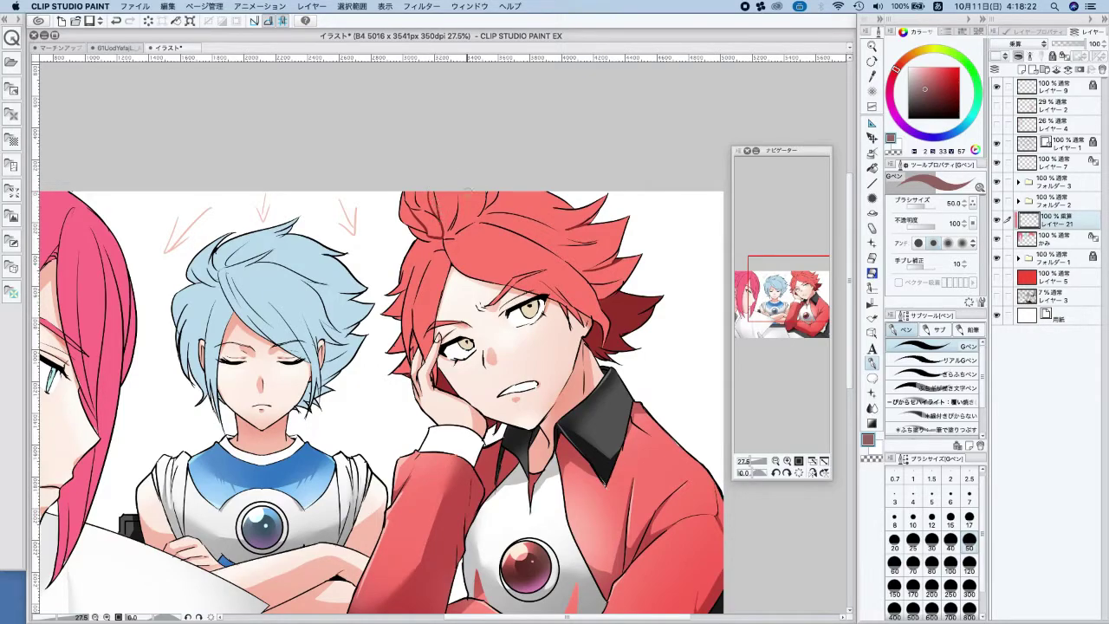
{"action": "left_click_drag", "start_coordinate": [442, 222], "coordinate": [457, 190]}
{"action": "key", "text": "super+z"}
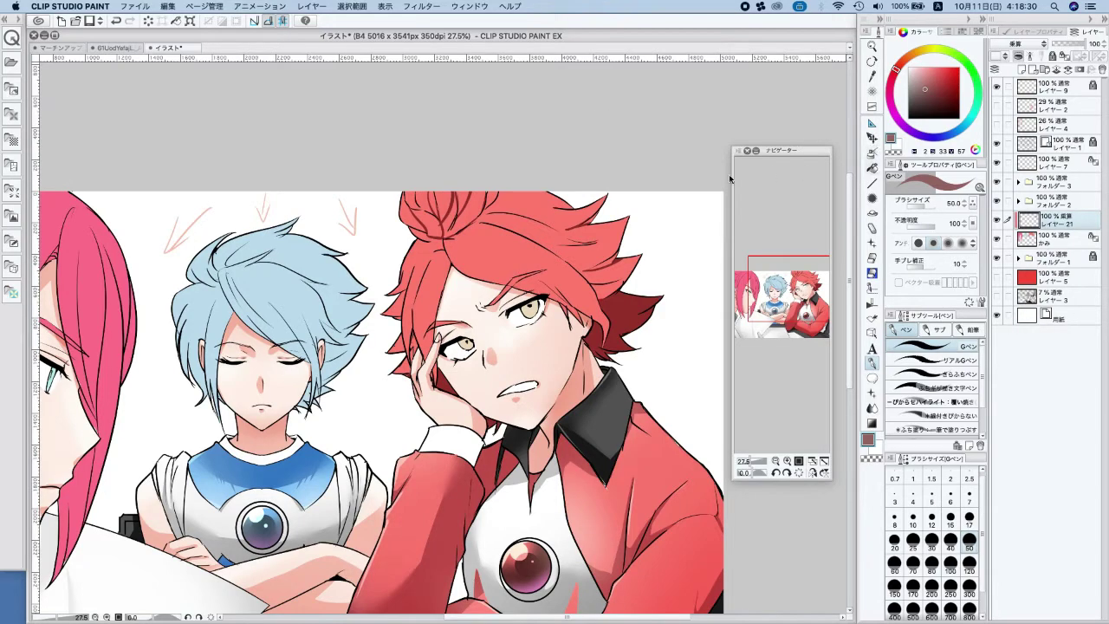
{"action": "left_click", "coordinate": [872, 168]}
{"action": "left_click", "coordinate": [452, 221]}
{"action": "left_click", "coordinate": [435, 222]}
{"action": "key", "text": "super+z"}
{"action": "left_click", "coordinate": [437, 201]}
{"action": "left_click", "coordinate": [872, 362]}
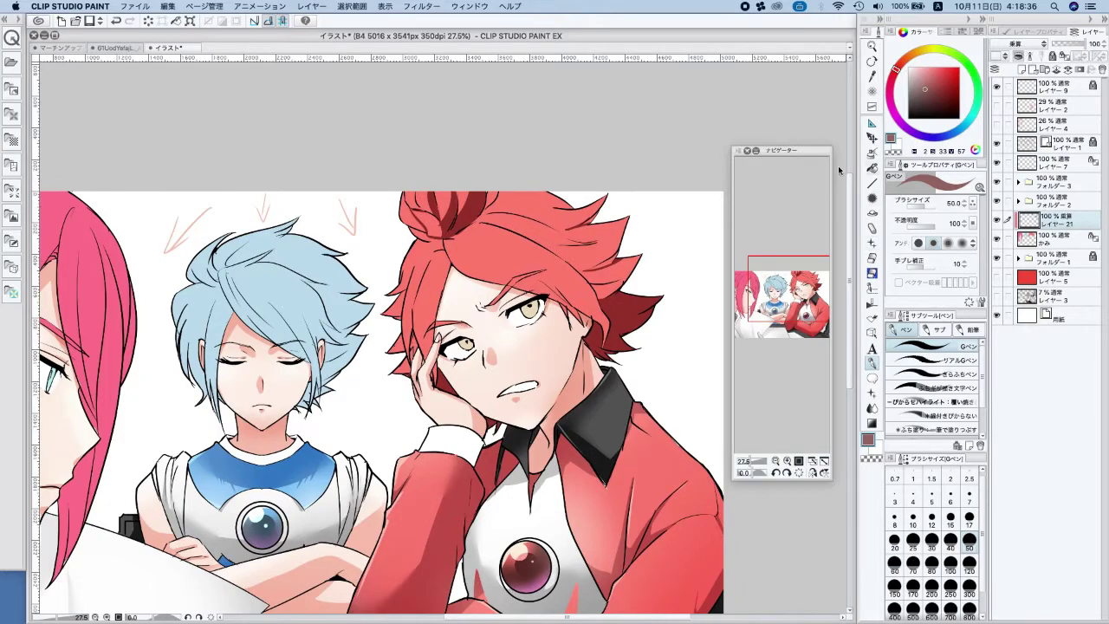
{"action": "left_click", "coordinate": [872, 167]}
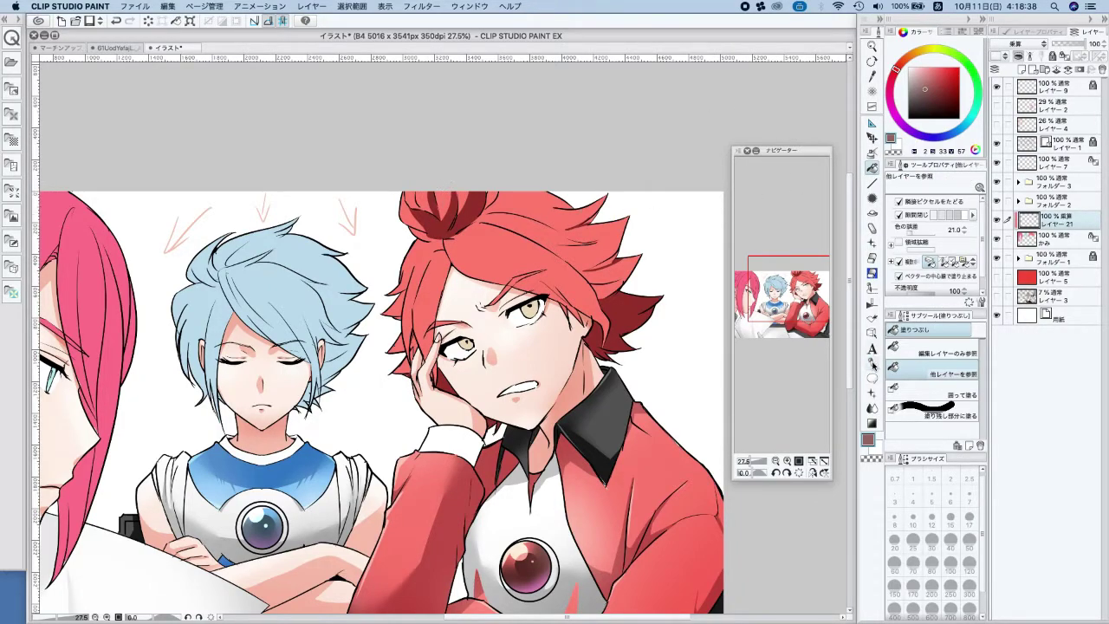
{"action": "left_click", "coordinate": [872, 362]}
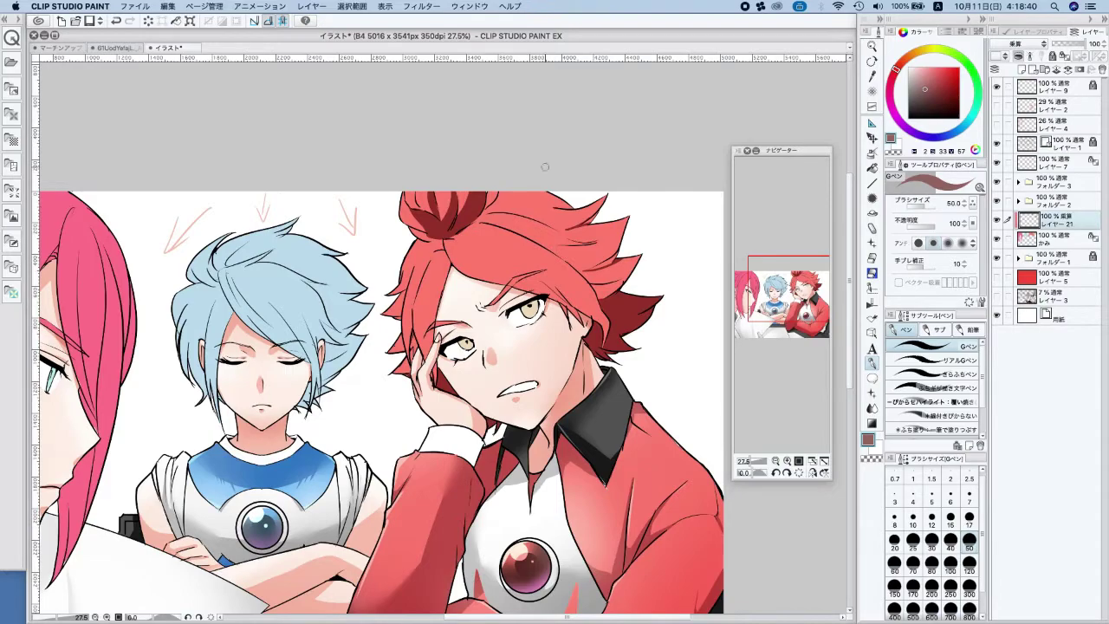
Set the G-pen size to 100 and try shading the red-haired character's hair along the canvas edge
{"action": "left_click", "coordinate": [950, 563]}
{"action": "mouse_move", "coordinate": [511, 194]}
{"action": "left_mouse_down"}
{"action": "mouse_move", "coordinate": [555, 205]}
{"action": "mouse_move", "coordinate": [472, 223]}
{"action": "mouse_move", "coordinate": [628, 215]}
{"action": "mouse_move", "coordinate": [594, 196]}
{"action": "left_mouse_up"}
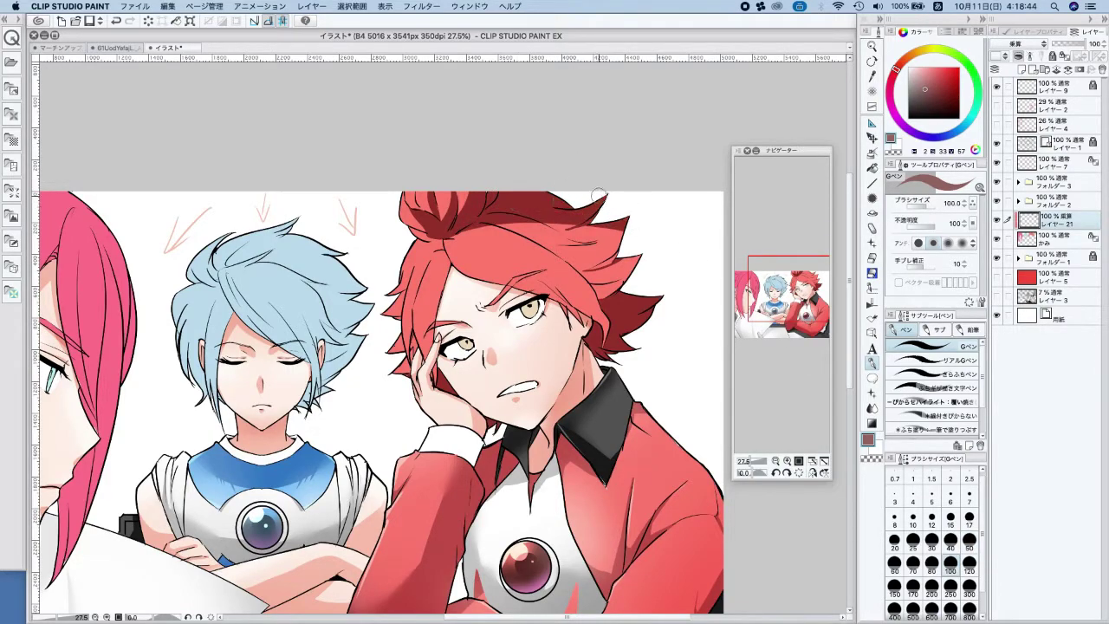
{"action": "scroll", "coordinate": [620, 204], "scroll_direction": "down", "scroll_amount": 3}
{"action": "left_click_drag", "start_coordinate": [666, 243], "coordinate": [654, 269]}
{"action": "key", "text": "super+z"}
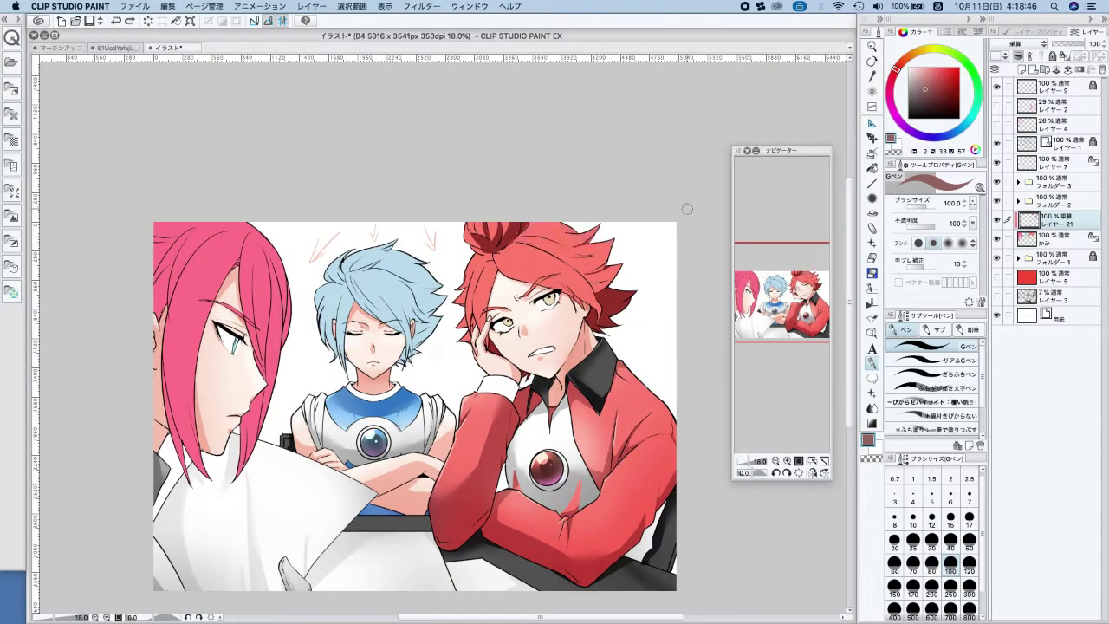
{"action": "scroll", "coordinate": [517, 211], "scroll_direction": "up", "scroll_amount": 2}
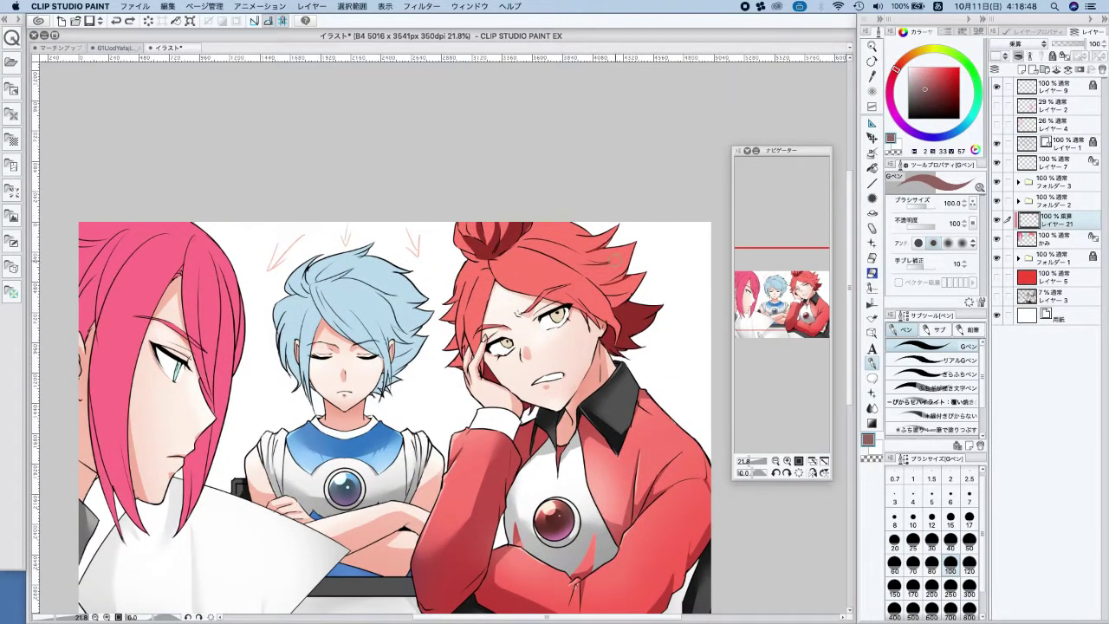
{"action": "scroll", "coordinate": [604, 230], "scroll_direction": "up", "scroll_amount": 2}
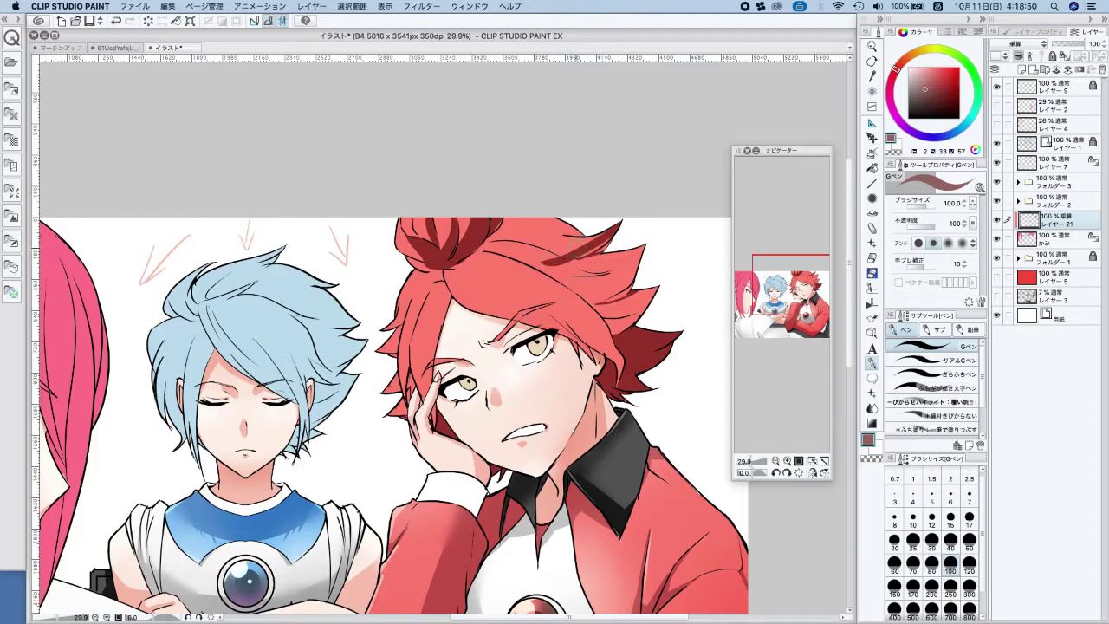
{"action": "mouse_move", "coordinate": [556, 252]}
{"action": "left_mouse_down"}
{"action": "mouse_move", "coordinate": [616, 234]}
{"action": "mouse_move", "coordinate": [575, 254]}
{"action": "mouse_move", "coordinate": [610, 244]}
{"action": "mouse_move", "coordinate": [626, 222]}
{"action": "left_mouse_up"}
{"action": "key", "text": "super+z"}
{"action": "mouse_move", "coordinate": [539, 249]}
{"action": "left_mouse_down"}
{"action": "mouse_move", "coordinate": [573, 260]}
{"action": "mouse_move", "coordinate": [557, 248]}
{"action": "mouse_move", "coordinate": [608, 241]}
{"action": "left_mouse_up"}
{"action": "key", "text": "super+z"}
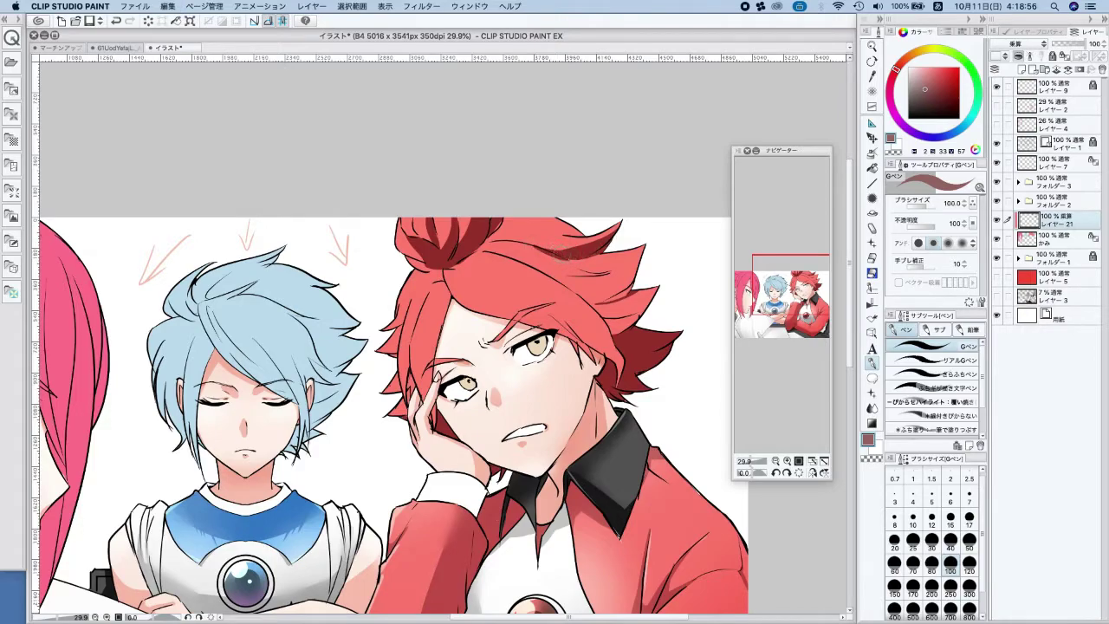
{"action": "left_click_drag", "start_coordinate": [572, 282], "coordinate": [643, 236]}
{"action": "key", "text": "super+z"}
{"action": "mouse_move", "coordinate": [557, 277]}
{"action": "left_mouse_down"}
{"action": "mouse_move", "coordinate": [609, 275]}
{"action": "mouse_move", "coordinate": [626, 243]}
{"action": "left_mouse_up"}
{"action": "key", "text": "super+z"}
Shade the red-haired character's back hair spikes and set the pen stabilization to 100
{"action": "left_click_drag", "start_coordinate": [559, 288], "coordinate": [646, 230]}
{"action": "left_click", "coordinate": [942, 265]}
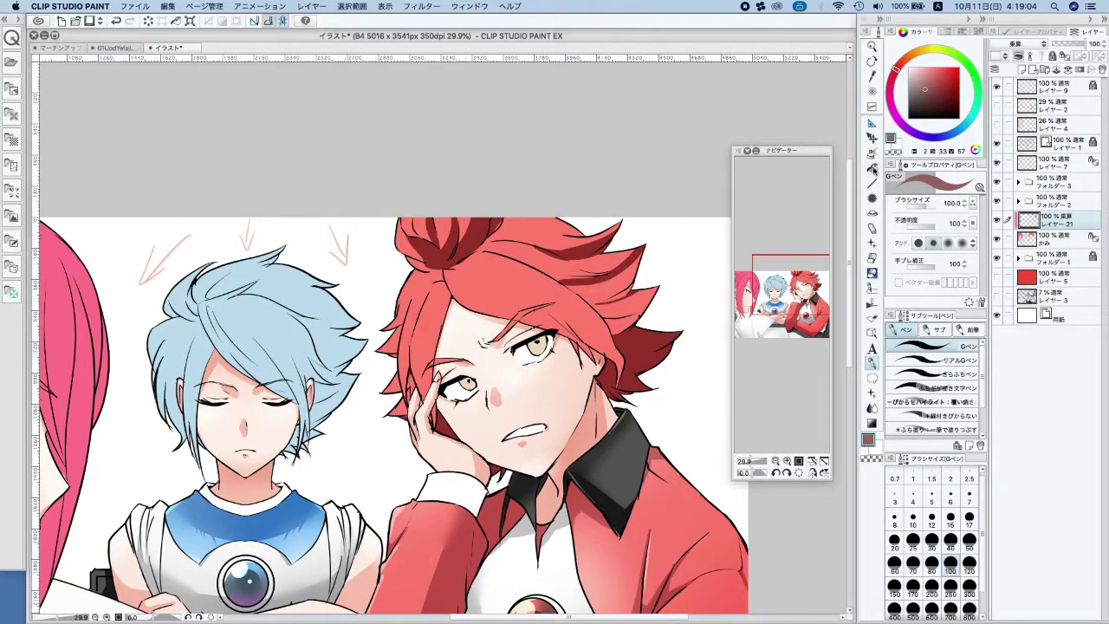
{"action": "left_click", "coordinate": [872, 168]}
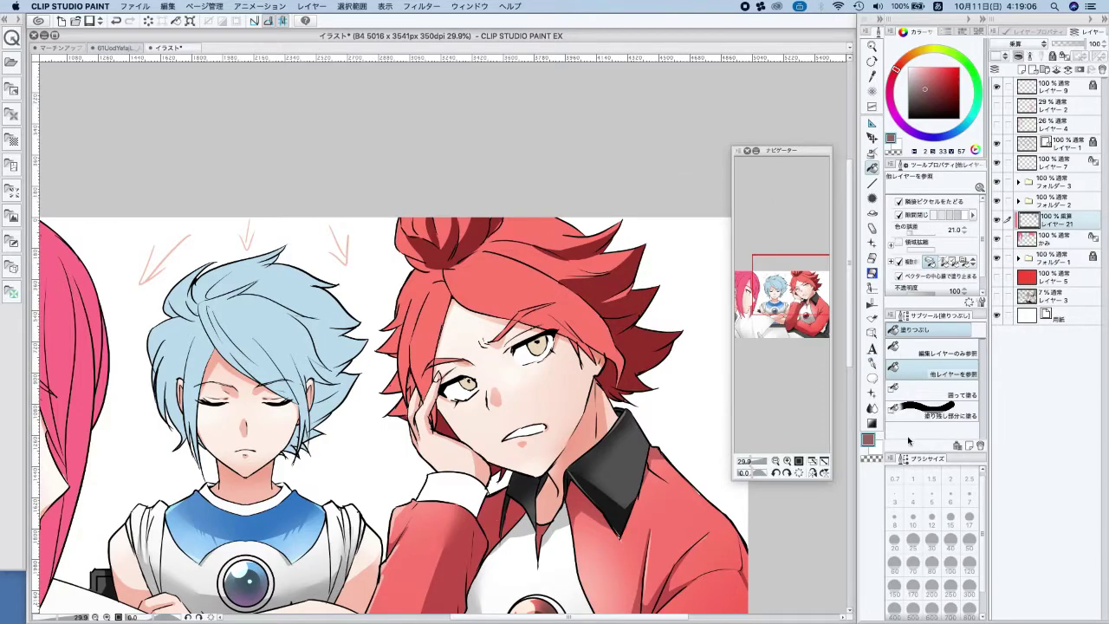
{"action": "key", "text": "p"}
{"action": "key", "text": "super+z"}
Shade the red-haired character's crown beside the topknot and soften that shadow with the Blur tool at size 250
{"action": "left_click_drag", "start_coordinate": [541, 270], "coordinate": [578, 291]}
{"action": "mouse_move", "coordinate": [518, 244]}
{"action": "left_mouse_down"}
{"action": "mouse_move", "coordinate": [546, 251]}
{"action": "mouse_move", "coordinate": [539, 194]}
{"action": "left_mouse_up"}
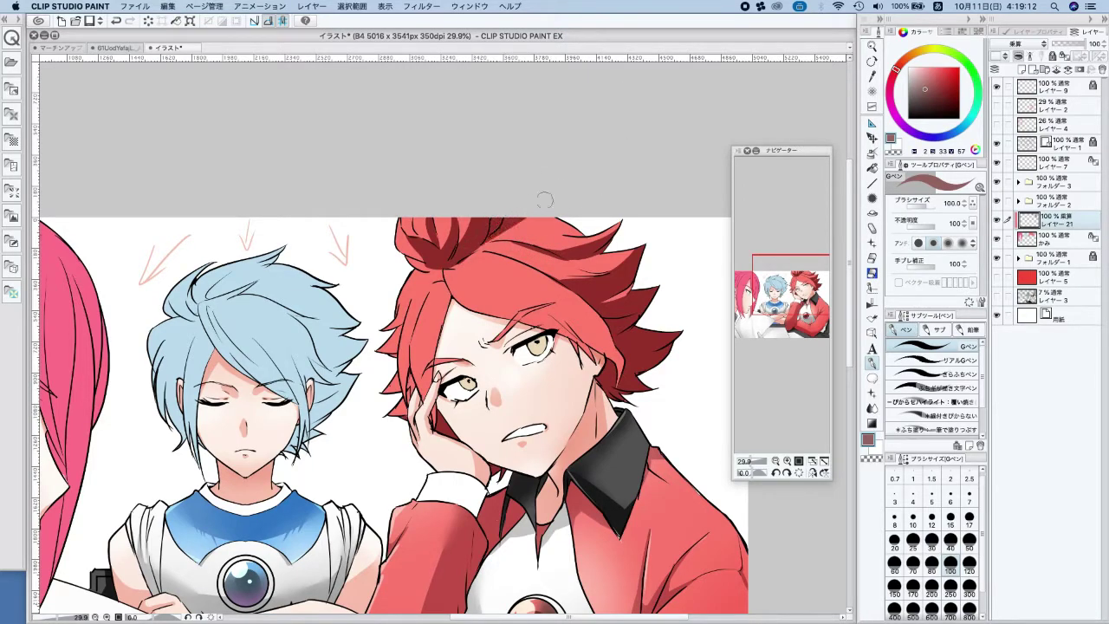
{"action": "left_click", "coordinate": [872, 409]}
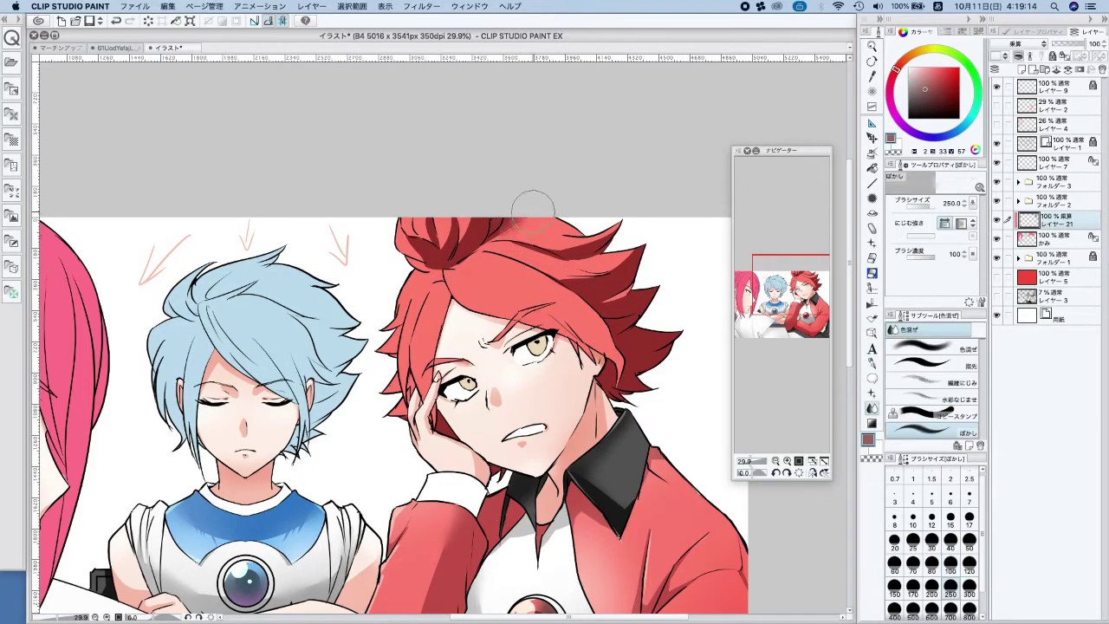
{"action": "left_click", "coordinate": [872, 364]}
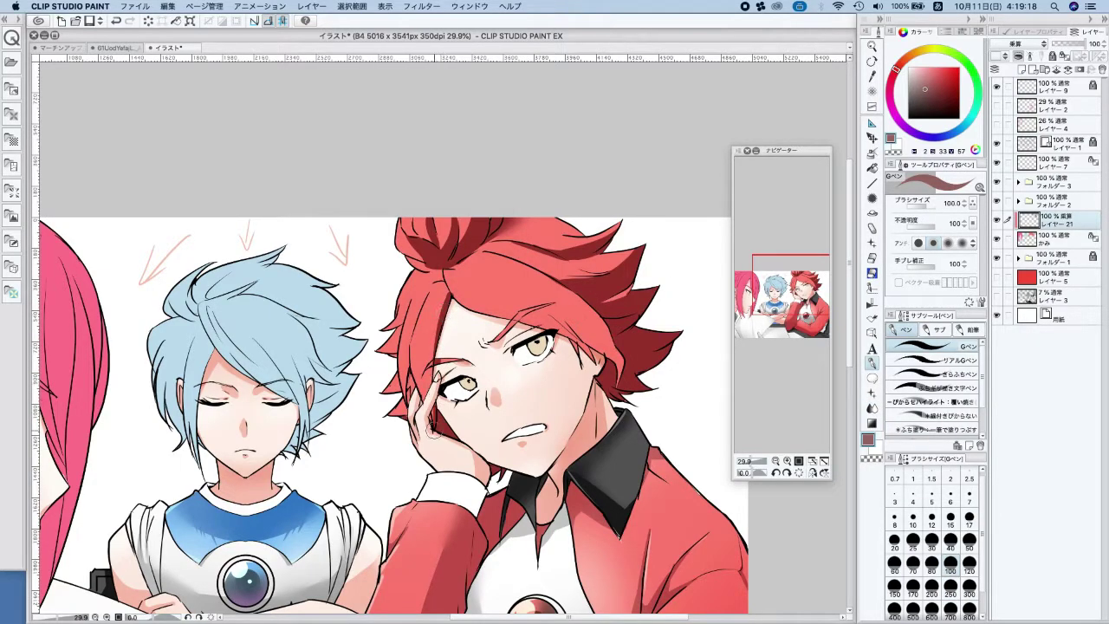
Shade the red-haired character's side locks between the parting and the hand supporting the face
{"action": "mouse_move", "coordinate": [412, 366]}
{"action": "left_mouse_down"}
{"action": "mouse_move", "coordinate": [406, 404]}
{"action": "mouse_move", "coordinate": [440, 334]}
{"action": "left_mouse_up"}
{"action": "left_click_drag", "start_coordinate": [389, 417], "coordinate": [407, 406]}
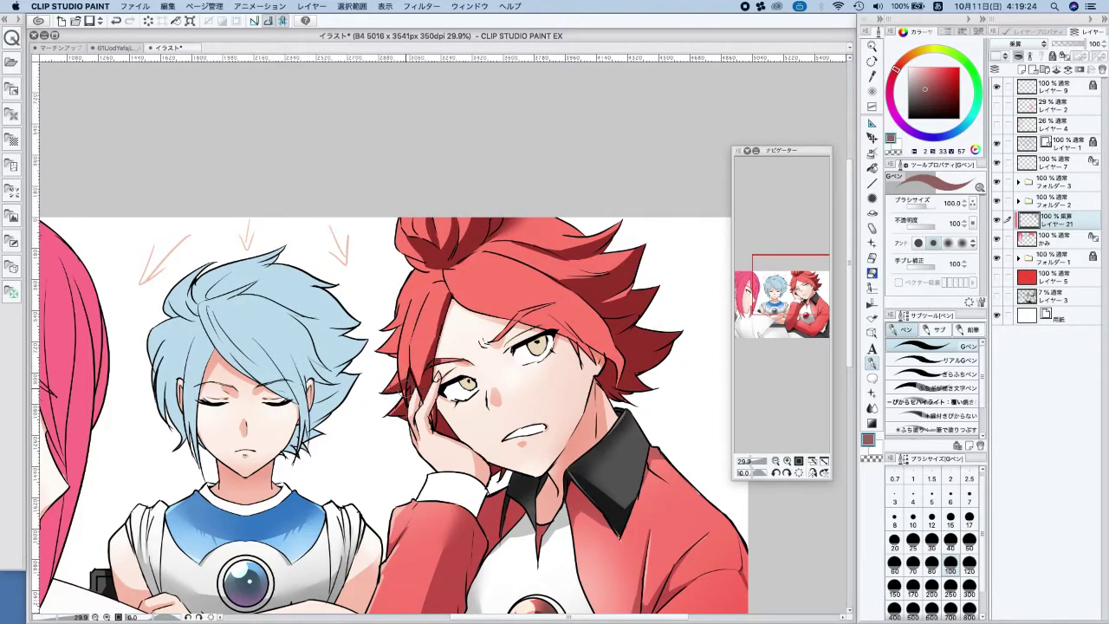
{"action": "left_click_drag", "start_coordinate": [382, 330], "coordinate": [402, 324]}
{"action": "key", "text": "super+z"}
Shade the ends of the red-haired character's bangs beside the far eye and ear
{"action": "left_click_drag", "start_coordinate": [548, 304], "coordinate": [594, 358]}
{"action": "left_click_drag", "start_coordinate": [567, 324], "coordinate": [594, 358]}
{"action": "key", "text": "super+z"}
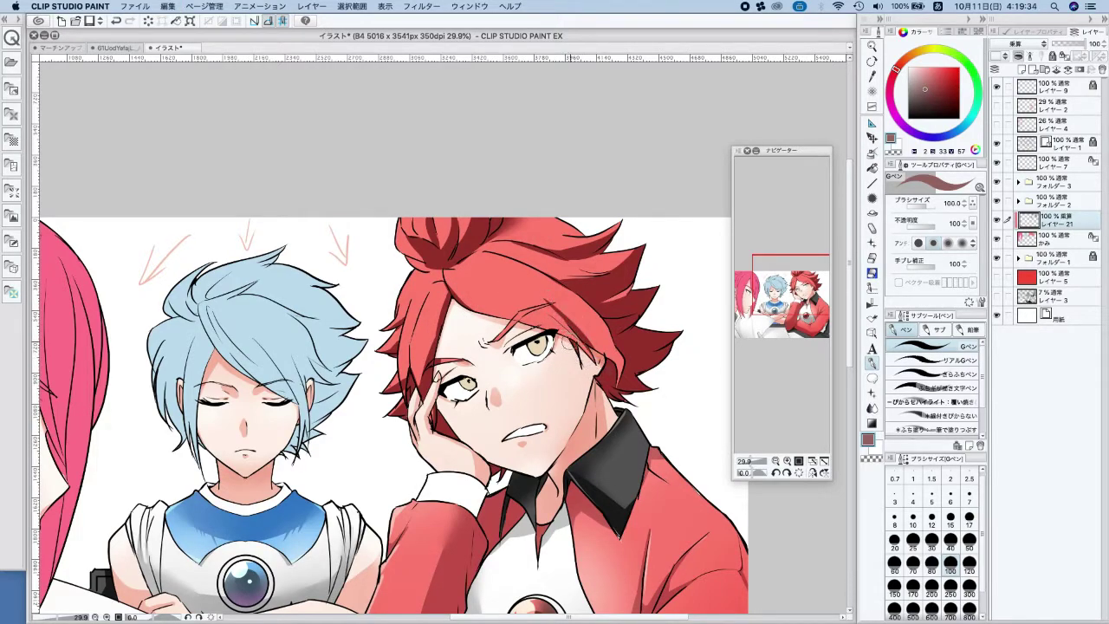
{"action": "left_click_drag", "start_coordinate": [582, 312], "coordinate": [616, 345]}
{"action": "key", "text": "super+z"}
{"action": "left_click", "coordinate": [970, 517]}
{"action": "left_click_drag", "start_coordinate": [449, 273], "coordinate": [503, 316]}
{"action": "key", "text": "super+z"}
{"action": "left_click_drag", "start_coordinate": [449, 273], "coordinate": [534, 319]}
{"action": "left_click_drag", "start_coordinate": [470, 288], "coordinate": [543, 329]}
{"action": "key", "text": "super+z"}
{"action": "left_click_drag", "start_coordinate": [471, 284], "coordinate": [589, 352]}
{"action": "key", "text": "super+z"}
Set the pen size to 50 and paint shadow streaks on the red bangs above the far eyebrow
{"action": "left_click", "coordinate": [970, 539]}
{"action": "key", "text": "super+z"}
{"action": "left_click_drag", "start_coordinate": [529, 297], "coordinate": [581, 341]}
{"action": "key", "text": "super+z"}
{"action": "left_click_drag", "start_coordinate": [534, 298], "coordinate": [576, 336]}
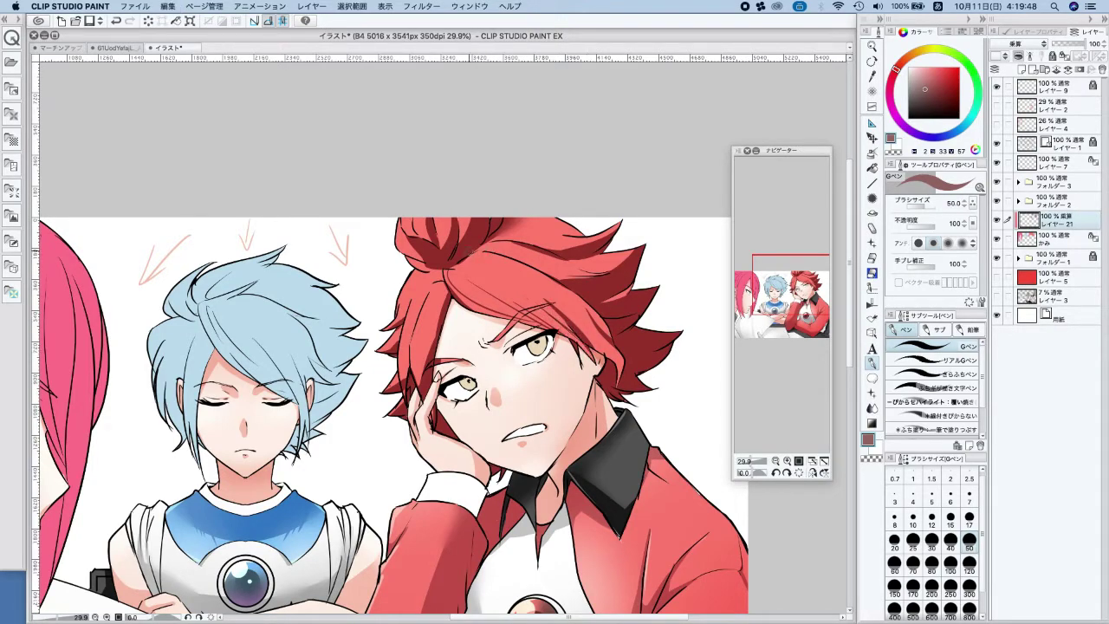
Add shadow strokes where the red bangs meet the parting below the topknot
{"action": "left_click_drag", "start_coordinate": [452, 266], "coordinate": [460, 270]}
{"action": "mouse_move", "coordinate": [420, 283]}
{"action": "left_mouse_down"}
{"action": "mouse_move", "coordinate": [395, 343]}
{"action": "mouse_move", "coordinate": [411, 299]}
{"action": "mouse_move", "coordinate": [395, 342]}
{"action": "mouse_move", "coordinate": [414, 386]}
{"action": "left_mouse_up"}
{"action": "key", "text": "super+z"}
{"action": "left_click_drag", "start_coordinate": [457, 273], "coordinate": [501, 263]}
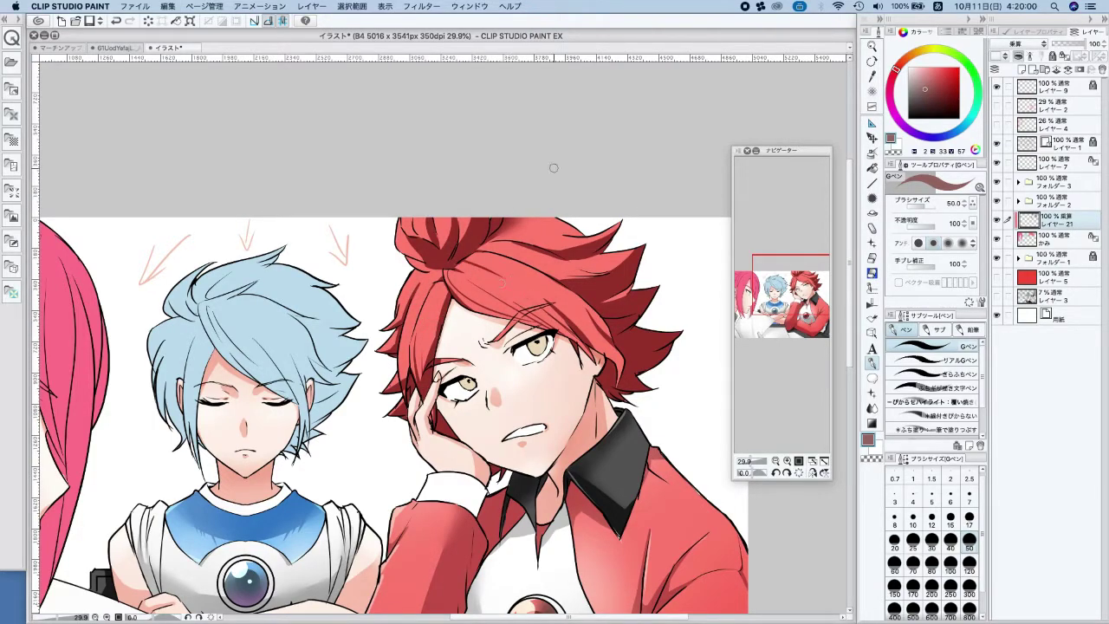
Deepen the shadows on the red hair's back spikes and on the lock around the ear
{"action": "mouse_move", "coordinate": [592, 269]}
{"action": "left_mouse_down"}
{"action": "mouse_move", "coordinate": [551, 277]}
{"action": "mouse_move", "coordinate": [637, 246]}
{"action": "left_mouse_up"}
{"action": "mouse_move", "coordinate": [595, 354]}
{"action": "left_mouse_down"}
{"action": "mouse_move", "coordinate": [618, 362]}
{"action": "mouse_move", "coordinate": [616, 386]}
{"action": "left_mouse_up"}
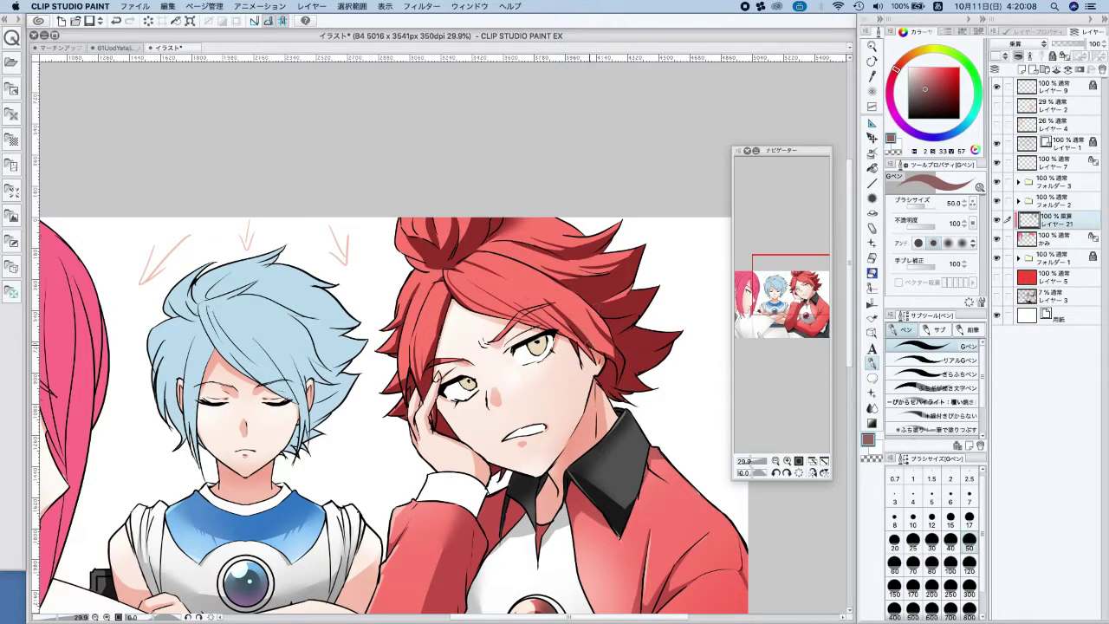
{"action": "left_click_drag", "start_coordinate": [591, 341], "coordinate": [613, 357]}
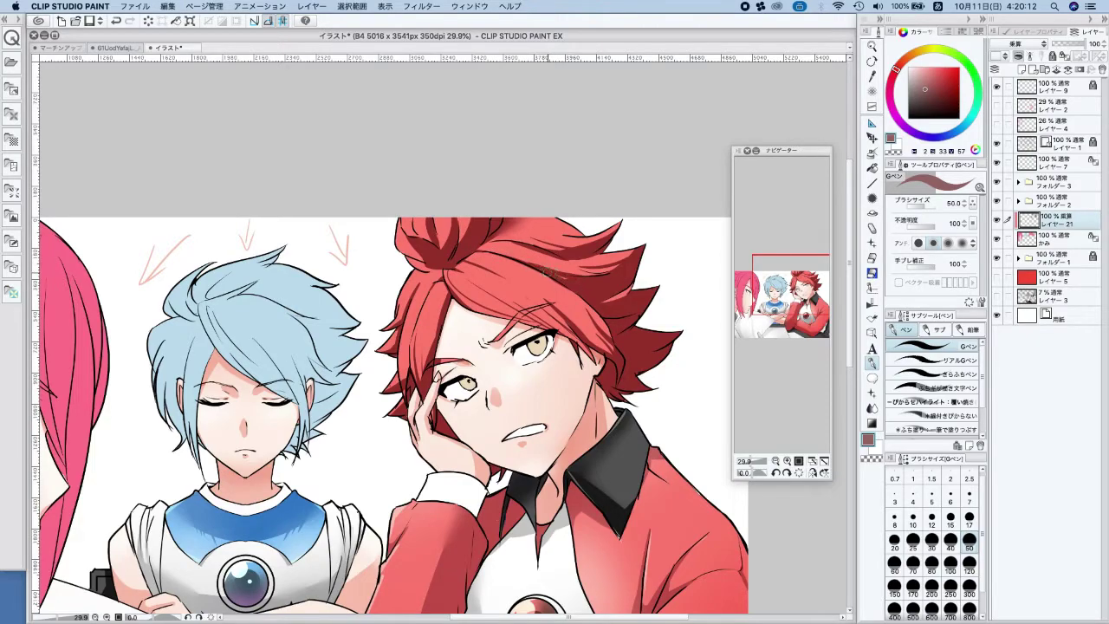
{"action": "left_click_drag", "start_coordinate": [531, 296], "coordinate": [594, 324]}
{"action": "key", "text": "super+z"}
{"action": "key", "text": "super+z"}
{"action": "scroll", "coordinate": [549, 296], "scroll_direction": "up", "scroll_amount": 1}
{"action": "scroll", "coordinate": [510, 232], "scroll_direction": "down", "scroll_amount": 10}
{"action": "left_click_drag", "start_coordinate": [639, 284], "coordinate": [648, 334]}
{"action": "scroll", "coordinate": [539, 260], "scroll_direction": "up", "scroll_amount": 6}
{"action": "key", "text": "super+z"}
{"action": "key", "text": "super+z"}
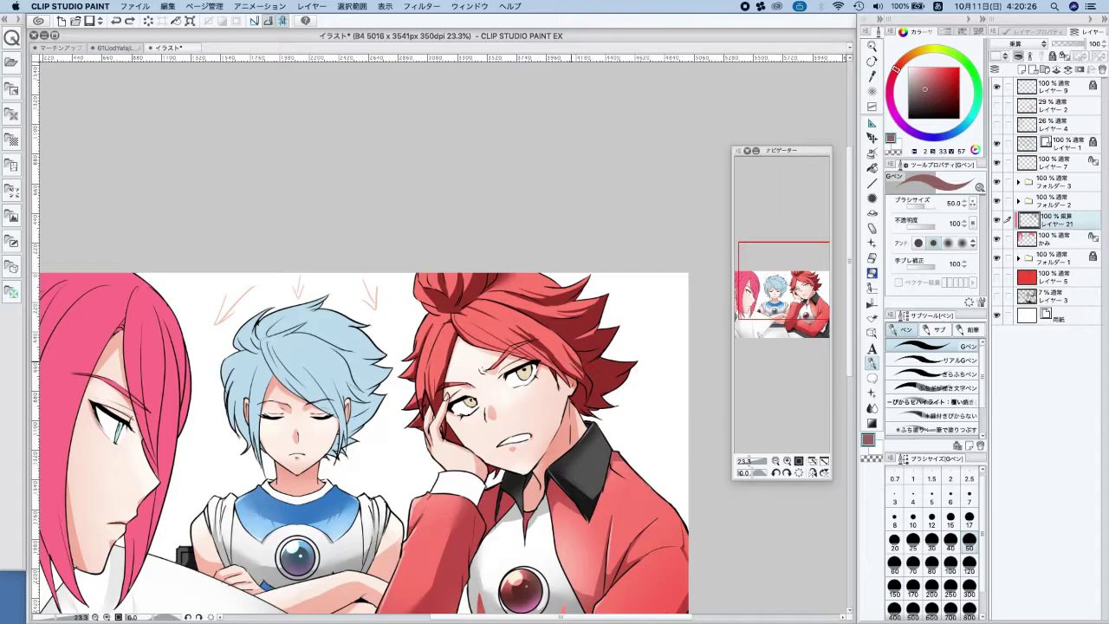
Paint shadow strokes through the middle of the red-haired character's swept bangs
{"action": "mouse_move", "coordinate": [553, 335]}
{"action": "left_mouse_down"}
{"action": "mouse_move", "coordinate": [572, 377]}
{"action": "mouse_move", "coordinate": [568, 343]}
{"action": "mouse_move", "coordinate": [559, 351]}
{"action": "left_mouse_up"}
{"action": "left_click_drag", "start_coordinate": [559, 352], "coordinate": [566, 369]}
{"action": "left_click_drag", "start_coordinate": [539, 318], "coordinate": [558, 360]}
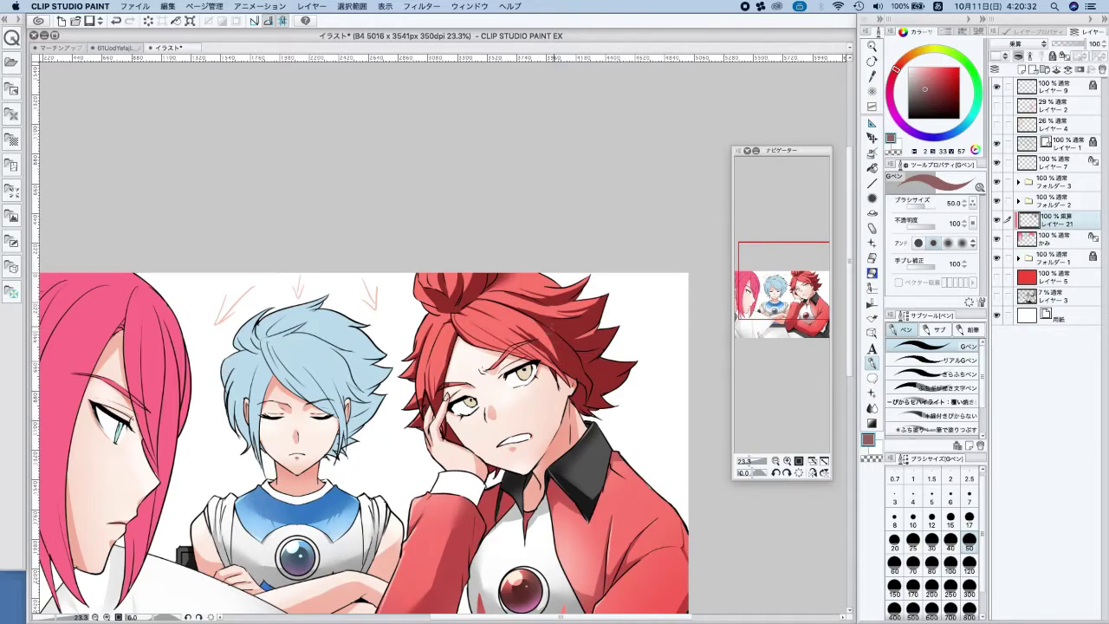
Paint narrow shadows down the red side locks from the parting towards the hand
{"action": "left_click_drag", "start_coordinate": [457, 333], "coordinate": [444, 353]}
{"action": "mouse_move", "coordinate": [451, 353]}
{"action": "left_mouse_down"}
{"action": "mouse_move", "coordinate": [431, 398]}
{"action": "mouse_move", "coordinate": [439, 382]}
{"action": "left_mouse_up"}
{"action": "left_click_drag", "start_coordinate": [436, 390], "coordinate": [428, 399]}
{"action": "left_click_drag", "start_coordinate": [428, 355], "coordinate": [429, 390]}
{"action": "key", "text": "super+z"}
{"action": "mouse_move", "coordinate": [457, 332]}
{"action": "left_mouse_down"}
{"action": "mouse_move", "coordinate": [532, 359]}
{"action": "mouse_move", "coordinate": [531, 369]}
{"action": "mouse_move", "coordinate": [511, 350]}
{"action": "mouse_move", "coordinate": [529, 357]}
{"action": "left_mouse_up"}
{"action": "key", "text": "super+z"}
{"action": "left_click_drag", "start_coordinate": [477, 323], "coordinate": [538, 365]}
{"action": "key", "text": "super+z"}
{"action": "left_click_drag", "start_coordinate": [476, 324], "coordinate": [564, 379]}
{"action": "key", "text": "super+z"}
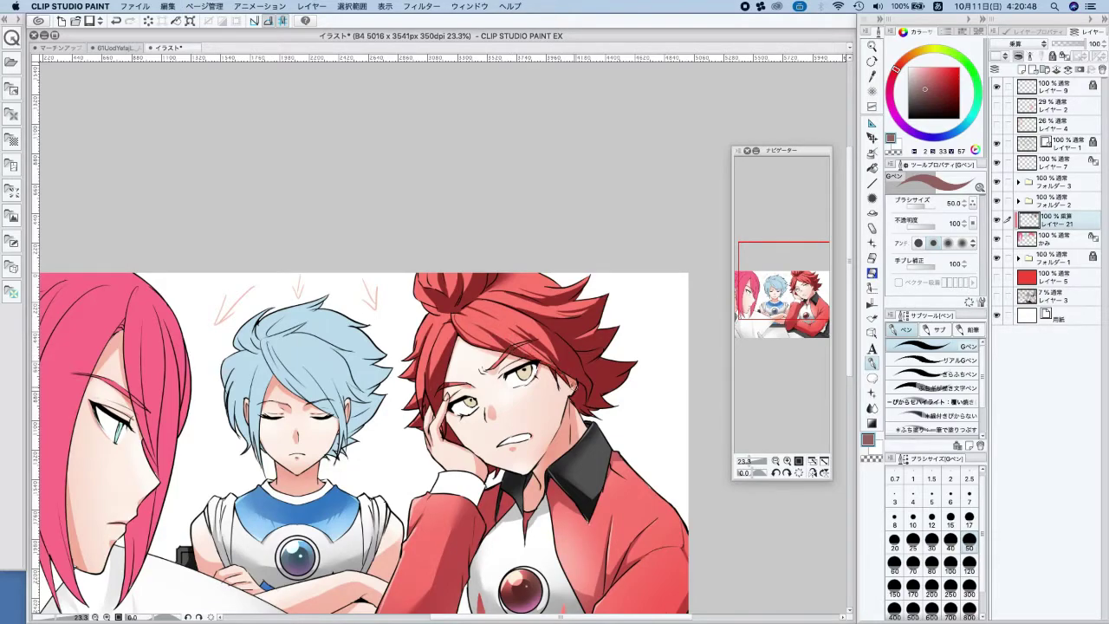
{"action": "mouse_move", "coordinate": [513, 345]}
{"action": "left_mouse_down"}
{"action": "mouse_move", "coordinate": [557, 369]}
{"action": "mouse_move", "coordinate": [546, 361]}
{"action": "left_mouse_up"}
{"action": "key", "text": "super+z"}
{"action": "key", "text": "super+z"}
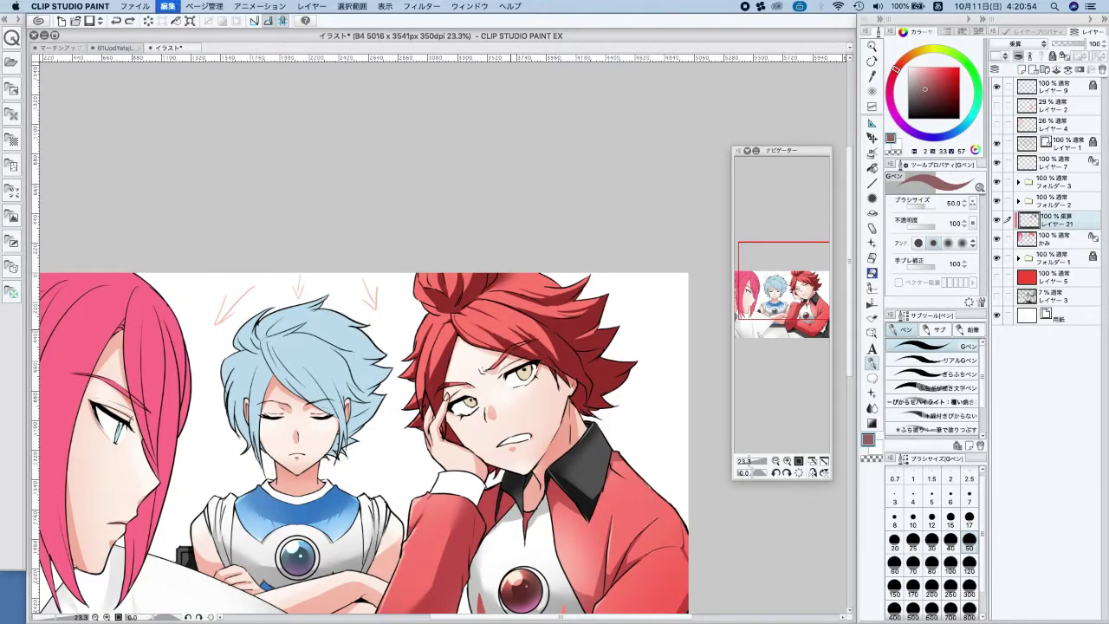
Add a long shadow stroke along the red bangs from the parting towards the far eyebrow
{"action": "scroll", "coordinate": [509, 330], "scroll_direction": "up", "scroll_amount": 3}
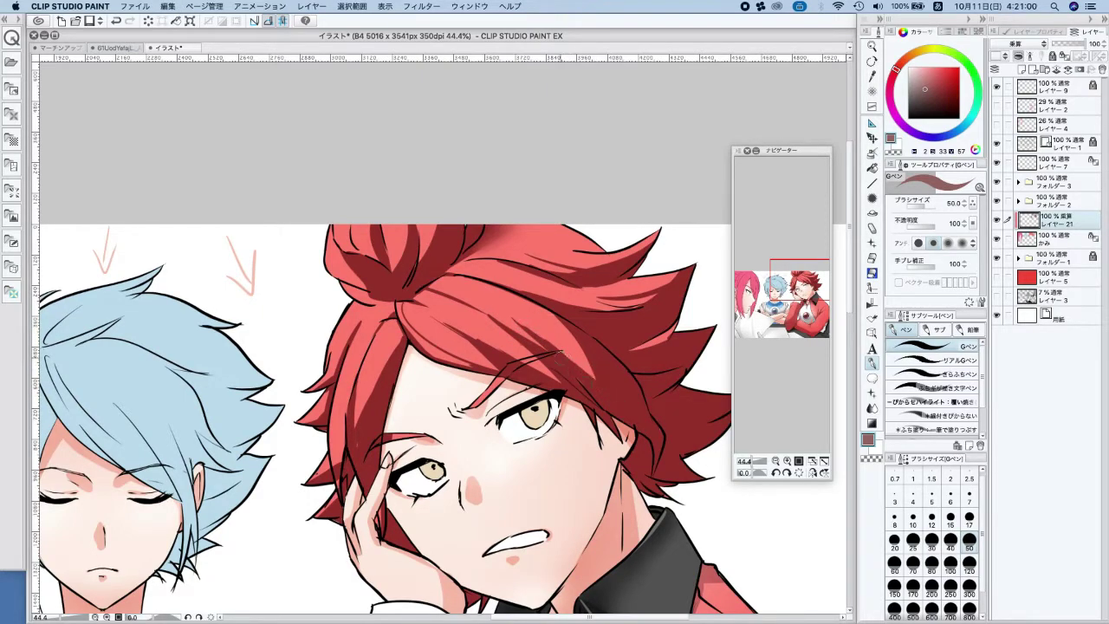
{"action": "left_click_drag", "start_coordinate": [435, 319], "coordinate": [523, 360]}
{"action": "scroll", "coordinate": [549, 200], "scroll_direction": "down", "scroll_amount": 4}
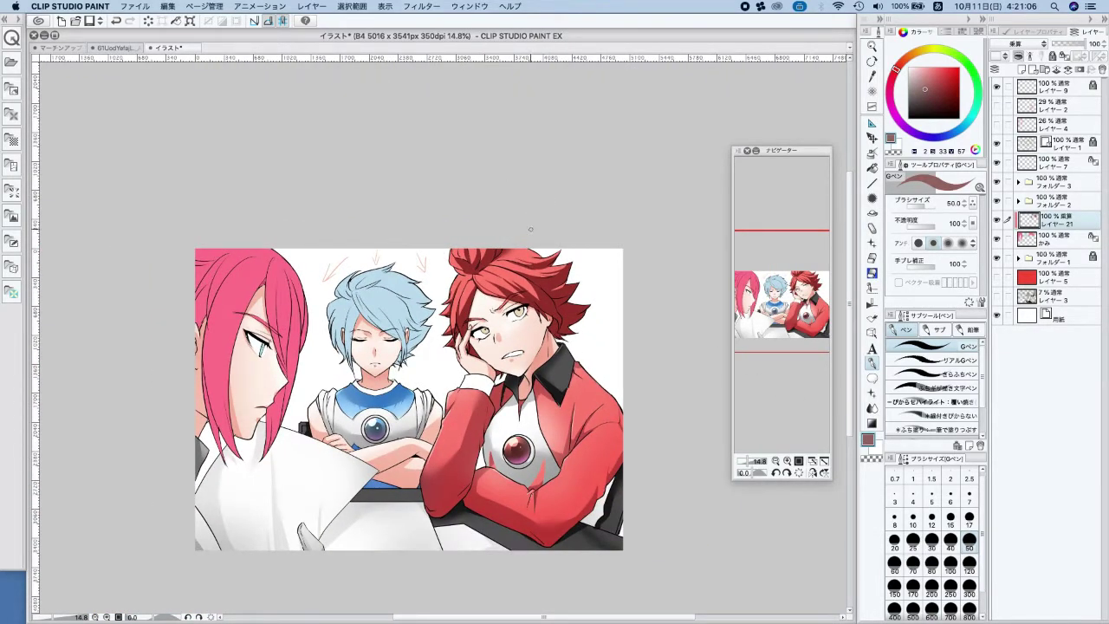
Set the pen size to 100 and sample the pink-haired character's hair colour
{"action": "left_click_drag", "start_coordinate": [409, 373], "coordinate": [478, 373]}
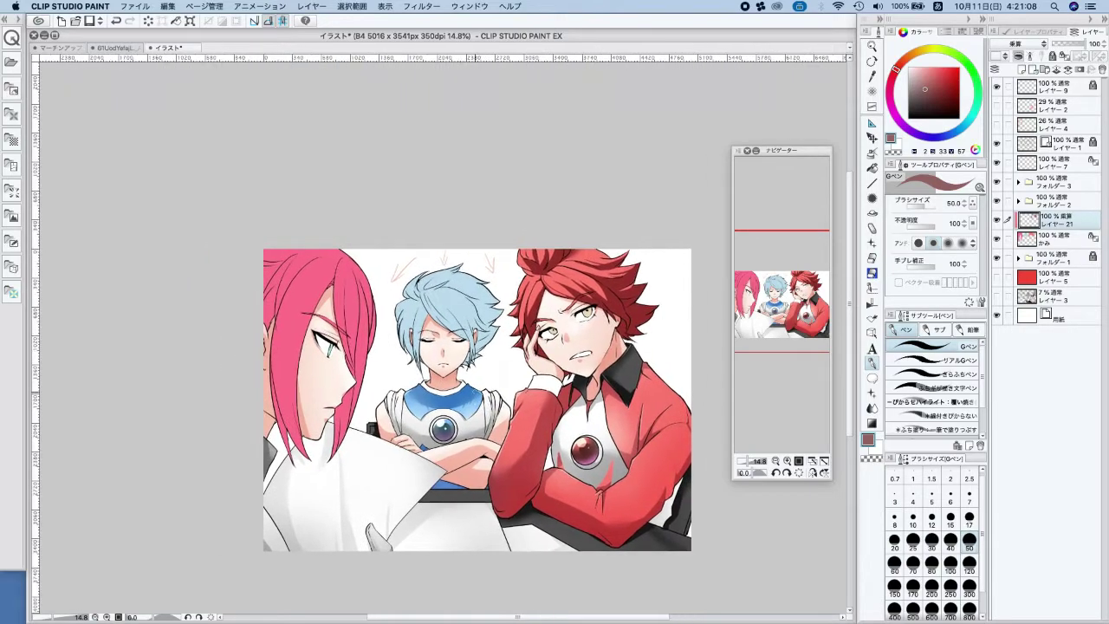
{"action": "left_click", "coordinate": [951, 564]}
{"action": "left_click", "coordinate": [316, 298], "text": "alt"}
{"action": "scroll", "coordinate": [316, 298], "scroll_direction": "up", "scroll_amount": 1}
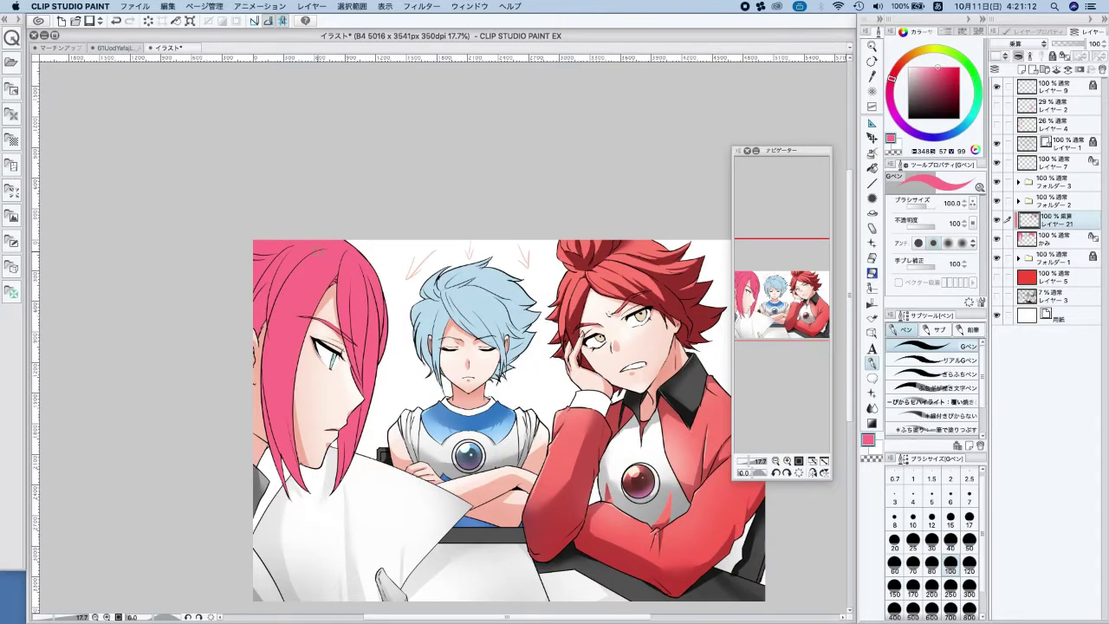
{"action": "left_click_drag", "start_coordinate": [317, 249], "coordinate": [289, 404]}
{"action": "key", "text": "super+z"}
{"action": "left_click", "coordinate": [924, 80]}
{"action": "left_click_drag", "start_coordinate": [312, 254], "coordinate": [290, 404]}
{"action": "key", "text": "super+z"}
{"action": "left_click_drag", "start_coordinate": [932, 142], "coordinate": [906, 127]}
{"action": "left_click_drag", "start_coordinate": [311, 258], "coordinate": [290, 404]}
{"action": "key", "text": "super+z"}
Set the drawing colour to a muted mauve with hue 315, saturation 20 and value 75 for the pink hair's shadow
{"action": "left_click_drag", "start_coordinate": [896, 90], "coordinate": [892, 106]}
{"action": "left_click", "coordinate": [917, 81]}
{"action": "mouse_move", "coordinate": [299, 269]}
{"action": "left_mouse_down"}
{"action": "mouse_move", "coordinate": [281, 366]}
{"action": "mouse_move", "coordinate": [296, 409]}
{"action": "left_mouse_up"}
{"action": "key", "text": "super+z"}
{"action": "left_click", "coordinate": [918, 79]}
Outline a shadow down the pink-haired character's long side lock and fill it with the mauve colour
{"action": "left_click_drag", "start_coordinate": [281, 288], "coordinate": [291, 433]}
{"action": "key", "text": "g"}
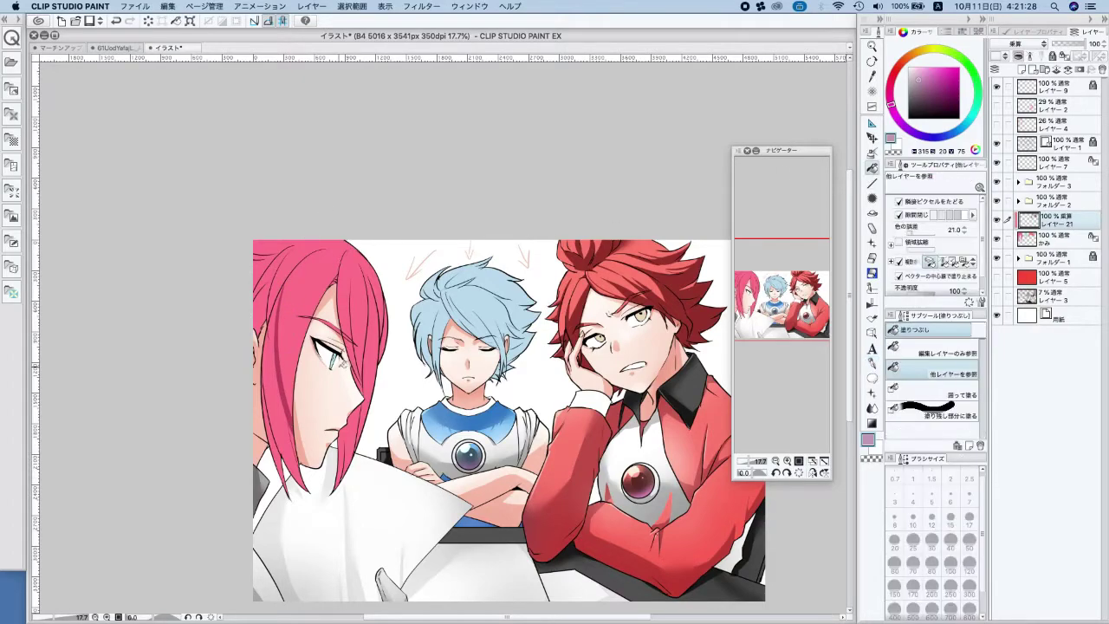
{"action": "left_click", "coordinate": [279, 375]}
{"action": "left_click", "coordinate": [277, 439]}
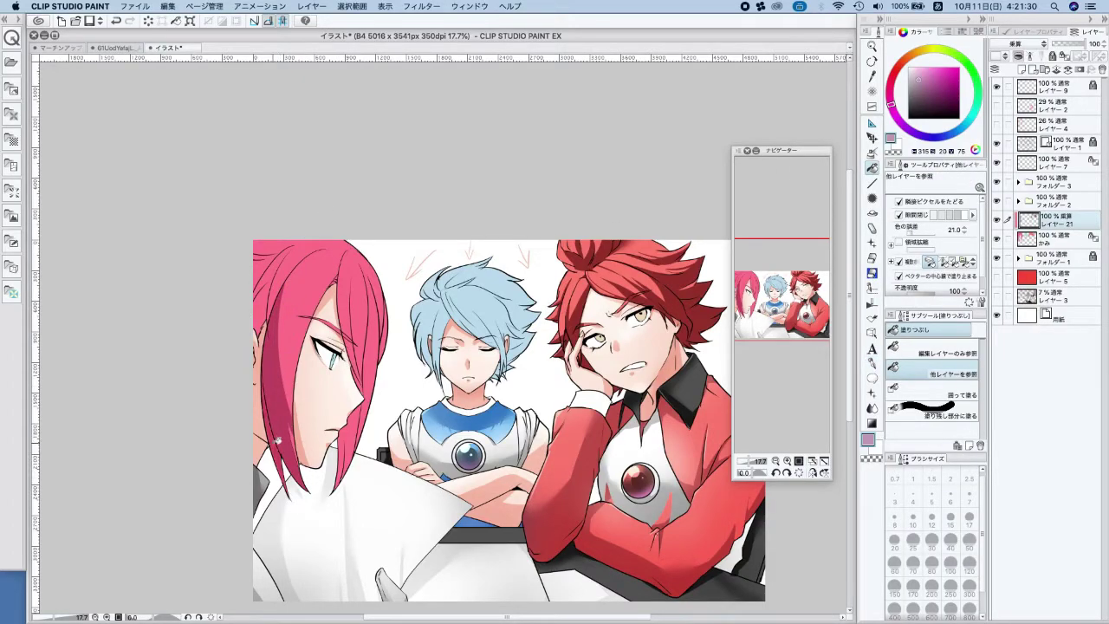
Outline a shadow on the back of the pink hair behind the side lock and fill its sections
{"action": "left_click_drag", "start_coordinate": [362, 356], "coordinate": [435, 388]}
{"action": "left_click", "coordinate": [872, 362]}
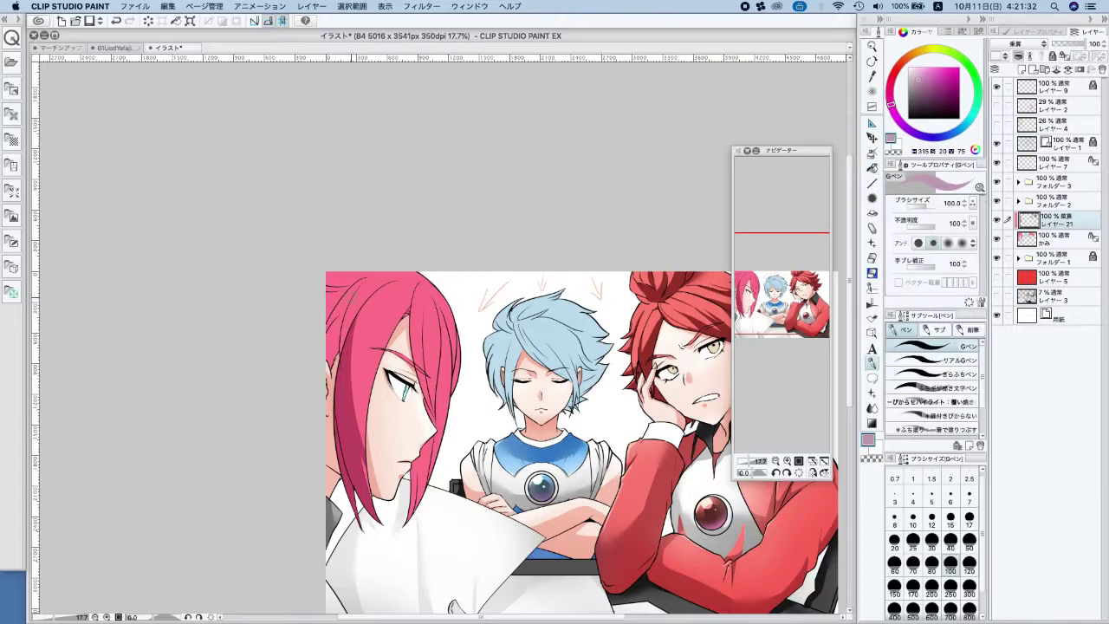
{"action": "mouse_move", "coordinate": [373, 272]}
{"action": "left_mouse_down"}
{"action": "mouse_move", "coordinate": [347, 307]}
{"action": "mouse_move", "coordinate": [340, 362]}
{"action": "left_mouse_up"}
{"action": "left_click", "coordinate": [871, 168]}
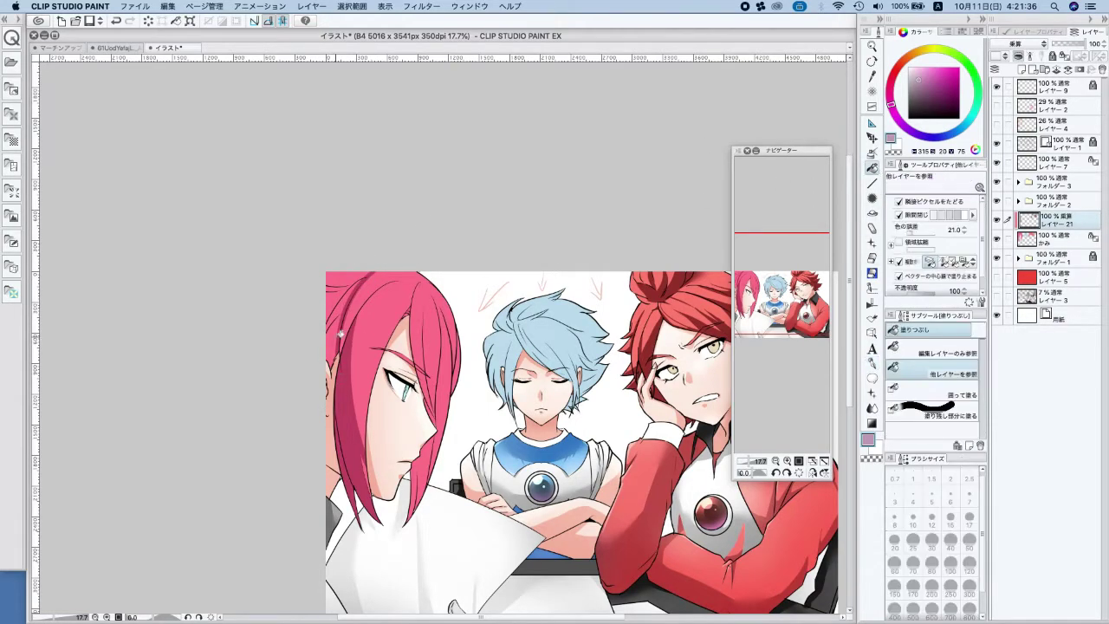
{"action": "left_click", "coordinate": [344, 295]}
{"action": "key", "text": "ctrl+z"}
{"action": "left_click", "coordinate": [338, 303]}
{"action": "left_click", "coordinate": [333, 336]}
{"action": "left_click", "coordinate": [348, 299]}
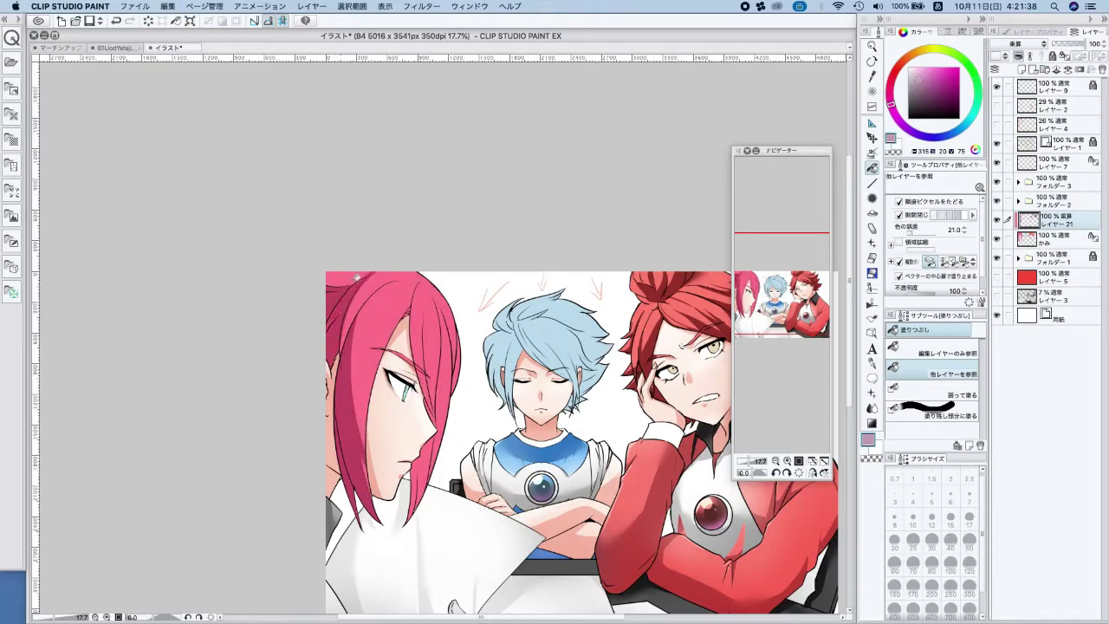
{"action": "left_click", "coordinate": [352, 275]}
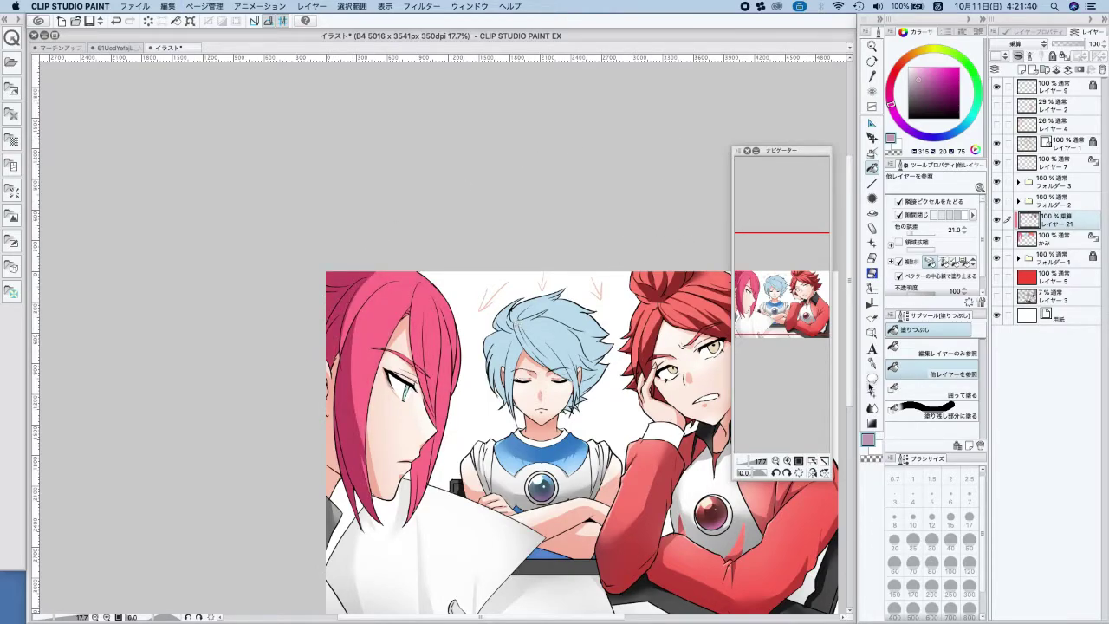
Paint pen shadows on the pink hair beside the forehead parting and on the front lock's inner edge
{"action": "left_click", "coordinate": [872, 365]}
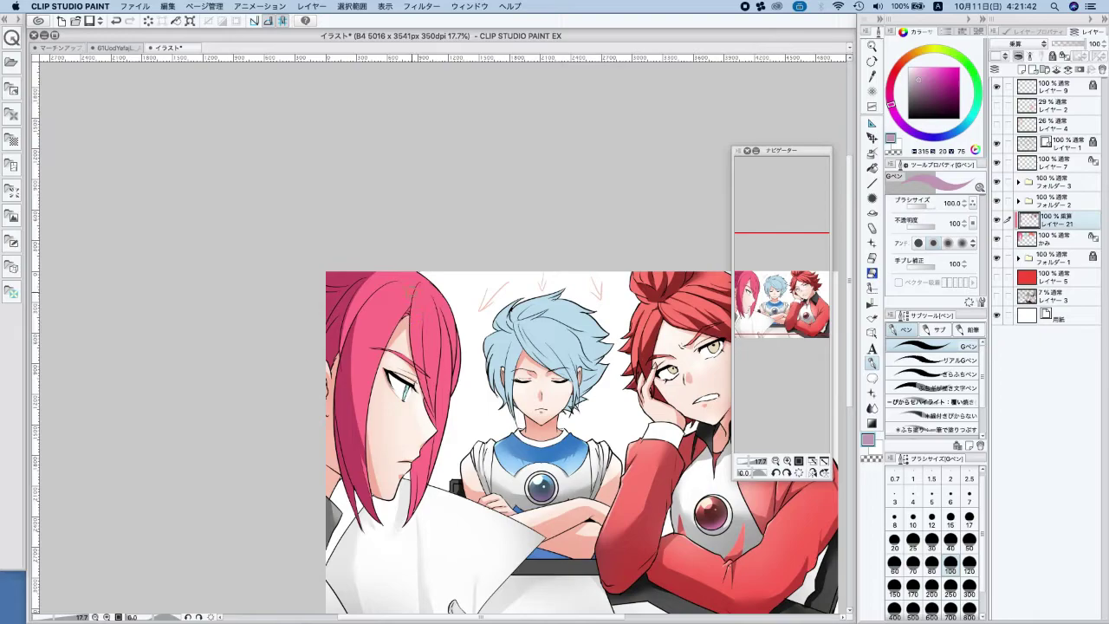
{"action": "scroll", "coordinate": [412, 381], "scroll_direction": "down", "scroll_amount": 1}
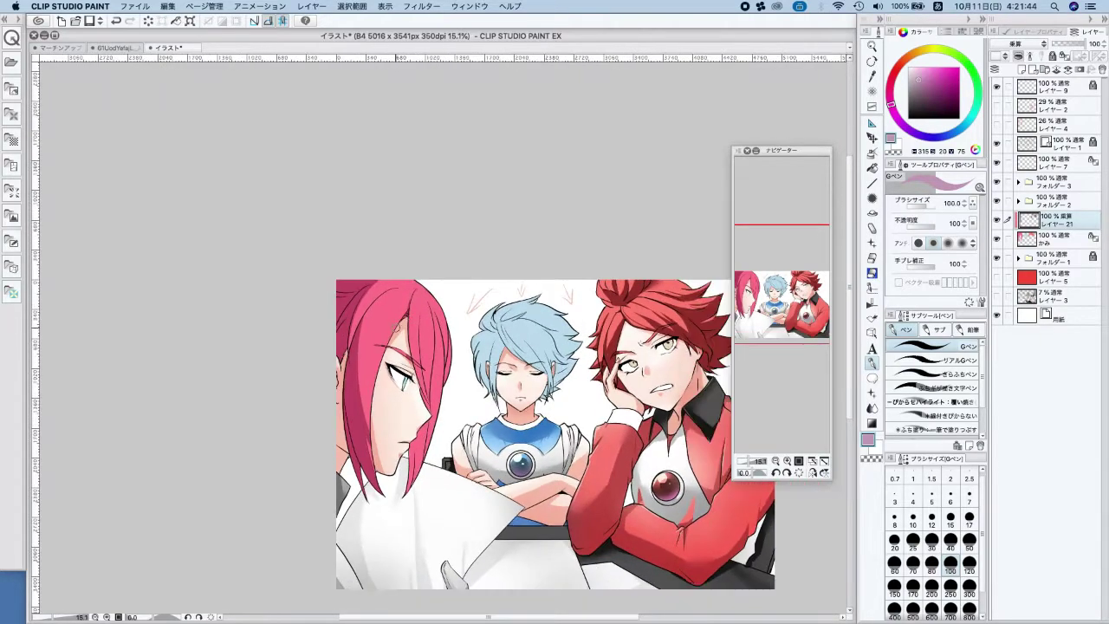
{"action": "scroll", "coordinate": [399, 322], "scroll_direction": "up", "scroll_amount": 4}
{"action": "left_click_drag", "start_coordinate": [401, 315], "coordinate": [390, 354]}
{"action": "left_click_drag", "start_coordinate": [420, 449], "coordinate": [441, 219]}
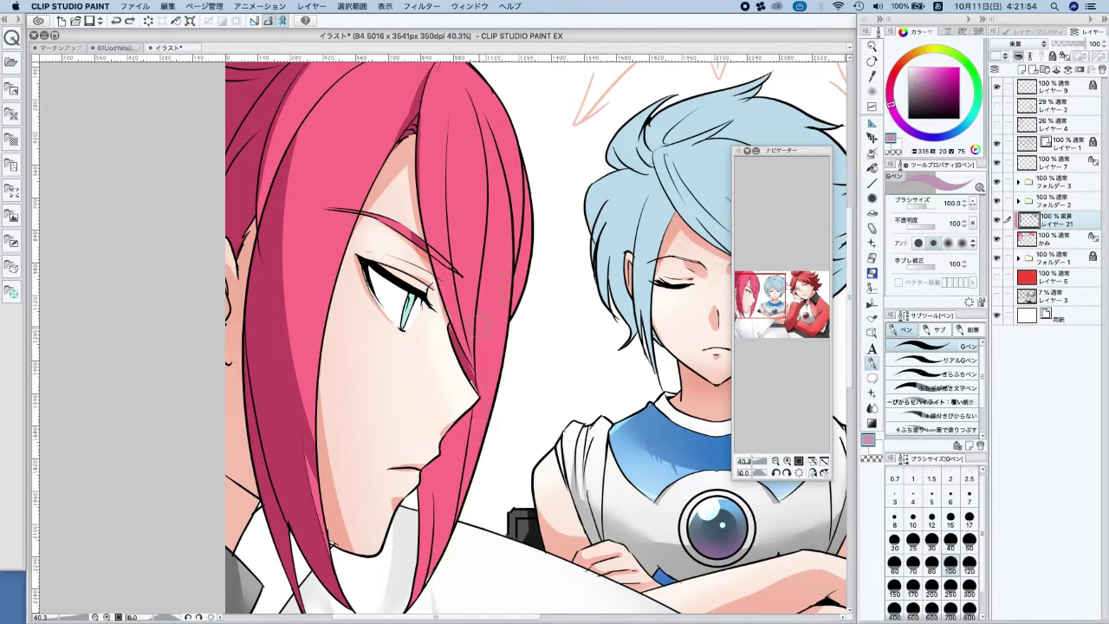
Fill the far pink lock behind the mouth and chin with the mauve shadow colour
{"action": "left_click", "coordinate": [873, 170]}
{"action": "left_click", "coordinate": [449, 469]}
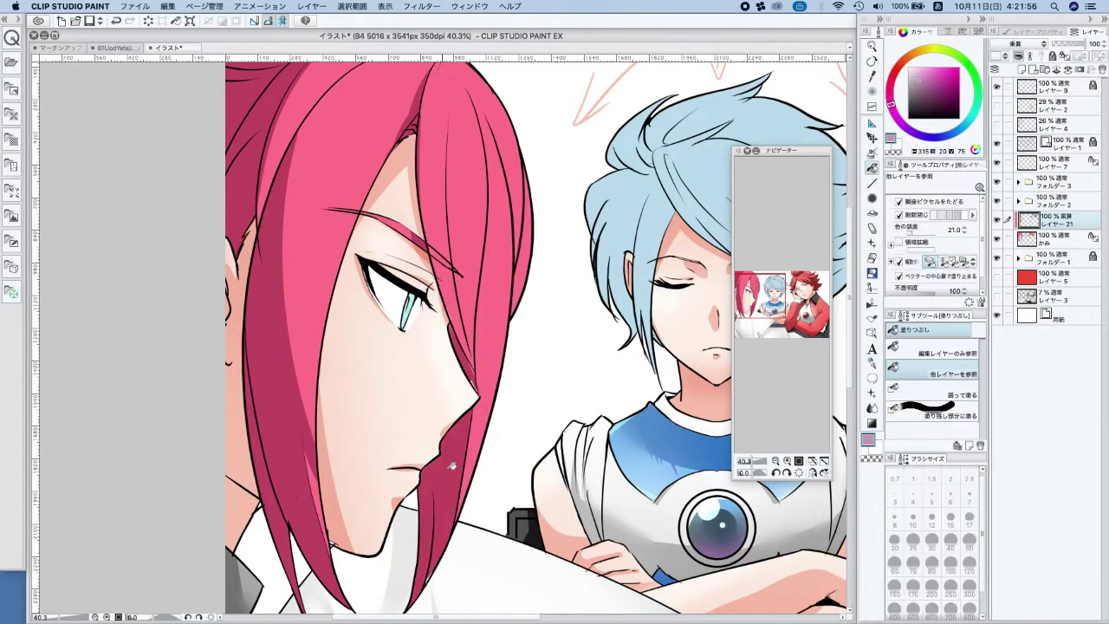
{"action": "scroll", "coordinate": [509, 409], "scroll_direction": "down", "scroll_amount": 5}
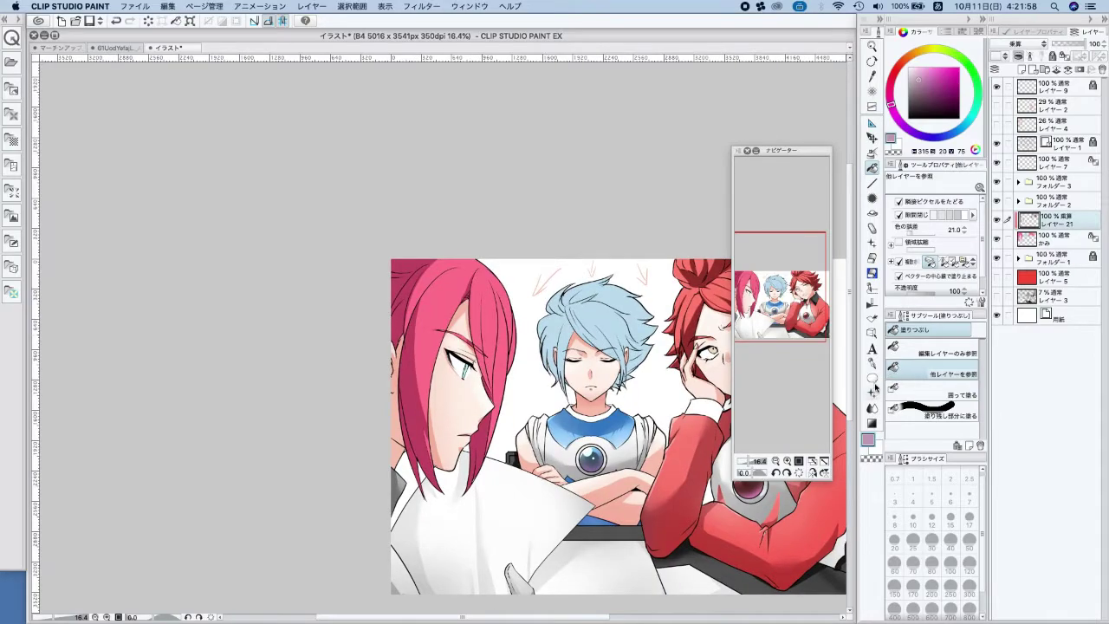
Paint a thin shadow streak down the pink-haired character's near side lock with the G-pen
{"action": "left_click", "coordinate": [872, 362]}
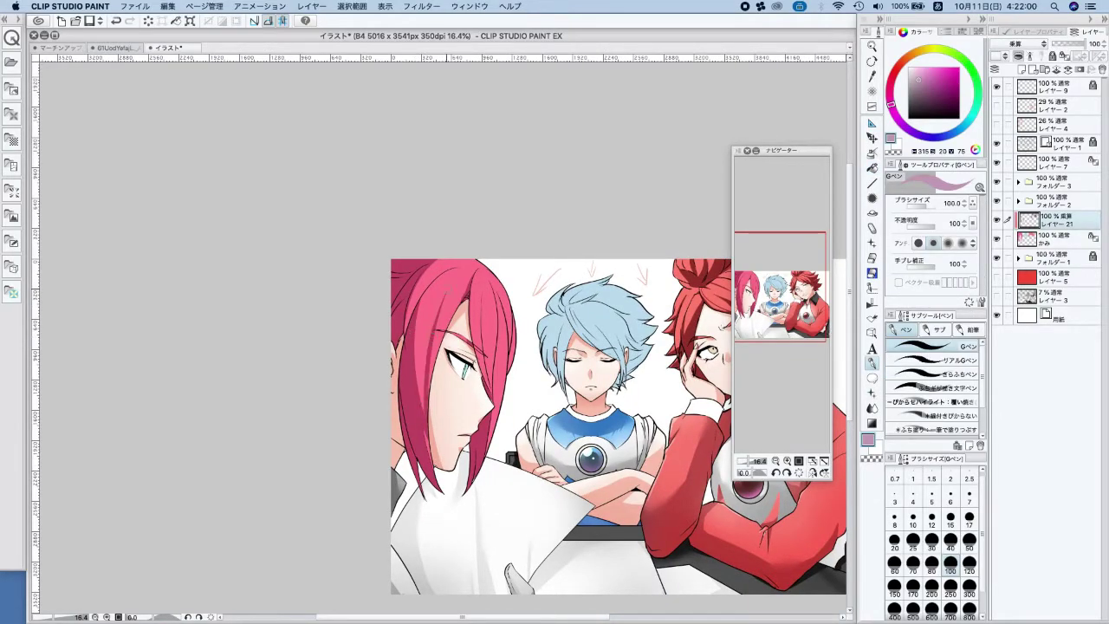
{"action": "left_click_drag", "start_coordinate": [436, 298], "coordinate": [429, 425]}
{"action": "key", "text": "super+z"}
{"action": "left_click_drag", "start_coordinate": [411, 336], "coordinate": [428, 429]}
{"action": "key", "text": "super+z"}
{"action": "left_click_drag", "start_coordinate": [419, 294], "coordinate": [423, 412]}
{"action": "left_click_drag", "start_coordinate": [422, 326], "coordinate": [421, 395]}
{"action": "key", "text": "super+z"}
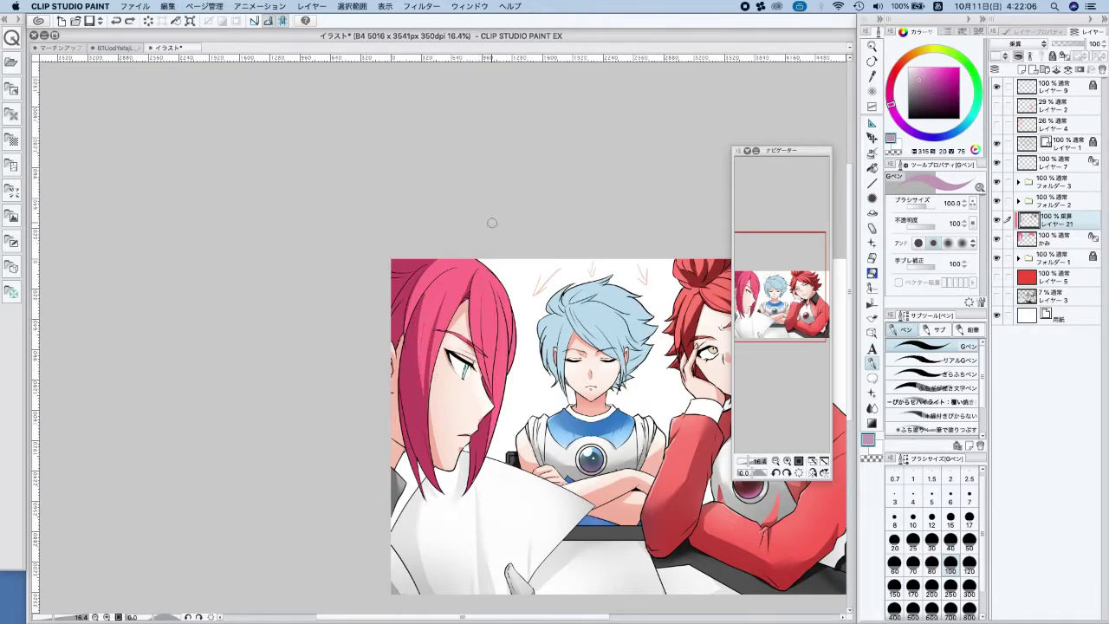
{"action": "left_click_drag", "start_coordinate": [432, 354], "coordinate": [431, 389]}
{"action": "scroll", "coordinate": [489, 368], "scroll_direction": "up", "scroll_amount": 2}
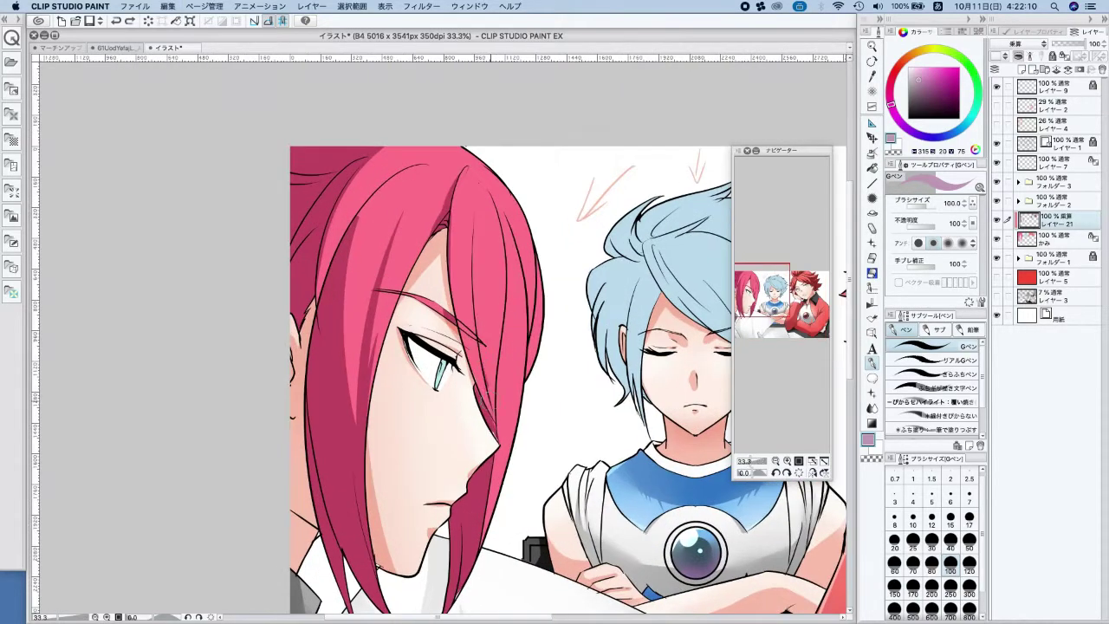
{"action": "key", "text": "super+z"}
Paint pen shadows on the pink front lock beside the eye and along the far strands behind it
{"action": "mouse_move", "coordinate": [457, 307]}
{"action": "left_mouse_down"}
{"action": "mouse_move", "coordinate": [483, 376]}
{"action": "mouse_move", "coordinate": [482, 419]}
{"action": "left_mouse_up"}
{"action": "mouse_move", "coordinate": [472, 364]}
{"action": "left_mouse_down"}
{"action": "mouse_move", "coordinate": [492, 428]}
{"action": "mouse_move", "coordinate": [487, 414]}
{"action": "left_mouse_up"}
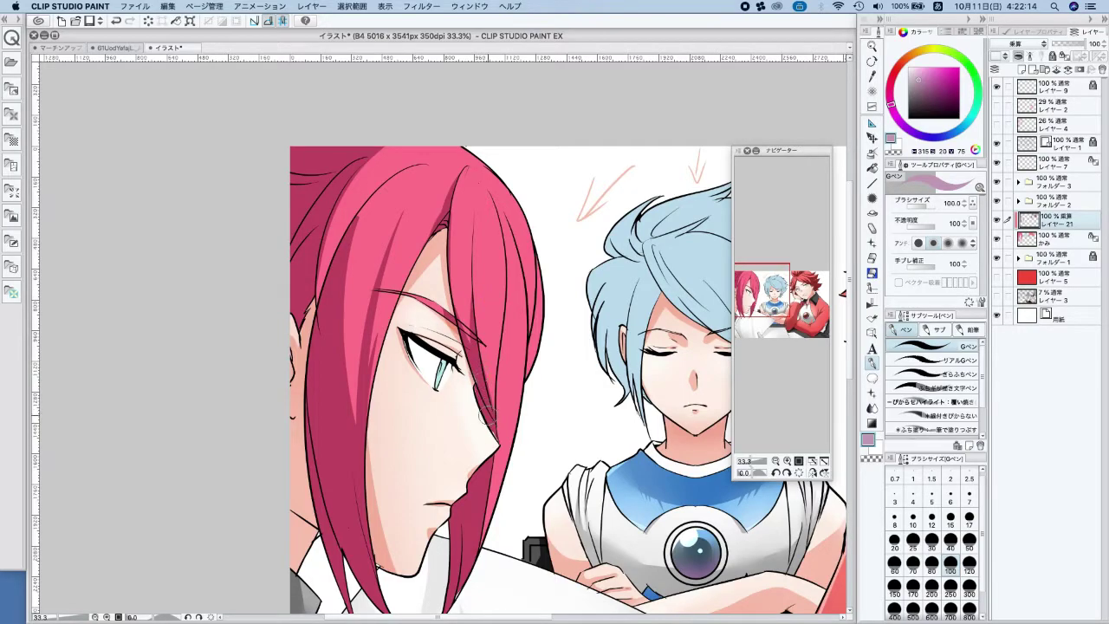
{"action": "left_click_drag", "start_coordinate": [503, 310], "coordinate": [490, 434]}
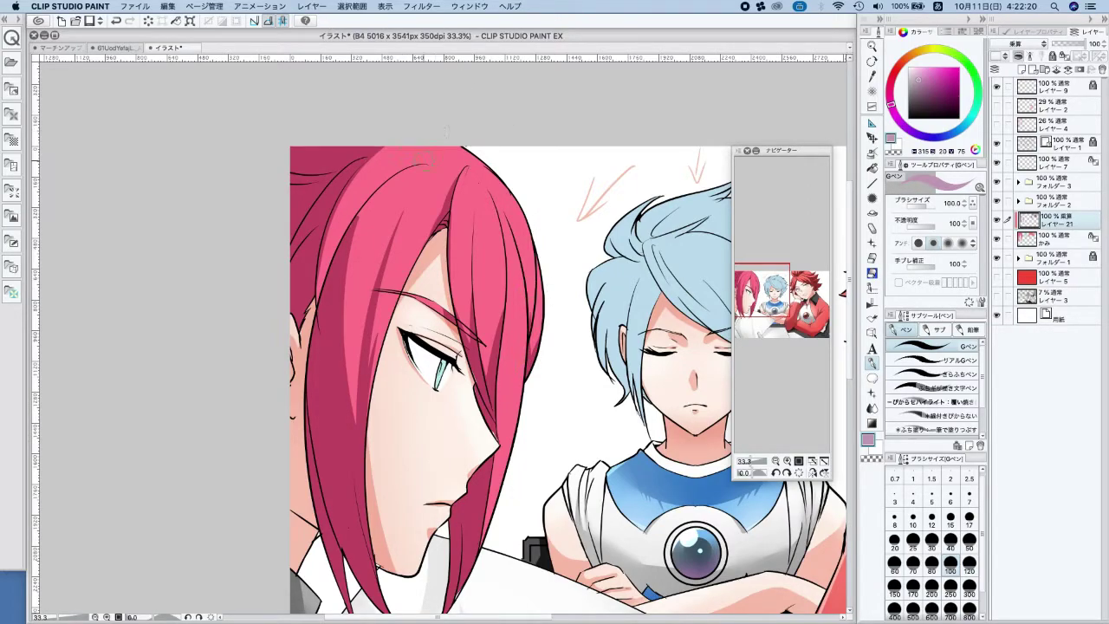
{"action": "scroll", "coordinate": [448, 95], "scroll_direction": "down", "scroll_amount": 10}
{"action": "scroll", "coordinate": [587, 282], "scroll_direction": "up", "scroll_amount": 5}
{"action": "scroll", "coordinate": [589, 295], "scroll_direction": "down", "scroll_amount": 5}
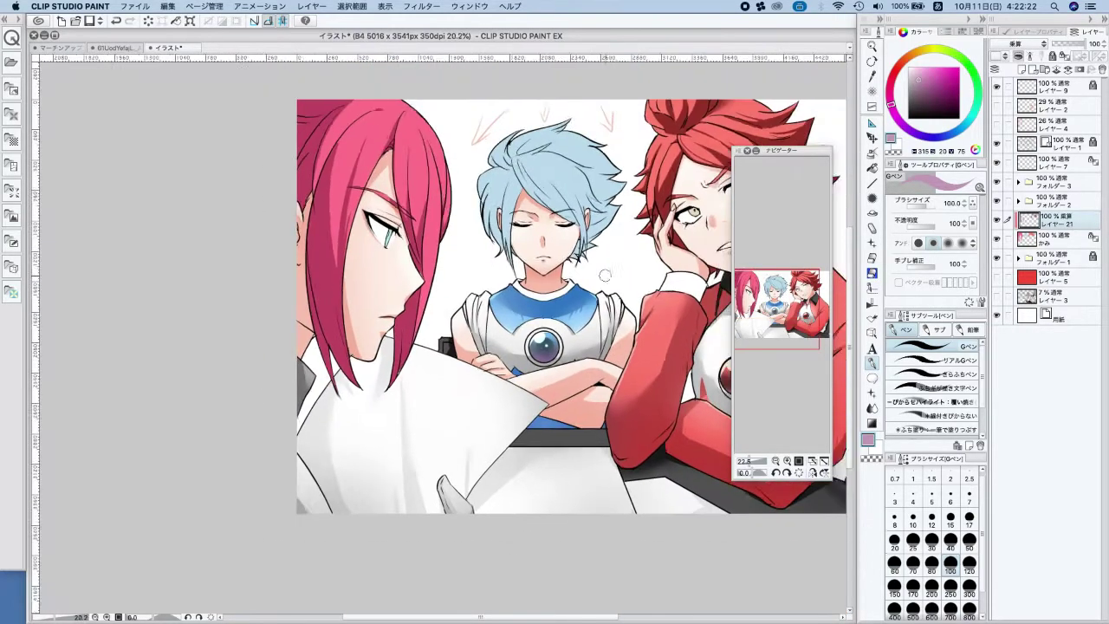
{"action": "key", "text": "super+minus"}
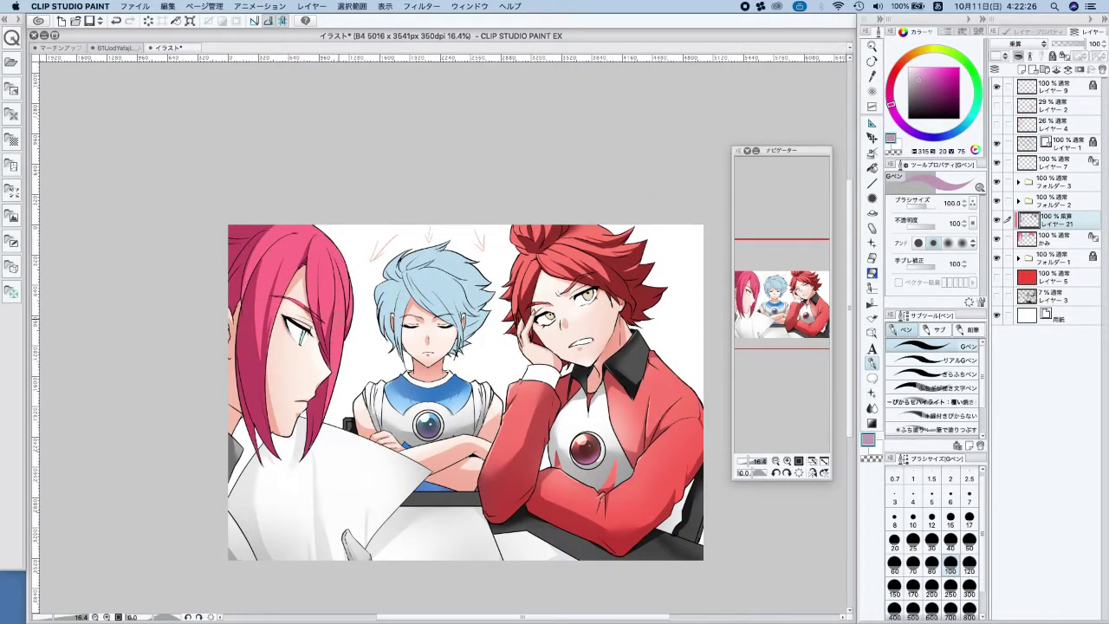
{"action": "key", "text": "Tab"}
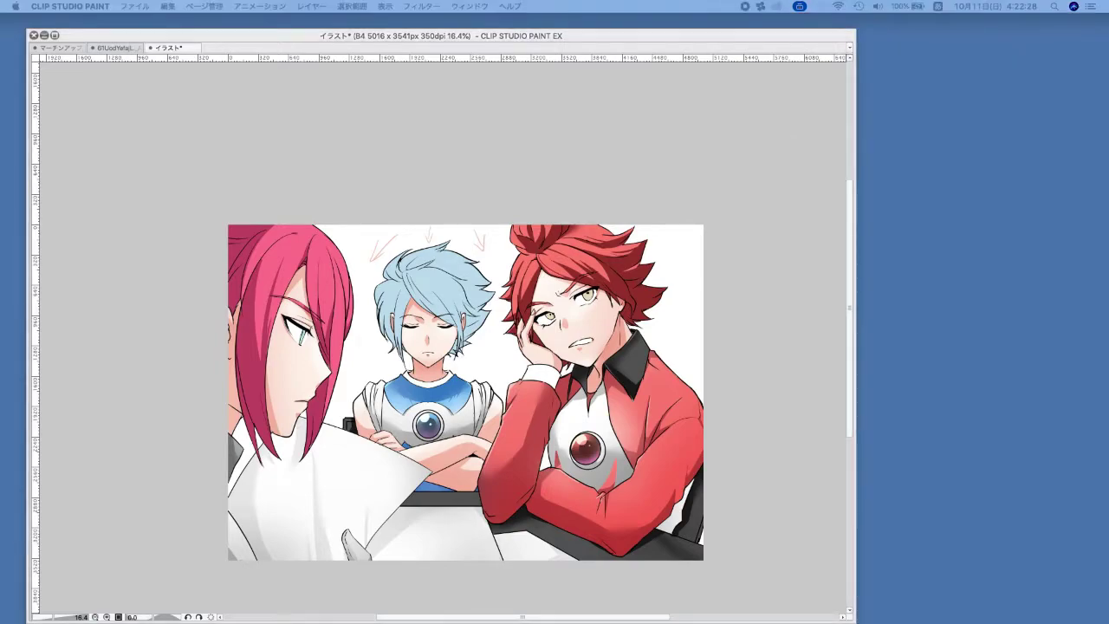
{"action": "key", "text": "Tab"}
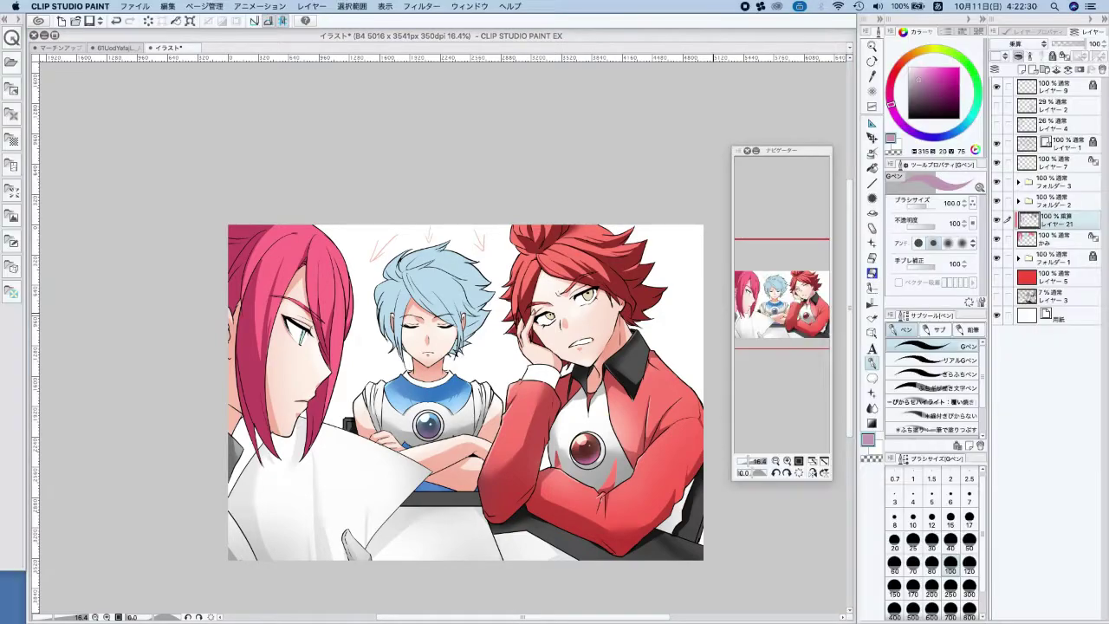
Set the colour to blue (H 229, S 41, V 75) and paint shadows under both sides of the blue hair
{"action": "scroll", "coordinate": [392, 282], "scroll_direction": "up", "scroll_amount": 2}
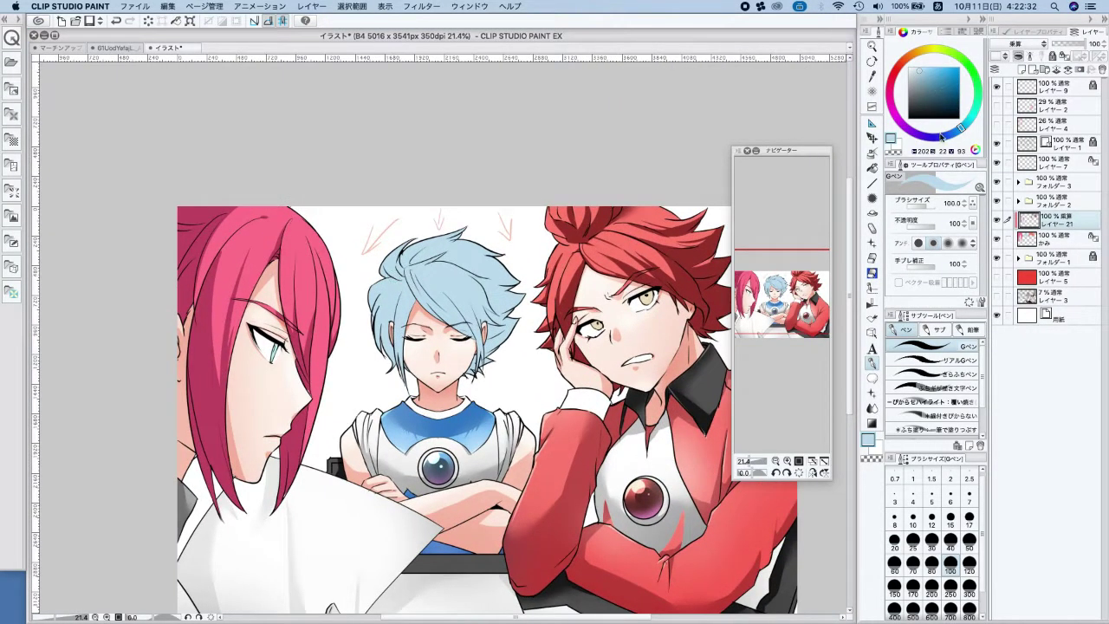
{"action": "left_click", "coordinate": [942, 136]}
{"action": "left_click", "coordinate": [929, 79]}
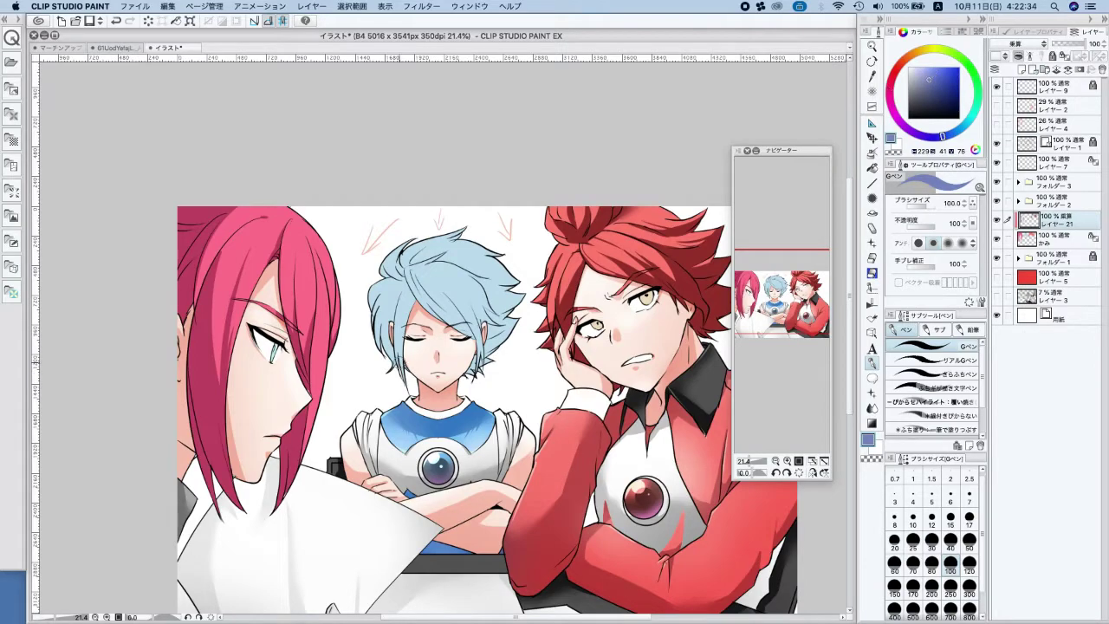
{"action": "left_click_drag", "start_coordinate": [375, 329], "coordinate": [399, 367]}
{"action": "mouse_move", "coordinate": [467, 363]}
{"action": "left_mouse_down"}
{"action": "mouse_move", "coordinate": [518, 326]}
{"action": "mouse_move", "coordinate": [469, 381]}
{"action": "left_mouse_up"}
{"action": "scroll", "coordinate": [464, 252], "scroll_direction": "up", "scroll_amount": 4}
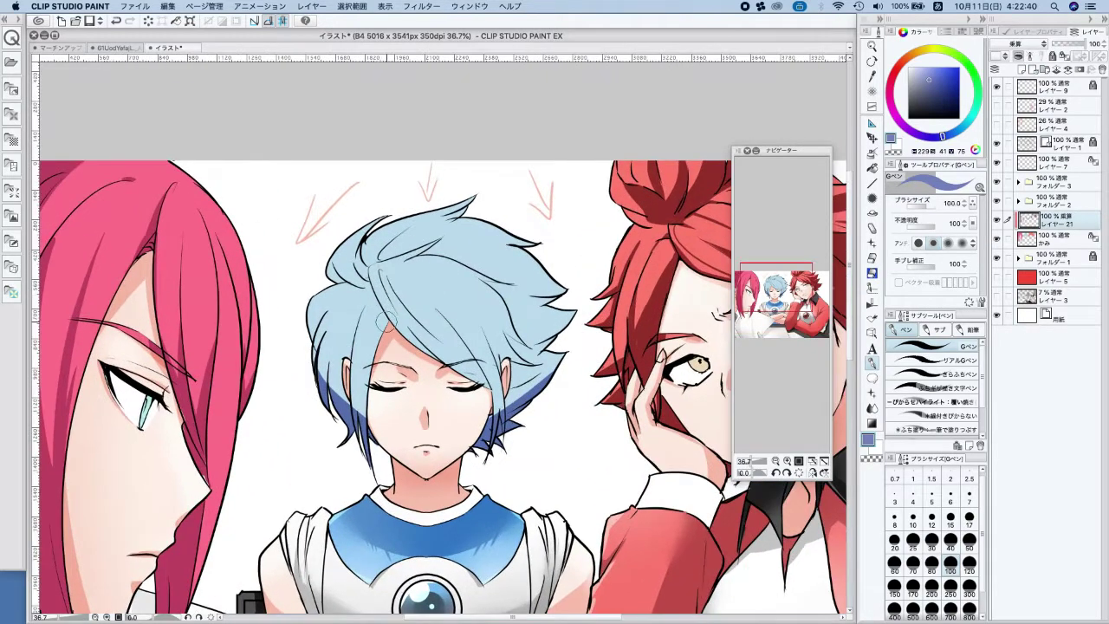
Paint pen shadows from the blue hair's parting down the locks around the ear on the picture's left
{"action": "scroll", "coordinate": [435, 281], "scroll_direction": "up", "scroll_amount": 3}
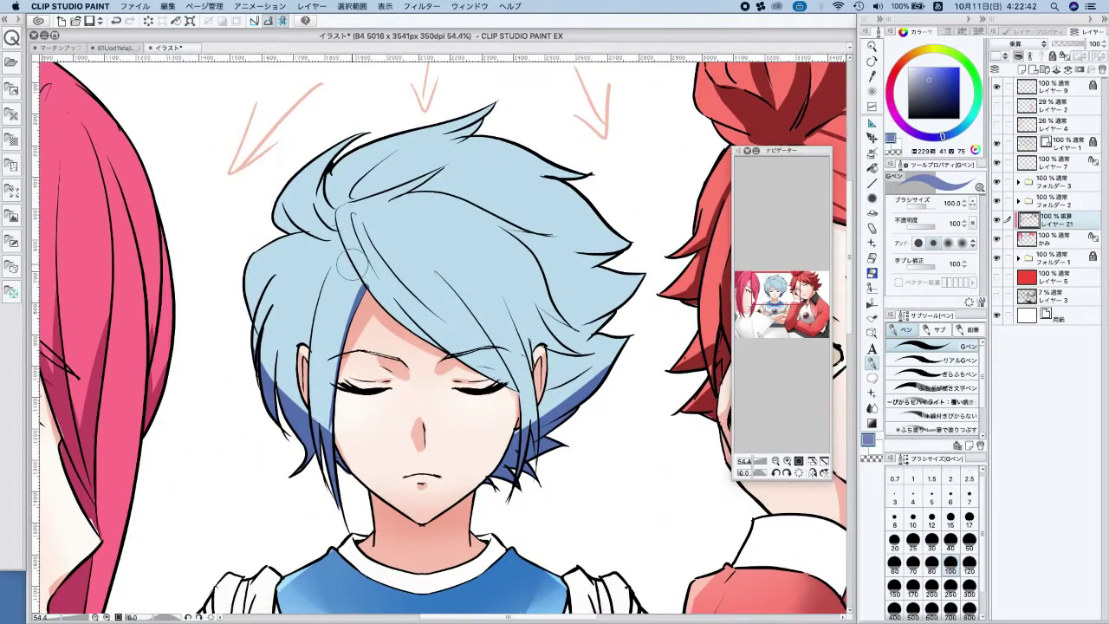
{"action": "mouse_move", "coordinate": [341, 234]}
{"action": "left_mouse_down"}
{"action": "mouse_move", "coordinate": [359, 282]}
{"action": "mouse_move", "coordinate": [345, 220]}
{"action": "mouse_move", "coordinate": [344, 356]}
{"action": "mouse_move", "coordinate": [333, 306]}
{"action": "mouse_move", "coordinate": [313, 308]}
{"action": "mouse_move", "coordinate": [333, 259]}
{"action": "mouse_move", "coordinate": [297, 444]}
{"action": "left_mouse_up"}
{"action": "key", "text": "super+z"}
{"action": "left_click_drag", "start_coordinate": [329, 271], "coordinate": [300, 420]}
{"action": "mouse_move", "coordinate": [312, 313]}
{"action": "left_mouse_down"}
{"action": "mouse_move", "coordinate": [301, 406]}
{"action": "mouse_move", "coordinate": [321, 425]}
{"action": "left_mouse_up"}
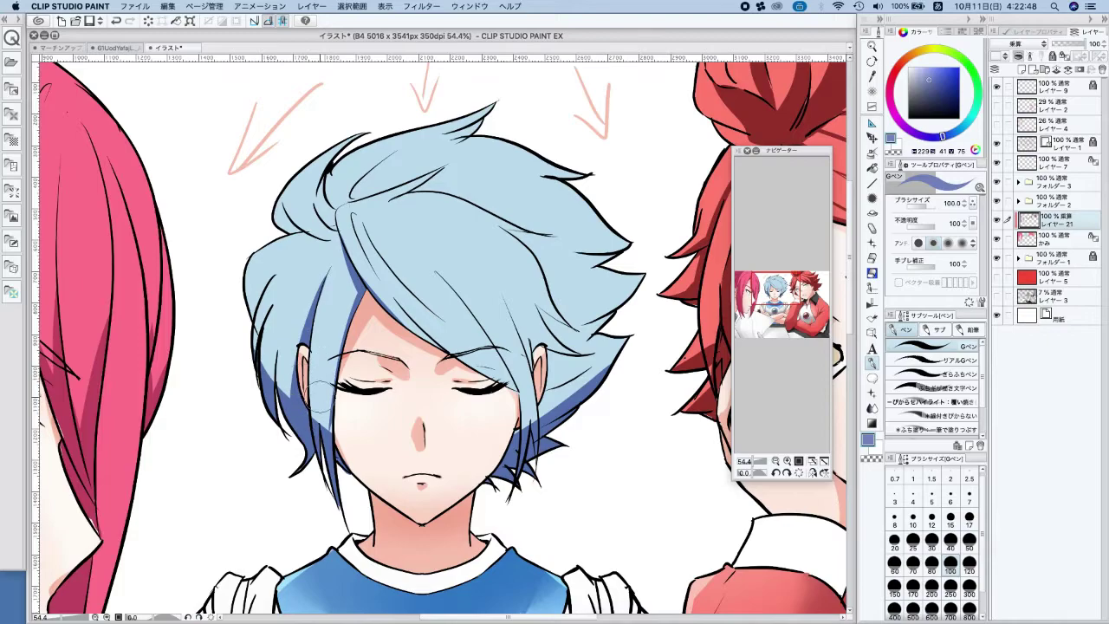
{"action": "left_click_drag", "start_coordinate": [334, 357], "coordinate": [331, 435]}
{"action": "left_click_drag", "start_coordinate": [326, 348], "coordinate": [327, 428]}
Paint thin shadows on the blue face-framing lock beside the ear on the picture's right
{"action": "left_click_drag", "start_coordinate": [485, 319], "coordinate": [522, 425]}
{"action": "left_click_drag", "start_coordinate": [501, 307], "coordinate": [529, 417]}
{"action": "left_click_drag", "start_coordinate": [520, 359], "coordinate": [509, 414]}
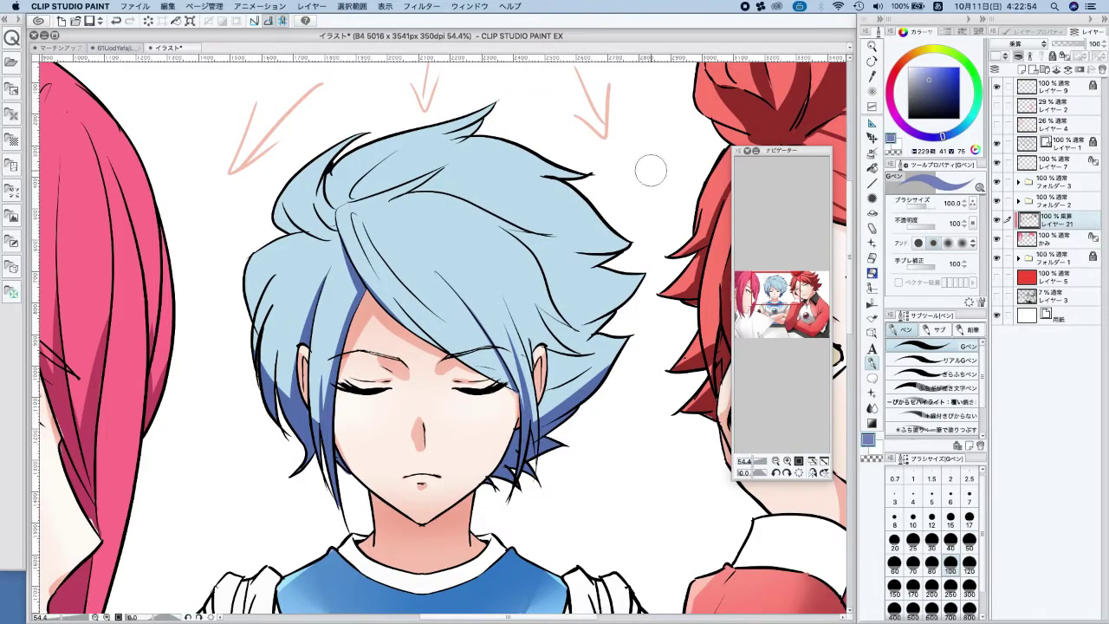
Outline shadows on the blue hair's lower back tufts with the G-pen at size 120 and fill them
{"action": "left_click", "coordinate": [968, 570]}
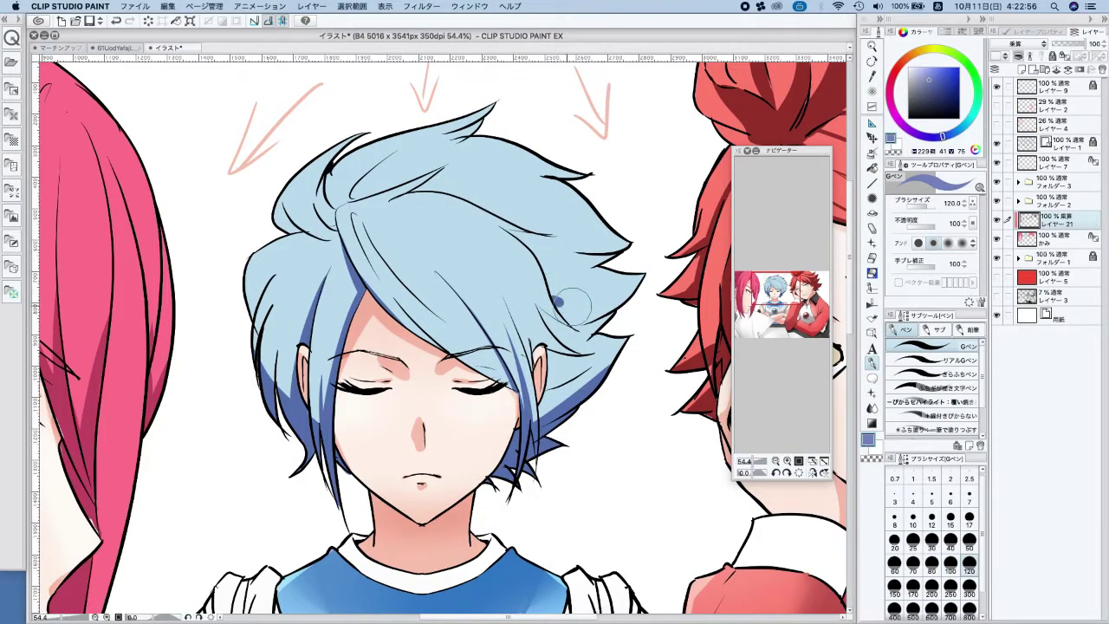
{"action": "left_click_drag", "start_coordinate": [552, 303], "coordinate": [640, 280]}
{"action": "left_click", "coordinate": [872, 168]}
{"action": "left_click", "coordinate": [594, 313]}
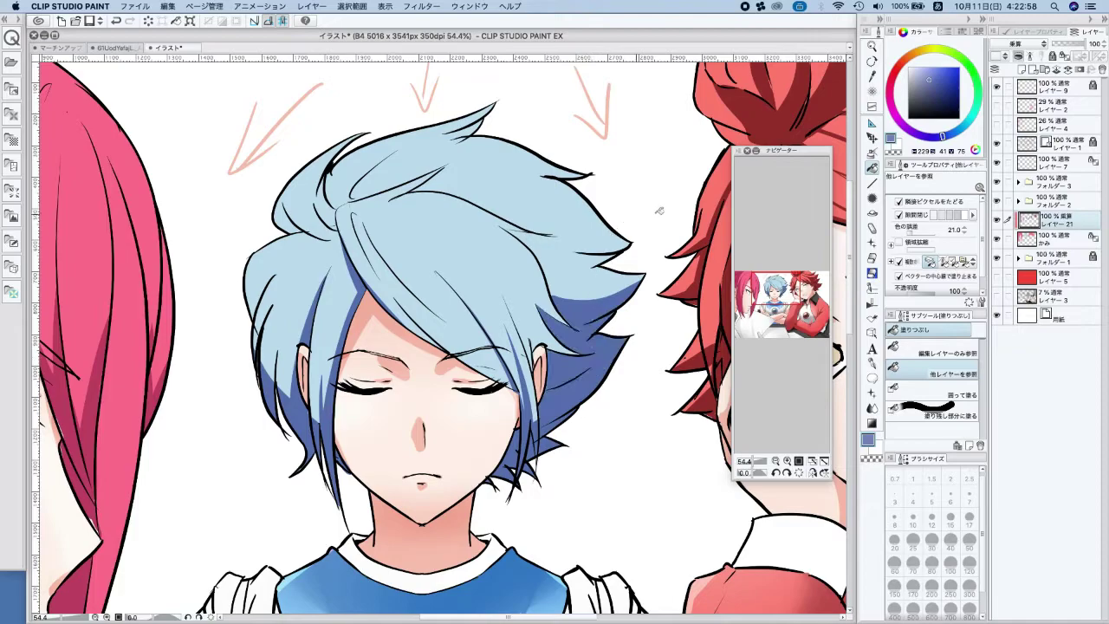
Set the G-pen size to 50 and shade the blue hair's side and crown tufts
{"action": "left_click", "coordinate": [872, 361]}
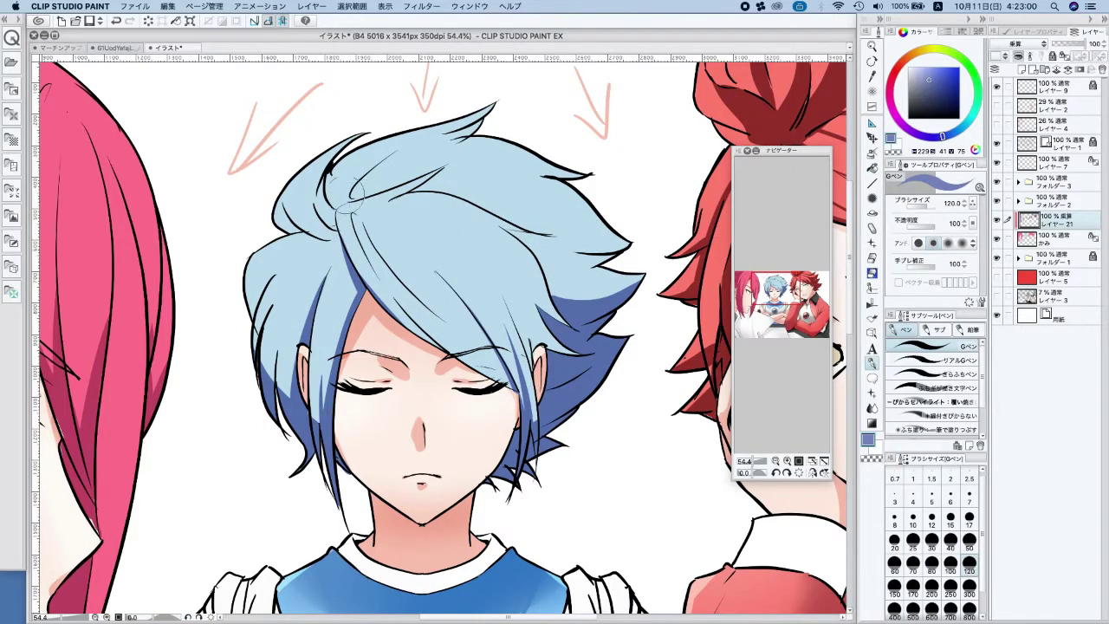
{"action": "left_click", "coordinate": [969, 547]}
{"action": "mouse_move", "coordinate": [291, 182]}
{"action": "left_mouse_down"}
{"action": "mouse_move", "coordinate": [324, 228]}
{"action": "mouse_move", "coordinate": [276, 208]}
{"action": "mouse_move", "coordinate": [277, 188]}
{"action": "mouse_move", "coordinate": [283, 224]}
{"action": "mouse_move", "coordinate": [285, 184]}
{"action": "mouse_move", "coordinate": [295, 221]}
{"action": "mouse_move", "coordinate": [339, 196]}
{"action": "mouse_move", "coordinate": [336, 224]}
{"action": "left_mouse_up"}
{"action": "mouse_move", "coordinate": [240, 299]}
{"action": "left_mouse_down"}
{"action": "mouse_move", "coordinate": [301, 256]}
{"action": "mouse_move", "coordinate": [251, 289]}
{"action": "mouse_move", "coordinate": [255, 300]}
{"action": "mouse_move", "coordinate": [308, 249]}
{"action": "mouse_move", "coordinate": [242, 317]}
{"action": "mouse_move", "coordinate": [314, 248]}
{"action": "left_mouse_up"}
{"action": "key", "text": "ctrl+z"}
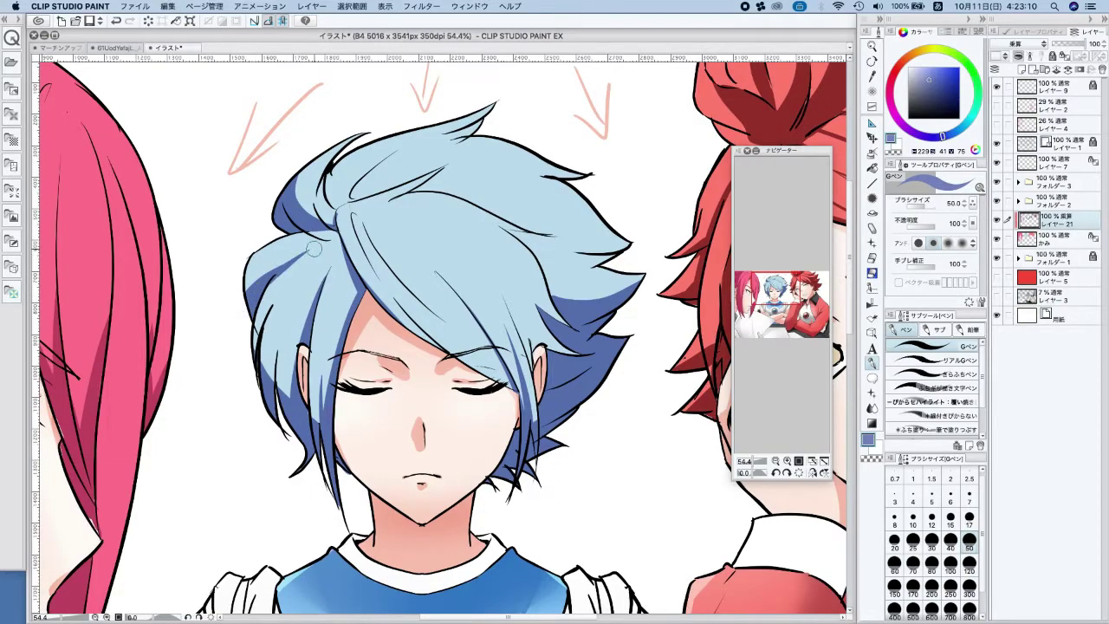
{"action": "left_click_drag", "start_coordinate": [241, 300], "coordinate": [296, 251]}
{"action": "mouse_move", "coordinate": [346, 154]}
{"action": "left_mouse_down"}
{"action": "mouse_move", "coordinate": [338, 196]}
{"action": "mouse_move", "coordinate": [326, 175]}
{"action": "mouse_move", "coordinate": [338, 209]}
{"action": "left_mouse_up"}
{"action": "left_click_drag", "start_coordinate": [490, 118], "coordinate": [355, 197]}
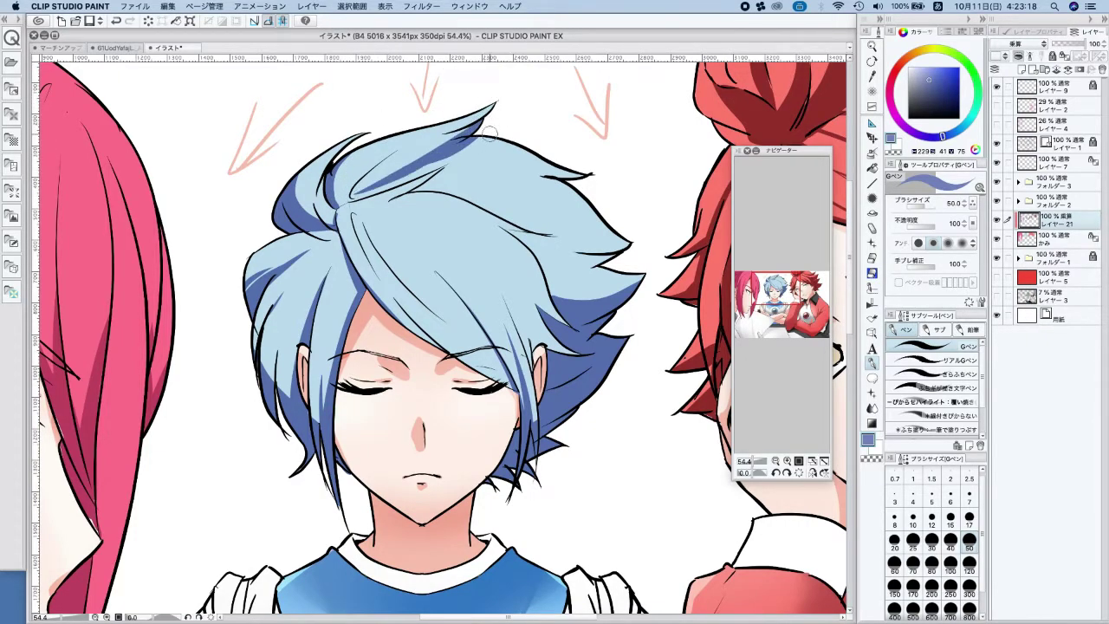
Paint tapered shadows along the strands on the top and upper back of the blue hair
{"action": "left_click_drag", "start_coordinate": [449, 151], "coordinate": [525, 143]}
{"action": "key", "text": "super+z"}
{"action": "mouse_move", "coordinate": [429, 158]}
{"action": "left_mouse_down"}
{"action": "mouse_move", "coordinate": [546, 148]}
{"action": "mouse_move", "coordinate": [575, 177]}
{"action": "left_mouse_up"}
{"action": "left_click_drag", "start_coordinate": [631, 244], "coordinate": [507, 202]}
{"action": "mouse_move", "coordinate": [556, 241]}
{"action": "left_mouse_down"}
{"action": "mouse_move", "coordinate": [619, 246]}
{"action": "mouse_move", "coordinate": [538, 229]}
{"action": "mouse_move", "coordinate": [619, 248]}
{"action": "mouse_move", "coordinate": [543, 248]}
{"action": "mouse_move", "coordinate": [609, 260]}
{"action": "mouse_move", "coordinate": [588, 274]}
{"action": "mouse_move", "coordinate": [550, 270]}
{"action": "mouse_move", "coordinate": [637, 263]}
{"action": "left_mouse_up"}
{"action": "key", "text": "super+z"}
Paint narrow shadow streaks along the blue fringe, from the parting toward the outer strands
{"action": "left_click_drag", "start_coordinate": [352, 212], "coordinate": [358, 235]}
{"action": "key", "text": "super+z"}
{"action": "mouse_move", "coordinate": [484, 259]}
{"action": "left_mouse_down"}
{"action": "mouse_move", "coordinate": [525, 373]}
{"action": "mouse_move", "coordinate": [539, 308]}
{"action": "left_mouse_up"}
{"action": "key", "text": "super+z"}
{"action": "left_click_drag", "start_coordinate": [487, 239], "coordinate": [539, 316]}
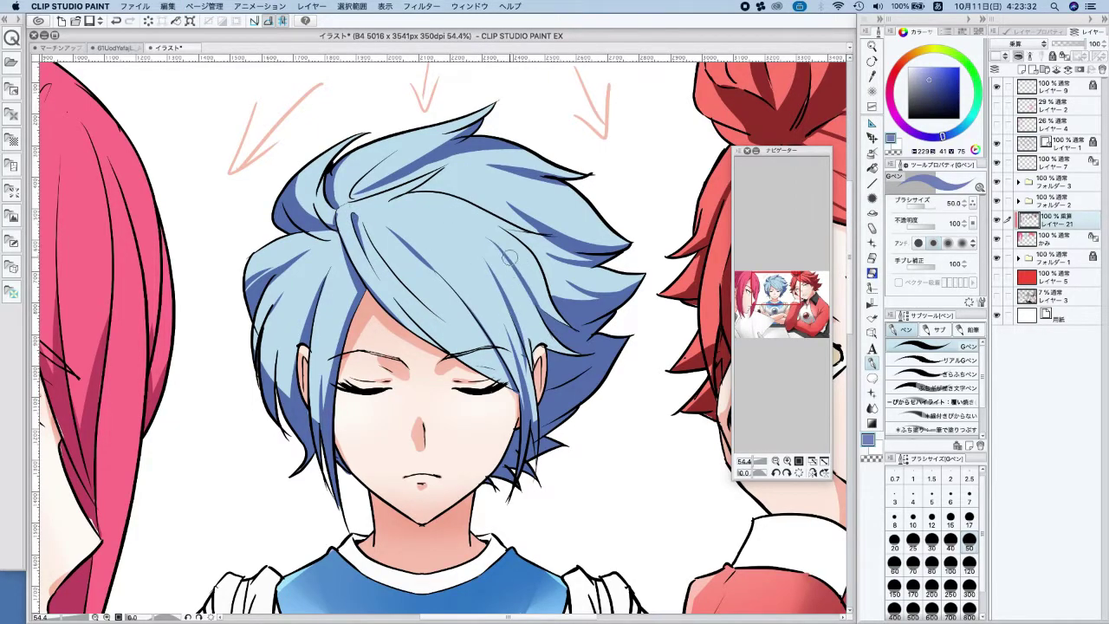
Outline a shadow along the lower edge of the blue fringe and fill its sections
{"action": "left_click_drag", "start_coordinate": [425, 321], "coordinate": [506, 381]}
{"action": "key", "text": "super+z"}
{"action": "left_click_drag", "start_coordinate": [402, 308], "coordinate": [496, 363]}
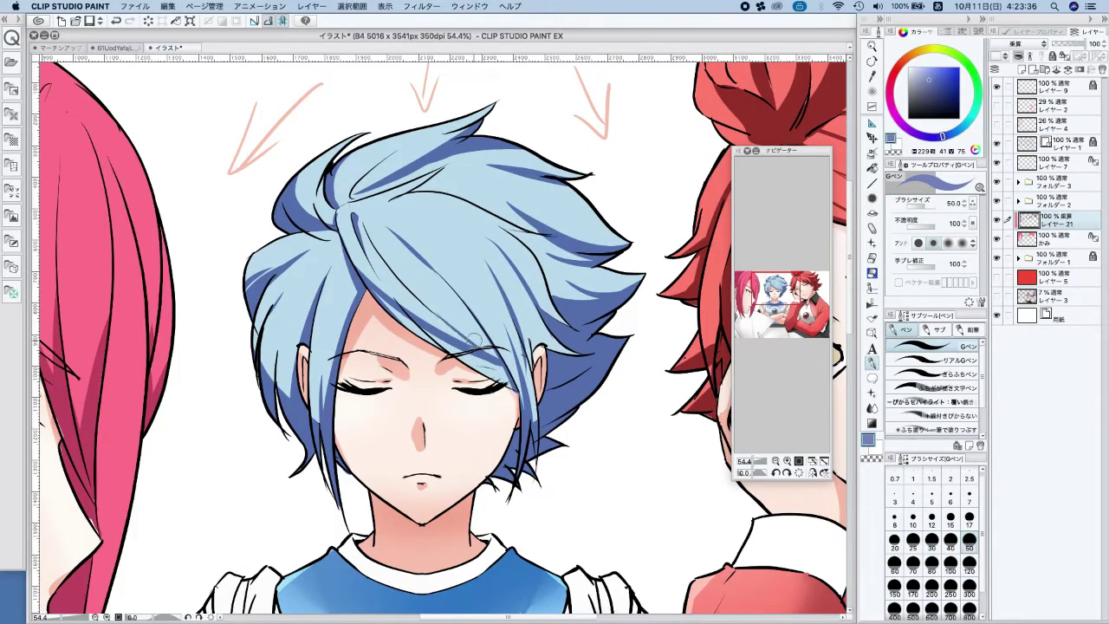
{"action": "key", "text": "g"}
{"action": "left_click", "coordinate": [445, 339]}
{"action": "left_click", "coordinate": [421, 328]}
{"action": "left_click", "coordinate": [513, 381]}
{"action": "left_click", "coordinate": [872, 361]}
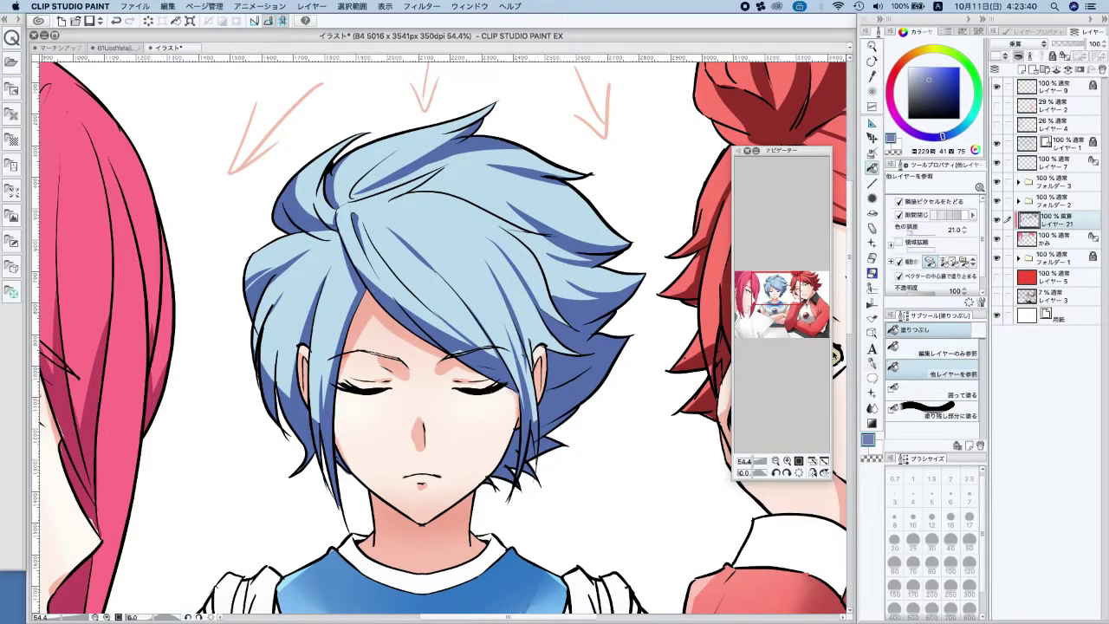
Paint an additional pen shadow on the blue fringe above the closed eye
{"action": "scroll", "coordinate": [519, 260], "scroll_direction": "down", "scroll_amount": 5}
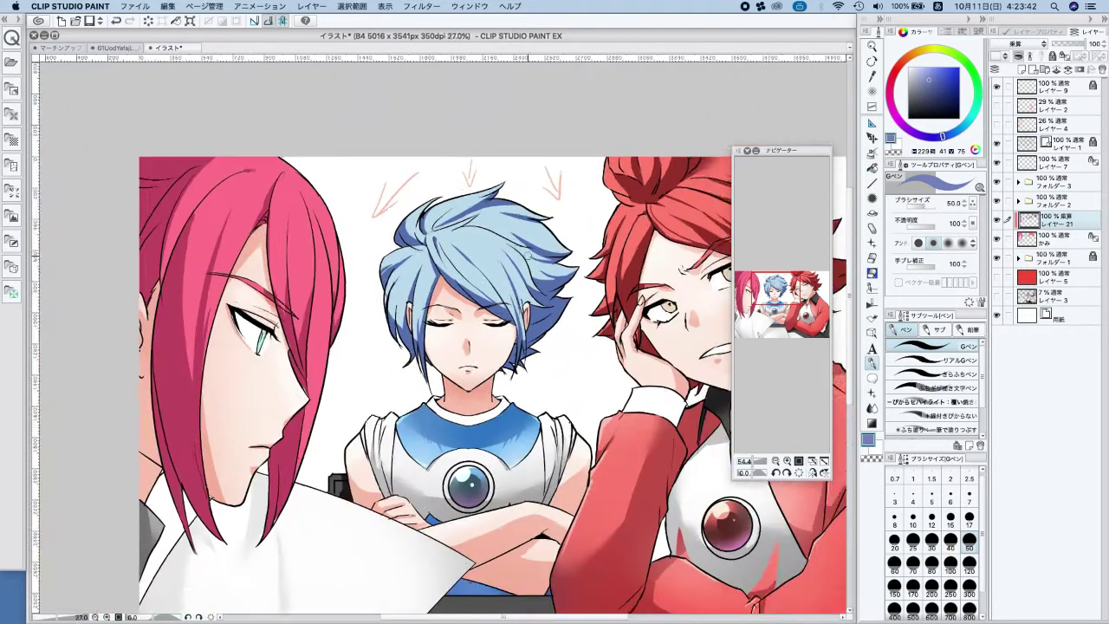
{"action": "scroll", "coordinate": [499, 285], "scroll_direction": "up", "scroll_amount": 2}
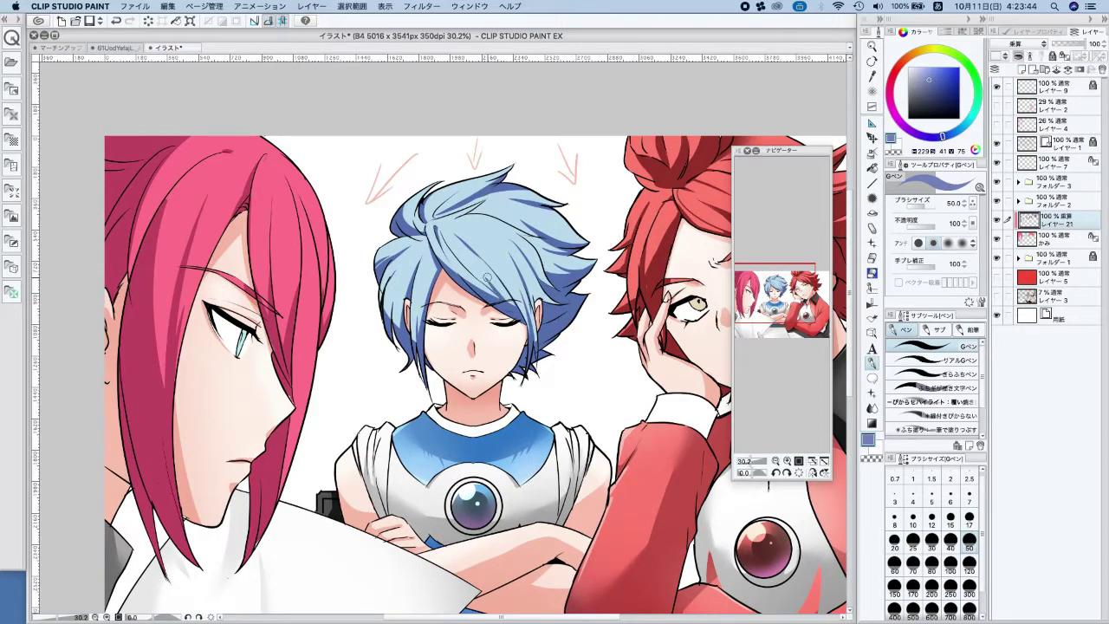
{"action": "left_click_drag", "start_coordinate": [494, 273], "coordinate": [514, 309]}
Examine the hair shading on all three characters at different magnifications
{"action": "scroll", "coordinate": [516, 179], "scroll_direction": "down", "scroll_amount": 3}
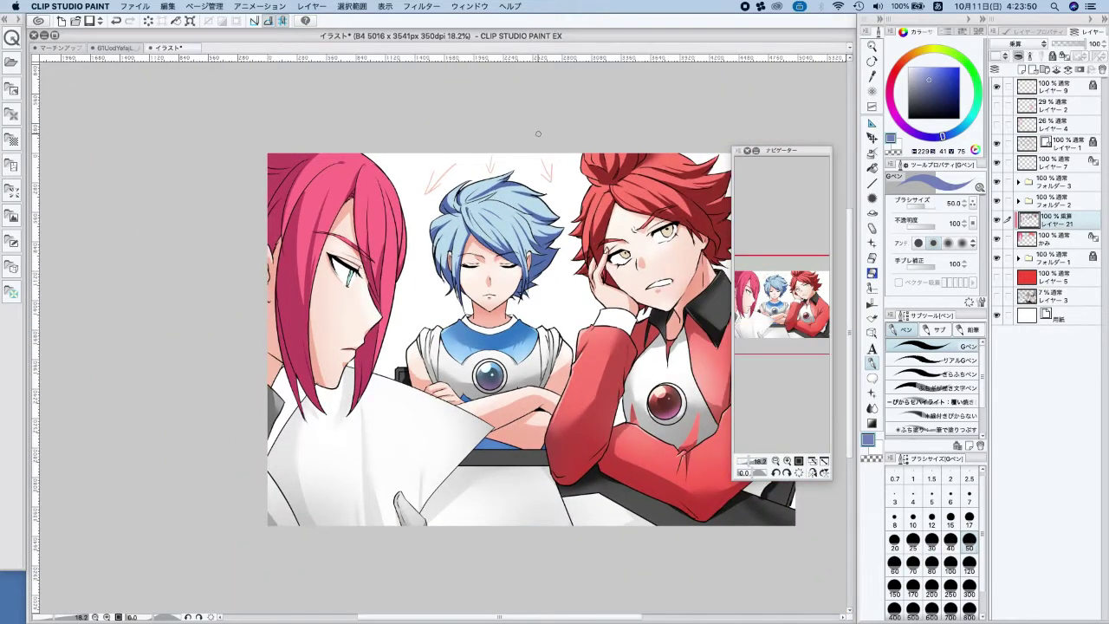
{"action": "scroll", "coordinate": [567, 177], "scroll_direction": "up", "scroll_amount": 1}
{"action": "scroll", "coordinate": [454, 227], "scroll_direction": "up", "scroll_amount": 1}
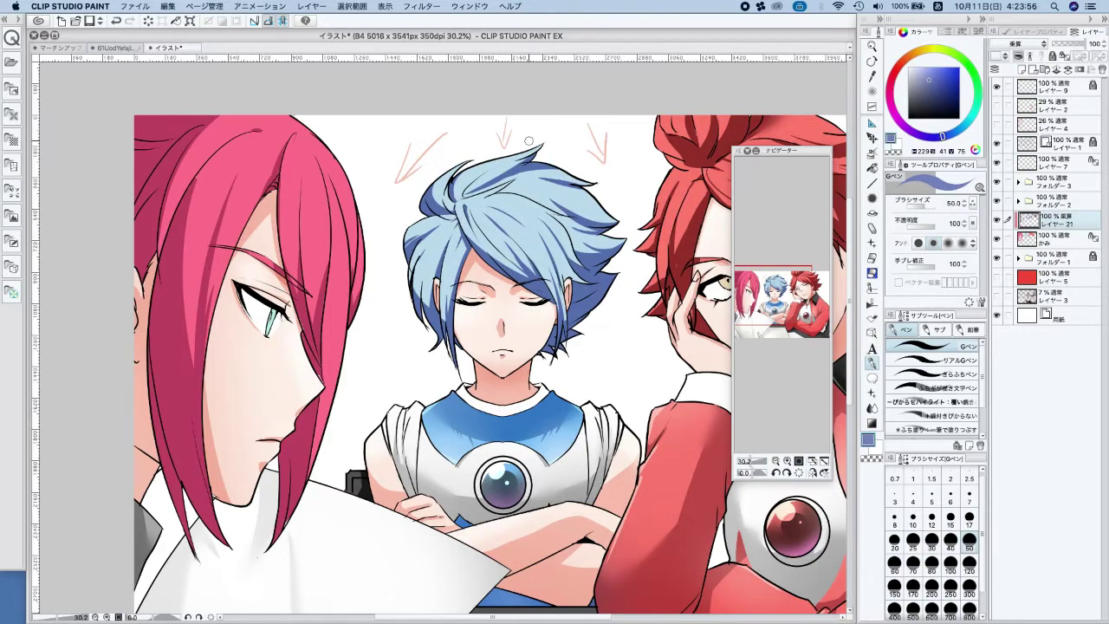
{"action": "scroll", "coordinate": [526, 179], "scroll_direction": "down", "scroll_amount": 1}
{"action": "scroll", "coordinate": [446, 206], "scroll_direction": "down", "scroll_amount": 1}
{"action": "scroll", "coordinate": [521, 162], "scroll_direction": "up", "scroll_amount": 1}
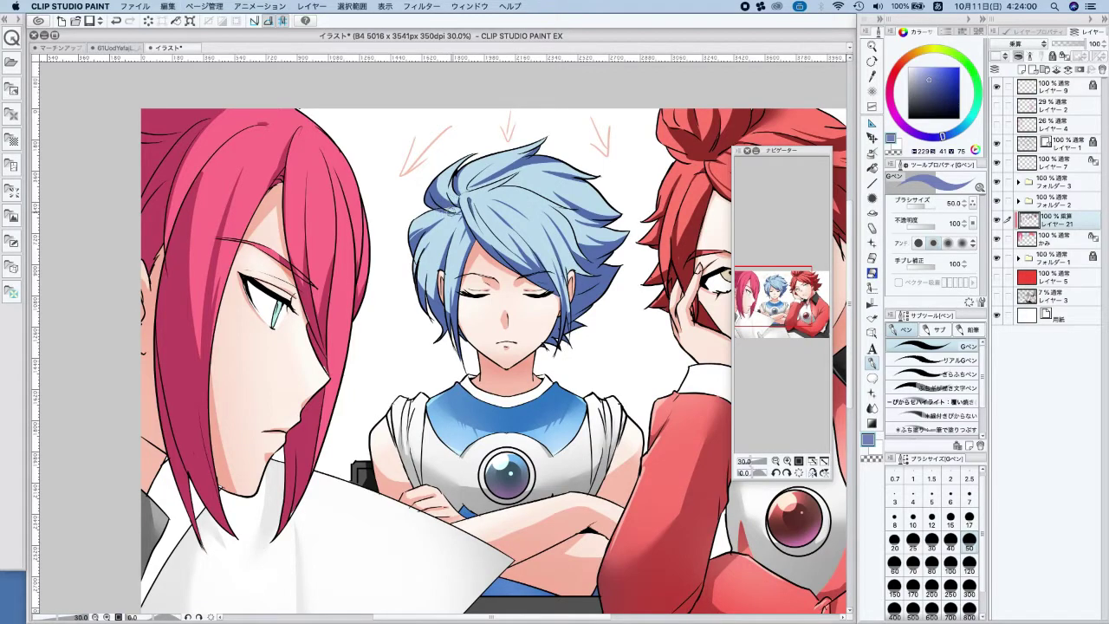
{"action": "scroll", "coordinate": [572, 131], "scroll_direction": "down", "scroll_amount": 1}
{"action": "left_click_drag", "start_coordinate": [626, 371], "coordinate": [480, 376]}
{"action": "scroll", "coordinate": [558, 343], "scroll_direction": "down", "scroll_amount": 3}
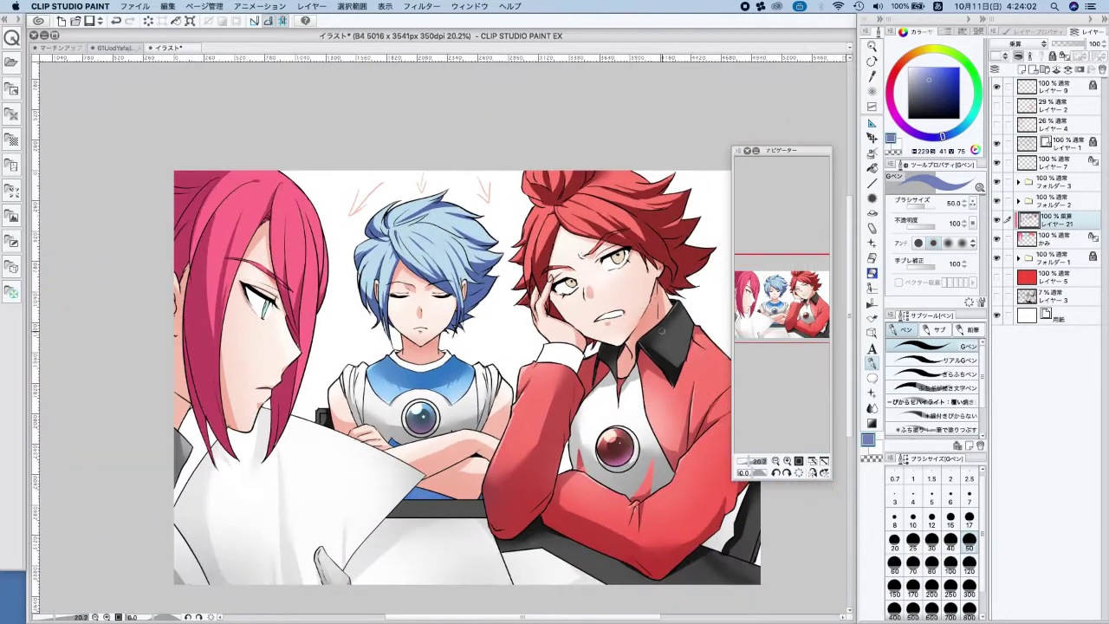
{"action": "left_click_drag", "start_coordinate": [670, 353], "coordinate": [647, 372]}
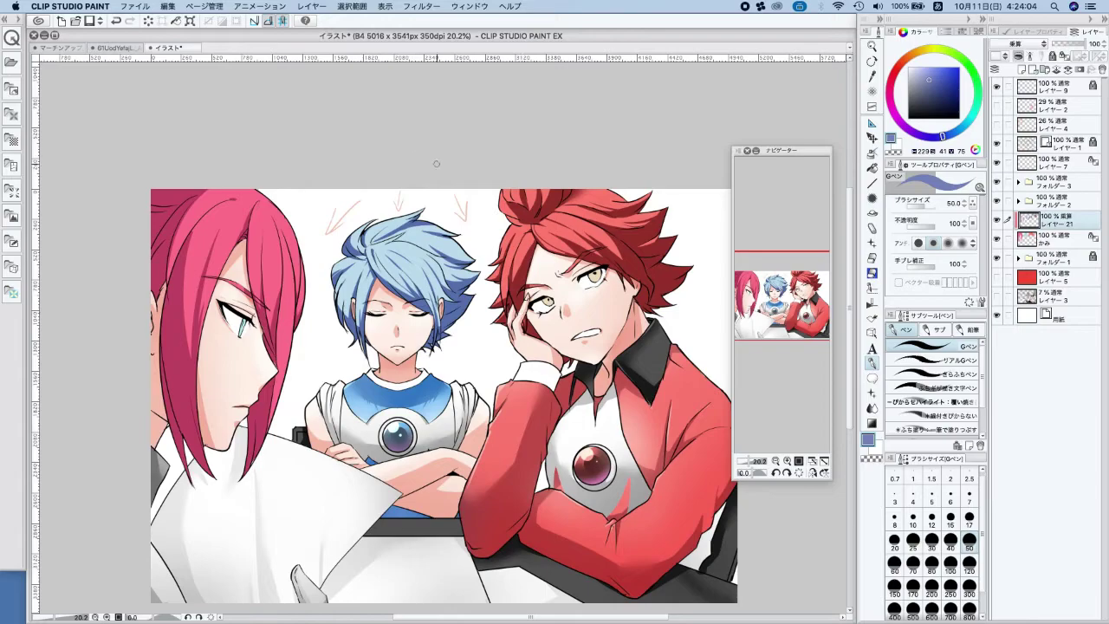
Soften the shadow on the back of the blue hair with the Blur (ぼかし) tool at size 250
{"action": "key", "text": "j"}
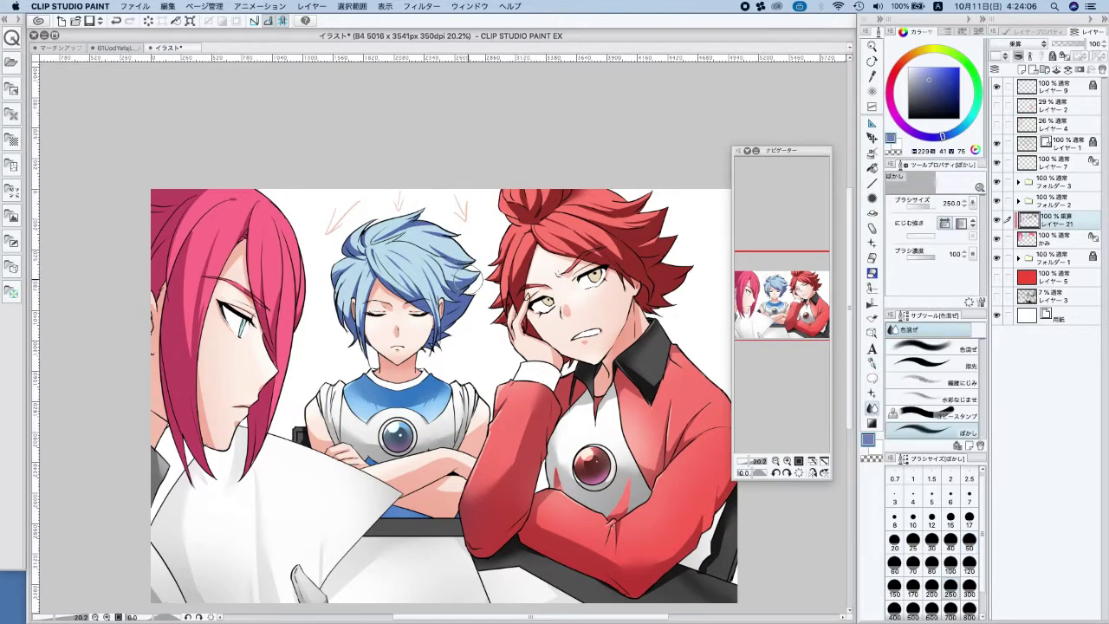
{"action": "key", "text": "super+z"}
{"action": "left_click_drag", "start_coordinate": [452, 243], "coordinate": [452, 259]}
{"action": "key", "text": "super+s"}
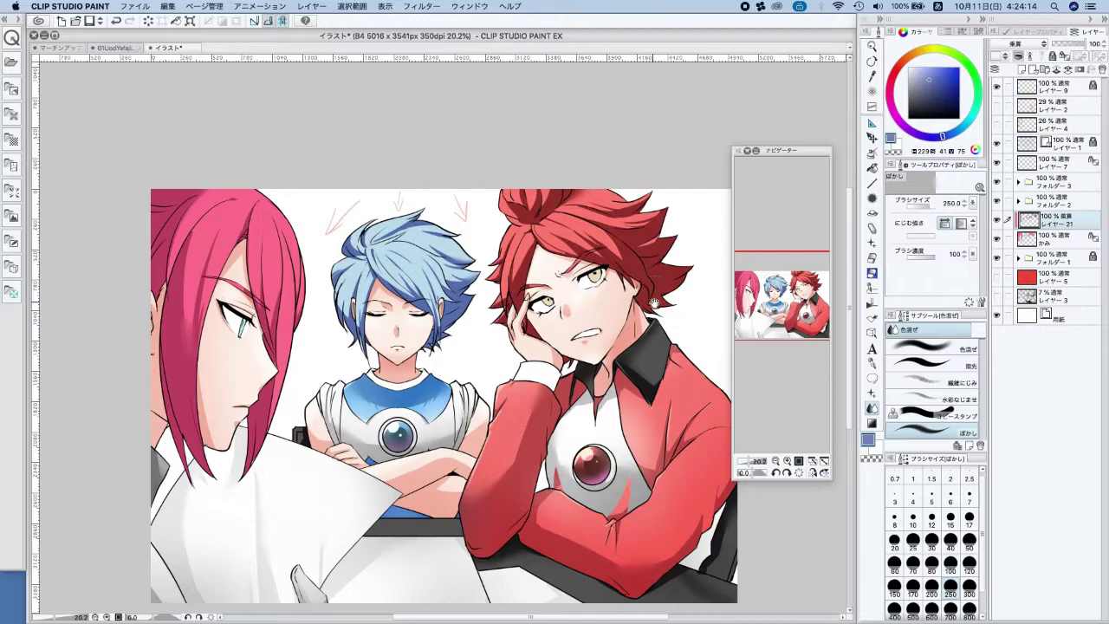
Add a new layer above the multiply shadow layer and set its blending mode to Screen (スクリーン)
{"action": "left_click_drag", "start_coordinate": [654, 302], "coordinate": [667, 304]}
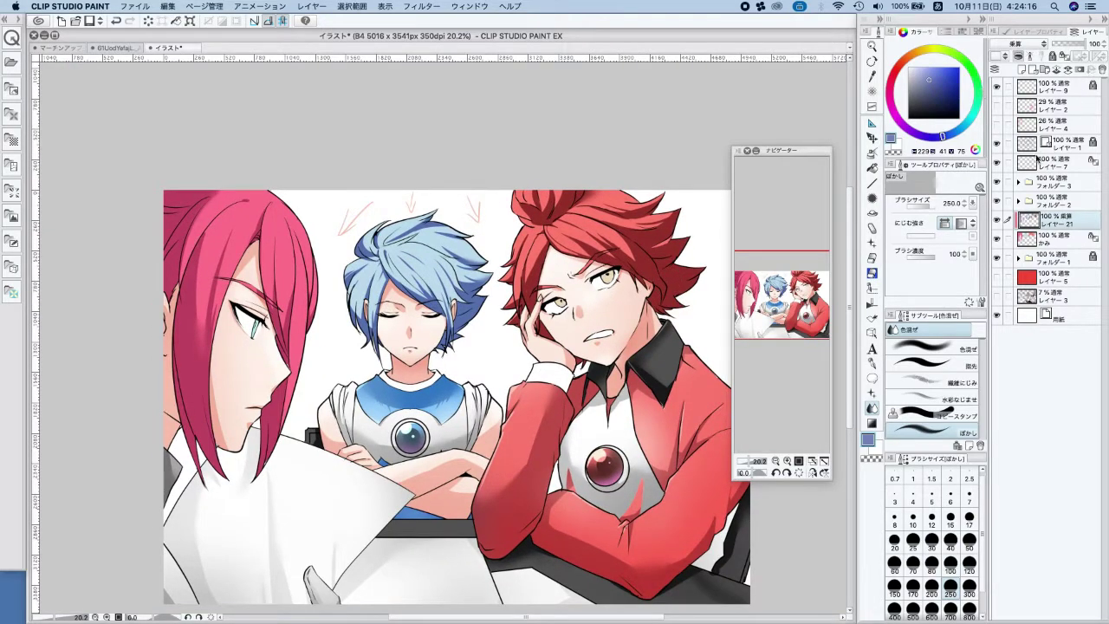
{"action": "left_click", "coordinate": [1023, 70]}
{"action": "left_click", "coordinate": [1019, 44]}
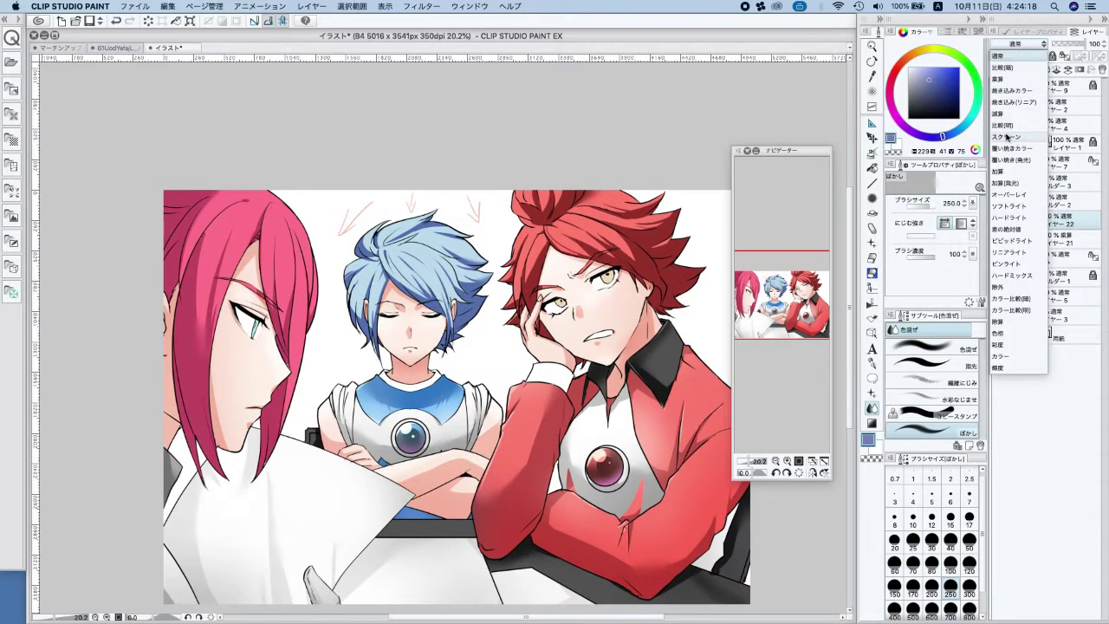
{"action": "left_click", "coordinate": [1005, 137]}
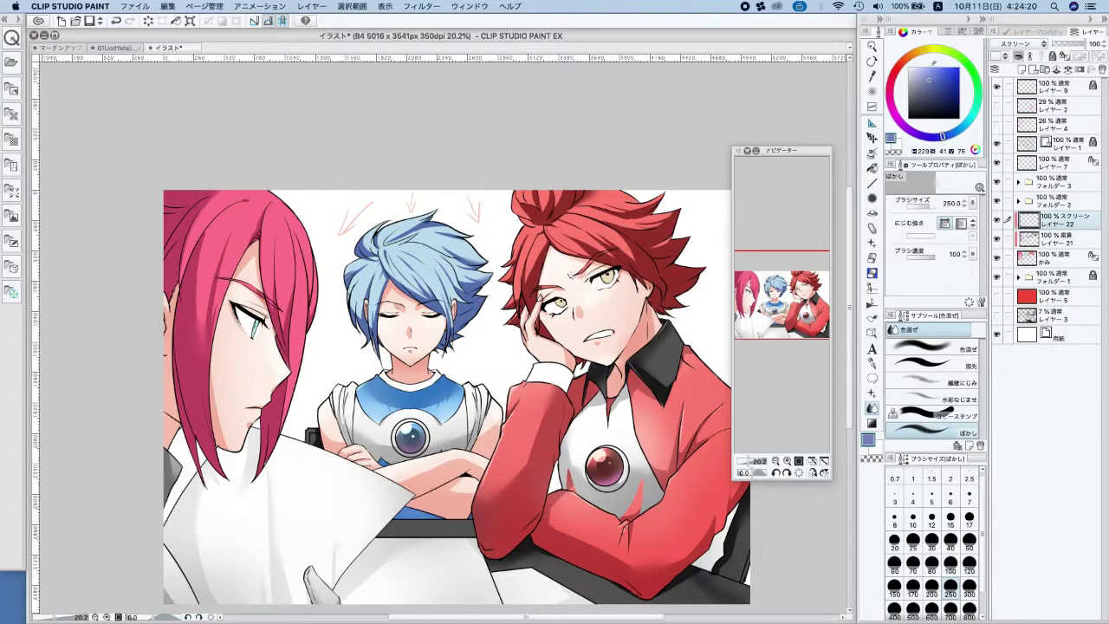
Pick a salmon colour from the red hair for the soft airbrush (柔らか) and place the Screen layer below the multiply shadow layer
{"action": "left_click", "coordinate": [542, 249], "text": "alt"}
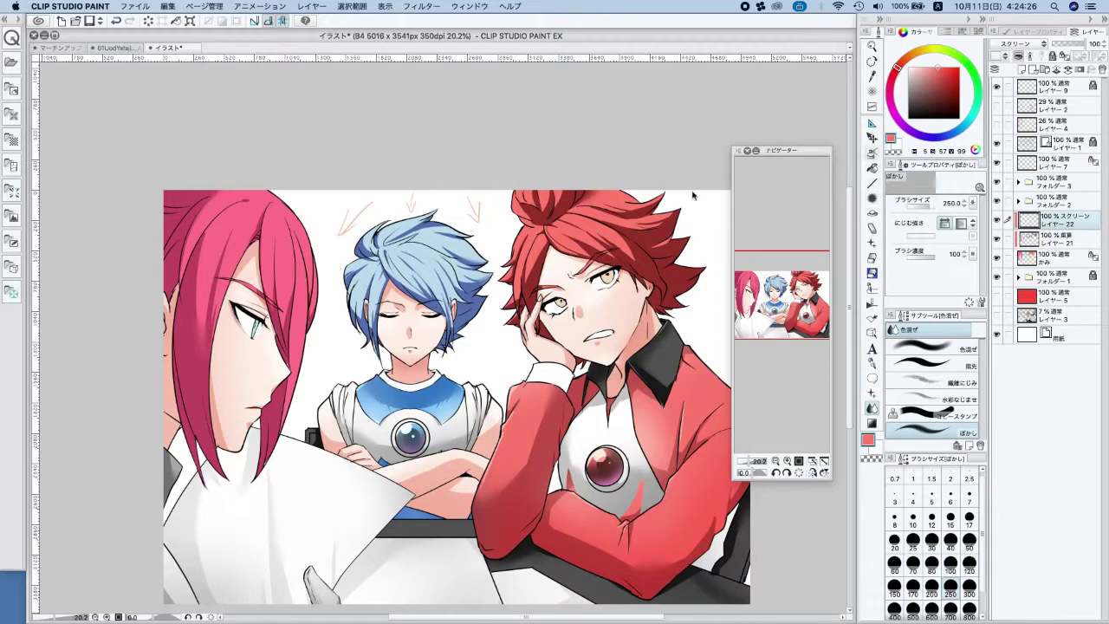
{"action": "left_click", "coordinate": [872, 154]}
{"action": "mouse_move", "coordinate": [511, 182]}
{"action": "left_mouse_down"}
{"action": "mouse_move", "coordinate": [551, 194]}
{"action": "mouse_move", "coordinate": [598, 173]}
{"action": "left_mouse_up"}
{"action": "key", "text": "super+z"}
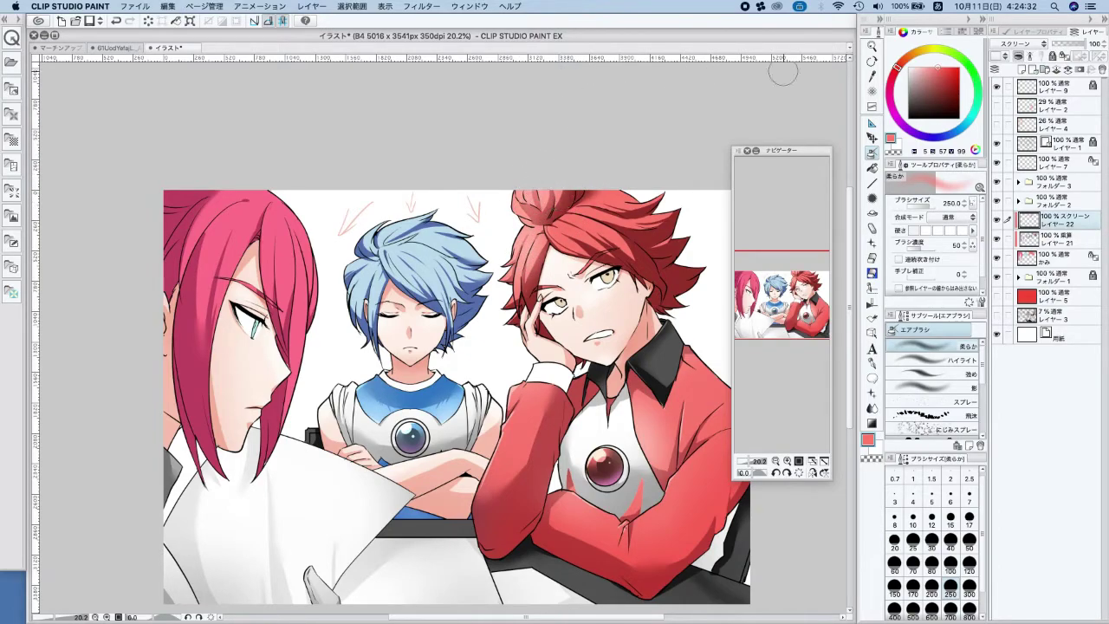
{"action": "left_click_drag", "start_coordinate": [1061, 224], "coordinate": [1062, 251]}
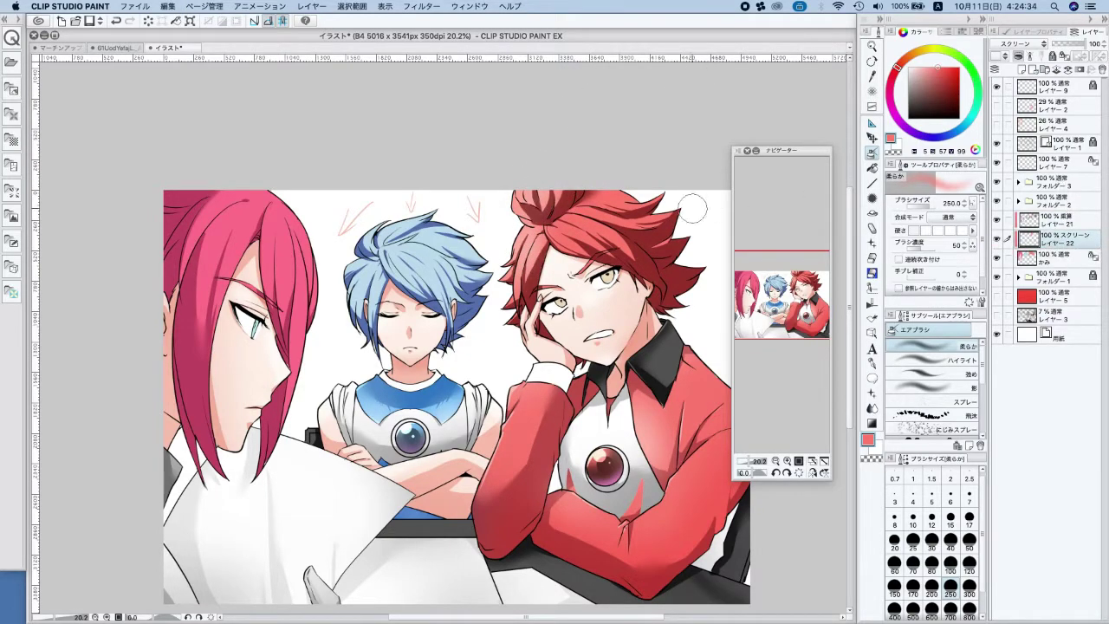
Airbrush a salmon glow over the top and sides of the blue hair and the crown of the pink hair on the Screen layer
{"action": "left_click_drag", "start_coordinate": [387, 227], "coordinate": [462, 214]}
{"action": "left_click_drag", "start_coordinate": [346, 274], "coordinate": [372, 279]}
{"action": "left_click_drag", "start_coordinate": [469, 273], "coordinate": [447, 301]}
{"action": "mouse_move", "coordinate": [278, 243]}
{"action": "left_mouse_down"}
{"action": "mouse_move", "coordinate": [299, 260]}
{"action": "mouse_move", "coordinate": [316, 316]}
{"action": "mouse_move", "coordinate": [234, 187]}
{"action": "mouse_move", "coordinate": [299, 368]}
{"action": "mouse_move", "coordinate": [297, 251]}
{"action": "left_mouse_up"}
{"action": "left_click_drag", "start_coordinate": [240, 217], "coordinate": [221, 272]}
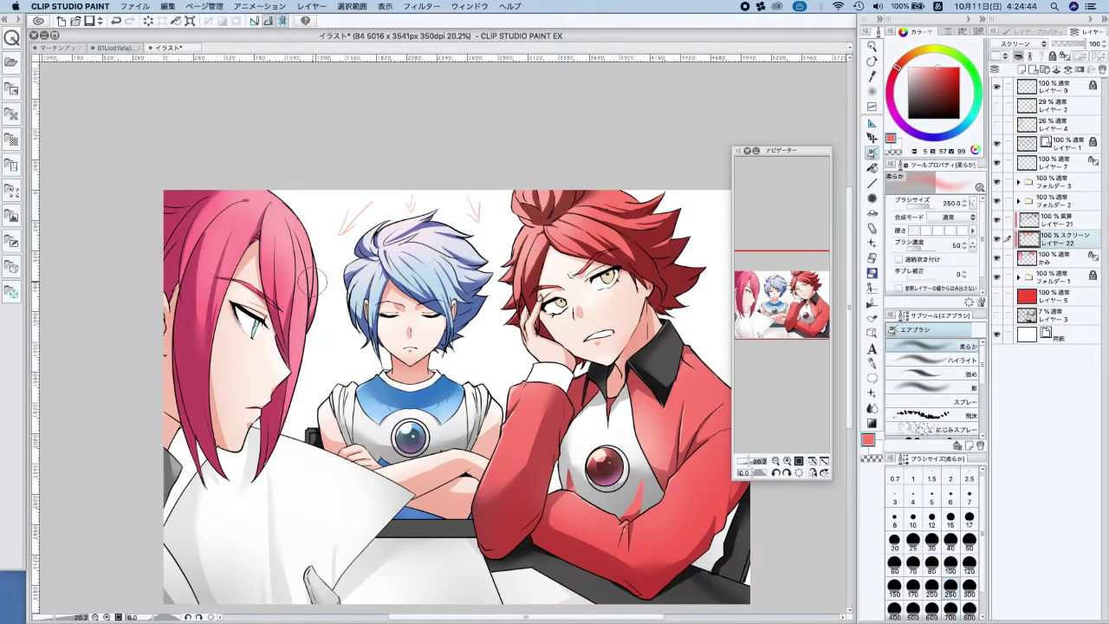
{"action": "left_click", "coordinate": [871, 362]}
{"action": "left_click", "coordinate": [997, 162]}
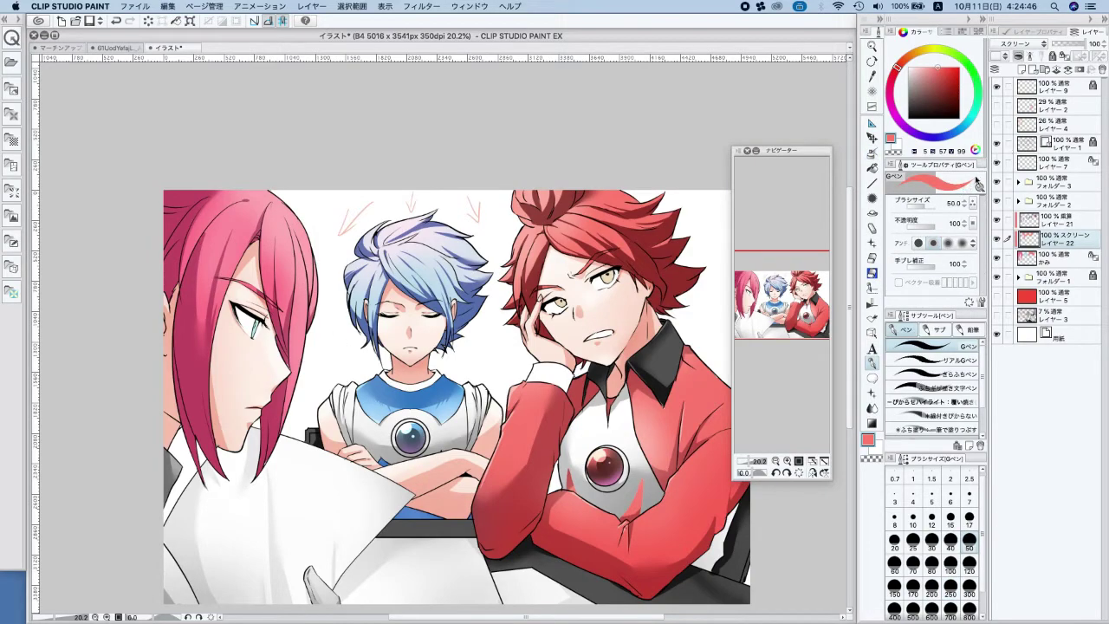
{"action": "left_click", "coordinate": [869, 170]}
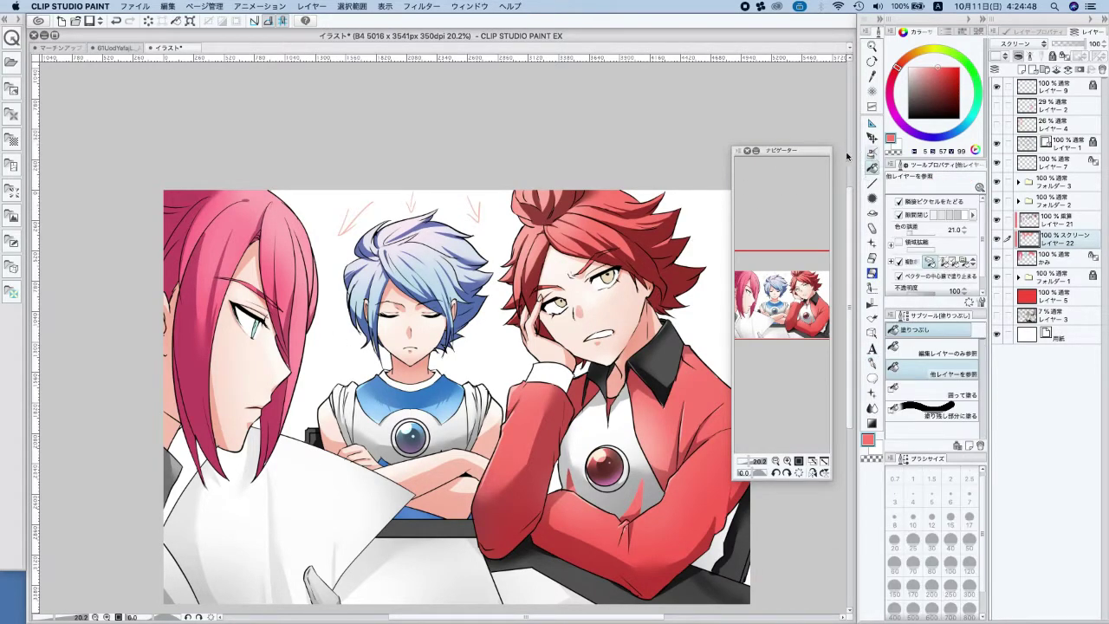
{"action": "left_click", "coordinate": [871, 152]}
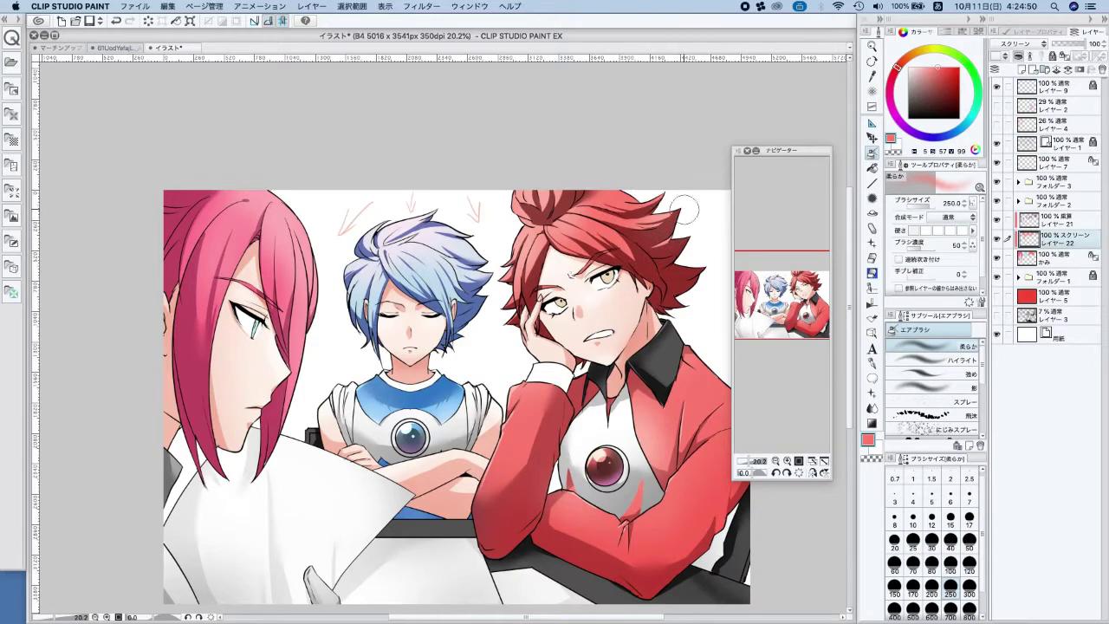
Hide the Screen layer and hair base, unclip multiply layer レイヤー 21, and add a new layer clipped to it
{"action": "left_click", "coordinate": [1070, 220]}
{"action": "left_click_drag", "start_coordinate": [996, 240], "coordinate": [996, 257]}
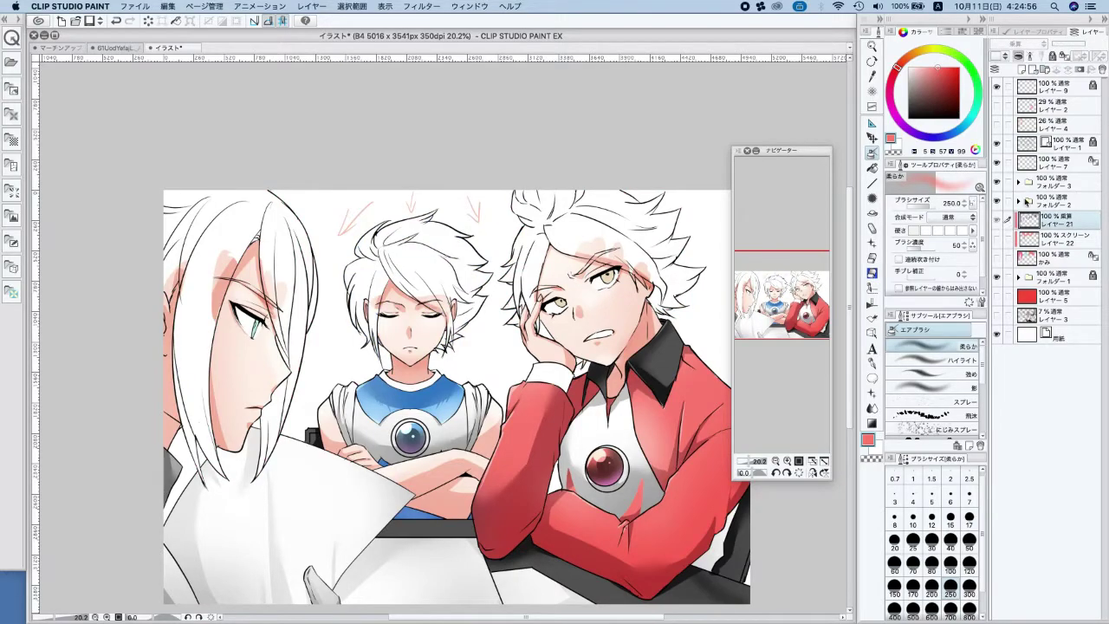
{"action": "key", "text": "ctrl+z"}
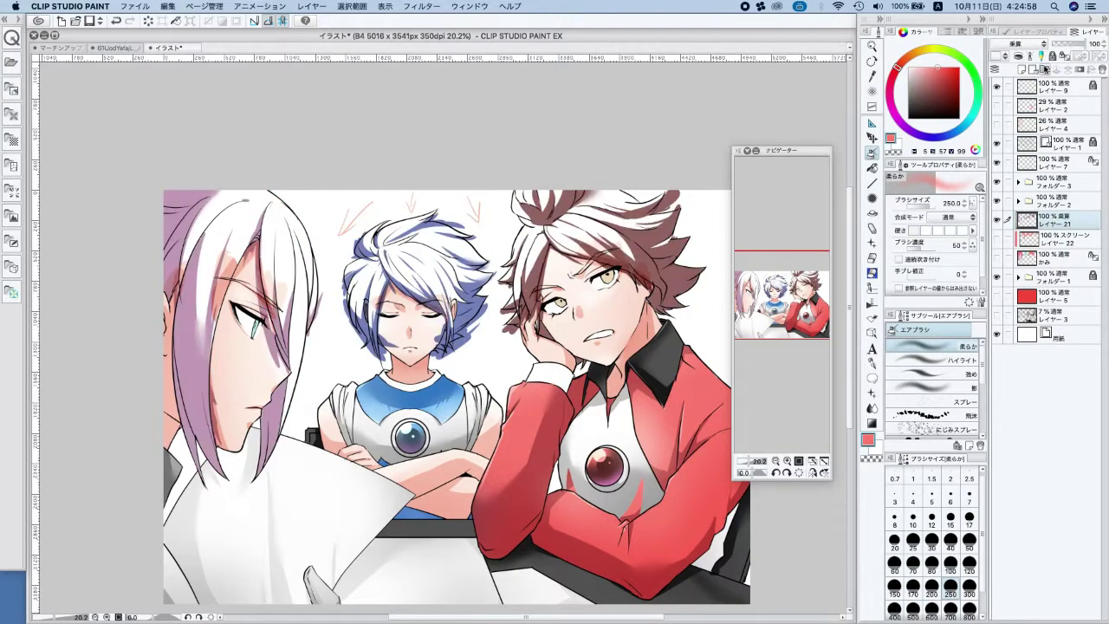
{"action": "left_click", "coordinate": [1022, 71]}
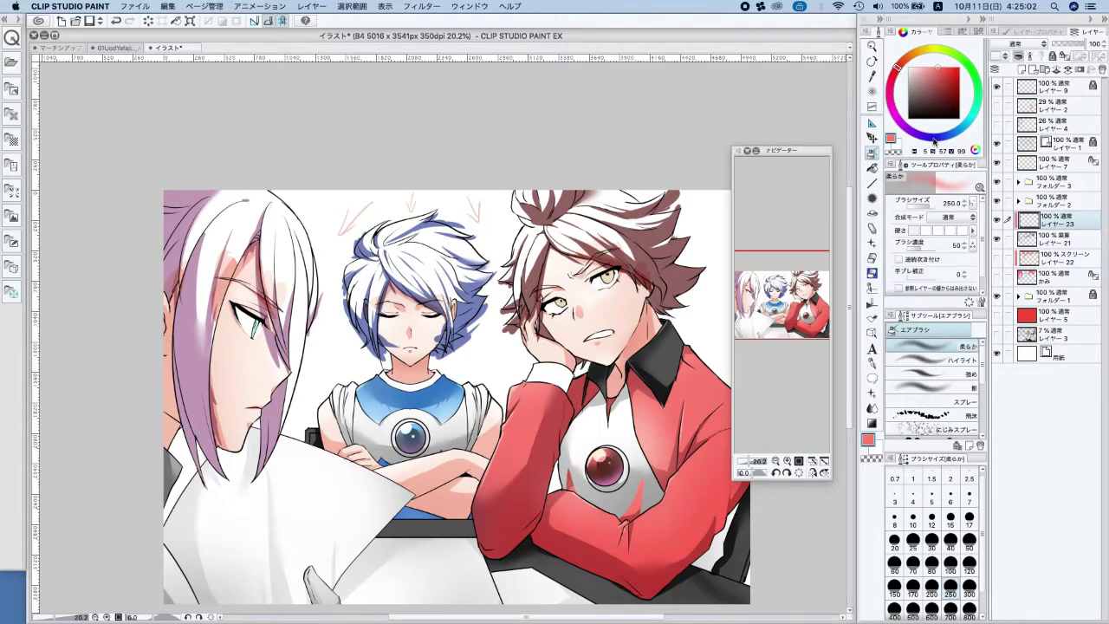
Airbrush a muted purple (hue 257, saturation 27, value 81) over the lower ends of the hair shadows, then show the hidden hair layers
{"action": "left_click_drag", "start_coordinate": [935, 138], "coordinate": [921, 137]}
{"action": "left_click_drag", "start_coordinate": [935, 67], "coordinate": [924, 71]}
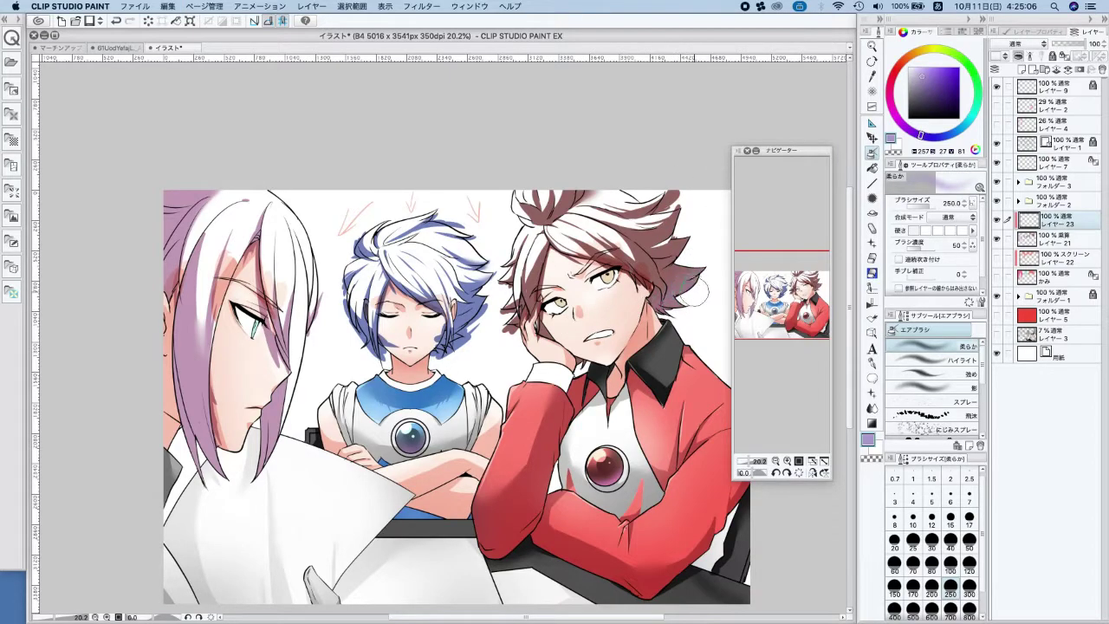
{"action": "mouse_move", "coordinate": [461, 335]}
{"action": "left_mouse_down"}
{"action": "mouse_move", "coordinate": [484, 312]}
{"action": "mouse_move", "coordinate": [427, 338]}
{"action": "left_mouse_up"}
{"action": "mouse_move", "coordinate": [218, 440]}
{"action": "left_mouse_down"}
{"action": "mouse_move", "coordinate": [224, 472]}
{"action": "mouse_move", "coordinate": [260, 449]}
{"action": "mouse_move", "coordinate": [262, 485]}
{"action": "left_mouse_up"}
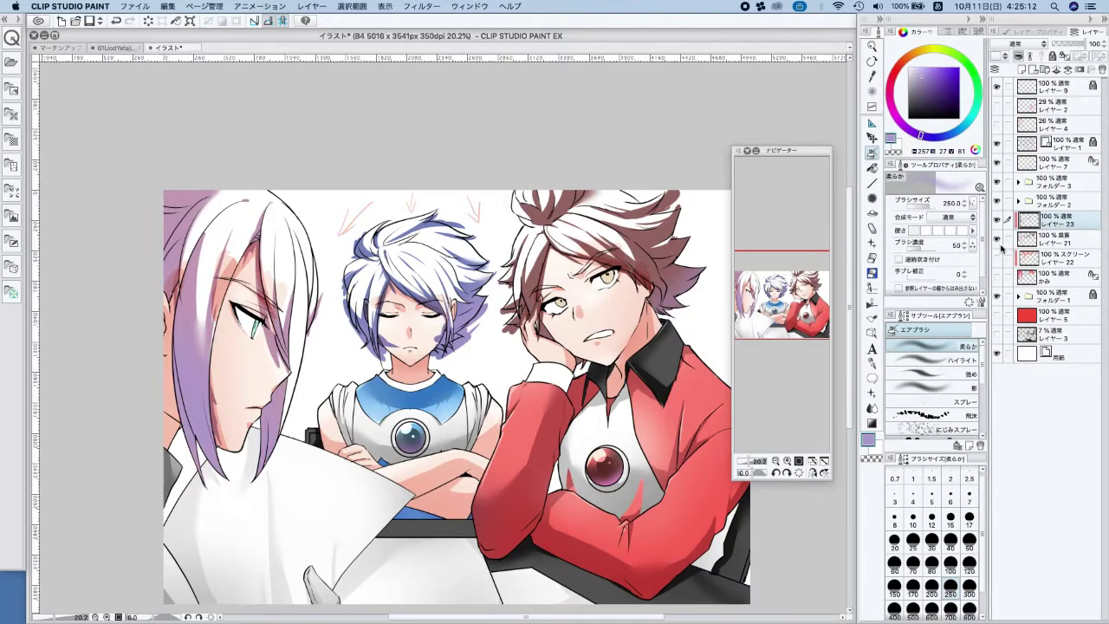
{"action": "left_click", "coordinate": [997, 259]}
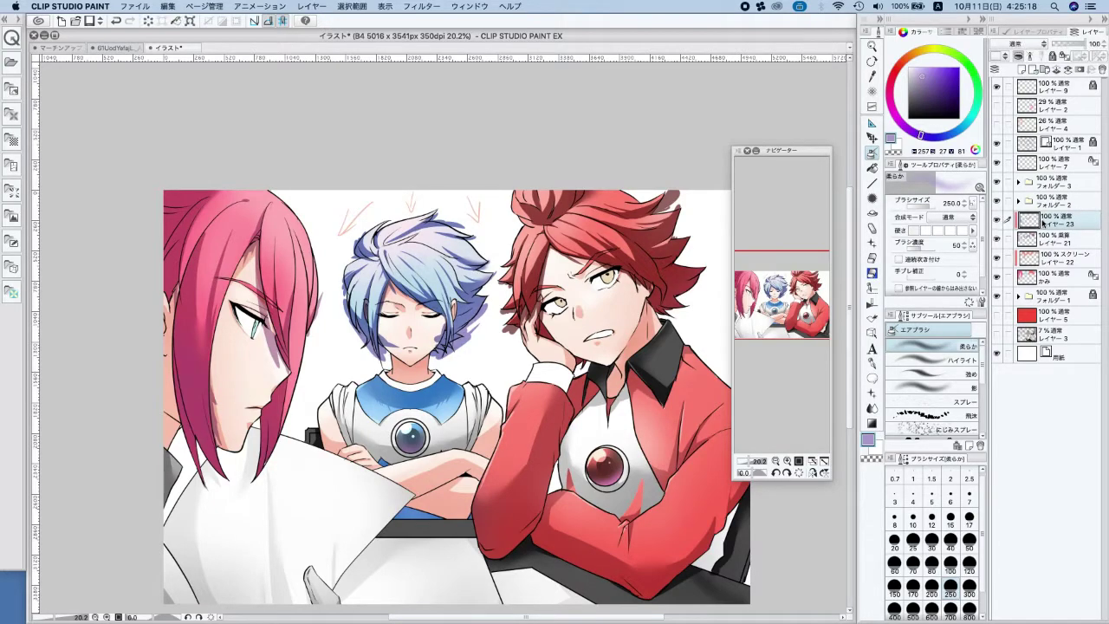
Try blending modes from 比較(暗) to 輝度 on the purple tint layer レイヤー 23, ending on 通常, and compare with the layer hidden
{"action": "scroll", "coordinate": [1019, 46], "scroll_direction": "down", "scroll_amount": 7}
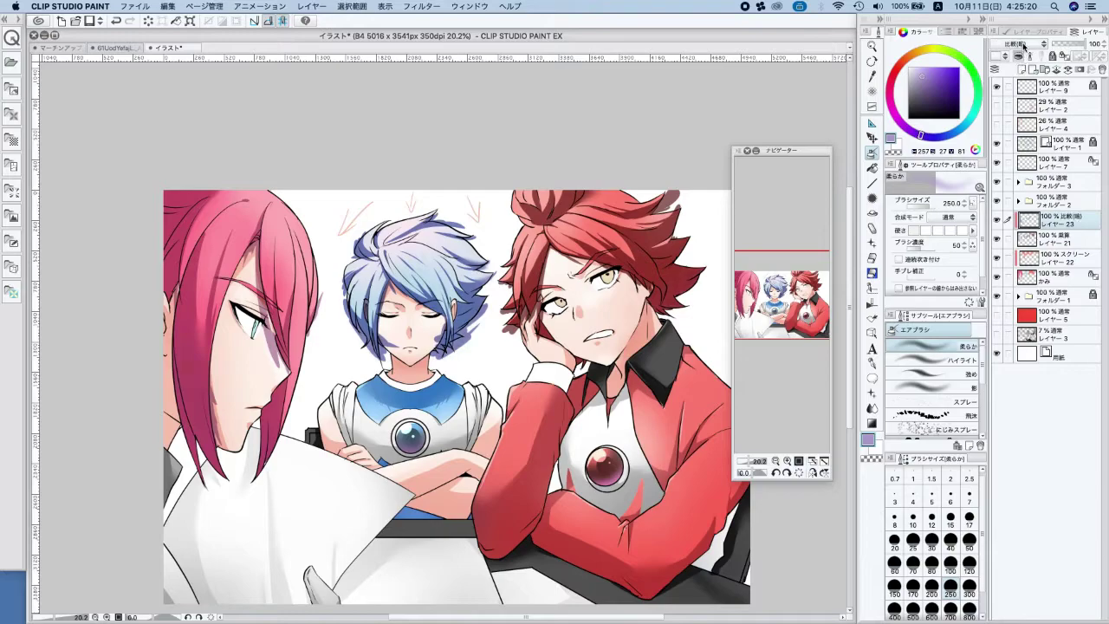
{"action": "scroll", "coordinate": [1019, 47], "scroll_direction": "down", "scroll_amount": 1}
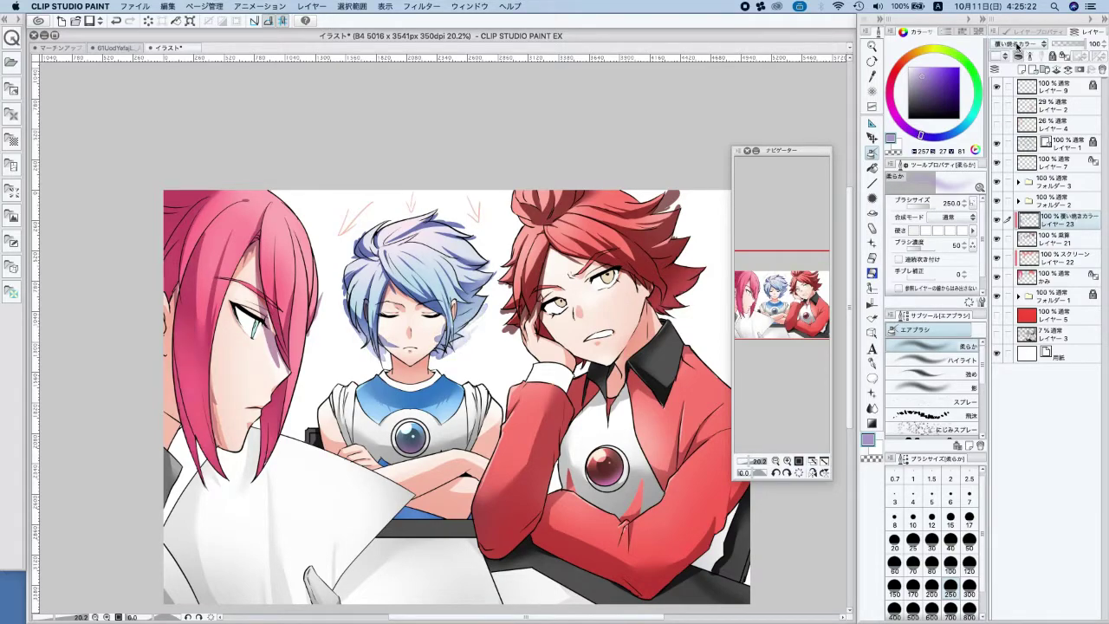
{"action": "scroll", "coordinate": [1019, 46], "scroll_direction": "down", "scroll_amount": 9}
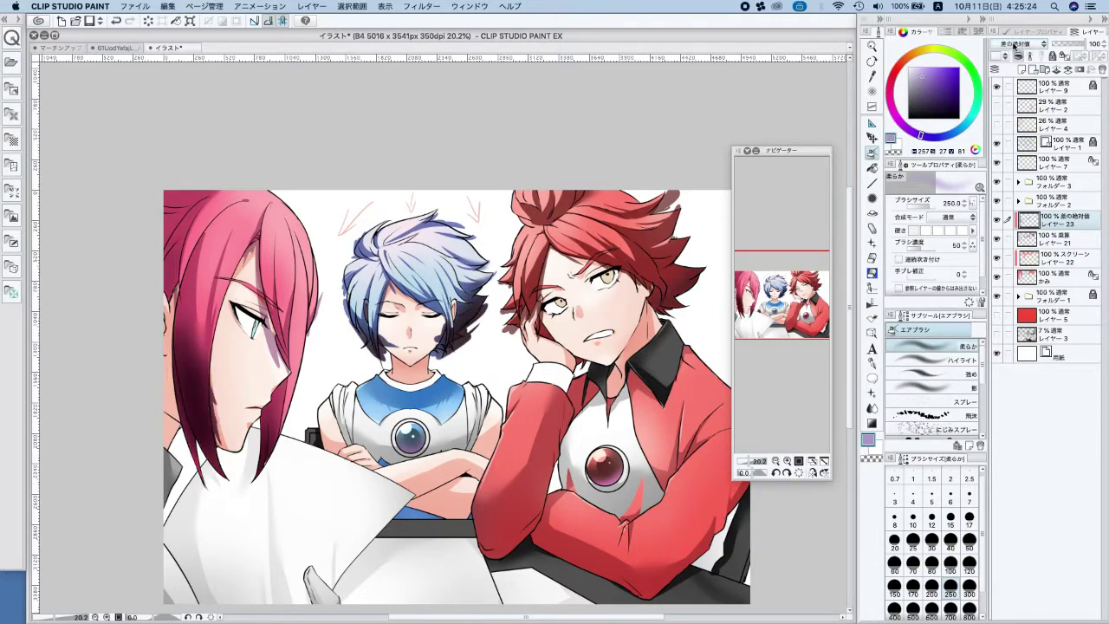
{"action": "scroll", "coordinate": [1012, 45], "scroll_direction": "down", "scroll_amount": 2}
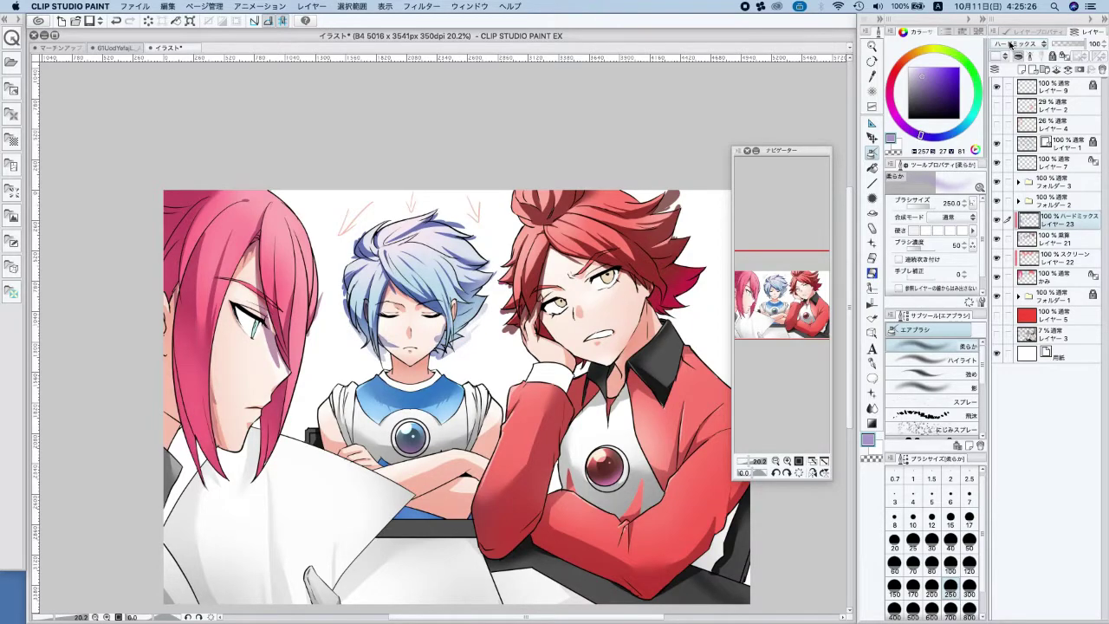
{"action": "scroll", "coordinate": [1010, 45], "scroll_direction": "down", "scroll_amount": 5}
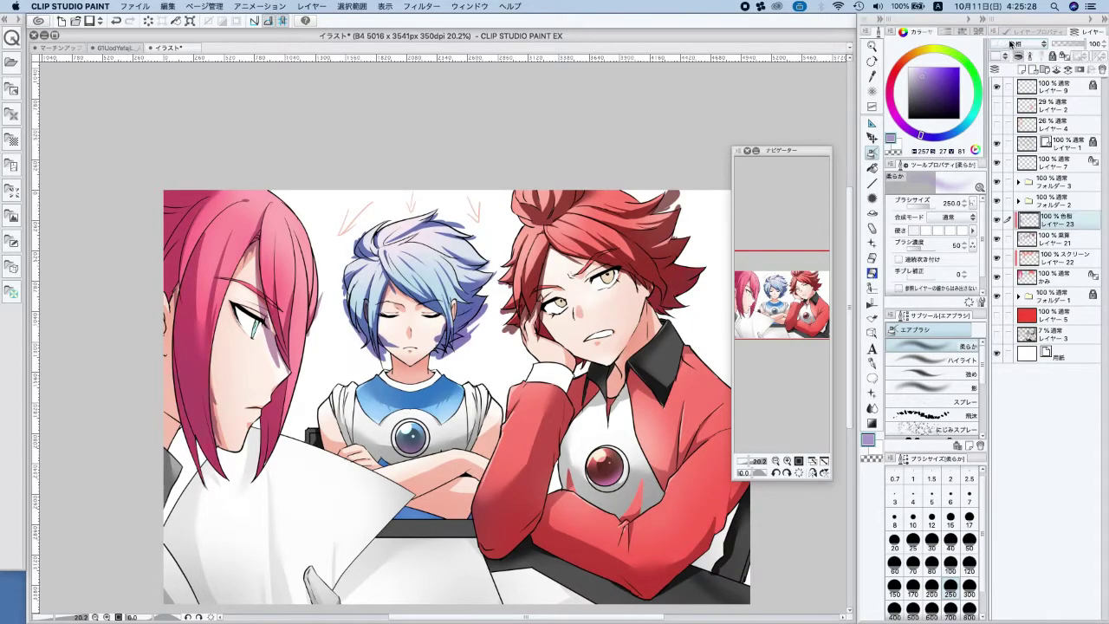
{"action": "scroll", "coordinate": [1006, 44], "scroll_direction": "down", "scroll_amount": 1}
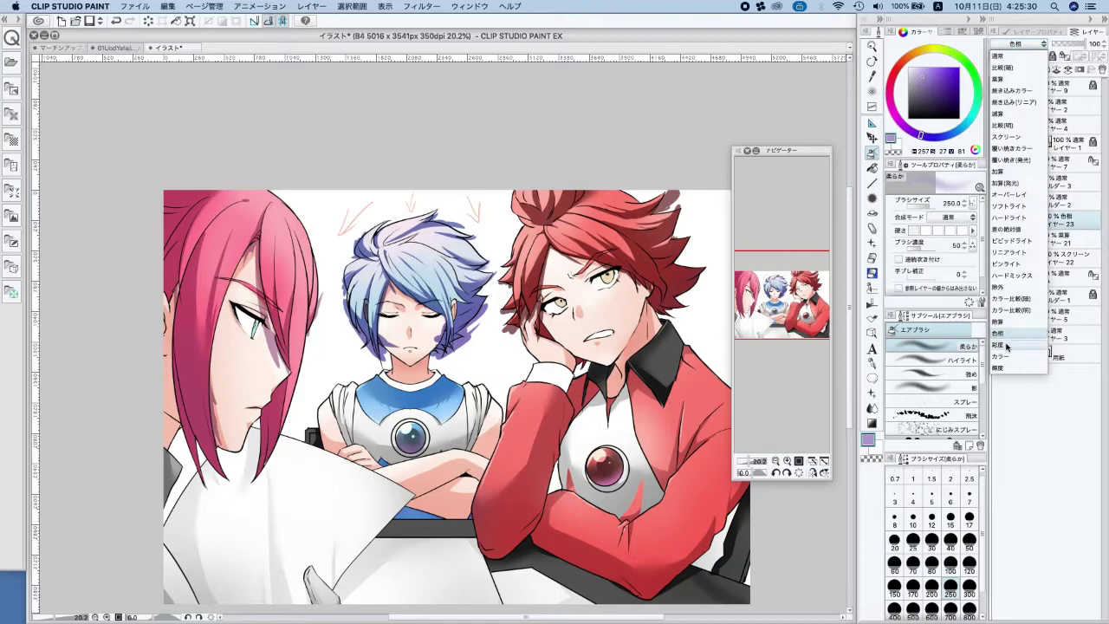
{"action": "scroll", "coordinate": [1008, 46], "scroll_direction": "down", "scroll_amount": 1}
{"action": "scroll", "coordinate": [1009, 46], "scroll_direction": "up", "scroll_amount": 1}
{"action": "scroll", "coordinate": [1009, 44], "scroll_direction": "down", "scroll_amount": 1}
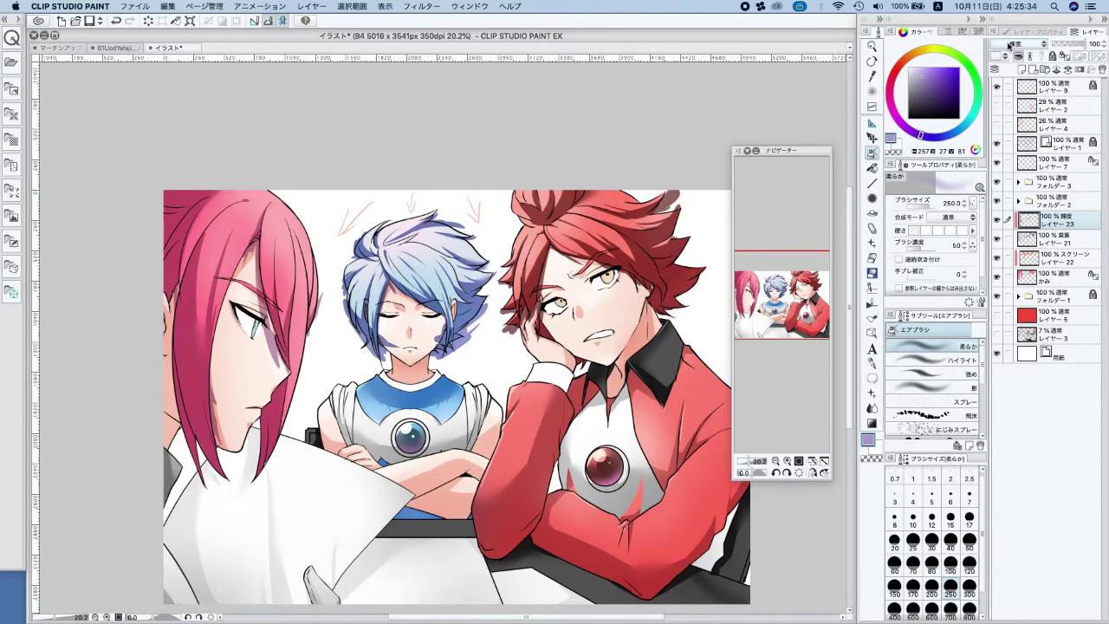
{"action": "left_click", "coordinate": [1008, 45]}
{"action": "left_click", "coordinate": [1016, 52]}
{"action": "left_click", "coordinate": [997, 221]}
{"action": "left_click", "coordinate": [997, 222]}
Add a new layer above the purple tint layer and set its blending mode to Screen (スクリーン)
{"action": "left_click", "coordinate": [1021, 68]}
{"action": "left_click", "coordinate": [1031, 44]}
{"action": "left_click", "coordinate": [1019, 137]}
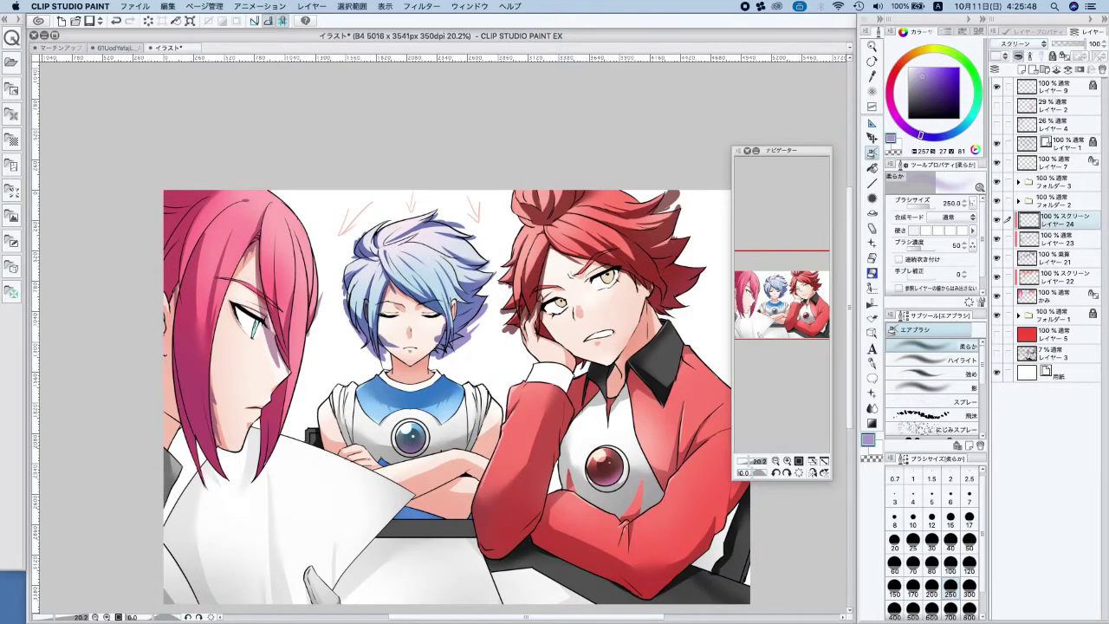
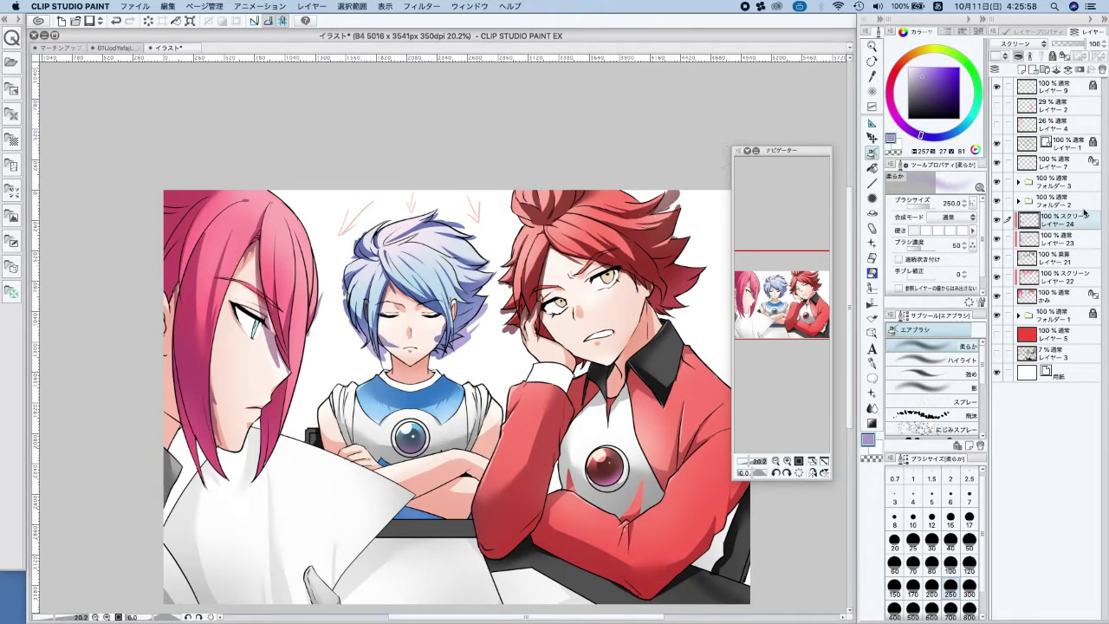
Try to merge レイヤー 24, レイヤー 23 and multiply レイヤー 21 into one layer
{"action": "right_click", "coordinate": [1059, 257]}
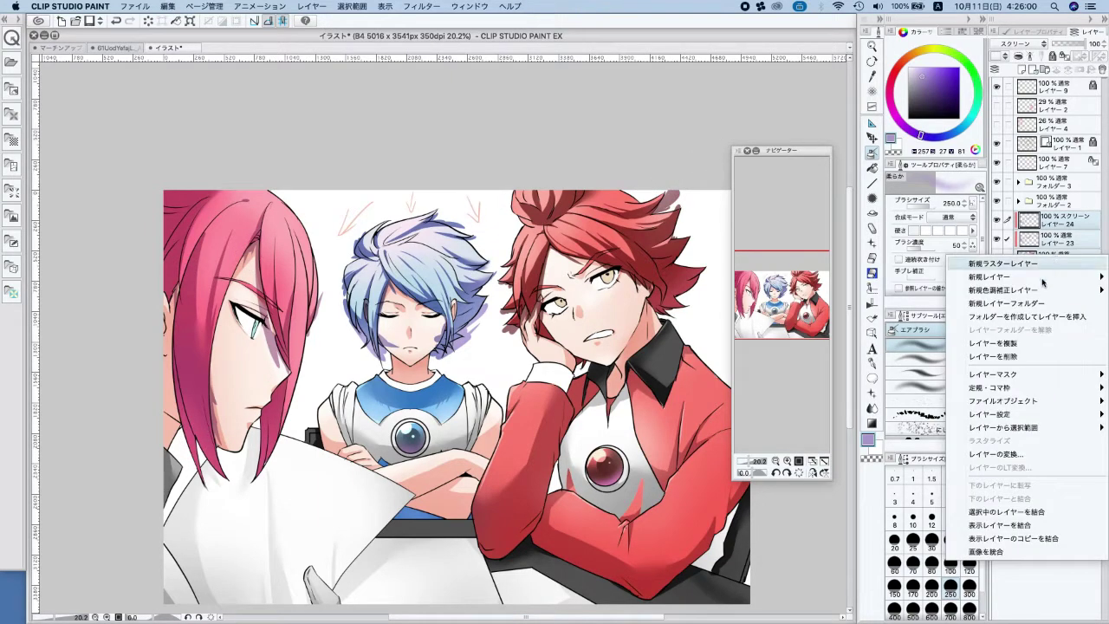
{"action": "left_click", "coordinate": [1005, 518]}
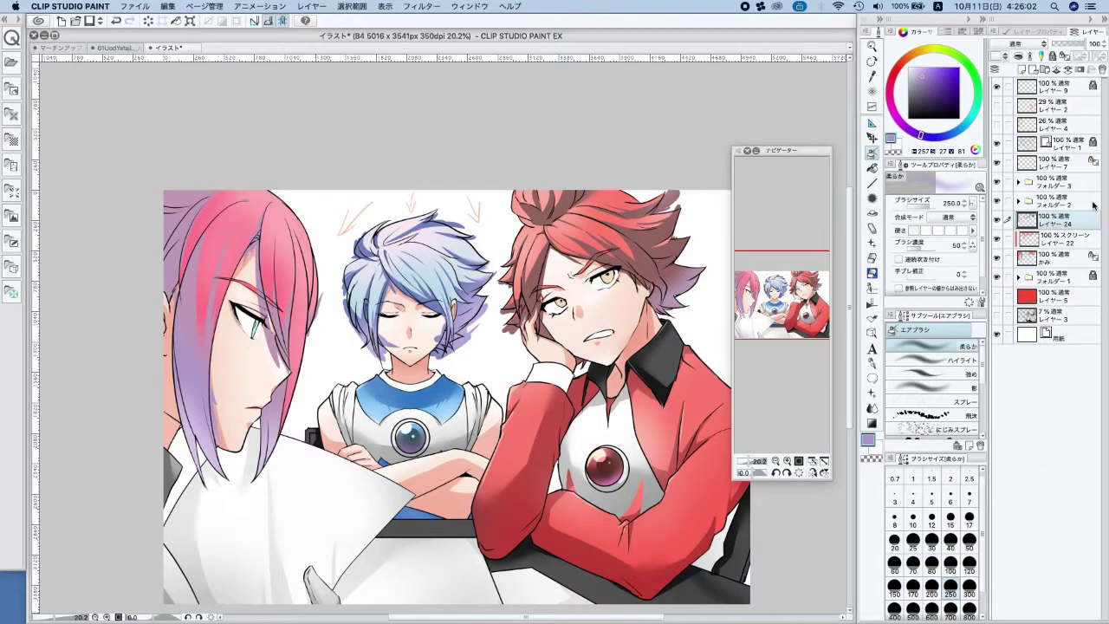
{"action": "key", "text": "super+z"}
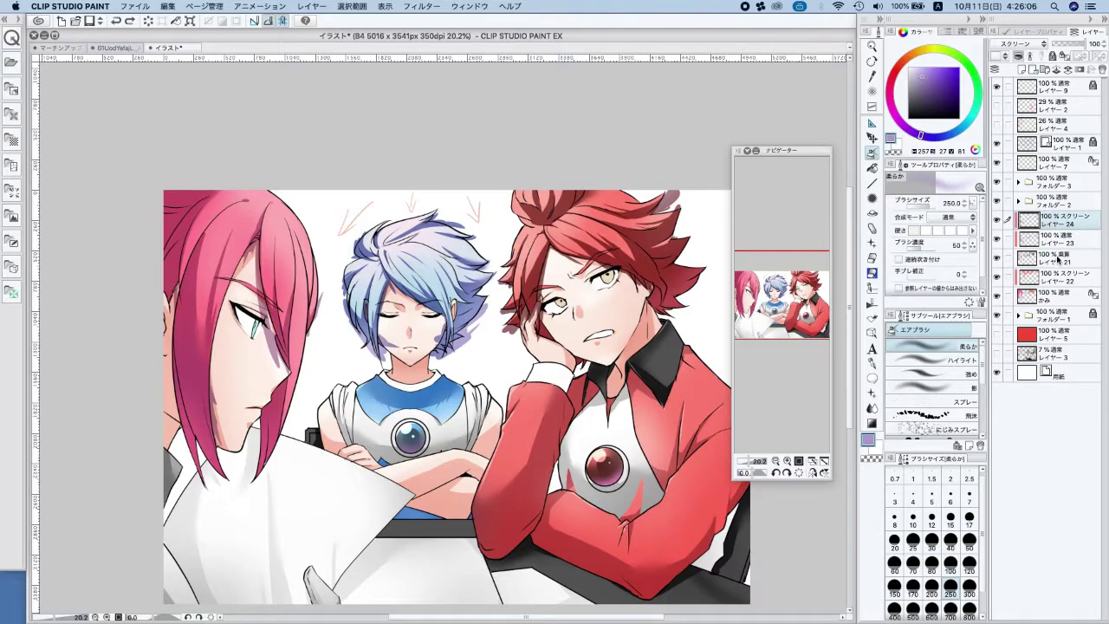
Duplicate レイヤー 24, レイヤー 23 and レイヤー 21, and reorder the stack so レイヤー 23 sits above レイヤー 24
{"action": "left_click", "coordinate": [1057, 259], "text": "shift"}
{"action": "mouse_move", "coordinate": [1061, 224]}
{"action": "left_mouse_down"}
{"action": "mouse_move", "coordinate": [1021, 74]}
{"action": "mouse_move", "coordinate": [1025, 84]}
{"action": "left_mouse_up"}
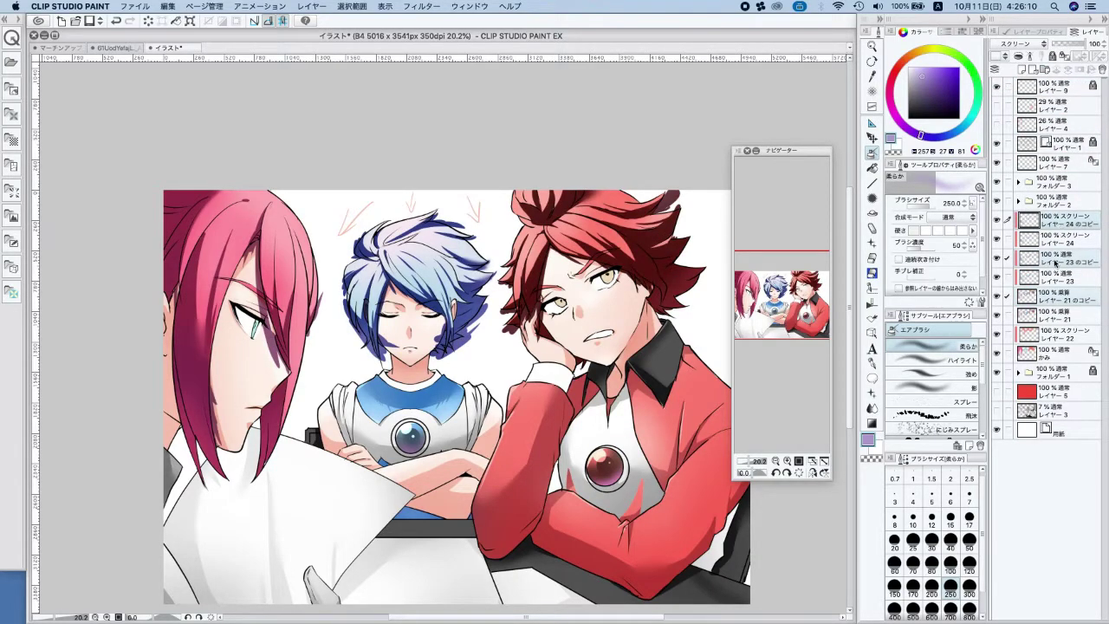
{"action": "right_click", "coordinate": [1055, 262]}
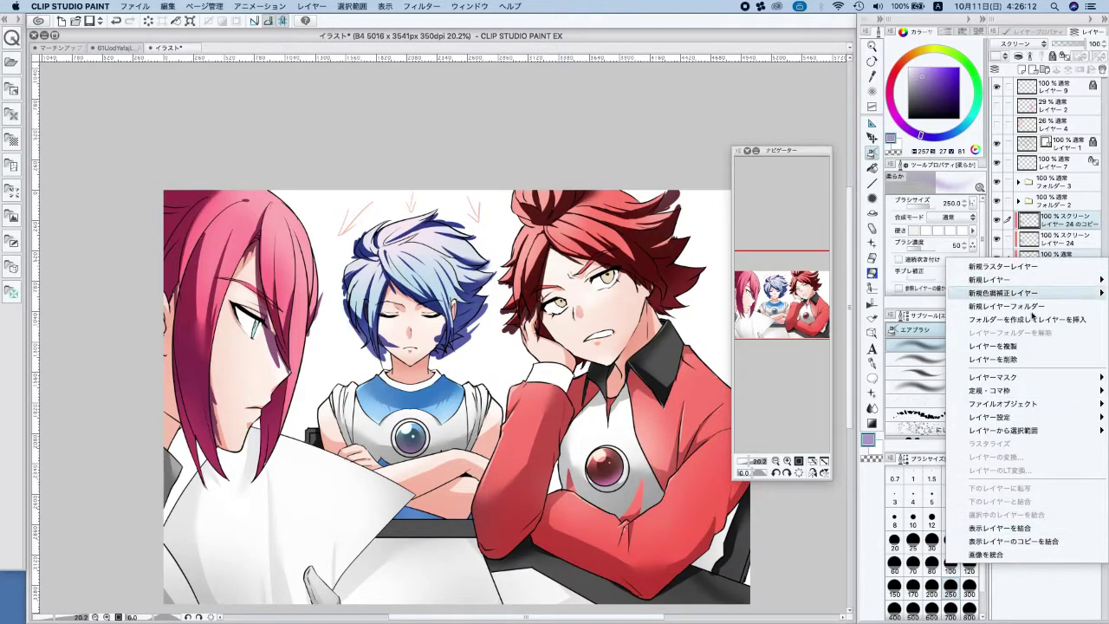
{"action": "left_click", "coordinate": [1055, 222]}
{"action": "left_click_drag", "start_coordinate": [1061, 296], "coordinate": [1056, 240]}
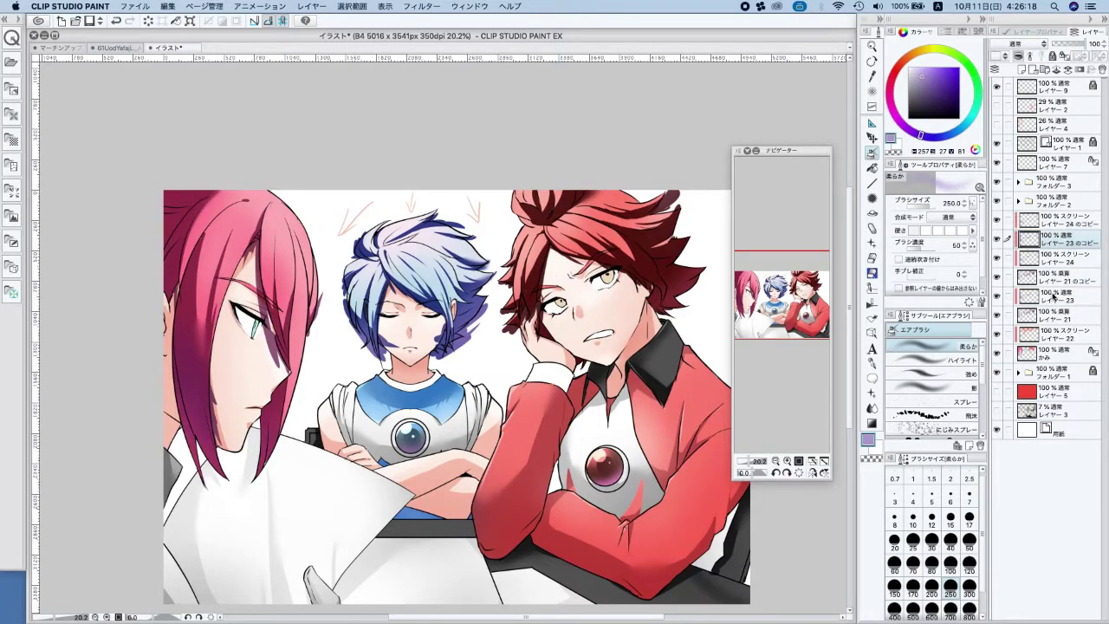
{"action": "left_click_drag", "start_coordinate": [1057, 298], "coordinate": [1035, 252]}
Hide レイヤー 23 and the copies of レイヤー 24 and レイヤー 23, then check the hair with レイヤー 24 shown and hidden
{"action": "left_click", "coordinate": [998, 258]}
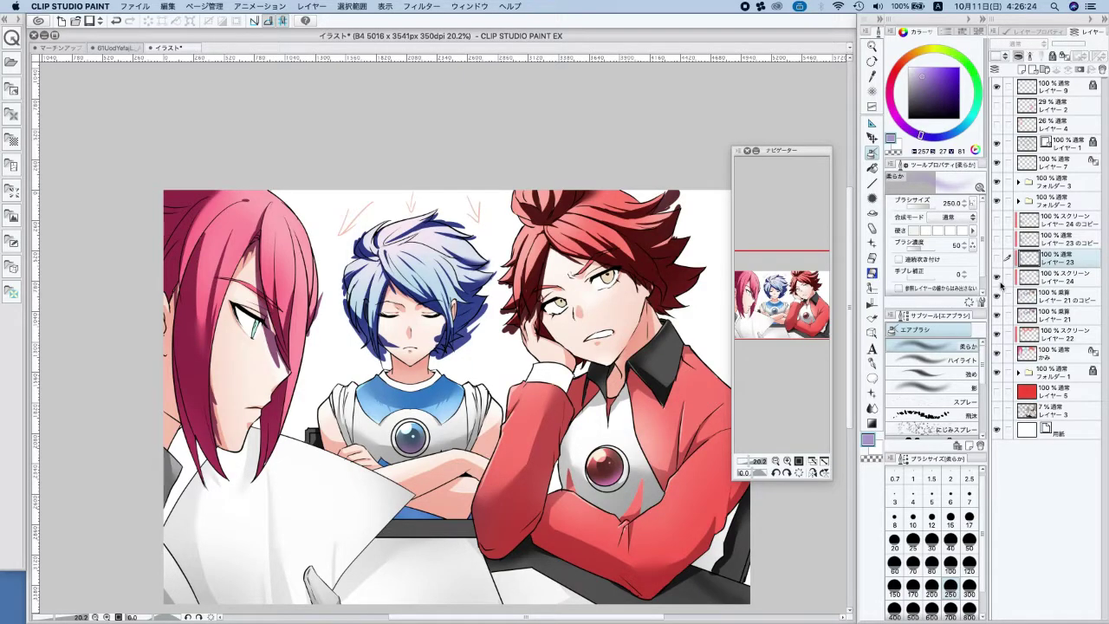
{"action": "left_click", "coordinate": [999, 278]}
{"action": "left_click", "coordinate": [998, 279]}
{"action": "left_click", "coordinate": [998, 279]}
{"action": "left_click", "coordinate": [997, 278]}
{"action": "left_click", "coordinate": [1061, 285]}
{"action": "left_click", "coordinate": [1063, 293]}
Undo the visibility changes, reordering and duplication of the three hair shading layers
{"action": "key", "text": "super+z"}
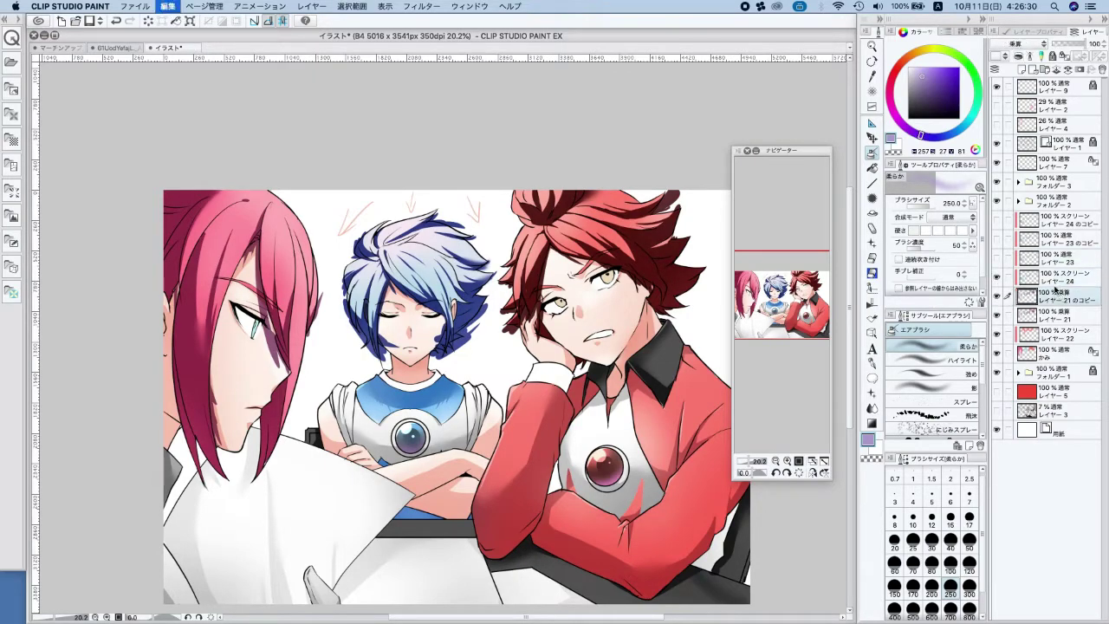
{"action": "key", "text": "super+z"}
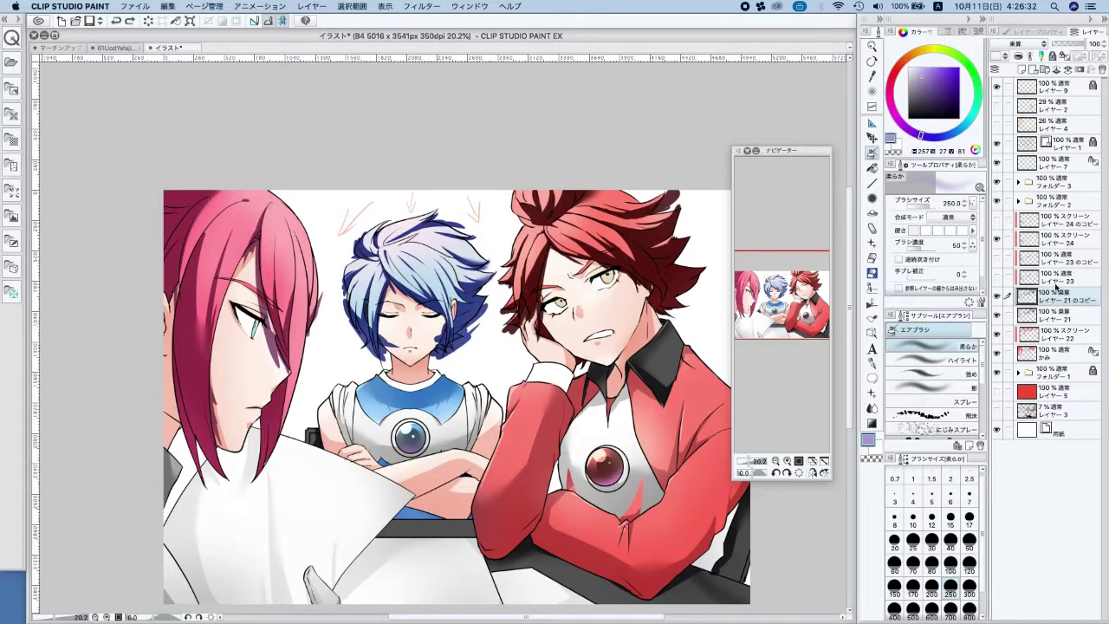
{"action": "left_click", "coordinate": [997, 239]}
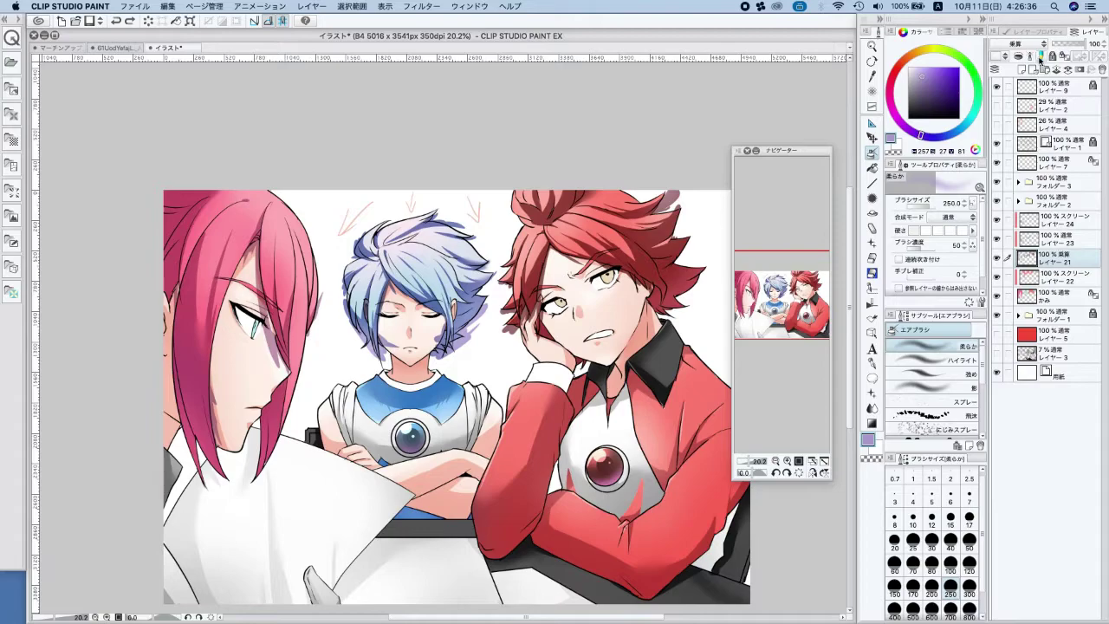
Clip multiply layer レイヤー 21 to the hair layers below and hide Screen layer レイヤー 24
{"action": "left_click", "coordinate": [1019, 55]}
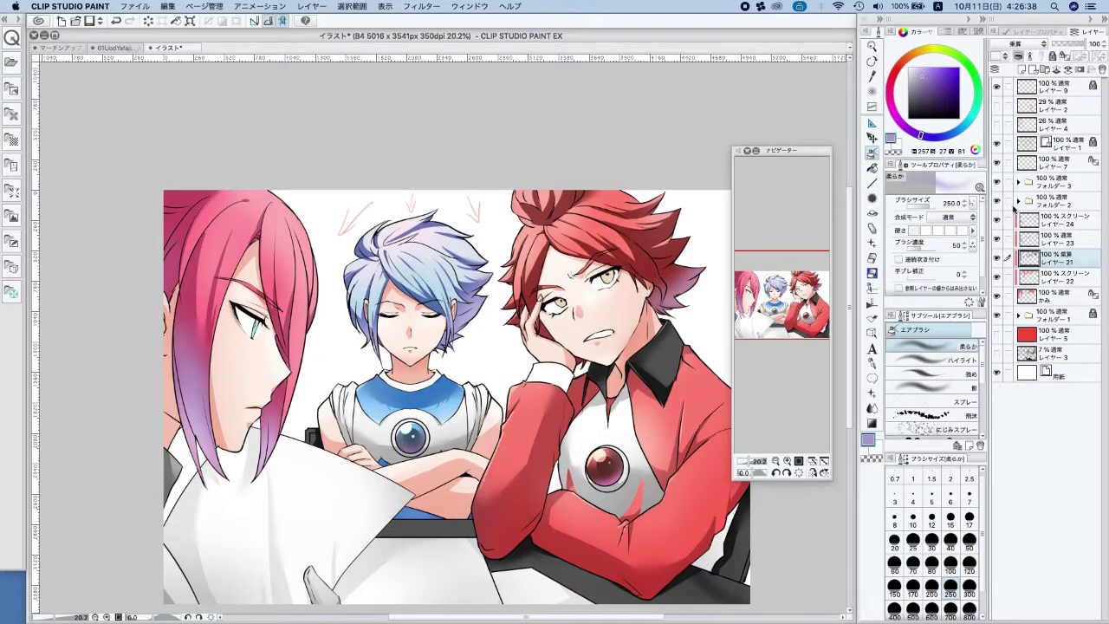
{"action": "left_click", "coordinate": [1053, 221]}
{"action": "left_click", "coordinate": [998, 220]}
{"action": "left_click", "coordinate": [997, 220]}
{"action": "left_click", "coordinate": [998, 221]}
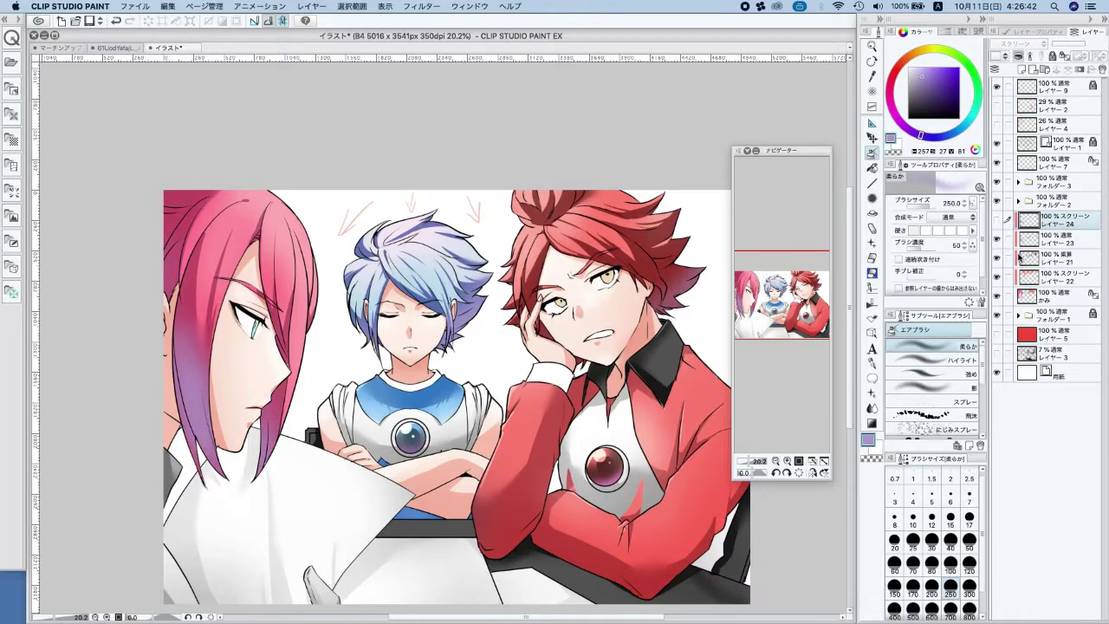
Compare the hair with and without the purple tint of レイヤー 23, and select that layer
{"action": "left_click", "coordinate": [998, 239]}
{"action": "left_click", "coordinate": [997, 240]}
{"action": "left_click", "coordinate": [1053, 241]}
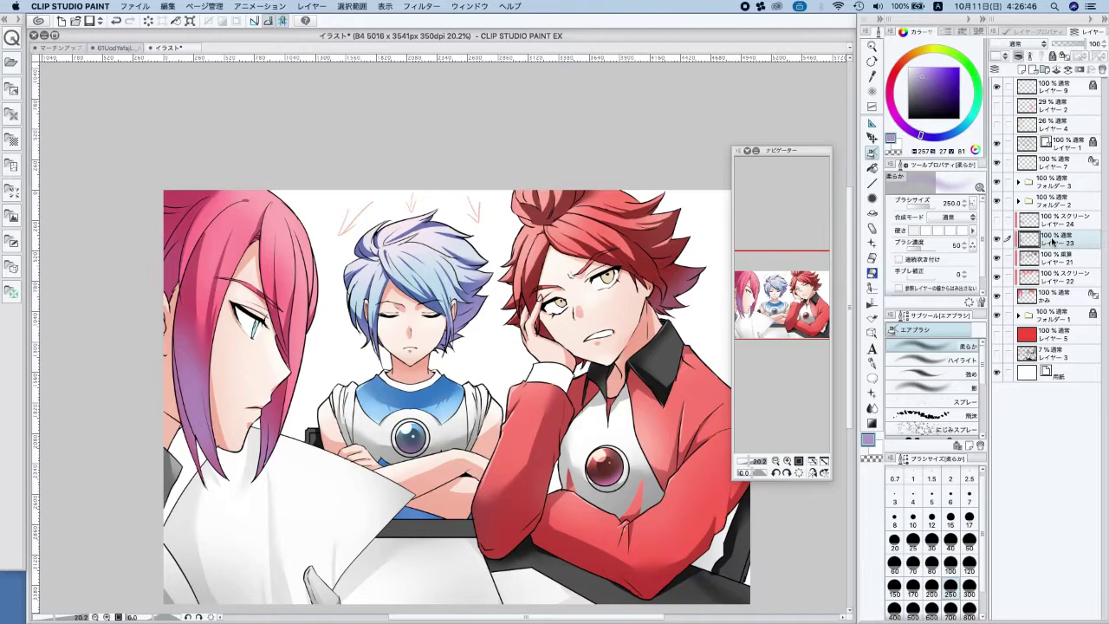
Erase the purple tint from the lower strands of the pink hair on レイヤー 23 using the airbrush's transparent colour
{"action": "left_click", "coordinate": [869, 457]}
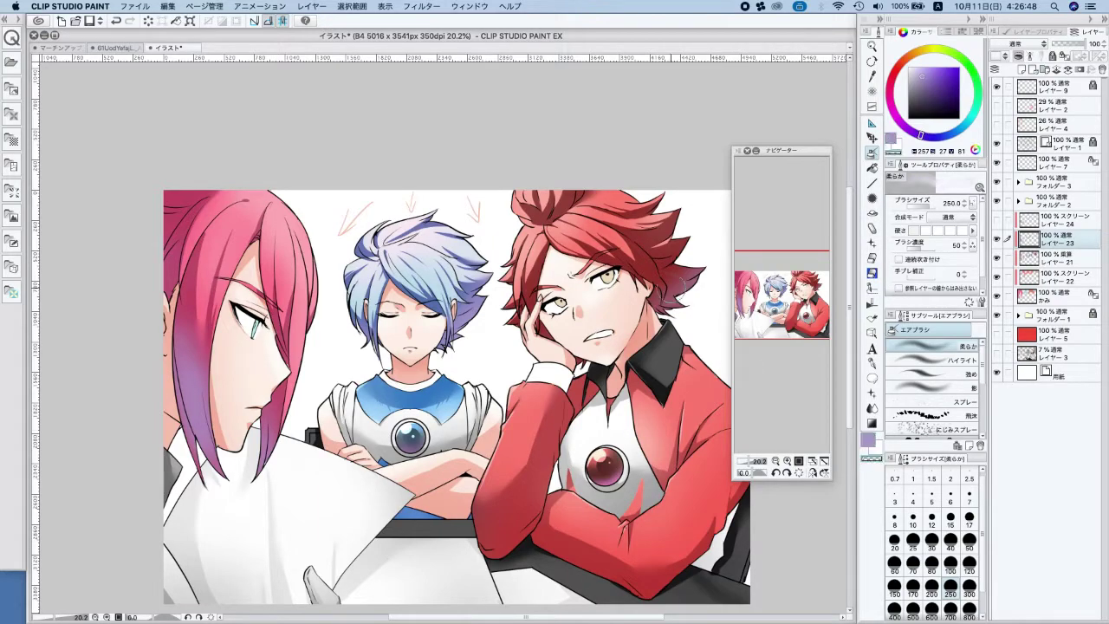
{"action": "mouse_move", "coordinate": [189, 351]}
{"action": "left_mouse_down"}
{"action": "mouse_move", "coordinate": [187, 401]}
{"action": "mouse_move", "coordinate": [199, 367]}
{"action": "mouse_move", "coordinate": [217, 467]}
{"action": "mouse_move", "coordinate": [268, 404]}
{"action": "left_mouse_up"}
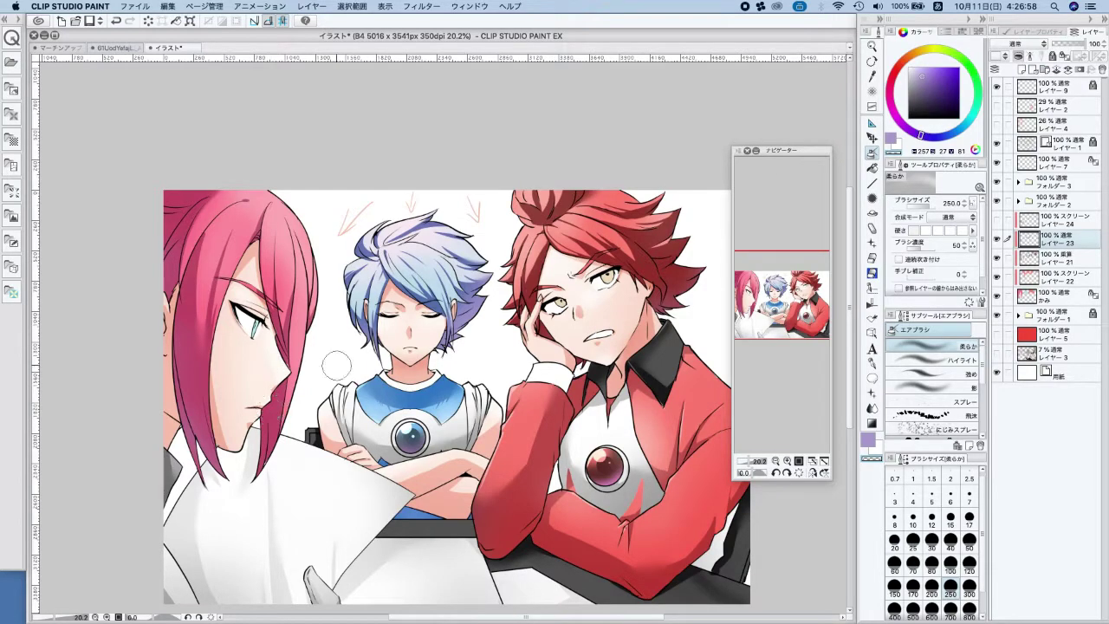
Undo the last stroke and airbrush the lavender tint onto the outer tips of the red hair on レイヤー 23
{"action": "left_click", "coordinate": [870, 441]}
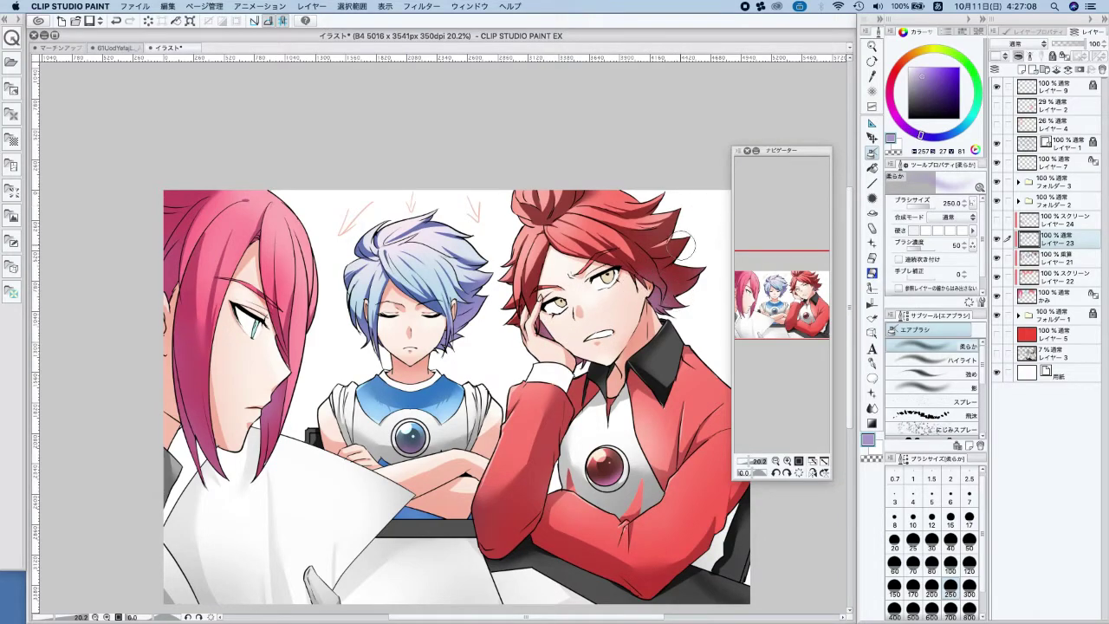
{"action": "key", "text": "super+z"}
{"action": "key", "text": "super+minus"}
{"action": "left_click_drag", "start_coordinate": [673, 233], "coordinate": [645, 270]}
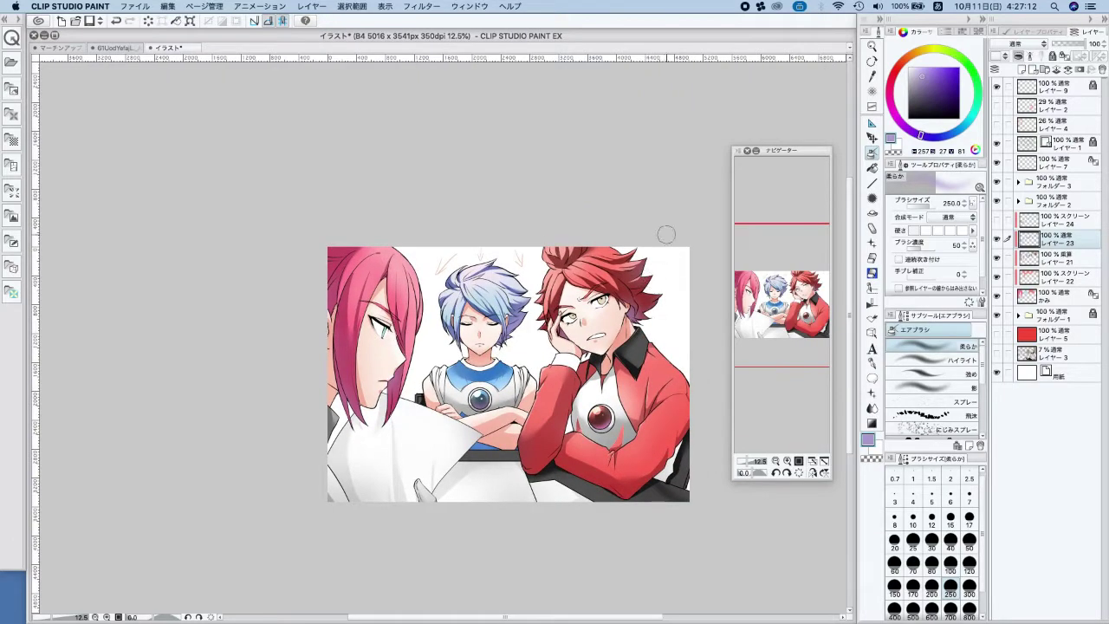
{"action": "key", "text": "super+plus"}
{"action": "left_click_drag", "start_coordinate": [681, 335], "coordinate": [683, 297]}
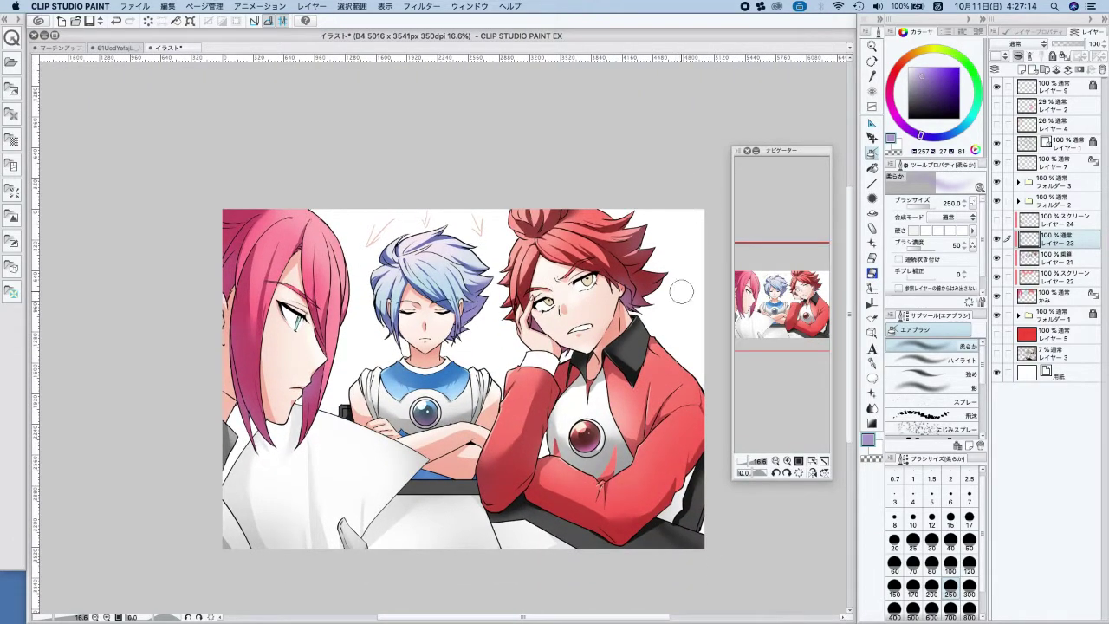
Group the hair layers from レイヤー 24 down to かみ into a new folder and collapse it
{"action": "left_click", "coordinate": [1055, 317]}
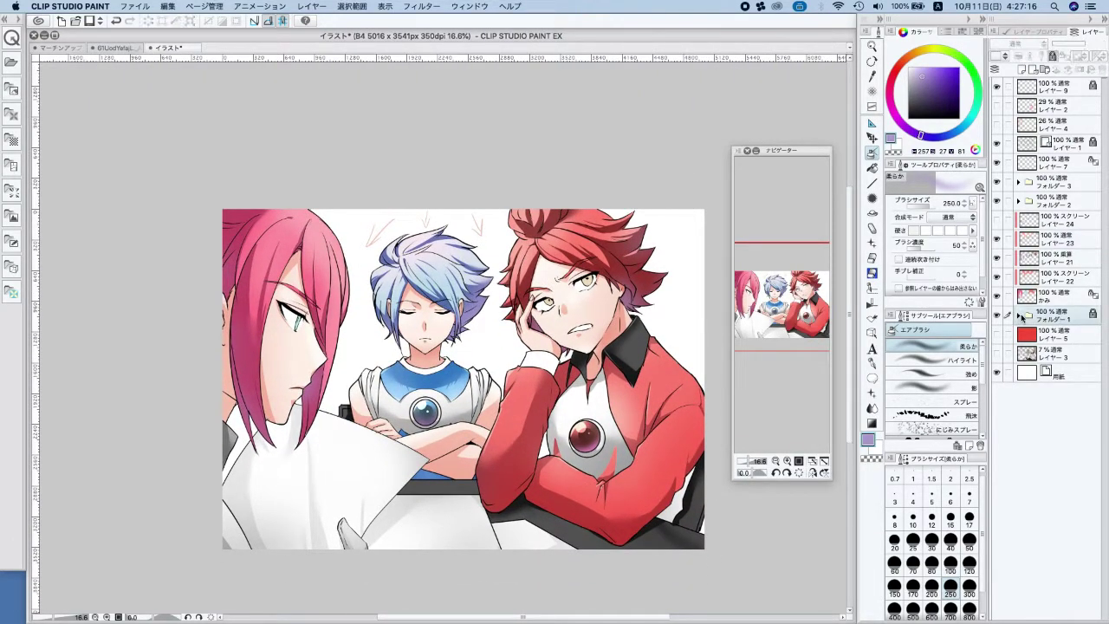
{"action": "left_click", "coordinate": [998, 317]}
{"action": "left_click", "coordinate": [998, 317]}
{"action": "left_click", "coordinate": [1062, 221]}
{"action": "left_click", "coordinate": [1068, 274], "text": "shift"}
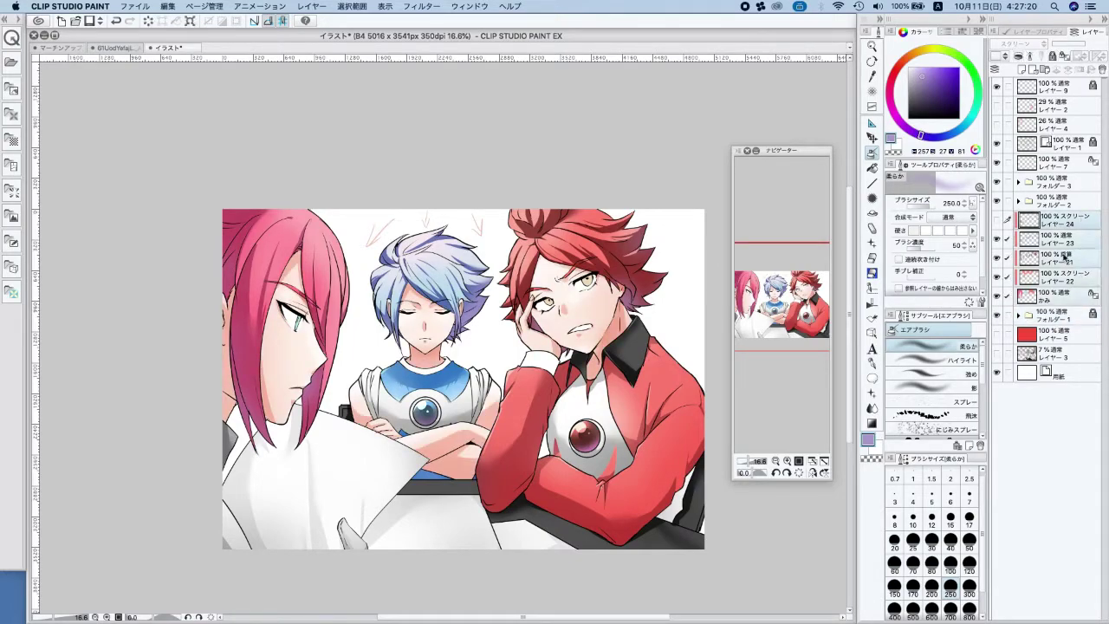
{"action": "left_click_drag", "start_coordinate": [1060, 203], "coordinate": [1045, 69]}
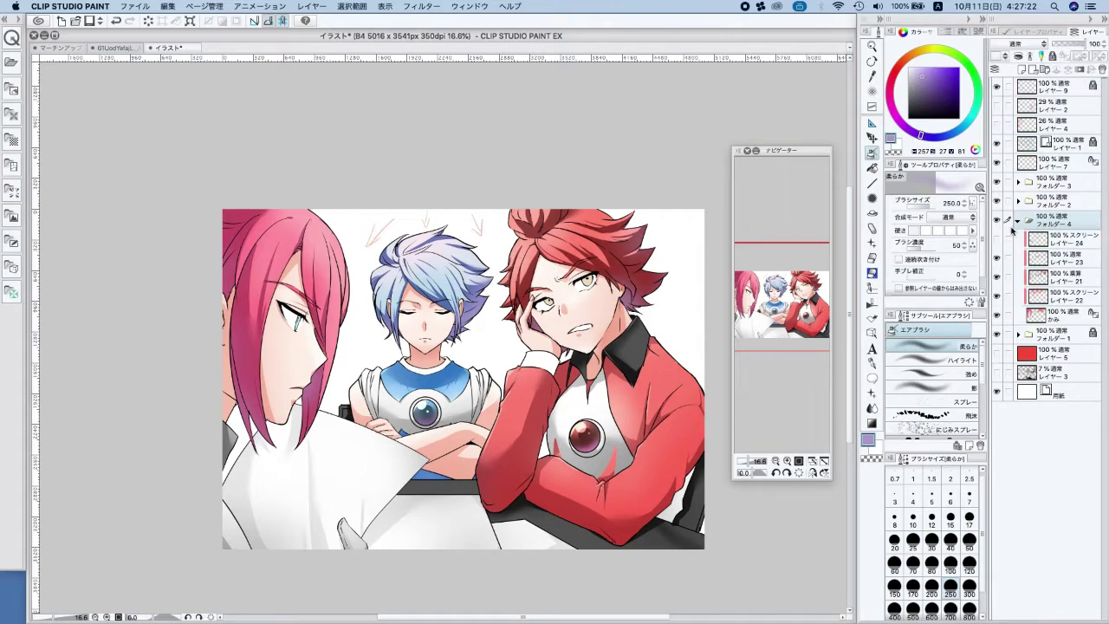
{"action": "left_click", "coordinate": [1017, 221]}
Find the clothing shadow layers in フォルダー 2 and duplicate the multiply layer レイヤー 13
{"action": "left_click", "coordinate": [997, 201]}
{"action": "left_click", "coordinate": [997, 202]}
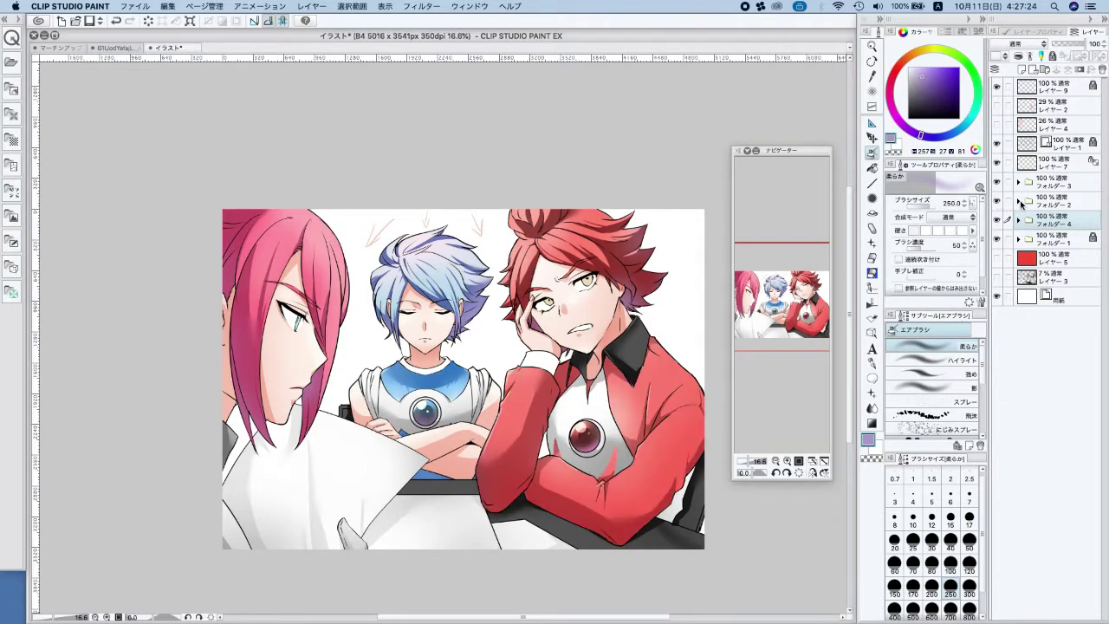
{"action": "left_click", "coordinate": [1020, 202]}
{"action": "left_click", "coordinate": [1068, 280]}
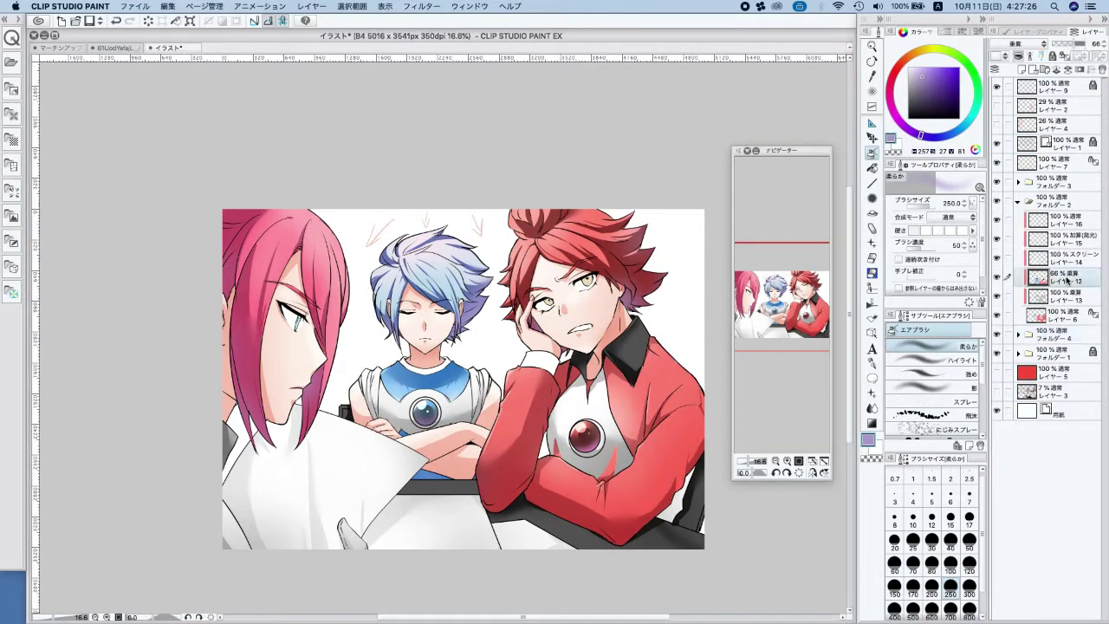
{"action": "left_click", "coordinate": [998, 278]}
{"action": "left_click", "coordinate": [997, 277]}
{"action": "left_click", "coordinate": [1061, 298]}
{"action": "left_click", "coordinate": [996, 295]}
{"action": "left_click", "coordinate": [996, 295]}
{"action": "left_click_drag", "start_coordinate": [1057, 298], "coordinate": [1019, 71]}
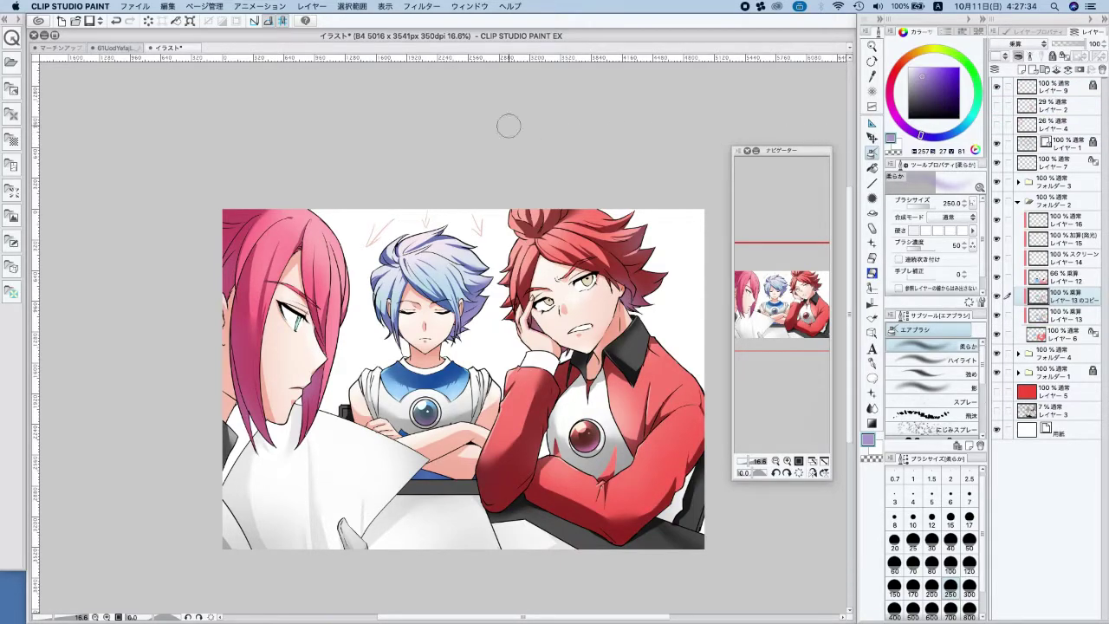
Adjust the copy of レイヤー 13 with Hue/Saturation/Luminosity, shifting the hue to -74, raising luminosity and lowering saturation
{"action": "left_click", "coordinate": [167, 6]}
{"action": "mouse_move", "coordinate": [201, 216]}
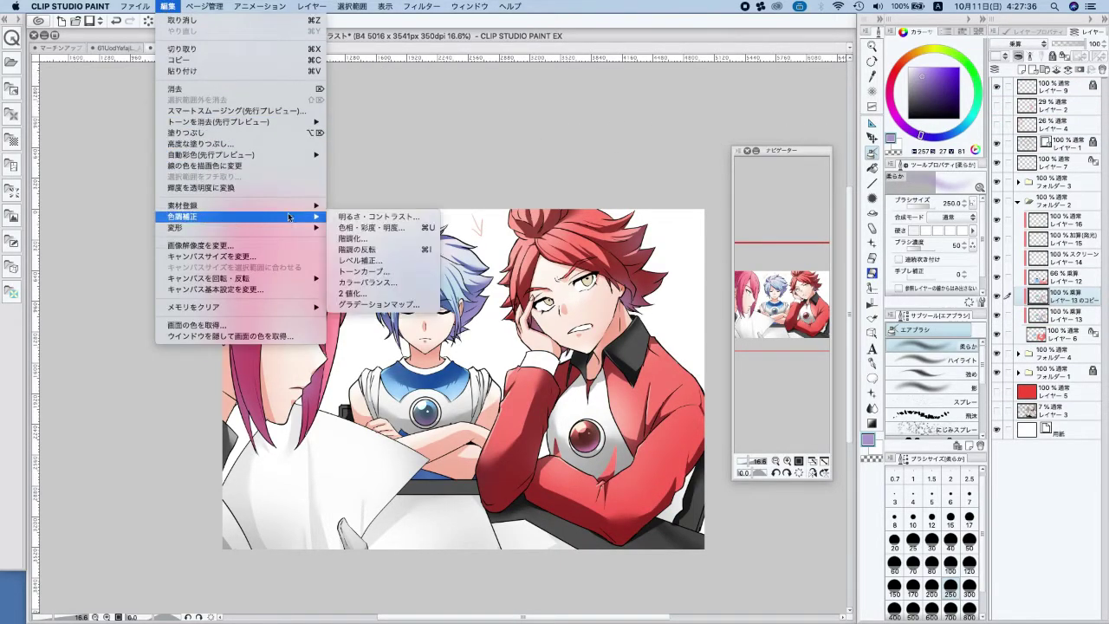
{"action": "left_click", "coordinate": [372, 218]}
{"action": "mouse_move", "coordinate": [858, 445]}
{"action": "left_mouse_down"}
{"action": "mouse_move", "coordinate": [943, 442]}
{"action": "mouse_move", "coordinate": [837, 448]}
{"action": "left_mouse_up"}
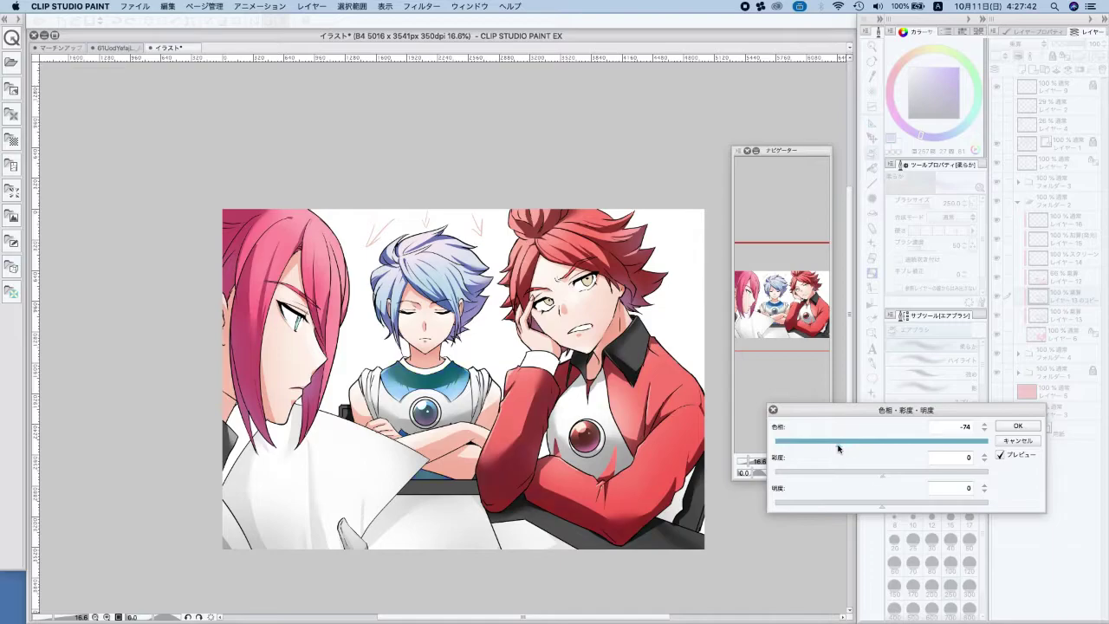
{"action": "left_click", "coordinate": [923, 502]}
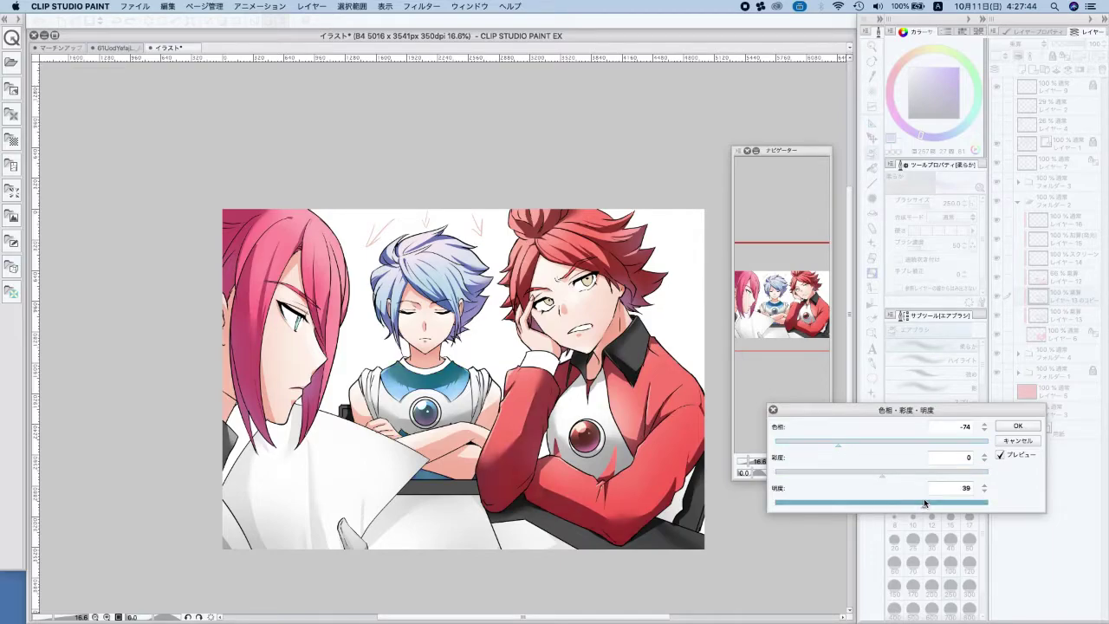
{"action": "left_click_drag", "start_coordinate": [911, 501], "coordinate": [920, 503]}
{"action": "left_click_drag", "start_coordinate": [836, 474], "coordinate": [832, 475]}
{"action": "left_click", "coordinate": [1017, 427]}
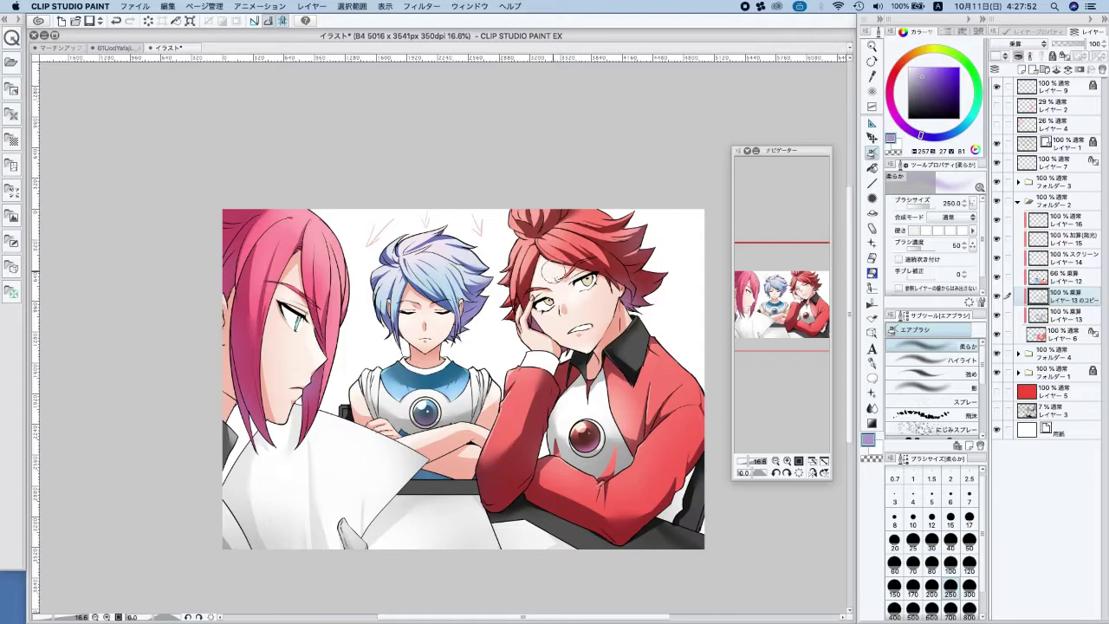
Compare the clothes with and without the recoloured copy of レイヤー 13
{"action": "left_click", "coordinate": [1062, 334]}
{"action": "left_click", "coordinate": [1059, 279]}
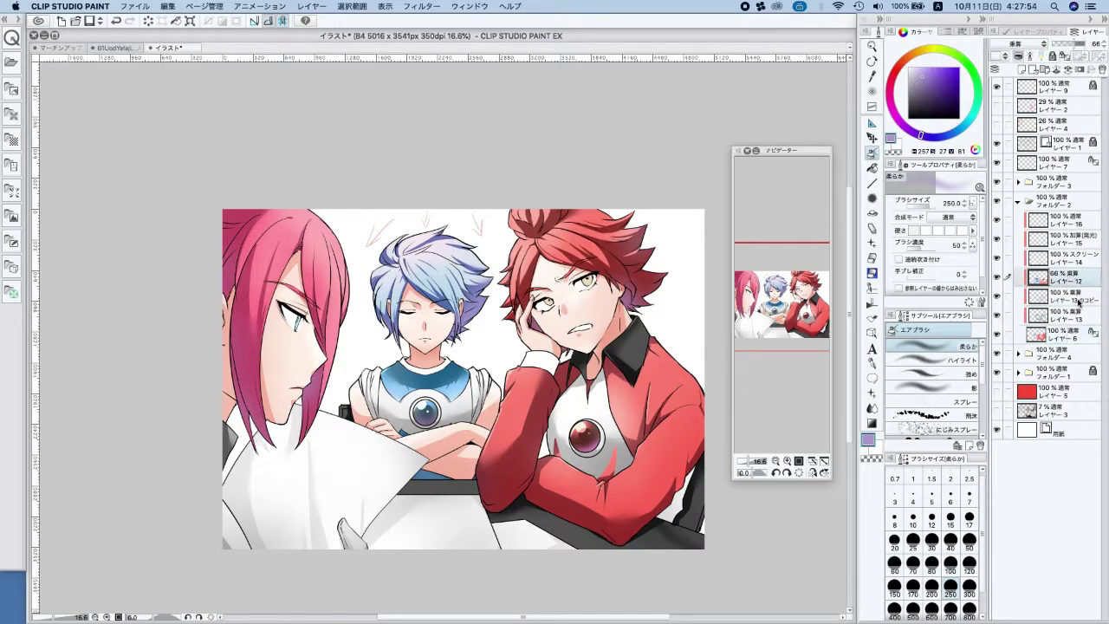
{"action": "left_click", "coordinate": [1075, 299]}
{"action": "left_click", "coordinate": [997, 297]}
{"action": "left_click", "coordinate": [997, 297]}
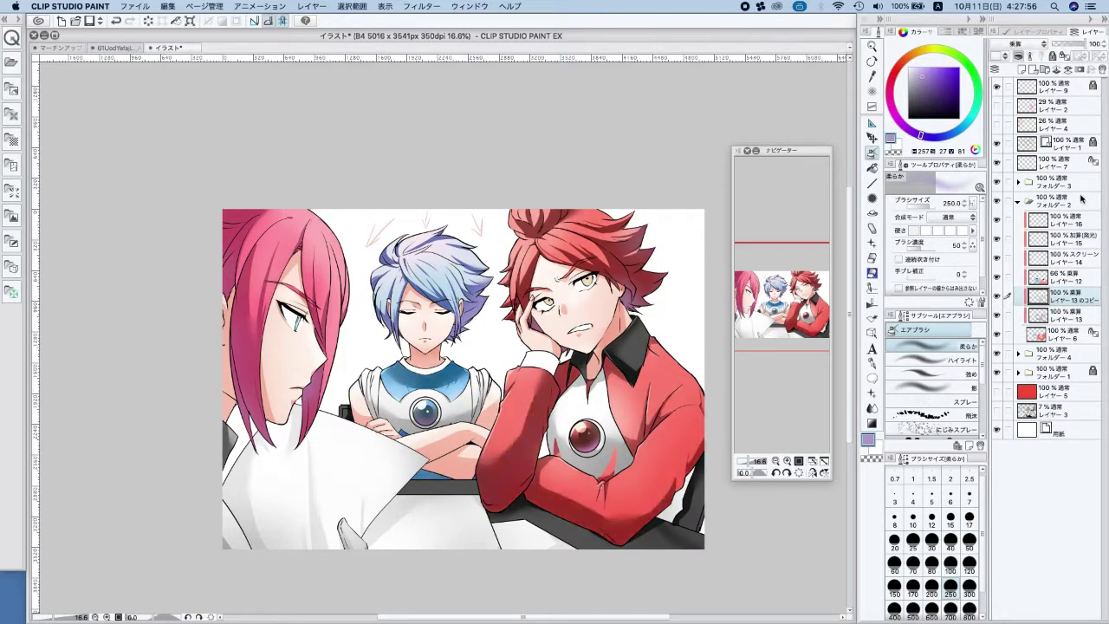
Collapse フォルダー 2 and rename the new hair folder フォルダー 4 as かみ
{"action": "left_click", "coordinate": [1018, 201]}
{"action": "left_click", "coordinate": [997, 223]}
{"action": "left_click", "coordinate": [996, 224]}
{"action": "double_click", "coordinate": [1053, 224]}
{"action": "type", "text": "かみ"}
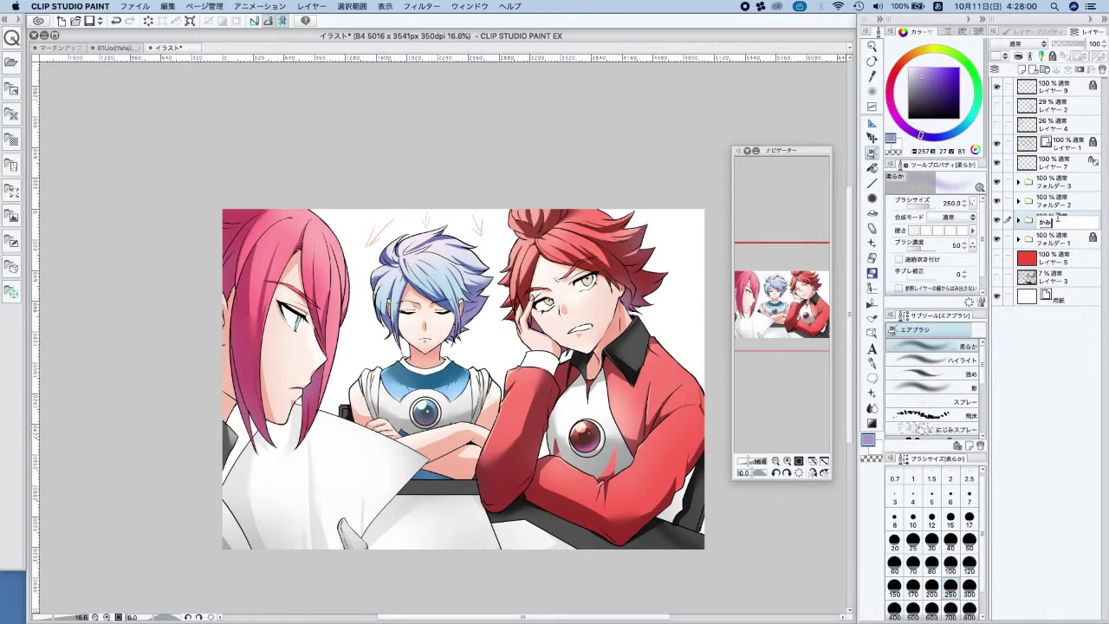
{"action": "key", "text": "Return"}
Lock transparency on multiply layer レイヤー 21 and airbrush the pink hair's shadows in dark pink (H 341, S 57, V 53)
{"action": "left_click", "coordinate": [1018, 222]}
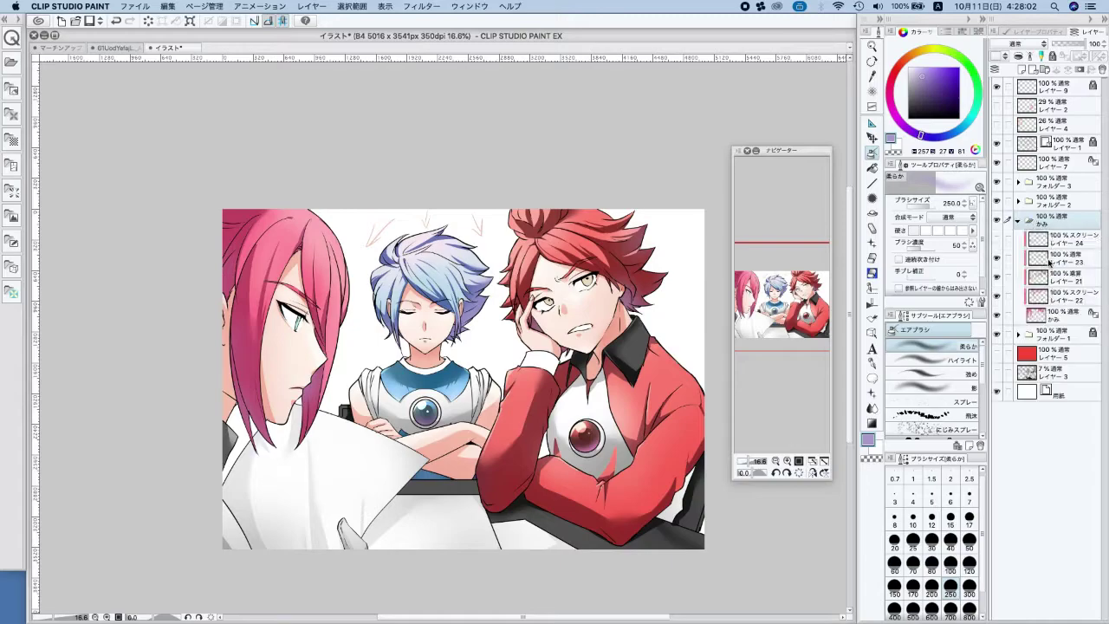
{"action": "left_click", "coordinate": [1047, 278]}
{"action": "left_click", "coordinate": [997, 278]}
{"action": "left_click", "coordinate": [997, 278]}
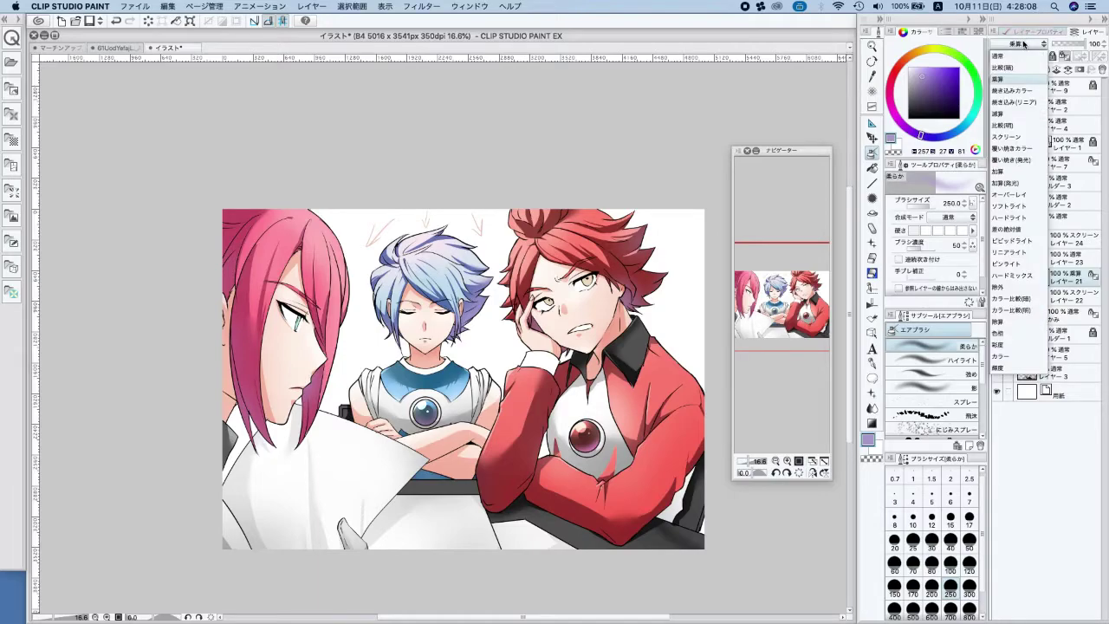
{"action": "left_click", "coordinate": [242, 349], "text": "alt"}
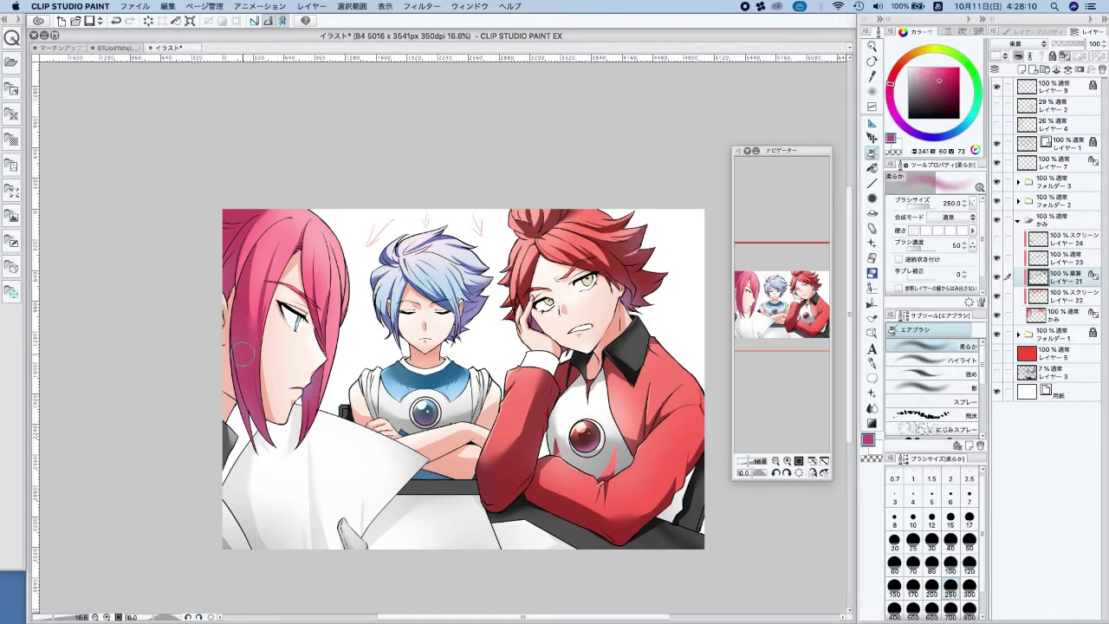
{"action": "left_click", "coordinate": [937, 91]}
{"action": "left_click_drag", "start_coordinate": [234, 302], "coordinate": [262, 358]}
{"action": "mouse_move", "coordinate": [230, 256]}
{"action": "left_mouse_down"}
{"action": "mouse_move", "coordinate": [257, 208]}
{"action": "mouse_move", "coordinate": [233, 222]}
{"action": "left_mouse_up"}
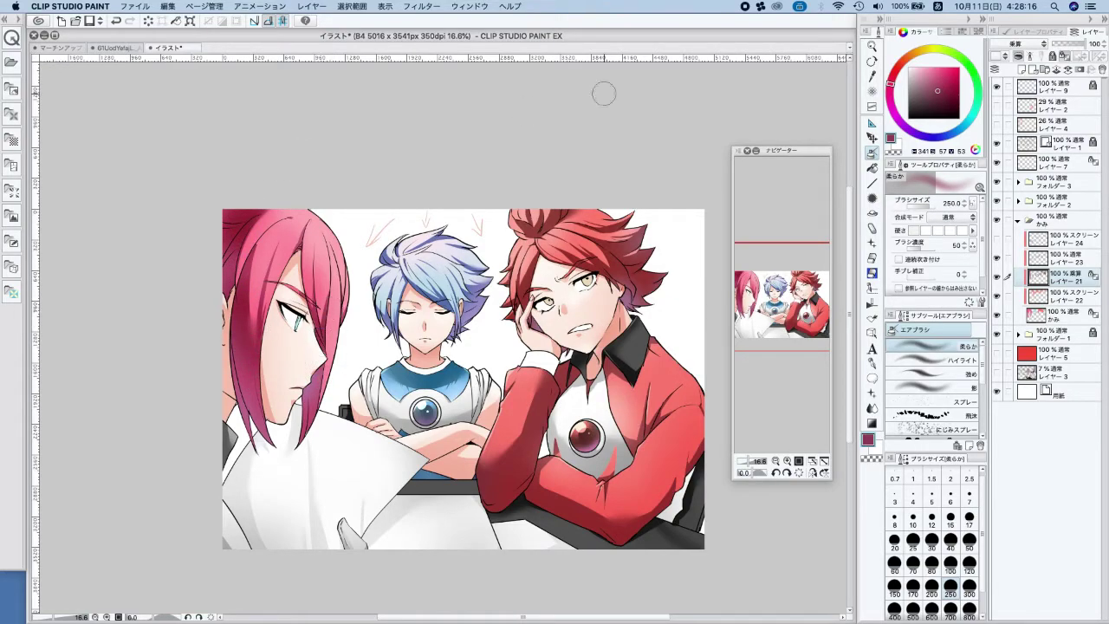
Repaint the hair shadows on レイヤー 21 dark red for the red hair and dark blue for the blue hair
{"action": "left_click", "coordinate": [604, 278], "text": "alt"}
{"action": "left_click", "coordinate": [935, 96]}
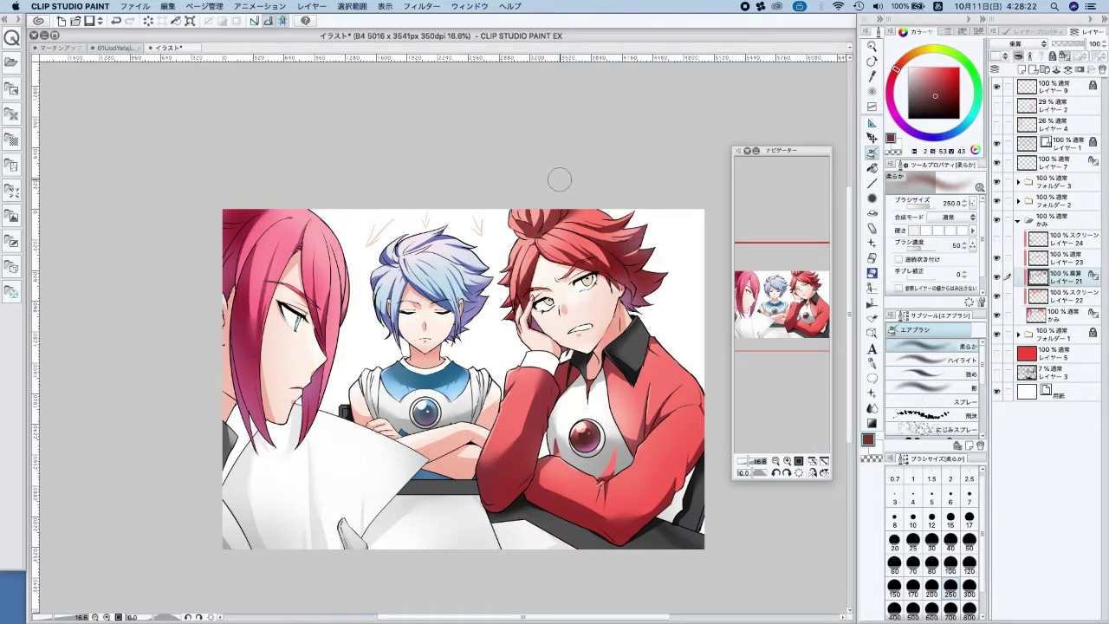
{"action": "left_click", "coordinate": [464, 302], "text": "alt"}
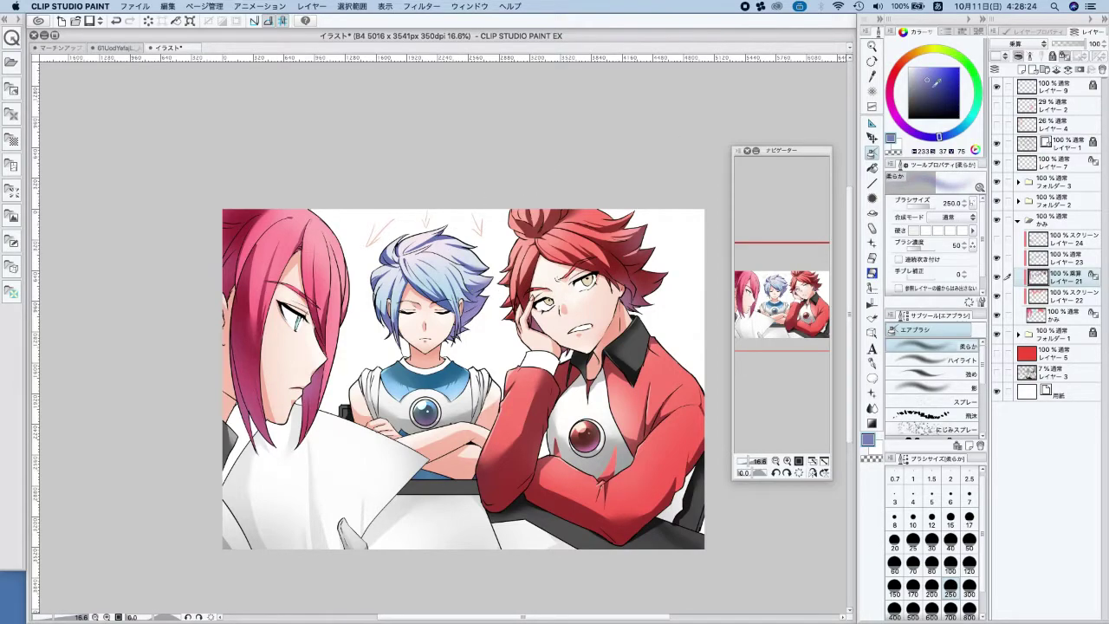
{"action": "left_click_drag", "start_coordinate": [940, 136], "coordinate": [939, 138]}
{"action": "mouse_move", "coordinate": [463, 302]}
{"action": "left_mouse_down"}
{"action": "mouse_move", "coordinate": [468, 287]}
{"action": "mouse_move", "coordinate": [392, 307]}
{"action": "left_mouse_up"}
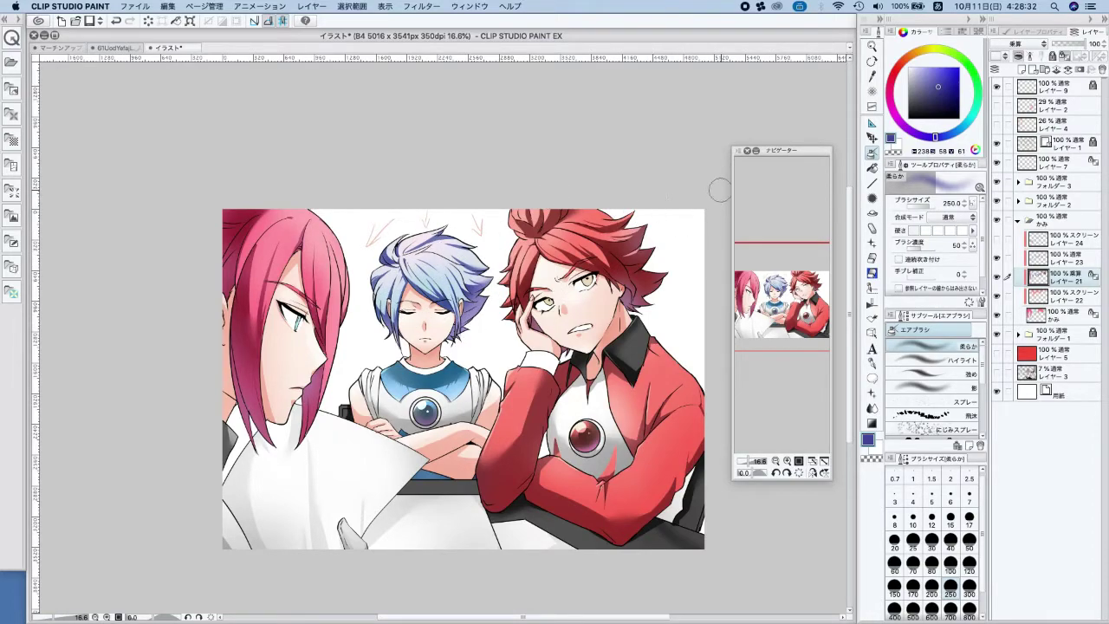
Compare the hair with and without レイヤー 21 and try lower opacities before restoring it to 100%
{"action": "left_click", "coordinate": [997, 277]}
{"action": "left_click", "coordinate": [998, 277]}
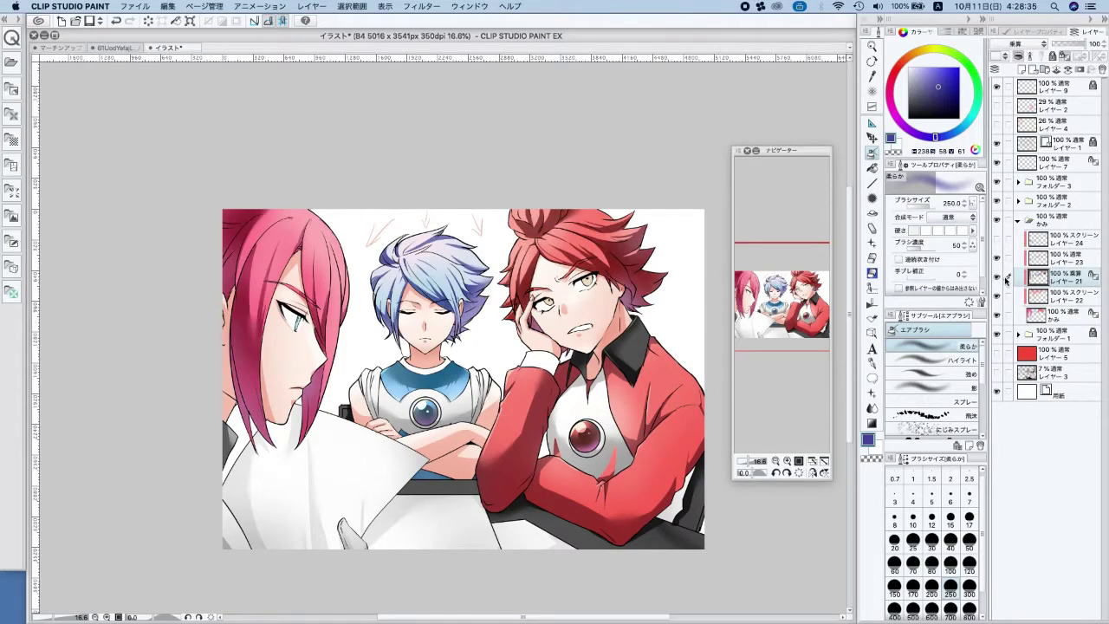
{"action": "left_click", "coordinate": [1069, 43]}
{"action": "left_click_drag", "start_coordinate": [1072, 43], "coordinate": [1100, 43]}
Collapse the かみ folder and check what フォルダー 2, フォルダー 3 and レイヤー 7 contribute to the picture
{"action": "left_click", "coordinate": [1030, 219]}
{"action": "left_click", "coordinate": [998, 203]}
{"action": "left_click", "coordinate": [997, 202]}
{"action": "left_click", "coordinate": [998, 184]}
{"action": "left_click", "coordinate": [998, 185]}
{"action": "left_click", "coordinate": [999, 186]}
{"action": "left_click", "coordinate": [998, 183]}
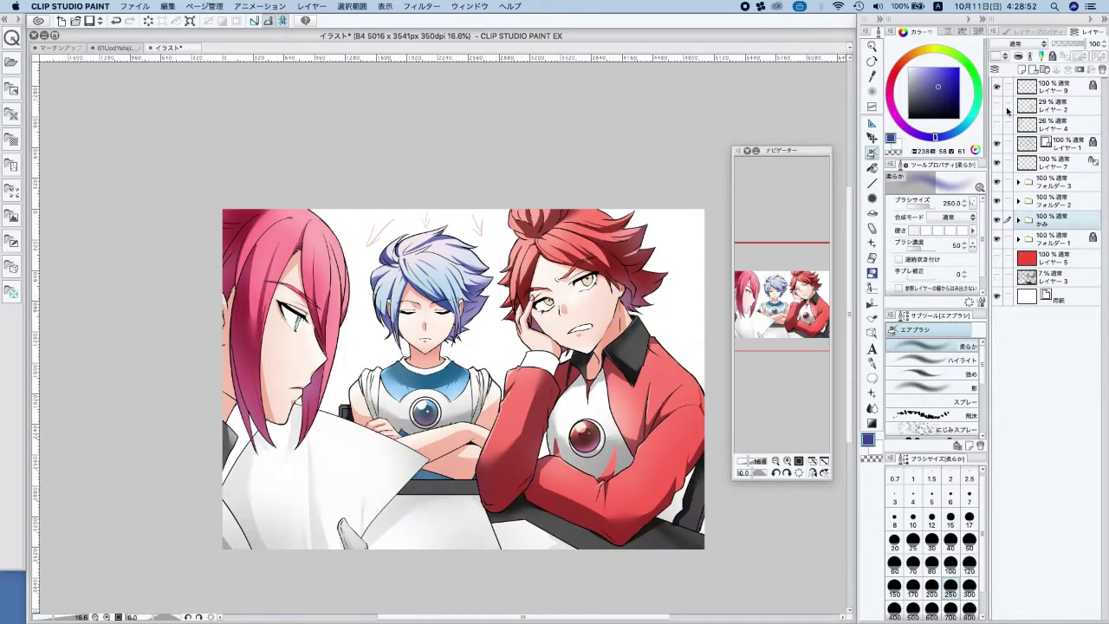
{"action": "left_click", "coordinate": [1047, 163]}
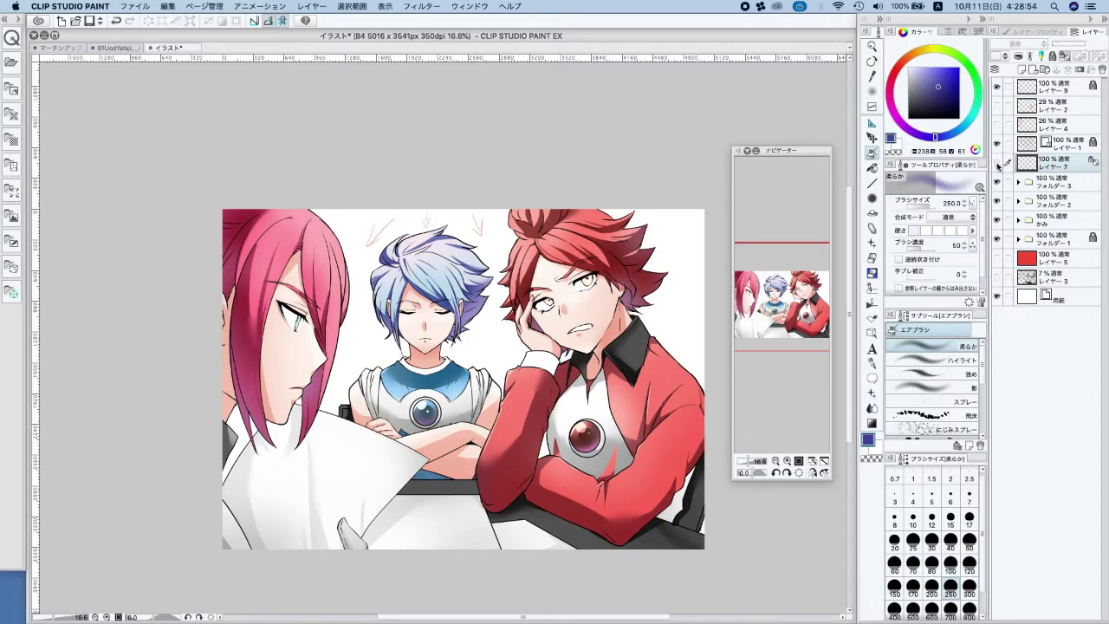
Add a new layer above レイヤー 5 and airbrush grey shadows on the red-haired character's eye whites with brush size 50
{"action": "left_click", "coordinate": [1063, 255]}
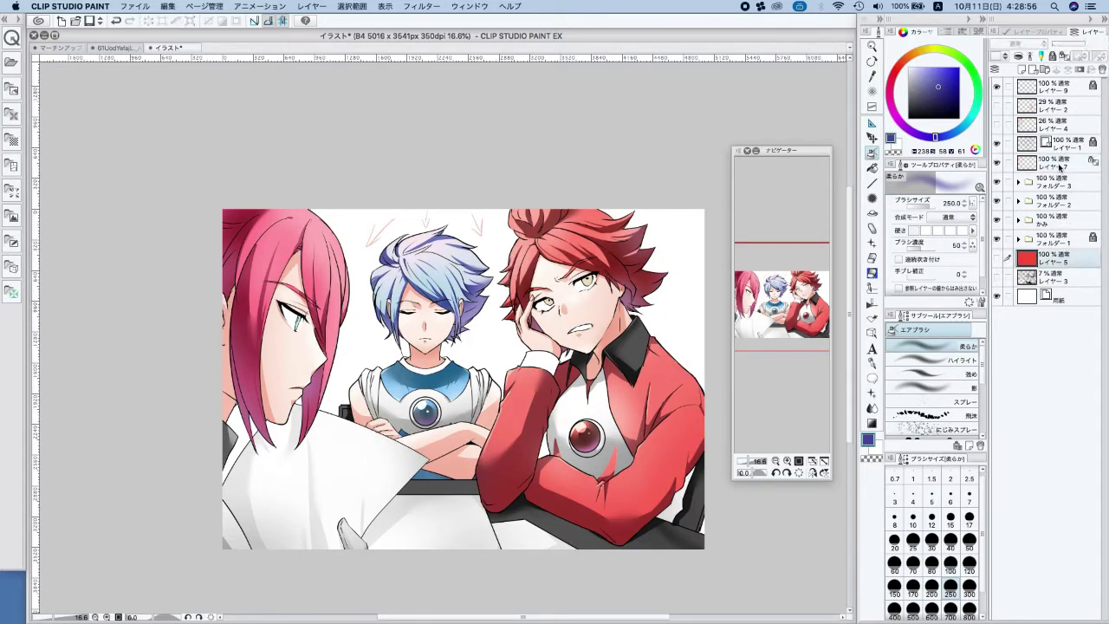
{"action": "left_click", "coordinate": [1021, 69]}
{"action": "left_click", "coordinate": [908, 86]}
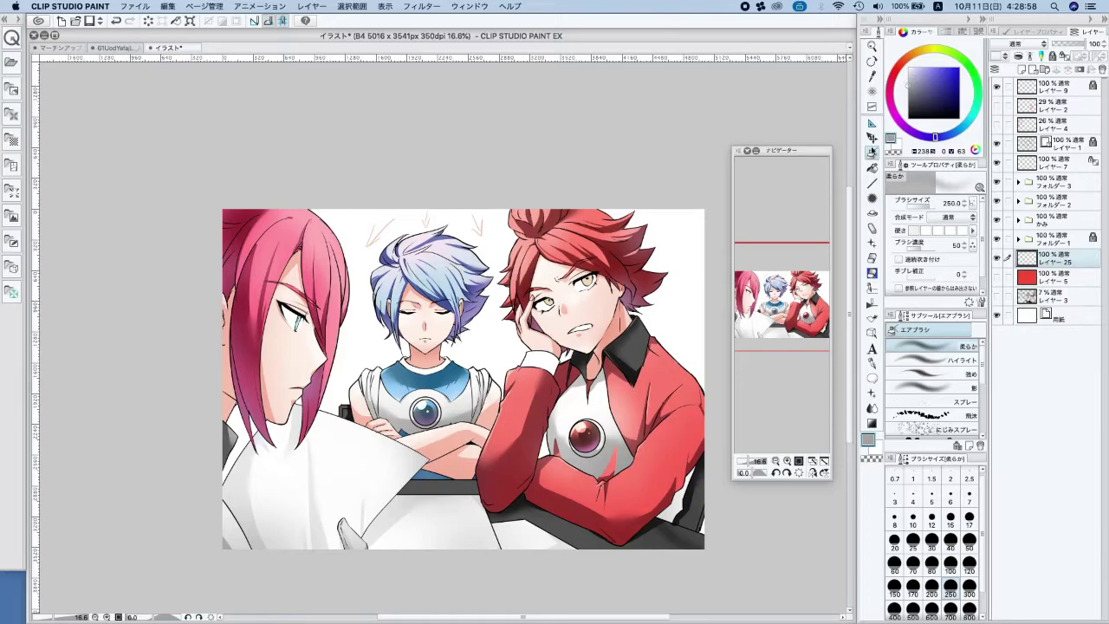
{"action": "scroll", "coordinate": [599, 282], "scroll_direction": "up", "scroll_amount": 9}
{"action": "left_click", "coordinate": [969, 518]}
{"action": "mouse_move", "coordinate": [562, 270]}
{"action": "left_mouse_down"}
{"action": "mouse_move", "coordinate": [514, 294]}
{"action": "mouse_move", "coordinate": [519, 305]}
{"action": "mouse_move", "coordinate": [627, 238]}
{"action": "mouse_move", "coordinate": [557, 260]}
{"action": "mouse_move", "coordinate": [533, 308]}
{"action": "left_mouse_up"}
{"action": "left_click", "coordinate": [969, 547]}
{"action": "left_click_drag", "start_coordinate": [380, 380], "coordinate": [340, 397]}
Airbrush a grey shadow (H 238, S 0, V 65) on the pink-haired character's eye white on レイヤー 25
{"action": "left_click", "coordinate": [938, 73]}
{"action": "left_click", "coordinate": [926, 78]}
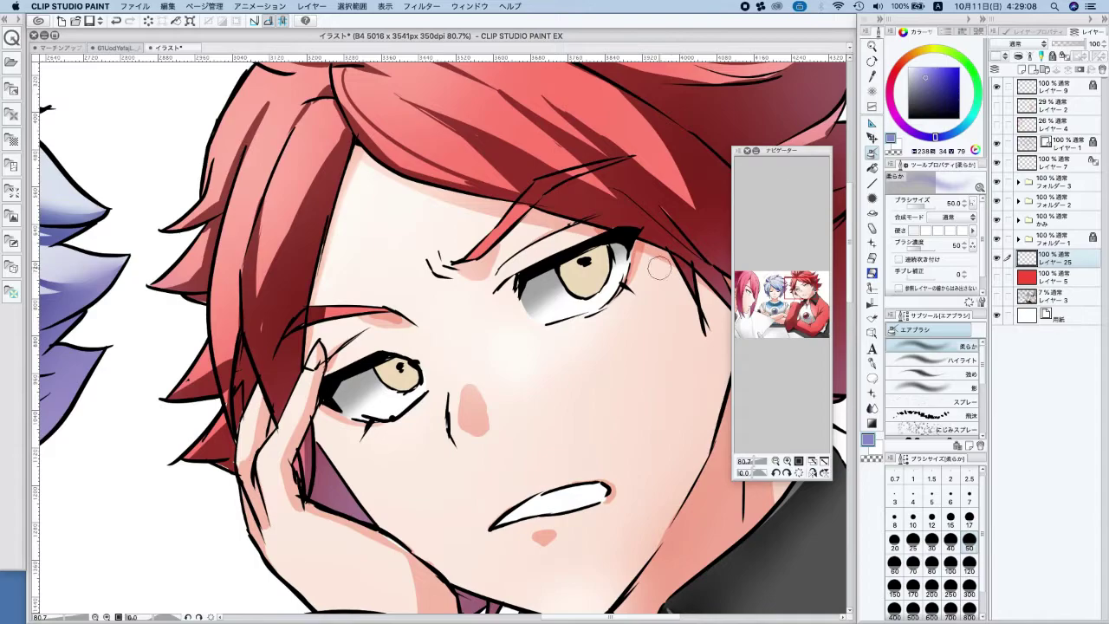
{"action": "scroll", "coordinate": [658, 270], "scroll_direction": "down", "scroll_amount": 5}
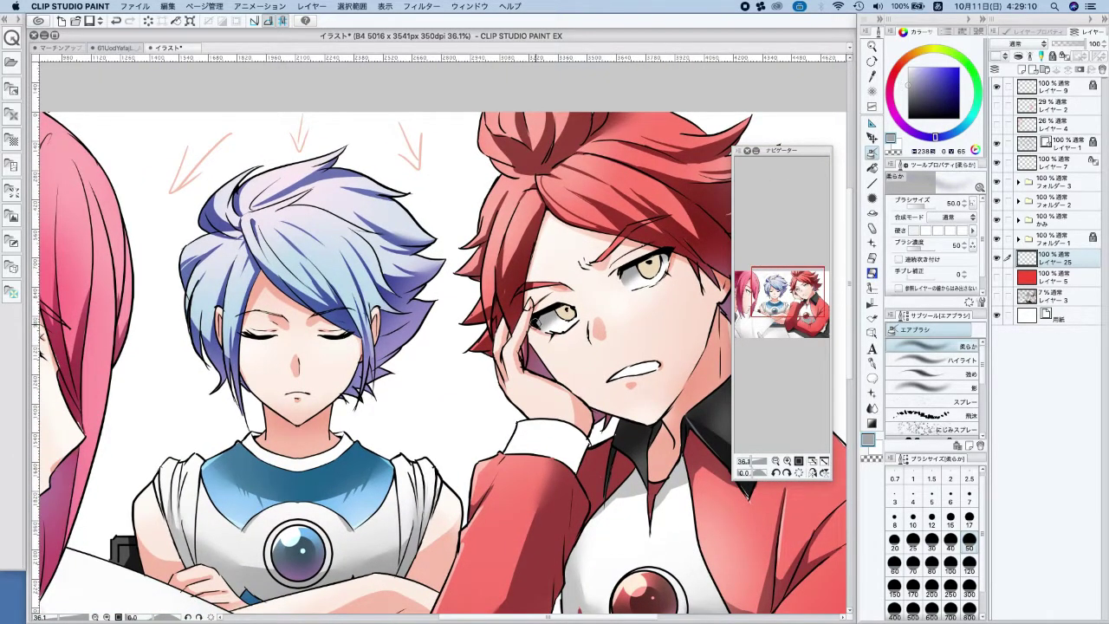
{"action": "mouse_move", "coordinate": [300, 408]}
{"action": "left_mouse_down"}
{"action": "mouse_move", "coordinate": [525, 335]}
{"action": "mouse_move", "coordinate": [628, 326]}
{"action": "left_mouse_up"}
{"action": "mouse_move", "coordinate": [320, 245]}
{"action": "left_mouse_down"}
{"action": "mouse_move", "coordinate": [359, 271]}
{"action": "mouse_move", "coordinate": [333, 249]}
{"action": "left_mouse_up"}
Add light purple accents (H 274, S 36, V 100) to the eye whites of the pink-haired and red-haired characters
{"action": "left_click_drag", "start_coordinate": [933, 72], "coordinate": [927, 52]}
{"action": "left_click", "coordinate": [872, 257]}
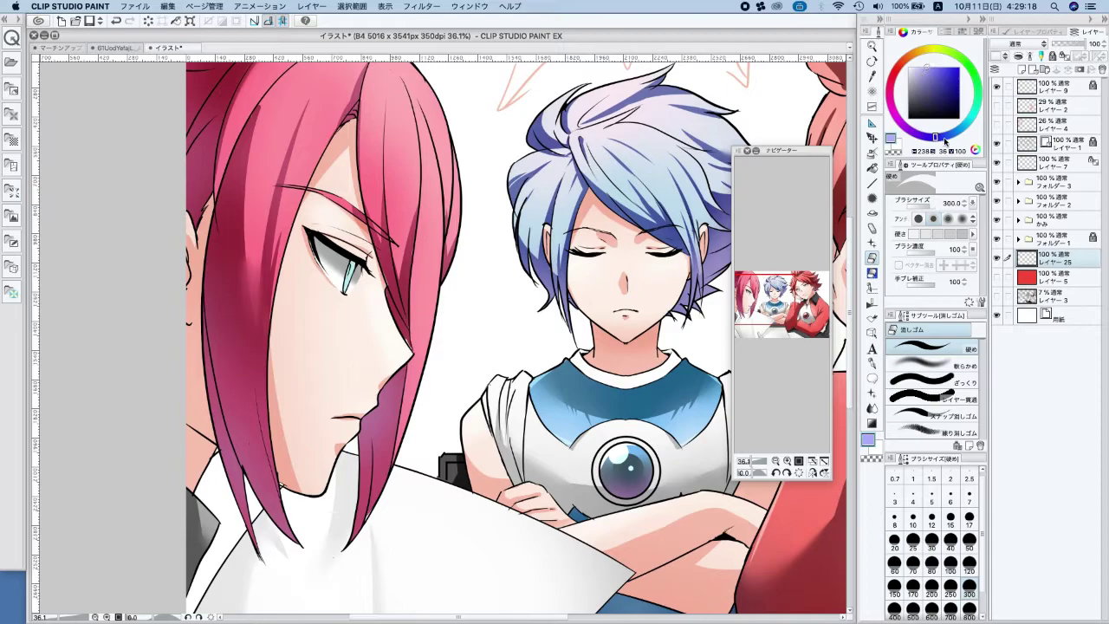
{"action": "left_click_drag", "start_coordinate": [943, 142], "coordinate": [912, 132]}
{"action": "left_click", "coordinate": [871, 364]}
{"action": "left_click_drag", "start_coordinate": [327, 258], "coordinate": [343, 278]}
{"action": "left_click_drag", "start_coordinate": [684, 242], "coordinate": [346, 296]}
{"action": "left_click_drag", "start_coordinate": [617, 253], "coordinate": [655, 234]}
{"action": "left_click_drag", "start_coordinate": [527, 301], "coordinate": [549, 293]}
Blur the purple shading on the red-haired and pink-haired characters' eye whites using the ぼかし tool at brush size 250
{"action": "left_click", "coordinate": [872, 408]}
{"action": "mouse_move", "coordinate": [655, 252]}
{"action": "left_mouse_down"}
{"action": "mouse_move", "coordinate": [631, 250]}
{"action": "mouse_move", "coordinate": [646, 236]}
{"action": "mouse_move", "coordinate": [658, 252]}
{"action": "left_mouse_up"}
{"action": "left_click_drag", "start_coordinate": [546, 287], "coordinate": [561, 280]}
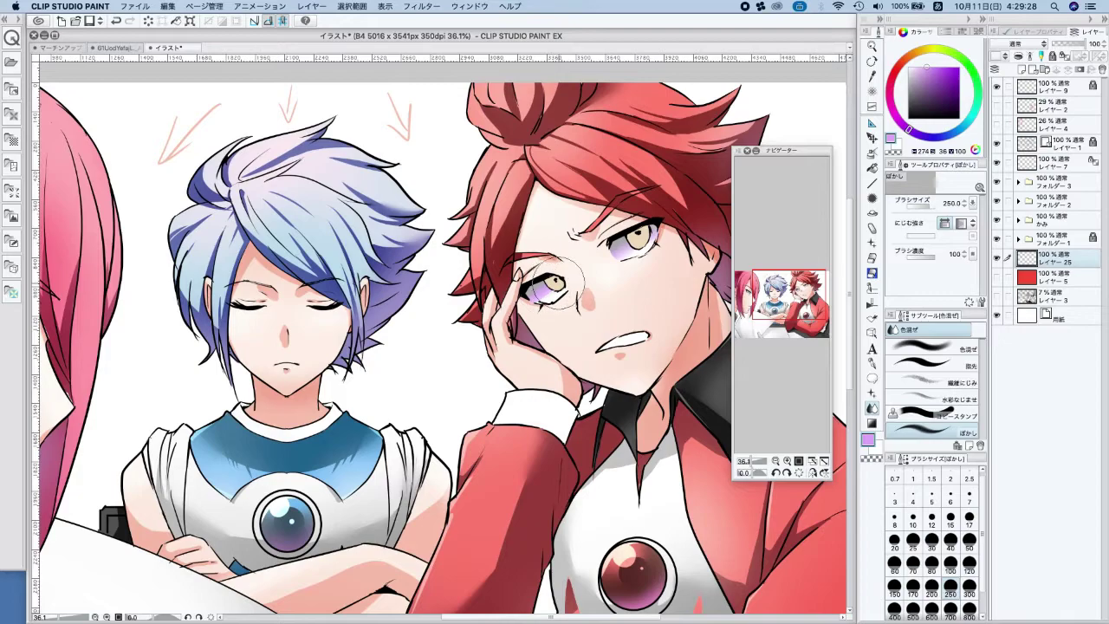
{"action": "left_click_drag", "start_coordinate": [566, 358], "coordinate": [739, 309]}
{"action": "scroll", "coordinate": [414, 293], "scroll_direction": "left", "scroll_amount": 3}
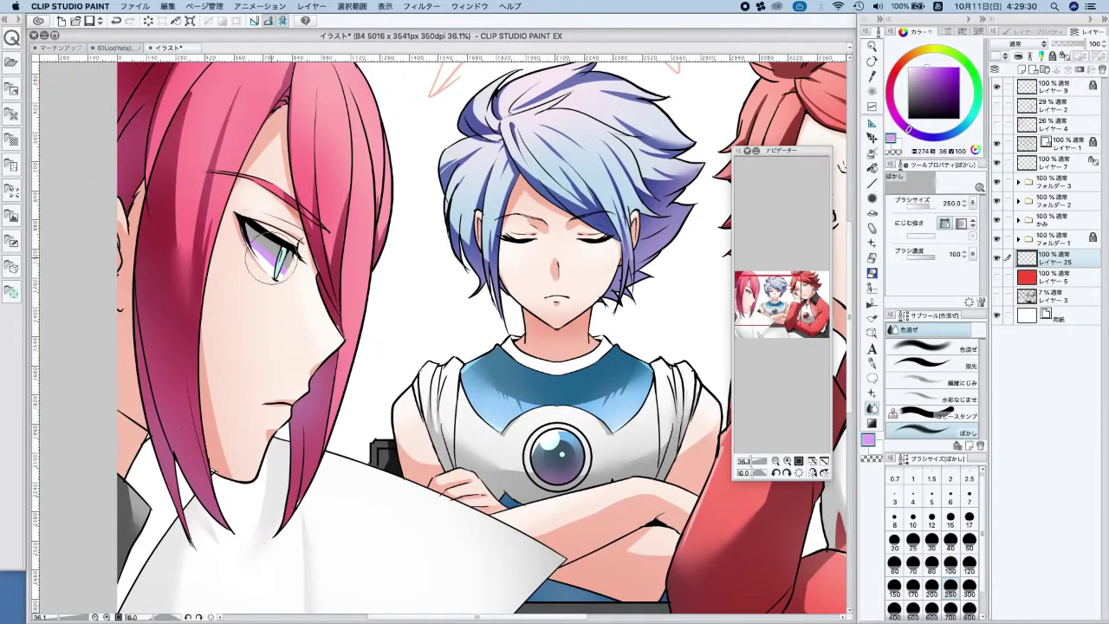
{"action": "left_click_drag", "start_coordinate": [279, 267], "coordinate": [244, 235]}
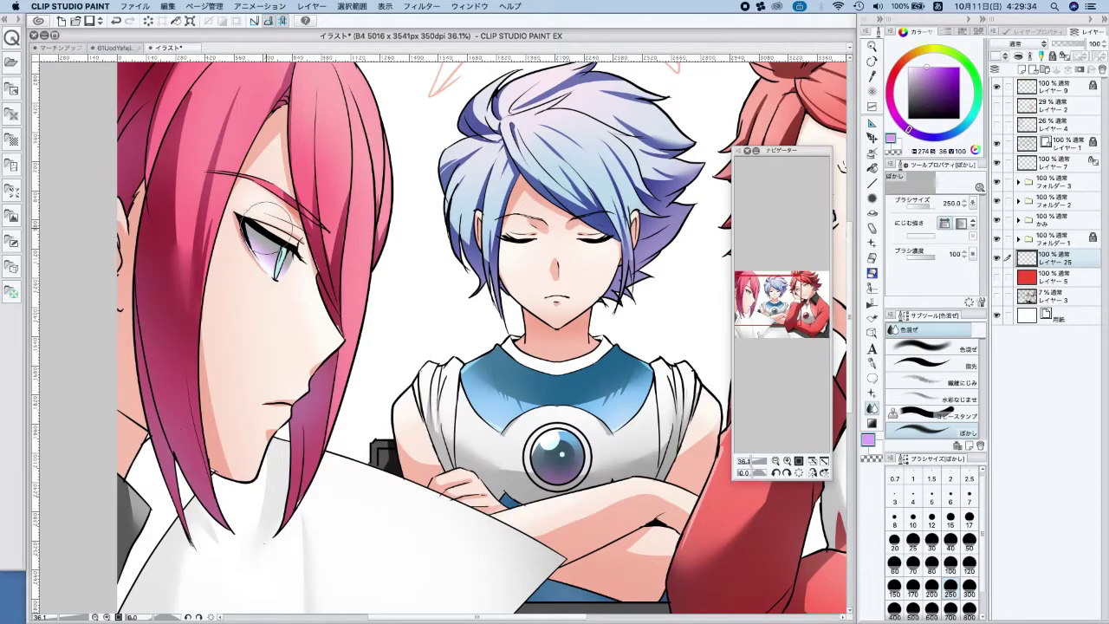
Airbrush light blue accents (H 230, S 26, V 100) on the eye whites of the pink-haired and red-haired characters at brush size 50
{"action": "left_click", "coordinate": [943, 139]}
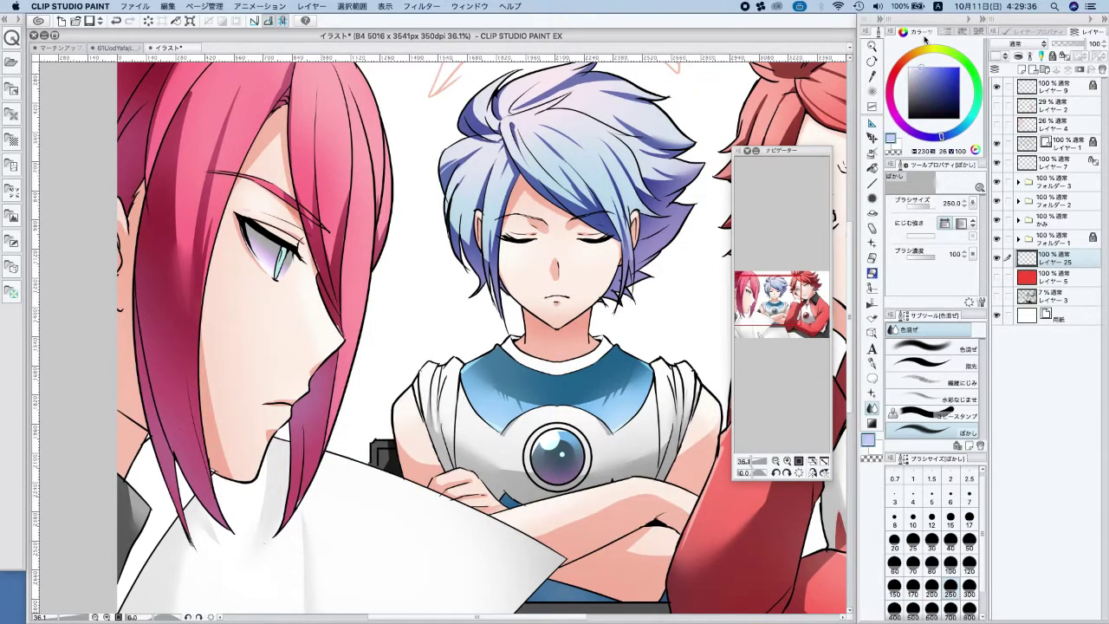
{"action": "left_click", "coordinate": [873, 361]}
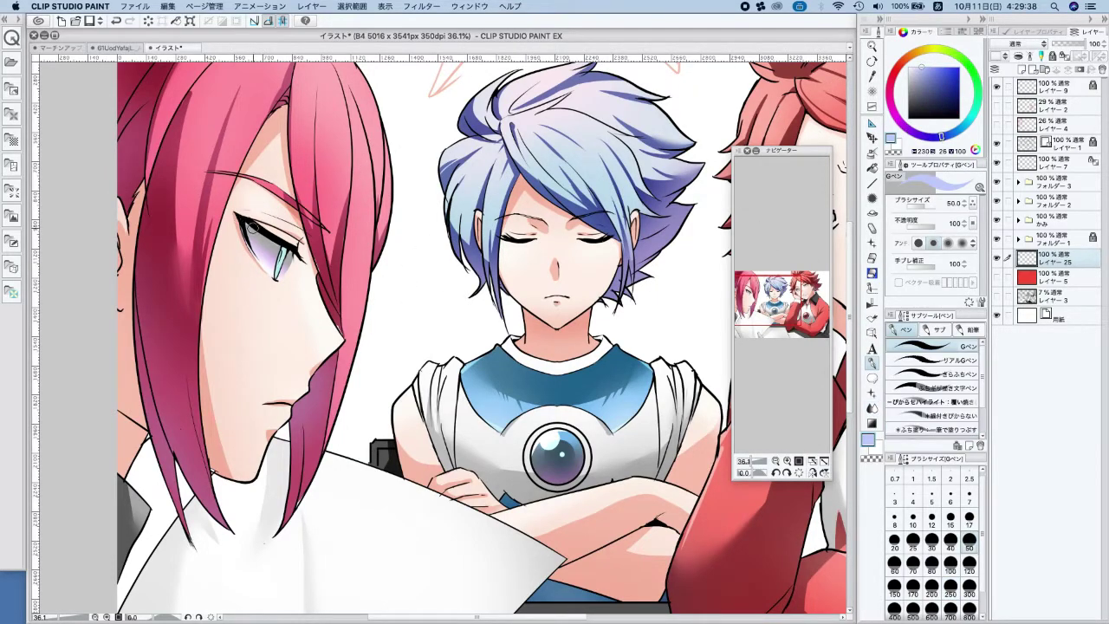
{"action": "left_click", "coordinate": [873, 408]}
{"action": "left_click", "coordinate": [872, 362]}
{"action": "left_click", "coordinate": [872, 153]}
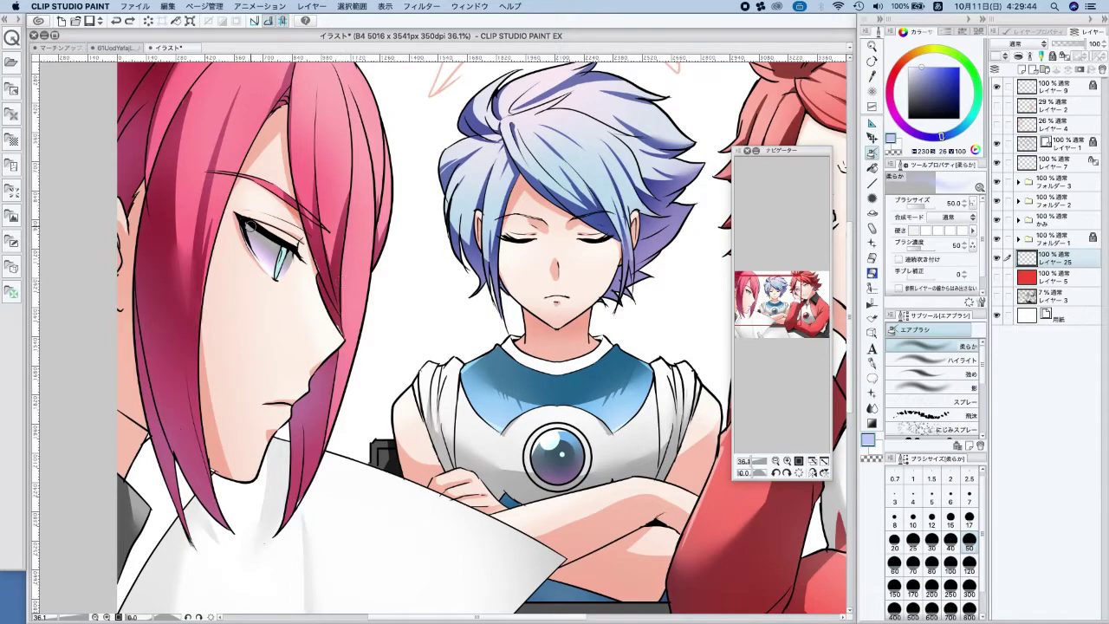
{"action": "scroll", "coordinate": [325, 396], "scroll_direction": "right", "scroll_amount": 5}
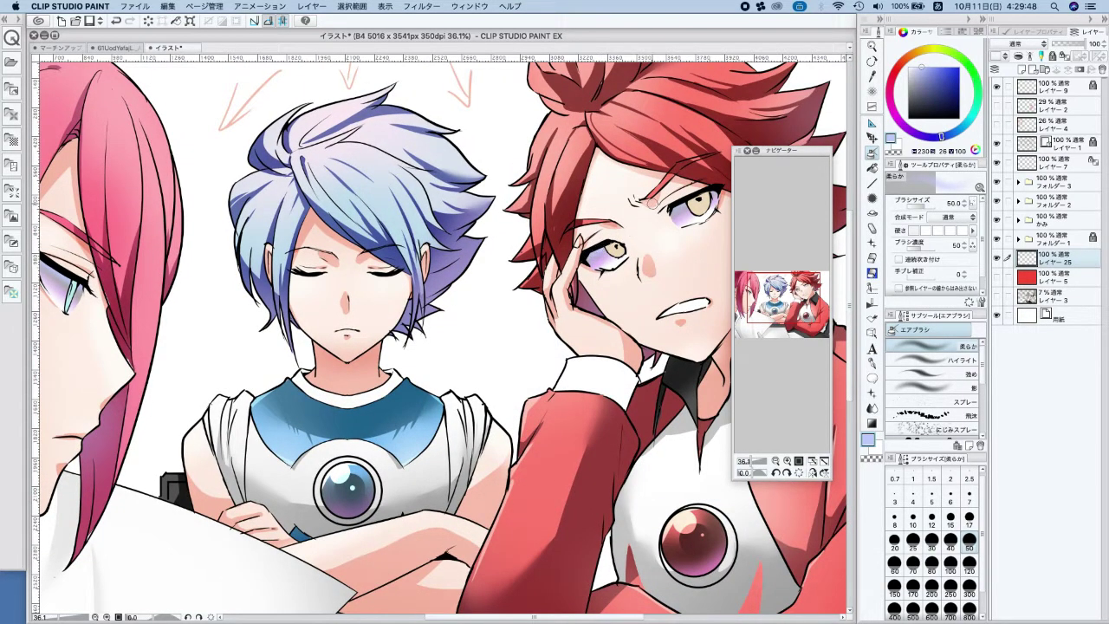
{"action": "key", "text": "x"}
{"action": "left_click_drag", "start_coordinate": [616, 256], "coordinate": [606, 261]}
{"action": "left_click_drag", "start_coordinate": [257, 344], "coordinate": [529, 265]}
{"action": "mouse_move", "coordinate": [309, 195]}
{"action": "left_mouse_down"}
{"action": "mouse_move", "coordinate": [333, 219]}
{"action": "mouse_move", "coordinate": [318, 191]}
{"action": "left_mouse_up"}
{"action": "left_click_drag", "start_coordinate": [524, 315], "coordinate": [202, 443]}
{"action": "scroll", "coordinate": [676, 261], "scroll_direction": "up", "scroll_amount": 7}
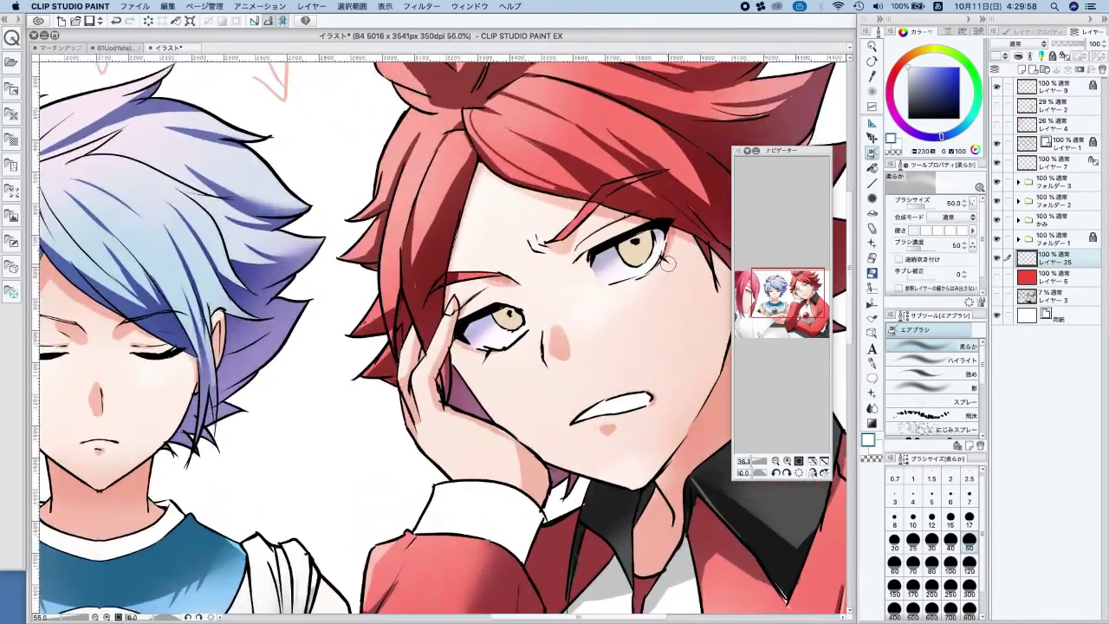
{"action": "left_click_drag", "start_coordinate": [641, 331], "coordinate": [629, 346]}
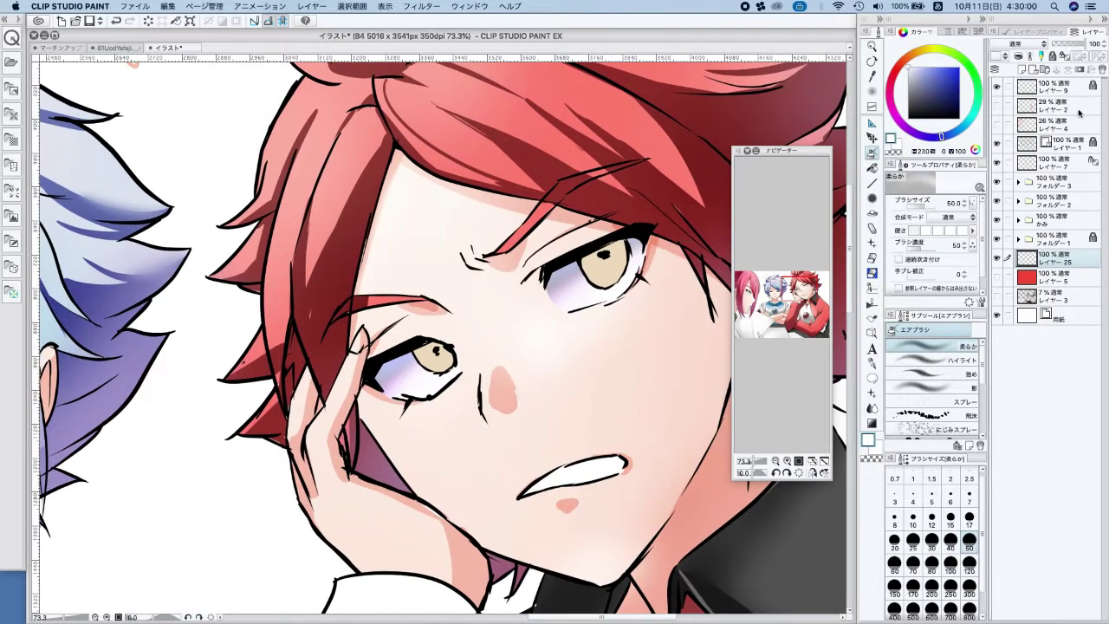
{"action": "left_click", "coordinate": [633, 331], "text": "alt"}
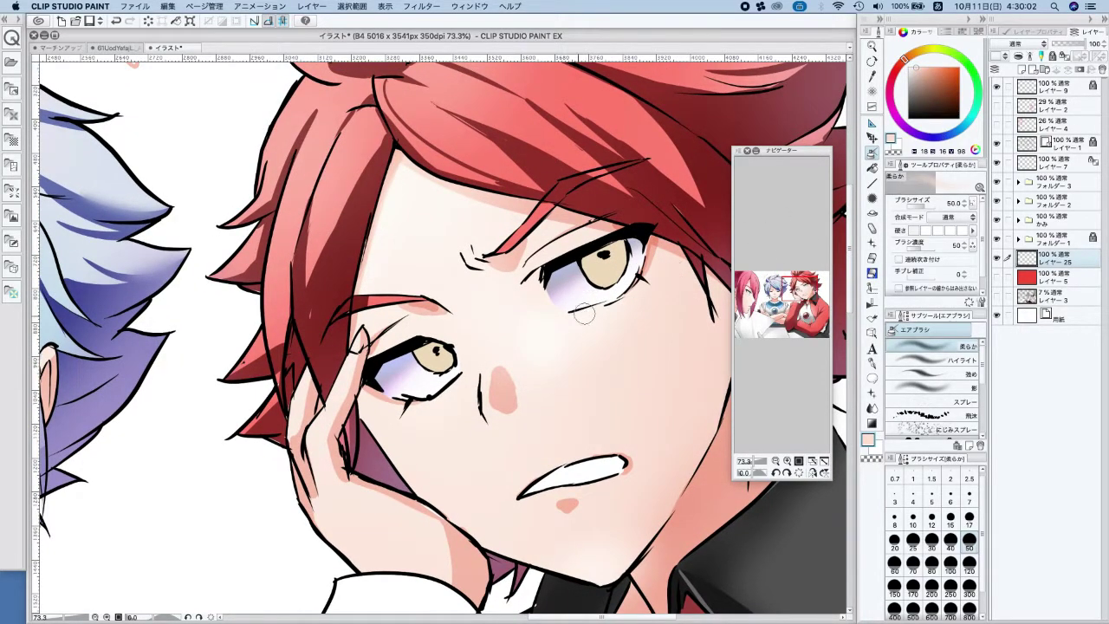
{"action": "scroll", "coordinate": [520, 330], "scroll_direction": "down", "scroll_amount": 4}
{"action": "left_click_drag", "start_coordinate": [389, 454], "coordinate": [185, 456]}
{"action": "scroll", "coordinate": [636, 205], "scroll_direction": "up", "scroll_amount": 10}
Add a new clipped layer above レイヤー 7 and airbrush orange shading on the red-haired character's irises
{"action": "left_click", "coordinate": [1074, 162]}
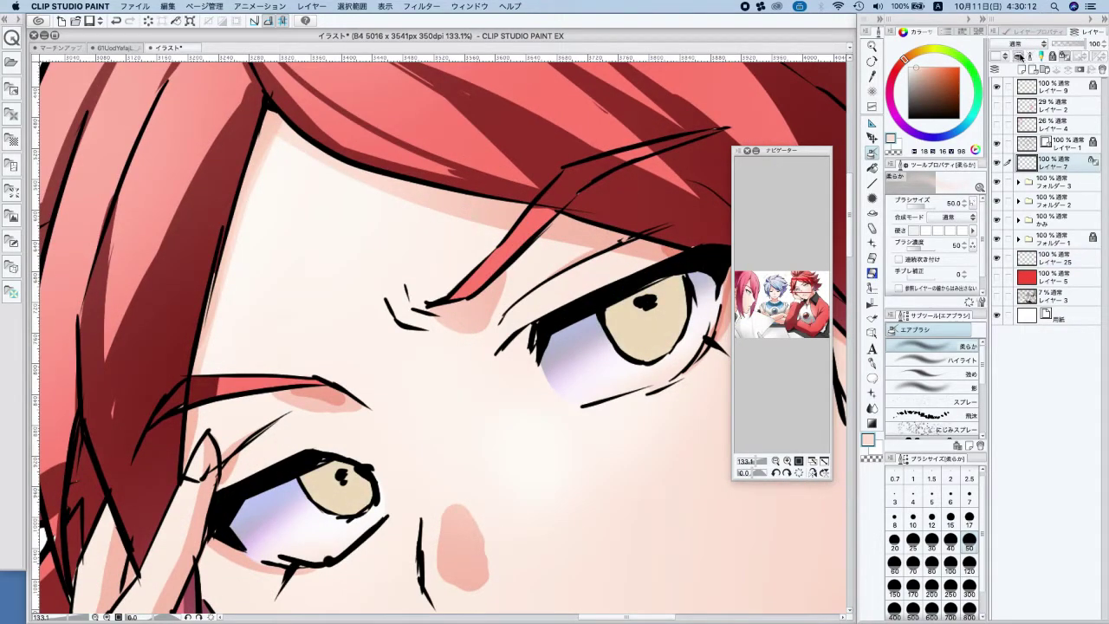
{"action": "left_click", "coordinate": [1018, 56]}
{"action": "key", "text": "super+z"}
{"action": "key", "text": "cmd+z"}
{"action": "left_click", "coordinate": [1023, 69]}
{"action": "mouse_move", "coordinate": [932, 92]}
{"action": "left_mouse_down"}
{"action": "mouse_move", "coordinate": [943, 58]}
{"action": "mouse_move", "coordinate": [942, 72]}
{"action": "left_mouse_up"}
{"action": "left_click_drag", "start_coordinate": [619, 320], "coordinate": [698, 299]}
{"action": "left_click_drag", "start_coordinate": [355, 481], "coordinate": [296, 492]}
Try violet-blue shading (H 246, S 63, V 89) on the pink-haired character's iris
{"action": "scroll", "coordinate": [376, 448], "scroll_direction": "down", "scroll_amount": 4}
{"action": "scroll", "coordinate": [475, 464], "scroll_direction": "down", "scroll_amount": 1}
{"action": "scroll", "coordinate": [475, 463], "scroll_direction": "down", "scroll_amount": 1}
{"action": "left_click_drag", "start_coordinate": [475, 464], "coordinate": [697, 357]}
{"action": "left_click", "coordinate": [930, 137]}
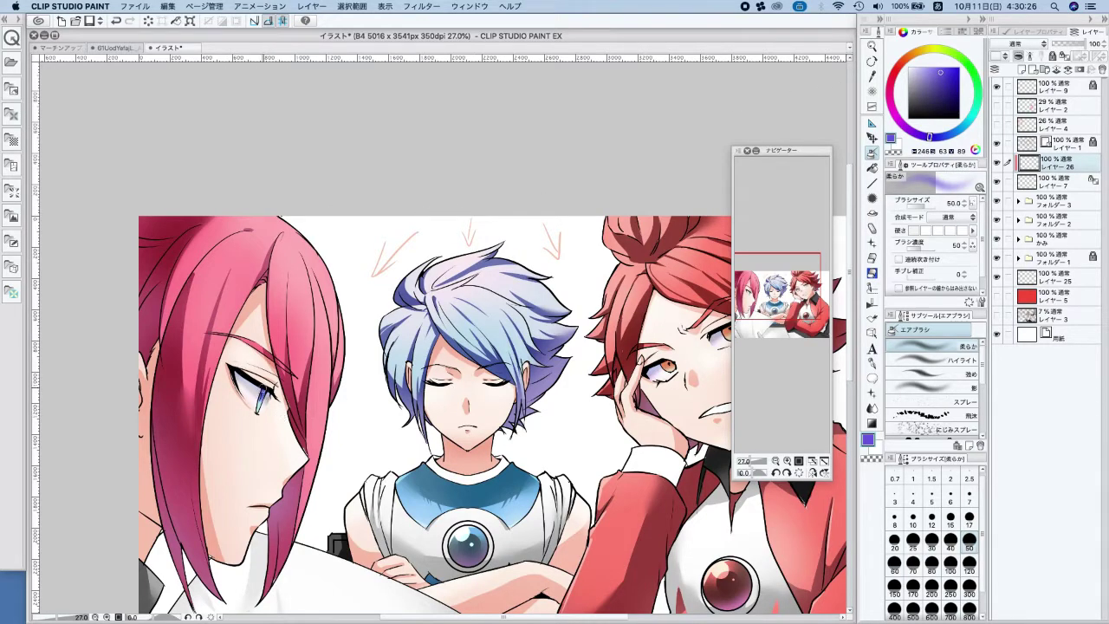
Airbrush the pink-haired character's iris with dark teal (H 166, S 78, V 33)
{"action": "mouse_move", "coordinate": [916, 130]}
{"action": "left_mouse_down"}
{"action": "mouse_move", "coordinate": [956, 126]}
{"action": "mouse_move", "coordinate": [977, 104]}
{"action": "left_mouse_up"}
{"action": "left_click", "coordinate": [940, 86]}
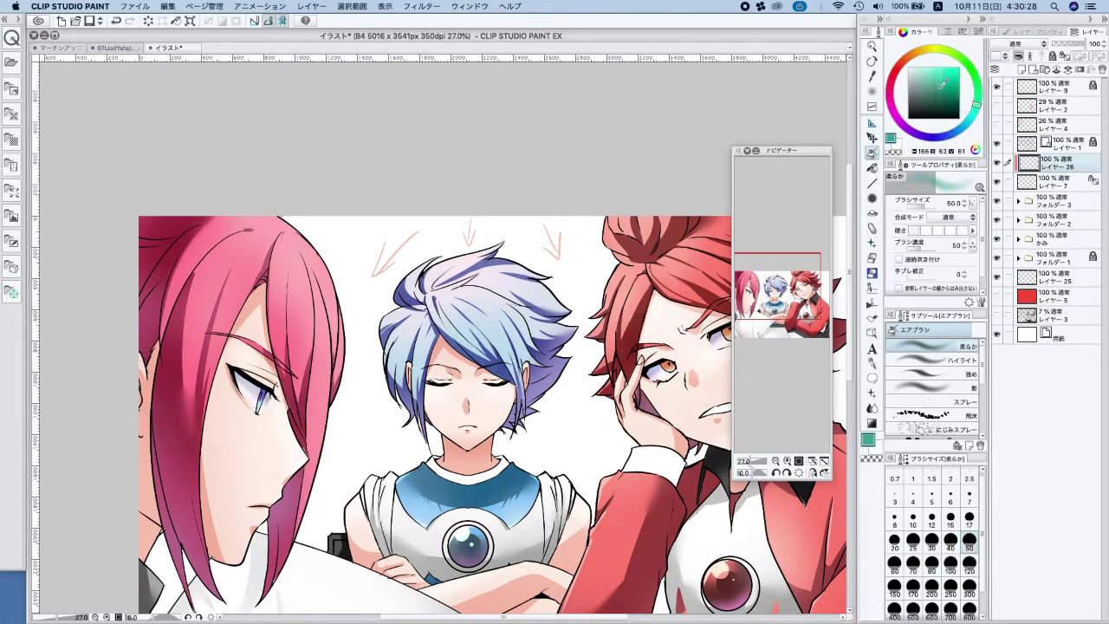
{"action": "left_click", "coordinate": [951, 100]}
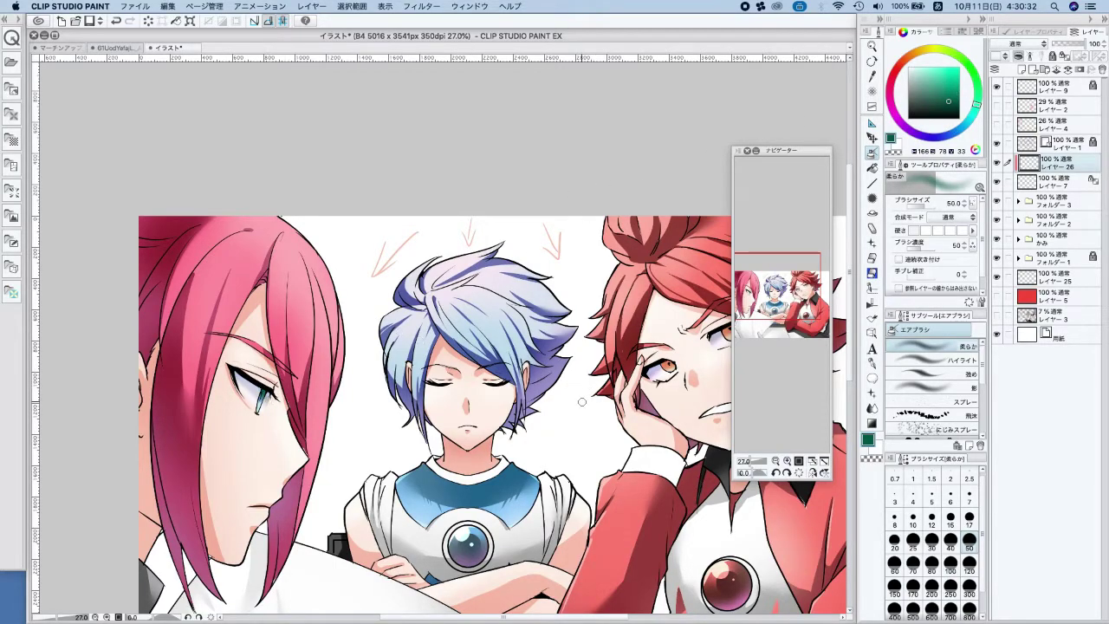
Add a new clipped layer above レイヤー 26 for the pupils and choose black with the G pen
{"action": "left_click_drag", "start_coordinate": [603, 459], "coordinate": [463, 436]}
{"action": "left_click_drag", "start_coordinate": [583, 298], "coordinate": [663, 295]}
{"action": "left_click", "coordinate": [909, 118]}
{"action": "left_click", "coordinate": [872, 364]}
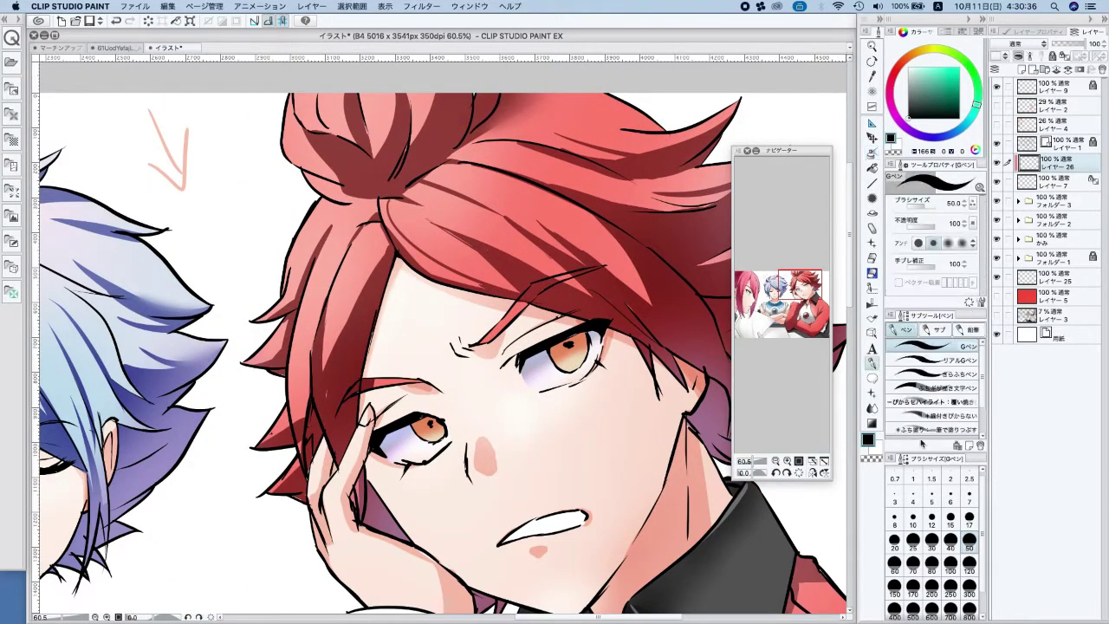
{"action": "left_click", "coordinate": [1019, 55]}
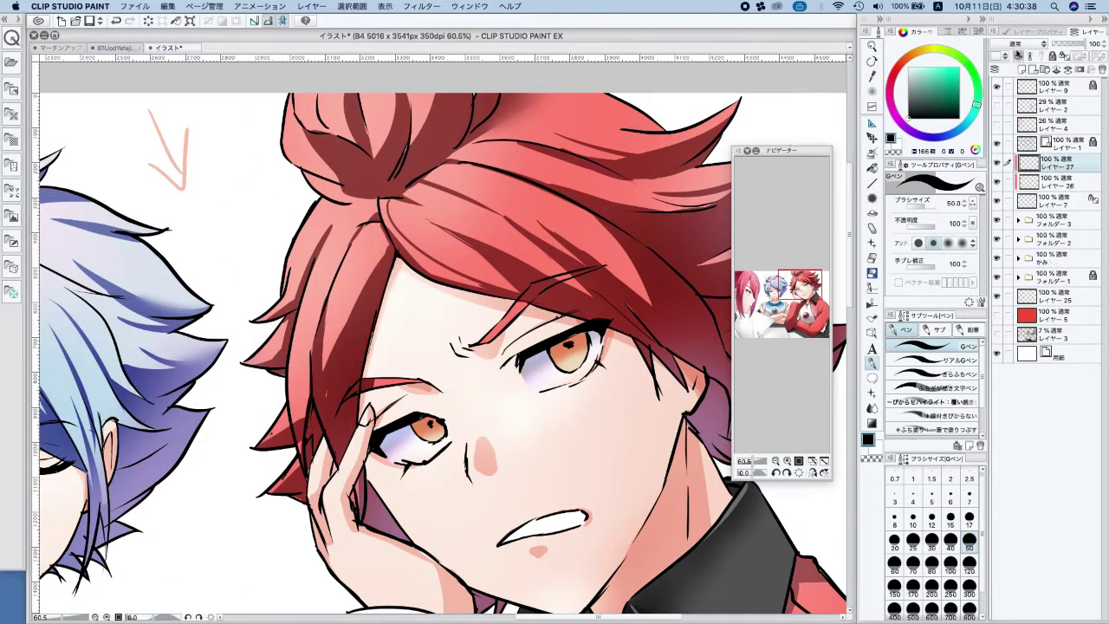
Set the G pen size to 17 and undo the trial pupils and 52% opacity on レイヤー 27
{"action": "left_click", "coordinate": [1071, 46]}
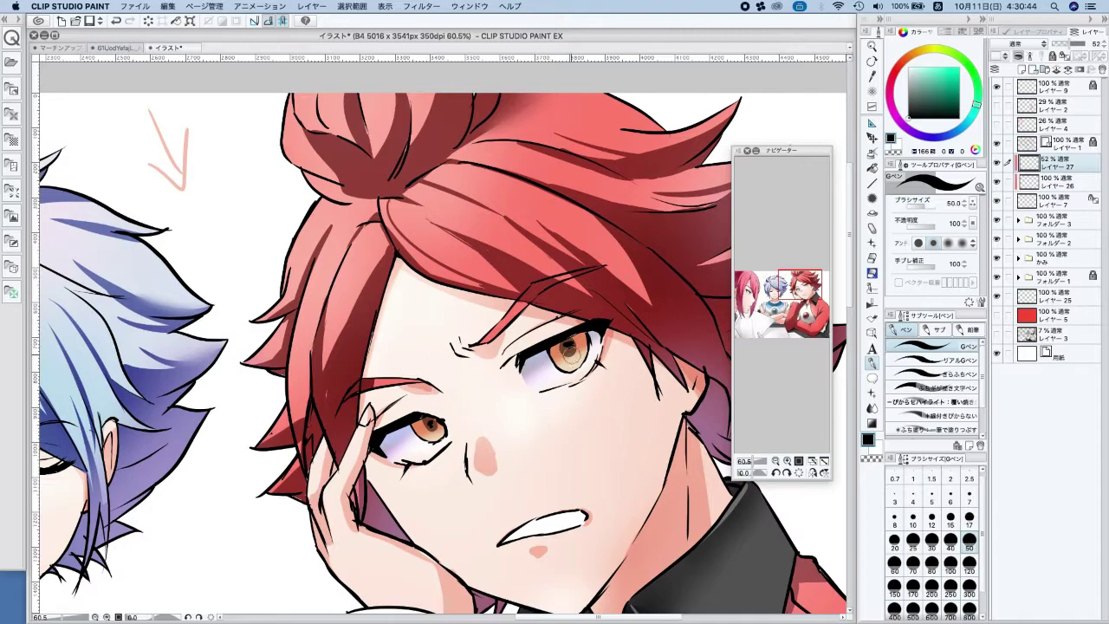
{"action": "left_click", "coordinate": [969, 517]}
{"action": "key", "text": "super+z"}
{"action": "key", "text": "super+z"}
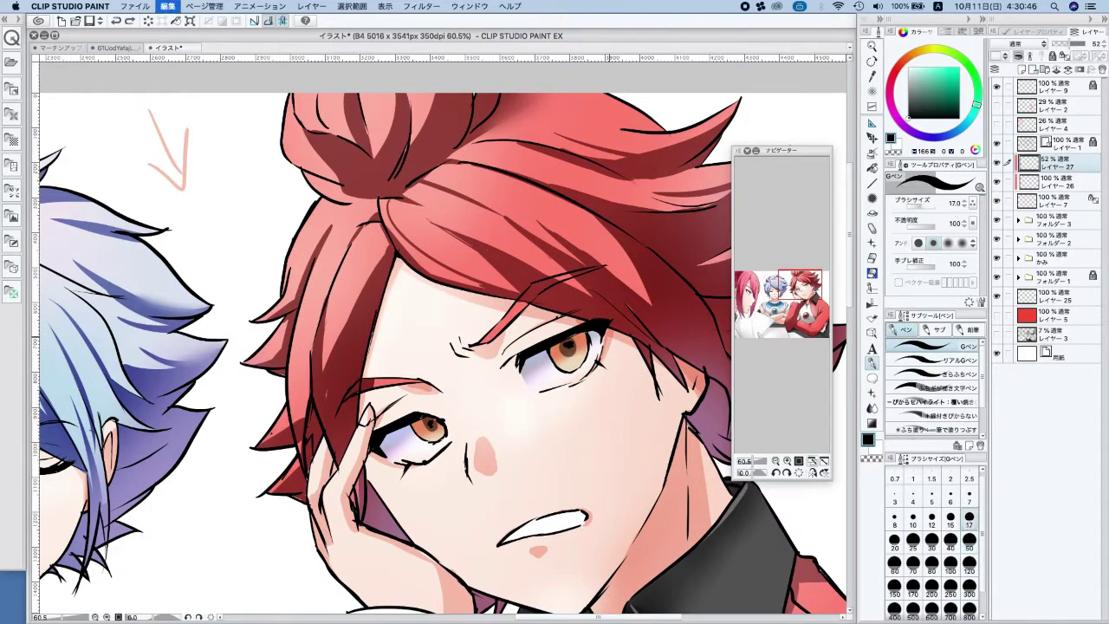
{"action": "key", "text": "super+z"}
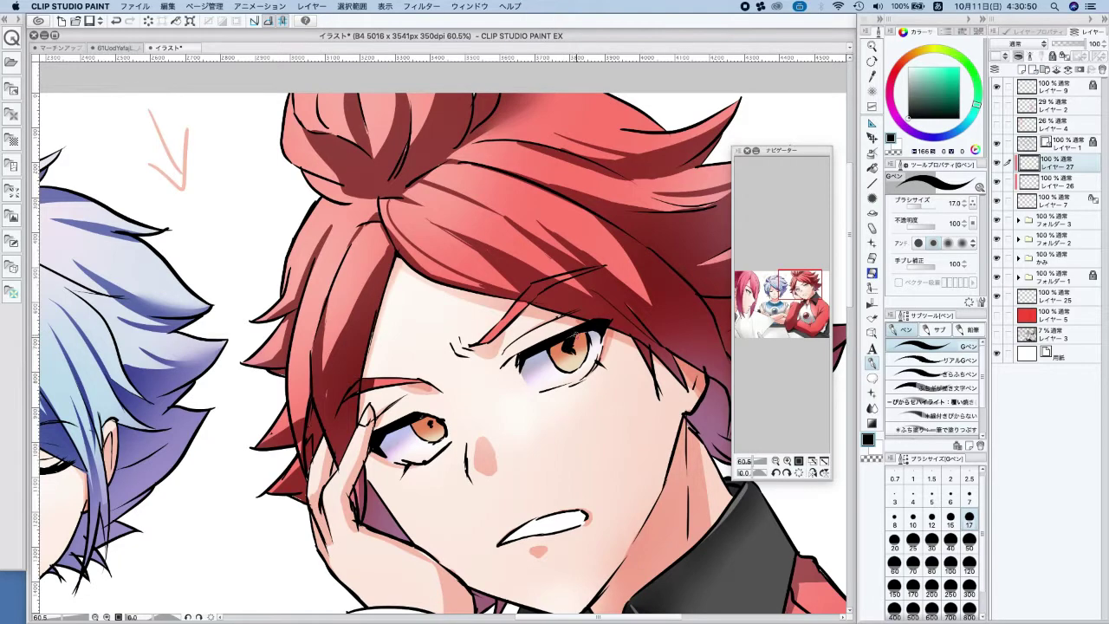
Draw black slit-shaped pupils in both of the red-haired character's irises on レイヤー 27
{"action": "scroll", "coordinate": [575, 334], "scroll_direction": "up", "scroll_amount": 2}
{"action": "left_click_drag", "start_coordinate": [577, 328], "coordinate": [568, 394]}
{"action": "mouse_move", "coordinate": [276, 500]}
{"action": "left_mouse_down"}
{"action": "mouse_move", "coordinate": [283, 520]}
{"action": "mouse_move", "coordinate": [294, 504]}
{"action": "mouse_move", "coordinate": [296, 527]}
{"action": "left_mouse_up"}
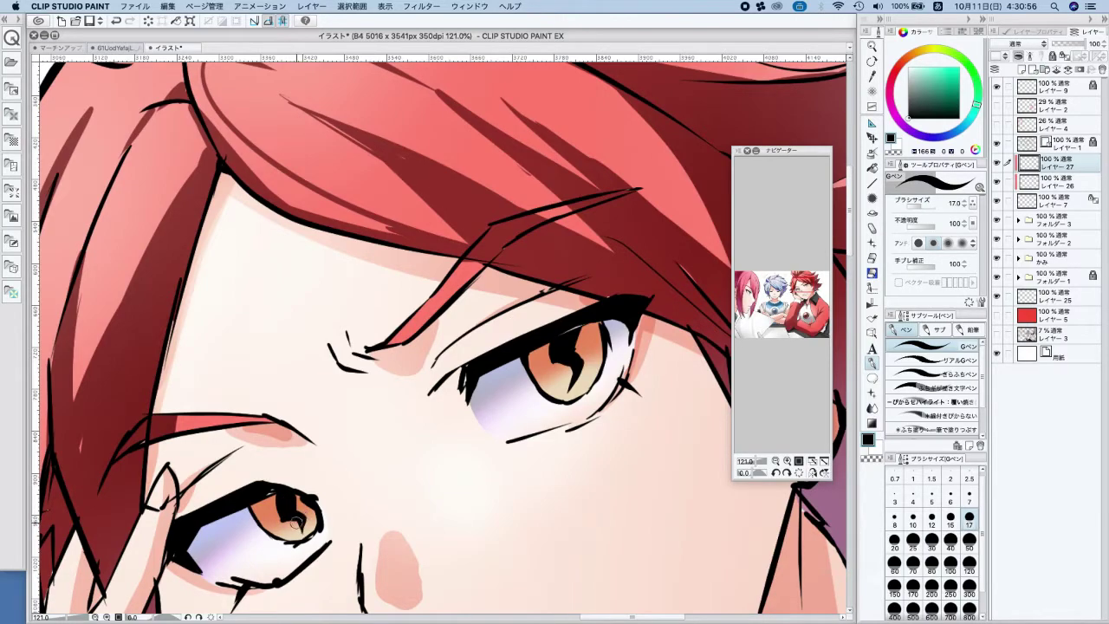
Draw a black pupil in the pink-haired character's iris and set レイヤー 27 to 47% opacity
{"action": "key", "text": "super+minus"}
{"action": "key", "text": "super+minus"}
{"action": "key", "text": "super+minus"}
{"action": "key", "text": "super+minus"}
{"action": "left_click_drag", "start_coordinate": [439, 368], "coordinate": [602, 320]}
{"action": "scroll", "coordinate": [258, 424], "scroll_direction": "up", "scroll_amount": 5}
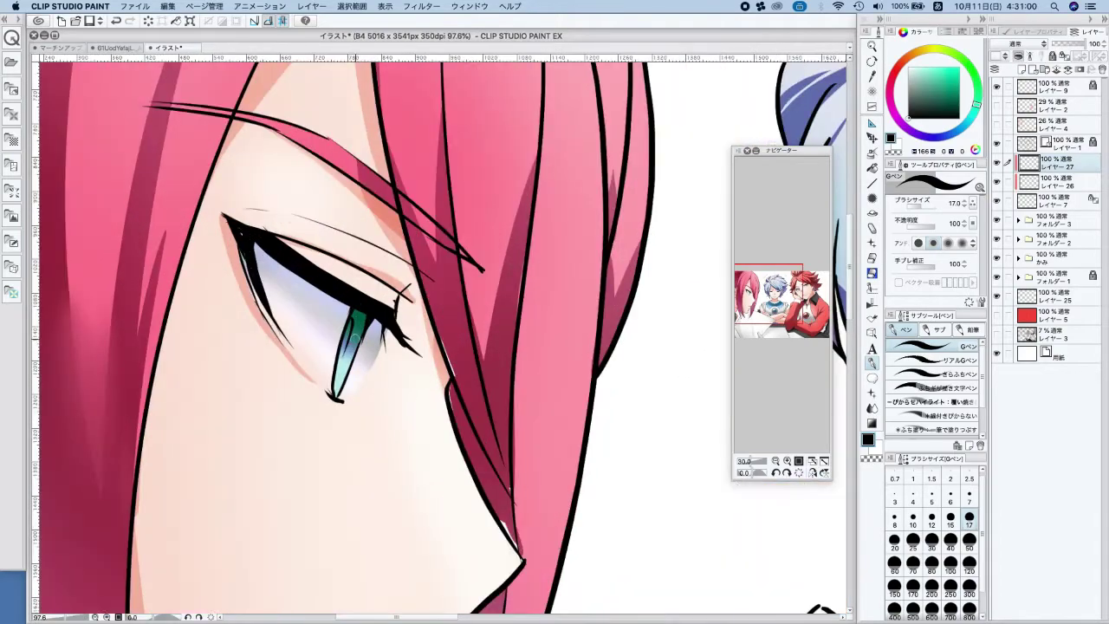
{"action": "left_click_drag", "start_coordinate": [358, 335], "coordinate": [349, 366]}
{"action": "key", "text": "super+z"}
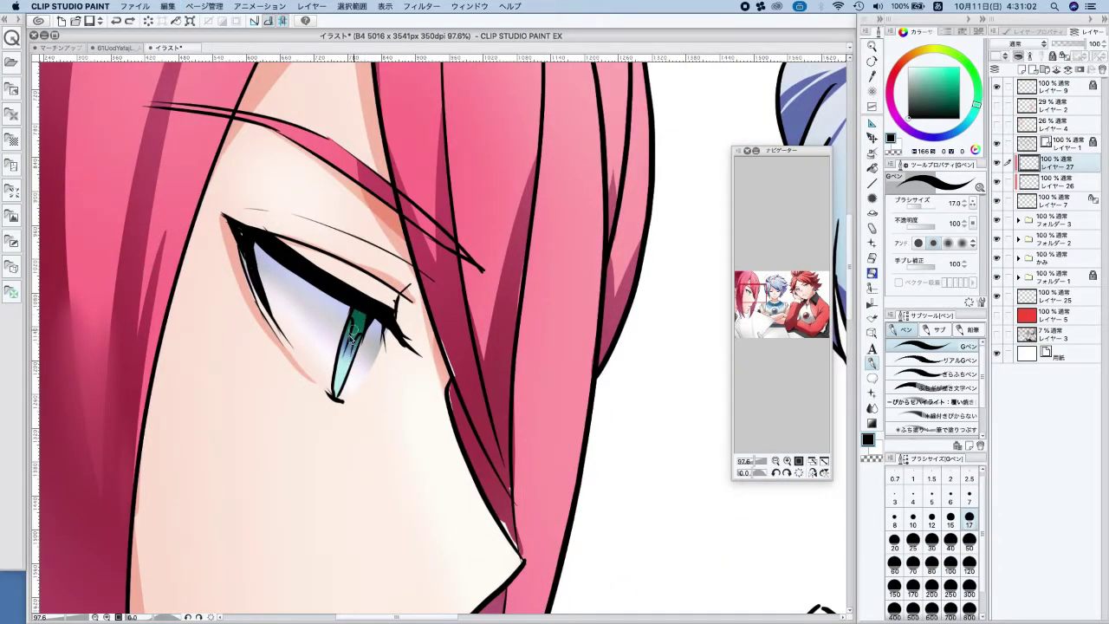
{"action": "left_click_drag", "start_coordinate": [348, 316], "coordinate": [342, 364]}
{"action": "left_click_drag", "start_coordinate": [1064, 44], "coordinate": [1071, 43]}
Add a new clipped layer above レイヤー 27 and set its blending mode to 乗算
{"action": "scroll", "coordinate": [555, 406], "scroll_direction": "down", "scroll_amount": 2}
{"action": "left_click_drag", "start_coordinate": [643, 494], "coordinate": [431, 518]}
{"action": "scroll", "coordinate": [431, 518], "scroll_direction": "down", "scroll_amount": 1}
{"action": "left_click_drag", "start_coordinate": [527, 498], "coordinate": [630, 454]}
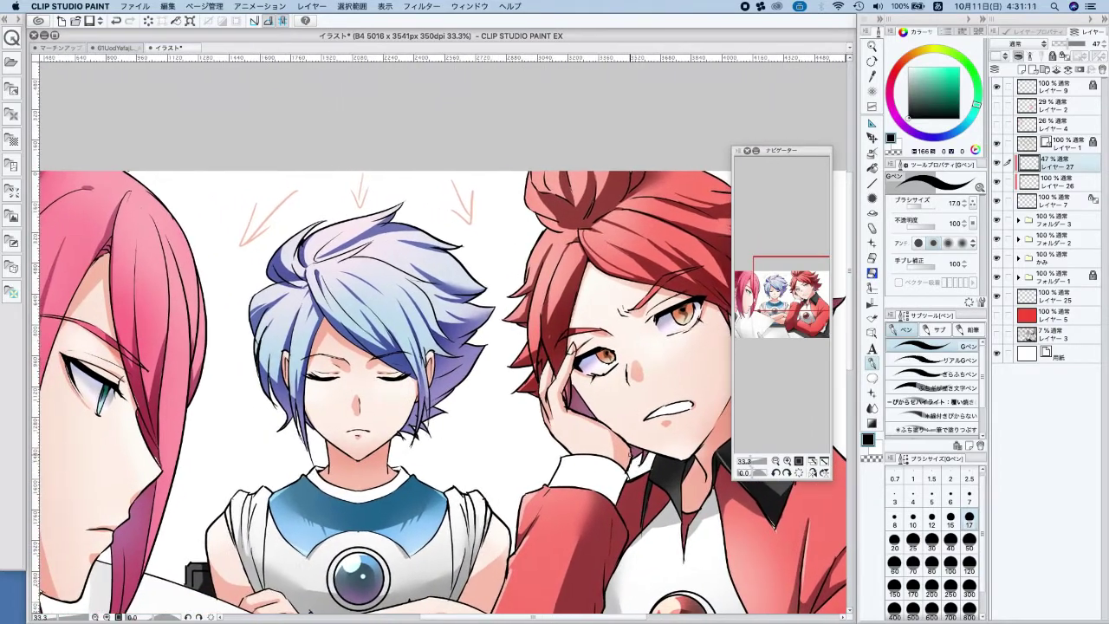
{"action": "left_click", "coordinate": [1022, 69]}
{"action": "left_click", "coordinate": [1018, 43]}
{"action": "left_click", "coordinate": [1018, 87]}
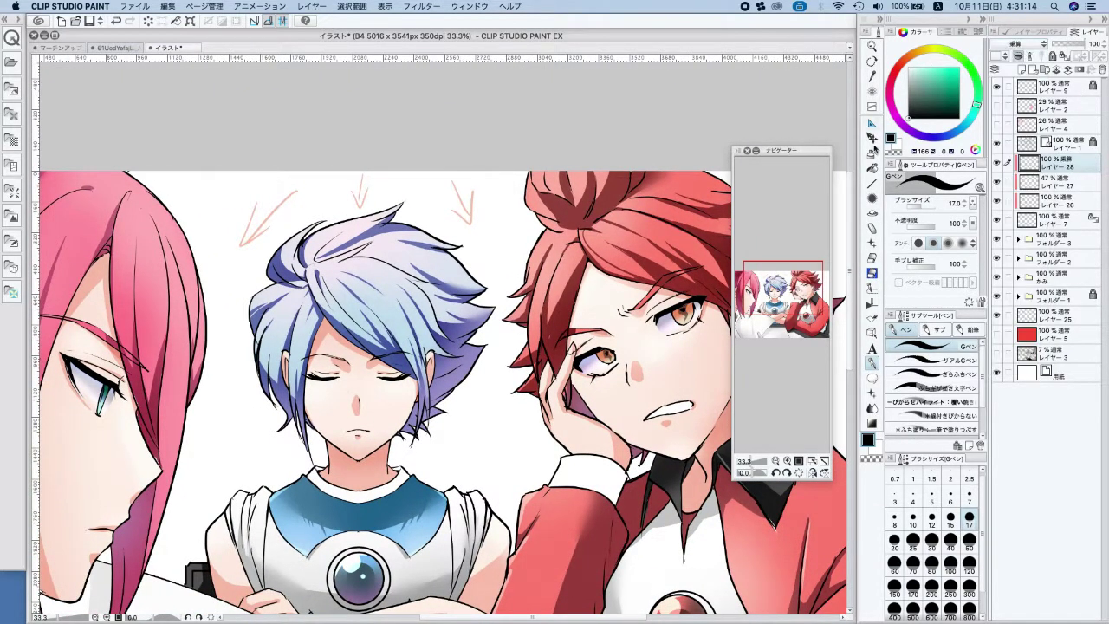
Airbrush purple shadows (H 262, S 55, V 72) over the red-haired and pink-haired characters' irises on レイヤー 28
{"action": "left_click", "coordinate": [874, 154]}
{"action": "left_click", "coordinate": [914, 134]}
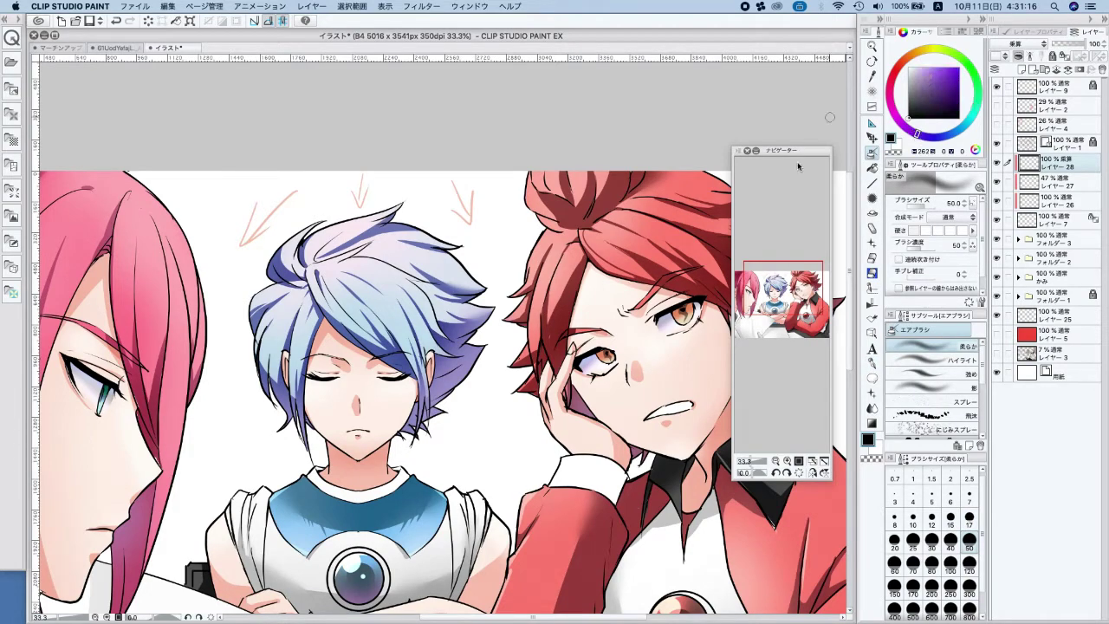
{"action": "left_click", "coordinate": [940, 80]}
{"action": "left_click_drag", "start_coordinate": [673, 314], "coordinate": [677, 314]}
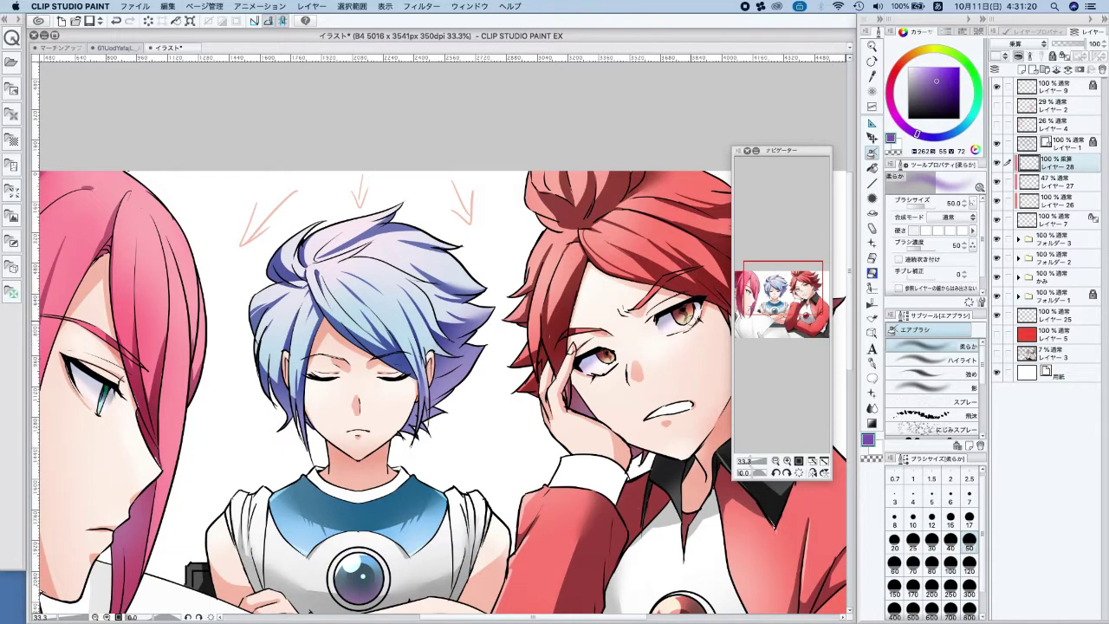
{"action": "left_click_drag", "start_coordinate": [467, 463], "coordinate": [638, 411]}
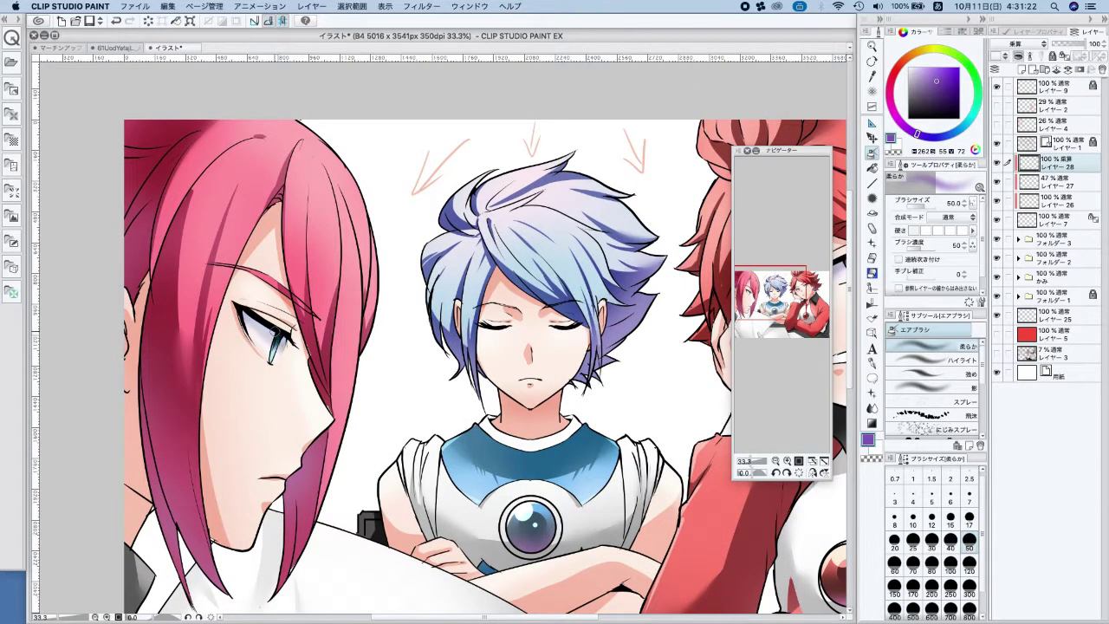
Add a clipped layer above レイヤー 28 with 覆い焼き(発光) blending, leaving its transparent pixels unlocked
{"action": "left_click", "coordinate": [929, 66]}
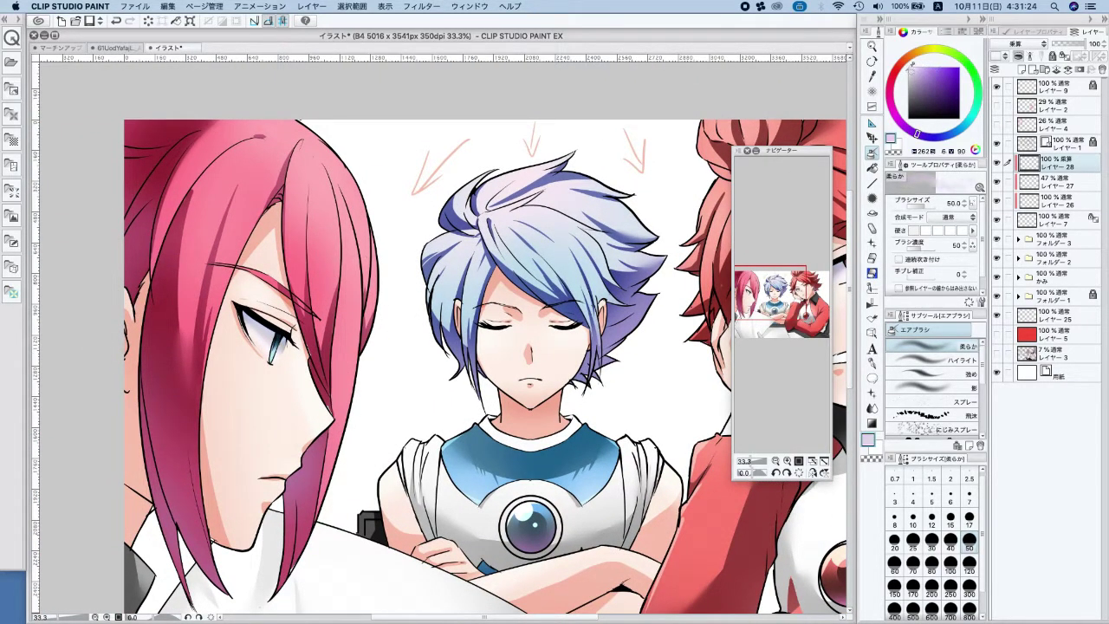
{"action": "left_click", "coordinate": [1038, 67]}
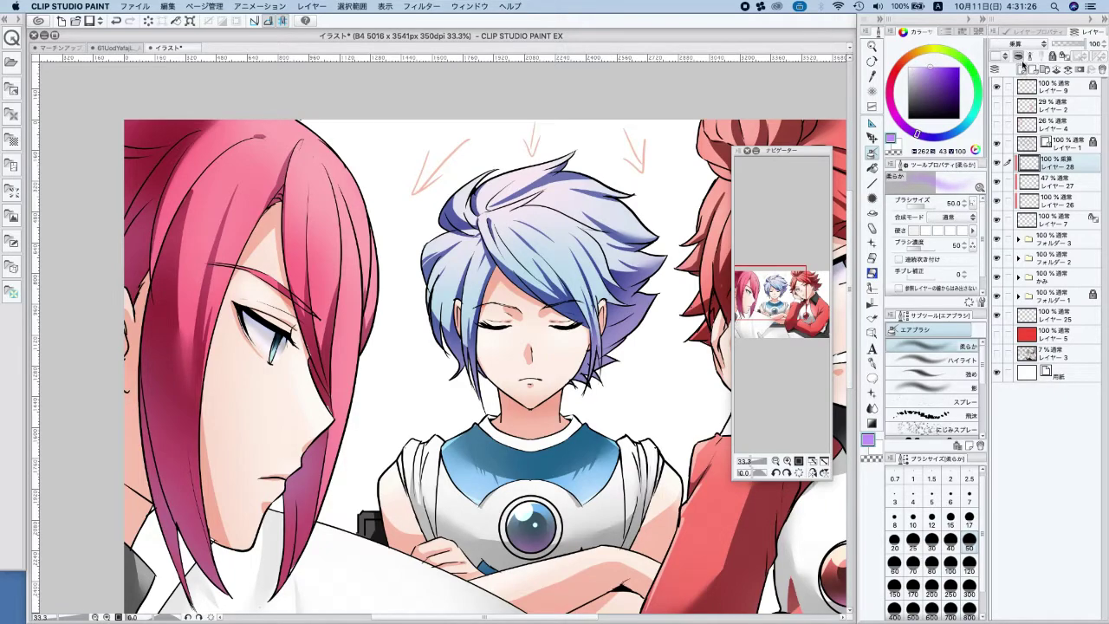
{"action": "key", "text": "alt+shift+d"}
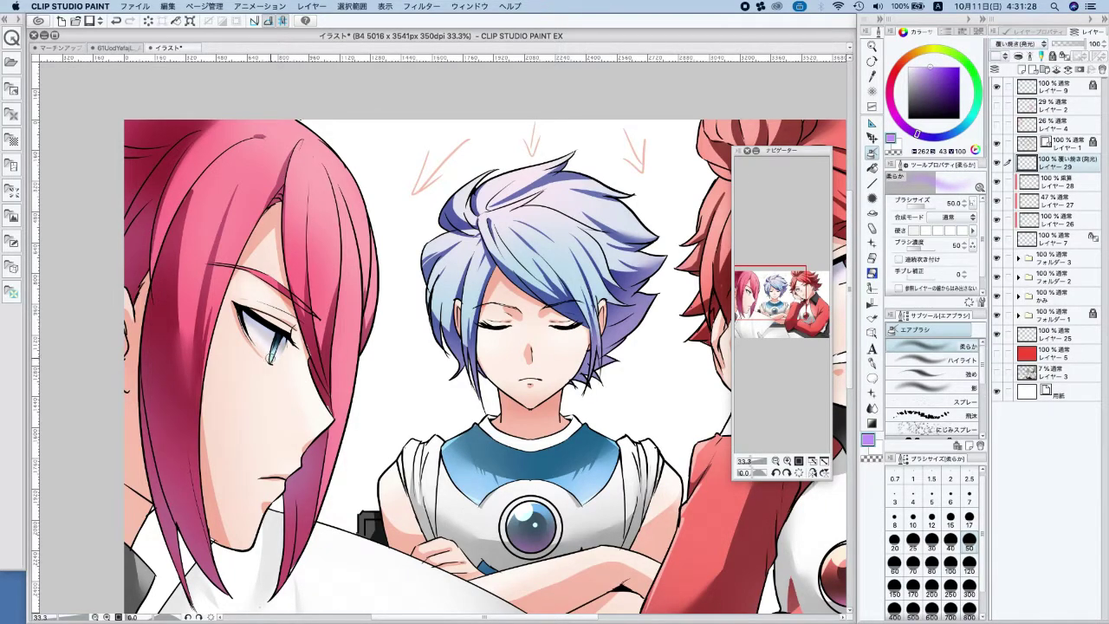
{"action": "left_click", "coordinate": [1065, 56]}
{"action": "left_click_drag", "start_coordinate": [505, 506], "coordinate": [324, 540]}
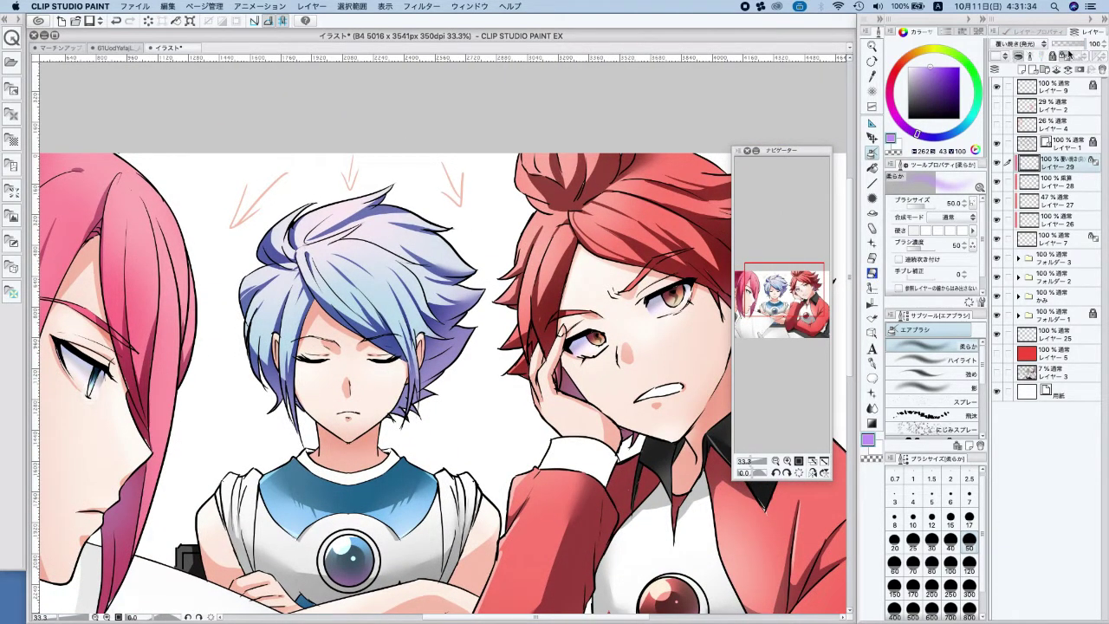
{"action": "key", "text": "super+z"}
Airbrush pale yellow glows (H 51, S 43, V 100) on the red-haired character's irises on レイヤー 29
{"action": "left_click", "coordinate": [928, 60]}
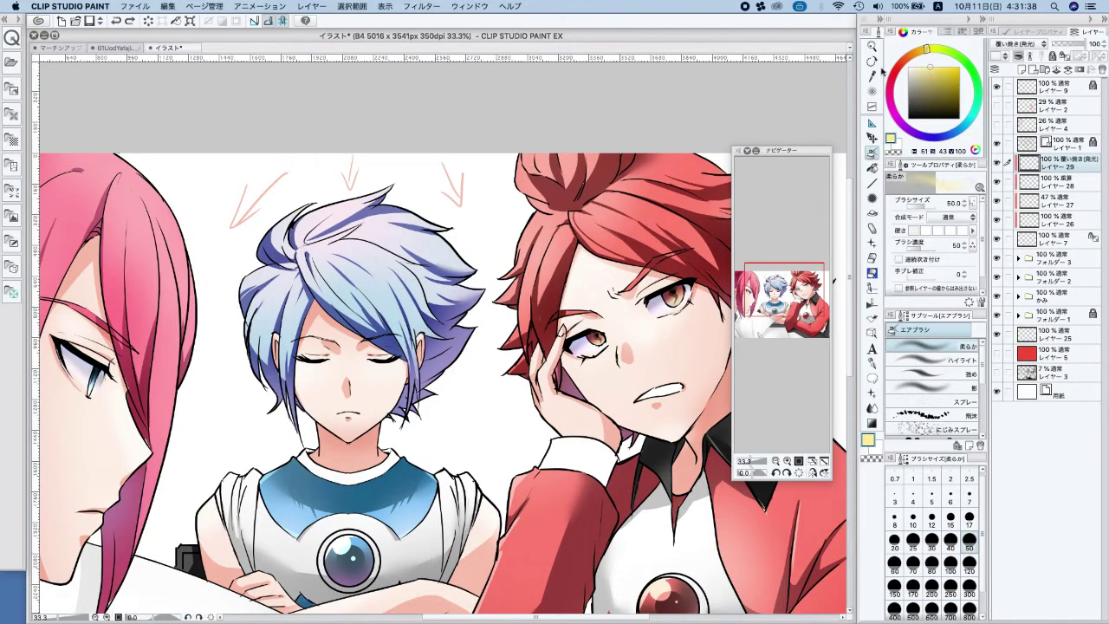
{"action": "left_click_drag", "start_coordinate": [672, 300], "coordinate": [681, 307]}
{"action": "key", "text": "super+z"}
{"action": "key", "text": "super+shift+z"}
{"action": "key", "text": "super+minus"}
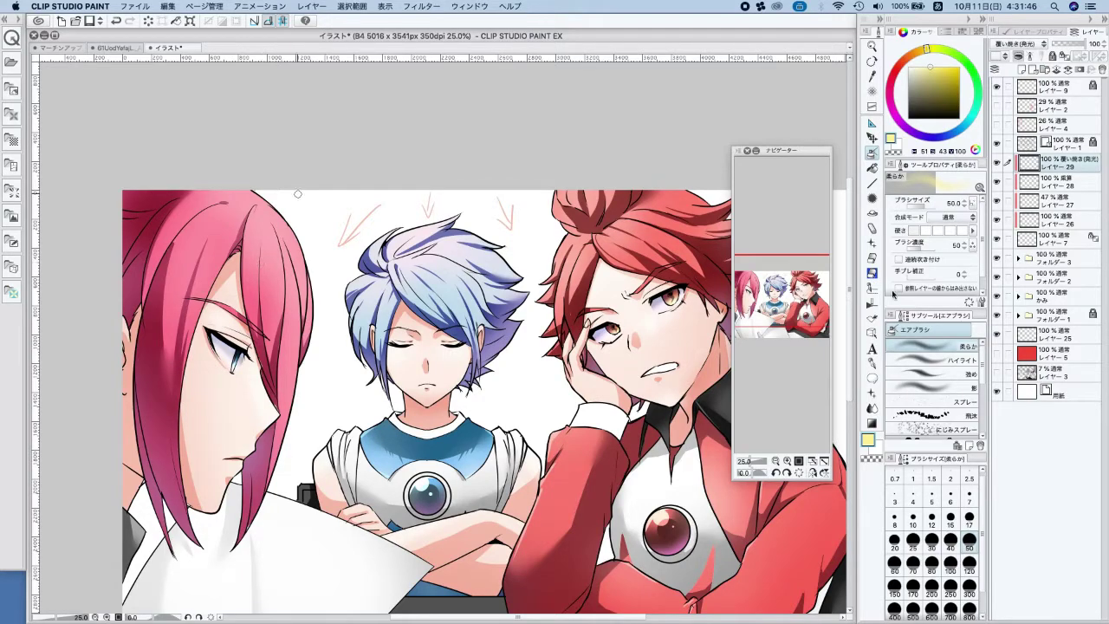
{"action": "left_click", "coordinate": [873, 366]}
{"action": "key", "text": "super+plus"}
{"action": "key", "text": "super+plus"}
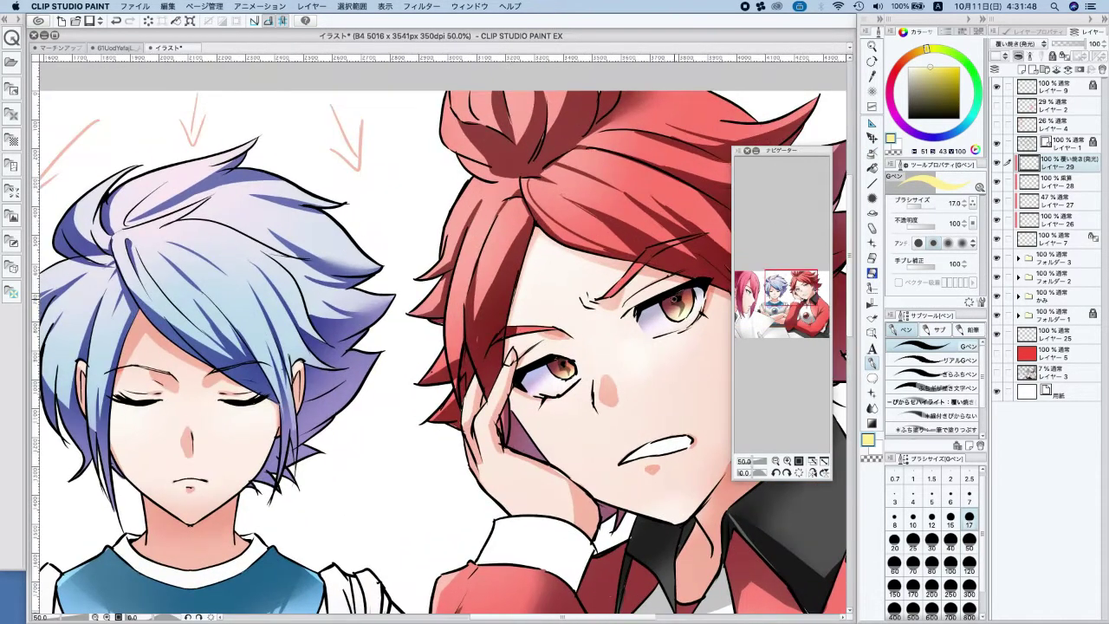
{"action": "left_click", "coordinate": [873, 152]}
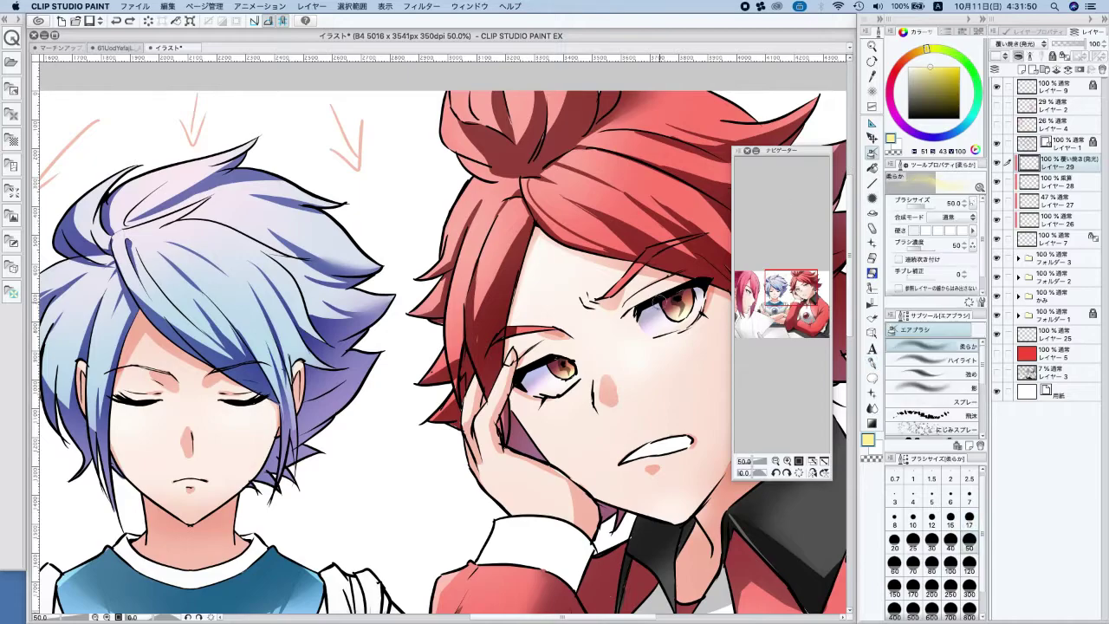
Set the soft airbrush to size 17 and sample a coral colour (H 5, S 57, V 99) from the red hair
{"action": "left_click", "coordinate": [970, 517]}
{"action": "left_click", "coordinate": [657, 220], "text": "alt"}
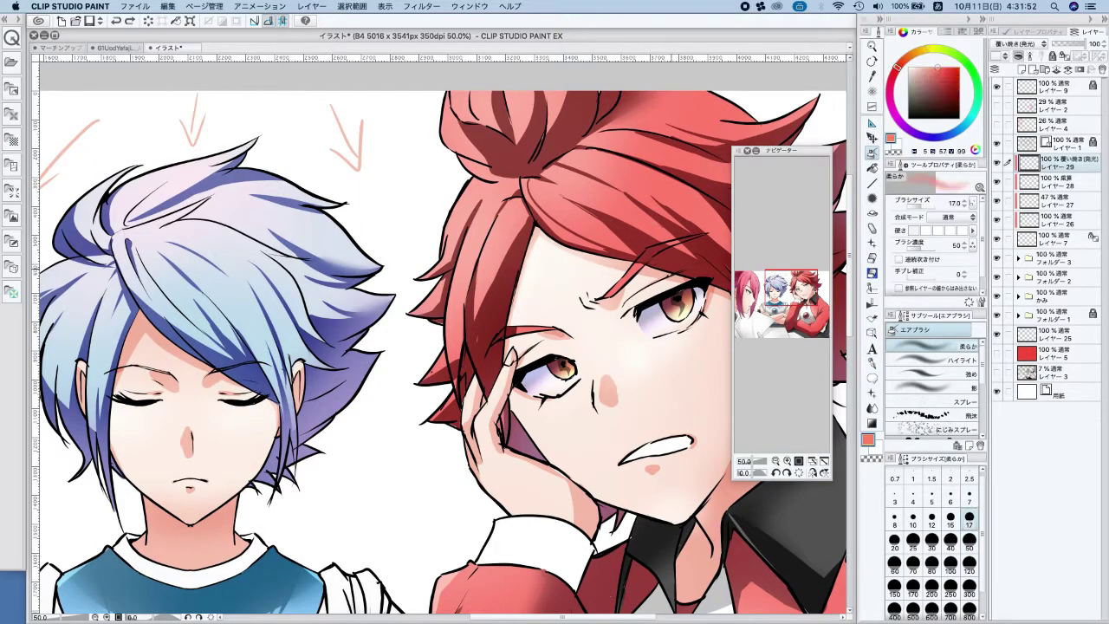
{"action": "key", "text": "super+z"}
{"action": "scroll", "coordinate": [690, 283], "scroll_direction": "down", "scroll_amount": 7}
{"action": "scroll", "coordinate": [606, 330], "scroll_direction": "up", "scroll_amount": 6}
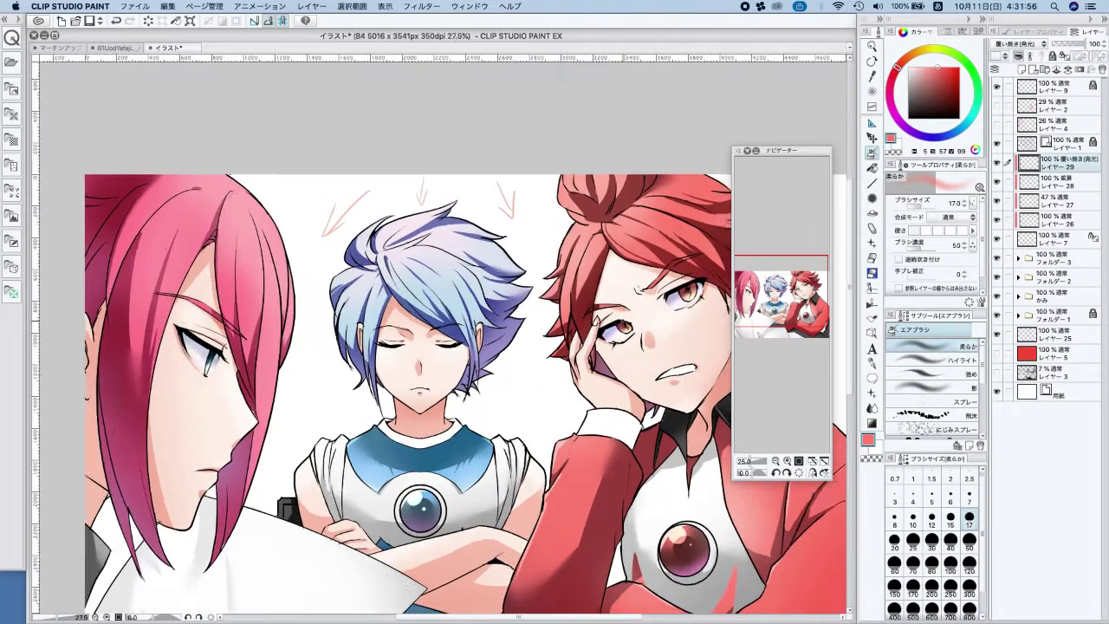
Airbrush a light blue glow (H 214, S 57, V 99) on the pink-haired character's iris on レイヤー 29
{"action": "left_click", "coordinate": [953, 134]}
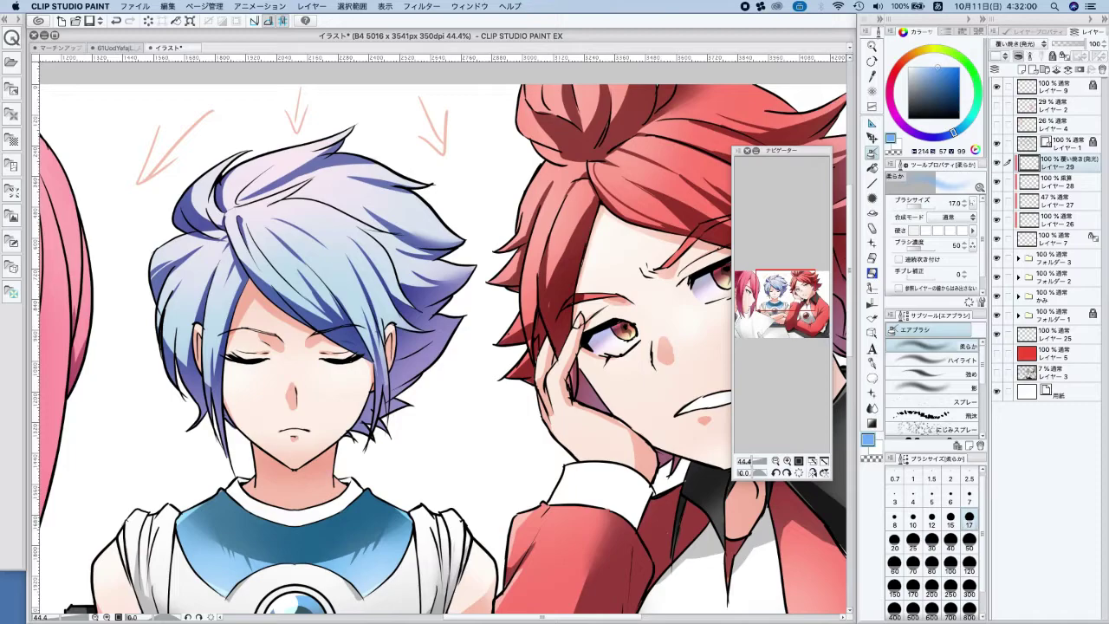
{"action": "left_click_drag", "start_coordinate": [684, 315], "coordinate": [644, 319]}
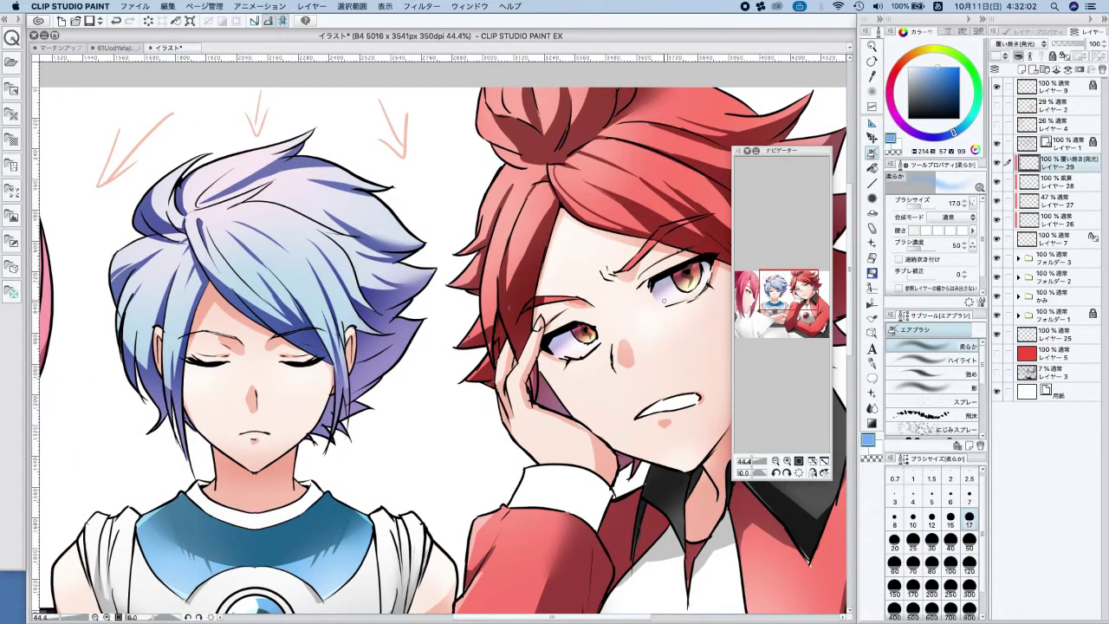
{"action": "scroll", "coordinate": [442, 347], "scroll_direction": "down", "scroll_amount": 3}
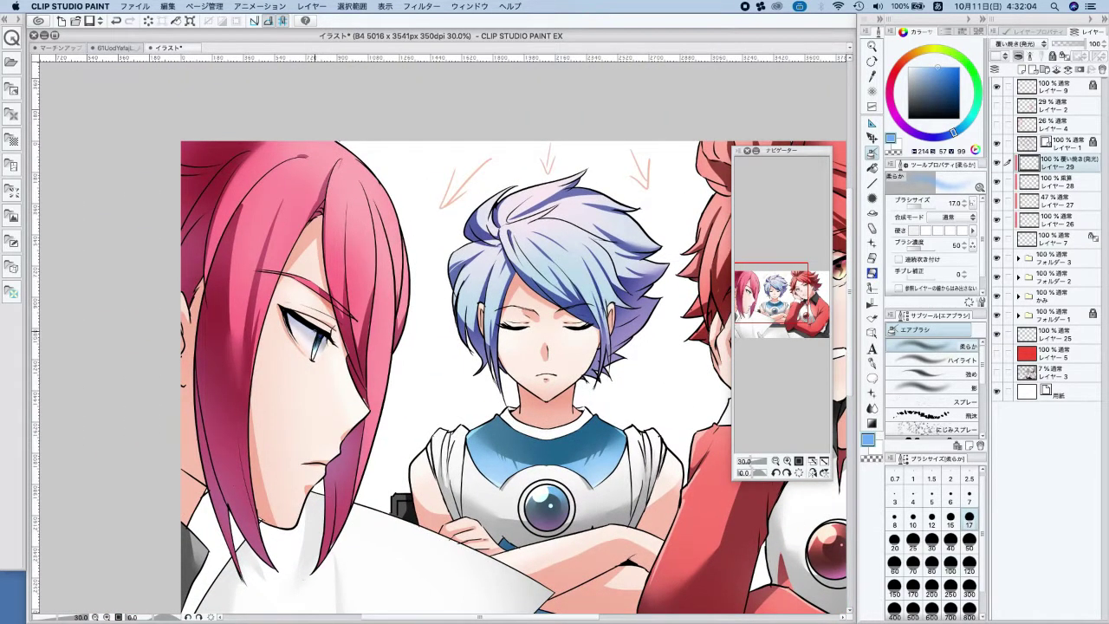
{"action": "scroll", "coordinate": [313, 325], "scroll_direction": "up", "scroll_amount": 2}
{"action": "left_click_drag", "start_coordinate": [307, 333], "coordinate": [311, 340]}
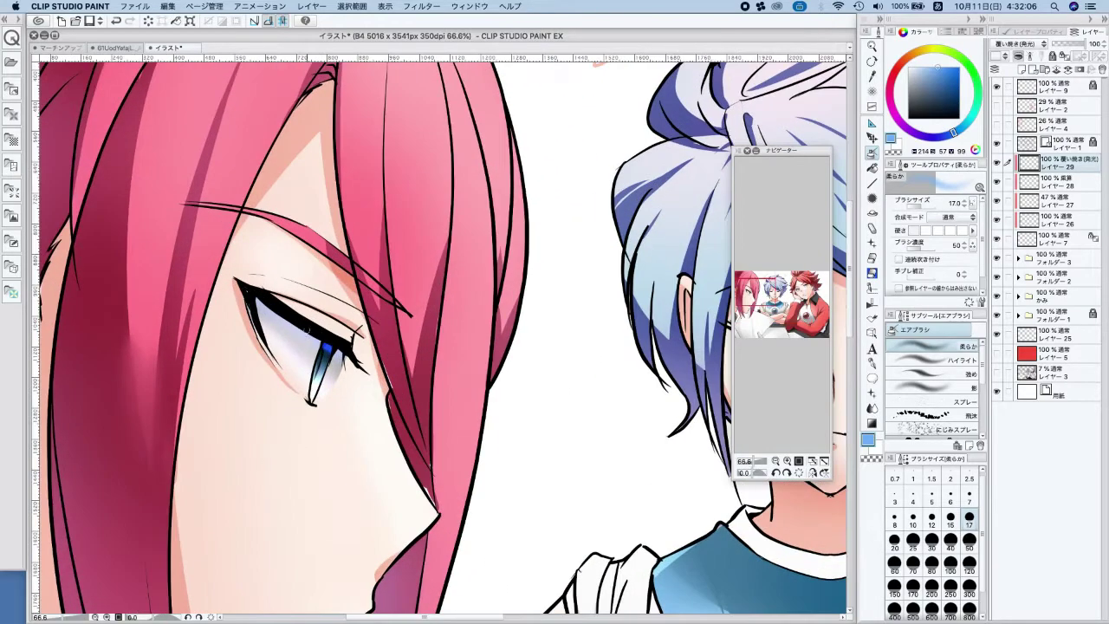
{"action": "scroll", "coordinate": [306, 260], "scroll_direction": "down", "scroll_amount": 4}
{"action": "left_click_drag", "start_coordinate": [633, 303], "coordinate": [609, 337]}
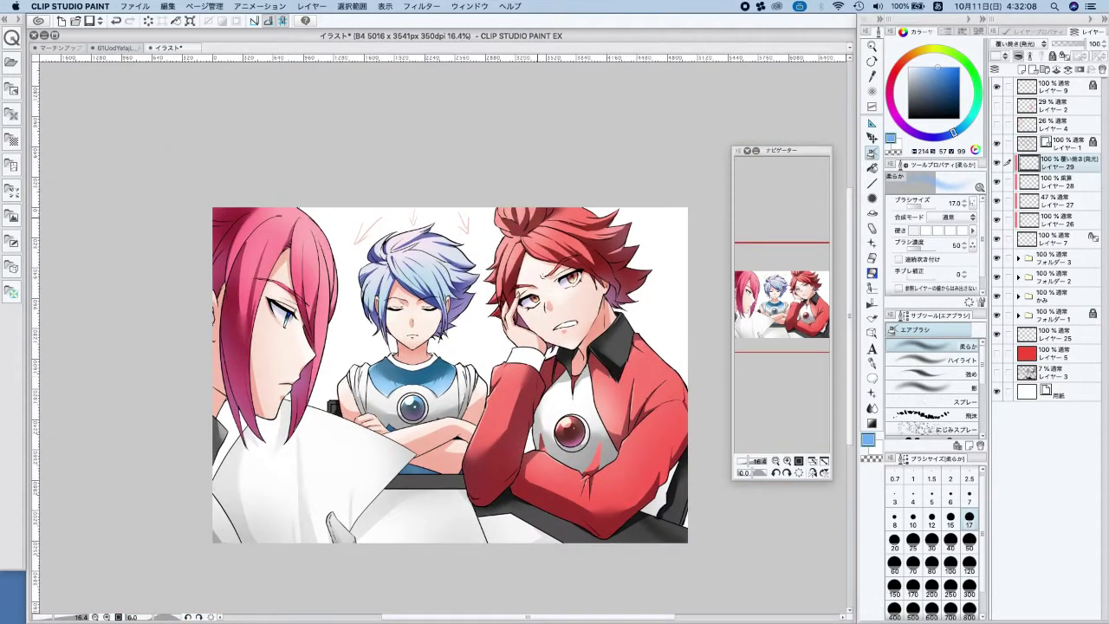
{"action": "scroll", "coordinate": [553, 281], "scroll_direction": "up", "scroll_amount": 2}
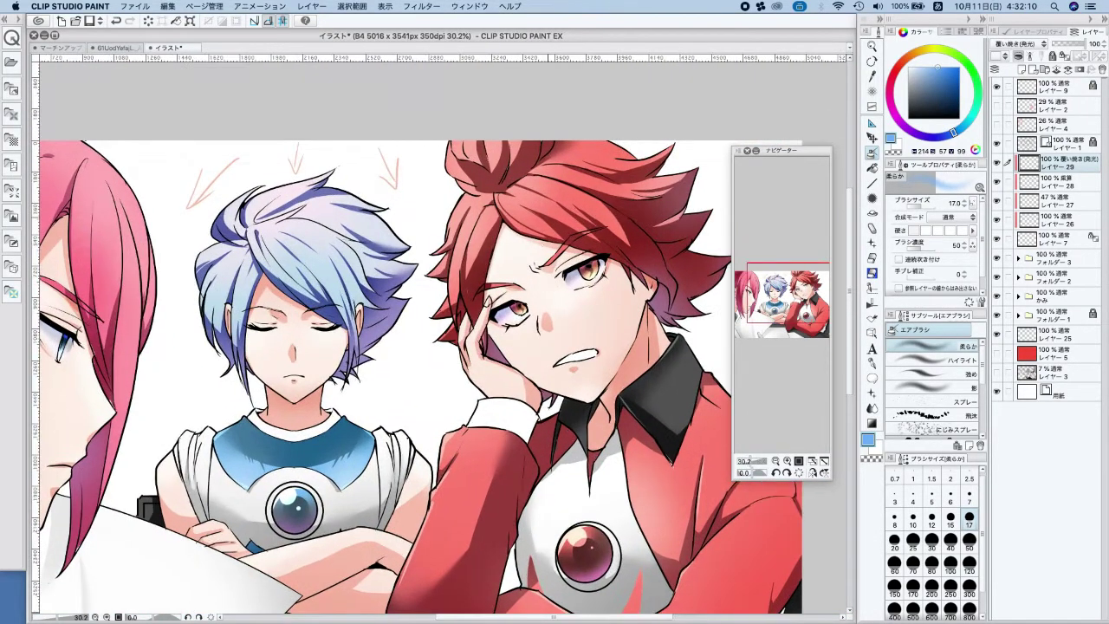
Identify フォルダー 1 by toggling its visibility, expand and unlock it, and select レイヤー 10 inside
{"action": "left_click", "coordinate": [997, 316]}
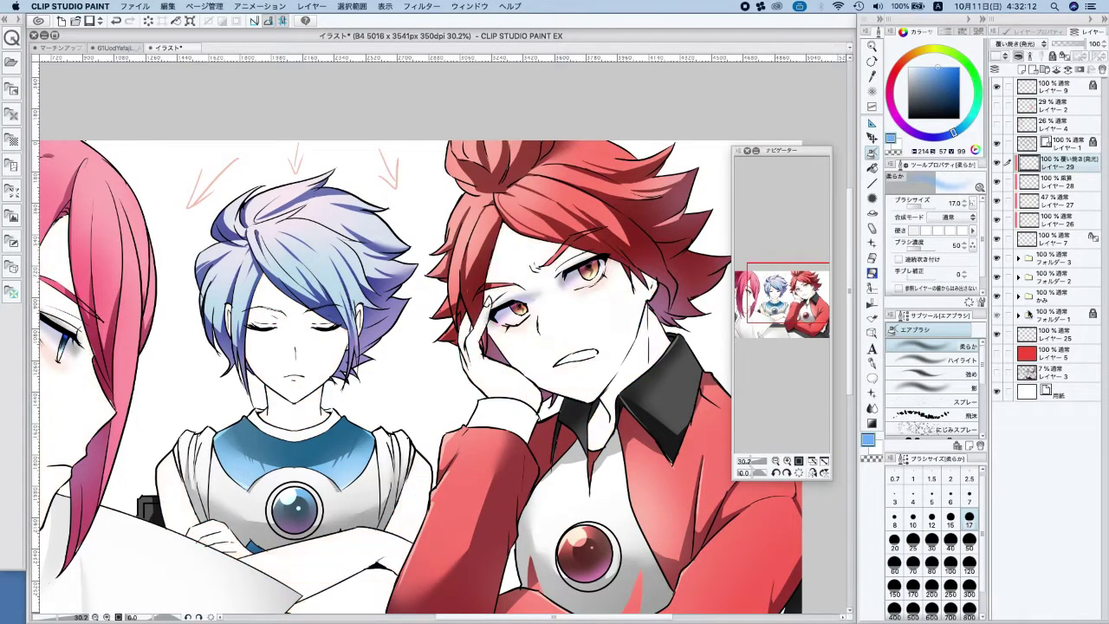
{"action": "left_click", "coordinate": [997, 316]}
{"action": "left_click", "coordinate": [1029, 316]}
{"action": "left_click", "coordinate": [1019, 316]}
{"action": "left_click", "coordinate": [1067, 350]}
{"action": "left_click", "coordinate": [1071, 319]}
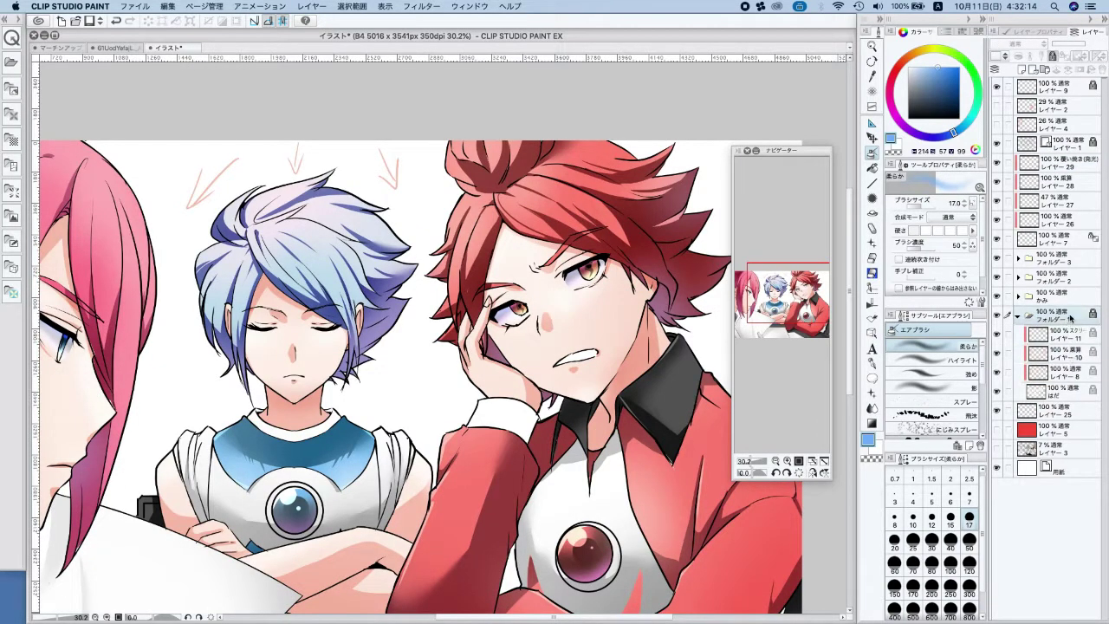
{"action": "left_click", "coordinate": [1067, 355]}
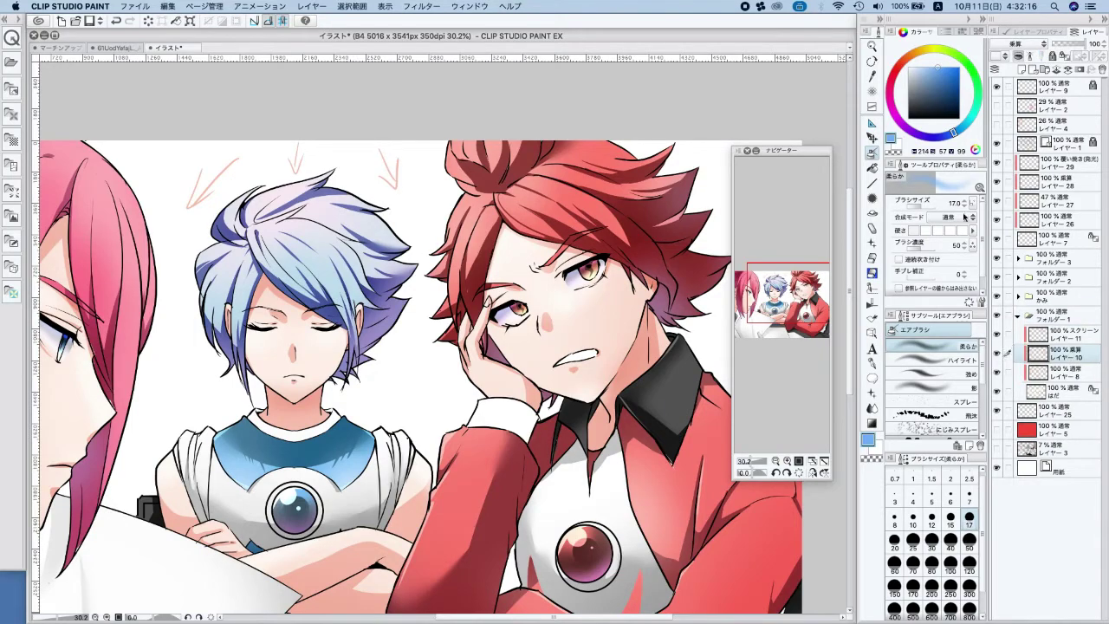
Soften the skin shading on the characters' faces on レイヤー 8 with the ぼかし brush at size 250
{"action": "left_click", "coordinate": [873, 459]}
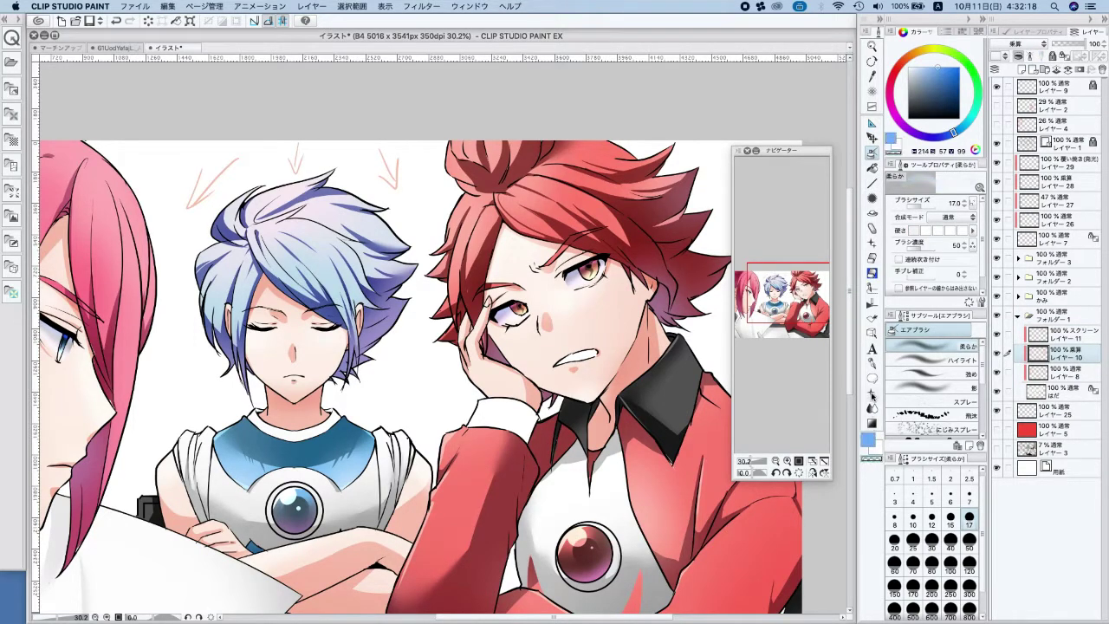
{"action": "key", "text": "j"}
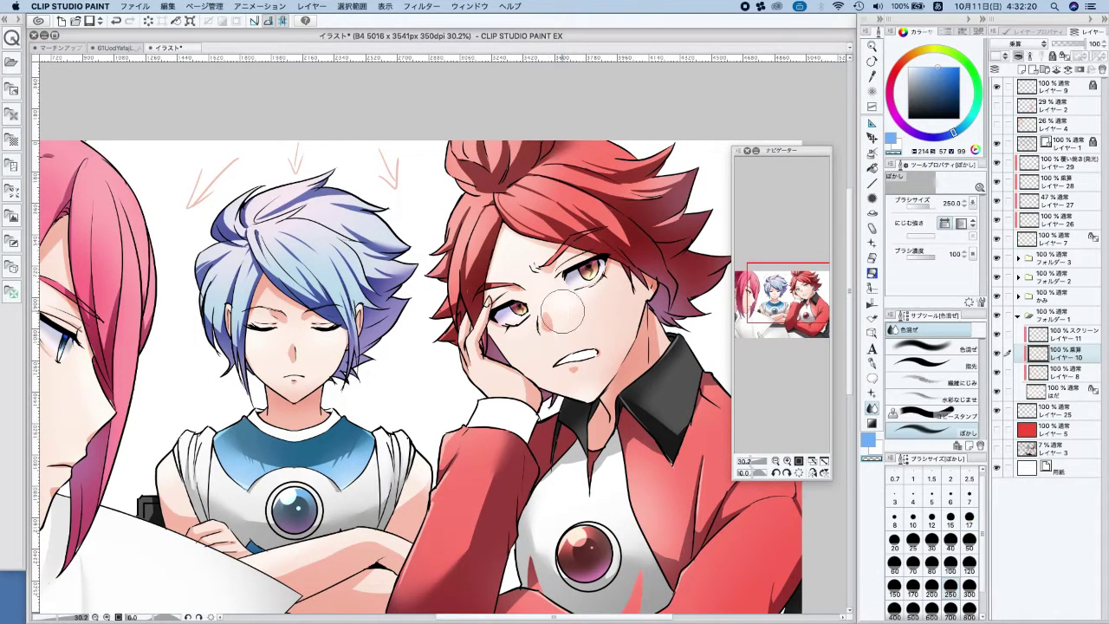
{"action": "left_click", "coordinate": [1072, 333]}
{"action": "left_click", "coordinate": [1063, 379]}
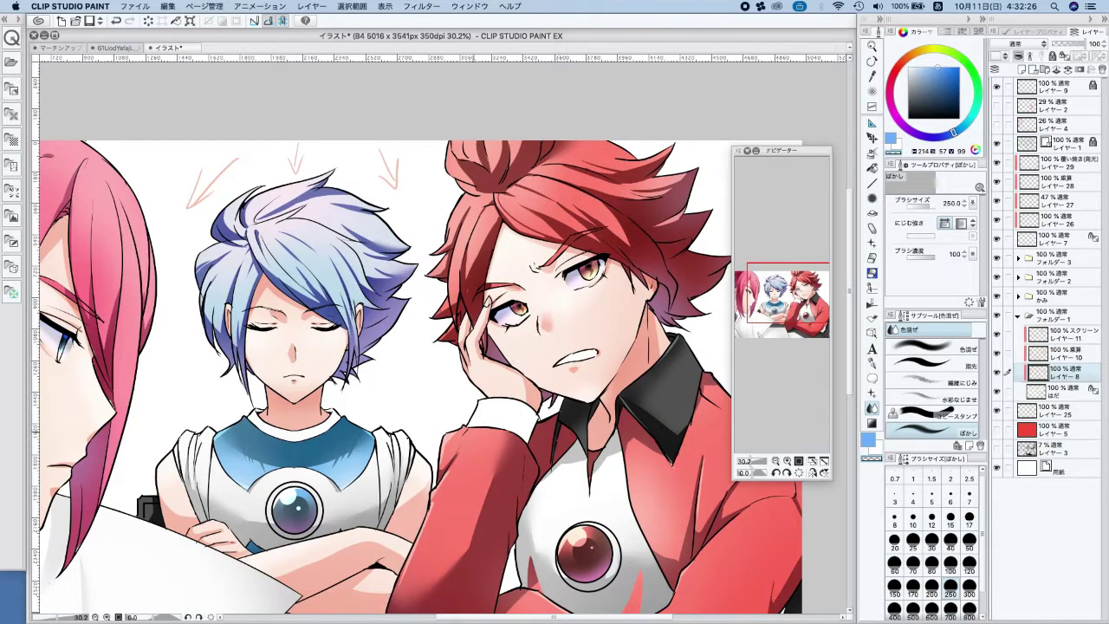
{"action": "scroll", "coordinate": [546, 325], "scroll_direction": "left", "scroll_amount": 5}
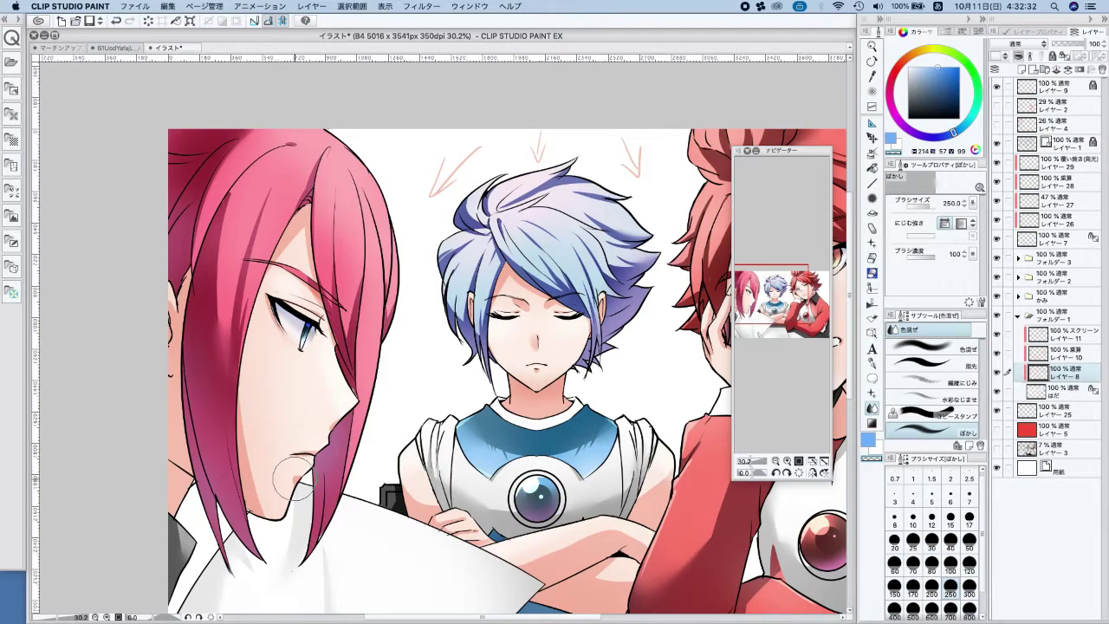
{"action": "scroll", "coordinate": [606, 408], "scroll_direction": "down", "scroll_amount": 3}
{"action": "left_click_drag", "start_coordinate": [685, 468], "coordinate": [504, 471]}
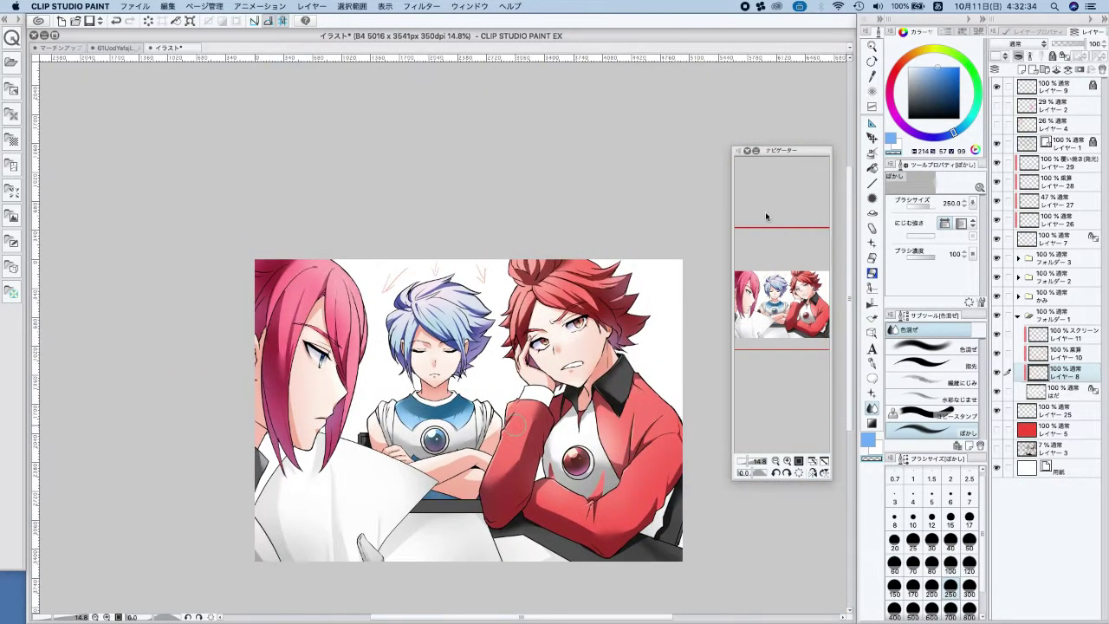
{"action": "scroll", "coordinate": [601, 338], "scroll_direction": "up", "scroll_amount": 3}
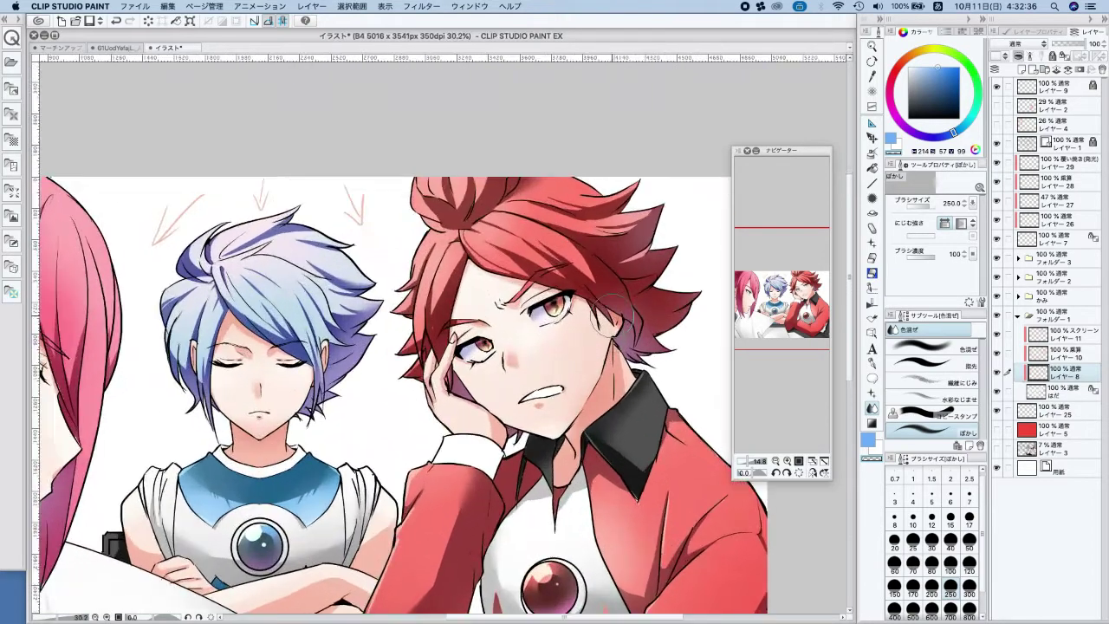
Retouch the red-haired character's face shadows on レイヤー 8 using the Gペン at size 50 in a sampled skin-shadow colour (H 12, S 38, V 95)
{"action": "left_click", "coordinate": [873, 363]}
{"action": "left_click", "coordinate": [604, 331], "text": "alt"}
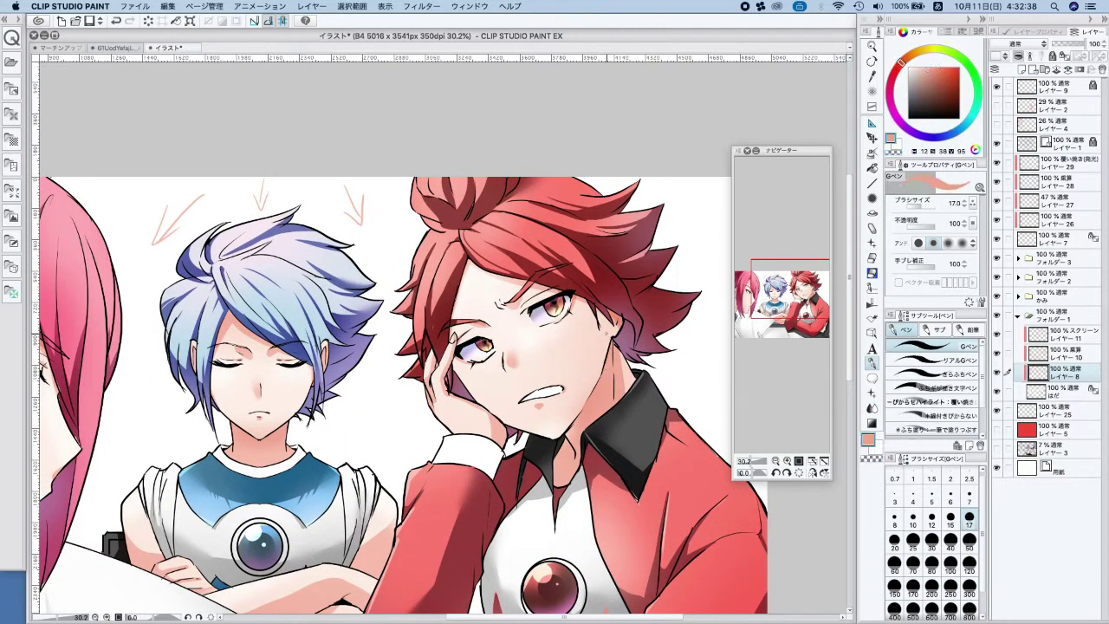
{"action": "key", "text": "ctrl+z"}
{"action": "left_click", "coordinate": [968, 539]}
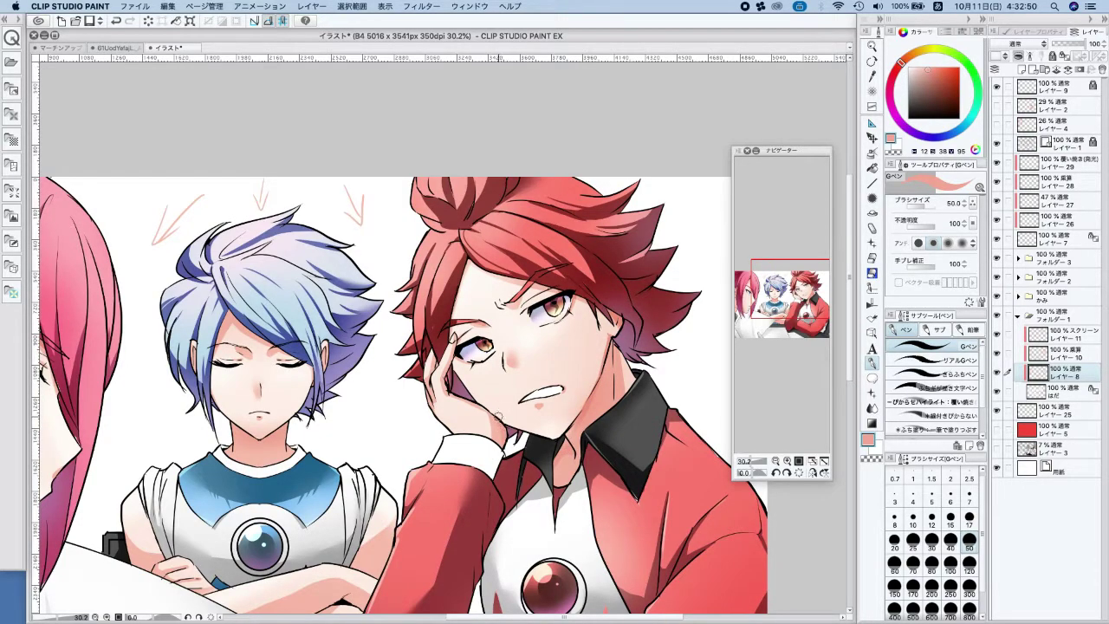
{"action": "left_click", "coordinate": [873, 153]}
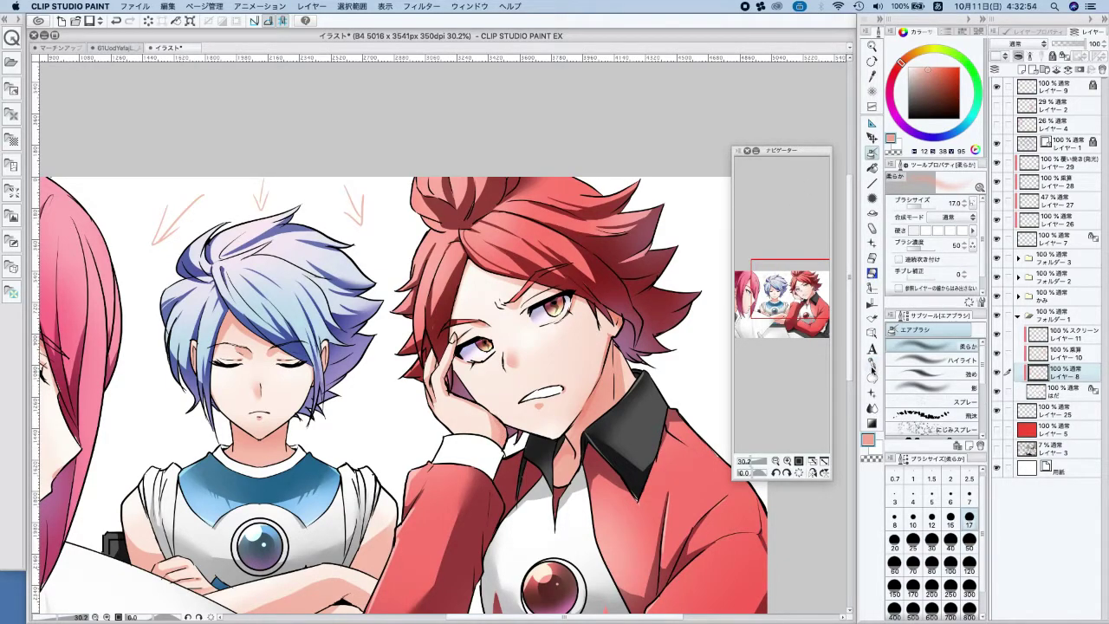
{"action": "left_click", "coordinate": [871, 362]}
{"action": "left_click_drag", "start_coordinate": [583, 303], "coordinate": [611, 324]}
{"action": "key", "text": "super+z"}
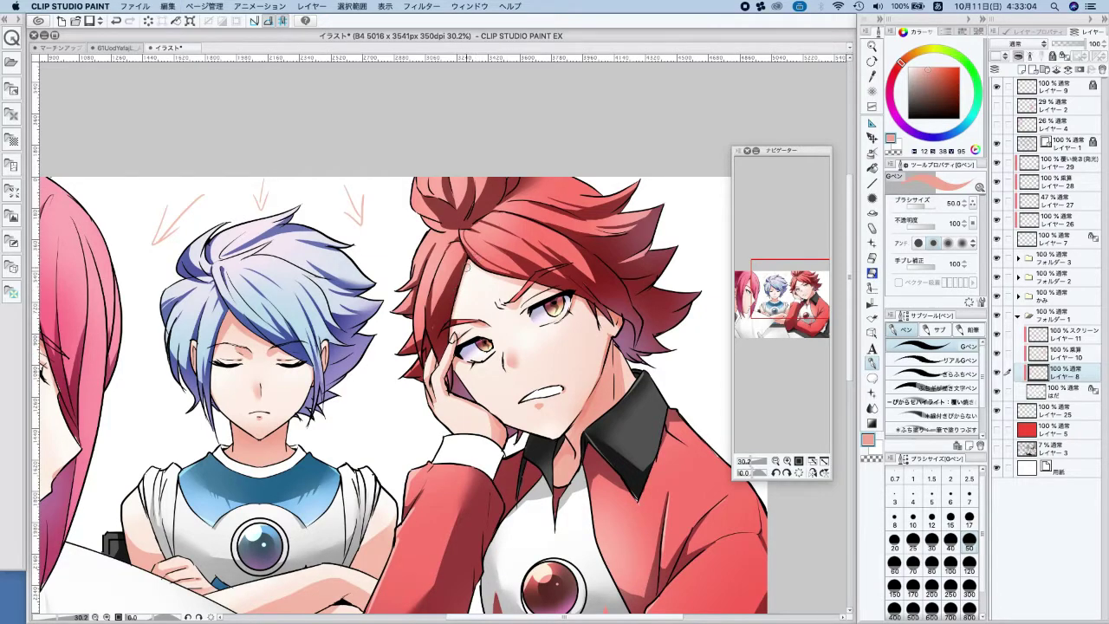
Try adding a skin shadow below the red-haired character's bangs with the Gペン on レイヤー 8
{"action": "key", "text": "super+minus"}
{"action": "scroll", "coordinate": [589, 147], "scroll_direction": "down", "scroll_amount": 1}
{"action": "scroll", "coordinate": [510, 122], "scroll_direction": "up", "scroll_amount": 3}
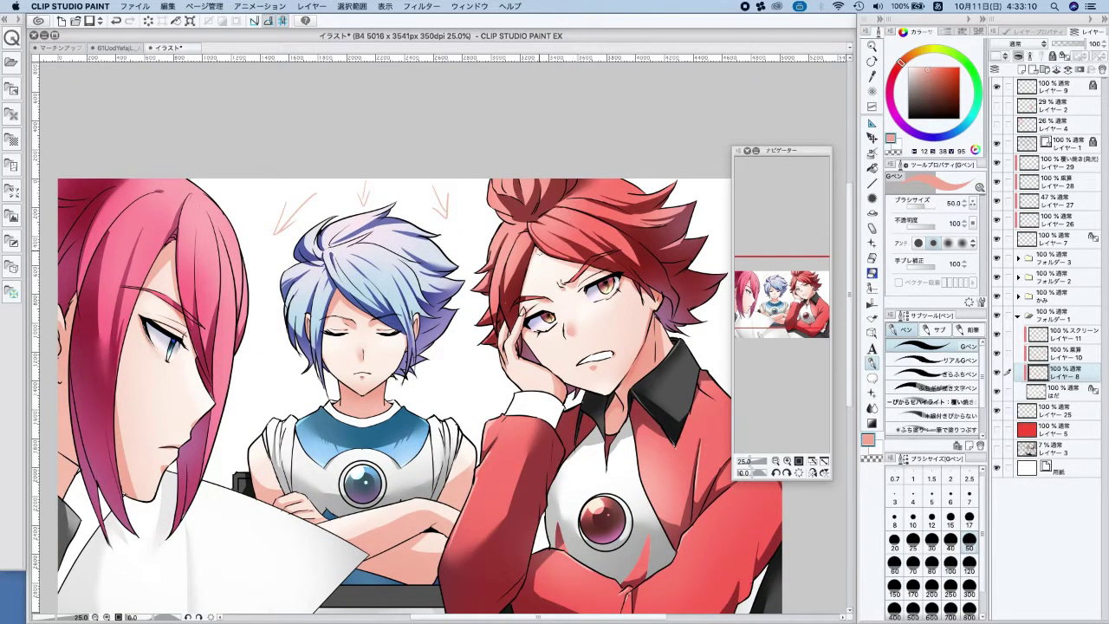
{"action": "key", "text": "super+z"}
{"action": "left_click_drag", "start_coordinate": [545, 258], "coordinate": [601, 274]}
{"action": "key", "text": "super+z"}
{"action": "key", "text": "super+z"}
{"action": "key", "text": "super+z"}
Paint skin shadows on the pink-haired character's face and jaw on レイヤー 8 with the Gペン at size 50
{"action": "left_click_drag", "start_coordinate": [154, 321], "coordinate": [129, 332]}
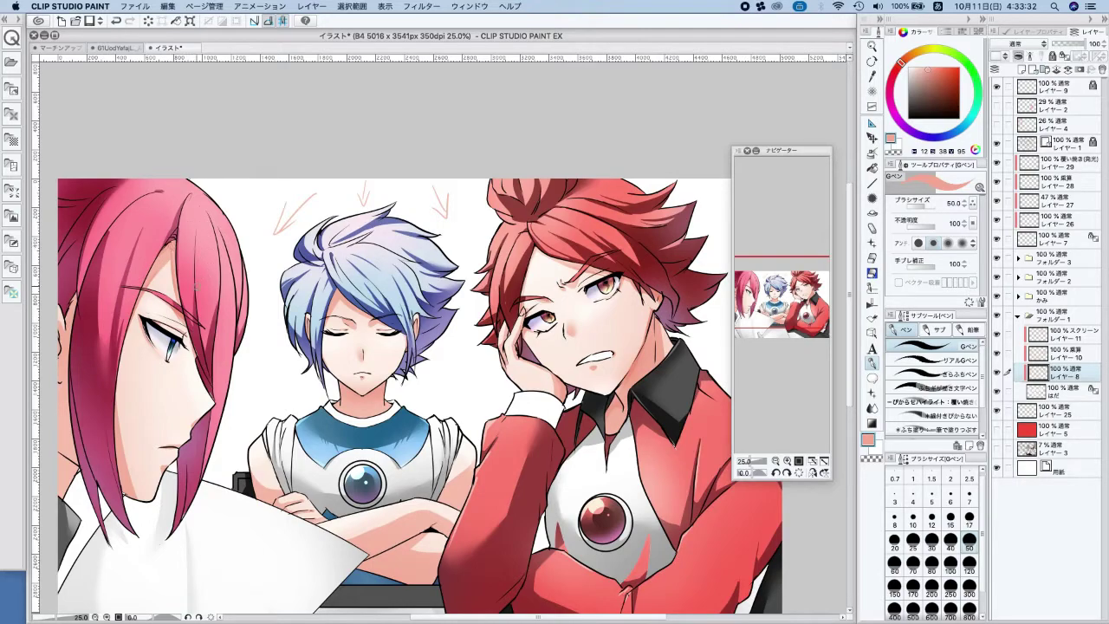
{"action": "left_click_drag", "start_coordinate": [165, 367], "coordinate": [229, 337]}
{"action": "key", "text": "super+z"}
{"action": "left_click_drag", "start_coordinate": [185, 413], "coordinate": [201, 468]}
{"action": "key", "text": "super+z"}
{"action": "left_click_drag", "start_coordinate": [190, 428], "coordinate": [202, 471]}
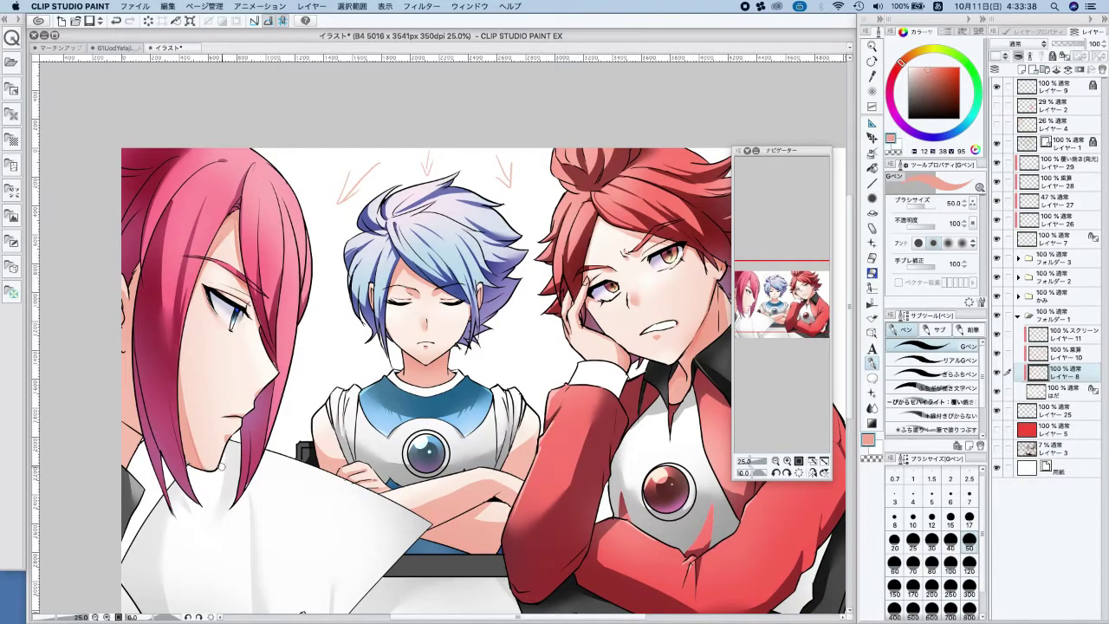
{"action": "scroll", "coordinate": [220, 466], "scroll_direction": "down", "scroll_amount": 1}
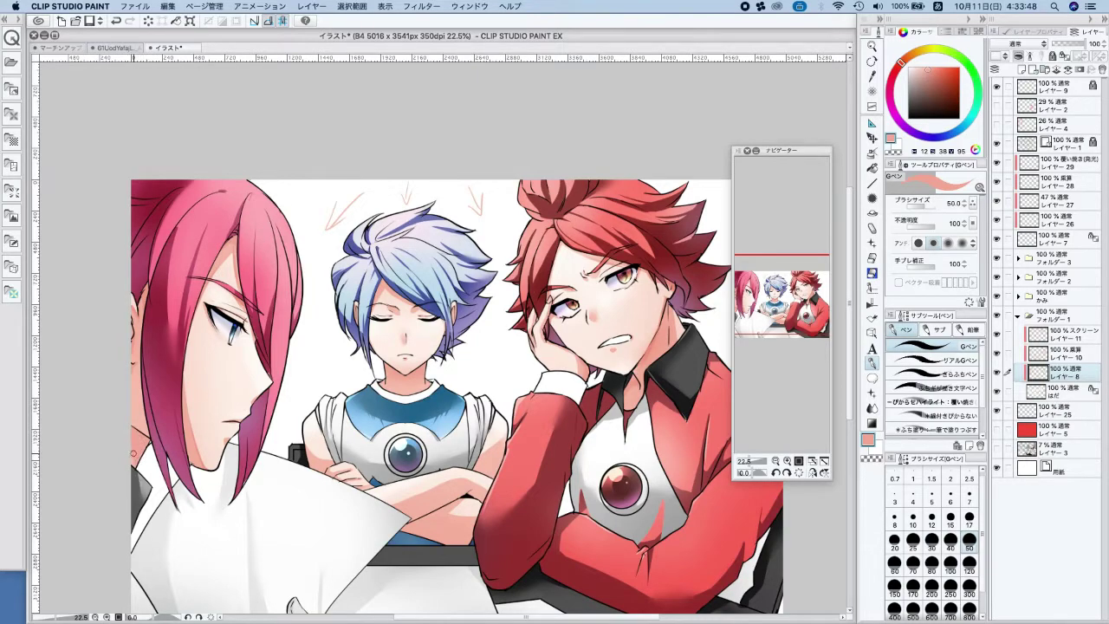
{"action": "left_click_drag", "start_coordinate": [259, 500], "coordinate": [334, 486]}
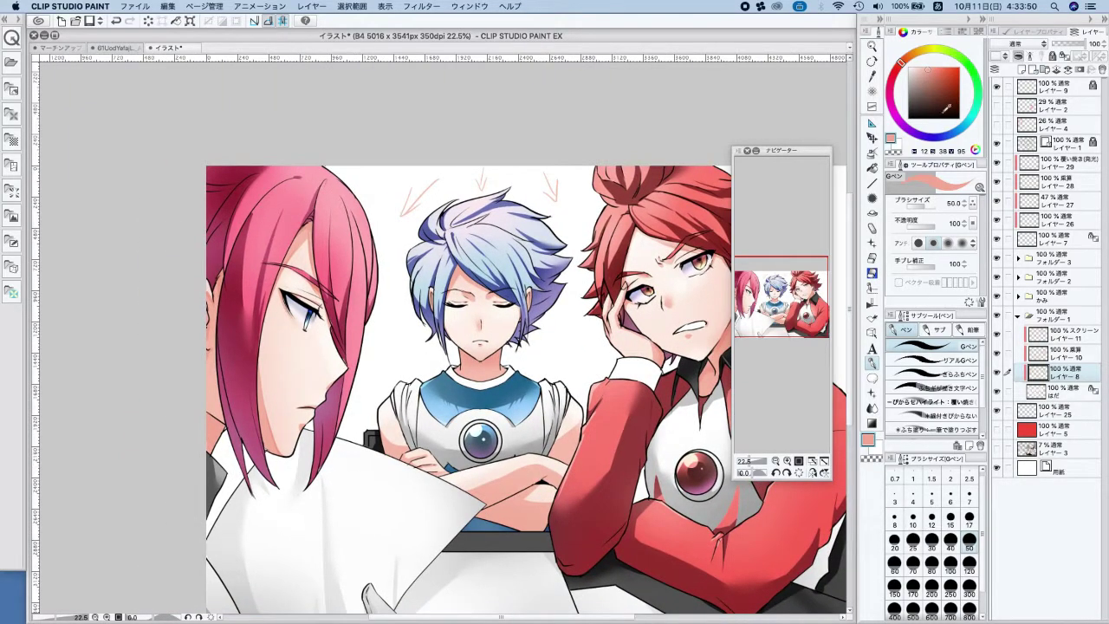
Paint a darker reddish shadow (H 12, S 57, V 82) on the pink-haired character's neck with the Gペン
{"action": "left_click", "coordinate": [937, 77]}
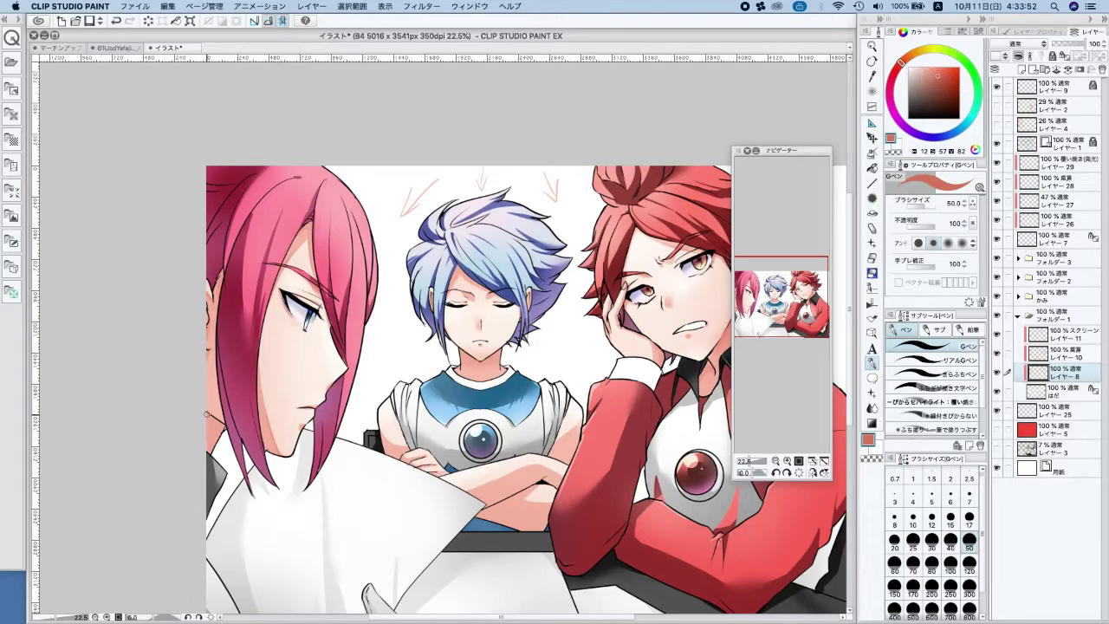
{"action": "mouse_move", "coordinate": [207, 415]}
{"action": "left_mouse_down"}
{"action": "mouse_move", "coordinate": [214, 438]}
{"action": "mouse_move", "coordinate": [210, 416]}
{"action": "mouse_move", "coordinate": [227, 433]}
{"action": "left_mouse_up"}
{"action": "scroll", "coordinate": [220, 447], "scroll_direction": "down", "scroll_amount": 5}
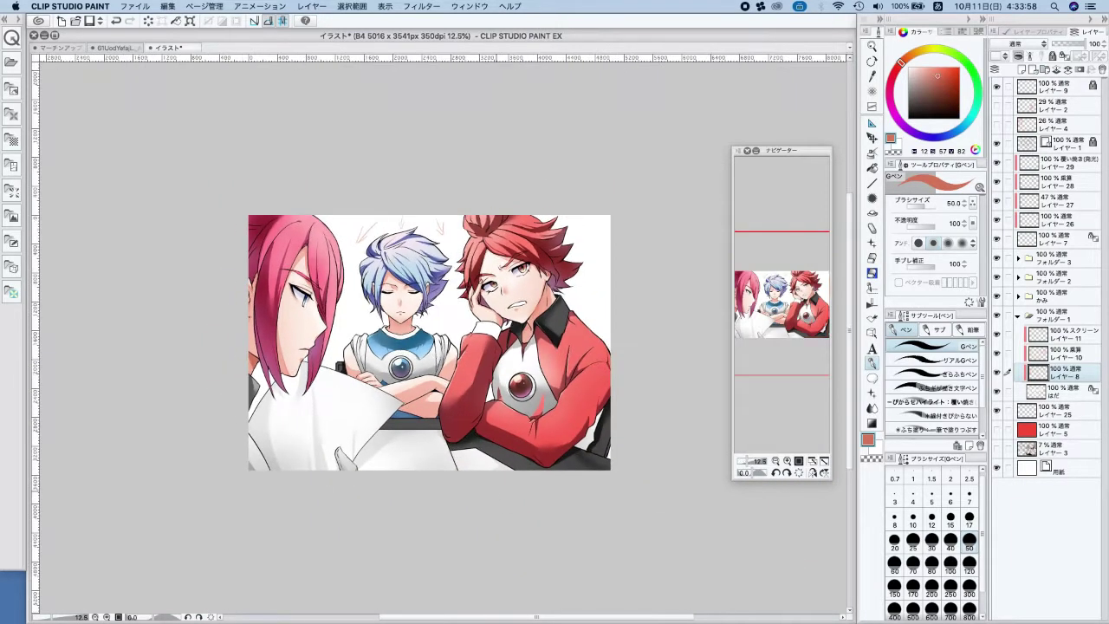
{"action": "scroll", "coordinate": [221, 447], "scroll_direction": "up", "scroll_amount": 2}
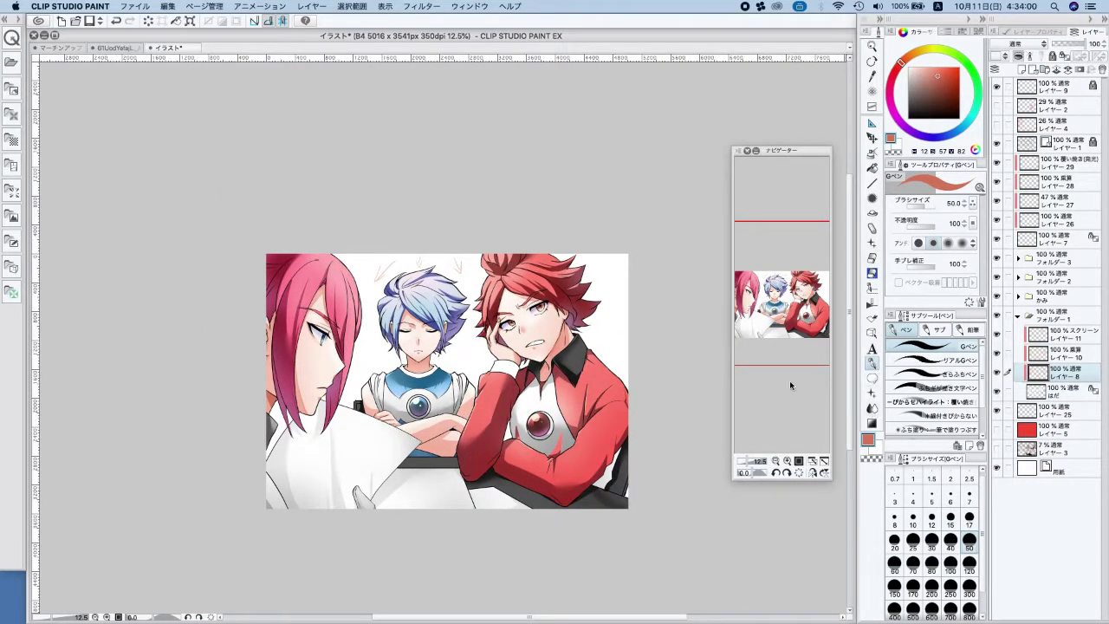
Examine the skin shading across all three characters in the illustration
{"action": "key", "text": "j"}
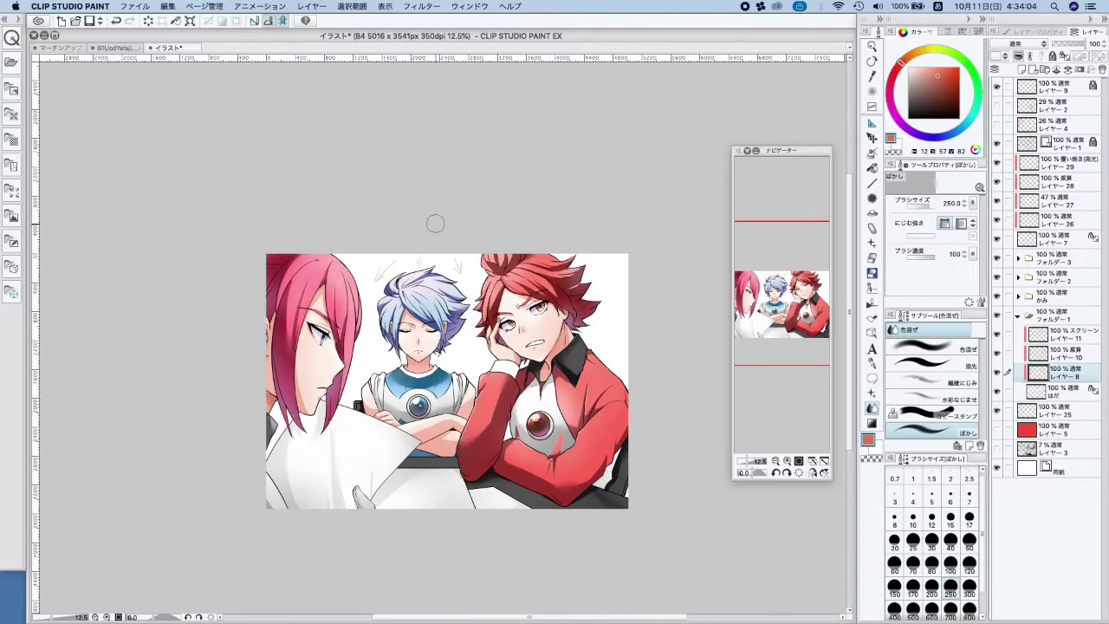
{"action": "key", "text": "p"}
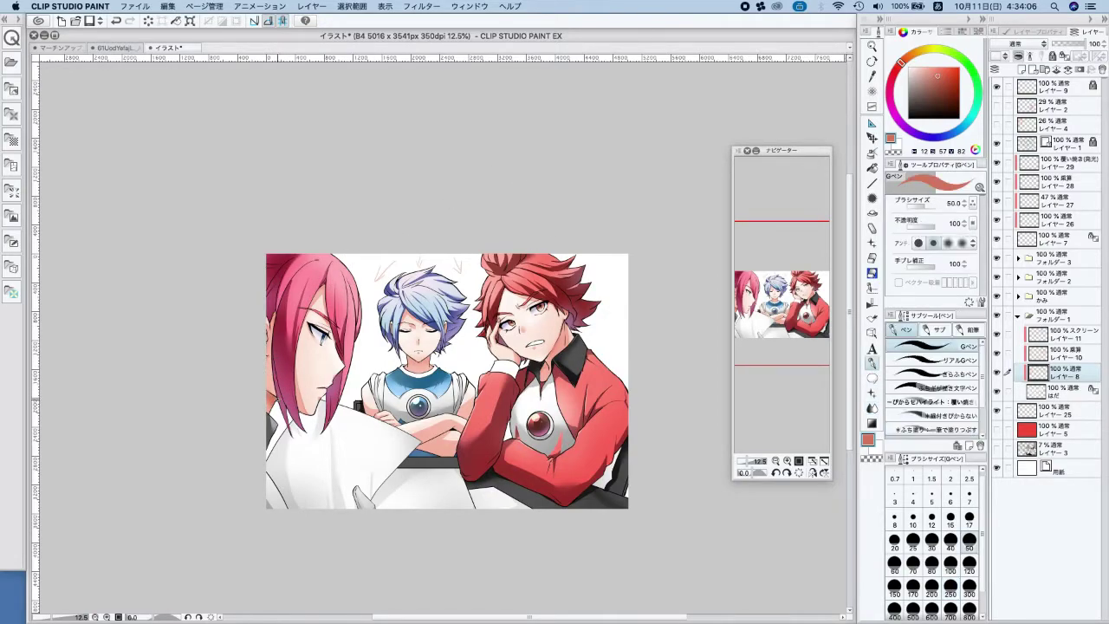
{"action": "left_click_drag", "start_coordinate": [517, 351], "coordinate": [516, 363]}
{"action": "scroll", "coordinate": [295, 423], "scroll_direction": "up", "scroll_amount": 6}
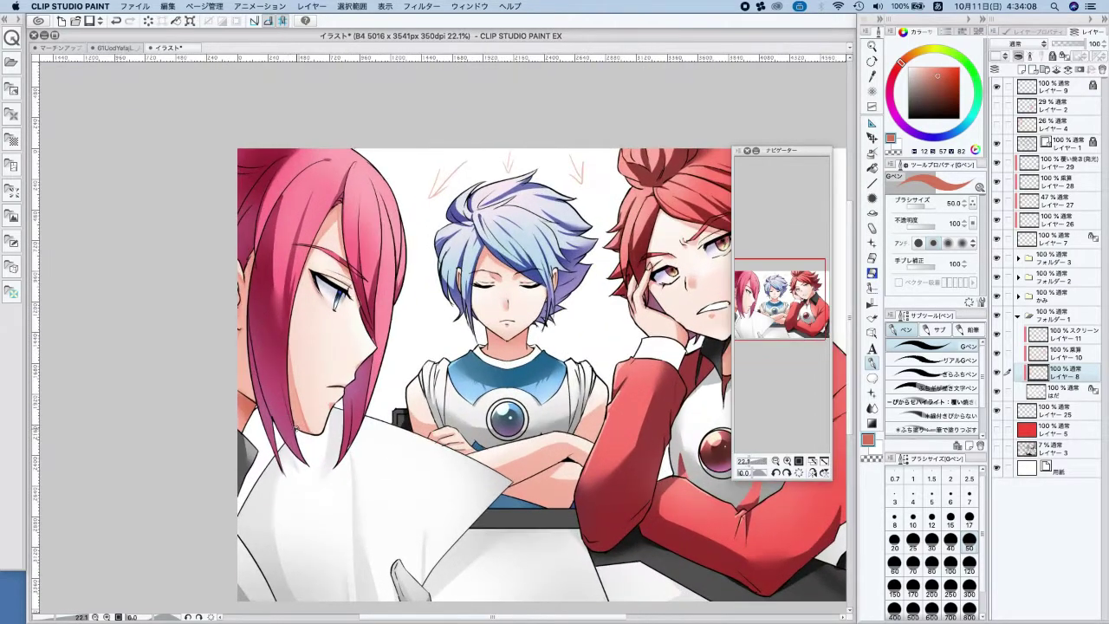
{"action": "scroll", "coordinate": [544, 345], "scroll_direction": "down", "scroll_amount": 3}
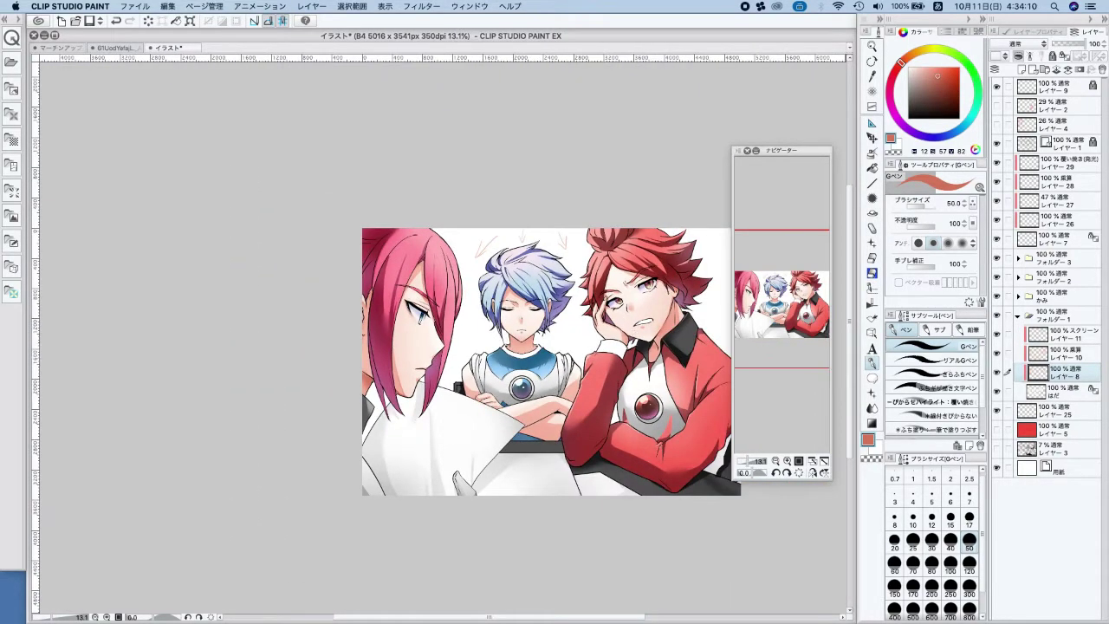
{"action": "scroll", "coordinate": [606, 364], "scroll_direction": "up", "scroll_amount": 3}
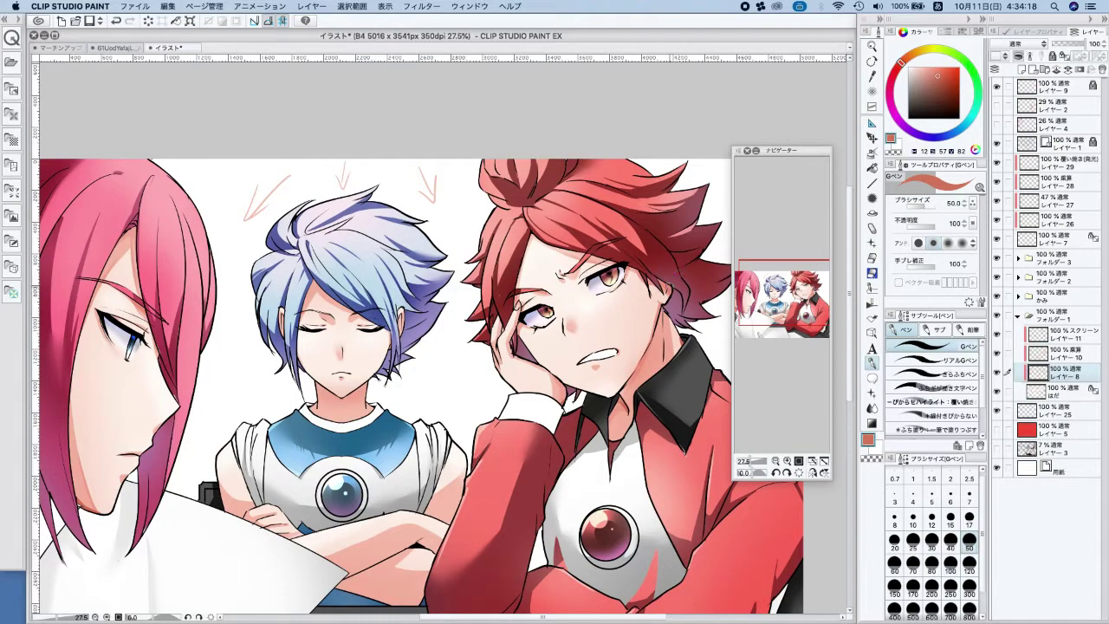
{"action": "scroll", "coordinate": [665, 285], "scroll_direction": "down", "scroll_amount": 1}
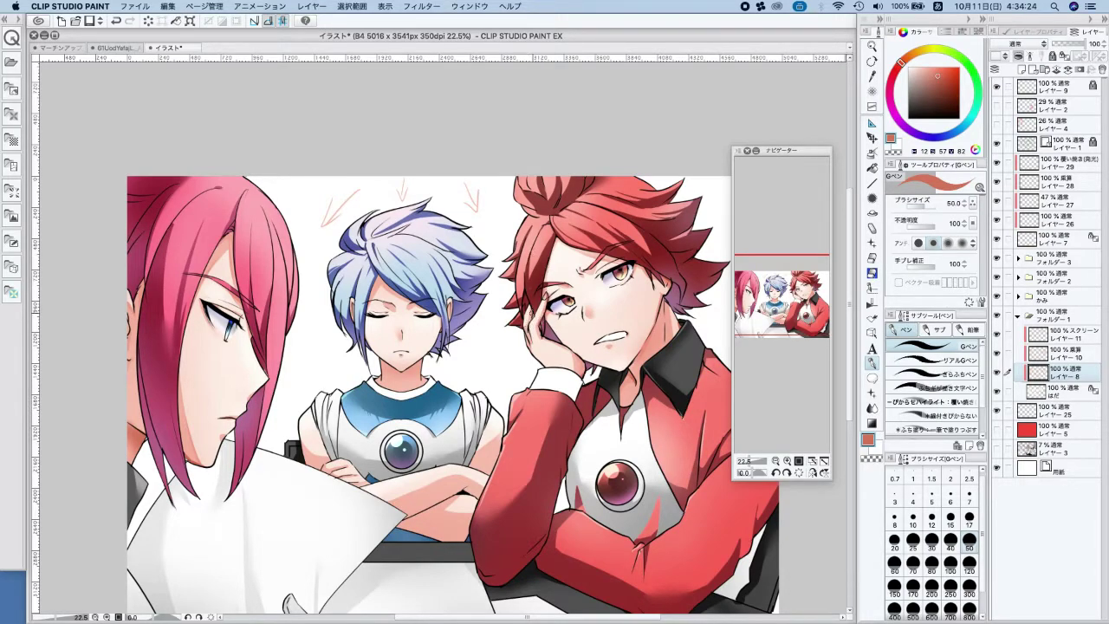
Check the whole illustration and save the file
{"action": "scroll", "coordinate": [661, 231], "scroll_direction": "down", "scroll_amount": 2}
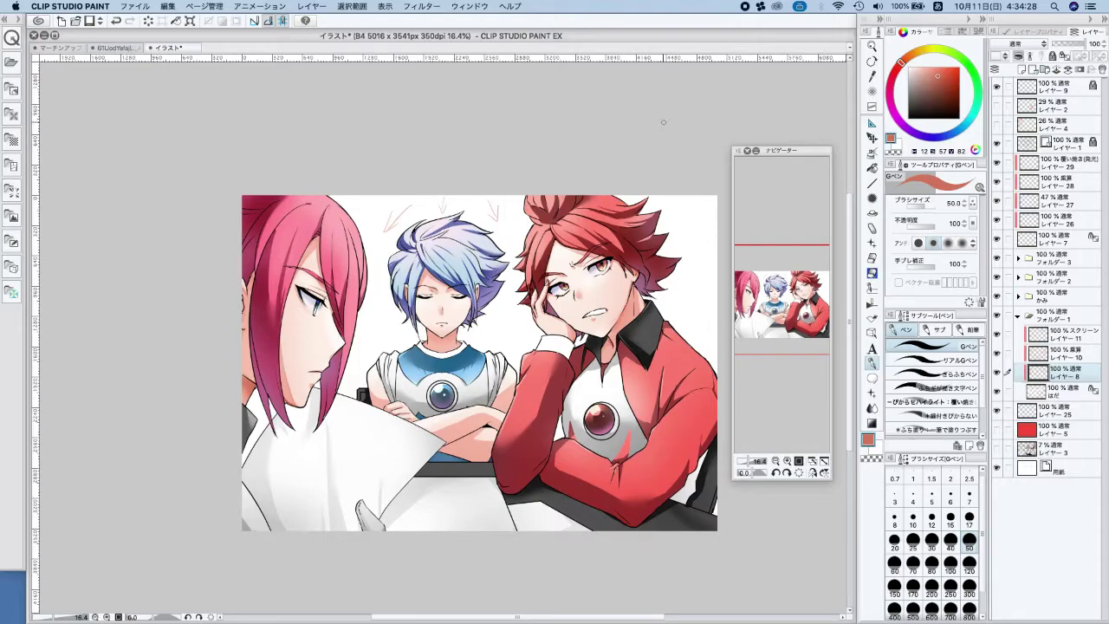
{"action": "scroll", "coordinate": [547, 195], "scroll_direction": "up", "scroll_amount": 3}
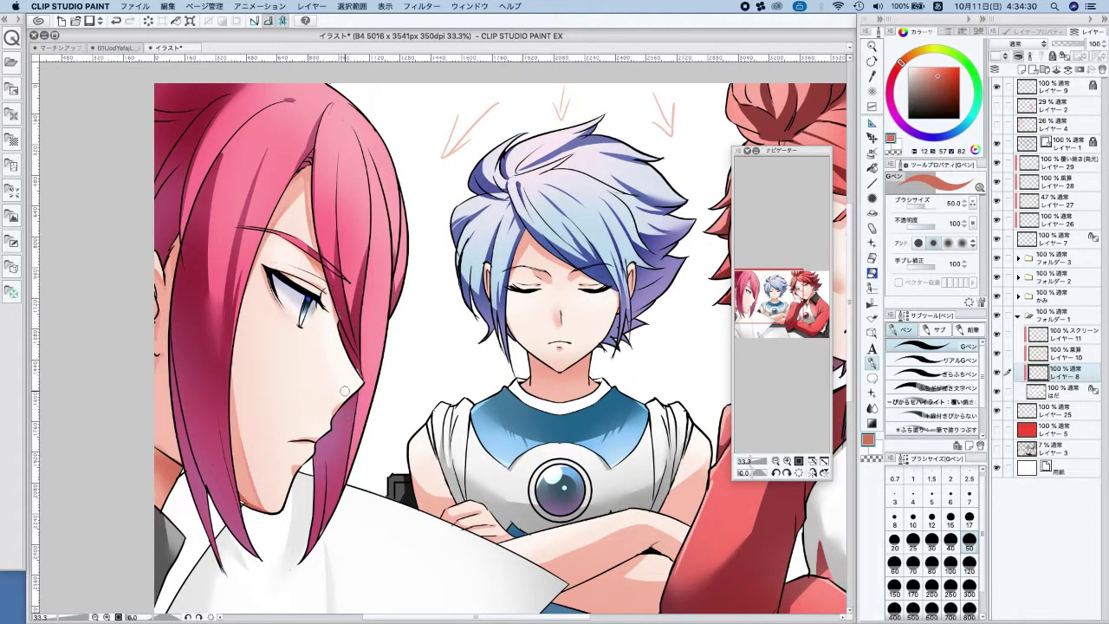
{"action": "scroll", "coordinate": [548, 195], "scroll_direction": "down", "scroll_amount": 4}
{"action": "scroll", "coordinate": [548, 195], "scroll_direction": "up", "scroll_amount": 2}
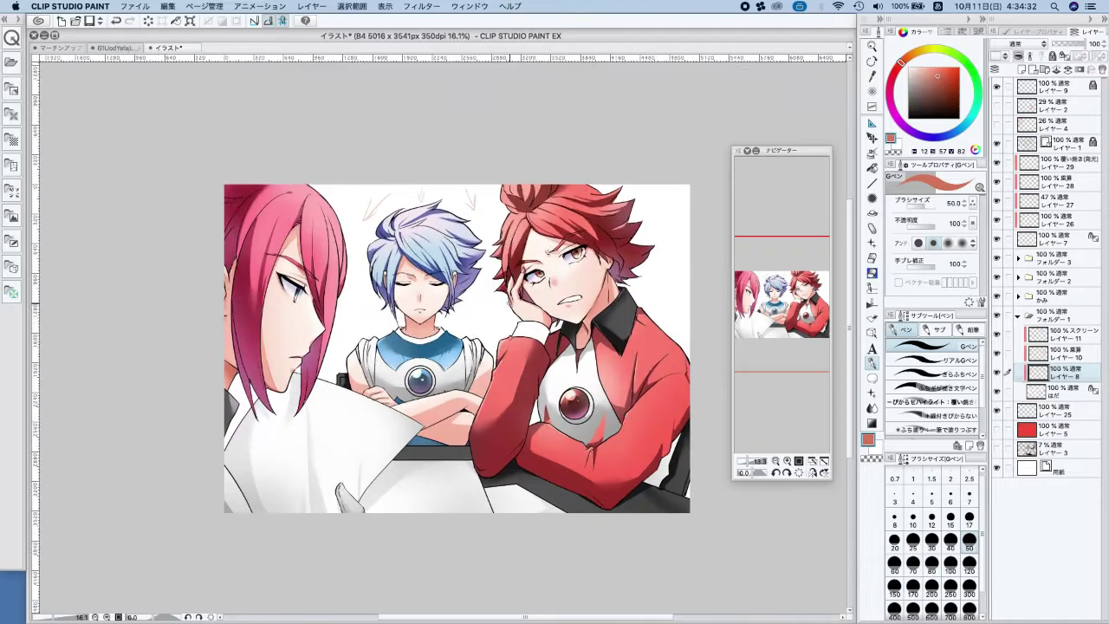
{"action": "key", "text": "super+s"}
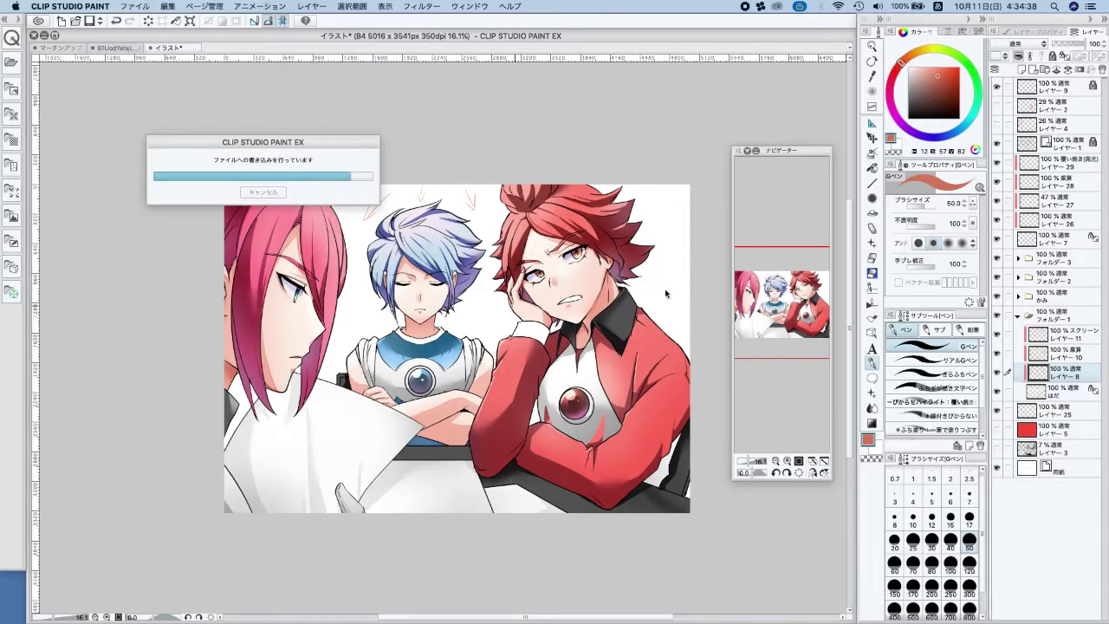
{"action": "left_click_drag", "start_coordinate": [700, 319], "coordinate": [683, 289]}
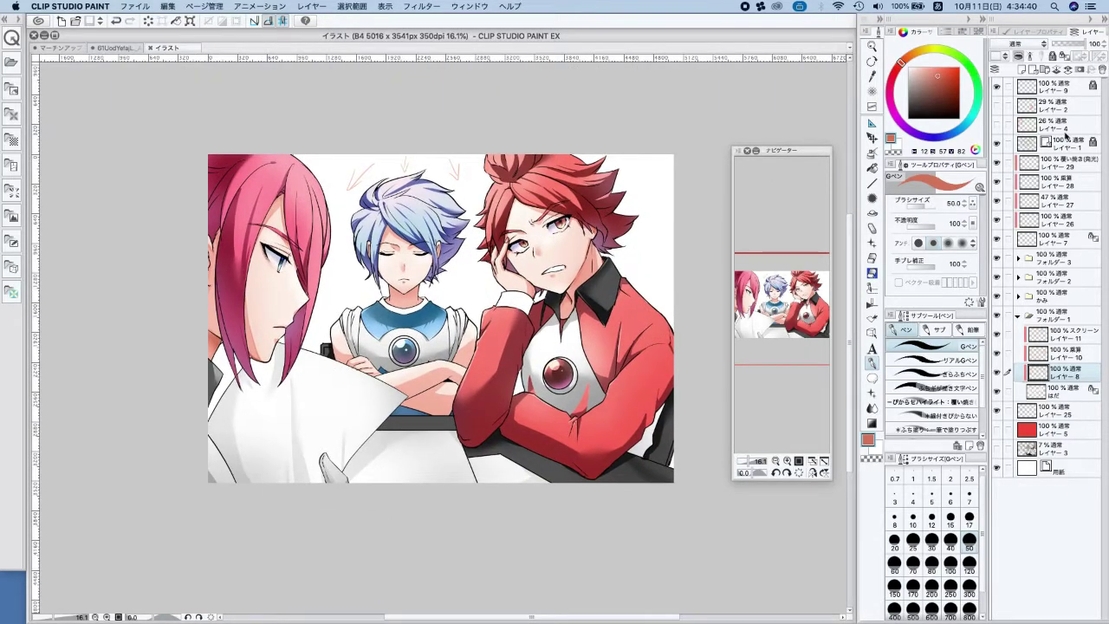
Collapse フォルダー 1, open the かみ folder and add a new clipped layer directly above レイヤー 24
{"action": "left_click", "coordinate": [1018, 317]}
{"action": "left_click", "coordinate": [1067, 183]}
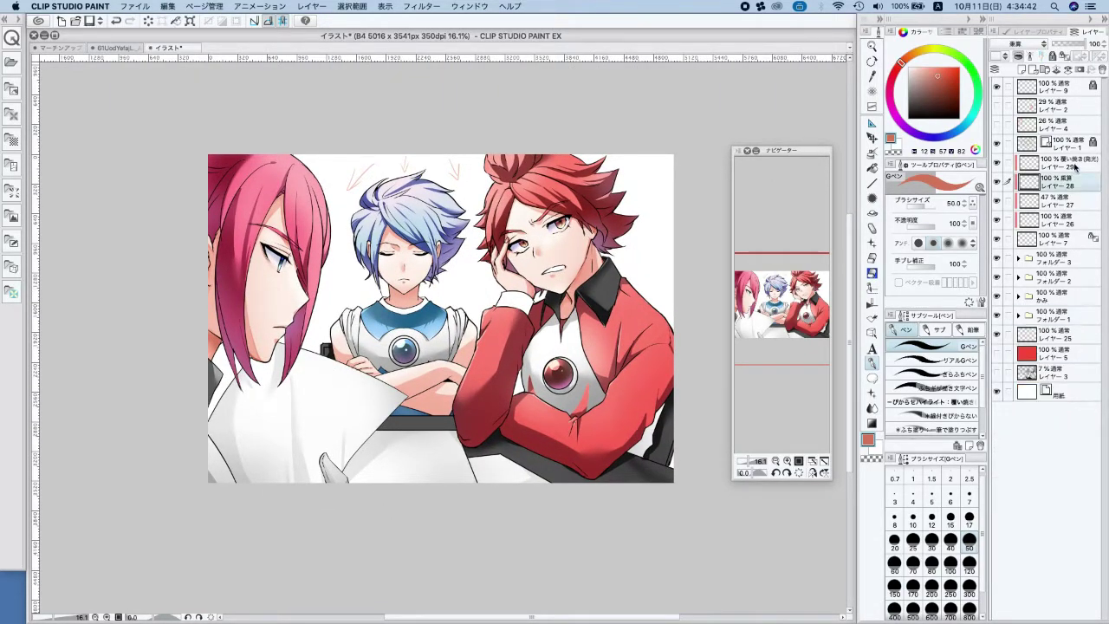
{"action": "left_click", "coordinate": [1031, 261]}
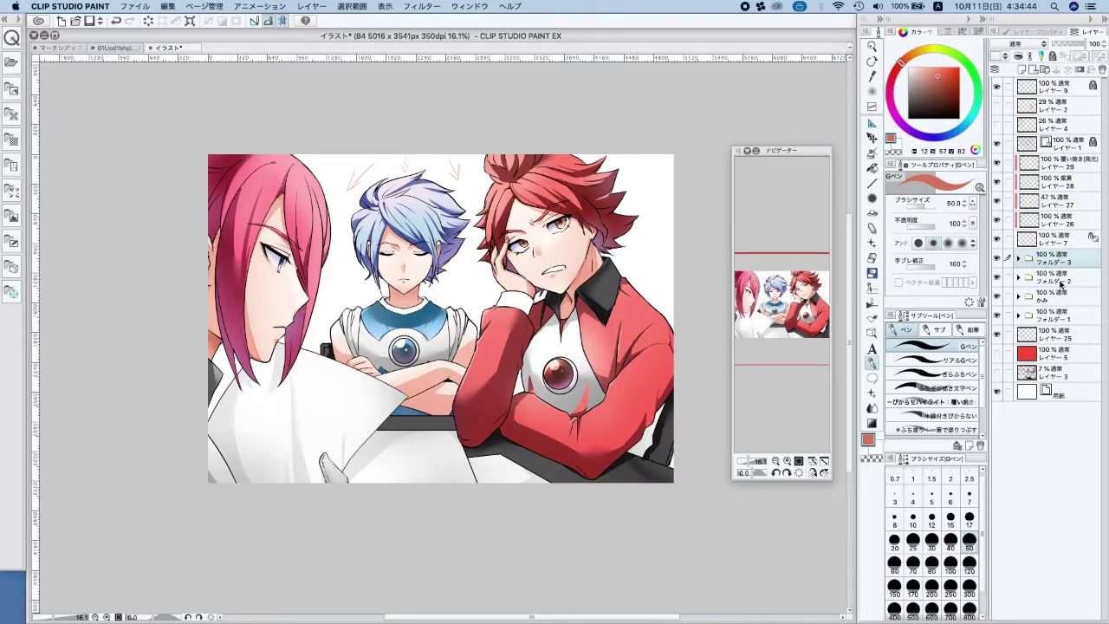
{"action": "left_click", "coordinate": [1059, 295]}
{"action": "left_click", "coordinate": [1018, 297]}
{"action": "left_click", "coordinate": [1061, 316]}
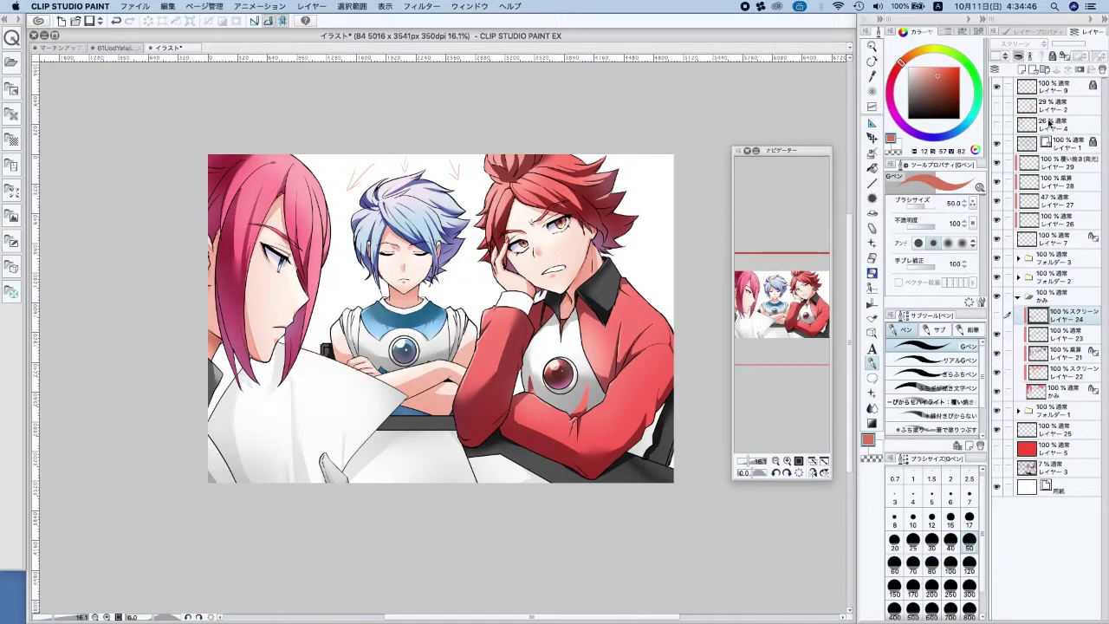
{"action": "left_click", "coordinate": [1021, 69]}
Try a salmon highlight stroke (H 7, S 40, V 100) on the red-haired character's bangs with レイヤー 30 set to 覆い焼き(発光)
{"action": "scroll", "coordinate": [511, 210], "scroll_direction": "up", "scroll_amount": 5}
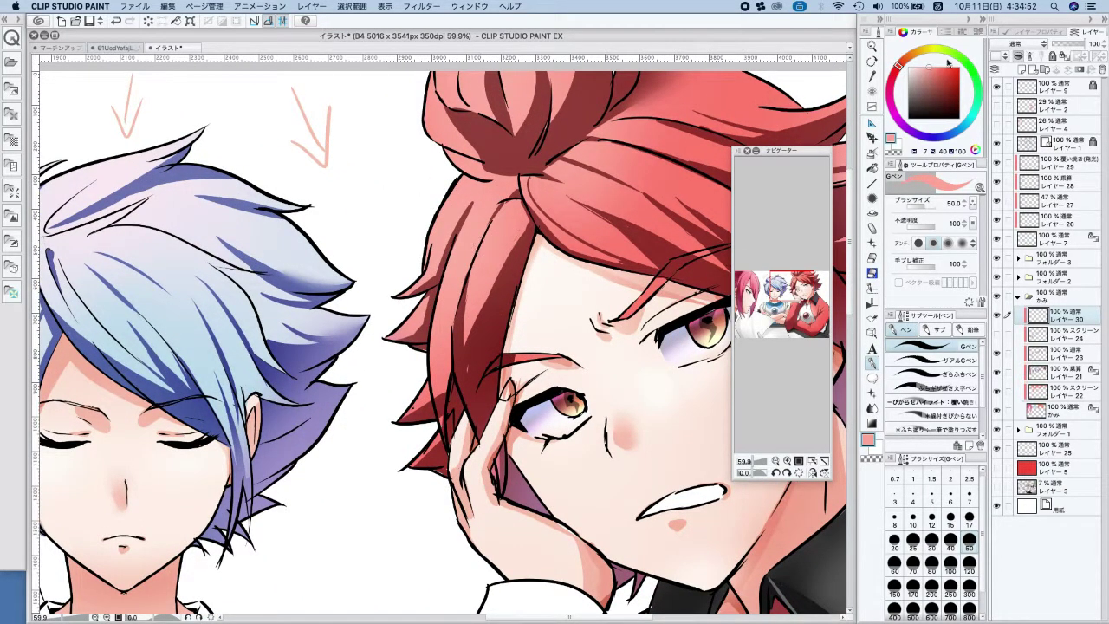
{"action": "left_click", "coordinate": [1018, 43]}
{"action": "left_click", "coordinate": [1018, 180]}
{"action": "left_click_drag", "start_coordinate": [468, 288], "coordinate": [482, 246]}
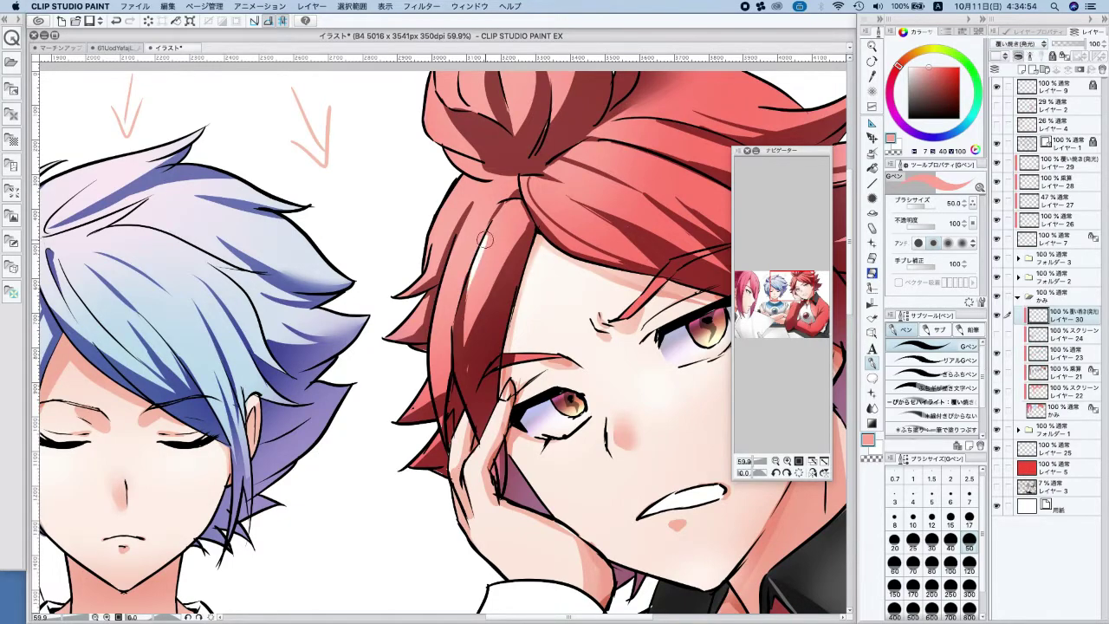
Change レイヤー 30 to スクリーン blending and paint highlight strokes on the red-haired character's side bangs with the Gペン at size 50
{"action": "left_click", "coordinate": [1018, 44]}
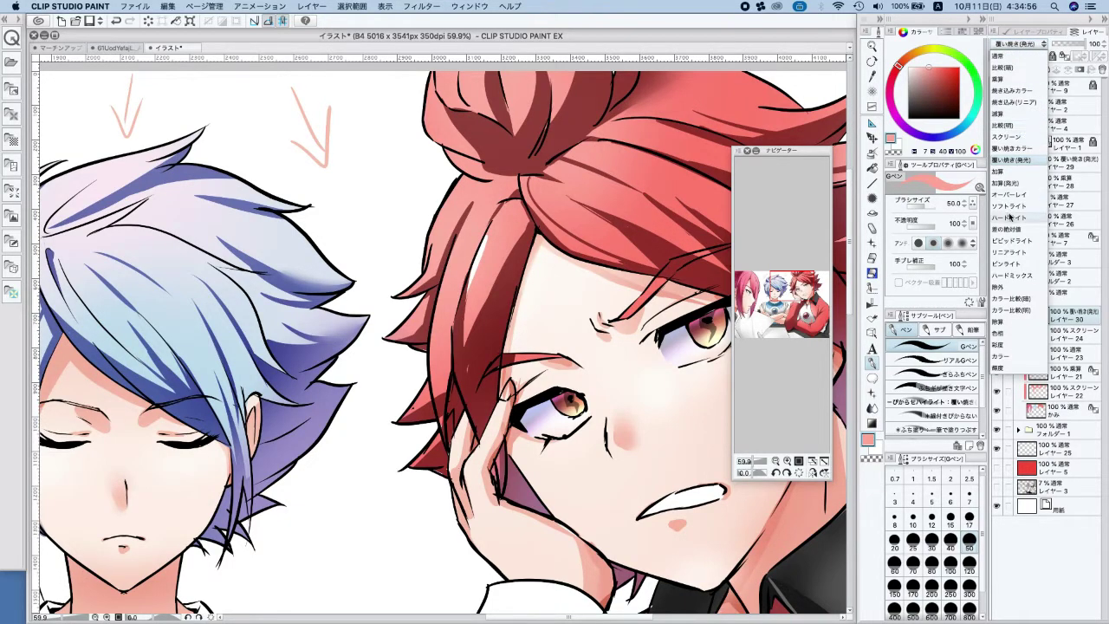
{"action": "left_click", "coordinate": [1007, 137]}
{"action": "left_click_drag", "start_coordinate": [492, 225], "coordinate": [469, 311]}
{"action": "mouse_move", "coordinate": [484, 249]}
{"action": "left_mouse_down"}
{"action": "mouse_move", "coordinate": [468, 317]}
{"action": "mouse_move", "coordinate": [489, 242]}
{"action": "mouse_move", "coordinate": [478, 304]}
{"action": "left_mouse_up"}
{"action": "left_click_drag", "start_coordinate": [460, 232], "coordinate": [436, 320]}
{"action": "left_click_drag", "start_coordinate": [455, 254], "coordinate": [443, 297]}
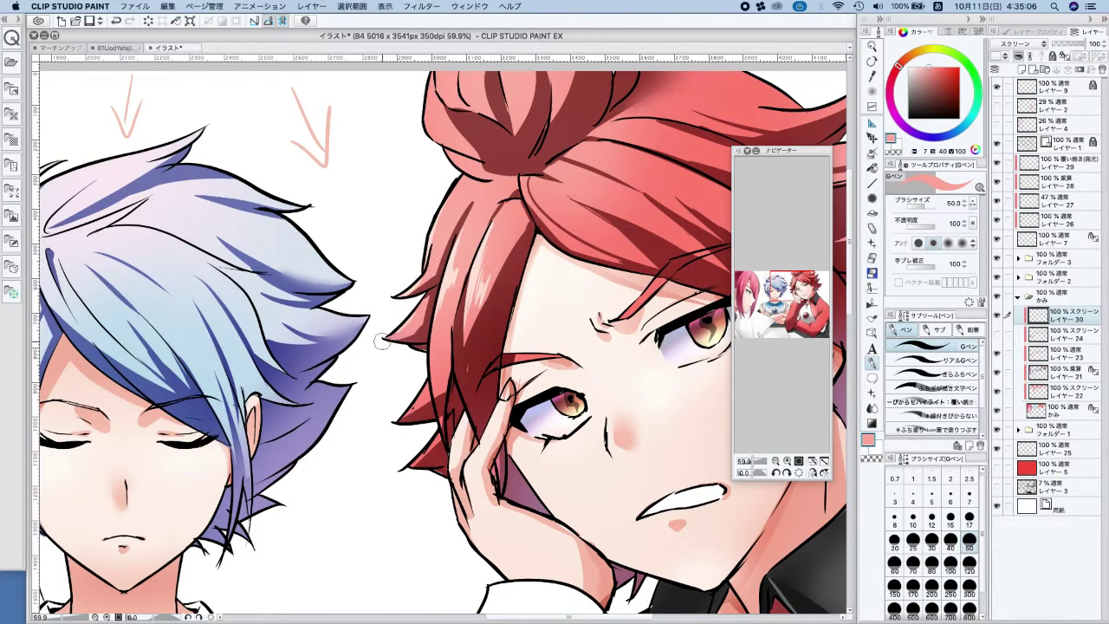
Paint highlights across the red-haired character's central bangs and trim their edges with the 硬め eraser at size 250
{"action": "scroll", "coordinate": [437, 284], "scroll_direction": "down", "scroll_amount": 5}
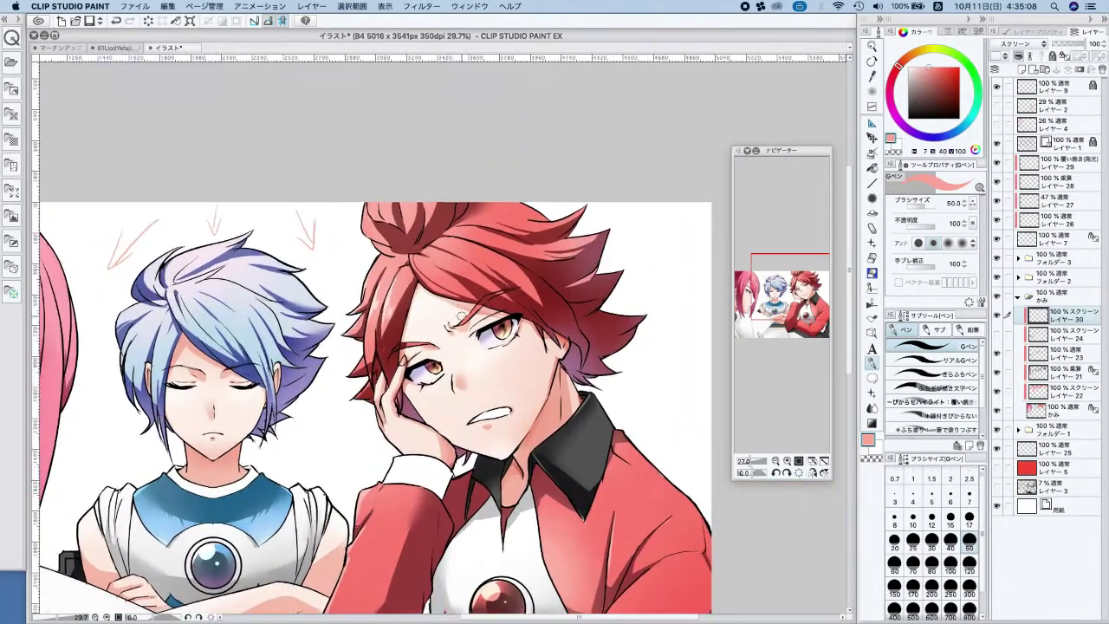
{"action": "scroll", "coordinate": [455, 310], "scroll_direction": "up", "scroll_amount": 2}
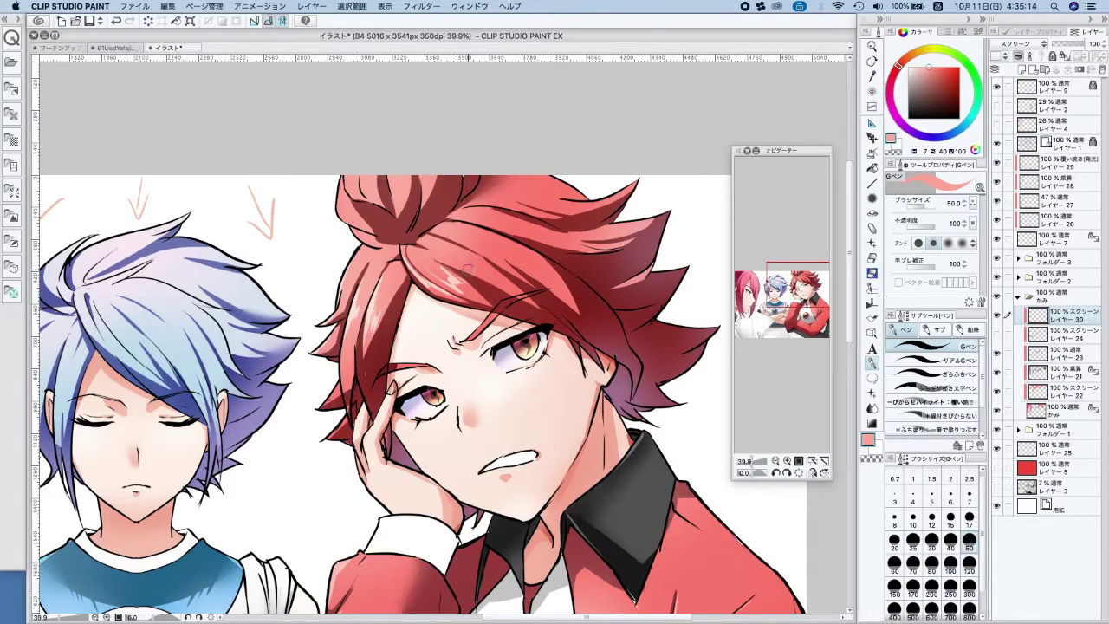
{"action": "left_click_drag", "start_coordinate": [466, 268], "coordinate": [488, 279]}
{"action": "left_click", "coordinate": [872, 273]}
{"action": "left_click", "coordinate": [950, 591]}
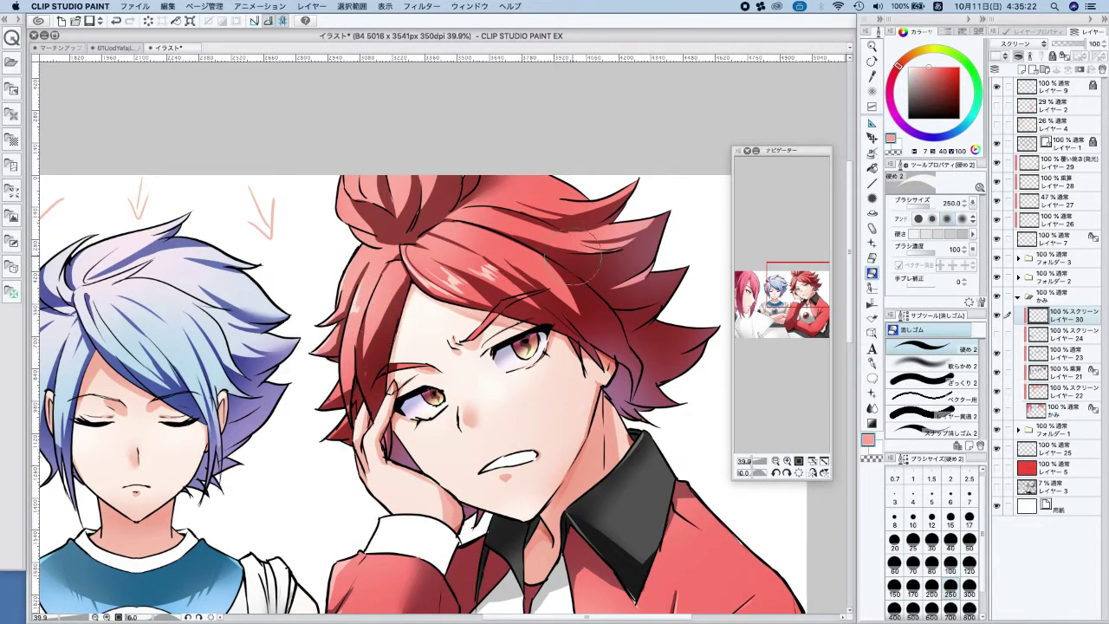
{"action": "left_click", "coordinate": [873, 364]}
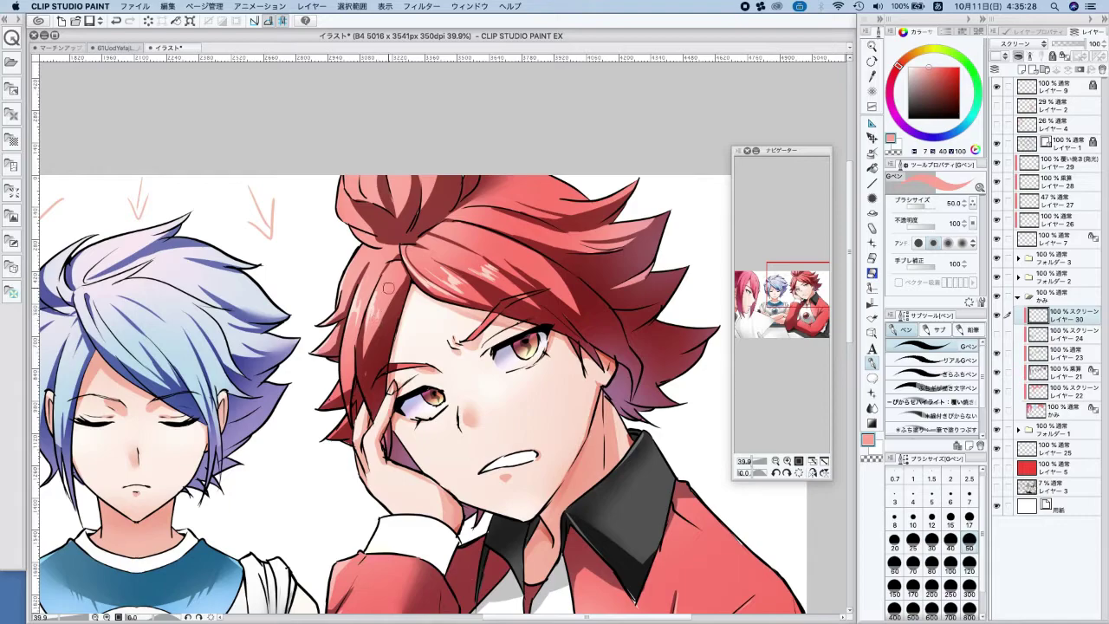
Add fine highlight strokes along the red-haired character's bangs with the Gペン at size 17, undoing unwanted strokes
{"action": "scroll", "coordinate": [394, 214], "scroll_direction": "up", "scroll_amount": 2}
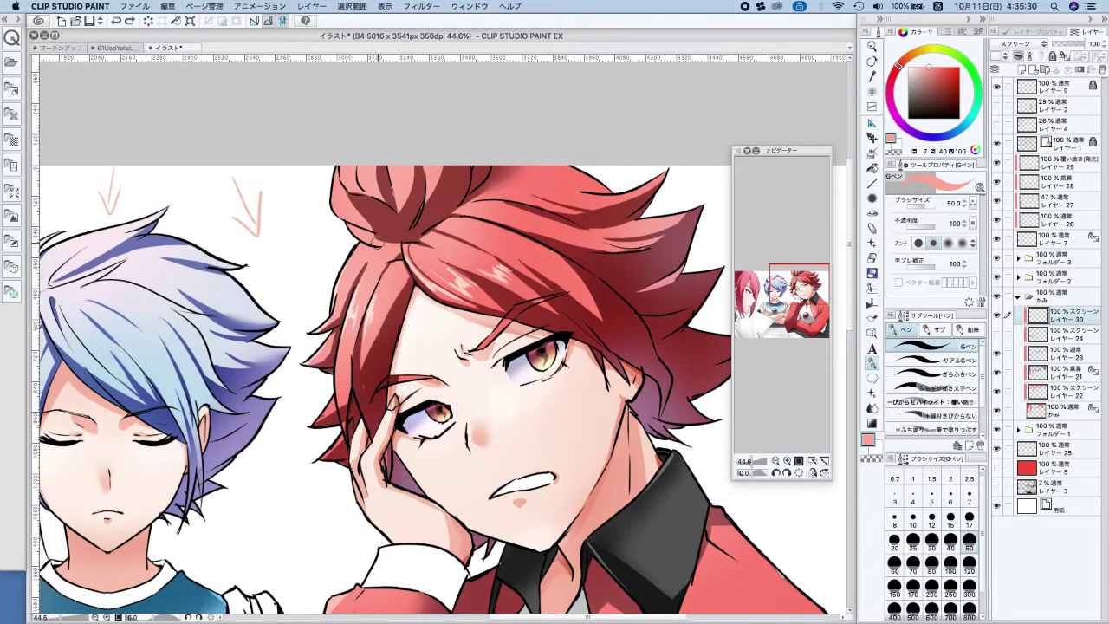
{"action": "left_click", "coordinate": [971, 518]}
{"action": "key", "text": "super+z"}
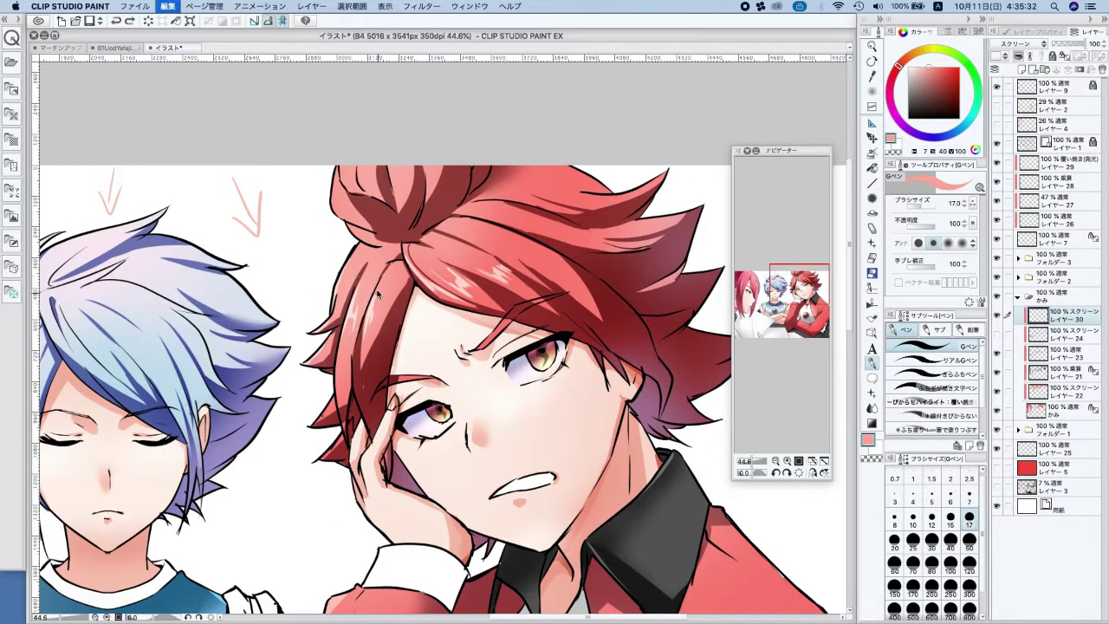
{"action": "mouse_move", "coordinate": [373, 306]}
{"action": "left_mouse_down"}
{"action": "mouse_move", "coordinate": [370, 331]}
{"action": "mouse_move", "coordinate": [375, 319]}
{"action": "left_mouse_up"}
{"action": "key", "text": "super+z"}
{"action": "key", "text": "super+z"}
{"action": "mouse_move", "coordinate": [448, 260]}
{"action": "left_mouse_down"}
{"action": "mouse_move", "coordinate": [473, 275]}
{"action": "mouse_move", "coordinate": [545, 274]}
{"action": "left_mouse_up"}
{"action": "key", "text": "super+z"}
{"action": "key", "text": "super+z"}
{"action": "key", "text": "super+y"}
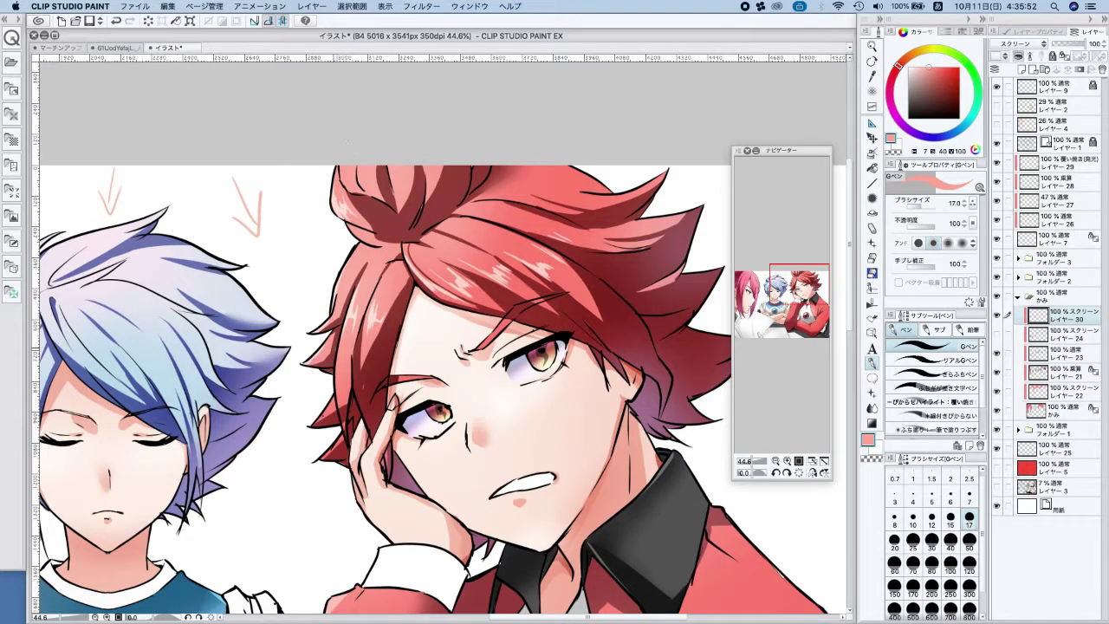
Trim the hair highlights below the red-haired character's topknot with the 硬め eraser at size 250
{"action": "scroll", "coordinate": [530, 221], "scroll_direction": "down", "scroll_amount": 4}
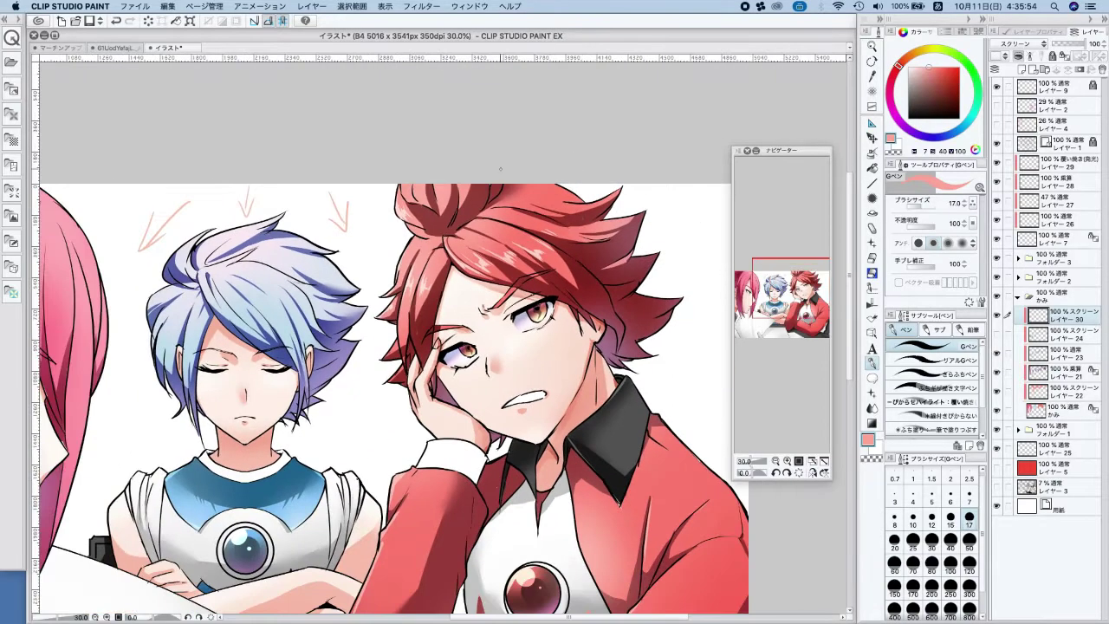
{"action": "left_click", "coordinate": [873, 271]}
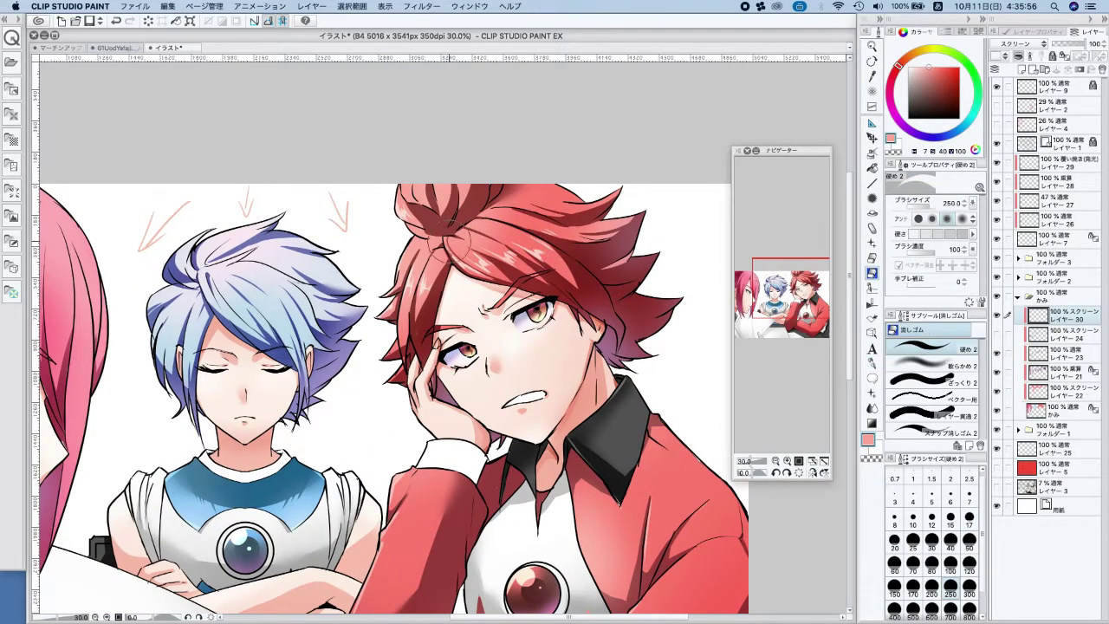
{"action": "left_click", "coordinate": [872, 365]}
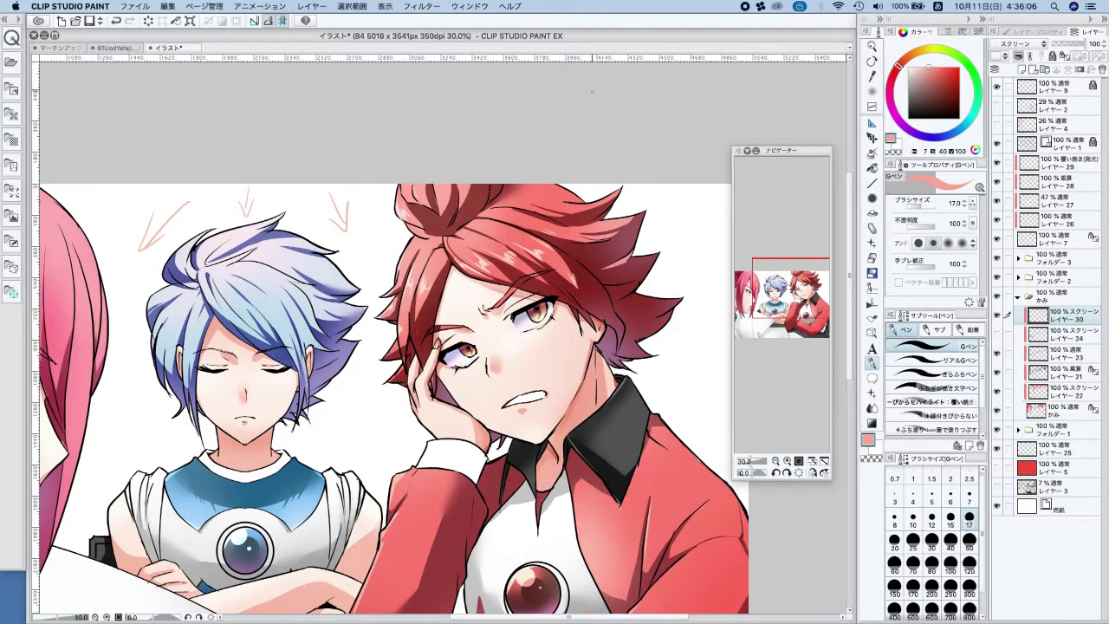
Try a highlight band across the blue-haired character's hair with the Gペン at size 120, softened with ぼかし
{"action": "left_click", "coordinate": [968, 589]}
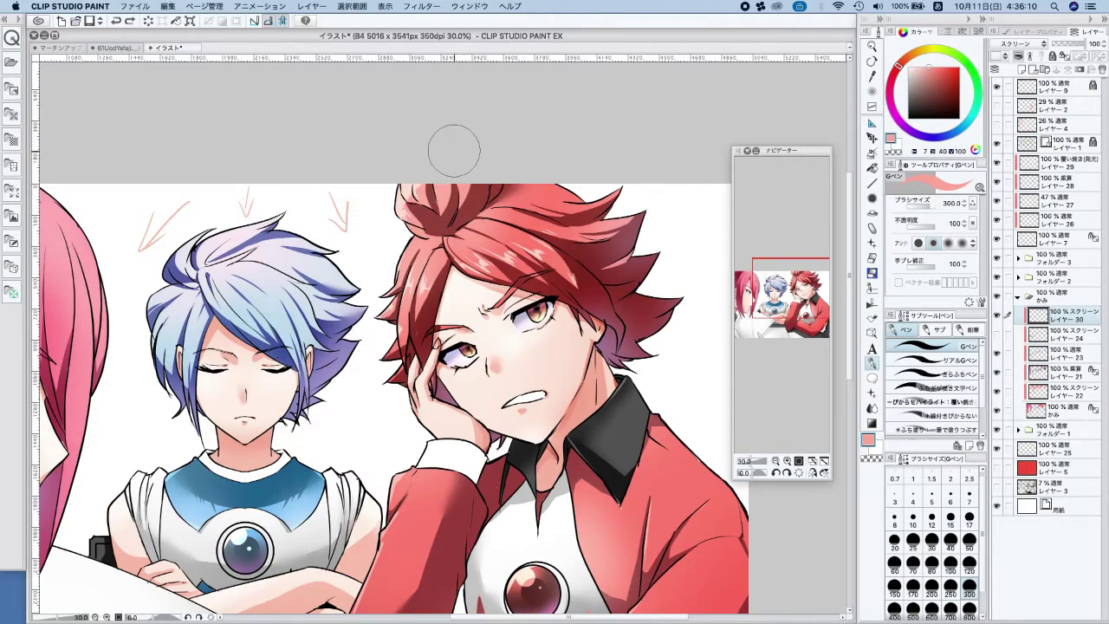
{"action": "scroll", "coordinate": [445, 143], "scroll_direction": "down", "scroll_amount": 3}
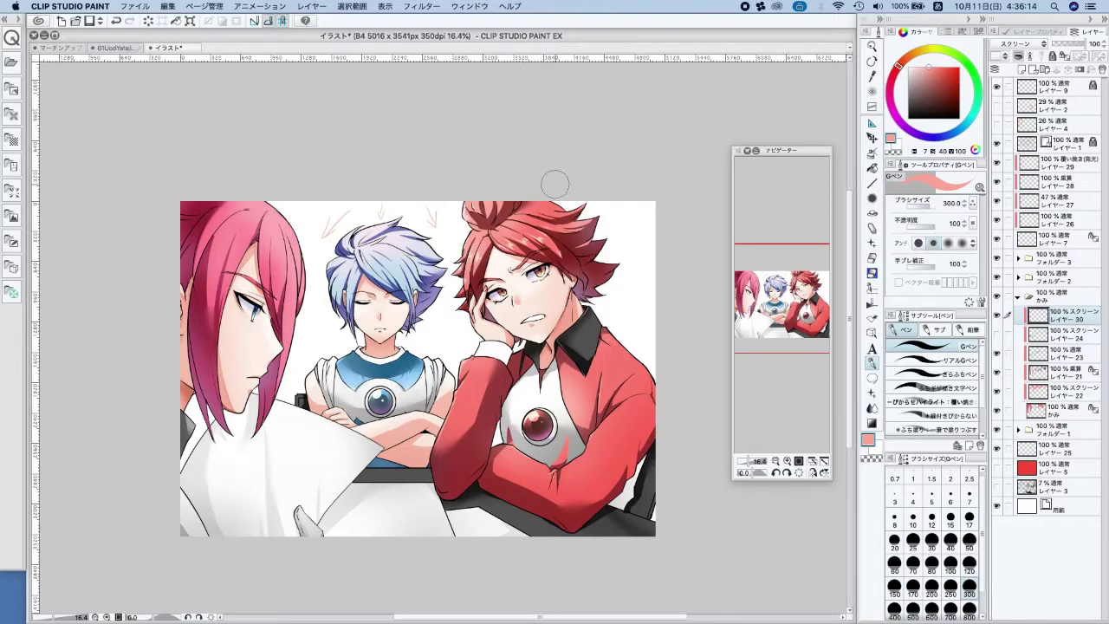
{"action": "scroll", "coordinate": [528, 141], "scroll_direction": "up", "scroll_amount": 2}
{"action": "left_click", "coordinate": [969, 522]}
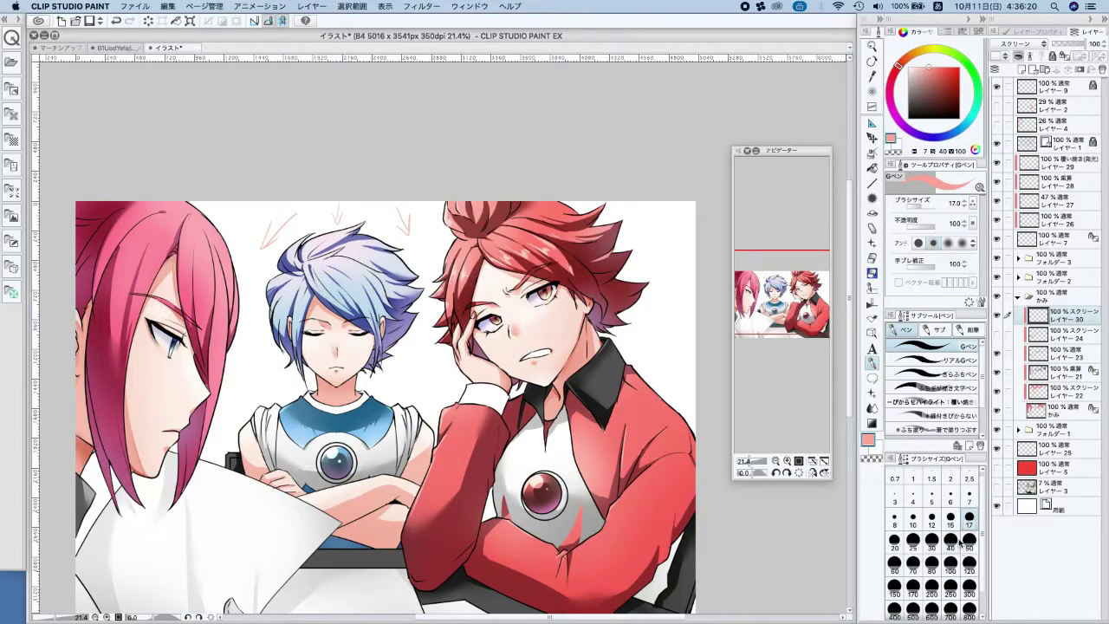
{"action": "left_click", "coordinate": [969, 564]}
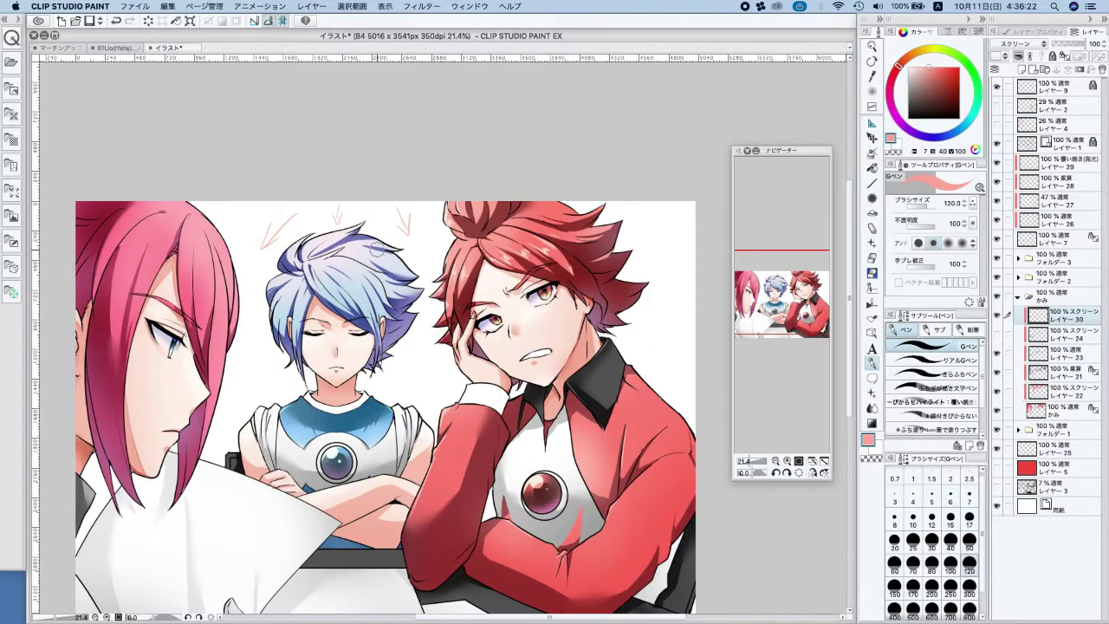
{"action": "left_click_drag", "start_coordinate": [273, 293], "coordinate": [405, 276]}
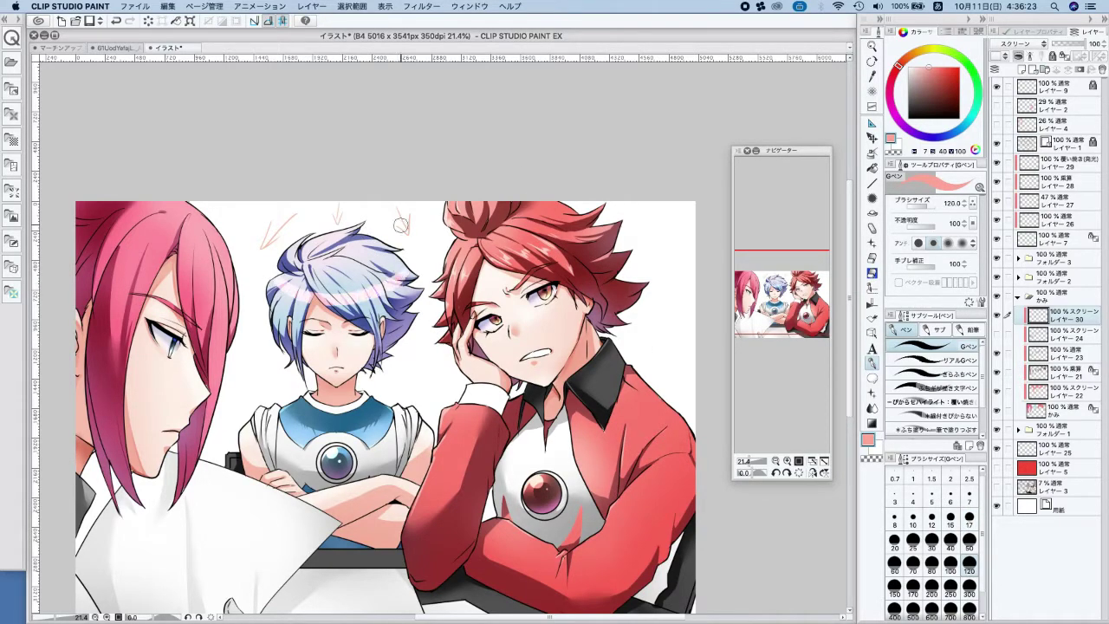
{"action": "left_click", "coordinate": [873, 409]}
{"action": "mouse_move", "coordinate": [265, 281]}
{"action": "left_mouse_down"}
{"action": "mouse_move", "coordinate": [299, 303]}
{"action": "mouse_move", "coordinate": [350, 301]}
{"action": "mouse_move", "coordinate": [414, 260]}
{"action": "left_mouse_up"}
{"action": "key", "text": "super+z"}
{"action": "key", "text": "super+z"}
{"action": "key", "text": "super+z"}
Hide レイヤー 30 and add a new clipped layer above レイヤー 24 in the かみ folder
{"action": "scroll", "coordinate": [598, 204], "scroll_direction": "down", "scroll_amount": 1}
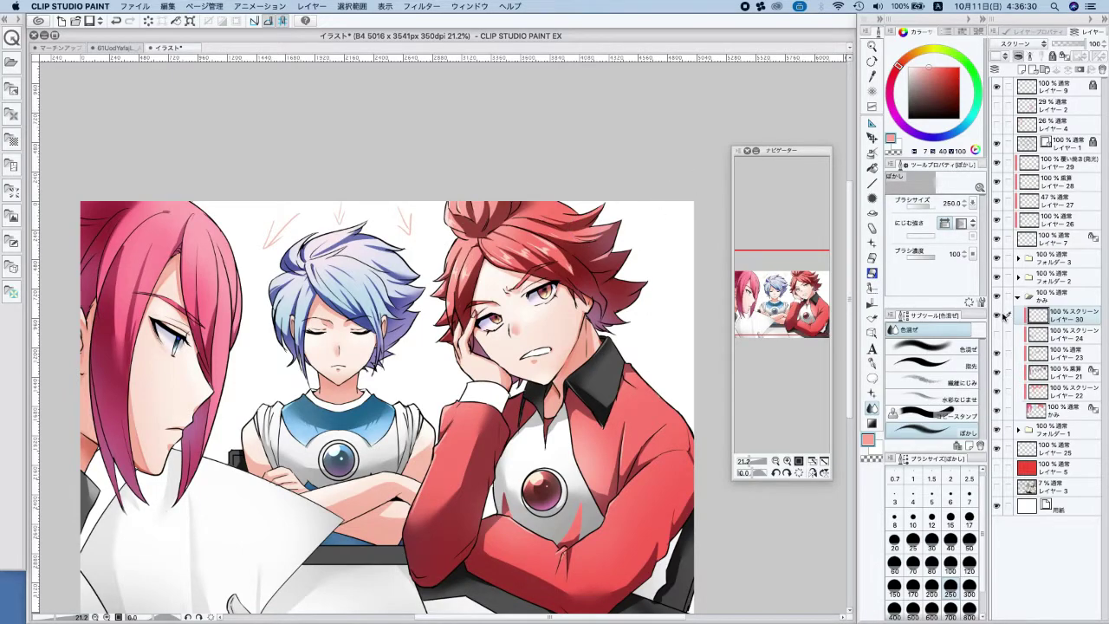
{"action": "left_click", "coordinate": [1057, 338]}
{"action": "left_click", "coordinate": [1021, 70]}
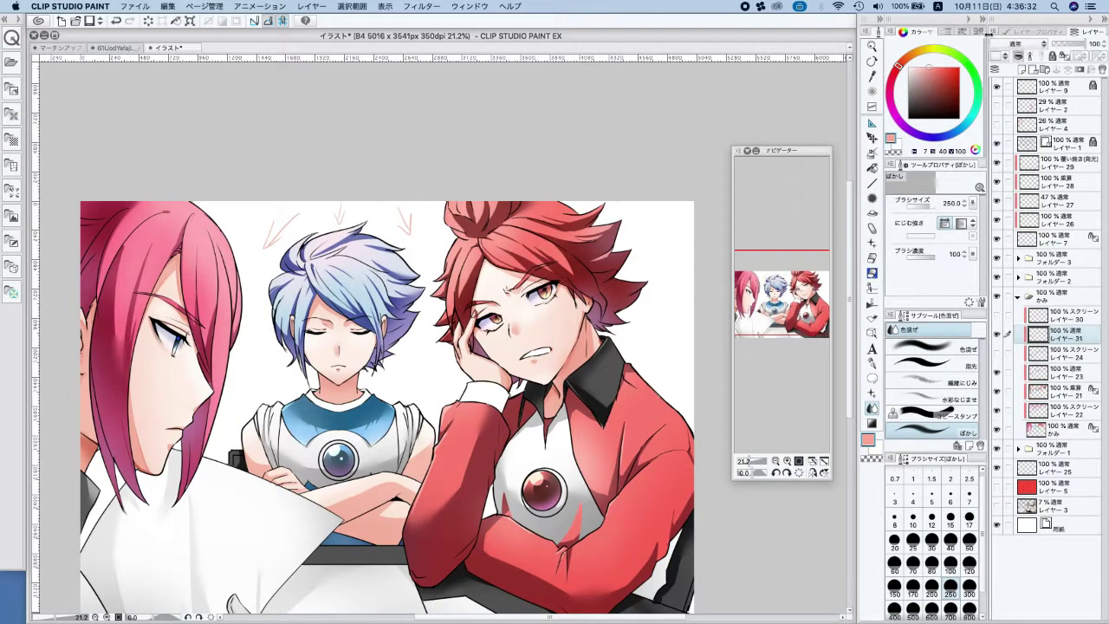
Set レイヤー 31 to スクリーン blending and paint highlights on the red-haired character's hair with the Gペン at size 120
{"action": "left_click", "coordinate": [872, 364]}
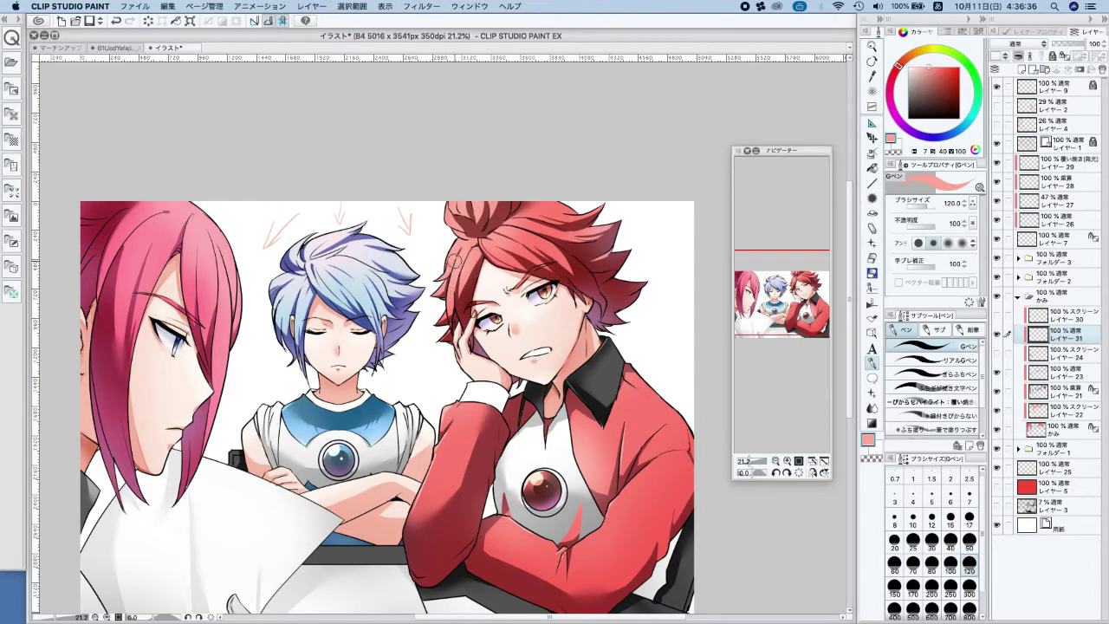
{"action": "left_click", "coordinate": [1018, 46]}
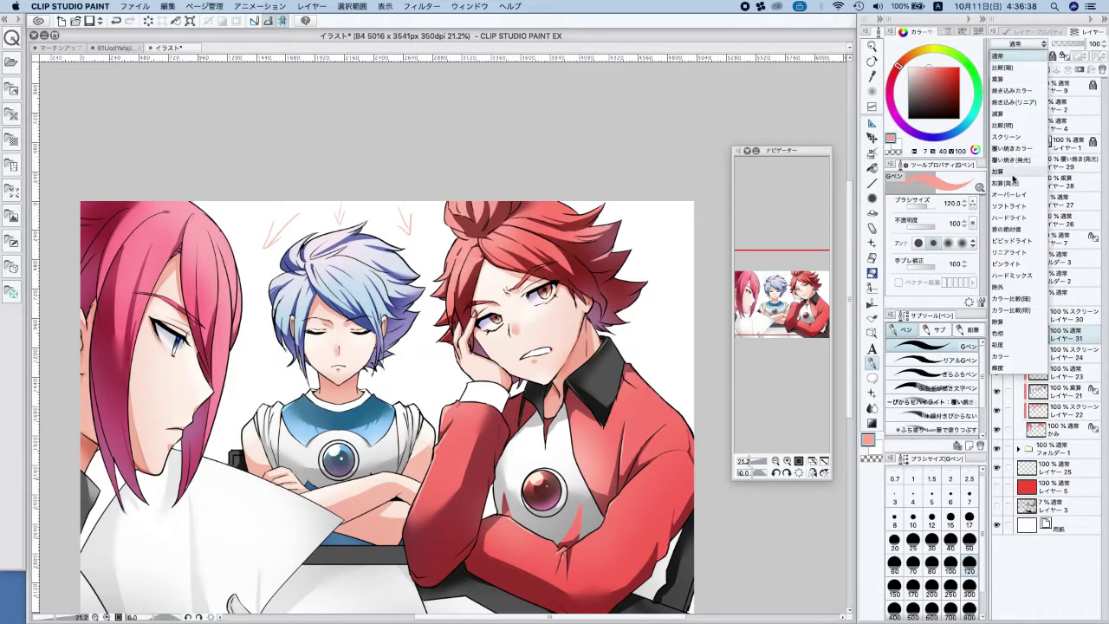
{"action": "left_click", "coordinate": [1014, 135]}
{"action": "left_click", "coordinate": [1012, 130]}
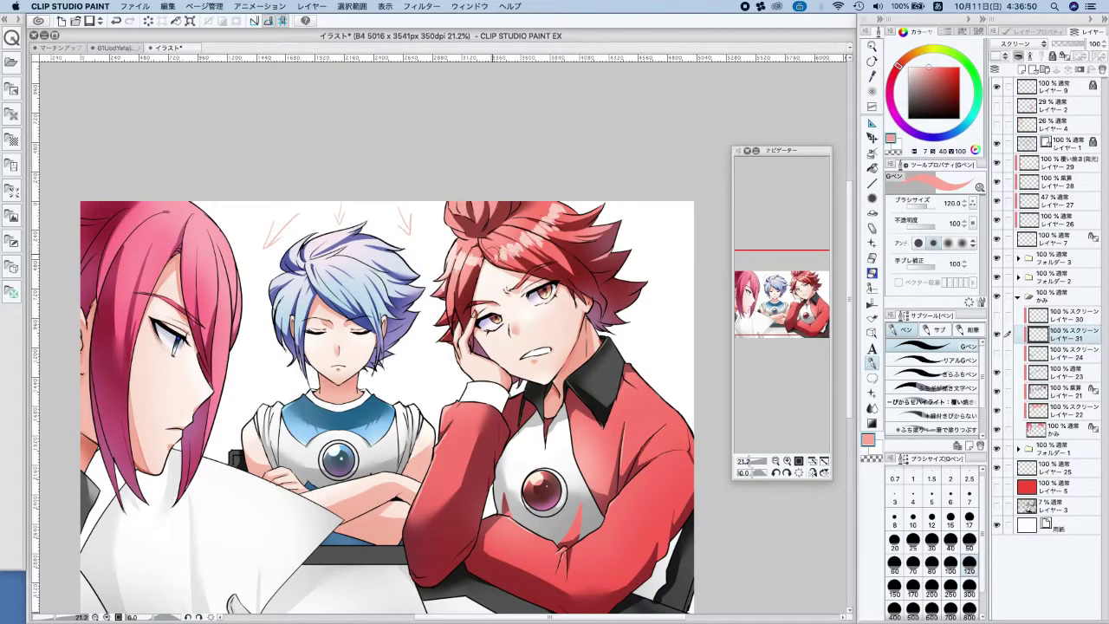
Paint highlight bands on the blue hair (H 209, S 14, V 93) and pink hair (H 351, S 43, V 100) using sampled colours
{"action": "left_click", "coordinate": [355, 286], "text": "alt"}
{"action": "mouse_move", "coordinate": [278, 275]}
{"action": "left_mouse_down"}
{"action": "mouse_move", "coordinate": [341, 293]}
{"action": "mouse_move", "coordinate": [378, 269]}
{"action": "left_mouse_up"}
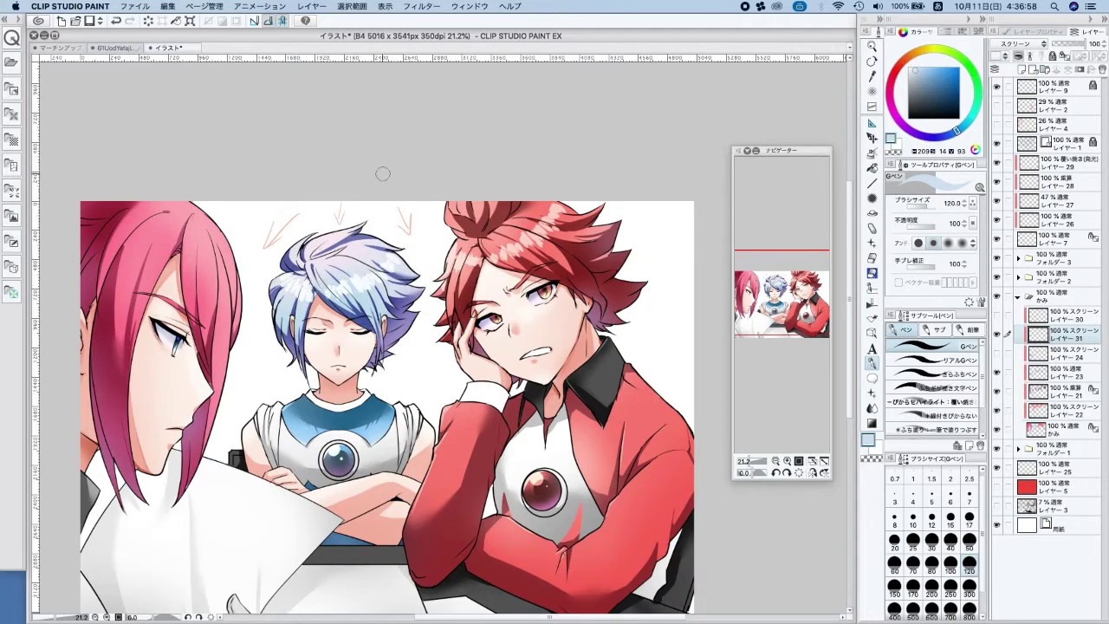
{"action": "left_click", "coordinate": [166, 222], "text": "alt"}
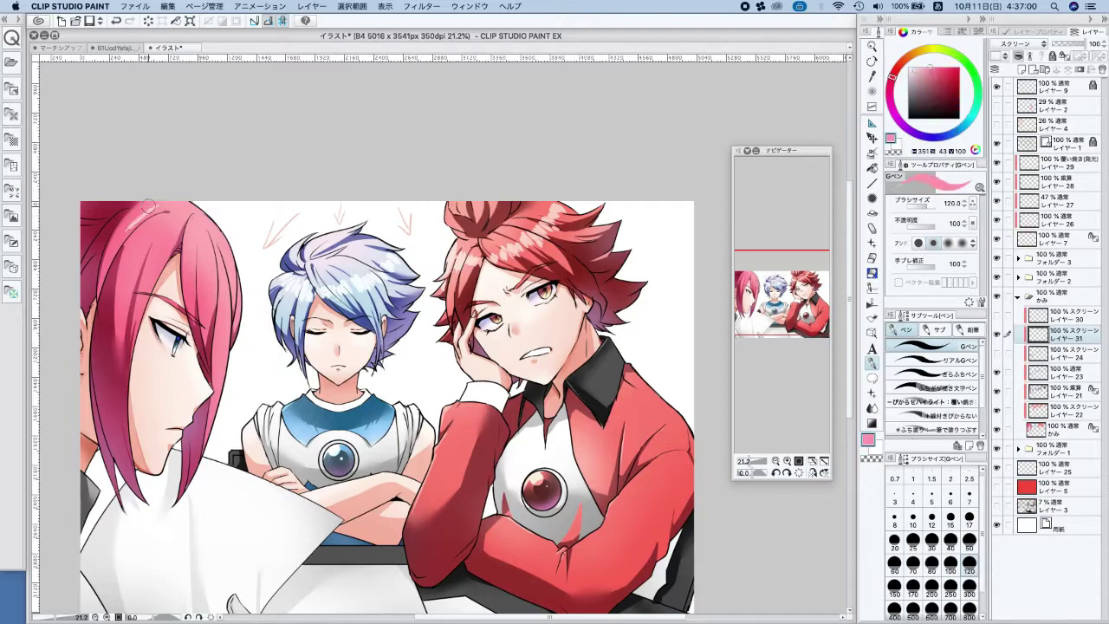
{"action": "mouse_move", "coordinate": [152, 249]}
{"action": "left_mouse_down"}
{"action": "mouse_move", "coordinate": [180, 257]}
{"action": "mouse_move", "coordinate": [201, 251]}
{"action": "mouse_move", "coordinate": [212, 265]}
{"action": "mouse_move", "coordinate": [217, 242]}
{"action": "mouse_move", "coordinate": [232, 274]}
{"action": "left_mouse_up"}
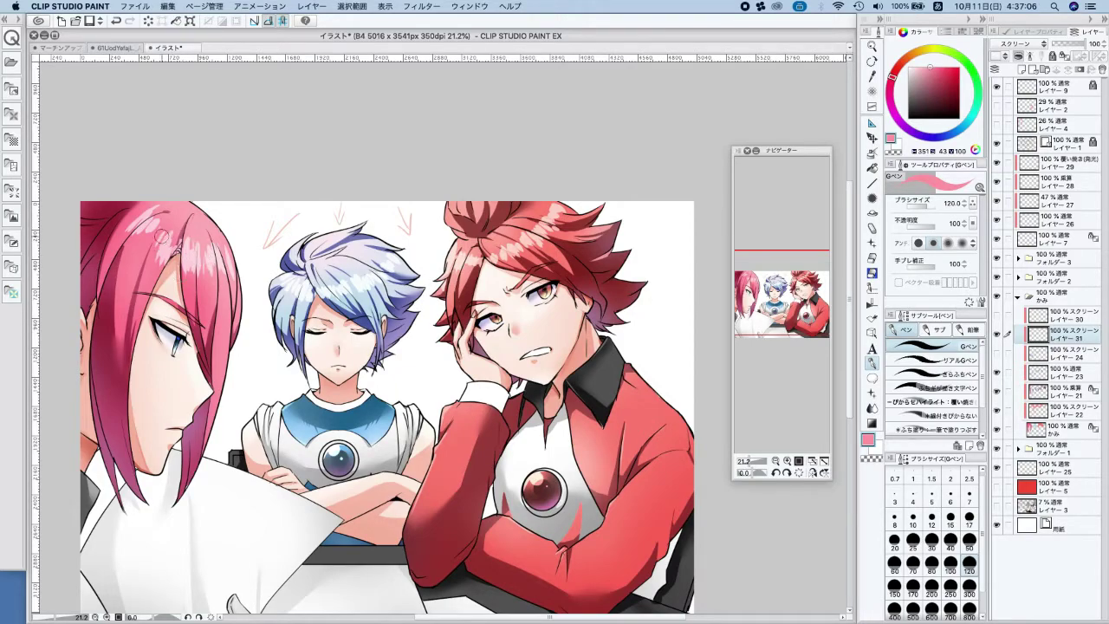
Finish the pink hair highlight stroke, and smudge the red-haired character's highlights into the strands with 指先 at size 120
{"action": "left_click_drag", "start_coordinate": [226, 238], "coordinate": [231, 277]}
{"action": "left_click", "coordinate": [873, 411]}
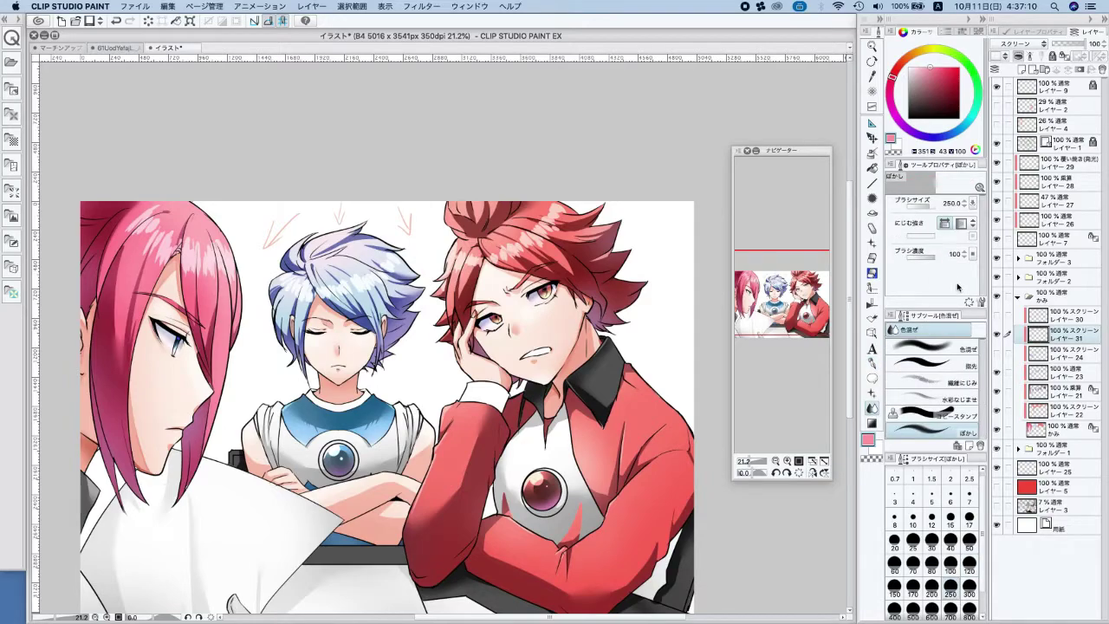
{"action": "left_click", "coordinate": [965, 366]}
{"action": "left_click", "coordinate": [969, 563]}
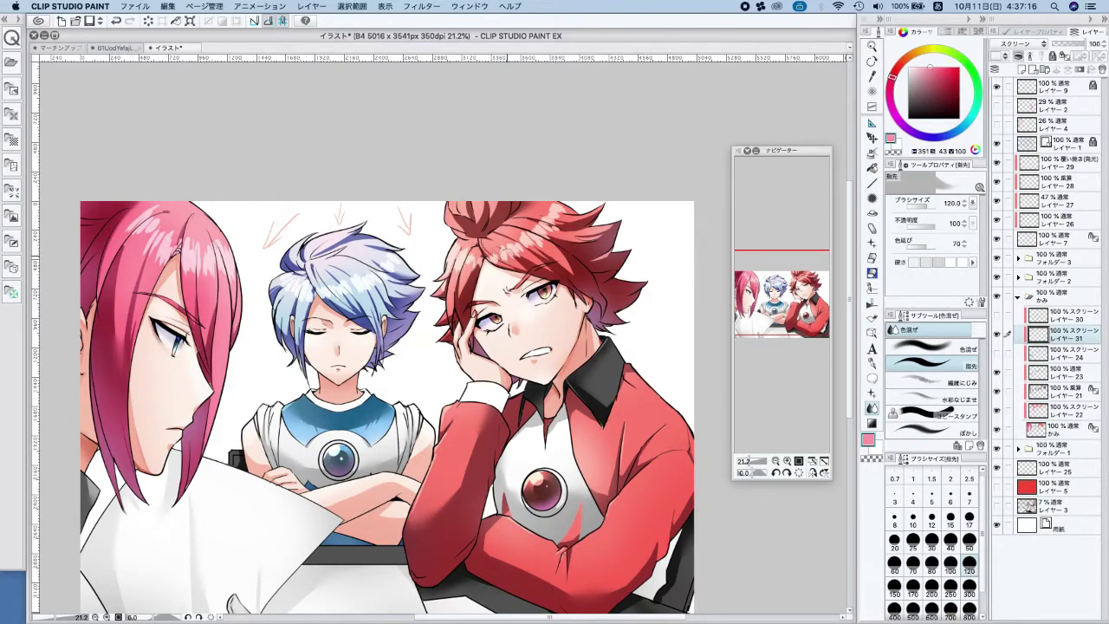
{"action": "scroll", "coordinate": [502, 225], "scroll_direction": "up", "scroll_amount": 4}
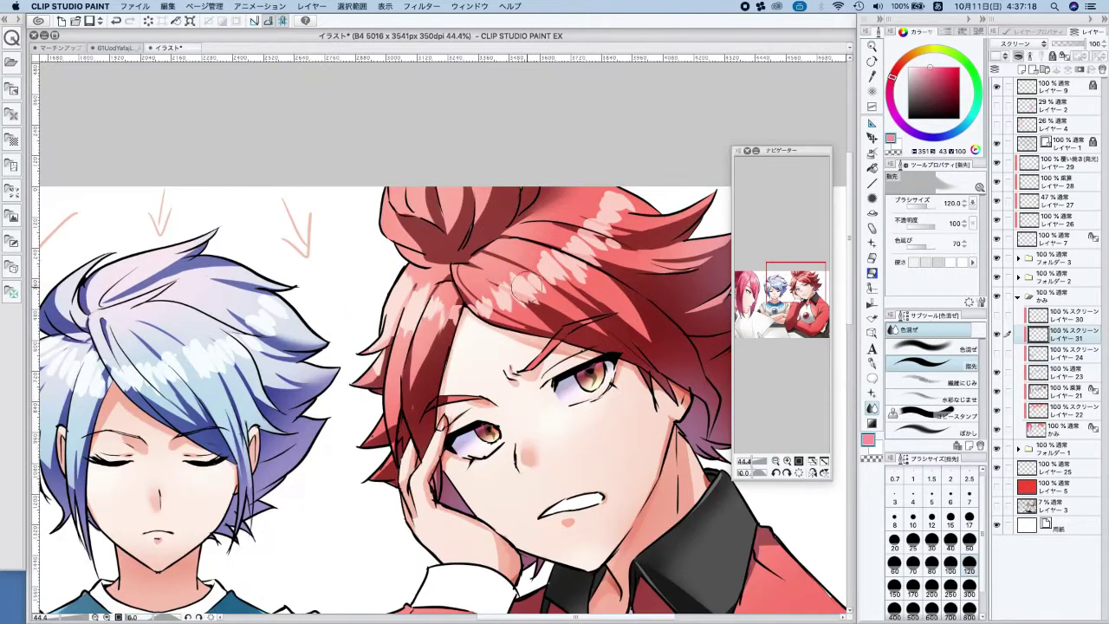
{"action": "mouse_move", "coordinate": [560, 234]}
{"action": "left_mouse_down"}
{"action": "mouse_move", "coordinate": [587, 246]}
{"action": "mouse_move", "coordinate": [596, 238]}
{"action": "left_mouse_up"}
{"action": "mouse_move", "coordinate": [575, 218]}
{"action": "left_mouse_down"}
{"action": "mouse_move", "coordinate": [602, 230]}
{"action": "mouse_move", "coordinate": [617, 207]}
{"action": "left_mouse_up"}
{"action": "mouse_move", "coordinate": [574, 253]}
{"action": "left_mouse_down"}
{"action": "mouse_move", "coordinate": [589, 245]}
{"action": "mouse_move", "coordinate": [507, 262]}
{"action": "mouse_move", "coordinate": [540, 288]}
{"action": "mouse_move", "coordinate": [490, 286]}
{"action": "mouse_move", "coordinate": [477, 310]}
{"action": "mouse_move", "coordinate": [435, 312]}
{"action": "mouse_move", "coordinate": [432, 297]}
{"action": "left_mouse_up"}
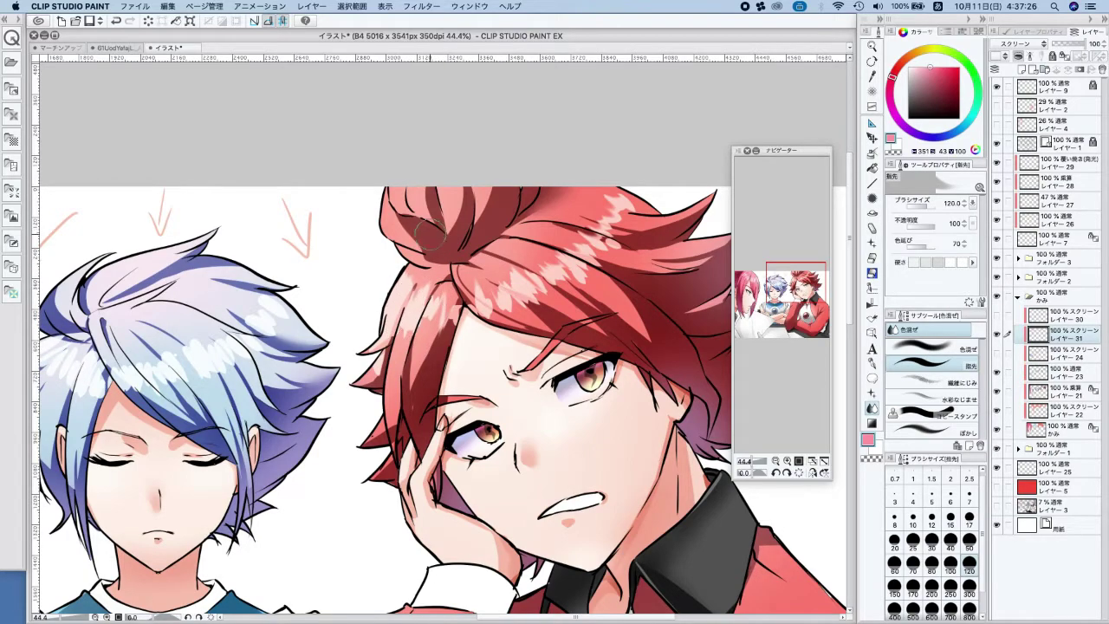
{"action": "key", "text": "super+z"}
Smudge the highlight bands on the blue and pink hair into the strands with 指先
{"action": "scroll", "coordinate": [342, 351], "scroll_direction": "left", "scroll_amount": 3}
{"action": "scroll", "coordinate": [342, 351], "scroll_direction": "left", "scroll_amount": 2}
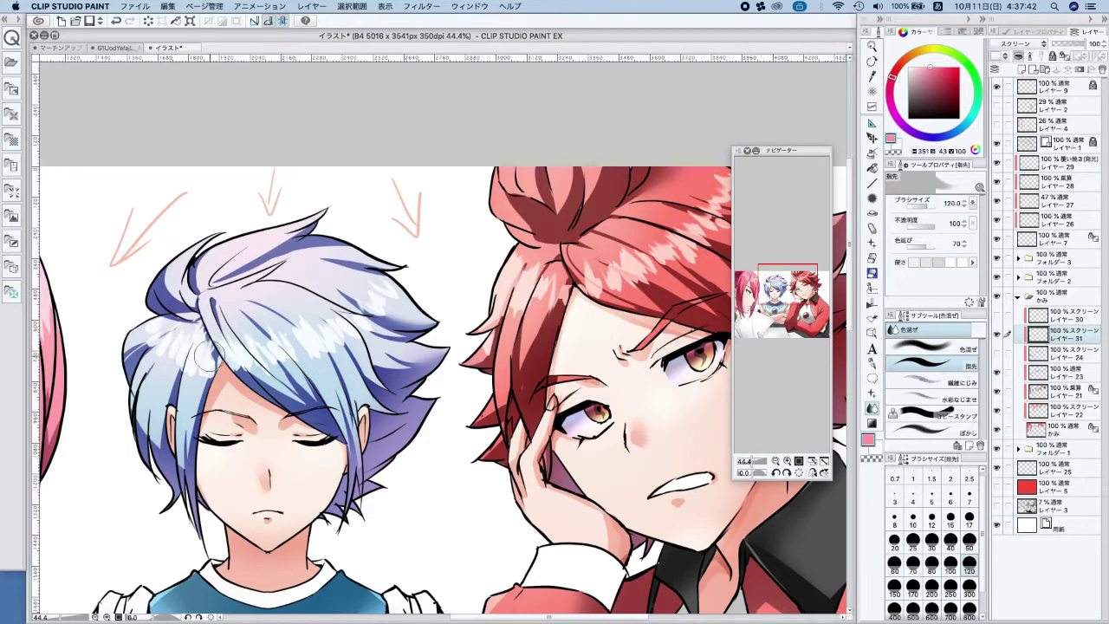
{"action": "scroll", "coordinate": [364, 207], "scroll_direction": "down", "scroll_amount": 3}
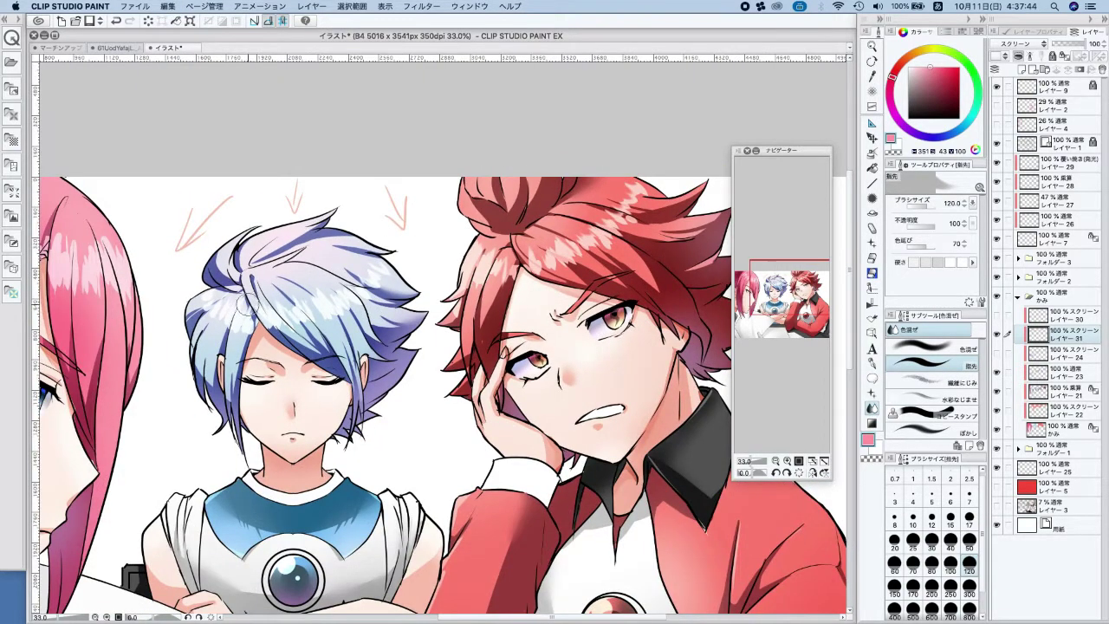
{"action": "left_click_drag", "start_coordinate": [338, 402], "coordinate": [520, 382]}
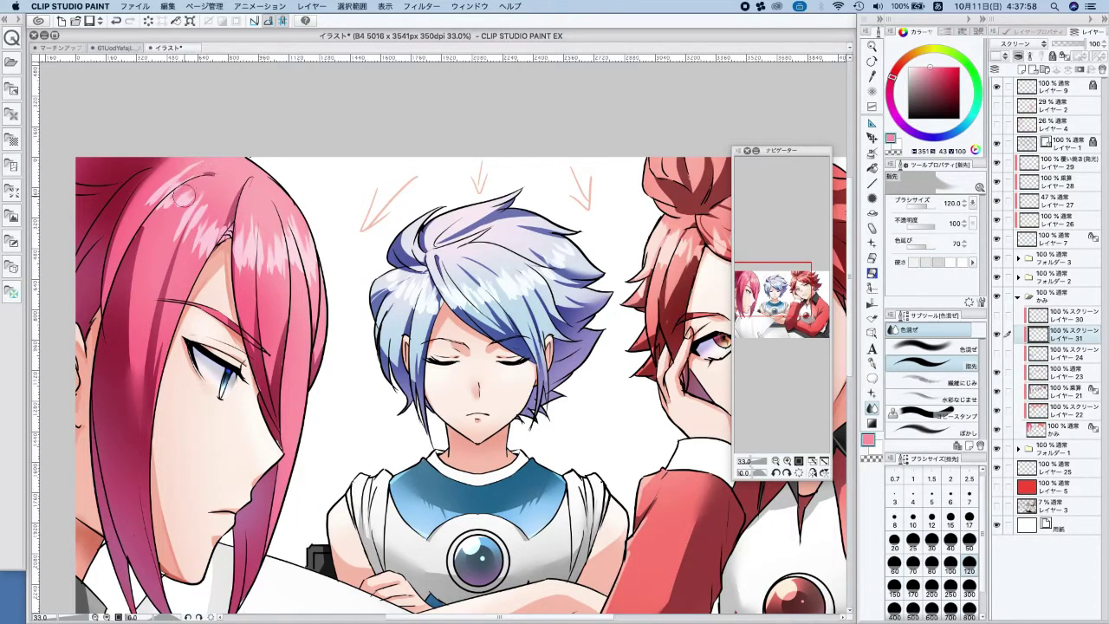
{"action": "scroll", "coordinate": [332, 291], "scroll_direction": "down", "scroll_amount": 3}
{"action": "left_click_drag", "start_coordinate": [333, 292], "coordinate": [284, 302]}
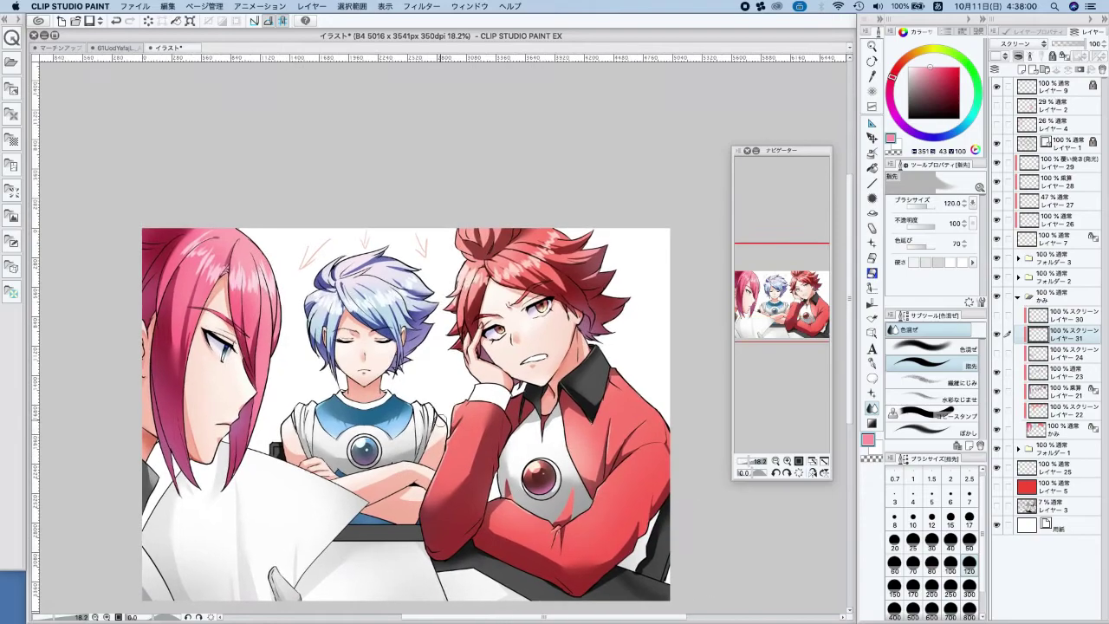
Move ぼかし to the top of the blending sub tools and soften the highlights on all three characters' hair at size 250
{"action": "left_click", "coordinate": [967, 347]}
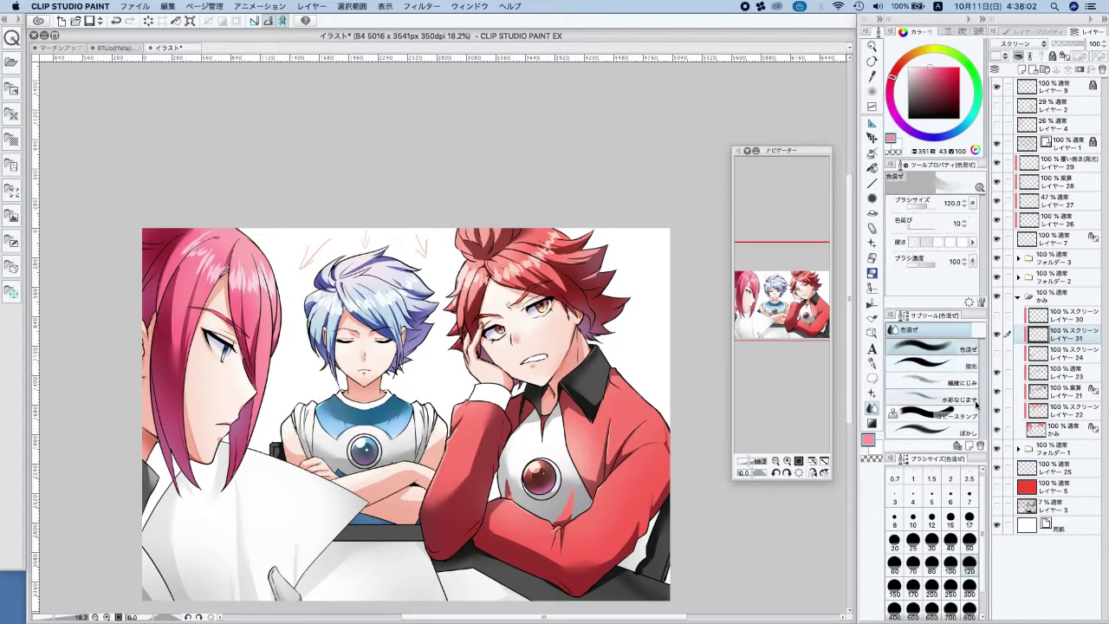
{"action": "left_click_drag", "start_coordinate": [944, 426], "coordinate": [956, 345]}
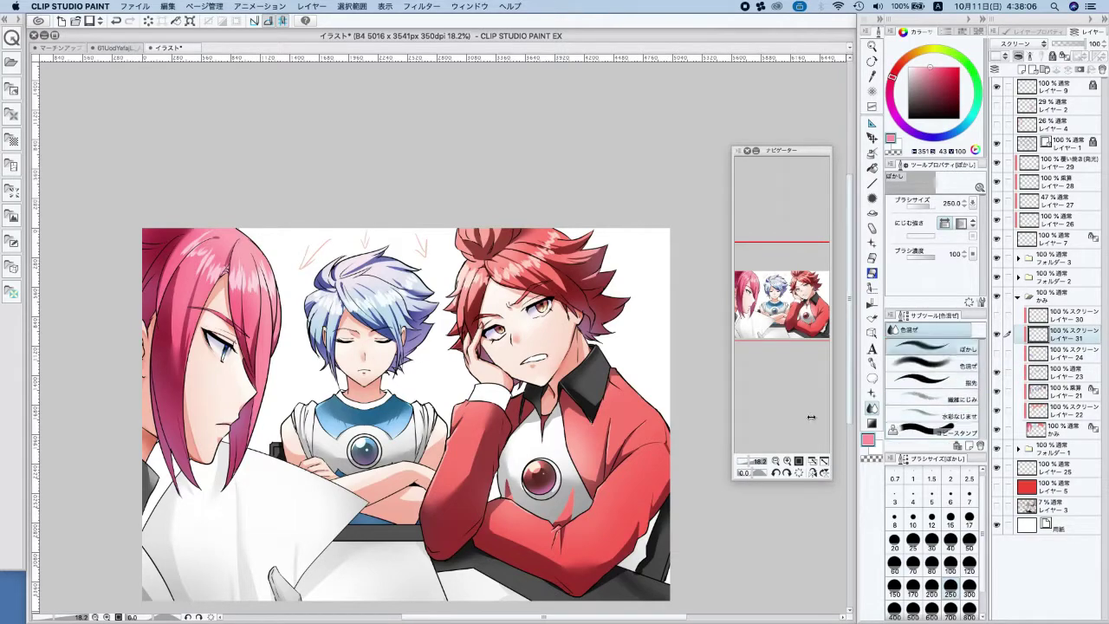
{"action": "left_click_drag", "start_coordinate": [471, 282], "coordinate": [526, 271]}
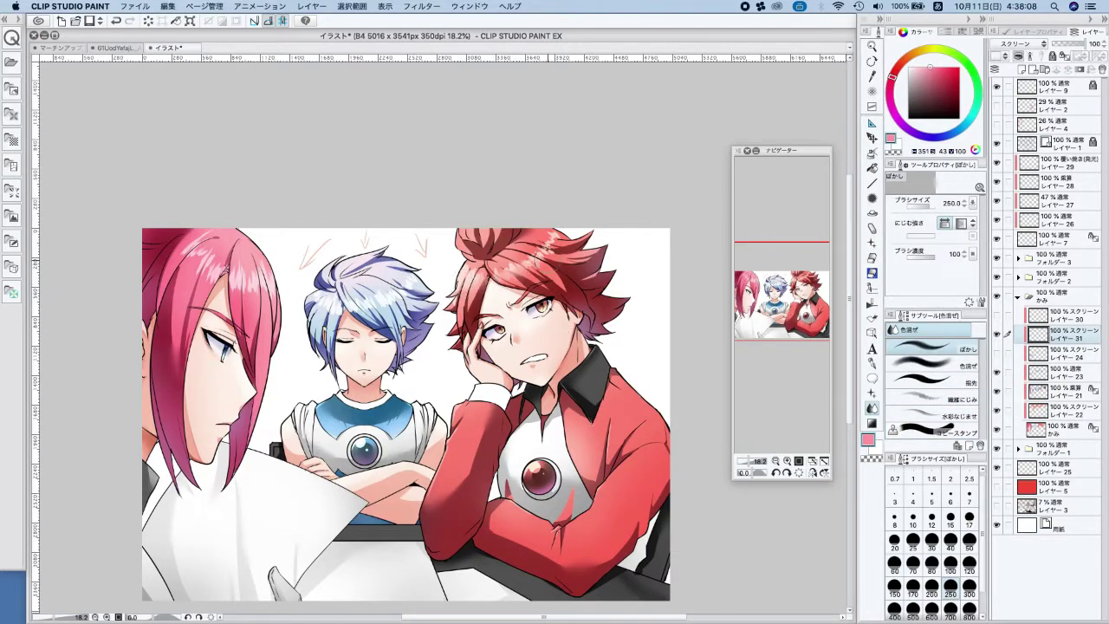
{"action": "mouse_move", "coordinate": [317, 298]}
{"action": "left_mouse_down"}
{"action": "mouse_move", "coordinate": [347, 315]}
{"action": "mouse_move", "coordinate": [391, 301]}
{"action": "left_mouse_up"}
{"action": "mouse_move", "coordinate": [191, 263]}
{"action": "left_mouse_down"}
{"action": "mouse_move", "coordinate": [208, 285]}
{"action": "mouse_move", "coordinate": [196, 259]}
{"action": "mouse_move", "coordinate": [208, 279]}
{"action": "mouse_move", "coordinate": [233, 282]}
{"action": "mouse_move", "coordinate": [229, 293]}
{"action": "mouse_move", "coordinate": [280, 298]}
{"action": "left_mouse_up"}
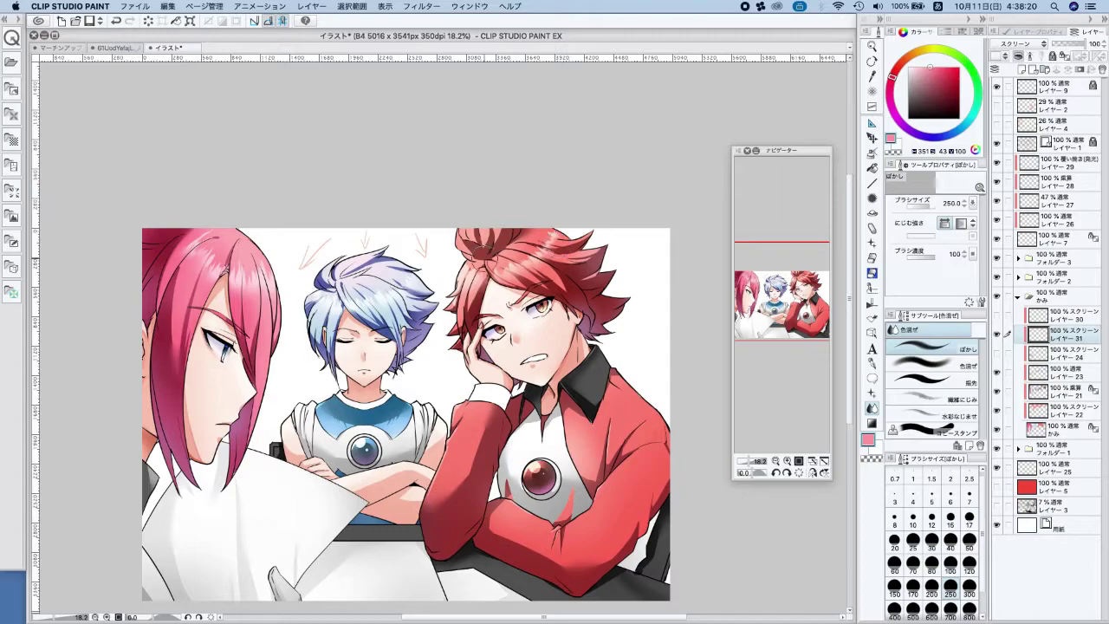
Select the 指先 sub tool and reorder it directly below ぼかし
{"action": "scroll", "coordinate": [482, 259], "scroll_direction": "up", "scroll_amount": 2}
{"action": "left_click", "coordinate": [968, 365]}
{"action": "left_click", "coordinate": [969, 350]}
{"action": "left_click", "coordinate": [959, 379]}
{"action": "left_click_drag", "start_coordinate": [952, 382], "coordinate": [953, 358]}
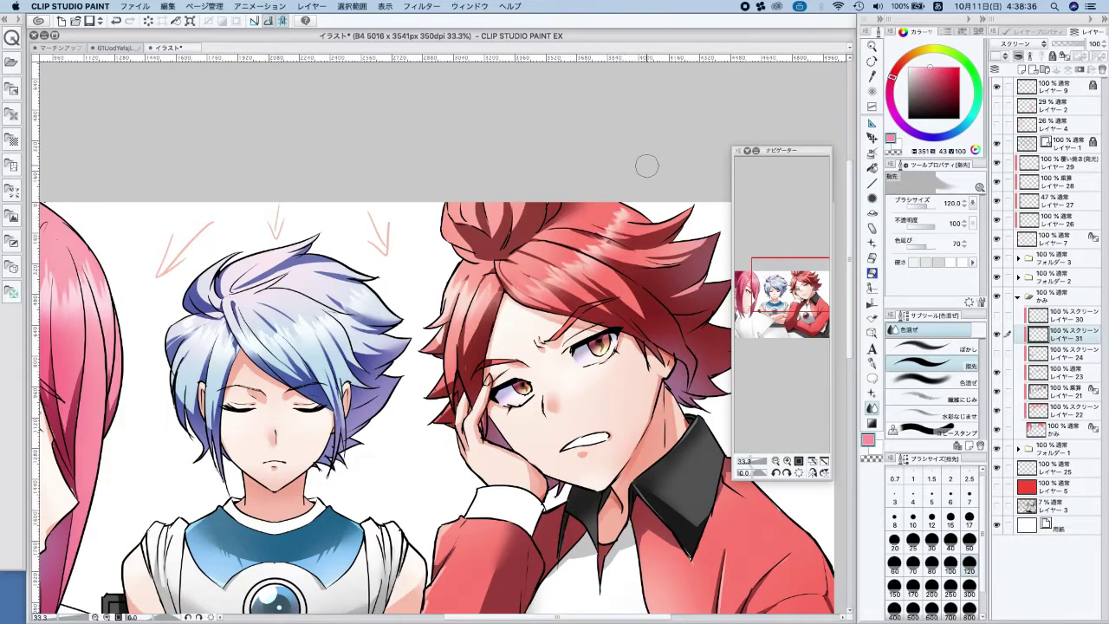
Refine the softened highlights on the red, blue and pink hair with 指先 at size 120
{"action": "scroll", "coordinate": [631, 169], "scroll_direction": "down", "scroll_amount": 5}
{"action": "scroll", "coordinate": [562, 212], "scroll_direction": "up", "scroll_amount": 7}
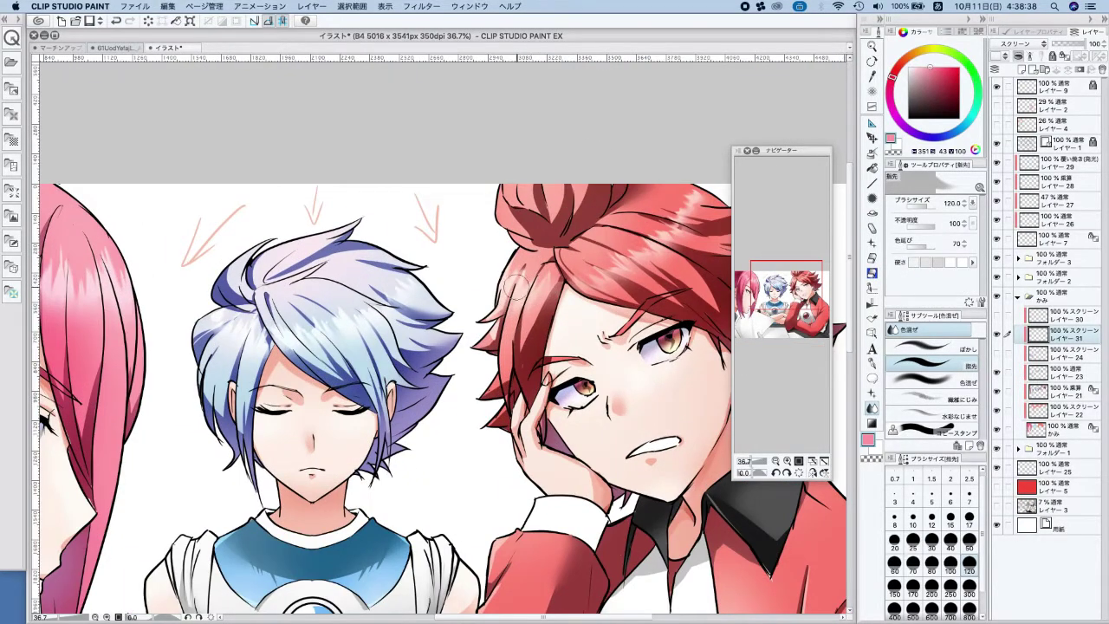
{"action": "scroll", "coordinate": [704, 145], "scroll_direction": "down", "scroll_amount": 3}
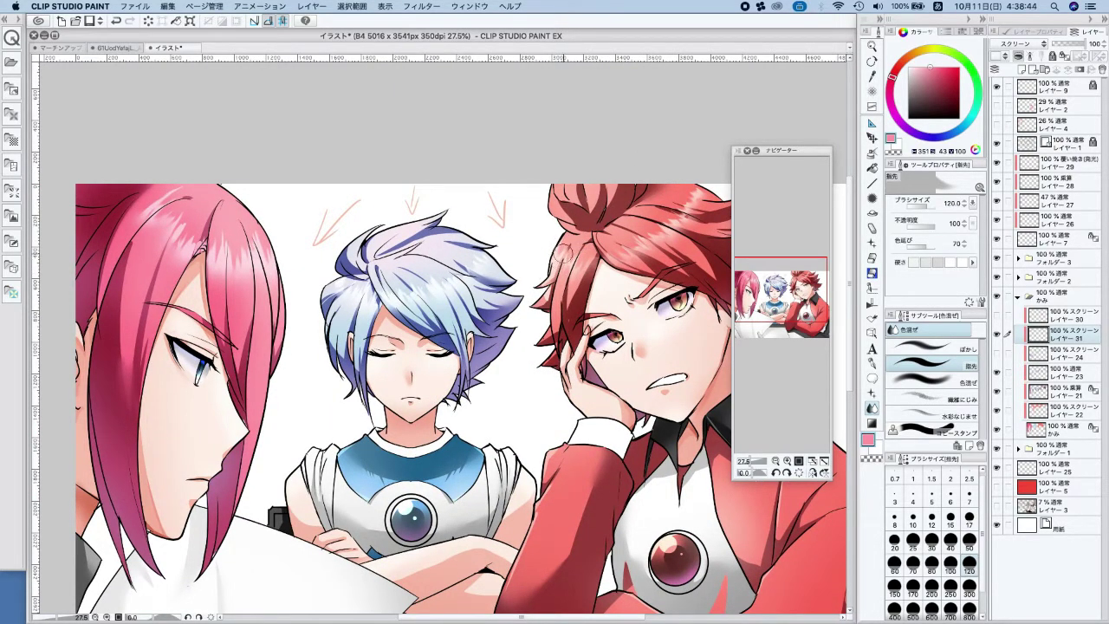
{"action": "scroll", "coordinate": [627, 179], "scroll_direction": "down", "scroll_amount": 3}
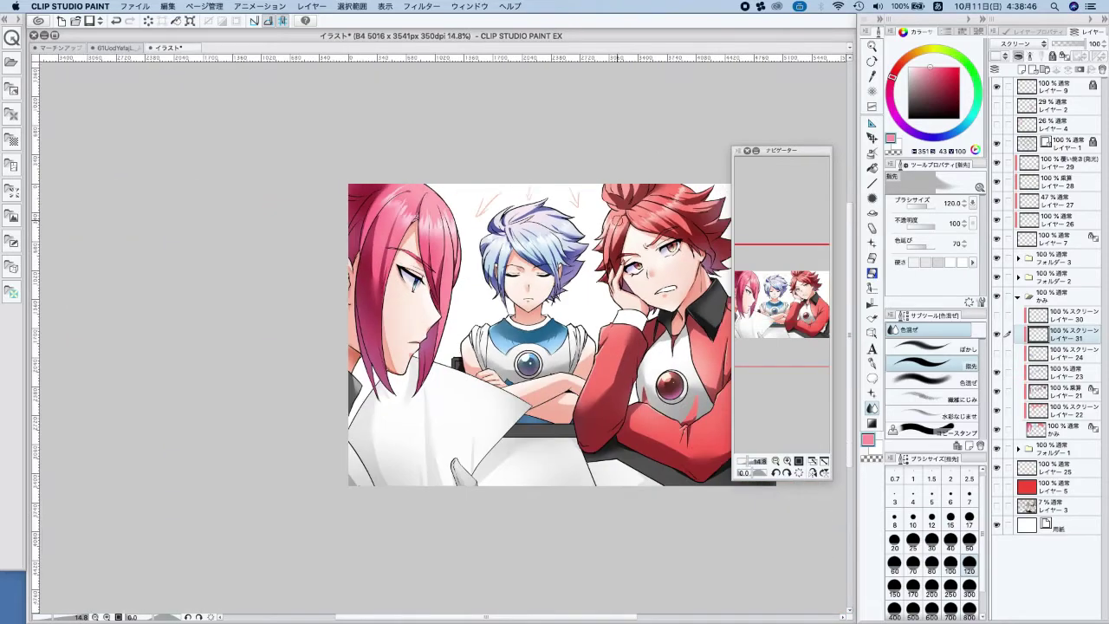
{"action": "scroll", "coordinate": [520, 252], "scroll_direction": "up", "scroll_amount": 2}
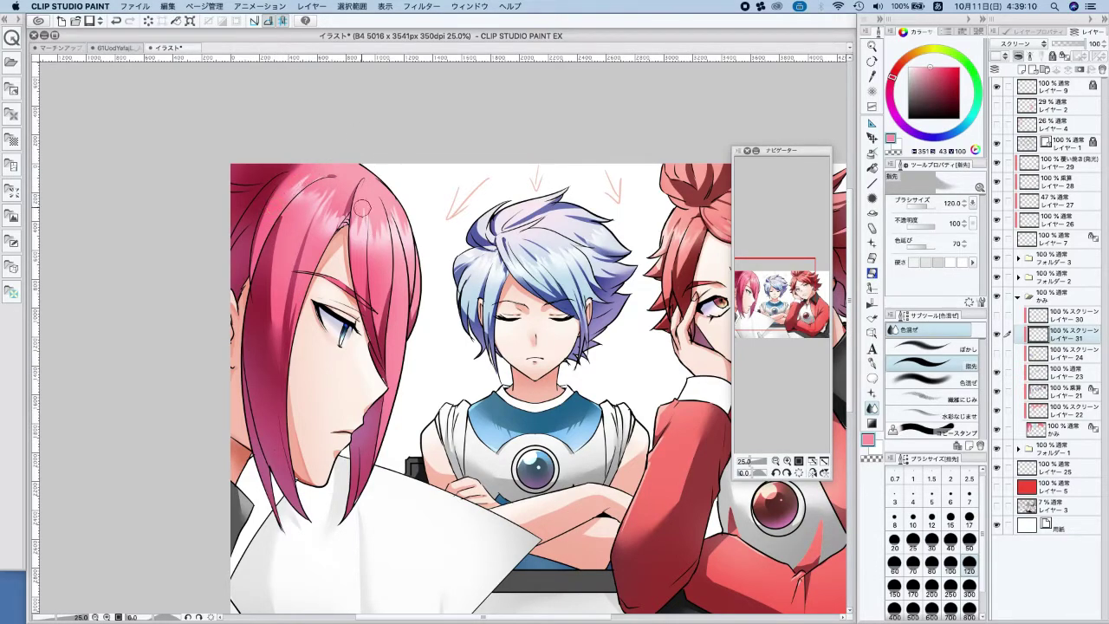
{"action": "scroll", "coordinate": [483, 168], "scroll_direction": "down", "scroll_amount": 3}
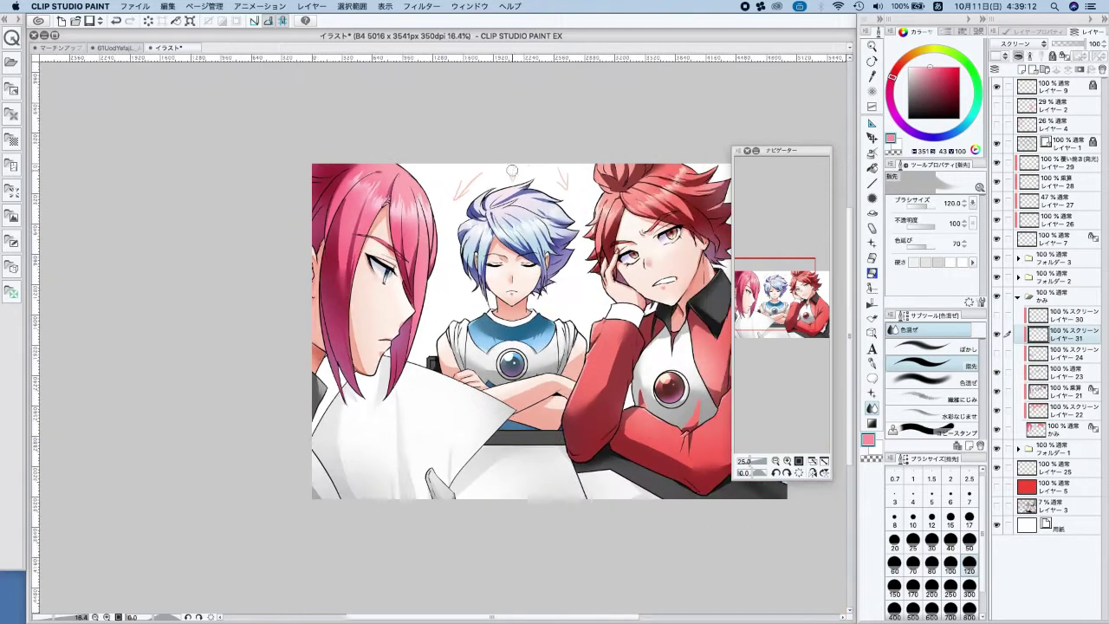
{"action": "left_click_drag", "start_coordinate": [667, 151], "coordinate": [587, 220]}
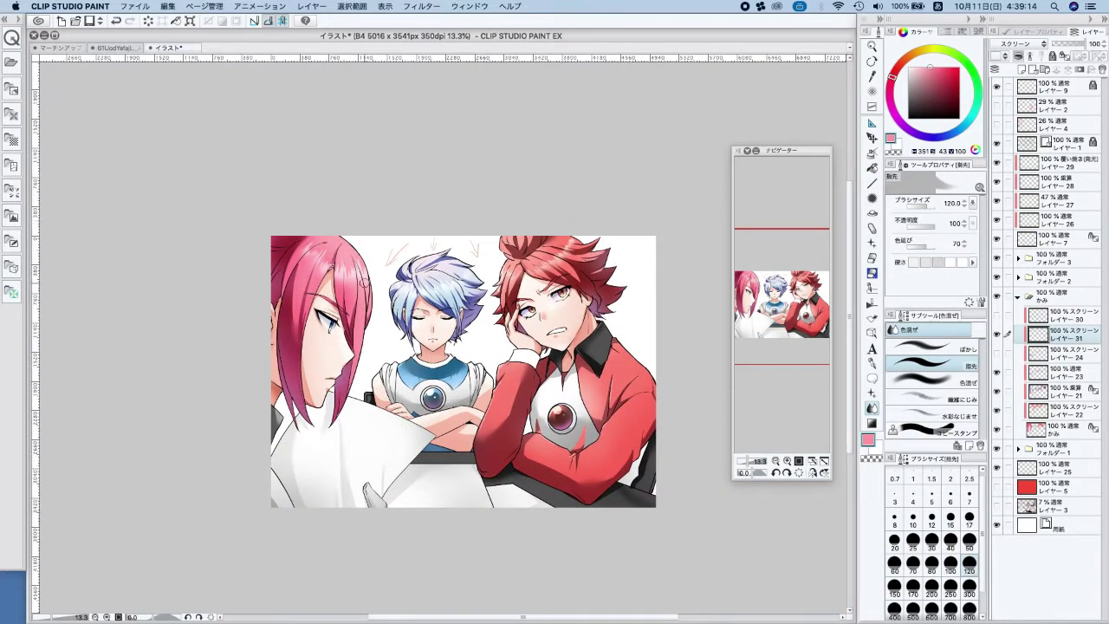
{"action": "scroll", "coordinate": [363, 281], "scroll_direction": "up", "scroll_amount": 1}
Check the hair highlights on the mirrored canvas, sample the pale tint H 320, S 6, V 97 for the Gペン, and unmirror the view
{"action": "left_click", "coordinate": [871, 360]}
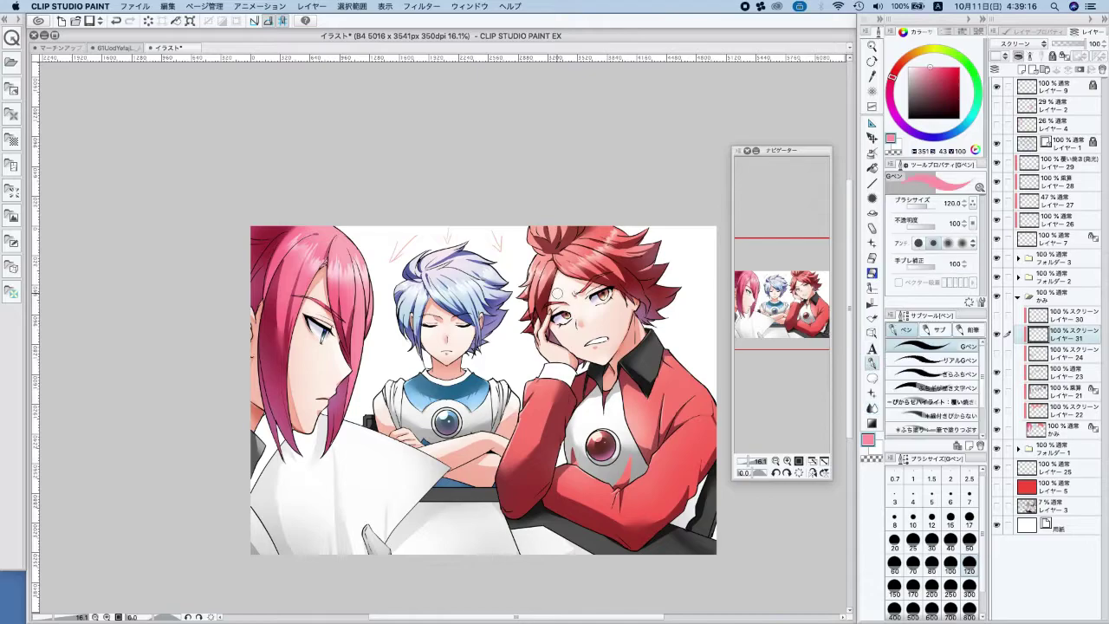
{"action": "left_click", "coordinate": [811, 472]}
{"action": "scroll", "coordinate": [520, 346], "scroll_direction": "up", "scroll_amount": 2}
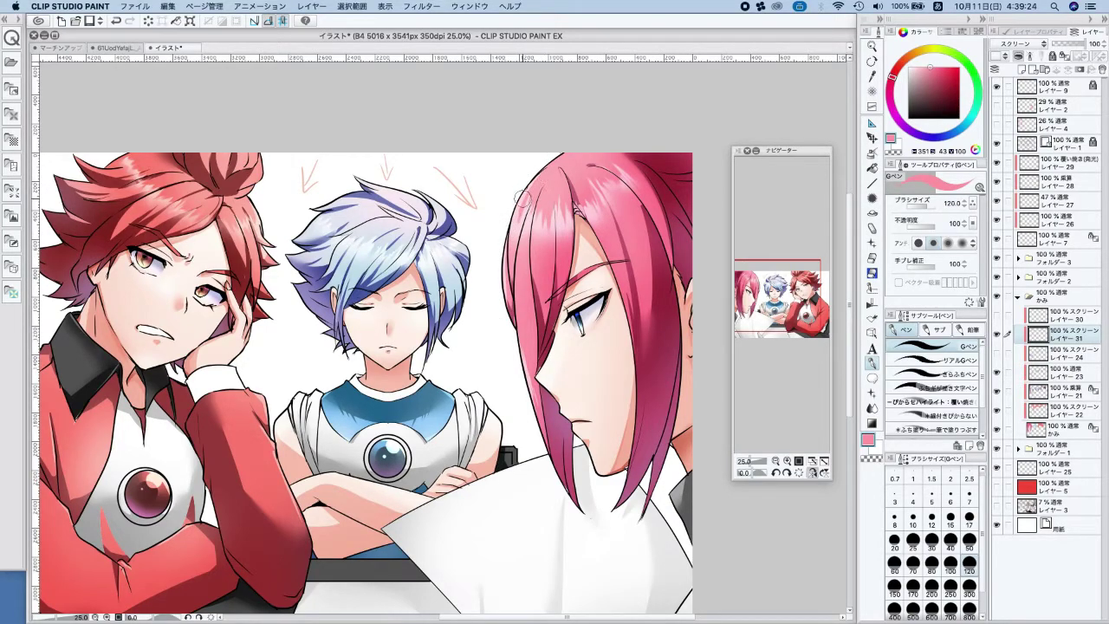
{"action": "left_click", "coordinate": [398, 187], "text": "alt"}
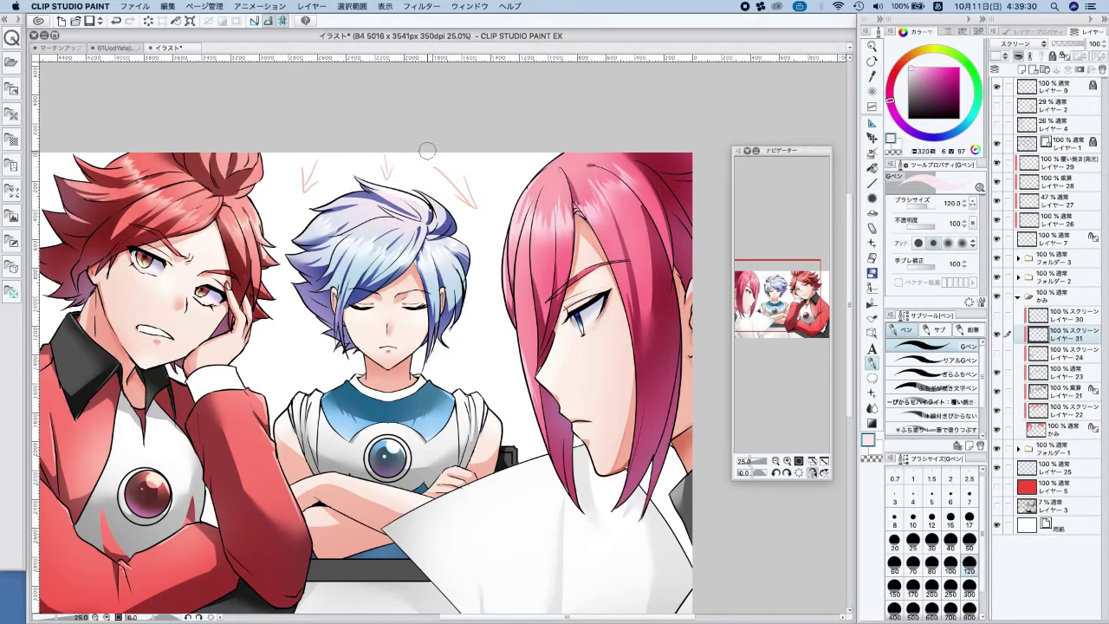
{"action": "key", "text": "h"}
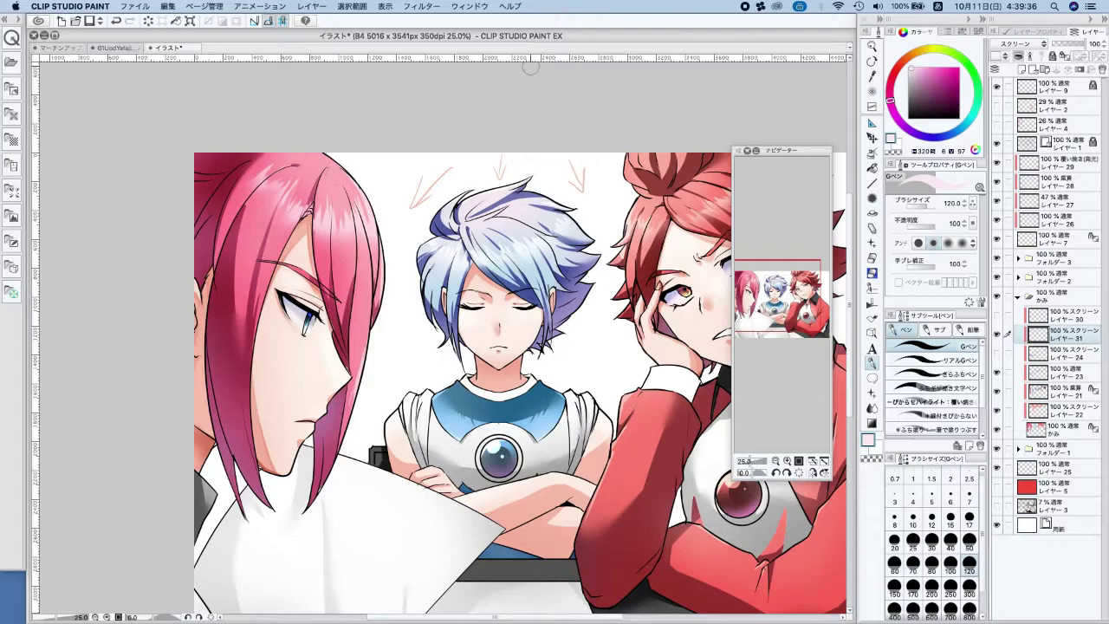
Paint small highlights on the red-haired character's topknot with the Gペン at size 50 in sampled H 7, S 40, V 100
{"action": "scroll", "coordinate": [491, 147], "scroll_direction": "right", "scroll_amount": 5}
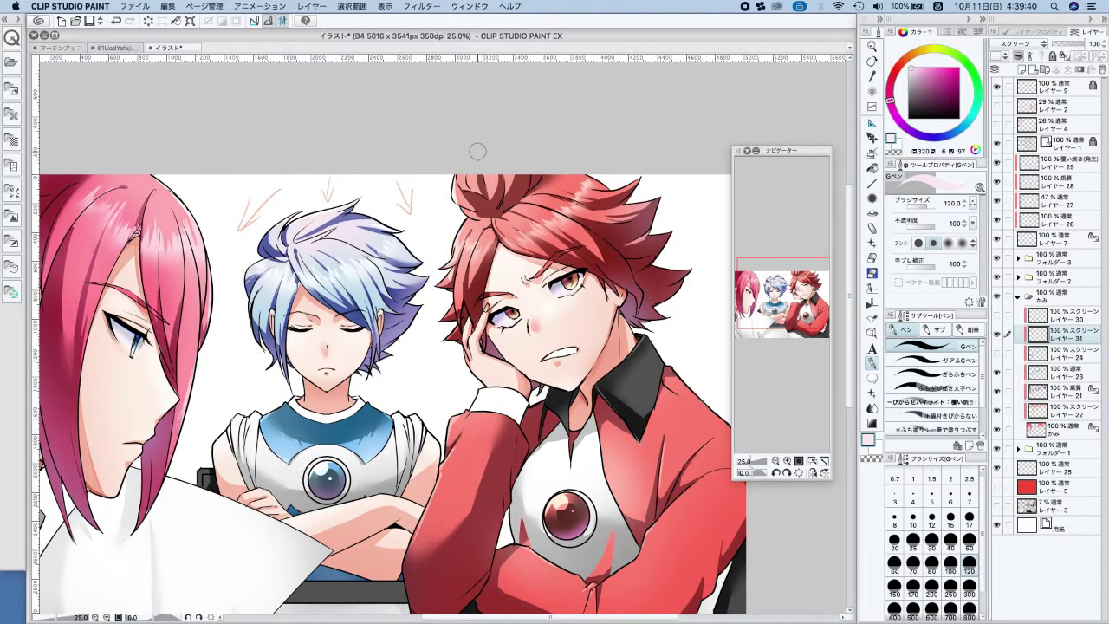
{"action": "scroll", "coordinate": [468, 109], "scroll_direction": "up", "scroll_amount": 3}
{"action": "left_click", "coordinate": [478, 251], "text": "alt"}
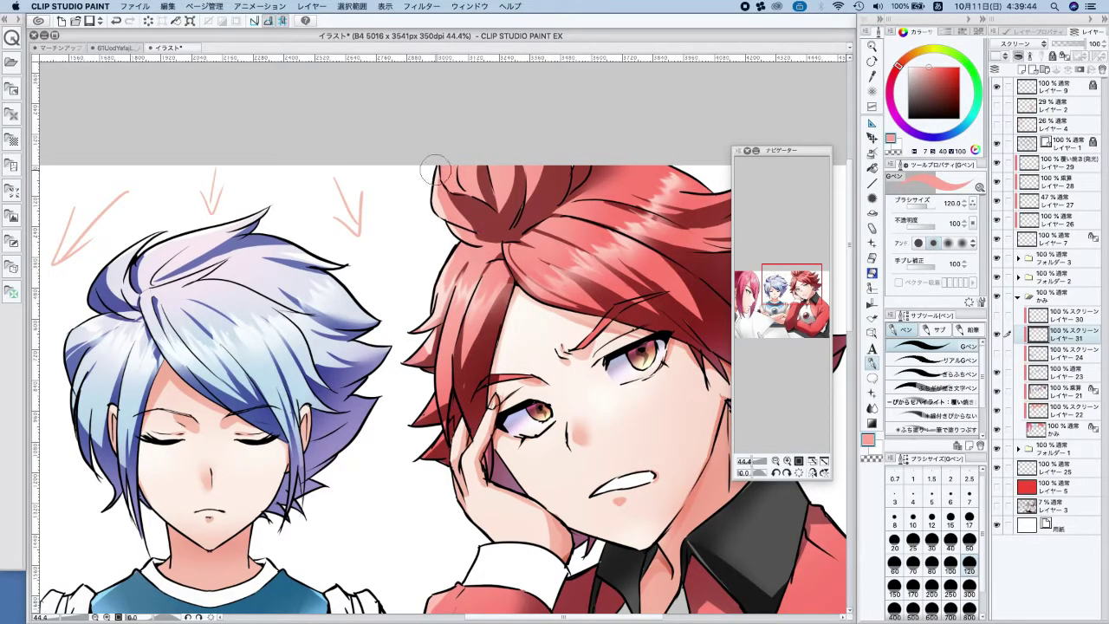
{"action": "scroll", "coordinate": [456, 158], "scroll_direction": "down", "scroll_amount": 3}
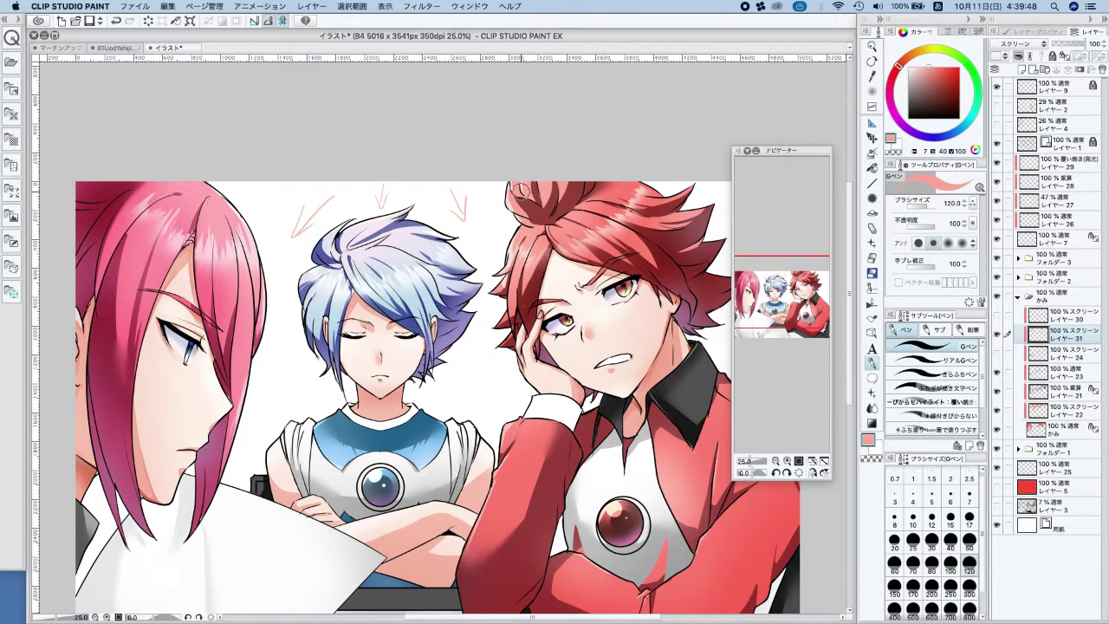
{"action": "left_click", "coordinate": [969, 541]}
{"action": "scroll", "coordinate": [551, 185], "scroll_direction": "up", "scroll_amount": 1}
{"action": "scroll", "coordinate": [552, 185], "scroll_direction": "up", "scroll_amount": 1}
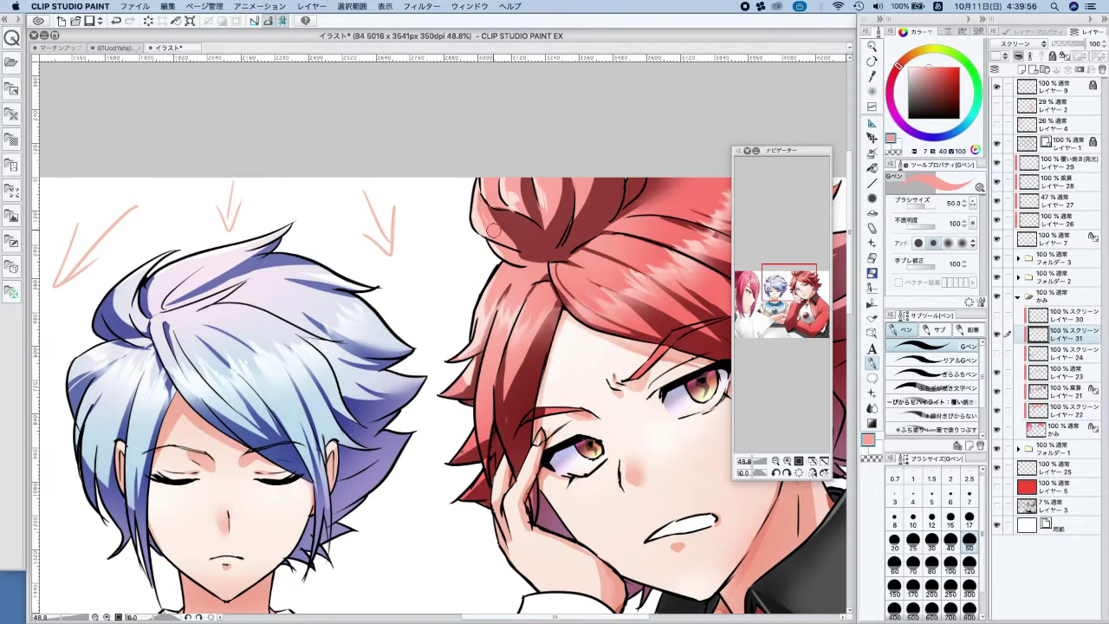
Try smudging the topknot highlights with 指先, undo it, and soften them with ぼかし at size 250 instead
{"action": "left_click", "coordinate": [873, 407]}
{"action": "mouse_move", "coordinate": [508, 194]}
{"action": "left_mouse_down"}
{"action": "mouse_move", "coordinate": [530, 221]}
{"action": "mouse_move", "coordinate": [500, 170]}
{"action": "mouse_move", "coordinate": [516, 164]}
{"action": "mouse_move", "coordinate": [539, 200]}
{"action": "left_mouse_up"}
{"action": "key", "text": "super+z"}
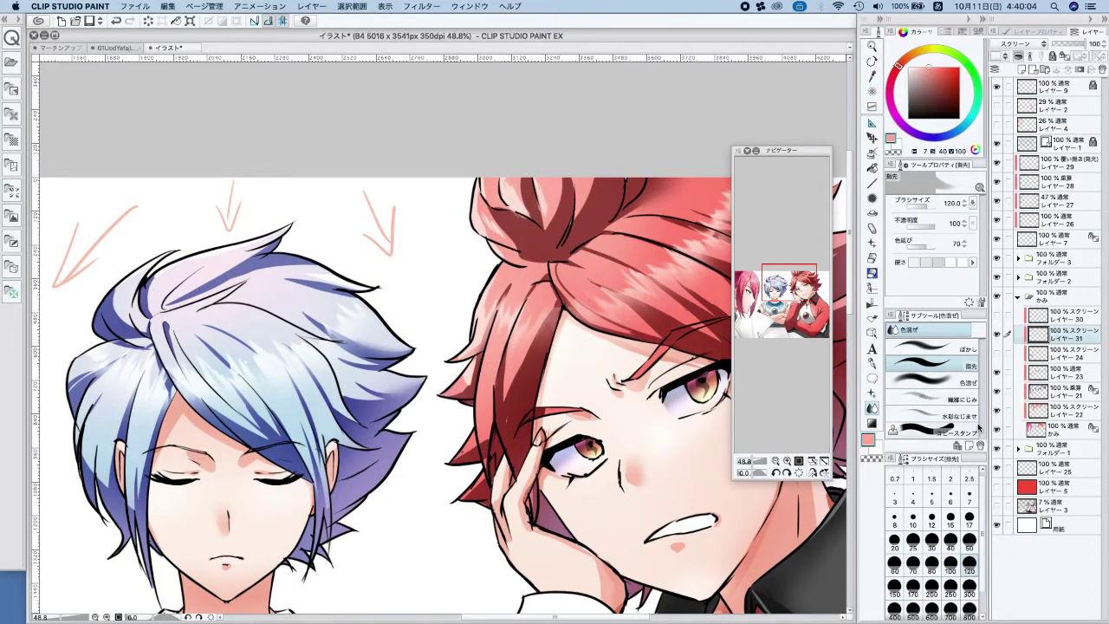
{"action": "left_click", "coordinate": [940, 348]}
{"action": "mouse_move", "coordinate": [532, 186]}
{"action": "left_mouse_down"}
{"action": "mouse_move", "coordinate": [526, 166]}
{"action": "mouse_move", "coordinate": [517, 177]}
{"action": "left_mouse_up"}
{"action": "scroll", "coordinate": [621, 264], "scroll_direction": "down", "scroll_amount": 5}
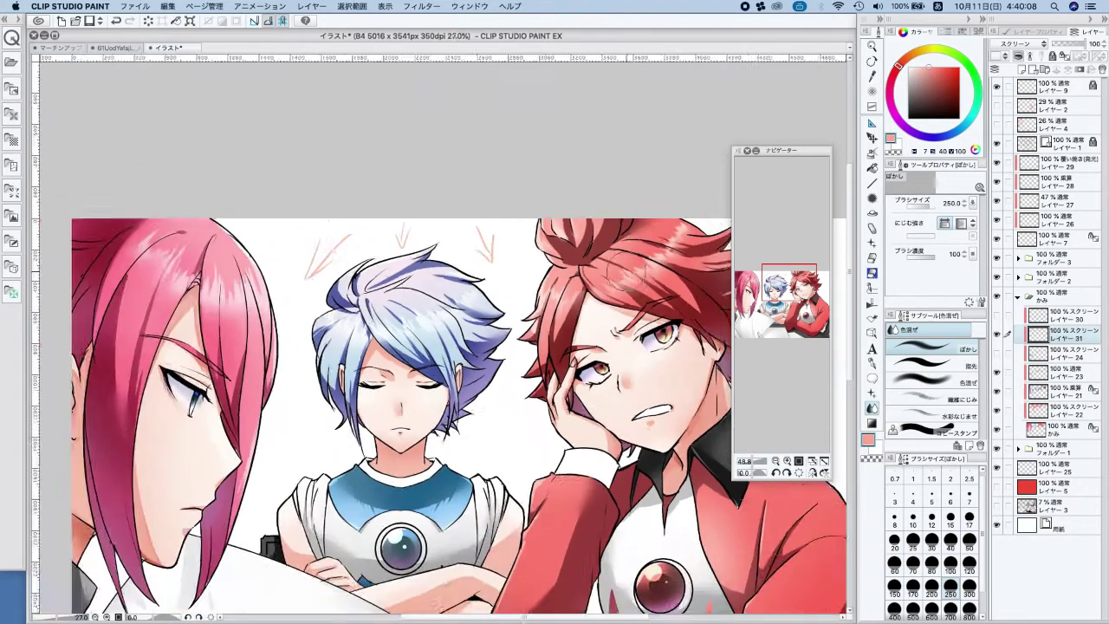
{"action": "left_click_drag", "start_coordinate": [667, 306], "coordinate": [653, 328]}
{"action": "scroll", "coordinate": [644, 260], "scroll_direction": "down", "scroll_amount": 1}
Redo the Gペン stroke at size 50 along the outer edge of the pink hair beside the face
{"action": "key", "text": "p"}
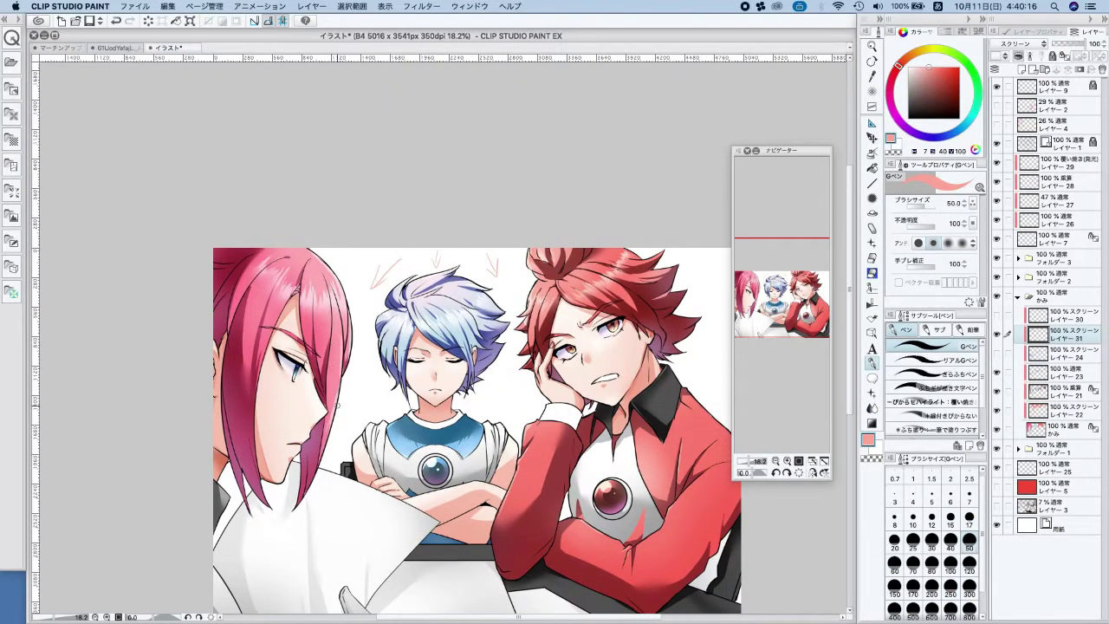
{"action": "key", "text": "ctrl+z"}
{"action": "left_click_drag", "start_coordinate": [344, 349], "coordinate": [332, 418]}
{"action": "scroll", "coordinate": [387, 334], "scroll_direction": "up", "scroll_amount": 2}
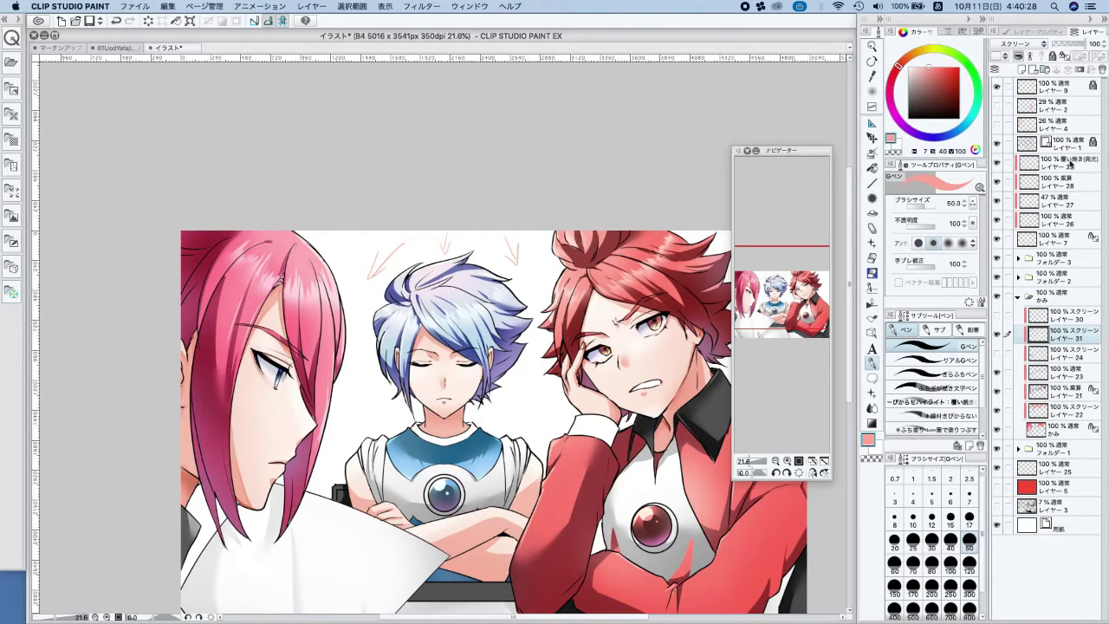
Add a new layer above レイヤー 23 and try a 柔らか airbrush stroke on the red hair in sampled H 3, S 74, V 48, then undo it
{"action": "left_click", "coordinate": [1072, 350]}
{"action": "left_click", "coordinate": [1077, 372]}
{"action": "left_click", "coordinate": [1022, 70]}
{"action": "left_click", "coordinate": [682, 303], "text": "alt"}
{"action": "left_click", "coordinate": [873, 154]}
{"action": "left_click_drag", "start_coordinate": [563, 301], "coordinate": [582, 301]}
{"action": "key", "text": "super+z"}
Set the 柔らか airbrush to size 120, sample light red H 5, S 57, V 99, and change レイヤー 32 to 乗算 blending
{"action": "left_click", "coordinate": [969, 565]}
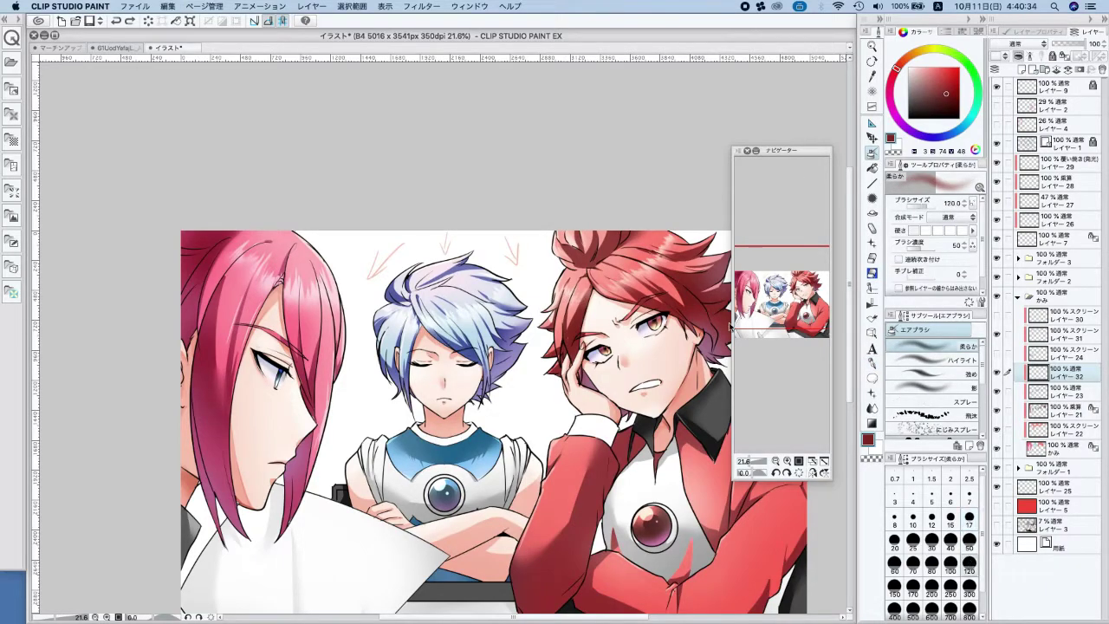
{"action": "left_click", "coordinate": [671, 244], "text": "alt"}
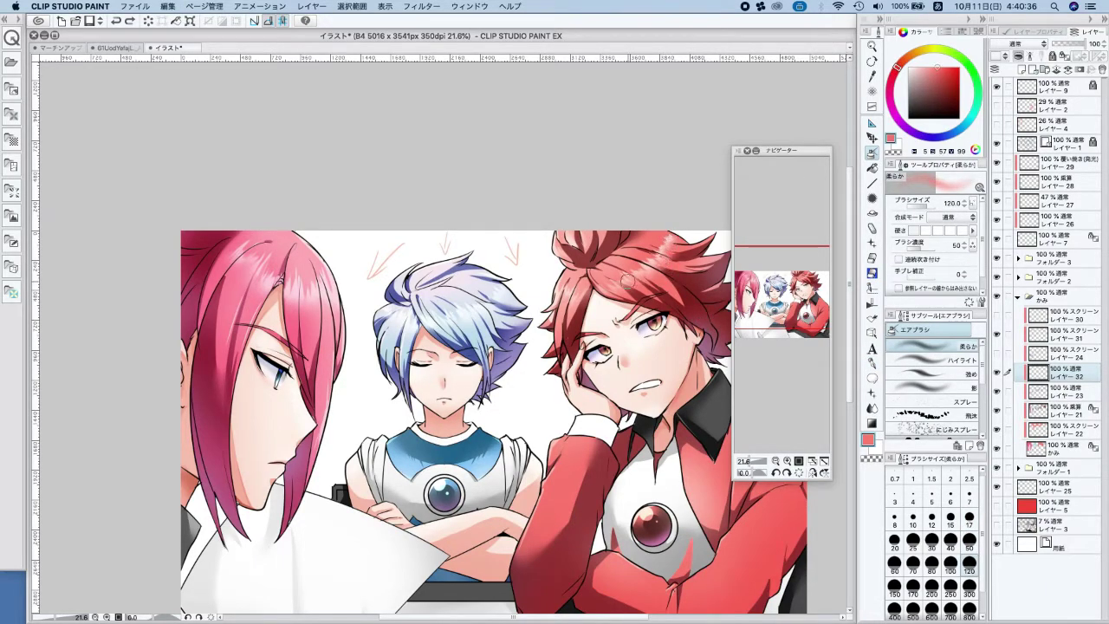
{"action": "left_click", "coordinate": [1035, 45]}
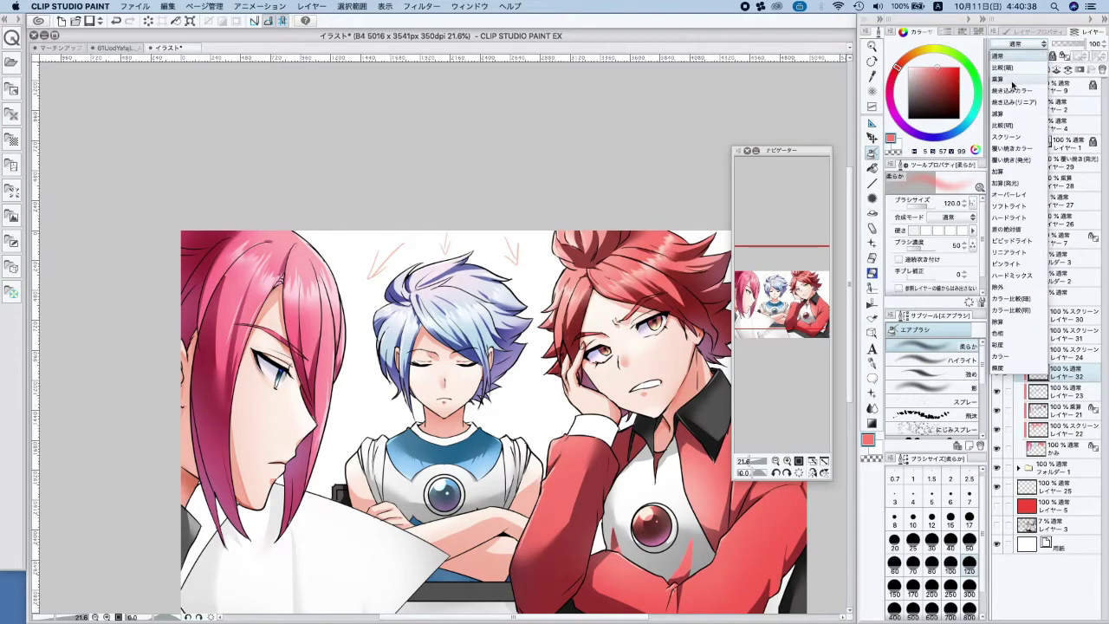
{"action": "left_click", "coordinate": [1015, 83]}
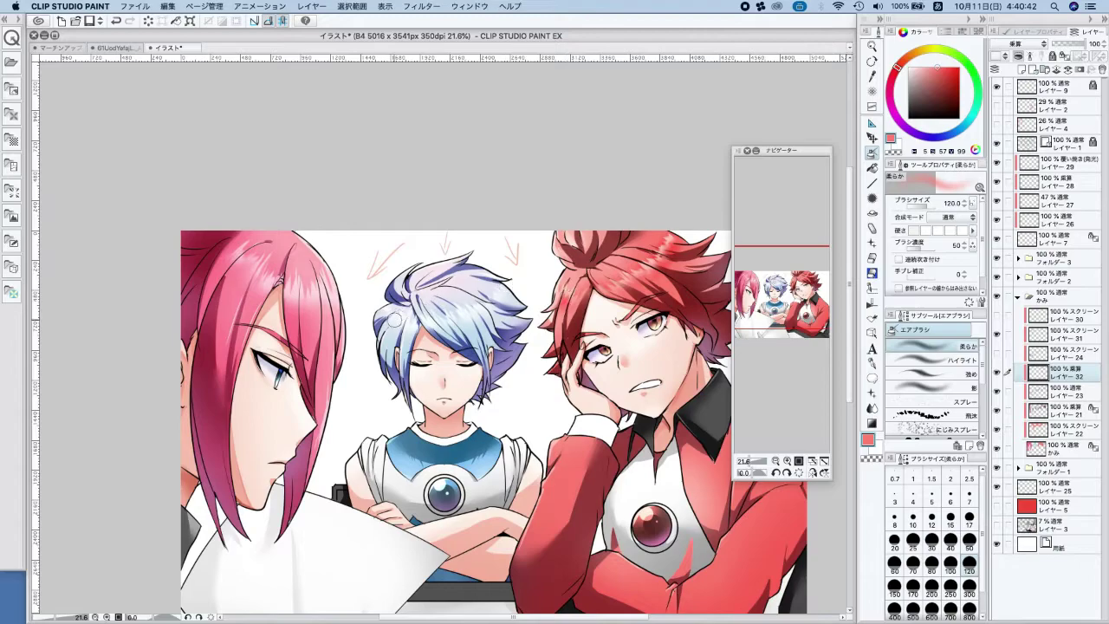
Shade the blue hair on レイヤー 32 with the 柔らか airbrush, using light blues sampled from it, ending on H 204, S 21, V 91
{"action": "left_click", "coordinate": [393, 339], "text": "alt"}
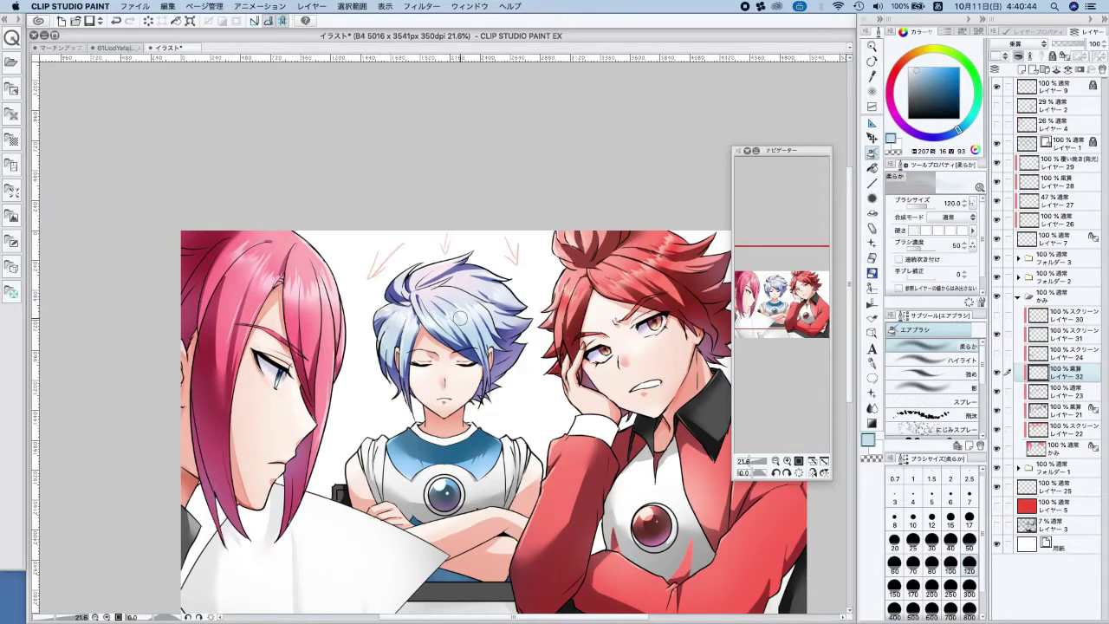
{"action": "left_click", "coordinate": [506, 309], "text": "alt"}
{"action": "left_click", "coordinate": [506, 304], "text": "alt"}
{"action": "left_click", "coordinate": [473, 332], "text": "alt"}
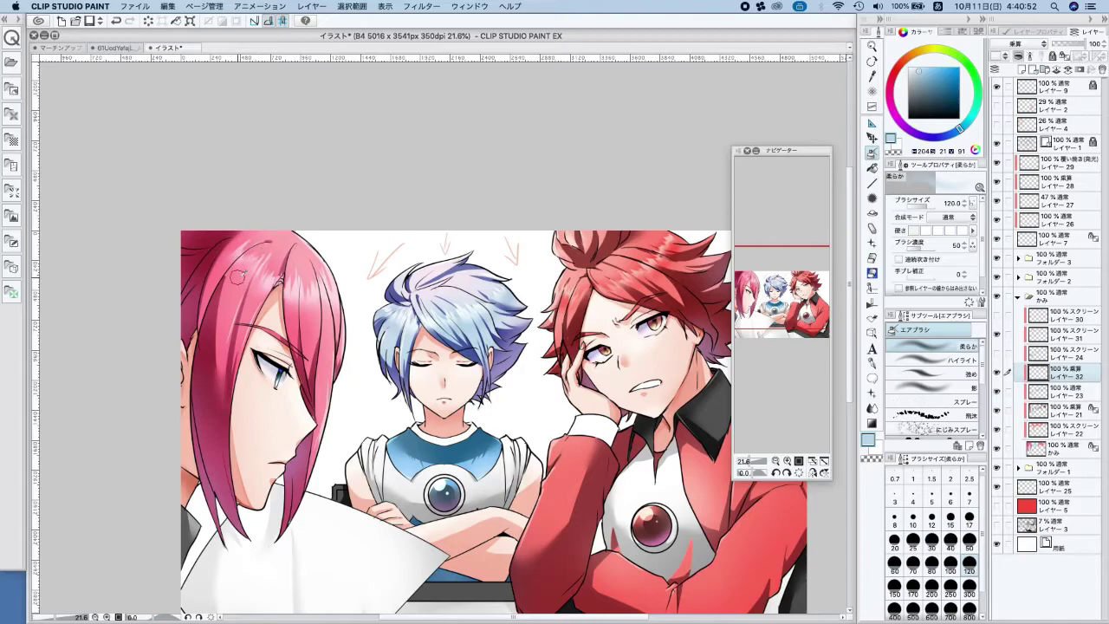
Sample pink H 349, S 44, V 100 from the pink-haired character's hair as the airbrush colour
{"action": "left_click", "coordinate": [239, 267], "text": "alt"}
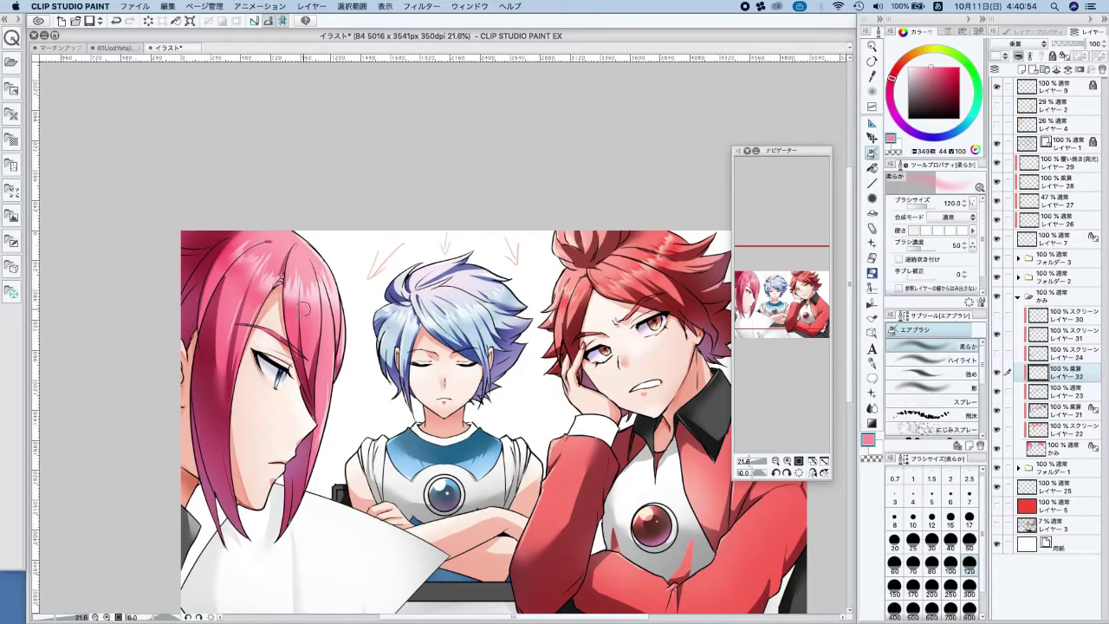
{"action": "scroll", "coordinate": [555, 231], "scroll_direction": "down", "scroll_amount": 2}
{"action": "key", "text": "super+minus"}
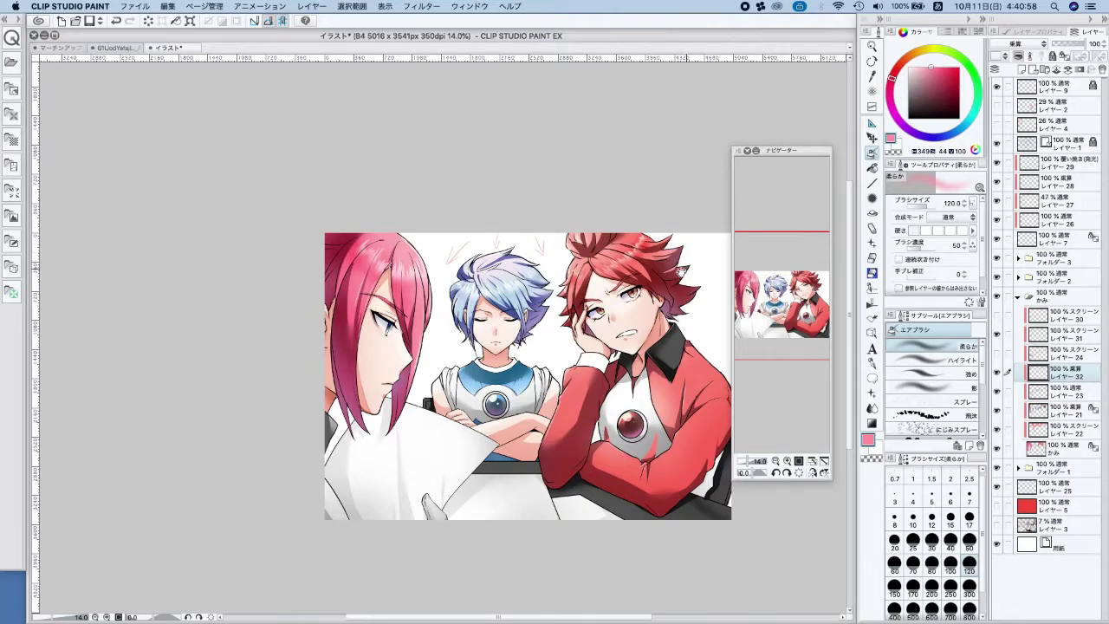
{"action": "scroll", "coordinate": [684, 271], "scroll_direction": "up", "scroll_amount": 3}
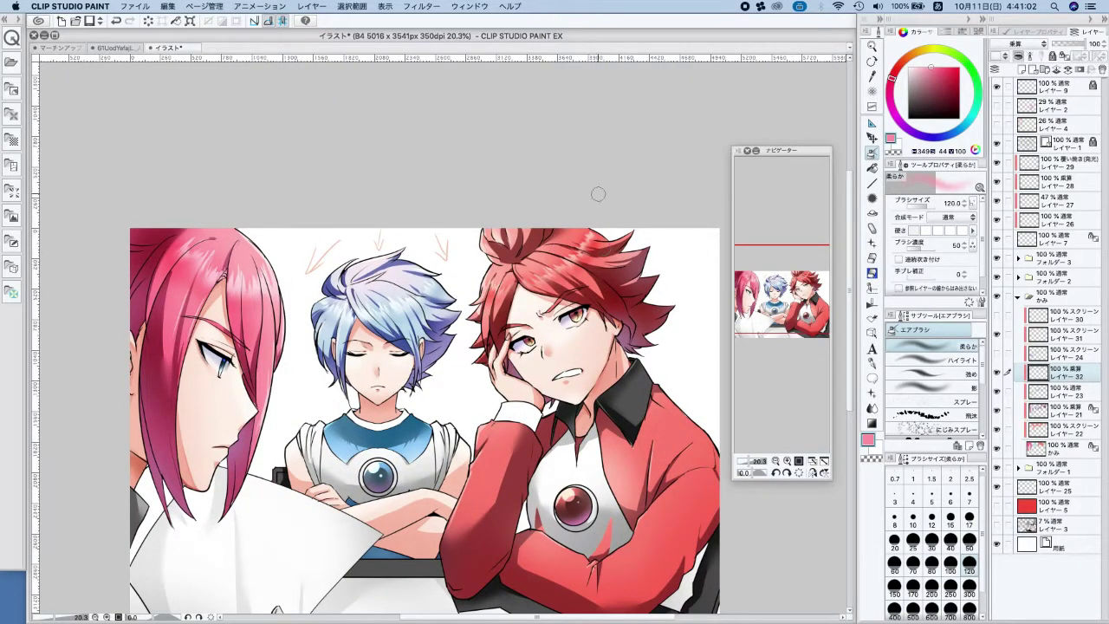
Try pink 柔らか airbrush strokes along the red hair on レイヤー 31, undoing each of them
{"action": "left_click", "coordinate": [1074, 335]}
{"action": "mouse_move", "coordinate": [611, 297]}
{"action": "left_mouse_down"}
{"action": "mouse_move", "coordinate": [630, 281]}
{"action": "mouse_move", "coordinate": [622, 292]}
{"action": "mouse_move", "coordinate": [621, 280]}
{"action": "mouse_move", "coordinate": [641, 298]}
{"action": "left_mouse_up"}
{"action": "key", "text": "super+z"}
{"action": "left_click_drag", "start_coordinate": [503, 330], "coordinate": [507, 301]}
{"action": "scroll", "coordinate": [545, 241], "scroll_direction": "down", "scroll_amount": 2}
{"action": "key", "text": "super+z"}
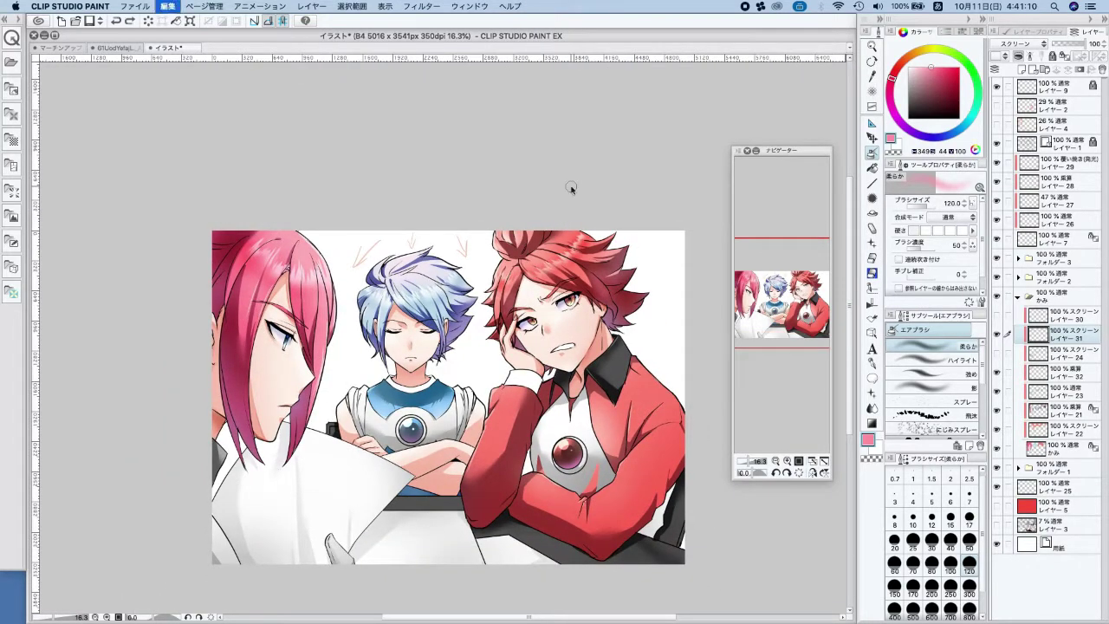
Airbrush soft pink light onto the red and pink hair on レイヤー 31 at size 120
{"action": "left_click_drag", "start_coordinate": [518, 274], "coordinate": [514, 287]}
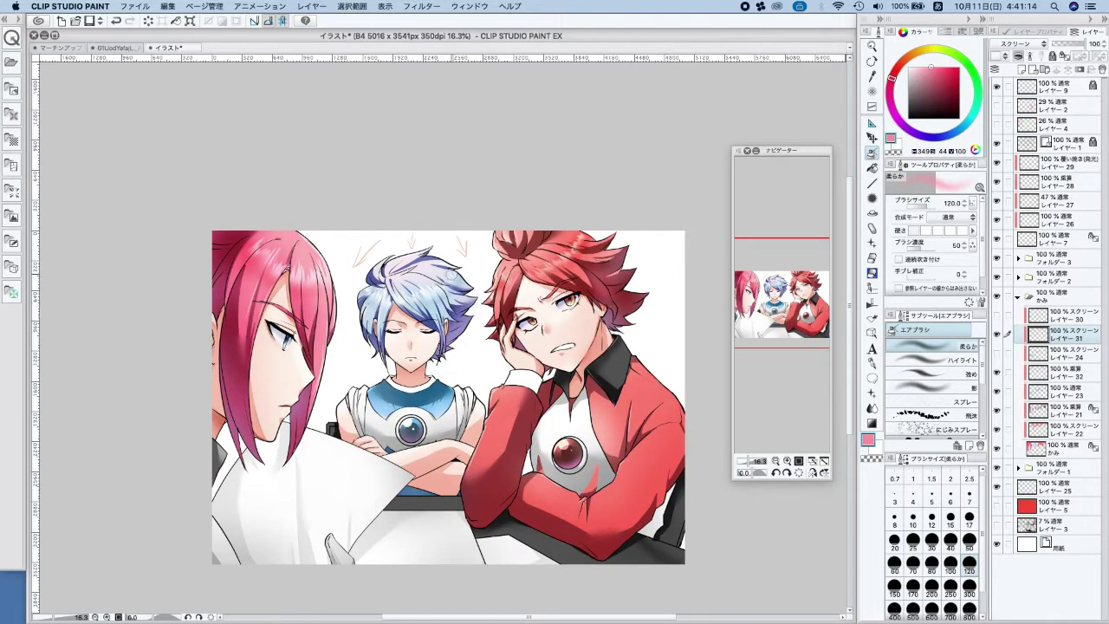
{"action": "left_click_drag", "start_coordinate": [240, 278], "coordinate": [234, 315]}
{"action": "scroll", "coordinate": [491, 224], "scroll_direction": "down", "scroll_amount": 3}
{"action": "scroll", "coordinate": [619, 228], "scroll_direction": "up", "scroll_amount": 3}
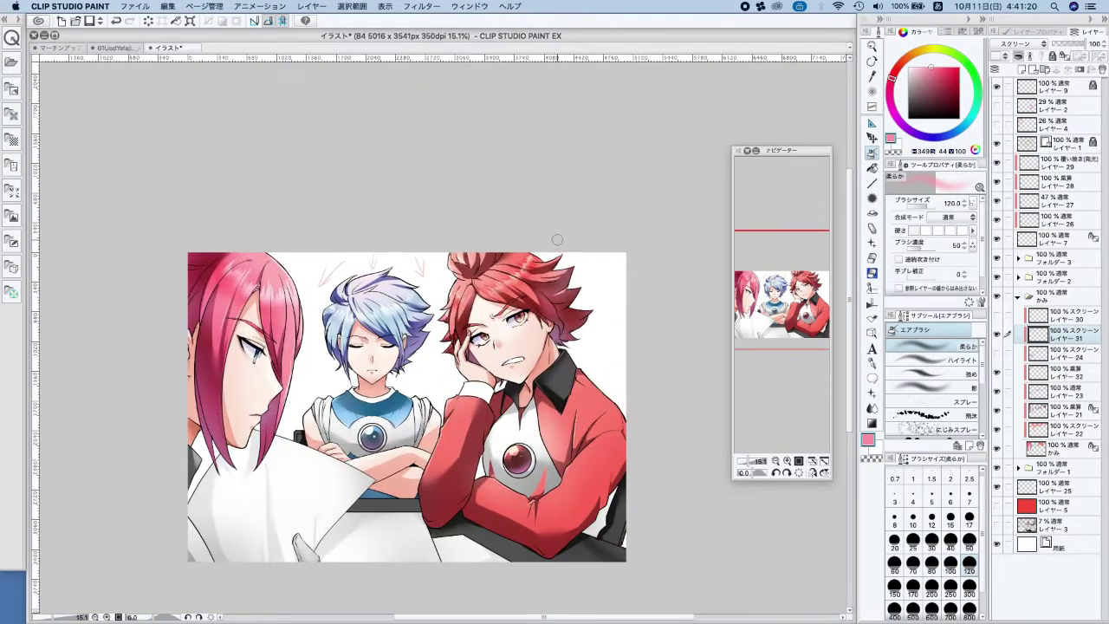
Try softening the red topknot's shadows on レイヤー 21 with ぼかし at size 250, comparing by undoing and redoing
{"action": "left_click", "coordinate": [1071, 414]}
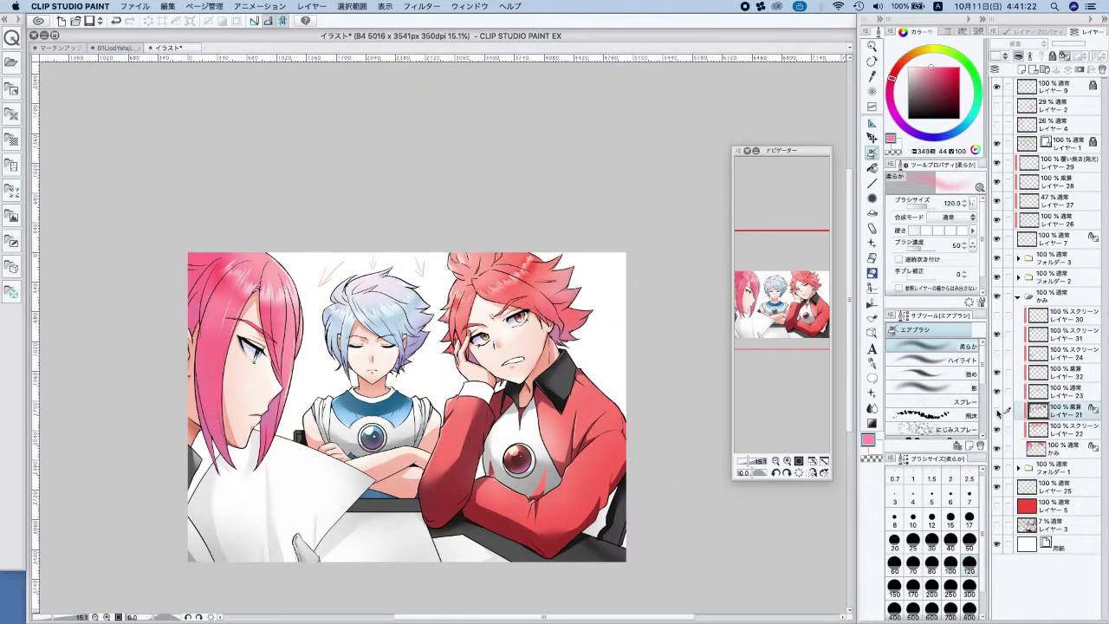
{"action": "left_click", "coordinate": [872, 408]}
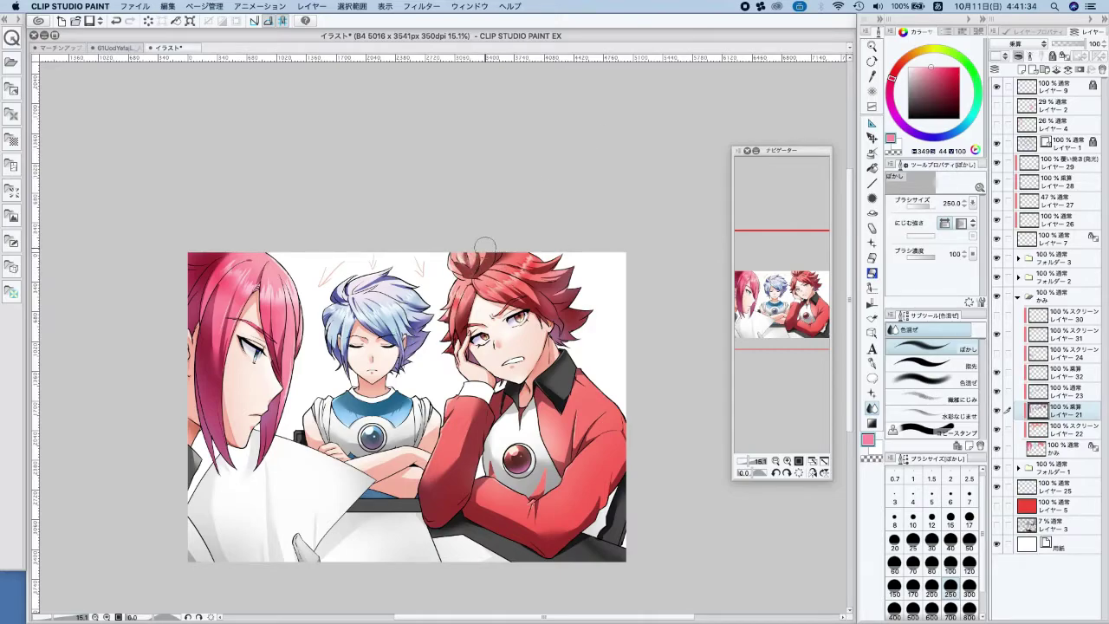
{"action": "key", "text": "super+z"}
{"action": "key", "text": "super+shift+z"}
Try lightening the topknot's shadows on レイヤー 21 with the 柔らか airbrush in transparent colour, then undo it
{"action": "left_click", "coordinate": [875, 459]}
{"action": "left_click", "coordinate": [873, 154]}
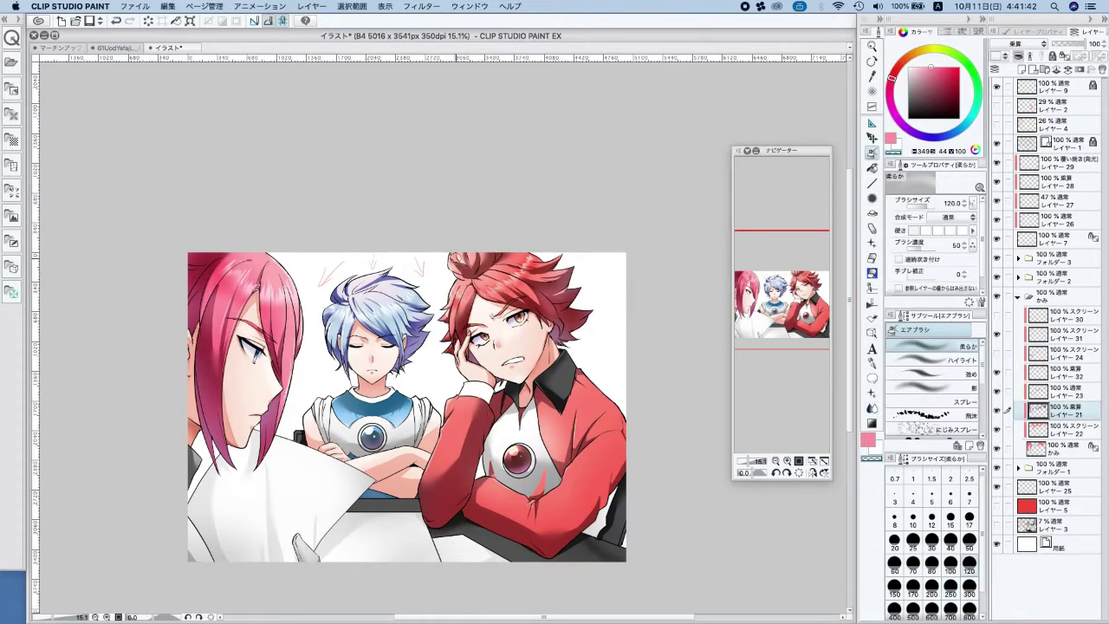
{"action": "key", "text": "super+z"}
{"action": "left_click_drag", "start_coordinate": [471, 257], "coordinate": [467, 268]}
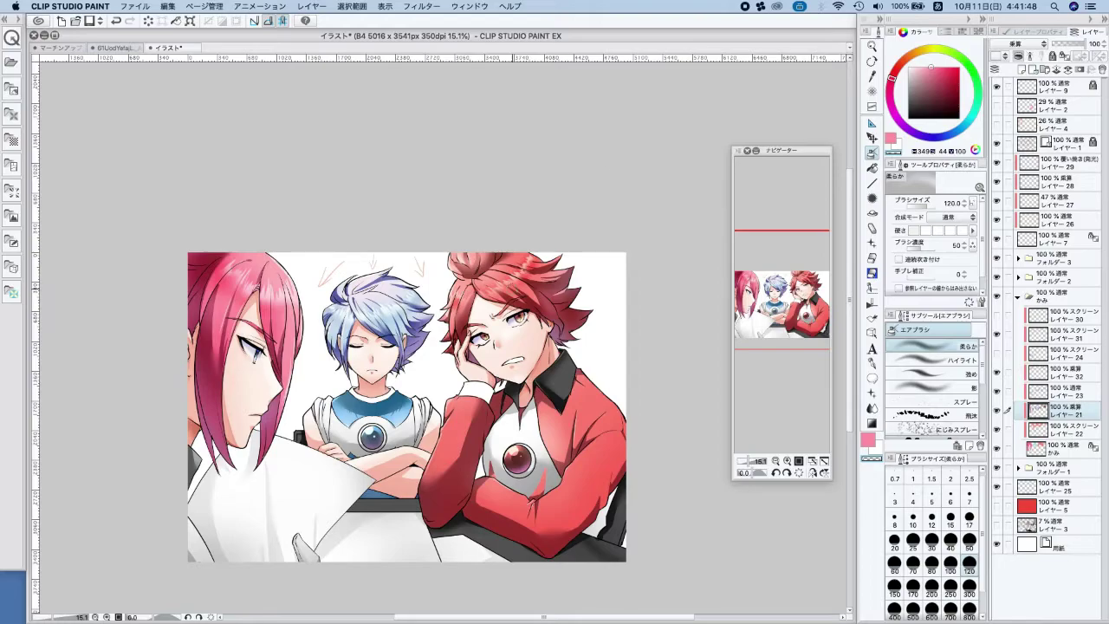
{"action": "key", "text": "super+z"}
{"action": "key", "text": "super+y"}
{"action": "key", "text": "super+z"}
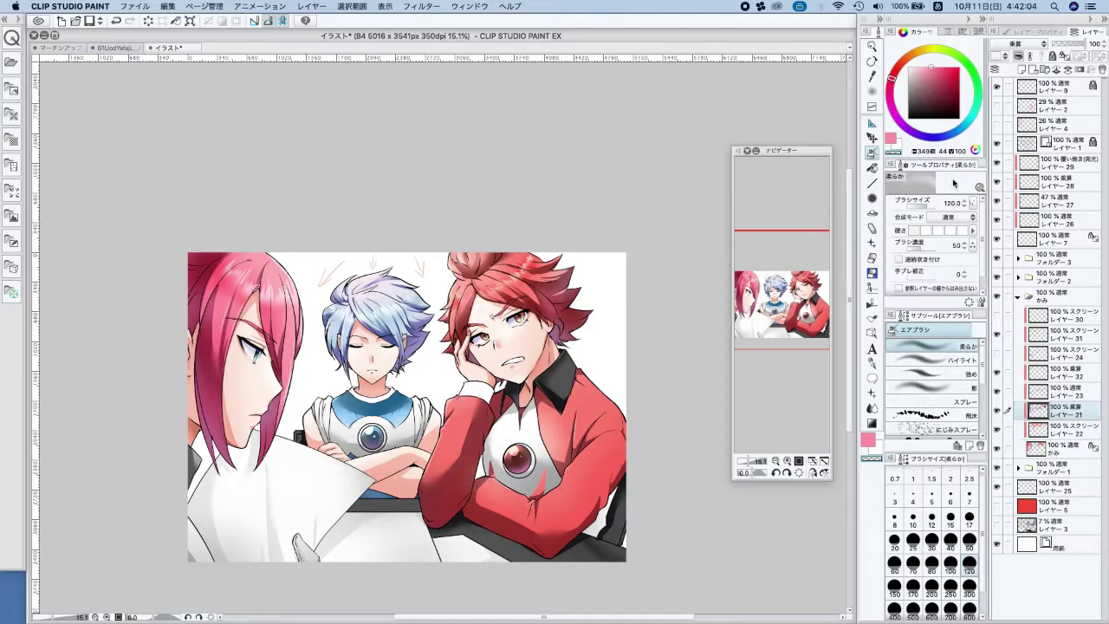
Compare the hair with レイヤー 23 and レイヤー 30 shown and hidden
{"action": "left_click", "coordinate": [996, 394]}
{"action": "left_click", "coordinate": [997, 394]}
{"action": "left_click", "coordinate": [996, 392]}
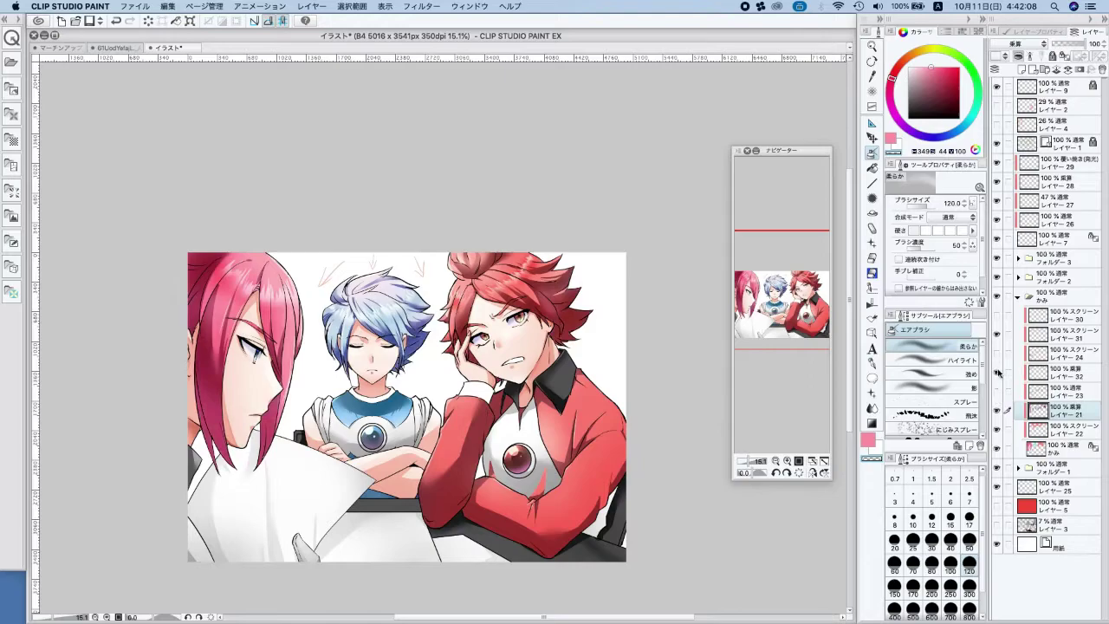
{"action": "scroll", "coordinate": [935, 374], "scroll_direction": "down", "scroll_amount": 10}
{"action": "scroll", "coordinate": [603, 376], "scroll_direction": "down", "scroll_amount": 2}
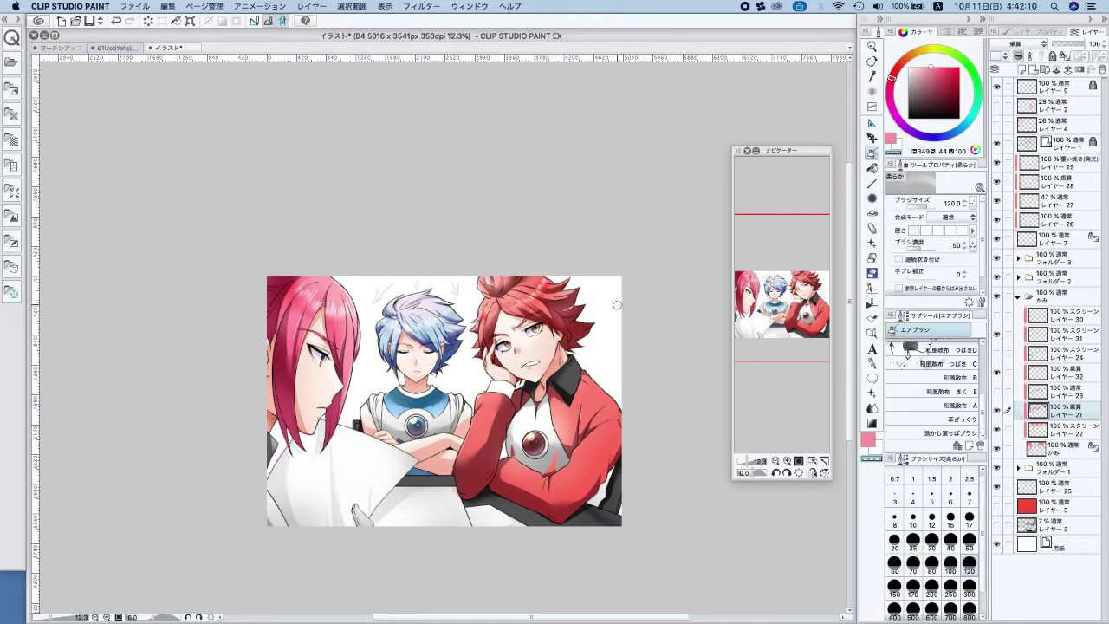
{"action": "left_click", "coordinate": [998, 395]}
{"action": "left_click", "coordinate": [997, 315]}
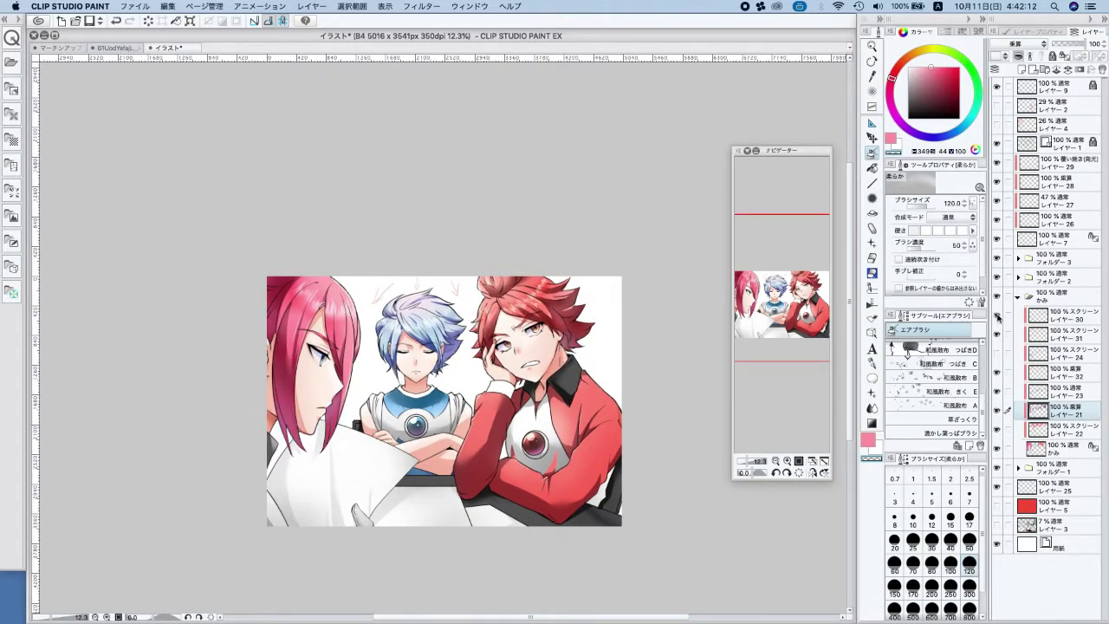
{"action": "left_click", "coordinate": [997, 315]}
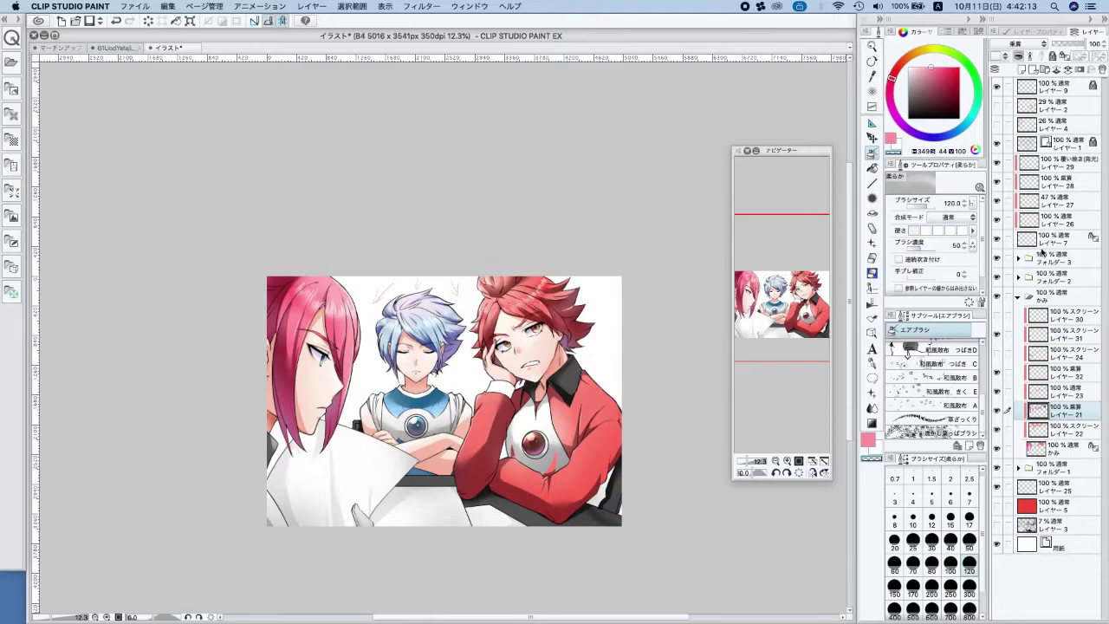
Delete the unused レイヤー 30 and レイヤー 24 from the かみ folder
{"action": "left_click", "coordinate": [1073, 319]}
{"action": "left_click", "coordinate": [1100, 71]}
{"action": "left_click", "coordinate": [1067, 334]}
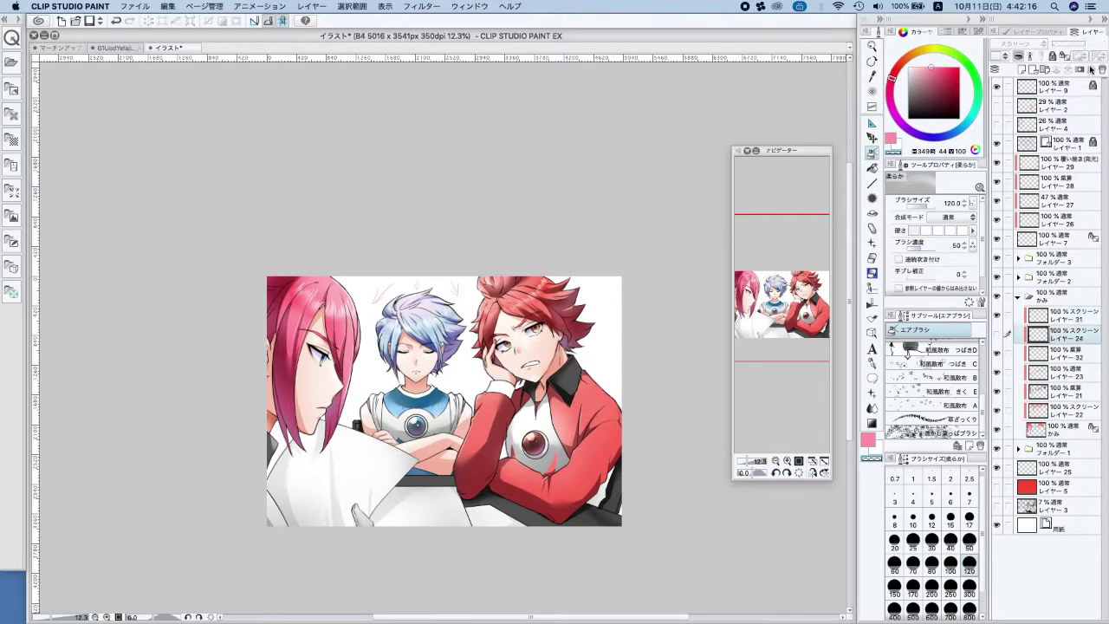
{"action": "left_click", "coordinate": [1100, 71]}
{"action": "left_click", "coordinate": [1071, 350]}
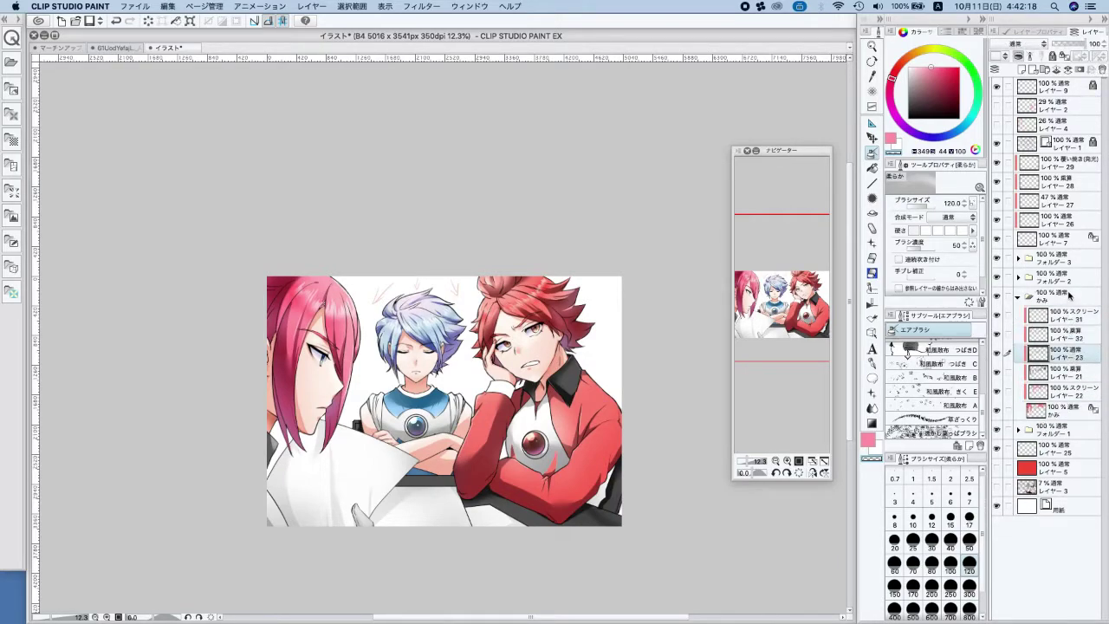
Reduce the opacity of the hair shadow layer レイヤー 21 to 91% and hide レイヤー 32
{"action": "left_click", "coordinate": [1080, 374]}
{"action": "left_click", "coordinate": [998, 373]}
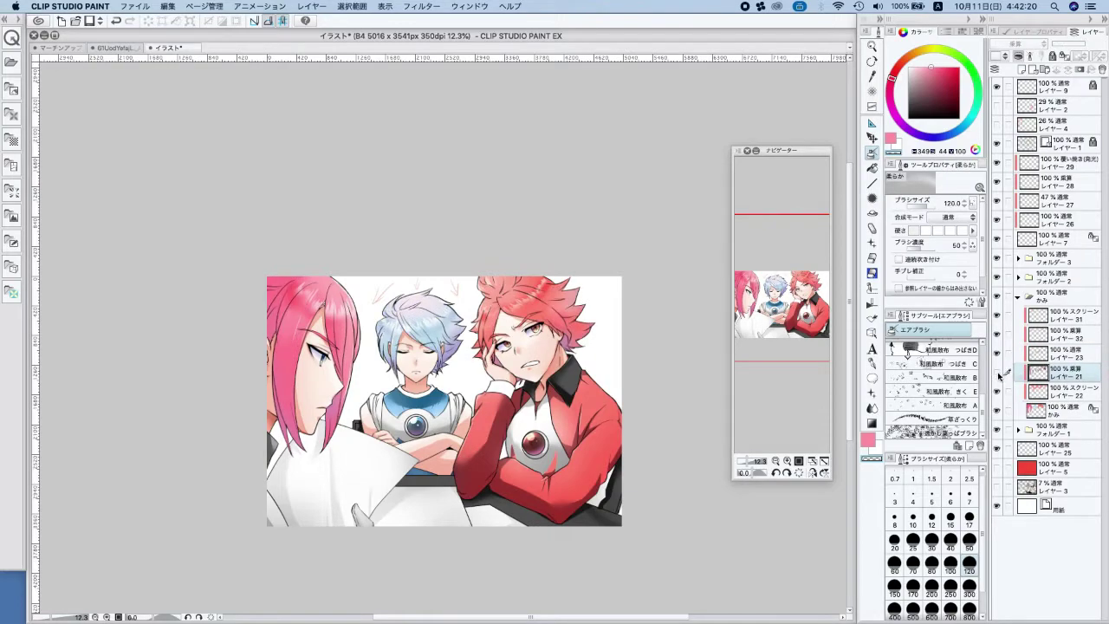
{"action": "left_click", "coordinate": [998, 373]}
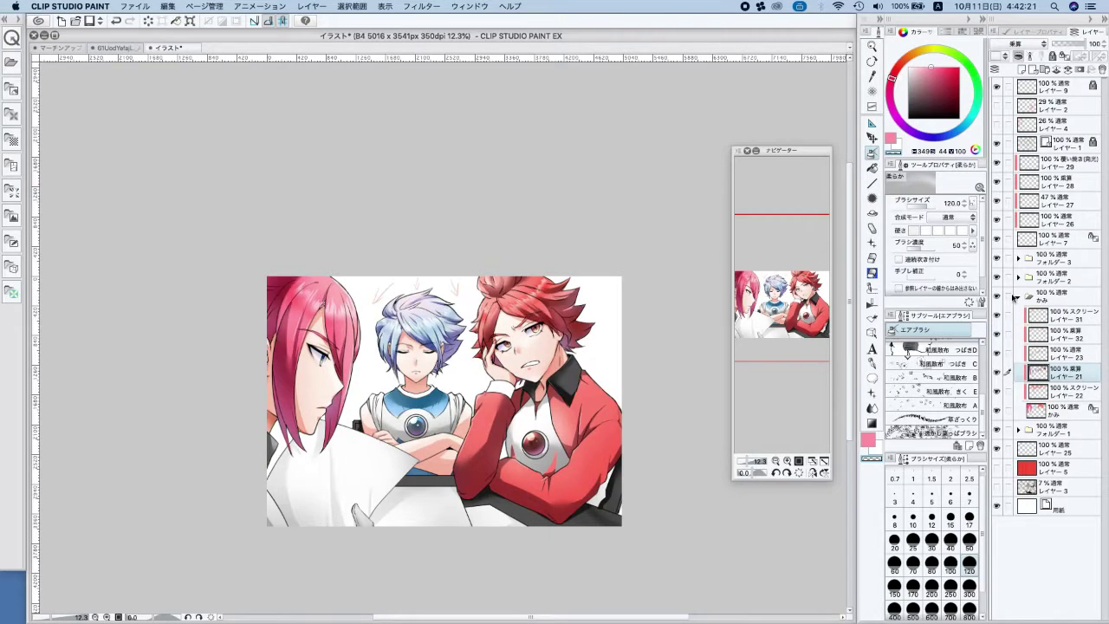
{"action": "left_click", "coordinate": [1066, 44]}
{"action": "left_click_drag", "start_coordinate": [1068, 44], "coordinate": [1081, 43]}
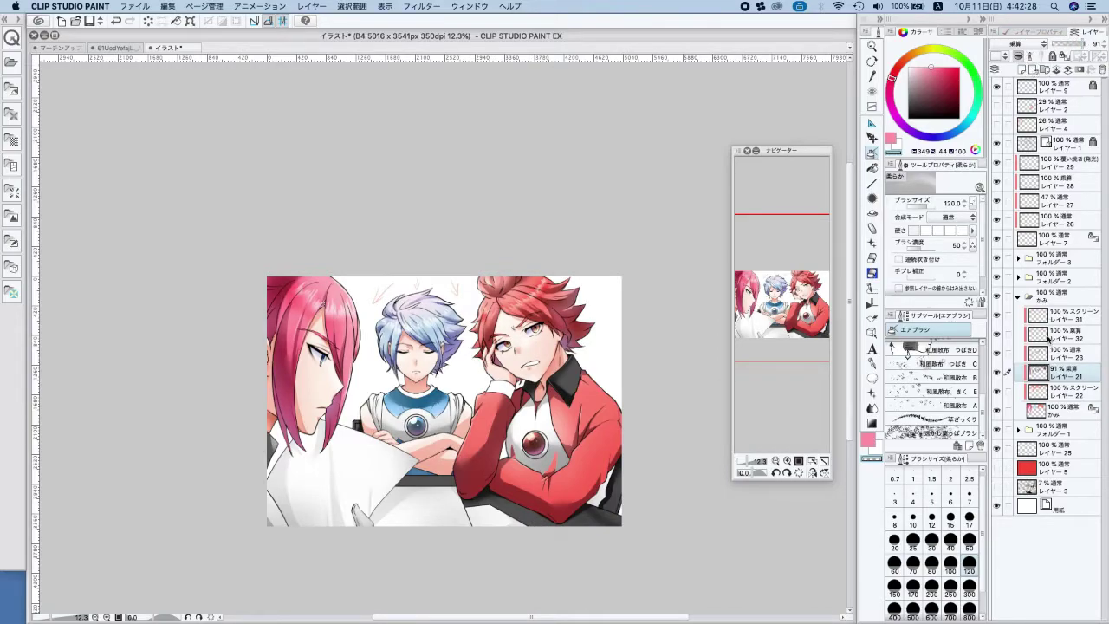
{"action": "left_click", "coordinate": [998, 336]}
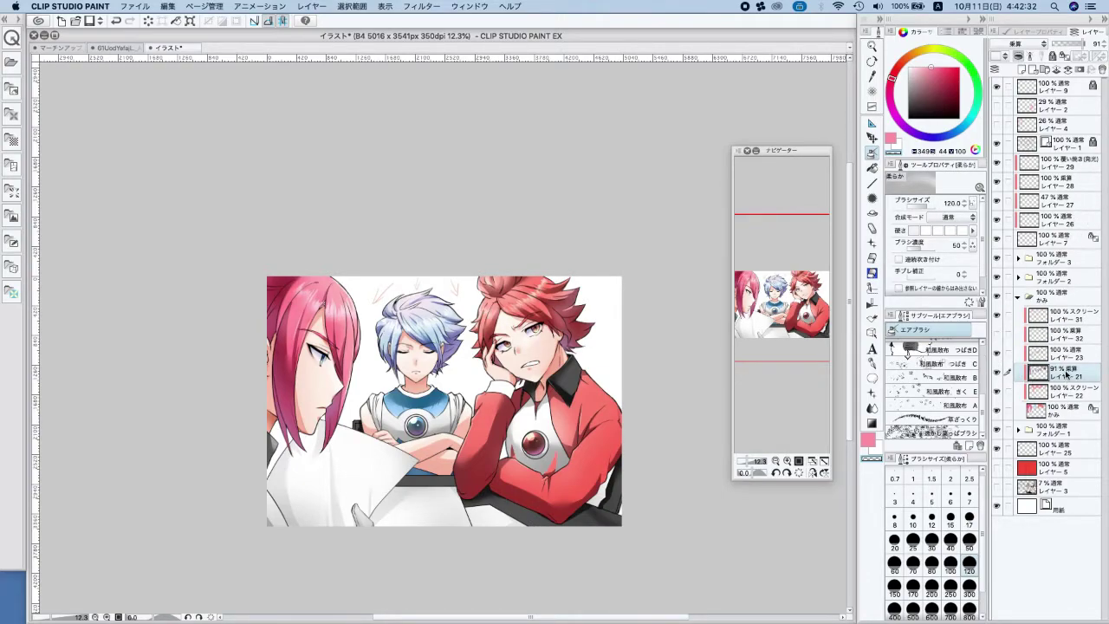
{"action": "left_click", "coordinate": [1072, 334]}
Collapse the かみ folder and add a new layer with 乗算 blending at the top of フォルダー 2
{"action": "left_click", "coordinate": [1019, 296]}
{"action": "left_click", "coordinate": [997, 275]}
{"action": "left_click", "coordinate": [997, 274]}
{"action": "left_click", "coordinate": [1020, 277]}
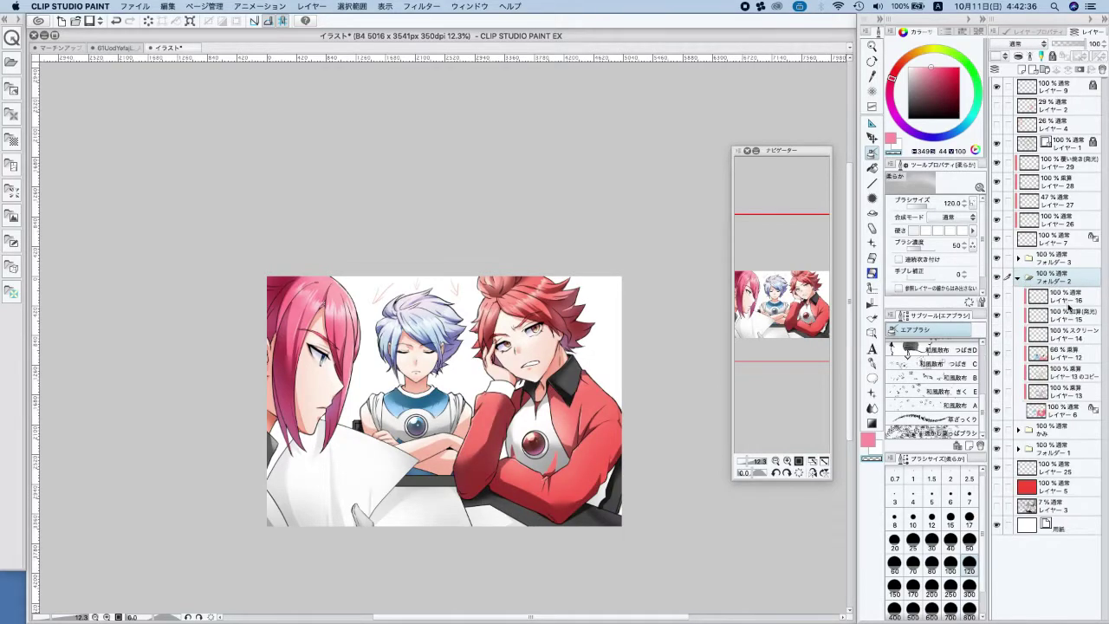
{"action": "left_click", "coordinate": [1022, 70]}
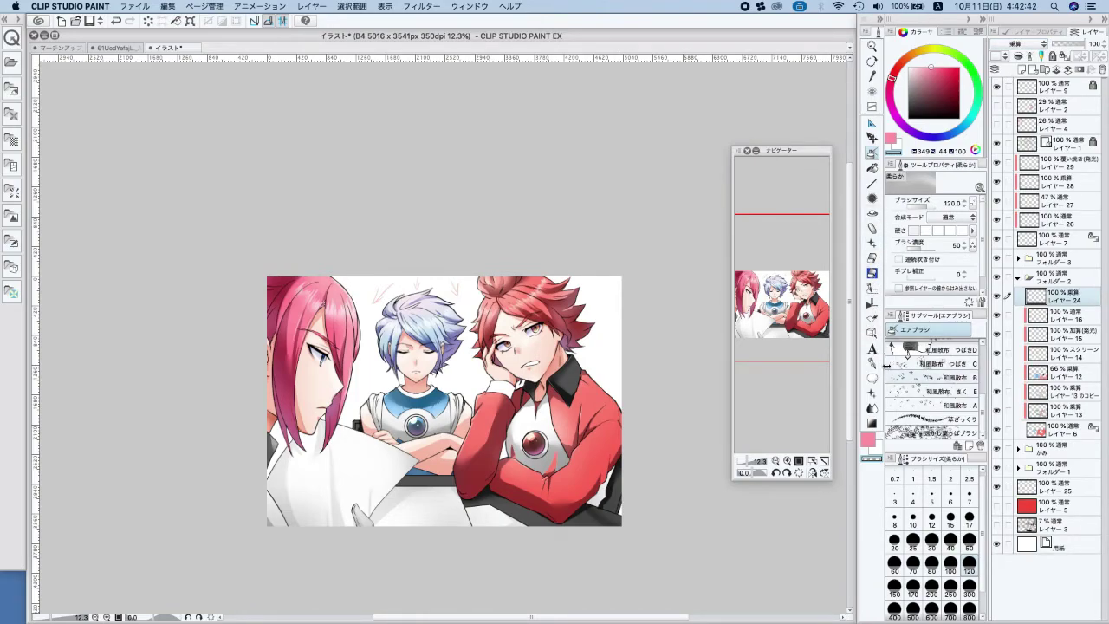
Look through the pen, decoration, airbrush and 集中線 sub tools for a suitable shading brush
{"action": "left_click", "coordinate": [872, 362]}
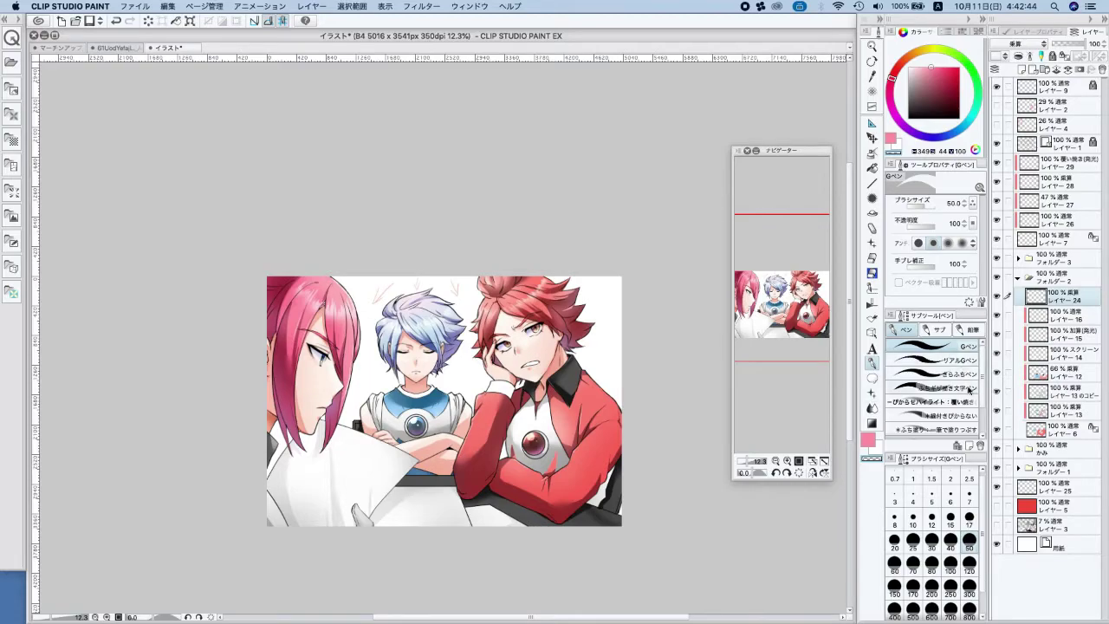
{"action": "left_click", "coordinate": [940, 330]}
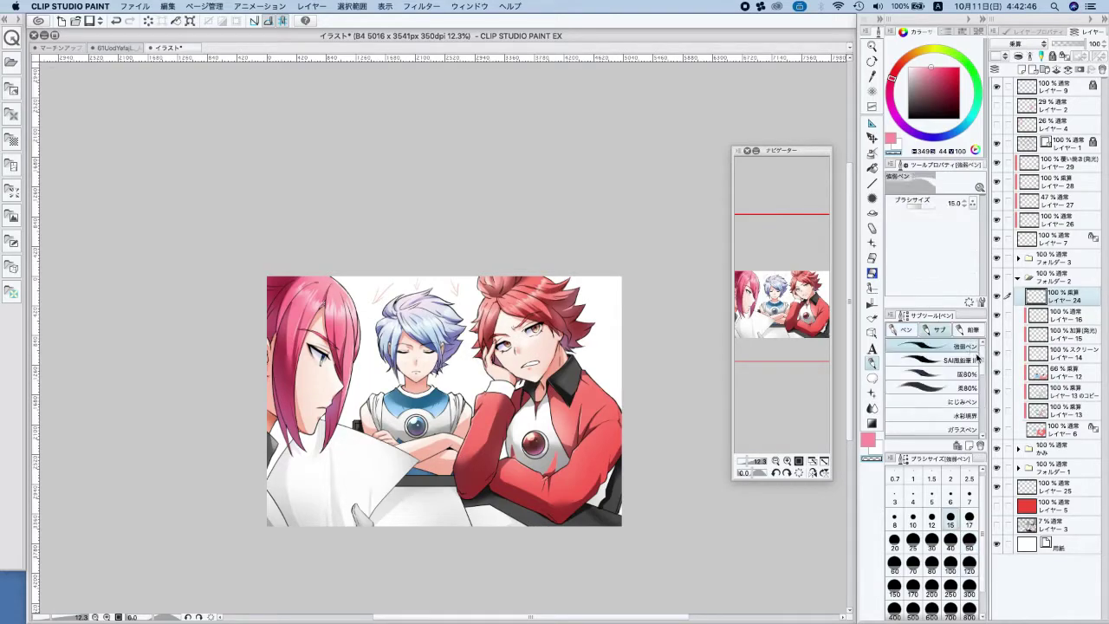
{"action": "left_click", "coordinate": [957, 402]}
{"action": "scroll", "coordinate": [979, 386], "scroll_direction": "down", "scroll_amount": 3}
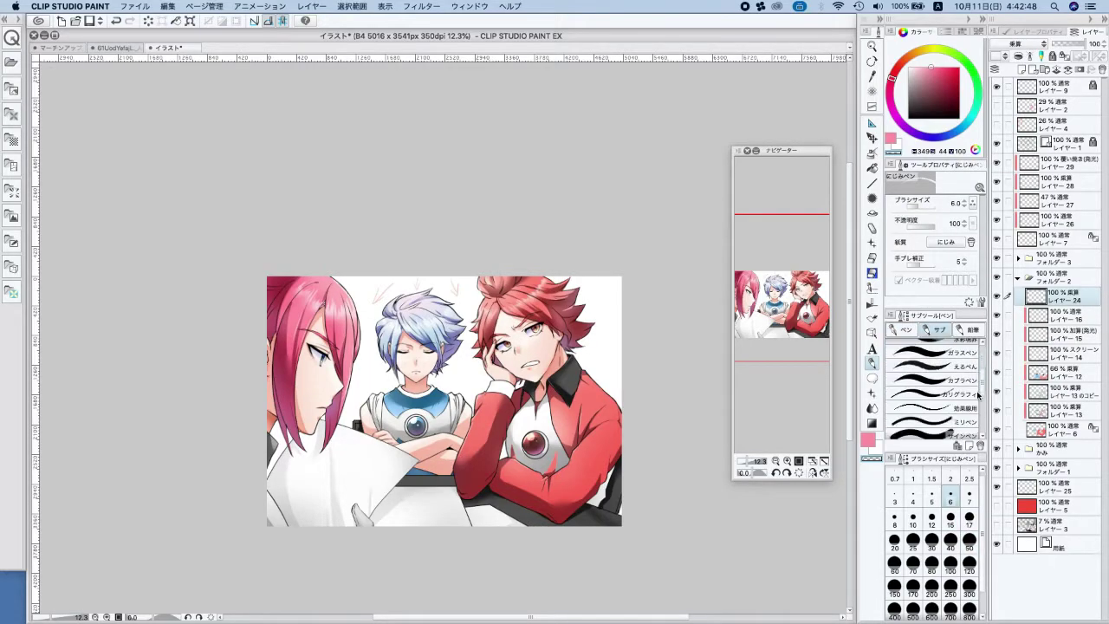
{"action": "left_click_drag", "start_coordinate": [978, 394], "coordinate": [977, 362]}
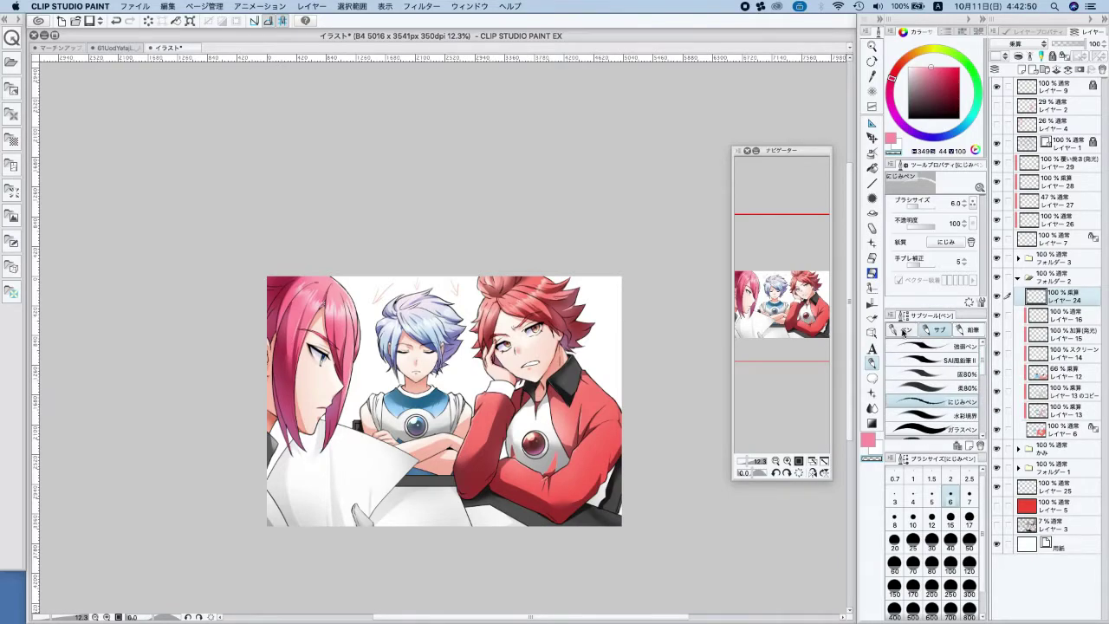
{"action": "left_click", "coordinate": [906, 330]}
{"action": "left_click", "coordinate": [871, 91]}
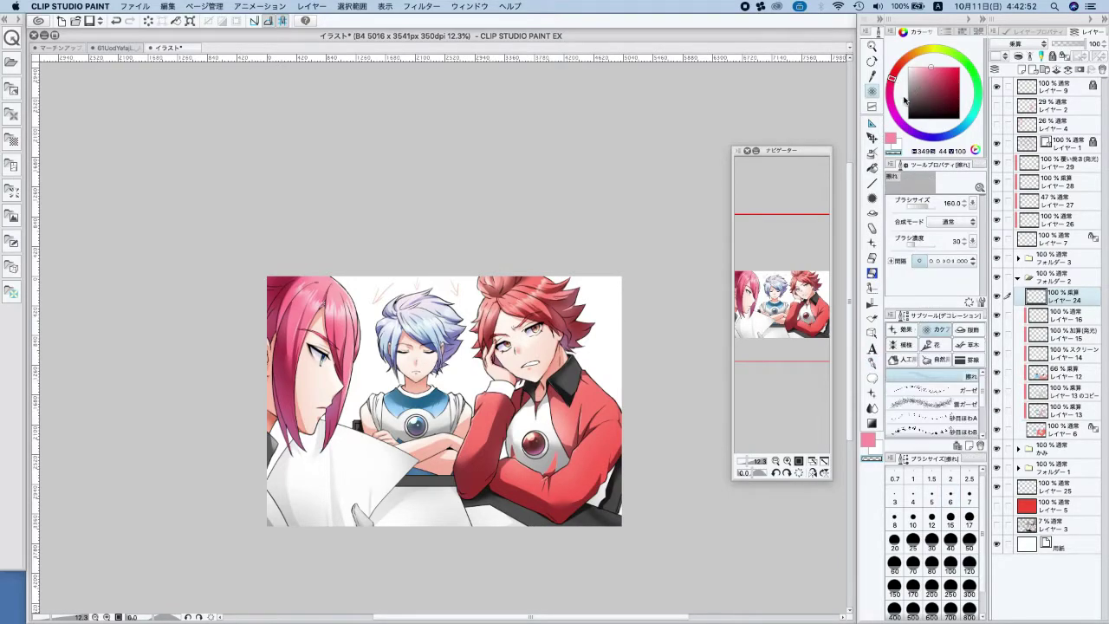
{"action": "left_click", "coordinate": [872, 153]}
{"action": "left_click", "coordinate": [873, 243]}
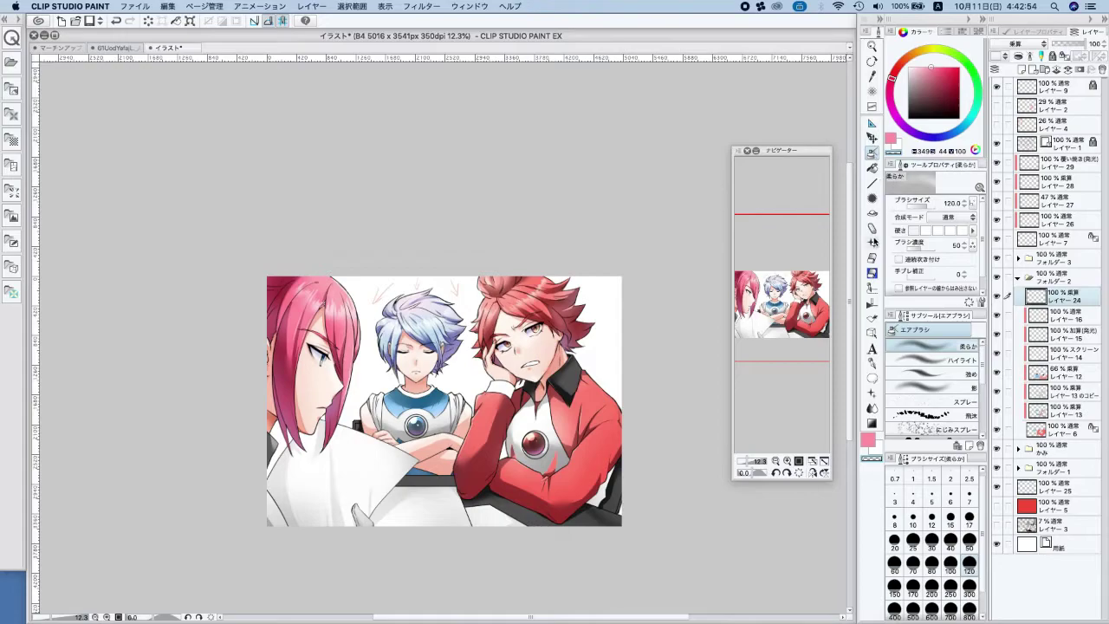
{"action": "left_click", "coordinate": [873, 213]}
{"action": "left_click", "coordinate": [873, 198]}
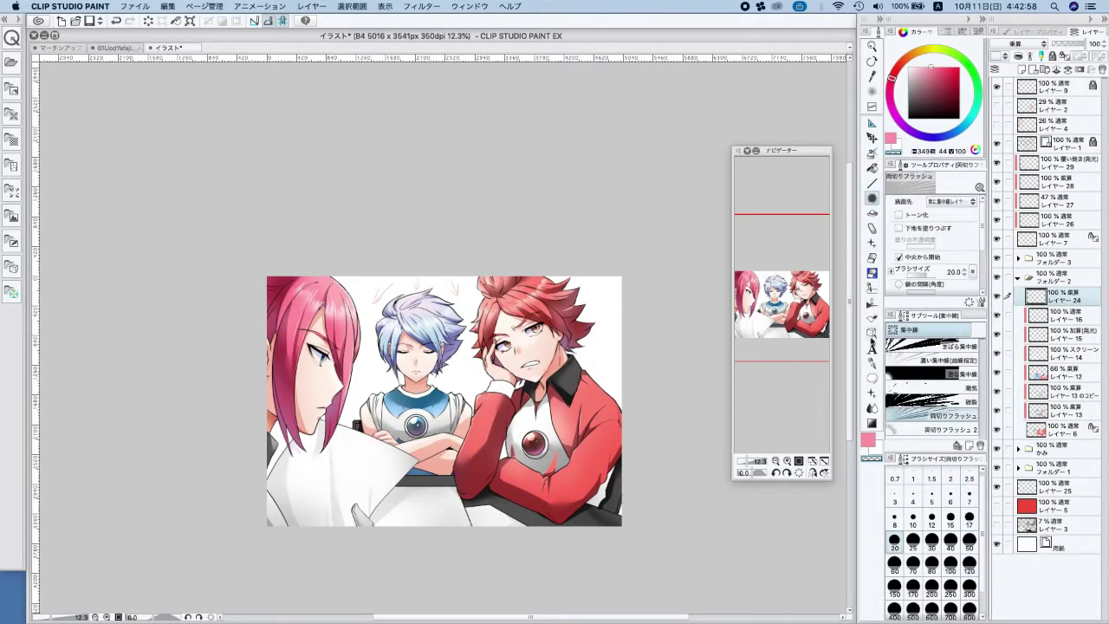
{"action": "left_click", "coordinate": [872, 362]}
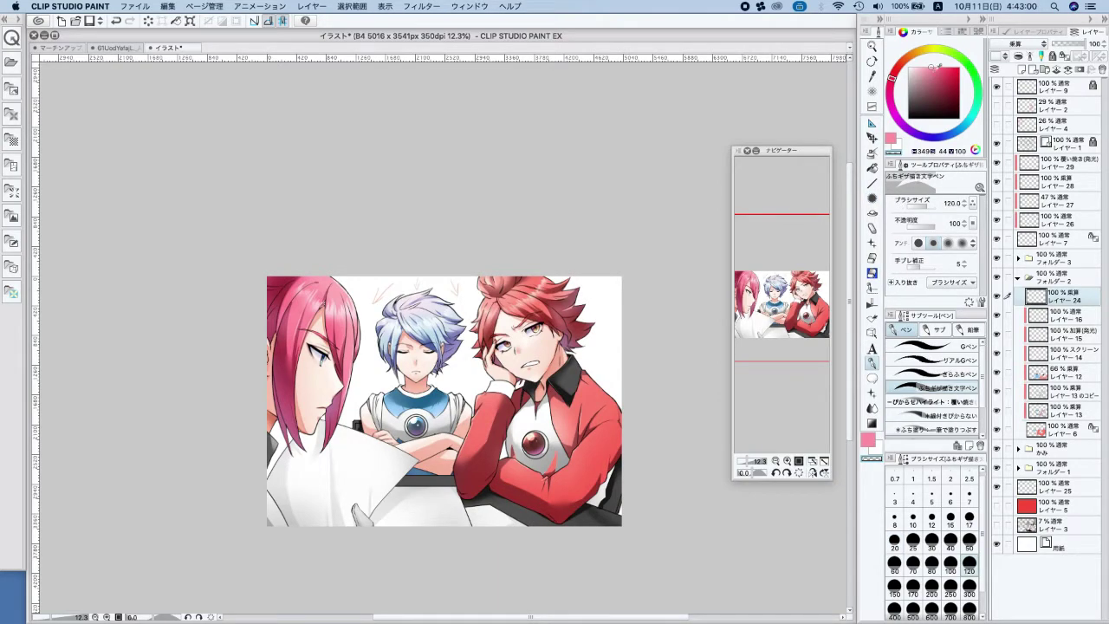
{"action": "left_click", "coordinate": [873, 199]}
{"action": "left_click", "coordinate": [873, 152]}
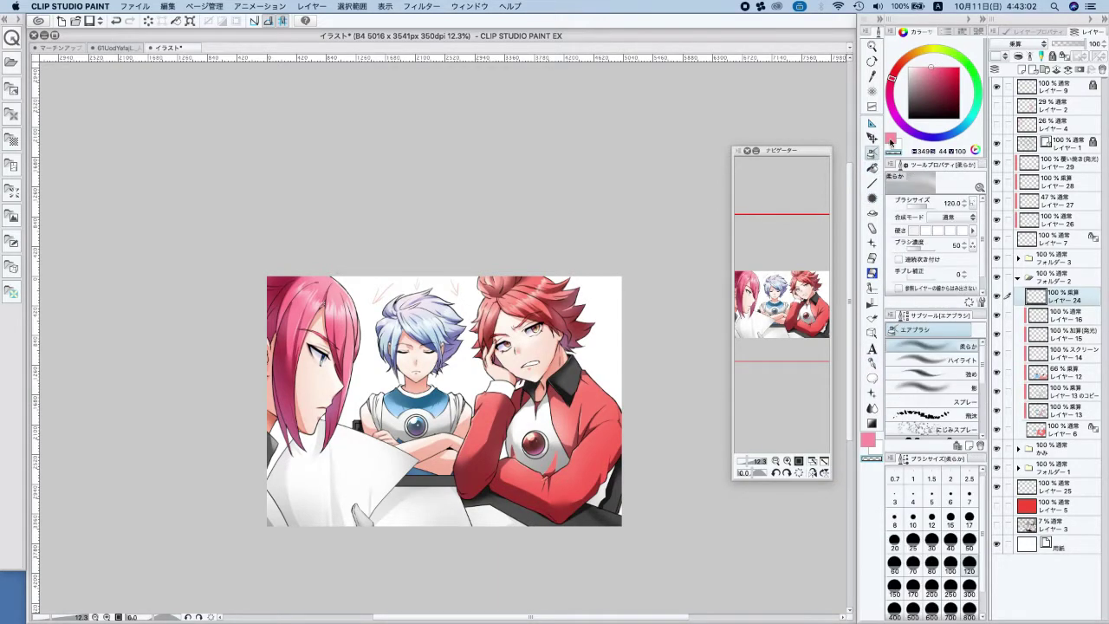
{"action": "left_click", "coordinate": [872, 139]}
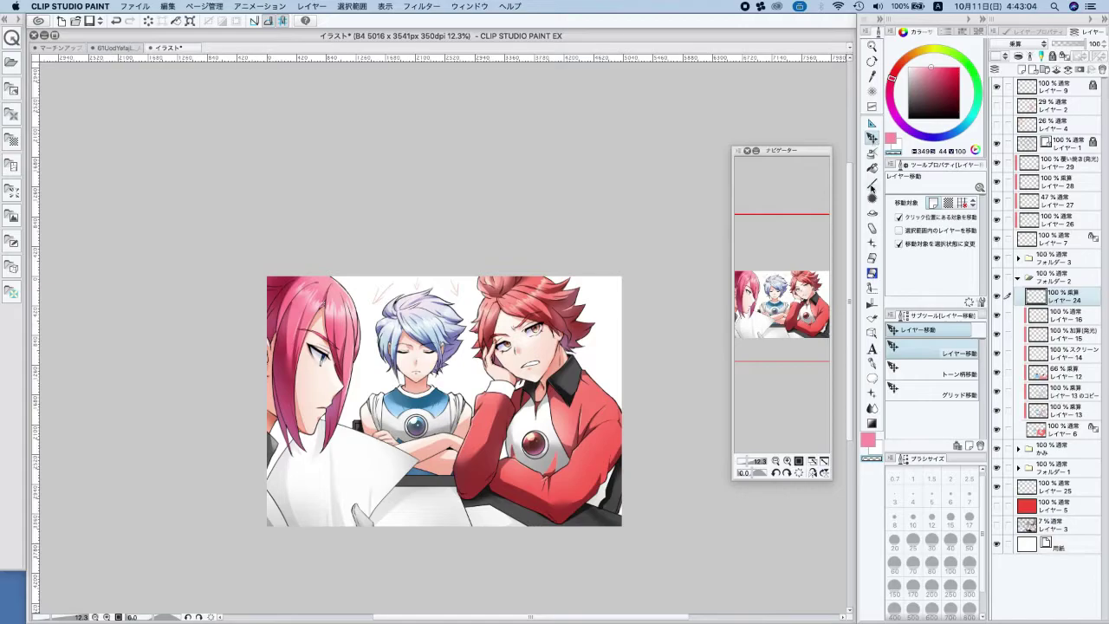
{"action": "left_click", "coordinate": [873, 212]}
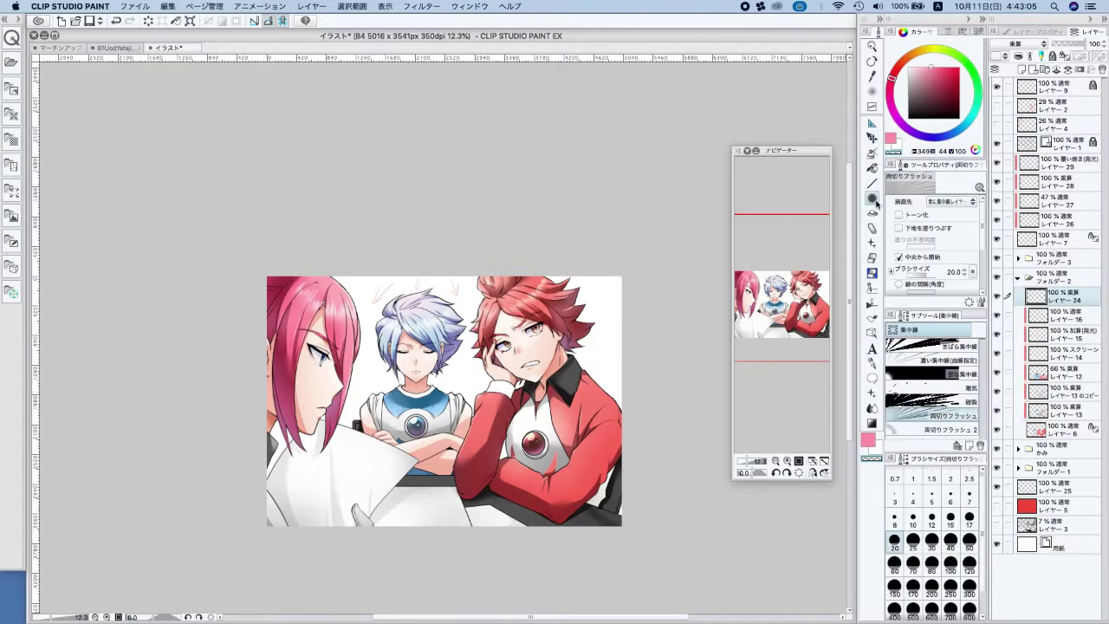
{"action": "left_click", "coordinate": [872, 244]}
Select the 不透明水彩 watercolour brush and set its size to 300
{"action": "left_click", "coordinate": [872, 228]}
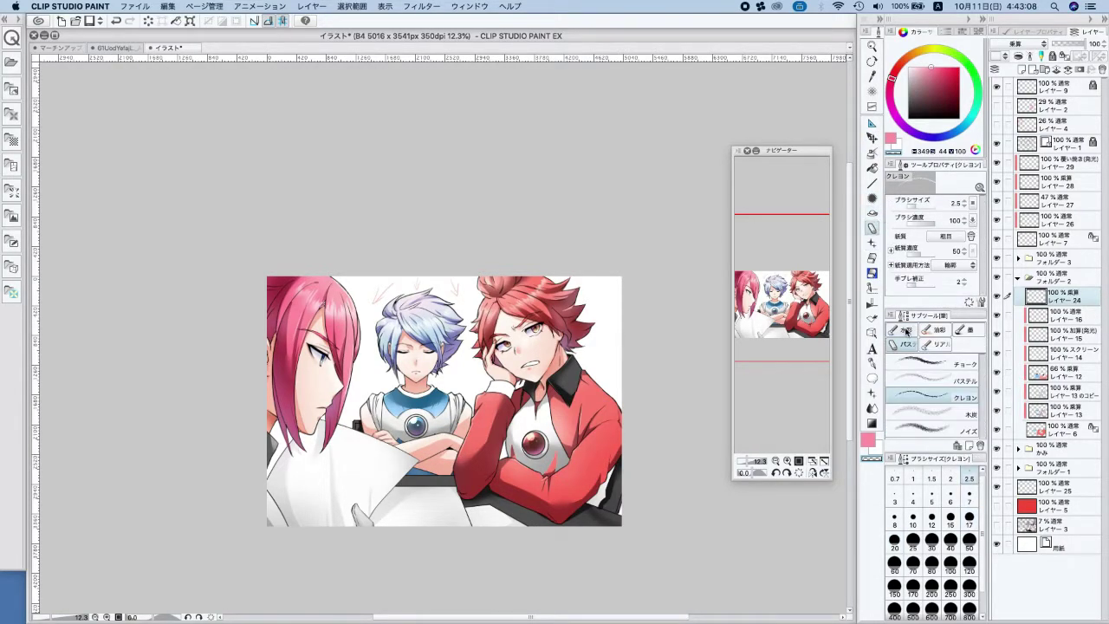
{"action": "left_click", "coordinate": [968, 589]}
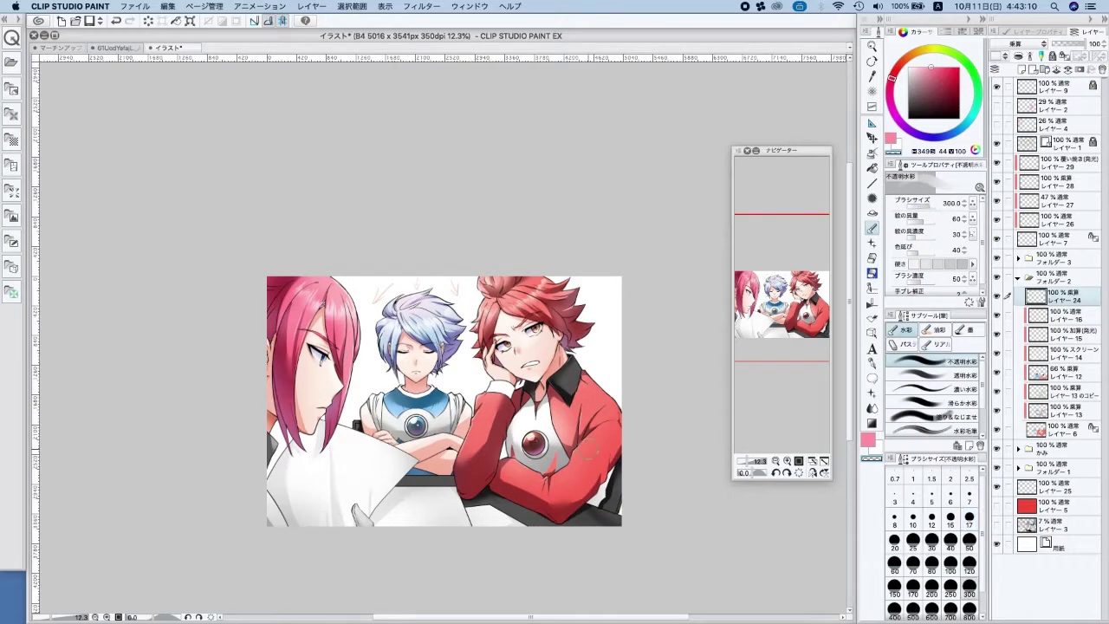
Try shading the red-haired character's sleeve with the jacket's red and a greyed red, and undo the strokes
{"action": "left_click", "coordinate": [587, 474], "text": "alt"}
{"action": "left_click_drag", "start_coordinate": [588, 474], "coordinate": [622, 429]}
{"action": "scroll", "coordinate": [622, 429], "scroll_direction": "up", "scroll_amount": 2}
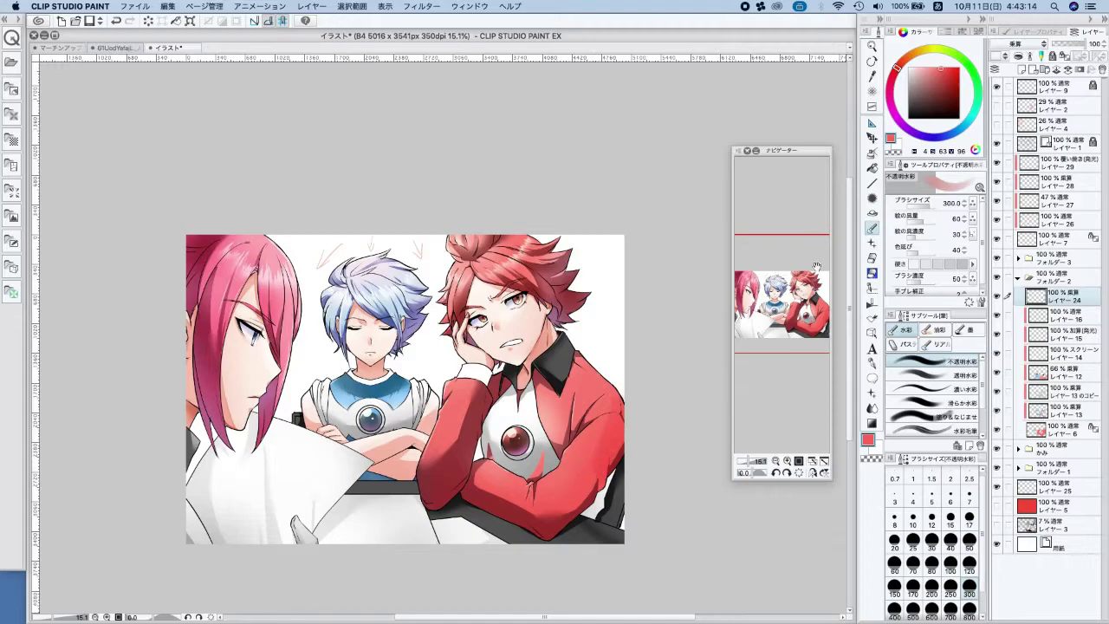
{"action": "left_click", "coordinate": [920, 79]}
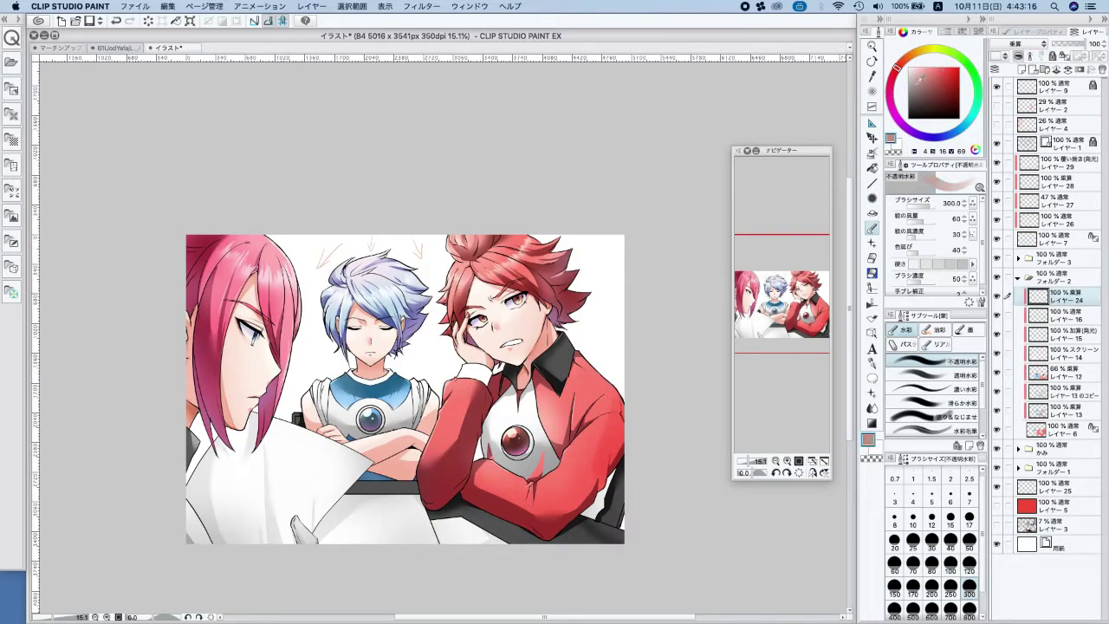
{"action": "left_click_drag", "start_coordinate": [612, 407], "coordinate": [572, 492]}
{"action": "key", "text": "super+z"}
{"action": "key", "text": "super+z"}
{"action": "key", "text": "super+z"}
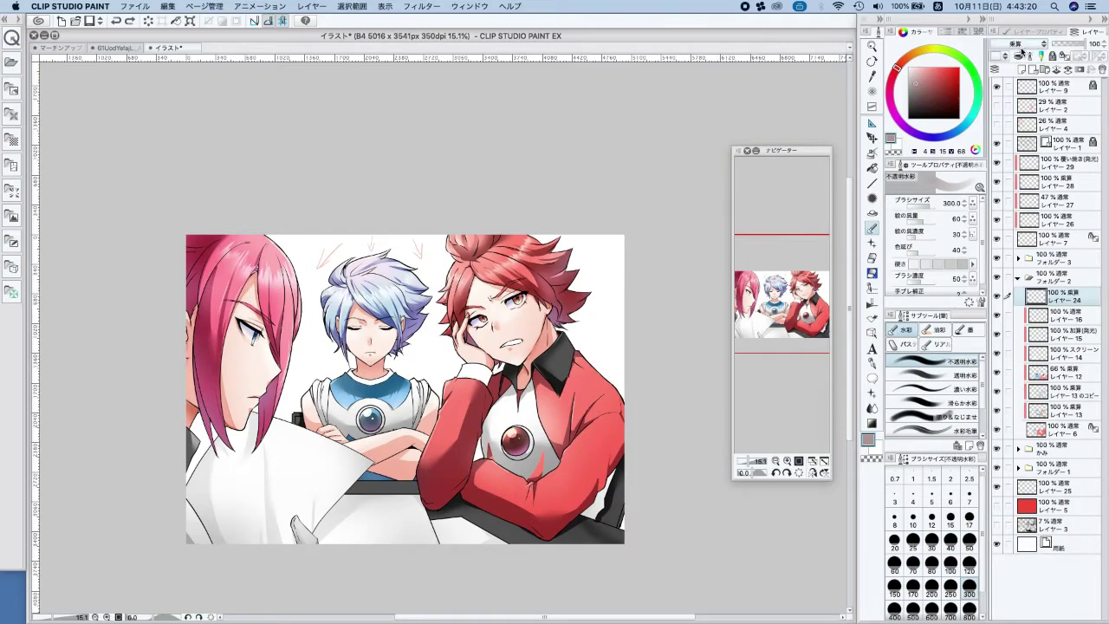
Clip レイヤー 24 to the clothing and shade the red jacket's sleeves and front with a greyish violet (H277 S15 V68)
{"action": "left_click", "coordinate": [907, 128]}
{"action": "mouse_move", "coordinate": [624, 400]}
{"action": "left_mouse_down"}
{"action": "mouse_move", "coordinate": [579, 496]}
{"action": "mouse_move", "coordinate": [546, 533]}
{"action": "mouse_move", "coordinate": [572, 515]}
{"action": "mouse_move", "coordinate": [516, 518]}
{"action": "mouse_move", "coordinate": [464, 498]}
{"action": "mouse_move", "coordinate": [517, 441]}
{"action": "left_mouse_up"}
{"action": "mouse_move", "coordinate": [482, 479]}
{"action": "left_mouse_down"}
{"action": "mouse_move", "coordinate": [527, 468]}
{"action": "mouse_move", "coordinate": [501, 472]}
{"action": "left_mouse_up"}
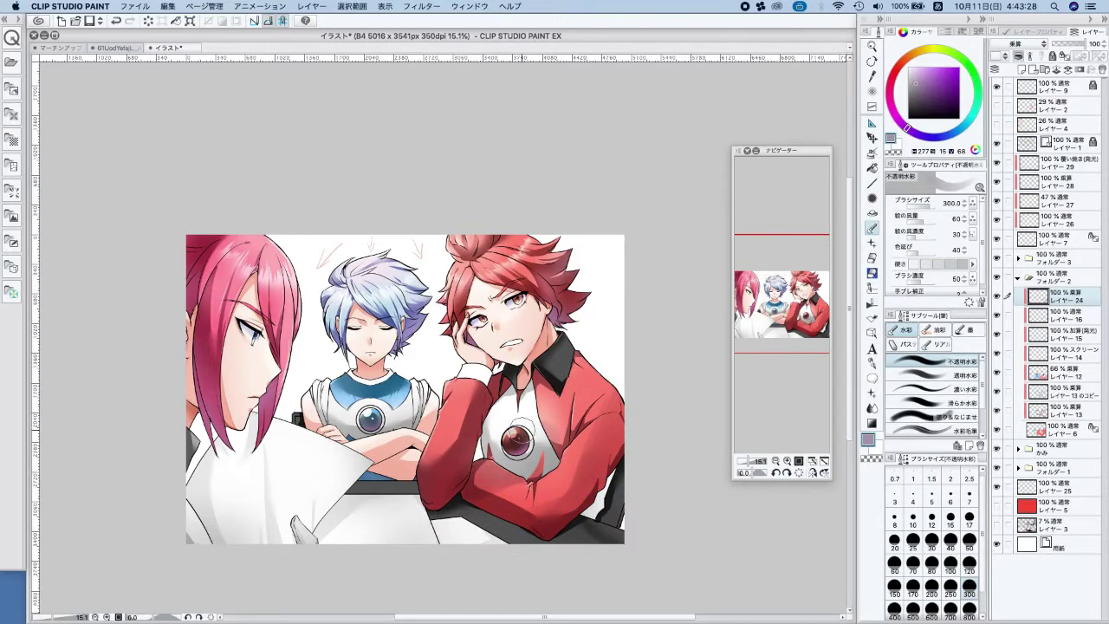
{"action": "left_click_drag", "start_coordinate": [545, 432], "coordinate": [562, 438]}
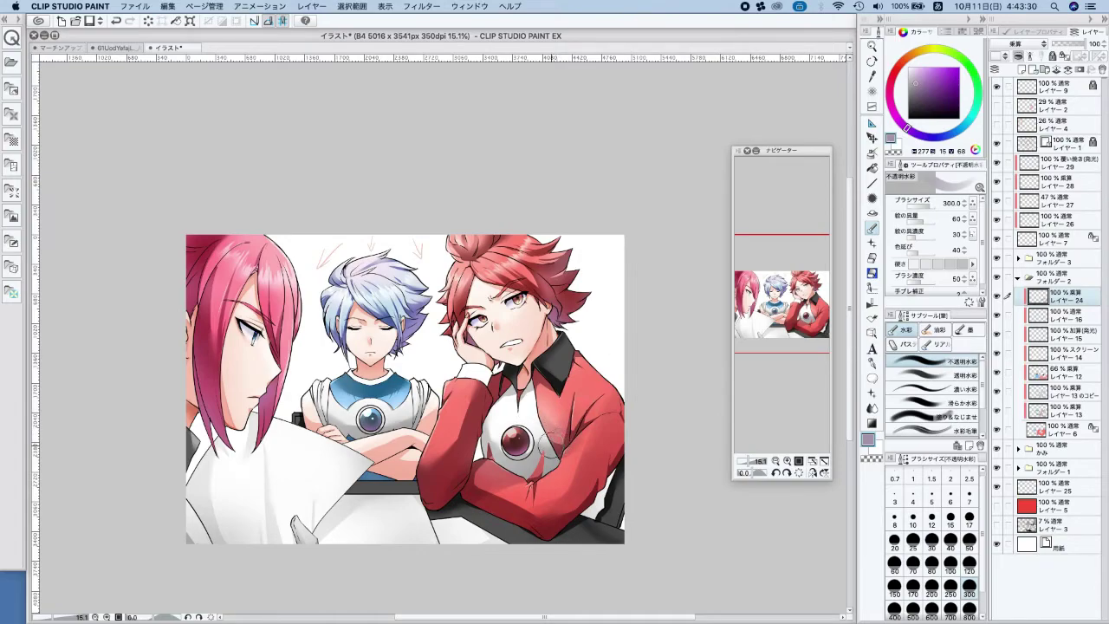
{"action": "scroll", "coordinate": [544, 286], "scroll_direction": "down", "scroll_amount": 3}
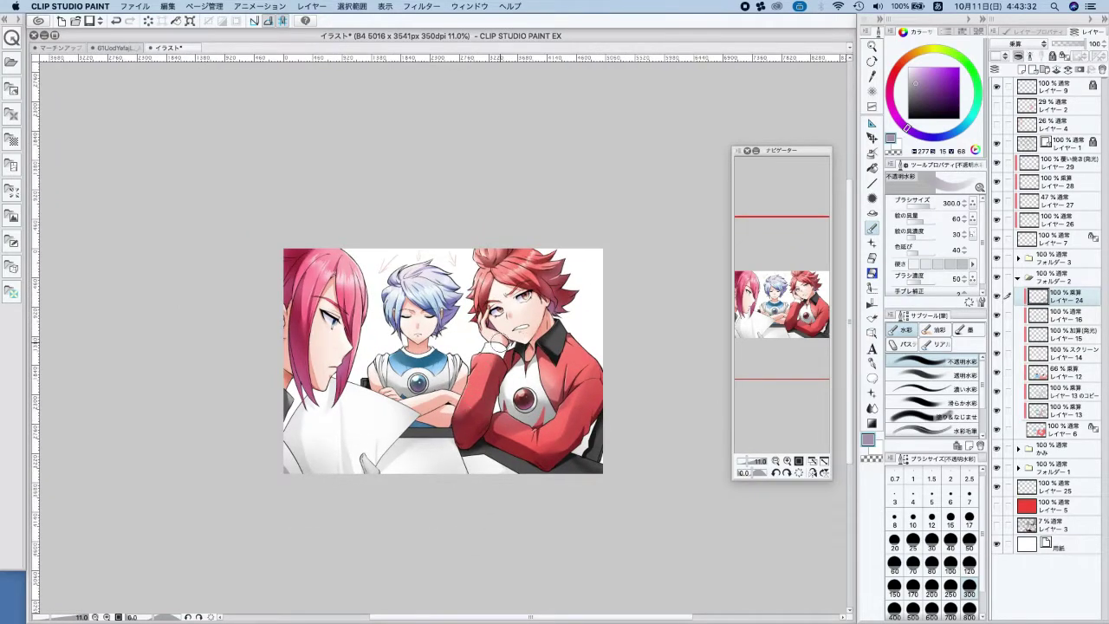
Set the brush size to 50 and touch up the finer shading on the red-haired character's clothing
{"action": "left_click", "coordinate": [968, 541]}
{"action": "scroll", "coordinate": [475, 350], "scroll_direction": "up", "scroll_amount": 1}
{"action": "scroll", "coordinate": [475, 350], "scroll_direction": "up", "scroll_amount": 2}
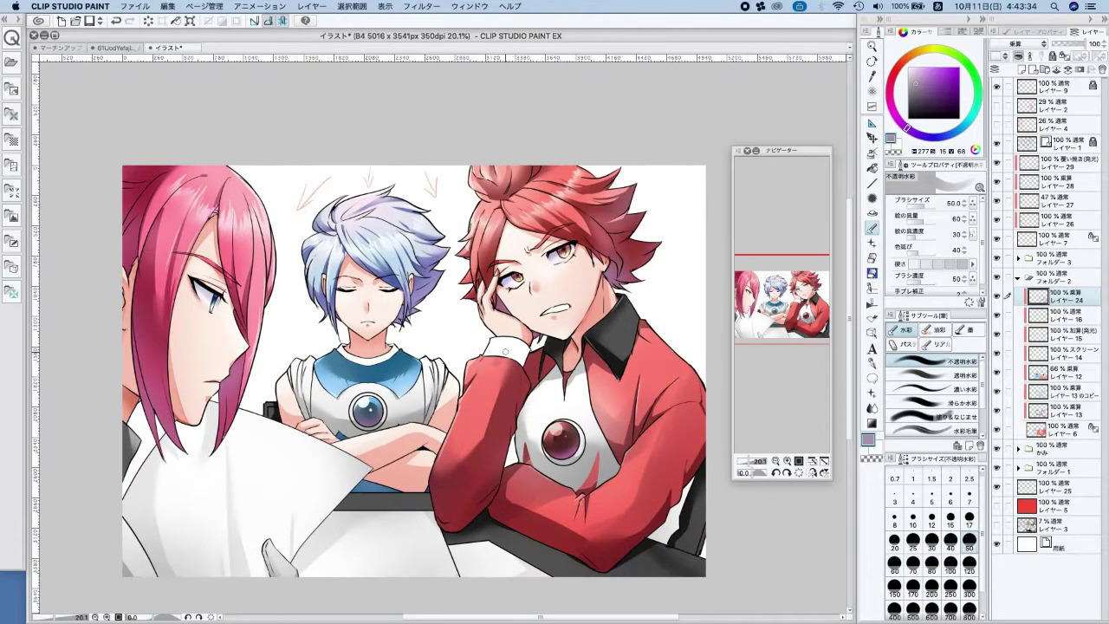
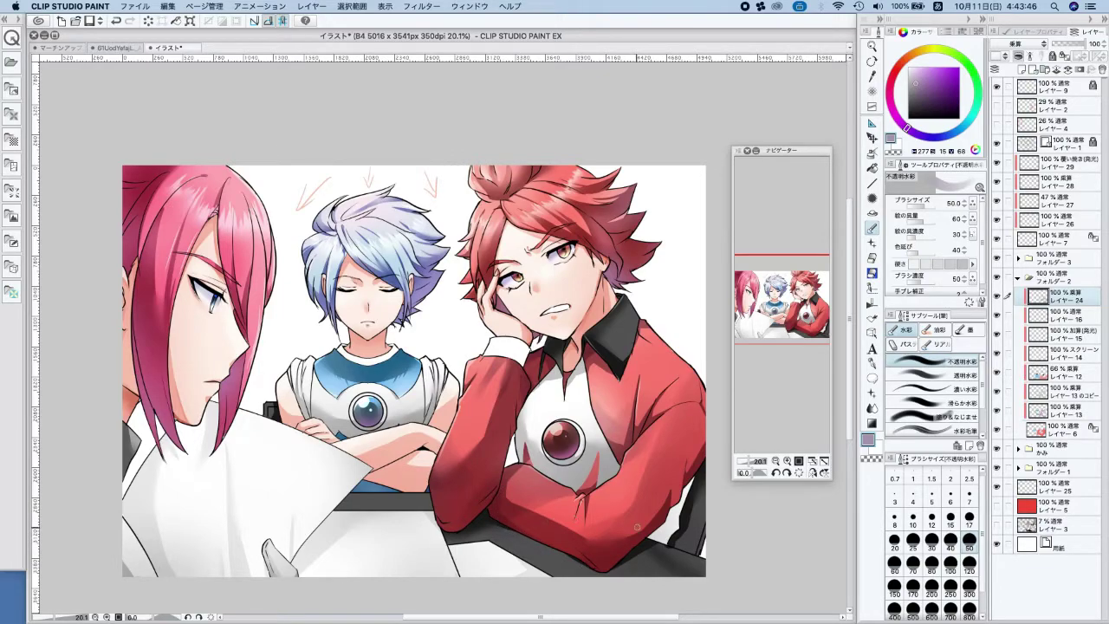
{"action": "scroll", "coordinate": [637, 526], "scroll_direction": "down", "scroll_amount": 1}
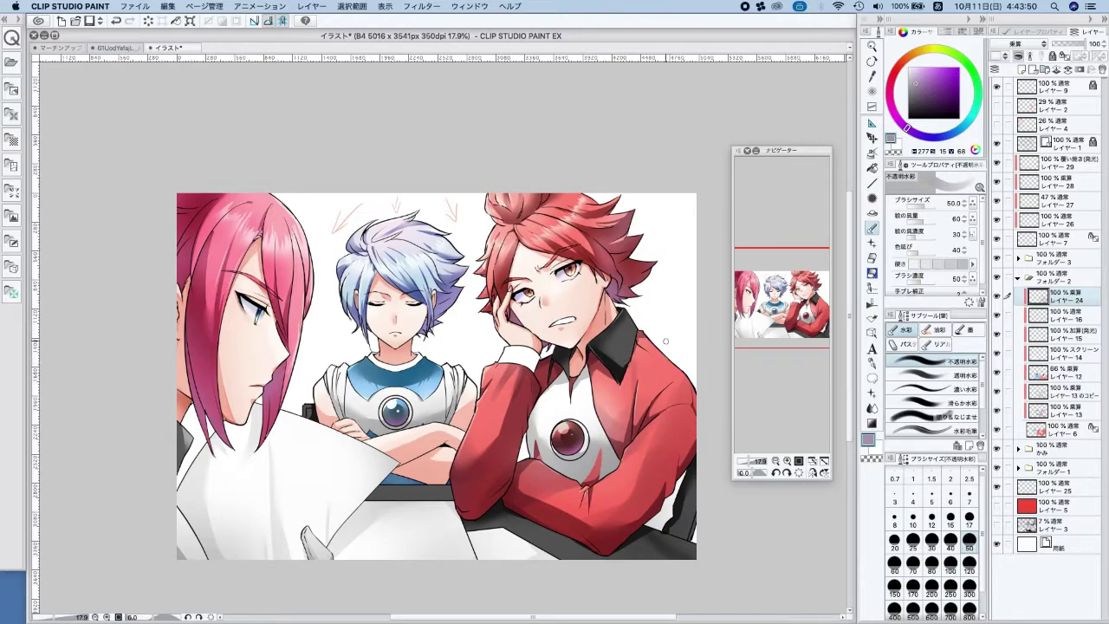
{"action": "scroll", "coordinate": [693, 337], "scroll_direction": "down", "scroll_amount": 1}
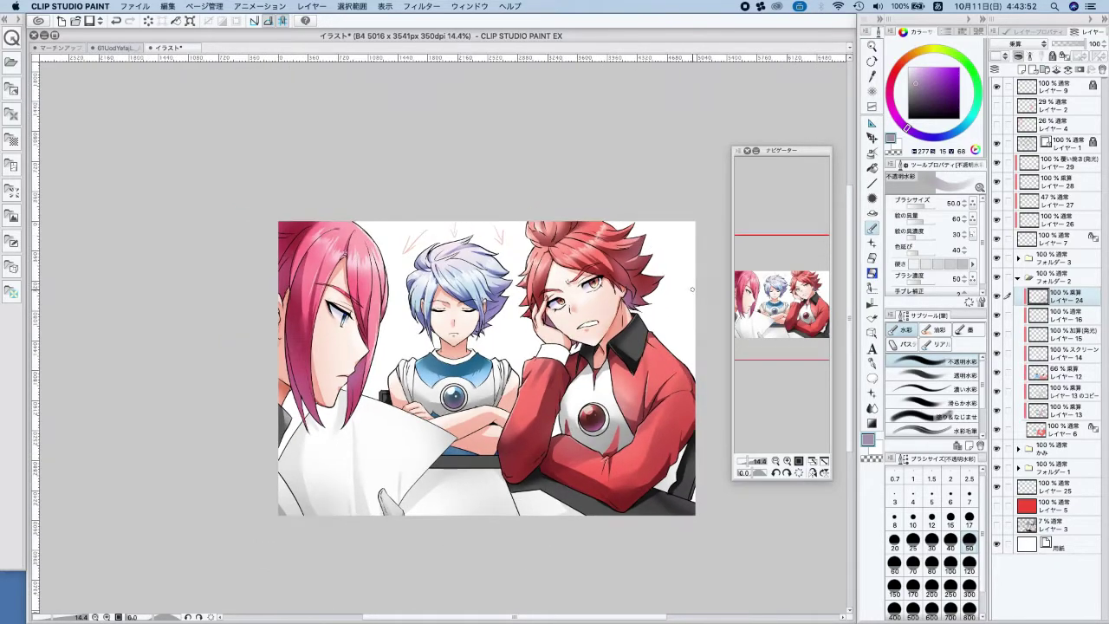
{"action": "scroll", "coordinate": [567, 285], "scroll_direction": "up", "scroll_amount": 2}
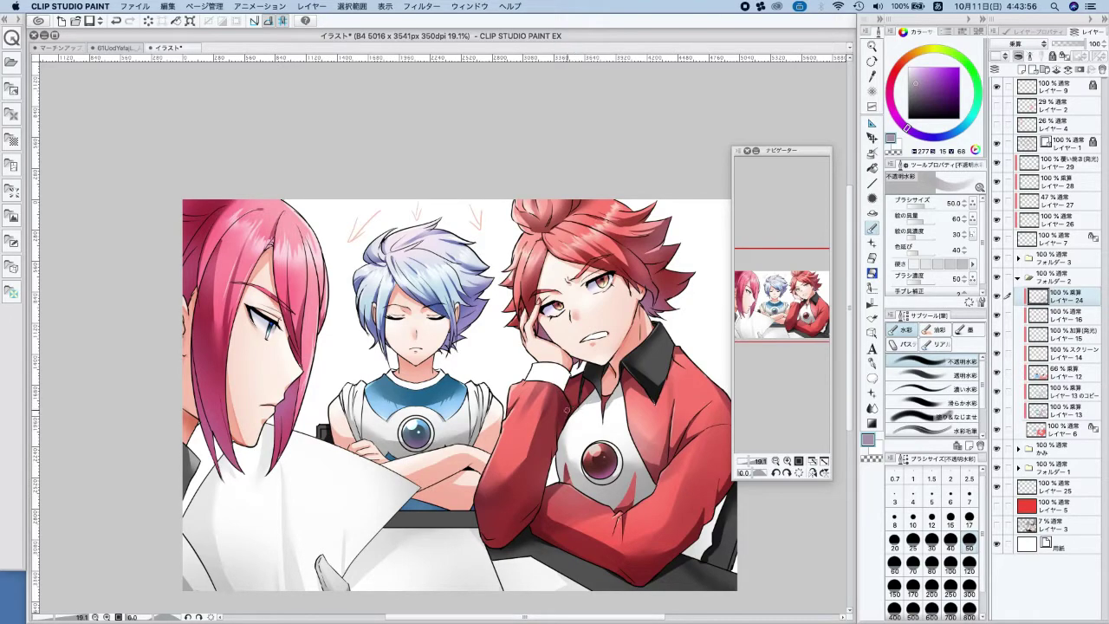
Sample the blue of the middle character's collar and deepen both sides of it with the brush at size 250
{"action": "left_click", "coordinate": [388, 386], "text": "alt"}
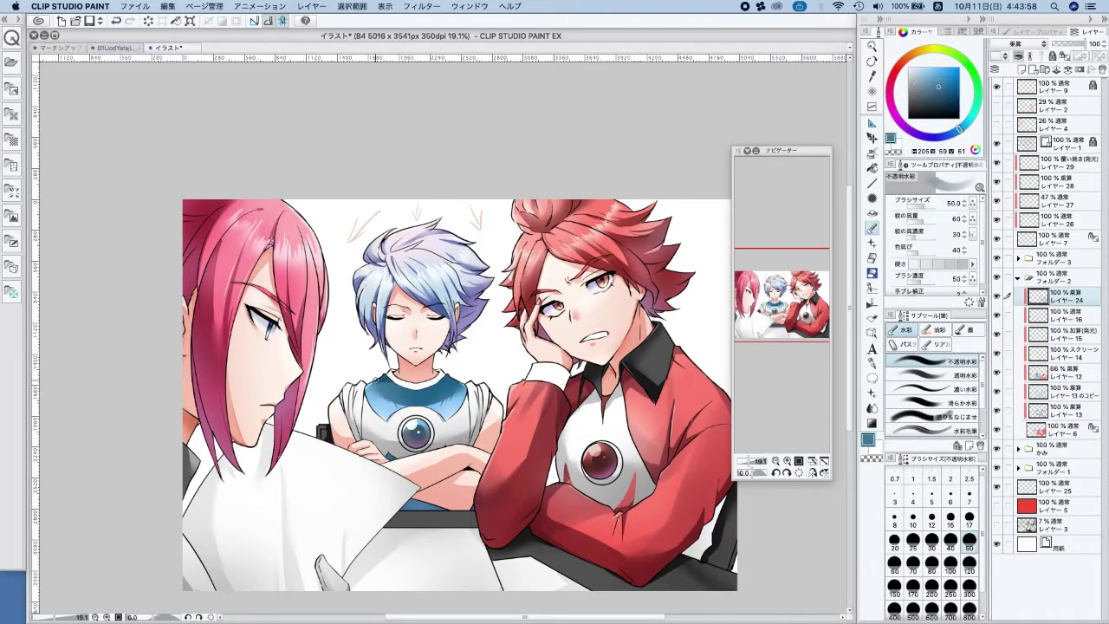
{"action": "left_click", "coordinate": [954, 586]}
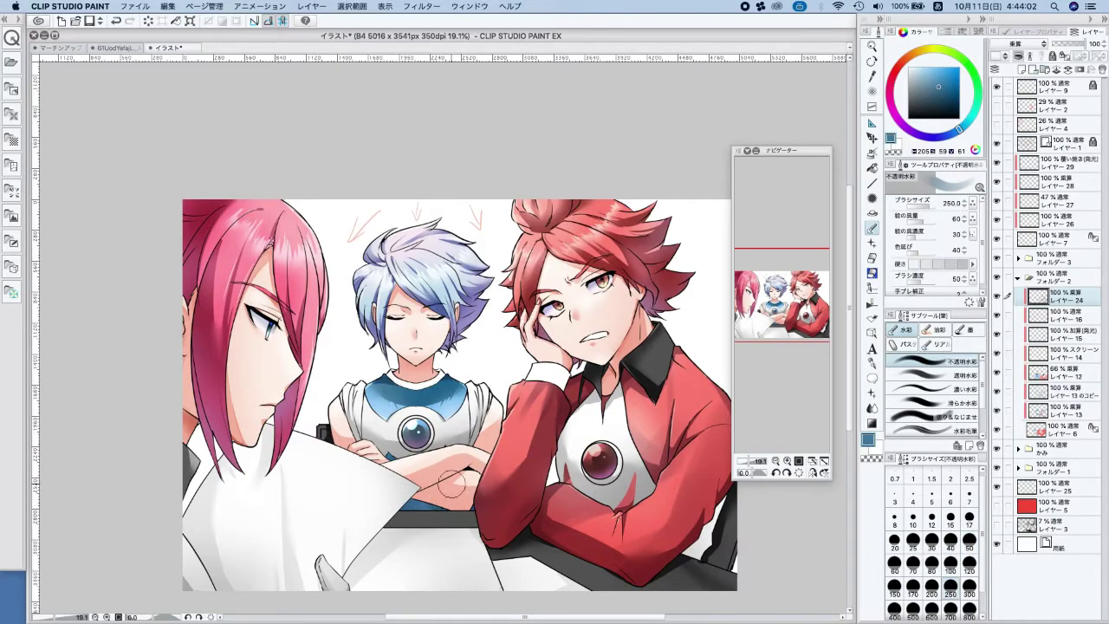
{"action": "left_click_drag", "start_coordinate": [365, 397], "coordinate": [380, 408]}
{"action": "mouse_move", "coordinate": [444, 391]}
{"action": "left_mouse_down"}
{"action": "mouse_move", "coordinate": [443, 405]}
{"action": "mouse_move", "coordinate": [427, 404]}
{"action": "left_mouse_up"}
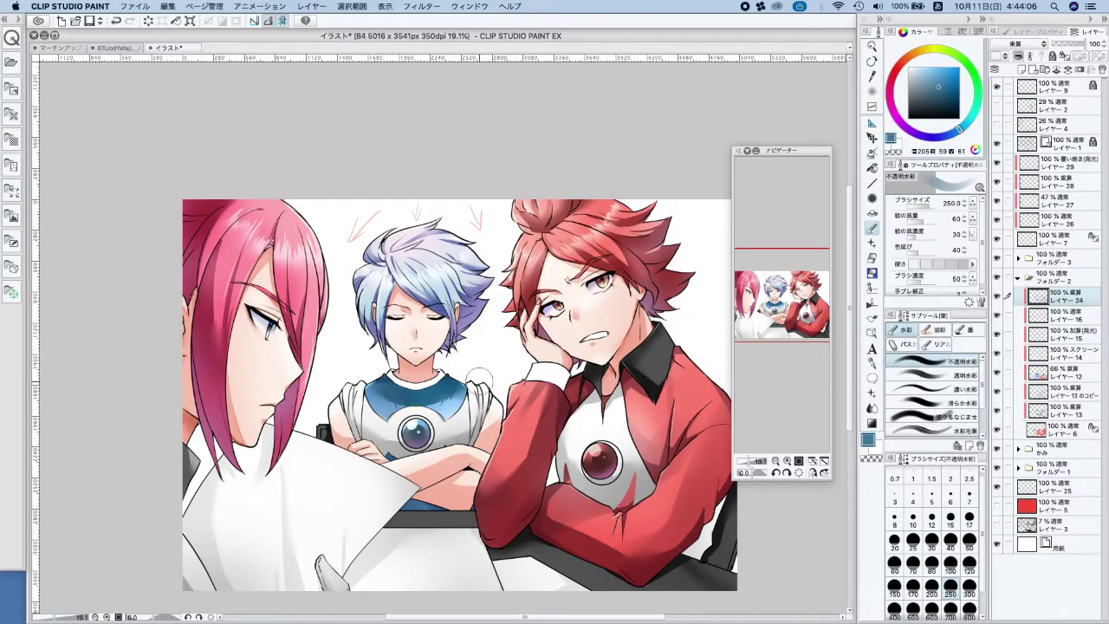
{"action": "scroll", "coordinate": [186, 482], "scroll_direction": "down", "scroll_amount": 3}
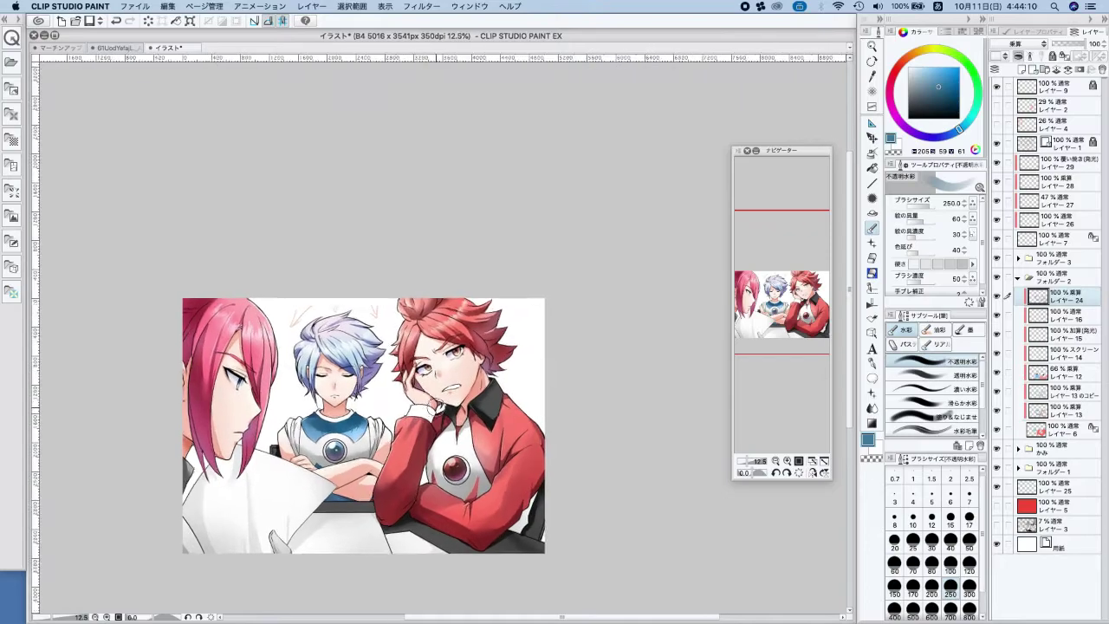
{"action": "scroll", "coordinate": [415, 417], "scroll_direction": "up", "scroll_amount": 2}
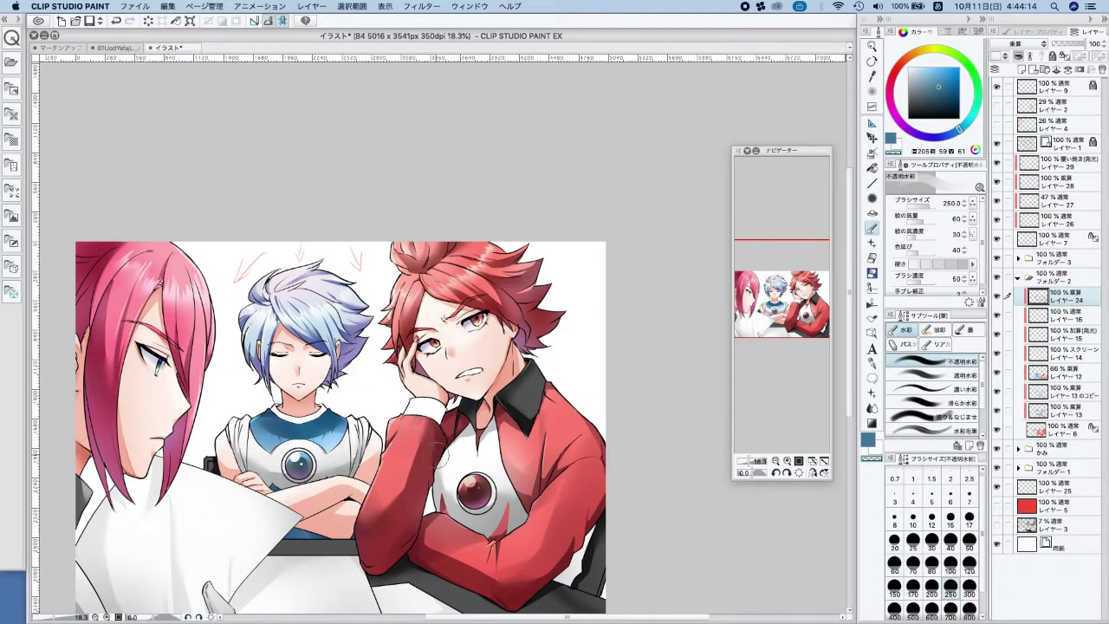
{"action": "scroll", "coordinate": [557, 355], "scroll_direction": "down", "scroll_amount": 3}
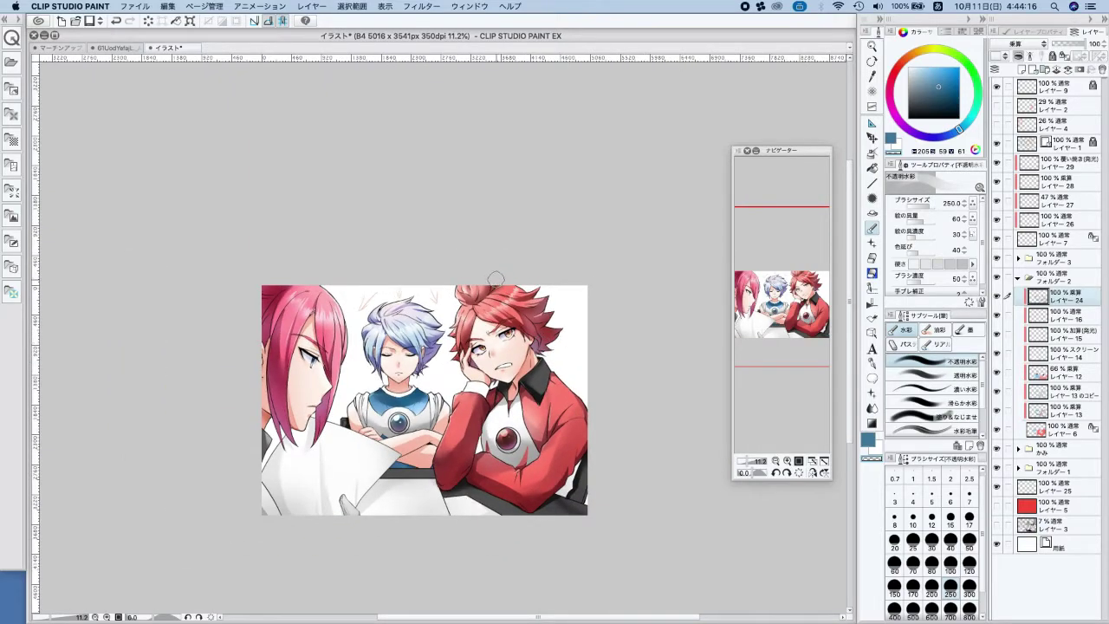
{"action": "scroll", "coordinate": [495, 278], "scroll_direction": "up", "scroll_amount": 2}
Collapse フォルダー 2, add a clipped layer directly above the base layer in the かみ folder, and set the colour to red (H5 S57 V91)
{"action": "left_click", "coordinate": [1019, 277]}
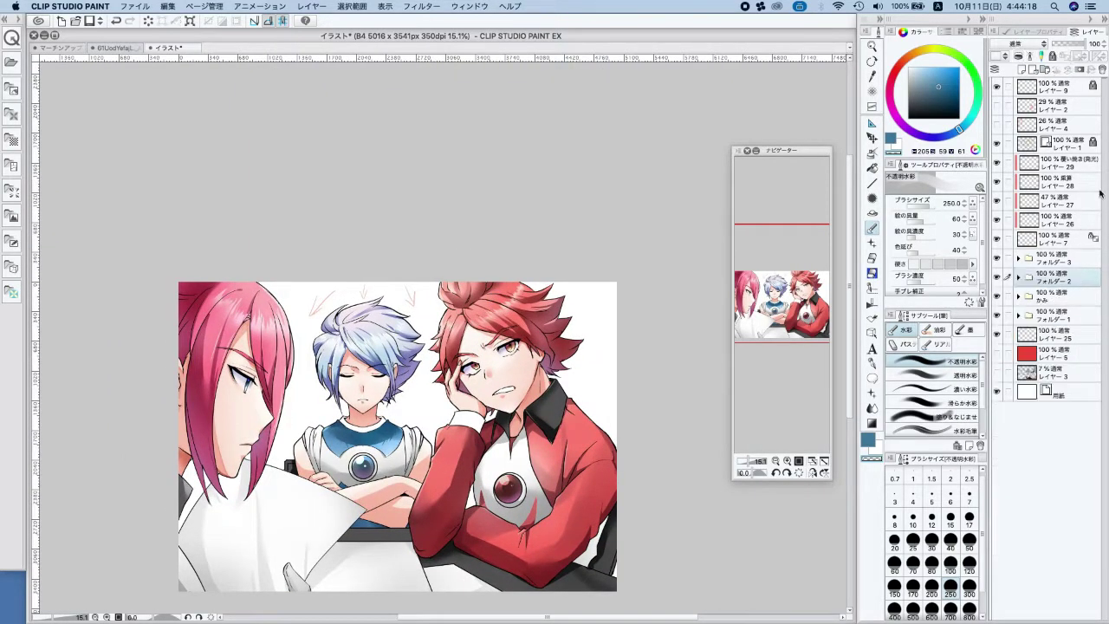
{"action": "left_click", "coordinate": [1062, 298]}
{"action": "left_click", "coordinate": [1019, 296]}
{"action": "left_click", "coordinate": [1065, 316]}
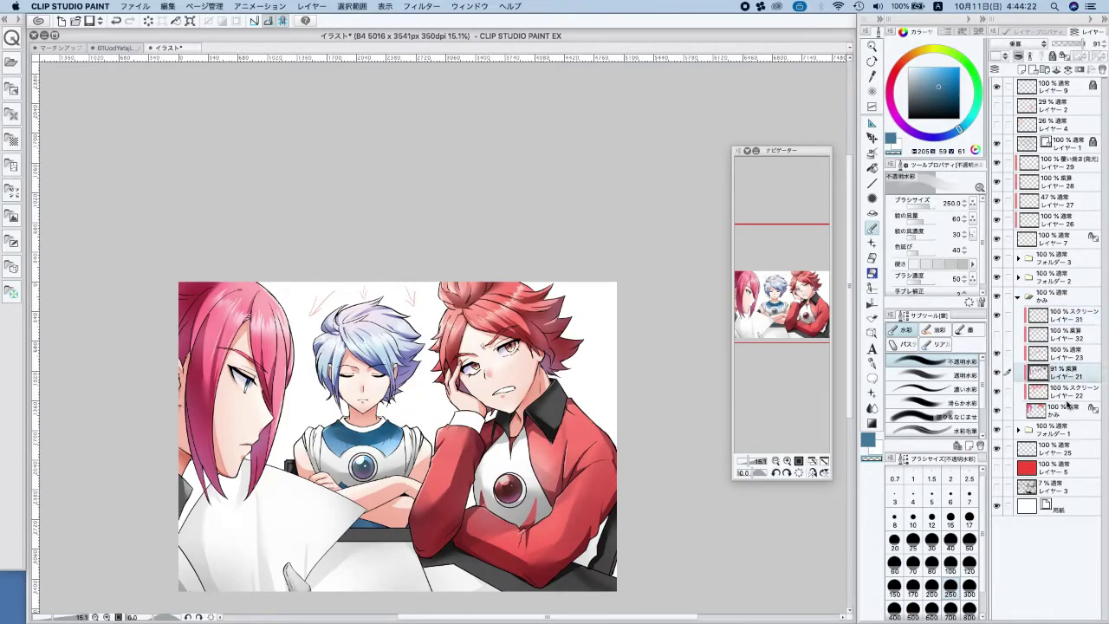
{"action": "left_click", "coordinate": [1068, 371]}
{"action": "left_click", "coordinate": [1040, 412]}
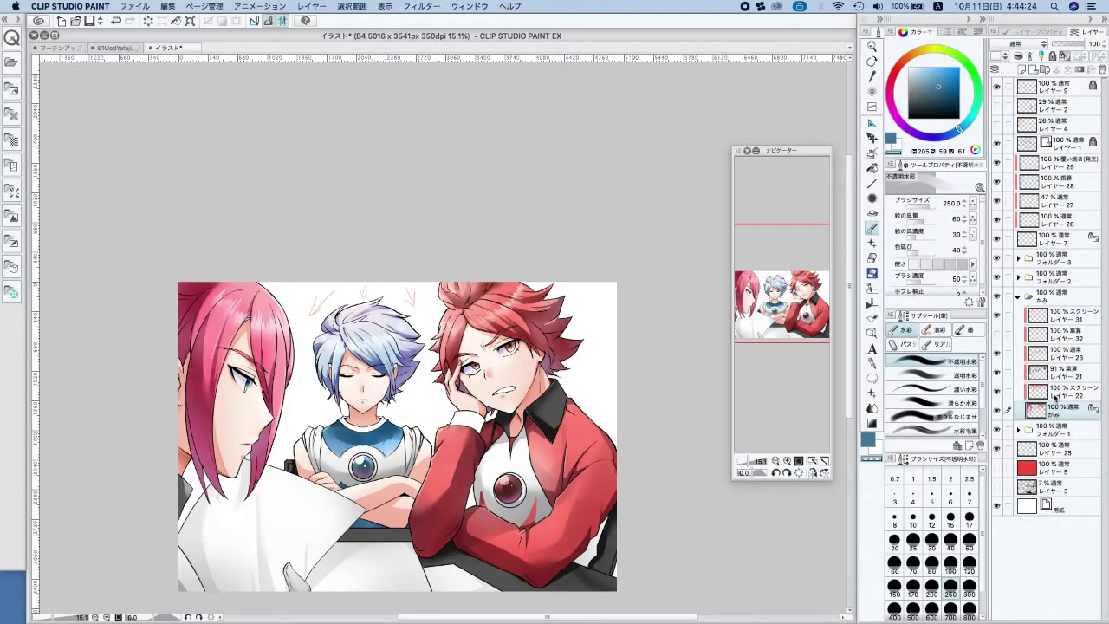
{"action": "left_click", "coordinate": [1025, 67]}
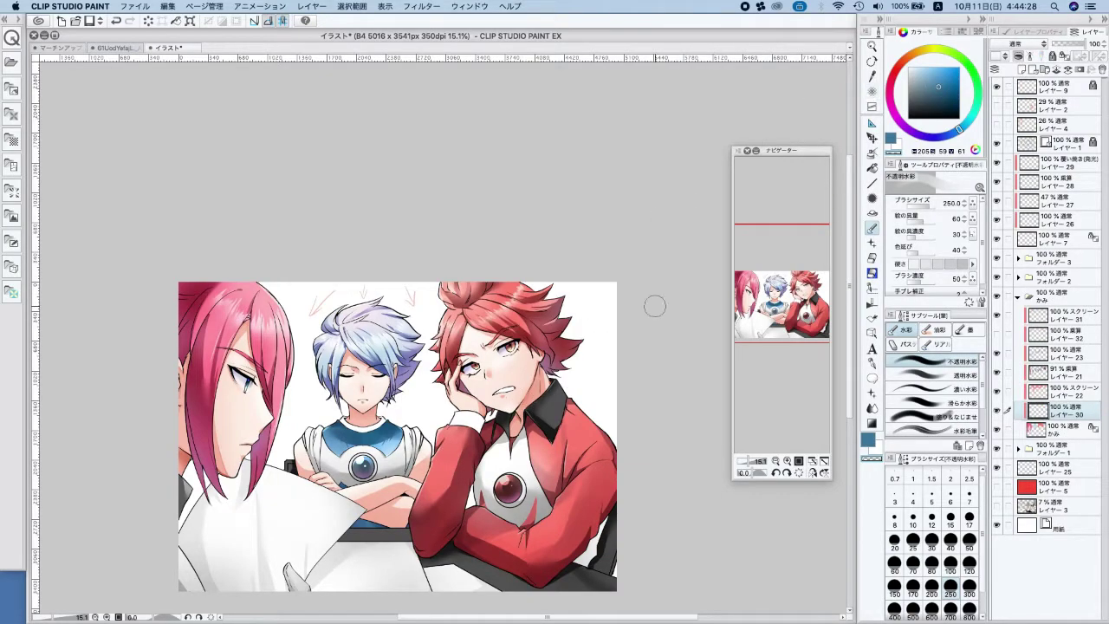
{"action": "left_click_drag", "start_coordinate": [906, 73], "coordinate": [943, 64]}
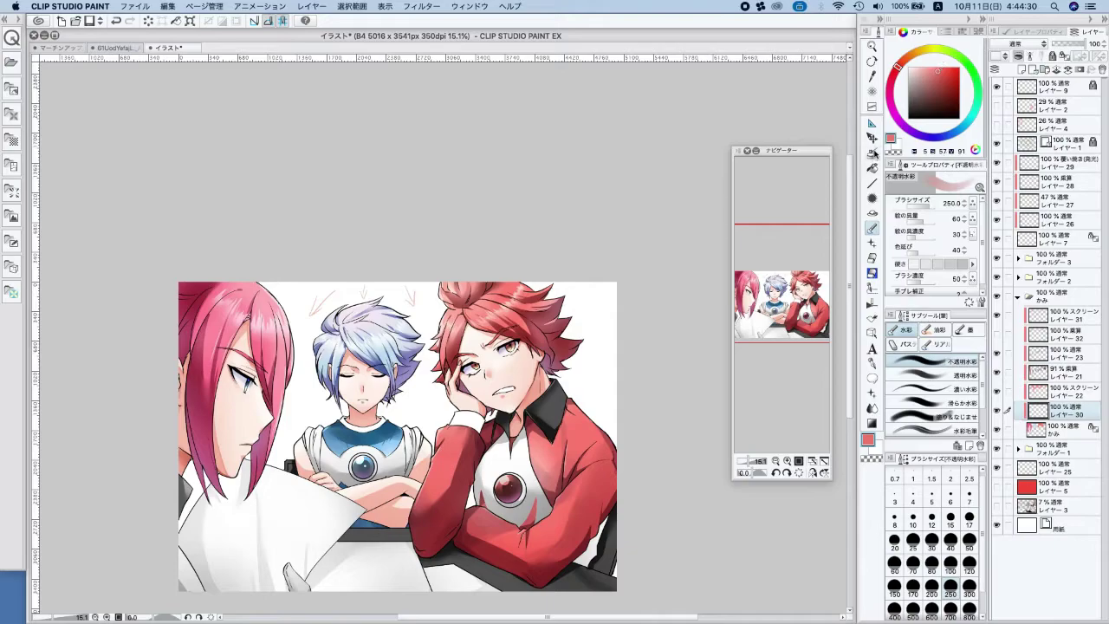
With the soft airbrush at size 800, tint the red hair dark red (H5 S76 V65) and the middle character's hair blue (H219 S76 V65)
{"action": "left_click", "coordinate": [873, 155]}
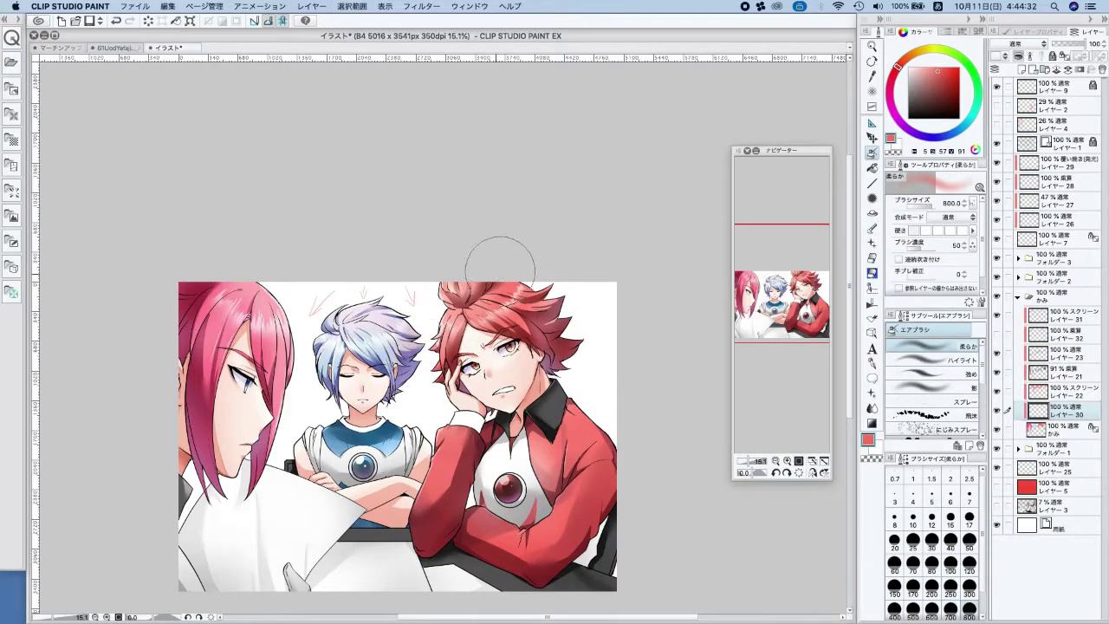
{"action": "left_click", "coordinate": [950, 81]}
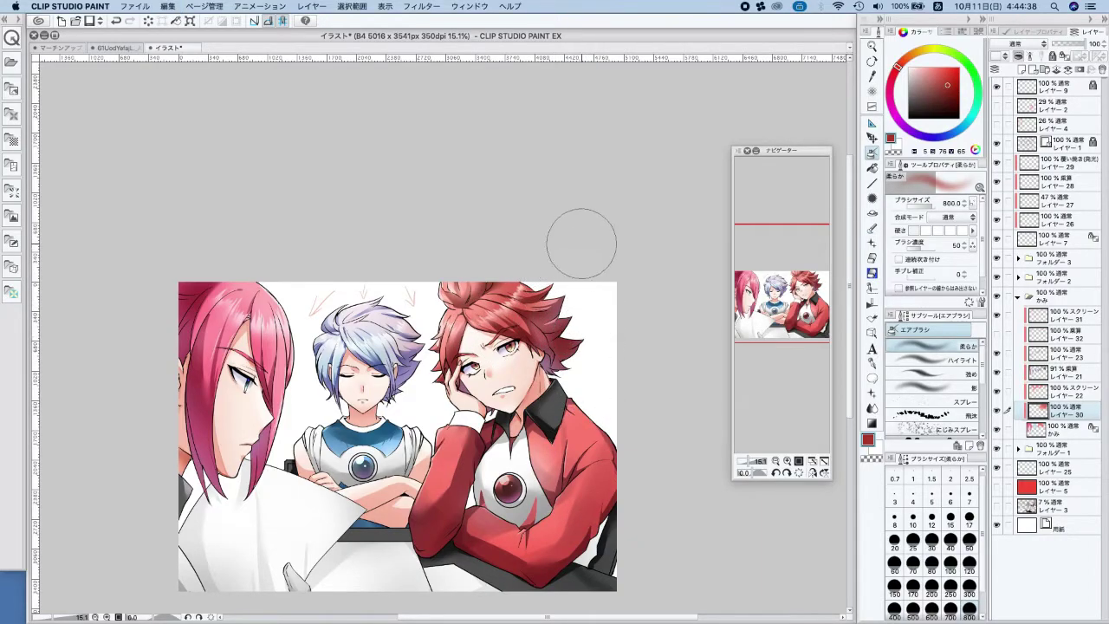
{"action": "left_click", "coordinate": [950, 136]}
{"action": "left_click_drag", "start_coordinate": [384, 361], "coordinate": [396, 356]}
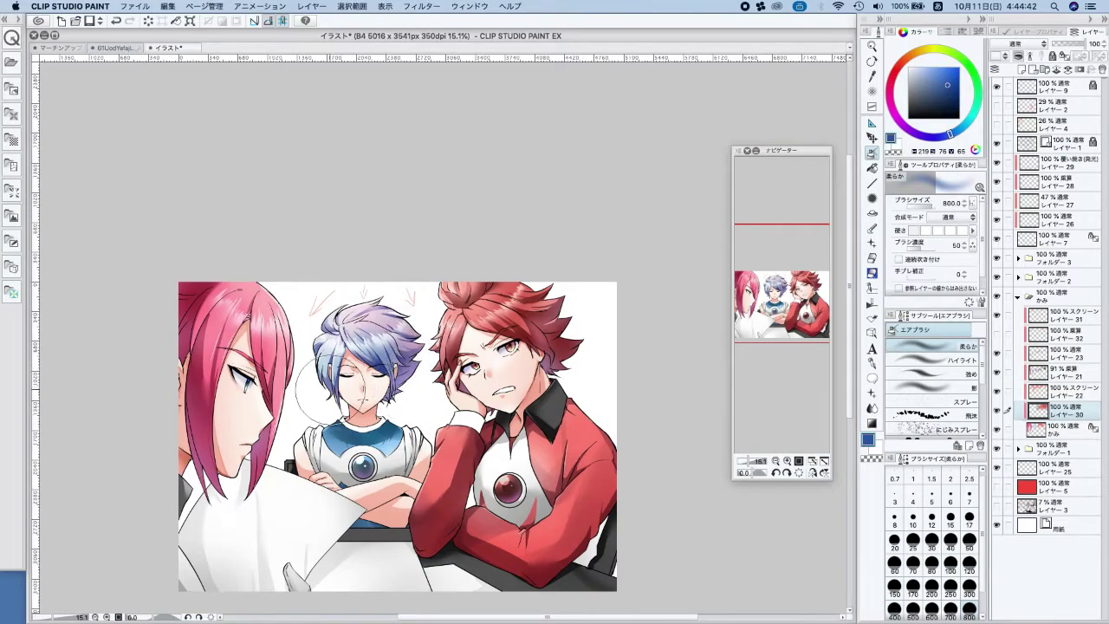
Airbrush pale blue (H219 S25 V100) over the middle character's hair and soft red (H359 S48 V96) onto the pink hair
{"action": "left_click", "coordinate": [922, 67]}
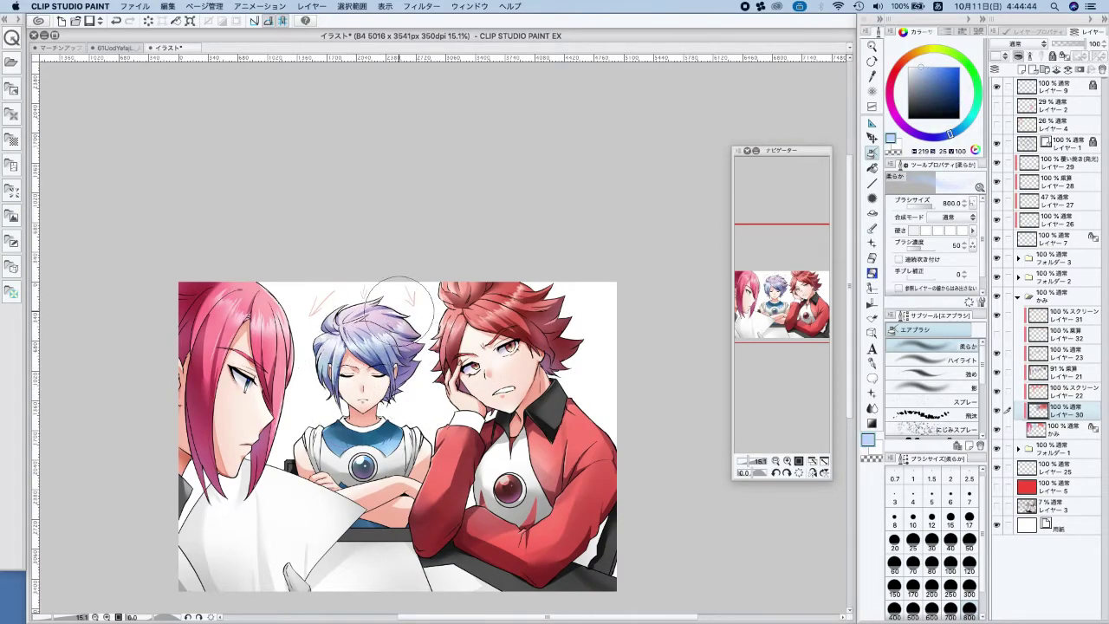
{"action": "left_click_drag", "start_coordinate": [600, 395], "coordinate": [655, 377]}
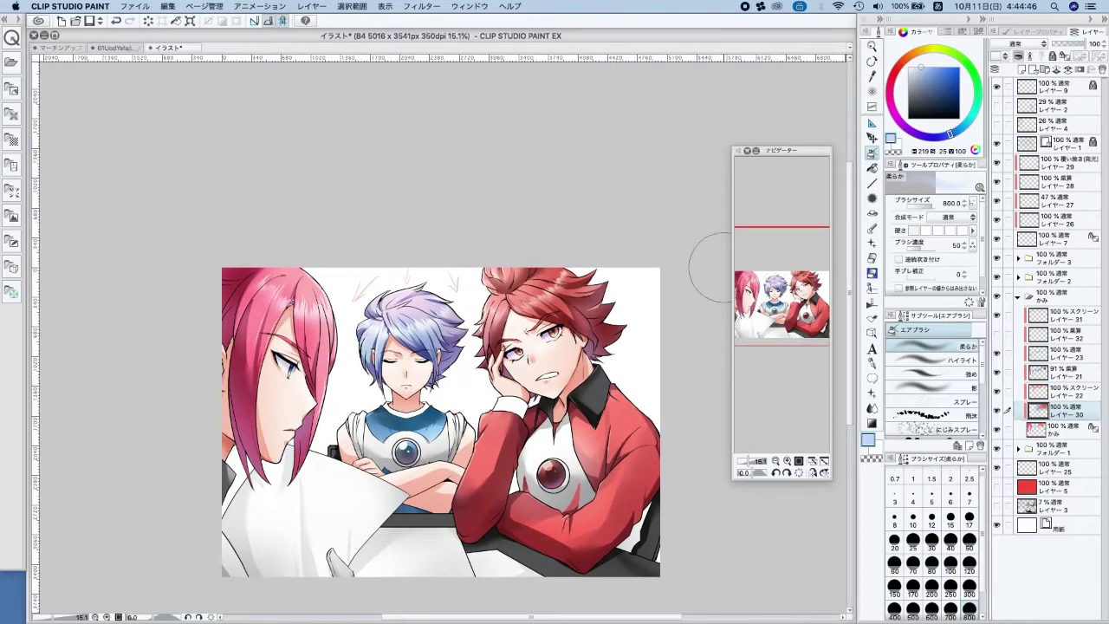
{"action": "left_click", "coordinate": [894, 74]}
{"action": "left_click_drag", "start_coordinate": [938, 86], "coordinate": [933, 69]}
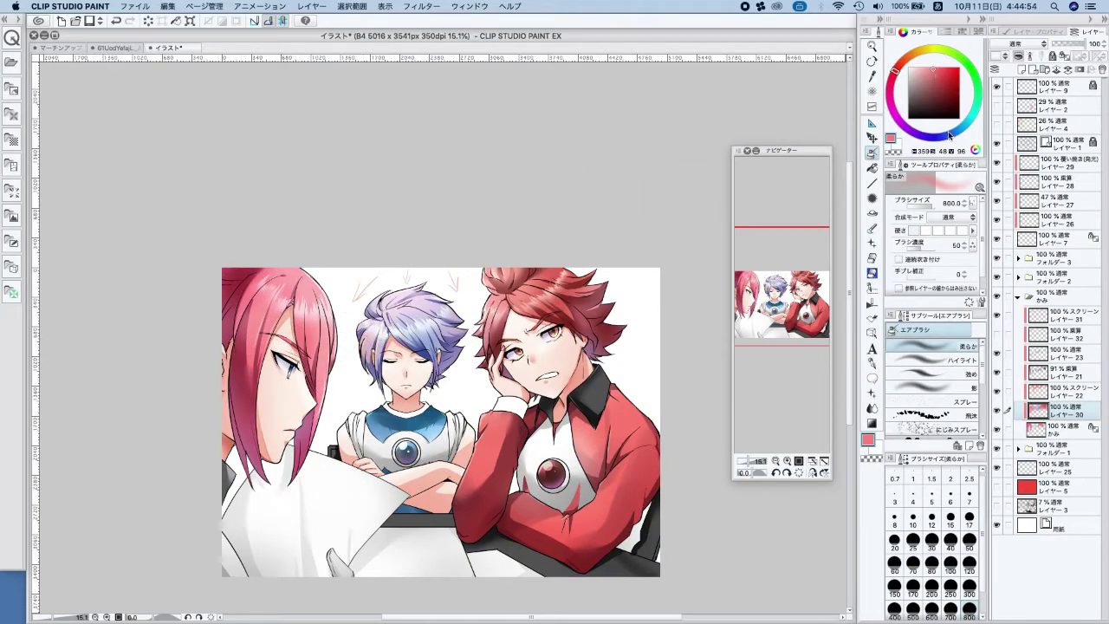
Deepen the middle character's hair with more blue, and lighten its crown with pale blue (H215 S26 V100)
{"action": "left_click", "coordinate": [952, 135]}
{"action": "left_click", "coordinate": [931, 74]}
{"action": "mouse_move", "coordinate": [386, 332]}
{"action": "left_mouse_down"}
{"action": "mouse_move", "coordinate": [381, 355]}
{"action": "mouse_move", "coordinate": [430, 372]}
{"action": "mouse_move", "coordinate": [445, 336]}
{"action": "left_mouse_up"}
{"action": "left_click", "coordinate": [922, 65]}
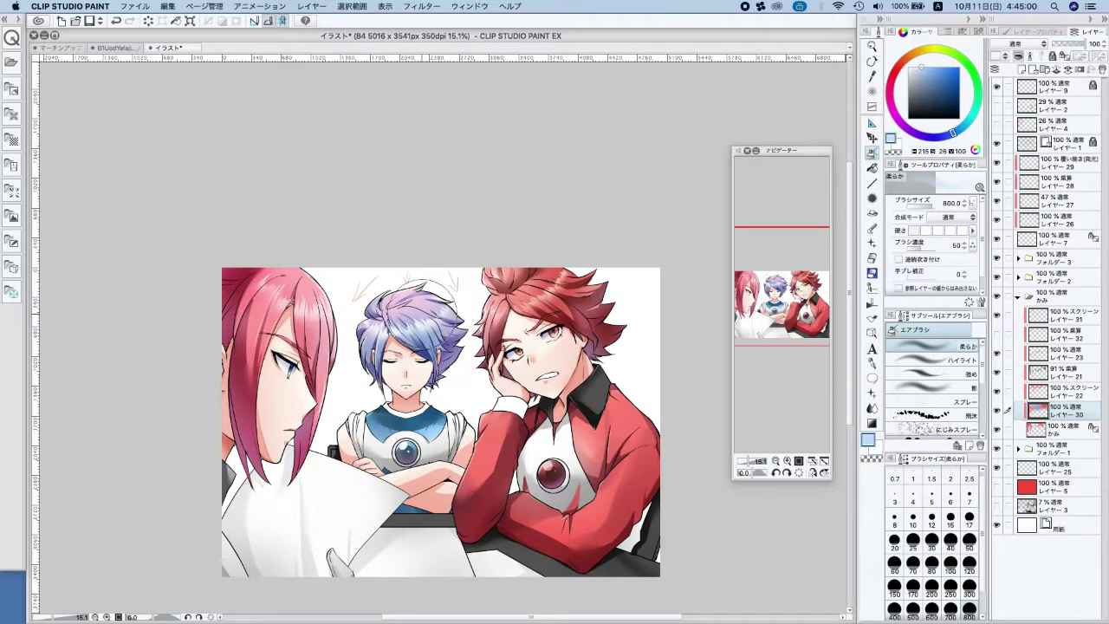
{"action": "left_click_drag", "start_coordinate": [399, 281], "coordinate": [437, 299]}
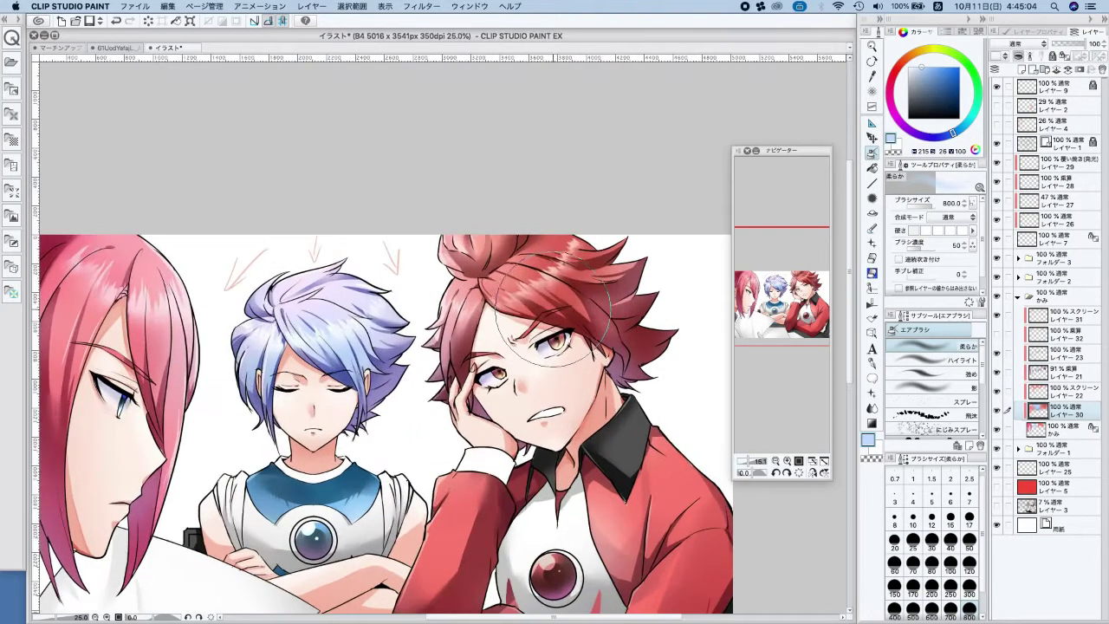
Touch up the red-haired character's hair with light pink (H5 S36 V98) and bright red (H5 S75 V95), using airbrush sizes 120 and 250
{"action": "scroll", "coordinate": [545, 319], "scroll_direction": "up", "scroll_amount": 2}
{"action": "left_click", "coordinate": [898, 67]}
{"action": "left_click", "coordinate": [927, 67]}
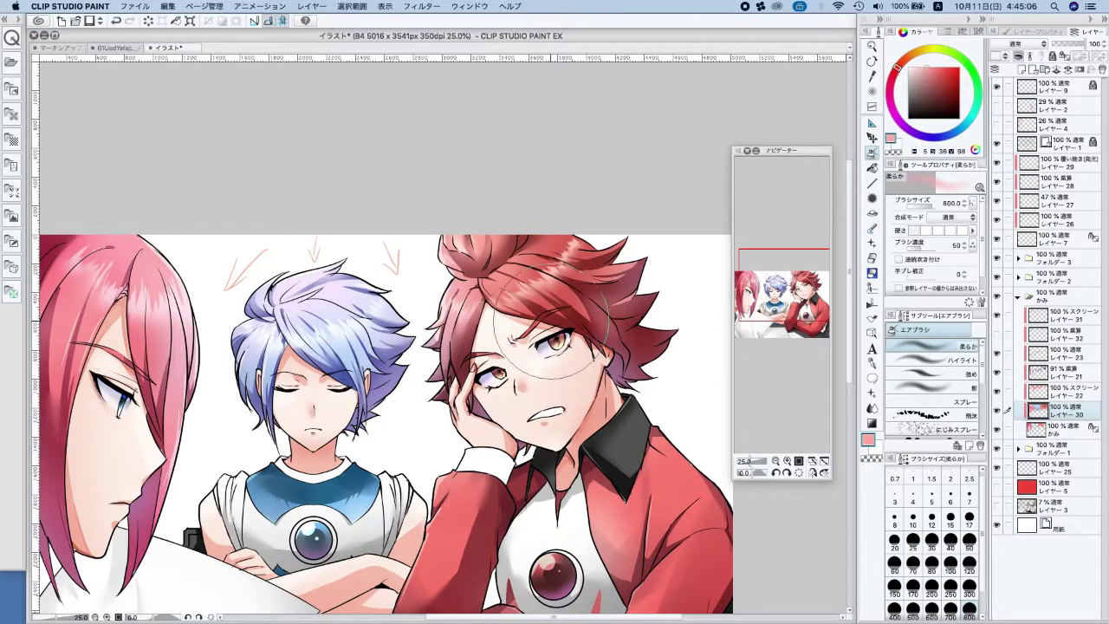
{"action": "left_click", "coordinate": [969, 565]}
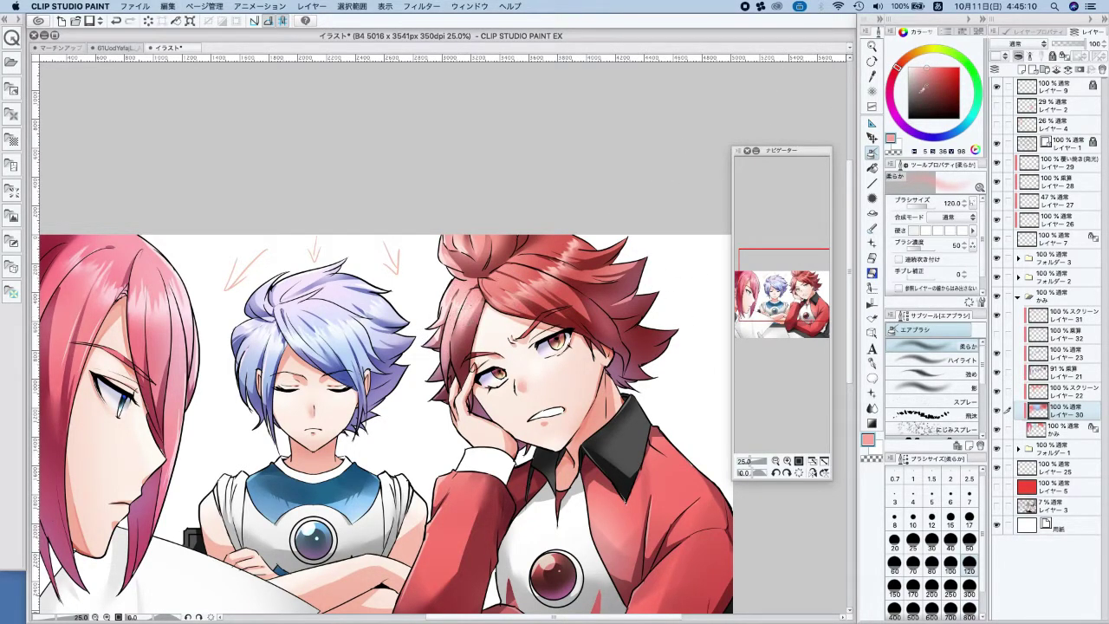
{"action": "left_click_drag", "start_coordinate": [947, 69], "coordinate": [954, 63]}
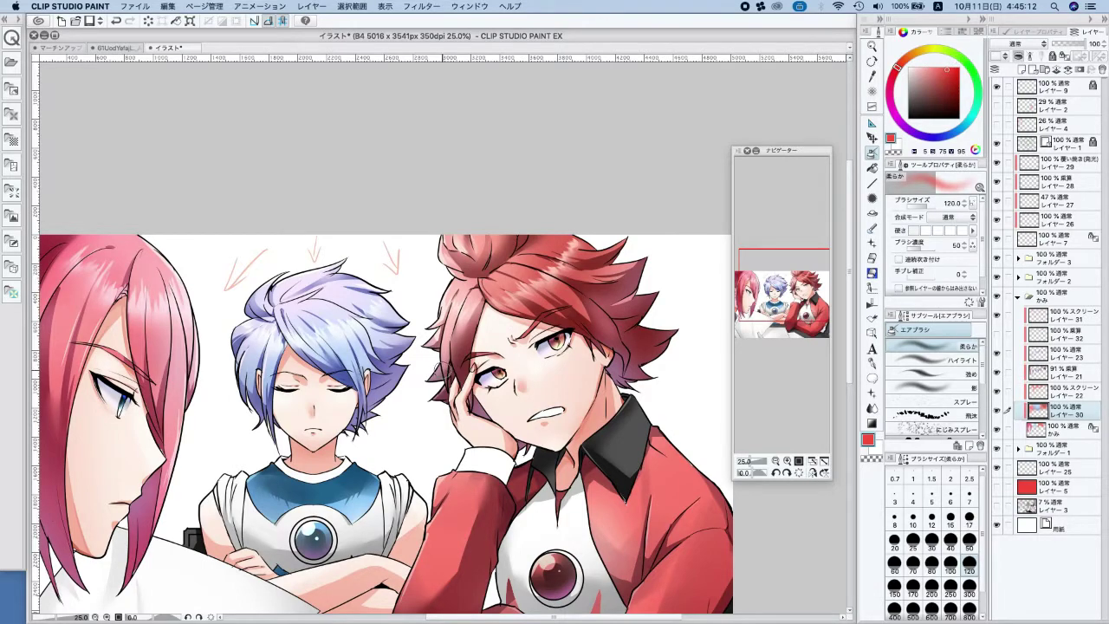
{"action": "mouse_move", "coordinate": [475, 279]}
{"action": "left_mouse_down"}
{"action": "mouse_move", "coordinate": [460, 303]}
{"action": "mouse_move", "coordinate": [472, 316]}
{"action": "mouse_move", "coordinate": [473, 291]}
{"action": "left_mouse_up"}
{"action": "scroll", "coordinate": [612, 235], "scroll_direction": "down", "scroll_amount": 3}
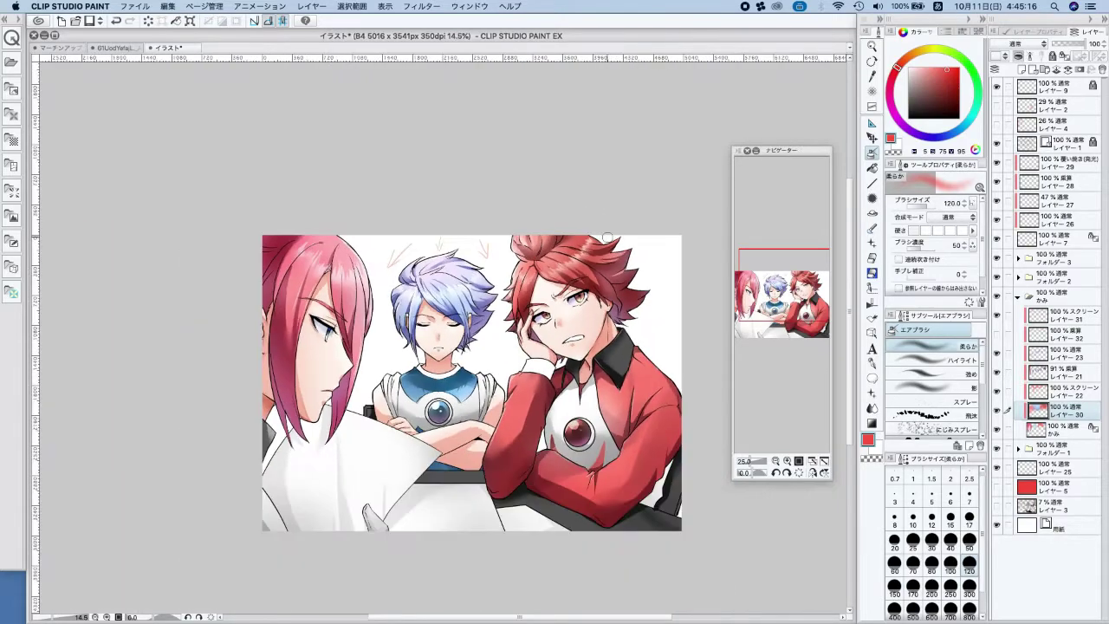
{"action": "left_click", "coordinate": [952, 588]}
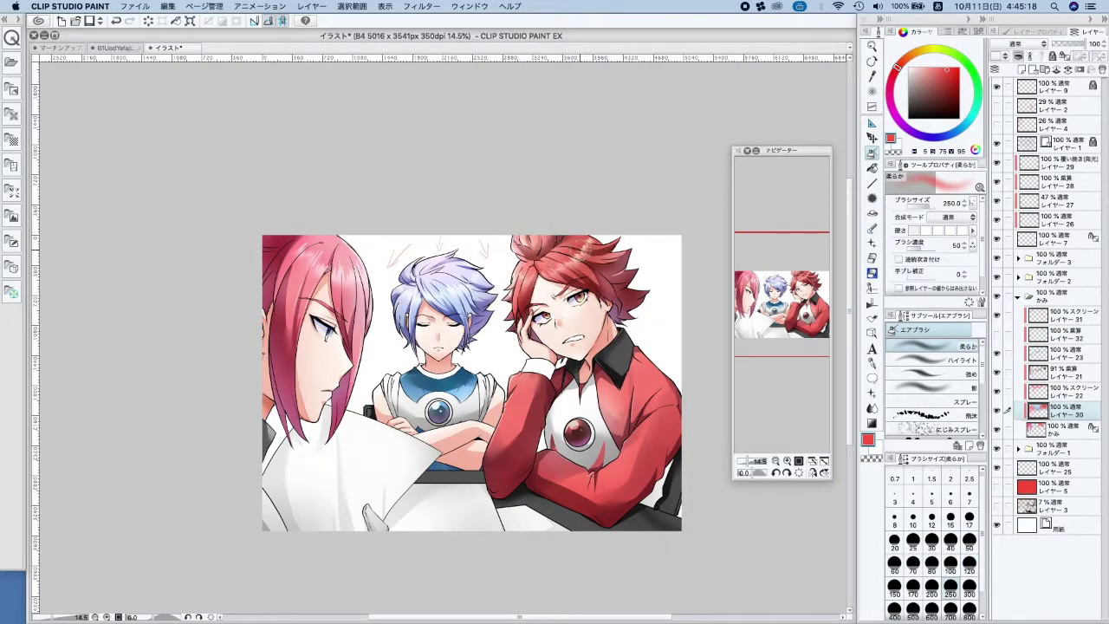
{"action": "scroll", "coordinate": [597, 363], "scroll_direction": "down", "scroll_amount": 2}
{"action": "left_click_drag", "start_coordinate": [680, 355], "coordinate": [635, 348]}
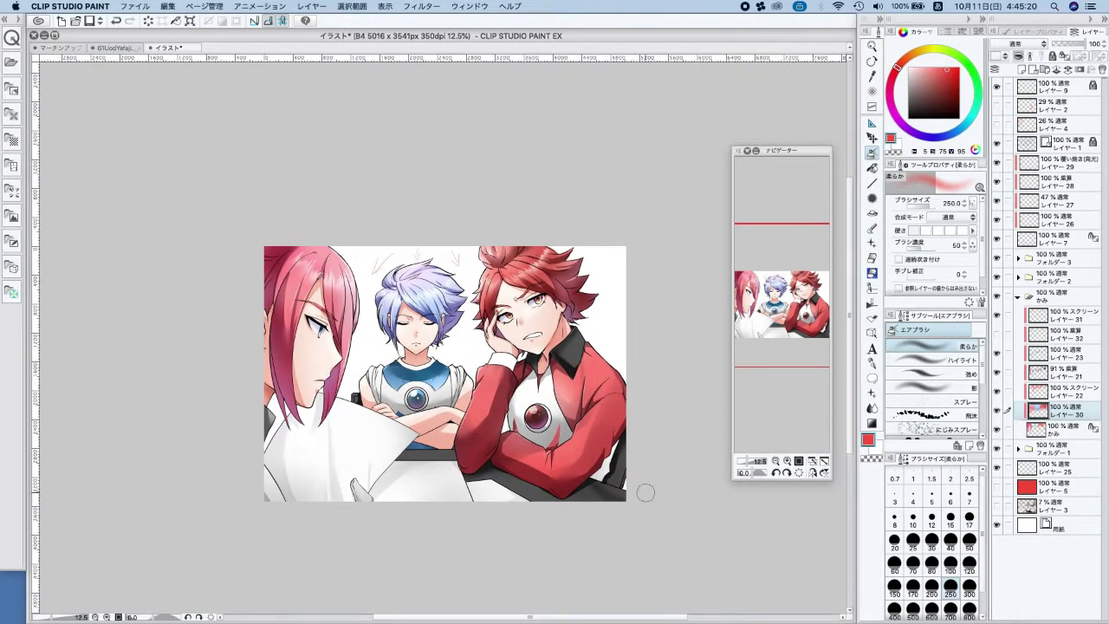
{"action": "scroll", "coordinate": [546, 258], "scroll_direction": "up", "scroll_amount": 2}
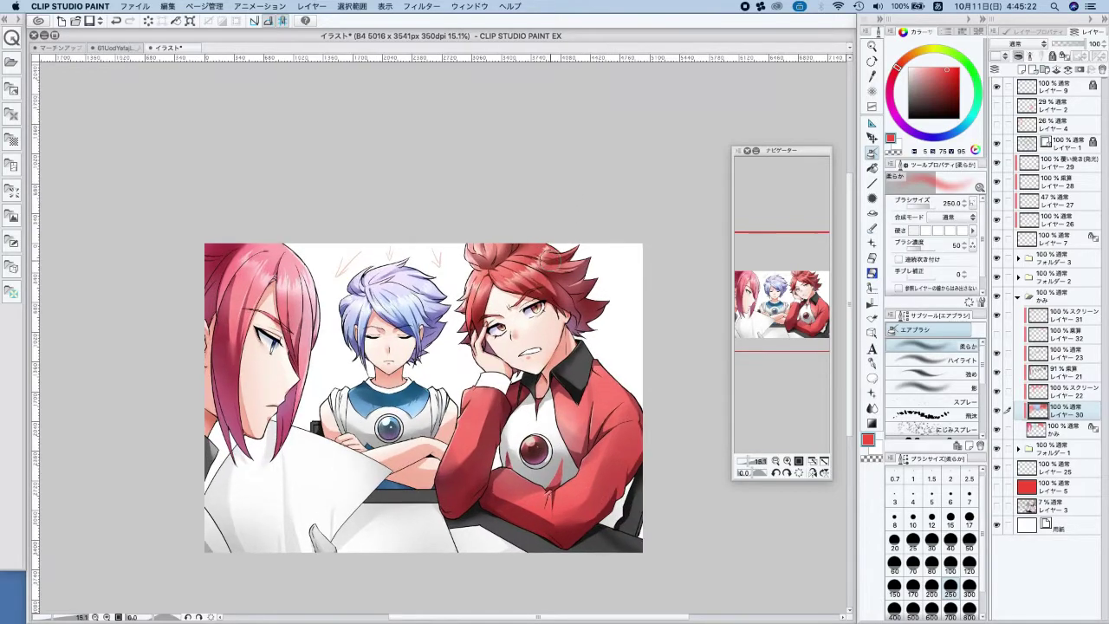
Compare the hair with and without レイヤー 30, and set that layer to multiply (乗算) at 14% opacity
{"action": "left_click", "coordinate": [998, 416]}
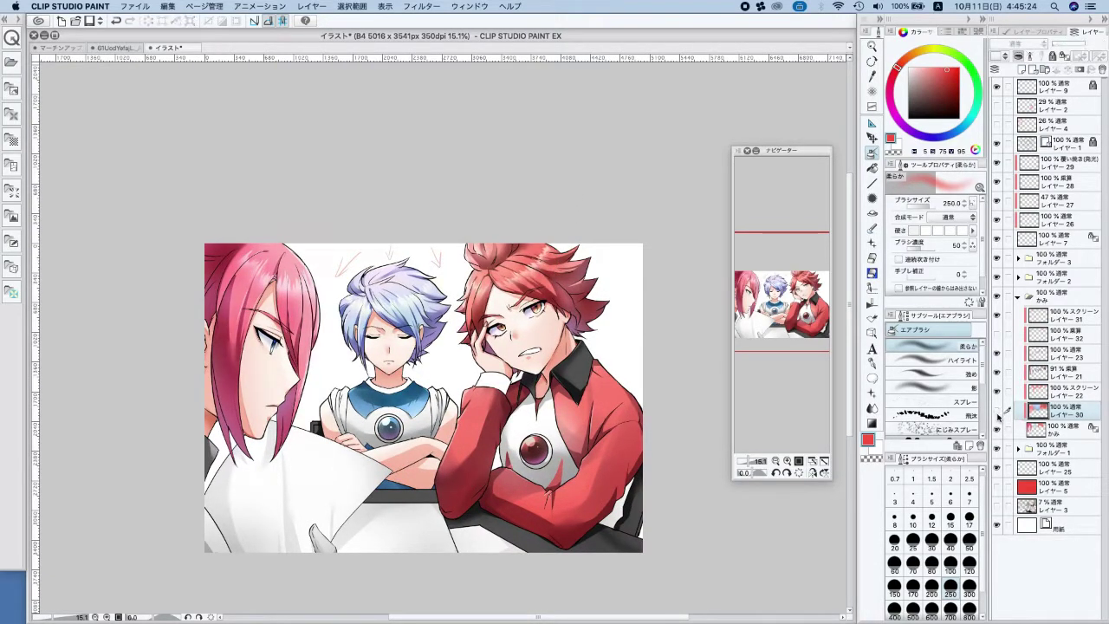
{"action": "left_click", "coordinate": [1003, 409]}
{"action": "left_click", "coordinate": [1019, 44]}
{"action": "left_click", "coordinate": [1027, 41]}
{"action": "left_click_drag", "start_coordinate": [1062, 51], "coordinate": [1057, 42]}
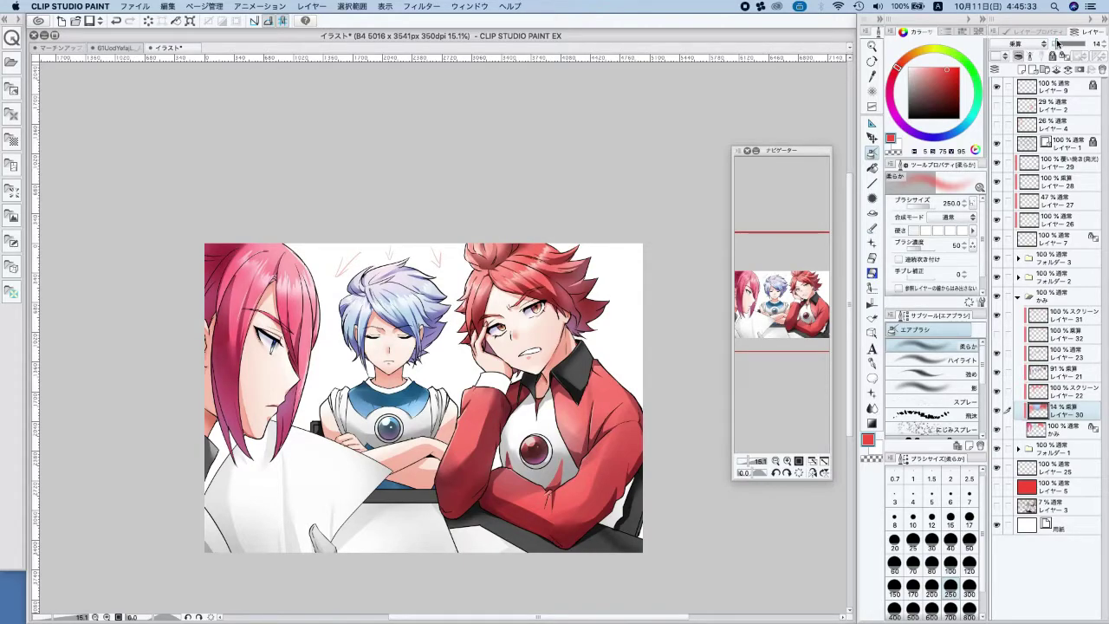
Collapse the かみ folder and toggle the visibility of the clothing folders and フォルダー 1 to check their contents
{"action": "left_click", "coordinate": [1018, 299]}
{"action": "left_click", "coordinate": [1013, 279]}
{"action": "left_click", "coordinate": [997, 279]}
{"action": "left_click", "coordinate": [998, 278]}
{"action": "left_click", "coordinate": [997, 260]}
{"action": "left_click", "coordinate": [997, 260]}
{"action": "left_click", "coordinate": [996, 316]}
{"action": "left_click", "coordinate": [996, 317]}
Expand フォルダー 1, add a multiply (乗算) layer above レイヤー 10, and sample the pale skin colour (H18 S16 V98) from the red-haired character's face
{"action": "left_click", "coordinate": [1028, 317]}
{"action": "left_click", "coordinate": [1019, 318]}
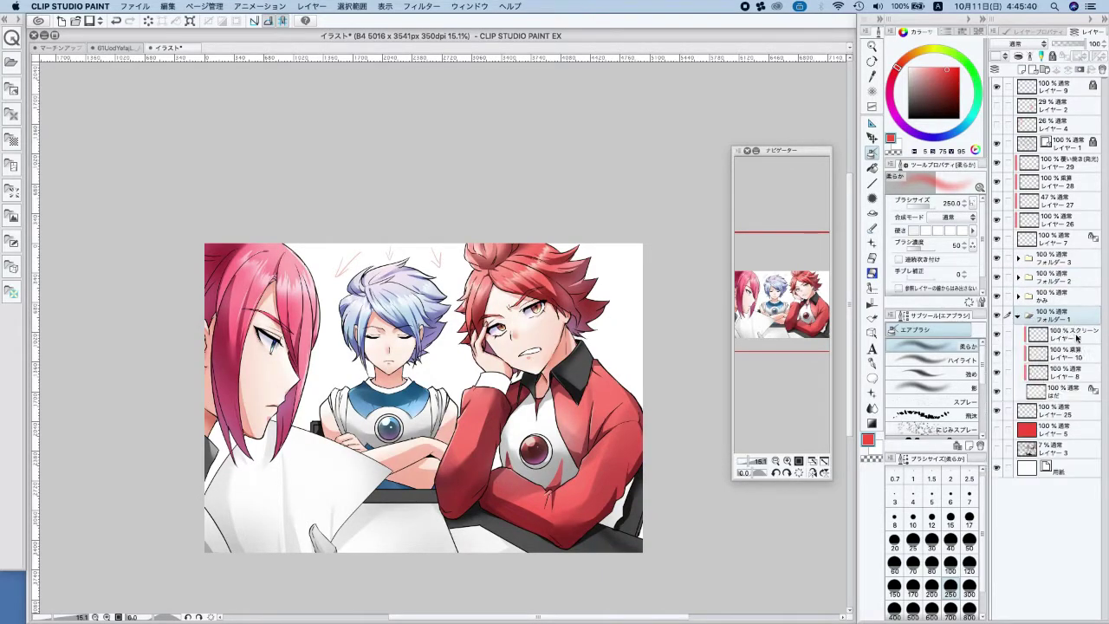
{"action": "left_click", "coordinate": [1070, 355]}
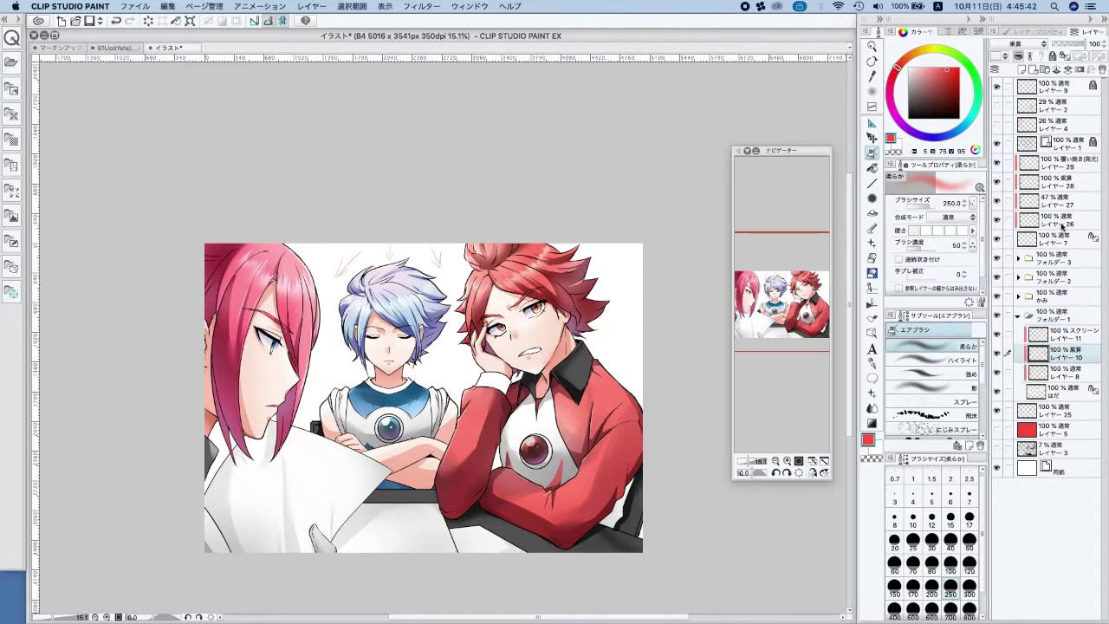
{"action": "left_click", "coordinate": [1021, 70]}
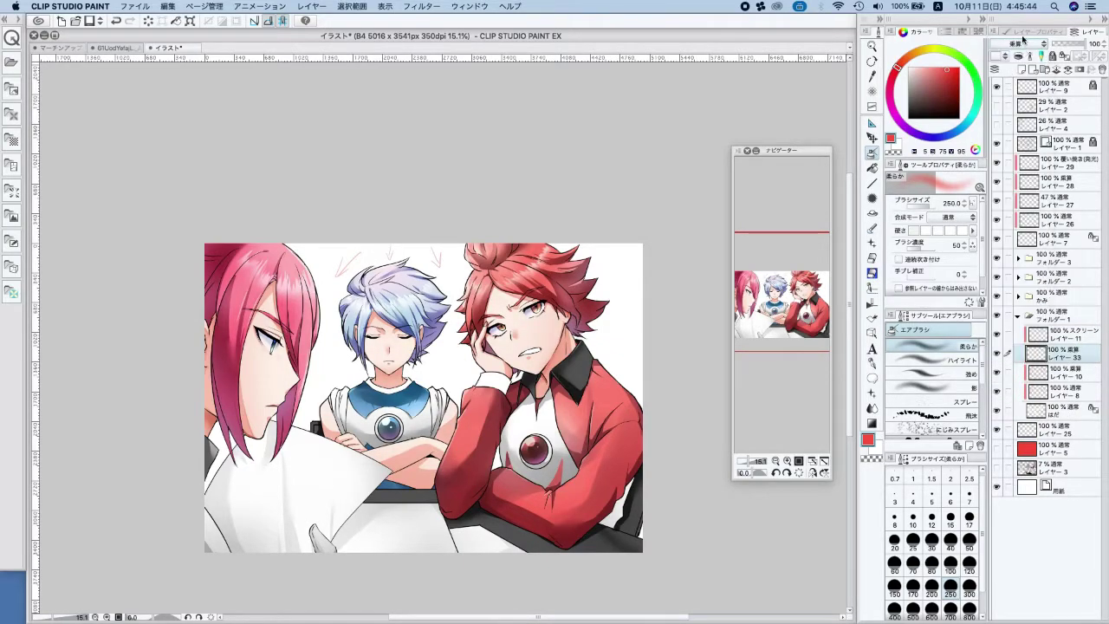
{"action": "left_click", "coordinate": [546, 336], "text": "alt"}
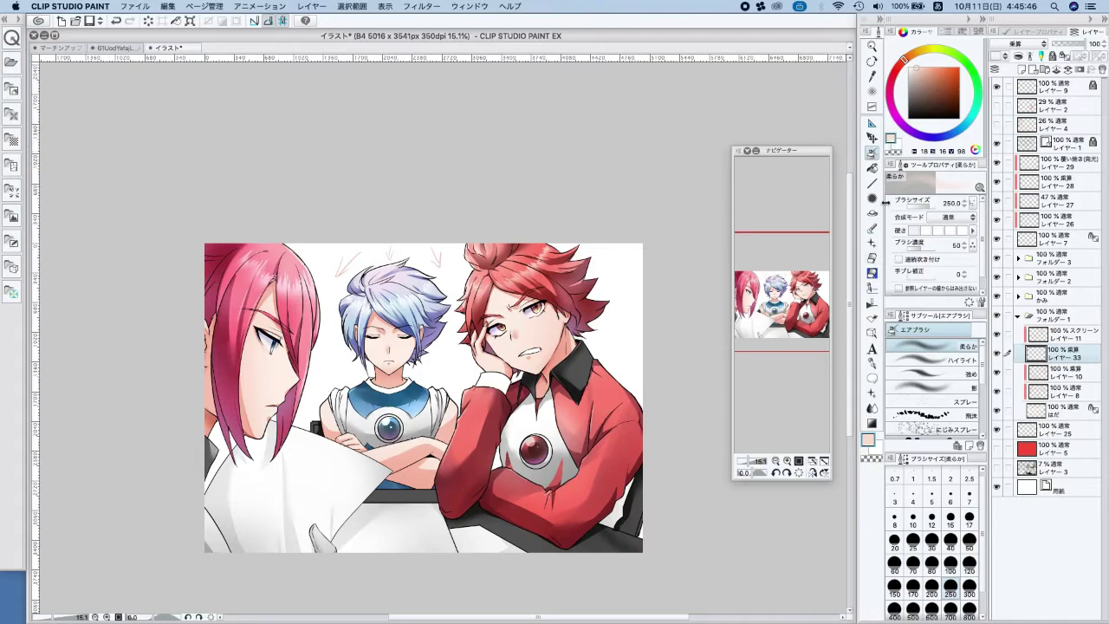
Select the whole canvas, fill the new layer with the sampled skin colour, deselect, and clip the layer to the skin
{"action": "left_click", "coordinate": [871, 366]}
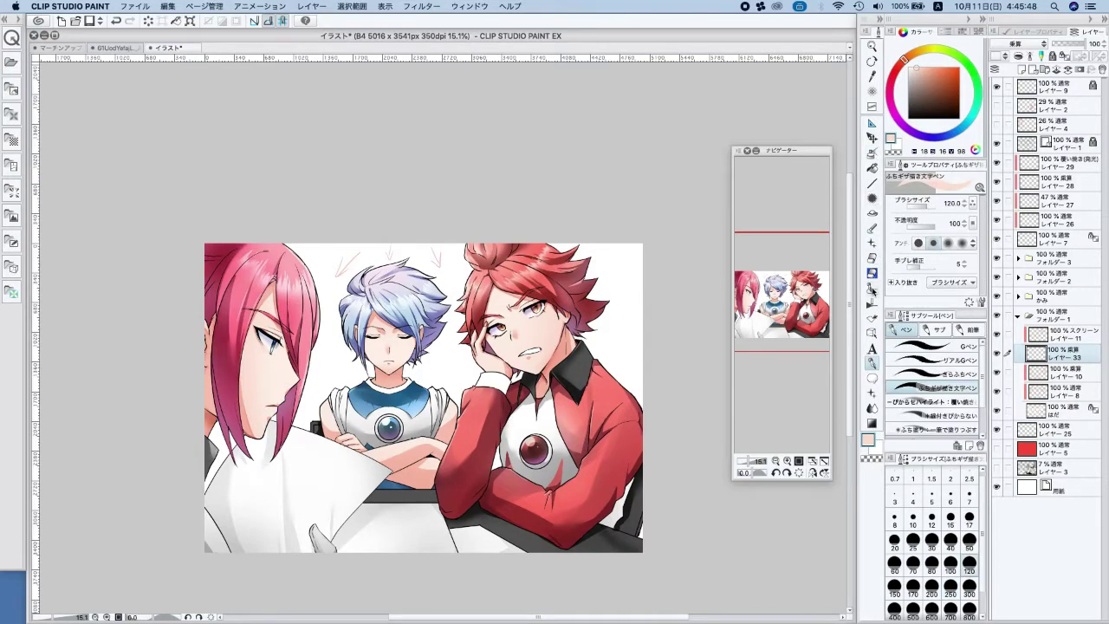
{"action": "left_click", "coordinate": [872, 289]}
{"action": "left_click_drag", "start_coordinate": [615, 542], "coordinate": [678, 584]}
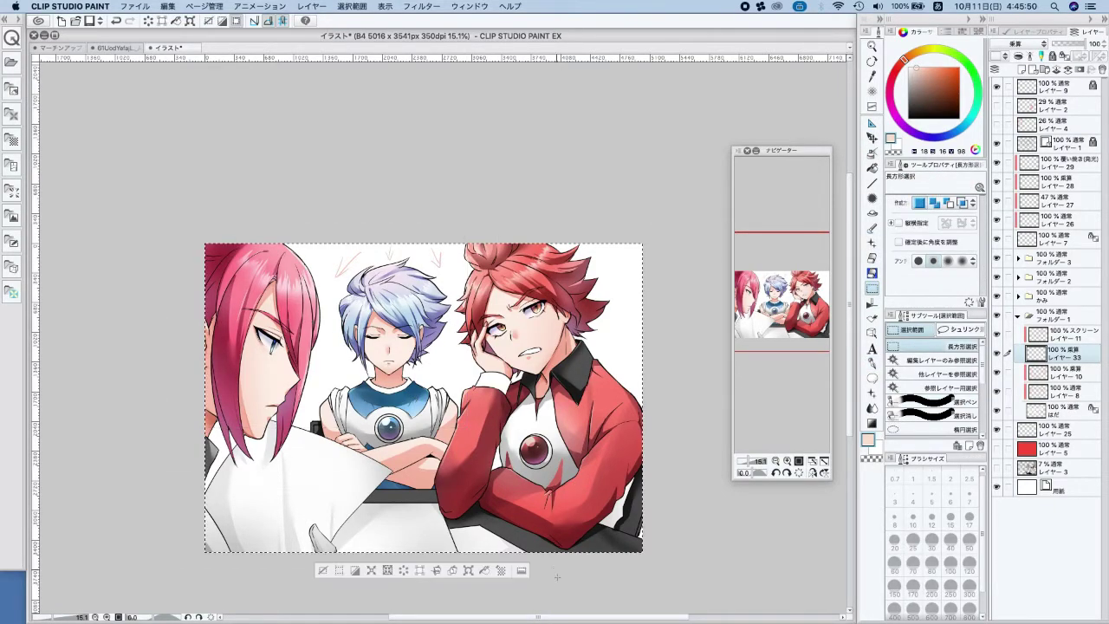
{"action": "left_click", "coordinate": [484, 571]}
{"action": "left_click", "coordinate": [322, 571]}
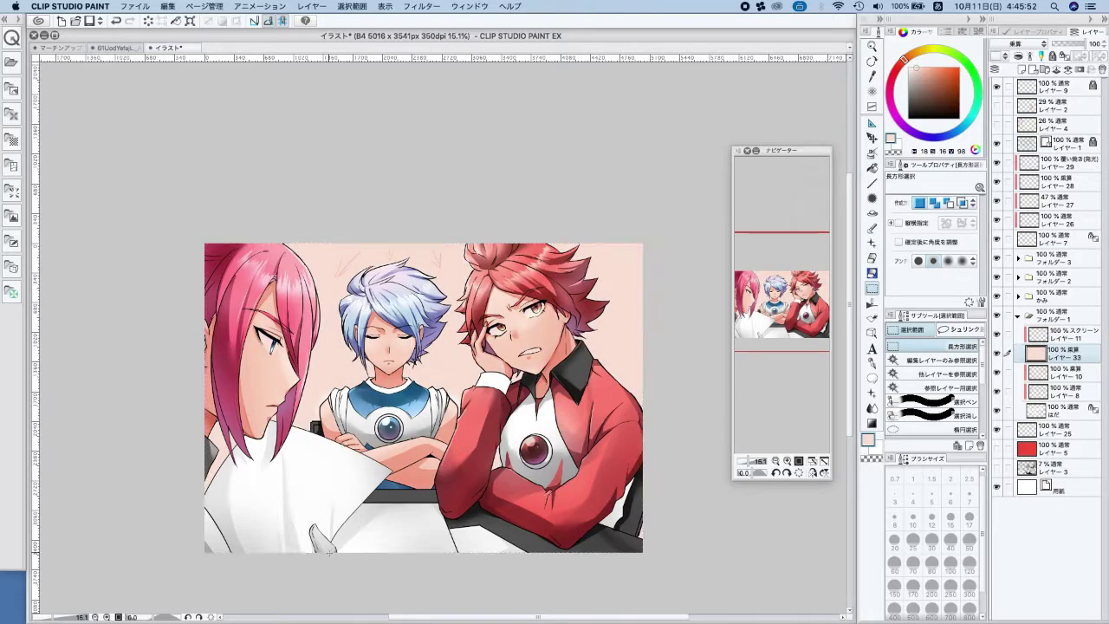
{"action": "left_click", "coordinate": [1028, 56]}
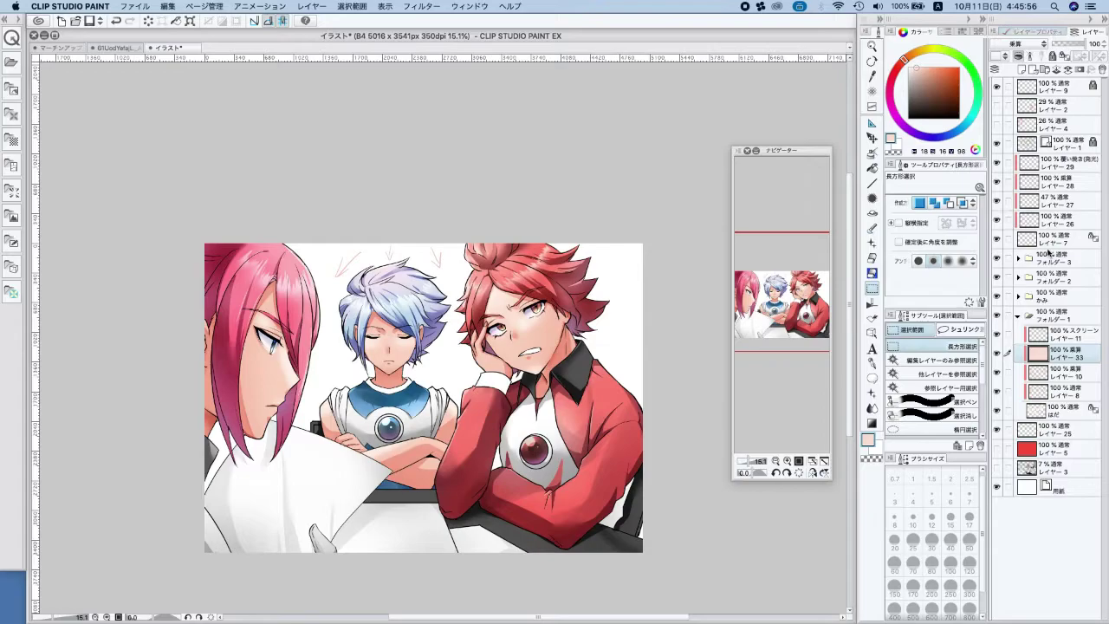
Move the skin-tint layer directly above the はだ base layer and set its opacity to 50%
{"action": "left_click", "coordinate": [1064, 48]}
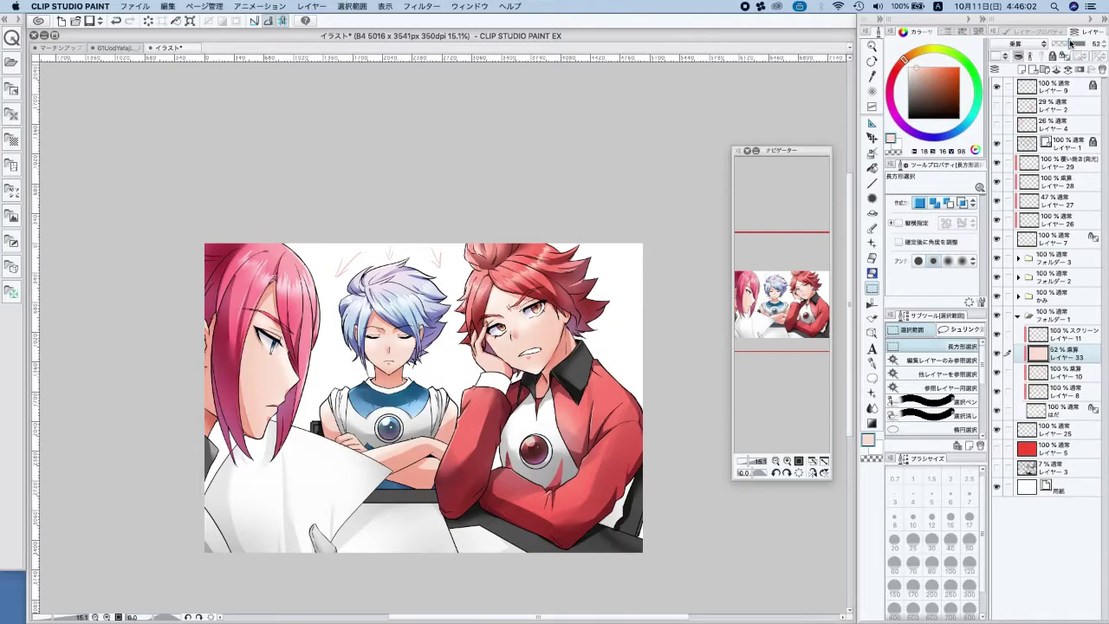
{"action": "mouse_move", "coordinate": [1069, 43]}
{"action": "left_mouse_down"}
{"action": "mouse_move", "coordinate": [1056, 43]}
{"action": "mouse_move", "coordinate": [1065, 43]}
{"action": "left_mouse_up"}
{"action": "left_click_drag", "start_coordinate": [1077, 357], "coordinate": [1071, 398]}
{"action": "left_click_drag", "start_coordinate": [1073, 48], "coordinate": [1073, 43]}
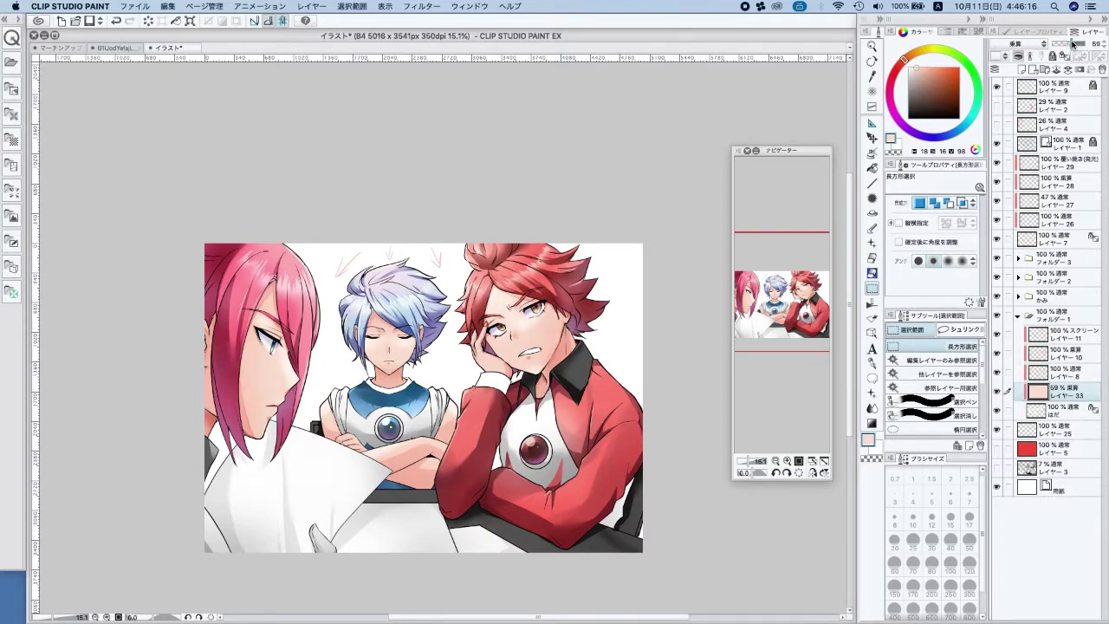
{"action": "left_click_drag", "start_coordinate": [1069, 44], "coordinate": [1070, 43]}
Softly erase parts of the skin tint on the characters' faces with the soft airbrush in transparent colour at size 250
{"action": "left_click", "coordinate": [872, 168]}
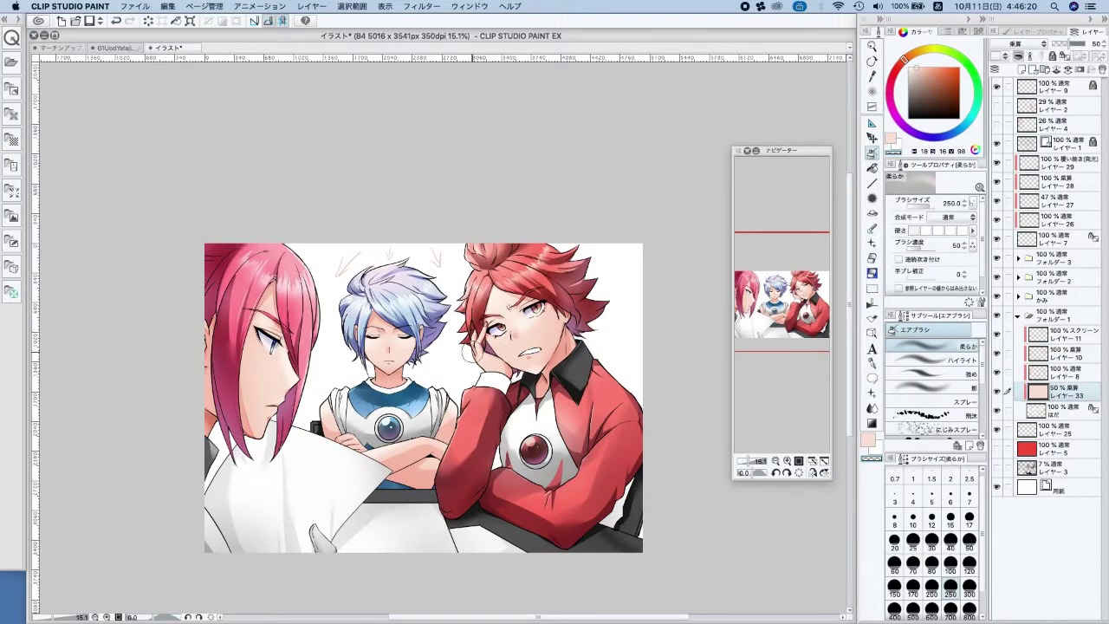
{"action": "key", "text": "super+z"}
{"action": "left_click_drag", "start_coordinate": [375, 351], "coordinate": [406, 361]}
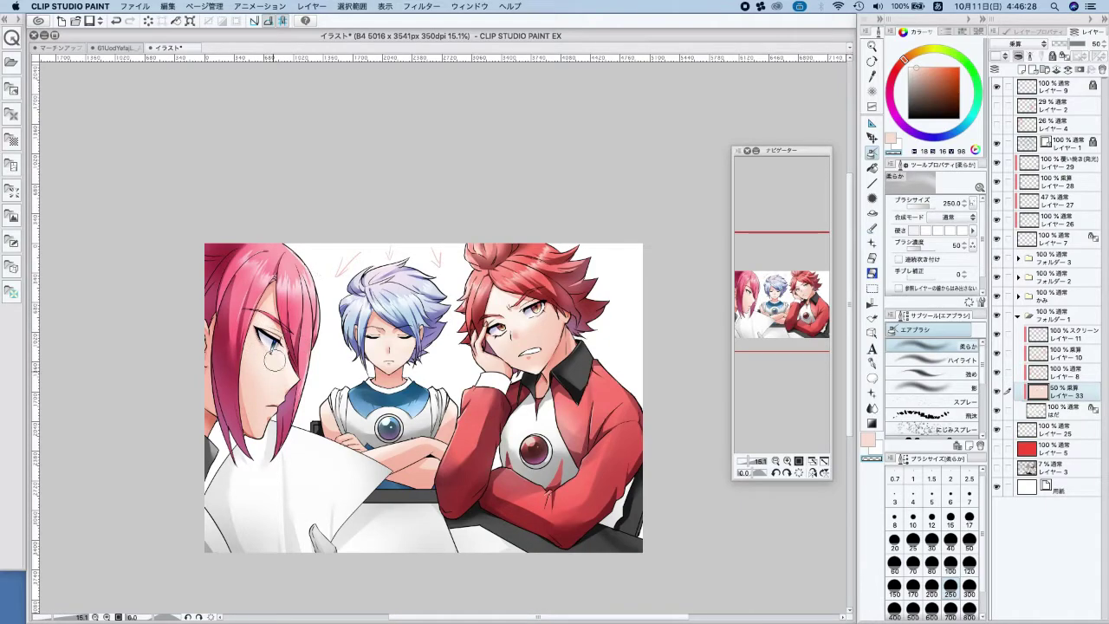
{"action": "scroll", "coordinate": [554, 178], "scroll_direction": "down", "scroll_amount": 1}
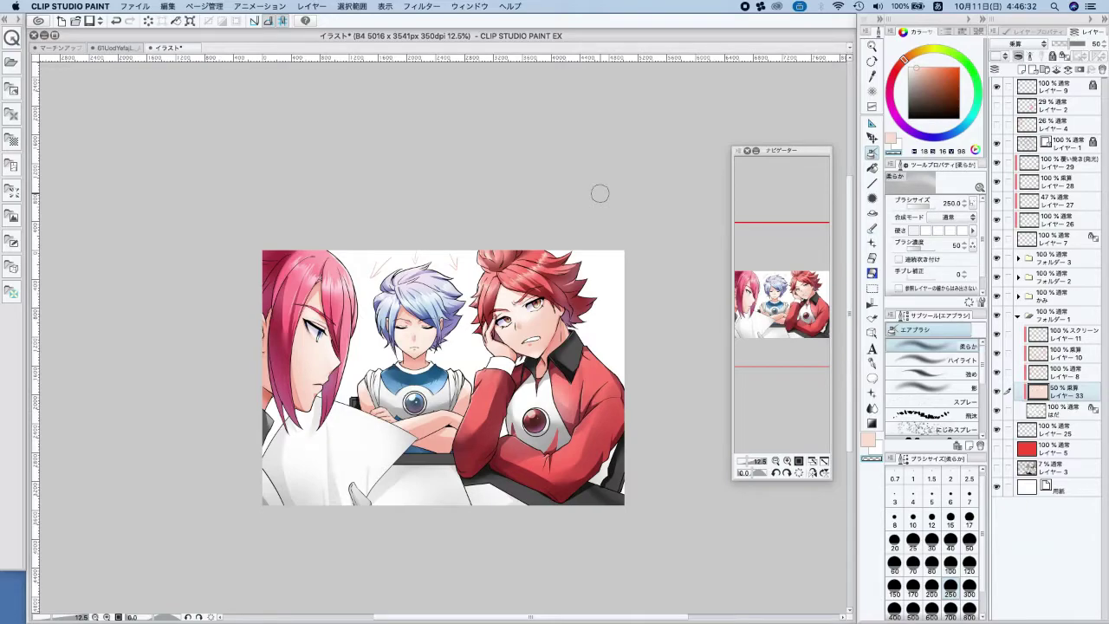
Collapse フォルダー 1 and group レイヤー 29 through レイヤー 7 into a new folder, leaving it collapsed
{"action": "left_click", "coordinate": [1018, 315]}
{"action": "left_click", "coordinate": [1068, 166]}
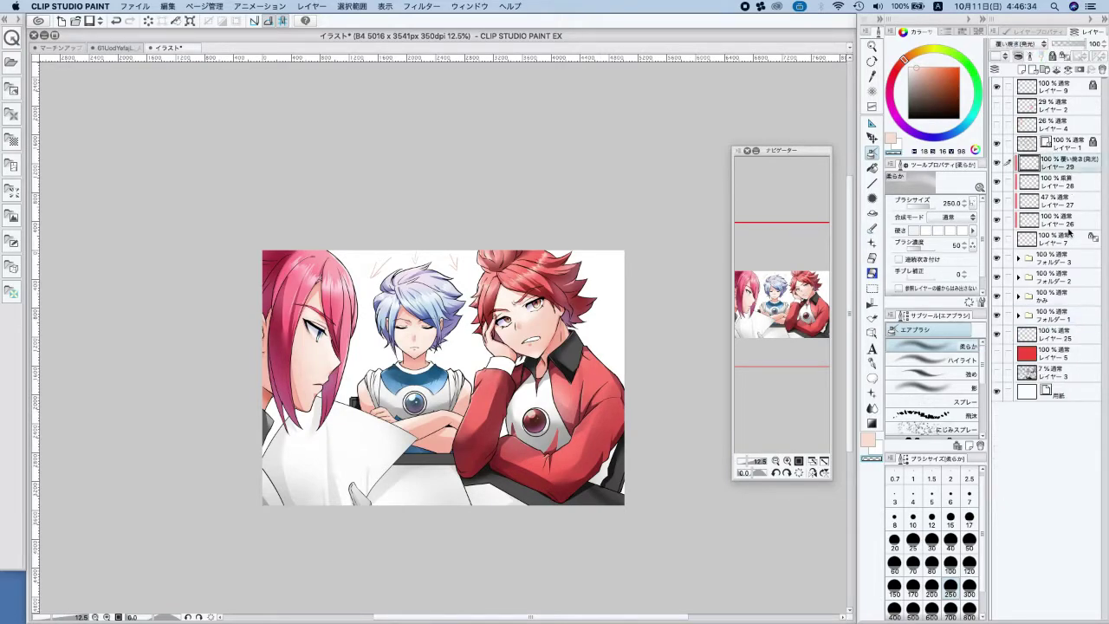
{"action": "left_click", "coordinate": [1064, 242], "text": "shift"}
{"action": "left_click_drag", "start_coordinate": [1062, 164], "coordinate": [1045, 69]}
{"action": "left_click", "coordinate": [1017, 164]}
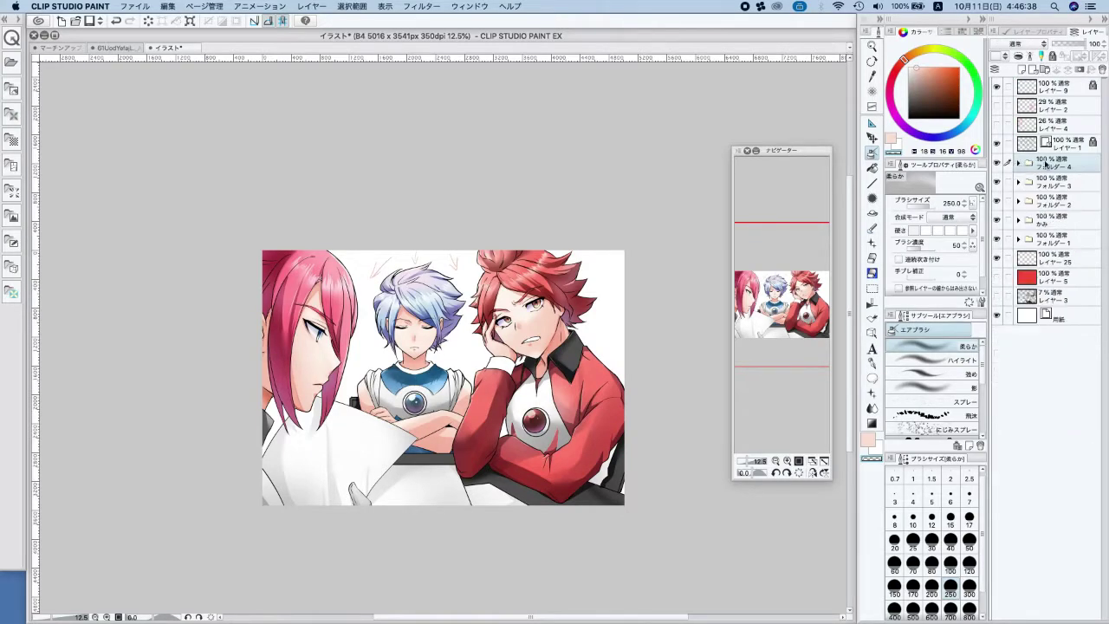
Expand フォルダー 3, add a clipped multiply (乗算) layer at its top, and set the drawing colour to black
{"action": "left_click", "coordinate": [997, 183]}
{"action": "left_click", "coordinate": [997, 183]}
{"action": "left_click", "coordinate": [1041, 183]}
{"action": "left_click", "coordinate": [1018, 183]}
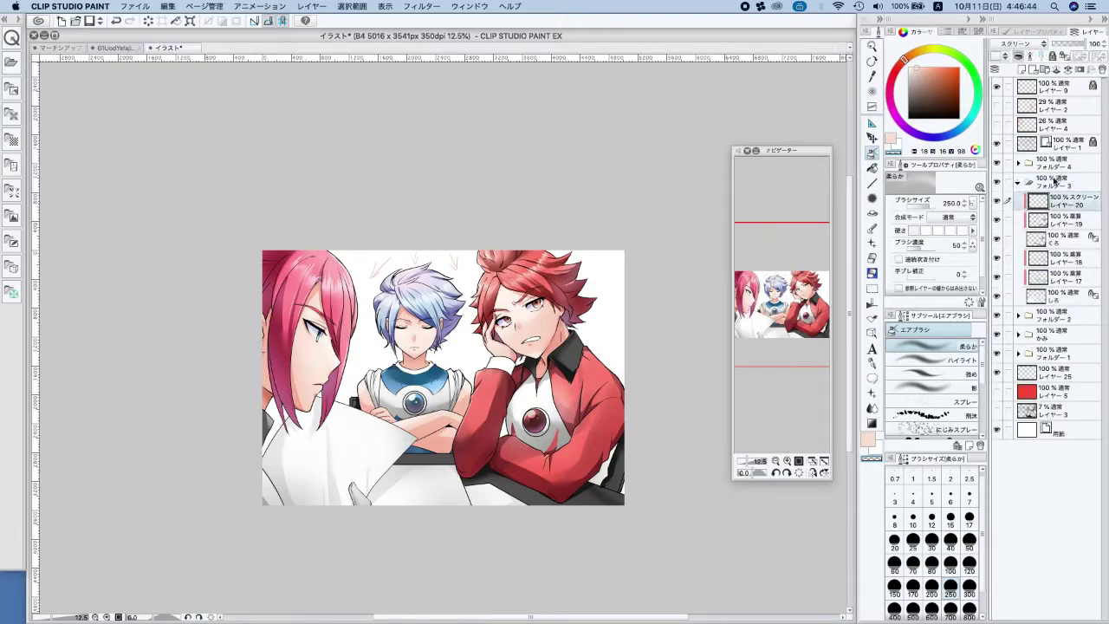
{"action": "left_click", "coordinate": [1025, 69]}
{"action": "left_click", "coordinate": [1015, 43]}
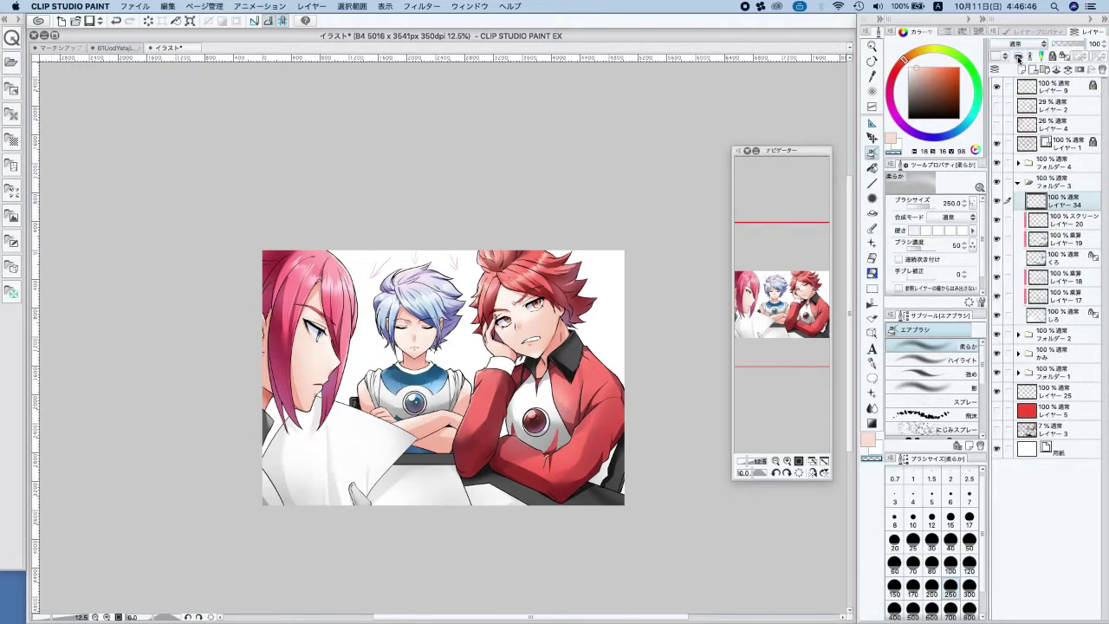
{"action": "left_click", "coordinate": [1028, 79]}
{"action": "left_click", "coordinate": [1018, 56]}
{"action": "left_click_drag", "start_coordinate": [924, 97], "coordinate": [908, 119]}
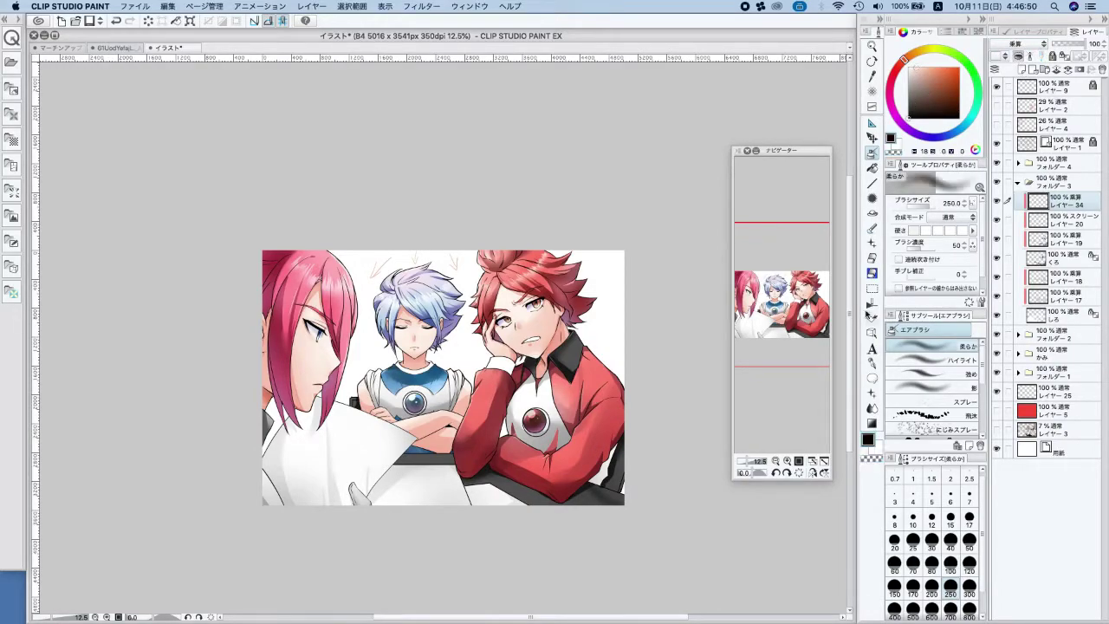
Shade the dark desk and lower clothing areas in black on レイヤー 34 with the soft airbrush at size 800
{"action": "left_click", "coordinate": [969, 609]}
{"action": "mouse_move", "coordinate": [602, 498]}
{"action": "left_mouse_down"}
{"action": "mouse_move", "coordinate": [631, 465]}
{"action": "mouse_move", "coordinate": [602, 494]}
{"action": "left_mouse_up"}
{"action": "left_click_drag", "start_coordinate": [376, 442], "coordinate": [443, 491]}
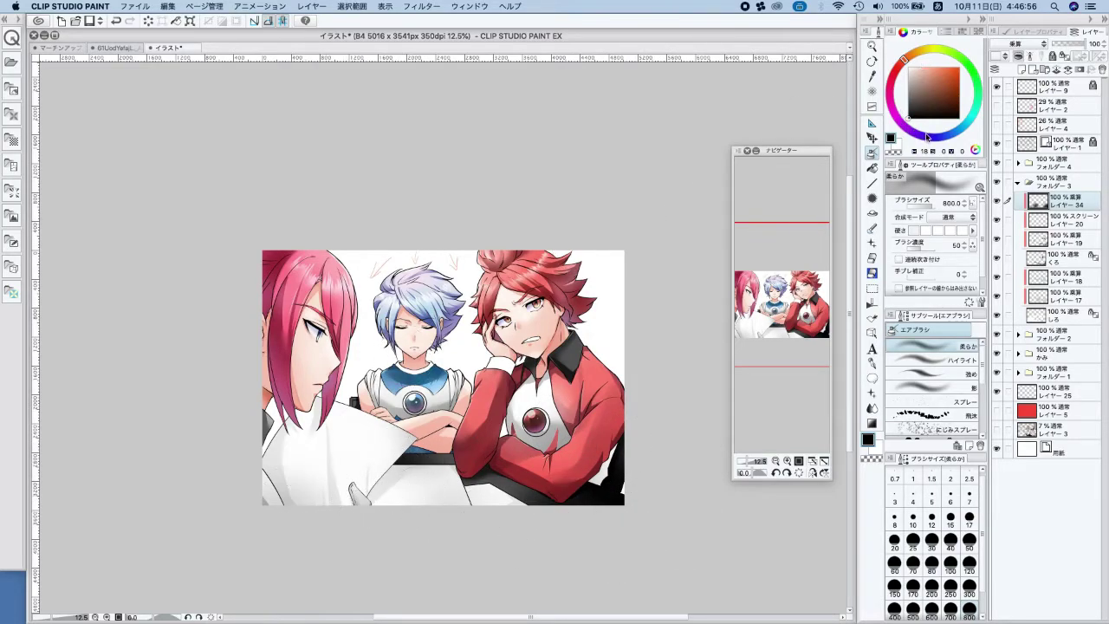
Try a soft light-blue airbrush glow over the dark areas on the screen layer レイヤー 20 and undo it
{"action": "left_click", "coordinate": [926, 136]}
{"action": "left_click", "coordinate": [924, 69]}
{"action": "left_click", "coordinate": [955, 128]}
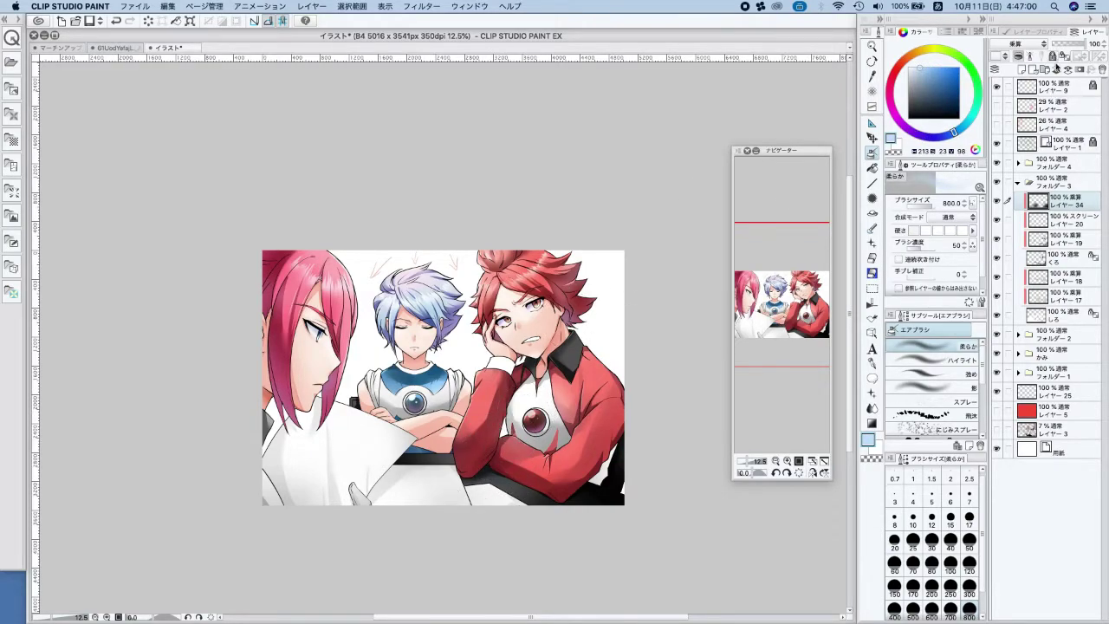
{"action": "left_click", "coordinate": [1066, 223]}
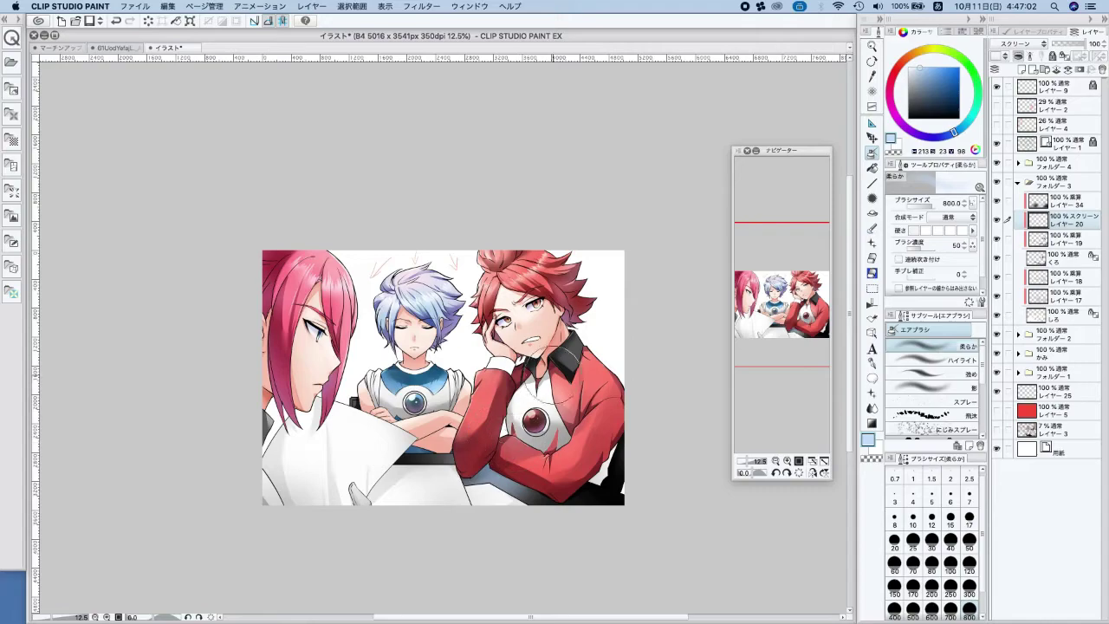
{"action": "key", "text": "super+z"}
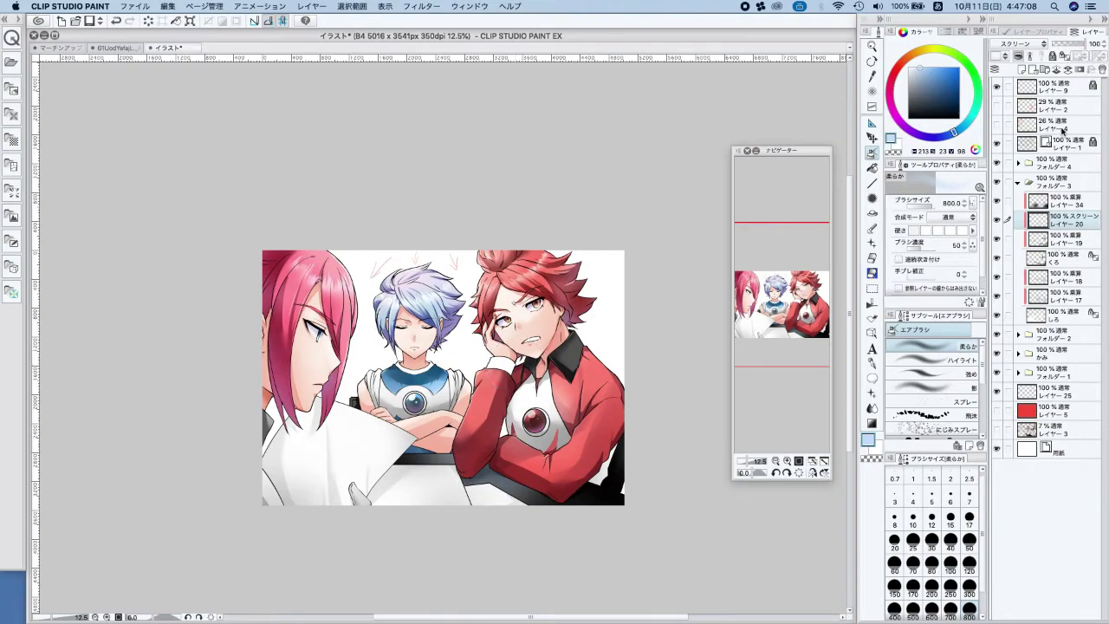
Add a layer directly above the paper layer (用紙), fill the whole canvas on it with neutral grey, and clear the selection
{"action": "left_click", "coordinate": [1062, 83]}
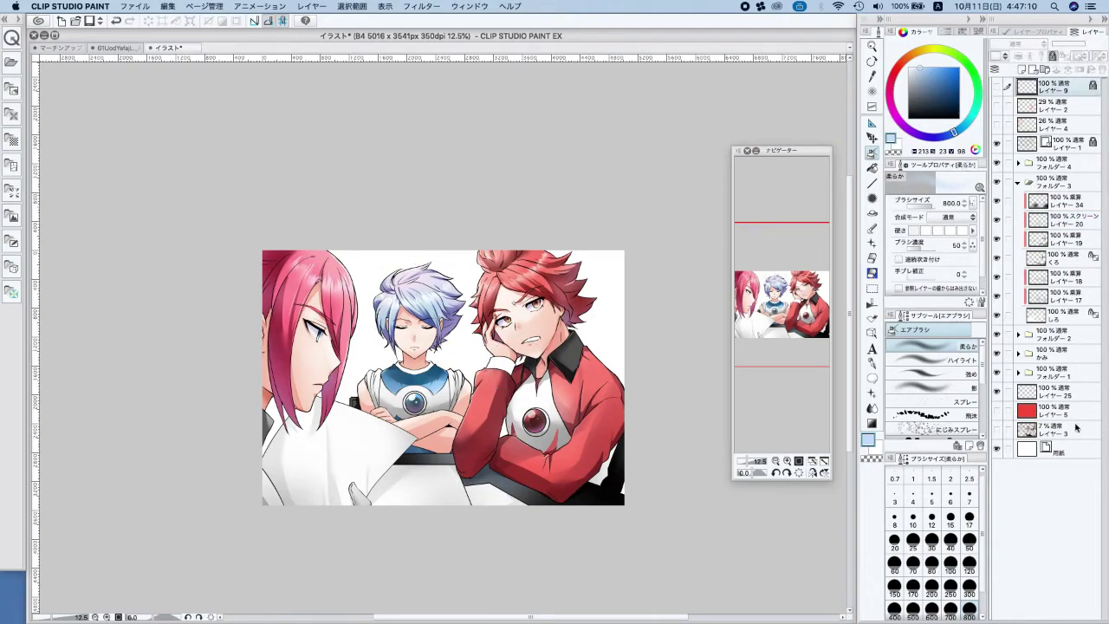
{"action": "left_click", "coordinate": [1075, 446]}
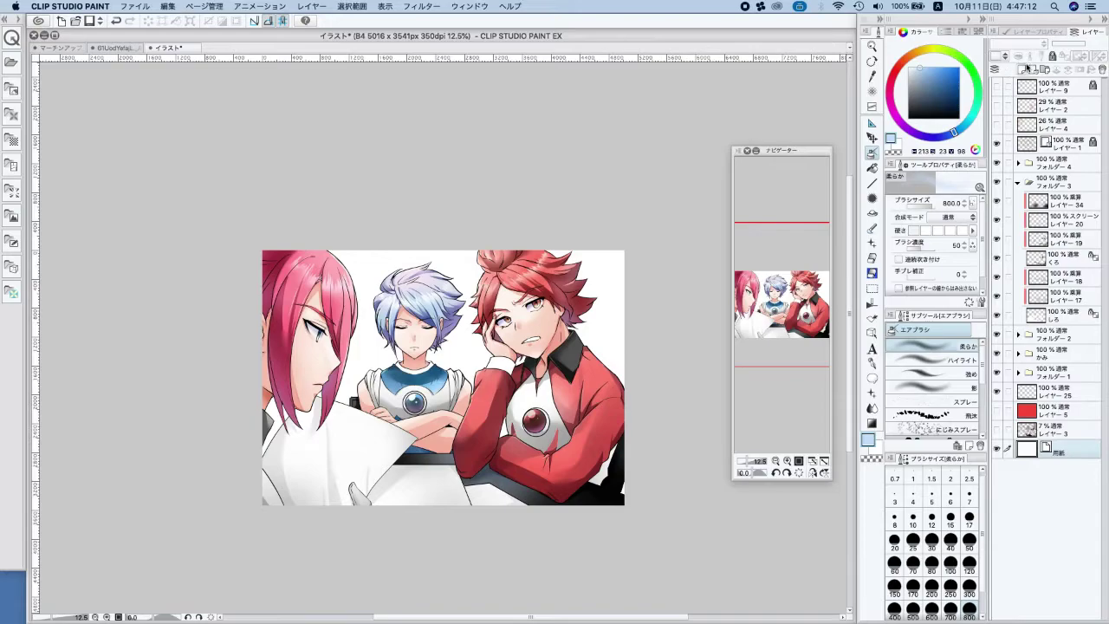
{"action": "left_click", "coordinate": [1021, 68]}
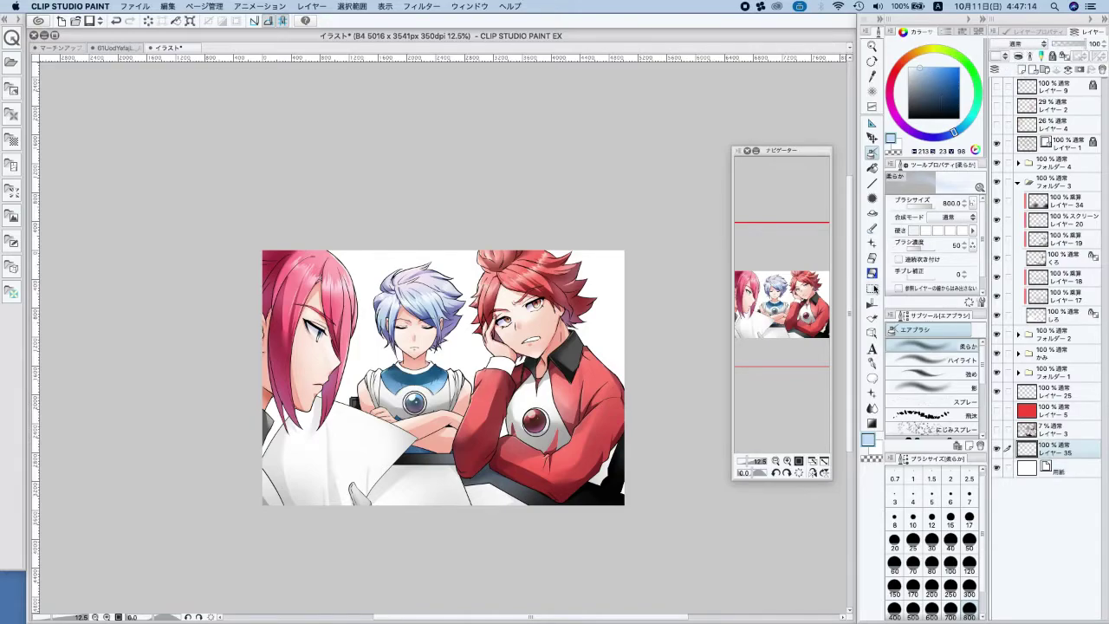
{"action": "left_click", "coordinate": [873, 288]}
{"action": "left_click_drag", "start_coordinate": [221, 212], "coordinate": [681, 546]}
{"action": "left_click", "coordinate": [504, 524]}
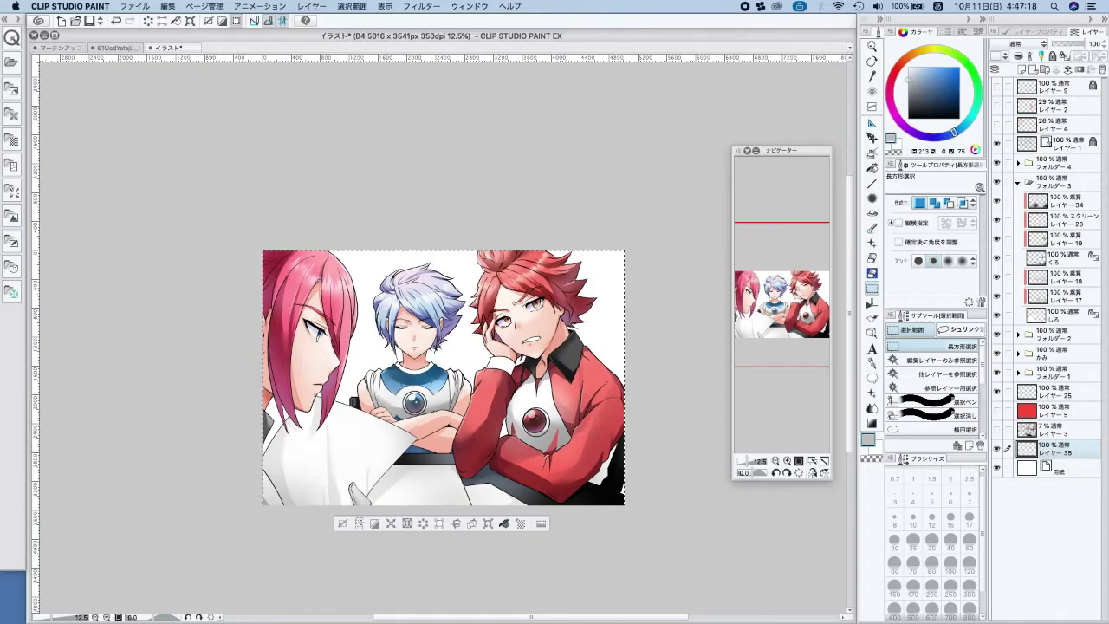
{"action": "left_click", "coordinate": [343, 523]}
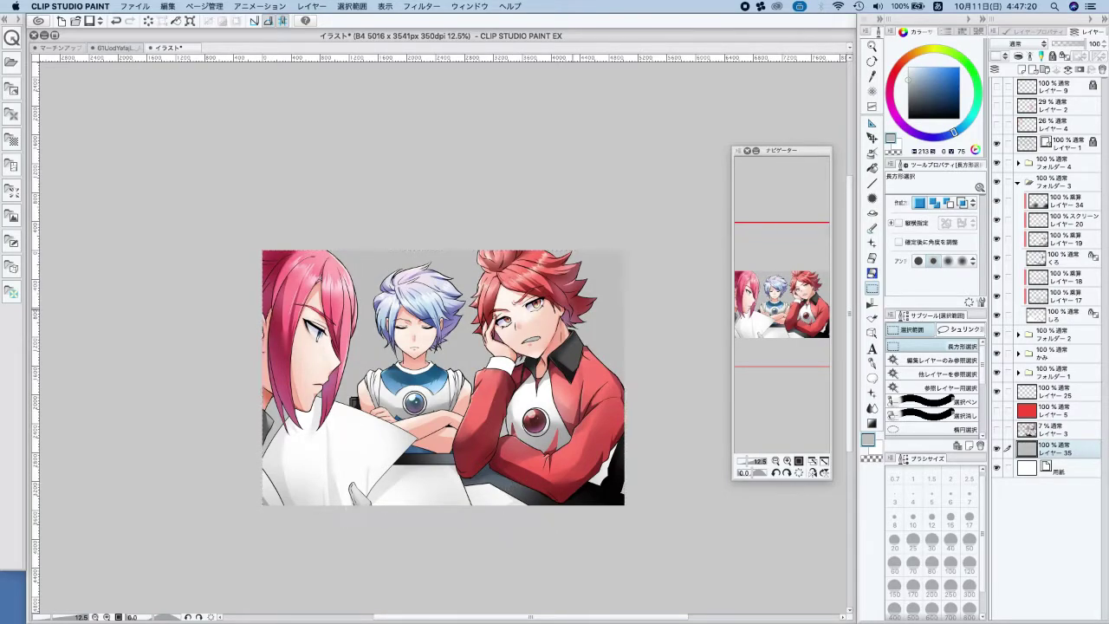
Paint the red-haired character's teeth solid white on レイヤー 25 with the ふちギザ描き文字ペン at size 120
{"action": "scroll", "coordinate": [532, 400], "scroll_direction": "up", "scroll_amount": 2}
{"action": "left_click", "coordinate": [1049, 391]}
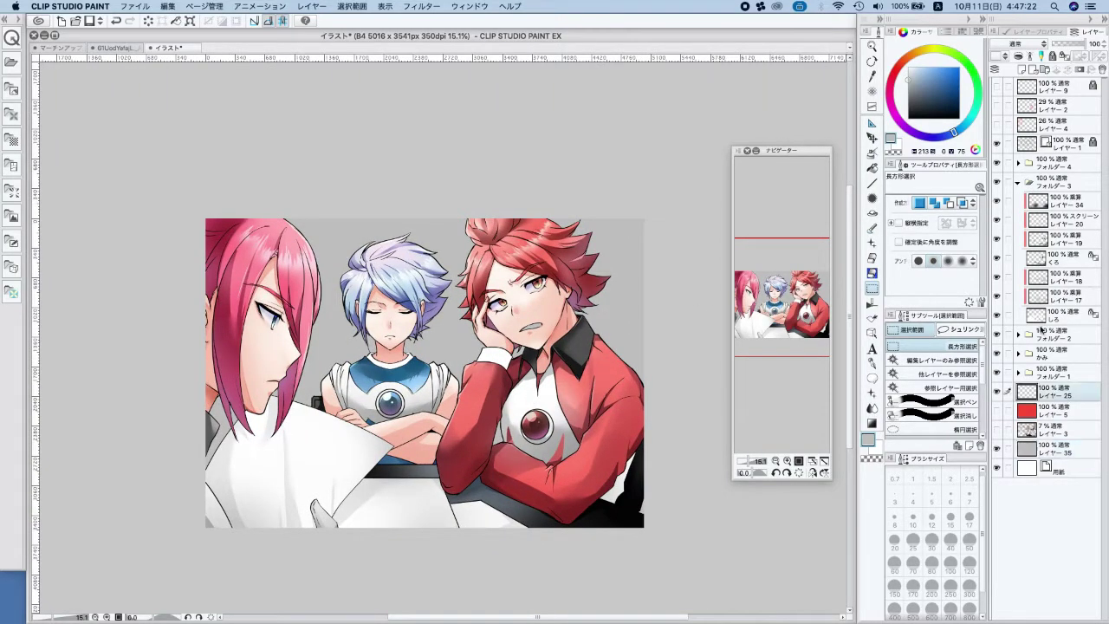
{"action": "key", "text": "x"}
{"action": "scroll", "coordinate": [551, 307], "scroll_direction": "up", "scroll_amount": 6}
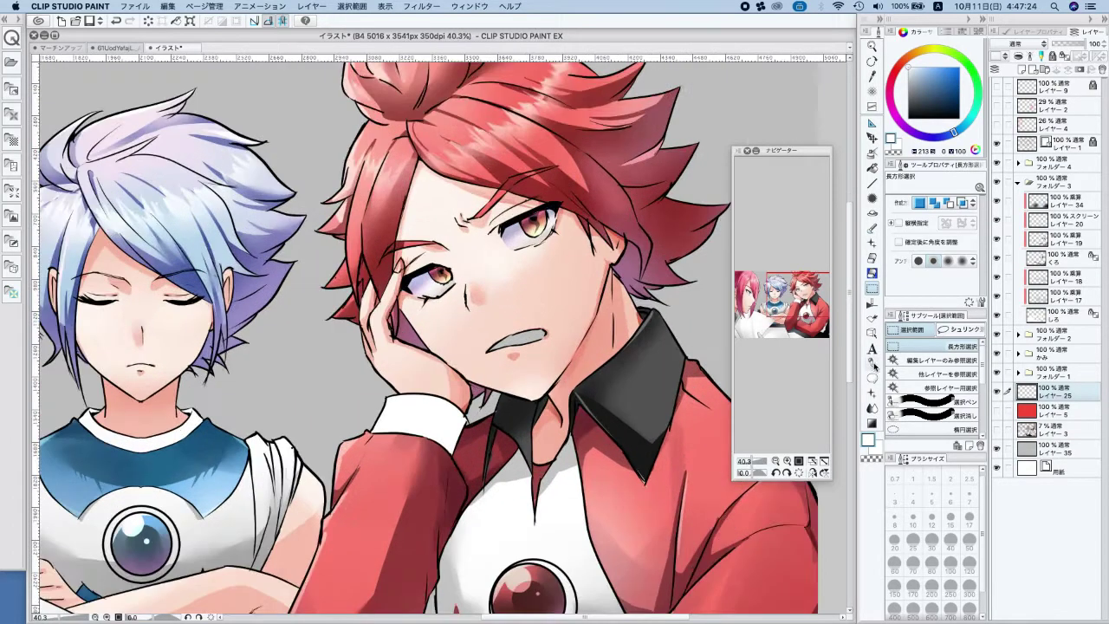
{"action": "left_click", "coordinate": [874, 365]}
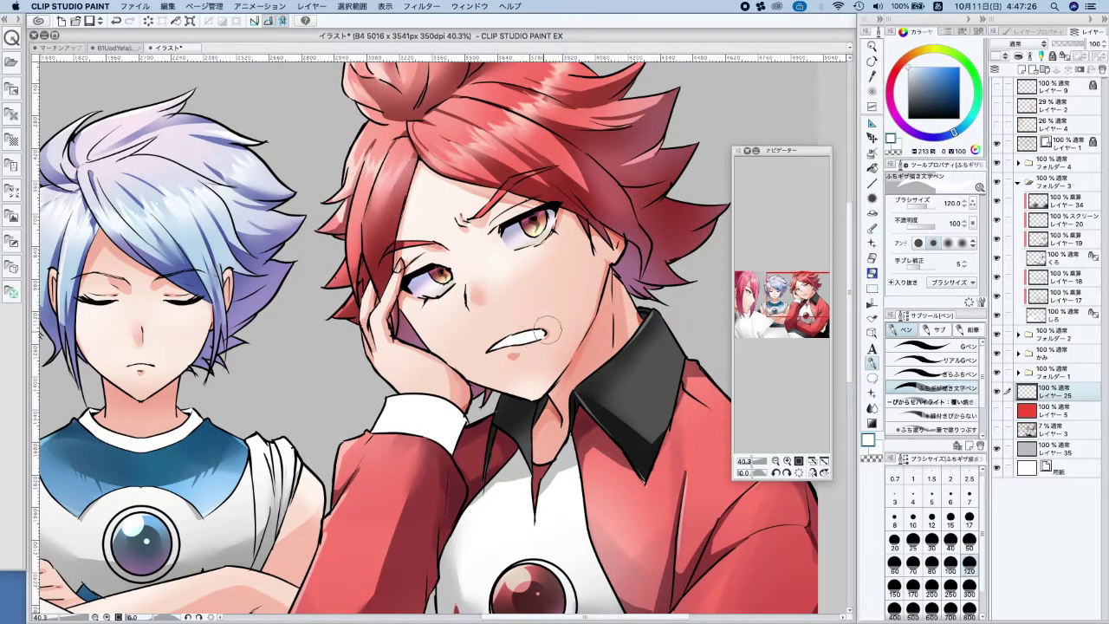
{"action": "scroll", "coordinate": [541, 332], "scroll_direction": "up", "scroll_amount": 4}
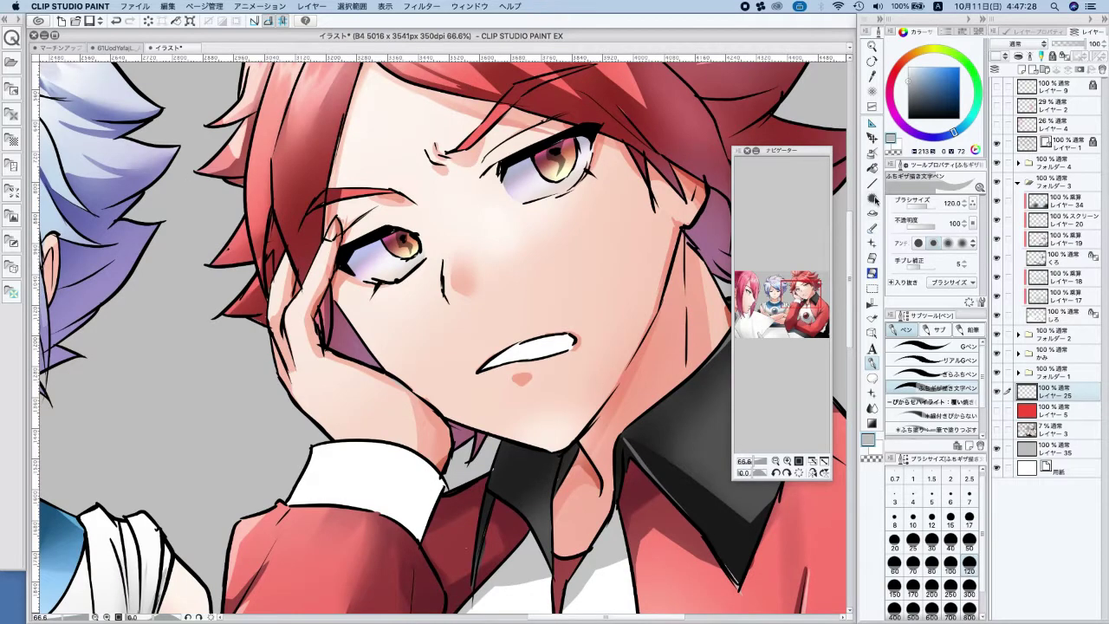
Shade the red-haired character's teeth in mid grey with the soft airbrush at size 17
{"action": "left_click", "coordinate": [871, 153]}
{"action": "left_click", "coordinate": [969, 520]}
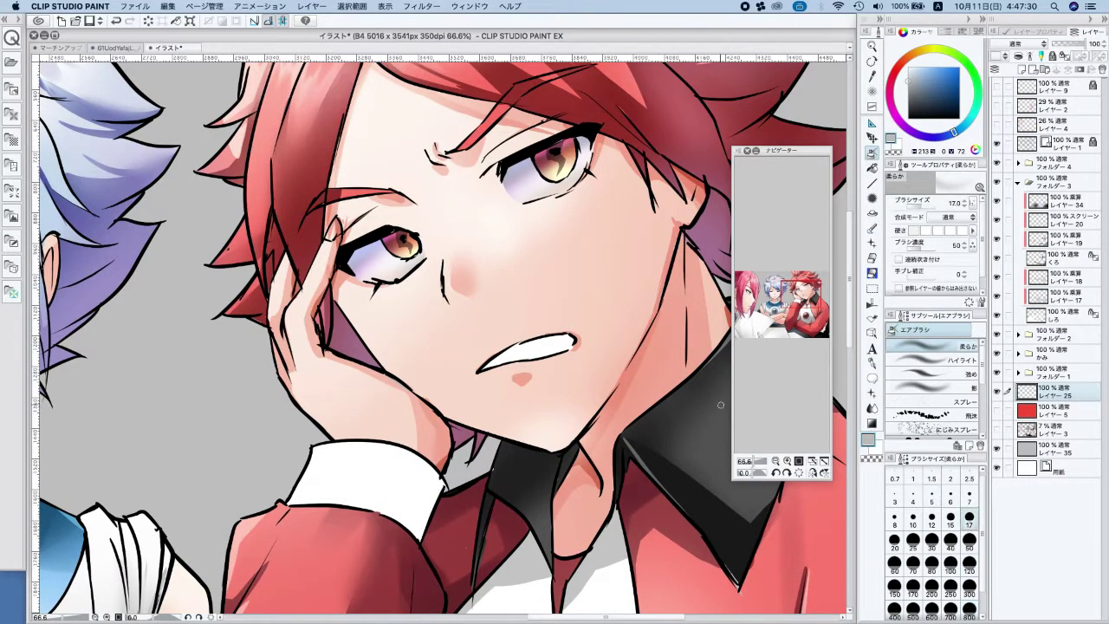
{"action": "mouse_move", "coordinate": [475, 369]}
{"action": "left_mouse_down"}
{"action": "mouse_move", "coordinate": [520, 343]}
{"action": "mouse_move", "coordinate": [503, 350]}
{"action": "left_mouse_up"}
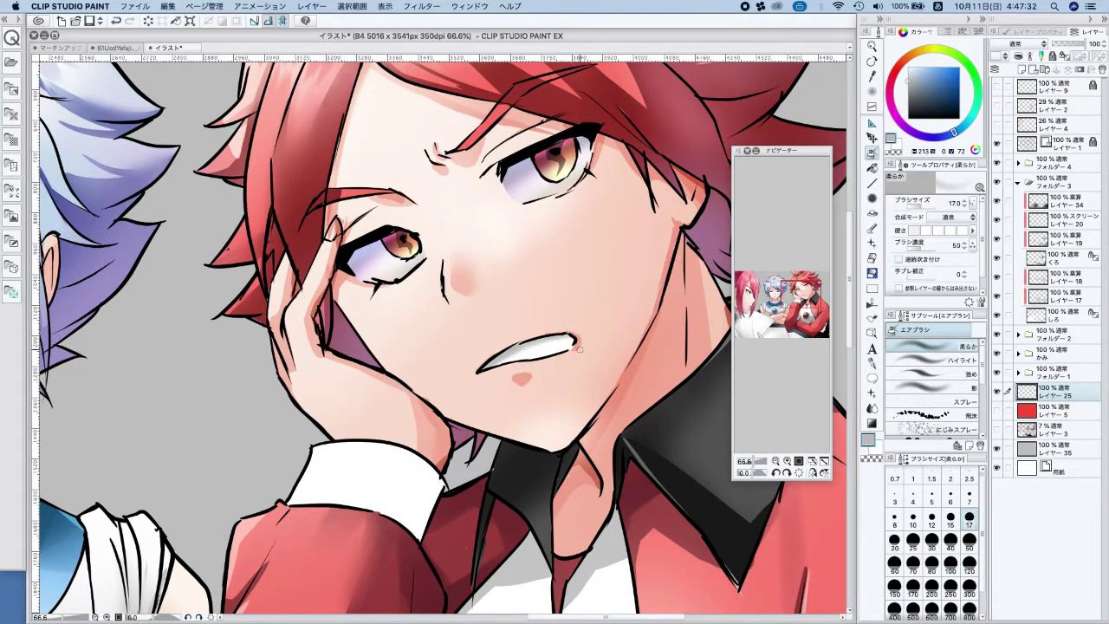
{"action": "scroll", "coordinate": [602, 316], "scroll_direction": "down", "scroll_amount": 6}
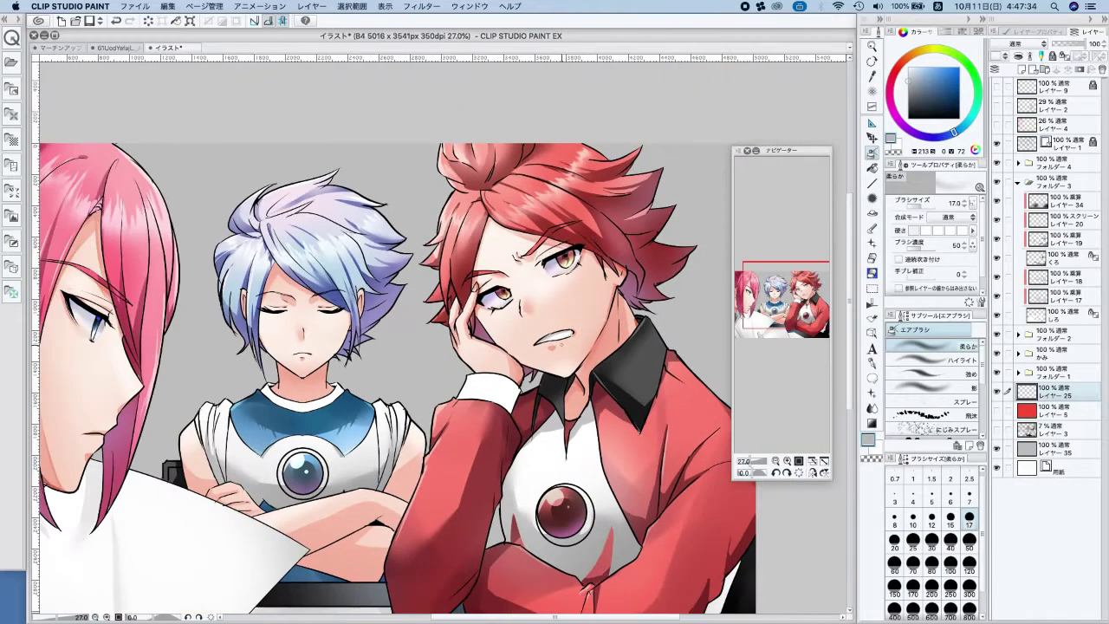
Add dark blue-grey detail to the teeth and corners of the red-haired character's mouth with the soft airbrush at size 7
{"action": "left_click", "coordinate": [919, 103]}
{"action": "left_click", "coordinate": [969, 496]}
{"action": "scroll", "coordinate": [554, 327], "scroll_direction": "down", "scroll_amount": 1}
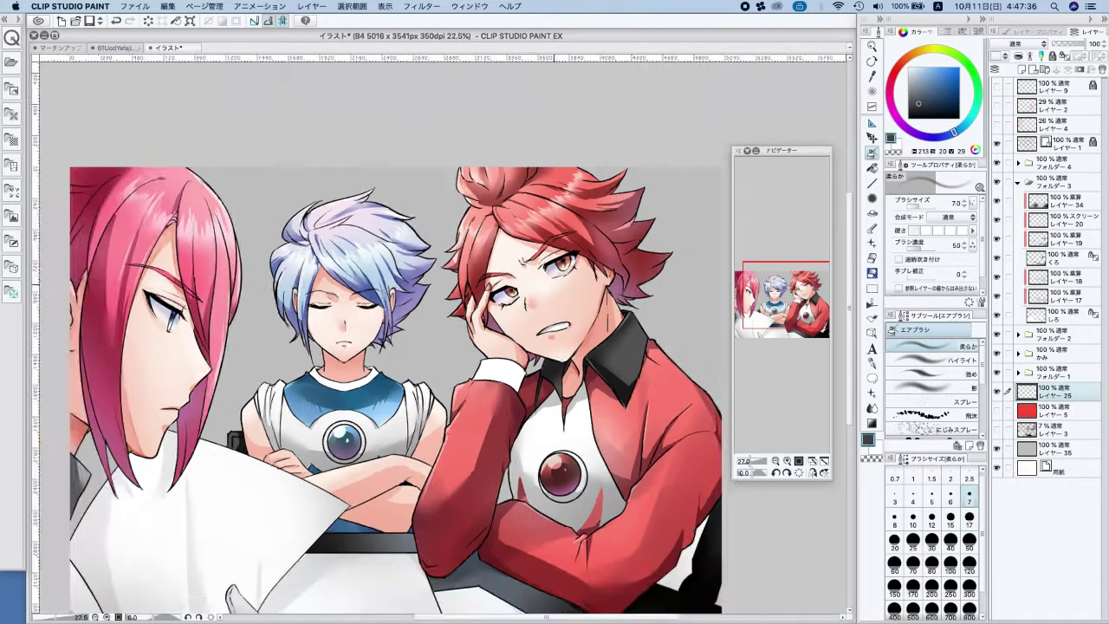
{"action": "scroll", "coordinate": [560, 326], "scroll_direction": "up", "scroll_amount": 5}
{"action": "scroll", "coordinate": [567, 334], "scroll_direction": "up", "scroll_amount": 1}
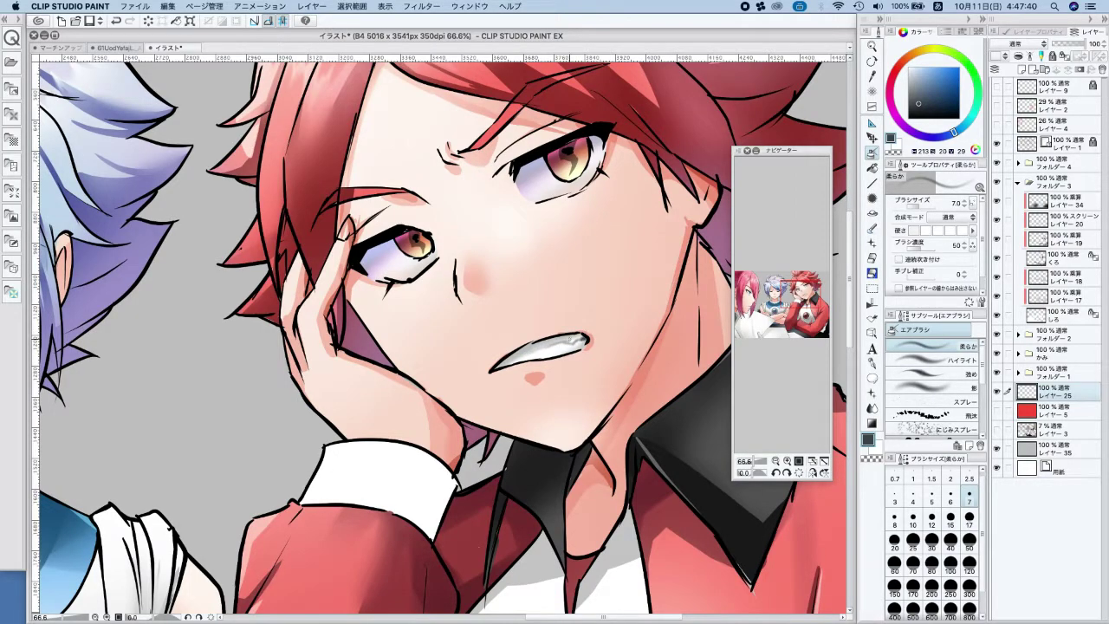
{"action": "scroll", "coordinate": [463, 495], "scroll_direction": "down", "scroll_amount": 5}
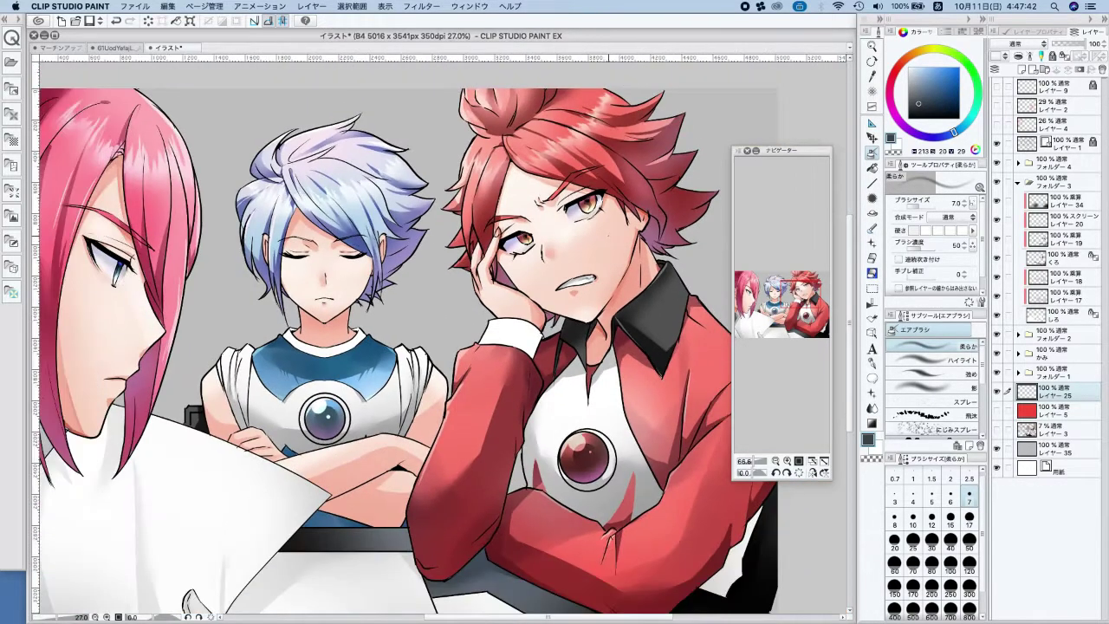
{"action": "scroll", "coordinate": [463, 495], "scroll_direction": "up", "scroll_amount": 6}
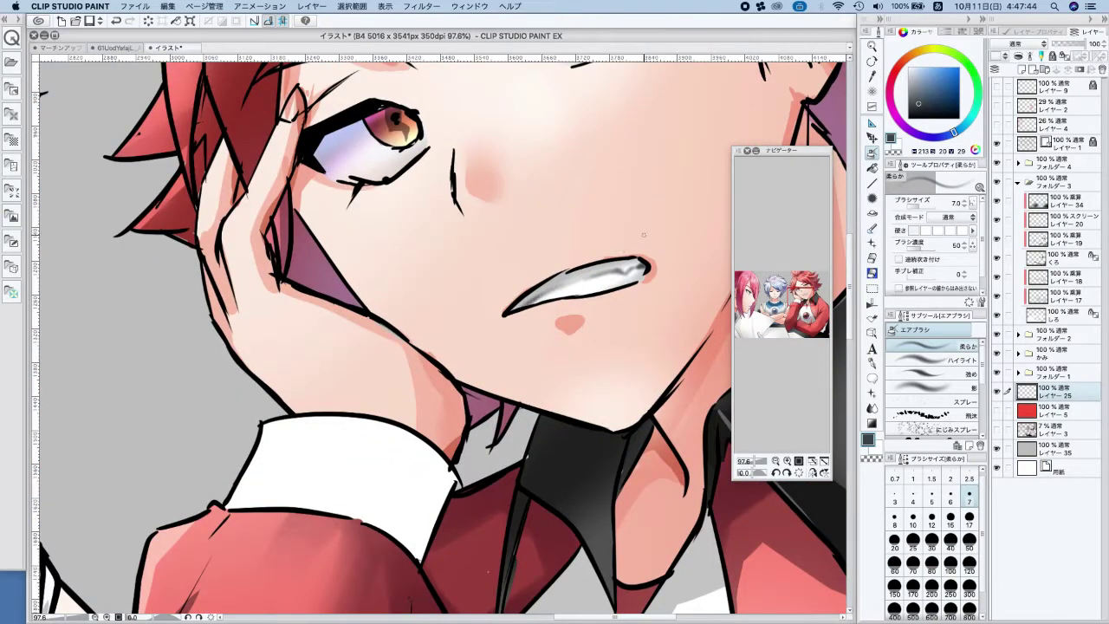
{"action": "scroll", "coordinate": [613, 263], "scroll_direction": "down", "scroll_amount": 4}
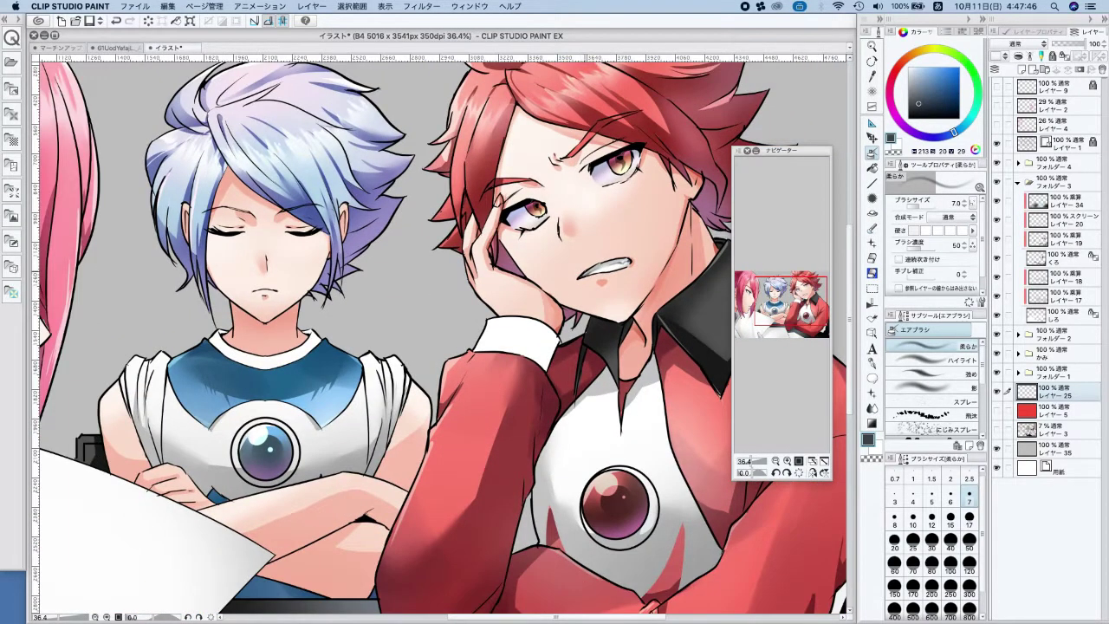
{"action": "scroll", "coordinate": [621, 172], "scroll_direction": "down", "scroll_amount": 2}
{"action": "left_click_drag", "start_coordinate": [604, 253], "coordinate": [510, 364]}
{"action": "scroll", "coordinate": [579, 335], "scroll_direction": "down", "scroll_amount": 1}
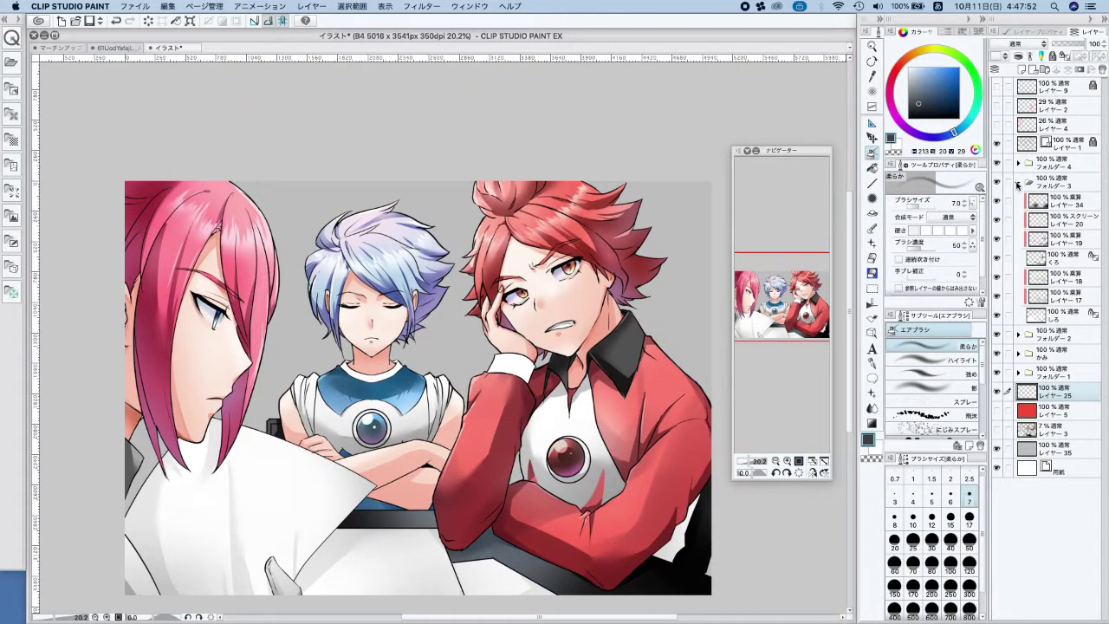
Collapse フォルダー 3, add a new layer clipped to the line-art layer レイヤー 1, and set the drawing colour to dark red
{"action": "left_click", "coordinate": [1018, 184]}
{"action": "left_click", "coordinate": [1064, 146]}
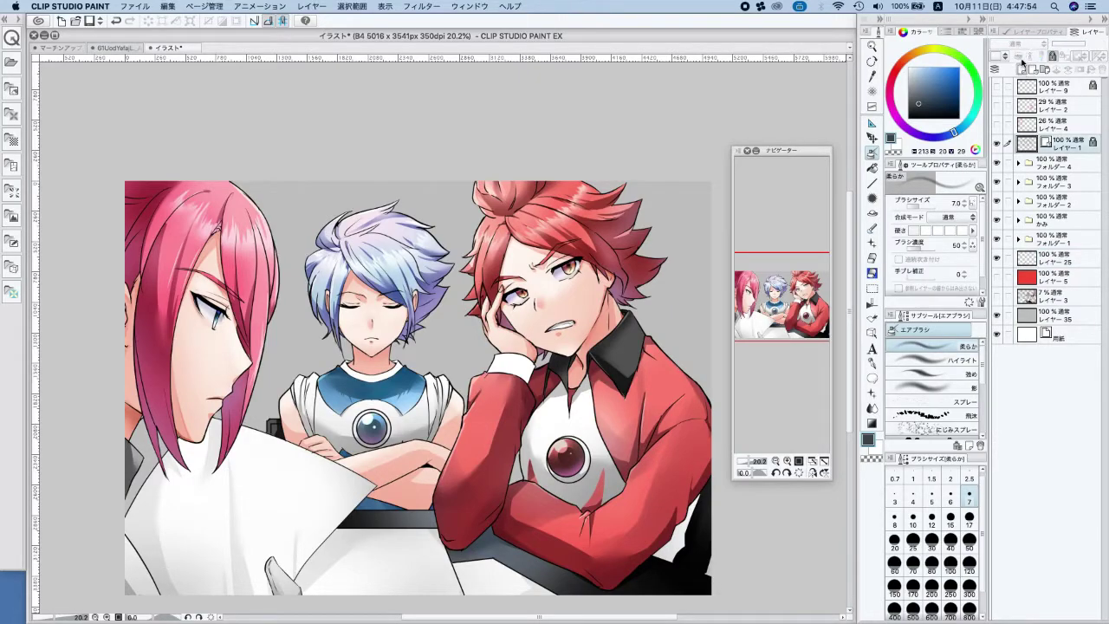
{"action": "left_click", "coordinate": [1021, 65]}
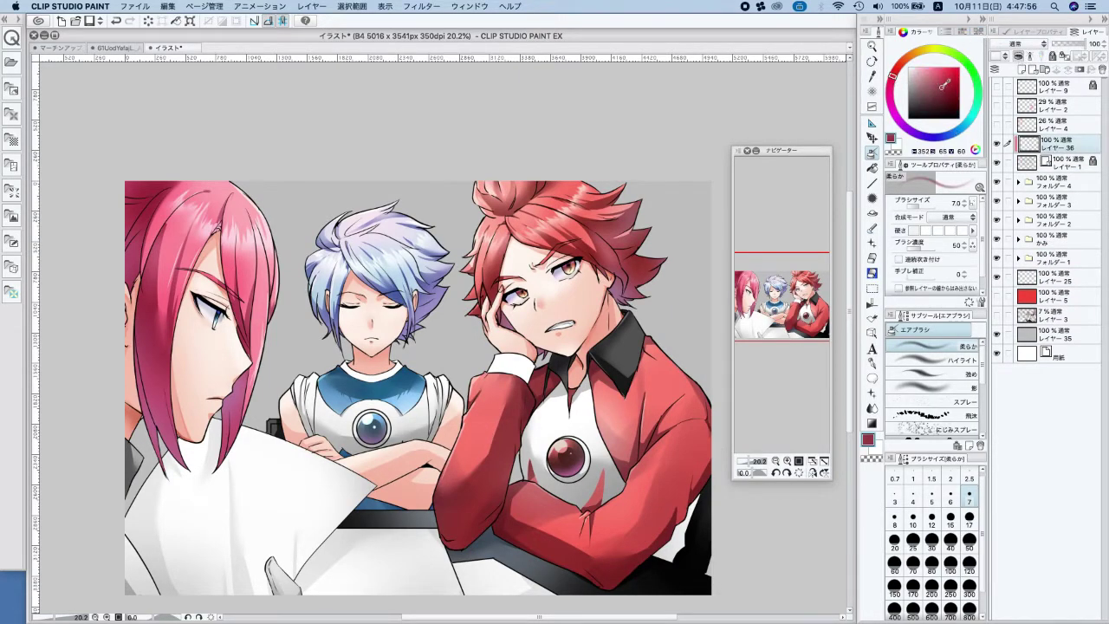
Tint the line art around the red-haired man's eye on レイヤー 36 with the 柔らか airbrush at size 50
{"action": "scroll", "coordinate": [496, 300], "scroll_direction": "up", "scroll_amount": 3}
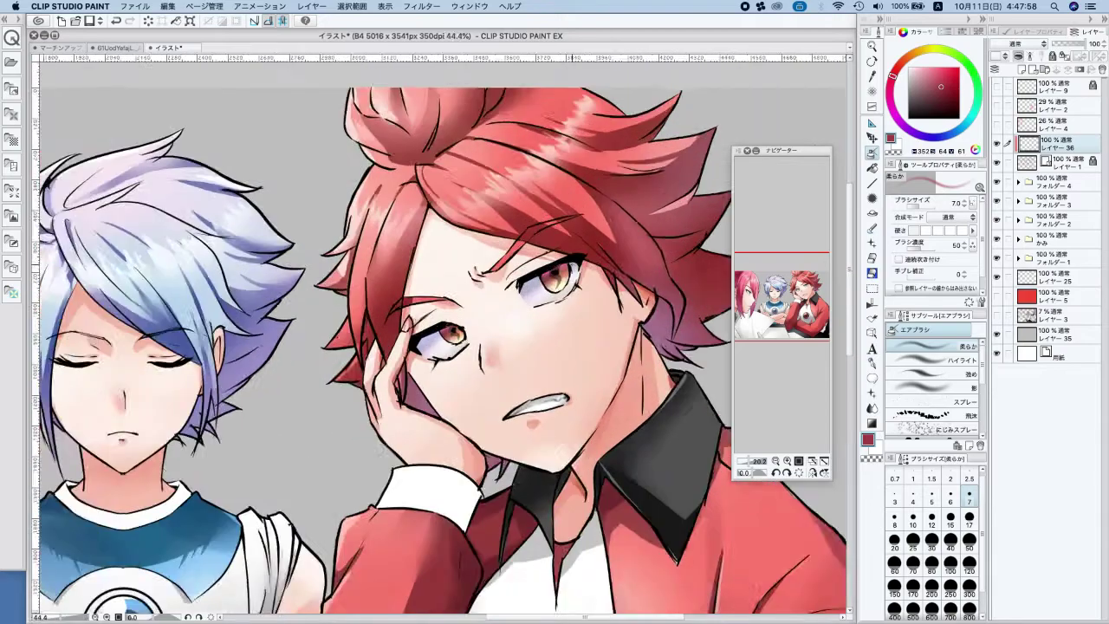
{"action": "left_click", "coordinate": [969, 547]}
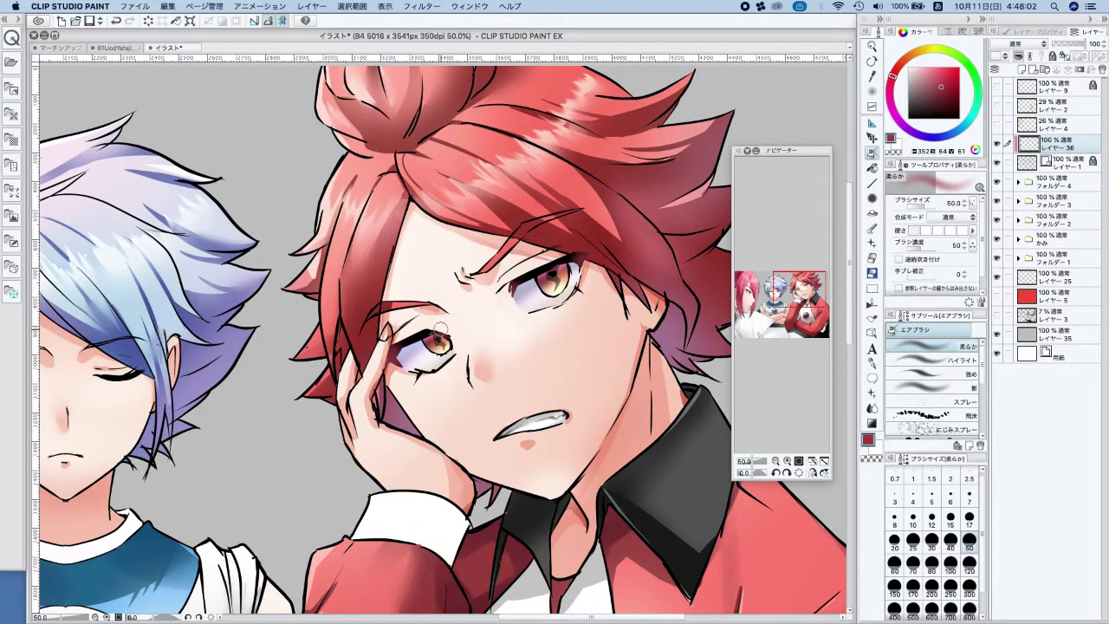
{"action": "scroll", "coordinate": [459, 323], "scroll_direction": "down", "scroll_amount": 3}
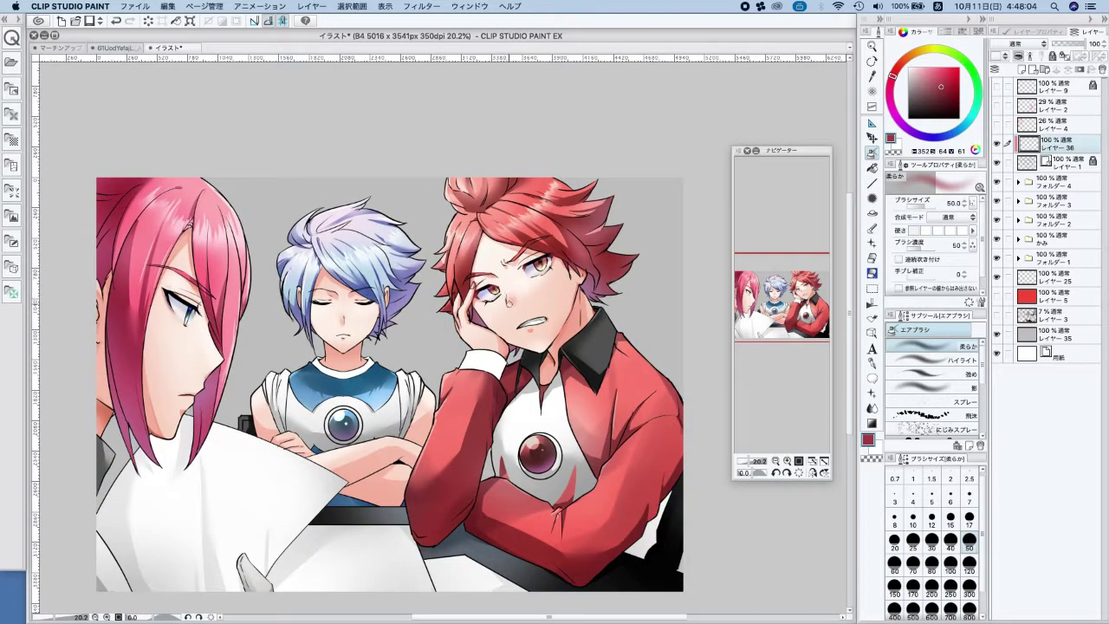
Tint the characters' outlines on レイヤー 36 in muted red with the 柔らか airbrush at size 250, undoing an unwanted stroke
{"action": "left_click", "coordinate": [949, 586]}
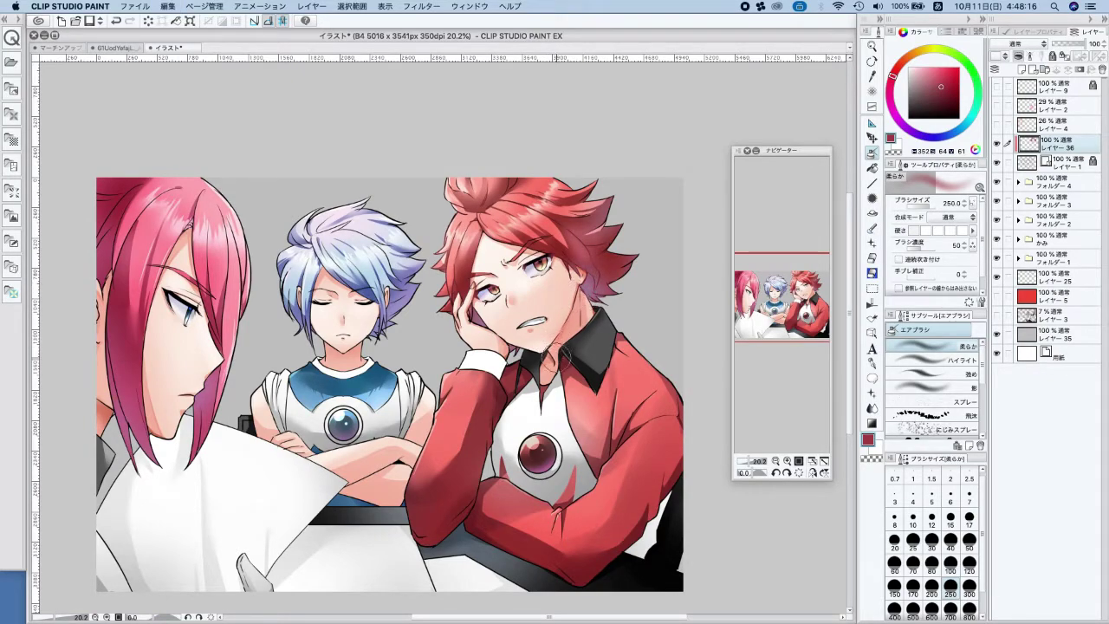
{"action": "key", "text": "super+z"}
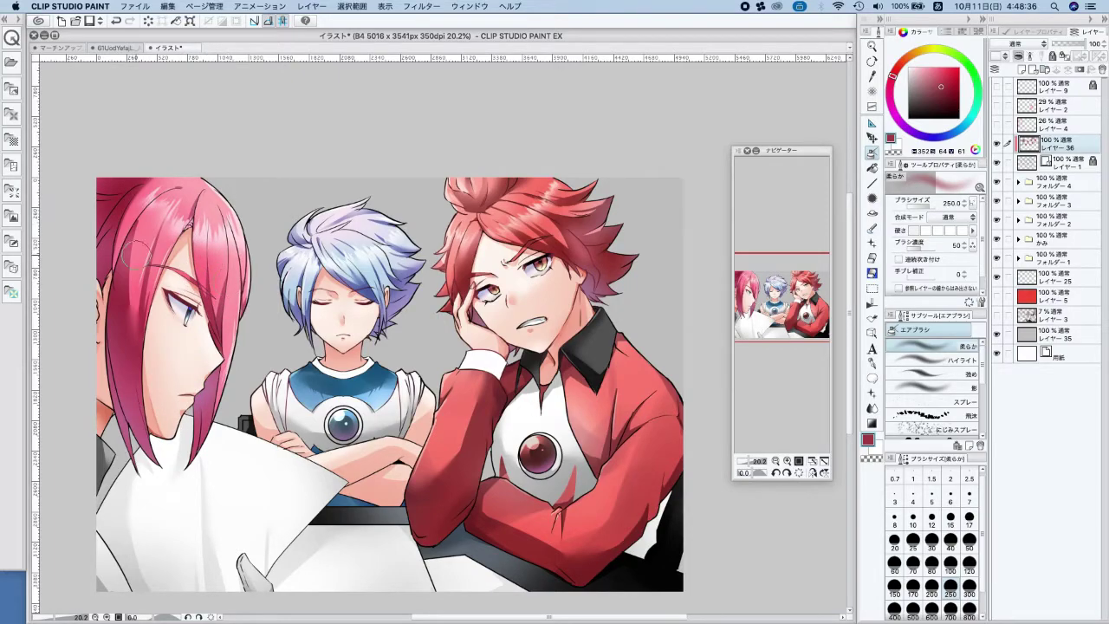
{"action": "left_click_drag", "start_coordinate": [274, 179], "coordinate": [208, 179]}
{"action": "left_click_drag", "start_coordinate": [532, 282], "coordinate": [574, 289]}
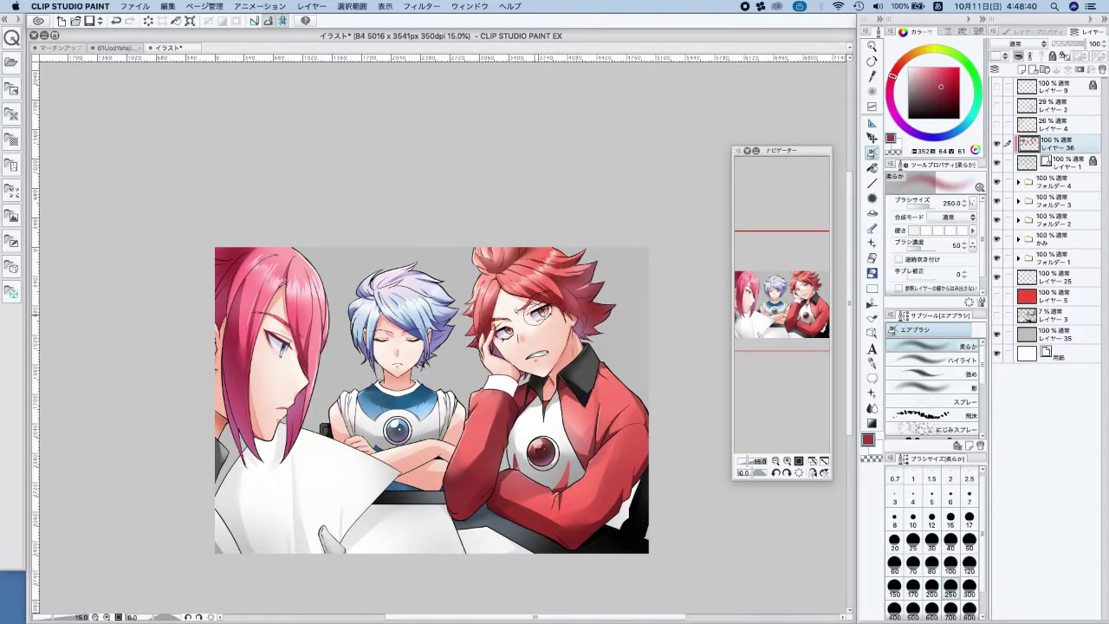
{"action": "left_click_drag", "start_coordinate": [510, 322], "coordinate": [717, 321]}
Darken the red-haired man's eye outlines in black with the 柔らか airbrush at size 17
{"action": "left_click", "coordinate": [955, 93]}
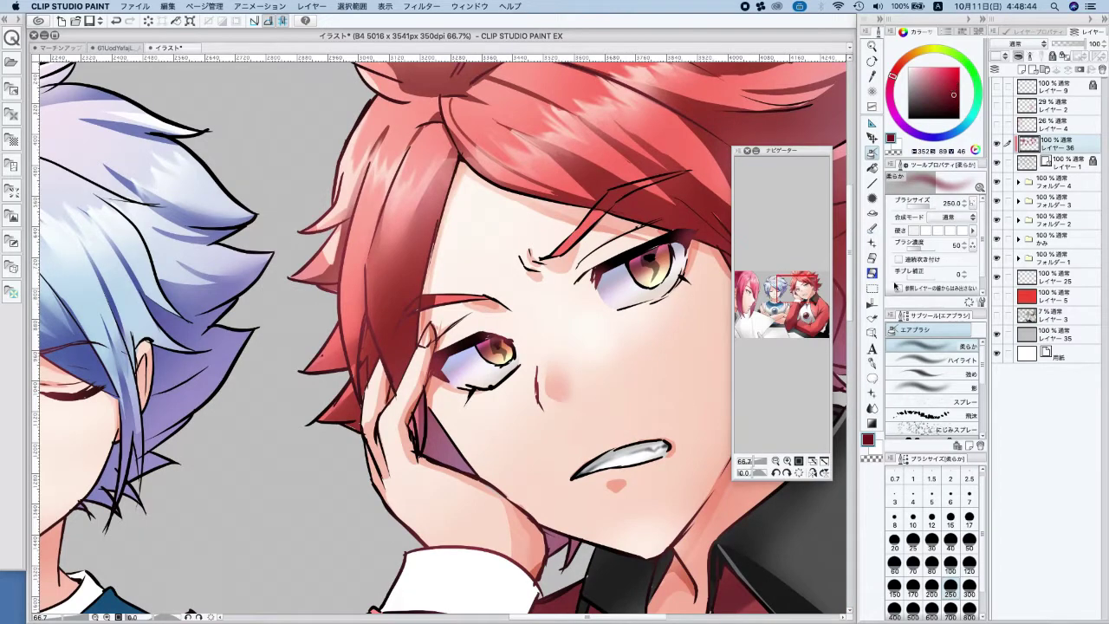
{"action": "left_click", "coordinate": [873, 363]}
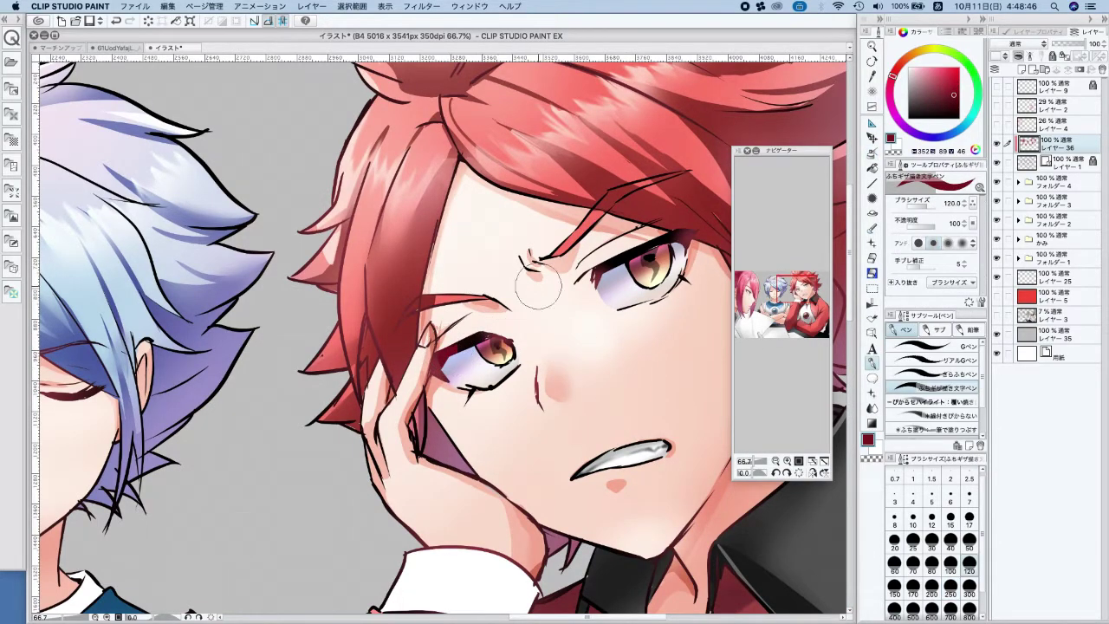
{"action": "key", "text": "x"}
{"action": "left_click", "coordinate": [872, 154]}
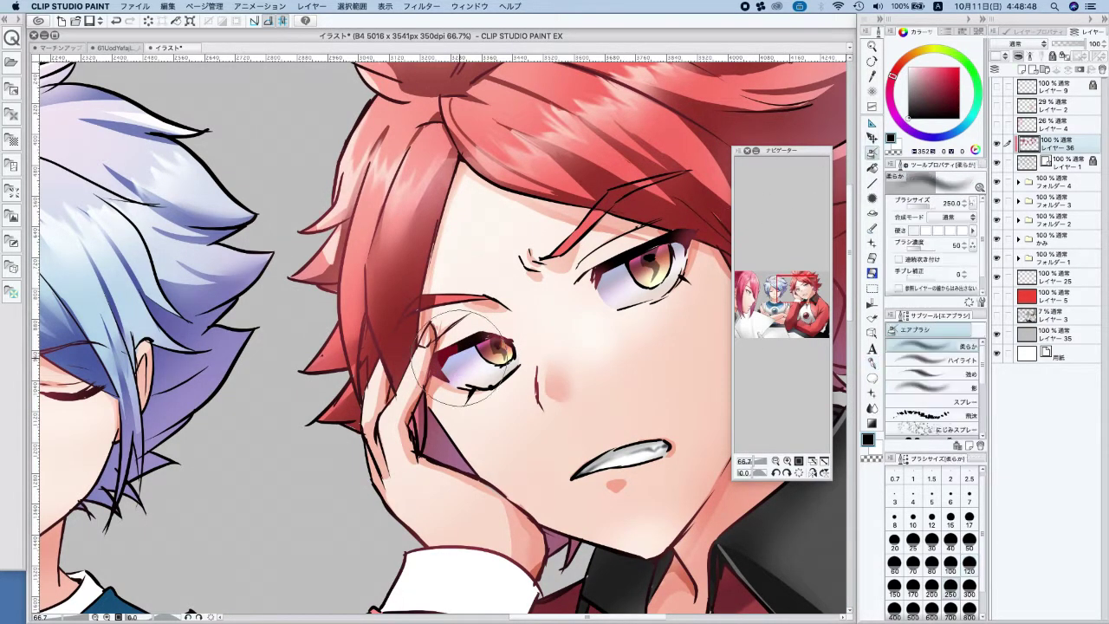
{"action": "left_click", "coordinate": [961, 520]}
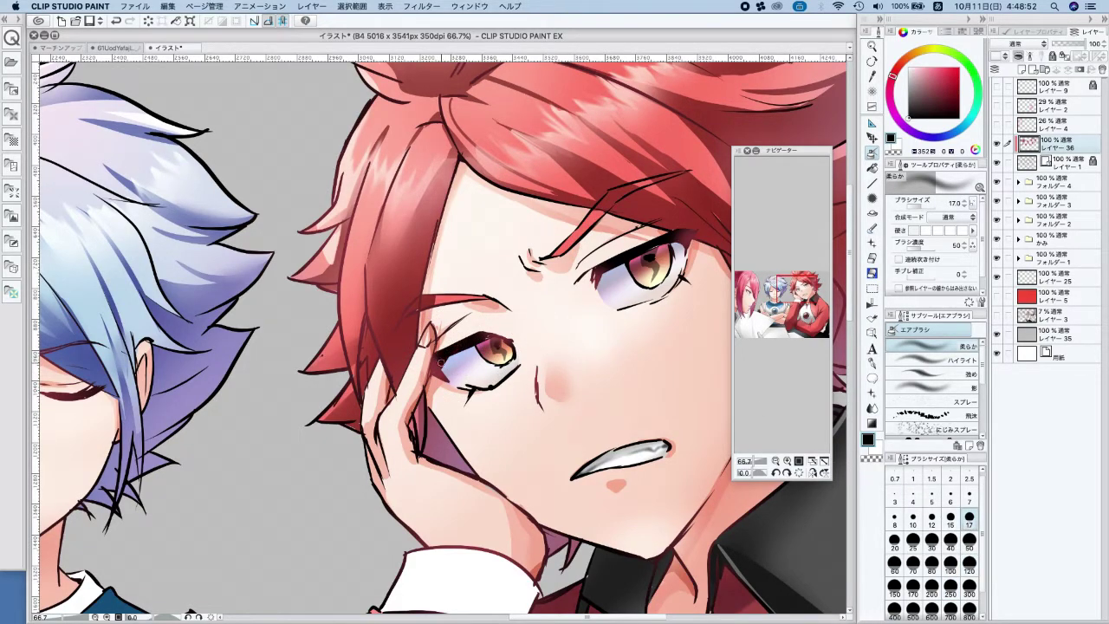
Tint the red-haired man's eye corners in saturated dark red with the airbrush and sample black from the lash line
{"action": "left_click", "coordinate": [958, 86]}
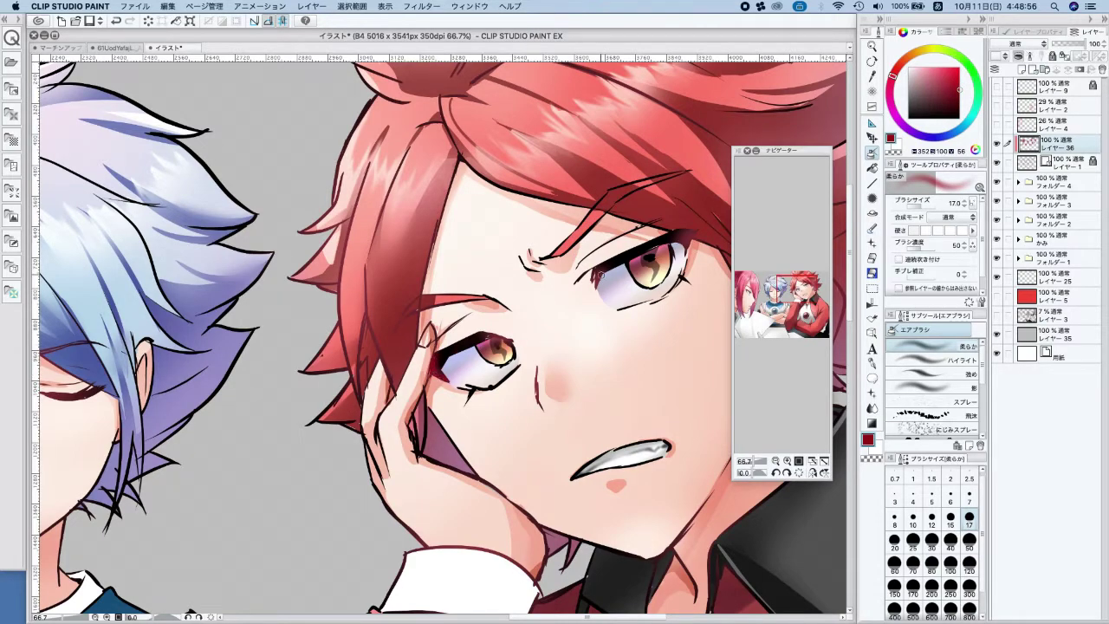
{"action": "left_click", "coordinate": [681, 246], "text": "alt"}
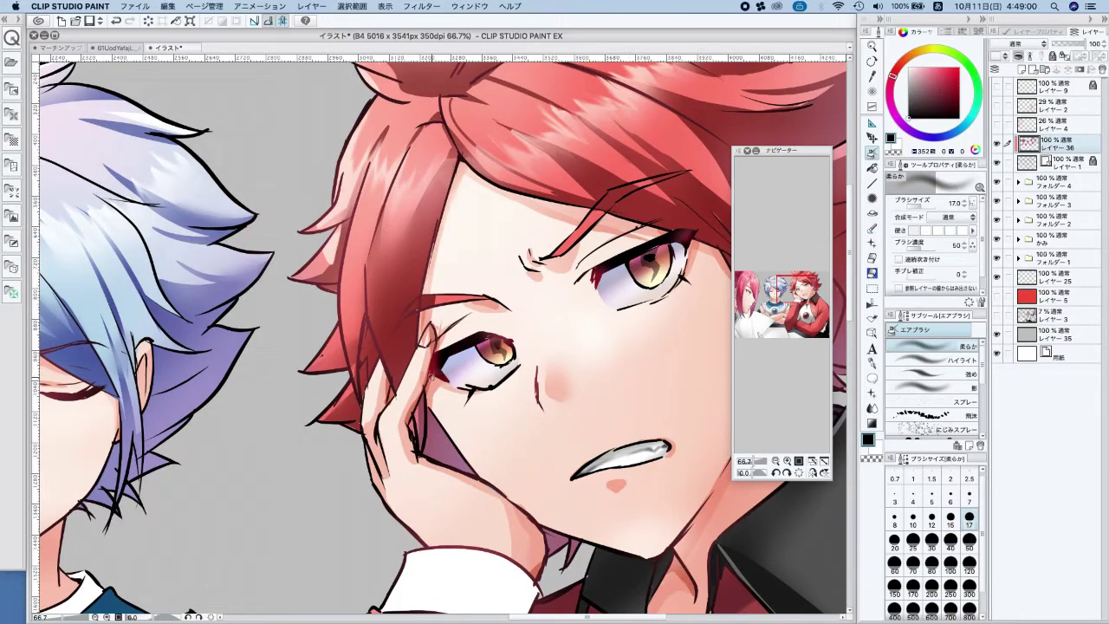
{"action": "key", "text": "super+minus"}
{"action": "key", "text": "super+minus"}
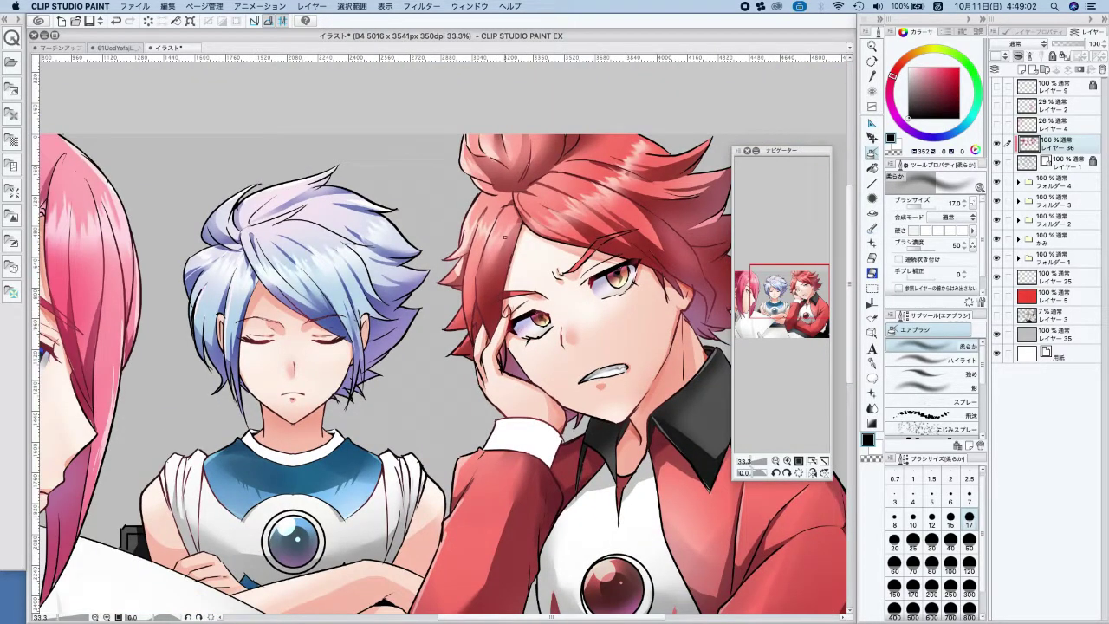
Add a new layer above レイヤー 31 in the かみ folder
{"action": "scroll", "coordinate": [439, 373], "scroll_direction": "left", "scroll_amount": 5}
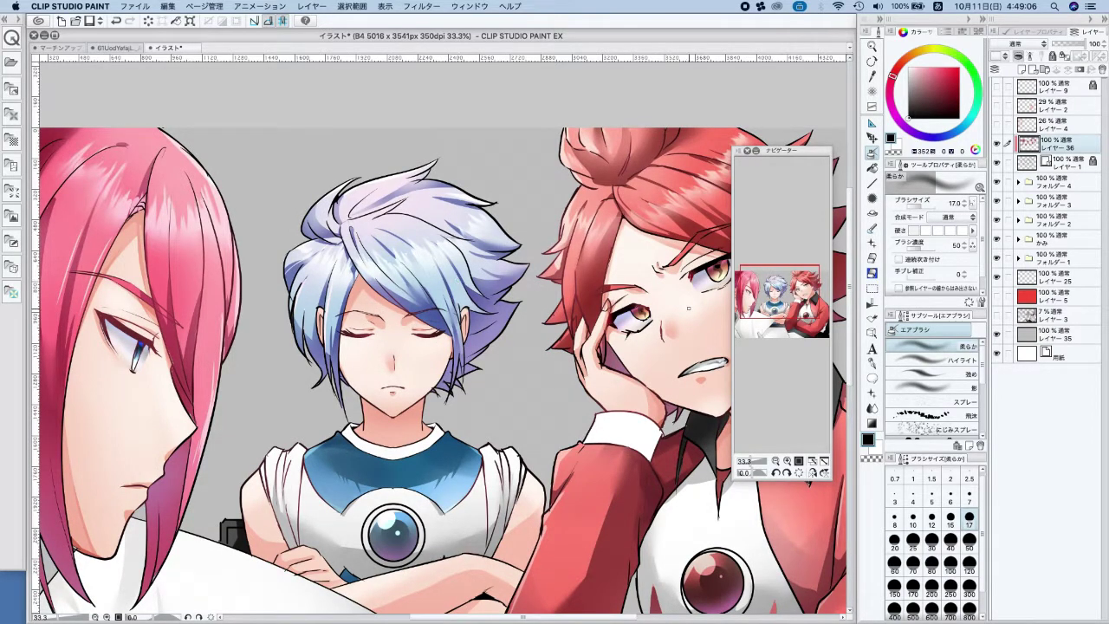
{"action": "left_click", "coordinate": [1022, 244]}
{"action": "left_click", "coordinate": [1019, 239]}
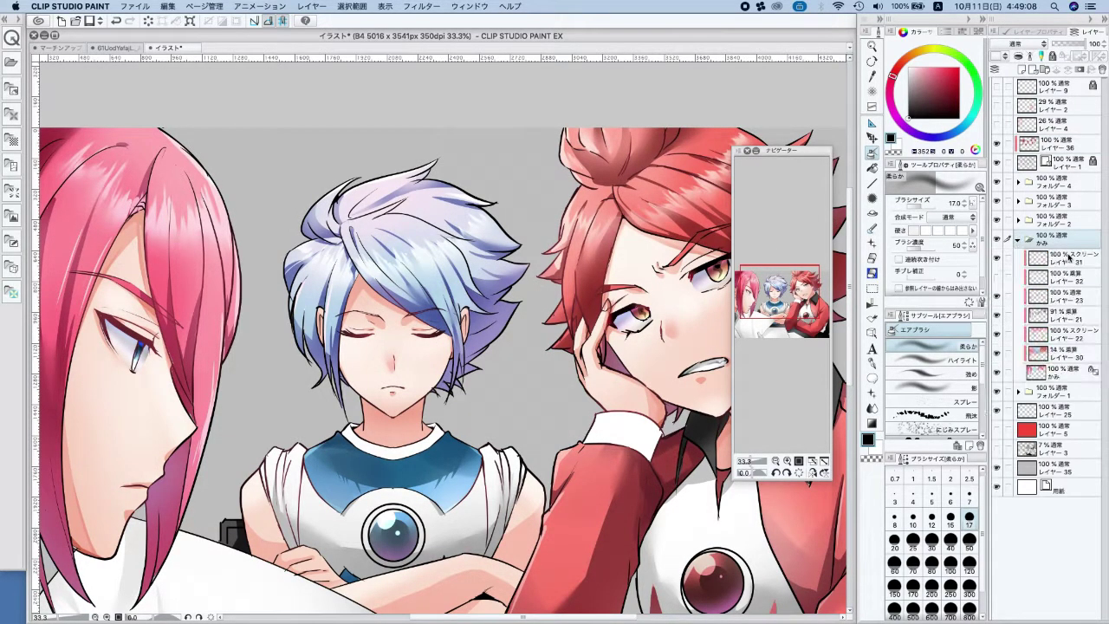
{"action": "left_click", "coordinate": [1059, 259]}
{"action": "scroll", "coordinate": [420, 318], "scroll_direction": "up", "scroll_amount": 2}
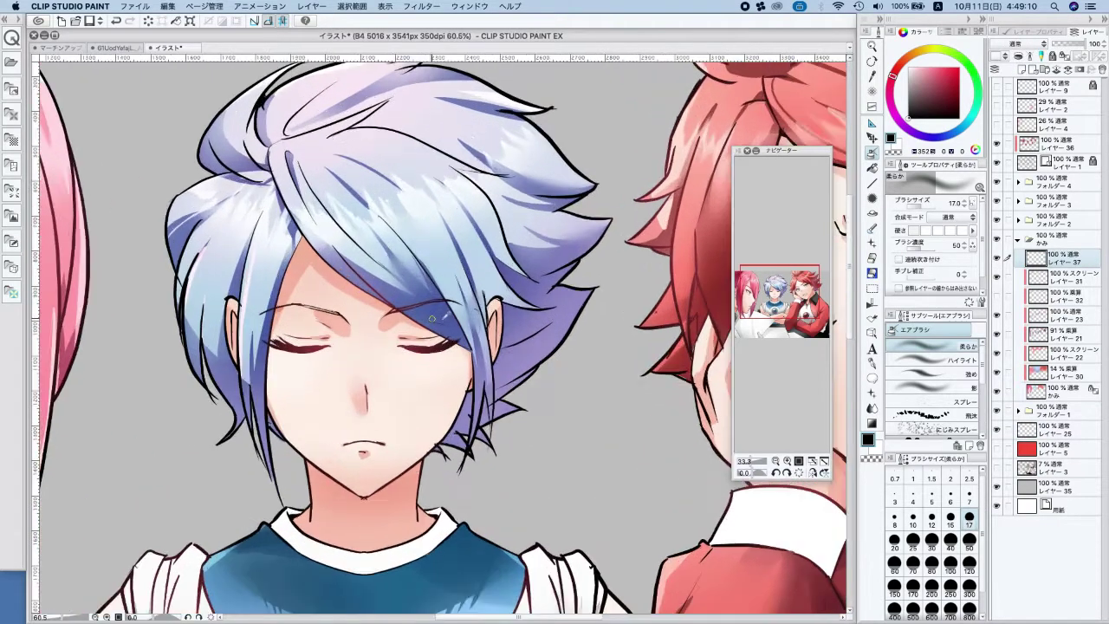
Sample the dark blue of the middle character's hair and trace his eyebrow with the ふちギザ描き文字ペン at size 17, undoing unwanted strokes
{"action": "left_click", "coordinate": [423, 308], "text": "alt"}
{"action": "left_click", "coordinate": [873, 365]}
{"action": "key", "text": "minus"}
{"action": "scroll", "coordinate": [382, 299], "scroll_direction": "up", "scroll_amount": 2}
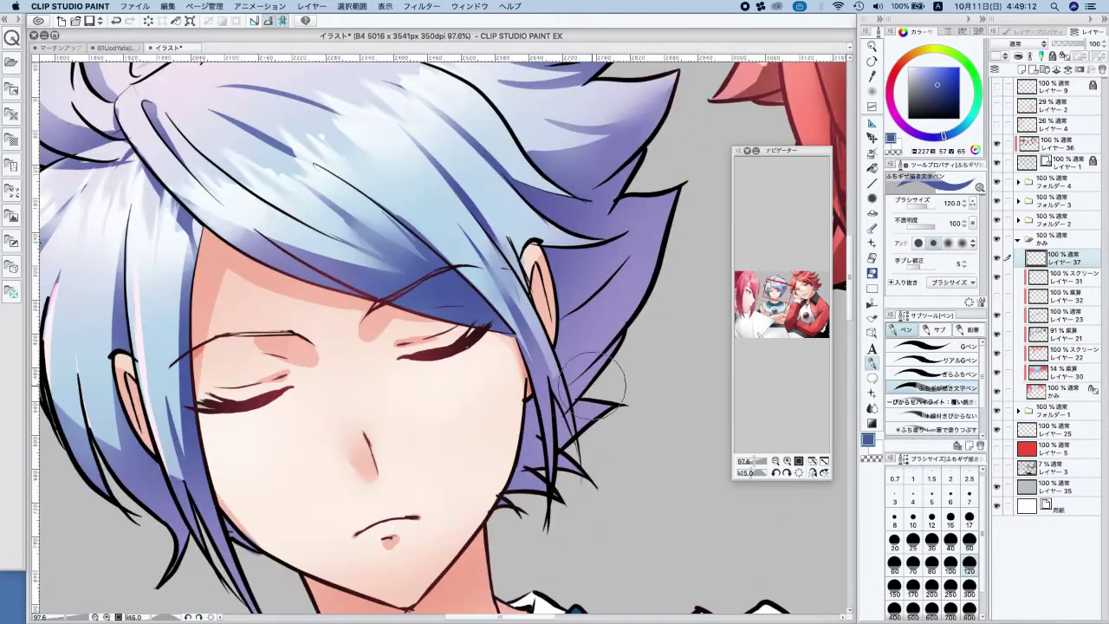
{"action": "left_click", "coordinate": [970, 517]}
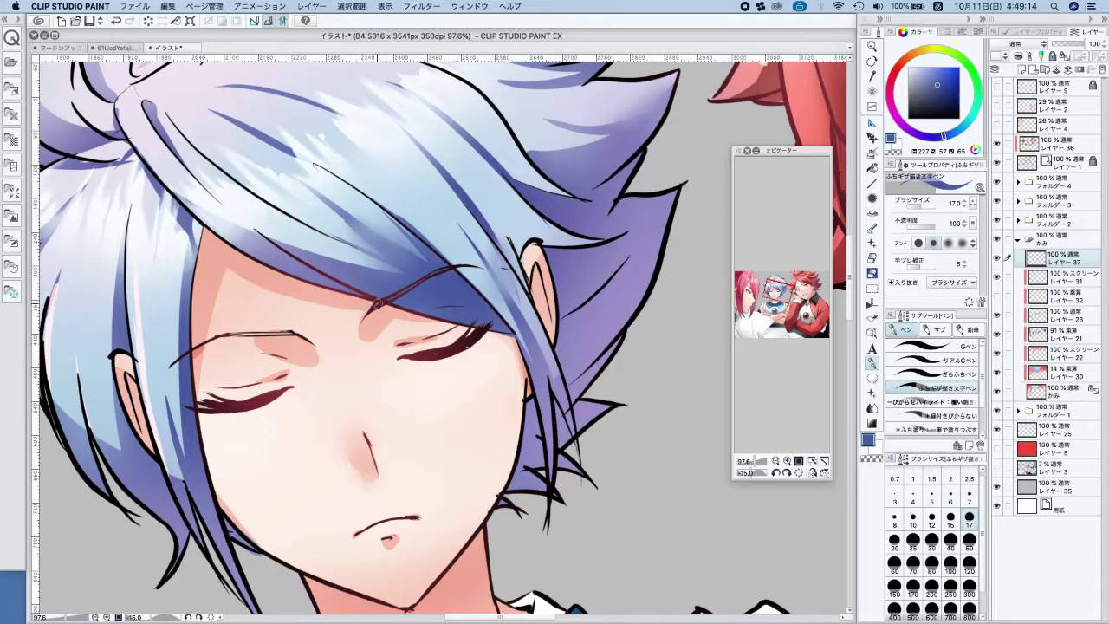
{"action": "mouse_move", "coordinate": [227, 333]}
{"action": "left_mouse_down"}
{"action": "mouse_move", "coordinate": [286, 335]}
{"action": "mouse_move", "coordinate": [240, 335]}
{"action": "mouse_move", "coordinate": [283, 332]}
{"action": "mouse_move", "coordinate": [245, 335]}
{"action": "mouse_move", "coordinate": [276, 325]}
{"action": "mouse_move", "coordinate": [227, 337]}
{"action": "mouse_move", "coordinate": [290, 333]}
{"action": "left_mouse_up"}
{"action": "key", "text": "super+z"}
{"action": "key", "text": "super+z"}
{"action": "mouse_move", "coordinate": [414, 355]}
{"action": "left_mouse_down"}
{"action": "mouse_move", "coordinate": [456, 344]}
{"action": "mouse_move", "coordinate": [458, 329]}
{"action": "left_mouse_up"}
{"action": "key", "text": "super+z"}
Add a new layer above レイヤー 11 in フォルダー 1 after toggling the folder's visibility to check its contents
{"action": "left_click", "coordinate": [1069, 146]}
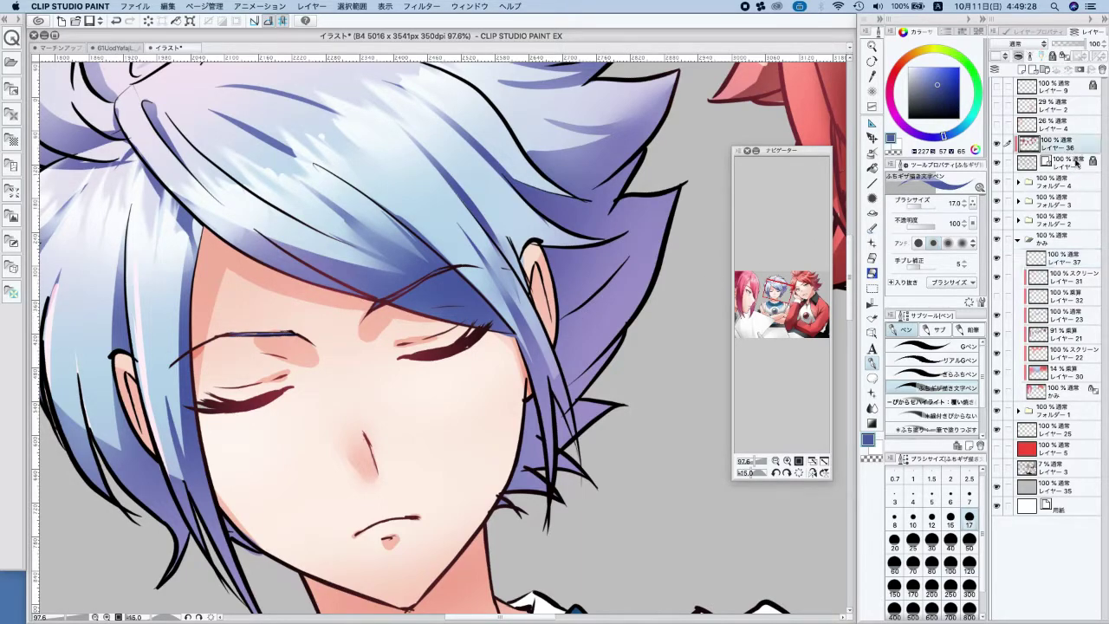
{"action": "left_click", "coordinate": [1074, 163]}
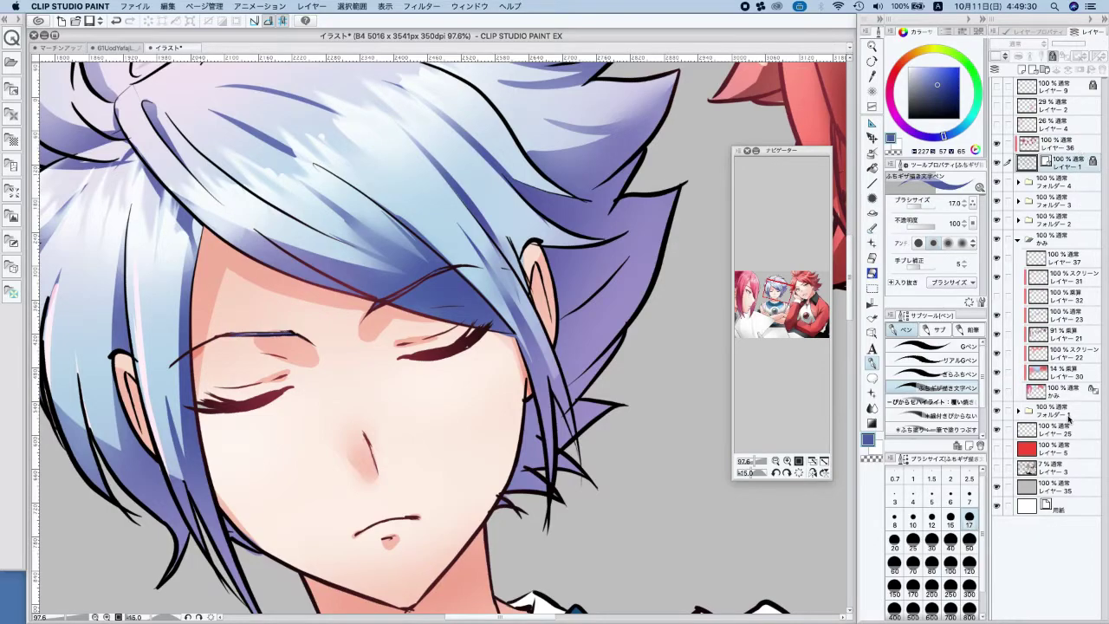
{"action": "left_click", "coordinate": [1069, 418]}
{"action": "left_click", "coordinate": [997, 411]}
{"action": "left_click", "coordinate": [997, 411]}
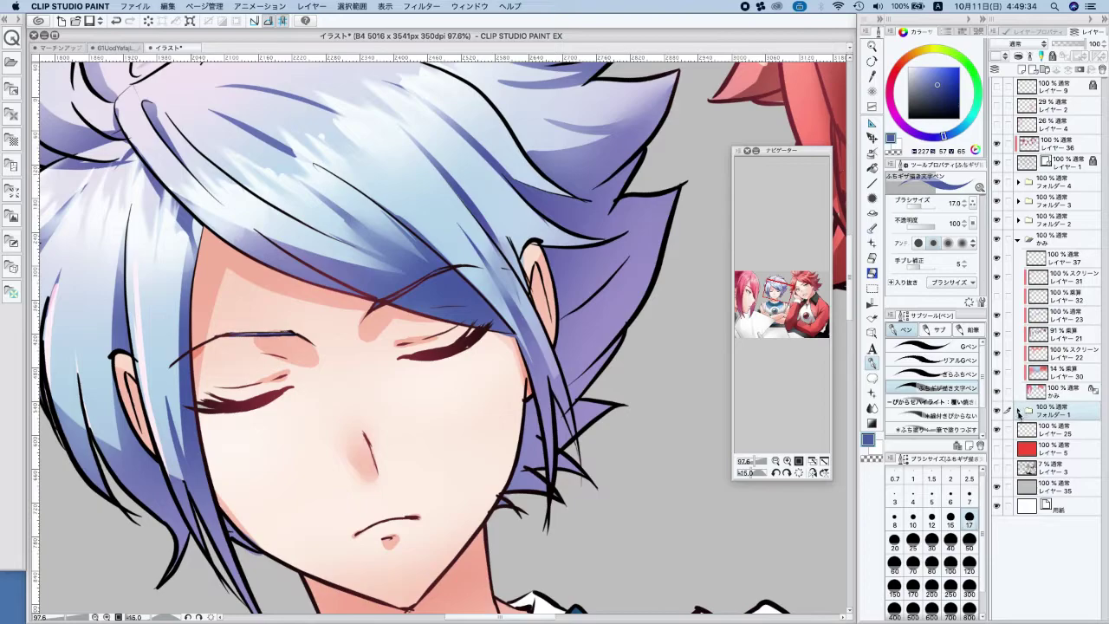
{"action": "left_click", "coordinate": [1019, 413]}
{"action": "left_click", "coordinate": [1064, 429]}
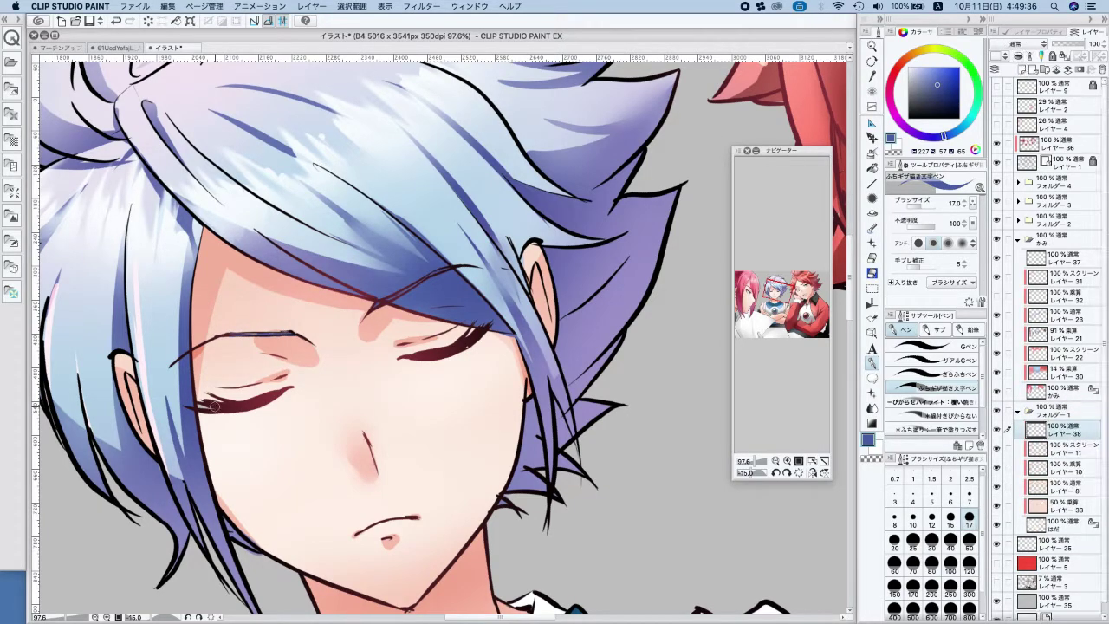
Draw blue accents along the middle character's closed eyelashes, comparing the last strokes by undoing and redoing them
{"action": "mouse_move", "coordinate": [227, 412]}
{"action": "left_mouse_down"}
{"action": "mouse_move", "coordinate": [214, 416]}
{"action": "mouse_move", "coordinate": [251, 405]}
{"action": "left_mouse_up"}
{"action": "left_click_drag", "start_coordinate": [453, 350], "coordinate": [491, 328]}
{"action": "left_click_drag", "start_coordinate": [224, 402], "coordinate": [209, 395]}
{"action": "scroll", "coordinate": [473, 330], "scroll_direction": "down", "scroll_amount": 6}
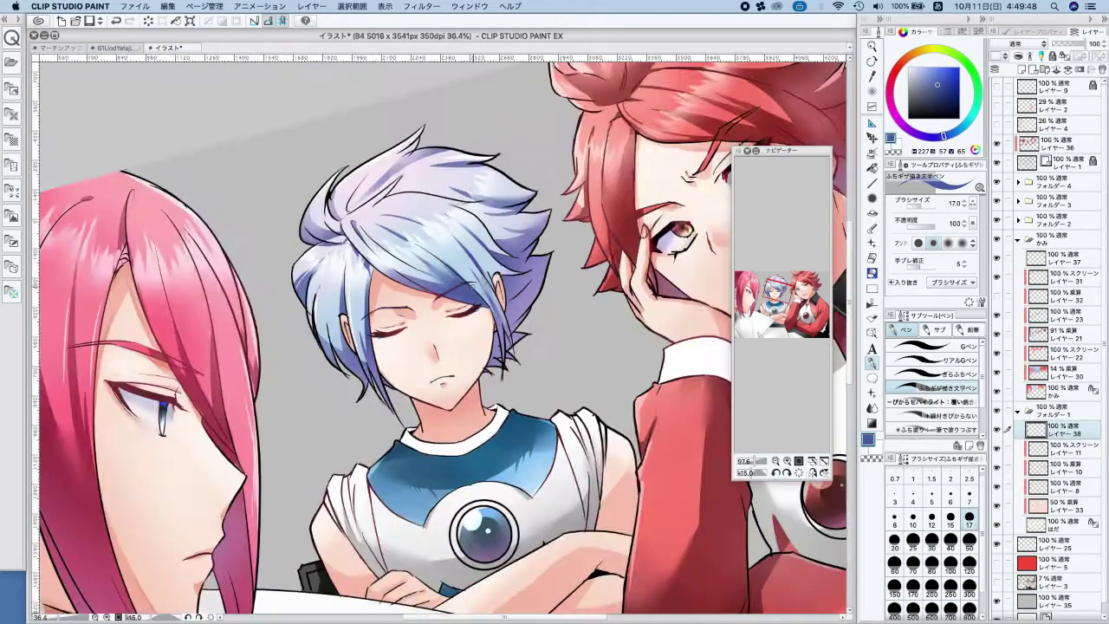
{"action": "scroll", "coordinate": [407, 327], "scroll_direction": "up", "scroll_amount": 5}
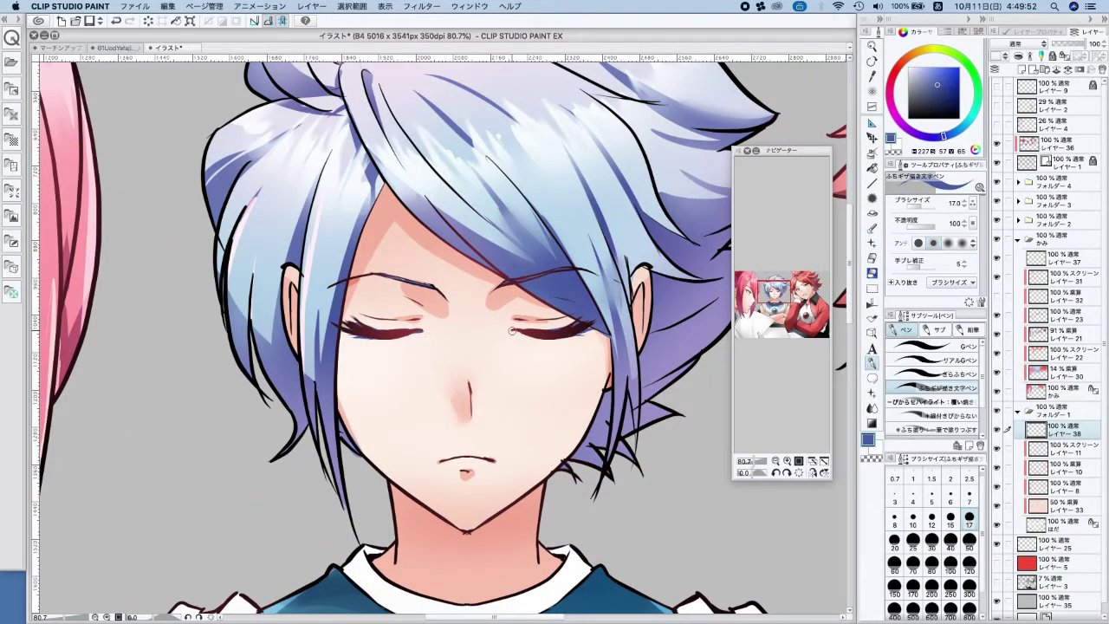
{"action": "scroll", "coordinate": [530, 298], "scroll_direction": "down", "scroll_amount": 3}
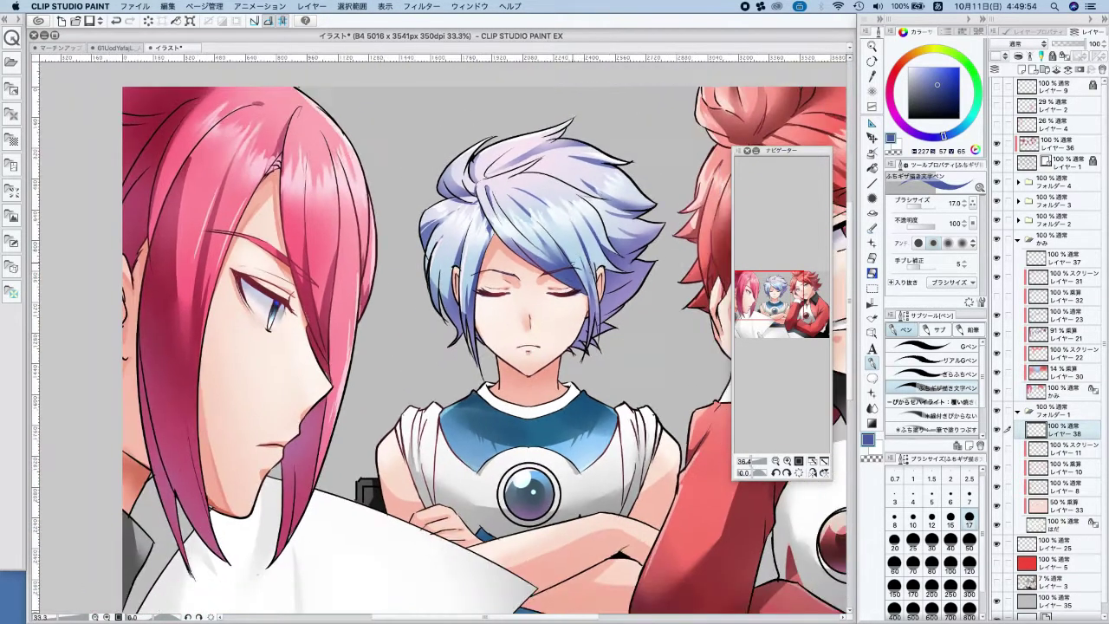
{"action": "scroll", "coordinate": [496, 294], "scroll_direction": "up", "scroll_amount": 2}
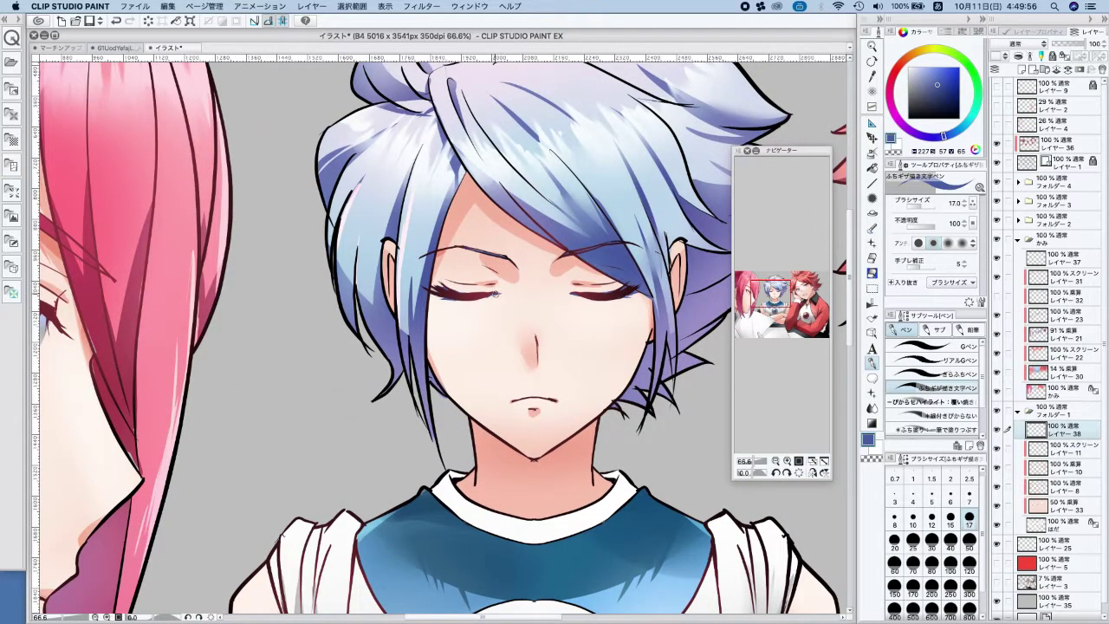
{"action": "key", "text": "super+z"}
{"action": "key", "text": "super+shift+z"}
{"action": "key", "text": "super+shift+z"}
{"action": "scroll", "coordinate": [590, 276], "scroll_direction": "down", "scroll_amount": 3}
{"action": "left_click_drag", "start_coordinate": [674, 351], "coordinate": [618, 426]}
Darken the pink-haired character's eye outline in black on レイヤー 36 with the 柔らか airbrush at size 50
{"action": "left_click", "coordinate": [1059, 149]}
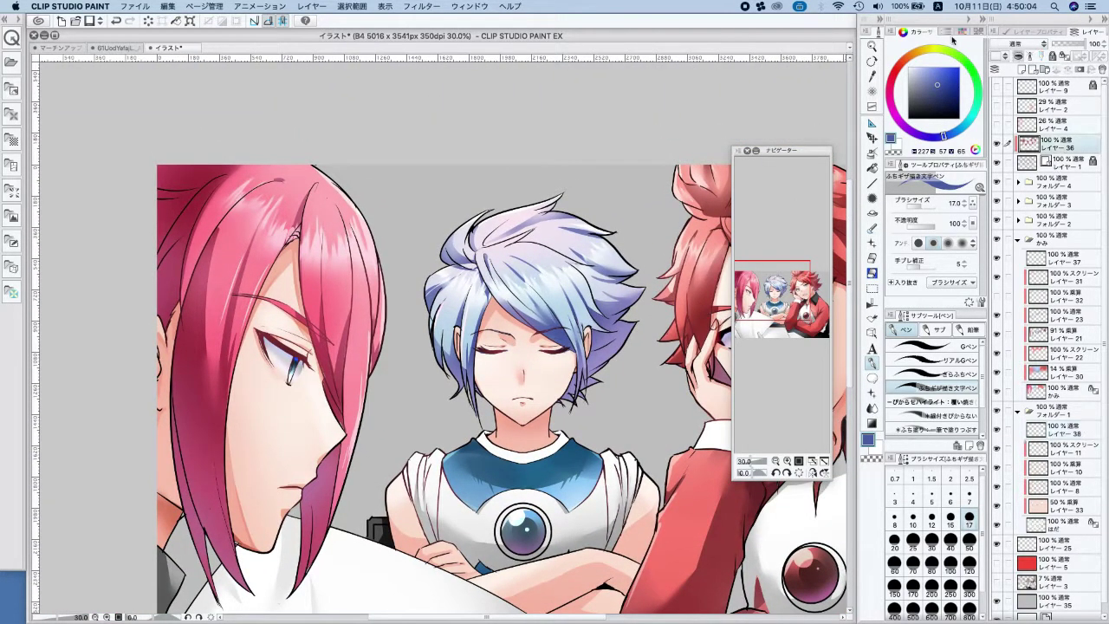
{"action": "left_click", "coordinate": [872, 152]}
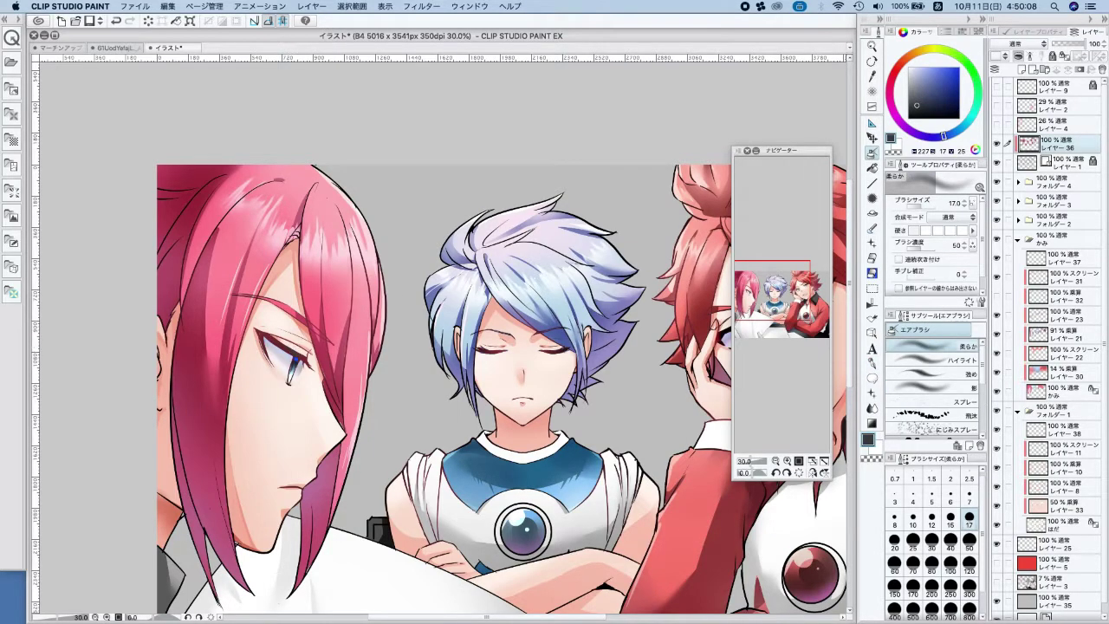
{"action": "left_click", "coordinate": [909, 116]}
{"action": "left_click", "coordinate": [968, 539]}
{"action": "left_click_drag", "start_coordinate": [296, 352], "coordinate": [294, 354]}
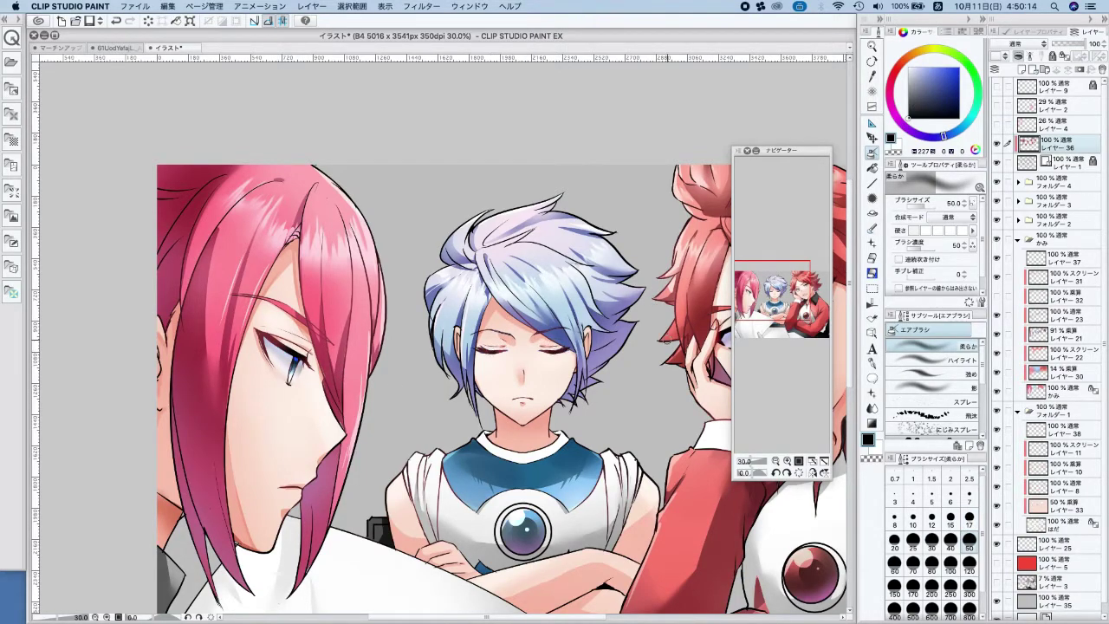
{"action": "left_click_drag", "start_coordinate": [659, 403], "coordinate": [555, 432]}
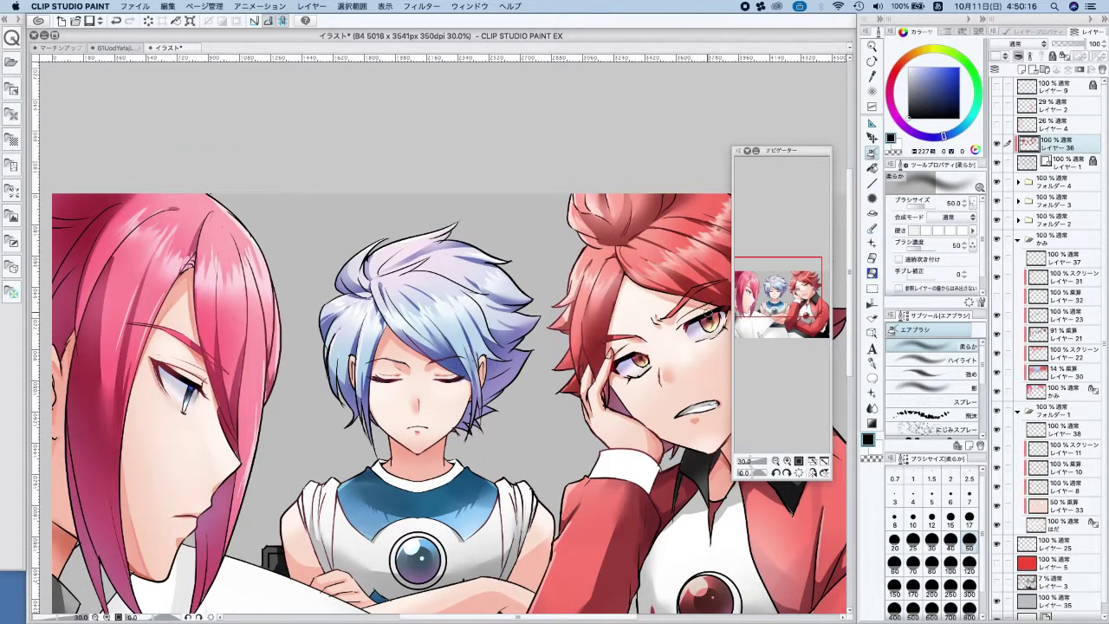
{"action": "scroll", "coordinate": [726, 366], "scroll_direction": "down", "scroll_amount": 2}
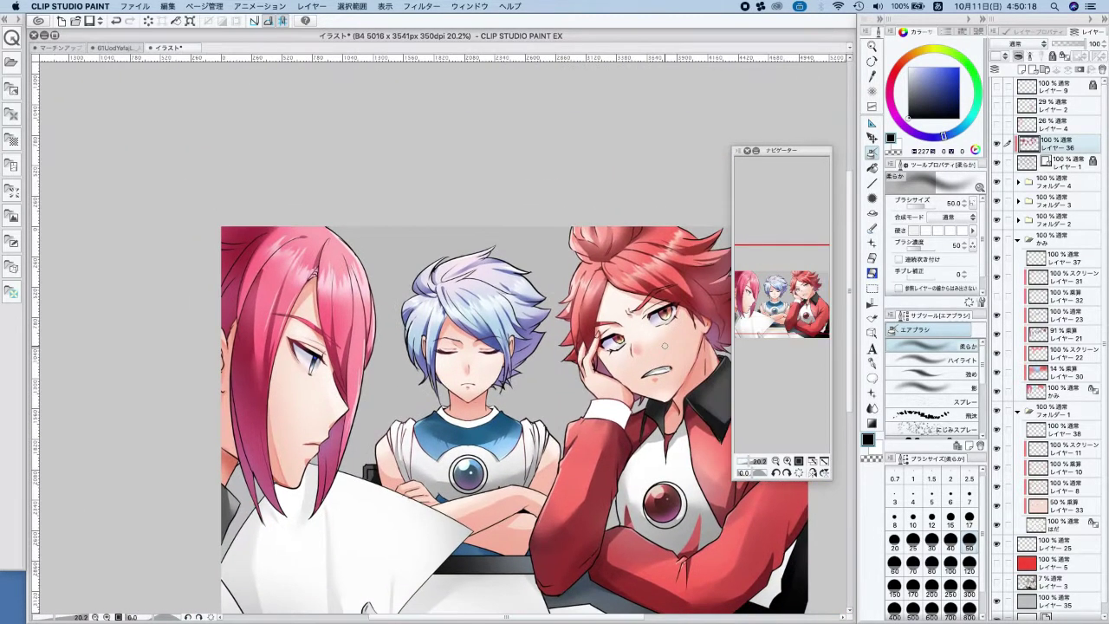
{"action": "scroll", "coordinate": [678, 271], "scroll_direction": "down", "scroll_amount": 1}
{"action": "scroll", "coordinate": [667, 201], "scroll_direction": "right", "scroll_amount": 1}
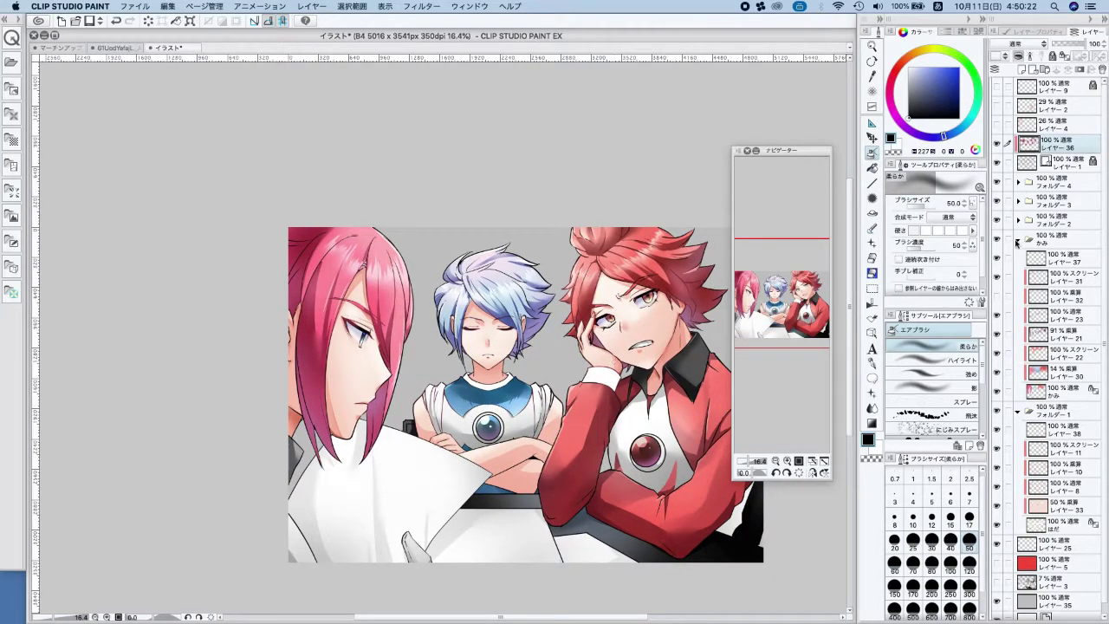
Collapse the かみ folder, unlock line-art レイヤー 1, try opacities of 79 % and 86 %, and set it back to 100 %
{"action": "left_click", "coordinate": [1018, 240]}
{"action": "left_click", "coordinate": [1064, 164]}
{"action": "left_click", "coordinate": [1079, 43]}
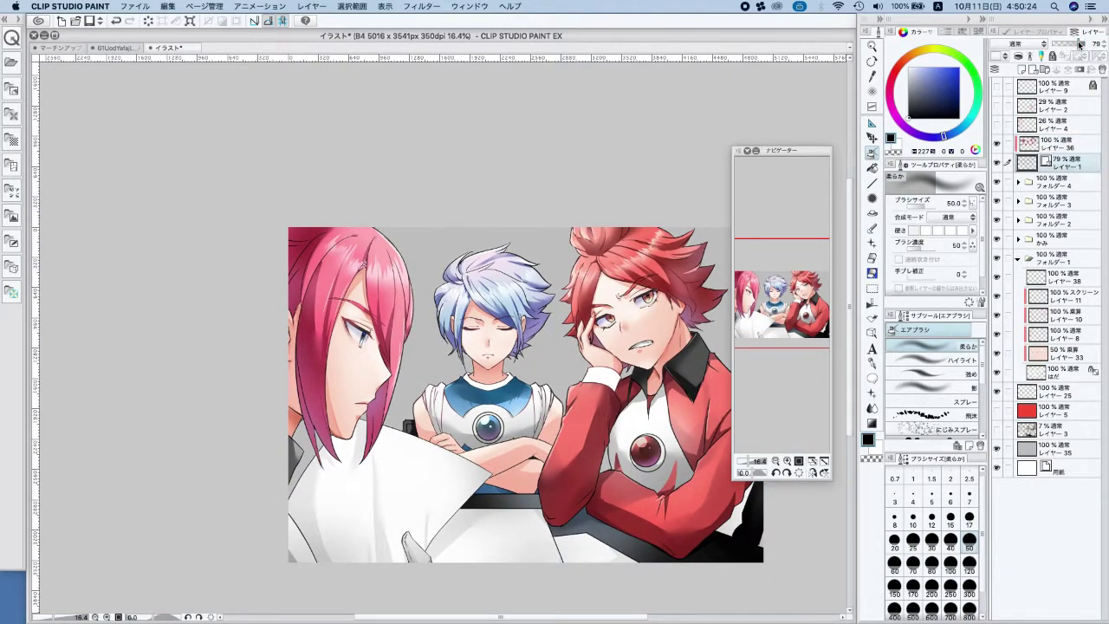
{"action": "left_click_drag", "start_coordinate": [1080, 43], "coordinate": [1080, 44]}
{"action": "left_click_drag", "start_coordinate": [669, 360], "coordinate": [620, 328]}
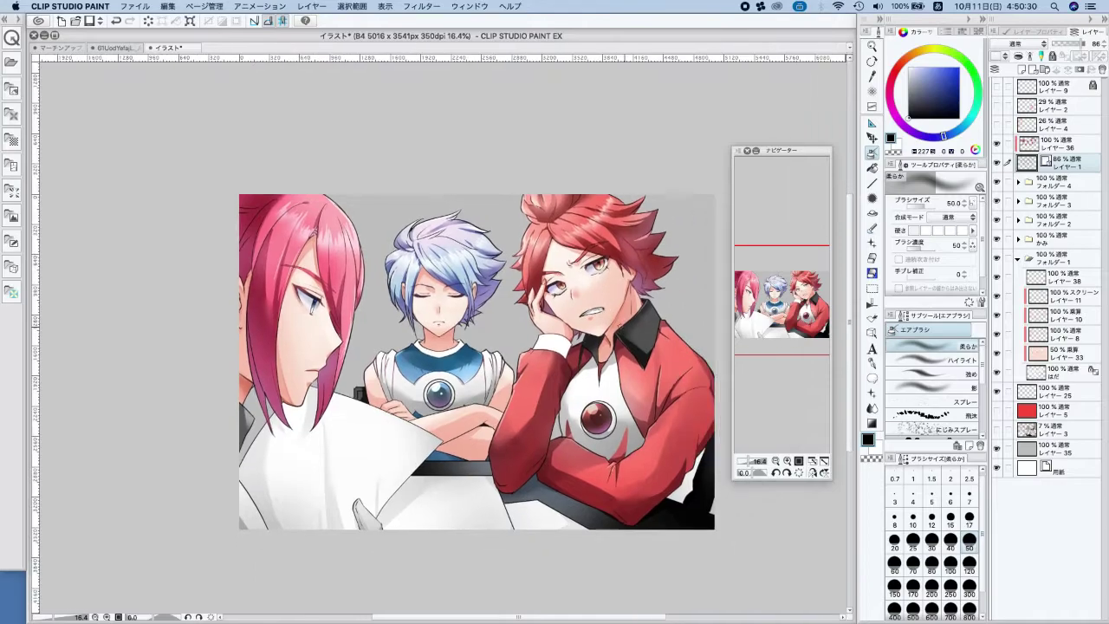
{"action": "left_click_drag", "start_coordinate": [1080, 45], "coordinate": [1087, 42]}
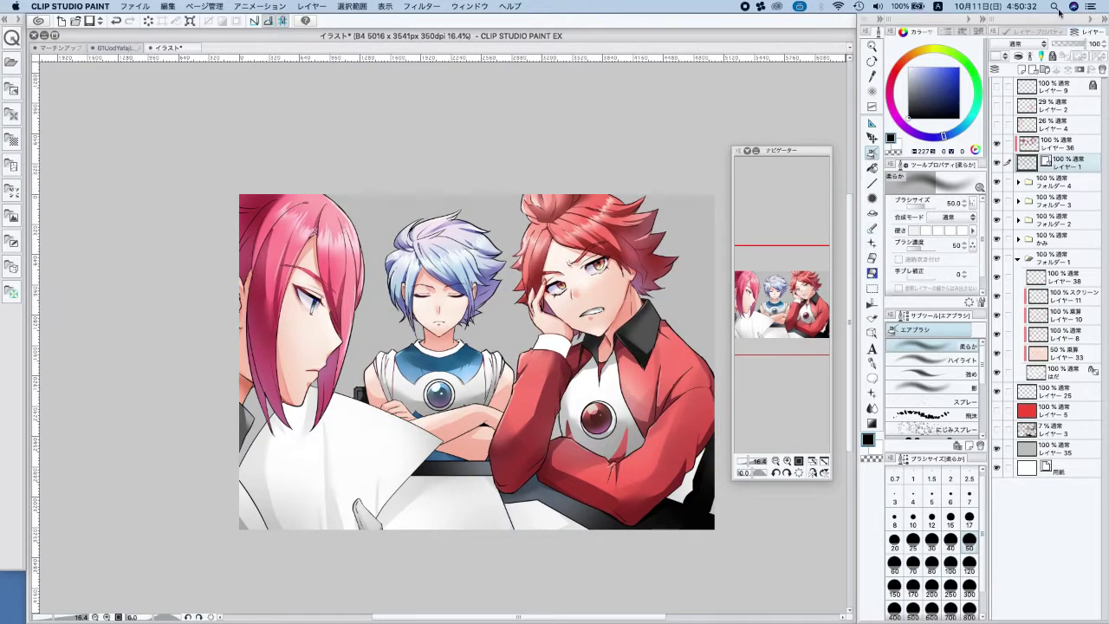
Mirror the canvas horizontally to check the illustration's balance and flip it back
{"action": "key", "text": "h"}
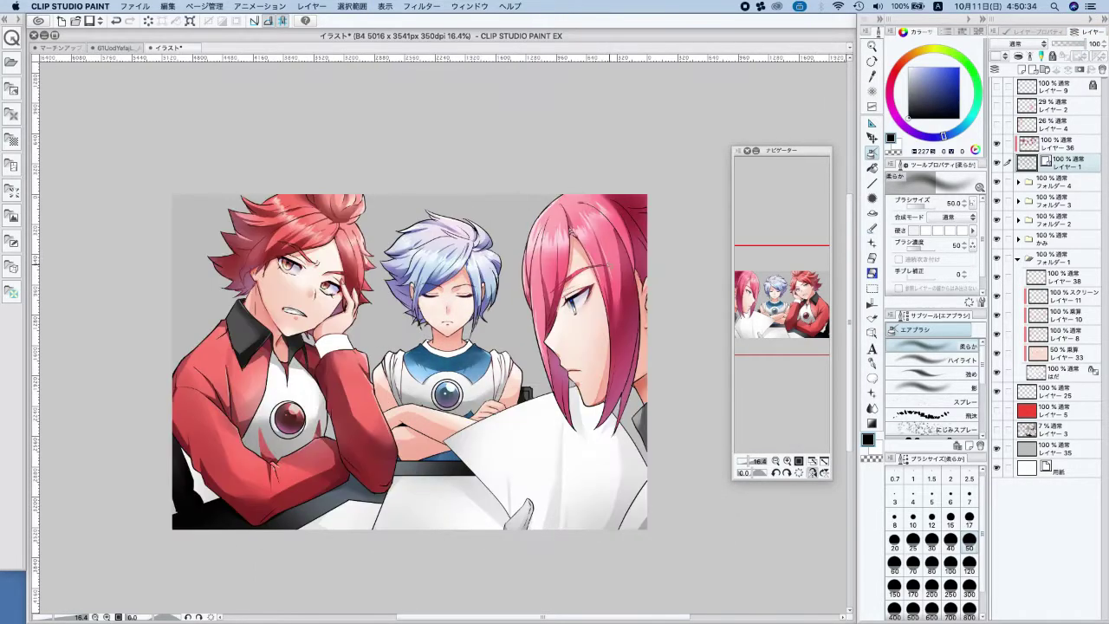
{"action": "scroll", "coordinate": [589, 227], "scroll_direction": "down", "scroll_amount": 4}
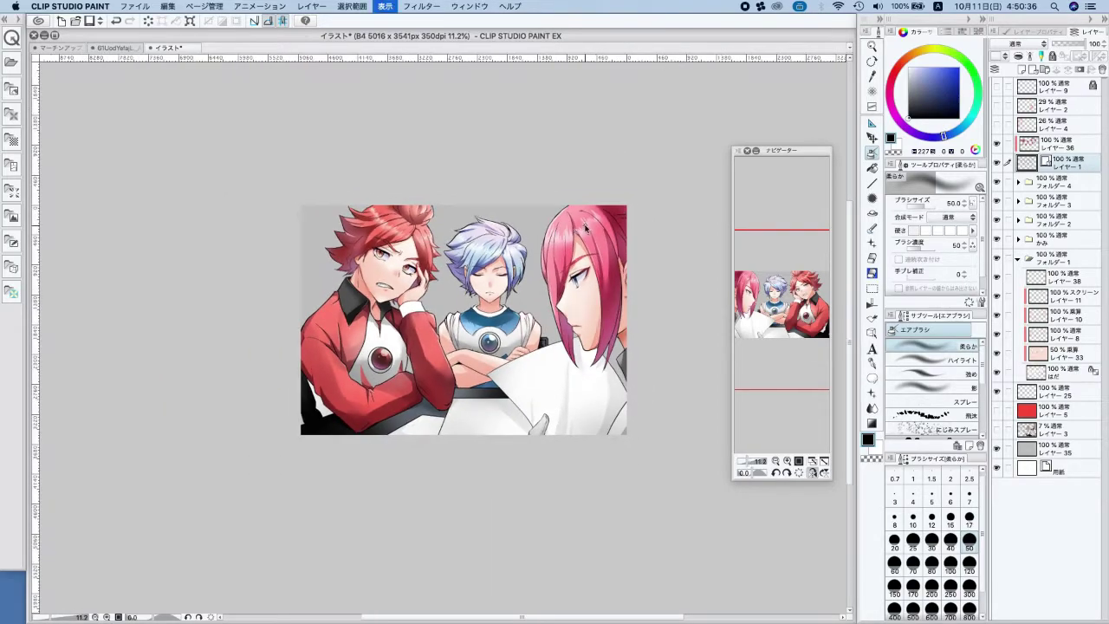
{"action": "key", "text": "h"}
{"action": "left_click_drag", "start_coordinate": [527, 208], "coordinate": [539, 234]}
{"action": "scroll", "coordinate": [629, 314], "scroll_direction": "up", "scroll_amount": 3}
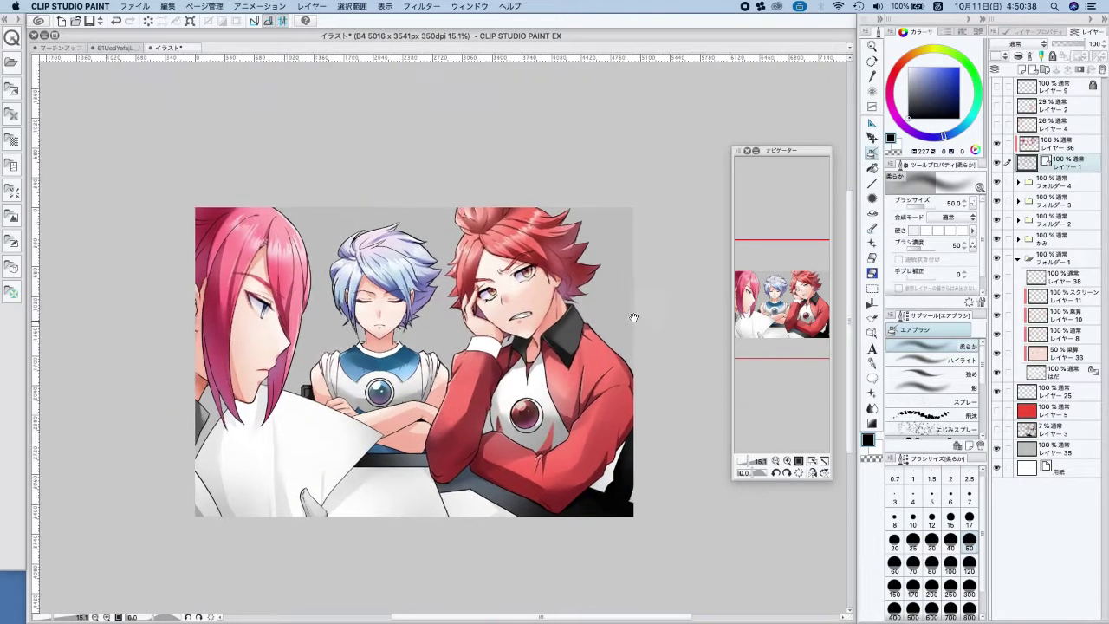
Collapse フォルダー 1 and toggle the visibility of フォルダー 1, 2 and 3 to check which parts each contains
{"action": "left_click", "coordinate": [1017, 259]}
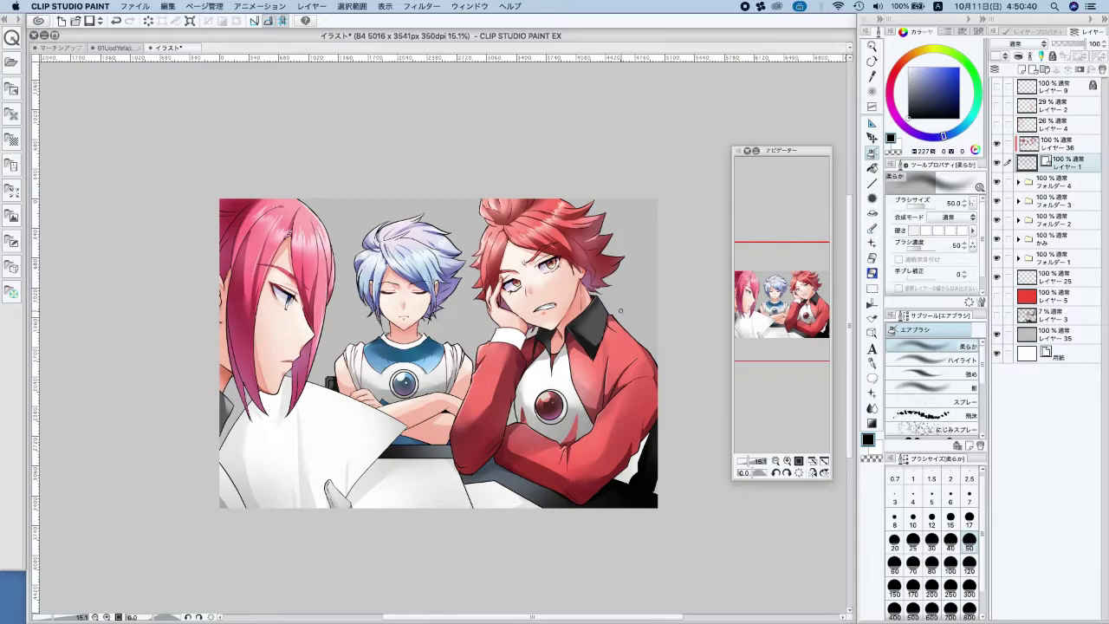
{"action": "left_click", "coordinate": [997, 259]}
{"action": "left_click", "coordinate": [996, 259]}
{"action": "left_click", "coordinate": [997, 222]}
{"action": "left_click", "coordinate": [996, 222]}
{"action": "left_click", "coordinate": [1061, 222]}
{"action": "left_click", "coordinate": [1057, 204]}
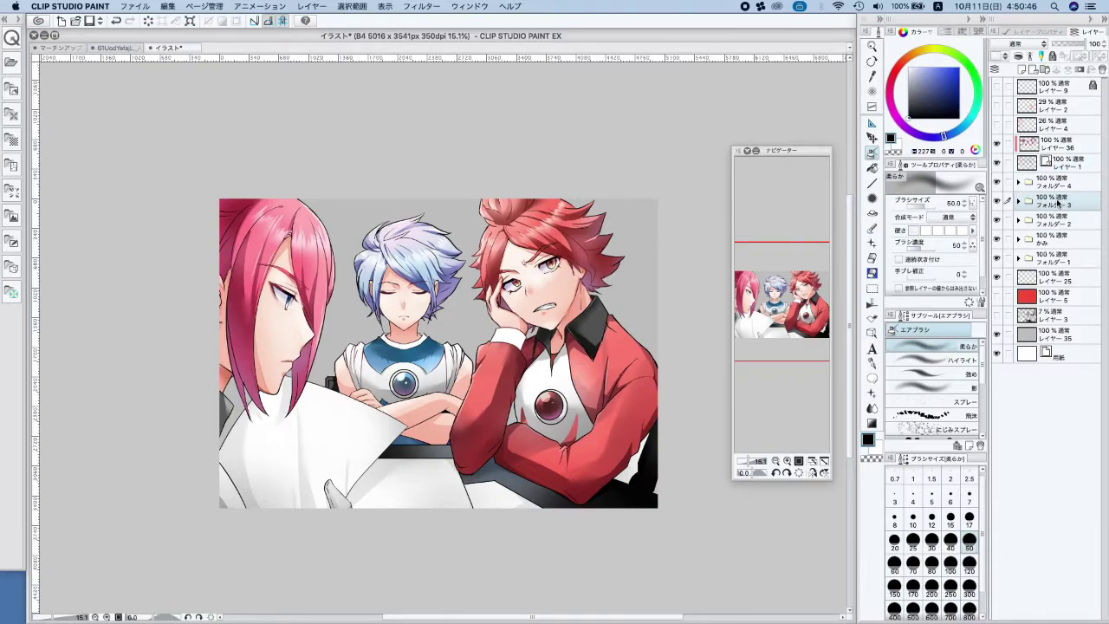
{"action": "left_click", "coordinate": [996, 202]}
{"action": "left_click", "coordinate": [997, 202]}
{"action": "left_click", "coordinate": [1060, 184]}
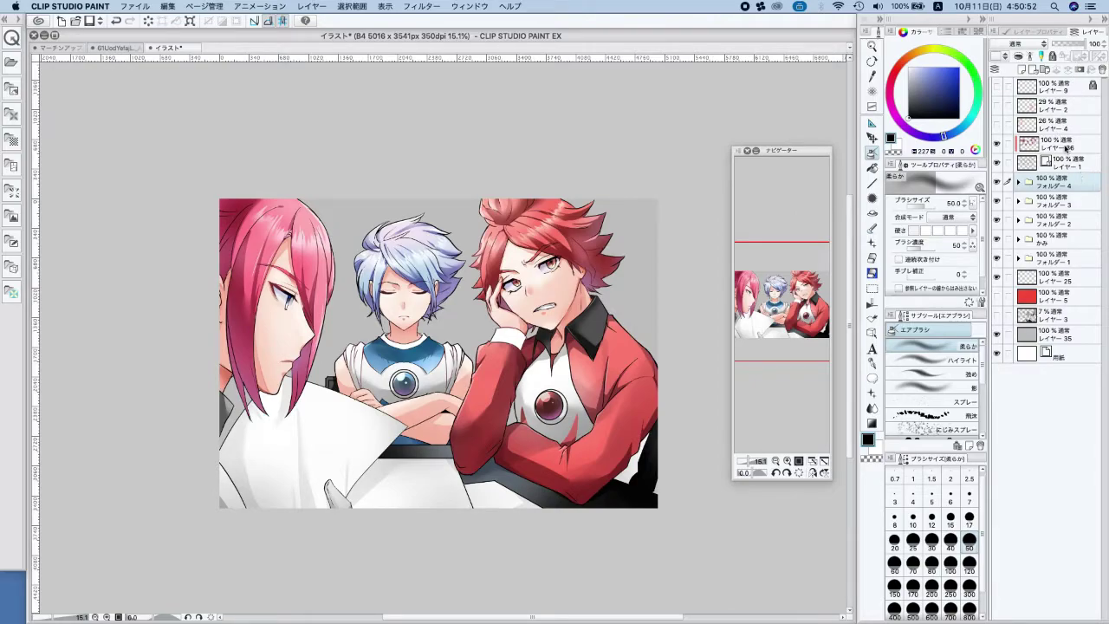
Group the layers and folders from レイヤー 36 down to レイヤー 25 into a new folder and collapse it
{"action": "left_click", "coordinate": [1070, 147]}
{"action": "left_click", "coordinate": [1067, 277], "text": "shift"}
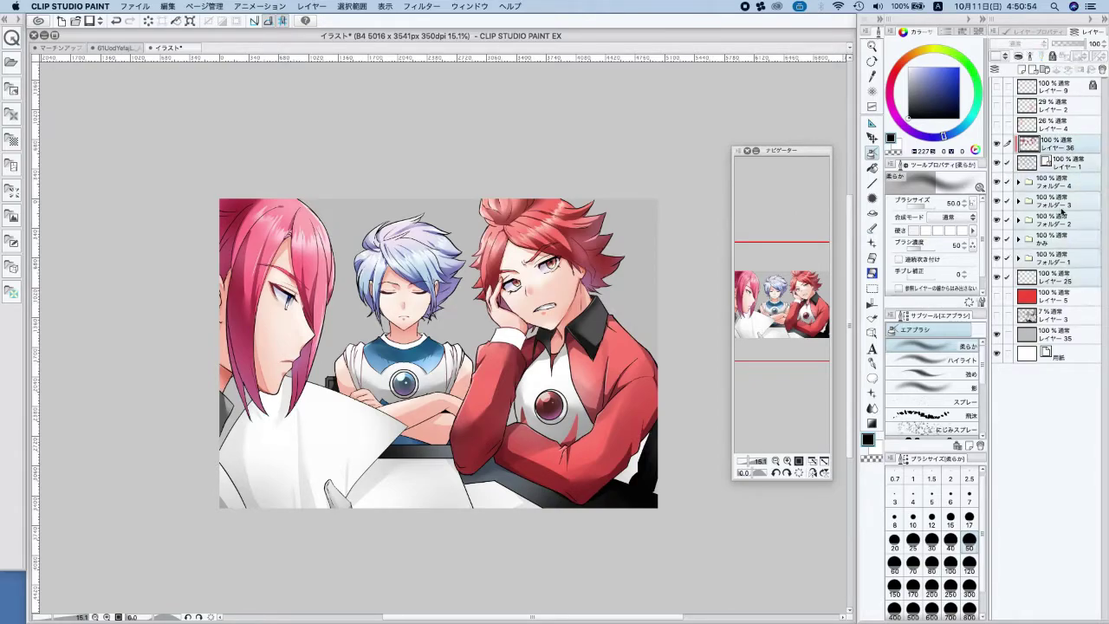
{"action": "left_click_drag", "start_coordinate": [1070, 146], "coordinate": [1046, 70]}
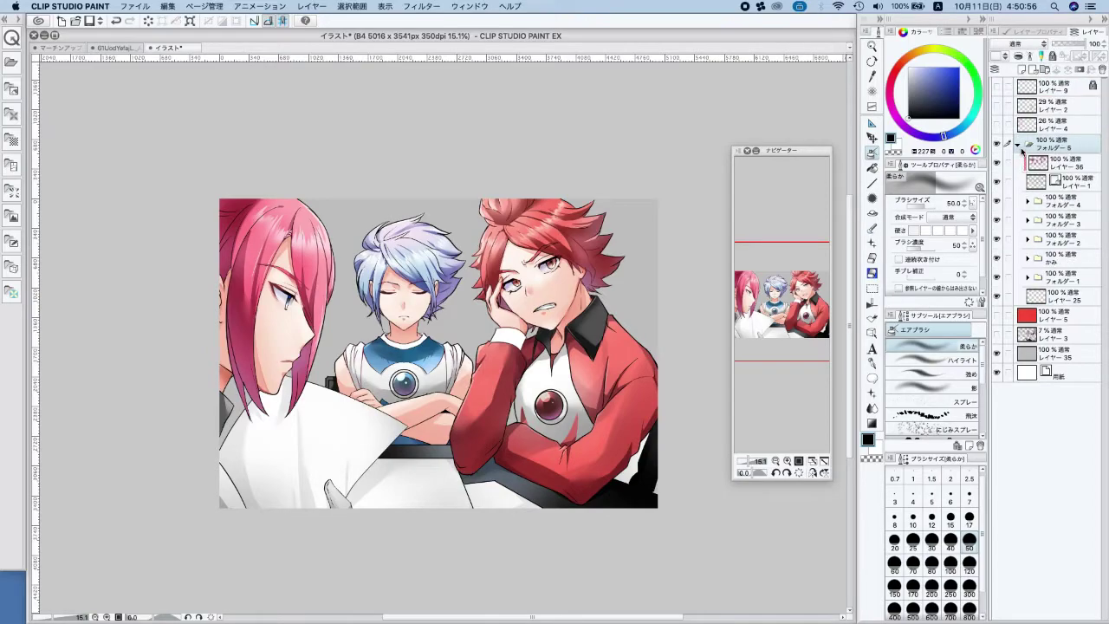
{"action": "left_click", "coordinate": [1019, 145]}
Add a new layer clipped to フォルダー 5 and set the 柔らか airbrush size to 800
{"action": "left_click", "coordinate": [1024, 69]}
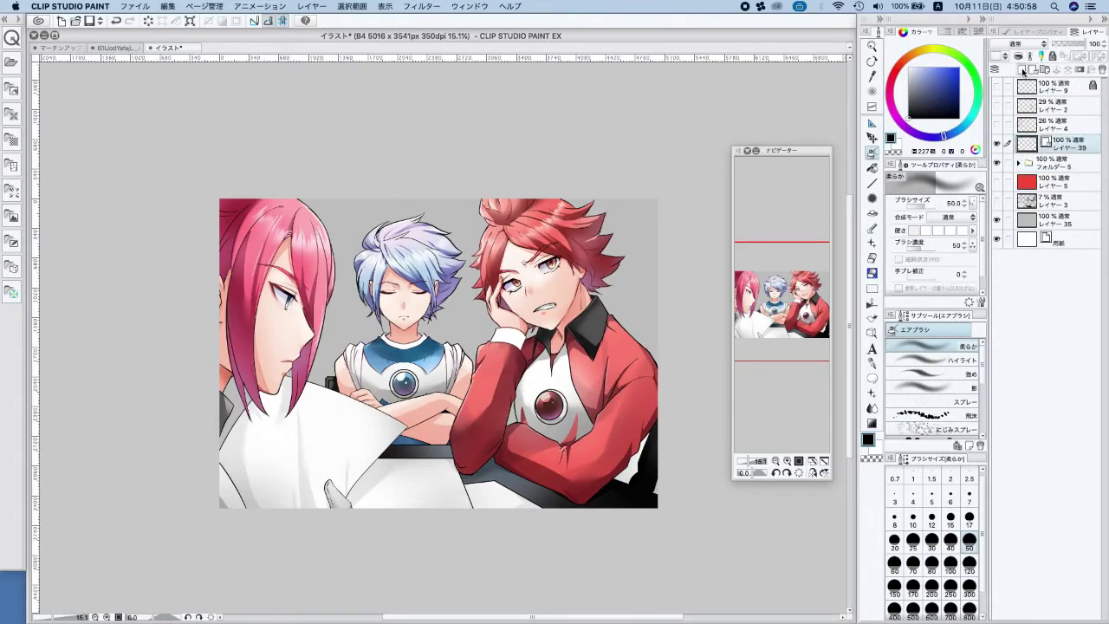
{"action": "left_click", "coordinate": [1019, 57]}
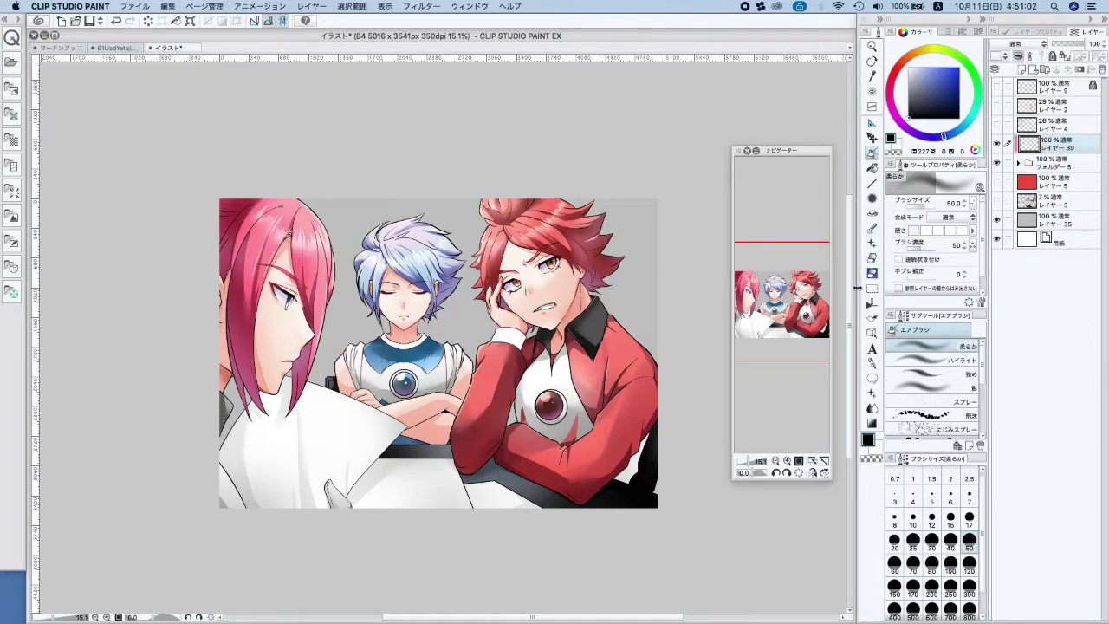
{"action": "left_click", "coordinate": [968, 609]}
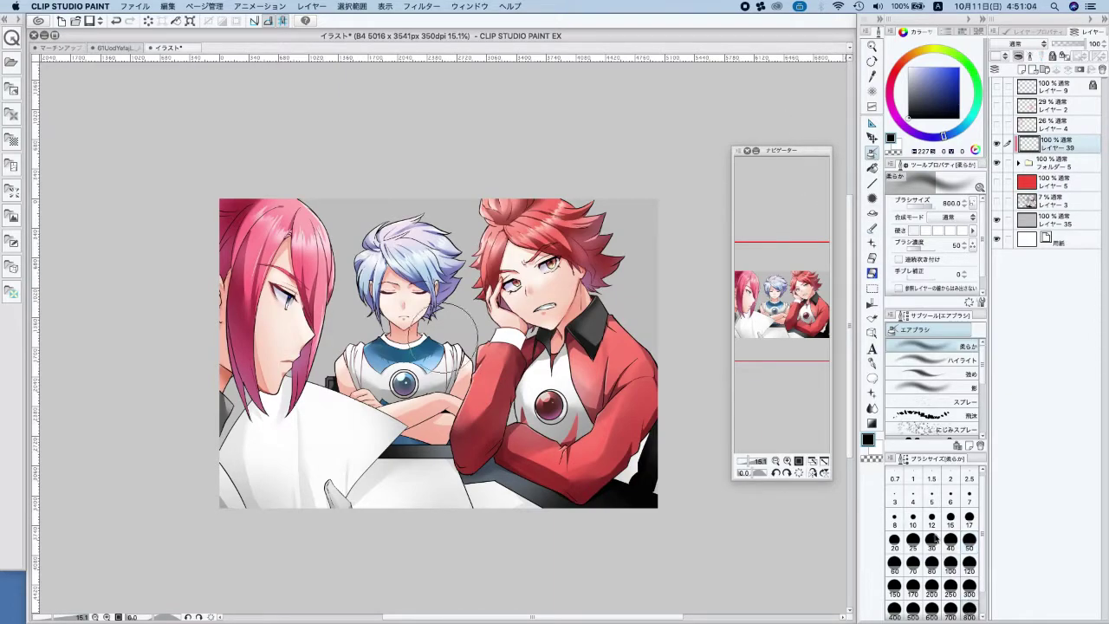
Softly shade the foreground papers and the middle character's clothing in black on レイヤー 39, undoing unwanted strokes
{"action": "mouse_move", "coordinate": [631, 214]}
{"action": "left_mouse_down"}
{"action": "mouse_move", "coordinate": [673, 275]}
{"action": "mouse_move", "coordinate": [557, 166]}
{"action": "mouse_move", "coordinate": [625, 307]}
{"action": "left_mouse_up"}
{"action": "key", "text": "super+z"}
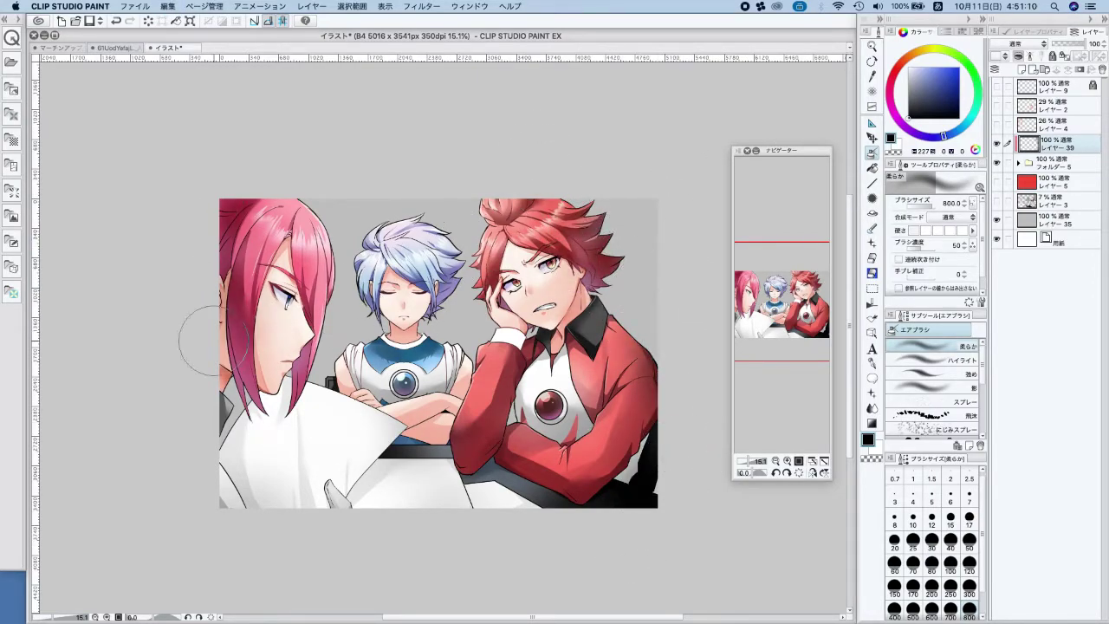
{"action": "mouse_move", "coordinate": [198, 217]}
{"action": "left_mouse_down"}
{"action": "mouse_move", "coordinate": [236, 423]}
{"action": "mouse_move", "coordinate": [281, 548]}
{"action": "left_mouse_up"}
{"action": "key", "text": "super+z"}
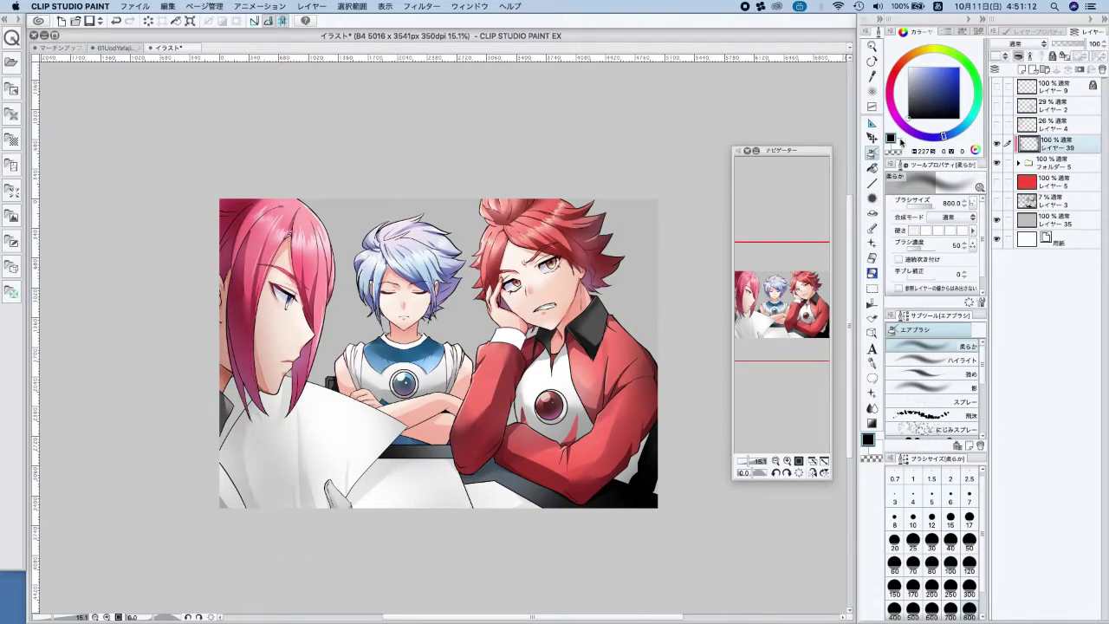
{"action": "mouse_move", "coordinate": [324, 510]}
{"action": "left_mouse_down"}
{"action": "mouse_move", "coordinate": [245, 510]}
{"action": "mouse_move", "coordinate": [232, 450]}
{"action": "left_mouse_up"}
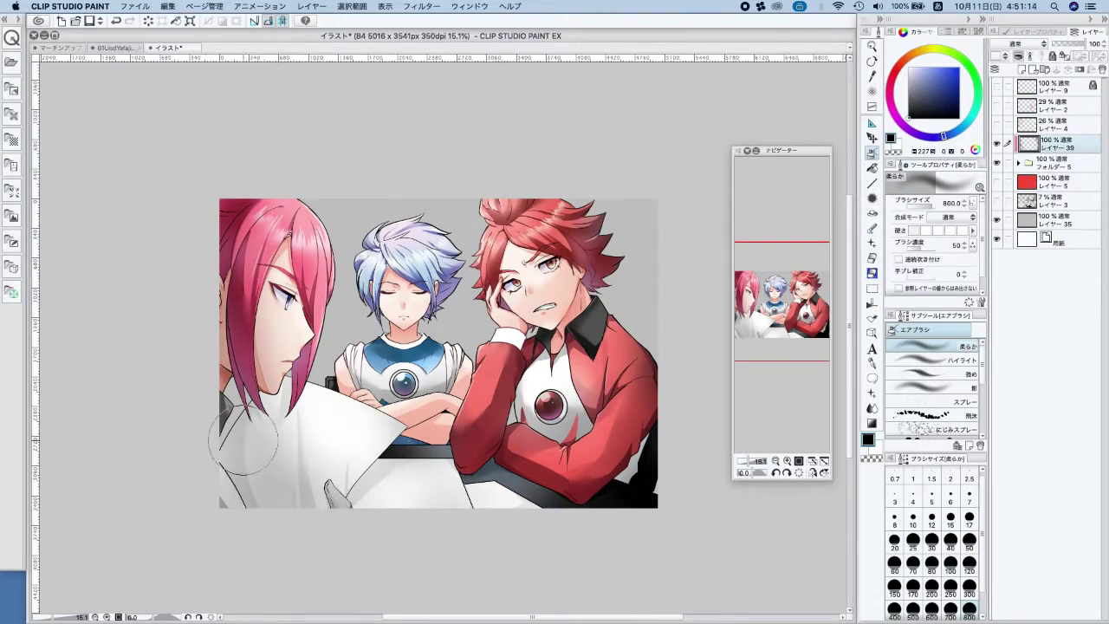
{"action": "left_click_drag", "start_coordinate": [354, 289], "coordinate": [388, 360]}
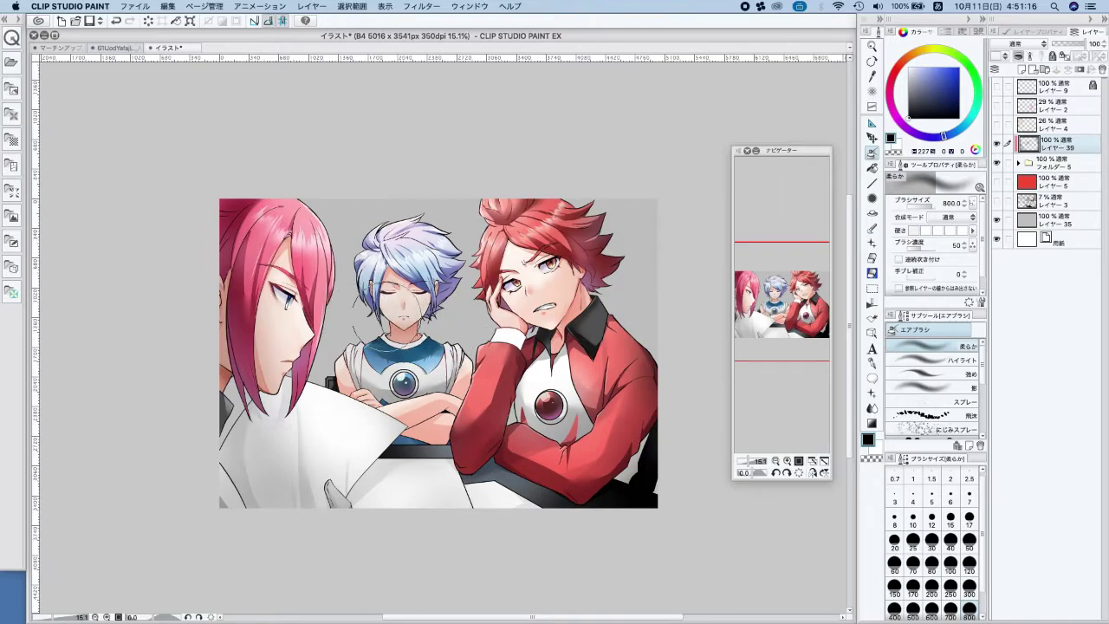
{"action": "key", "text": "super+z"}
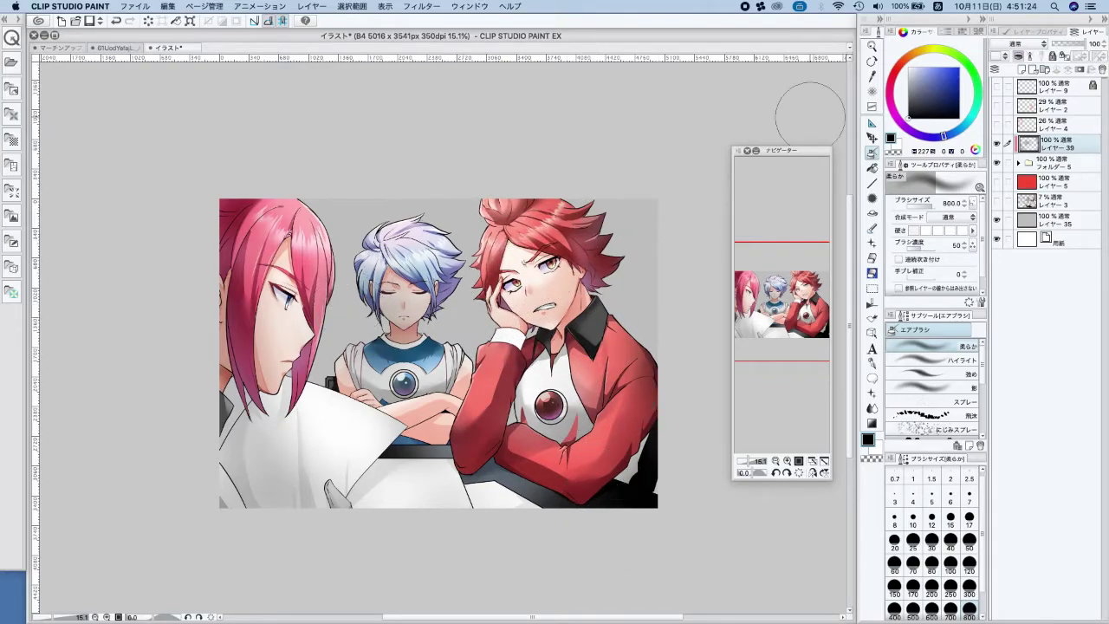
Expand フォルダー 5 and add new layers directly above レイヤー 36
{"action": "left_click", "coordinate": [1019, 164]}
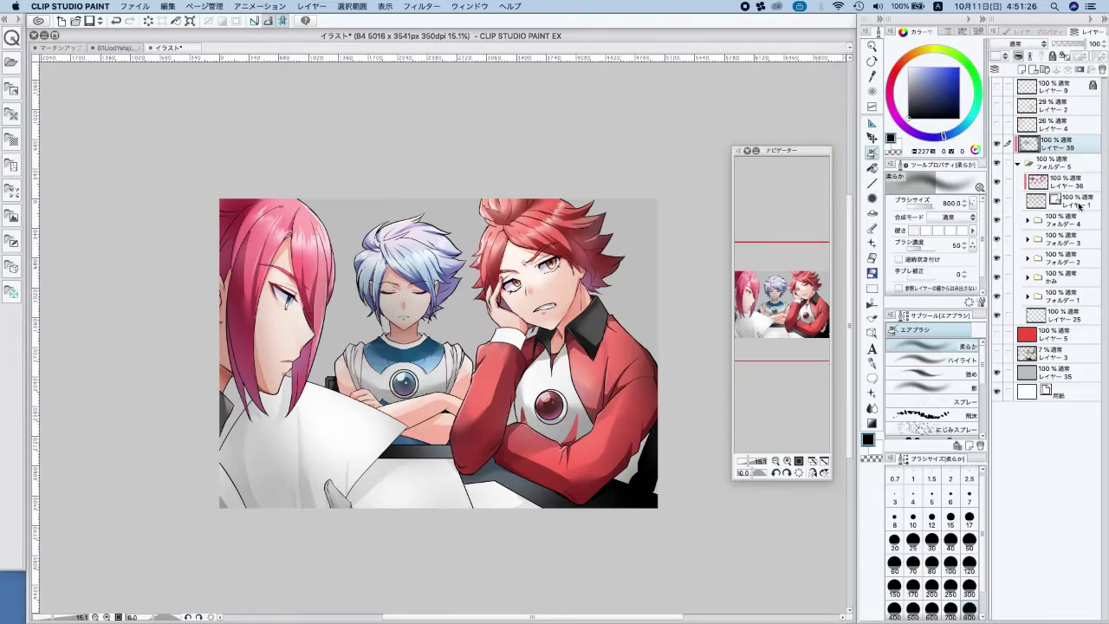
{"action": "left_click", "coordinate": [1075, 184]}
{"action": "left_click", "coordinate": [1021, 69]}
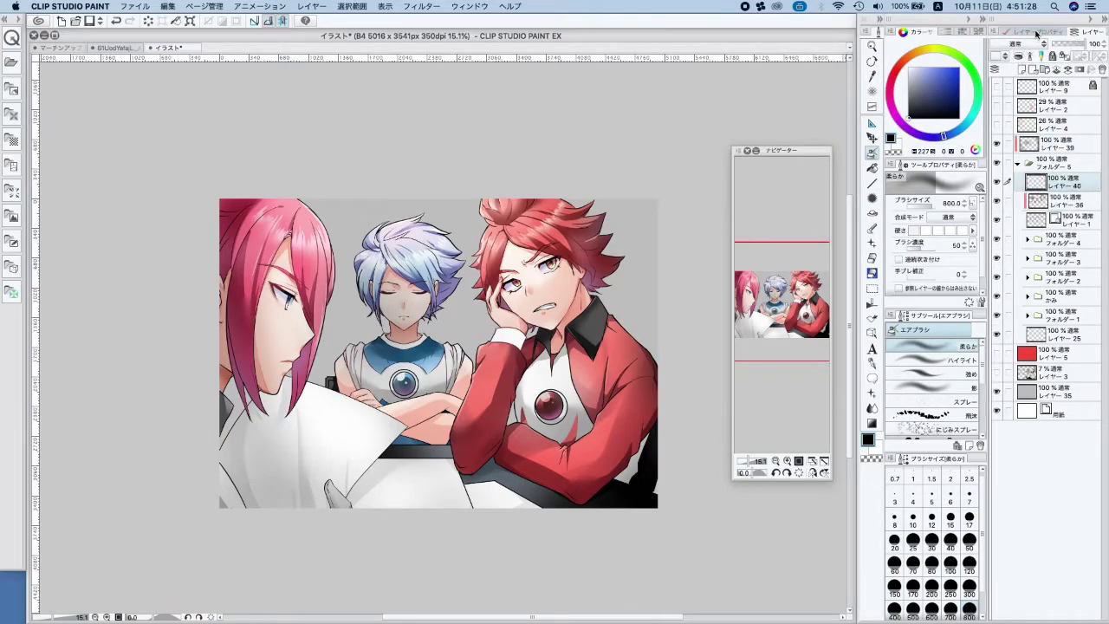
{"action": "left_click", "coordinate": [1021, 69]}
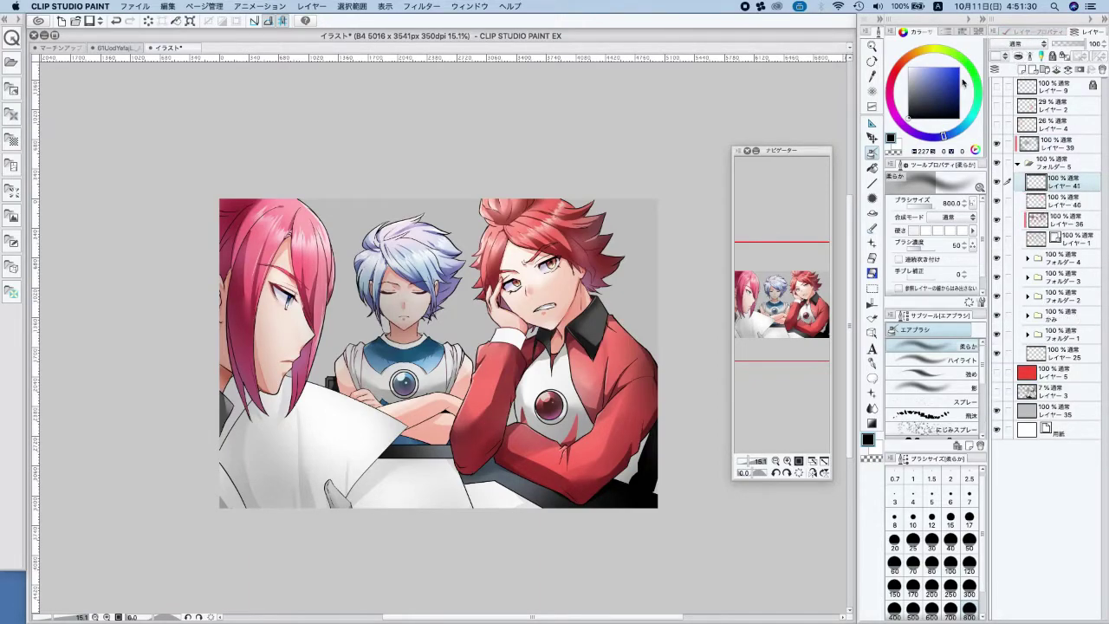
Switch to white, try a soft glow above the middle character's head, and undo it together with the extra layer
{"action": "key", "text": "x"}
{"action": "mouse_move", "coordinate": [450, 207]}
{"action": "left_mouse_down"}
{"action": "mouse_move", "coordinate": [398, 190]}
{"action": "mouse_move", "coordinate": [435, 204]}
{"action": "left_mouse_up"}
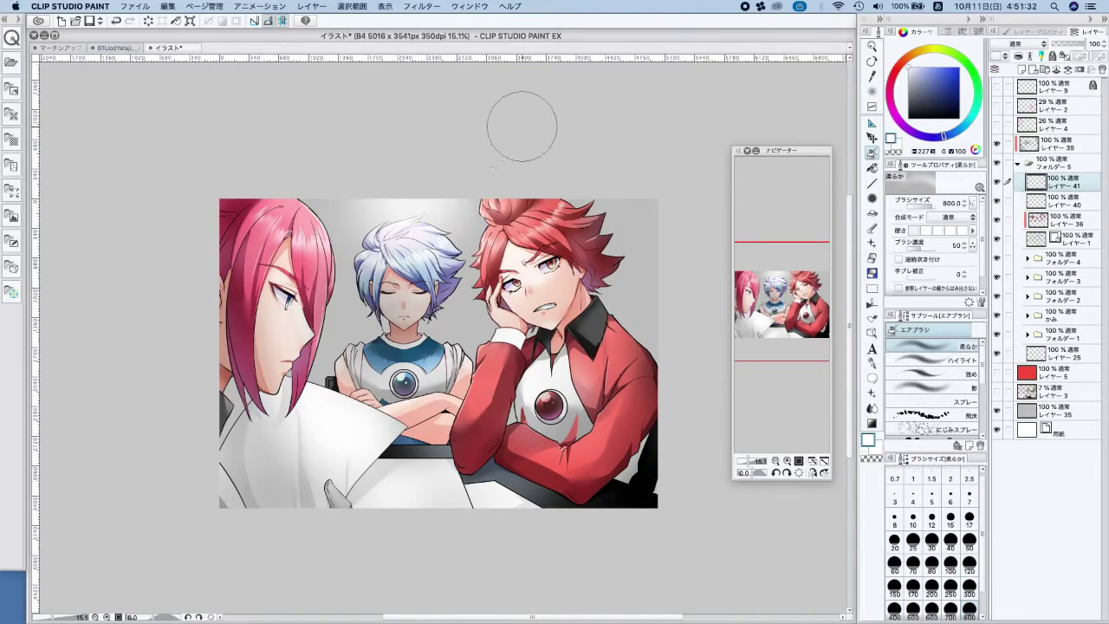
{"action": "key", "text": "super+z"}
{"action": "key", "text": "super+z"}
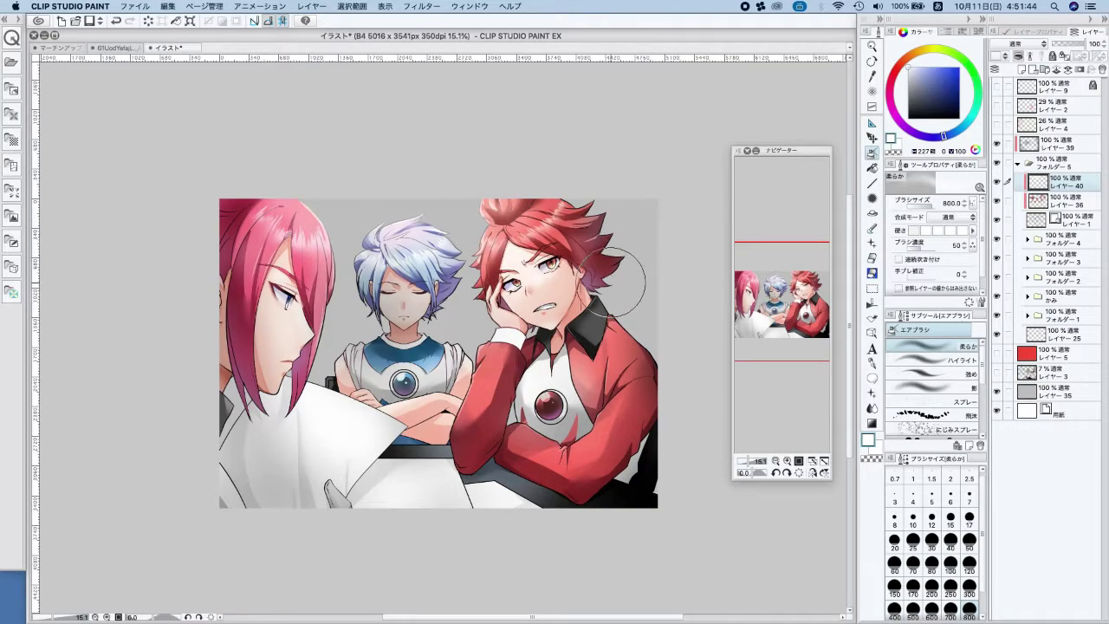
Lighten the lines around the red-haired character's cuff in white on レイヤー 40 with the airbrush at size 120
{"action": "left_click", "coordinate": [969, 571]}
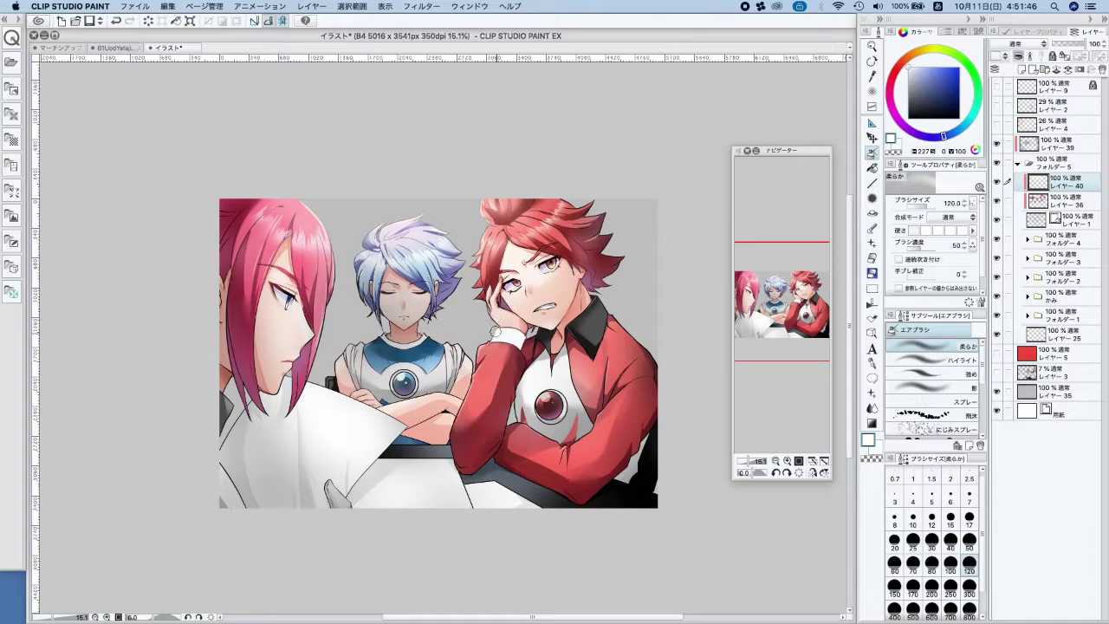
{"action": "key", "text": "super+z"}
{"action": "left_click_drag", "start_coordinate": [496, 334], "coordinate": [493, 318]}
{"action": "scroll", "coordinate": [356, 364], "scroll_direction": "up", "scroll_amount": 2}
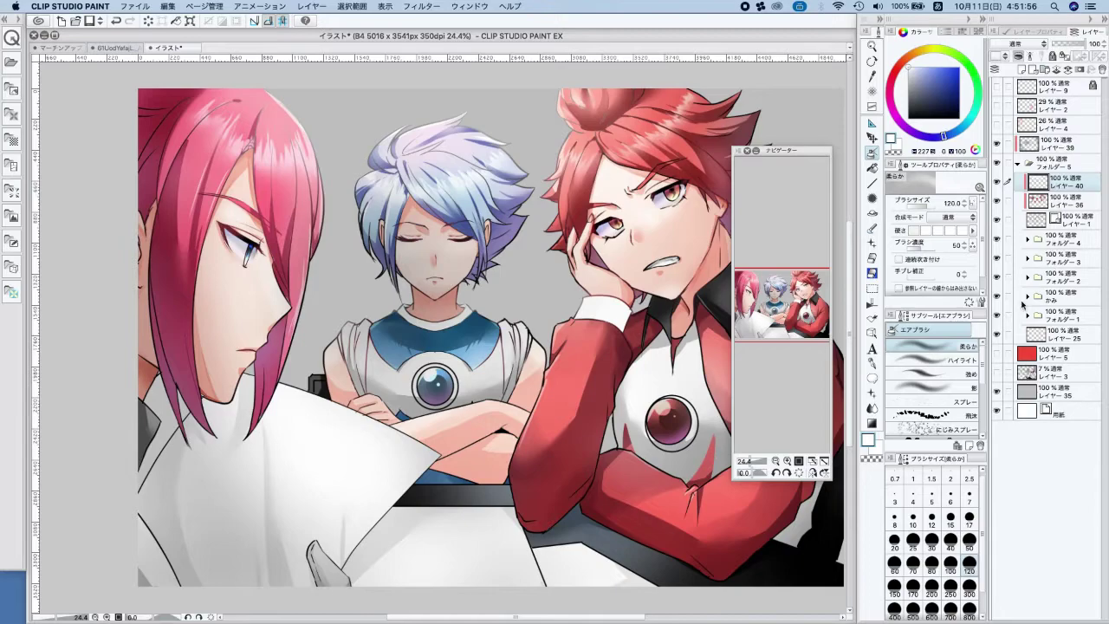
Toggle the visibility of the folders inside フォルダー 5 to identify which parts of the characters each one holds
{"action": "left_click", "coordinate": [997, 318]}
{"action": "left_click", "coordinate": [997, 320]}
{"action": "left_click", "coordinate": [997, 277]}
{"action": "left_click", "coordinate": [998, 277]}
{"action": "left_click", "coordinate": [997, 259]}
{"action": "left_click", "coordinate": [998, 259]}
{"action": "left_click", "coordinate": [997, 240]}
{"action": "left_click", "coordinate": [998, 240]}
{"action": "left_click", "coordinate": [997, 259]}
{"action": "left_click", "coordinate": [998, 260]}
Add a clipped layer at the top of フォルダー 3, move it out above that folder, and collapse the folder
{"action": "left_click", "coordinate": [1027, 260]}
{"action": "left_click", "coordinate": [1064, 277]}
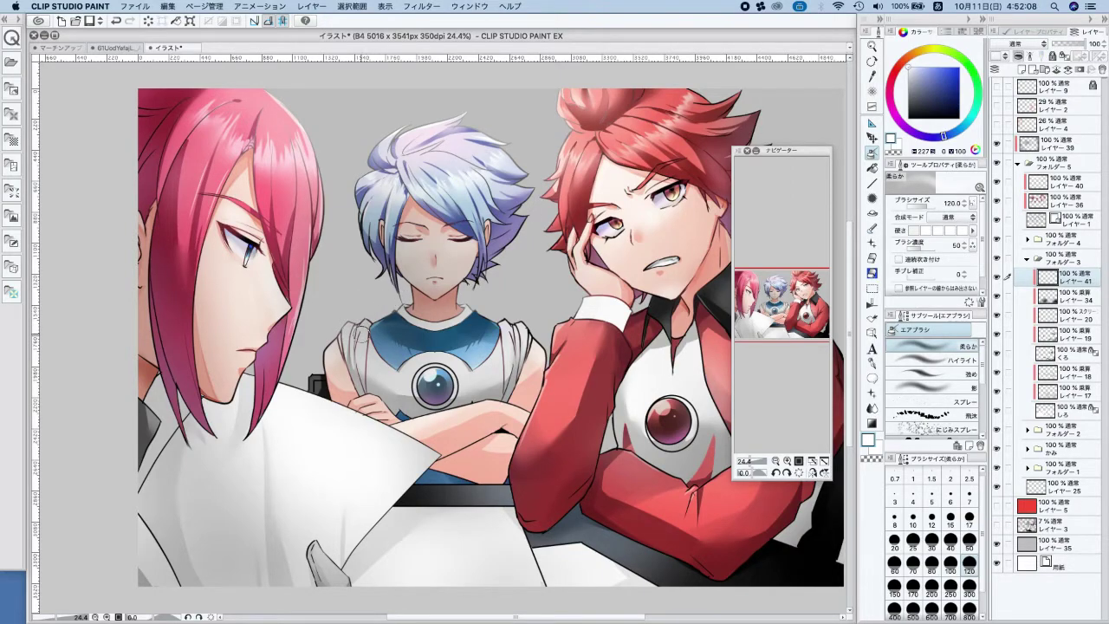
{"action": "left_click", "coordinate": [997, 259]}
{"action": "left_click", "coordinate": [997, 259]}
{"action": "left_click_drag", "start_coordinate": [1071, 285], "coordinate": [1073, 236]}
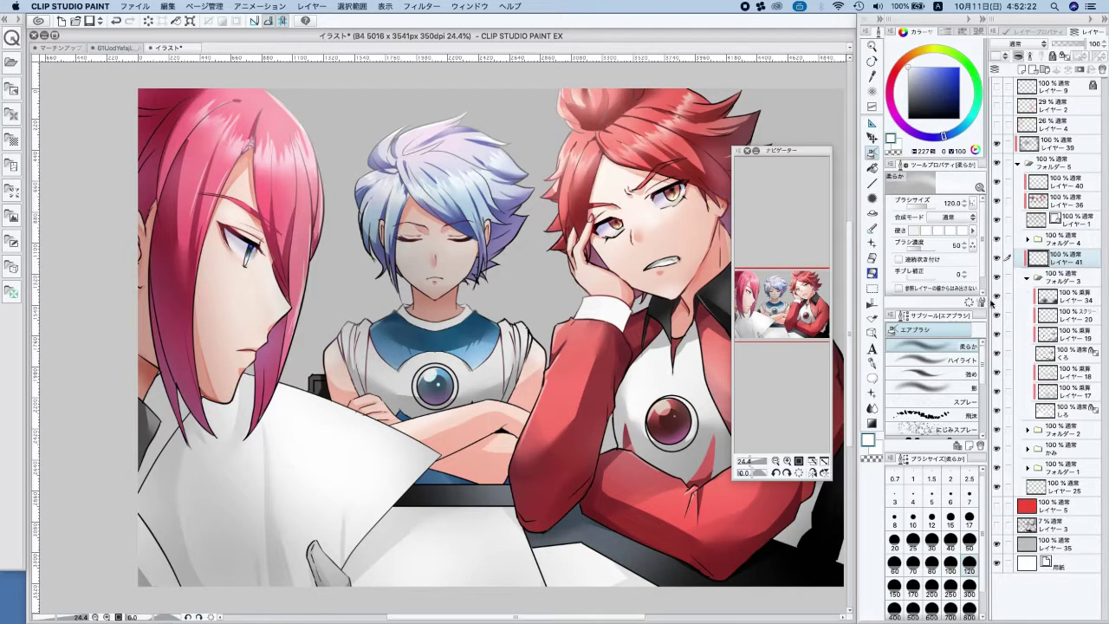
{"action": "left_click", "coordinate": [1028, 279]}
{"action": "left_click", "coordinate": [998, 278]}
{"action": "left_click", "coordinate": [997, 278]}
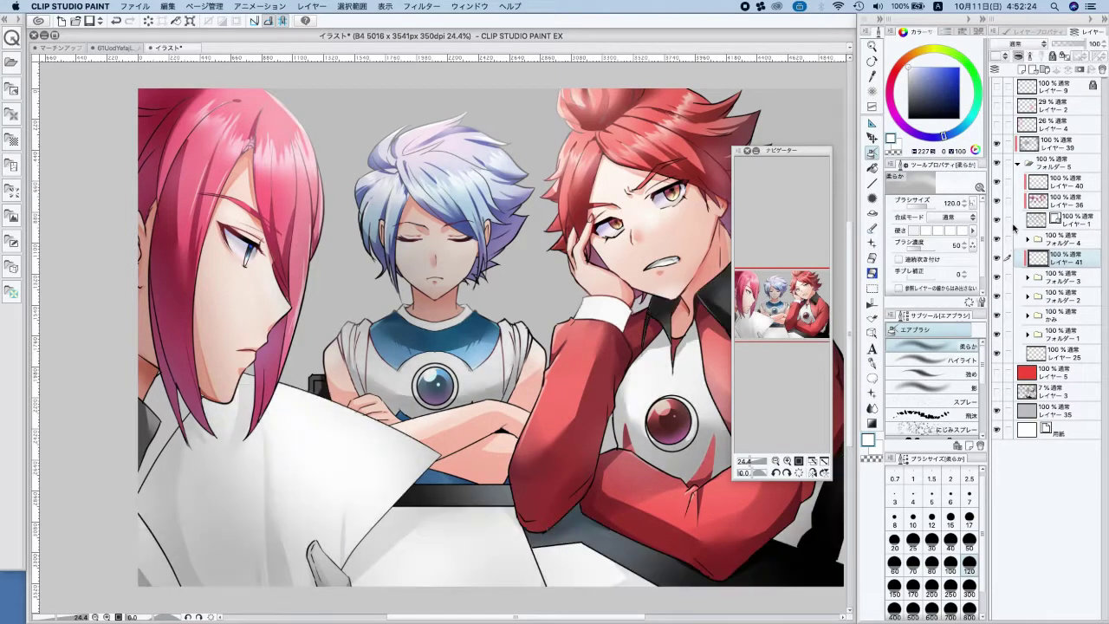
Hide the grey background レイヤー 35 and set the blend mode of レイヤー 41 to オーバーレイ
{"action": "left_click", "coordinate": [994, 414]}
{"action": "left_click", "coordinate": [998, 258]}
{"action": "left_click", "coordinate": [998, 259]}
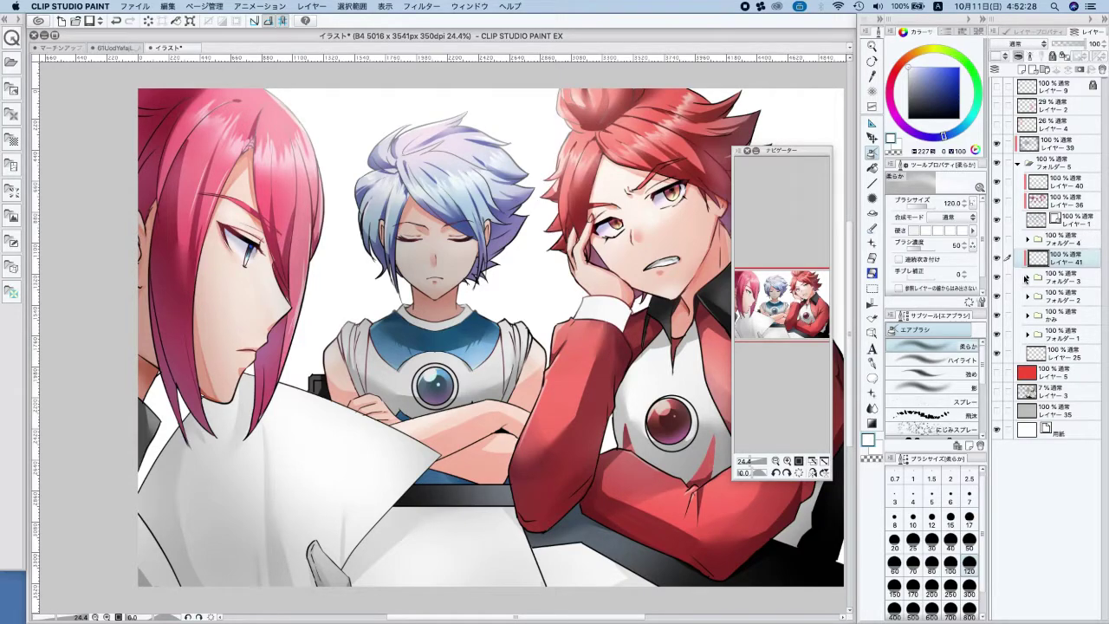
{"action": "left_click", "coordinate": [1012, 196]}
{"action": "scroll", "coordinate": [328, 251], "scroll_direction": "down", "scroll_amount": 1}
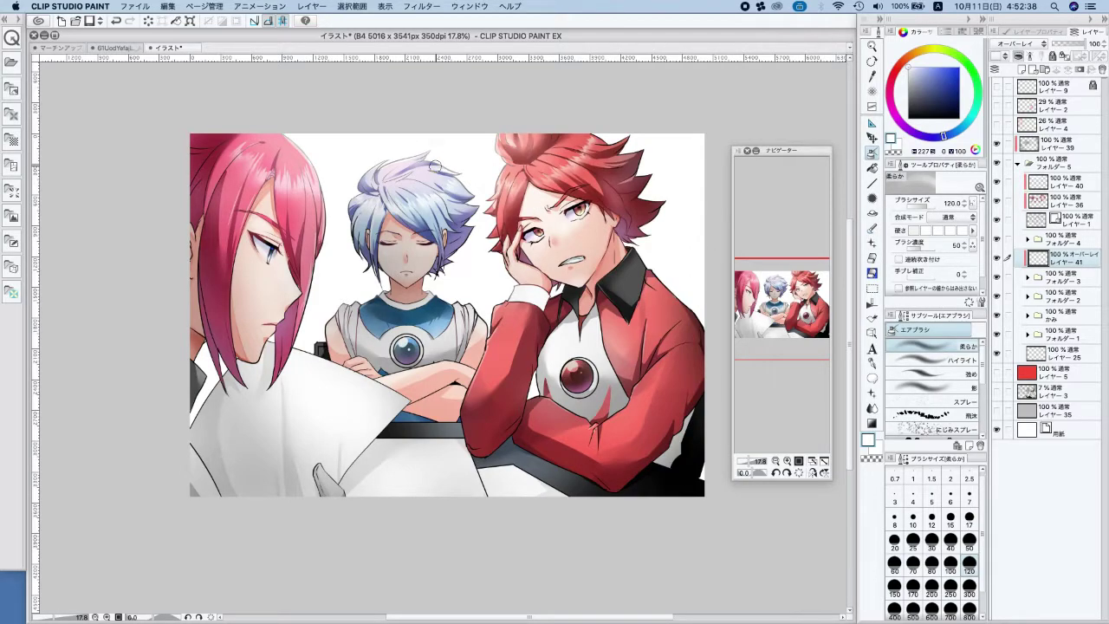
Compare the picture with and without レイヤー 39, and add a clipped layer above it in 乗算 mode
{"action": "left_click", "coordinate": [1055, 149]}
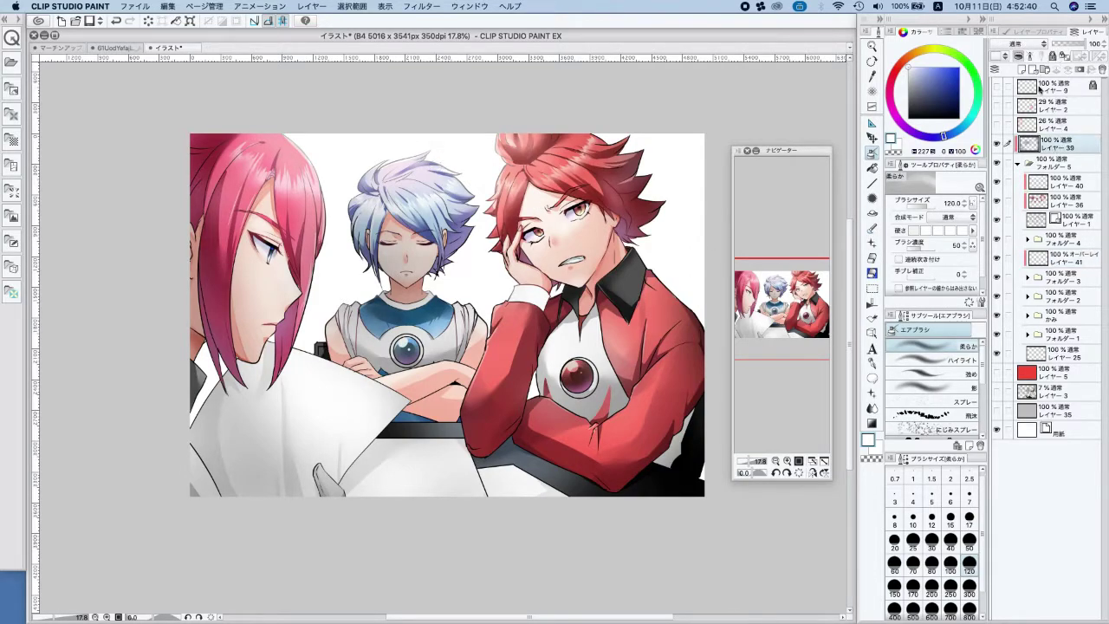
{"action": "left_click", "coordinate": [998, 144]}
{"action": "left_click", "coordinate": [998, 144]}
{"action": "left_click", "coordinate": [1019, 69]}
{"action": "left_click", "coordinate": [1018, 43]}
{"action": "left_click", "coordinate": [1006, 78]}
Select the whole canvas, fill it with light grey (227, 0, 86) on レイヤー 42, and deselect
{"action": "key", "text": "m"}
{"action": "left_click_drag", "start_coordinate": [142, 116], "coordinate": [746, 539]}
{"action": "left_click", "coordinate": [508, 514]}
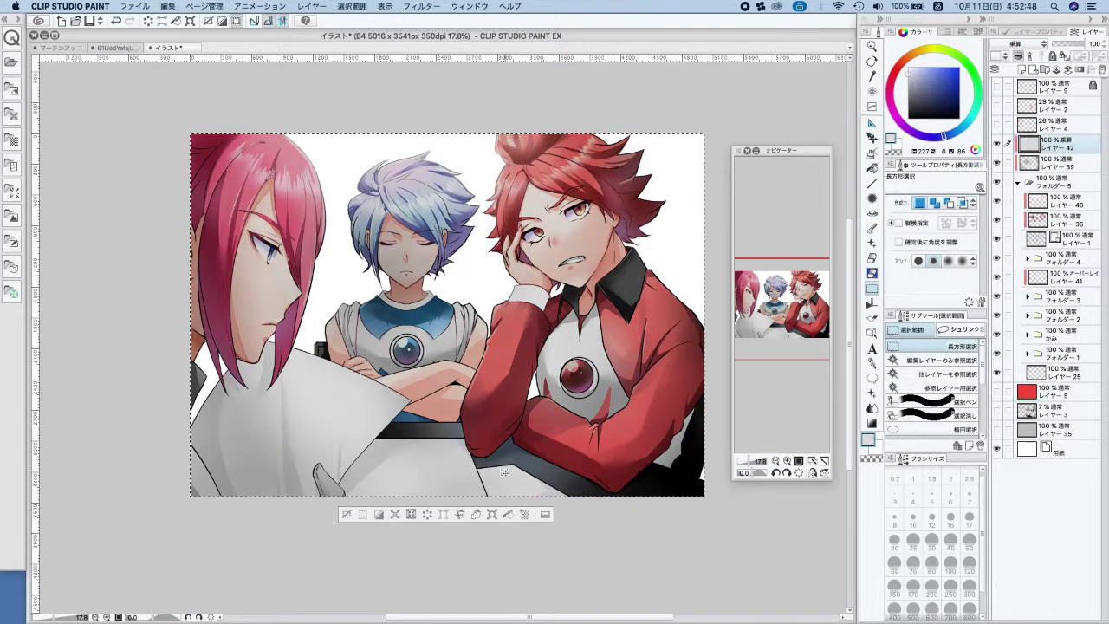
{"action": "left_click", "coordinate": [346, 514]}
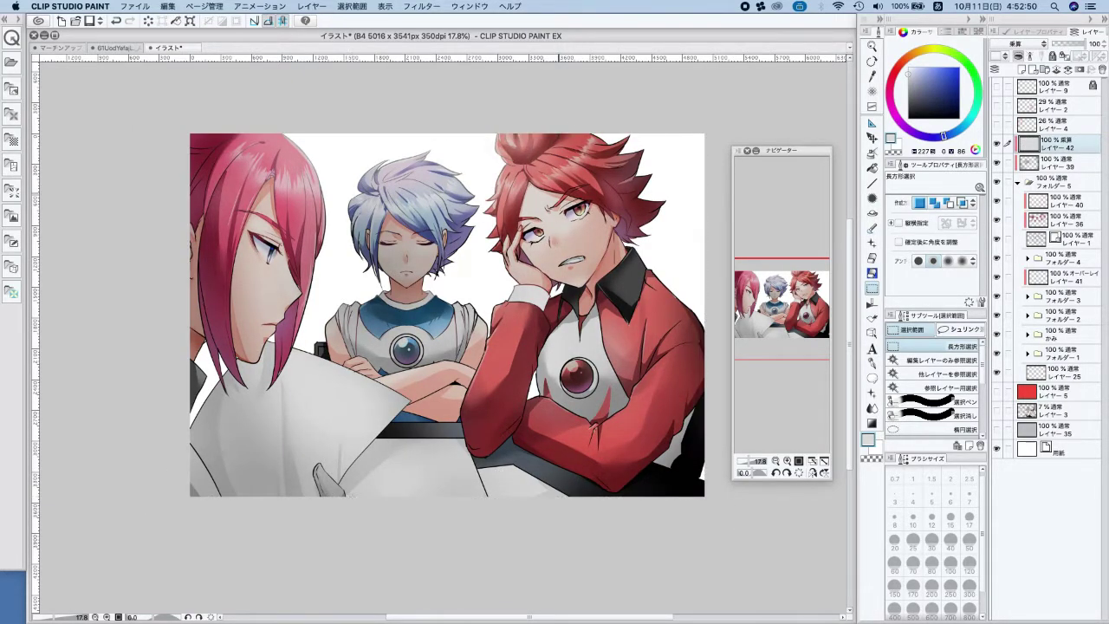
Brighten the red-haired character's face and chest in pale yellow (53, 16, 100) with the 柔らか airbrush at size 800
{"action": "left_click", "coordinate": [873, 152]}
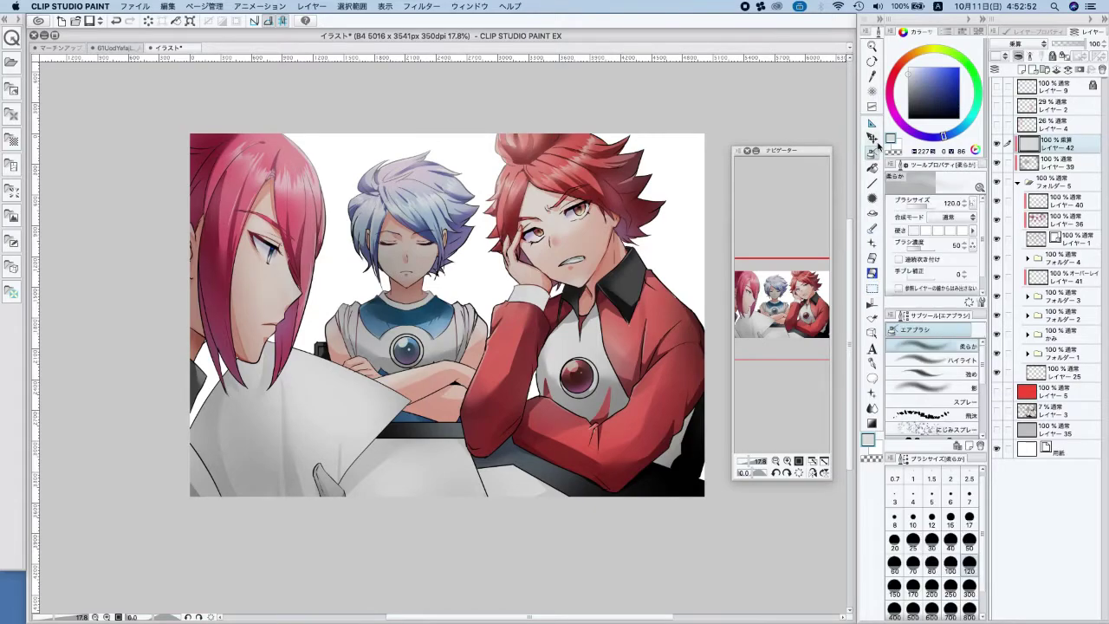
{"action": "left_click", "coordinate": [922, 52]}
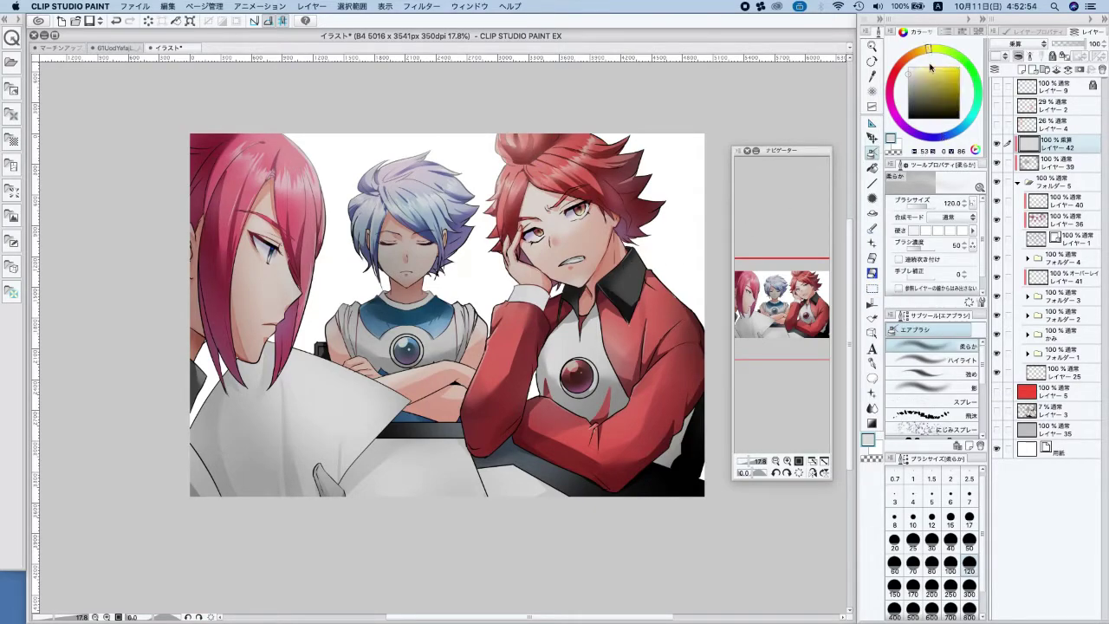
{"action": "left_click", "coordinate": [969, 593]}
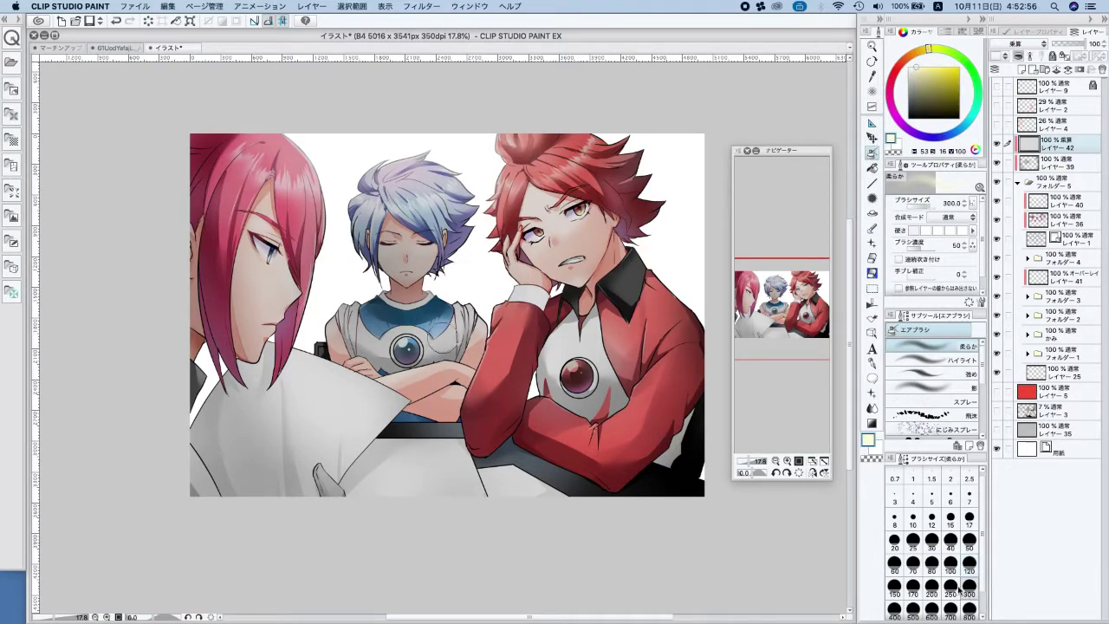
{"action": "key", "text": "super+z"}
{"action": "left_click", "coordinate": [969, 608]}
{"action": "mouse_move", "coordinate": [529, 208]}
{"action": "left_mouse_down"}
{"action": "mouse_move", "coordinate": [520, 169]}
{"action": "mouse_move", "coordinate": [598, 130]}
{"action": "left_mouse_up"}
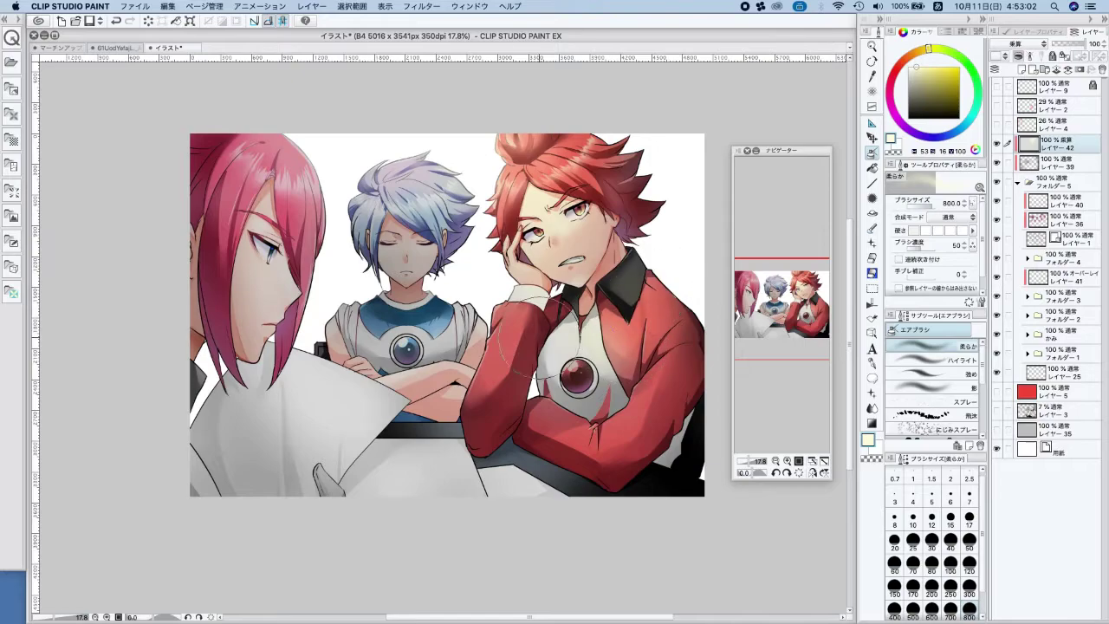
Brighten the blue-haired and pink-haired characters in pale yellow (53, 16, 100) with the 柔らか airbrush at size 800
{"action": "mouse_move", "coordinate": [438, 216]}
{"action": "left_mouse_down"}
{"action": "mouse_move", "coordinate": [414, 169]}
{"action": "mouse_move", "coordinate": [459, 187]}
{"action": "left_mouse_up"}
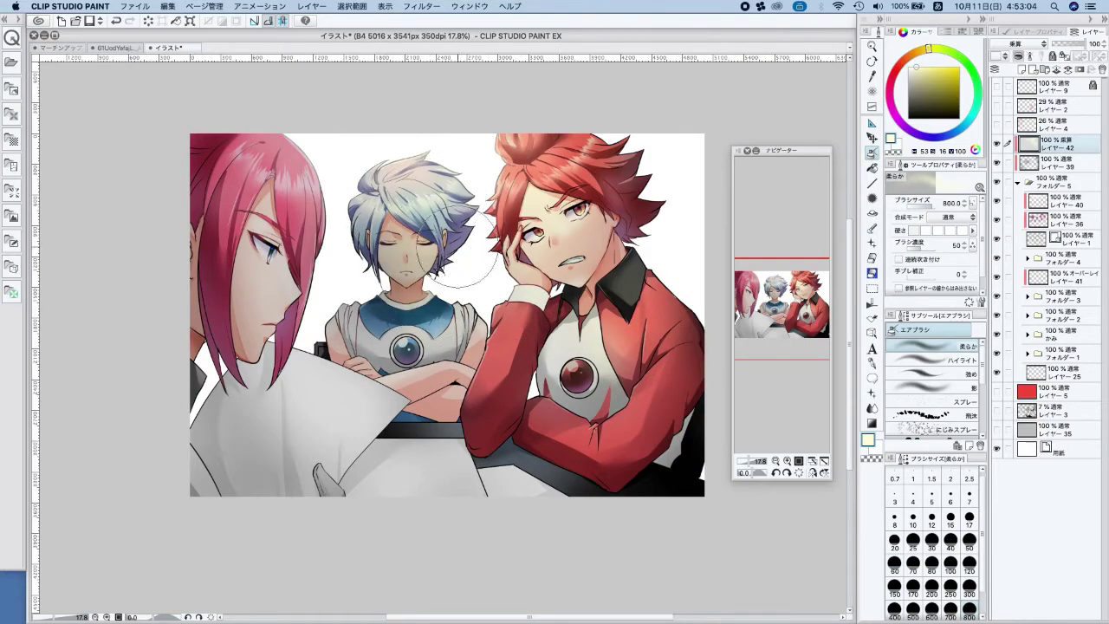
{"action": "left_click_drag", "start_coordinate": [290, 157], "coordinate": [295, 295]}
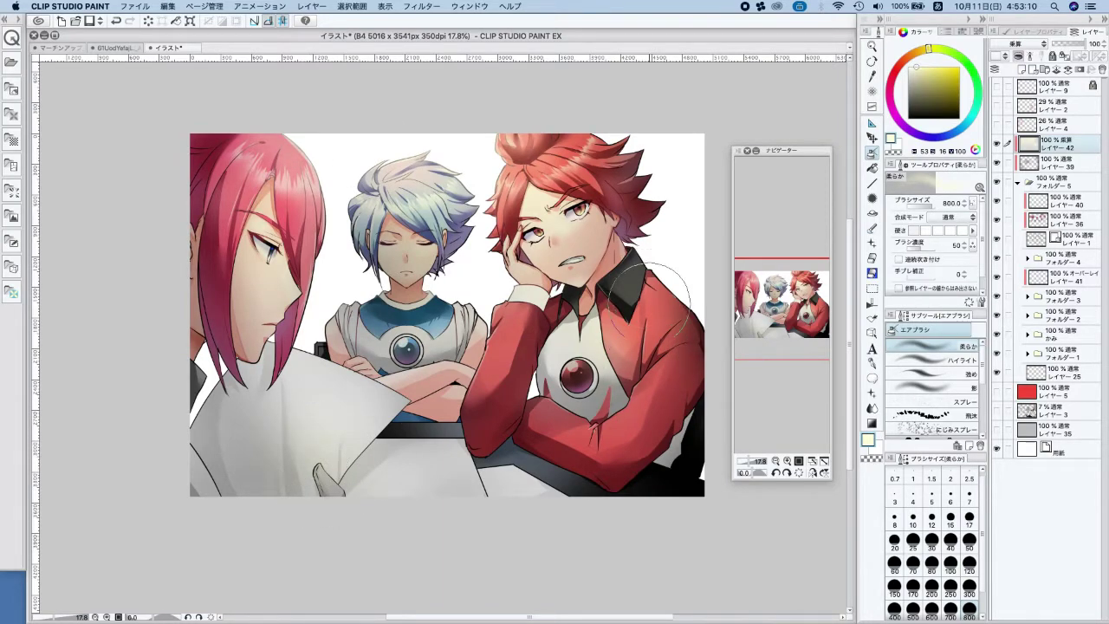
Show the grey background レイヤー 35 and set its opacity to 50%
{"action": "left_click", "coordinate": [996, 430]}
{"action": "left_click", "coordinate": [1035, 430]}
{"action": "left_click", "coordinate": [1063, 44]}
{"action": "left_click_drag", "start_coordinate": [1062, 52], "coordinate": [1073, 48]}
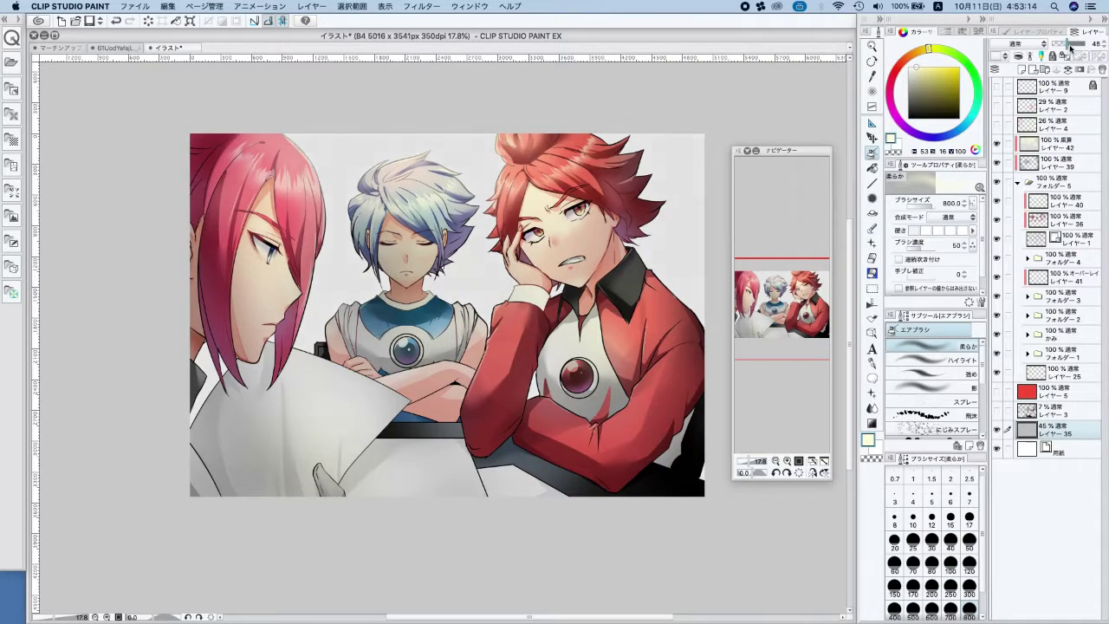
Select the right third of the canvas as a rectangle and fill it with grey (53, 0, 59) on a new, unclipped layer above レイヤー 35
{"action": "left_click", "coordinate": [872, 287]}
{"action": "left_click_drag", "start_coordinate": [716, 85], "coordinate": [532, 560]}
{"action": "mouse_move", "coordinate": [924, 93]}
{"action": "left_mouse_down"}
{"action": "mouse_move", "coordinate": [908, 72]}
{"action": "mouse_move", "coordinate": [906, 87]}
{"action": "left_mouse_up"}
{"action": "left_click", "coordinate": [680, 514]}
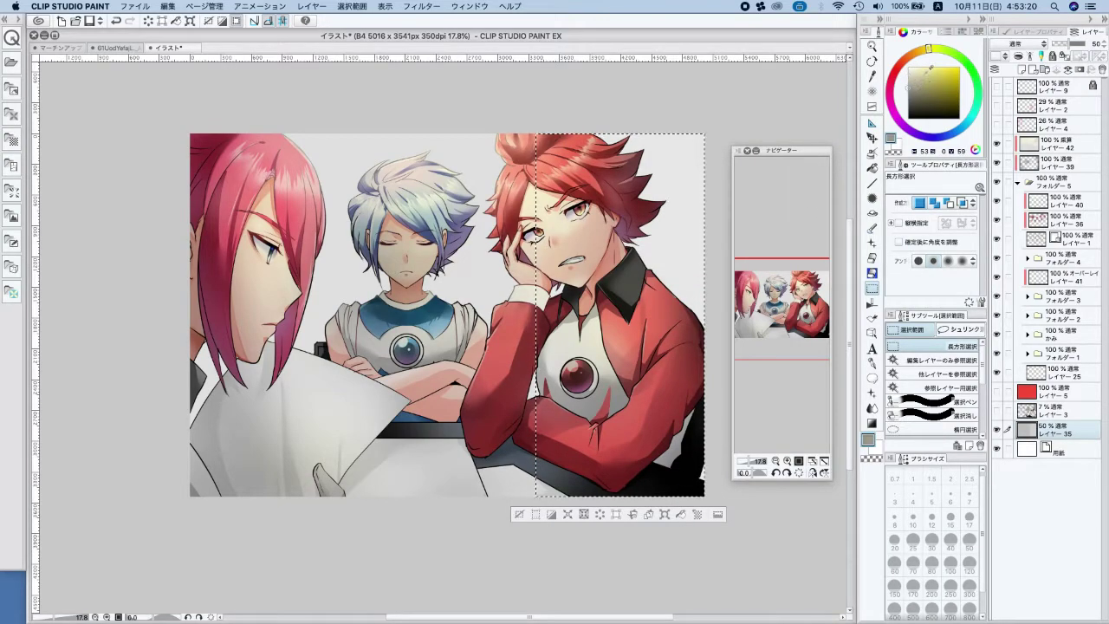
{"action": "left_click", "coordinate": [681, 515]}
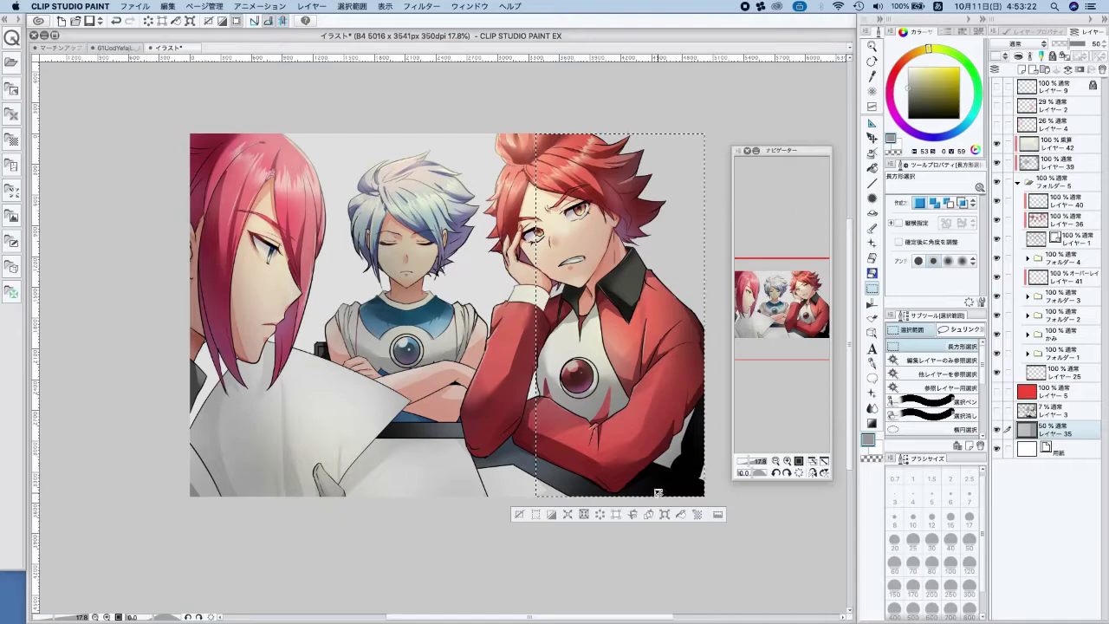
{"action": "left_click", "coordinate": [1023, 69]}
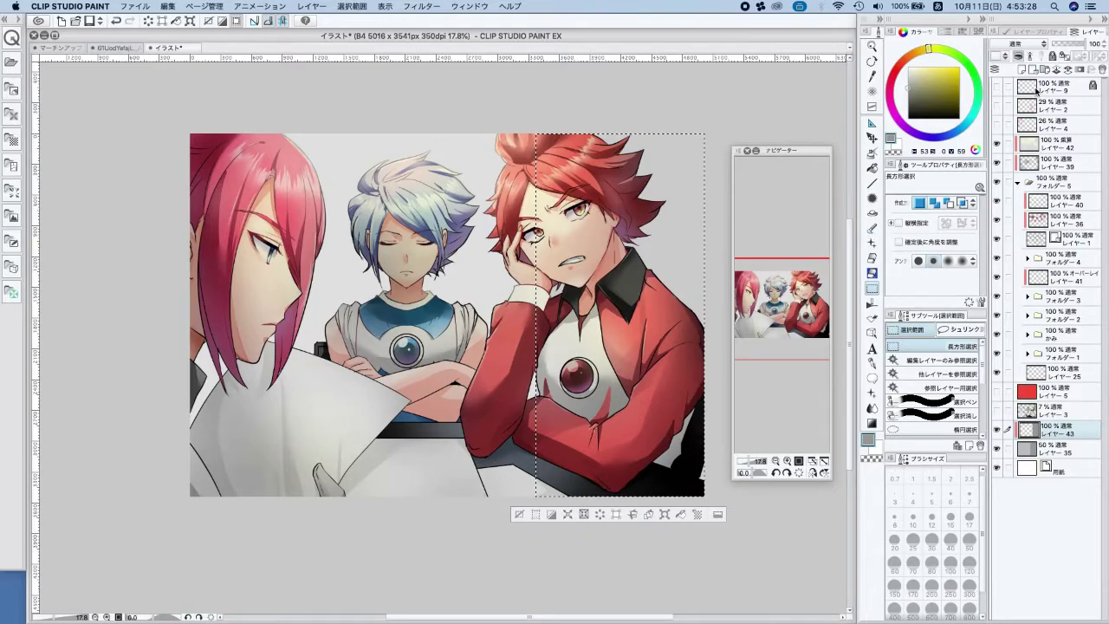
{"action": "left_click", "coordinate": [1018, 56]}
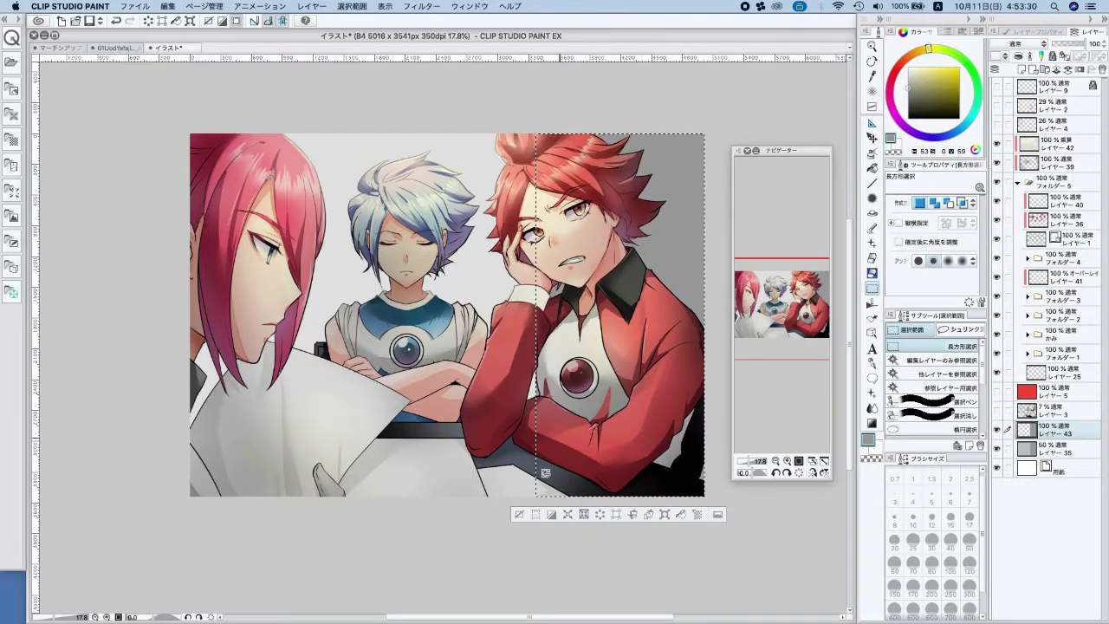
Darken the lower part of the selected background area with a black 描画色から透明色 gradient and deselect
{"action": "left_click_drag", "start_coordinate": [922, 96], "coordinate": [900, 119]}
{"action": "left_click", "coordinate": [872, 424]}
{"action": "left_click_drag", "start_coordinate": [715, 409], "coordinate": [698, 324]}
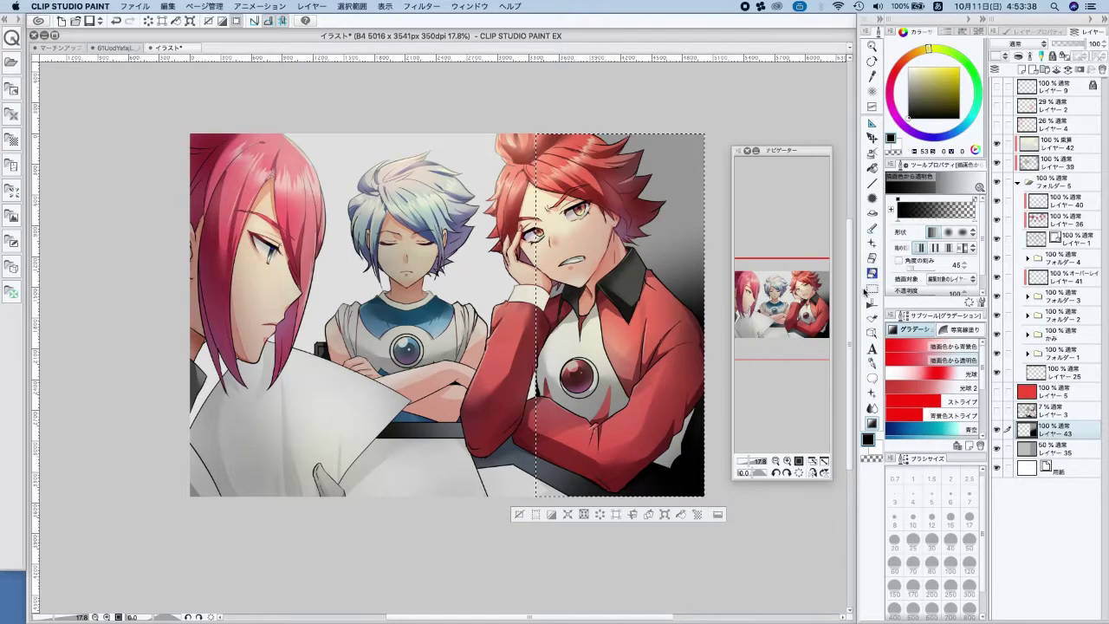
{"action": "key", "text": "m"}
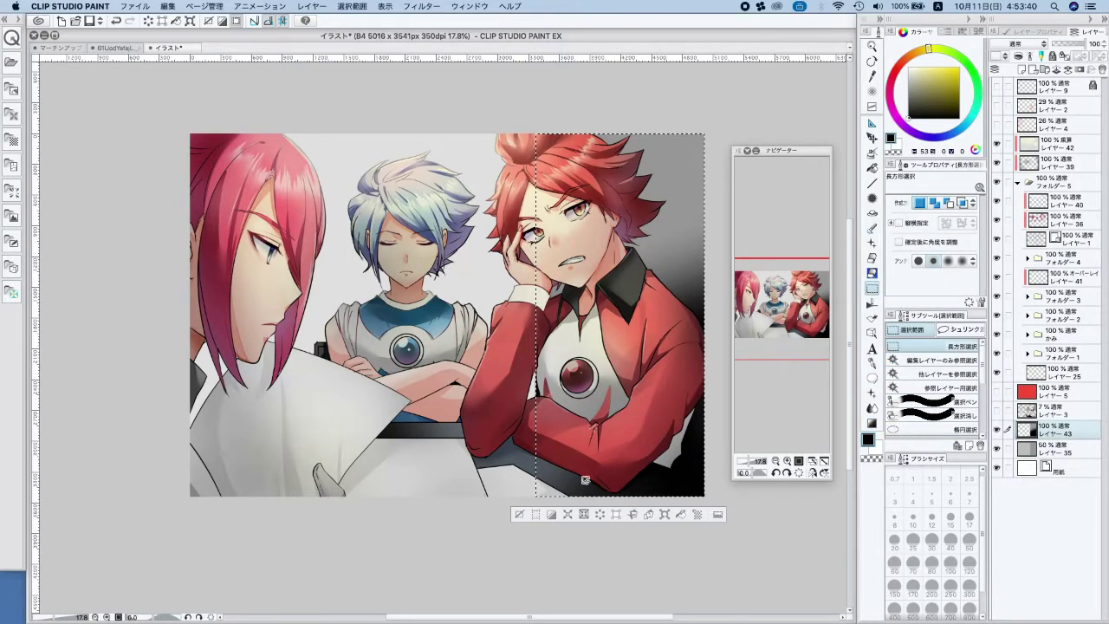
{"action": "left_click", "coordinate": [616, 446]}
Draw a double-lined rectangular window frame behind the blue-haired character with the 長方形 tool at brush size 5, undoing the extra stroke beside it
{"action": "left_click", "coordinate": [872, 184]}
{"action": "left_click", "coordinate": [942, 373]}
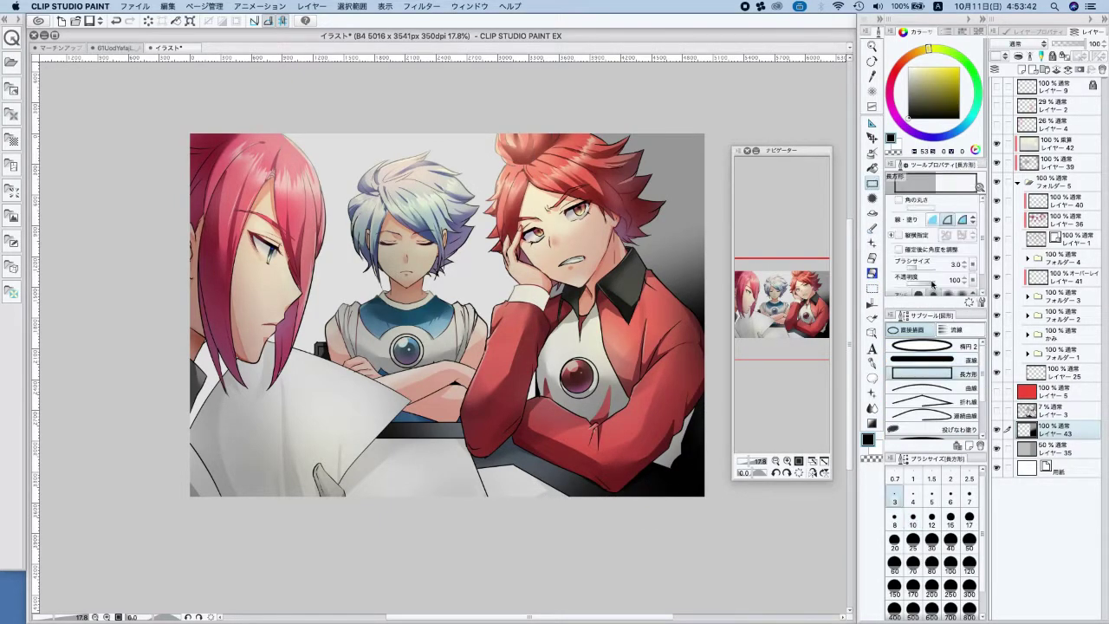
{"action": "left_click_drag", "start_coordinate": [218, 127], "coordinate": [486, 301]}
{"action": "left_click", "coordinate": [968, 497]}
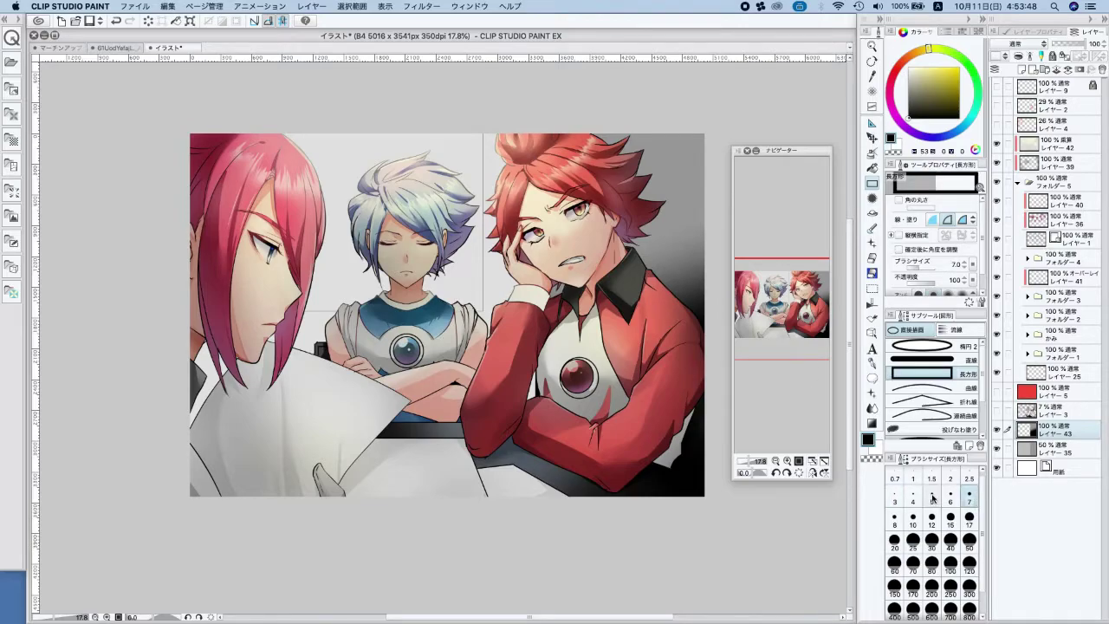
{"action": "left_click", "coordinate": [931, 497]}
{"action": "left_click_drag", "start_coordinate": [481, 314], "coordinate": [483, 318]}
{"action": "left_click_drag", "start_coordinate": [480, 128], "coordinate": [143, 320]}
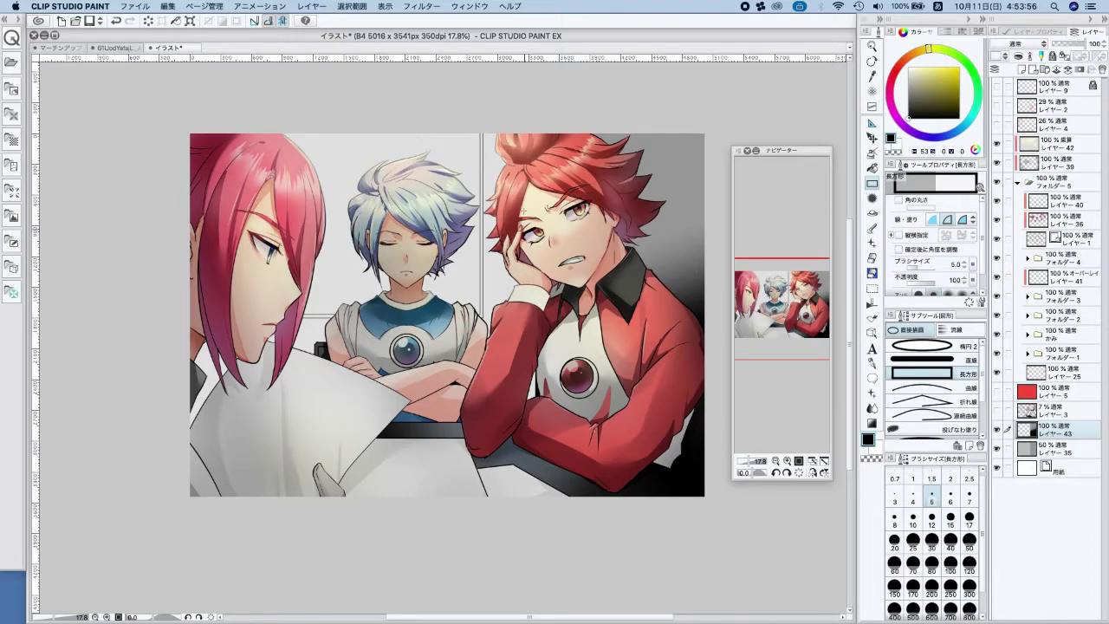
{"action": "left_click_drag", "start_coordinate": [507, 124], "coordinate": [506, 313]}
{"action": "key", "text": "super+z"}
Select a narrow full-height strip beside the window frame, shade its left edge with a black 描画色から透明色 gradient, and deselect
{"action": "left_click", "coordinate": [873, 423]}
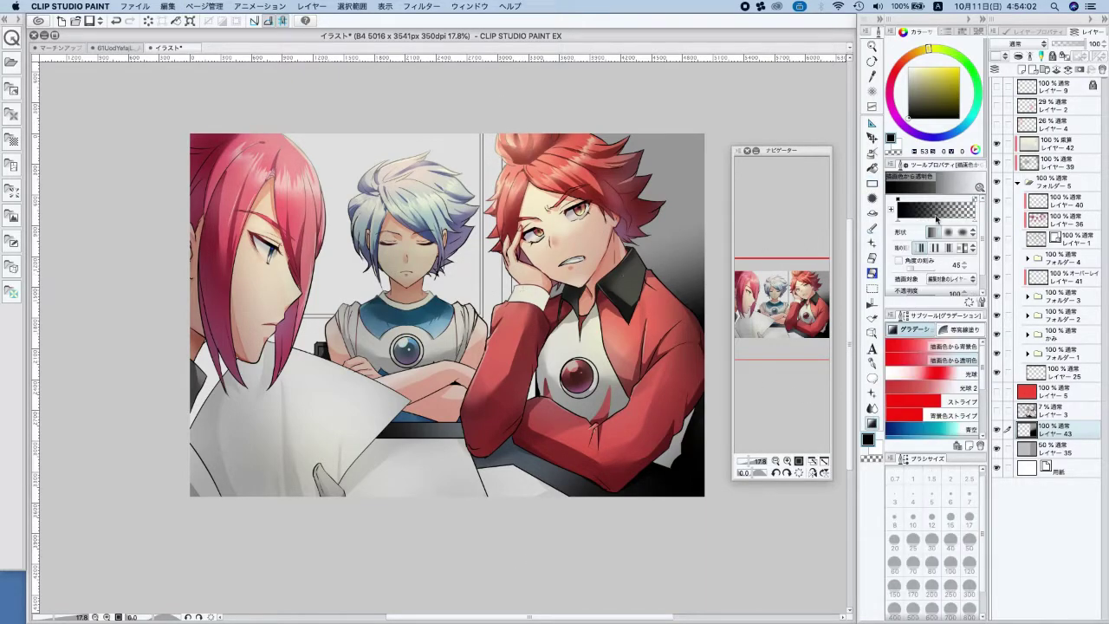
{"action": "left_click", "coordinate": [872, 288]}
{"action": "left_click_drag", "start_coordinate": [498, 109], "coordinate": [522, 532]}
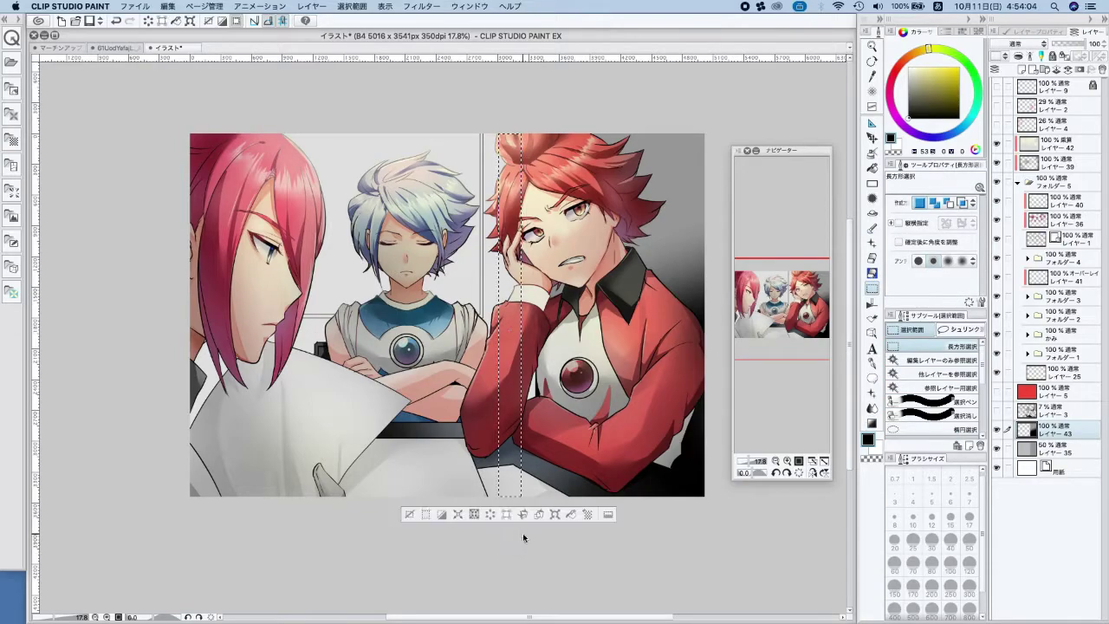
{"action": "left_click", "coordinate": [873, 423]}
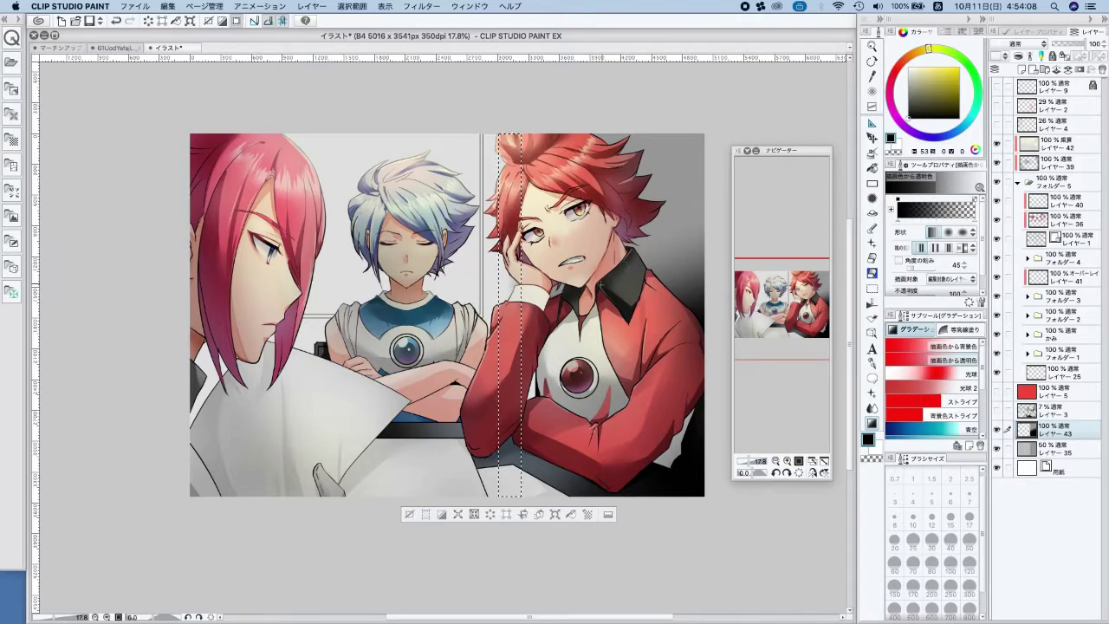
{"action": "left_click_drag", "start_coordinate": [501, 346], "coordinate": [491, 252]}
{"action": "key", "text": "super+d"}
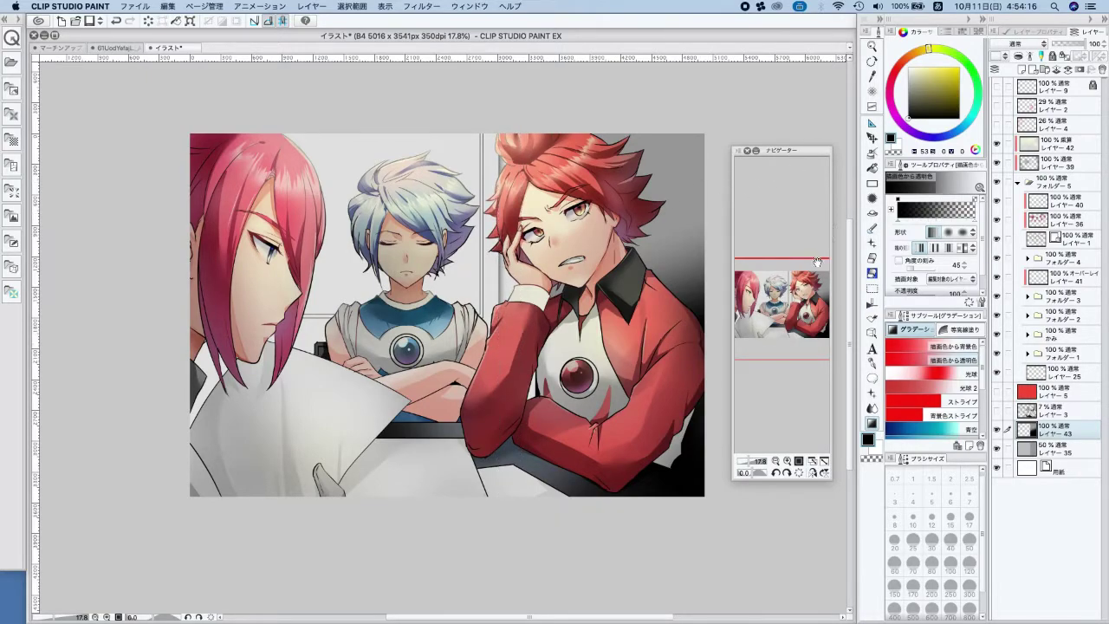
Select the window area and shade it with gradients, white from the top and blue-grey (191, 20, 51) from the lower corner, and deselect
{"action": "left_click", "coordinate": [873, 291]}
{"action": "left_click_drag", "start_coordinate": [153, 107], "coordinate": [480, 315]}
{"action": "left_click", "coordinate": [872, 423]}
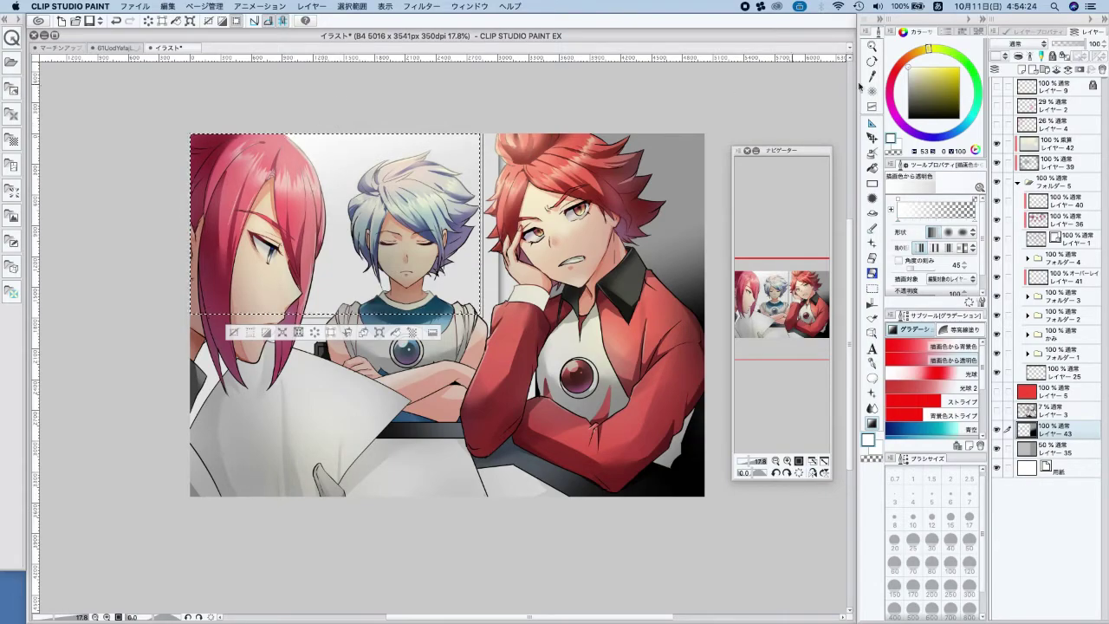
{"action": "left_click", "coordinate": [910, 87]}
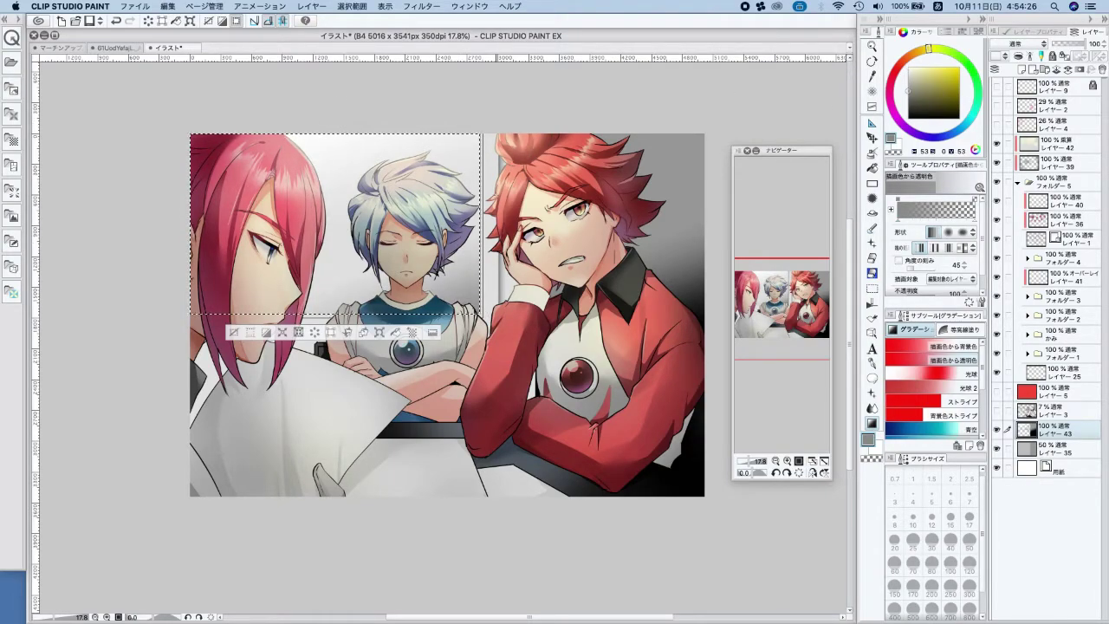
{"action": "left_click", "coordinate": [965, 125]}
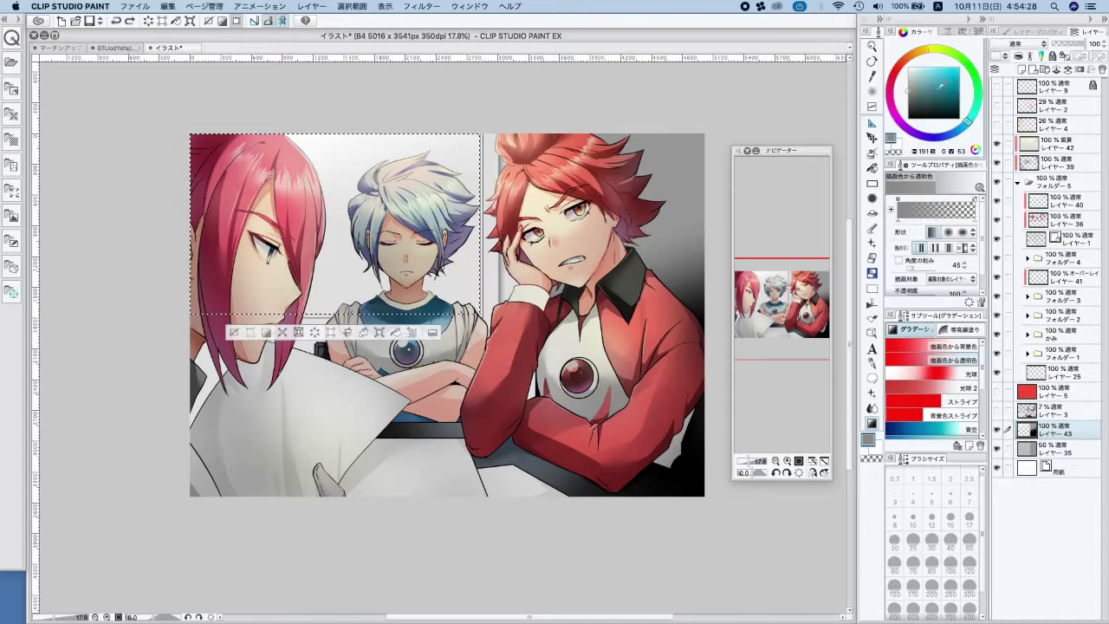
{"action": "left_click_drag", "start_coordinate": [471, 348], "coordinate": [475, 139]}
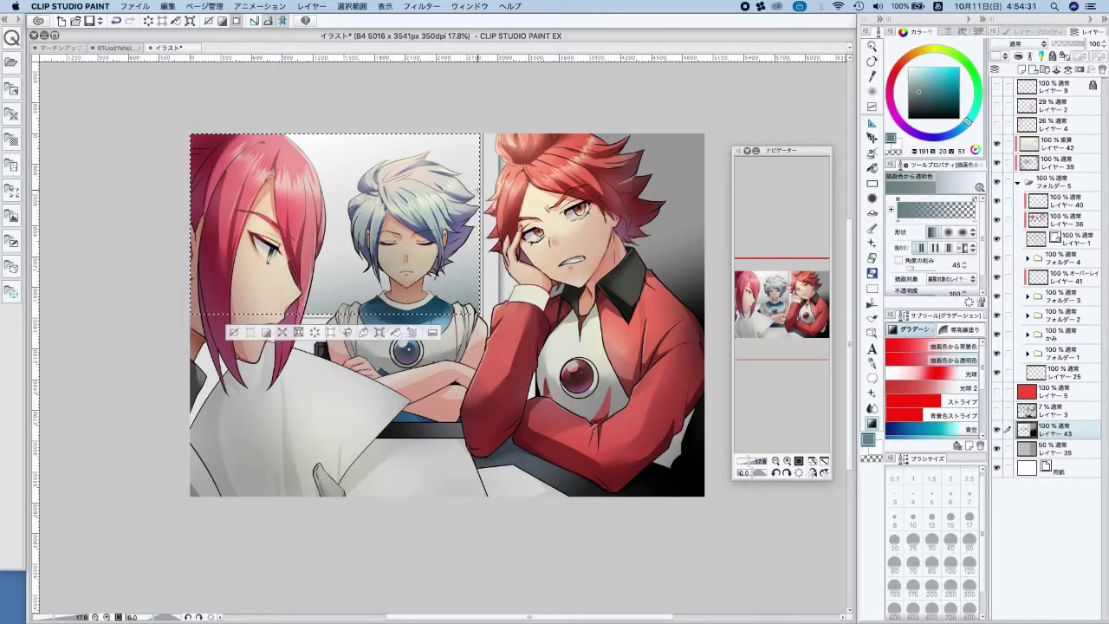
{"action": "left_click", "coordinate": [234, 332]}
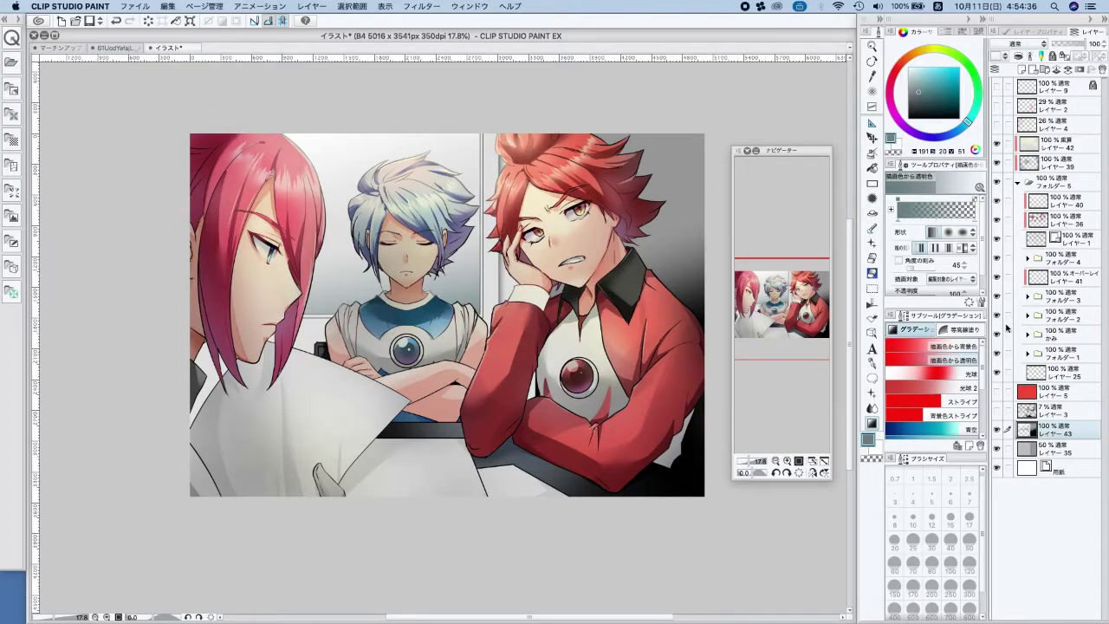
Collapse and hide フォルダー 5, and select the window frame border with the 他レイヤーを参照選択 tool
{"action": "left_click", "coordinate": [1019, 180]}
{"action": "left_click", "coordinate": [998, 183]}
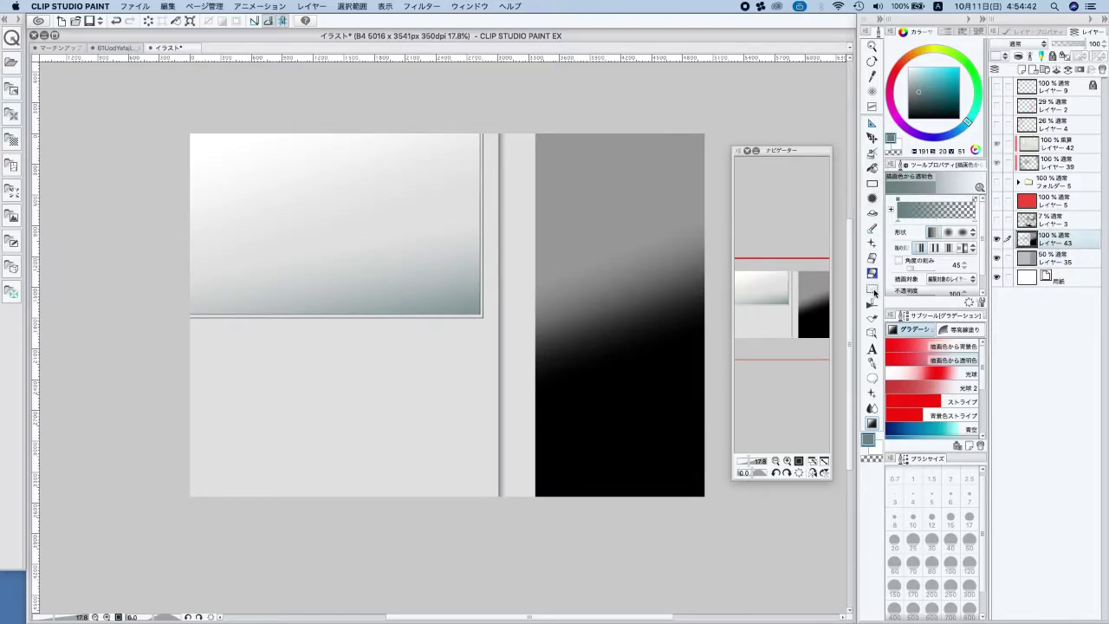
{"action": "left_click", "coordinate": [872, 289]}
{"action": "left_click", "coordinate": [934, 361]}
{"action": "left_click", "coordinate": [936, 374]}
{"action": "left_click", "coordinate": [474, 290]}
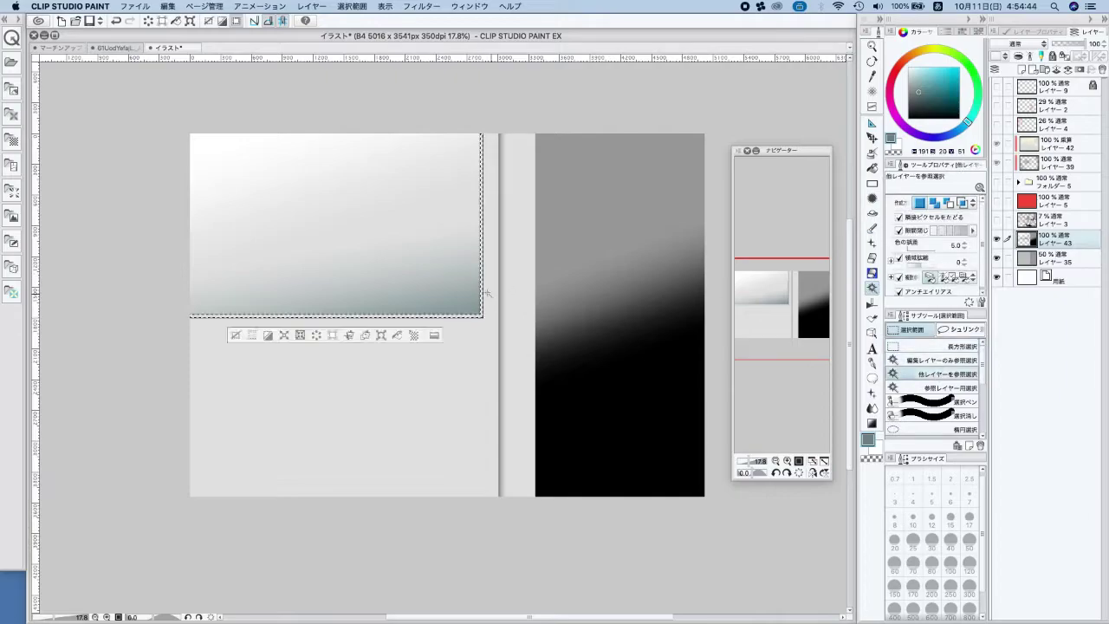
Colour the selected window frame with a brown (30, 67, 51) gradient, deselect, and show フォルダー 5 again
{"action": "left_click", "coordinate": [904, 60]}
{"action": "left_click", "coordinate": [929, 78]}
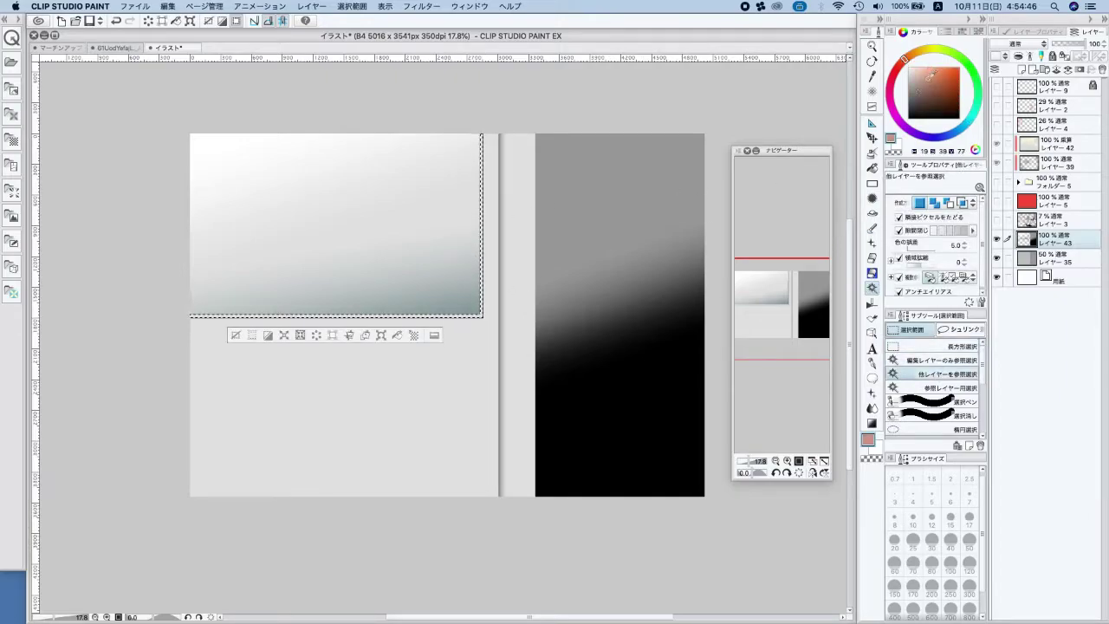
{"action": "left_click", "coordinate": [922, 70]}
{"action": "left_click_drag", "start_coordinate": [922, 71], "coordinate": [921, 66]}
{"action": "left_click", "coordinate": [912, 55]}
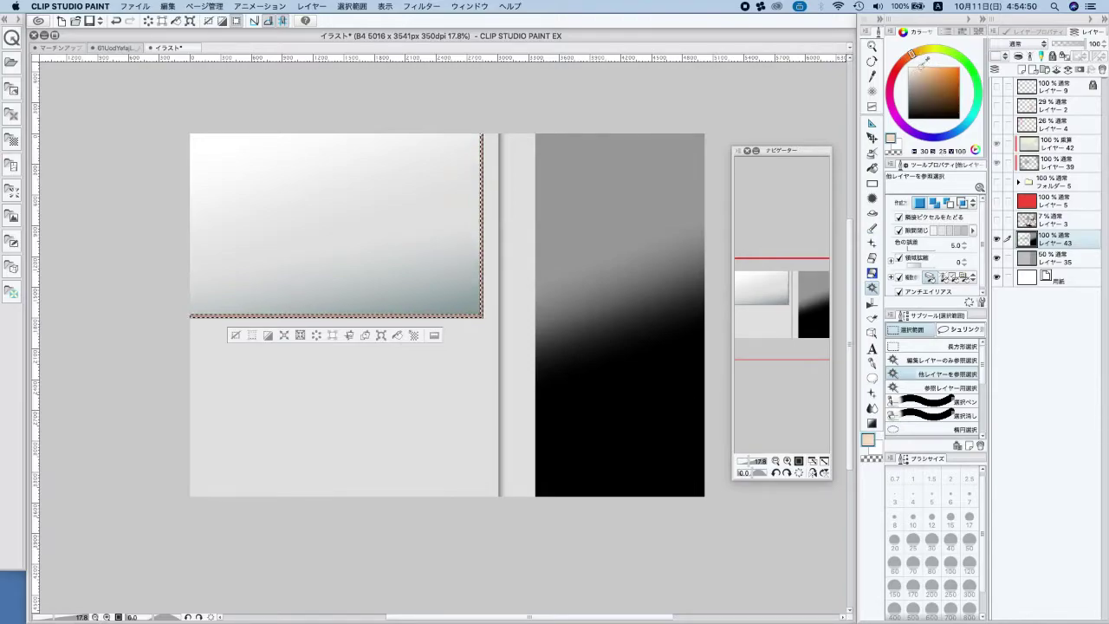
{"action": "left_click", "coordinate": [872, 422]}
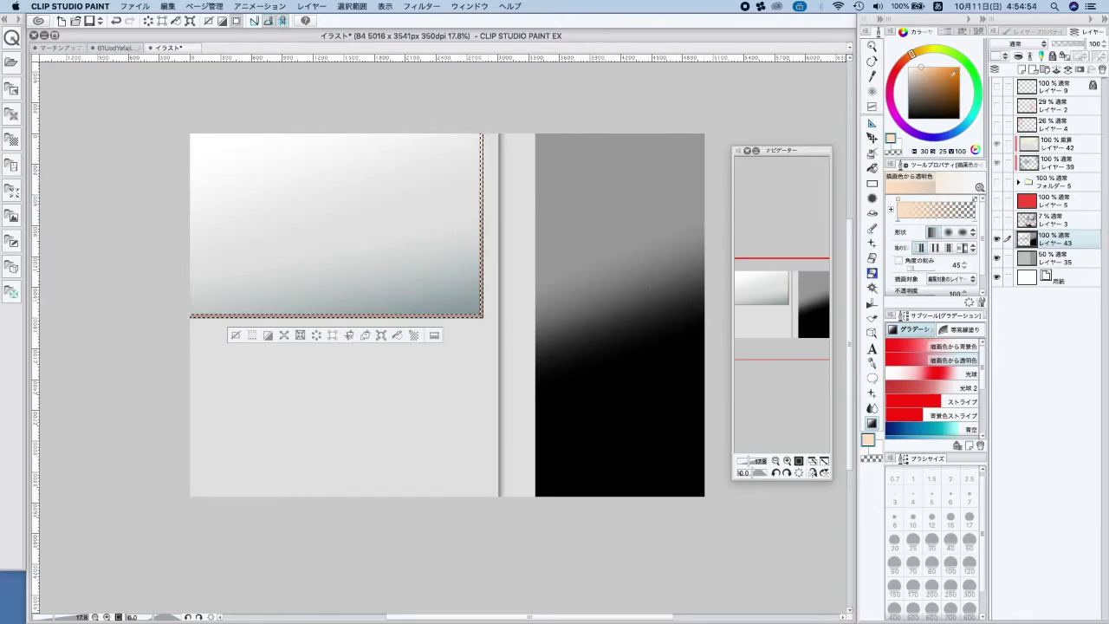
{"action": "left_click", "coordinate": [943, 92]}
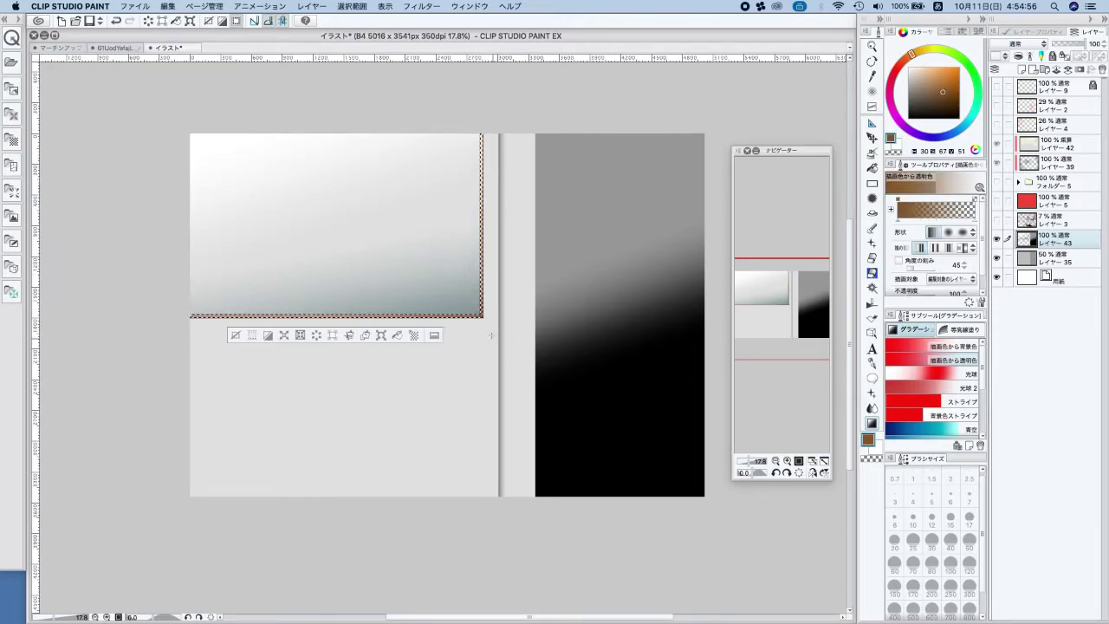
{"action": "left_click", "coordinate": [235, 335]}
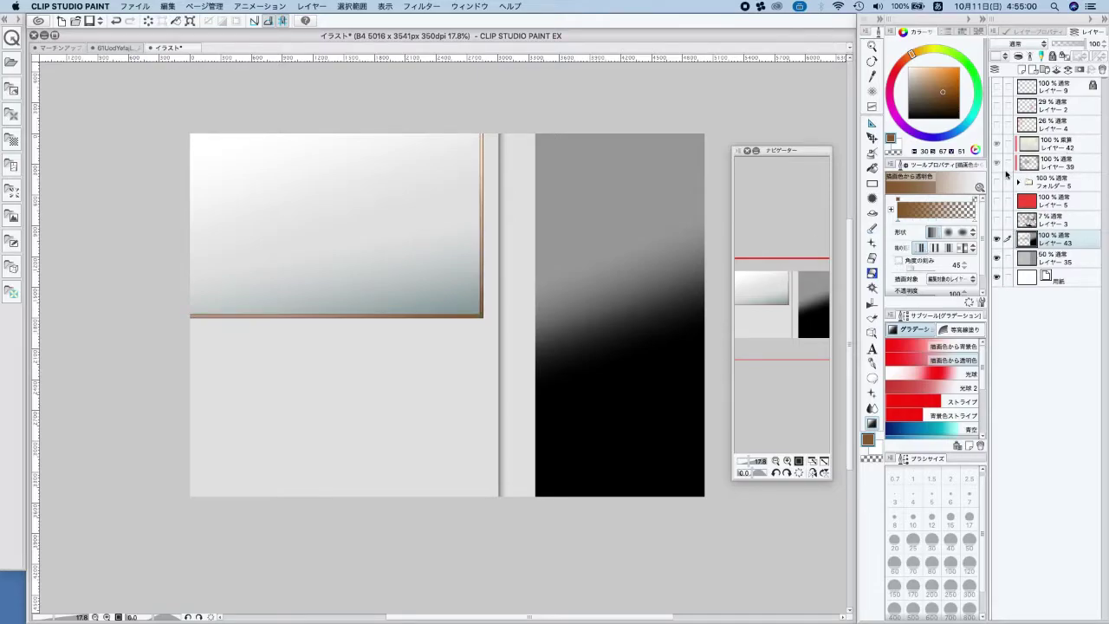
{"action": "left_click", "coordinate": [996, 182]}
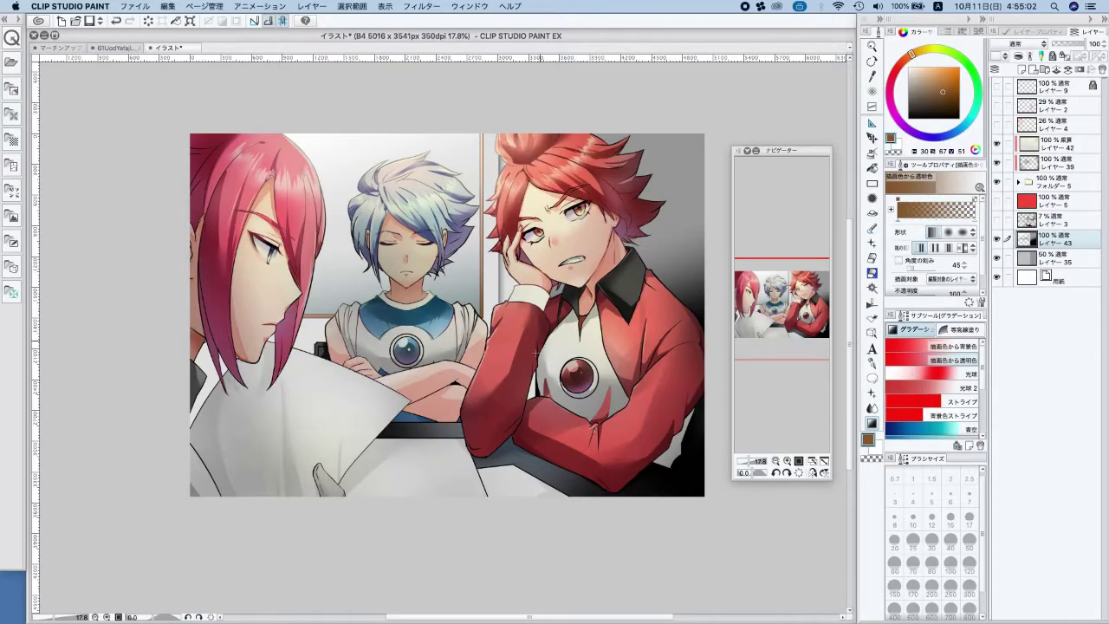
Lighten the upper corner of the dark background behind the red-haired character with a white 描画色から透明色 gradient
{"action": "scroll", "coordinate": [593, 289], "scroll_direction": "down", "scroll_amount": 2}
{"action": "left_click_drag", "start_coordinate": [593, 288], "coordinate": [584, 348]}
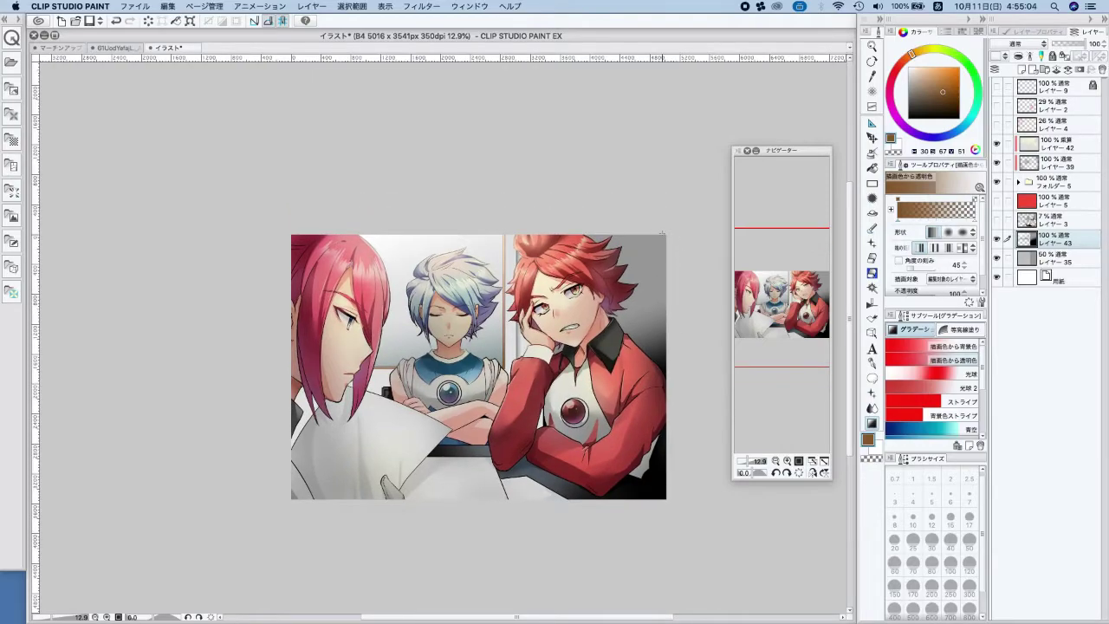
{"action": "scroll", "coordinate": [662, 232], "scroll_direction": "up", "scroll_amount": 1}
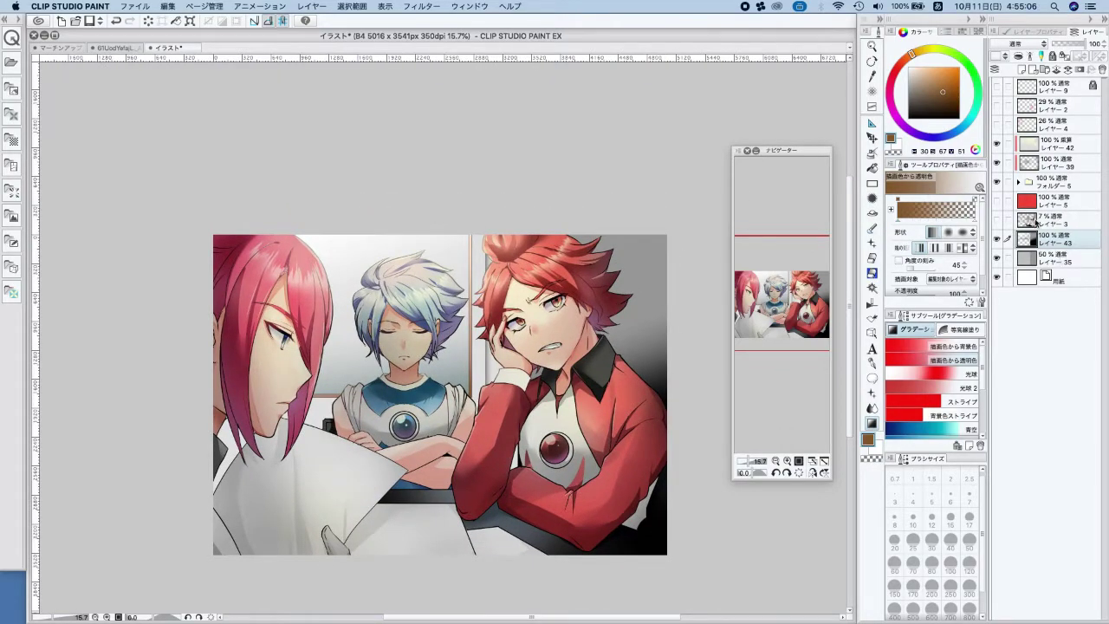
{"action": "key", "text": "x"}
{"action": "left_click_drag", "start_coordinate": [694, 165], "coordinate": [646, 300]}
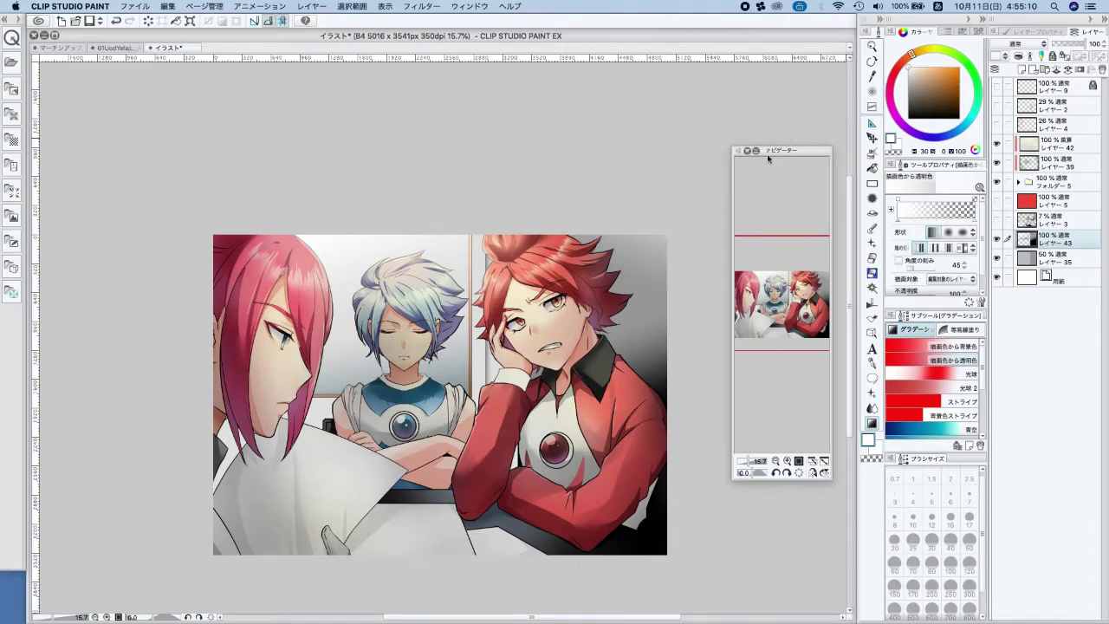
Compare the picture with and without レイヤー 39 and make it the active layer
{"action": "scroll", "coordinate": [416, 345], "scroll_direction": "up", "scroll_amount": 1}
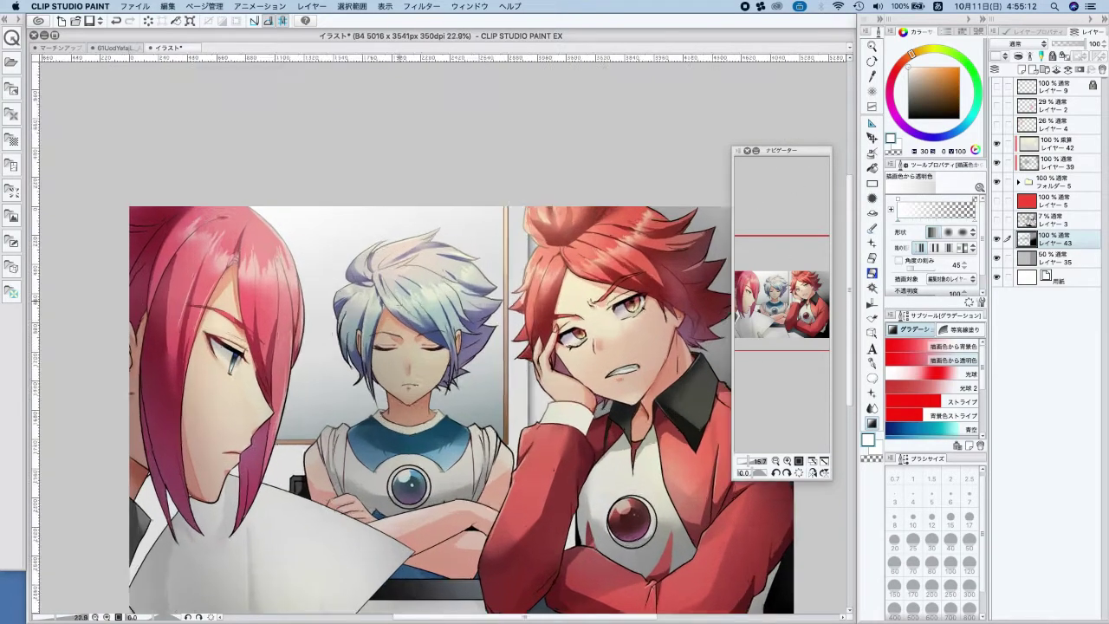
{"action": "left_click", "coordinate": [996, 162]}
{"action": "left_click", "coordinate": [997, 162]}
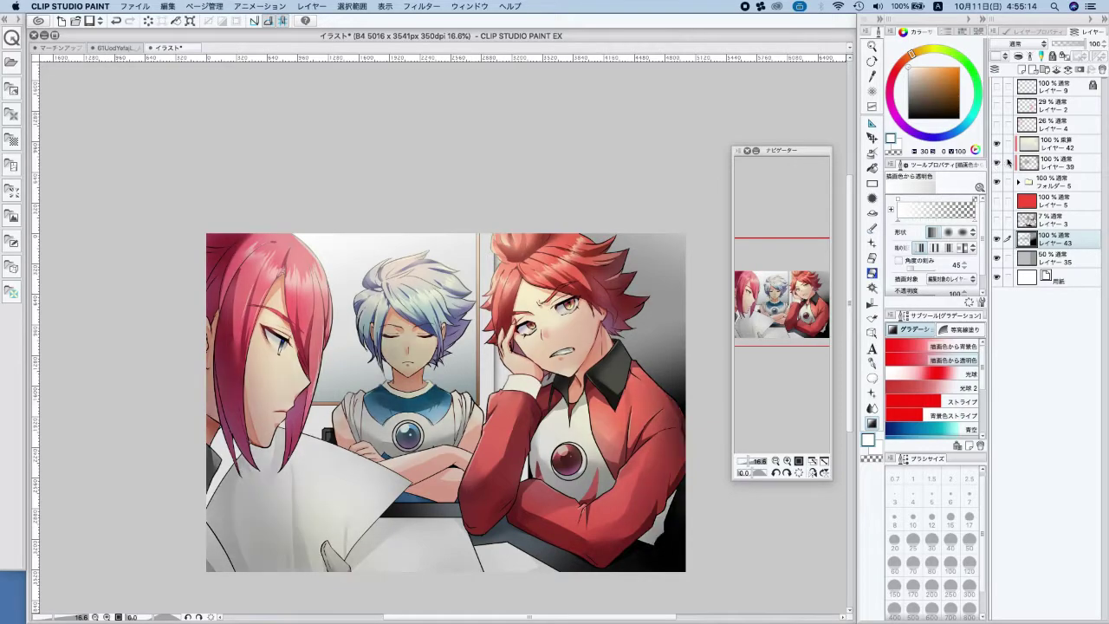
{"action": "left_click", "coordinate": [1070, 165]}
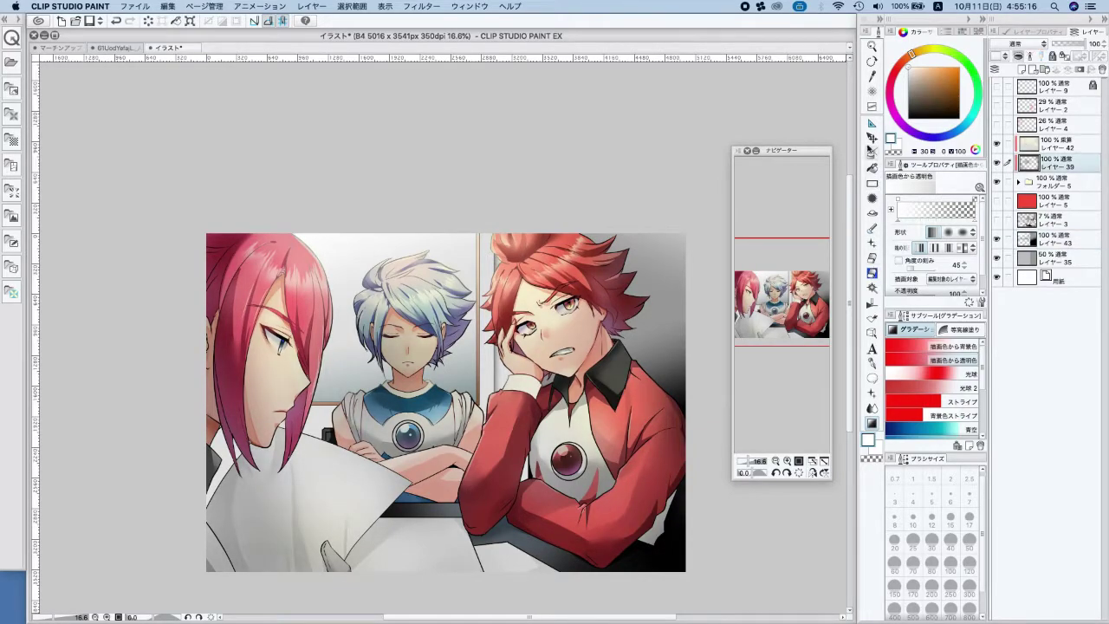
Soften the shading over the blue-haired character's face on レイヤー 39 using the 柔らか airbrush at size 120 with transparent colour
{"action": "left_click", "coordinate": [871, 153]}
{"action": "left_click", "coordinate": [968, 563]}
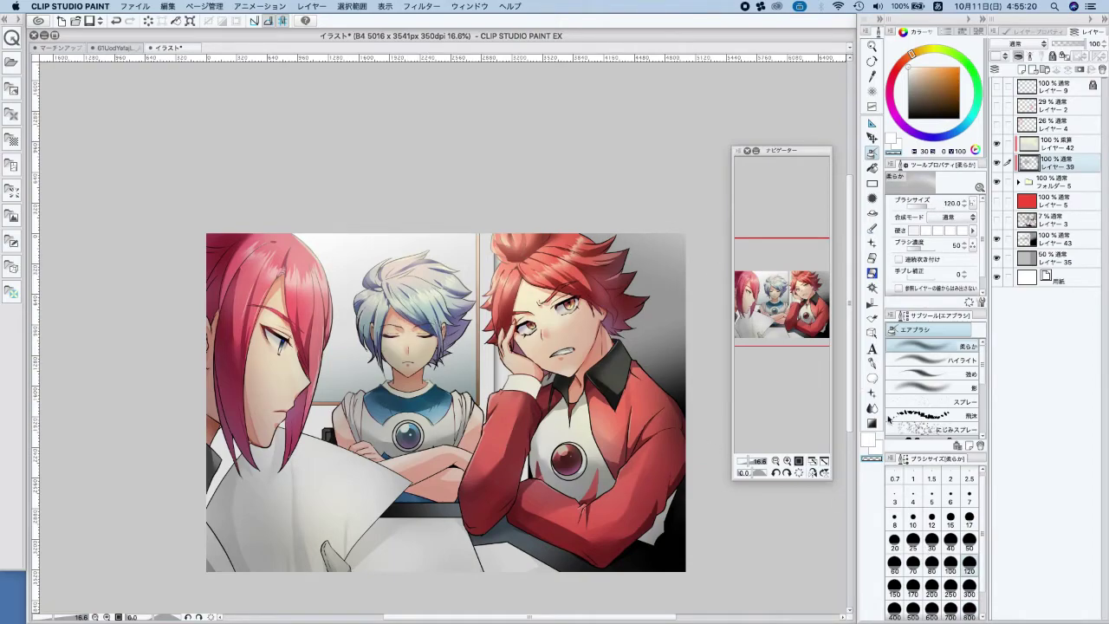
{"action": "key", "text": "super+z"}
{"action": "mouse_move", "coordinate": [395, 333]}
{"action": "left_mouse_down"}
{"action": "mouse_move", "coordinate": [410, 328]}
{"action": "mouse_move", "coordinate": [415, 344]}
{"action": "mouse_move", "coordinate": [418, 331]}
{"action": "left_mouse_up"}
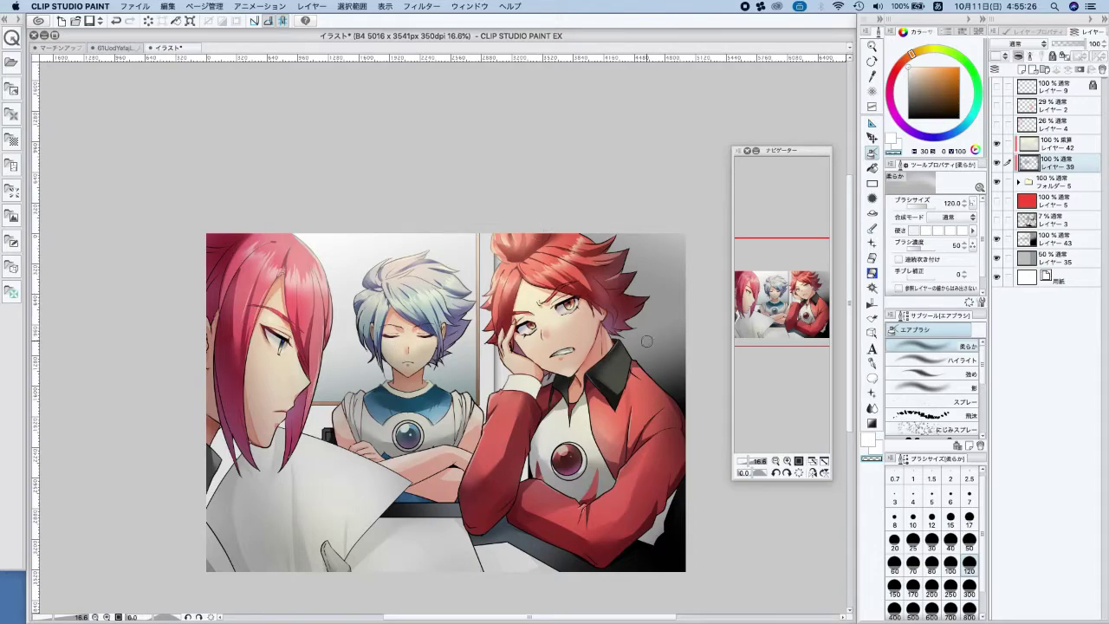
{"action": "scroll", "coordinate": [438, 342], "scroll_direction": "up", "scroll_amount": 3}
{"action": "left_click", "coordinate": [872, 409]}
{"action": "mouse_move", "coordinate": [397, 352]}
{"action": "left_mouse_down"}
{"action": "mouse_move", "coordinate": [409, 361]}
{"action": "mouse_move", "coordinate": [379, 353]}
{"action": "mouse_move", "coordinate": [424, 351]}
{"action": "left_mouse_up"}
{"action": "left_click", "coordinate": [872, 153]}
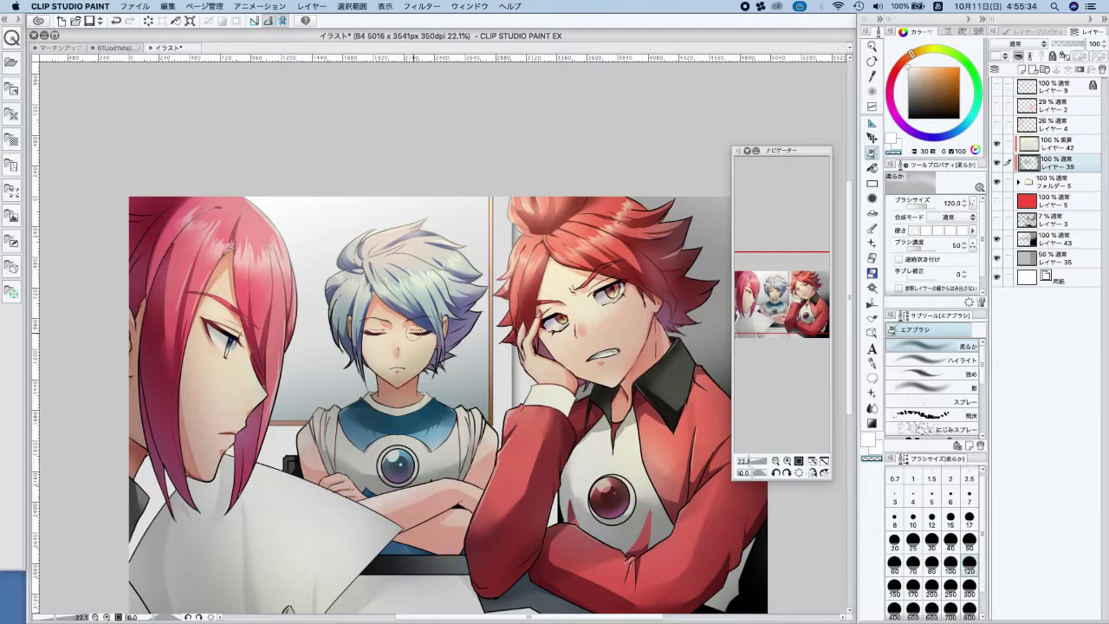
{"action": "left_click_drag", "start_coordinate": [407, 366], "coordinate": [422, 359]}
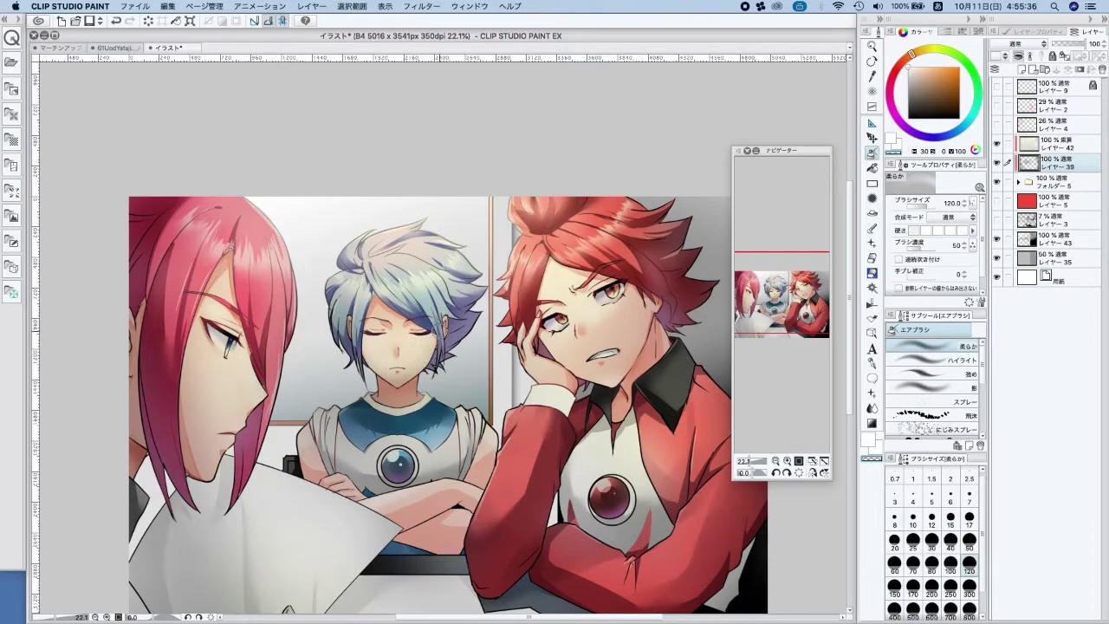
{"action": "scroll", "coordinate": [511, 263], "scroll_direction": "down", "scroll_amount": 5}
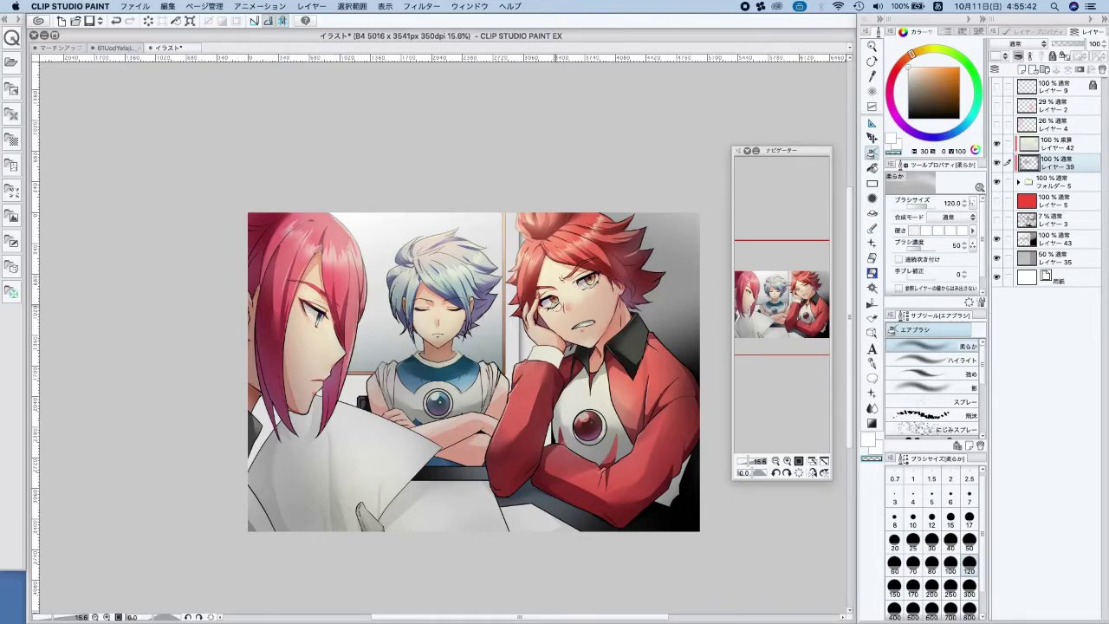
Examine the three characters close up and as a whole with レイヤー 25 in フォルダー 5 active, and collapse the folder again
{"action": "left_click", "coordinate": [1019, 182]}
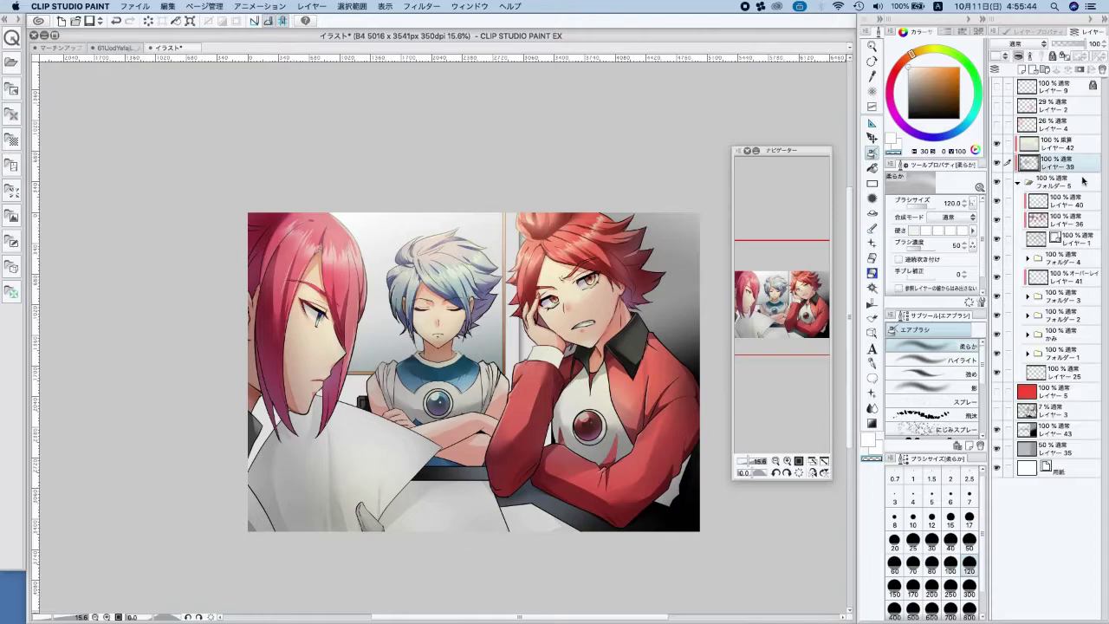
{"action": "left_click", "coordinate": [1064, 374]}
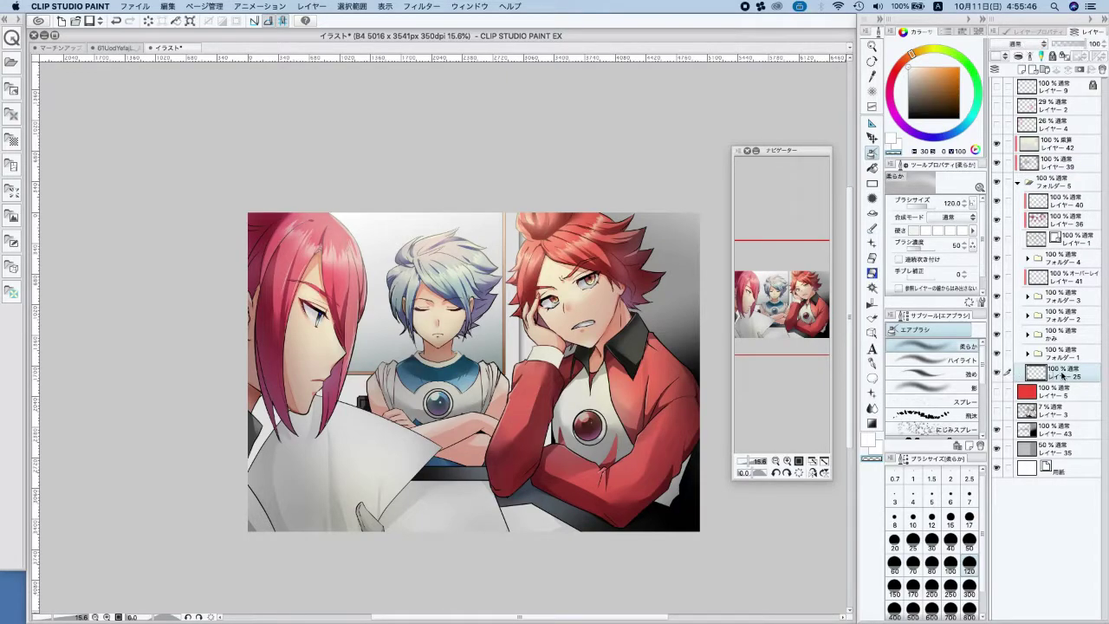
{"action": "key", "text": "c"}
{"action": "scroll", "coordinate": [591, 281], "scroll_direction": "up", "scroll_amount": 5}
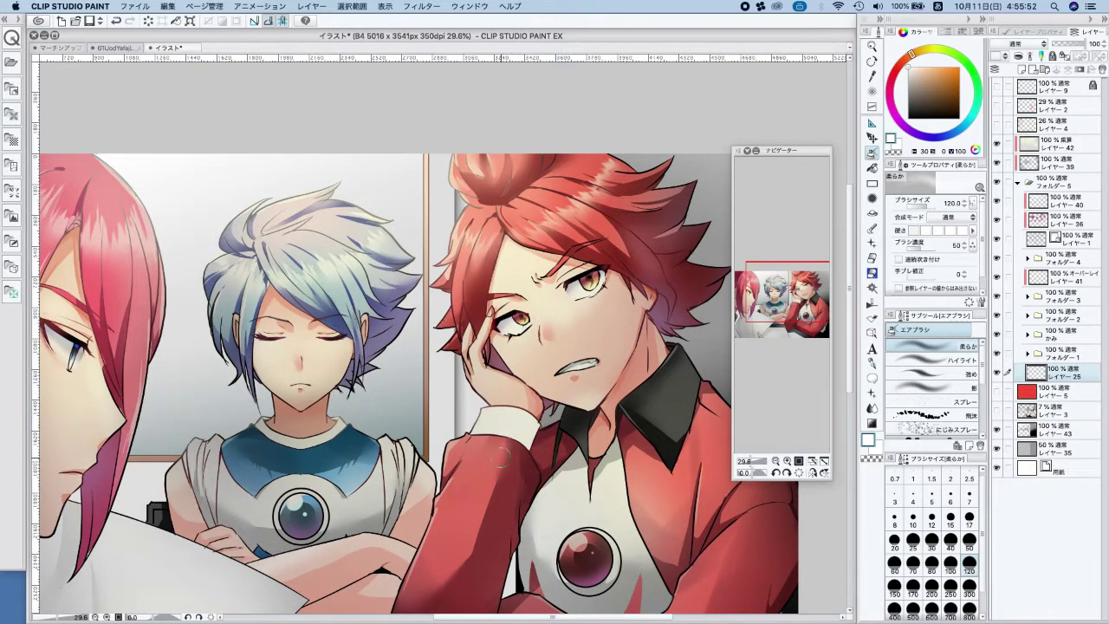
{"action": "scroll", "coordinate": [506, 447], "scroll_direction": "down", "scroll_amount": 5}
{"action": "scroll", "coordinate": [290, 393], "scroll_direction": "up", "scroll_amount": 2}
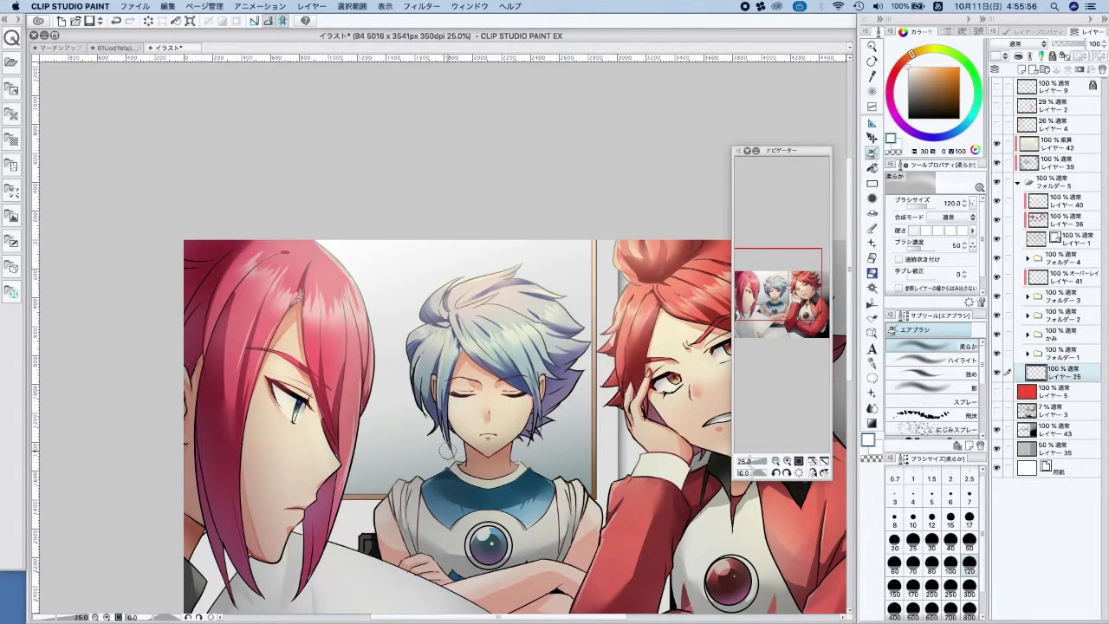
{"action": "scroll", "coordinate": [503, 364], "scroll_direction": "down", "scroll_amount": 3}
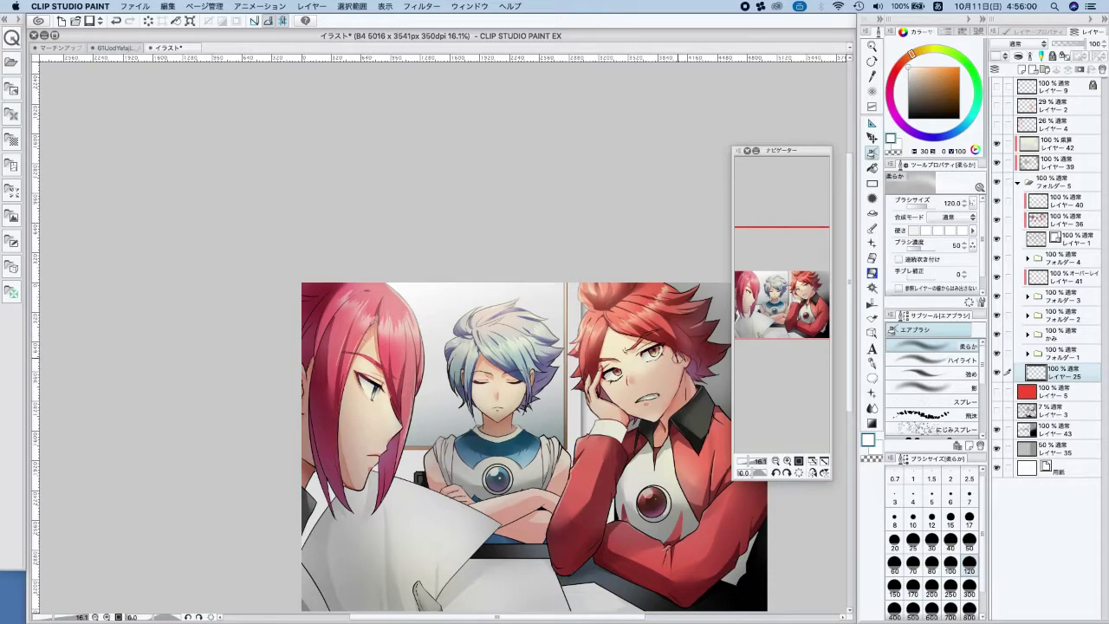
{"action": "scroll", "coordinate": [678, 353], "scroll_direction": "down", "scroll_amount": 2}
{"action": "scroll", "coordinate": [630, 212], "scroll_direction": "up", "scroll_amount": 1}
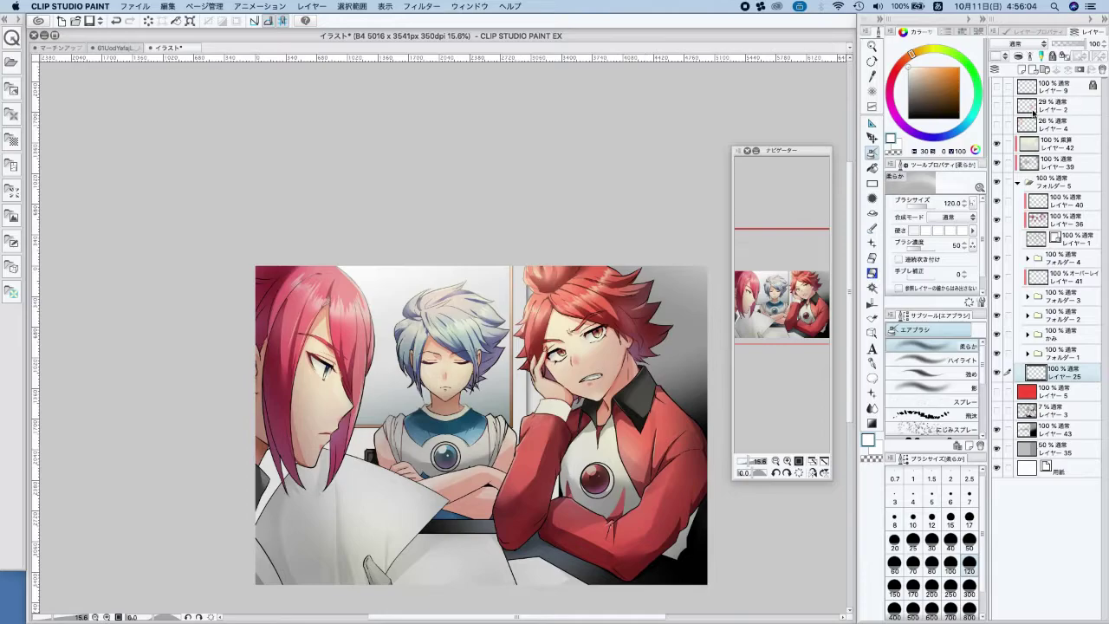
{"action": "left_click", "coordinate": [1018, 181]}
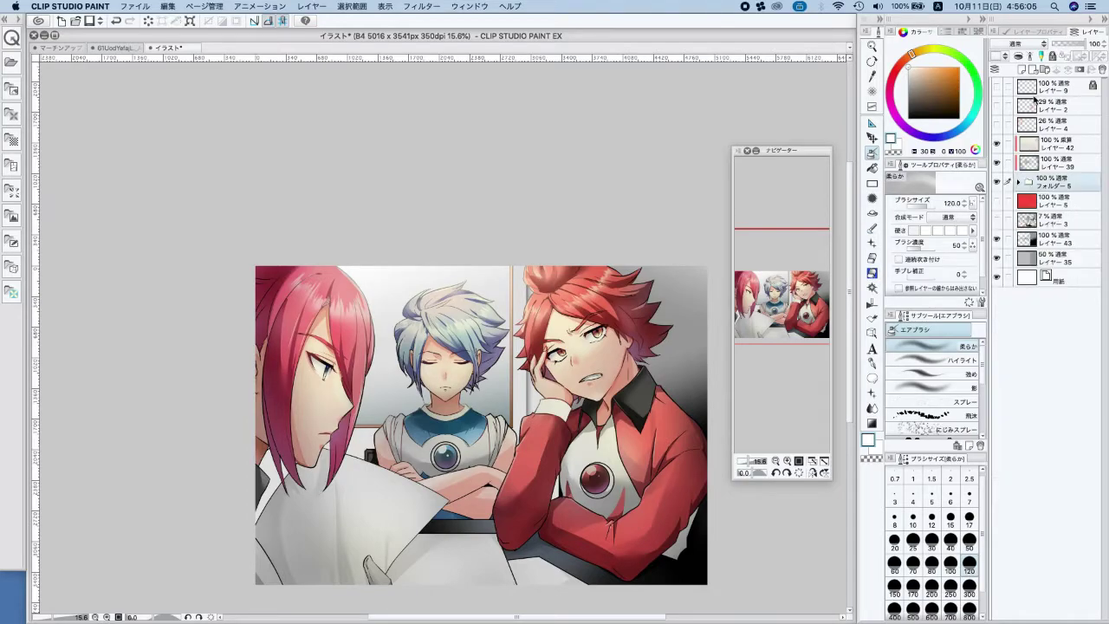
Add a new layer above レイヤー 42 and fill the picture's upper part with a light blue (216, 35, 100) 描画色から透明色 gradient
{"action": "left_click", "coordinate": [1059, 144]}
{"action": "left_click", "coordinate": [1022, 70]}
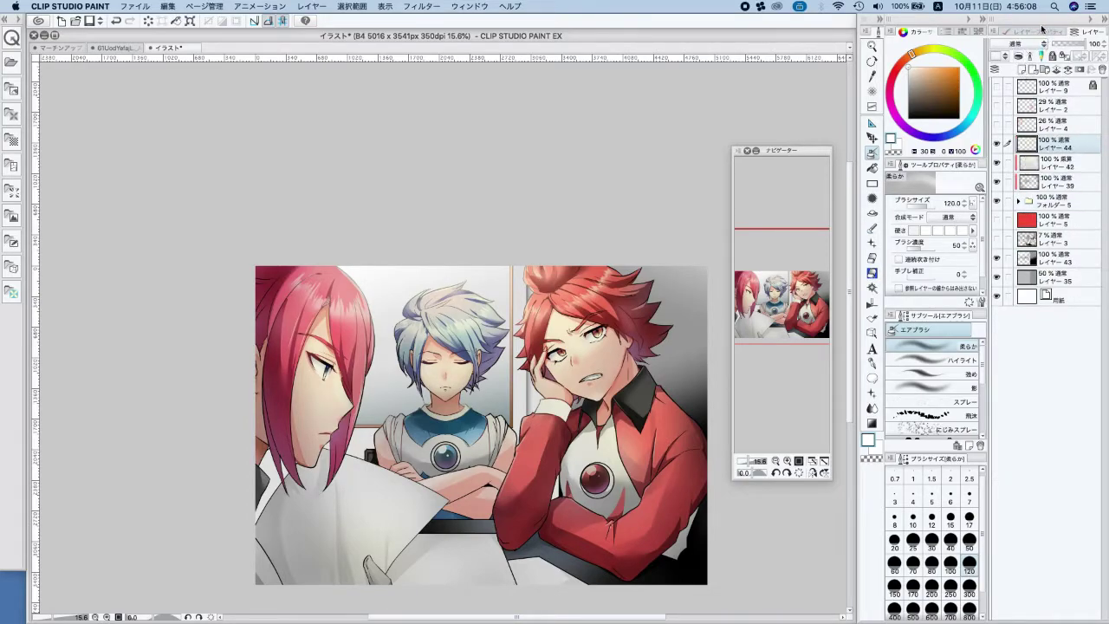
{"action": "left_click", "coordinate": [872, 423]}
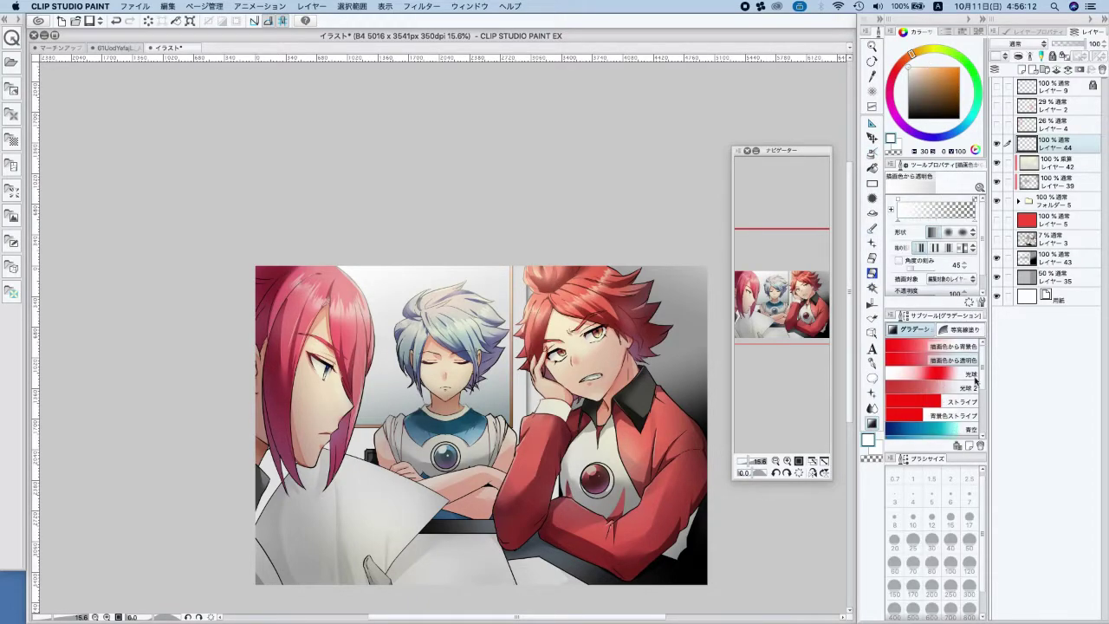
{"action": "left_click", "coordinate": [951, 134]}
{"action": "left_click_drag", "start_coordinate": [936, 72], "coordinate": [924, 65]}
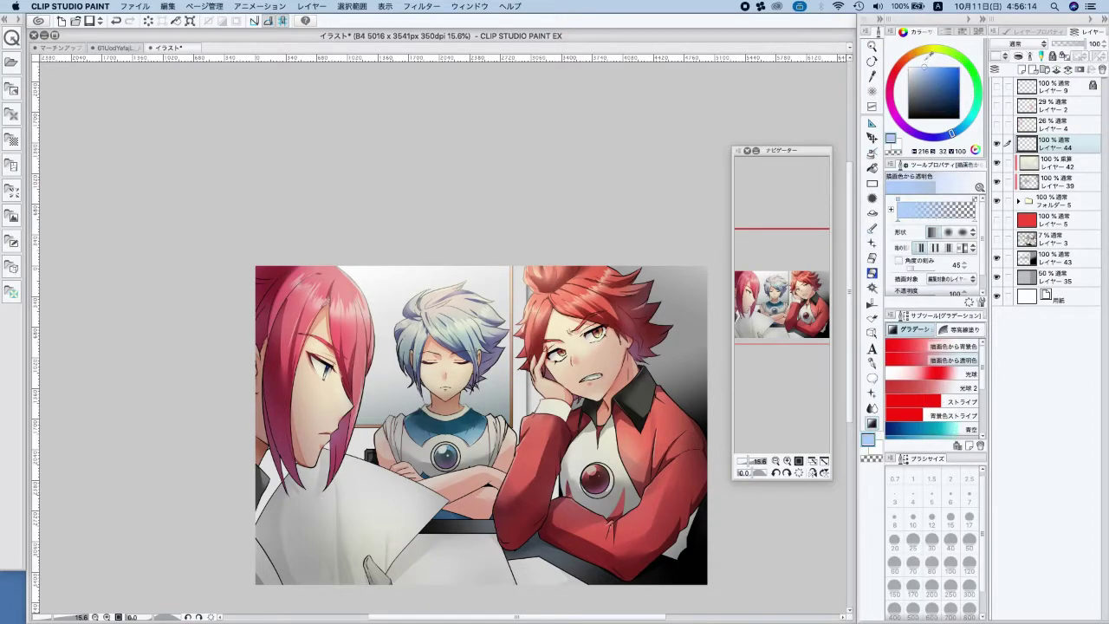
{"action": "left_click_drag", "start_coordinate": [516, 186], "coordinate": [520, 478]}
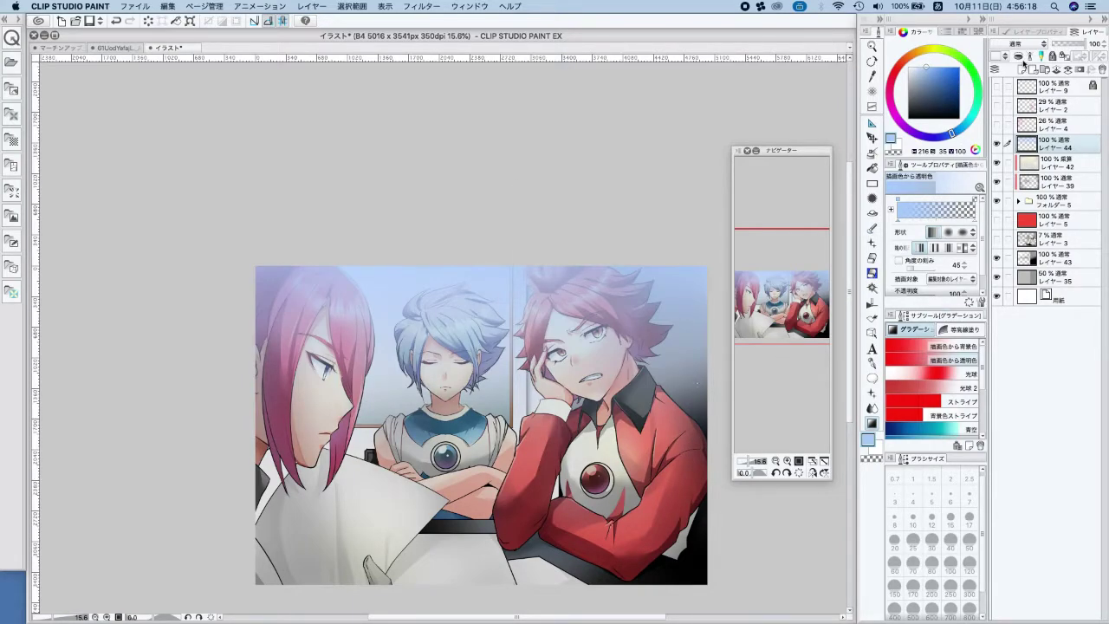
Set the blue gradient layer's blending mode to オーバーレイ and its opacity to 53%
{"action": "scroll", "coordinate": [1022, 45], "scroll_direction": "down", "scroll_amount": 3}
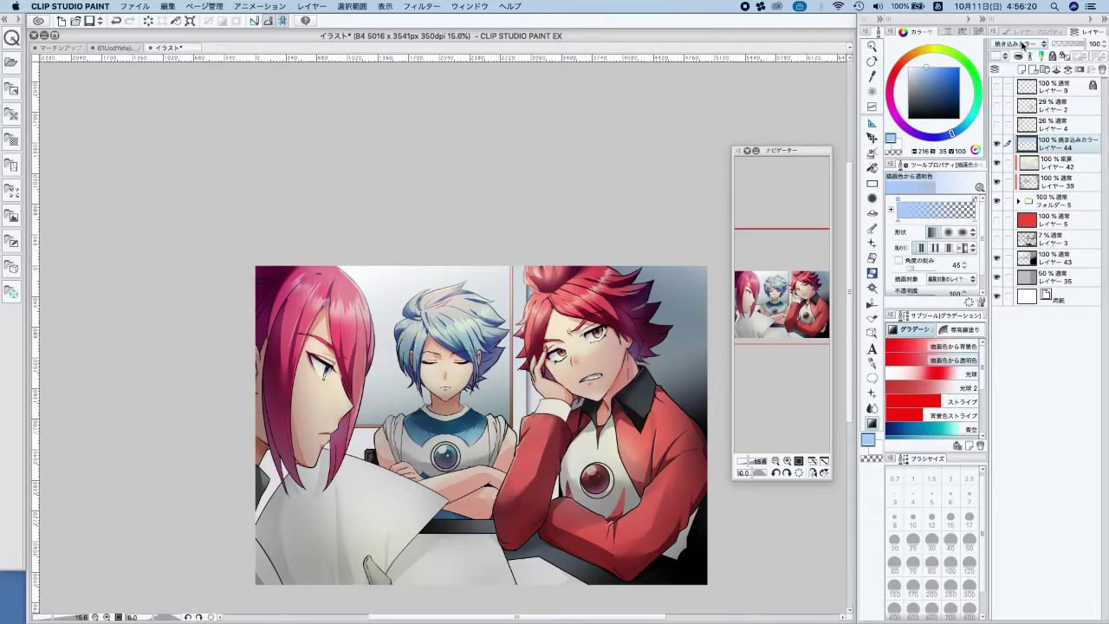
{"action": "left_click", "coordinate": [1022, 45]}
{"action": "left_click", "coordinate": [1019, 201]}
{"action": "left_click_drag", "start_coordinate": [1065, 48], "coordinate": [1070, 44]}
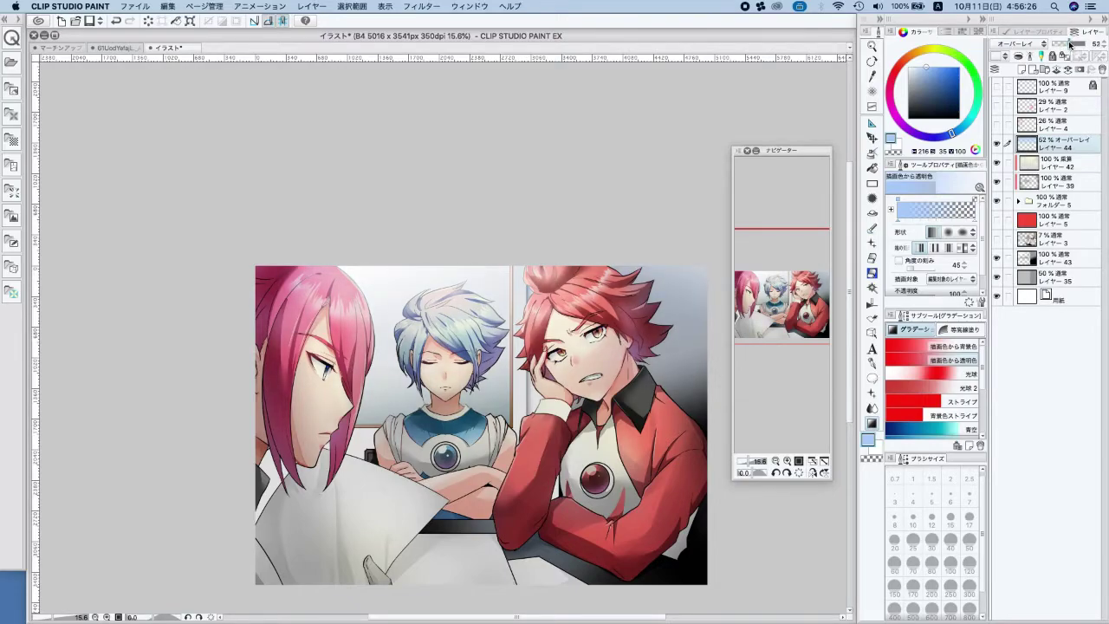
Add a new layer above the blue overlay layer and darken the picture's lower part with a grey-brown (32, 27, 37) gradient
{"action": "left_click_drag", "start_coordinate": [924, 91], "coordinate": [907, 118]}
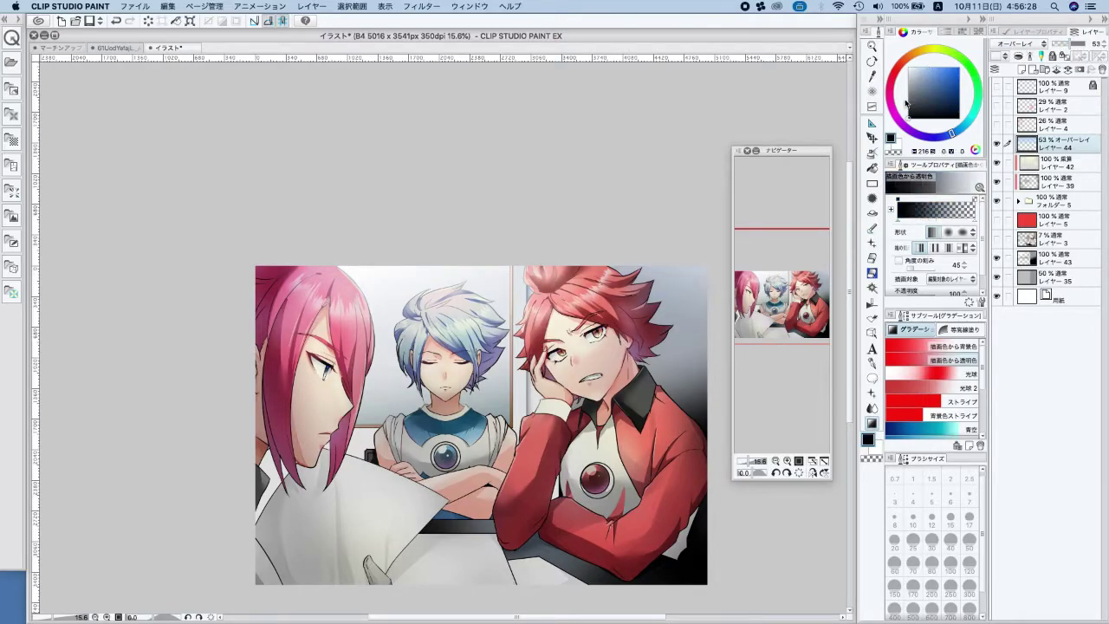
{"action": "left_click", "coordinate": [1021, 69]}
{"action": "left_click_drag", "start_coordinate": [722, 599], "coordinate": [734, 395]}
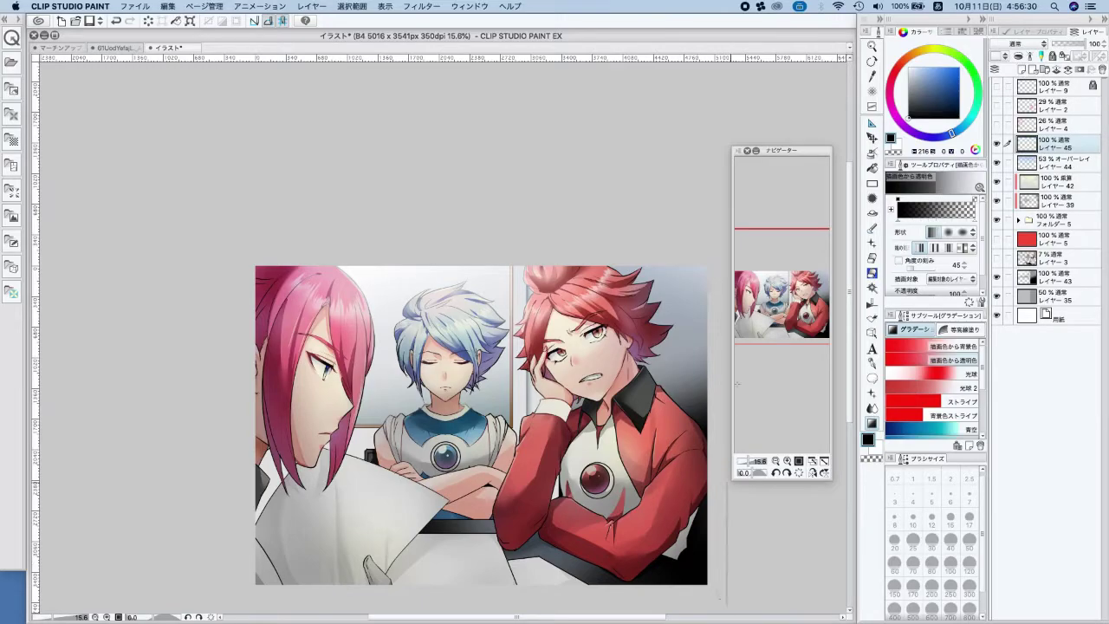
{"action": "key", "text": "super+z"}
{"action": "scroll", "coordinate": [667, 403], "scroll_direction": "down", "scroll_amount": 3}
{"action": "left_click", "coordinate": [913, 54]}
{"action": "left_click_drag", "start_coordinate": [935, 81], "coordinate": [923, 99]}
{"action": "left_click_drag", "start_coordinate": [678, 585], "coordinate": [679, 359]}
{"action": "key", "text": "super+z"}
{"action": "left_click_drag", "start_coordinate": [675, 475], "coordinate": [675, 555]}
Set the grey-brown gradient layer's blending mode to 乗算 and its opacity to 41%
{"action": "left_click_drag", "start_coordinate": [1079, 43], "coordinate": [1064, 45]}
{"action": "left_click", "coordinate": [1011, 46]}
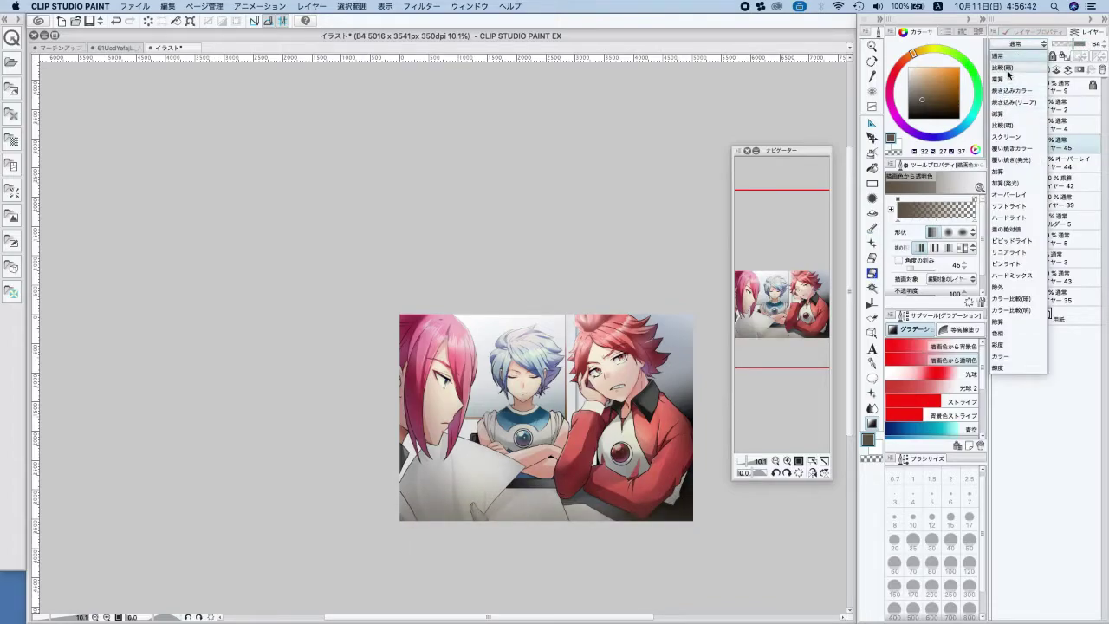
{"action": "left_click", "coordinate": [1010, 70]}
{"action": "left_click_drag", "start_coordinate": [1074, 43], "coordinate": [1067, 43]}
Expand フォルダー 5 and add a new layer directly above フォルダー 4
{"action": "left_click_drag", "start_coordinate": [598, 490], "coordinate": [626, 458]}
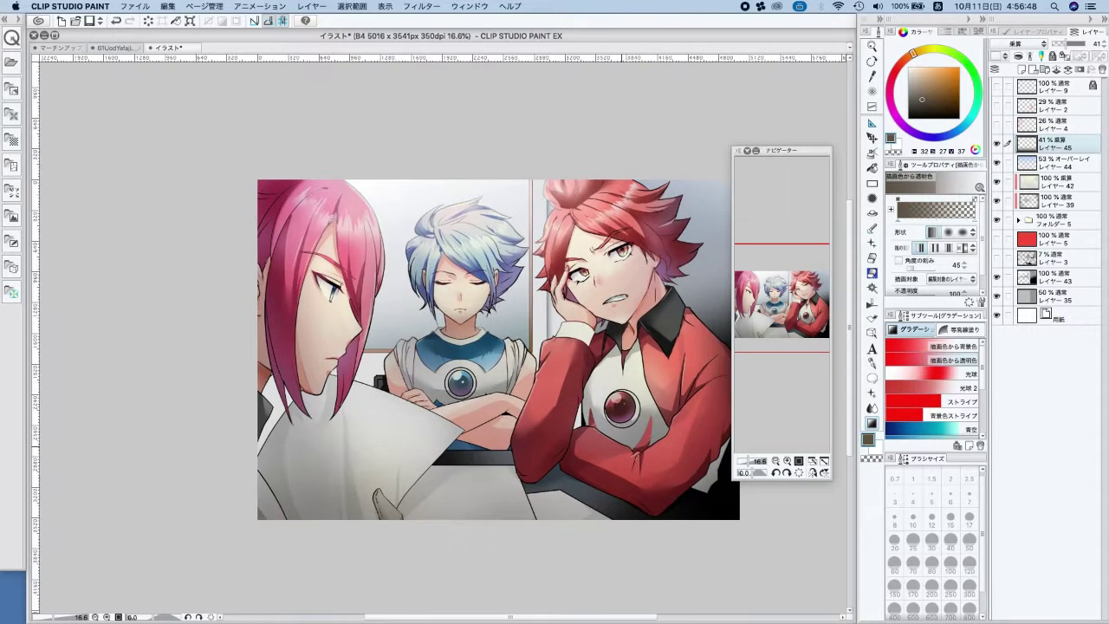
{"action": "key", "text": "minus"}
{"action": "key", "text": "minus"}
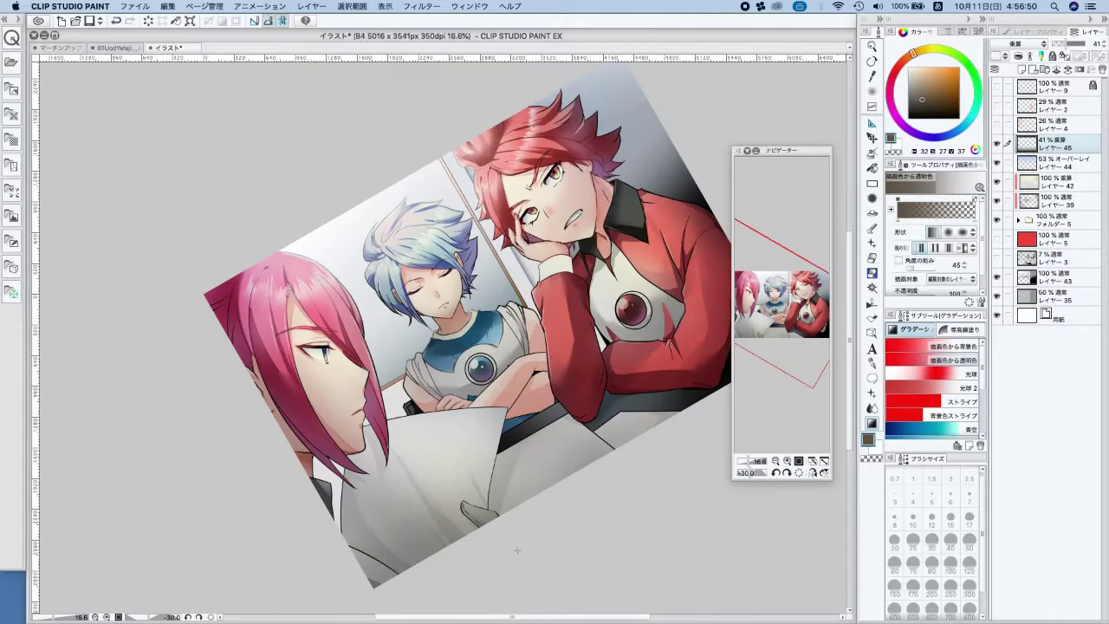
{"action": "left_click_drag", "start_coordinate": [410, 451], "coordinate": [488, 418]}
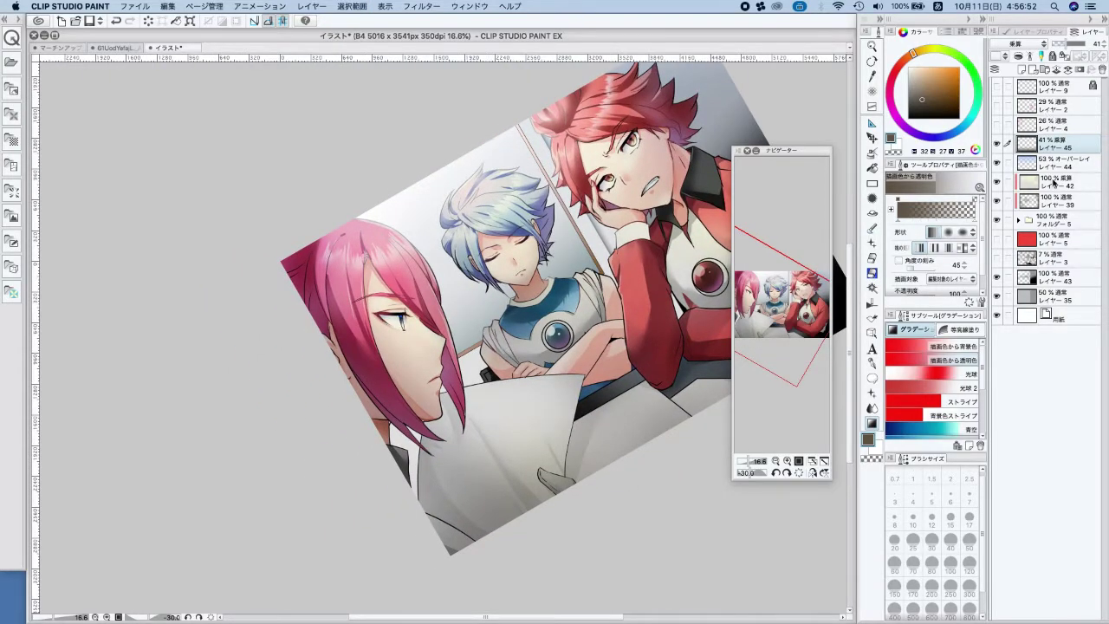
{"action": "left_click", "coordinate": [1053, 220]}
{"action": "left_click", "coordinate": [1019, 220]}
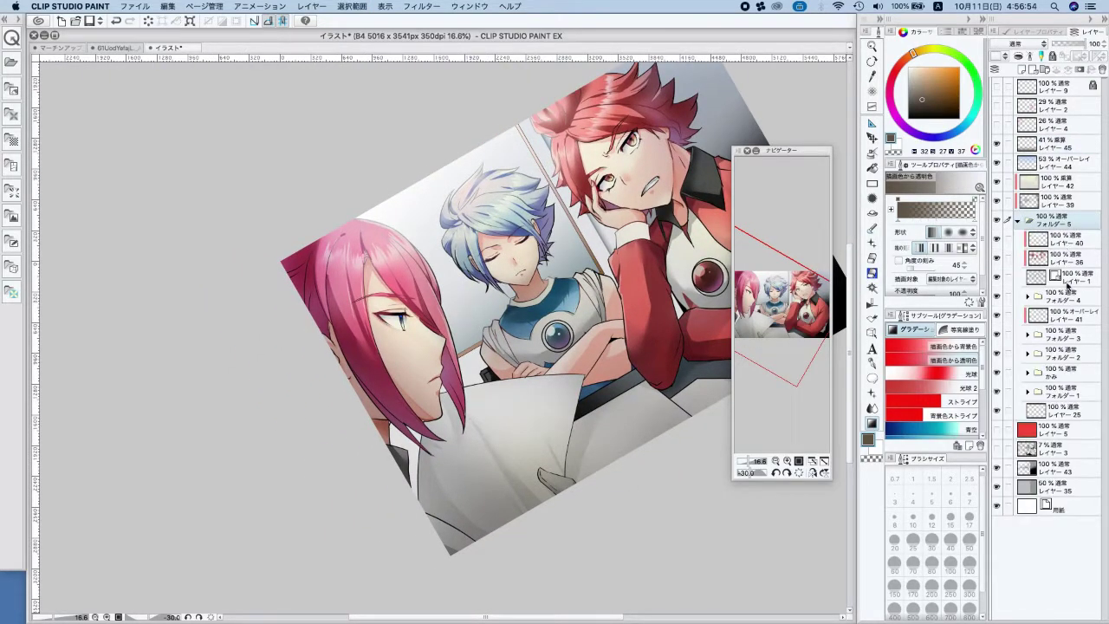
{"action": "left_click", "coordinate": [1066, 336]}
{"action": "left_click", "coordinate": [1069, 242]}
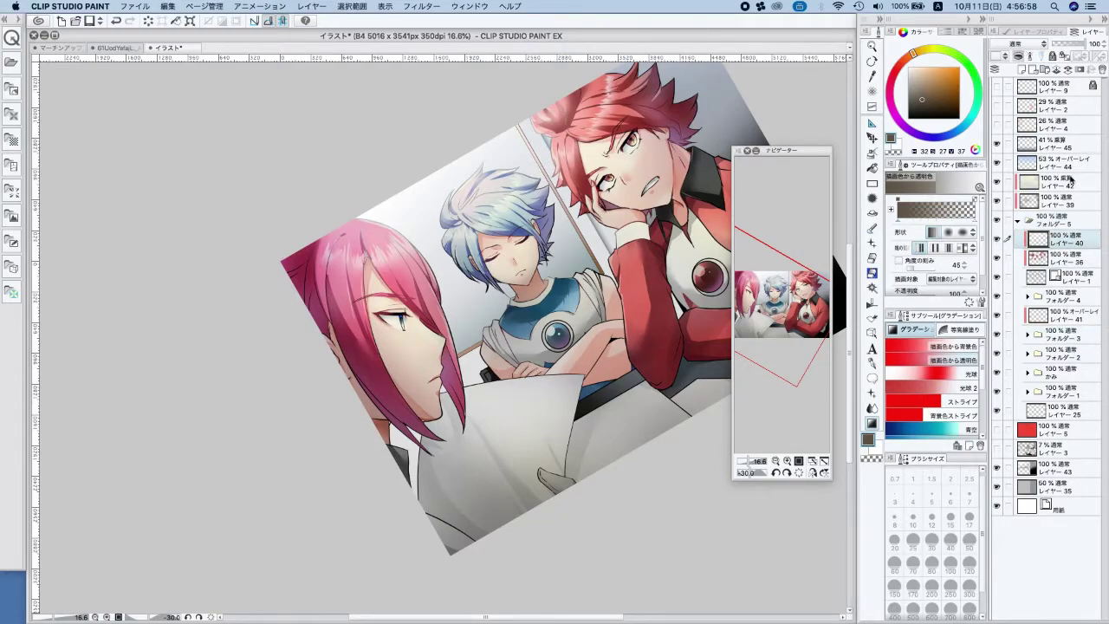
{"action": "left_click", "coordinate": [1019, 222]}
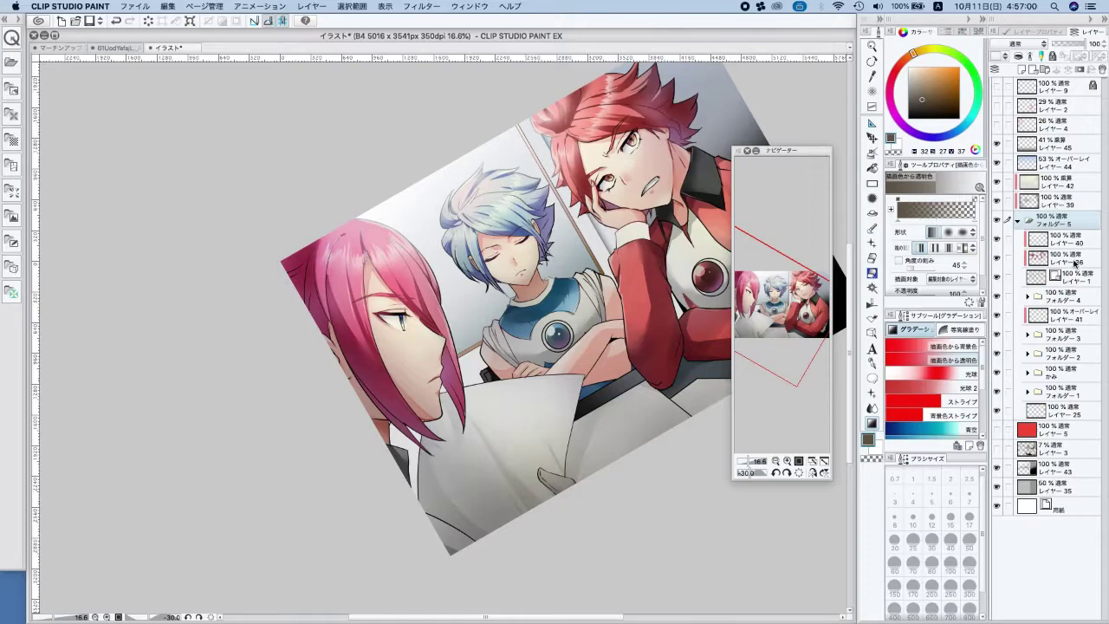
{"action": "left_click", "coordinate": [1075, 294]}
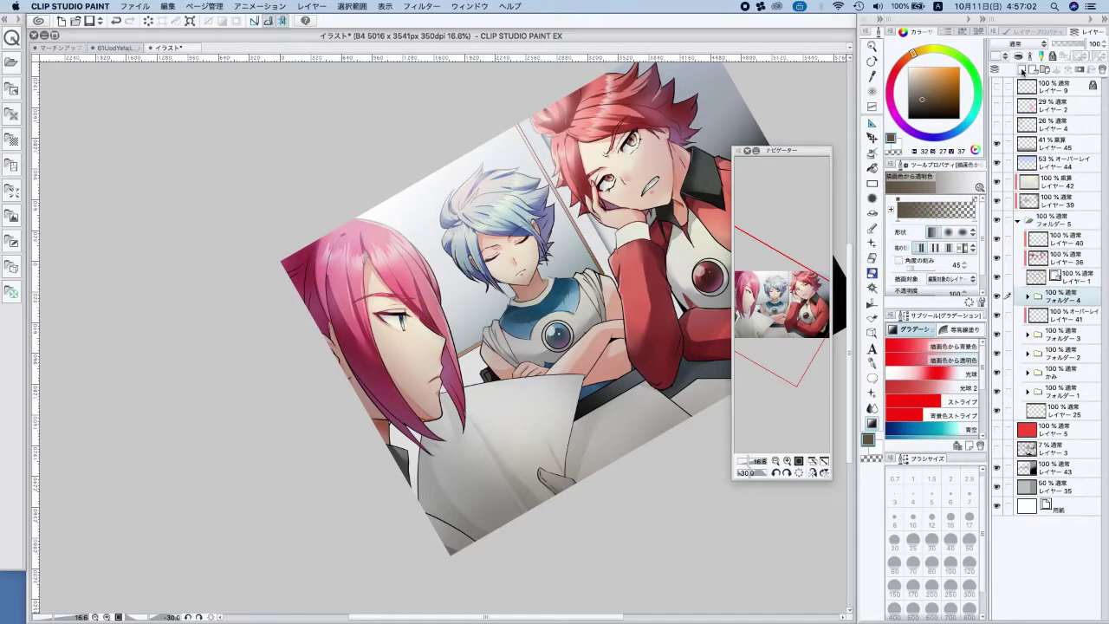
{"action": "left_click", "coordinate": [1023, 69]}
Draw three straight sides of a tilted rectangular frame near the edge of the held paper with the 直線 tool at size 10
{"action": "left_click", "coordinate": [873, 289]}
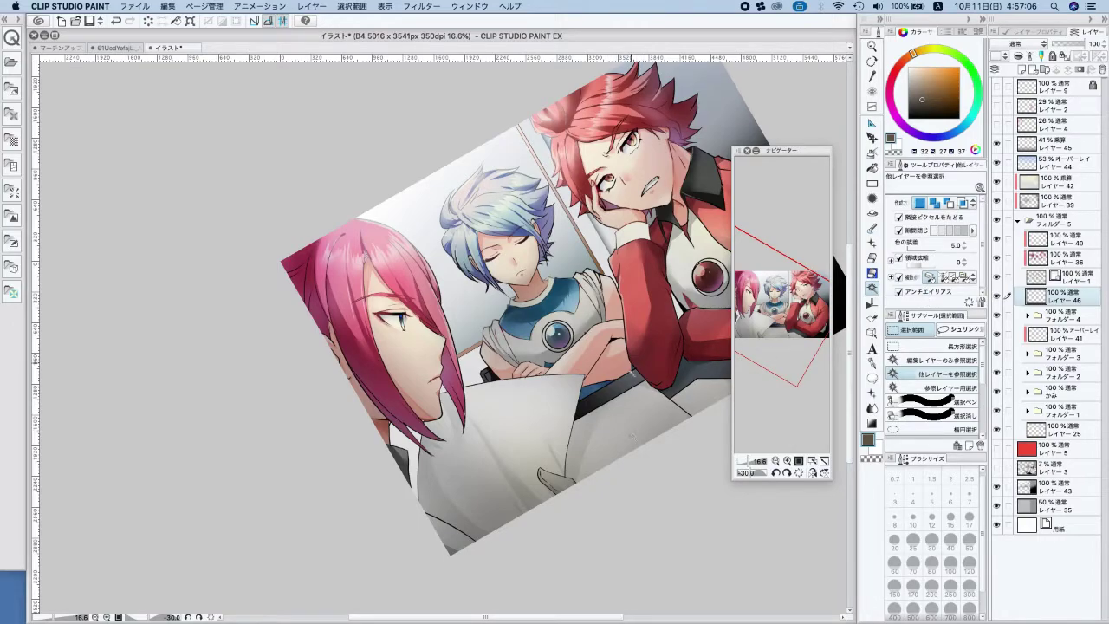
{"action": "key", "text": "^"}
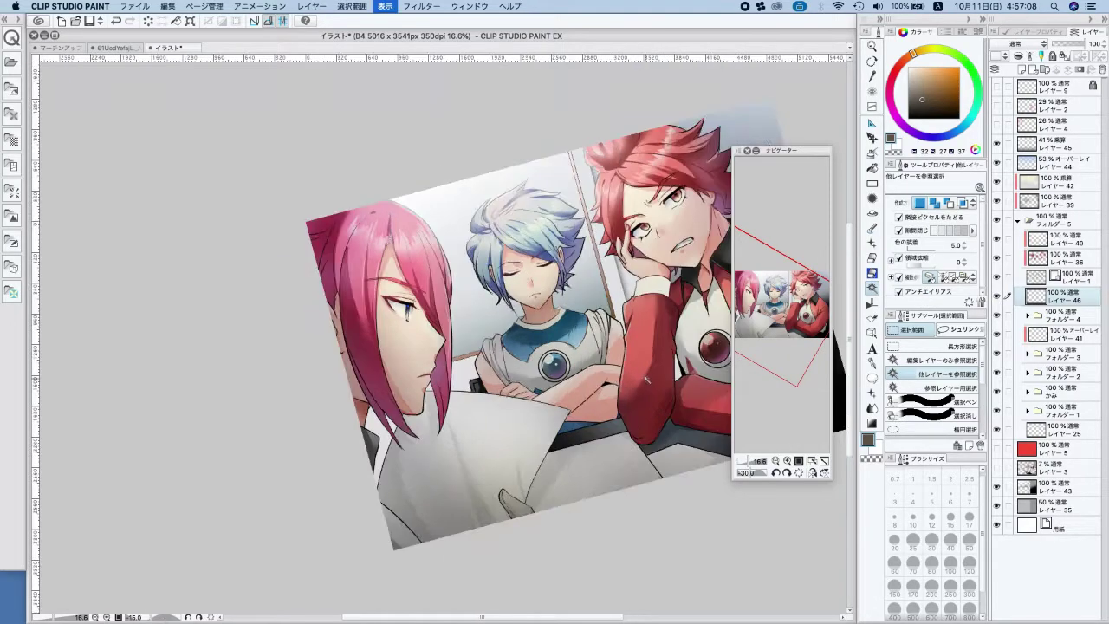
{"action": "key", "text": "-"}
{"action": "key", "text": "-"}
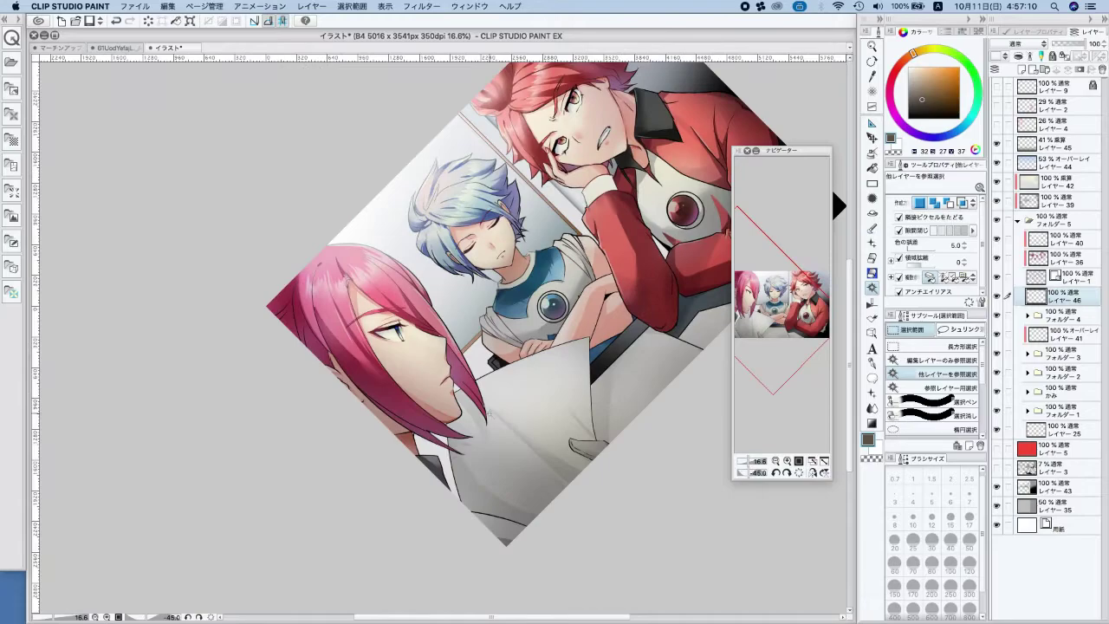
{"action": "scroll", "coordinate": [487, 435], "scroll_direction": "up", "scroll_amount": 3}
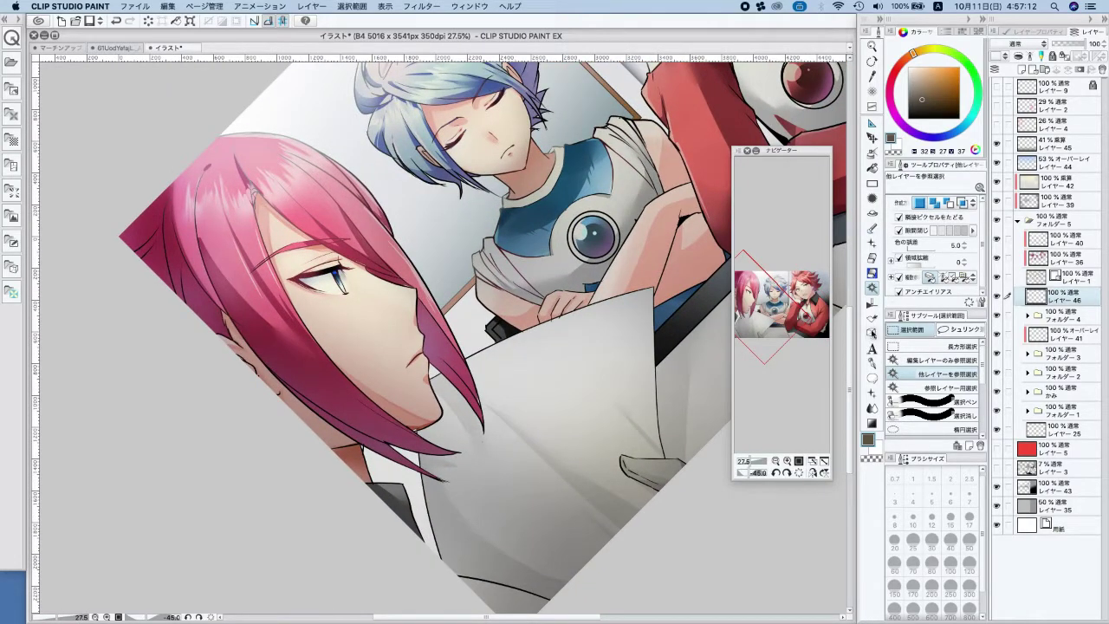
{"action": "left_click", "coordinate": [872, 184]}
{"action": "left_click", "coordinate": [938, 359]}
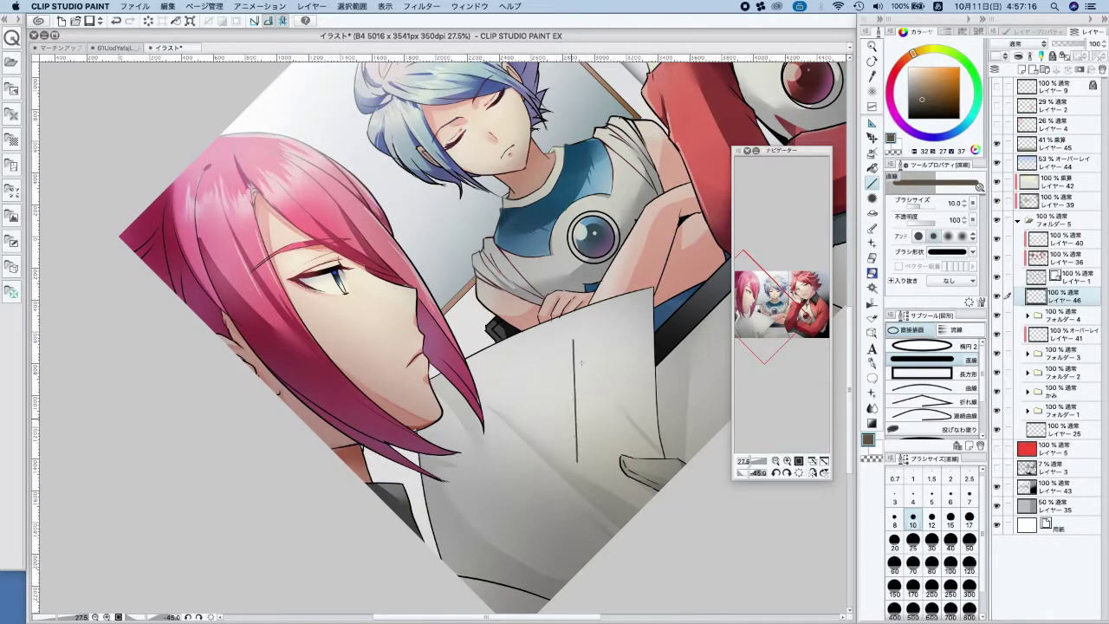
{"action": "left_click_drag", "start_coordinate": [565, 350], "coordinate": [576, 450]}
{"action": "left_click_drag", "start_coordinate": [565, 350], "coordinate": [629, 328]}
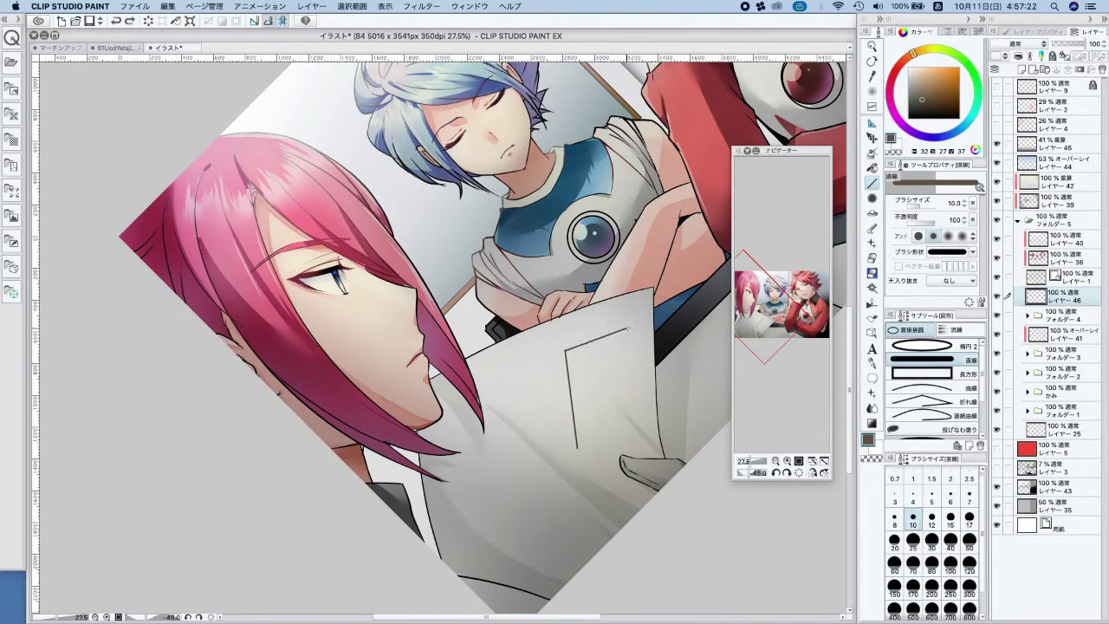
{"action": "scroll", "coordinate": [622, 397], "scroll_direction": "up", "scroll_amount": 5}
{"action": "left_click_drag", "start_coordinate": [551, 476], "coordinate": [638, 439]}
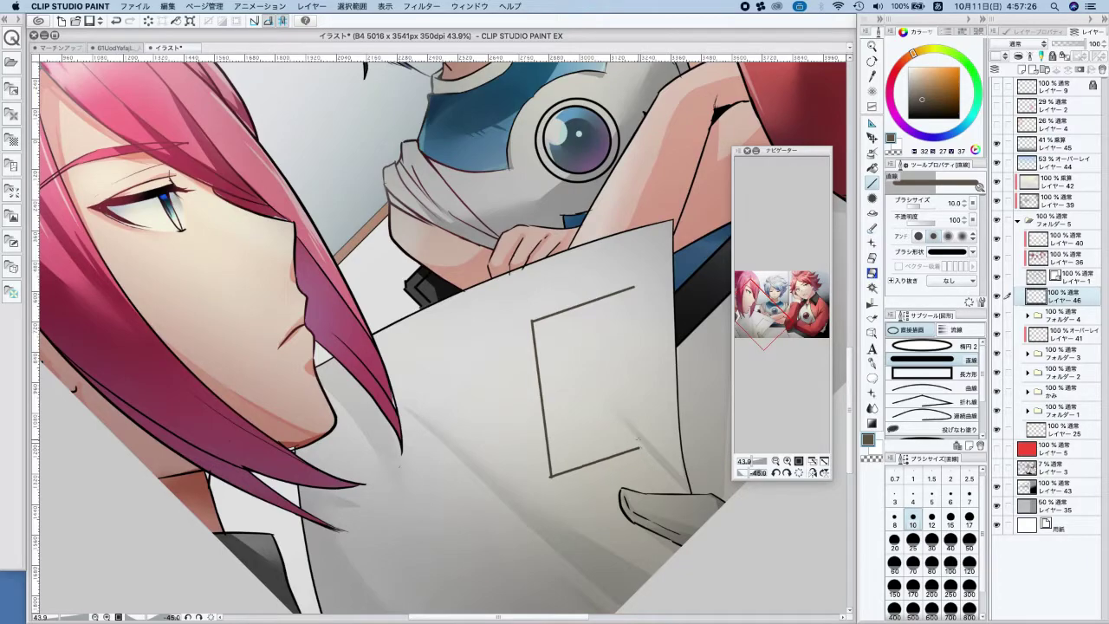
Close the frame's open side with a freehand size-17 pen line, with stabilization set to 100
{"action": "left_click", "coordinate": [873, 363]}
{"action": "left_click_drag", "start_coordinate": [635, 296], "coordinate": [639, 445]}
{"action": "key", "text": "super+z"}
{"action": "left_click_drag", "start_coordinate": [635, 289], "coordinate": [638, 422]}
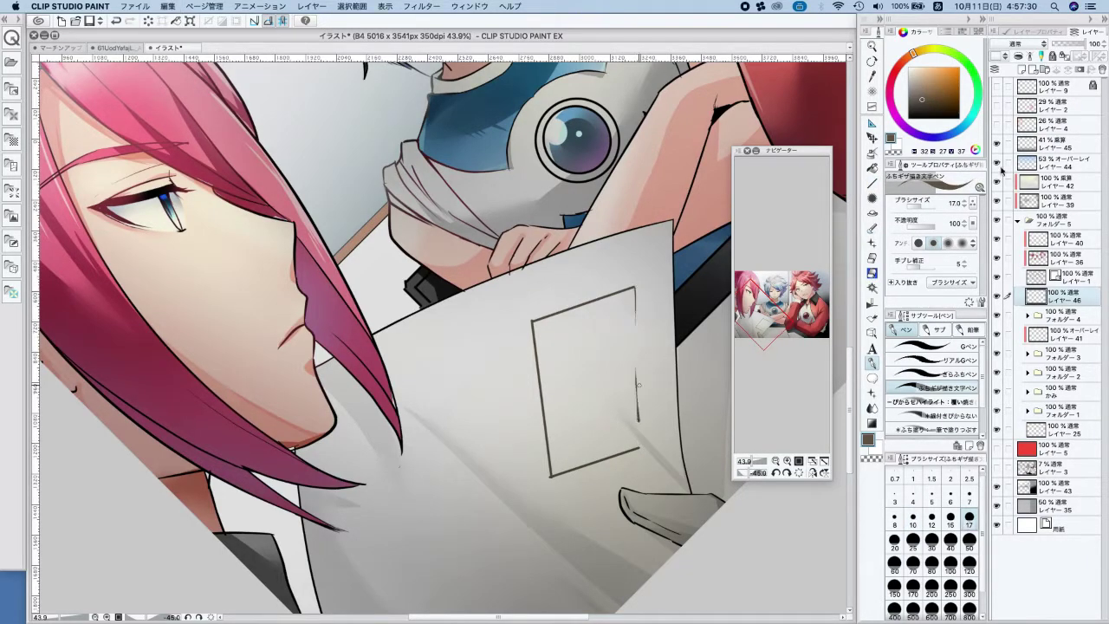
{"action": "left_click_drag", "start_coordinate": [923, 266], "coordinate": [944, 265]}
{"action": "left_click", "coordinate": [997, 296]}
{"action": "left_click", "coordinate": [998, 297]}
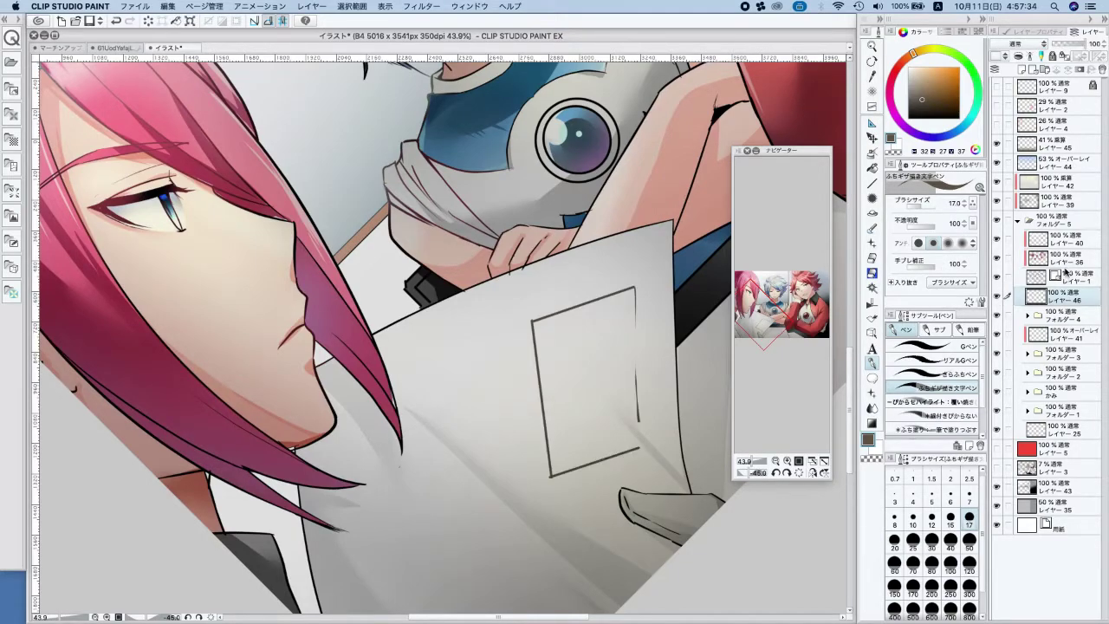
{"action": "left_click", "coordinate": [998, 277]}
{"action": "left_click", "coordinate": [997, 278]}
{"action": "left_click_drag", "start_coordinate": [635, 306], "coordinate": [634, 344]}
{"action": "key", "text": "ctrl+z"}
Draw the short left side of a second frame on the paper's lower part, reaching down to the paper's edge line
{"action": "scroll", "coordinate": [638, 424], "scroll_direction": "down", "scroll_amount": 5}
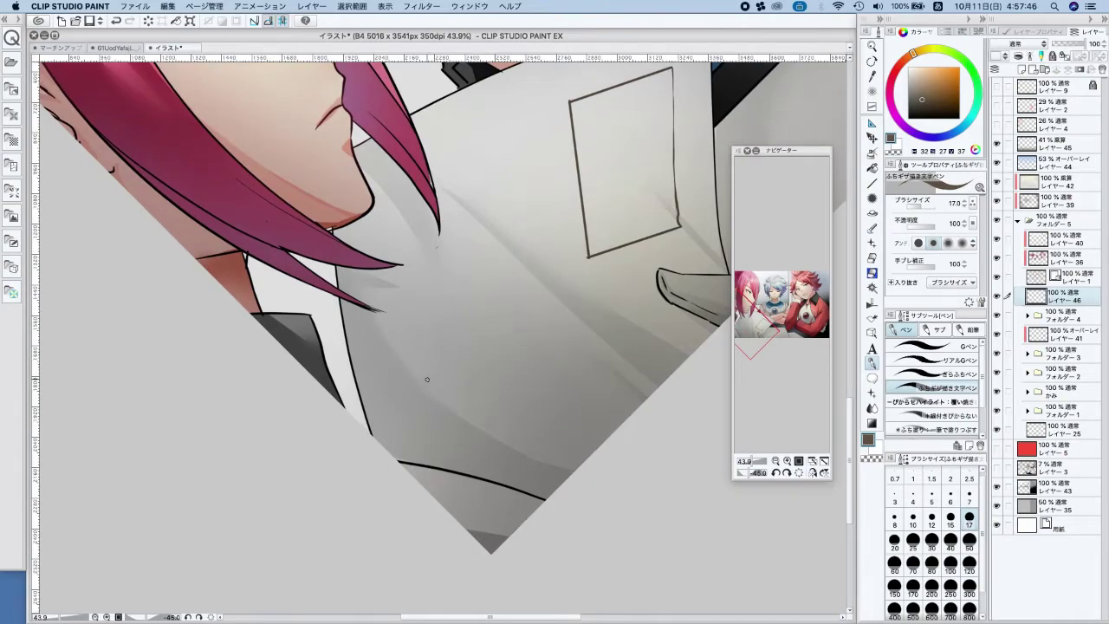
{"action": "left_click_drag", "start_coordinate": [384, 367], "coordinate": [404, 456]}
{"action": "key", "text": "ctrl+z"}
{"action": "left_click_drag", "start_coordinate": [385, 369], "coordinate": [405, 456]}
Add the second frame's top side and its right side, running the latter out to the canvas edge
{"action": "left_click_drag", "start_coordinate": [386, 371], "coordinate": [544, 333]}
{"action": "key", "text": "ctrl+z"}
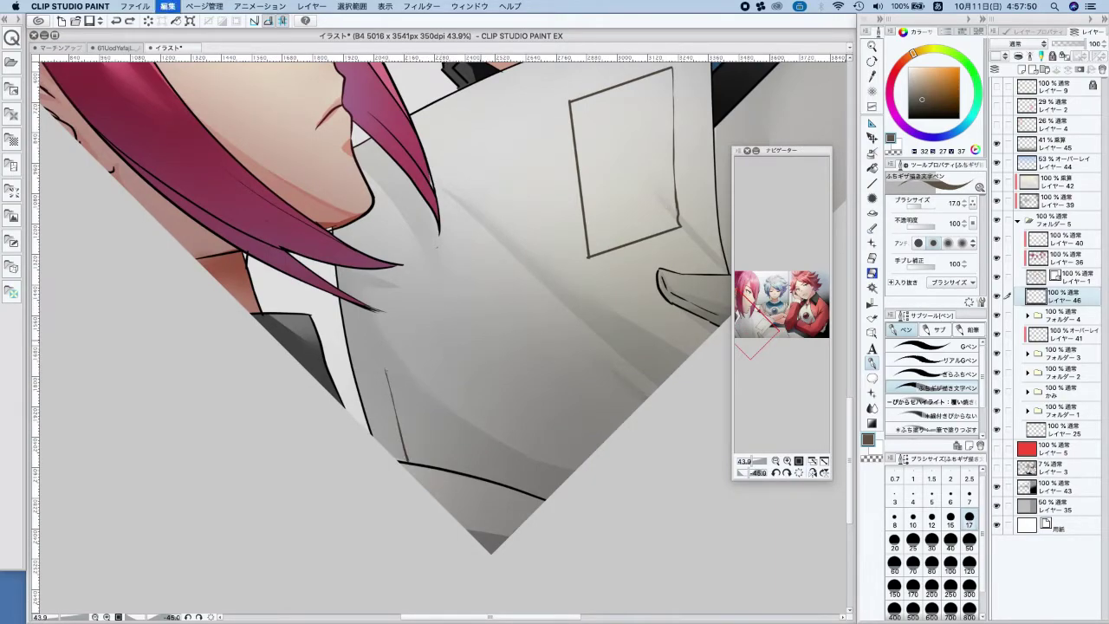
{"action": "left_click_drag", "start_coordinate": [387, 369], "coordinate": [583, 320]}
{"action": "left_click_drag", "start_coordinate": [597, 376], "coordinate": [612, 433]}
{"action": "key", "text": "ctrl+z"}
{"action": "left_click_drag", "start_coordinate": [585, 318], "coordinate": [612, 433]}
{"action": "left_click_drag", "start_coordinate": [592, 354], "coordinate": [603, 395]}
{"action": "key", "text": "ctrl+z"}
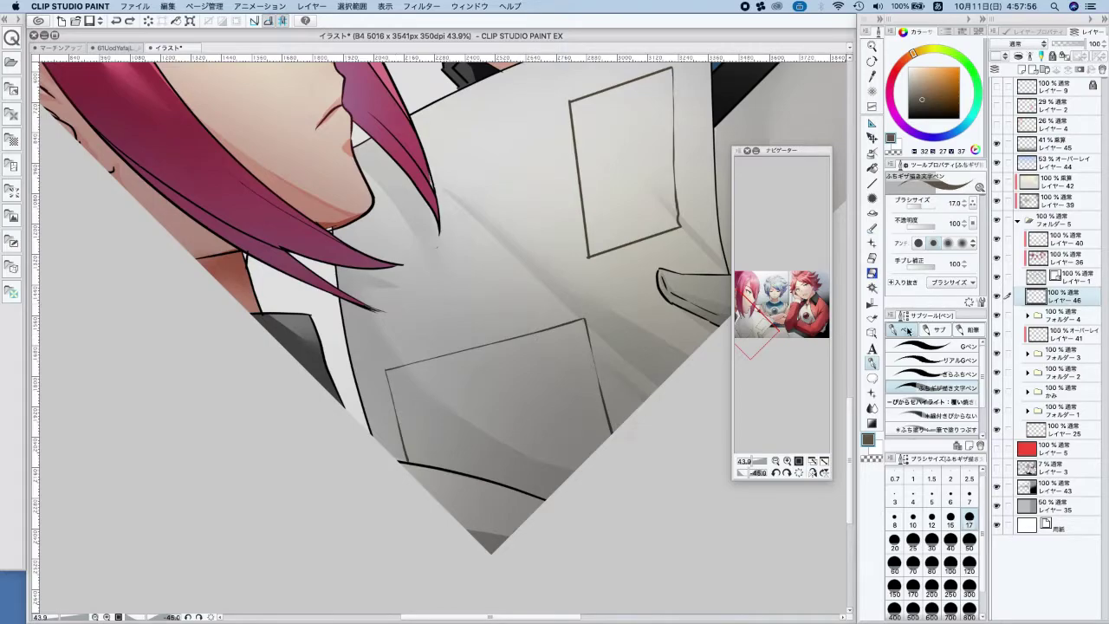
{"action": "left_click", "coordinate": [938, 345]}
{"action": "mouse_move", "coordinate": [591, 349]}
{"action": "left_mouse_down"}
{"action": "mouse_move", "coordinate": [601, 404]}
{"action": "mouse_move", "coordinate": [589, 345]}
{"action": "mouse_move", "coordinate": [595, 372]}
{"action": "left_mouse_up"}
{"action": "scroll", "coordinate": [608, 372], "scroll_direction": "down", "scroll_amount": 2}
{"action": "left_click_drag", "start_coordinate": [666, 432], "coordinate": [598, 508]}
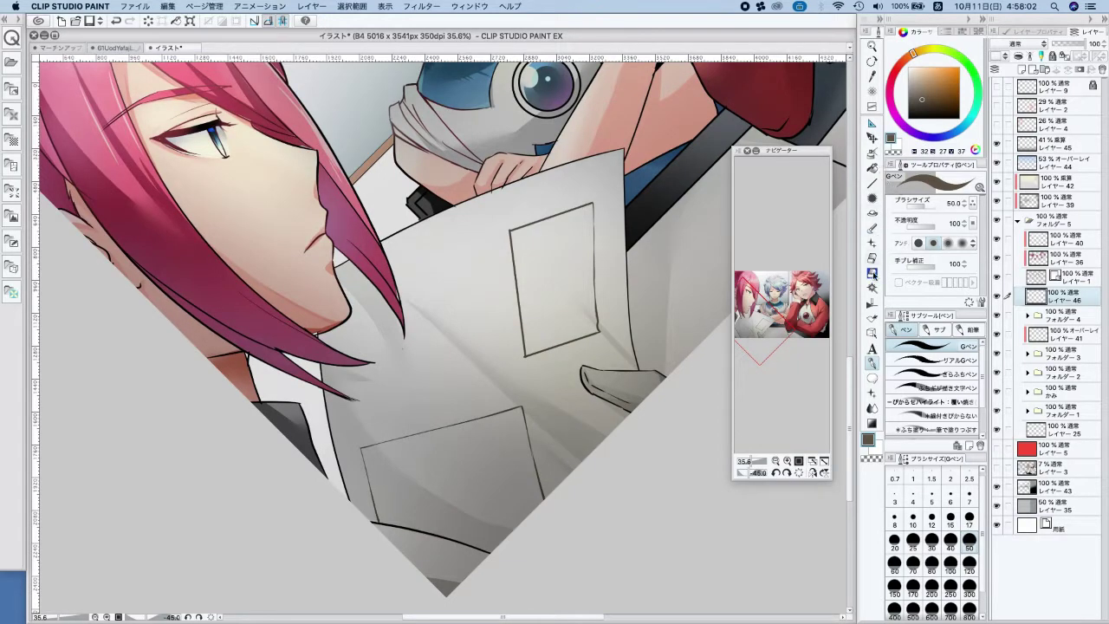
Try to auto-select the second frame's interior with reference to other layers, and clear the selection
{"action": "left_click", "coordinate": [872, 288]}
{"action": "left_click", "coordinate": [501, 468]}
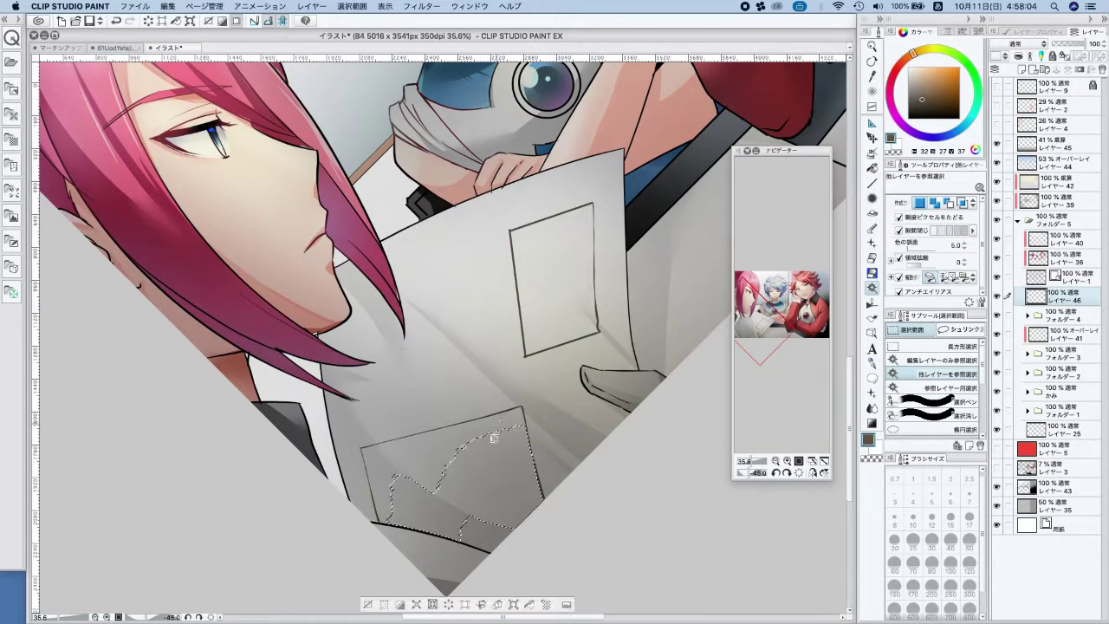
{"action": "left_click", "coordinate": [369, 604]}
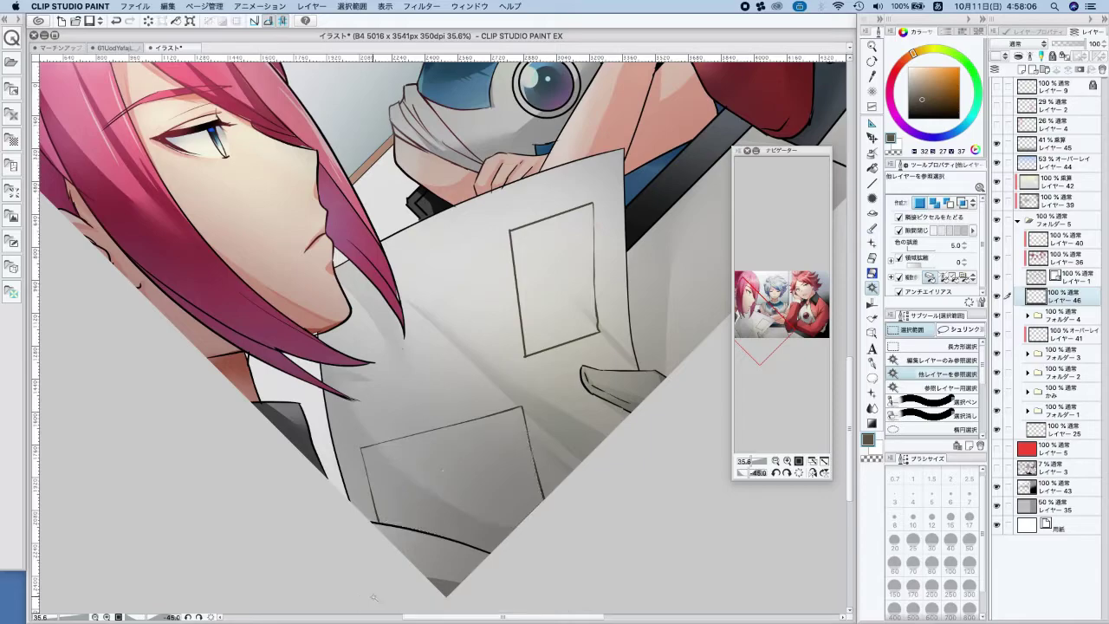
Hide the coloring folders フォルダー 1, かみ, フォルダー 2, フォルダー 3 and フォルダー 4 along with レイヤー 41
{"action": "left_click", "coordinate": [997, 373]}
{"action": "left_click", "coordinate": [997, 373]}
{"action": "left_click", "coordinate": [997, 355]}
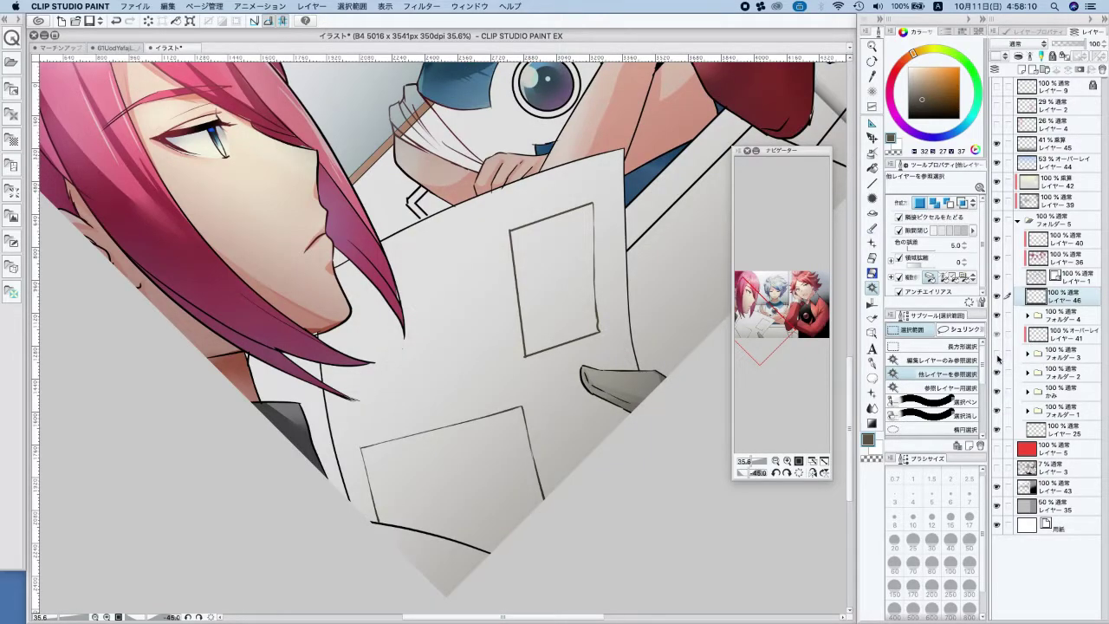
{"action": "left_click", "coordinate": [998, 355]}
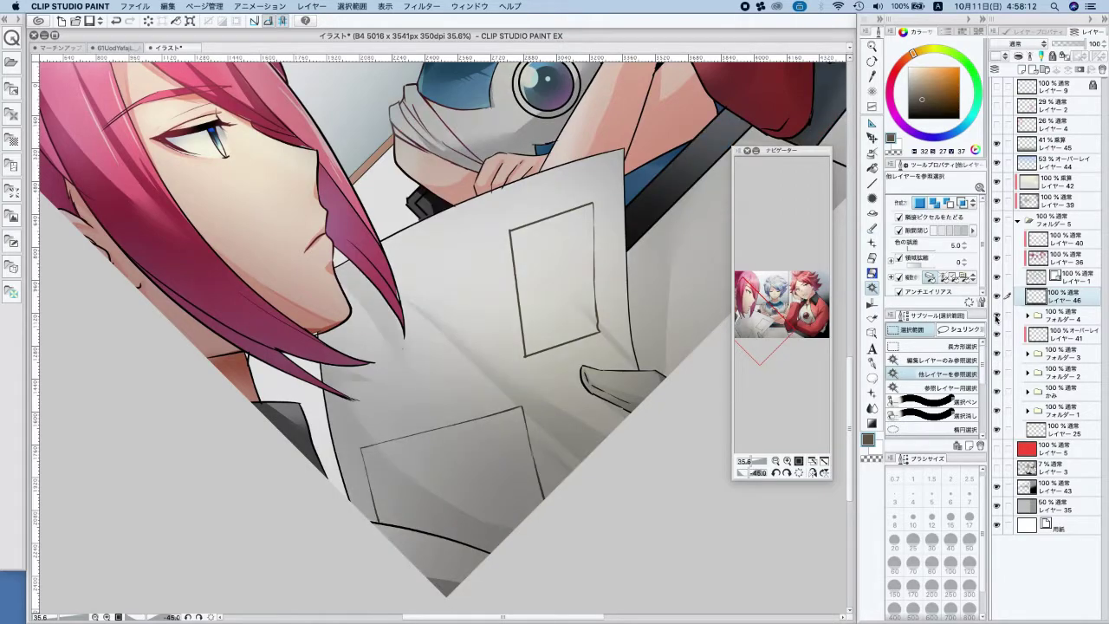
{"action": "left_click", "coordinate": [1028, 317]}
{"action": "left_click", "coordinate": [1027, 317]}
{"action": "left_click", "coordinate": [997, 316]}
{"action": "left_click", "coordinate": [1047, 317]}
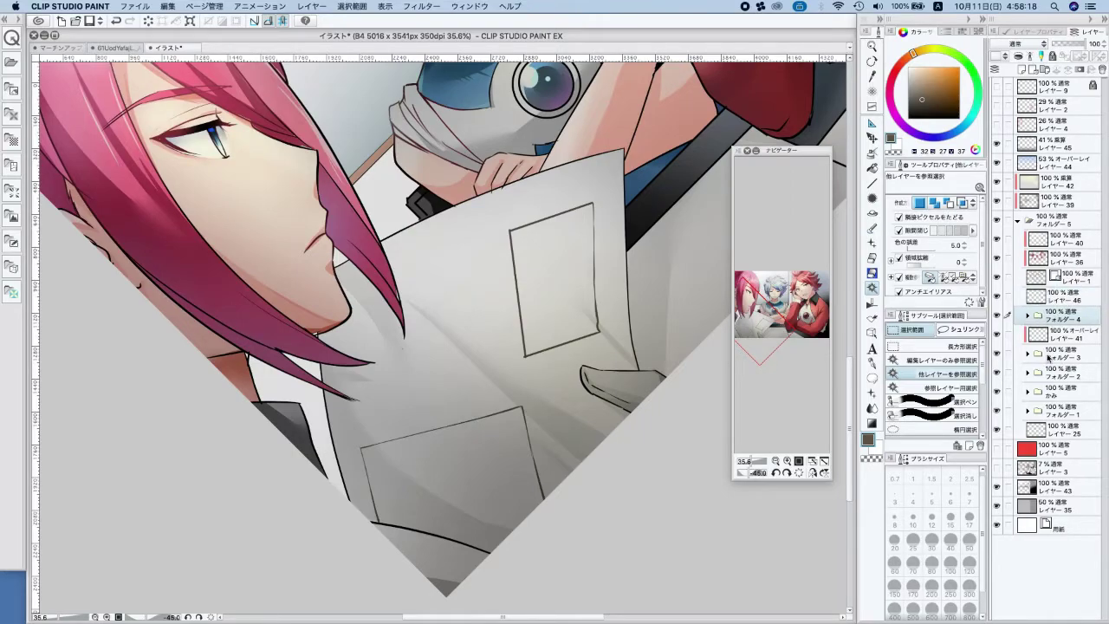
{"action": "left_click_drag", "start_coordinate": [996, 411], "coordinate": [997, 316]}
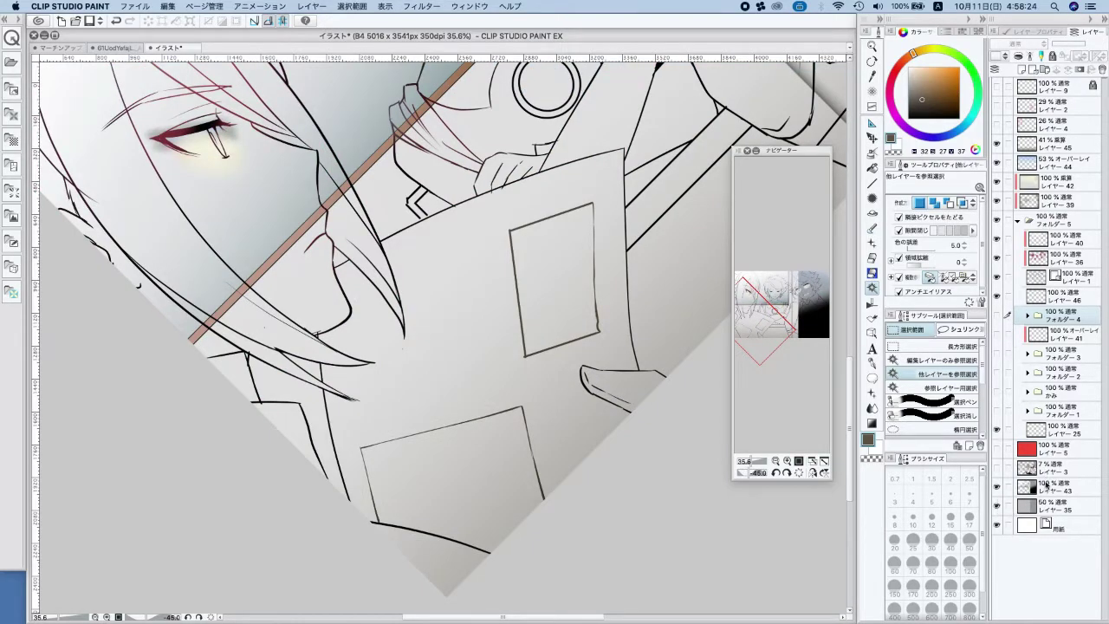
Merge レイヤー 43 down into レイヤー 35, and hide the merged layer and the shading layers 45, 44, 42 and 39
{"action": "left_click", "coordinate": [1047, 488]}
{"action": "key", "text": "super+e"}
{"action": "left_click", "coordinate": [997, 489]}
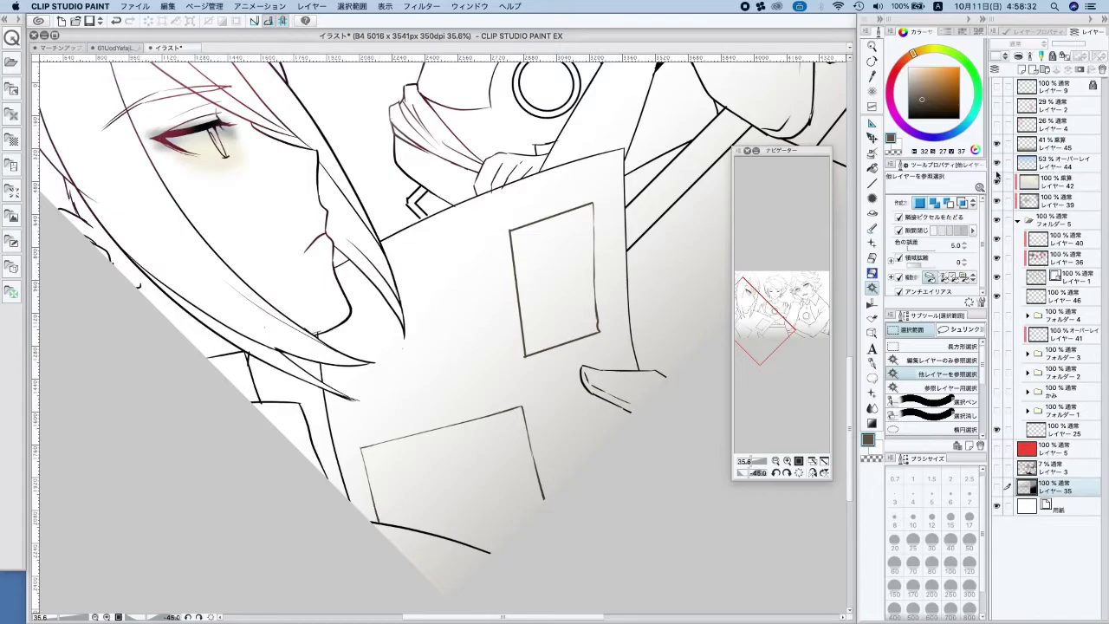
{"action": "left_click_drag", "start_coordinate": [995, 143], "coordinate": [996, 200]}
Unlock and delete the unused hidden layers レイヤー 9, レイヤー 2 and レイヤー 4
{"action": "left_click", "coordinate": [1063, 87]}
{"action": "left_click", "coordinate": [1078, 124], "text": "shift"}
{"action": "left_click", "coordinate": [1054, 57]}
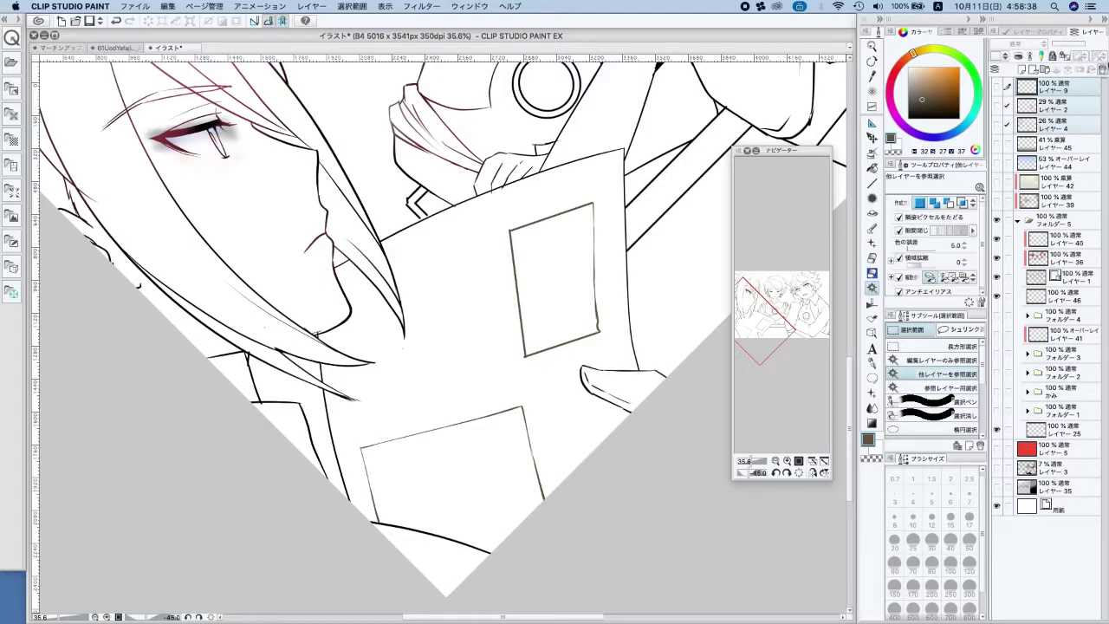
{"action": "left_click", "coordinate": [1101, 69]}
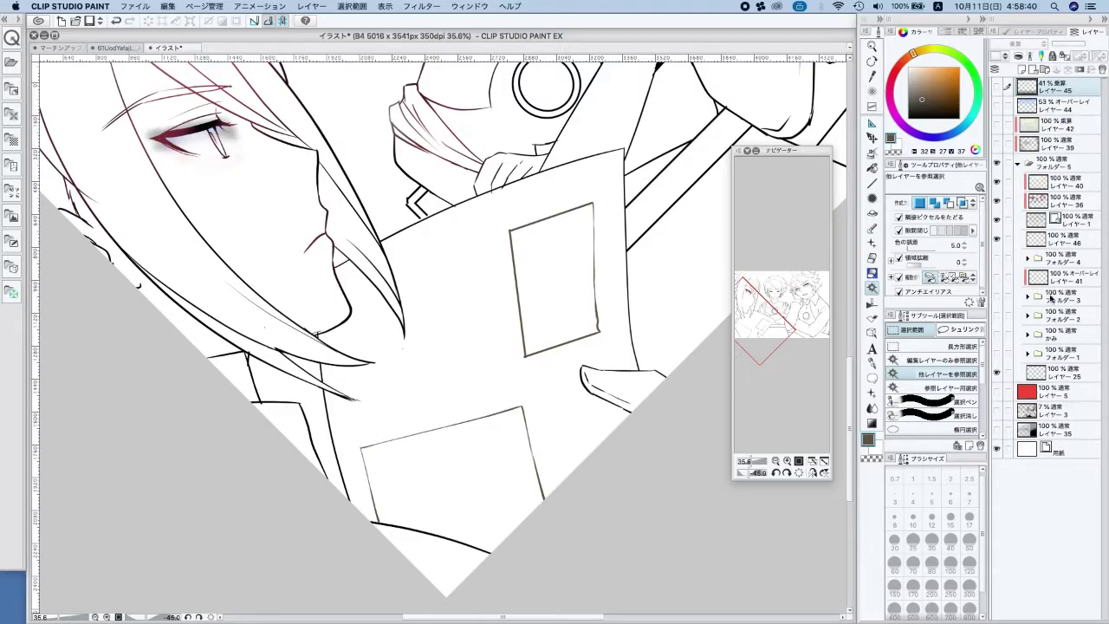
On レイヤー 46, auto-select only the interior of the upper frame on the paper with reference to other layers
{"action": "left_click", "coordinate": [1071, 277]}
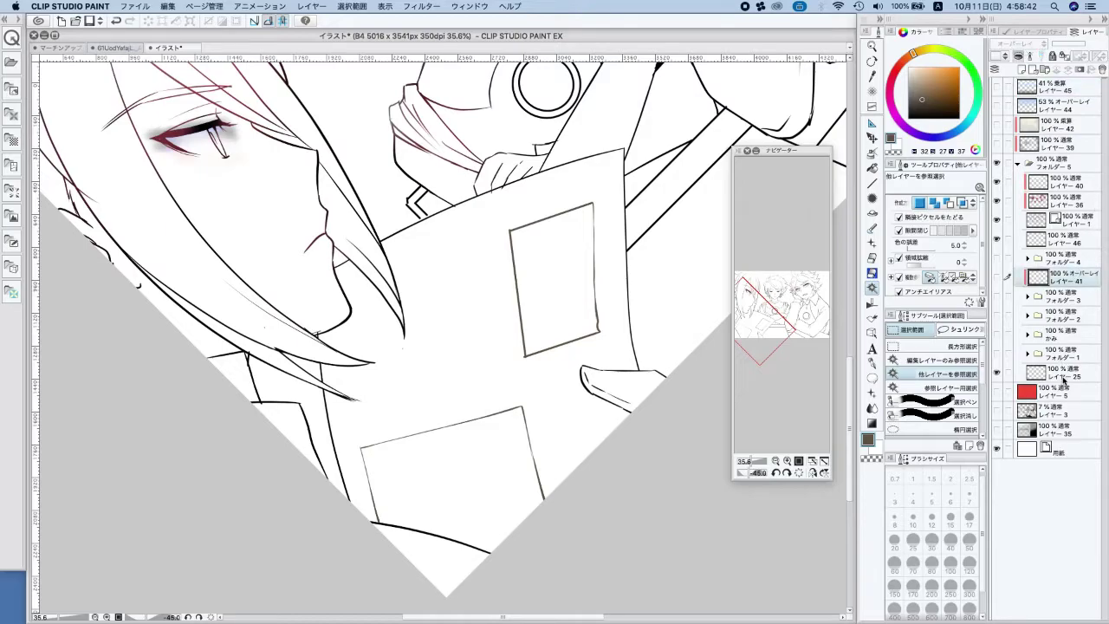
{"action": "left_click", "coordinate": [1067, 241]}
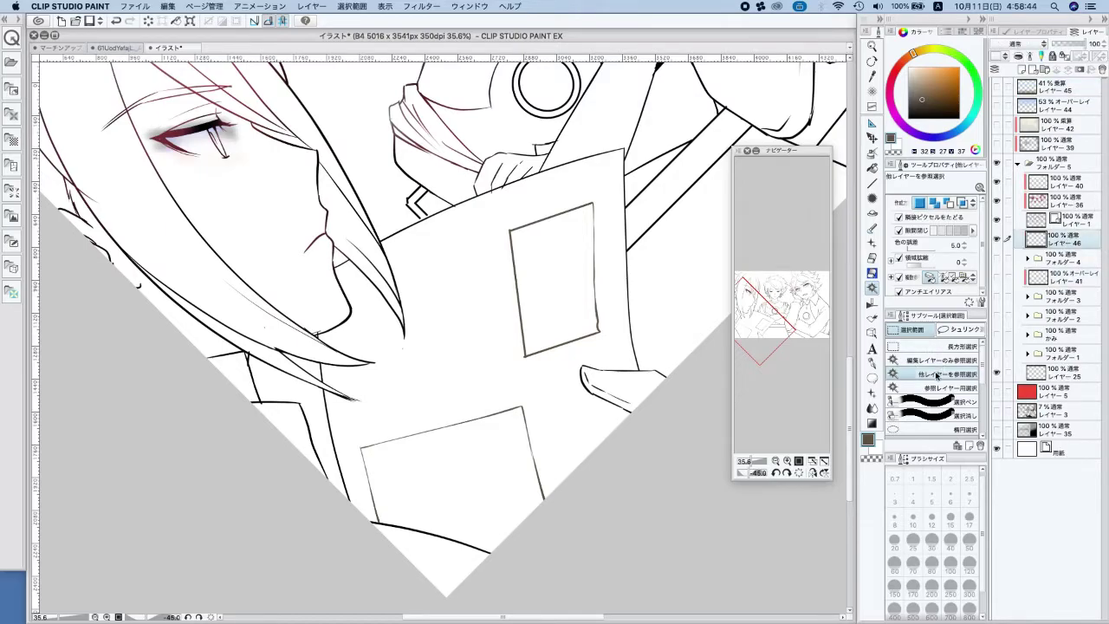
{"action": "left_click", "coordinate": [568, 302]}
{"action": "left_click", "coordinate": [475, 467], "text": "shift"}
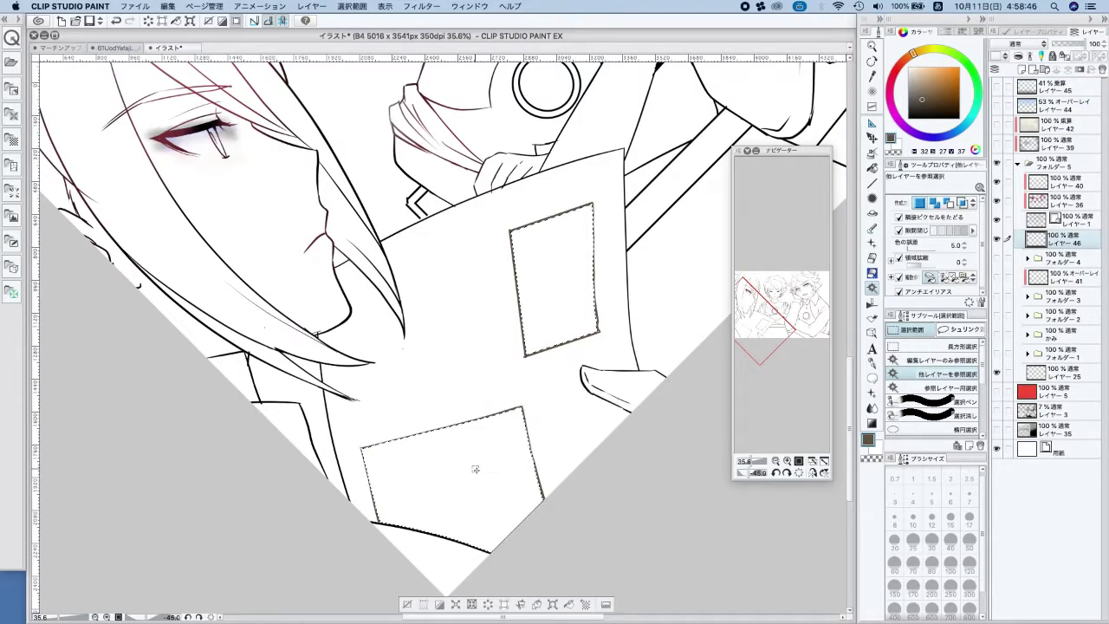
{"action": "left_click", "coordinate": [407, 605]}
{"action": "left_click", "coordinate": [548, 299]}
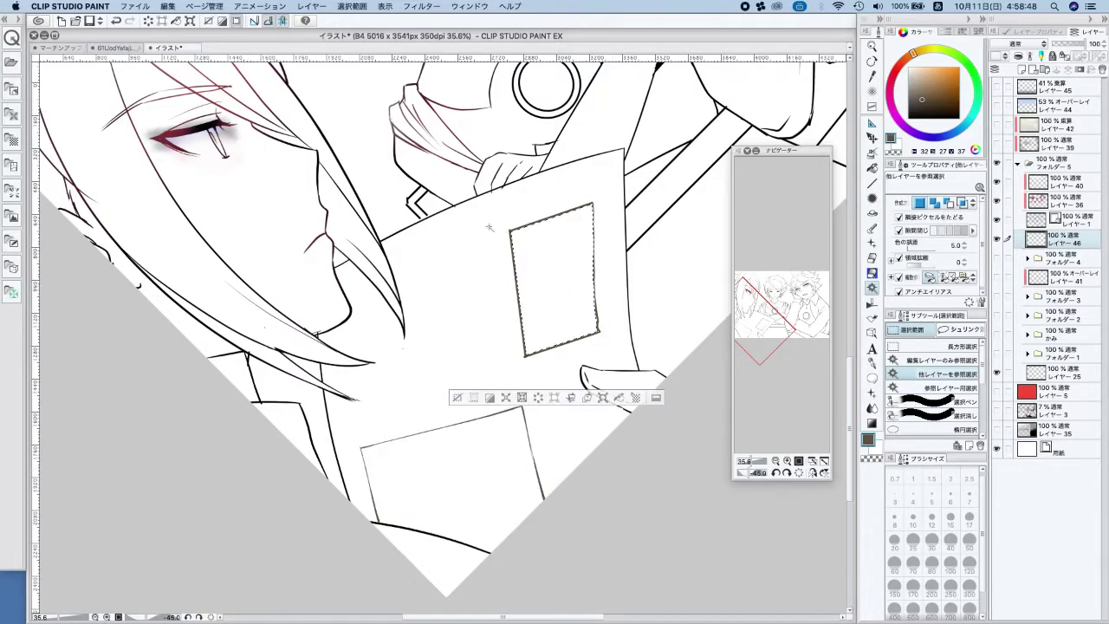
Place the 岩場01 image from the 背景画像 materials into the selected upper frame
{"action": "left_click", "coordinate": [11, 61]}
{"action": "left_click", "coordinate": [62, 100]}
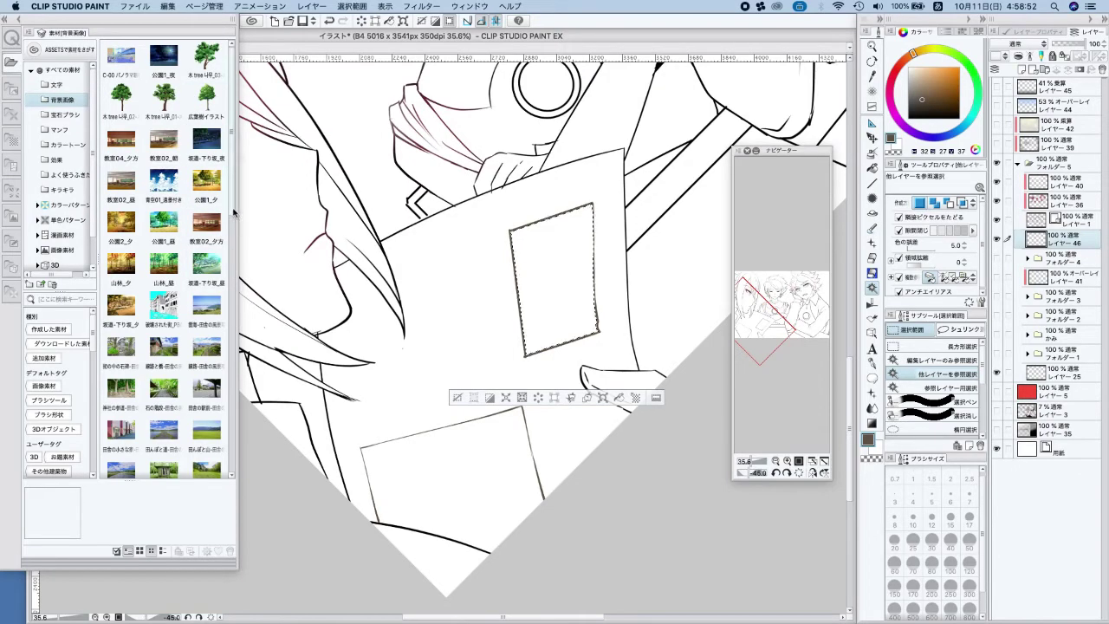
{"action": "scroll", "coordinate": [233, 221], "scroll_direction": "down", "scroll_amount": 2}
{"action": "scroll", "coordinate": [233, 221], "scroll_direction": "down", "scroll_amount": 2}
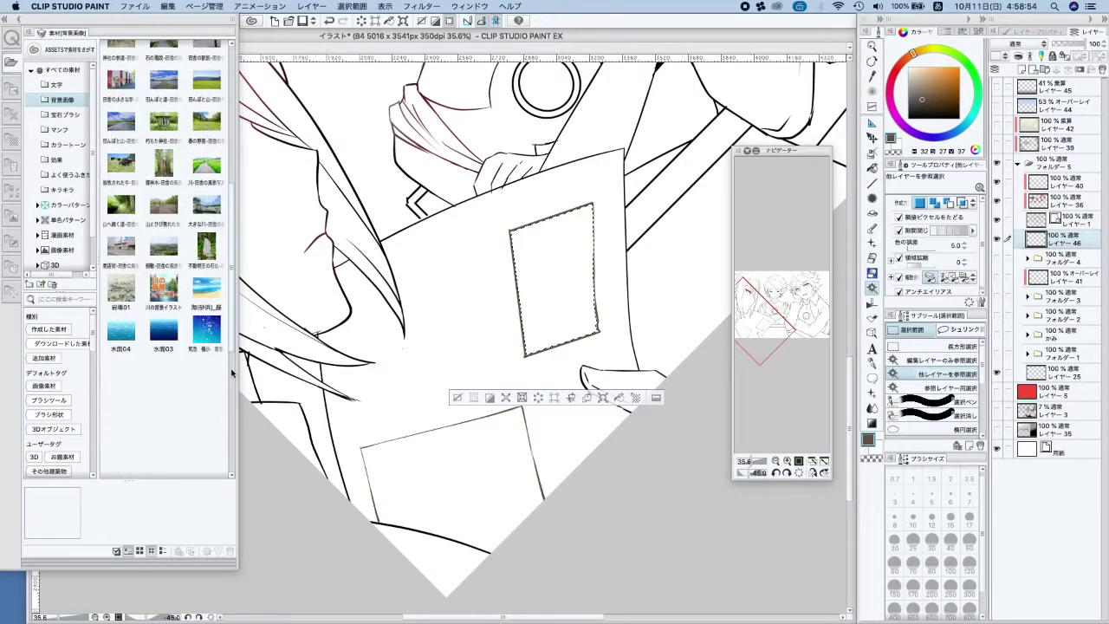
{"action": "scroll", "coordinate": [230, 233], "scroll_direction": "down", "scroll_amount": 4}
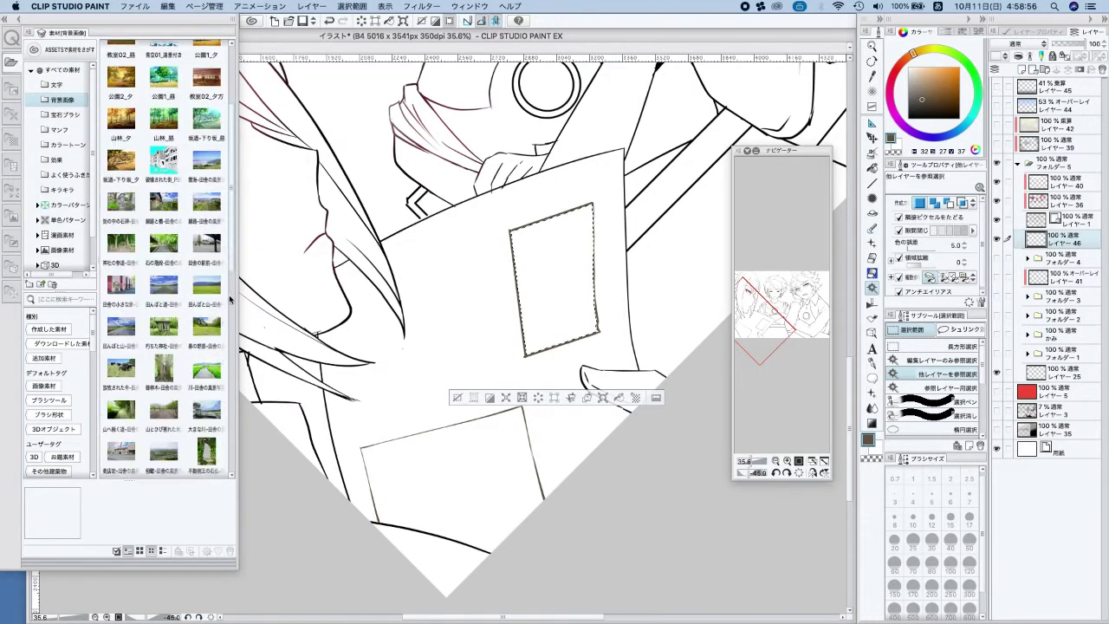
{"action": "scroll", "coordinate": [232, 324], "scroll_direction": "down", "scroll_amount": 4}
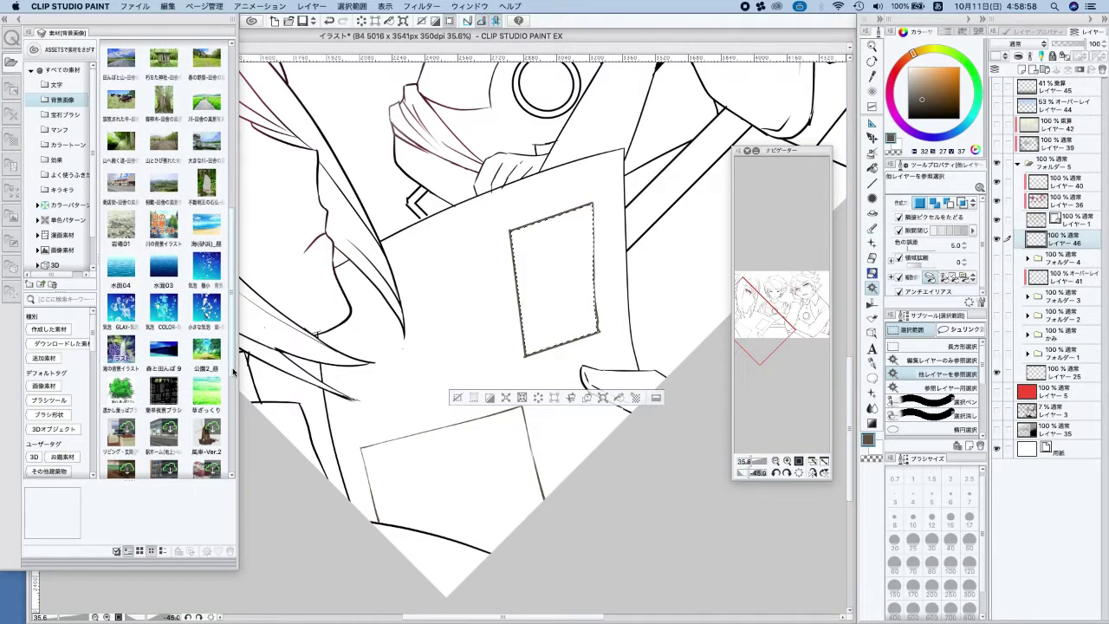
{"action": "scroll", "coordinate": [233, 370], "scroll_direction": "up", "scroll_amount": 1}
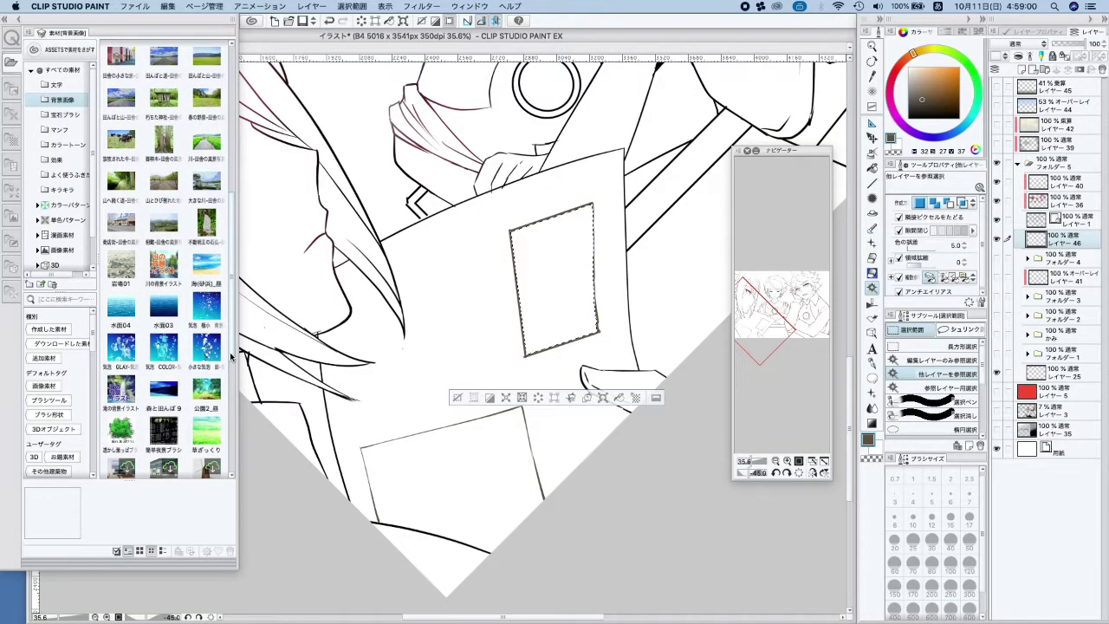
{"action": "scroll", "coordinate": [230, 352], "scroll_direction": "up", "scroll_amount": 1}
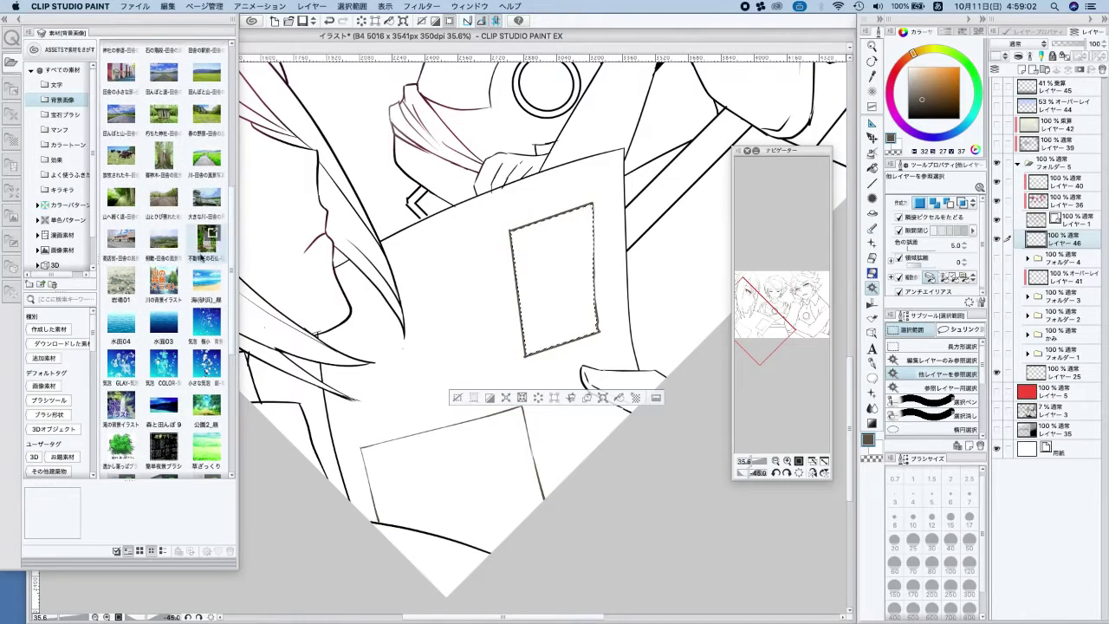
{"action": "scroll", "coordinate": [231, 334], "scroll_direction": "up", "scroll_amount": 1}
{"action": "scroll", "coordinate": [231, 334], "scroll_direction": "up", "scroll_amount": 1}
{"action": "left_click_drag", "start_coordinate": [122, 303], "coordinate": [515, 290]}
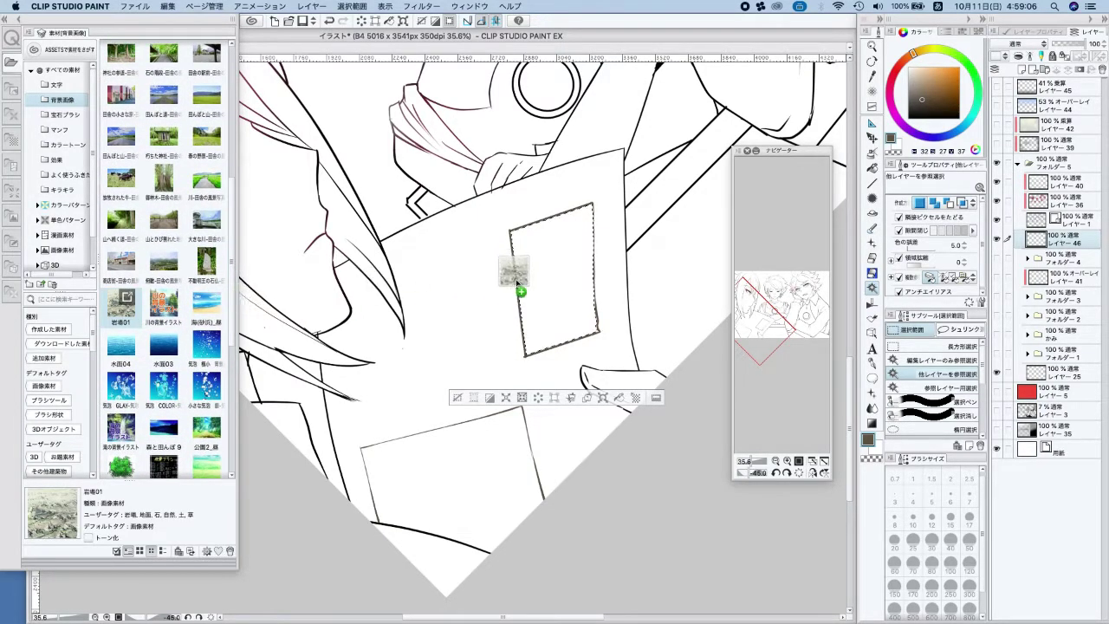
{"action": "left_click_drag", "start_coordinate": [616, 162], "coordinate": [610, 179]}
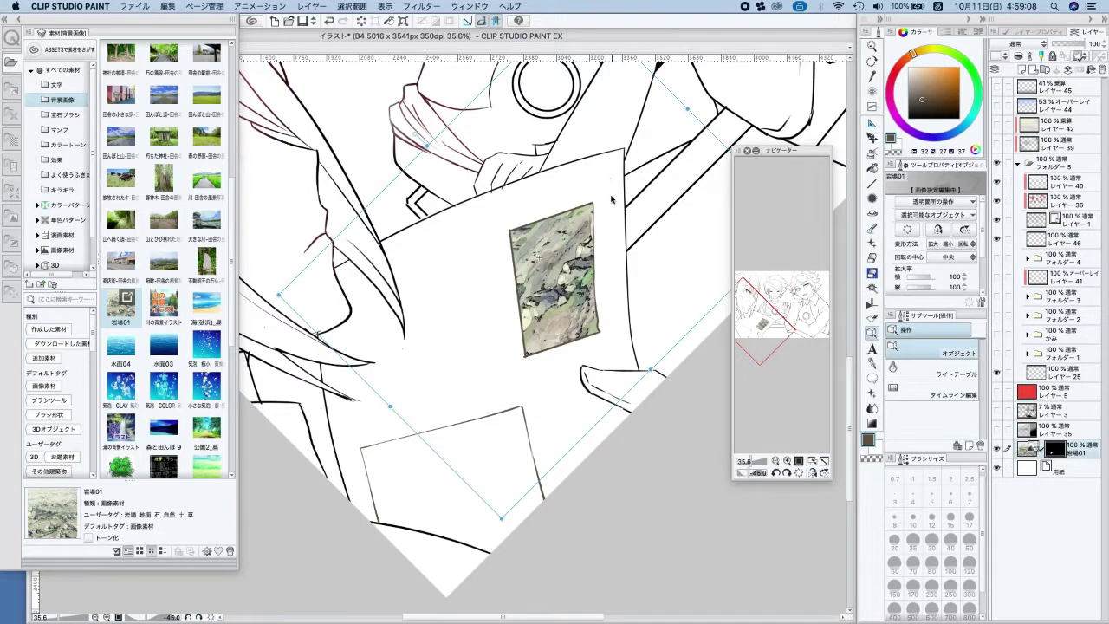
{"action": "left_click", "coordinate": [877, 284]}
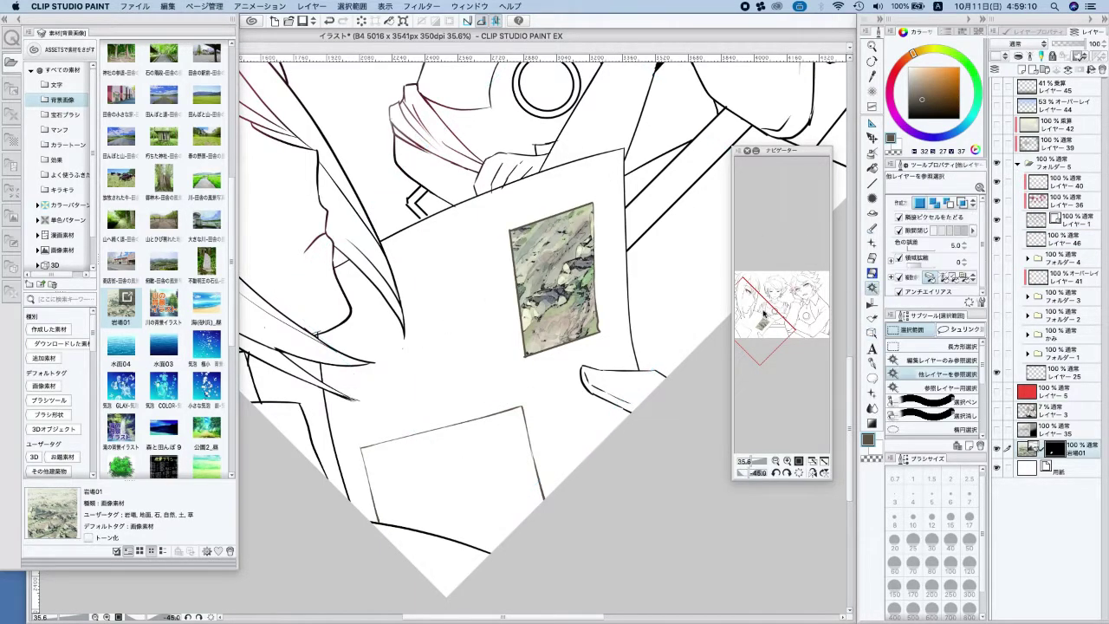
Select the lower frame on the paper and try the 石の階段 image from 背景画像 in it
{"action": "left_click", "coordinate": [456, 476]}
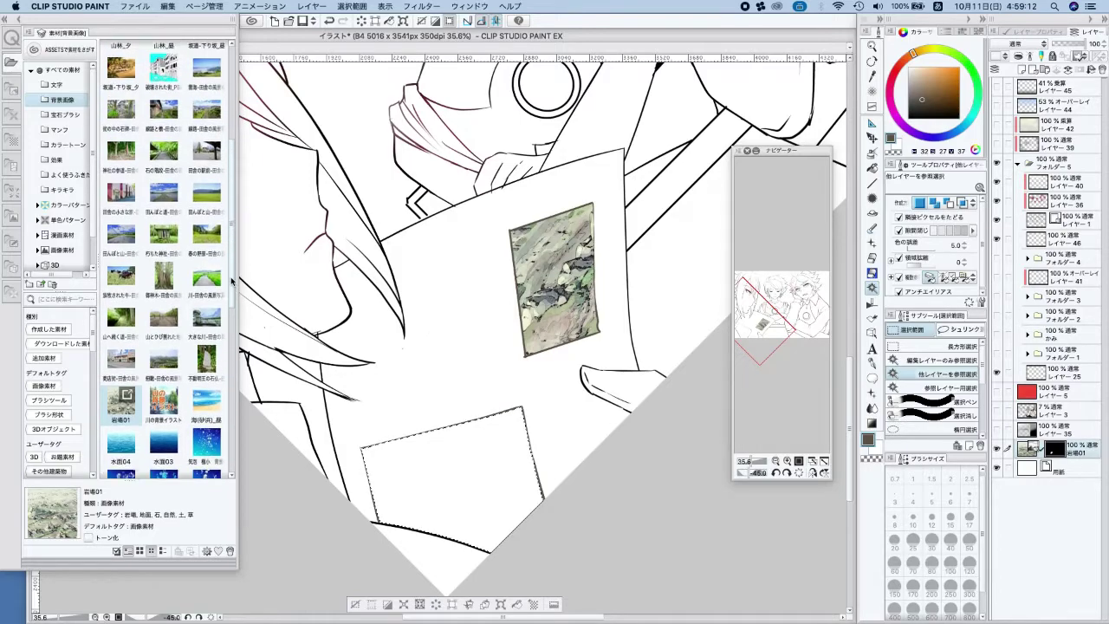
{"action": "left_click_drag", "start_coordinate": [232, 320], "coordinate": [227, 246]}
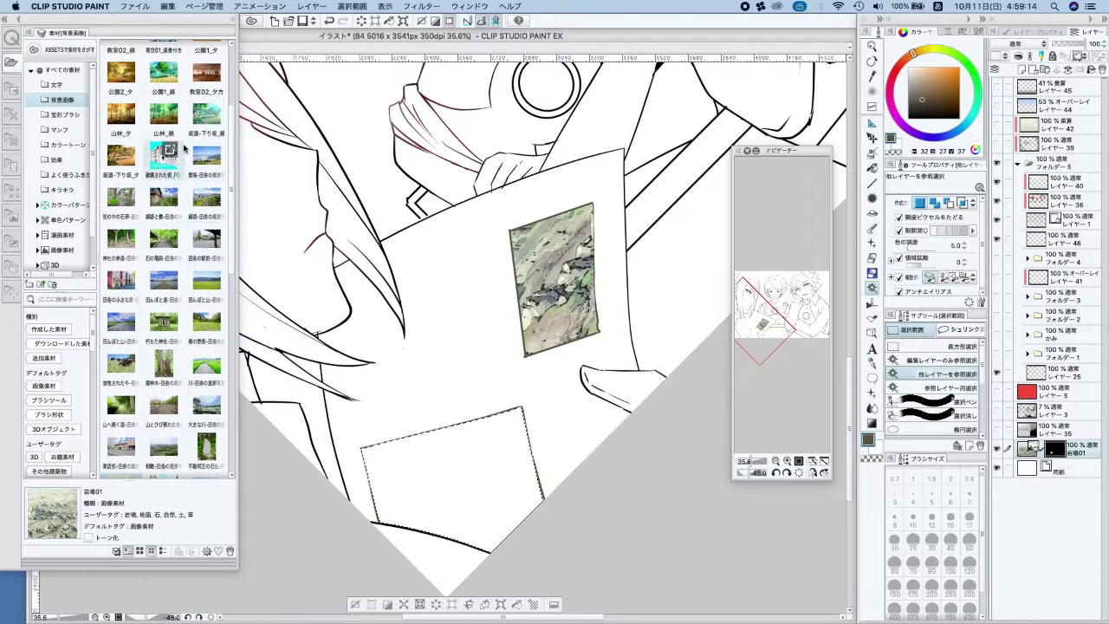
{"action": "mouse_move", "coordinate": [157, 249]}
{"action": "left_click_drag", "start_coordinate": [157, 249], "coordinate": [451, 483]}
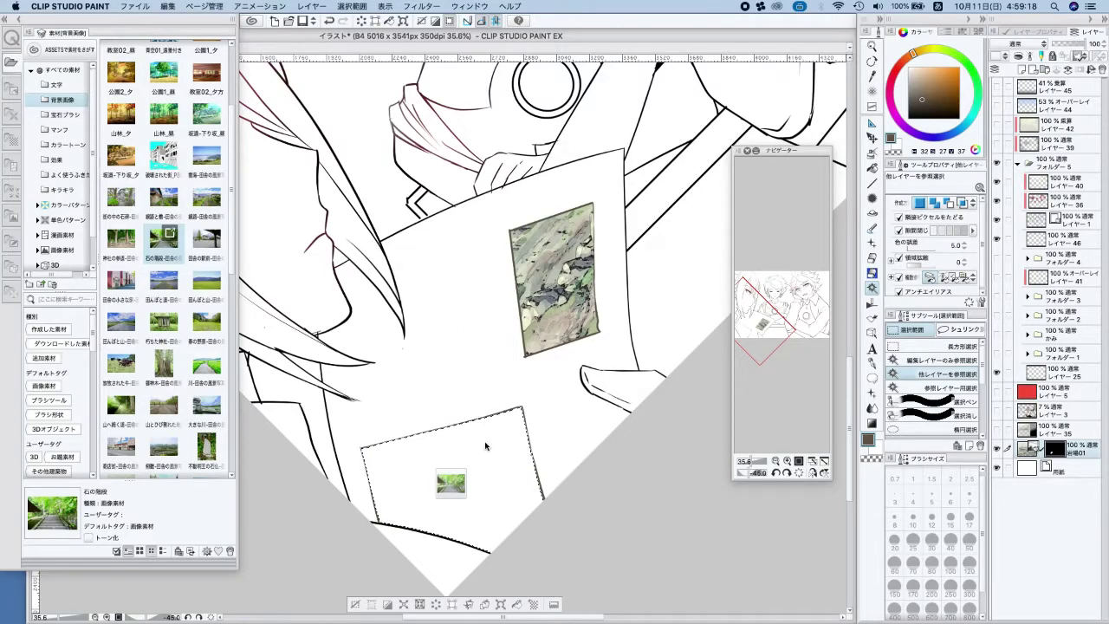
{"action": "left_click_drag", "start_coordinate": [451, 484], "coordinate": [470, 453]}
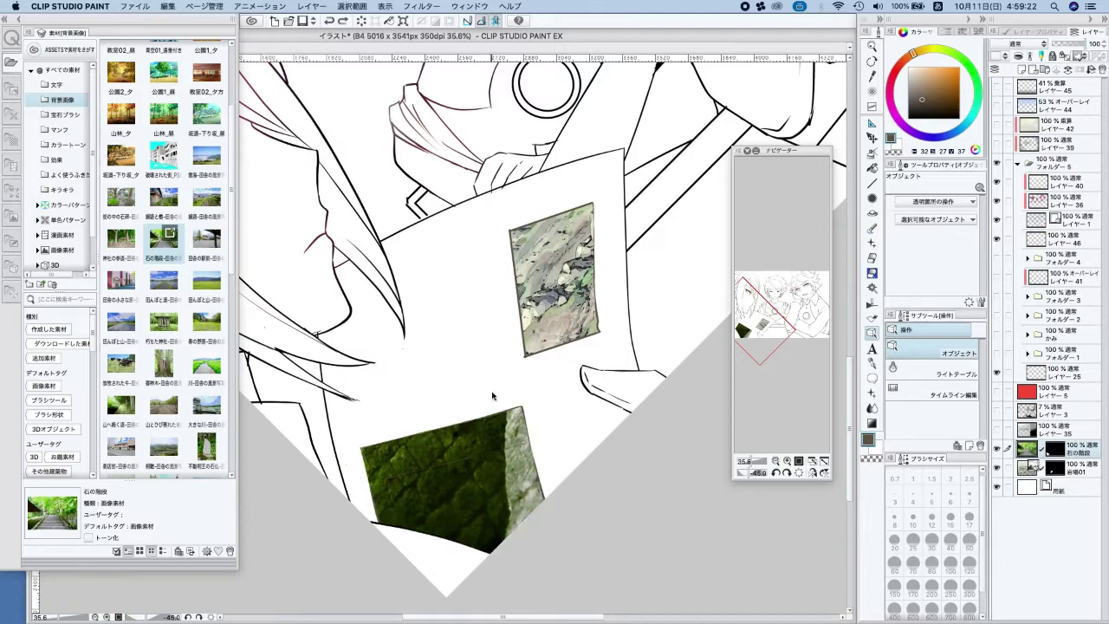
{"action": "scroll", "coordinate": [492, 390], "scroll_direction": "down", "scroll_amount": 1}
{"action": "scroll", "coordinate": [492, 390], "scroll_direction": "down", "scroll_amount": 5}
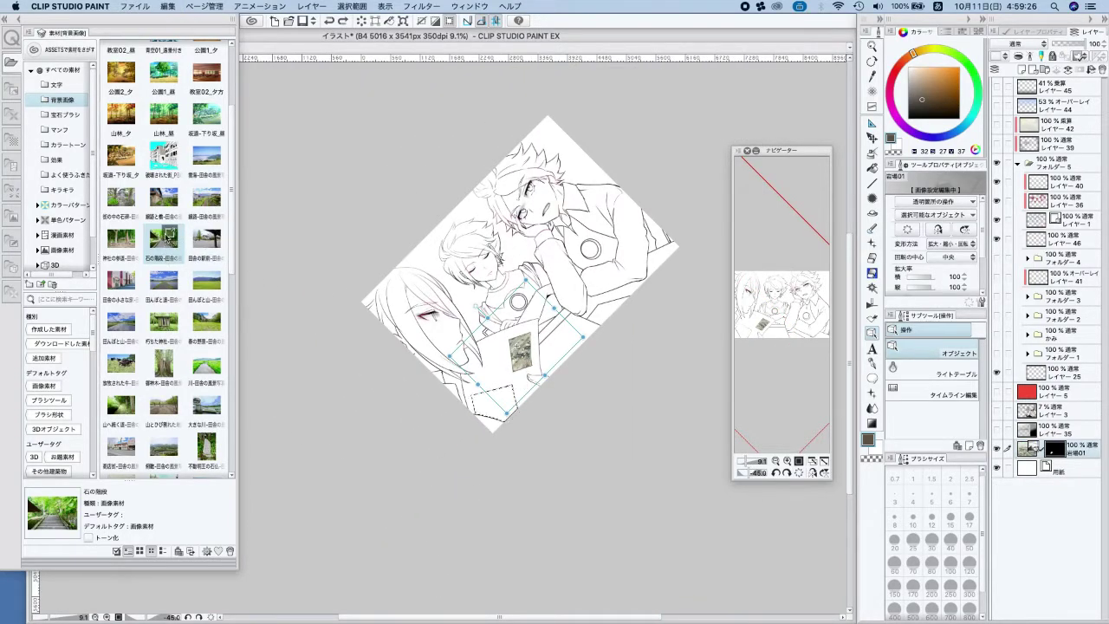
Try the 街の中の石碑 image in the lower frame, and undo the placement
{"action": "left_click_drag", "start_coordinate": [136, 209], "coordinate": [511, 394]}
{"action": "scroll", "coordinate": [510, 393], "scroll_direction": "down", "scroll_amount": 2}
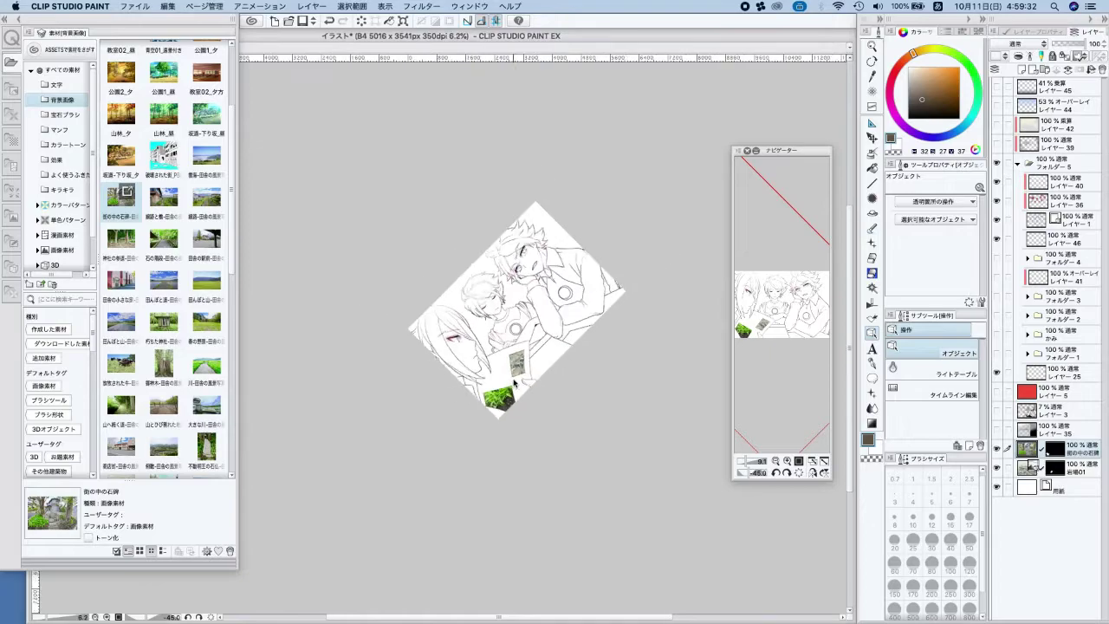
{"action": "scroll", "coordinate": [507, 388], "scroll_direction": "down", "scroll_amount": 2}
{"action": "left_click", "coordinate": [168, 7]}
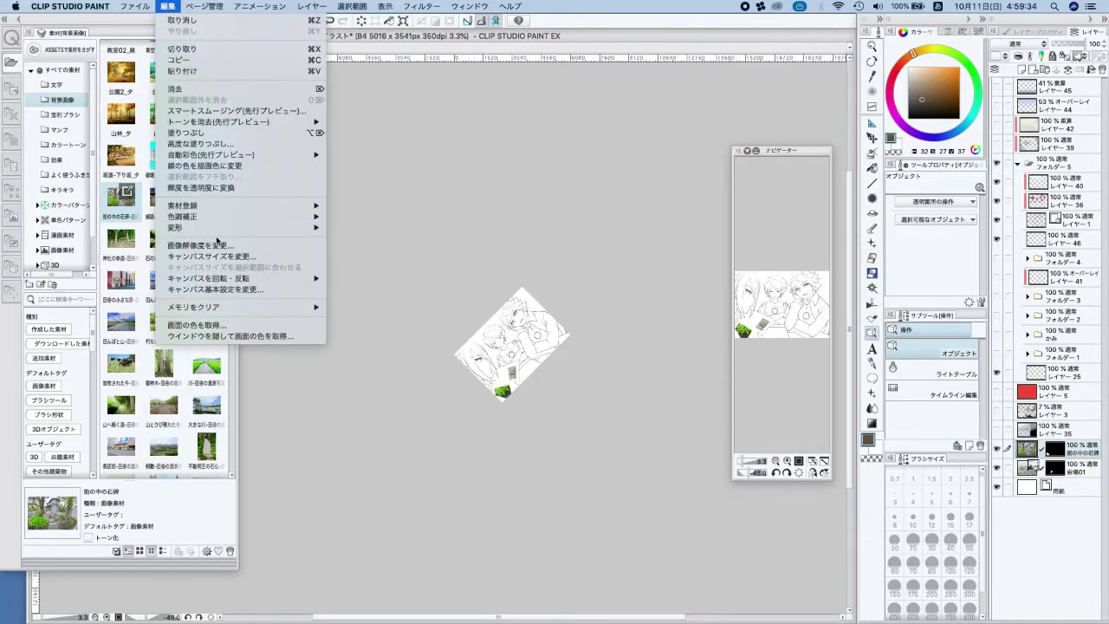
{"action": "mouse_move", "coordinate": [218, 228]}
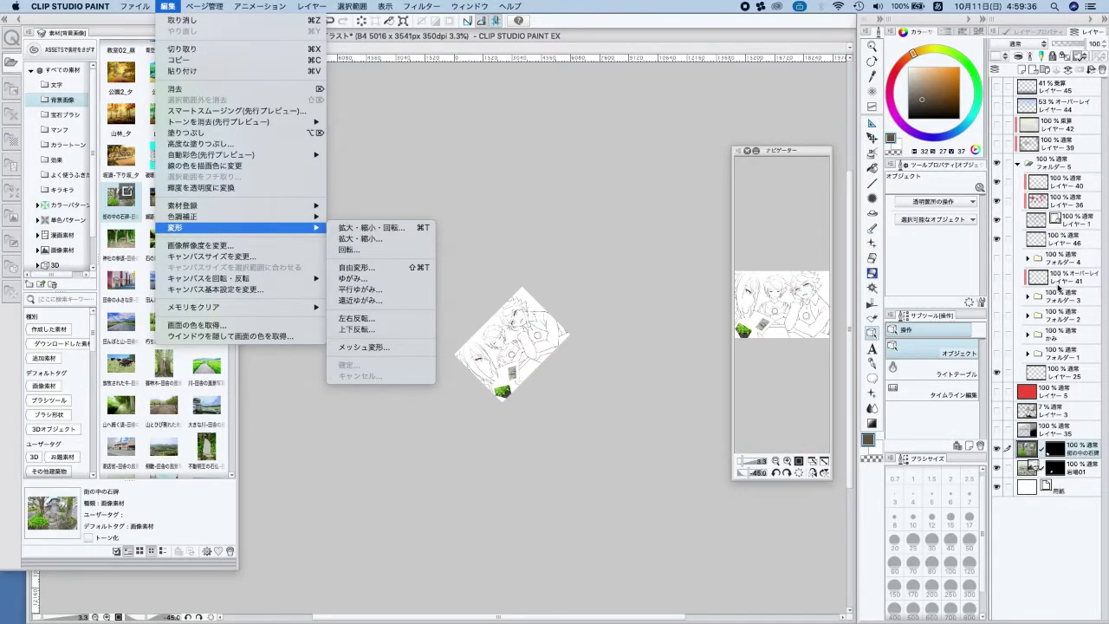
{"action": "left_click", "coordinate": [594, 399]}
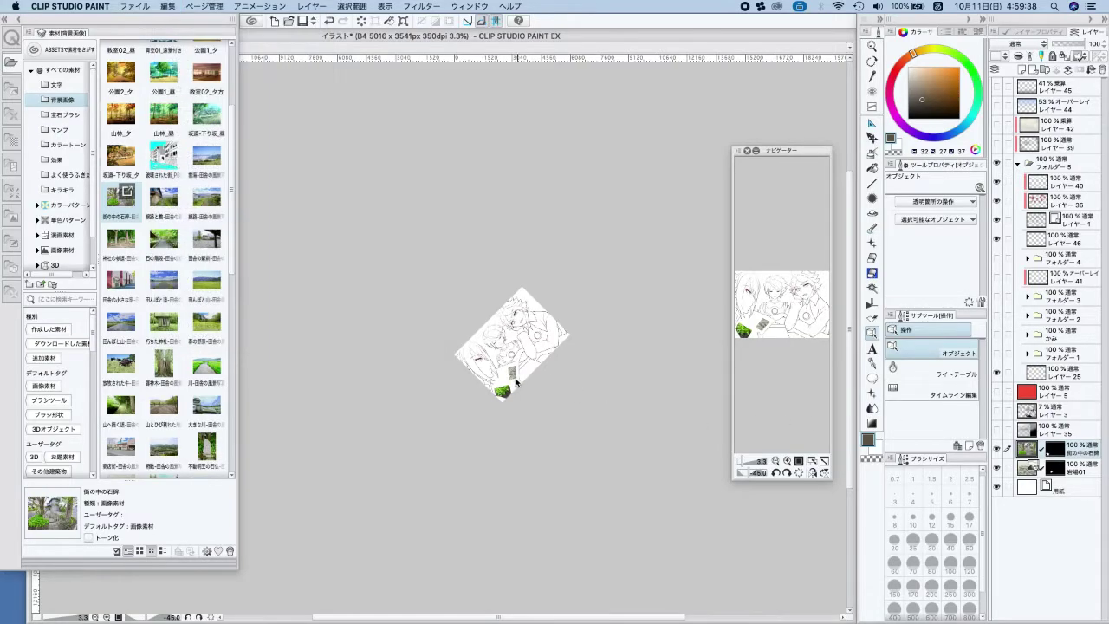
{"action": "scroll", "coordinate": [503, 394], "scroll_direction": "up", "scroll_amount": 5}
{"action": "key", "text": "super+z"}
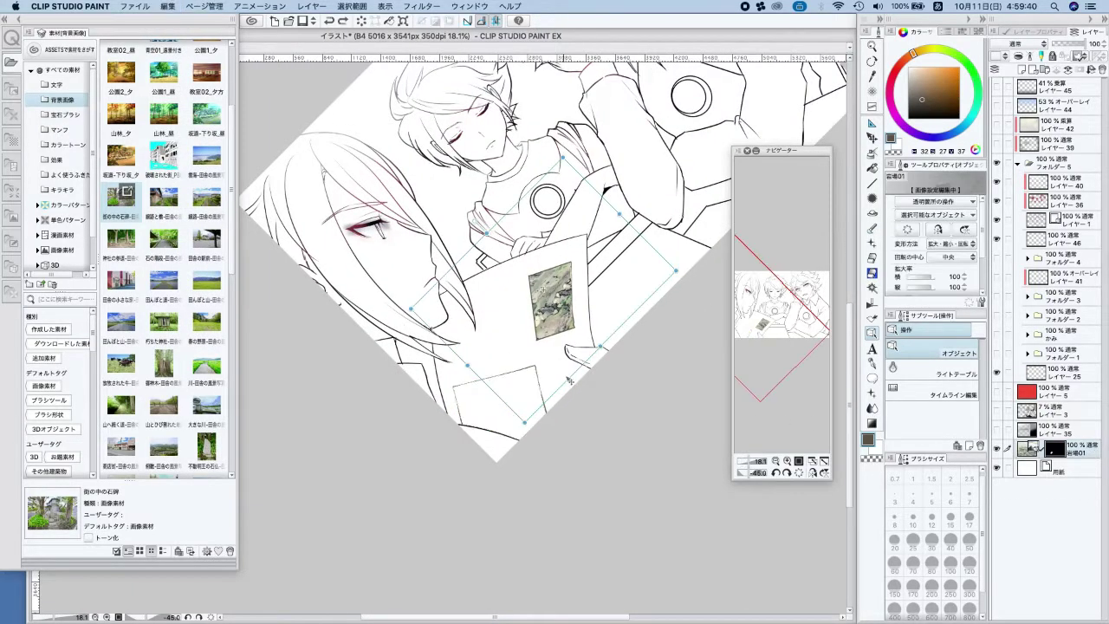
Select the lower frame's interior again and place the 破壊された街_PB0185 image in it
{"action": "key", "text": "w"}
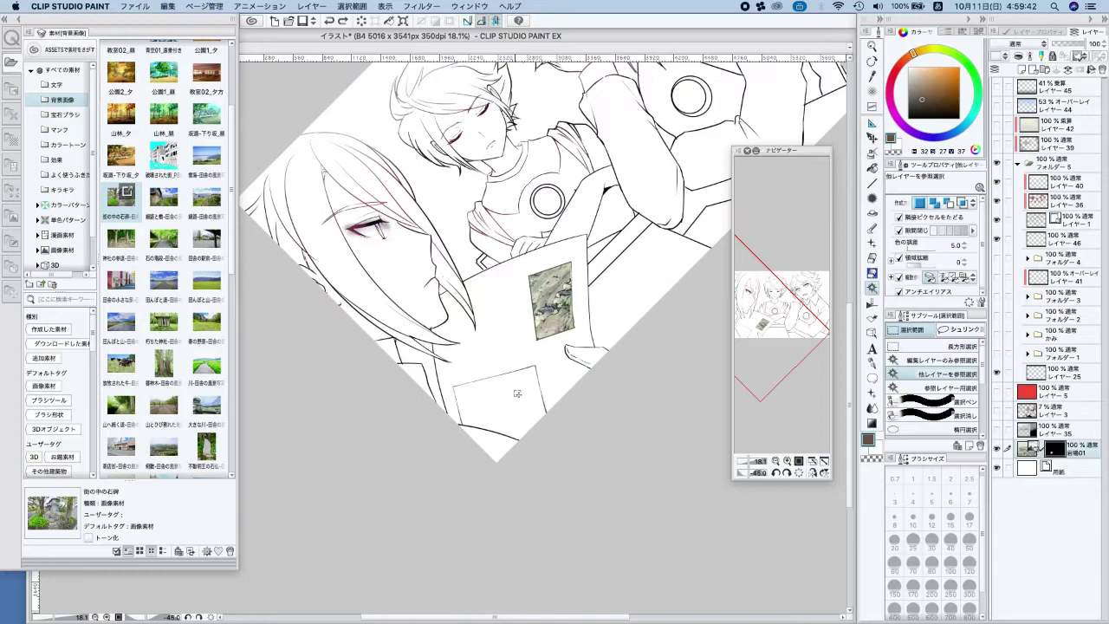
{"action": "left_click", "coordinate": [516, 397]}
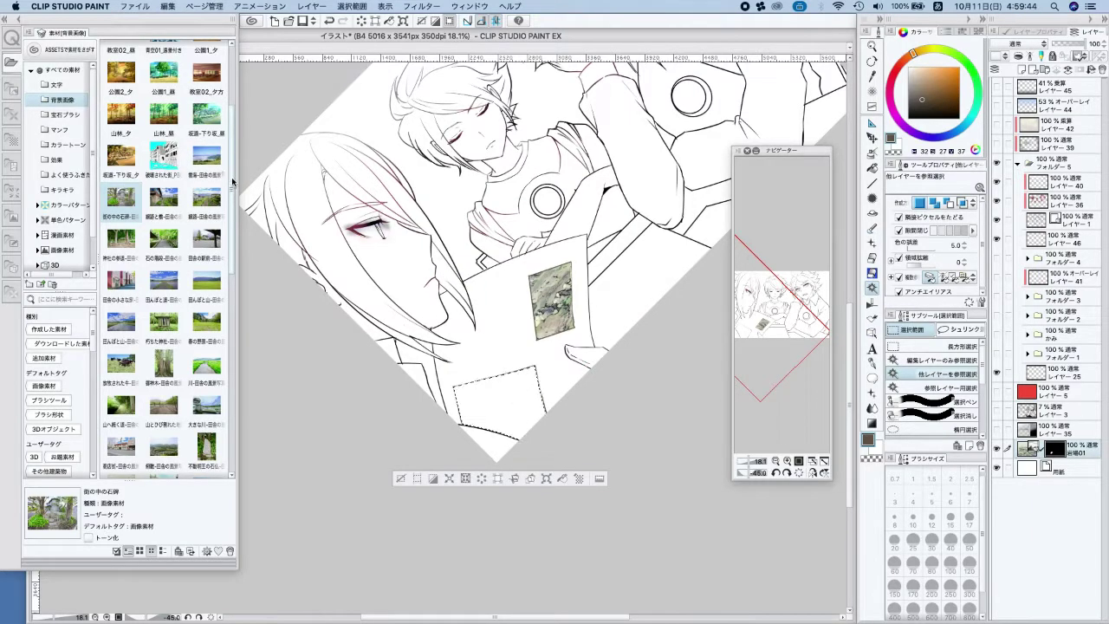
{"action": "scroll", "coordinate": [230, 182], "scroll_direction": "up", "scroll_amount": 1}
{"action": "left_click_drag", "start_coordinate": [163, 183], "coordinate": [512, 386]}
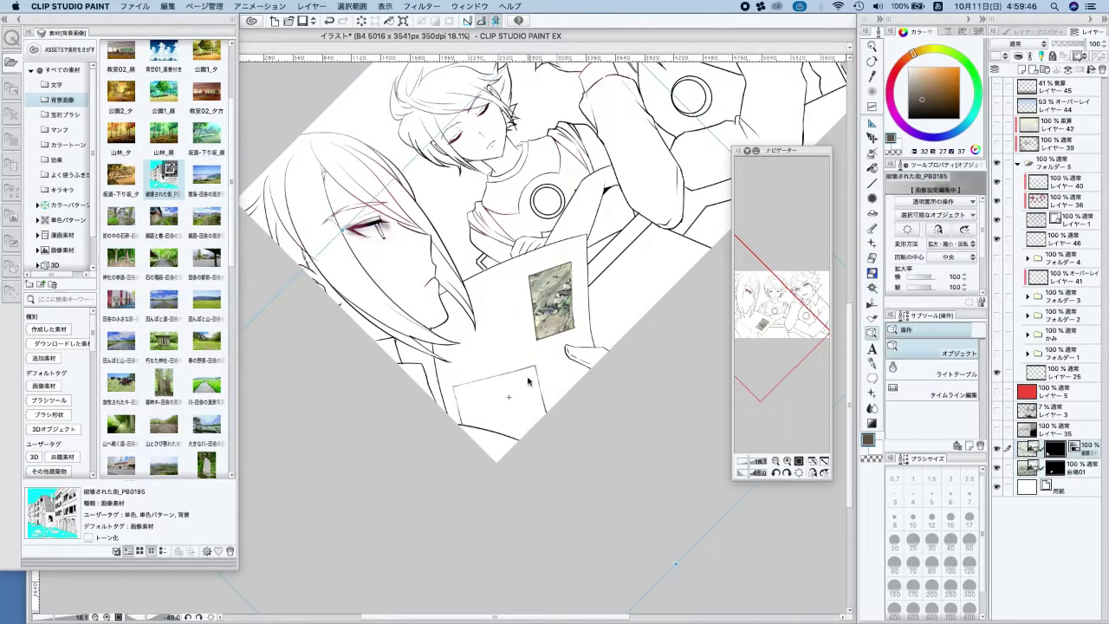
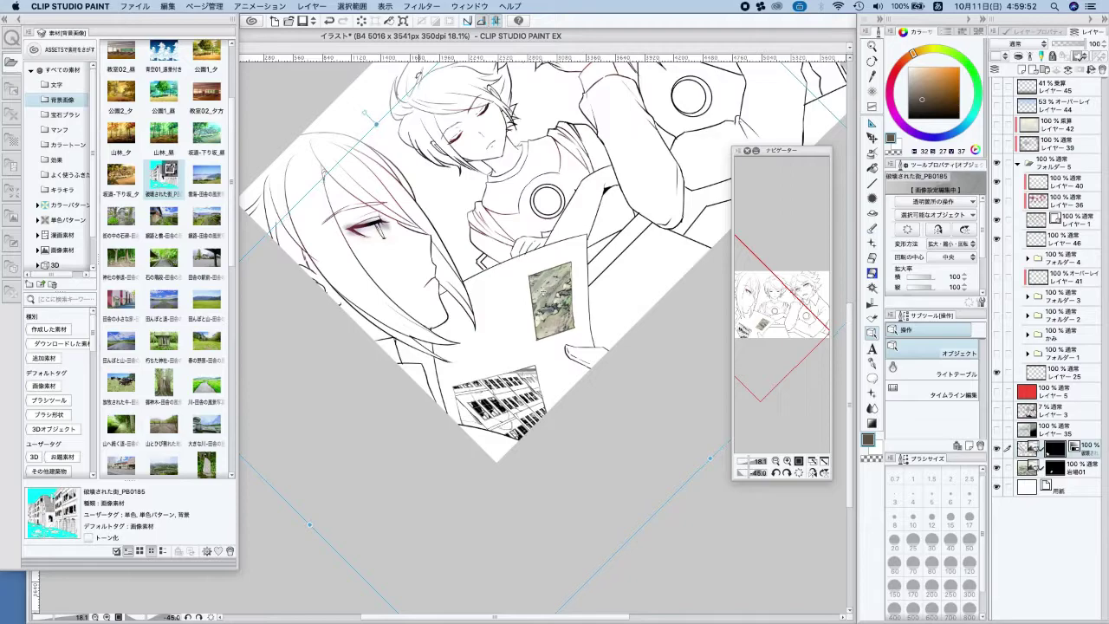
Add a new raster layer above the picture layers and auto-select the blank paper area around the two pictures
{"action": "key", "text": "w"}
{"action": "key", "text": "asciicircum"}
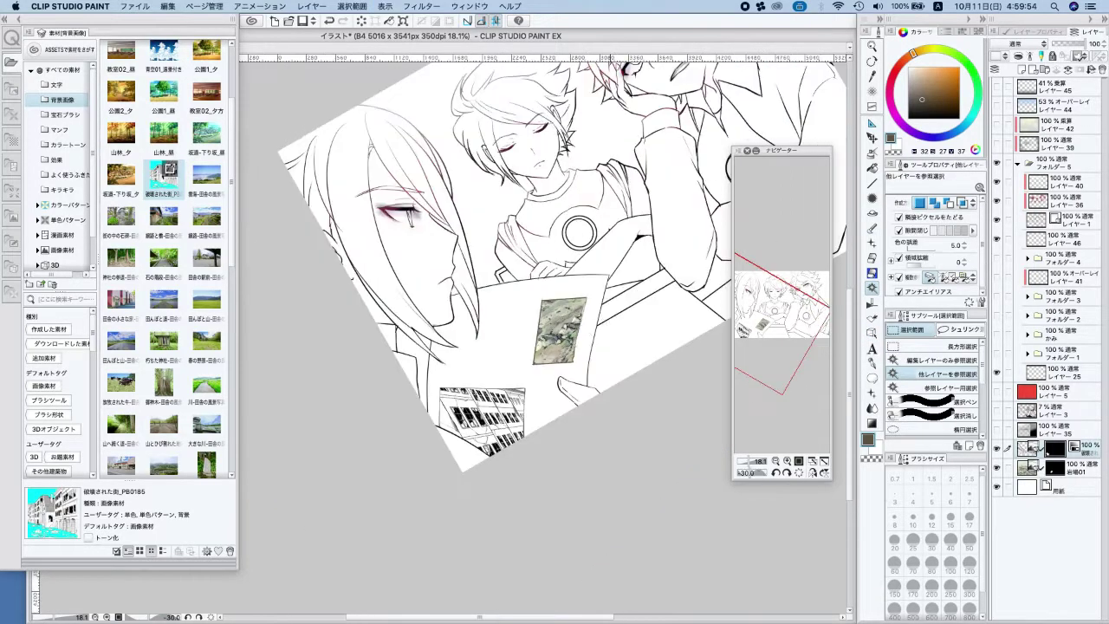
{"action": "key", "text": "super+plus"}
{"action": "key", "text": "super+plus"}
{"action": "key", "text": "super+plus"}
{"action": "left_click_drag", "start_coordinate": [697, 366], "coordinate": [699, 389]}
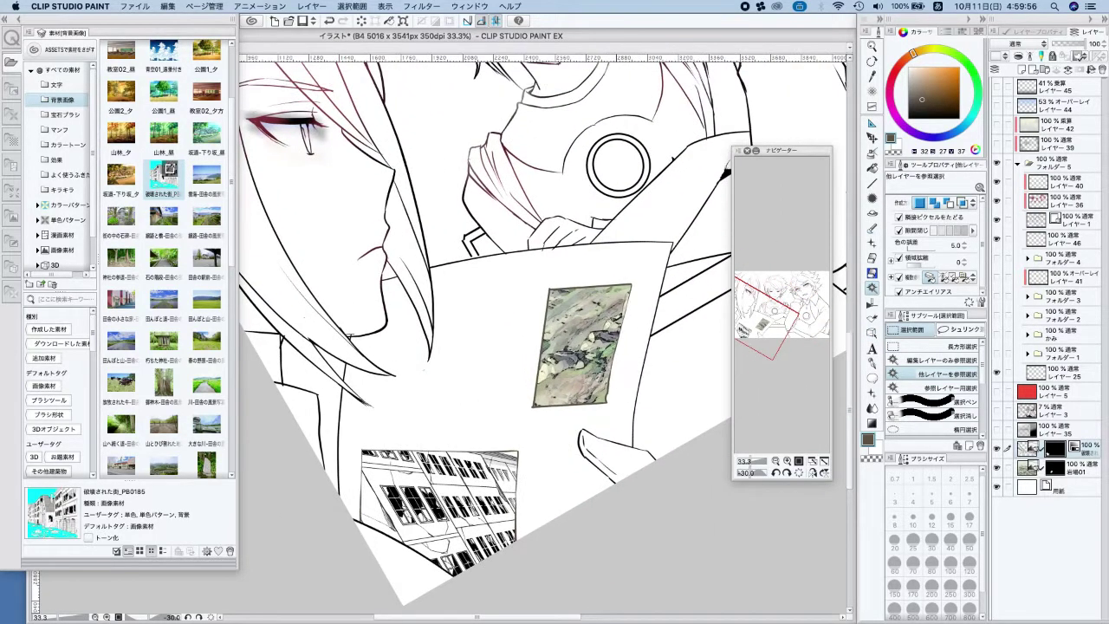
{"action": "left_click", "coordinate": [1021, 69]}
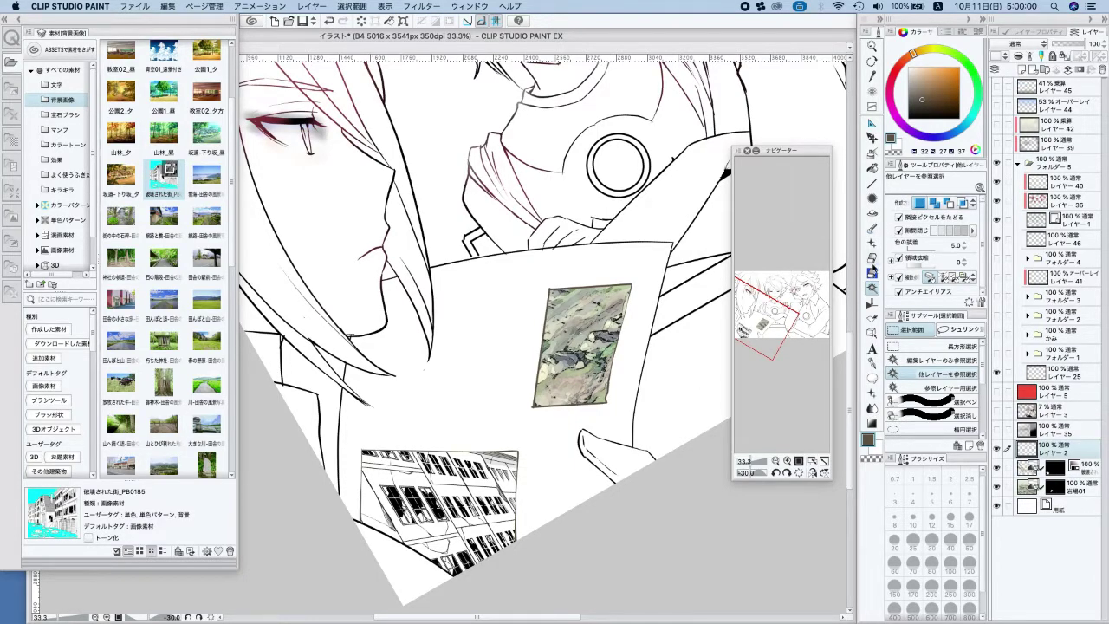
{"action": "left_click", "coordinate": [565, 418]}
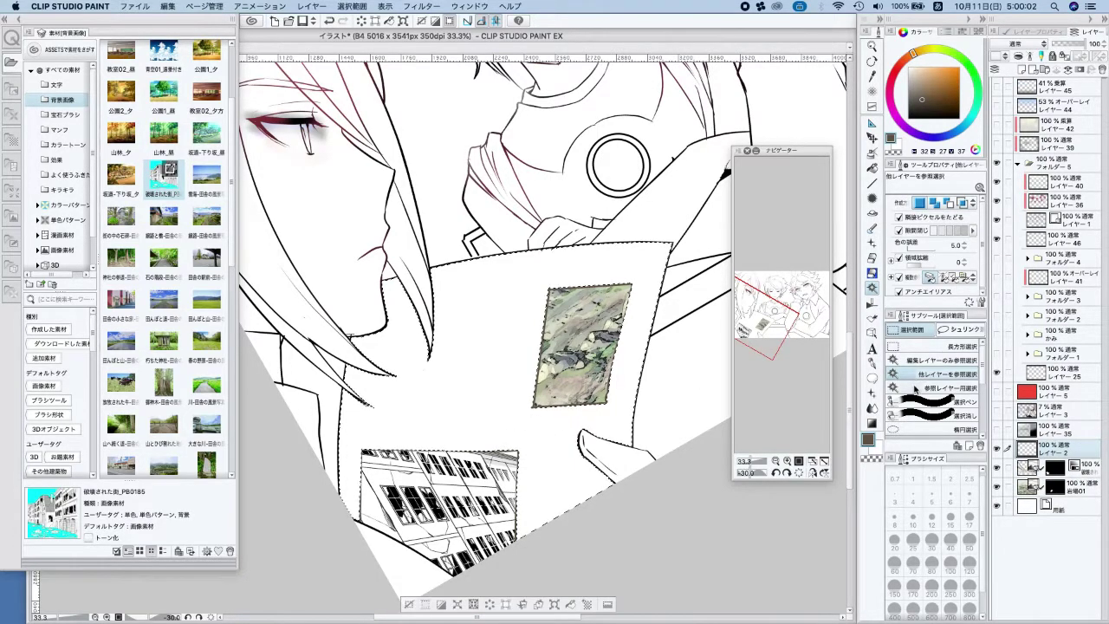
Draw a thin straight text line across the paper beside the upper picture with the size 10 straight line tool
{"action": "left_click", "coordinate": [873, 184]}
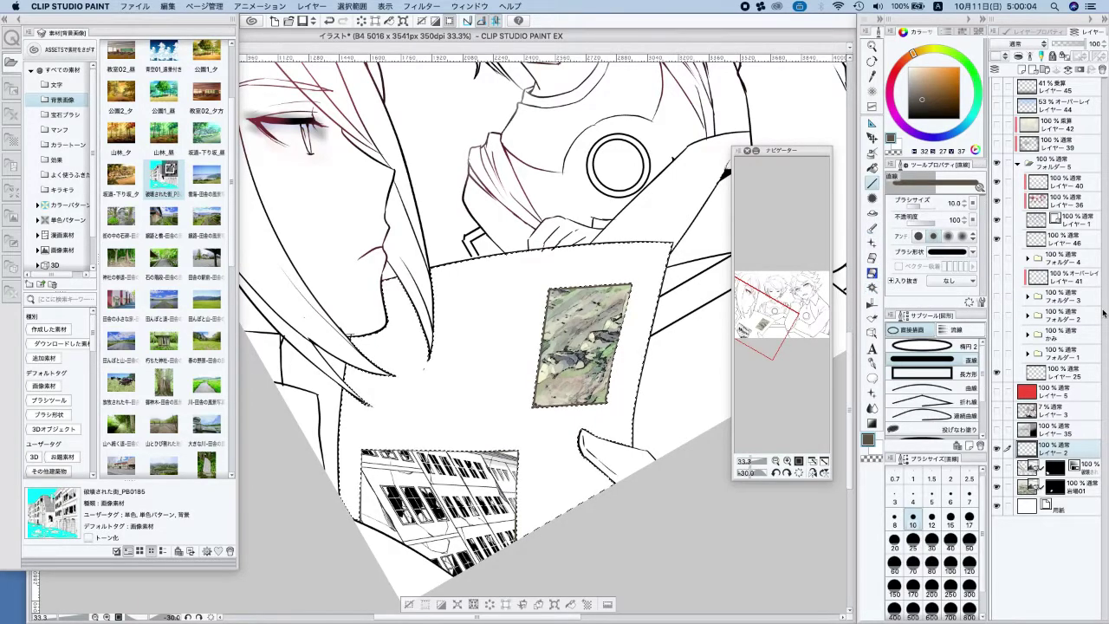
{"action": "left_click_drag", "start_coordinate": [386, 320], "coordinate": [569, 291]}
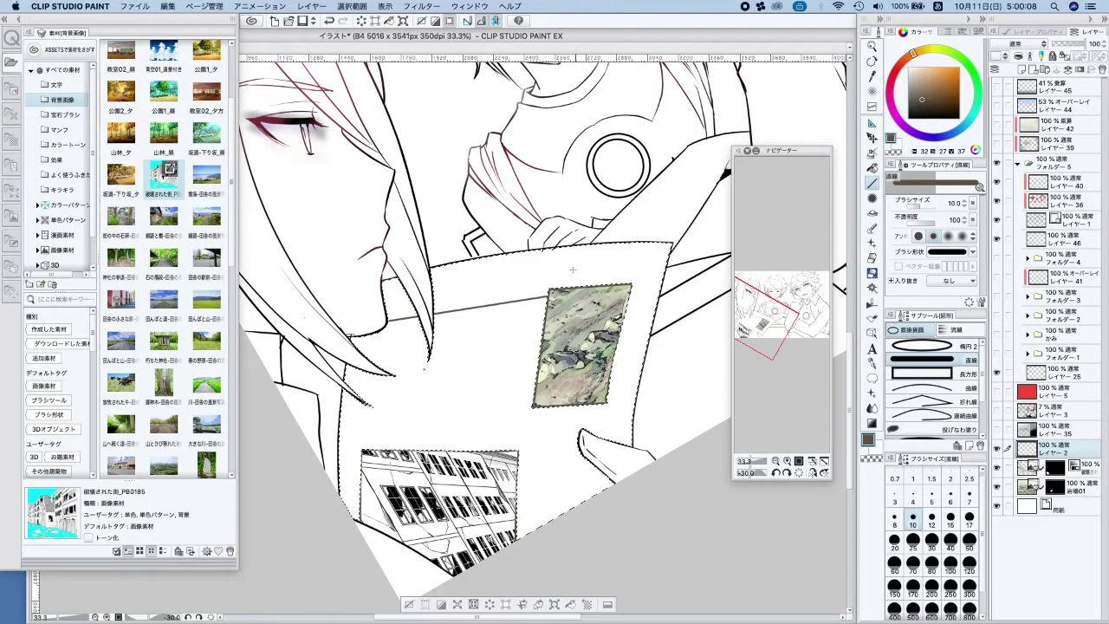
{"action": "left_click_drag", "start_coordinate": [585, 413], "coordinate": [598, 289]}
Draw groups of parallel lines with the G-pen at size 50 in the blank areas around the pictures, suggesting rows of text
{"action": "key", "text": "minus"}
{"action": "key", "text": "minus"}
{"action": "key", "text": "minus"}
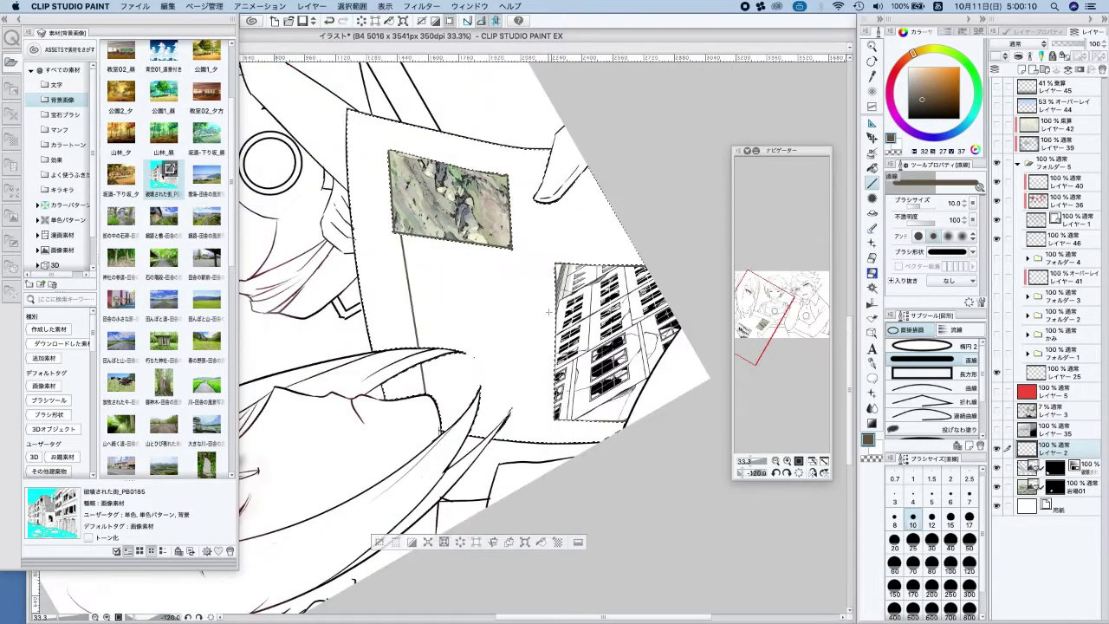
{"action": "key", "text": "p"}
{"action": "left_click_drag", "start_coordinate": [407, 234], "coordinate": [422, 395]}
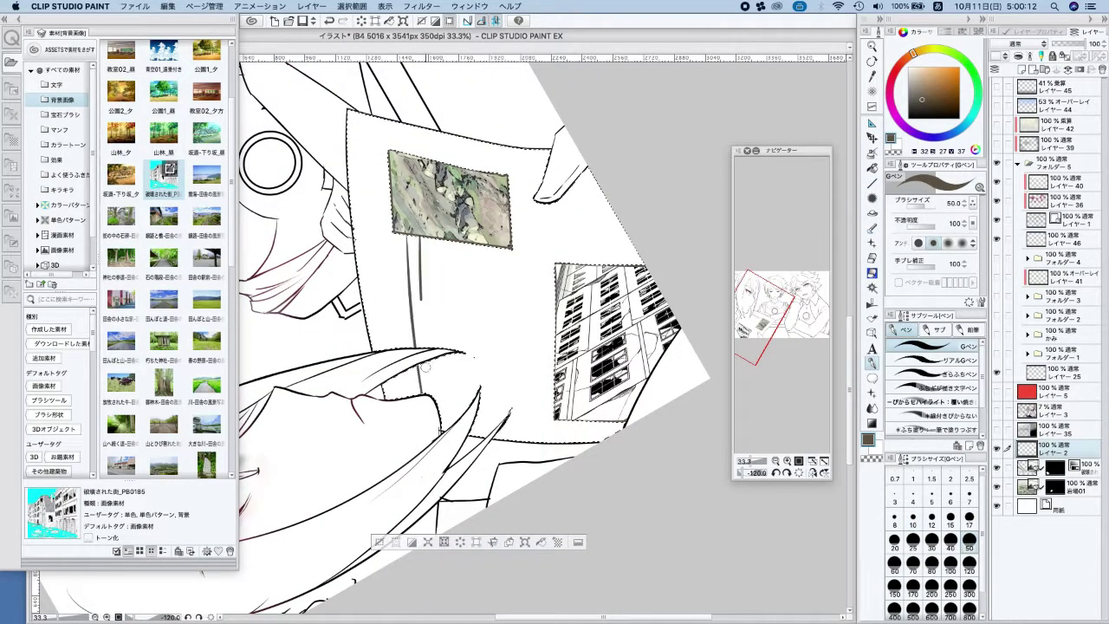
{"action": "left_click_drag", "start_coordinate": [420, 239], "coordinate": [437, 407]}
{"action": "mouse_move", "coordinate": [435, 240]}
{"action": "left_mouse_down"}
{"action": "mouse_move", "coordinate": [451, 425]}
{"action": "mouse_move", "coordinate": [460, 381]}
{"action": "left_mouse_up"}
{"action": "key", "text": "super+z"}
{"action": "left_click_drag", "start_coordinate": [471, 250], "coordinate": [482, 388]}
{"action": "left_click_drag", "start_coordinate": [480, 250], "coordinate": [489, 388]}
{"action": "left_click_drag", "start_coordinate": [491, 249], "coordinate": [503, 434]}
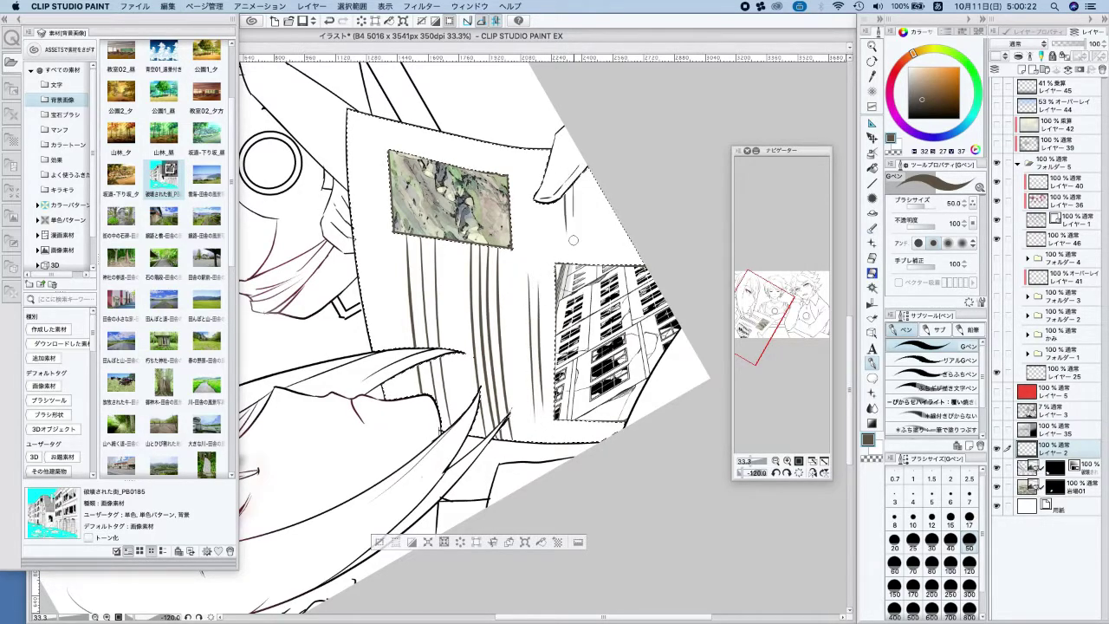
{"action": "key", "text": "super+z"}
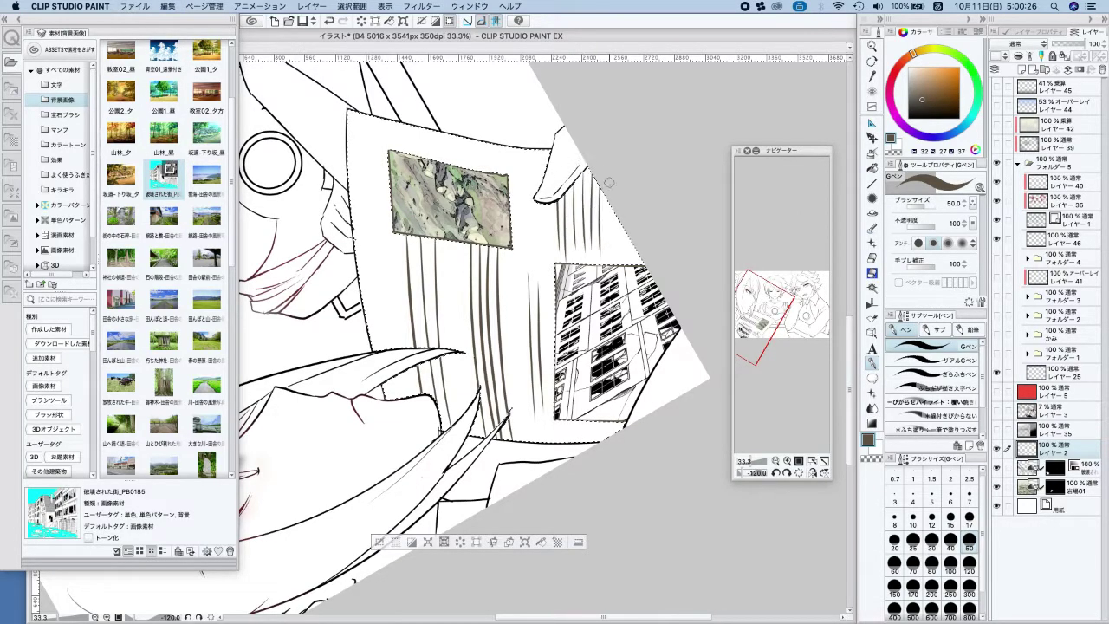
Cut the parallel lines into short dashes with the hard eraser at size 120 so they resemble printed text
{"action": "left_click", "coordinate": [871, 274]}
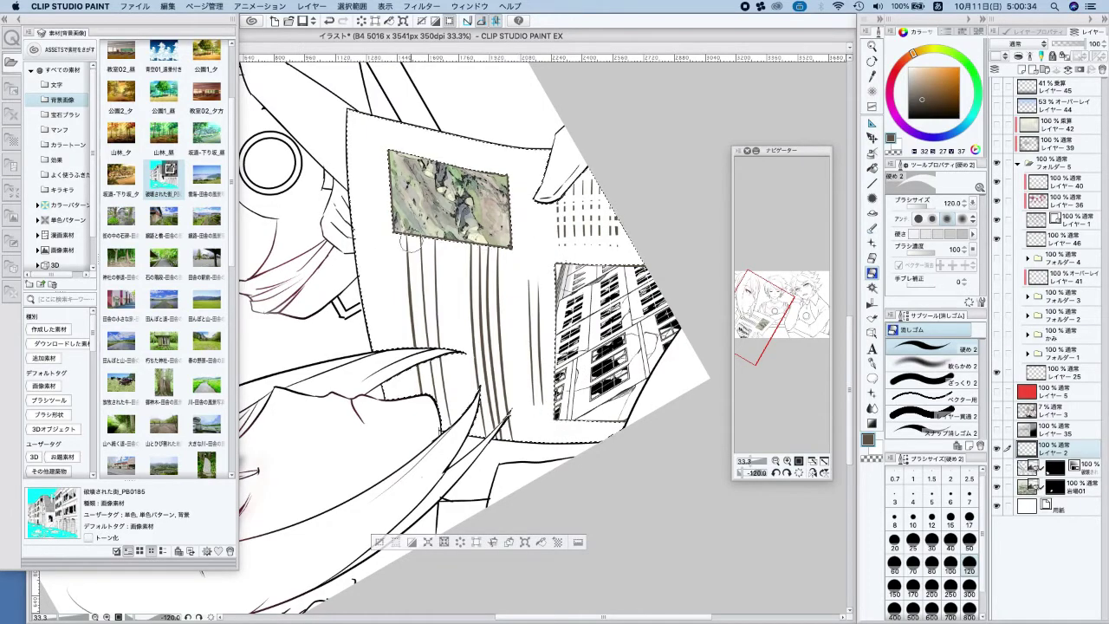
{"action": "mouse_move", "coordinate": [473, 421]}
{"action": "left_mouse_down"}
{"action": "mouse_move", "coordinate": [511, 424]}
{"action": "mouse_move", "coordinate": [504, 374]}
{"action": "left_mouse_up"}
{"action": "left_click_drag", "start_coordinate": [468, 315], "coordinate": [501, 316]}
{"action": "mouse_move", "coordinate": [468, 336]}
{"action": "left_mouse_down"}
{"action": "mouse_move", "coordinate": [515, 350]}
{"action": "mouse_move", "coordinate": [512, 329]}
{"action": "mouse_move", "coordinate": [456, 290]}
{"action": "mouse_move", "coordinate": [506, 277]}
{"action": "mouse_move", "coordinate": [472, 259]}
{"action": "mouse_move", "coordinate": [422, 309]}
{"action": "mouse_move", "coordinate": [440, 305]}
{"action": "mouse_move", "coordinate": [412, 339]}
{"action": "mouse_move", "coordinate": [411, 405]}
{"action": "mouse_move", "coordinate": [435, 267]}
{"action": "mouse_move", "coordinate": [422, 251]}
{"action": "mouse_move", "coordinate": [414, 272]}
{"action": "mouse_move", "coordinate": [439, 291]}
{"action": "mouse_move", "coordinate": [465, 385]}
{"action": "mouse_move", "coordinate": [436, 387]}
{"action": "left_mouse_up"}
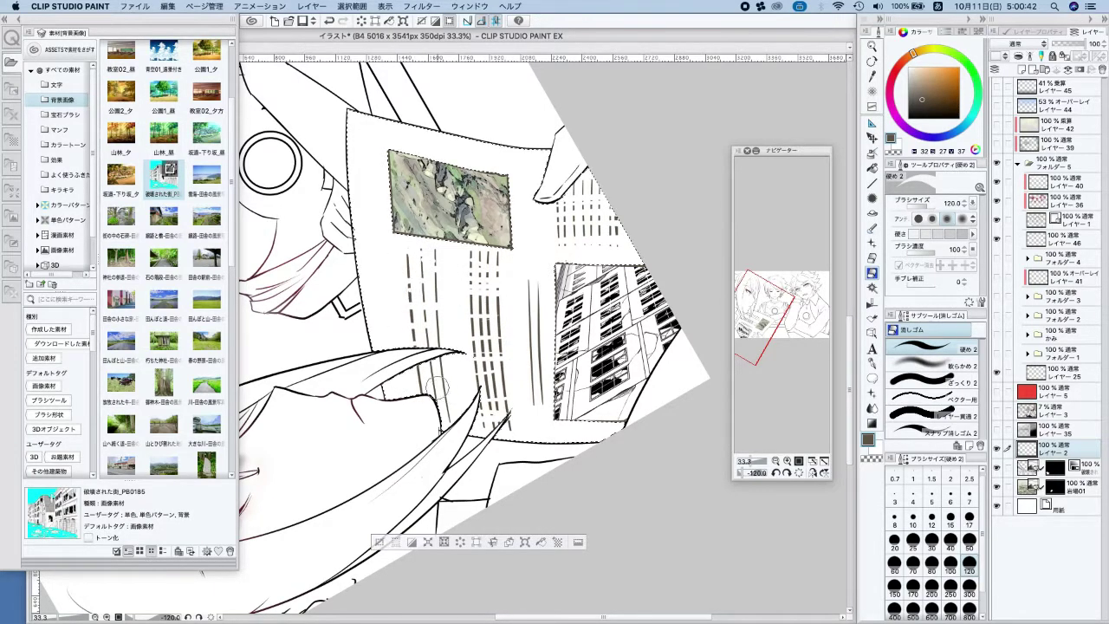
Check the text dashes against the whole illustration and clear the paper selection
{"action": "scroll", "coordinate": [534, 292], "scroll_direction": "down", "scroll_amount": 6}
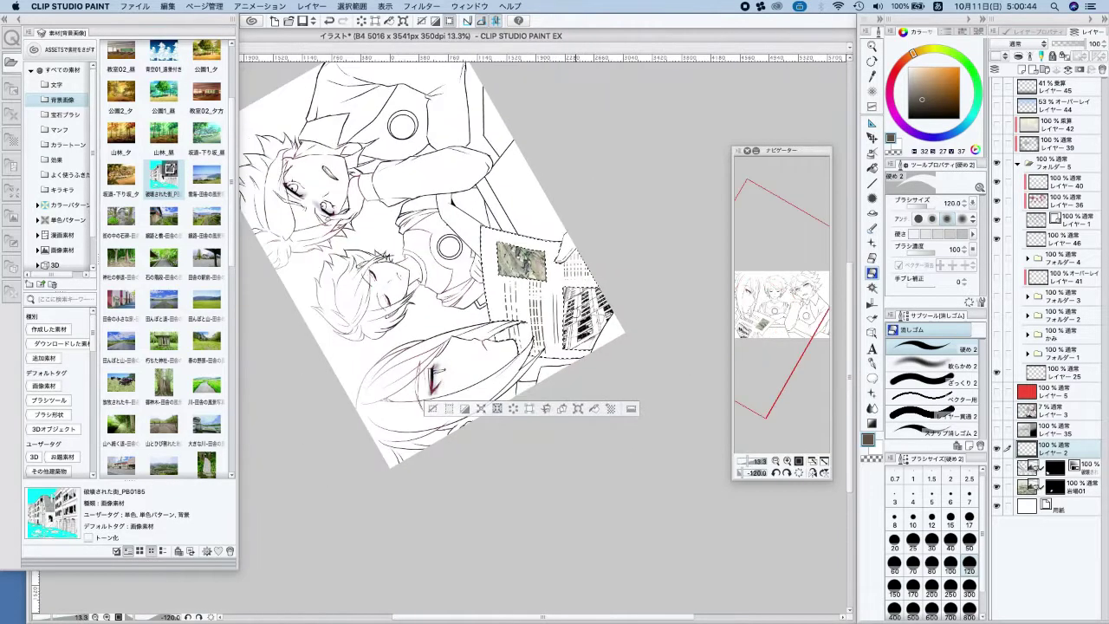
{"action": "key", "text": "^"}
{"action": "key", "text": "^"}
{"action": "key", "text": "^"}
{"action": "key", "text": "^"}
{"action": "key", "text": "^"}
{"action": "key", "text": "^"}
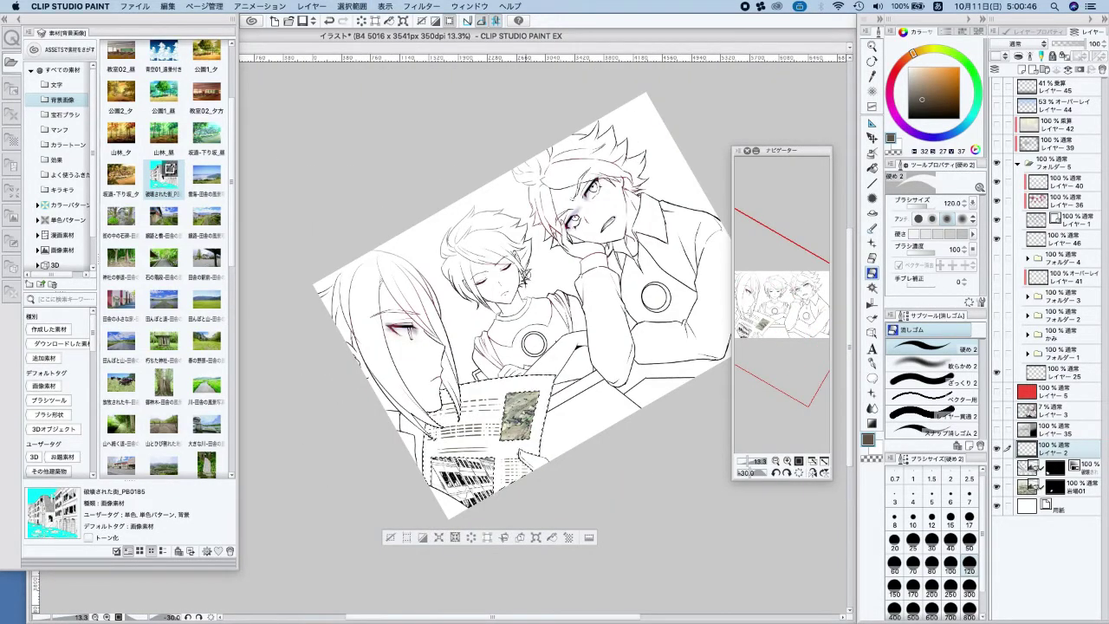
{"action": "scroll", "coordinate": [449, 431], "scroll_direction": "up", "scroll_amount": 2}
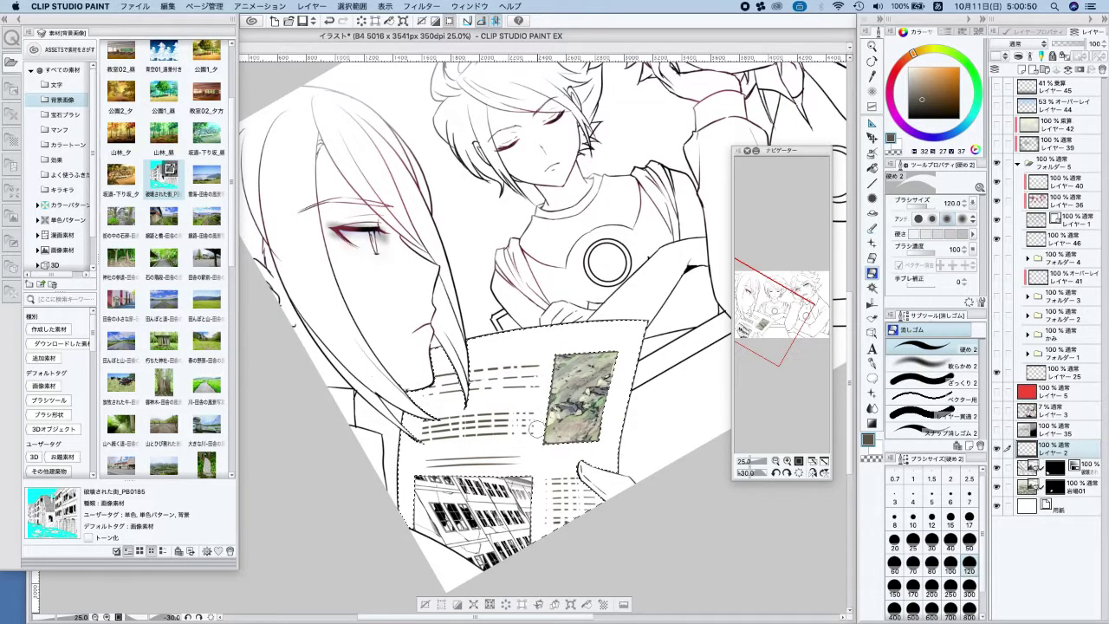
{"action": "scroll", "coordinate": [659, 266], "scroll_direction": "down", "scroll_amount": 2}
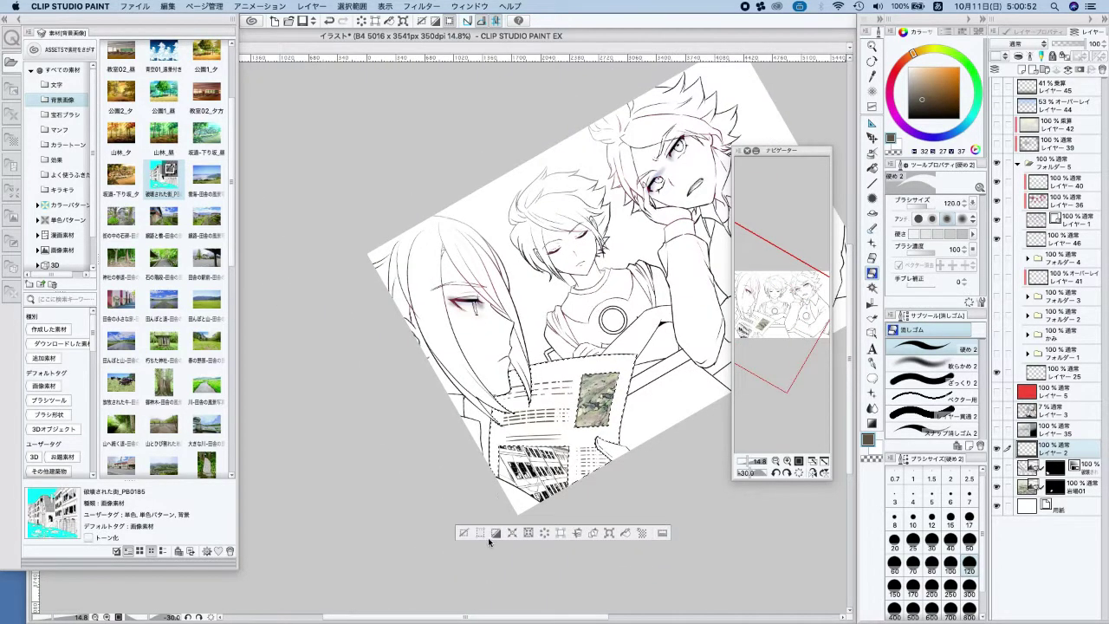
{"action": "key", "text": "super+d"}
{"action": "left_click_drag", "start_coordinate": [673, 465], "coordinate": [589, 493]}
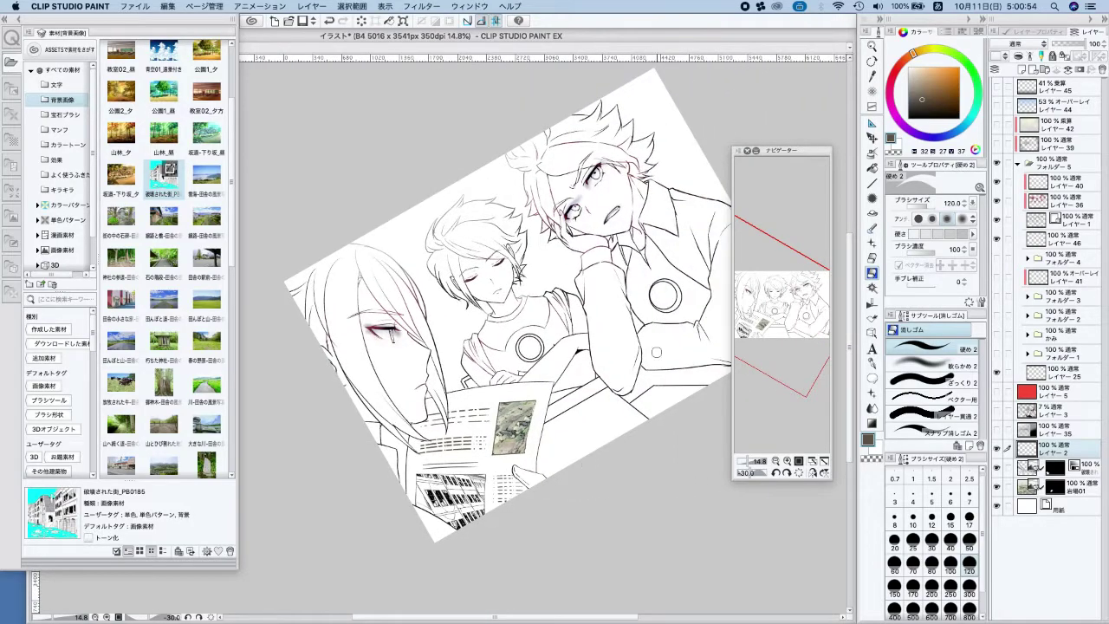
{"action": "key", "text": "^"}
{"action": "key", "text": "^"}
{"action": "key", "text": "-"}
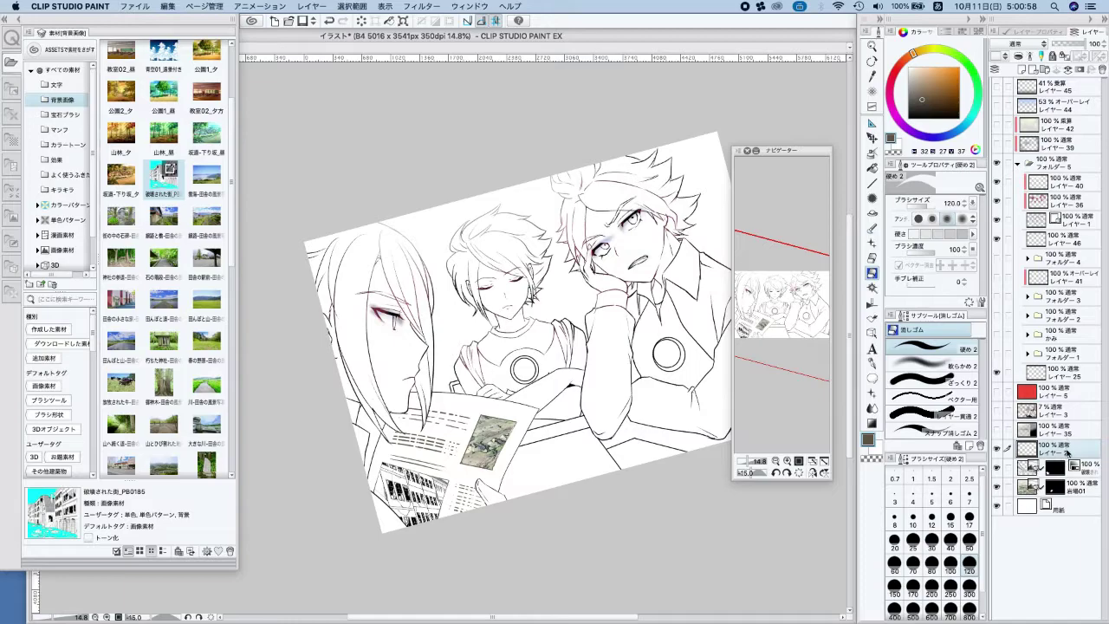
Merge the text, both masked picture layers and Layer 46 into one layer, and duplicate the merged layer
{"action": "left_click", "coordinate": [1077, 492], "text": "shift"}
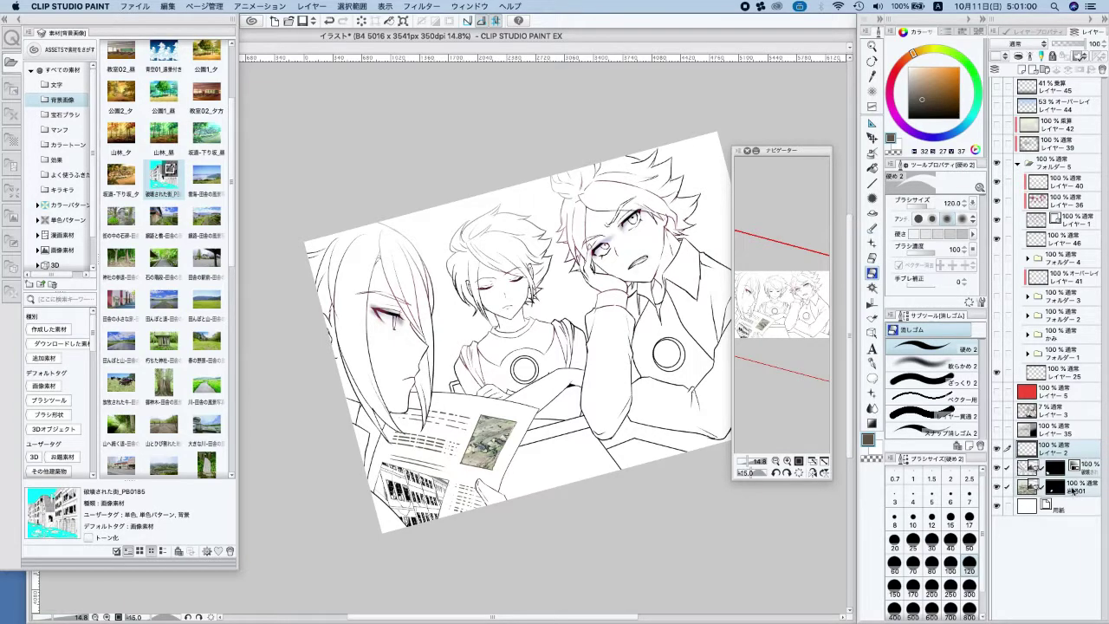
{"action": "left_click", "coordinate": [1071, 249]}
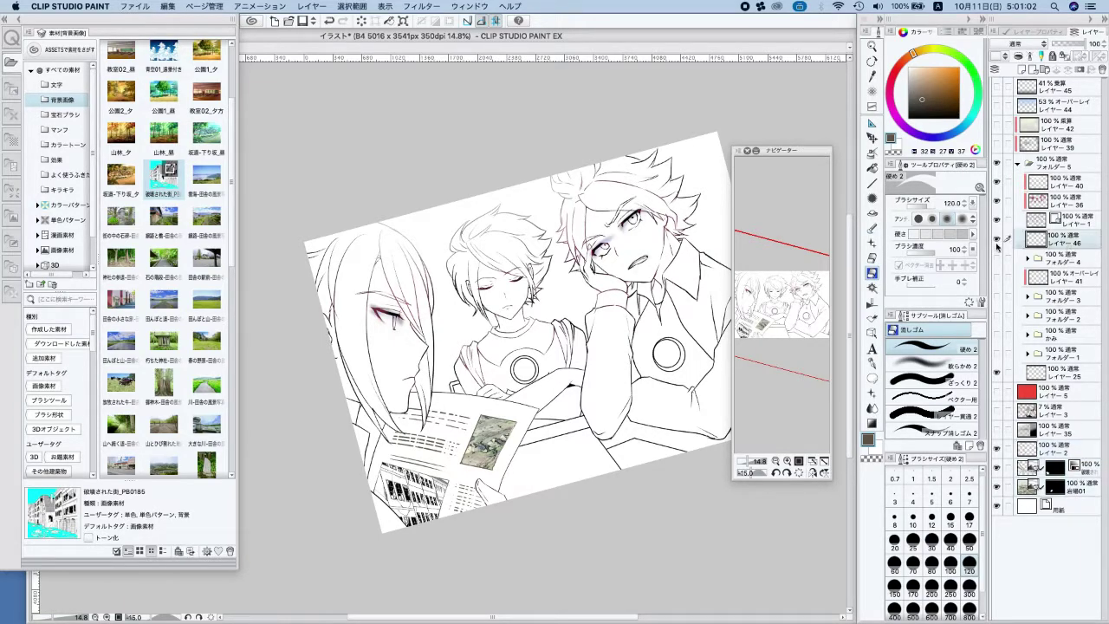
{"action": "left_click_drag", "start_coordinate": [1071, 249], "coordinate": [1083, 439]}
{"action": "right_click", "coordinate": [1083, 491]}
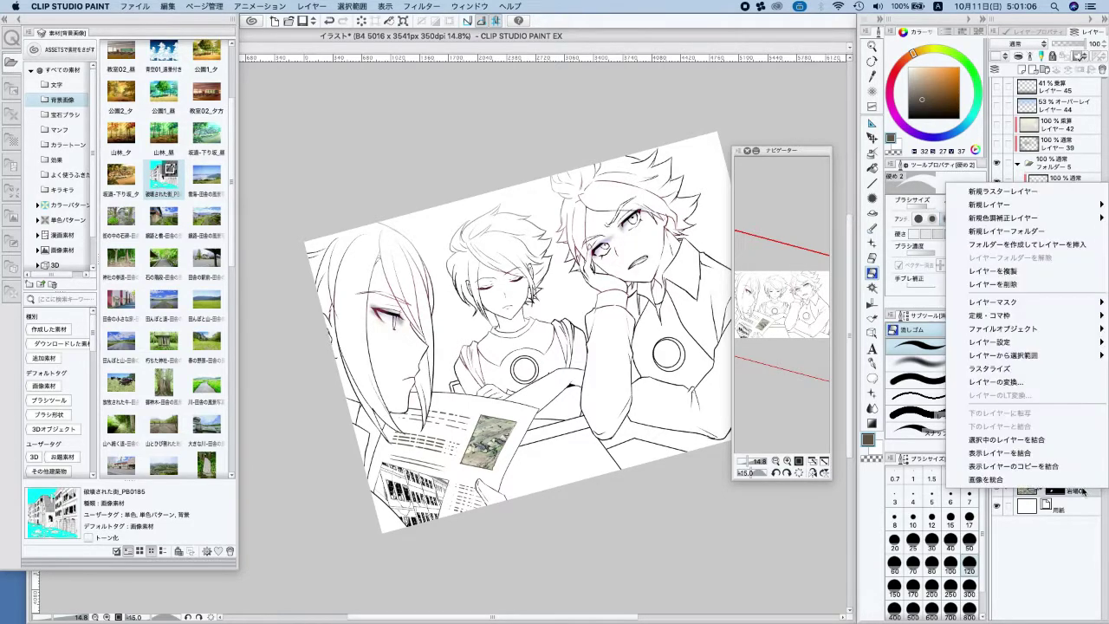
{"action": "left_click", "coordinate": [1031, 446]}
{"action": "left_click", "coordinate": [997, 431]}
{"action": "left_click", "coordinate": [997, 431]}
{"action": "left_click_drag", "start_coordinate": [1047, 428], "coordinate": [1021, 70]}
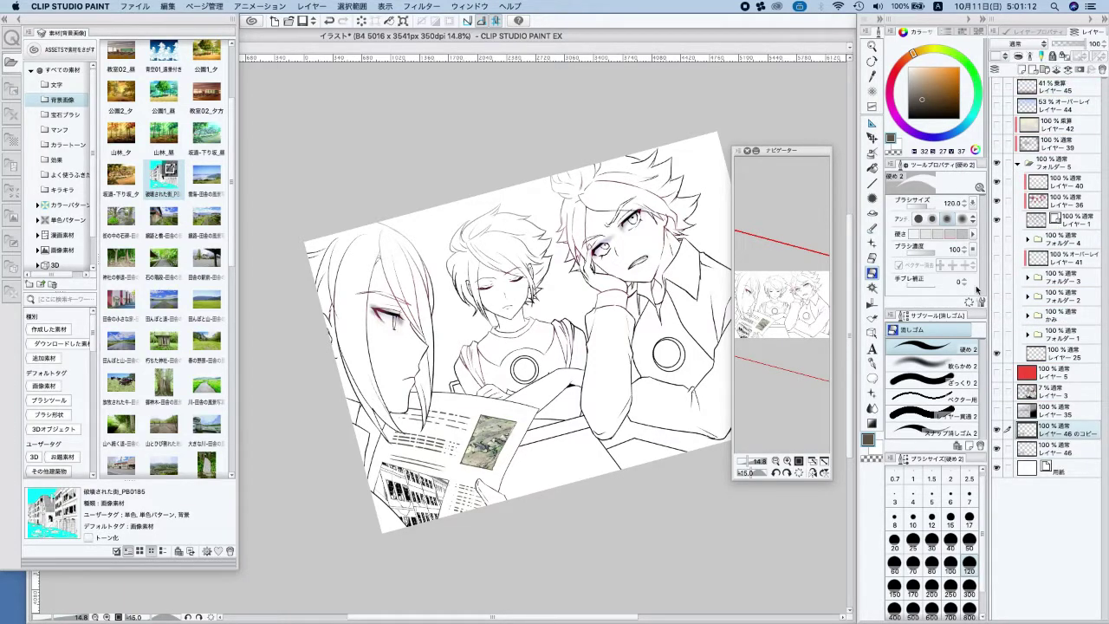
Select the copied page content, then move and rotate it onto the paper lying on the table beside the held one
{"action": "left_click", "coordinate": [873, 288]}
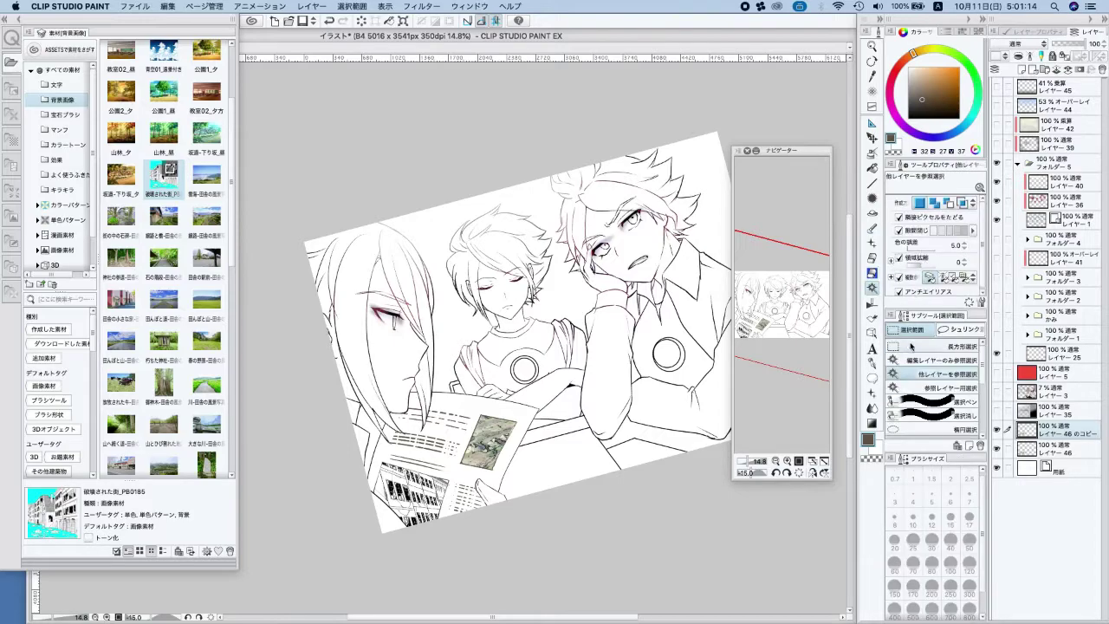
{"action": "left_click_drag", "start_coordinate": [355, 364], "coordinate": [530, 498]}
{"action": "left_click", "coordinate": [494, 553]}
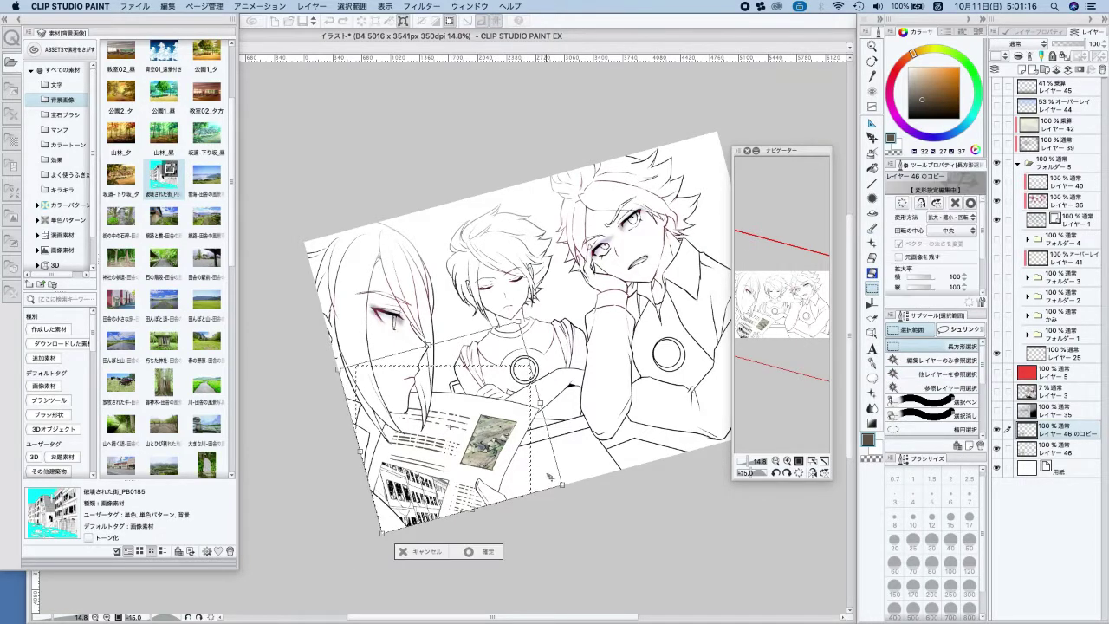
{"action": "left_click_drag", "start_coordinate": [499, 452], "coordinate": [602, 490]}
{"action": "left_click_drag", "start_coordinate": [656, 449], "coordinate": [651, 354]}
{"action": "left_click_drag", "start_coordinate": [656, 404], "coordinate": [669, 441]}
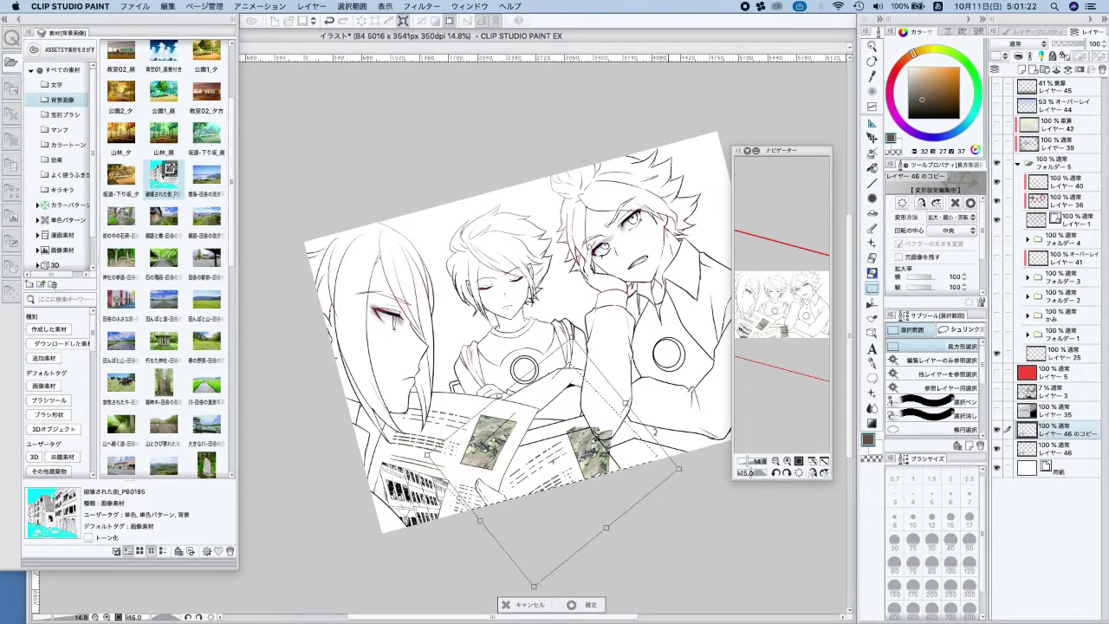
{"action": "left_click_drag", "start_coordinate": [598, 460], "coordinate": [581, 467]}
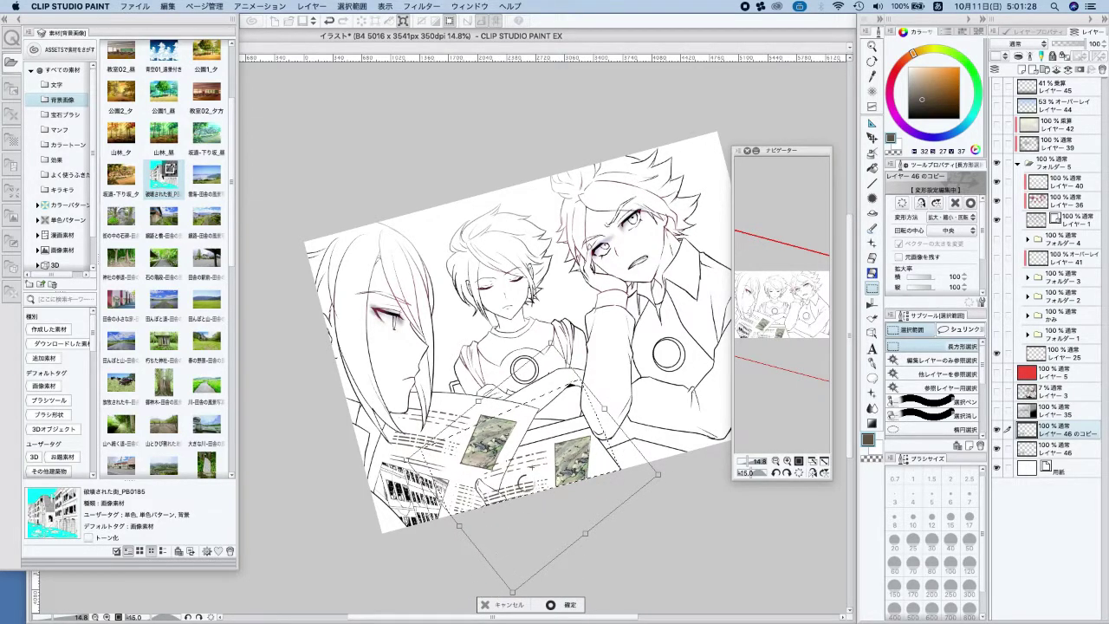
{"action": "key", "text": "Return"}
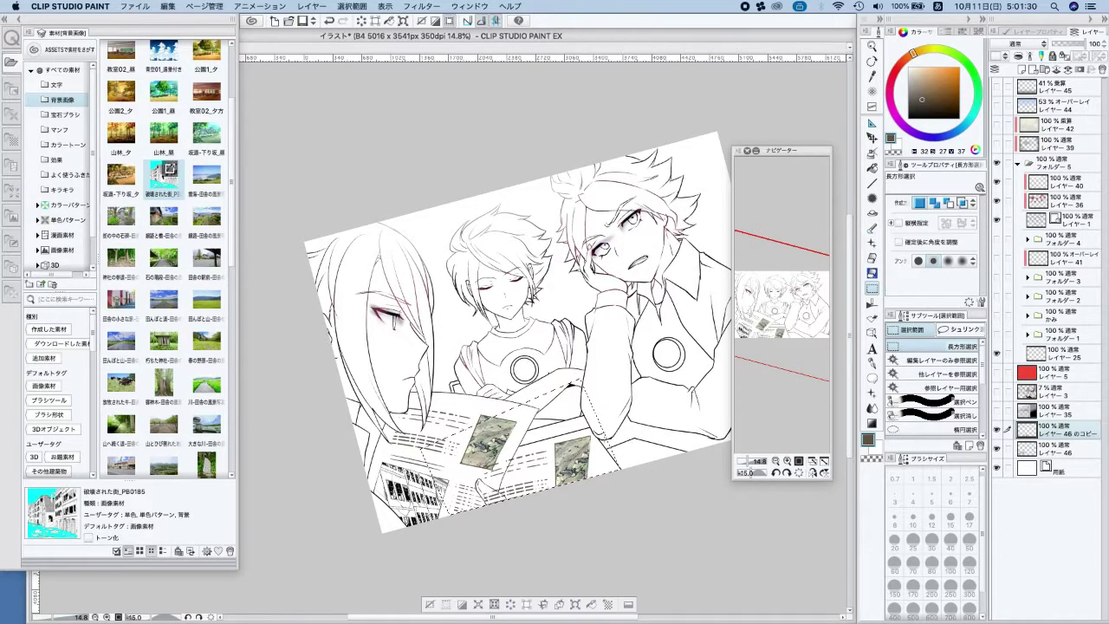
{"action": "left_click", "coordinate": [428, 605]}
{"action": "key", "text": "asciicircum"}
{"action": "scroll", "coordinate": [541, 523], "scroll_direction": "up", "scroll_amount": 2}
{"action": "scroll", "coordinate": [542, 522], "scroll_direction": "down", "scroll_amount": 1}
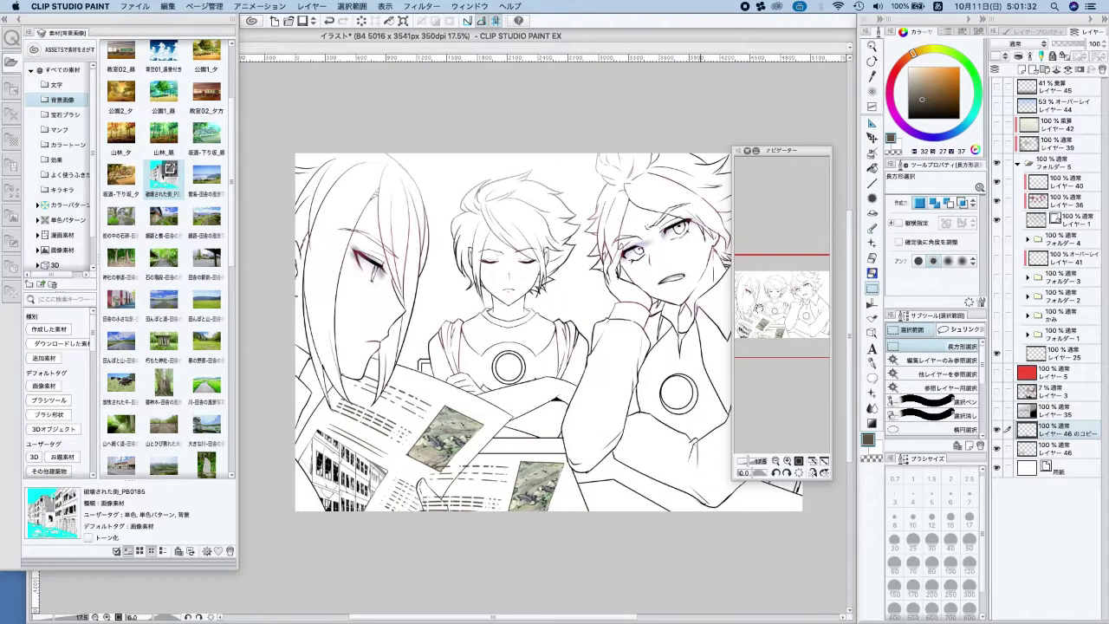
Distort the copied page content with Free Transform to match the perspective of the paper on the table
{"action": "left_click_drag", "start_coordinate": [373, 419], "coordinate": [589, 563]}
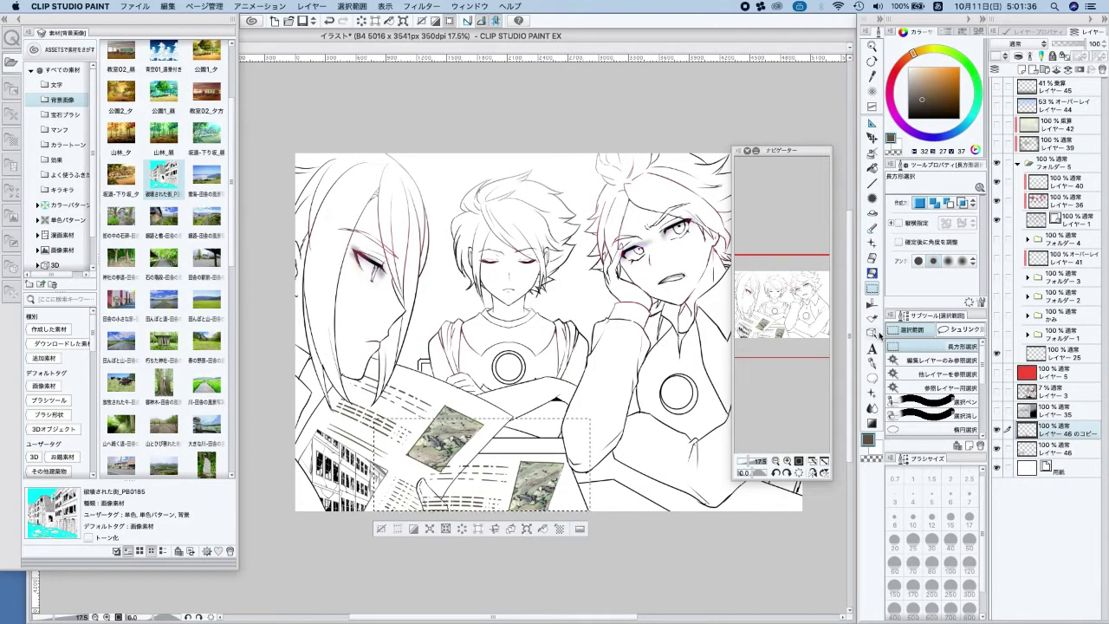
{"action": "key", "text": "super+t"}
{"action": "left_click", "coordinate": [970, 218]}
{"action": "left_click", "coordinate": [952, 273]}
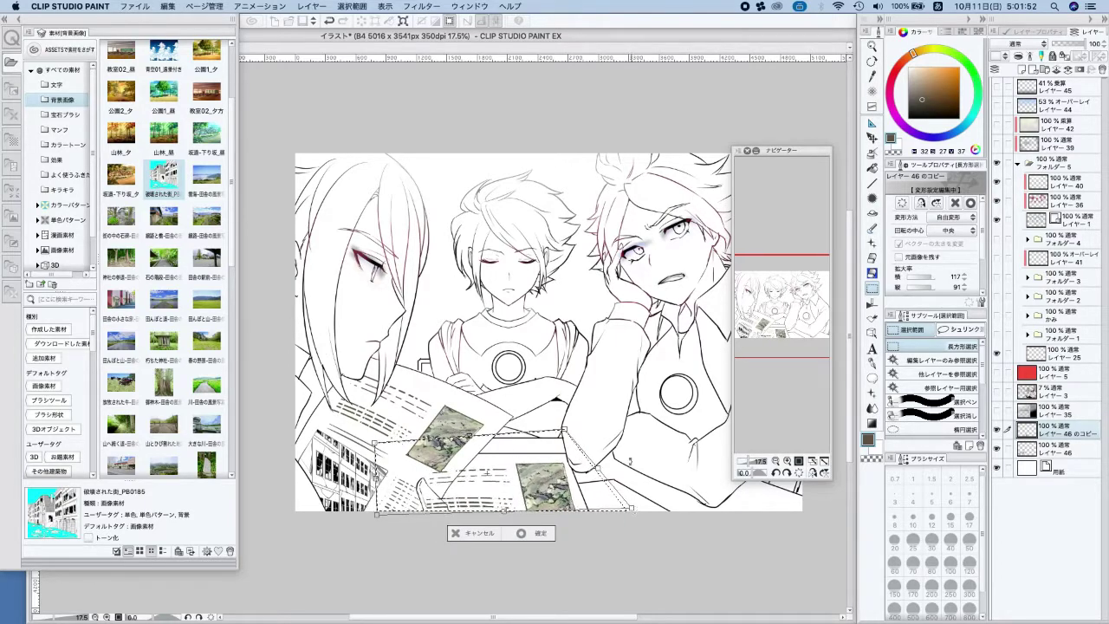
{"action": "left_click_drag", "start_coordinate": [565, 429], "coordinate": [558, 432]}
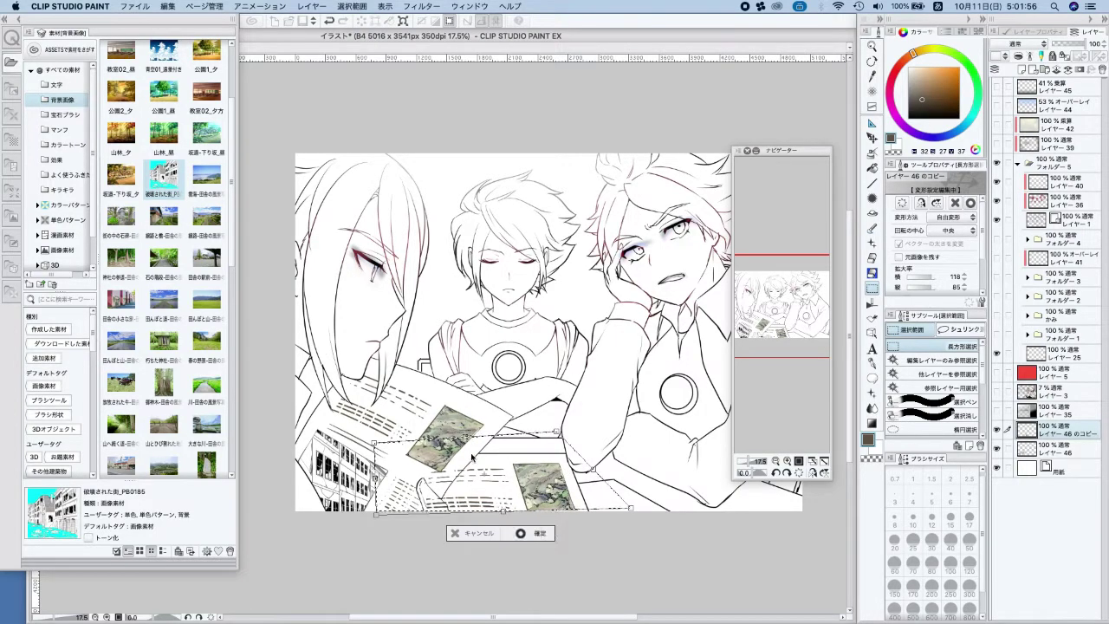
{"action": "left_click", "coordinate": [402, 533]}
Duplicate part of the table paper's picture and text, and move and rotate the copy over the adjacent small paper
{"action": "left_click_drag", "start_coordinate": [398, 434], "coordinate": [571, 472]}
{"action": "left_click", "coordinate": [463, 474]}
{"action": "key", "text": "ctrl+t"}
{"action": "left_click_drag", "start_coordinate": [617, 437], "coordinate": [554, 457]}
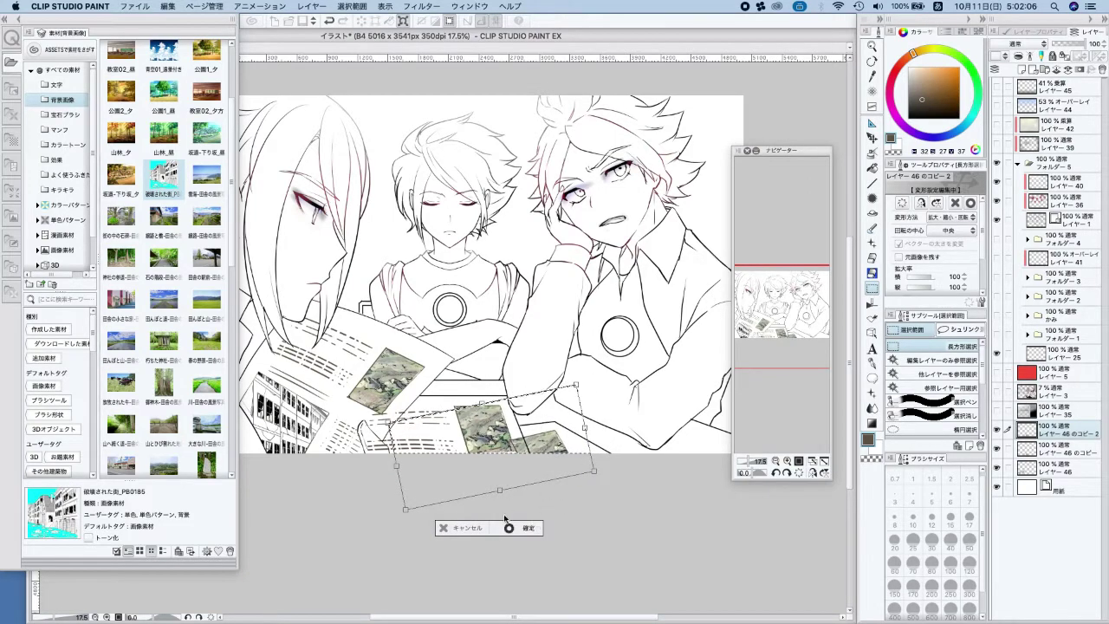
{"action": "key", "text": "Return"}
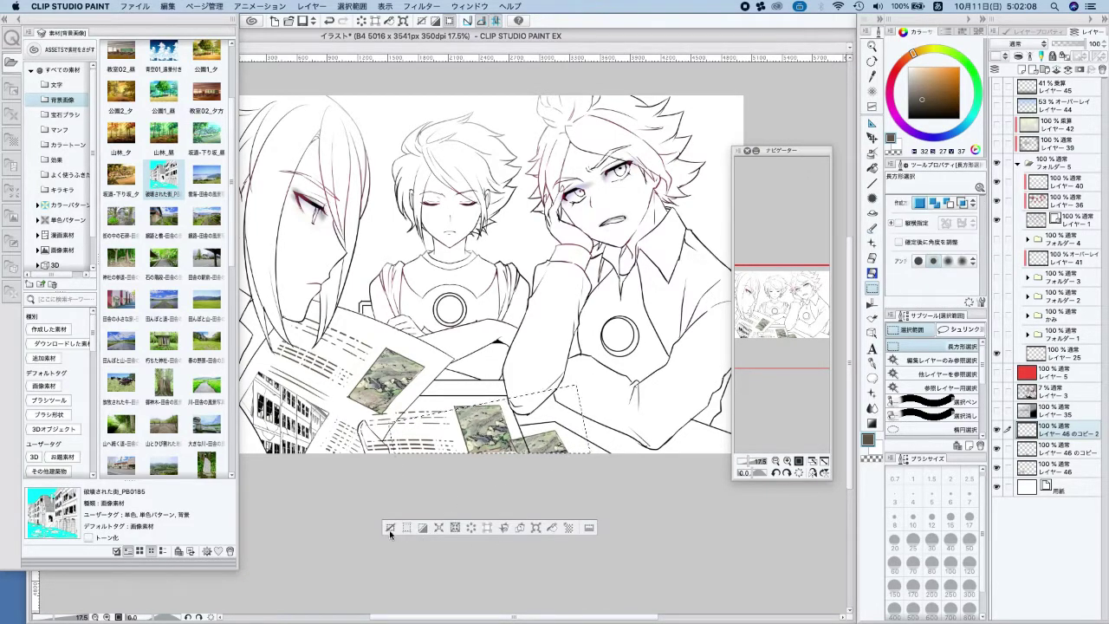
Reshape the second copy with Free Transform so its picture and text follow the angle of the small paper
{"action": "left_click", "coordinate": [539, 529]}
{"action": "left_click", "coordinate": [960, 218]}
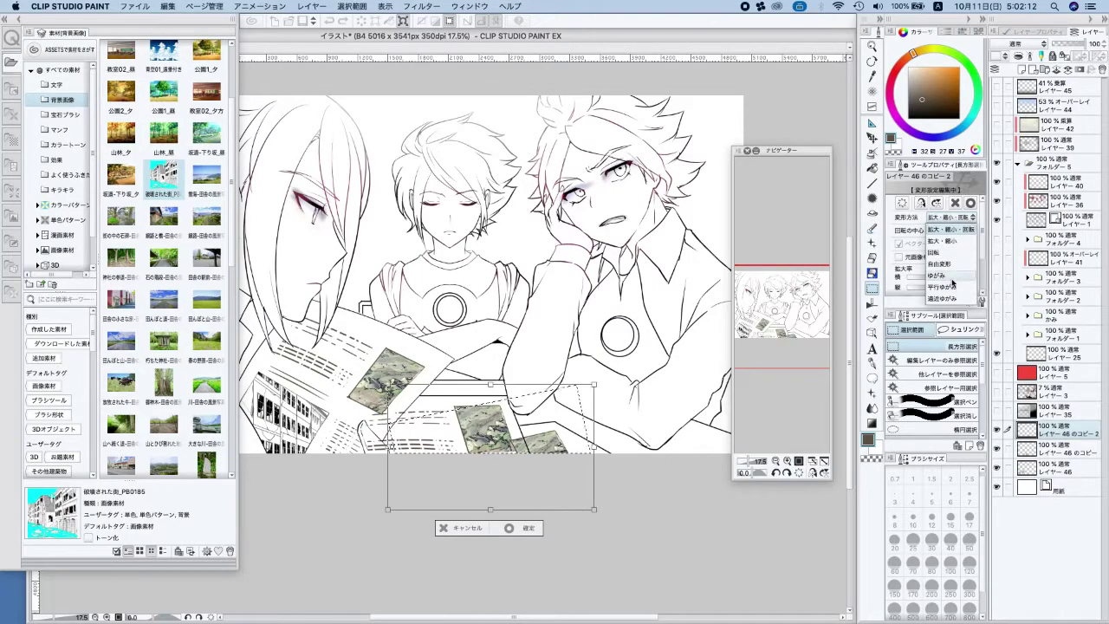
{"action": "left_click", "coordinate": [951, 266]}
{"action": "left_click_drag", "start_coordinate": [593, 384], "coordinate": [530, 404]}
{"action": "left_click_drag", "start_coordinate": [534, 447], "coordinate": [568, 444]}
{"action": "left_click_drag", "start_coordinate": [628, 507], "coordinate": [658, 461]}
{"action": "left_click_drag", "start_coordinate": [600, 440], "coordinate": [588, 455]}
{"action": "left_click_drag", "start_coordinate": [407, 520], "coordinate": [358, 559]}
{"action": "left_click_drag", "start_coordinate": [644, 474], "coordinate": [670, 424]}
{"action": "left_click_drag", "start_coordinate": [549, 415], "coordinate": [574, 365]}
{"action": "left_click_drag", "start_coordinate": [601, 411], "coordinate": [573, 457]}
{"action": "left_click_drag", "start_coordinate": [611, 420], "coordinate": [644, 404]}
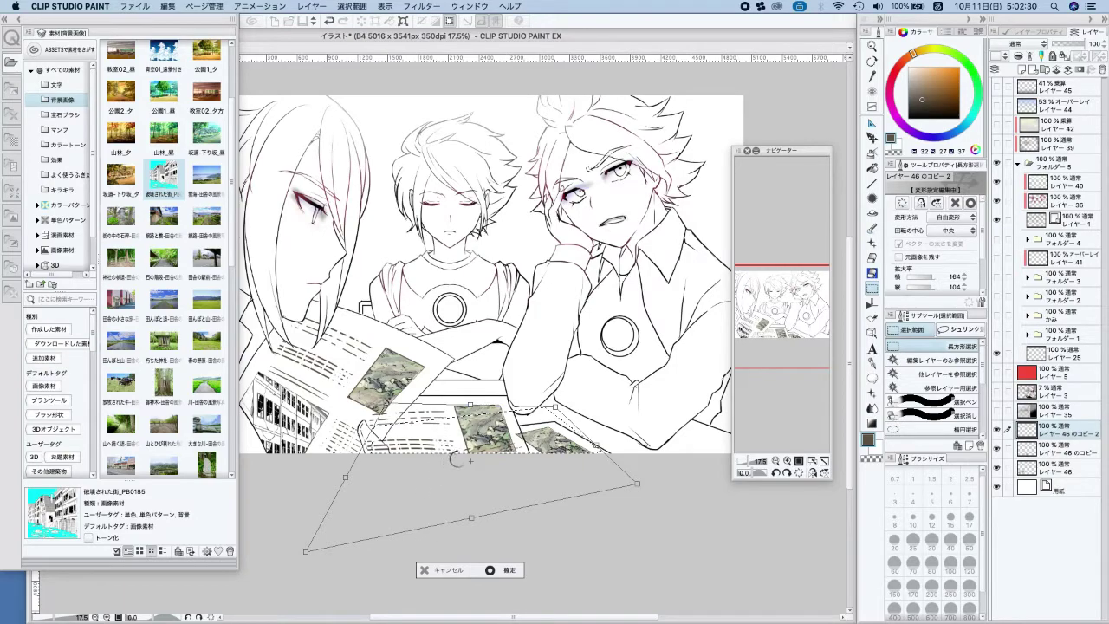
{"action": "left_click", "coordinate": [379, 559]}
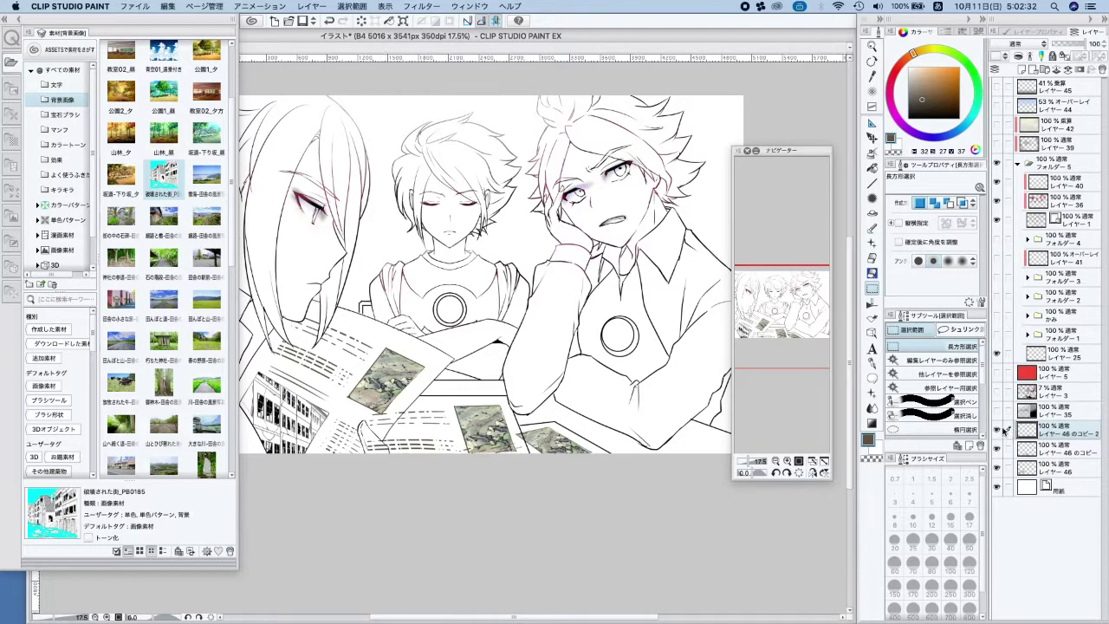
Select the middle paper's area with both copies hidden, and mask the first copy to it
{"action": "left_click", "coordinate": [997, 430]}
{"action": "left_click", "coordinate": [997, 449]}
{"action": "left_click", "coordinate": [1052, 448]}
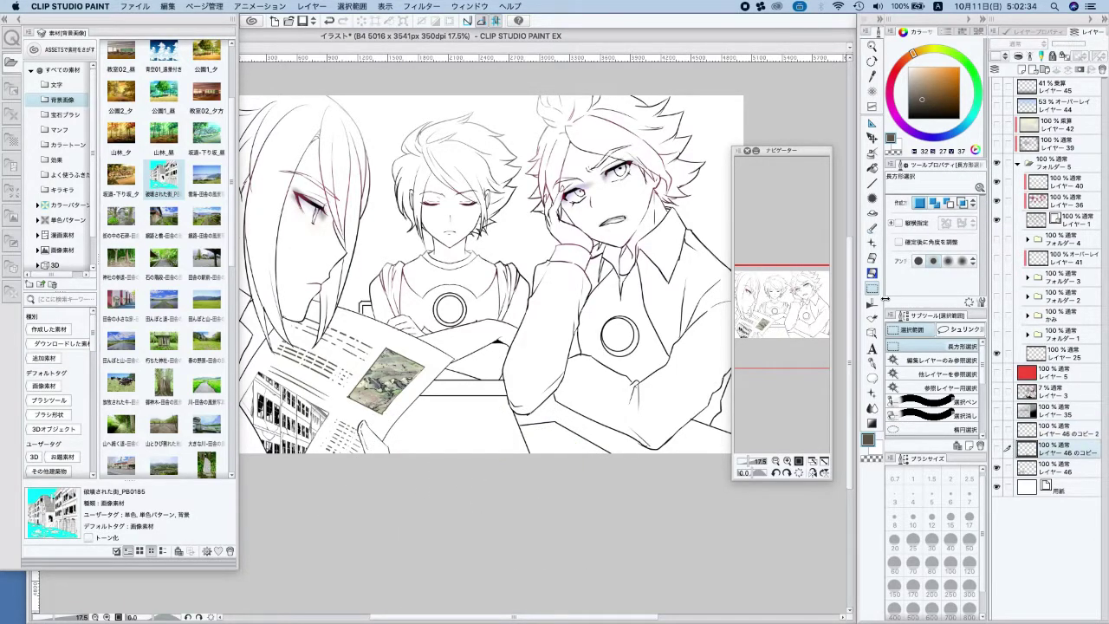
{"action": "left_click", "coordinate": [924, 374]}
{"action": "left_click", "coordinate": [488, 433]}
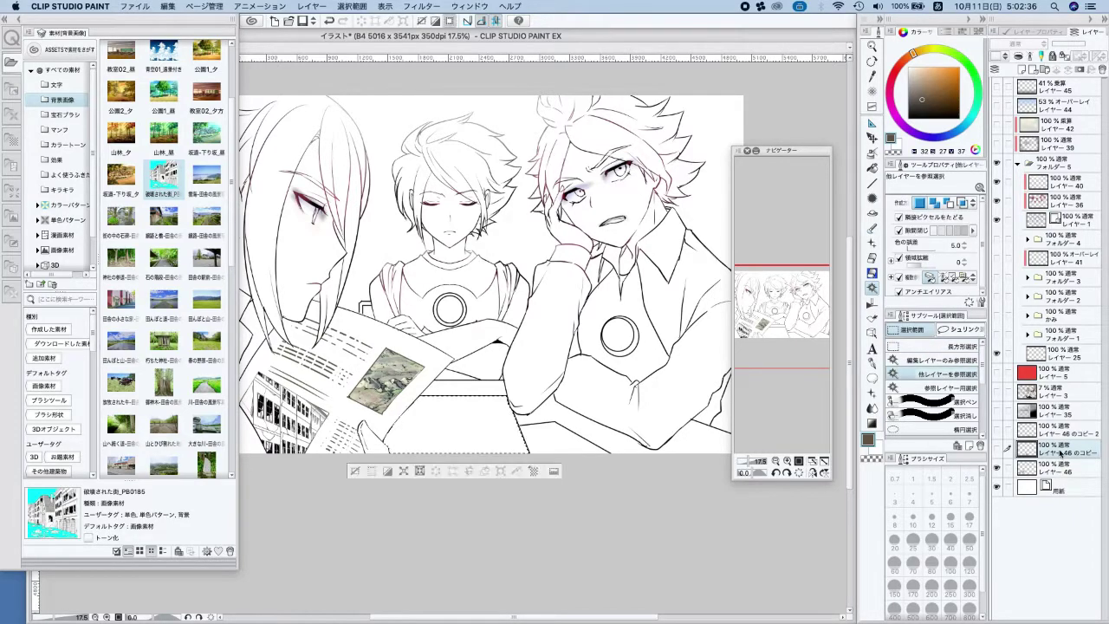
{"action": "left_click", "coordinate": [998, 449]}
{"action": "left_click", "coordinate": [1079, 69]}
Select the small paper's area beside the red-haired character's arm and mask the second copy to it
{"action": "left_click", "coordinate": [1066, 434]}
{"action": "left_click", "coordinate": [1065, 467]}
{"action": "left_click", "coordinate": [565, 440]}
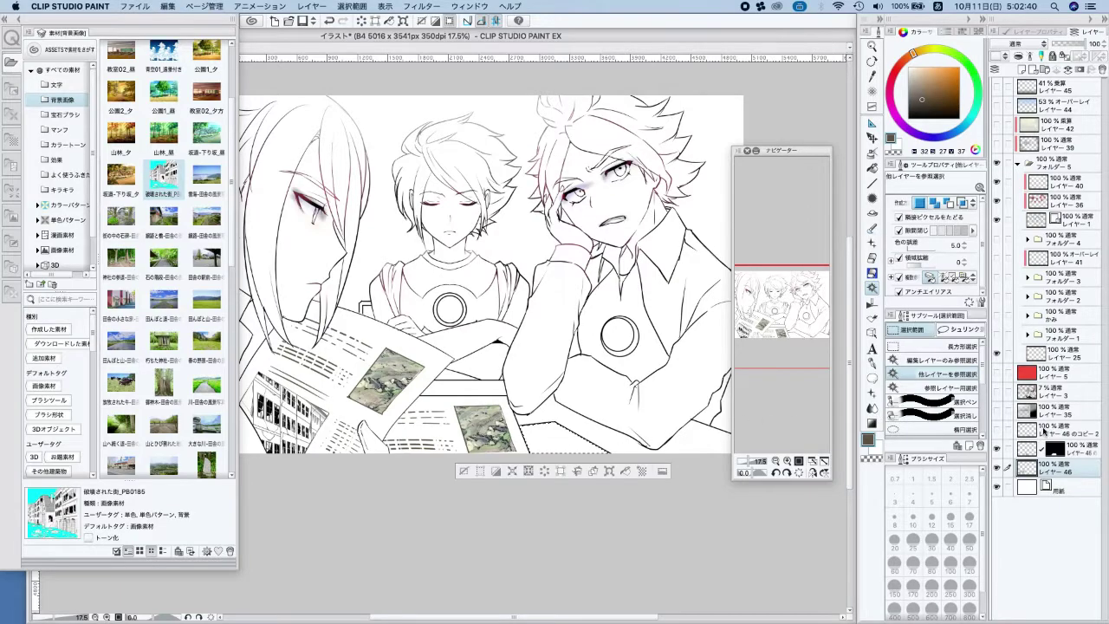
{"action": "left_click", "coordinate": [1049, 432]}
{"action": "left_click", "coordinate": [1079, 69]}
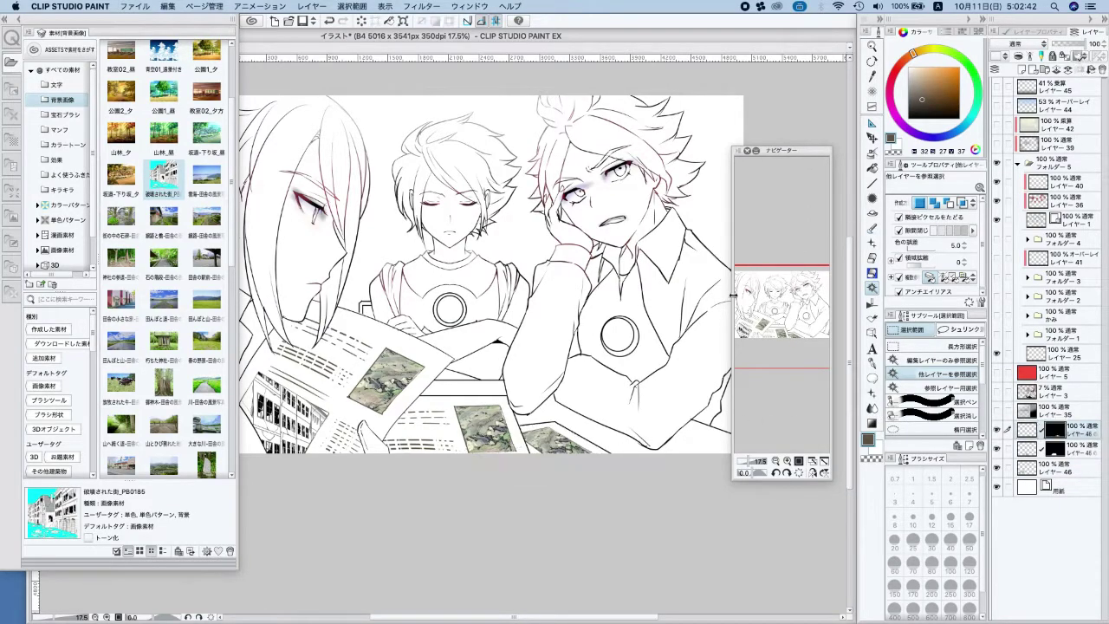
{"action": "scroll", "coordinate": [474, 444], "scroll_direction": "down", "scroll_amount": 1}
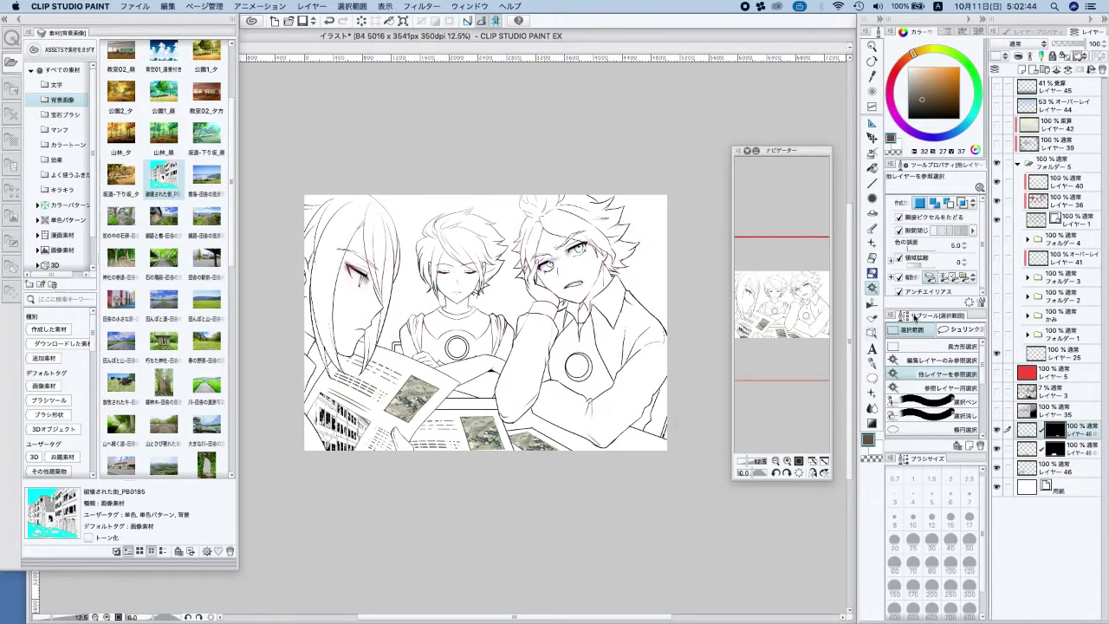
Merge the two masked copies with Layer 46 and place the result directly above フォルダー 4 inside フォルダー 5
{"action": "left_click", "coordinate": [1084, 417]}
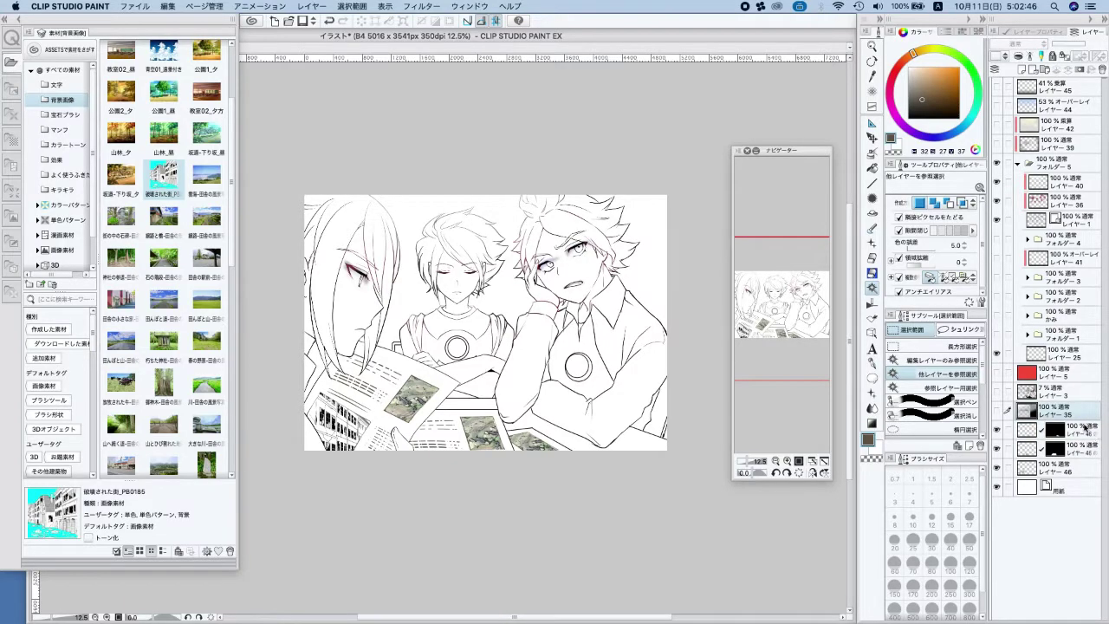
{"action": "left_click", "coordinate": [1084, 427]}
{"action": "left_click", "coordinate": [1074, 465], "text": "shift"}
{"action": "right_click", "coordinate": [1075, 467]}
{"action": "left_click", "coordinate": [1016, 418]}
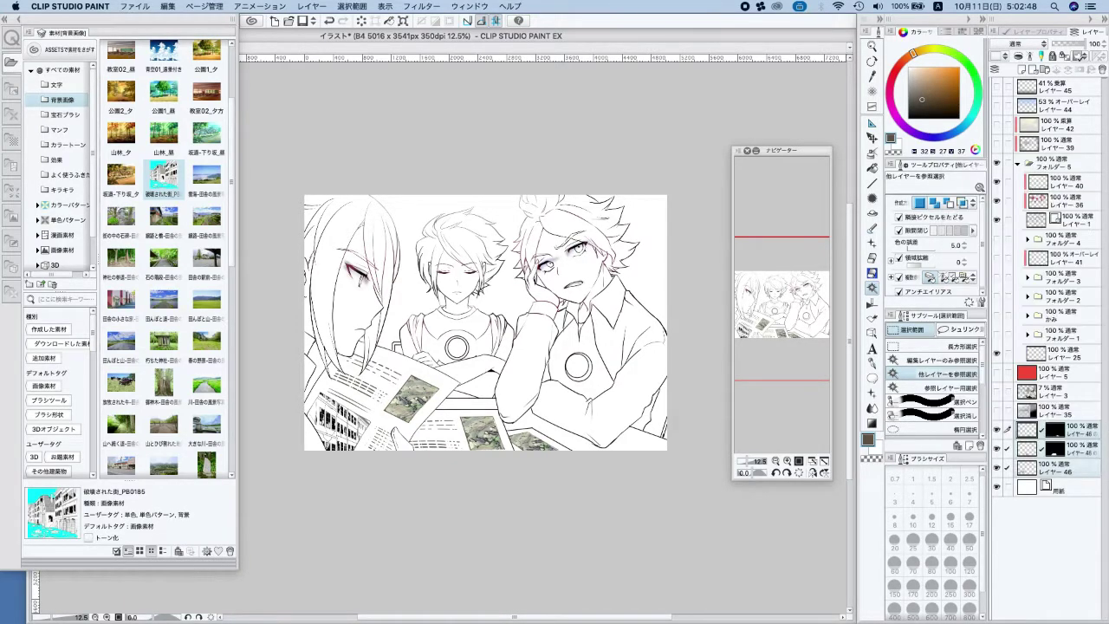
{"action": "left_click_drag", "start_coordinate": [1083, 429], "coordinate": [1057, 242]}
Show the character colour folders, the shading and overlay light layers, and the room background on Layer 35
{"action": "left_click_drag", "start_coordinate": [996, 258], "coordinate": [996, 366]}
{"action": "left_click", "coordinate": [1027, 259]}
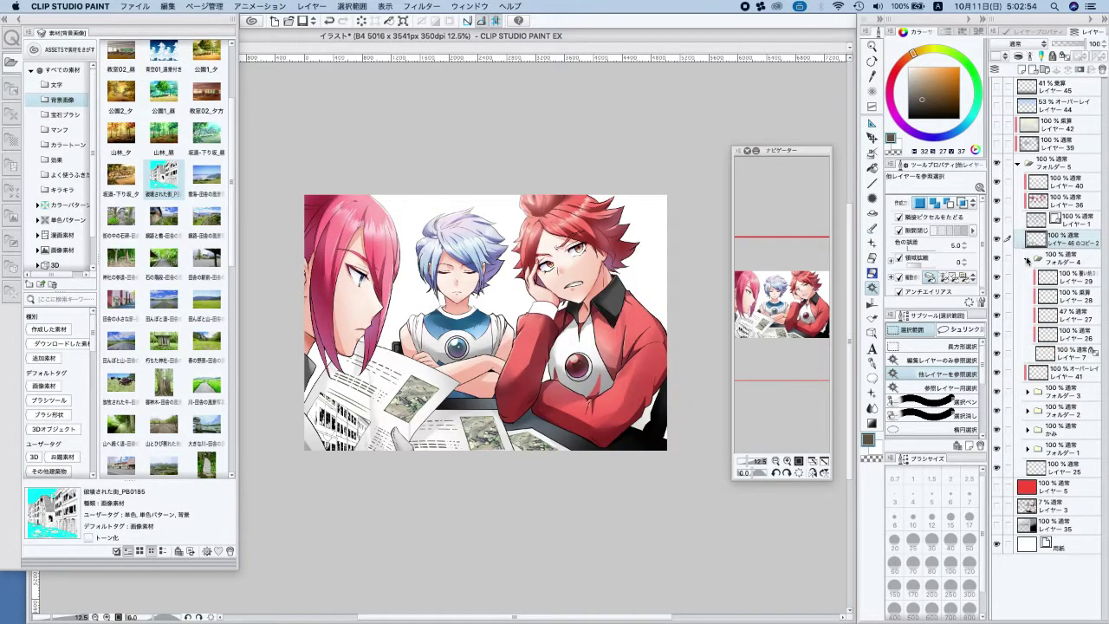
{"action": "left_click", "coordinate": [1026, 259]}
{"action": "left_click", "coordinate": [1028, 260]}
{"action": "left_click", "coordinate": [1028, 260]}
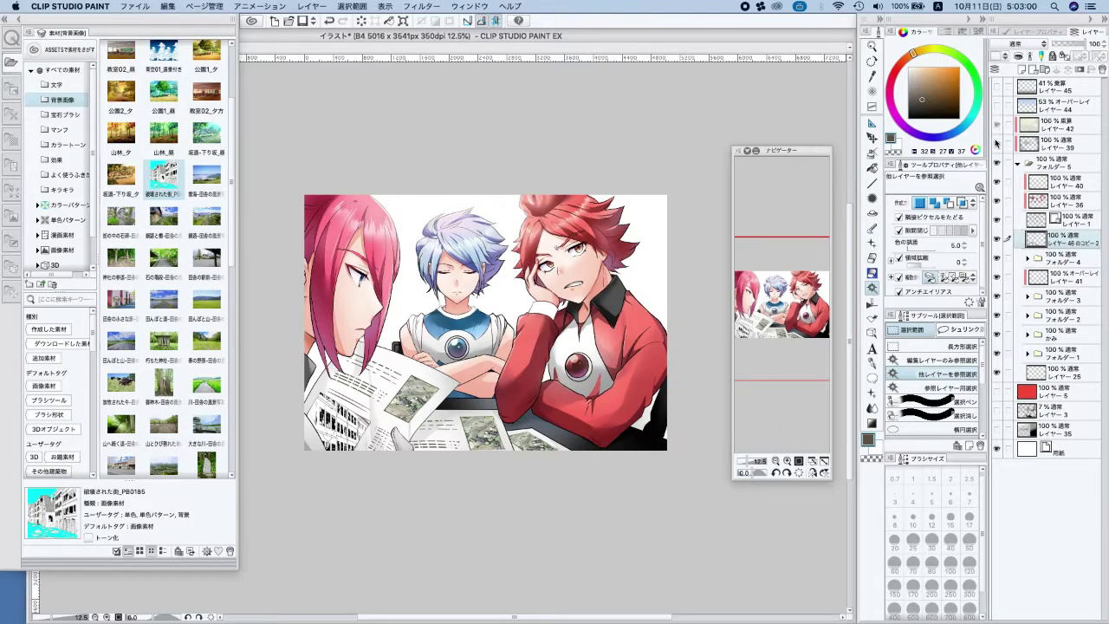
{"action": "left_click", "coordinate": [996, 106]}
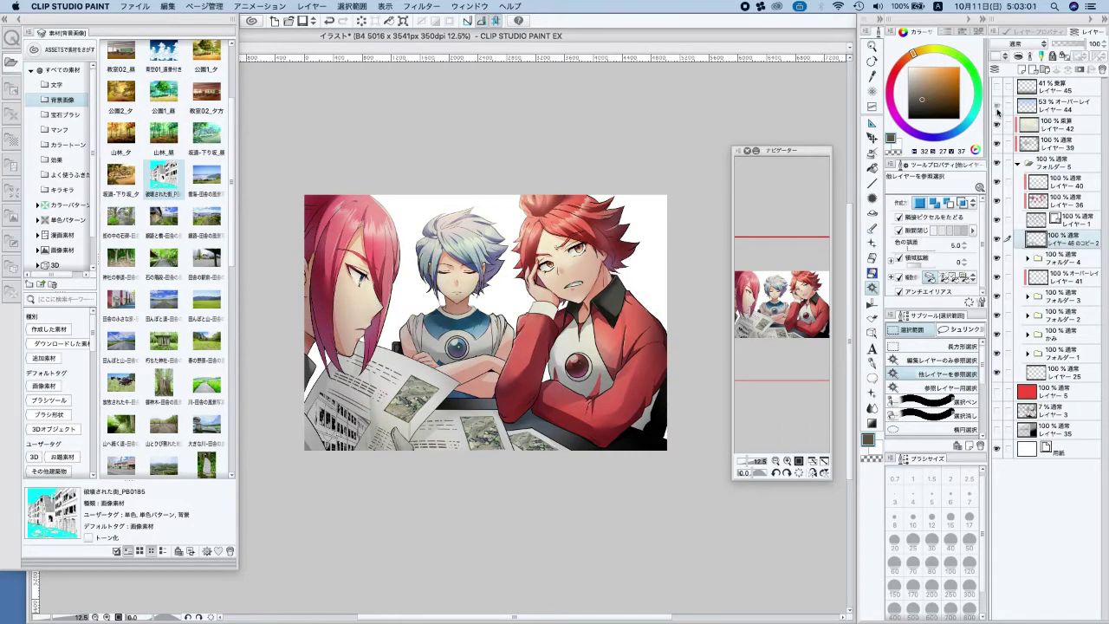
{"action": "left_click", "coordinate": [996, 430]}
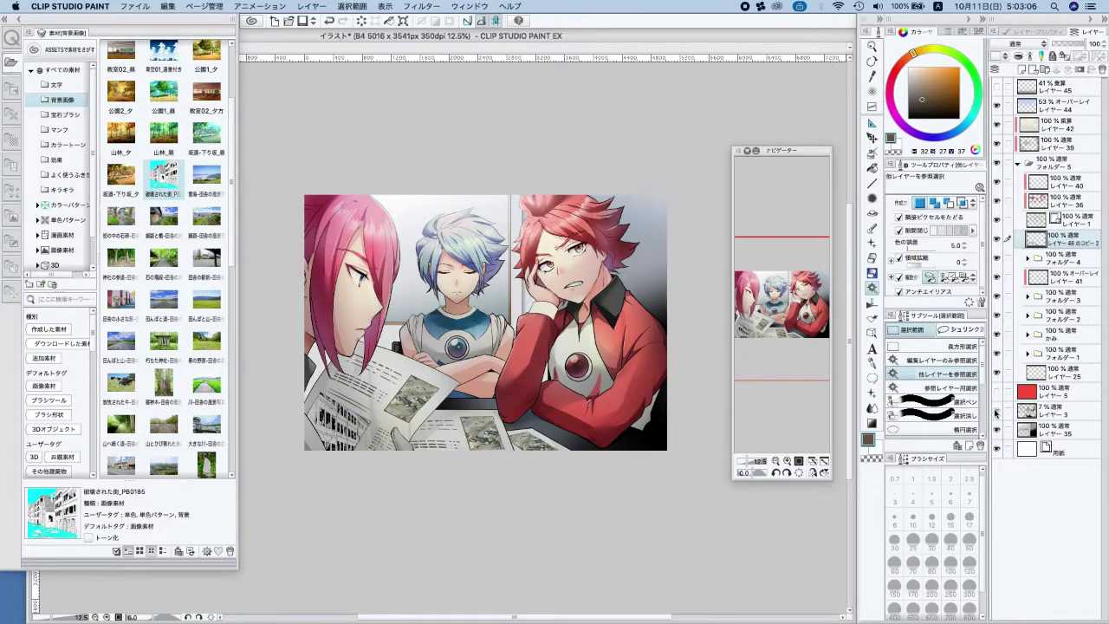
Delete the red Layer 5 and the 7% Layer 3, and collapse フォルダー 5
{"action": "left_click", "coordinate": [1073, 395]}
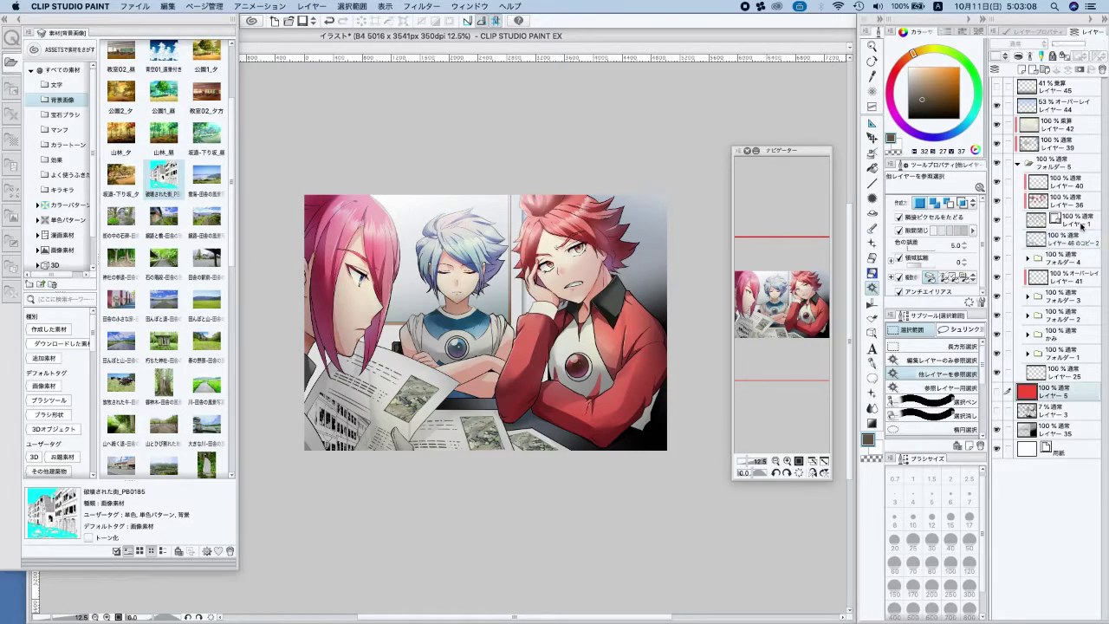
{"action": "left_click", "coordinate": [1099, 67]}
{"action": "left_click", "coordinate": [1100, 66]}
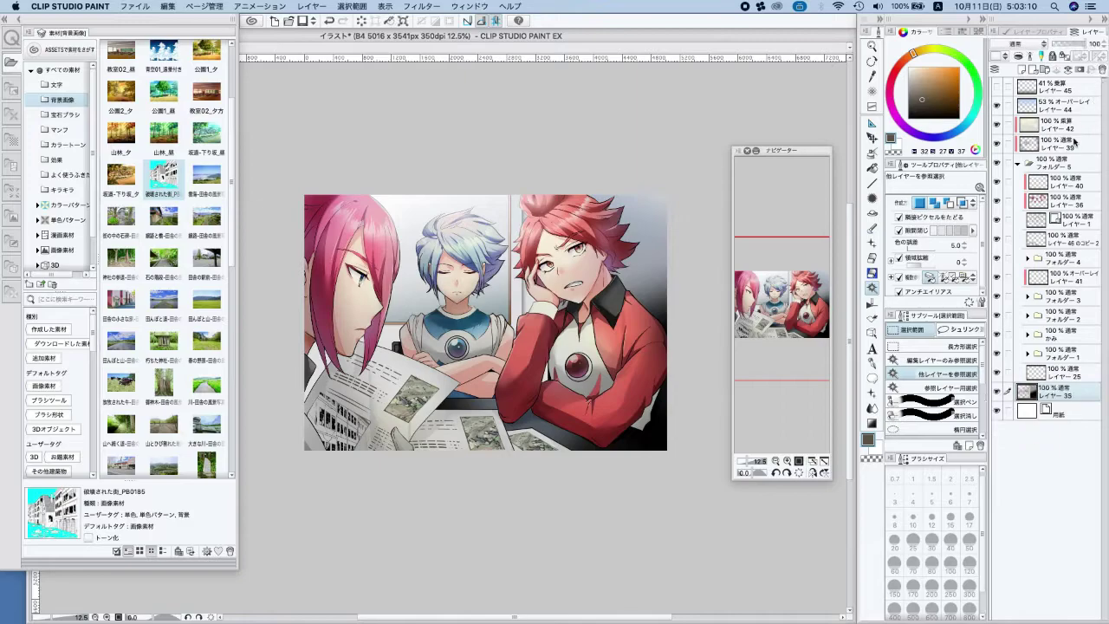
{"action": "left_click", "coordinate": [1017, 163]}
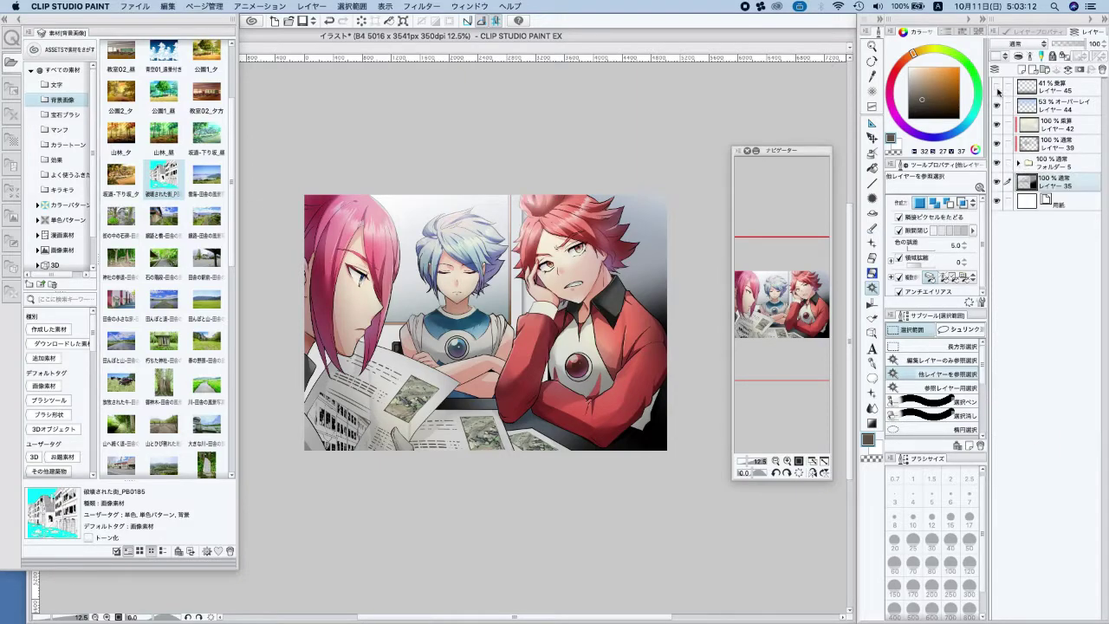
Compare the illustration with and without the 41% multiply Layer 45, delete that layer and review the whole picture
{"action": "left_click", "coordinate": [997, 86]}
{"action": "left_click", "coordinate": [997, 86]}
{"action": "left_click", "coordinate": [1079, 83]}
{"action": "left_click", "coordinate": [1102, 68]}
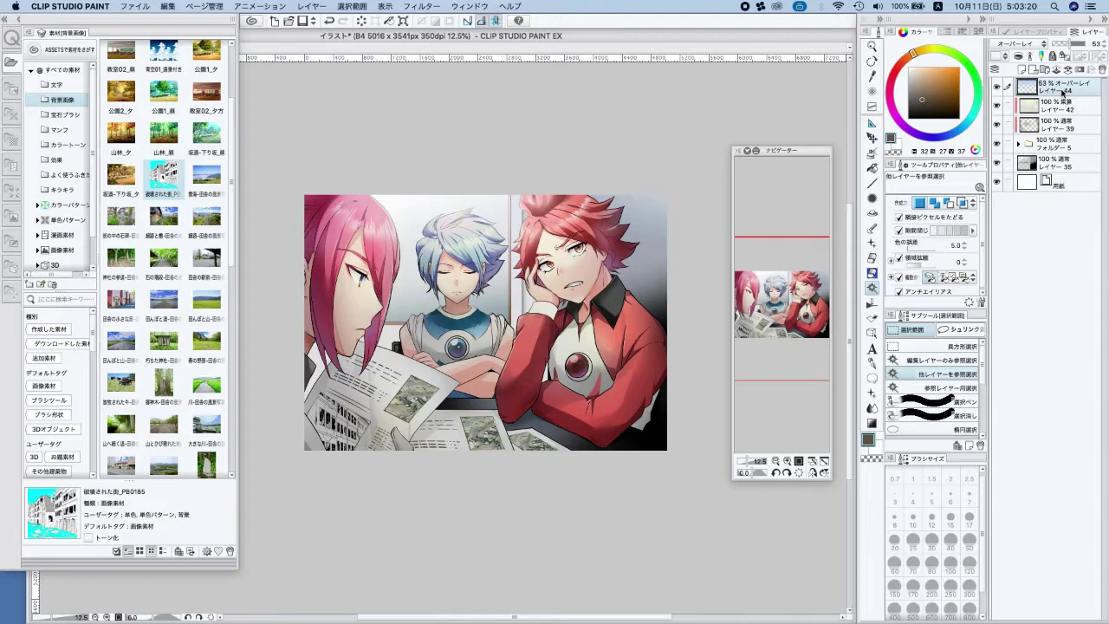
{"action": "scroll", "coordinate": [574, 389], "scroll_direction": "down", "scroll_amount": 2}
{"action": "left_click_drag", "start_coordinate": [647, 346], "coordinate": [637, 322]}
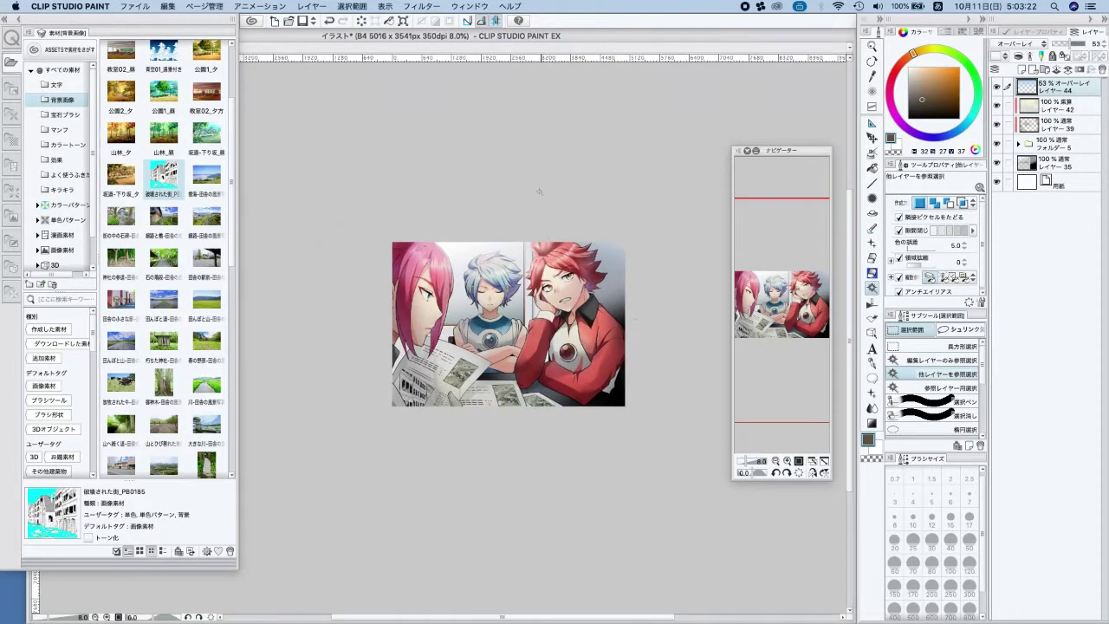
{"action": "scroll", "coordinate": [522, 243], "scroll_direction": "up", "scroll_amount": 2}
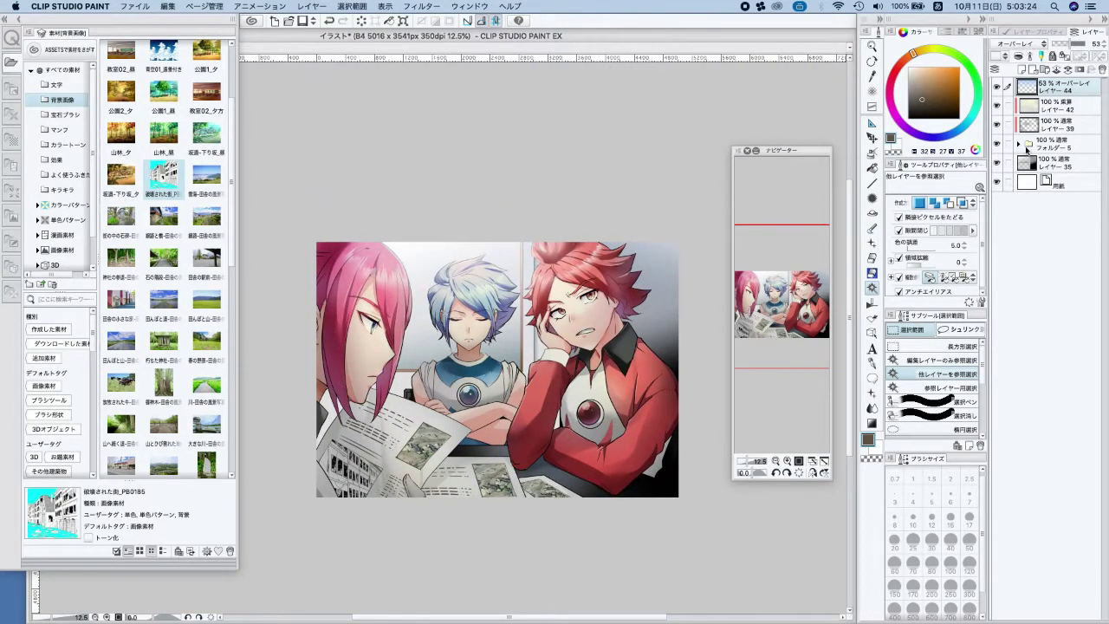
{"action": "left_click", "coordinate": [1016, 146]}
{"action": "left_click", "coordinate": [1072, 166]}
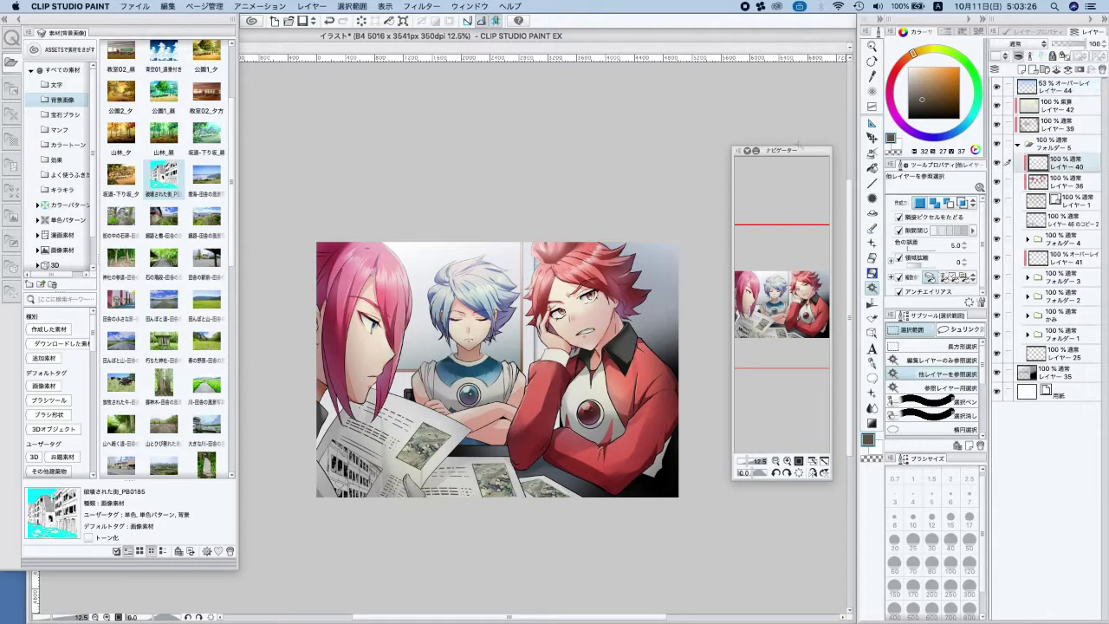
{"action": "scroll", "coordinate": [489, 307], "scroll_direction": "up", "scroll_amount": 3}
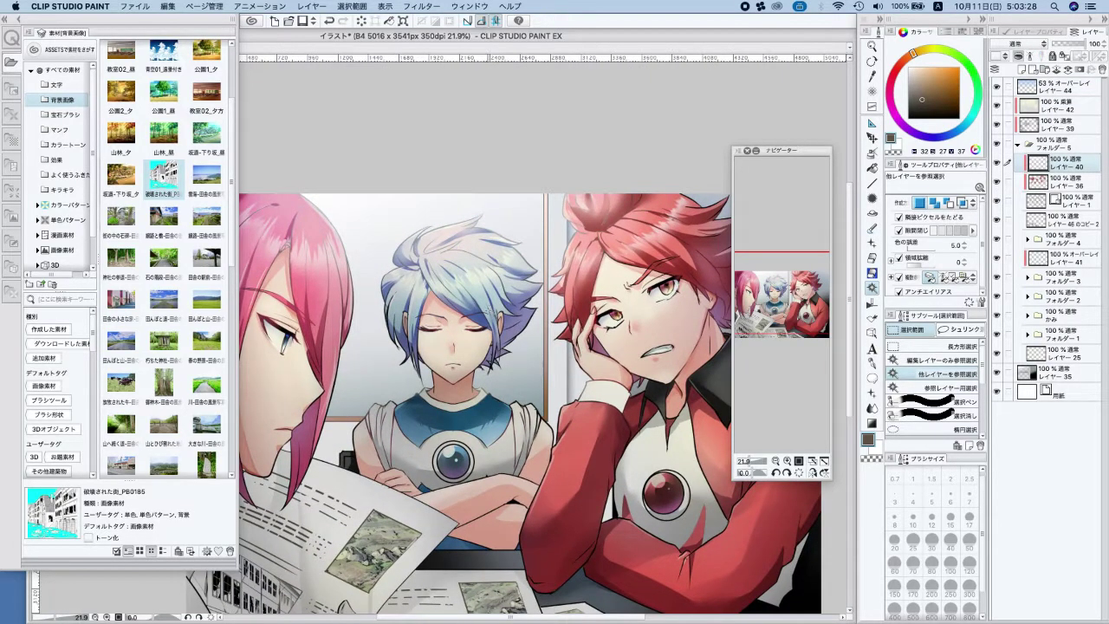
{"action": "scroll", "coordinate": [606, 392], "scroll_direction": "down", "scroll_amount": 2}
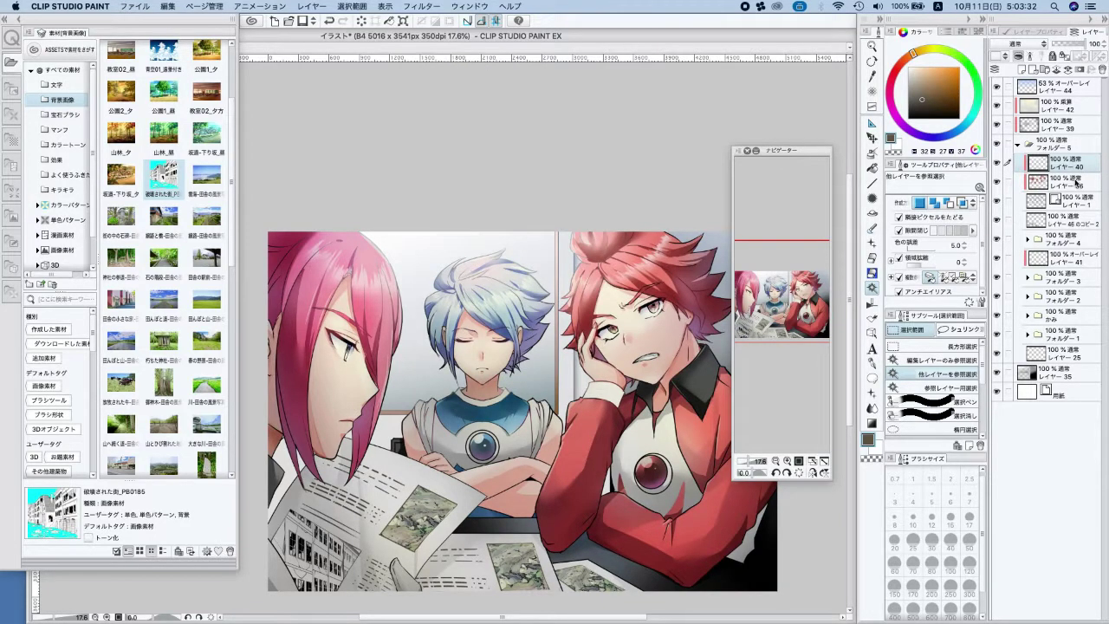
Add a clipped overlay layer above フォルダー 5 and prepare the soft airbrush at size 300 with a pale colour sampled from the middle character
{"action": "left_click", "coordinate": [1028, 145]}
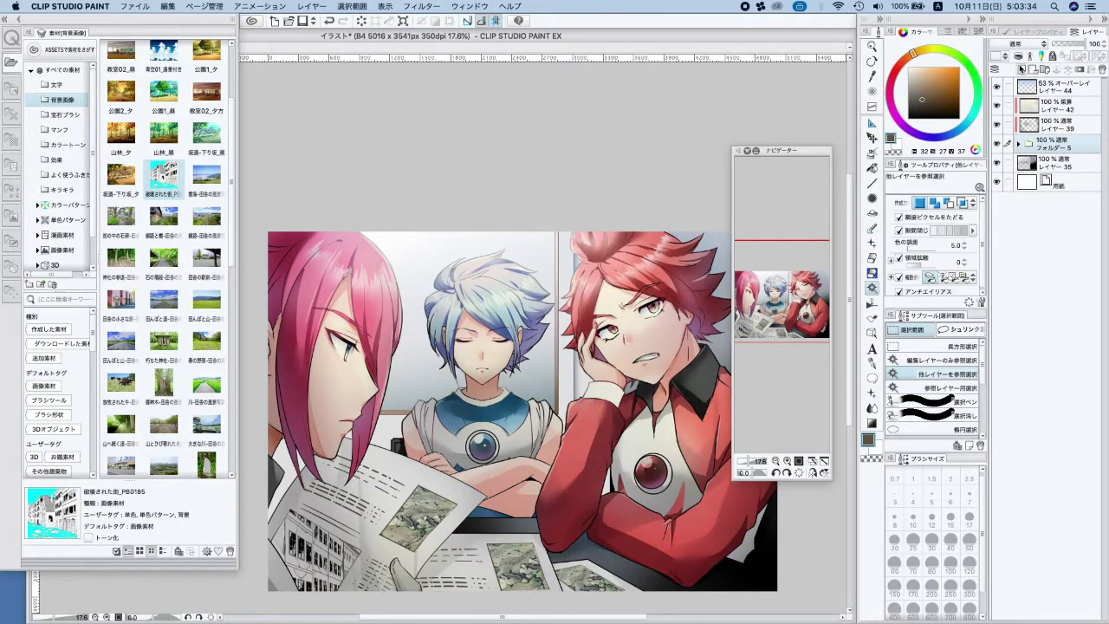
{"action": "left_click", "coordinate": [1019, 56]}
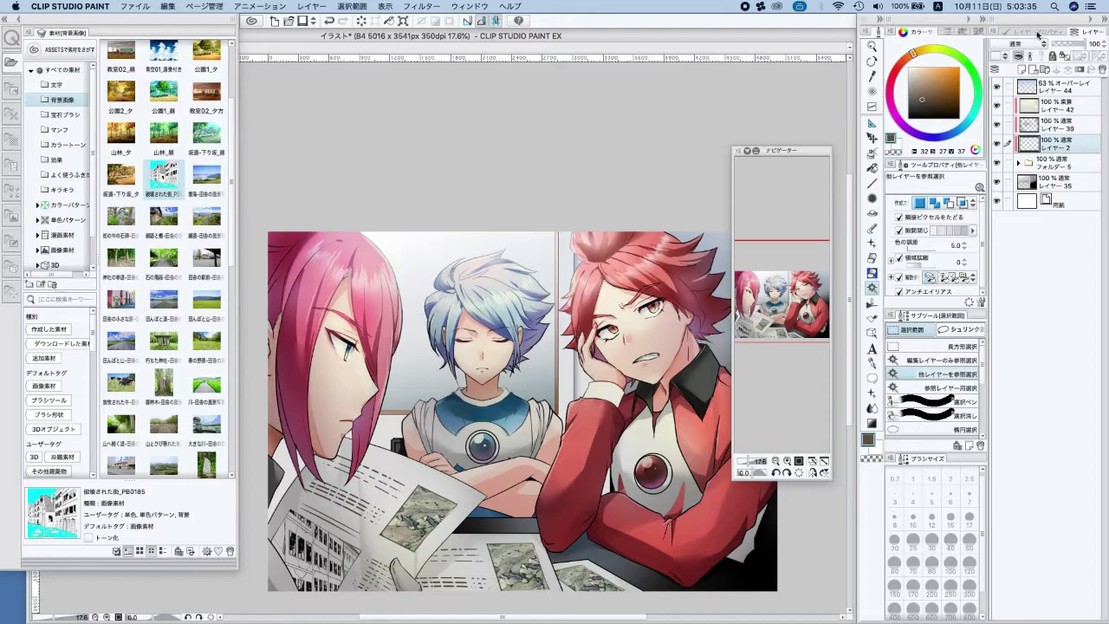
{"action": "left_click", "coordinate": [873, 150]}
{"action": "left_click", "coordinate": [466, 335], "text": "alt"}
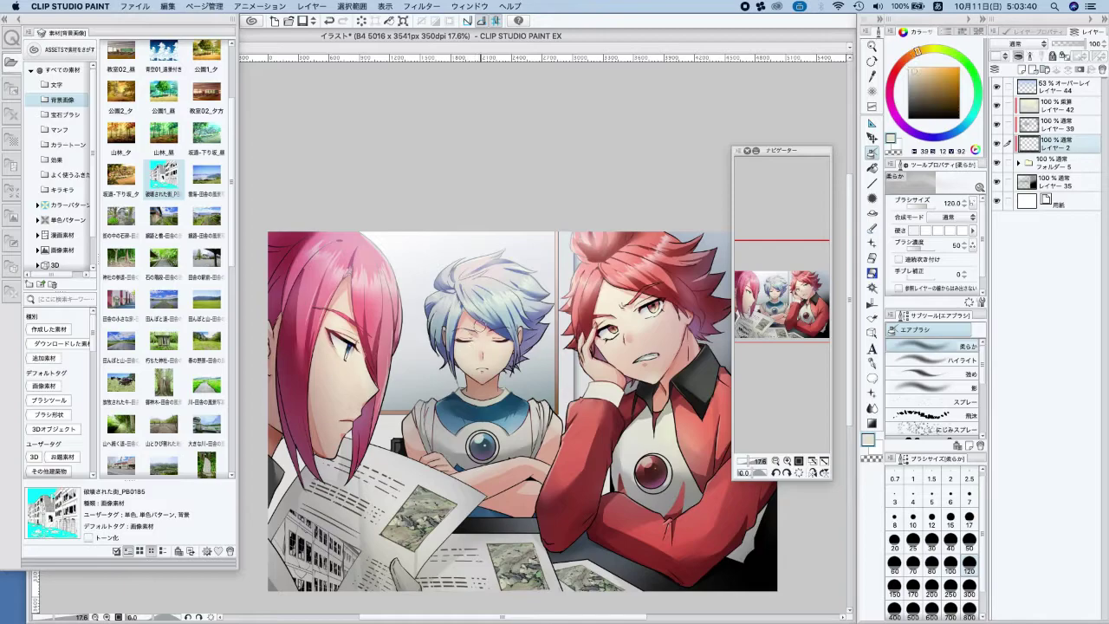
{"action": "left_click", "coordinate": [1027, 44]}
{"action": "left_click", "coordinate": [1018, 199]}
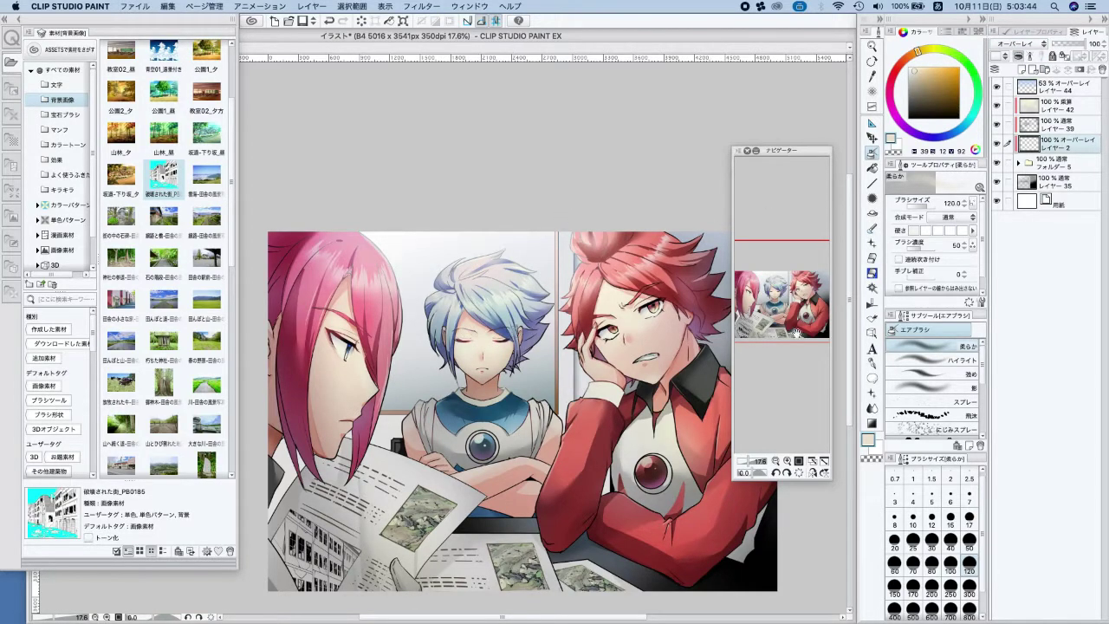
{"action": "left_click", "coordinate": [969, 594]}
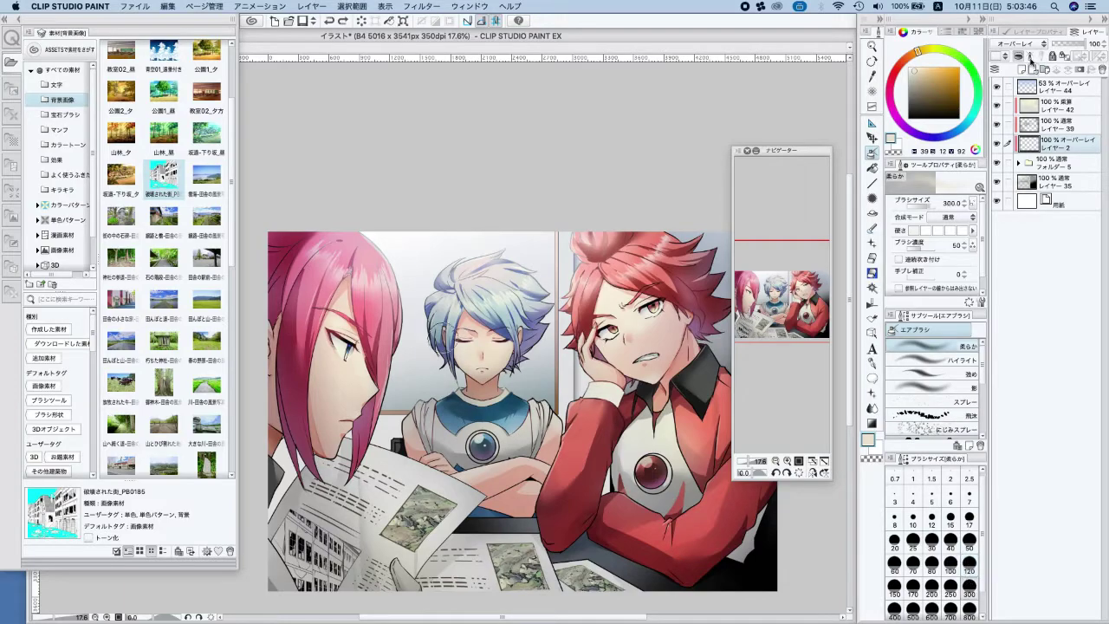
{"action": "left_click", "coordinate": [1022, 43]}
{"action": "left_click", "coordinate": [1018, 137]}
{"action": "mouse_move", "coordinate": [491, 336]}
{"action": "left_mouse_down"}
{"action": "mouse_move", "coordinate": [482, 350]}
{"action": "mouse_move", "coordinate": [490, 337]}
{"action": "left_mouse_up"}
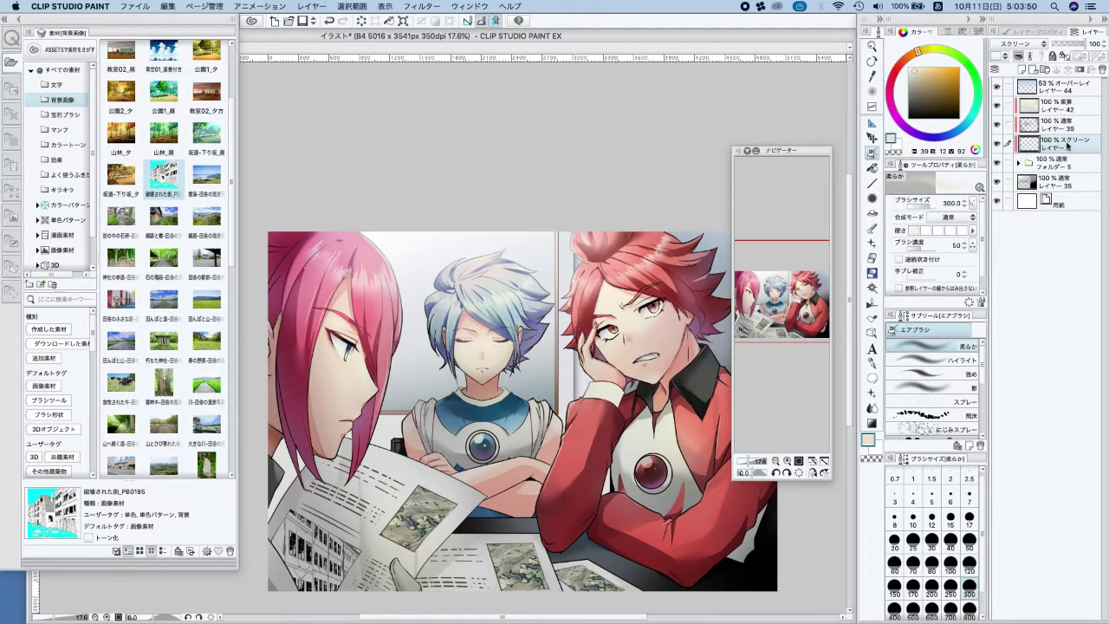
{"action": "left_click", "coordinate": [1018, 164]}
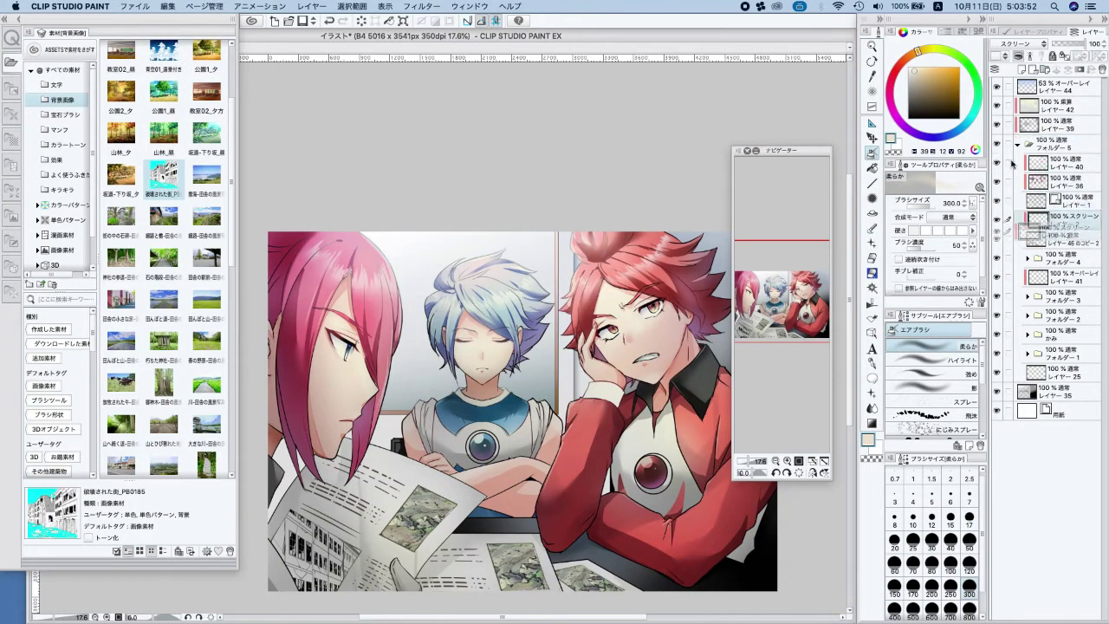
{"action": "mouse_move", "coordinate": [484, 338]}
{"action": "left_mouse_down"}
{"action": "mouse_move", "coordinate": [500, 339]}
{"action": "mouse_move", "coordinate": [483, 337]}
{"action": "left_mouse_up"}
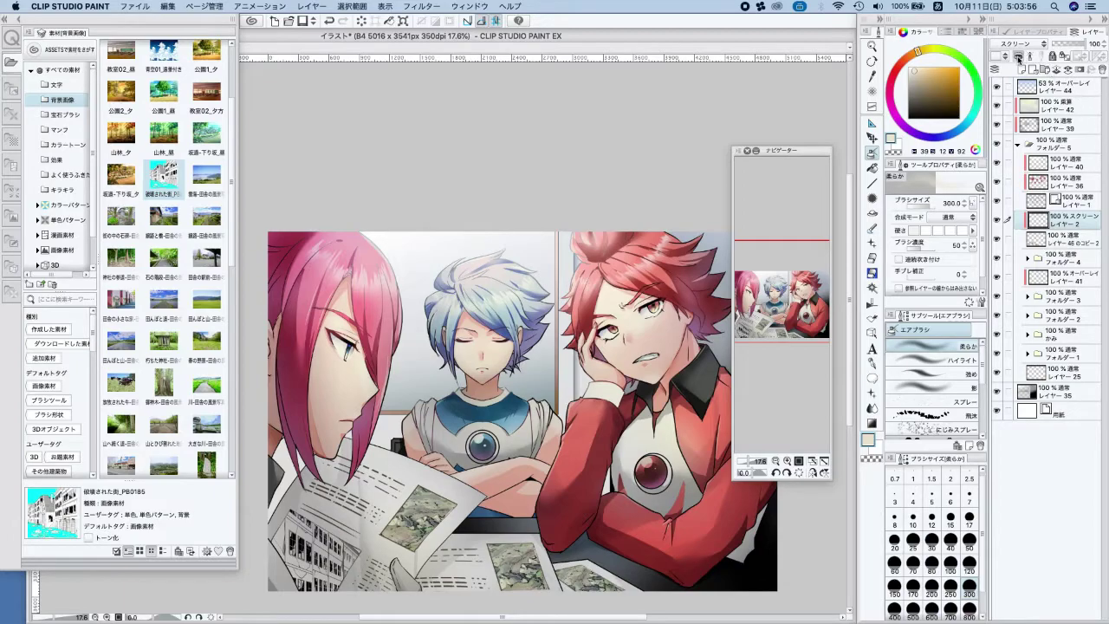
{"action": "left_click", "coordinate": [1019, 57]}
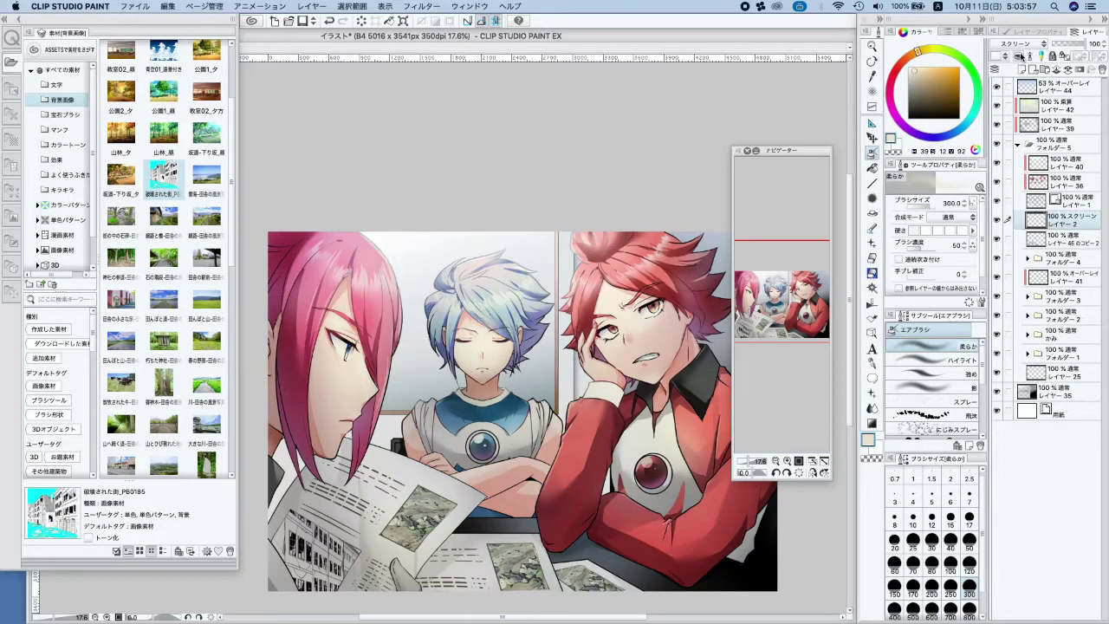
{"action": "left_click", "coordinate": [1100, 67]}
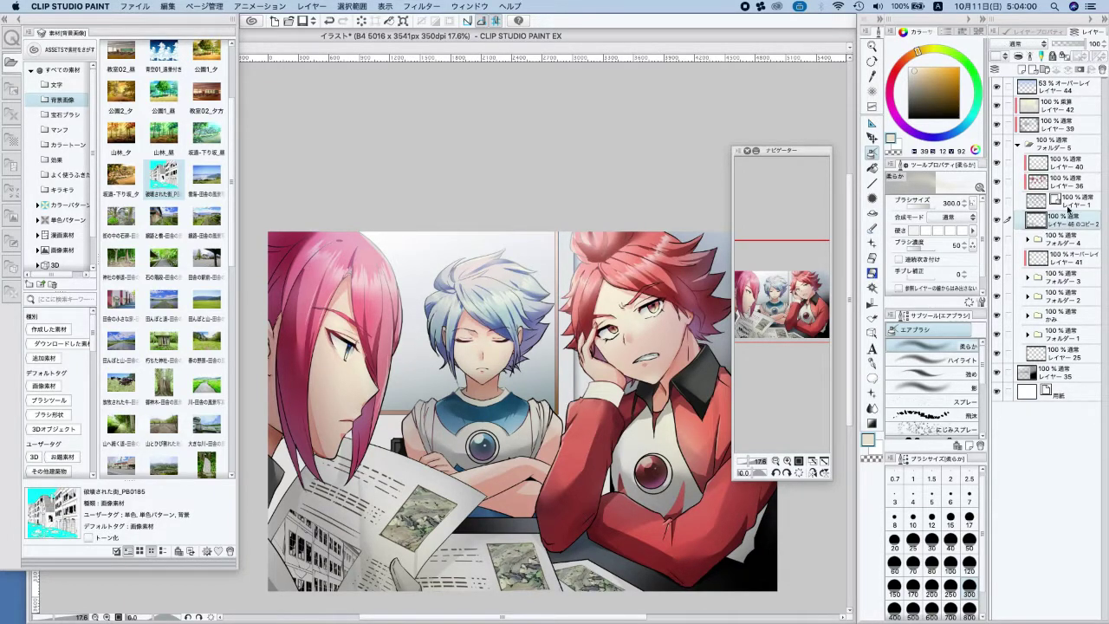
Group everything from フォルダー 4 down to Layer 25 into a new folder inside フォルダー 5 and collapse it
{"action": "left_click", "coordinate": [996, 278]}
{"action": "left_click", "coordinate": [996, 279]}
{"action": "left_click", "coordinate": [1061, 241]}
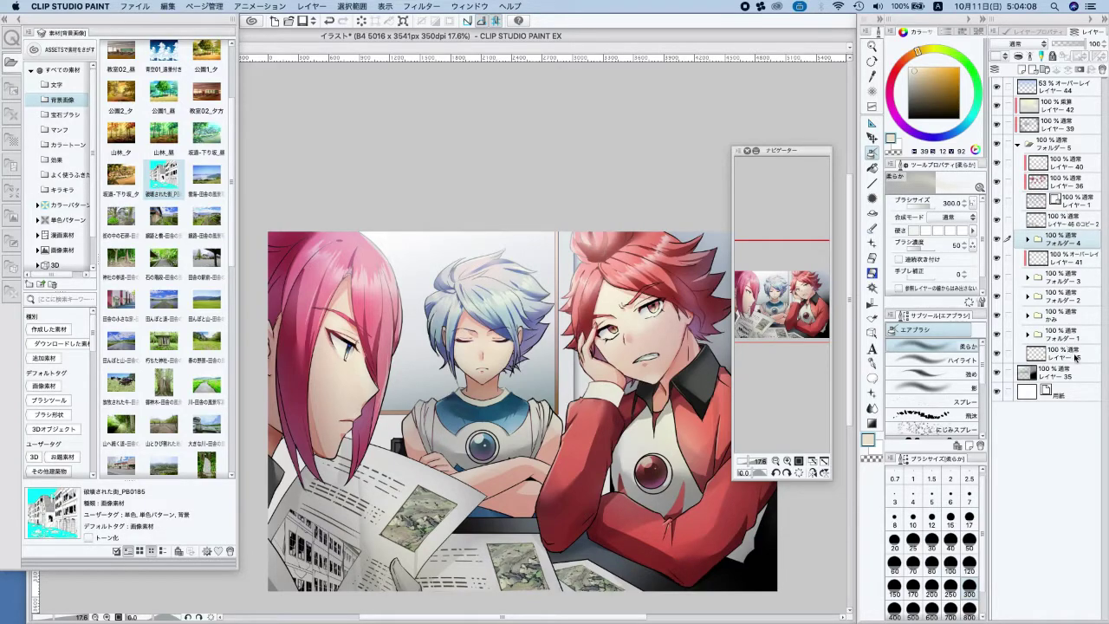
{"action": "left_click", "coordinate": [1076, 354], "text": "shift"}
{"action": "left_click", "coordinate": [996, 220]}
{"action": "left_click", "coordinate": [996, 220]}
{"action": "left_click_drag", "start_coordinate": [1061, 243], "coordinate": [1046, 70]}
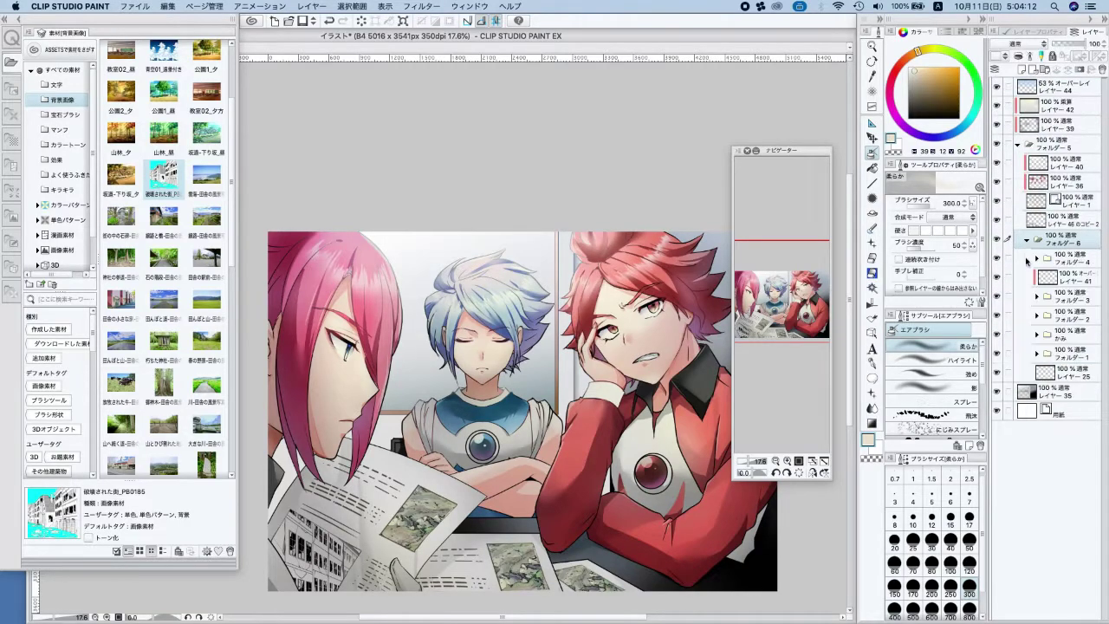
{"action": "left_click", "coordinate": [1026, 243]}
Add a clipped 加算(発光) layer directly above フォルダー 6 and airbrush white light over the blue-haired character's head
{"action": "left_click", "coordinate": [1022, 70]}
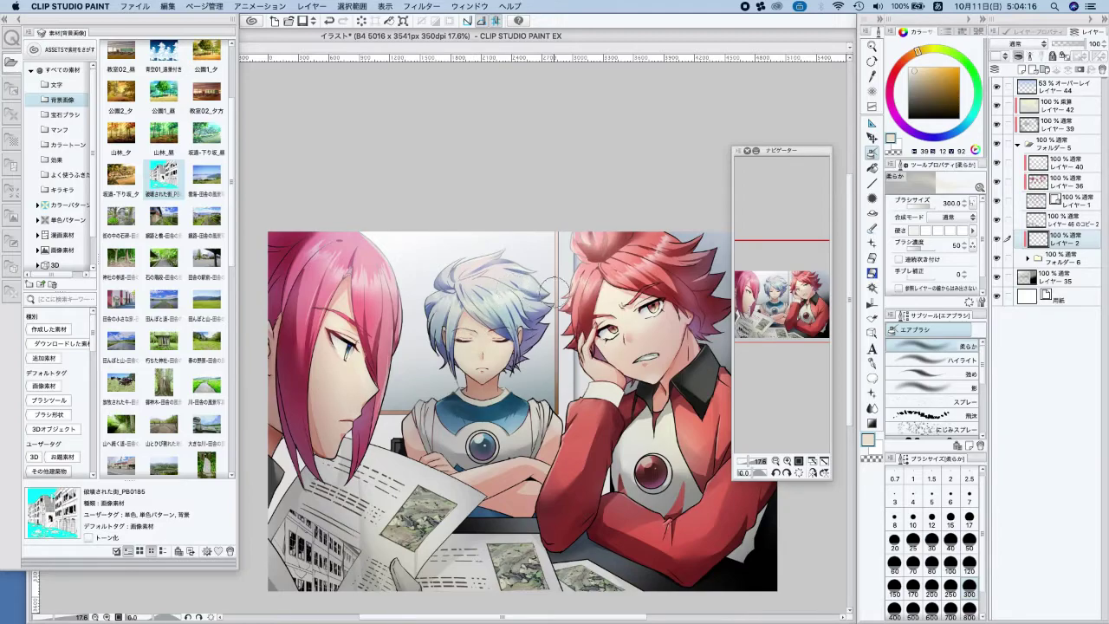
{"action": "left_click", "coordinate": [1027, 44]}
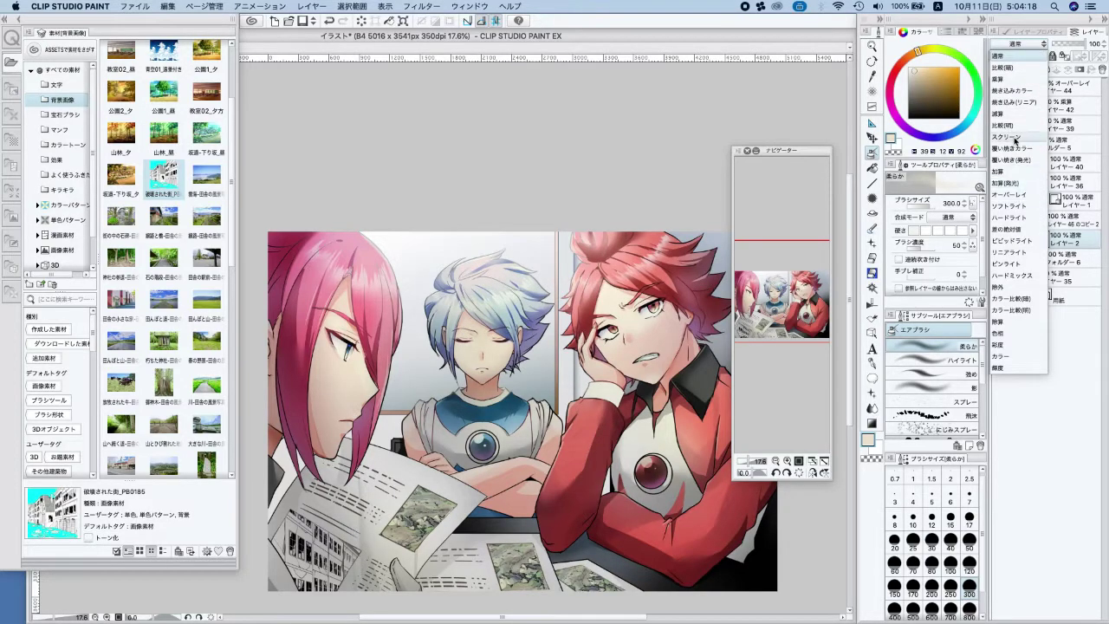
{"action": "left_click", "coordinate": [1013, 144]}
{"action": "left_click", "coordinate": [1021, 45]}
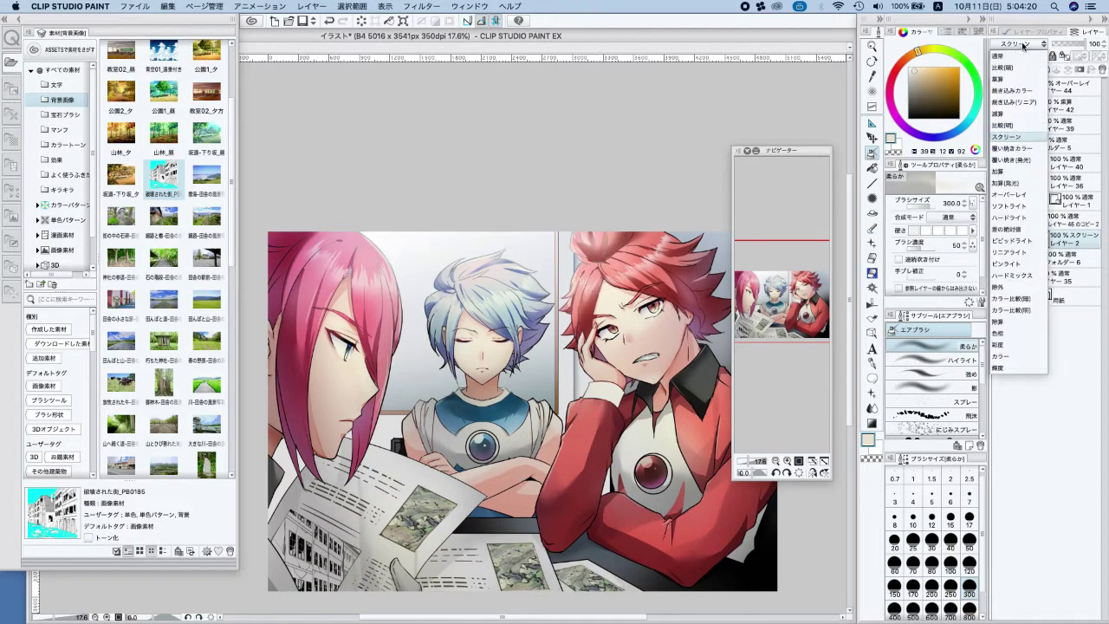
{"action": "left_click", "coordinate": [1014, 184]}
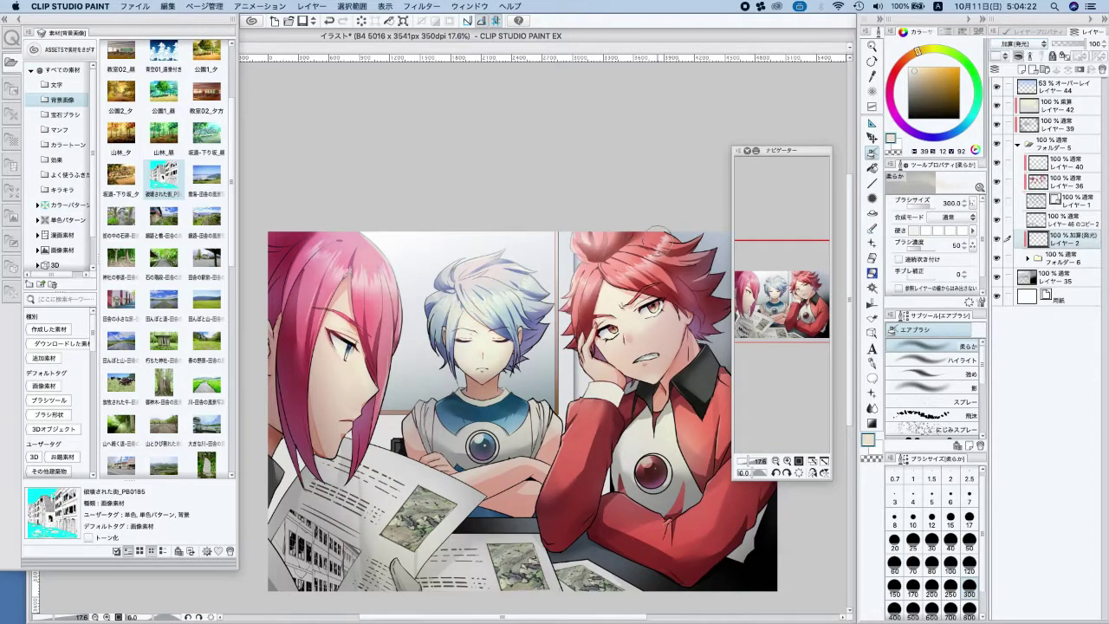
{"action": "left_click_drag", "start_coordinate": [923, 78], "coordinate": [907, 66]}
{"action": "left_click_drag", "start_coordinate": [468, 328], "coordinate": [451, 344]}
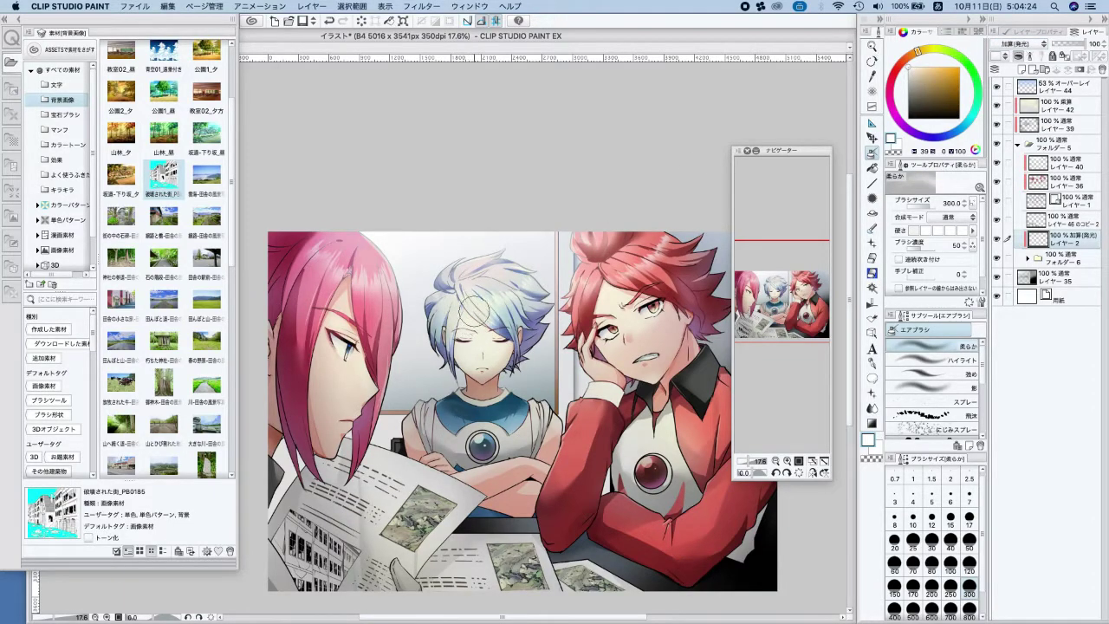
Hide the multiply Layer 42 and lower the 加算(発光) layer's opacity to 9%
{"action": "mouse_move", "coordinate": [1062, 49]}
{"action": "left_mouse_down"}
{"action": "mouse_move", "coordinate": [1044, 46]}
{"action": "mouse_move", "coordinate": [1059, 44]}
{"action": "left_mouse_up"}
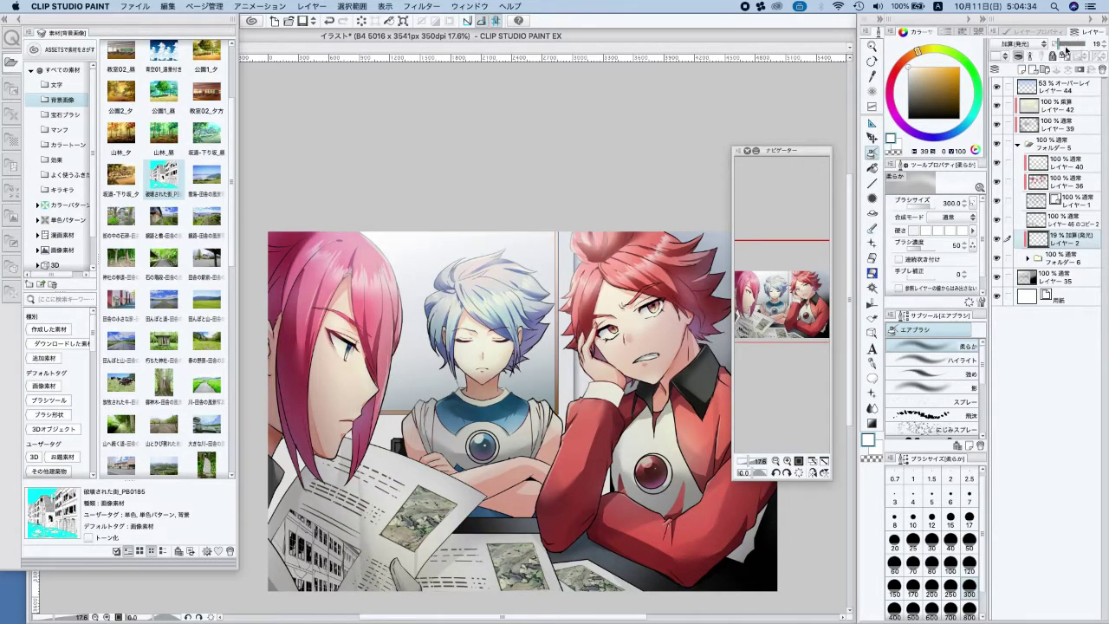
{"action": "left_click", "coordinate": [996, 108]}
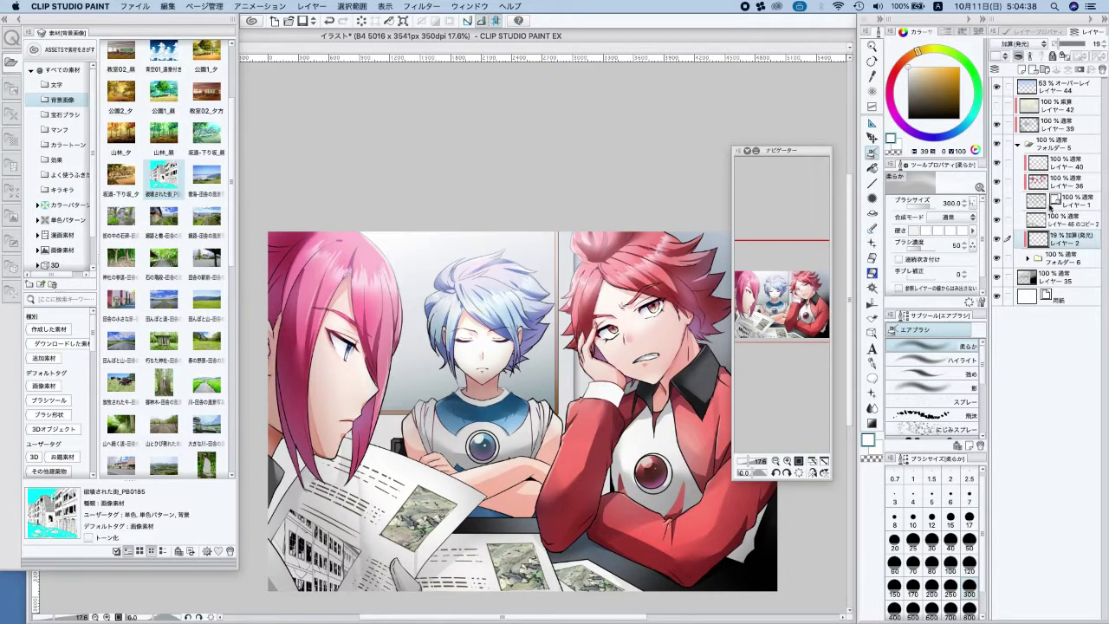
{"action": "left_click_drag", "start_coordinate": [1066, 45], "coordinate": [1053, 46]}
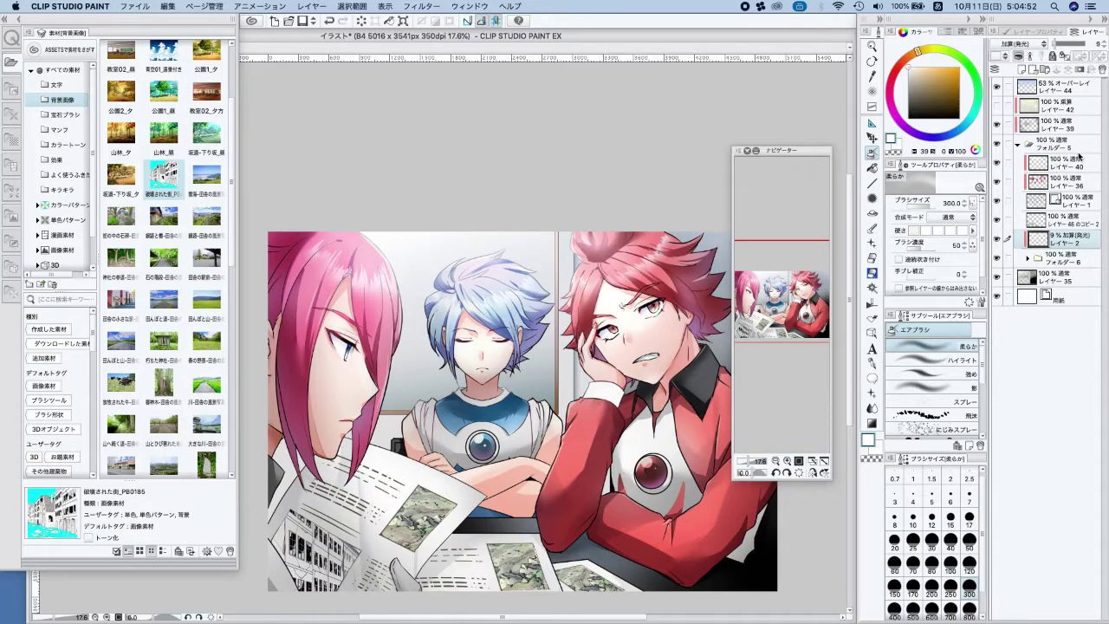
Check Layer 40's effect and airbrush white light on the 加算(発光) layer along the red-haired character's raised arm
{"action": "left_click", "coordinate": [997, 162]}
{"action": "left_click", "coordinate": [997, 163]}
{"action": "left_click", "coordinate": [1074, 161]}
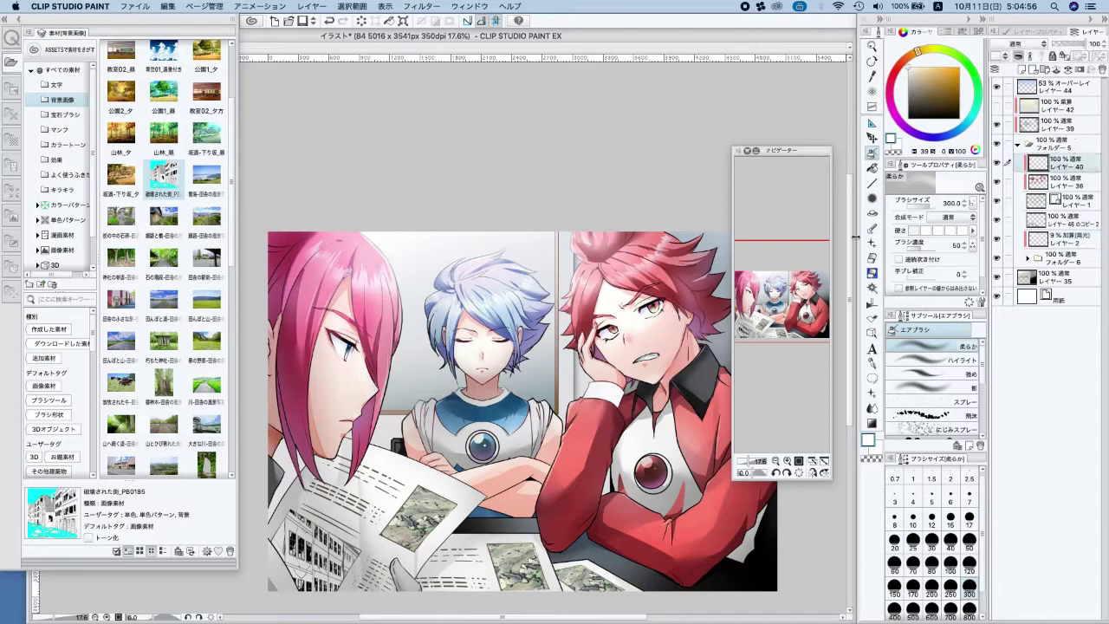
{"action": "scroll", "coordinate": [621, 335], "scroll_direction": "down", "scroll_amount": 1}
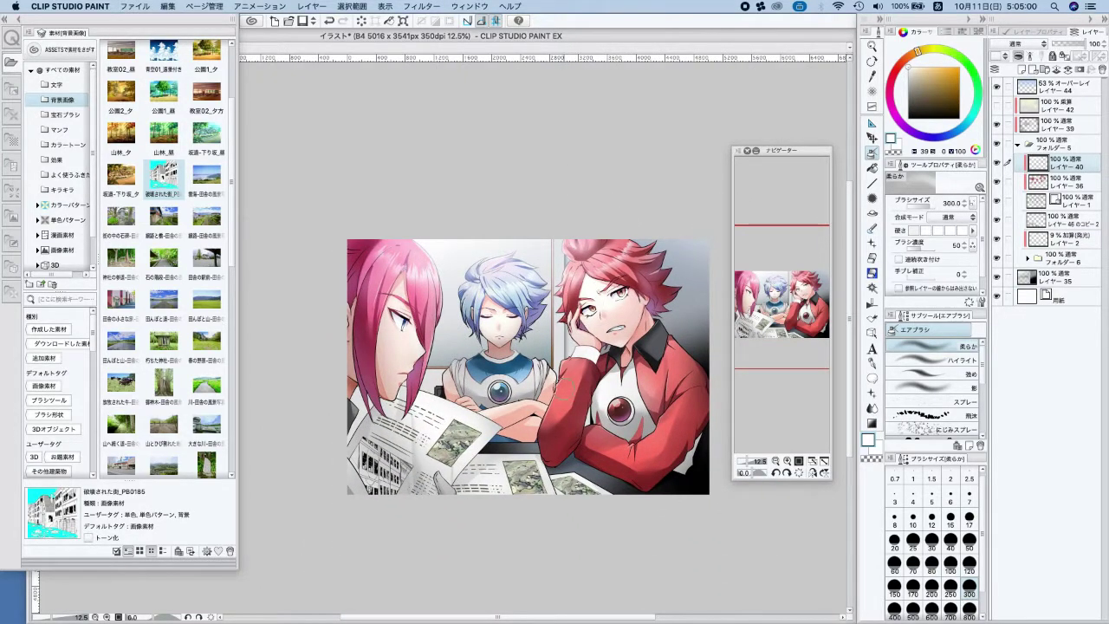
{"action": "left_click", "coordinate": [1064, 239]}
{"action": "mouse_move", "coordinate": [564, 374]}
{"action": "left_mouse_down"}
{"action": "mouse_move", "coordinate": [577, 353]}
{"action": "mouse_move", "coordinate": [590, 359]}
{"action": "left_mouse_up"}
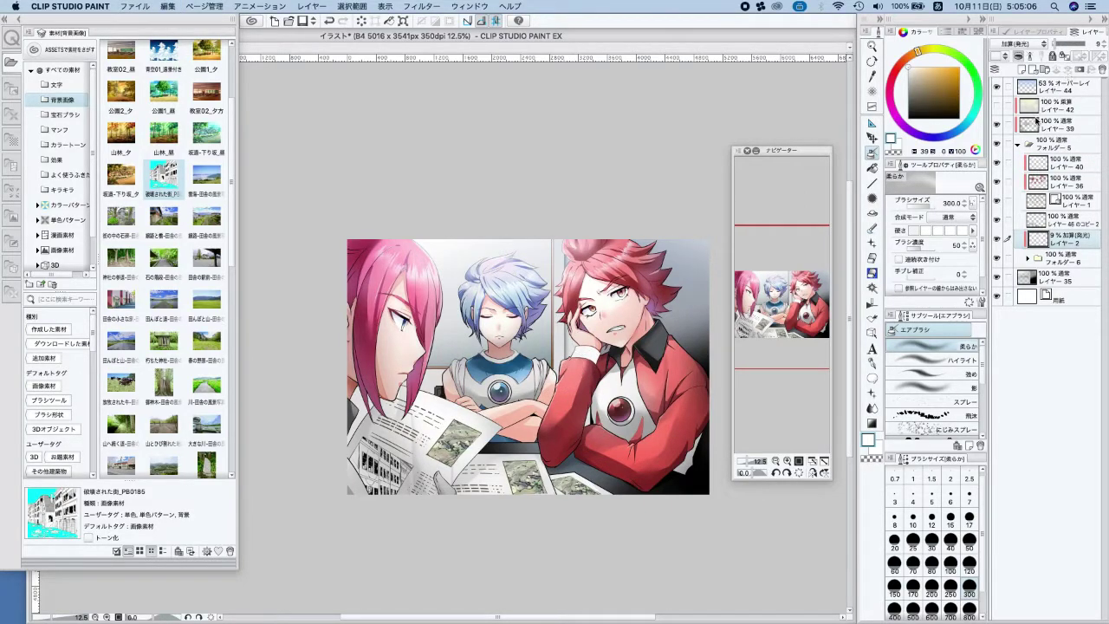
Add a clipped 覆い焼き(発光) layer above the 加算(発光) layer and airbrush white light on the red-haired character's black collar
{"action": "left_click", "coordinate": [1021, 71]}
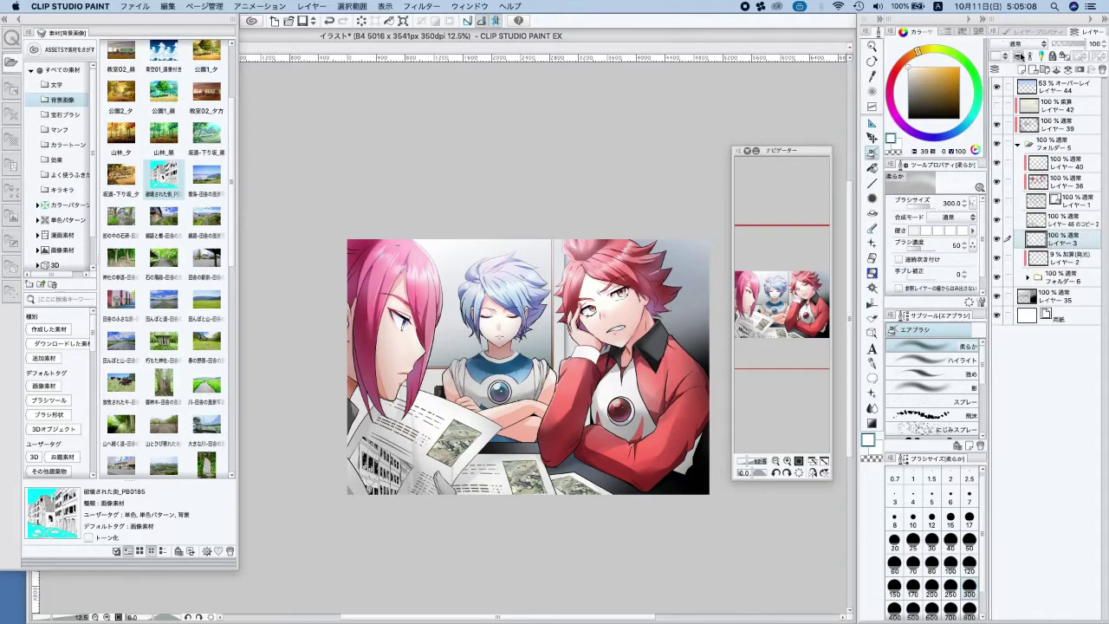
{"action": "left_click", "coordinate": [1019, 45]}
{"action": "left_click", "coordinate": [1013, 160]}
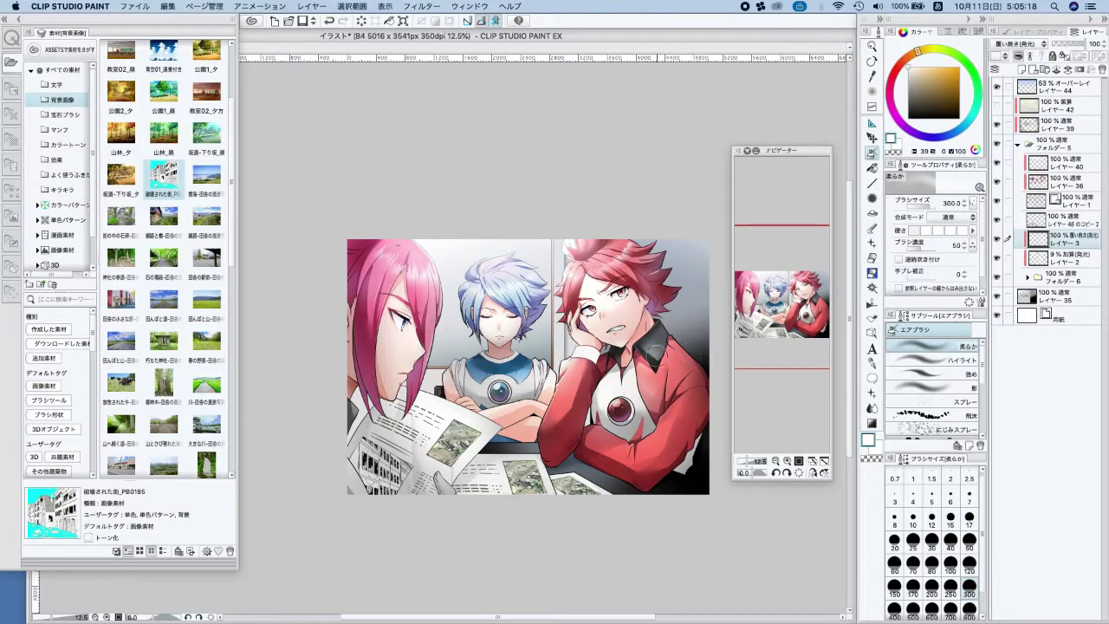
{"action": "mouse_move", "coordinate": [645, 346]}
{"action": "left_mouse_down"}
{"action": "mouse_move", "coordinate": [654, 360]}
{"action": "mouse_move", "coordinate": [657, 349]}
{"action": "mouse_move", "coordinate": [650, 355]}
{"action": "left_mouse_up"}
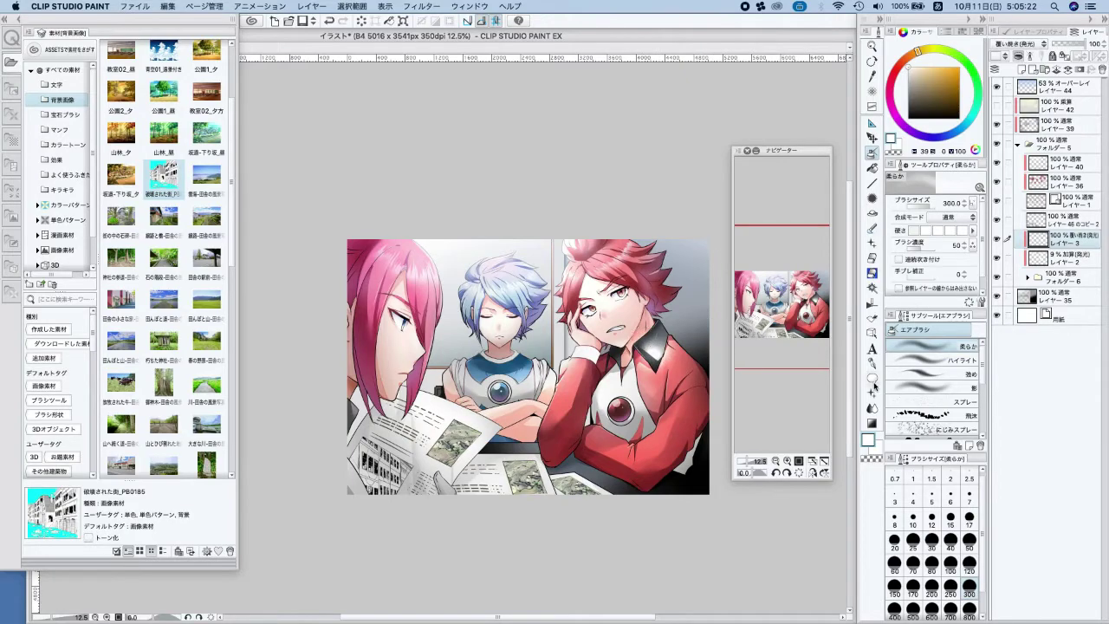
Soften the collar light with the ぼかし blending tool at size 800
{"action": "left_click", "coordinate": [872, 407]}
{"action": "left_click", "coordinate": [970, 608]}
{"action": "mouse_move", "coordinate": [665, 340]}
{"action": "left_mouse_down"}
{"action": "mouse_move", "coordinate": [659, 305]}
{"action": "mouse_move", "coordinate": [646, 312]}
{"action": "mouse_move", "coordinate": [663, 317]}
{"action": "mouse_move", "coordinate": [646, 322]}
{"action": "mouse_move", "coordinate": [665, 360]}
{"action": "left_mouse_up"}
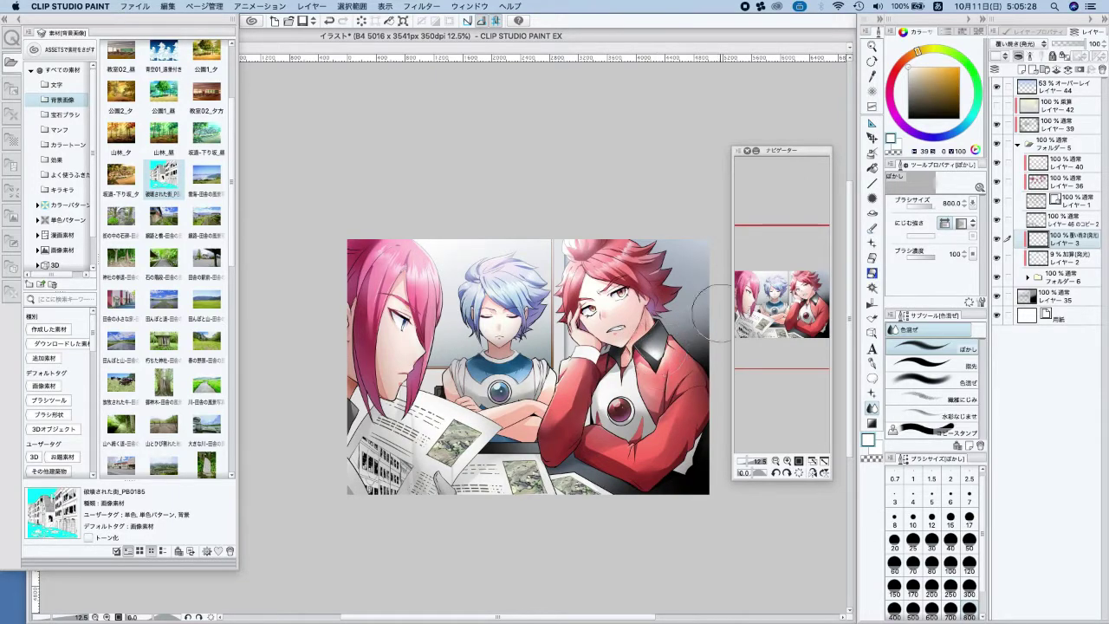
Airbrush white light over the characters' clothing on the 覆い焼き(発光) layer and undo the last stroke
{"action": "left_click", "coordinate": [872, 154]}
{"action": "mouse_move", "coordinate": [553, 419]}
{"action": "left_mouse_down"}
{"action": "mouse_move", "coordinate": [646, 463]}
{"action": "mouse_move", "coordinate": [631, 463]}
{"action": "mouse_move", "coordinate": [670, 431]}
{"action": "mouse_move", "coordinate": [639, 459]}
{"action": "mouse_move", "coordinate": [611, 457]}
{"action": "mouse_move", "coordinate": [643, 459]}
{"action": "left_mouse_up"}
{"action": "key", "text": "super+z"}
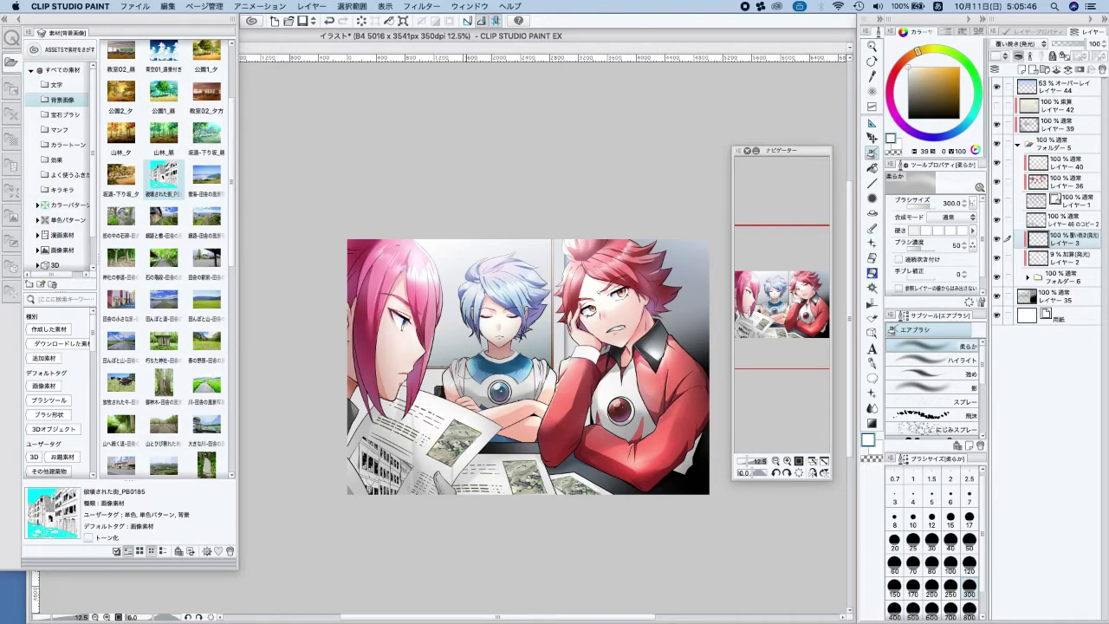
Check the effect of レイヤー 46 のコピー 2 and Layer 39 by hiding and showing each one
{"action": "left_click", "coordinate": [996, 222]}
{"action": "left_click", "coordinate": [997, 221]}
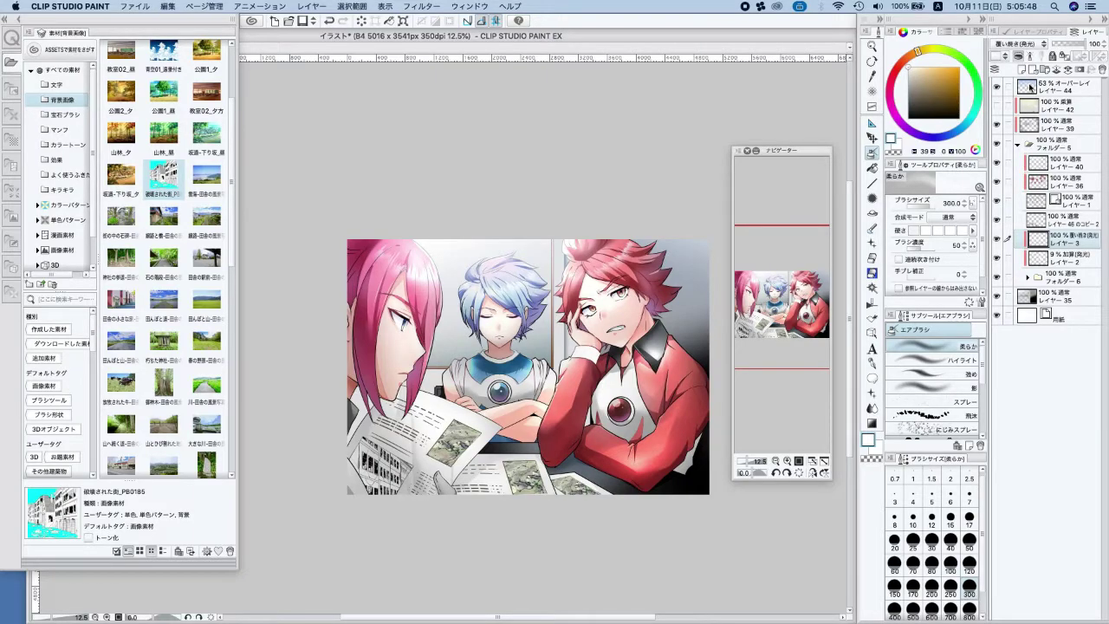
{"action": "left_click", "coordinate": [996, 125]}
{"action": "left_click", "coordinate": [997, 124]}
{"action": "left_click", "coordinate": [1054, 122]}
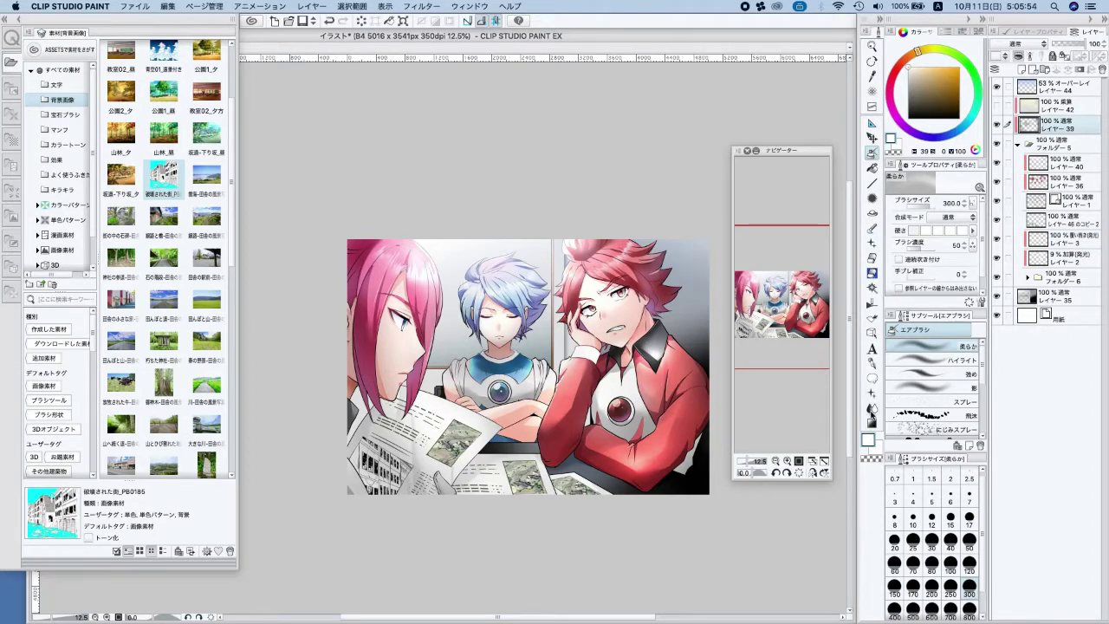
Airbrush white light onto the blue-haired character's hair on the 覆い焼き(発光) layer with the 柔らか airbrush at size 300
{"action": "left_click", "coordinate": [873, 408]}
{"action": "left_click", "coordinate": [872, 272]}
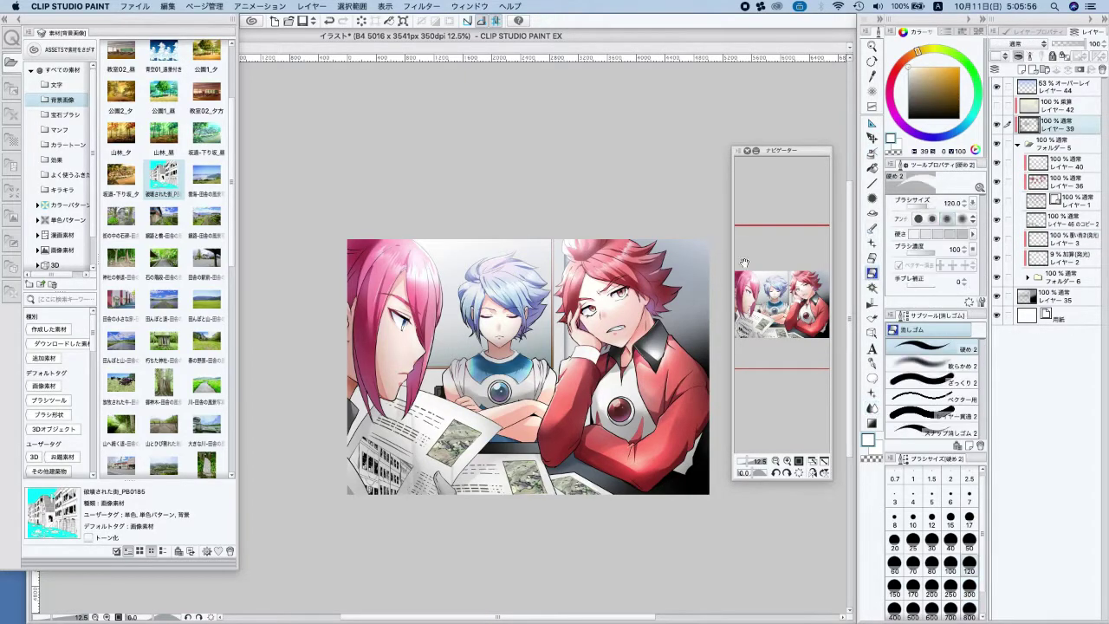
{"action": "left_click", "coordinate": [873, 153]}
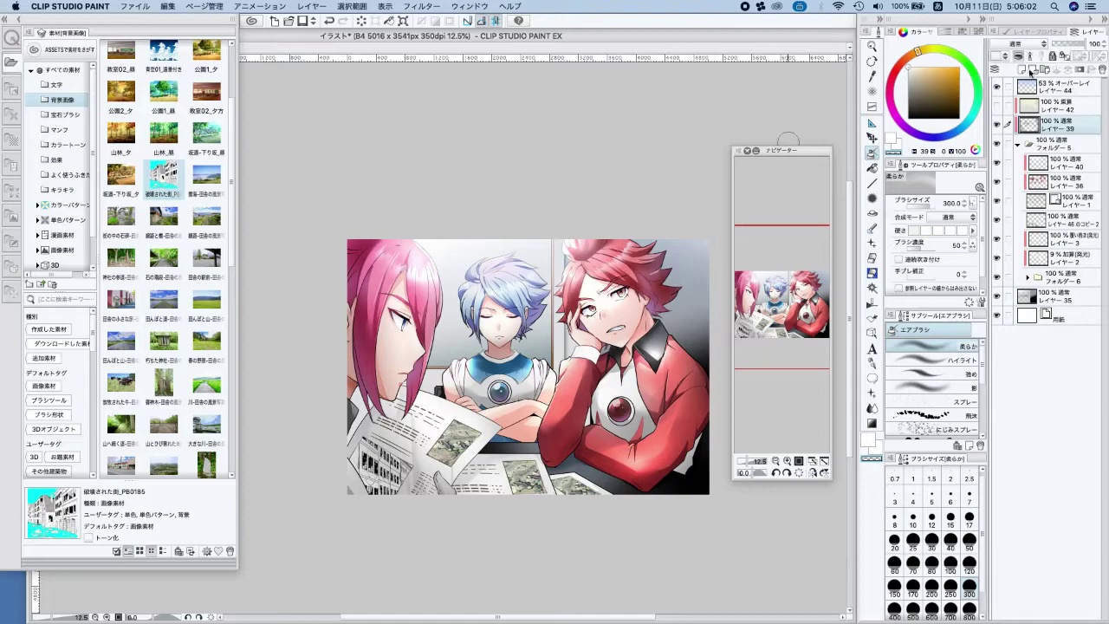
{"action": "left_click", "coordinate": [1067, 241]}
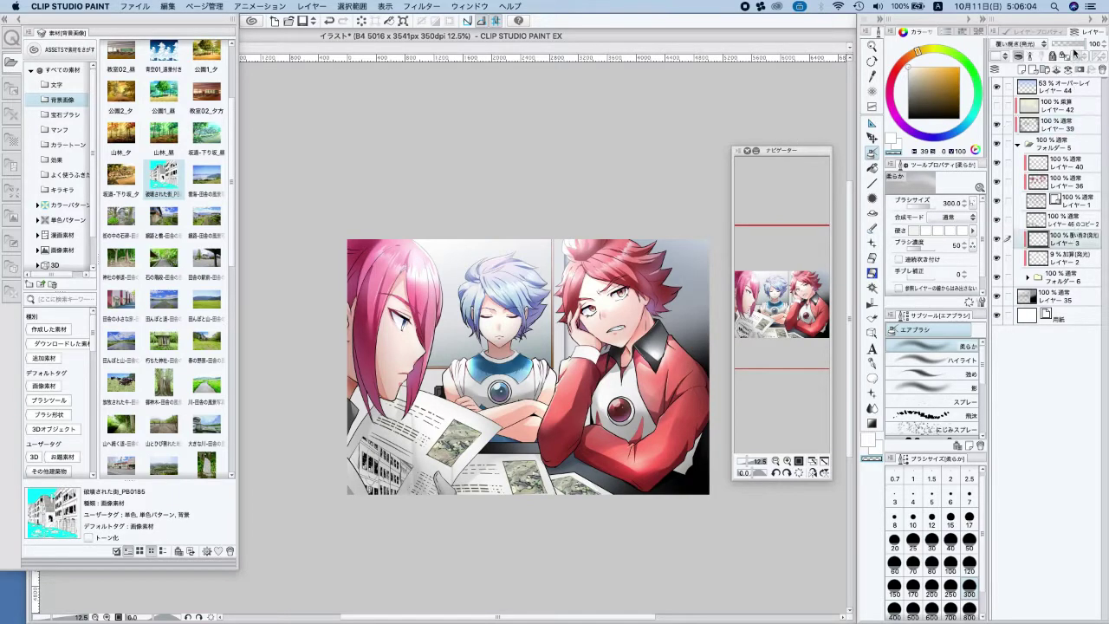
{"action": "mouse_move", "coordinate": [1083, 44]}
{"action": "left_mouse_down"}
{"action": "mouse_move", "coordinate": [1068, 45]}
{"action": "mouse_move", "coordinate": [1103, 43]}
{"action": "left_mouse_up"}
{"action": "left_click", "coordinate": [868, 441]}
{"action": "left_click", "coordinate": [872, 460]}
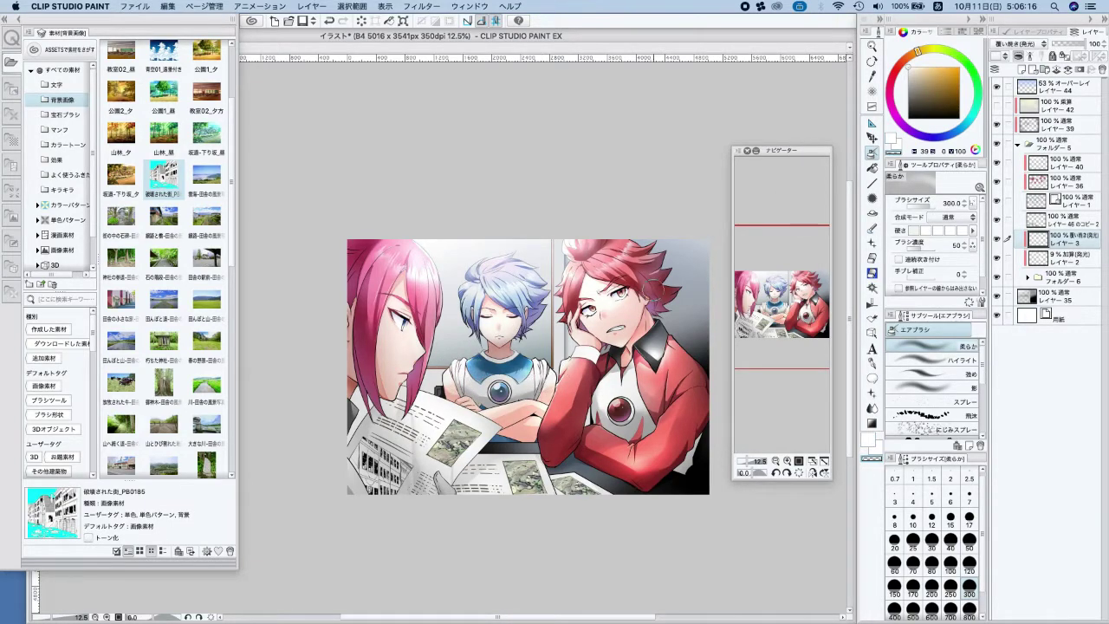
{"action": "left_click", "coordinate": [868, 439]}
{"action": "key", "text": "super+z"}
{"action": "left_click_drag", "start_coordinate": [467, 269], "coordinate": [514, 248]}
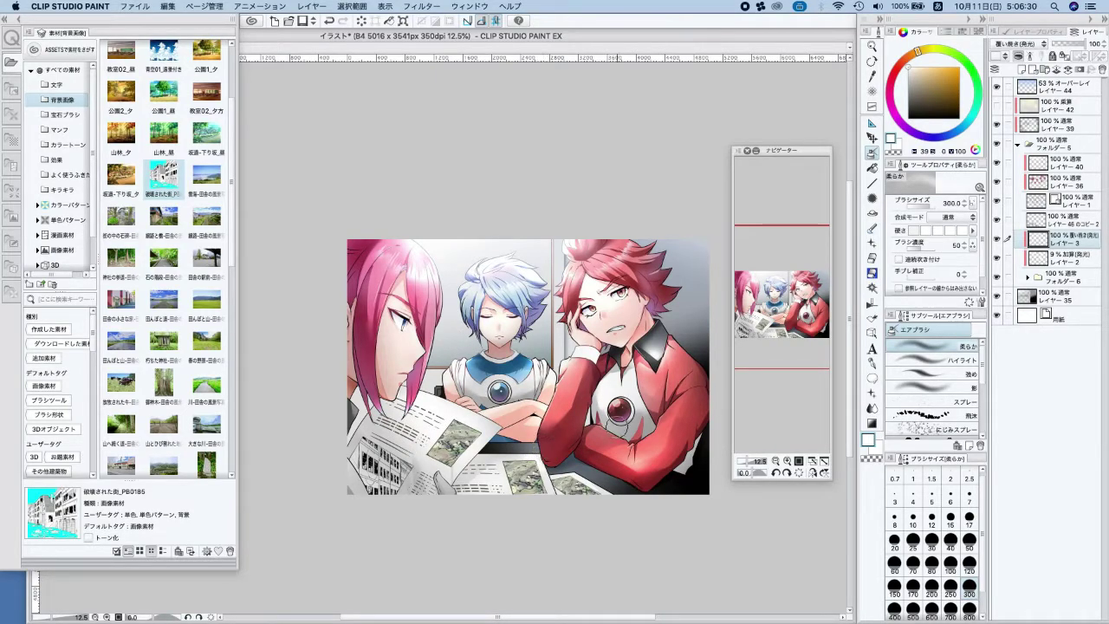
Try white airbrush light over the papers on the table and at size 50, and undo the strokes
{"action": "left_click_drag", "start_coordinate": [537, 461], "coordinate": [536, 447]}
{"action": "key", "text": "super+z"}
{"action": "left_click", "coordinate": [969, 543]}
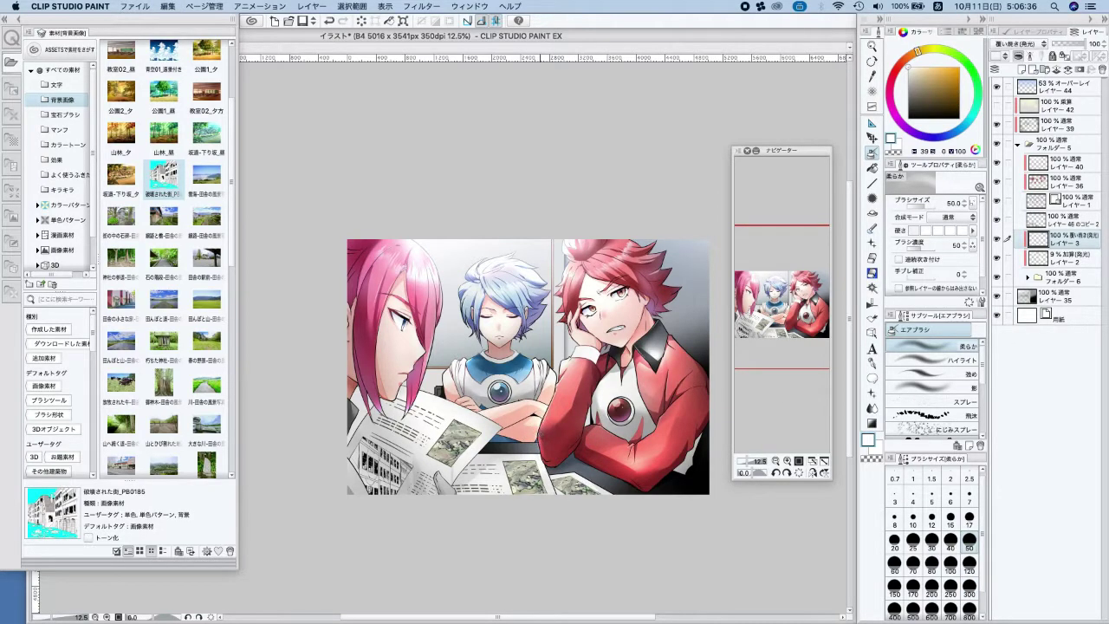
{"action": "key", "text": "super+z"}
{"action": "key", "text": "super+z"}
Airbrush fine white light along the blue-haired character's shoulder and arm at size 17, and undo the last stroke
{"action": "scroll", "coordinate": [488, 405], "scroll_direction": "up", "scroll_amount": 5}
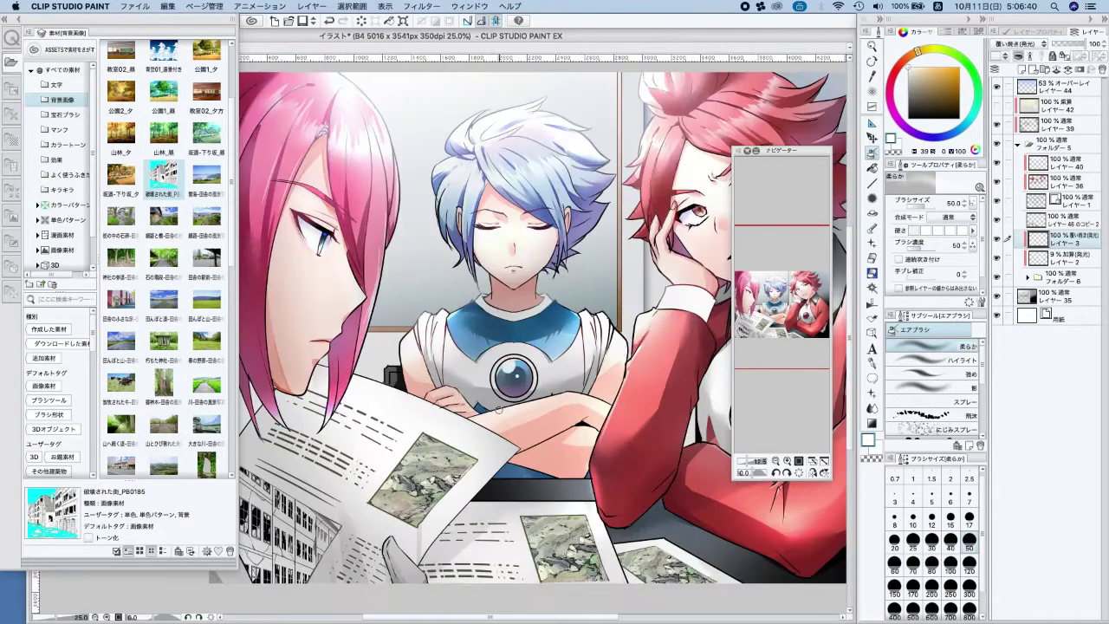
{"action": "left_click", "coordinate": [968, 519]}
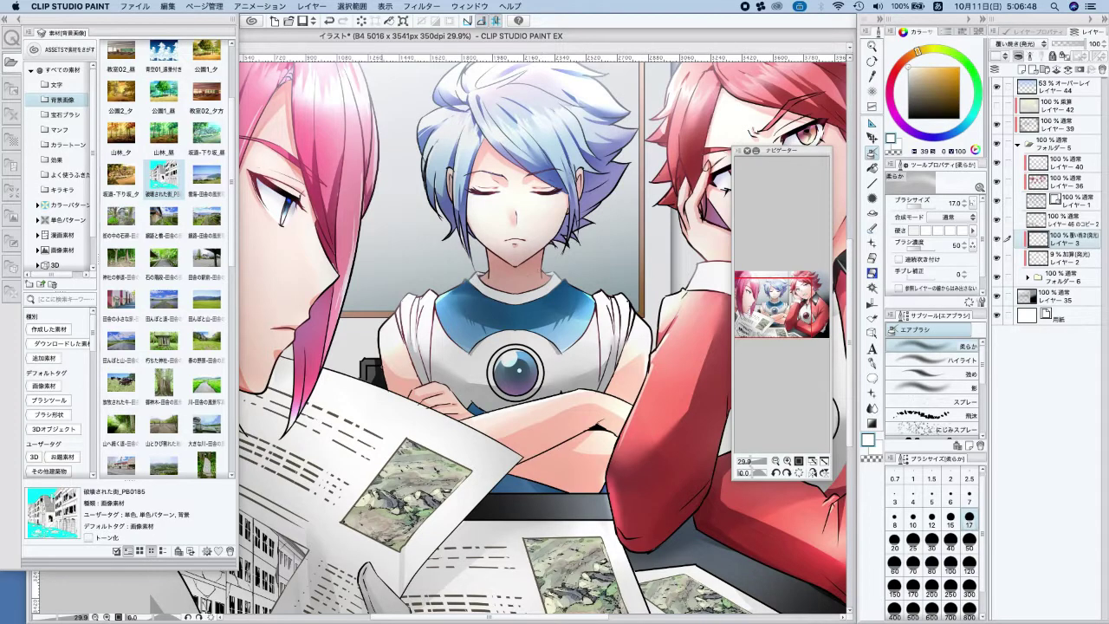
{"action": "left_click_drag", "start_coordinate": [383, 358], "coordinate": [389, 389]}
{"action": "scroll", "coordinate": [571, 322], "scroll_direction": "down", "scroll_amount": 4}
{"action": "left_click_drag", "start_coordinate": [659, 448], "coordinate": [570, 488]}
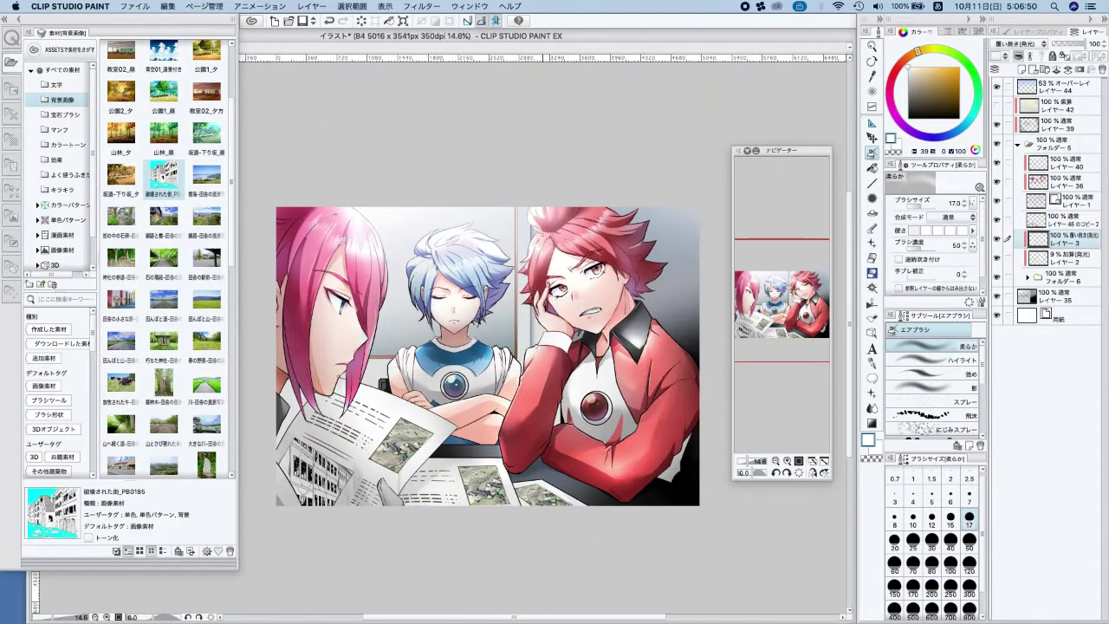
{"action": "scroll", "coordinate": [566, 313], "scroll_direction": "up", "scroll_amount": 5}
{"action": "key", "text": "super+z"}
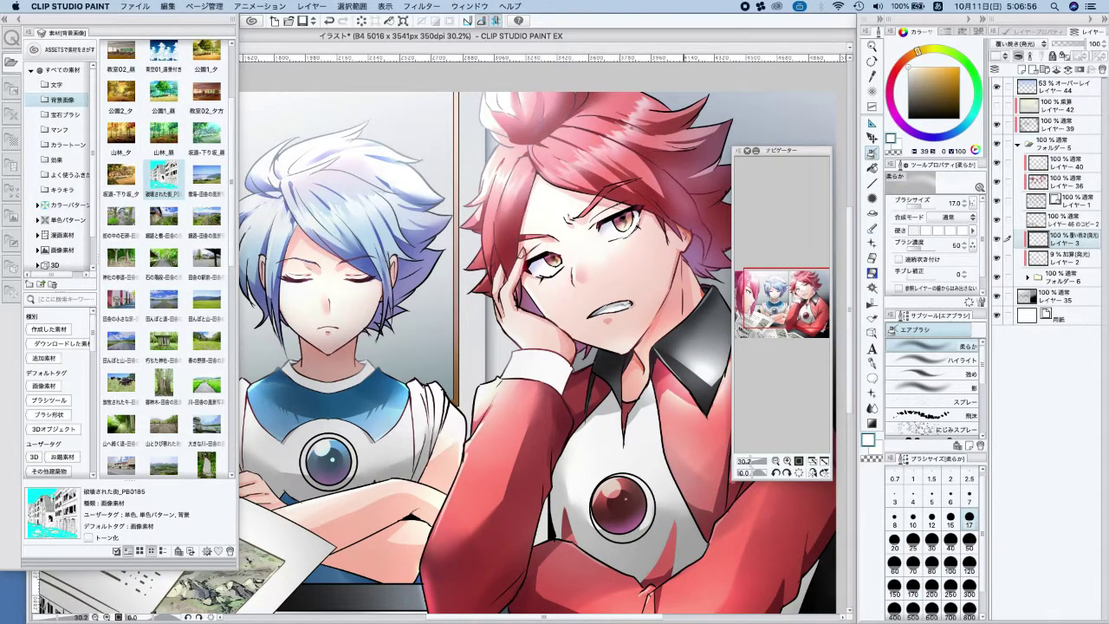
Try the 柔らか airbrush at size 200 on Layer 40 and undo the last stroke
{"action": "scroll", "coordinate": [669, 216], "scroll_direction": "down", "scroll_amount": 3}
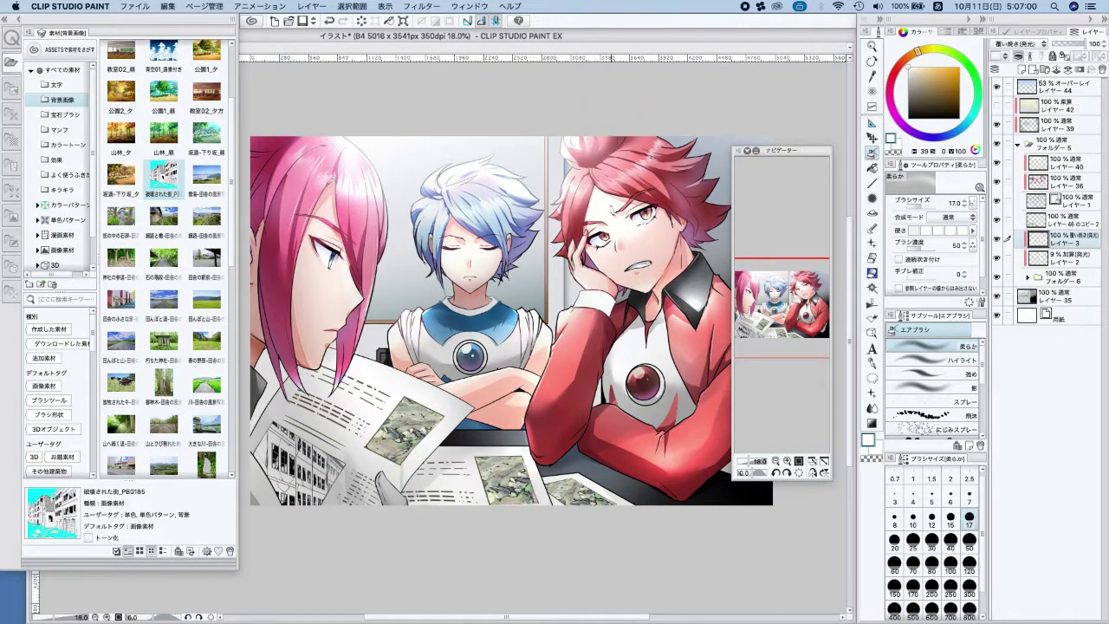
{"action": "left_click", "coordinate": [1077, 163]}
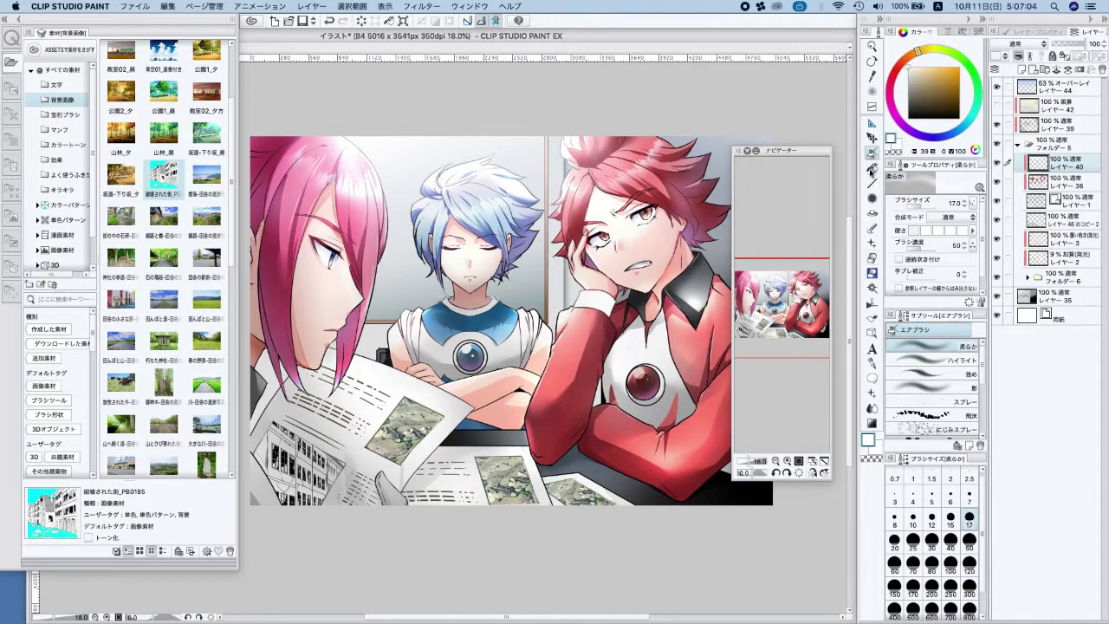
{"action": "left_click", "coordinate": [931, 585]}
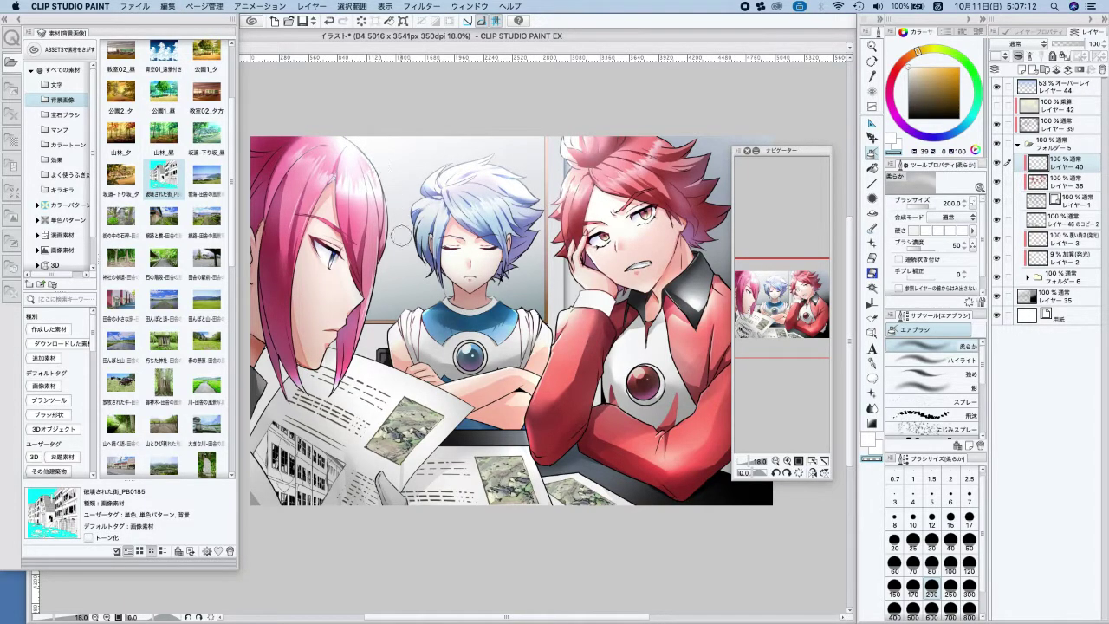
{"action": "scroll", "coordinate": [615, 204], "scroll_direction": "down", "scroll_amount": 1}
{"action": "scroll", "coordinate": [650, 195], "scroll_direction": "up", "scroll_amount": 1}
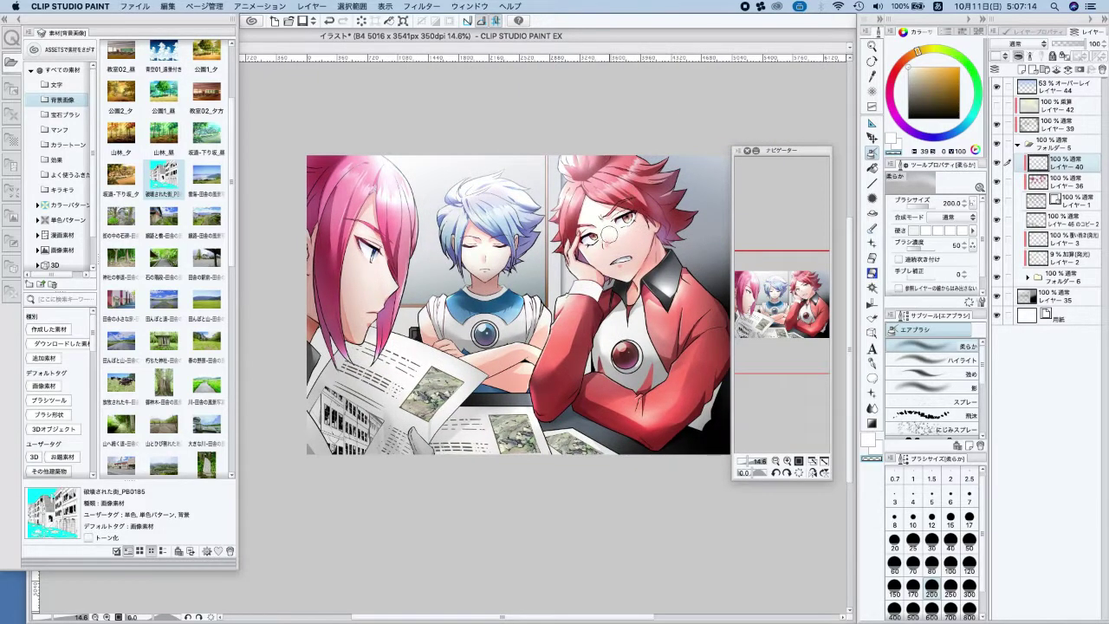
{"action": "scroll", "coordinate": [629, 204], "scroll_direction": "up", "scroll_amount": 1}
{"action": "scroll", "coordinate": [628, 201], "scroll_direction": "up", "scroll_amount": 1}
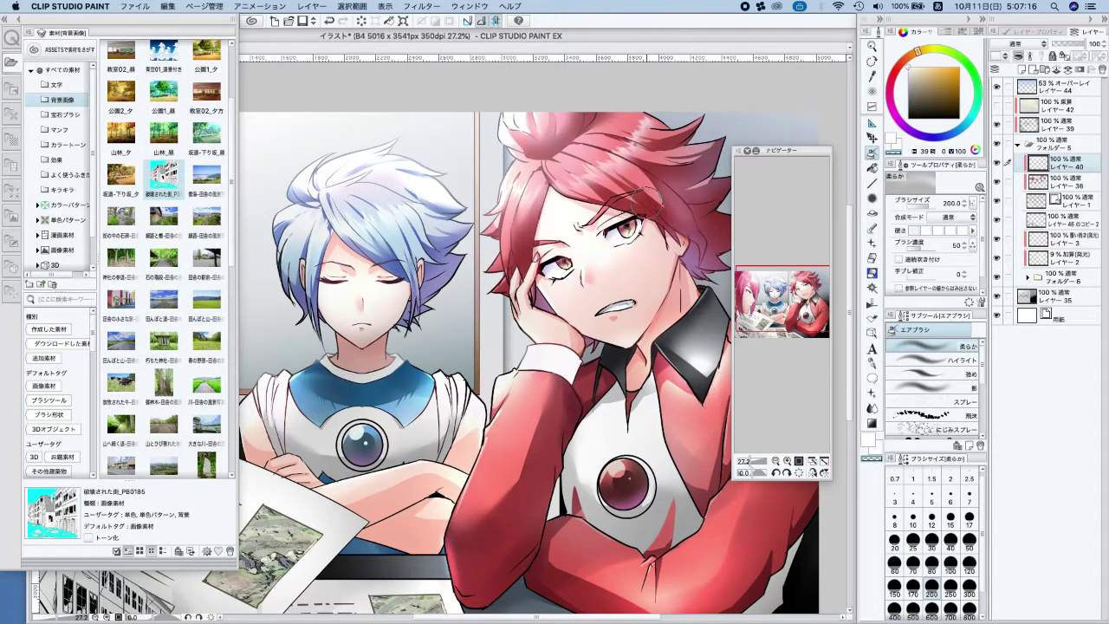
{"action": "scroll", "coordinate": [642, 201], "scroll_direction": "down", "scroll_amount": 5}
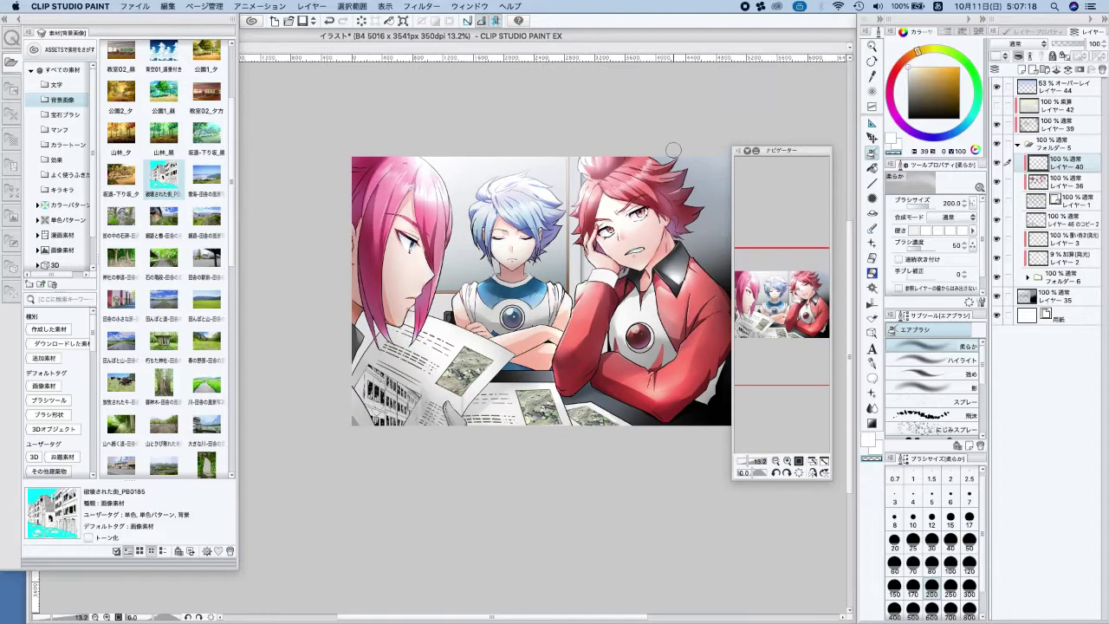
{"action": "scroll", "coordinate": [592, 280], "scroll_direction": "up", "scroll_amount": 2}
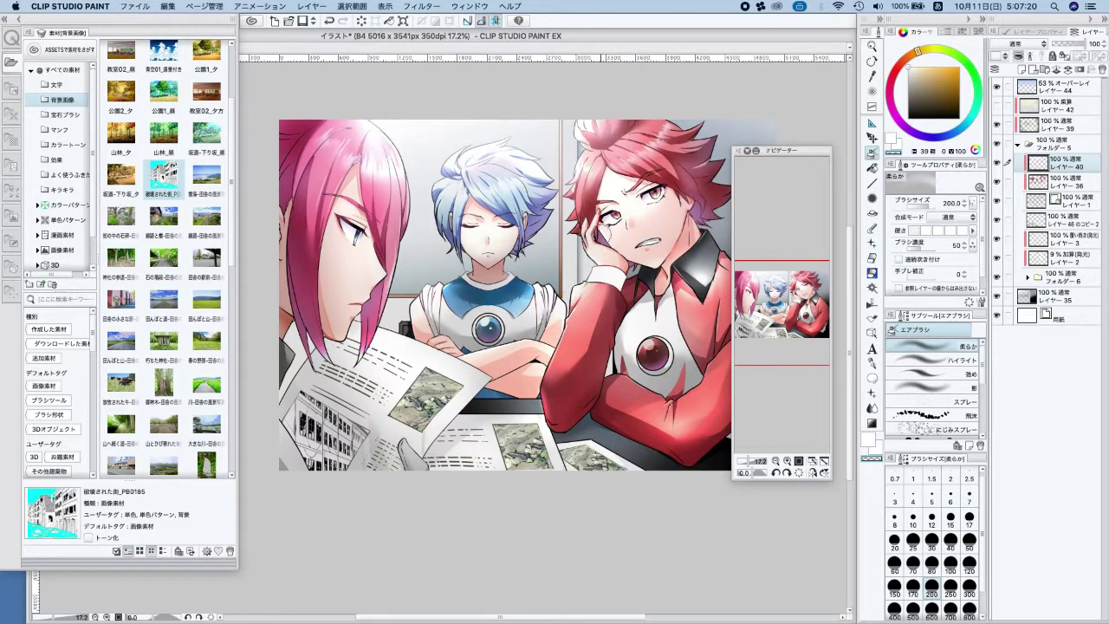
{"action": "key", "text": "x"}
{"action": "key", "text": "super+z"}
{"action": "left_click_drag", "start_coordinate": [692, 291], "coordinate": [662, 327]}
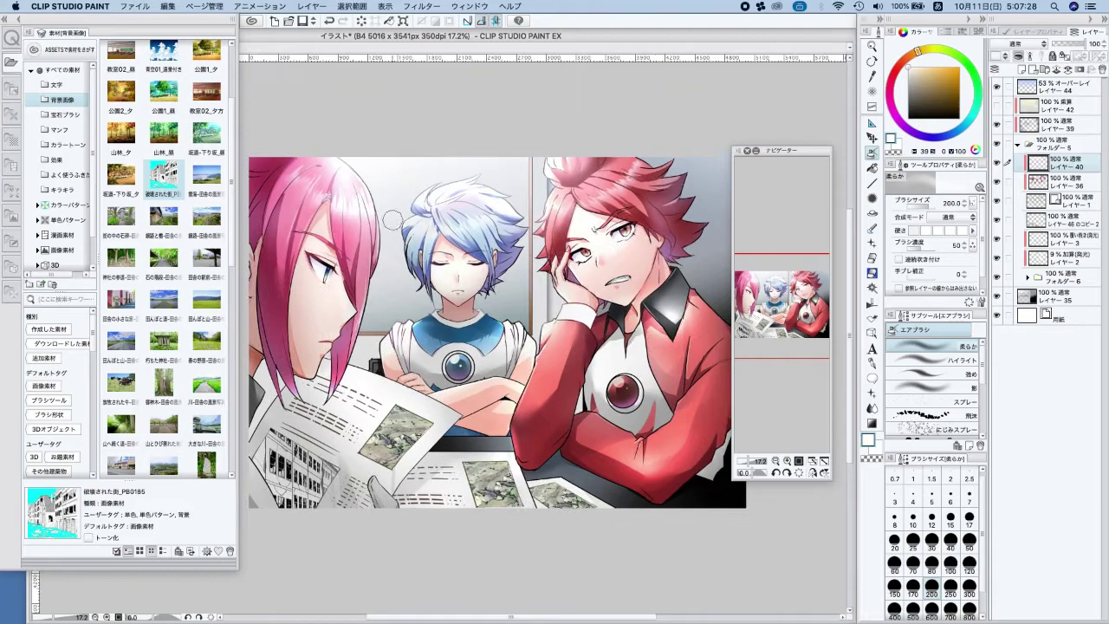
Collapse the material palette to free the canvas area and view the whole illustration
{"action": "left_click", "coordinate": [19, 19]}
{"action": "scroll", "coordinate": [661, 305], "scroll_direction": "down", "scroll_amount": 3}
{"action": "left_click_drag", "start_coordinate": [661, 305], "coordinate": [609, 356]}
{"action": "scroll", "coordinate": [623, 328], "scroll_direction": "down", "scroll_amount": 3}
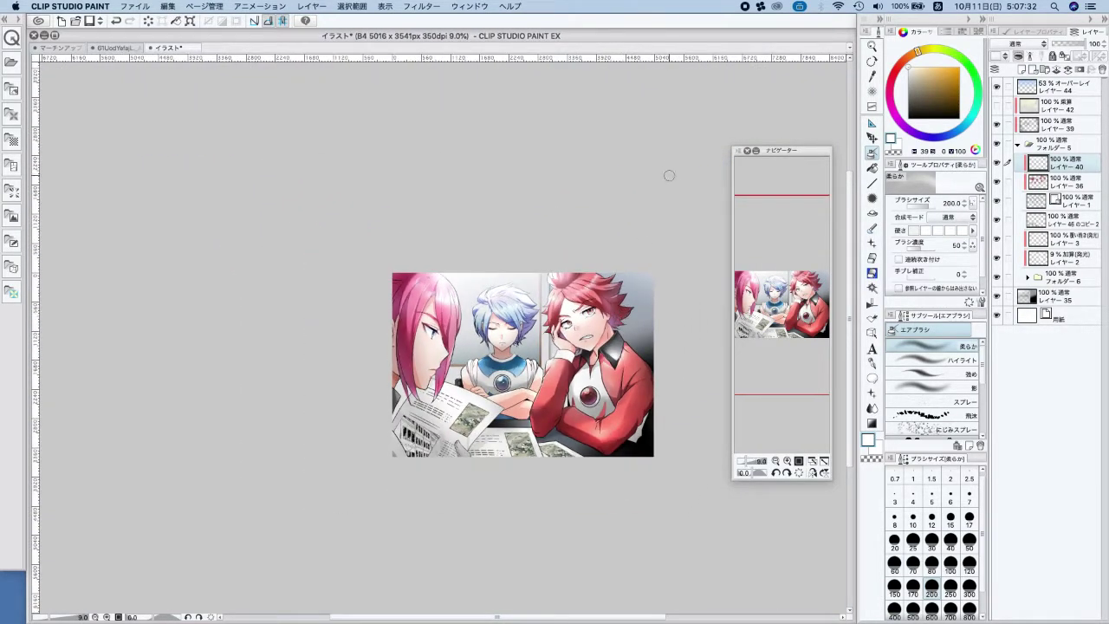
{"action": "scroll", "coordinate": [633, 244], "scroll_direction": "up", "scroll_amount": 2}
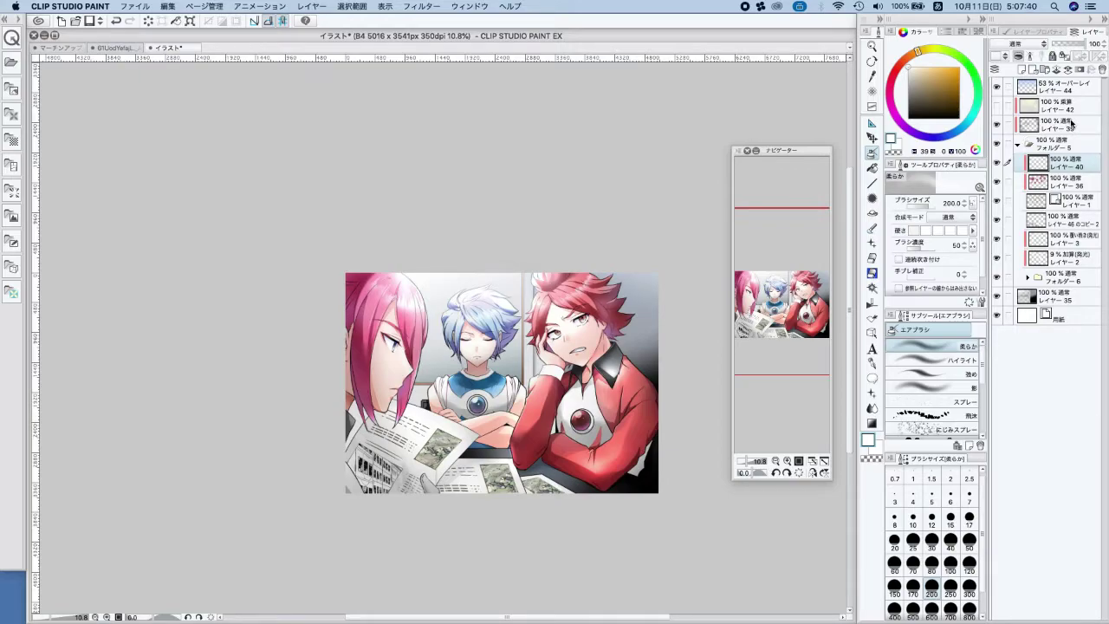
Show the multiply Layer 42 and lower its opacity to 12%
{"action": "left_click", "coordinate": [998, 106]}
{"action": "left_click", "coordinate": [1073, 111]}
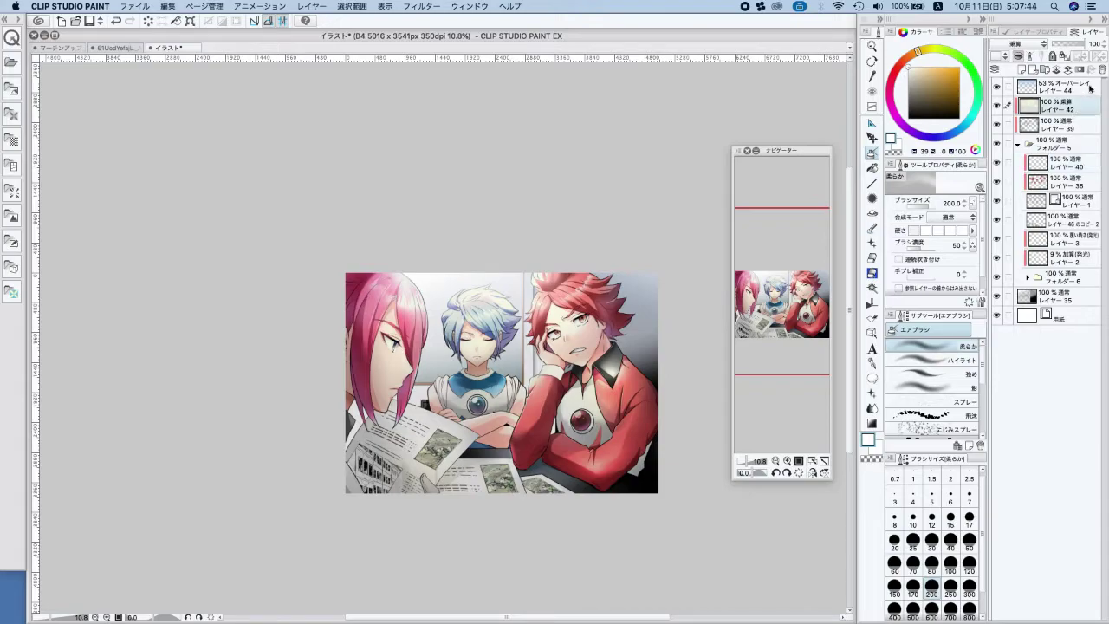
{"action": "left_click", "coordinate": [1055, 45]}
{"action": "mouse_move", "coordinate": [1067, 44]}
{"action": "left_mouse_down"}
{"action": "mouse_move", "coordinate": [1045, 45]}
{"action": "mouse_move", "coordinate": [1056, 46]}
{"action": "left_mouse_up"}
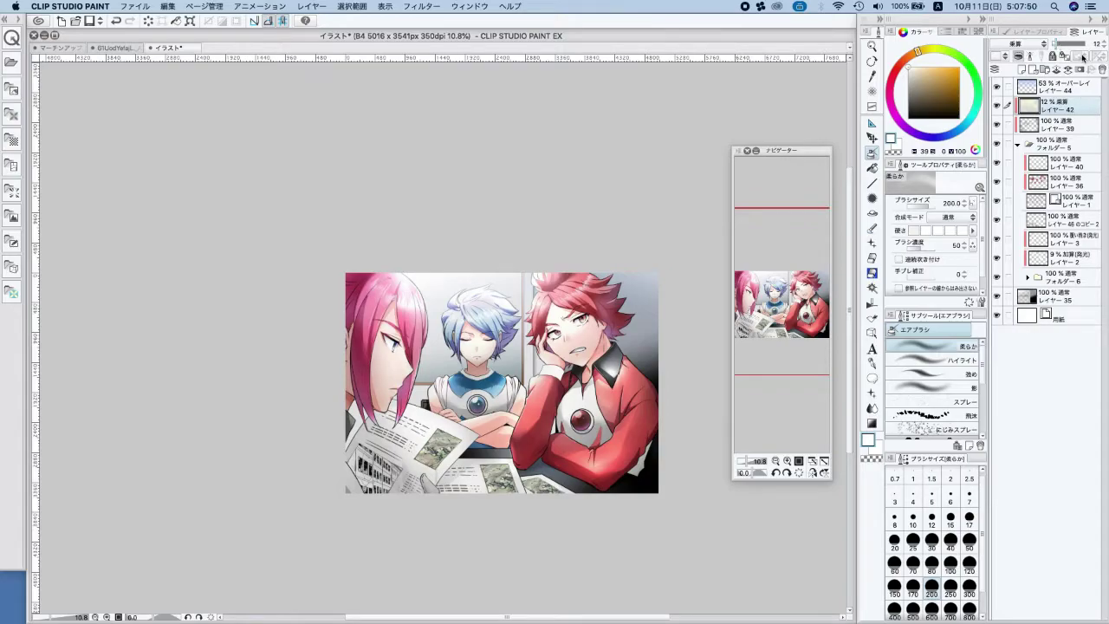
Examine the layers inside フォルダー 5 and compare the illustration with and without the 覆い焼き(発光) layer
{"action": "left_click", "coordinate": [1033, 144]}
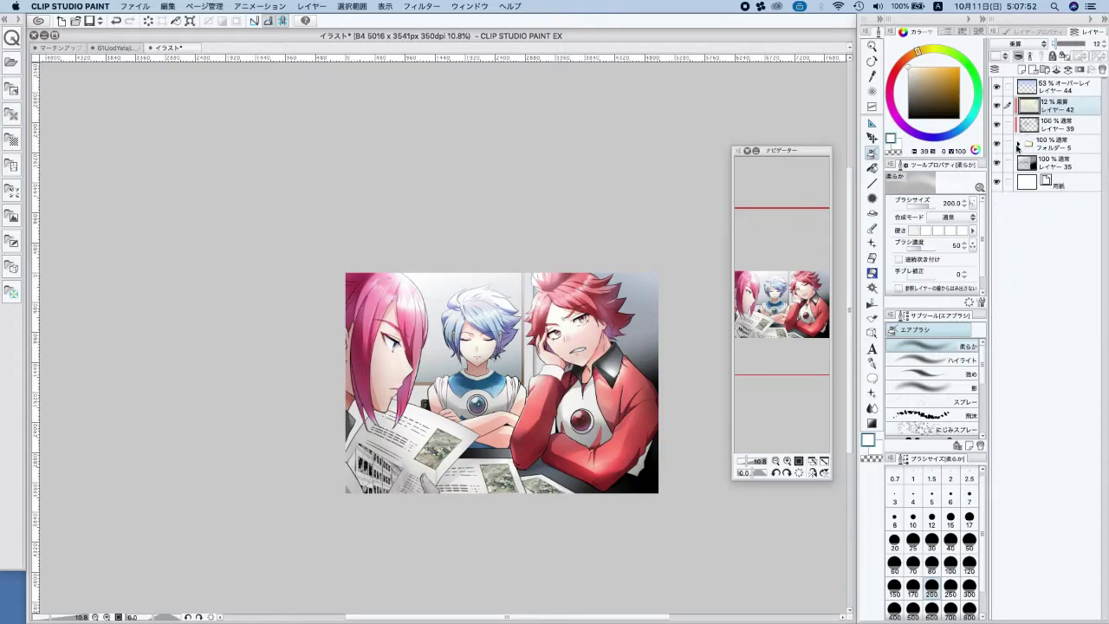
{"action": "left_click", "coordinate": [1019, 145]}
{"action": "left_click", "coordinate": [1019, 144]}
{"action": "scroll", "coordinate": [483, 381], "scroll_direction": "up", "scroll_amount": 5}
{"action": "left_click", "coordinate": [1019, 145]}
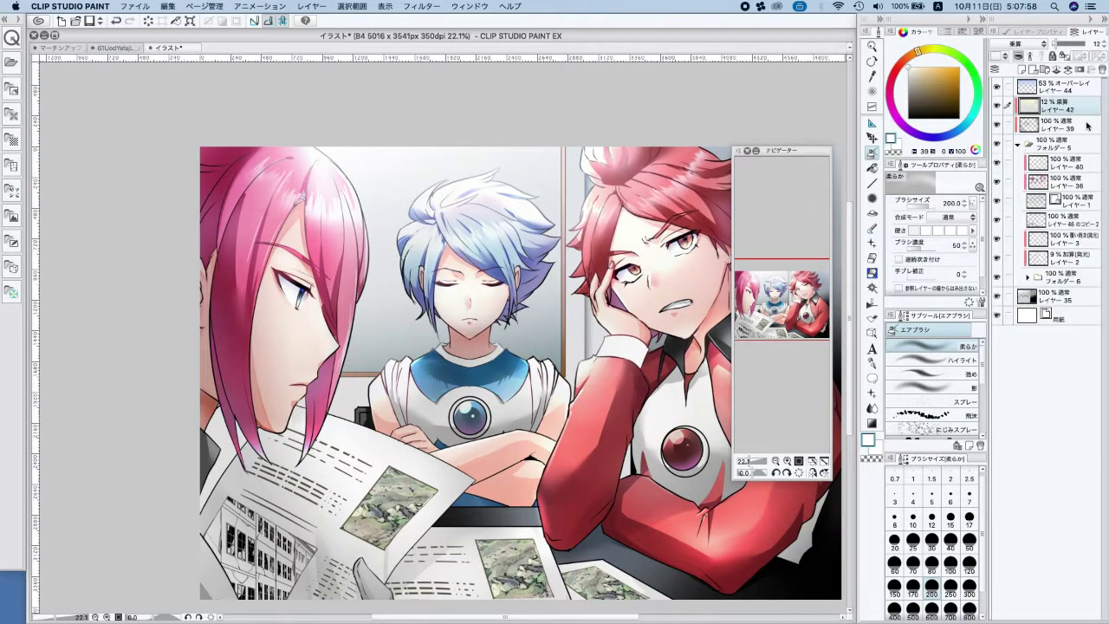
{"action": "left_click", "coordinate": [1071, 185]}
{"action": "left_click", "coordinate": [1077, 166]}
{"action": "left_click", "coordinate": [1080, 239]}
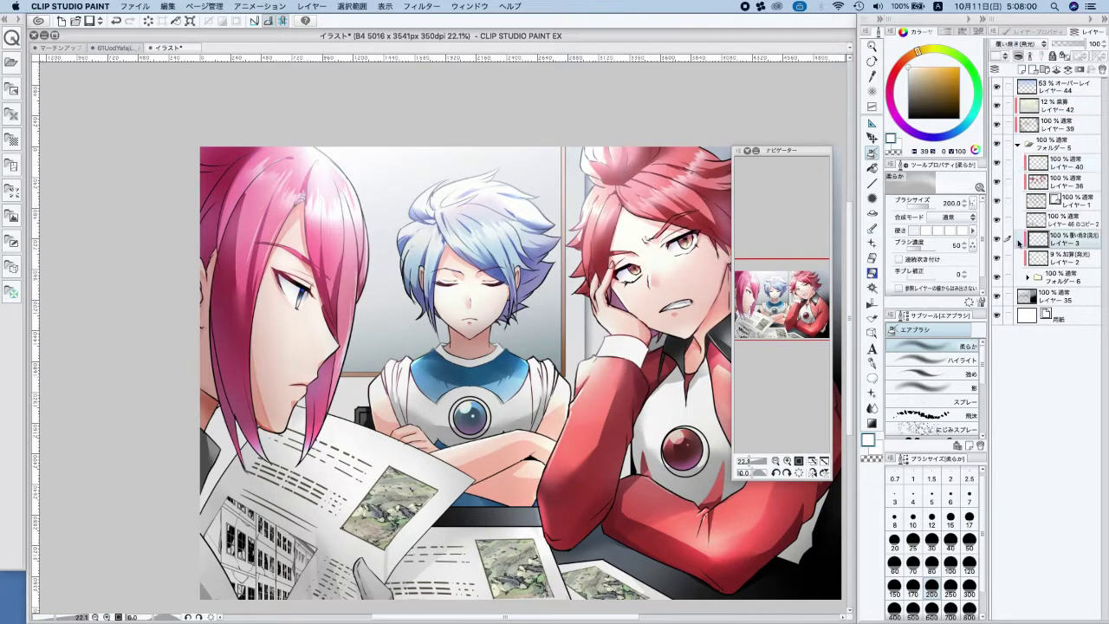
{"action": "left_click", "coordinate": [997, 239]}
{"action": "left_click", "coordinate": [997, 239]}
Airbrush white light at size 50 around the blue-haired character's chest orb on the 覆い焼き(発光) layer
{"action": "left_click", "coordinate": [969, 541]}
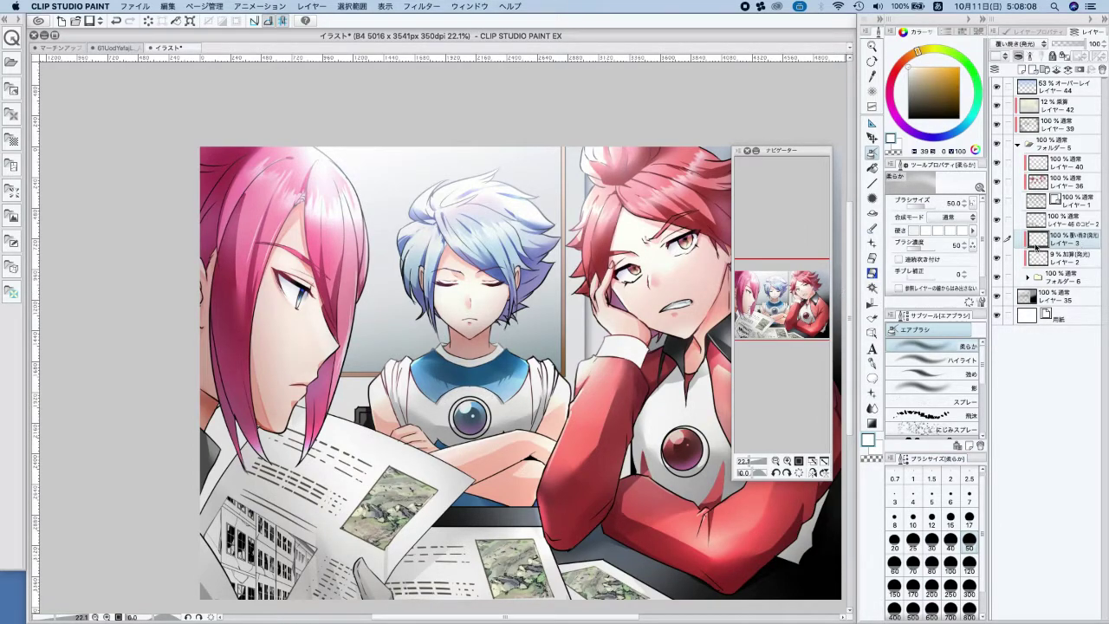
{"action": "left_click", "coordinate": [997, 240]}
{"action": "left_click", "coordinate": [997, 240]}
{"action": "left_click_drag", "start_coordinate": [486, 392], "coordinate": [474, 392]}
{"action": "scroll", "coordinate": [476, 406], "scroll_direction": "up", "scroll_amount": 2}
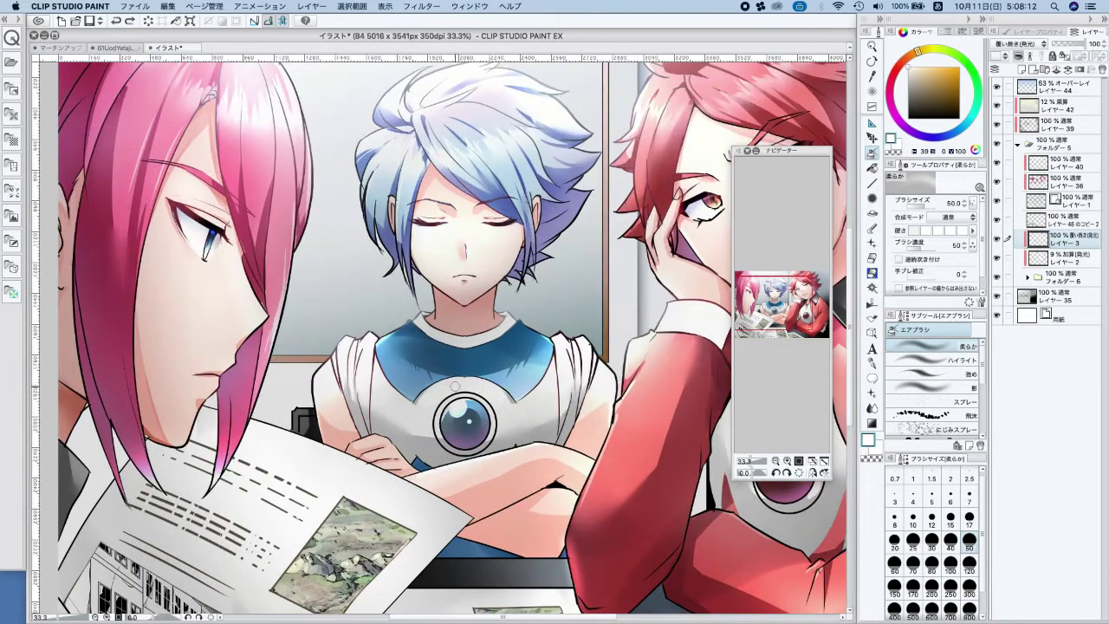
Erase softly above the blue-haired character's chest orb on Layer 39 using the airbrush with transparent colour
{"action": "left_click", "coordinate": [1057, 128]}
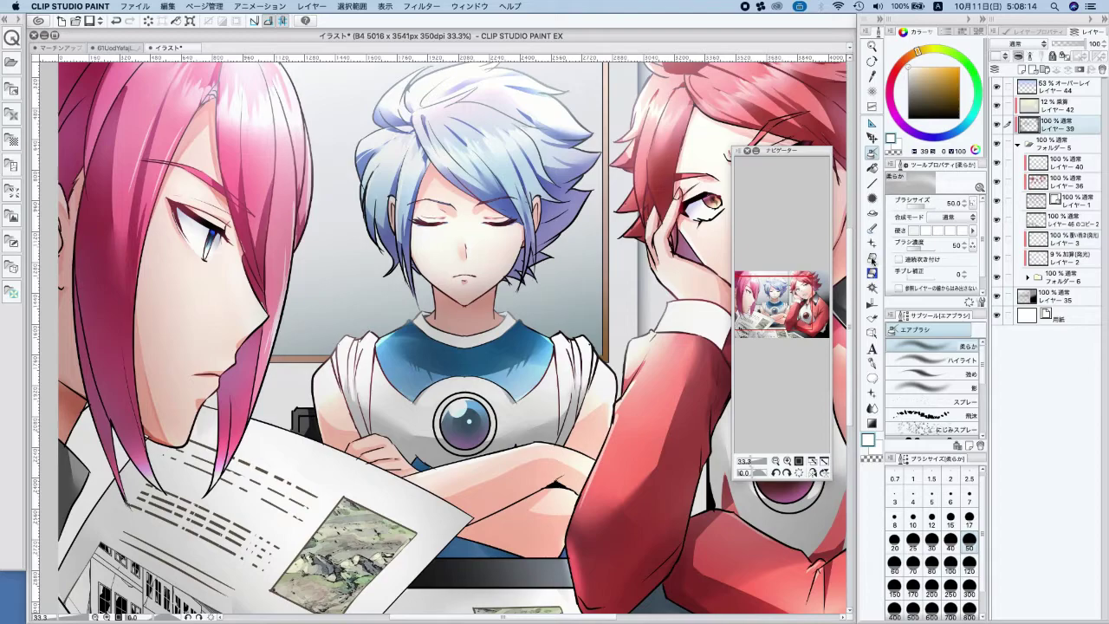
{"action": "left_click", "coordinate": [872, 458]}
{"action": "mouse_move", "coordinate": [481, 390]}
{"action": "left_mouse_down"}
{"action": "mouse_move", "coordinate": [445, 392]}
{"action": "mouse_move", "coordinate": [476, 385]}
{"action": "left_mouse_up"}
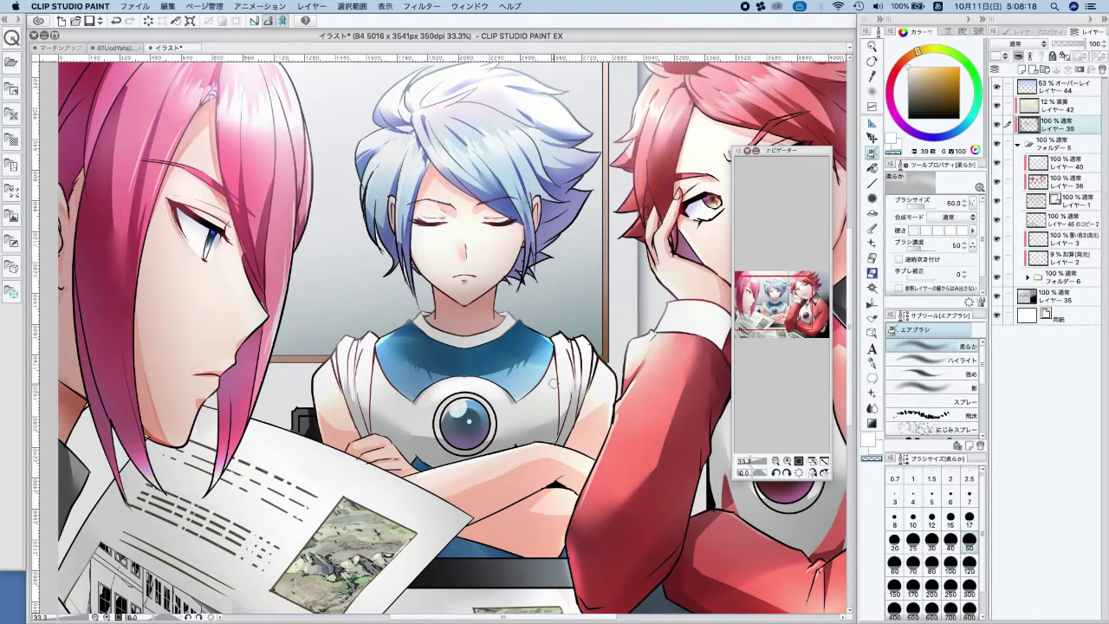
Try white airbrush light inside the blue-haired character's chest orb on the 覆い焼き(発光) layer and undo it
{"action": "left_click", "coordinate": [1075, 221]}
{"action": "left_click", "coordinate": [1082, 236]}
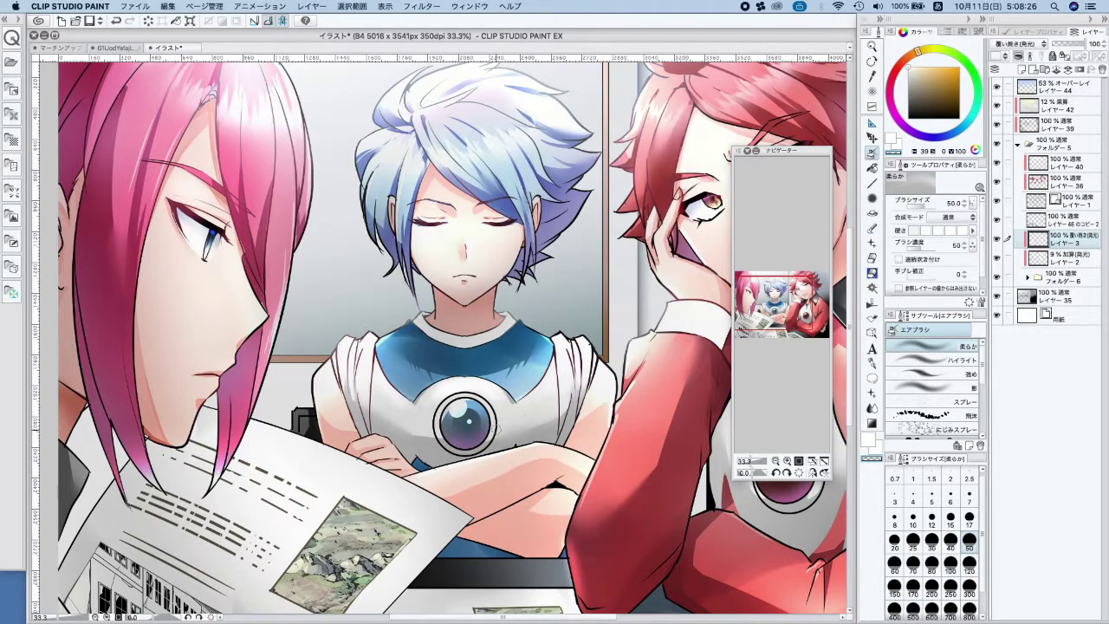
{"action": "left_click", "coordinate": [866, 441]}
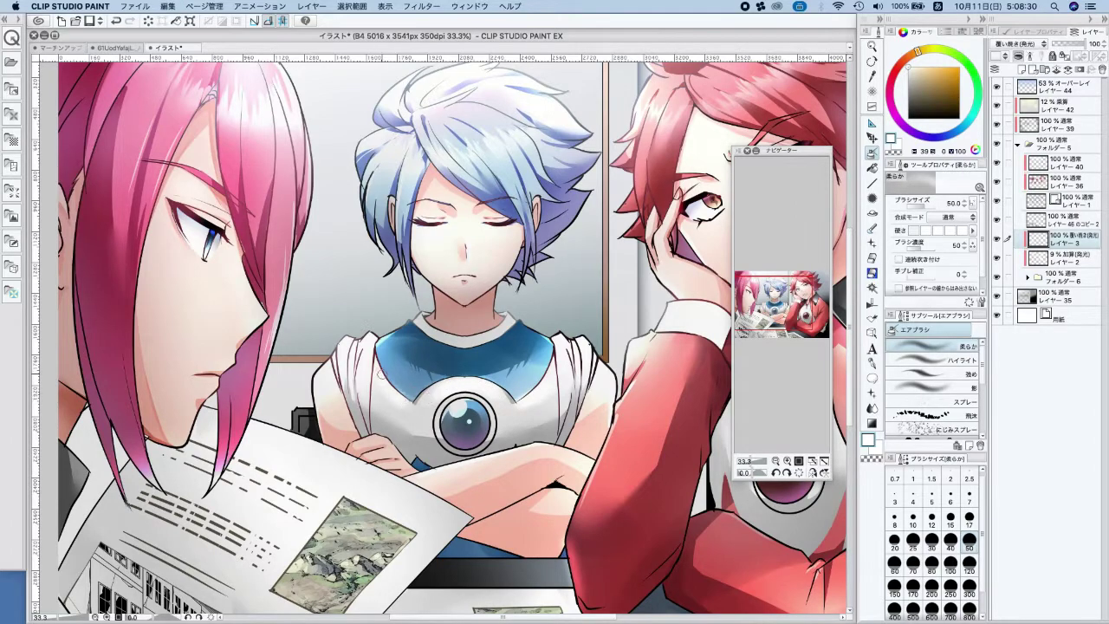
{"action": "mouse_move", "coordinate": [459, 413]}
{"action": "left_mouse_down"}
{"action": "mouse_move", "coordinate": [477, 422]}
{"action": "mouse_move", "coordinate": [465, 425]}
{"action": "left_mouse_up"}
{"action": "key", "text": "super+z"}
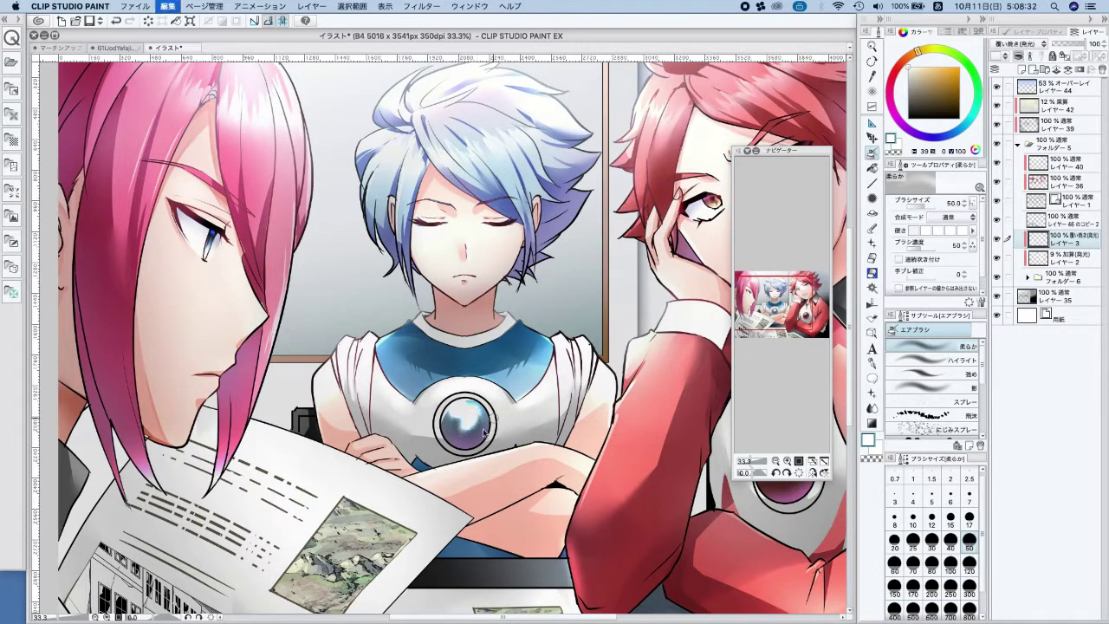
{"action": "scroll", "coordinate": [532, 375], "scroll_direction": "down", "scroll_amount": 3}
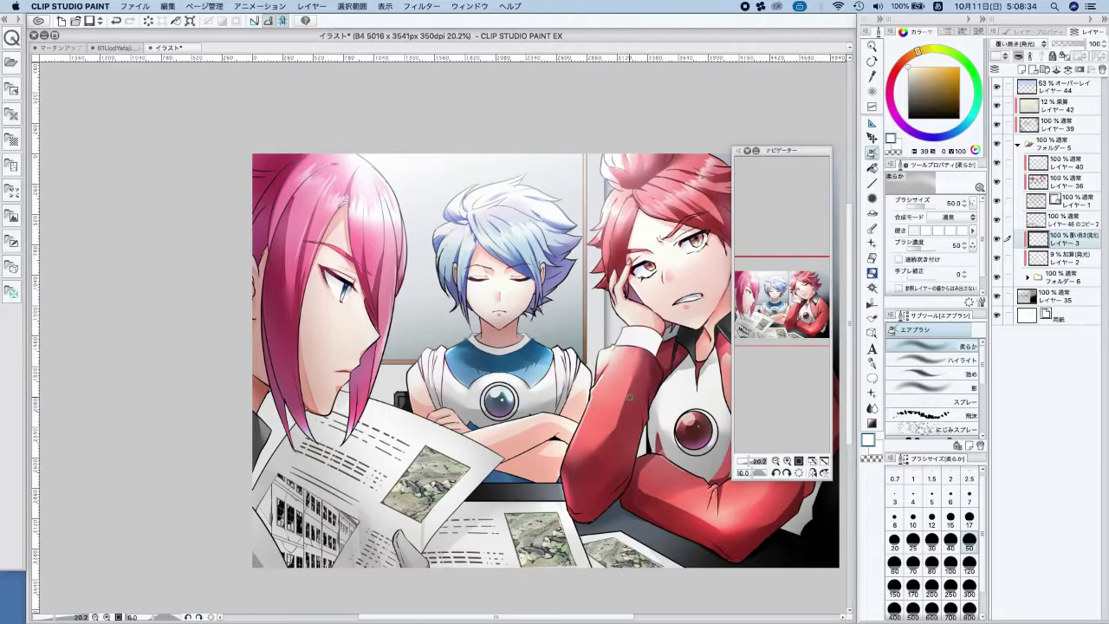
Airbrush light at size 50 inside the lower part of the blue-haired and red-haired characters' chest orbs on the 覆い焼き(発光) layer
{"action": "left_click_drag", "start_coordinate": [505, 412], "coordinate": [512, 397]}
{"action": "left_click_drag", "start_coordinate": [702, 442], "coordinate": [705, 432]}
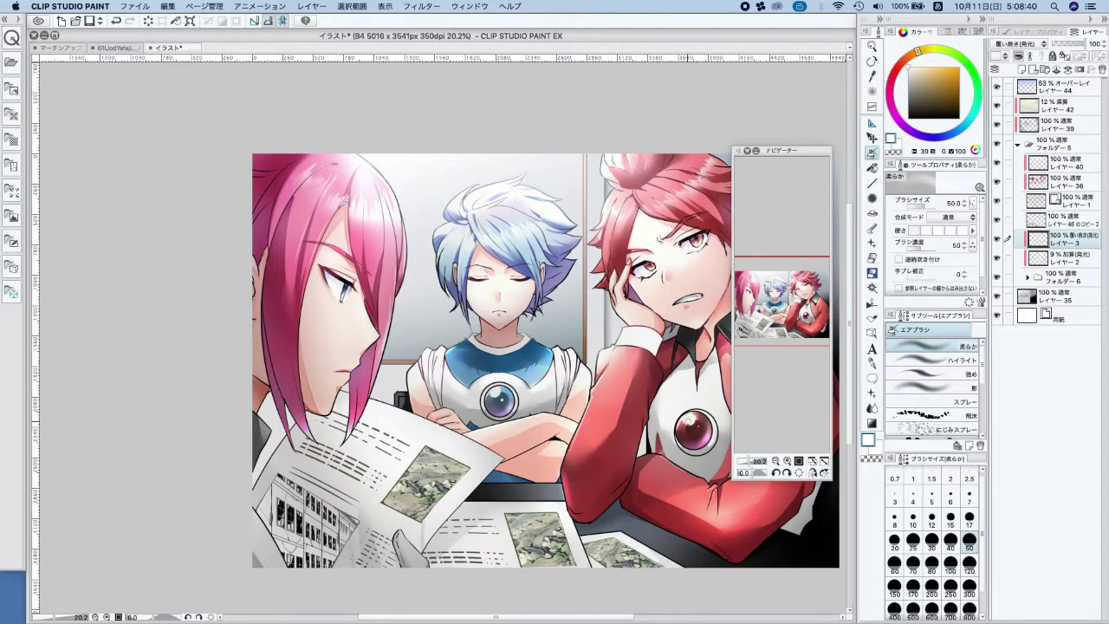
{"action": "scroll", "coordinate": [700, 329], "scroll_direction": "down", "scroll_amount": 1}
{"action": "left_click_drag", "start_coordinate": [584, 238], "coordinate": [489, 255]}
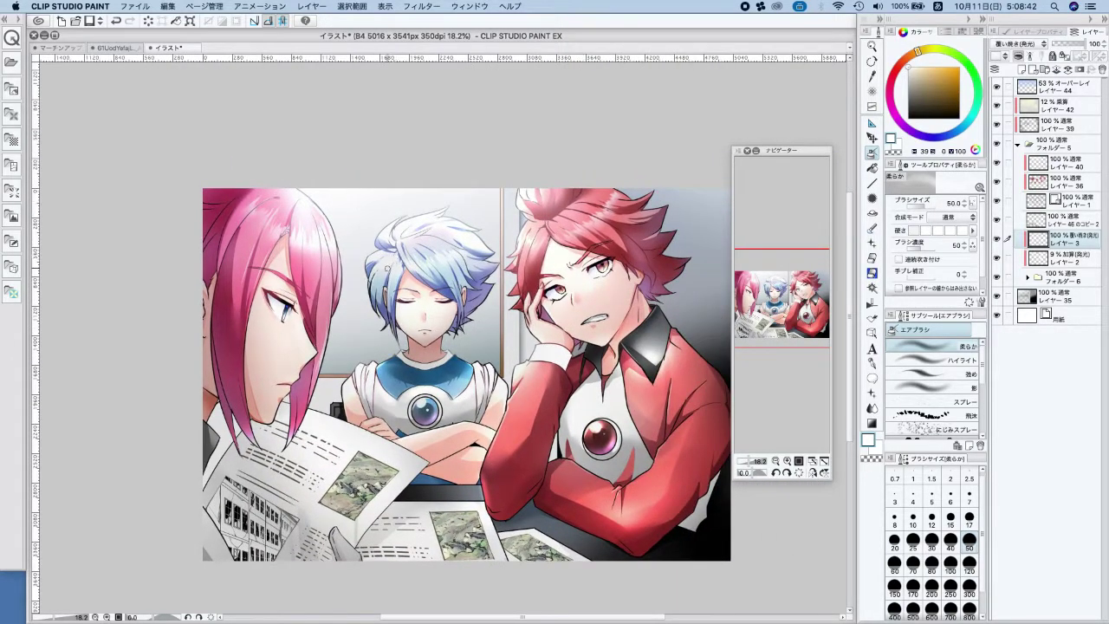
Try airbrushing white light over the blue-haired character's hair on the 覆い焼き(発光) layer and undo the strokes
{"action": "scroll", "coordinate": [387, 269], "scroll_direction": "up", "scroll_amount": 3}
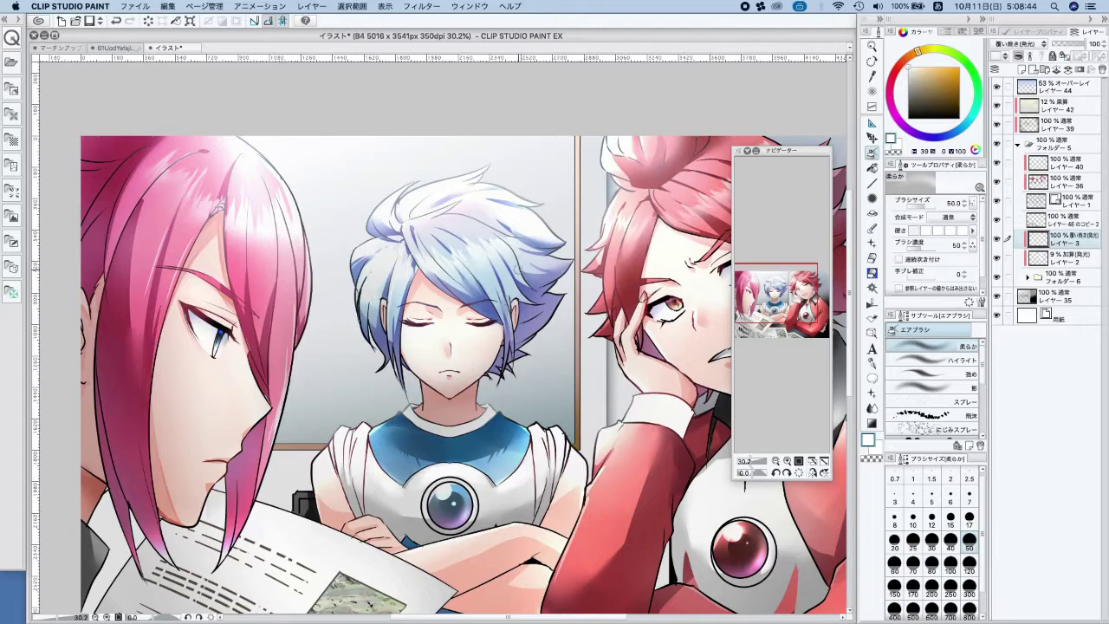
{"action": "left_click_drag", "start_coordinate": [487, 297], "coordinate": [515, 288]}
{"action": "key", "text": "super+z"}
{"action": "key", "text": "super+z"}
{"action": "key", "text": "super+z"}
{"action": "left_click_drag", "start_coordinate": [450, 254], "coordinate": [456, 259]}
{"action": "key", "text": "super+z"}
{"action": "key", "text": "super+z"}
{"action": "key", "text": "super+z"}
{"action": "key", "text": "super+z"}
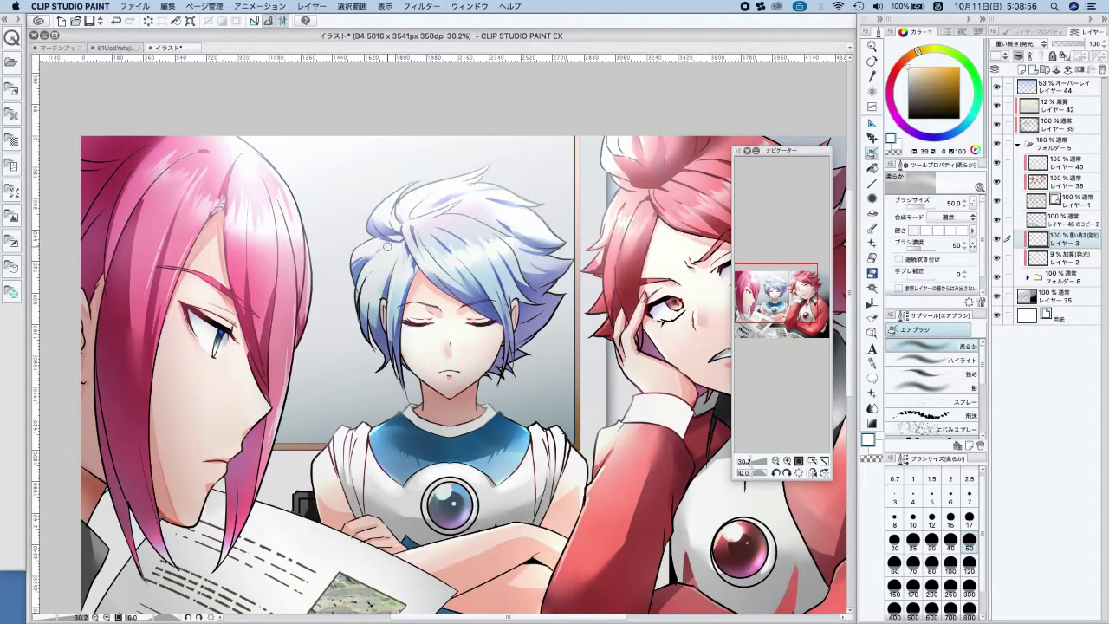
{"action": "scroll", "coordinate": [551, 195], "scroll_direction": "down", "scroll_amount": 5}
{"action": "key", "text": "super+z"}
{"action": "key", "text": "super+z"}
{"action": "key", "text": "super+z"}
{"action": "key", "text": "super+z"}
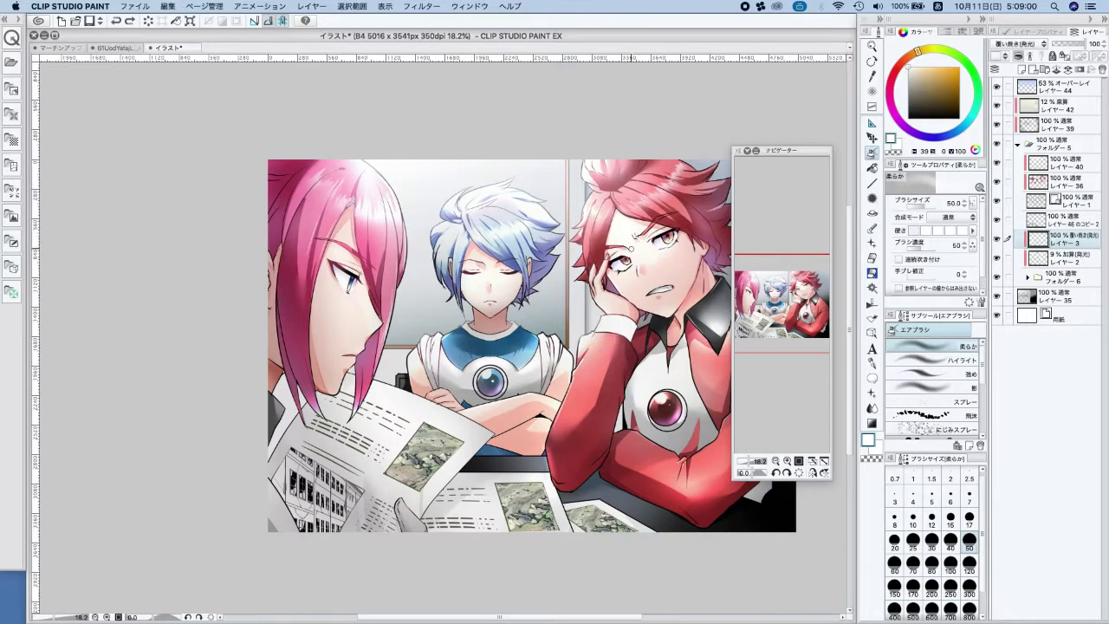
{"action": "key", "text": "super+z"}
{"action": "key", "text": "super+z"}
Compare the illustration with and without Layer 39
{"action": "left_click", "coordinate": [996, 124]}
{"action": "left_click", "coordinate": [997, 126]}
{"action": "left_click", "coordinate": [877, 459]}
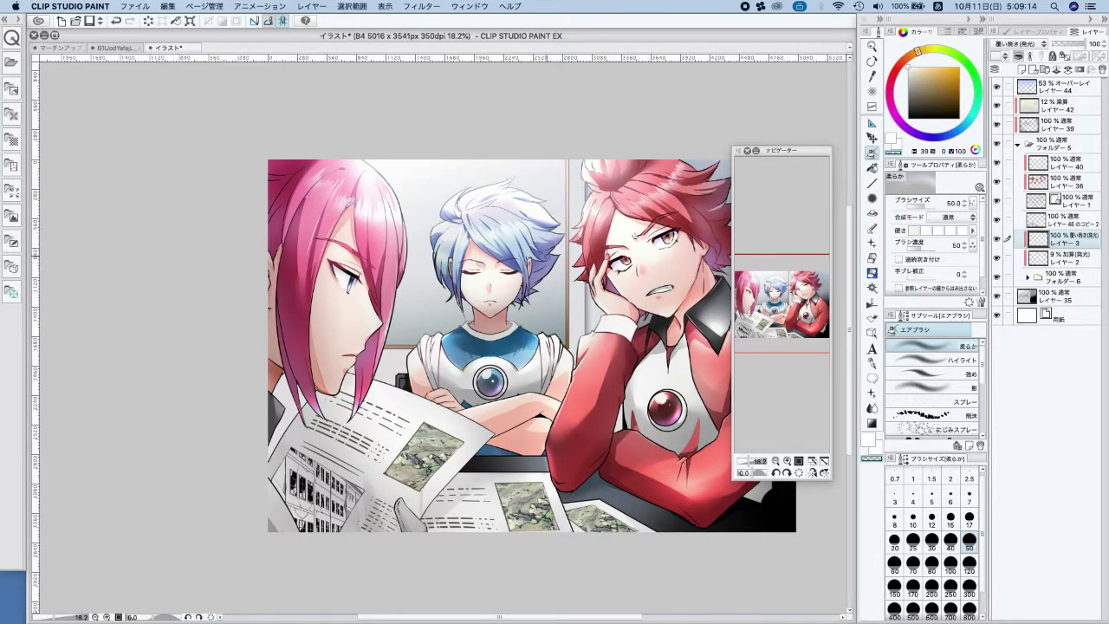
{"action": "left_click_drag", "start_coordinate": [662, 341], "coordinate": [634, 342]}
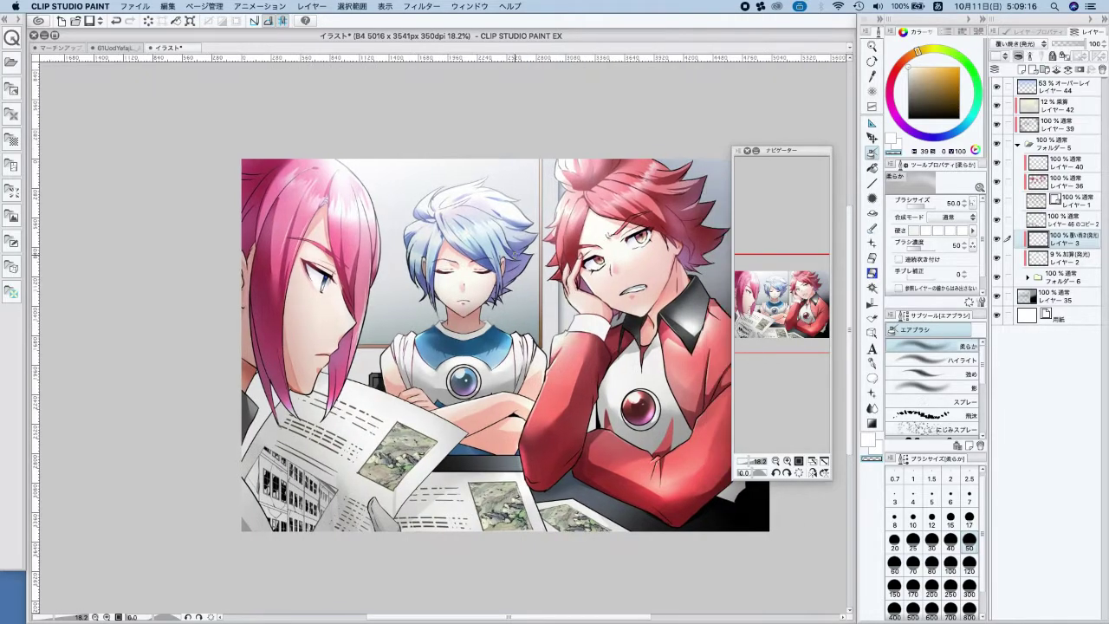
Paint the blue-haired character's nose shadow on Layer 1 using the G-pen at size 17 in a muted red with HSV 357, 23, 46
{"action": "scroll", "coordinate": [455, 257], "scroll_direction": "up", "scroll_amount": 5}
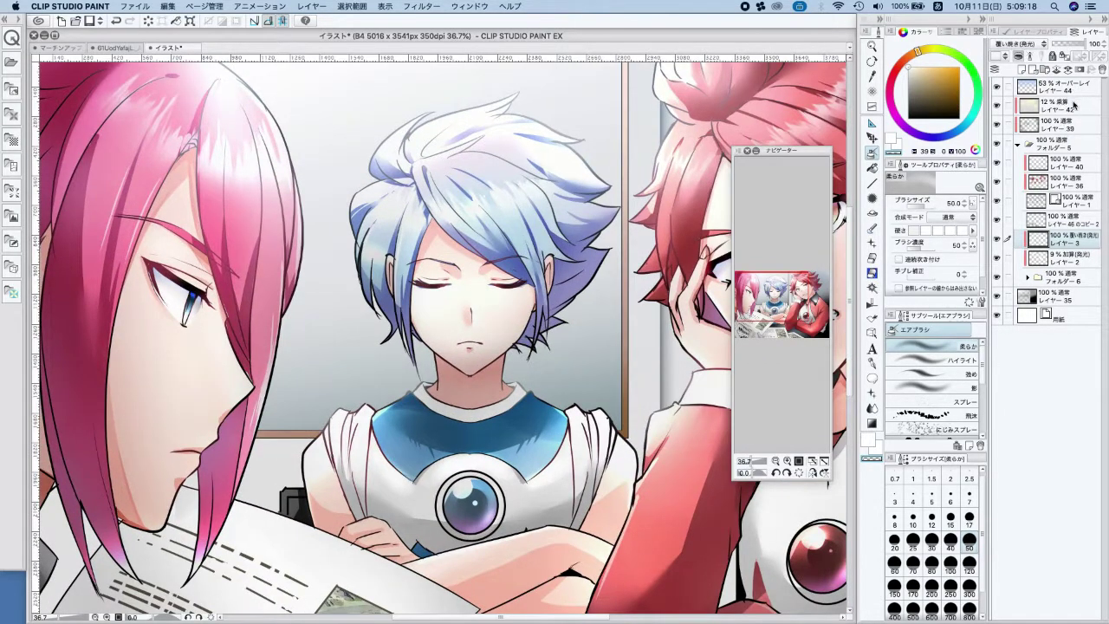
{"action": "left_click", "coordinate": [1065, 201]}
{"action": "left_click", "coordinate": [872, 362]}
{"action": "left_click", "coordinate": [908, 87]}
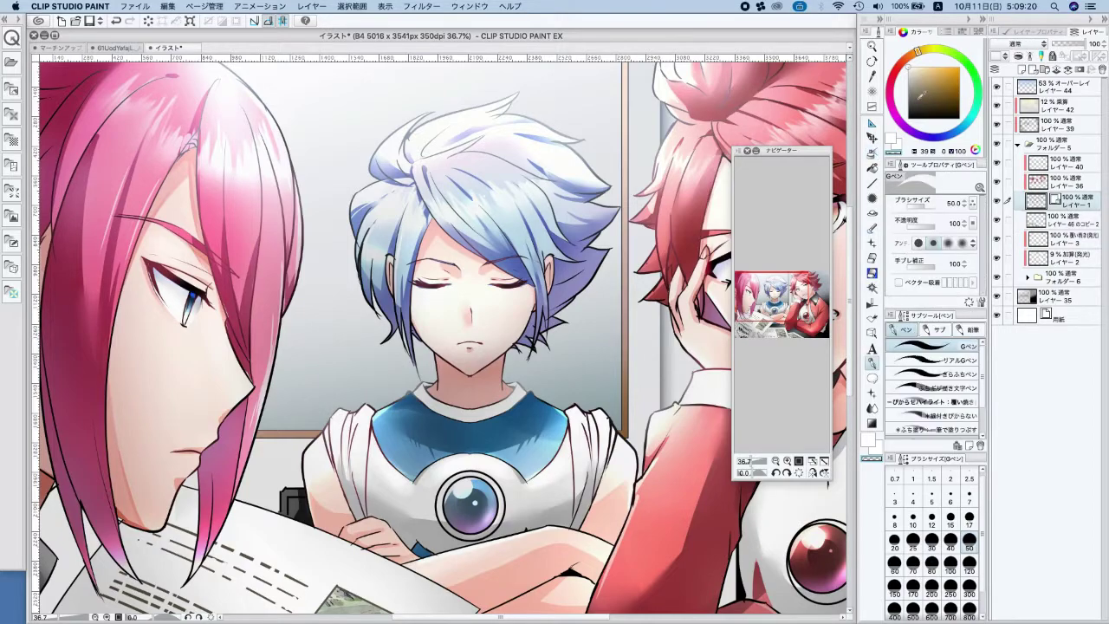
{"action": "left_click", "coordinate": [895, 75]}
{"action": "left_click", "coordinate": [922, 93]}
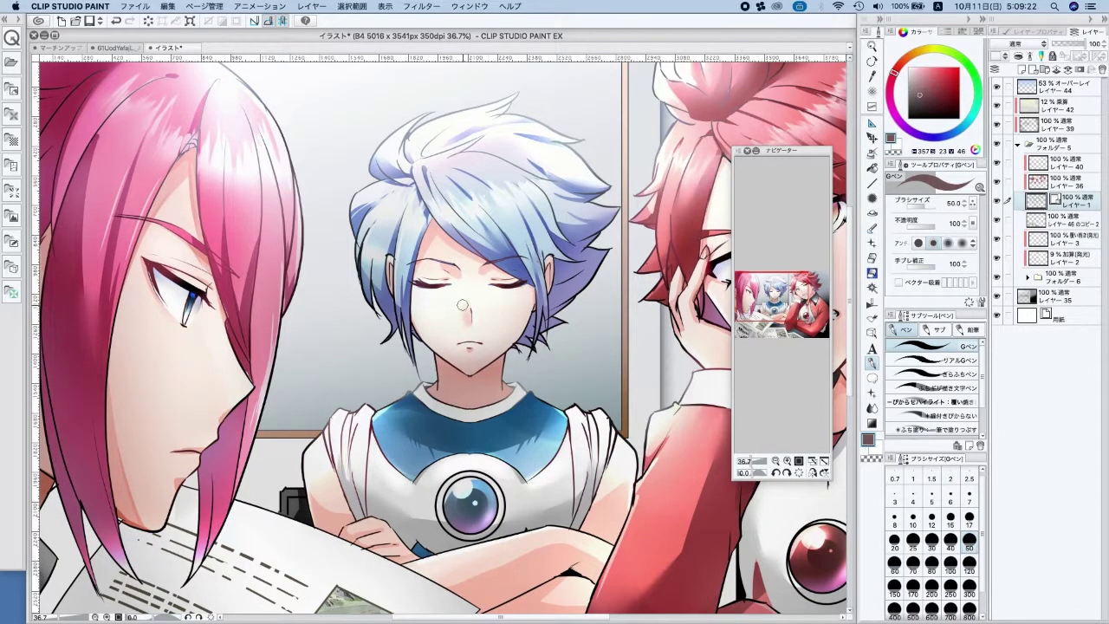
{"action": "scroll", "coordinate": [463, 305], "scroll_direction": "up", "scroll_amount": 4}
{"action": "left_click", "coordinate": [969, 518]}
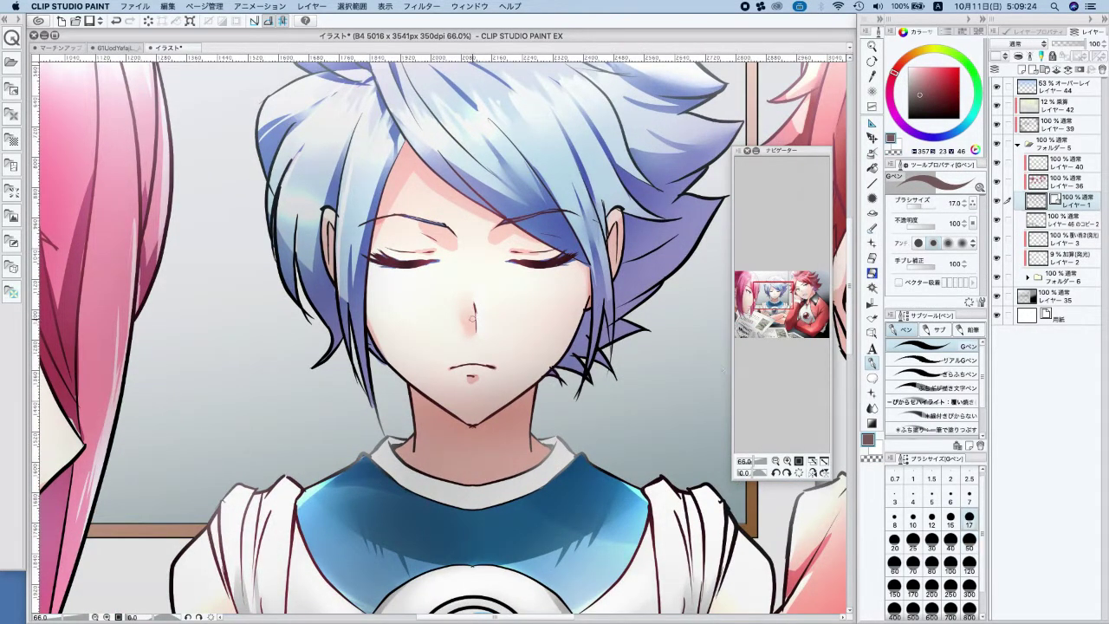
{"action": "left_click_drag", "start_coordinate": [471, 313], "coordinate": [472, 327]}
{"action": "scroll", "coordinate": [482, 275], "scroll_direction": "down", "scroll_amount": 4}
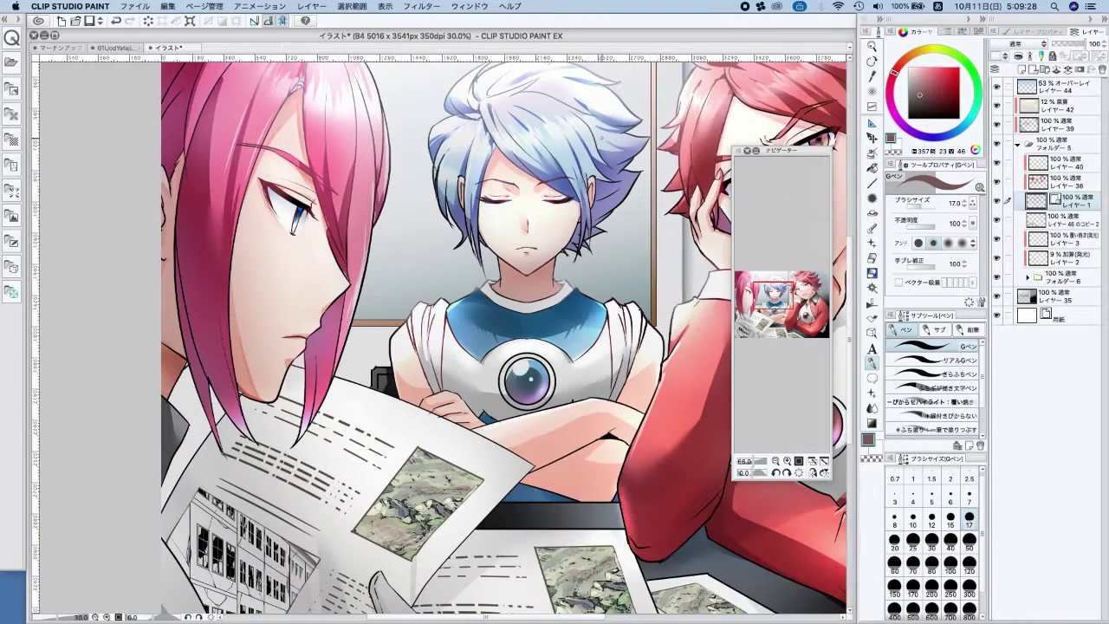
{"action": "scroll", "coordinate": [533, 204], "scroll_direction": "up", "scroll_amount": 3}
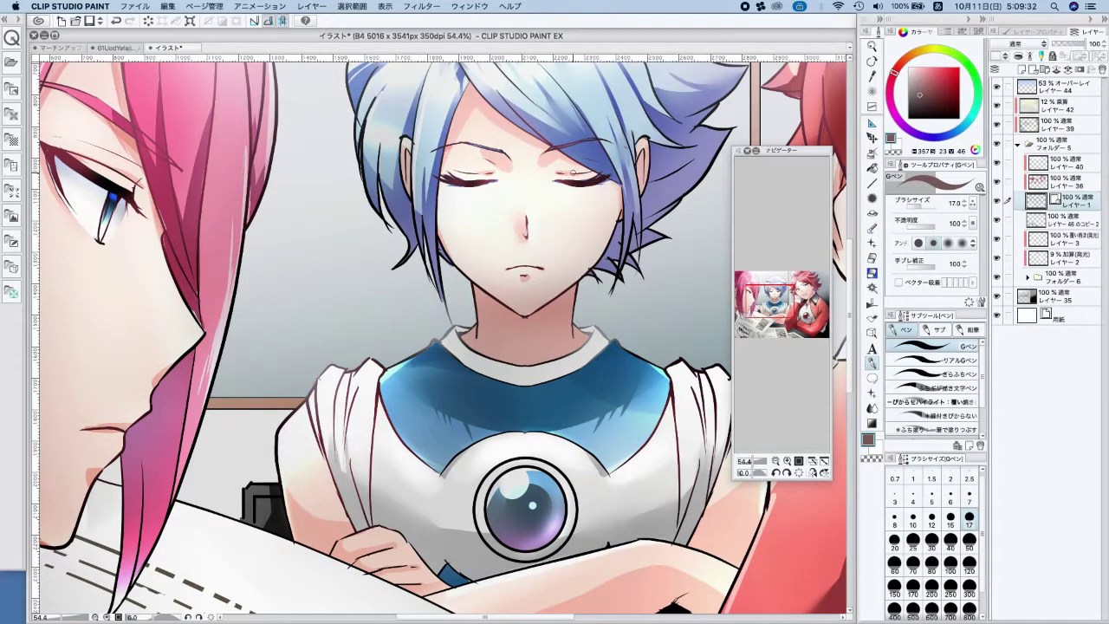
{"action": "scroll", "coordinate": [572, 171], "scroll_direction": "down", "scroll_amount": 2}
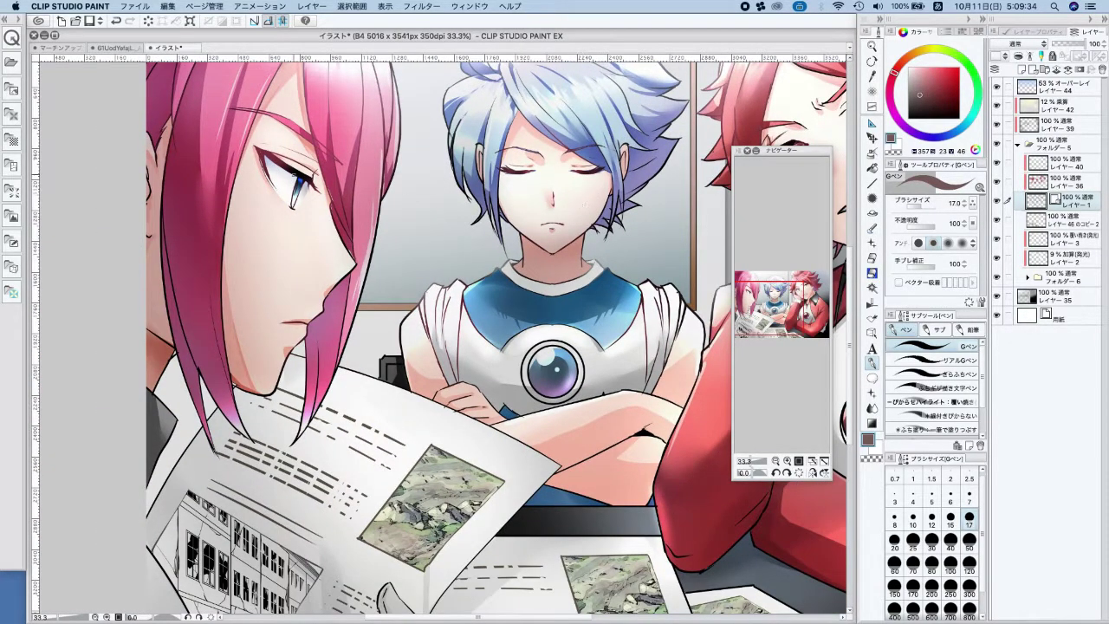
Add a new layer above Layer 40 and paint a white G-pen highlight in the pink-haired character's iris
{"action": "scroll", "coordinate": [297, 186], "scroll_direction": "up", "scroll_amount": 5}
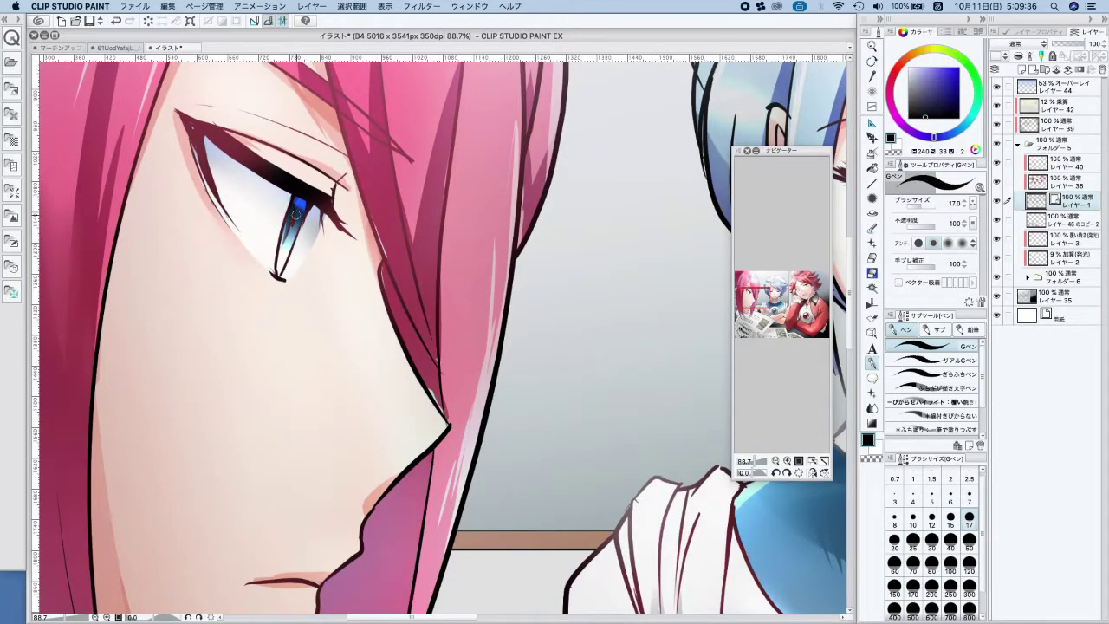
{"action": "key", "text": "x"}
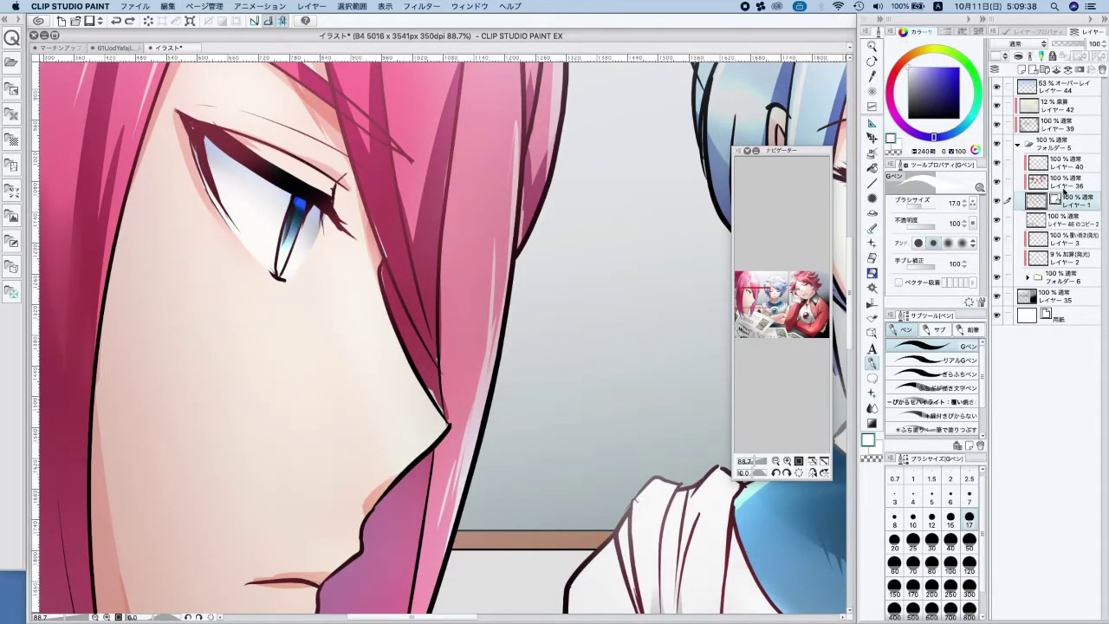
{"action": "left_click", "coordinate": [1078, 165]}
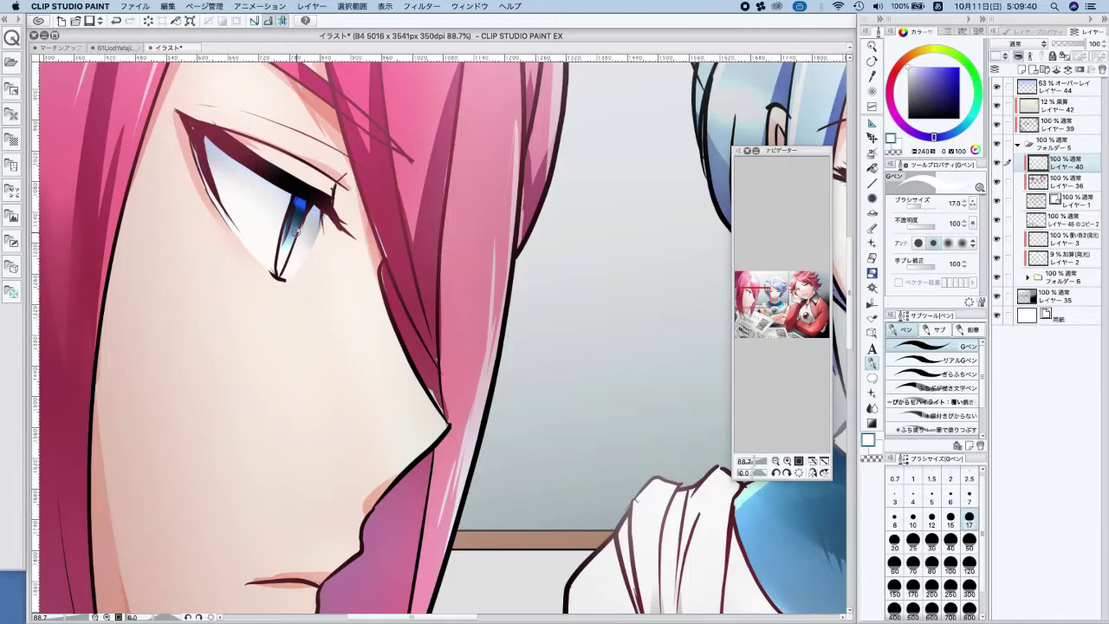
{"action": "key", "text": "super+z"}
{"action": "left_click", "coordinate": [998, 145]}
{"action": "left_click", "coordinate": [997, 145]}
{"action": "left_click", "coordinate": [1023, 68]}
{"action": "left_click_drag", "start_coordinate": [295, 226], "coordinate": [291, 241]}
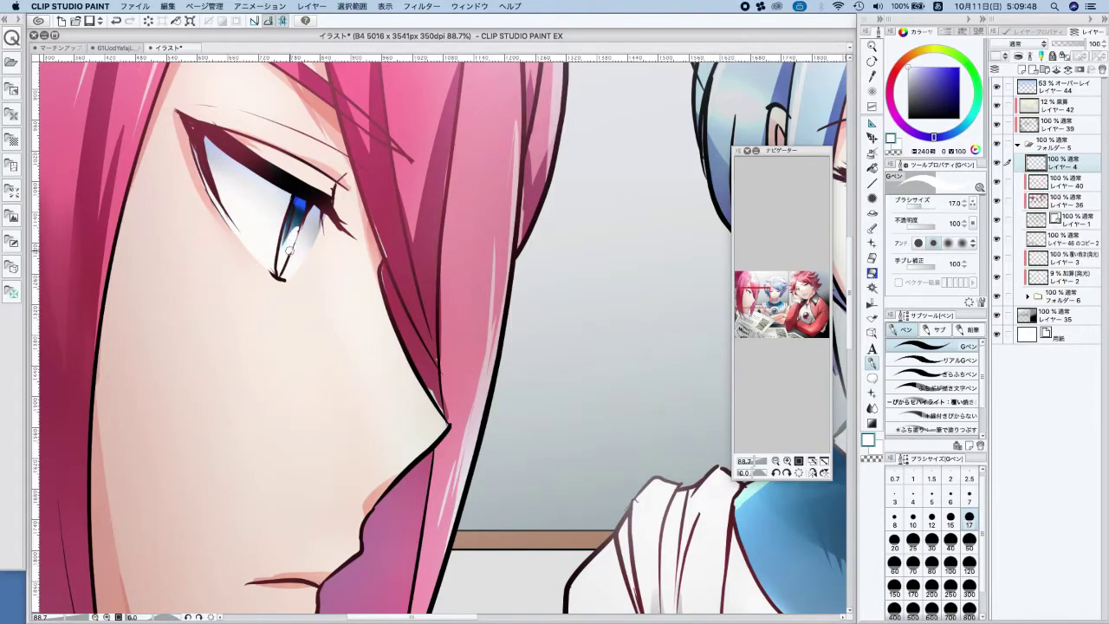
Refine the pink-haired character's iris and its highlight on the new layer with size 17 G-pen strokes in colours picked from the eye
{"action": "scroll", "coordinate": [298, 220], "scroll_direction": "up", "scroll_amount": 2}
{"action": "left_click", "coordinate": [300, 226], "text": "alt"}
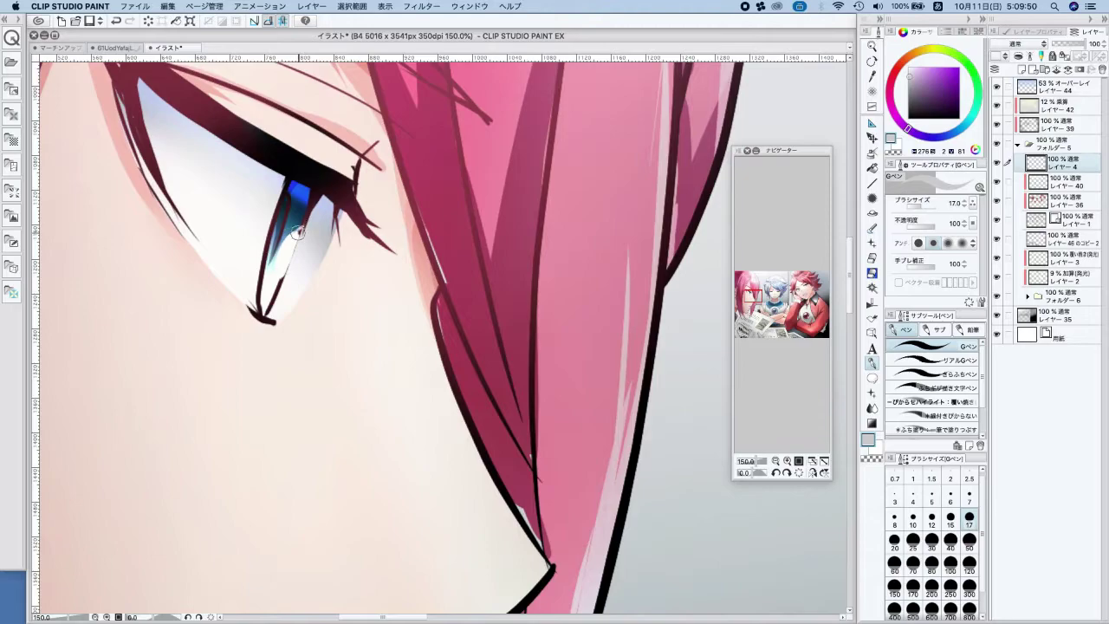
{"action": "left_click", "coordinate": [301, 229], "text": "alt"}
{"action": "left_click", "coordinate": [299, 230], "text": "alt"}
{"action": "left_click_drag", "start_coordinate": [296, 230], "coordinate": [289, 259]}
{"action": "key", "text": "super+z"}
{"action": "scroll", "coordinate": [355, 153], "scroll_direction": "down", "scroll_amount": 4}
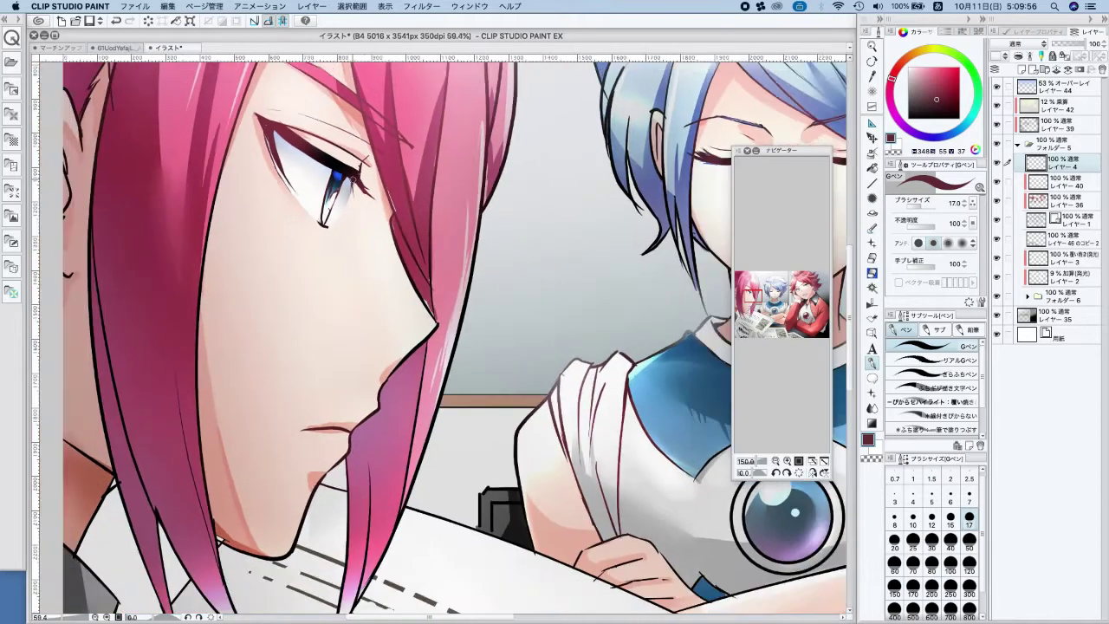
{"action": "scroll", "coordinate": [328, 182], "scroll_direction": "up", "scroll_amount": 3}
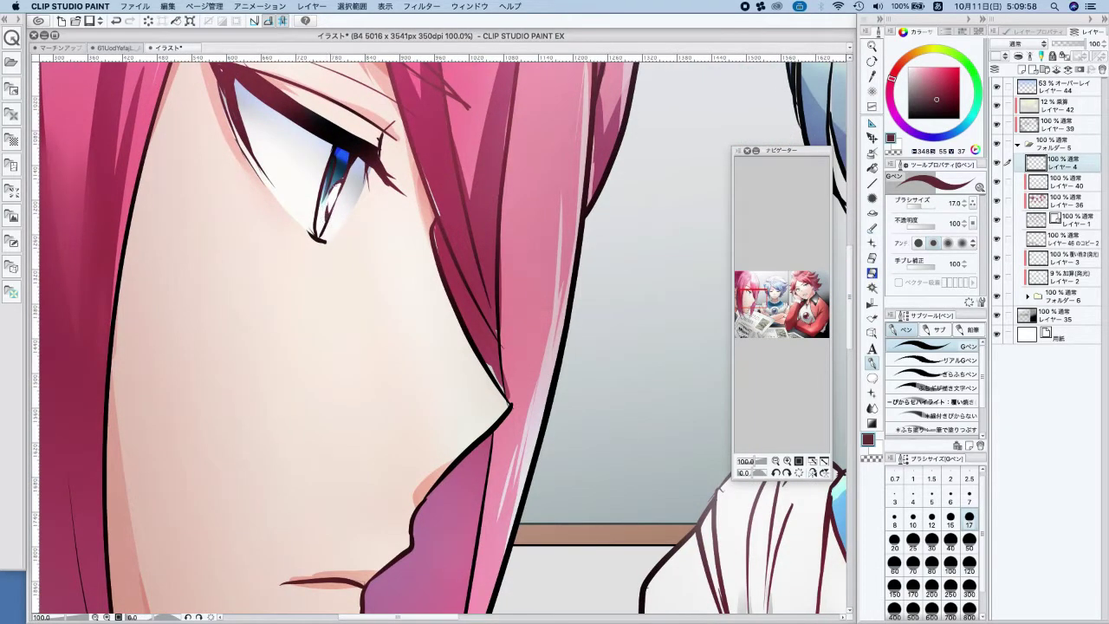
{"action": "left_click", "coordinate": [358, 145], "text": "alt"}
{"action": "left_click_drag", "start_coordinate": [342, 178], "coordinate": [339, 187]}
{"action": "key", "text": "super+z"}
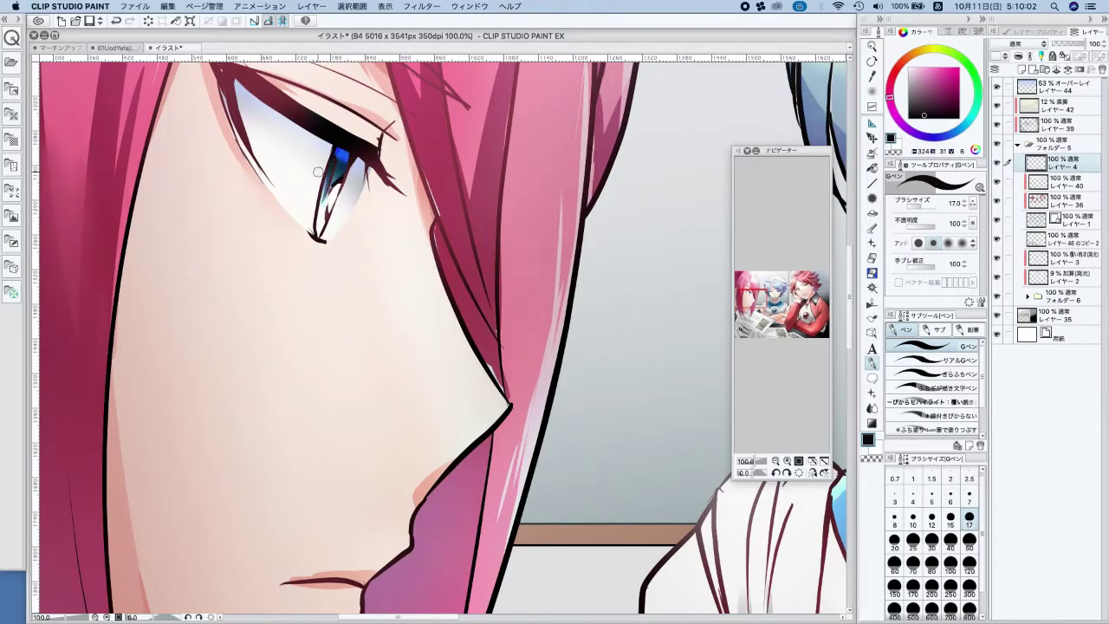
Set the drawing colour to a soft red with HSV 0, 54, 88
{"action": "scroll", "coordinate": [342, 173], "scroll_direction": "down", "scroll_amount": 3}
{"action": "left_click", "coordinate": [907, 65]}
{"action": "left_click", "coordinate": [933, 69]}
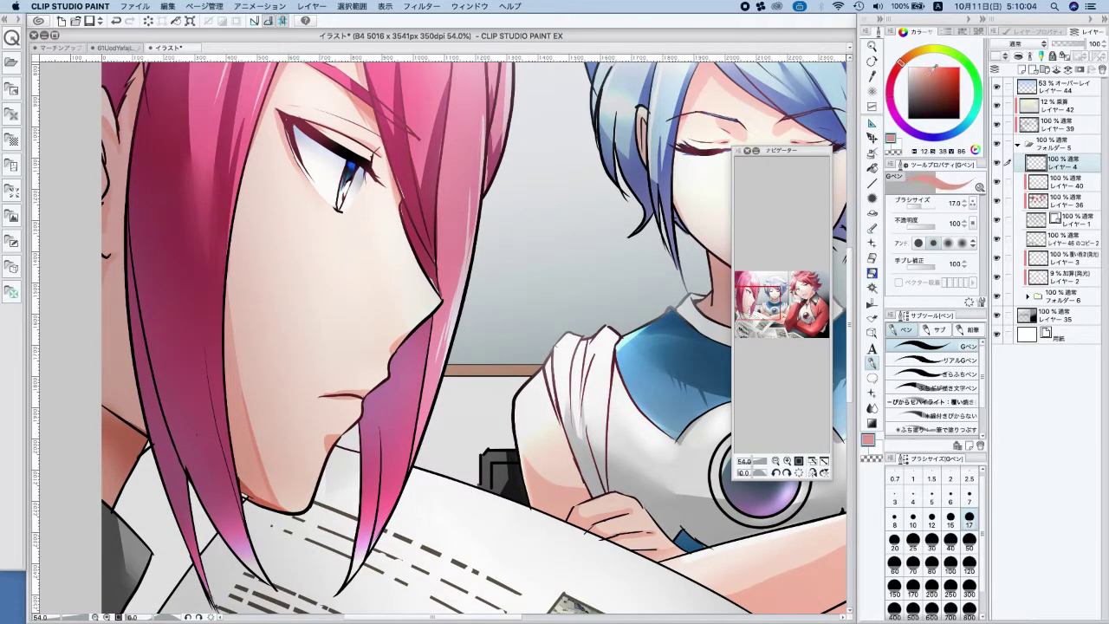
{"action": "left_click_drag", "start_coordinate": [933, 71], "coordinate": [893, 74]}
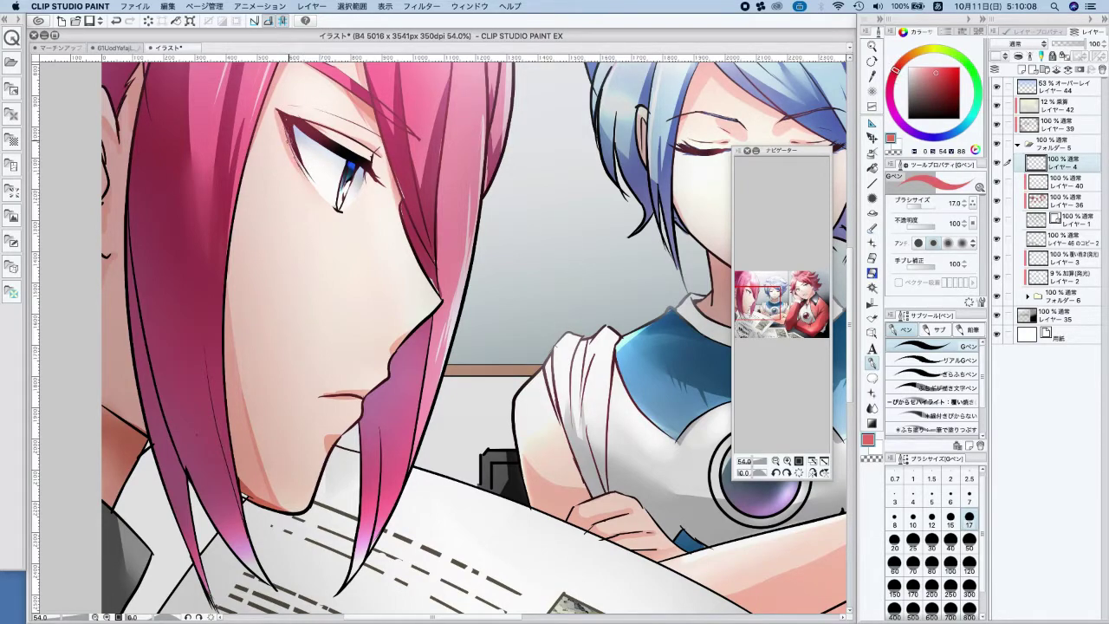
{"action": "scroll", "coordinate": [329, 205], "scroll_direction": "down", "scroll_amount": 2}
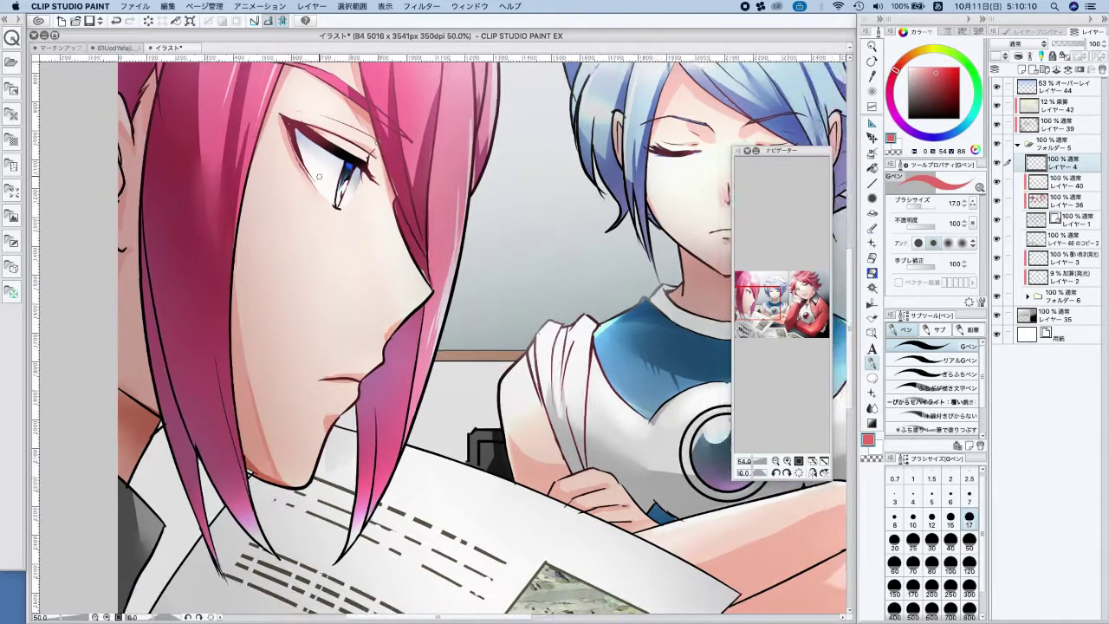
Retouch the lower lid line of the red-haired character's eye beside the hand with the G-pen, using white and black picked from the eye
{"action": "left_click_drag", "start_coordinate": [589, 212], "coordinate": [288, 330]}
{"action": "scroll", "coordinate": [605, 243], "scroll_direction": "up", "scroll_amount": 5}
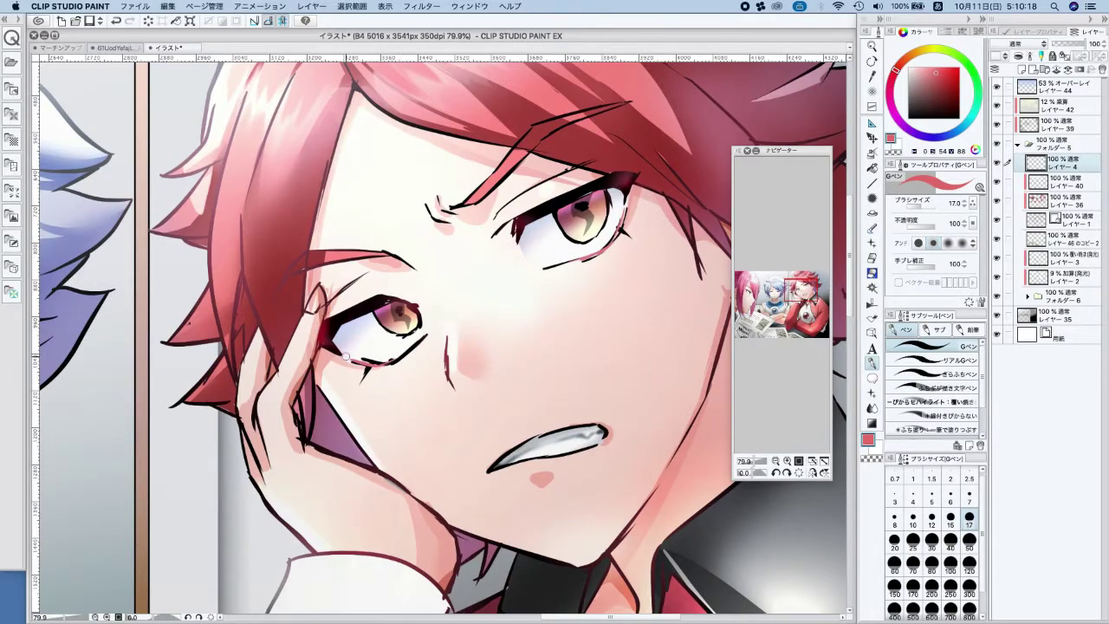
{"action": "scroll", "coordinate": [477, 307], "scroll_direction": "down", "scroll_amount": 4}
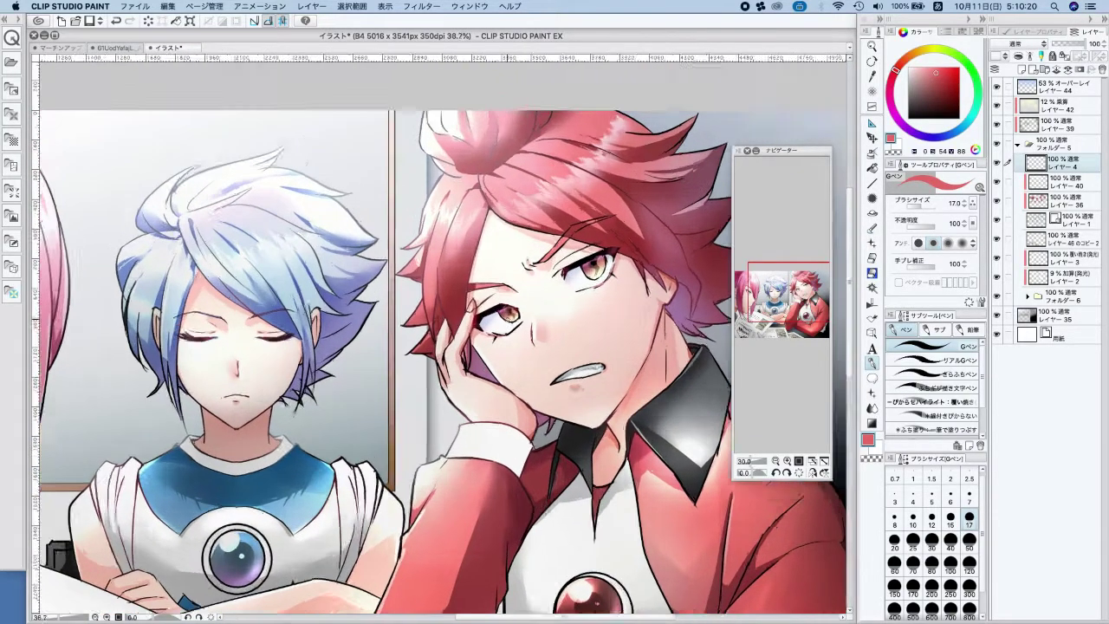
{"action": "scroll", "coordinate": [498, 344], "scroll_direction": "up", "scroll_amount": 4}
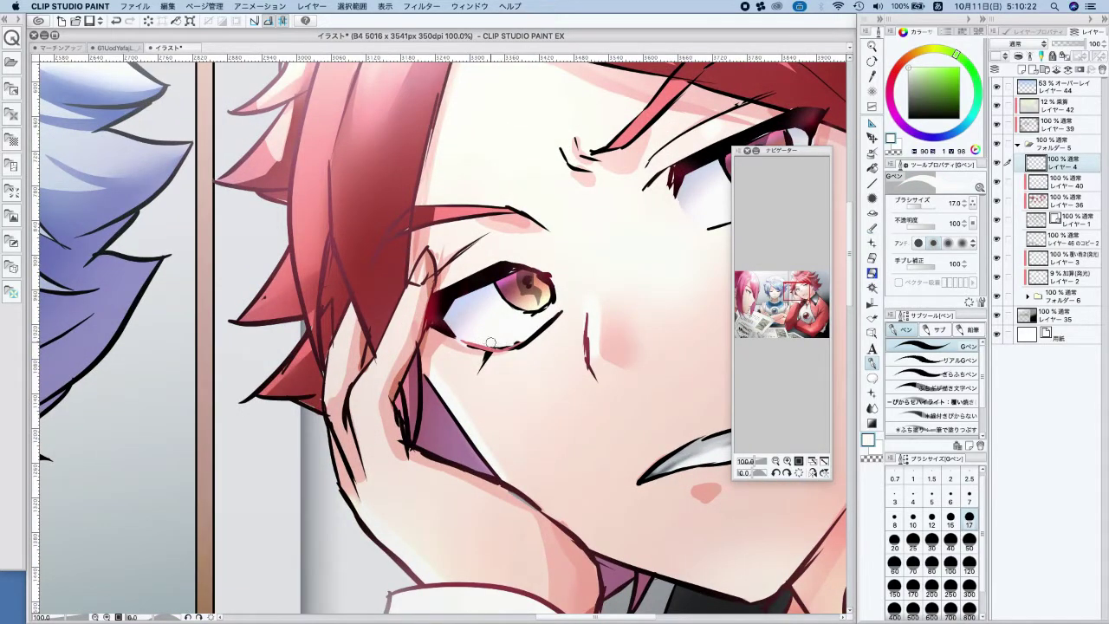
{"action": "left_click", "coordinate": [489, 347], "text": "alt"}
{"action": "key", "text": "super+z"}
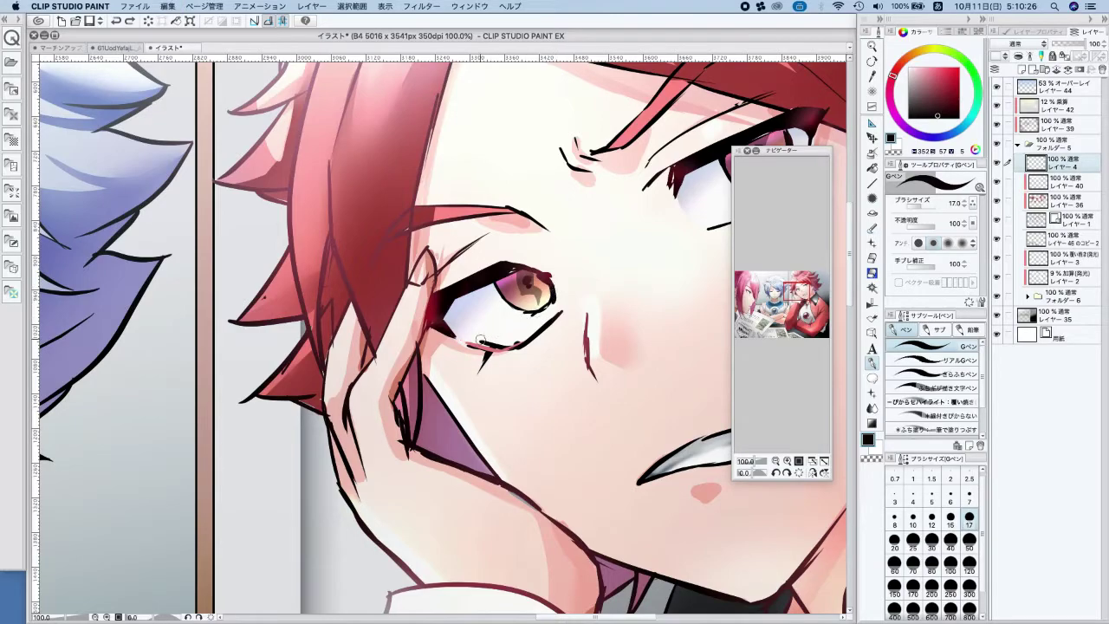
{"action": "left_click", "coordinate": [478, 348], "text": "alt"}
{"action": "left_click", "coordinate": [498, 338], "text": "alt"}
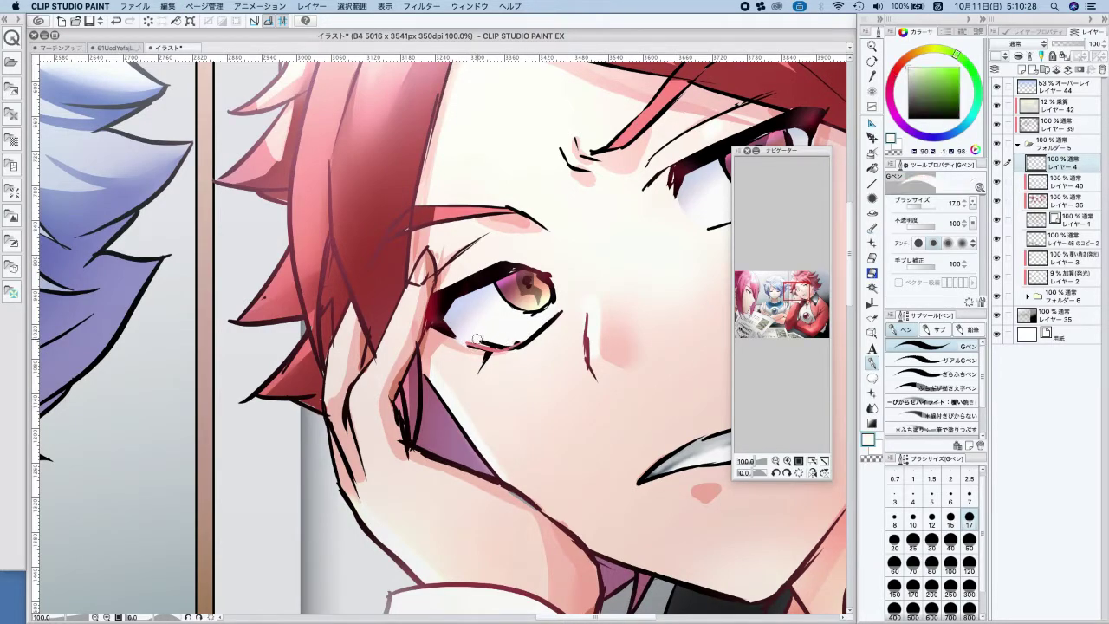
{"action": "left_click", "coordinate": [520, 340], "text": "alt"}
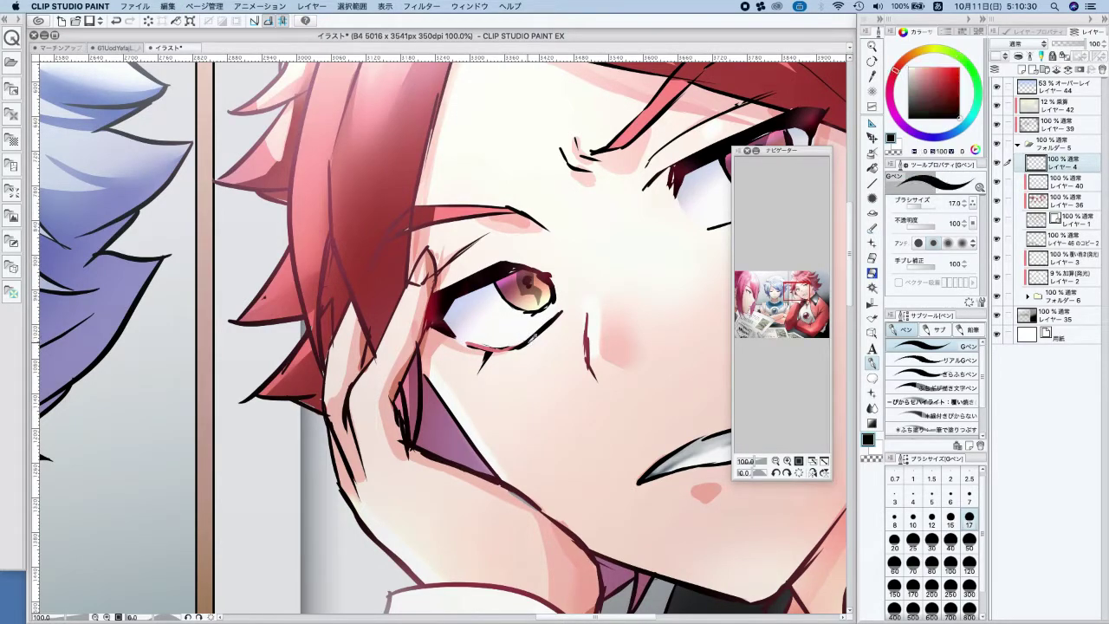
{"action": "left_click_drag", "start_coordinate": [468, 342], "coordinate": [476, 349]}
{"action": "scroll", "coordinate": [511, 350], "scroll_direction": "right", "scroll_amount": 5}
{"action": "scroll", "coordinate": [512, 350], "scroll_direction": "up", "scroll_amount": 2}
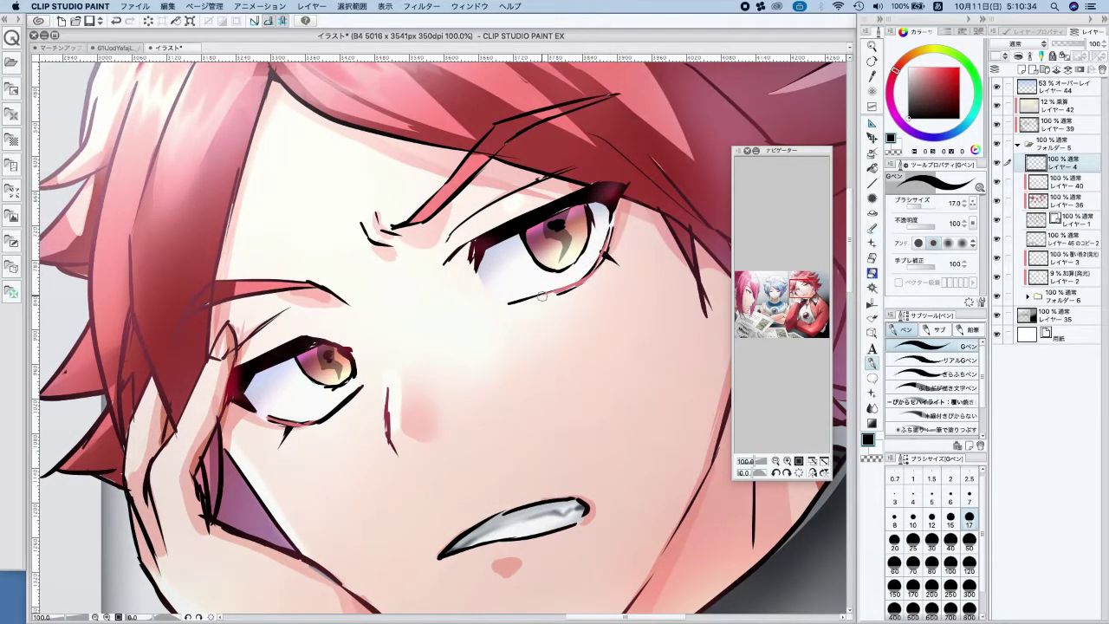
{"action": "scroll", "coordinate": [546, 294], "scroll_direction": "down", "scroll_amount": 5}
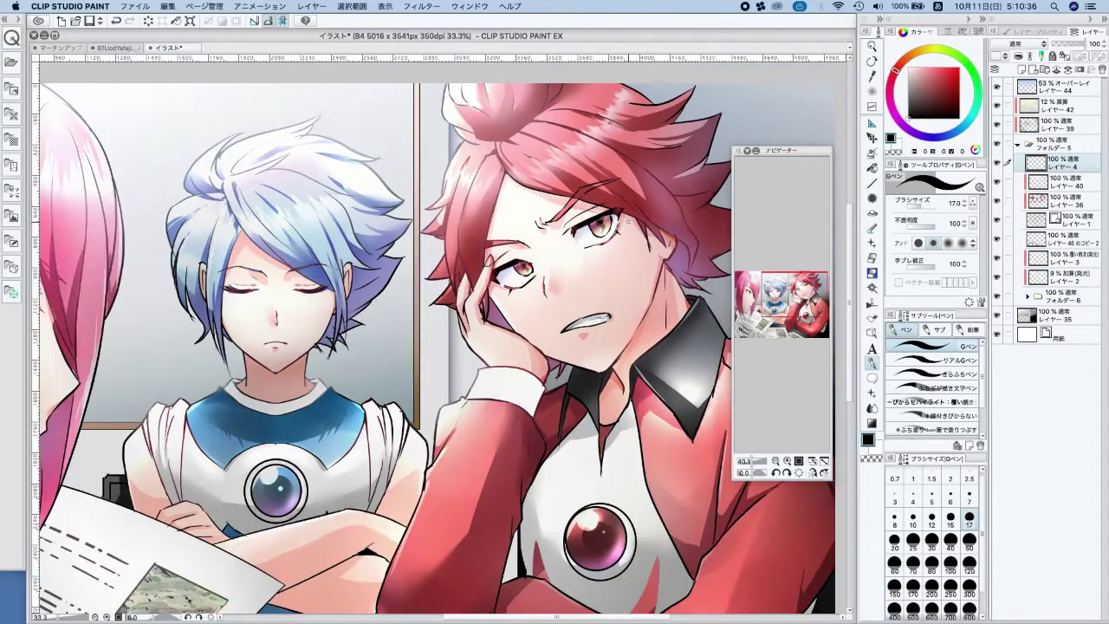
{"action": "scroll", "coordinate": [626, 226], "scroll_direction": "down", "scroll_amount": 1}
{"action": "scroll", "coordinate": [632, 242], "scroll_direction": "up", "scroll_amount": 2}
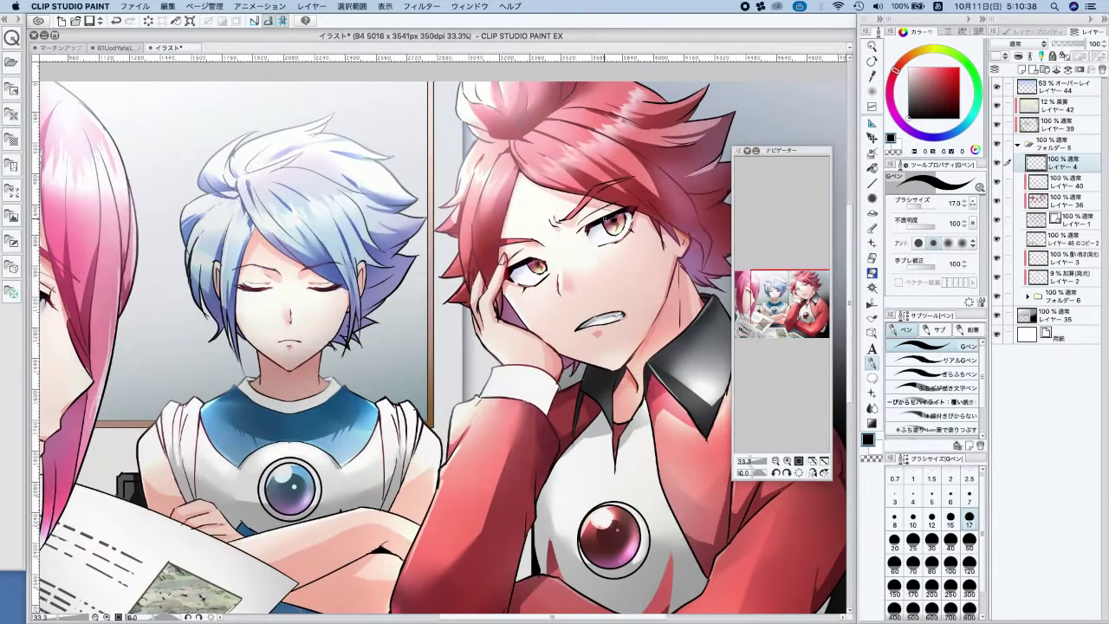
{"action": "scroll", "coordinate": [651, 257], "scroll_direction": "up", "scroll_amount": 5}
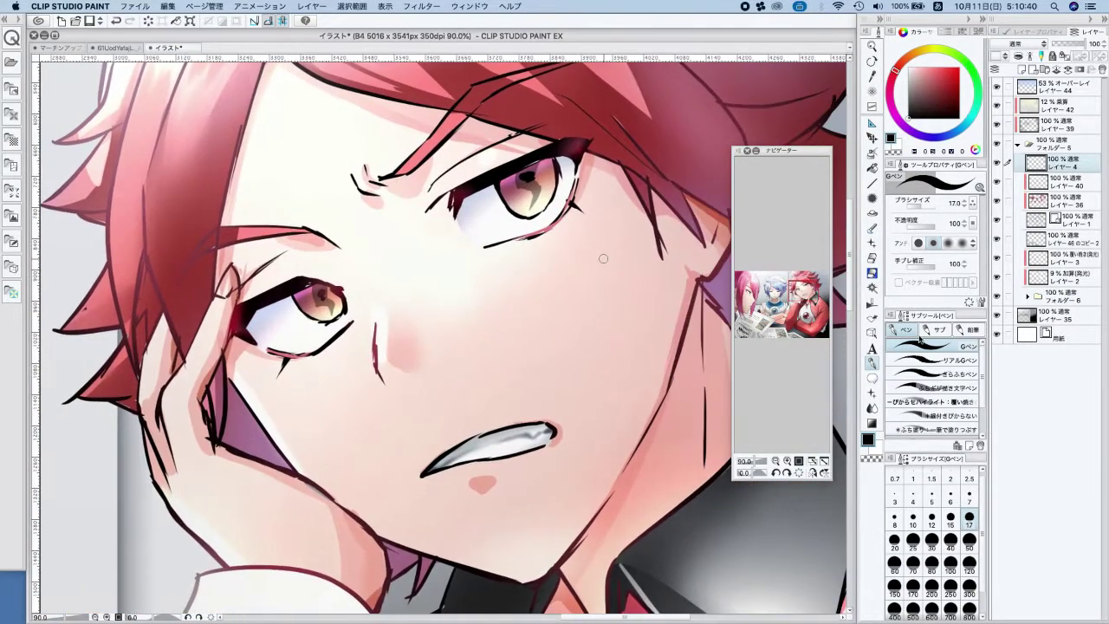
Draw a dark grey (HSV 0, 11, 27) line from the red-haired character's eye farther from the hand to the jaw with the size 50 きらふちペン
{"action": "left_click", "coordinate": [944, 374]}
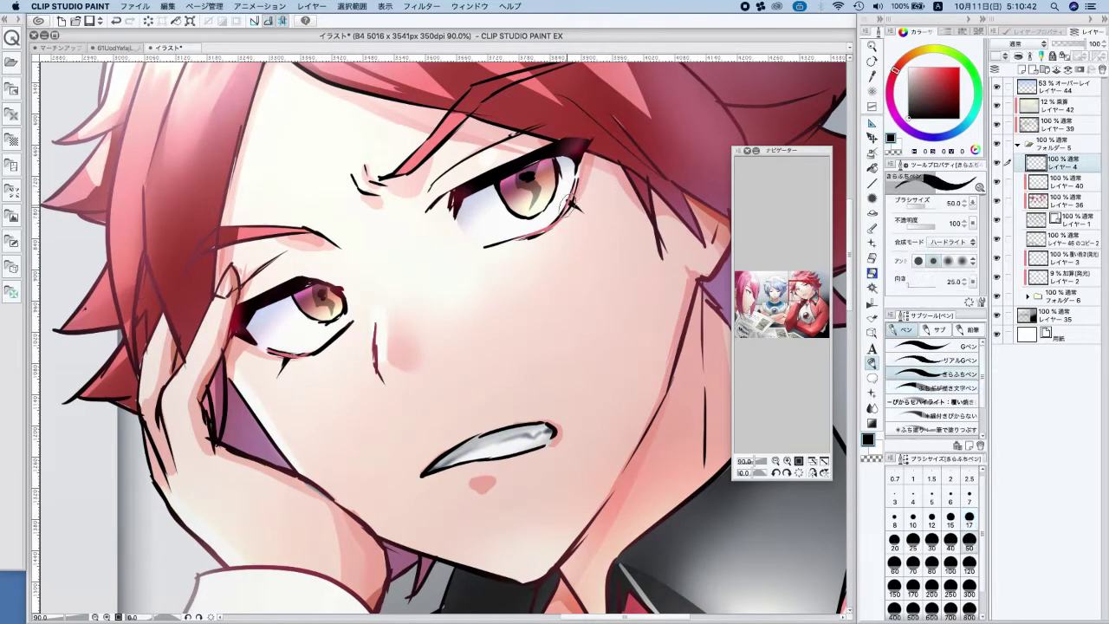
{"action": "left_click", "coordinate": [914, 105]}
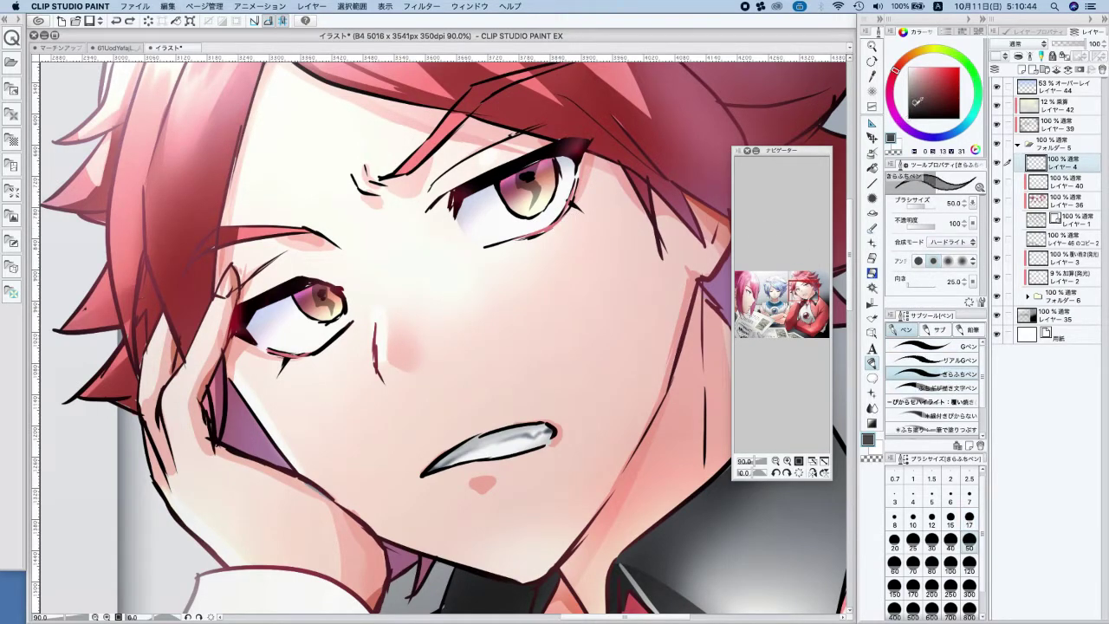
{"action": "mouse_move", "coordinate": [557, 224]}
{"action": "left_mouse_down"}
{"action": "mouse_move", "coordinate": [566, 237]}
{"action": "mouse_move", "coordinate": [590, 233]}
{"action": "mouse_move", "coordinate": [655, 293]}
{"action": "mouse_move", "coordinate": [673, 350]}
{"action": "left_mouse_up"}
{"action": "key", "text": "super+z"}
{"action": "key", "text": "super+z"}
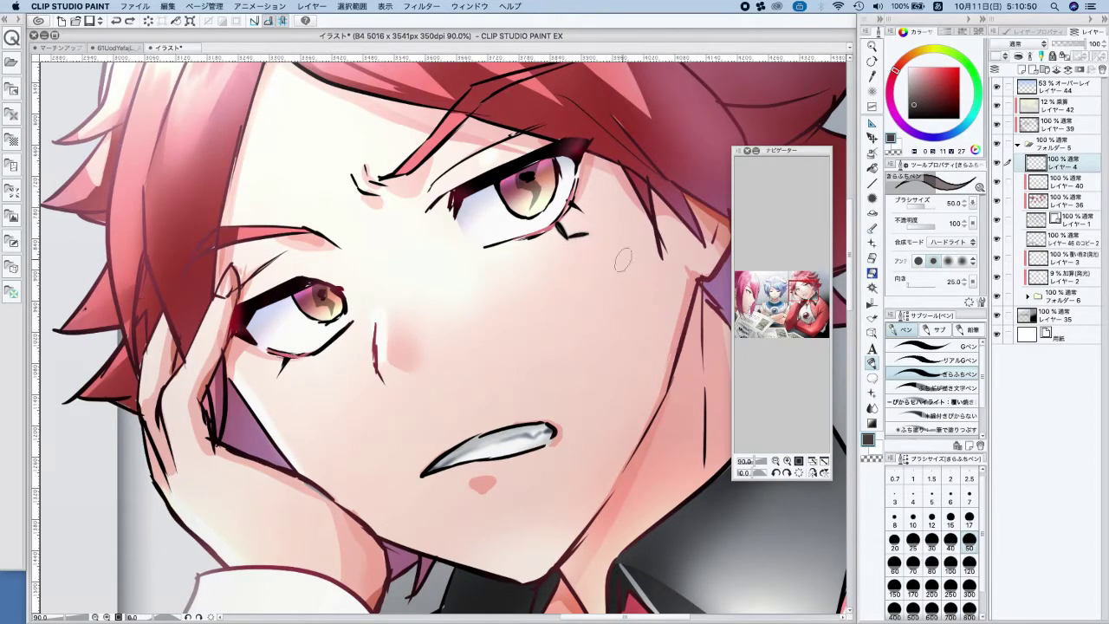
{"action": "key", "text": "super+z"}
{"action": "key", "text": "super+z"}
{"action": "mouse_move", "coordinate": [543, 232]}
{"action": "left_mouse_down"}
{"action": "mouse_move", "coordinate": [574, 241]}
{"action": "mouse_move", "coordinate": [609, 275]}
{"action": "left_mouse_up"}
{"action": "key", "text": "super+z"}
{"action": "mouse_move", "coordinate": [573, 241]}
{"action": "left_mouse_down"}
{"action": "mouse_move", "coordinate": [607, 273]}
{"action": "mouse_move", "coordinate": [665, 392]}
{"action": "left_mouse_up"}
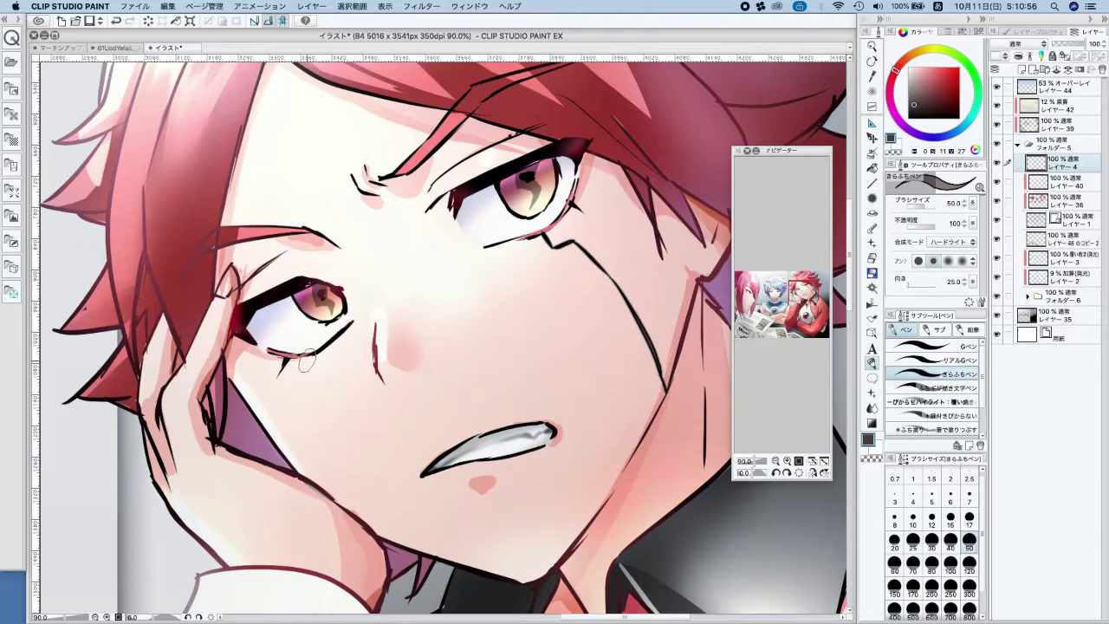
Draw a matching jagged line from the eye beside the hand down the red-haired character's cheek
{"action": "left_click_drag", "start_coordinate": [305, 367], "coordinate": [300, 439]}
{"action": "key", "text": "super+z"}
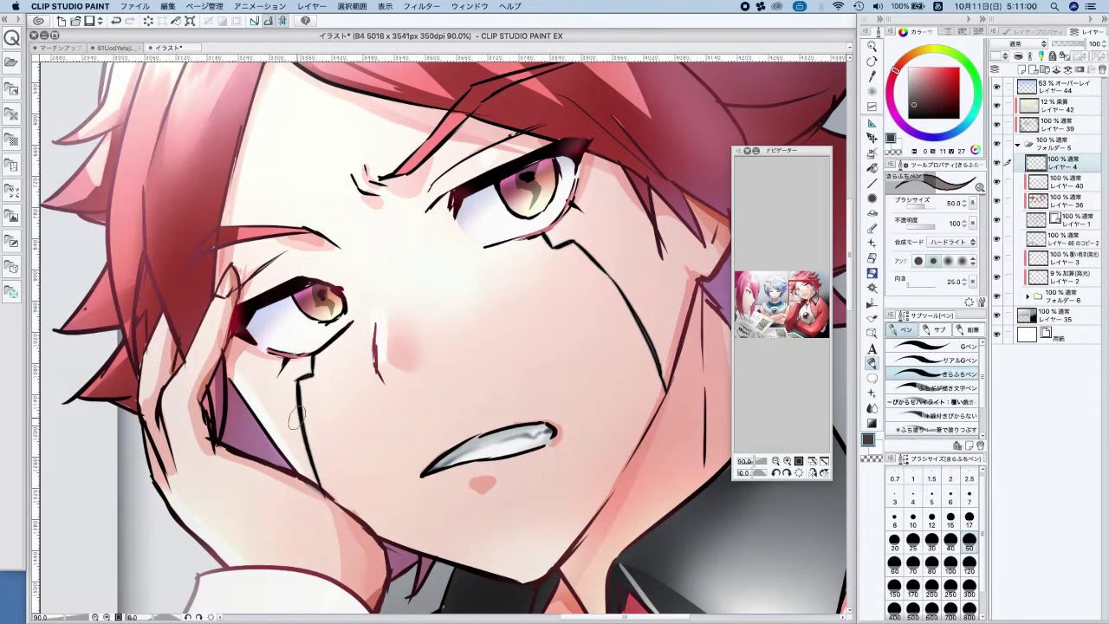
{"action": "scroll", "coordinate": [295, 433], "scroll_direction": "down", "scroll_amount": 1}
{"action": "scroll", "coordinate": [297, 425], "scroll_direction": "down", "scroll_amount": 3}
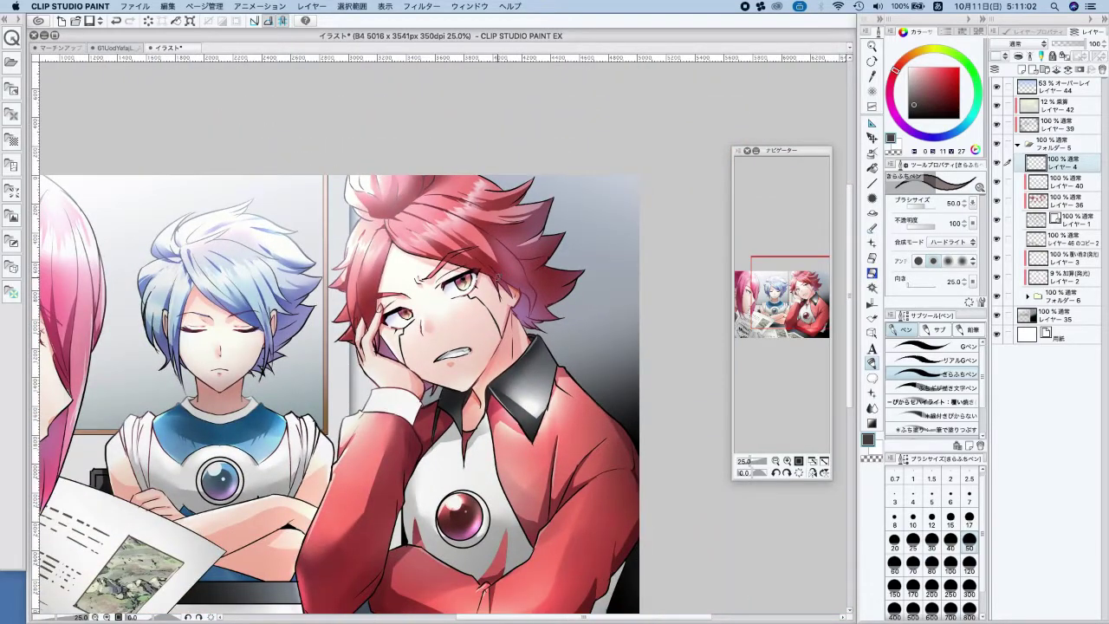
{"action": "scroll", "coordinate": [496, 279], "scroll_direction": "down", "scroll_amount": 2}
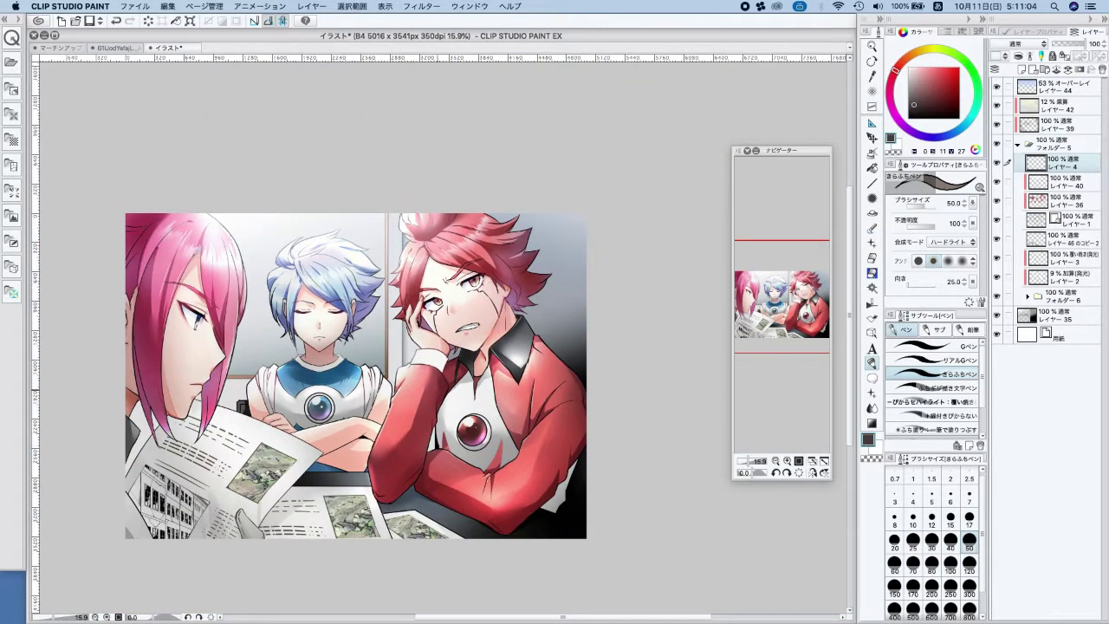
{"action": "left_click_drag", "start_coordinate": [604, 350], "coordinate": [656, 336]}
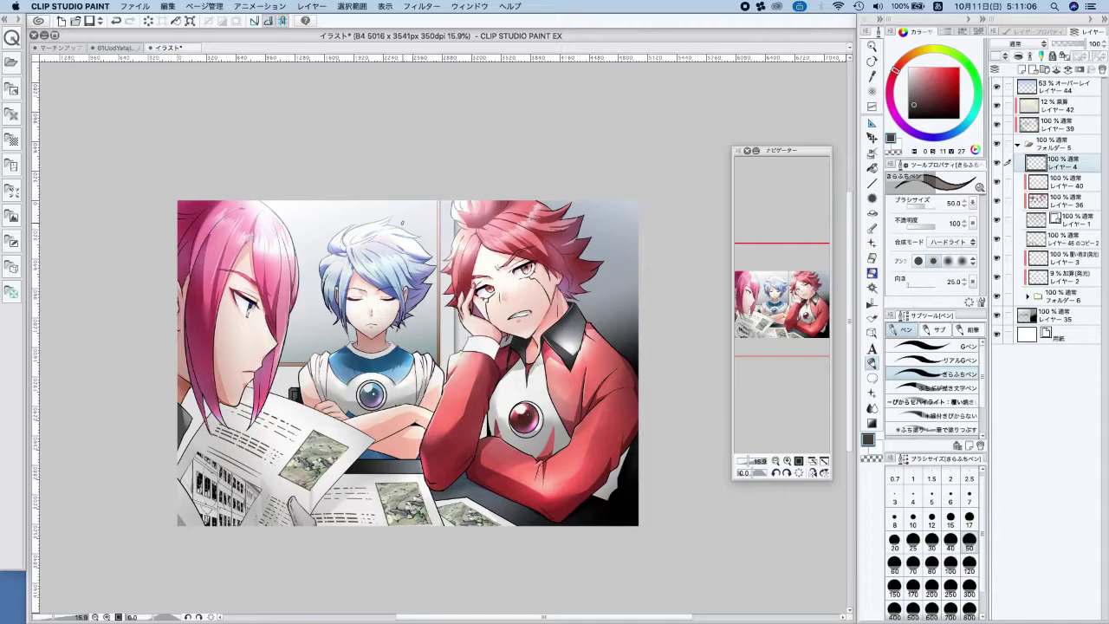
{"action": "left_click_drag", "start_coordinate": [176, 509], "coordinate": [200, 506]}
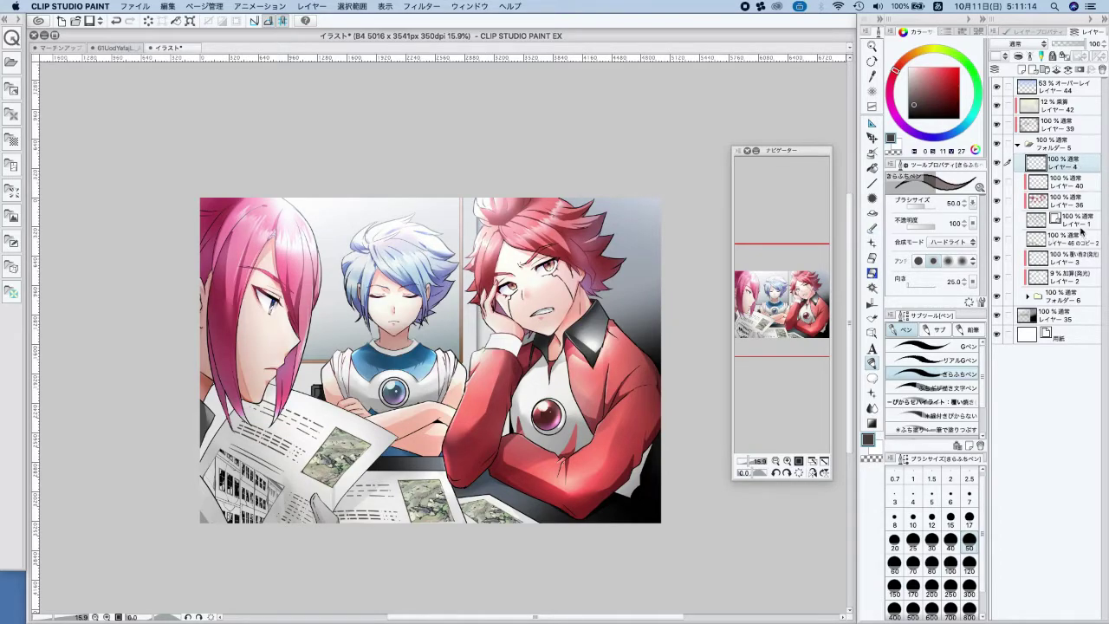
Select Layer 37 in the かみ folder inside Folder 6 and set its blending mode to Multiply (乗算)
{"action": "left_click", "coordinate": [1029, 295]}
{"action": "left_click", "coordinate": [1076, 392]}
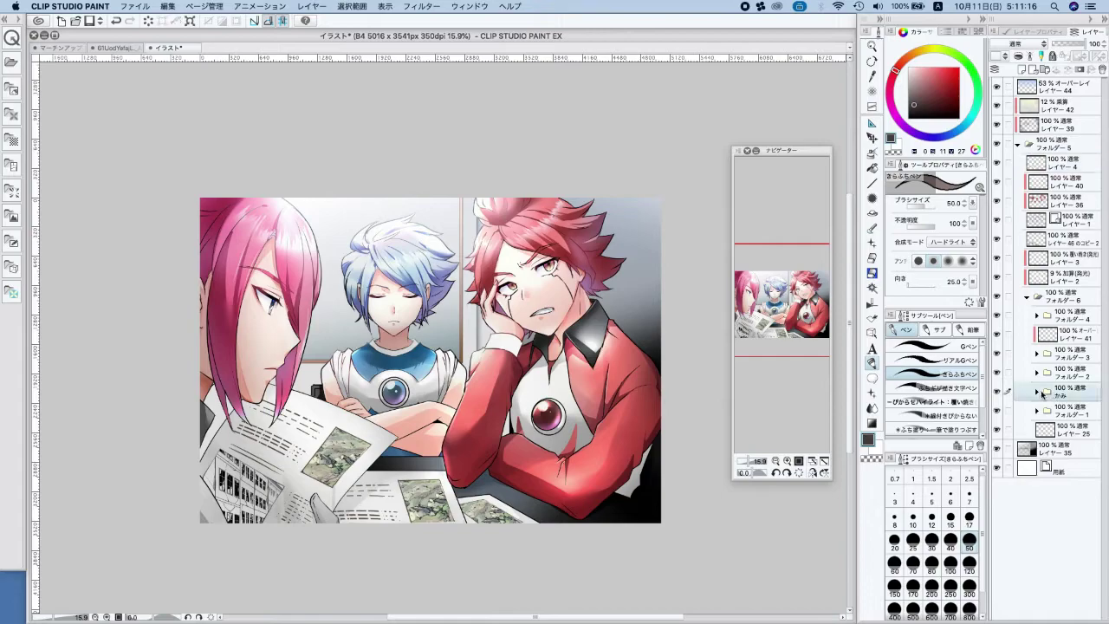
{"action": "left_click", "coordinate": [1037, 393]}
{"action": "left_click", "coordinate": [1083, 410]}
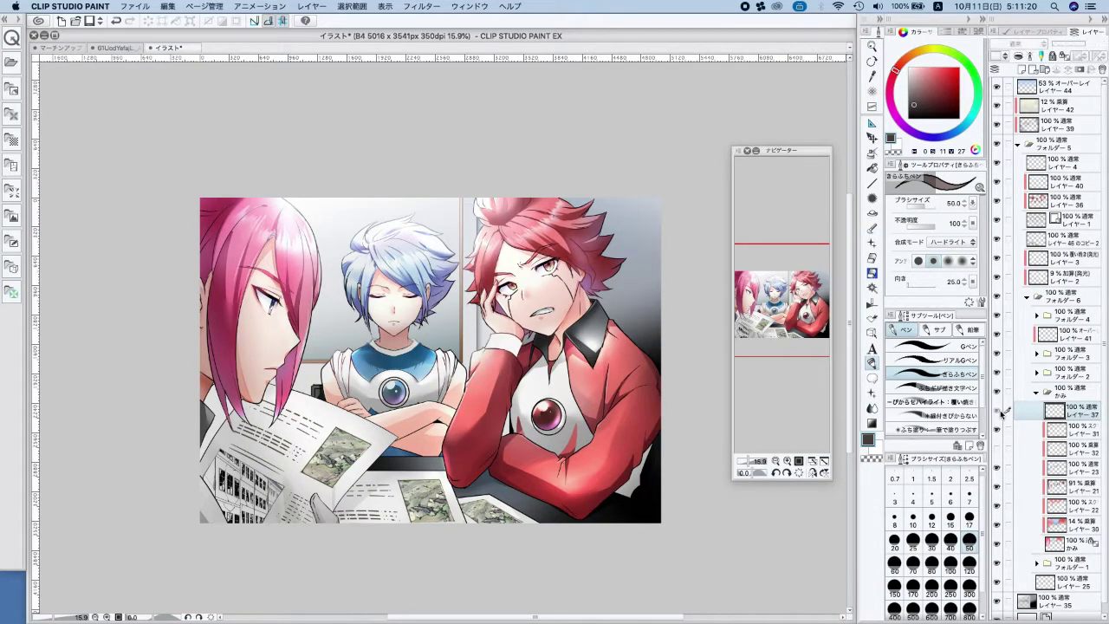
{"action": "left_click", "coordinate": [1023, 45]}
{"action": "left_click", "coordinate": [1025, 80]}
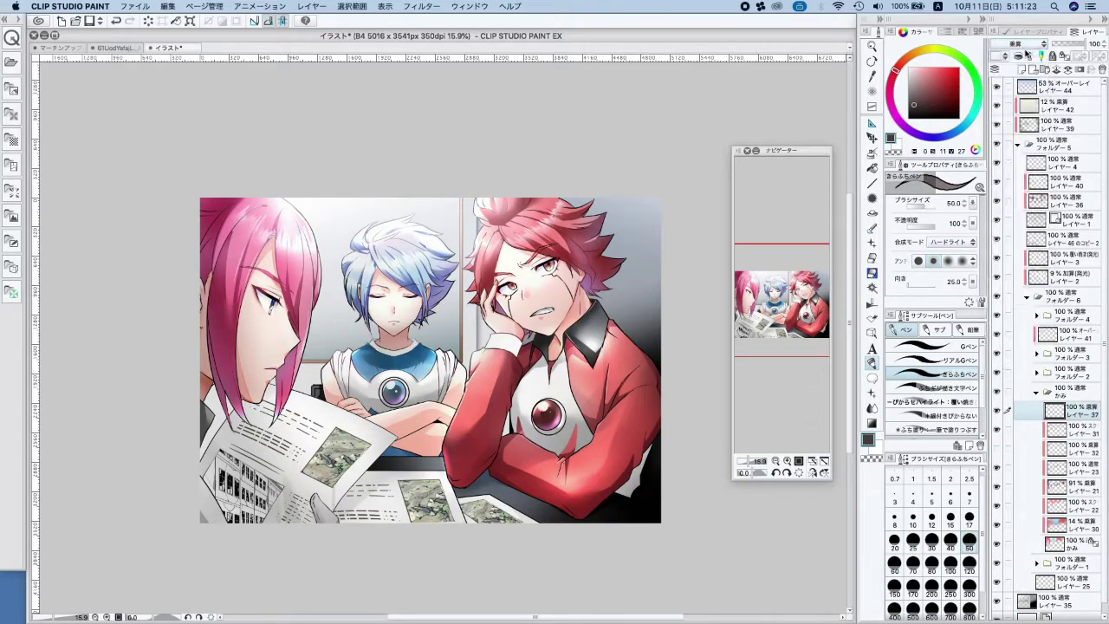
Shade the hair on Layer 37 with the soft airbrush at size 300 in a dark red (HSV 358, 66, 49) picked from the red hair
{"action": "left_click", "coordinate": [873, 157]}
{"action": "left_click", "coordinate": [604, 263], "text": "alt"}
{"action": "left_click", "coordinate": [968, 595]}
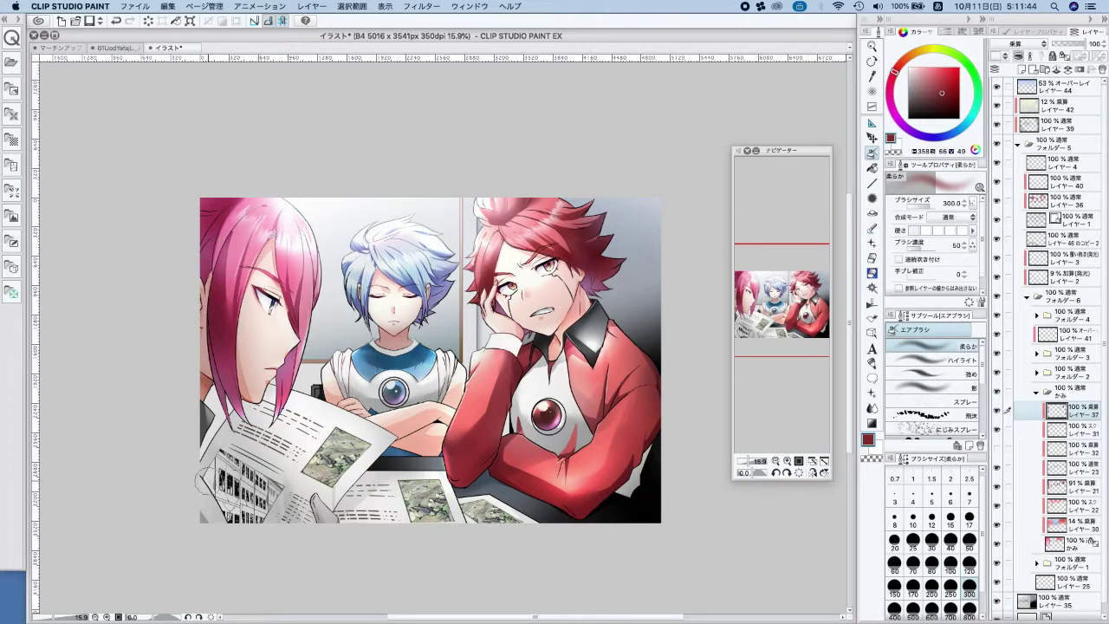
{"action": "key", "text": "super+z"}
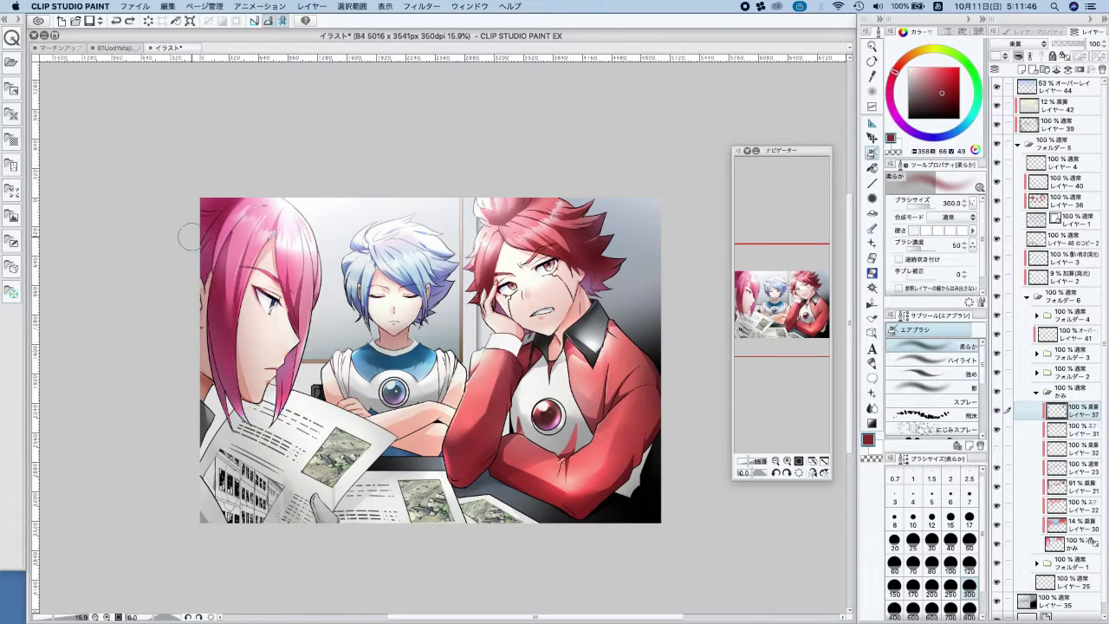
{"action": "left_click_drag", "start_coordinate": [192, 203], "coordinate": [188, 212]}
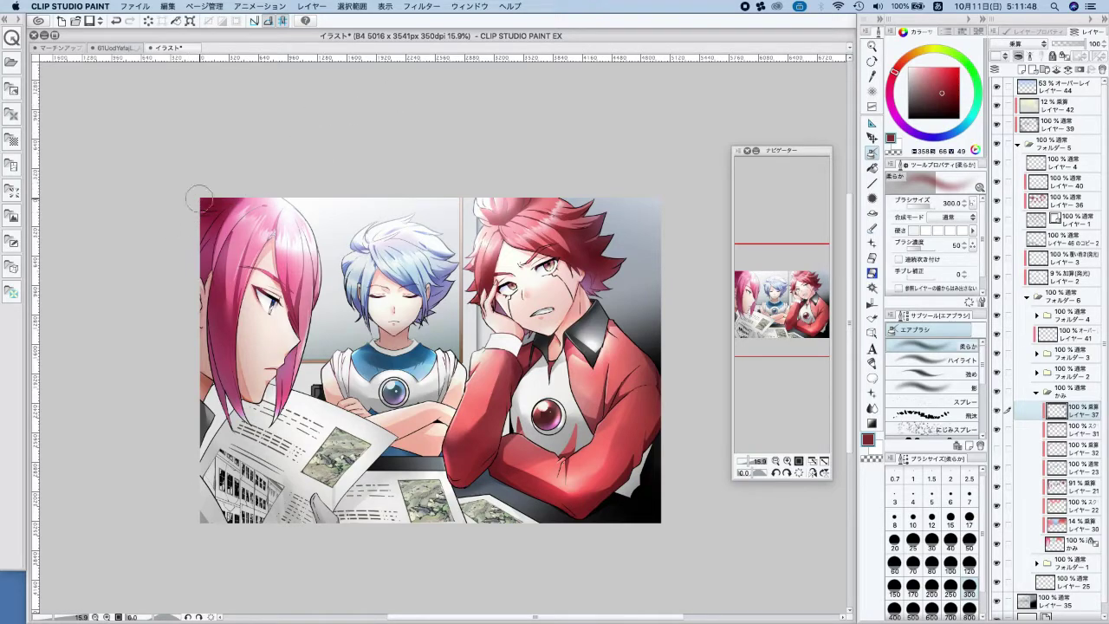
{"action": "key", "text": "super+z"}
Airbrush black over the line colouring around the red-haired character's outer hair on Layer 36
{"action": "key", "text": "d"}
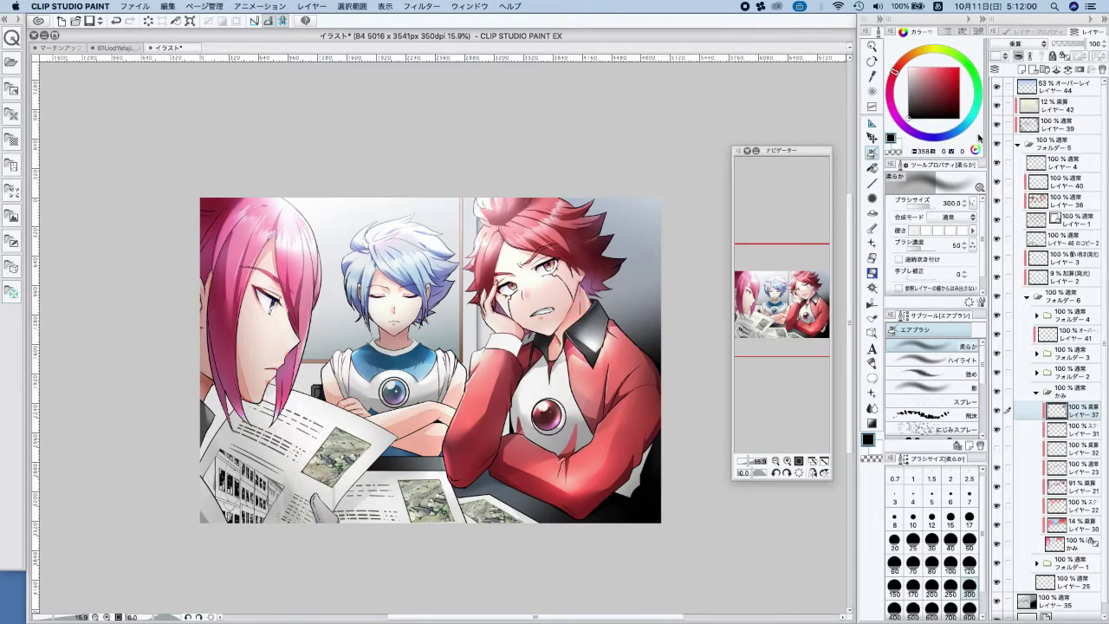
{"action": "left_click", "coordinate": [1074, 224]}
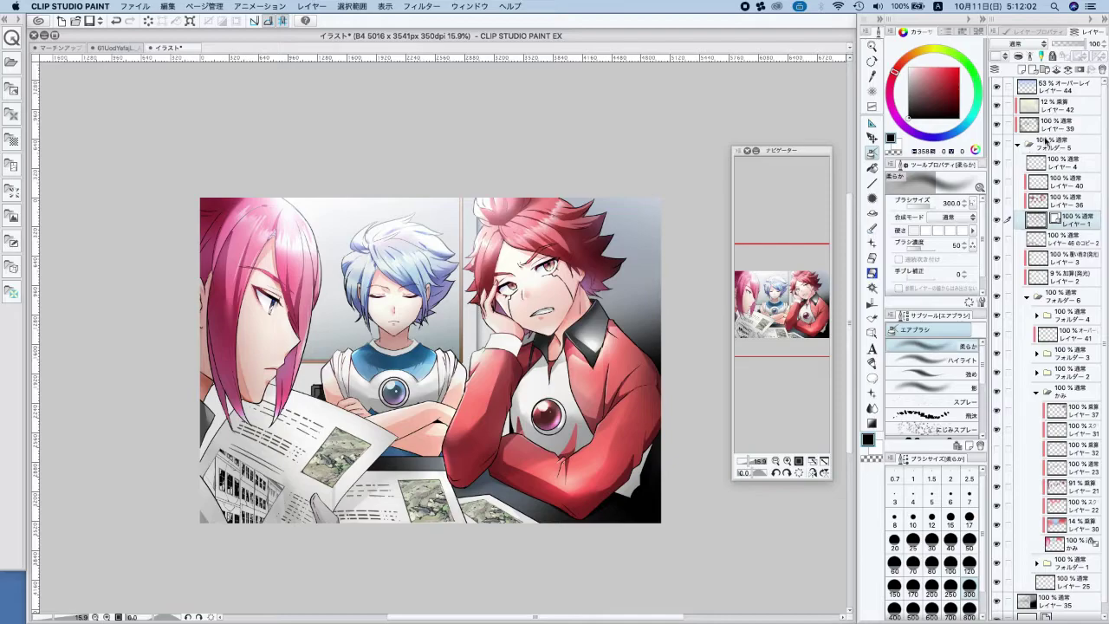
{"action": "left_click", "coordinate": [1059, 202]}
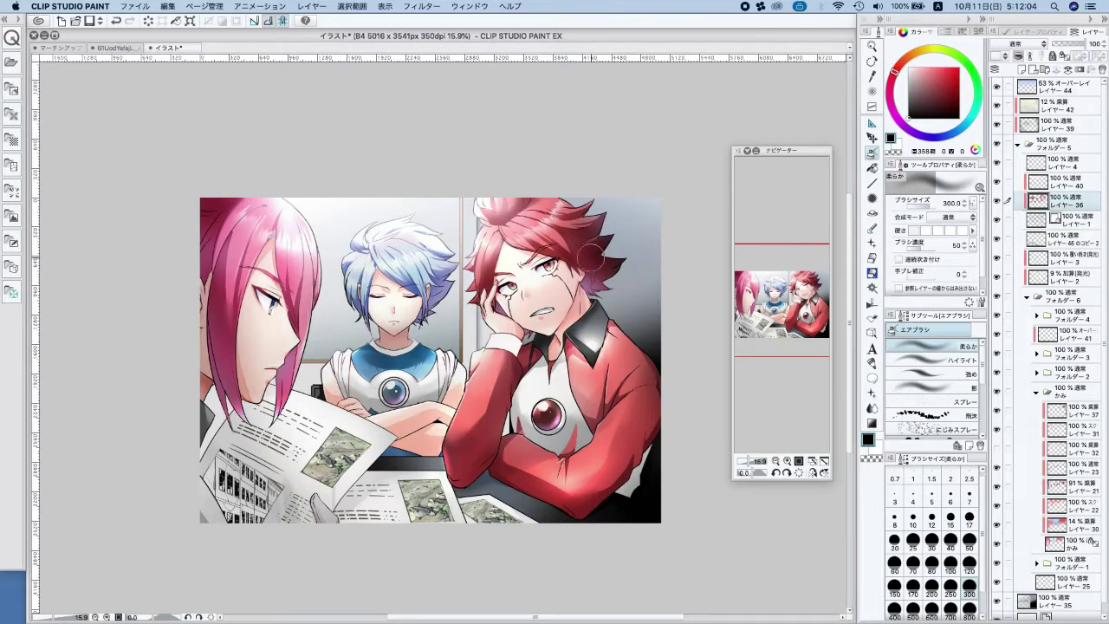
{"action": "left_click_drag", "start_coordinate": [599, 263], "coordinate": [586, 237]}
{"action": "scroll", "coordinate": [588, 459], "scroll_direction": "up", "scroll_amount": 3}
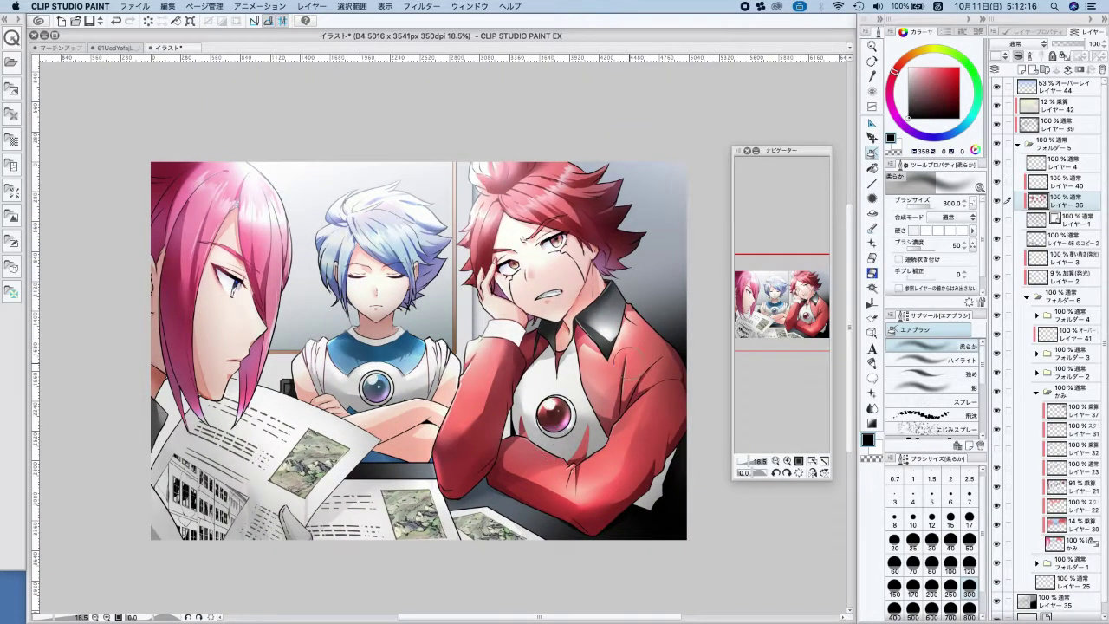
Hide and show the Layer 1 line art to compare the illustration with and without it
{"action": "left_click", "coordinate": [1001, 222]}
{"action": "left_click", "coordinate": [998, 221]}
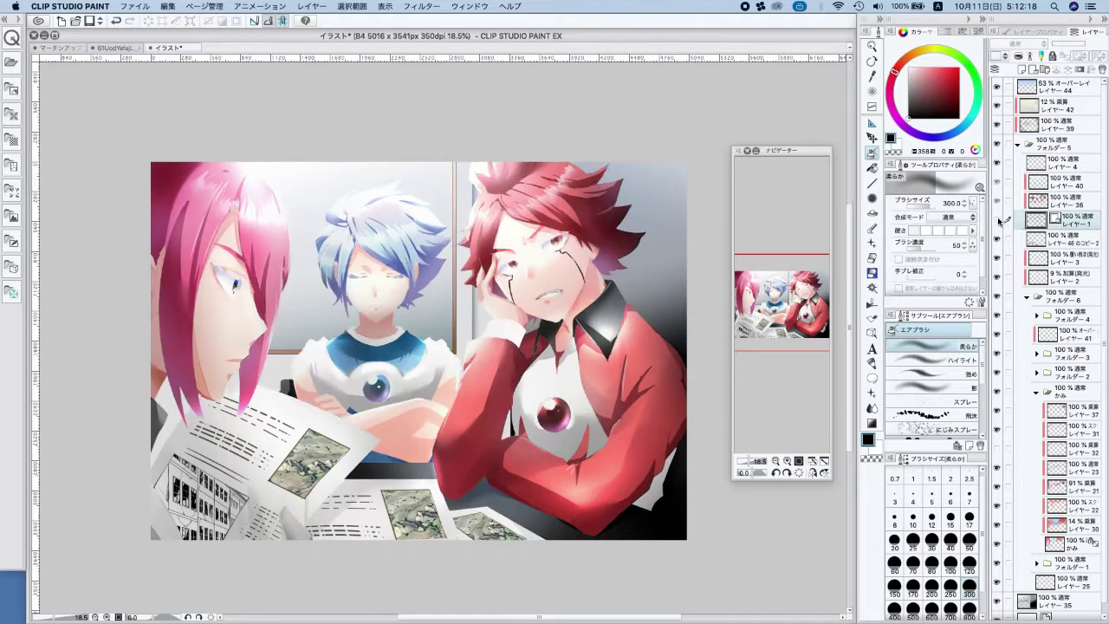
{"action": "left_click", "coordinate": [1002, 162]}
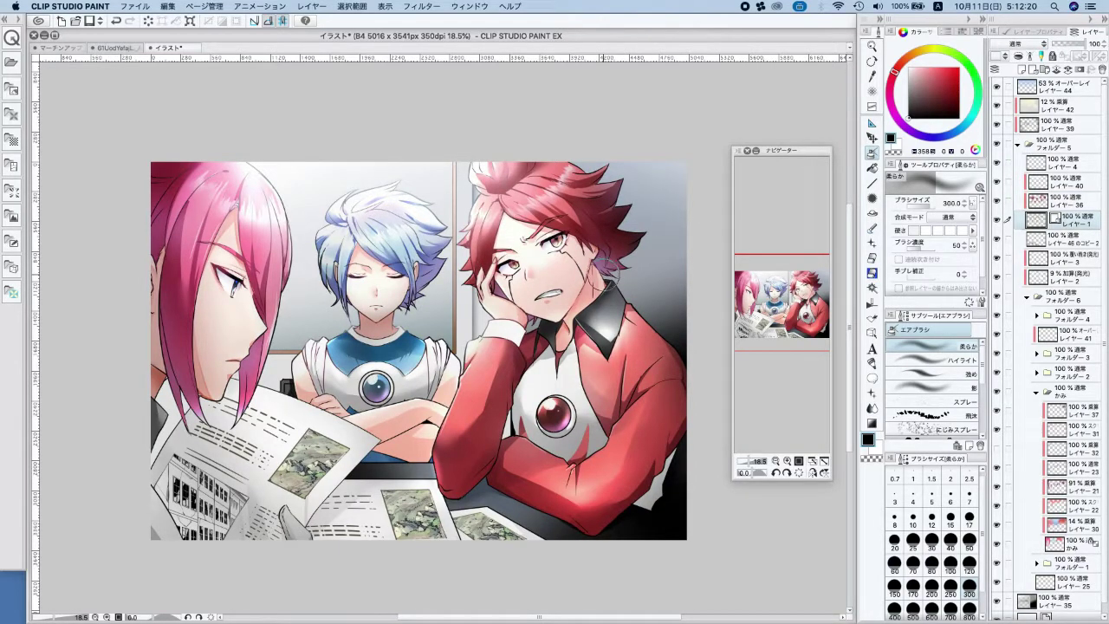
{"action": "scroll", "coordinate": [618, 254], "scroll_direction": "down", "scroll_amount": 3}
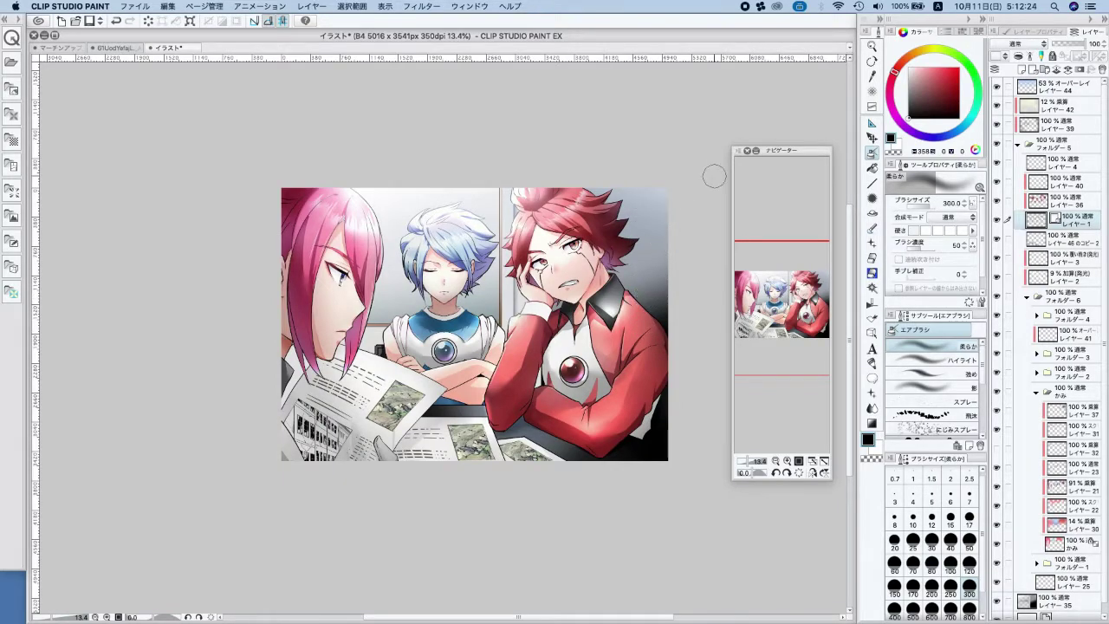
Add a new layer above Layer 24 in Folder 2 and set its blending mode to Multiply (乗算)
{"action": "left_click", "coordinate": [1036, 394]}
{"action": "left_click", "coordinate": [1001, 373]}
{"action": "left_click", "coordinate": [1002, 374]}
{"action": "left_click", "coordinate": [1063, 377]}
{"action": "left_click", "coordinate": [1036, 373]}
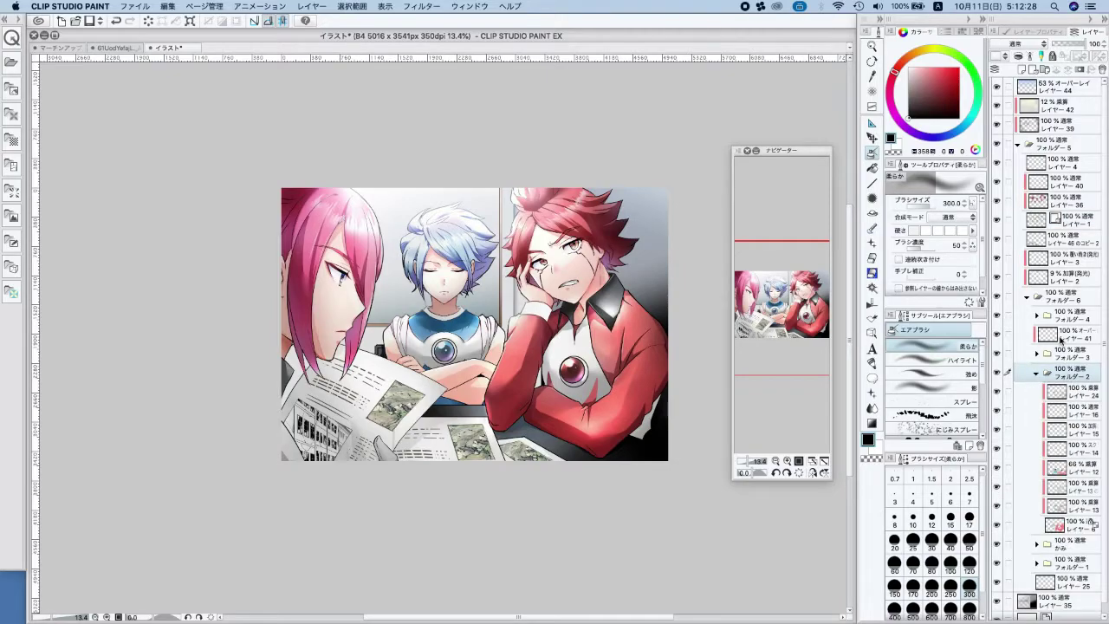
{"action": "left_click", "coordinate": [1068, 392]}
{"action": "left_click", "coordinate": [1028, 44]}
{"action": "left_click", "coordinate": [1022, 74]}
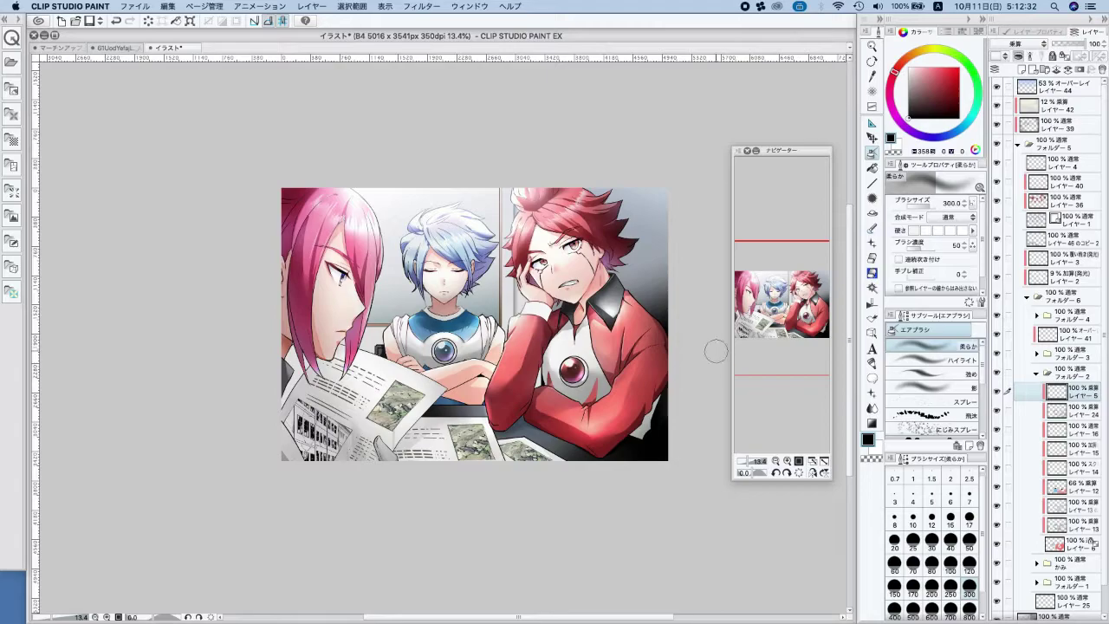
Airbrush soft blue (HSV 236, 45, 90) shading at size 800 along the lower and outer edges of the red jacket on Layer 5
{"action": "left_click", "coordinate": [935, 137]}
{"action": "left_click", "coordinate": [925, 79]}
{"action": "left_click_drag", "start_coordinate": [659, 327], "coordinate": [664, 388]}
{"action": "key", "text": "super+z"}
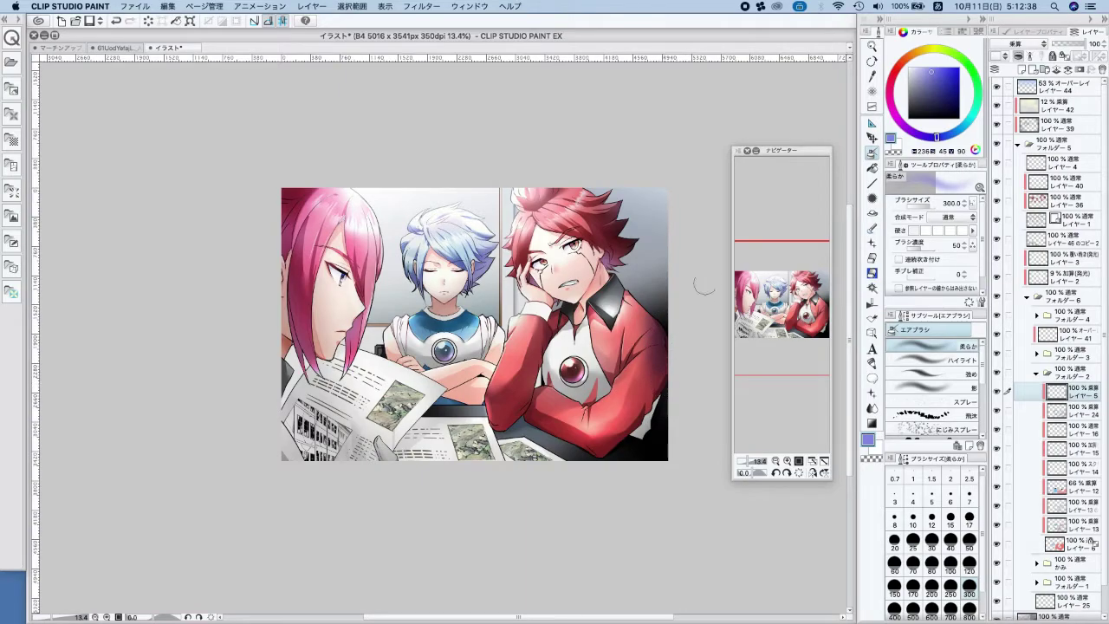
{"action": "key", "text": "super+z"}
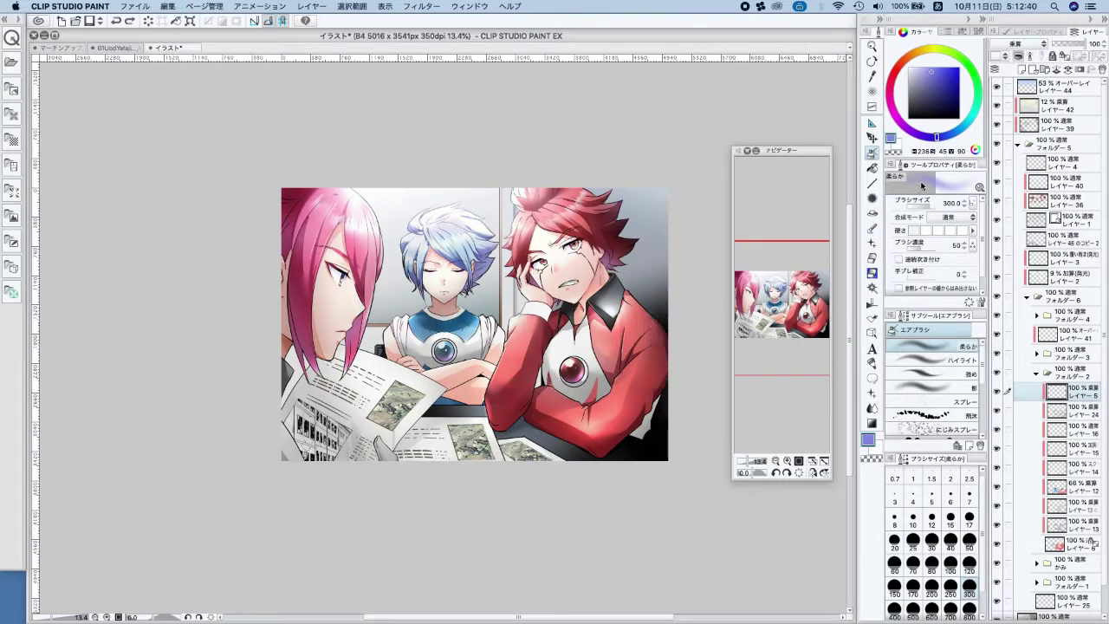
{"action": "left_click", "coordinate": [969, 612]}
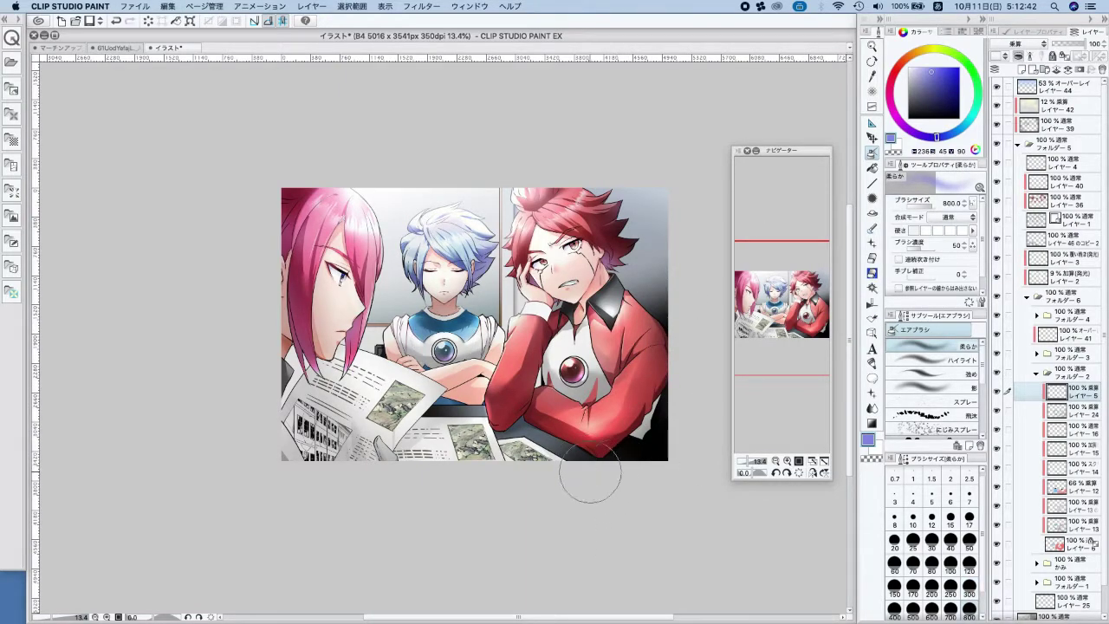
{"action": "mouse_move", "coordinate": [587, 468]}
{"action": "left_mouse_down"}
{"action": "mouse_move", "coordinate": [631, 432]}
{"action": "mouse_move", "coordinate": [681, 362]}
{"action": "left_mouse_up"}
{"action": "left_click_drag", "start_coordinate": [622, 443], "coordinate": [690, 309]}
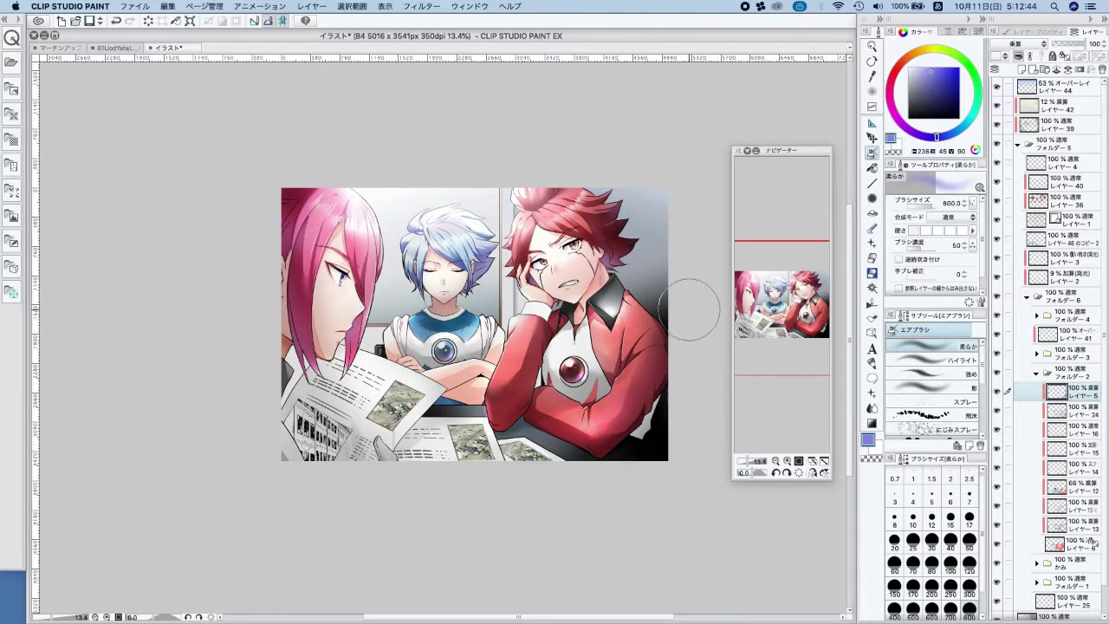
{"action": "key", "text": "super+z"}
{"action": "key", "text": "super+y"}
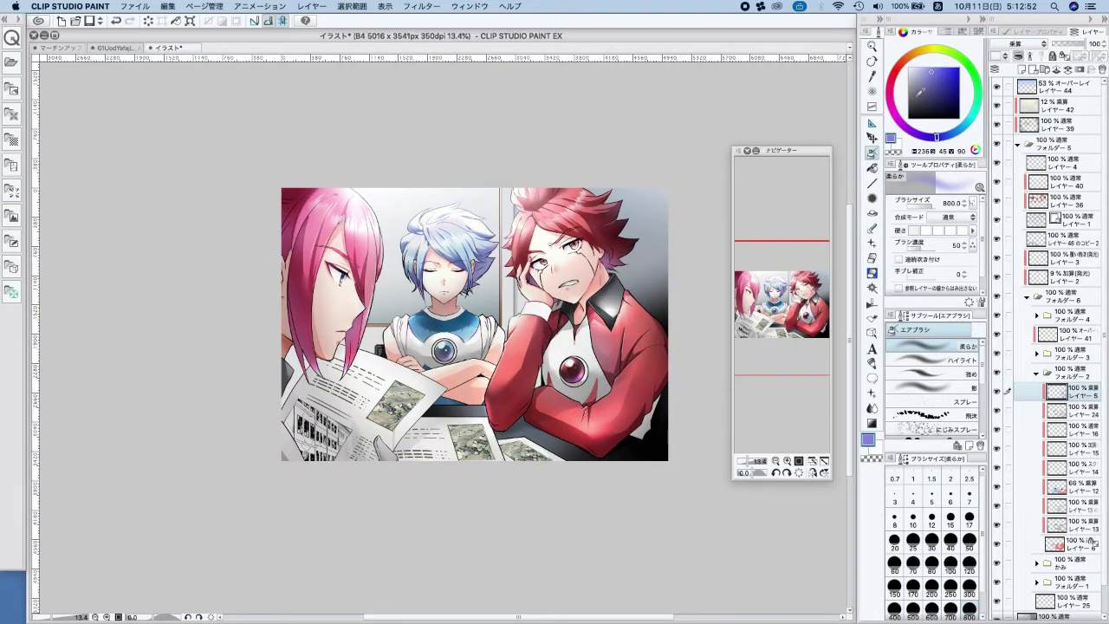
Set the airbrush colour to a soft red with HSV 355, 45, 90 and the brush size to 300
{"action": "left_click", "coordinate": [897, 78]}
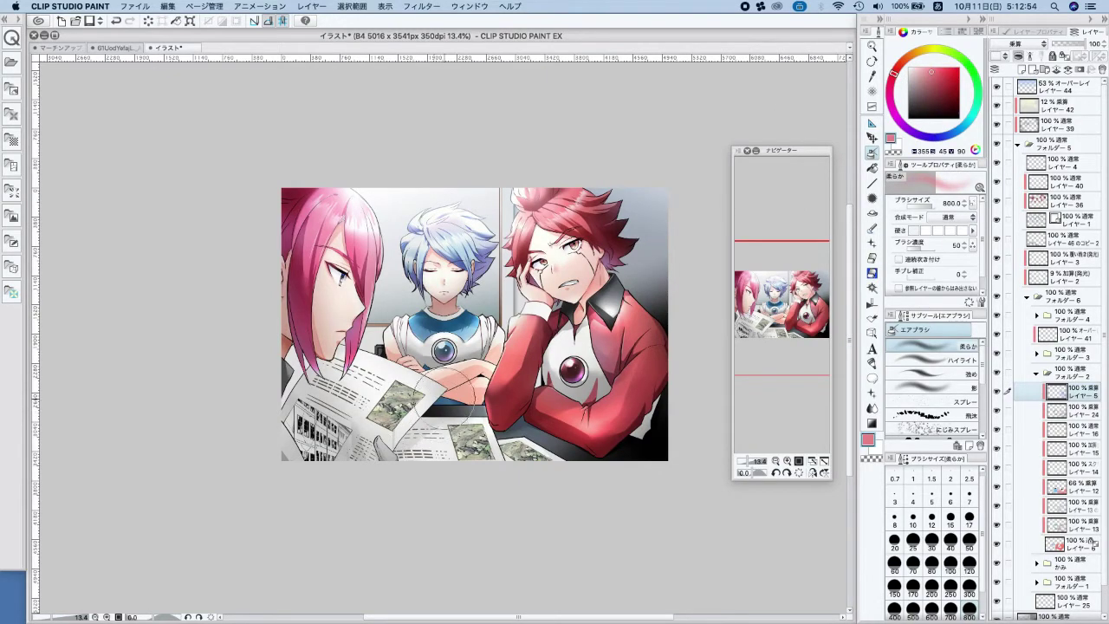
{"action": "left_click", "coordinate": [968, 585]}
{"action": "scroll", "coordinate": [519, 229], "scroll_direction": "up", "scroll_amount": 2}
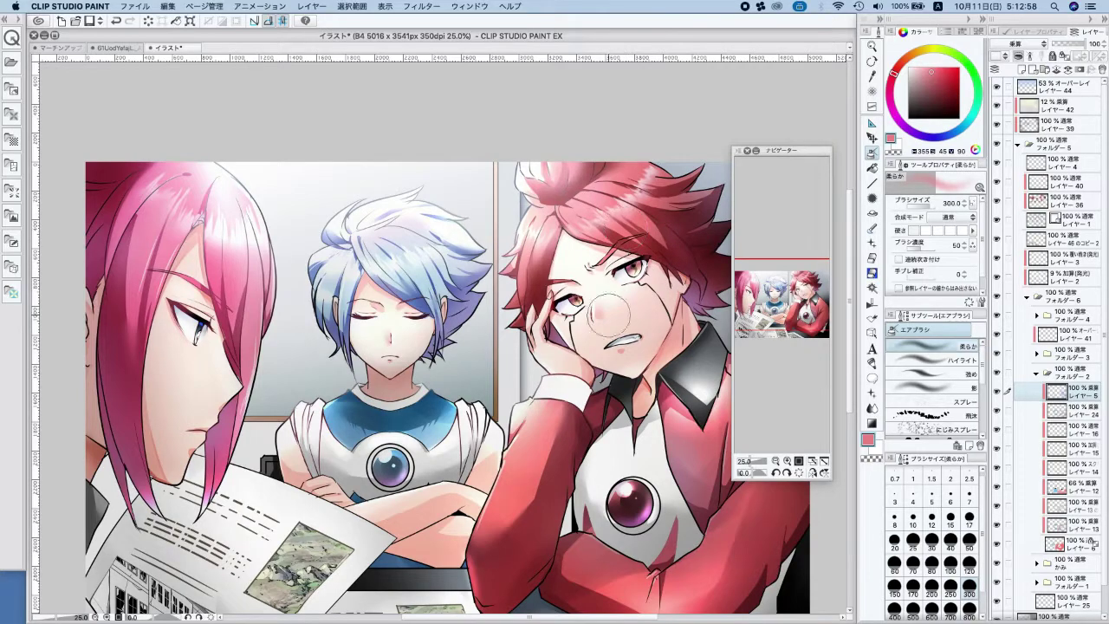
{"action": "scroll", "coordinate": [486, 337], "scroll_direction": "down", "scroll_amount": 1}
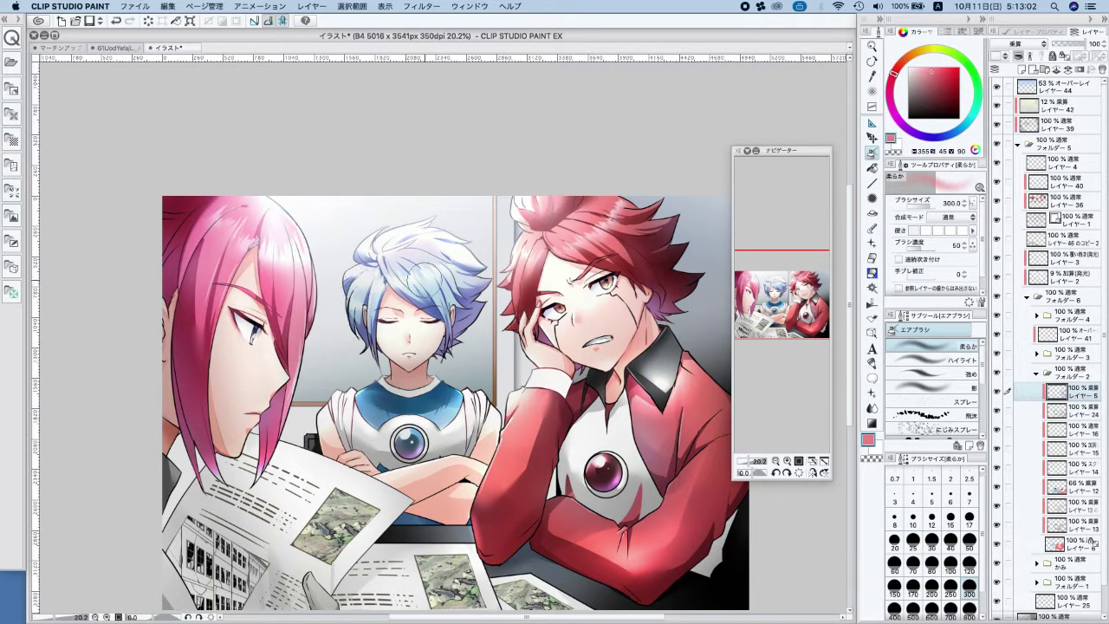
Add a new Overlay (オーバーレイ) layer above Layer 3 in Folder 5 and set the airbrush colour to blue HSV 236, 45, 90
{"action": "left_click_drag", "start_coordinate": [939, 125], "coordinate": [945, 130]}
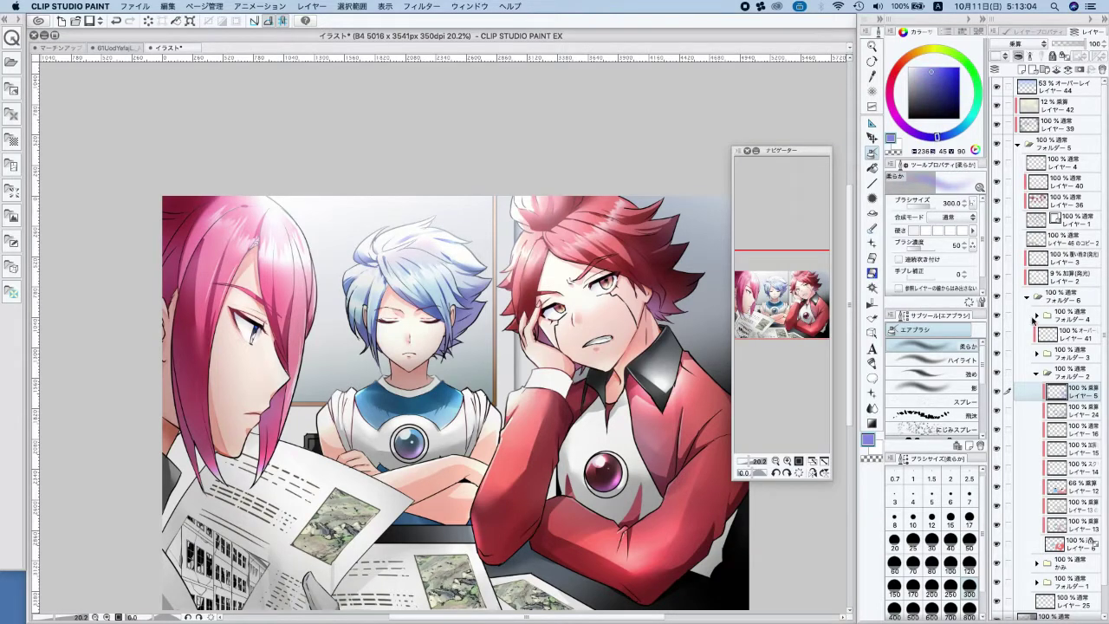
{"action": "left_click", "coordinate": [1035, 316]}
{"action": "left_click", "coordinate": [1066, 291]}
{"action": "left_click", "coordinate": [1068, 253]}
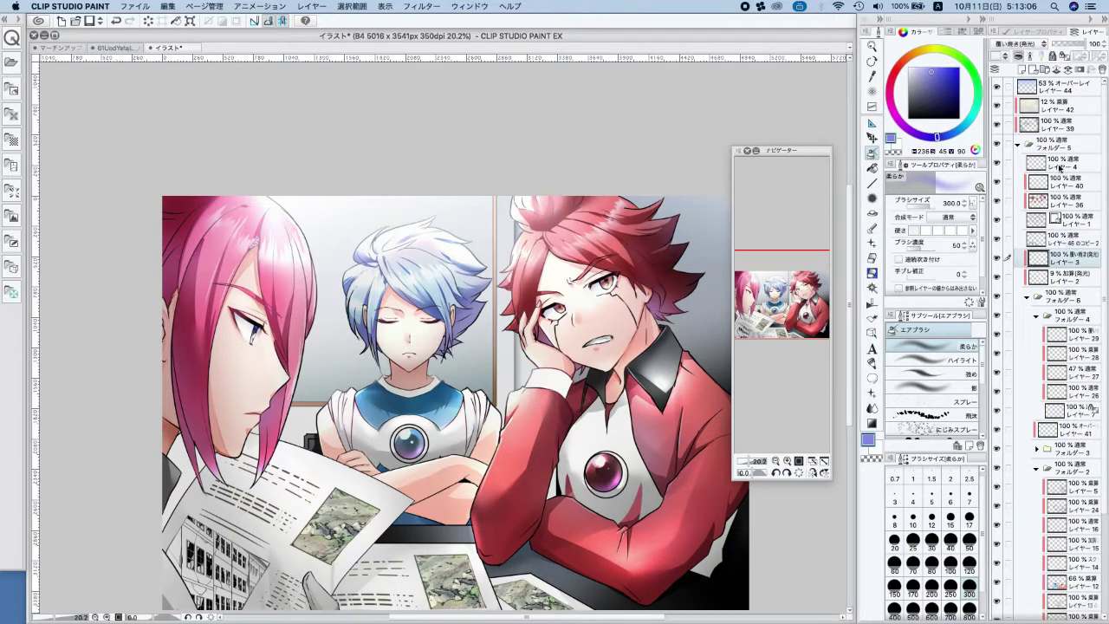
{"action": "left_click", "coordinate": [1023, 69]}
{"action": "left_click", "coordinate": [1028, 48]}
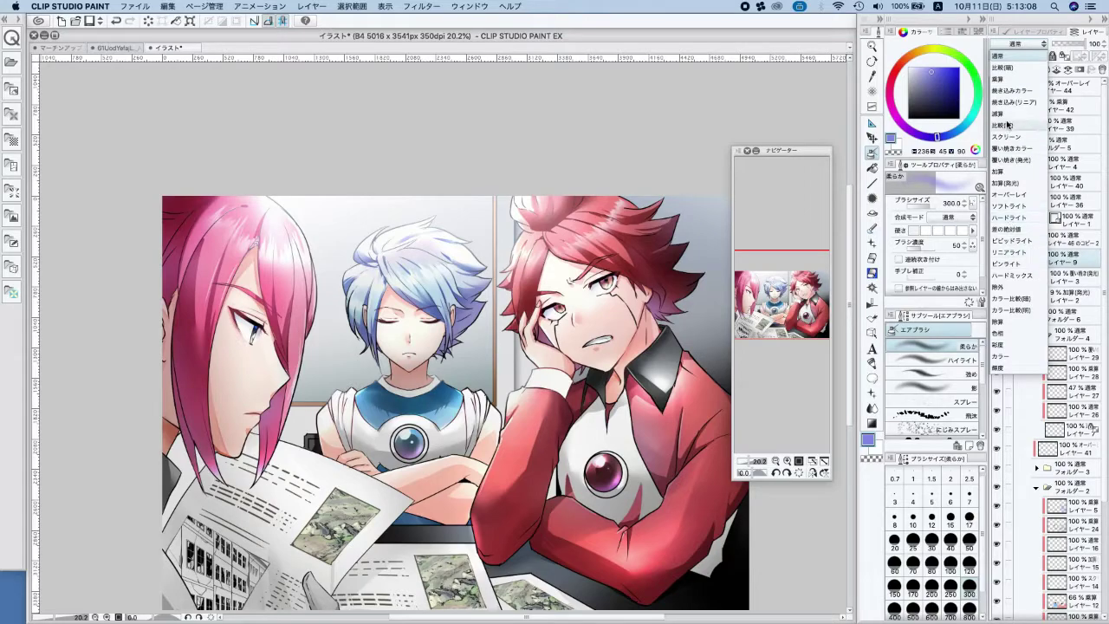
{"action": "left_click", "coordinate": [1008, 194]}
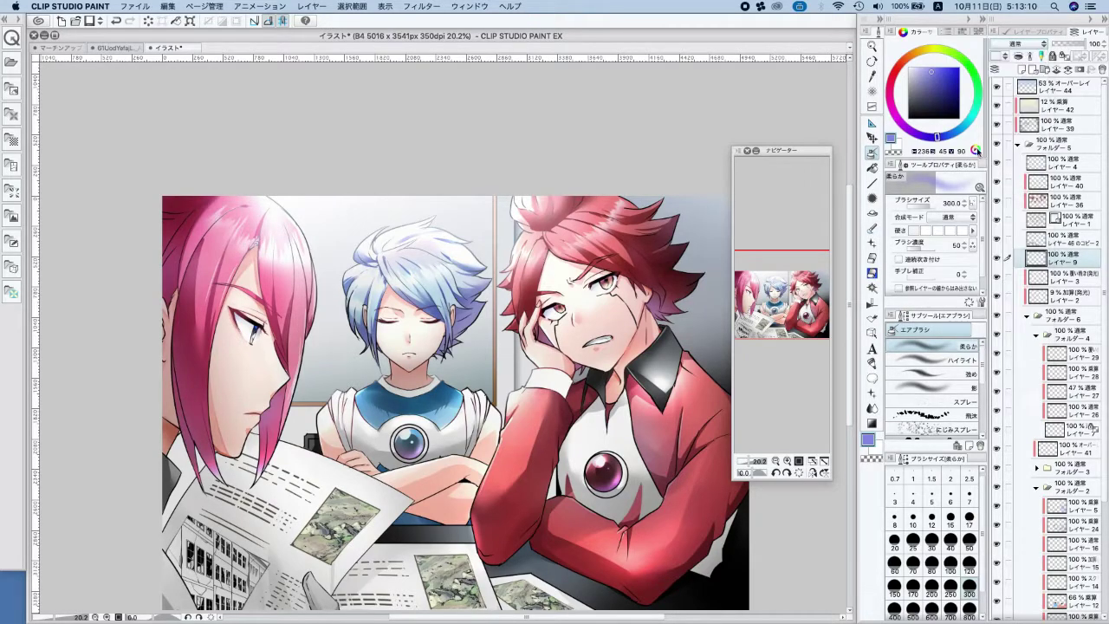
Undo a blue test stroke on the background and clip the new Overlay layer to the layer below
{"action": "left_click_drag", "start_coordinate": [330, 260], "coordinate": [324, 291]}
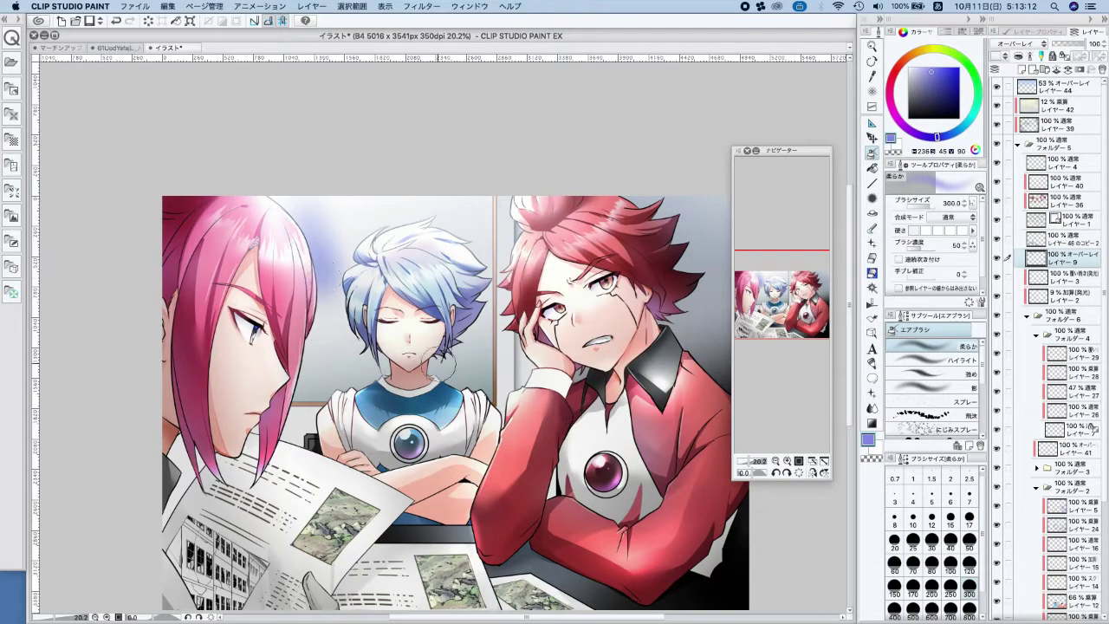
{"action": "key", "text": "super+z"}
{"action": "left_click", "coordinate": [1019, 57]}
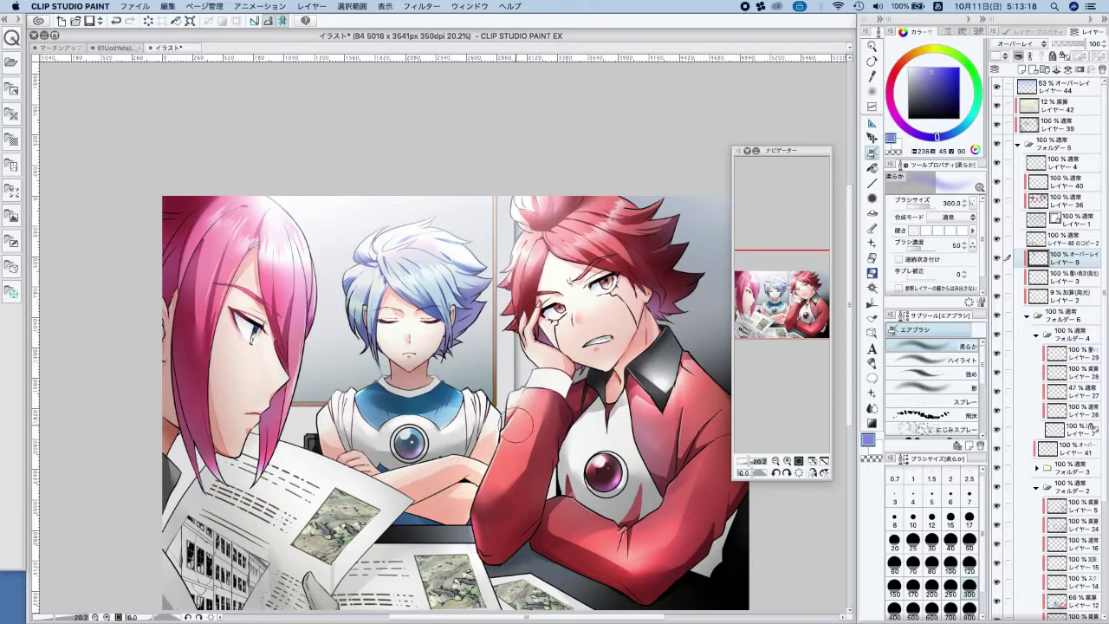
Airbrush soft red (HSV 4, 51, 98) and pink (HSV 308, 51, 98) tints over the red-haired character's clothing and hair tips
{"action": "left_click", "coordinate": [488, 472], "text": "alt"}
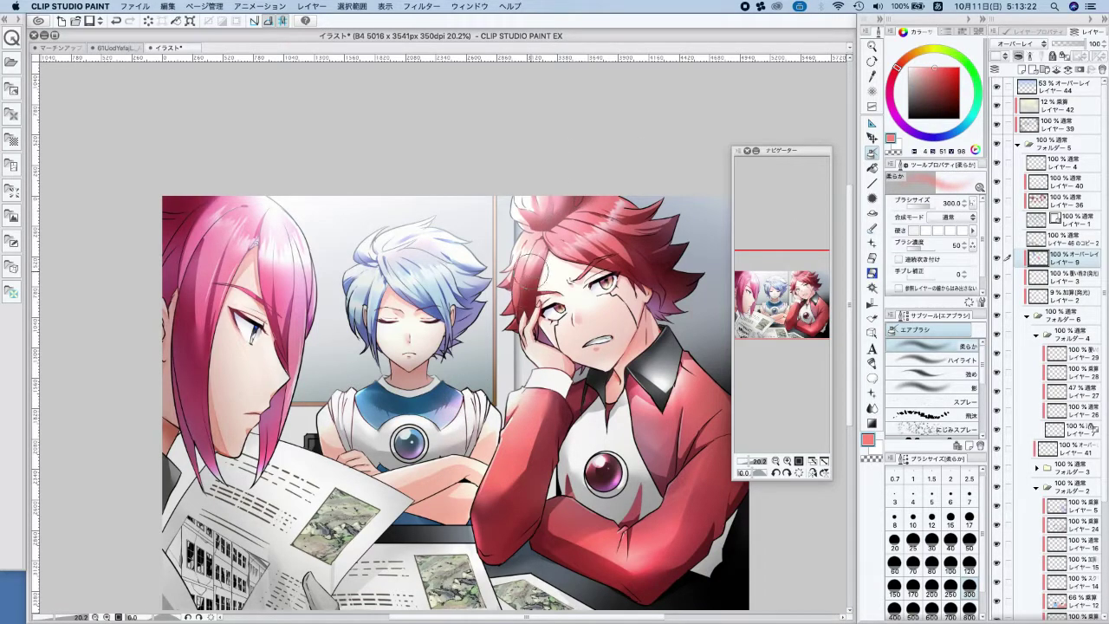
{"action": "left_click_drag", "start_coordinate": [673, 339], "coordinate": [646, 351]}
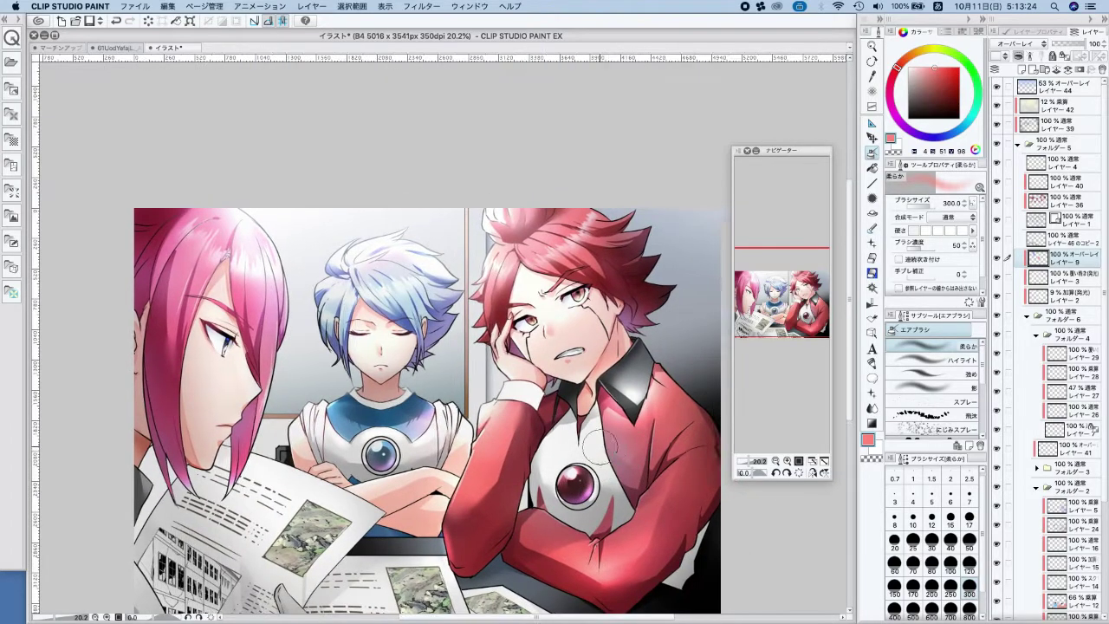
{"action": "left_click", "coordinate": [894, 110]}
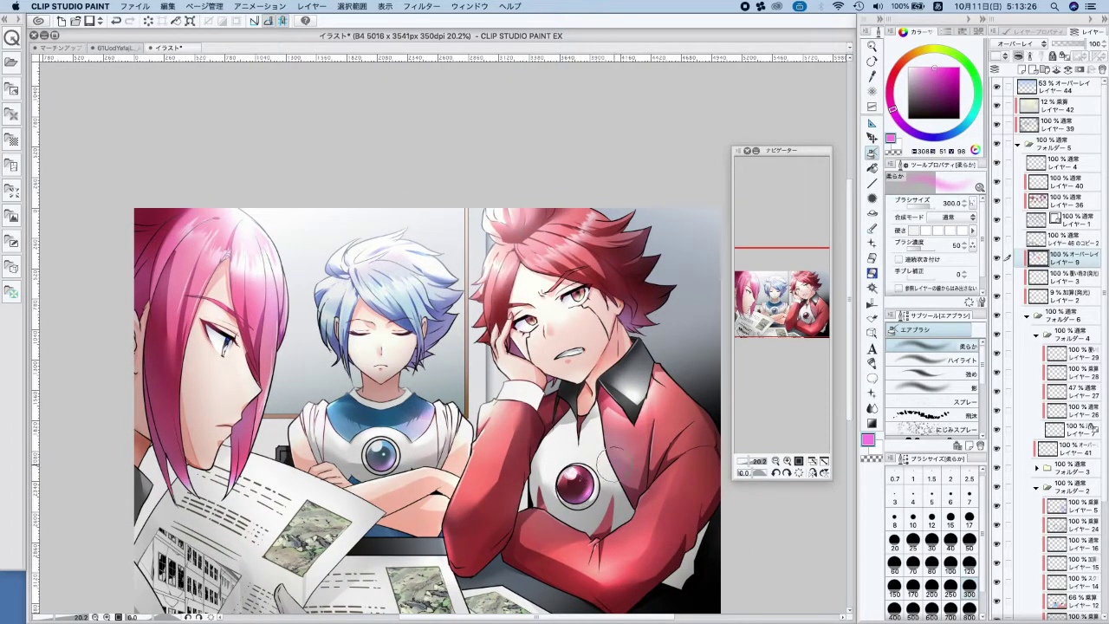
{"action": "mouse_move", "coordinate": [627, 449]}
{"action": "left_mouse_down"}
{"action": "mouse_move", "coordinate": [610, 484]}
{"action": "mouse_move", "coordinate": [603, 453]}
{"action": "mouse_move", "coordinate": [619, 389]}
{"action": "mouse_move", "coordinate": [593, 447]}
{"action": "left_mouse_up"}
{"action": "scroll", "coordinate": [585, 371], "scroll_direction": "down", "scroll_amount": 3}
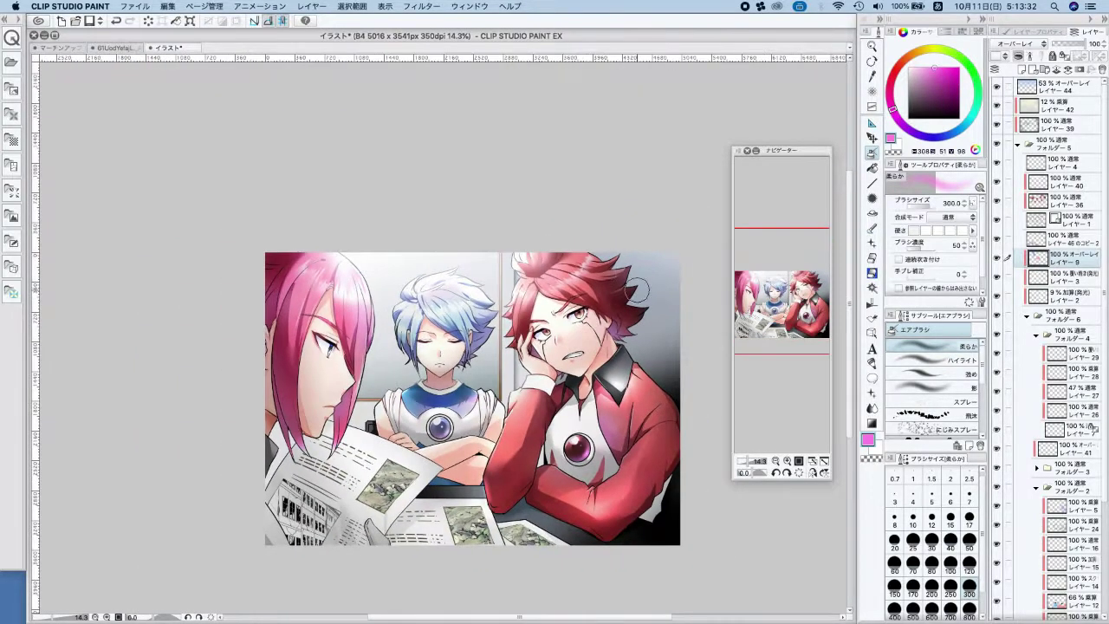
{"action": "left_click_drag", "start_coordinate": [655, 330], "coordinate": [644, 339]}
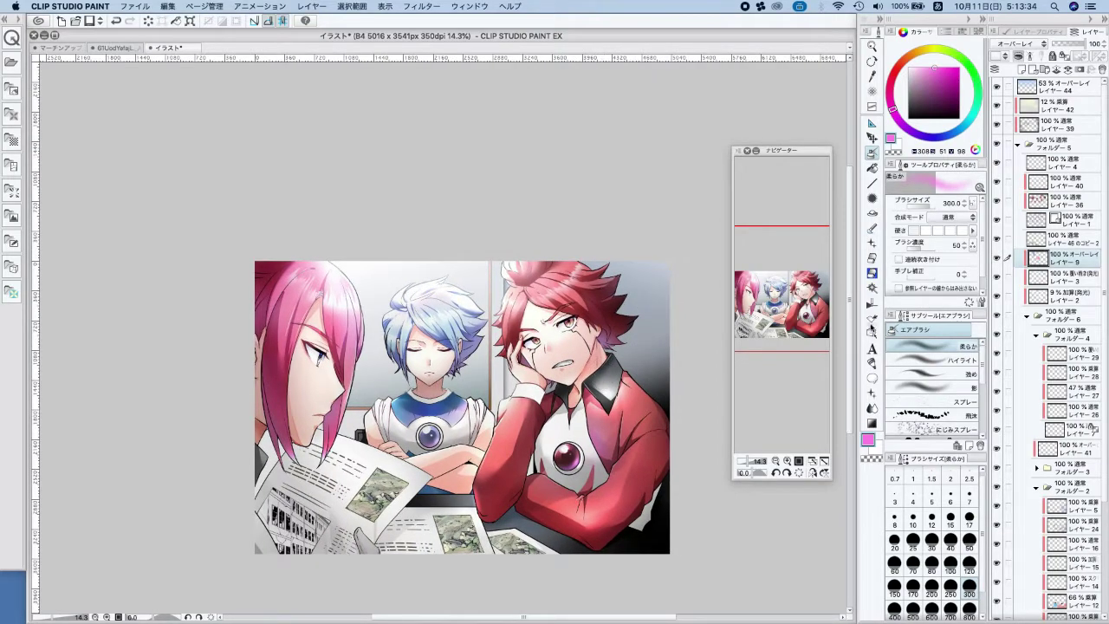
Erase the bright highlight on the black collar on Layer 3 with the soft airbrush in transparent colour at size 300
{"action": "key", "text": "d"}
{"action": "left_click", "coordinate": [608, 393]}
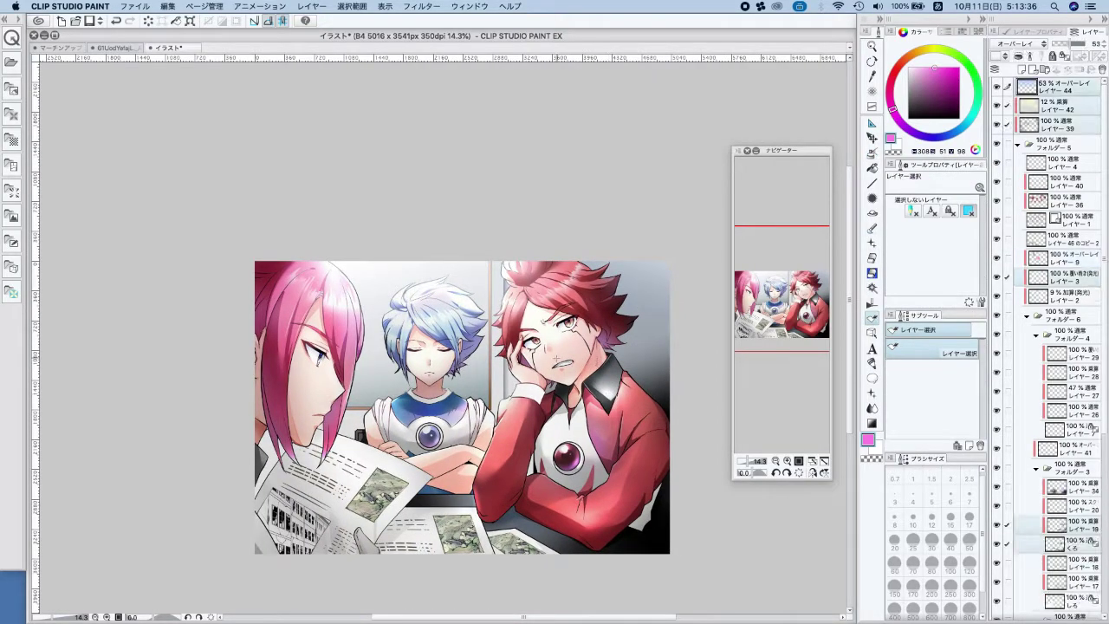
{"action": "left_click", "coordinate": [1071, 525]}
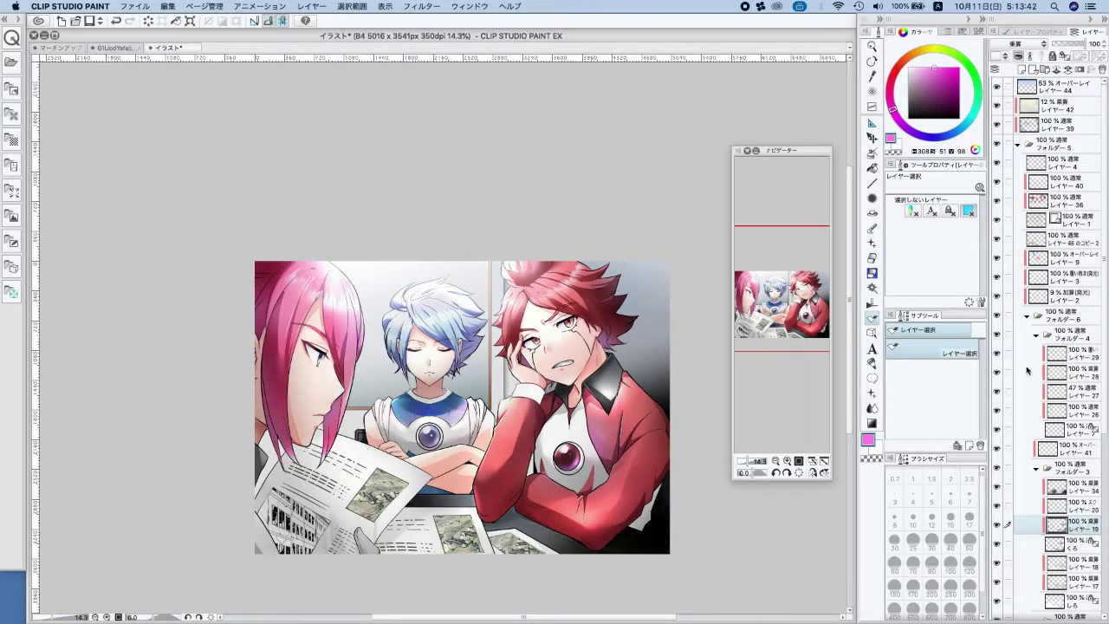
{"action": "left_click", "coordinate": [596, 379]}
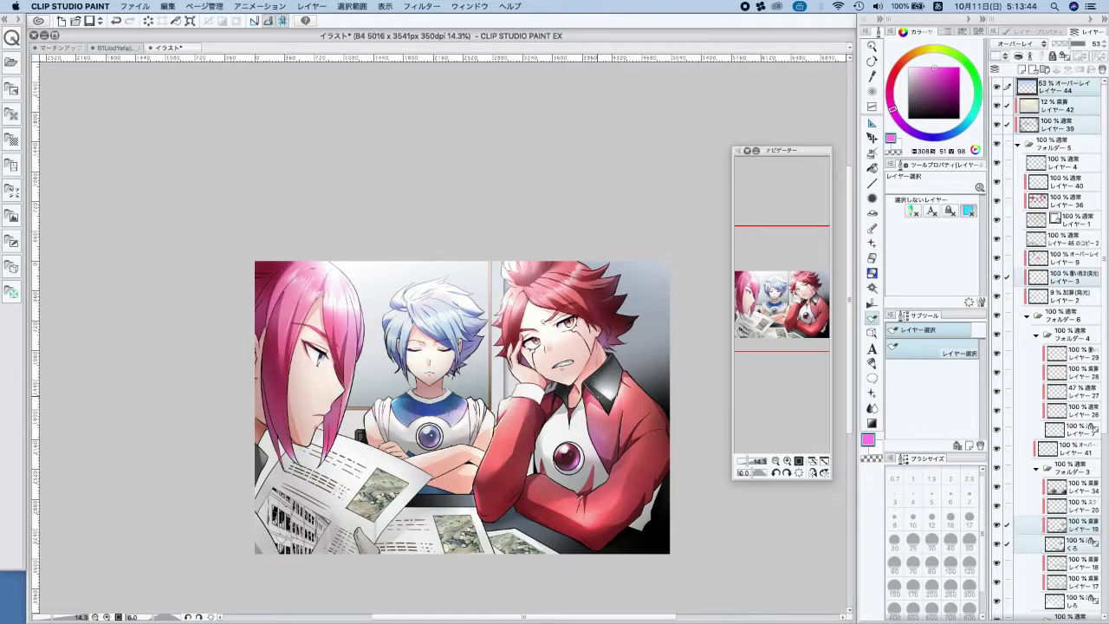
{"action": "left_click", "coordinate": [1064, 274]}
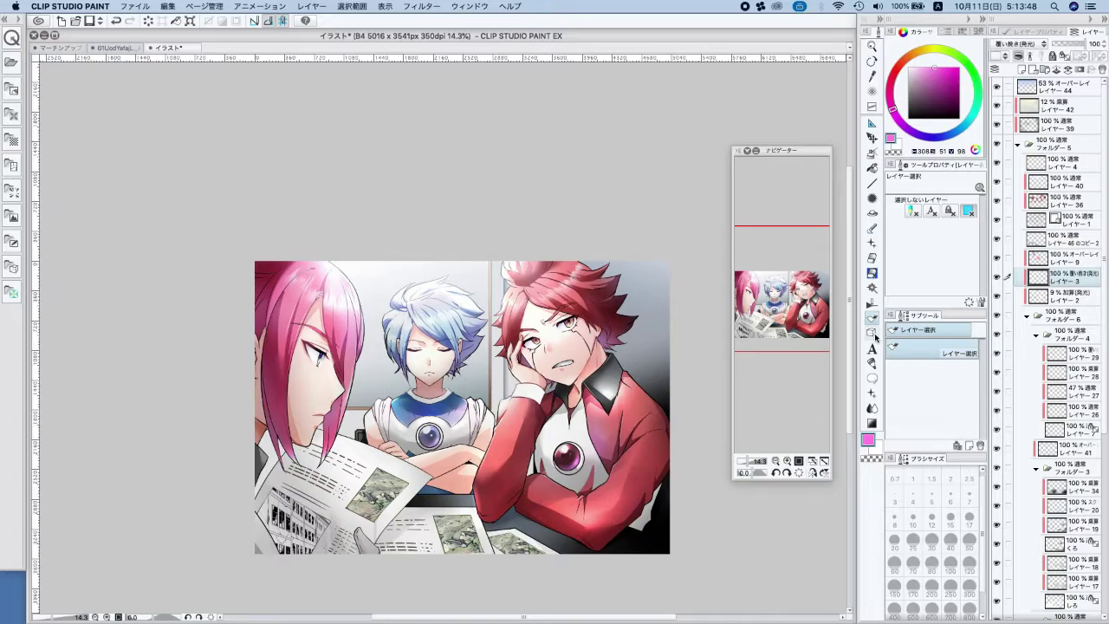
{"action": "left_click", "coordinate": [872, 154]}
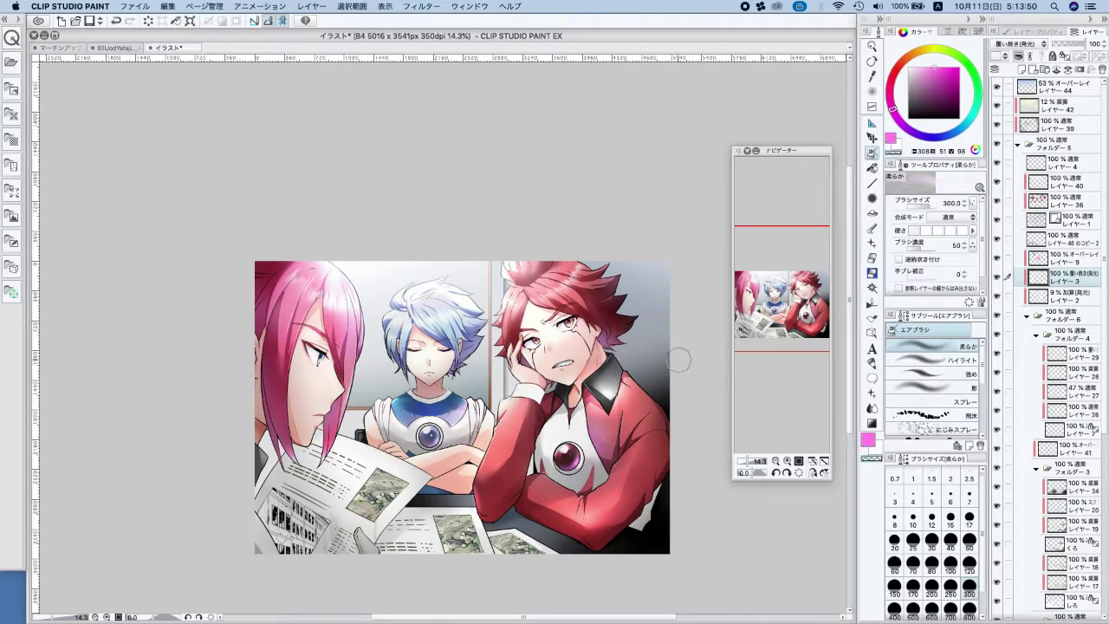
{"action": "mouse_move", "coordinate": [606, 372]}
{"action": "left_mouse_down"}
{"action": "mouse_move", "coordinate": [598, 390]}
{"action": "mouse_move", "coordinate": [615, 362]}
{"action": "left_mouse_up"}
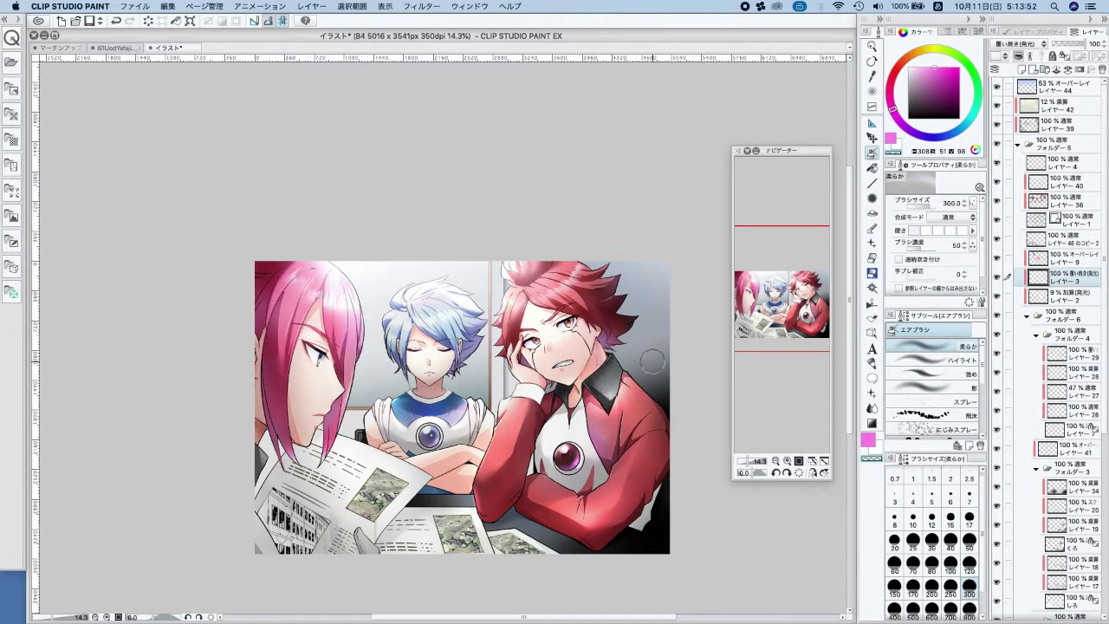
{"action": "key", "text": "super+z"}
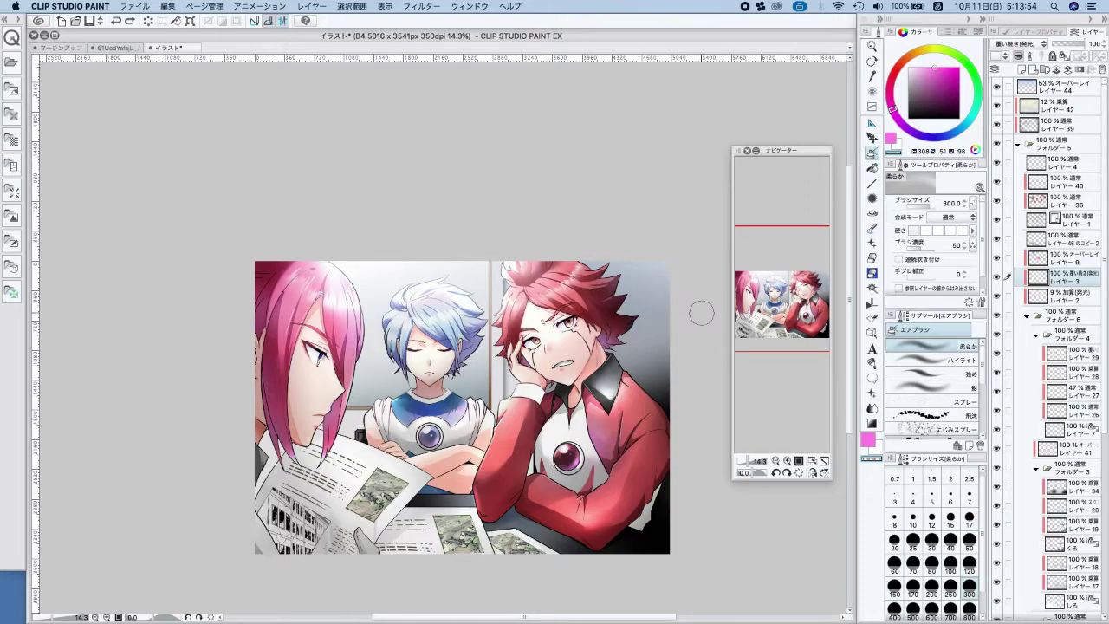
{"action": "mouse_move", "coordinate": [600, 379]}
{"action": "left_mouse_down"}
{"action": "mouse_move", "coordinate": [624, 381]}
{"action": "mouse_move", "coordinate": [607, 362]}
{"action": "left_mouse_up"}
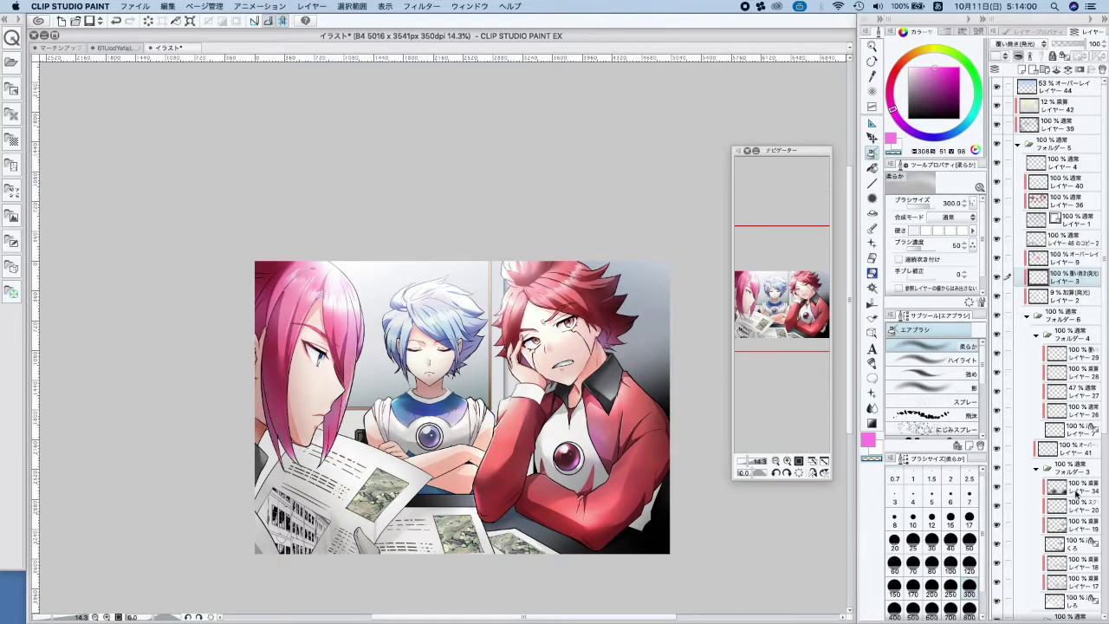
Soften the black collar's shading on Layer 19 with the Blur (ぼかし) tool at size 800, undoing the first attempts
{"action": "left_click", "coordinate": [872, 319]}
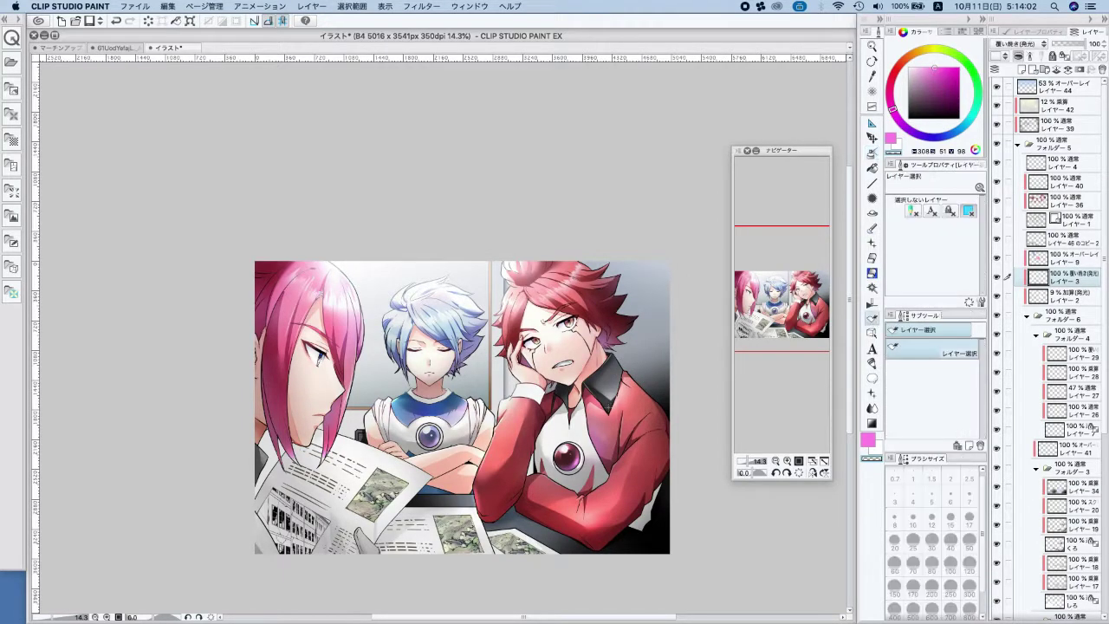
{"action": "left_click", "coordinate": [571, 416]}
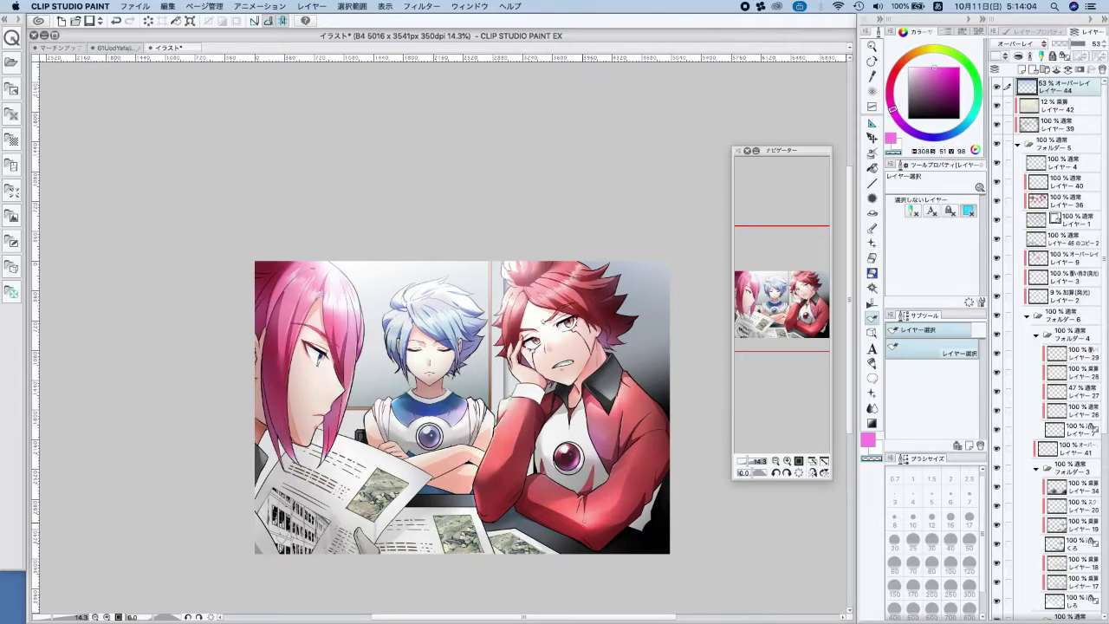
{"action": "left_click", "coordinate": [1073, 525]}
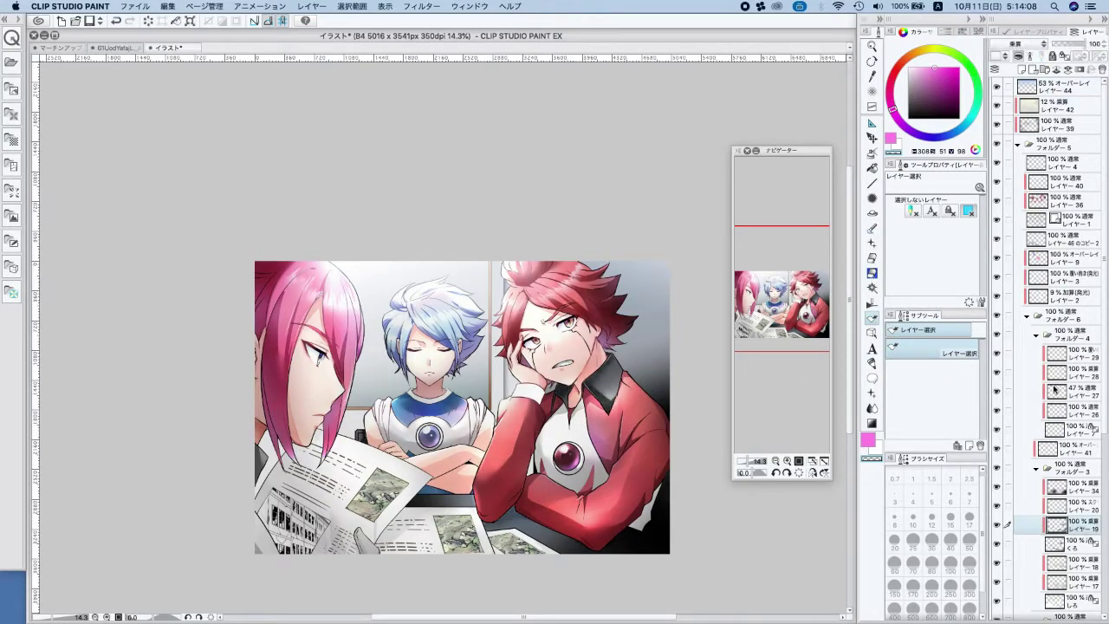
{"action": "left_click", "coordinate": [871, 408]}
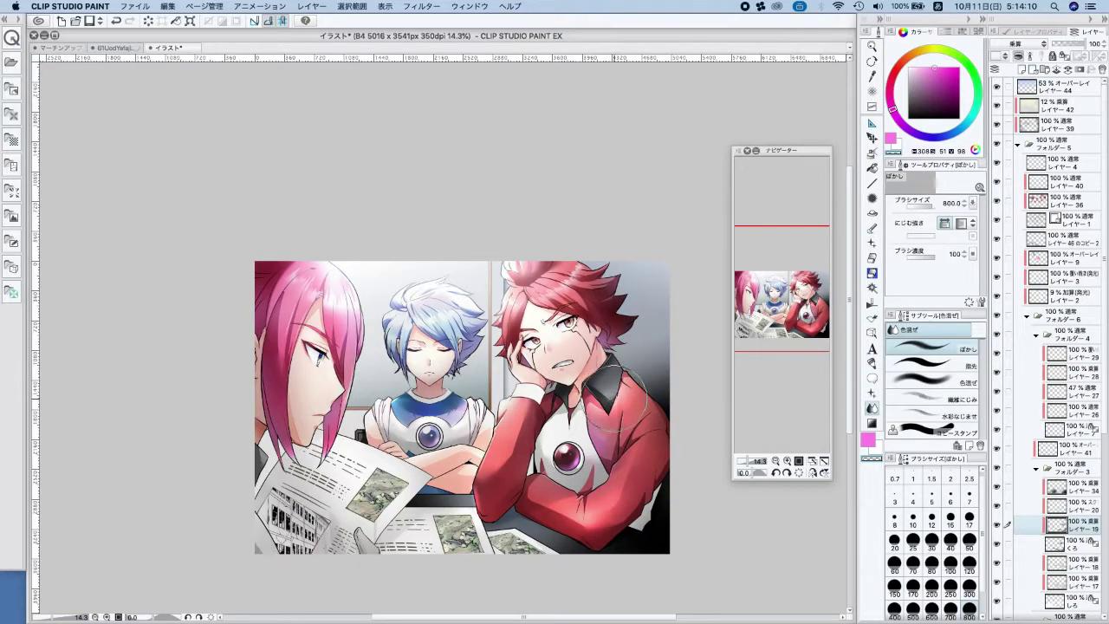
{"action": "scroll", "coordinate": [676, 260], "scroll_direction": "up", "scroll_amount": 1}
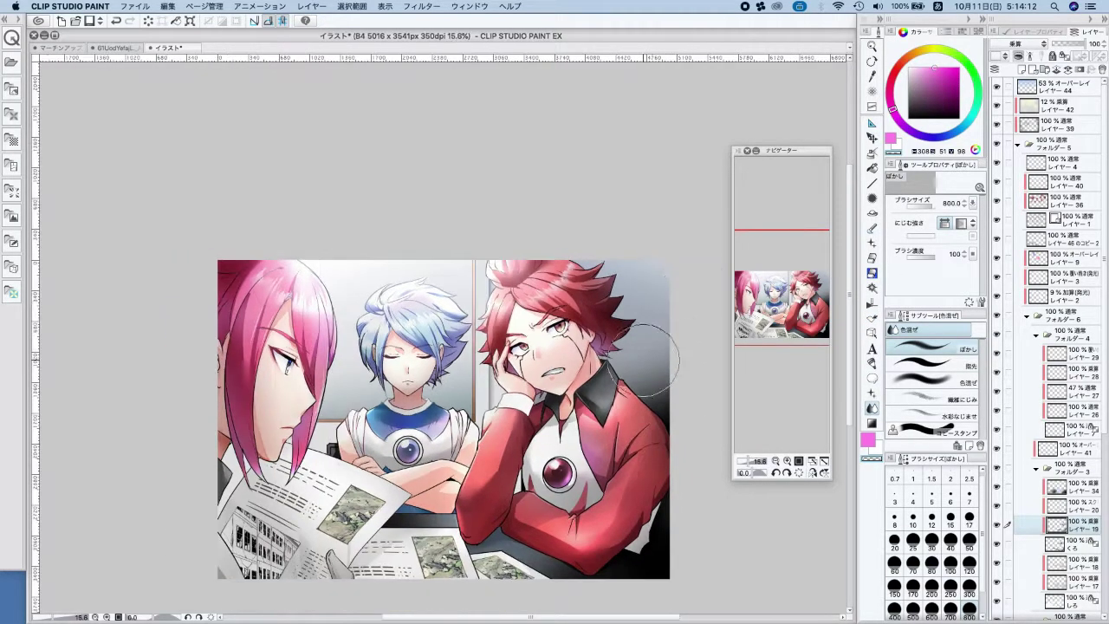
{"action": "key", "text": "super+z"}
{"action": "key", "text": "super+z"}
{"action": "key", "text": "super+z"}
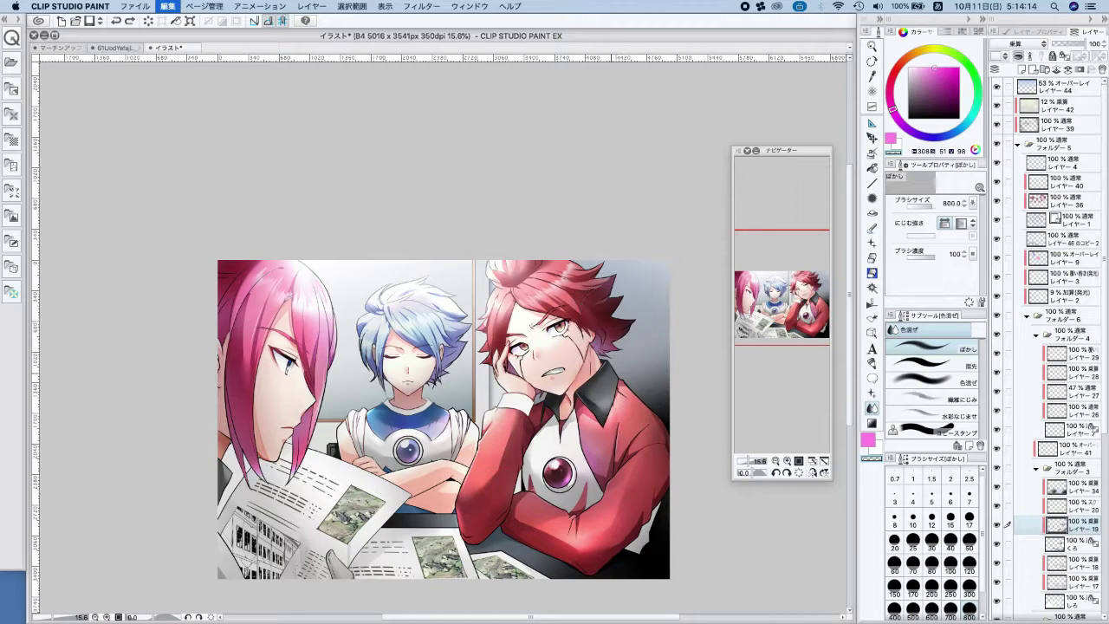
{"action": "mouse_move", "coordinate": [596, 367]}
{"action": "left_mouse_down"}
{"action": "mouse_move", "coordinate": [589, 395]}
{"action": "mouse_move", "coordinate": [607, 382]}
{"action": "left_mouse_up"}
{"action": "scroll", "coordinate": [667, 312], "scroll_direction": "down", "scroll_amount": 4}
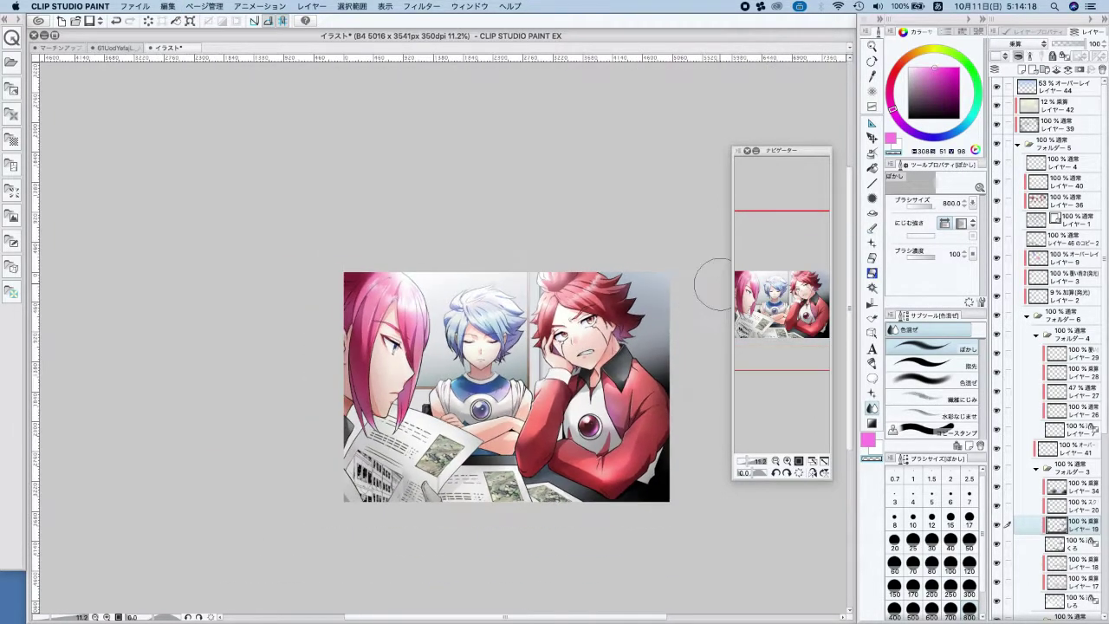
{"action": "left_click_drag", "start_coordinate": [659, 317], "coordinate": [657, 316]}
{"action": "scroll", "coordinate": [596, 310], "scroll_direction": "up", "scroll_amount": 2}
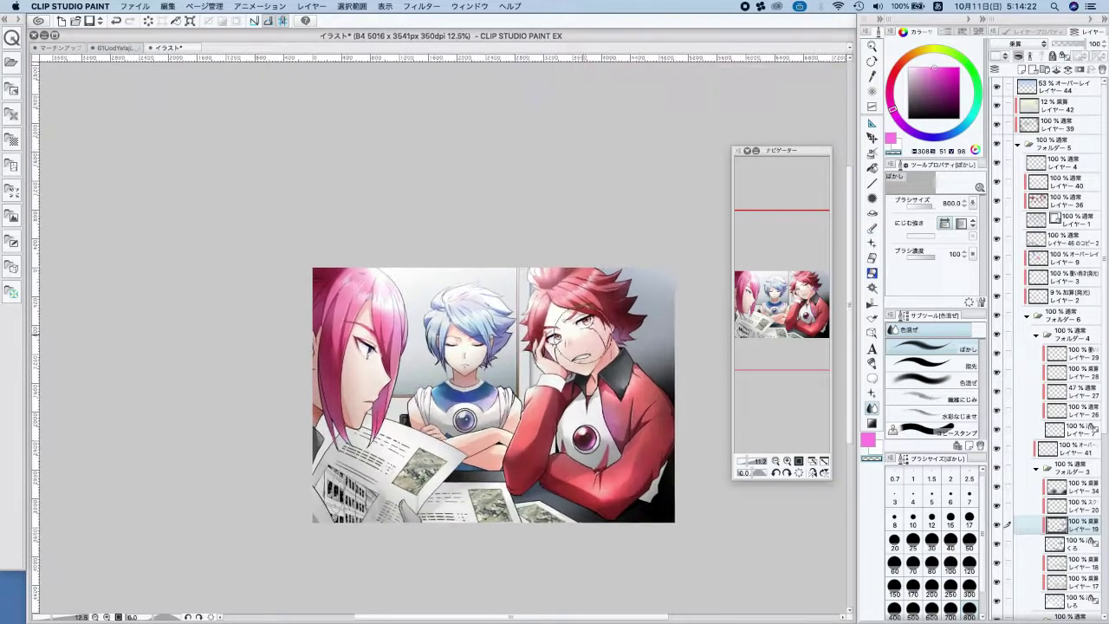
{"action": "scroll", "coordinate": [642, 338], "scroll_direction": "down", "scroll_amount": 5}
{"action": "scroll", "coordinate": [641, 338], "scroll_direction": "right", "scroll_amount": 3}
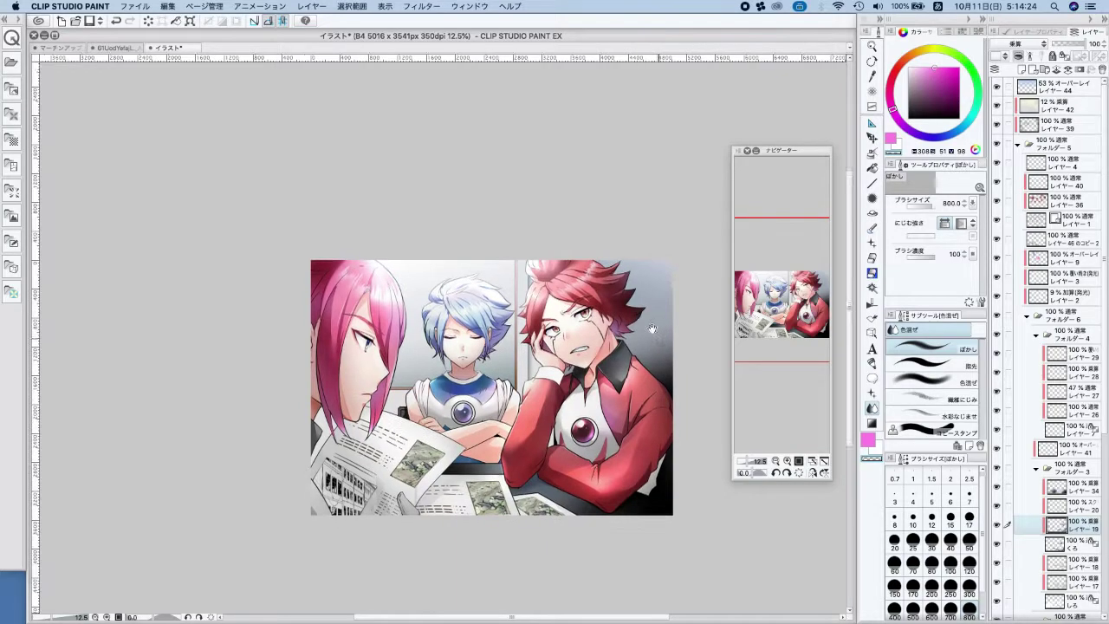